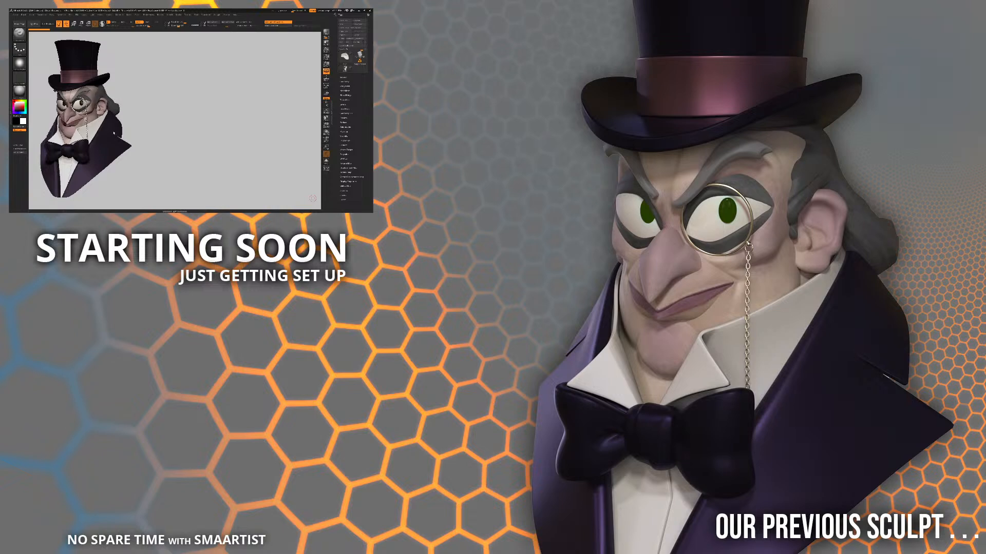
left_click_drag(176, 135, 275, 112)
key("shift+s")
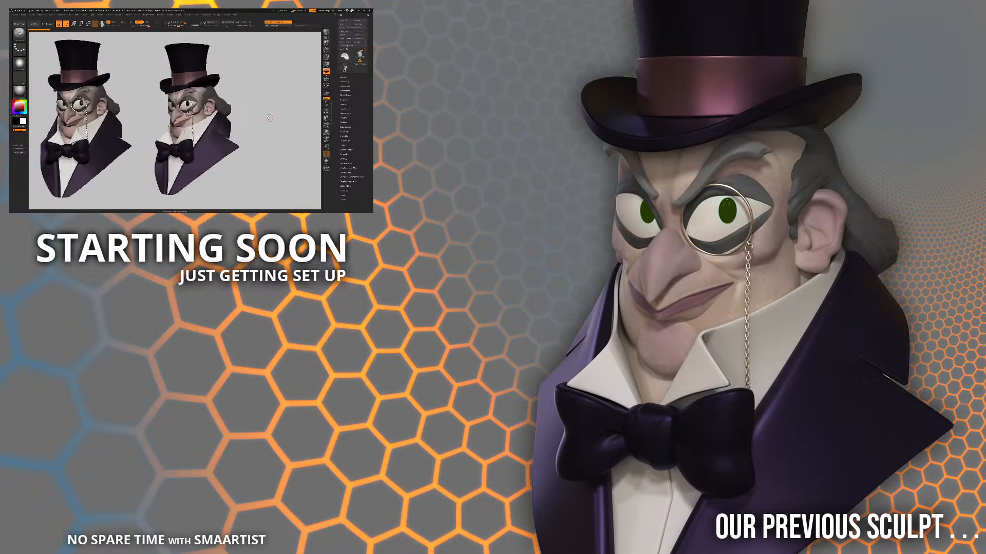
left_click_drag(134, 120, 330, 125, "alt")
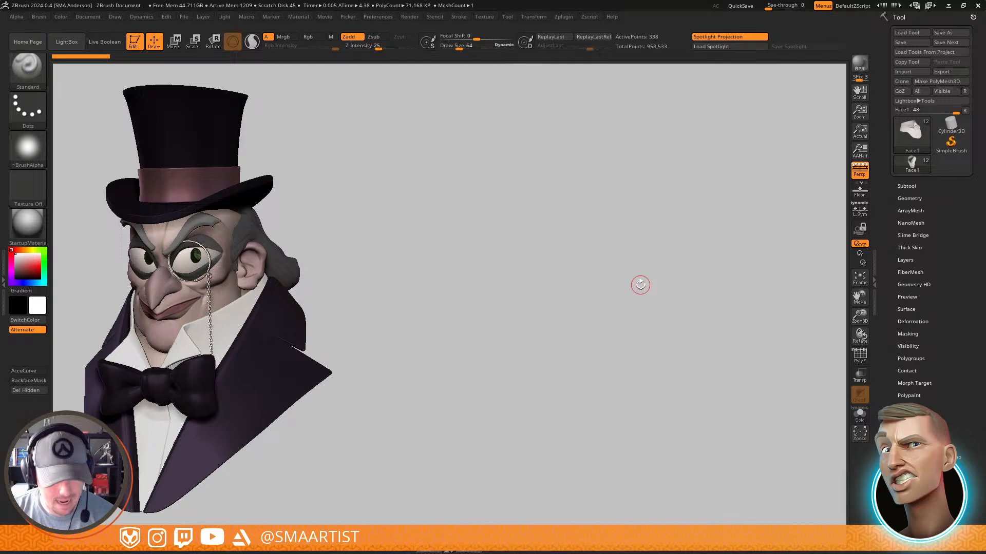
key("ctrl+n")
Place a small three-quarter snapshot of the top-hatted bust in the upper-left area of the canvas as a reference
left_click_drag(639, 281, 104, 247, "alt")
left_click_drag(627, 196, 657, 266)
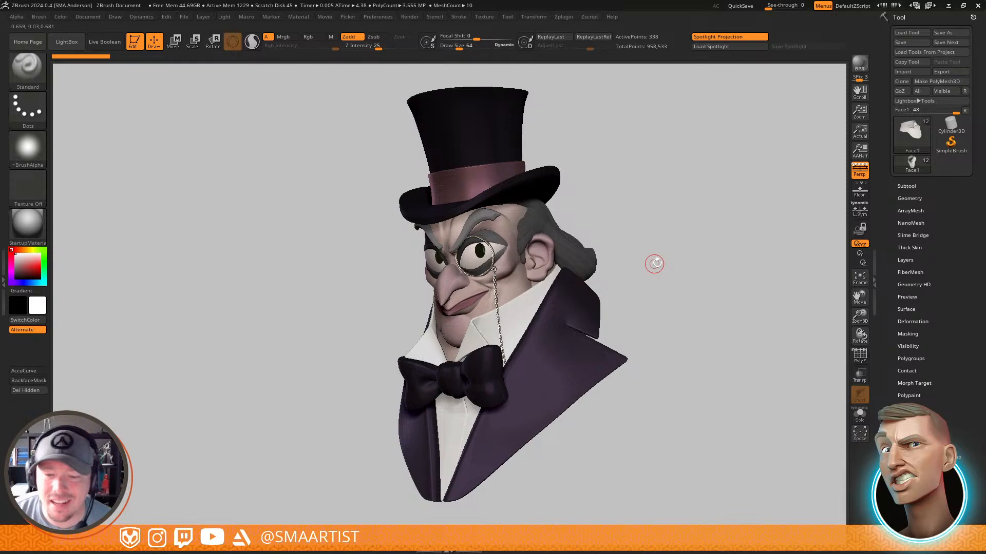
left_click_drag(653, 264, 629, 275)
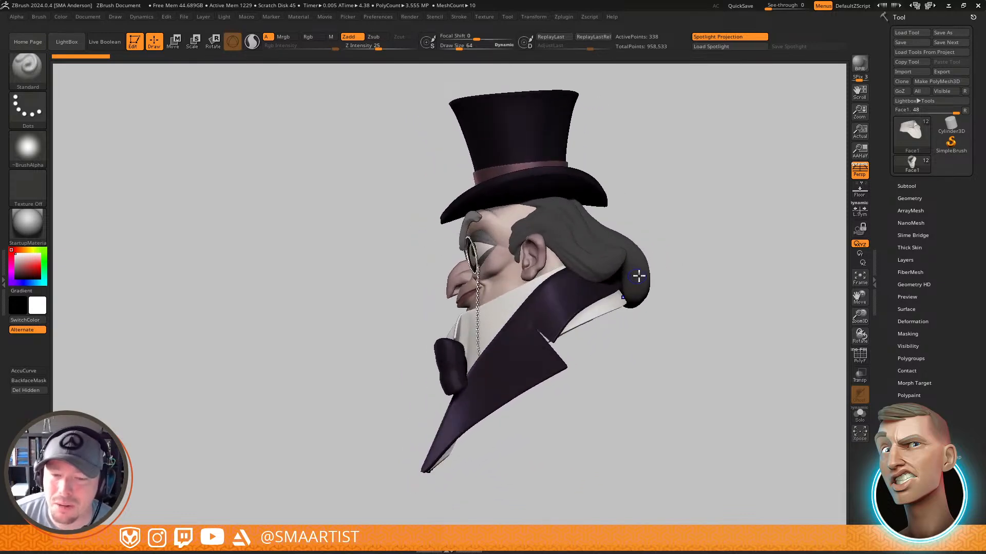
left_click_drag(653, 339, 703, 345)
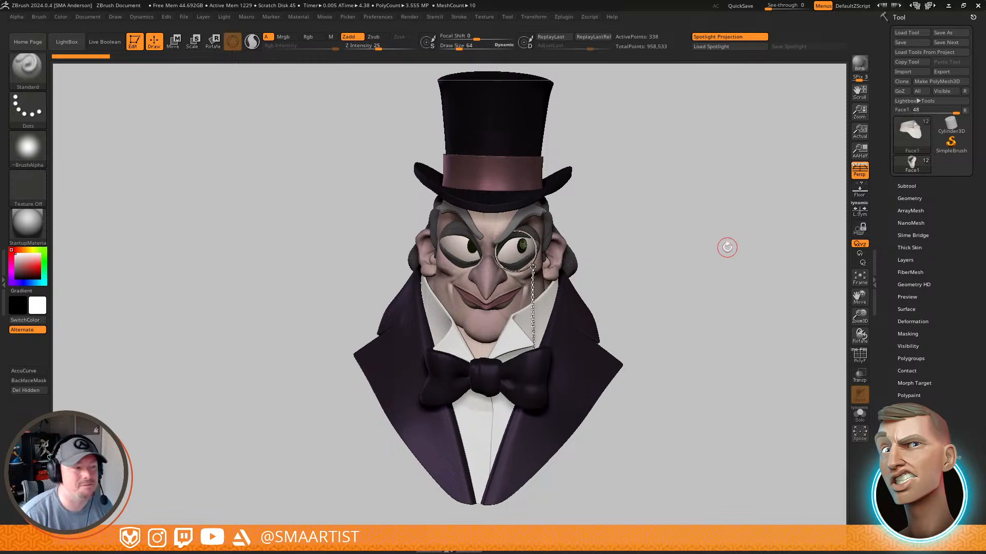
left_click_drag(727, 248, 674, 244)
mouse_move(673, 243)
right_mouse_down("alt")
mouse_move(684, 253)
mouse_move(676, 251)
right_mouse_up("alt")
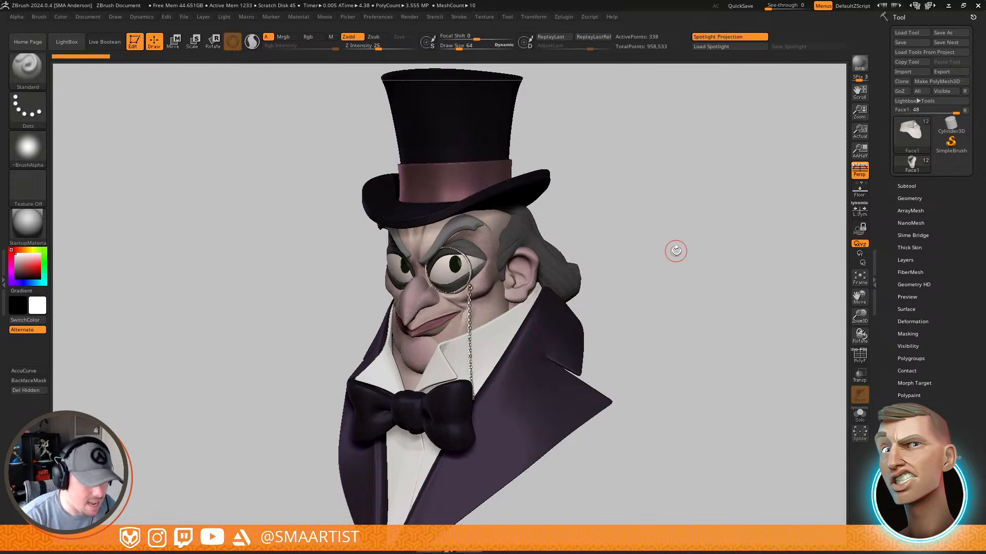
mouse_move(608, 275)
left_mouse_down("alt")
mouse_move(522, 281)
mouse_move(531, 264)
mouse_move(479, 255)
mouse_move(297, 183)
mouse_move(599, 333)
left_mouse_up("alt")
key("shift+s")
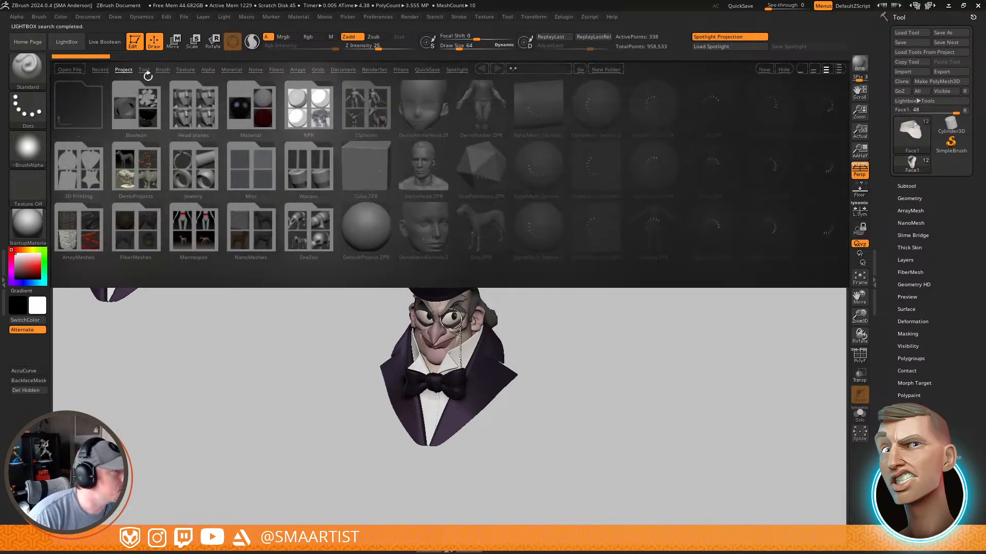
Start loading tools from a project and go to the Maxon ZBrush 2024 program folder
left_click(141, 69)
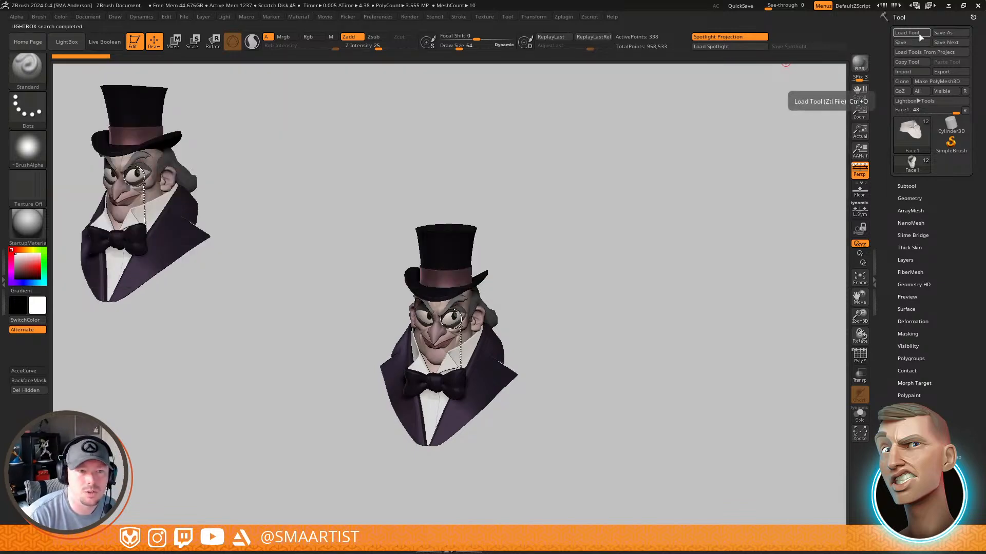
left_click(929, 53)
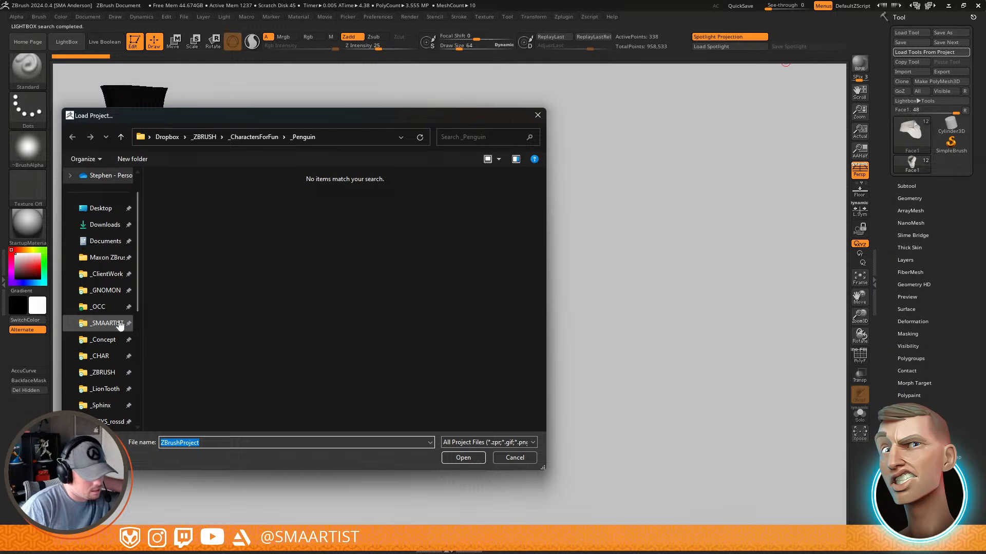
left_click(105, 370)
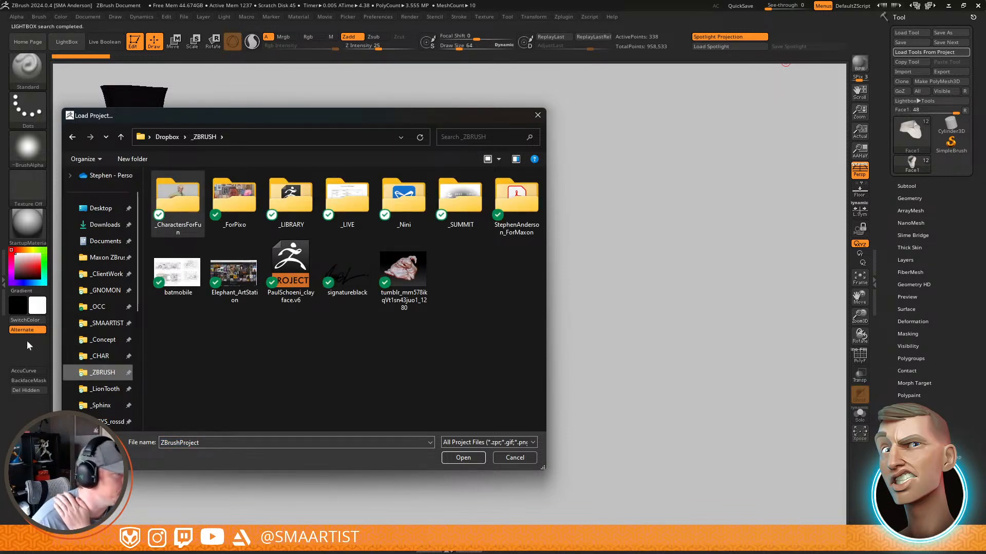
left_click_drag(324, 114, 482, 116)
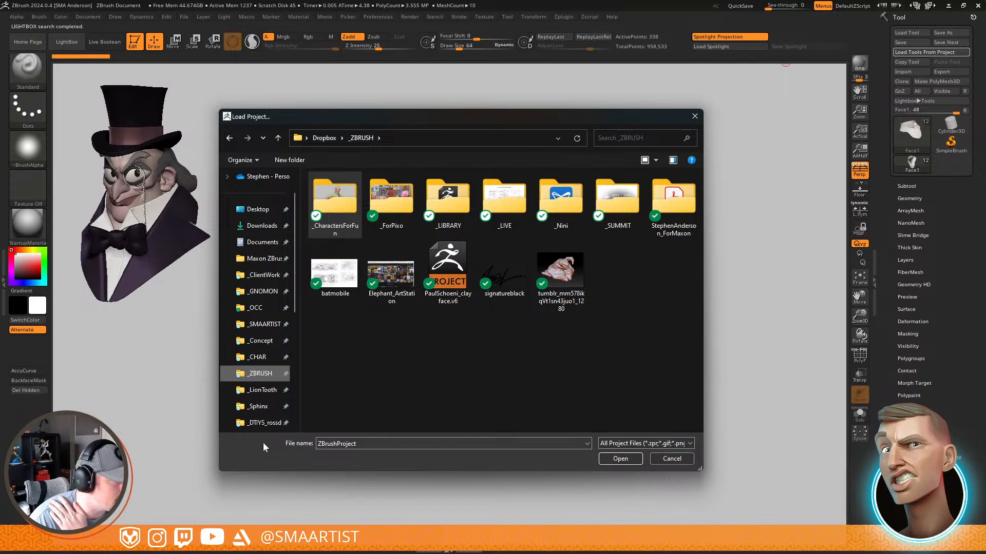
left_click(261, 259)
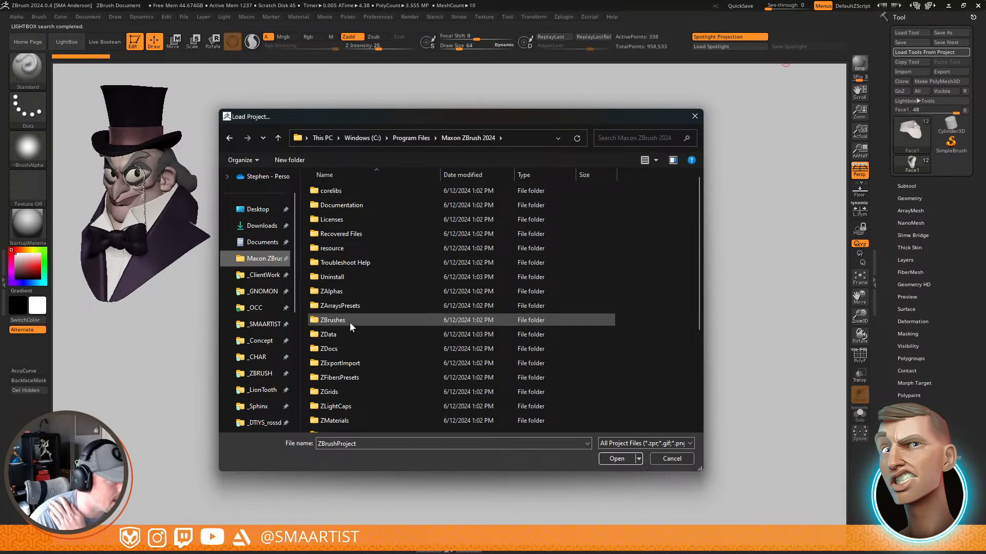
double_click(335, 333)
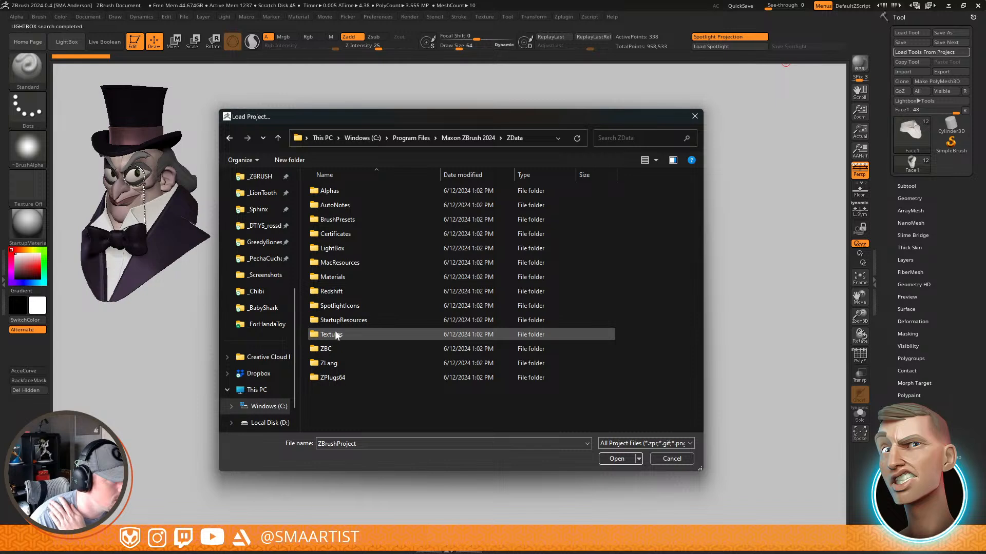
double_click(362, 320)
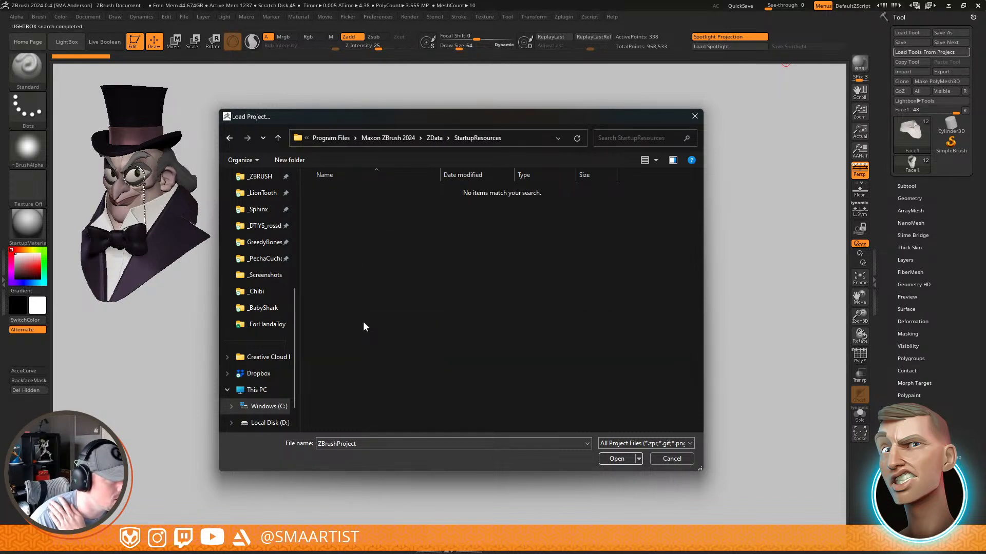
left_click(229, 138)
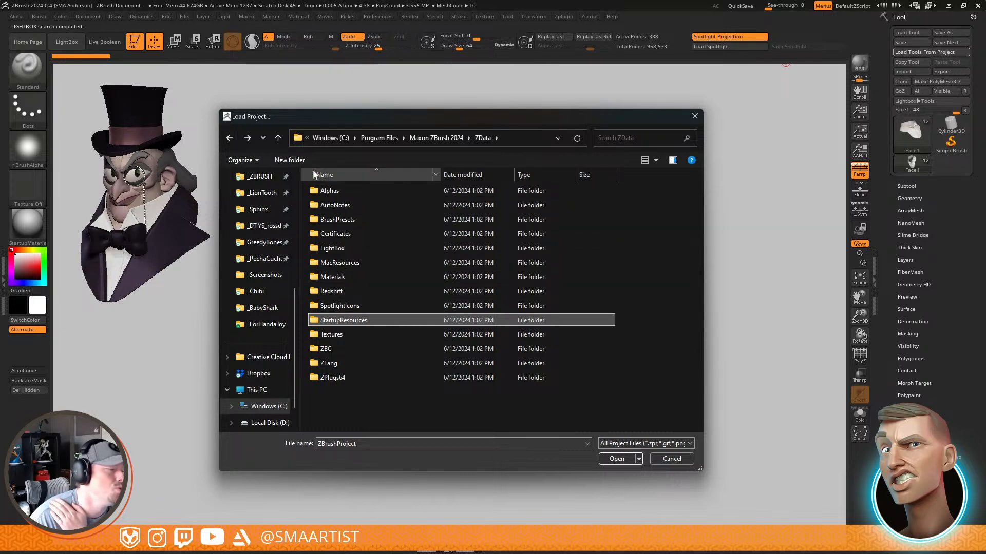
left_click(229, 139)
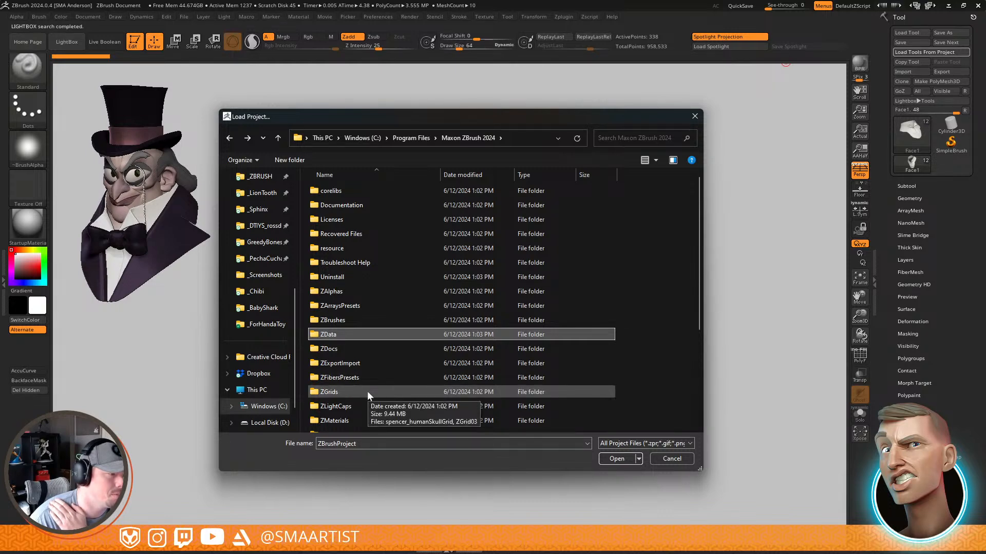
Load the HeadPlanes_Female_128 project from the Head planes folder inside ZProjects
scroll(368, 391, "down", 3)
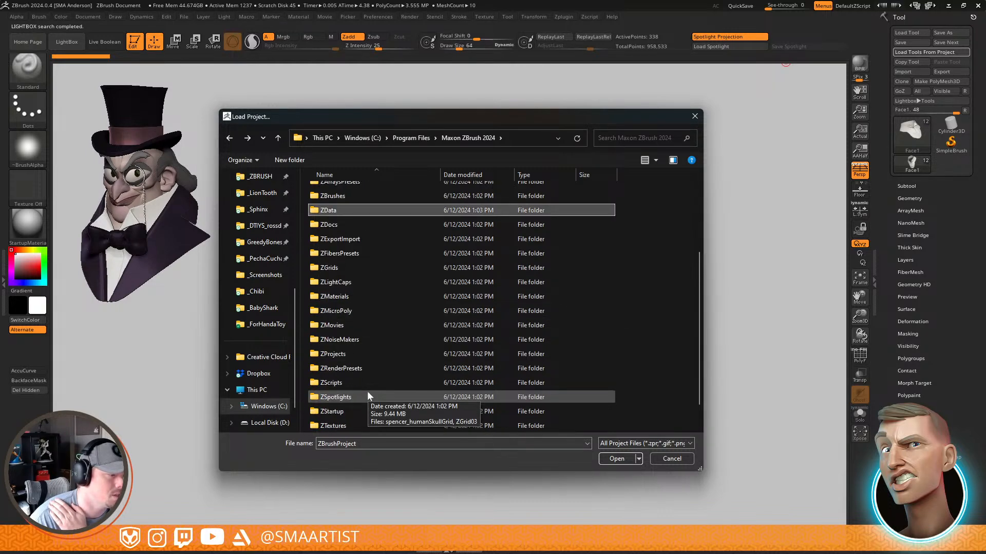
double_click(340, 353)
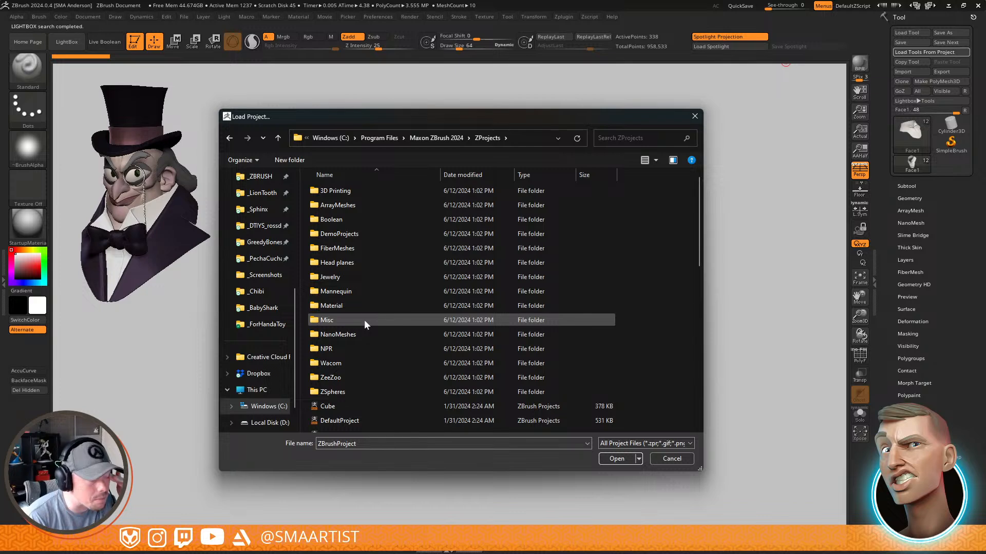
double_click(341, 262)
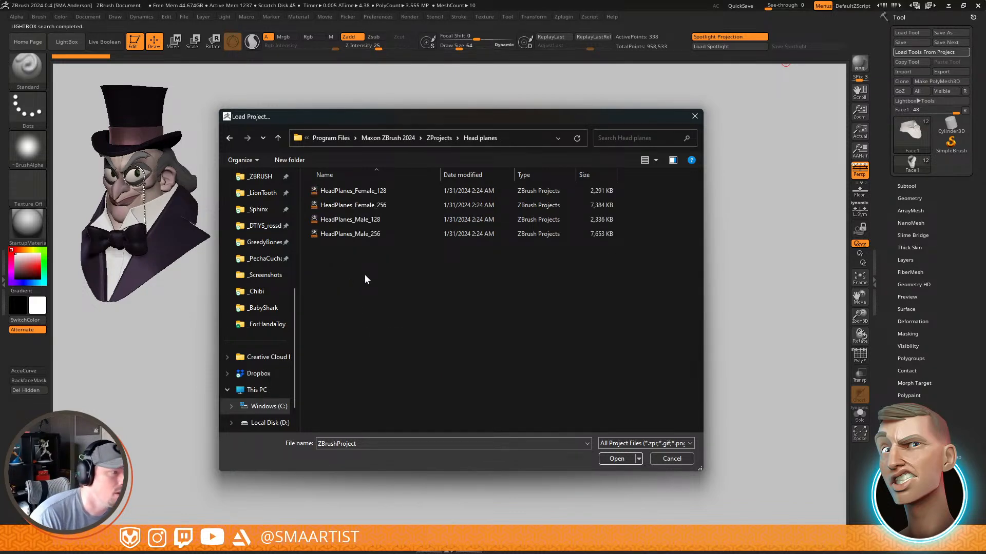
double_click(389, 190)
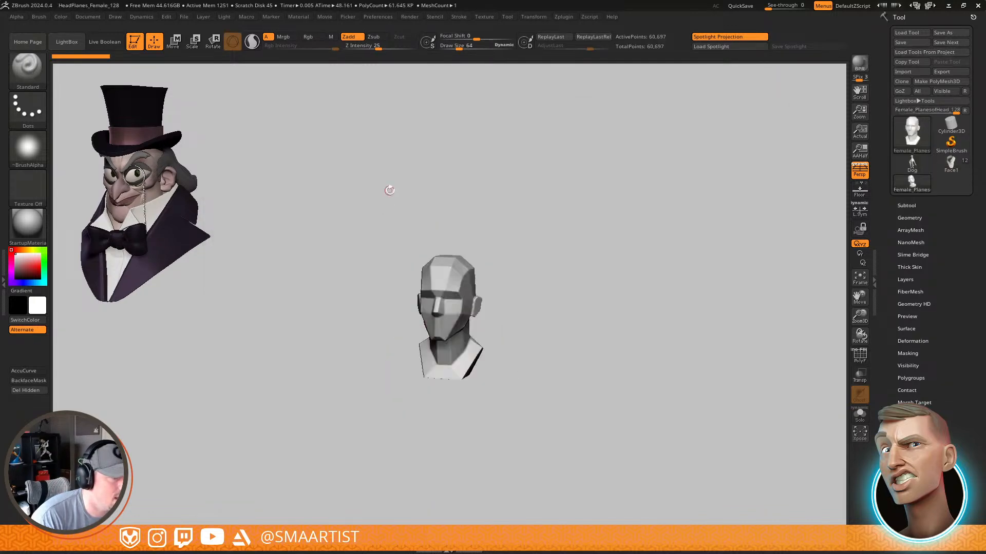
Round off the forehead planes of the female head with the TrimDynamic brush at a draw size of about 195
mouse_move(563, 291)
left_mouse_down()
mouse_move(596, 283)
mouse_move(528, 270)
mouse_move(554, 273)
left_mouse_up()
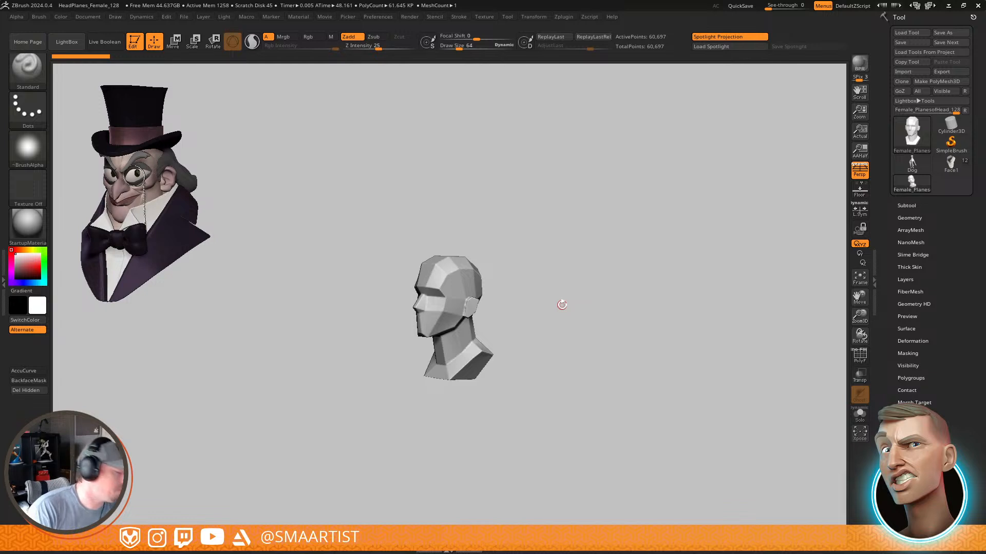
left_click_drag(609, 297, 627, 350)
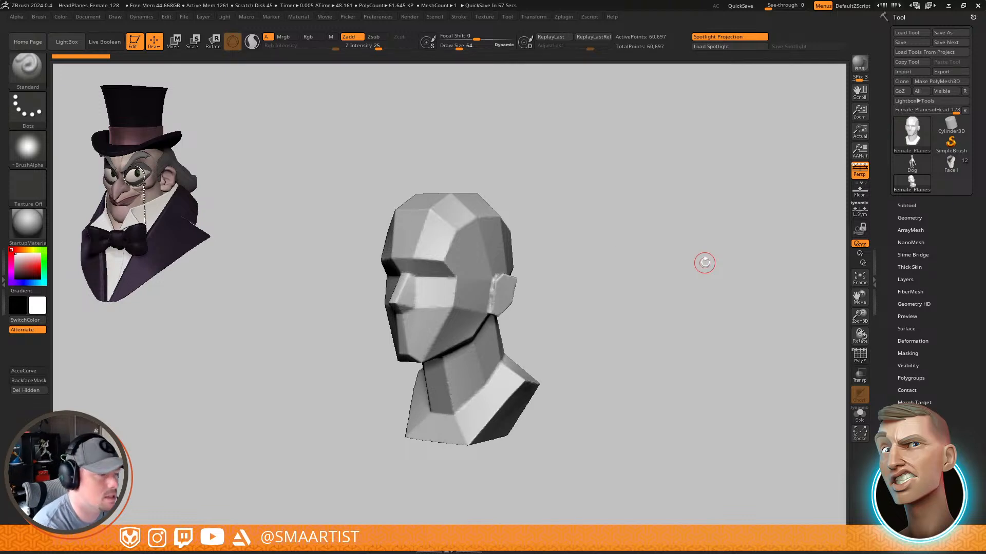
left_click_drag(634, 305, 614, 295)
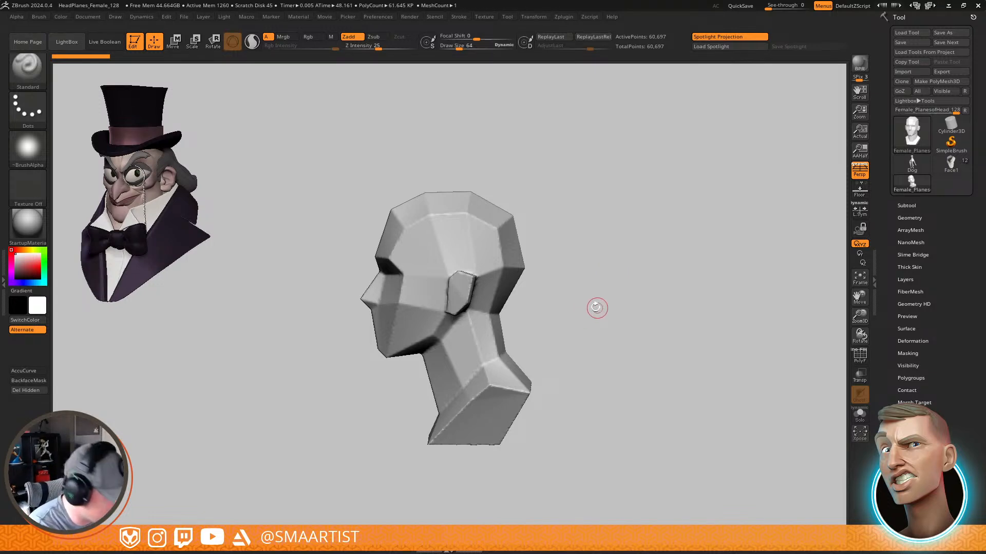
left_click_drag(596, 308, 538, 246)
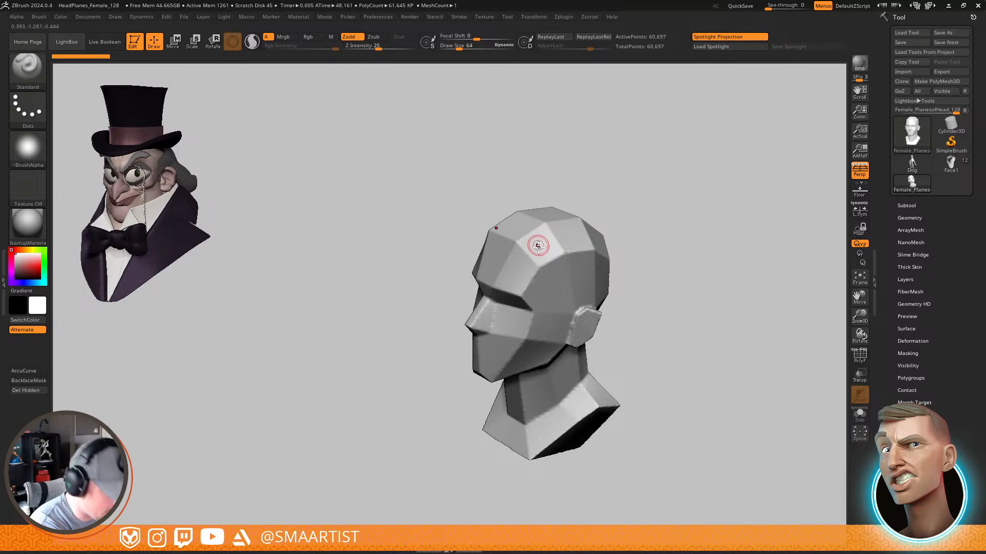
key("b")
key("t")
key("d")
key("s")
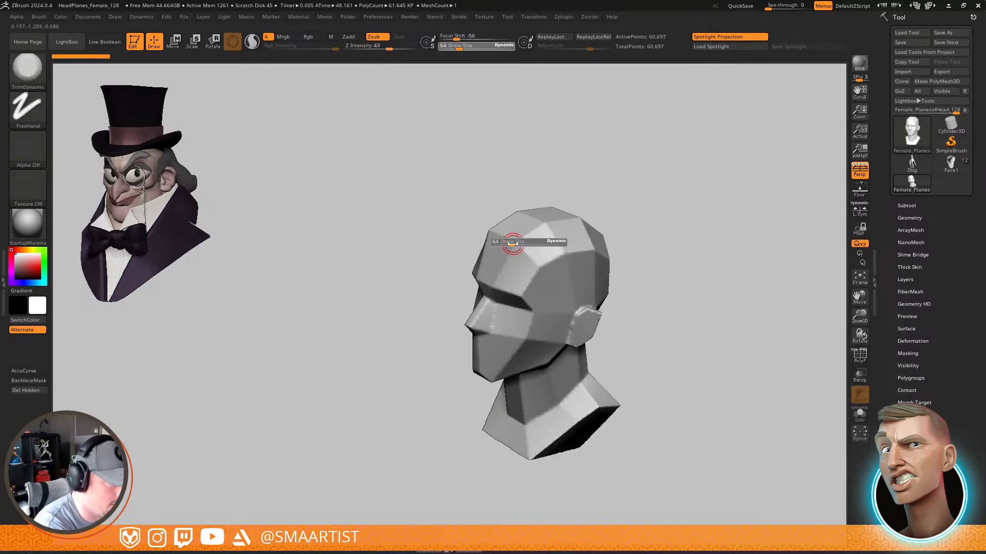
left_click_drag(519, 244, 535, 236)
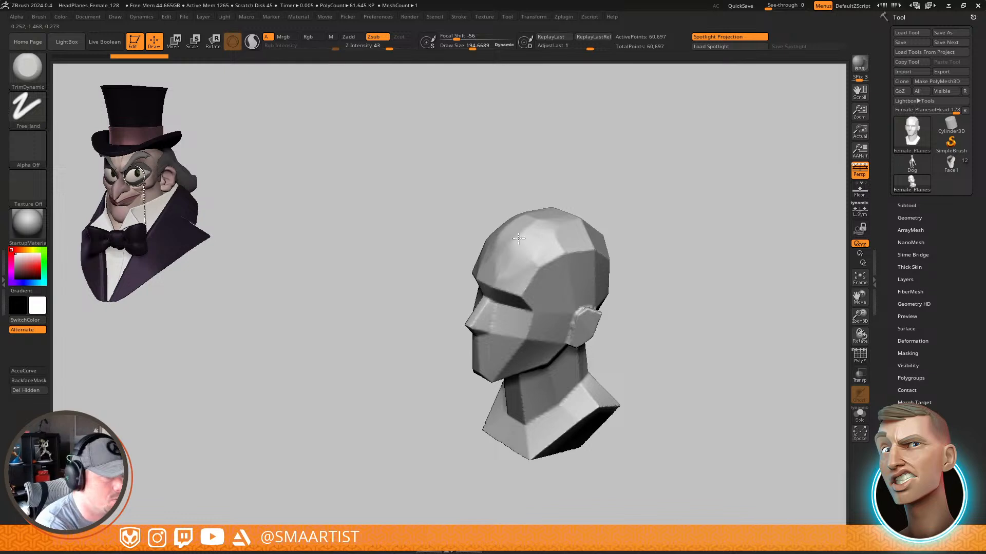
Trim the faceted crown and back of the skull into a smooth, rounded form
mouse_move(516, 247)
right_mouse_down()
mouse_move(571, 260)
mouse_move(549, 225)
right_mouse_up()
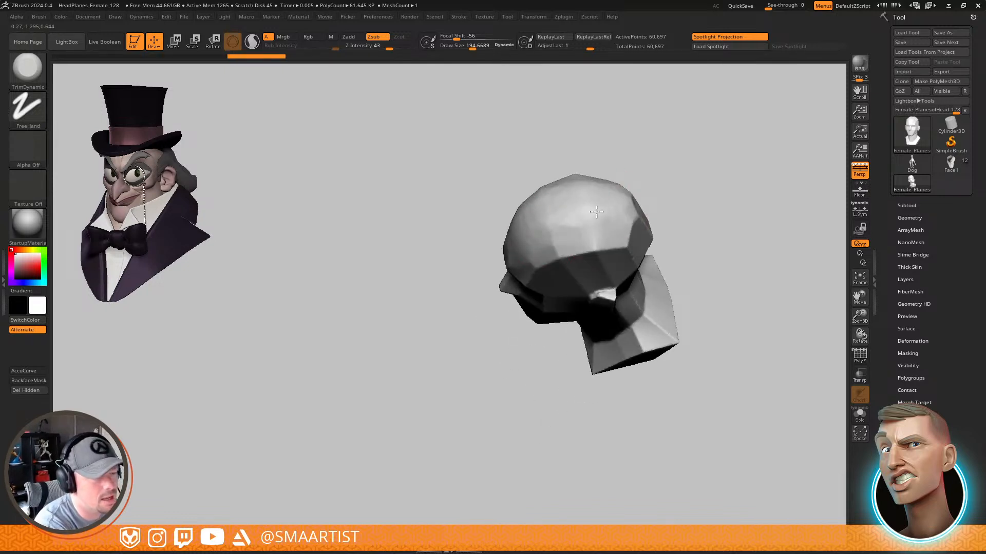
right_click_drag(564, 228, 632, 214)
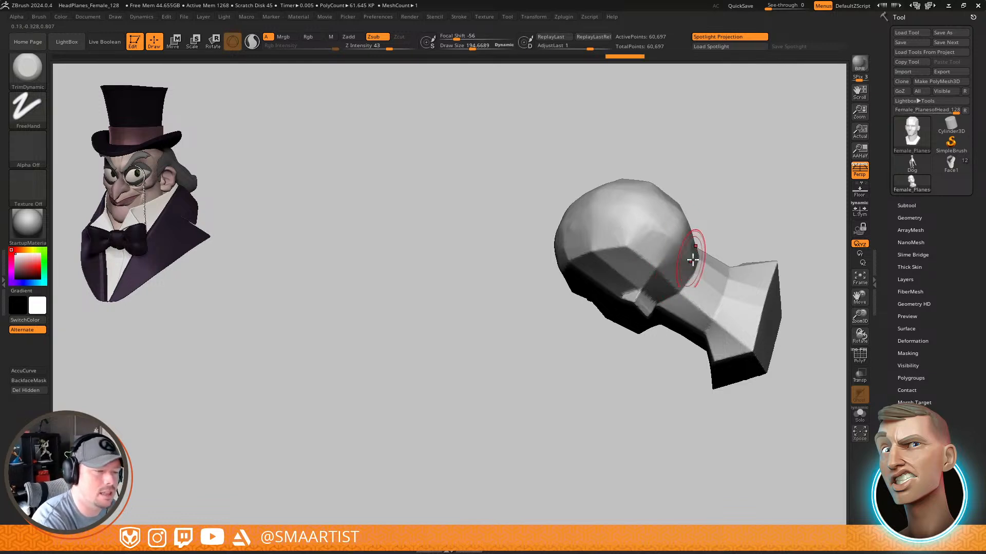
right_click_drag(692, 261, 661, 227)
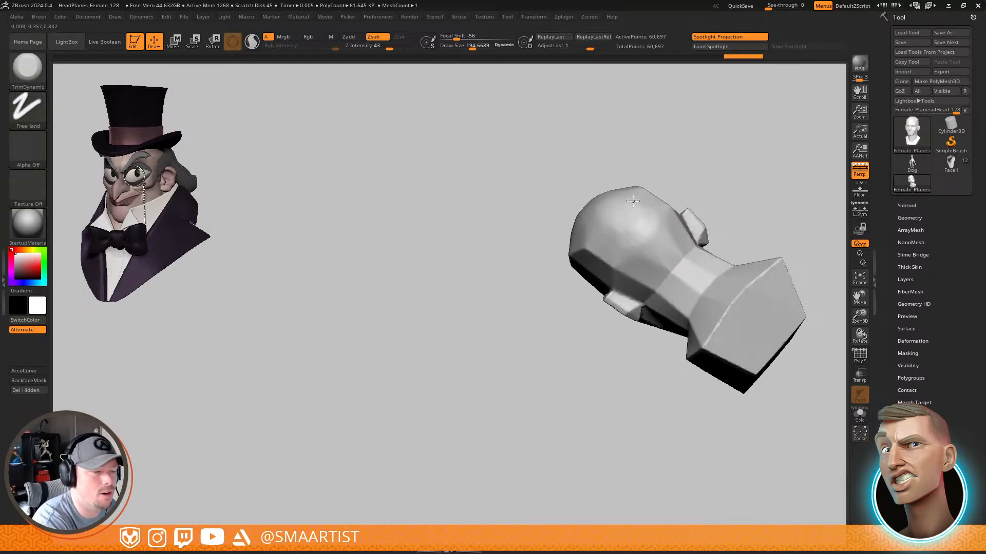
right_click_drag(626, 204, 618, 220)
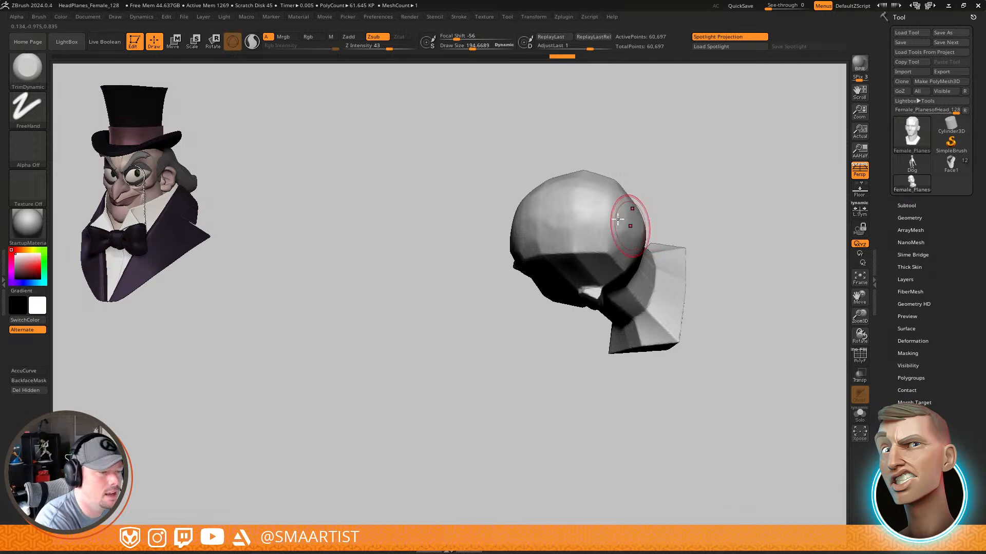
mouse_move(567, 177)
right_mouse_down()
mouse_move(616, 205)
mouse_move(579, 193)
right_mouse_up()
key("shift")
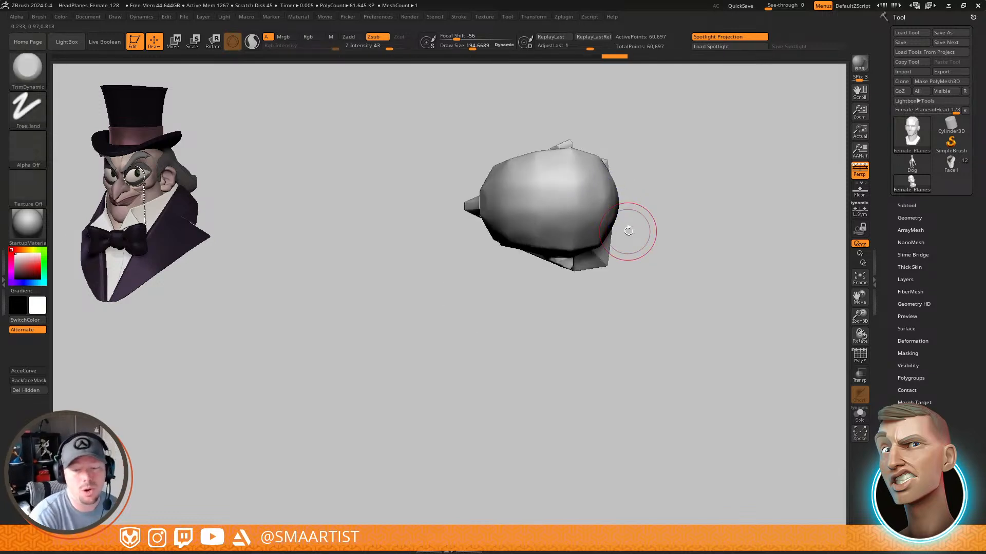
mouse_move(582, 236)
right_mouse_down()
mouse_move(584, 137)
mouse_move(598, 259)
mouse_move(678, 282)
right_mouse_up()
key("shift")
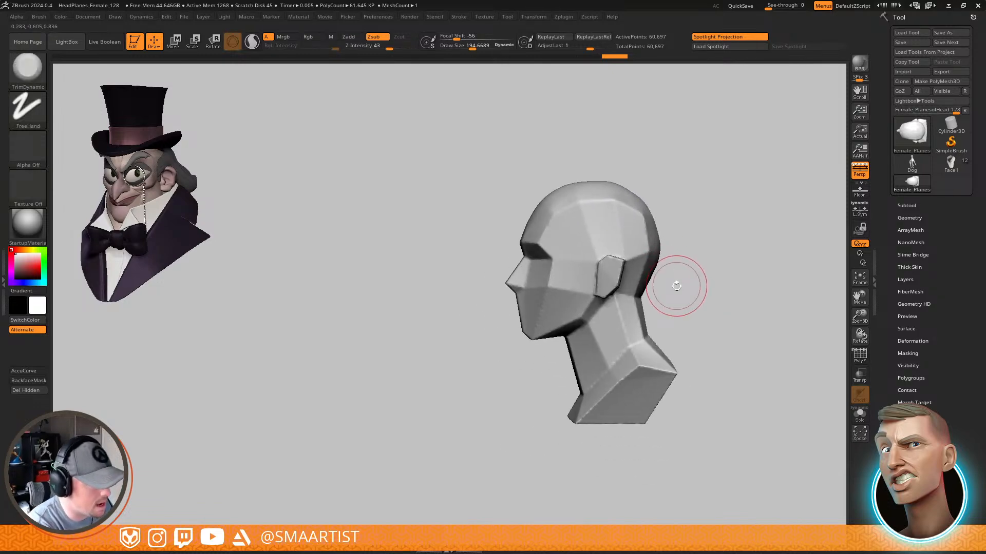
Raise the brow and eye socket area in profile using the Move brush at a draw size of about 442
key("b")
key("m")
key("v")
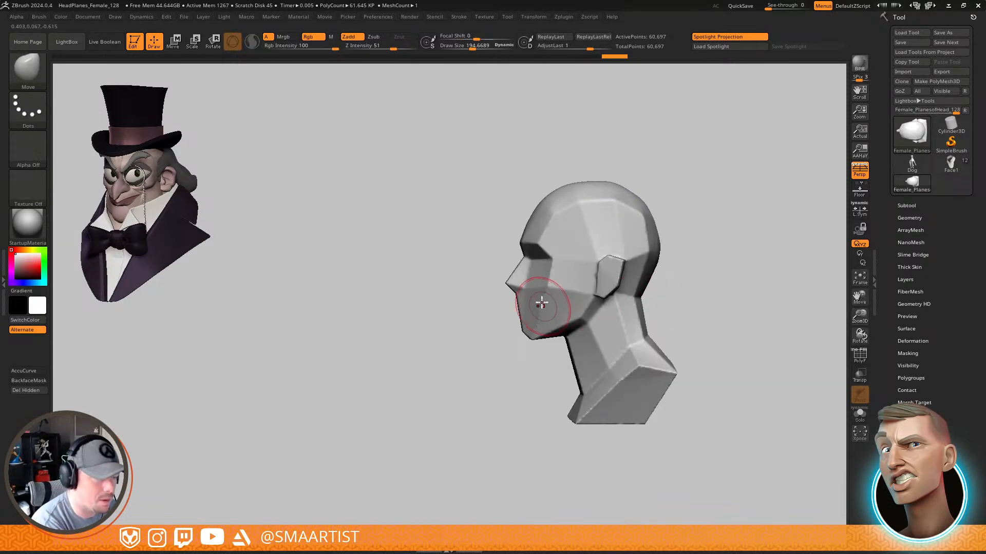
key("s")
left_click_drag(540, 301, 556, 301)
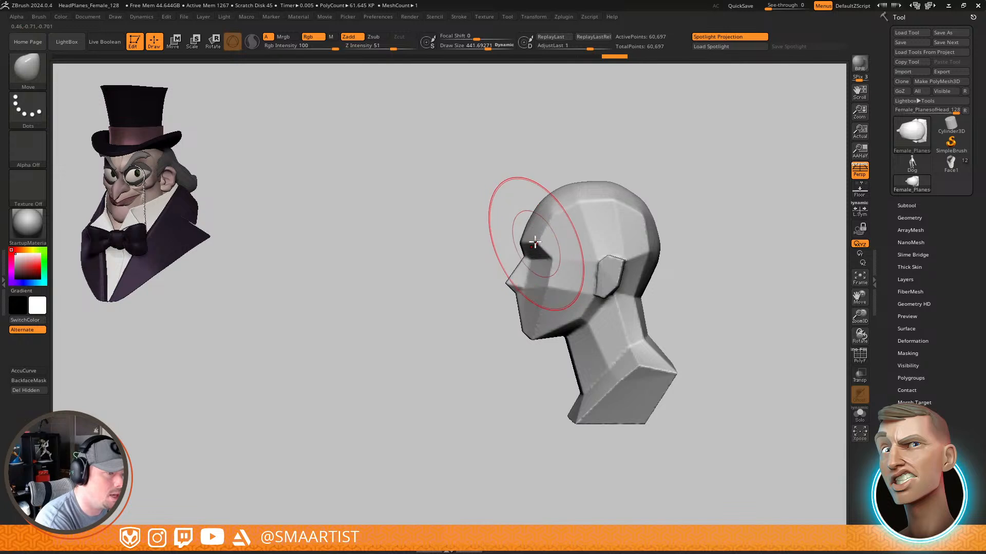
mouse_move(536, 249)
left_mouse_down()
mouse_move(540, 209)
mouse_move(535, 231)
left_mouse_up()
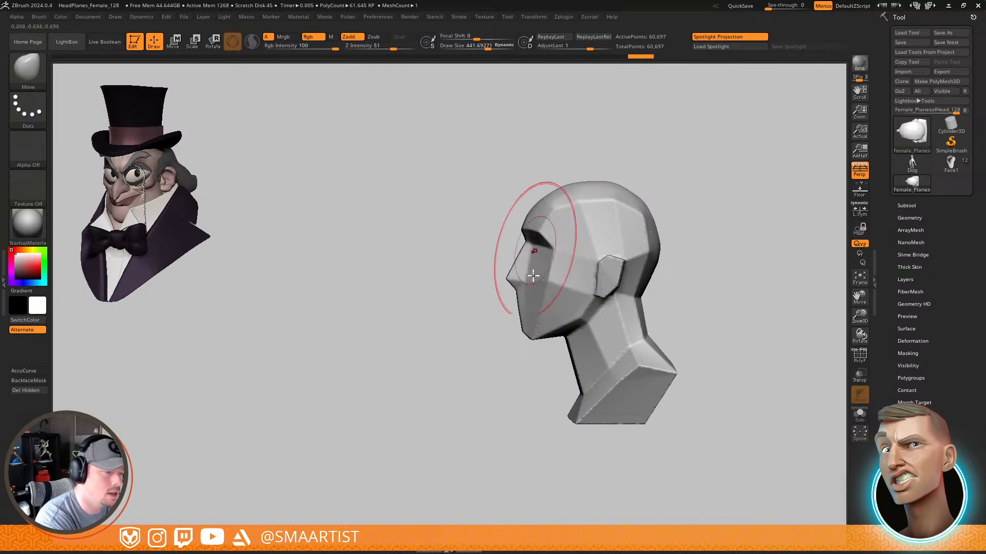
Replace the female head planes mesh with a QSphere primitive, show its polyframe and remesh it with DynaMesh
mouse_move(524, 312)
left_mouse_down()
mouse_move(542, 314)
mouse_move(534, 311)
left_mouse_up()
left_click_drag(678, 298, 718, 302)
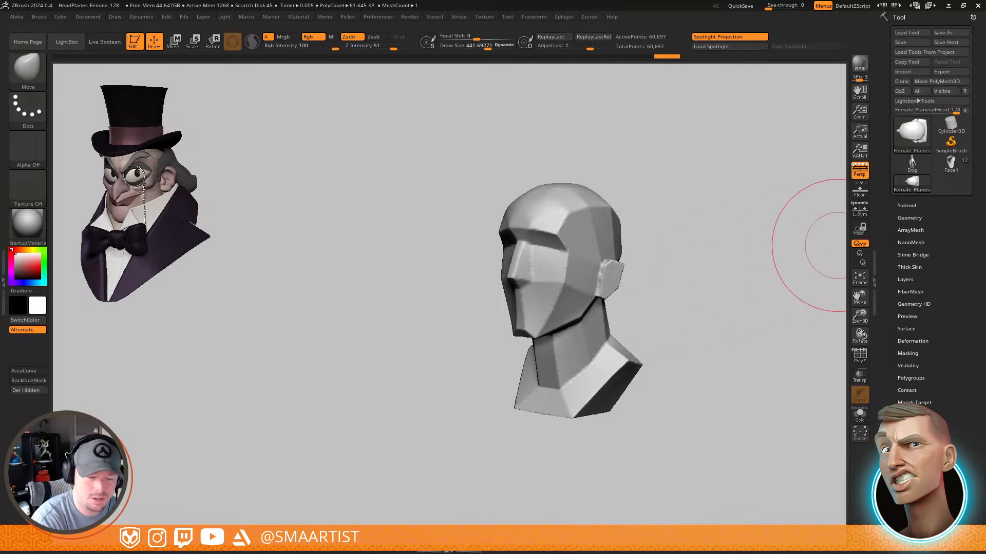
left_click_drag(958, 477, 958, 464)
left_click(909, 501)
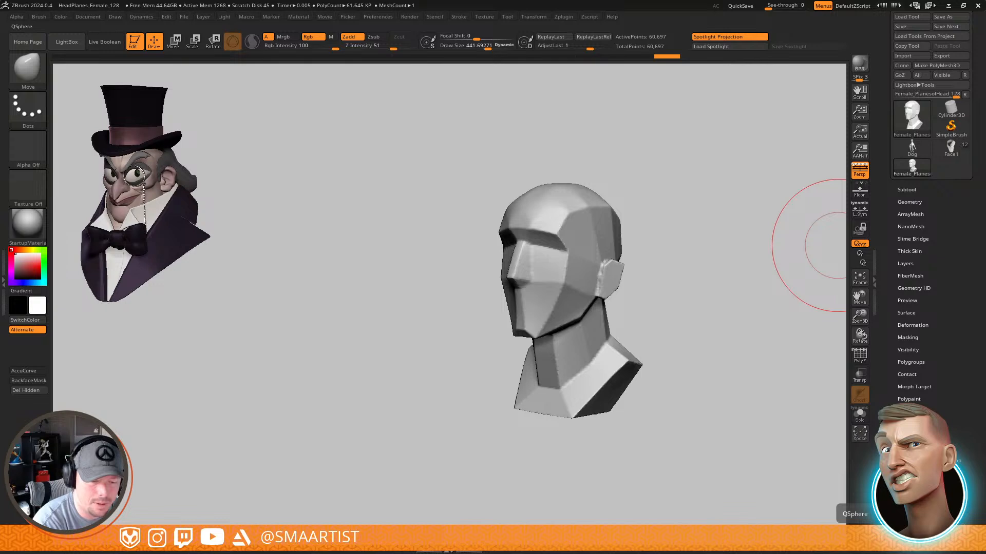
left_click(923, 509)
right_click_drag(572, 300, 638, 424, "ctrl")
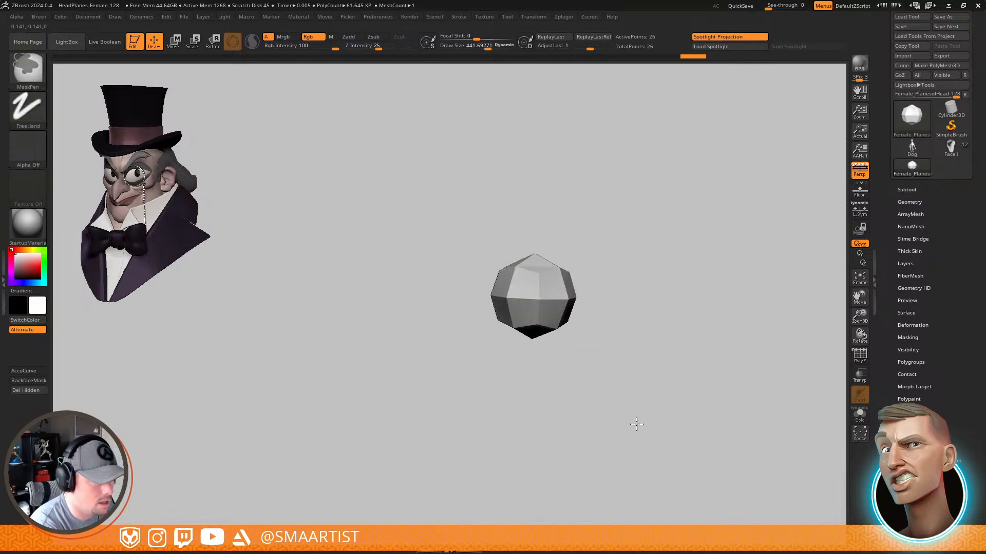
key("shift+f")
right_click_drag(636, 291, 646, 350, "ctrl")
left_click_drag(653, 310, 688, 416, "ctrl")
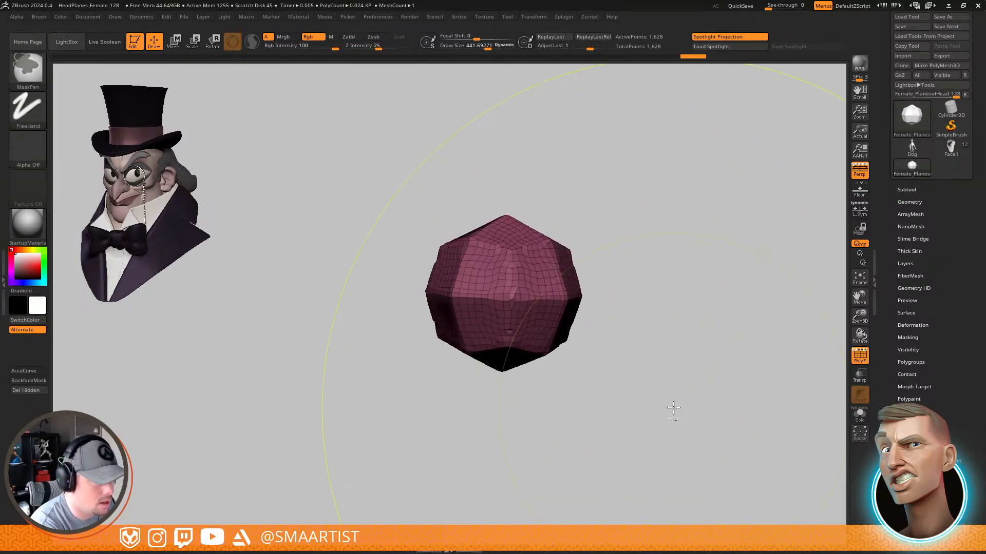
Reshape the faceted sphere into a longer, egg-like head mass with the Move brush at a draw size of about 135
mouse_move(614, 348)
right_mouse_down()
mouse_move(579, 311)
mouse_move(500, 314)
right_mouse_up()
key("b")
key("m")
key("v")
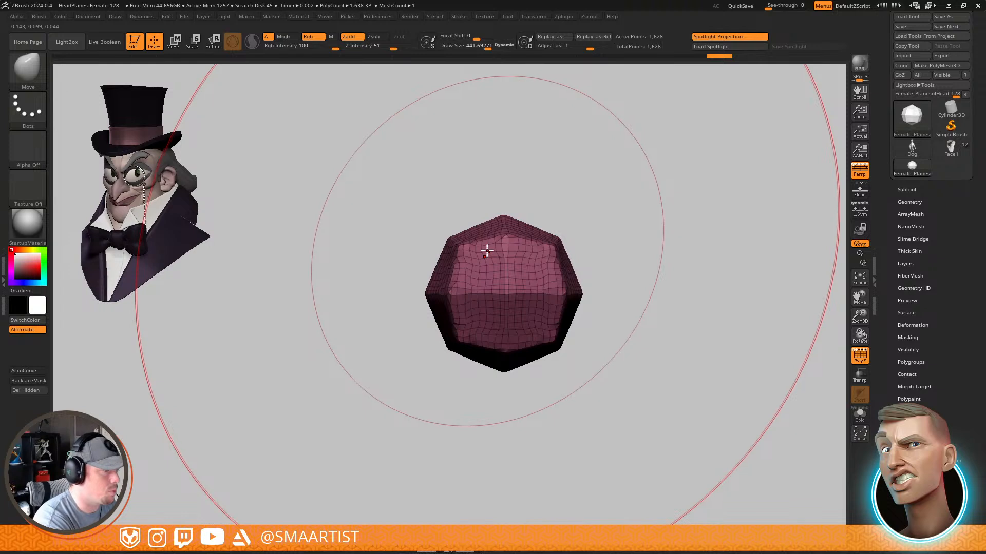
mouse_move(488, 192)
right_mouse_down()
mouse_move(469, 159)
mouse_move(532, 198)
right_mouse_up()
key("s")
mouse_move(553, 206)
left_mouse_down()
mouse_move(533, 207)
mouse_move(713, 172)
mouse_move(625, 208)
left_mouse_up()
right_click_drag(625, 210, 636, 233)
mouse_move(472, 339)
left_mouse_down()
mouse_move(453, 358)
mouse_move(501, 337)
left_mouse_up()
right_click_drag(502, 337, 447, 330)
left_click_drag(414, 340, 451, 308, "shift")
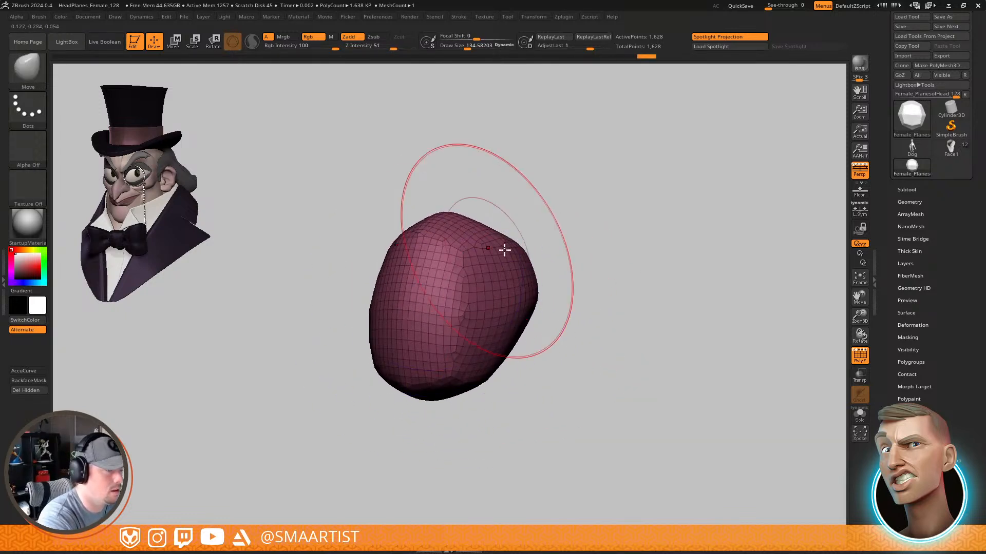
Smooth the hard facet edges across the crown and sides of the head mass, and reduce the draw size to about 58
right_click_drag(503, 249, 479, 279)
left_click_drag(479, 279, 550, 240, "shift")
mouse_move(550, 240)
right_mouse_down()
mouse_move(594, 185)
mouse_move(577, 191)
right_mouse_up()
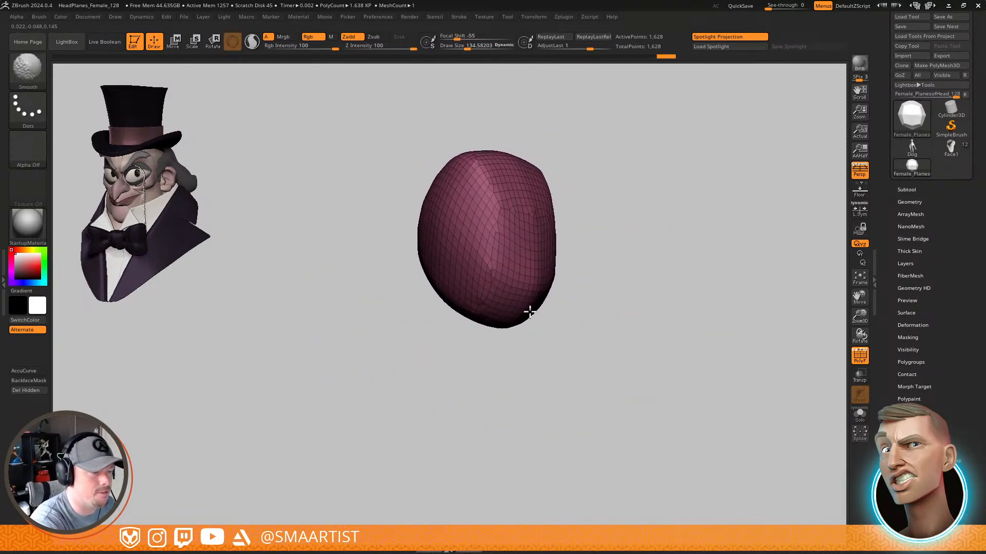
right_click_drag(529, 310, 622, 283, "alt")
mouse_move(640, 331)
right_mouse_down()
mouse_move(677, 241)
mouse_move(652, 280)
right_mouse_up()
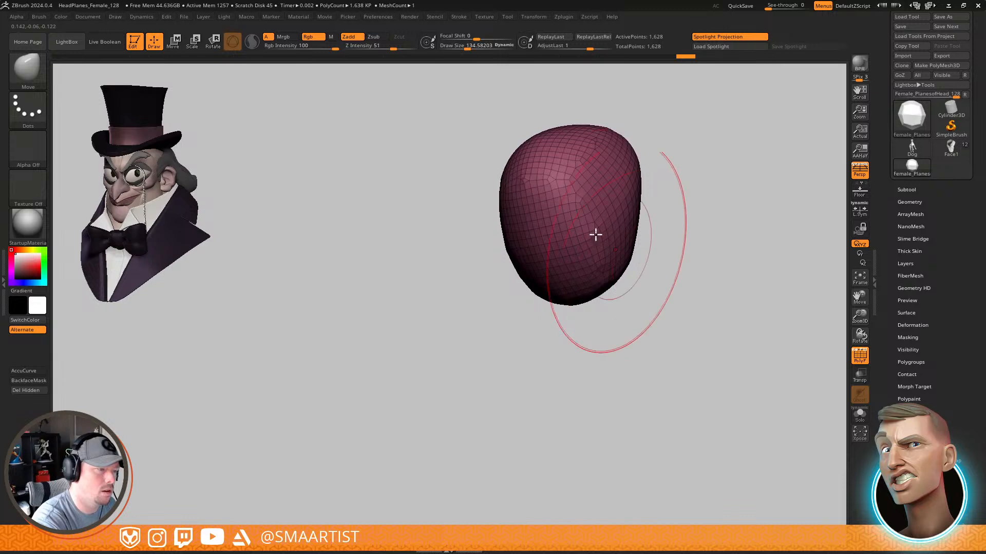
key("s")
left_click_drag(532, 181, 523, 180)
left_click_drag(575, 353, 616, 329, "ctrl")
right_click_drag(646, 329, 622, 287)
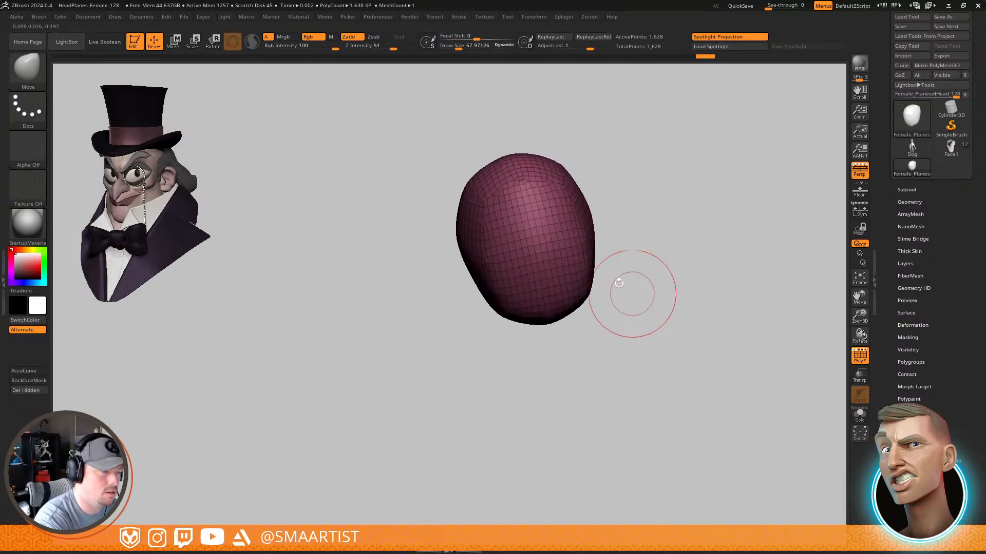
Scale the head mass up and remesh it with DynaMesh into a much denser mesh
left_click(523, 206, "ctrl")
mouse_move(679, 275)
right_mouse_down("ctrl")
mouse_move(684, 320)
mouse_move(656, 297)
mouse_move(693, 338)
mouse_move(683, 347)
mouse_move(719, 308)
mouse_move(629, 359)
right_mouse_up("ctrl")
key("w")
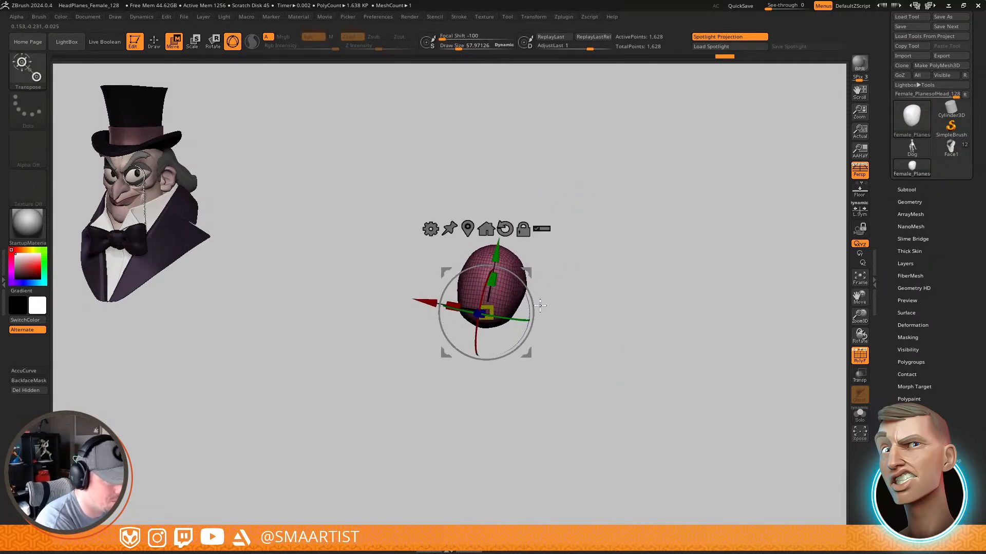
mouse_move(493, 305)
right_mouse_down("ctrl")
mouse_move(609, 263)
mouse_move(655, 268)
mouse_move(672, 308)
mouse_move(693, 319)
mouse_move(662, 387)
right_mouse_up("ctrl")
key("q")
key("ctrl+z")
key("ctrl+z")
key("ctrl+shift+z")
Push the skull outline into shape at a draw size of about 514 and smooth its surface
mouse_move(664, 333)
right_mouse_down()
mouse_move(667, 297)
mouse_move(623, 322)
right_mouse_up()
key("s")
left_click_drag(456, 336, 490, 340)
left_click_drag(442, 418, 460, 407)
right_click_drag(638, 352, 519, 292)
right_click_drag(518, 293, 594, 309, "alt")
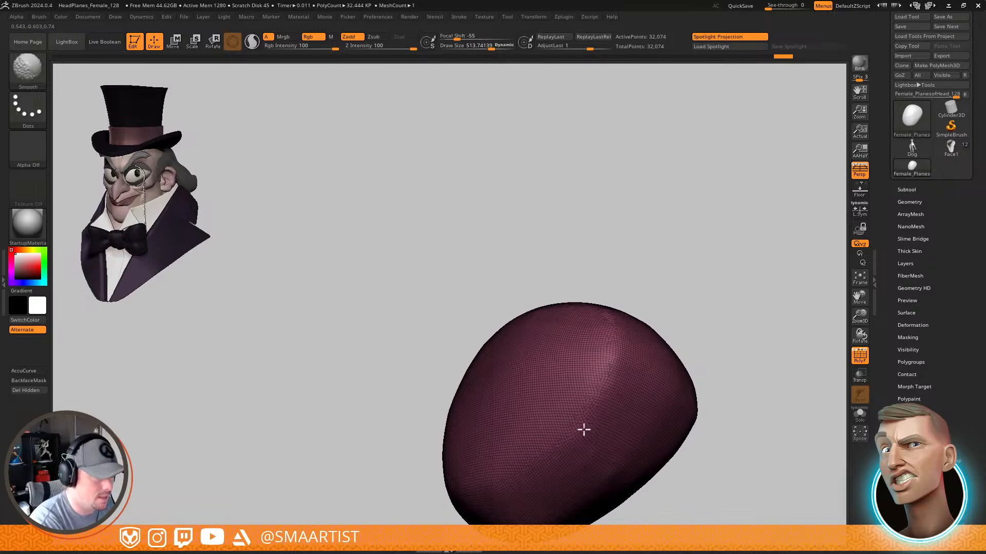
Hide the polyframe and inspect the rounded head form from the front and side
mouse_move(688, 391)
right_mouse_down()
mouse_move(649, 314)
mouse_move(651, 281)
mouse_move(668, 362)
mouse_move(702, 351)
mouse_move(671, 328)
mouse_move(654, 333)
mouse_move(660, 284)
mouse_move(670, 279)
right_mouse_up()
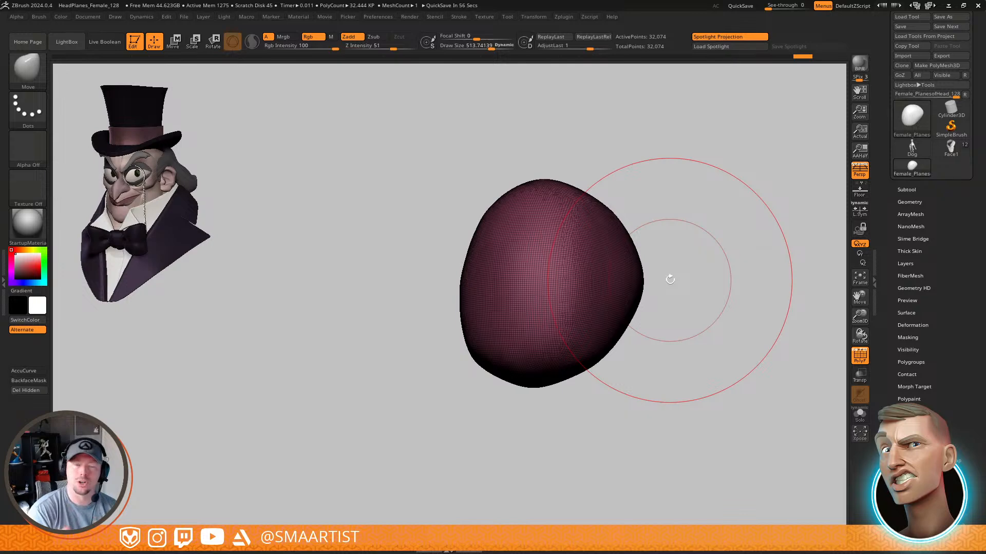
mouse_move(602, 379)
right_mouse_down()
mouse_move(609, 322)
mouse_move(614, 429)
right_mouse_up()
key("shift+f")
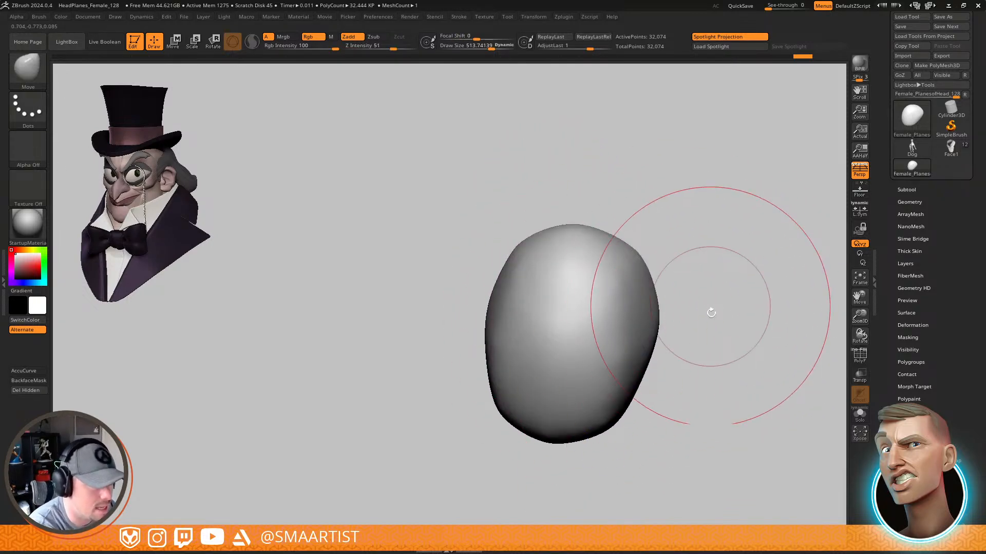
right_click_drag(709, 310, 695, 336)
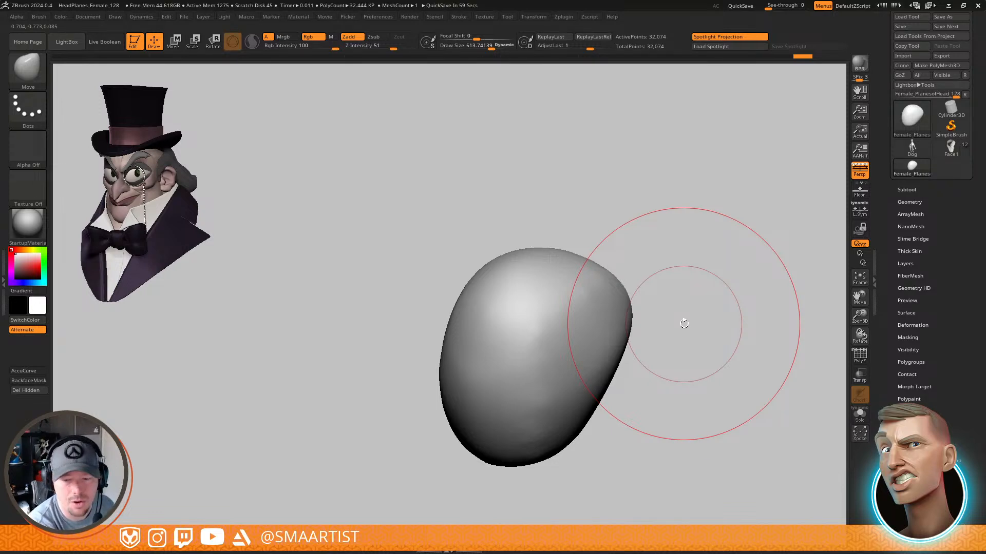
mouse_move(717, 308)
right_mouse_down()
mouse_move(706, 293)
mouse_move(590, 334)
mouse_move(596, 316)
right_mouse_up()
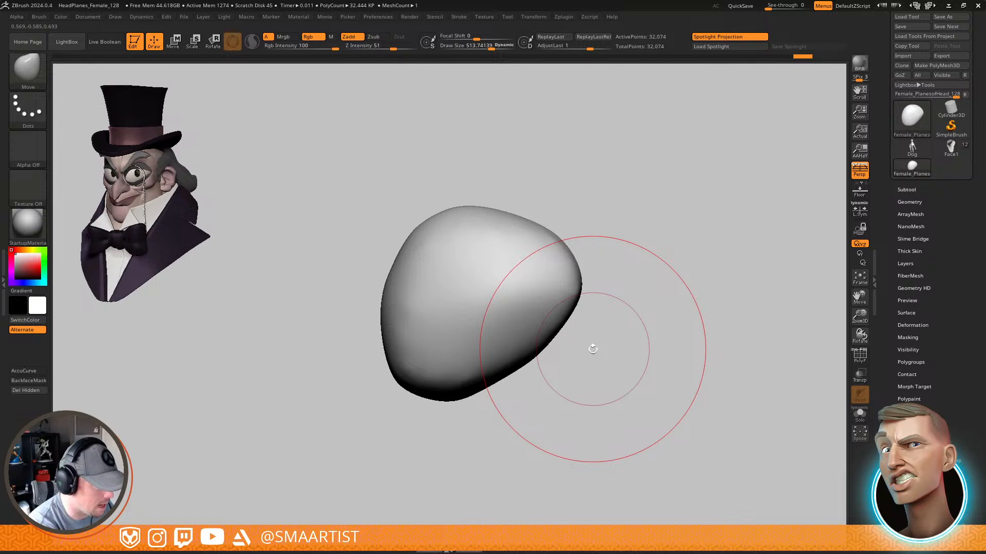
Pull the jaw down and narrow it into a pointed chin with the Move brush at a draw size of about 331
key("w")
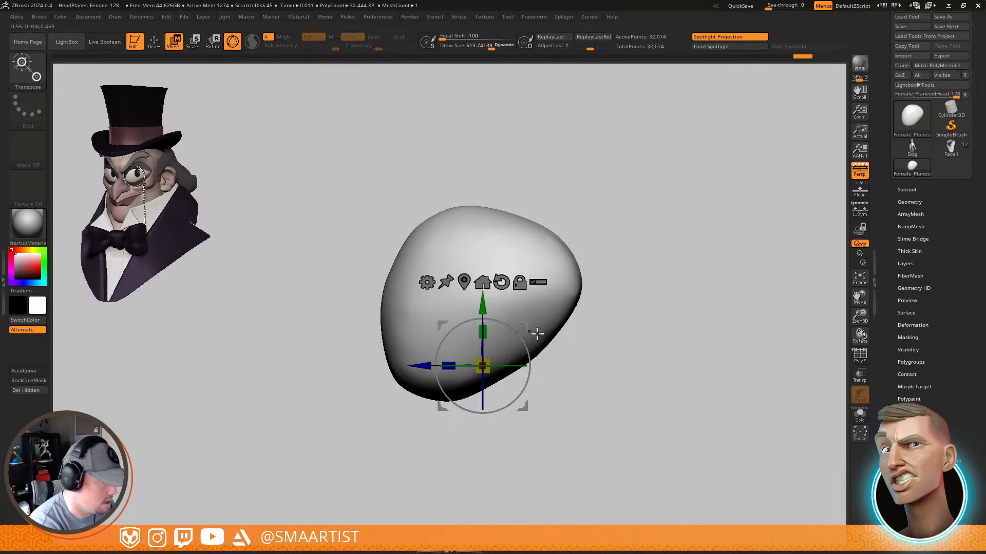
key("q")
key("s")
left_click_drag(423, 378, 413, 379)
left_click_drag(414, 384, 400, 451)
left_click_drag(447, 424, 505, 415)
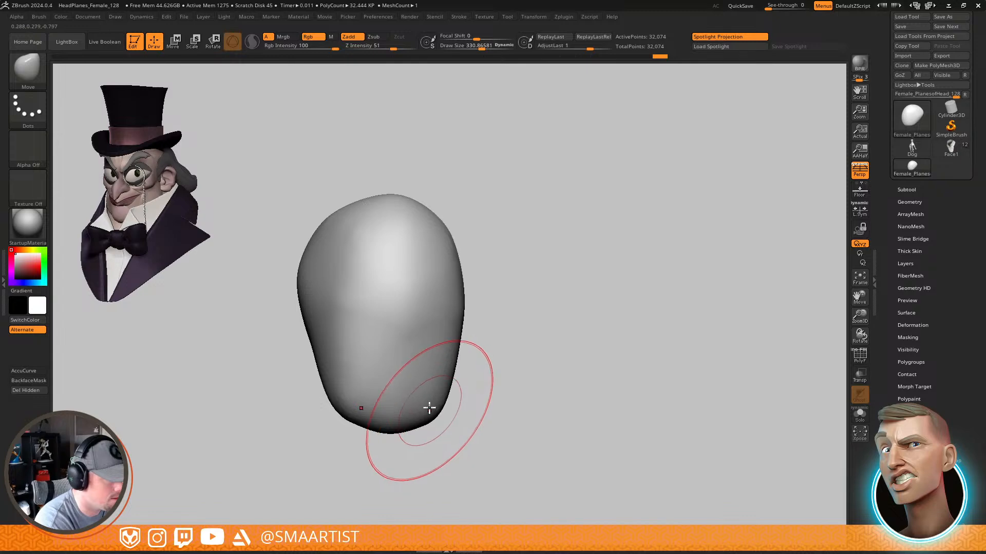
mouse_move(429, 407)
left_mouse_down()
mouse_move(407, 423)
mouse_move(393, 419)
left_mouse_up()
mouse_move(485, 412)
left_mouse_down()
mouse_move(431, 403)
mouse_move(430, 393)
left_mouse_up()
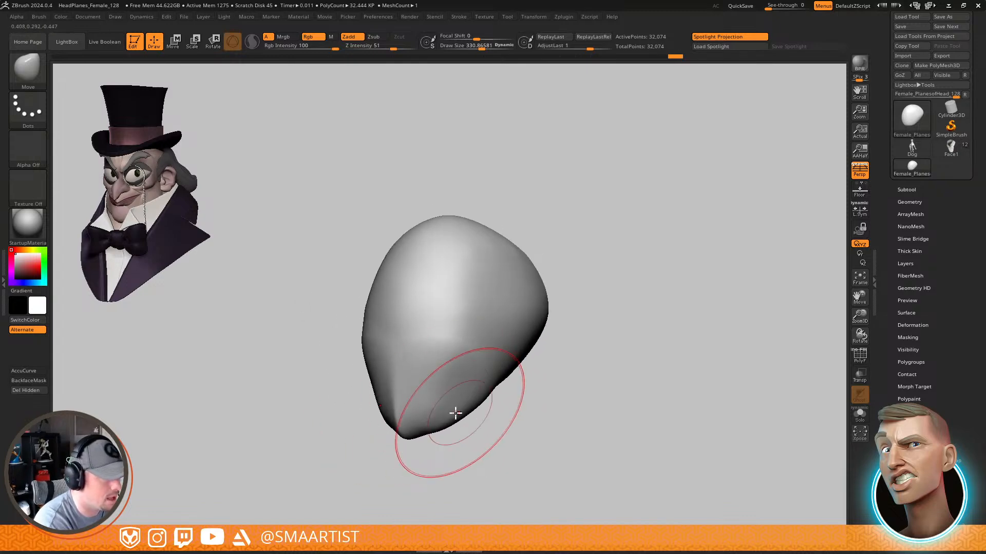
mouse_move(513, 399)
left_mouse_down()
mouse_move(508, 323)
mouse_move(521, 389)
mouse_move(495, 411)
mouse_move(473, 398)
mouse_move(519, 369)
left_mouse_up()
Carve symmetrical eye sockets into the face with the ClayBuildup brush at a draw size of about 146
key("b")
key("c")
key("b")
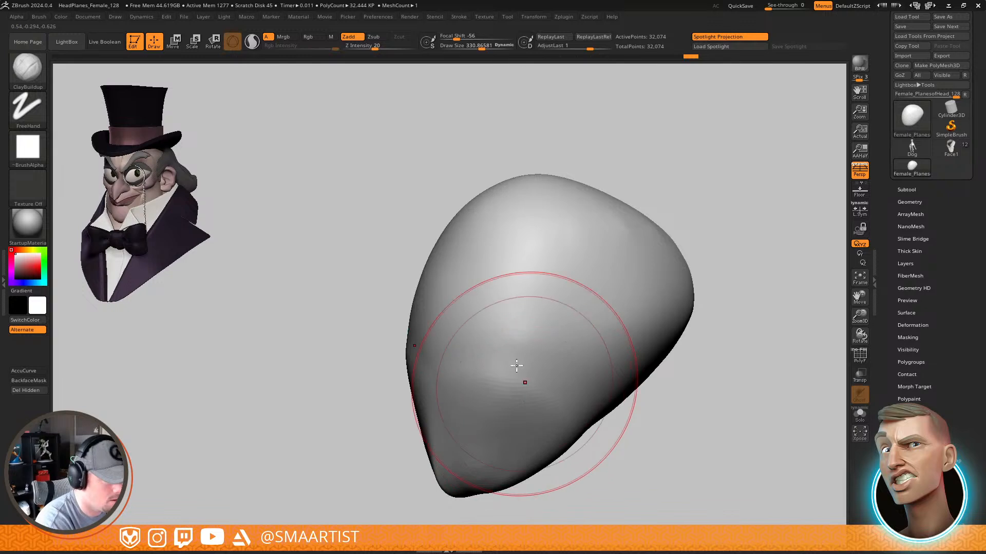
key("s")
mouse_move(498, 319)
left_mouse_down()
mouse_move(482, 319)
mouse_move(524, 269)
mouse_move(461, 331)
mouse_move(508, 282)
mouse_move(541, 267)
left_mouse_up()
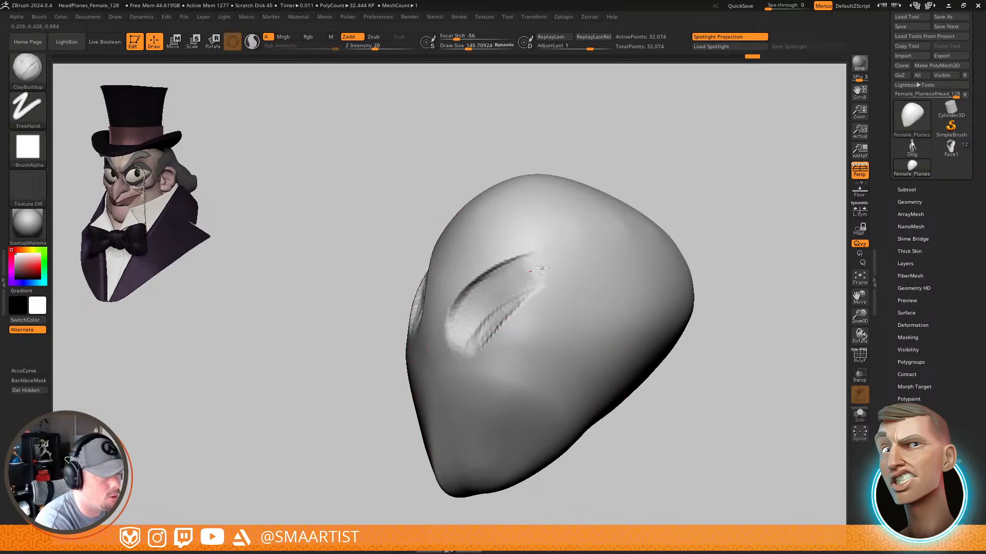
left_click_drag(476, 396, 545, 348)
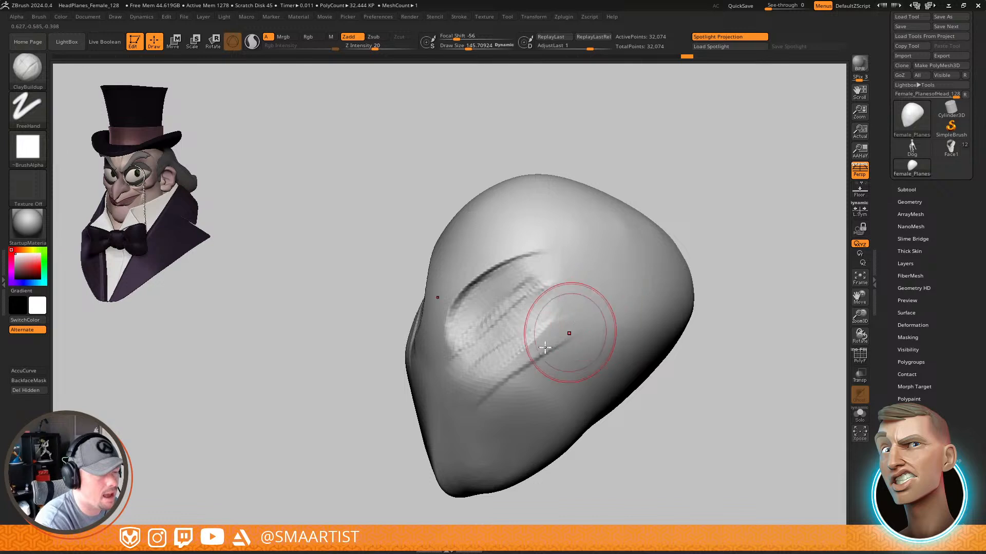
Smooth the rough clay strokes in the eye sockets and over the cheekbones
key("shift")
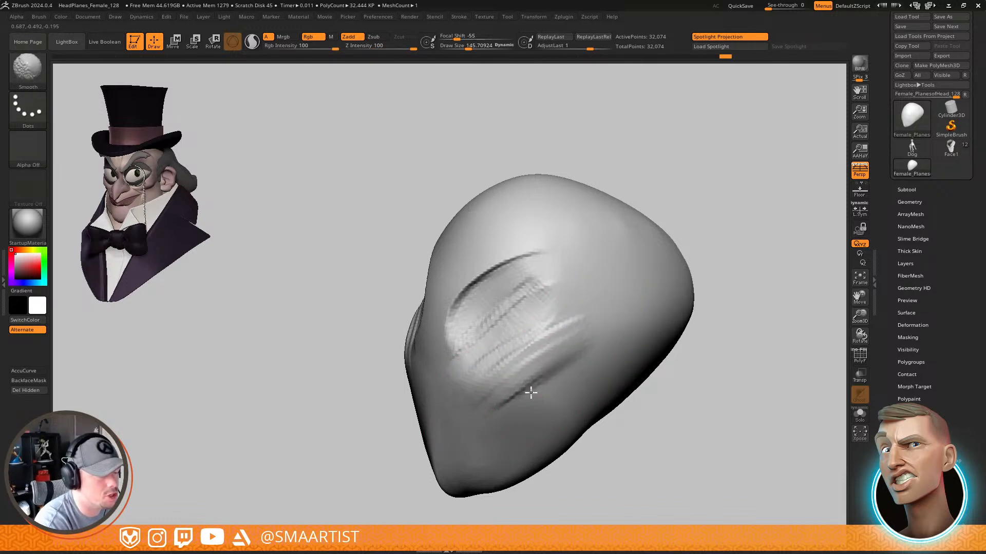
left_click_drag(613, 344, 501, 397, "shift")
mouse_move(571, 298)
left_mouse_down("shift")
mouse_move(534, 306)
mouse_move(447, 363)
left_mouse_up("shift")
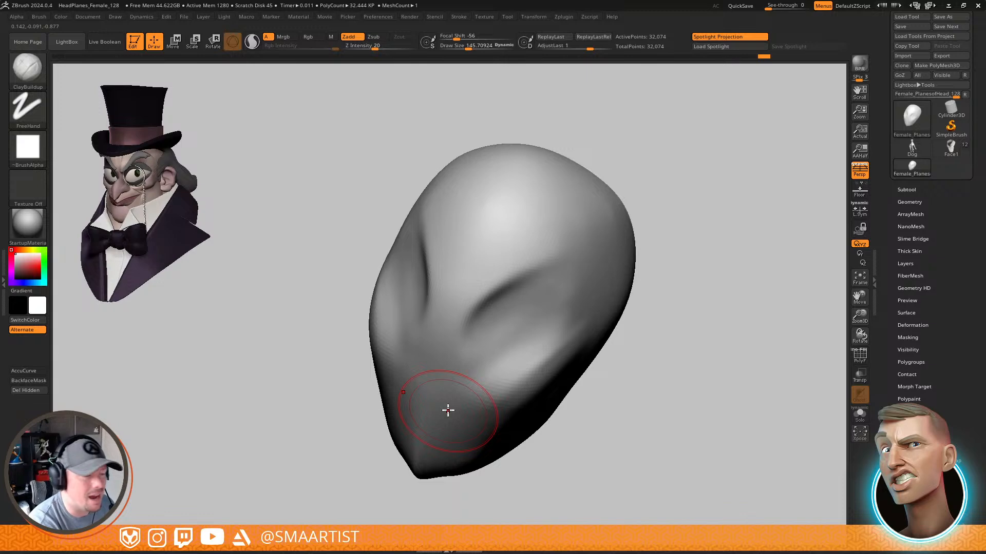
mouse_move(447, 409)
right_mouse_down()
mouse_move(616, 352)
mouse_move(682, 288)
right_mouse_up()
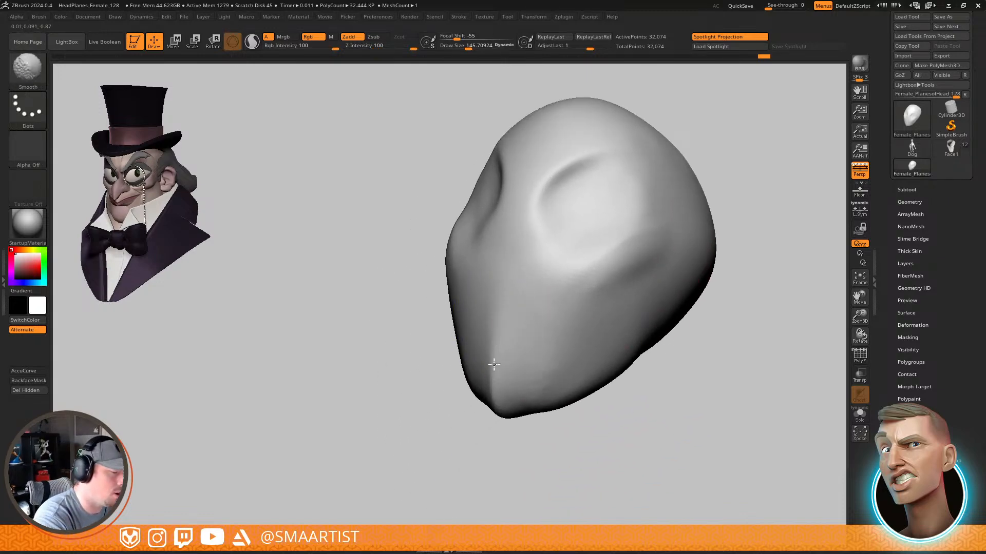
Flatten the cheek and side of the jaw with the TrimDynamic brush at a draw size of about 146
mouse_move(594, 378)
right_mouse_down()
mouse_move(619, 296)
mouse_move(608, 287)
right_mouse_up()
key("b")
key("t")
key("d")
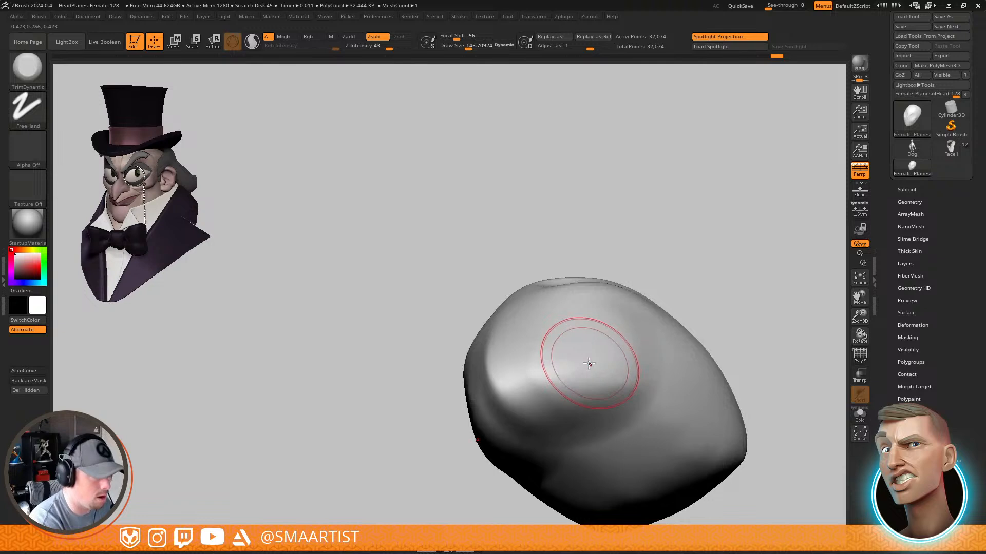
mouse_move(589, 364)
right_mouse_down()
mouse_move(583, 396)
mouse_move(585, 323)
mouse_move(559, 325)
right_mouse_up()
mouse_move(559, 325)
left_mouse_down()
mouse_move(534, 325)
mouse_move(580, 315)
mouse_move(578, 367)
mouse_move(578, 342)
left_mouse_up()
right_click_drag(577, 369, 559, 256)
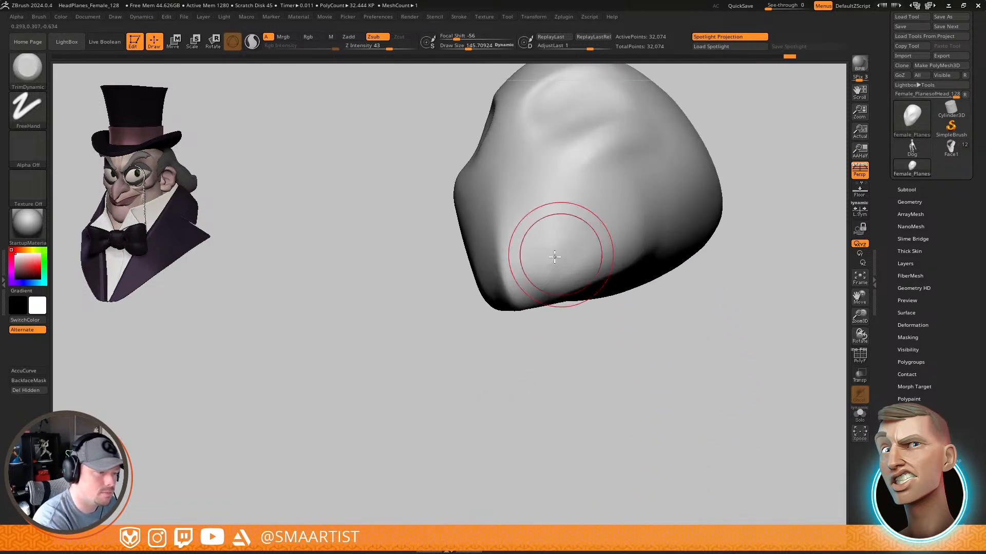
mouse_move(555, 257)
left_mouse_down()
mouse_move(546, 268)
mouse_move(544, 241)
left_mouse_up()
Trim a clean diagonal plane from the chin along the jaw up to the cheekbone
right_click_drag(581, 255, 614, 286)
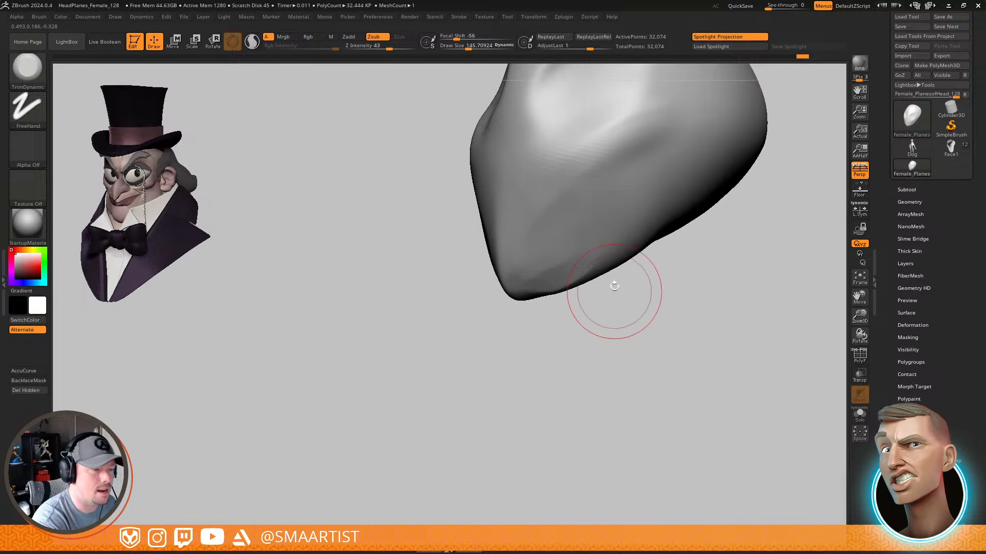
left_click_drag(614, 286, 550, 261)
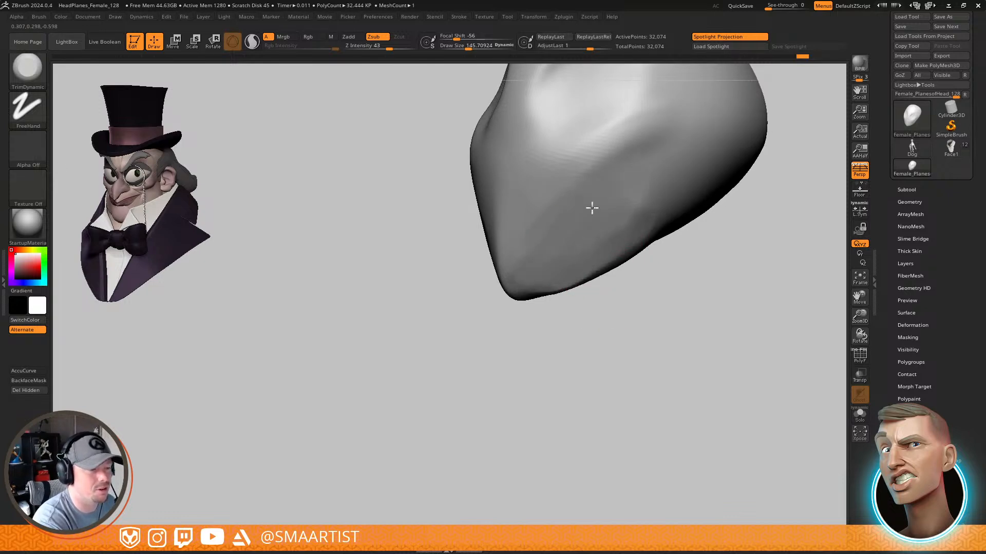
left_click_drag(561, 268, 651, 172)
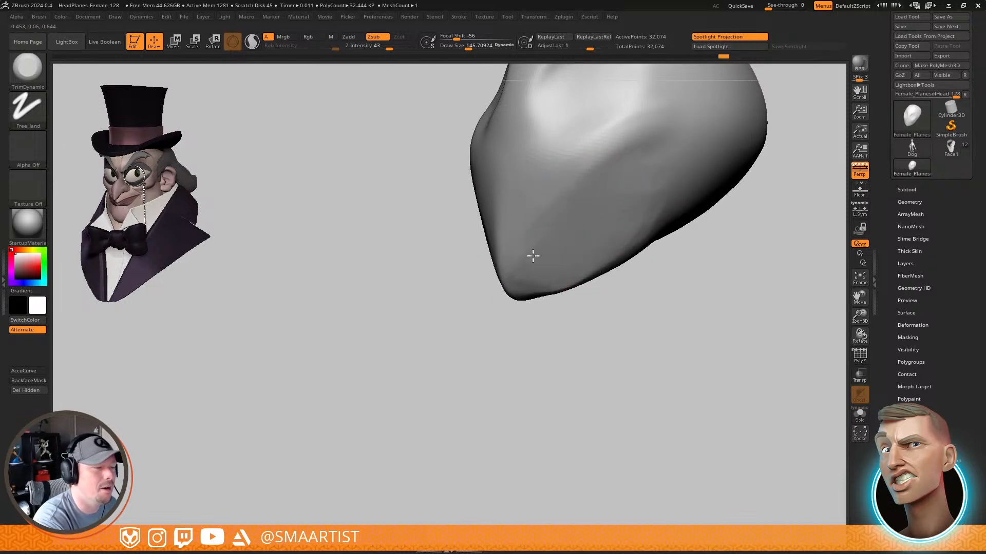
left_click_drag(542, 291, 648, 226)
Trim the front of the lower face and the sides of the chin into flatter planes
right_click_drag(641, 231, 602, 259)
mouse_move(512, 247)
left_mouse_down()
mouse_move(531, 210)
mouse_move(571, 180)
mouse_move(530, 182)
mouse_move(556, 181)
left_mouse_up()
left_click_drag(526, 287, 562, 196)
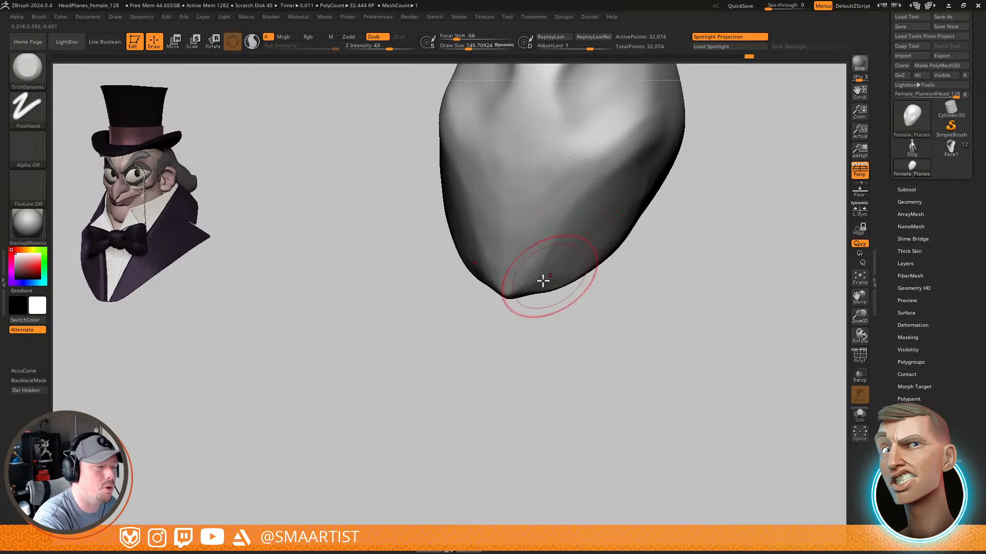
mouse_move(499, 327)
left_mouse_down()
mouse_move(552, 308)
mouse_move(528, 301)
mouse_move(575, 269)
mouse_move(587, 275)
mouse_move(580, 330)
mouse_move(601, 390)
left_mouse_up()
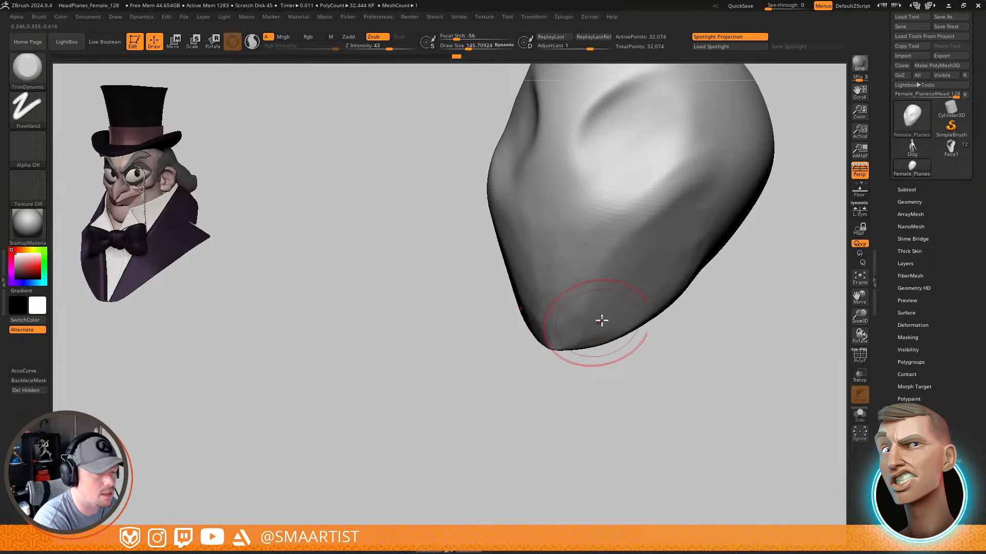
left_click_drag(601, 321, 561, 323)
Remesh the head with DynaMesh and smooth the trimmed planes of the chin, jaw and cheeks
mouse_move(652, 359)
right_mouse_down("ctrl")
mouse_move(677, 302)
mouse_move(590, 372)
right_mouse_up("ctrl")
mouse_move(591, 372)
left_mouse_down()
mouse_move(630, 383)
mouse_move(594, 363)
mouse_move(642, 338)
left_mouse_up()
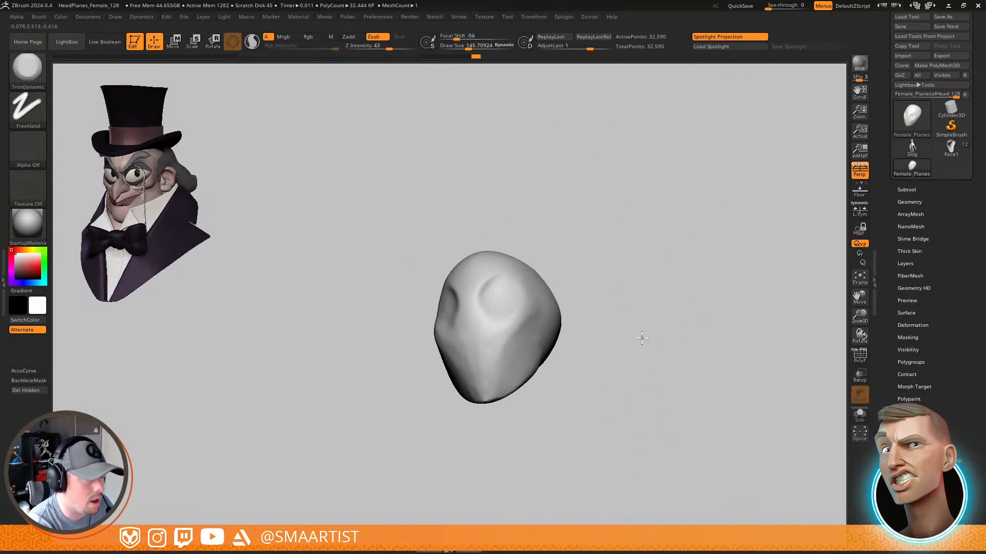
right_click_drag(642, 339, 644, 407, "ctrl")
left_click_drag(493, 412, 455, 396, "shift")
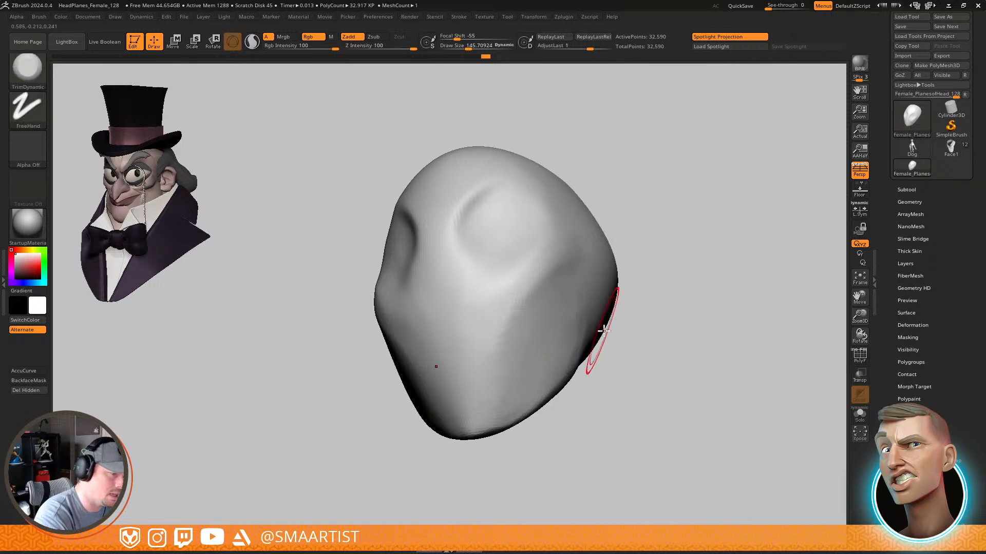
left_click_drag(605, 330, 510, 387)
left_click_drag(493, 352, 552, 322, "shift")
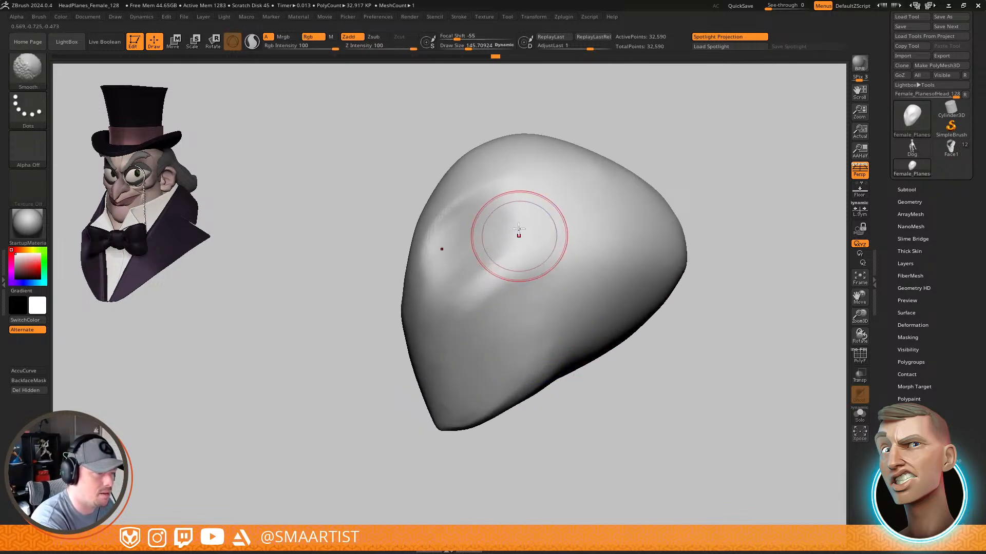
right_click_drag(472, 297, 565, 266)
right_click_drag(600, 349, 608, 295, "ctrl")
mouse_move(698, 266)
right_mouse_down()
mouse_move(628, 282)
mouse_move(675, 326)
mouse_move(695, 320)
mouse_move(695, 370)
right_mouse_up()
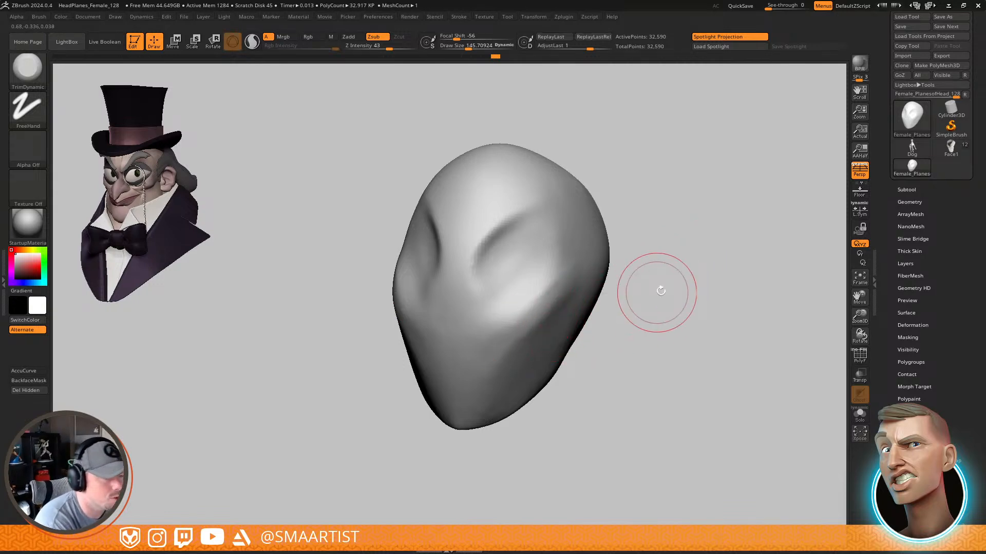
Insert a mirrored pair of PolySpheres on the lower face with the IMM Primitives brush as the base for the upper lip
mouse_move(658, 286)
left_mouse_down()
mouse_move(677, 270)
mouse_move(672, 280)
left_mouse_up()
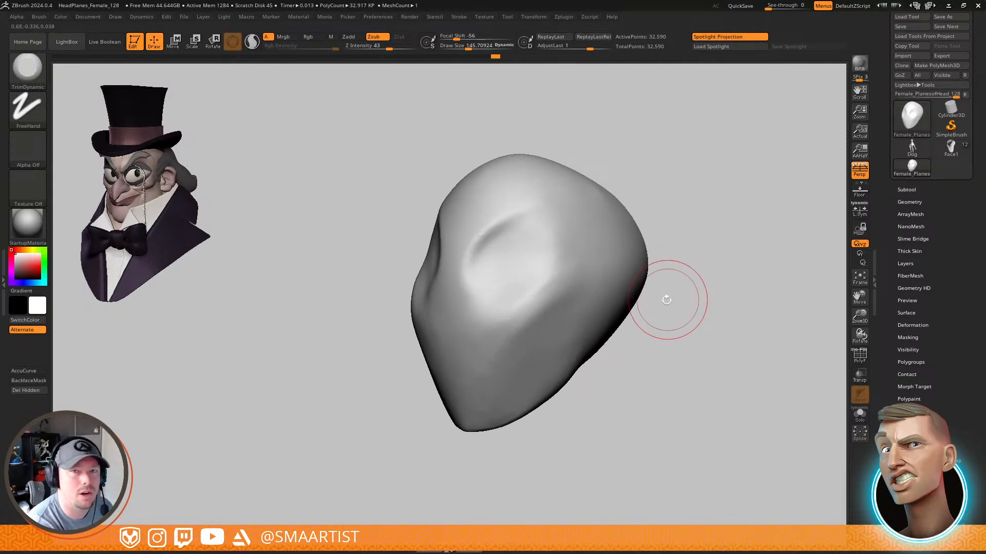
mouse_move(484, 361)
right_mouse_down()
mouse_move(493, 359)
mouse_move(466, 399)
right_mouse_up()
key("b")
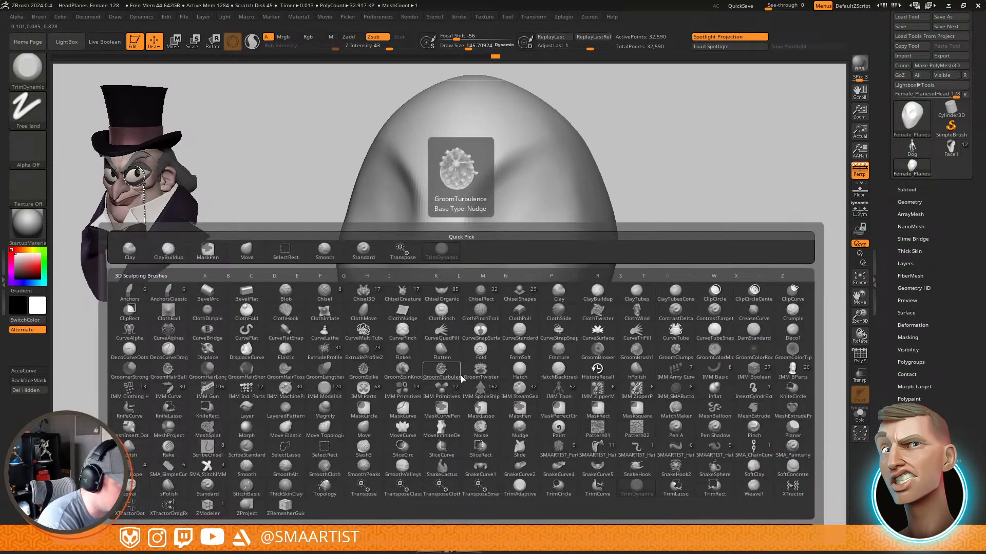
left_click(402, 390)
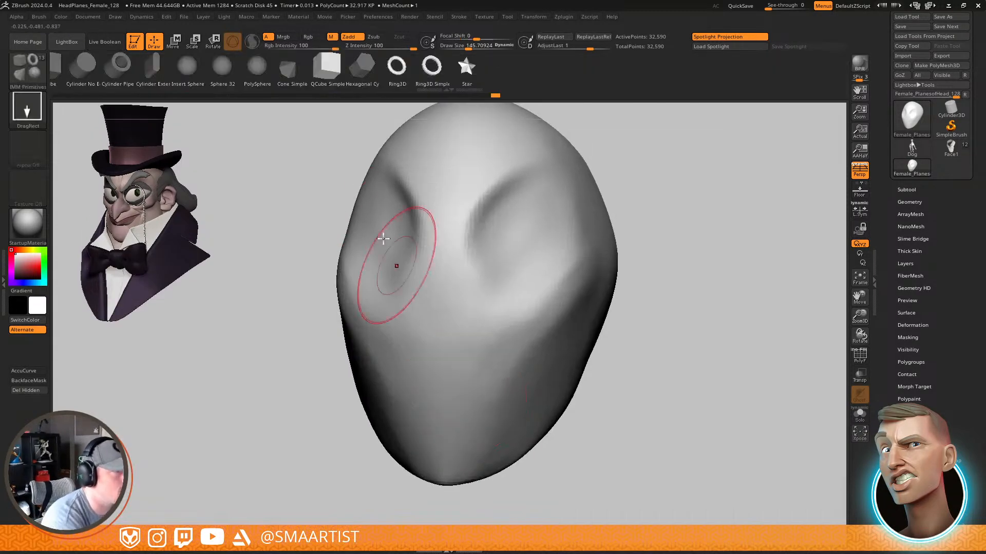
left_click(256, 66)
left_click_drag(464, 380, 458, 408)
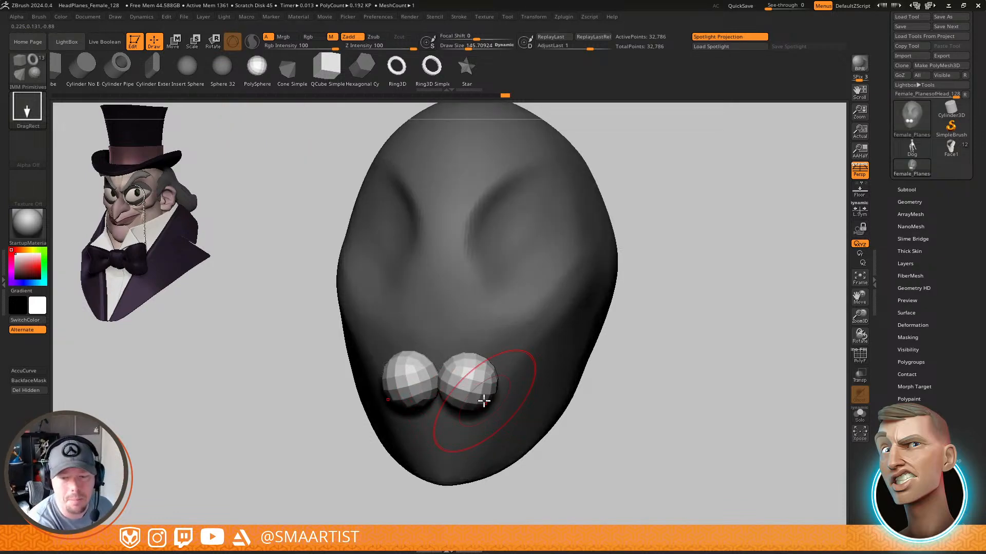
mouse_move(491, 393)
right_mouse_down()
mouse_move(499, 357)
mouse_move(495, 381)
right_mouse_up()
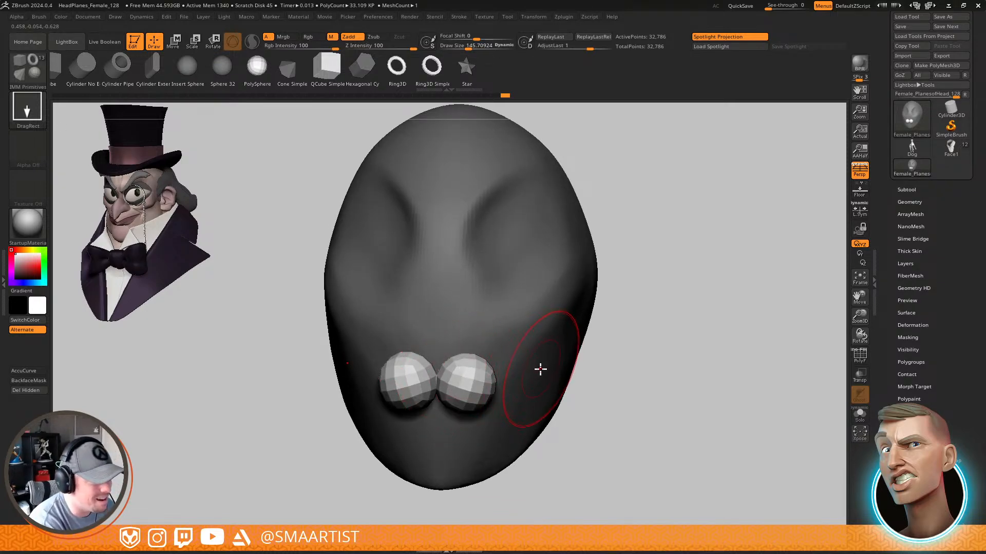
Stretch the two spheres upward into tapered lobes in front of the mouth with the Move brush at a draw size of about 129
key("b")
key("m")
key("v")
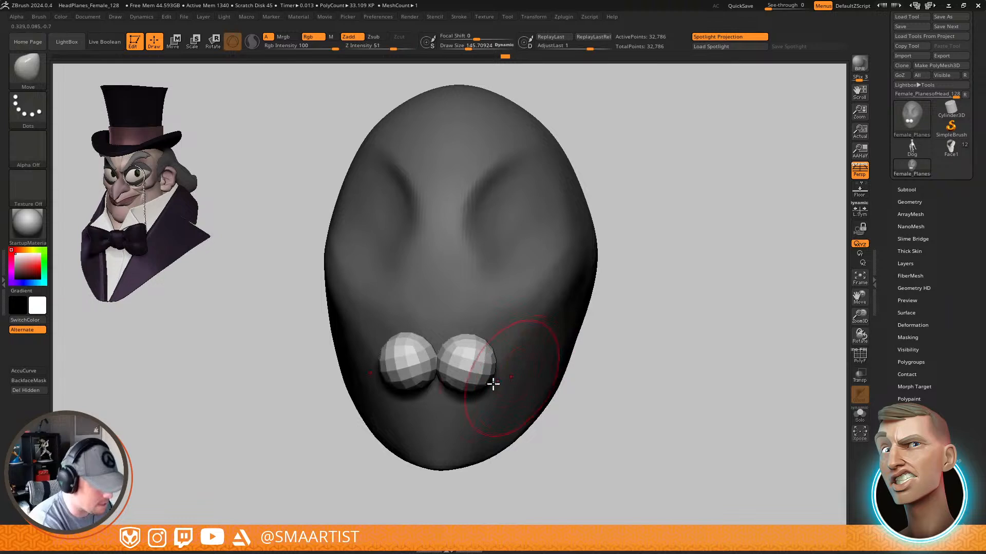
key("s")
left_click_drag(452, 340, 407, 289)
mouse_move(460, 333)
right_mouse_down()
mouse_move(436, 359)
mouse_move(420, 348)
right_mouse_up()
key("s")
left_click_drag(439, 322, 451, 322)
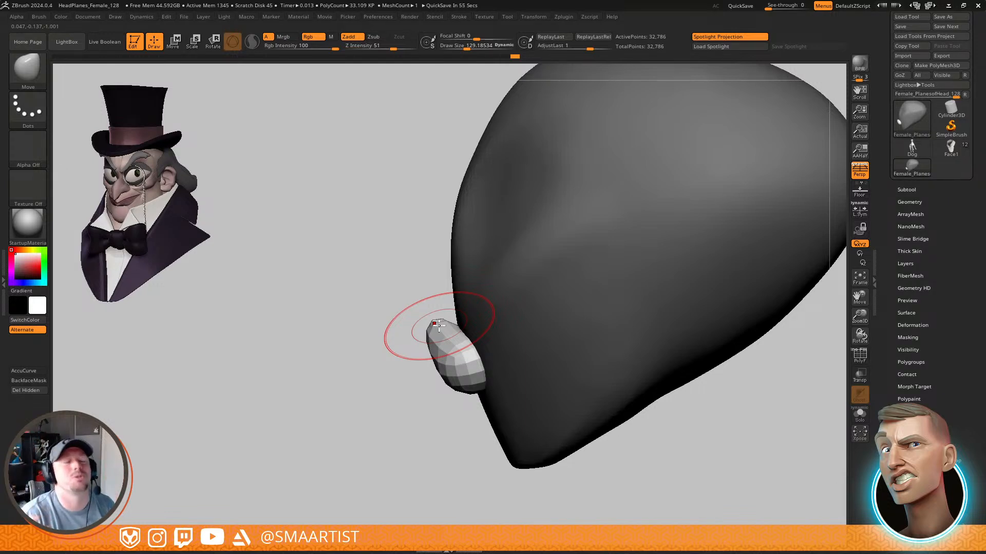
Pull the upper and front ends of the lobes into a peak at the centerline with the Move brush at a draw size of about 69
right_click_drag(454, 379, 462, 353)
key("s")
left_click_drag(461, 323, 455, 324)
left_click_drag(452, 325, 481, 307)
left_click_drag(403, 322, 391, 331)
left_click_drag(416, 379, 405, 380)
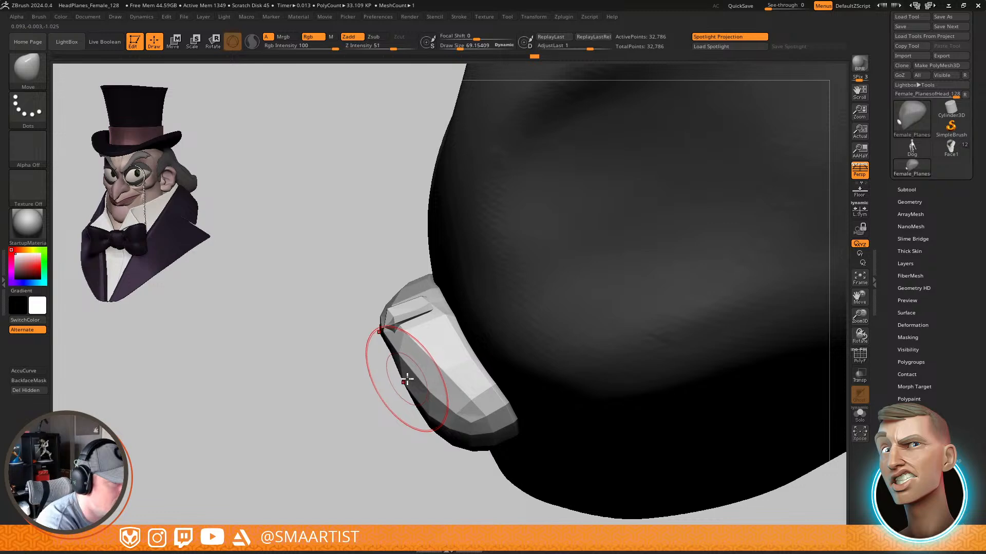
Pull the outer ends of the lobes outward into mouth corners and reshape their front into an upper lip
mouse_move(406, 372)
right_mouse_down()
mouse_move(448, 317)
mouse_move(474, 310)
right_mouse_up()
mouse_move(418, 409)
right_mouse_down()
mouse_move(522, 269)
mouse_move(552, 306)
right_mouse_up()
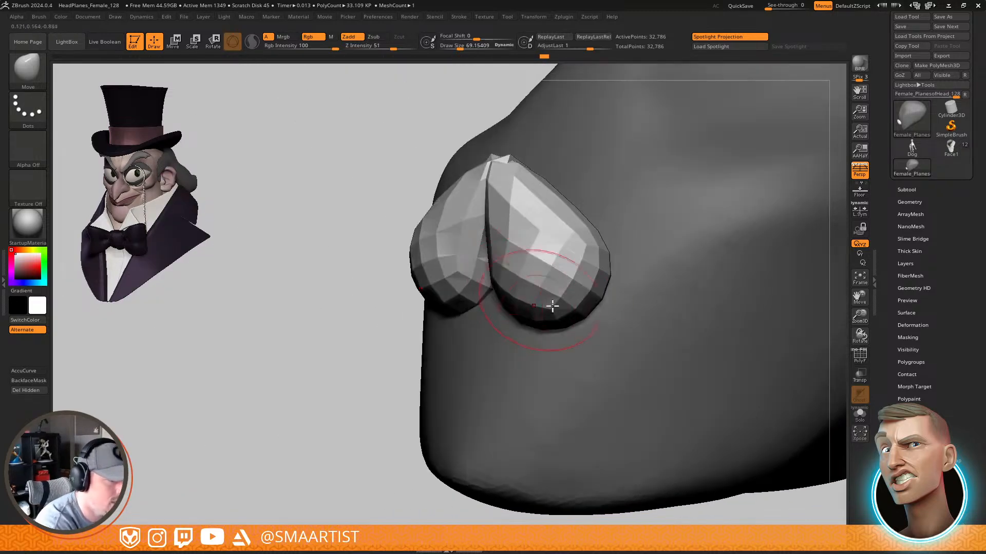
left_click_drag(590, 316, 641, 360)
mouse_move(628, 317)
right_mouse_down()
mouse_move(621, 350)
mouse_move(607, 257)
right_mouse_up()
mouse_move(615, 263)
left_mouse_down()
mouse_move(598, 260)
mouse_move(596, 242)
left_mouse_up()
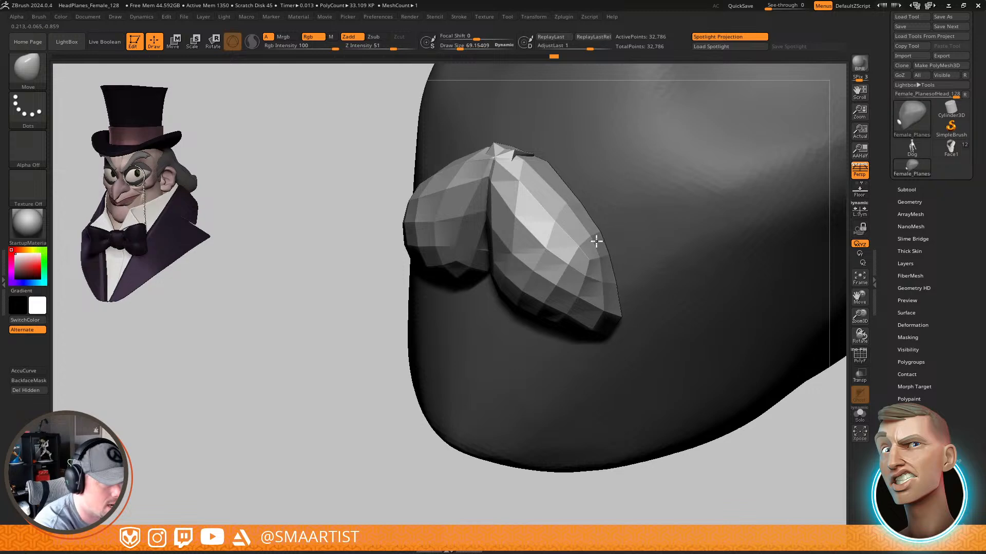
mouse_move(579, 202)
right_mouse_down()
mouse_move(550, 260)
mouse_move(545, 251)
right_mouse_up()
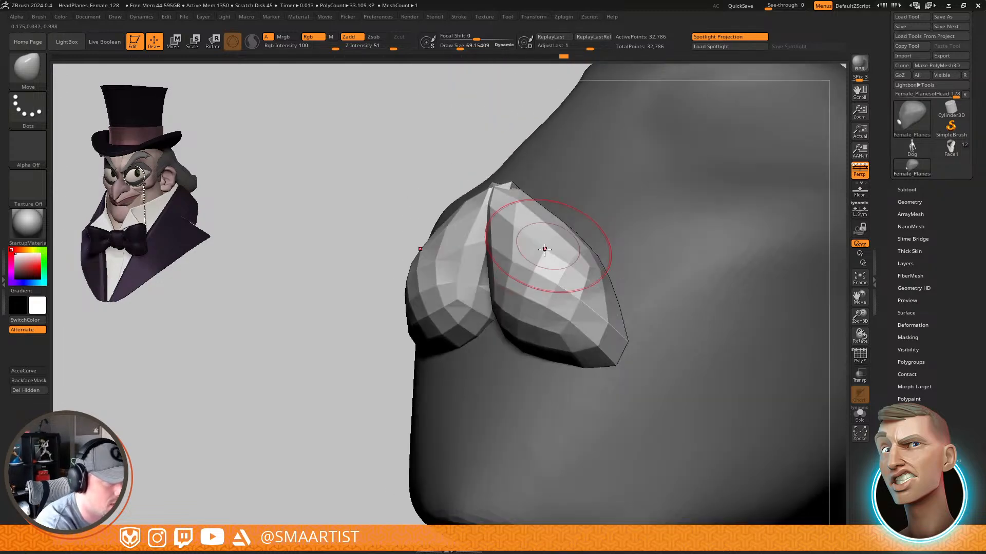
left_click_drag(546, 251, 537, 274)
mouse_move(536, 276)
right_mouse_down()
mouse_move(532, 304)
mouse_move(528, 260)
right_mouse_up()
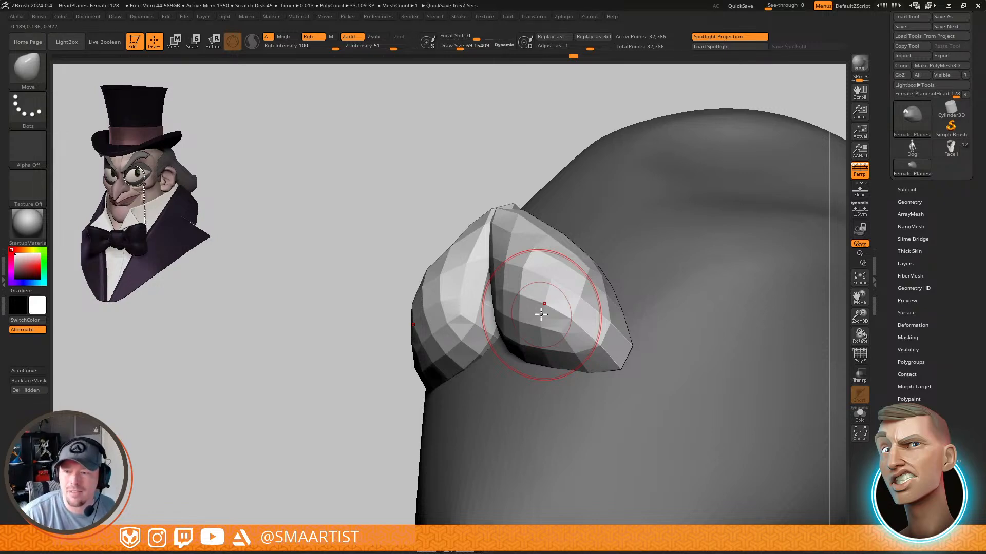
Display the polyframe, clear the mask from the head, and undo the DynaMesh update
right_click_drag(540, 314, 670, 329)
mouse_move(670, 329)
right_mouse_down()
mouse_move(673, 398)
mouse_move(682, 379)
mouse_move(696, 400)
mouse_move(695, 353)
mouse_move(717, 343)
mouse_move(669, 330)
right_mouse_up()
key("shift+f")
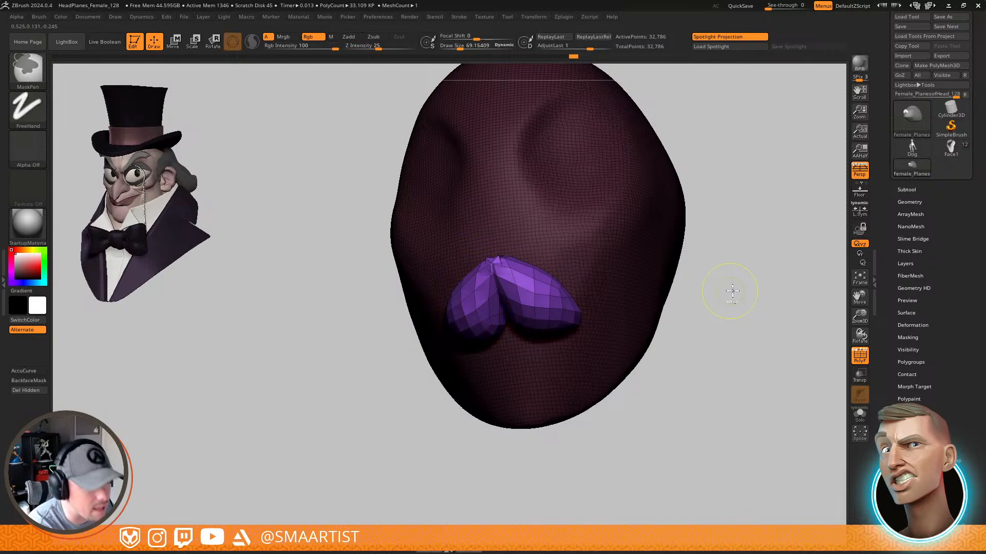
left_click_drag(733, 291, 738, 334, "ctrl")
left_click_drag(748, 367, 755, 405, "ctrl")
key("ctrl+z")
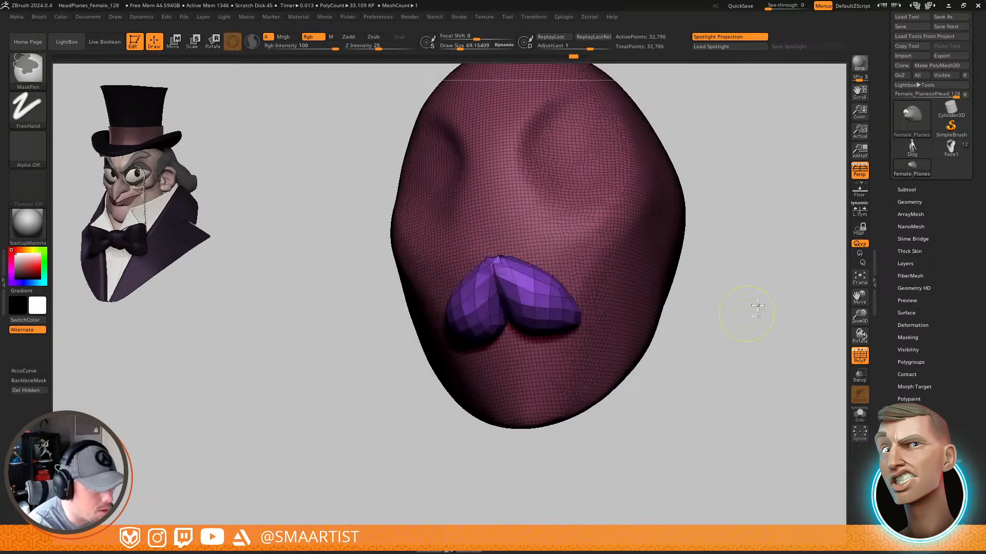
Enable Groups for DynaMesh and remesh the head and lip as separate polygroups at resolution 128
left_click(910, 201)
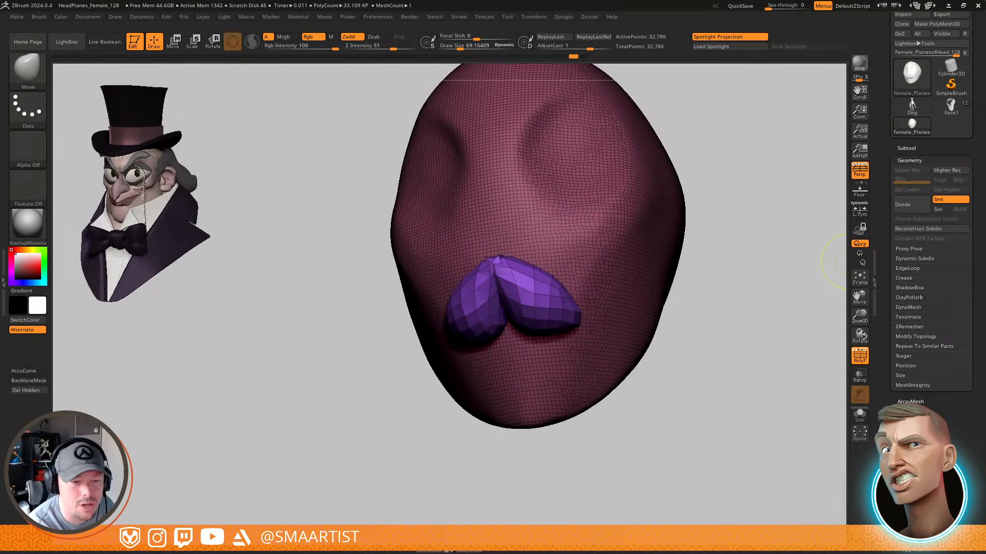
left_click(920, 308)
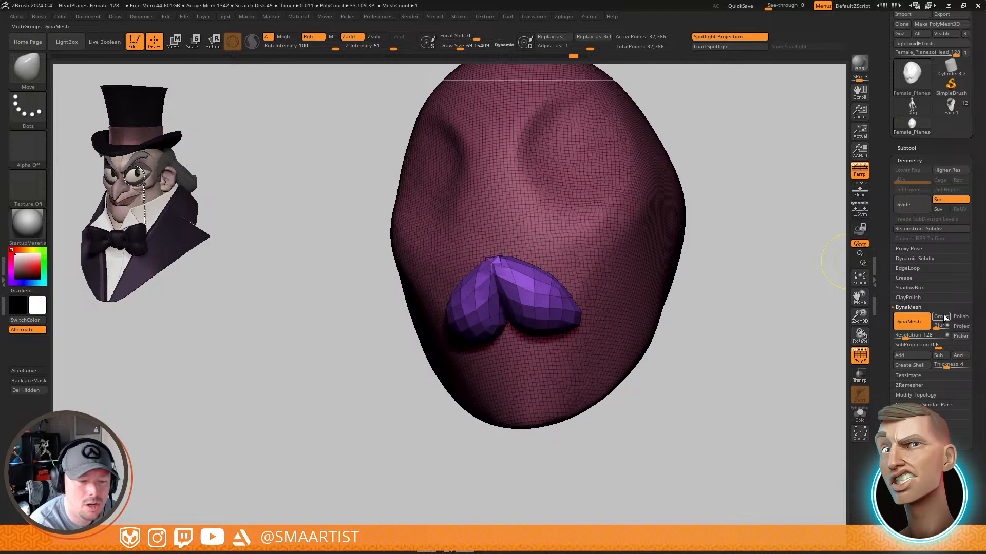
left_click(943, 318)
left_click_drag(837, 257, 838, 259, "ctrl")
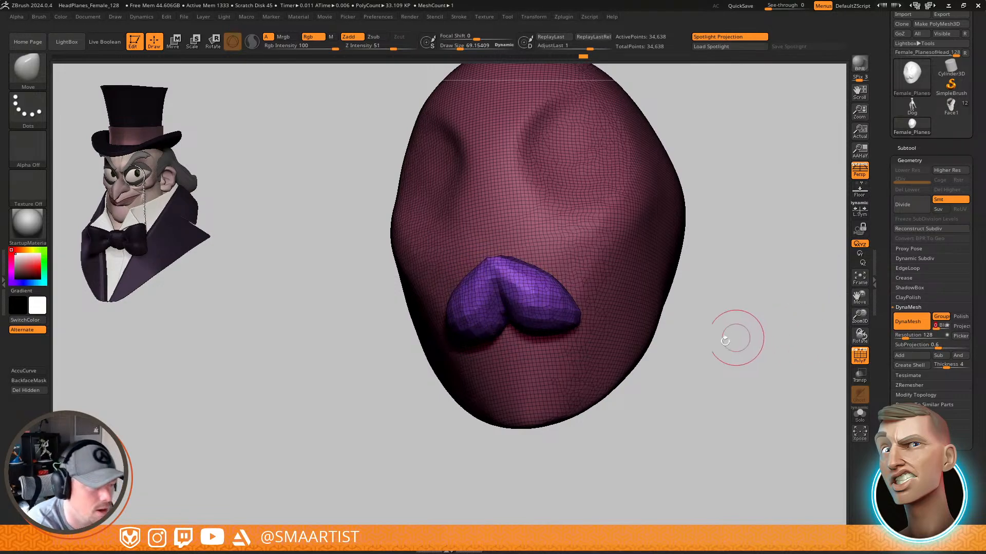
Hide the polyframe and smooth the upper lip, blending the seam between its two lobes
mouse_move(725, 341)
left_mouse_down()
mouse_move(666, 341)
mouse_move(666, 318)
mouse_move(627, 367)
mouse_move(595, 358)
left_mouse_up()
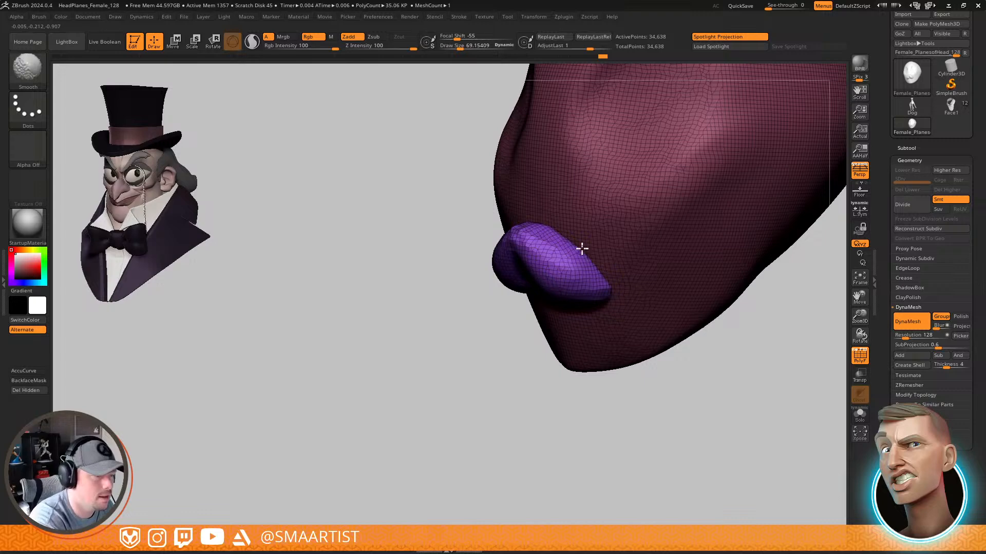
key("shift+f")
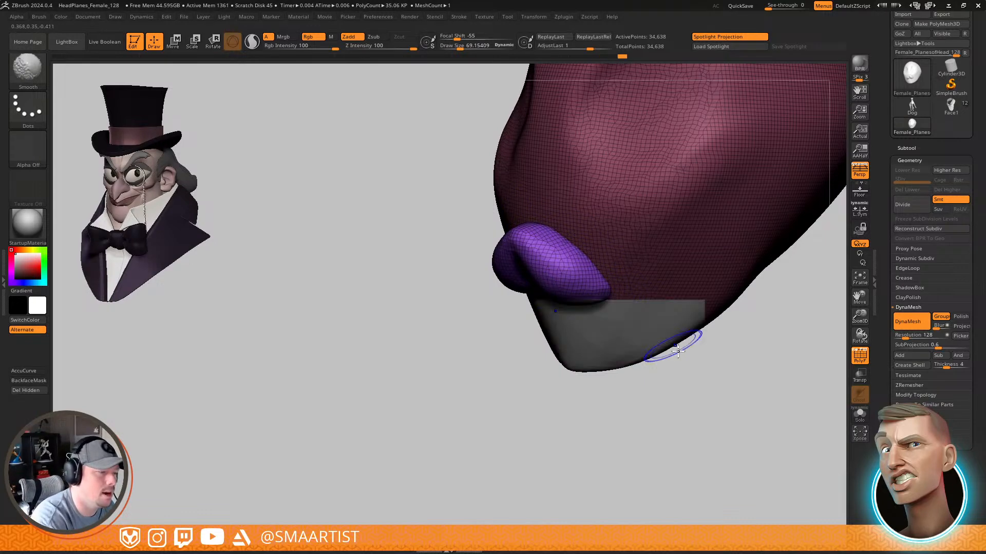
left_click_drag(679, 369, 734, 356)
left_click_drag(559, 262, 564, 311, "shift")
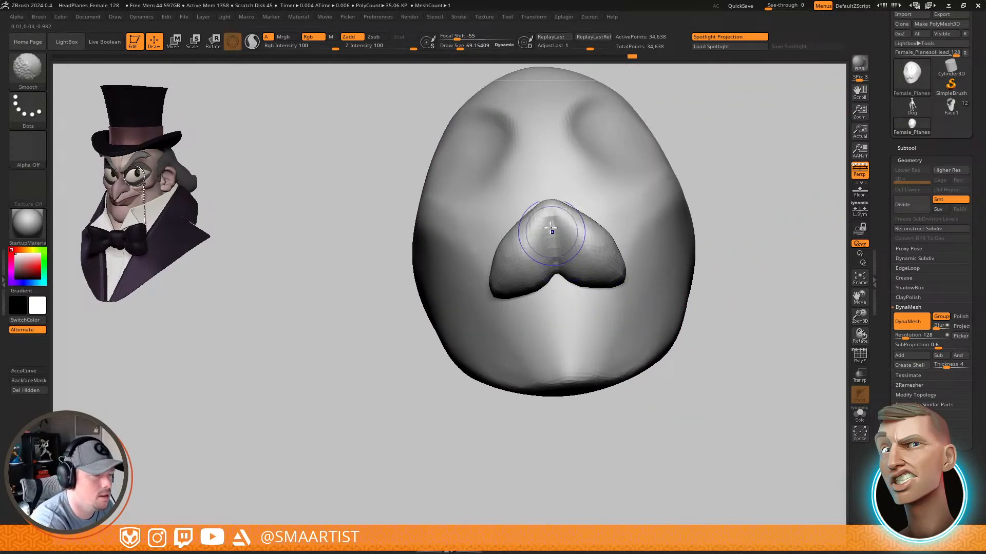
left_click_drag(551, 232, 556, 301, "shift")
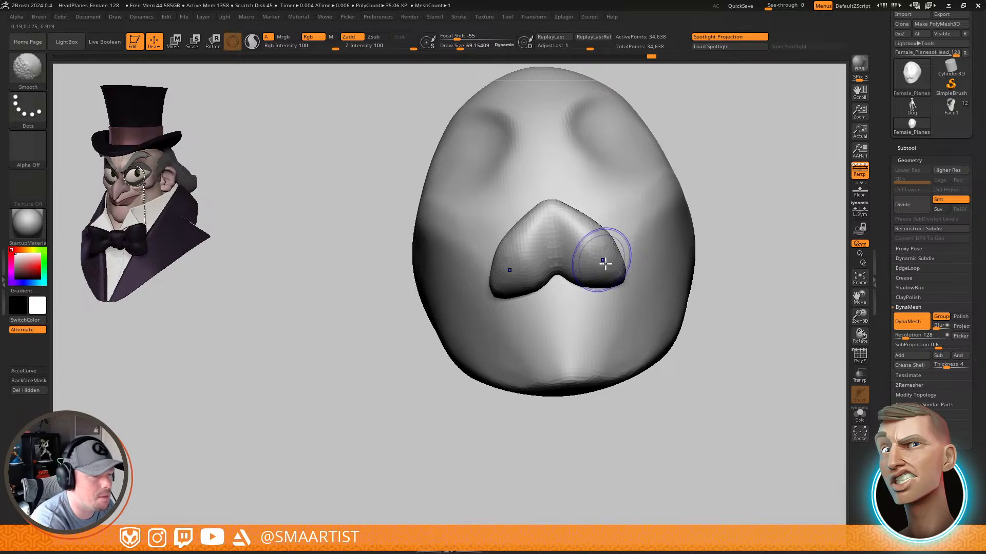
mouse_move(681, 323)
right_mouse_down("ctrl")
mouse_move(676, 288)
mouse_move(730, 321)
mouse_move(727, 275)
mouse_move(616, 399)
right_mouse_up("ctrl")
mouse_move(585, 304)
right_mouse_down()
mouse_move(609, 264)
mouse_move(572, 282)
right_mouse_up()
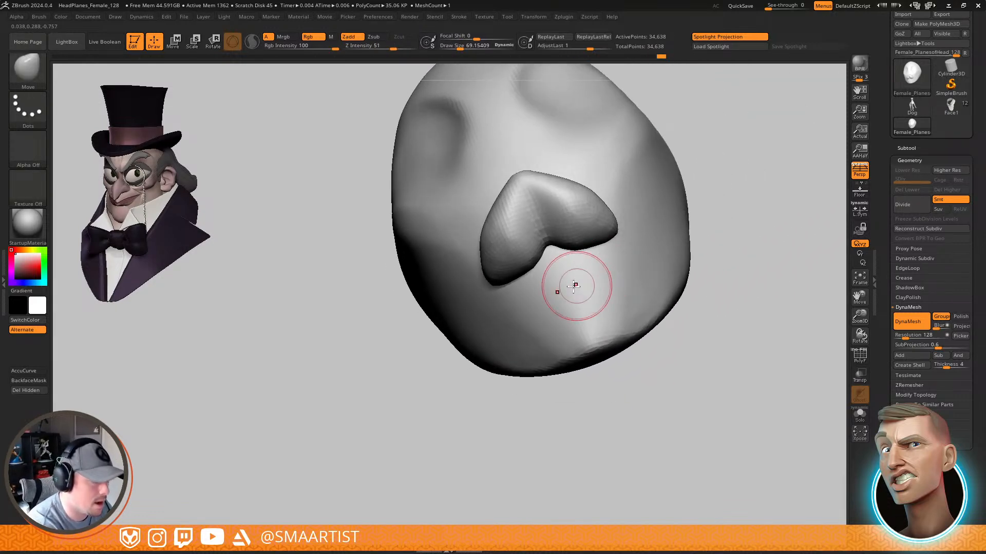
key("b")
left_click(315, 251)
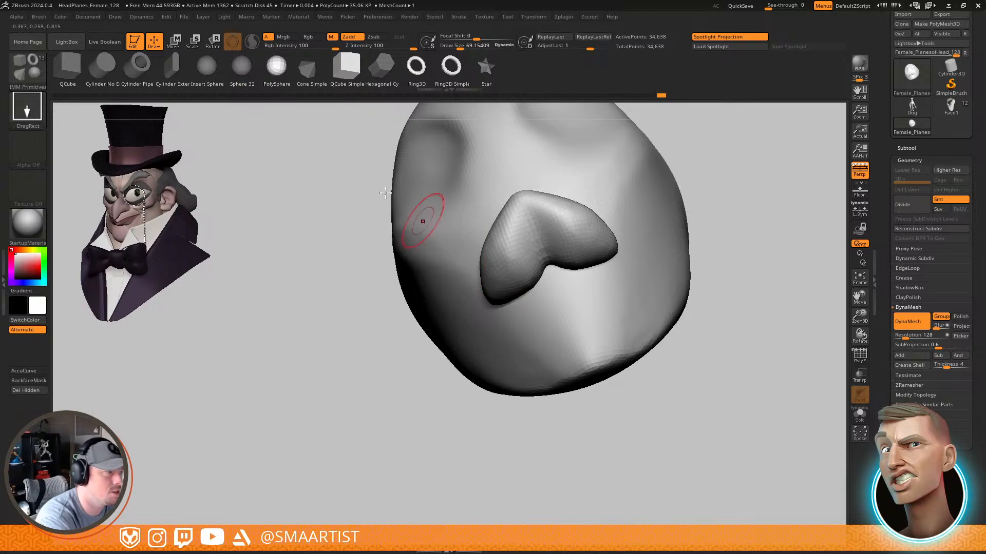
right_click_drag(594, 310, 586, 288, "shift")
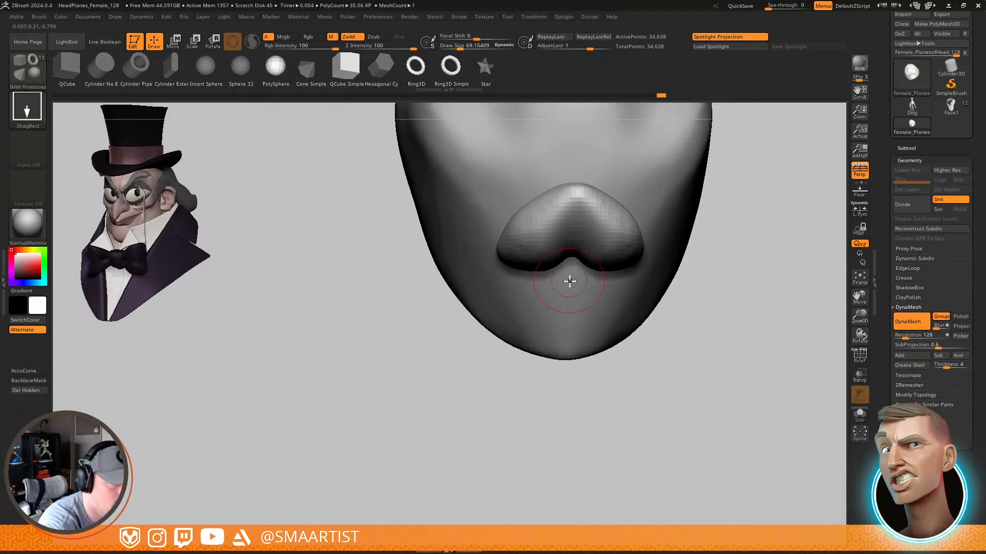
left_click_drag(571, 281, 572, 315)
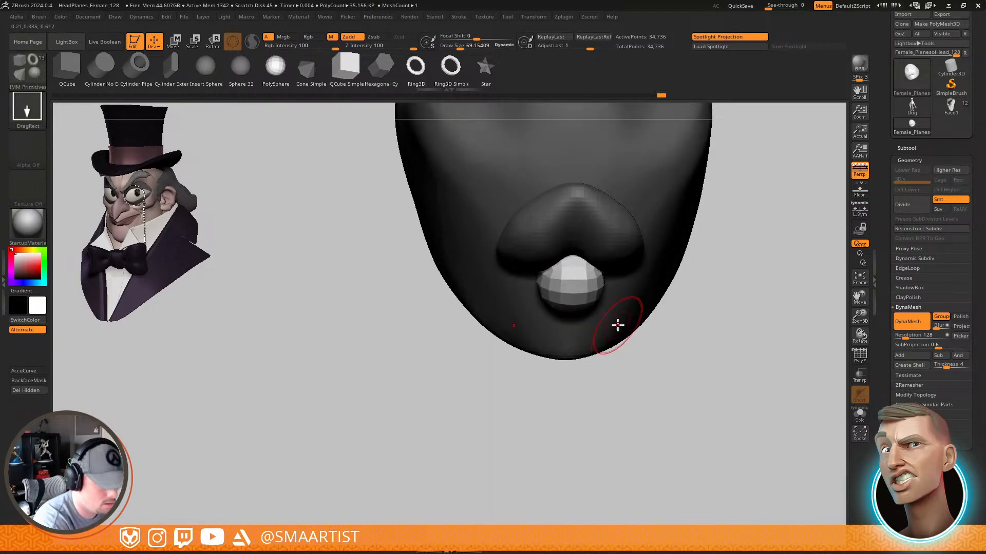
left_click(629, 336, "ctrl")
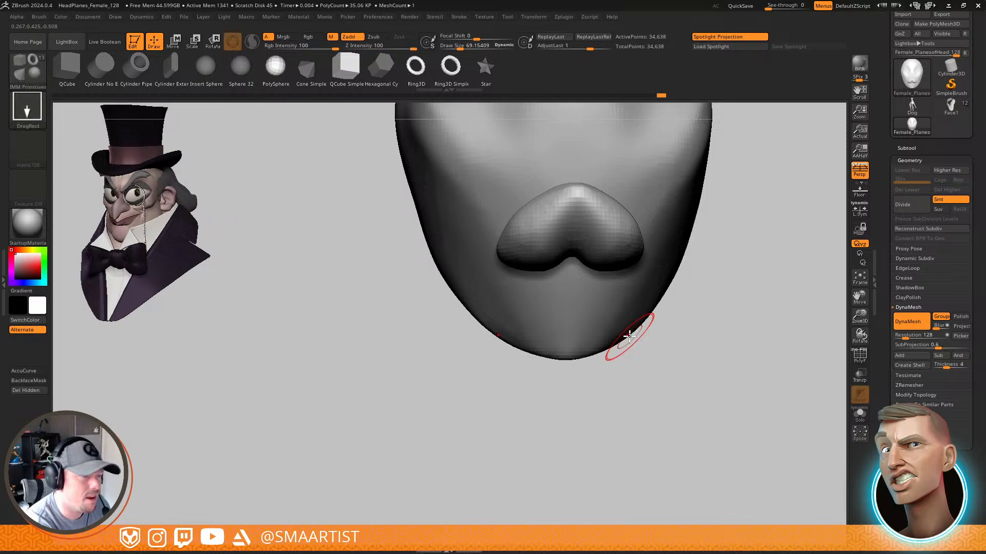
Turn off perspective, mask everything except the upper lip, and duplicate the lip downward with the move gizmo
left_click_drag(632, 334, 726, 286)
key("w")
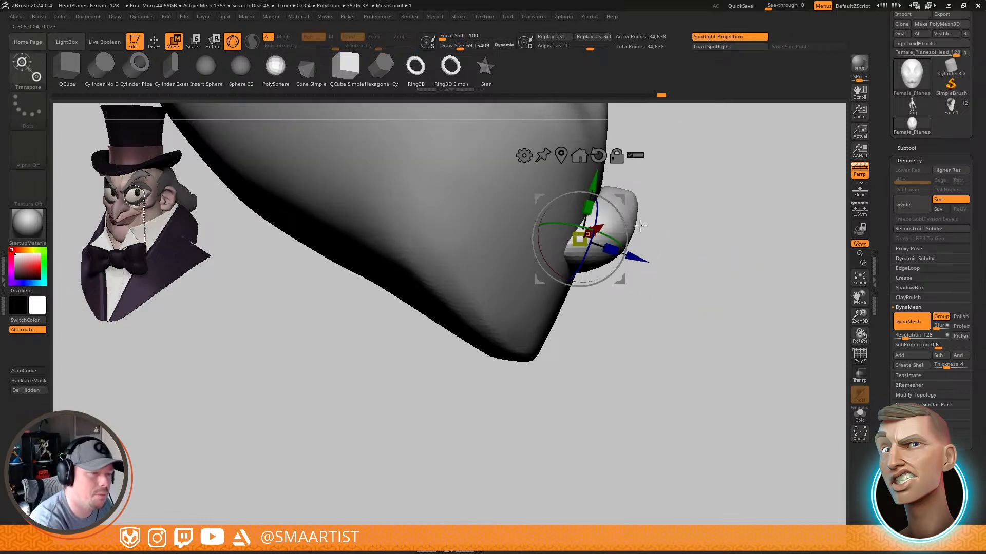
left_click(629, 210, "ctrl")
left_click(859, 171)
left_click_drag(716, 220, 627, 267, "alt")
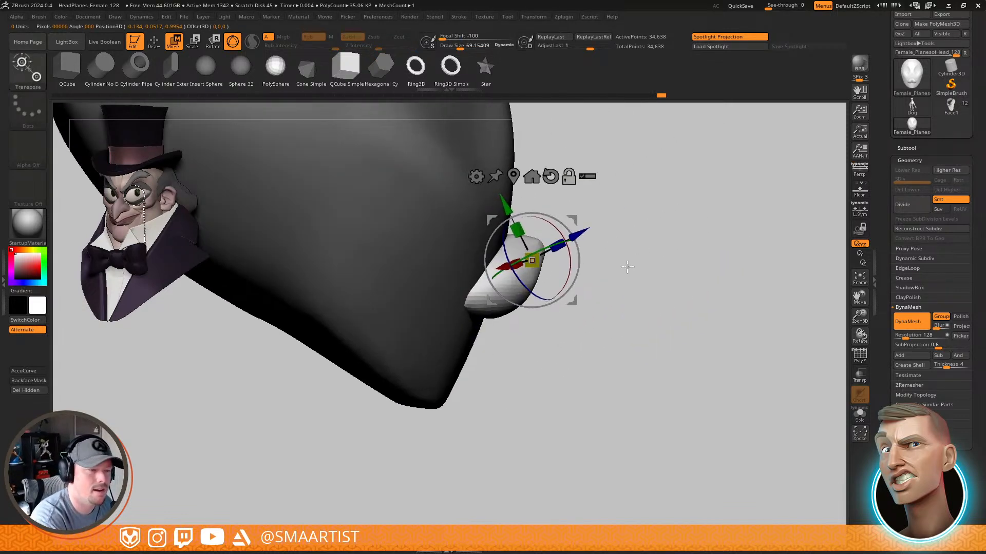
left_click_drag(573, 220, 613, 304, "ctrl")
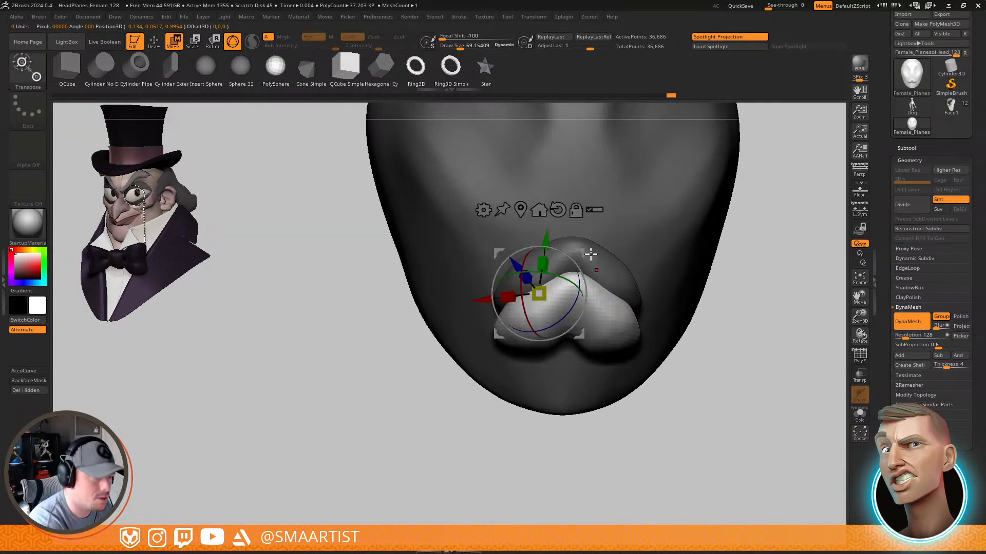
Recenter the gizmo on the duplicated lip, rotate it 180° and fit it beneath the upper lip as the lower lip
left_click(558, 209)
left_click(520, 208)
right_click_drag(661, 299, 638, 282, "shift")
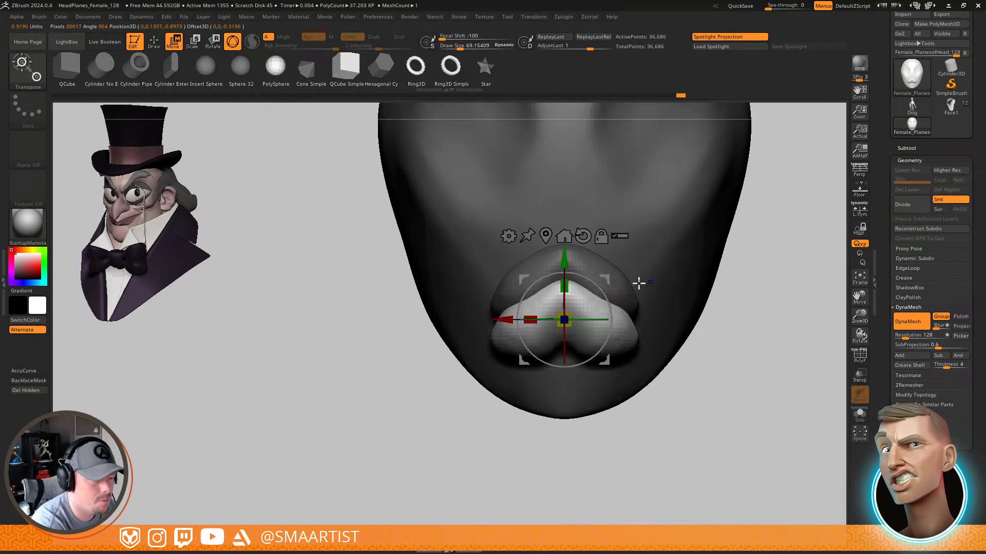
left_click_drag(596, 286, 528, 362)
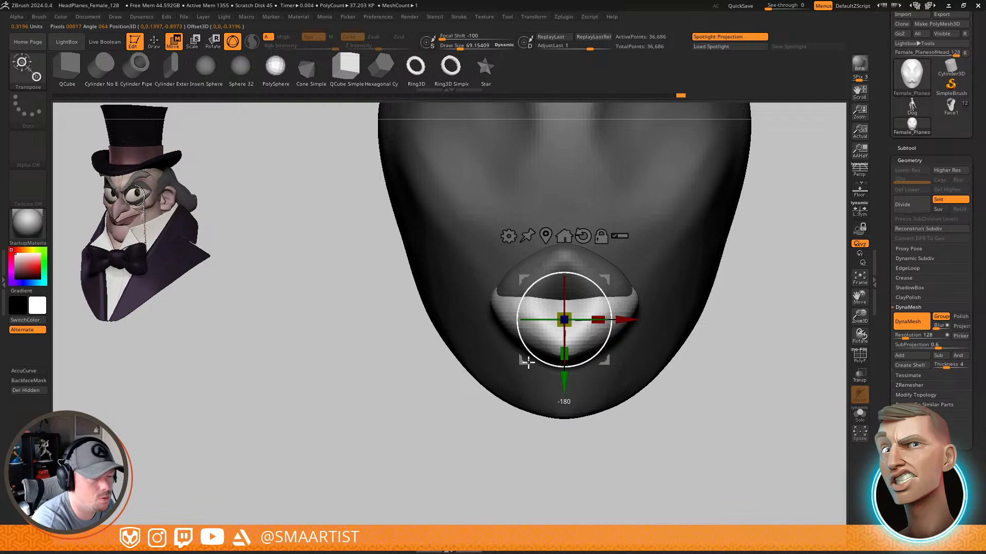
left_click_drag(693, 315, 638, 334)
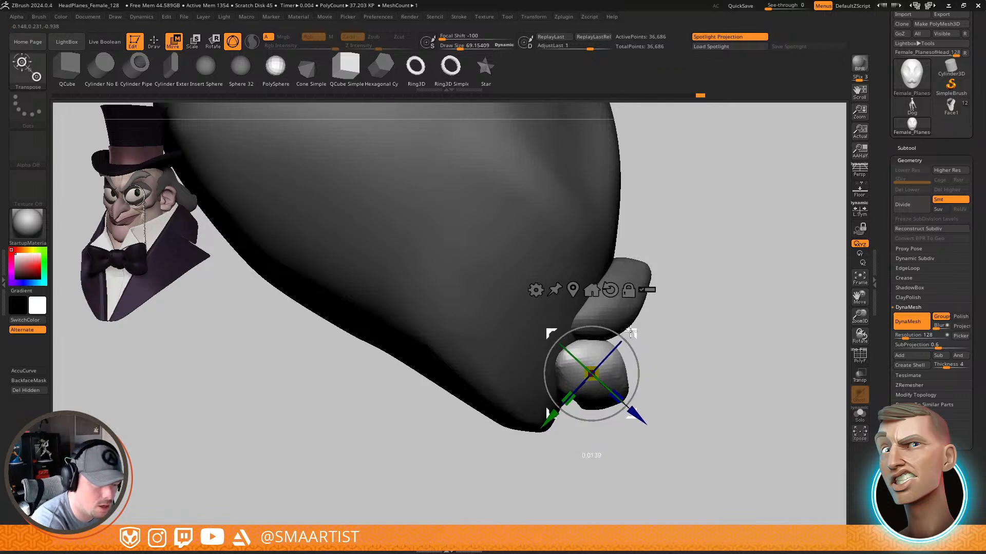
Reshape the underside of the lower lip with the Move brush at a draw size of about 99
key("q")
mouse_move(690, 349)
left_mouse_down()
mouse_move(642, 346)
mouse_move(647, 335)
mouse_move(592, 341)
left_mouse_up()
key("b")
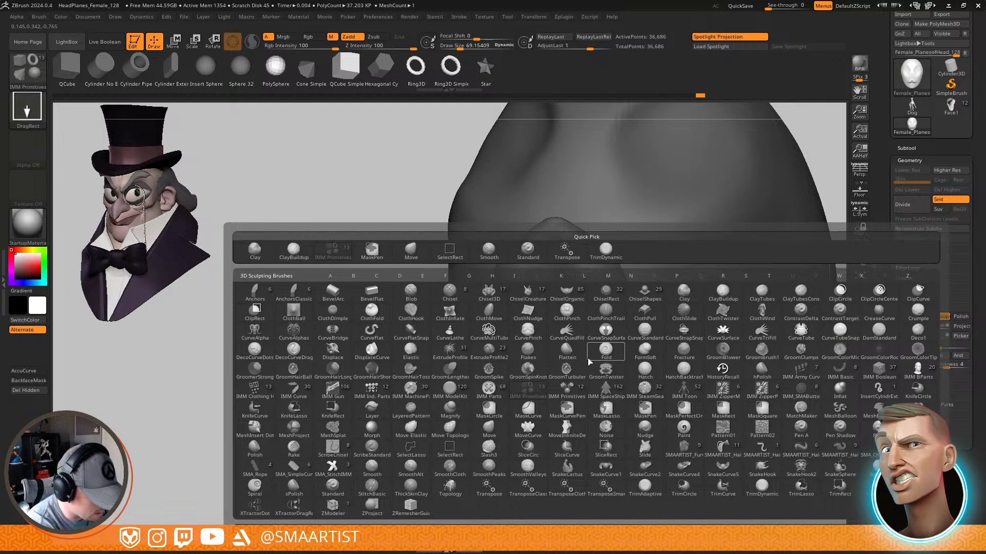
key("m")
key("v")
left_click_drag(570, 387, 582, 356)
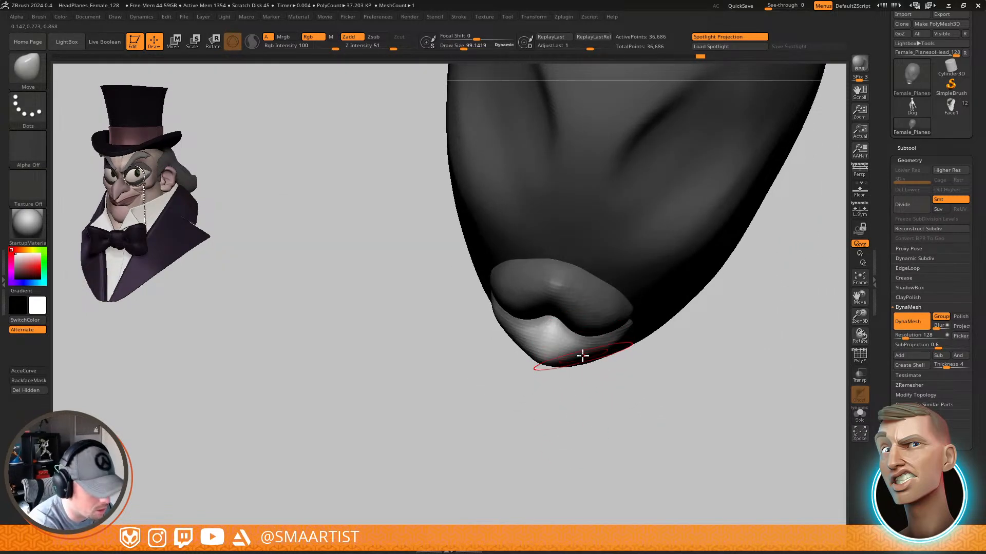
right_click_drag(584, 355, 591, 423, "ctrl")
left_click_drag(577, 363, 579, 372)
mouse_move(580, 360)
right_mouse_down()
mouse_move(542, 385)
mouse_move(534, 432)
right_mouse_up()
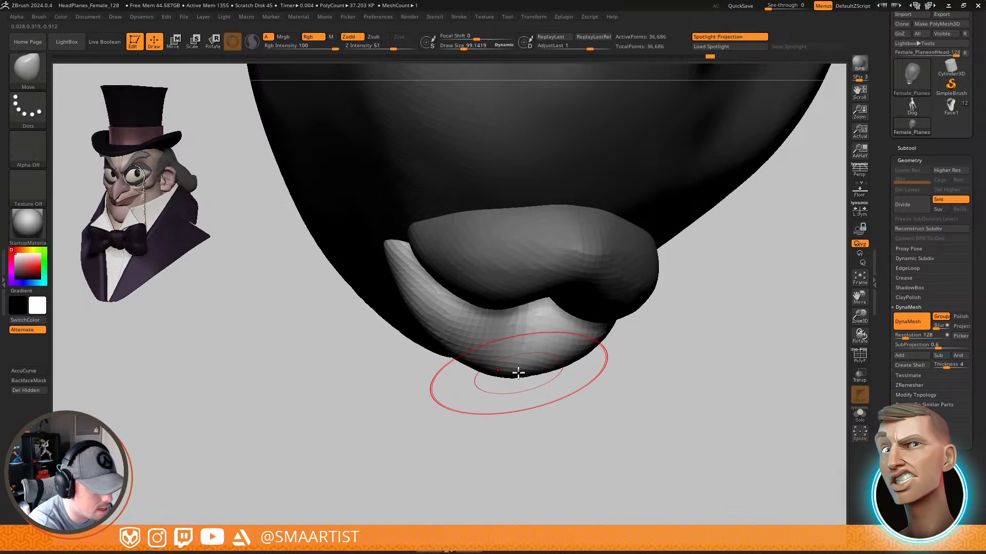
Reduce the Move brush to about 62 and refine the lower lip's centre and bottom edge from below
key("s")
left_click_drag(519, 372, 511, 374)
right_click_drag(550, 380, 532, 330)
left_click_drag(531, 333, 537, 347)
right_click_drag(554, 354, 616, 344)
mouse_move(616, 354)
right_mouse_down()
mouse_move(639, 393)
mouse_move(661, 341)
mouse_move(660, 359)
mouse_move(640, 325)
mouse_move(694, 347)
mouse_move(693, 330)
right_mouse_up()
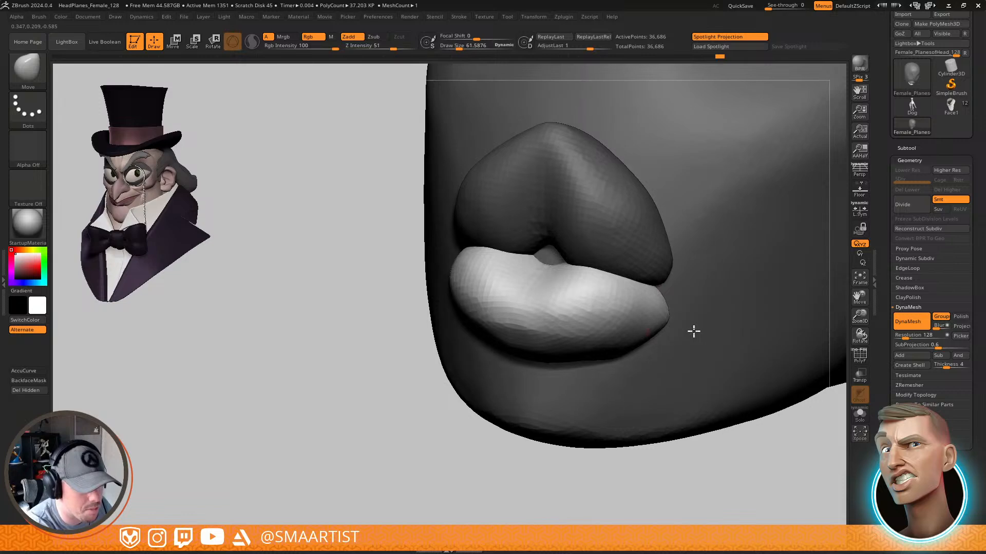
Enlarge the Move brush to about 151 and pull the lower lip's outer corners up to meet the upper lip
key("s")
left_click_drag(678, 325, 680, 320)
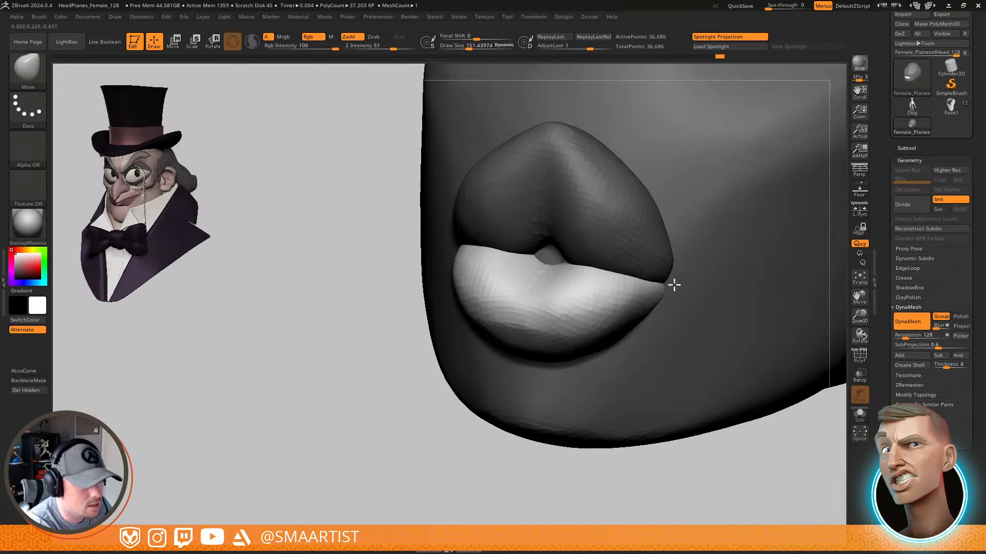
mouse_move(683, 284)
right_mouse_down("ctrl")
mouse_move(678, 346)
mouse_move(693, 369)
mouse_move(684, 310)
right_mouse_up("ctrl")
left_click_drag(683, 289, 686, 323)
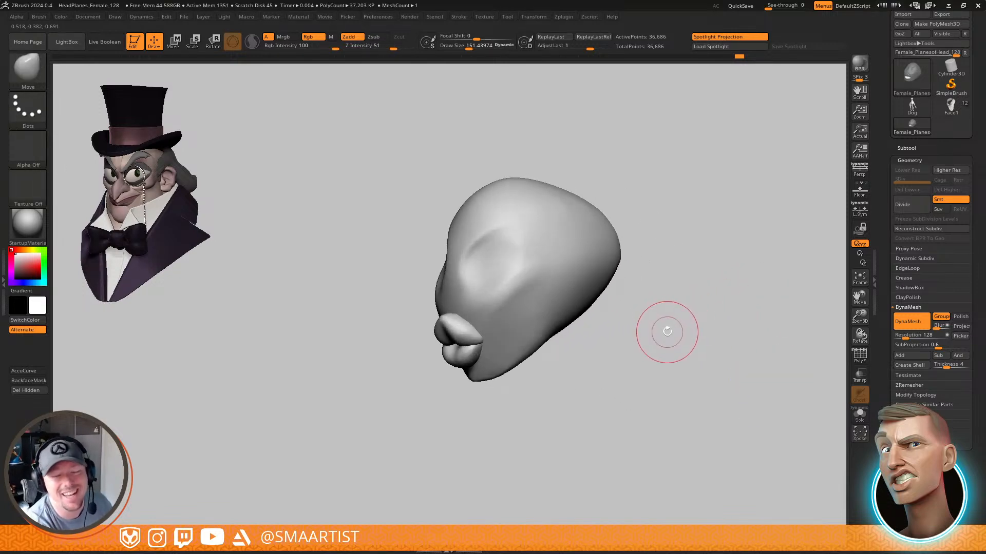
Show the polyframe, mask only the lower lip, assign it a new polygroup and hide the polyframe again
right_click_drag(529, 323, 529, 399)
right_click_drag(488, 350, 557, 356, "alt")
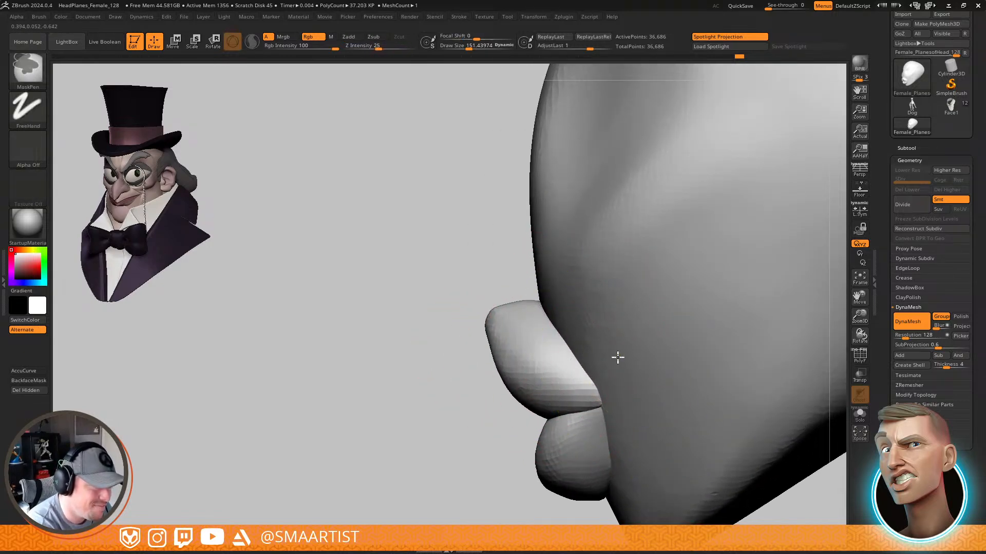
mouse_move(616, 357)
right_mouse_down("ctrl")
mouse_move(608, 268)
mouse_move(589, 255)
right_mouse_up("ctrl")
key("shift+f")
right_click_drag(587, 323, 642, 310)
left_click(654, 307, "ctrl")
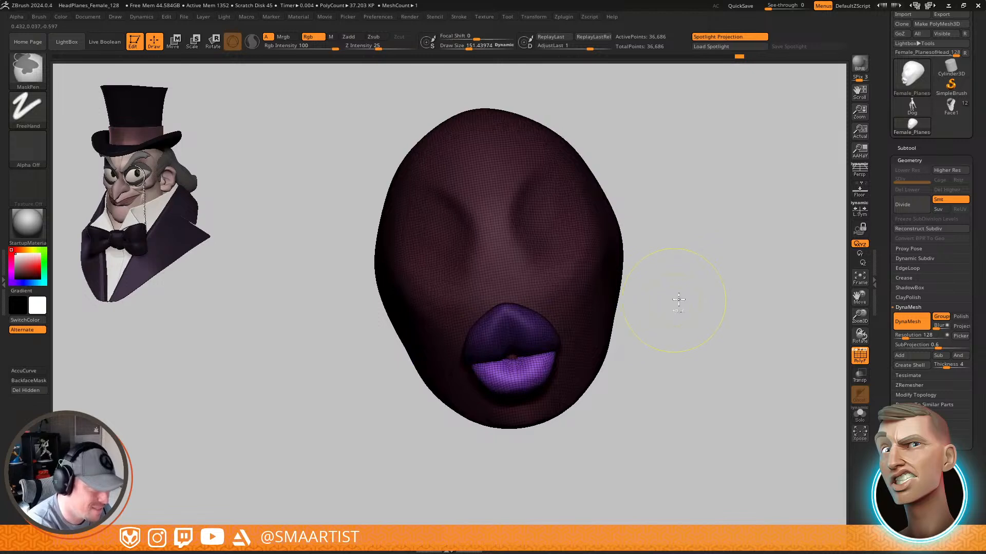
left_click(705, 308, "ctrl")
key("ctrl+w")
mouse_move(726, 282)
right_mouse_down()
mouse_move(704, 330)
mouse_move(637, 322)
mouse_move(653, 288)
mouse_move(631, 282)
mouse_move(681, 299)
right_mouse_up()
key("shift+f")
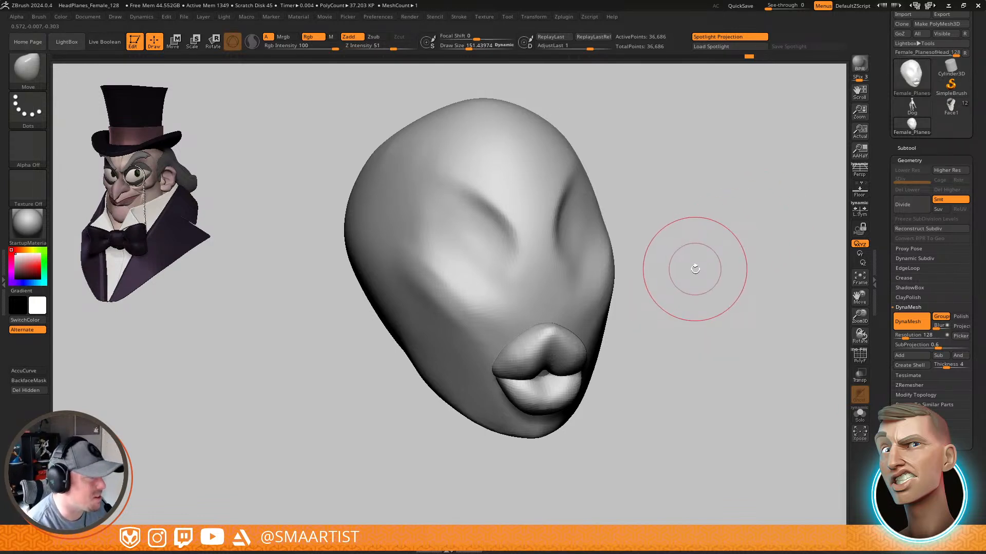
Reshape the lower back of the skull with the Move brush at draw sizes of about 375 and 229, smoothing the surface
mouse_move(689, 295)
right_mouse_down()
mouse_move(683, 286)
mouse_move(708, 308)
mouse_move(726, 366)
mouse_move(715, 306)
mouse_move(679, 268)
mouse_move(746, 246)
mouse_move(637, 281)
right_mouse_up()
right_click_drag(730, 284, 710, 306)
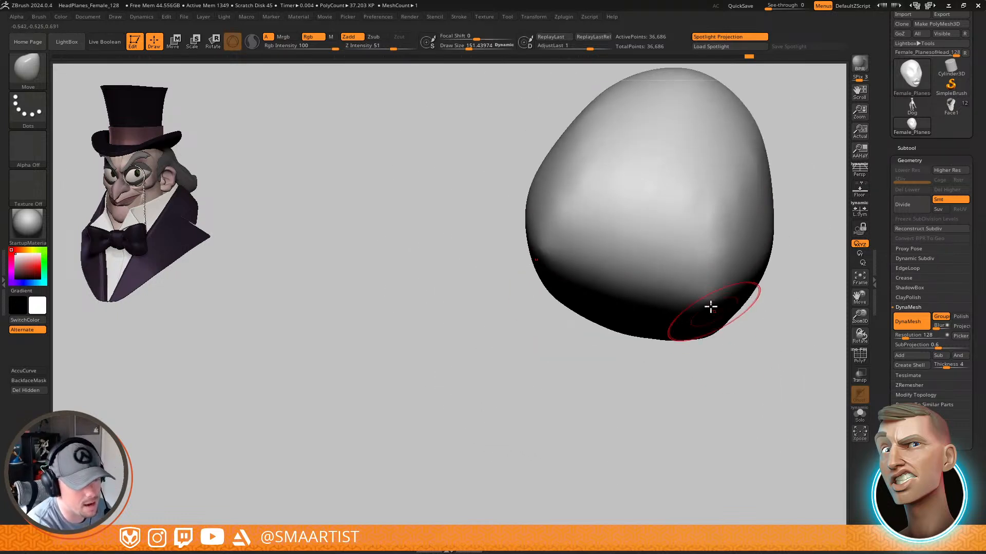
key("s")
left_click_drag(710, 304, 723, 304)
mouse_move(682, 314)
right_mouse_down()
mouse_move(651, 306)
mouse_move(641, 290)
right_mouse_up()
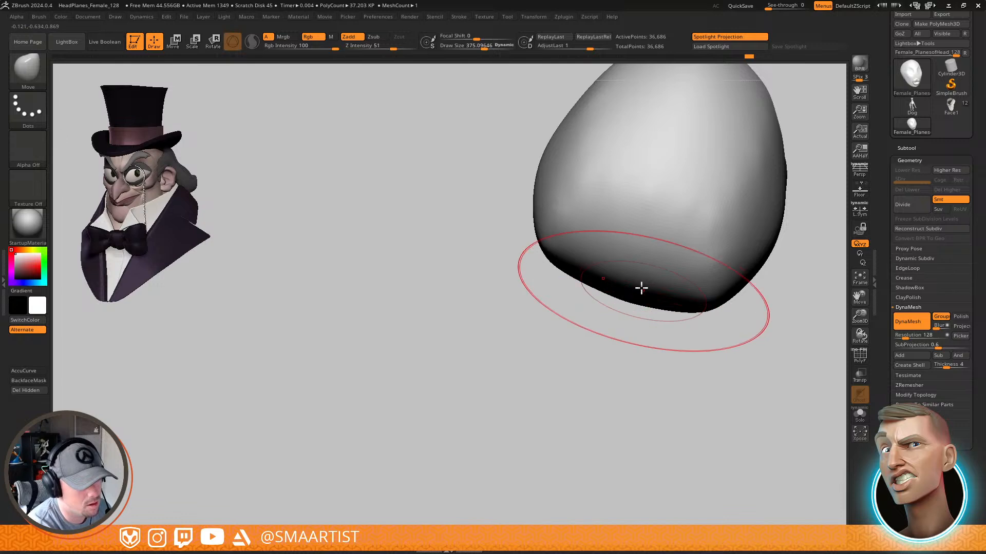
left_click_drag(640, 288, 635, 303)
key("s")
mouse_move(707, 302)
left_mouse_down()
mouse_move(697, 301)
mouse_move(724, 268)
left_mouse_up()
left_click_drag(691, 227, 696, 251, "shift")
Reshape the underside of the head behind the jaw with the Move brush at a draw size of about 331
right_click_drag(709, 284, 707, 262, "ctrl")
right_click_drag(719, 247, 680, 265)
right_click_drag(763, 293, 720, 241)
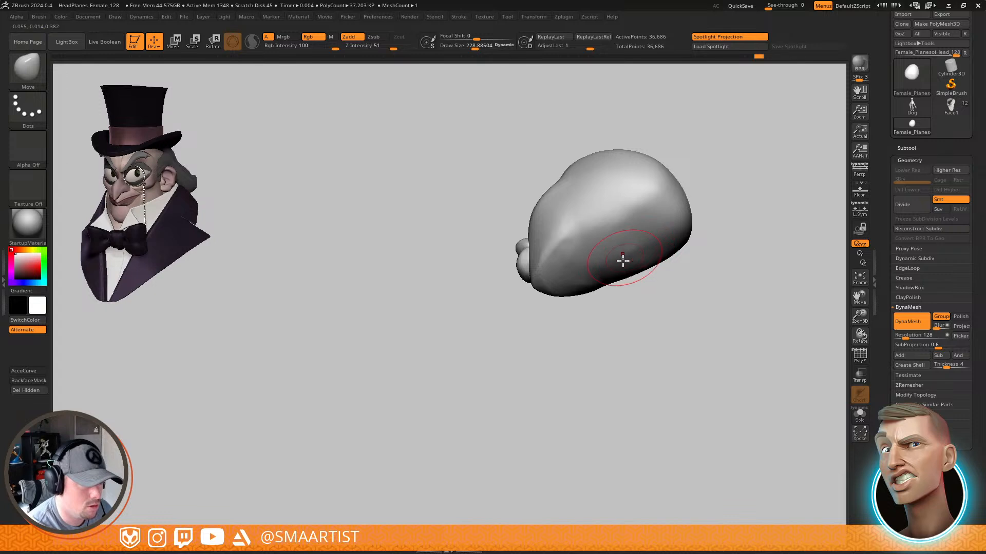
right_click_drag(623, 261, 621, 247)
key("s")
left_click_drag(621, 249, 628, 251)
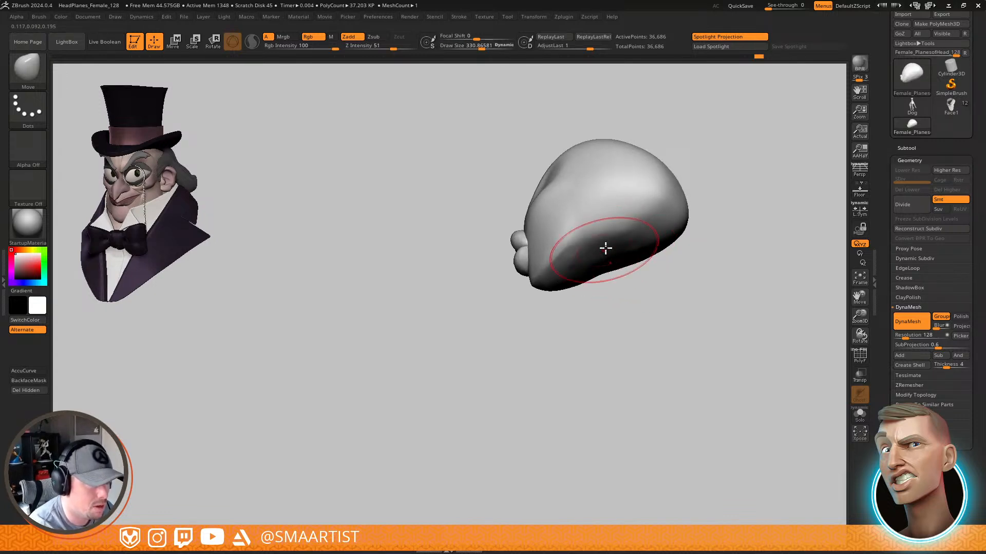
mouse_move(631, 245)
right_mouse_down()
mouse_move(651, 294)
mouse_move(640, 254)
mouse_move(673, 270)
mouse_move(698, 242)
mouse_move(715, 266)
mouse_move(627, 276)
mouse_move(660, 313)
mouse_move(661, 263)
mouse_move(703, 390)
mouse_move(706, 309)
mouse_move(642, 333)
mouse_move(648, 362)
right_mouse_up()
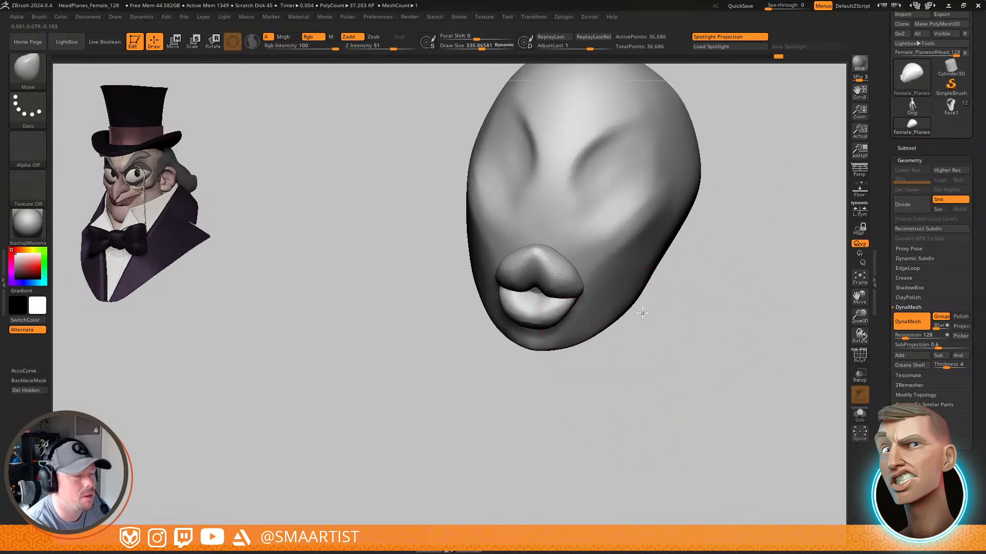
Mask both lips and push the underside of the jaw and chin upward with the Move brush at about 462
right_click_drag(642, 313, 598, 326)
key("w")
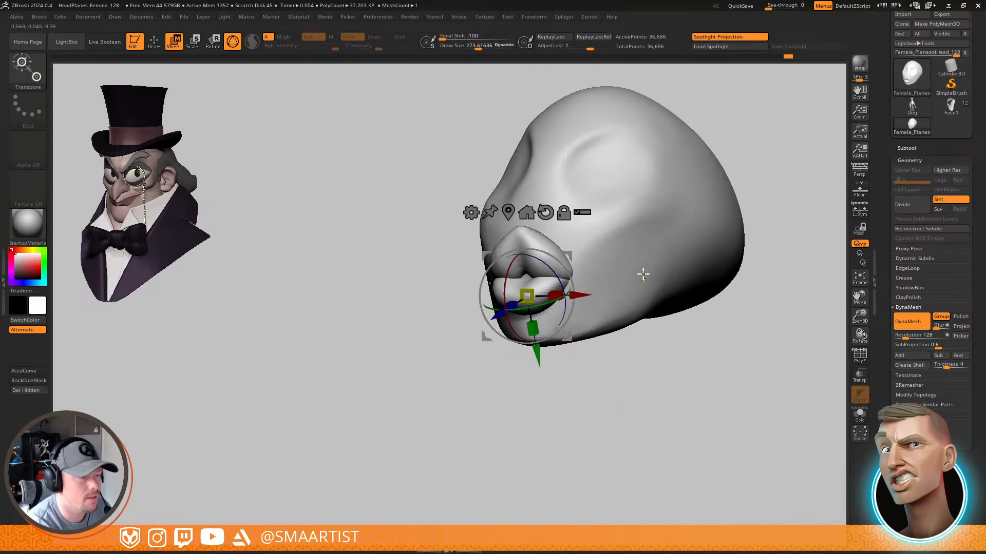
key("q")
key("s")
mouse_move(577, 335)
left_mouse_down()
mouse_move(587, 336)
mouse_move(569, 323)
left_mouse_up()
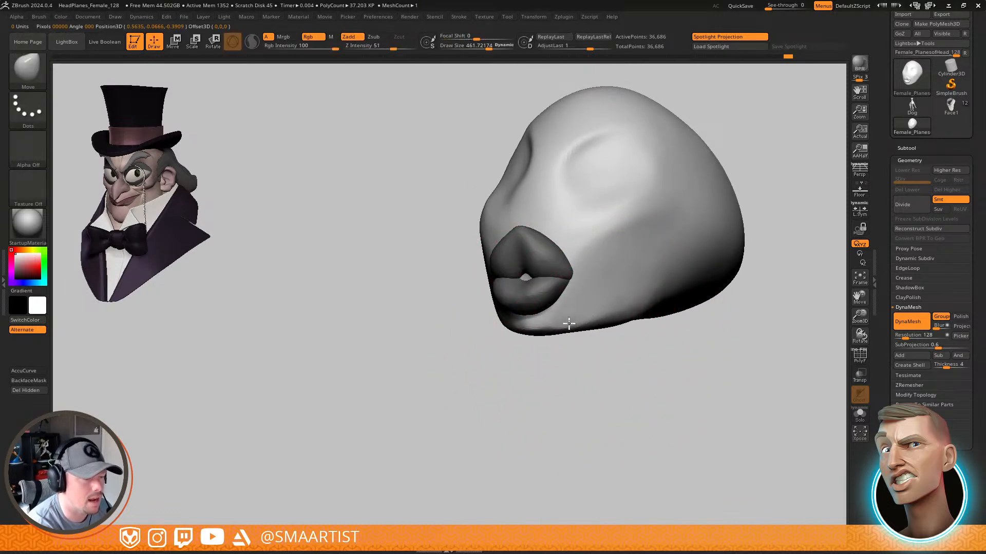
mouse_move(567, 321)
right_mouse_down()
mouse_move(607, 375)
mouse_move(675, 334)
mouse_move(689, 314)
mouse_move(631, 316)
mouse_move(672, 288)
right_mouse_up()
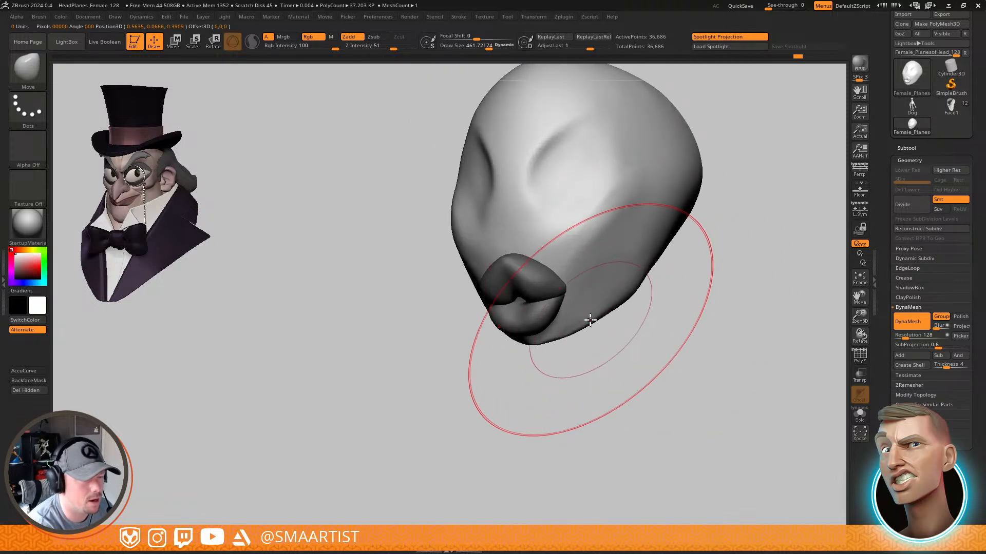
Refine the jawline and chin around the masked lips with the Move brush, reducing the draw size to about 339
key("s")
left_click_drag(589, 324, 577, 324)
mouse_move(574, 326)
right_mouse_down()
mouse_move(623, 298)
mouse_move(607, 292)
mouse_move(611, 308)
mouse_move(563, 320)
right_mouse_up()
key("s")
left_click_drag(547, 313, 553, 314)
left_click_drag(551, 319, 548, 318)
mouse_move(539, 321)
right_mouse_down()
mouse_move(600, 330)
mouse_move(642, 306)
mouse_move(539, 286)
mouse_move(550, 281)
mouse_move(576, 326)
mouse_move(585, 376)
mouse_move(583, 331)
right_mouse_up()
Reduce the Move brush to about 109 and adjust the face surface around the corner of the lower lip
key("s")
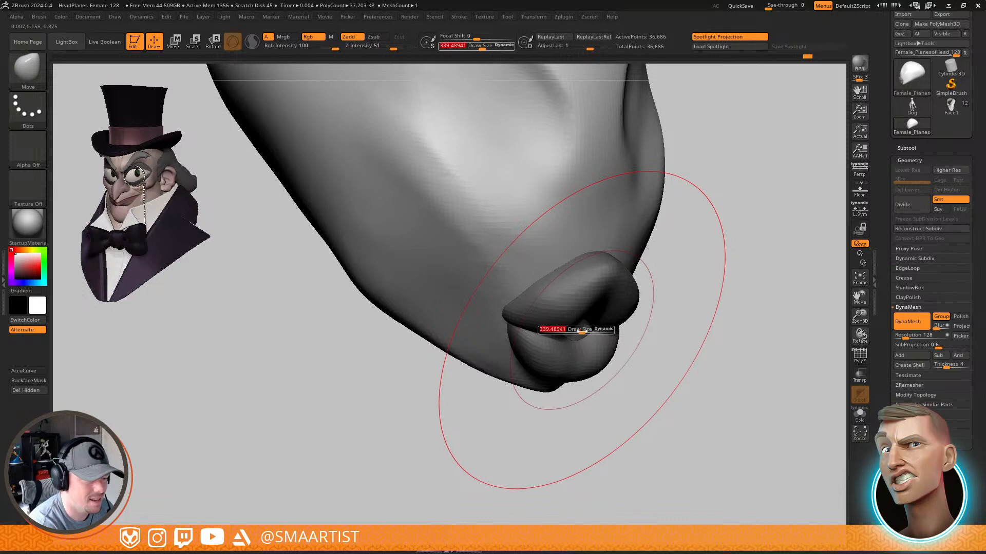
left_click_drag(582, 331, 566, 332)
right_click_drag(580, 335, 576, 328)
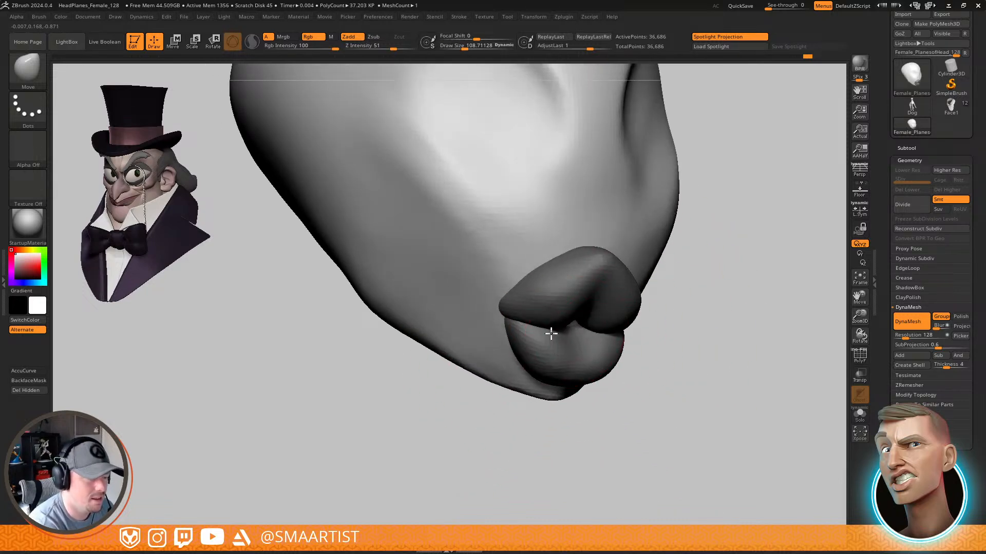
left_click_drag(533, 341, 536, 351)
mouse_move(536, 352)
right_mouse_down()
mouse_move(578, 325)
mouse_move(633, 365)
mouse_move(660, 302)
mouse_move(635, 335)
mouse_move(684, 324)
mouse_move(651, 330)
right_mouse_up()
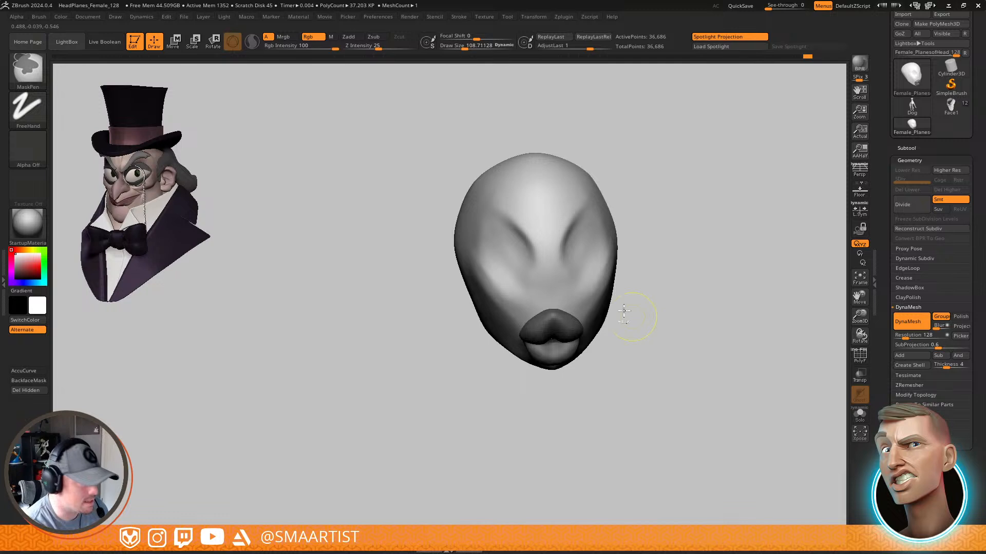
left_click(593, 296, "ctrl+shift")
mouse_move(593, 296)
right_mouse_down()
mouse_move(721, 309)
mouse_move(695, 319)
mouse_move(722, 308)
mouse_move(703, 316)
right_mouse_up()
left_click(739, 297, "ctrl+shift")
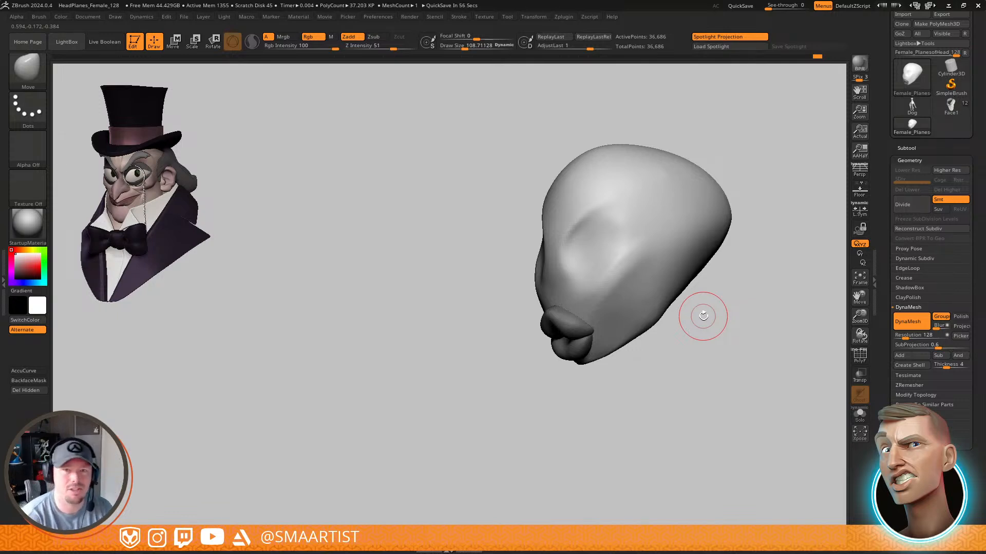
mouse_move(703, 316)
right_mouse_down()
mouse_move(675, 293)
mouse_move(679, 323)
mouse_move(711, 294)
mouse_move(664, 321)
mouse_move(699, 280)
mouse_move(727, 276)
mouse_move(704, 244)
mouse_move(725, 301)
mouse_move(717, 292)
mouse_move(714, 306)
right_mouse_up()
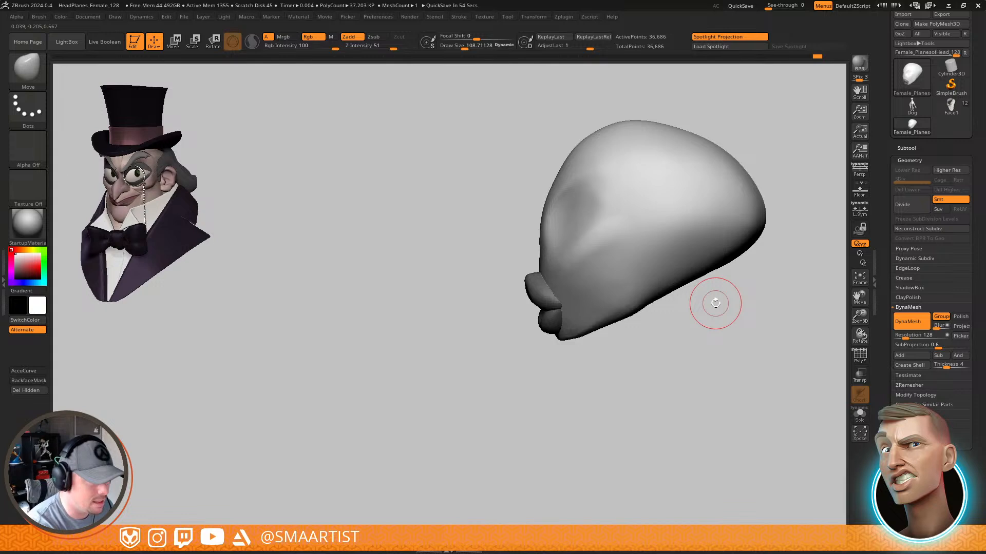
left_click_drag(683, 311, 724, 315)
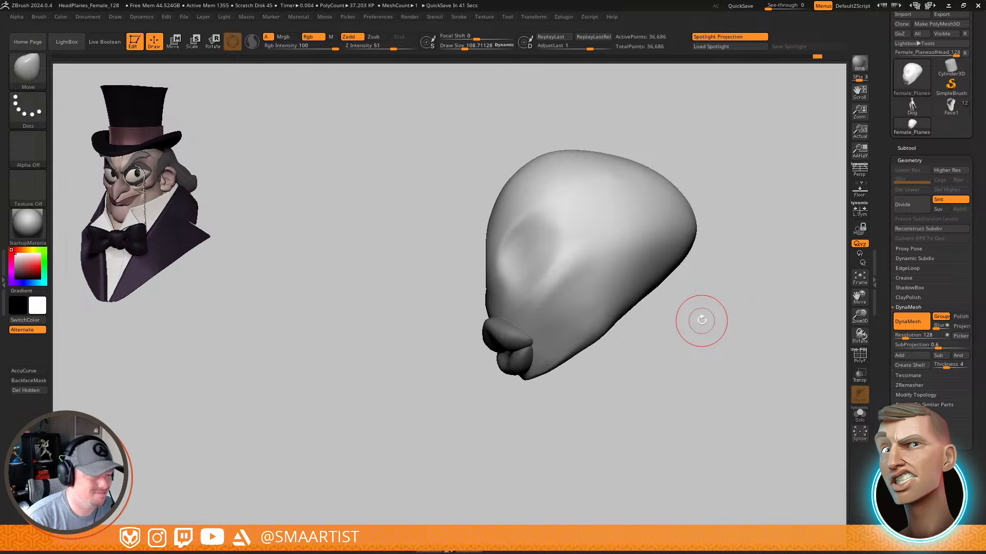
left_click_drag(652, 350, 656, 339)
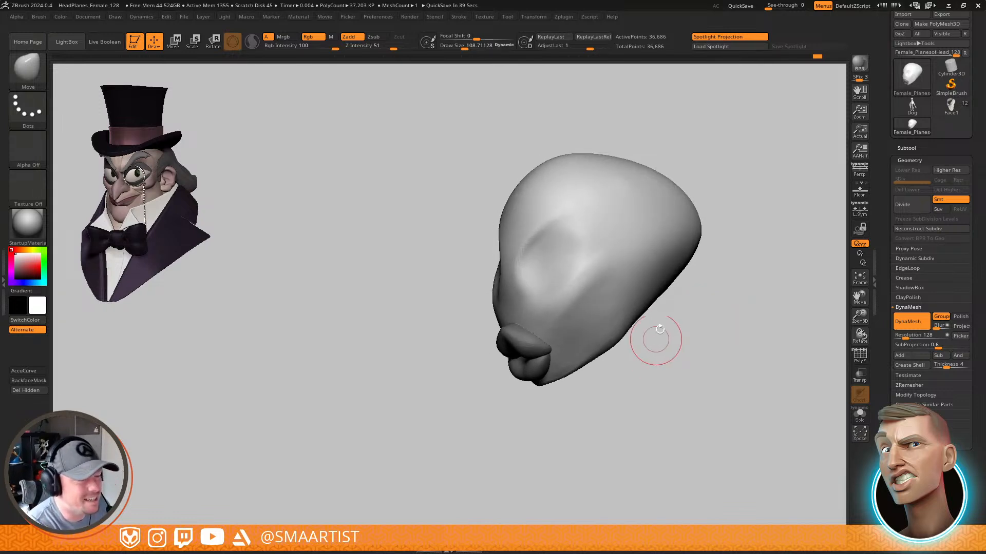
left_click_drag(700, 307, 705, 332, "alt")
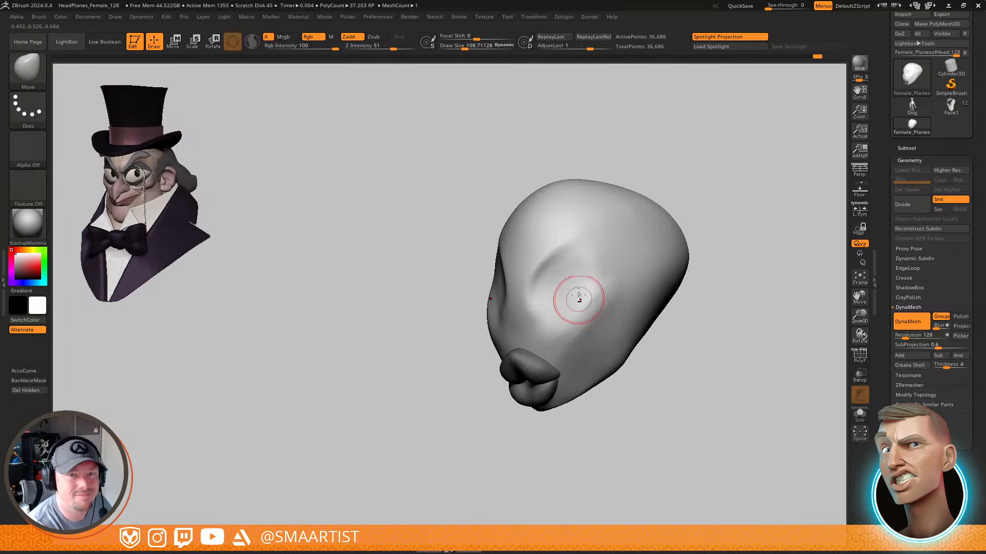
Smooth the cheek area beneath the eye socket
left_click_drag(578, 296, 583, 363)
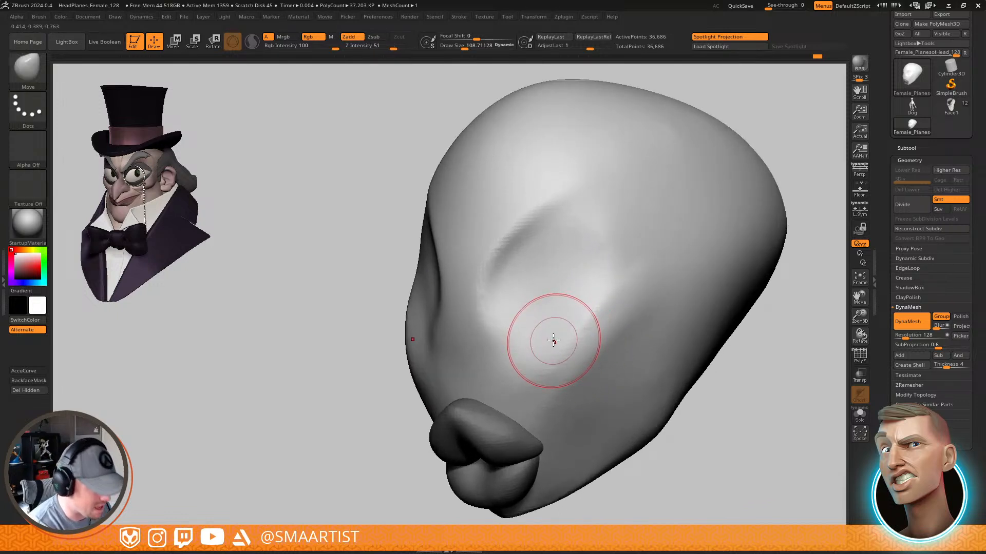
mouse_move(583, 299)
right_mouse_down()
mouse_move(600, 290)
mouse_move(585, 299)
right_mouse_up()
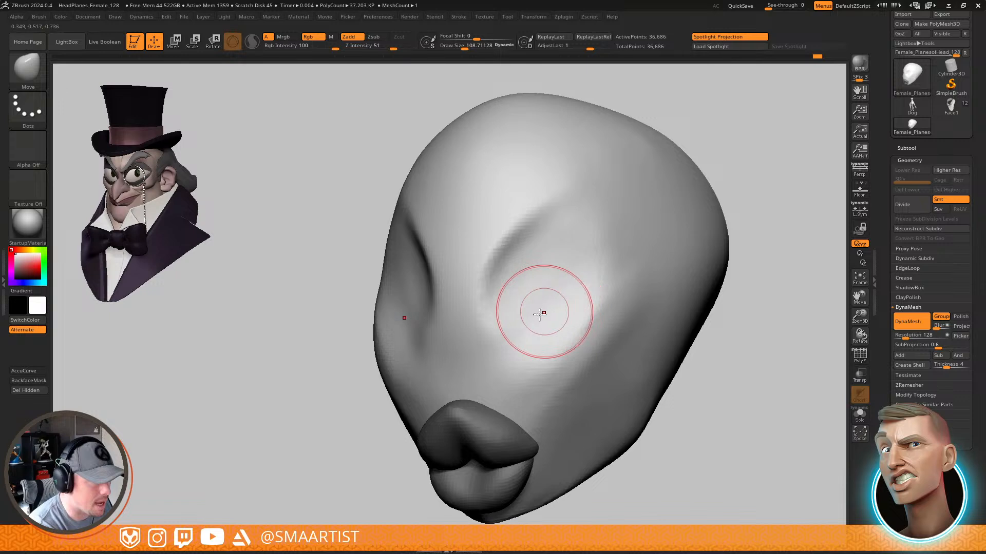
mouse_move(493, 334)
right_mouse_down()
mouse_move(517, 336)
mouse_move(502, 326)
mouse_move(514, 340)
mouse_move(520, 318)
right_mouse_up()
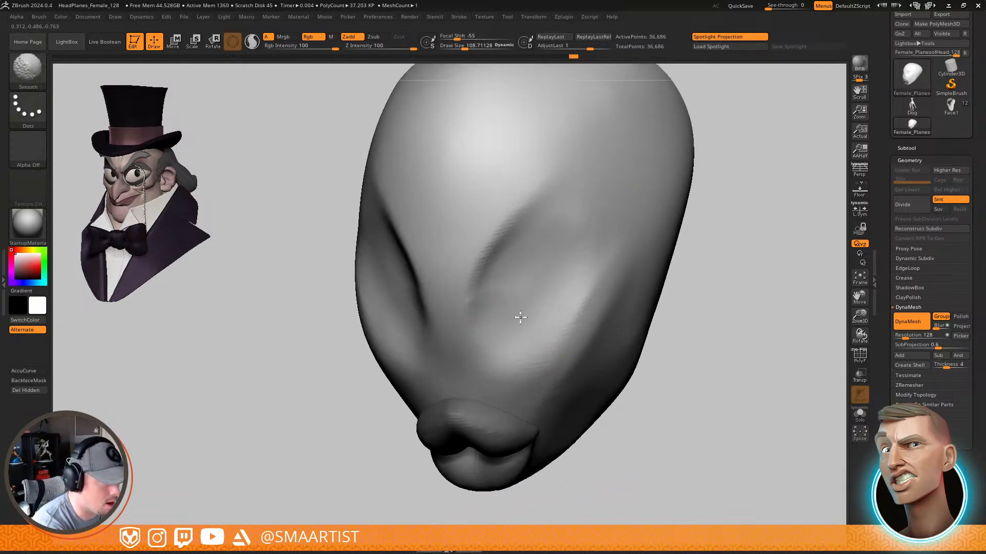
left_click_drag(534, 292, 551, 323, "shift")
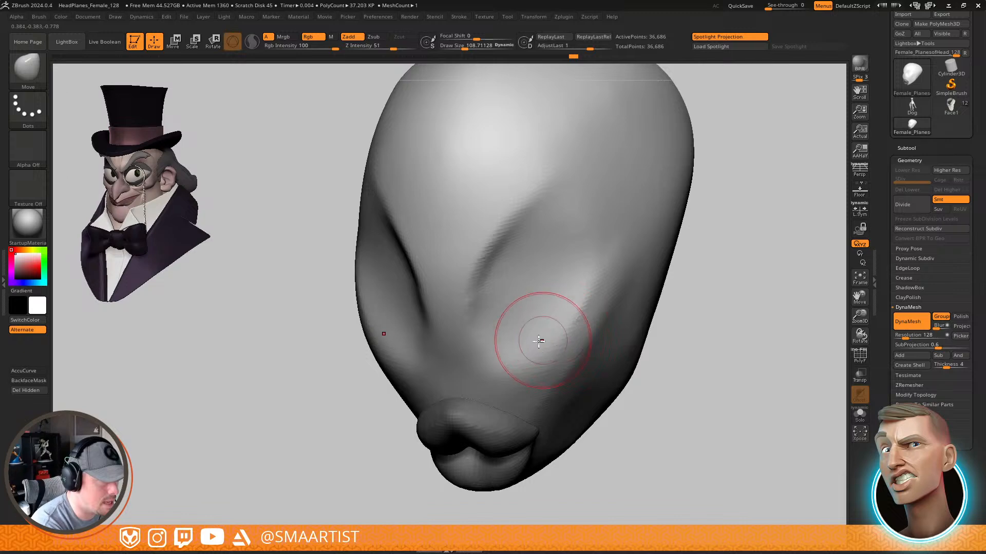
Switch to the DamStandard brush, undo the last stroke, lower Z Intensity to 17 and carve a crease along the inner eye socket
key("b")
key("d")
key("s")
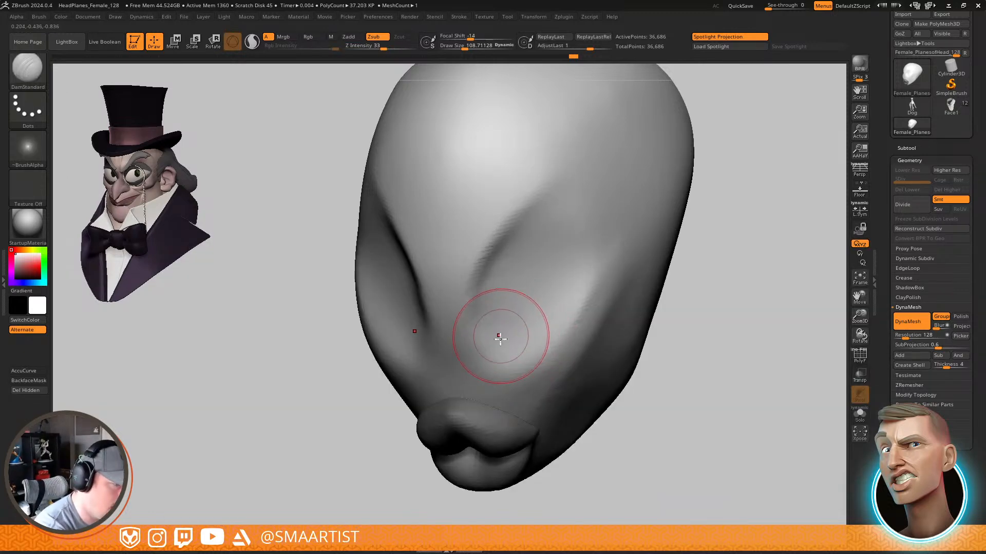
key("ctrl+z")
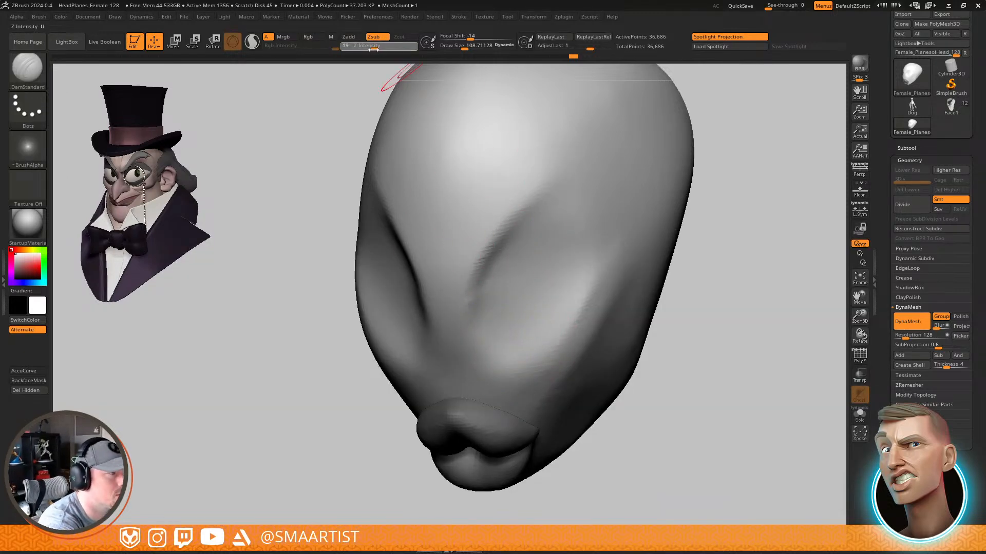
left_click_drag(373, 49, 372, 49)
mouse_move(497, 334)
left_mouse_down()
mouse_move(588, 208)
mouse_move(609, 200)
left_mouse_up()
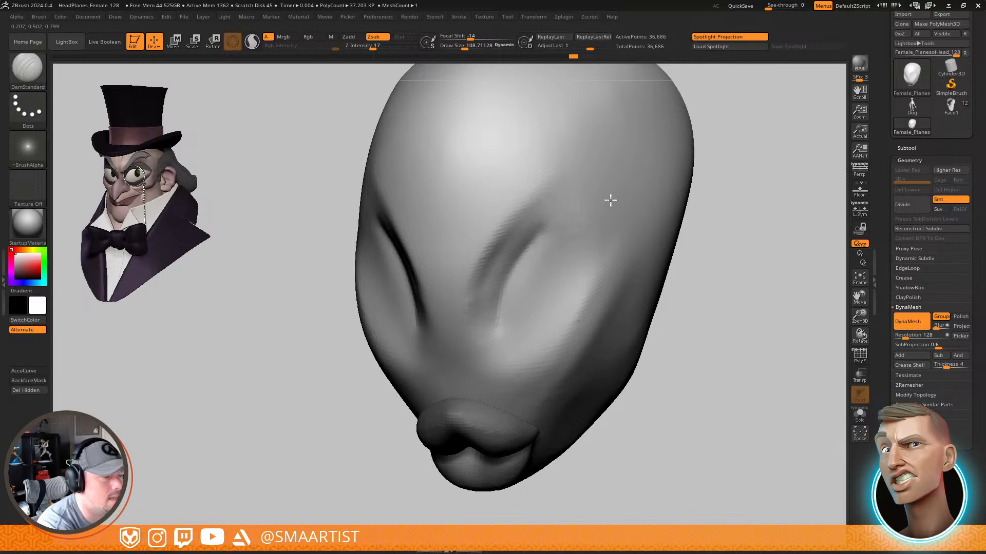
Soften the inner eye-socket crease and carve it further up and around beneath the brow with DamStandard
left_click_drag(492, 314, 508, 247, "shift")
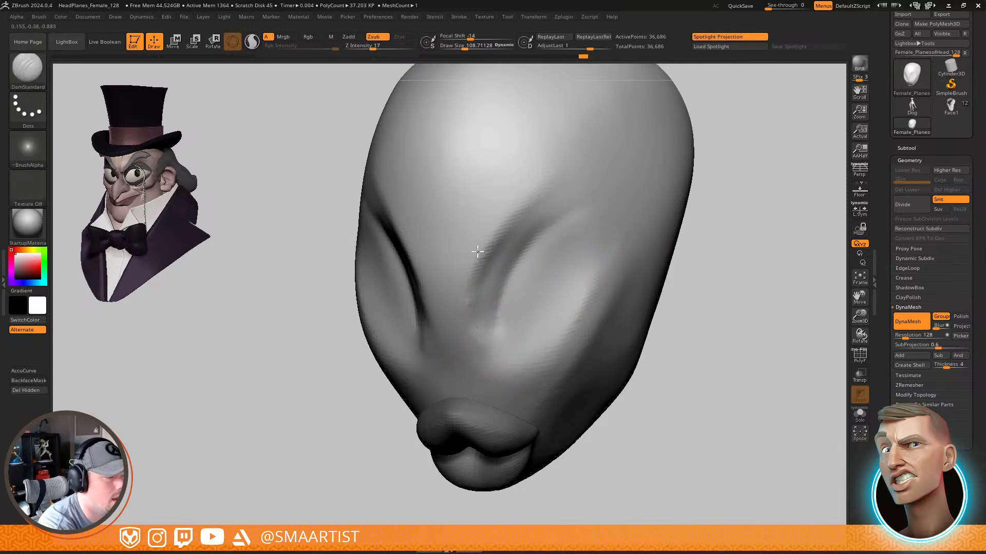
right_click_drag(494, 310, 482, 306)
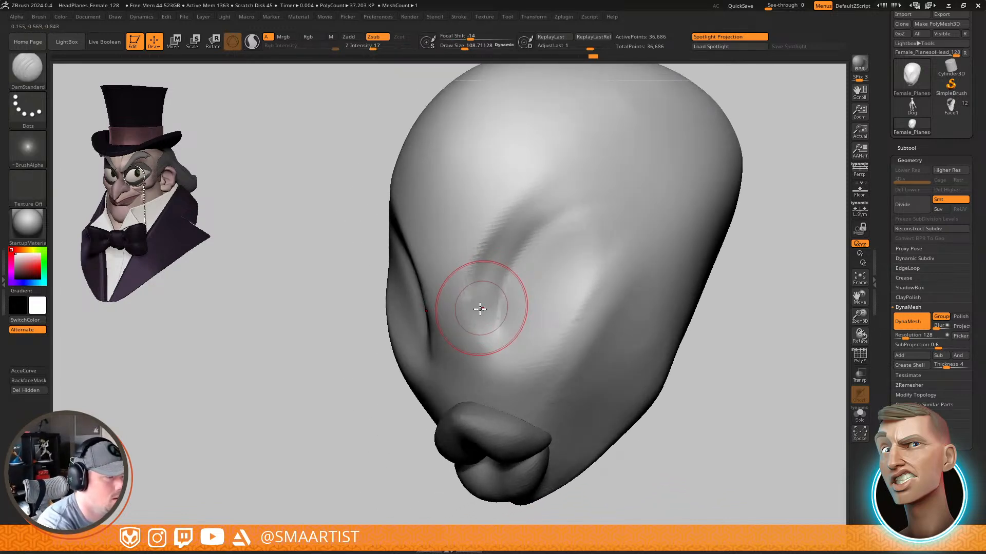
key("shift")
mouse_move(467, 360)
left_mouse_down("shift")
mouse_move(490, 341)
mouse_move(561, 209)
left_mouse_up("shift")
mouse_move(481, 247)
left_mouse_down()
mouse_move(512, 197)
mouse_move(558, 191)
left_mouse_up()
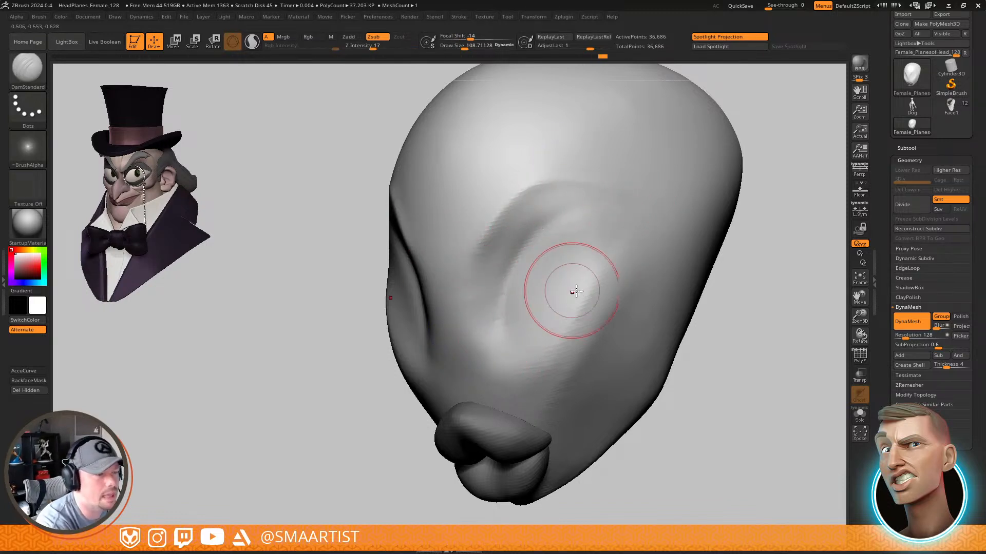
Switch to the Move brush, set its draw size to about 188 and adjust the face between the eye sockets and lips
right_click_drag(572, 290, 586, 266, "ctrl")
right_click_drag(616, 355, 608, 410, "ctrl")
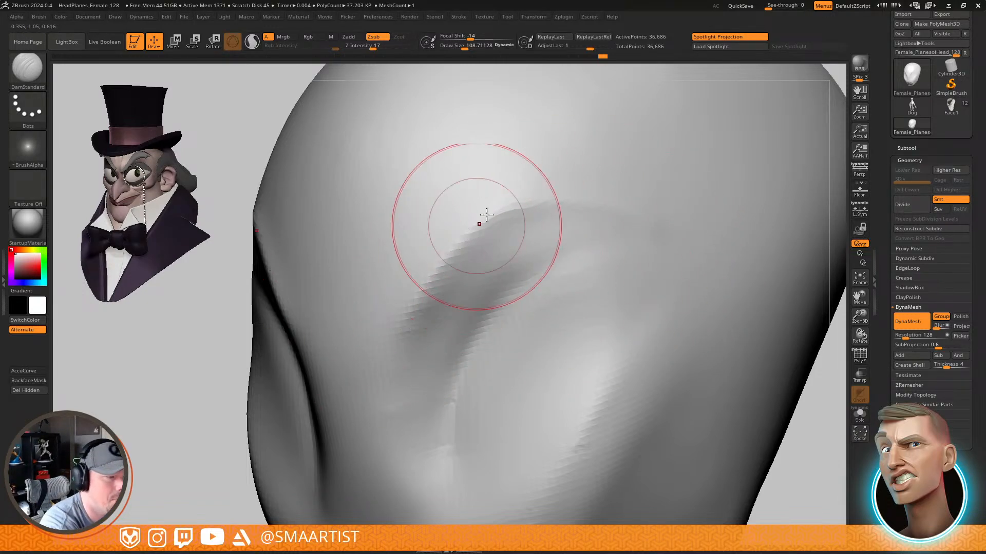
mouse_move(642, 329)
right_mouse_down("ctrl")
mouse_move(613, 288)
mouse_move(649, 258)
mouse_move(642, 264)
right_mouse_up("ctrl")
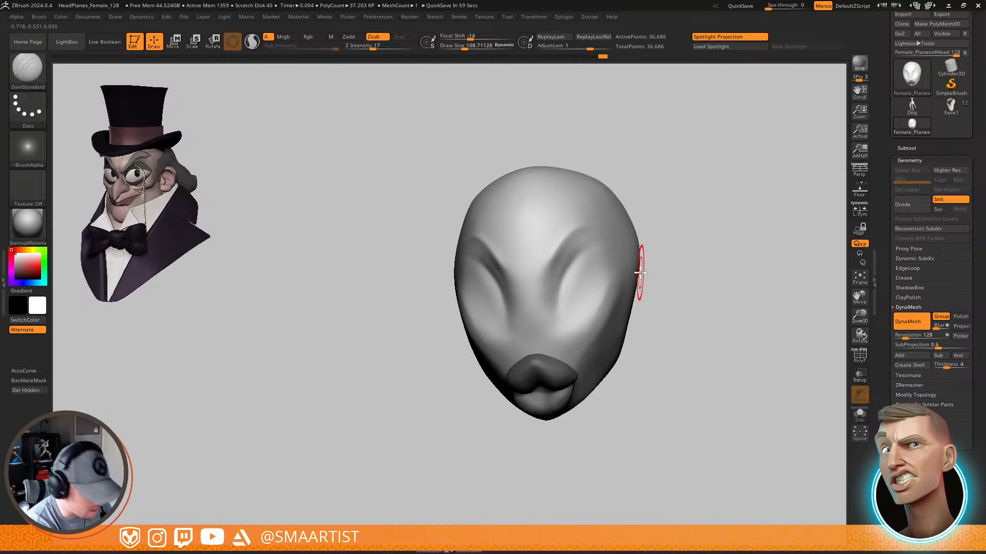
key("b")
key("m")
key("v")
right_click_drag(555, 289, 575, 359, "ctrl")
key("s")
left_click_drag(575, 321, 581, 321)
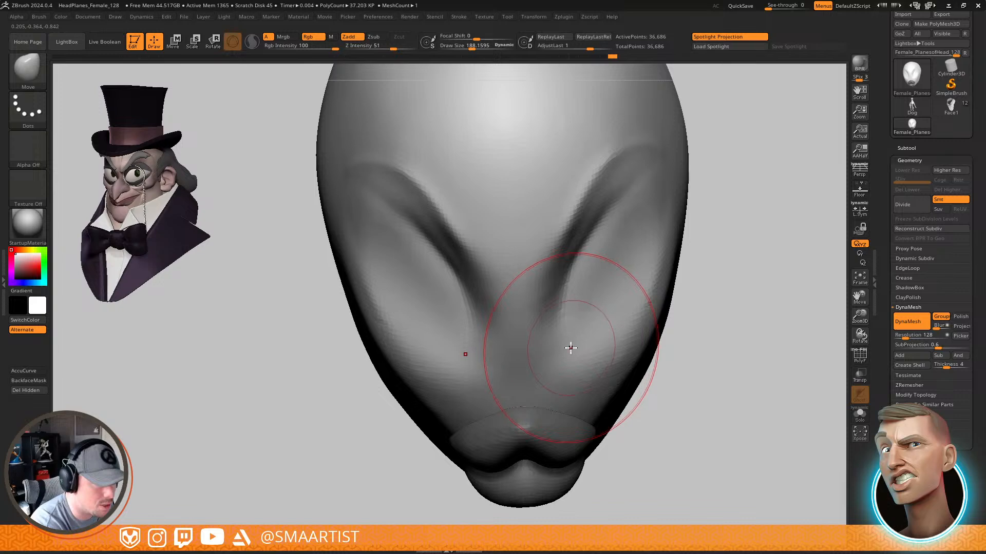
right_click_drag(620, 374, 685, 310, "ctrl")
mouse_move(704, 344)
right_mouse_down()
mouse_move(688, 359)
mouse_move(700, 375)
mouse_move(665, 388)
mouse_move(664, 373)
right_mouse_up()
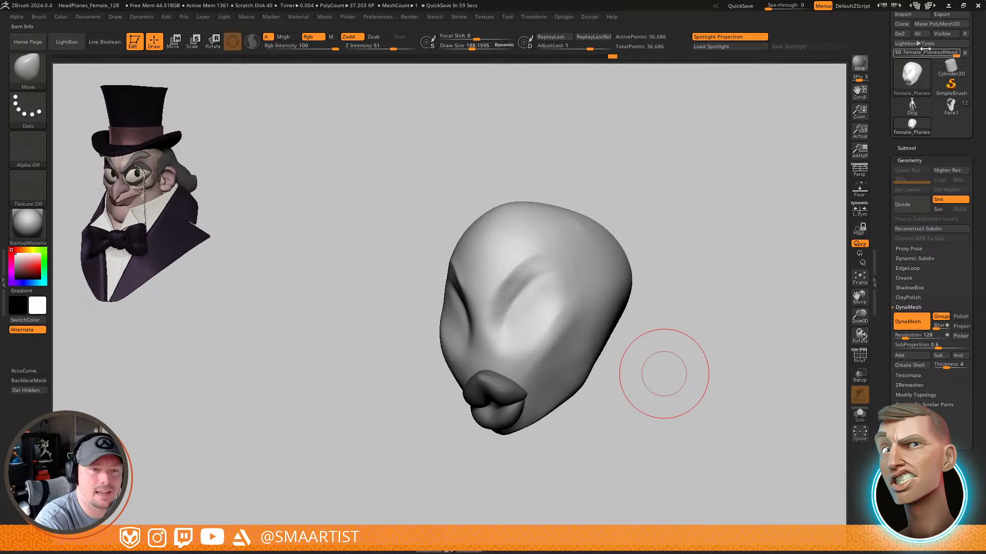
Smooth the surface along the side of the head with a draw size of about 119
scroll(972, 53, "up", 2)
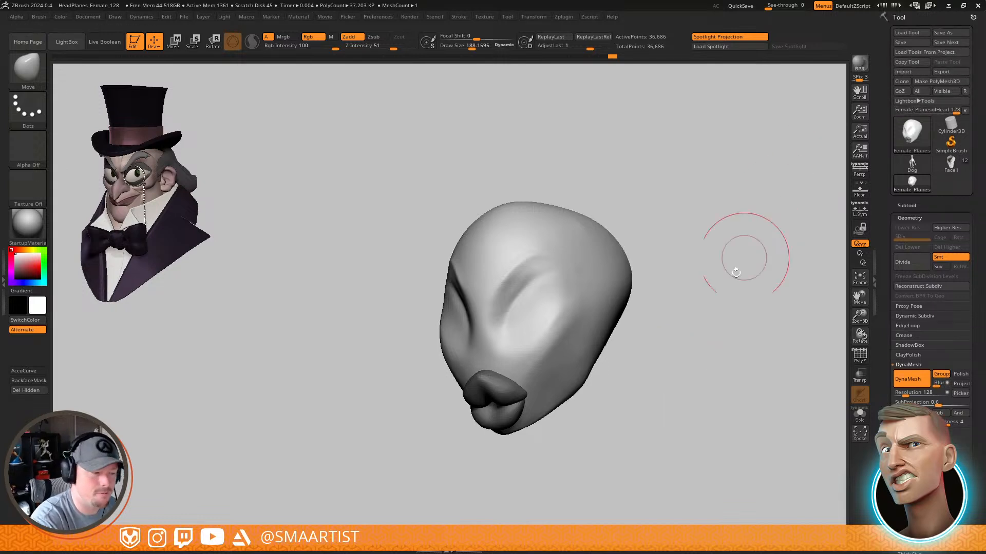
mouse_move(744, 260)
right_mouse_down()
mouse_move(673, 303)
mouse_move(642, 272)
mouse_move(649, 308)
mouse_move(645, 291)
mouse_move(616, 298)
right_mouse_up()
key("shift")
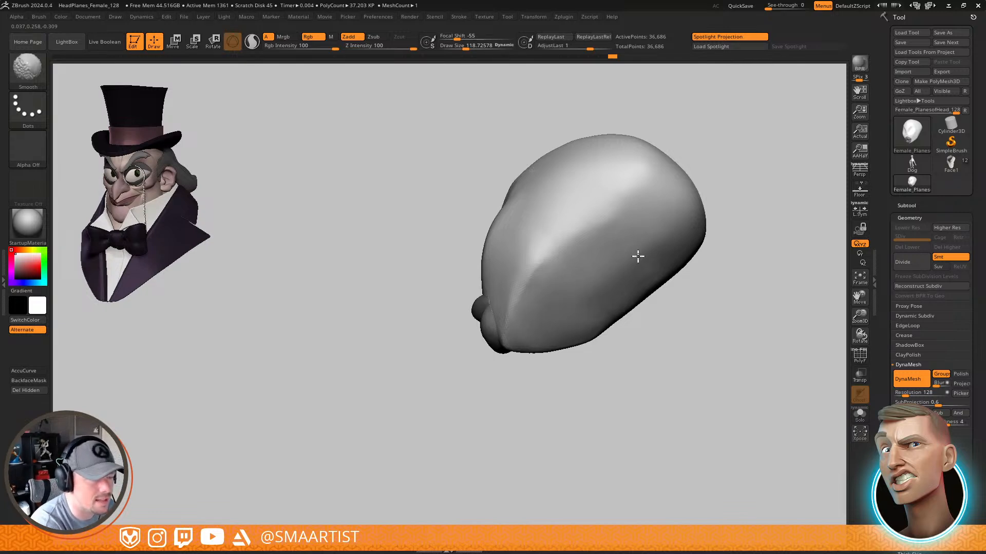
key("ctrl")
mouse_move(657, 398)
right_mouse_down()
mouse_move(647, 393)
mouse_move(646, 358)
mouse_move(631, 358)
right_mouse_up()
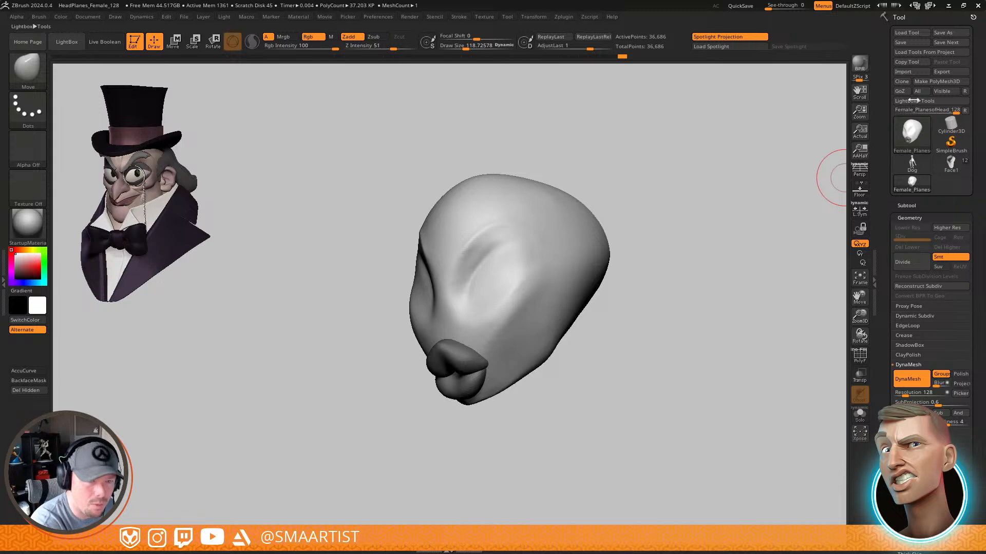
left_click_drag(688, 239, 709, 357, "ctrl")
left_click_drag(750, 327, 713, 356)
left_click(948, 33)
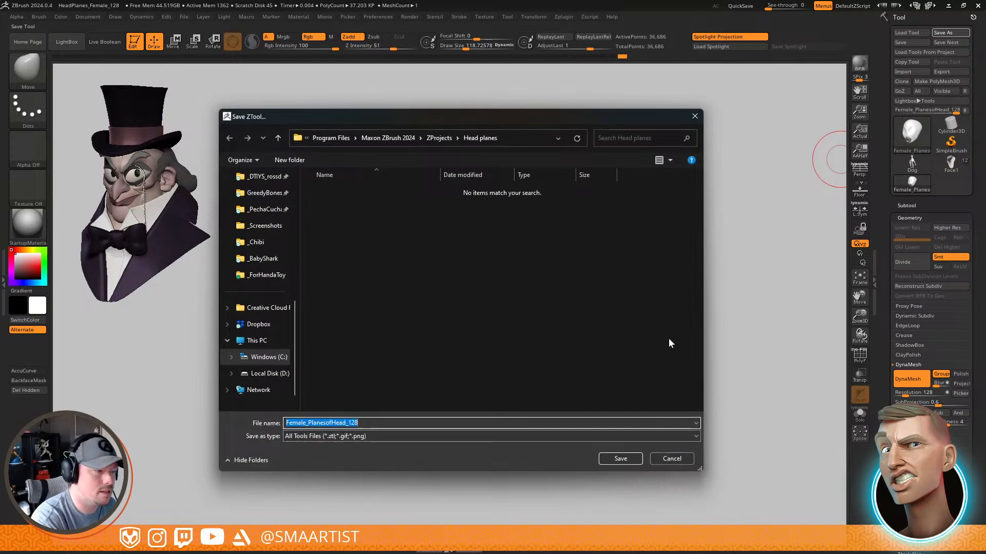
left_click(681, 460)
Insert a small PolySphere from the IMM Primitives brush on the face centreline just above the upper lip as the nose
right_click_drag(432, 332, 445, 330)
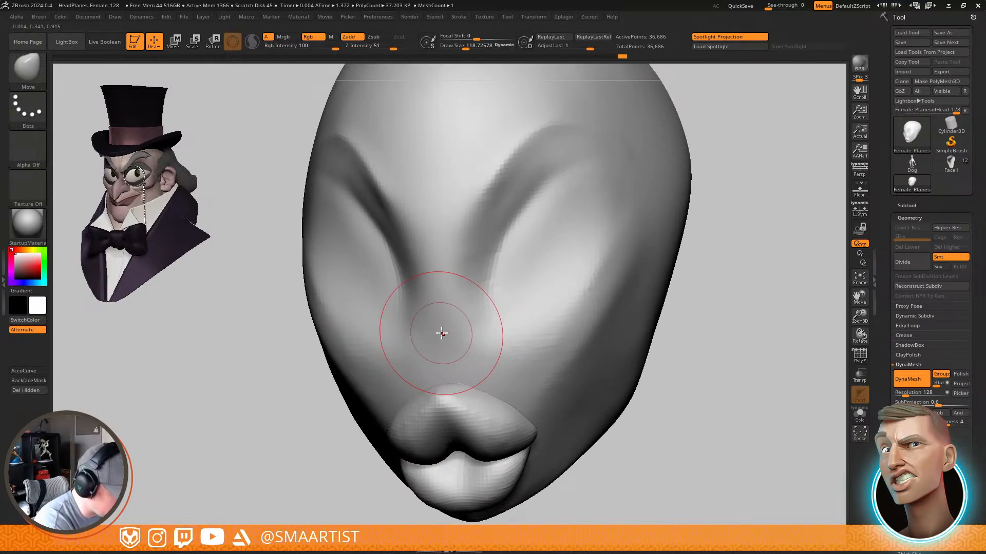
key("b")
left_click(226, 251)
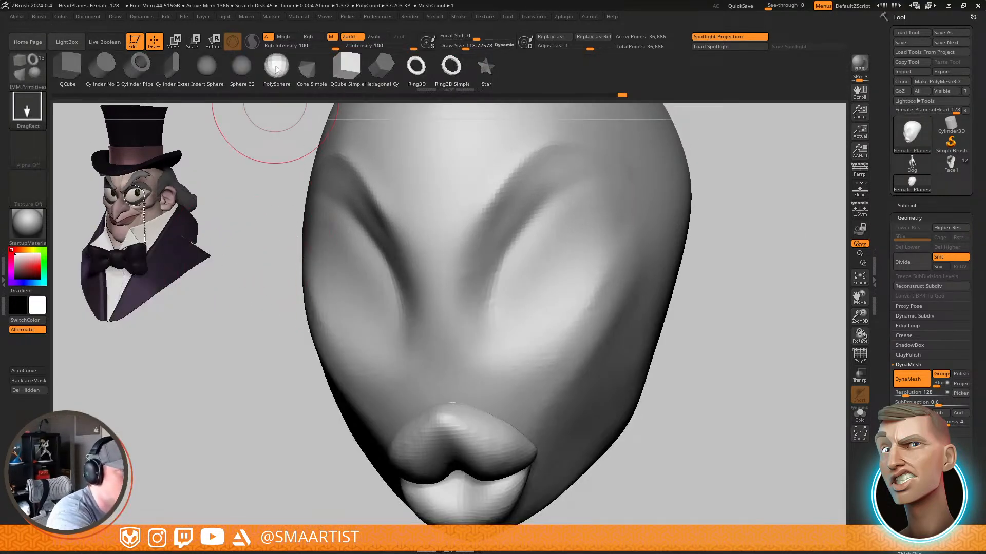
right_click_drag(480, 346, 441, 367)
left_click_drag(443, 364, 445, 386)
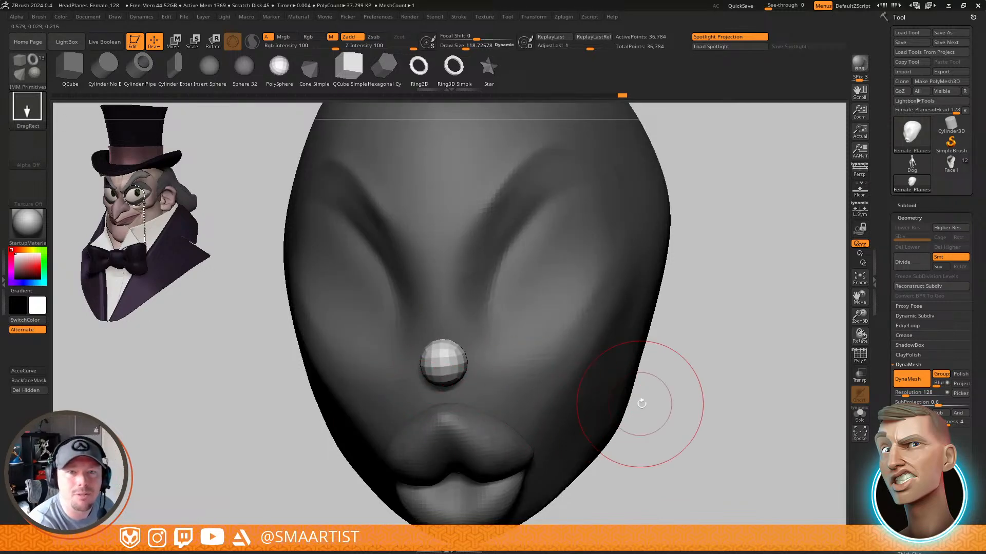
Try to hide polygon loops on the inserted nose sphere with the selection brush set to SelectLasso
right_click_drag(651, 411, 635, 384, "ctrl")
right_click_drag(636, 384, 660, 344, "alt")
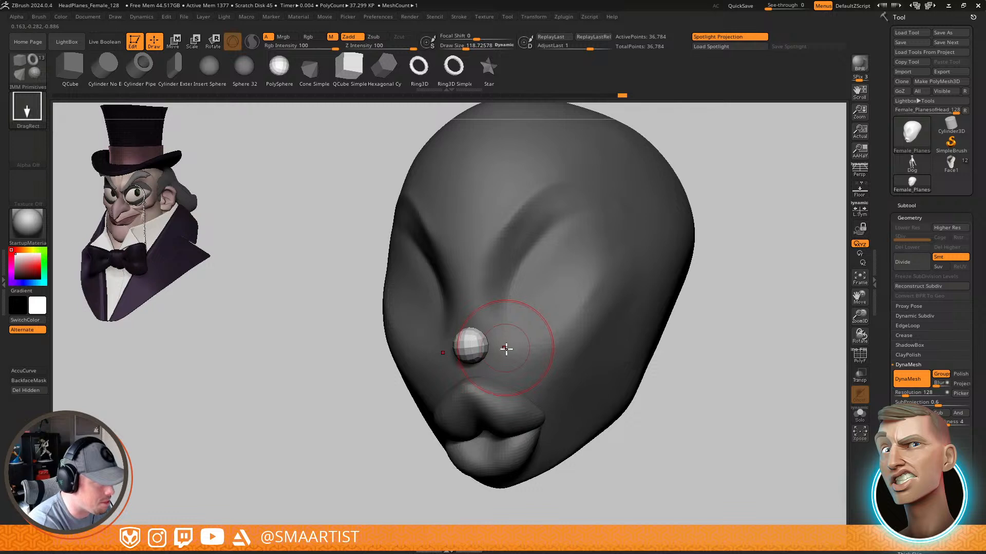
right_click_drag(517, 342, 544, 390)
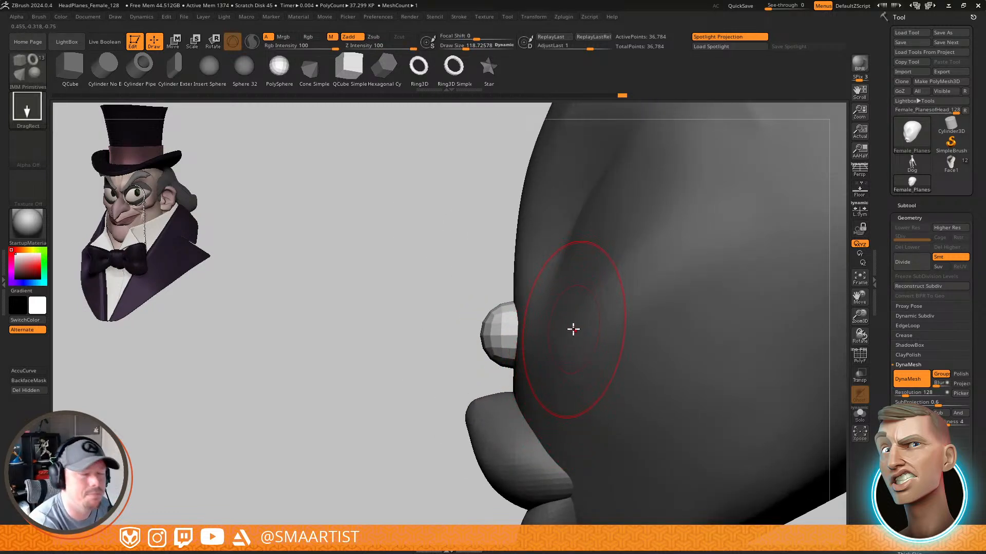
right_click_drag(512, 338, 519, 370, "ctrl")
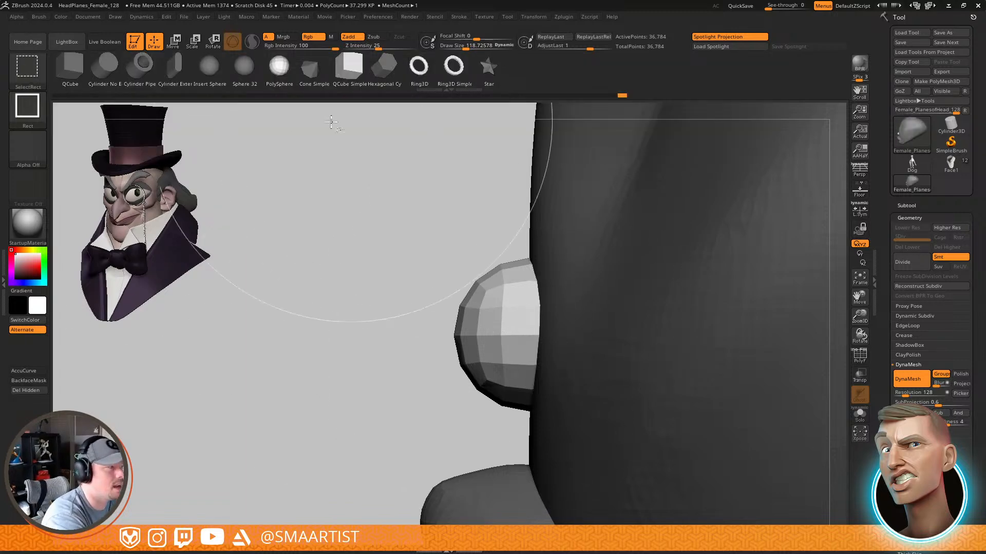
left_click(28, 74)
left_click(440, 121)
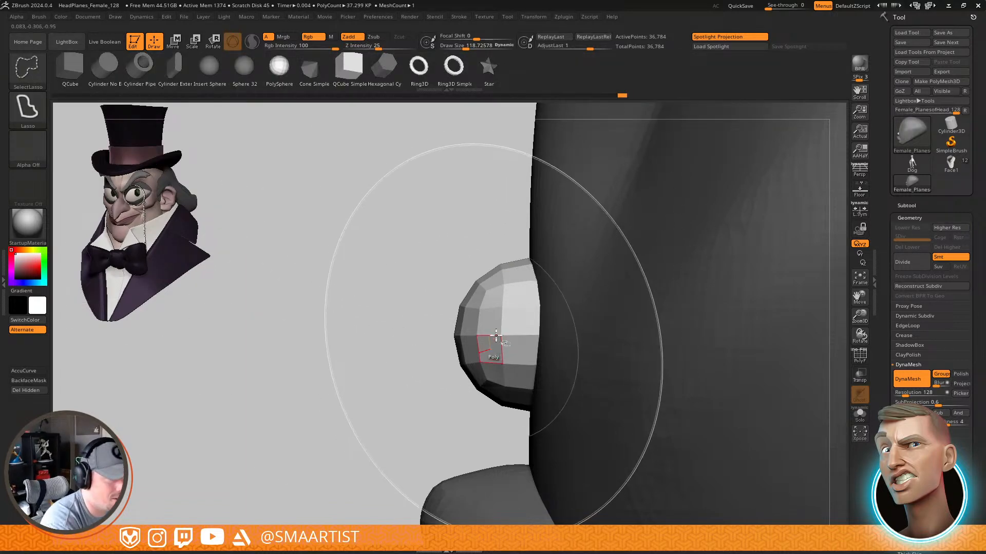
left_click(506, 347, "ctrl+shift")
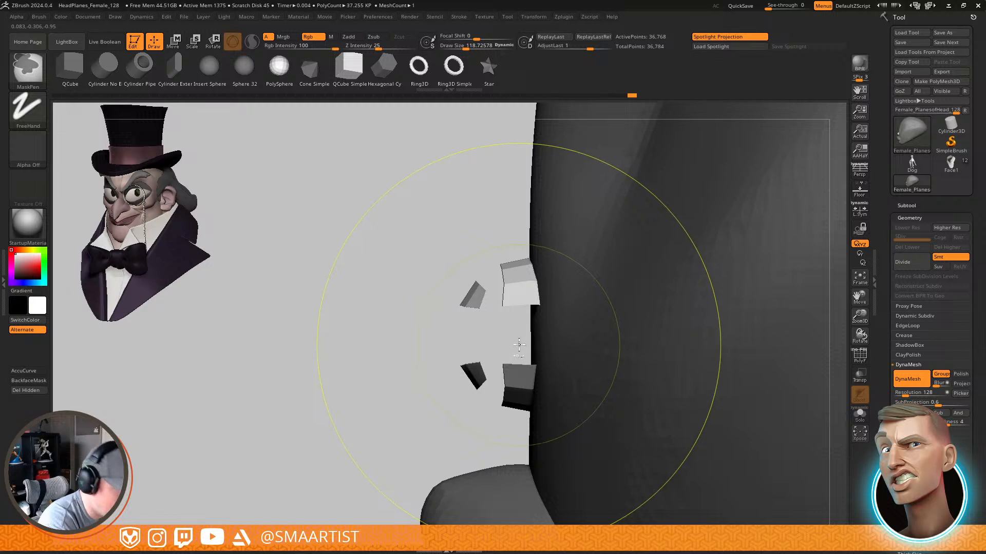
left_click(521, 340, "ctrl+shift")
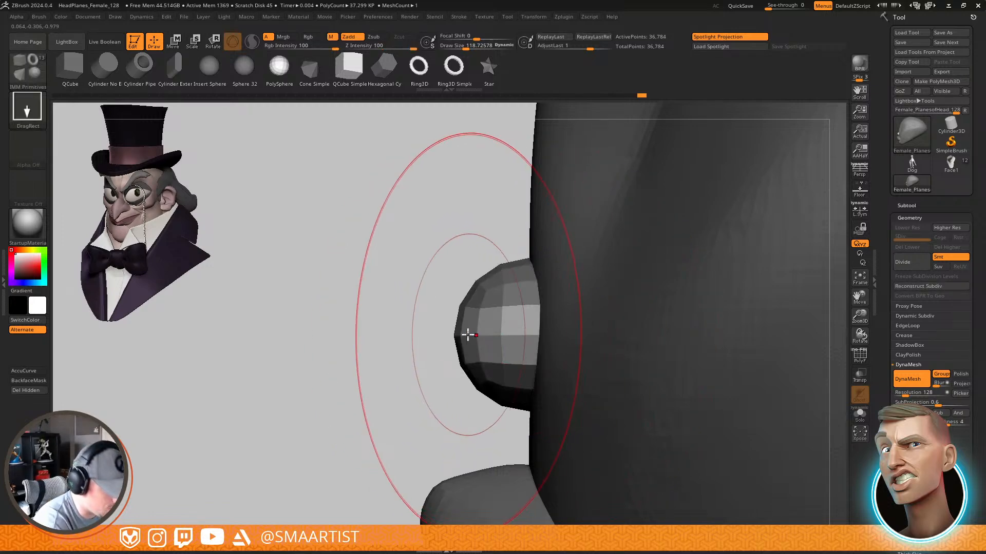
Switch to the Move brush and pull the front of the nose sphere outward and upward into a point
key("b")
key("m")
key("v")
mouse_move(457, 317)
left_mouse_down()
mouse_move(445, 319)
mouse_move(471, 328)
left_mouse_up()
right_click_drag(471, 328, 472, 328)
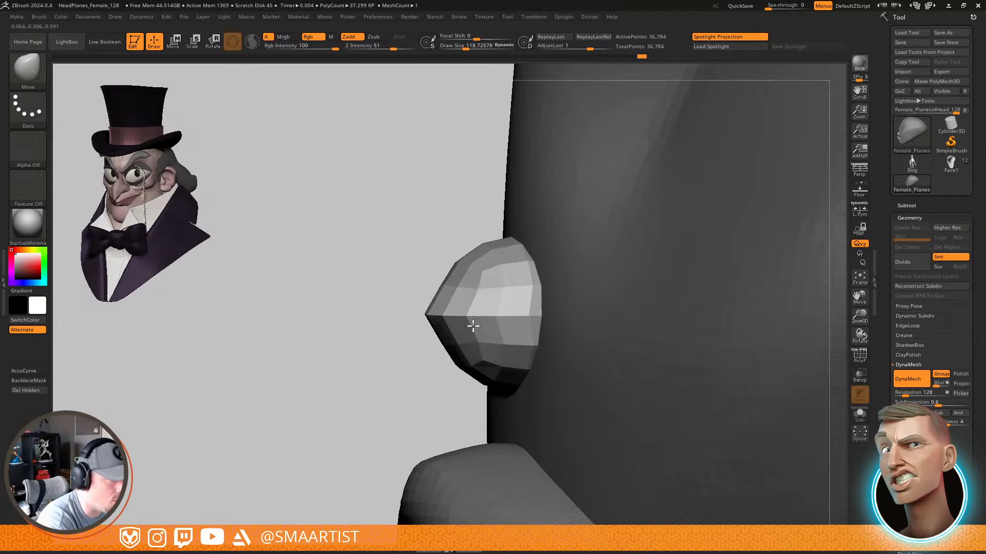
left_click_drag(455, 325, 440, 325)
right_click_drag(468, 324, 552, 308, "shift")
left_click_drag(460, 324, 466, 271)
left_click_drag(516, 298, 583, 288)
mouse_move(583, 288)
right_mouse_down()
mouse_move(574, 324)
mouse_move(563, 302)
mouse_move(579, 306)
mouse_move(563, 321)
mouse_move(539, 306)
mouse_move(506, 314)
right_mouse_up()
Increase the Move brush's draw size to about 195 and stretch the nose tip farther forward
key("s")
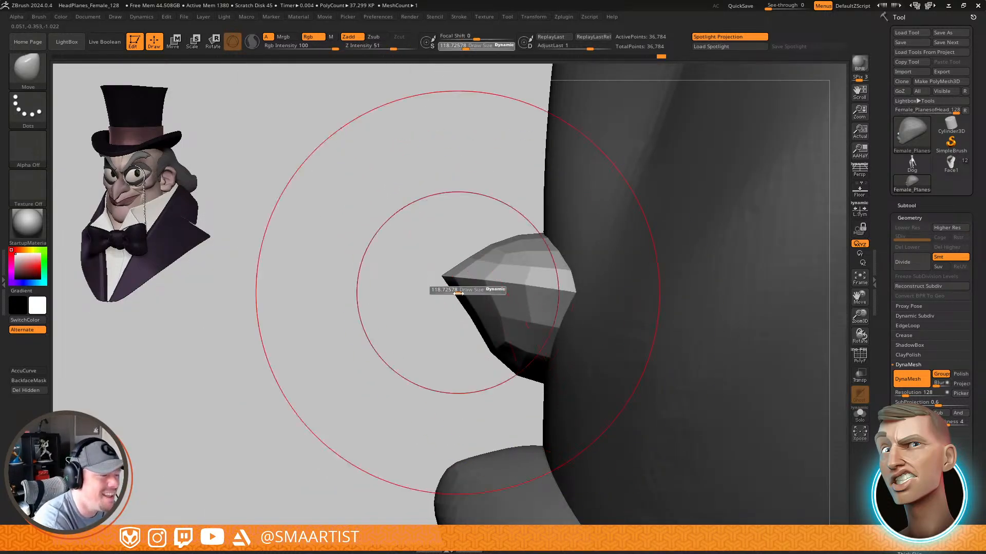
left_click_drag(458, 292, 394, 289)
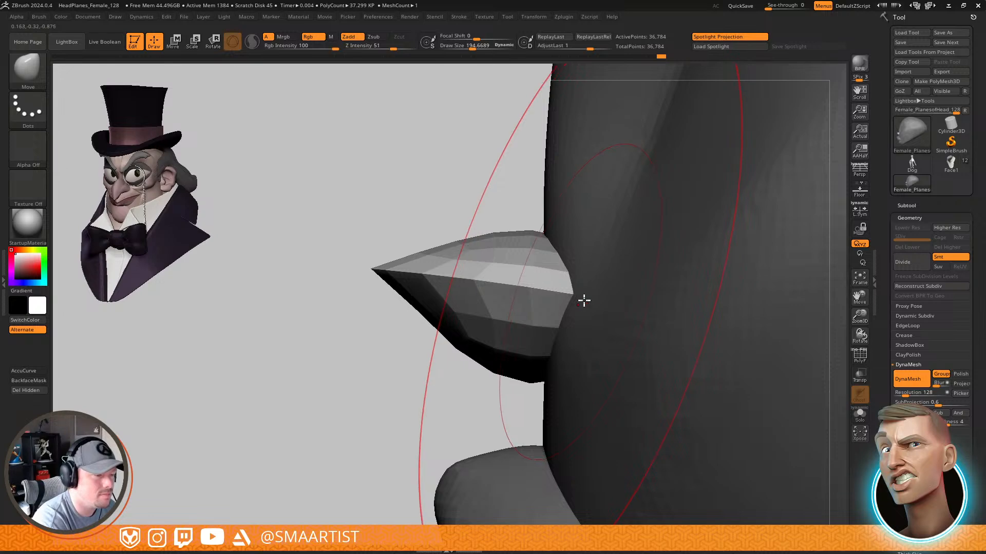
key("ctrl")
right_click_drag(617, 327, 602, 341, "ctrl")
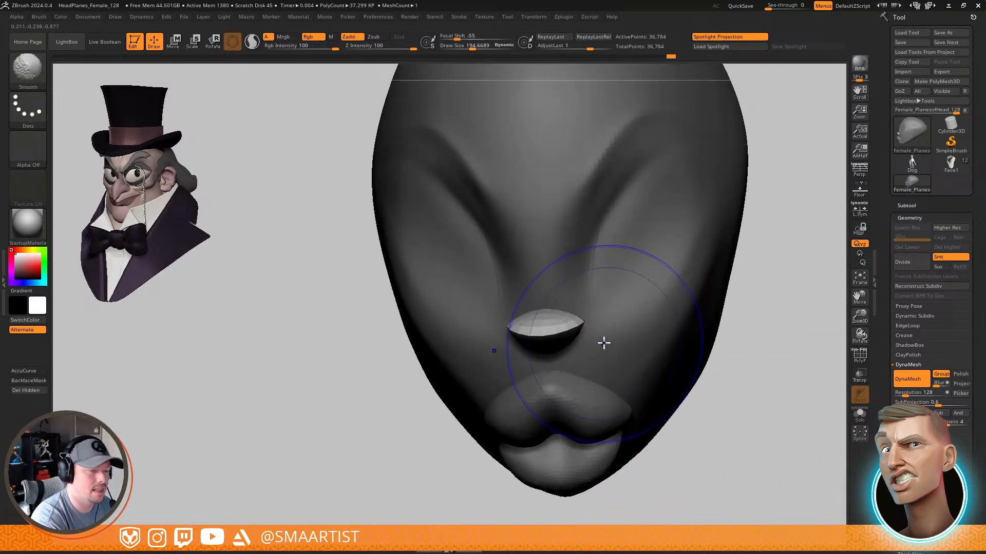
Reduce the Move brush to about 48 and reshape the nose's bridge and sides, with the polyframe shown only while working
key("shift+f")
right_click_drag(563, 315, 601, 329)
right_click_drag(601, 329, 585, 368, "ctrl")
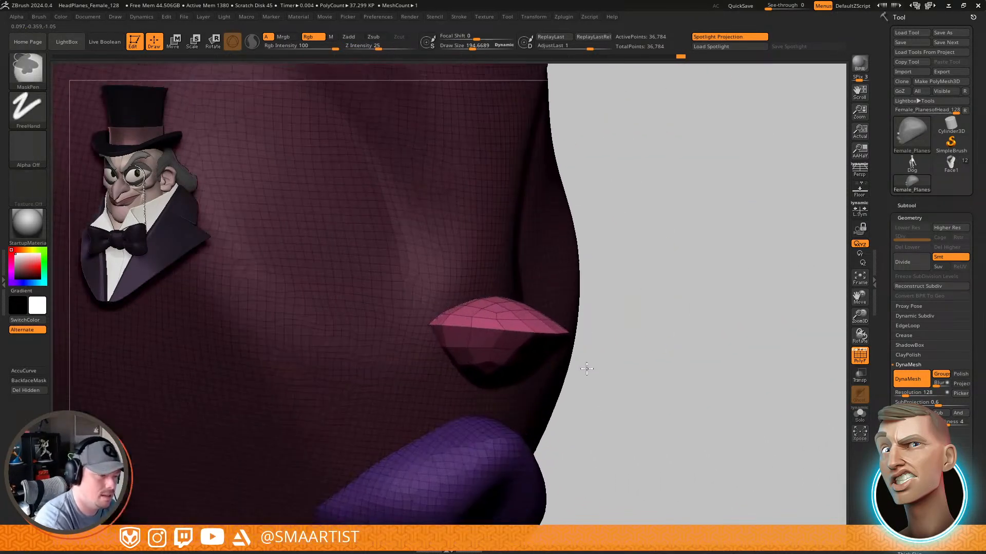
key("s")
left_click_drag(477, 282, 465, 281)
mouse_move(510, 378)
right_mouse_down()
mouse_move(545, 365)
mouse_move(521, 371)
mouse_move(527, 291)
right_mouse_up()
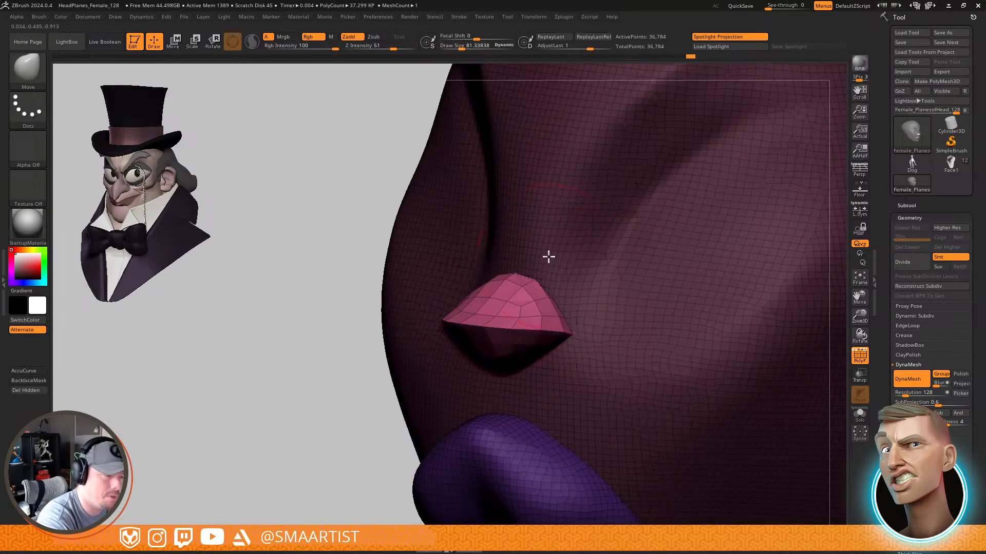
right_click_drag(548, 256, 522, 264)
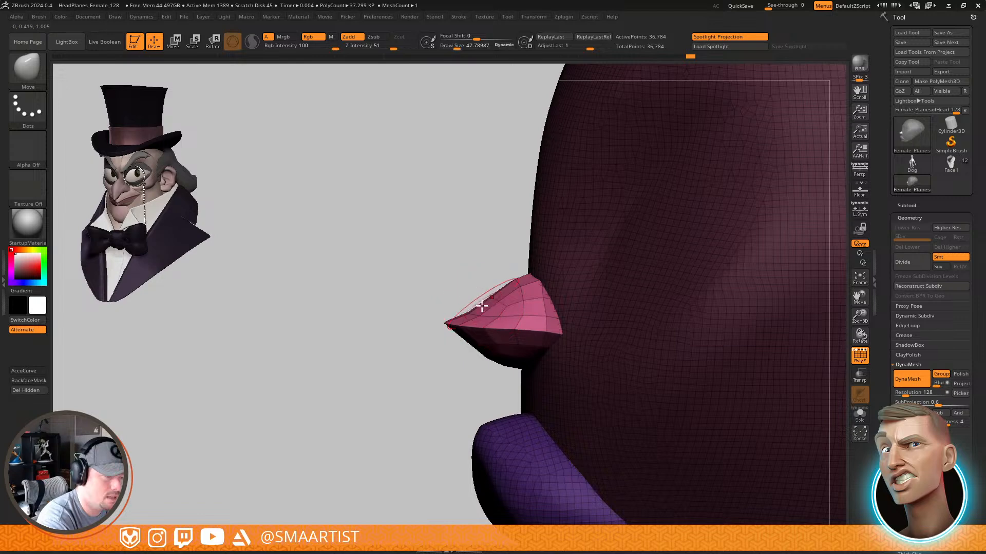
right_click_drag(496, 293, 552, 290)
key("shift+f")
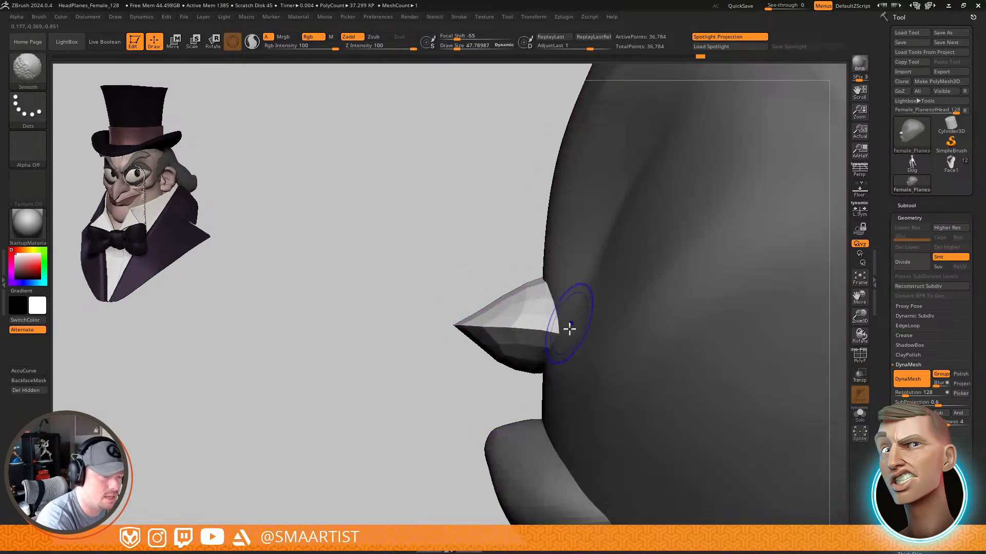
Refine the nose's sides and underside with the small Move brush
right_click_drag(568, 330, 464, 359, "ctrl")
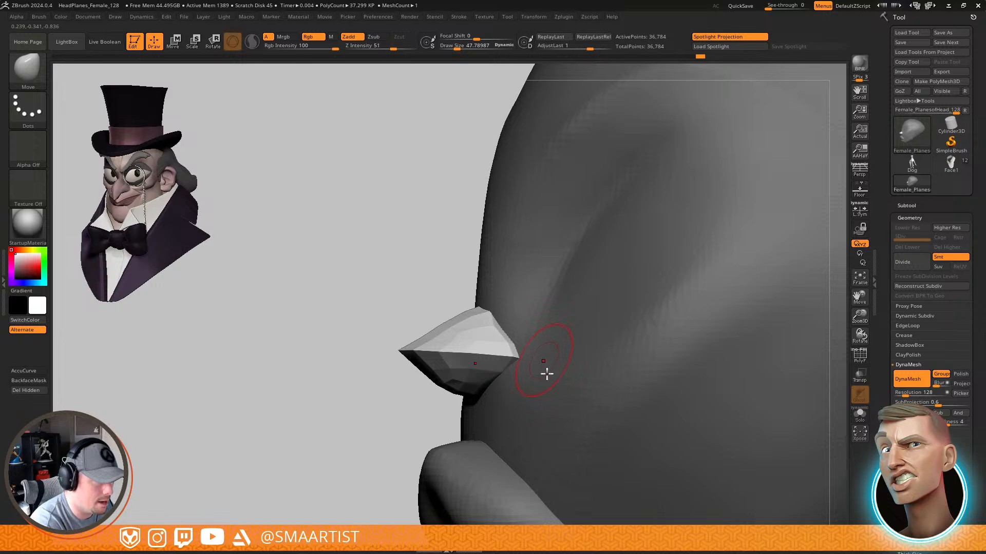
right_click_drag(546, 373, 577, 337)
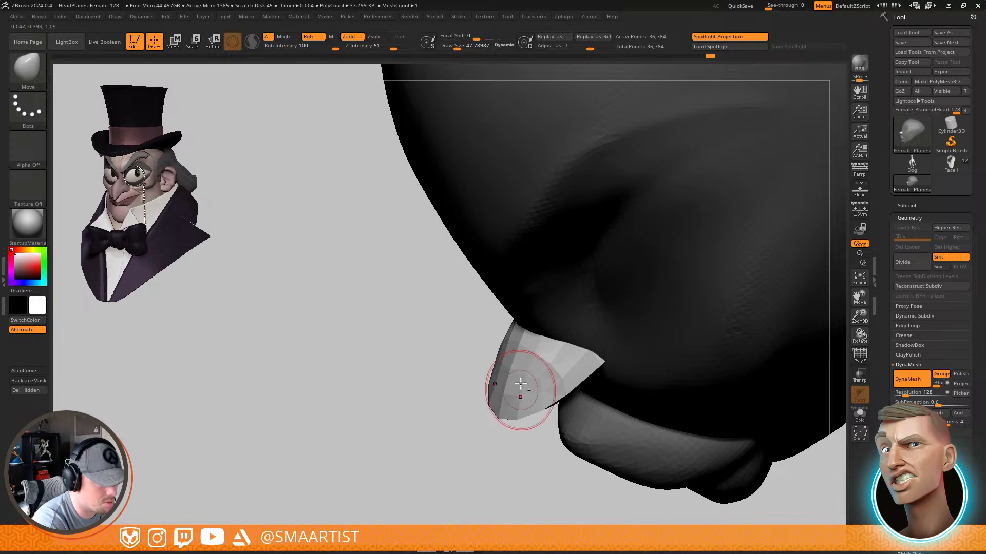
right_click_drag(521, 383, 591, 354)
right_click_drag(591, 354, 662, 331, "ctrl")
Rotate the nose by about -17° in side view with the transform gizmo
key("w")
key("e")
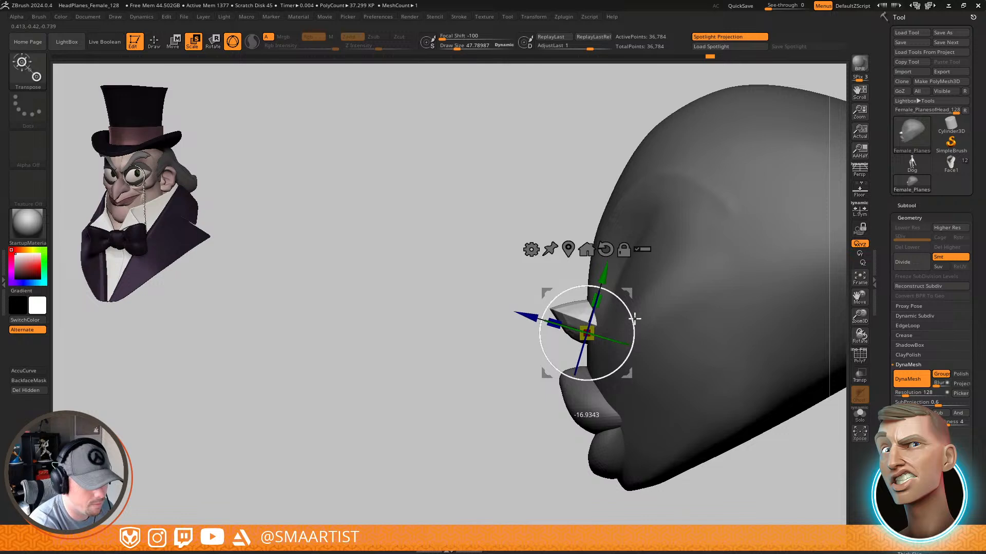
key("q")
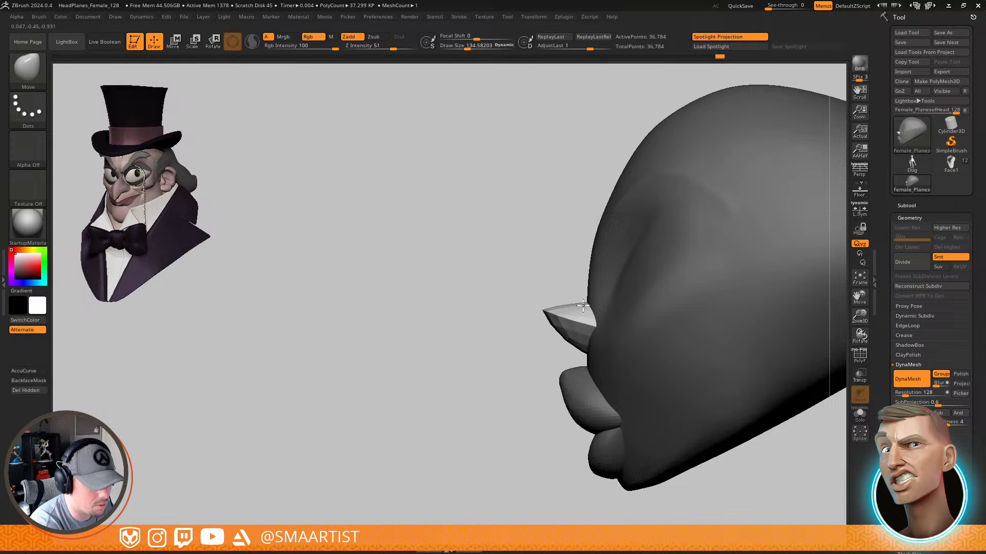
Adjust the nose's tip and overall form with the Move brush enlarged to about 135 and 229
left_click_drag(564, 313, 563, 311)
right_click_drag(591, 339, 719, 334)
mouse_move(593, 327)
right_mouse_down()
mouse_move(620, 325)
mouse_move(613, 337)
mouse_move(595, 331)
right_mouse_up()
left_click_drag(566, 323, 567, 323)
left_click_drag(562, 319, 560, 332)
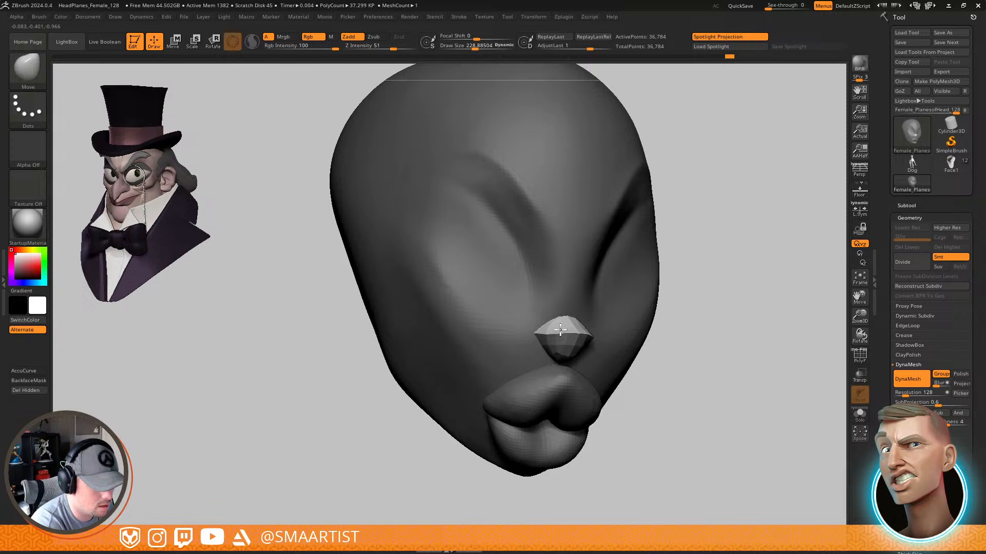
right_click_drag(586, 337, 519, 336)
right_click_drag(631, 380, 617, 311, "ctrl")
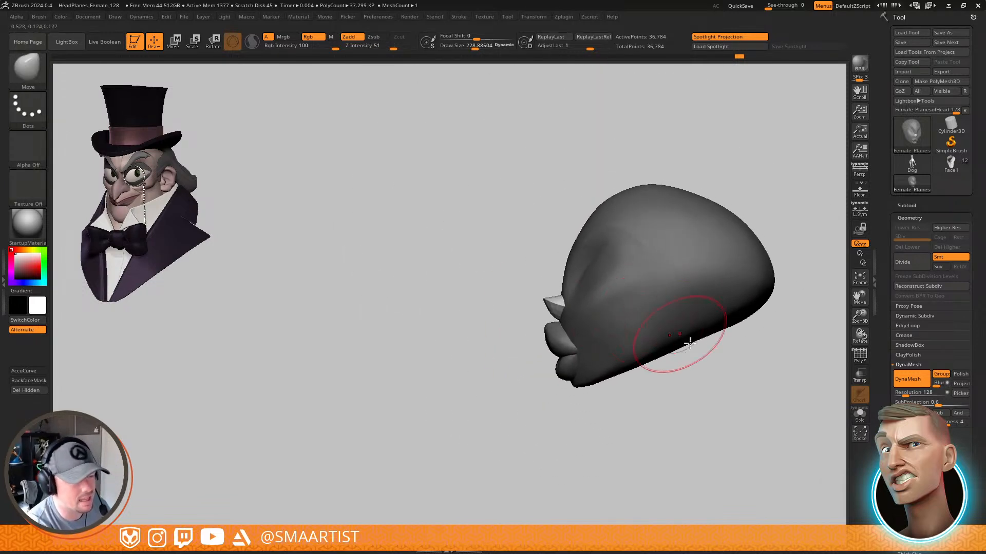
Insert a sphere from the IMM Primitives brush on the underside of the head as the neck's base
mouse_move(688, 341)
right_mouse_down()
mouse_move(609, 337)
mouse_move(627, 341)
mouse_move(695, 286)
mouse_move(671, 341)
right_mouse_up()
key("shift")
key("w")
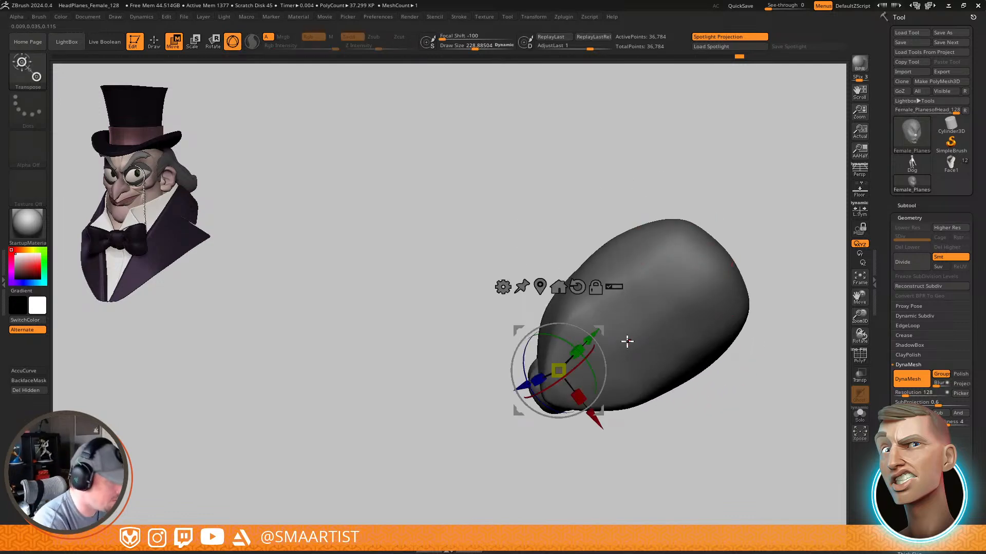
key("q")
key("b")
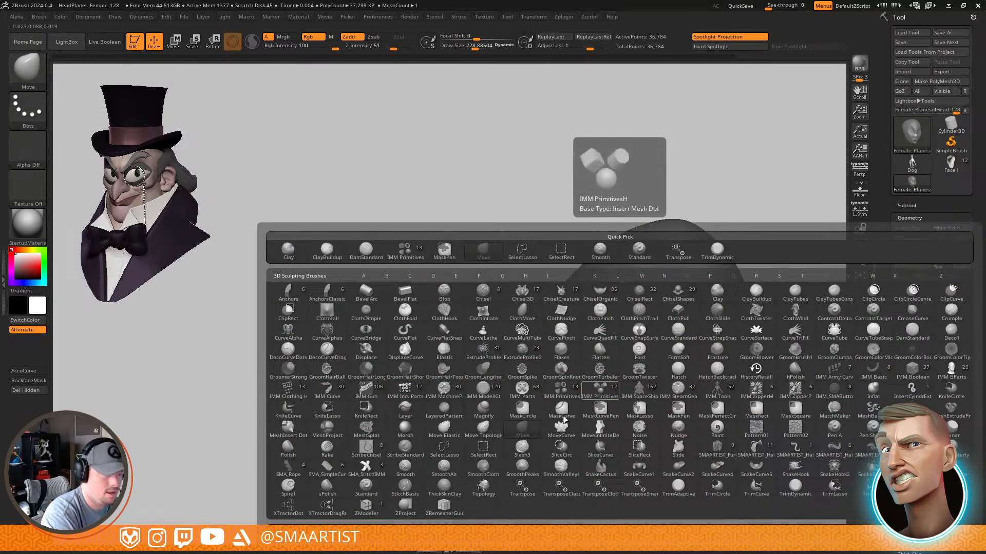
left_click(403, 251)
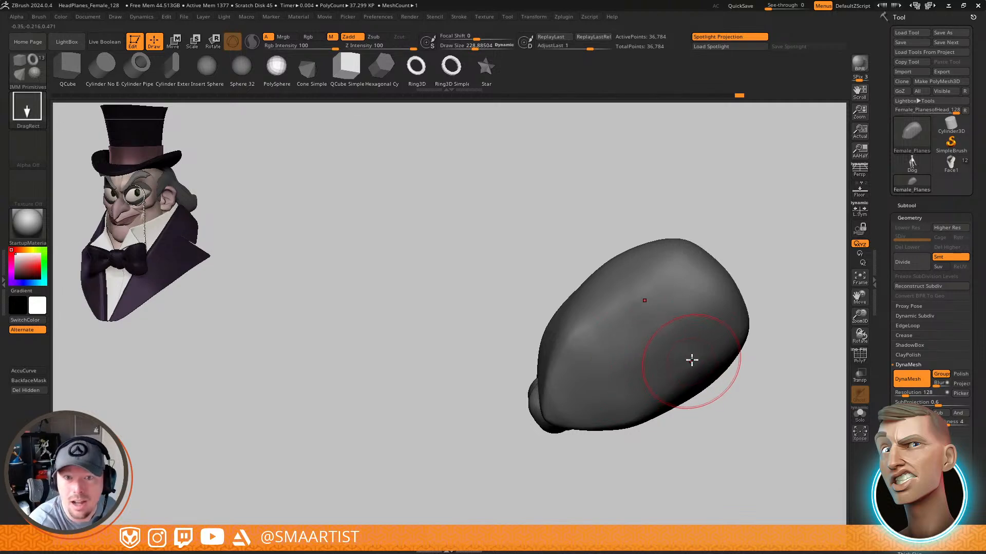
mouse_move(691, 360)
right_mouse_down()
mouse_move(707, 418)
mouse_move(711, 341)
mouse_move(723, 379)
mouse_move(729, 337)
mouse_move(702, 407)
mouse_move(603, 337)
right_mouse_up()
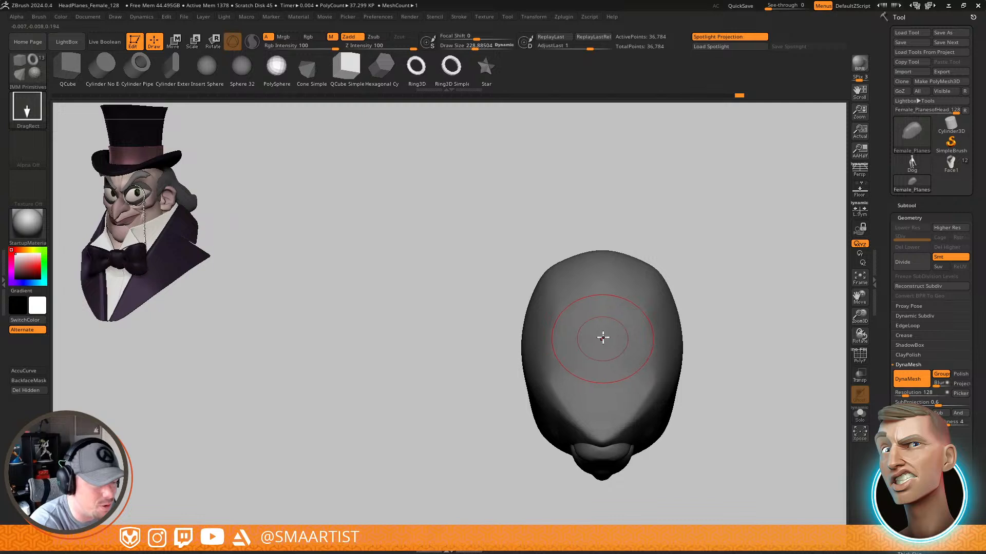
left_click_drag(602, 335, 598, 378)
mouse_move(599, 378)
right_mouse_down()
mouse_move(642, 447)
mouse_move(667, 376)
mouse_move(691, 391)
right_mouse_up()
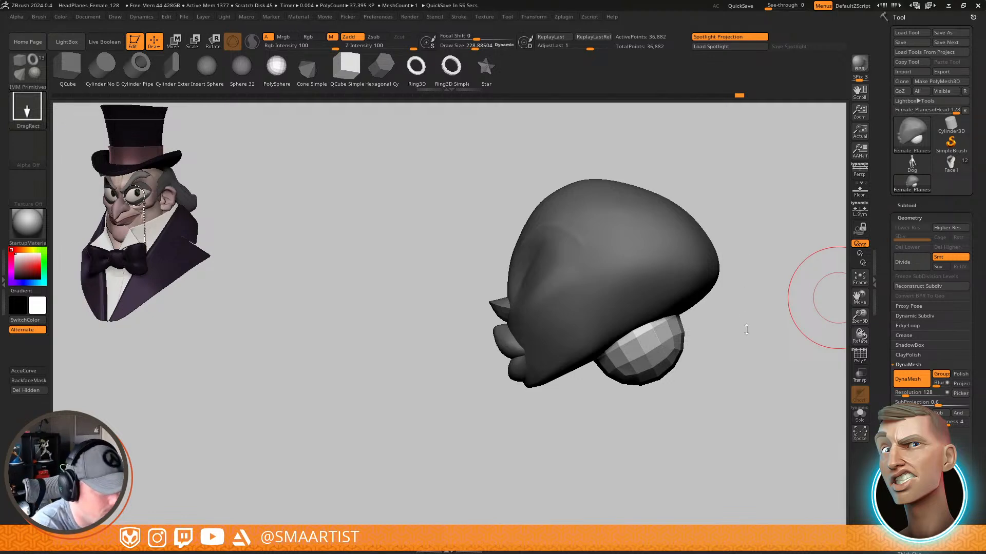
Stretch the inserted sphere downward into a long capsule-shaped neck with the Extender deformer and accept the result
key("w")
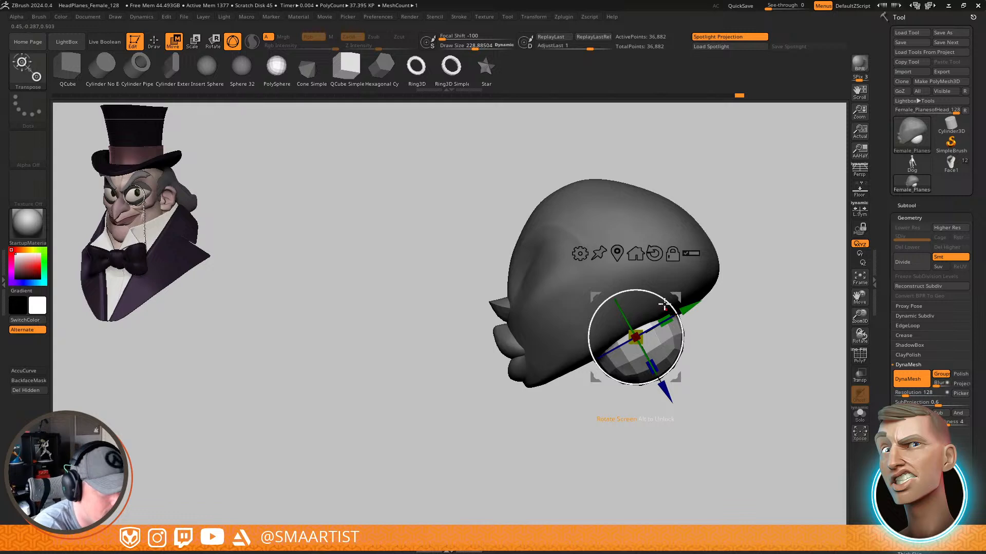
left_click(584, 256)
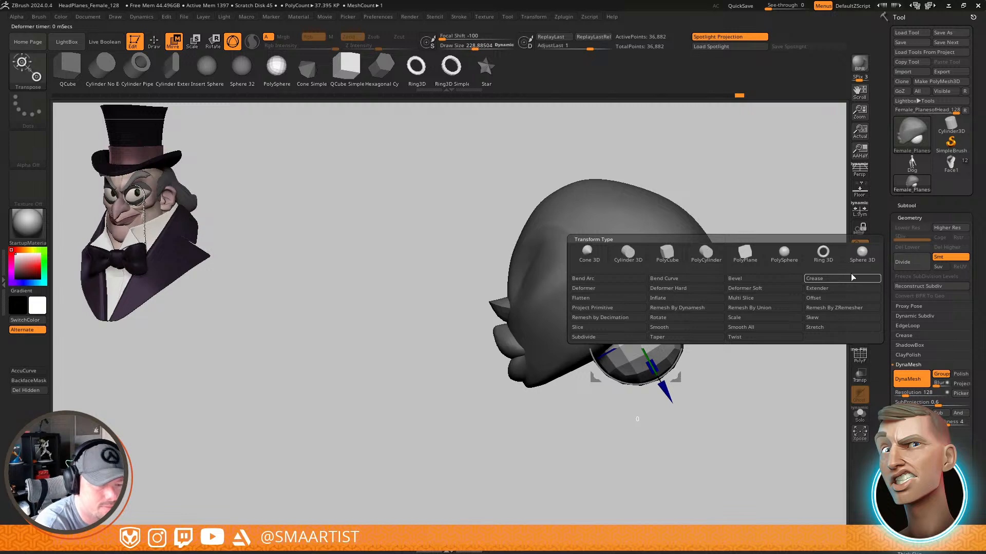
left_click(817, 289)
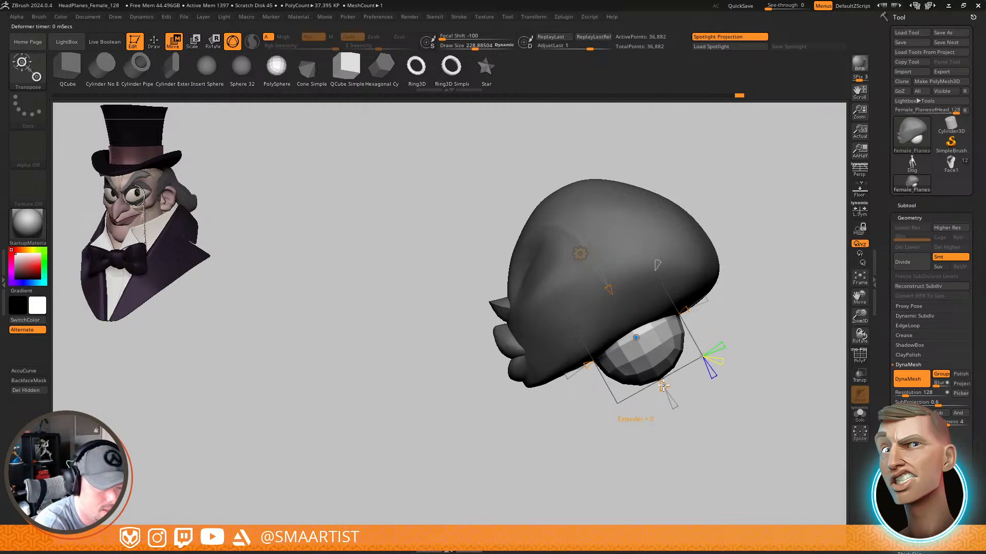
left_click_drag(662, 386, 677, 413)
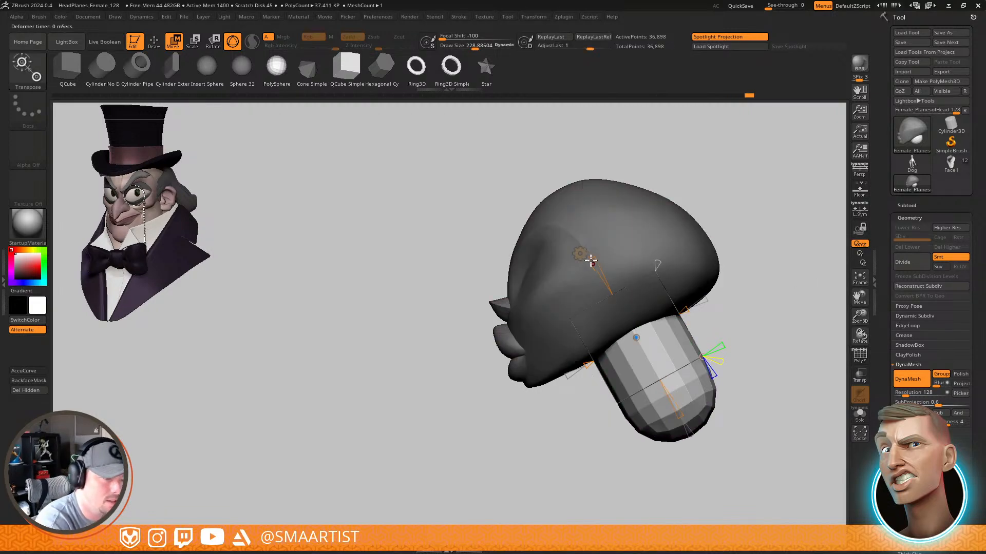
left_click(580, 253)
left_click(715, 256)
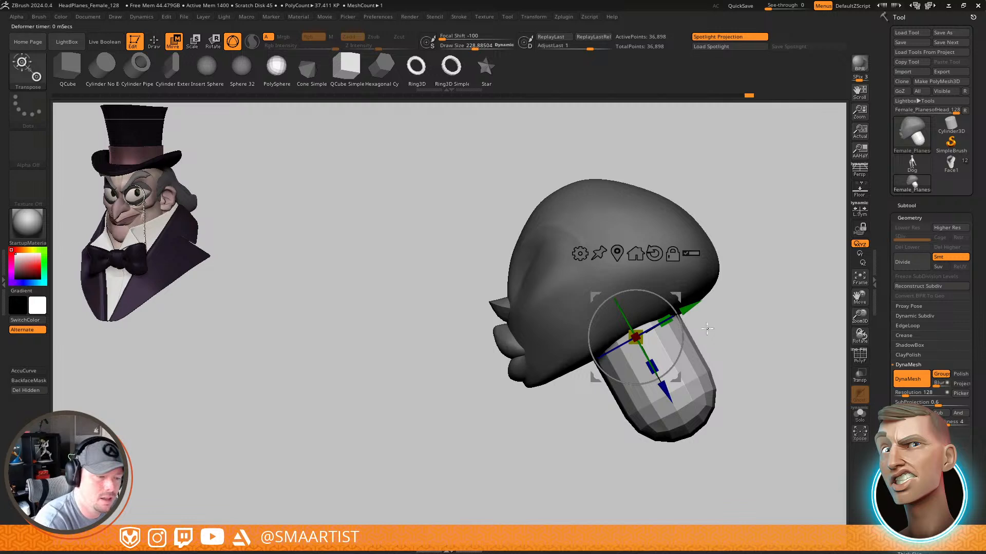
Rotate the neck to a more upright angle in side view, reposition it under the skull and make it narrower
left_click_drag(670, 303, 662, 334)
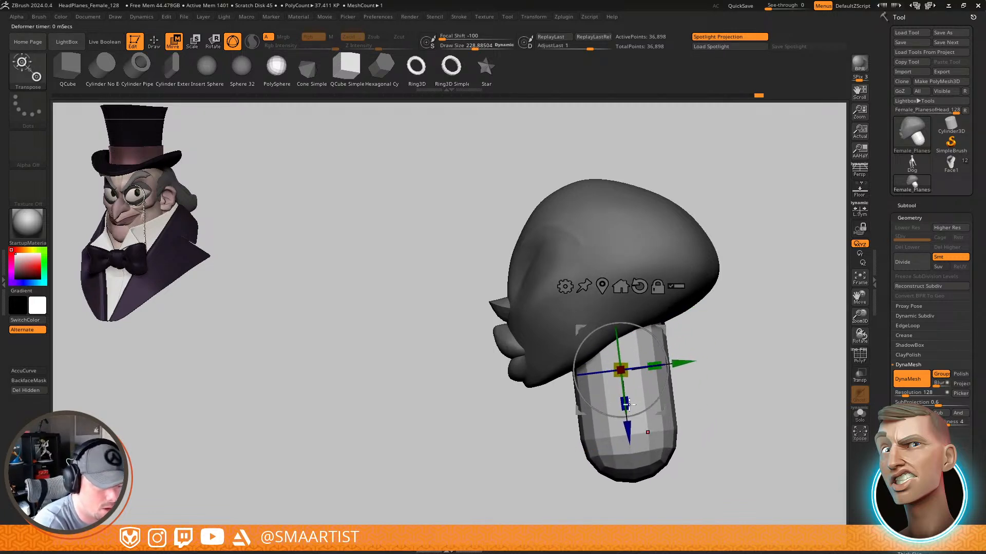
left_click_drag(625, 402, 625, 380, "alt")
left_click_drag(716, 364, 722, 344)
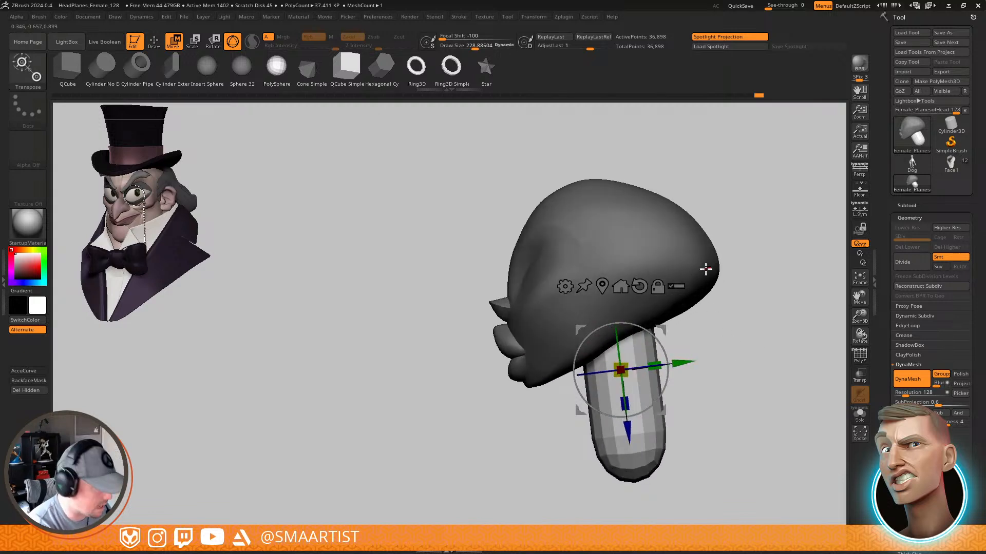
key("q")
left_click_drag(719, 244, 660, 281)
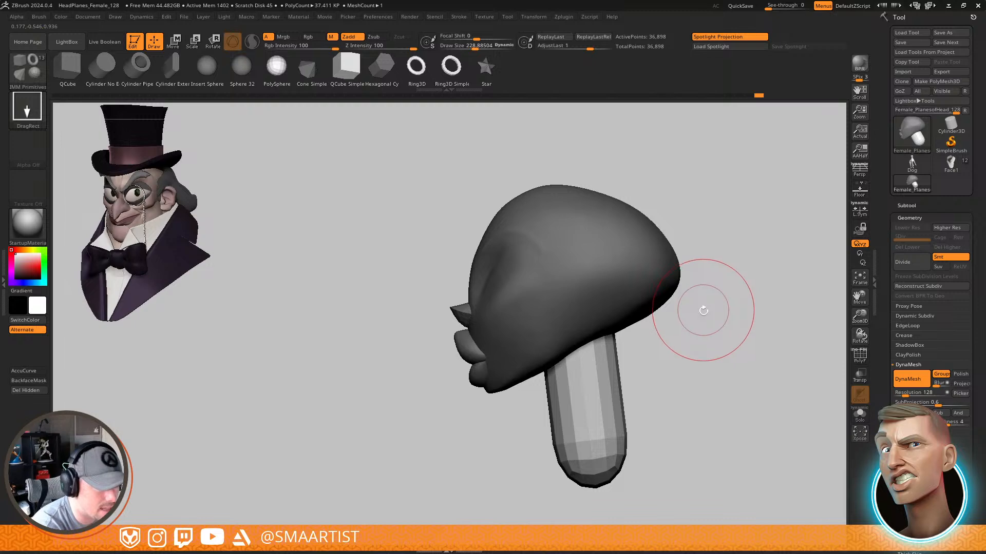
Invert the mask to protect the neck and reshape the back of the head with the Move brush at about 546 and 322
left_click(701, 326, "ctrl")
key("b")
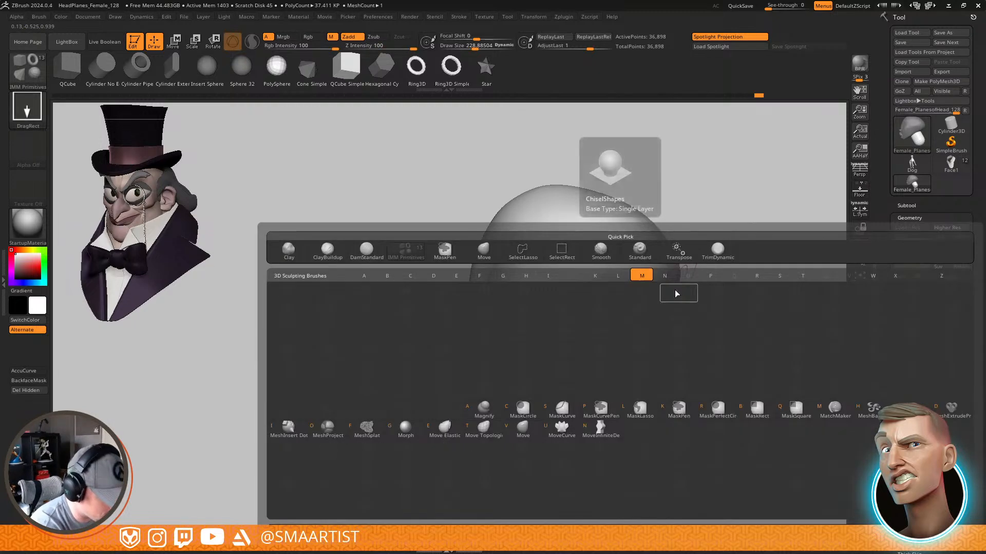
key("m")
key("v")
key("s")
mouse_move(657, 264)
left_mouse_down()
mouse_move(684, 265)
mouse_move(605, 292)
left_mouse_up()
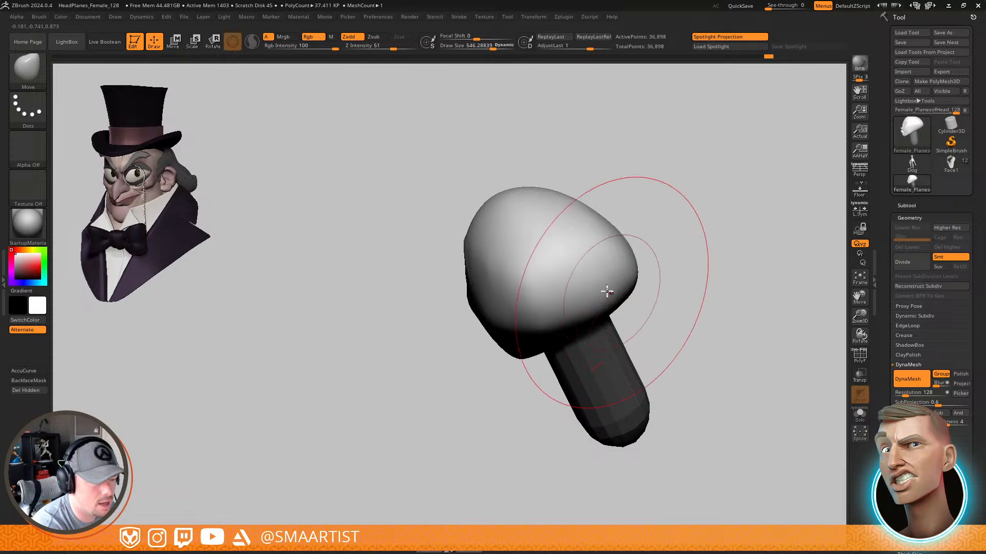
right_click_drag(582, 315, 622, 287)
mouse_move(567, 316)
left_mouse_down()
mouse_move(542, 306)
mouse_move(553, 306)
mouse_move(548, 313)
left_mouse_up()
key("s")
left_click_drag(552, 316, 560, 306)
mouse_move(560, 306)
right_mouse_down()
mouse_move(546, 352)
mouse_move(607, 297)
mouse_move(616, 321)
mouse_move(619, 300)
right_mouse_up()
Flatten the sides and back of the skull with the TrimDynamic brush at about 322 and smooth the transitions
key("b")
key("t")
key("d")
mouse_move(565, 327)
right_mouse_down()
mouse_move(554, 277)
mouse_move(503, 339)
right_mouse_up()
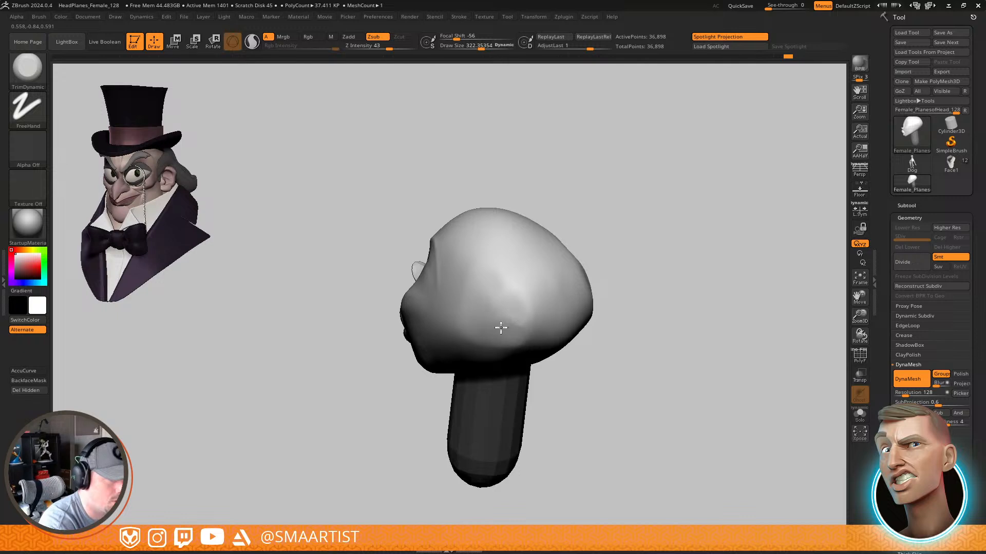
right_click_drag(502, 291, 535, 297)
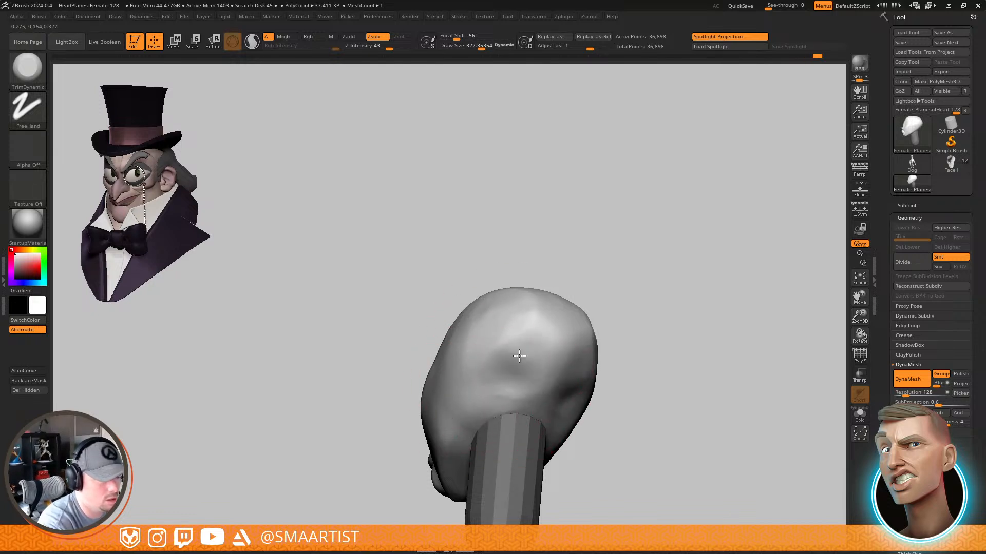
key("shift")
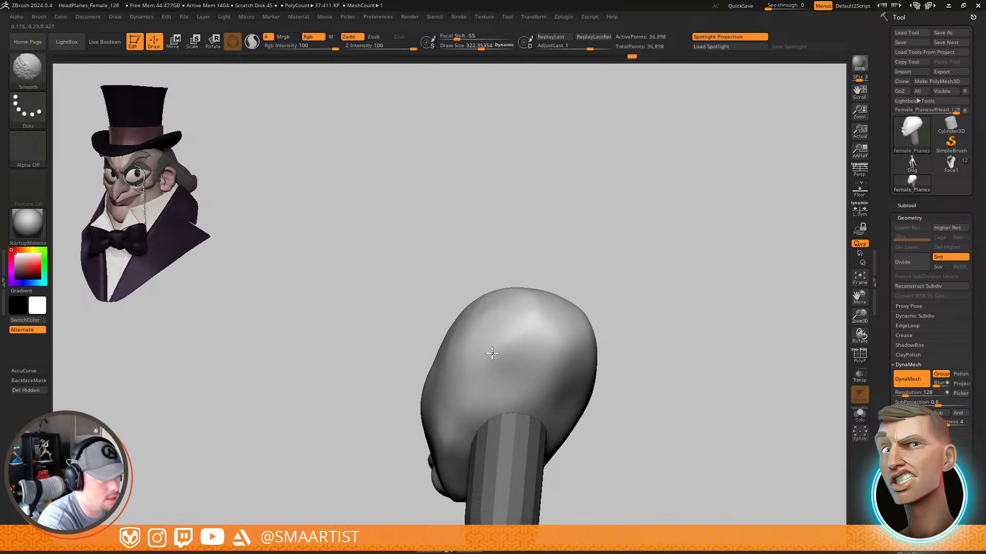
mouse_move(491, 354)
right_mouse_down()
mouse_move(557, 335)
mouse_move(589, 385)
mouse_move(589, 330)
mouse_move(636, 339)
mouse_move(558, 330)
right_mouse_up()
key("ctrl")
key("ctrl+shift")
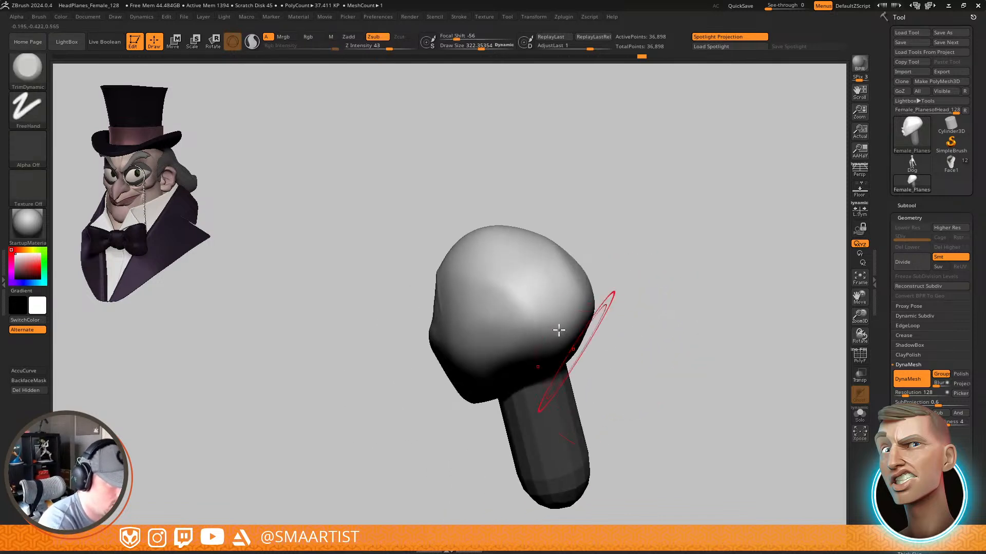
left_click_drag(558, 330, 522, 305)
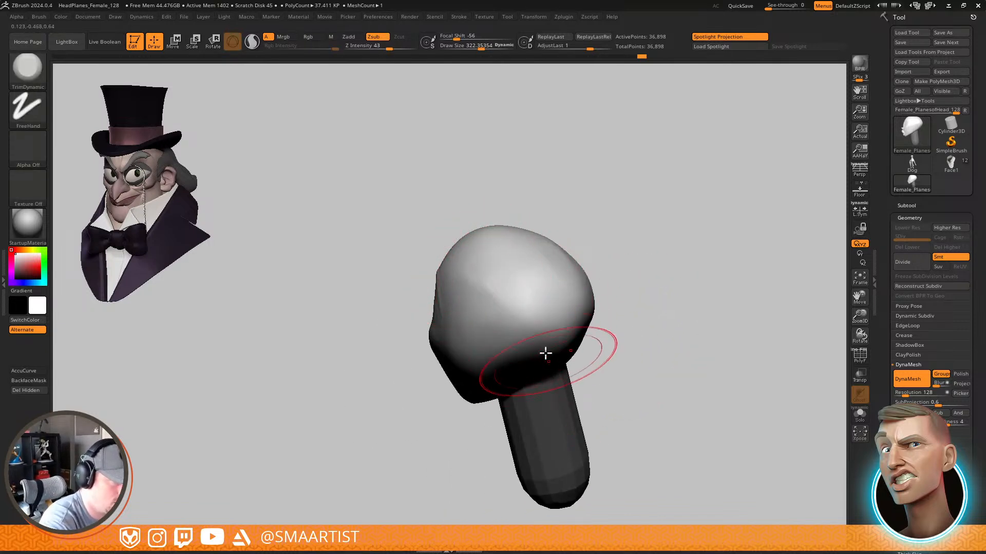
key("shift")
mouse_move(600, 405)
left_mouse_down()
mouse_move(642, 310)
mouse_move(640, 359)
left_mouse_up()
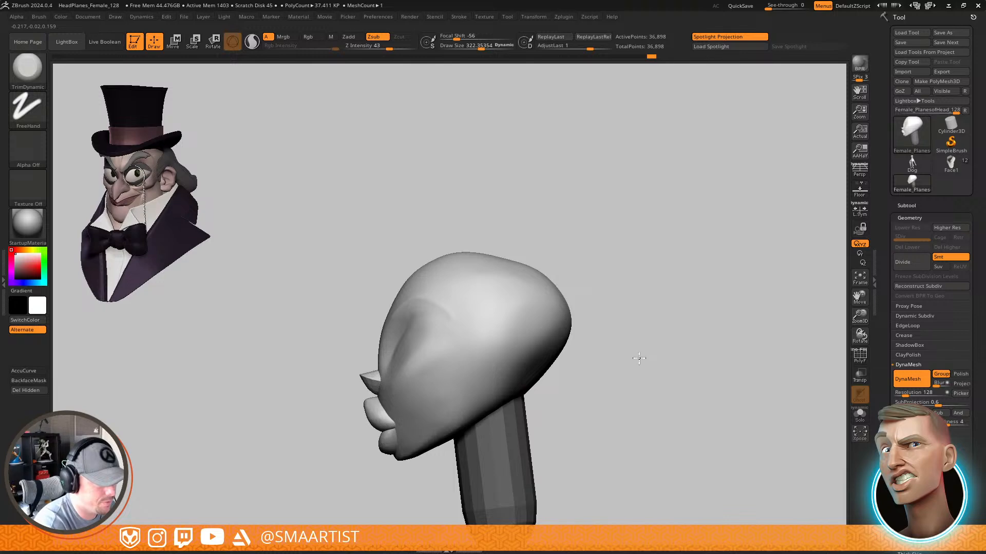
Pull the lower back of the skull into shape above the neck with the Move brush, reduce it to about 229 and smooth the surface
key("b")
key("m")
key("v")
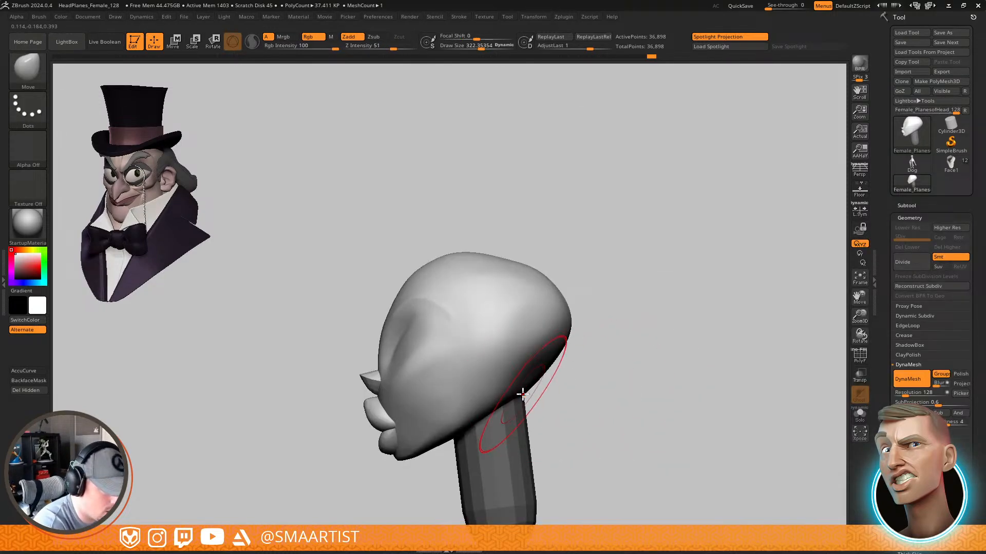
mouse_move(523, 391)
left_mouse_down()
mouse_move(519, 378)
mouse_move(572, 374)
mouse_move(583, 356)
mouse_move(605, 365)
mouse_move(597, 408)
mouse_move(576, 334)
mouse_move(583, 352)
mouse_move(550, 370)
mouse_move(578, 380)
mouse_move(568, 318)
mouse_move(555, 321)
left_mouse_up()
key("s")
key("shift")
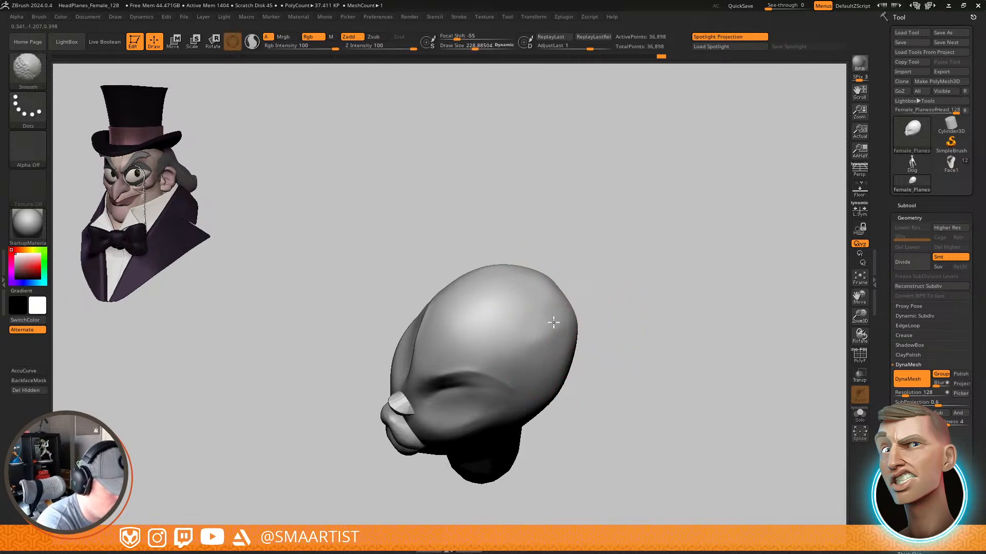
mouse_move(620, 341)
left_mouse_down()
mouse_move(638, 304)
mouse_move(633, 266)
mouse_move(652, 366)
mouse_move(638, 308)
mouse_move(642, 348)
mouse_move(598, 374)
mouse_move(635, 307)
left_mouse_up()
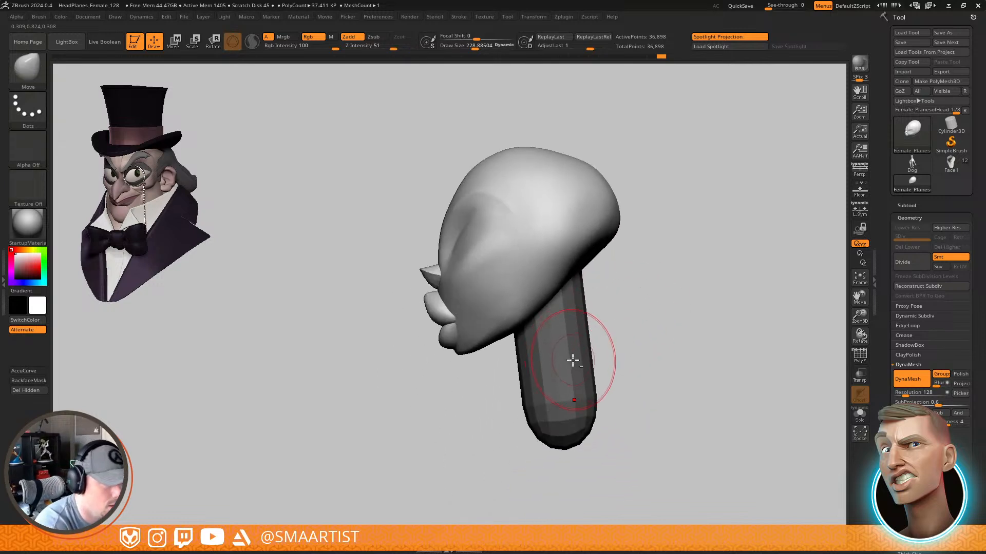
Clear the mask, show the polyframe and remesh the head and neck with DynaMesh
key("ctrl")
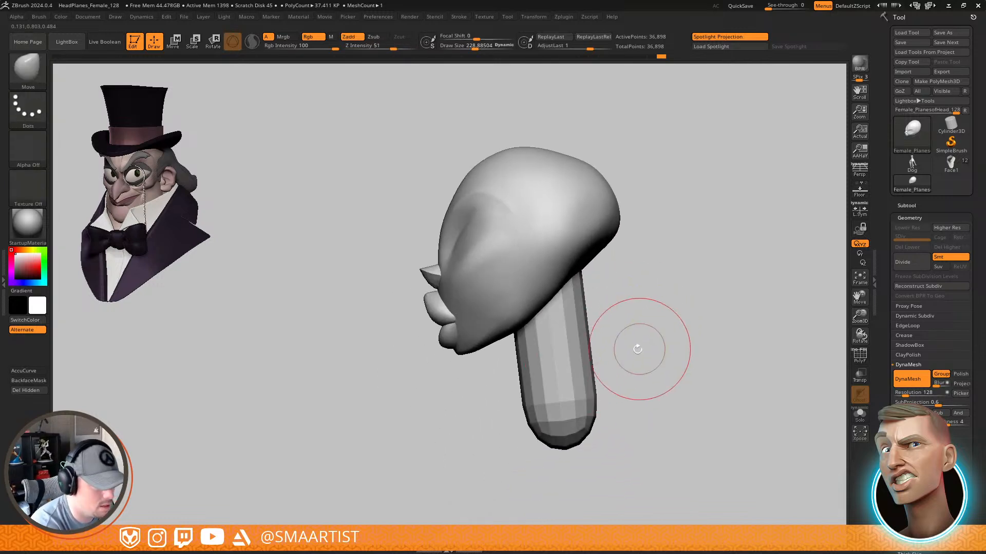
key("shift+f")
key("w")
left_click(574, 408, "ctrl")
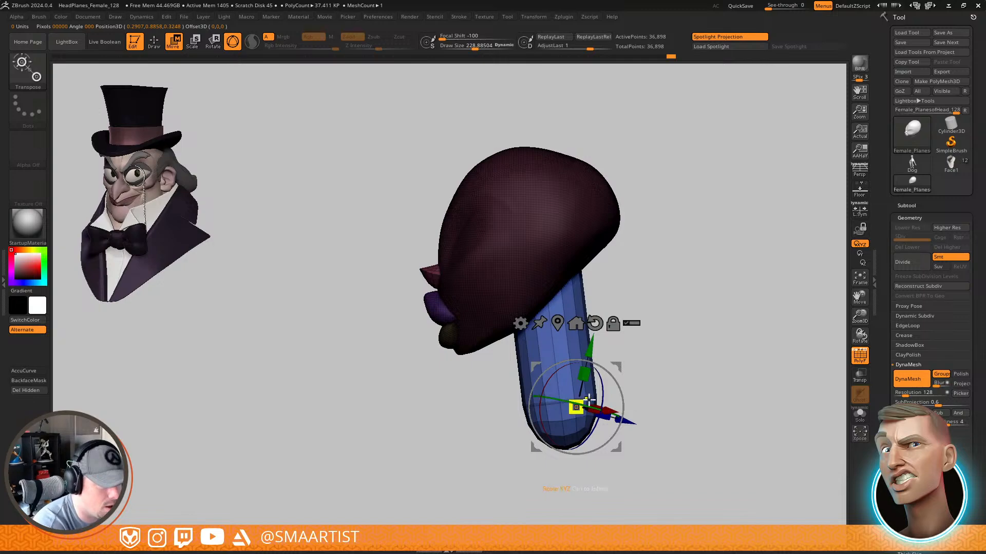
right_click_drag(686, 393, 706, 466, "ctrl")
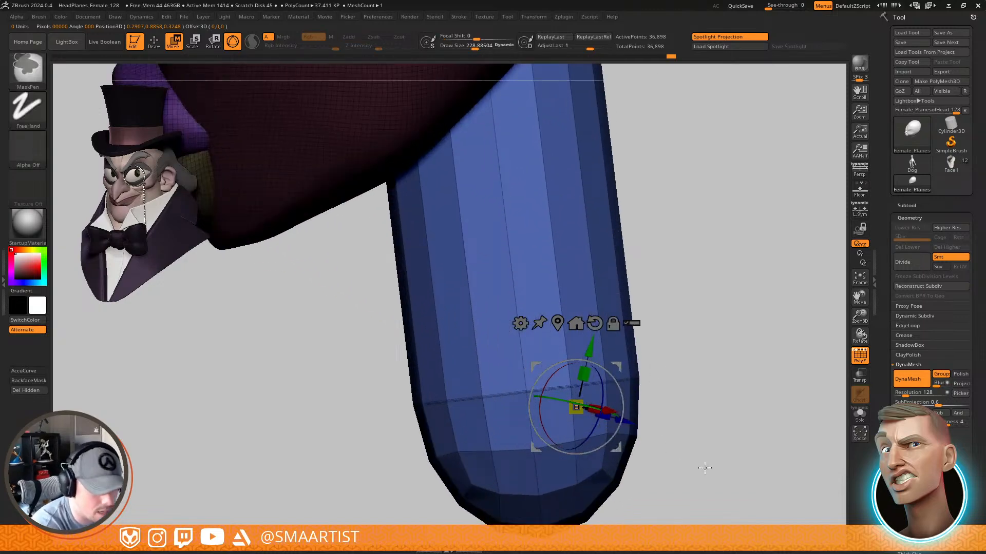
right_click_drag(701, 417, 691, 378, "alt")
key("q")
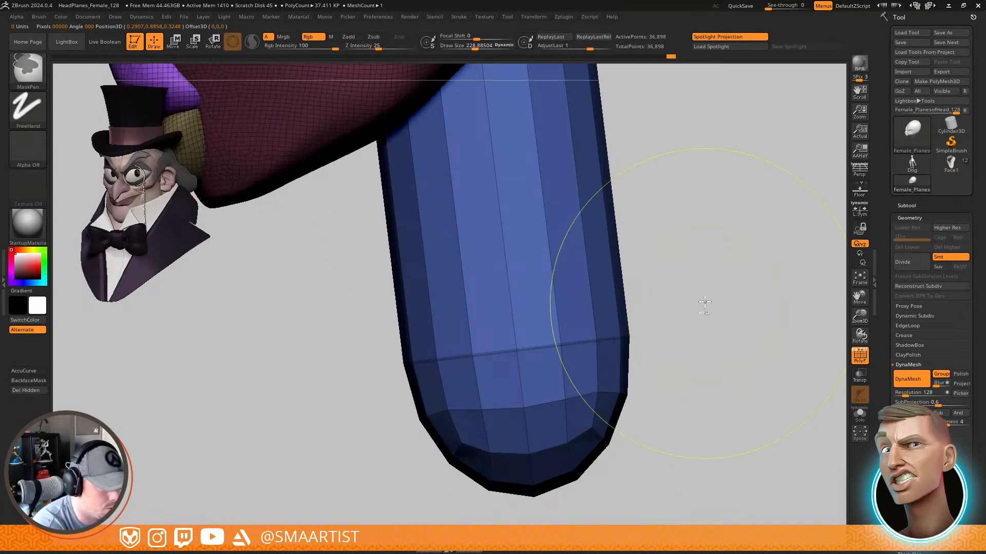
left_click_drag(704, 303, 715, 411, "ctrl")
right_click_drag(683, 324, 782, 287)
right_click_drag(696, 295, 690, 331, "alt")
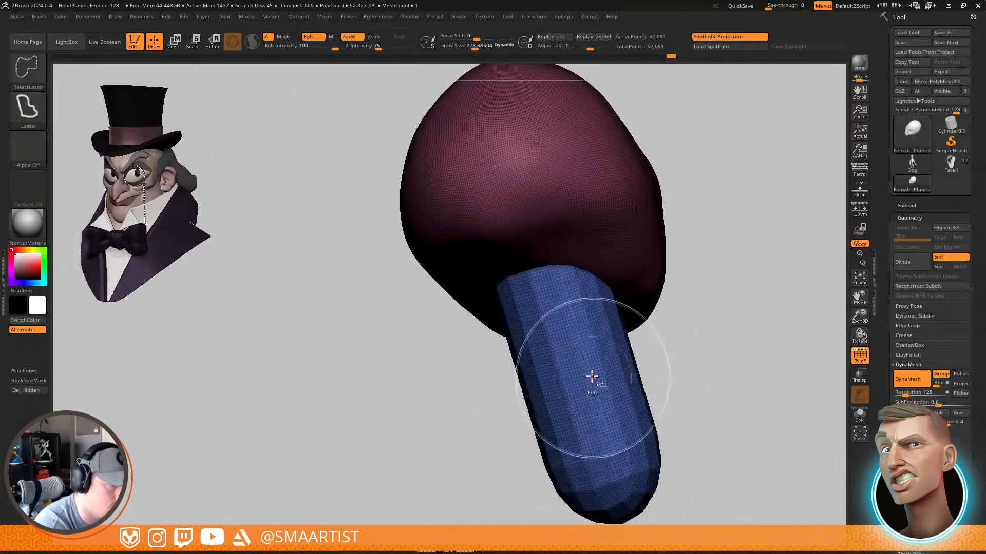
Inspect the neck polygroup on its own, restore the full mesh and remove all its creases
left_click(592, 380, "ctrl+shift")
left_click(607, 386, "ctrl+shift")
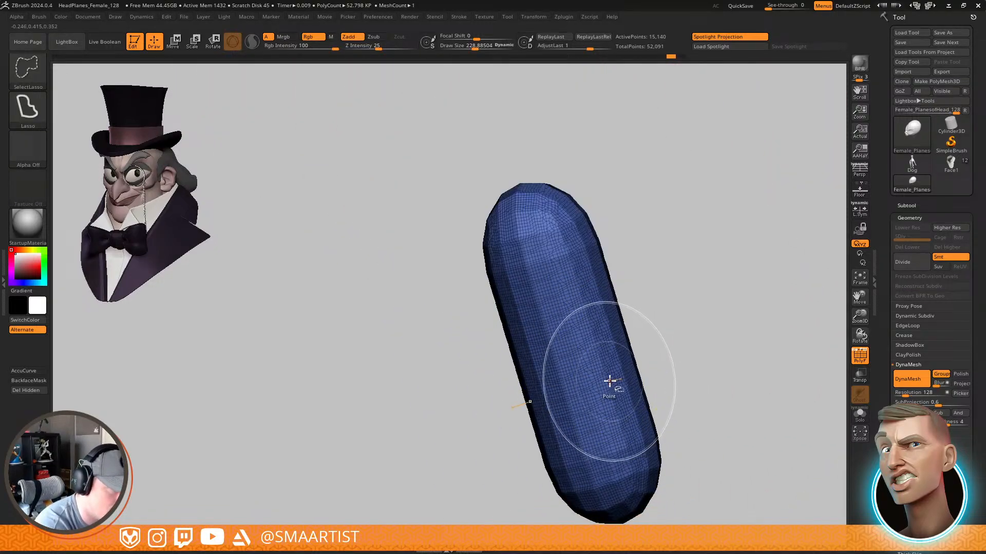
right_click_drag(622, 347, 717, 308)
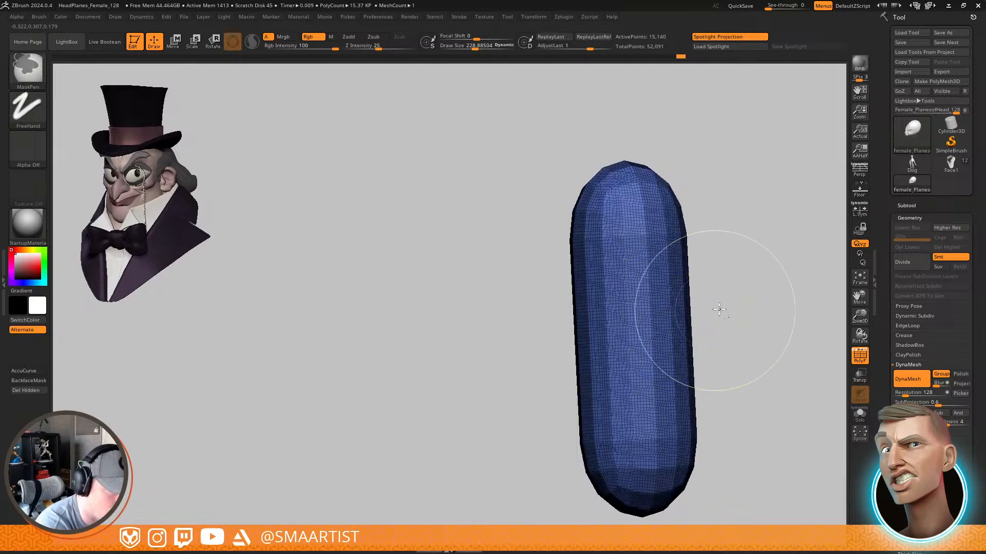
left_click(717, 308, "ctrl+shift")
left_click(905, 335)
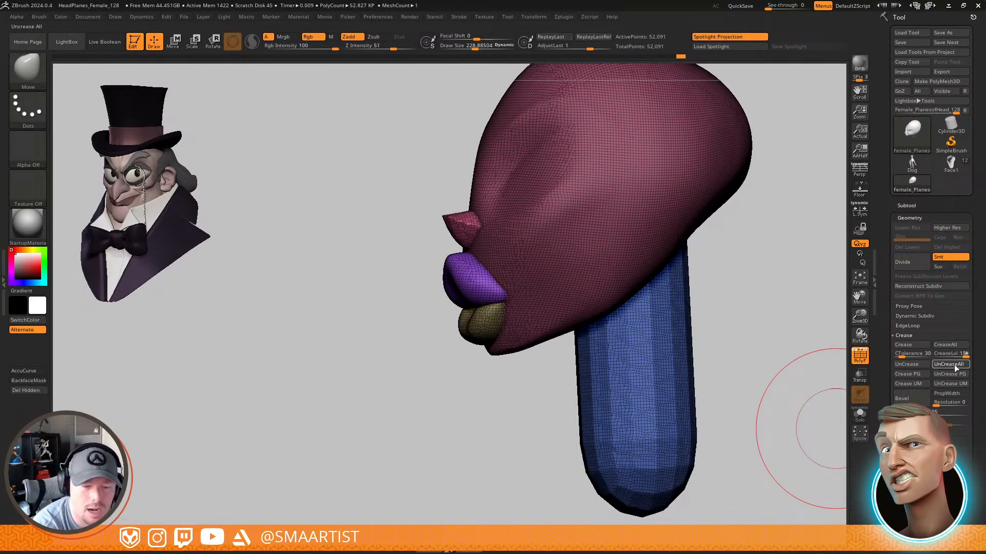
left_click(954, 365)
left_click(904, 337)
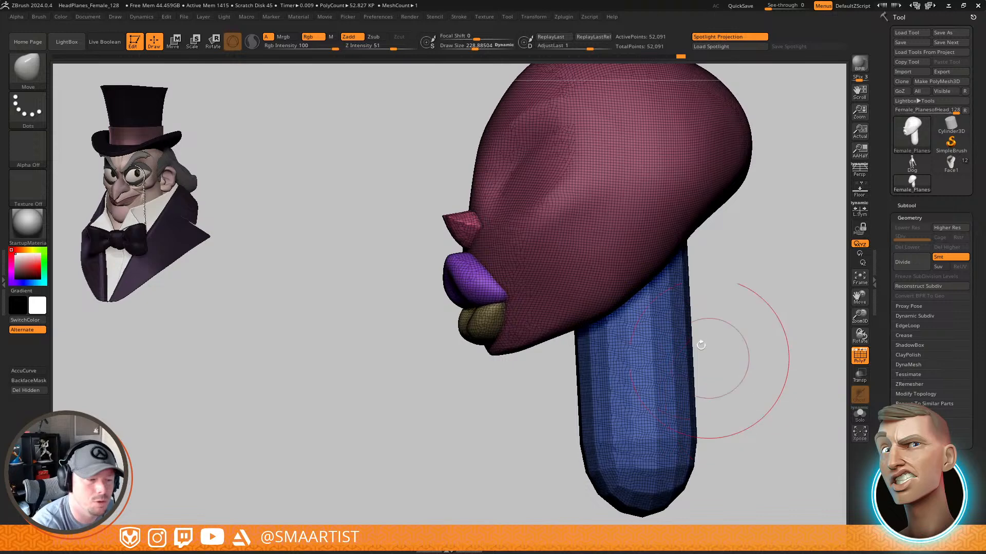
Isolate the neck polygroup and smooth away its faceted surface
mouse_move(709, 305)
right_mouse_down()
mouse_move(700, 280)
mouse_move(692, 288)
right_mouse_up()
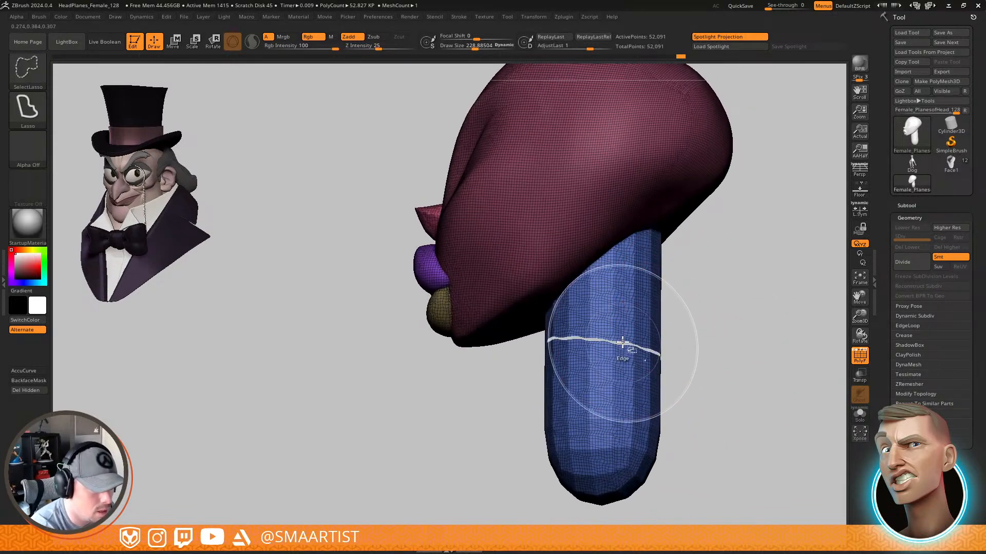
left_click(636, 352, "ctrl+alt+shift")
left_click(694, 312, "ctrl+shift")
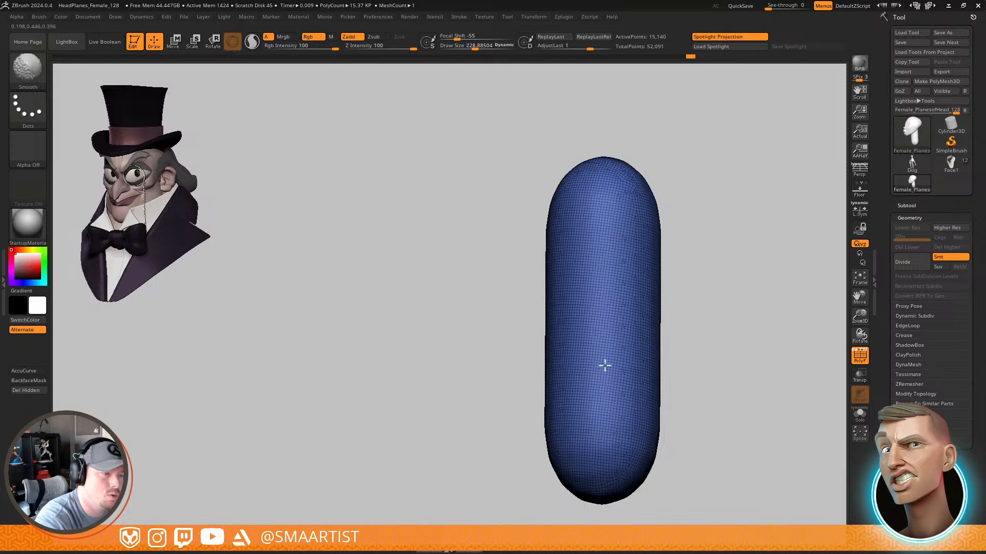
Restore the full mesh and turn off the polyframe to show the head and neck in plain shading
right_click_drag(577, 174, 587, 272)
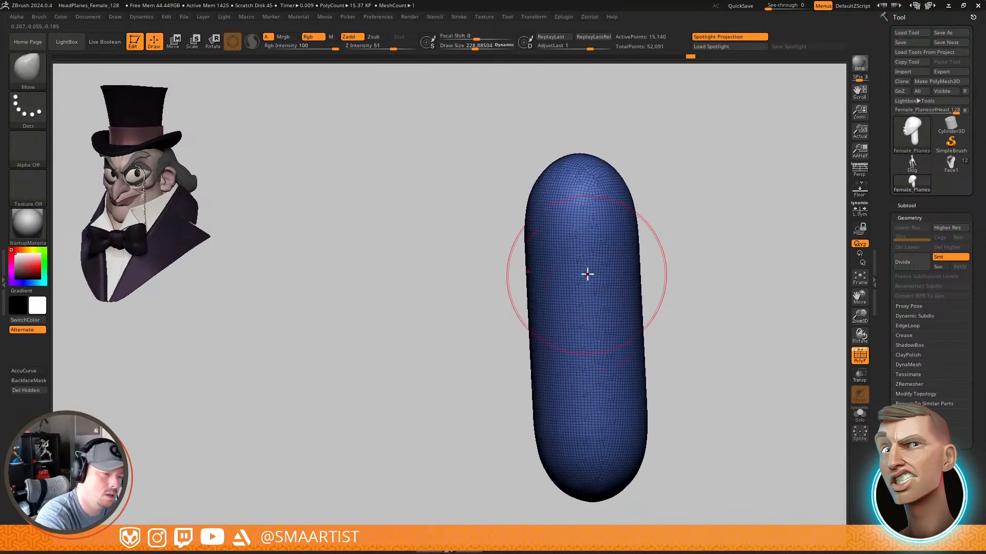
left_click(708, 280, "ctrl+shift")
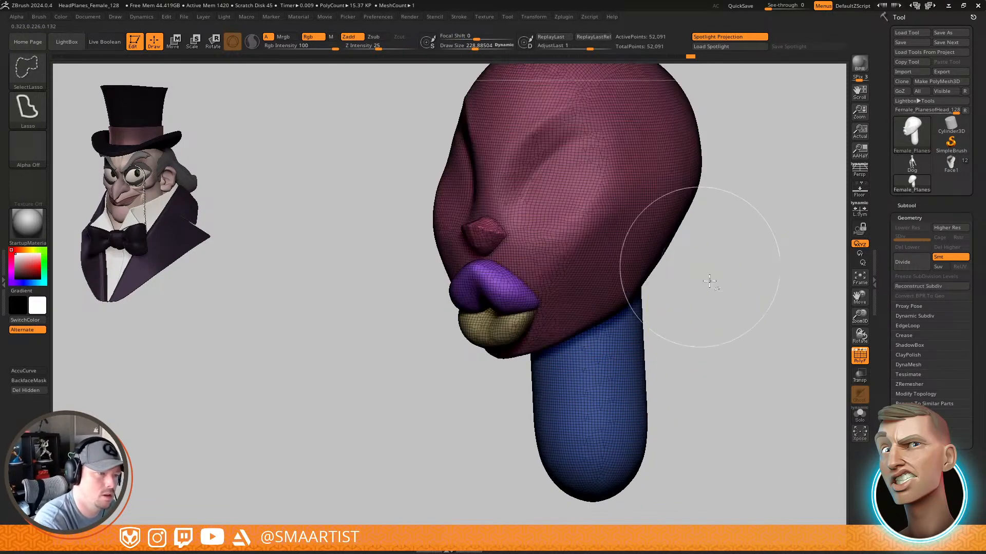
right_click_drag(709, 279, 689, 279, "alt")
key("shift+f")
right_click_drag(726, 310, 667, 298, "ctrl")
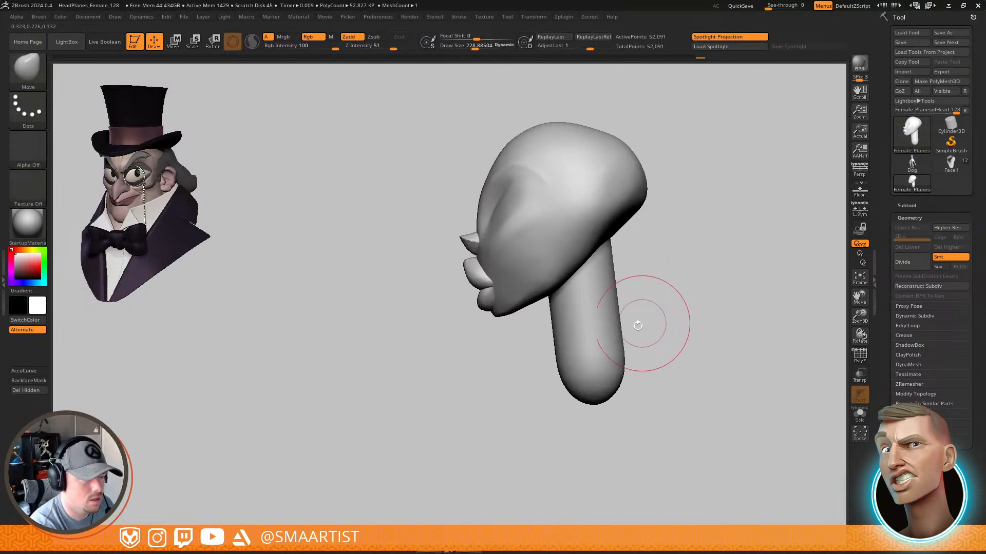
Mask everything except the neck, centre the gizmo on it and place a duplicate of the neck directly below
key("w")
key("ctrl+z")
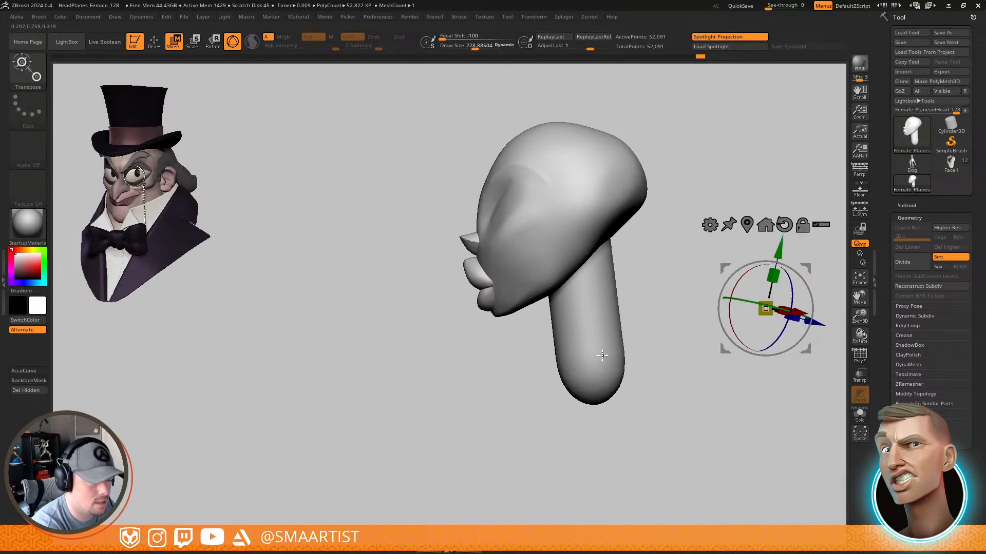
left_click(603, 359, "ctrl")
mouse_move(656, 313)
left_mouse_down()
mouse_move(636, 335)
mouse_move(604, 329)
mouse_move(691, 340)
mouse_move(651, 335)
mouse_move(639, 359)
mouse_move(644, 304)
mouse_move(625, 347)
mouse_move(603, 314)
mouse_move(647, 341)
mouse_move(640, 325)
left_mouse_up()
key("q")
key("w")
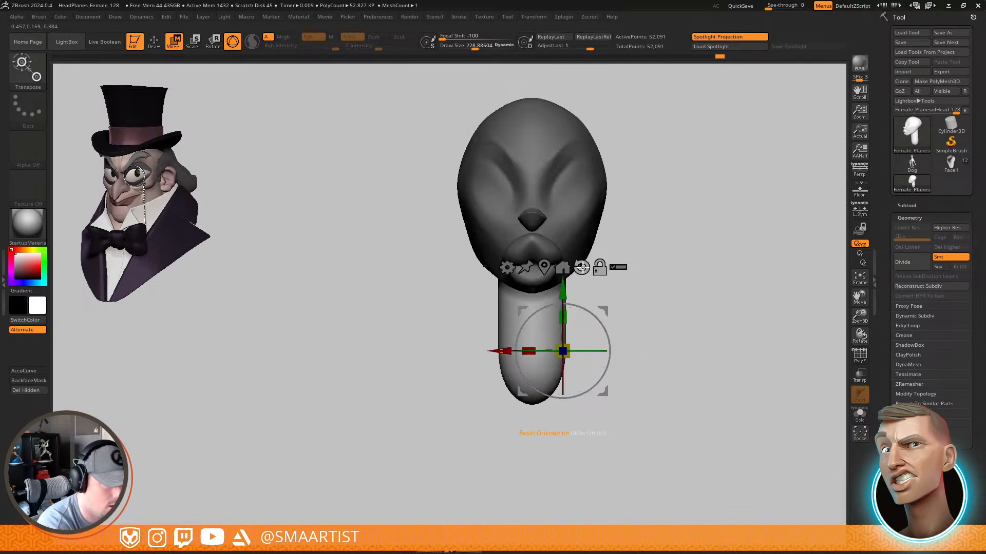
left_click(545, 269)
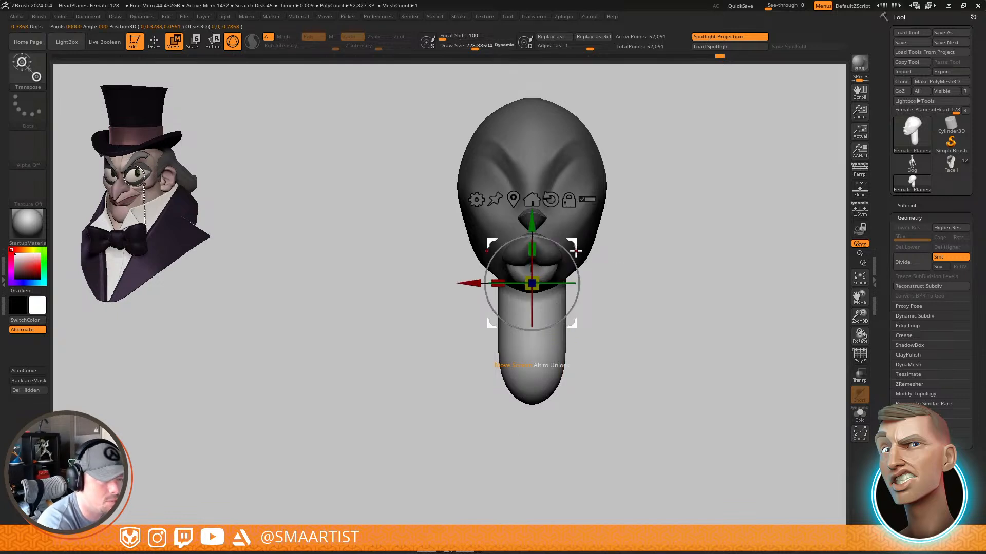
mouse_move(599, 254)
left_mouse_down("shift")
mouse_move(581, 284)
mouse_move(584, 334)
mouse_move(627, 347)
mouse_move(660, 340)
left_mouse_up("shift")
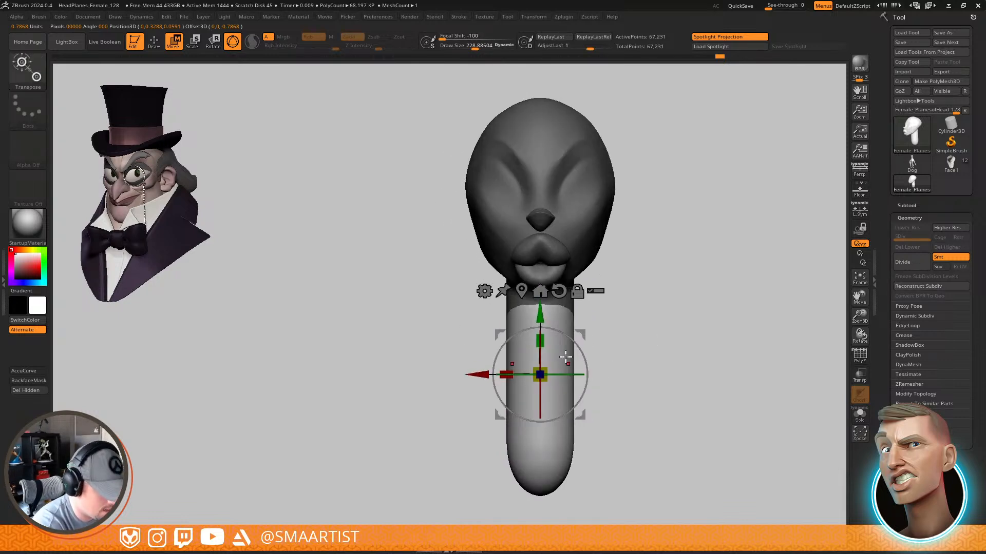
Widen and shorten the duplicated neck piece, tilt it and move it under the neck as a chest block
left_click_drag(519, 368, 372, 407)
left_click_drag(540, 341, 549, 402)
left_click_drag(663, 347, 592, 369)
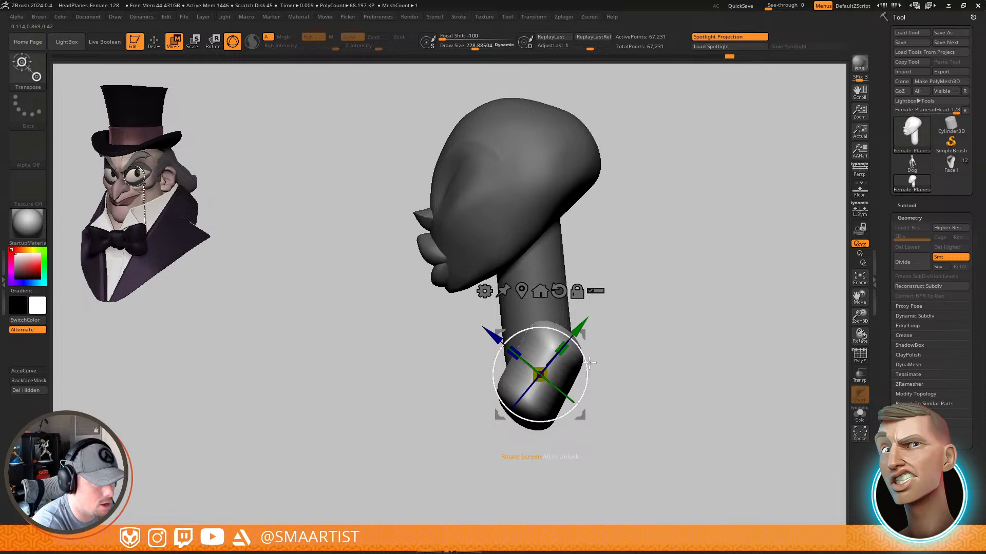
left_click_drag(580, 334, 568, 379)
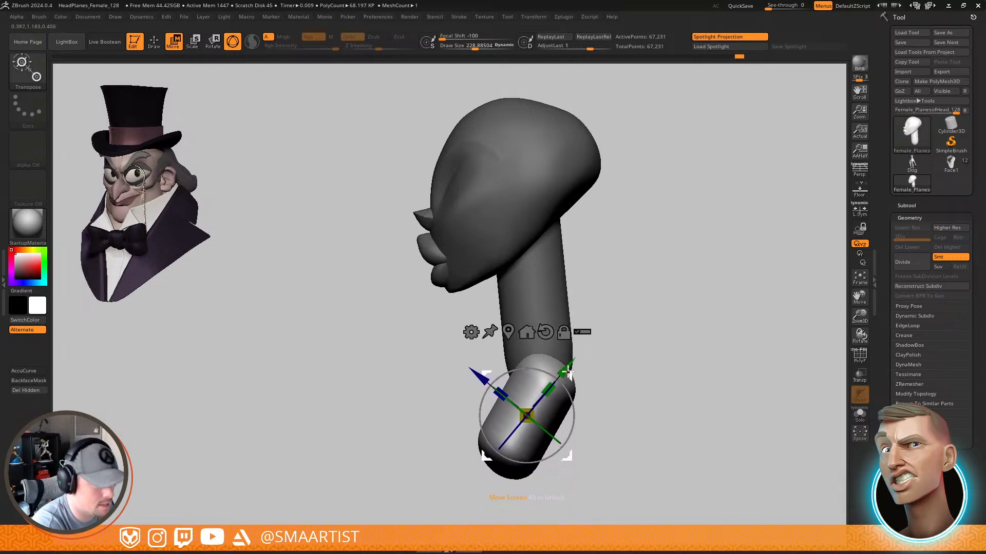
key("q")
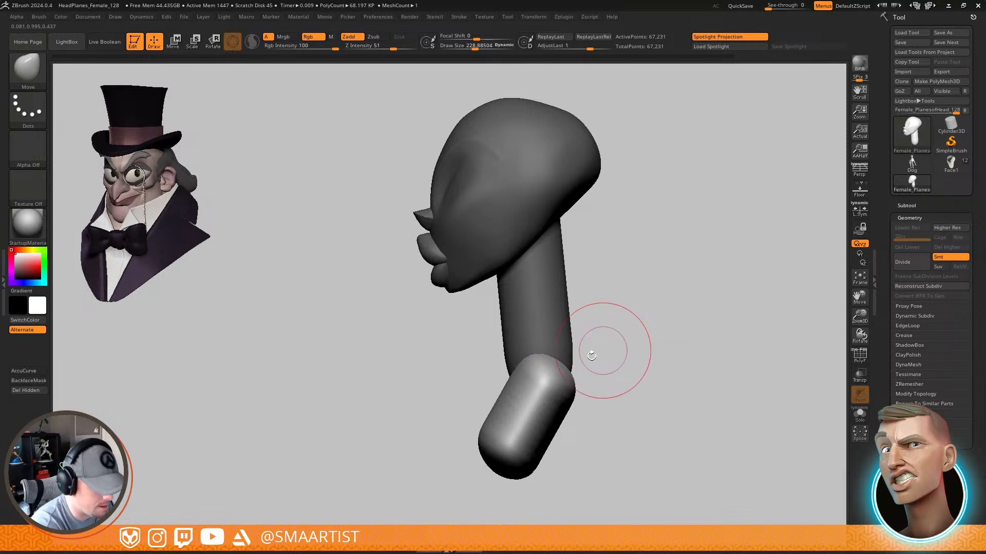
Stretch the chest block from front to back with a transpose line and adjust it under the neck with the gizmo
key("w")
key("y")
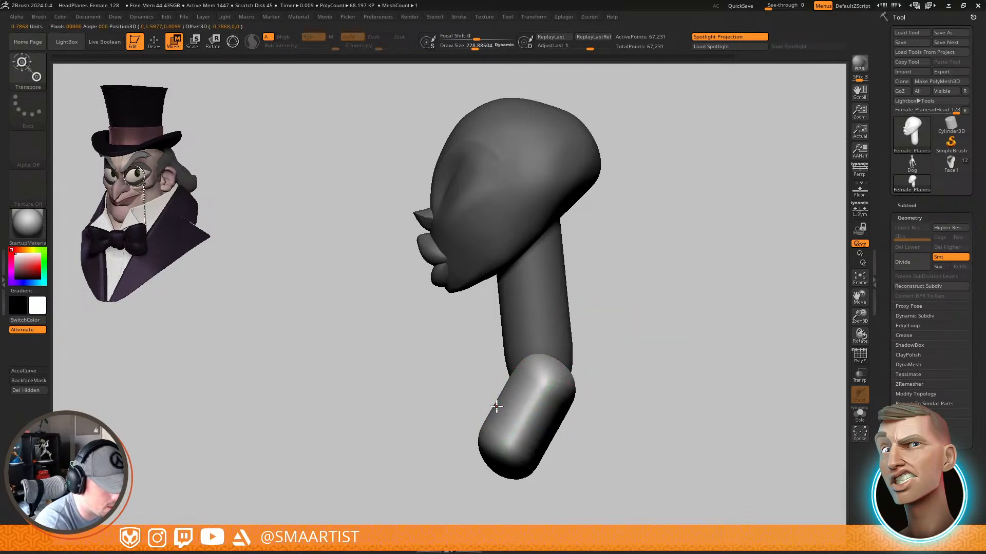
left_click_drag(568, 480, 593, 475)
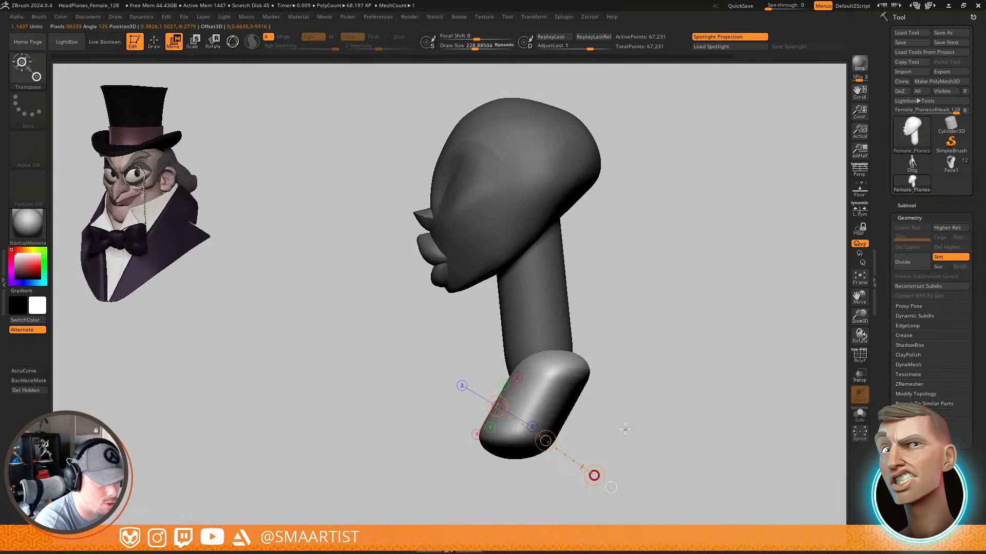
left_click_drag(631, 417, 624, 359)
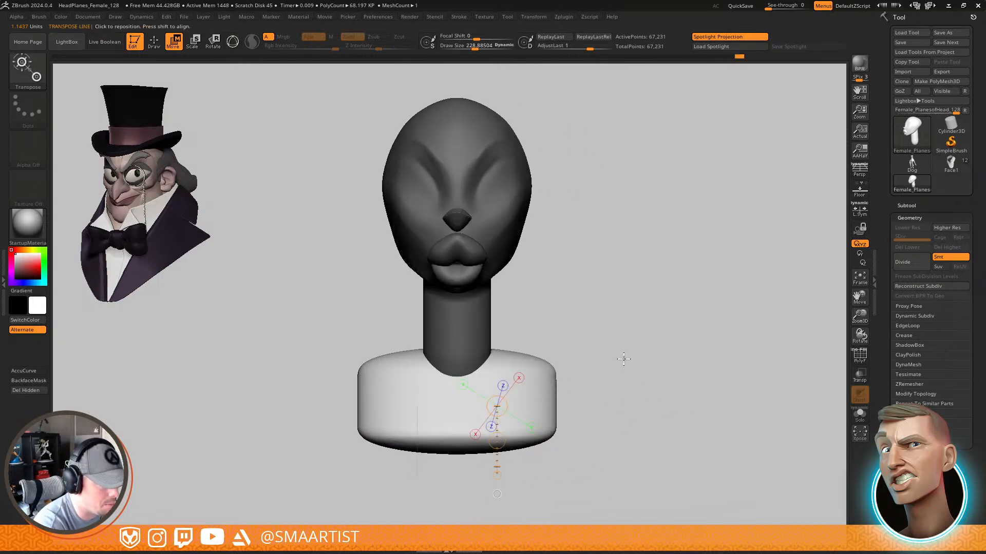
left_click_drag(608, 401, 576, 403)
key("q")
mouse_move(654, 371)
left_mouse_down()
mouse_move(600, 387)
mouse_move(598, 373)
left_mouse_up()
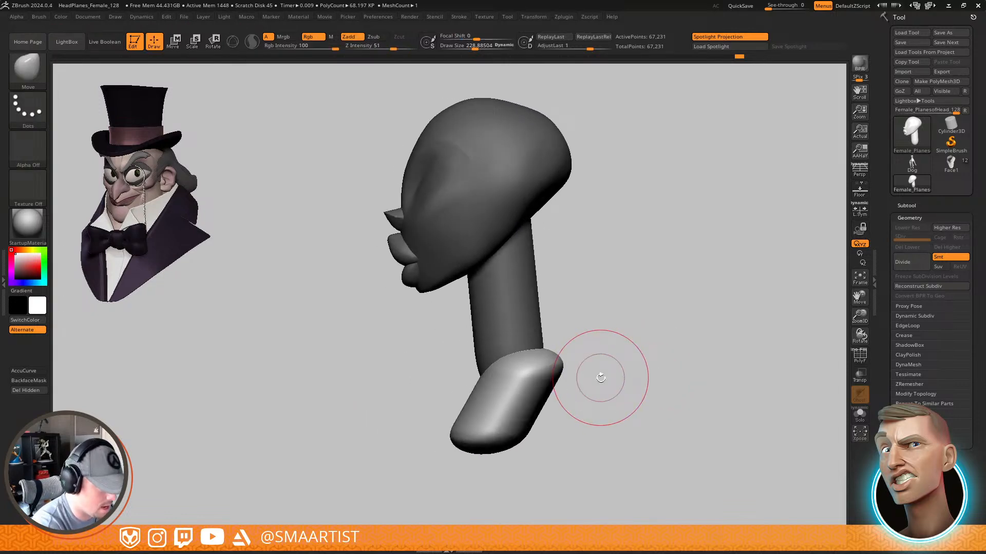
key("w")
key("y")
mouse_move(506, 367)
left_mouse_down()
mouse_move(493, 386)
mouse_move(605, 396)
left_mouse_up()
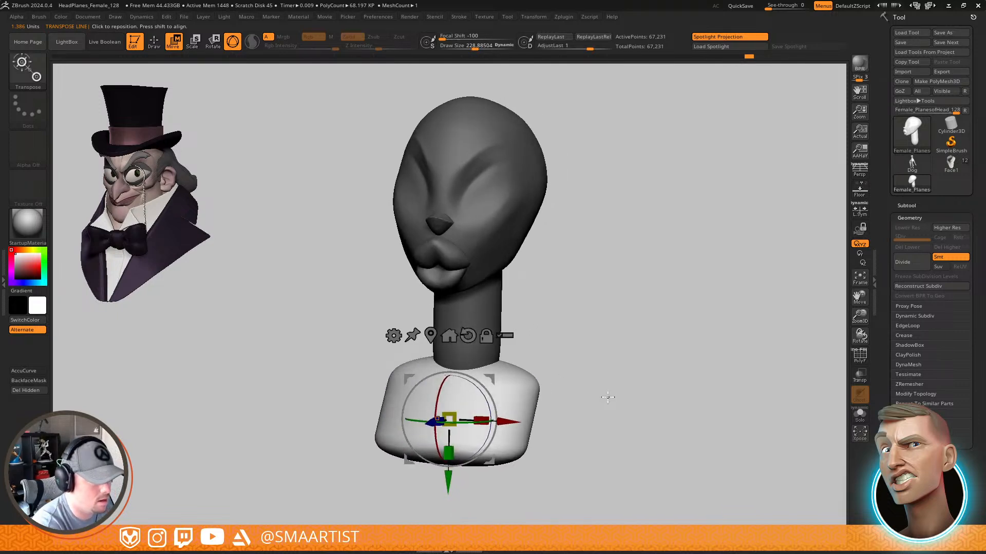
Pull the upper back of the chest block outward with the Move brush at a draw size of about 297 and show the polyframe
key("q")
right_click_drag(581, 403, 577, 377, "ctrl")
key("s")
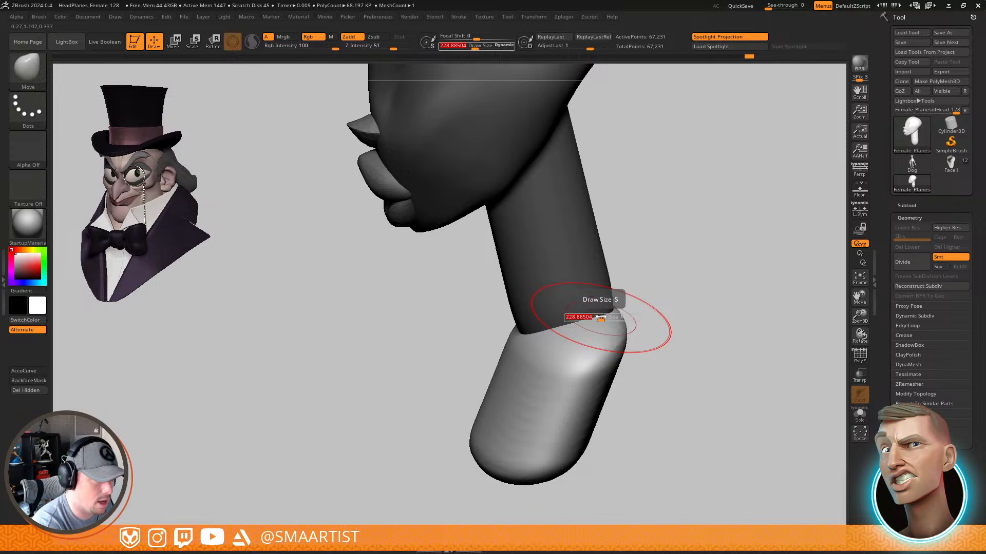
left_click_drag(600, 317, 607, 318)
right_click_drag(607, 318, 610, 297)
left_click_drag(609, 298, 615, 285)
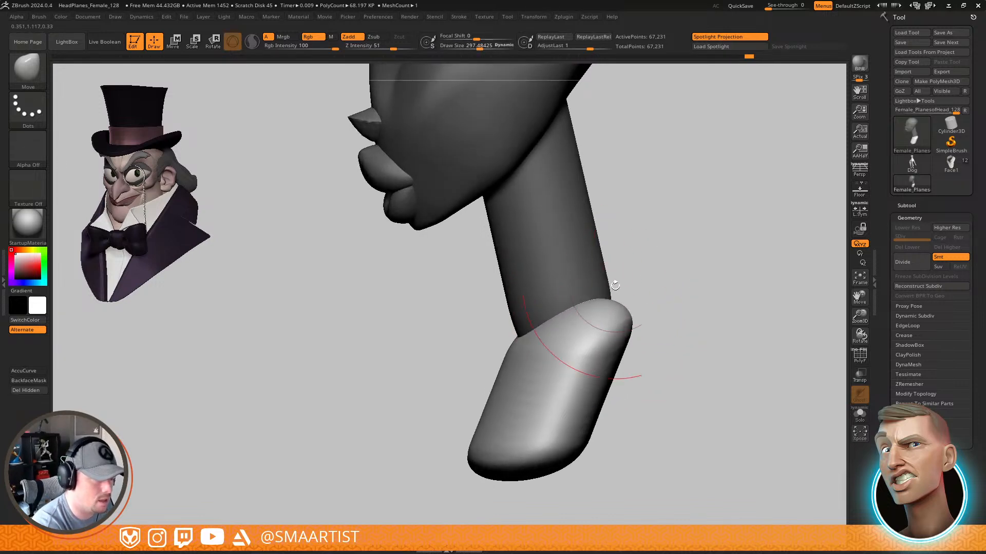
right_click_drag(594, 319, 585, 374)
key("shift")
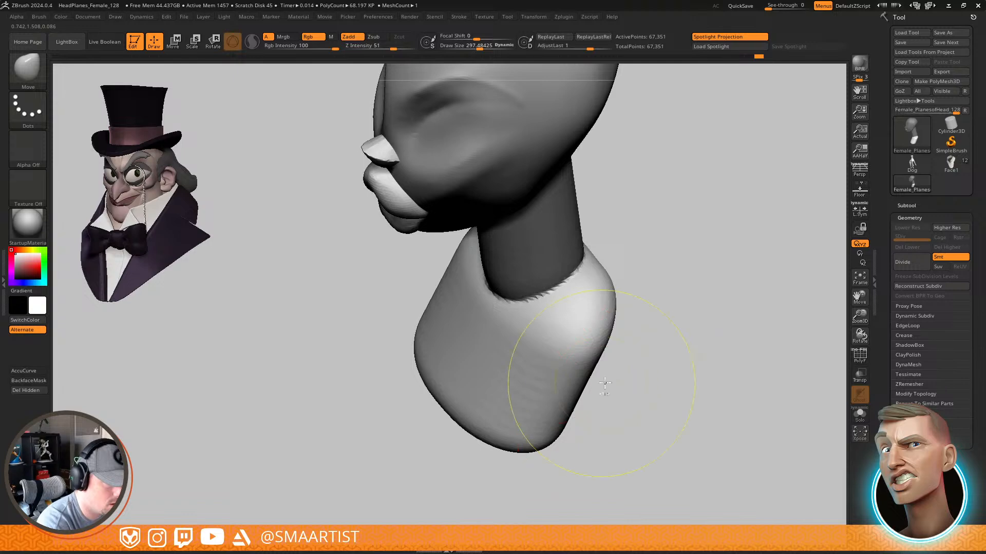
key("shift+f")
right_click_drag(686, 370, 699, 319)
left_click_drag(690, 308, 699, 317, "ctrl")
left_click_drag(690, 308, 699, 317, "ctrl")
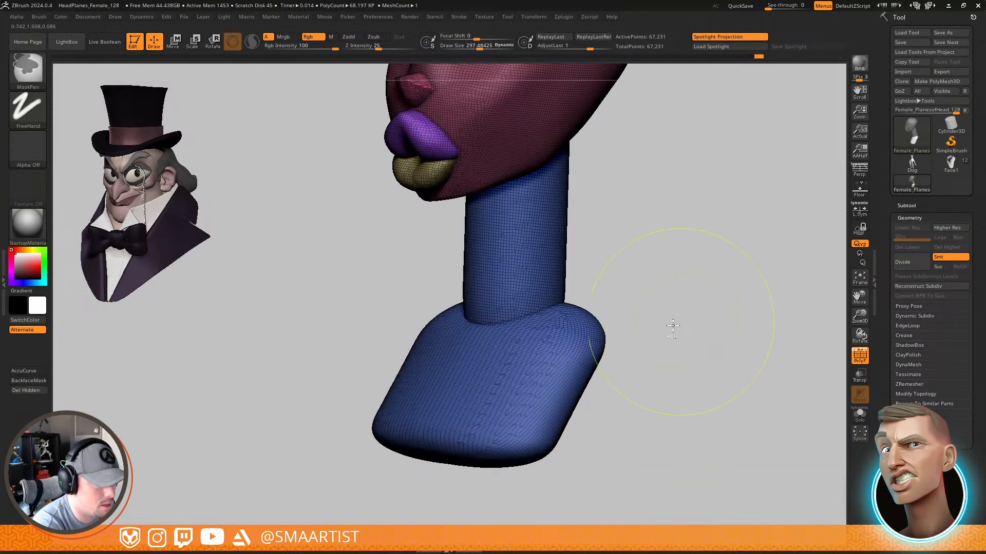
key("ctrl+z")
key("ctrl+z")
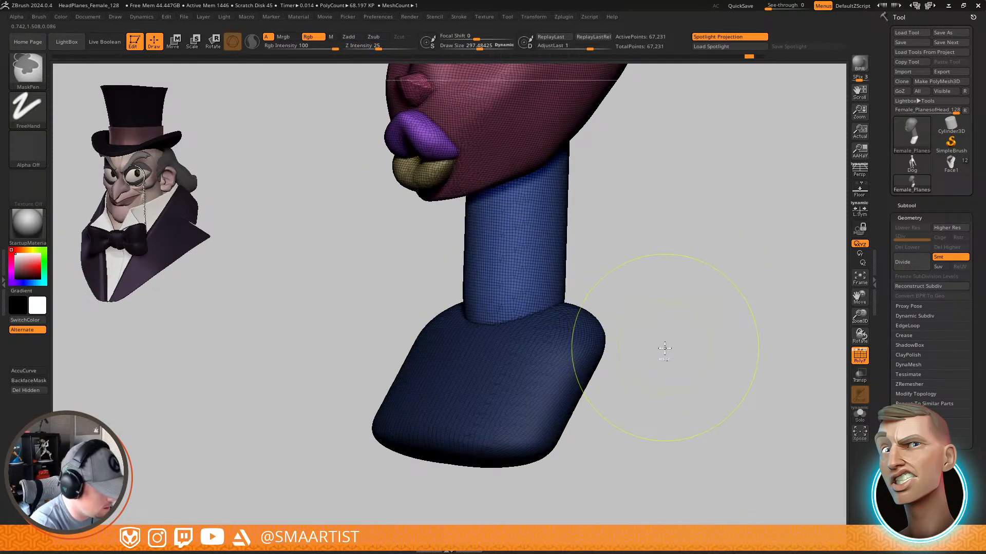
Give the chest block its own polygroup, clear the mask and remesh the bust with DynaMesh
key("ctrl+w")
left_click_drag(670, 378, 675, 383, "ctrl")
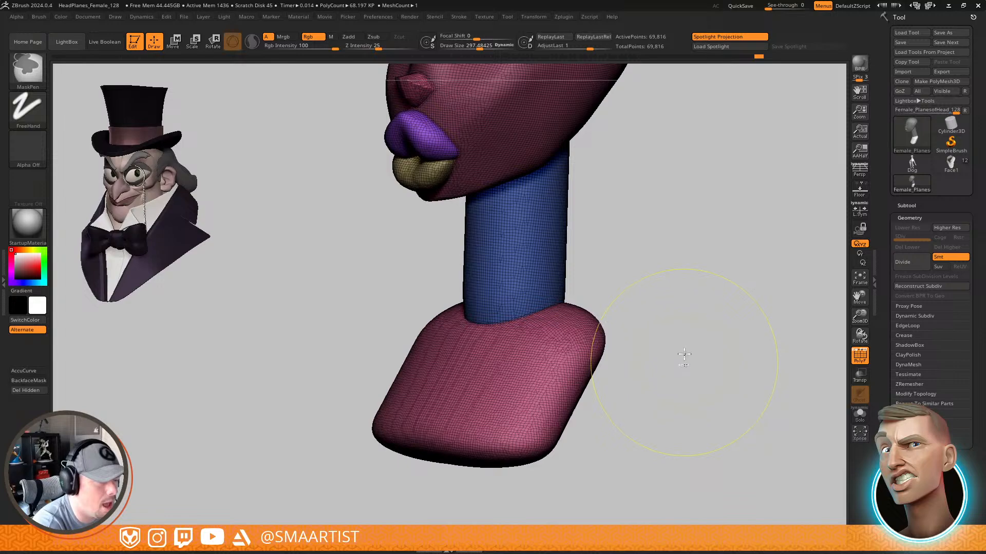
right_click_drag(570, 407, 543, 431)
right_click_drag(673, 346, 653, 330)
right_click_drag(636, 362, 670, 393)
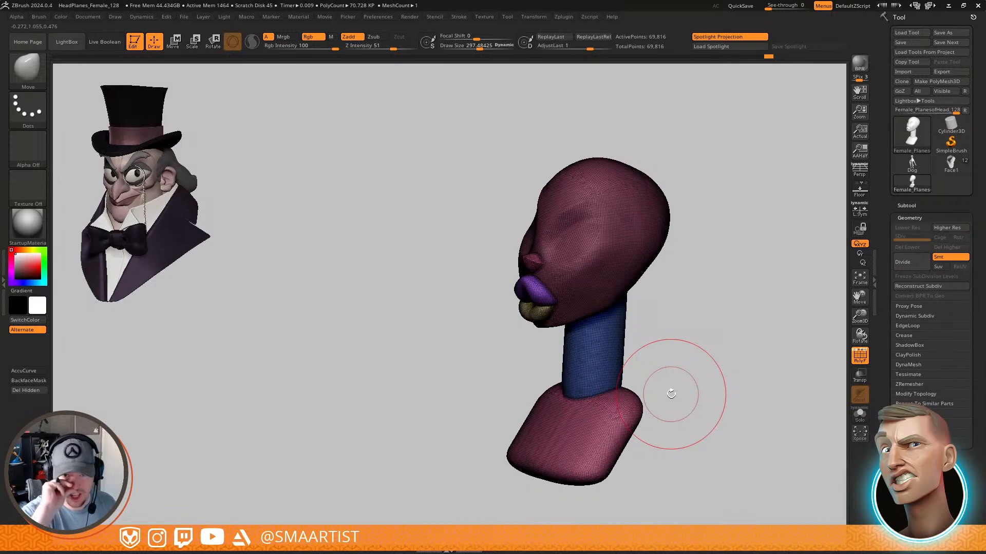
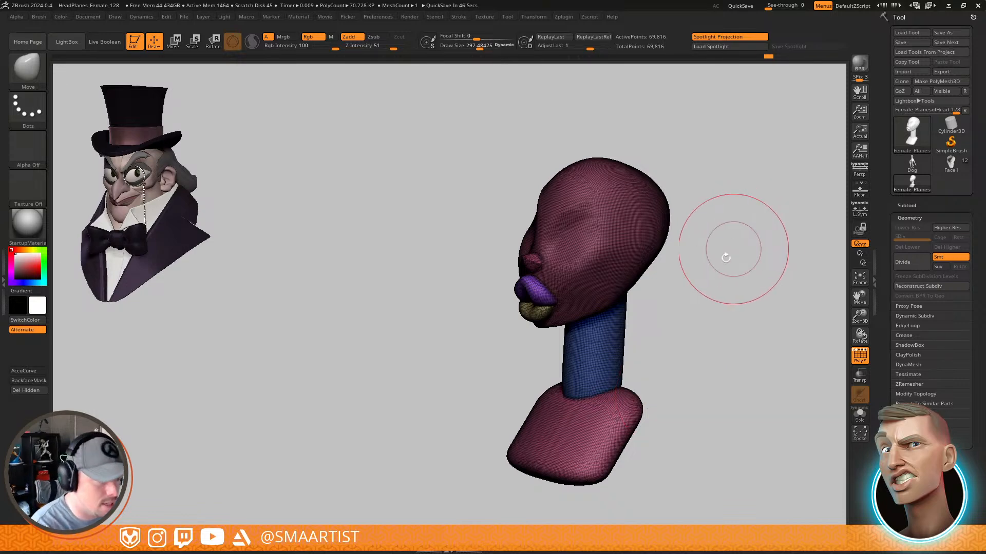
Hide the polyframe, mask everything except the neck, reset the gizmo's orientation and scale the neck slightly thinner
key("shift+f")
right_click_drag(691, 316, 696, 326)
right_click_drag(697, 326, 644, 330, "alt")
key("w")
left_click(580, 311, "ctrl")
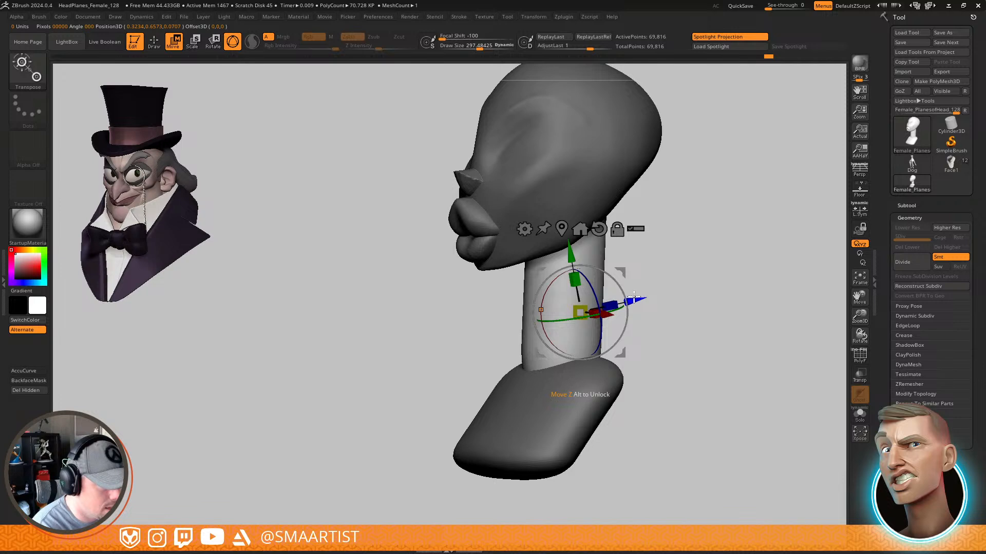
left_click(598, 229)
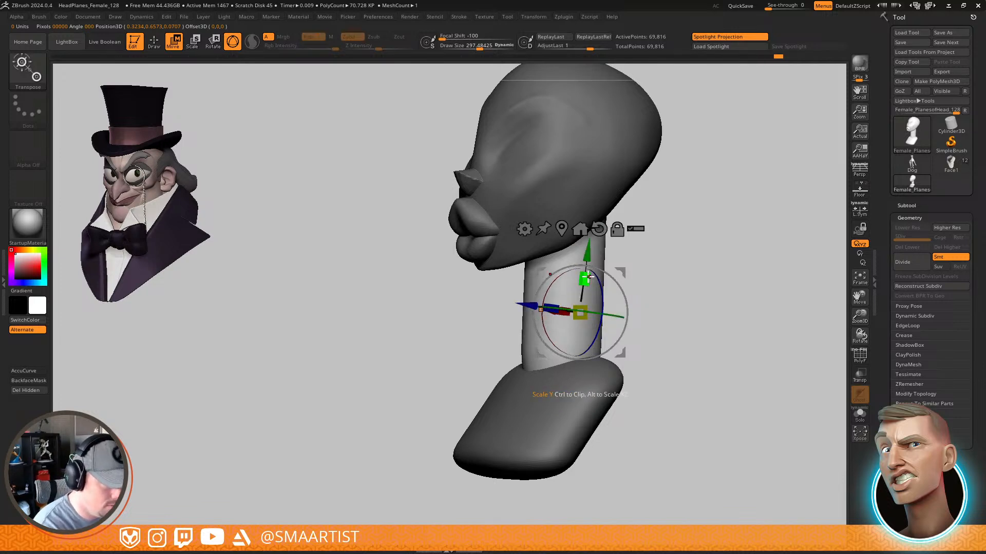
left_click_drag(589, 276, 585, 288)
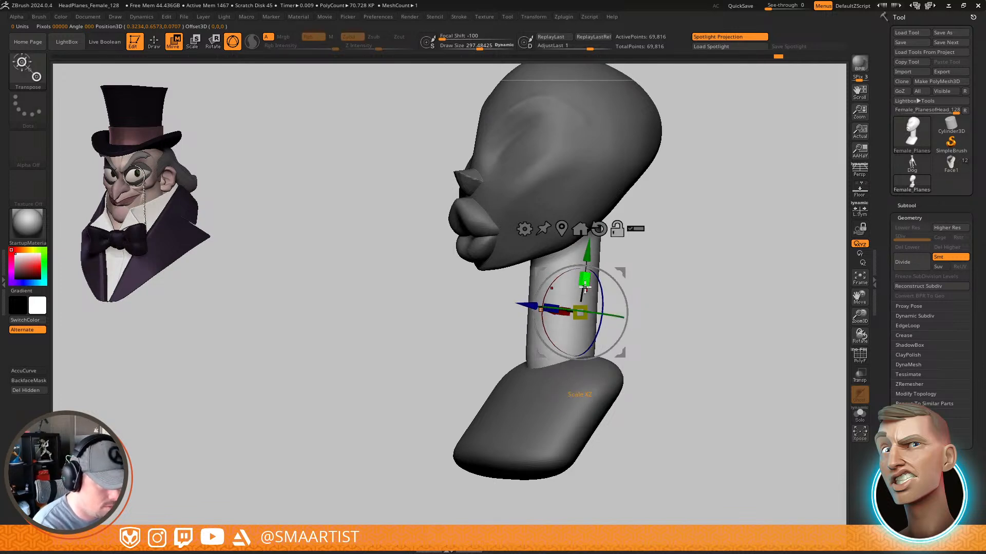
left_click_drag(683, 264, 617, 271)
key("q")
Clear the mask and insert mirrored PolySphere primitives from the IMM Primitives brush on the chest's upper corners
right_click_drag(644, 276, 643, 268, "ctrl")
mouse_move(643, 267)
left_mouse_down()
mouse_move(647, 292)
mouse_move(670, 299)
mouse_move(618, 318)
left_mouse_up()
mouse_move(618, 319)
right_mouse_down("ctrl")
mouse_move(657, 361)
mouse_move(615, 310)
right_mouse_up("ctrl")
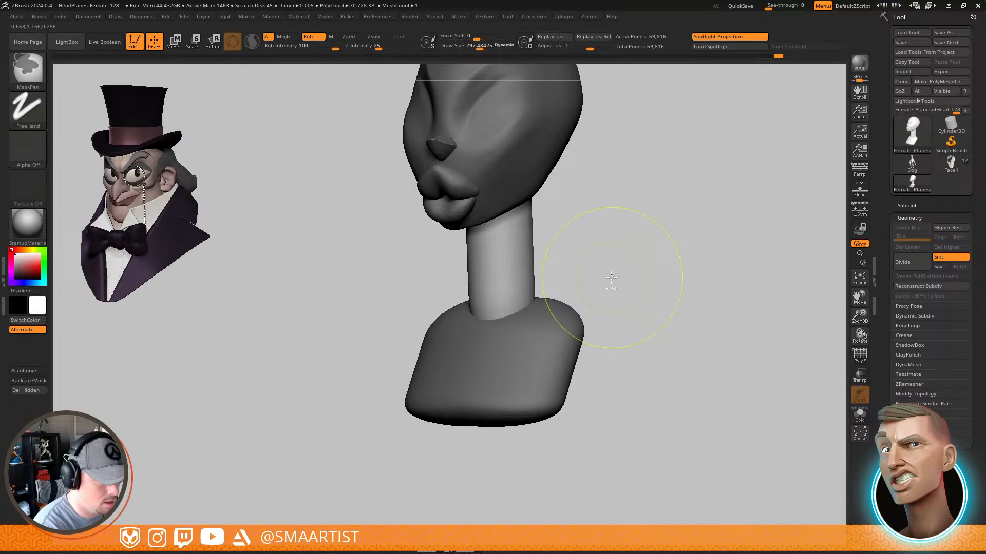
key("b")
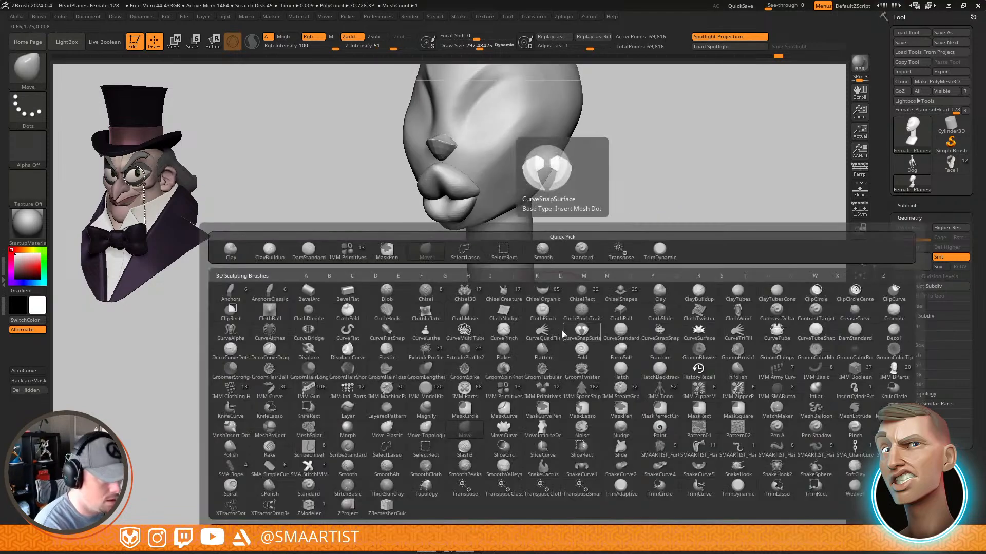
left_click(347, 250)
left_click(276, 66)
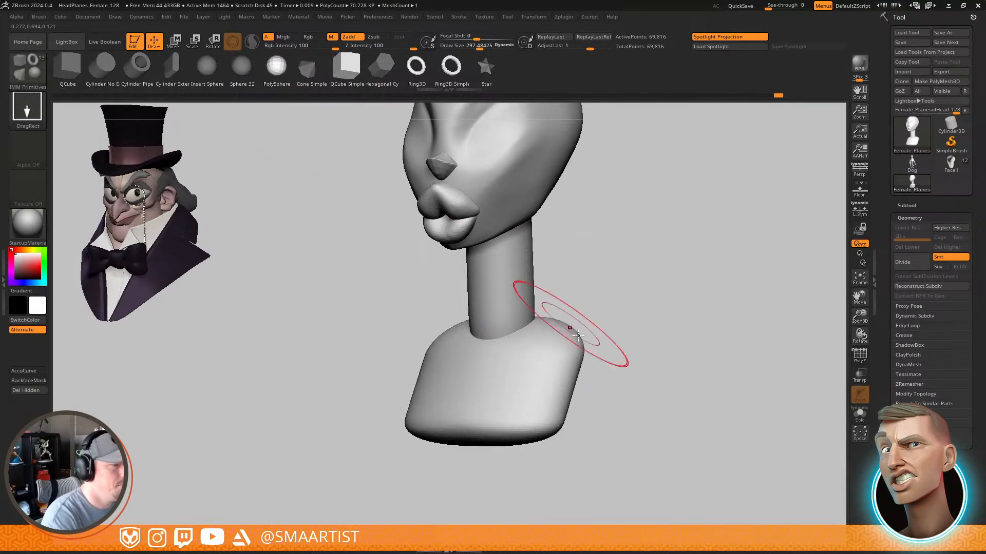
mouse_move(568, 329)
right_mouse_down()
mouse_move(561, 376)
mouse_move(563, 365)
right_mouse_up()
key("s")
left_click_drag(567, 333, 577, 363)
mouse_move(577, 363)
right_mouse_down()
mouse_move(614, 310)
mouse_move(612, 363)
mouse_move(612, 331)
mouse_move(632, 310)
mouse_move(611, 323)
mouse_move(555, 300)
right_mouse_up()
Stretch the shoulder spheres toward the neck with the Move brush at a draw size of about 289 and clear the mask
key("b")
key("m")
key("v")
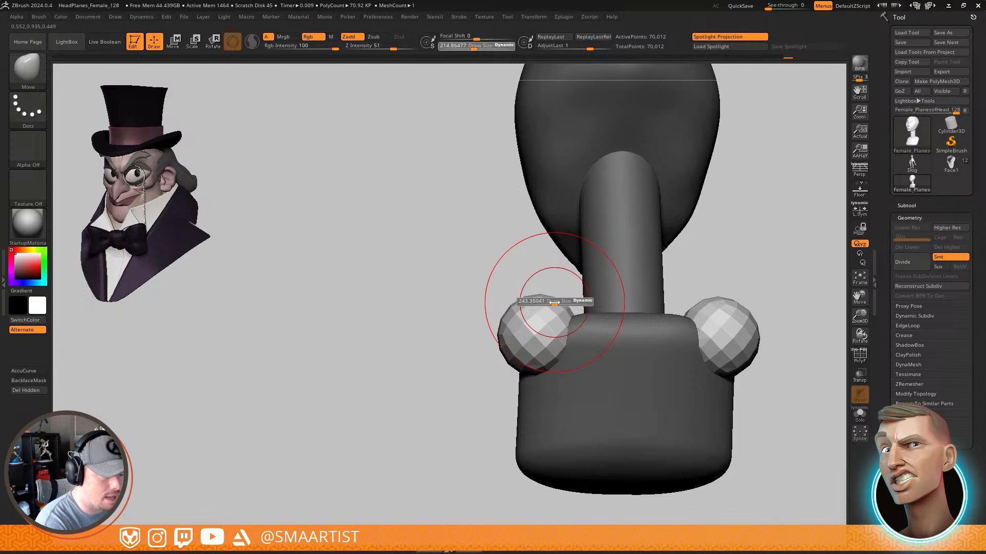
mouse_move(507, 265)
right_mouse_down()
mouse_move(598, 363)
mouse_move(568, 321)
right_mouse_up()
left_click_drag(567, 321, 608, 318)
mouse_move(565, 348)
right_mouse_down()
mouse_move(609, 352)
mouse_move(571, 338)
mouse_move(590, 336)
mouse_move(528, 345)
mouse_move(513, 360)
mouse_move(519, 277)
mouse_move(513, 293)
mouse_move(563, 304)
mouse_move(576, 290)
mouse_move(525, 330)
mouse_move(467, 341)
mouse_move(468, 409)
mouse_move(473, 399)
mouse_move(444, 374)
mouse_move(447, 315)
mouse_move(473, 314)
mouse_move(454, 317)
mouse_move(467, 288)
mouse_move(484, 333)
mouse_move(453, 347)
mouse_move(478, 357)
mouse_move(487, 399)
right_mouse_up()
right_click_drag(505, 354, 550, 385)
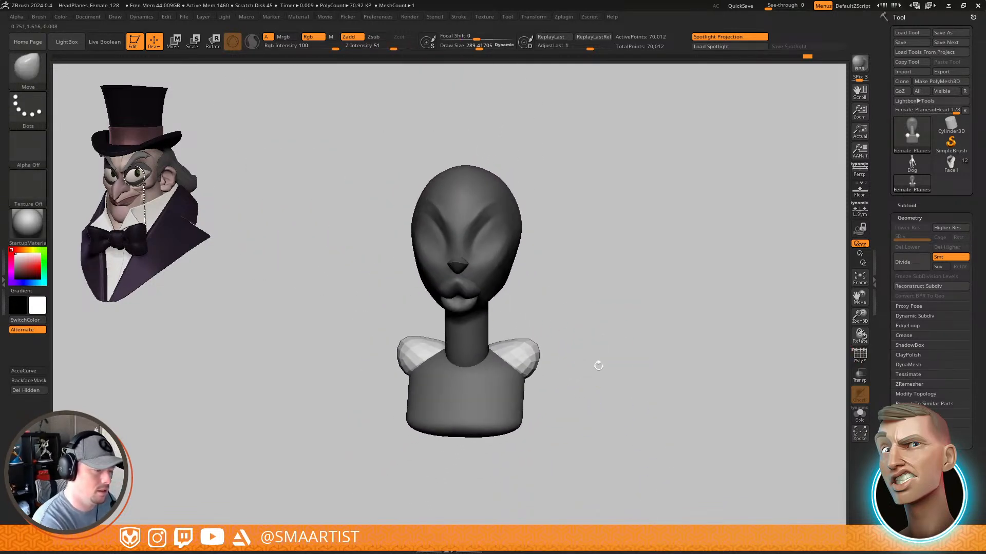
right_click_drag(598, 366, 562, 341)
mouse_move(564, 340)
right_mouse_down("ctrl")
mouse_move(596, 367)
mouse_move(654, 369)
mouse_move(638, 323)
right_mouse_up("ctrl")
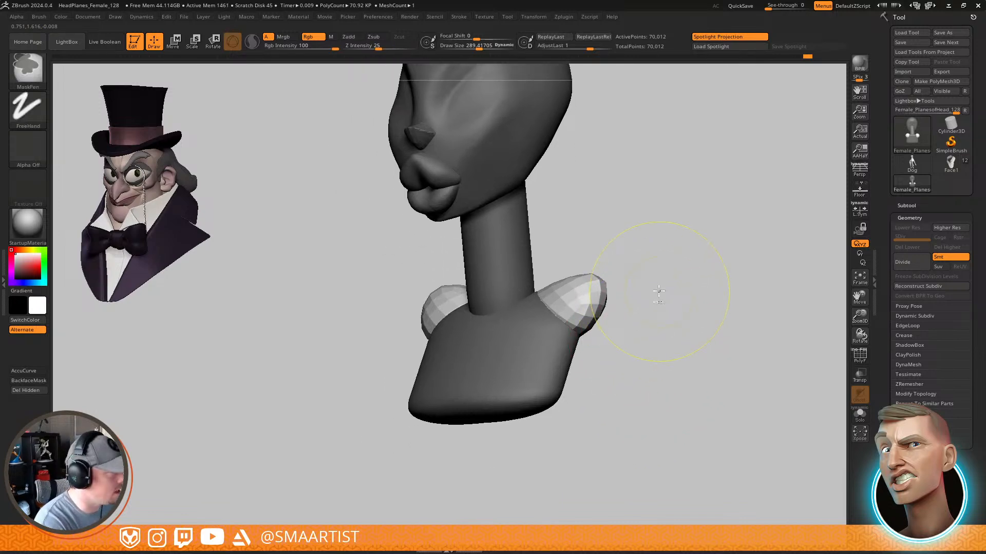
left_click_drag(658, 291, 631, 328, "ctrl")
Insert mirrored PolySphere primitives from the IMM Primitives brush on the lower front of the chest block
key("b")
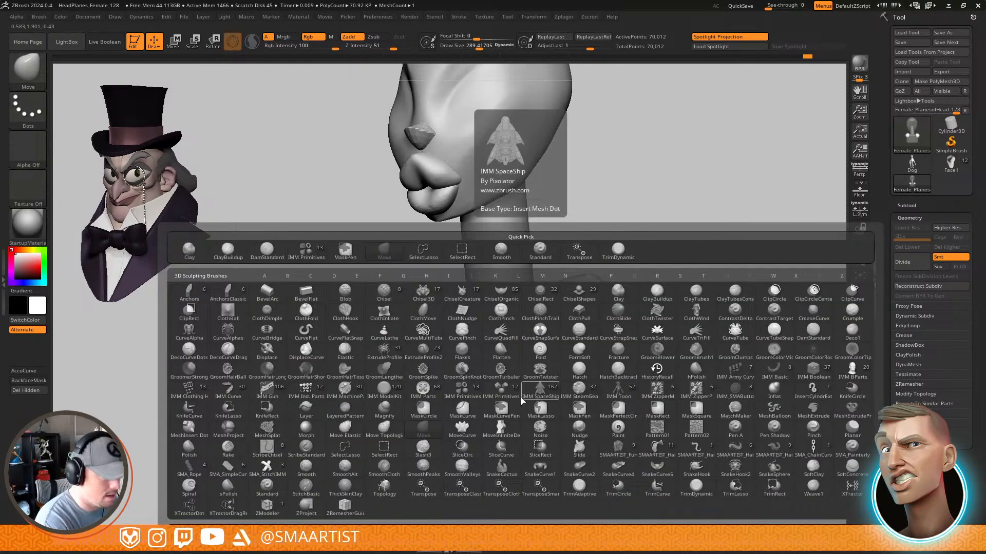
key("i")
key("p")
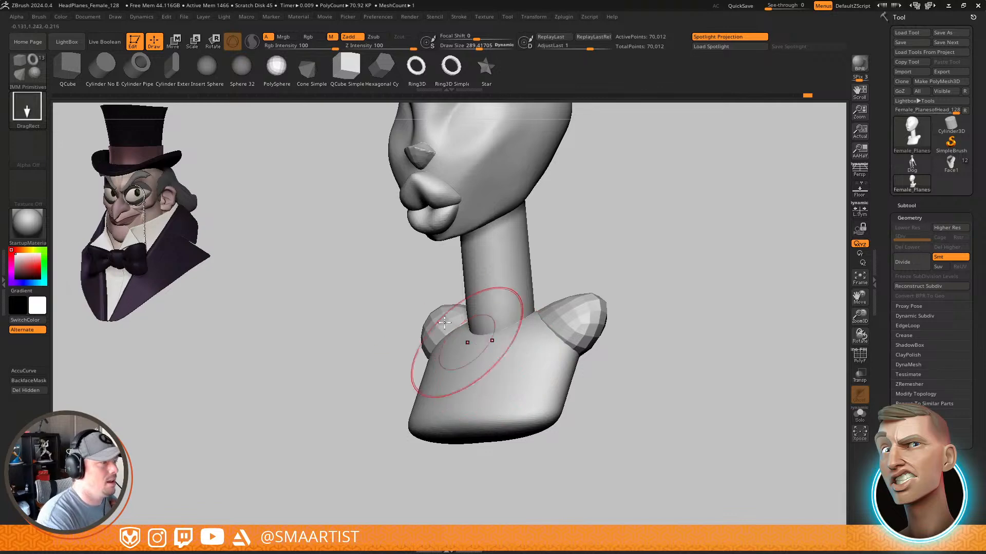
right_click_drag(495, 378, 517, 412)
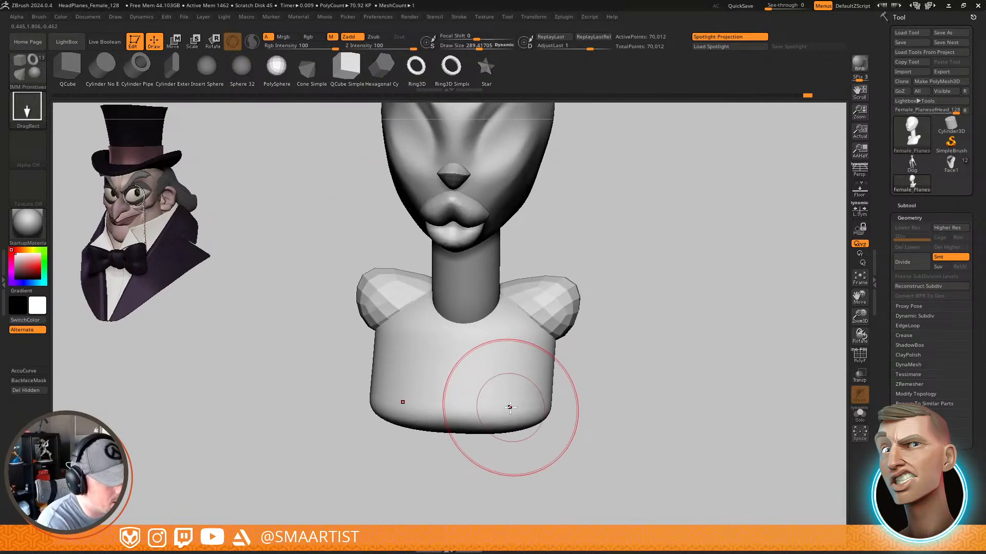
left_click_drag(509, 408, 544, 436)
mouse_move(554, 431)
right_mouse_down()
mouse_move(610, 363)
mouse_move(609, 398)
right_mouse_up()
Shape the chest spheres into tapered breast forms with the Move brush, reducing the draw size to about 229
key("b")
key("m")
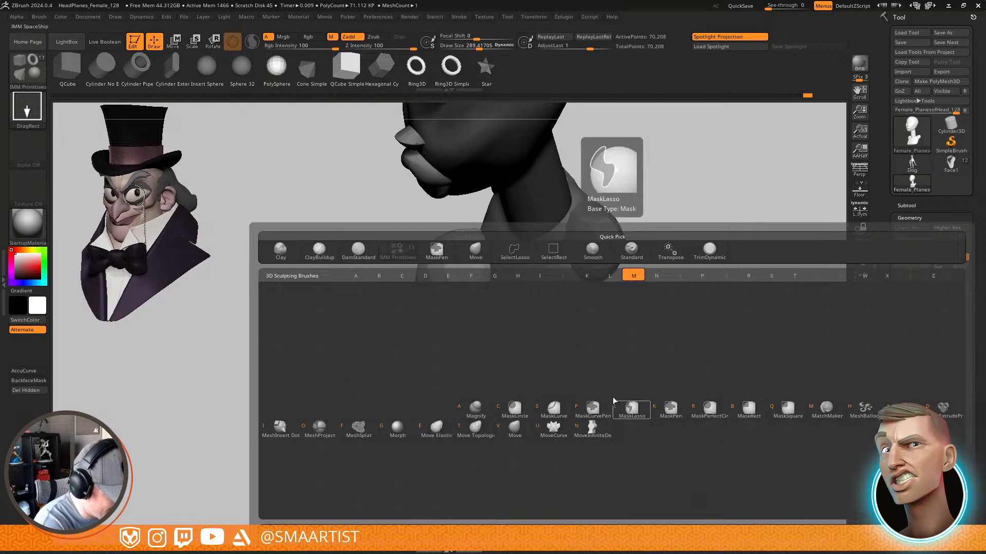
key("v")
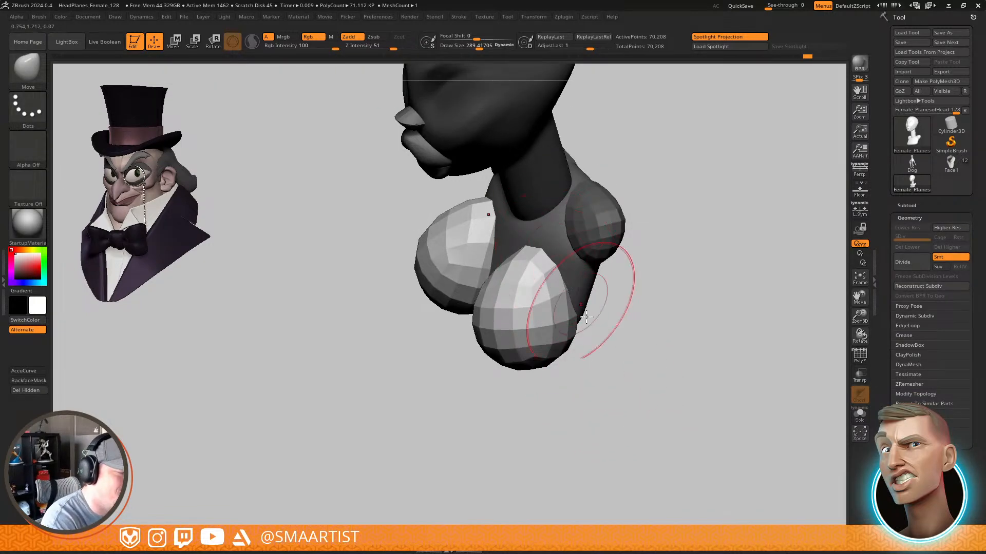
mouse_move(586, 317)
right_mouse_down()
mouse_move(614, 286)
mouse_move(591, 308)
mouse_move(572, 288)
mouse_move(571, 317)
mouse_move(609, 310)
mouse_move(638, 342)
mouse_move(653, 315)
mouse_move(642, 378)
mouse_move(561, 345)
mouse_move(565, 354)
right_mouse_up()
key("w")
key("q")
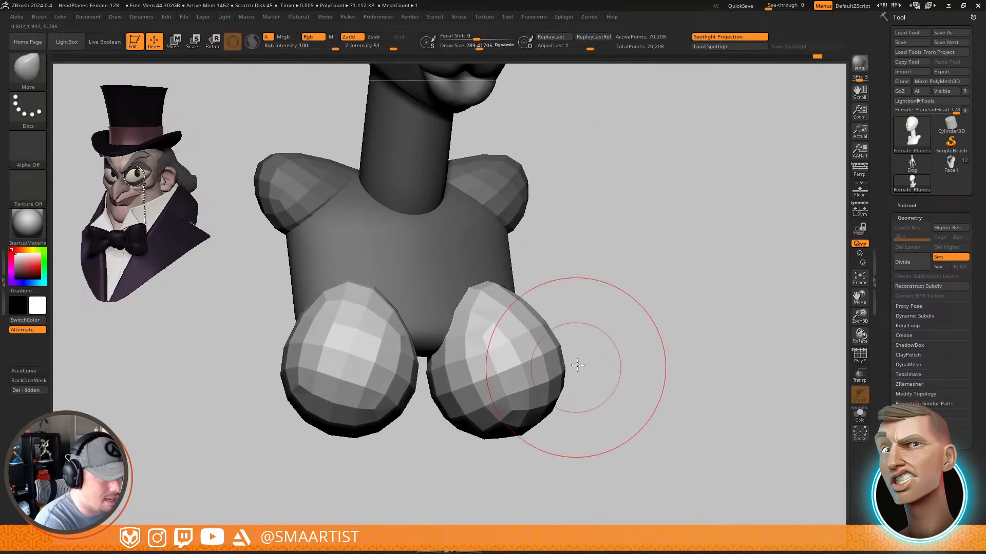
left_click_drag(562, 347, 609, 336)
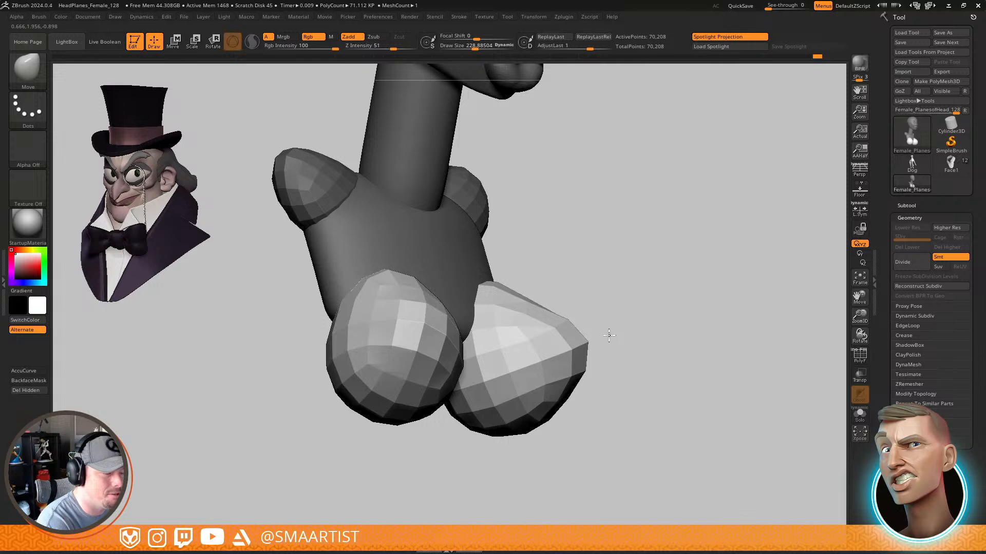
right_click_drag(566, 340, 616, 365, "ctrl")
key("ctrl")
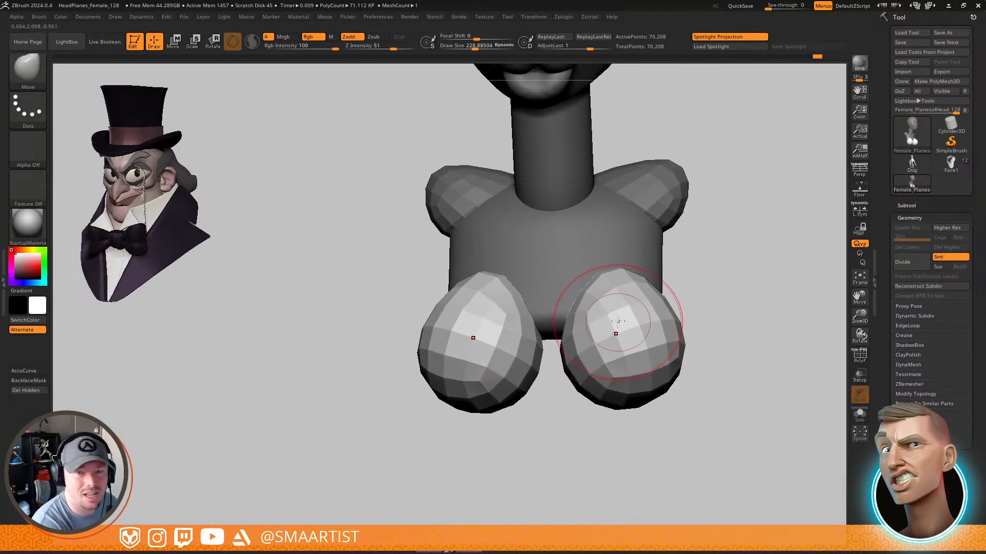
Mask everything except the chest block, adjust it with the Move brush at a draw size of about 281 and clear the mask
right_click_drag(618, 321, 598, 343)
key("w")
left_click(653, 220, "alt")
key("q")
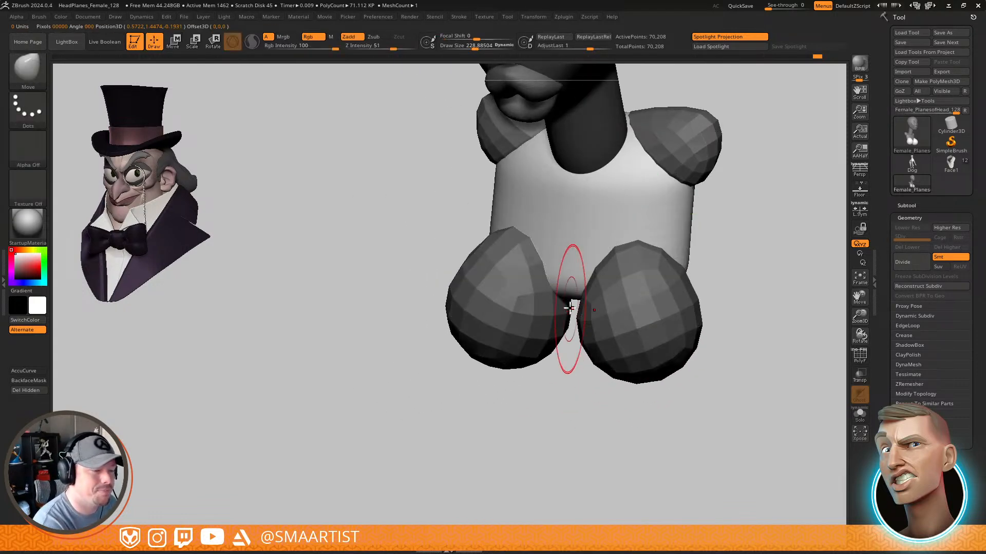
mouse_move(569, 307)
right_mouse_down()
mouse_move(580, 319)
mouse_move(598, 310)
mouse_move(632, 324)
mouse_move(666, 281)
mouse_move(635, 338)
right_mouse_up()
key("s")
mouse_move(620, 378)
right_mouse_down()
mouse_move(706, 321)
mouse_move(673, 312)
mouse_move(689, 304)
mouse_move(715, 331)
mouse_move(688, 335)
mouse_move(715, 279)
mouse_move(675, 346)
mouse_move(570, 359)
mouse_move(663, 344)
mouse_move(631, 325)
mouse_move(729, 367)
mouse_move(717, 300)
mouse_move(689, 294)
right_mouse_up()
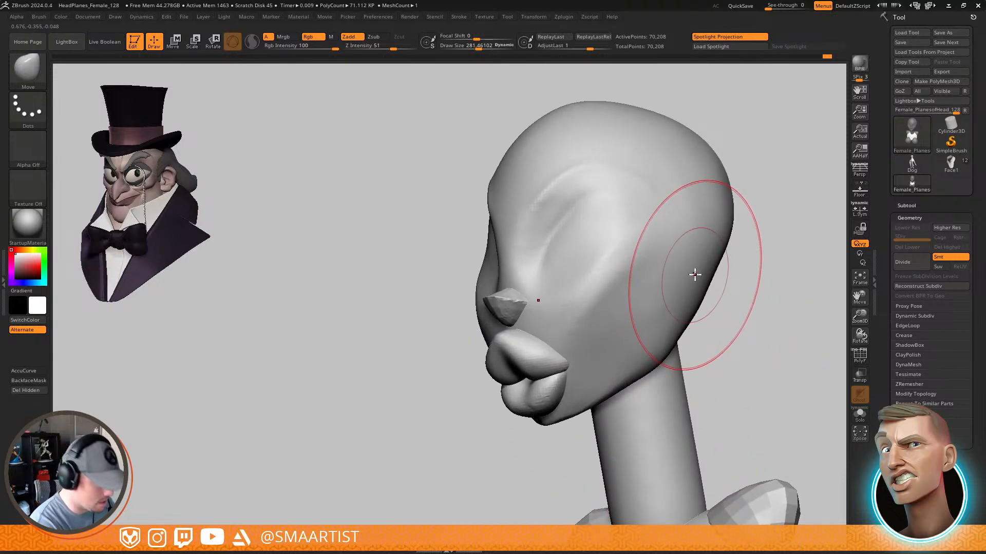
Insert mirrored PolySphere primitives from the IMM Primitives brush on the sides of the head as ears
key("b")
left_click(405, 252)
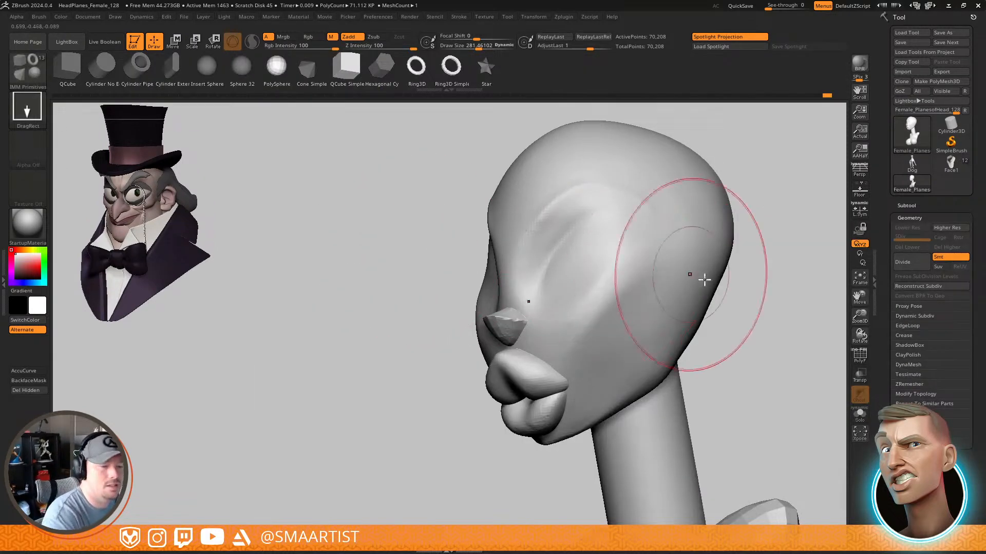
mouse_move(695, 293)
left_mouse_down()
mouse_move(693, 317)
mouse_move(723, 335)
left_mouse_up()
mouse_move(723, 335)
right_mouse_down()
mouse_move(684, 323)
mouse_move(693, 328)
right_mouse_up()
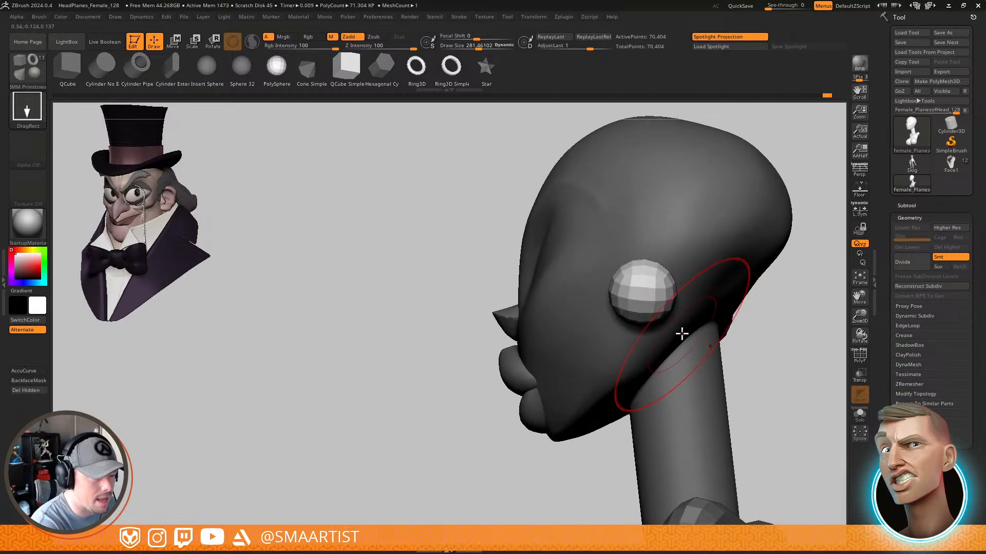
Flatten the ear spheres into thin discs with the gizmo's Deformer and accept the deformation
key("w")
left_click(593, 212)
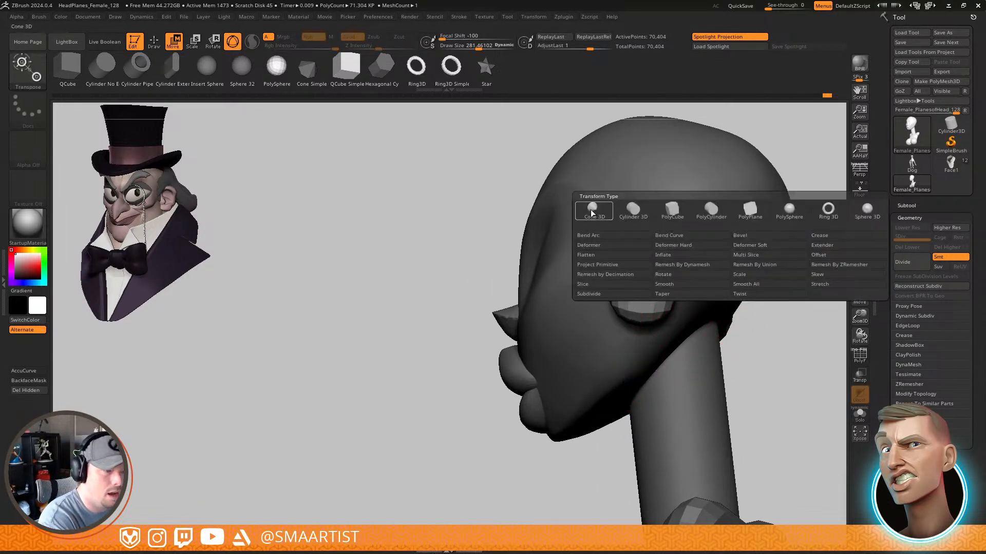
left_click(599, 256)
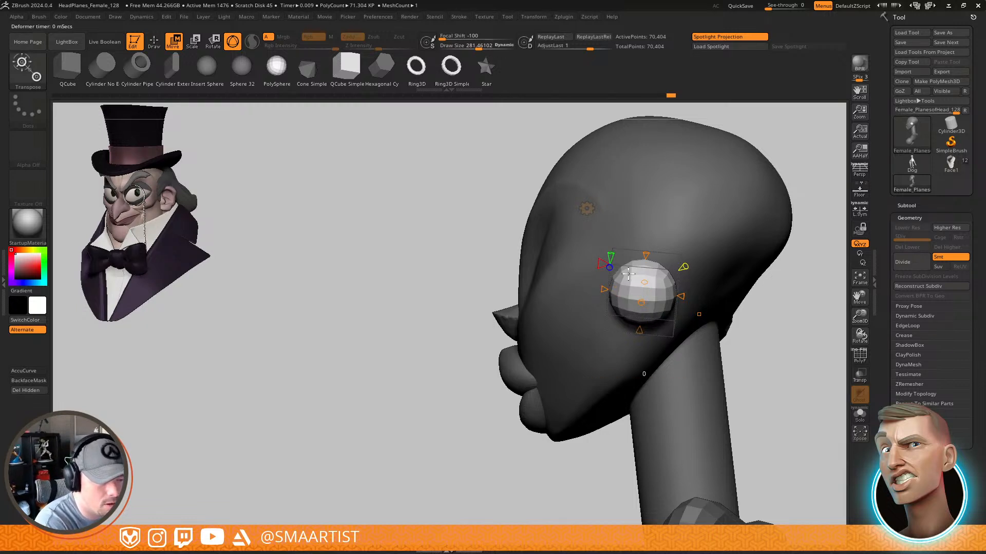
left_click_drag(626, 302, 639, 305)
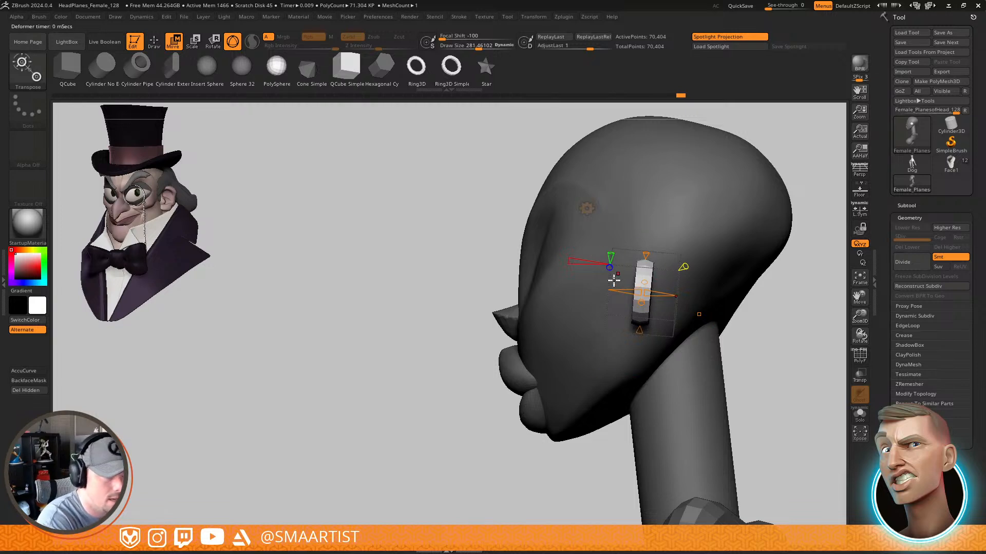
left_click(584, 207)
left_click(727, 206)
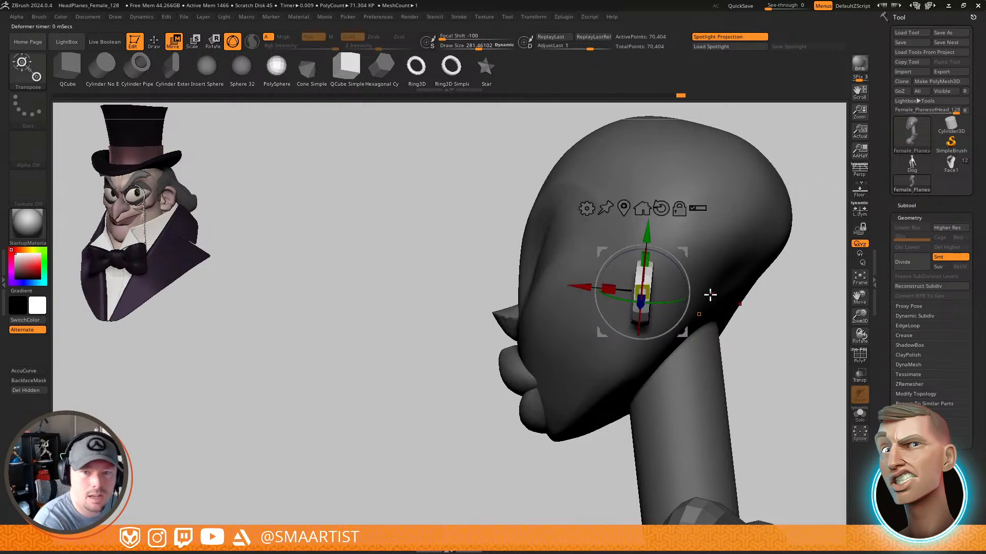
Move the flattened ear discs outward from the sides of the head with the gizmo
right_click_drag(703, 289, 721, 302)
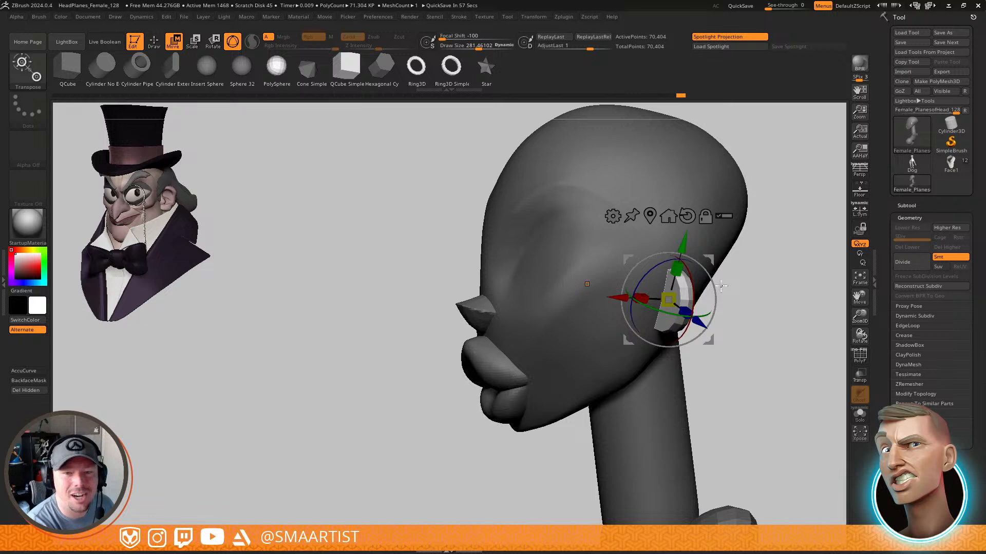
mouse_move(752, 305)
right_mouse_down()
mouse_move(769, 277)
mouse_move(771, 303)
right_mouse_up()
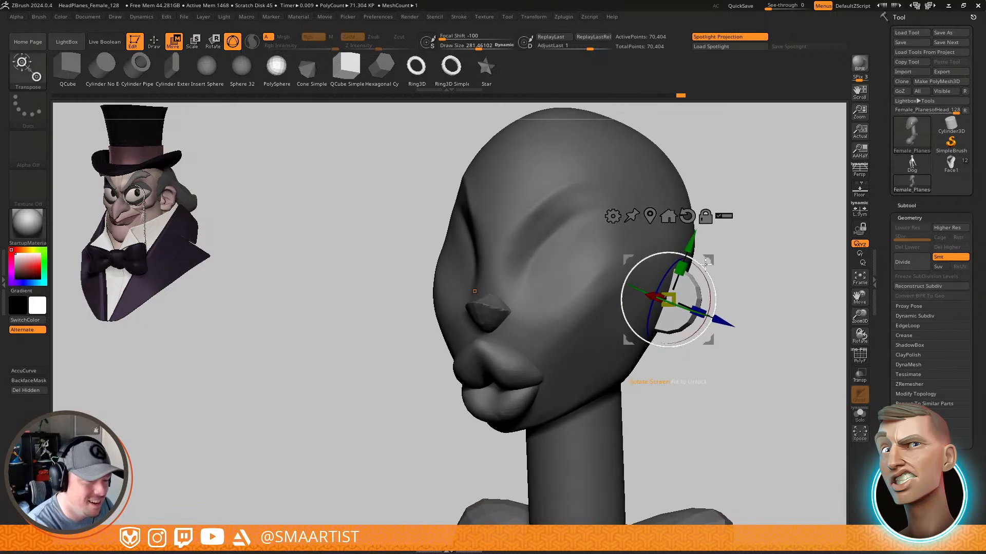
mouse_move(708, 258)
left_mouse_down()
mouse_move(727, 266)
mouse_move(720, 272)
left_mouse_up()
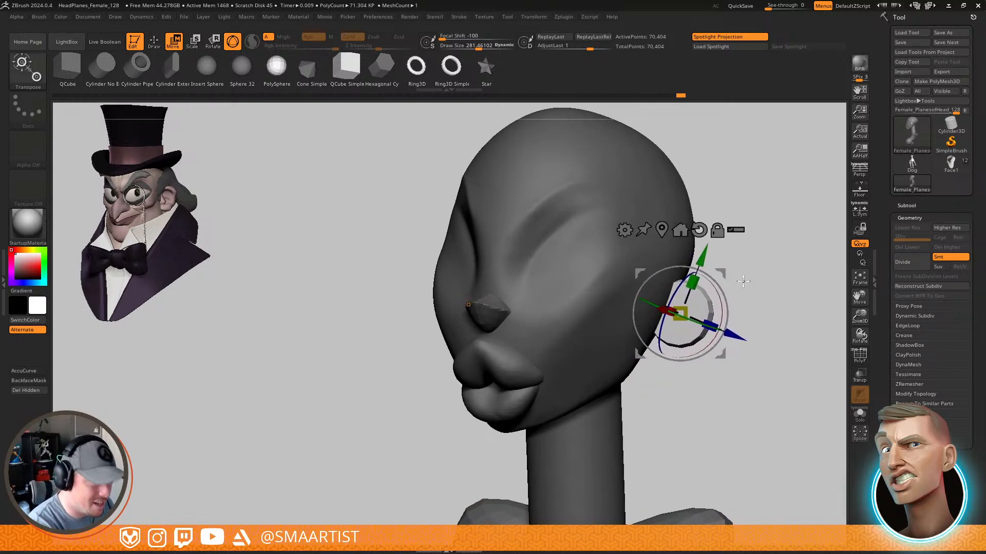
mouse_move(743, 281)
right_mouse_down()
mouse_move(729, 259)
mouse_move(758, 295)
mouse_move(726, 269)
right_mouse_up()
key("q")
mouse_move(737, 314)
right_mouse_down("ctrl")
mouse_move(743, 345)
mouse_move(731, 295)
mouse_move(748, 296)
mouse_move(697, 277)
mouse_move(699, 345)
right_mouse_up("ctrl")
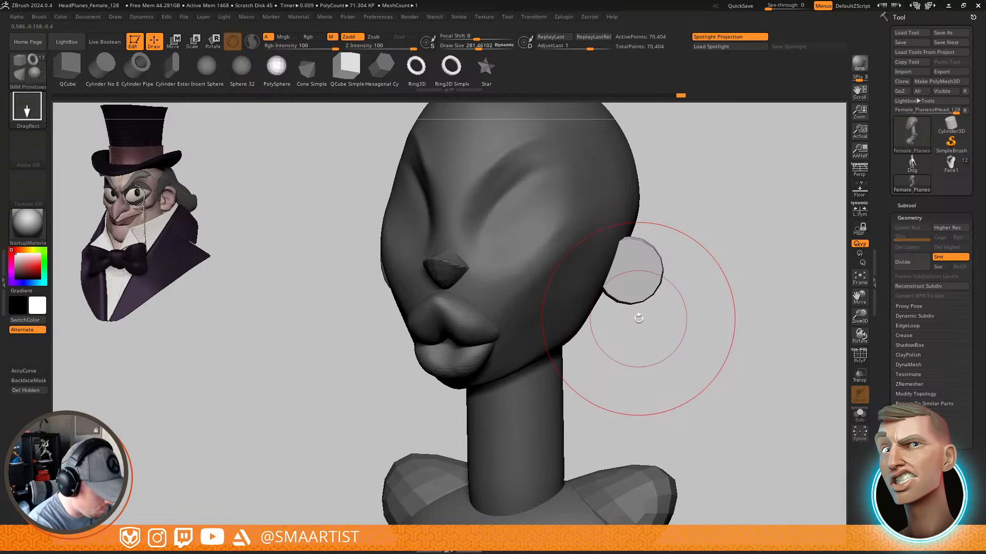
Switch to the Move brush and shift the ear discs slightly up and back on the head with the gizmo
key("b")
key("m")
key("v")
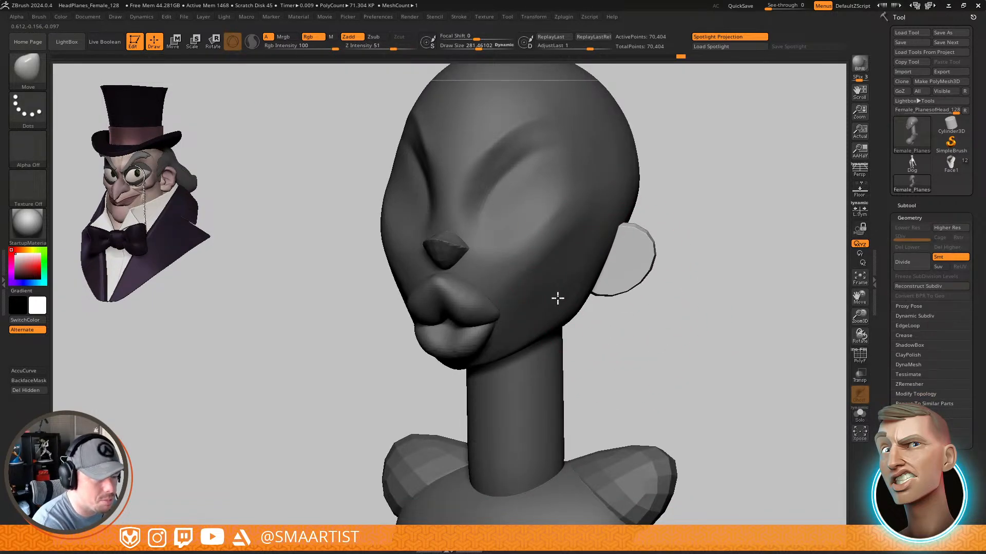
mouse_move(659, 257)
right_mouse_down()
mouse_move(715, 273)
mouse_move(704, 278)
mouse_move(680, 269)
mouse_move(733, 268)
mouse_move(693, 270)
mouse_move(704, 272)
right_mouse_up()
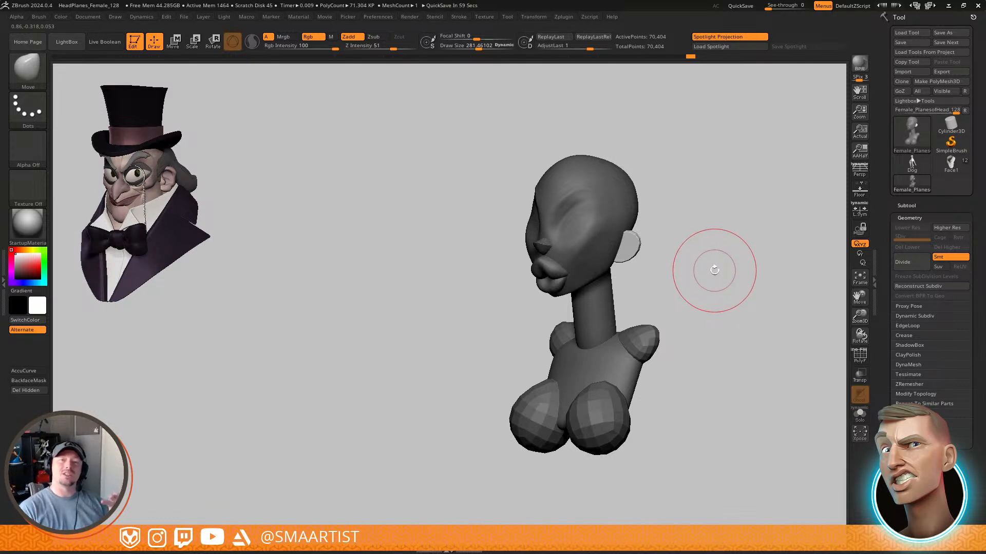
right_click_drag(714, 270, 641, 252)
key("w")
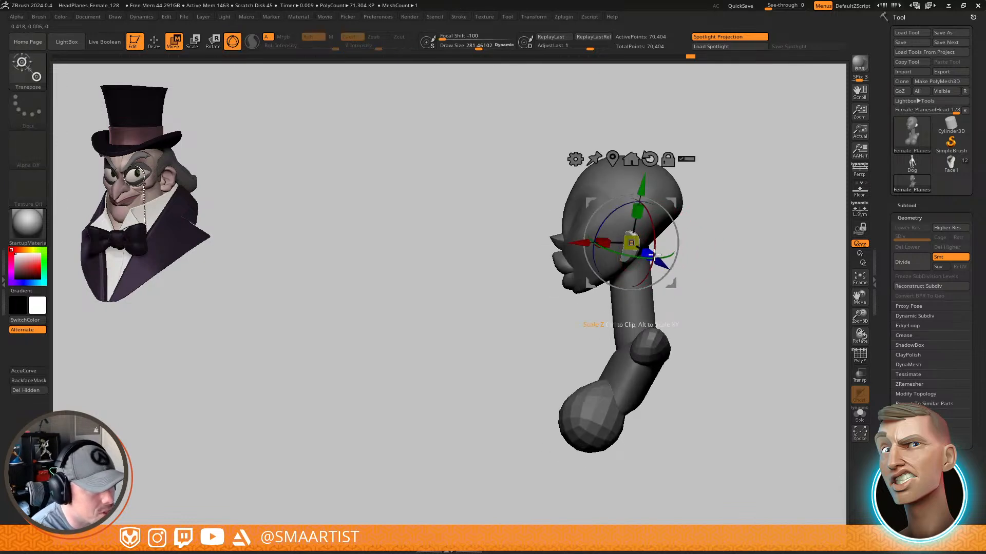
left_click_drag(674, 200, 680, 192)
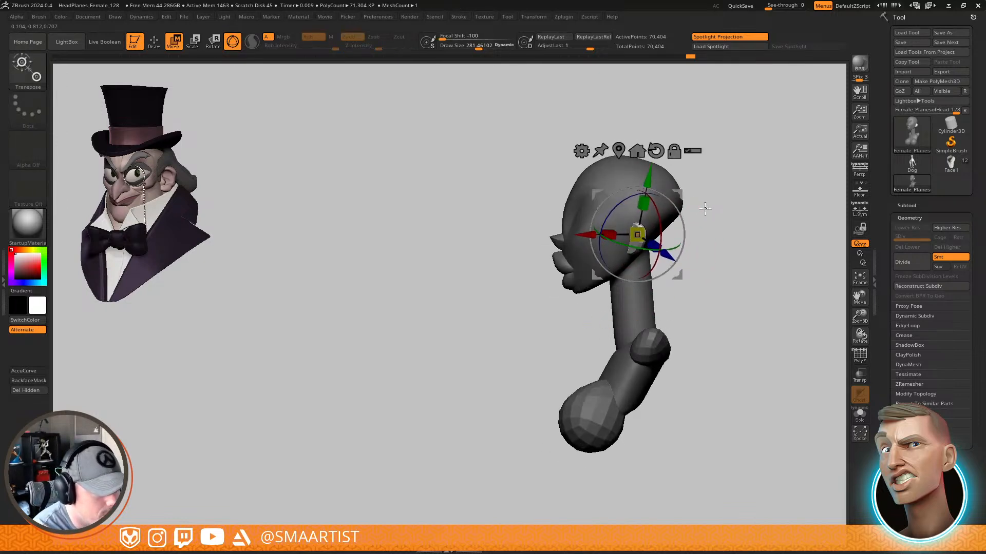
mouse_move(687, 200)
right_mouse_down()
mouse_move(746, 205)
mouse_move(671, 199)
right_mouse_up()
left_click_drag(672, 199, 677, 202)
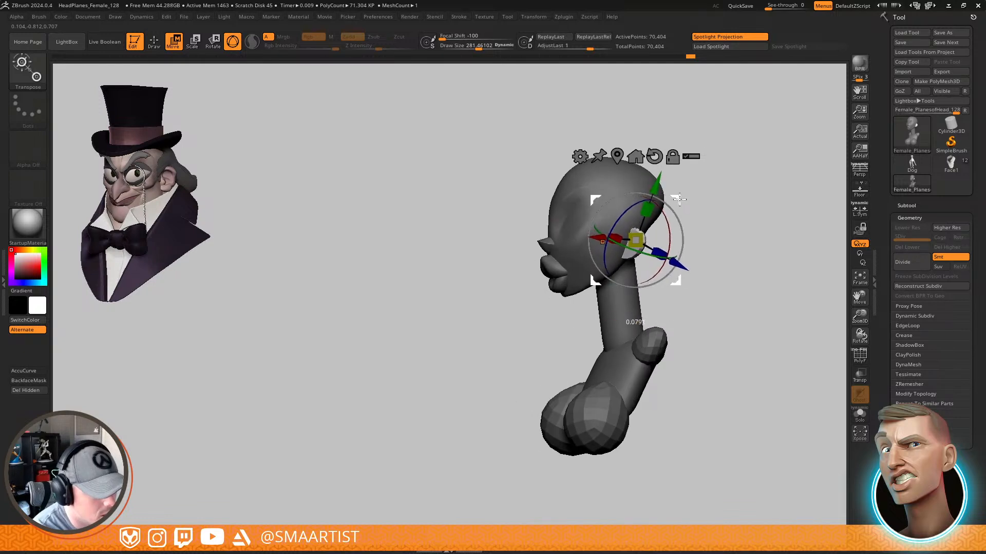
mouse_move(681, 191)
right_mouse_down()
mouse_move(698, 220)
mouse_move(688, 245)
right_mouse_up()
key("q")
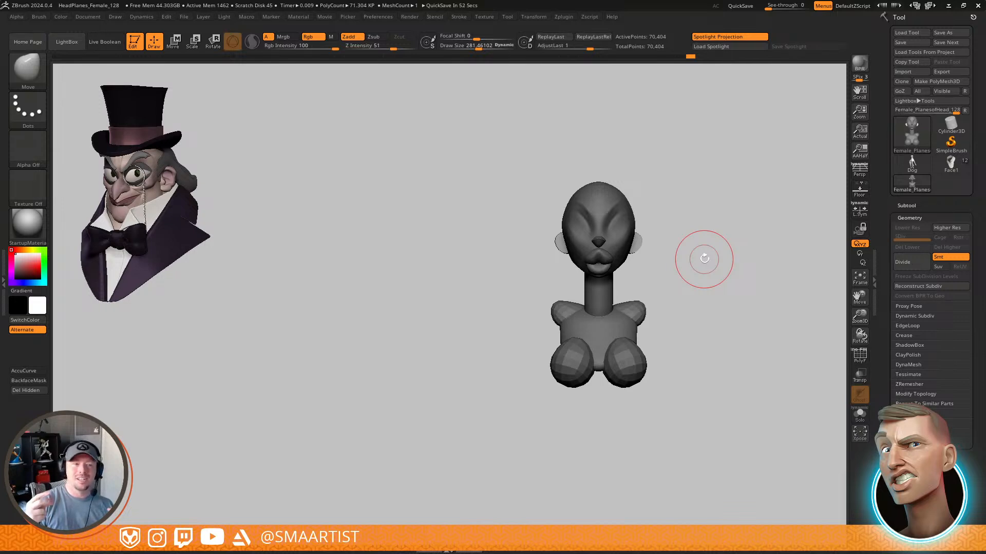
mouse_move(713, 223)
right_mouse_down()
mouse_move(695, 244)
mouse_move(696, 282)
mouse_move(631, 339)
mouse_move(712, 315)
right_mouse_up()
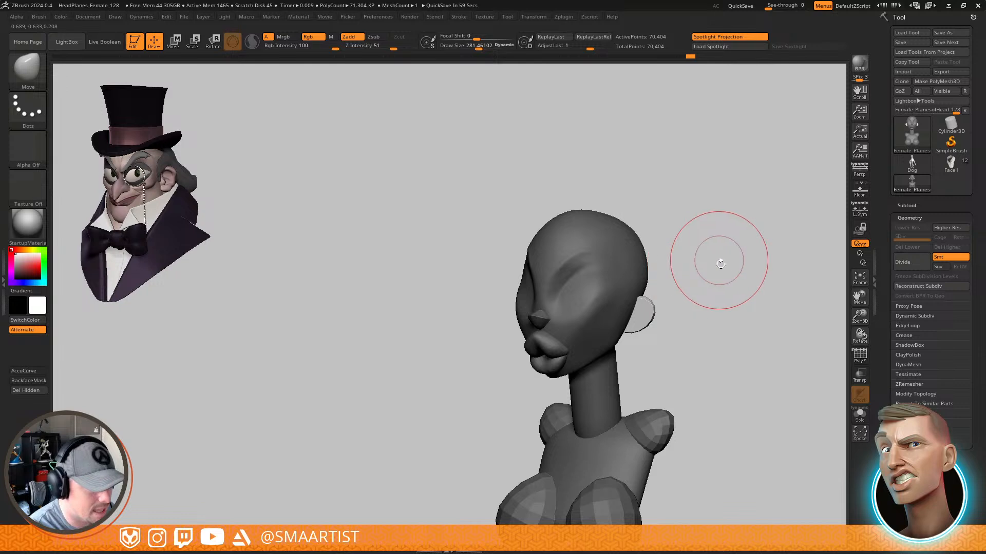
mouse_move(631, 336)
right_mouse_down("ctrl")
mouse_move(663, 332)
mouse_move(699, 288)
right_mouse_up("ctrl")
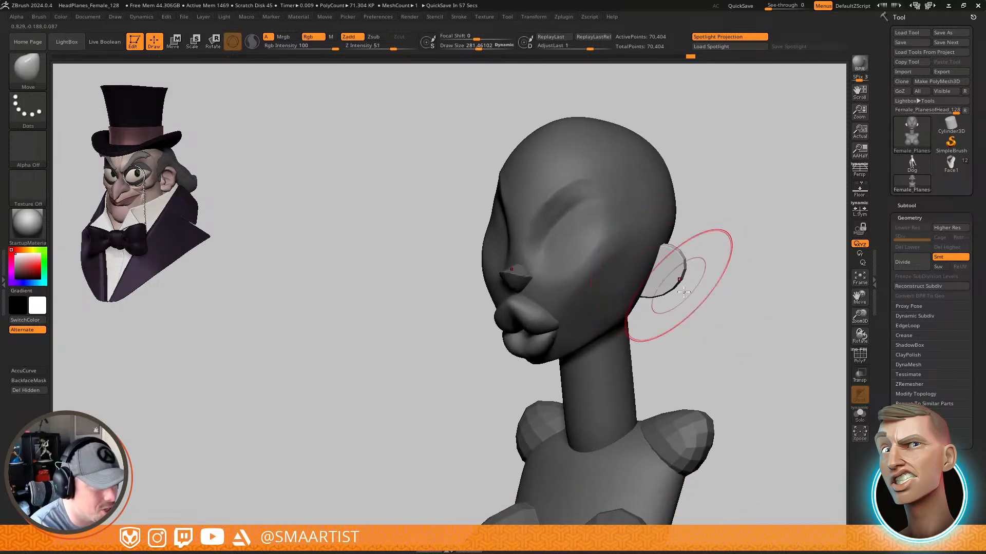
mouse_move(728, 248)
right_mouse_down()
mouse_move(651, 257)
mouse_move(614, 306)
mouse_move(617, 322)
right_mouse_up()
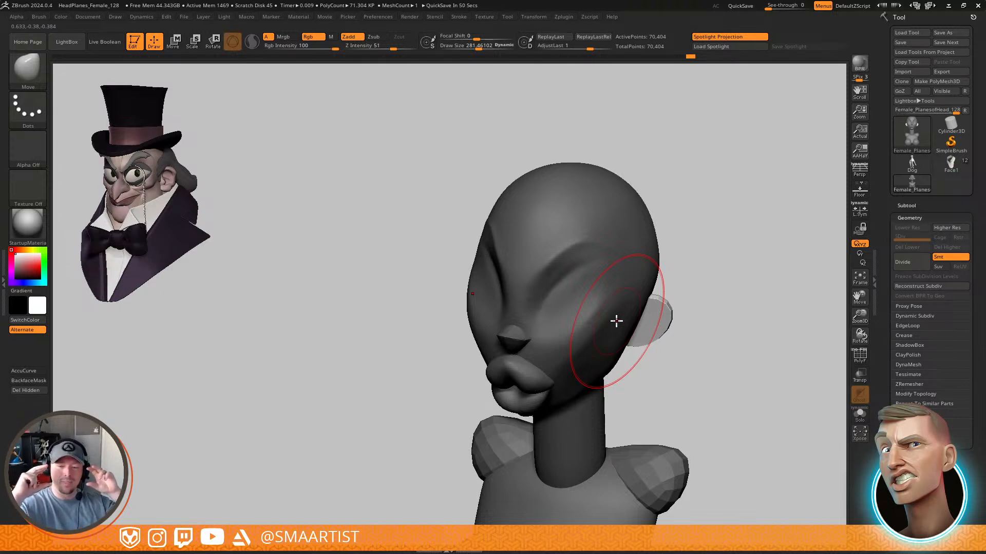
mouse_move(616, 321)
right_mouse_down()
mouse_move(586, 371)
mouse_move(570, 340)
mouse_move(593, 342)
right_mouse_up()
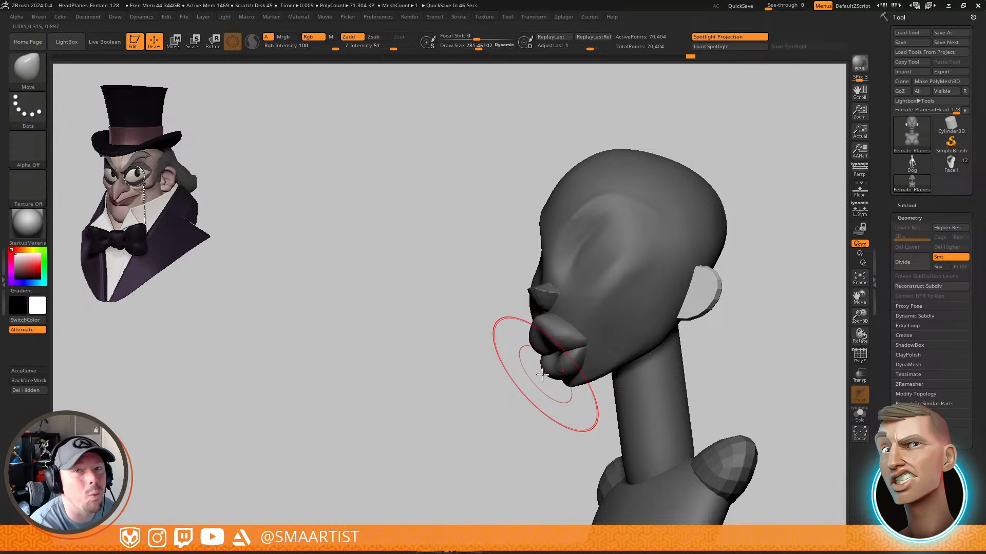
right_click_drag(694, 288, 672, 302)
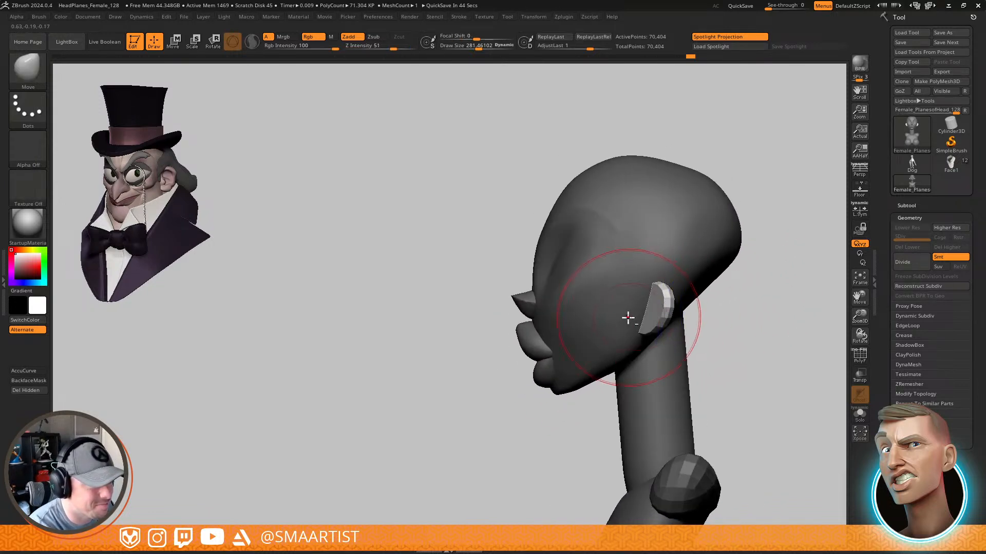
Mask everything except the head and pull the forehead forward with the Move brush at a draw size of about 274
mouse_move(567, 293)
right_mouse_down("alt")
mouse_move(638, 282)
mouse_move(645, 364)
right_mouse_up("alt")
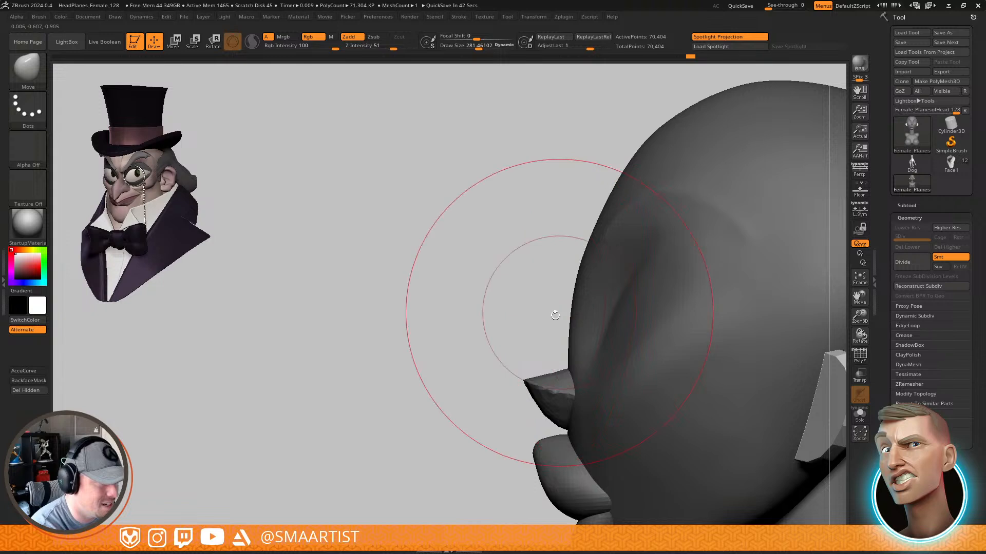
key("w")
left_click(729, 218, "alt")
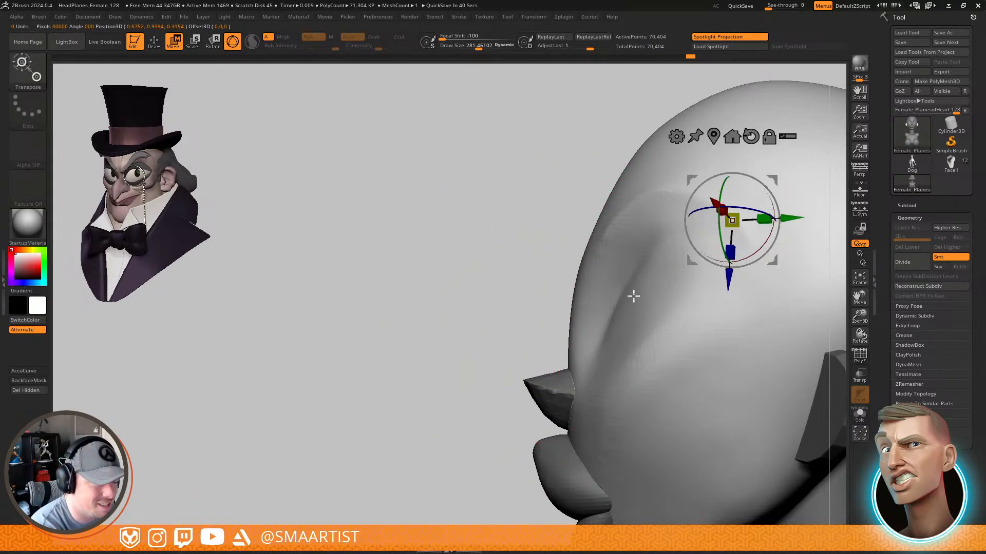
key("q")
key("s")
left_click_drag(583, 320, 579, 321)
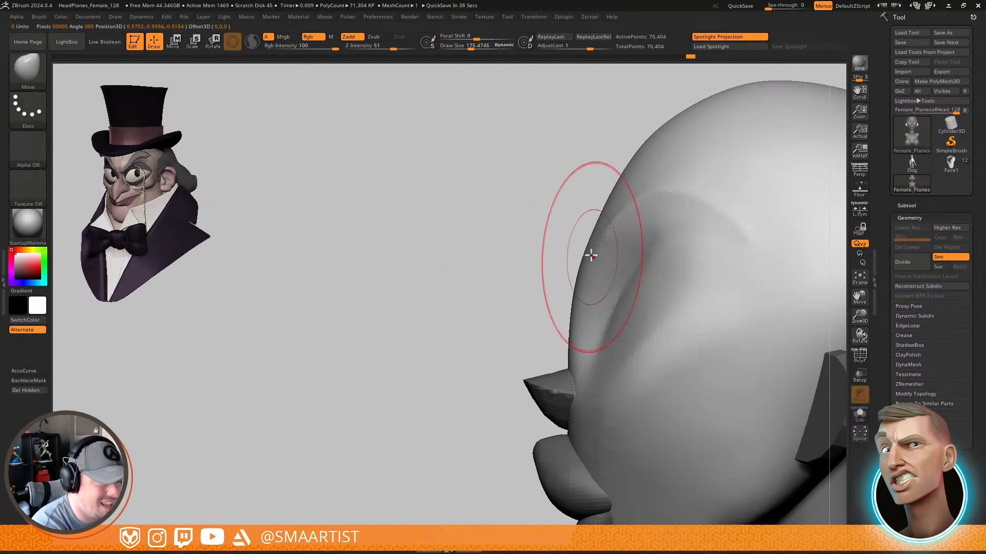
key("s")
left_click_drag(590, 235, 601, 240)
mouse_move(609, 199)
left_mouse_down()
mouse_move(581, 209)
mouse_move(593, 211)
left_mouse_up()
mouse_move(672, 272)
right_mouse_down("ctrl")
mouse_move(695, 219)
mouse_move(660, 185)
mouse_move(654, 218)
right_mouse_up("ctrl")
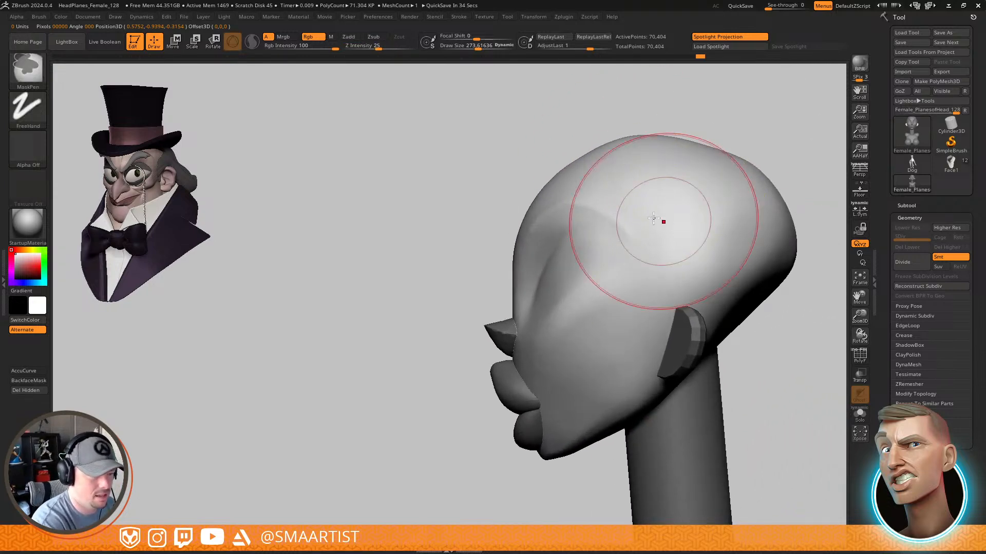
Reshape the forehead and the back of the skull with the Move brush at draw sizes of about 348 and 493
key("s")
left_click_drag(581, 162, 588, 162)
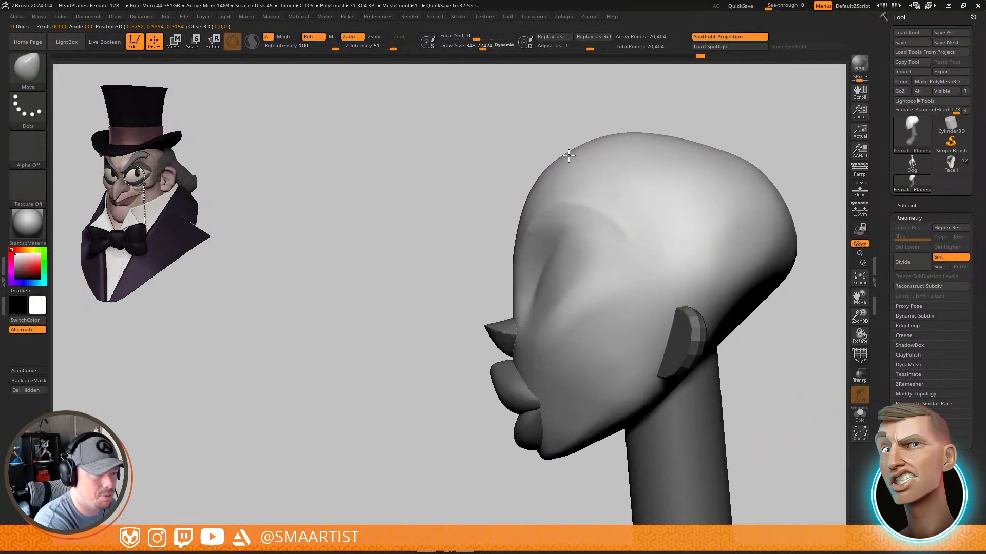
right_click_drag(774, 226, 708, 224, "alt")
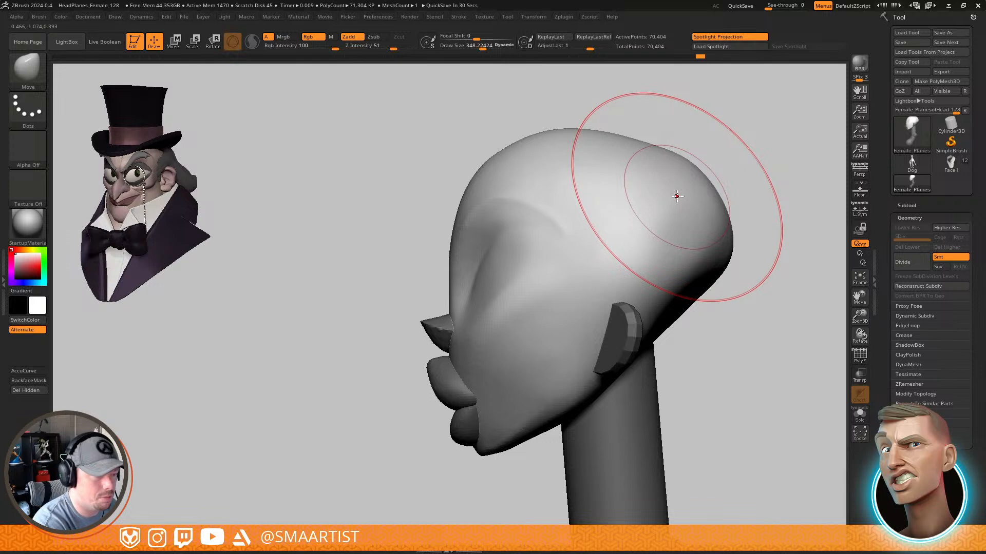
key("s")
left_click_drag(676, 196, 684, 195)
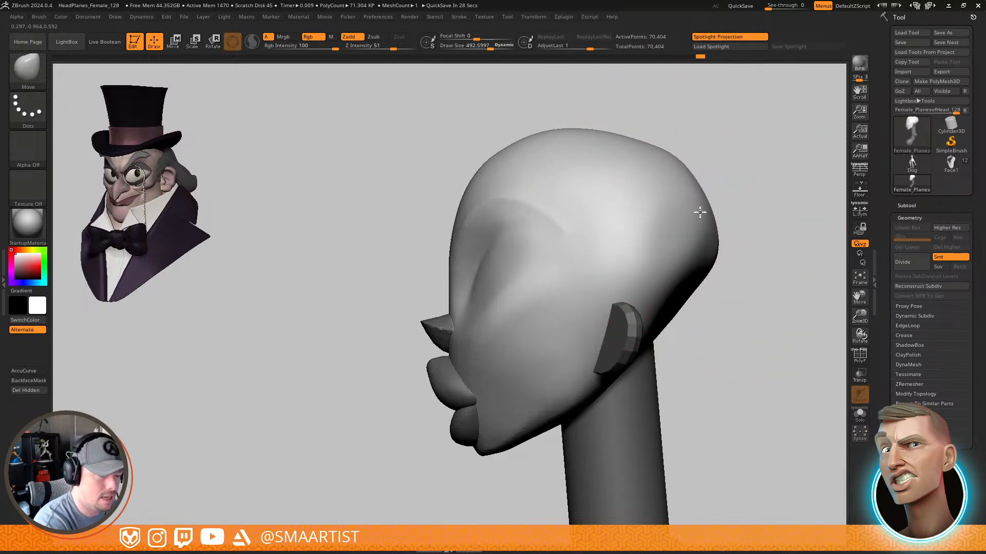
Refine the back and base of the skull above the neck with the Move brush and smooth the transition
right_click_drag(699, 211, 721, 250)
key("s")
left_click_drag(721, 249, 713, 247)
right_click_drag(715, 245, 719, 209)
mouse_move(683, 268)
right_mouse_down()
mouse_move(641, 298)
mouse_move(715, 281)
mouse_move(719, 272)
right_mouse_up()
key("shift")
left_click_drag(695, 284, 699, 256, "shift")
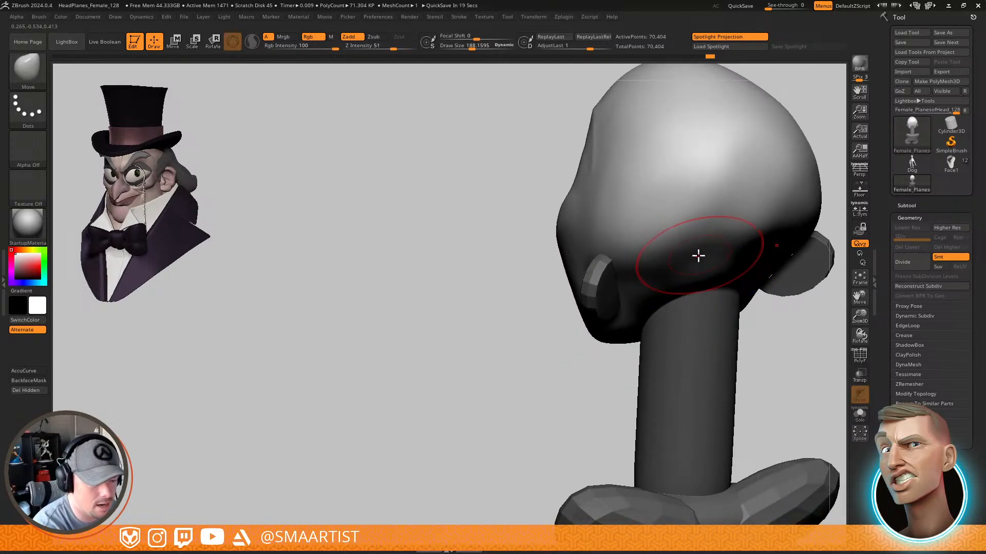
right_click_drag(698, 268, 646, 261)
left_click_drag(631, 254, 635, 252)
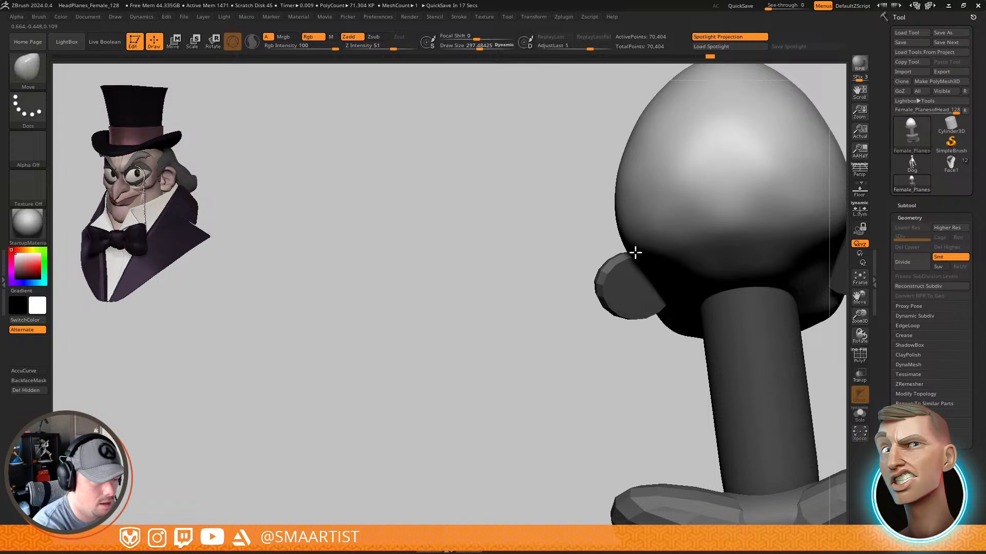
Mask everything except the ear discs and duplicate them with the gizmo as smaller pieces placed just behind the ears
right_click_drag(647, 259, 618, 290)
key("w")
left_click(550, 305, "ctrl")
left_click_drag(605, 250, 632, 251, "ctrl")
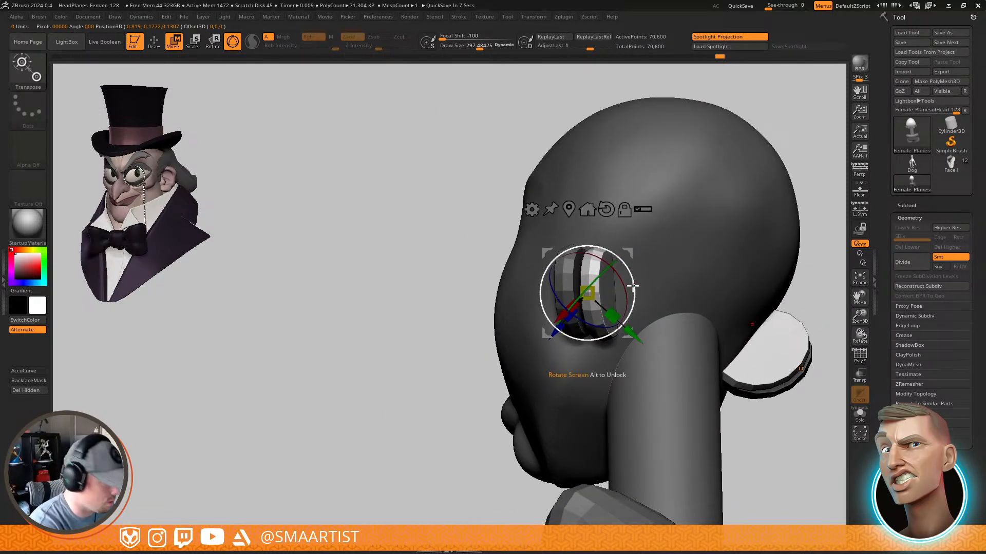
key("q")
left_click_drag(614, 294, 629, 321, "shift")
right_click_drag(629, 322, 629, 300)
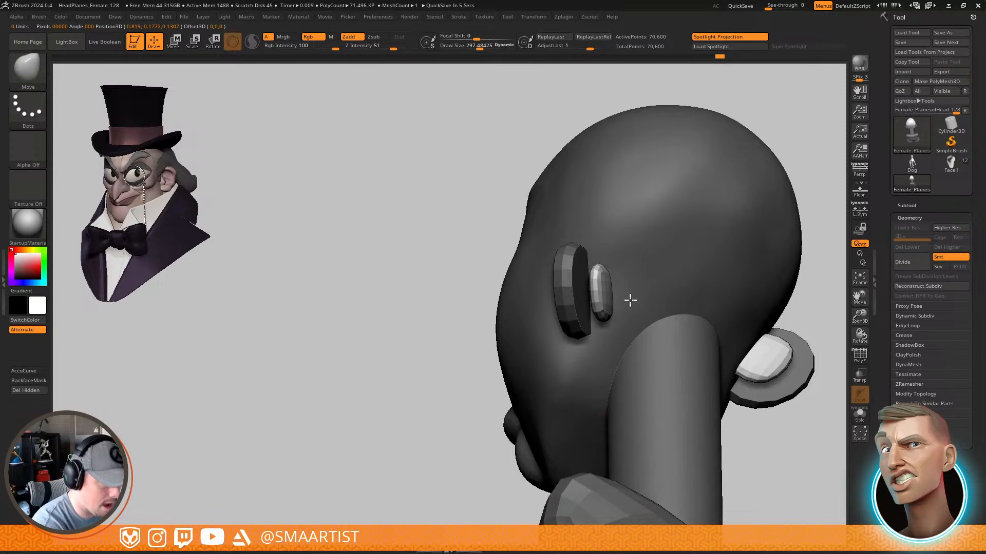
Position the small pieces behind the ears with the gizmo and fatten them with the Inflat brush at a draw size of about 175
key("b")
key("i")
key("n")
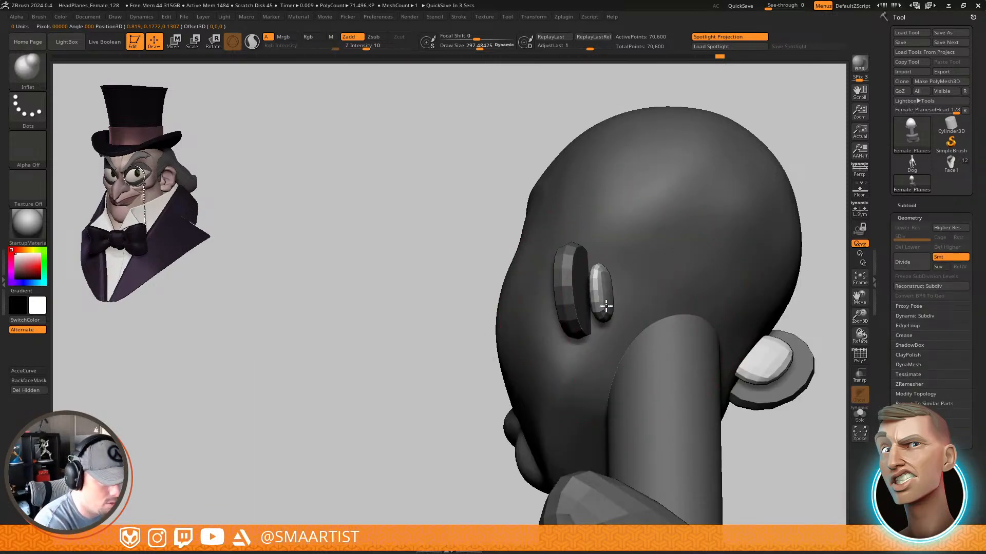
key("w")
right_click_drag(609, 297, 651, 267)
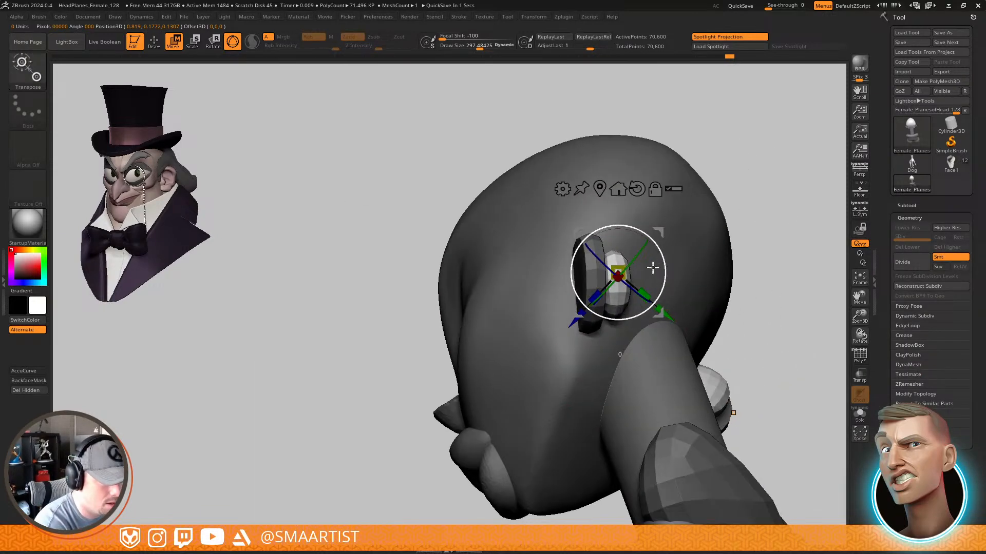
mouse_move(644, 233)
right_mouse_down()
mouse_move(645, 257)
mouse_move(611, 257)
mouse_move(628, 231)
mouse_move(680, 301)
mouse_move(672, 305)
right_mouse_up()
key("q")
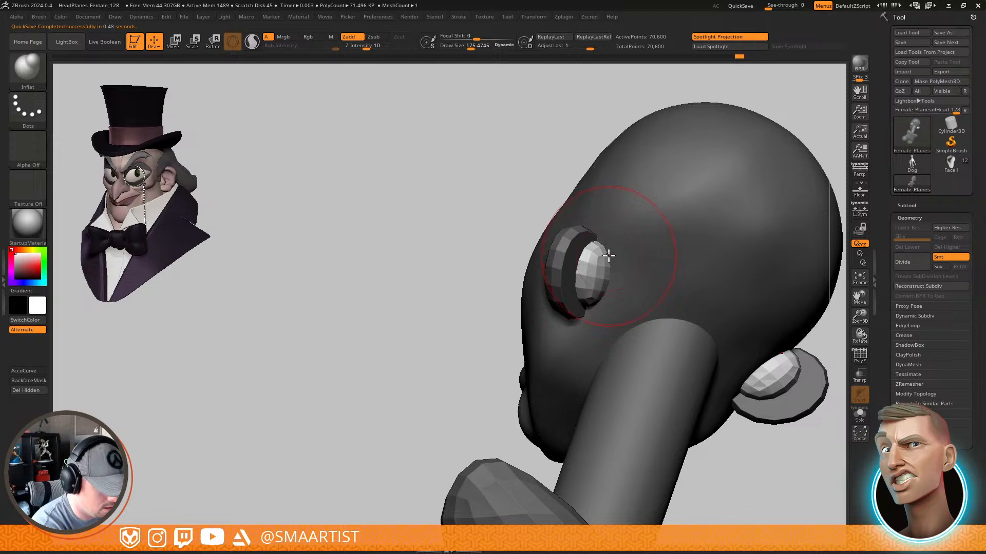
Display the polygroup wireframe, isolate the nose, assign it its own polygroup and show the whole bust again
mouse_move(660, 341)
right_mouse_down("ctrl")
mouse_move(668, 297)
mouse_move(700, 330)
mouse_move(719, 312)
mouse_move(750, 356)
mouse_move(697, 306)
mouse_move(706, 327)
right_mouse_up("ctrl")
key("shift+f")
right_click_drag(717, 316, 733, 330)
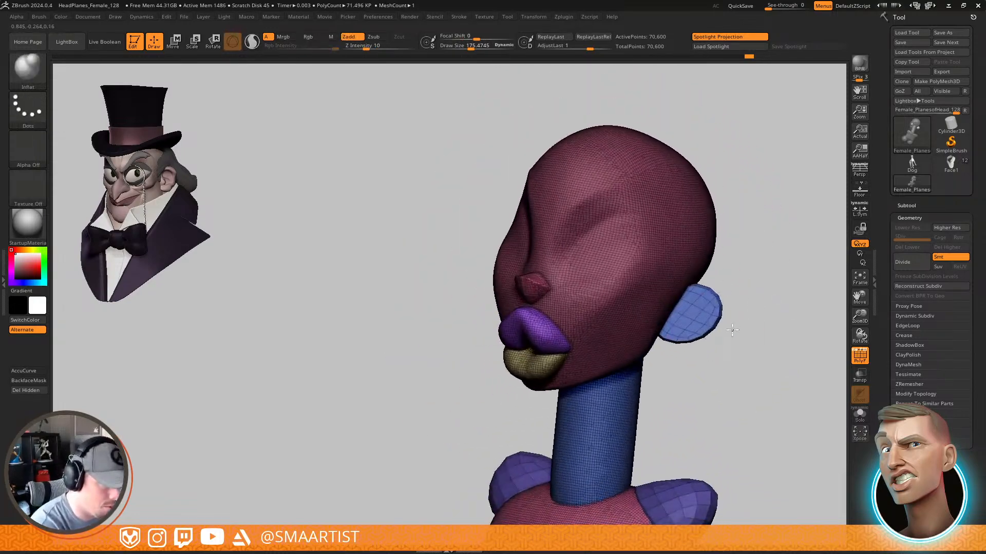
mouse_move(627, 297)
right_mouse_down("ctrl")
mouse_move(729, 322)
mouse_move(603, 304)
mouse_move(606, 297)
right_mouse_up("ctrl")
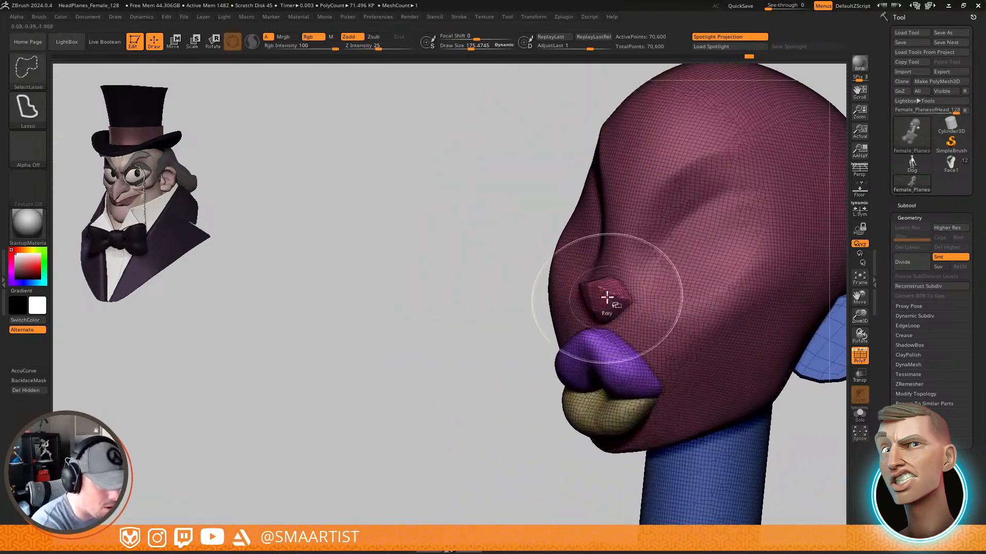
left_click(608, 298, "ctrl+shift")
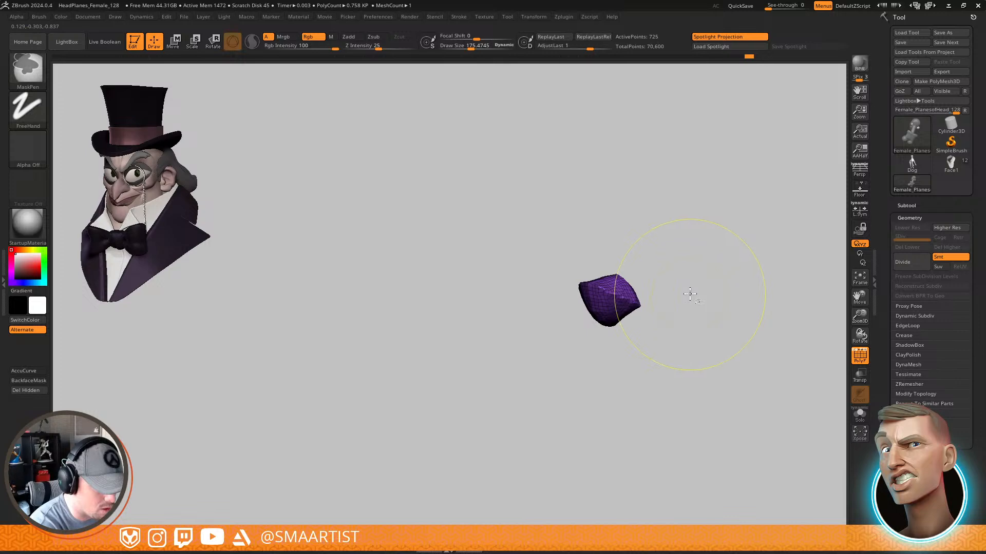
left_click(689, 295, "ctrl+shift")
Isolate the small pieces behind the ears to check their polygroup, and show the whole bust again
right_click_drag(708, 352, 662, 331)
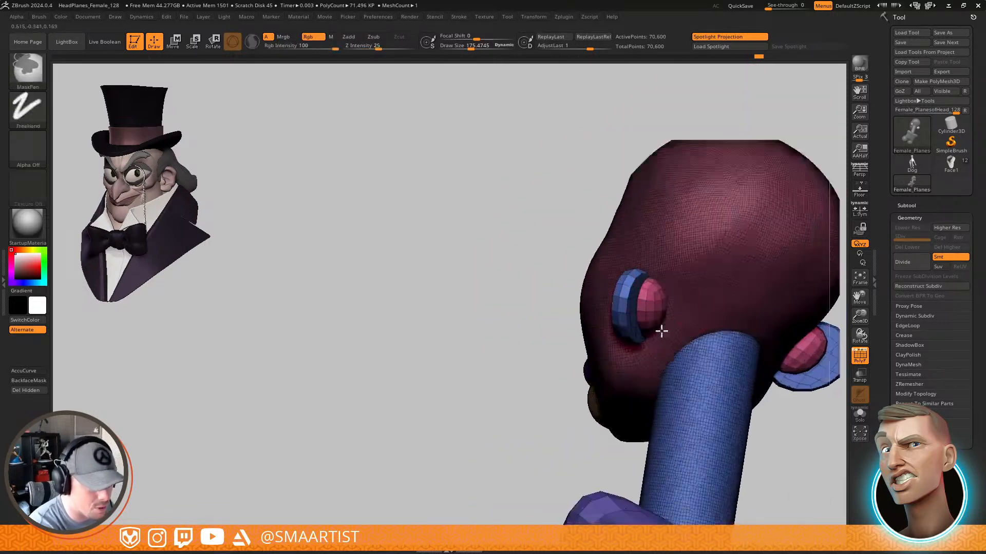
left_click(653, 293, "ctrl+shift")
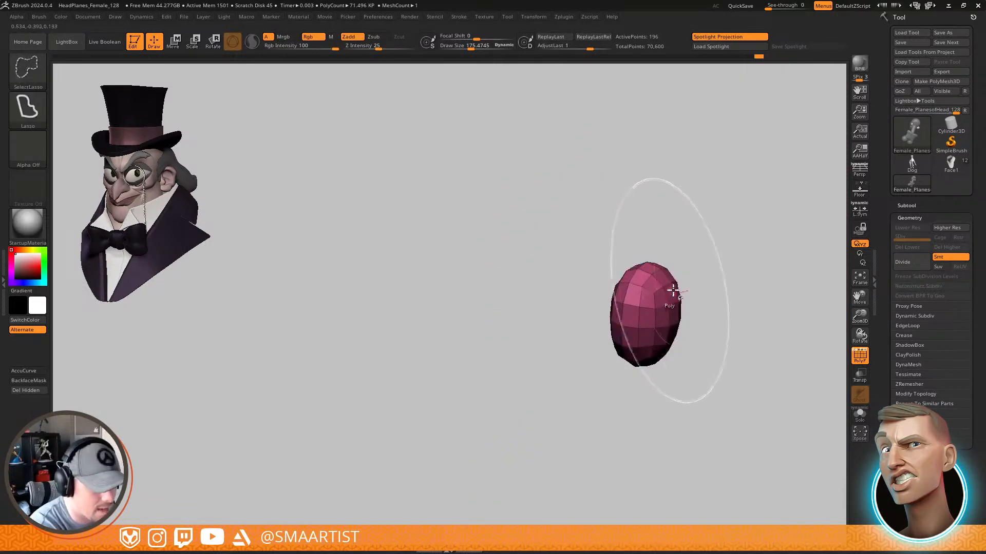
left_click(716, 274, "ctrl+shift")
Pick the CurveTube brush and try mirrored collarbone tubes from the neck base to the shoulders at draw size 64
mouse_move(719, 330)
right_mouse_down()
mouse_move(684, 268)
mouse_move(713, 326)
mouse_move(703, 286)
mouse_move(671, 275)
mouse_move(706, 273)
mouse_move(682, 273)
mouse_move(708, 310)
mouse_move(673, 282)
mouse_move(753, 293)
mouse_move(741, 308)
mouse_move(748, 326)
mouse_move(700, 300)
mouse_move(731, 373)
mouse_move(706, 278)
mouse_move(684, 264)
right_mouse_up()
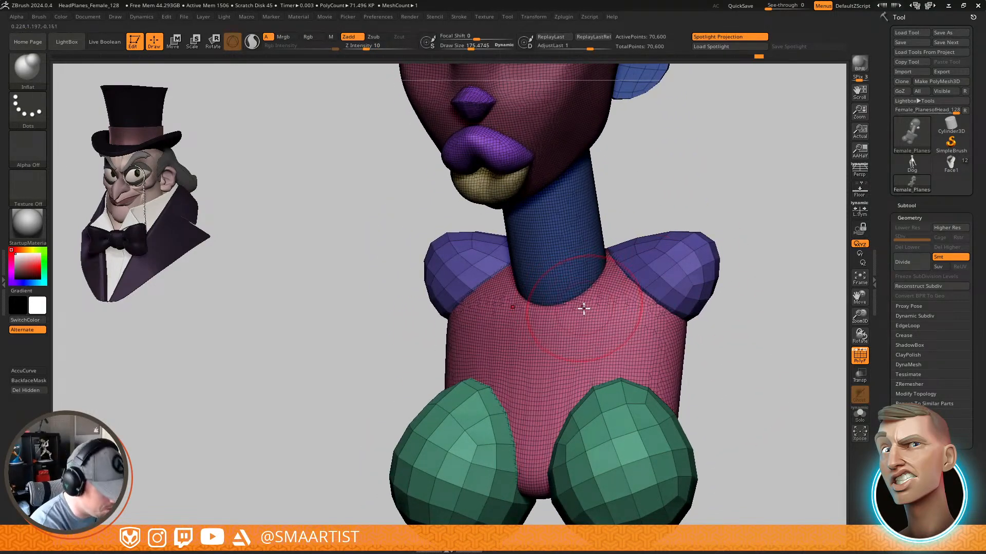
key("b")
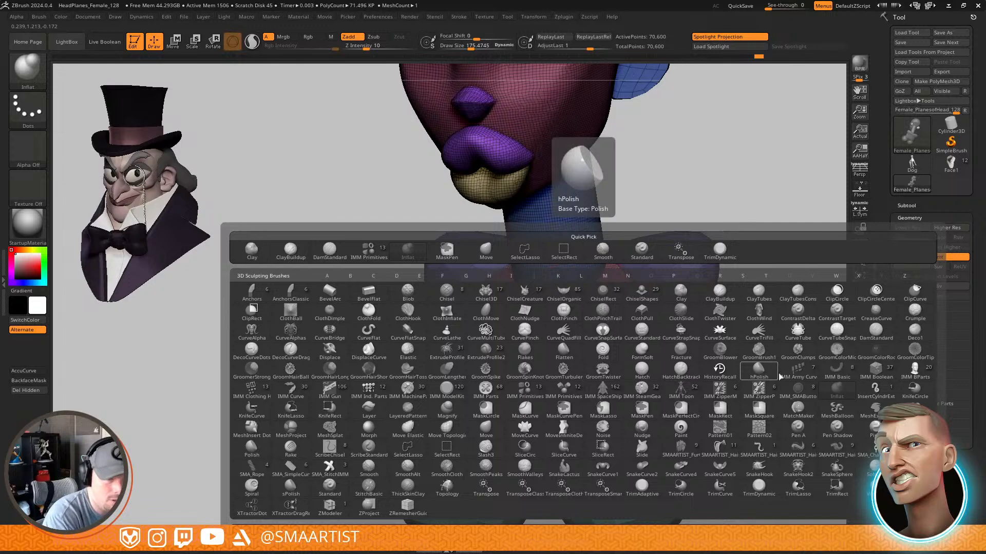
left_click(800, 333)
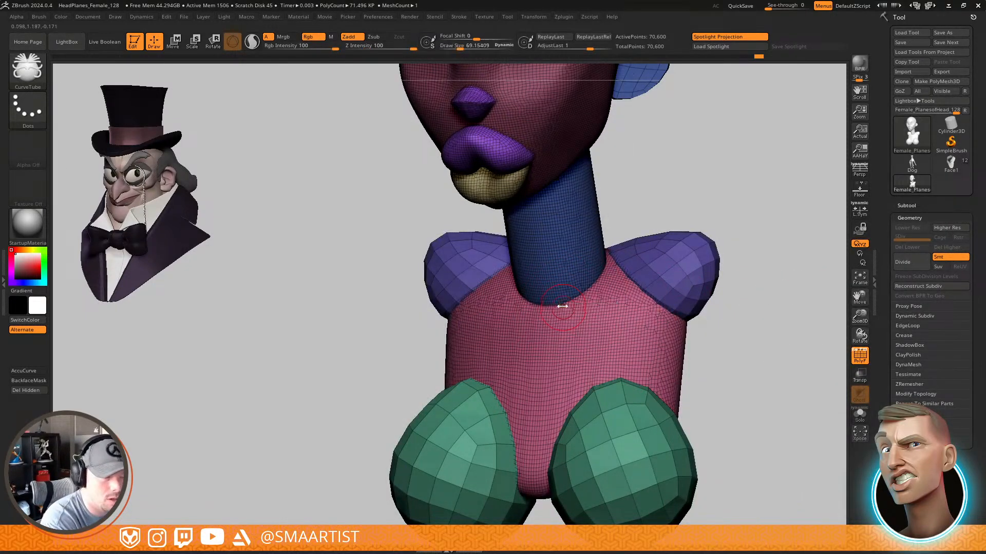
left_click_drag(700, 278, 698, 280)
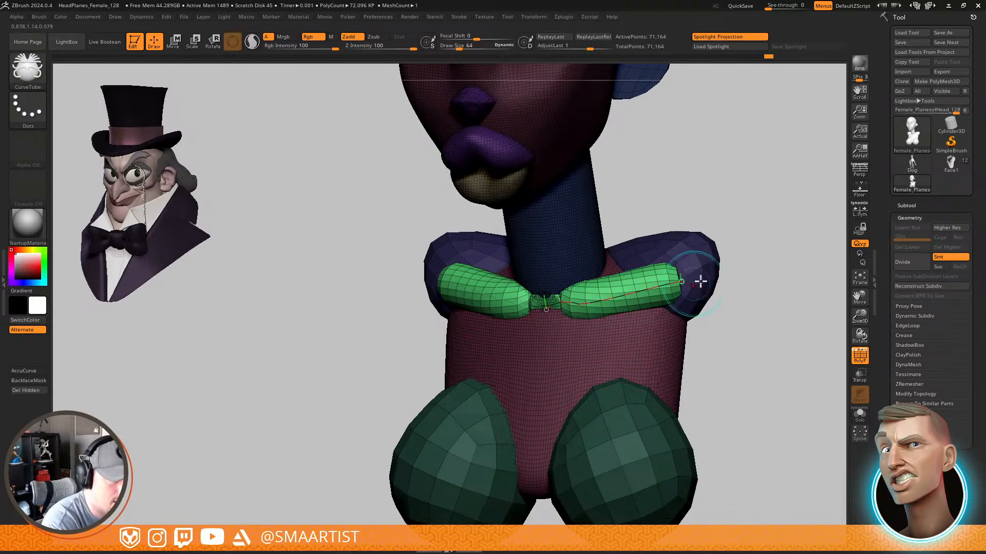
left_click_drag(765, 262, 761, 262)
left_click(621, 296)
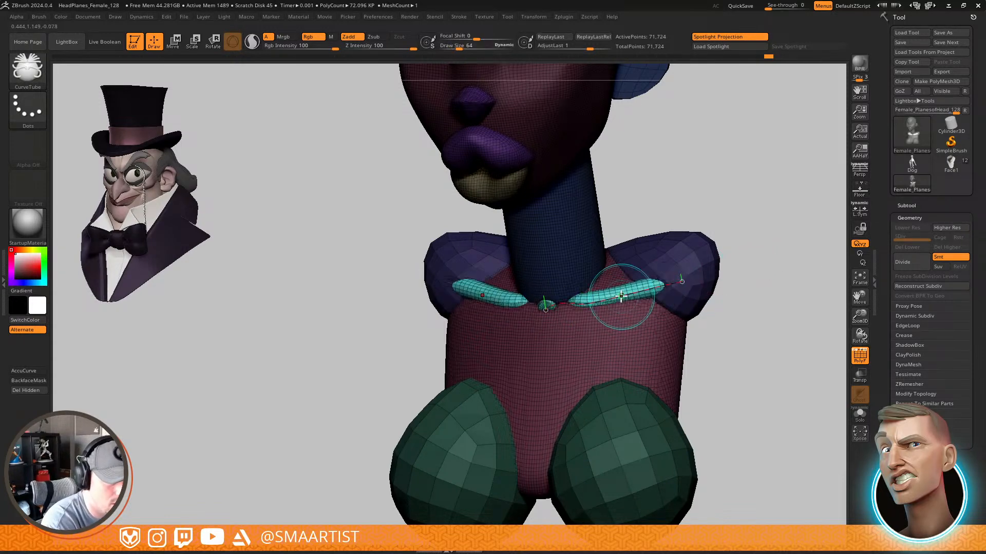
Redraw the collarbones as thin mirrored tubes and pull their inner curve ends apart to leave a gap at the centre
right_click_drag(595, 314, 601, 339)
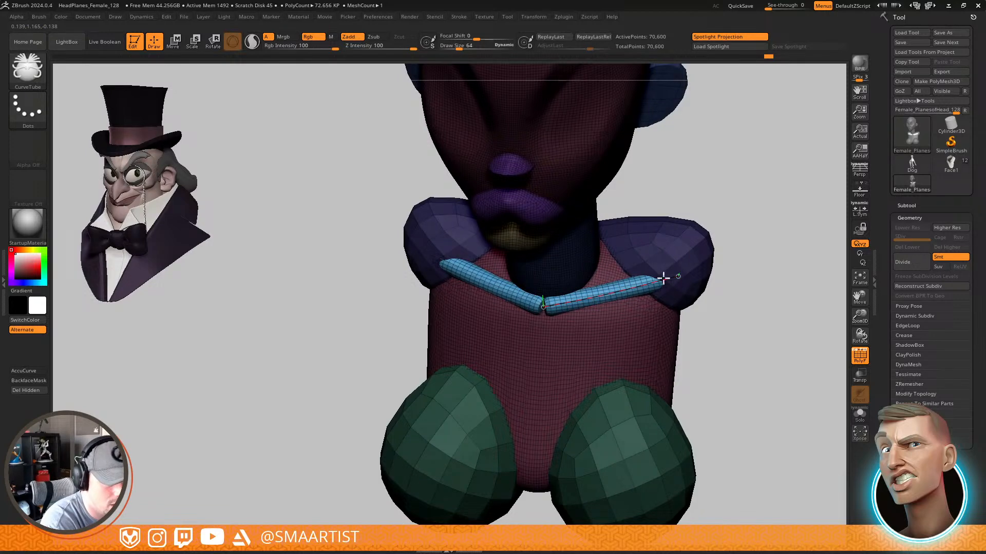
left_click(636, 289)
mouse_move(636, 306)
right_mouse_down()
mouse_move(654, 262)
mouse_move(601, 346)
mouse_move(601, 292)
mouse_move(588, 347)
mouse_move(616, 323)
mouse_move(603, 304)
right_mouse_up()
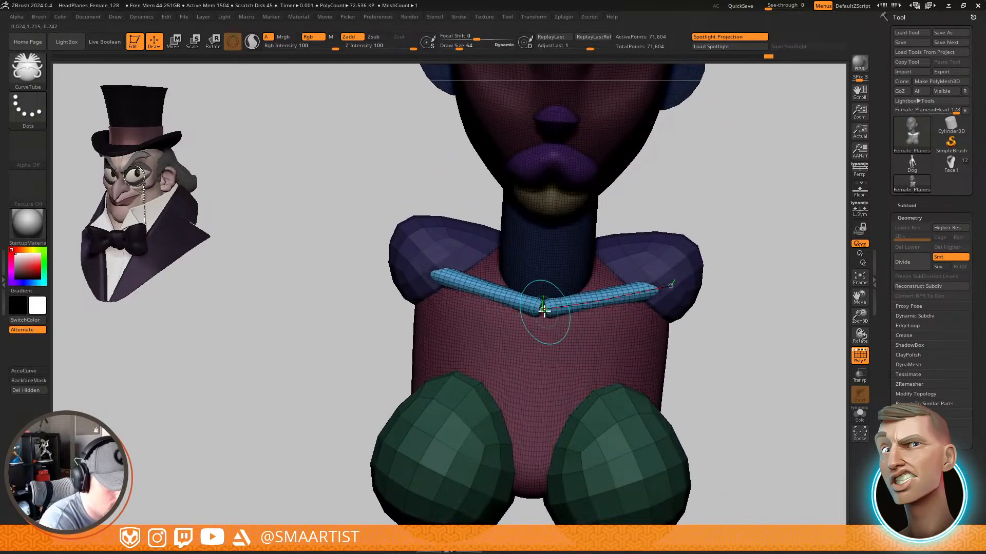
left_click_drag(544, 309, 552, 311)
right_click_drag(550, 312, 635, 315)
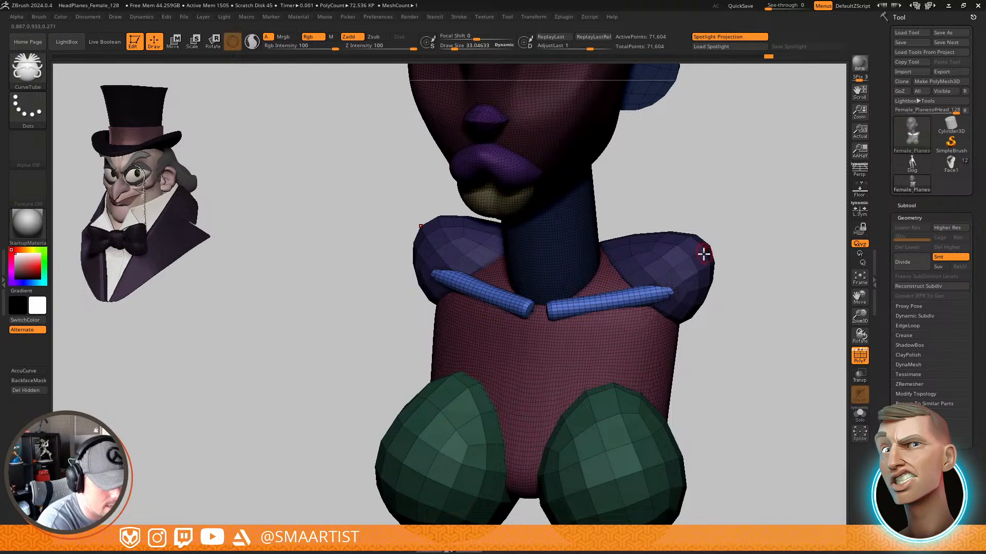
Hide the polygroup wireframe and undo the mask clearing to keep only the collarbones unmasked
right_click_drag(783, 337, 763, 267, "ctrl")
key("shift+f")
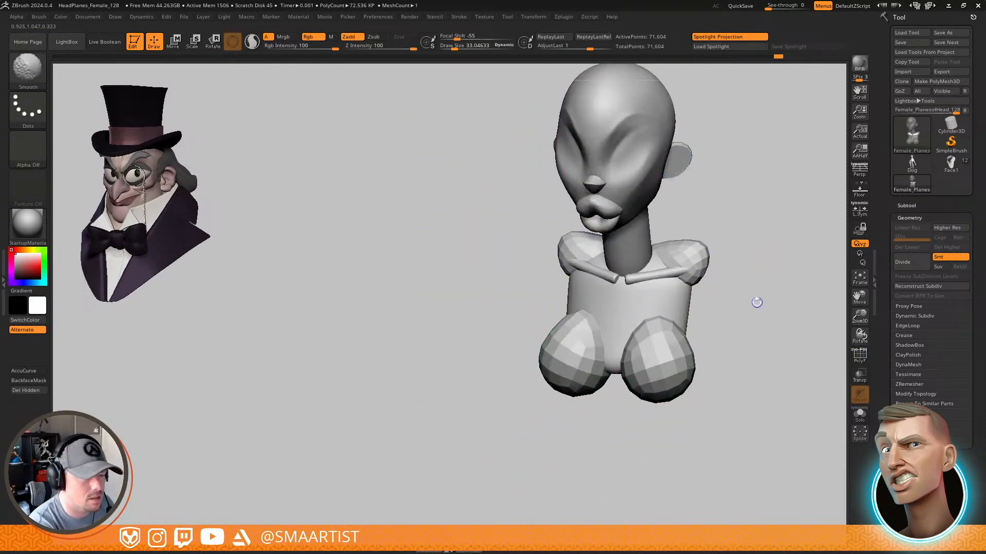
mouse_move(755, 302)
right_mouse_down()
mouse_move(761, 259)
mouse_move(772, 279)
right_mouse_up()
right_click_drag(625, 269, 651, 366, "ctrl")
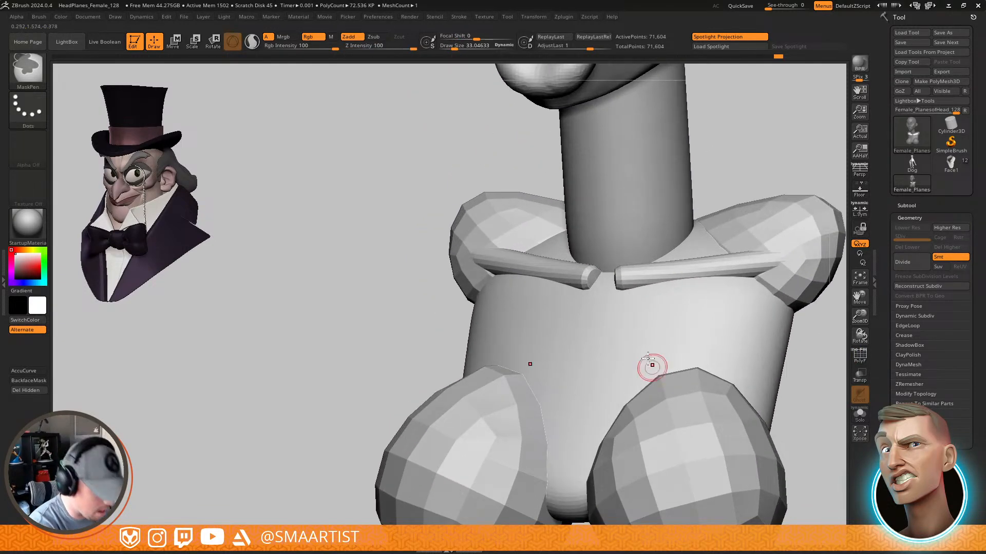
key("ctrl+z")
Bend the inner ends of the collarbones downward with the Move brush at a draw size of about 86
key("b")
key("m")
key("v")
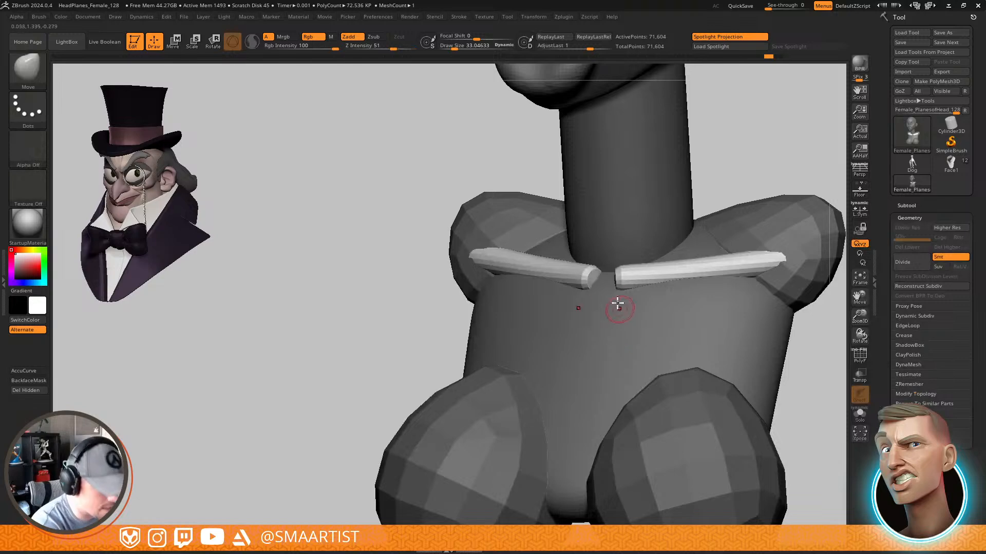
left_click_drag(619, 281, 612, 282)
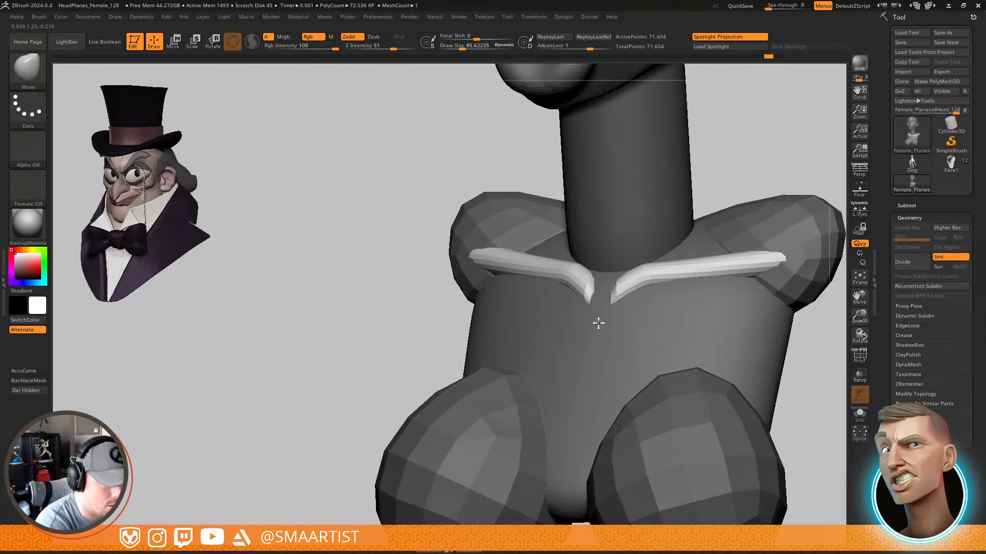
right_click_drag(606, 310, 670, 345)
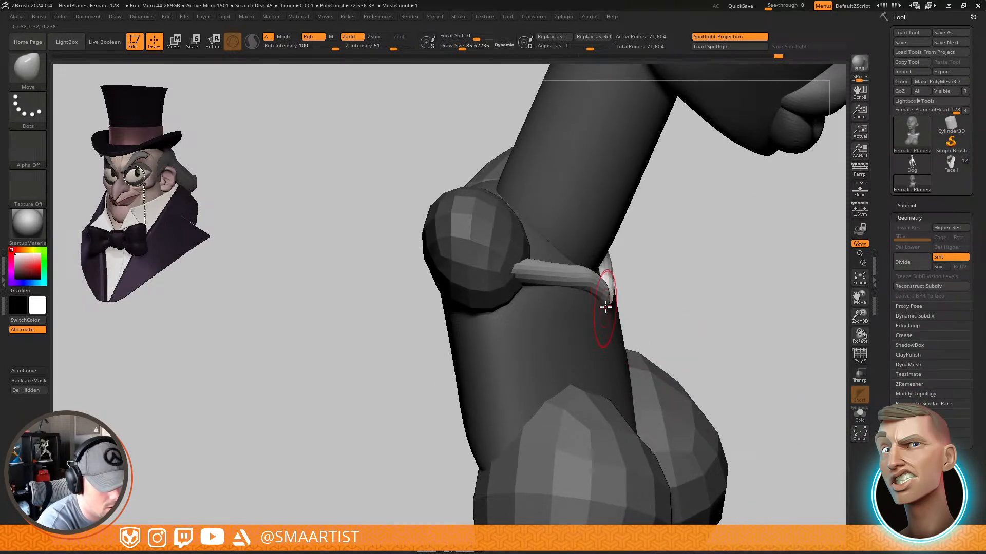
Shape the collarbones into a gentle S-curve with the Move brush and smooth them along their length
mouse_move(606, 301)
right_mouse_down()
mouse_move(575, 291)
mouse_move(687, 280)
mouse_move(657, 279)
mouse_move(681, 357)
right_mouse_up()
key("shift")
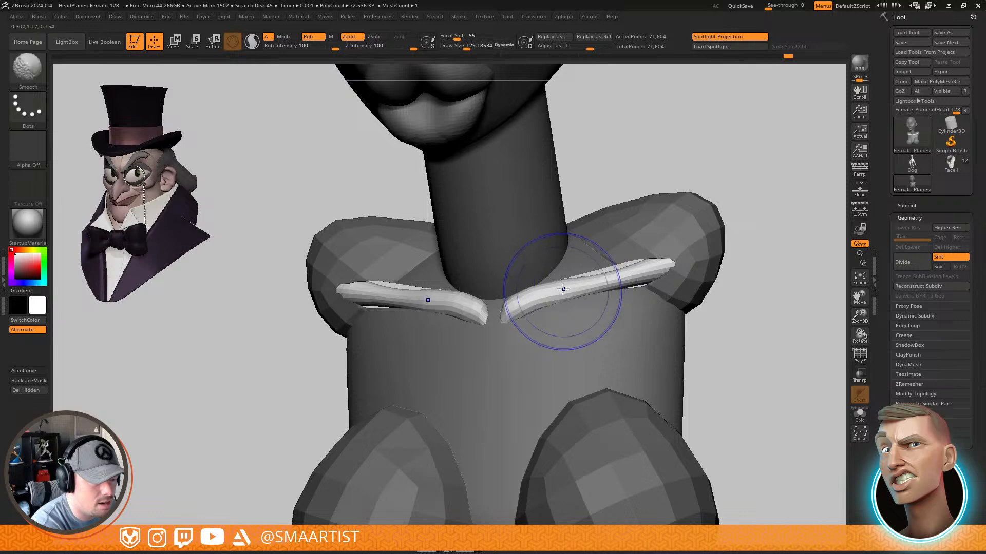
mouse_move(628, 275)
right_mouse_down("ctrl")
mouse_move(760, 279)
mouse_move(719, 273)
mouse_move(724, 290)
mouse_move(647, 420)
mouse_move(638, 291)
mouse_move(610, 245)
mouse_move(635, 264)
mouse_move(633, 250)
right_mouse_up("ctrl")
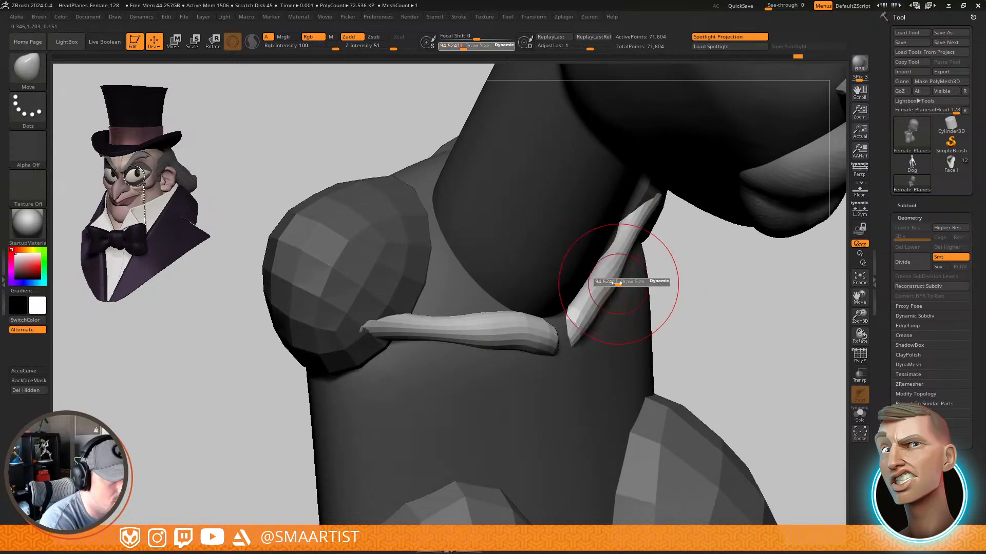
key("shift")
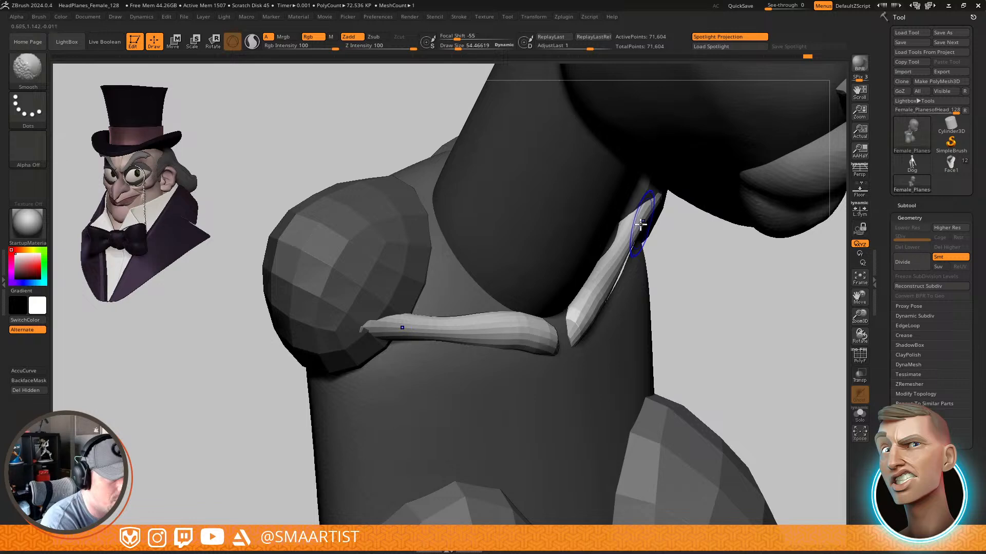
right_click_drag(673, 242, 739, 247)
Clear the mask from the bust and display the polygroup wireframe
left_click_drag(755, 328, 774, 359, "ctrl")
mouse_move(775, 359)
right_mouse_down("ctrl")
mouse_move(736, 281)
mouse_move(748, 275)
mouse_move(688, 268)
mouse_move(707, 268)
right_mouse_up("ctrl")
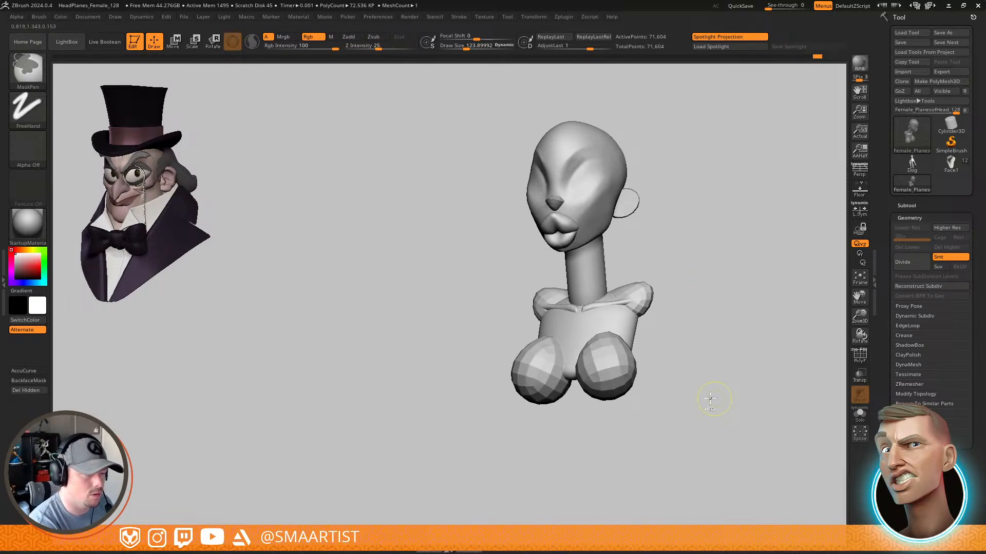
key("shift+f")
DynaMesh the whole bust at resolution 128 with Groups enabled to keep the parts as separate polygroups
right_click_drag(688, 325, 684, 302, "ctrl")
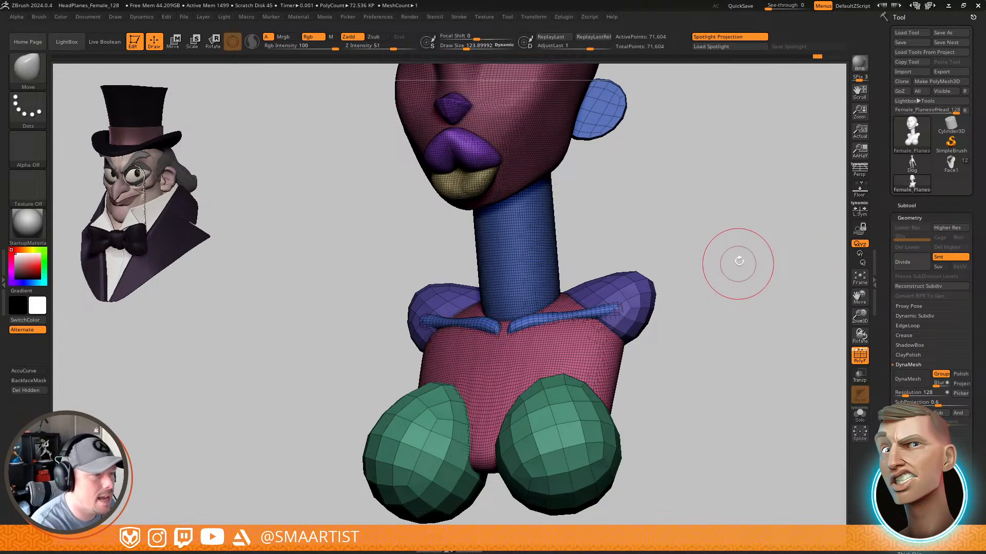
mouse_move(738, 264)
left_mouse_down("alt")
mouse_move(715, 299)
mouse_move(718, 275)
mouse_move(735, 286)
mouse_move(701, 282)
mouse_move(751, 277)
left_mouse_up("alt")
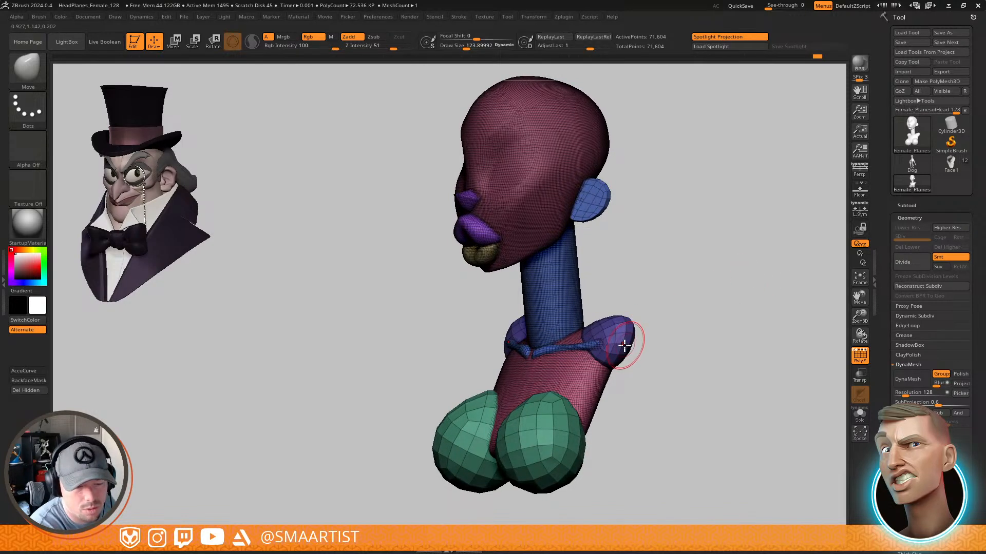
left_click(913, 376)
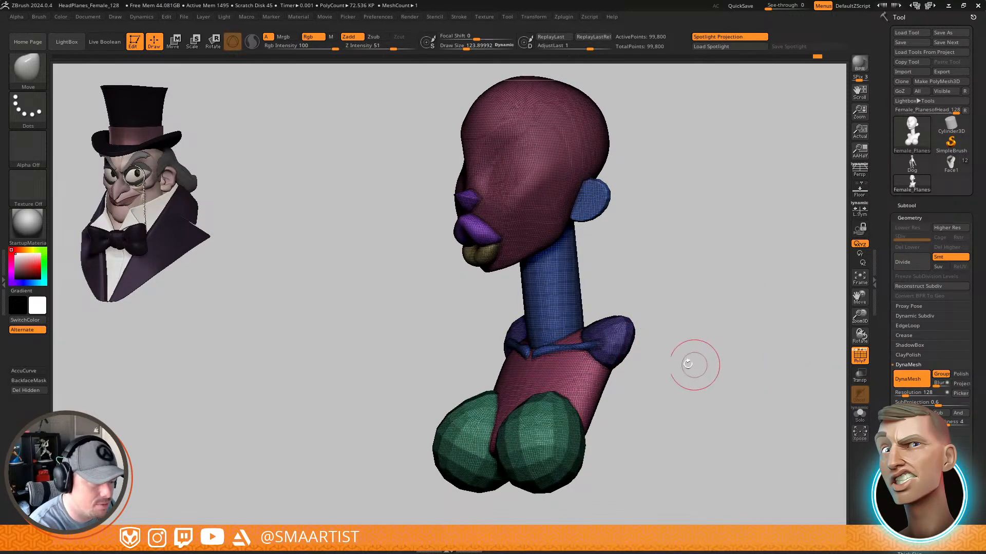
Hide the head, nose and both lip polygroups, keeping the ears, neck, shoulders, collarbones and chest parts visible
left_click_drag(639, 354, 691, 308)
right_click_drag(691, 308, 732, 318, "ctrl")
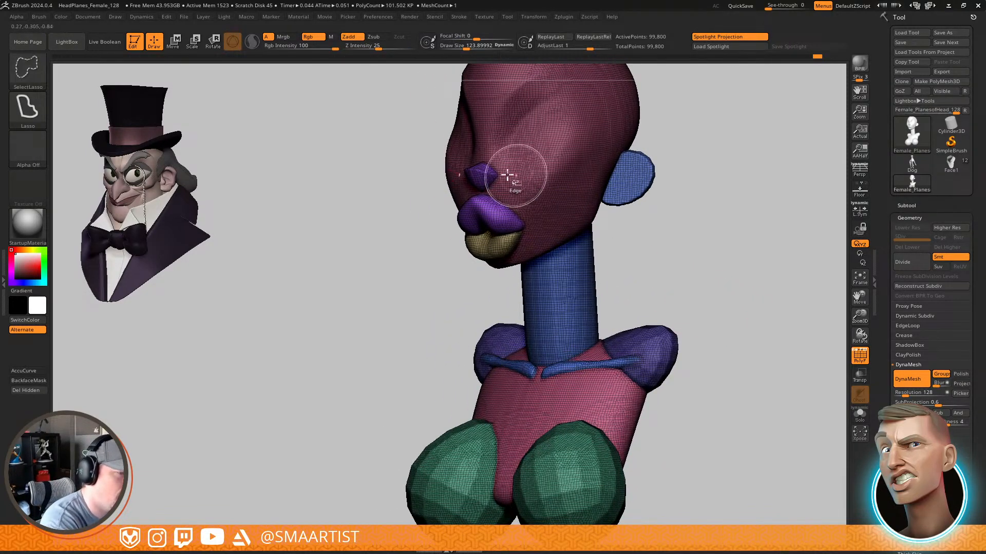
left_click(488, 175, "ctrl+shift")
left_click(515, 183, "ctrl+shift")
left_click(486, 176, "ctrl+shift")
left_click(490, 175, "ctrl+shift")
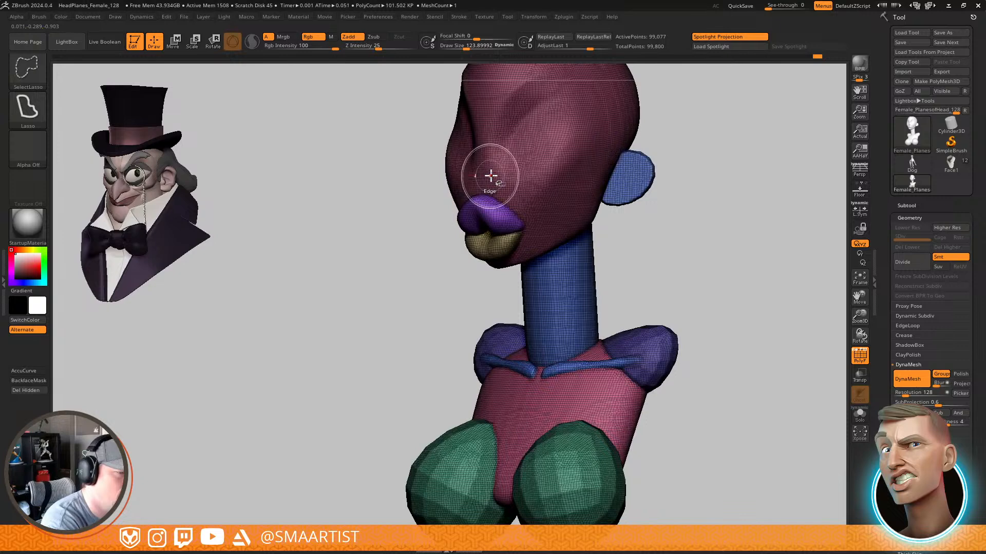
left_click(491, 176, "ctrl+alt+shift")
left_click(489, 217, "ctrl+alt+shift")
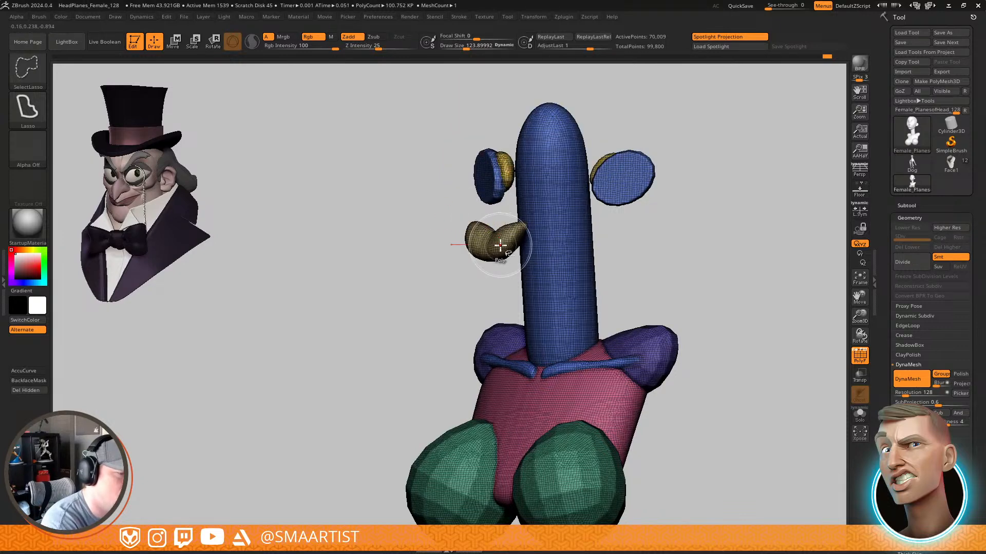
left_click(500, 245, "ctrl+alt+shift")
right_click_drag(699, 283, 686, 287, "ctrl")
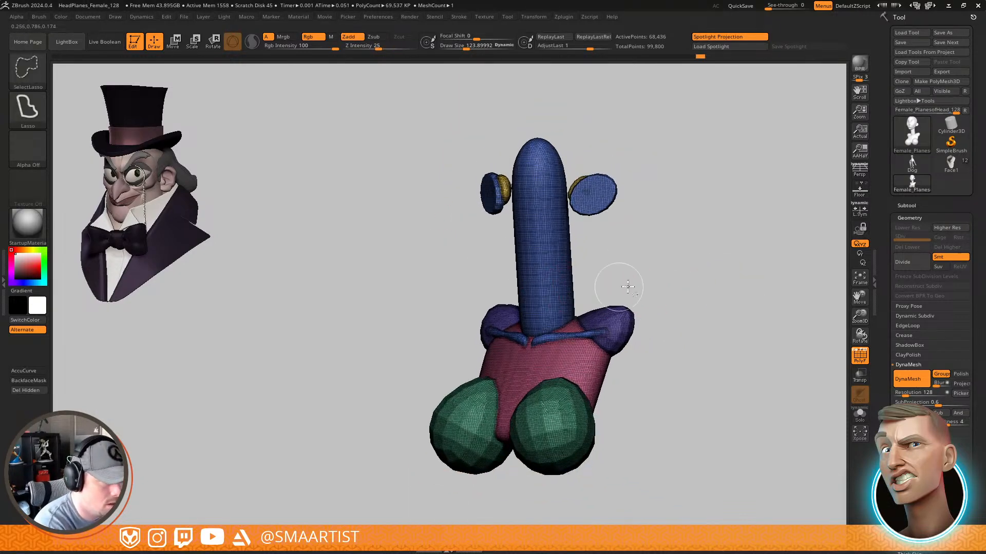
Smooth all visible body parts together with the Polish deformation
mouse_move(689, 281)
left_mouse_down()
mouse_move(717, 282)
mouse_move(685, 311)
mouse_move(689, 301)
mouse_move(699, 330)
mouse_move(640, 330)
mouse_move(632, 317)
mouse_move(704, 339)
left_mouse_up()
left_click_drag(887, 391, 886, 224)
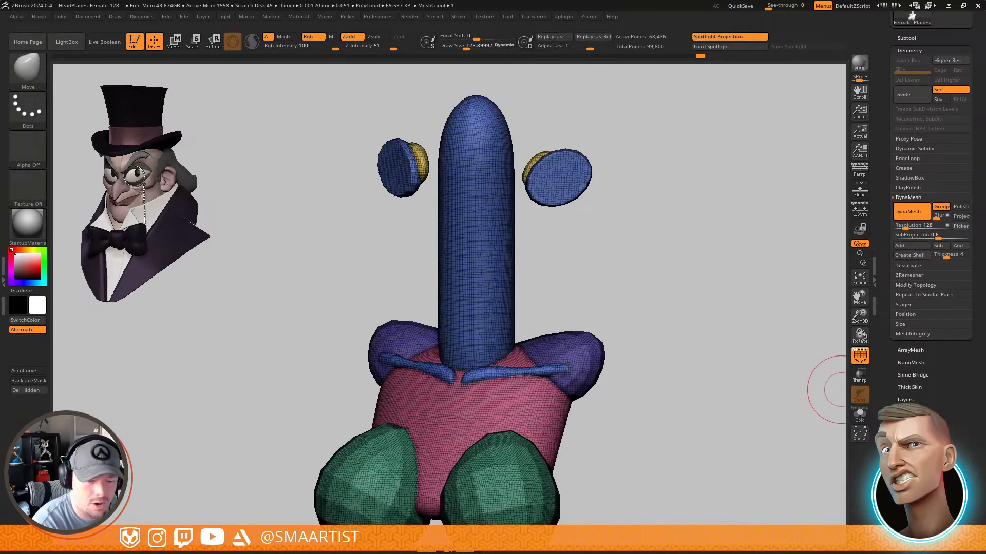
left_click(912, 461)
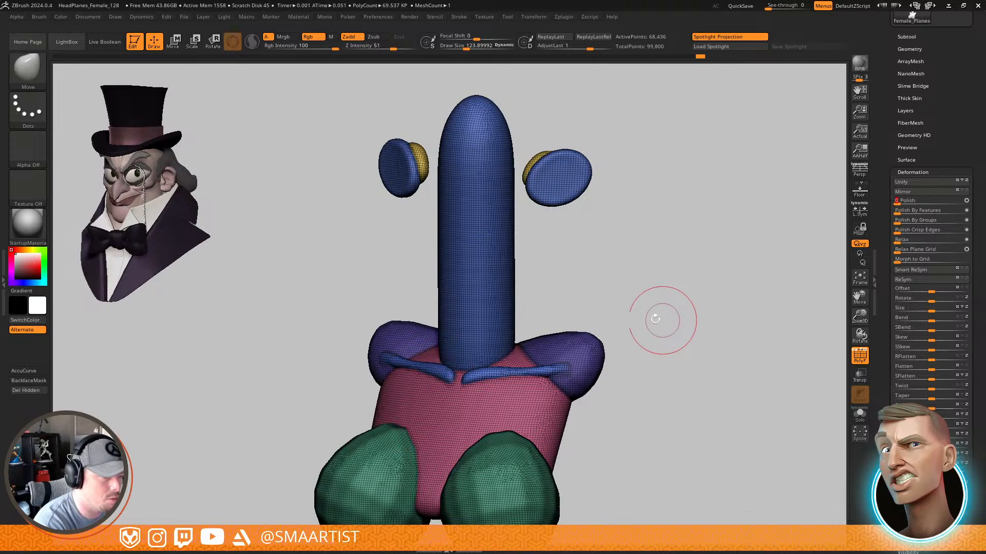
left_click_drag(654, 319, 678, 276, "alt")
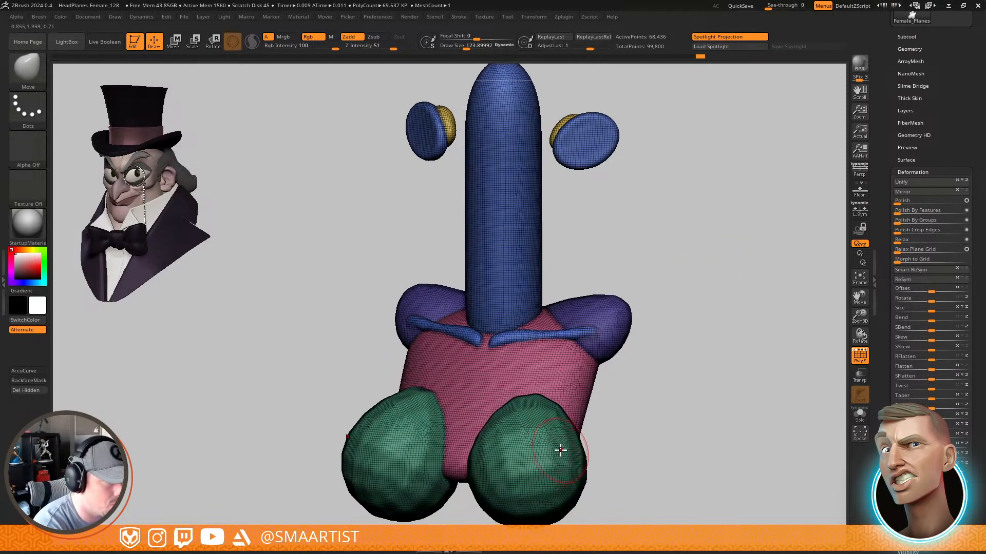
Mask the whole bust except the two breast forms and bring all parts back into view
left_click(545, 450, "ctrl+alt+shift")
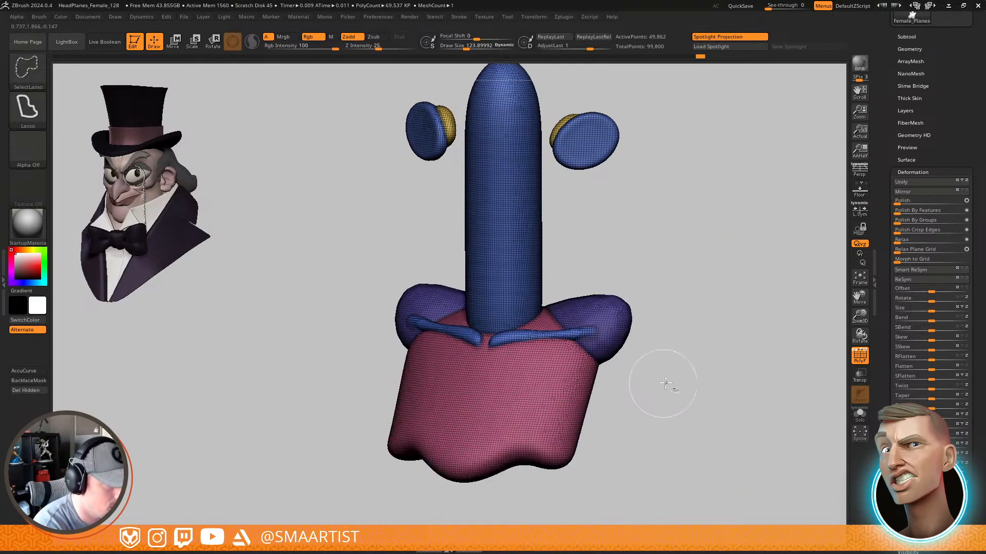
left_click(677, 373, "ctrl+shift")
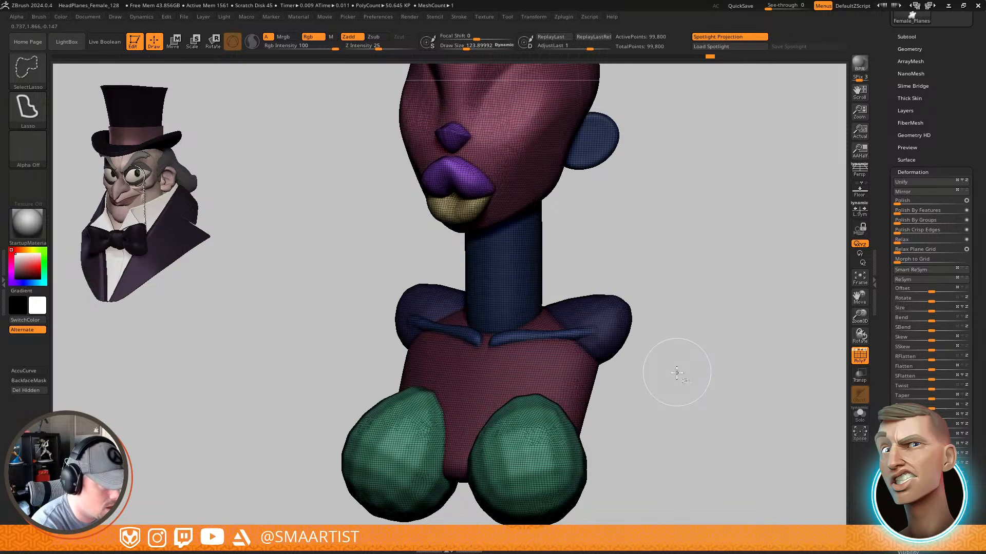
left_click_drag(681, 345, 643, 272, "alt")
left_click_drag(631, 232, 417, 378, "ctrl")
Round off the faceted breast forms by applying the Polish deformation repeatedly
left_click_drag(622, 371, 629, 402, "alt")
right_click_drag(629, 401, 663, 423, "ctrl")
right_click_drag(663, 423, 690, 319, "alt")
right_click_drag(690, 318, 711, 388, "ctrl")
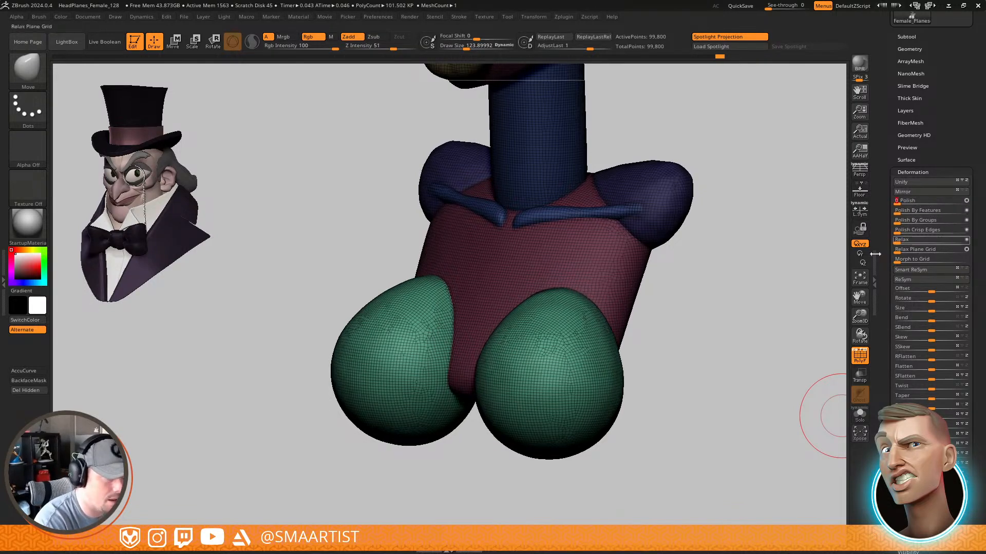
mouse_move(697, 413)
right_mouse_down("ctrl")
mouse_move(645, 324)
mouse_move(692, 498)
right_mouse_up("ctrl")
mouse_move(634, 386)
right_mouse_down()
mouse_move(667, 394)
mouse_move(660, 378)
right_mouse_up()
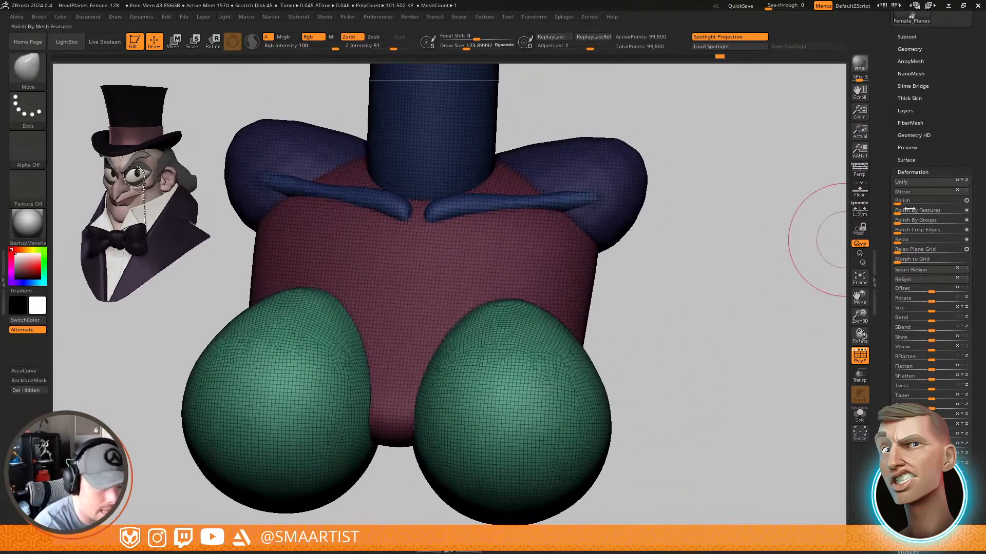
left_click_drag(918, 204, 917, 204)
left_click_drag(977, 205, 977, 204)
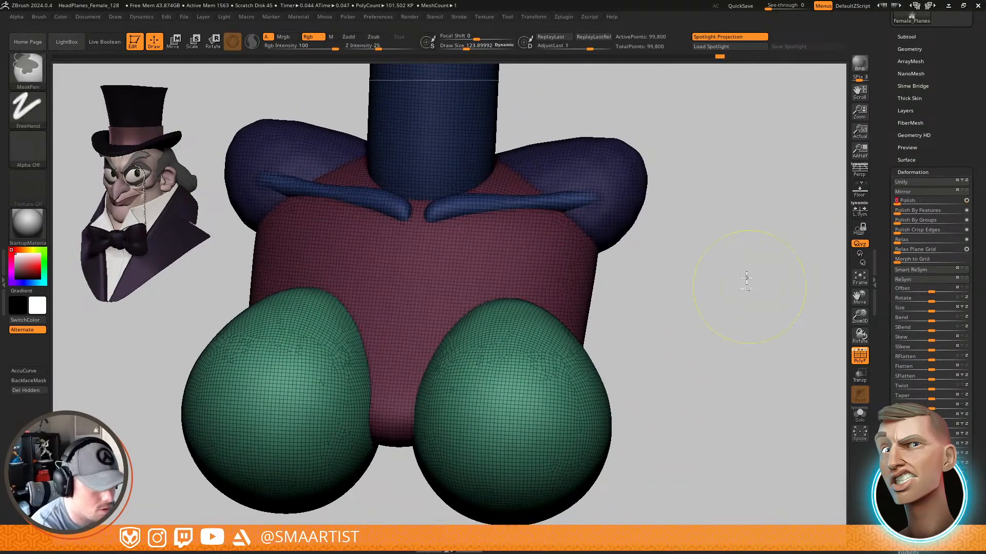
Clear the mask from the bust and hide the polygroup wireframe
left_click(748, 354, "ctrl")
mouse_move(750, 390)
right_mouse_down("ctrl")
mouse_move(700, 299)
mouse_move(698, 347)
mouse_move(688, 335)
mouse_move(720, 337)
mouse_move(609, 333)
right_mouse_up("ctrl")
key("shift+f")
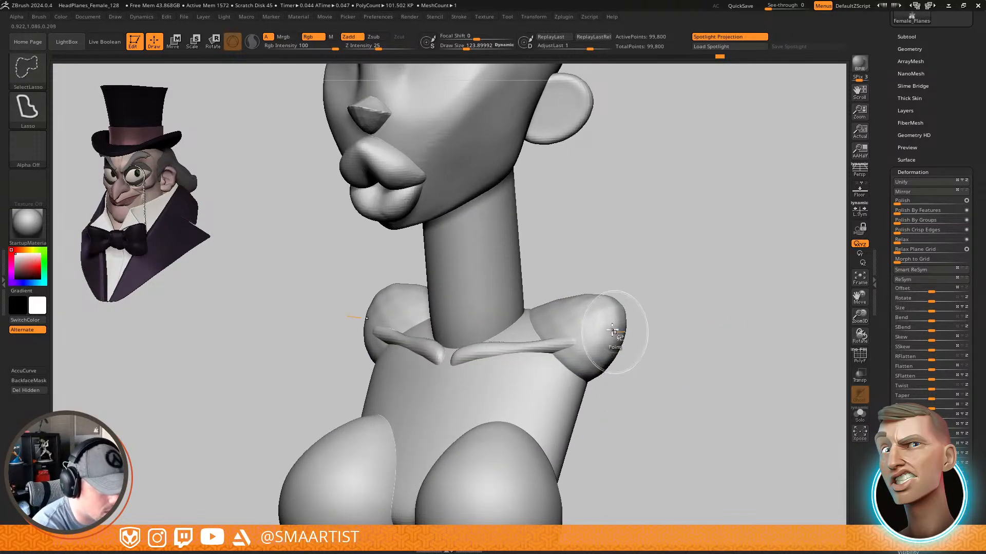
Isolate the shoulder forms, smooth them with Polish at 100, and show the whole bust again
left_click(613, 329, "ctrl+shift")
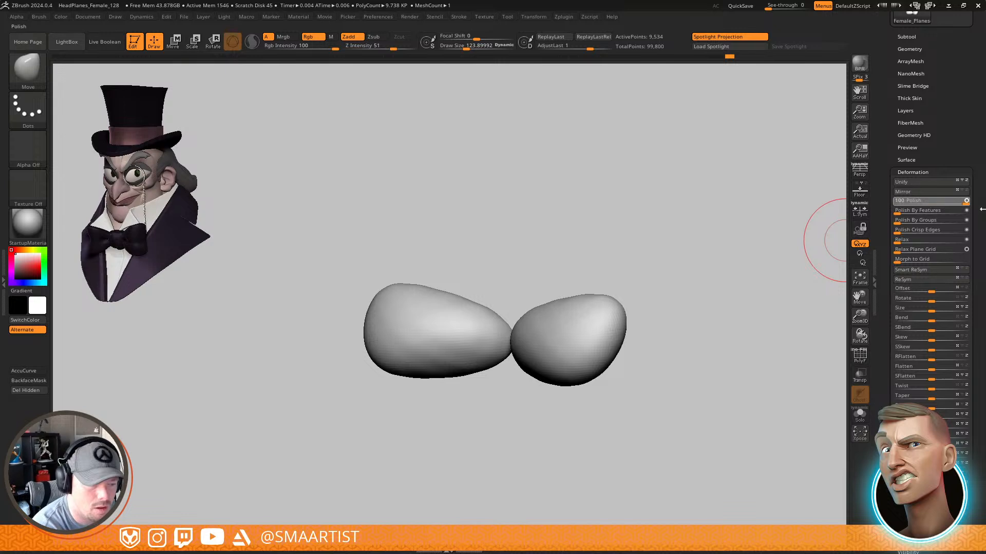
mouse_move(689, 293)
right_mouse_down()
mouse_move(707, 292)
mouse_move(653, 319)
right_mouse_up()
left_click(705, 322, "ctrl+shift")
right_click_drag(652, 318, 685, 314)
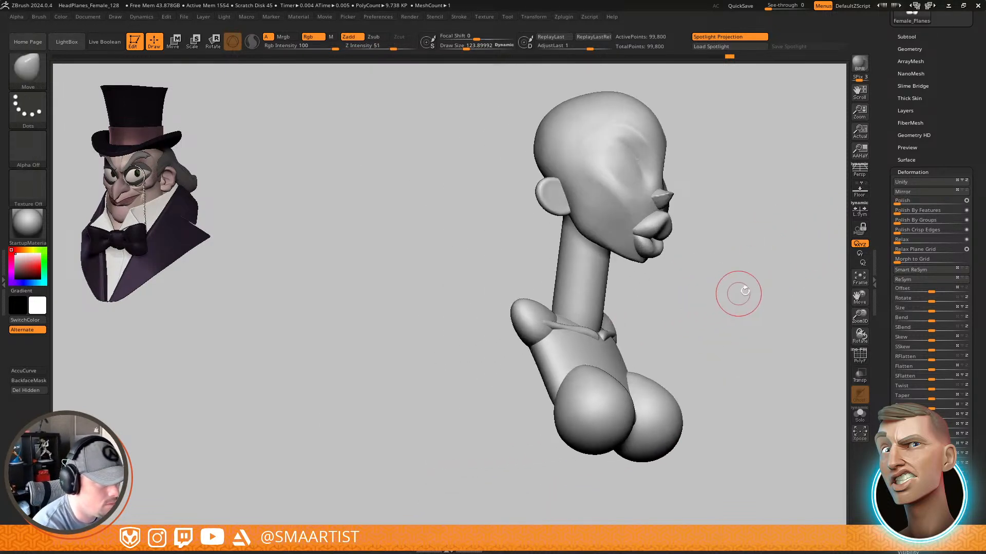
Isolate the nose polygroup, hiding every other part of the bust
mouse_move(738, 294)
right_mouse_down()
mouse_move(697, 288)
mouse_move(705, 329)
right_mouse_up()
mouse_move(712, 318)
right_mouse_down()
mouse_move(695, 292)
mouse_move(678, 291)
mouse_move(723, 288)
right_mouse_up()
right_click_drag(546, 236, 525, 296, "ctrl")
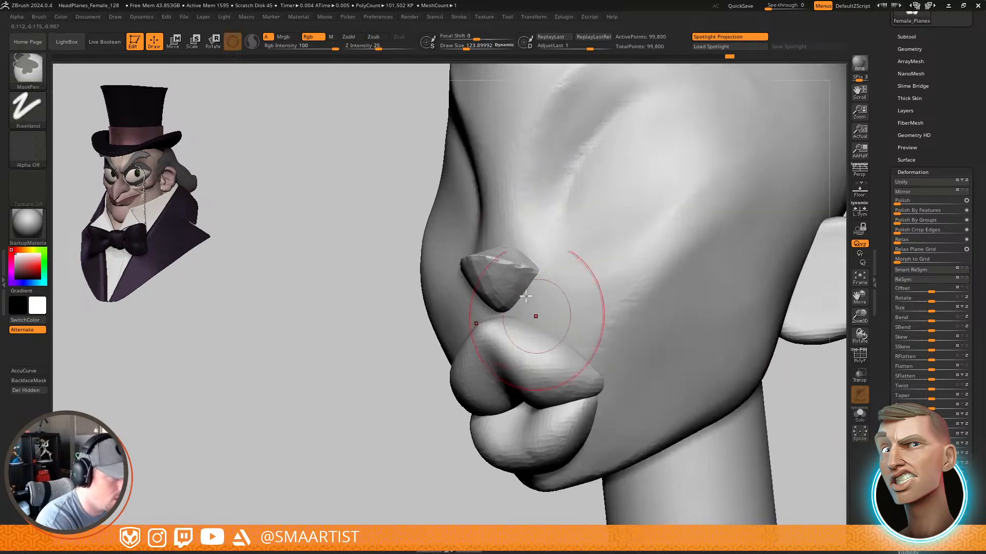
left_click(495, 274, "ctrl+shift")
Try to smooth the nose with Polish By Features, and undo it
left_click_drag(643, 326, 629, 350)
right_click_drag(629, 351, 637, 373, "alt")
left_click_drag(899, 212, 913, 212)
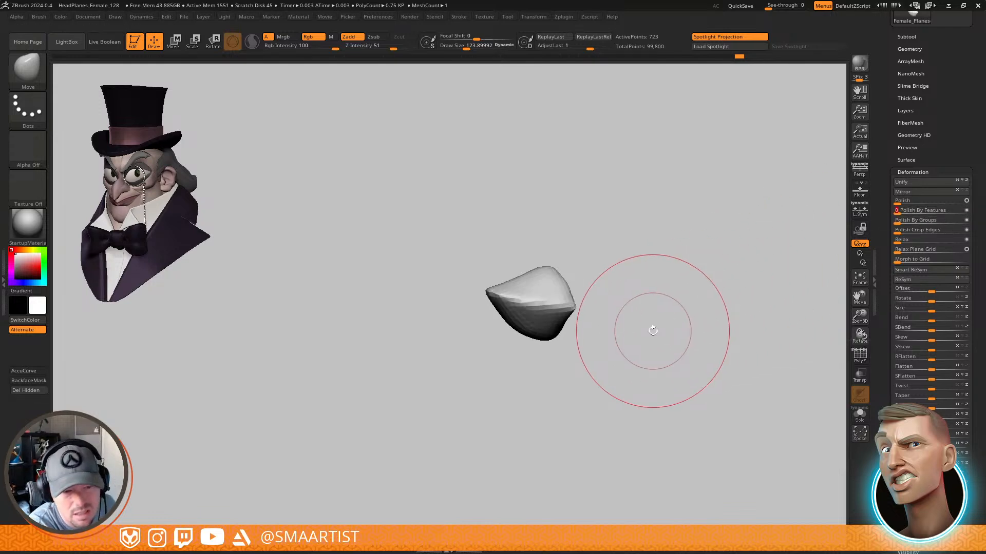
key("ctrl+z")
Display the nose's polygroup wireframe and choose the SliceCurve brush
left_click_drag(655, 349, 645, 330)
key("shift+f")
key("ctrl")
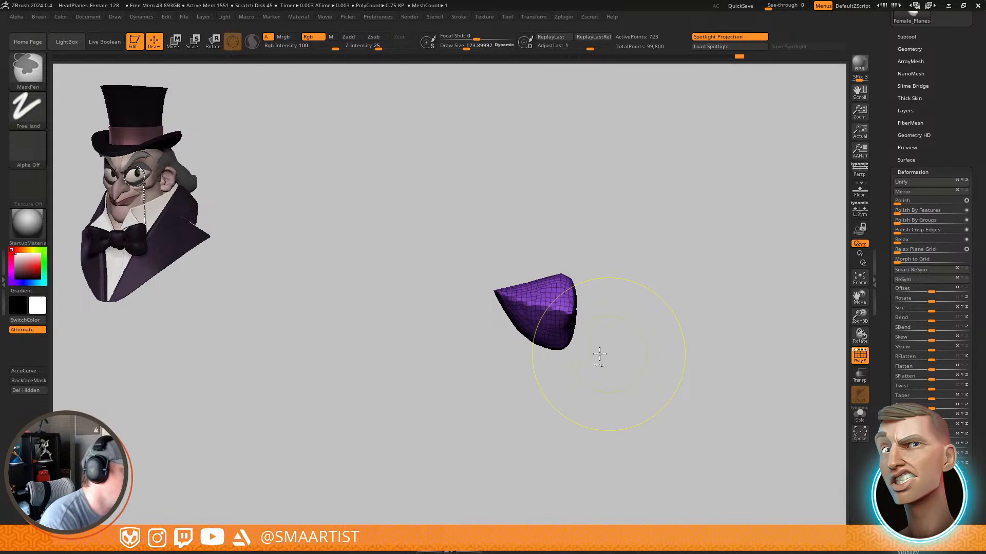
key("ctrl+shift")
left_click(28, 70)
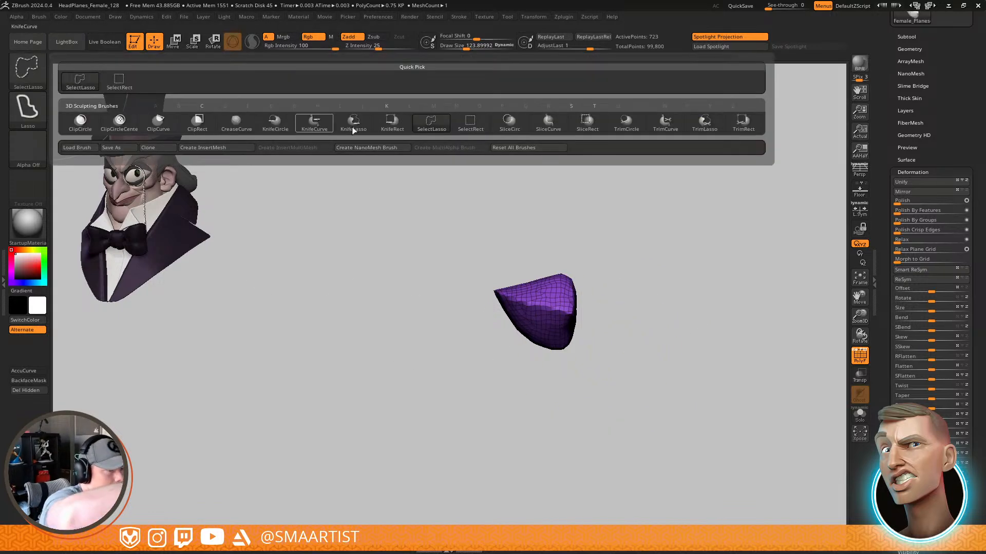
left_click(548, 123)
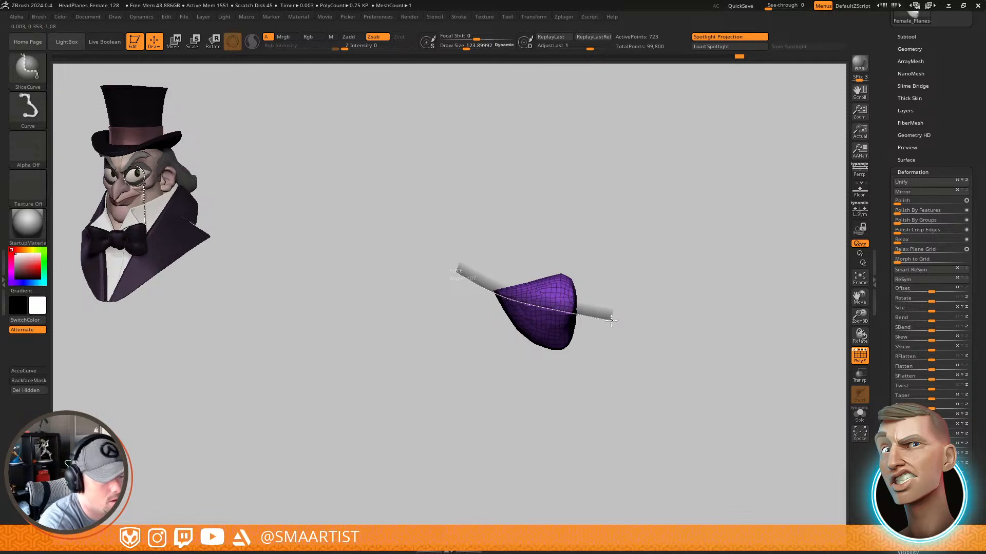
Try slicing the nose along its ridge and smoothing it with Polish By Groups, and undo both
left_click_drag(611, 321, 612, 322, "ctrl+shift")
mouse_move(594, 356)
left_mouse_down()
mouse_move(658, 352)
mouse_move(641, 354)
left_mouse_up()
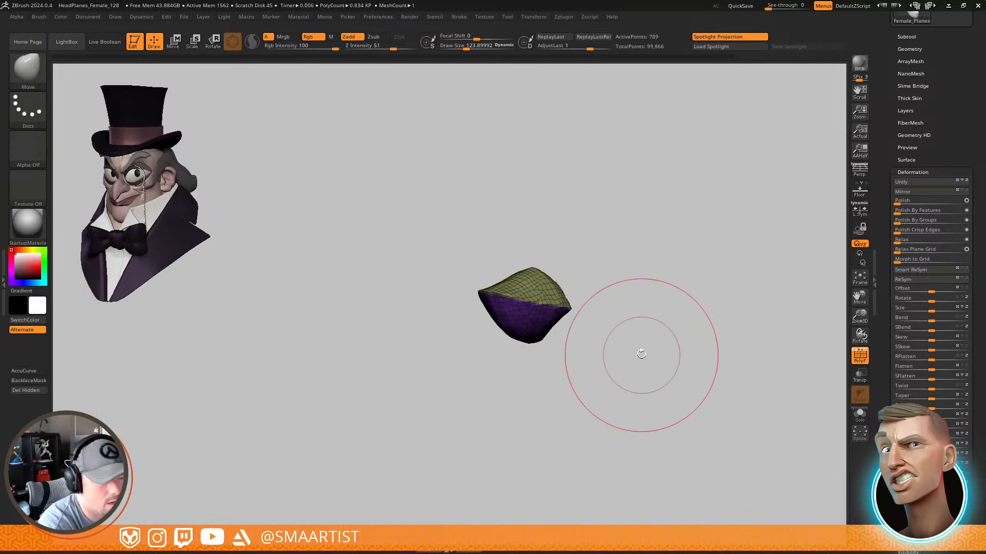
left_click(899, 221)
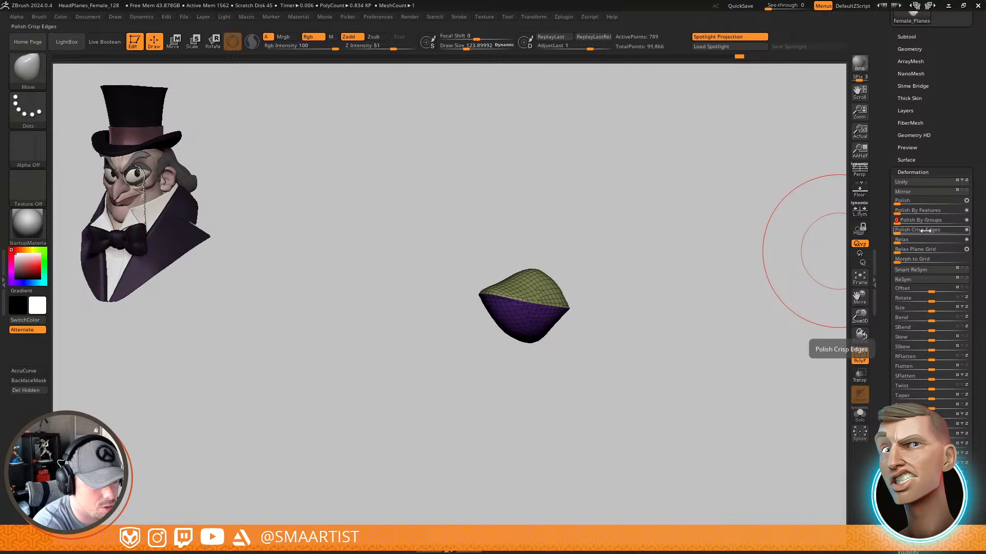
left_click_drag(899, 225, 951, 225)
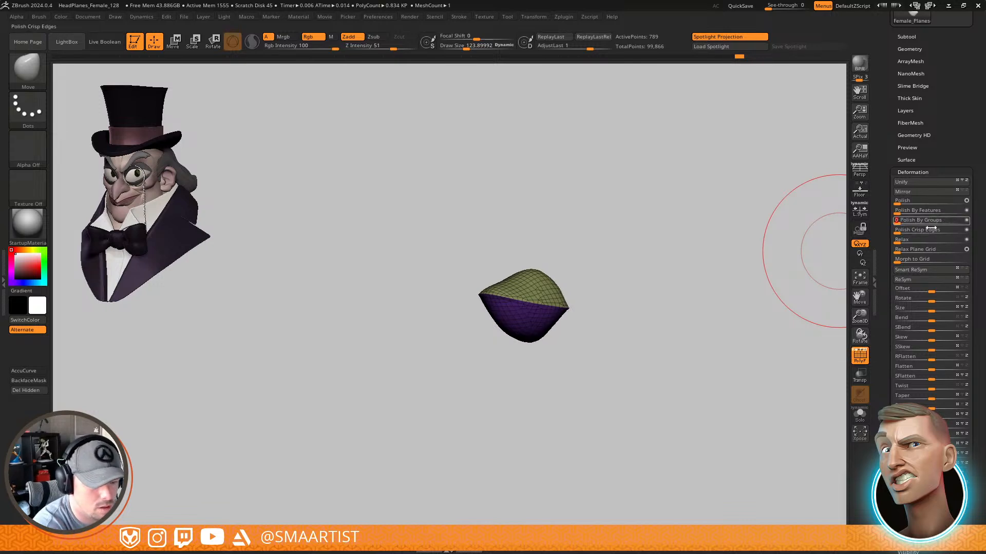
mouse_move(792, 257)
left_mouse_down()
mouse_move(709, 301)
mouse_move(644, 317)
left_mouse_up()
key("ctrl")
mouse_move(645, 317)
right_mouse_down("ctrl")
mouse_move(687, 316)
mouse_move(673, 325)
mouse_move(689, 335)
mouse_move(765, 306)
right_mouse_up("ctrl")
key("ctrl+z")
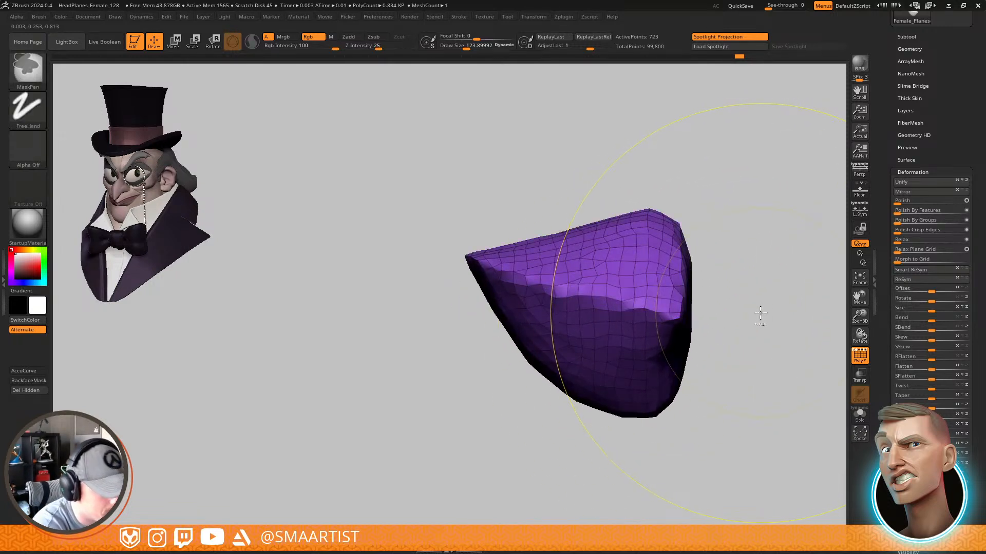
Slice the nose along its lower ridge with a smooth curve and smooth the two halves with Polish By Groups
left_click_drag(355, 173, 482, 263, "ctrl+shift")
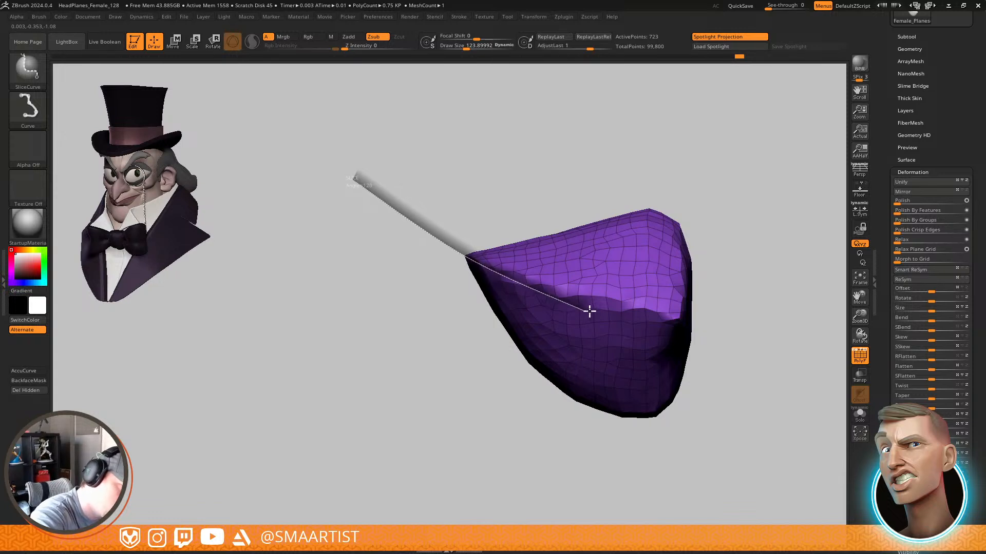
left_click_drag(589, 311, 599, 304, "ctrl+shift")
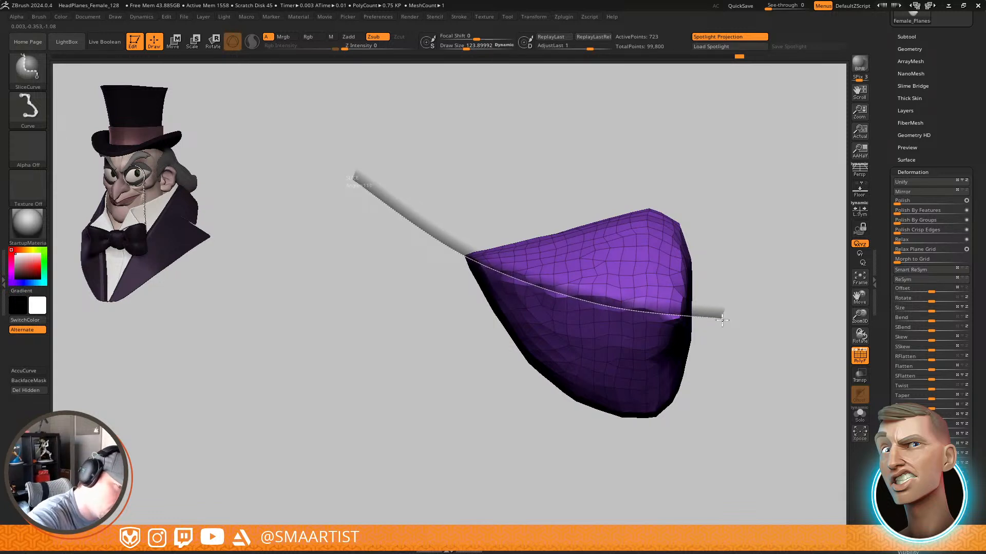
left_click_drag(727, 324, 720, 326, "ctrl+shift")
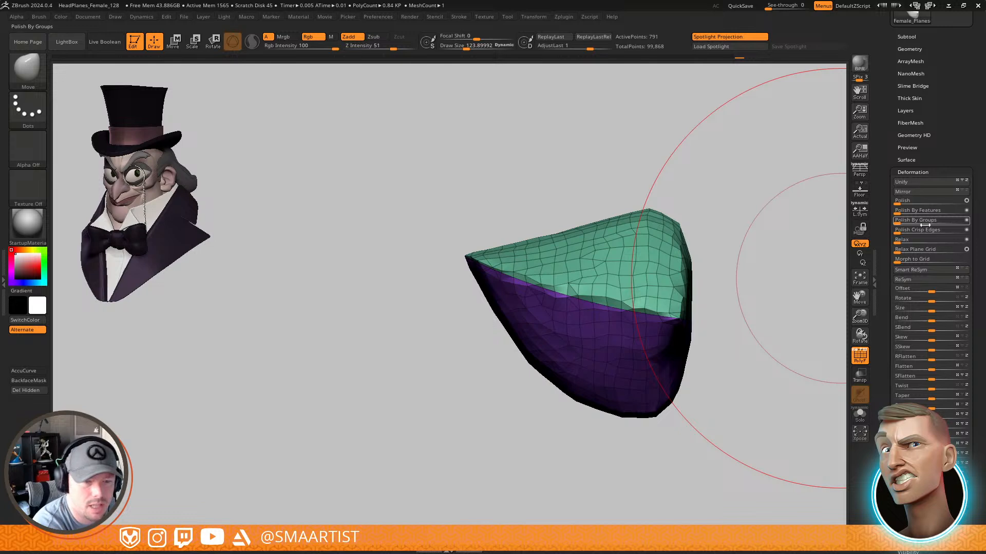
mouse_move(899, 222)
left_mouse_down()
mouse_move(966, 221)
mouse_move(892, 231)
mouse_move(954, 221)
mouse_move(950, 229)
left_mouse_up()
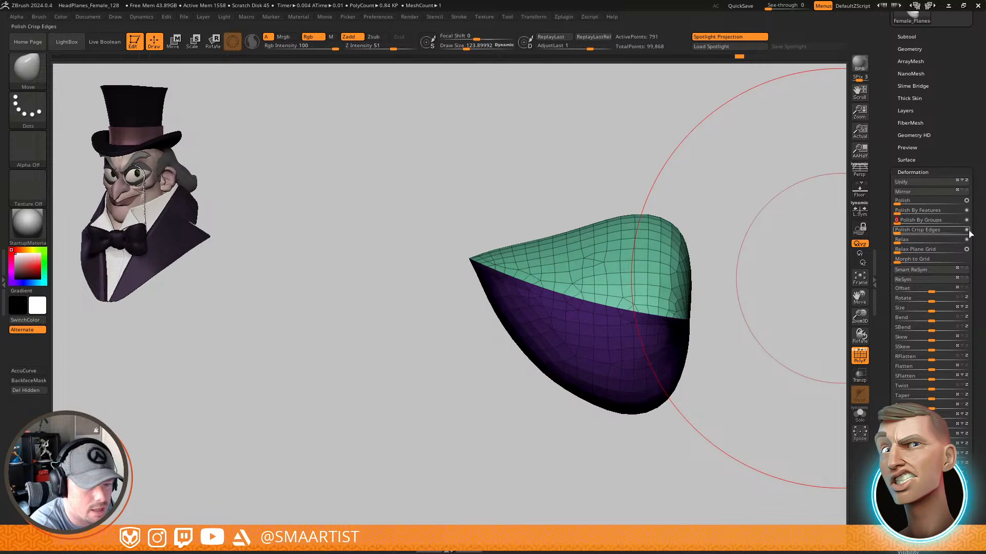
left_click_drag(754, 271, 596, 328)
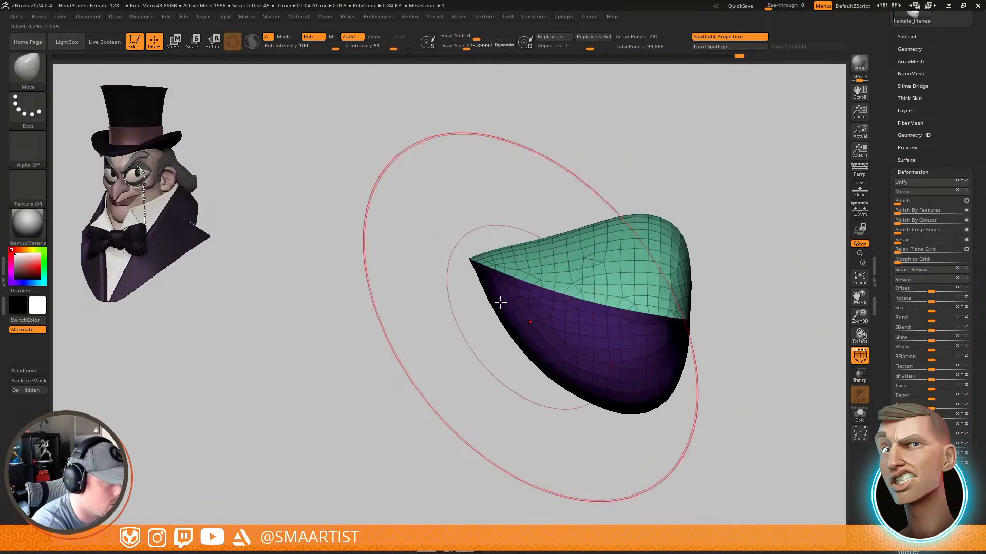
Set the draw size to about 36 and mask the lower polygroup of the nose
right_click_drag(500, 302, 471, 282, "ctrl")
key("s")
left_click_drag(405, 232, 395, 226)
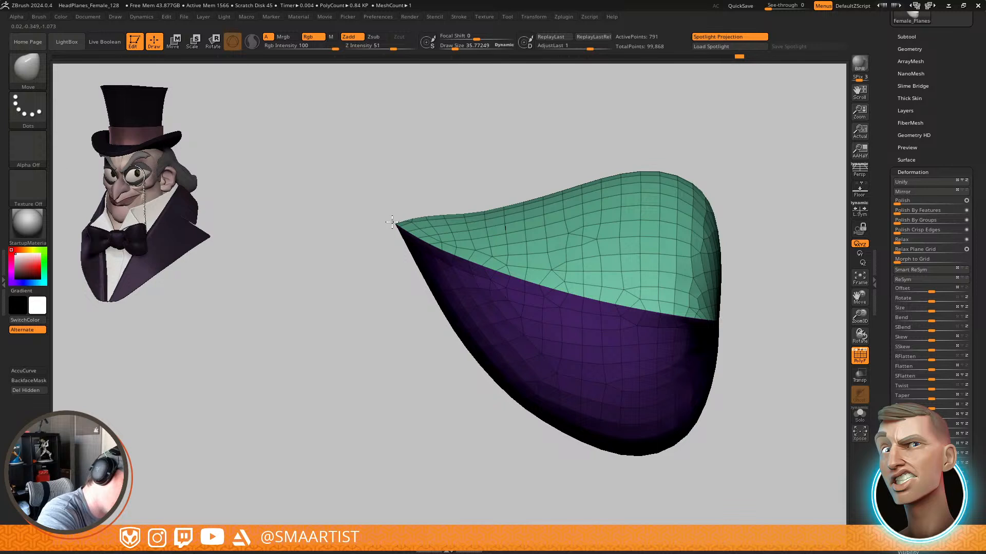
mouse_move(623, 266)
right_mouse_down("ctrl")
mouse_move(614, 243)
mouse_move(570, 264)
right_mouse_up("ctrl")
mouse_move(570, 264)
right_mouse_down("ctrl")
mouse_move(564, 307)
mouse_move(600, 284)
right_mouse_up("ctrl")
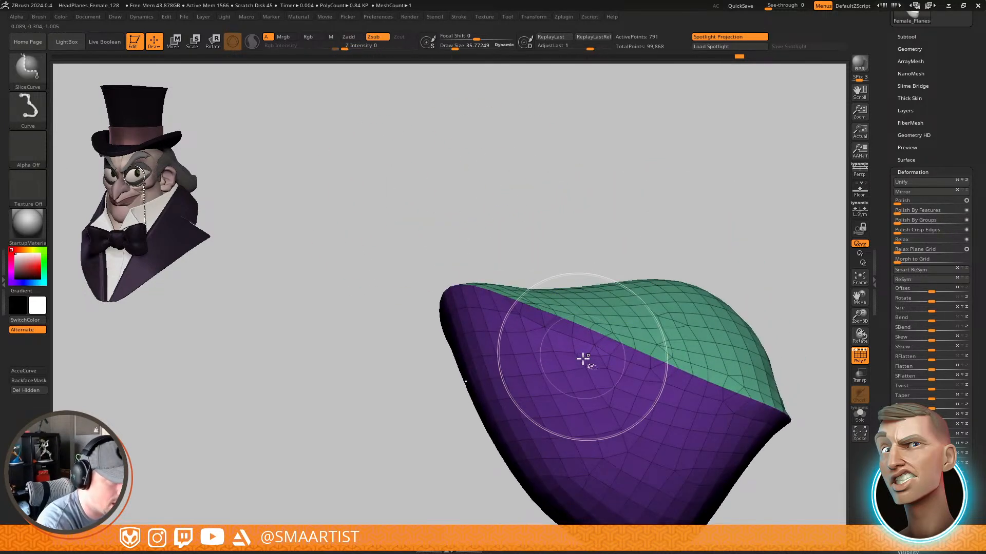
key("w")
left_click(596, 405, "ctrl")
key("q")
left_click(668, 235, "ctrl")
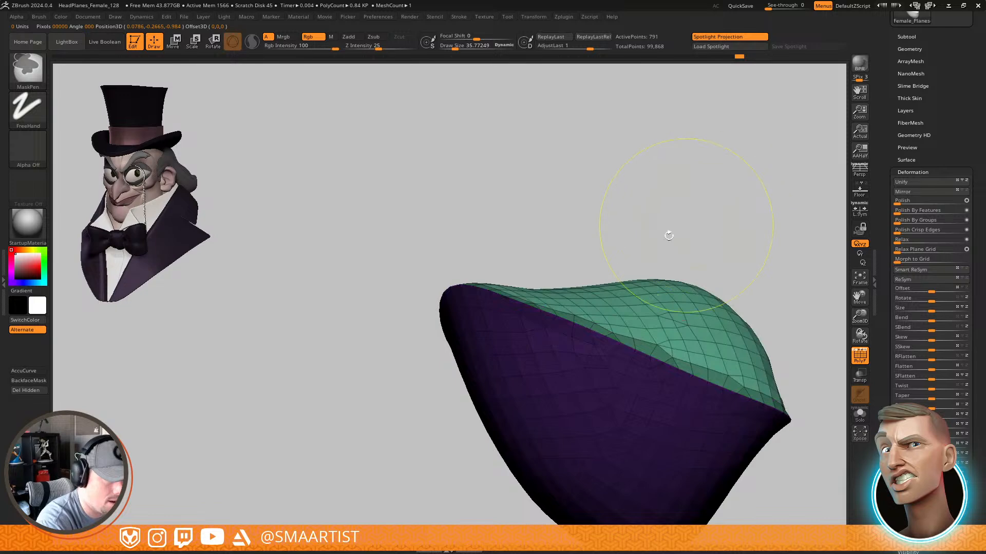
Smooth the unmasked upper part of the nose along its border with the Smooth brush at a draw size of about 13.5
right_click_drag(668, 236, 577, 352)
key("s")
left_click_drag(509, 274, 495, 256)
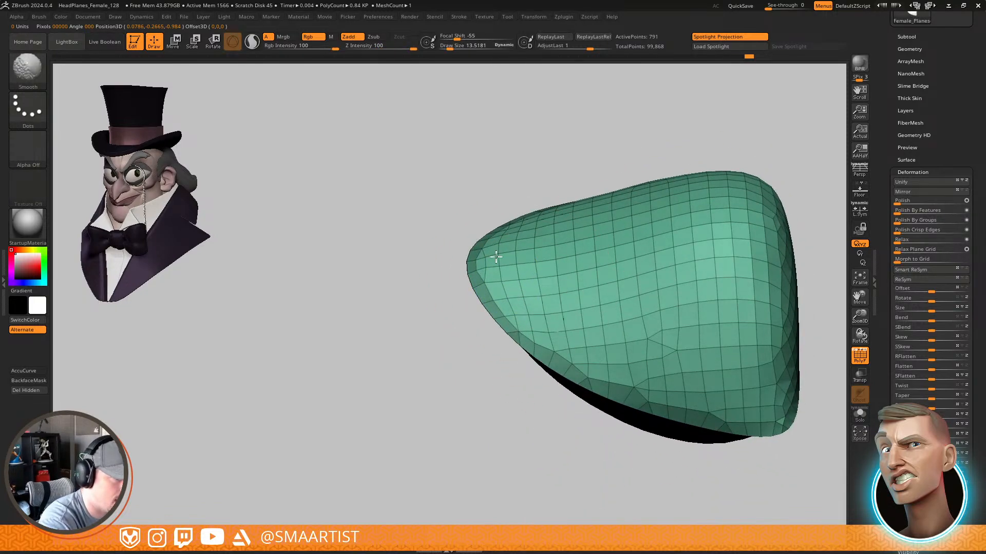
mouse_move(549, 298)
left_mouse_down("shift")
mouse_move(529, 229)
mouse_move(520, 333)
mouse_move(549, 264)
mouse_move(551, 332)
left_mouse_up("shift")
mouse_move(559, 321)
right_mouse_down()
mouse_move(573, 282)
mouse_move(572, 231)
mouse_move(590, 229)
right_mouse_up()
mouse_move(546, 294)
right_mouse_down()
mouse_move(578, 308)
mouse_move(541, 290)
right_mouse_up()
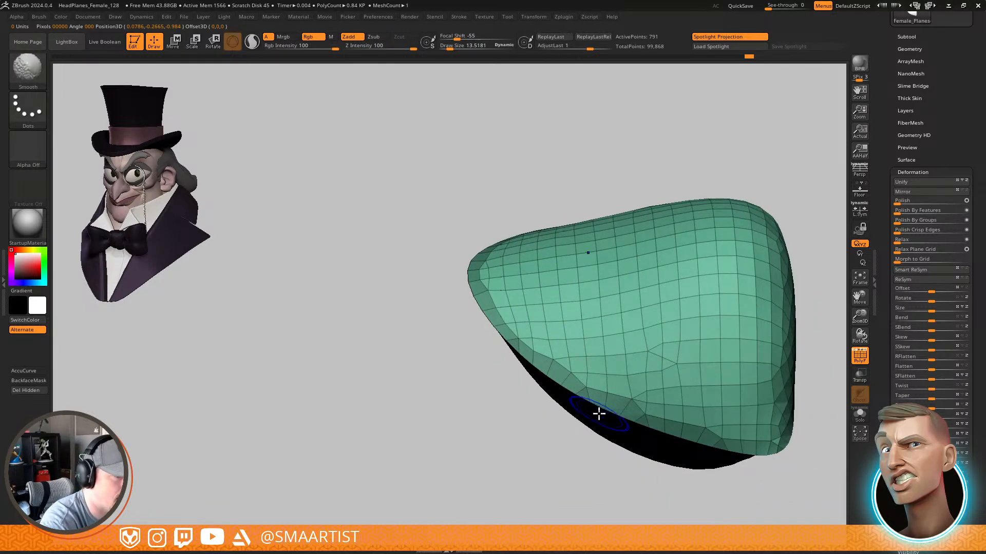
right_click_drag(615, 344, 638, 238)
Clear the mask on the isolated nose and merge its two halves into a single polygroup
mouse_move(688, 280)
right_mouse_down()
mouse_move(732, 266)
mouse_move(680, 260)
right_mouse_up()
left_click(733, 266, "ctrl+shift")
key("ctrl+z")
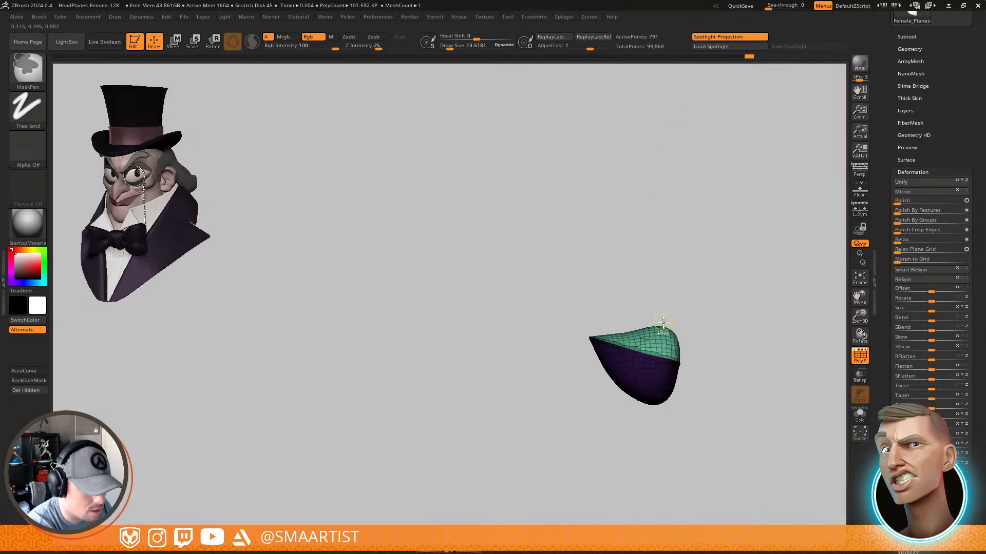
left_click_drag(692, 275, 723, 334, "ctrl")
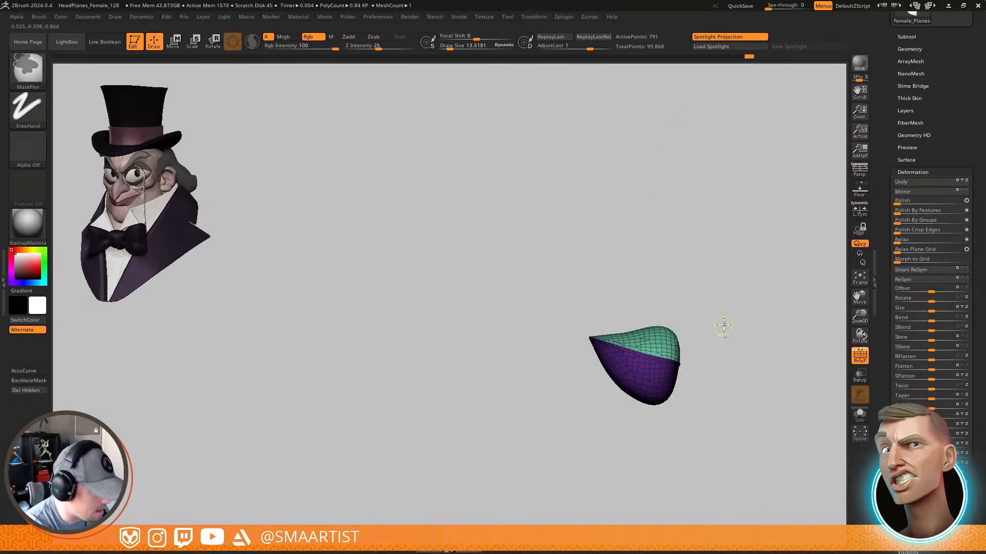
key("ctrl+w")
Bring all hidden parts of the bust back into view with the polygroup wireframe displayed
mouse_move(723, 326)
right_mouse_down("ctrl")
mouse_move(699, 322)
mouse_move(787, 345)
mouse_move(739, 272)
right_mouse_up("ctrl")
key("shift+f")
left_click(693, 279, "ctrl+shift")
mouse_move(739, 272)
right_mouse_down()
mouse_move(767, 305)
mouse_move(796, 286)
mouse_move(752, 295)
right_mouse_up()
key("shift+f")
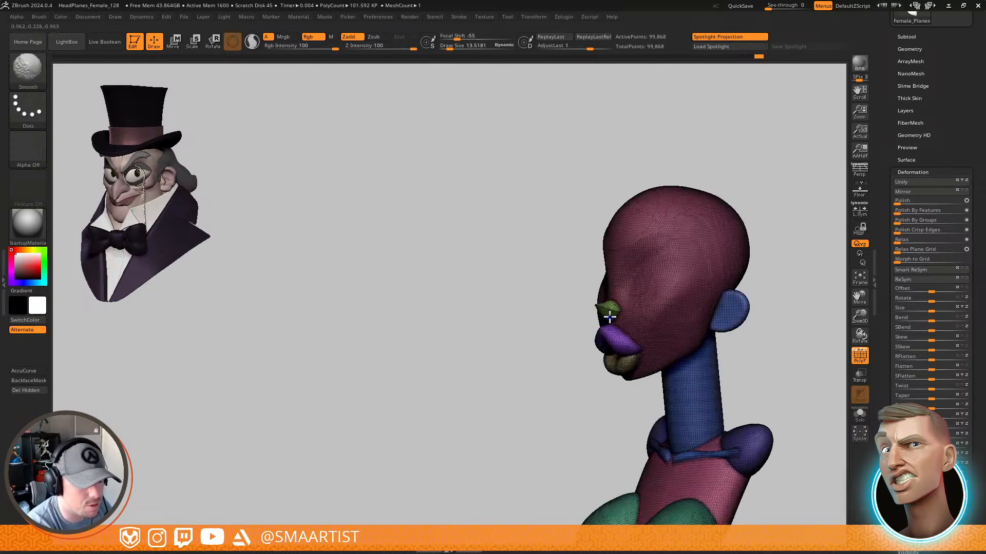
right_click_drag(610, 312, 617, 363, "ctrl")
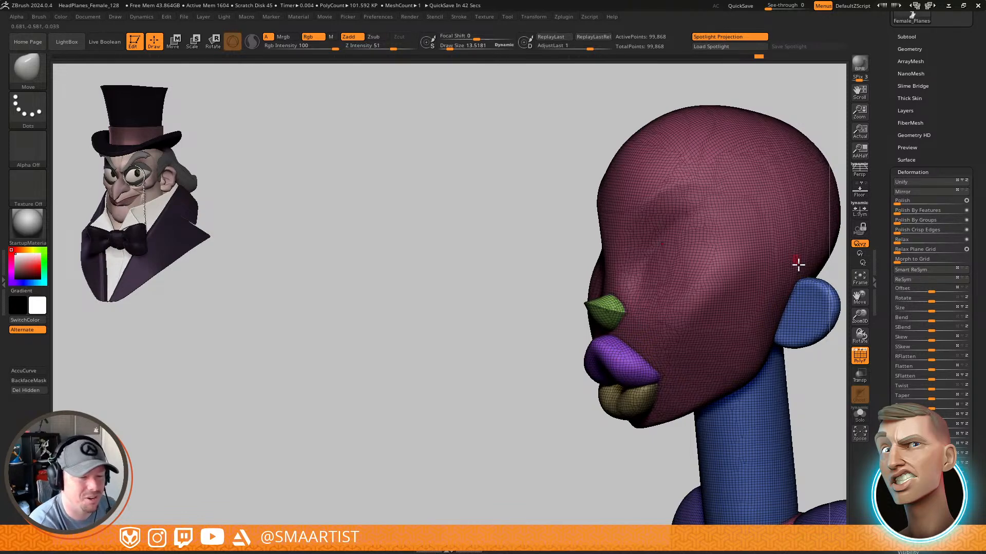
right_click_drag(780, 306, 709, 313)
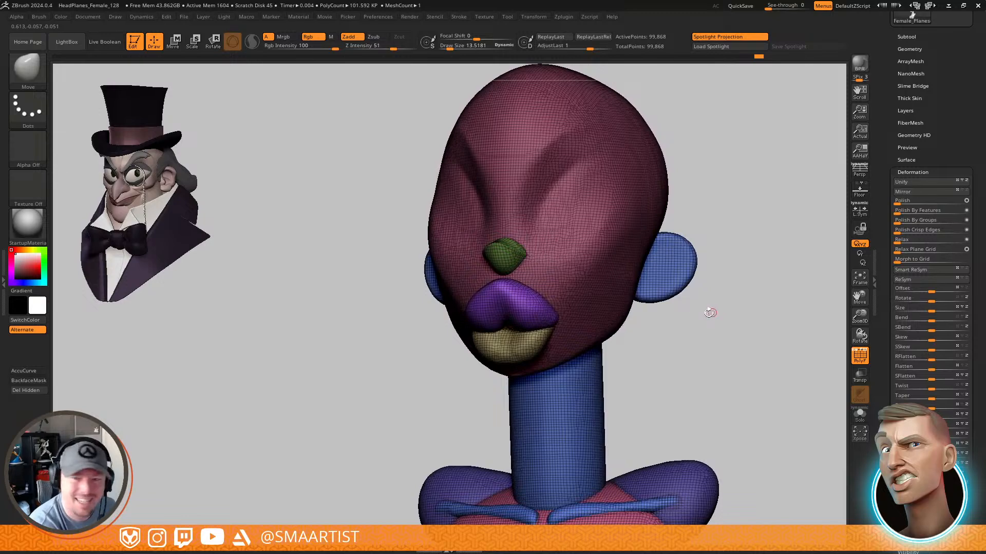
Isolate the upper lip, pinch its centre crease with the Pinch brush at draw size about 41.6, and show the whole model again
right_click_drag(663, 343, 715, 287)
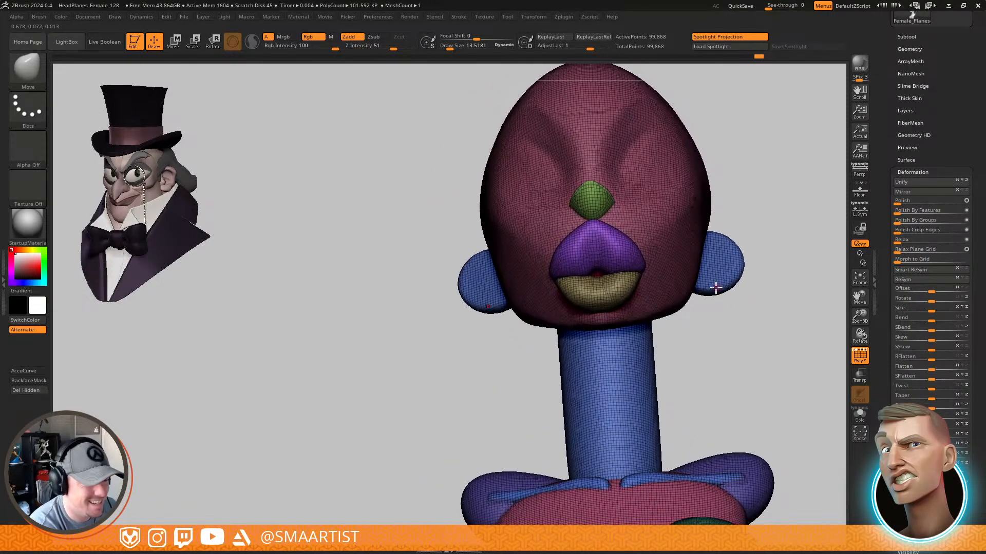
mouse_move(636, 262)
right_mouse_down("ctrl")
mouse_move(611, 303)
mouse_move(626, 297)
right_mouse_up("ctrl")
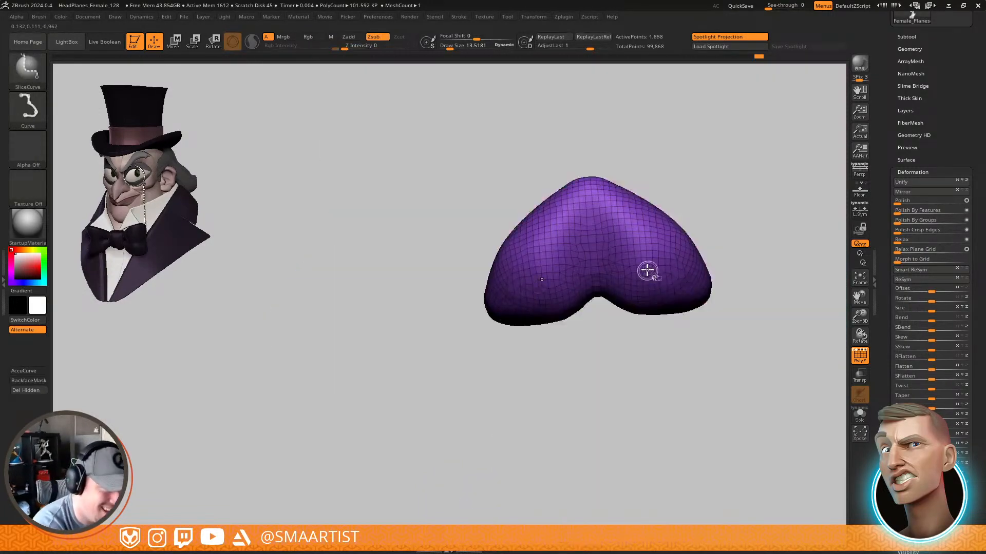
left_click(649, 271, "ctrl+shift")
key("b")
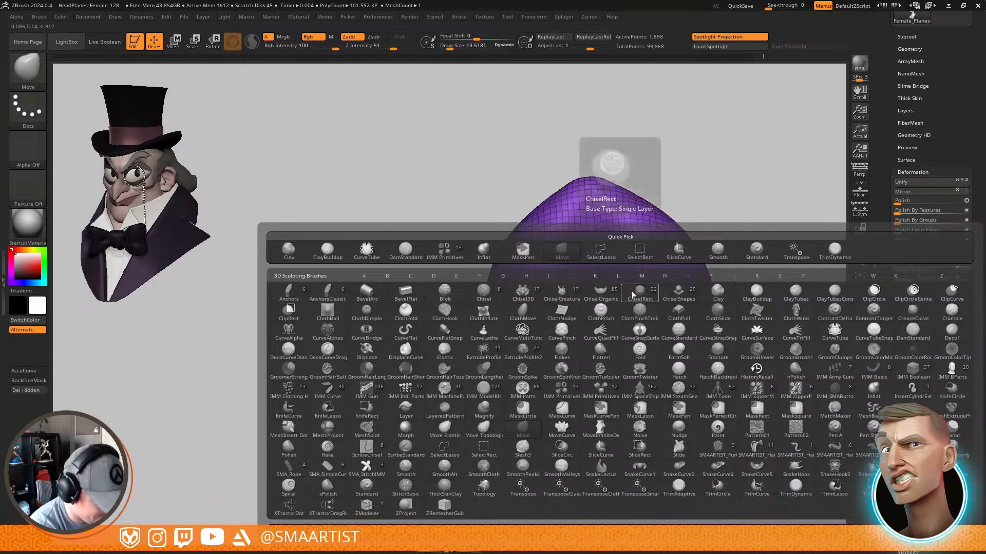
key("p")
key("i")
key("s")
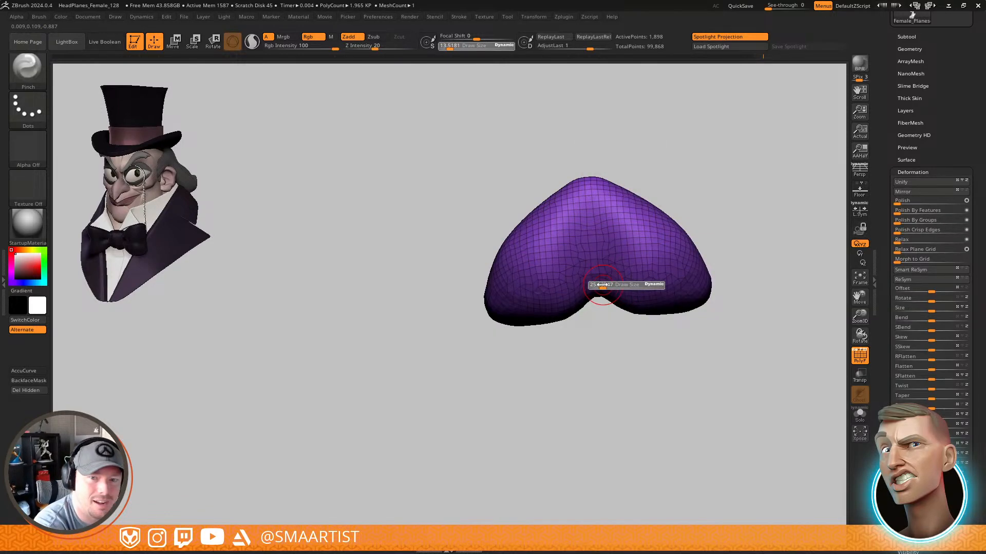
left_click_drag(605, 285, 604, 283)
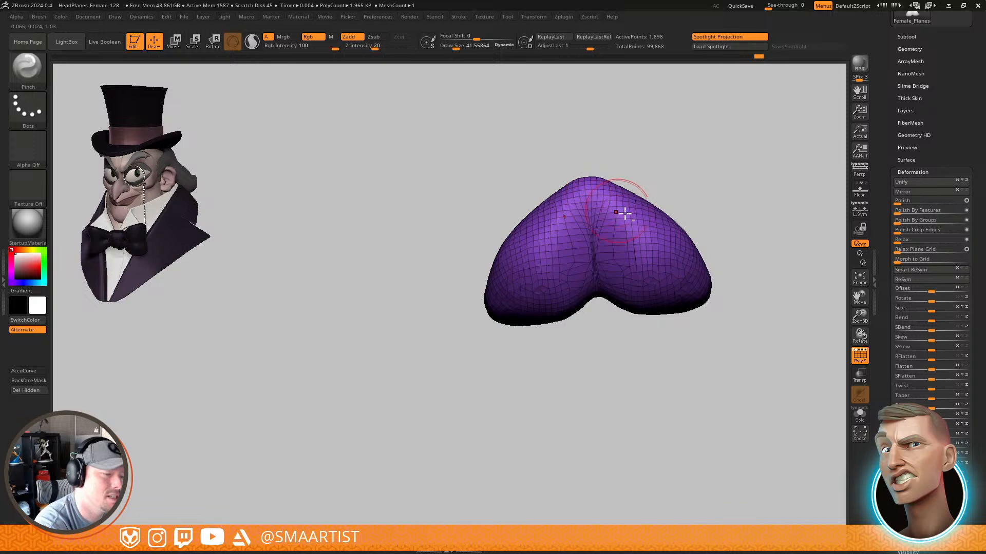
mouse_move(713, 182)
left_mouse_down()
mouse_move(725, 218)
mouse_move(702, 211)
mouse_move(703, 198)
left_mouse_up()
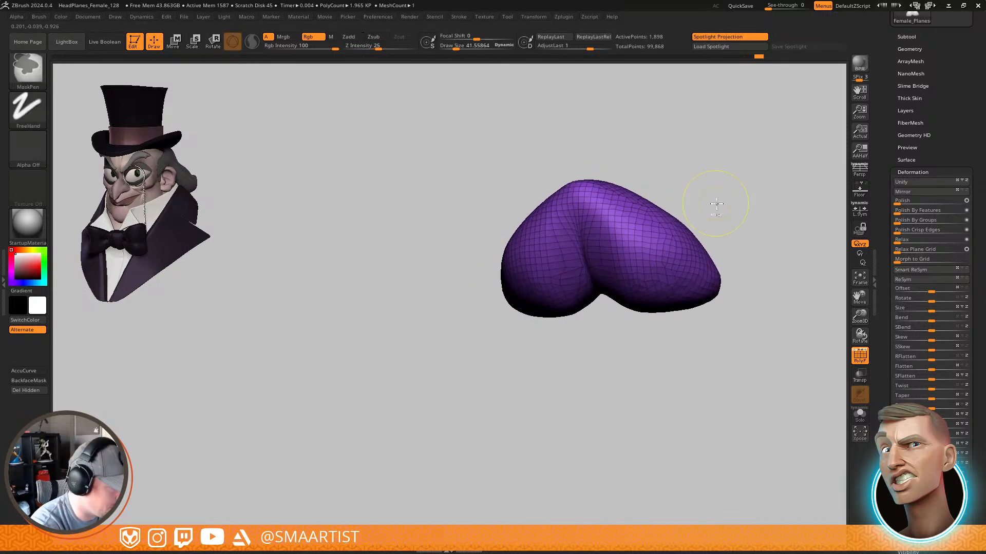
left_click(718, 211, "ctrl+shift")
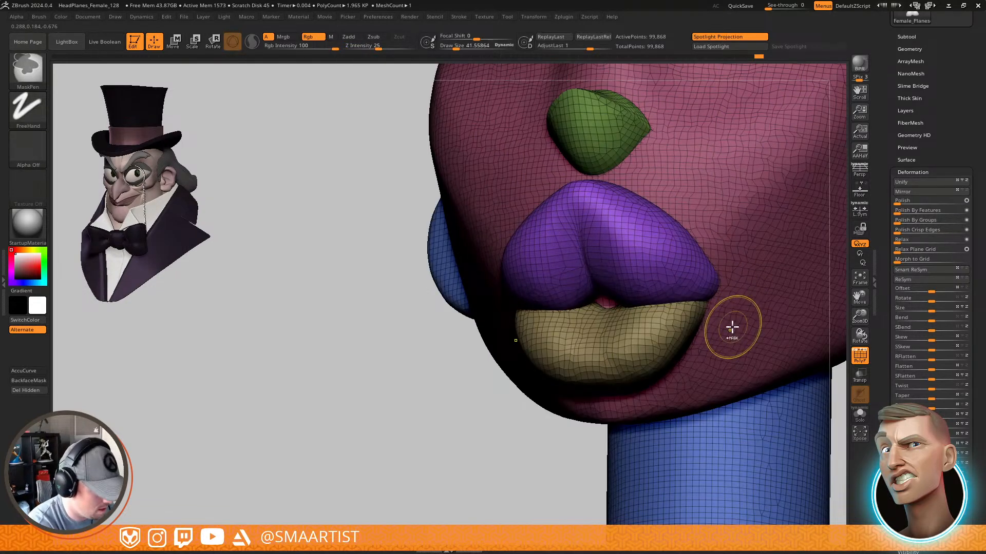
Turn off the polyframe wireframe display on the model
key("ctrl+f")
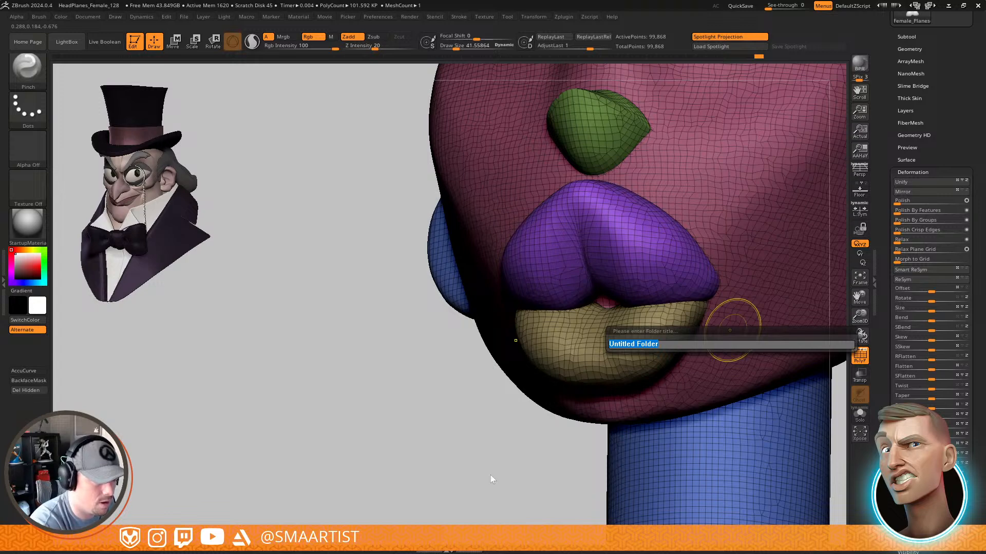
key("Return")
key("shift+f")
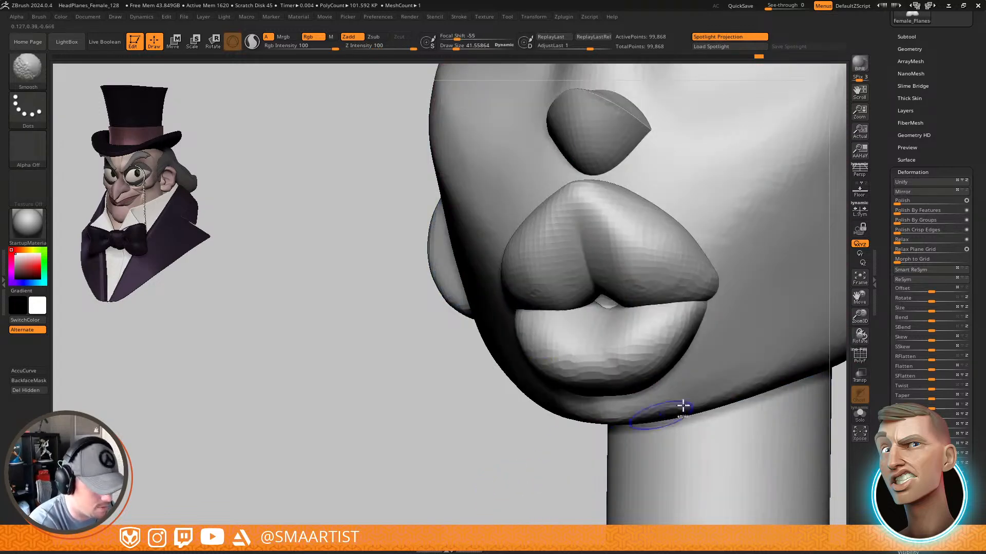
Isolate the lower lip and pinch a crease down its centre with the Pinch brush at draw size about 51
mouse_move(682, 407)
right_mouse_down("ctrl")
mouse_move(713, 313)
mouse_move(683, 301)
mouse_move(704, 330)
mouse_move(684, 304)
mouse_move(675, 401)
right_mouse_up("ctrl")
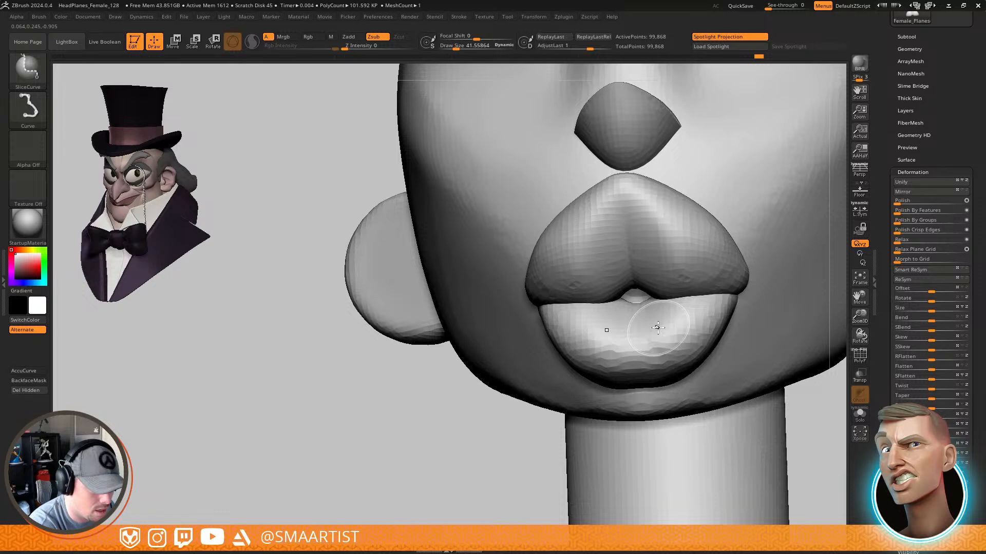
left_click(658, 328, "ctrl+shift")
right_click_drag(658, 319, 656, 301)
key("s")
left_click_drag(637, 298, 640, 298)
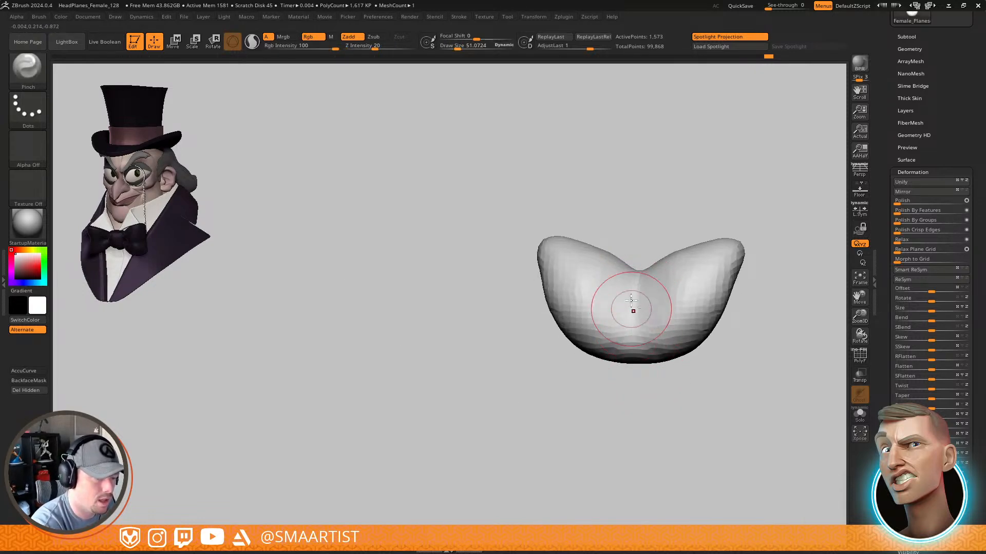
mouse_move(670, 392)
right_mouse_down()
mouse_move(719, 360)
mouse_move(699, 352)
right_mouse_up()
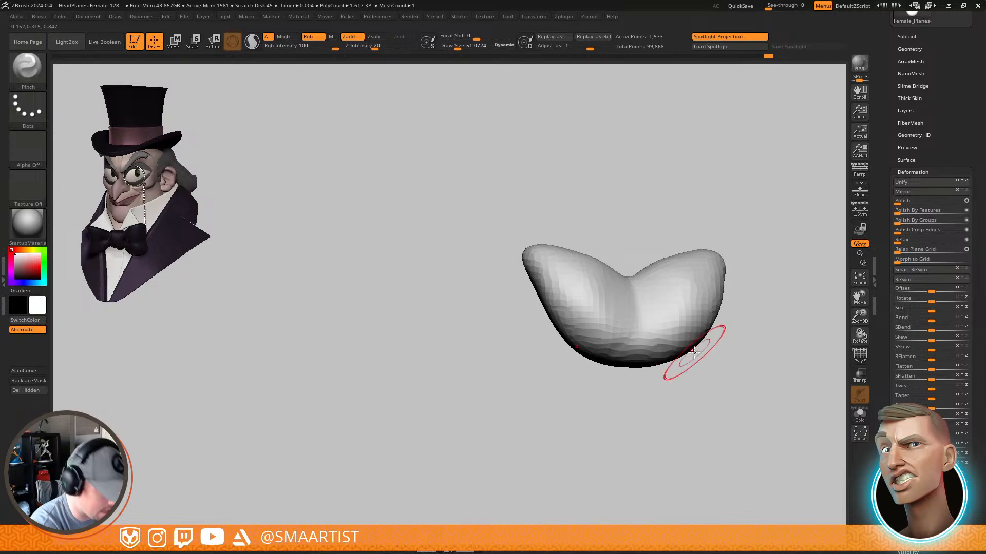
Puff up the isolated lower lip with the Inflat brush at draw size about 65.3, and unhide the rest of the model
key("b")
key("i")
key("n")
key("s")
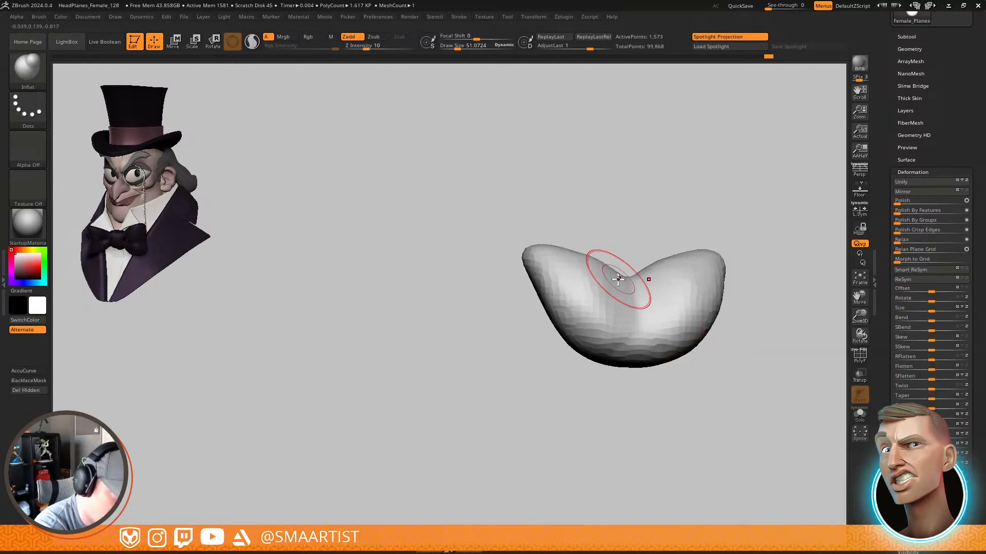
left_click_drag(615, 281, 618, 281)
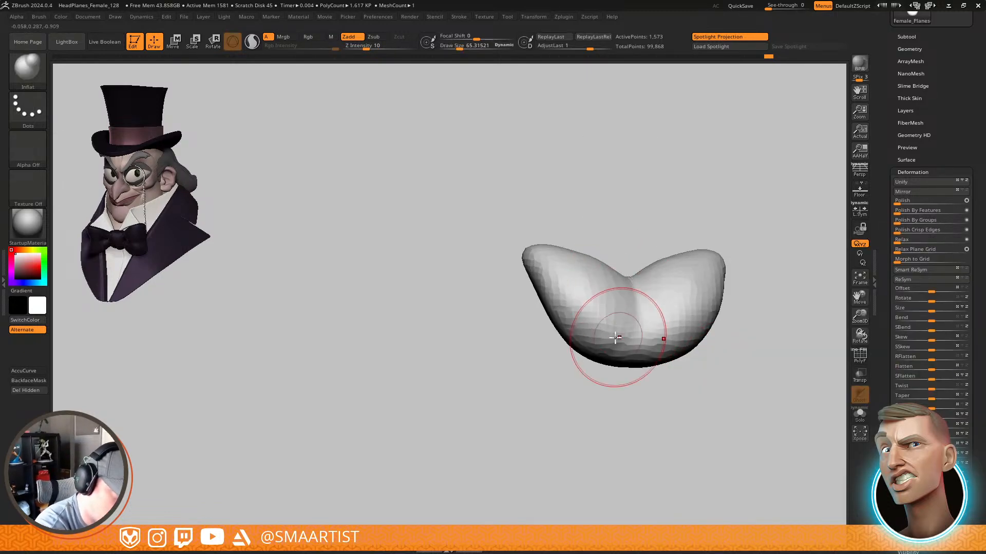
left_click(623, 405, "ctrl+shift")
right_click_drag(667, 308, 741, 286)
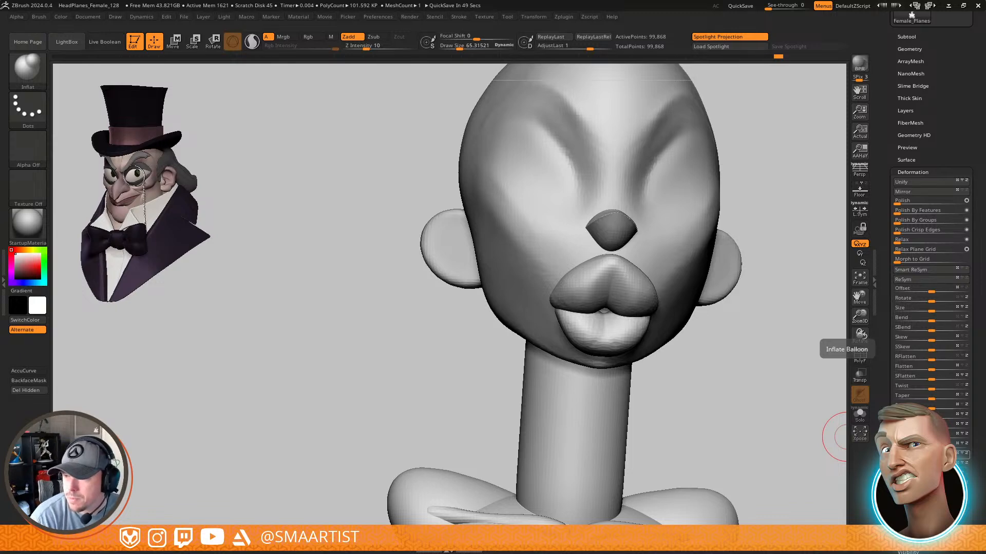
Reduce the Inflat brush to draw size about 38.6 and fill out the lips toward the mouth corners
right_click_drag(688, 244, 765, 339)
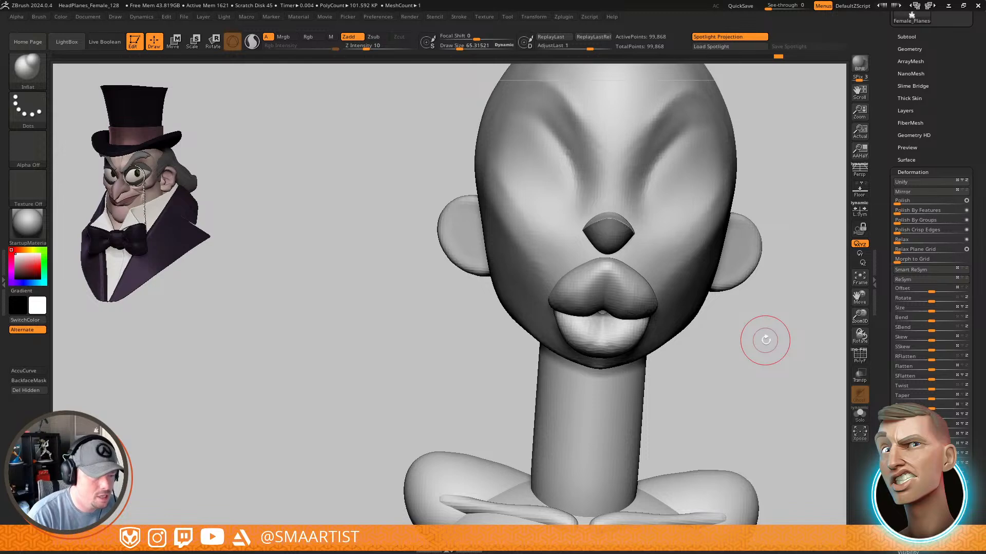
mouse_move(688, 382)
right_mouse_down()
mouse_move(710, 383)
mouse_move(706, 370)
mouse_move(703, 392)
mouse_move(651, 367)
mouse_move(660, 359)
right_mouse_up()
key("s")
left_click_drag(660, 358, 667, 350)
mouse_move(691, 354)
right_mouse_down()
mouse_move(713, 332)
mouse_move(718, 296)
mouse_move(695, 286)
mouse_move(733, 323)
mouse_move(733, 288)
mouse_move(701, 316)
right_mouse_up()
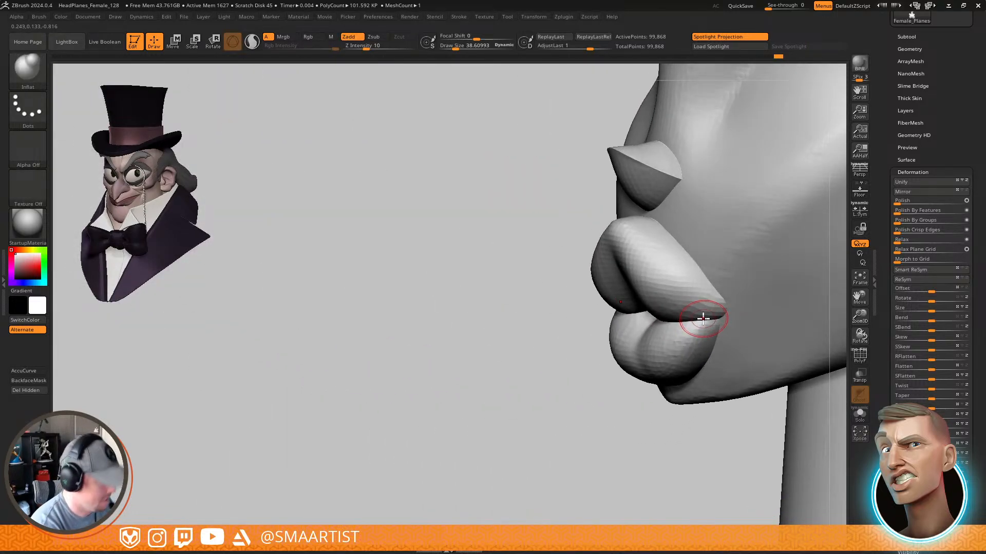
Sharpen the outer edges of the upper and lower lips with the DamStandard brush
key("b")
key("d")
key("s")
right_click_drag(644, 234, 632, 235, "ctrl")
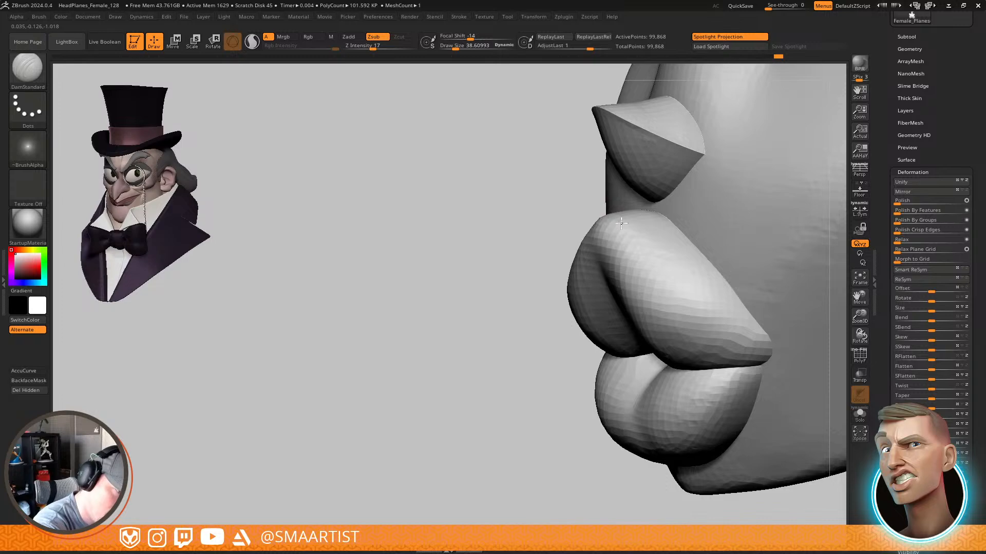
right_click_drag(745, 308, 751, 352)
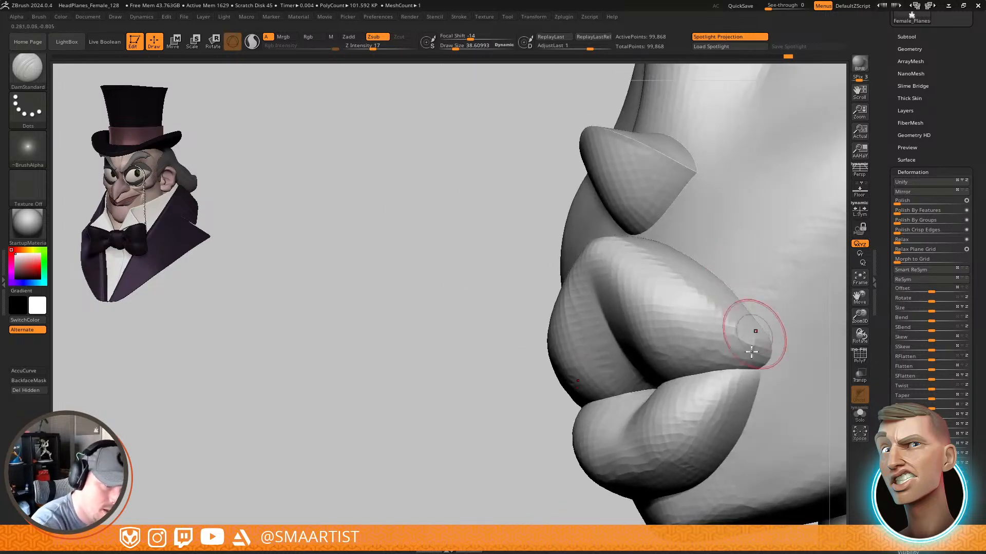
left_click_drag(741, 378, 611, 475)
mouse_move(748, 414)
right_mouse_down("ctrl")
mouse_move(711, 436)
mouse_move(670, 439)
right_mouse_up("ctrl")
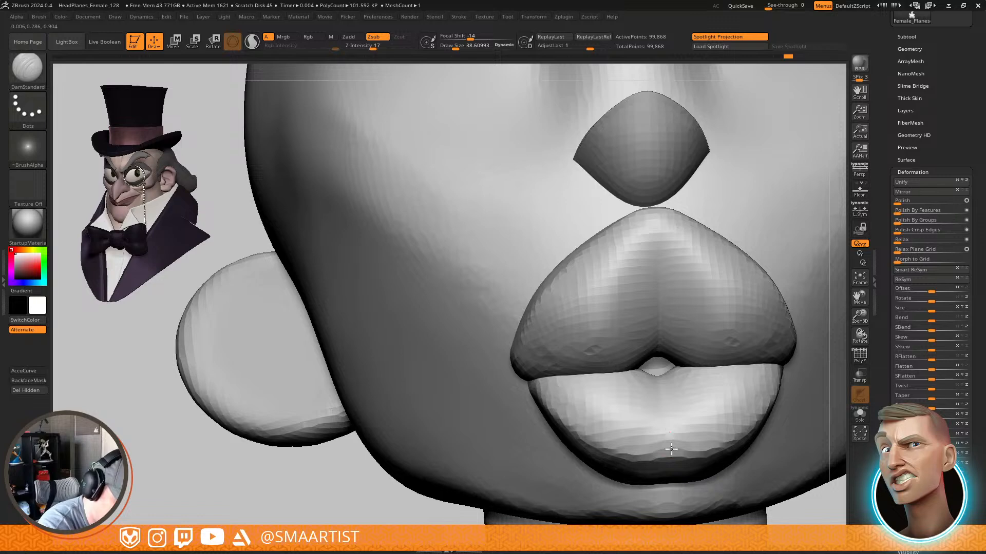
right_click_drag(666, 399, 693, 440)
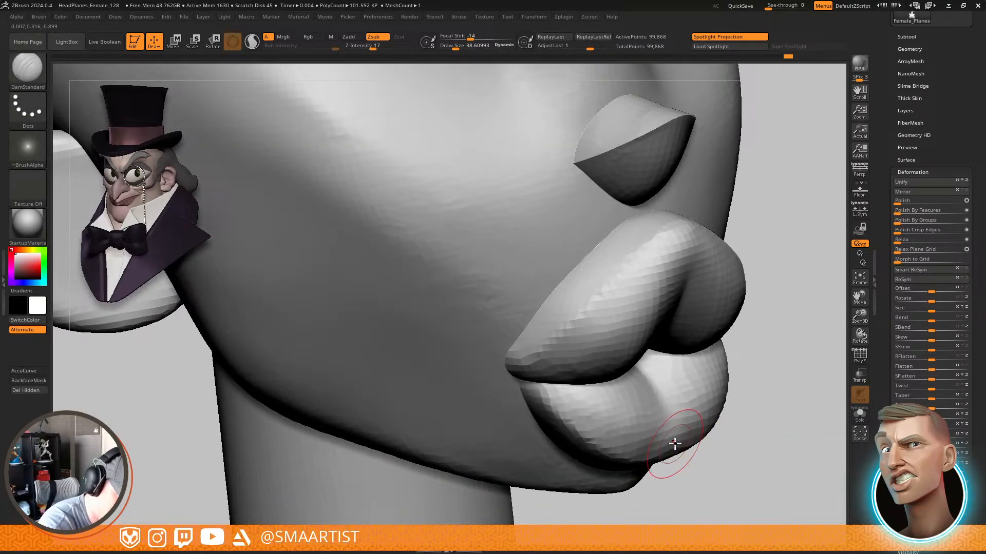
Add volume to the lips around the mouth opening with the Inflat brush at draw size about 58
mouse_move(639, 348)
right_mouse_down("ctrl")
mouse_move(708, 418)
mouse_move(715, 341)
mouse_move(669, 275)
mouse_move(648, 341)
mouse_move(607, 341)
right_mouse_up("ctrl")
key("b")
key("i")
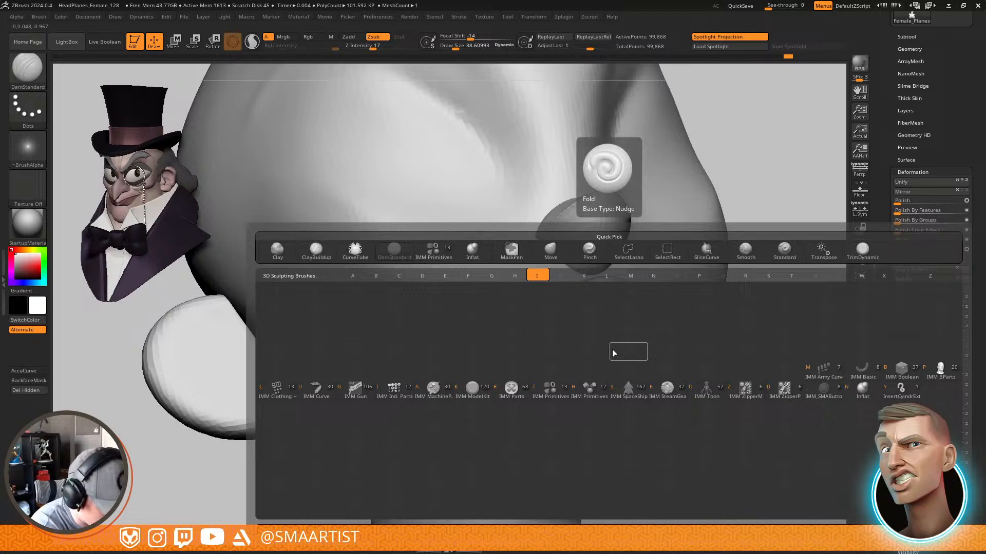
key("n")
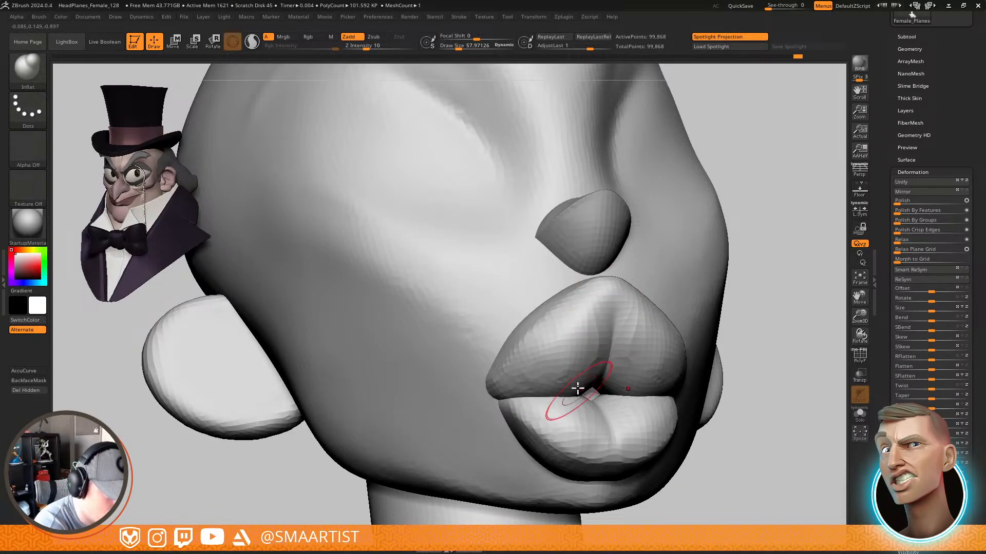
Isolate the upper lip, inflate and smooth it at draw size about 73.1, and show all parts again
mouse_move(578, 389)
right_mouse_down()
mouse_move(610, 363)
mouse_move(655, 362)
mouse_move(624, 375)
right_mouse_up()
mouse_move(624, 374)
right_mouse_down("ctrl")
mouse_move(620, 449)
mouse_move(587, 374)
right_mouse_up("ctrl")
left_click(575, 370, "ctrl+shift")
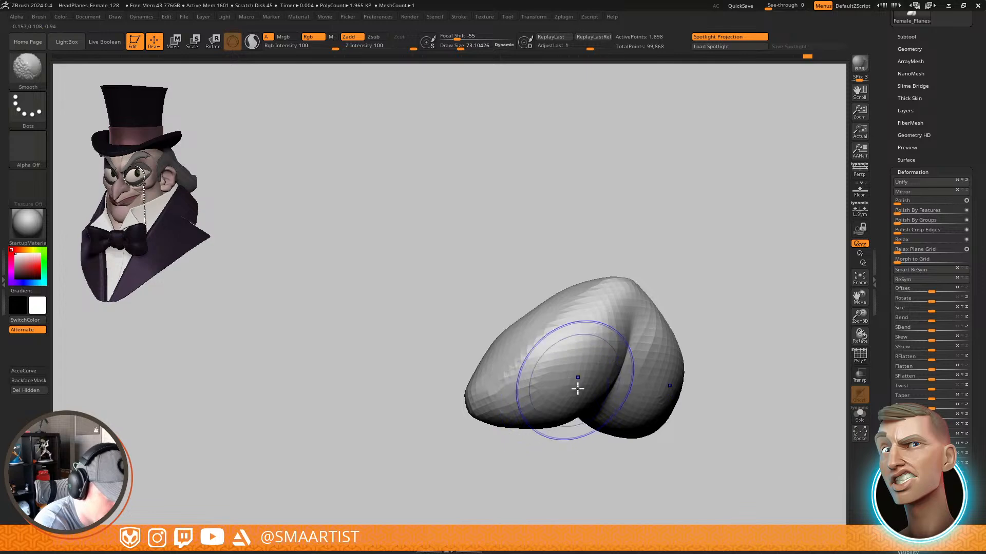
left_click(760, 380, "ctrl+shift")
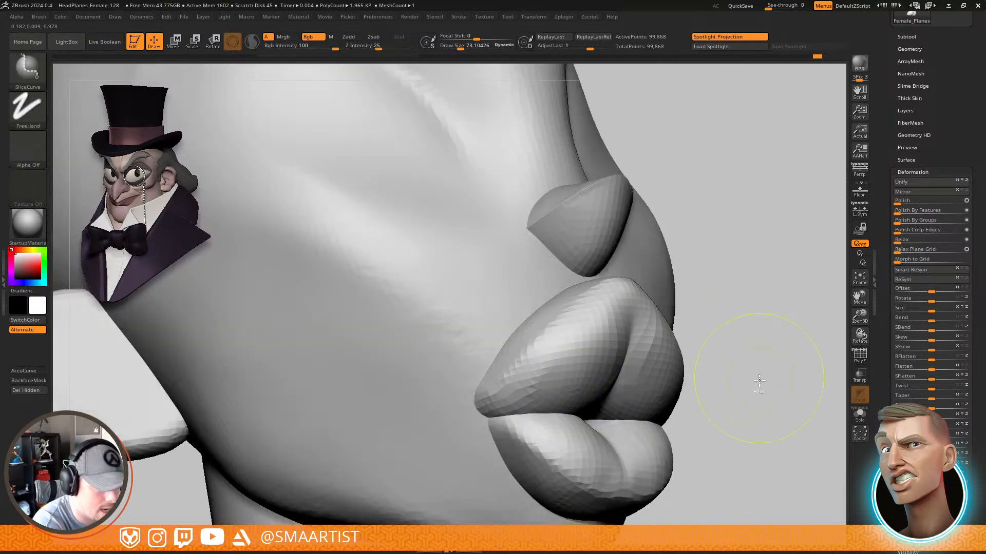
Isolate the upper lip in side view and switch the visibility selection brush to SelectRect
mouse_move(759, 379)
right_mouse_down("ctrl")
mouse_move(711, 343)
mouse_move(681, 356)
mouse_move(671, 330)
mouse_move(706, 359)
mouse_move(684, 328)
mouse_move(706, 332)
right_mouse_up("ctrl")
right_click_drag(706, 332, 738, 468)
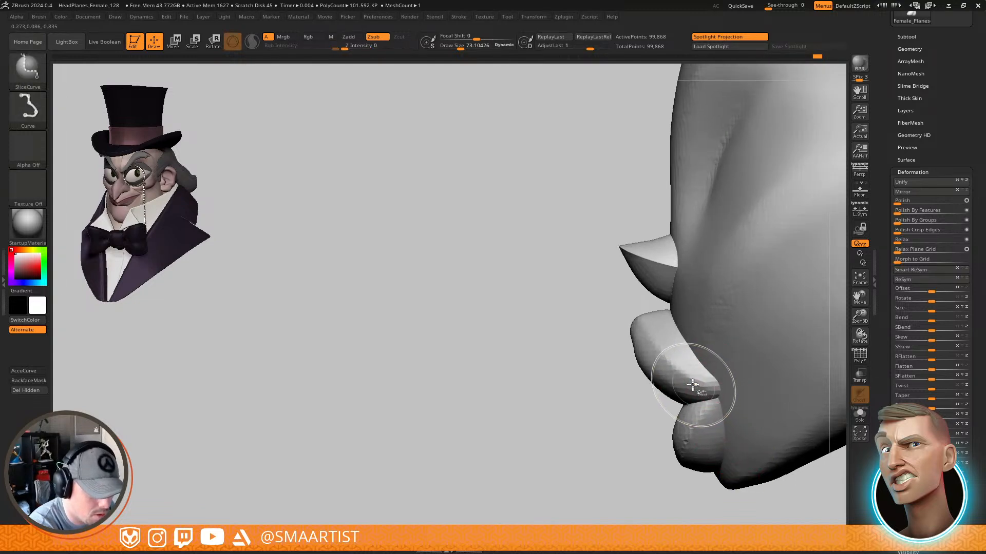
left_click(690, 383, "ctrl+shift")
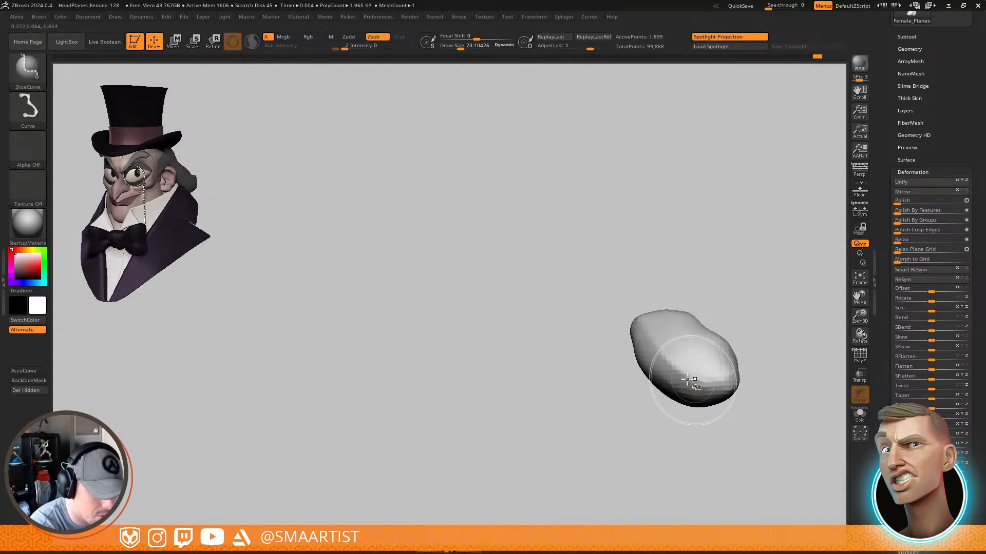
left_click(30, 72)
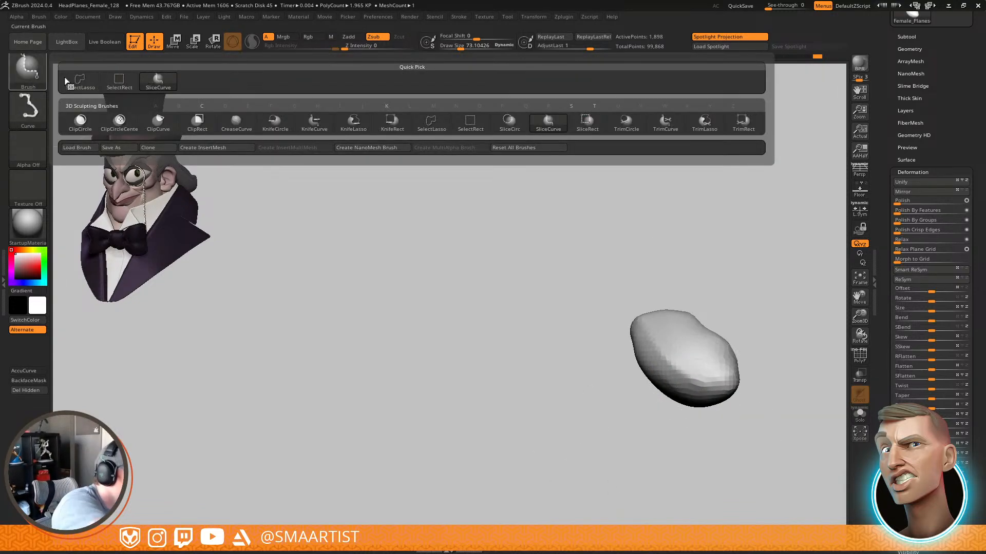
left_click(120, 83)
Turn on the polyframe display, hide both lips, mask all the remaining geometry, and unhide everything
key("shift+f")
left_click(726, 393, "ctrl+shift")
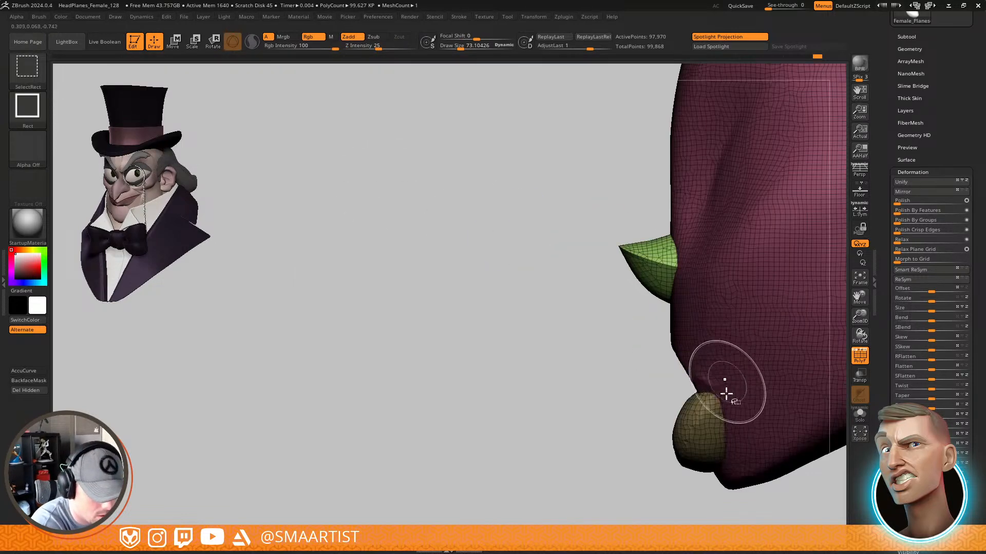
left_click(701, 423, "ctrl+shift")
left_click(577, 430, "ctrl")
left_click(577, 430, "ctrl+shift")
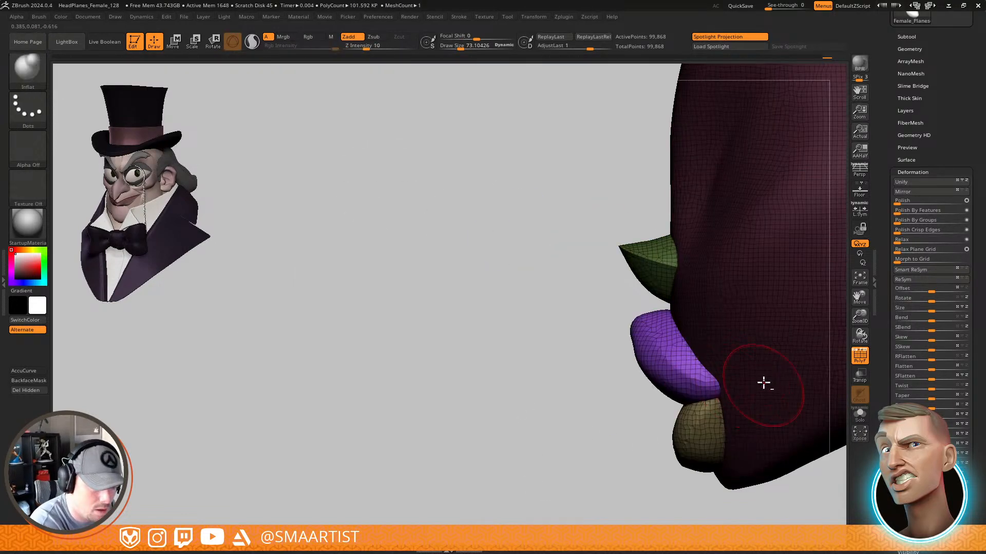
Move the unmasked lips slightly back toward the face with the transform gizmo, and return to sculpting
right_click_drag(763, 382, 682, 334, "alt")
key("w")
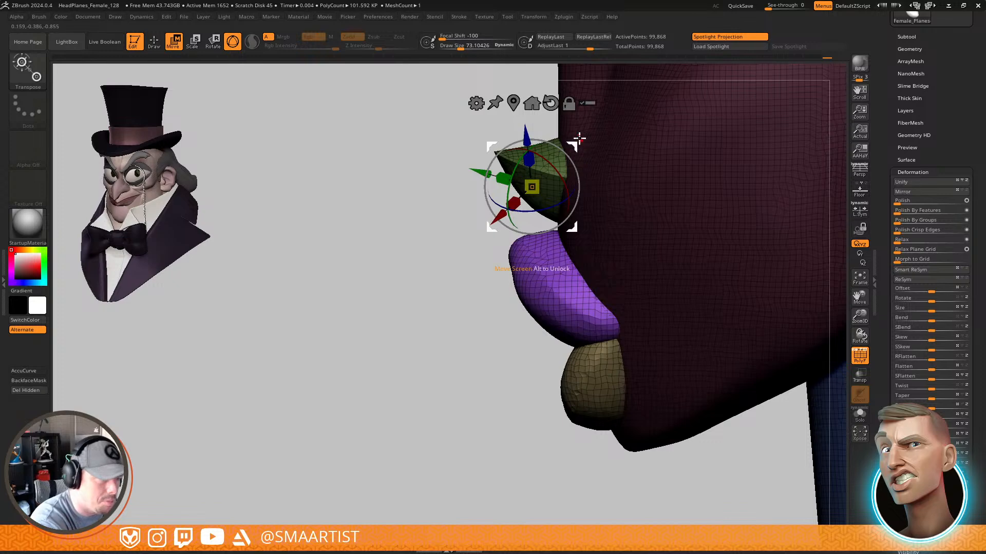
key("q")
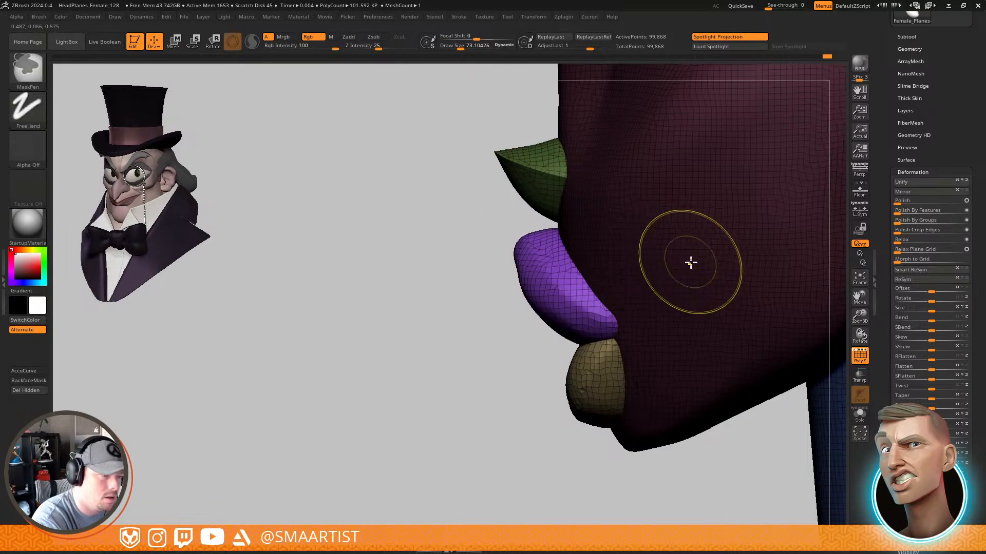
Isolate the upper lip, pull its upper edge upward with the Move brush at draw size about 94.5, and show all parts again
right_click_drag(691, 263, 670, 366, "ctrl")
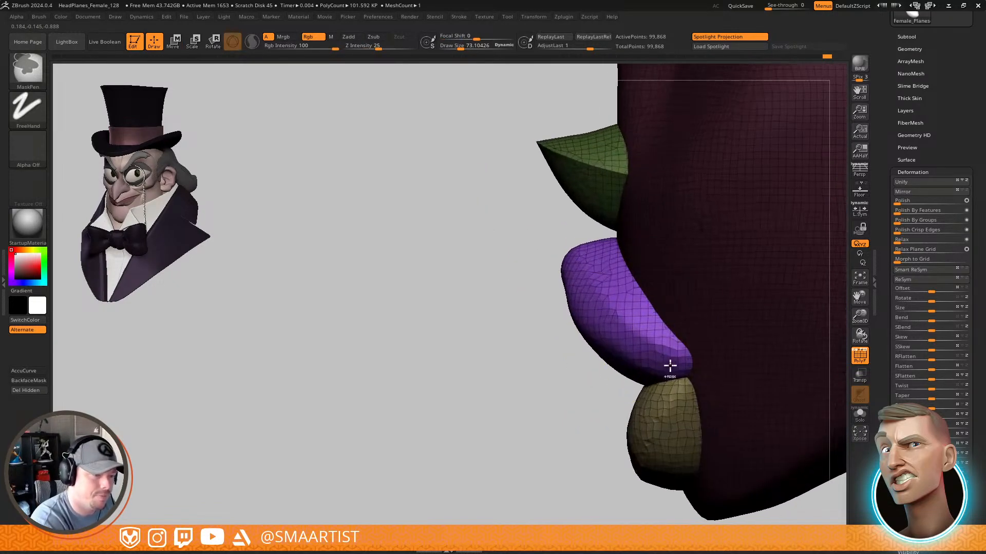
mouse_move(665, 319)
right_mouse_down()
mouse_move(687, 319)
mouse_move(665, 317)
right_mouse_up()
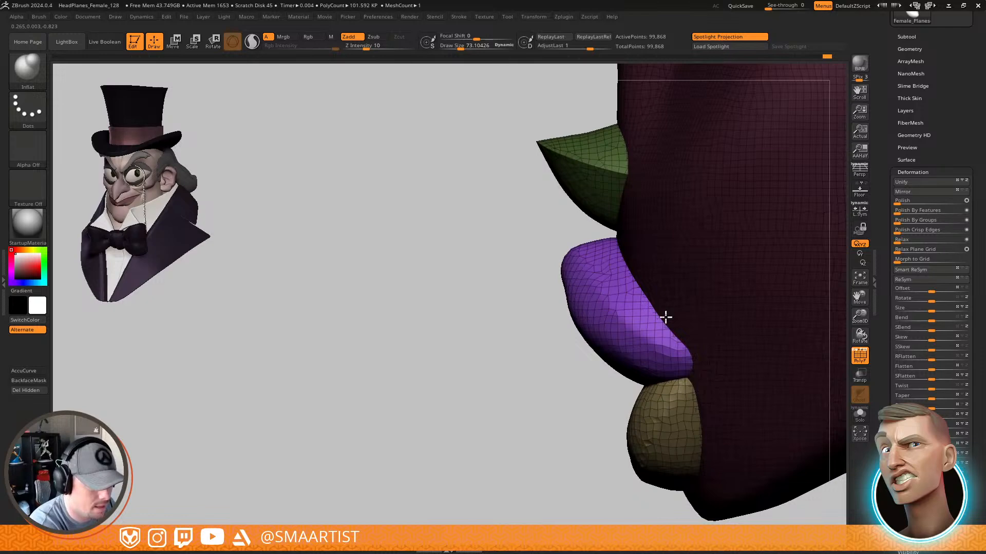
left_click(639, 323, "ctrl+shift")
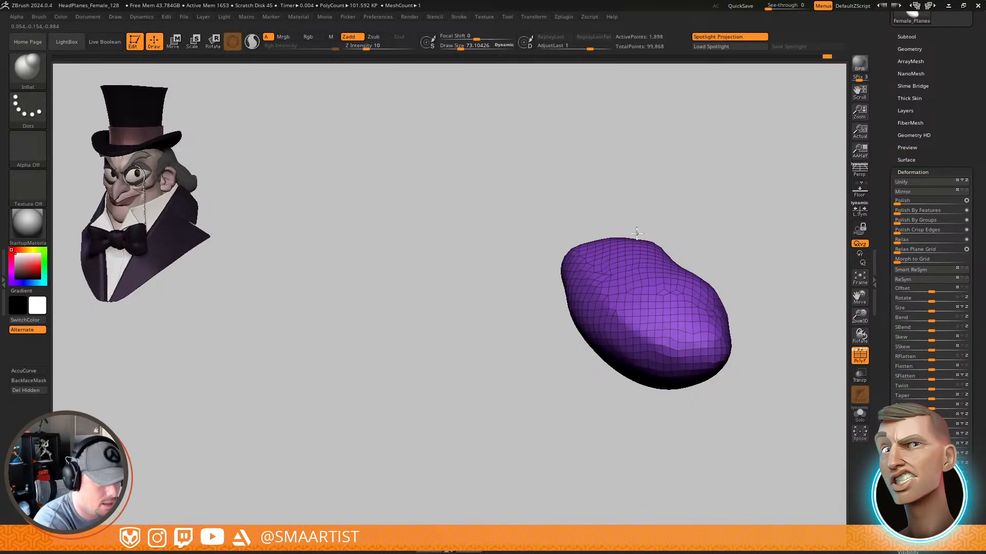
key("b")
key("m")
key("v")
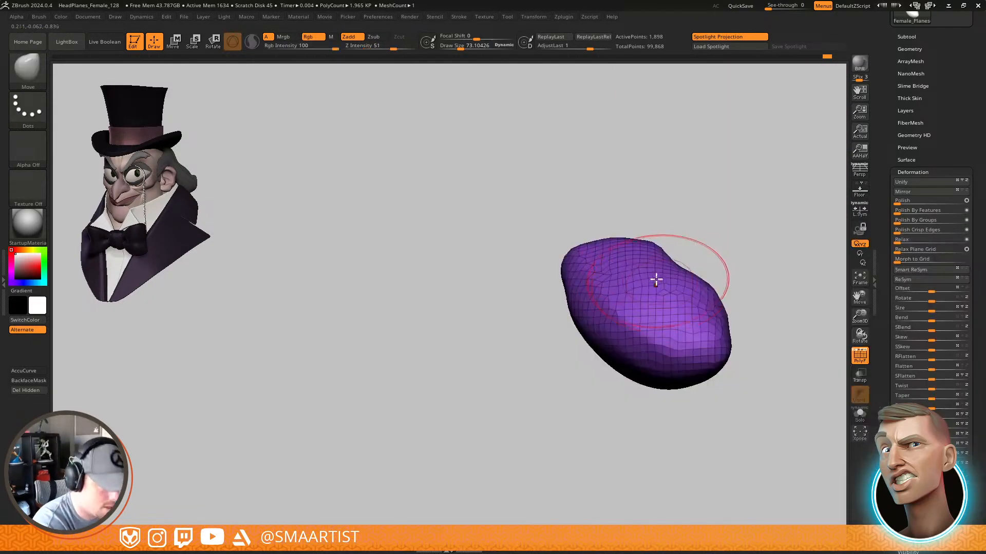
key("s")
left_click_drag(633, 236, 641, 213)
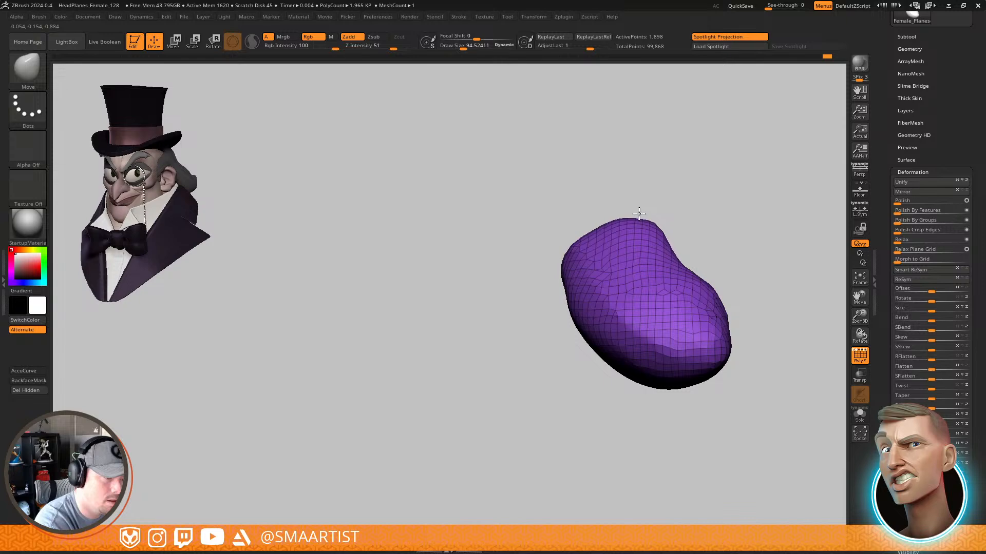
left_click(592, 213, "ctrl+shift")
Carve into the upper front of the upper lip with DamStandard at draw size about 41.6, and turn off the polyframe display
right_click_drag(589, 213, 708, 250, "ctrl")
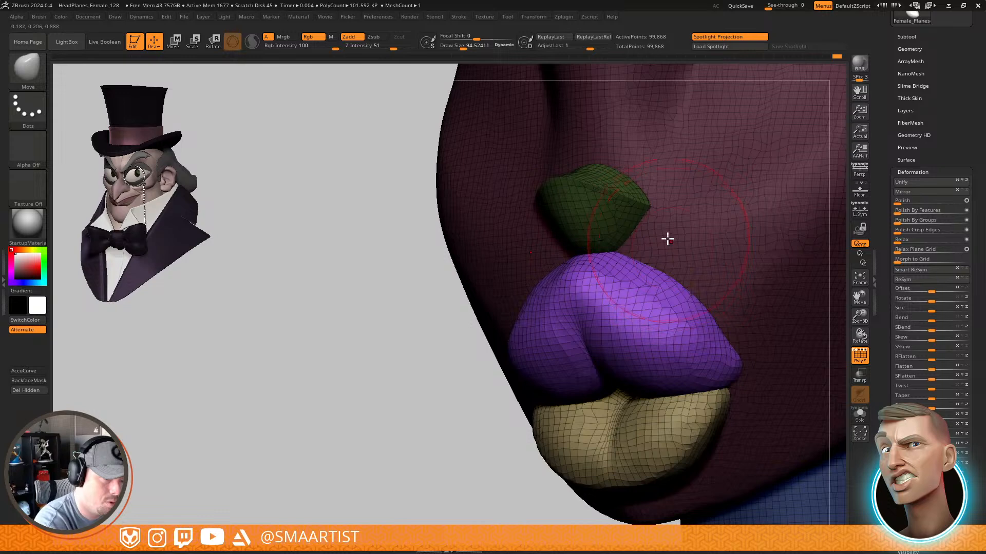
right_click_drag(662, 238, 654, 251)
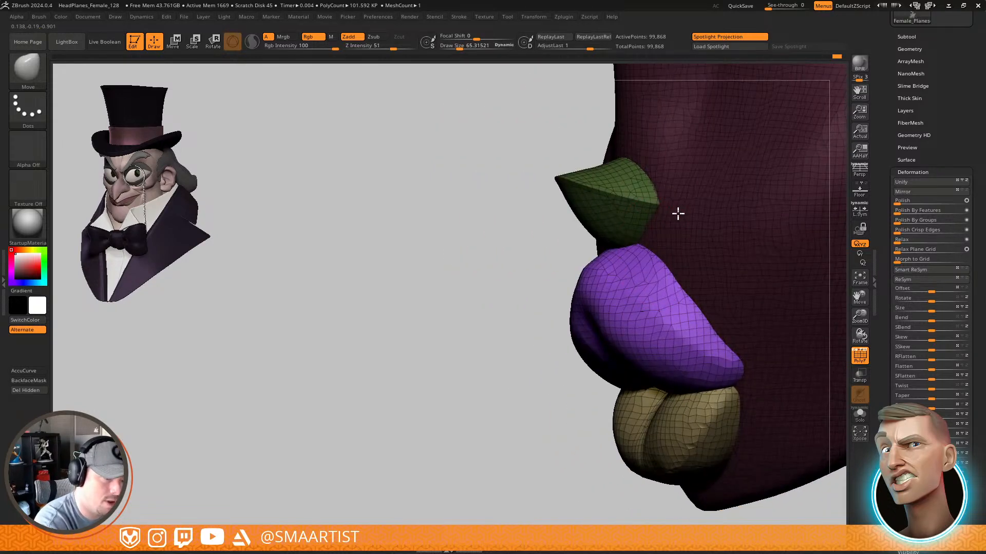
right_click_drag(698, 291, 671, 319)
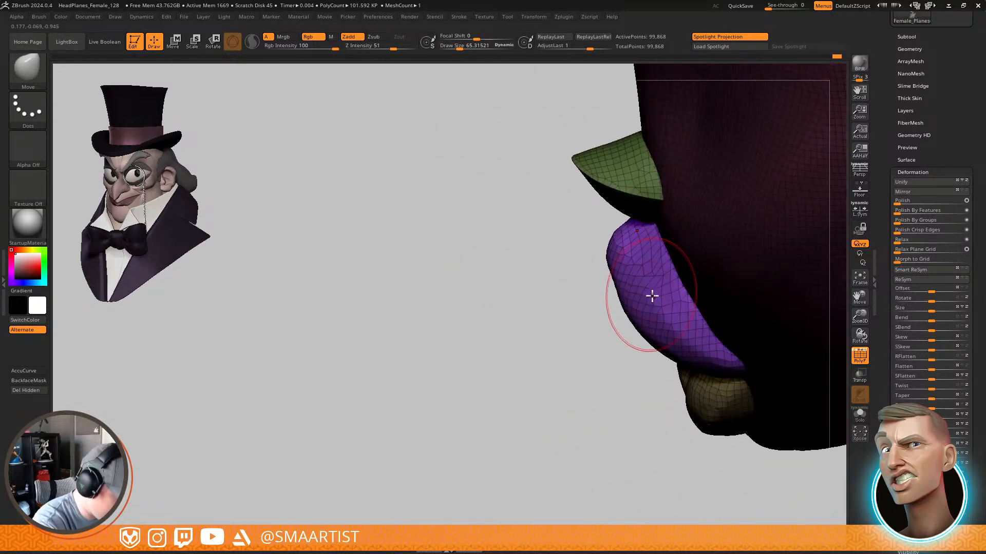
key("b")
key("d")
key("s")
left_click_drag(622, 254, 620, 251)
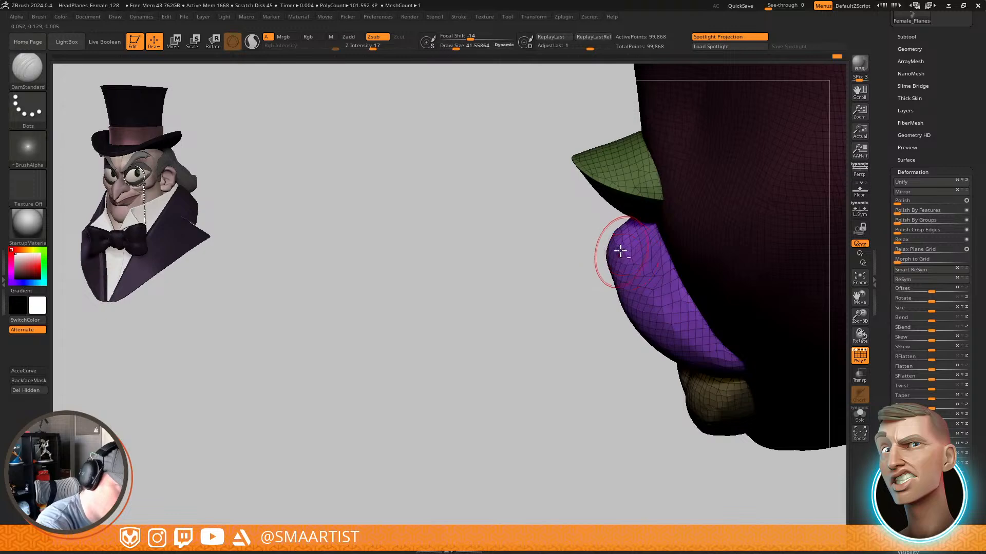
right_click_drag(703, 348, 698, 409, "ctrl")
key("shift+f")
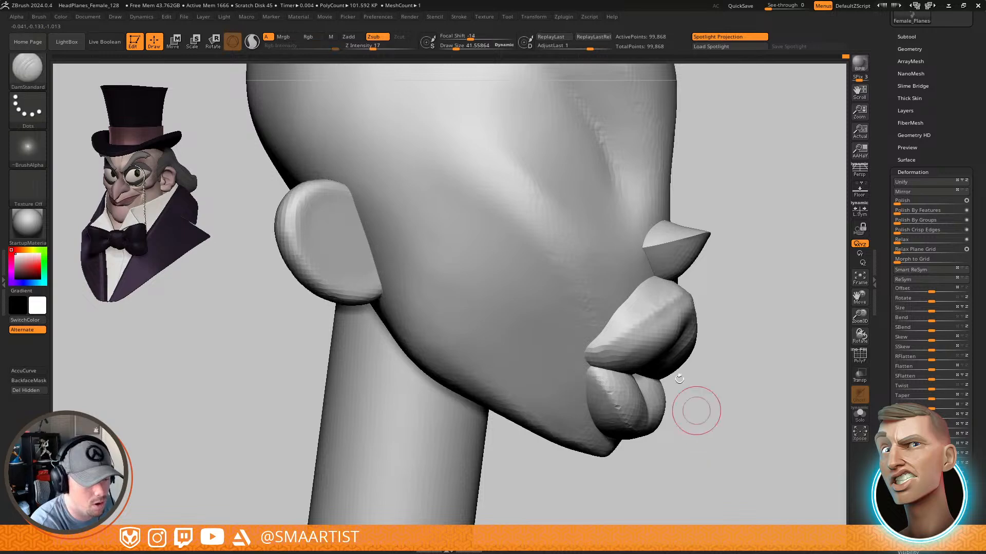
Examine the lips' shape up close from several angles, and check their proportions against the whole bust
mouse_move(660, 298)
right_mouse_down()
mouse_move(649, 330)
mouse_move(654, 302)
right_mouse_up()
right_click_drag(754, 303, 688, 306)
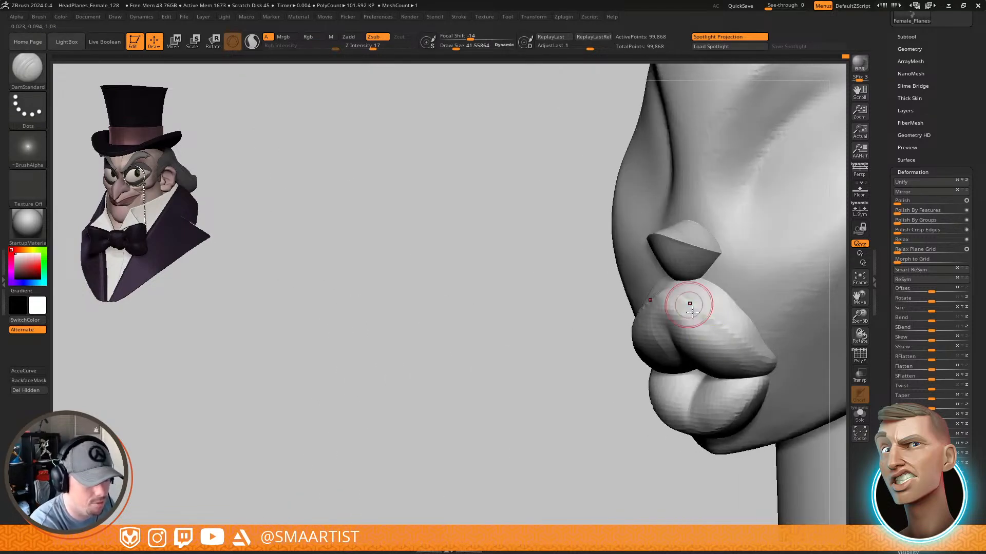
right_click_drag(760, 369, 663, 343, "ctrl")
right_click_drag(663, 343, 660, 293, "ctrl")
right_click_drag(636, 311, 650, 334)
right_click_drag(716, 339, 684, 343)
right_click_drag(718, 310, 665, 349, "alt")
right_click_drag(666, 348, 681, 385, "ctrl")
right_click_drag(681, 384, 707, 347, "ctrl")
right_click_drag(707, 347, 756, 305, "alt")
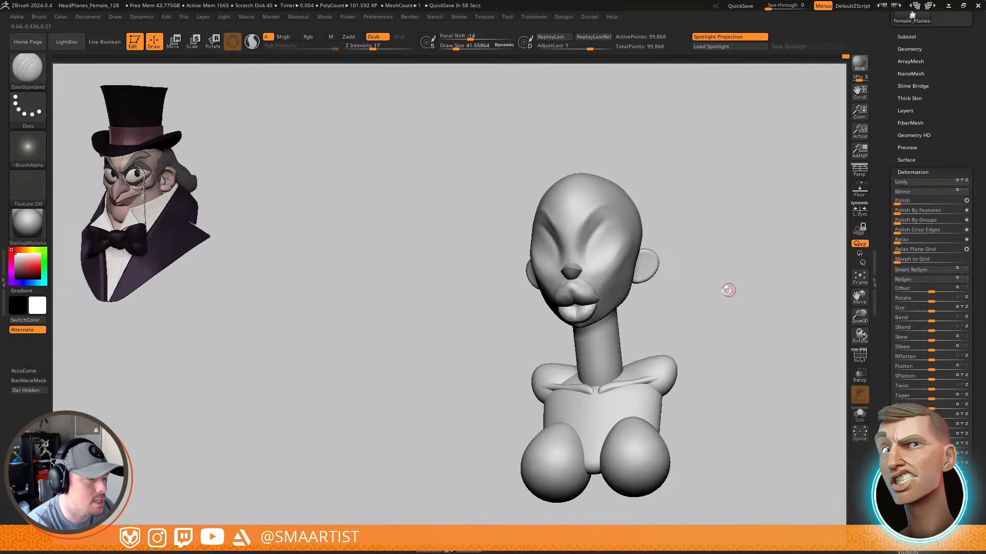
Start saving the tool under a new name and create a folder named _PoisonIvy in Dropbox > _ZBRUSH > _CharactersForFun for it
left_click_drag(927, 167, 926, 335)
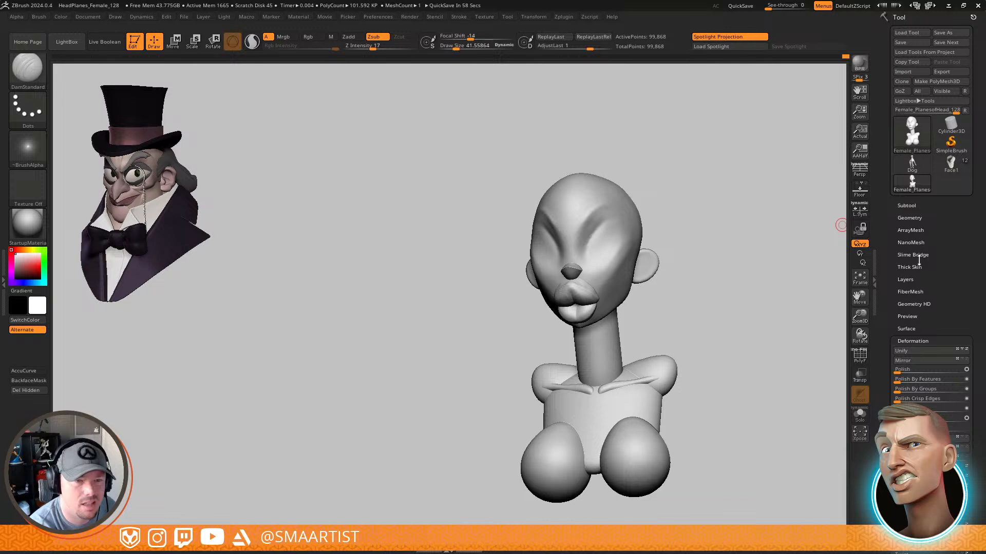
left_click(951, 33)
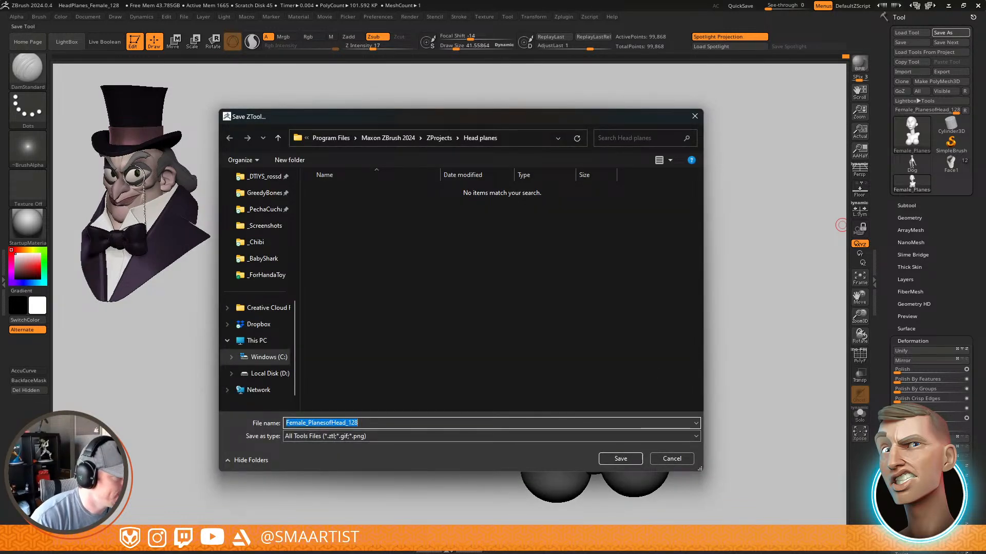
scroll(248, 208, "up", 5)
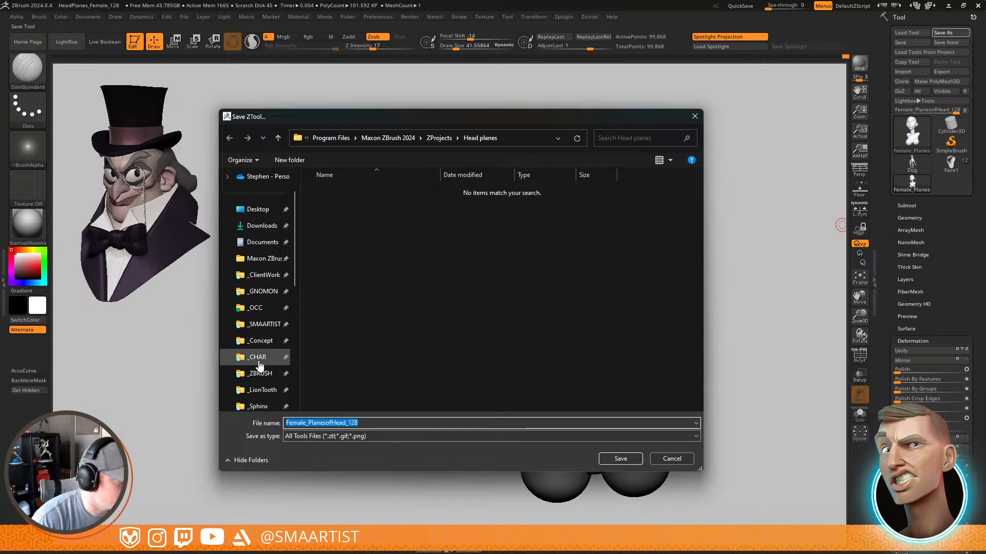
scroll(256, 380, "down", 2)
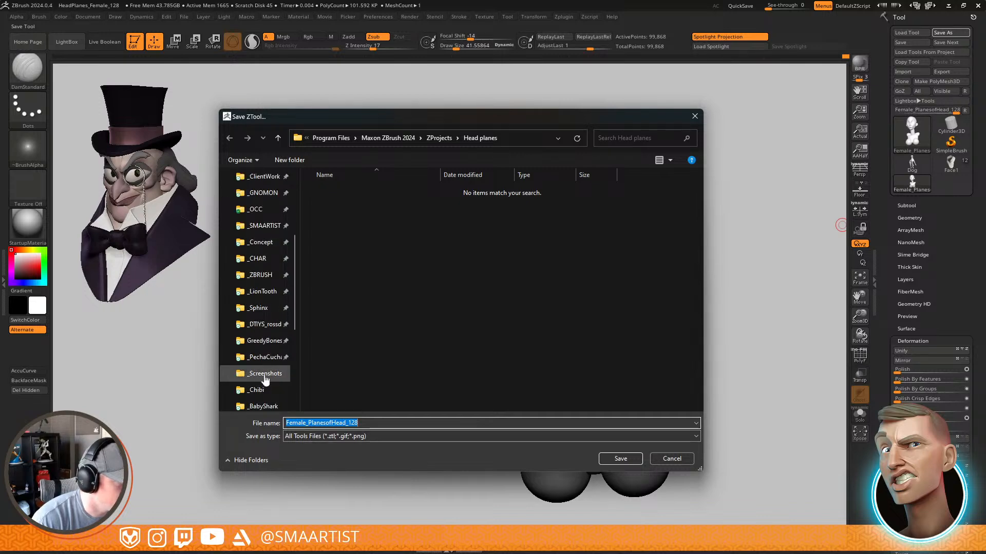
left_click(259, 275)
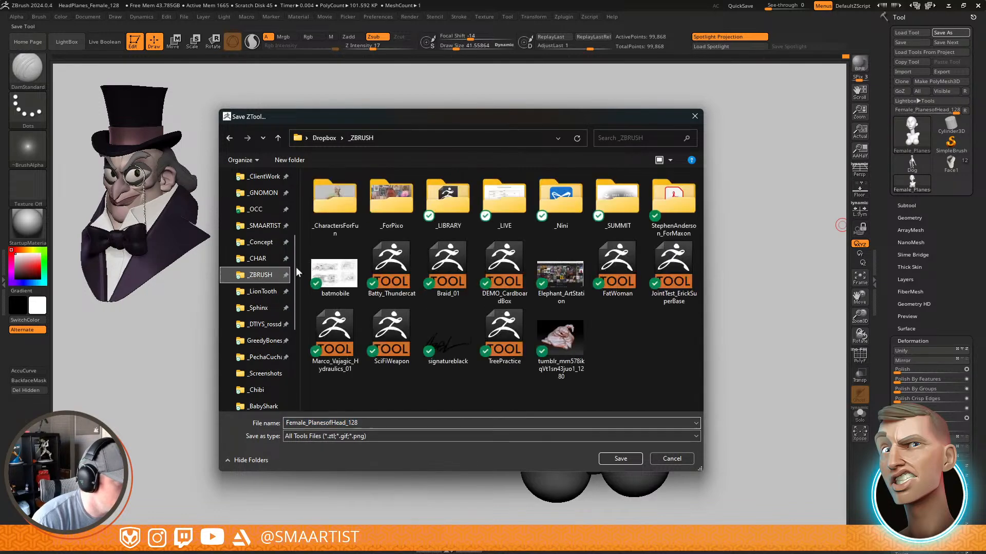
double_click(335, 200)
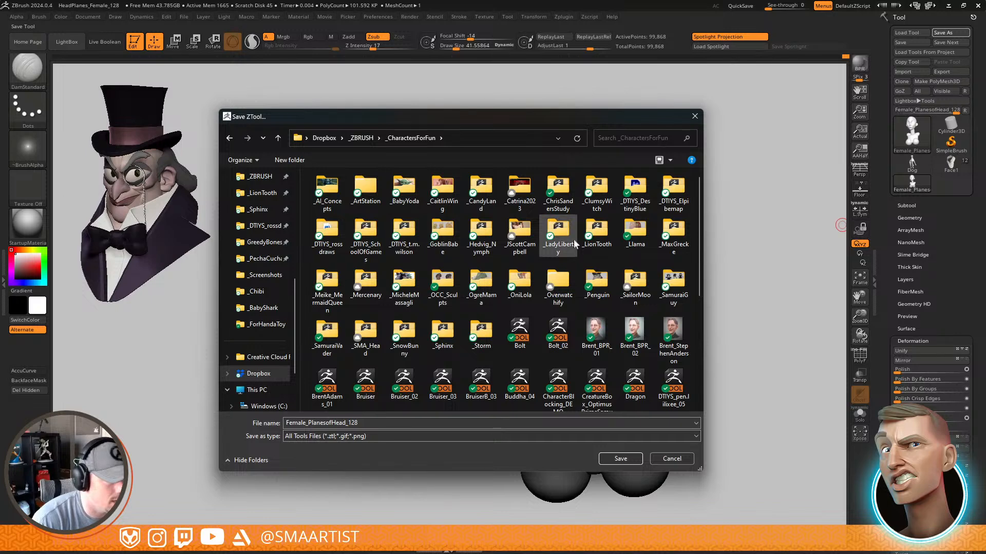
left_click(289, 161)
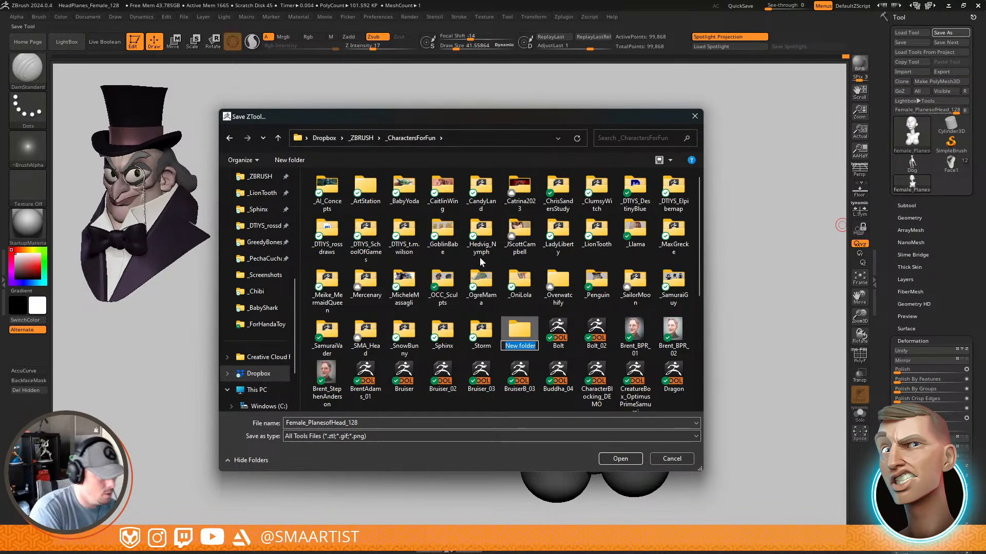
type("_")
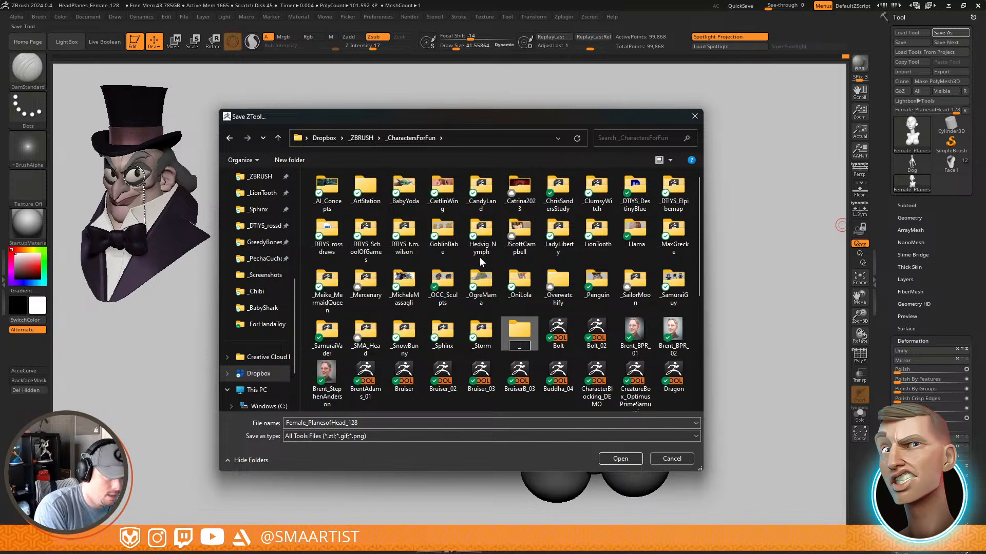
type("Poi")
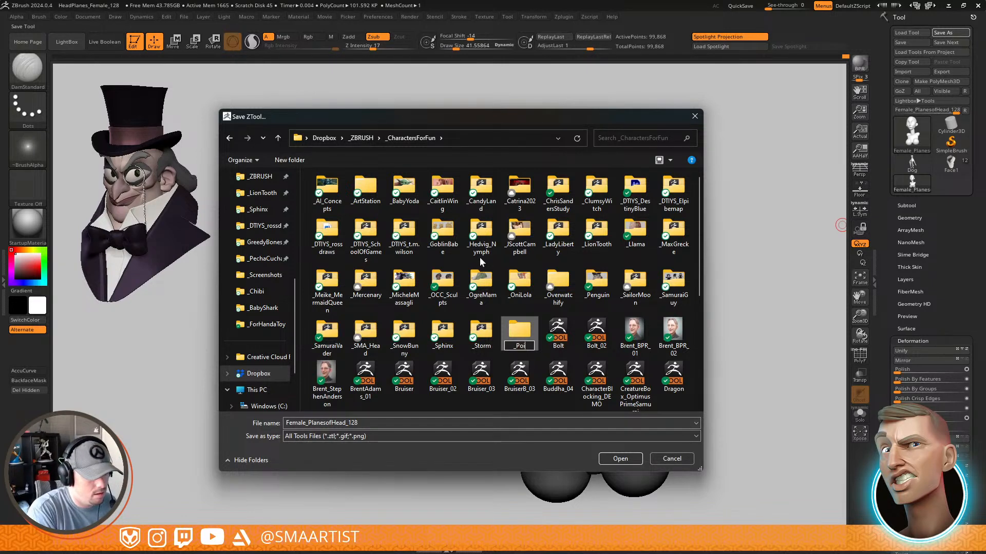
type("sonIvy")
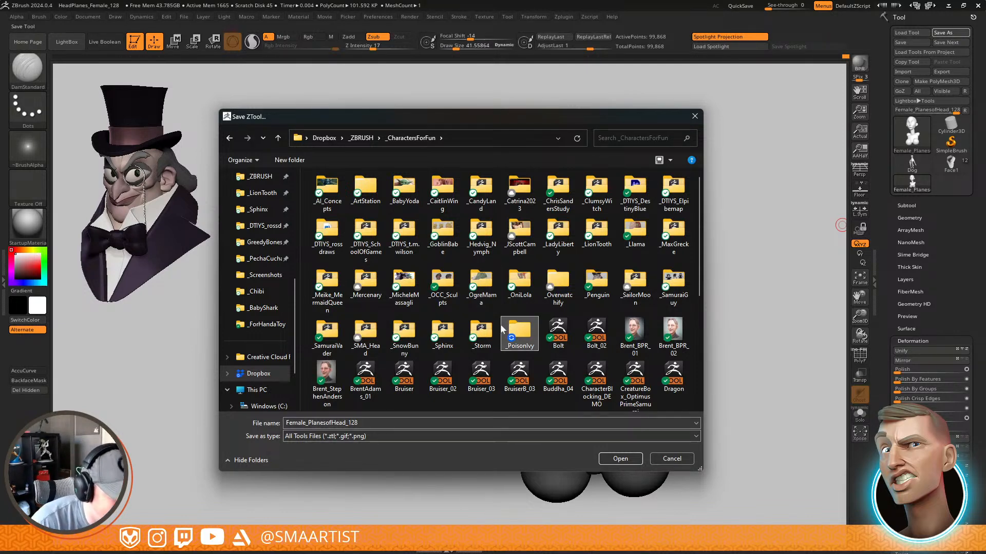
double_click(521, 332)
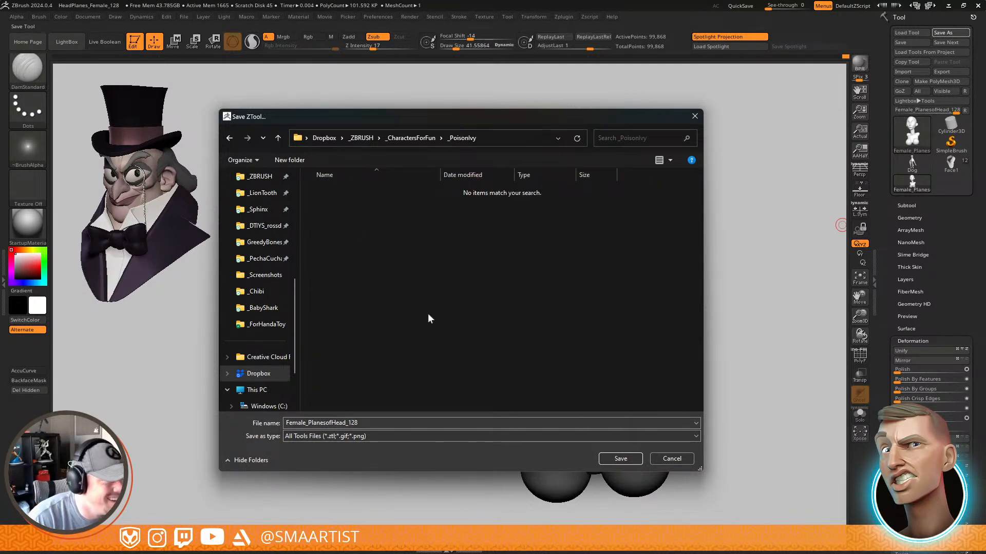
Name the tool file PoisonIvy_01 and save it in the _PoisonIvy folder
left_click(395, 423)
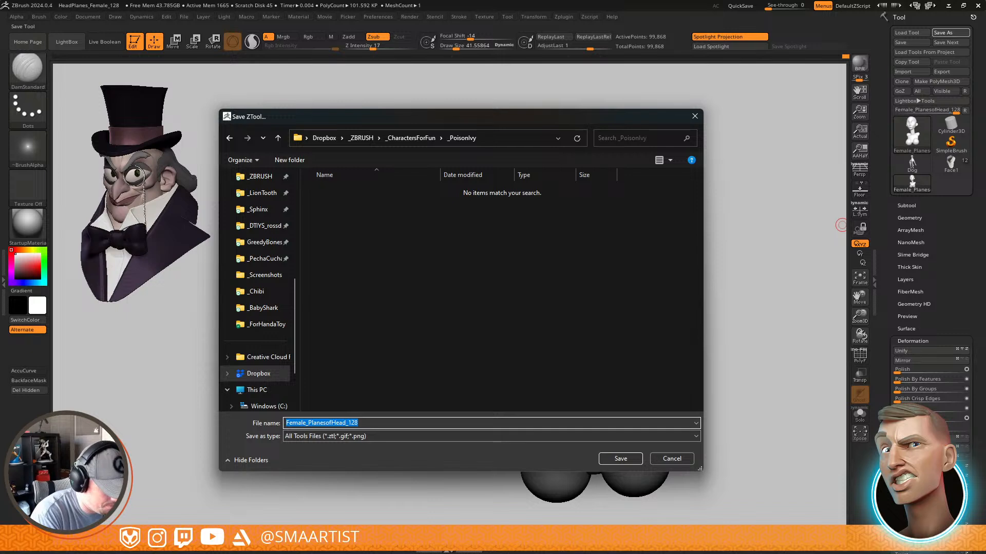
type("Poison")
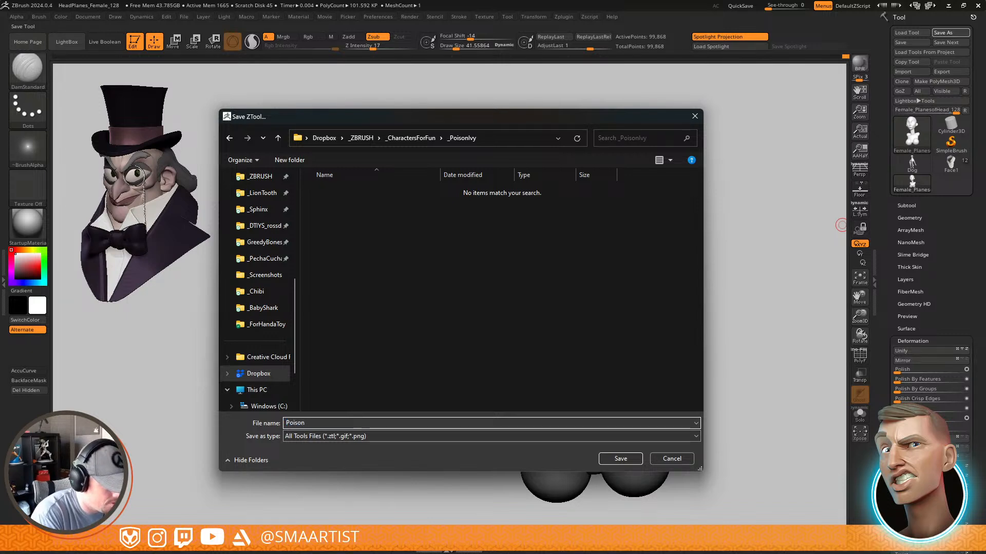
type("Ivy_0")
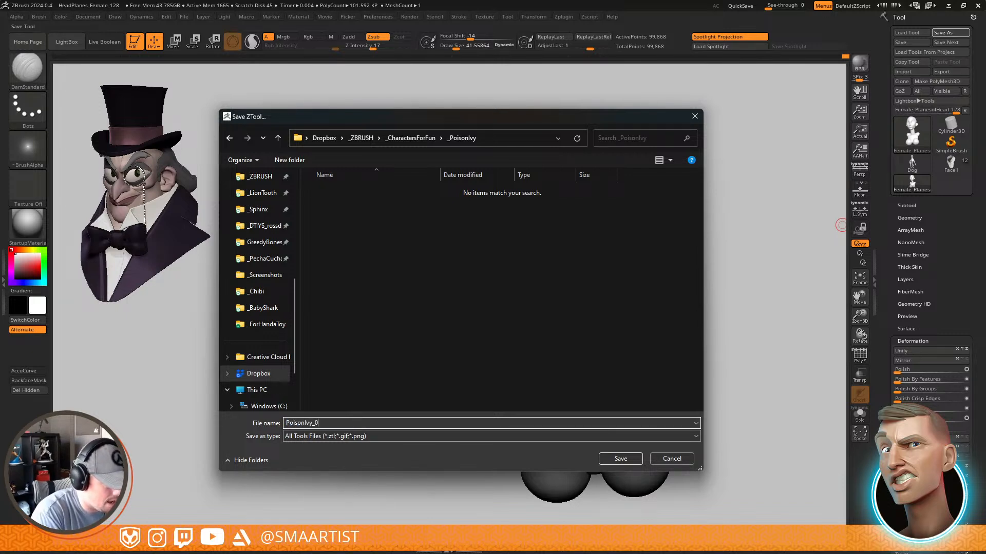
type("1")
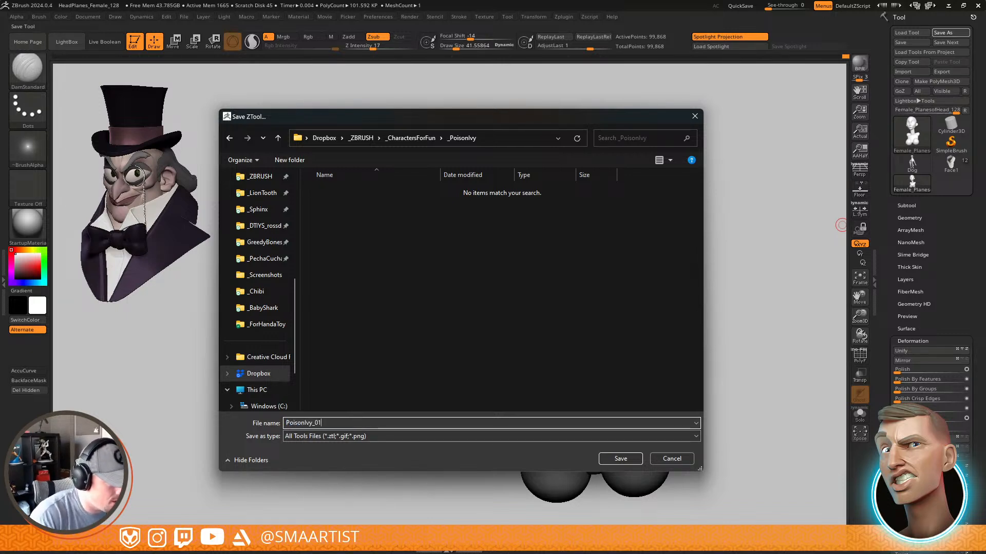
left_click(621, 458)
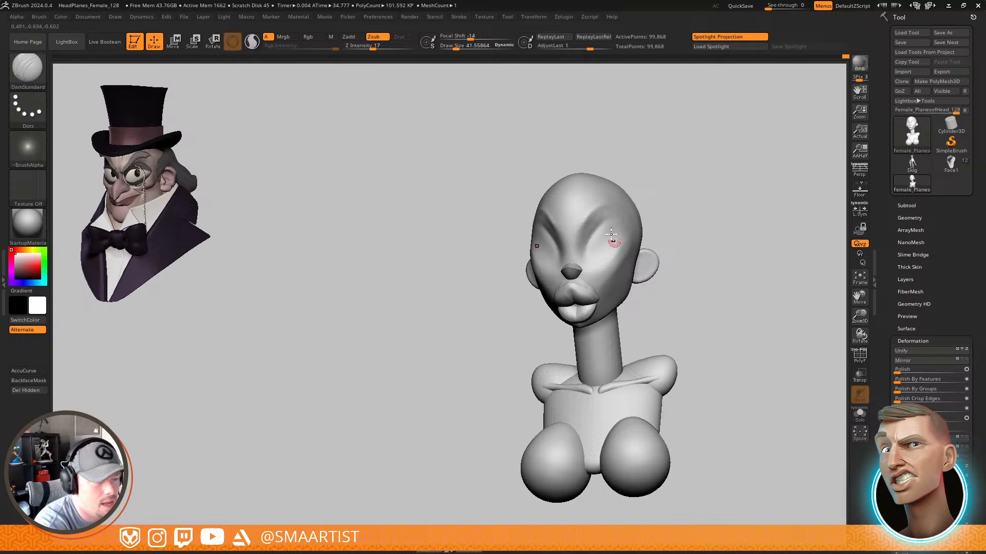
Reshape the inner brows and upper eye sockets with the Move brush at draw size about 94.5
right_click_drag(611, 234, 592, 315, "alt")
mouse_move(604, 226)
right_mouse_down()
mouse_move(605, 257)
mouse_move(602, 246)
right_mouse_up()
key("b")
key("m")
key("v")
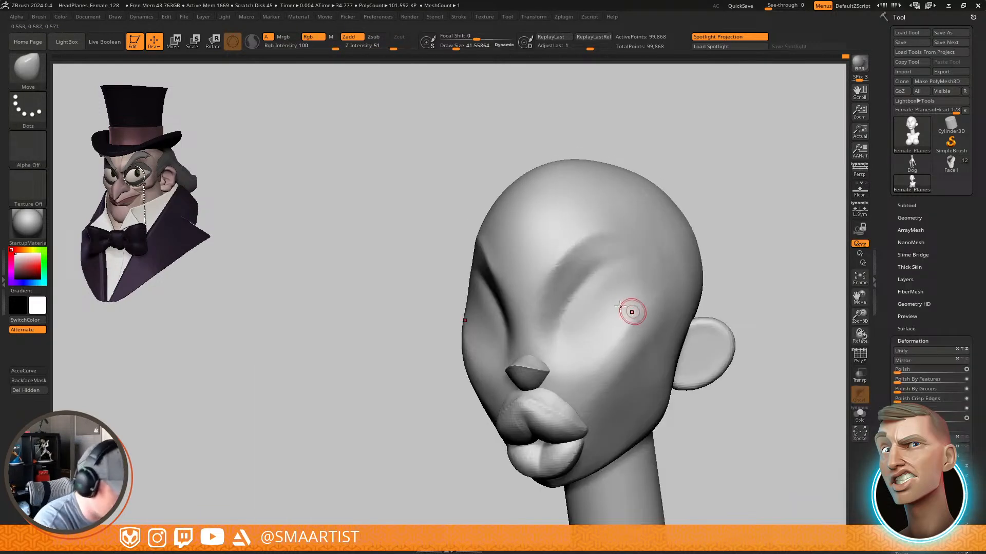
key("s")
left_click_drag(581, 240, 581, 242)
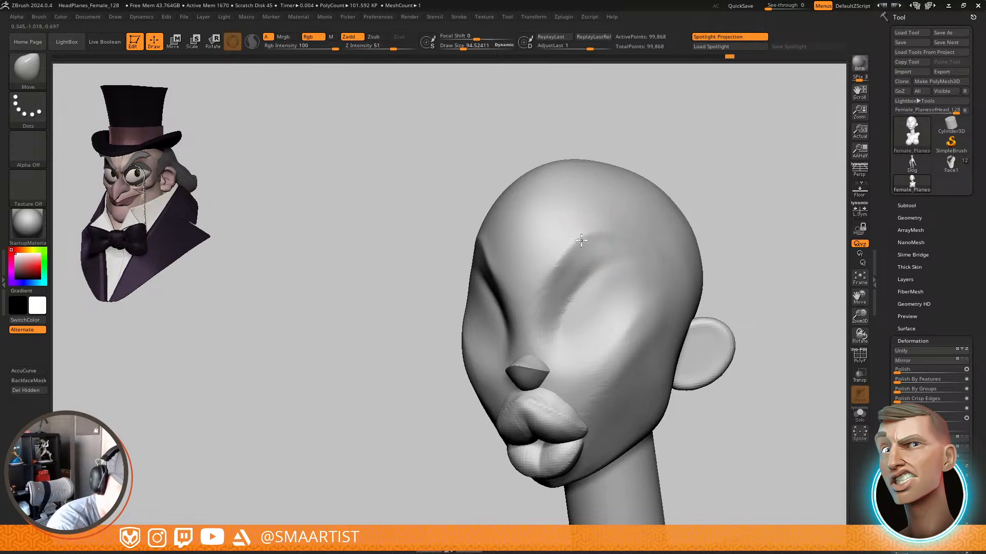
mouse_move(662, 267)
right_mouse_down()
mouse_move(667, 277)
mouse_move(675, 257)
mouse_move(675, 267)
right_mouse_up()
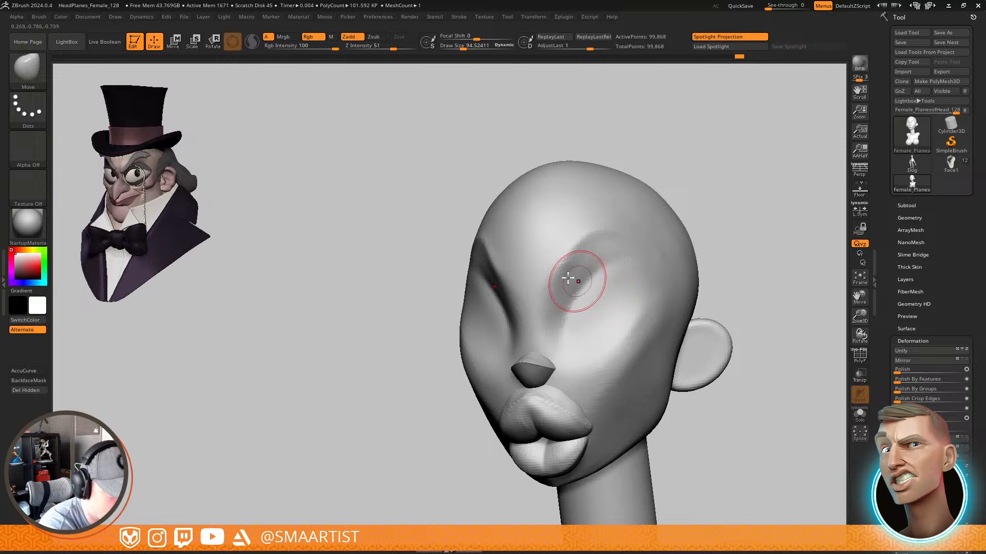
left_click_drag(495, 259, 494, 266)
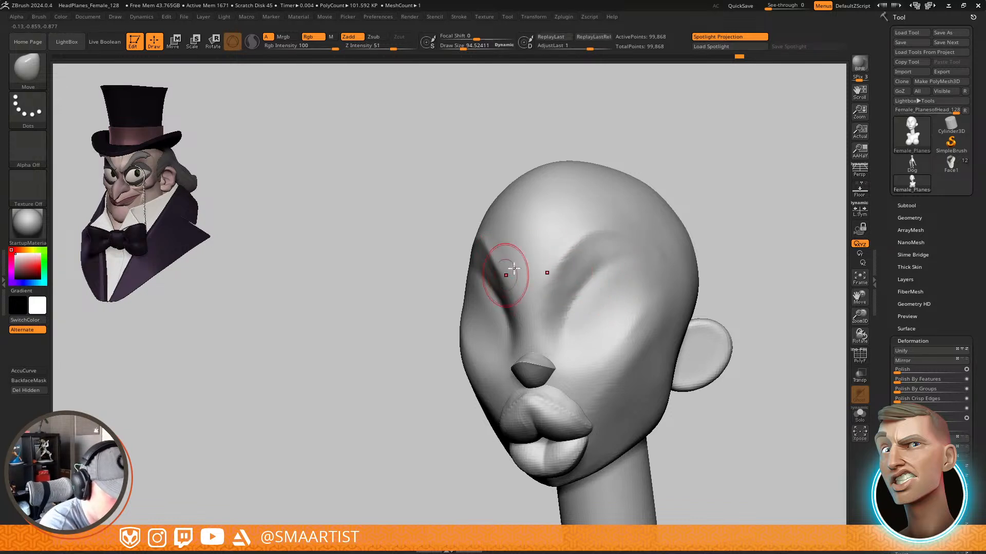
left_click_drag(574, 249, 566, 257)
Reduce the draw size to about 44.6 and smooth the surface of the brow and upper eye sockets
right_click_drag(649, 310, 643, 310)
key("s")
mouse_move(596, 252)
left_mouse_down()
mouse_move(565, 291)
mouse_move(579, 265)
left_mouse_up()
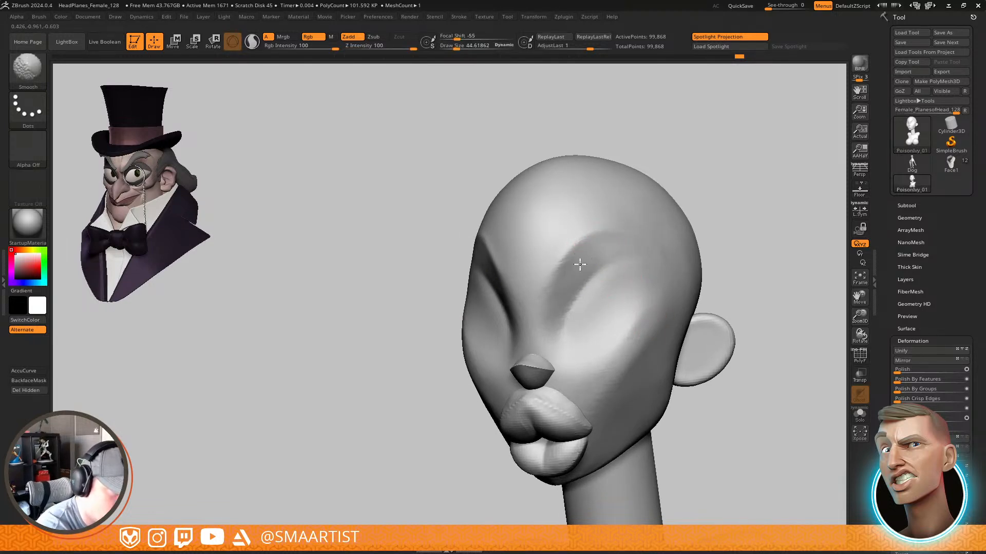
right_click_drag(614, 312, 660, 328)
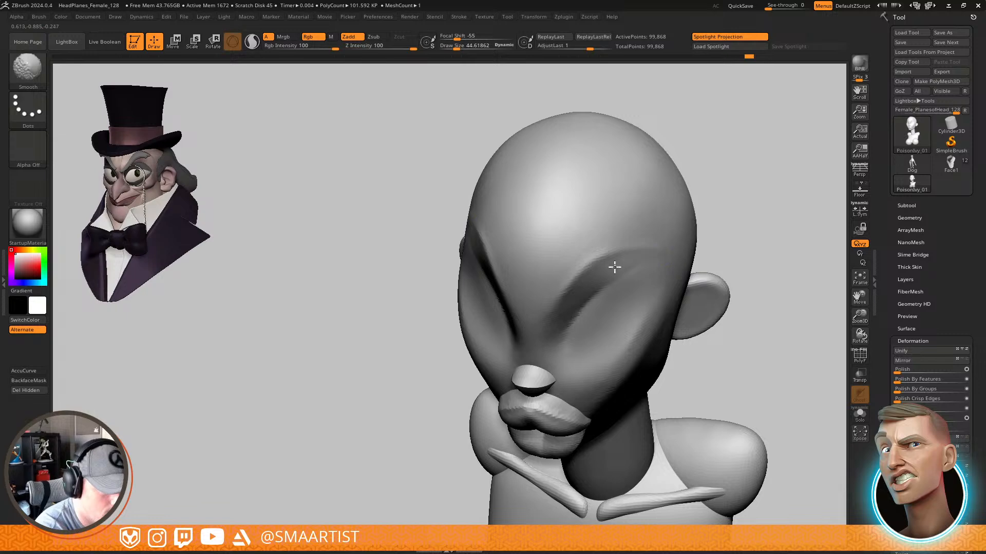
mouse_move(632, 327)
right_mouse_down()
mouse_move(645, 290)
mouse_move(638, 278)
right_mouse_up()
key("shift")
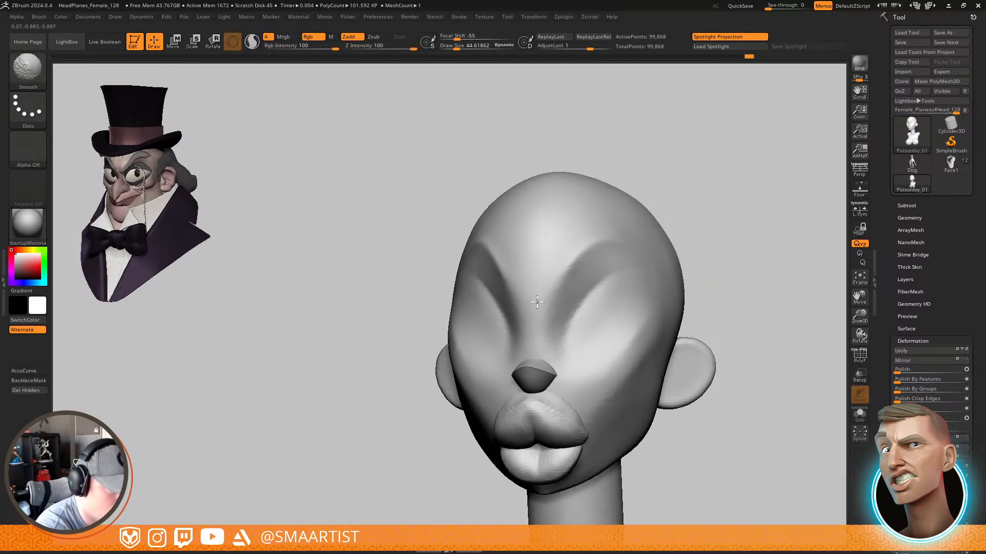
mouse_move(598, 346)
right_mouse_down()
mouse_move(667, 346)
mouse_move(629, 369)
right_mouse_up()
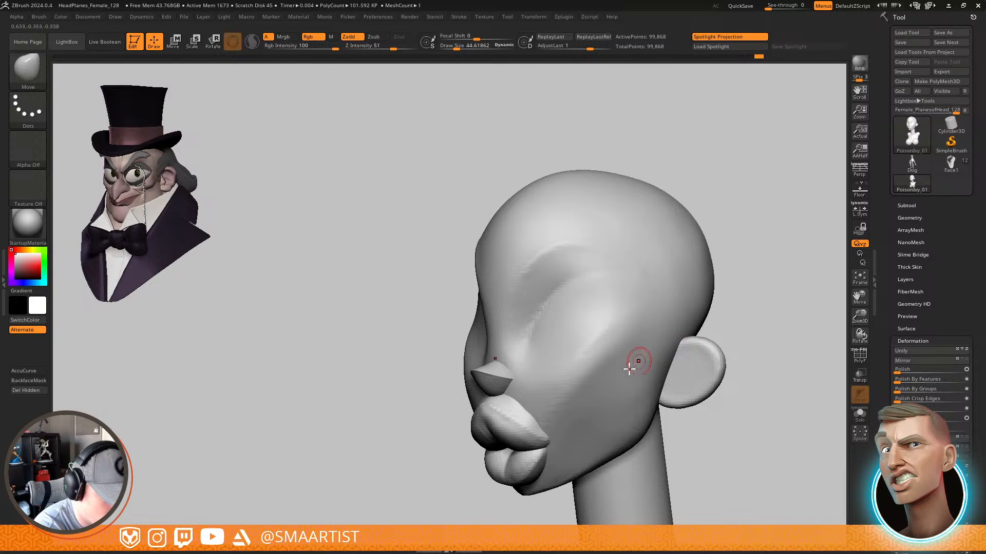
Duplicate the PoisonIvy_01 subtool and hide the original
mouse_move(590, 396)
right_mouse_down("ctrl")
mouse_move(761, 310)
mouse_move(723, 256)
mouse_move(696, 274)
mouse_move(734, 278)
mouse_move(688, 286)
mouse_move(697, 304)
mouse_move(685, 292)
mouse_move(704, 279)
right_mouse_up("ctrl")
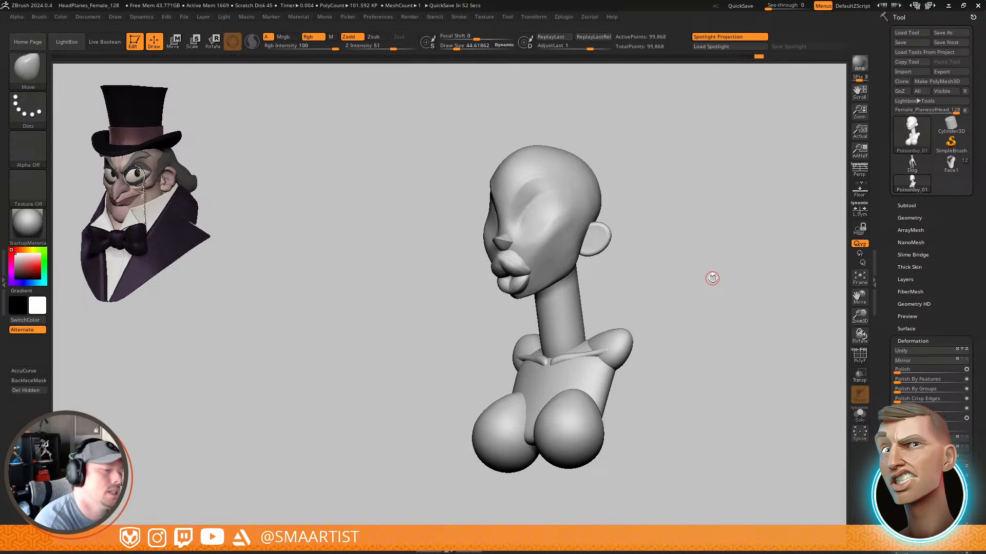
left_click_drag(673, 268, 726, 280)
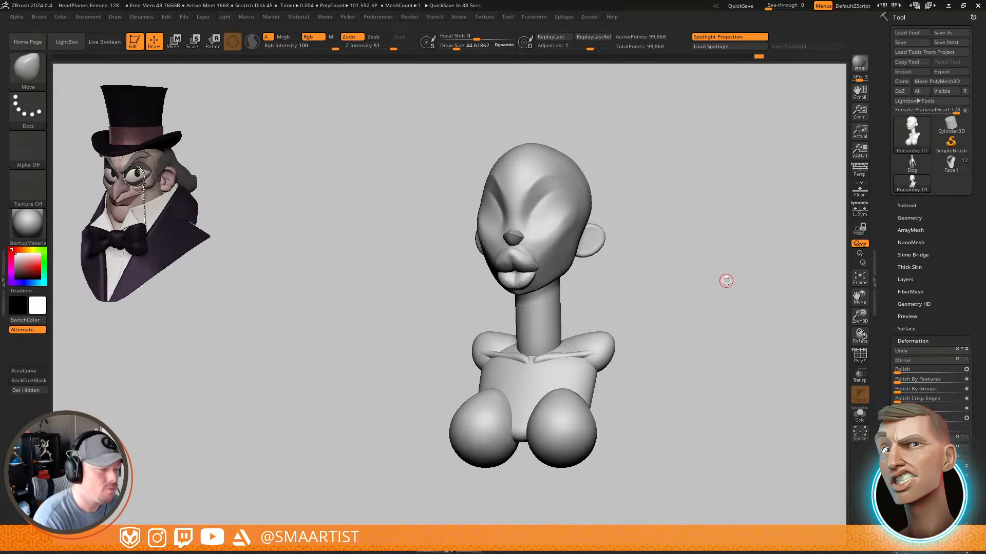
mouse_move(684, 297)
left_mouse_down()
mouse_move(709, 309)
mouse_move(696, 291)
left_mouse_up()
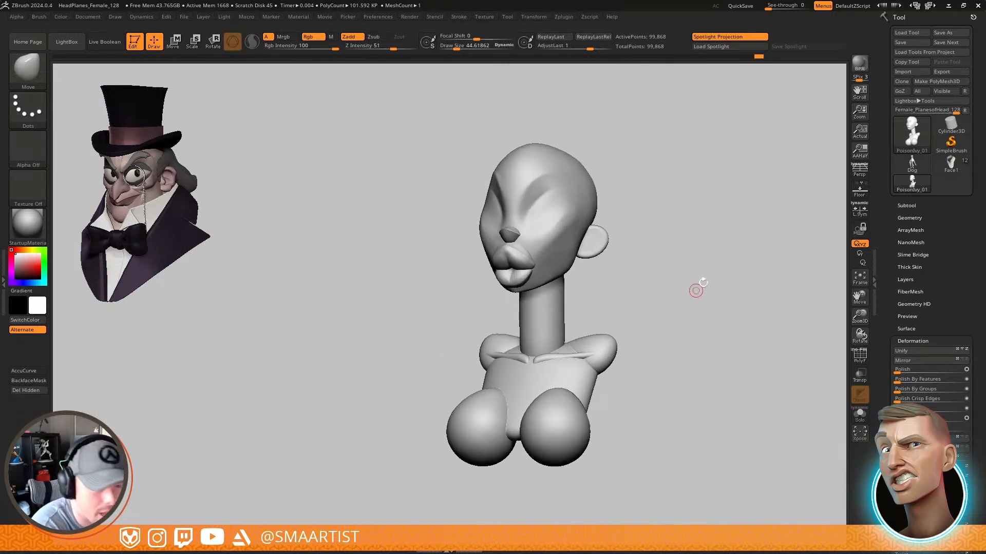
left_click(906, 205)
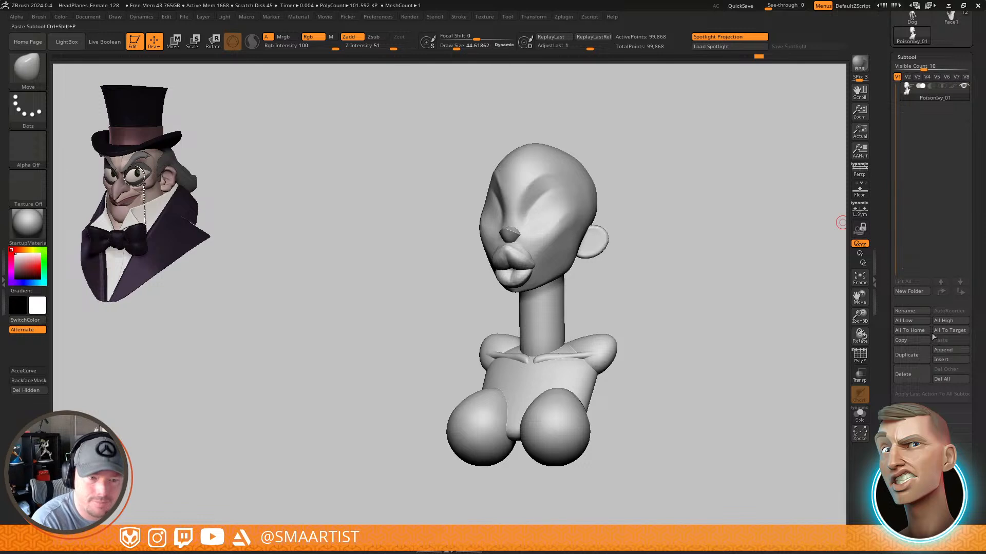
key("ctrl+shift+d")
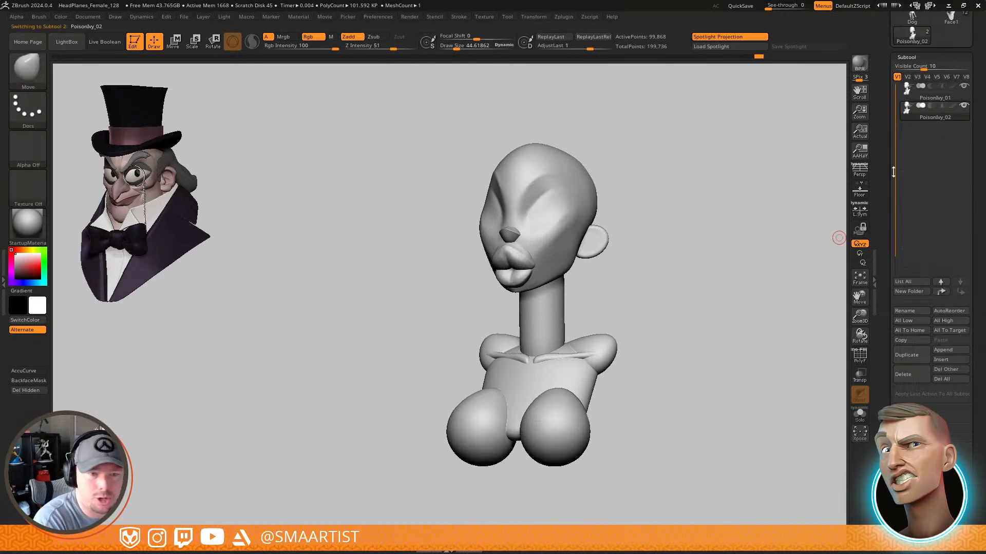
left_click(965, 87)
Rename the duplicated subtool as Bust
left_click(915, 309)
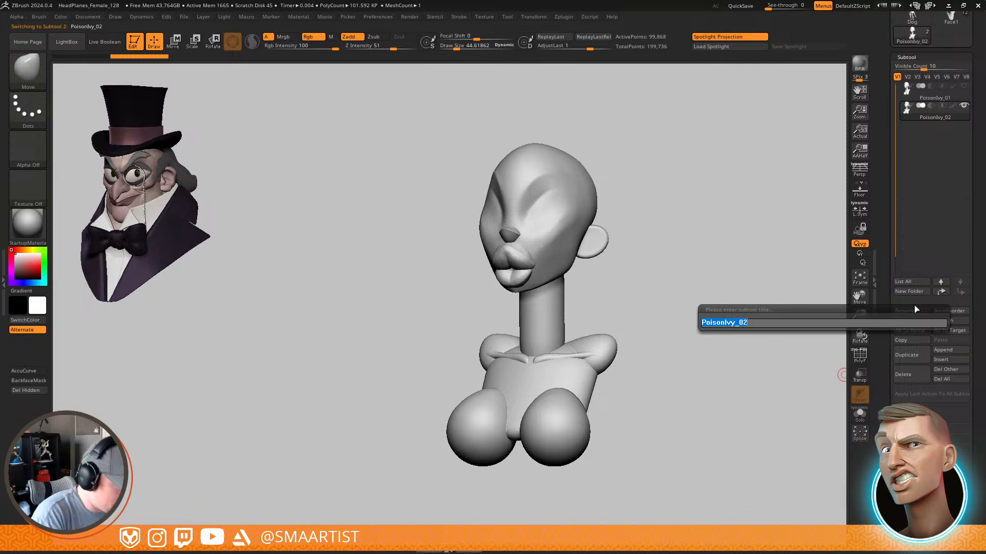
type("Bust")
key("Return")
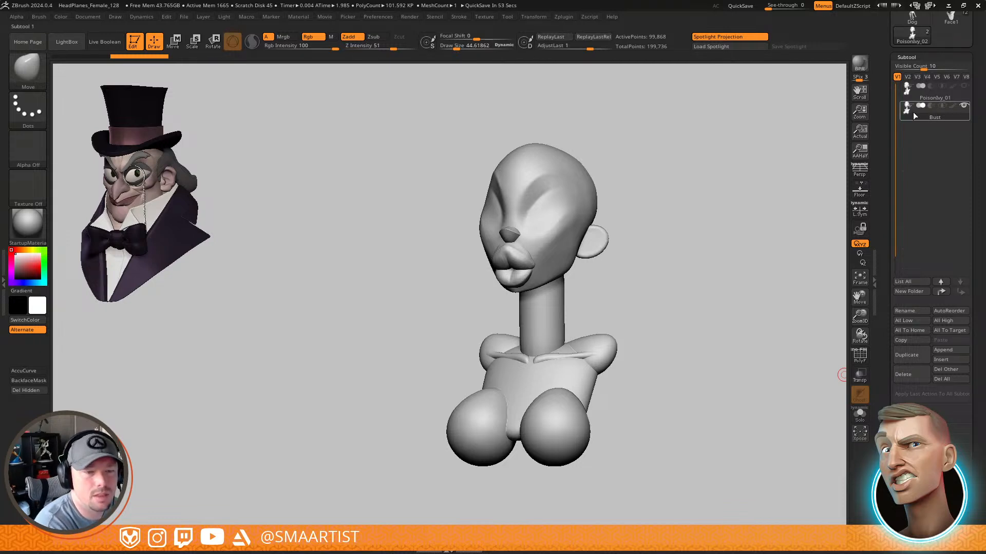
Insert a Sphere3D as a new subtool below Bust for the eyeball
mouse_move(932, 114)
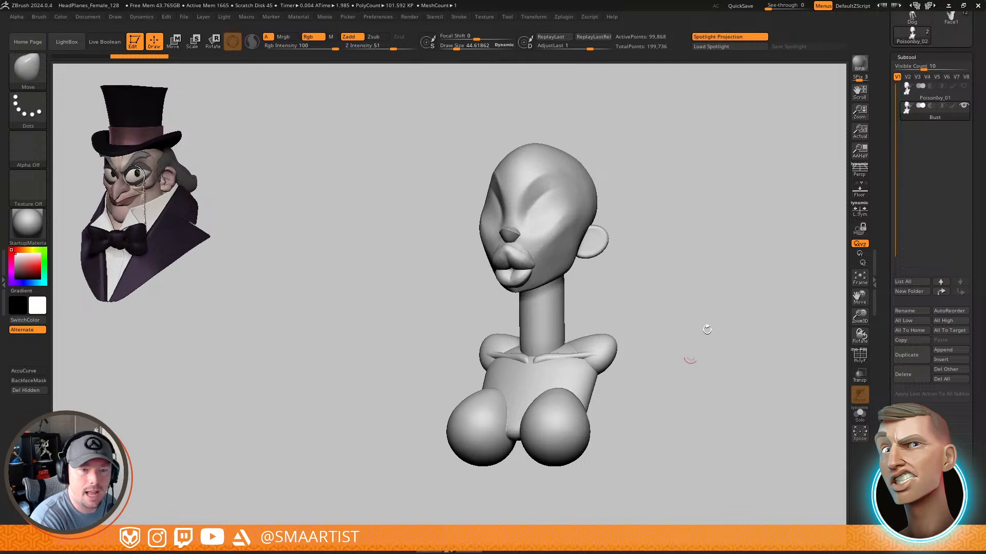
left_click_drag(701, 352, 693, 290)
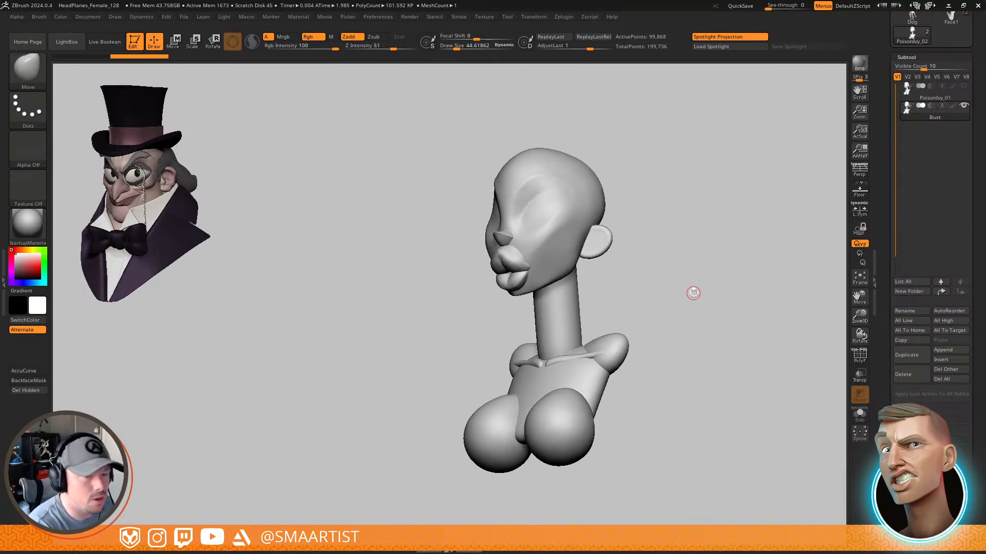
left_click(945, 359)
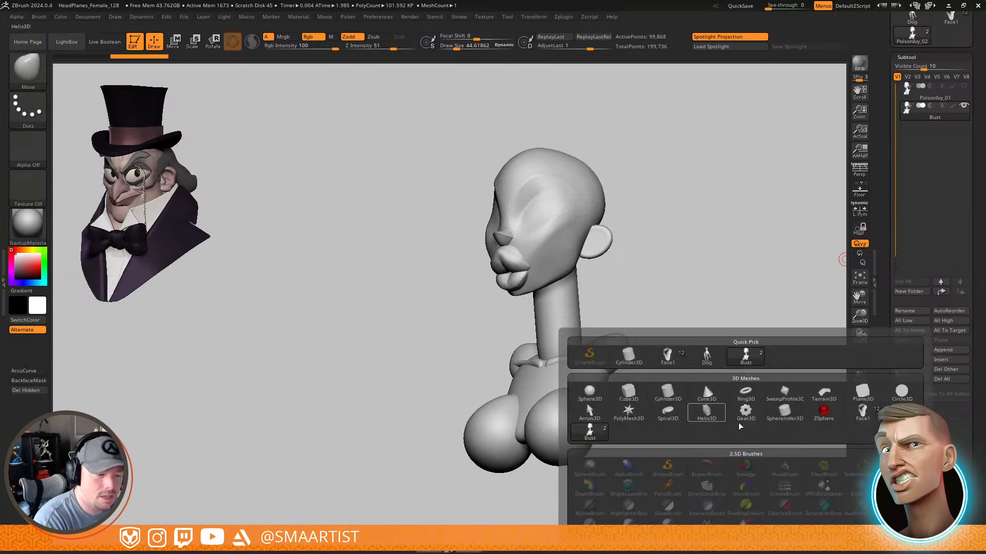
left_click(590, 394)
left_click_drag(708, 306, 684, 329)
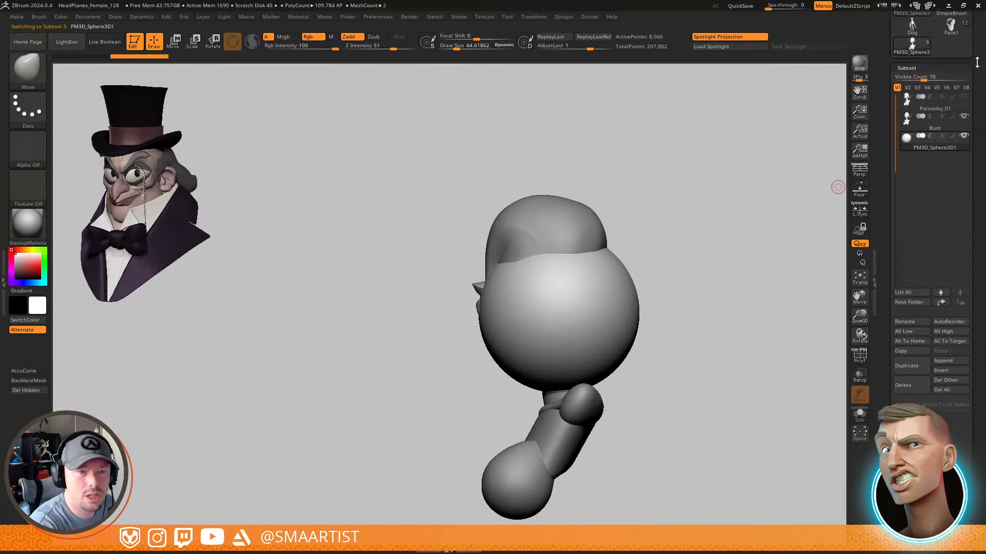
Switch to the Face1 top-hat character and isolate its Eyes subtool to examine the shape of the eyeballs
left_click(950, 63)
right_click_drag(669, 292, 708, 278)
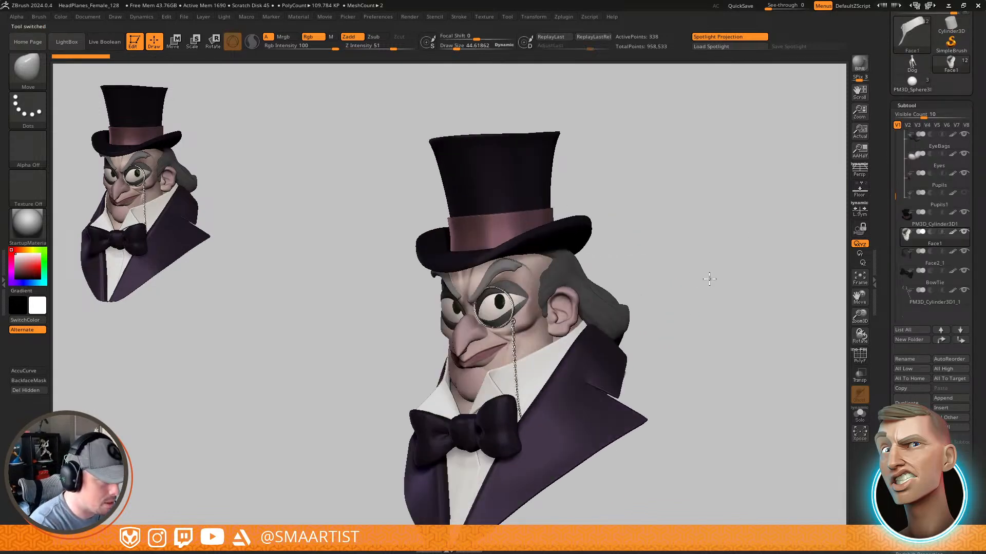
right_click_drag(631, 359, 570, 462, "ctrl")
right_click_drag(457, 283, 539, 330, "ctrl")
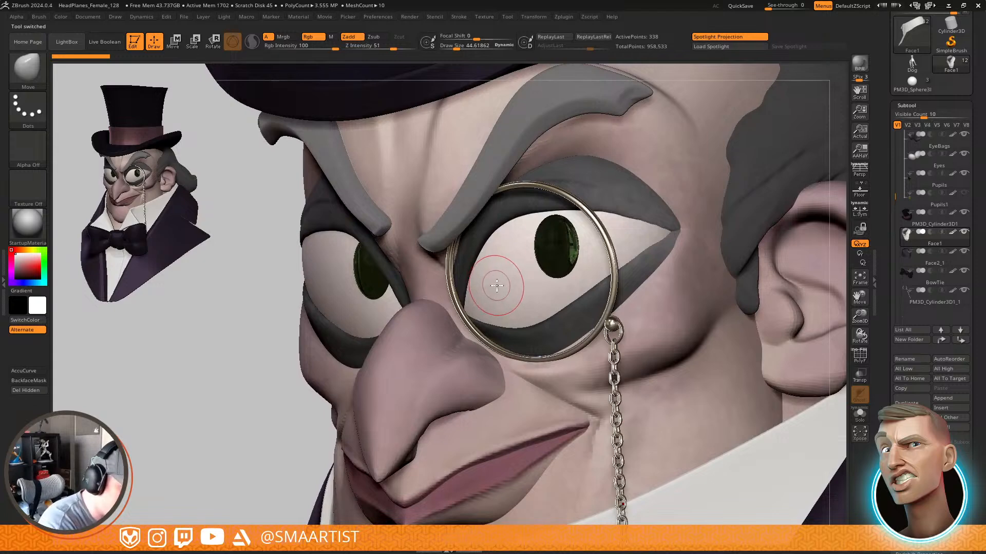
left_click(518, 297, "alt")
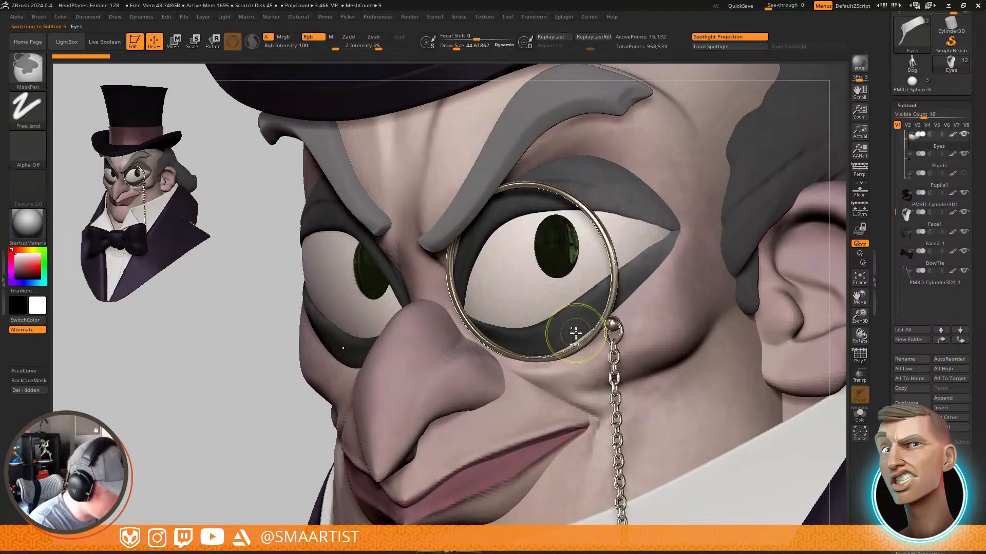
key("ctrl+shift+s")
right_click_drag(660, 329, 653, 288, "ctrl")
mouse_move(653, 287)
right_mouse_down()
mouse_move(669, 287)
mouse_move(641, 299)
right_mouse_up()
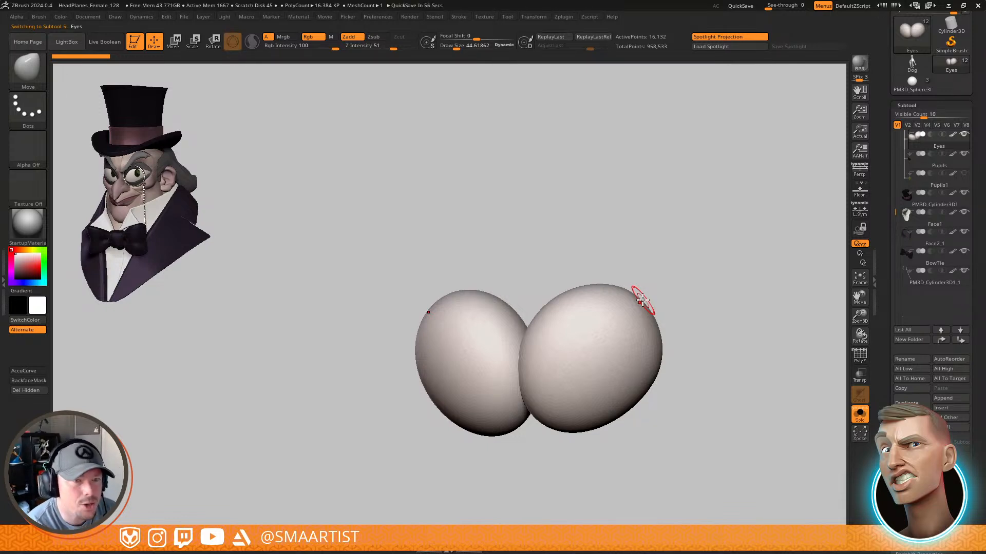
Return to the Poison Ivy sphere subtool, scale the sphere down, offset it to one side of the face and turn on ghost transparency
left_click(912, 86)
right_click_drag(761, 292, 750, 257, "ctrl")
right_click_drag(762, 291, 695, 280, "alt")
key("ctrl+shift+s")
right_click_drag(742, 308, 719, 308)
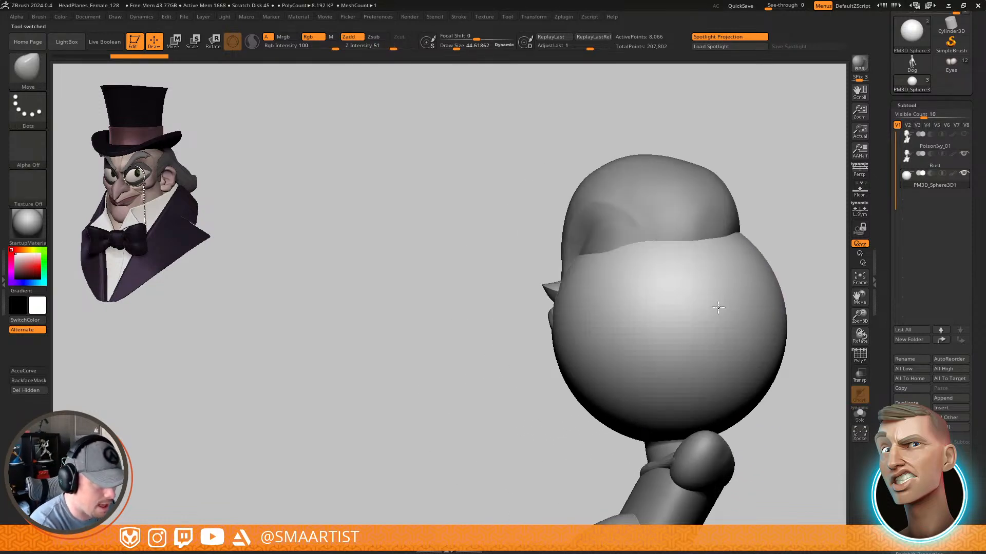
key("w")
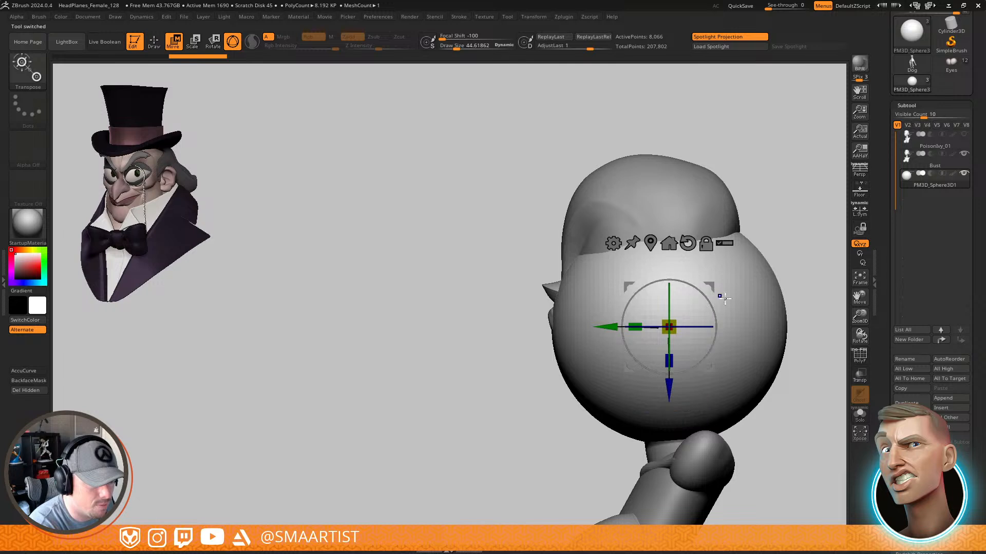
right_click_drag(656, 311, 675, 318)
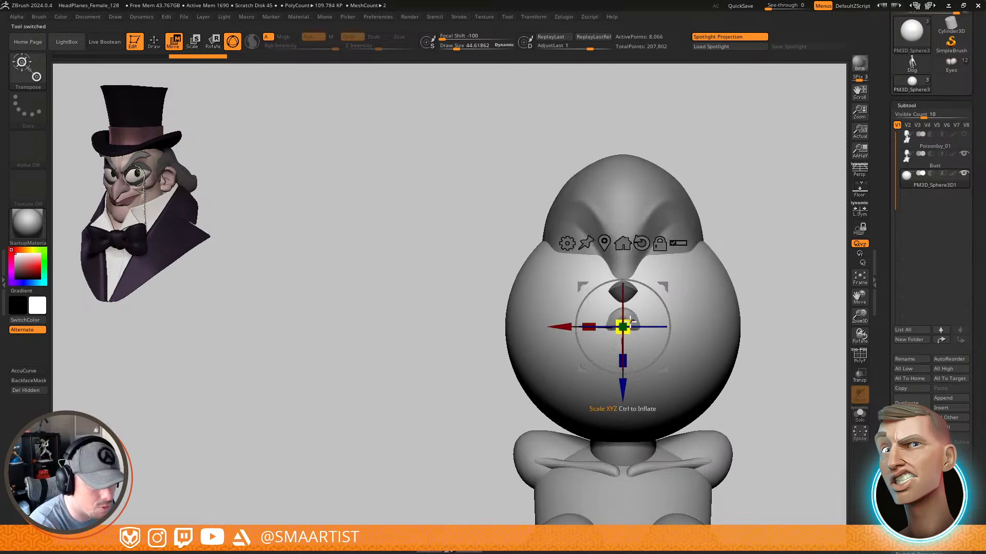
left_click_drag(663, 288, 620, 310)
key("shift+t")
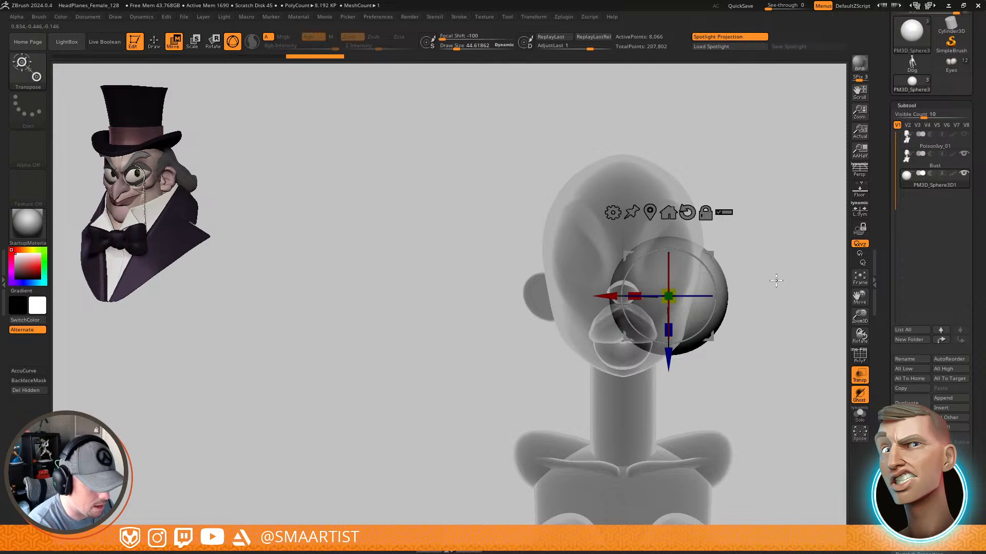
Move the sphere forward into the eye socket and rotate it about 28 degrees to follow the face, then turn transparency off
right_click_drag(774, 279, 727, 282, "shift")
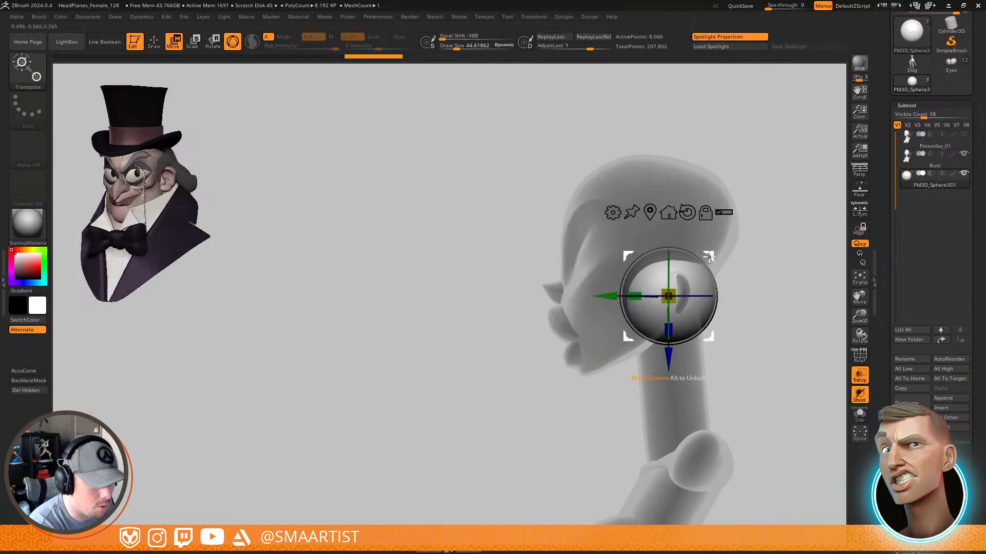
left_click_drag(708, 257, 655, 223)
right_click_drag(680, 255, 746, 328, "shift")
right_click_drag(746, 328, 734, 351)
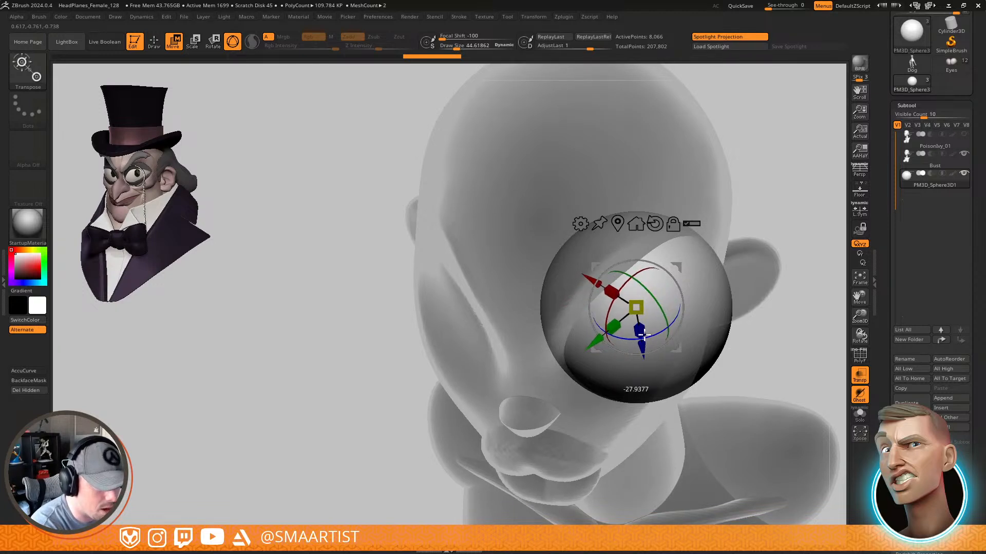
left_click_drag(636, 339, 634, 339)
left_click_drag(678, 267, 642, 254)
mouse_move(682, 308)
right_mouse_down()
mouse_move(693, 317)
mouse_move(680, 326)
mouse_move(708, 319)
mouse_move(717, 338)
mouse_move(685, 325)
right_mouse_up()
key("shift+t")
right_click_drag(685, 325, 711, 361)
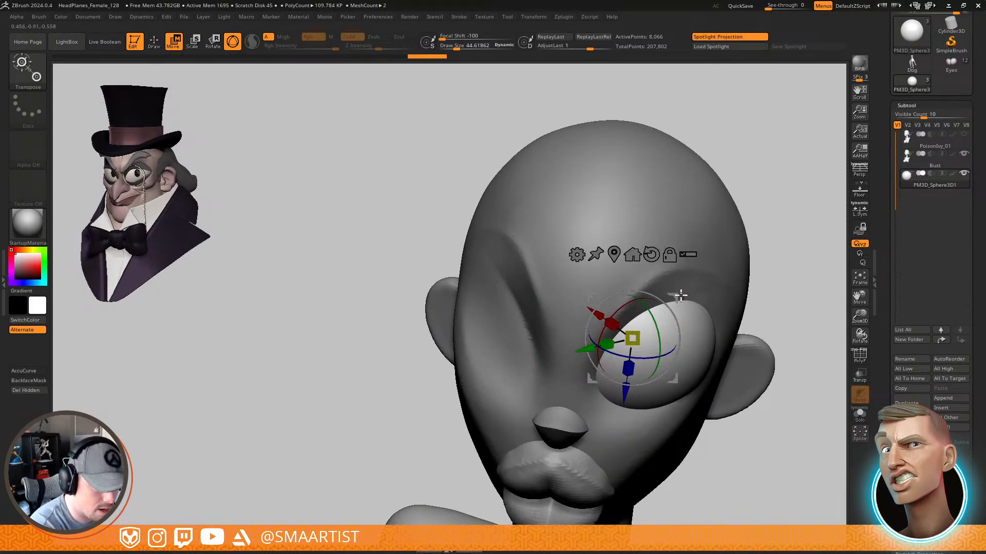
Tilt the eyeball sphere about 25 degrees around its X axis to match the slant of the eye socket
right_click_drag(669, 290, 791, 270)
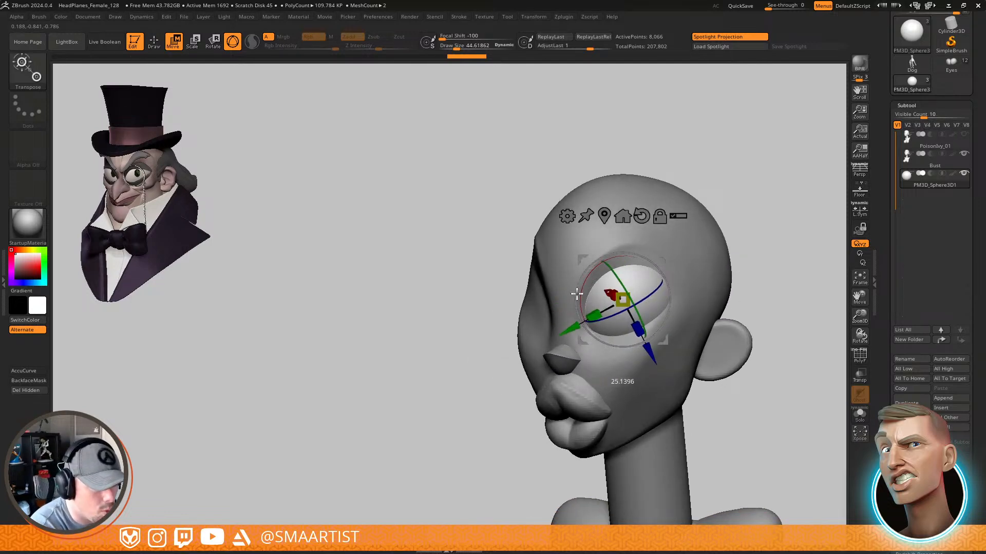
left_click_drag(577, 294, 594, 303)
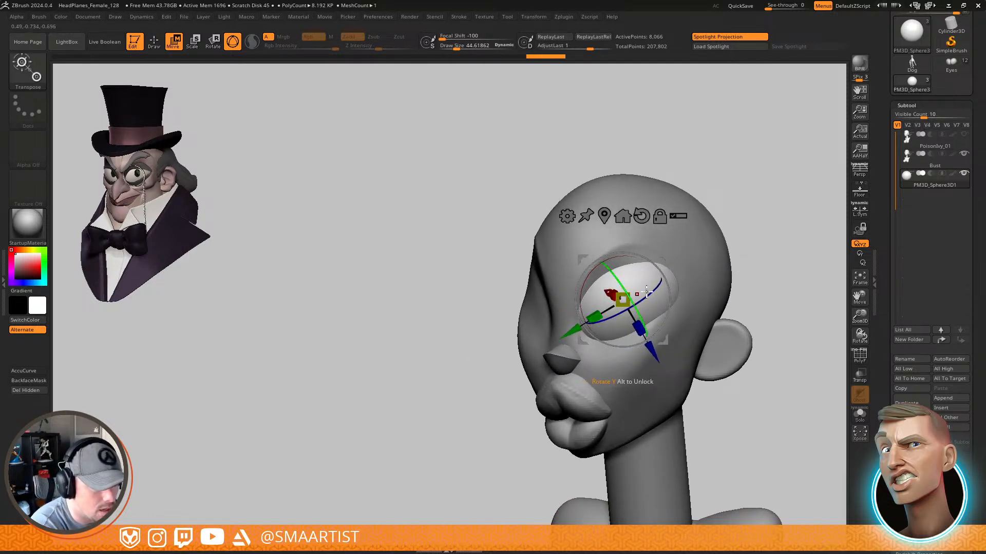
right_click_drag(646, 291, 692, 301)
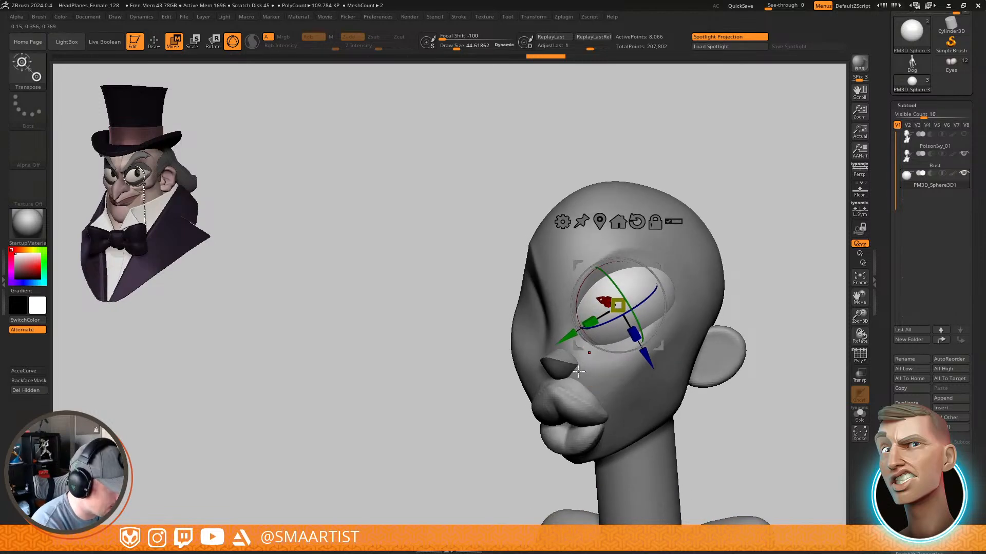
Reshape the sphere into a slanted oval eyeball with the Move brush at draw size about 322
key("q")
mouse_move(577, 352)
right_mouse_down()
mouse_move(598, 370)
mouse_move(609, 341)
mouse_move(579, 343)
right_mouse_up()
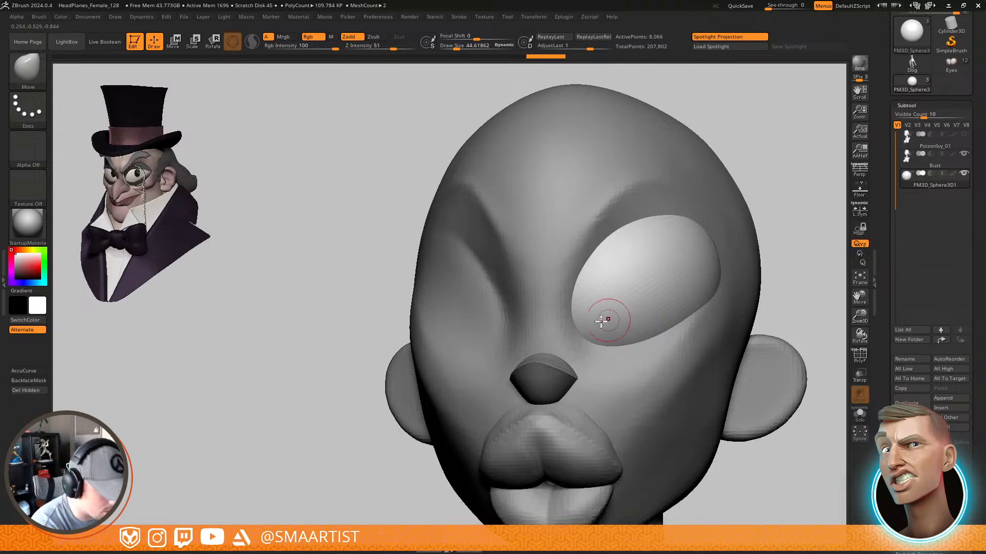
mouse_move(573, 322)
left_mouse_down()
mouse_move(600, 338)
mouse_move(585, 357)
mouse_move(574, 330)
left_mouse_up()
mouse_move(752, 328)
right_mouse_down()
mouse_move(679, 310)
mouse_move(726, 277)
right_mouse_up()
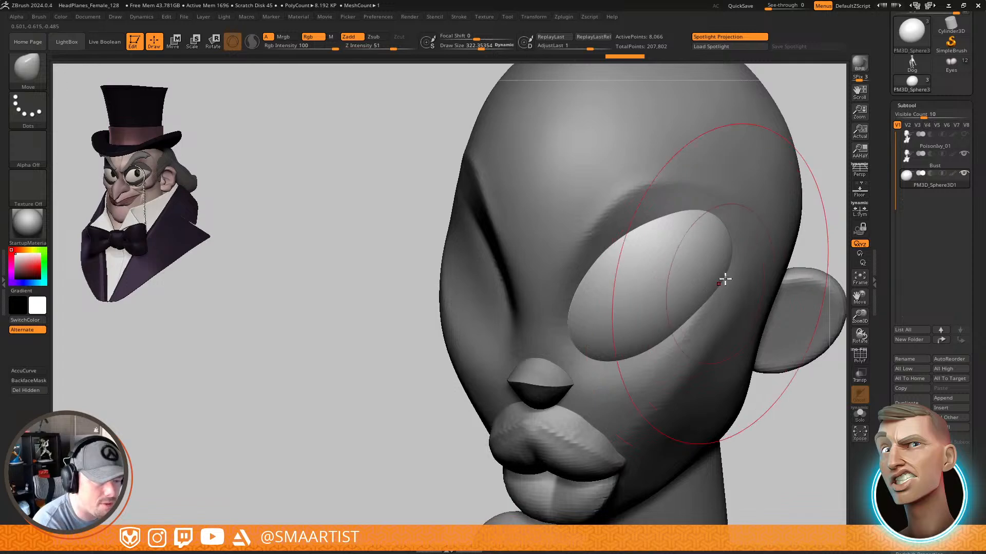
mouse_move(740, 243)
right_mouse_down()
mouse_move(710, 258)
mouse_move(737, 286)
mouse_move(729, 255)
right_mouse_up()
left_click_drag(583, 251, 569, 234)
left_click_drag(656, 346, 675, 324)
Select the Bust subtool and reshape the face around the eyeball with the Move brush at draw size about 229
mouse_move(675, 323)
right_mouse_down()
mouse_move(699, 376)
mouse_move(690, 333)
mouse_move(713, 301)
mouse_move(712, 318)
mouse_move(669, 301)
right_mouse_up()
left_click(672, 312, "alt")
key("s")
left_click_drag(668, 297, 660, 295)
left_click_drag(667, 300, 673, 288)
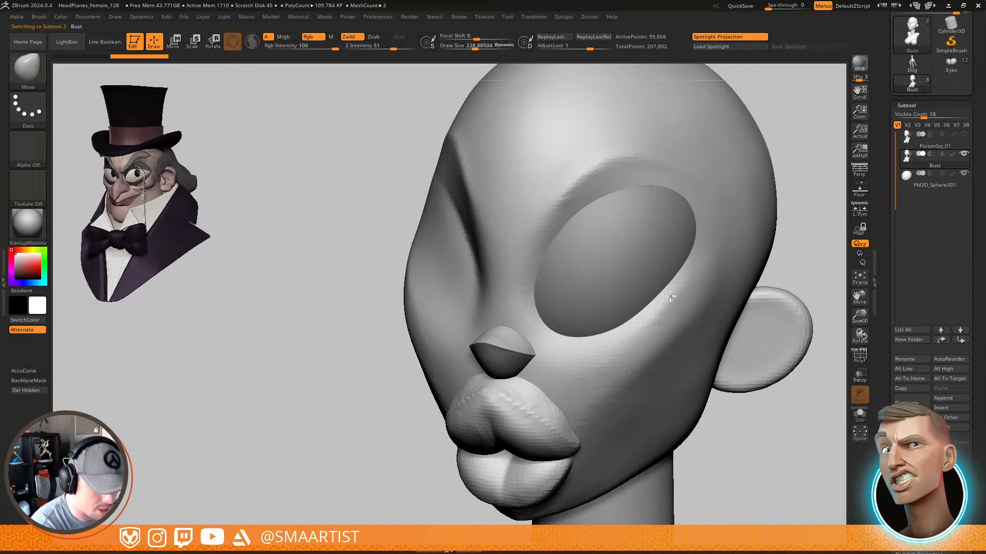
Refine the lower eye socket and upper cheek against the eyeball with the Move brush at draw sizes about 135 and 104
mouse_move(683, 272)
right_mouse_down()
mouse_move(649, 267)
mouse_move(706, 275)
mouse_move(748, 308)
mouse_move(748, 266)
mouse_move(726, 302)
mouse_move(708, 290)
mouse_move(652, 293)
mouse_move(655, 307)
right_mouse_up()
key("s")
left_click_drag(656, 310, 646, 309)
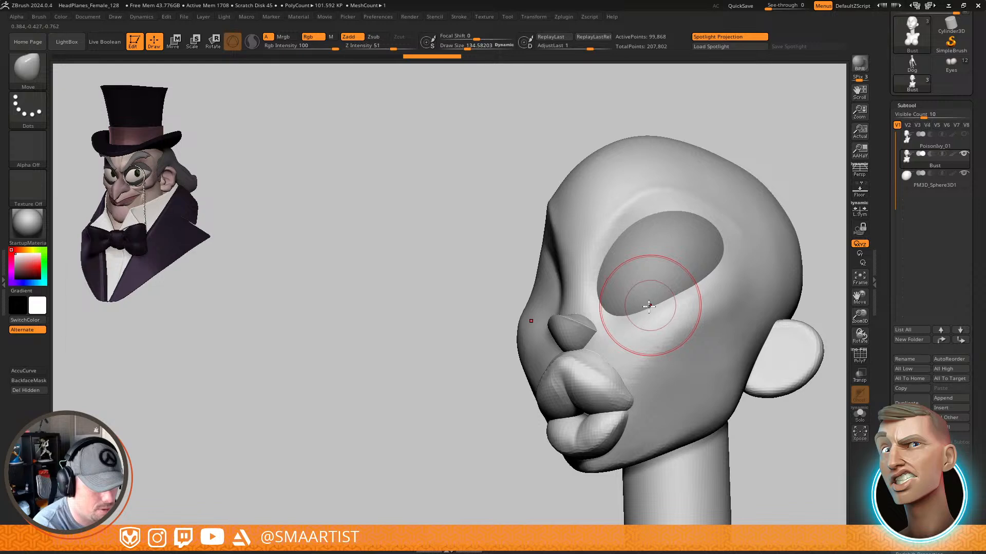
key("s")
left_click_drag(639, 311, 635, 308)
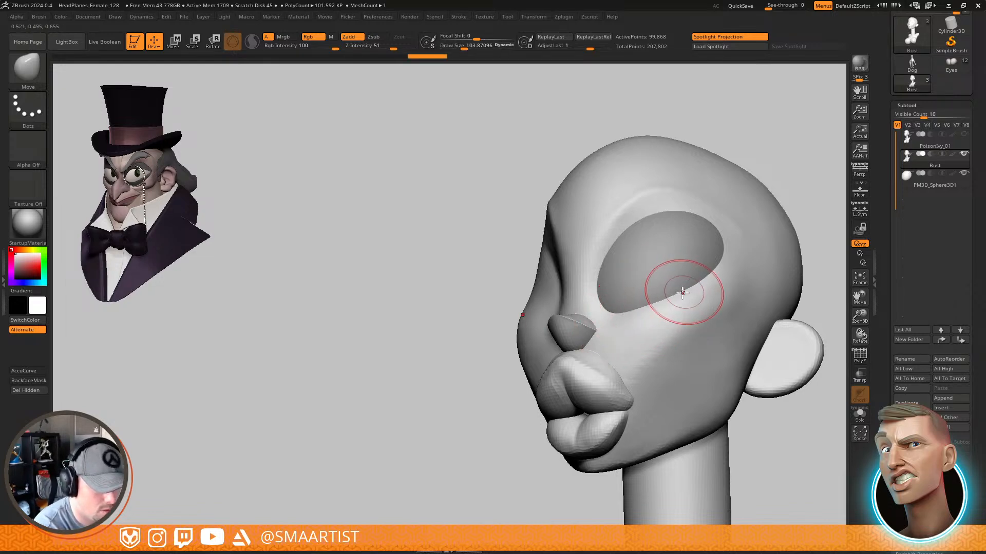
mouse_move(699, 281)
right_mouse_down()
mouse_move(714, 354)
mouse_move(706, 332)
mouse_move(780, 275)
mouse_move(729, 264)
mouse_move(739, 267)
right_mouse_up()
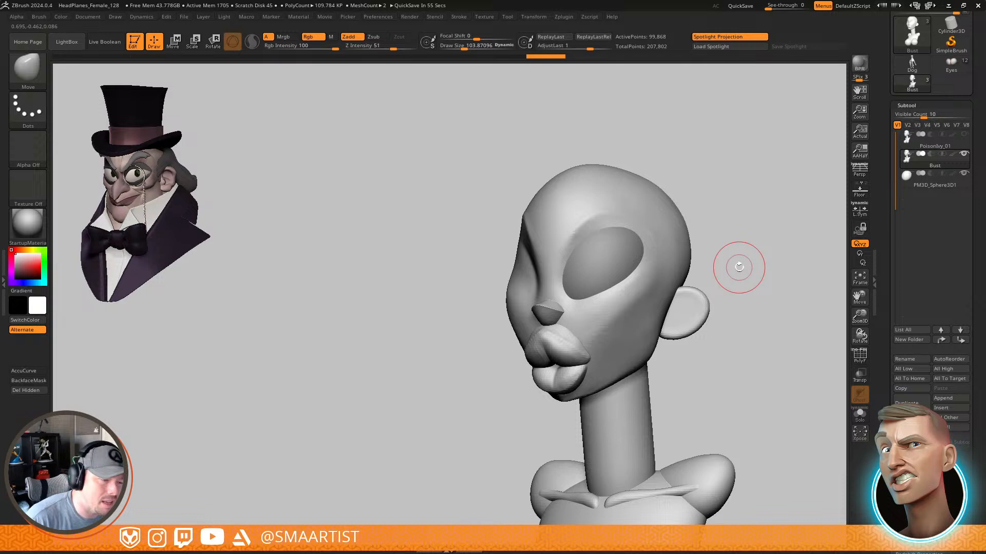
Select the eyeball subtool and adjust its fit against the inner eye socket with the Move brush at draw size about 119
mouse_move(748, 291)
right_mouse_down()
mouse_move(725, 270)
mouse_move(756, 277)
mouse_move(748, 266)
right_mouse_up()
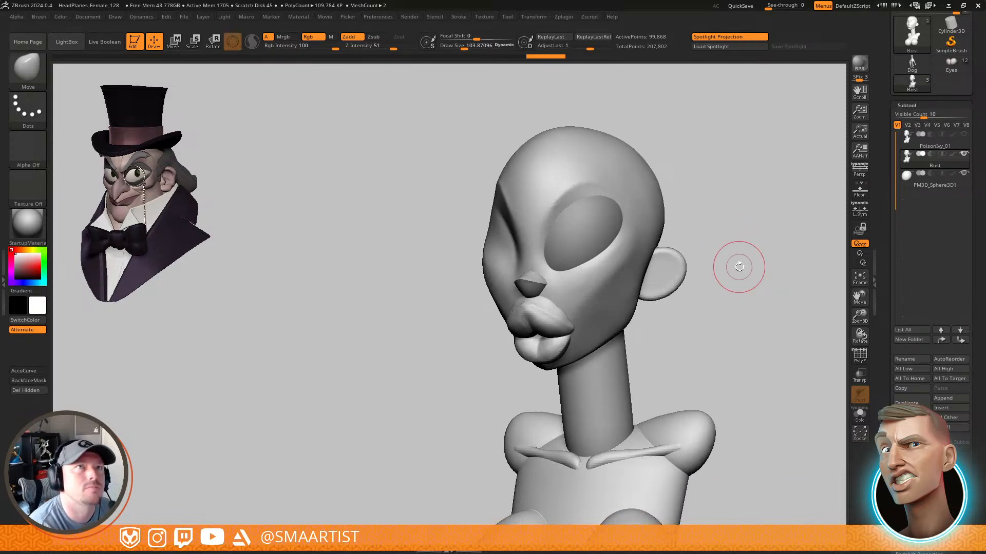
mouse_move(560, 246)
right_mouse_down()
mouse_move(542, 265)
mouse_move(567, 277)
mouse_move(550, 247)
mouse_move(548, 256)
right_mouse_up()
left_click(557, 258, "alt")
key("s")
left_click_drag(547, 258, 549, 258)
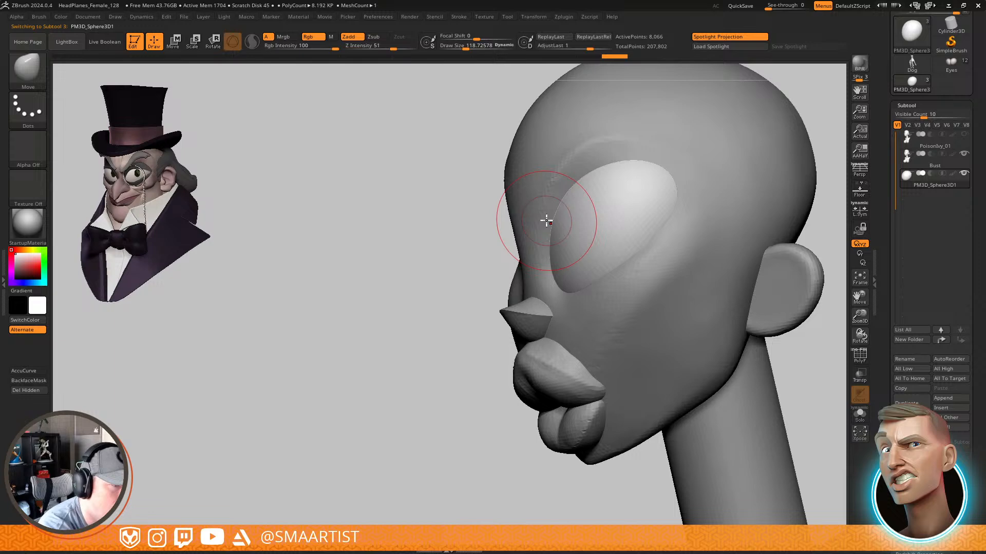
mouse_move(547, 211)
right_mouse_down()
mouse_move(577, 267)
mouse_move(571, 253)
mouse_move(635, 265)
mouse_move(576, 279)
right_mouse_up()
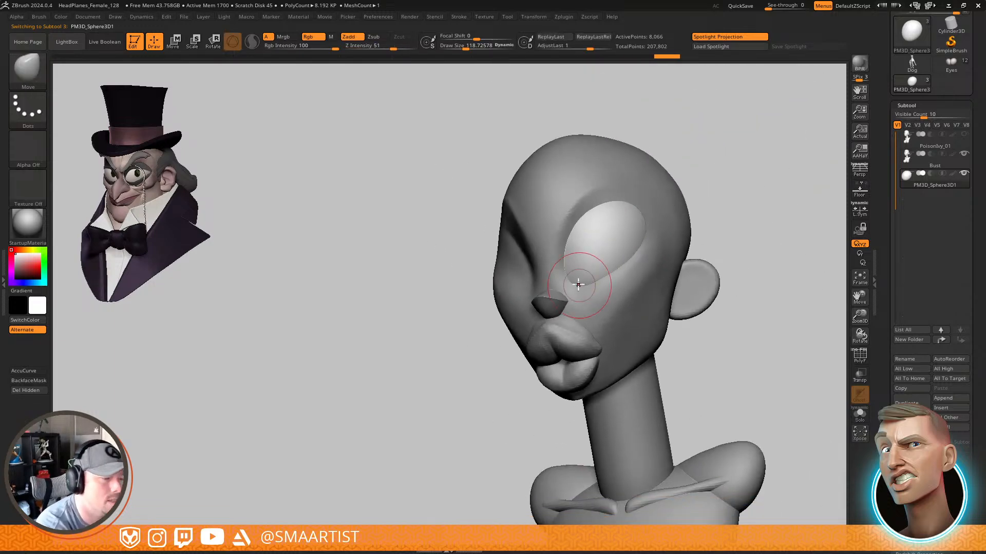
right_click_drag(636, 290, 638, 257)
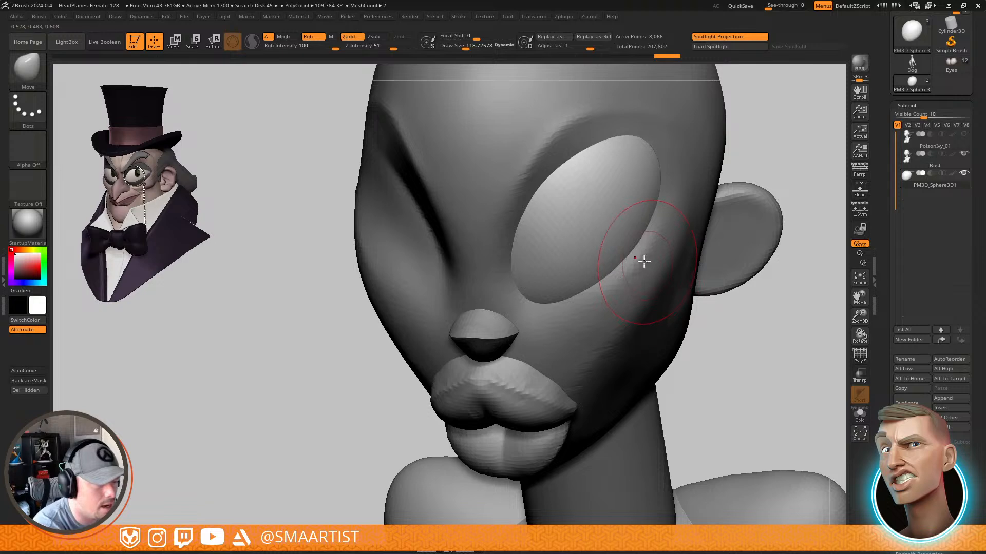
Select the Bust subtool and refine the outer eye socket around the eyeball at draw size about 58
left_click(643, 267, "alt")
left_click_drag(644, 267, 636, 266)
mouse_move(659, 226)
left_mouse_down("shift")
mouse_move(610, 292)
mouse_move(636, 255)
mouse_move(565, 322)
mouse_move(671, 177)
left_mouse_up("shift")
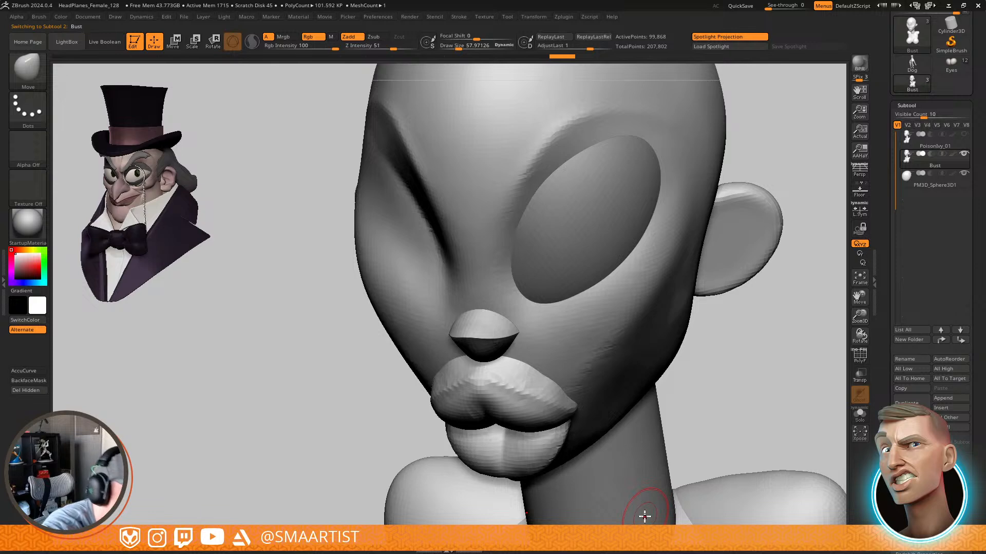
mouse_move(658, 318)
right_mouse_down()
mouse_move(664, 262)
mouse_move(643, 322)
right_mouse_up()
right_click_drag(644, 322, 594, 333, "alt")
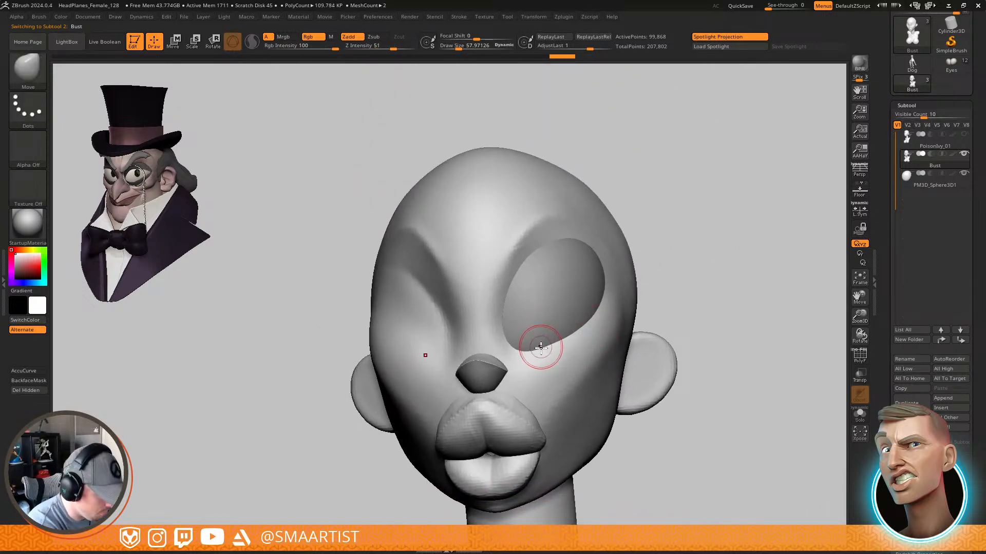
Select the eyeball subtool, check its shape through the transparent head from the front, and duplicate it
left_click(571, 297, "alt")
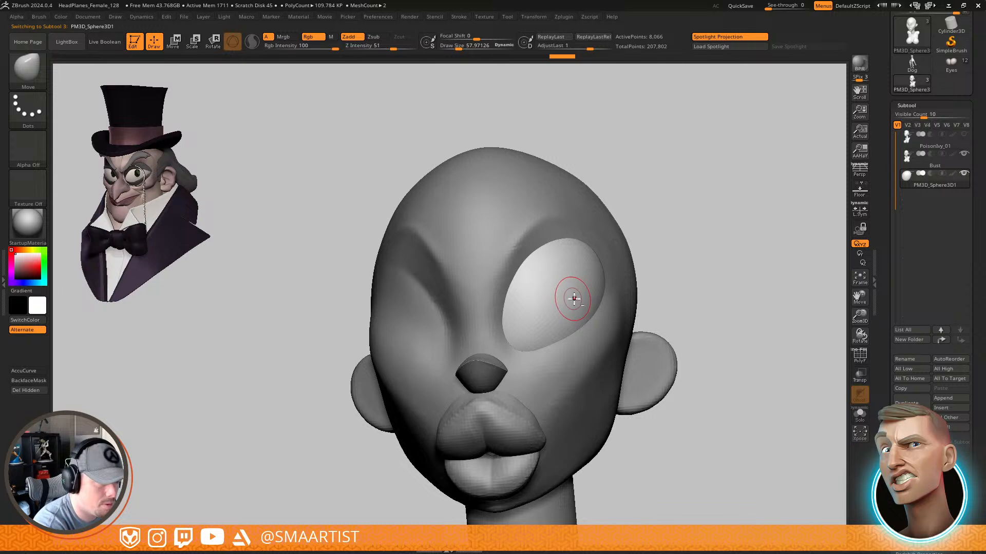
left_click_drag(699, 307, 708, 314)
key("ctrl+t")
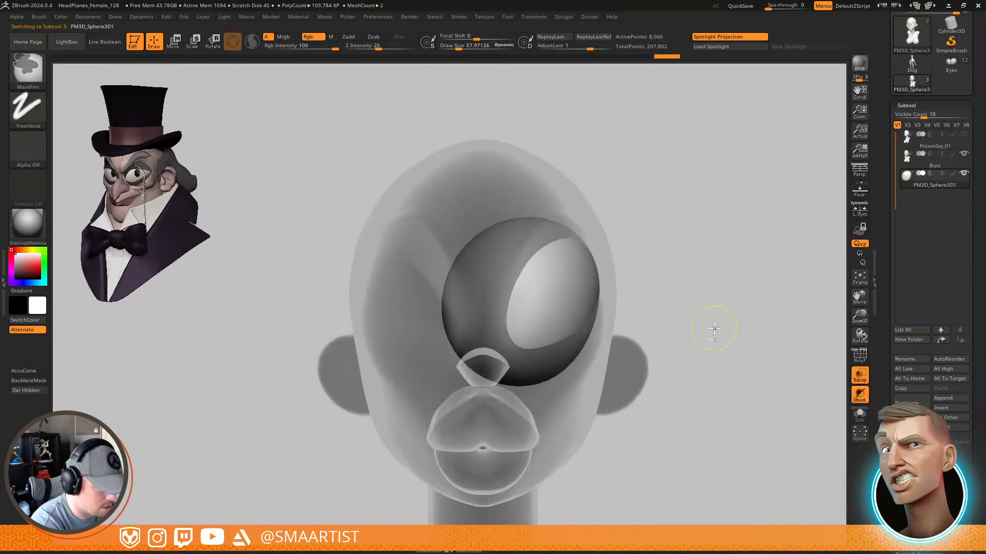
key("ctrl+t")
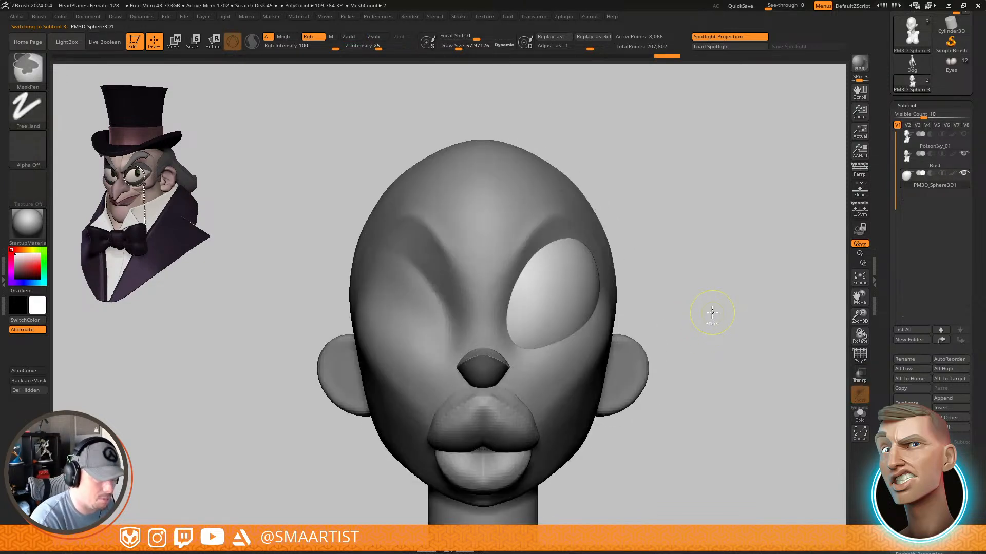
key("ctrl+shift")
key("ctrl+shift+d")
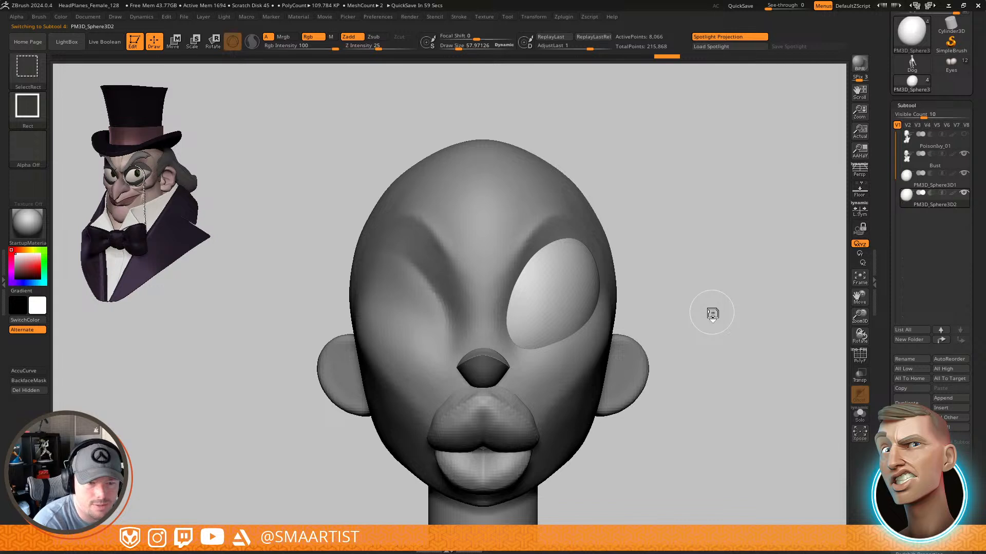
Scale the duplicated eyeball up uniformly with the transform gizmo so it fills more of the eye socket
left_click_drag(978, 439, 977, 395)
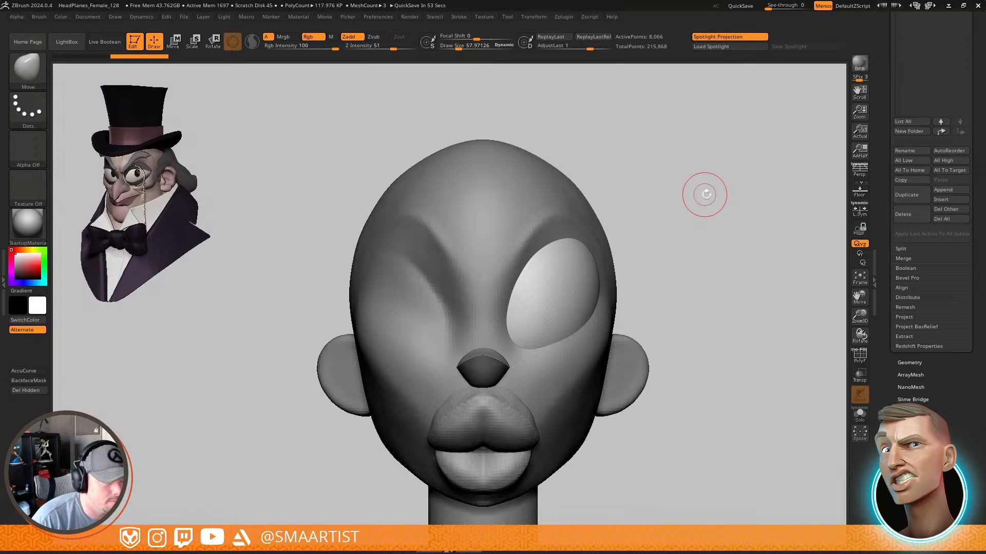
key("shift")
left_click_drag(708, 200, 689, 211)
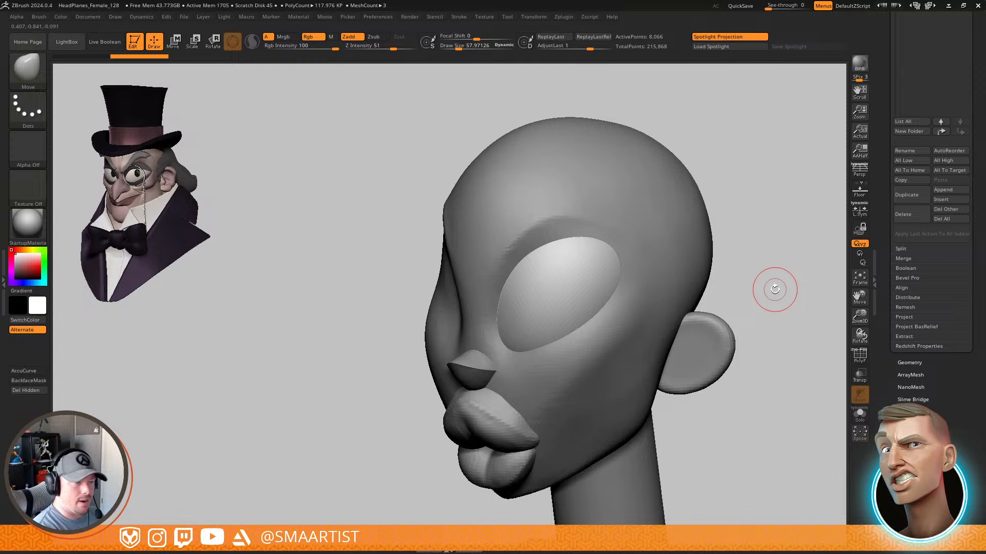
left_click_drag(775, 289, 752, 298)
key("shift+f")
key("shift+f")
key("w")
right_click_drag(662, 304, 647, 300)
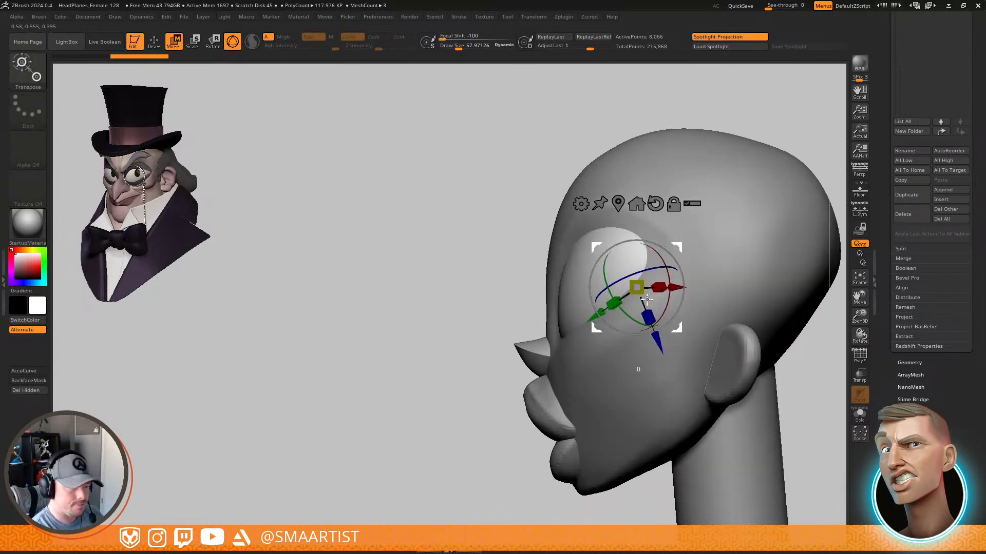
left_click_drag(637, 288, 647, 288)
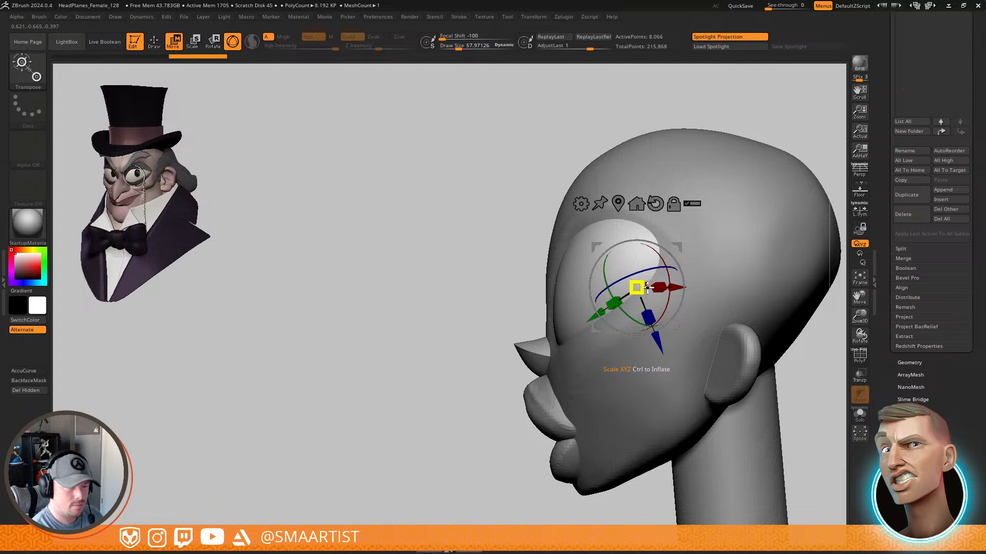
Delete the original eyeball subtool PM3D_Sphere3D1, keeping the enlarged duplicate
left_click_drag(967, 81, 970, 154)
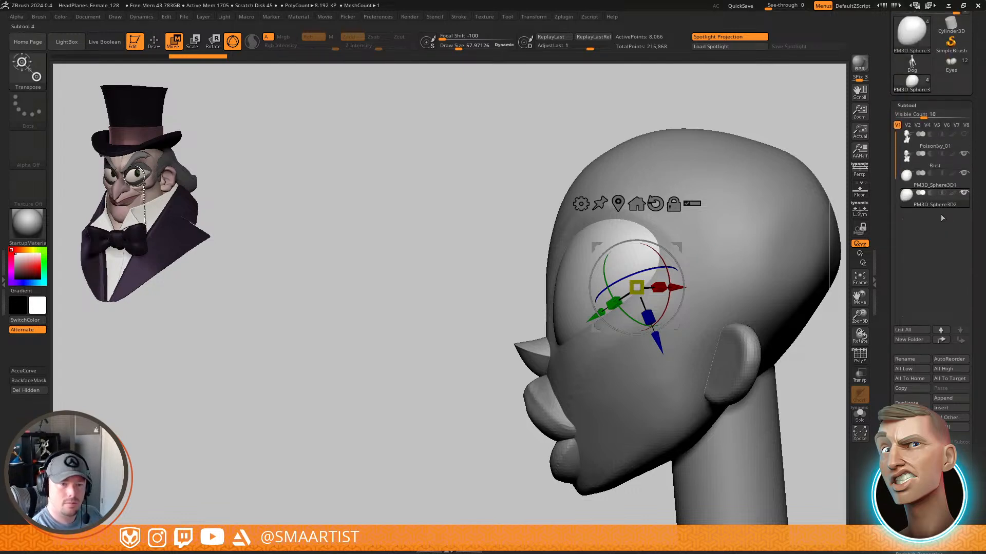
left_click(958, 185)
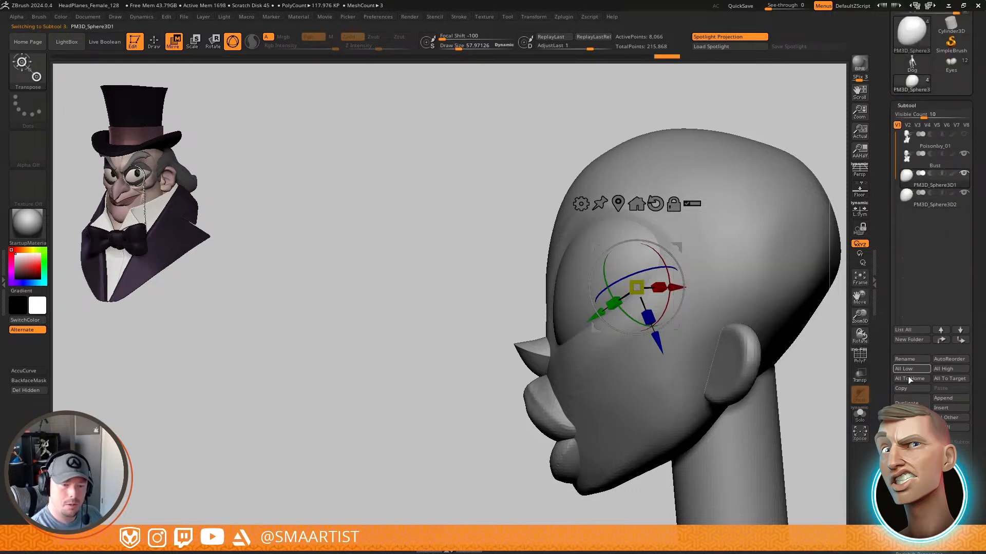
left_click(911, 423)
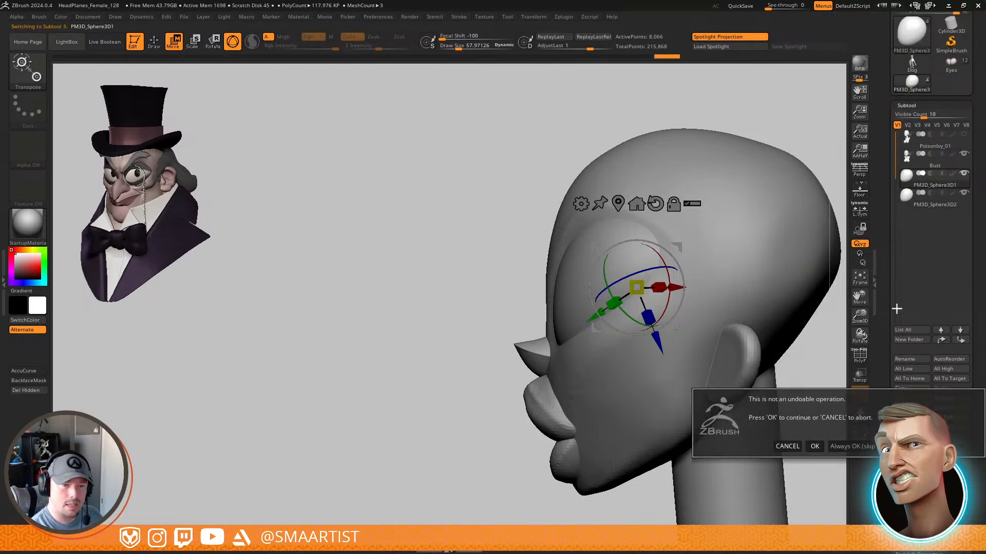
left_click(814, 446)
Fine-tune the remaining eyeball's fit in the socket with the transform gizmo and return to Draw mode
mouse_move(708, 301)
right_mouse_down()
mouse_move(730, 289)
mouse_move(729, 300)
mouse_move(721, 291)
right_mouse_up()
right_click_drag(720, 290, 678, 291)
key("w")
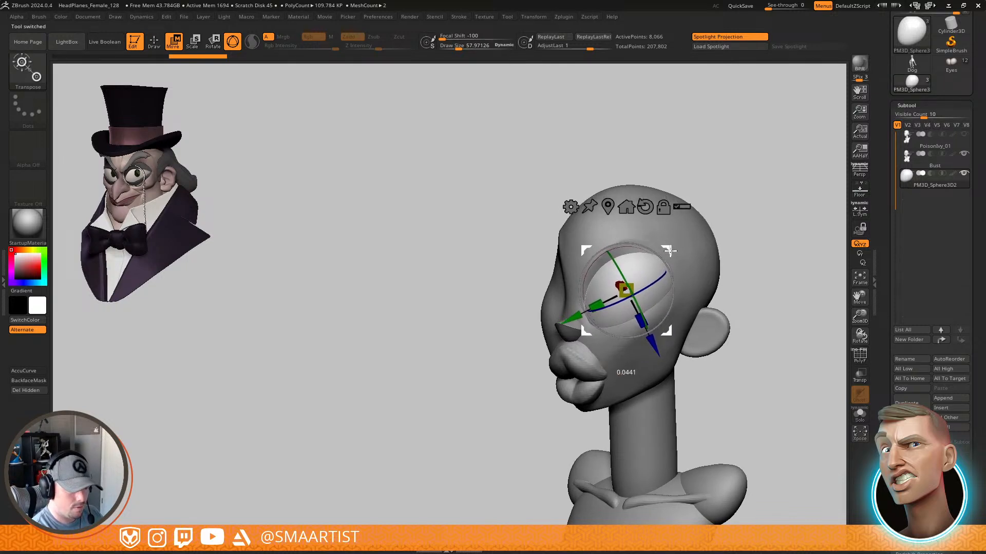
key("q")
mouse_move(686, 268)
right_mouse_down()
mouse_move(703, 270)
mouse_move(695, 281)
mouse_move(688, 266)
mouse_move(698, 288)
mouse_move(715, 275)
mouse_move(710, 381)
mouse_move(716, 283)
mouse_move(714, 309)
right_mouse_up()
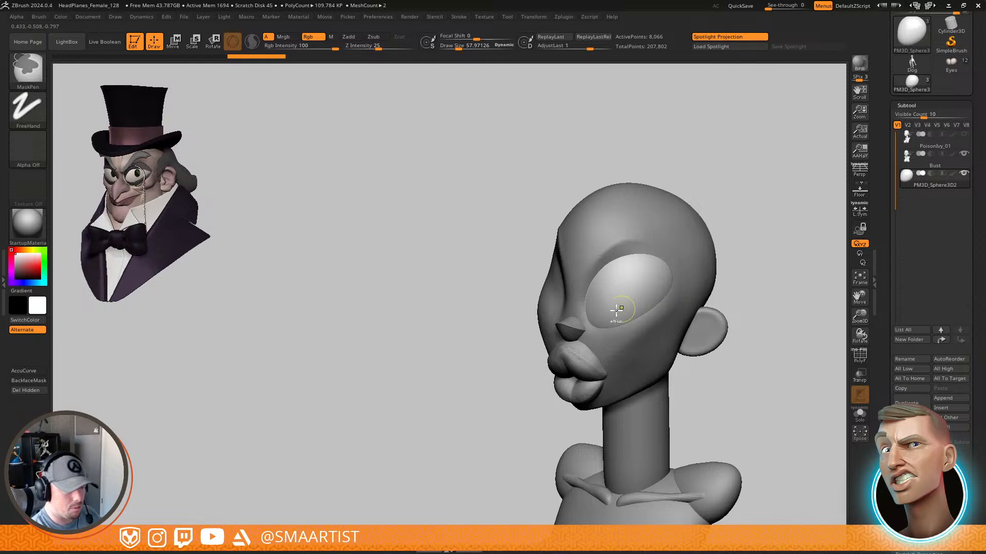
Reshape the inner side of the eyeball beside the nose bridge with the Move brush at draw size about 157
right_click_drag(620, 309, 593, 308, "ctrl")
key("b")
key("Escape")
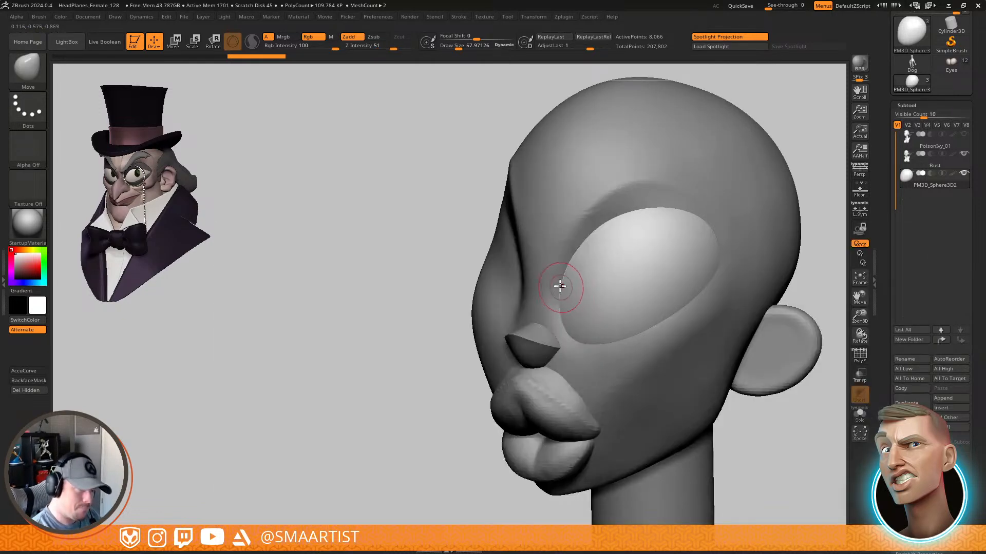
key("s")
left_click_drag(548, 292, 554, 289)
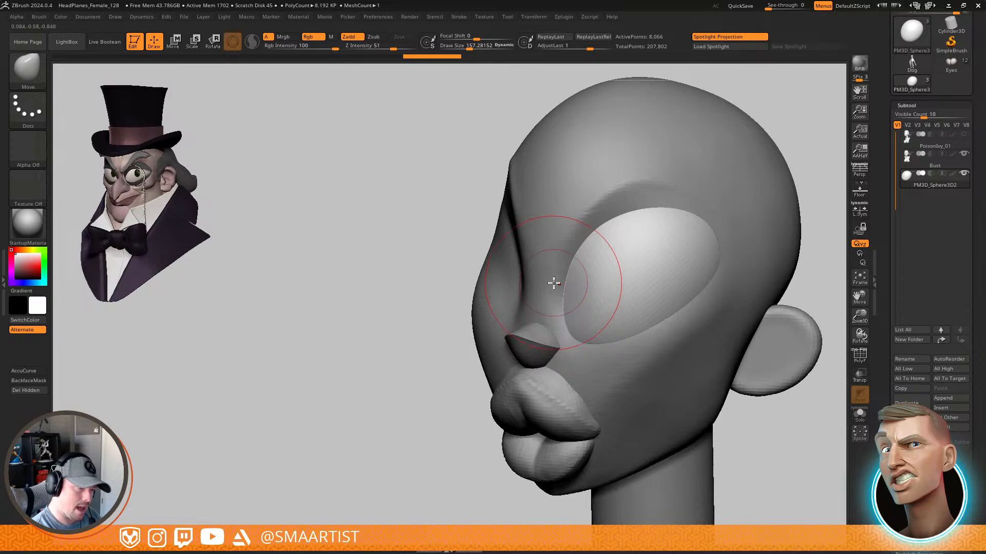
mouse_move(669, 266)
right_mouse_down()
mouse_move(691, 242)
mouse_move(726, 260)
mouse_move(739, 284)
right_mouse_up()
mouse_move(726, 311)
right_mouse_down()
mouse_move(726, 325)
mouse_move(640, 345)
right_mouse_up()
Refine the eyeball's lower inner contour with the Move and Smooth brushes at draw size about 129
key("s")
key("shift")
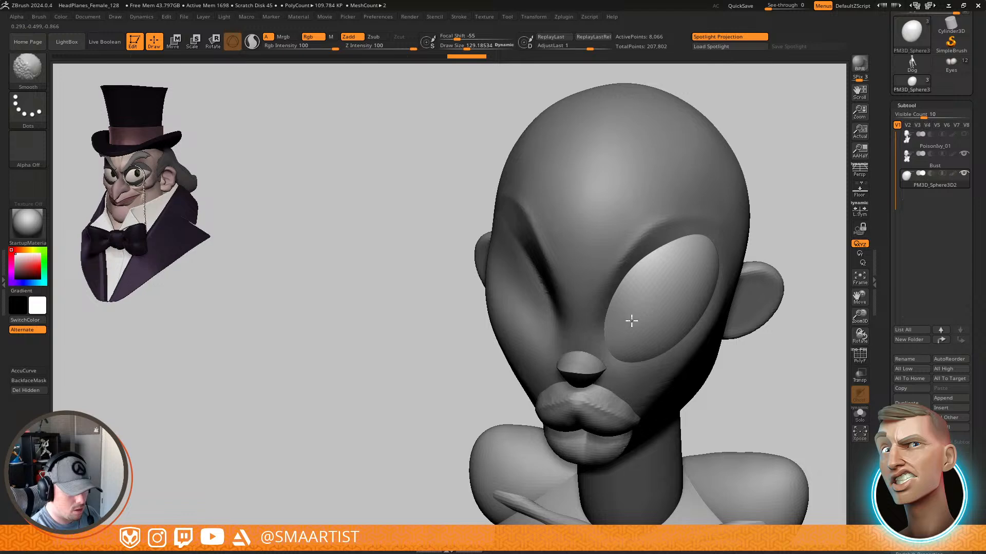
mouse_move(658, 286)
right_mouse_down()
mouse_move(691, 279)
mouse_move(619, 332)
right_mouse_up()
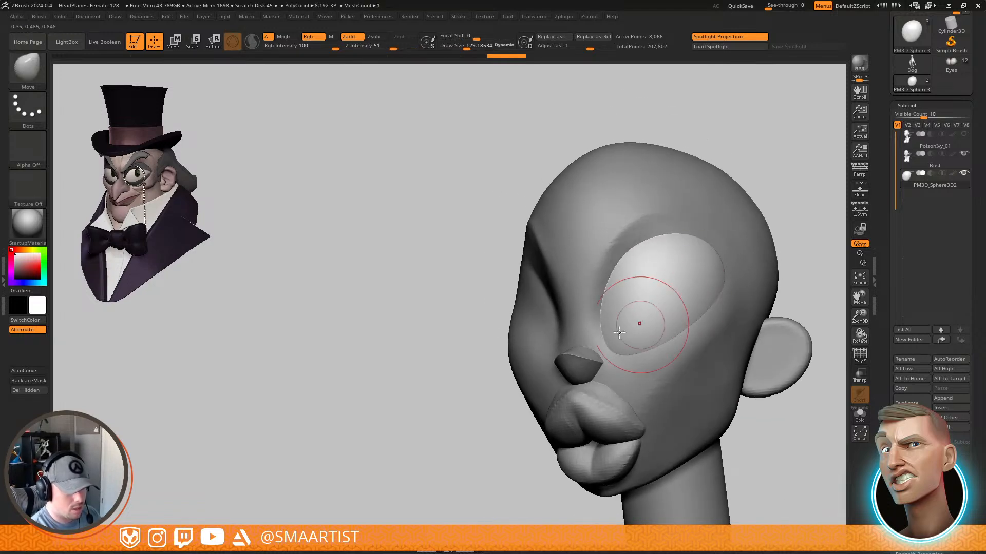
right_click_drag(687, 282, 607, 350)
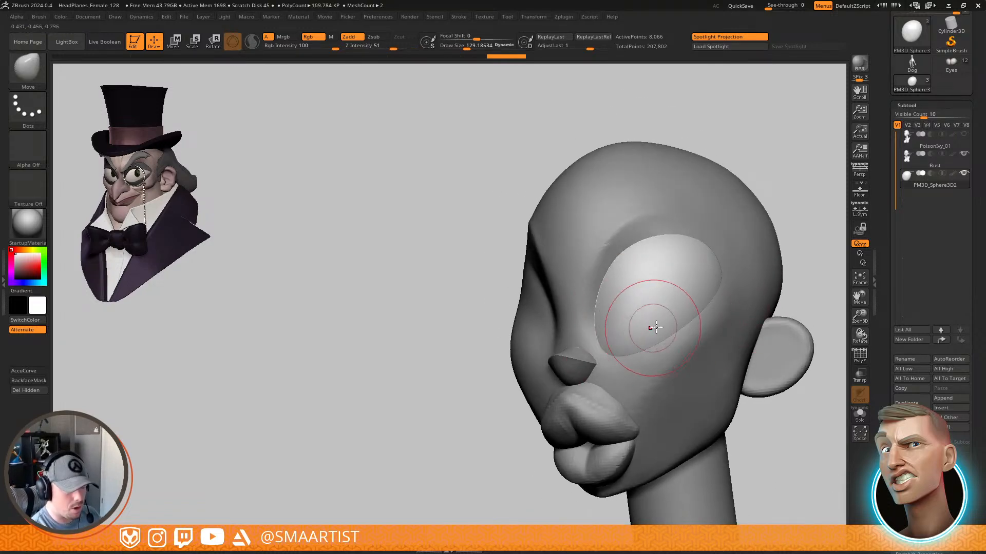
right_click_drag(655, 327, 674, 336)
Select the Bust subtool and adjust the brow and temple beside the eyeball with the Move brush at draw size about 222
right_click_drag(748, 295, 729, 272)
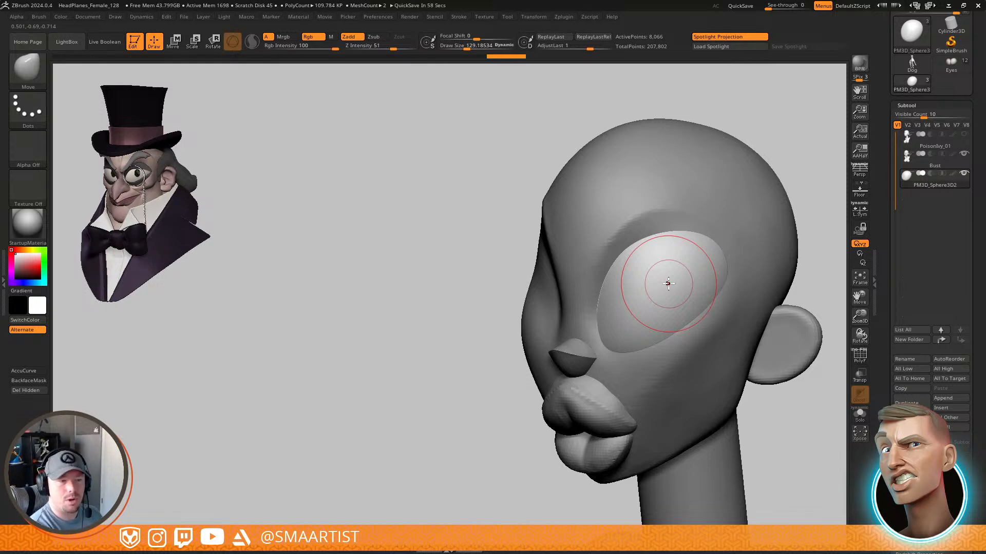
right_click_drag(701, 293, 674, 261)
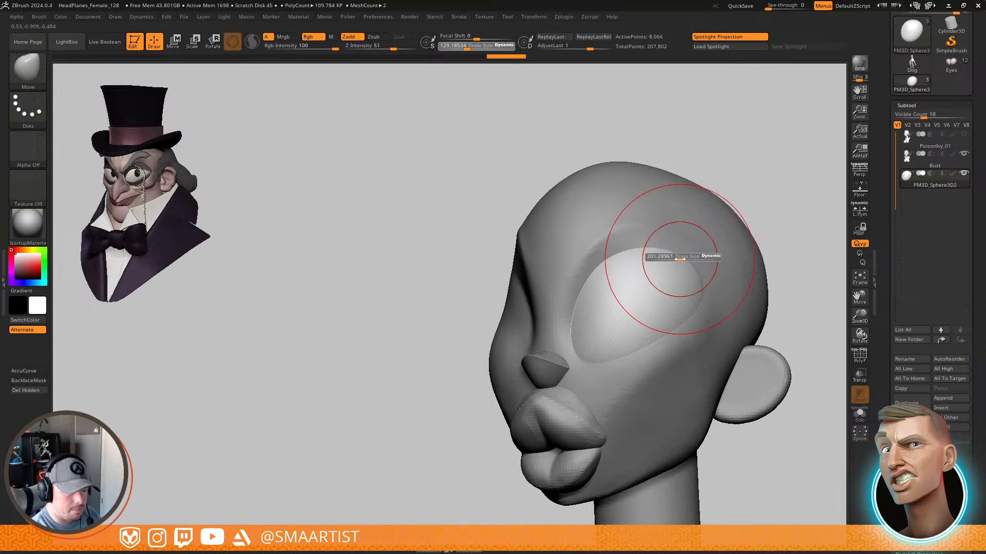
left_click(674, 248, "alt")
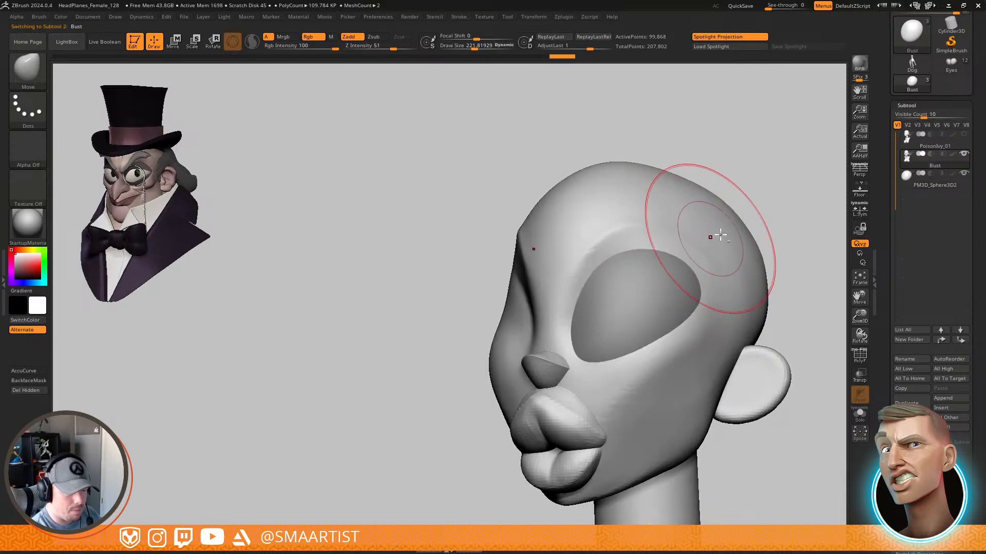
Reselect the eyeball and fit its front surface to the face profile with the Move brush at draw sizes about 215 and 188
left_click(690, 307, "alt")
mouse_move(691, 307)
right_mouse_down()
mouse_move(699, 376)
mouse_move(703, 286)
mouse_move(585, 326)
mouse_move(612, 344)
mouse_move(693, 286)
mouse_move(660, 308)
mouse_move(653, 378)
mouse_move(596, 306)
right_mouse_up()
key("s")
left_click_drag(605, 315, 608, 315)
mouse_move(608, 315)
right_mouse_down()
mouse_move(603, 349)
mouse_move(607, 286)
mouse_move(599, 334)
mouse_move(620, 338)
mouse_move(577, 345)
right_mouse_up()
key("s")
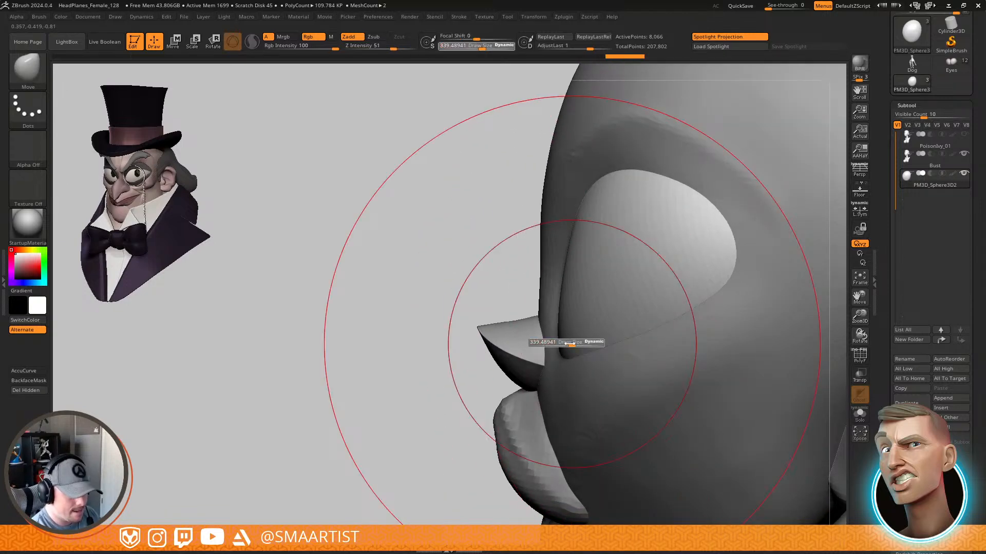
left_click_drag(580, 351, 566, 352)
mouse_move(600, 325)
right_mouse_down()
mouse_move(561, 308)
mouse_move(579, 319)
mouse_move(591, 278)
right_mouse_up()
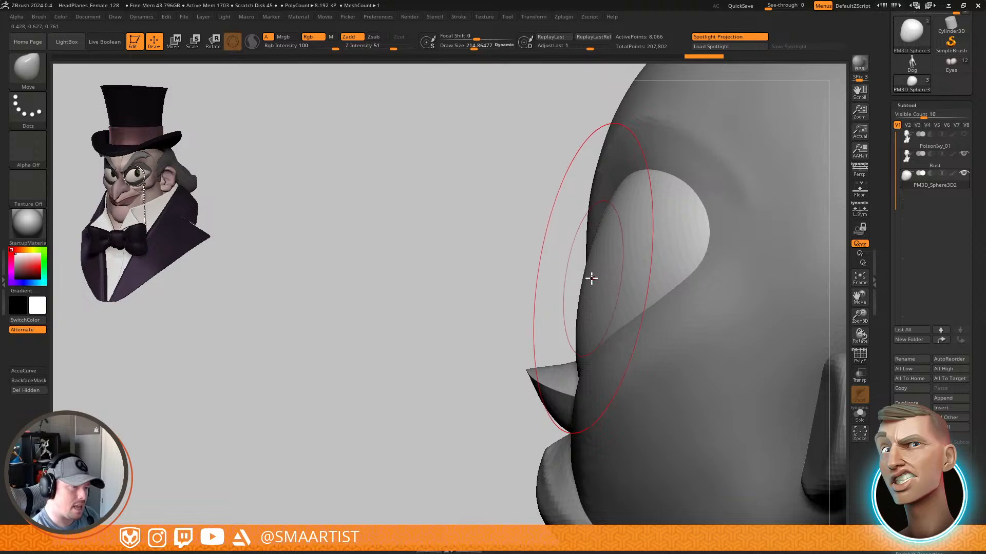
left_click_drag(590, 286, 583, 303)
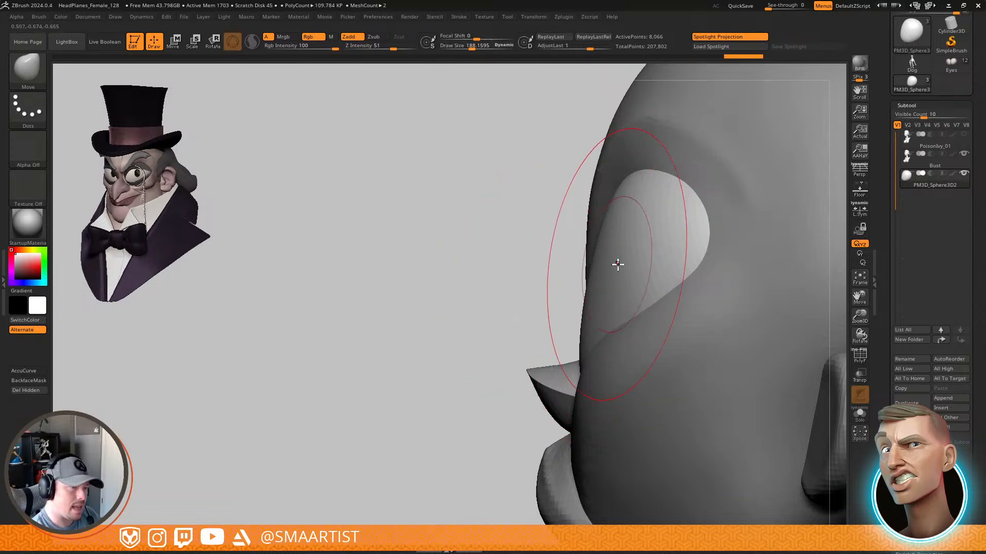
Slim the eyeball's curvature with the Move brush at draw size about 151 and smooth its surface at about 95
mouse_move(617, 265)
right_mouse_down()
mouse_move(677, 257)
mouse_move(620, 280)
right_mouse_up()
key("s")
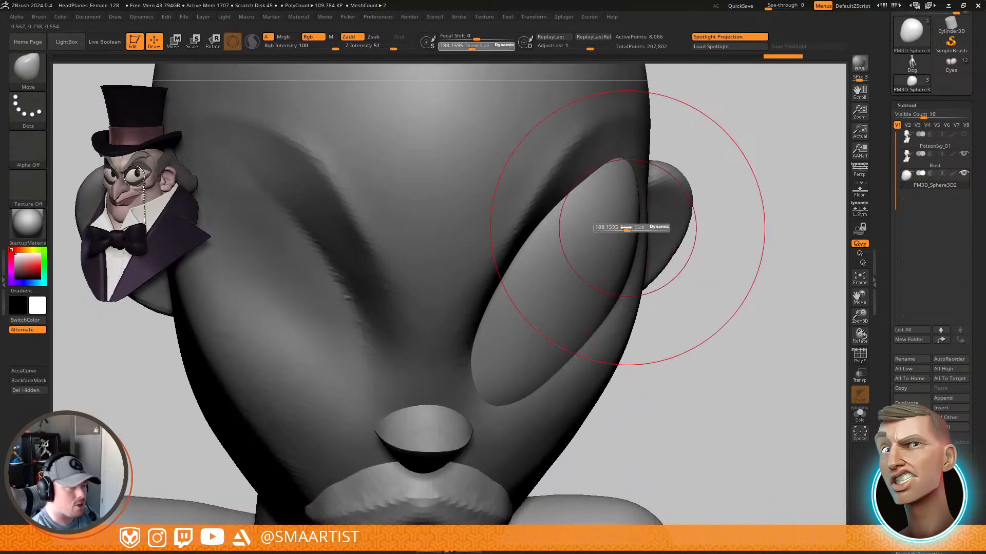
left_click_drag(626, 227, 629, 220)
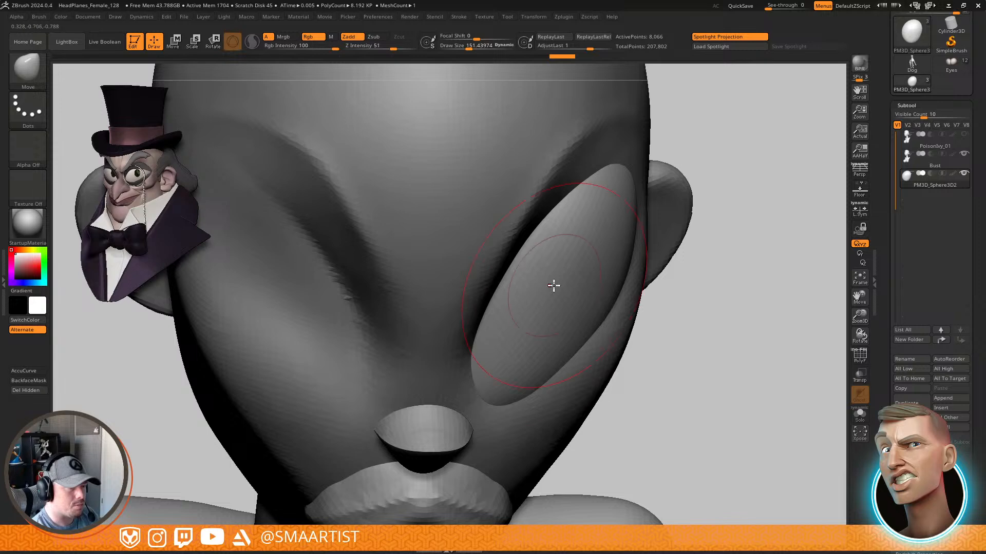
mouse_move(554, 285)
right_mouse_down()
mouse_move(590, 269)
mouse_move(585, 330)
mouse_move(594, 265)
mouse_move(652, 308)
mouse_move(623, 330)
mouse_move(631, 346)
mouse_move(639, 298)
mouse_move(568, 288)
mouse_move(578, 330)
mouse_move(568, 314)
right_mouse_up()
key("s")
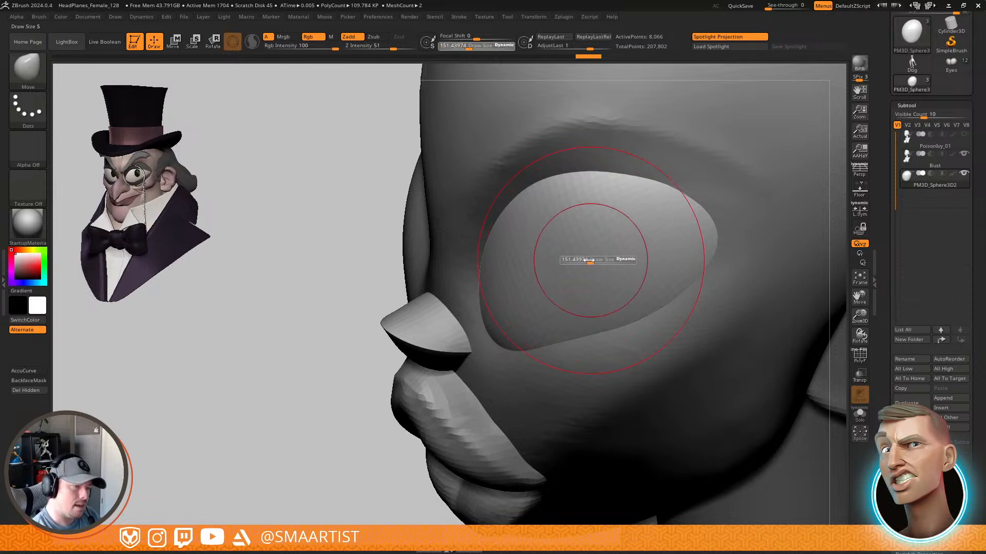
key("shift")
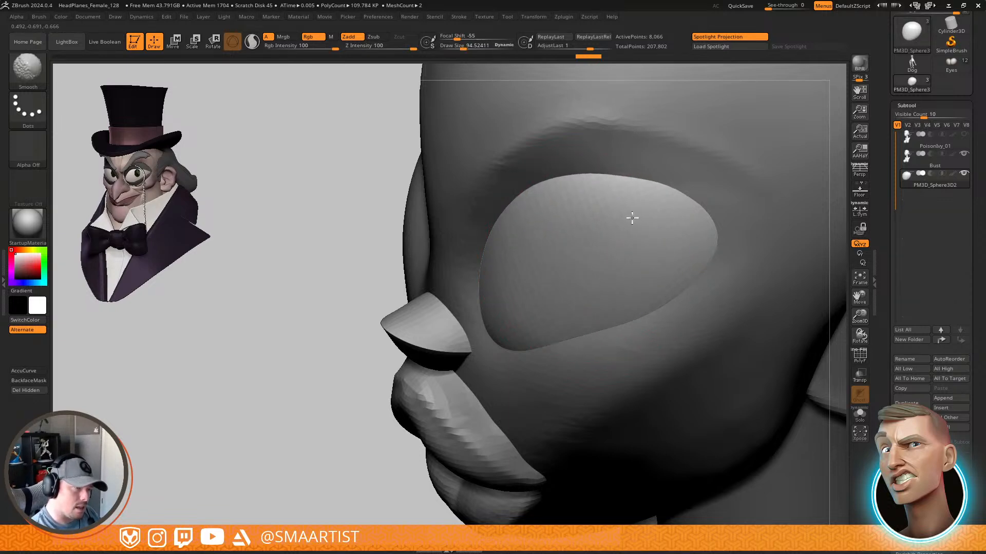
Refine the eyeball's upper edge and lower inner corner with the Move brush, finishing at draw size about 90
mouse_move(526, 313)
right_mouse_down()
mouse_move(645, 229)
mouse_move(649, 191)
mouse_move(623, 176)
right_mouse_up()
key("s")
left_click_drag(623, 176, 631, 174)
right_click_drag(625, 191, 642, 261)
right_click_drag(485, 379, 491, 395)
key("s")
left_click_drag(492, 395, 476, 384)
key("ctrl")
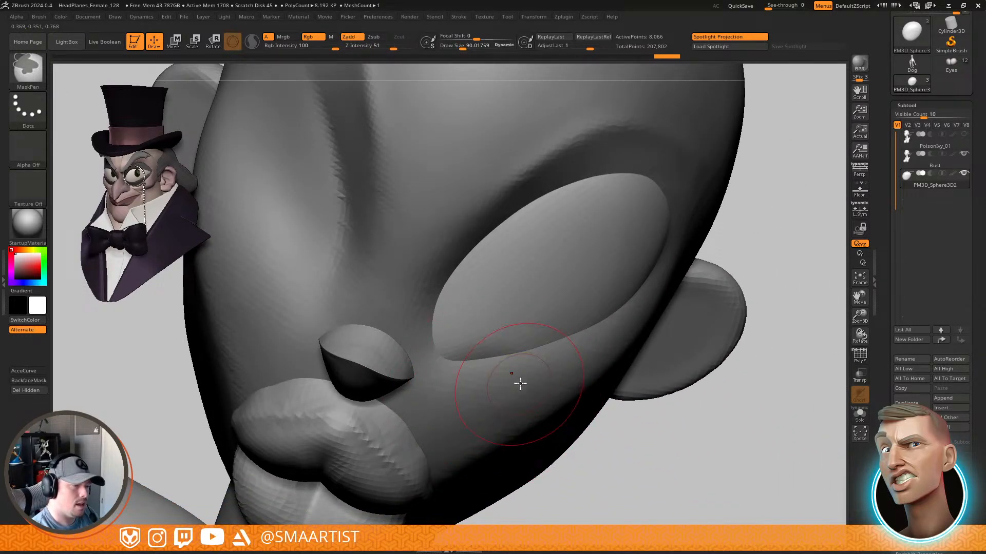
Smooth the eyeball's lower and outer edges with the Smooth brush at draw size about 90
key("shift")
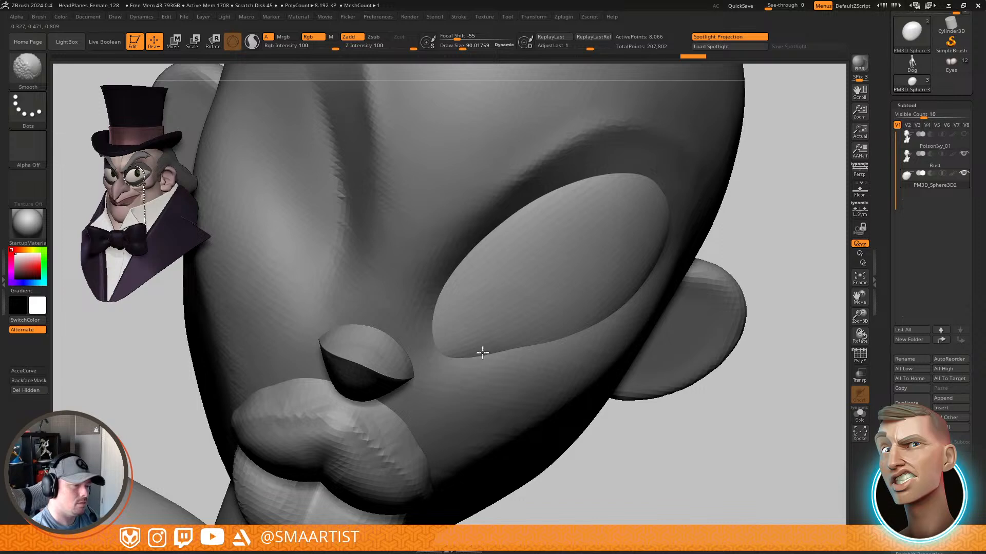
mouse_move(585, 284)
right_mouse_down()
mouse_move(631, 356)
mouse_move(597, 369)
right_mouse_up()
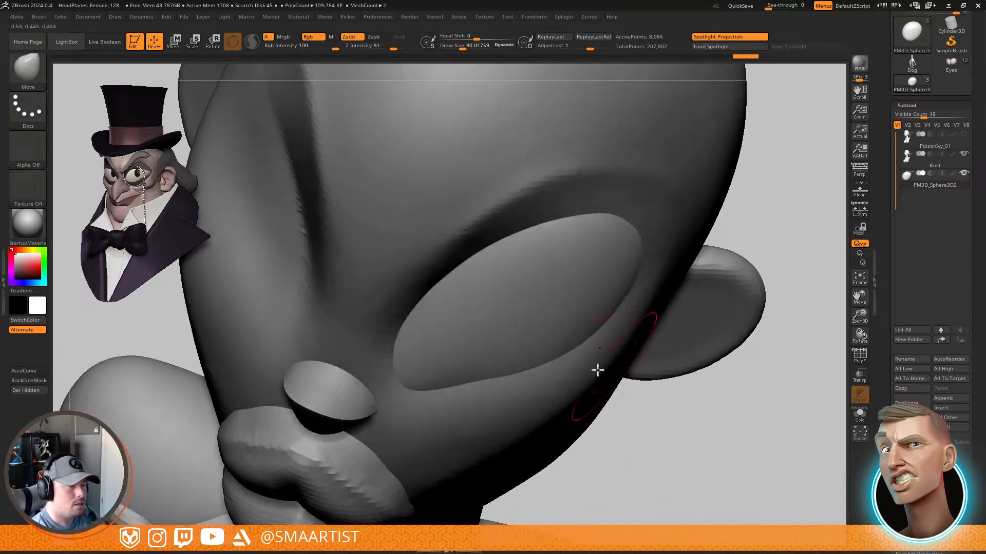
key("shift")
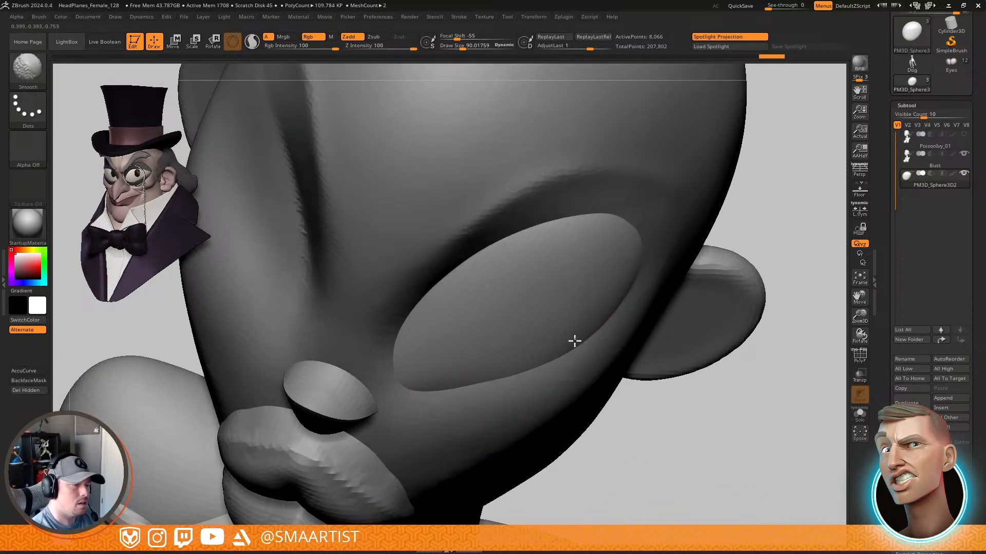
left_click_drag(517, 387, 606, 345, "shift")
right_click_drag(664, 343, 651, 345)
left_click_drag(596, 262, 590, 253, "shift")
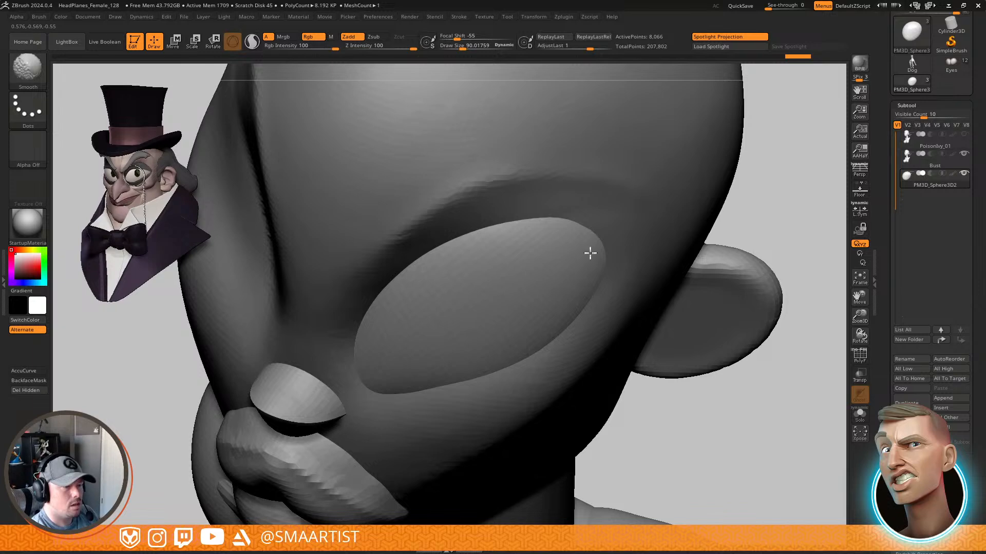
left_click_drag(558, 372, 570, 378, "shift")
mouse_move(636, 420)
right_mouse_down("ctrl")
mouse_move(616, 337)
mouse_move(682, 354)
mouse_move(677, 294)
mouse_move(587, 394)
mouse_move(631, 409)
right_mouse_up("ctrl")
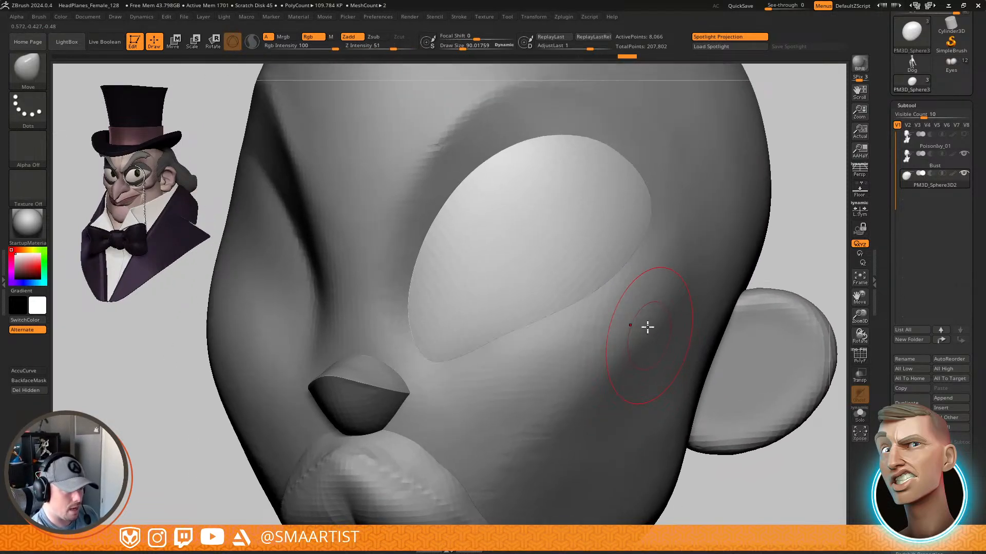
Select the Bust subtool and adjust the cheek along the eyeball's lower edge with the Move brush at draw size about 90
right_click_drag(647, 327, 620, 306)
left_click(607, 310, "alt")
key("space")
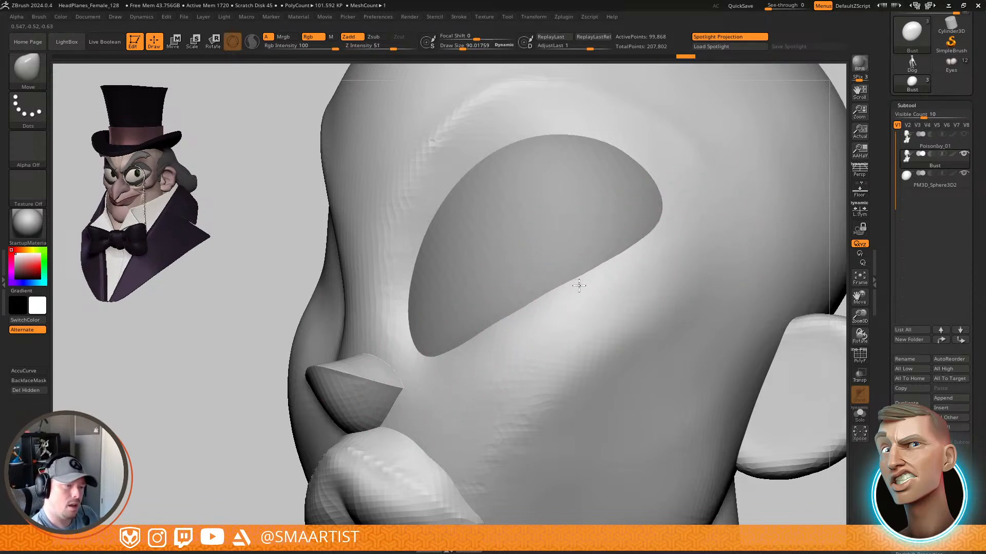
key("f")
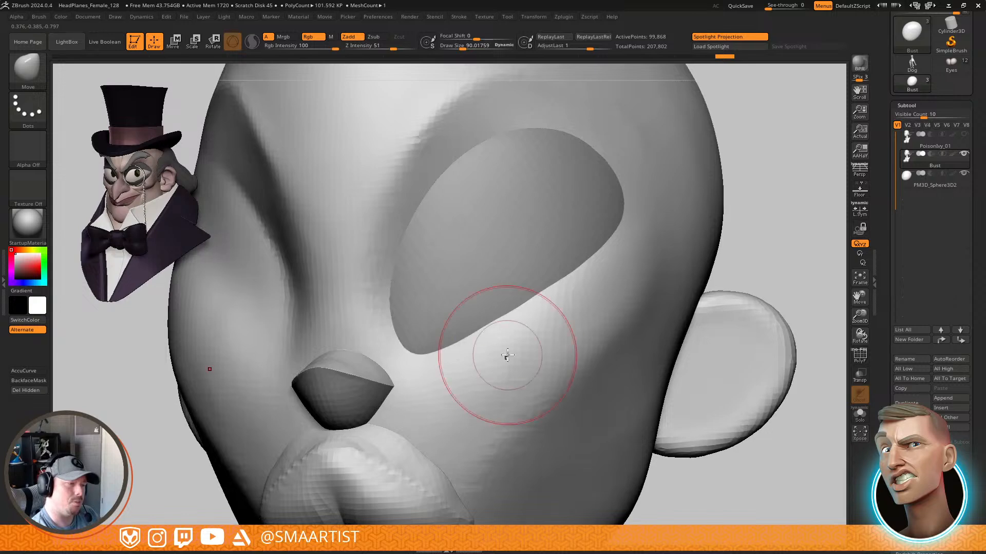
right_click_drag(580, 289, 654, 297, "shift")
Reselect the eyeball, enlarge it slightly and nudge it within the socket using the transform gizmo
left_click(543, 289, "alt")
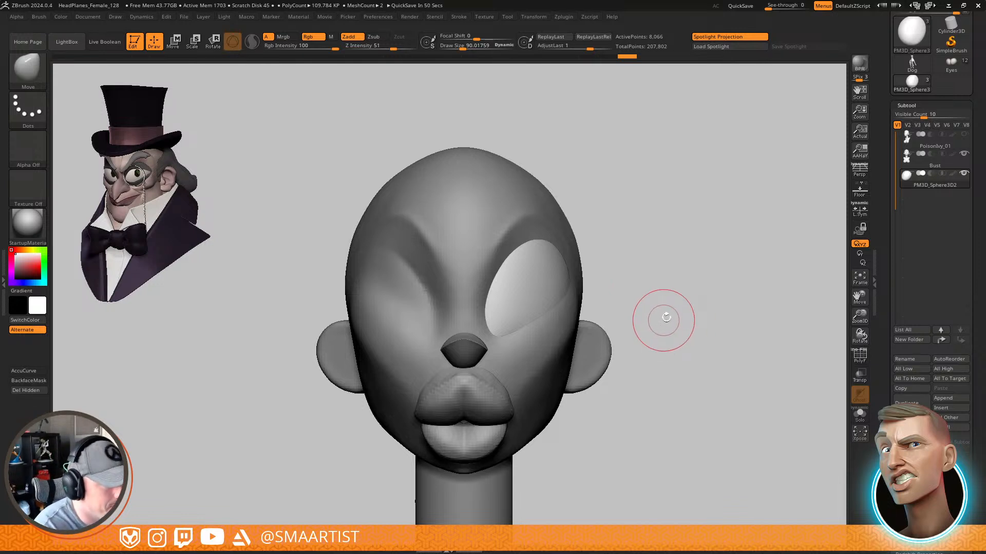
left_click_drag(662, 318, 649, 269)
key("w")
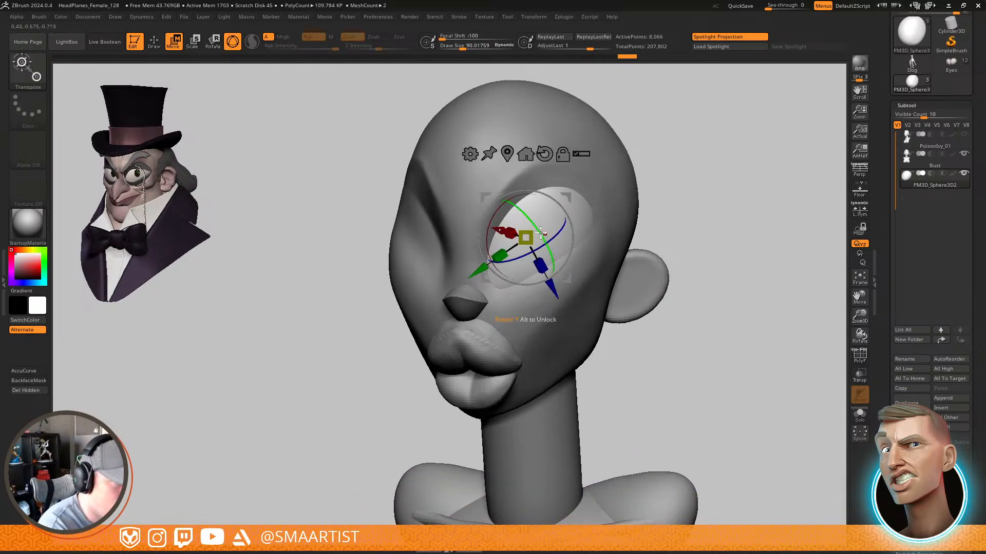
left_click_drag(527, 236, 533, 230)
right_click_drag(607, 221, 605, 205)
left_click_drag(571, 195, 573, 196)
key("q")
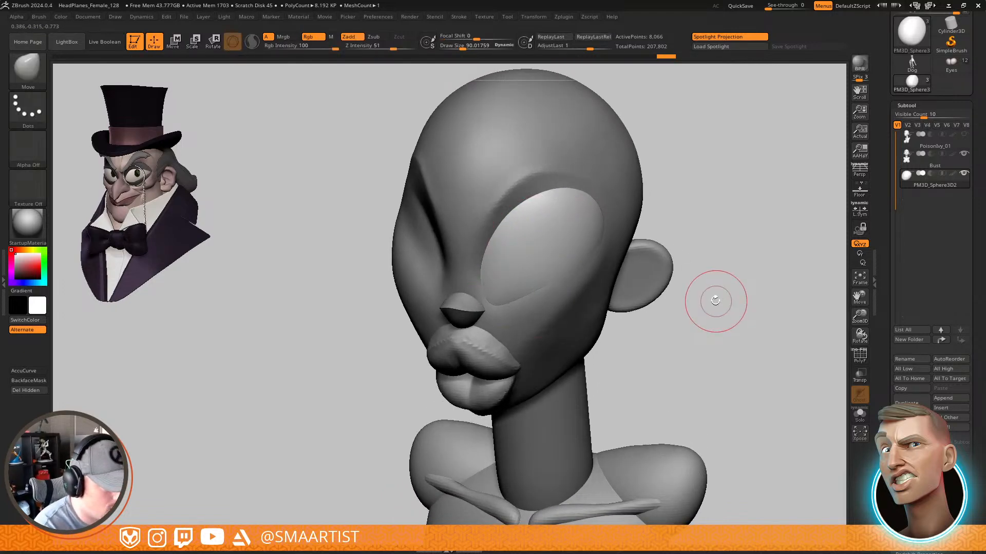
Refine the eyeball's contour against the face with the Move brush at draw size about 169
mouse_move(715, 299)
right_mouse_down()
mouse_move(710, 249)
mouse_move(719, 278)
mouse_move(729, 271)
right_mouse_up()
right_click_drag(578, 242, 579, 259, "ctrl")
key("s")
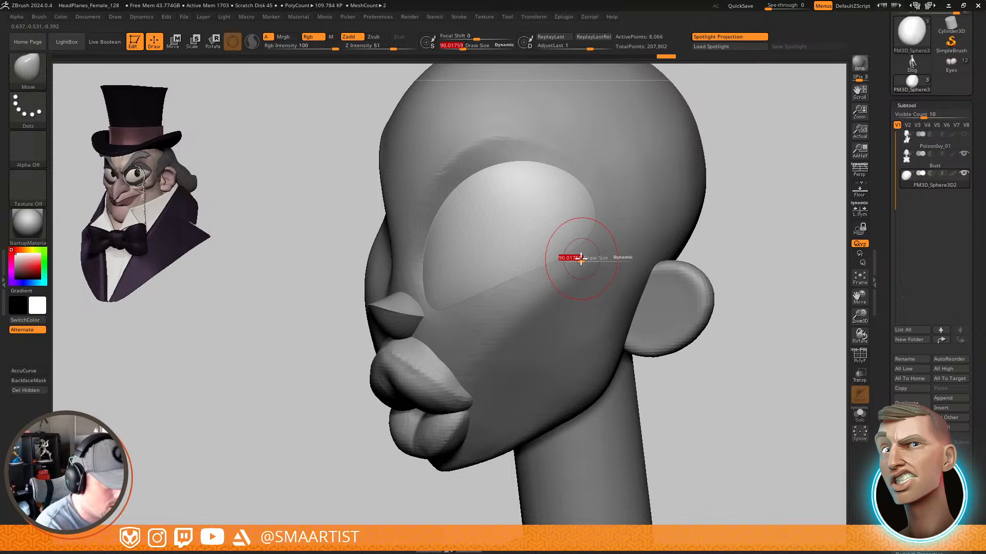
left_click_drag(578, 259, 586, 260)
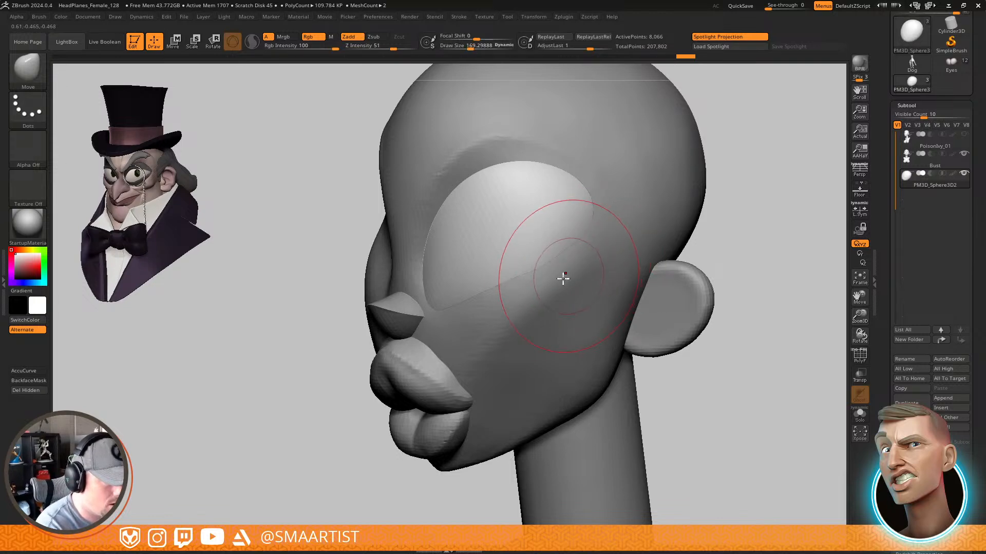
mouse_move(543, 291)
right_mouse_down()
mouse_move(565, 282)
mouse_move(545, 292)
mouse_move(544, 311)
mouse_move(573, 349)
right_mouse_up()
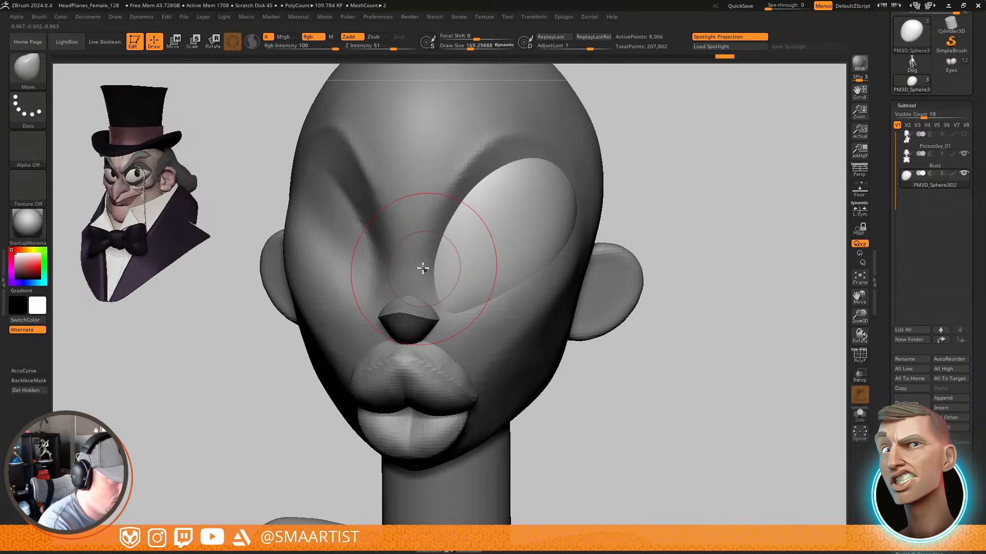
mouse_move(622, 201)
right_mouse_down()
mouse_move(577, 210)
mouse_move(574, 201)
right_mouse_up()
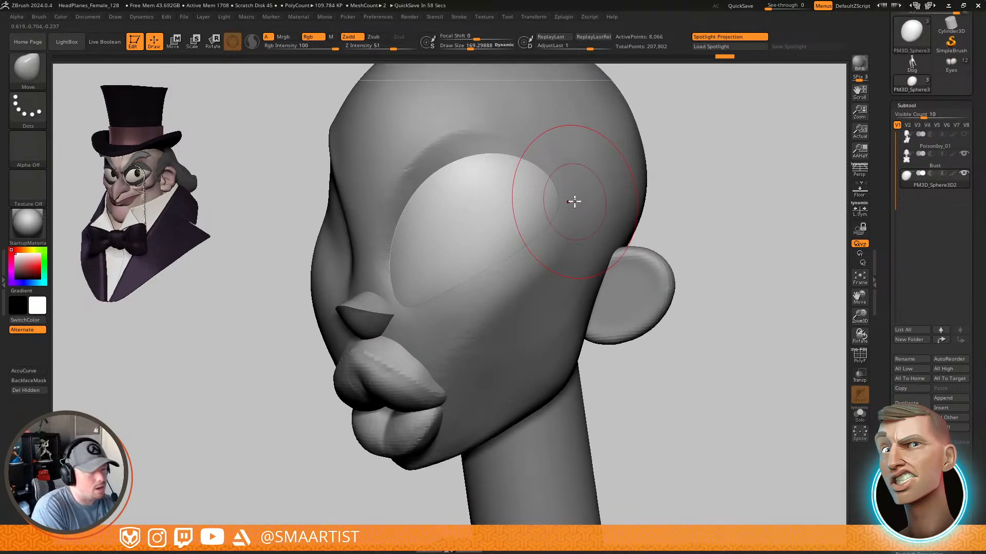
right_click_drag(574, 201, 716, 314)
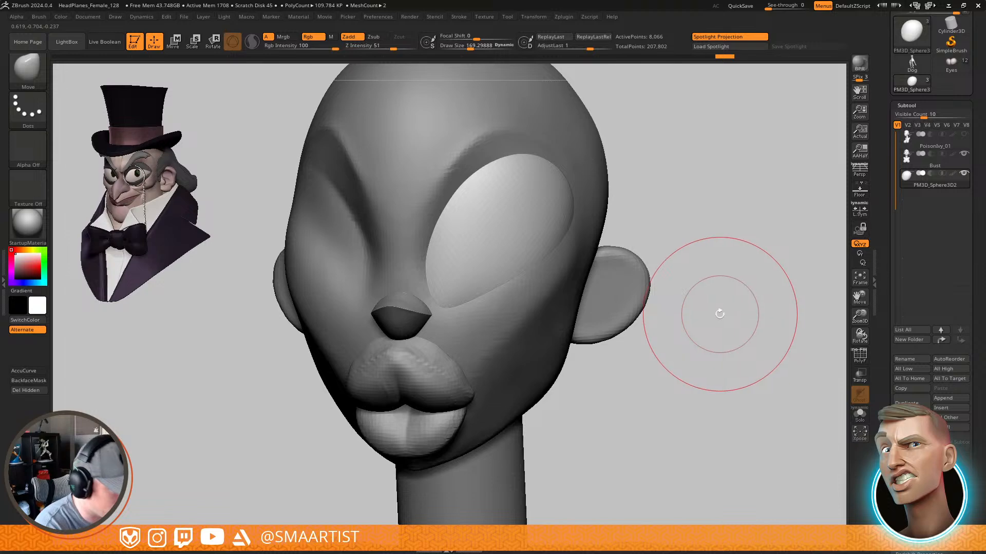
Duplicate the eyeball subtool and mirror the copy to the other side of the face
key("ctrl+shift+d")
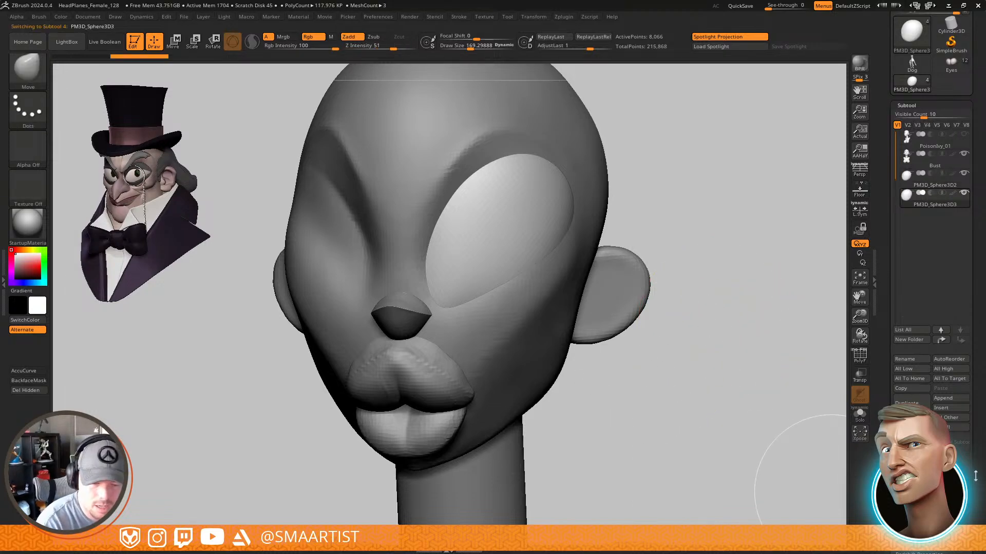
left_click_drag(975, 476, 985, 386)
left_click(913, 440)
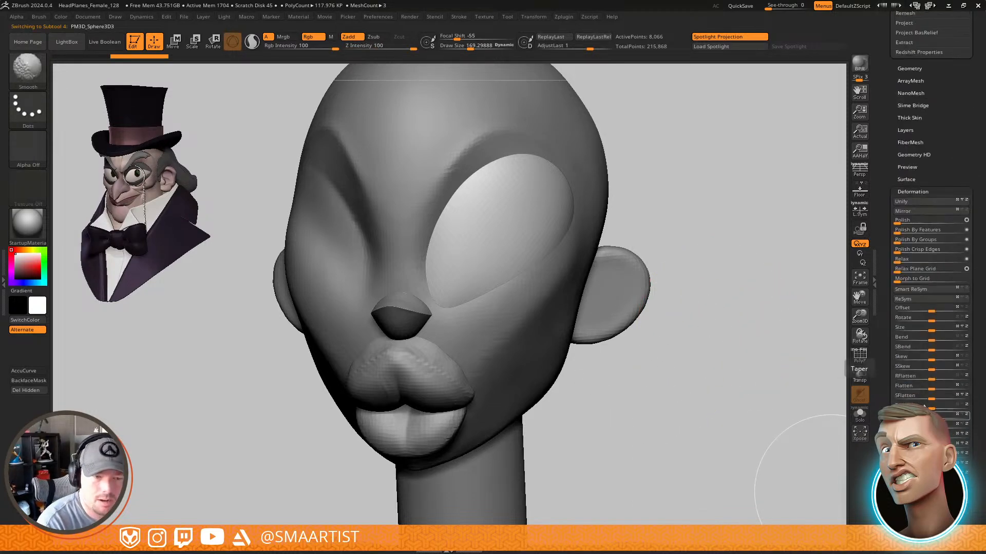
left_click(910, 211)
Check both eyeballs through the head with ghost transparency and merge the two eyeball subtools into one
right_click_drag(758, 211, 687, 287, "ctrl")
key("ctrl+t")
right_click_drag(731, 263, 712, 377, "alt")
left_click_drag(950, 138, 951, 205)
key("Up")
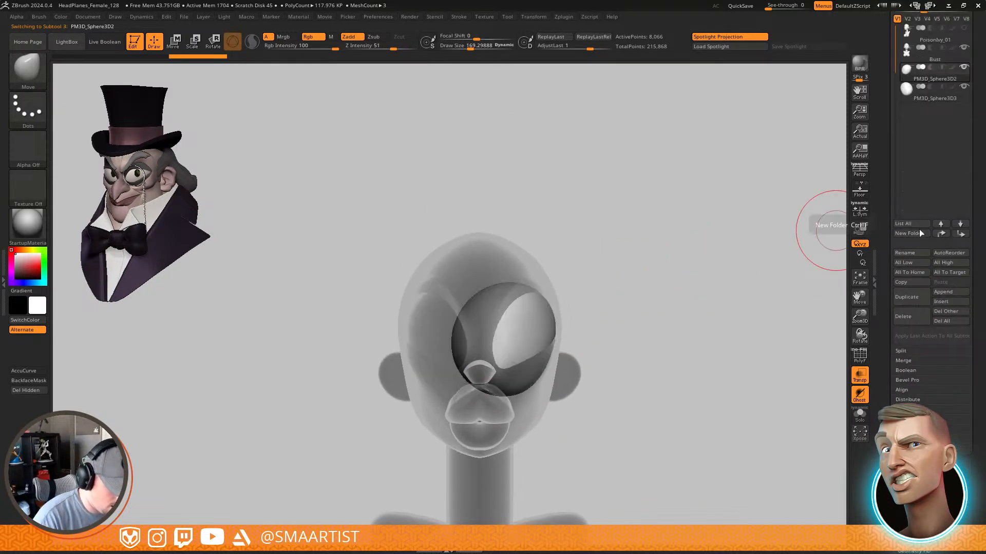
key("ctrl+m")
left_click(810, 252)
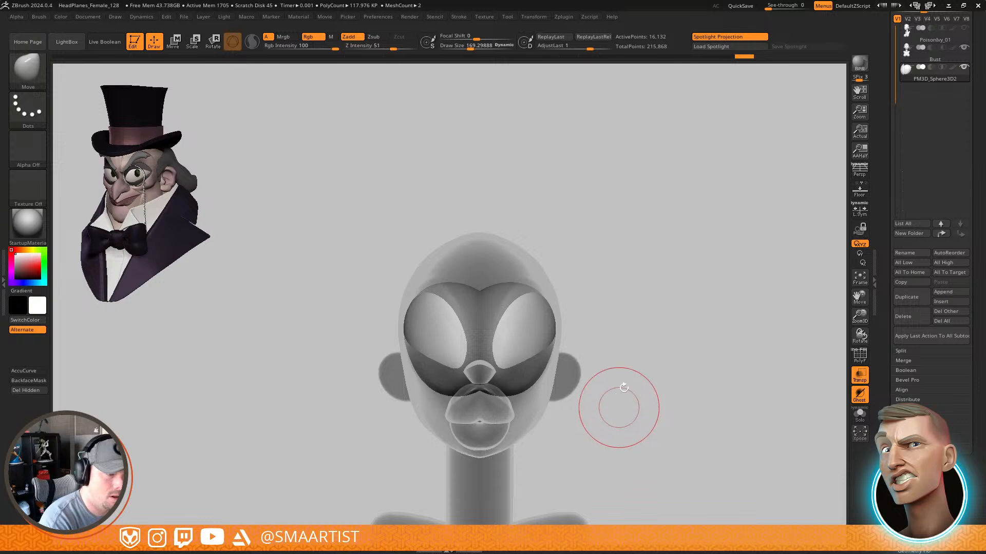
mouse_move(687, 298)
right_mouse_down()
mouse_move(679, 317)
mouse_move(673, 303)
mouse_move(741, 297)
mouse_move(664, 286)
mouse_move(673, 284)
mouse_move(687, 319)
right_mouse_up()
key("ctrl+t")
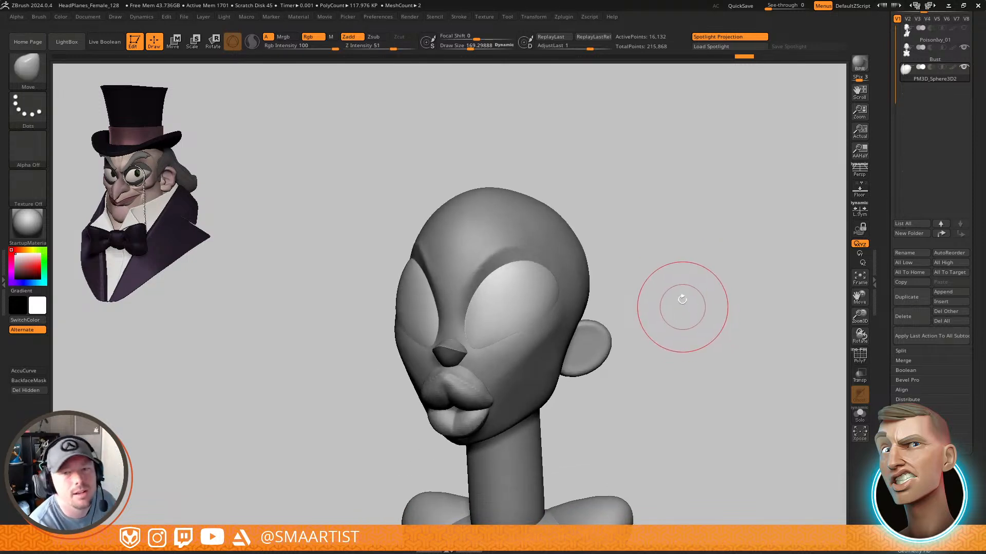
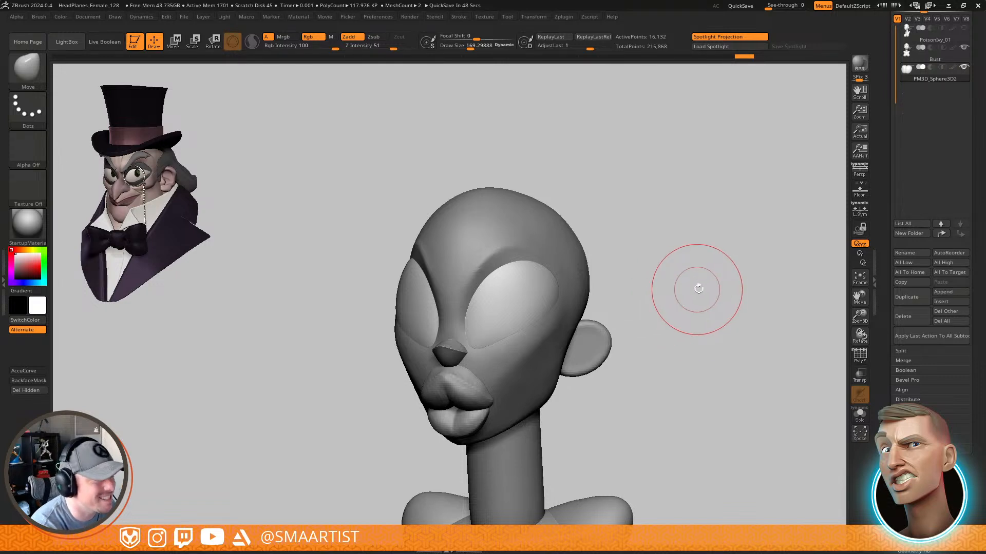
Adjust the outer part of both eyes symmetrically with the Move brush at draw size about 251
mouse_move(706, 286)
left_mouse_down()
mouse_move(695, 288)
mouse_move(705, 280)
left_mouse_up()
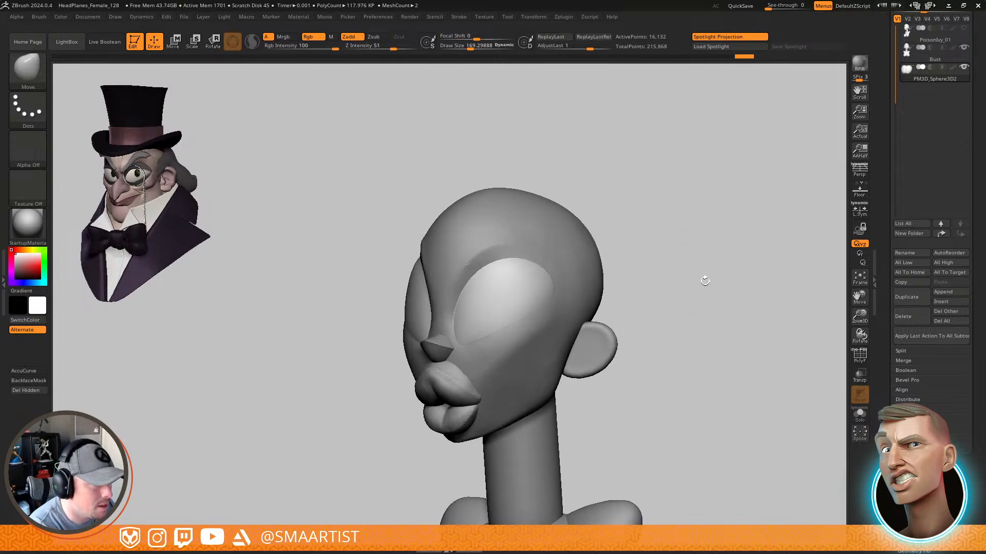
right_click_drag(532, 271, 538, 269)
key("s")
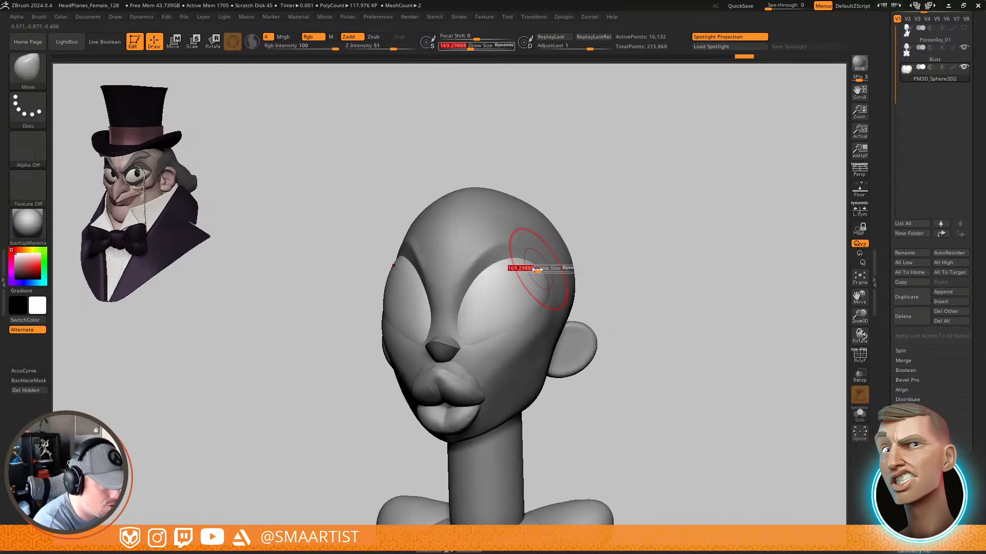
mouse_move(537, 269)
left_mouse_down()
mouse_move(524, 266)
mouse_move(532, 277)
left_mouse_up()
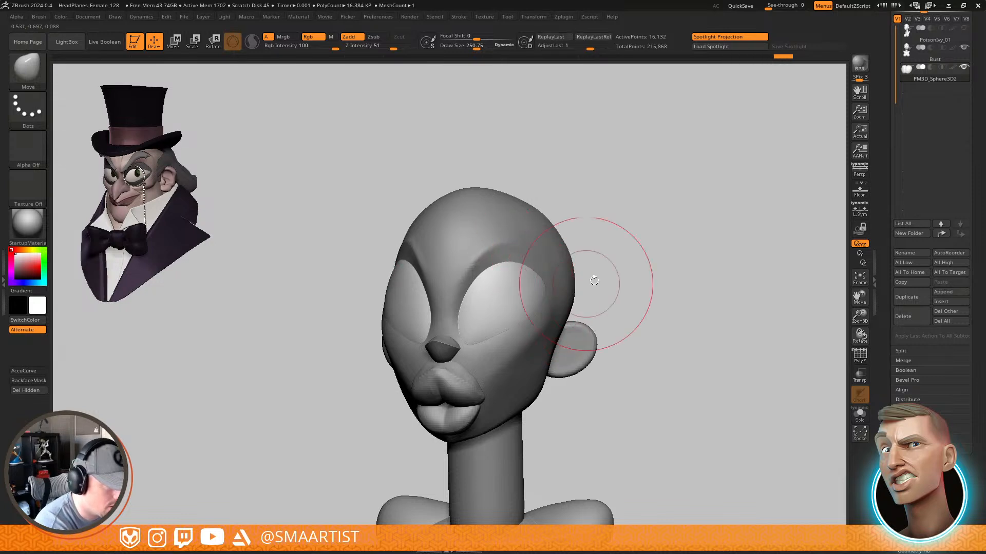
mouse_move(654, 274)
left_mouse_down()
mouse_move(642, 308)
mouse_move(630, 236)
mouse_move(547, 277)
mouse_move(647, 250)
left_mouse_up()
Duplicate the merged eyeballs as a base for the eyelids and choose the KnifeCurve brush for cutting
key("ctrl+shift+d")
key("ctrl+shift")
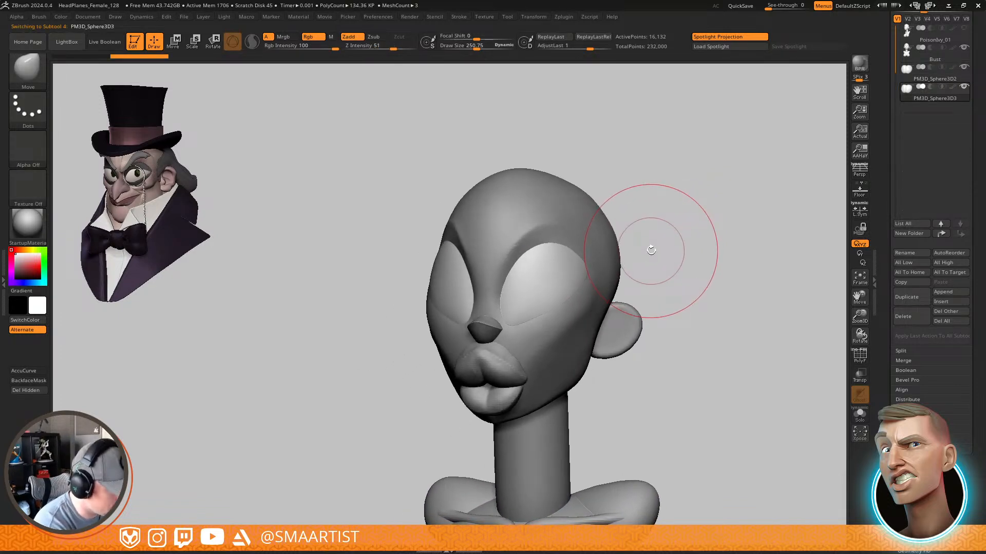
left_click(24, 69)
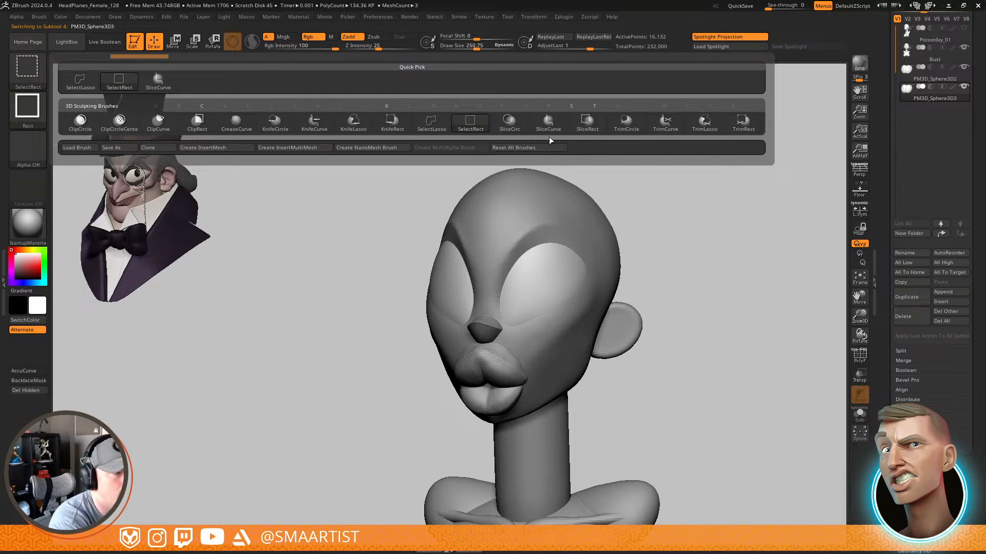
left_click(314, 124)
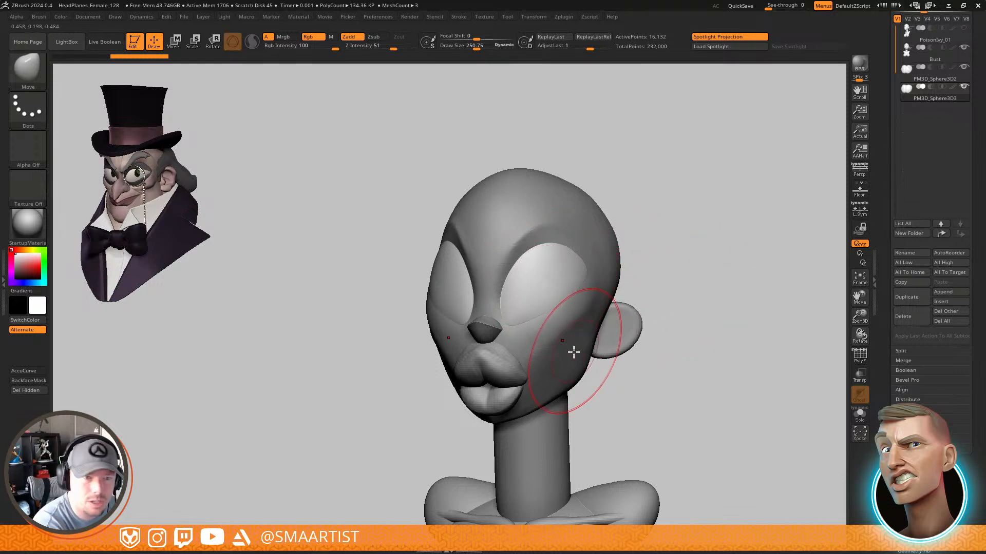
Inflate the duplicated eyeballs slightly with the Inflate deformation so they sit just outside the originals
left_click_drag(976, 452, 975, 328)
left_click_drag(937, 488, 937, 221)
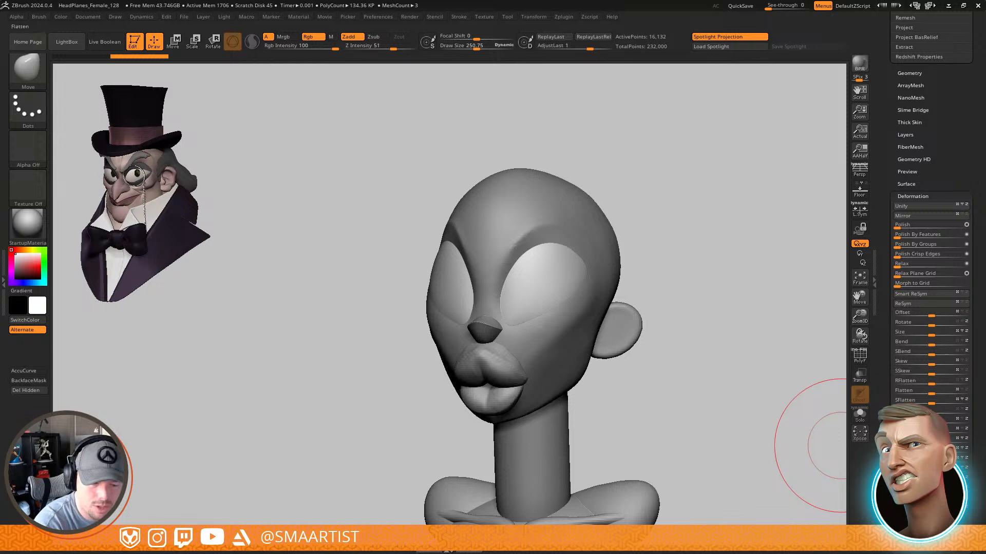
left_click_drag(931, 459, 935, 460)
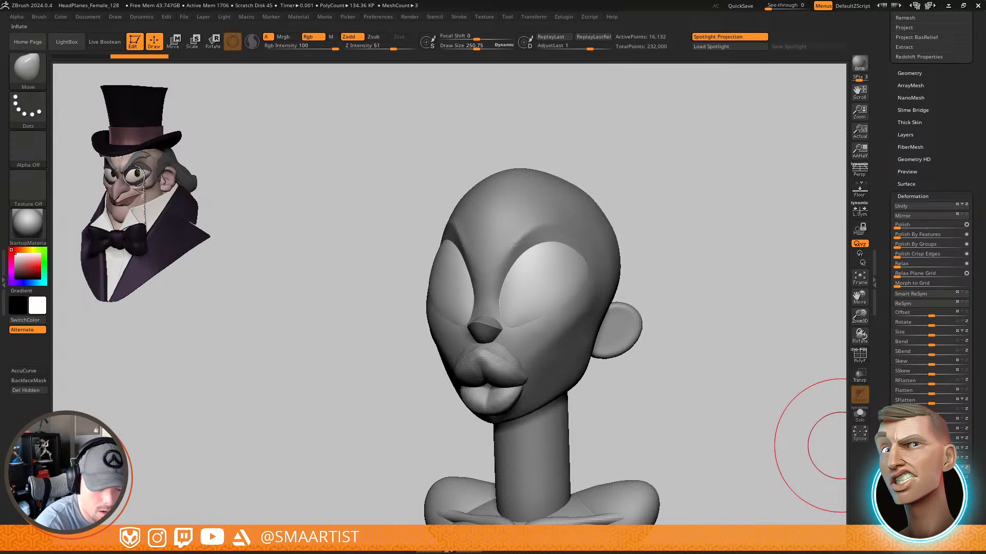
Cut away the lower part of one duplicated eye shell with a slanted KnifeCurve stroke from the outer to the inner corner
key("ctrl+shift")
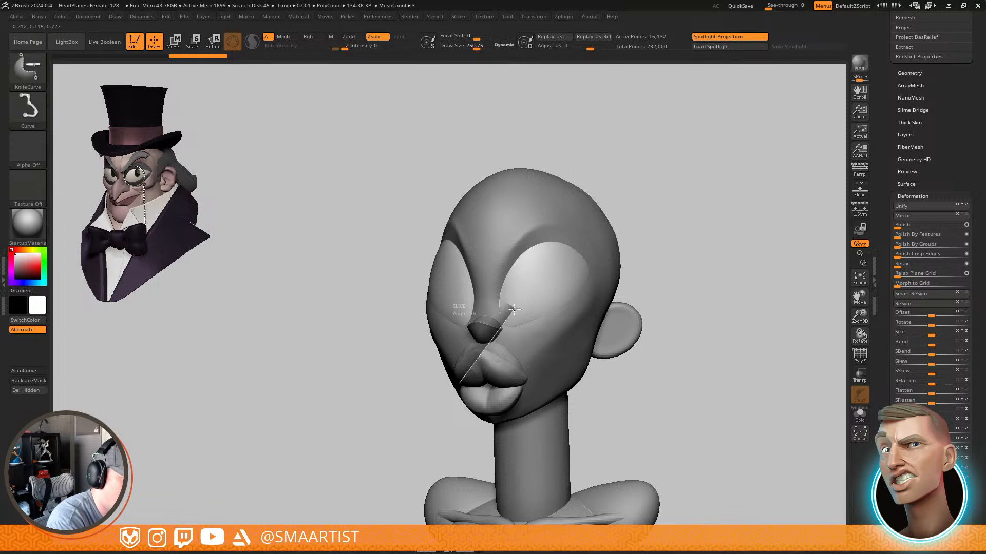
left_click_drag(513, 313, 751, 149, "ctrl+shift")
mouse_move(729, 164)
right_mouse_down("ctrl")
mouse_move(688, 207)
mouse_move(708, 223)
mouse_move(709, 242)
right_mouse_up("ctrl")
left_click_drag(759, 194, 601, 269, "ctrl+shift")
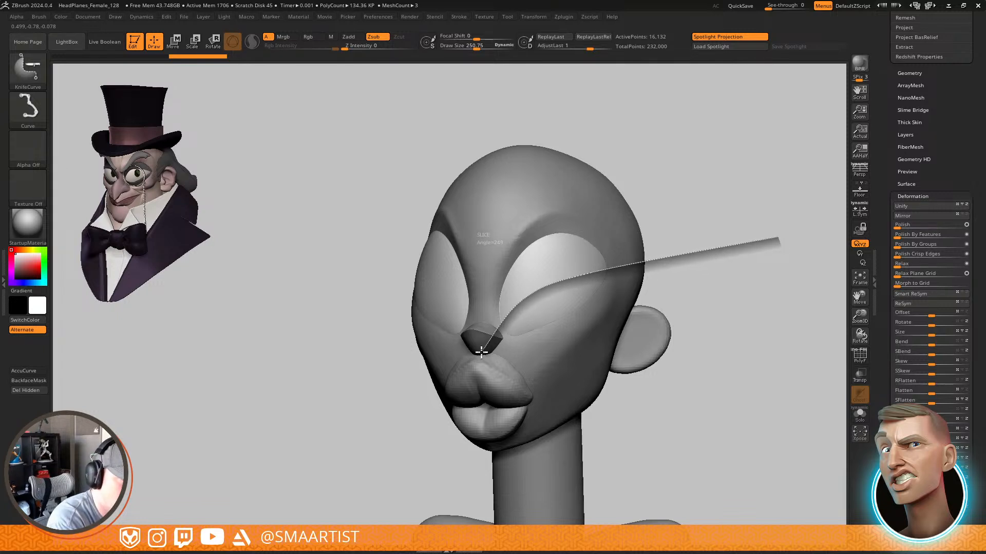
left_click_drag(465, 371, 464, 370, "ctrl+shift")
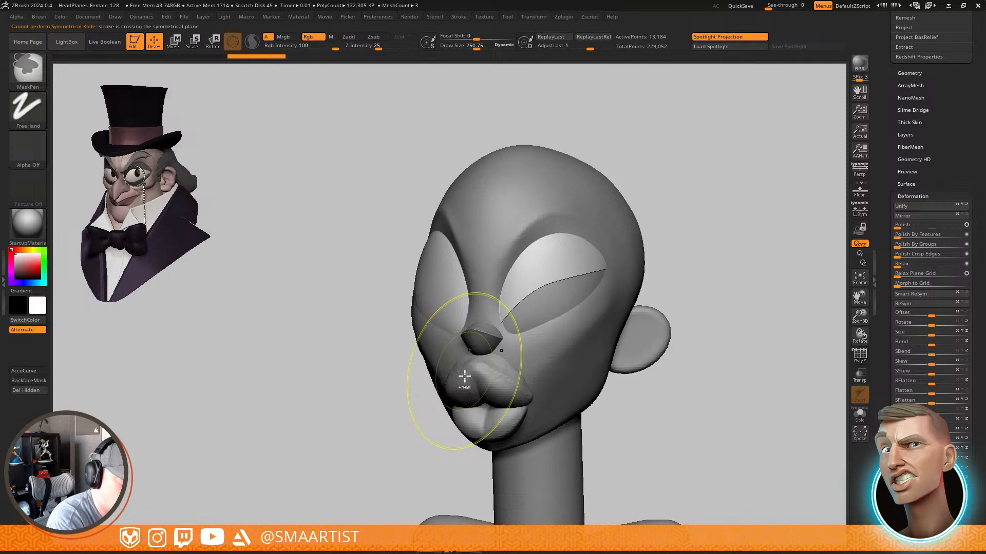
Try to mirror and weld the cut eyelid shell across the face, then undo it
mouse_move(717, 310)
right_mouse_down("ctrl")
mouse_move(662, 290)
mouse_move(682, 290)
mouse_move(699, 325)
right_mouse_up("ctrl")
right_click_drag(721, 291, 720, 309)
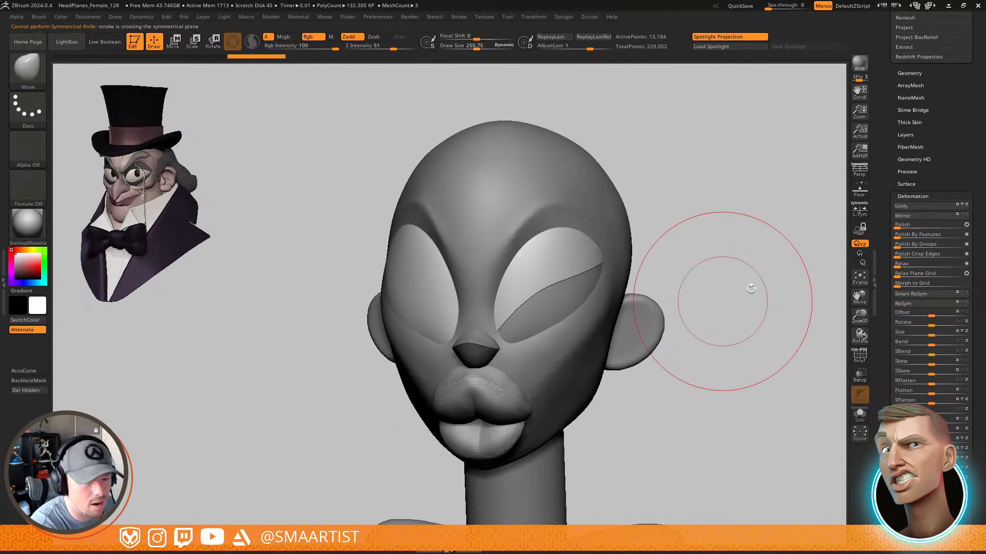
left_click(911, 73)
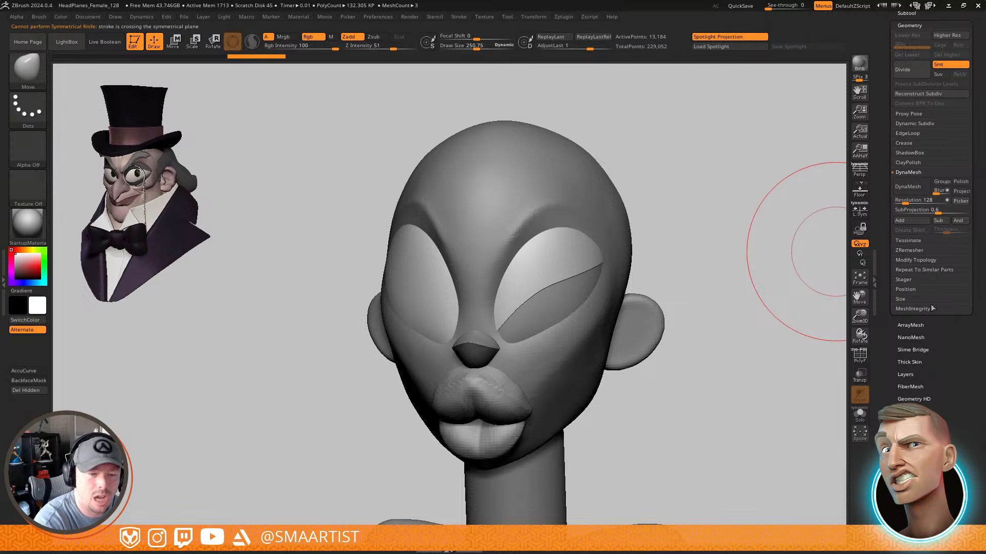
left_click(905, 260)
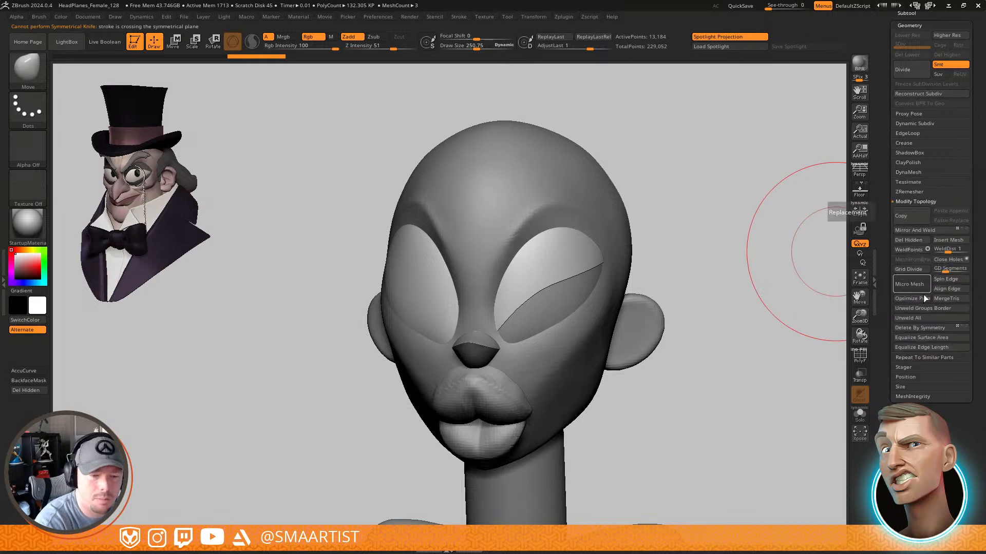
left_click(914, 232)
key("ctrl+z")
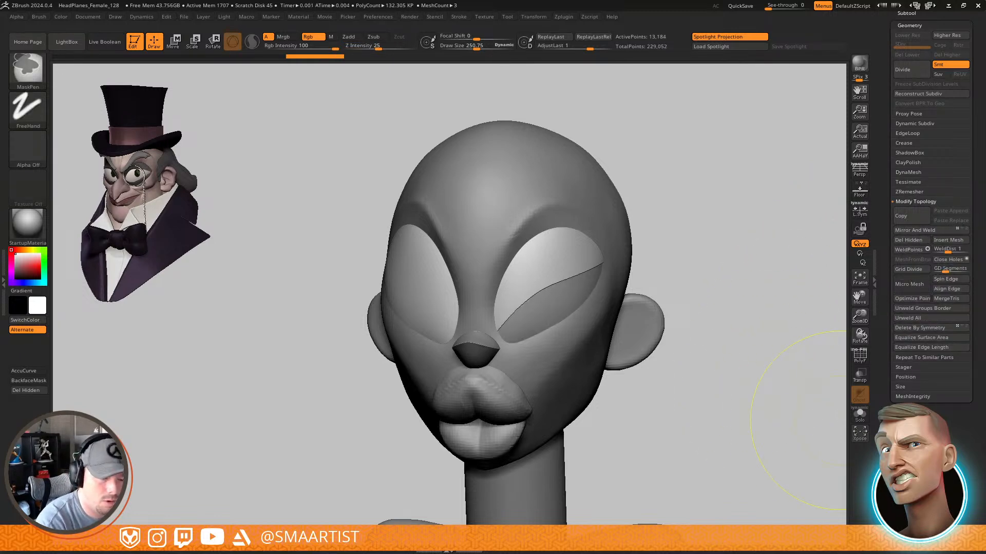
Flip the eyelid shells with the Mirror deformation and apply Mirror And Weld so both eyes get the cut upper lid
left_click_drag(950, 540, 950, 408)
left_click(913, 389)
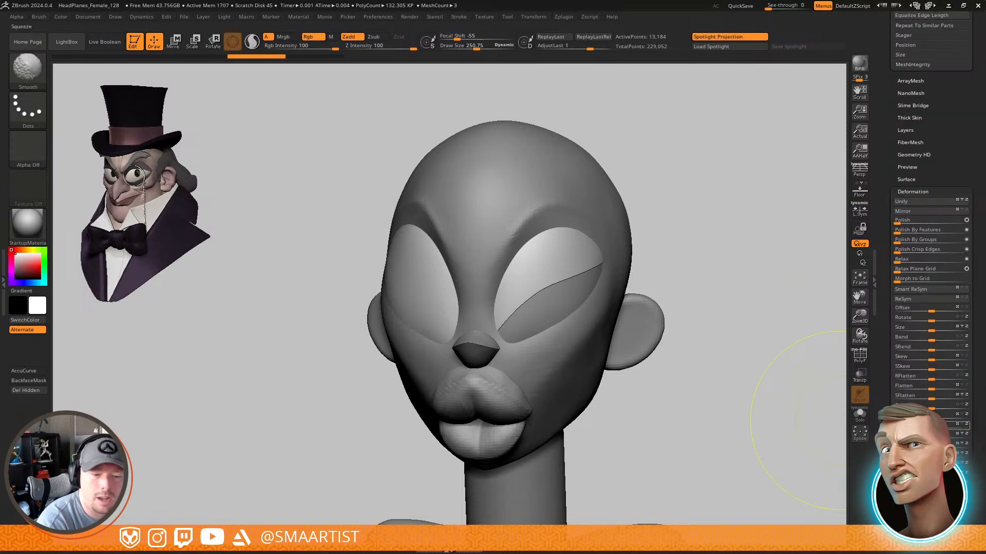
left_click(902, 211)
left_click_drag(936, 146, 938, 243)
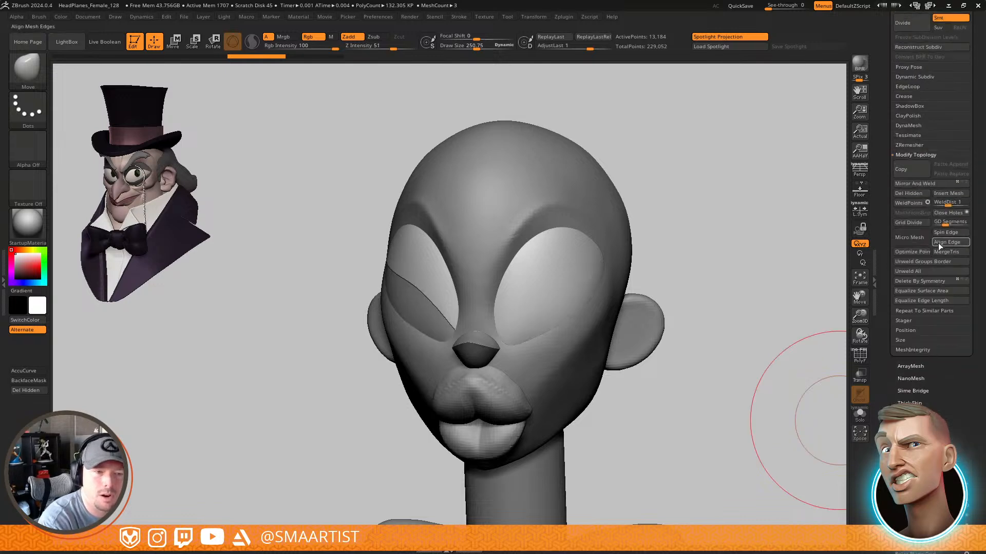
left_click(921, 185)
mouse_move(699, 282)
left_mouse_down()
mouse_move(723, 273)
mouse_move(699, 283)
left_mouse_up()
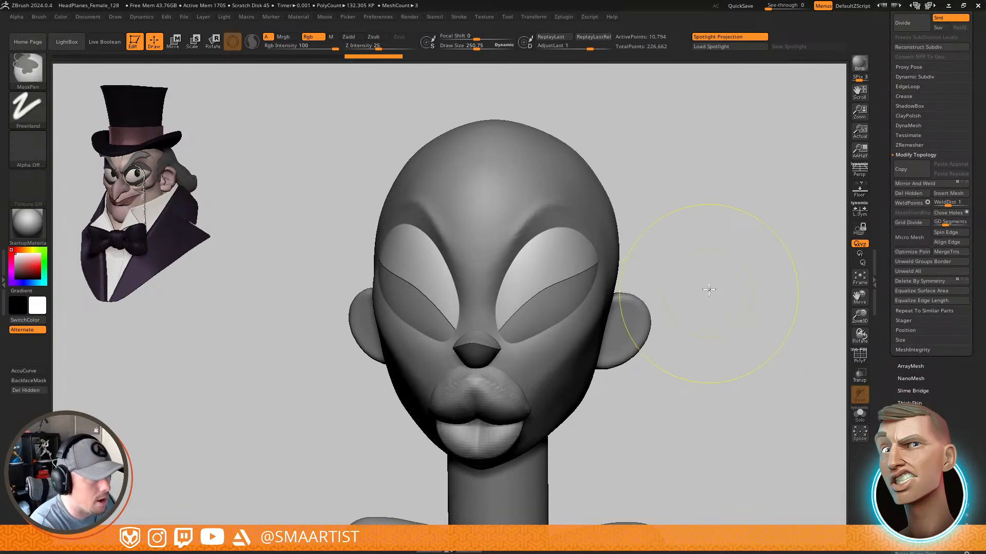
Adjust the slanted lower edge of both upper eyelids with the Move brush at draw size about 208
mouse_move(709, 290)
right_mouse_down("ctrl")
mouse_move(613, 303)
mouse_move(589, 349)
mouse_move(594, 316)
mouse_move(555, 317)
right_mouse_up("ctrl")
right_click(613, 303, "ctrl")
key("s")
left_click_drag(555, 313, 551, 314)
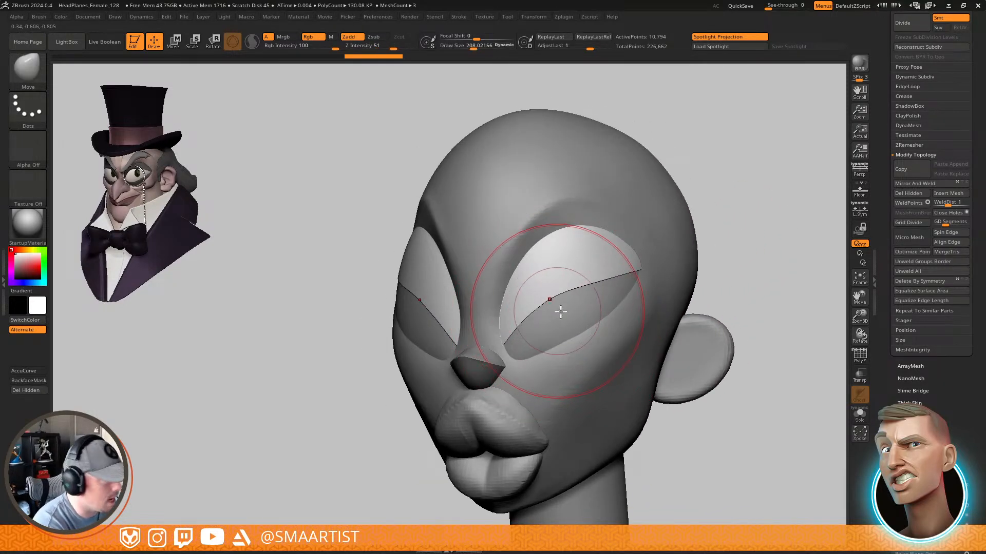
right_click_drag(561, 311, 550, 304)
key("s")
left_click_drag(549, 305, 549, 301)
Pull the upper outer part of the eyelids into shape with the Move brush at draw sizes of about 77 and 140
mouse_move(580, 308)
right_mouse_down()
mouse_move(552, 319)
mouse_move(544, 307)
mouse_move(624, 310)
mouse_move(614, 308)
right_mouse_up()
key("s")
left_click_drag(633, 208, 626, 206)
right_click_drag(639, 209, 660, 220)
key("s")
left_click_drag(657, 226, 646, 228)
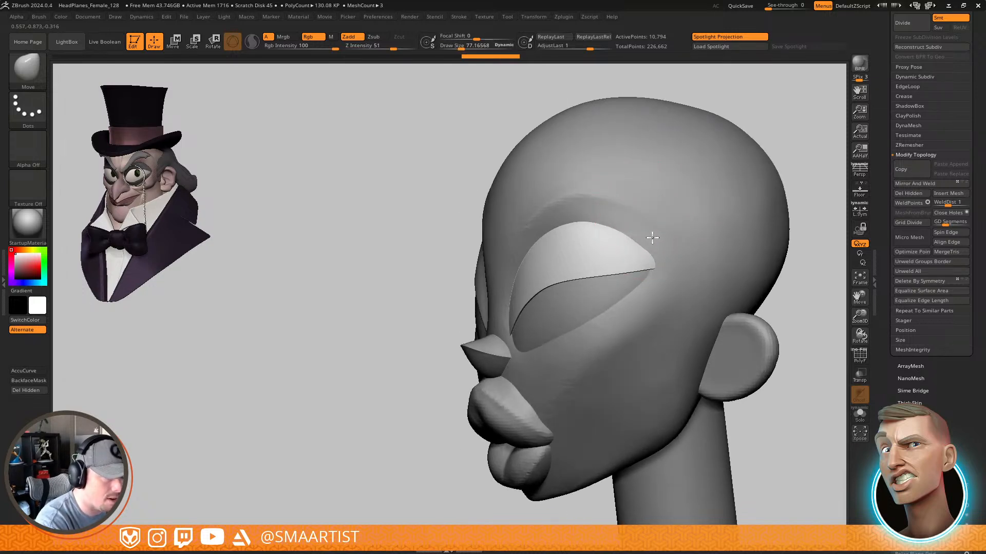
left_click_drag(627, 217, 644, 217)
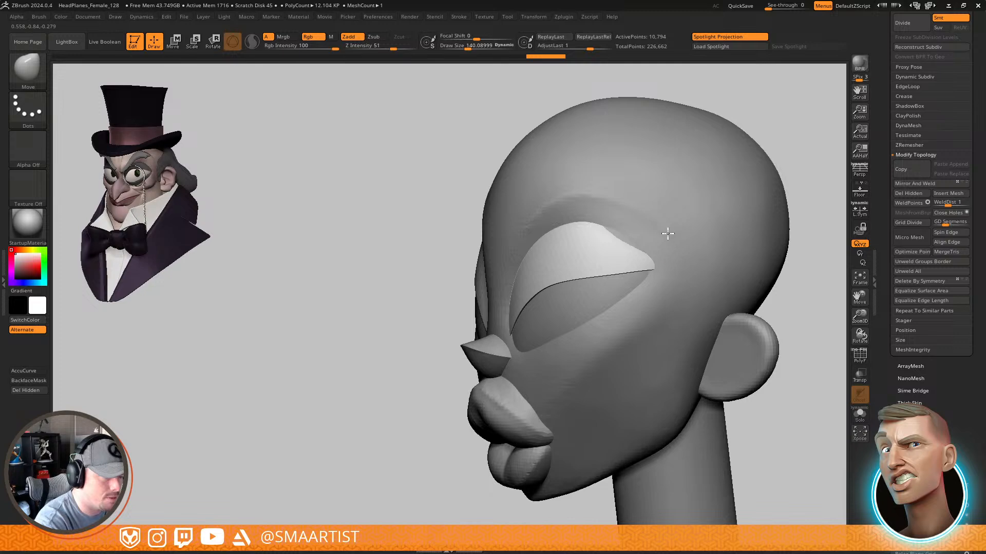
mouse_move(667, 231)
right_mouse_down()
mouse_move(700, 241)
mouse_move(675, 242)
right_mouse_up()
mouse_move(516, 278)
right_mouse_down()
mouse_move(501, 291)
mouse_move(525, 319)
mouse_move(518, 335)
right_mouse_up()
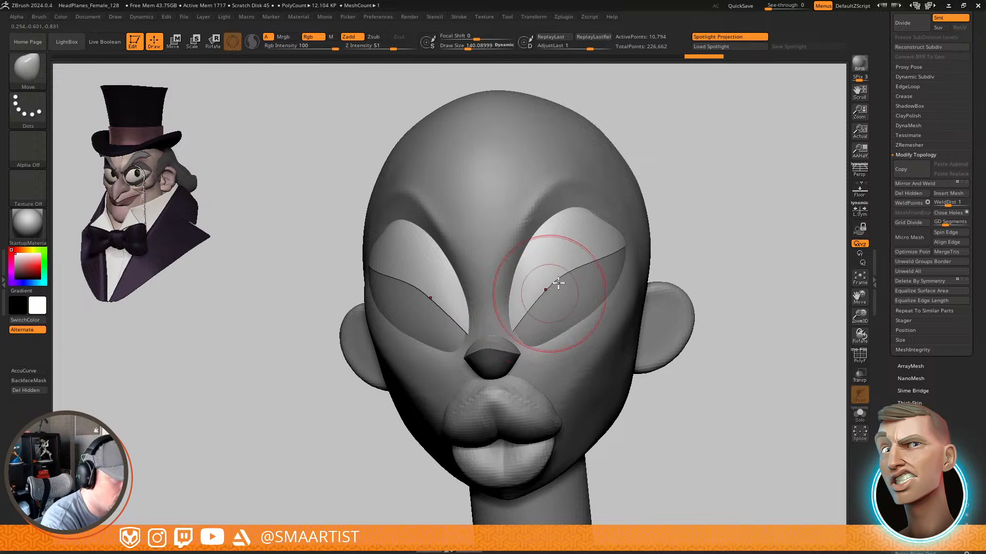
mouse_move(558, 283)
right_mouse_down()
mouse_move(529, 252)
mouse_move(539, 286)
mouse_move(508, 333)
mouse_move(607, 312)
right_mouse_up()
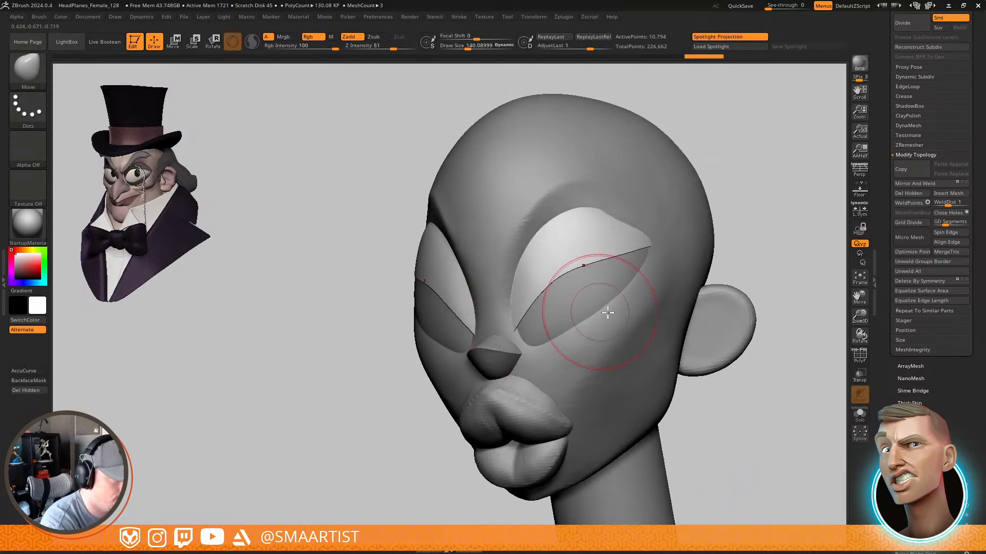
Select the eyeballs and push in their lower inner edges with the Move brush at draw size about 81 to 90
left_click(567, 308, "alt")
right_click_drag(547, 330, 564, 339)
key("s")
left_click_drag(532, 346, 536, 346)
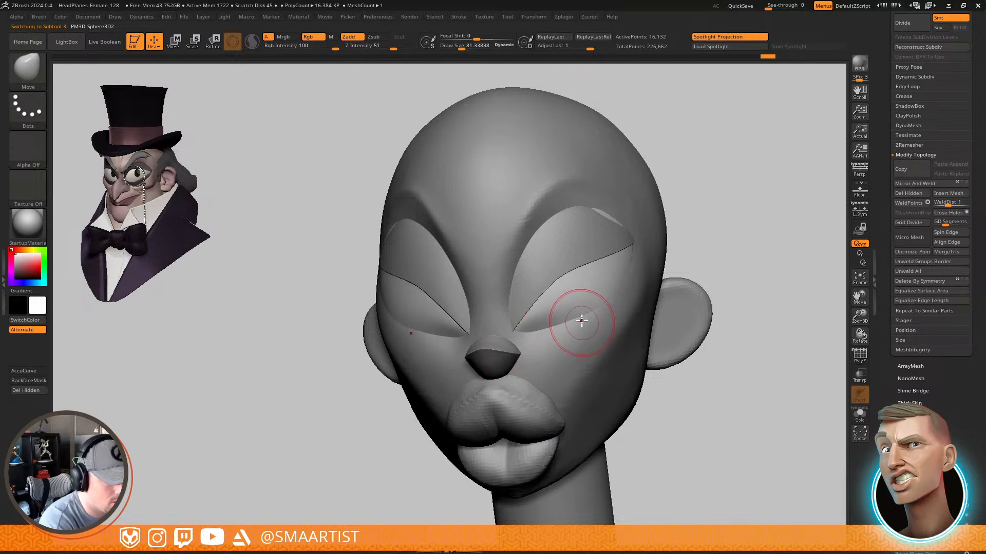
left_click_drag(581, 321, 541, 323, "shift")
mouse_move(552, 307)
right_mouse_down()
mouse_move(590, 290)
mouse_move(576, 286)
mouse_move(562, 337)
mouse_move(528, 341)
right_mouse_up()
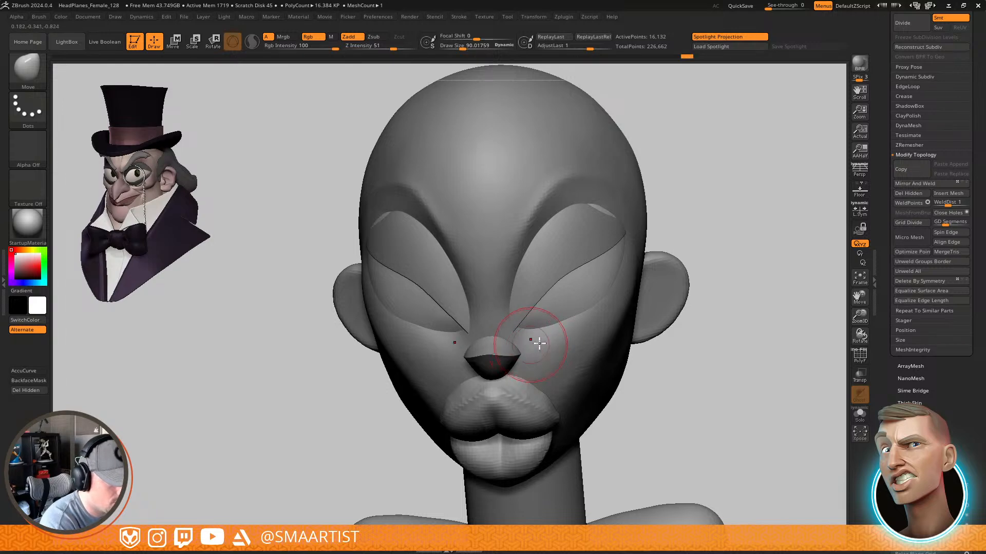
Smooth the upper and lower surfaces of the eyeballs at draw size about 90 so they sit cleanly under the lids
right_click_drag(539, 343, 544, 326)
key("space")
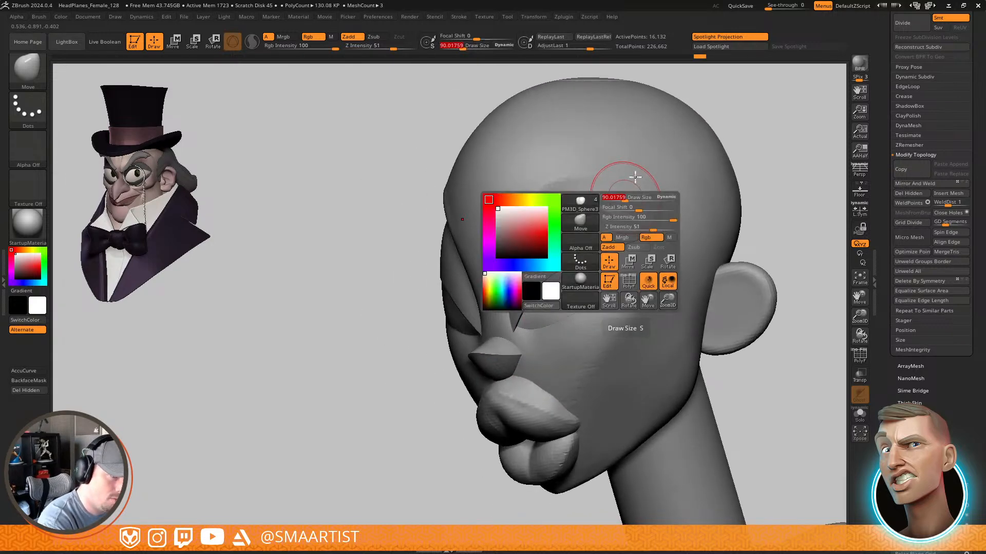
left_click_drag(617, 200, 620, 200, "shift")
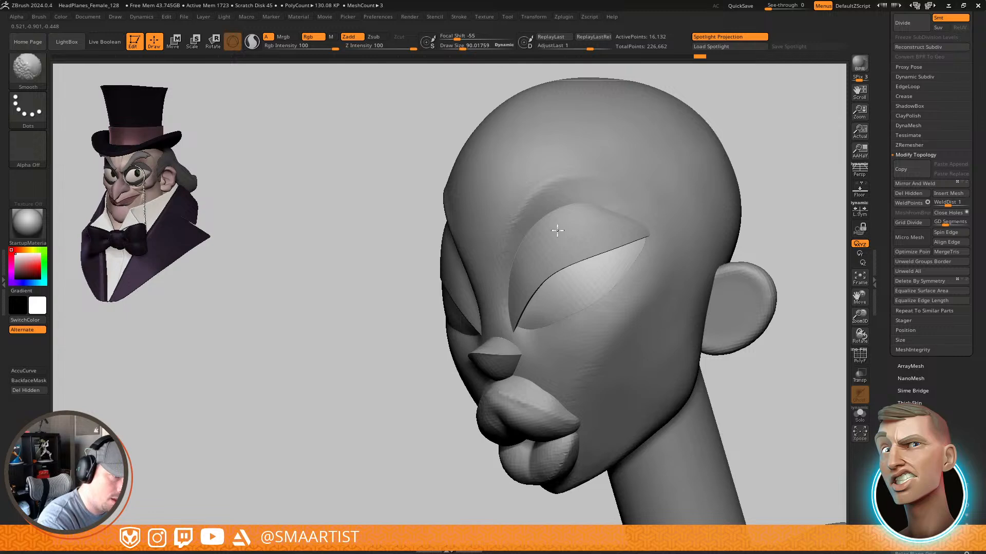
left_click_drag(557, 230, 561, 241, "shift")
right_click_drag(655, 256, 674, 258)
mouse_move(567, 297)
left_mouse_down("shift")
mouse_move(556, 307)
mouse_move(578, 317)
left_mouse_up("shift")
mouse_move(578, 317)
right_mouse_down()
mouse_move(612, 324)
mouse_move(583, 312)
mouse_move(572, 383)
mouse_move(552, 401)
right_mouse_up()
Select the eyelids and reshape their inner corners and inner edges with the Move brush at draw sizes of about 163 and 69
left_click(497, 313, "alt")
key("s")
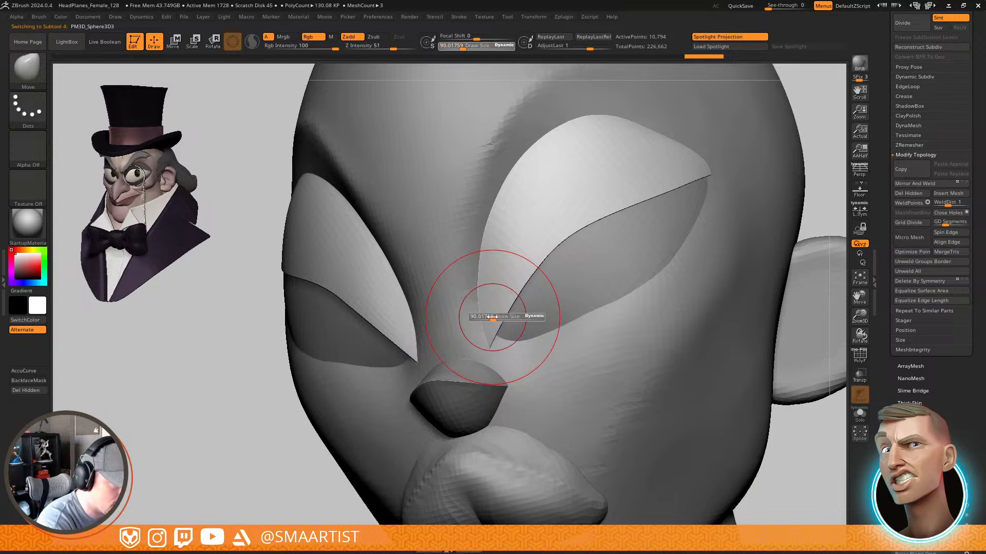
left_click_drag(493, 319, 502, 319)
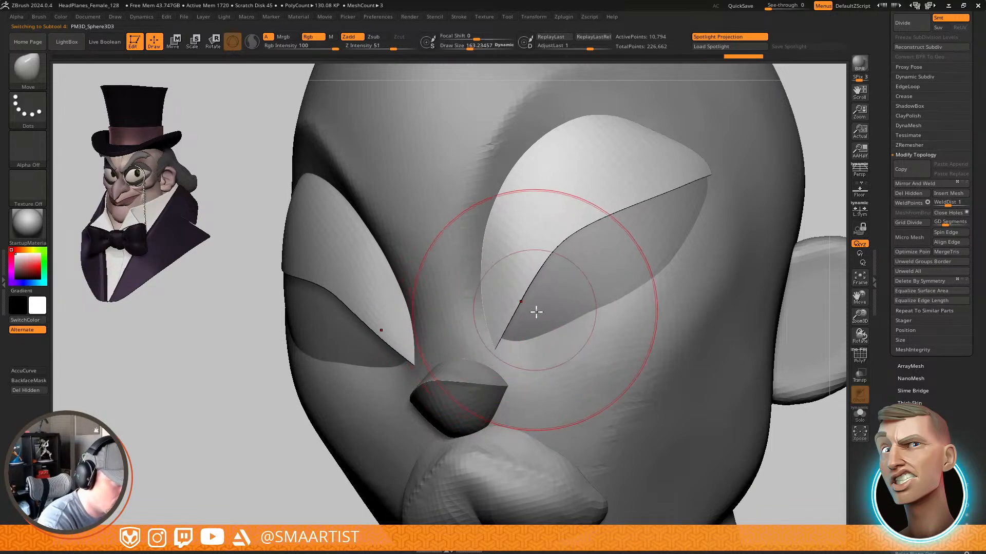
right_click_drag(533, 315, 540, 294)
left_click_drag(478, 294, 496, 290)
right_click_drag(496, 292, 521, 312)
left_click_drag(506, 347, 509, 324)
key("s")
left_click_drag(514, 319, 523, 293)
Check the eye sockets on the bust, then reselect the eyelids and refine their upper curve with the Move brush at draw size about 104
mouse_move(596, 313)
right_mouse_down("ctrl")
mouse_move(554, 288)
mouse_move(568, 324)
mouse_move(552, 318)
right_mouse_up("ctrl")
left_click(522, 331, "alt")
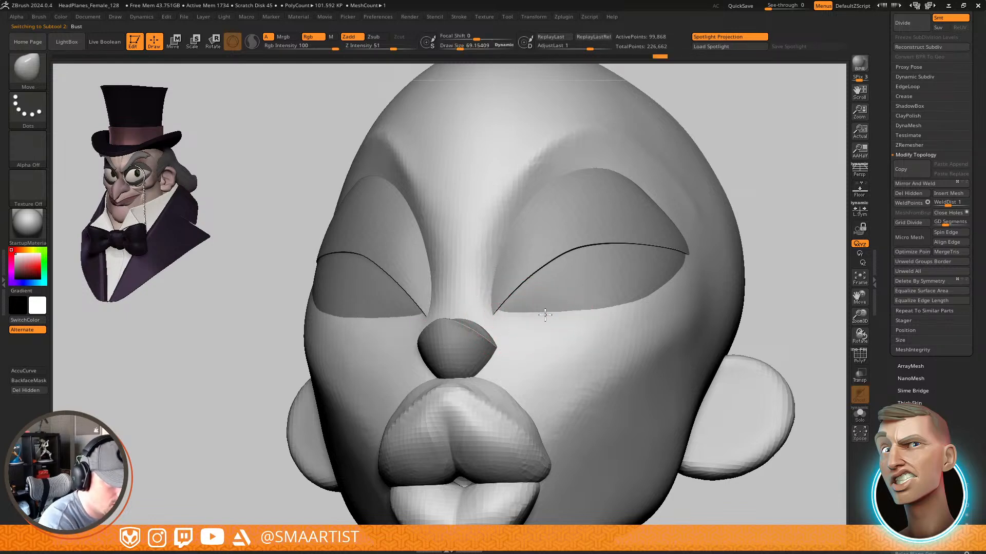
mouse_move(661, 313)
right_mouse_down()
mouse_move(587, 375)
mouse_move(541, 361)
right_mouse_up()
mouse_move(733, 338)
right_mouse_down("ctrl")
mouse_move(688, 239)
mouse_move(764, 242)
mouse_move(747, 242)
mouse_move(613, 356)
mouse_move(607, 382)
right_mouse_up("ctrl")
left_click(587, 293, "alt")
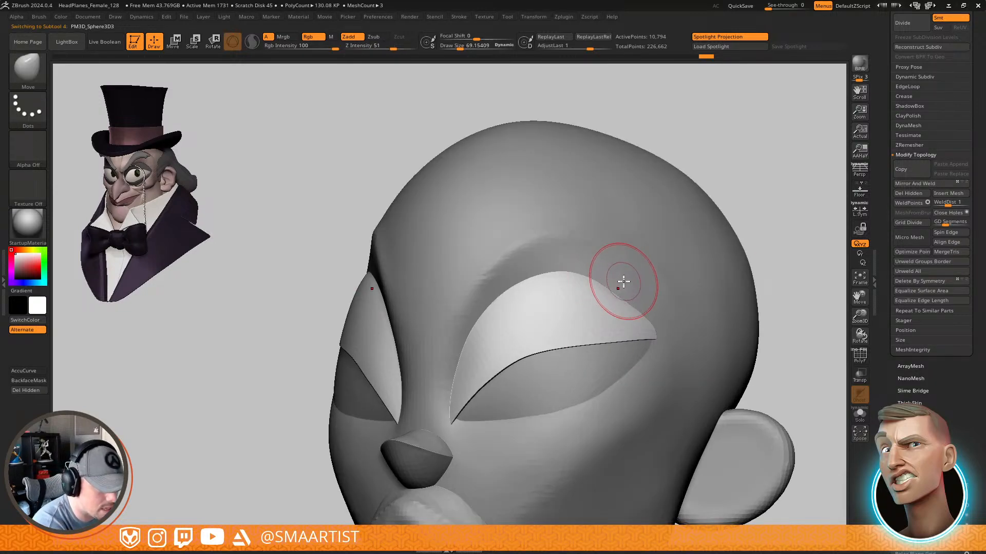
right_click_drag(619, 285, 596, 270)
left_click_drag(599, 268, 603, 268)
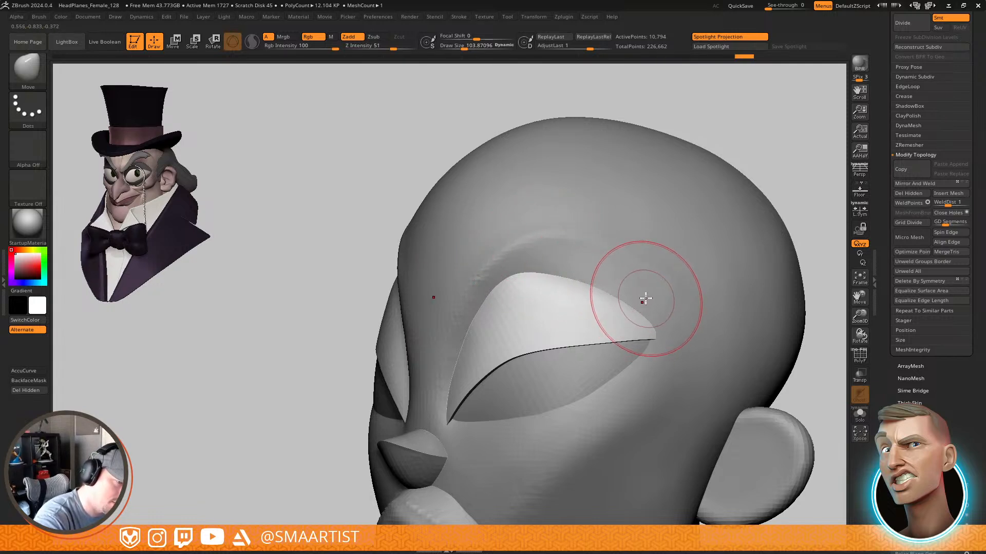
Extend the outer corners of the eyelids into sharper points with the Move brush at draw sizes between about 54 and 99
key("s")
left_click_drag(646, 298, 639, 300)
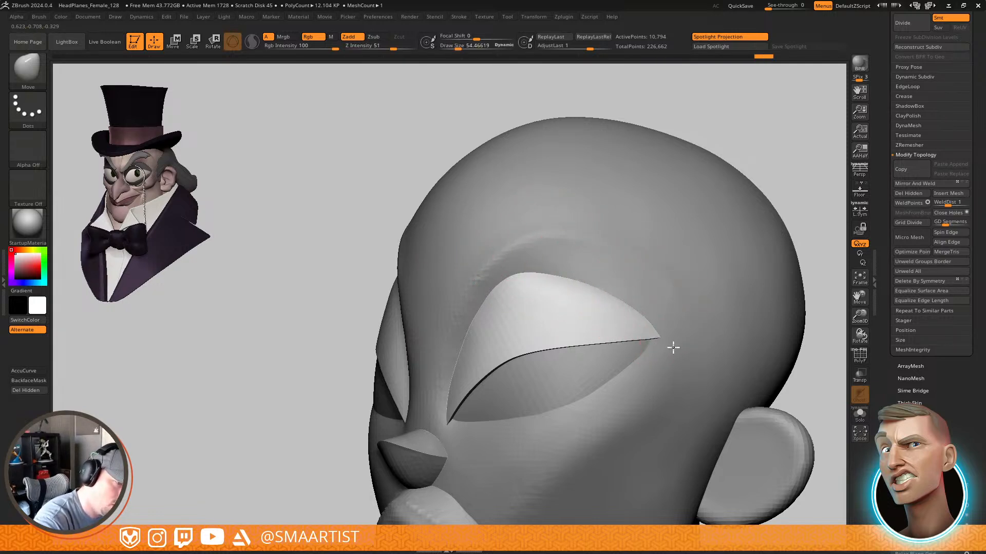
key("s")
left_click_drag(665, 348, 668, 345)
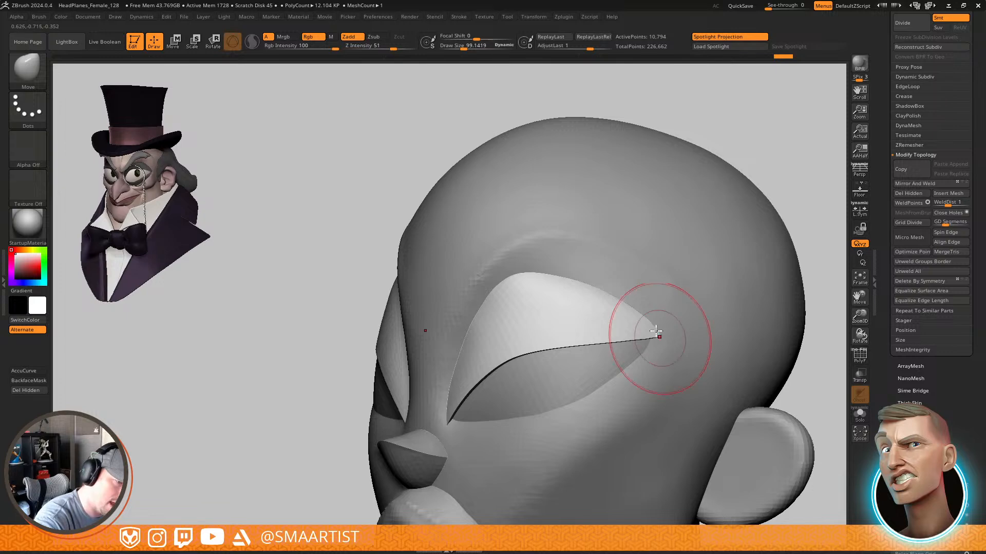
key("s")
left_click_drag(653, 309, 649, 317)
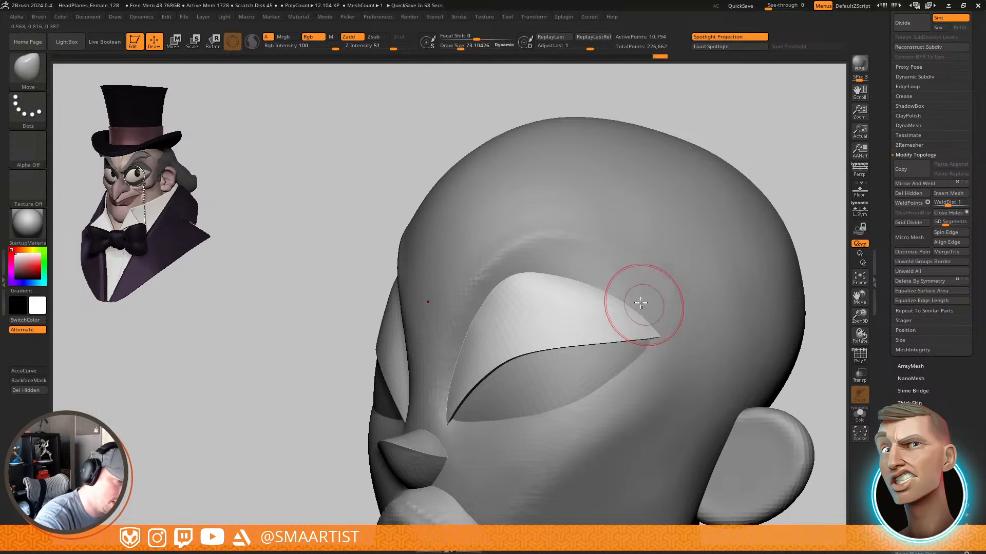
Refine the eyelids' top arch and inner edge from the front with the Move brush at draw size about 73
mouse_move(629, 290)
right_mouse_down()
mouse_move(620, 273)
mouse_move(631, 308)
mouse_move(621, 325)
mouse_move(618, 257)
mouse_move(590, 259)
right_mouse_up()
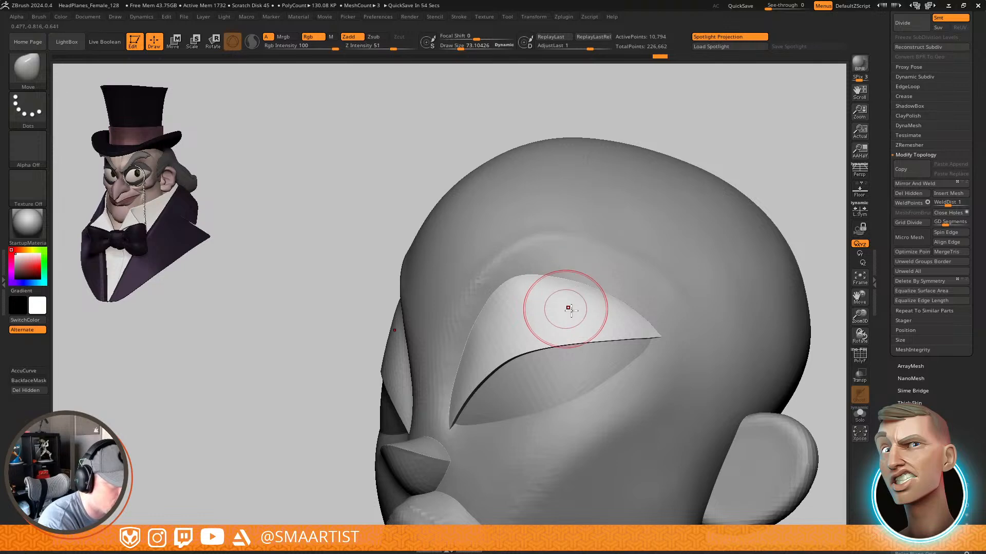
right_click_drag(627, 310, 604, 318)
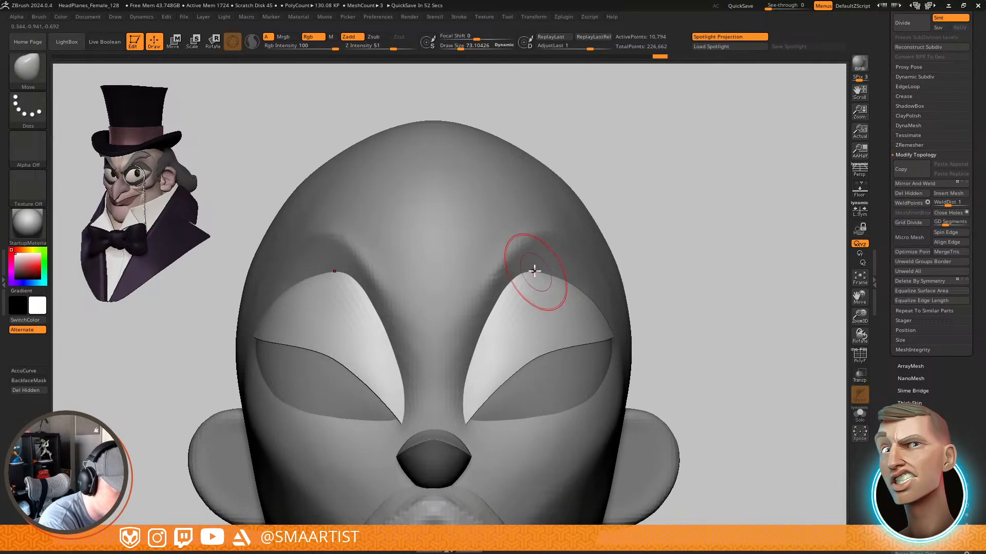
mouse_move(535, 267)
left_mouse_down()
mouse_move(528, 254)
mouse_move(559, 262)
left_mouse_up()
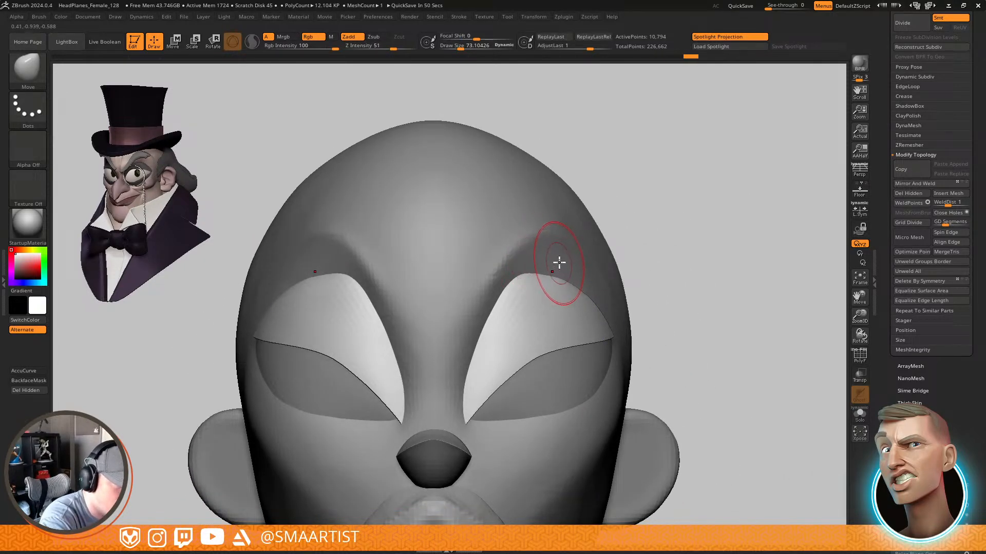
left_click_drag(482, 328, 471, 344)
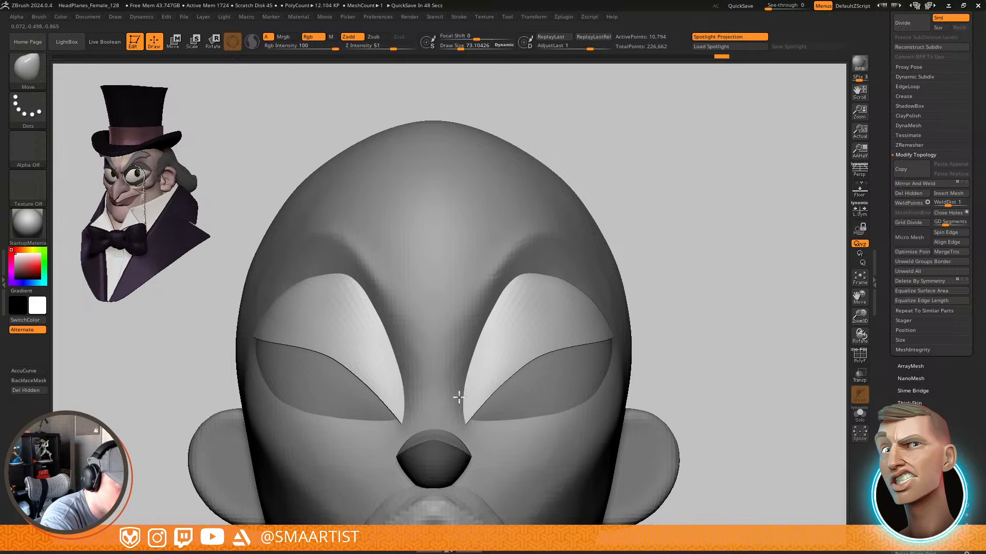
Select the bust and fit the skin beside the nose bridge to the eyelids' inner corners with the Move brush, reducing draw size to about 42
right_click_drag(478, 384, 514, 391, "ctrl")
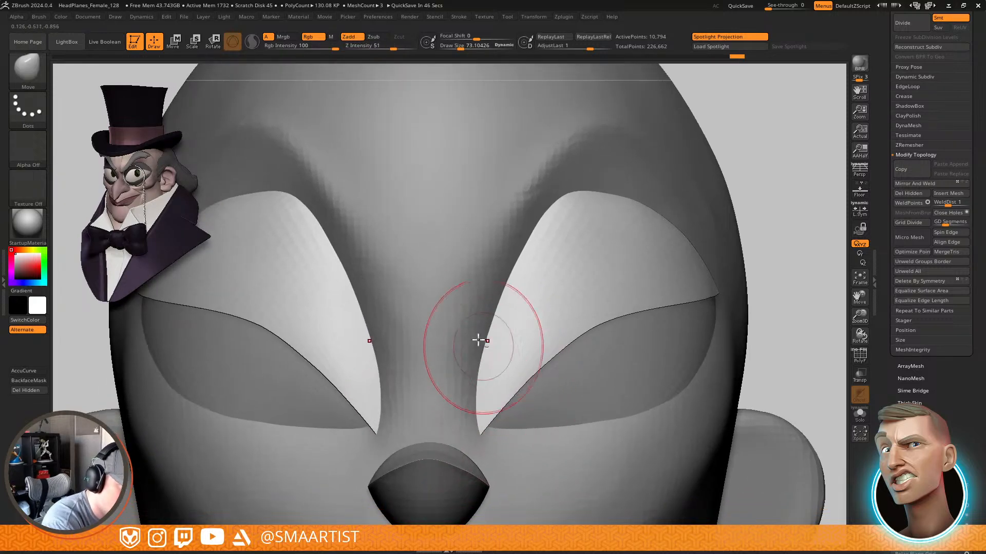
left_click(479, 342, "alt")
left_click_drag(483, 374, 486, 348)
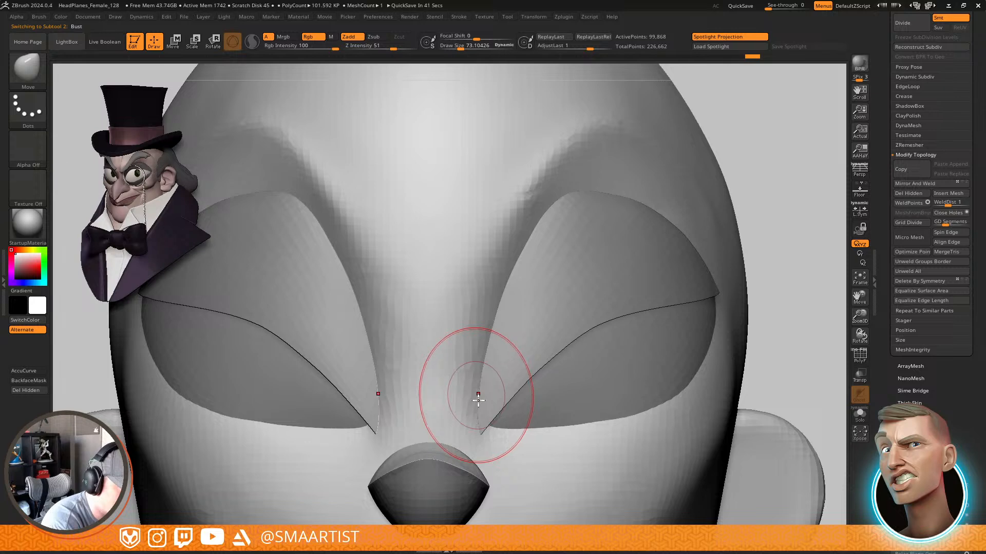
key("s")
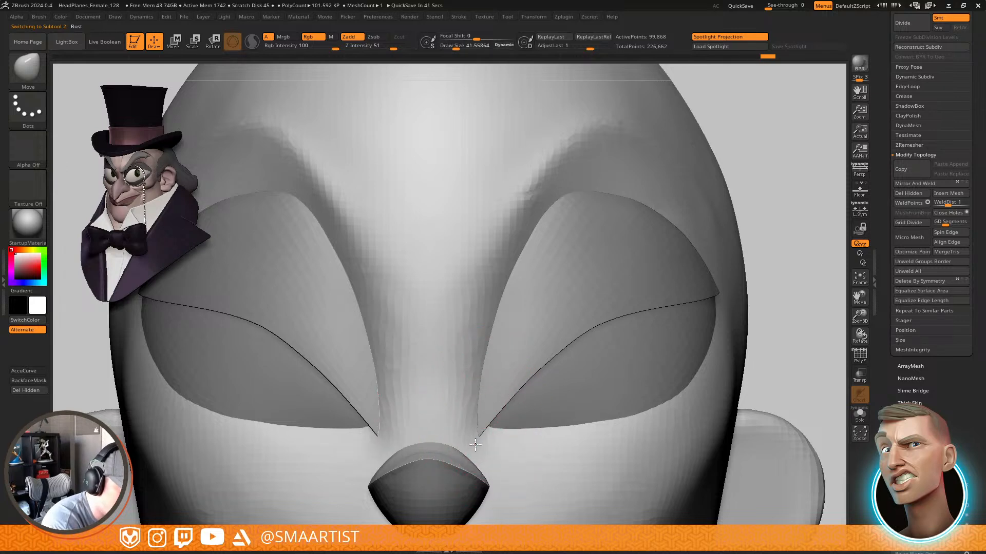
left_click_drag(476, 445, 477, 445)
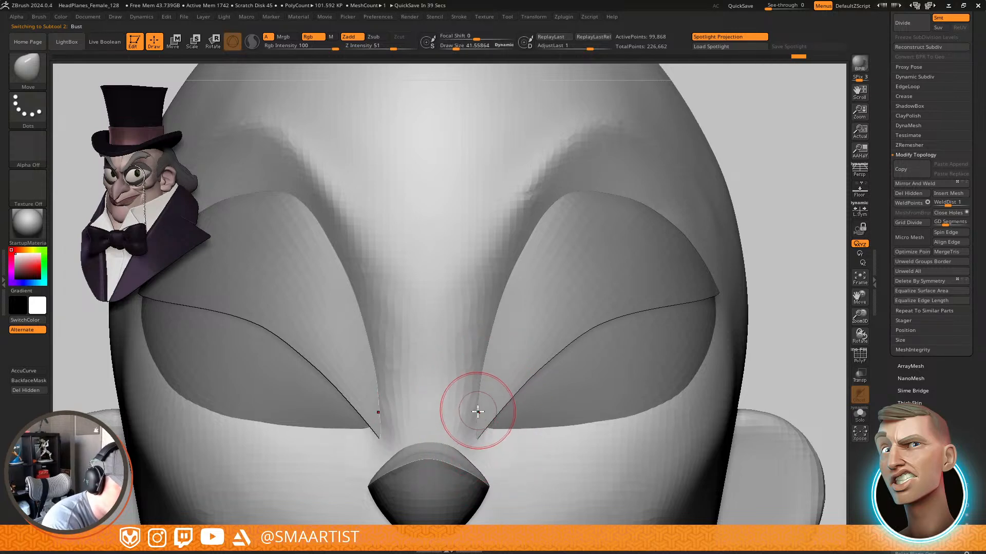
Smooth the bust's surface around the outer eye corners and cheeks, checking the head from several angles
right_click_drag(510, 434, 585, 288, "ctrl")
right_click_drag(649, 291, 680, 272, "ctrl")
mouse_move(680, 272)
right_mouse_down()
mouse_move(656, 274)
mouse_move(708, 269)
mouse_move(646, 275)
right_mouse_up()
right_click_drag(550, 317, 585, 377, "ctrl")
mouse_move(586, 377)
right_mouse_down()
mouse_move(598, 398)
mouse_move(591, 385)
right_mouse_up()
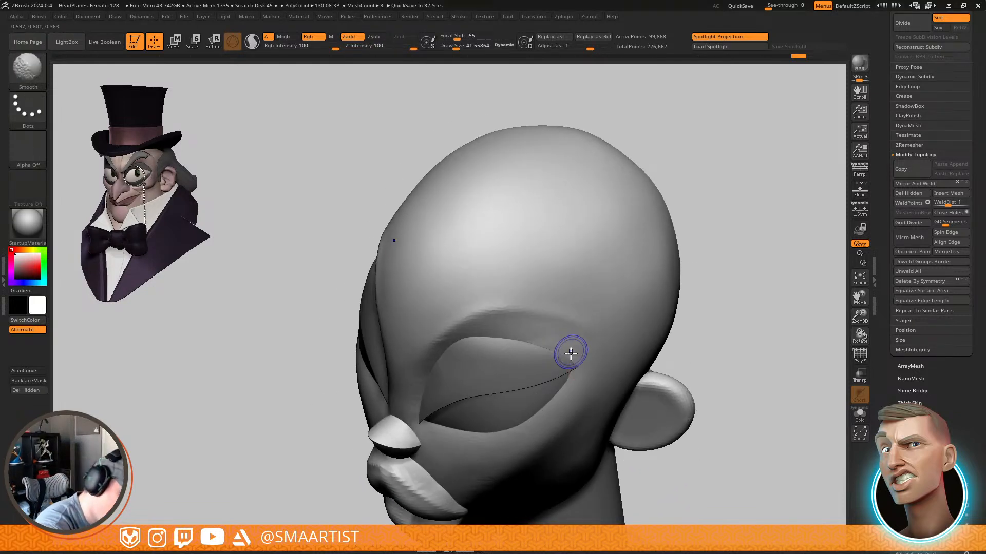
right_click_drag(616, 328, 619, 248, "ctrl")
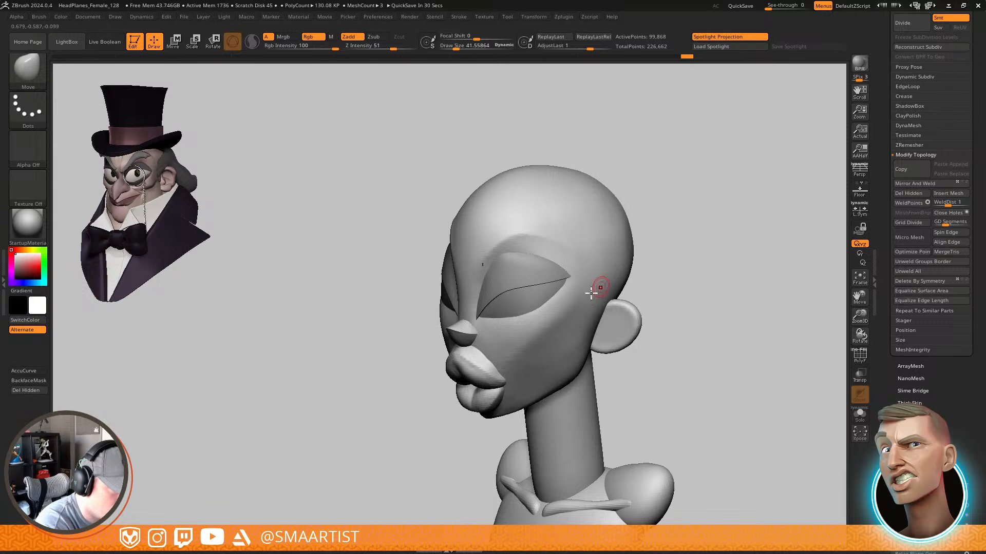
mouse_move(662, 316)
right_mouse_down("ctrl")
mouse_move(673, 251)
mouse_move(668, 349)
right_mouse_up("ctrl")
mouse_move(506, 359)
left_mouse_down("shift")
mouse_move(471, 392)
mouse_move(475, 366)
mouse_move(442, 371)
left_mouse_up("shift")
mouse_move(681, 304)
right_mouse_down("ctrl")
mouse_move(679, 244)
mouse_move(686, 273)
mouse_move(721, 286)
mouse_move(700, 302)
mouse_move(750, 293)
mouse_move(725, 283)
right_mouse_up("ctrl")
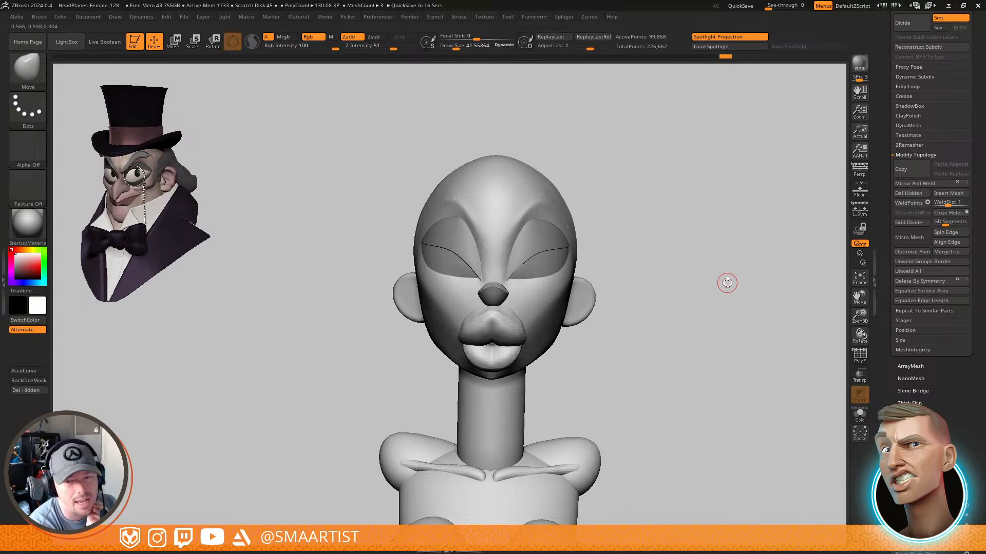
Isolate the face polygroup to inspect the surface beneath the nose and lips, and show the whole bust again
mouse_move(726, 282)
right_mouse_down()
mouse_move(713, 279)
mouse_move(719, 267)
mouse_move(709, 269)
mouse_move(712, 296)
mouse_move(729, 285)
mouse_move(716, 277)
mouse_move(725, 270)
right_mouse_up()
right_click_drag(539, 326, 576, 398, "ctrl")
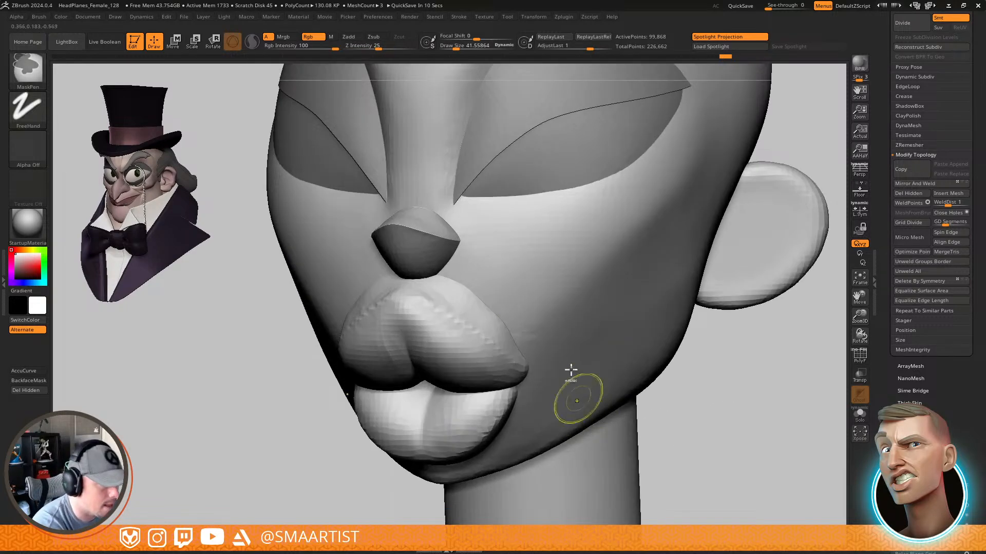
left_click(532, 301, "ctrl+shift")
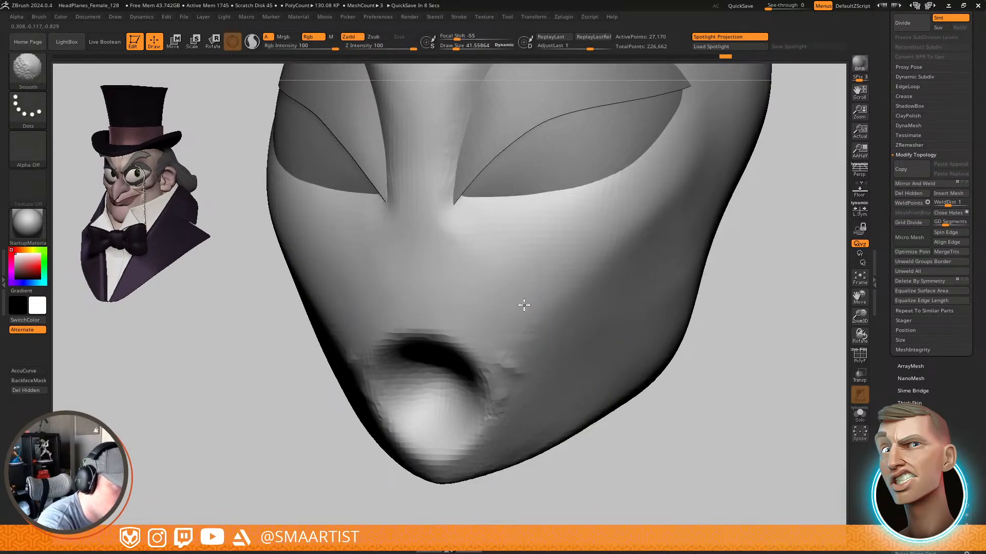
left_click(758, 337, "ctrl+shift")
mouse_move(756, 334)
right_mouse_down("ctrl")
mouse_move(728, 268)
mouse_move(757, 333)
mouse_move(732, 276)
mouse_move(750, 301)
mouse_move(687, 285)
mouse_move(736, 335)
right_mouse_up("ctrl")
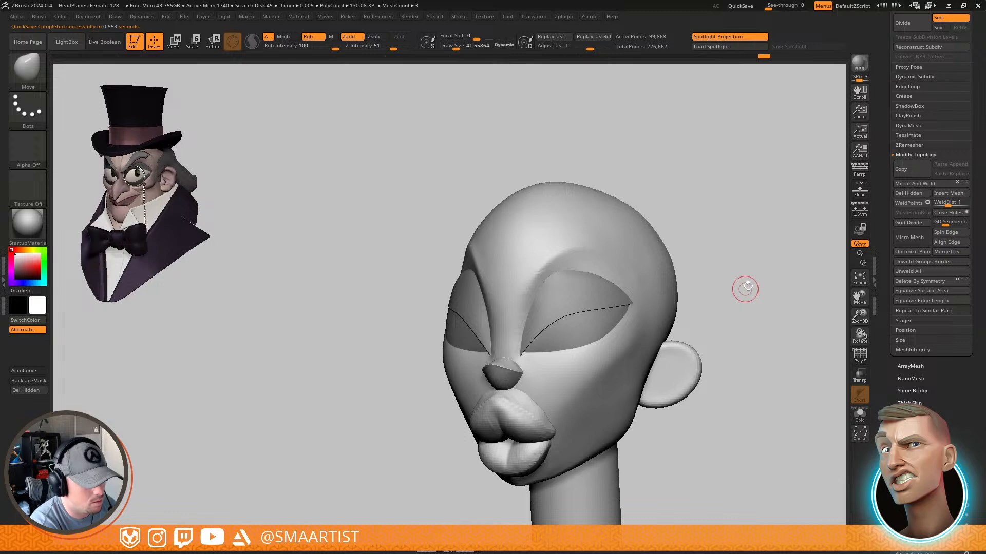
Draw a mirrored arched curve above the eyelids with the Topology brush to define the upper edge of the eyebrows
mouse_move(745, 289)
right_mouse_down()
mouse_move(726, 292)
mouse_move(741, 295)
right_mouse_up()
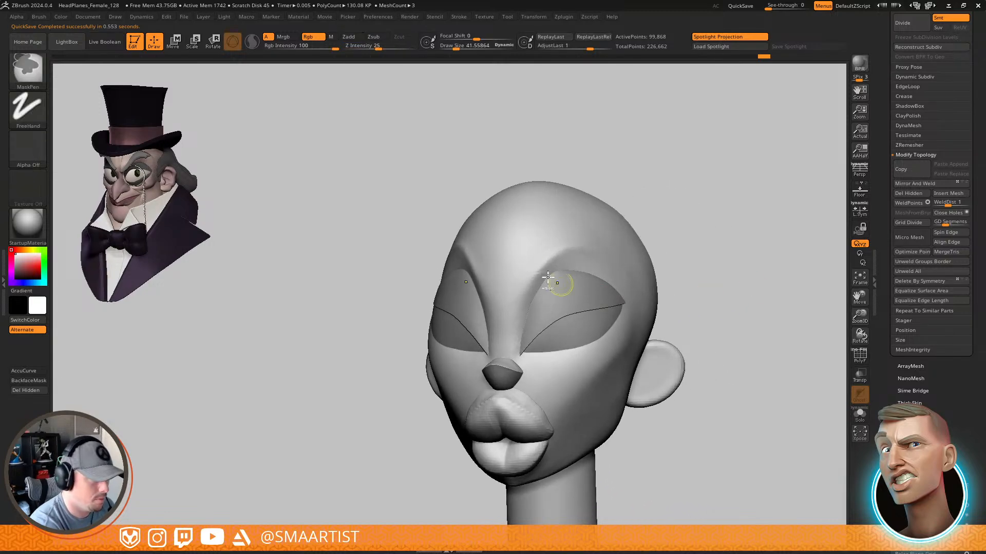
right_click_drag(549, 278, 544, 271, "ctrl")
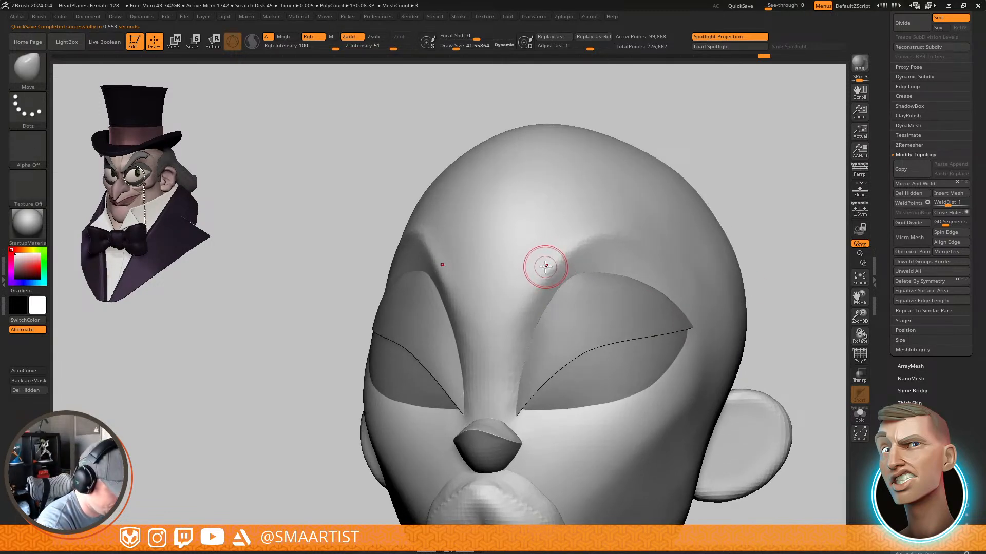
key("b")
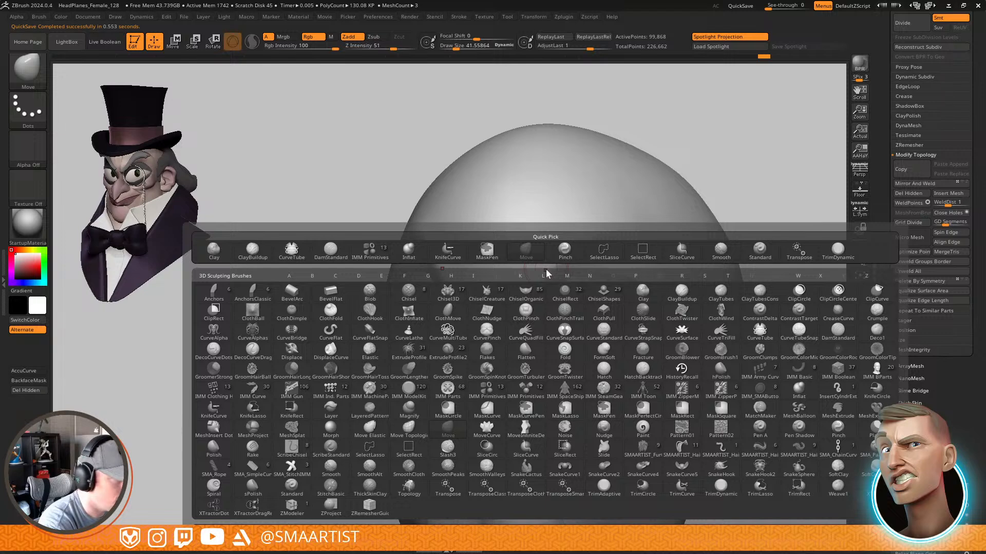
key("t")
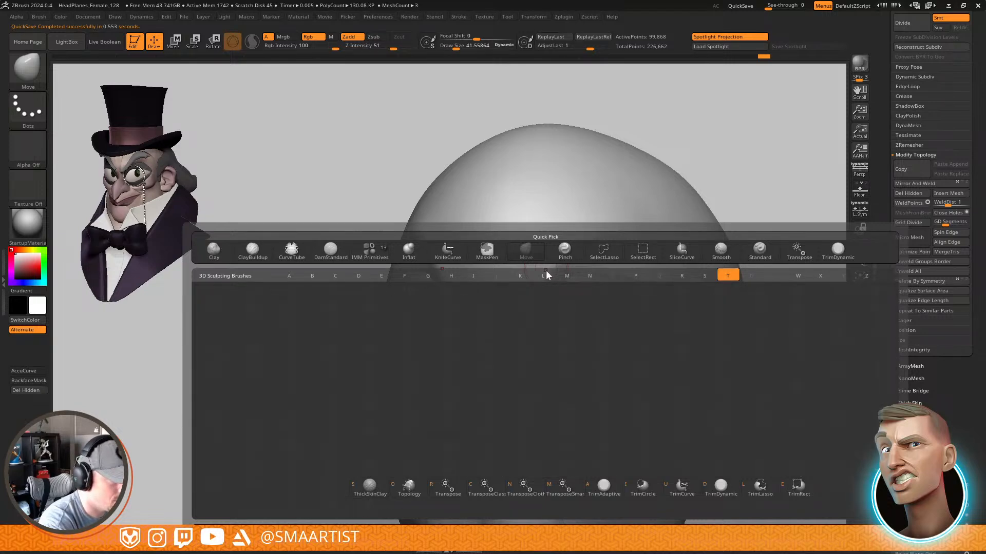
left_click(409, 488)
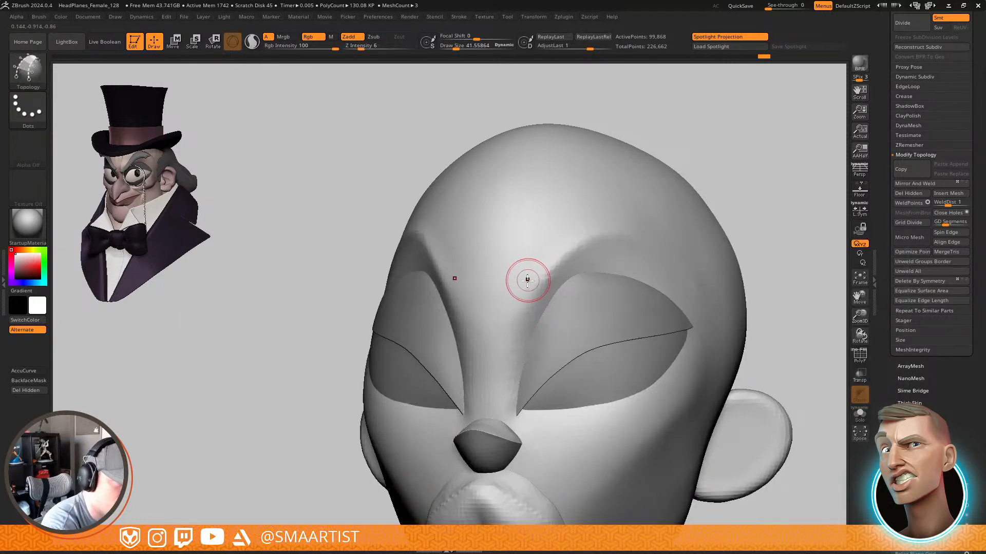
left_click_drag(522, 280, 552, 246)
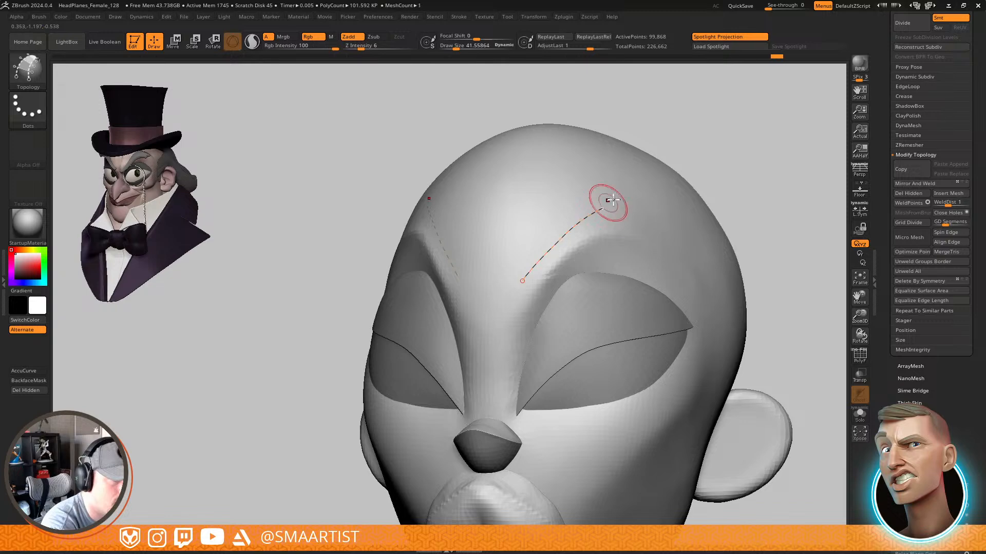
right_click_drag(651, 195, 620, 218)
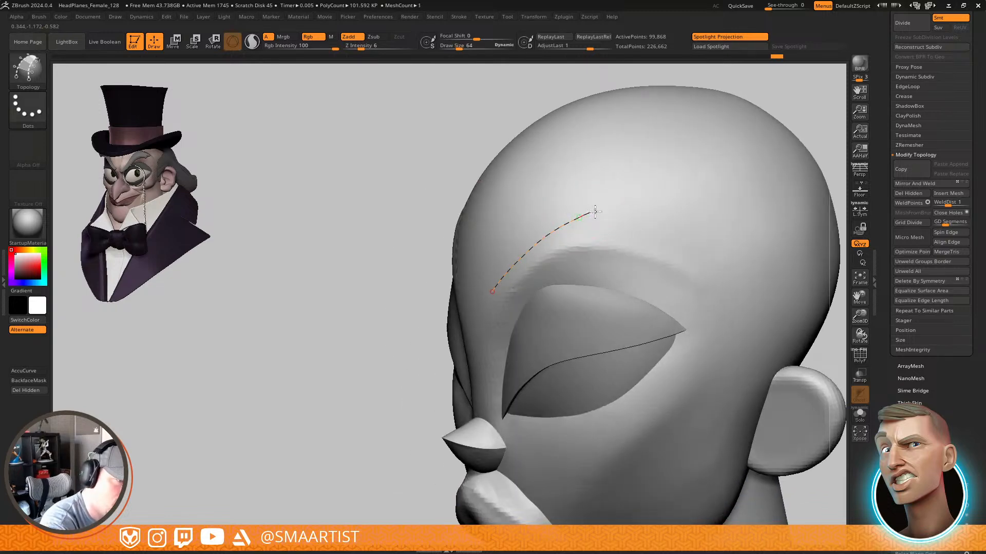
right_click_drag(515, 291, 546, 275)
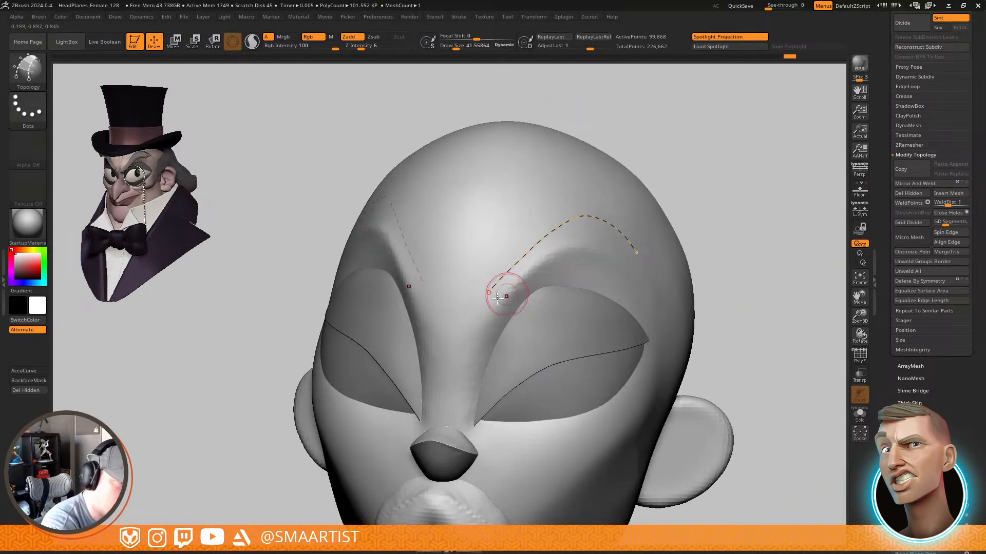
Draw the eyebrows' lower edge curve and six cross curves to divide each brow into a strip of faces
right_click_drag(593, 227, 573, 232)
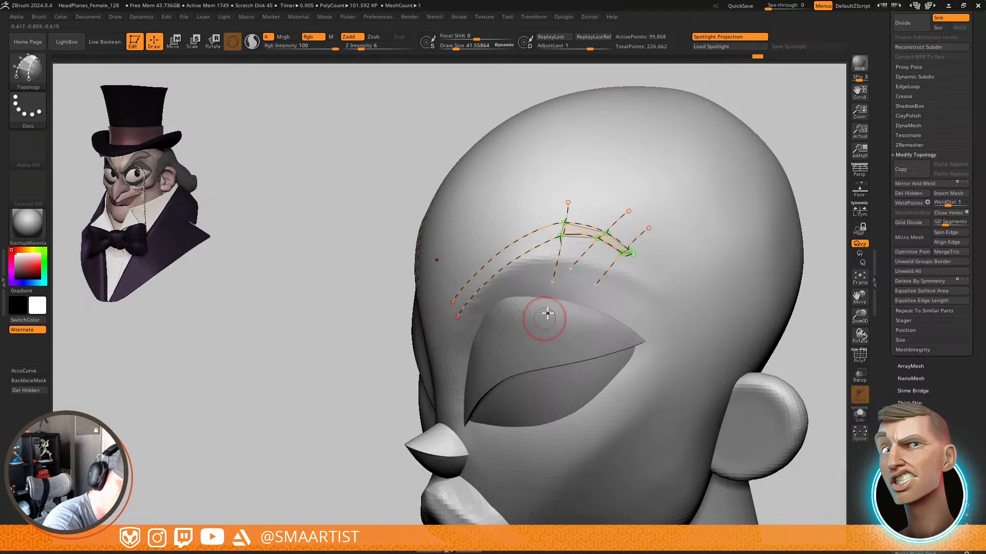
right_click_drag(547, 314, 583, 275)
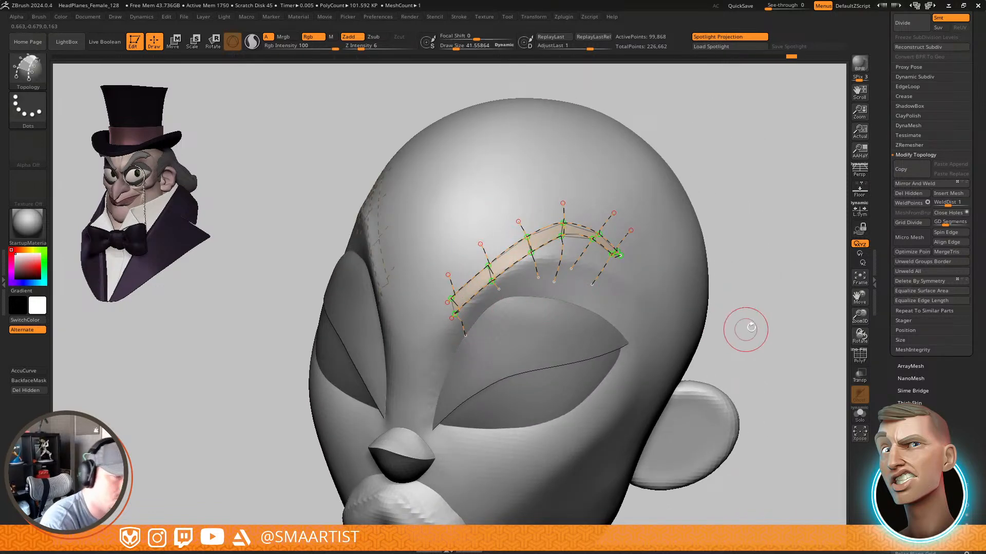
right_click_drag(768, 271, 761, 249)
Reduce the Topology brush's draw size to about 19 and generate the eyebrow strips as thin solid geometry
key("s")
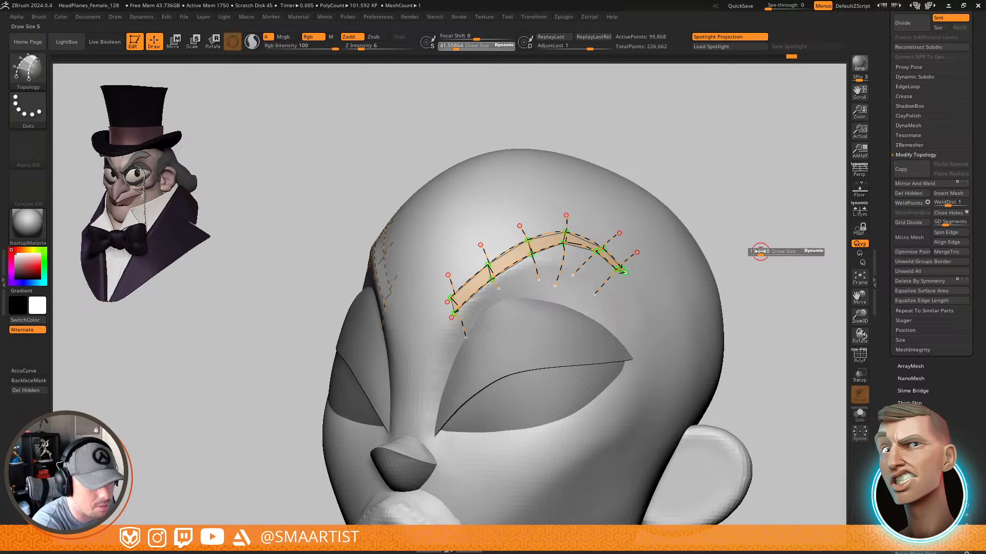
left_click(761, 251)
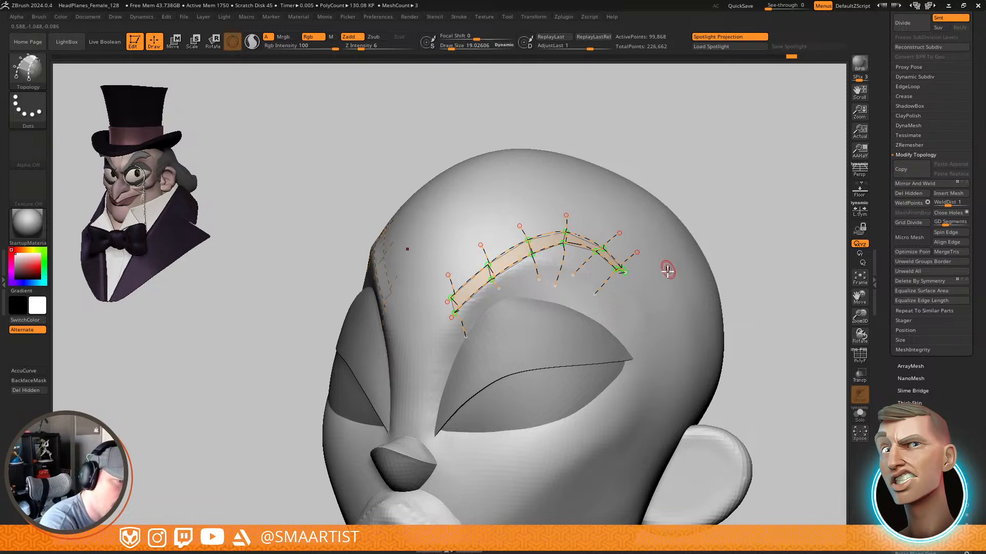
left_click(662, 308)
Split the unmasked eyebrow strips off the bust into their own subtool
right_click_drag(733, 281, 763, 287)
scroll(975, 115, "up", 10)
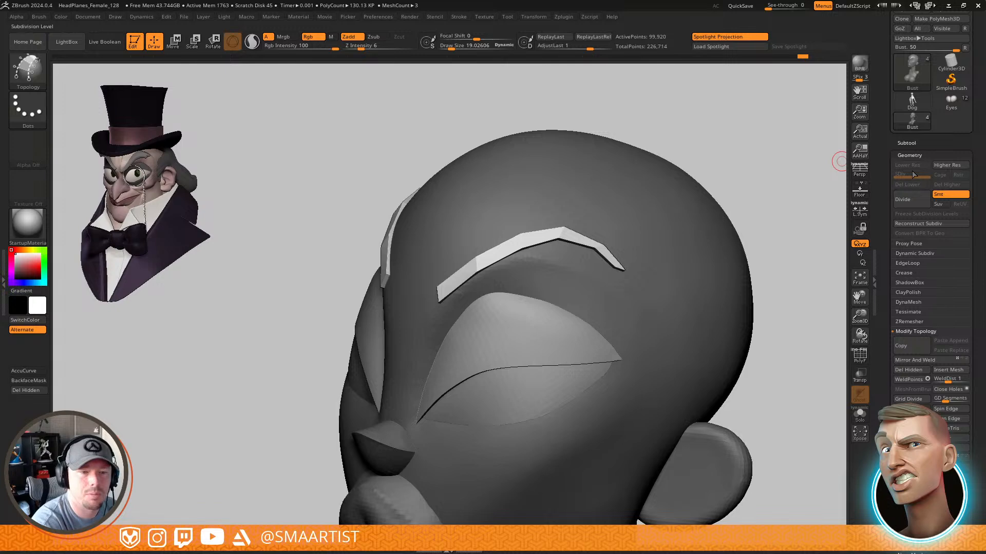
left_click(908, 369)
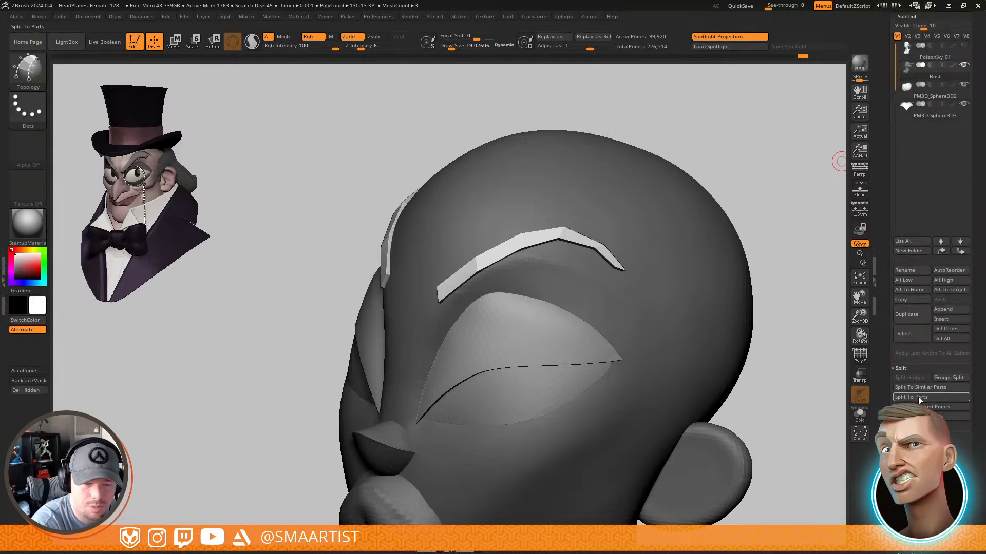
left_click(930, 406)
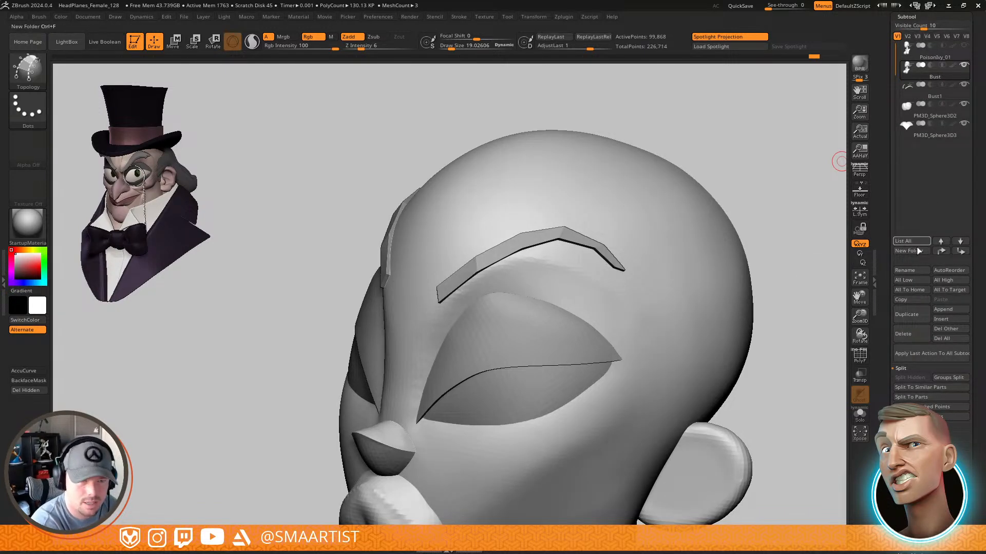
Select the split-off brow subtool, rename it Eyebrows and move it to the end of the subtool list
key("Down")
left_click(904, 270)
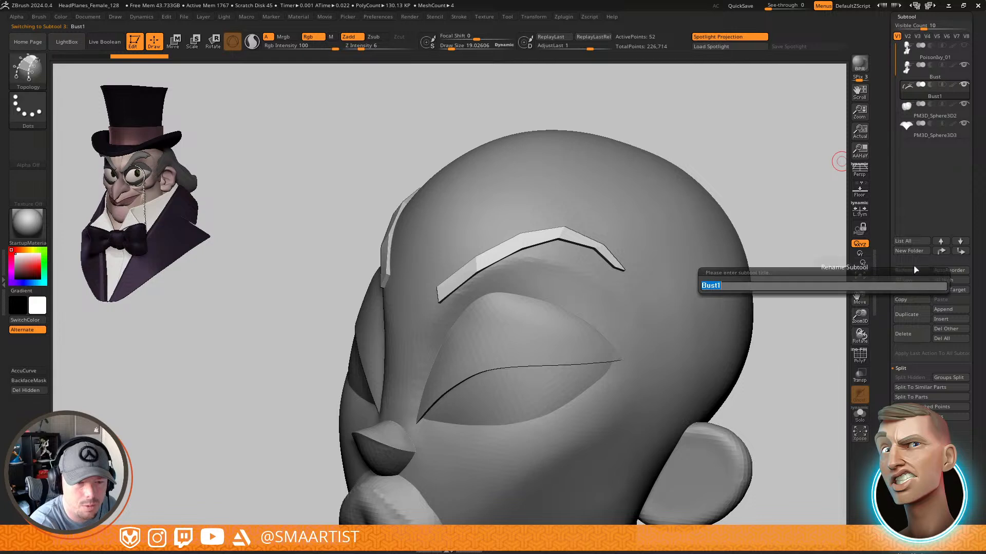
type("Eyebro")
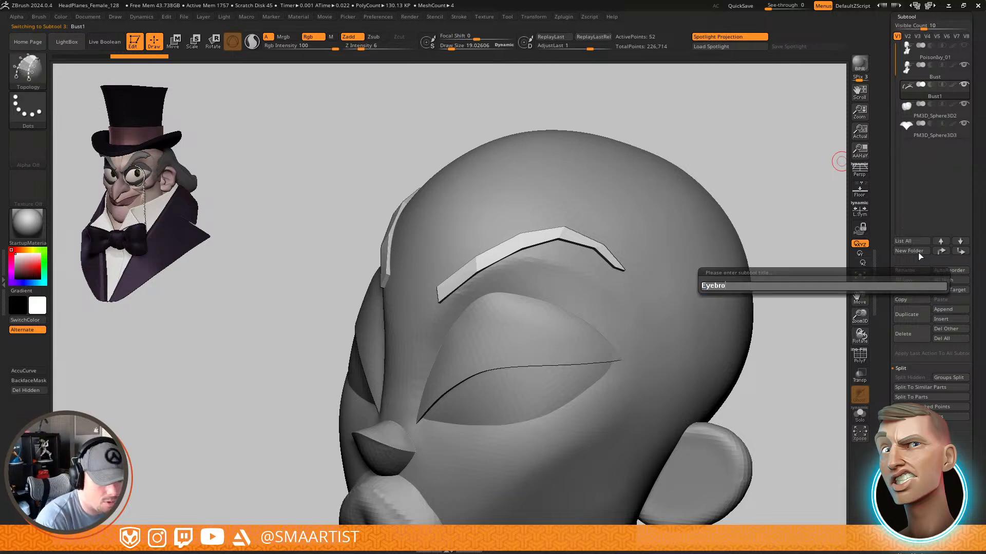
type("ws")
key("Return")
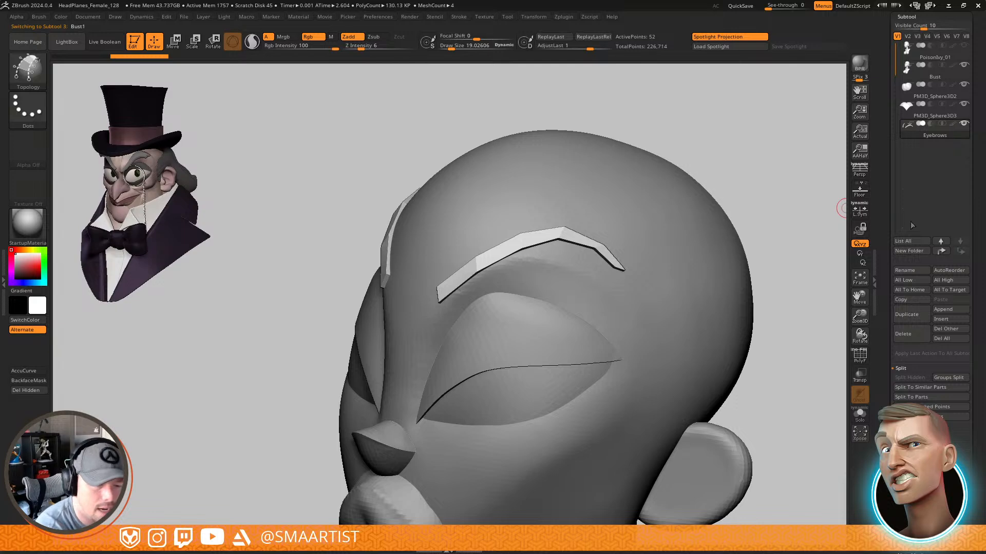
Select the bust subtool and remesh it with DynaMesh at resolution 256 with Groups on
left_click(909, 527)
left_click(918, 205)
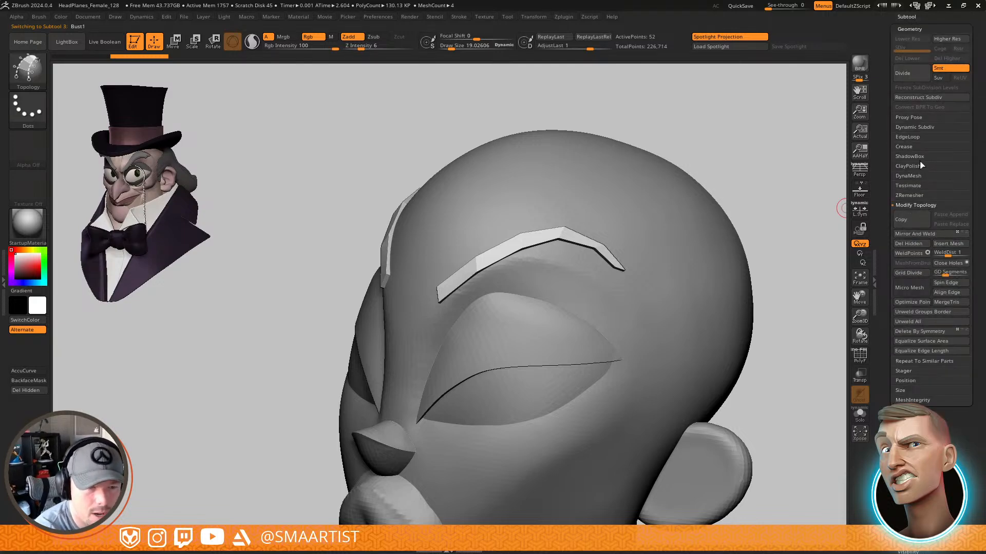
left_click(908, 176)
scroll(914, 154, "up", 5)
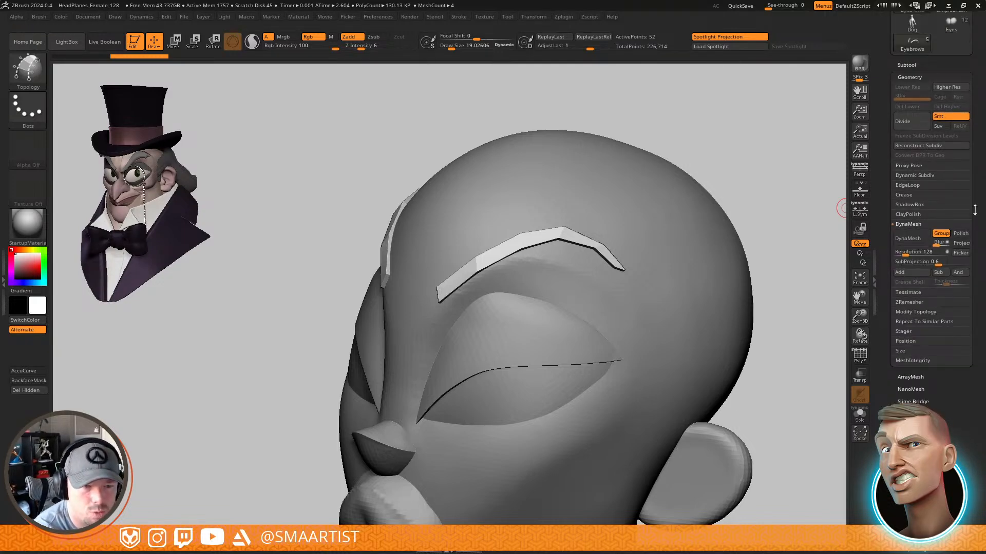
key("Up")
key("Up")
key("Up")
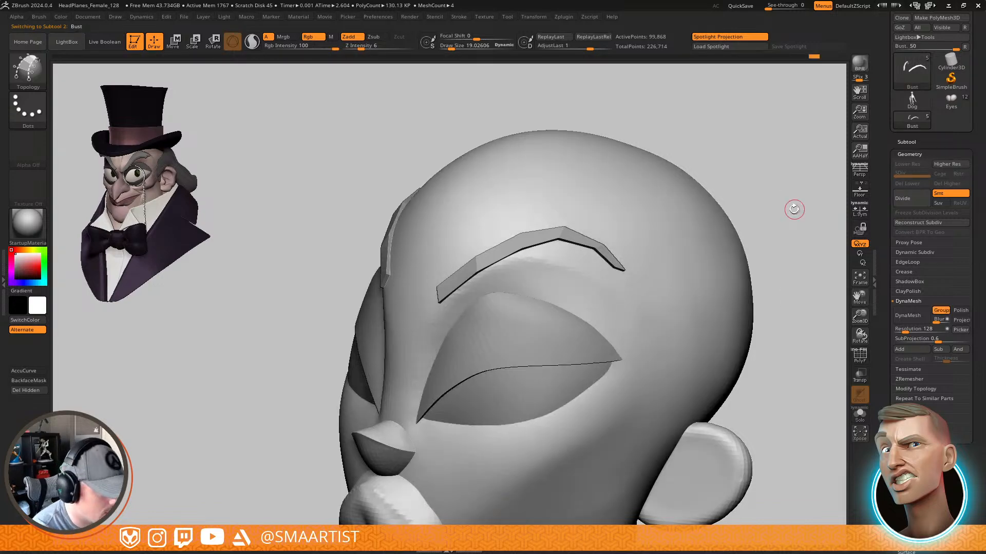
key("shift+f")
key("shift+f")
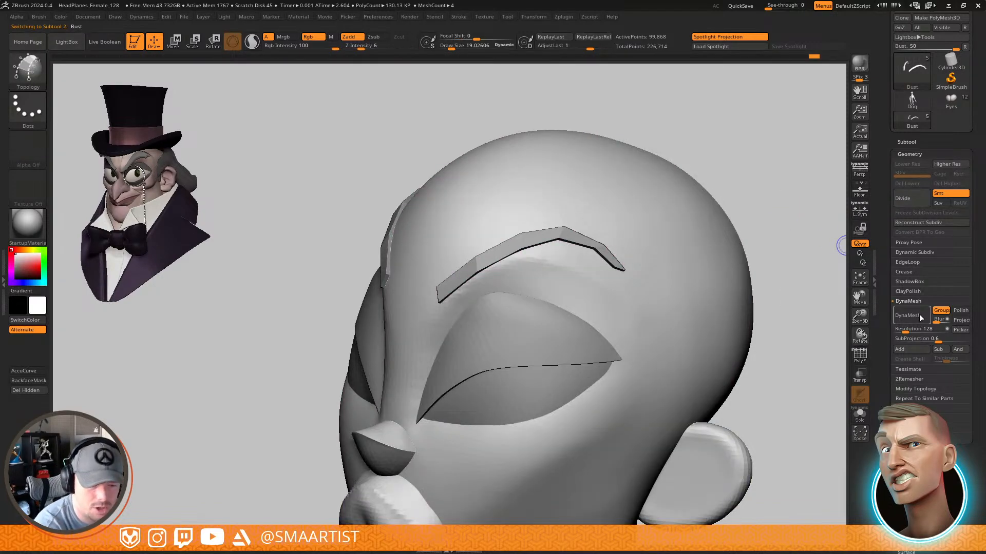
left_click(912, 330)
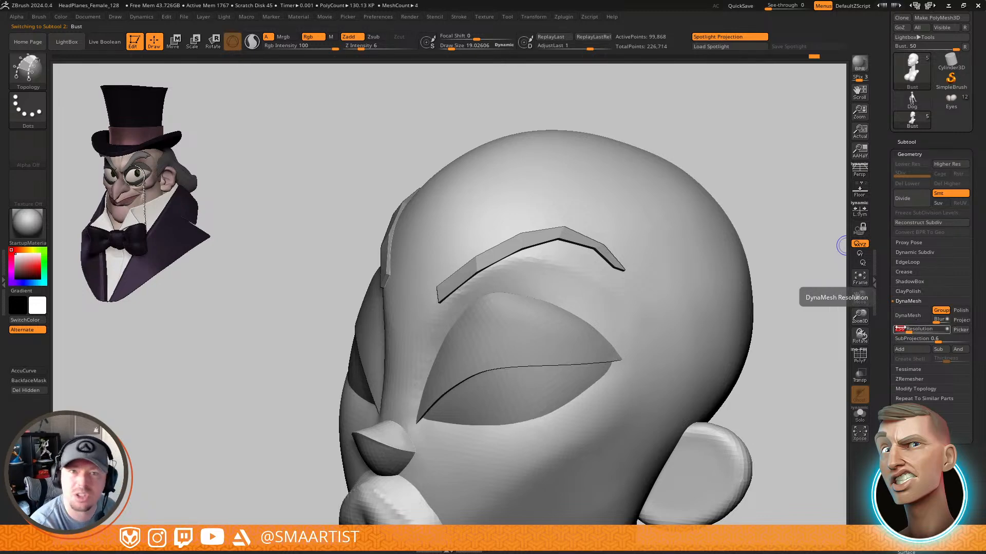
left_click(911, 317)
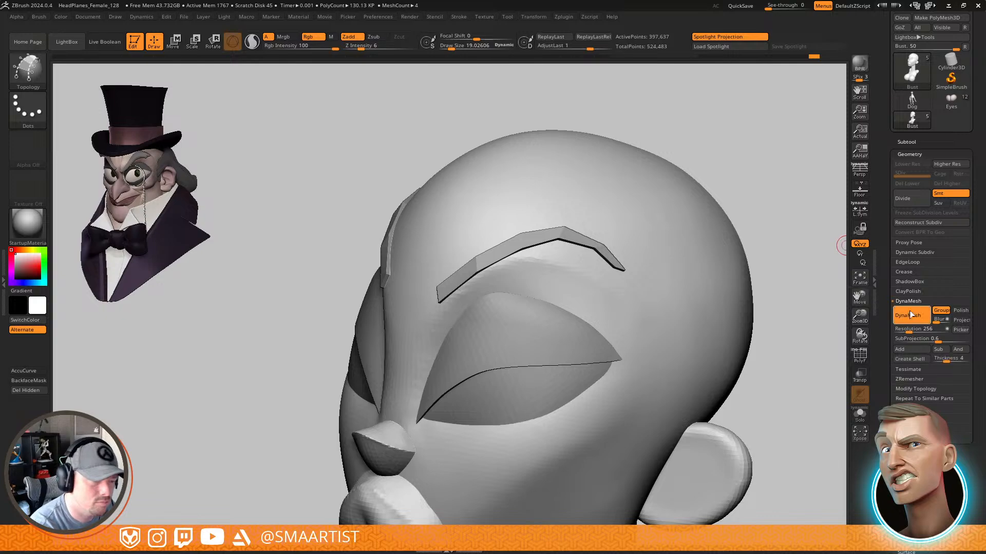
Examine the remeshed bust's wireframe and polygroups around the eyes, nose and lips
right_click_drag(779, 369, 768, 289, "alt")
mouse_move(768, 289)
right_mouse_down("ctrl")
mouse_move(768, 303)
mouse_move(725, 330)
mouse_move(744, 295)
mouse_move(739, 324)
mouse_move(727, 284)
mouse_move(595, 326)
right_mouse_up("ctrl")
key("shift+f")
key("shift+f")
key("shift+f")
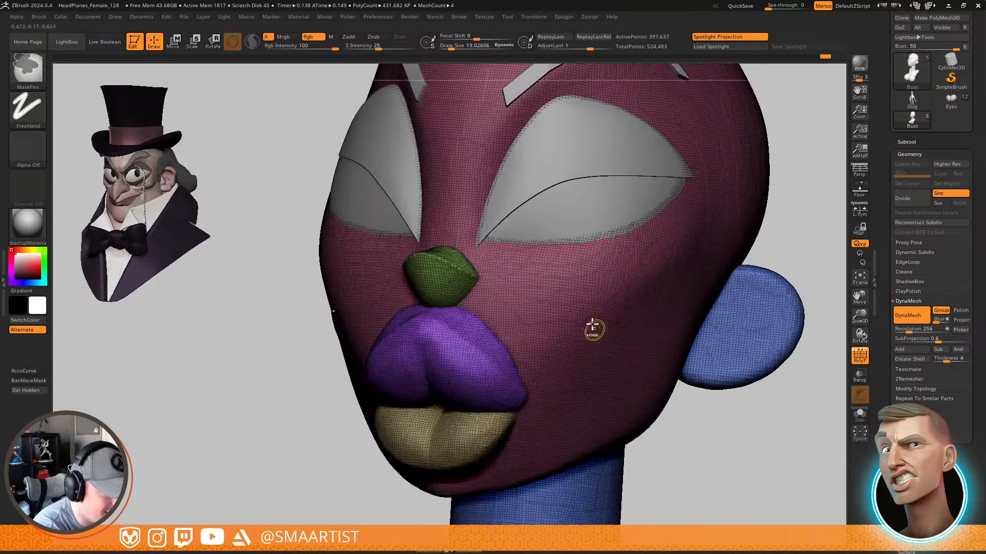
Smooth the bust's skin around the brow ridge and upper eyelids at draw size about 42
key("s")
left_click_drag(581, 281, 585, 281)
key("shift+f")
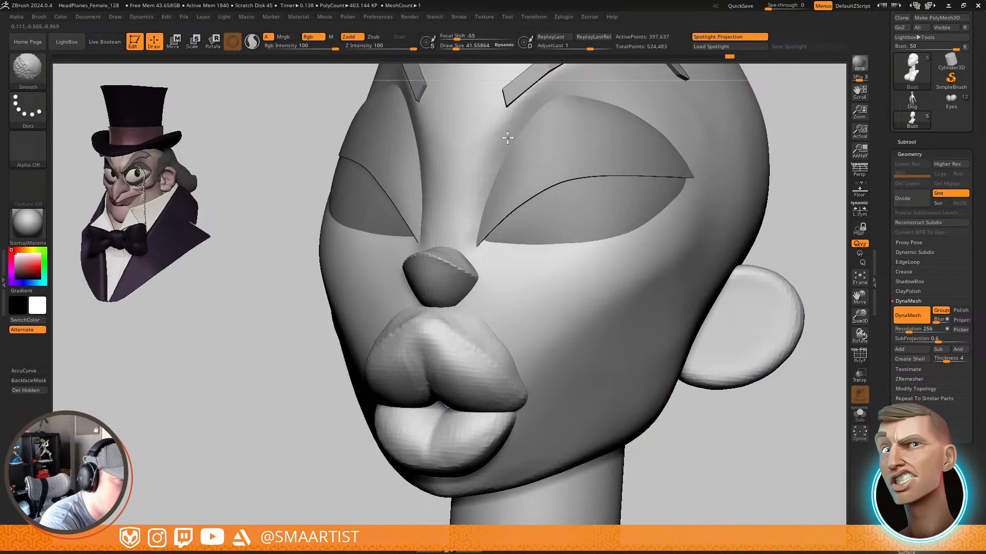
right_click_drag(643, 167, 570, 299, "alt")
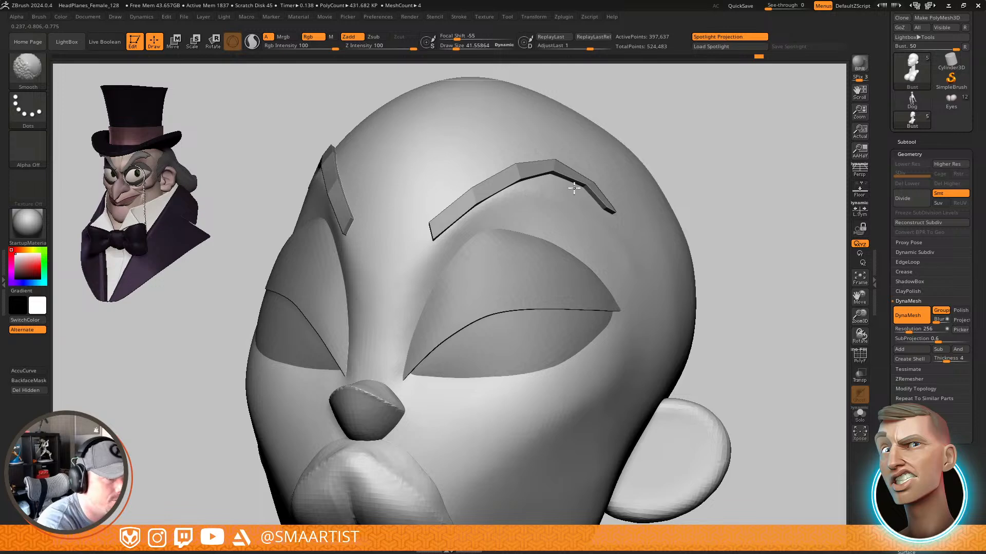
right_click_drag(682, 364, 681, 225, "alt")
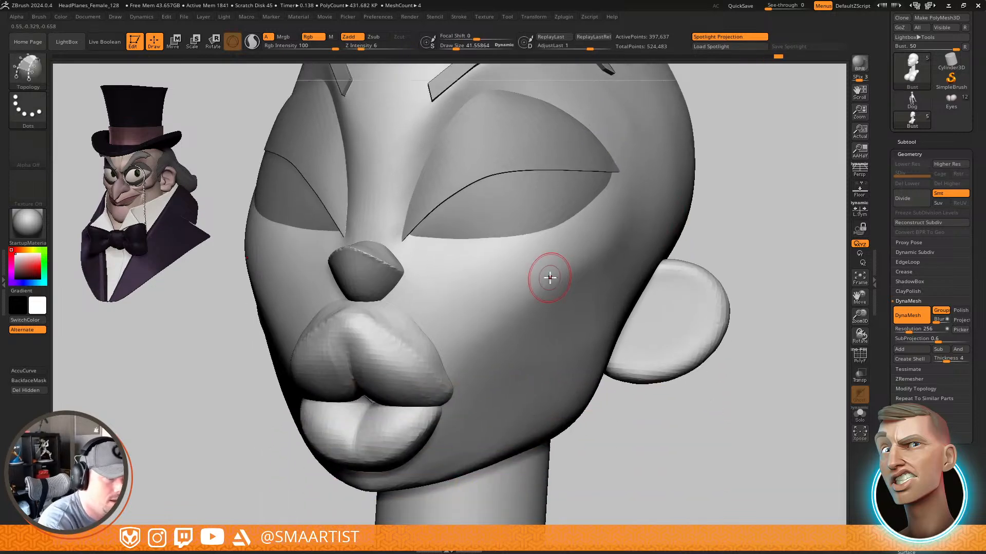
Increase the draw size to about 119 and smooth the bust's lips, nose tip and cheeks
key("s")
left_click_drag(550, 279, 560, 281)
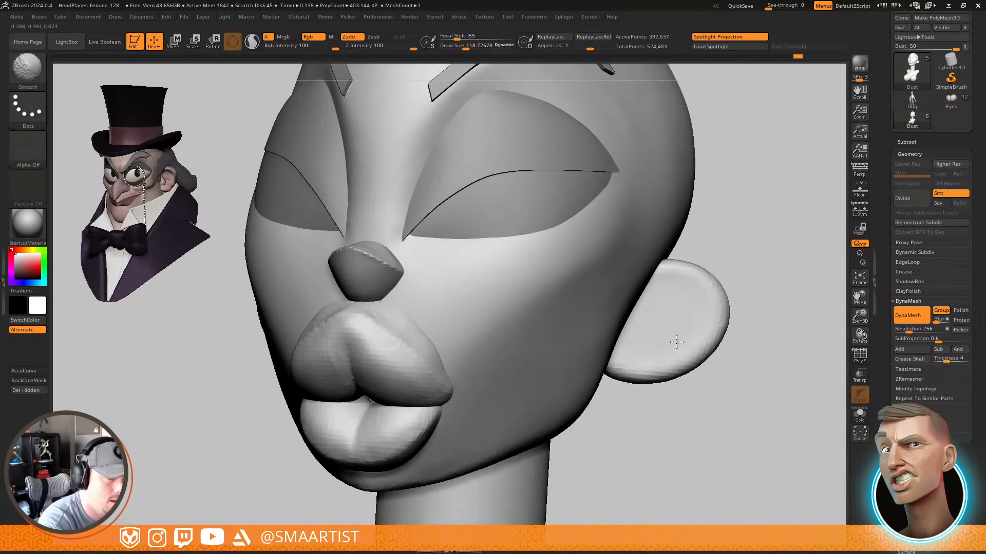
key("b")
key("t")
key("o")
right_click_drag(509, 419, 550, 308, "alt")
key("shift")
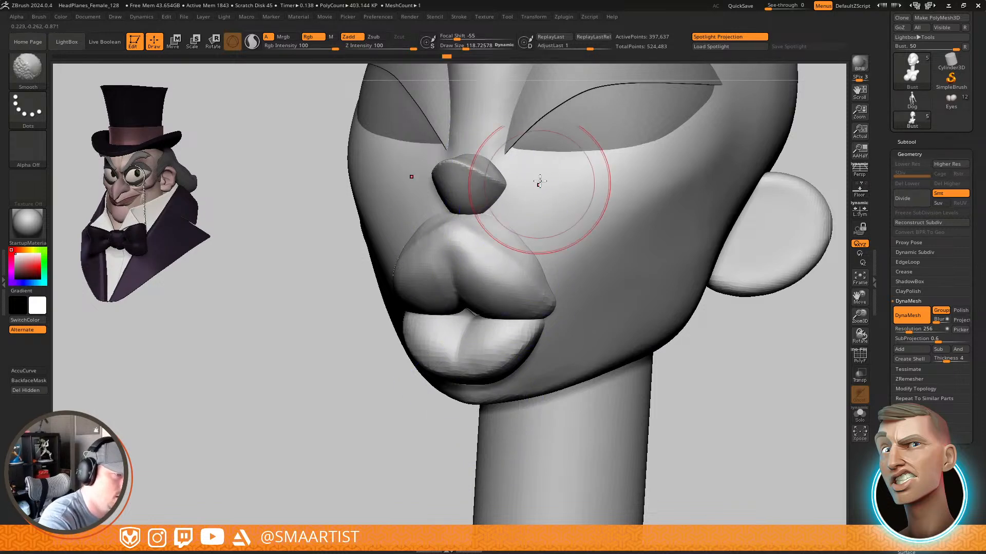
Continue smoothing the bust's head at draw size about 119, covering the brow area, chin and jaw
right_click_drag(534, 177, 536, 353, "alt")
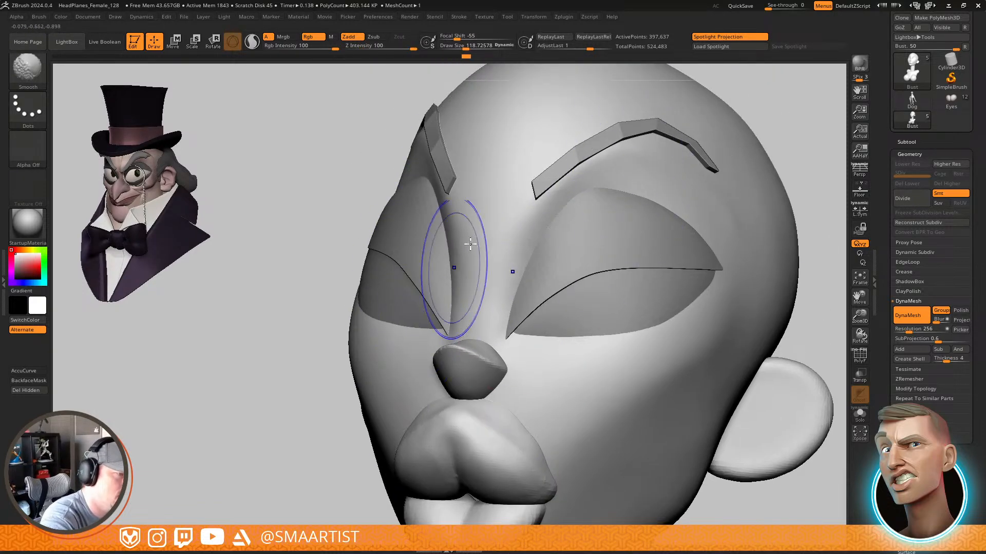
mouse_move(609, 183)
right_mouse_down("alt")
mouse_move(555, 285)
mouse_move(485, 303)
right_mouse_up("alt")
mouse_move(607, 324)
right_mouse_down("ctrl")
mouse_move(741, 330)
mouse_move(671, 231)
mouse_move(669, 247)
mouse_move(618, 208)
right_mouse_up("ctrl")
key("shift")
right_click_drag(627, 298, 535, 180)
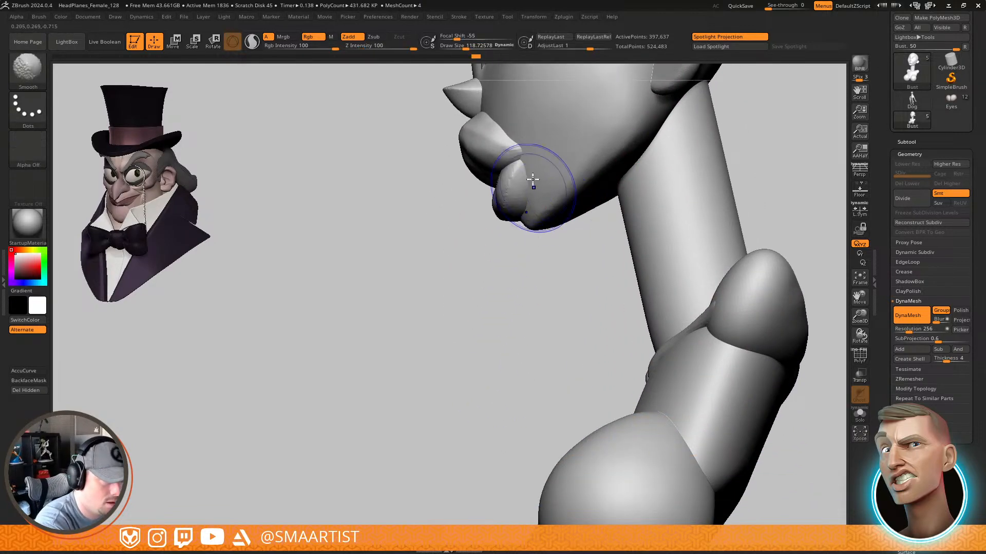
mouse_move(660, 286)
right_mouse_down("alt")
mouse_move(639, 147)
mouse_move(691, 222)
right_mouse_up("alt")
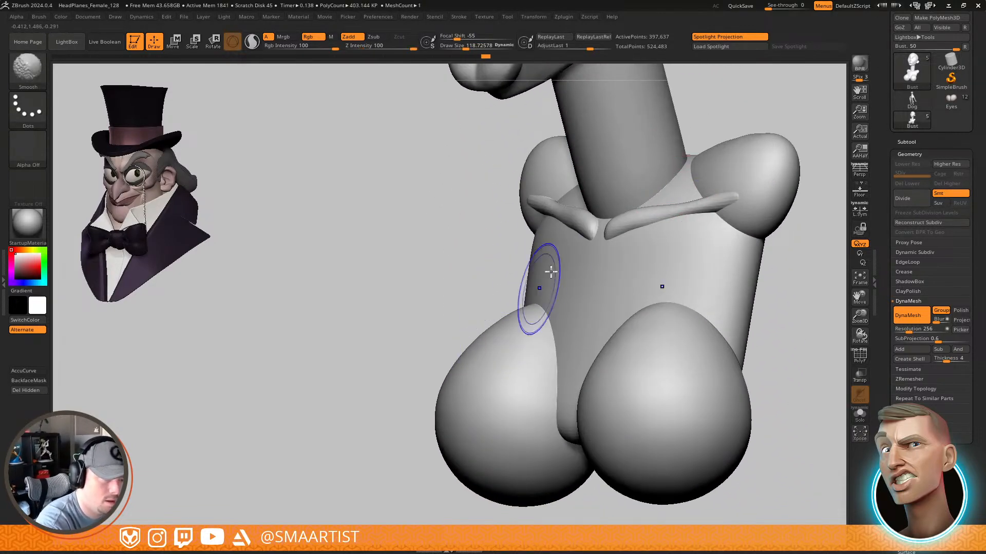
Smooth the bust's torso at draw size about 119, covering the chest, shoulders, back and collarbone area
mouse_move(594, 154)
right_mouse_down()
mouse_move(671, 244)
mouse_move(627, 239)
right_mouse_up()
right_click_drag(739, 282, 600, 379, "alt")
right_click_drag(652, 355, 601, 332)
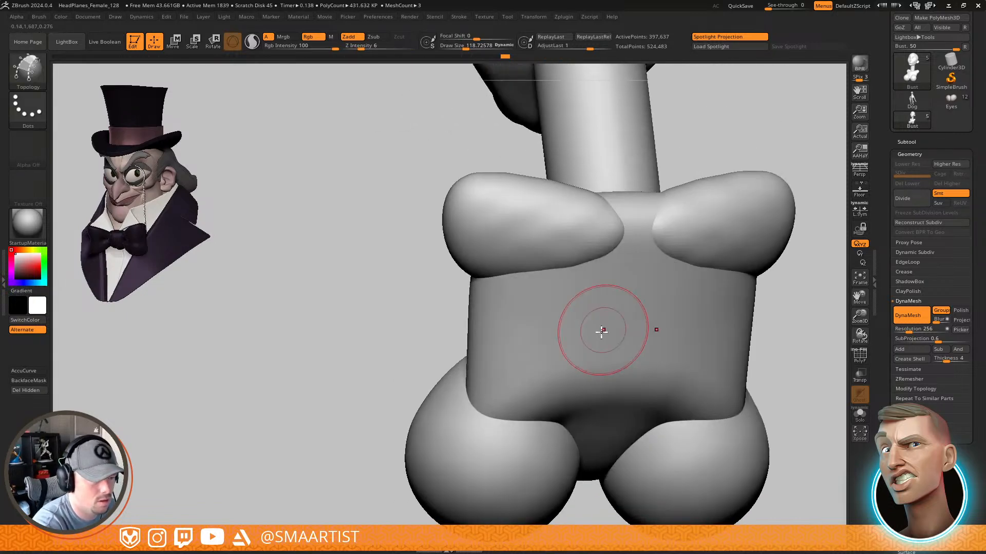
key("shift")
mouse_move(685, 402)
right_mouse_down("alt")
mouse_move(638, 255)
mouse_move(654, 305)
mouse_move(617, 312)
mouse_move(558, 386)
right_mouse_up("alt")
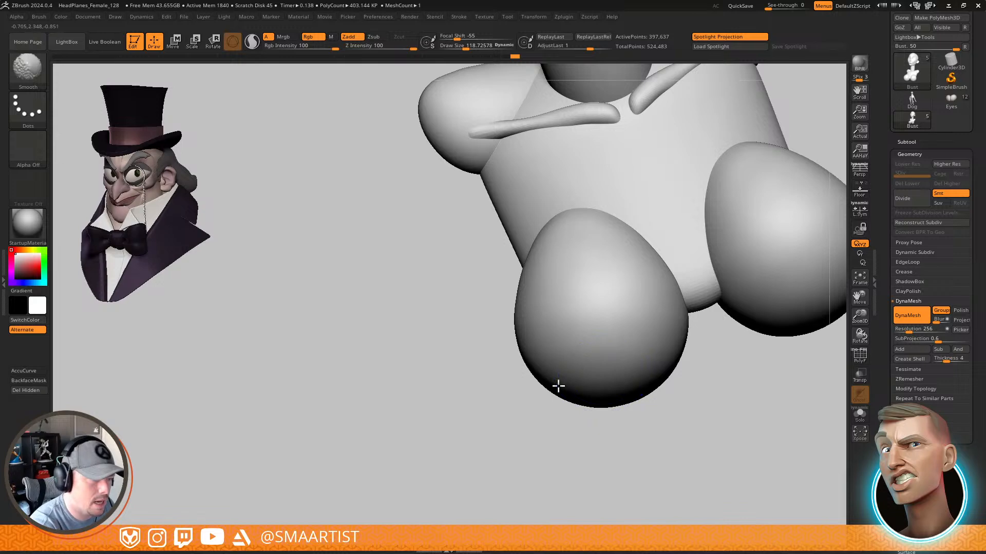
right_click_drag(696, 137, 675, 285, "alt")
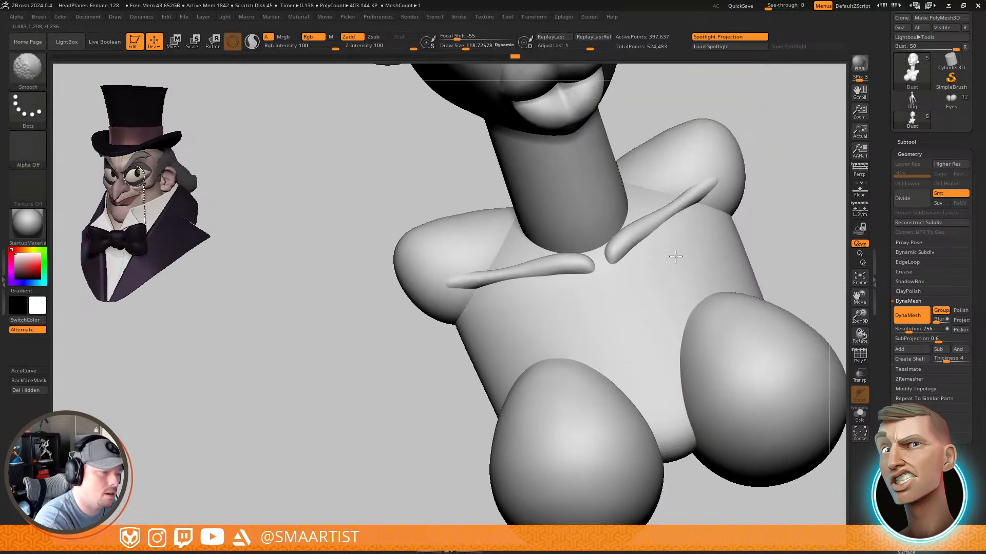
Smooth the bust's forehead, cheeks and skull surface at draw size about 119
mouse_move(655, 245)
right_mouse_down("alt")
mouse_move(623, 332)
mouse_move(631, 473)
right_mouse_up("alt")
right_click_drag(589, 363, 549, 231)
mouse_move(549, 231)
right_mouse_down("alt")
mouse_move(649, 313)
mouse_move(635, 358)
mouse_move(620, 174)
right_mouse_up("alt")
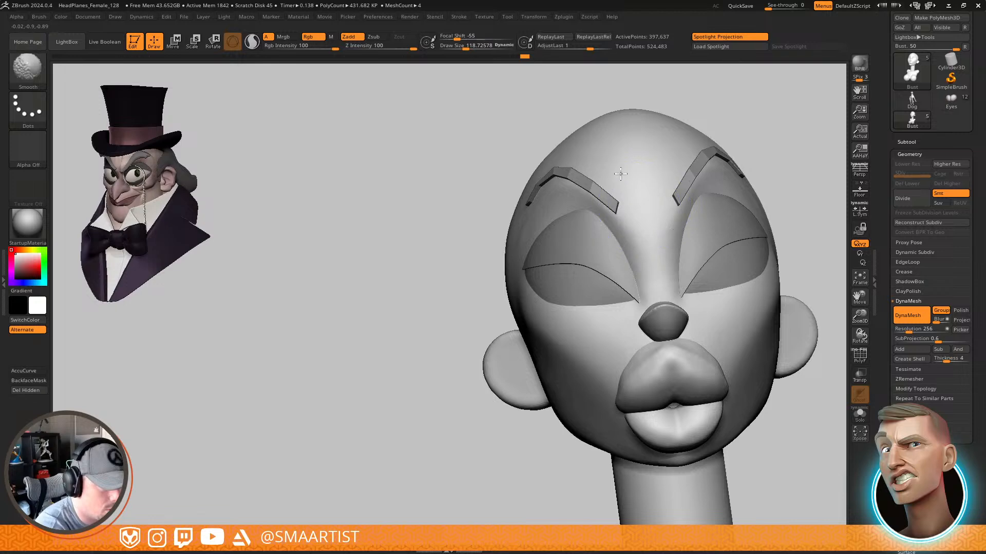
mouse_move(739, 145)
right_mouse_down()
mouse_move(737, 253)
mouse_move(705, 278)
mouse_move(732, 286)
mouse_move(726, 293)
mouse_move(757, 292)
mouse_move(743, 287)
right_mouse_up()
mouse_move(561, 228)
right_mouse_down("ctrl")
mouse_move(543, 241)
mouse_move(547, 267)
right_mouse_up("ctrl")
right_click_drag(648, 257, 647, 225, "ctrl")
mouse_move(647, 224)
right_mouse_down()
mouse_move(622, 238)
mouse_move(567, 211)
right_mouse_up()
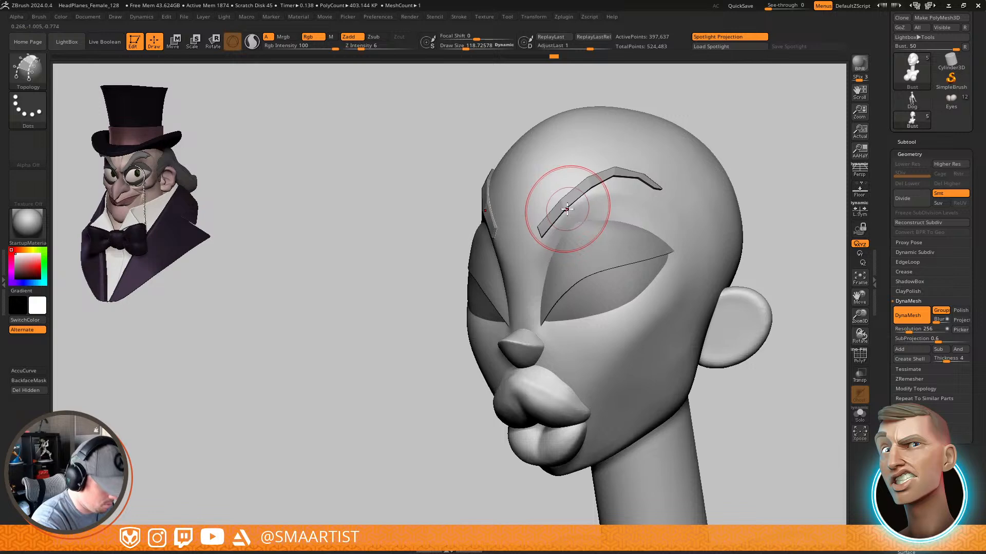
Select the Eyebrows subtool and adjust the brow shape with the Move brush at draw size about 42
key("F1")
key("n")
left_click(567, 206)
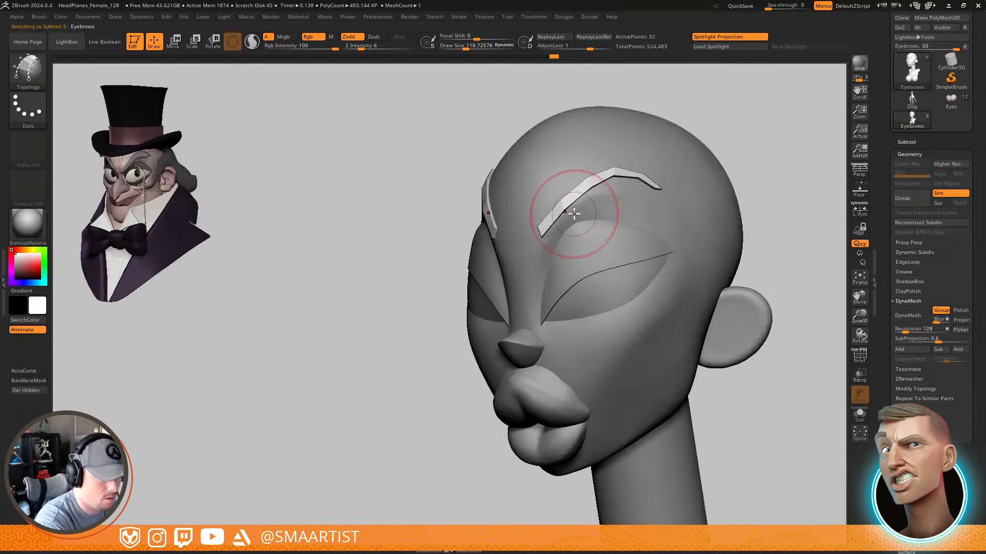
mouse_move(582, 216)
right_mouse_down("ctrl")
mouse_move(577, 247)
mouse_move(552, 238)
mouse_move(576, 221)
right_mouse_up("ctrl")
key("b")
key("m")
key("v")
key("s")
mouse_move(576, 221)
left_mouse_down()
mouse_move(566, 222)
mouse_move(577, 230)
left_mouse_up()
key("s")
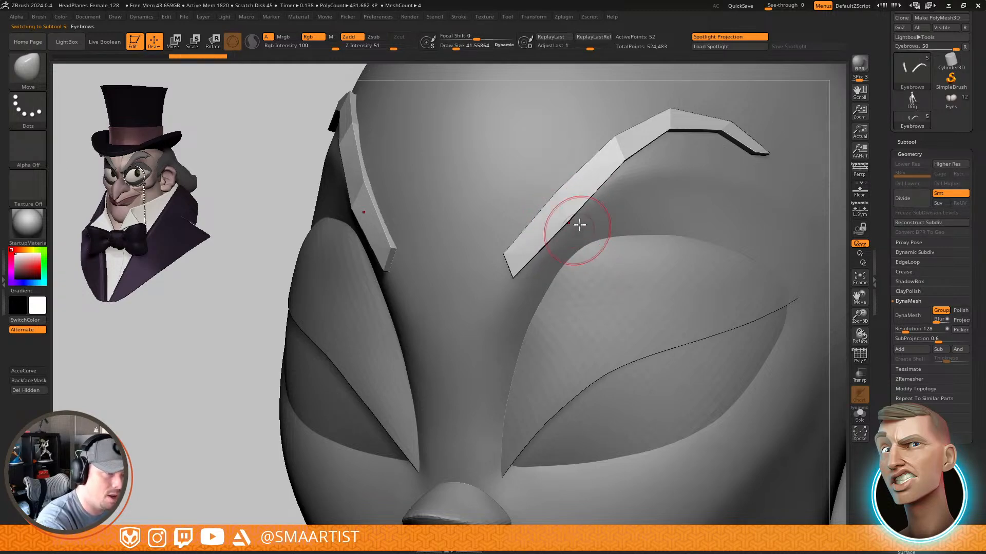
left_click_drag(628, 166, 630, 174)
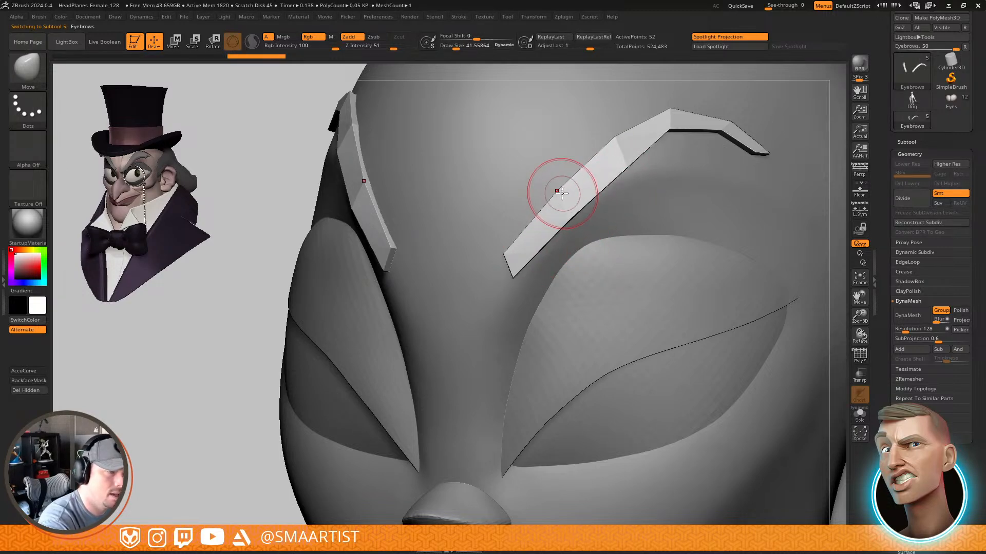
Isolate the eyebrows with their polygroup wireframe shown and switch to the ZModeler brush at draw size about 28
mouse_move(695, 161)
right_mouse_down()
mouse_move(691, 288)
mouse_move(693, 267)
right_mouse_up()
key("s")
left_click_drag(709, 243, 716, 252)
key("shift+f")
key("ctrl+shift+s")
mouse_move(715, 251)
right_mouse_down()
mouse_move(748, 233)
mouse_move(708, 229)
mouse_move(705, 310)
right_mouse_up()
key("b")
key("z")
key("m")
right_click_drag(707, 236, 714, 245)
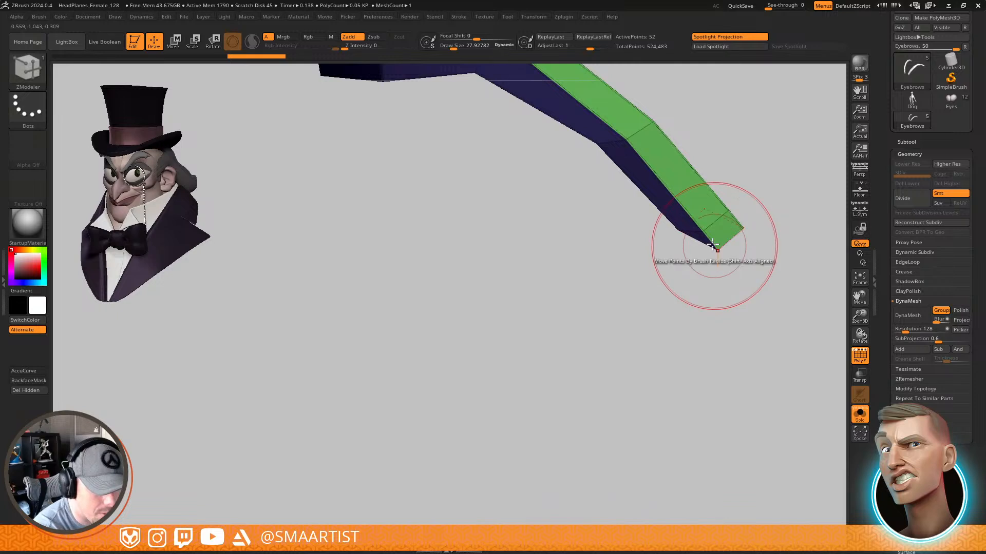
Set the ZModeler edge action to Collapse and collapse the end edges at the eyebrow's outer tip into a point
key("space")
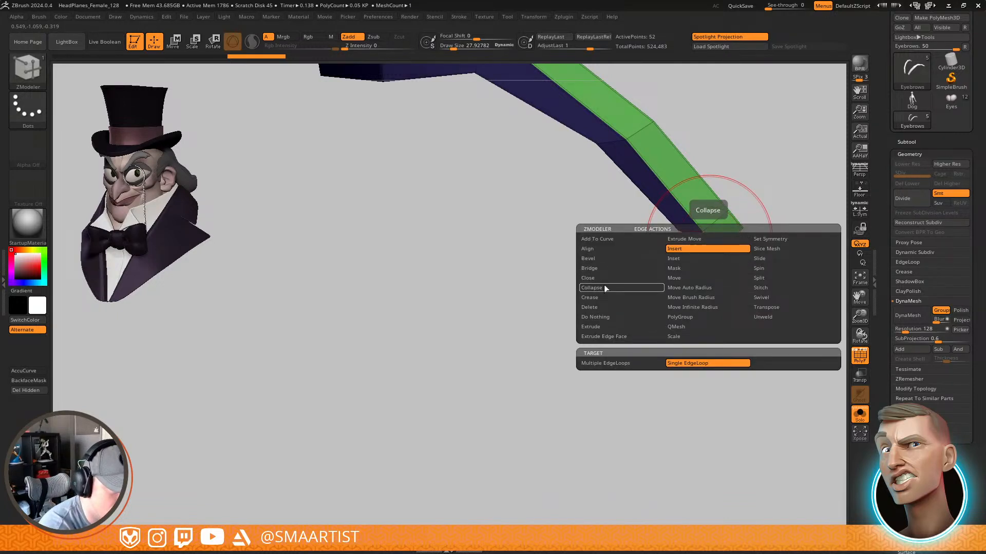
left_click(603, 285)
left_click(710, 240)
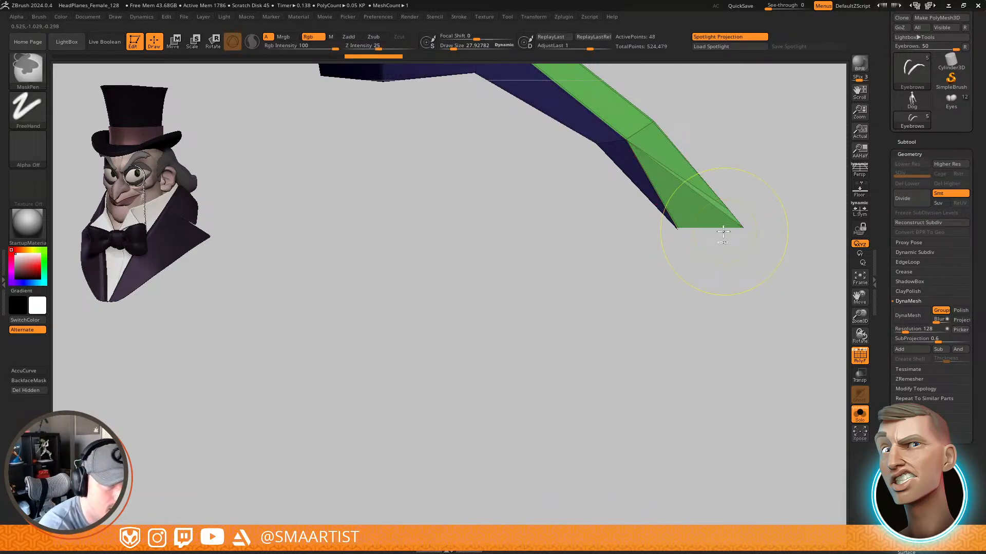
key("ctrl+z")
key("ctrl+z")
left_click(707, 237)
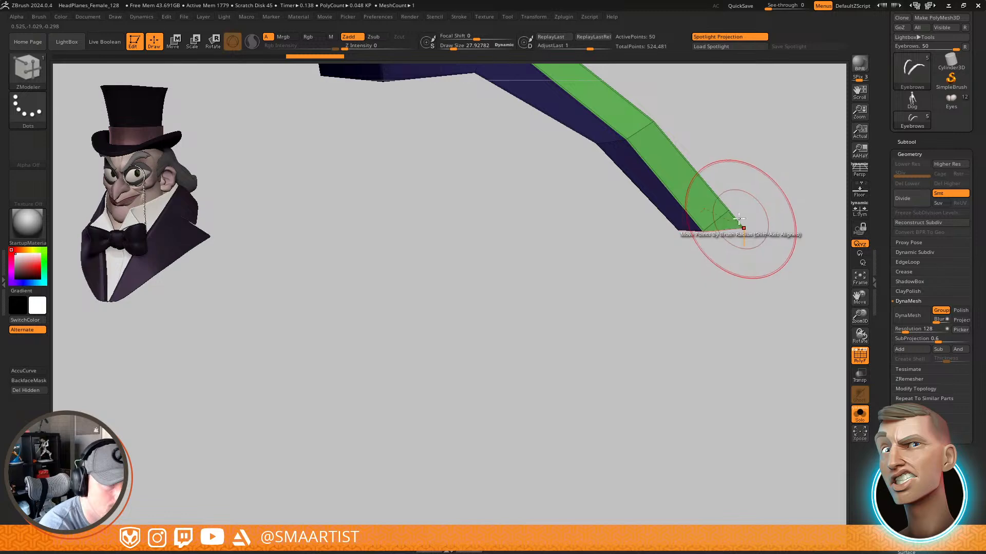
mouse_move(746, 239)
right_mouse_down("ctrl")
mouse_move(713, 271)
mouse_move(742, 229)
mouse_move(737, 279)
mouse_move(720, 220)
mouse_move(716, 266)
right_mouse_up("ctrl")
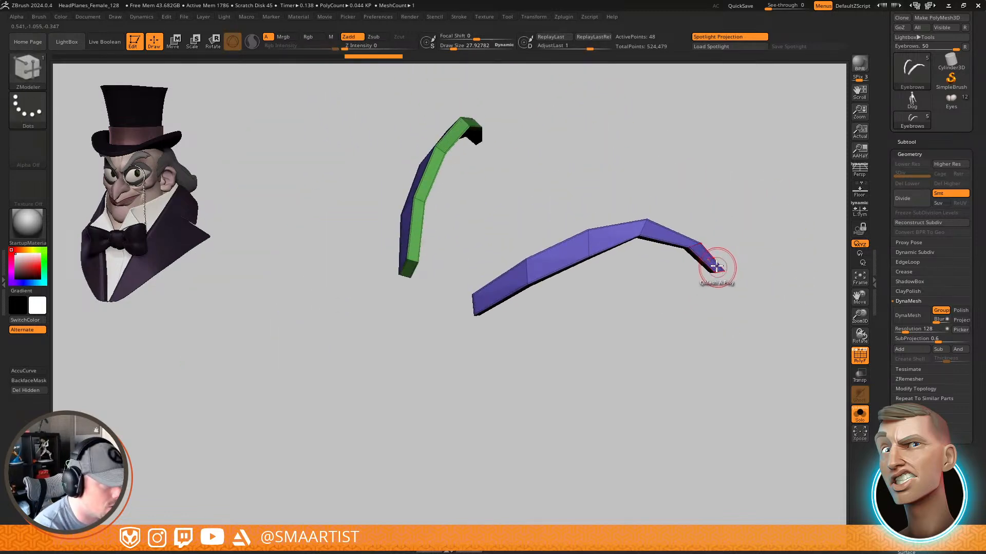
Show the whole bust again and reshape the eyebrows' arch and ends using the Move brush at draw size about 62
key("b")
key("m")
key("v")
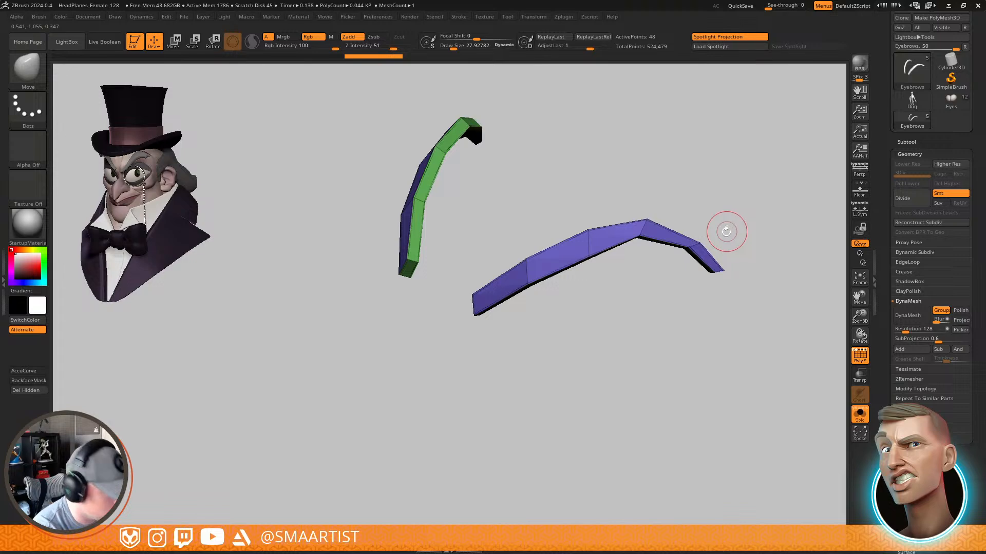
key("ctrl+q")
right_click_drag(722, 251, 703, 256)
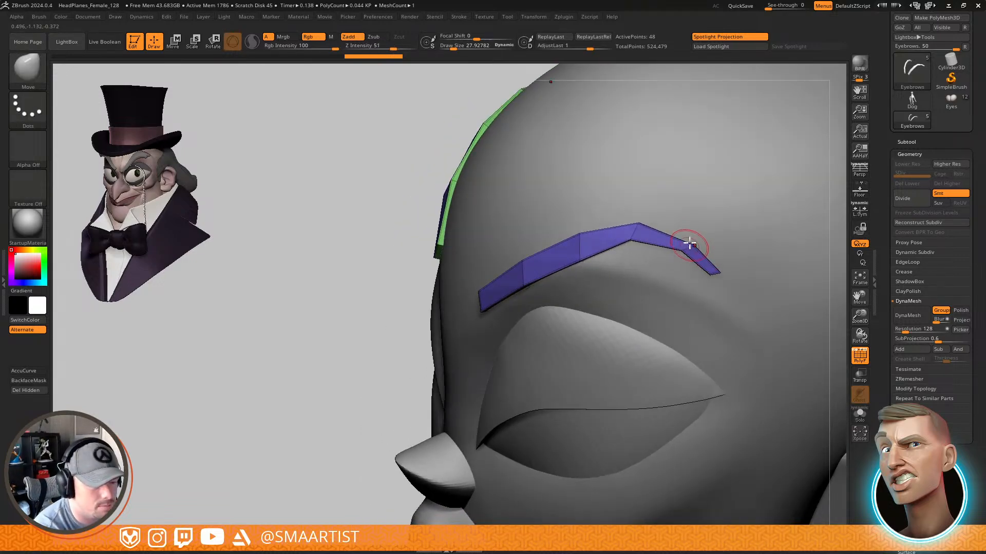
key("s")
mouse_move(691, 242)
left_mouse_down()
mouse_move(679, 252)
mouse_move(691, 232)
left_mouse_up()
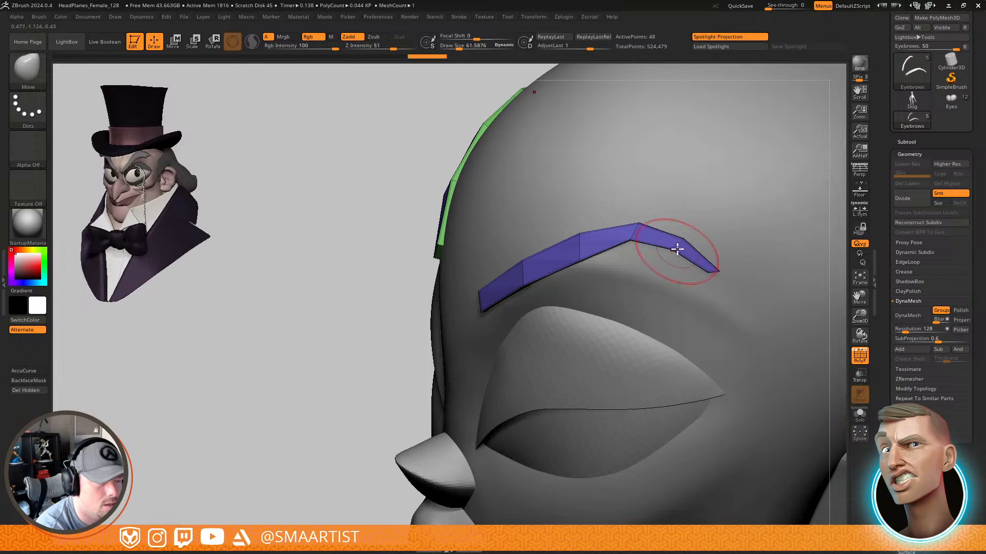
right_click_drag(666, 253, 468, 296)
left_click_drag(476, 280, 484, 284)
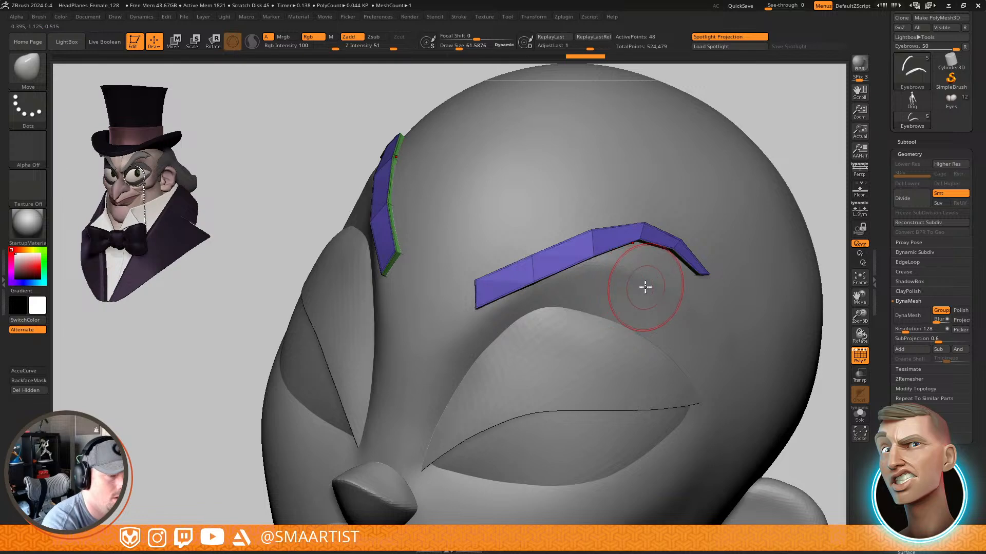
Reduce the draw size to about 30 and fit the eyebrow strips closely against the forehead's curvature
mouse_move(645, 287)
right_mouse_down()
mouse_move(627, 275)
mouse_move(647, 297)
mouse_move(651, 275)
mouse_move(620, 295)
mouse_move(657, 352)
mouse_move(633, 269)
right_mouse_up()
key("s")
left_click_drag(571, 278, 561, 278)
mouse_move(607, 287)
right_mouse_down()
mouse_move(646, 251)
mouse_move(707, 266)
right_mouse_up()
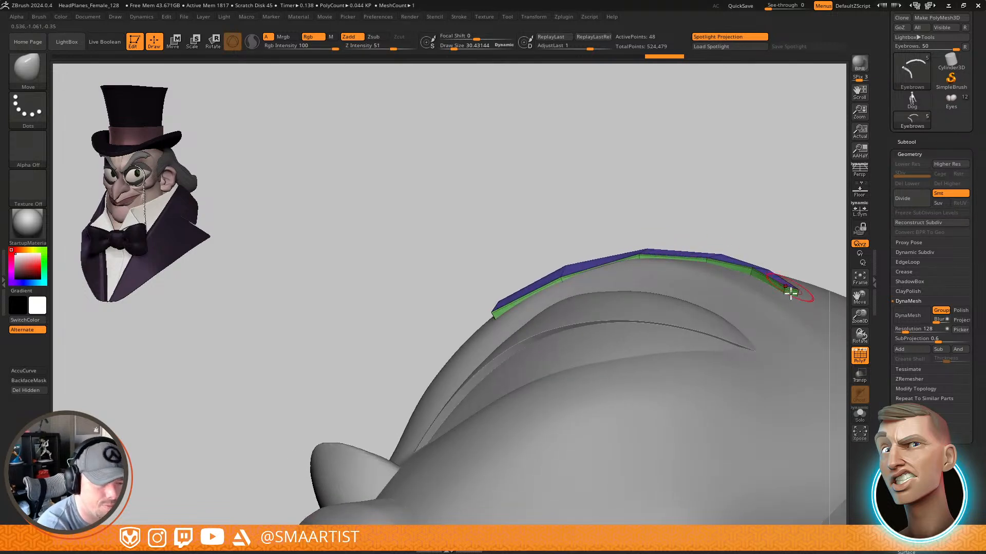
right_click_drag(790, 293, 745, 277)
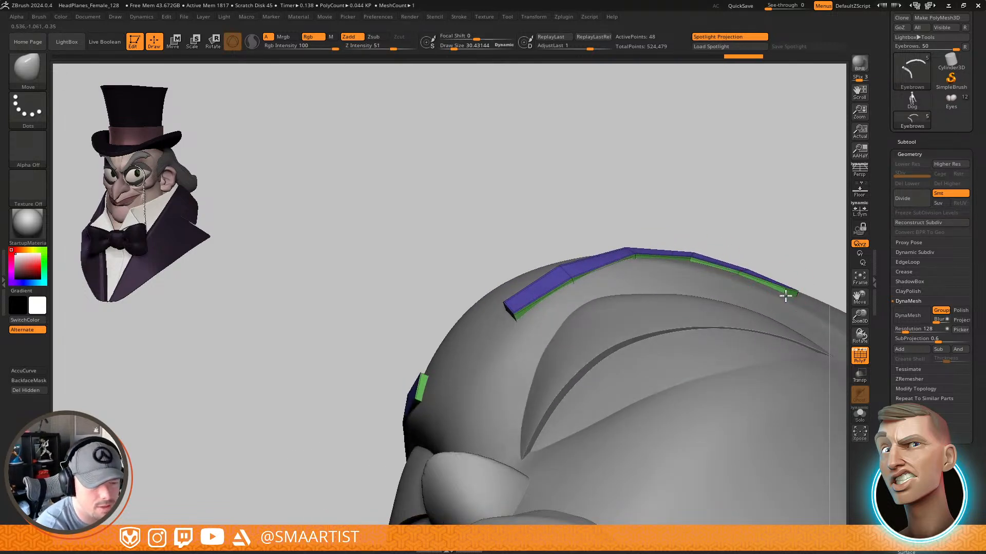
mouse_move(529, 324)
right_mouse_down()
mouse_move(500, 341)
mouse_move(515, 315)
mouse_move(585, 310)
mouse_move(596, 334)
mouse_move(531, 321)
right_mouse_up()
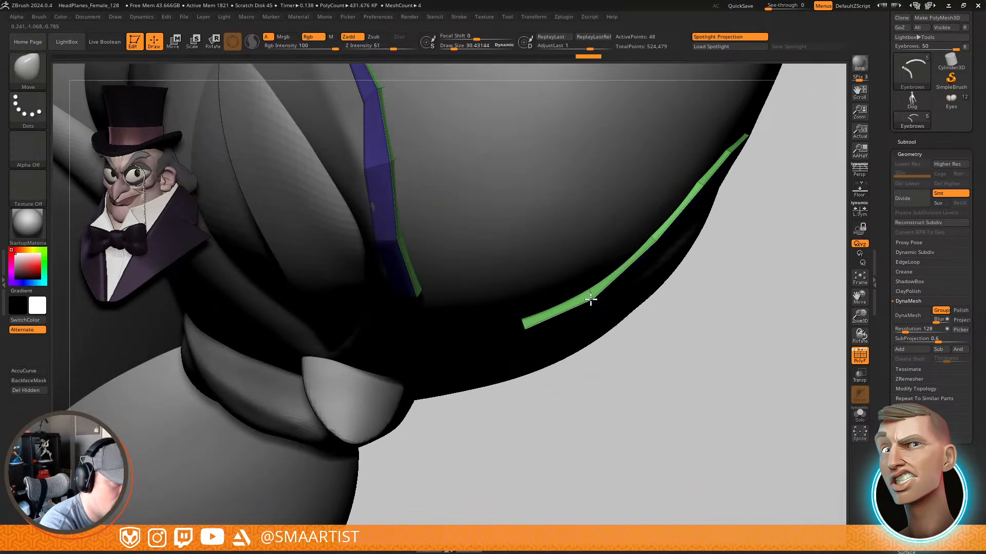
right_click_drag(703, 192, 692, 280)
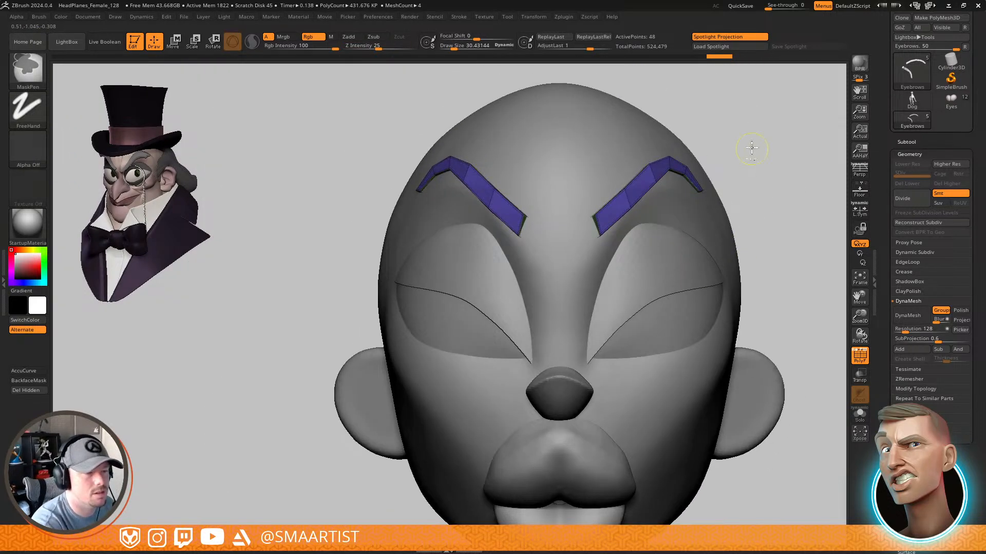
Turn off the polygroup wireframe display and check the eyebrows on the full bust
right_click_drag(750, 150, 761, 247, "ctrl")
mouse_move(762, 246)
right_mouse_down("alt")
mouse_move(715, 286)
mouse_move(729, 297)
mouse_move(697, 294)
mouse_move(706, 295)
mouse_move(699, 281)
mouse_move(710, 321)
mouse_move(671, 453)
right_mouse_up("alt")
key("shift+f")
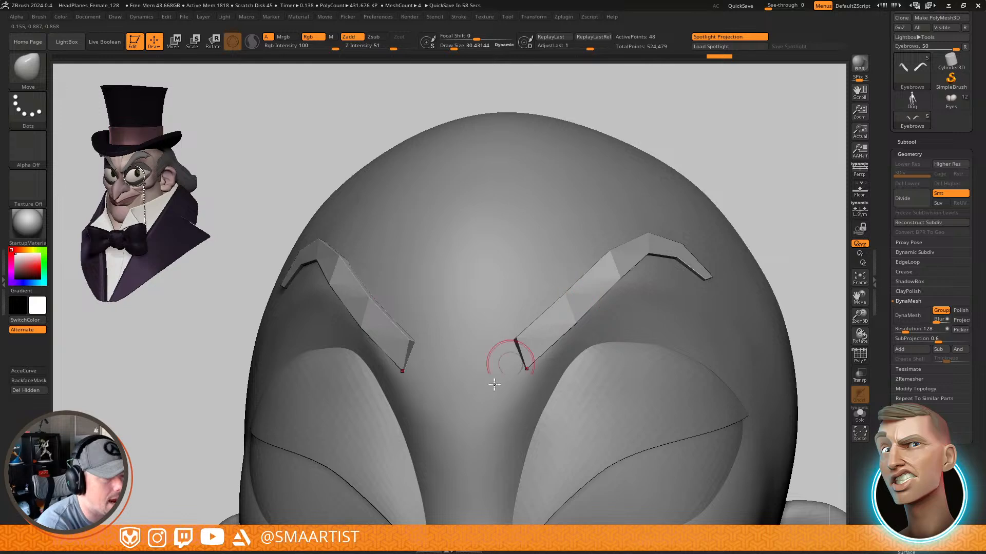
right_click_drag(687, 409, 690, 298, "ctrl")
mouse_move(691, 299)
right_mouse_down("ctrl")
mouse_move(699, 284)
mouse_move(756, 280)
mouse_move(703, 272)
mouse_move(686, 282)
mouse_move(702, 319)
mouse_move(714, 298)
mouse_move(729, 300)
mouse_move(695, 301)
mouse_move(700, 292)
mouse_move(696, 325)
right_mouse_up("ctrl")
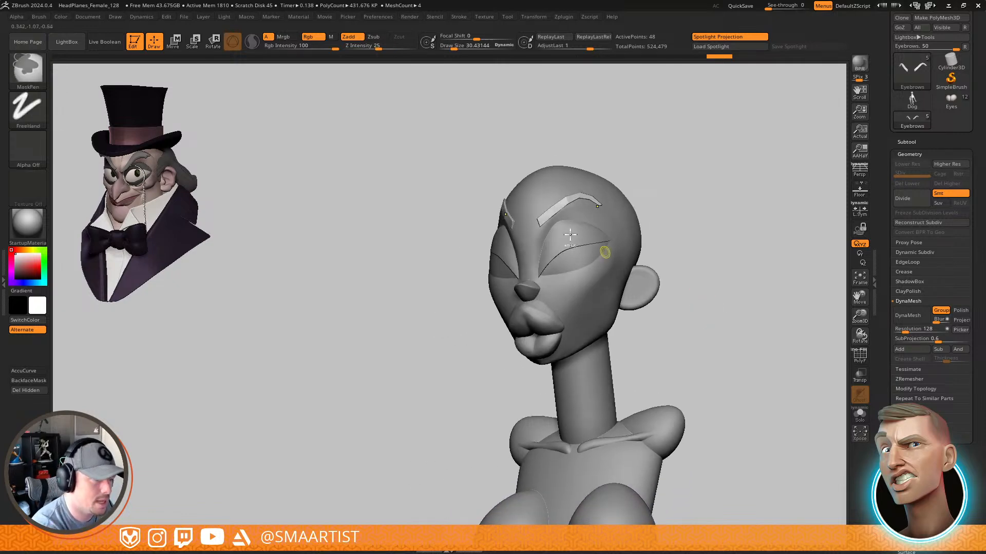
Select the upper eyelid subtool and draw a CurveTube along the lid's lower edge, extending past the outer corner
right_click_drag(606, 253, 601, 309, "ctrl")
left_click(585, 281, "alt")
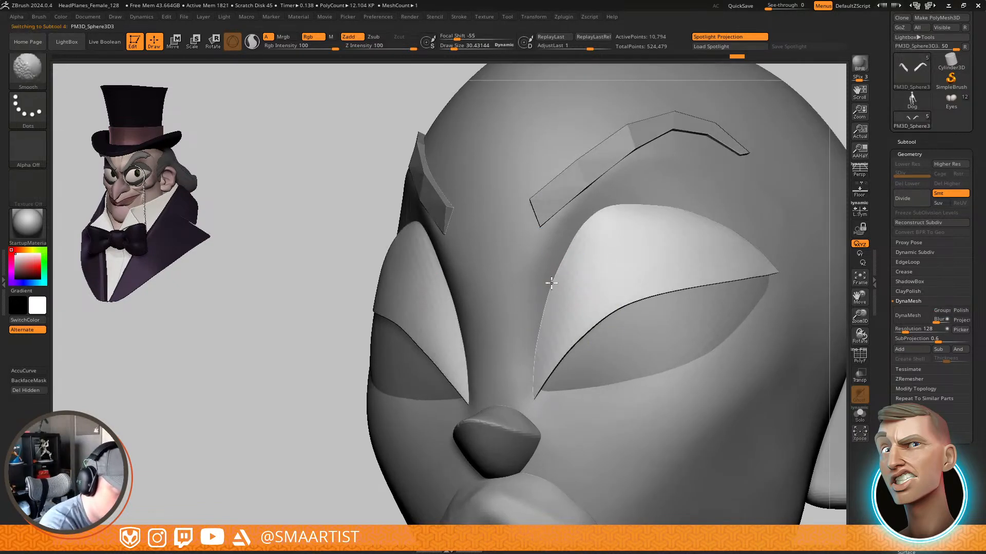
mouse_move(601, 264)
right_mouse_down("shift")
mouse_move(557, 285)
mouse_move(615, 309)
mouse_move(770, 273)
mouse_move(706, 276)
right_mouse_up("shift")
right_click_drag(630, 285, 606, 390, "ctrl")
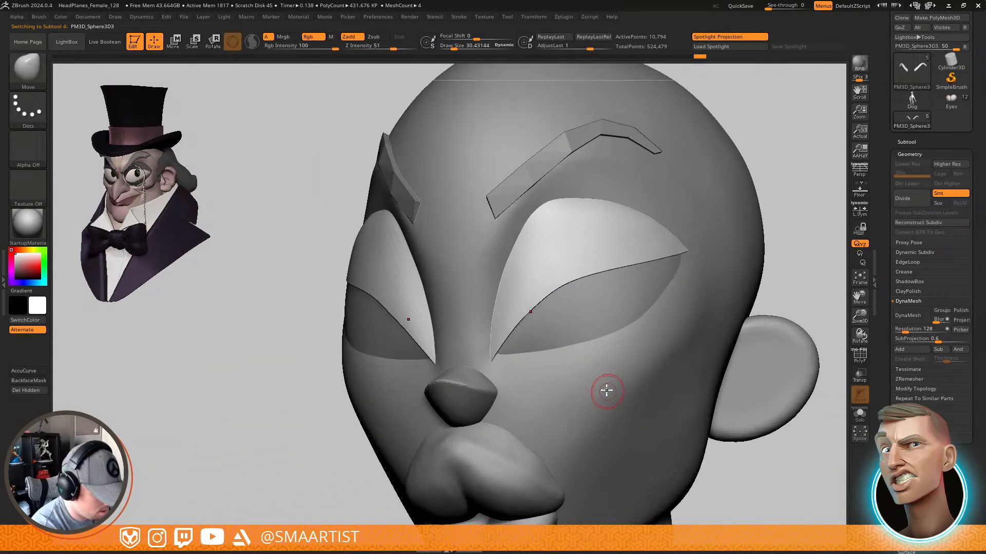
key("b")
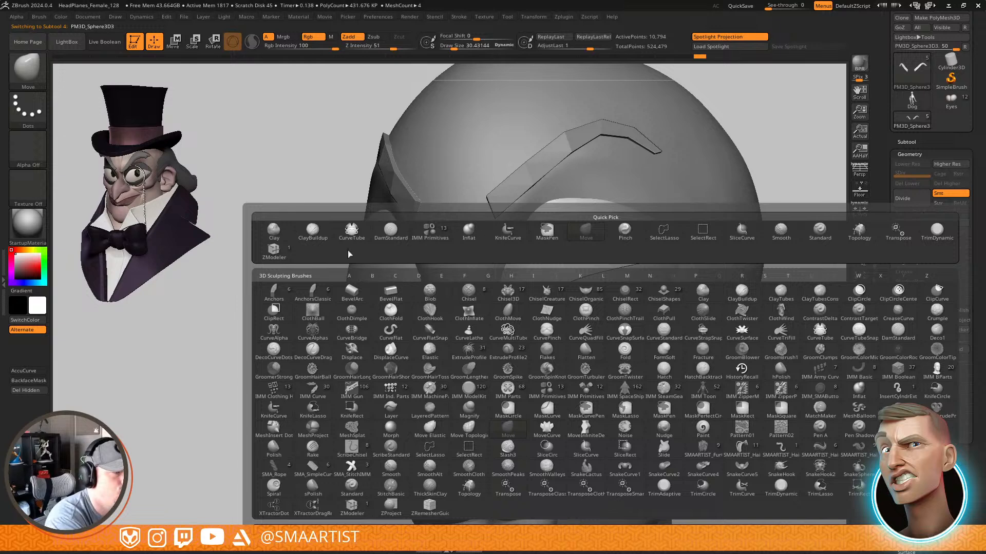
left_click(351, 231)
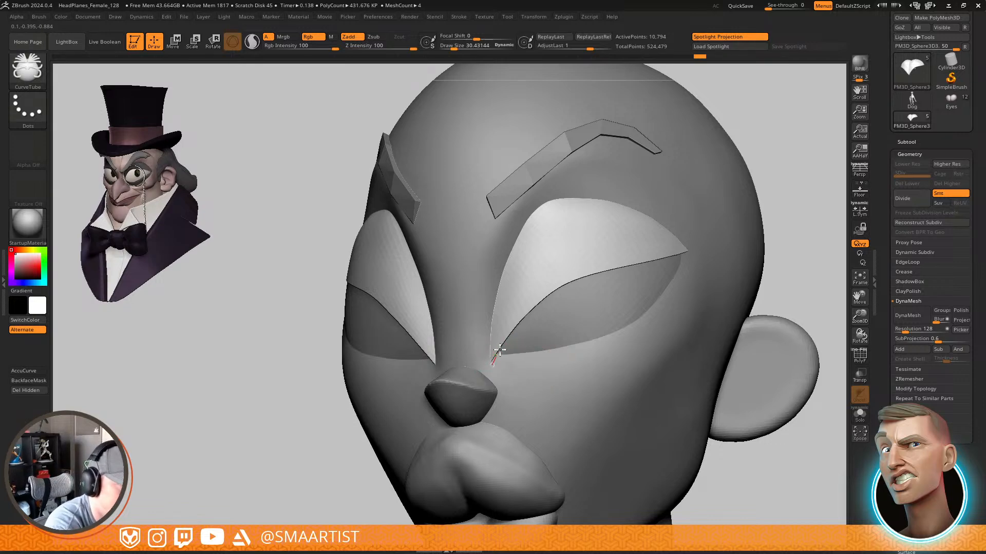
left_click_drag(667, 260, 713, 253)
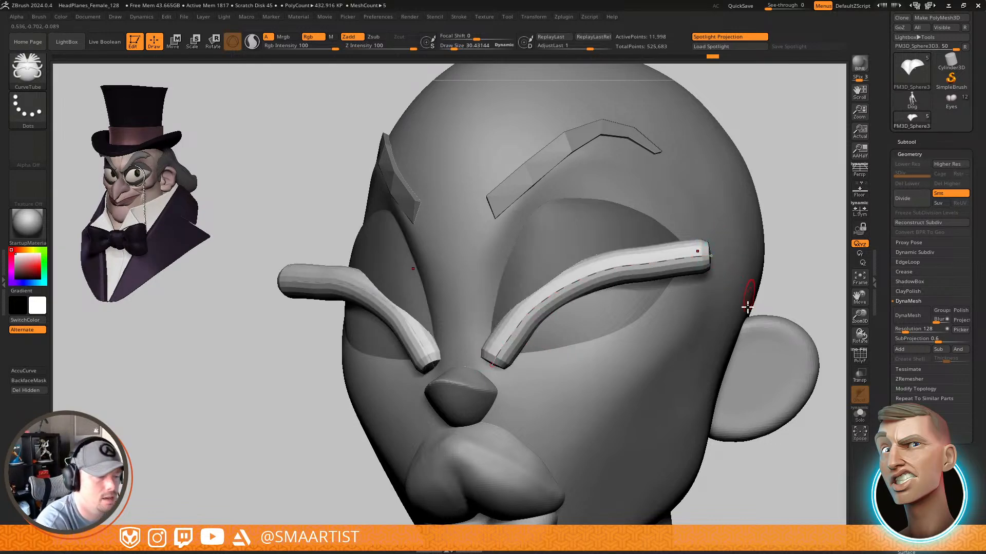
Reshape the eyelid tube's curve so its outer end sweeps upward and follows the side of the head
mouse_move(747, 309)
right_mouse_down("ctrl")
mouse_move(716, 286)
mouse_move(707, 392)
mouse_move(712, 365)
right_mouse_up("ctrl")
left_click_drag(712, 310, 703, 266)
right_click_drag(702, 265, 587, 259)
left_click_drag(594, 257, 583, 258)
left_click_drag(643, 204, 648, 204)
right_click_drag(648, 206, 693, 261)
mouse_move(594, 281)
right_mouse_down()
mouse_move(568, 275)
mouse_move(546, 308)
mouse_move(580, 283)
right_mouse_up()
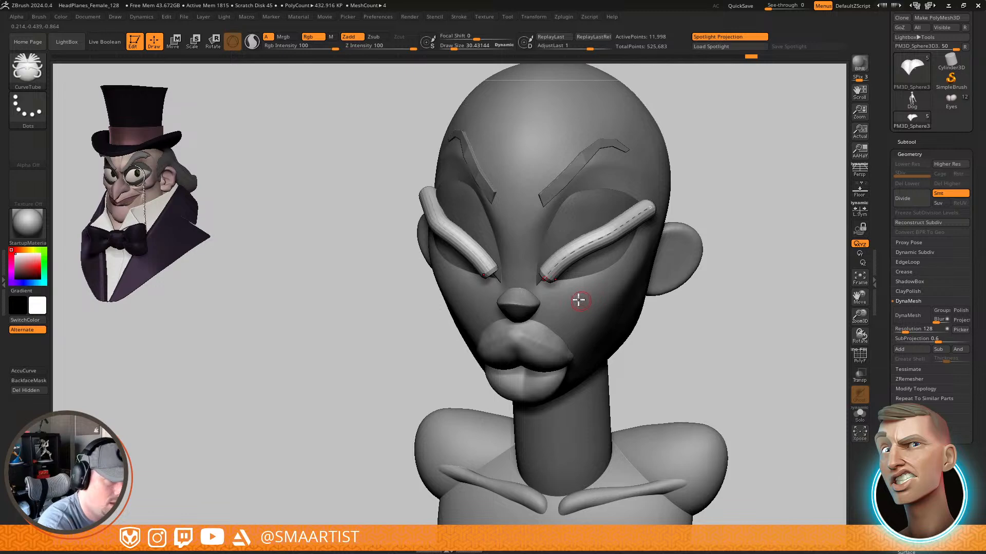
Shape the curve modifiers' size falloff with low ends and a central peak, and apply it so the lash tube tapers at both ends
left_click(459, 17)
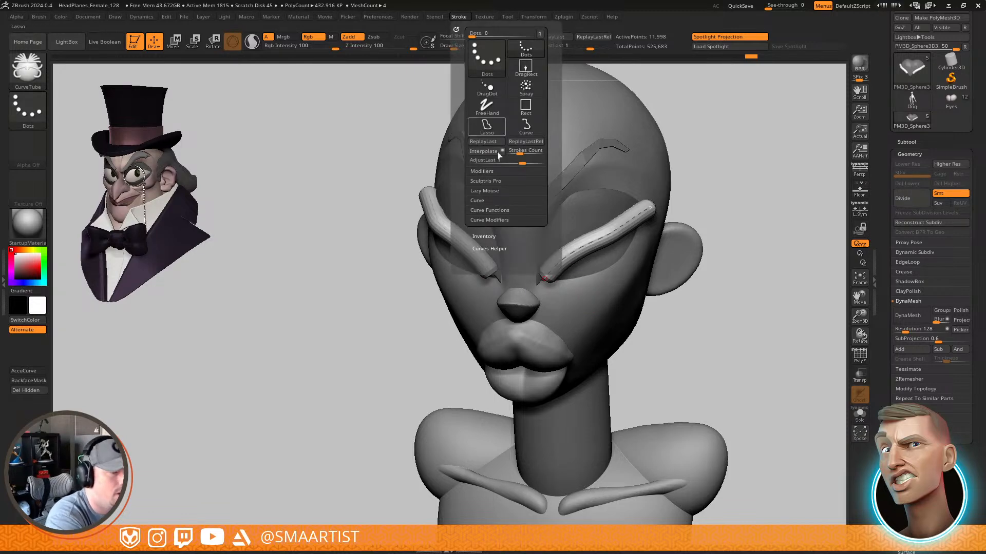
left_click(498, 211)
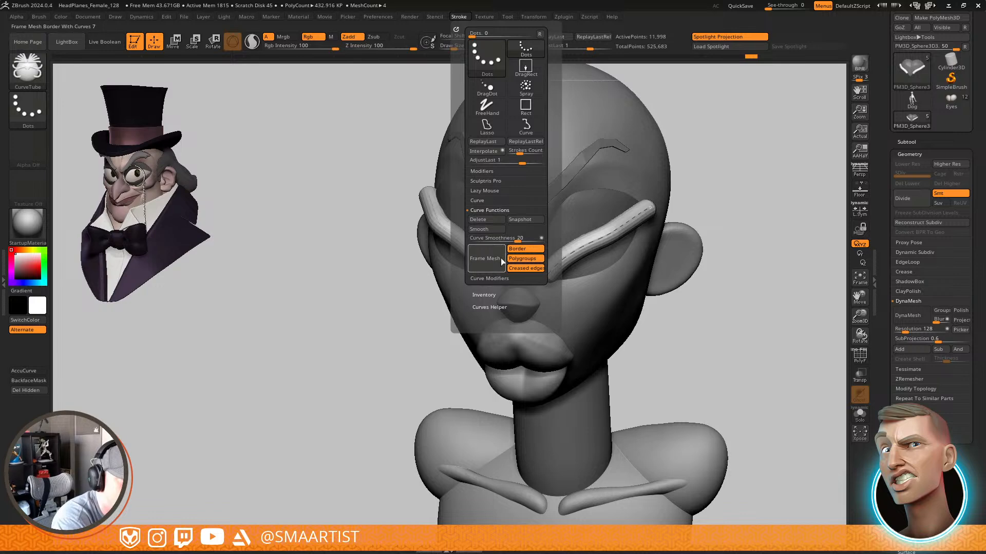
left_click(498, 278)
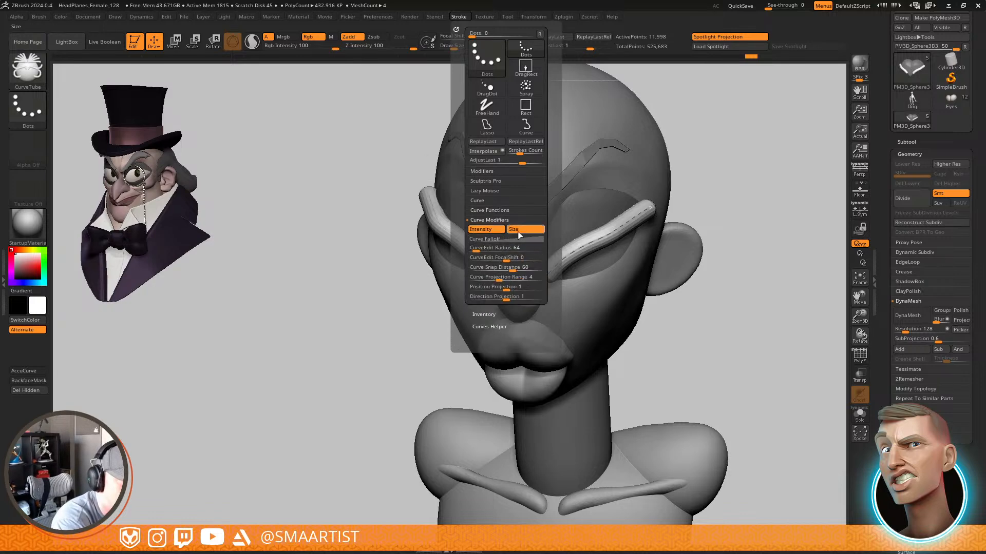
left_click(521, 239)
left_click_drag(469, 309, 468, 305)
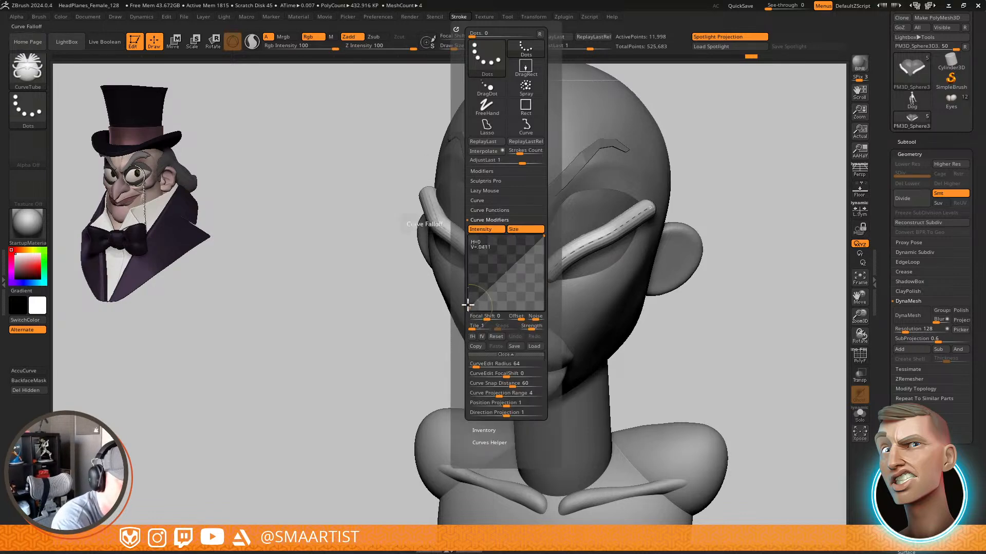
left_click_drag(544, 236, 511, 252)
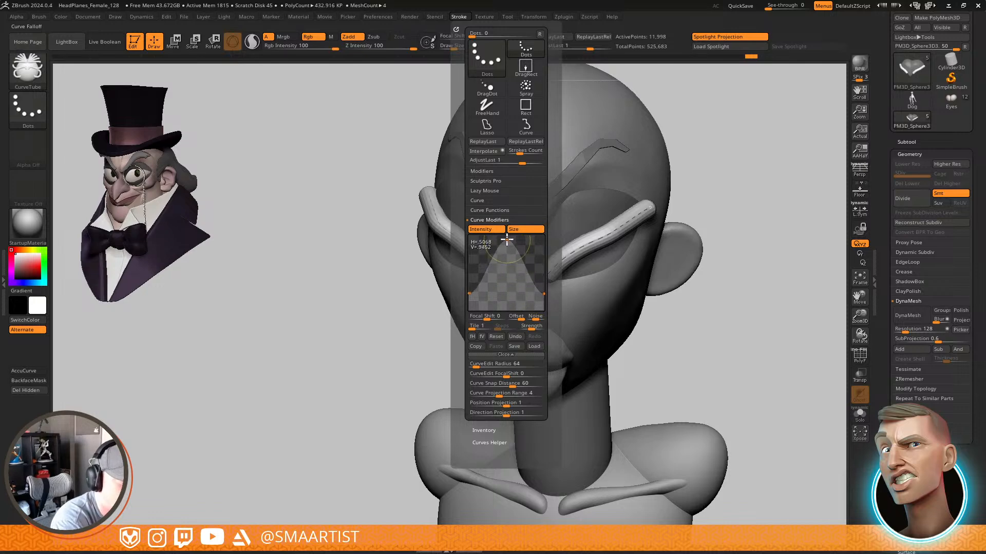
left_click(599, 238)
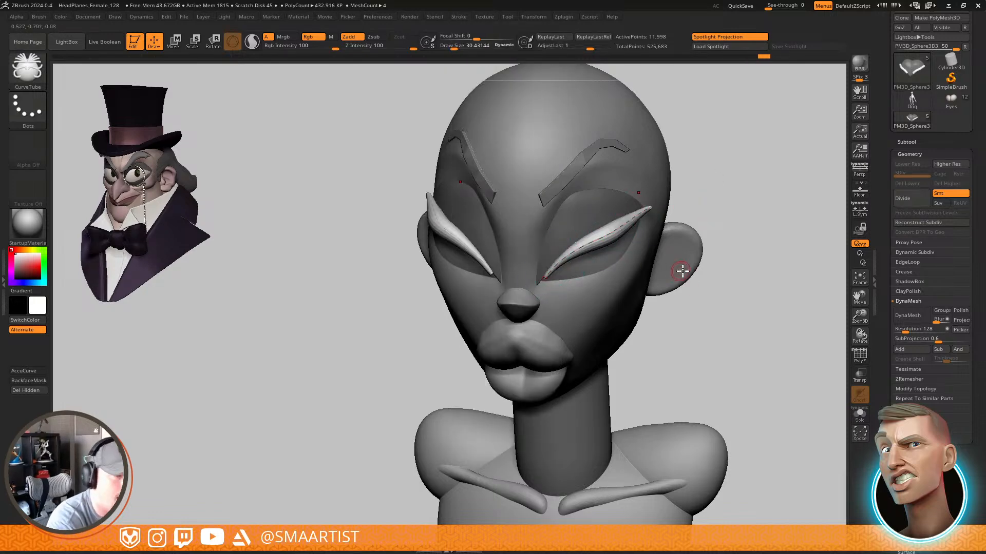
mouse_move(684, 301)
left_mouse_down()
mouse_move(675, 255)
mouse_move(666, 288)
mouse_move(677, 322)
left_mouse_up()
Shift the falloff curve's peak toward the lash's outer end and update the tube with the new taper
left_click(458, 17)
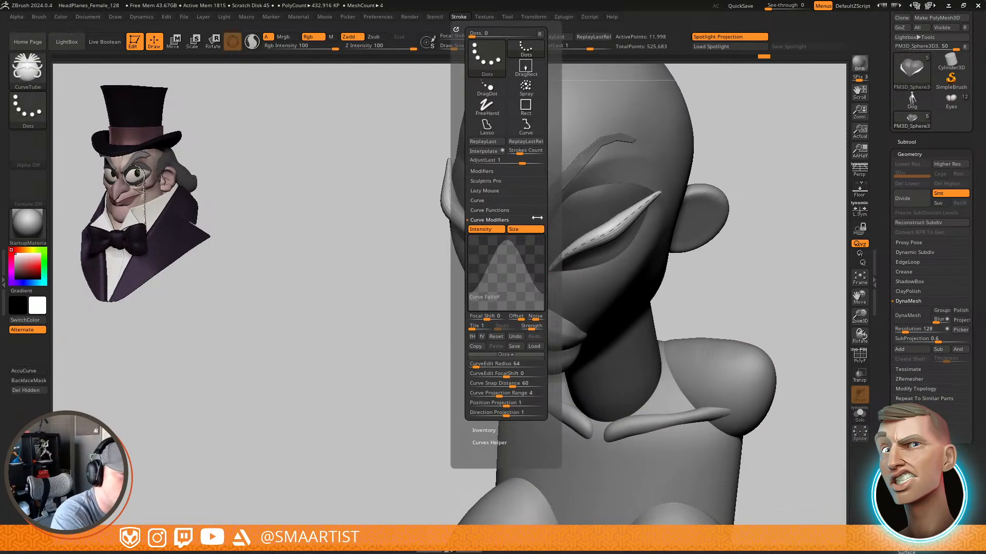
left_click_drag(506, 252, 531, 240)
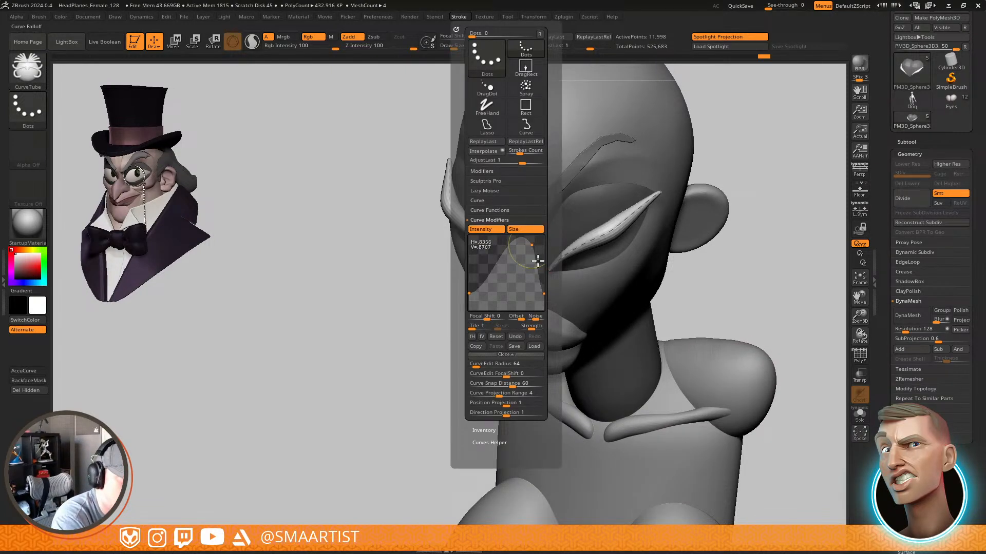
left_click(627, 234)
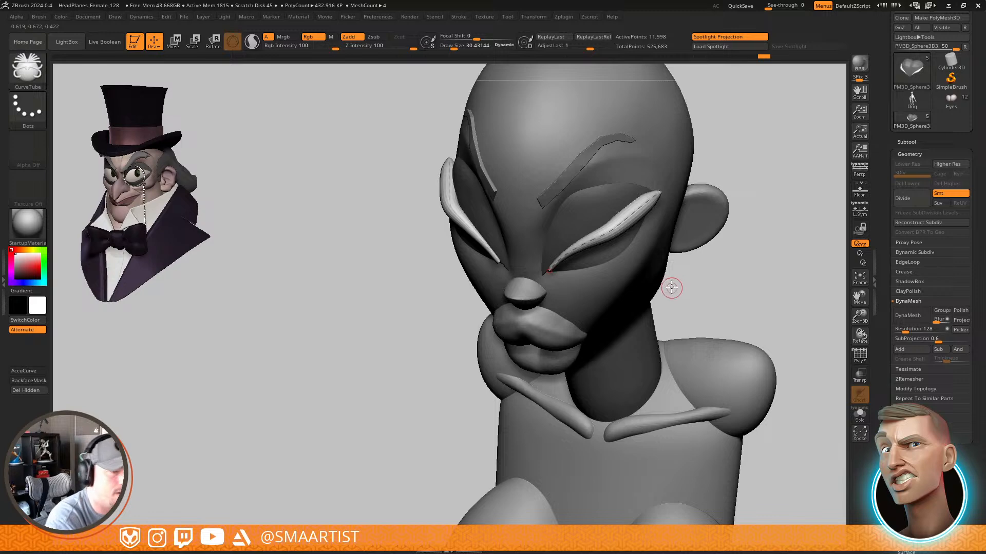
left_click_drag(671, 288, 674, 363)
Use the Move brush to pull the lash's thin inner end into the eye's inner corner, smoothing it to follow the face
right_click_drag(668, 358, 611, 314)
key("b")
key("m")
key("v")
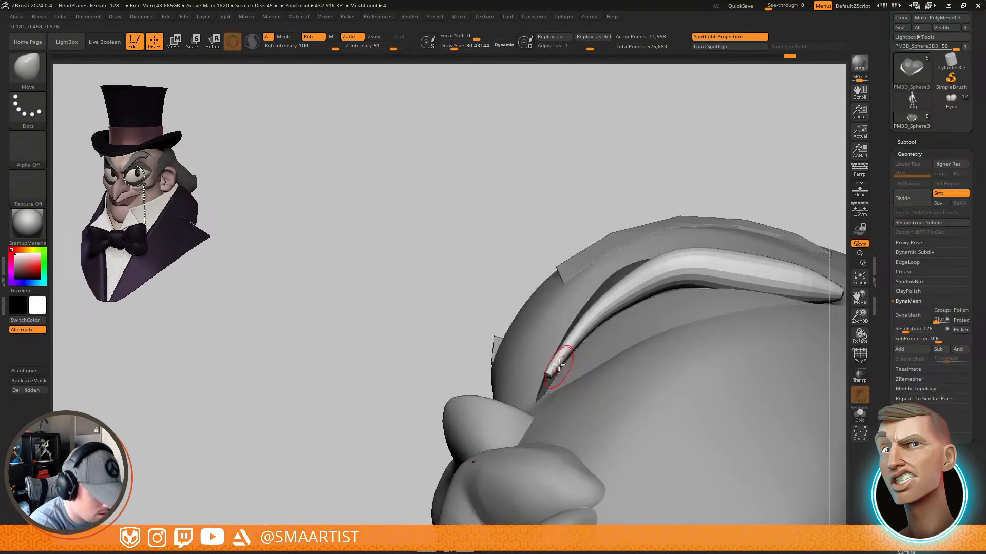
mouse_move(560, 359)
right_mouse_down()
mouse_move(565, 347)
mouse_move(545, 377)
right_mouse_up()
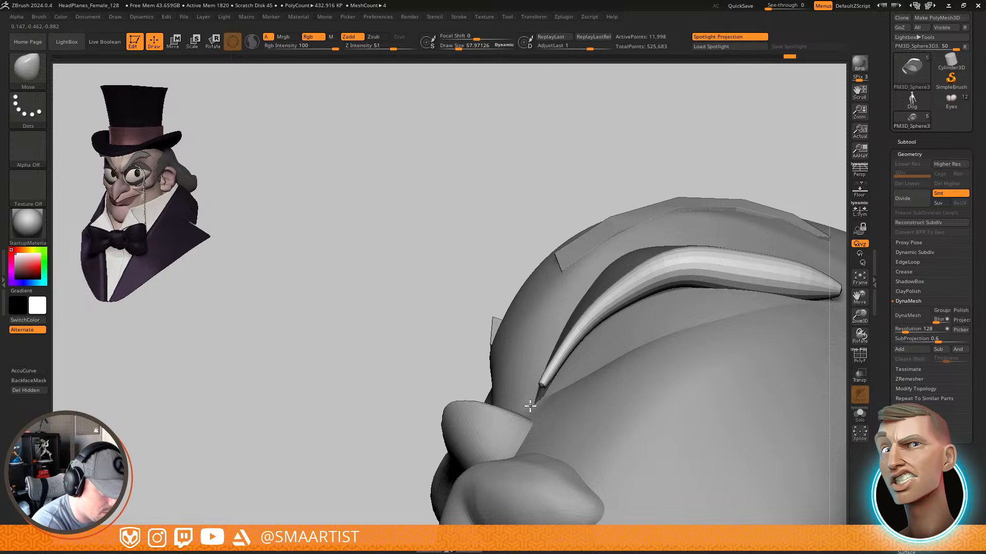
mouse_move(522, 435)
right_mouse_down()
mouse_move(568, 407)
mouse_move(570, 398)
mouse_move(538, 407)
mouse_move(541, 388)
right_mouse_up()
key("shift")
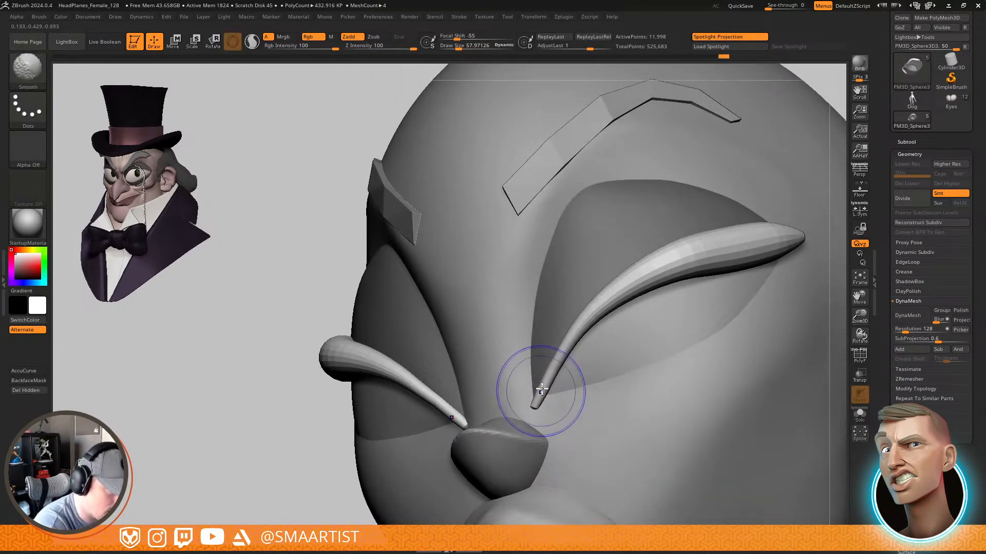
mouse_move(529, 437)
right_mouse_down()
mouse_move(545, 408)
mouse_move(585, 411)
mouse_move(582, 375)
mouse_move(580, 385)
right_mouse_up()
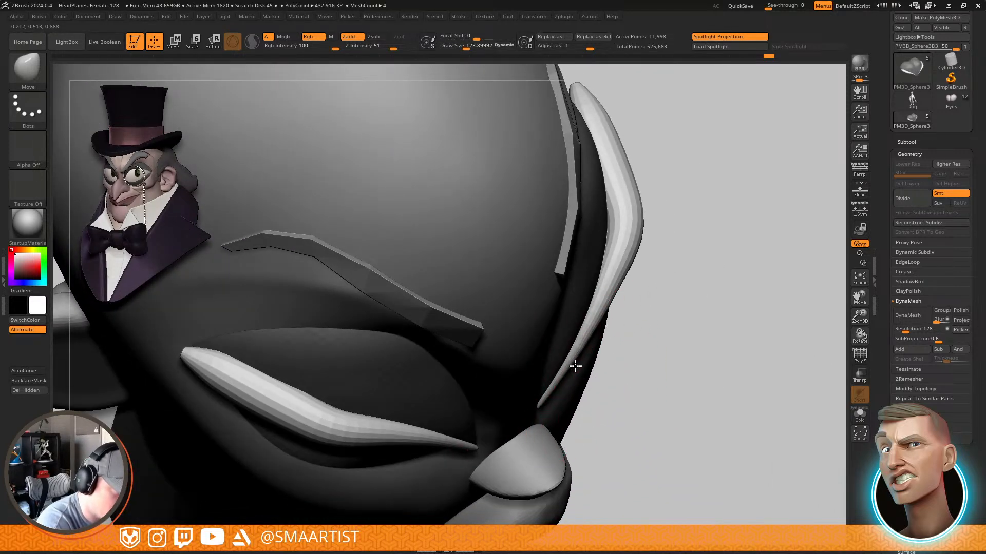
Smooth the lash and reduce the draw size to about 21 to pull its outer end up into a sharp point
mouse_move(583, 343)
right_mouse_down()
mouse_move(621, 329)
mouse_move(637, 239)
mouse_move(675, 258)
mouse_move(644, 211)
right_mouse_up()
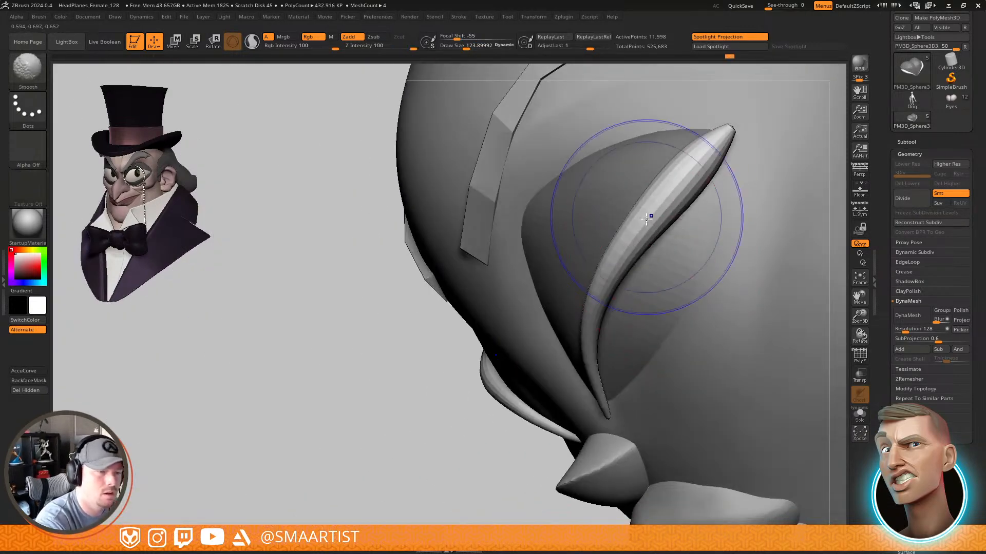
mouse_move(739, 149)
right_mouse_down("alt")
mouse_move(645, 282)
mouse_move(650, 264)
right_mouse_up("alt")
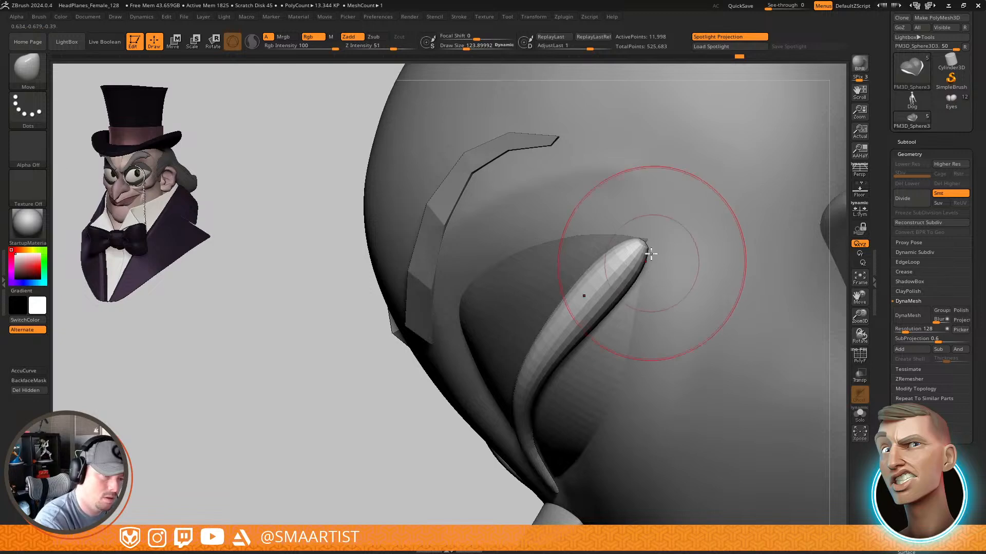
key("s")
left_click_drag(646, 236, 633, 238)
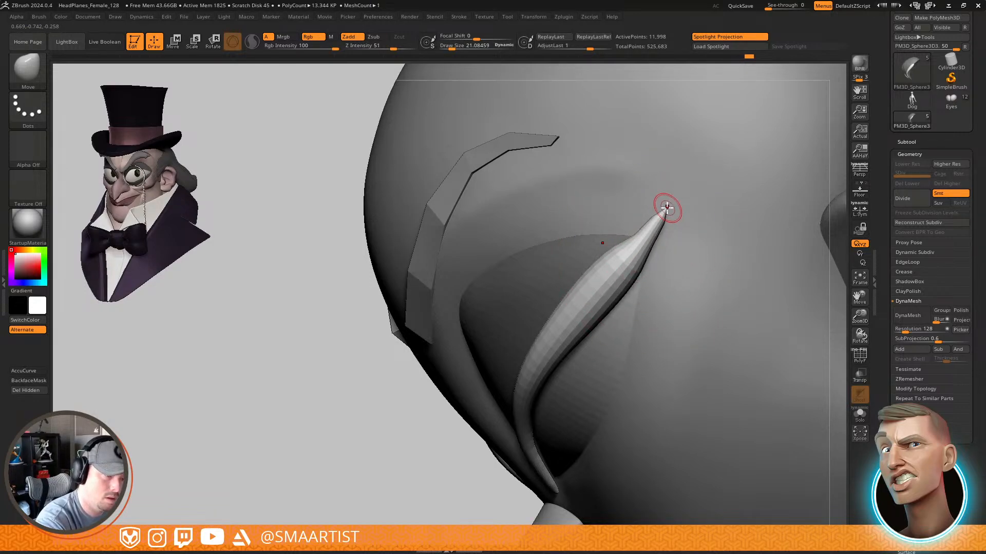
mouse_move(681, 122)
right_mouse_down()
mouse_move(667, 209)
mouse_move(645, 236)
right_mouse_up()
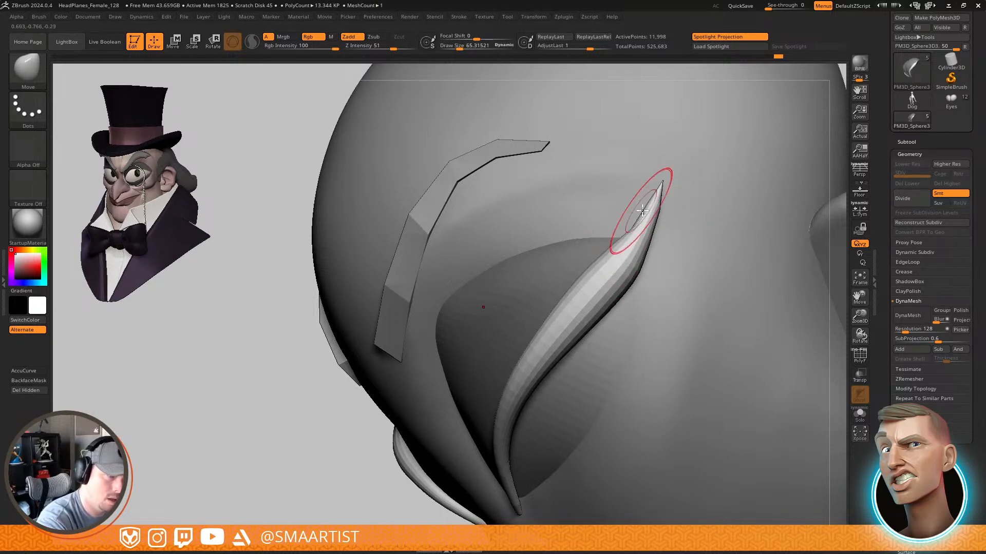
Reshape the lash's outer half with a Move brush of about 65 to 99 so it sweeps smoothly toward the tip
mouse_move(642, 211)
right_mouse_down()
mouse_move(664, 236)
mouse_move(638, 232)
mouse_move(598, 261)
right_mouse_up()
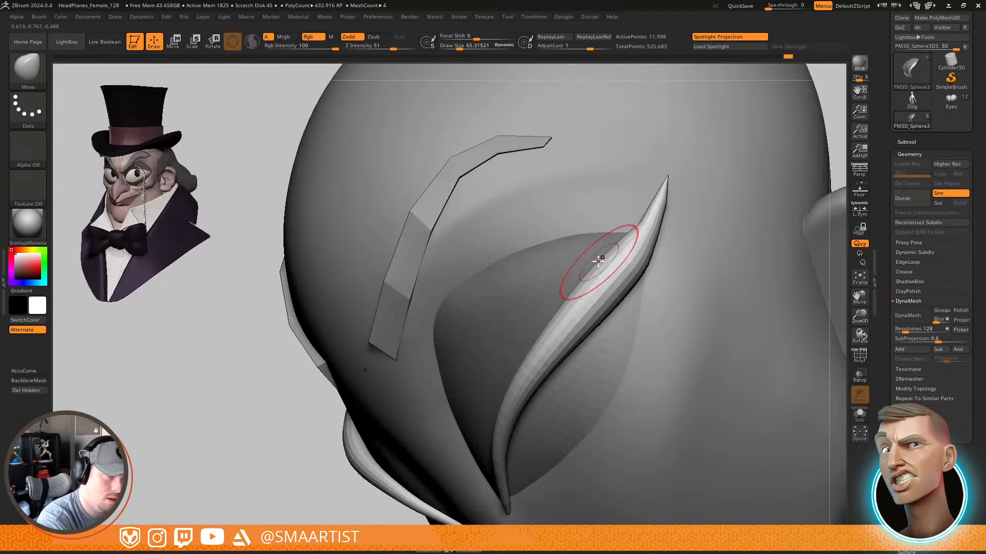
left_click(601, 262)
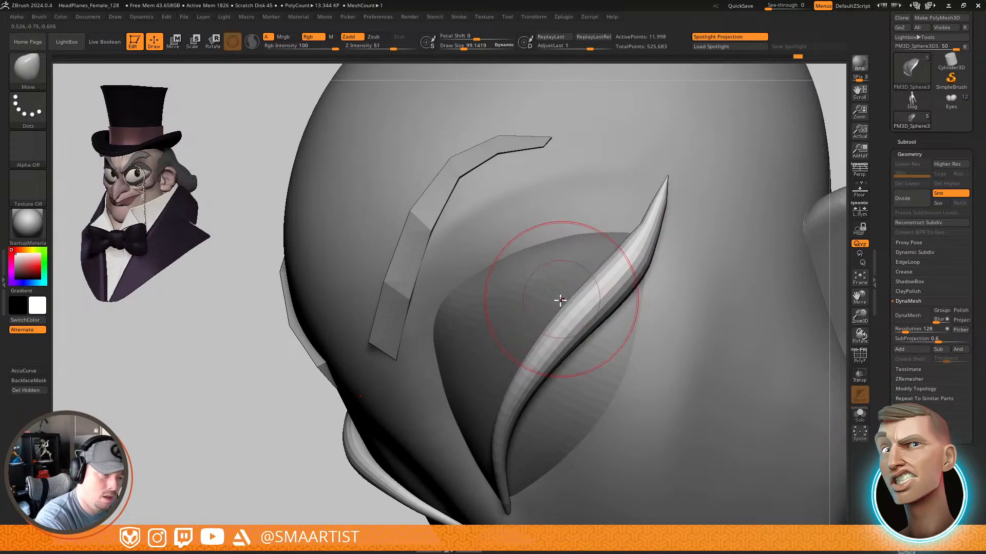
left_click_drag(639, 276, 641, 278)
right_click_drag(640, 278, 639, 279)
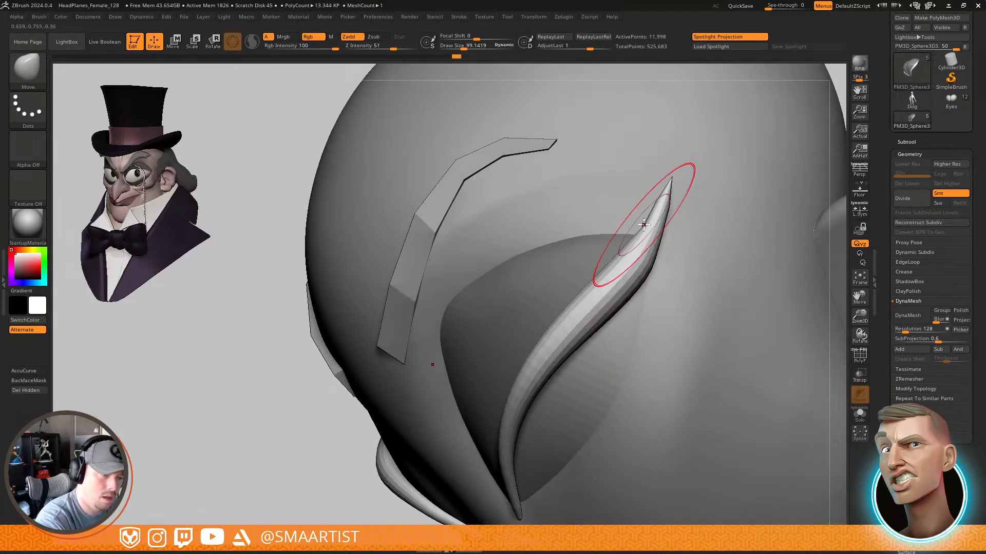
Refine the lash's pointed outer tip against the side of the head with draw sizes of about 23 and 36
right_click_drag(641, 218, 657, 263, "ctrl")
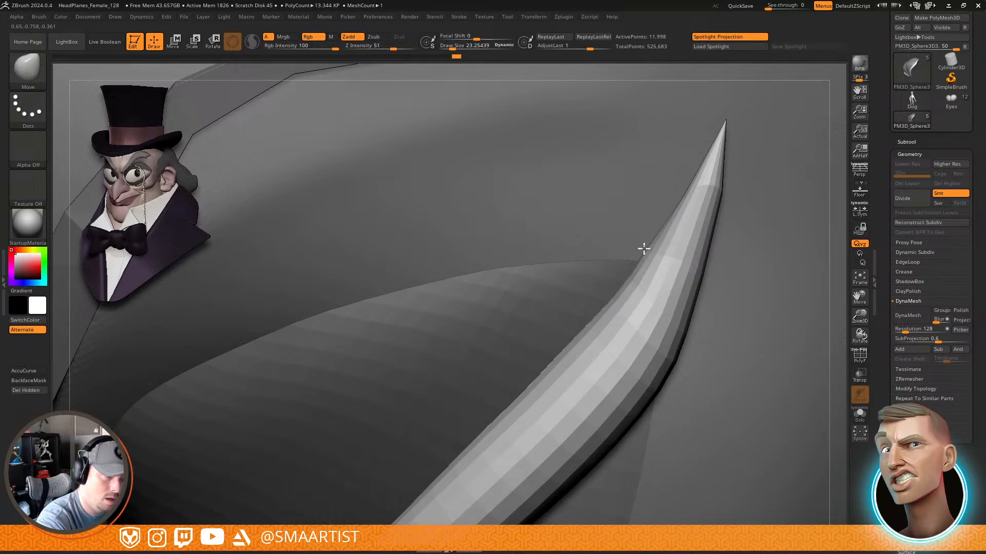
right_click_drag(634, 278, 679, 257)
right_click_drag(709, 302, 652, 243)
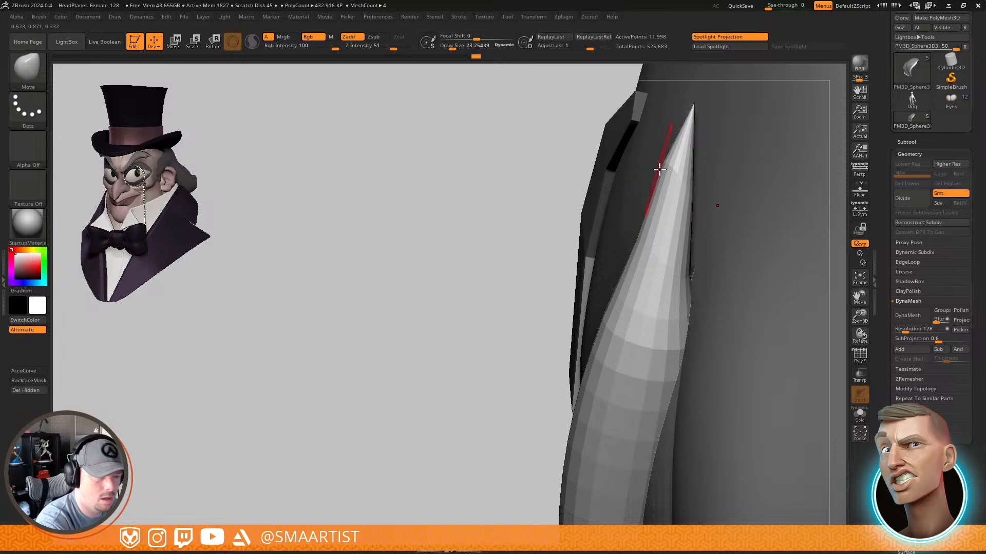
left_click_drag(659, 169, 671, 163, "shift")
mouse_move(673, 206)
right_mouse_down()
mouse_move(673, 259)
mouse_move(674, 226)
right_mouse_up()
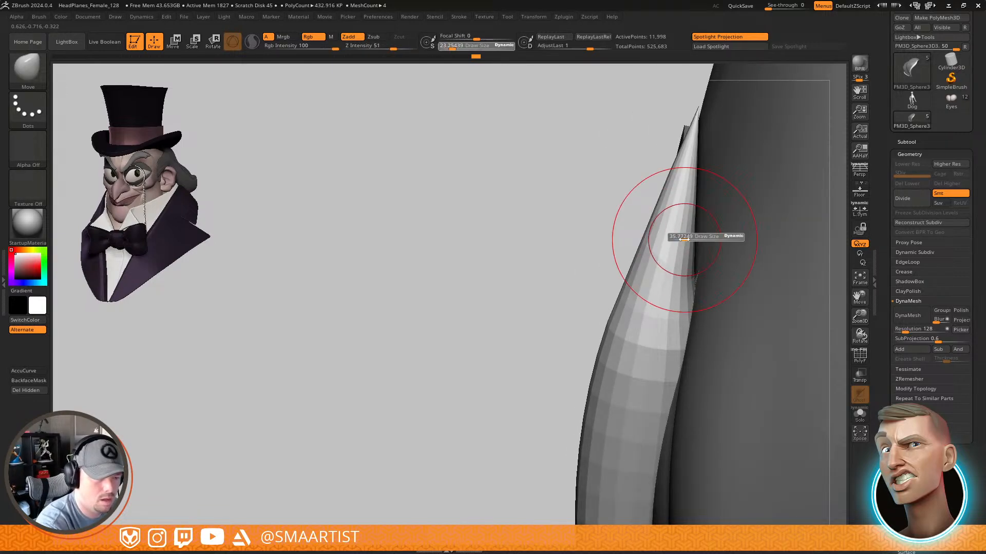
left_click_drag(683, 238, 684, 239)
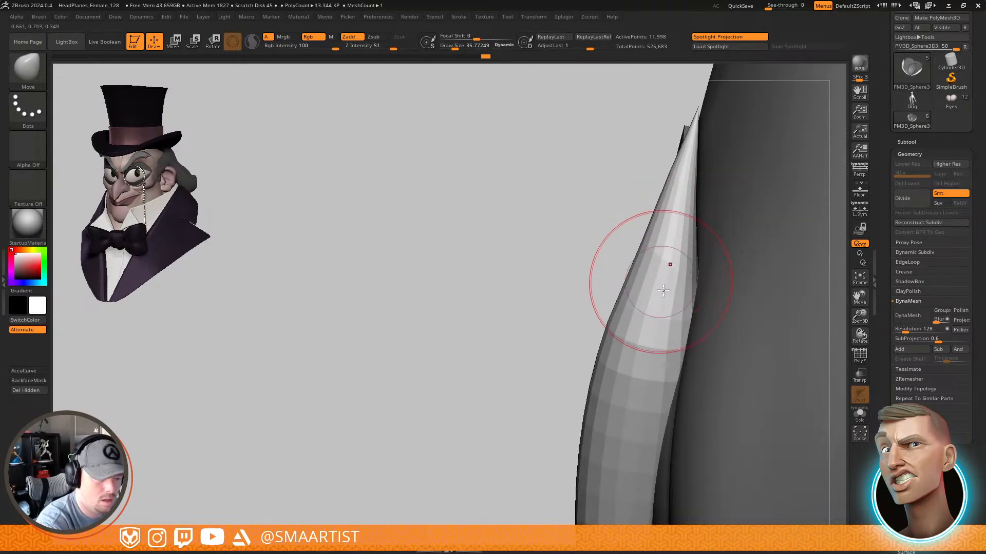
right_click_drag(663, 292, 604, 287)
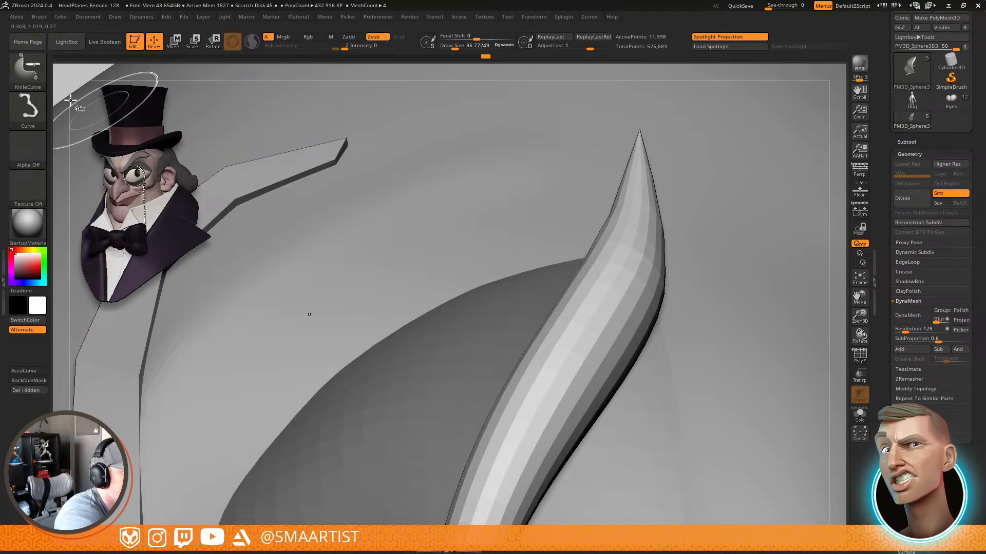
Replace the KnifeCurve selection brush with SelectLasso and review the lashes on the whole head
left_click(33, 73)
left_click(431, 121)
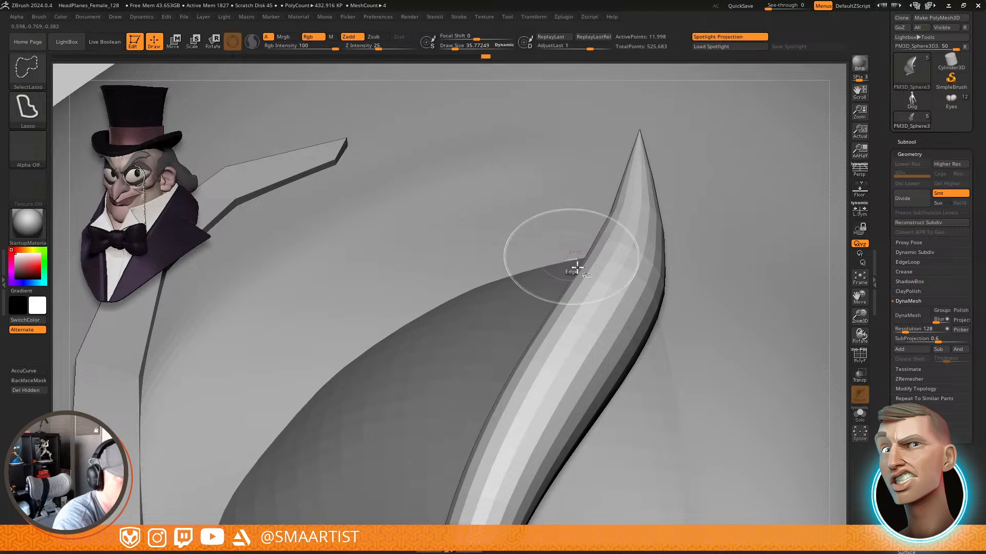
mouse_move(574, 318)
right_mouse_down()
mouse_move(559, 387)
mouse_move(583, 354)
mouse_move(627, 367)
mouse_move(590, 302)
mouse_move(575, 322)
mouse_move(642, 323)
mouse_move(685, 308)
right_mouse_up()
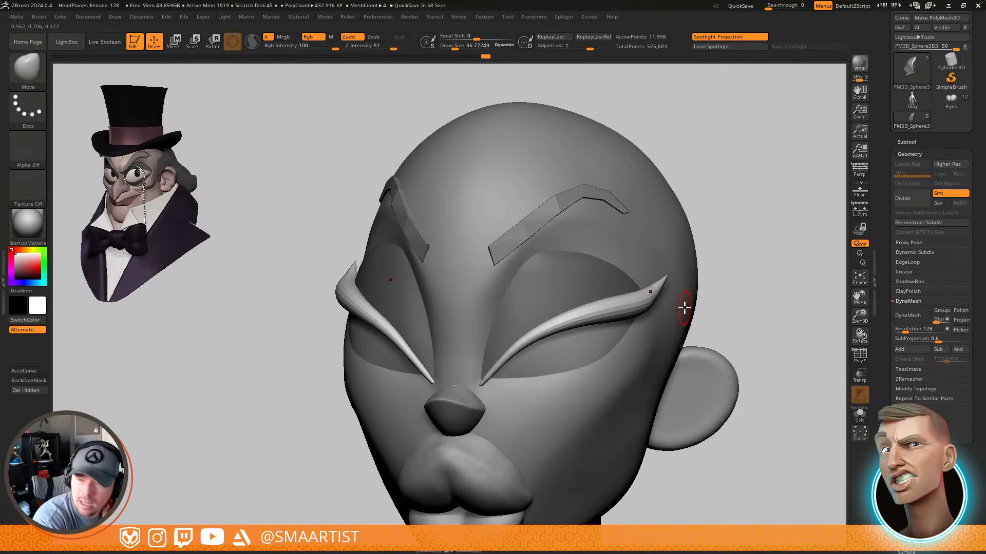
Try hiding individual polygon loops along the lash near its outer tip, and restore the full mesh
mouse_move(650, 291)
right_mouse_down()
mouse_move(638, 288)
mouse_move(679, 379)
mouse_move(676, 326)
right_mouse_up()
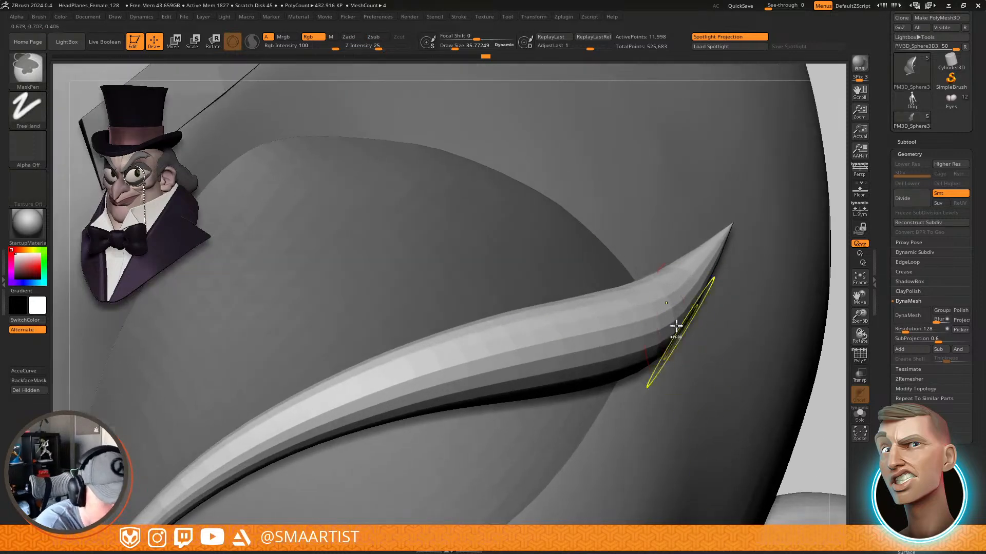
left_click(636, 304, "ctrl+shift")
left_click(637, 315, "ctrl+shift")
right_click_drag(721, 262, 721, 405)
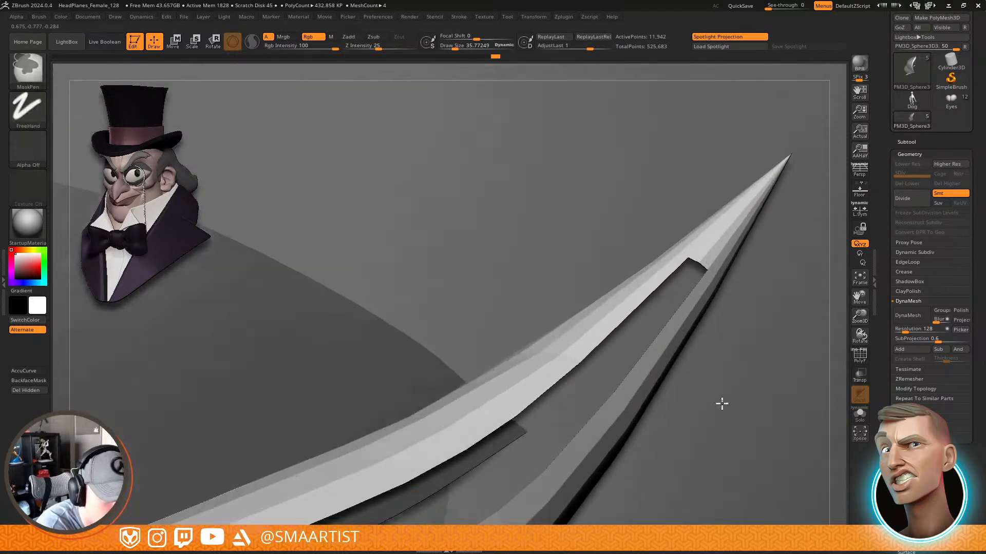
mouse_move(701, 268)
right_mouse_down()
mouse_move(685, 287)
mouse_move(657, 257)
right_mouse_up()
left_click(698, 266, "ctrl+shift")
mouse_move(657, 257)
right_mouse_down()
mouse_move(625, 313)
mouse_move(684, 272)
mouse_move(677, 301)
right_mouse_up()
left_click(760, 261, "ctrl+shift")
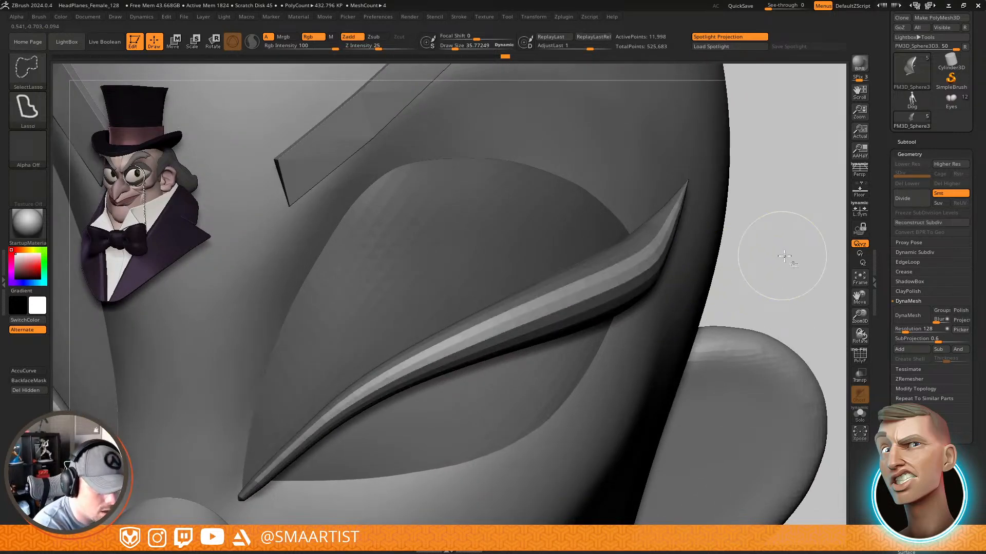
left_click_drag(792, 258, 779, 263, "ctrl")
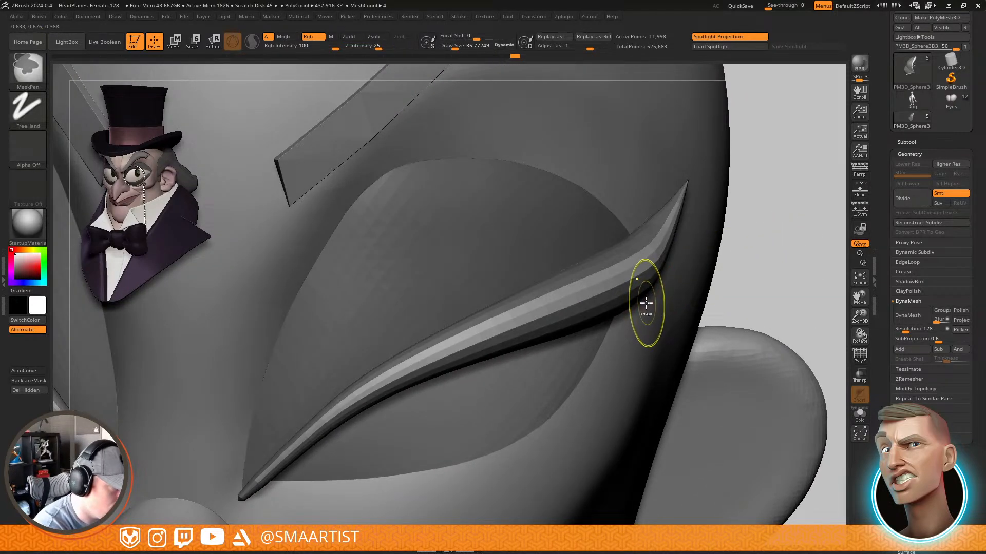
Isolate the upper eyelids by hiding the lashes, split the hidden lashes into their own subtool and clear any mask
left_click(492, 226, "ctrl+shift")
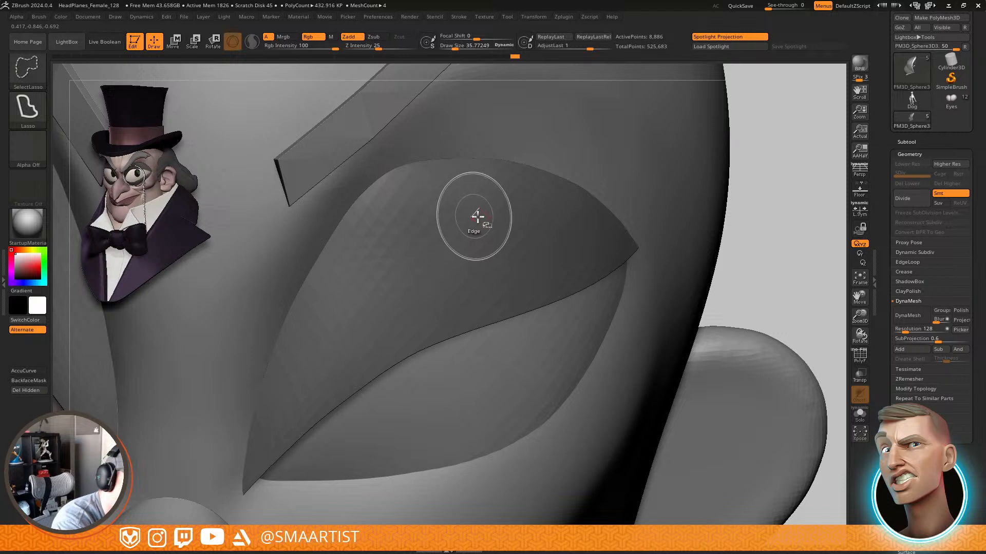
left_click(770, 265, "ctrl+shift")
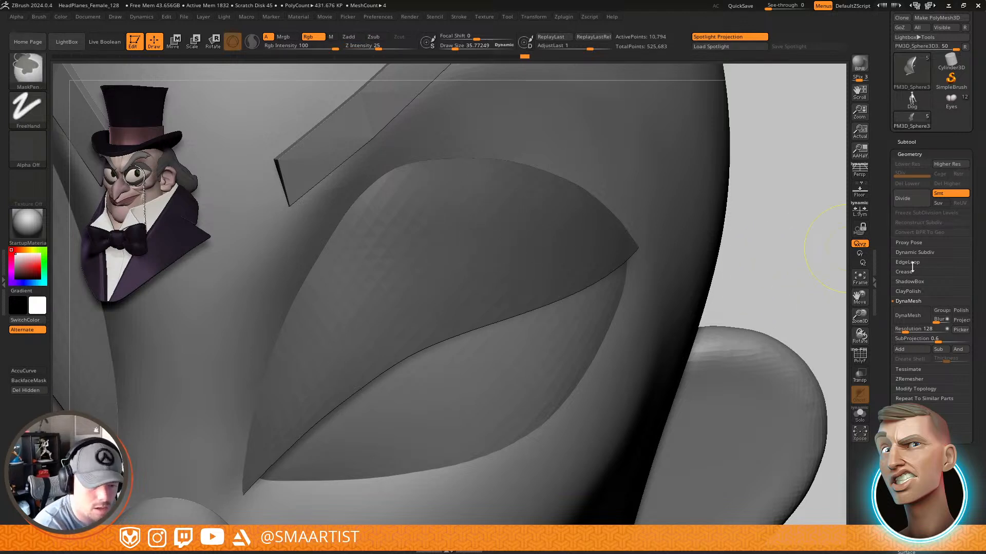
left_click(905, 142)
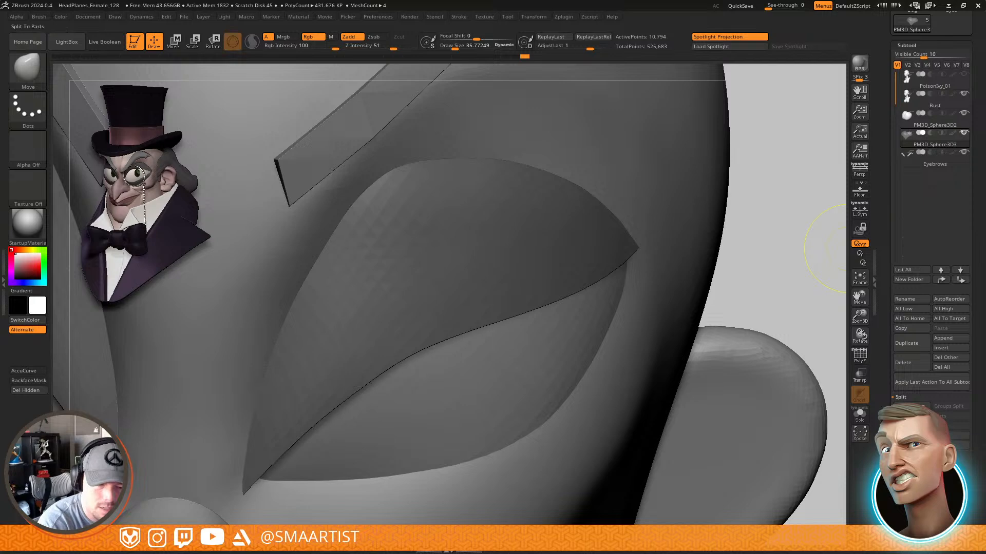
left_click(911, 406)
left_click_drag(759, 248, 758, 294, "ctrl")
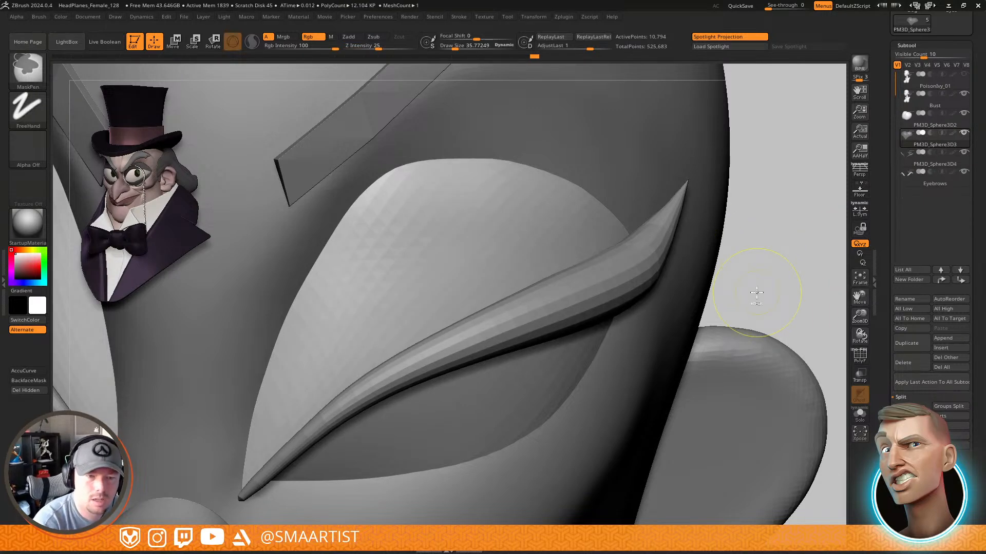
Rename the upper-eyelid subtool as EyeLids and the split-off lash subtool as Eyelashes
left_click(910, 298)
type("Eye")
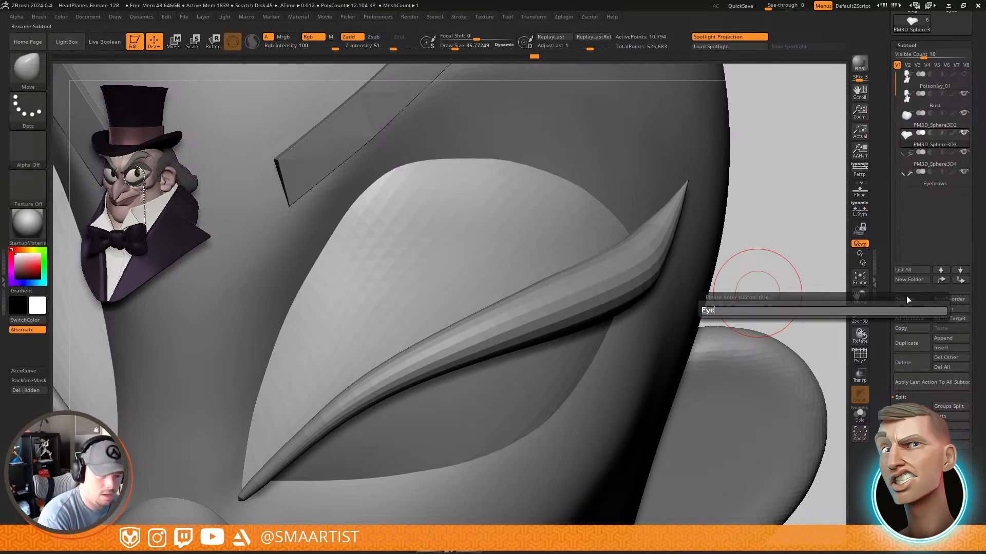
type("Lids")
key("Return")
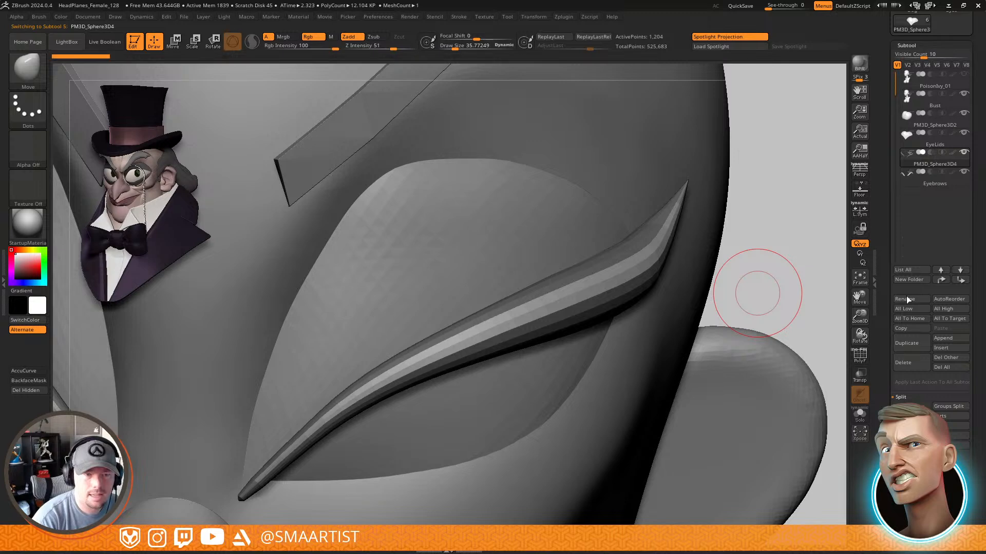
left_click(909, 299)
type("E")
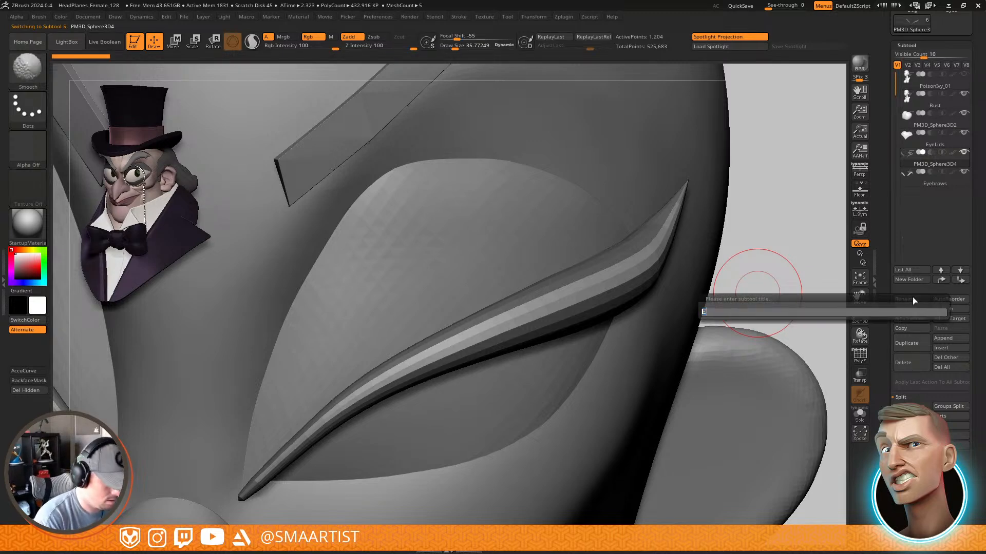
type("yelashes")
key("Return")
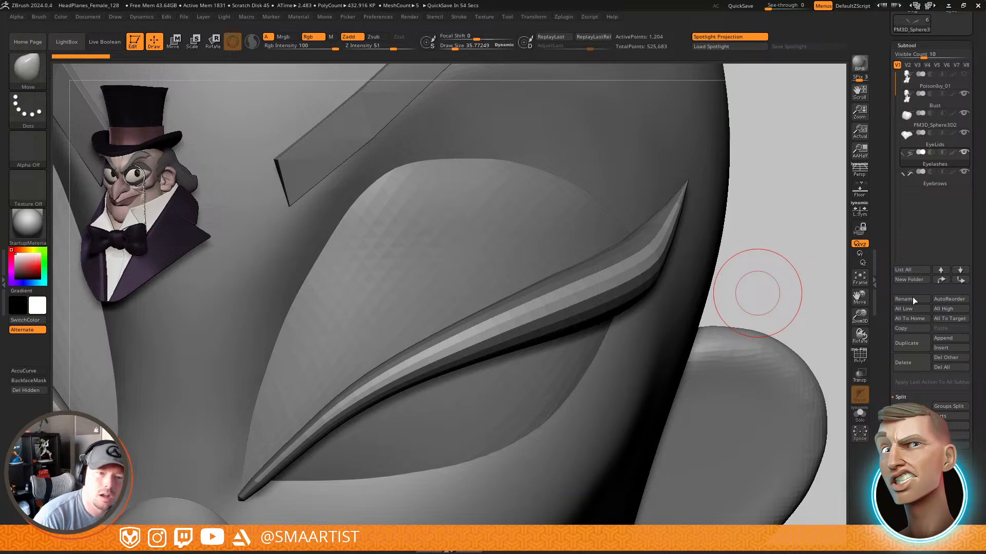
Rename the eyeball subtool PM3D_Sphere3D2 as Eyes and make the Eyelashes subtool active again
key("Up")
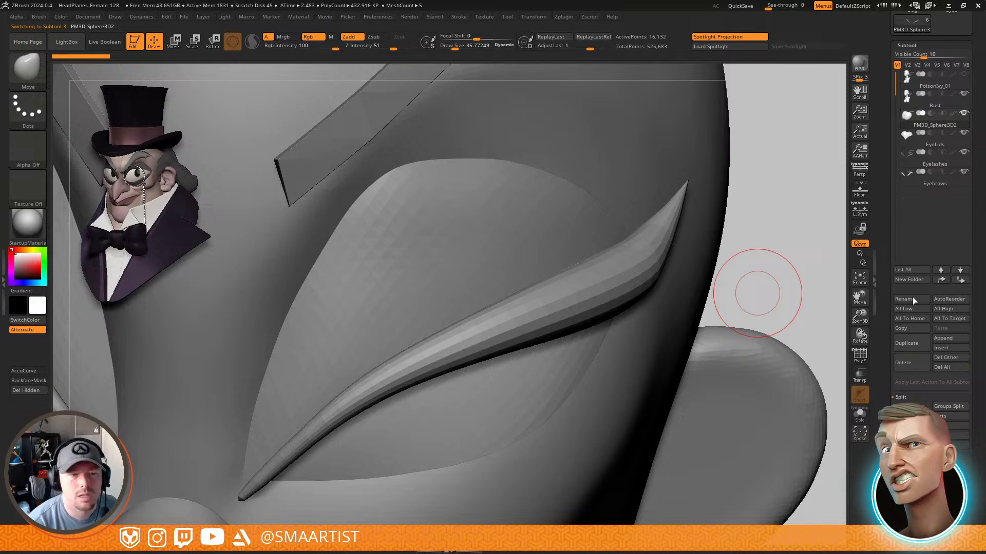
left_click(917, 299)
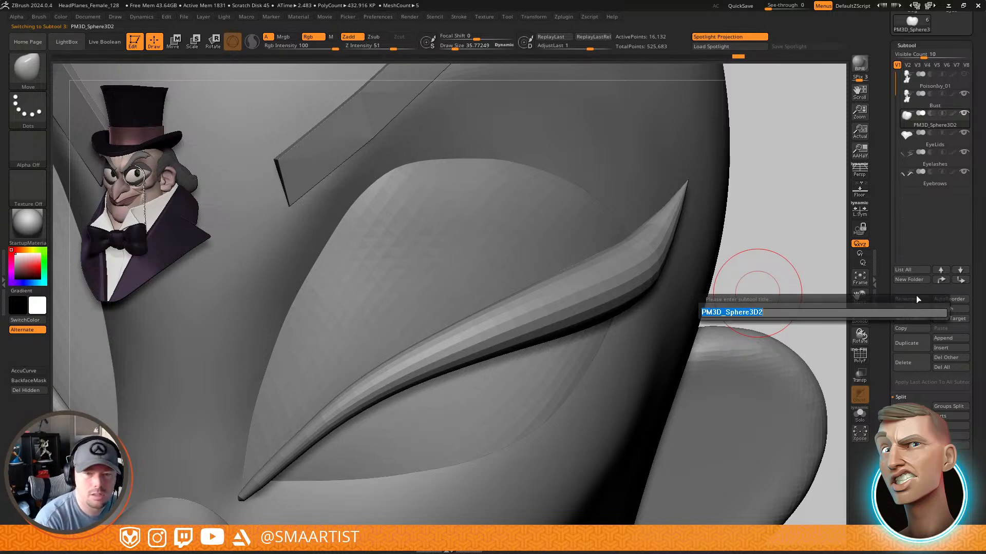
type("Eyes")
key("Return")
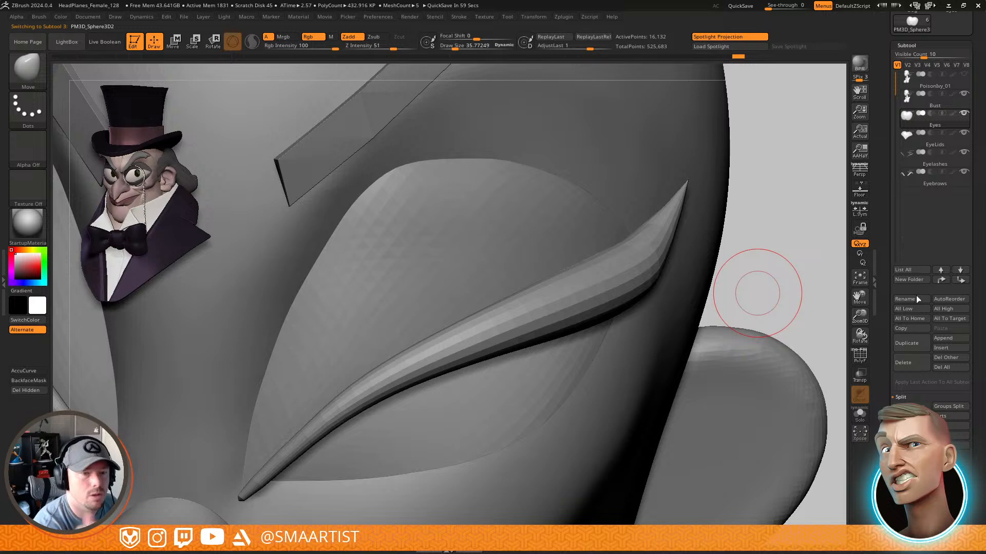
key("Down")
key("Down")
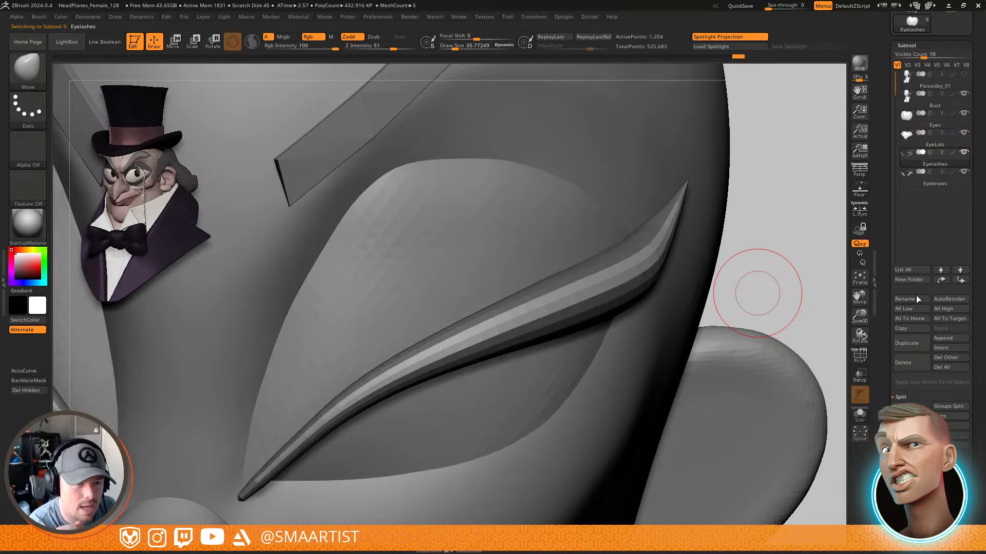
Push the outer bend of the eyelashes away from the head with the Move brush, enlarging the draw size to about 201
mouse_move(629, 274)
right_mouse_down()
mouse_move(627, 260)
mouse_move(645, 284)
mouse_move(697, 287)
mouse_move(681, 323)
right_mouse_up()
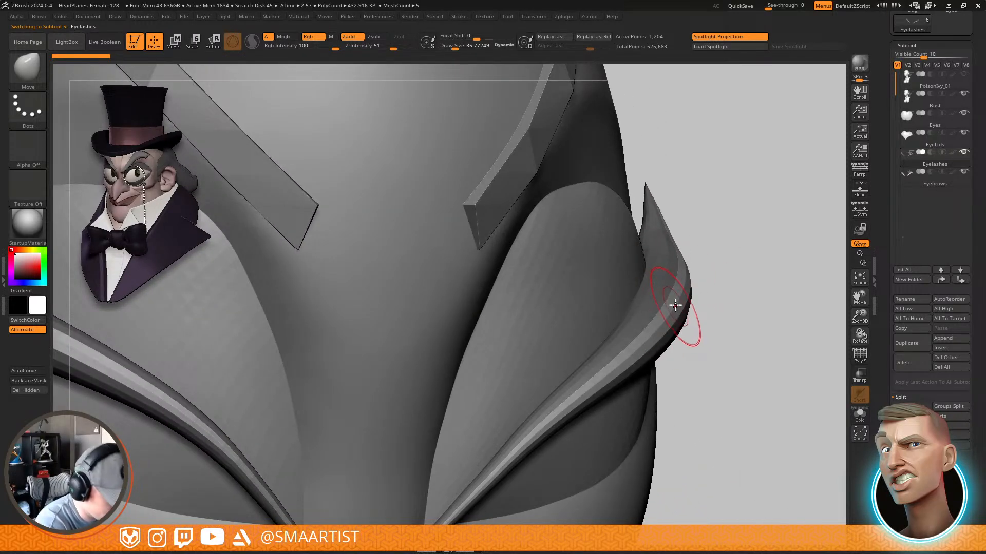
left_click(680, 297, "ctrl")
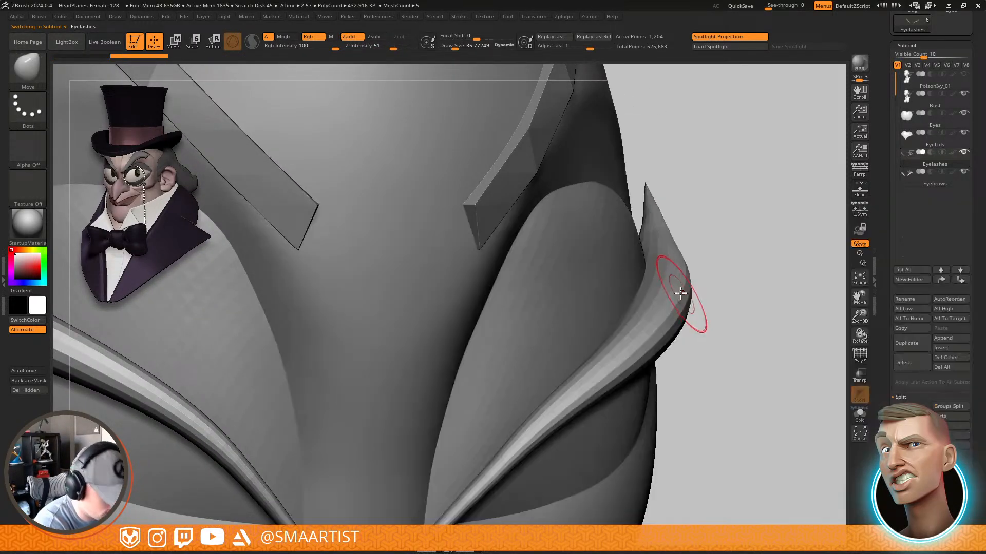
left_click_drag(677, 289, 693, 289)
mouse_move(691, 289)
right_mouse_down()
mouse_move(714, 289)
mouse_move(685, 286)
right_mouse_up()
key("s")
left_click_drag(682, 286, 685, 285)
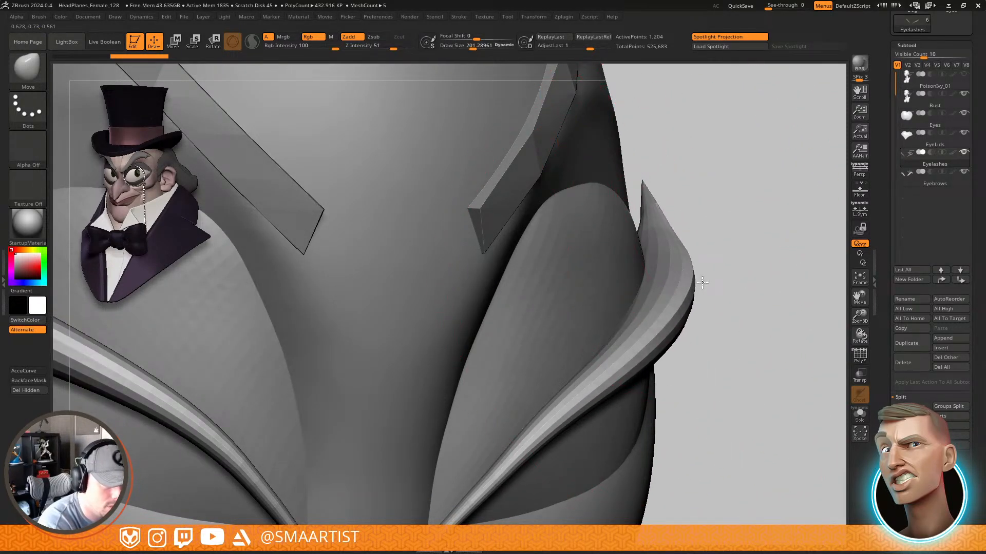
Reshape the lashes' outward curve as seen from below with a draw size of about 163 and review them on the face
mouse_move(702, 282)
right_mouse_down()
mouse_move(666, 295)
mouse_move(651, 326)
mouse_move(660, 293)
mouse_move(642, 315)
mouse_move(680, 266)
mouse_move(682, 280)
mouse_move(724, 278)
mouse_move(717, 319)
mouse_move(695, 288)
mouse_move(706, 247)
mouse_move(671, 318)
mouse_move(615, 277)
right_mouse_up()
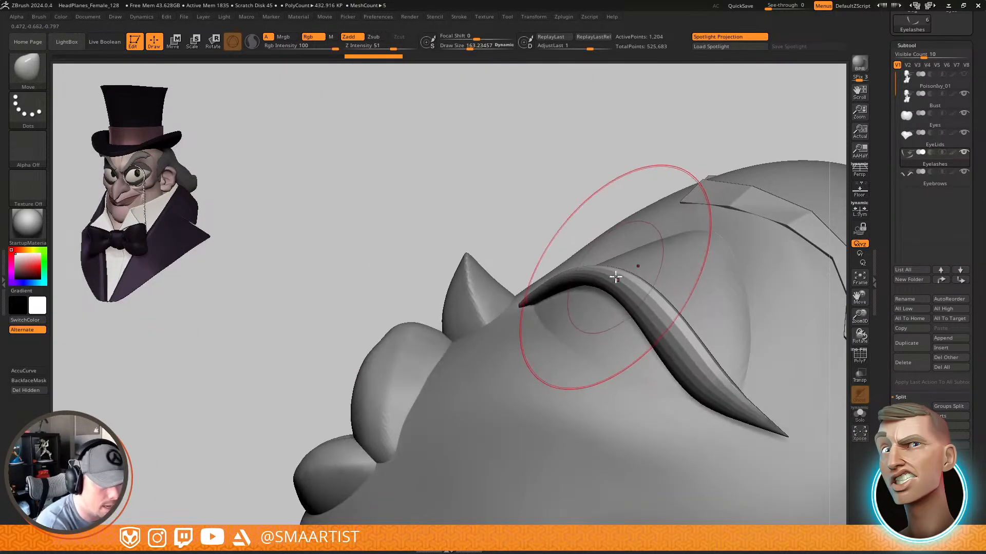
right_click_drag(636, 285, 642, 274)
left_click_drag(596, 290, 586, 280)
right_click_drag(587, 281, 662, 272)
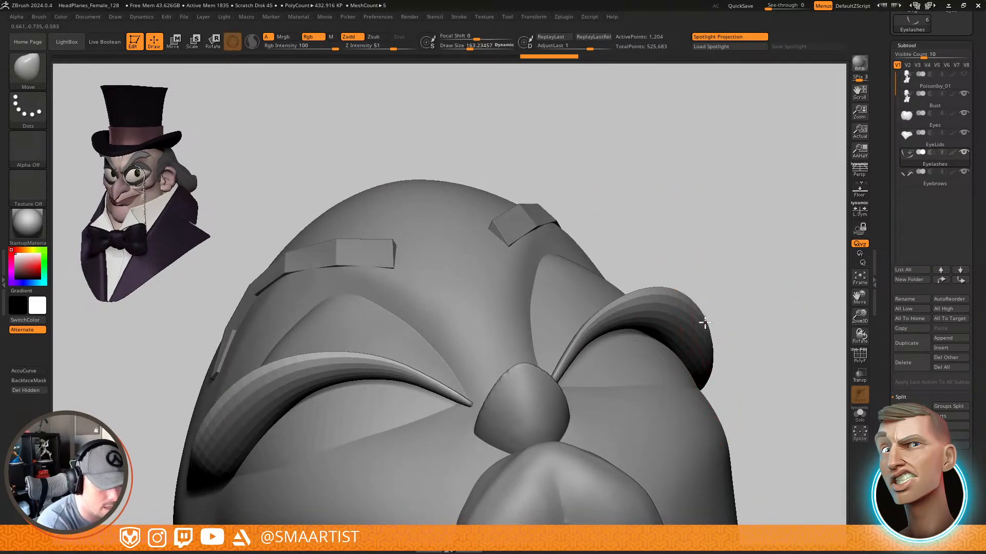
mouse_move(725, 307)
right_mouse_down()
mouse_move(706, 394)
mouse_move(746, 353)
mouse_move(659, 298)
mouse_move(737, 250)
mouse_move(743, 284)
mouse_move(734, 307)
mouse_move(700, 296)
right_mouse_up()
key("shift+f")
key("shift+f")
right_click_drag(749, 271, 702, 284)
right_click_drag(702, 284, 611, 411, "ctrl")
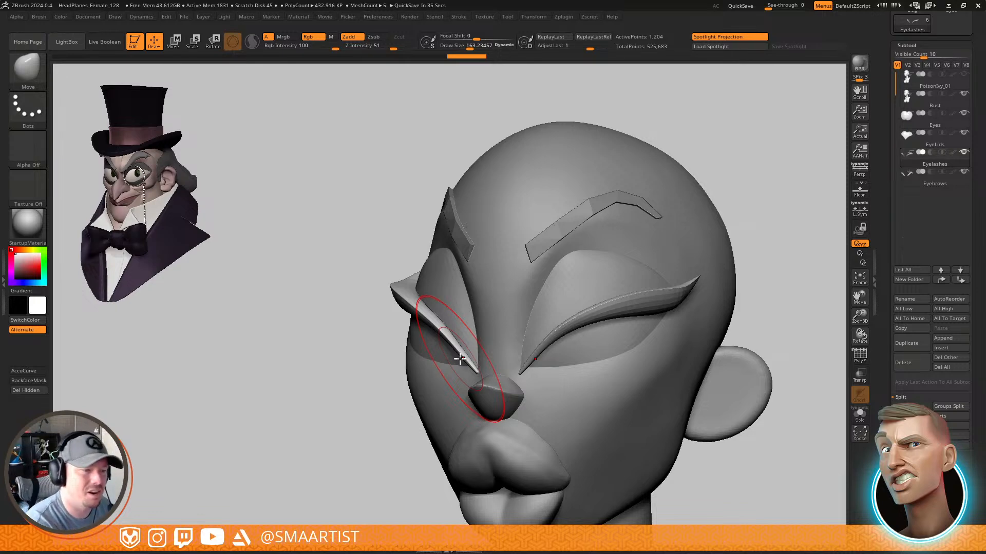
mouse_move(761, 255)
left_mouse_down()
mouse_move(793, 248)
mouse_move(747, 250)
left_mouse_up()
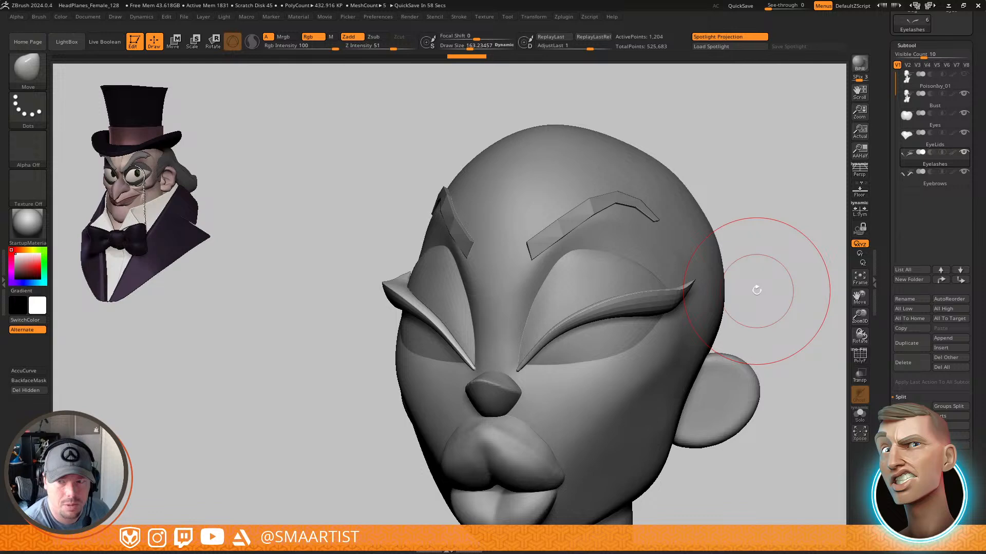
mouse_move(756, 290)
left_mouse_down()
mouse_move(774, 273)
mouse_move(746, 281)
left_mouse_up()
Adjust the lash's pointed outer end with the Move brush at a draw size of about 81 and undo the last change
right_click_drag(680, 294, 669, 271)
key("s")
left_click_drag(666, 286, 660, 286)
right_click_drag(662, 290, 668, 349, "ctrl")
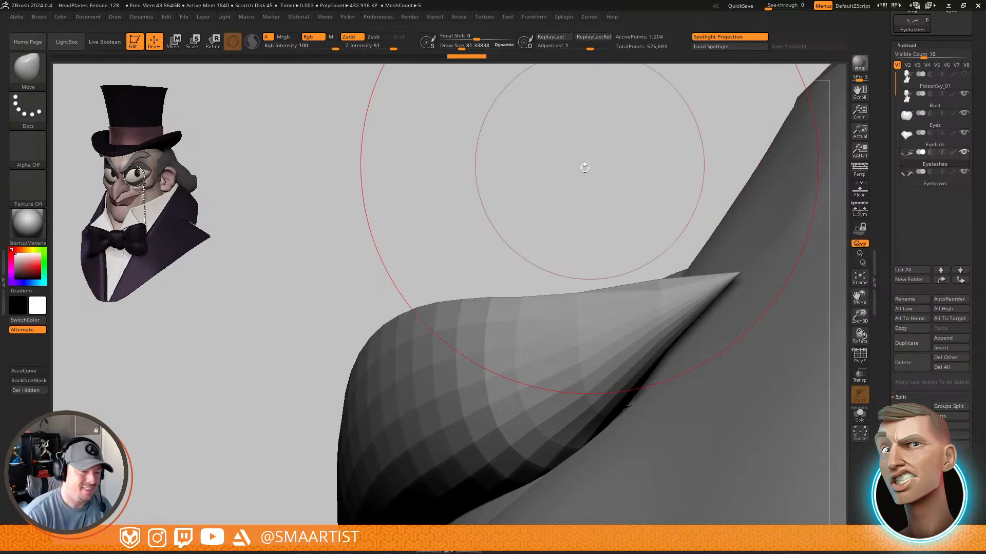
left_click_drag(584, 165, 573, 198)
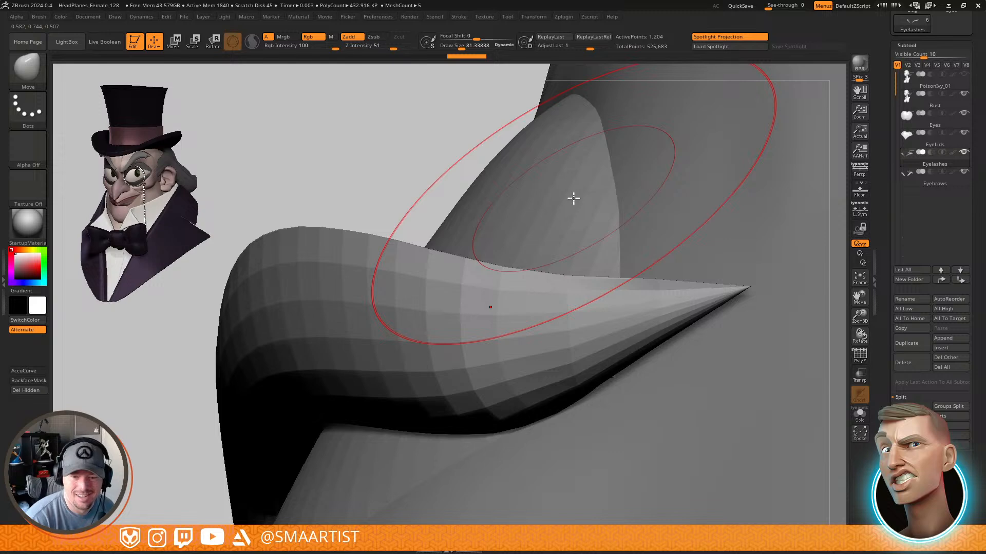
right_click_drag(573, 198, 666, 277)
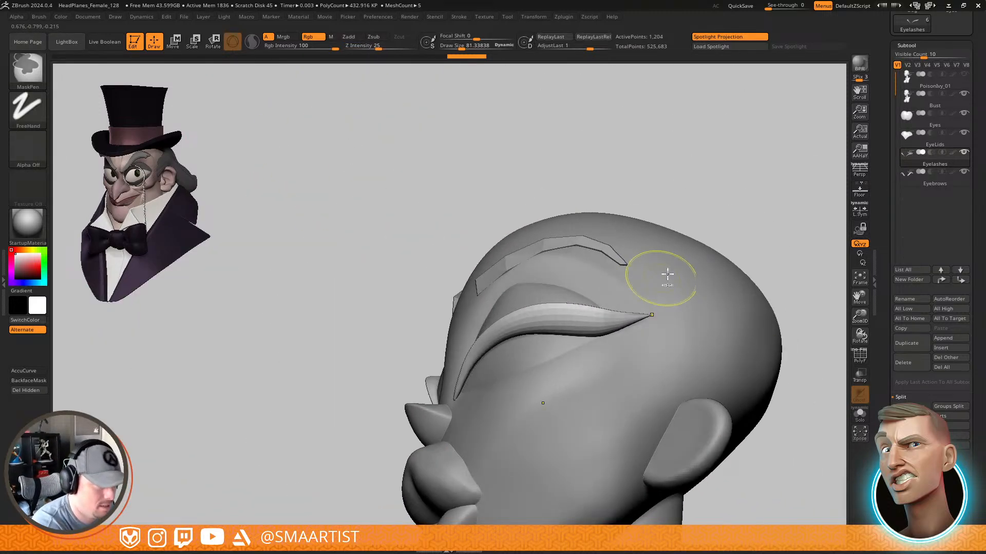
key("ctrl+z")
Smooth the lash from its middle toward the inner eye corner with a draw size of about 62
mouse_move(637, 308)
right_mouse_down()
mouse_move(621, 324)
mouse_move(636, 283)
mouse_move(640, 301)
mouse_move(620, 308)
mouse_move(688, 281)
mouse_move(594, 325)
mouse_move(599, 352)
mouse_move(568, 321)
right_mouse_up()
left_click(758, 221, "ctrl")
key("s")
left_click_drag(564, 321, 562, 321)
mouse_move(571, 323)
left_mouse_down("shift")
mouse_move(580, 317)
mouse_move(339, 386)
left_mouse_up("shift")
mouse_move(452, 349)
left_mouse_down("shift")
mouse_move(322, 380)
mouse_move(228, 441)
left_mouse_up("shift")
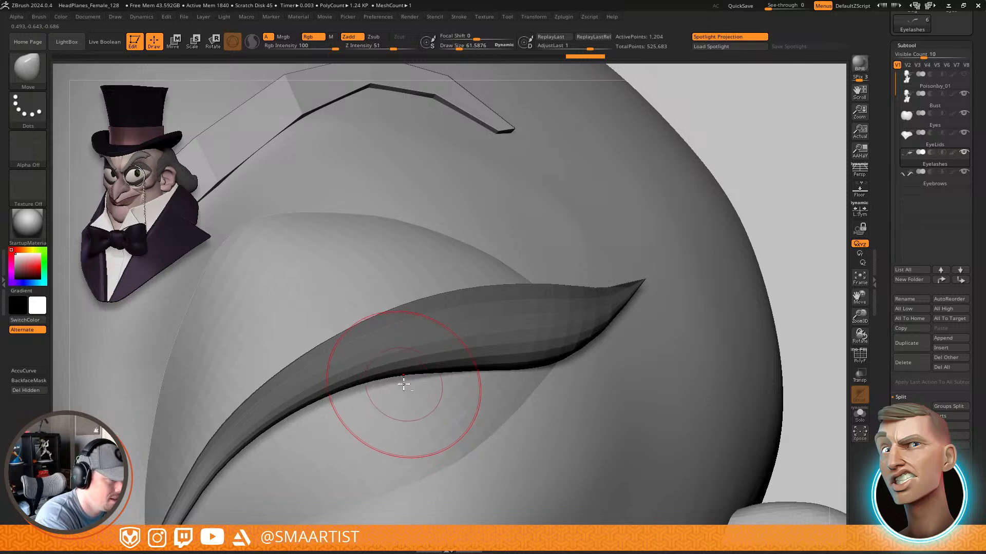
Smooth the front and upper surfaces of the lash from its outer tip down along its length
mouse_move(402, 385)
right_mouse_down("alt")
mouse_move(548, 253)
mouse_move(517, 297)
mouse_move(531, 291)
right_mouse_up("alt")
right_click_drag(679, 164, 663, 210)
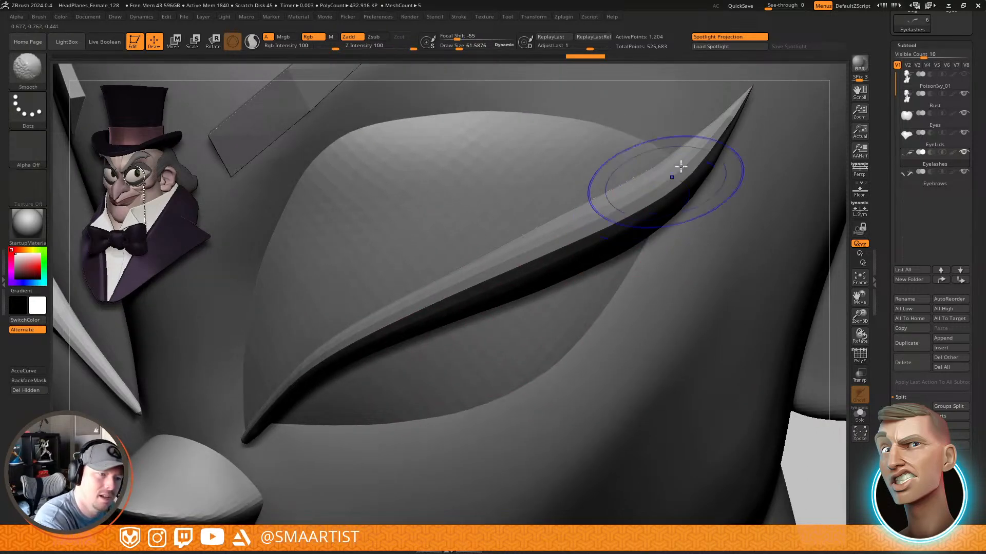
left_click_drag(719, 128, 557, 254, "shift")
left_click_drag(662, 172, 411, 313, "shift")
mouse_move(534, 267)
right_mouse_down()
mouse_move(598, 176)
mouse_move(582, 179)
right_mouse_up()
left_click_drag(596, 195, 378, 344, "shift")
left_click_drag(470, 255, 354, 365, "shift")
left_click_drag(431, 282, 407, 305, "shift")
right_click_drag(516, 256, 506, 177)
mouse_move(718, 143)
right_mouse_down("ctrl")
mouse_move(734, 256)
mouse_move(708, 258)
mouse_move(678, 310)
mouse_move(704, 297)
mouse_move(705, 371)
right_mouse_up("ctrl")
right_click_drag(618, 288, 614, 349, "ctrl")
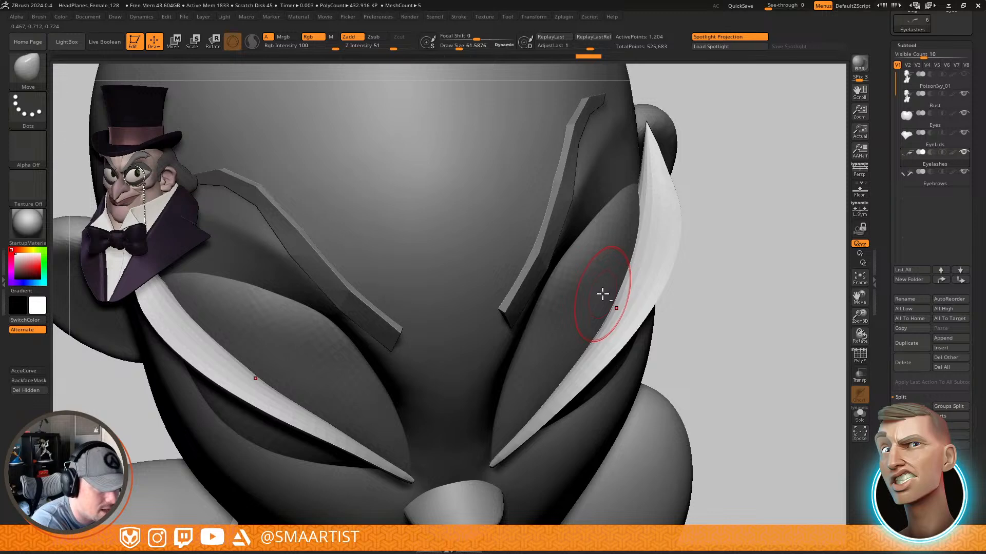
Select the EyeLids subtool and pull the lid's lower edge against the lash using the Move brush at a draw size of about 81
left_click(601, 288, "alt")
right_click_drag(601, 289, 627, 272)
key("s")
left_click_drag(620, 284, 622, 282)
mouse_move(623, 282)
right_mouse_down()
mouse_move(638, 269)
mouse_move(629, 315)
mouse_move(612, 324)
right_mouse_up()
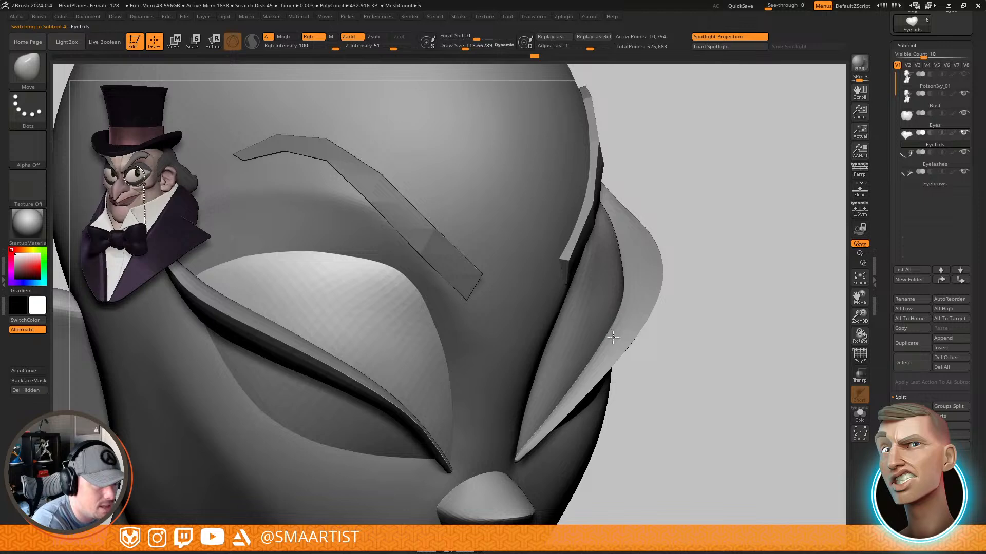
key("s")
mouse_move(617, 281)
left_mouse_down()
mouse_move(618, 260)
mouse_move(595, 345)
left_mouse_up()
key("b")
key("m")
key("v")
mouse_move(594, 319)
right_mouse_down()
mouse_move(628, 290)
mouse_move(584, 326)
mouse_move(553, 373)
right_mouse_up()
left_click_drag(552, 373, 567, 396)
left_click_drag(588, 340, 594, 348)
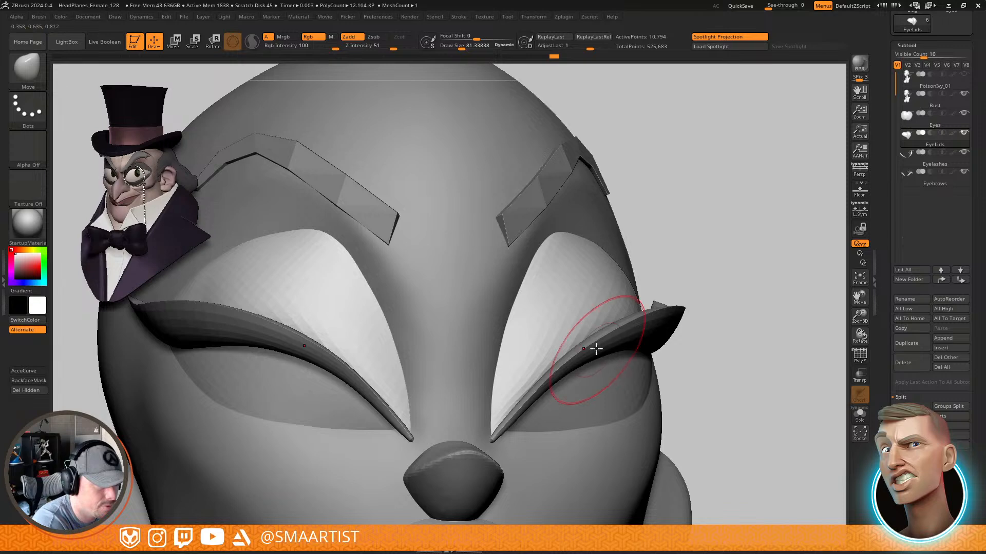
Refine the outer part of the eyelids with the Move brush, smooth their surface beside the lashes and review the whole bust
mouse_move(555, 394)
right_mouse_down()
mouse_move(539, 416)
mouse_move(528, 404)
right_mouse_up()
mouse_move(576, 339)
right_mouse_down()
mouse_move(579, 396)
mouse_move(565, 374)
right_mouse_up()
left_click_drag(565, 375, 570, 368)
mouse_move(577, 349)
right_mouse_down()
mouse_move(593, 366)
mouse_move(595, 339)
right_mouse_up()
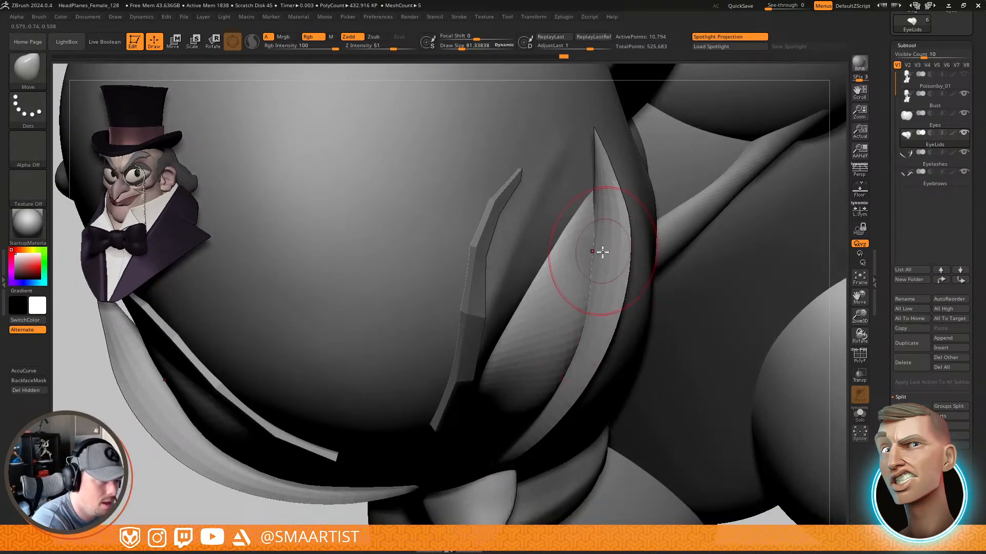
mouse_move(610, 266)
right_mouse_down()
mouse_move(618, 220)
mouse_move(590, 310)
right_mouse_up()
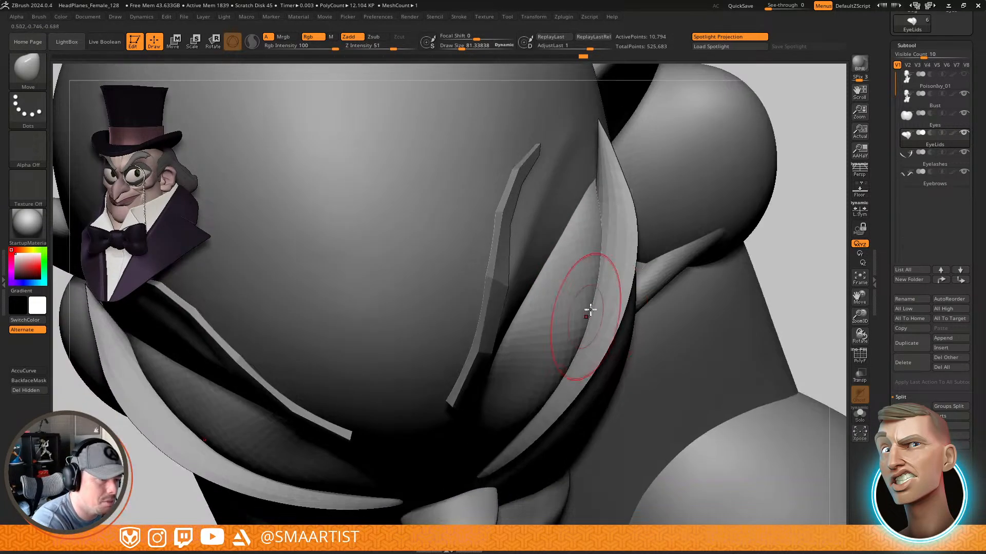
left_click_drag(590, 310, 550, 399, "shift")
right_click_drag(606, 303, 618, 183)
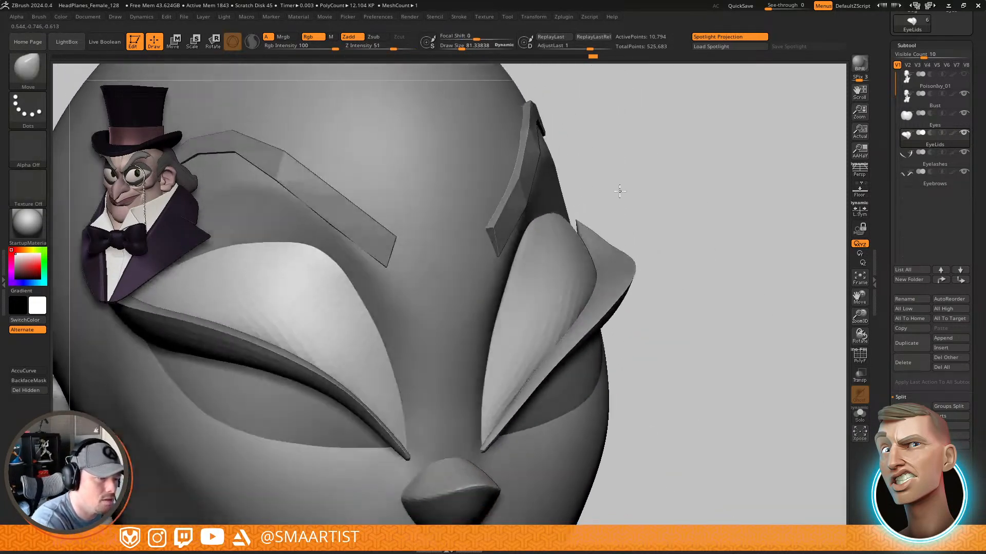
right_click_drag(595, 332, 636, 262)
right_click_drag(731, 302, 696, 318)
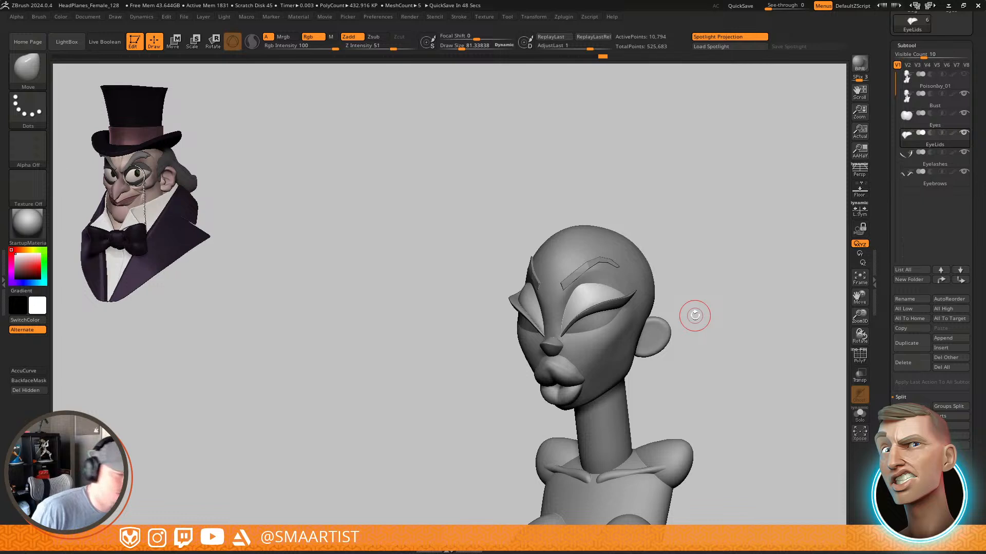
left_click_drag(694, 316, 666, 341)
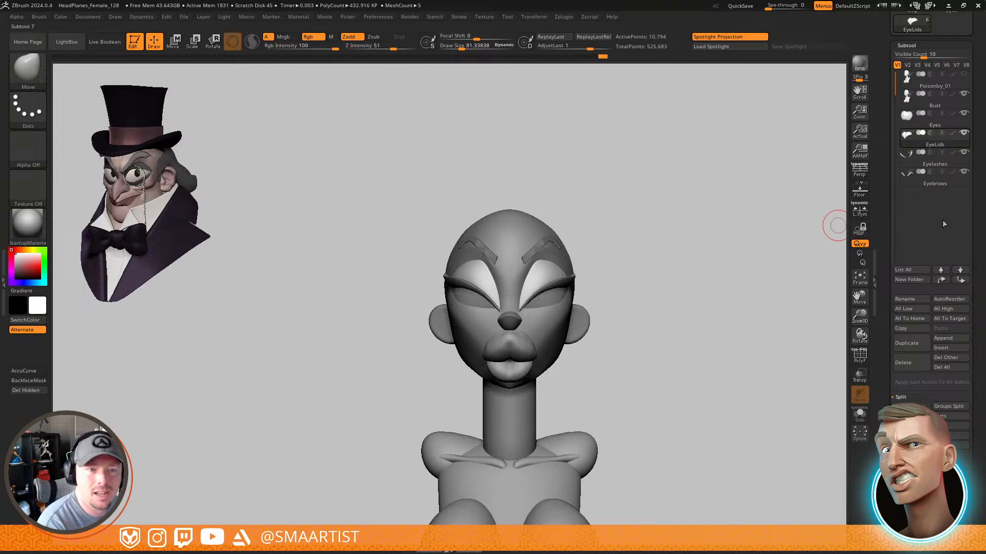
Examine the Pupils and Pupils1 subtools of the top-hat bust and return to the Eyes subtool of the Poison Ivy bust
left_click_drag(975, 226, 971, 265)
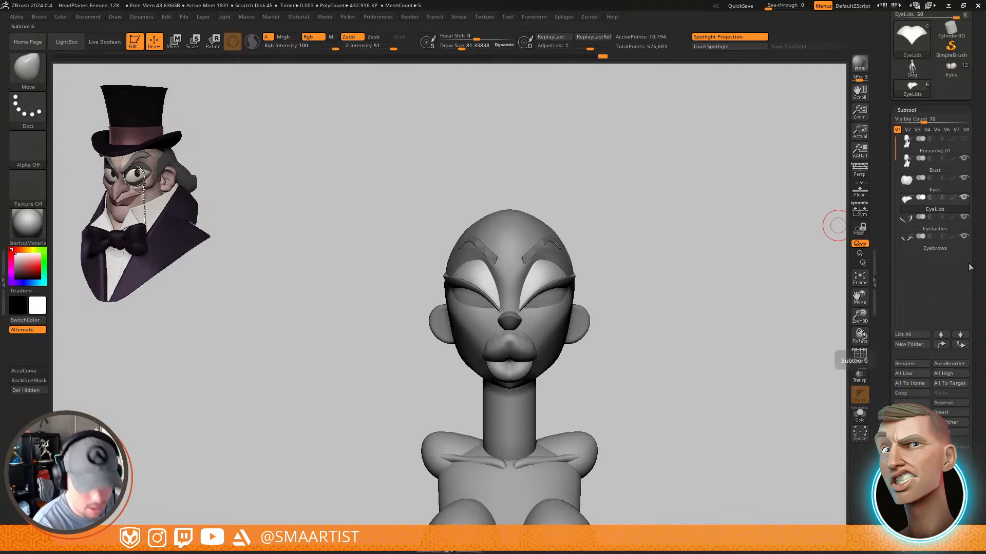
key("Up")
left_click(951, 70)
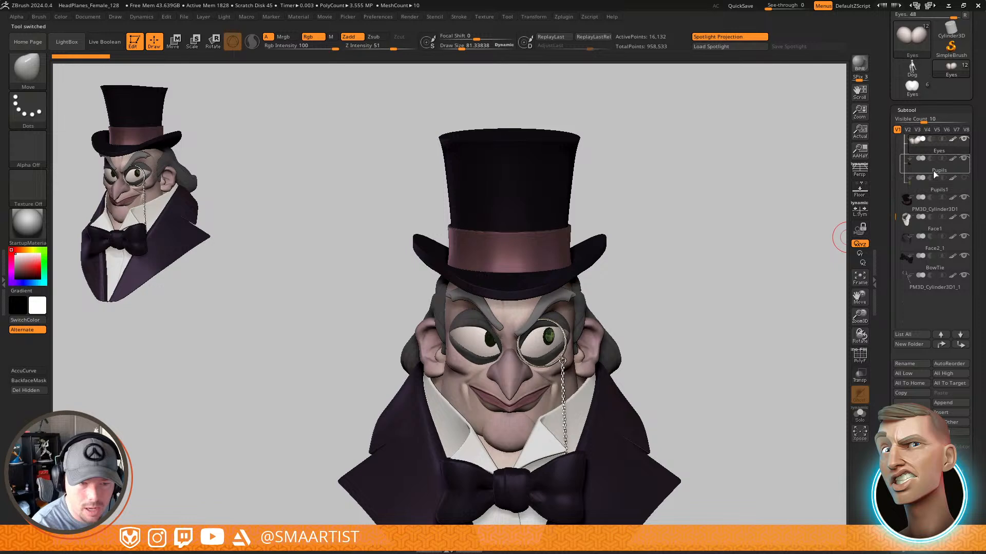
left_click(947, 174)
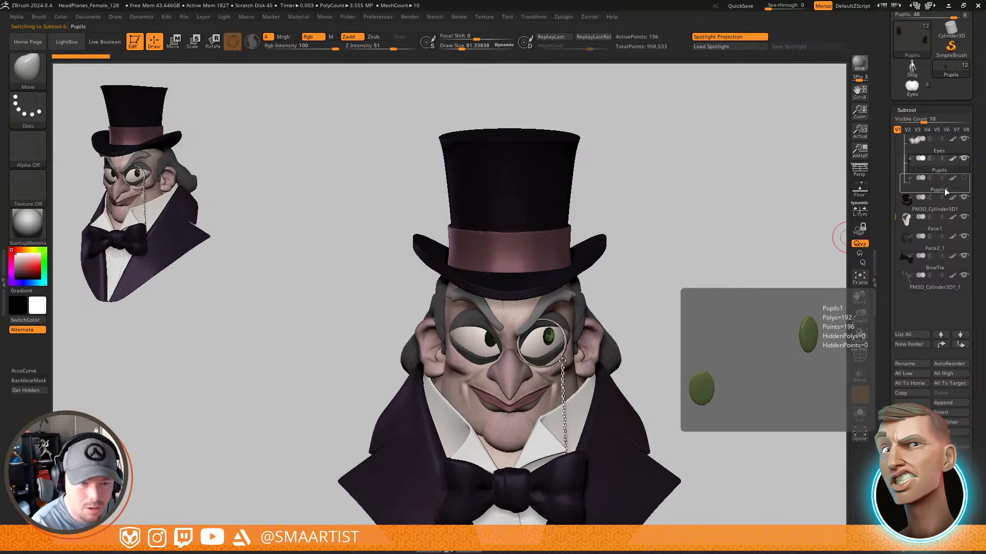
left_click(944, 190)
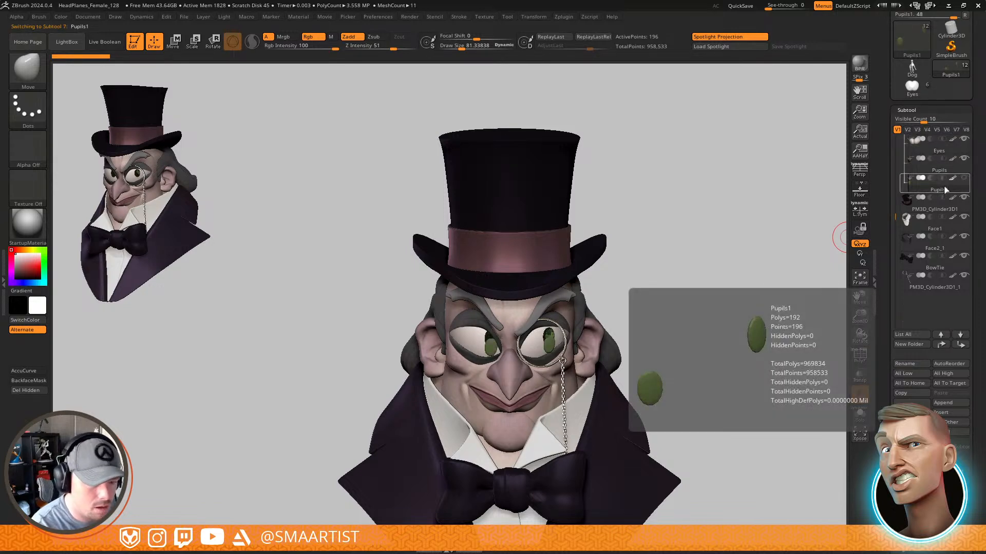
left_click(942, 171)
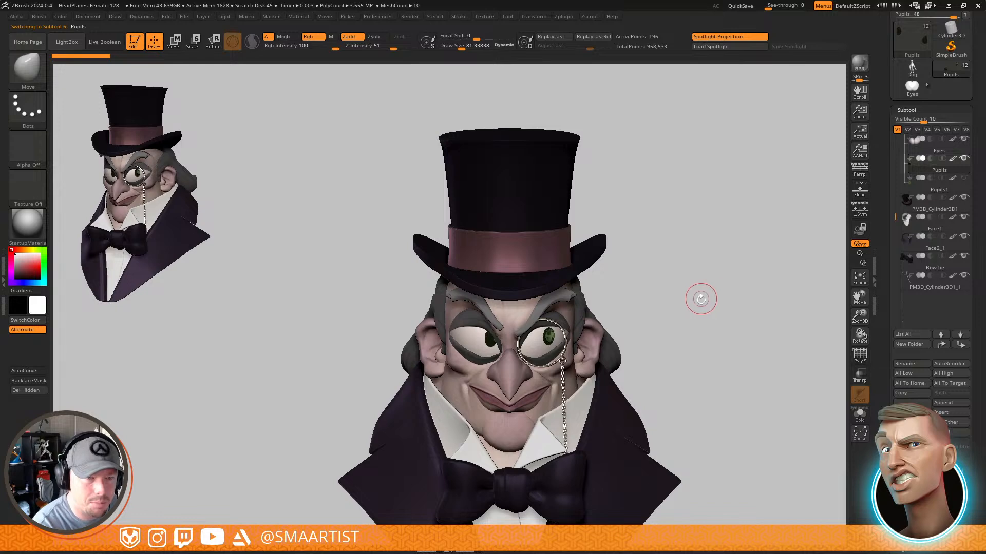
left_click(912, 87)
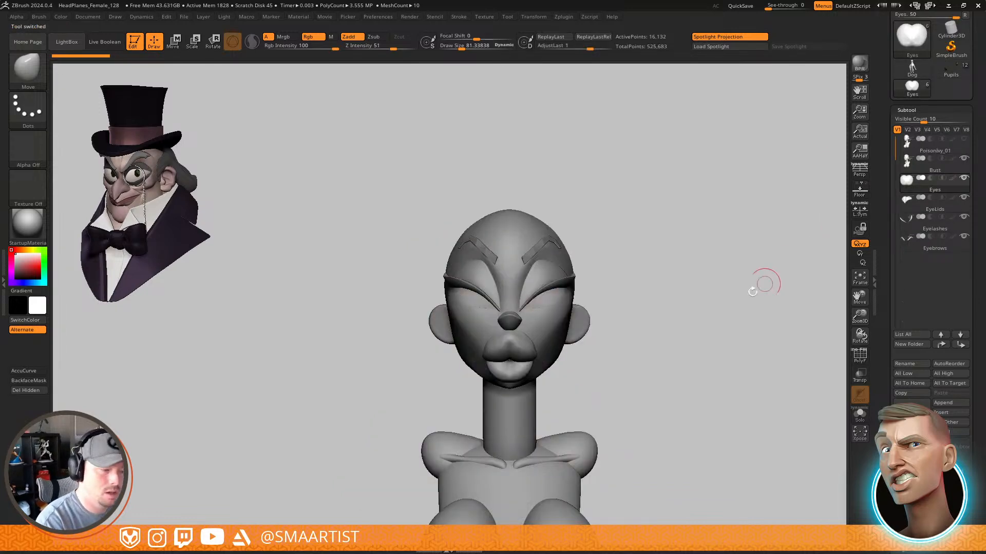
Insert the Pupils1 mesh as a subtool below Eyes and show the surrounding head as a transparent ghost
left_click(949, 415)
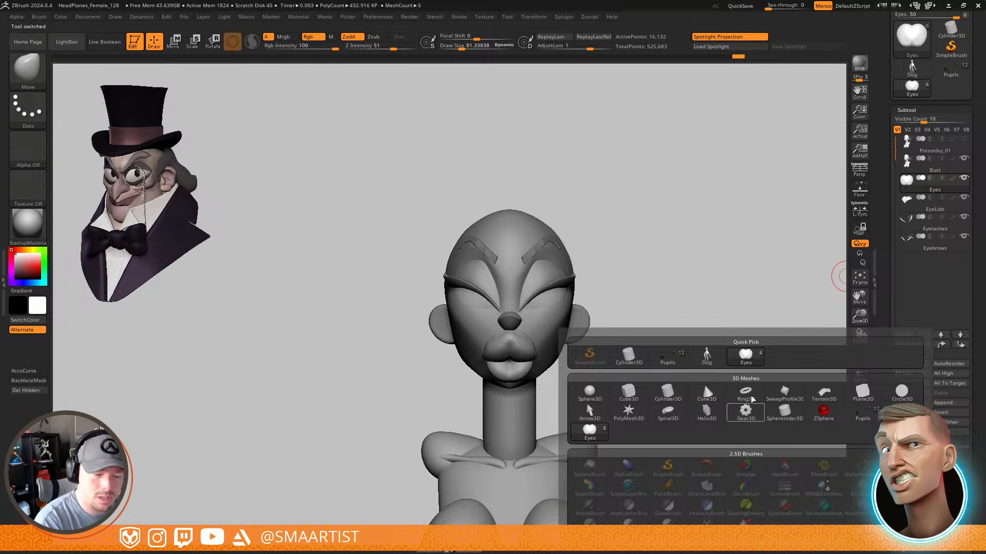
left_click(669, 366)
mouse_move(669, 368)
right_mouse_down("ctrl")
mouse_move(677, 330)
mouse_move(610, 257)
right_mouse_up("ctrl")
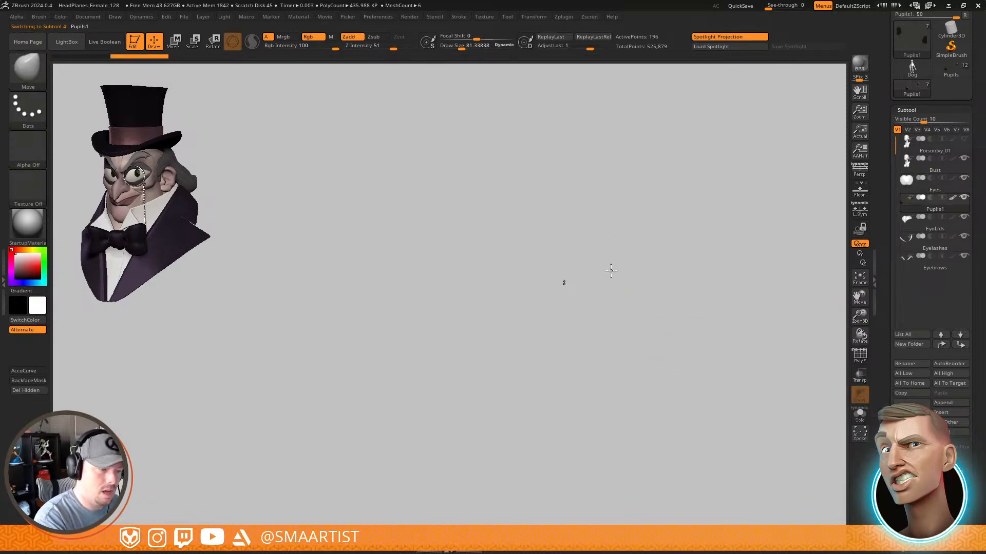
key("f")
mouse_move(629, 321)
right_mouse_down("ctrl")
mouse_move(605, 218)
mouse_move(563, 272)
right_mouse_up("ctrl")
mouse_move(595, 303)
right_mouse_down("ctrl")
mouse_move(552, 260)
mouse_move(651, 321)
mouse_move(638, 323)
right_mouse_up("ctrl")
key("ctrl+t")
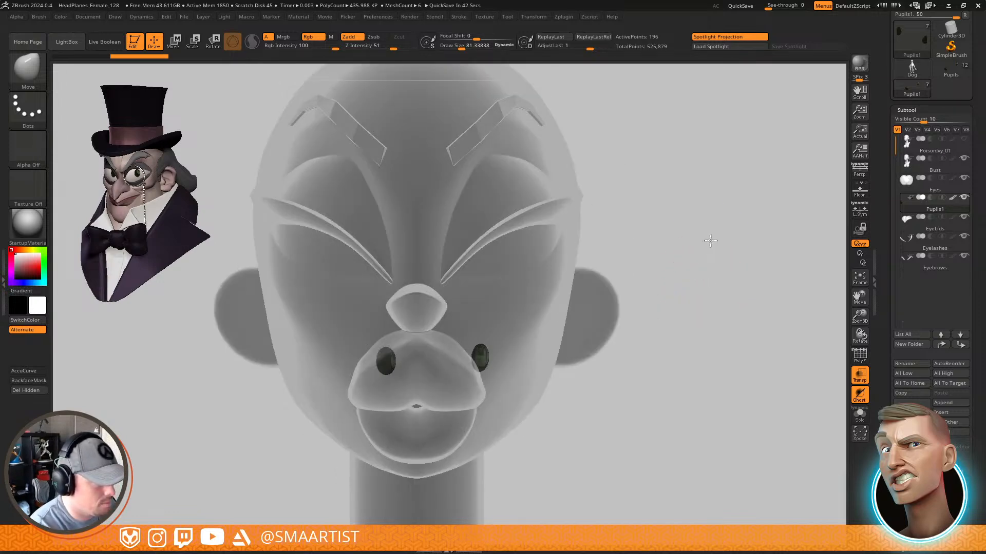
Apply Mirror And Weld to the Pupils1 subtool so the two pupils are symmetrical across the head
key("w")
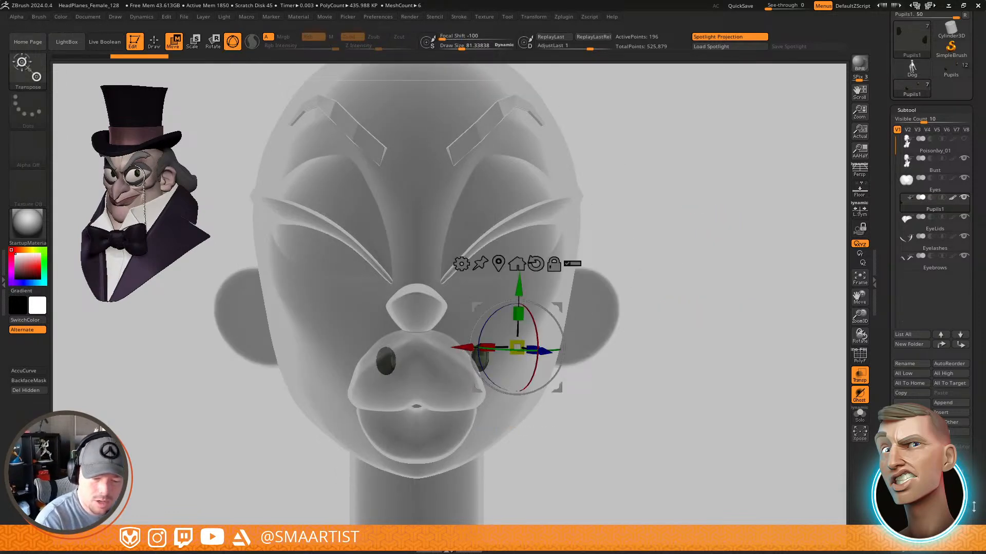
scroll(964, 389, "down", 8)
left_click(909, 235)
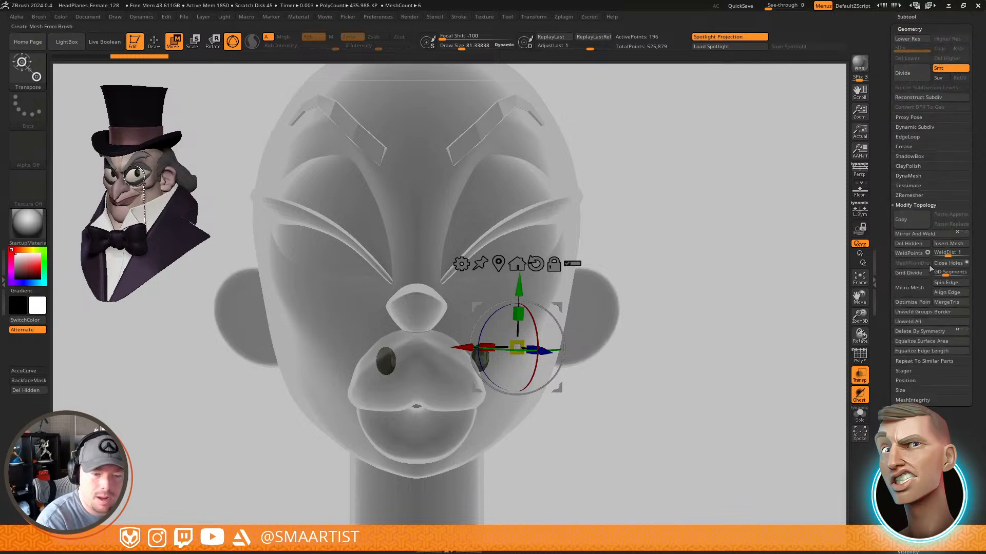
left_click(915, 234)
left_click_drag(657, 307, 672, 184)
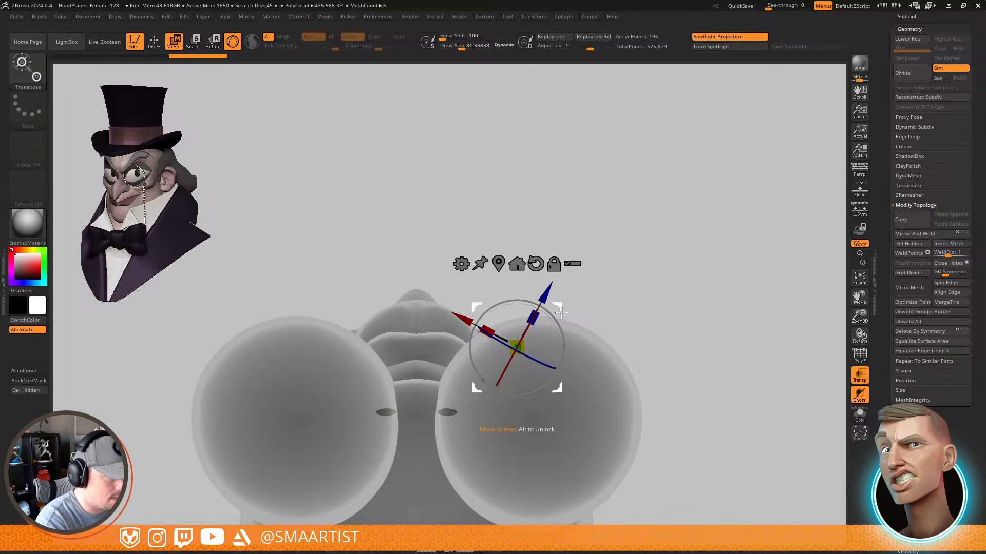
left_click_drag(563, 312, 612, 199)
key("ctrl+z")
key("ctrl+z")
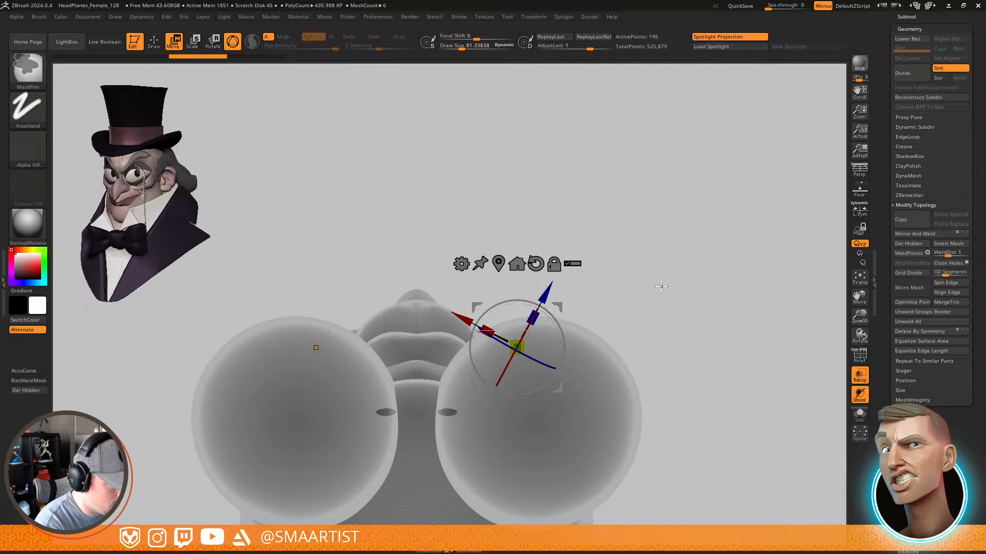
Move the pupils forward, clear of the face, reapply Mirror And Weld and reset the gizmo's orientation
mouse_move(566, 315)
left_mouse_down()
mouse_move(580, 215)
mouse_move(567, 137)
left_mouse_up()
left_click(916, 234)
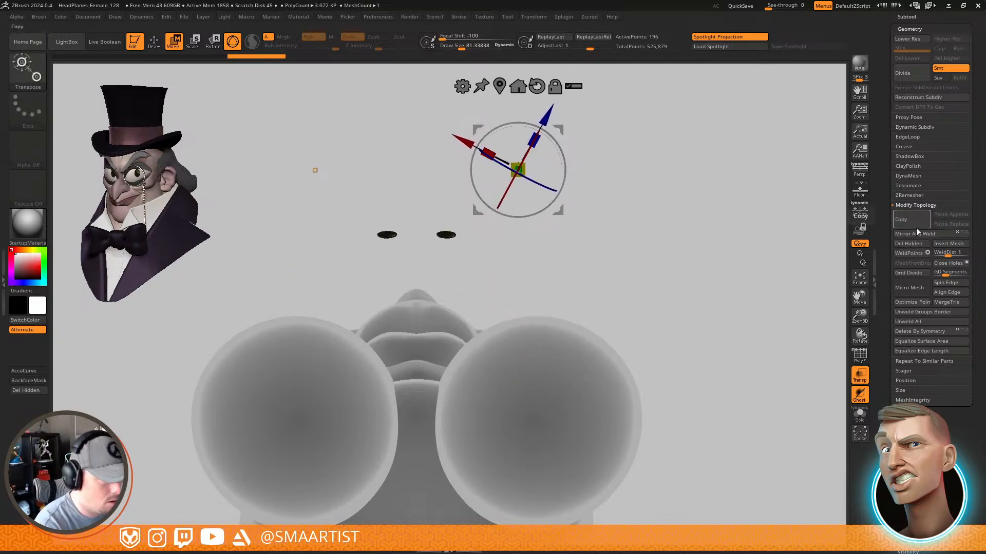
left_click(537, 87, "alt")
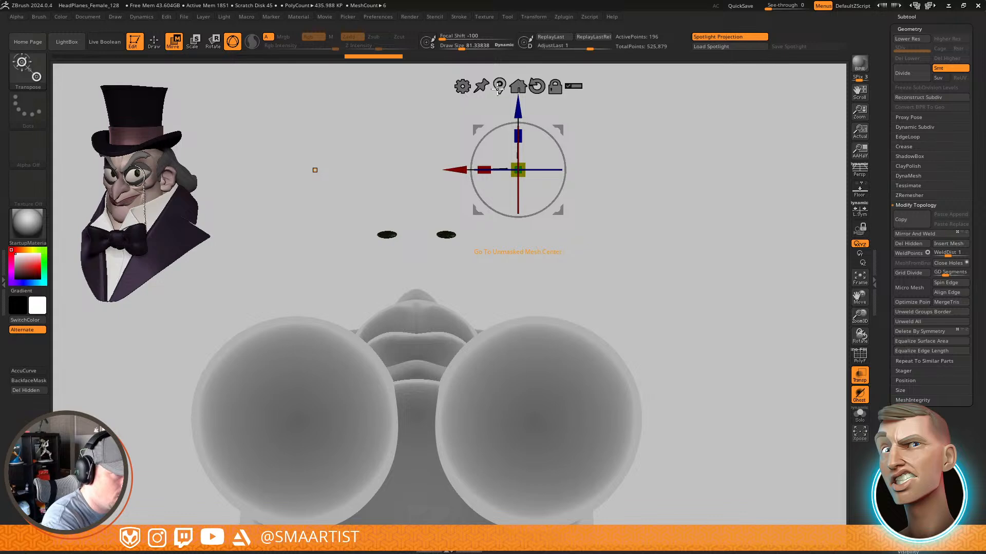
Centre the transform gizmo on the unmasked pupil mesh and undo the unwanted move of the pupils
left_click(499, 87)
left_click_drag(498, 194, 658, 372)
key("ctrl+z")
mouse_move(658, 371)
right_mouse_down()
mouse_move(660, 342)
mouse_move(653, 370)
mouse_move(634, 303)
right_mouse_up()
right_click_drag(606, 392, 595, 362, "alt")
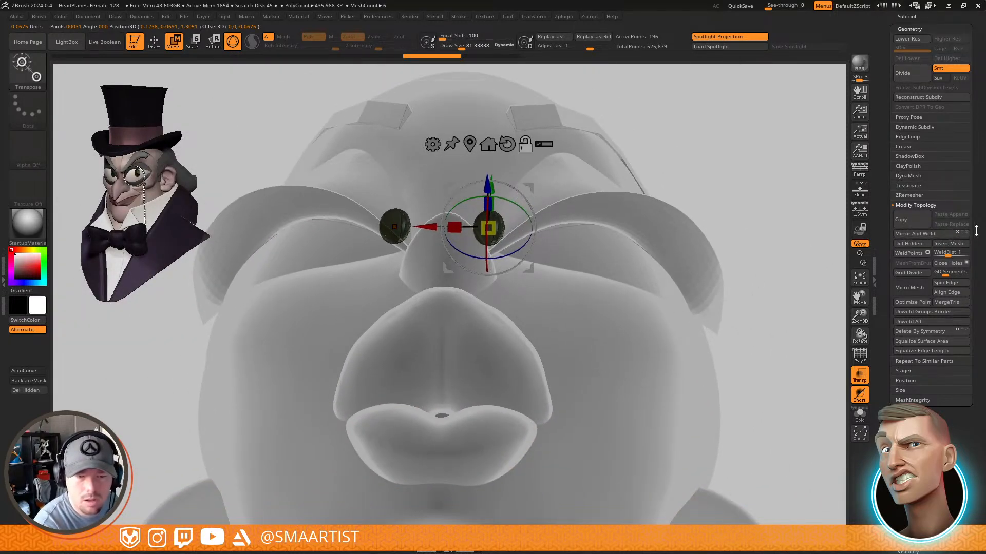
Move both pupils backward along the depth axis toward the eyes, away from their spot in front of the face
left_click_drag(974, 229, 977, 243)
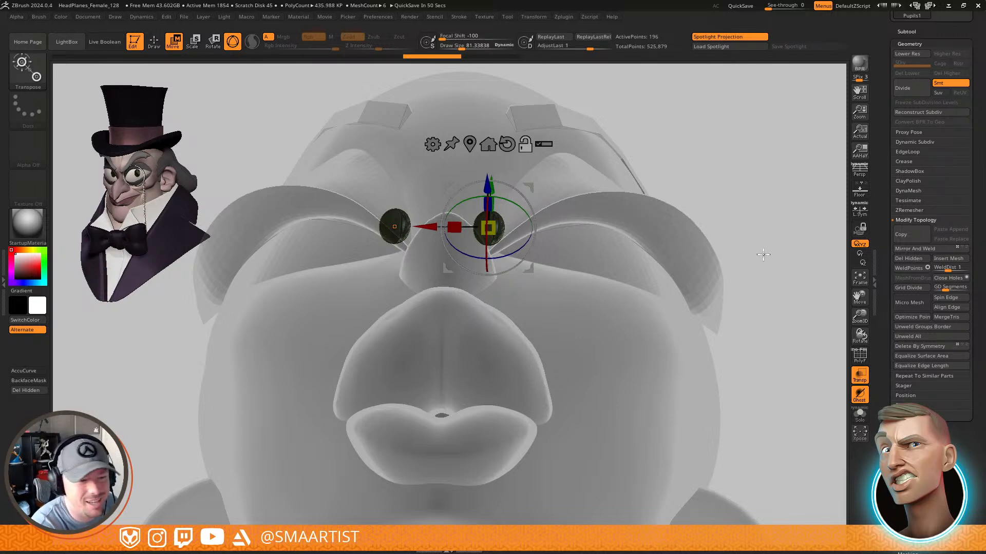
mouse_move(766, 255)
left_mouse_down()
mouse_move(762, 301)
mouse_move(760, 267)
left_mouse_up()
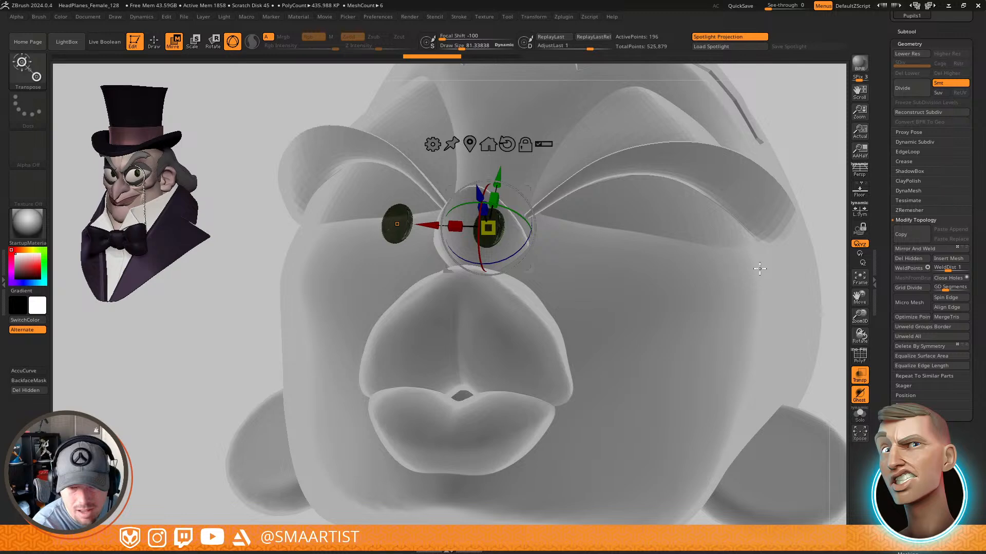
left_click_drag(759, 264, 671, 303)
mouse_move(531, 268)
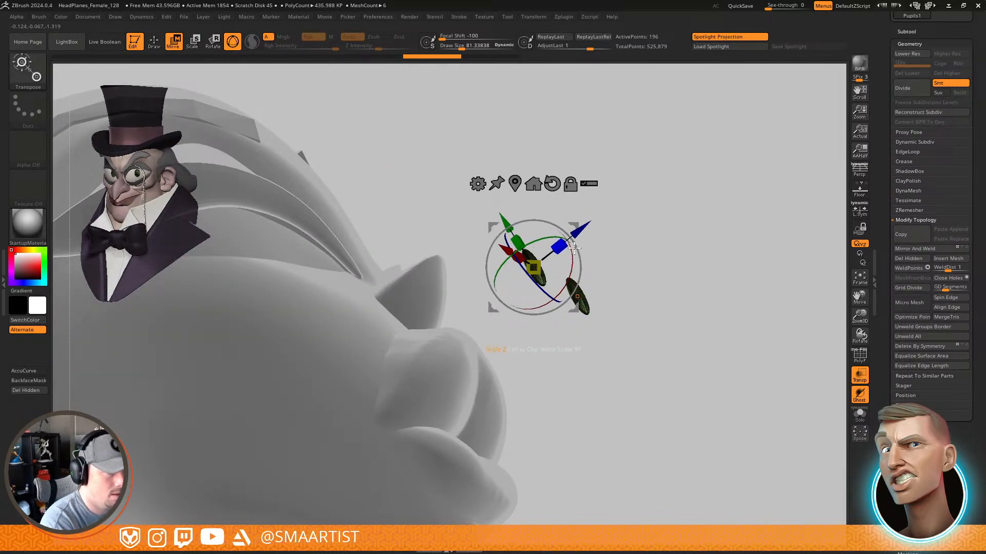
left_click_drag(575, 247, 505, 184)
left_click_drag(348, 142, 296, 153)
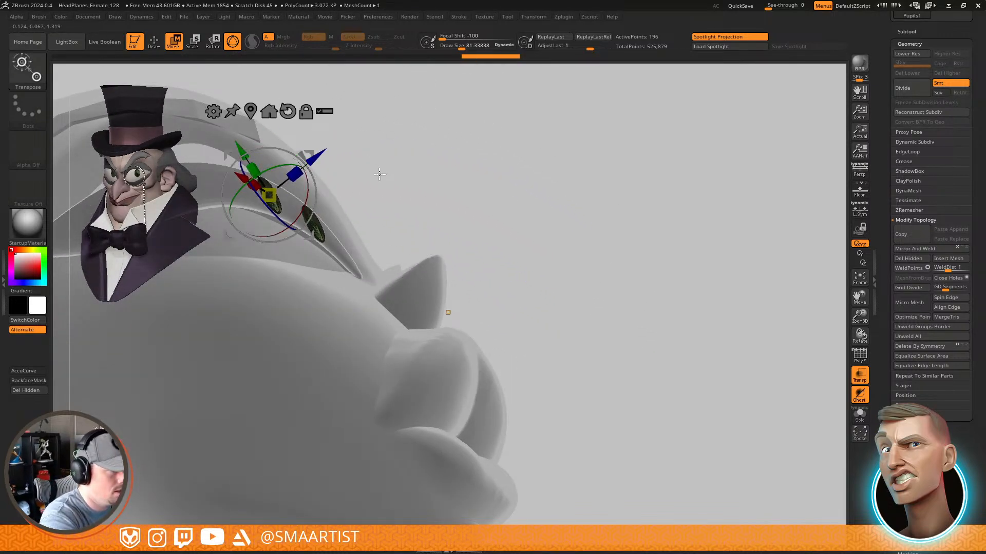
left_click_drag(378, 171, 470, 276)
key("q")
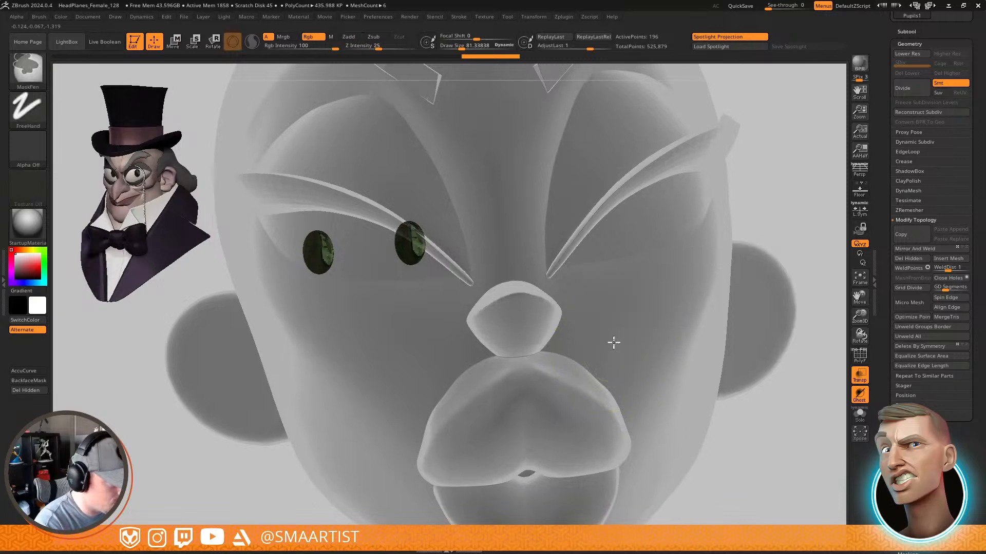
Isolate one pupil with a lasso selection and delete the other, hidden pupil from the subtool
right_click_drag(614, 343, 679, 352, "ctrl")
mouse_move(701, 147)
left_mouse_down("ctrl+shift")
mouse_move(460, 307)
mouse_move(414, 299)
mouse_move(497, 147)
mouse_move(519, 145)
left_mouse_up("ctrl+shift")
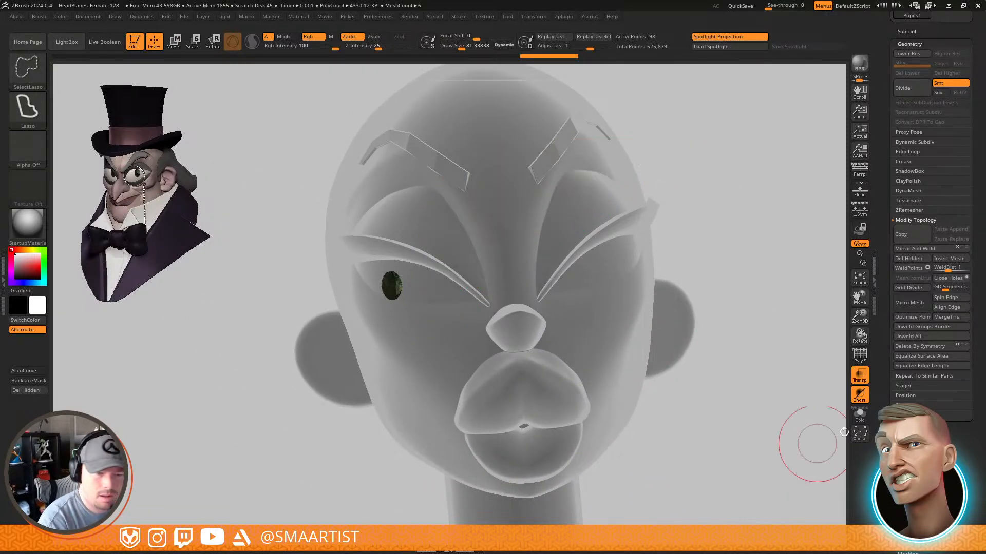
left_click_drag(974, 237, 975, 341)
right_click_drag(770, 296, 709, 299)
key("ctrl+t")
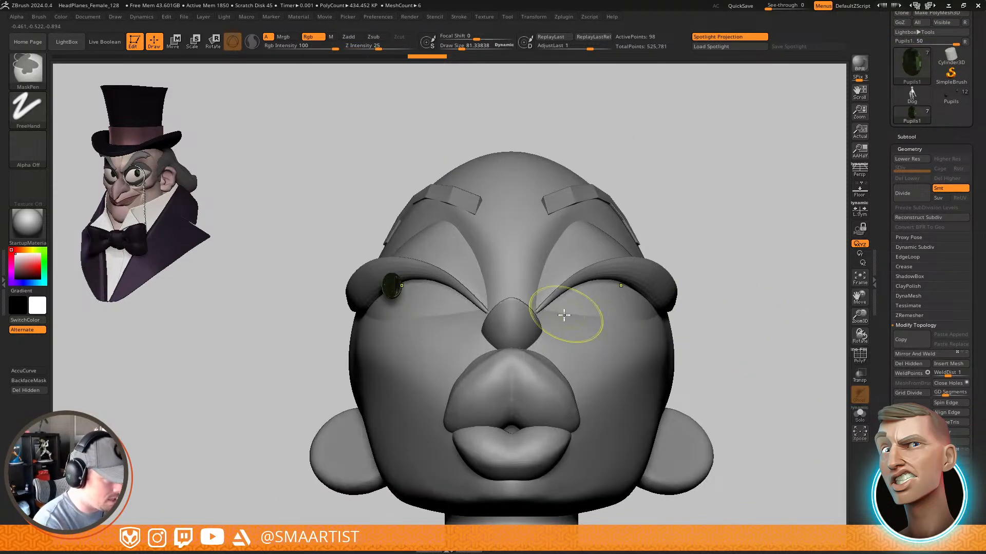
Move the remaining pupil into the eye opening, just below the upper eyelash
right_click_drag(565, 314, 552, 288, "ctrl")
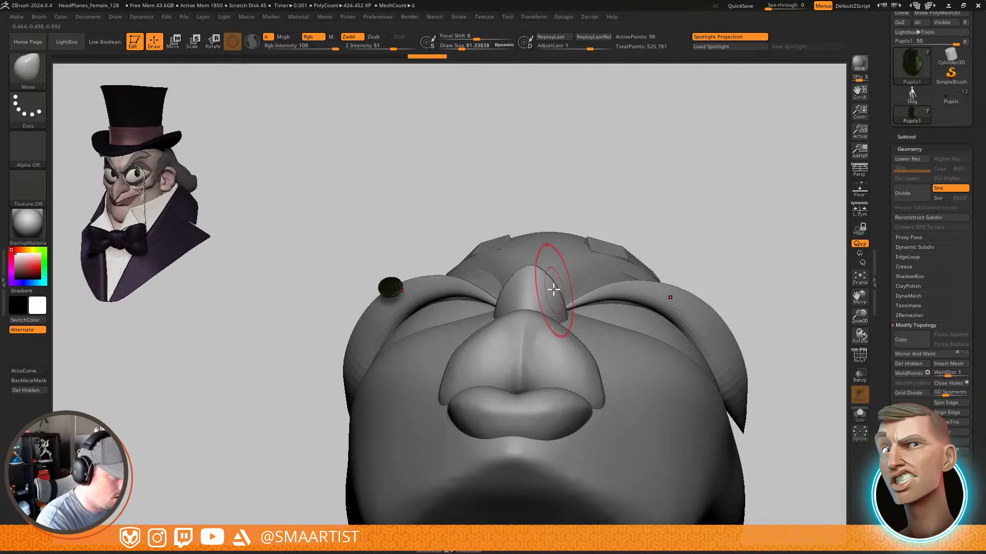
key("w")
left_click_drag(419, 256, 501, 266)
right_click_drag(502, 266, 462, 305)
left_click_drag(462, 304, 462, 308)
right_click_drag(482, 302, 505, 308)
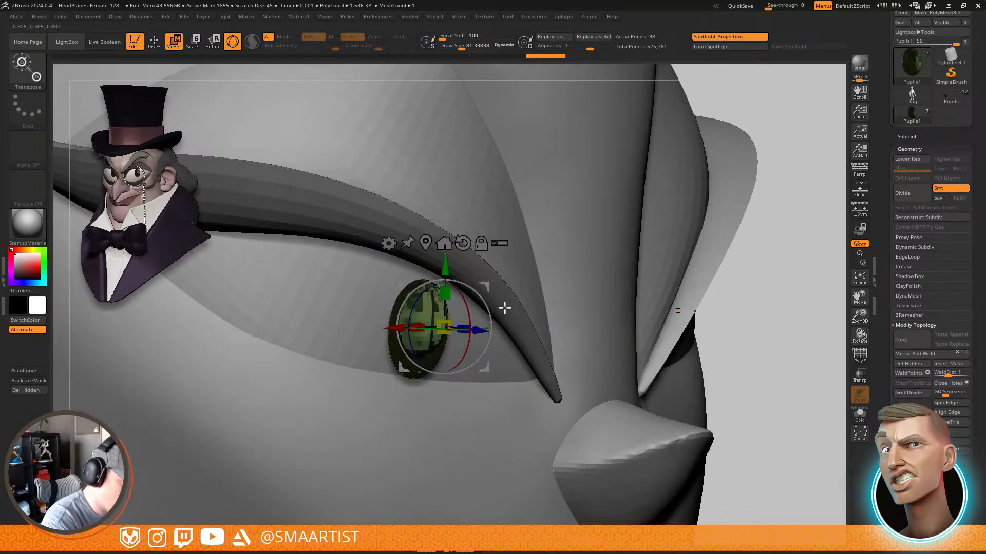
Enlarge the pupil by a factor of about 1.33 and shift it slightly outward under the upper eyelash
mouse_move(610, 360)
right_mouse_down()
mouse_move(663, 348)
mouse_move(608, 362)
right_mouse_up()
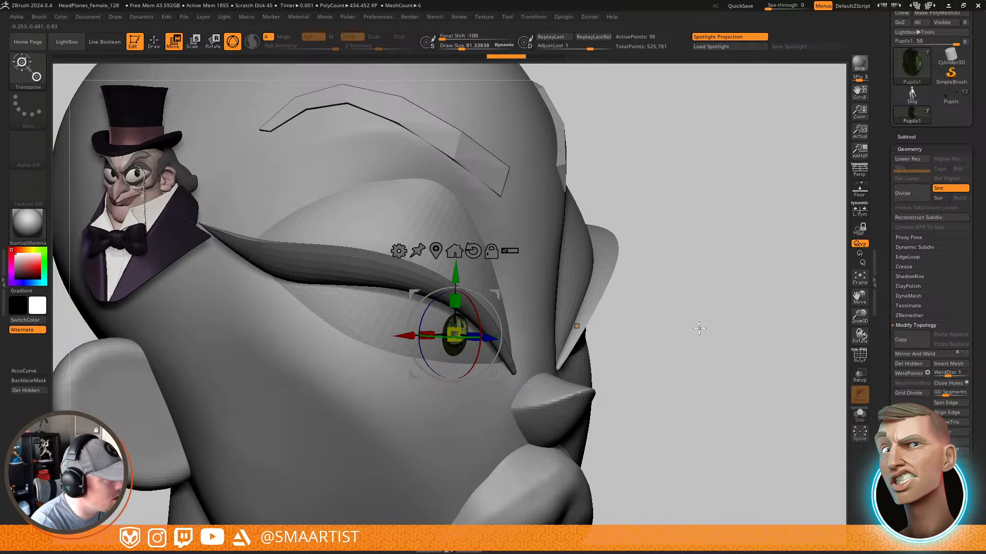
right_click_drag(705, 360, 740, 508, "ctrl")
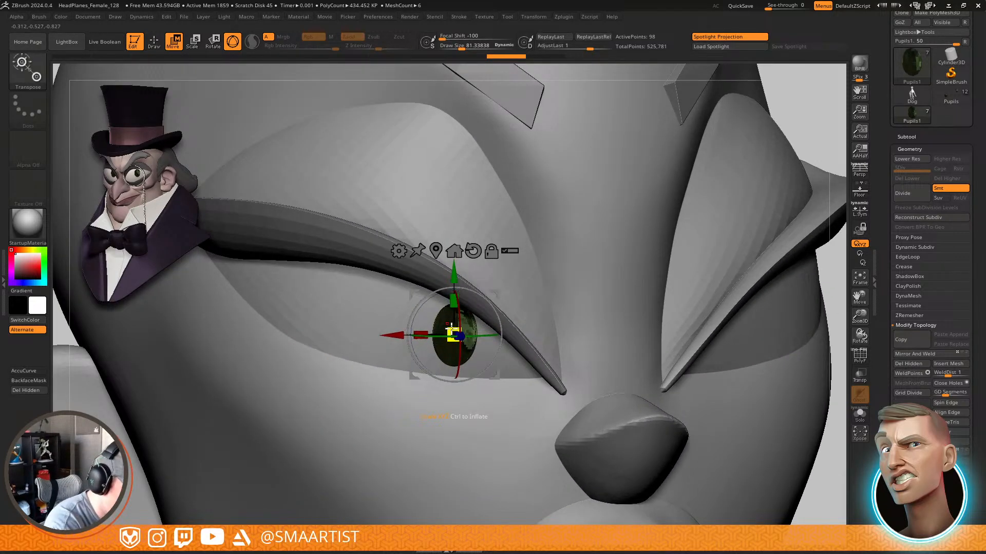
left_click_drag(453, 324, 454, 321)
mouse_move(559, 345)
right_mouse_down("ctrl")
mouse_move(559, 313)
mouse_move(578, 415)
mouse_move(599, 257)
mouse_move(552, 325)
mouse_move(572, 380)
mouse_move(607, 405)
mouse_move(543, 453)
mouse_move(594, 433)
mouse_move(678, 341)
mouse_move(673, 370)
mouse_move(724, 329)
right_mouse_up("ctrl")
key("q")
mouse_move(761, 371)
right_mouse_down("ctrl")
mouse_move(704, 336)
mouse_move(718, 412)
right_mouse_up("ctrl")
key("w")
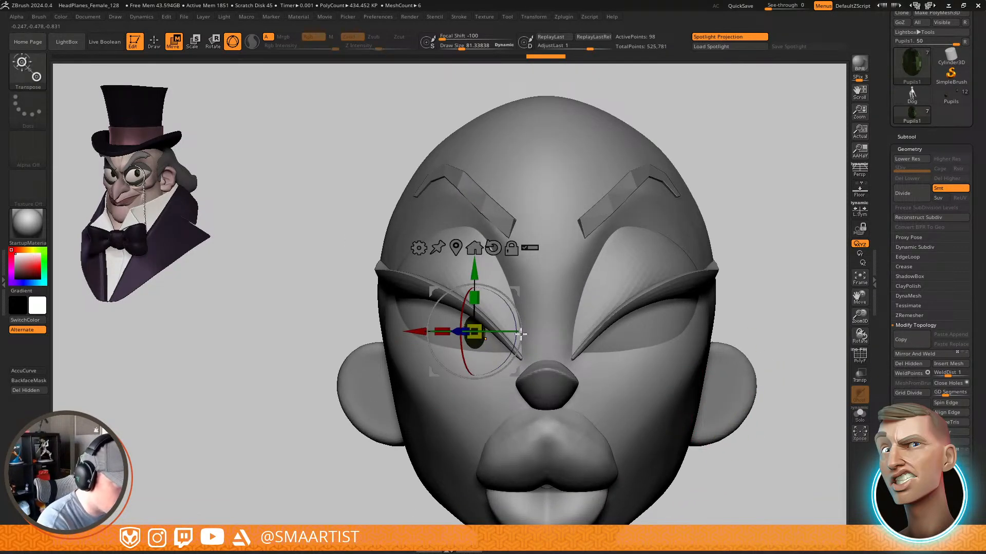
right_click_drag(473, 330, 483, 333, "ctrl")
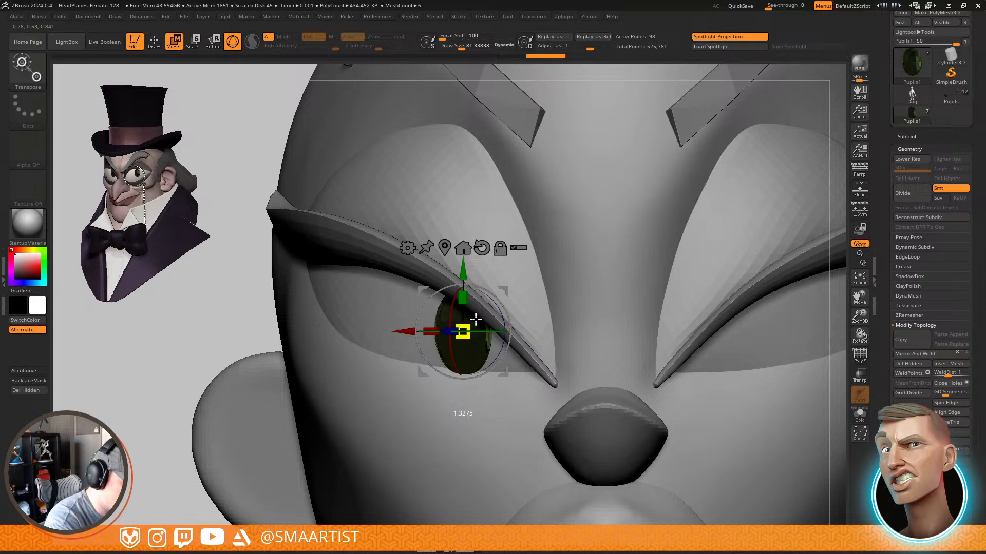
left_click_drag(475, 319, 477, 318)
left_click_drag(502, 289, 503, 289)
key("q")
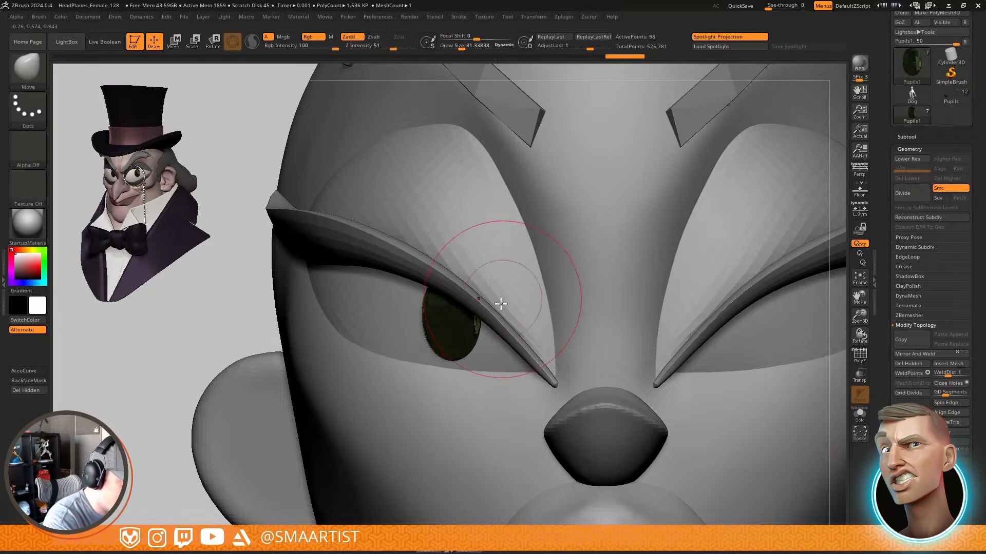
Examine the pupil's placement and size from front, side and three-quarter views of the head
mouse_move(497, 303)
right_mouse_down()
mouse_move(515, 209)
mouse_move(480, 273)
mouse_move(505, 267)
mouse_move(506, 283)
mouse_move(460, 297)
mouse_move(495, 353)
mouse_move(469, 368)
mouse_move(532, 336)
mouse_move(584, 394)
mouse_move(542, 188)
right_mouse_up()
key("e")
key("q")
right_click_drag(665, 306, 631, 280, "alt")
right_click_drag(657, 313, 619, 341)
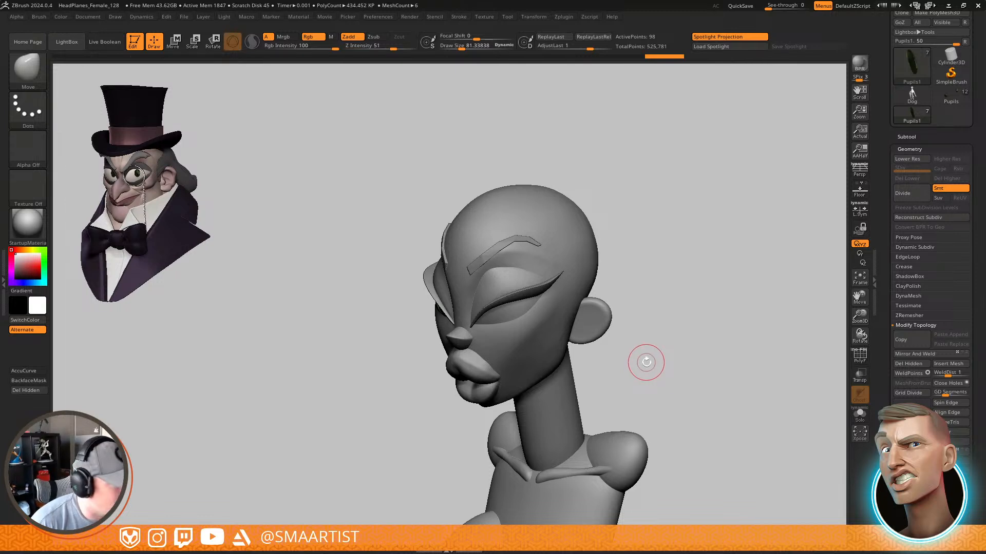
mouse_move(642, 363)
left_mouse_down("shift")
mouse_move(660, 334)
mouse_move(675, 337)
mouse_move(666, 337)
left_mouse_up("shift")
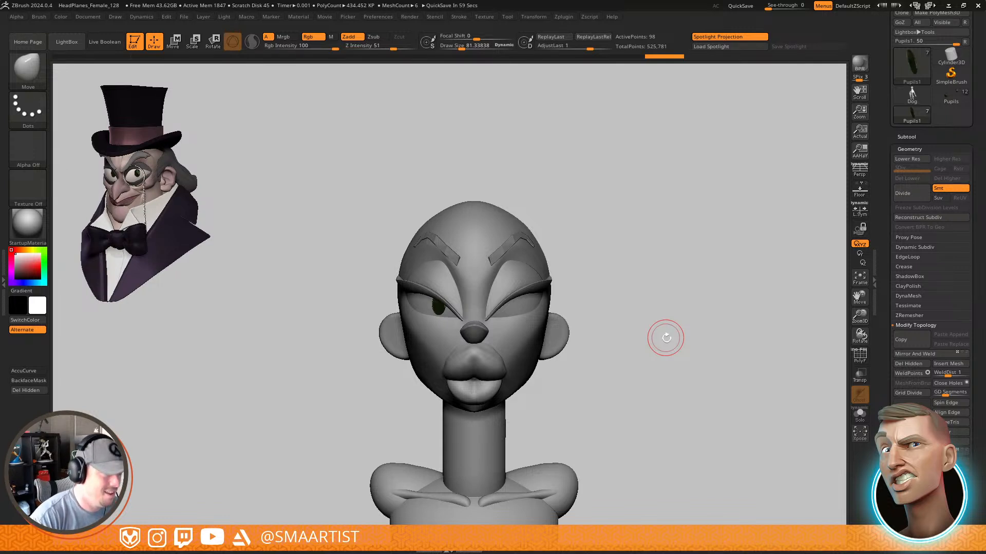
mouse_move(649, 268)
left_mouse_down()
mouse_move(668, 290)
mouse_move(651, 288)
mouse_move(669, 333)
mouse_move(687, 353)
mouse_move(690, 339)
mouse_move(681, 358)
mouse_move(730, 272)
mouse_move(631, 310)
left_mouse_up()
right_click_drag(632, 310, 716, 446, "alt")
Select the EyeLids subtool and adjust the inner part of the upper eyelid using the Move brush at size about 90
left_click(542, 321, "alt")
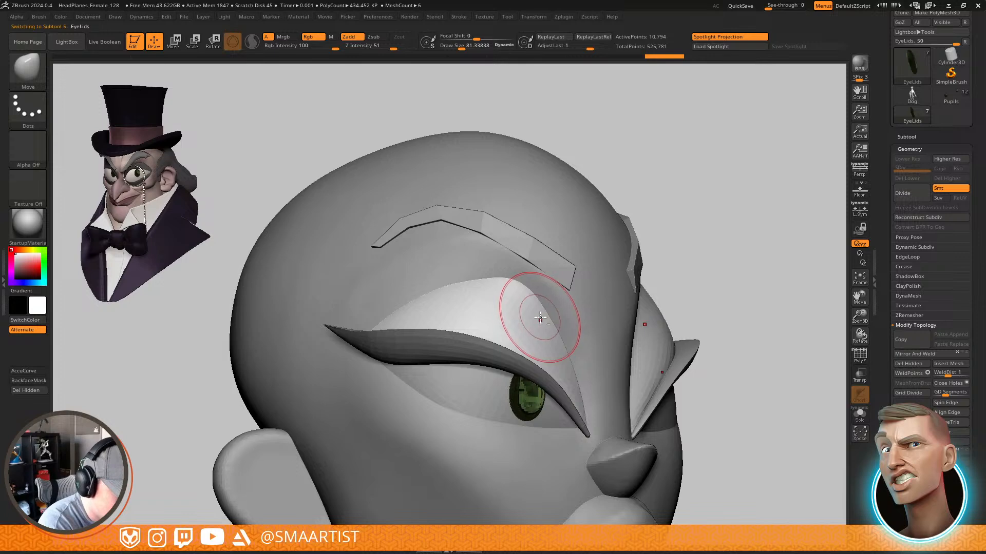
key("s")
left_click_drag(532, 295, 550, 287)
key("s")
left_click_drag(563, 341, 559, 341)
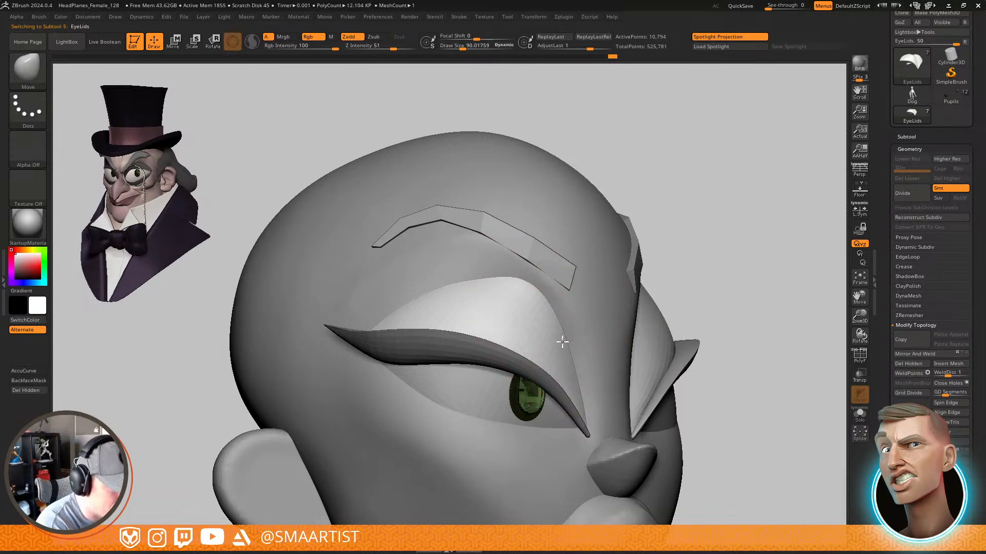
mouse_move(611, 333)
right_mouse_down()
mouse_move(581, 347)
mouse_move(606, 331)
right_mouse_up()
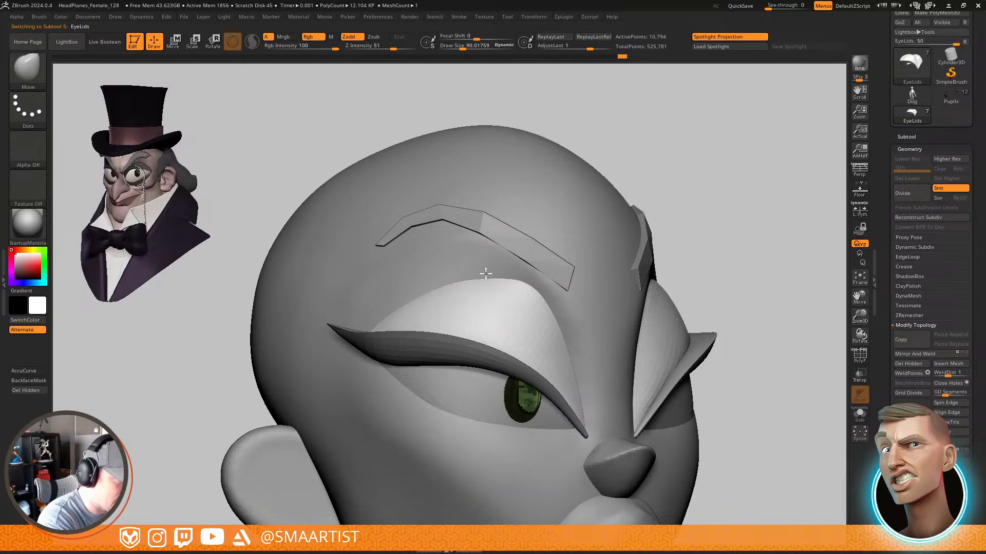
mouse_move(613, 269)
right_mouse_down()
mouse_move(606, 327)
mouse_move(586, 303)
right_mouse_up()
Try to reshape the upper eyelid's inner edge using the Move brush at size about 54
key("s")
left_click_drag(517, 264, 514, 264)
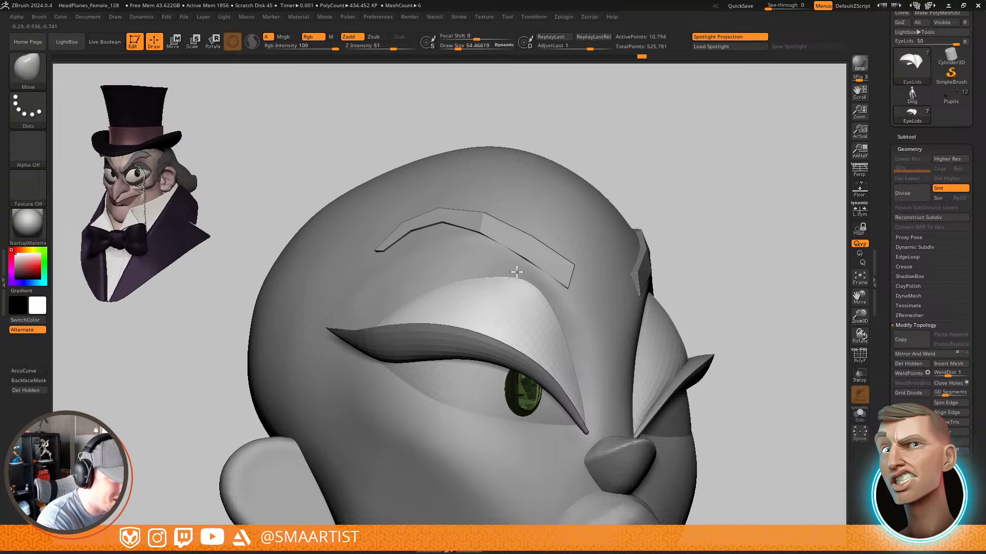
mouse_move(479, 257)
right_mouse_down()
mouse_move(539, 288)
mouse_move(533, 277)
mouse_move(642, 264)
mouse_move(651, 299)
mouse_move(665, 288)
mouse_move(600, 354)
mouse_move(606, 349)
right_mouse_up()
left_click_drag(611, 307, 589, 342)
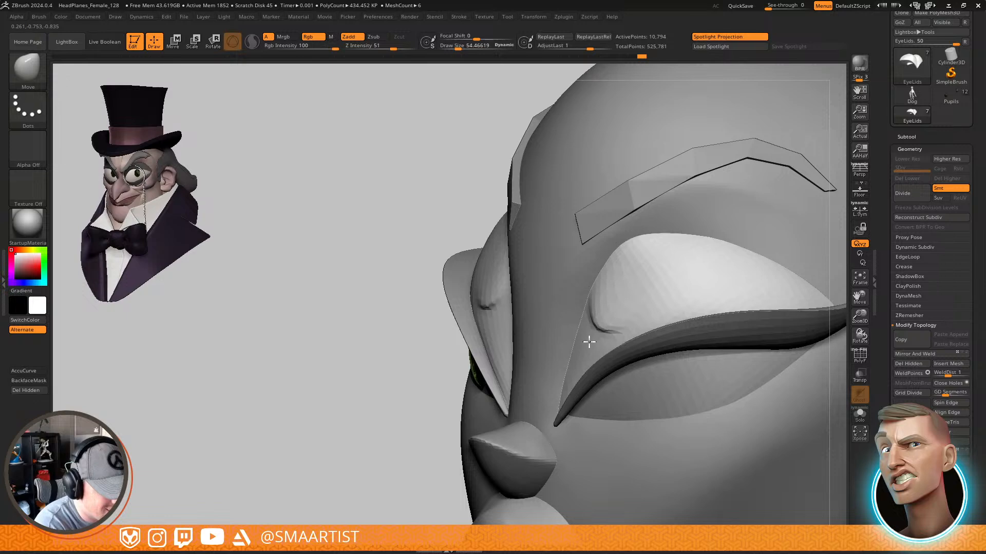
key("ctrl+z")
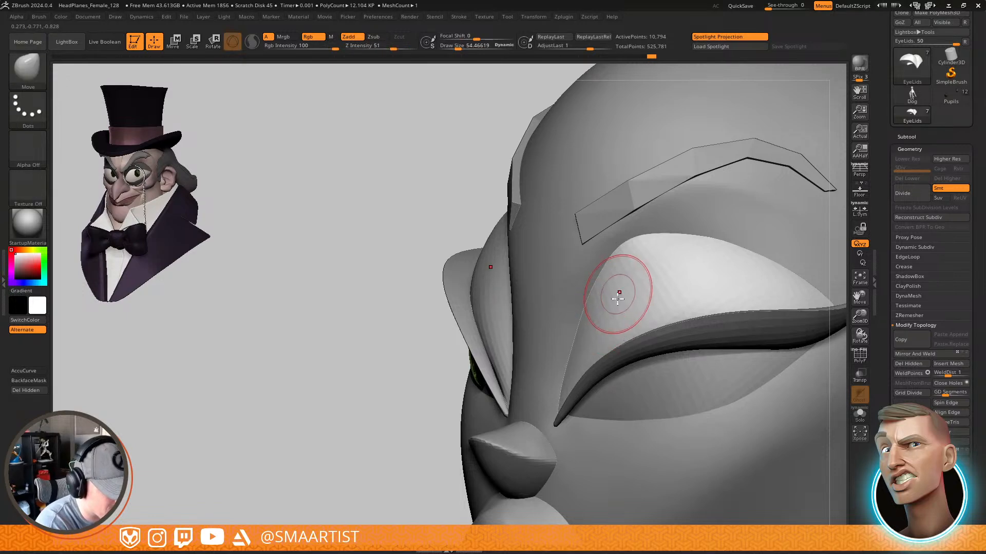
Refine the eyelids' inner edges along the eyelashes using the Move brush at size about 33
right_click_drag(617, 298, 576, 324)
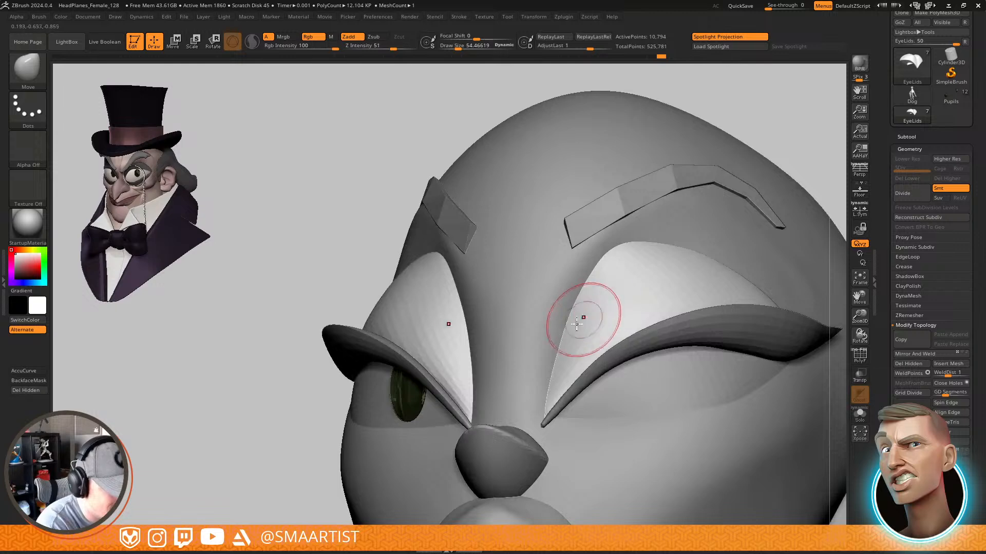
key("s")
left_click_drag(558, 340, 559, 341)
right_click_drag(557, 344, 552, 402)
key("s")
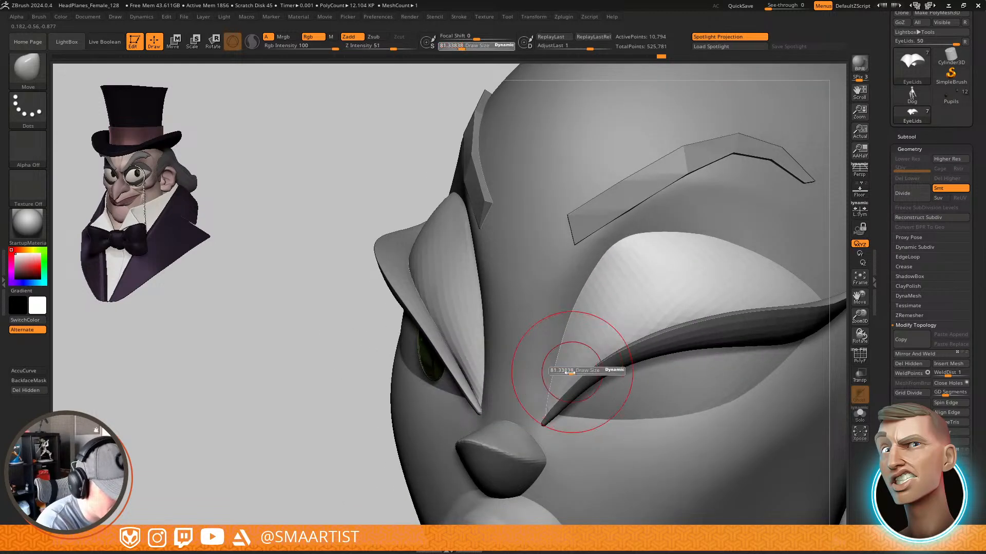
key("shift")
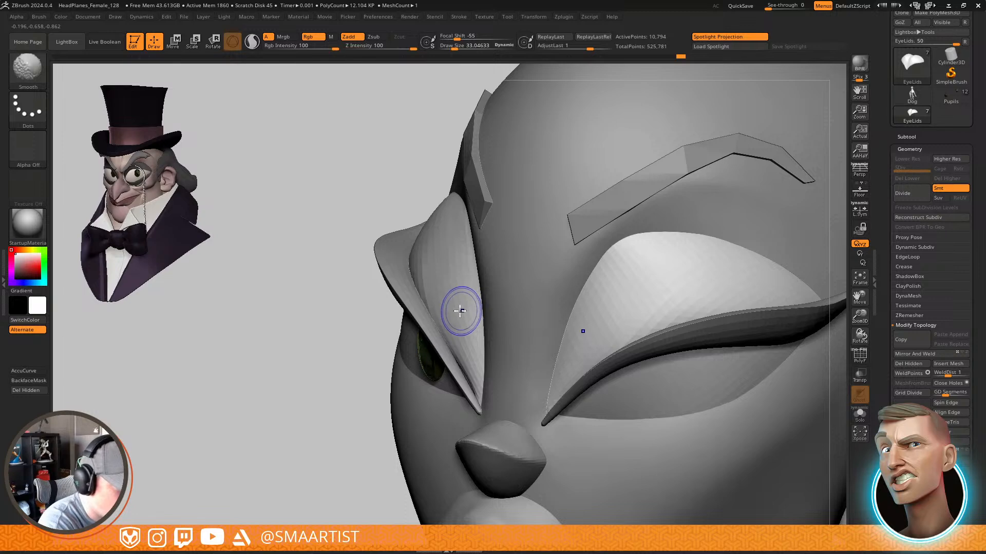
right_click_drag(467, 362, 477, 380)
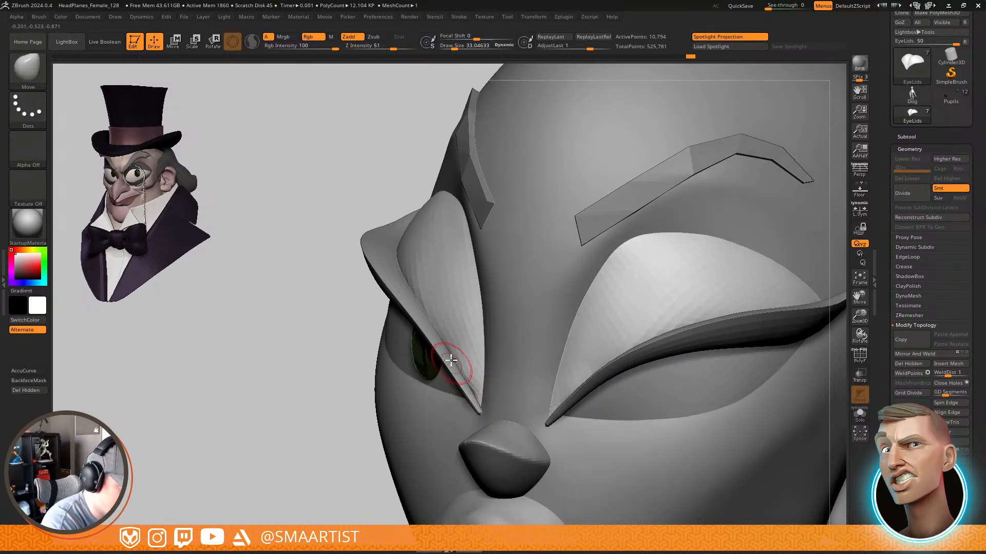
left_click_drag(451, 361, 447, 353)
left_click_drag(470, 406, 465, 399)
left_click_drag(451, 359, 438, 336)
Select the pupil and duplicate its subtool
mouse_move(438, 336)
right_mouse_down()
mouse_move(493, 326)
mouse_move(504, 343)
mouse_move(482, 407)
mouse_move(576, 300)
mouse_move(708, 286)
mouse_move(706, 276)
mouse_move(703, 352)
right_mouse_up()
left_click(485, 299, "alt")
key("shift+f")
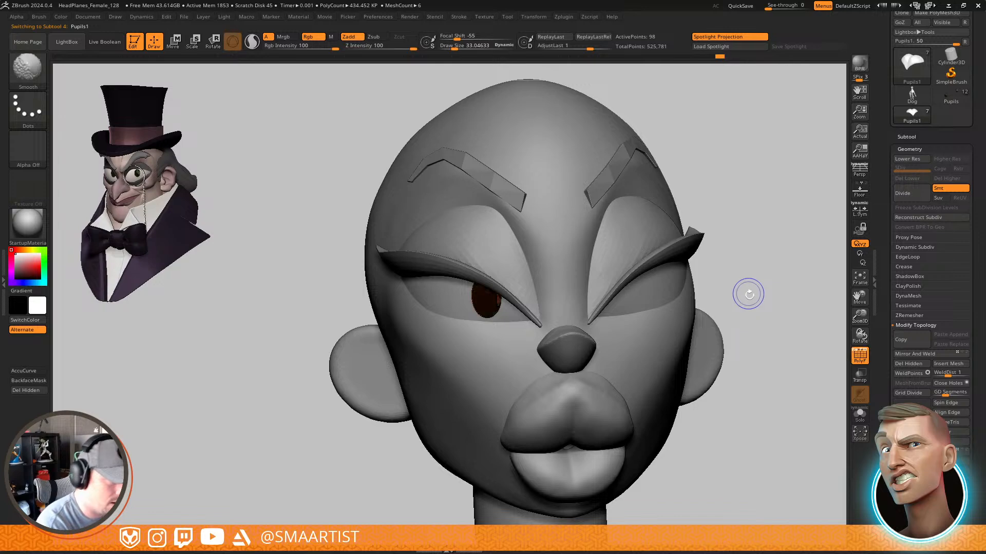
key("shift+f")
key("ctrl+shift+d")
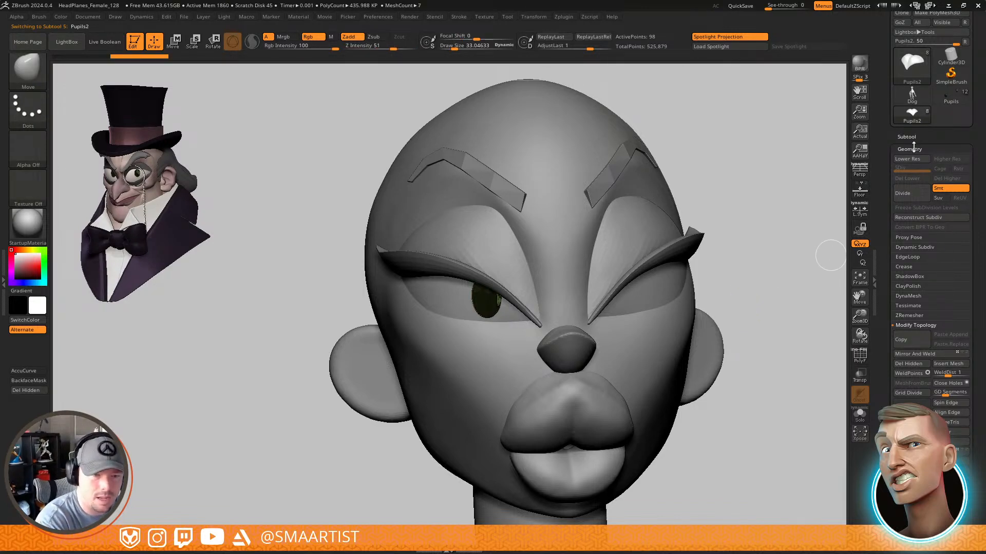
Mirror the duplicated pupil onto the opposite eye with the Mirror deformation
scroll(972, 337, "down", 5)
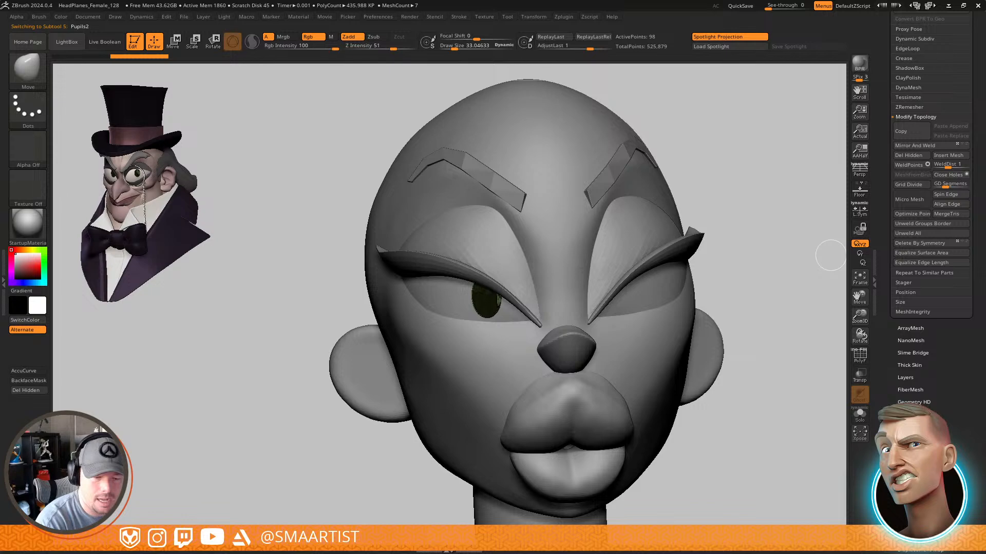
left_click(913, 439)
left_click(909, 161)
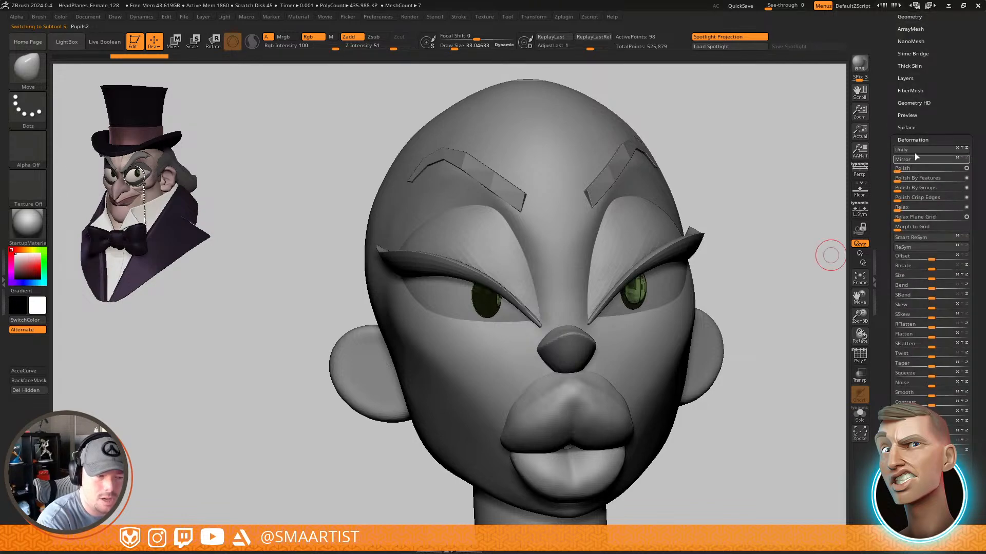
Merge the Pupils1 subtool down with Pupils2 into a single subtool
scroll(911, 149, "up", 3)
left_click(906, 139)
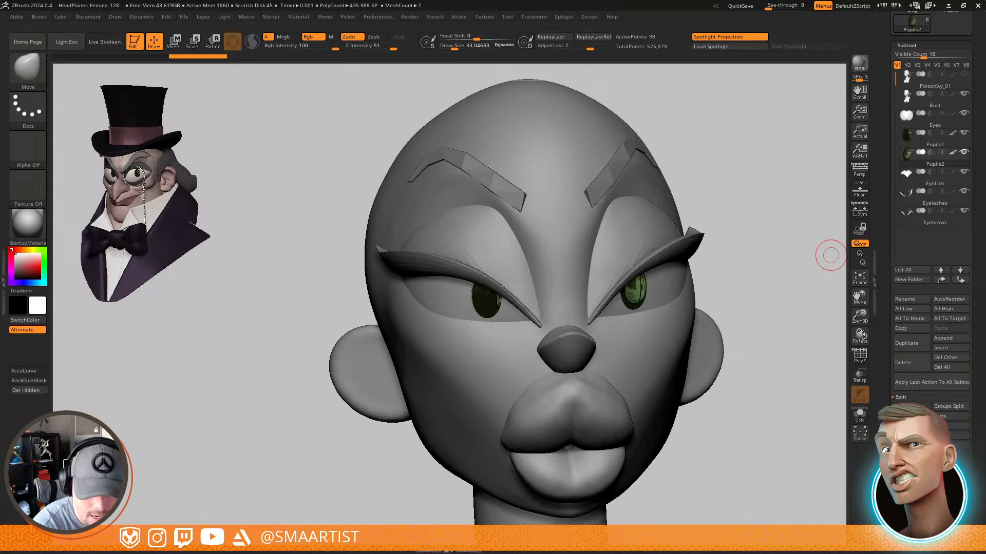
left_click(901, 455)
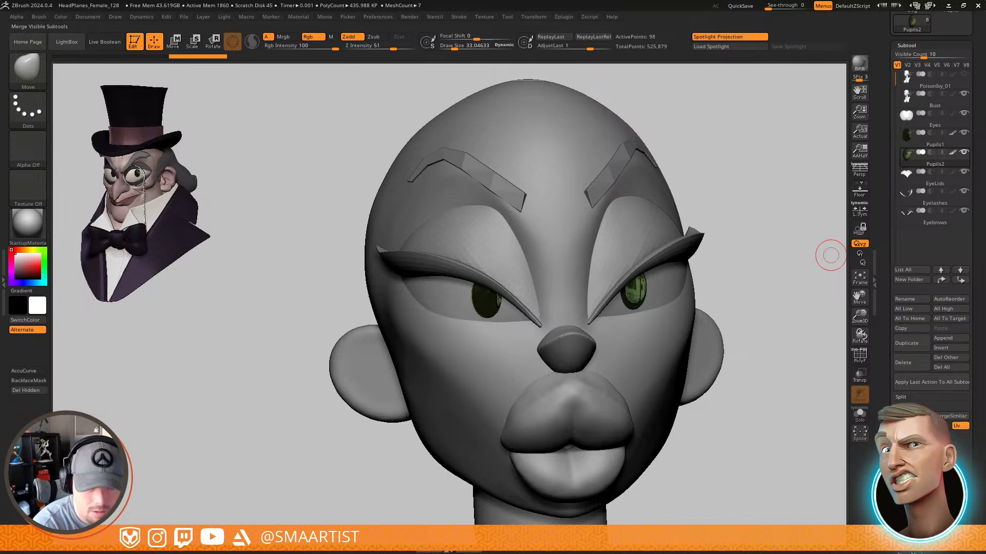
left_click(935, 139)
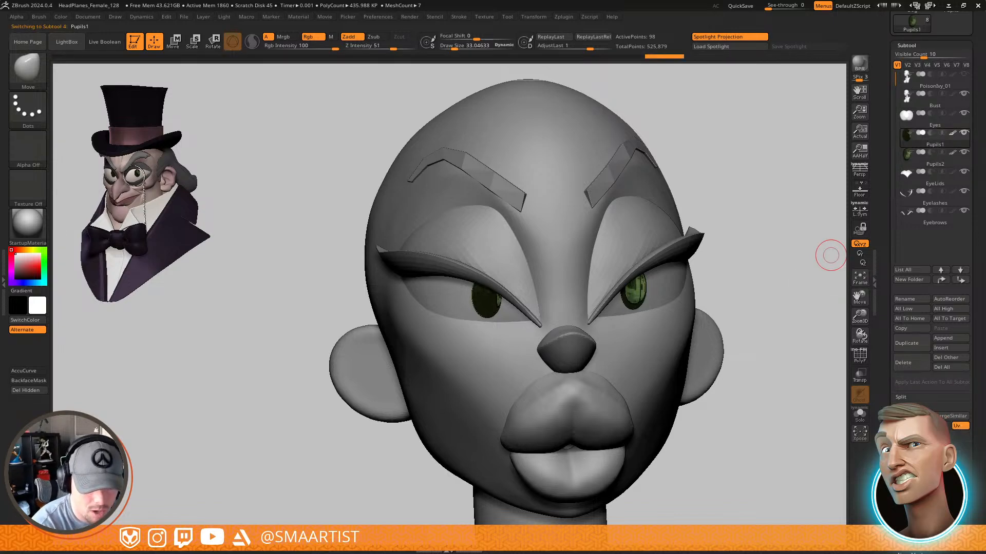
left_click(911, 426)
left_click(815, 438)
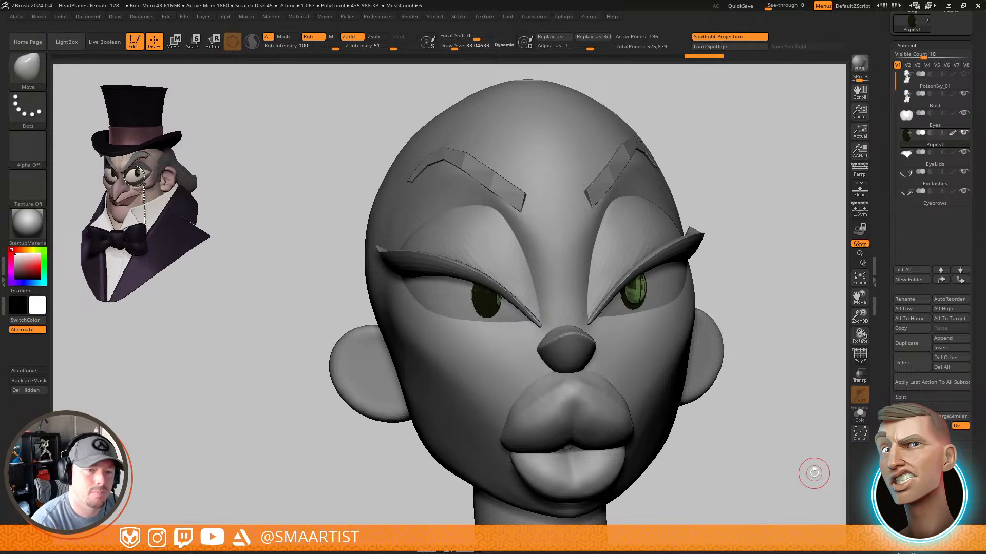
Try rotating the merged pupils with the transform gizmo
left_click_drag(788, 330, 769, 302)
key("w")
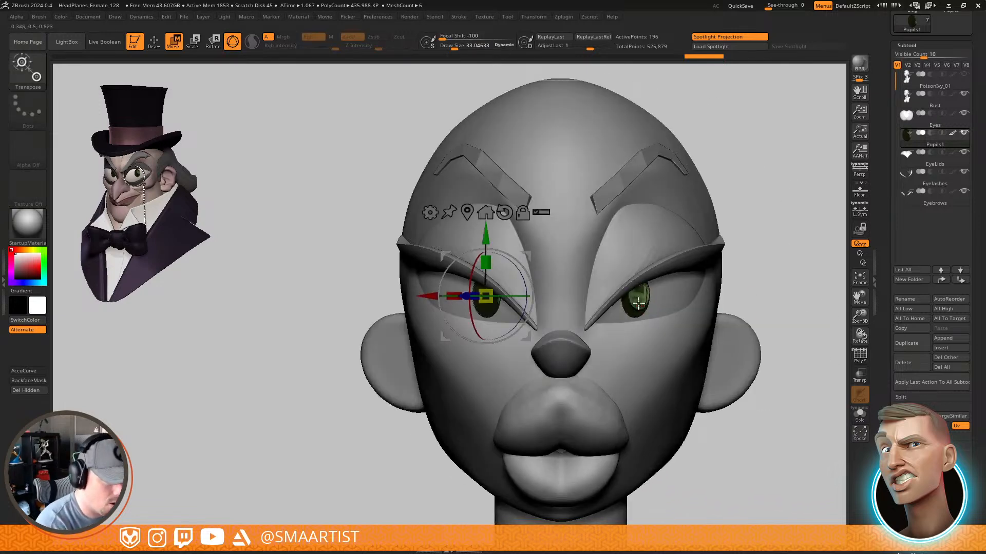
left_click_drag(527, 255, 448, 285)
key("ctrl+z")
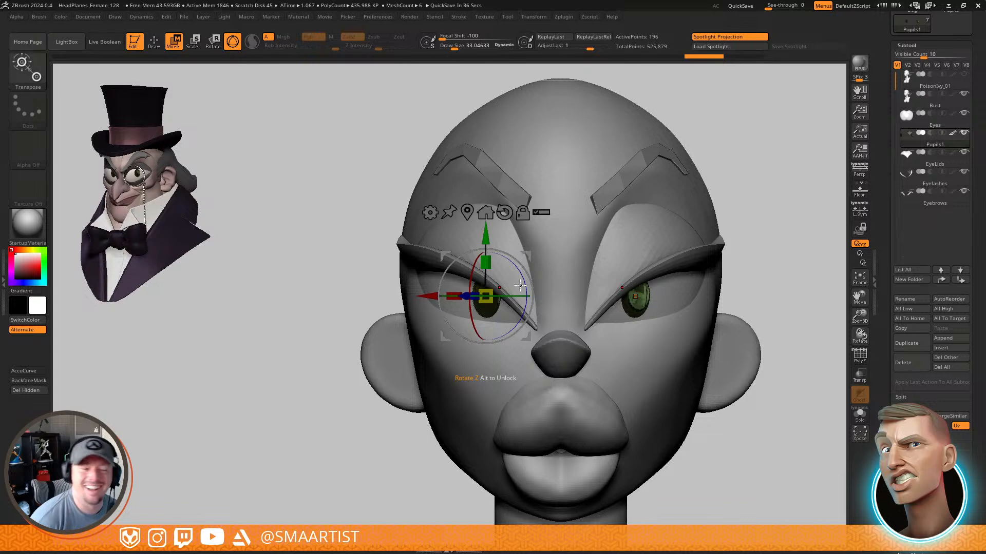
Return to Draw mode and make the Bust subtool active
key("q")
mouse_move(747, 273)
left_mouse_down("alt")
mouse_move(720, 275)
mouse_move(719, 252)
left_mouse_up("alt")
mouse_move(719, 253)
left_mouse_down()
mouse_move(730, 252)
mouse_move(708, 253)
left_mouse_up()
mouse_move(709, 253)
right_mouse_down()
mouse_move(692, 254)
mouse_move(701, 258)
right_mouse_up()
mouse_move(700, 258)
right_mouse_down("ctrl")
mouse_move(708, 273)
mouse_move(696, 277)
right_mouse_up("ctrl")
mouse_move(696, 276)
right_mouse_down()
mouse_move(714, 266)
mouse_move(710, 257)
mouse_move(680, 282)
right_mouse_up()
left_click(588, 333, "alt")
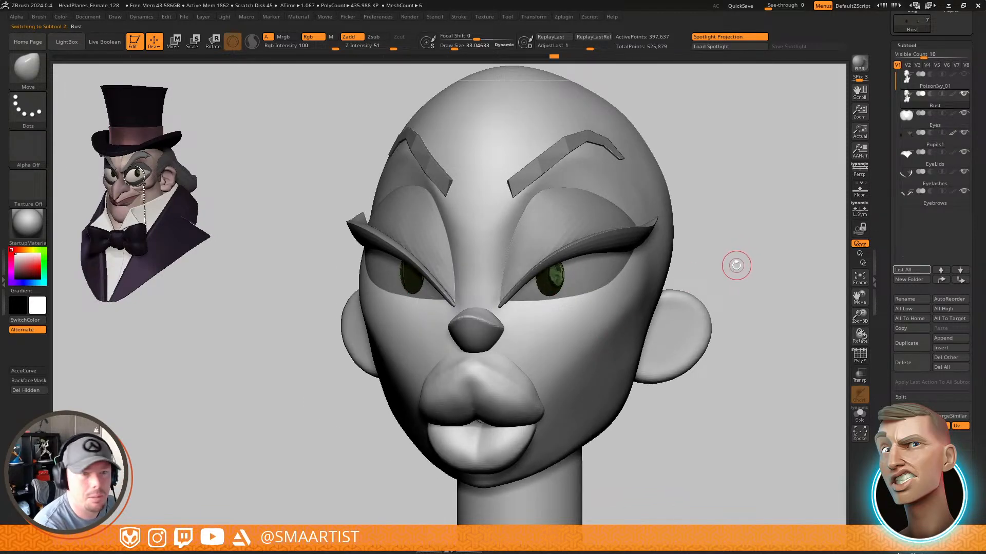
Switch to the Pupils tool to examine the finished Penguin bust's colours, and return to the Bust tool
left_click_drag(974, 214, 978, 291)
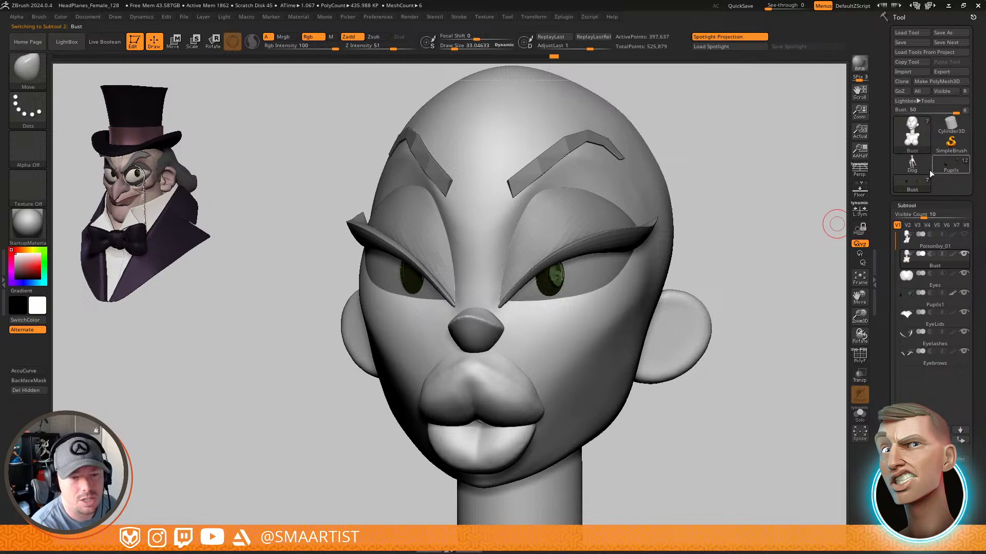
left_click(951, 161)
mouse_move(718, 288)
right_mouse_down()
mouse_move(706, 262)
mouse_move(688, 262)
mouse_move(729, 273)
right_mouse_up()
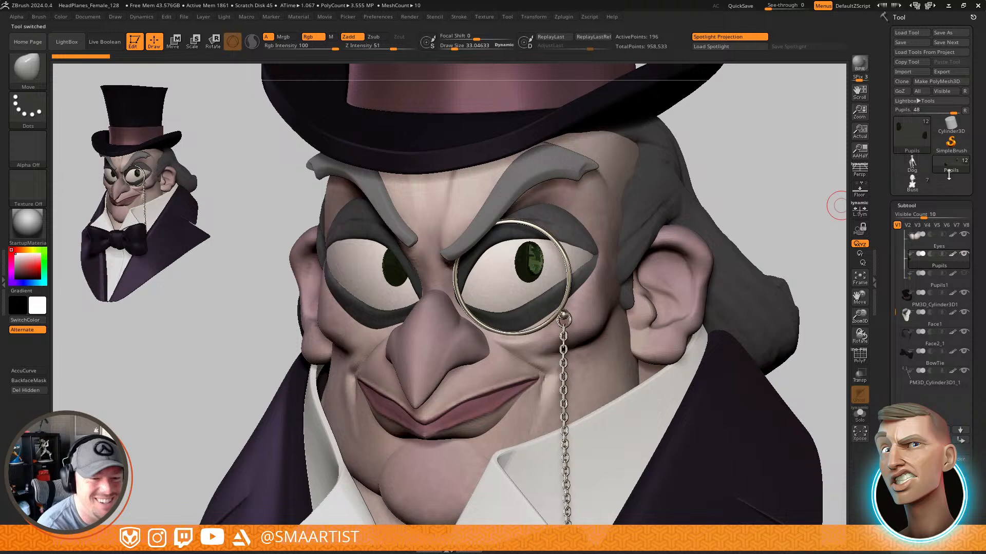
left_click(912, 186)
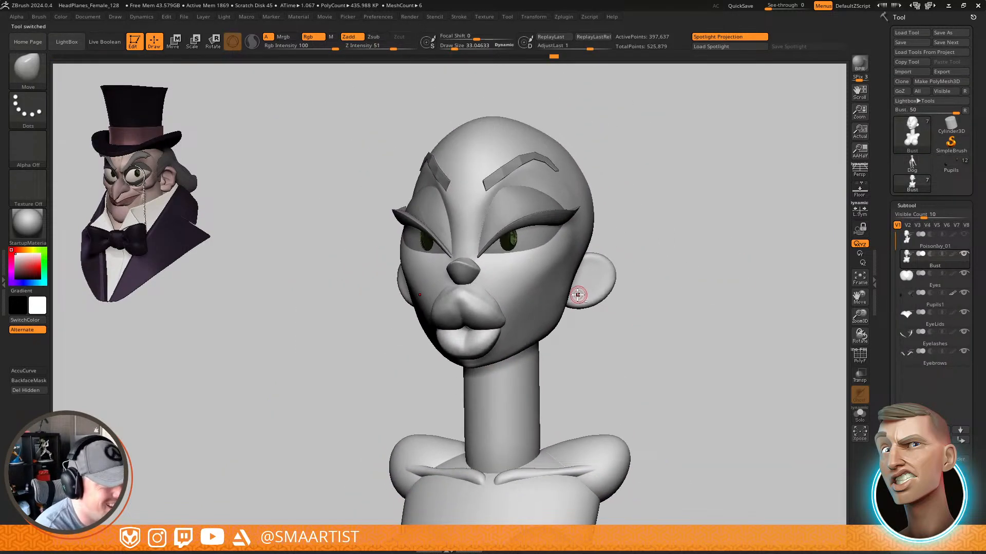
key("shift+f")
key("shift+f")
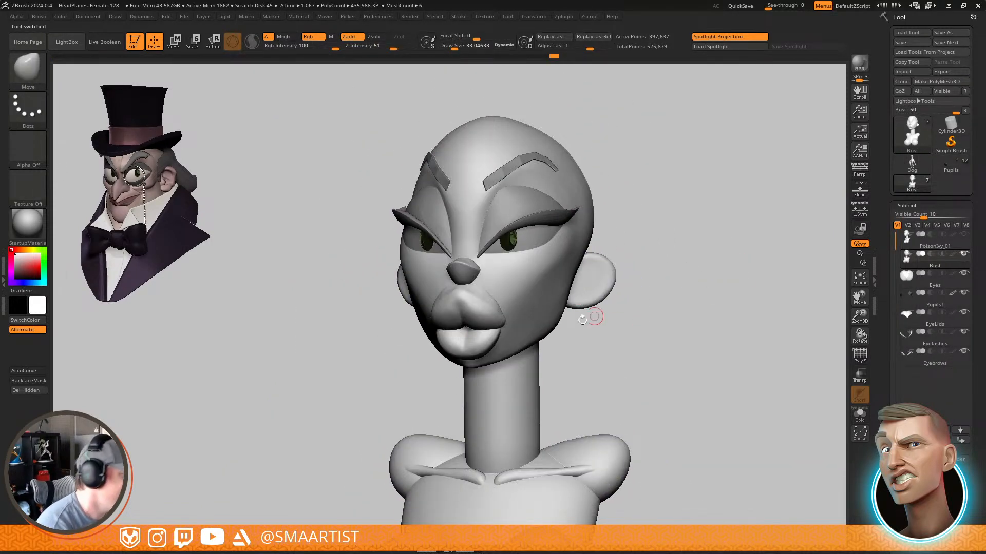
Choose a skin tone of RGB 219, 174, 161 and the SkinShade5 material
left_click_drag(18, 252, 27, 259)
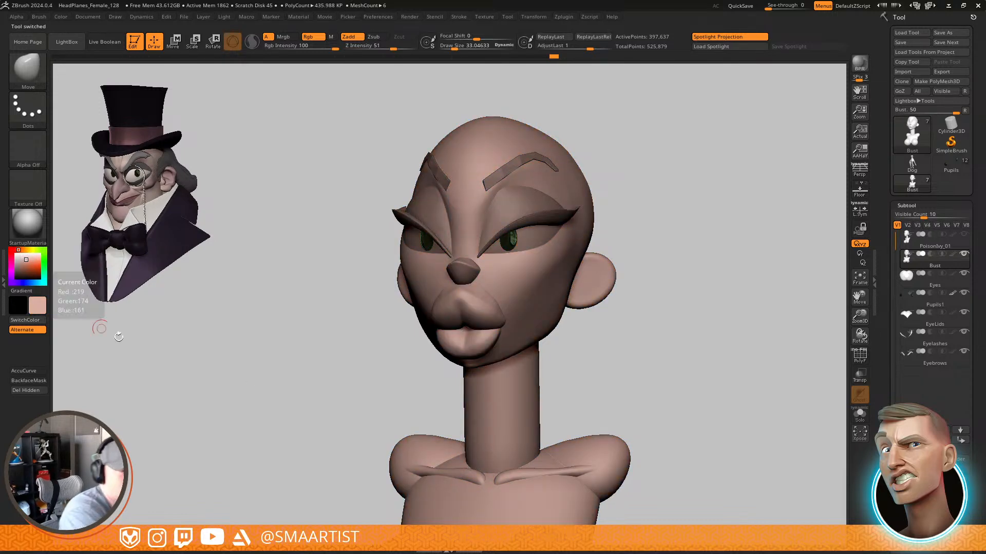
left_click(28, 225)
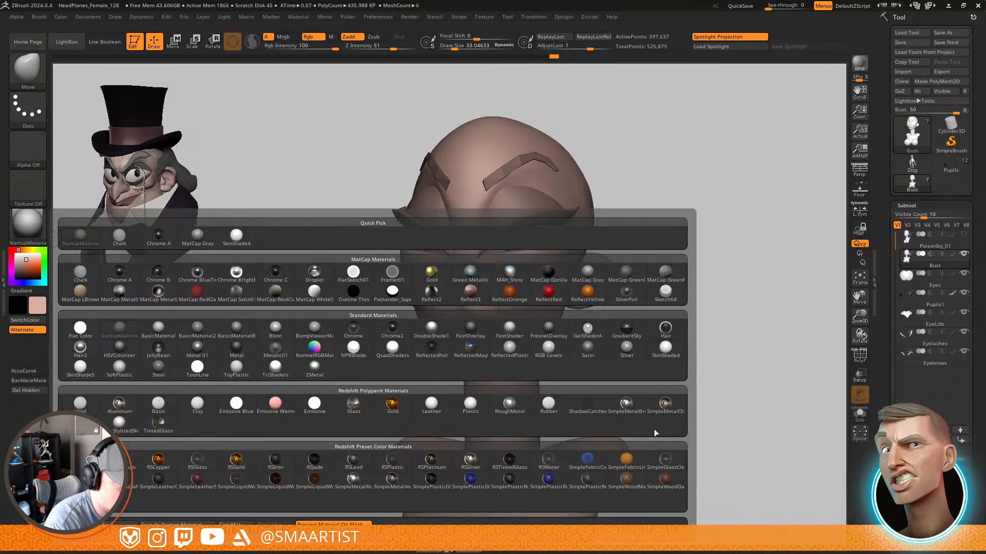
left_click(80, 366)
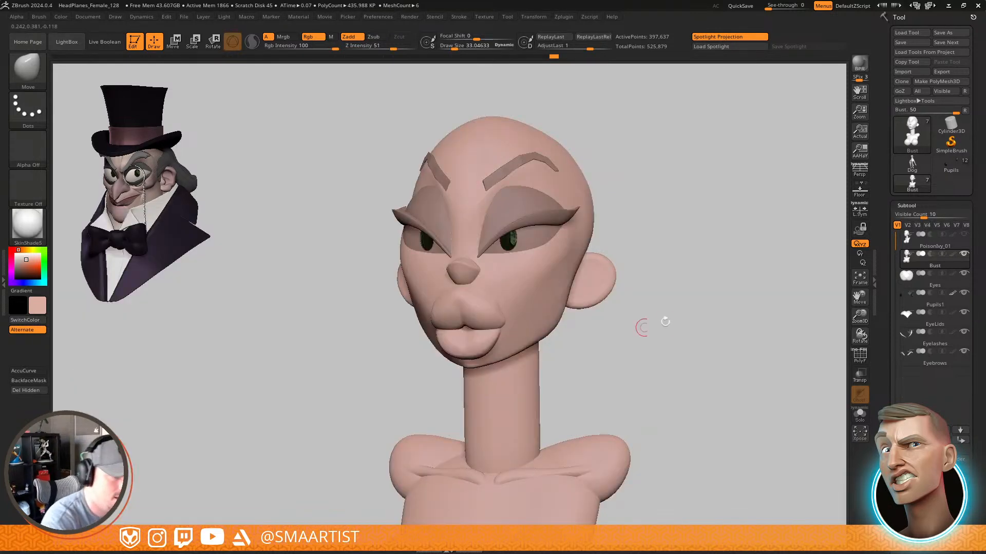
mouse_move(664, 322)
left_mouse_down()
mouse_move(711, 292)
mouse_move(695, 299)
mouse_move(704, 292)
mouse_move(714, 322)
left_mouse_up()
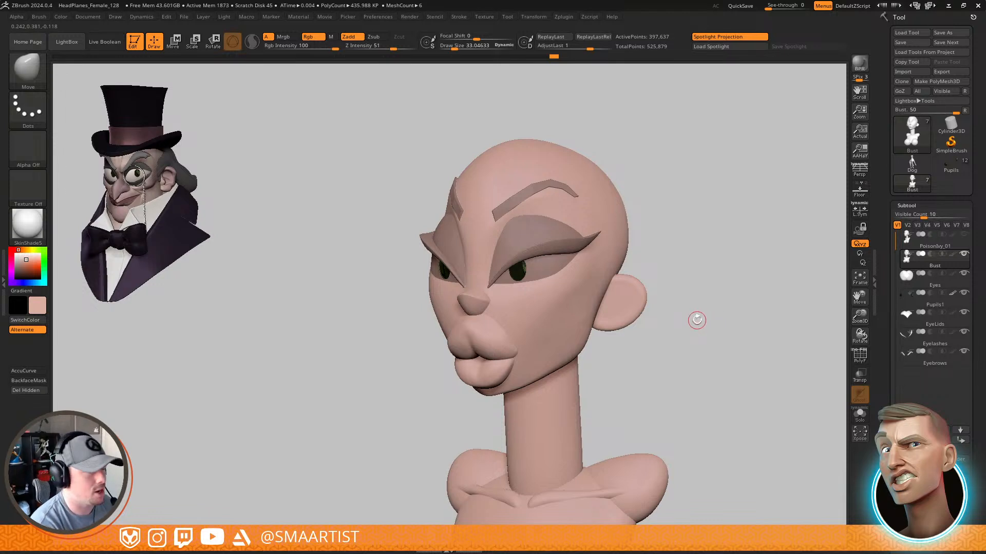
Fill the Bust subtool with the skin colour and material in Mrgb mode
left_click(283, 37)
left_click(60, 18)
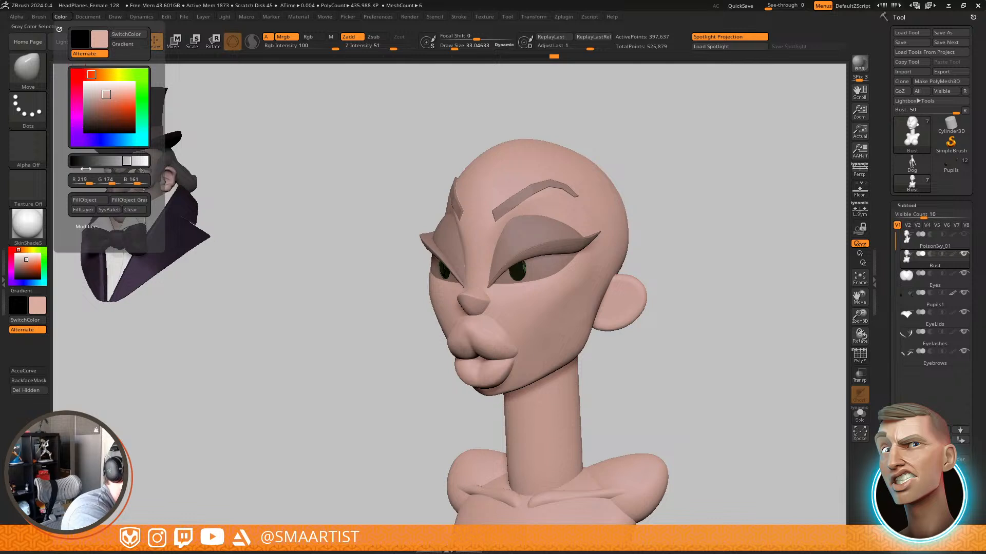
left_click(88, 199)
mouse_move(636, 331)
right_mouse_down("ctrl")
mouse_move(676, 334)
mouse_move(676, 279)
right_mouse_up("ctrl")
mouse_move(676, 279)
right_mouse_down()
mouse_move(694, 280)
mouse_move(674, 280)
mouse_move(671, 336)
mouse_move(648, 340)
right_mouse_up()
mouse_move(681, 324)
right_mouse_down("alt")
mouse_move(683, 272)
mouse_move(690, 304)
mouse_move(694, 295)
mouse_move(710, 299)
mouse_move(700, 323)
right_mouse_up("alt")
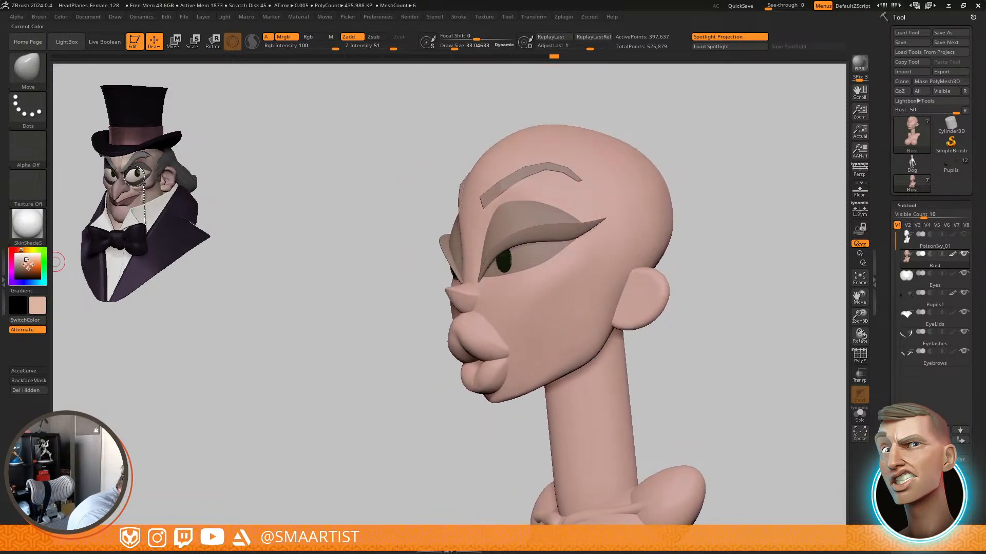
Set the paint colour to a yellowish RGB 214, 188, 156 and choose the SMA_Painterly brush
left_click(25, 261)
left_click(23, 250)
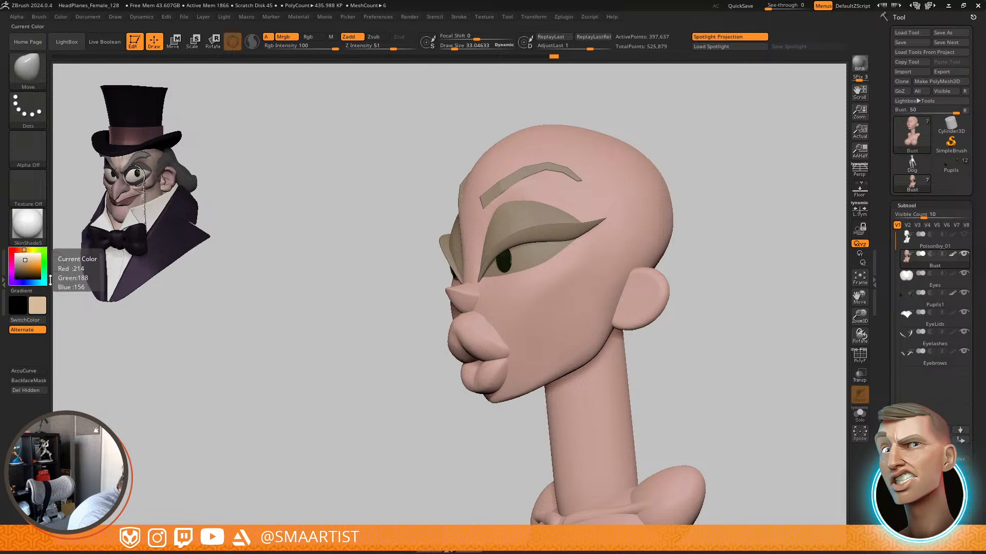
mouse_move(589, 335)
right_mouse_down()
mouse_move(603, 334)
mouse_move(594, 326)
right_mouse_up()
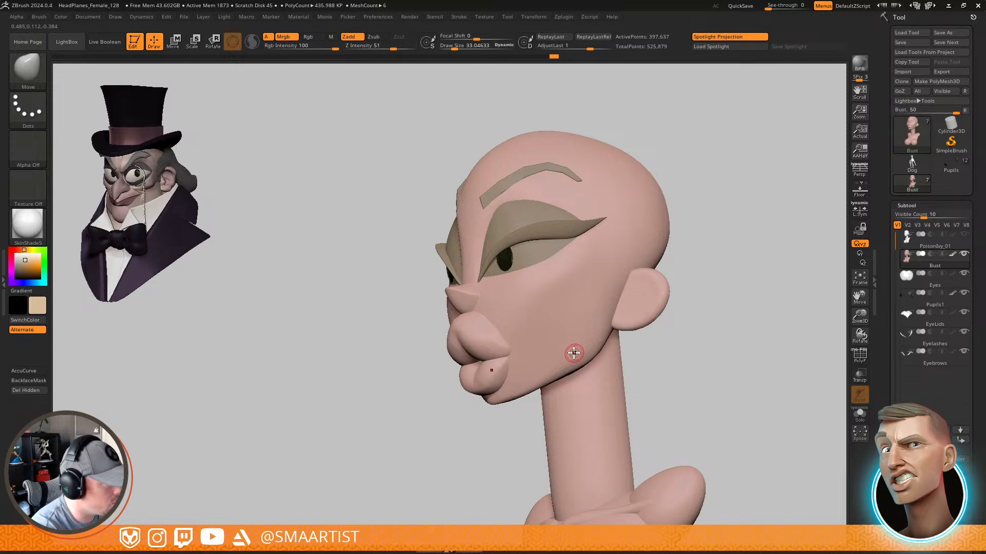
key("b")
key("s")
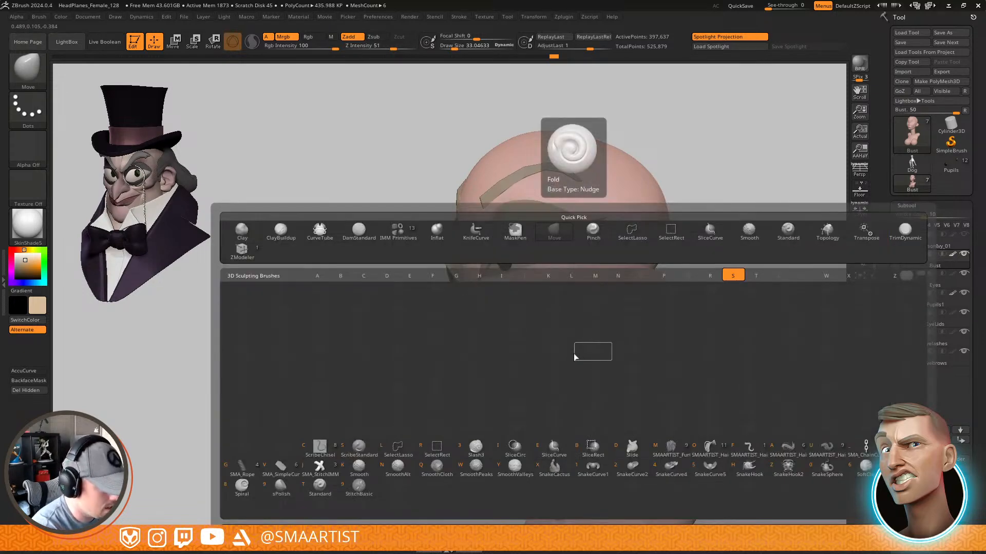
left_click(845, 489)
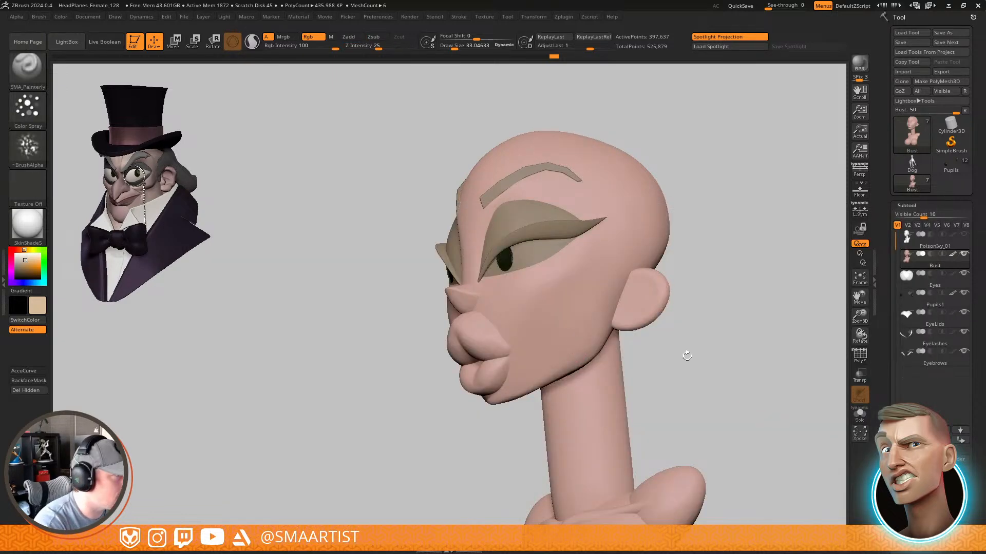
Paint the yellowish tone lightly along the jaw at a draw size of about 81
key("s")
left_click_drag(567, 314, 574, 313)
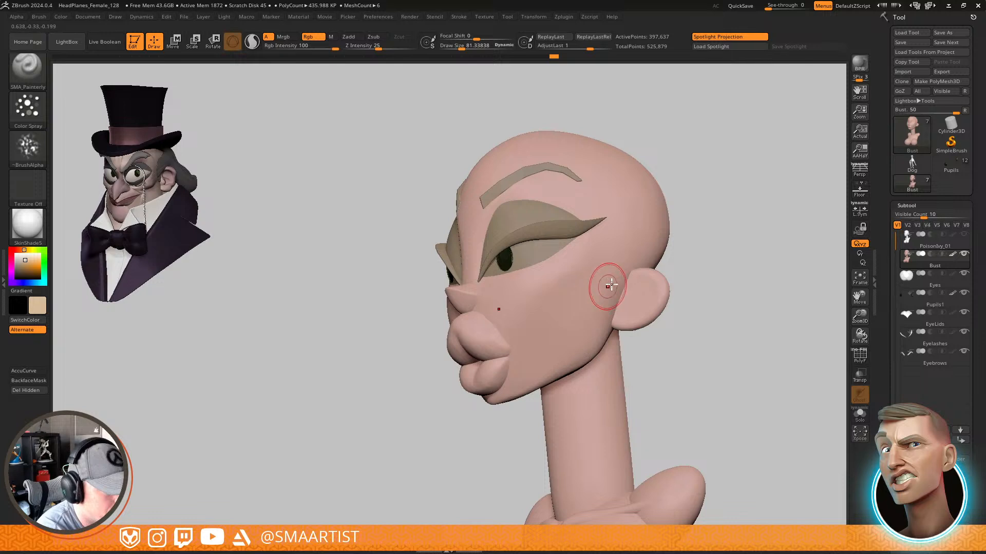
mouse_move(659, 281)
right_mouse_down()
mouse_move(653, 251)
mouse_move(663, 262)
mouse_move(648, 291)
right_mouse_up()
right_click_drag(572, 342, 604, 350, "ctrl")
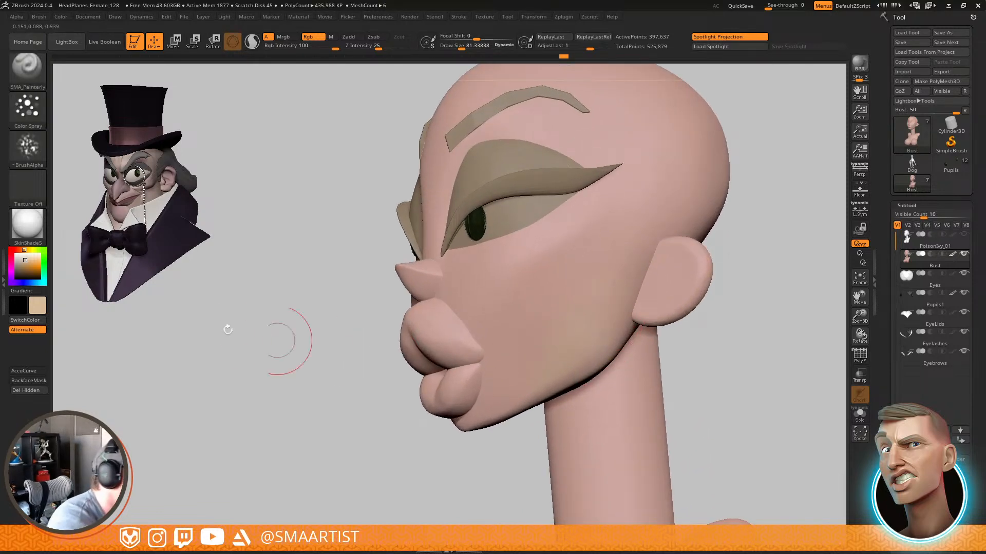
Adjust the Color Spray stroke's colour intensity variance and paint the jaw and cheek at a draw size of about 140
left_click(28, 108)
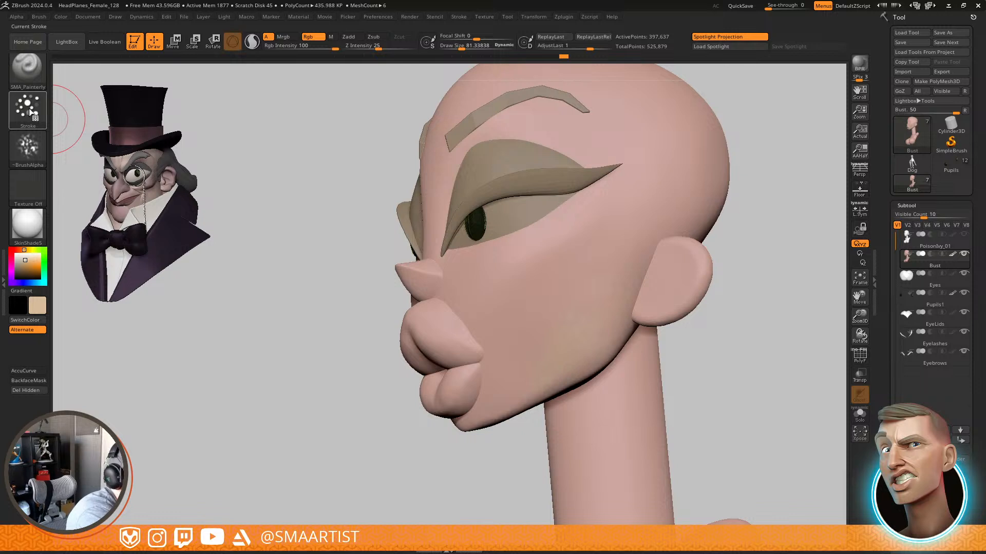
left_click(30, 111)
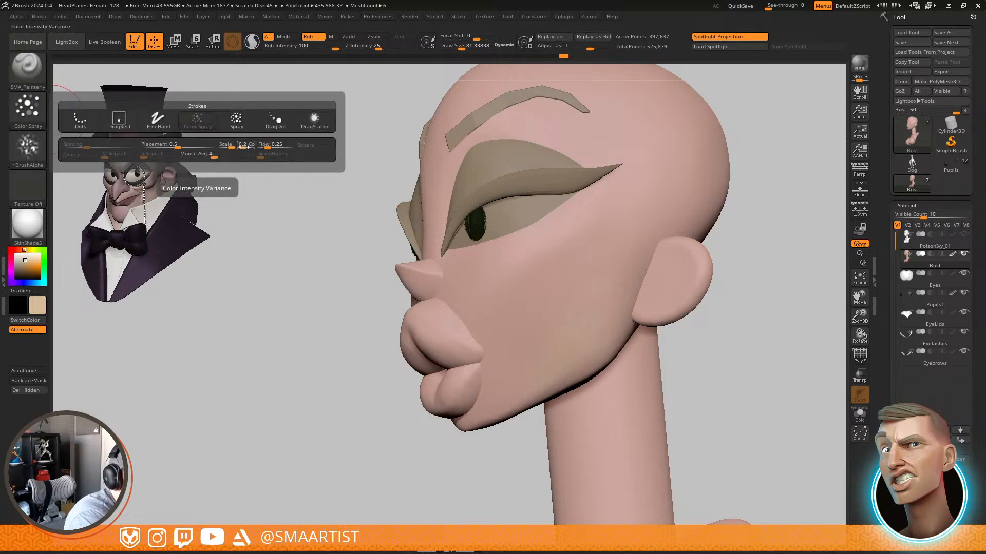
left_click_drag(243, 146, 240, 151)
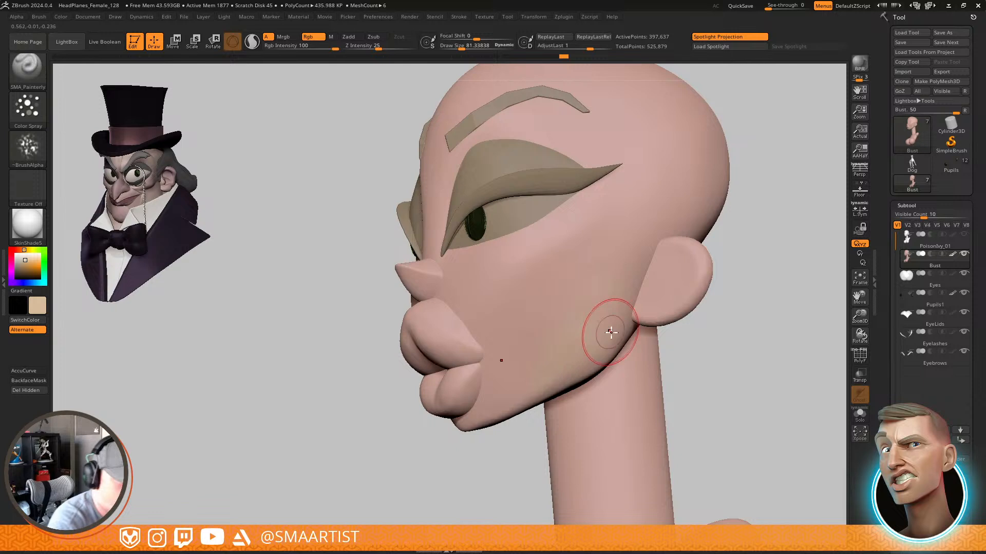
key("s")
mouse_move(599, 335)
left_mouse_down()
mouse_move(611, 332)
mouse_move(576, 328)
mouse_move(591, 297)
mouse_move(612, 297)
left_mouse_up()
mouse_move(611, 298)
right_mouse_down()
mouse_move(594, 271)
mouse_move(605, 295)
right_mouse_up()
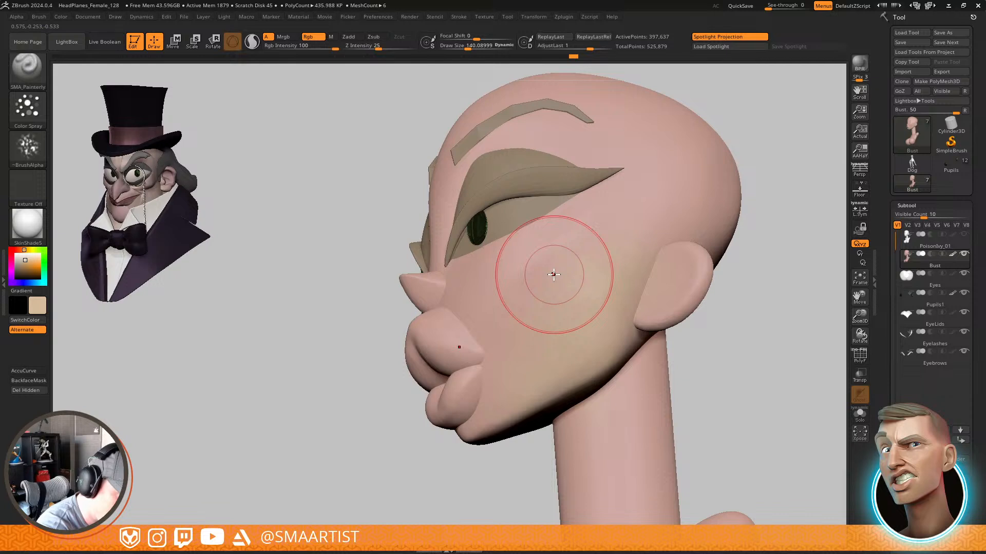
Sample a blended skin tone from the cheek and paint it over the temples, scalp and forehead
key("c")
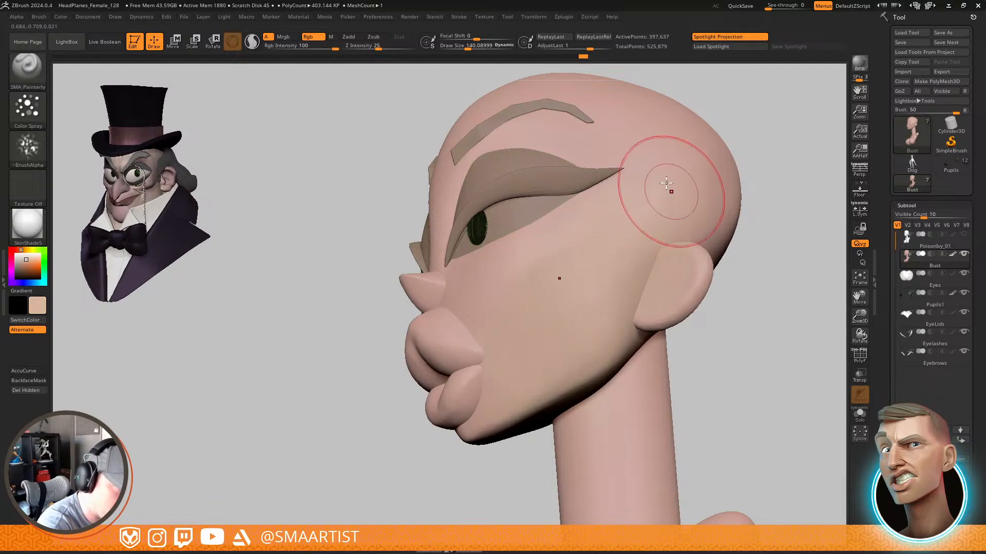
mouse_move(622, 282)
right_mouse_down()
mouse_move(655, 260)
mouse_move(624, 299)
right_mouse_up()
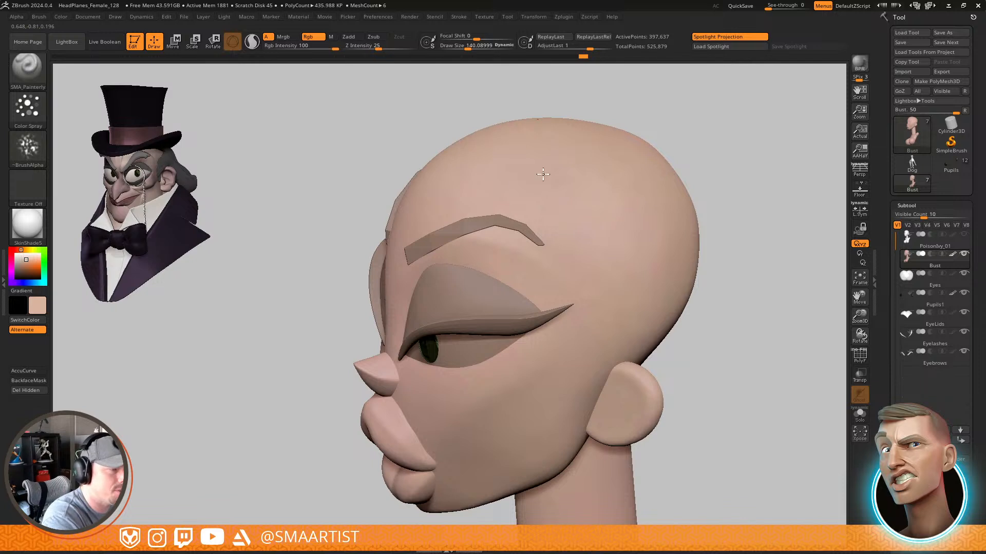
mouse_move(650, 260)
right_mouse_down()
mouse_move(656, 171)
mouse_move(577, 220)
right_mouse_up()
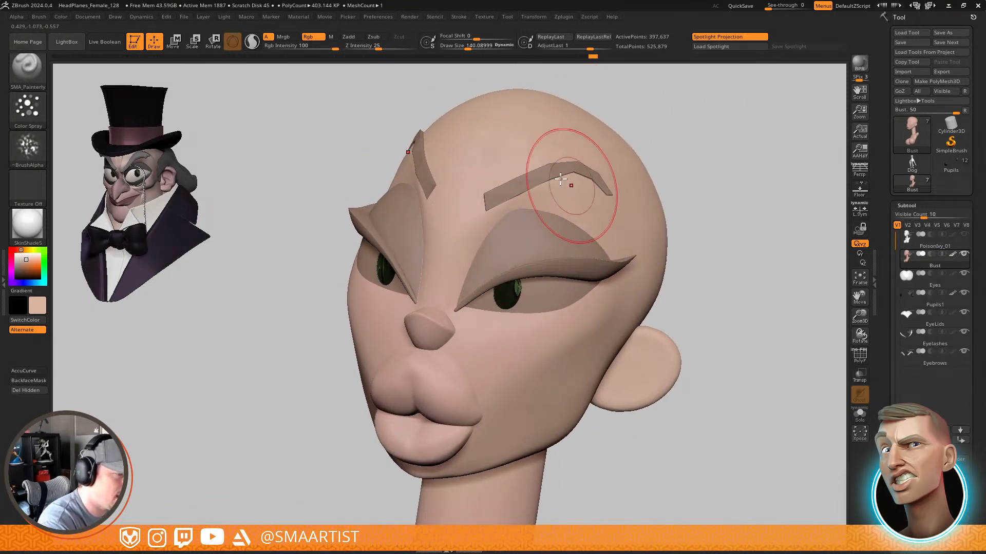
mouse_move(629, 277)
right_mouse_down()
mouse_move(577, 288)
mouse_move(573, 201)
right_mouse_up()
Paint the skin tone variation over the neck, shoulders and chest from all sides
right_click_drag(568, 296, 571, 130, "alt")
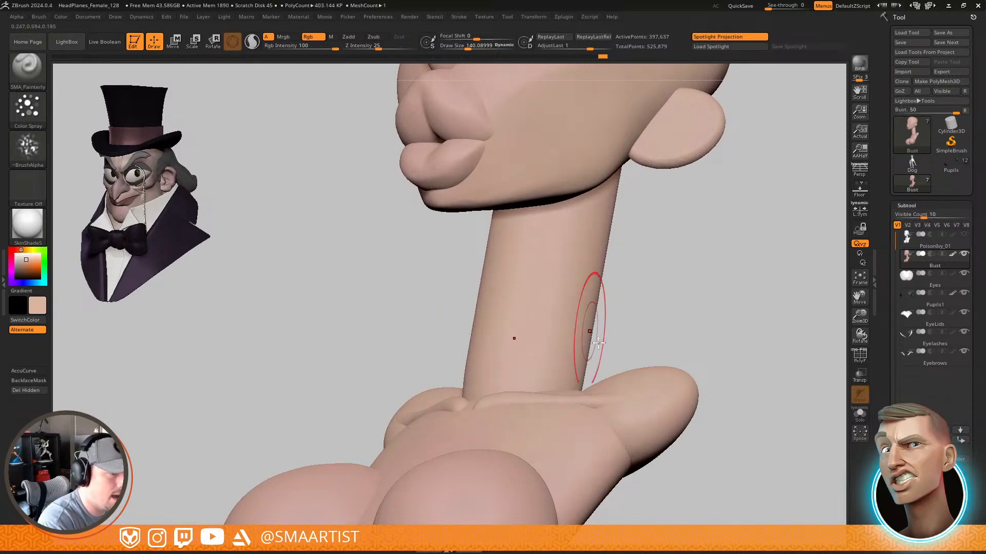
right_click_drag(510, 340, 556, 314)
right_click_drag(657, 277, 668, 197)
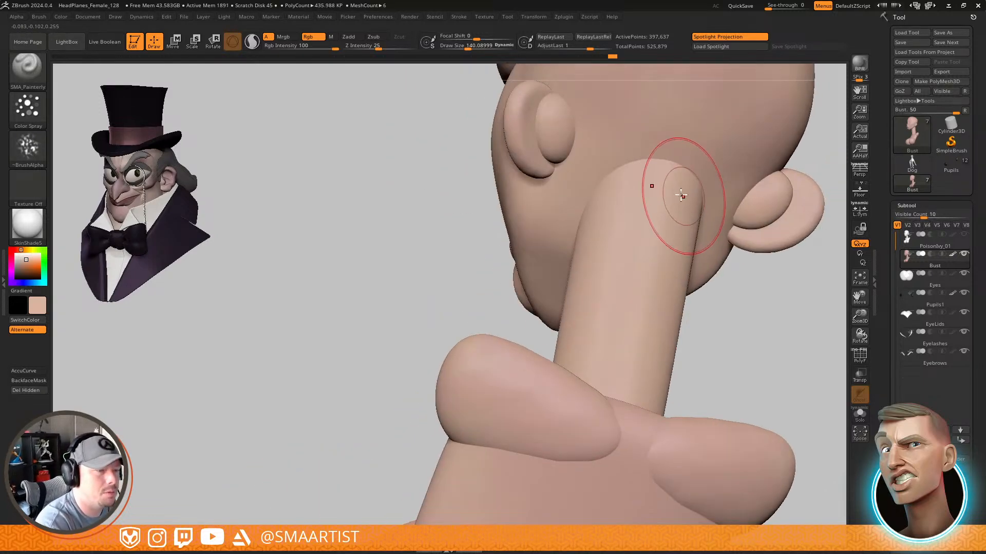
right_click_drag(506, 142, 602, 260)
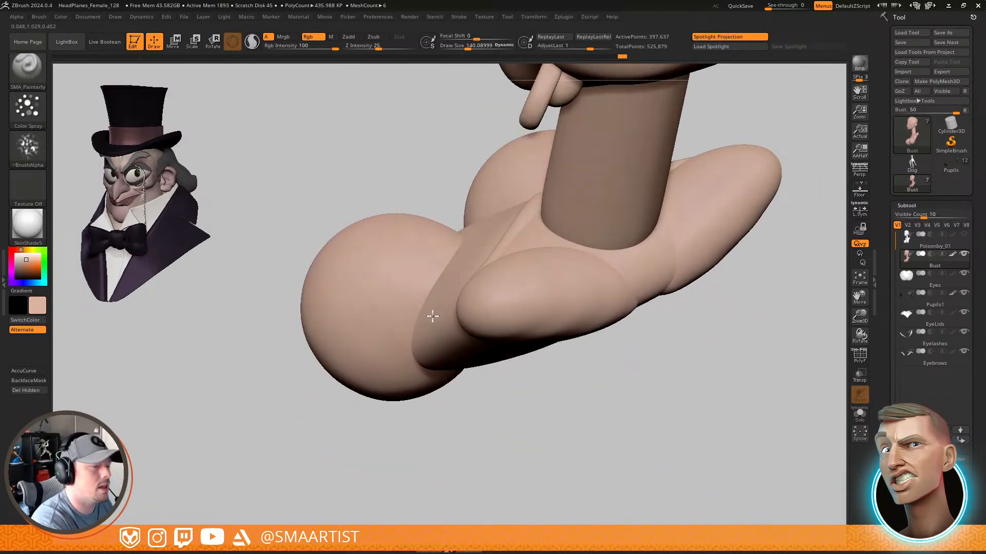
right_click_drag(433, 316, 451, 139)
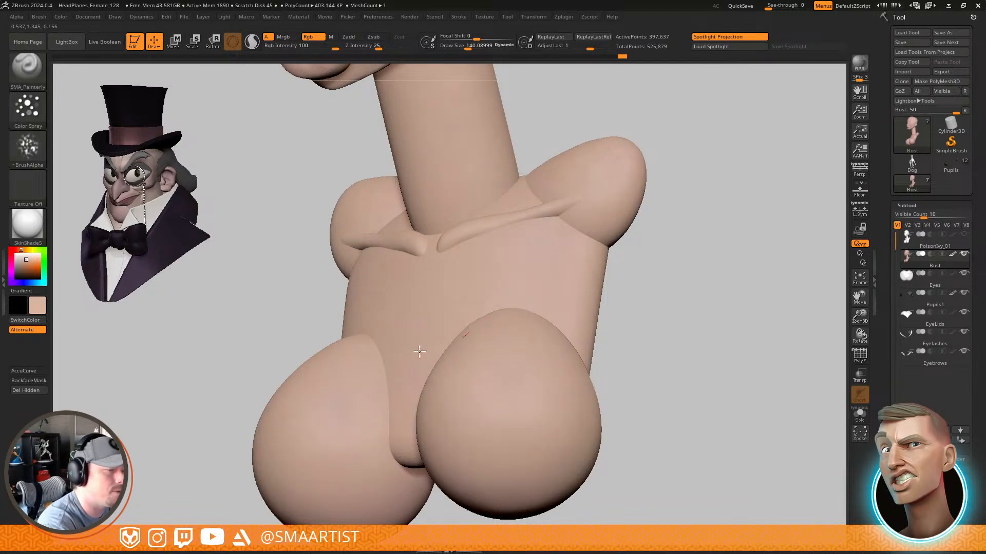
Reduce the SMA_Painterly brush's draw size to about 77 for detail work on the face
right_click_drag(573, 234, 544, 260, "ctrl")
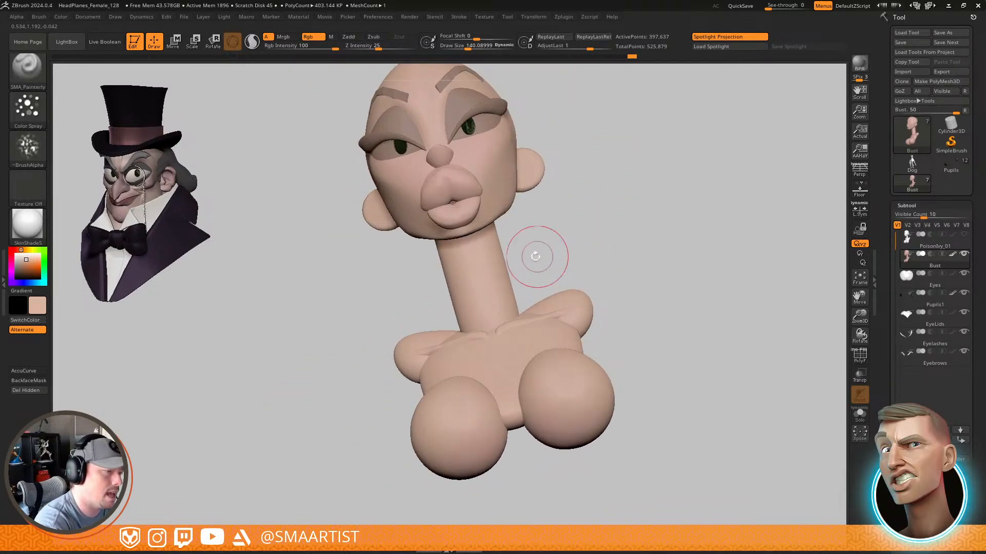
mouse_move(503, 198)
right_mouse_down("alt")
mouse_move(513, 322)
mouse_move(492, 319)
right_mouse_up("alt")
right_click_drag(492, 318, 493, 350, "ctrl")
key("s")
left_click_drag(483, 283, 470, 283)
right_click_drag(513, 223, 484, 202, "alt")
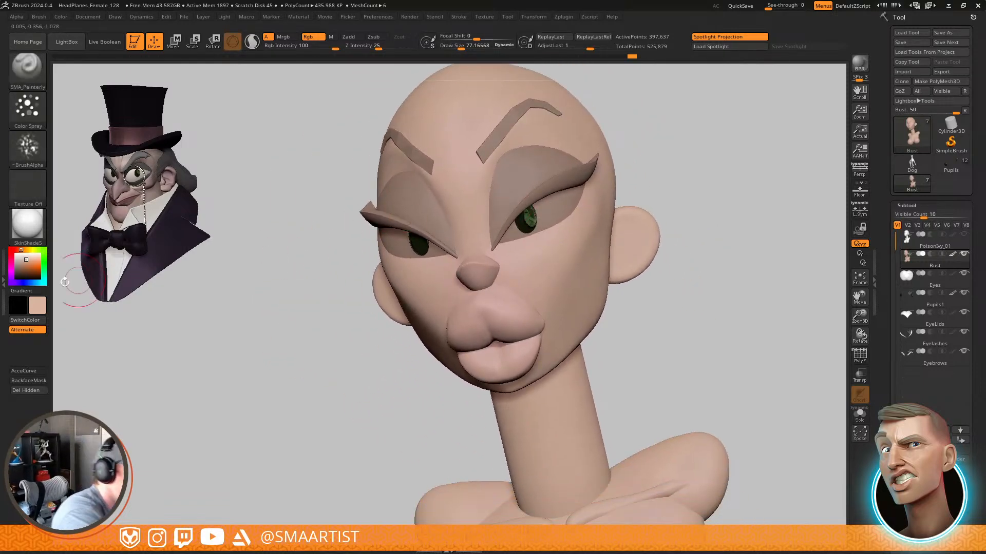
Choose a muted reddish brown and paint the eyelids with it, covering them from the front and side
left_click(15, 250)
left_click_drag(23, 261, 23, 266)
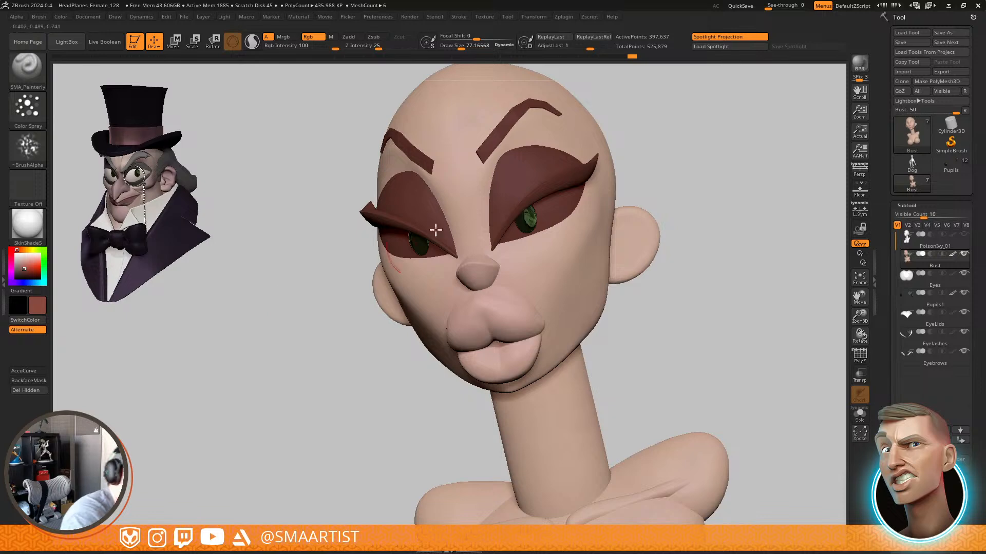
right_click_drag(536, 171, 534, 198, "alt")
left_click(527, 195, "alt")
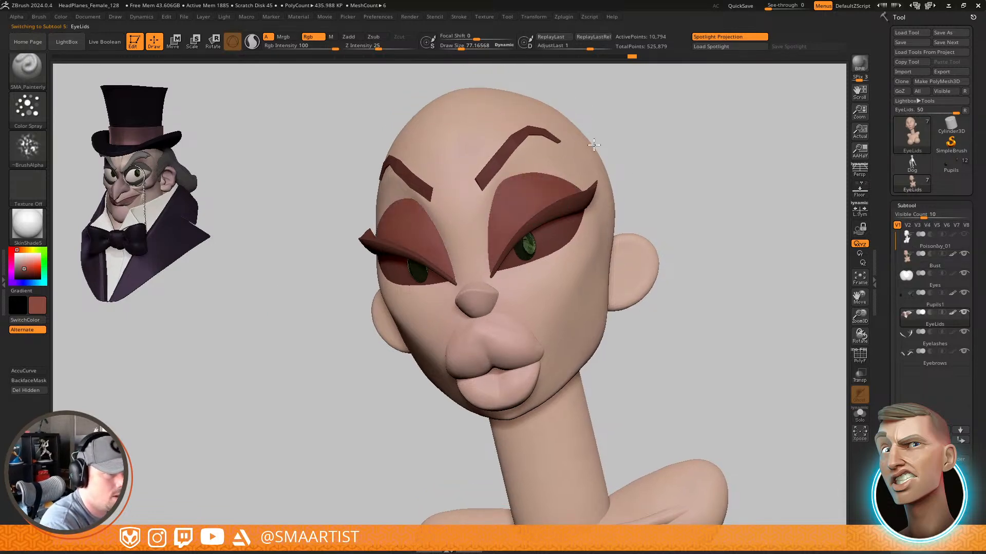
right_click_drag(645, 183, 598, 262)
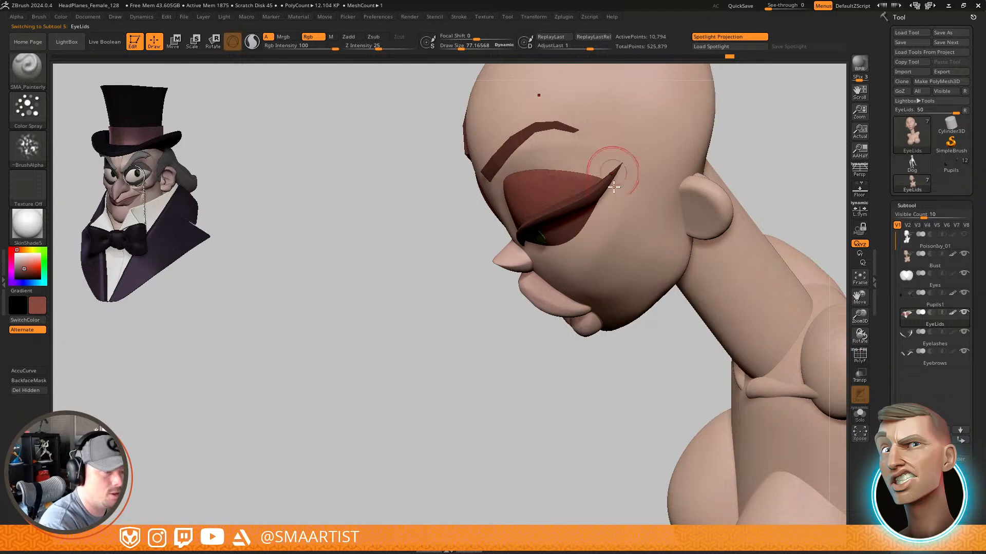
right_click_drag(582, 220, 604, 176)
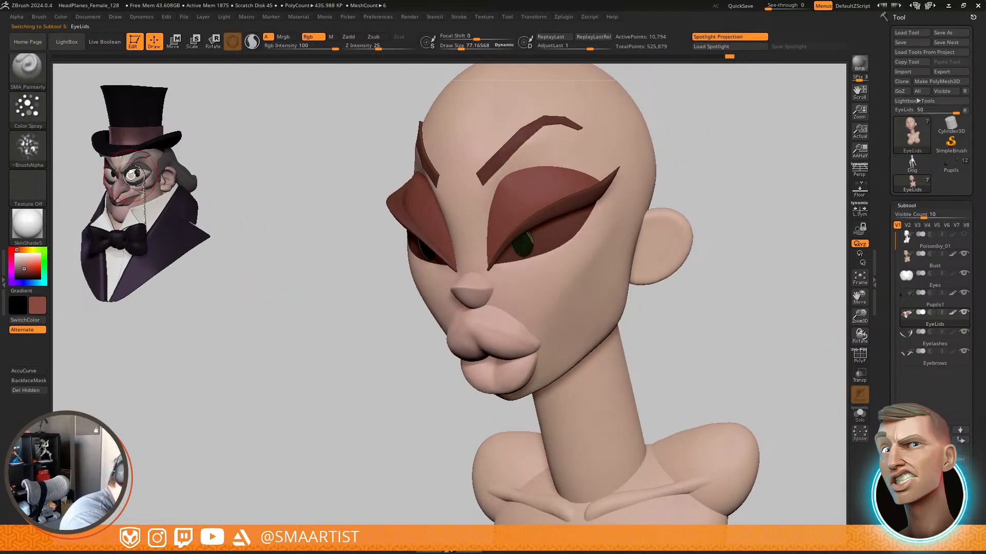
Sample the off-white from the reference character's eye and paint the visible front of the Eyes subtool
key("c")
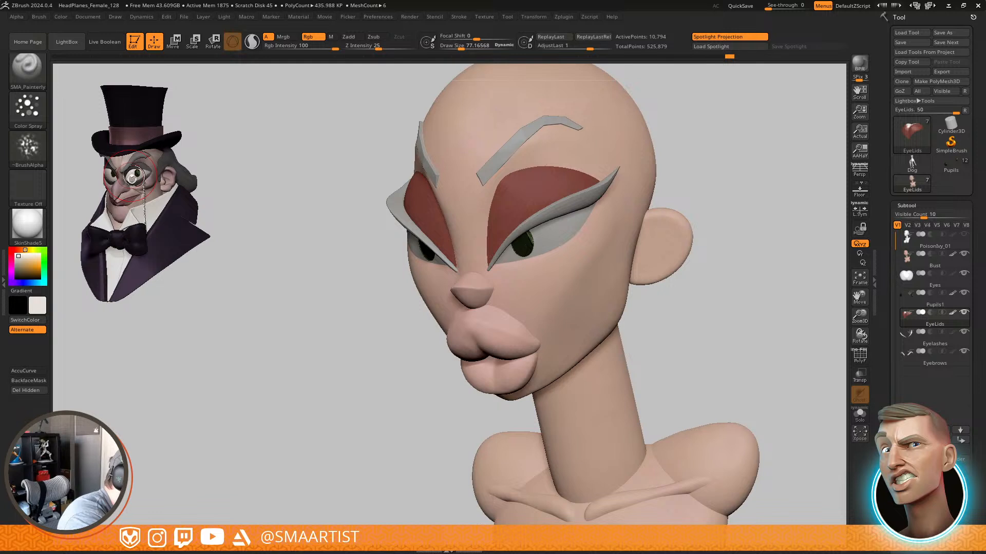
left_click(558, 233, "alt")
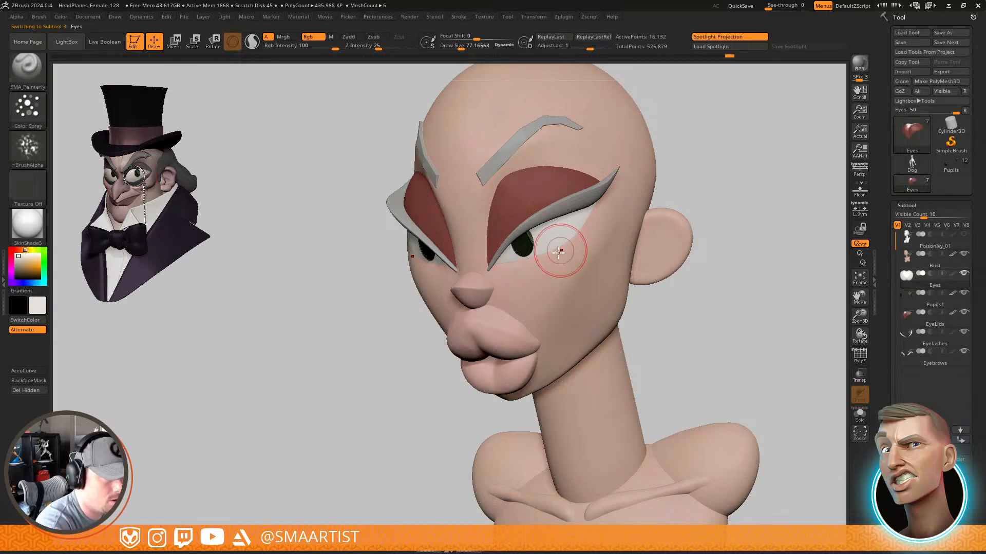
right_click_drag(561, 248, 574, 210)
left_click_drag(537, 243, 486, 264)
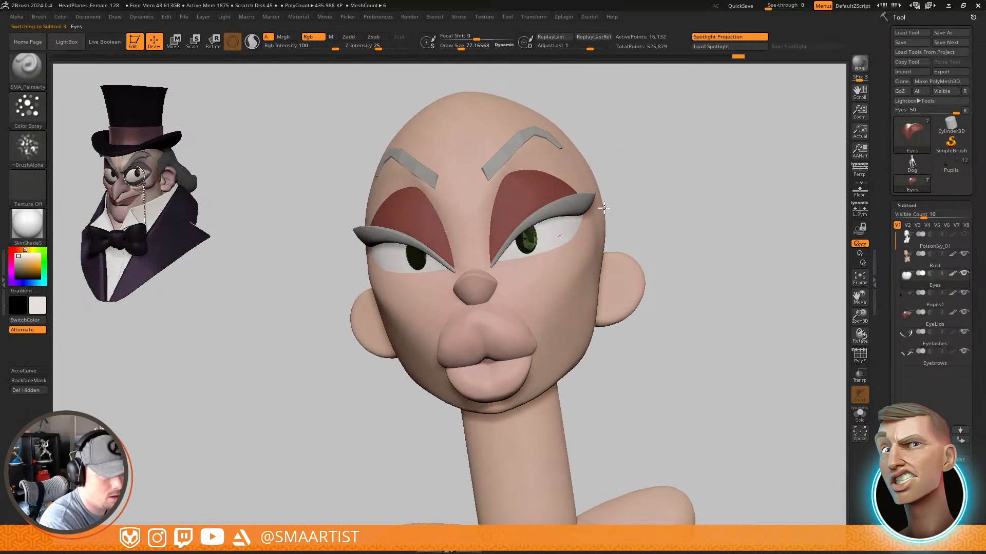
Isolate the Eyes subtool and paint the remaining areas of both eyeballs off-white, then show all subtools again
key("shift+s")
right_click_drag(565, 261, 549, 270)
mouse_move(550, 271)
left_mouse_down()
mouse_move(495, 202)
mouse_move(575, 200)
mouse_move(574, 280)
left_mouse_up()
mouse_move(626, 281)
right_mouse_down()
mouse_move(644, 266)
mouse_move(616, 269)
right_mouse_up()
mouse_move(616, 269)
left_mouse_down()
mouse_move(550, 190)
mouse_move(579, 134)
mouse_move(618, 217)
left_mouse_up()
left_click_drag(552, 162, 511, 272)
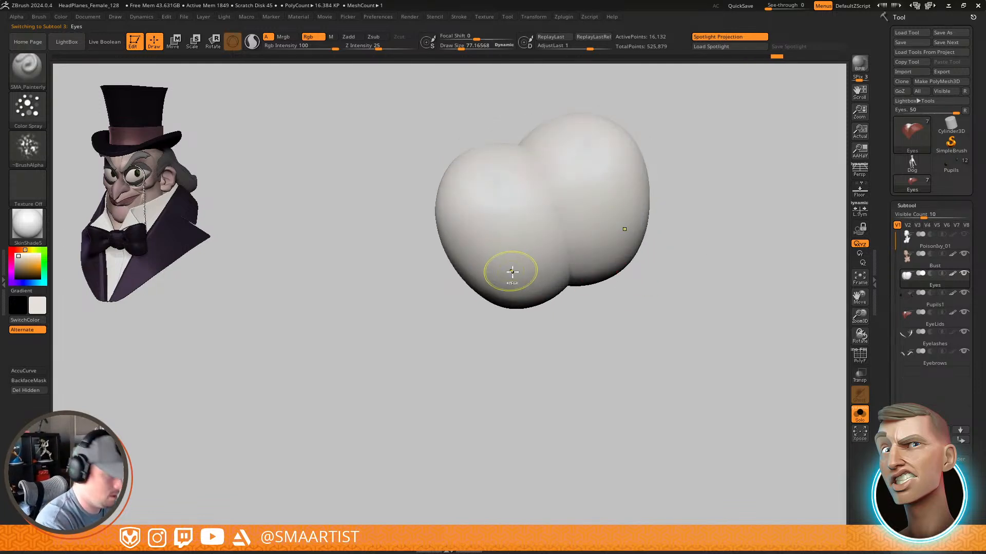
key("shift+s")
mouse_move(561, 362)
right_mouse_down()
mouse_move(665, 310)
mouse_move(670, 292)
mouse_move(676, 335)
right_mouse_up()
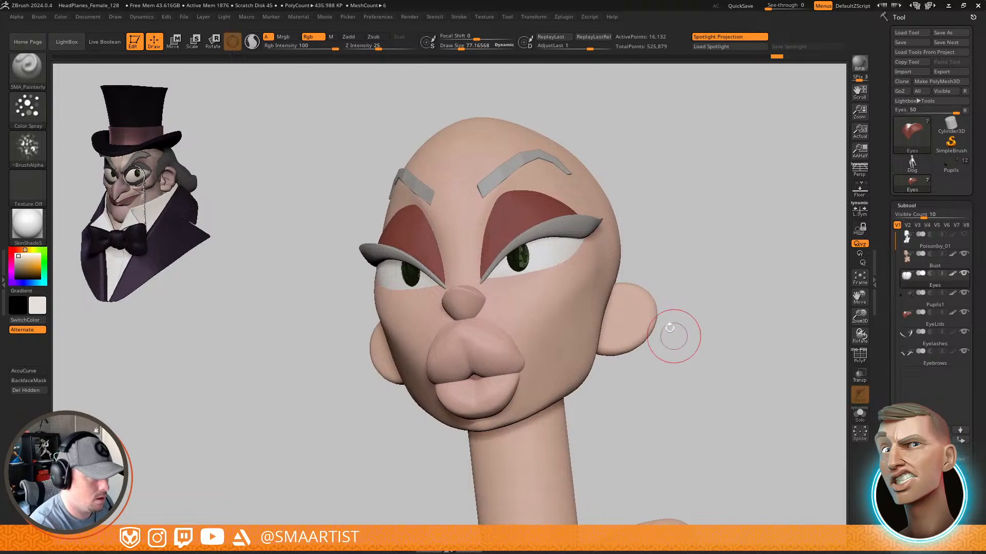
Sample the eyelid red and paint eyeshadow on the bust between the eyelids and eyebrows at a draw size of about 57
right_click_drag(689, 291, 686, 321)
mouse_move(617, 326)
right_mouse_down("alt")
mouse_move(683, 326)
mouse_move(660, 303)
mouse_move(655, 311)
right_mouse_up("alt")
right_click_drag(654, 311, 601, 275, "alt")
key("c")
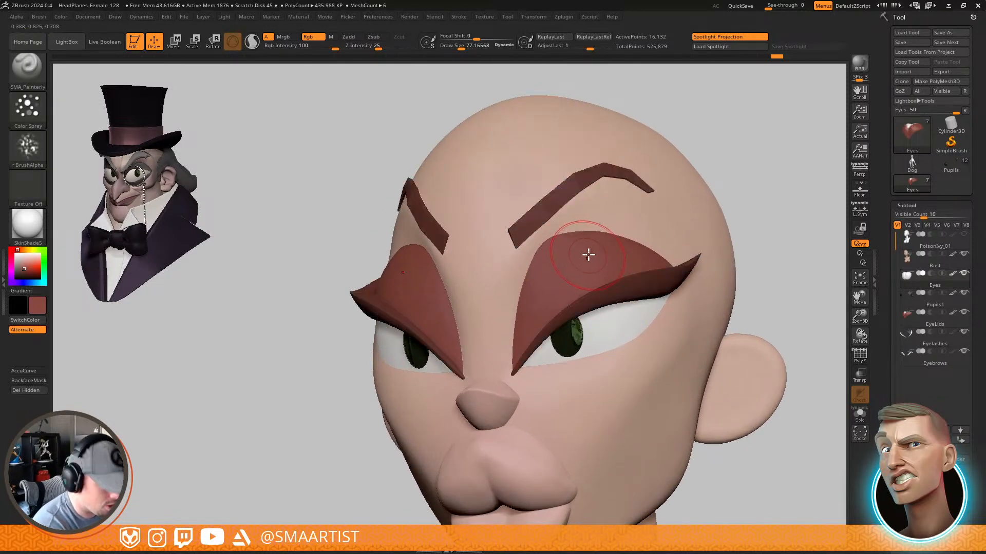
left_click(615, 218, "alt")
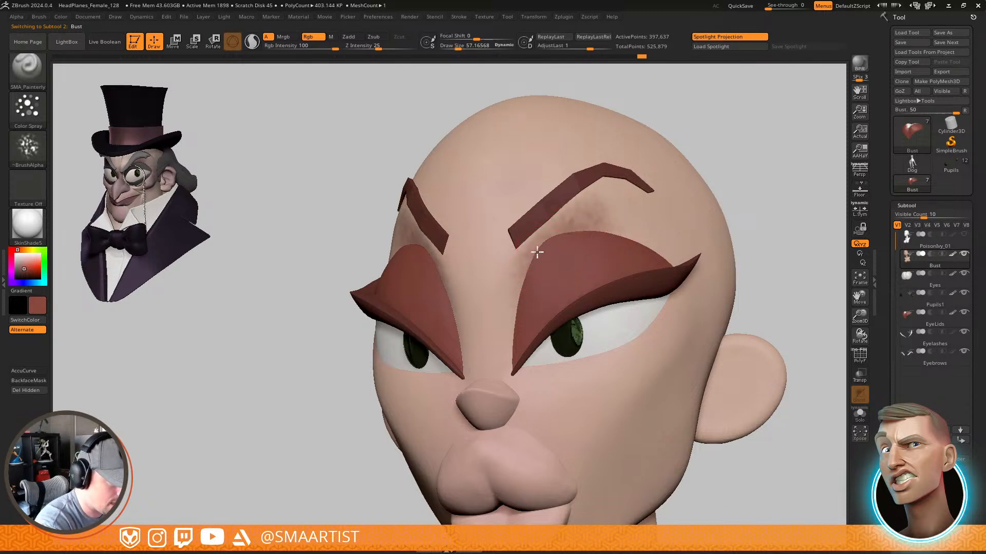
mouse_move(563, 235)
left_mouse_down()
mouse_move(600, 221)
mouse_move(649, 254)
mouse_move(671, 224)
mouse_move(634, 208)
mouse_move(676, 246)
left_mouse_up()
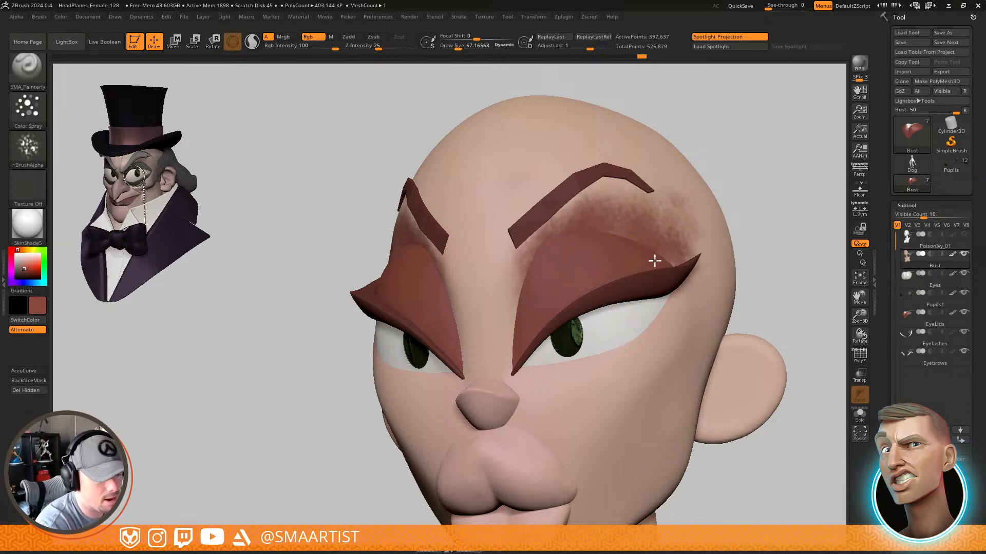
Isolate the bust and extend the reddish eyeshadow down into the eye sockets, then restore the full model
right_click_drag(677, 275, 660, 270)
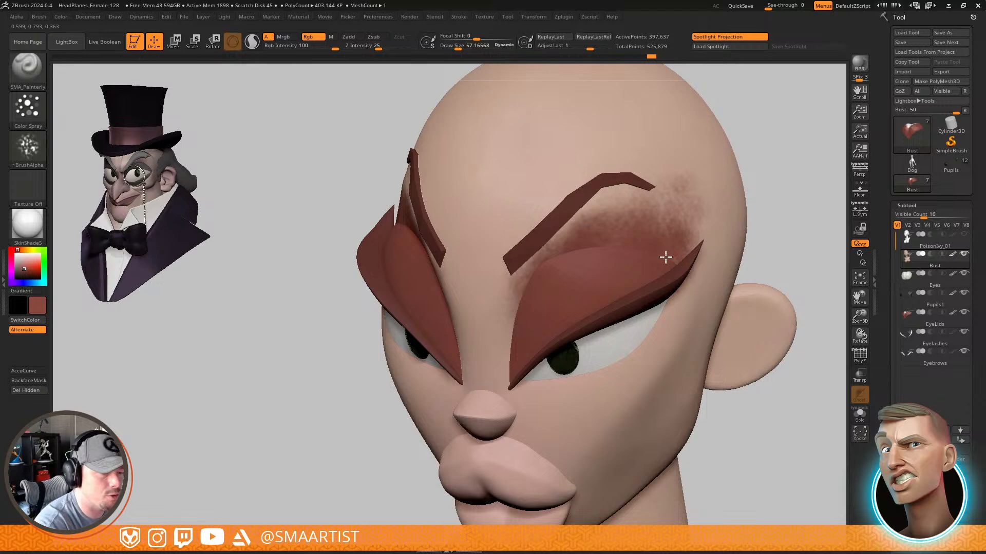
key("ctrl")
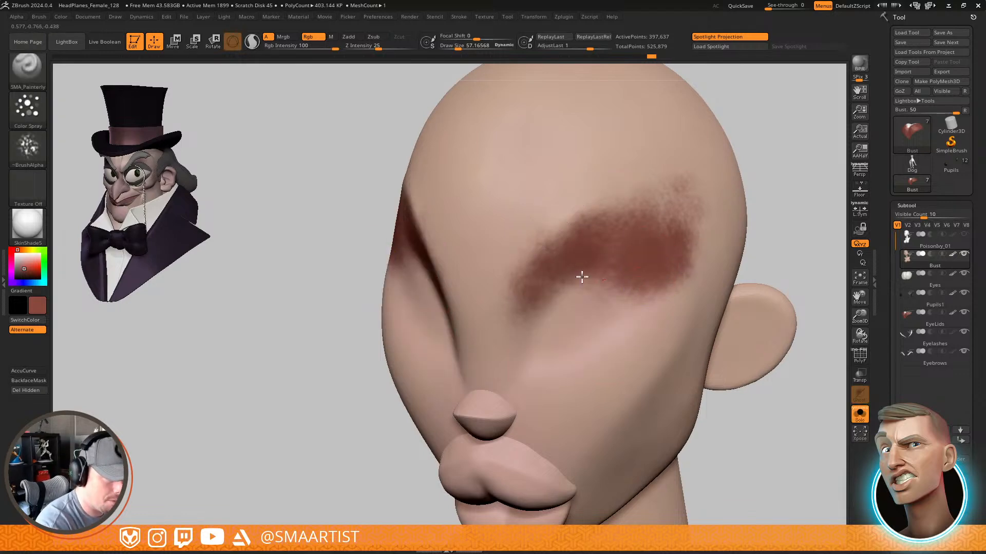
mouse_move(580, 275)
left_mouse_down()
mouse_move(599, 291)
mouse_move(552, 319)
mouse_move(551, 355)
mouse_move(539, 348)
mouse_move(608, 285)
mouse_move(686, 249)
left_mouse_up()
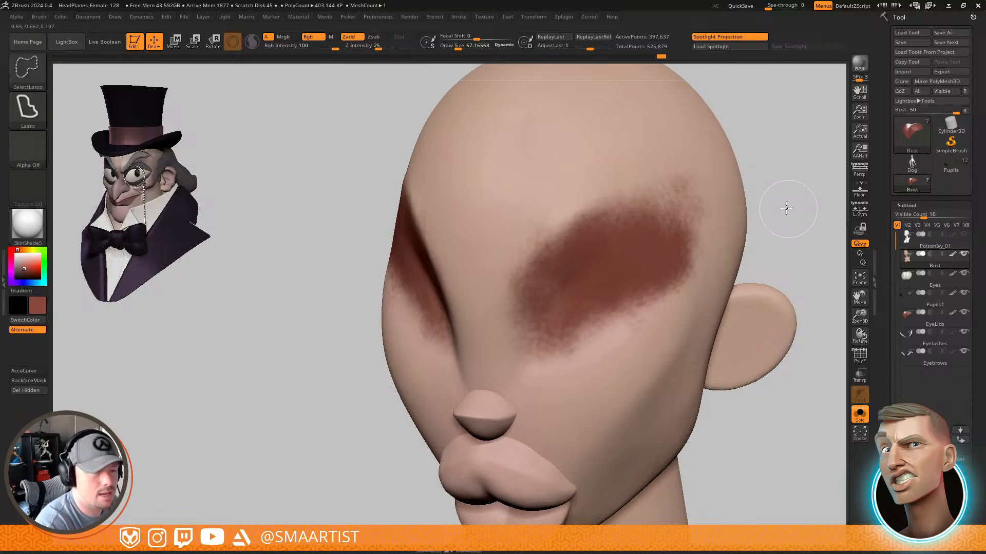
key("ctrl+shift+s")
mouse_move(740, 327)
right_mouse_down("ctrl")
mouse_move(720, 296)
mouse_move(664, 282)
mouse_move(695, 312)
mouse_move(678, 321)
mouse_move(667, 288)
mouse_move(612, 310)
right_mouse_up("ctrl")
left_click_drag(629, 300, 730, 281)
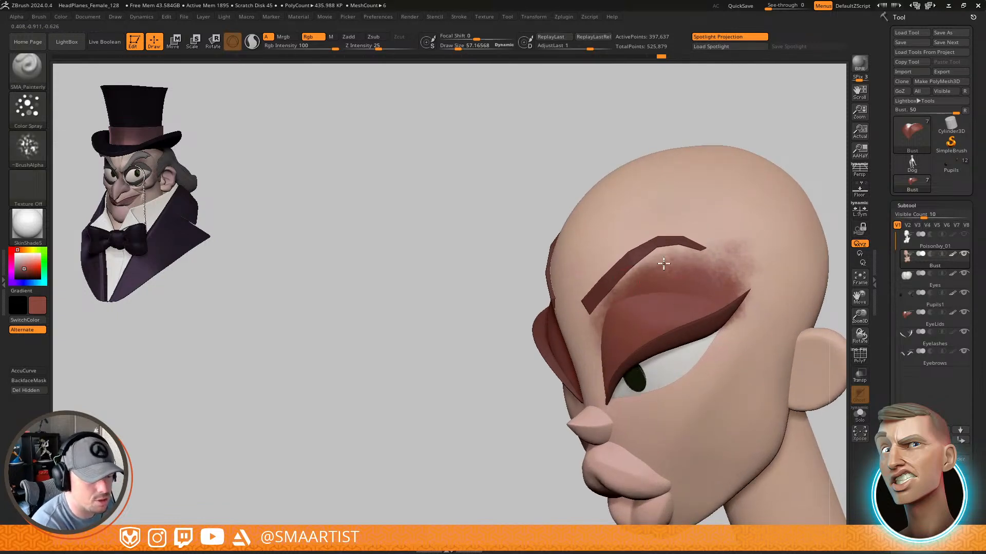
Darken the lower part of the EyeLids subtool with a deeper reddish brown
right_click_drag(680, 293, 667, 314)
left_click(634, 339, "alt")
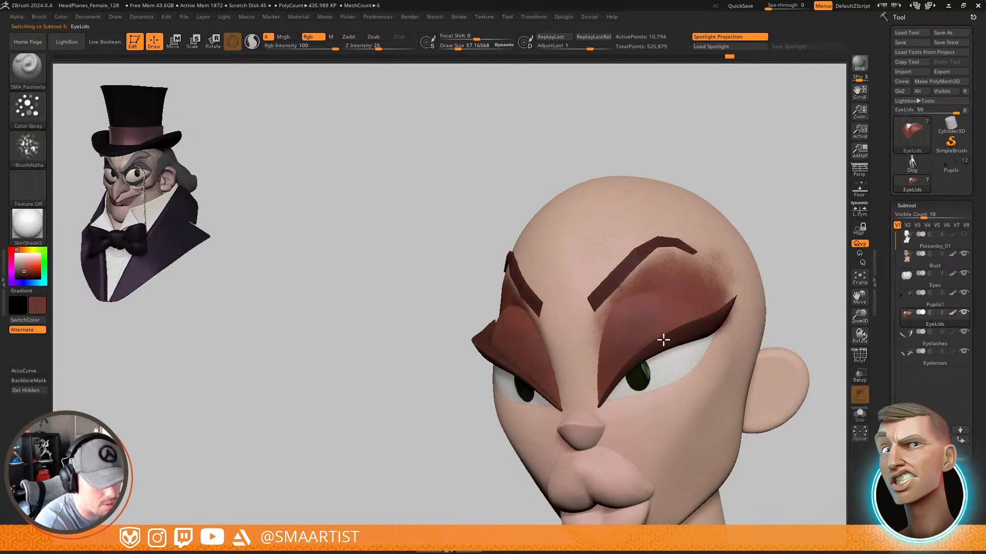
mouse_move(651, 345)
right_mouse_down()
mouse_move(679, 330)
mouse_move(619, 338)
mouse_move(679, 288)
mouse_move(597, 379)
right_mouse_up()
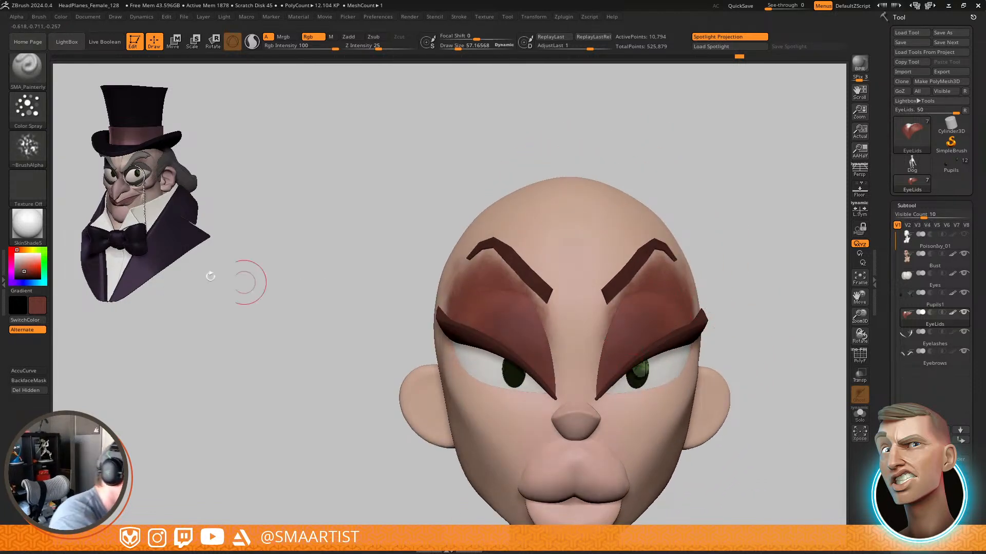
Choose a dark plum and blend it along the eyelids' lower edges and inner corners, isolating the subtool to reach hidden areas
left_click(11, 255)
left_click_drag(24, 269, 23, 272)
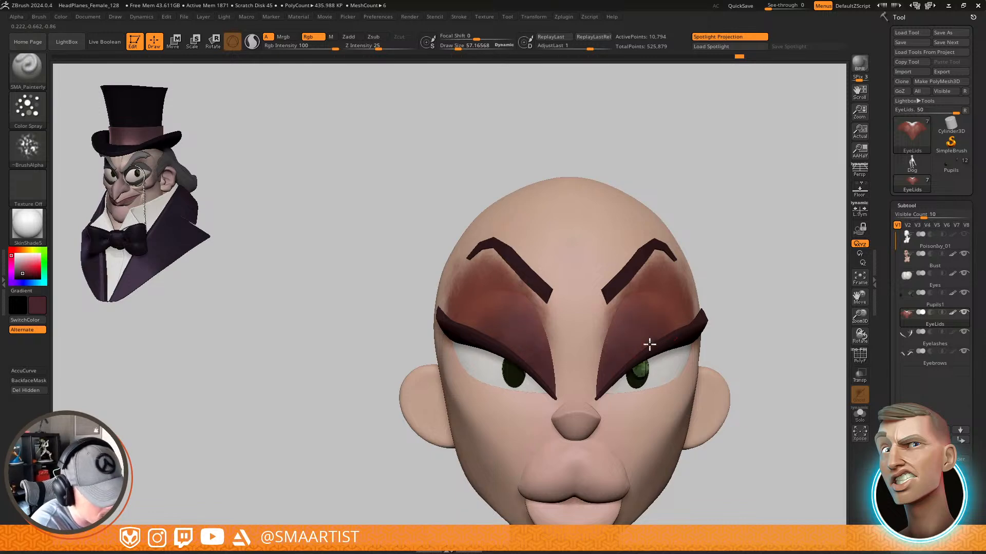
left_click_drag(710, 329, 679, 353)
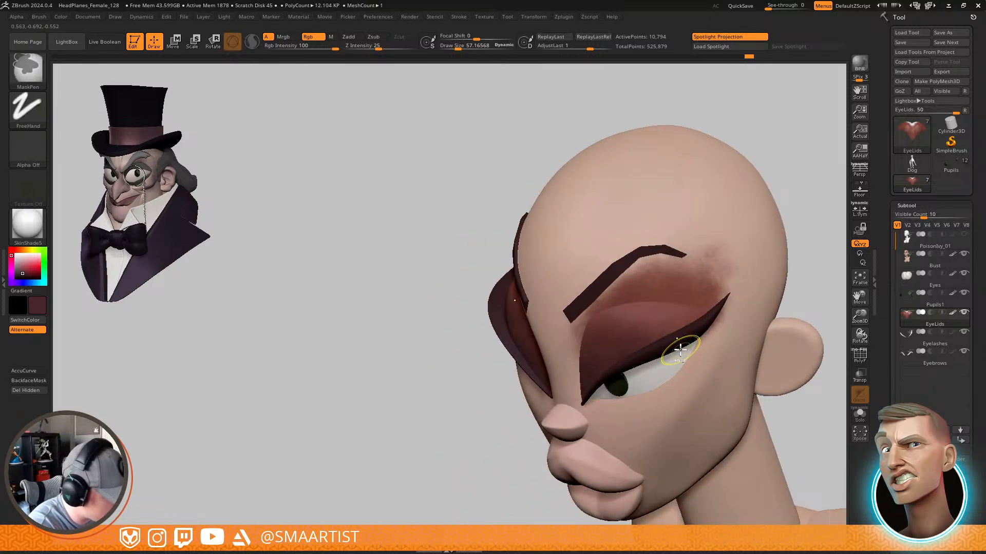
key("ctrl+s")
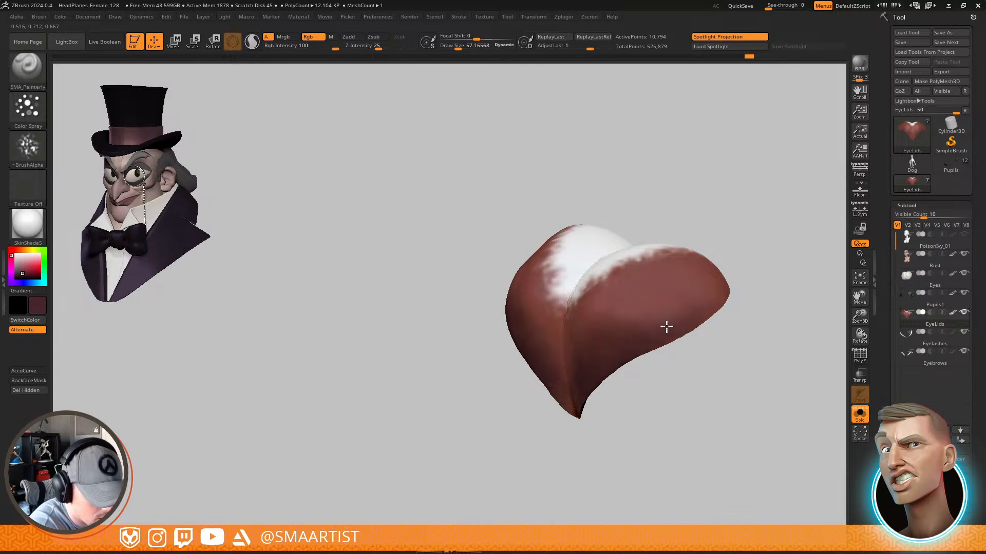
right_click_drag(584, 337, 613, 347)
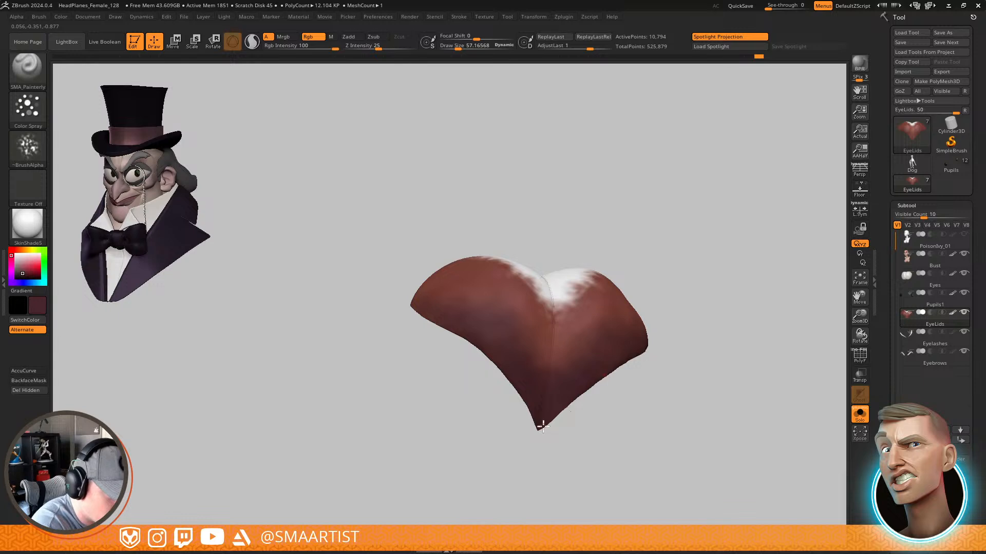
key("shift+s")
mouse_move(709, 368)
right_mouse_down()
mouse_move(729, 323)
mouse_move(719, 310)
mouse_move(686, 325)
mouse_move(704, 308)
mouse_move(695, 306)
mouse_move(711, 359)
mouse_move(730, 334)
mouse_move(728, 297)
mouse_move(739, 294)
mouse_move(724, 296)
mouse_move(713, 324)
right_mouse_up()
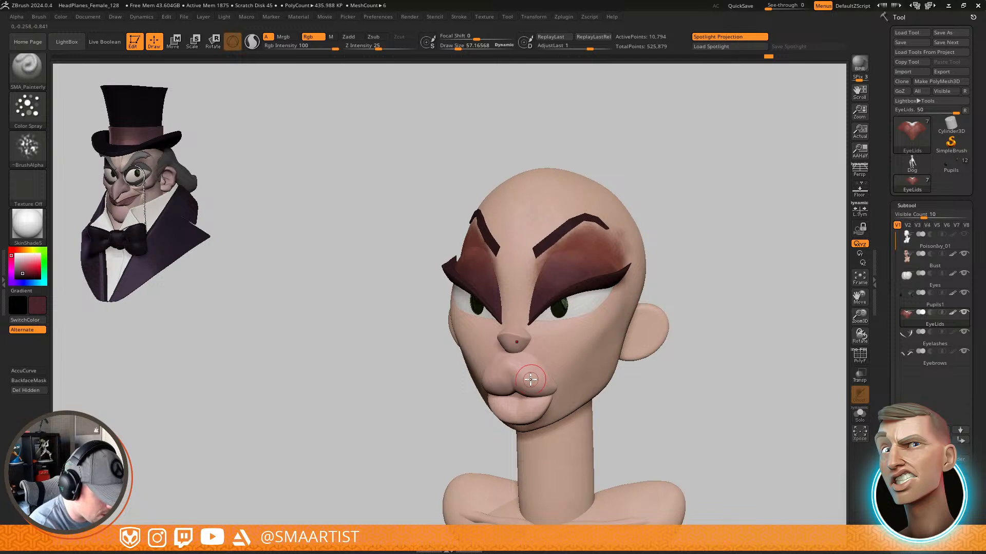
Sample a dark plum from the eye area and fill the whole Eyelashes subtool with it
key("c")
right_click_drag(530, 384, 512, 346, "ctrl")
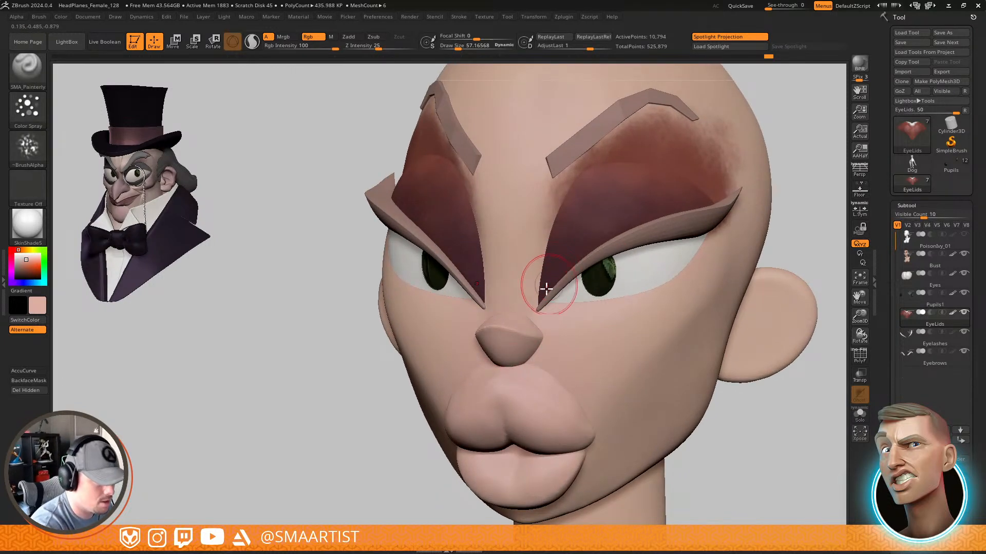
key("c")
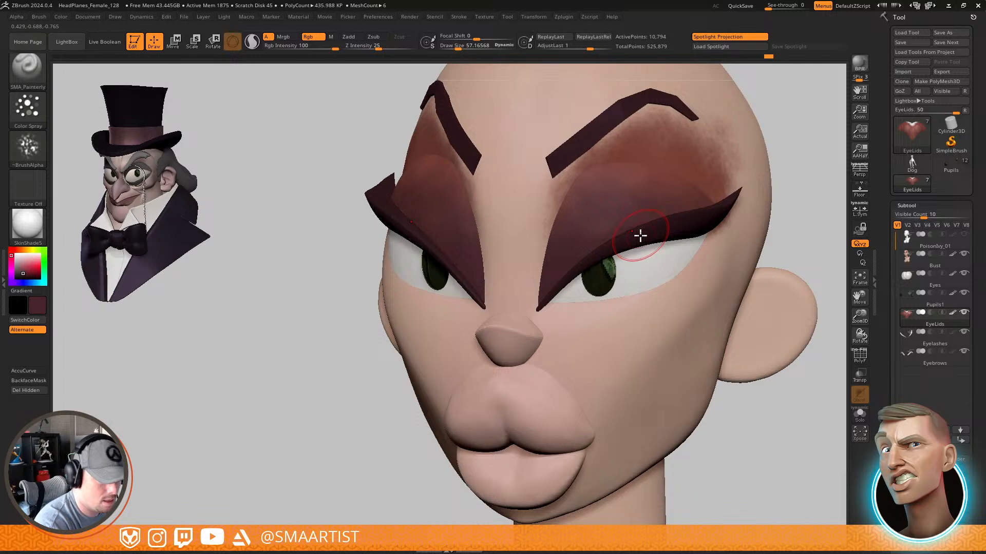
right_click_drag(639, 238, 627, 269, "ctrl")
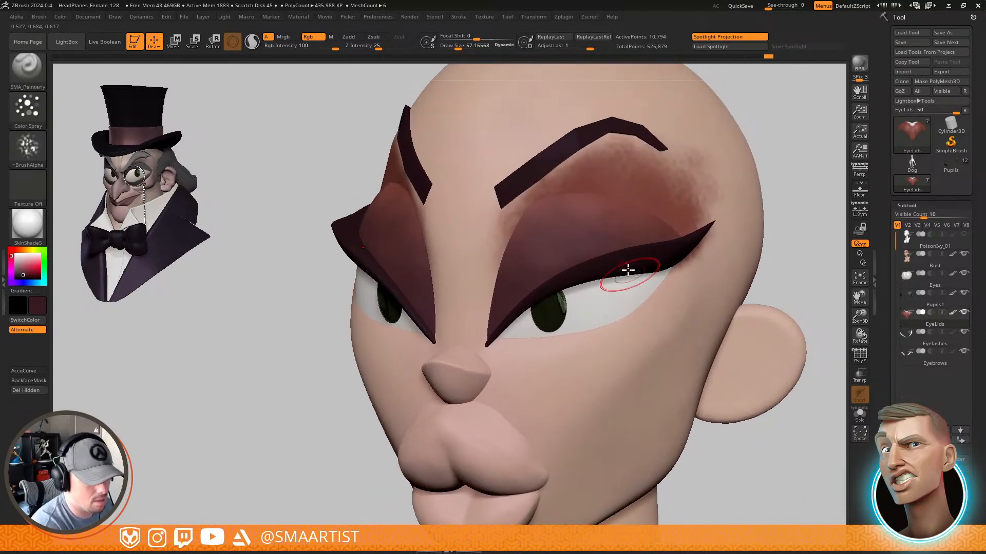
left_click(628, 260, "alt")
key("shift+f")
key("shift+f")
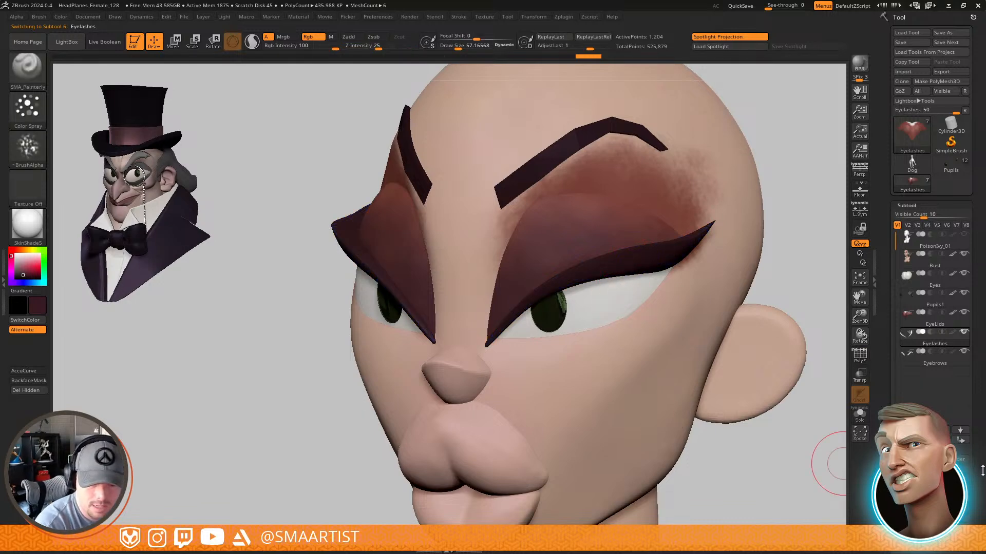
left_click_drag(982, 471, 973, 420)
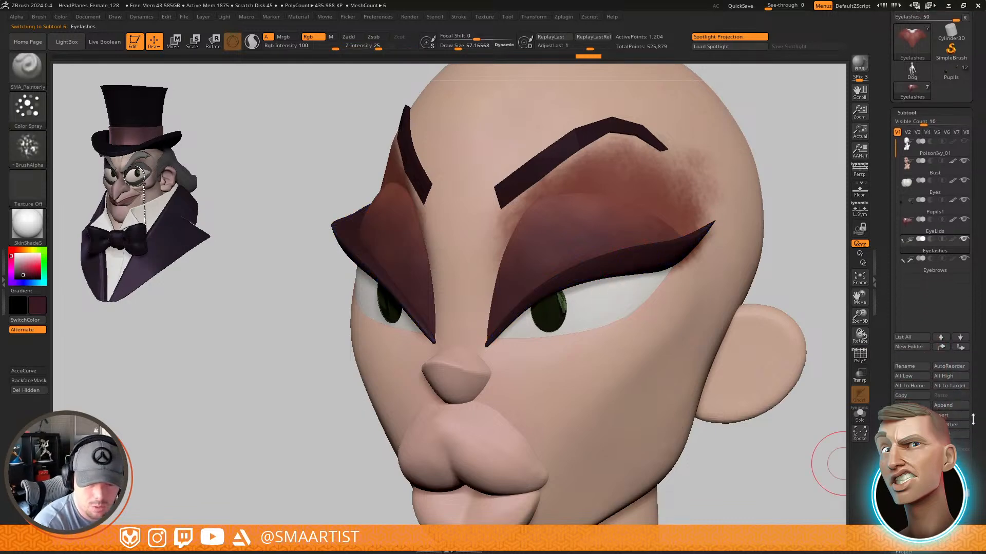
left_click(61, 16)
left_click(88, 200)
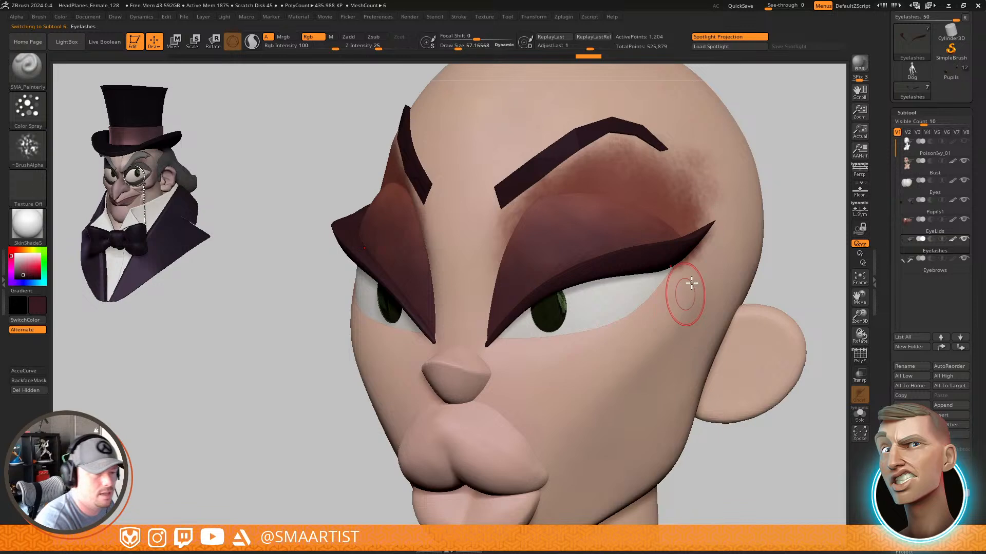
Fill the whole Eyebrows subtool with a very dark plum of R 41, G 20, B 24
right_click_drag(689, 282, 694, 325)
right_click_drag(573, 255, 568, 264)
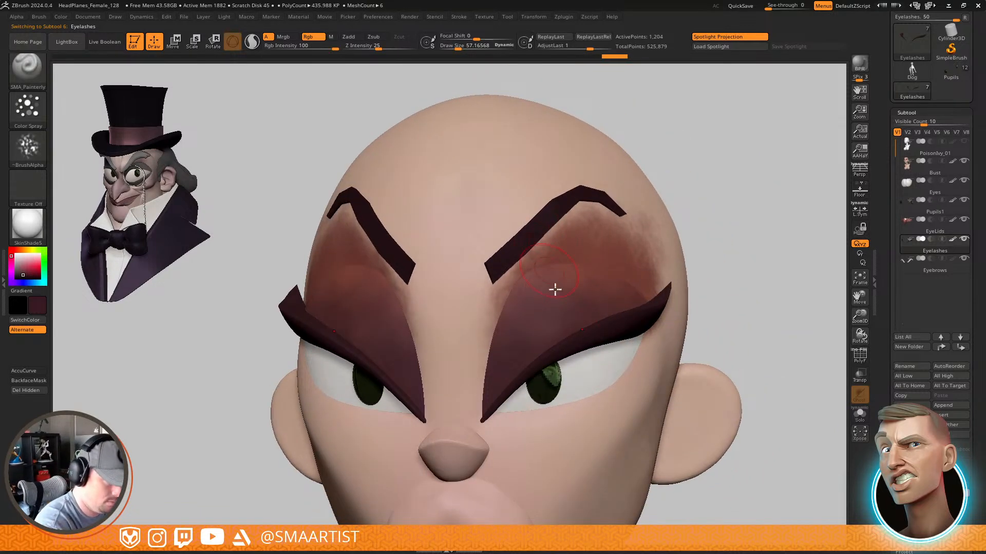
left_click(519, 239, "alt")
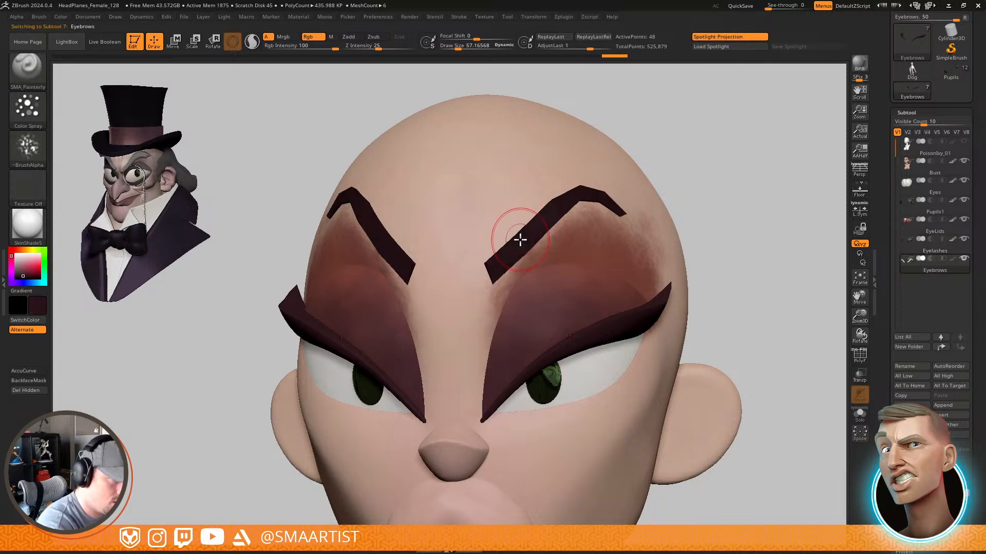
left_click(60, 16)
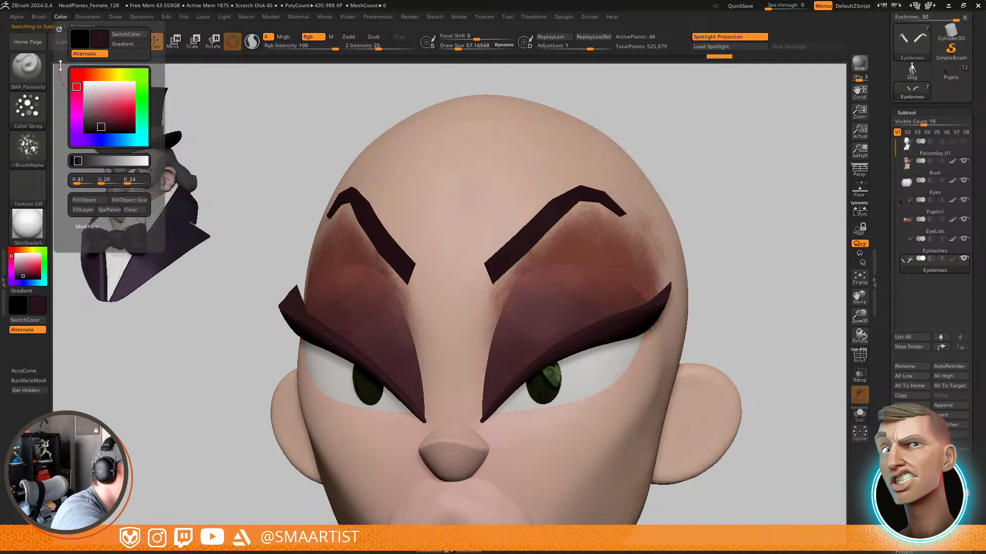
left_click(84, 201)
right_click_drag(436, 325, 706, 280, "ctrl")
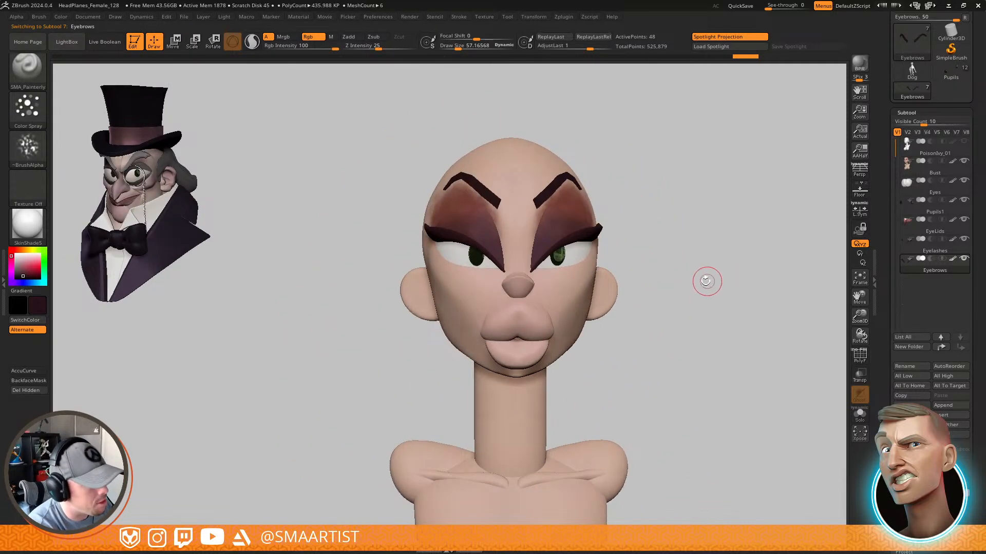
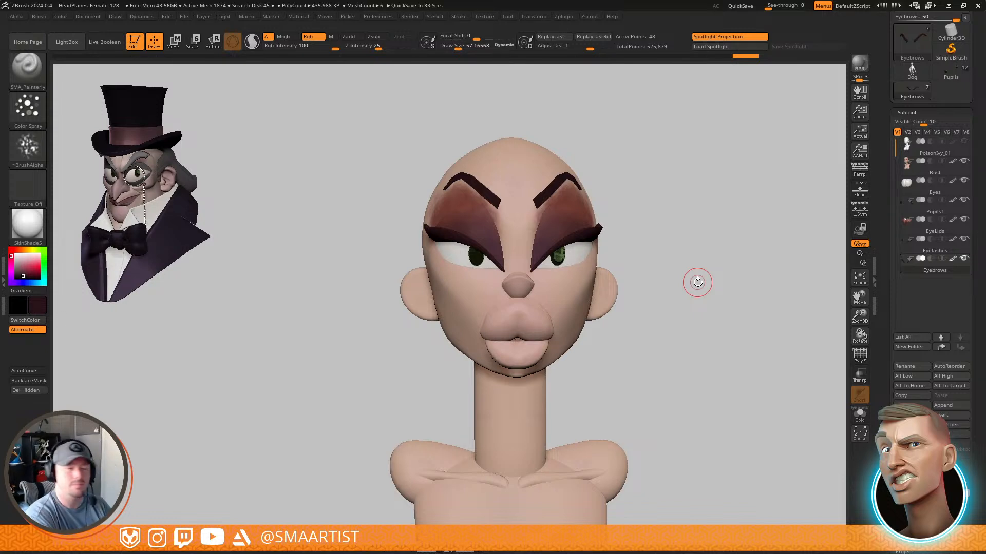
left_click_drag(684, 345, 675, 356)
mouse_move(706, 321)
left_mouse_down()
mouse_move(748, 302)
mouse_move(667, 313)
left_mouse_up()
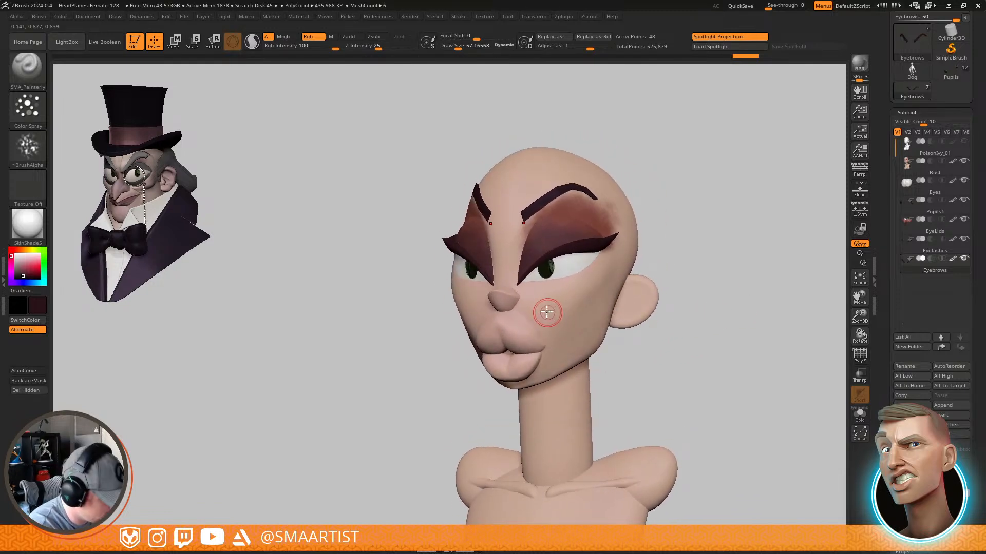
Choose a rosy pink based on the sampled skin tone and paint the nose and lips of the Bust subtool with it
key("c")
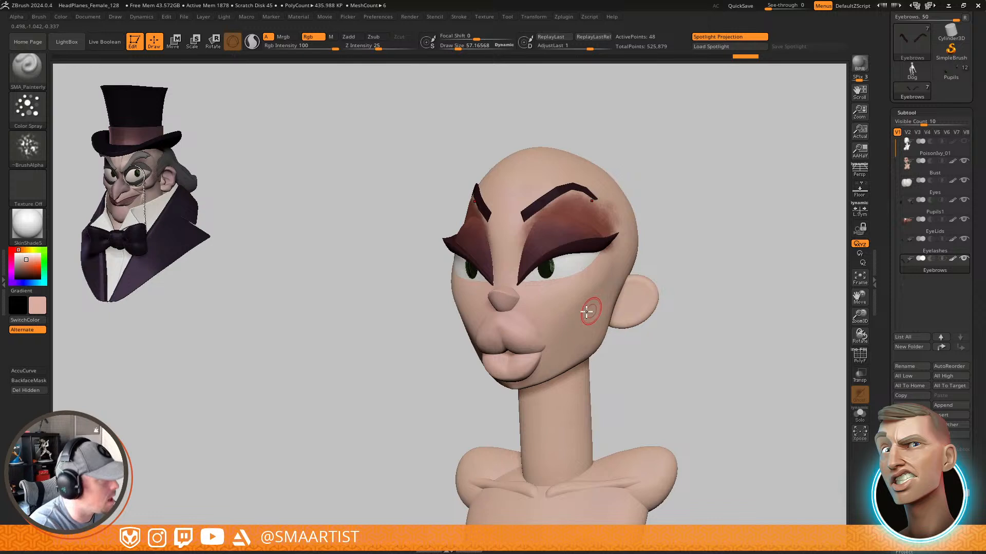
left_click_drag(18, 250, 25, 262)
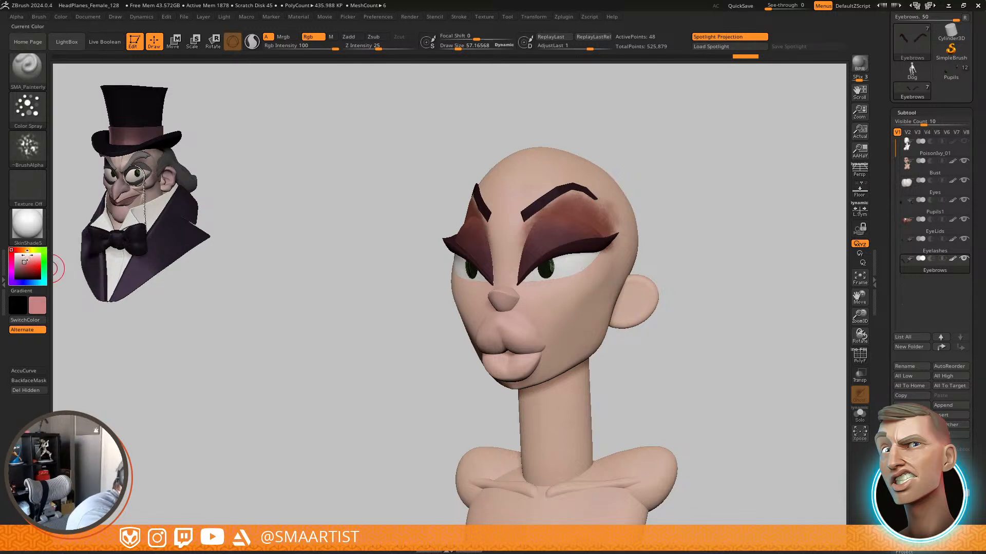
right_click_drag(535, 290, 547, 355, "ctrl")
left_click(491, 373, "alt")
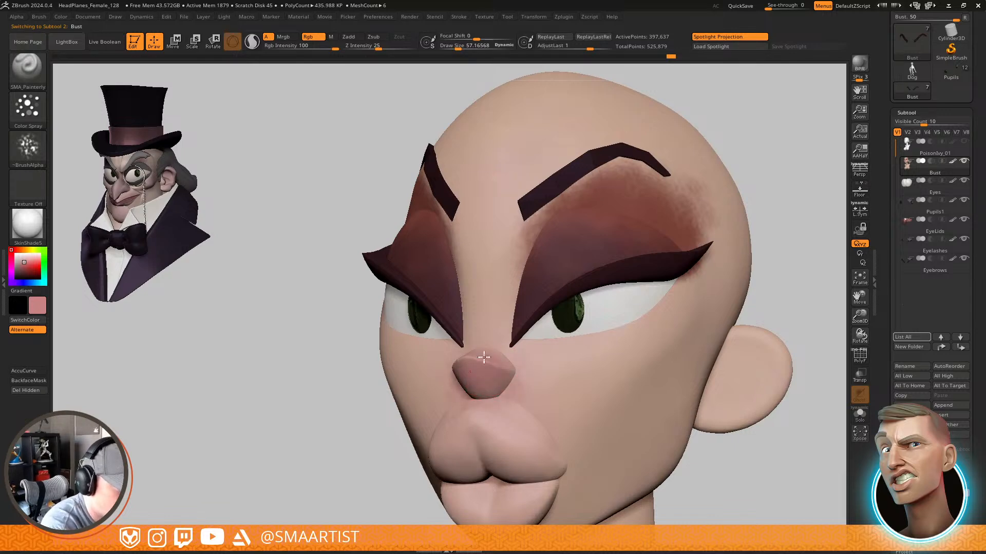
right_click_drag(572, 433, 579, 287, "alt")
mouse_move(483, 302)
left_mouse_down()
mouse_move(470, 319)
mouse_move(514, 363)
left_mouse_up()
Tint the ears with the rosy pink
mouse_move(735, 304)
right_mouse_down("alt")
mouse_move(664, 309)
mouse_move(664, 273)
mouse_move(607, 277)
mouse_move(637, 277)
mouse_move(602, 259)
mouse_move(600, 298)
right_mouse_up("alt")
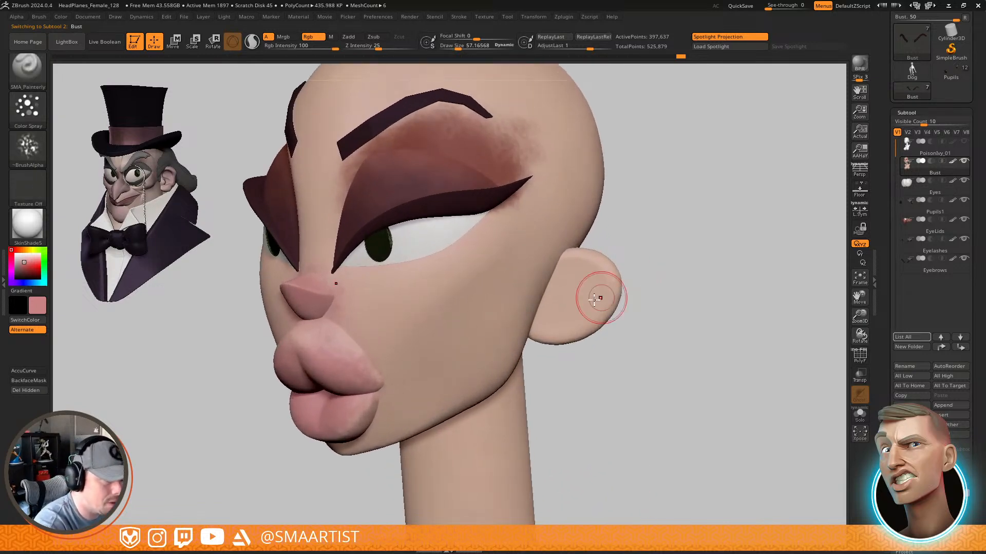
mouse_move(605, 280)
left_mouse_down()
mouse_move(585, 314)
mouse_move(600, 319)
left_mouse_up()
mouse_move(594, 293)
right_mouse_down()
mouse_move(579, 275)
mouse_move(588, 269)
mouse_move(576, 269)
mouse_move(624, 286)
right_mouse_up()
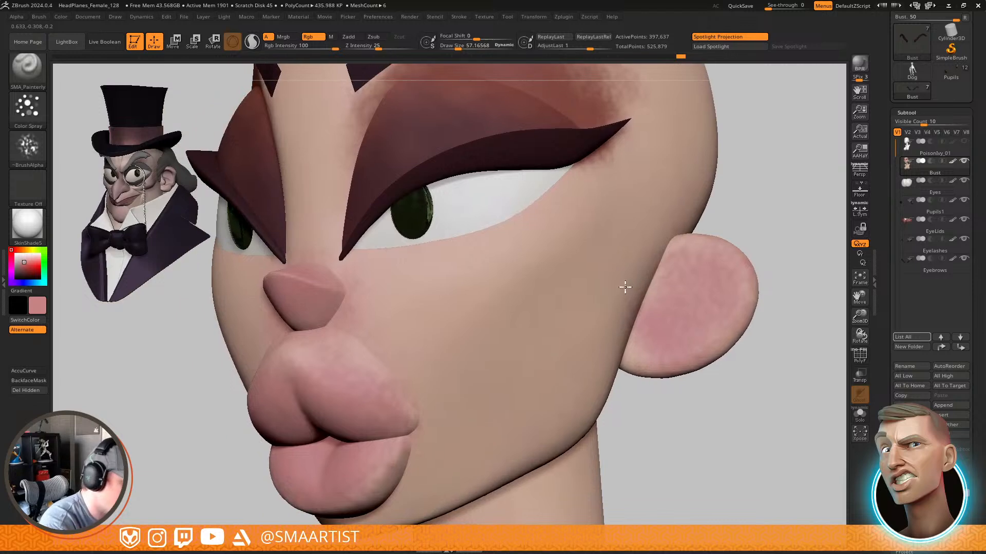
Sample the skin tone and soften the pink around the nose bridge and on the cheek beside the nose
key("c")
mouse_move(345, 308)
left_mouse_down()
mouse_move(341, 291)
mouse_move(369, 292)
mouse_move(308, 194)
mouse_move(321, 232)
mouse_move(310, 159)
left_mouse_up()
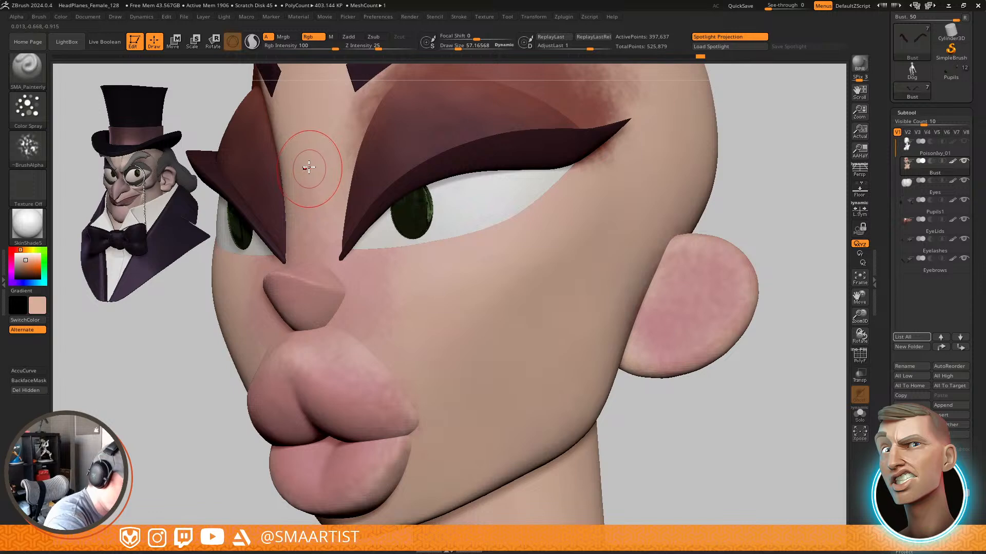
key("c")
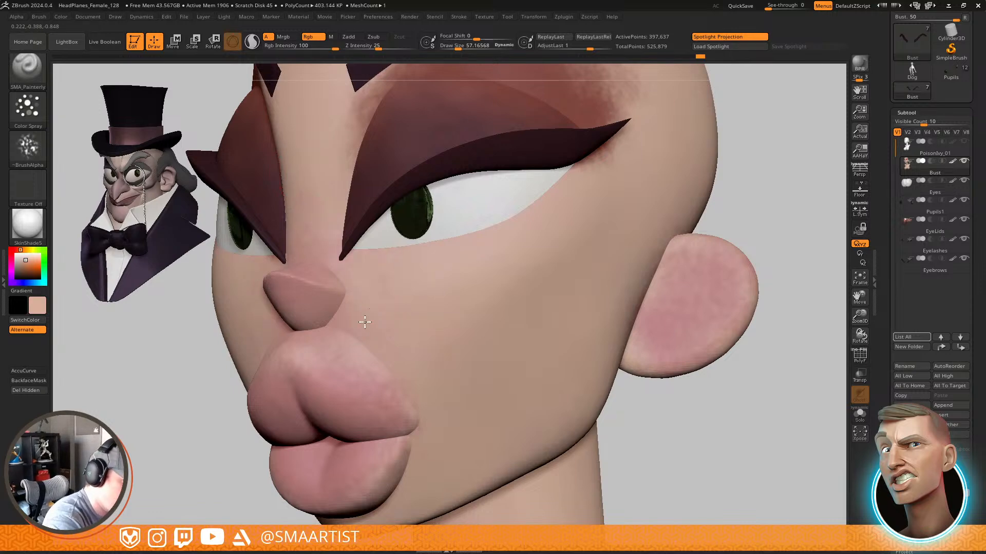
Reduce the brush size and repaint the outer borders of the upper and lower lips with skin tone
mouse_move(389, 374)
left_mouse_down()
mouse_move(355, 359)
mouse_move(368, 387)
mouse_move(349, 368)
left_mouse_up()
key("s")
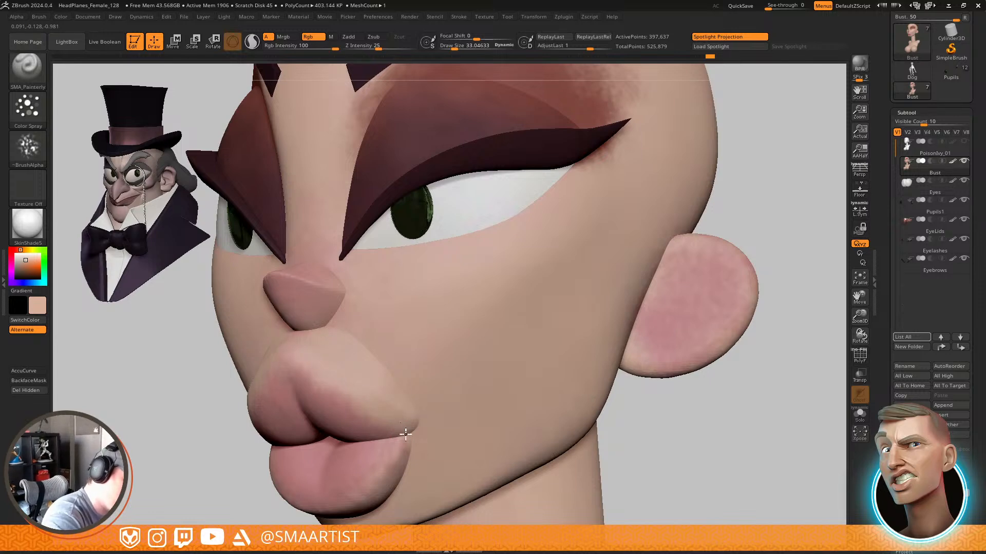
right_click_drag(421, 436, 428, 287, "alt")
left_click_drag(413, 348, 408, 357)
mouse_move(418, 323)
right_mouse_down()
mouse_move(433, 357)
mouse_move(432, 319)
right_mouse_up()
mouse_move(433, 320)
right_mouse_down()
mouse_move(442, 310)
mouse_move(390, 337)
mouse_move(420, 334)
mouse_move(403, 331)
right_mouse_up()
right_click_drag(377, 271, 382, 303, "ctrl")
key("s")
left_click_drag(386, 243, 383, 242)
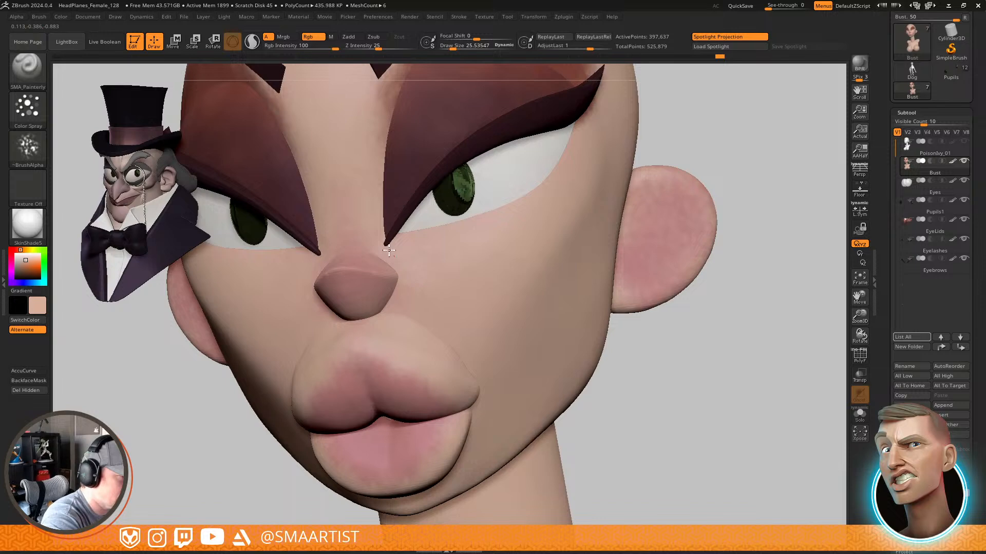
Sample a dark plum and fill the upper and lower lips with it using the Paint brush
right_click_drag(439, 292, 486, 241, "ctrl")
key("c")
mouse_move(462, 326)
right_mouse_down("alt")
mouse_move(476, 253)
mouse_move(458, 323)
right_mouse_up("alt")
key("b")
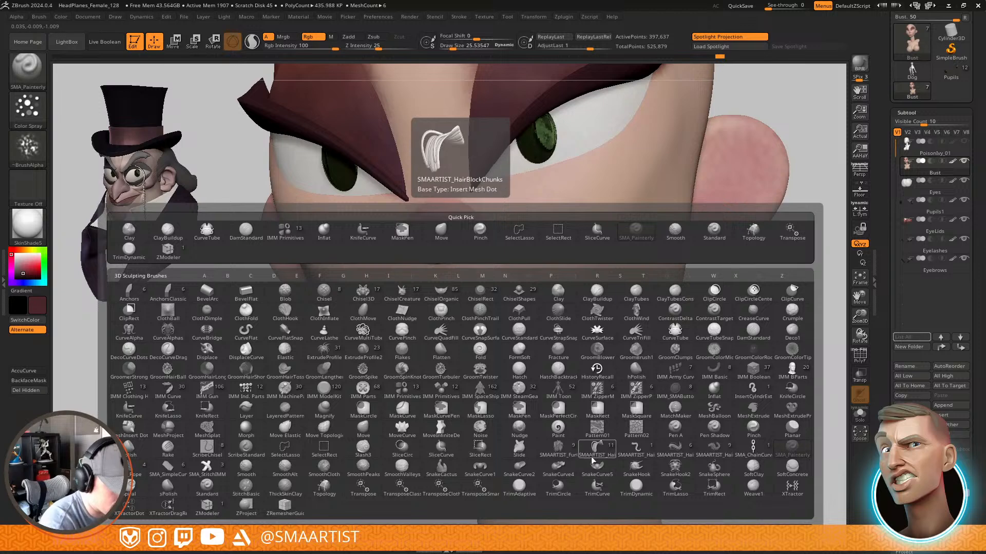
left_click(558, 426)
mouse_move(462, 378)
right_mouse_down()
mouse_move(442, 300)
mouse_move(433, 352)
mouse_move(440, 319)
right_mouse_up()
mouse_move(450, 289)
left_mouse_down()
mouse_move(345, 383)
mouse_move(458, 325)
mouse_move(394, 352)
mouse_move(447, 345)
mouse_move(430, 332)
mouse_move(446, 294)
left_mouse_up()
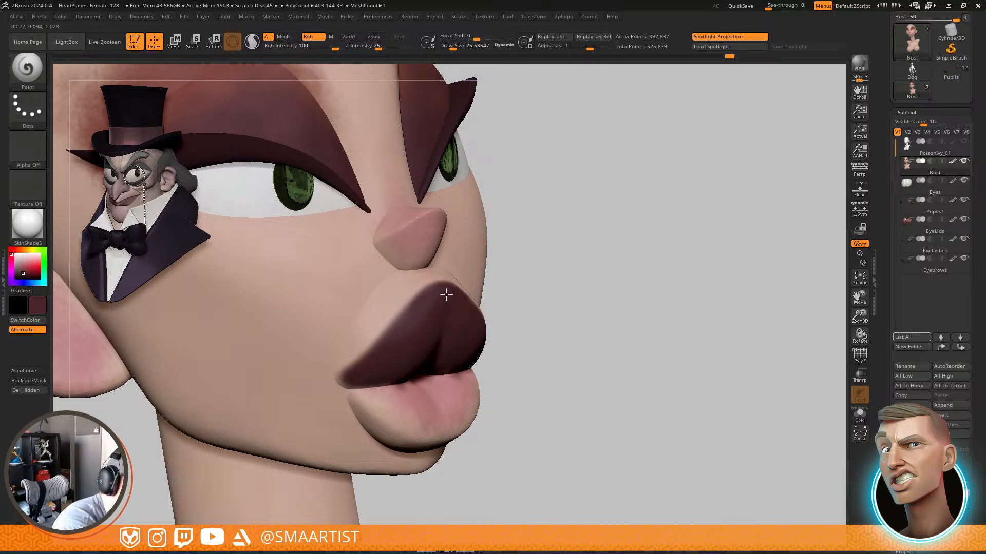
right_click_drag(386, 305, 403, 334)
mouse_move(353, 393)
left_mouse_down()
mouse_move(406, 432)
mouse_move(446, 442)
mouse_move(392, 405)
mouse_move(436, 417)
left_mouse_up()
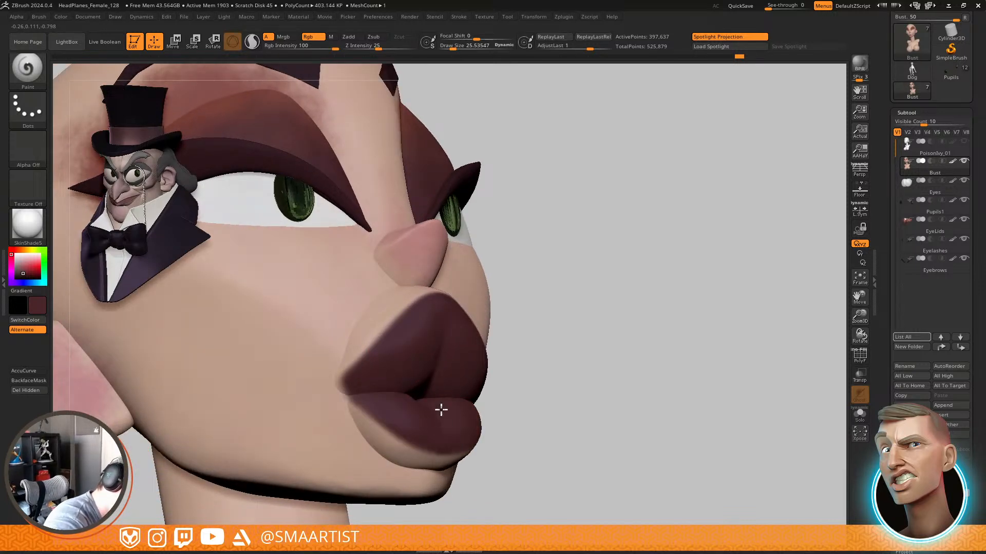
right_click_drag(464, 344, 440, 307)
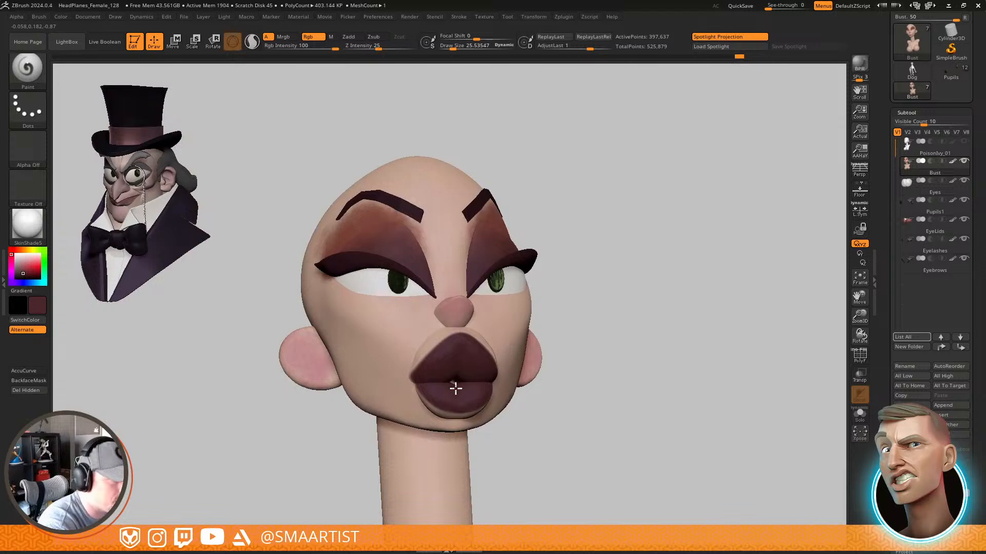
Sample a reddish brown from the eyeshadow and paint the isolated lower lip with it, then show the whole bust
right_click_drag(453, 380, 621, 316)
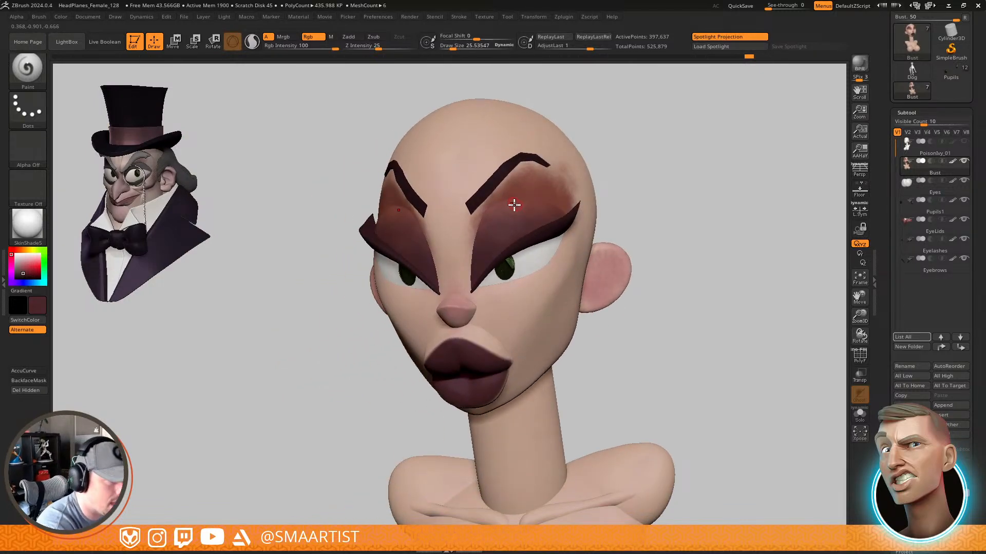
key("c")
mouse_move(493, 338)
right_mouse_down()
mouse_move(517, 317)
mouse_move(498, 321)
right_mouse_up()
mouse_move(498, 321)
right_mouse_down("alt")
mouse_move(501, 251)
mouse_move(519, 346)
mouse_move(429, 312)
right_mouse_up("alt")
left_click(518, 342, "ctrl+shift")
mouse_move(441, 334)
left_mouse_down()
mouse_move(495, 374)
mouse_move(535, 369)
mouse_move(433, 310)
mouse_move(527, 347)
left_mouse_up()
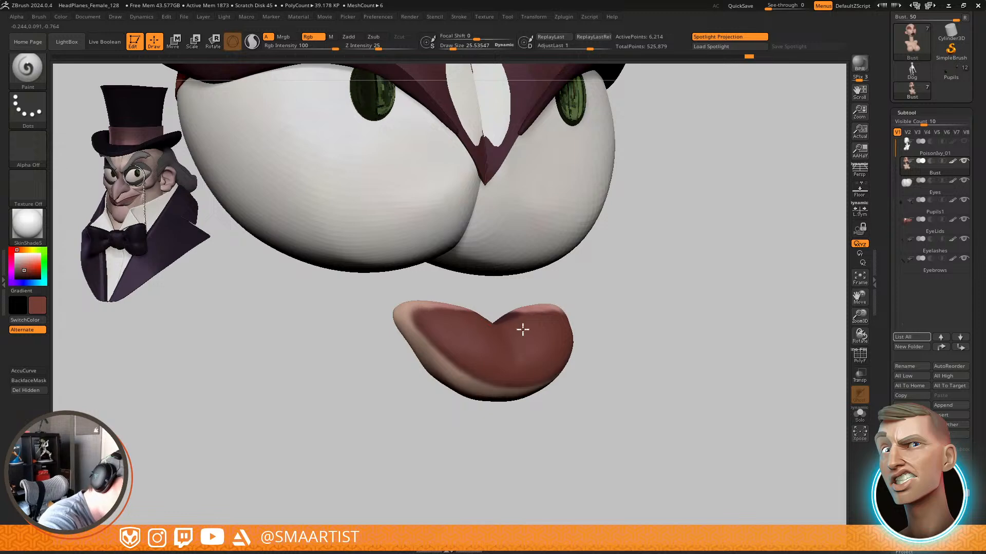
left_click(645, 302, "ctrl+shift")
key("f")
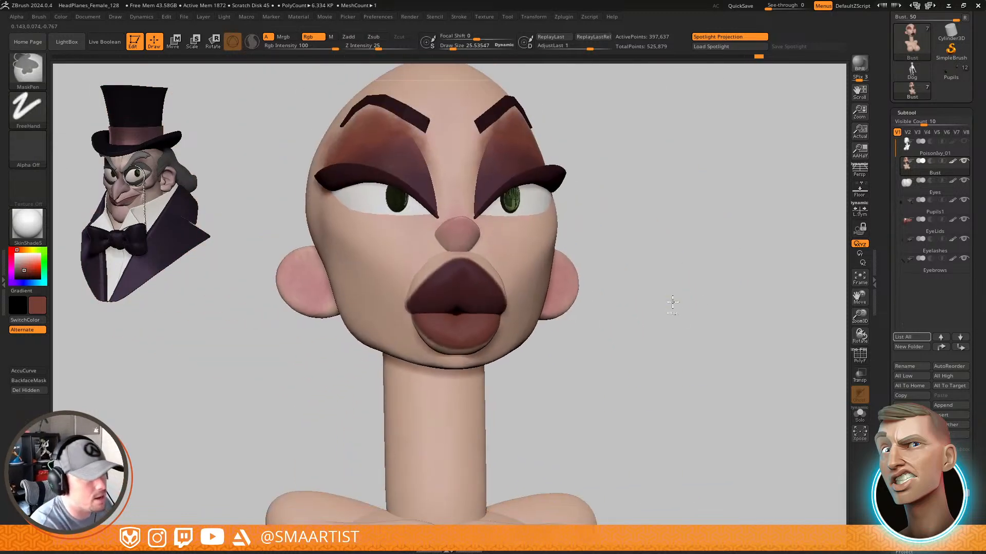
Set the RGB intensity to 16 and softly blend the reddish brown over the upper lip, isolating it at first
mouse_move(671, 303)
right_mouse_down()
mouse_move(708, 301)
mouse_move(676, 335)
mouse_move(734, 306)
mouse_move(642, 308)
right_mouse_up()
mouse_move(565, 310)
right_mouse_down("ctrl")
mouse_move(573, 347)
mouse_move(600, 304)
mouse_move(565, 323)
right_mouse_up("ctrl")
key("ctrl+shift")
left_click(588, 271, "ctrl+shift")
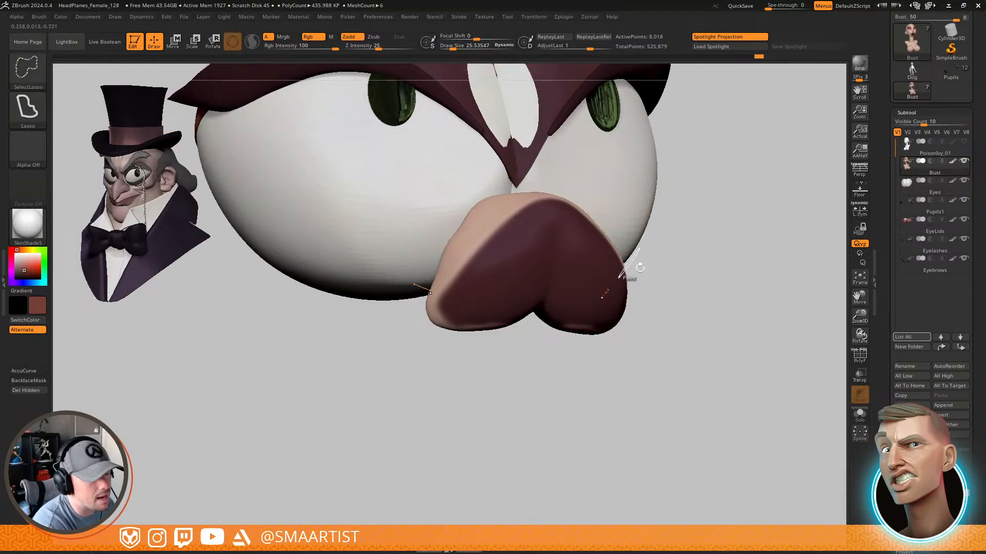
mouse_move(627, 275)
right_mouse_down()
mouse_move(626, 258)
mouse_move(619, 277)
right_mouse_up()
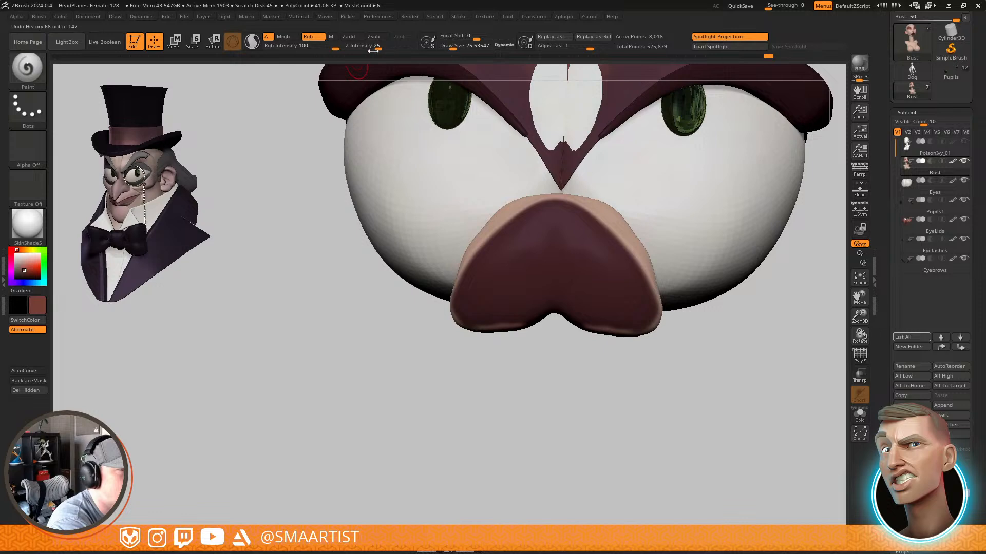
left_click_drag(318, 45, 293, 47)
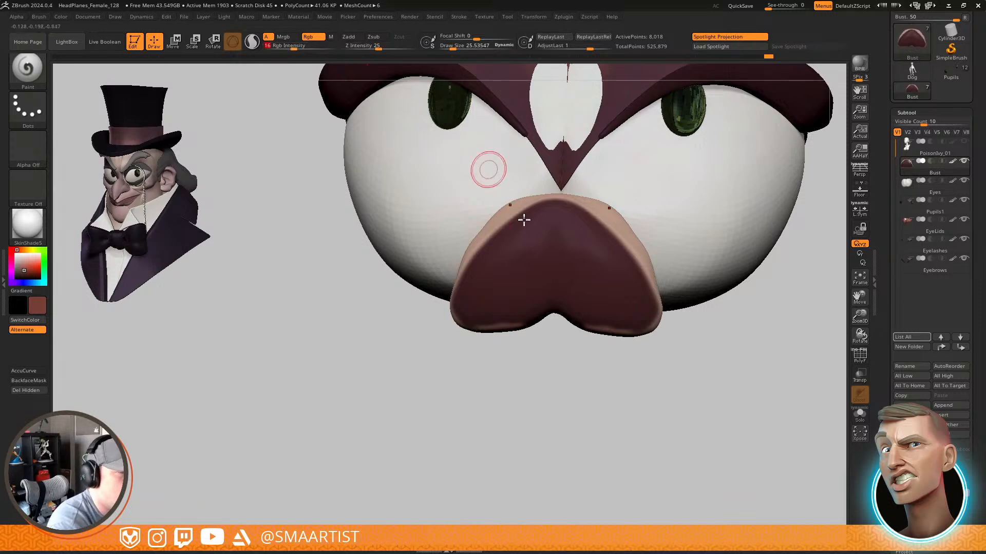
key("s")
left_click_drag(552, 254, 570, 254)
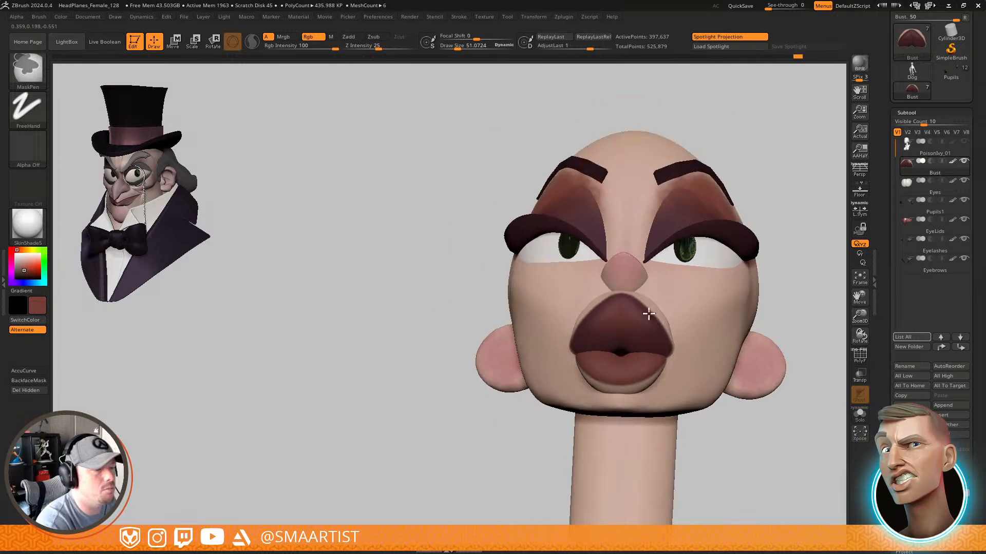
left_click_drag(564, 329, 617, 323)
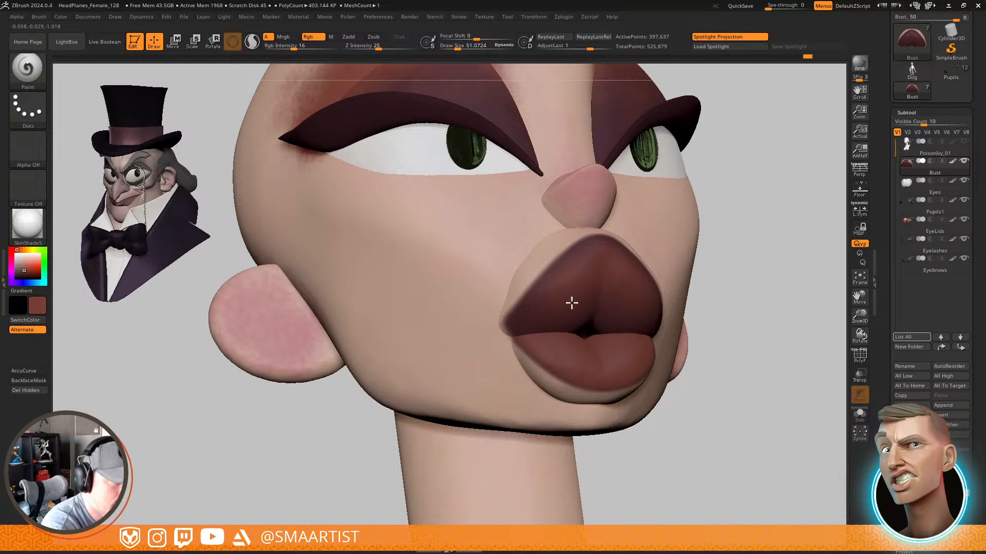
left_click_drag(724, 334, 681, 321, "alt")
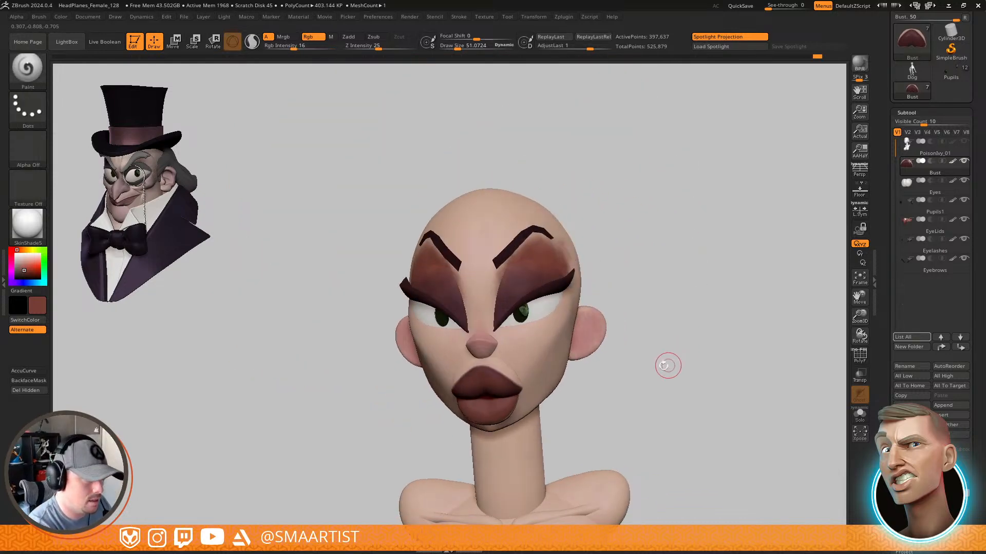
Sample the dark plum and lightly shade the upper part of the isolated lower lip, then show the whole bust
mouse_move(668, 366)
right_mouse_down("alt")
mouse_move(697, 290)
mouse_move(717, 277)
right_mouse_up("alt")
mouse_move(717, 277)
right_mouse_down("ctrl")
mouse_move(672, 347)
mouse_move(667, 401)
right_mouse_up("ctrl")
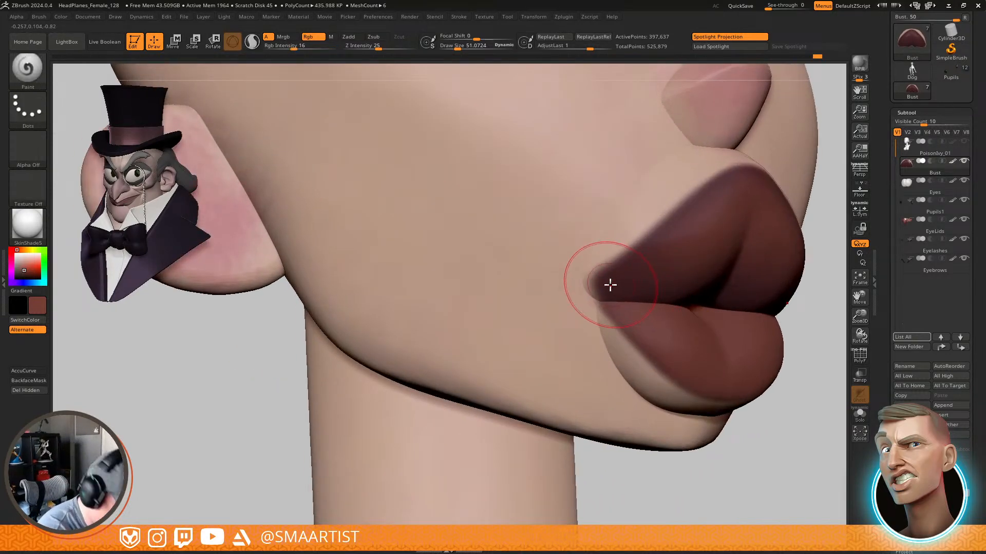
key("c")
left_click(658, 322, "ctrl+shift")
mouse_move(666, 313)
right_mouse_down()
mouse_move(668, 344)
mouse_move(633, 294)
right_mouse_up()
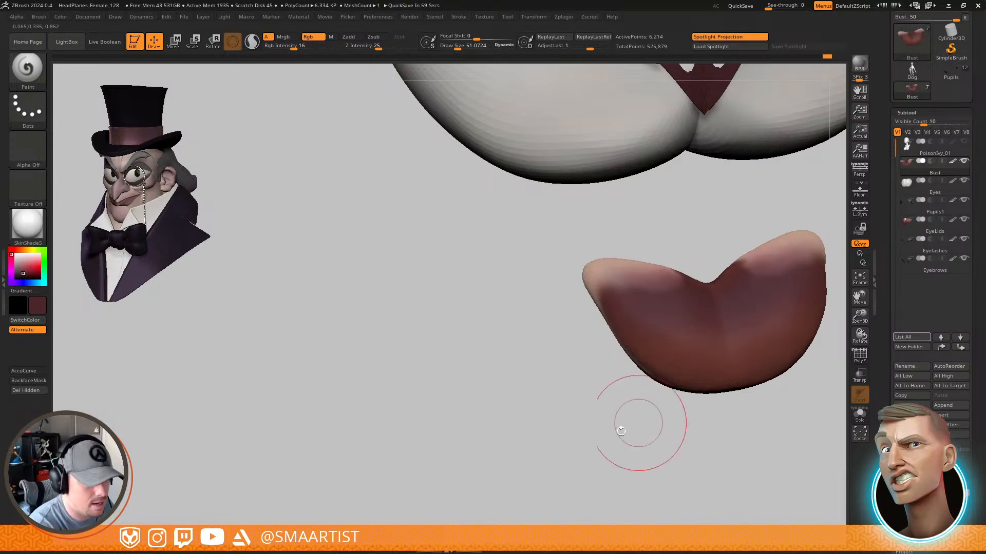
left_click(593, 447, "ctrl+shift")
Sample a soft pink from the nose area and blend it lightly over the nose and ears, adjusting the brush size
right_click_drag(593, 445, 591, 294, "ctrl")
mouse_move(658, 340)
right_mouse_down()
mouse_move(715, 330)
mouse_move(716, 260)
mouse_move(699, 296)
mouse_move(732, 299)
mouse_move(729, 309)
mouse_move(763, 294)
mouse_move(742, 308)
mouse_move(724, 303)
mouse_move(732, 267)
mouse_move(693, 287)
right_mouse_up()
key("space")
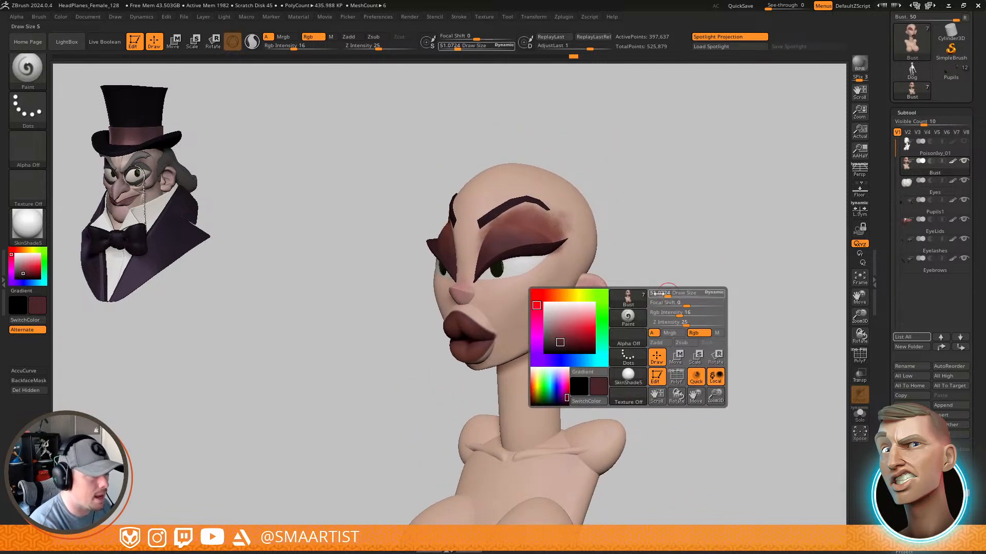
left_click_drag(659, 294, 684, 294)
mouse_move(681, 207)
right_mouse_down("ctrl")
mouse_move(647, 310)
mouse_move(623, 309)
right_mouse_up("ctrl")
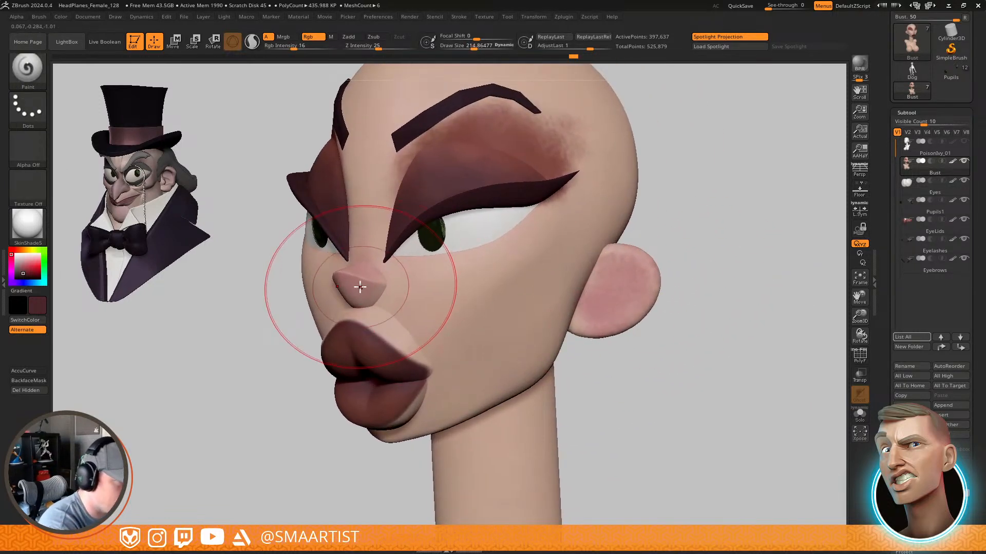
key("c")
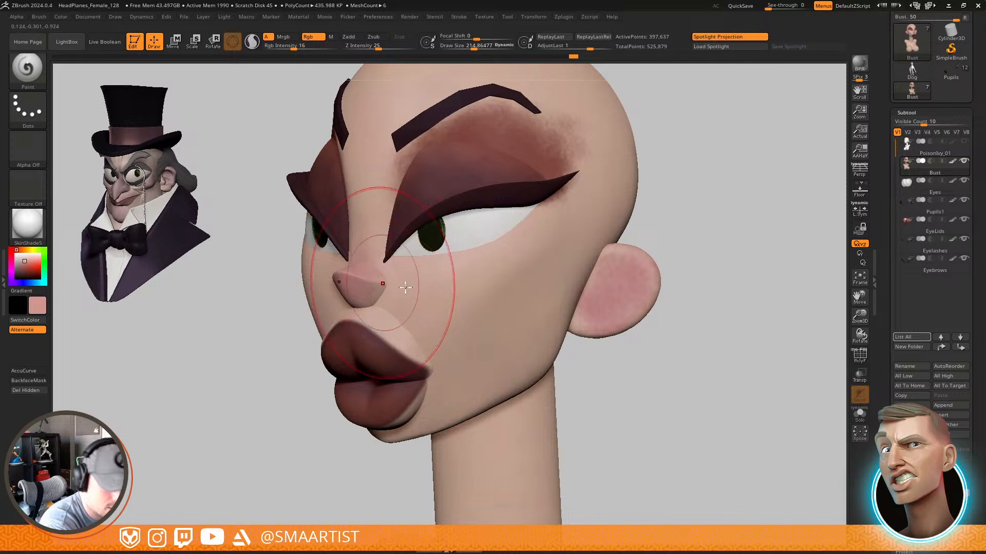
key("s")
left_click_drag(636, 275, 625, 275)
left_click_drag(625, 267, 633, 277)
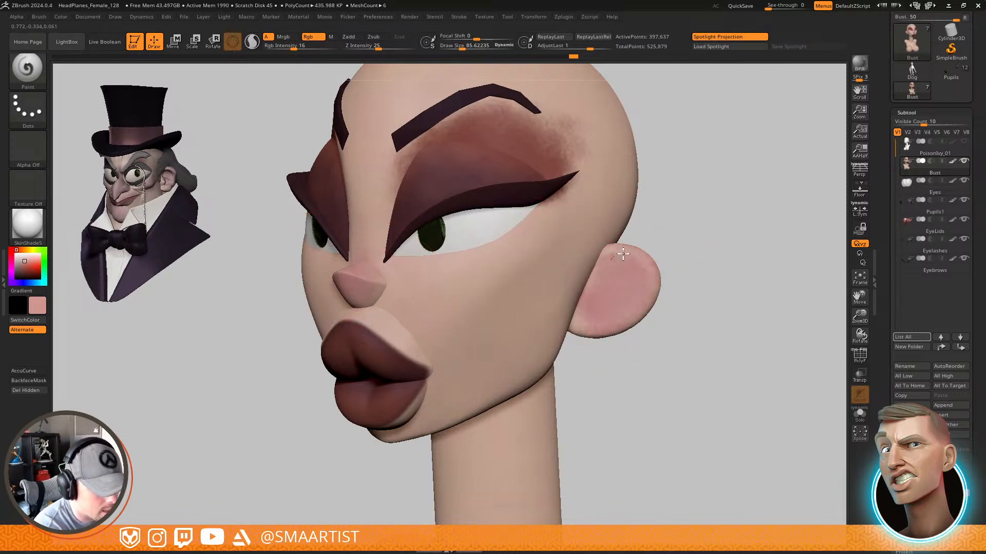
left_click_drag(622, 254, 593, 286)
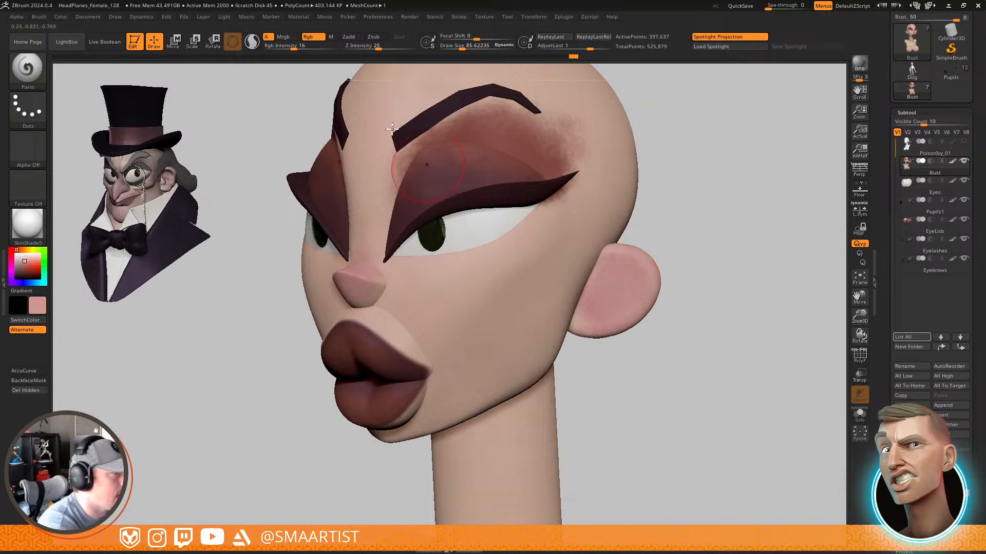
Set the RGB intensity to 100 and paint sampled skin tone over the inner area of the ears, leaving a pink rim
left_click_drag(293, 47, 338, 47)
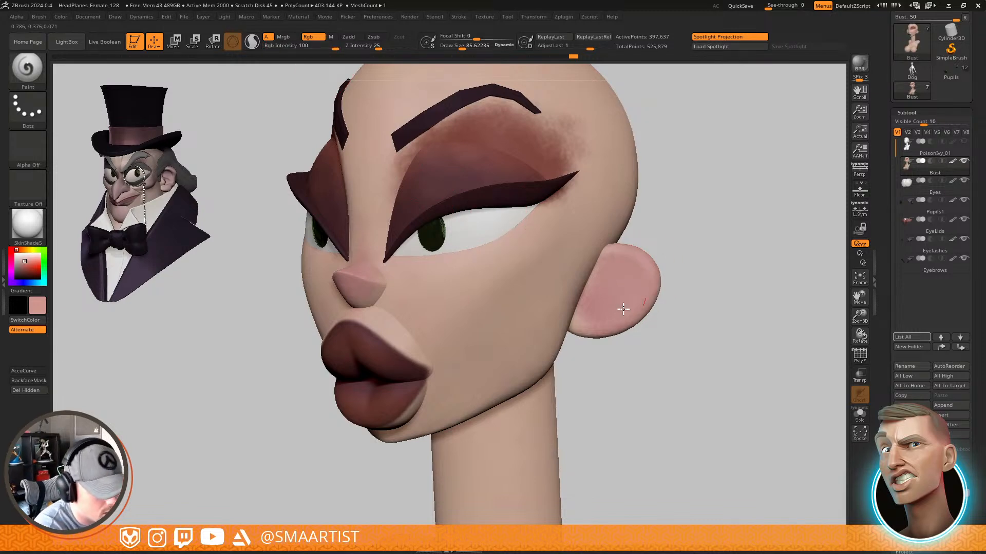
key("c")
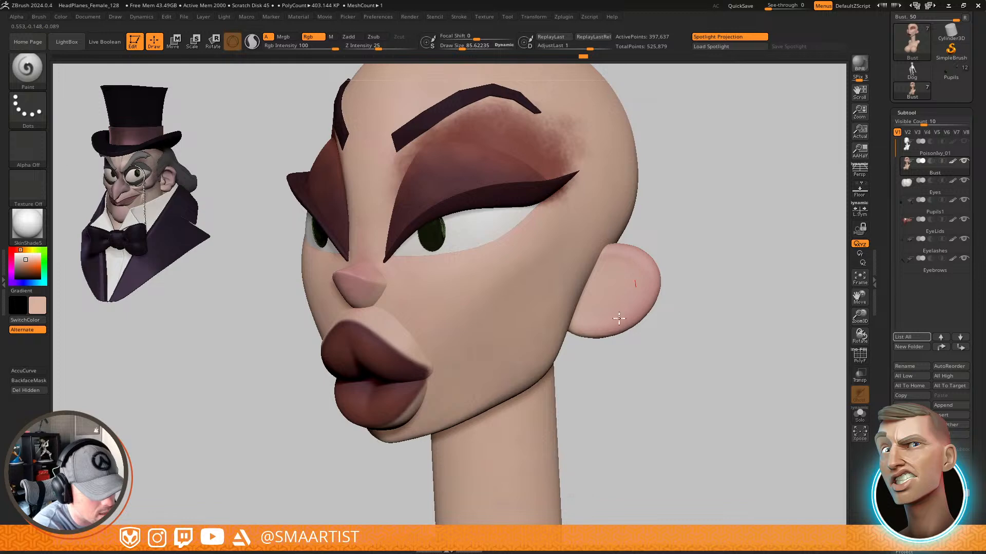
mouse_move(589, 324)
right_mouse_down()
mouse_move(660, 291)
mouse_move(594, 312)
right_mouse_up()
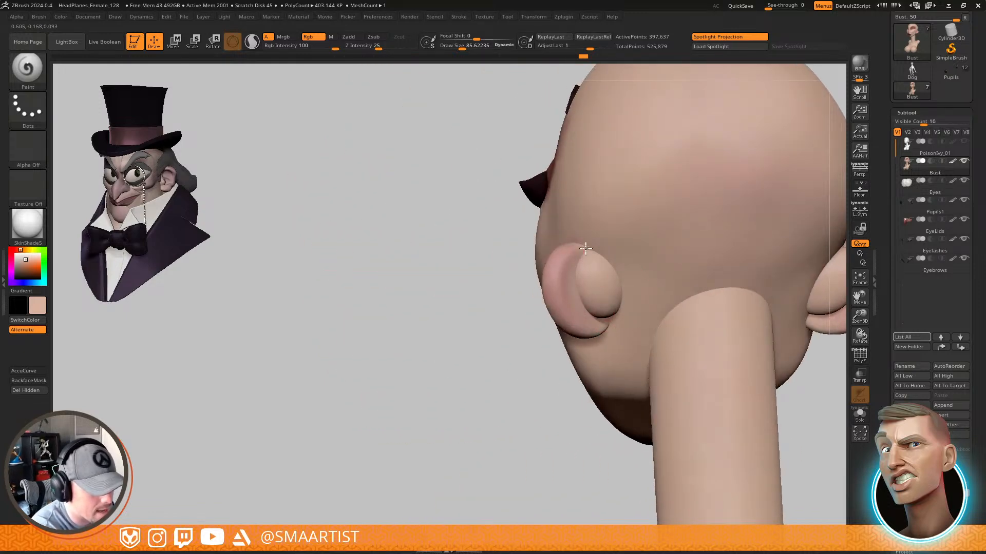
right_click_drag(583, 258, 562, 227)
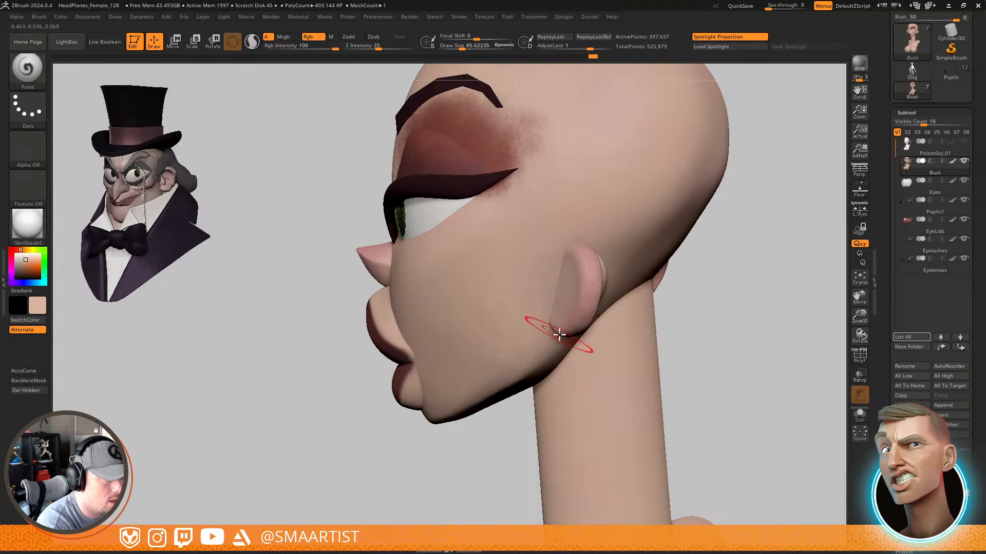
mouse_move(559, 335)
right_mouse_down()
mouse_move(563, 310)
mouse_move(646, 266)
mouse_move(660, 323)
mouse_move(684, 288)
mouse_move(689, 305)
mouse_move(637, 305)
mouse_move(635, 354)
right_mouse_up()
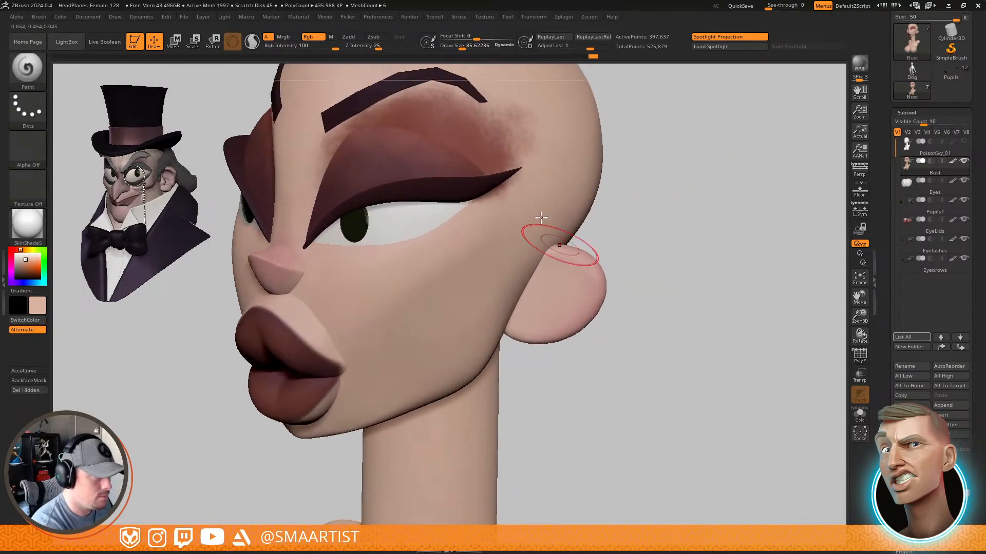
Sample the reddish-brown eyeshadow, set the draw size to about 135, and paint it around the outer eye corners and under the eyebrows
key("c")
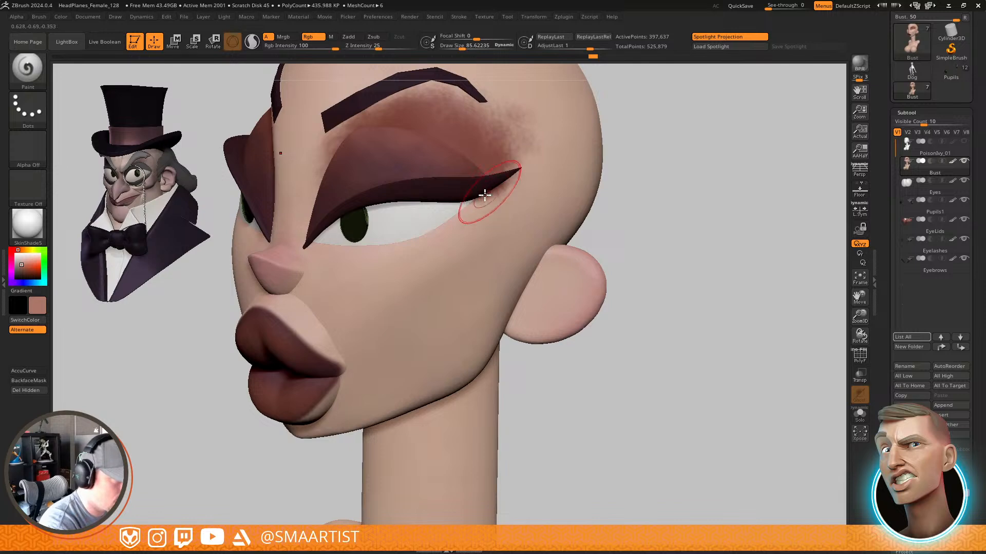
key("s")
left_click_drag(479, 199, 484, 199)
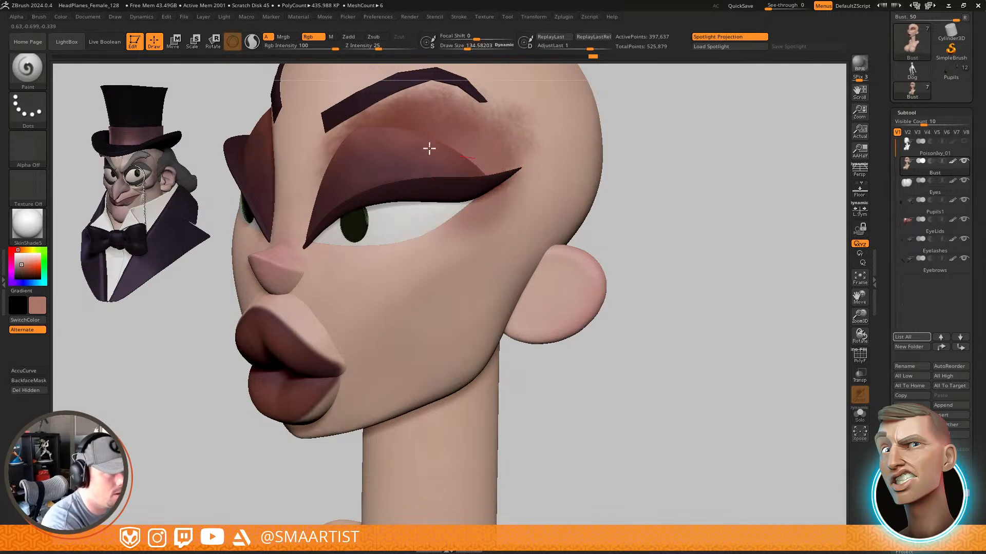
mouse_move(430, 149)
left_mouse_down()
mouse_move(529, 110)
mouse_move(493, 129)
left_mouse_up()
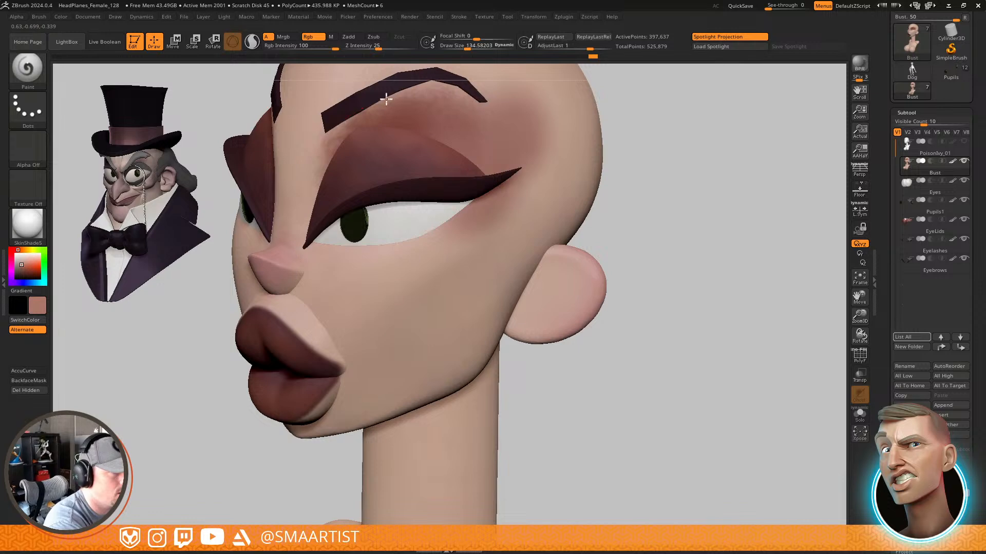
left_click_drag(342, 141, 371, 122)
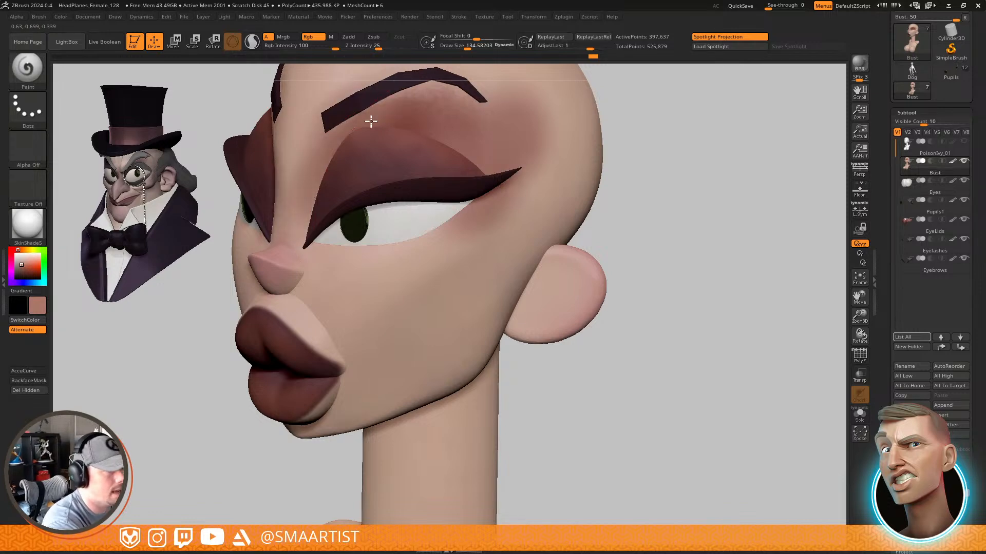
right_click_drag(441, 241, 569, 170, "ctrl")
mouse_move(623, 252)
right_mouse_down()
mouse_move(671, 290)
mouse_move(691, 280)
right_mouse_up()
right_click_drag(691, 280, 654, 317, "ctrl")
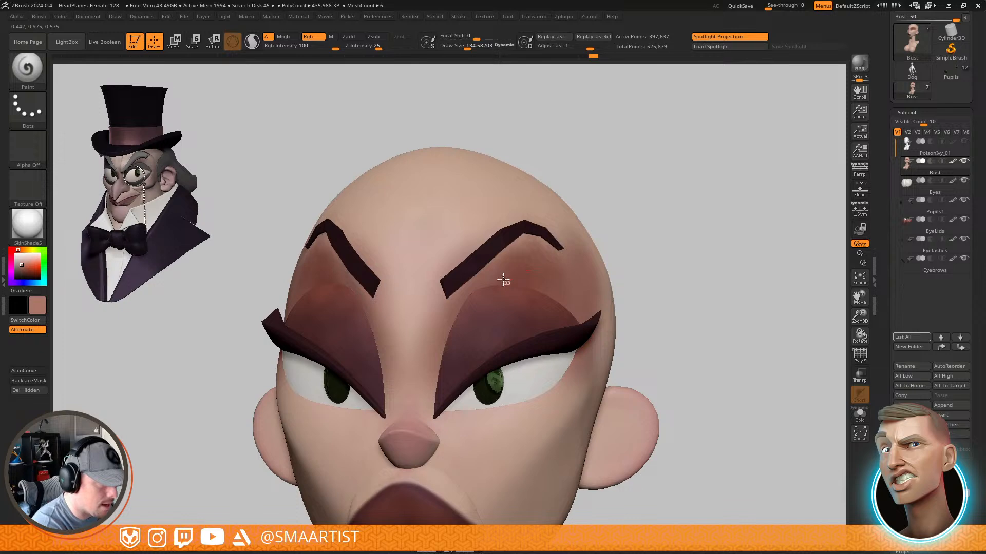
right_click_drag(589, 260, 528, 286)
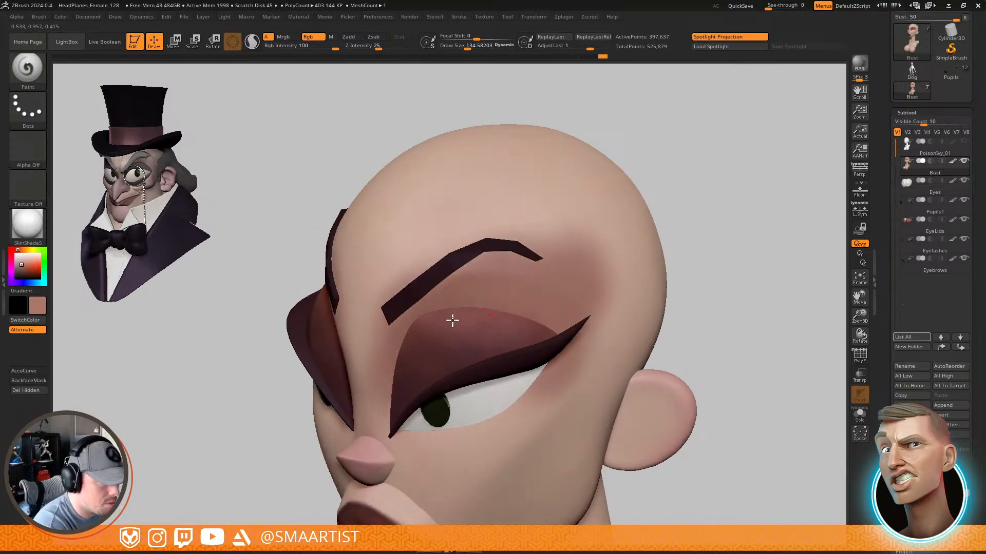
right_click_drag(575, 319, 583, 286)
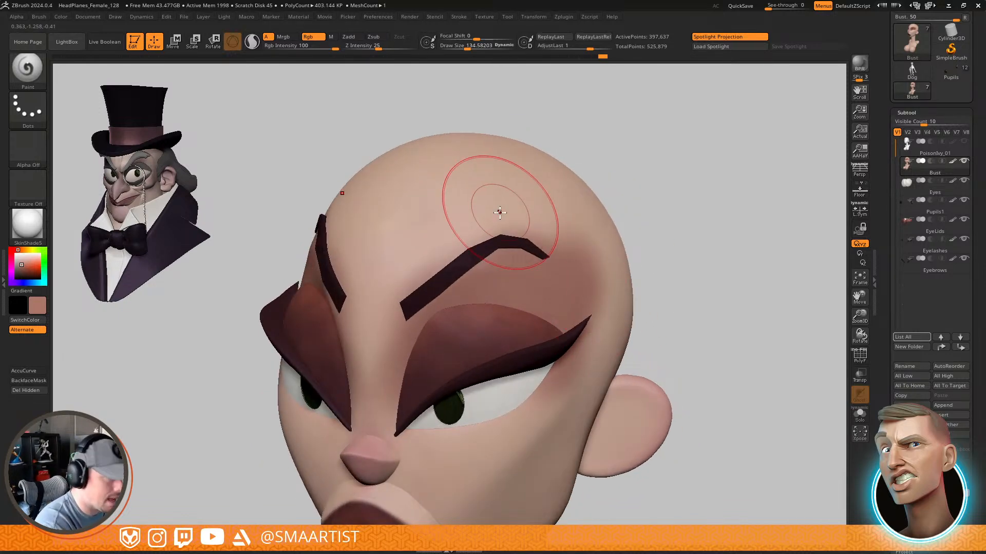
Sample the skin tone and trim the eyeshadow's outer edges beside the brows and eye corners with draw sizes of about 65 and 90
key("c")
left_click_drag(404, 255, 387, 318)
key("s")
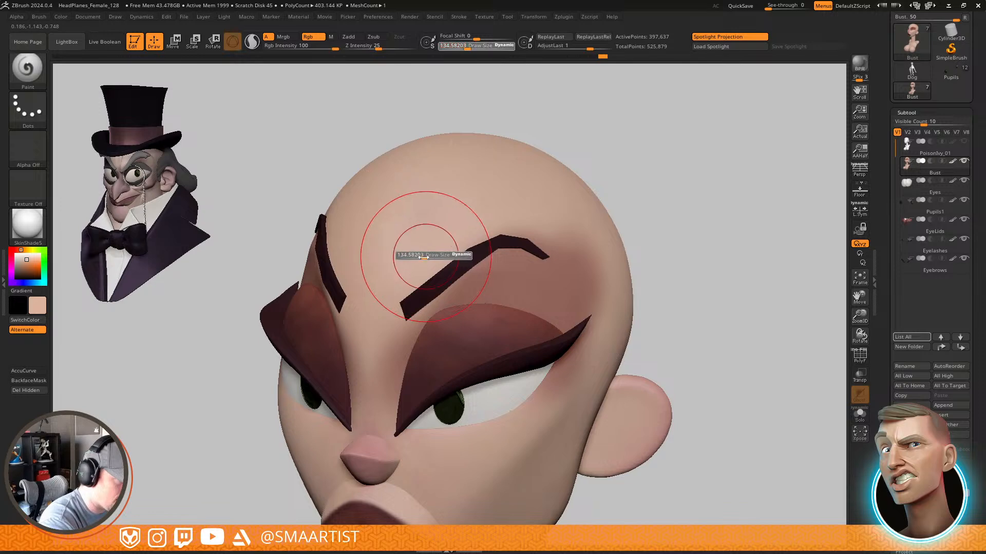
left_click_drag(425, 255, 419, 260)
mouse_move(382, 358)
right_mouse_down()
mouse_move(563, 318)
mouse_move(541, 226)
right_mouse_up()
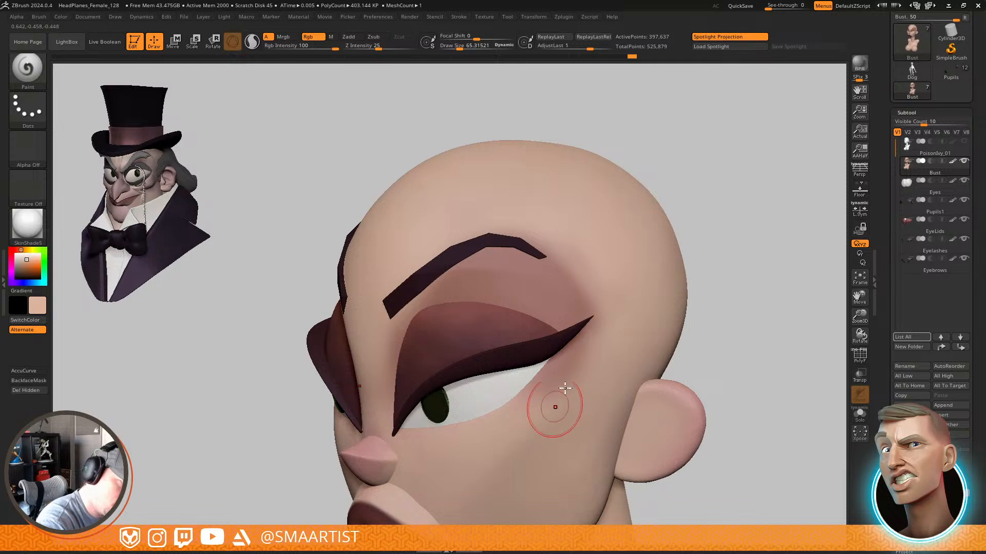
key("s")
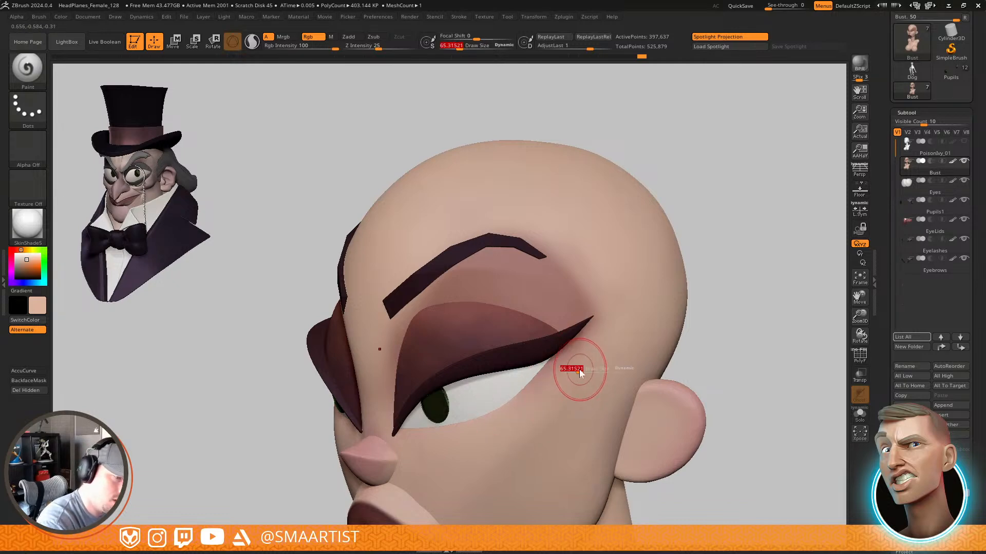
left_click_drag(580, 370, 586, 370)
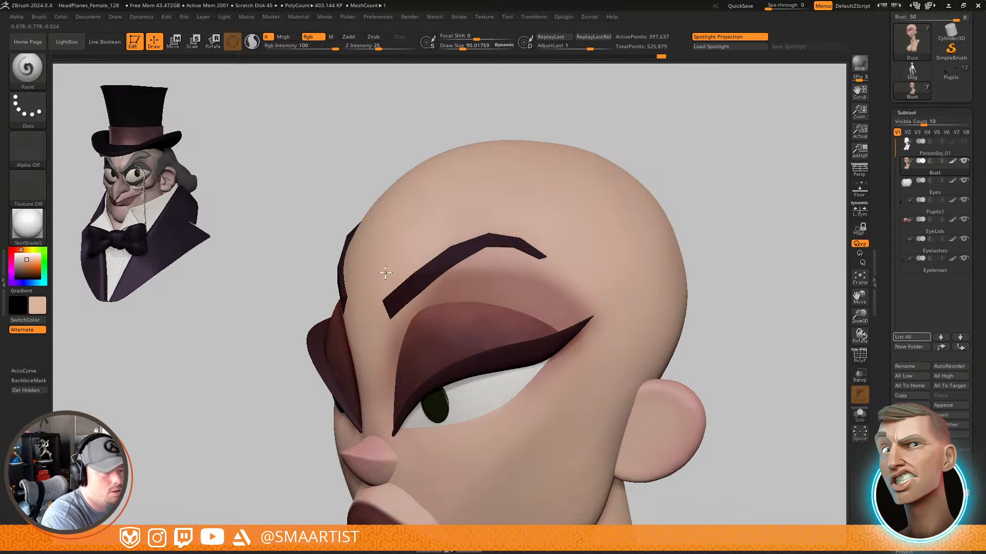
mouse_move(636, 370)
right_mouse_down("ctrl")
mouse_move(640, 286)
mouse_move(710, 288)
mouse_move(689, 307)
mouse_move(708, 310)
mouse_move(688, 297)
mouse_move(699, 288)
mouse_move(595, 379)
right_mouse_up("ctrl")
mouse_move(660, 318)
right_mouse_down("ctrl")
mouse_move(636, 337)
mouse_move(618, 308)
mouse_move(635, 322)
mouse_move(626, 315)
right_mouse_up("ctrl")
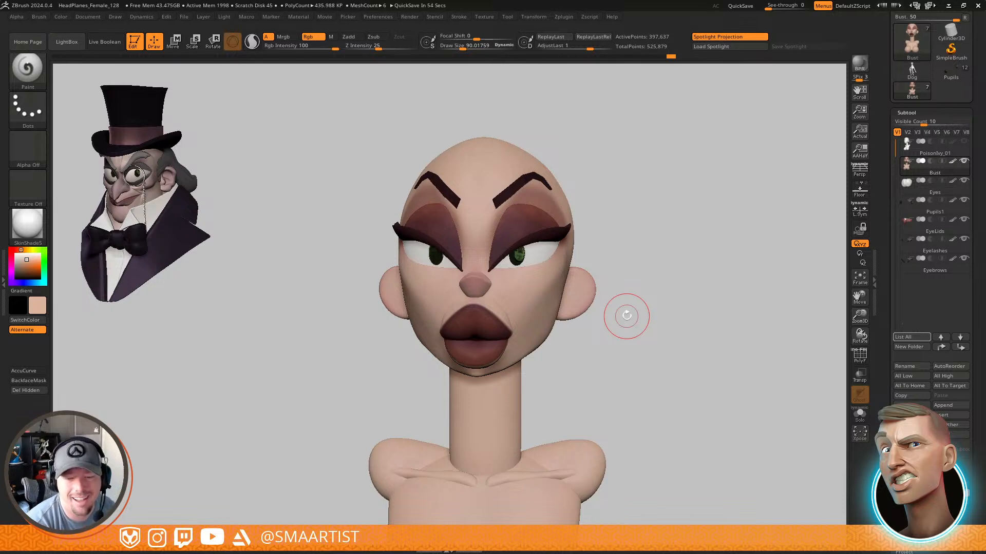
Mask everything except the lower lip and reshape its lower edge with the Move brush
mouse_move(686, 309)
left_mouse_down()
mouse_move(735, 288)
mouse_move(716, 299)
mouse_move(723, 313)
mouse_move(753, 314)
left_mouse_up()
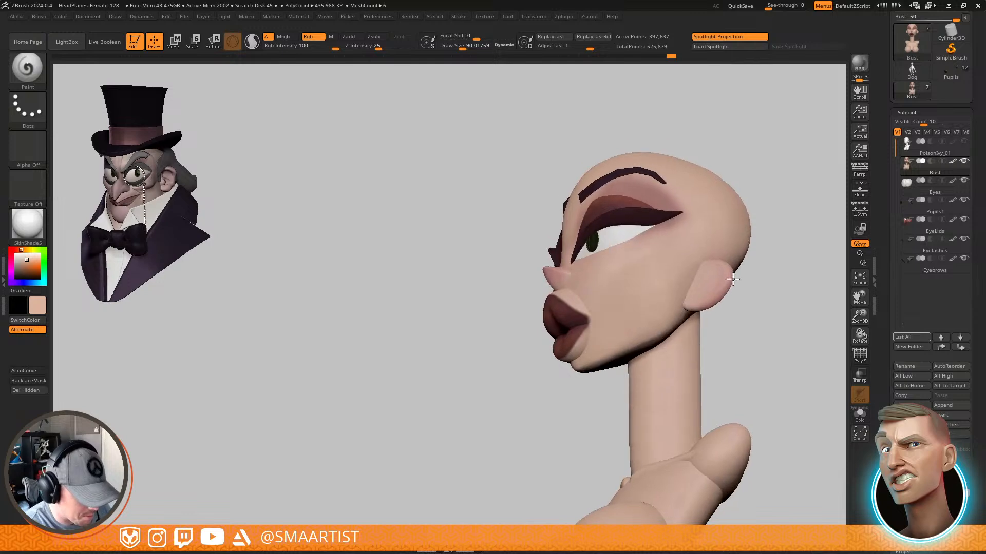
left_click_drag(711, 342, 759, 269, "alt")
right_click_drag(739, 295, 684, 389, "ctrl")
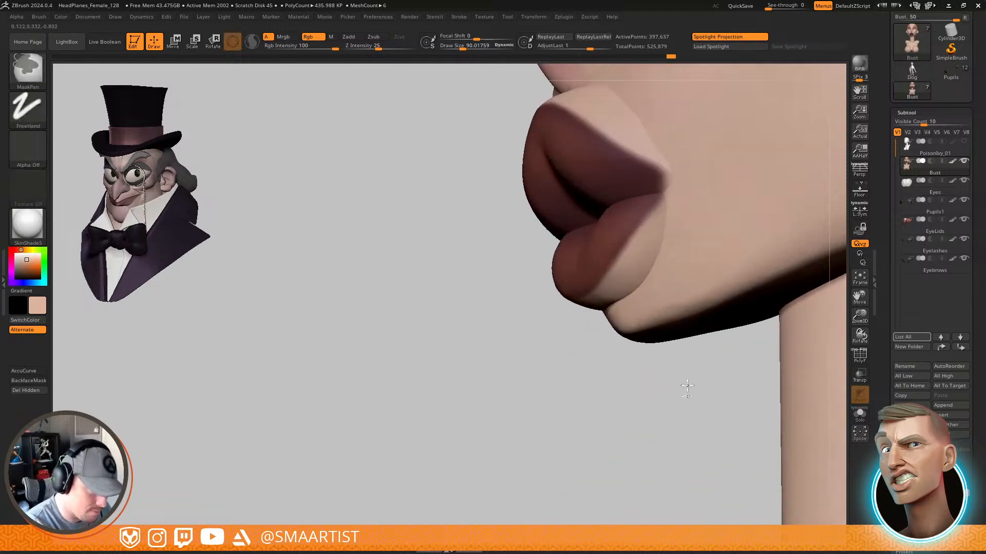
key("w")
left_click(635, 272, "ctrl")
key("q")
right_click_drag(635, 272, 658, 286)
key("b")
key("m")
key("v")
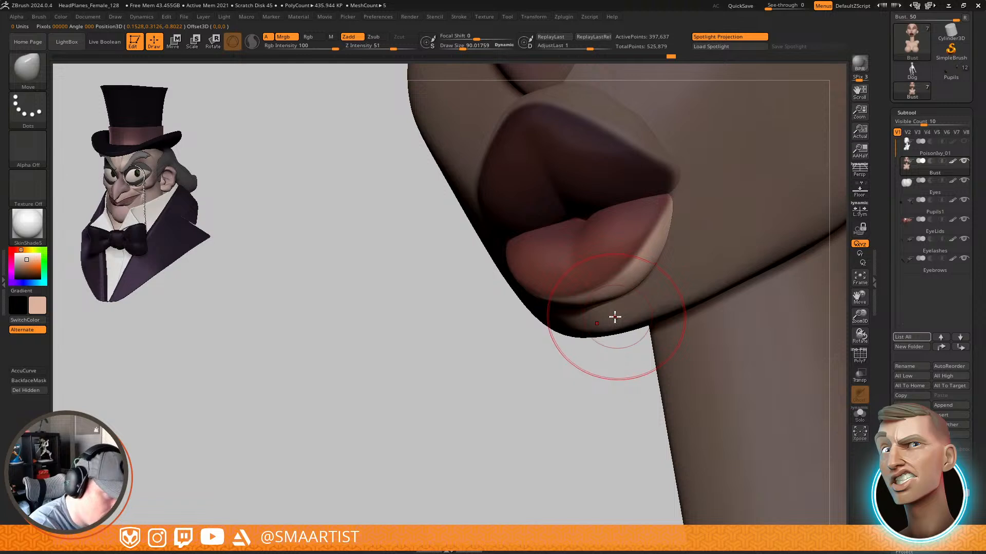
left_click_drag(611, 319, 614, 307)
Mask everything except the upper lip and reshape its upper contour with the Move brush, starting at a draw size of about 188
mouse_move(667, 290)
right_mouse_down()
mouse_move(642, 277)
mouse_move(702, 244)
mouse_move(640, 306)
mouse_move(640, 282)
mouse_move(675, 283)
mouse_move(665, 272)
mouse_move(728, 283)
mouse_move(695, 297)
mouse_move(651, 279)
mouse_move(642, 292)
mouse_move(698, 371)
mouse_move(686, 298)
mouse_move(669, 323)
mouse_move(653, 265)
right_mouse_up()
key("w")
left_click(656, 266, "ctrl")
key("q")
key("s")
left_click_drag(652, 267, 662, 262)
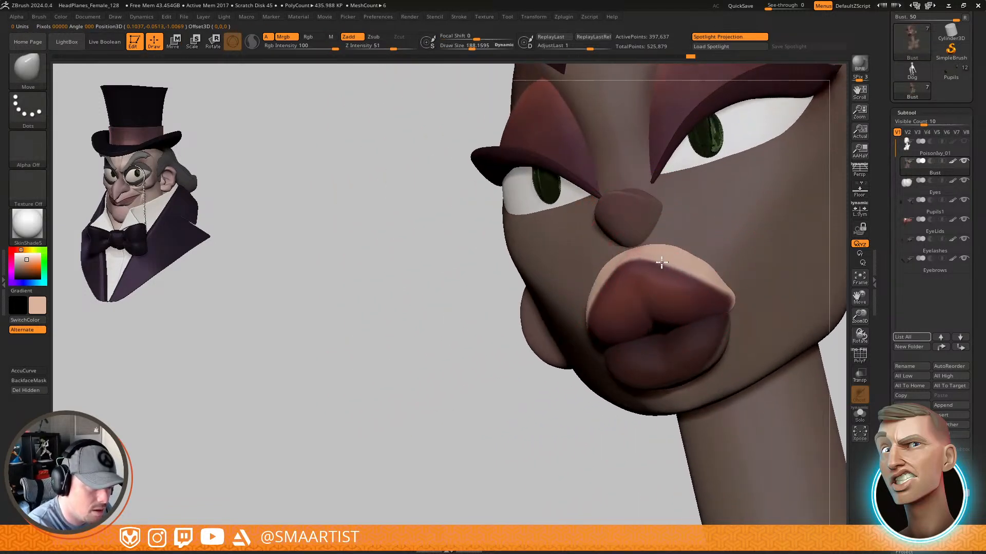
mouse_move(711, 284)
right_mouse_down()
mouse_move(734, 269)
mouse_move(675, 315)
mouse_move(681, 283)
mouse_move(662, 283)
mouse_move(684, 343)
mouse_move(689, 328)
mouse_move(673, 330)
mouse_move(681, 305)
mouse_move(672, 294)
mouse_move(713, 273)
mouse_move(686, 292)
mouse_move(679, 281)
right_mouse_up()
left_click_drag(675, 285, 666, 286)
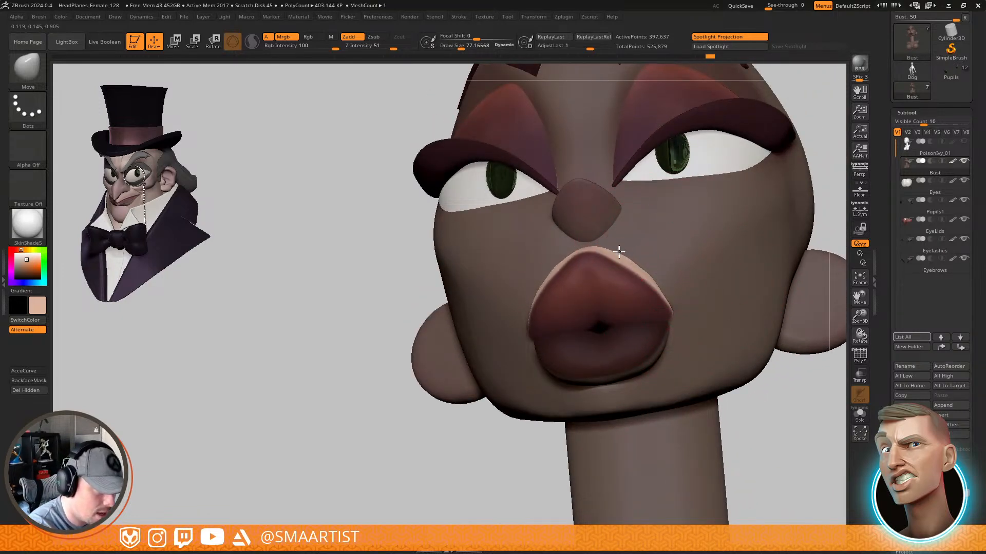
Refine the upper lip's peak and side curves with smaller Move brushes, down to about 62, smooth the edge, and clear the mask
mouse_move(667, 274)
right_mouse_down()
mouse_move(688, 277)
mouse_move(582, 258)
right_mouse_up()
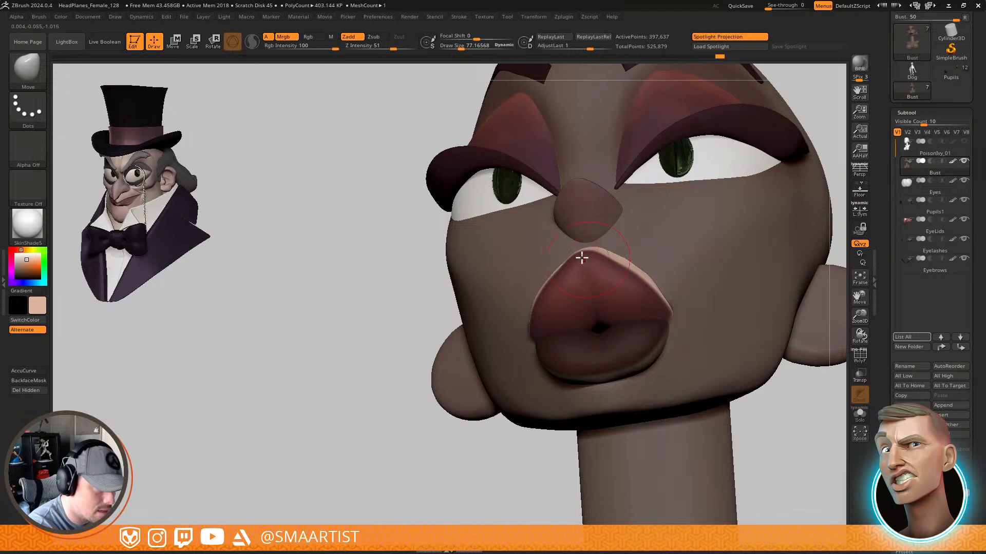
left_click_drag(585, 252, 588, 260)
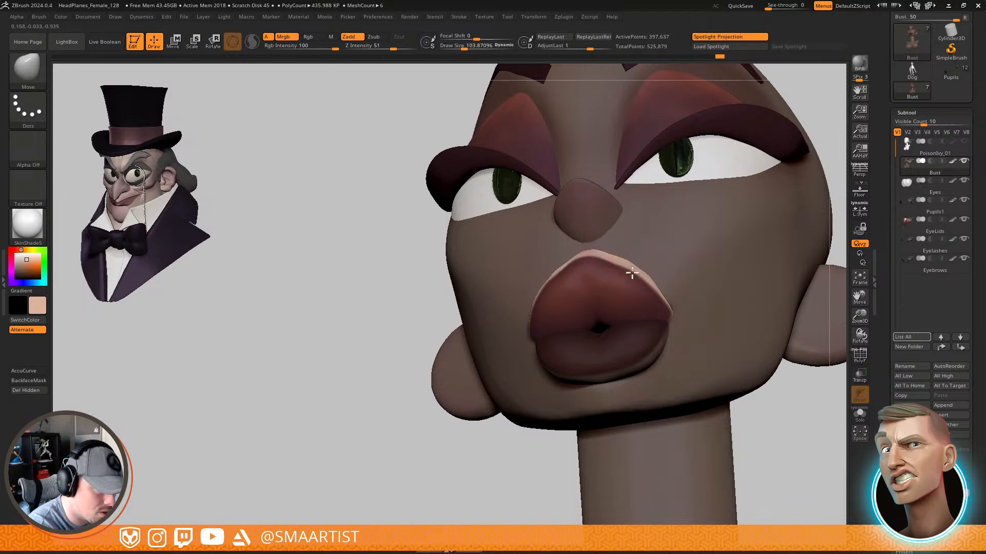
right_click_drag(632, 272, 596, 256)
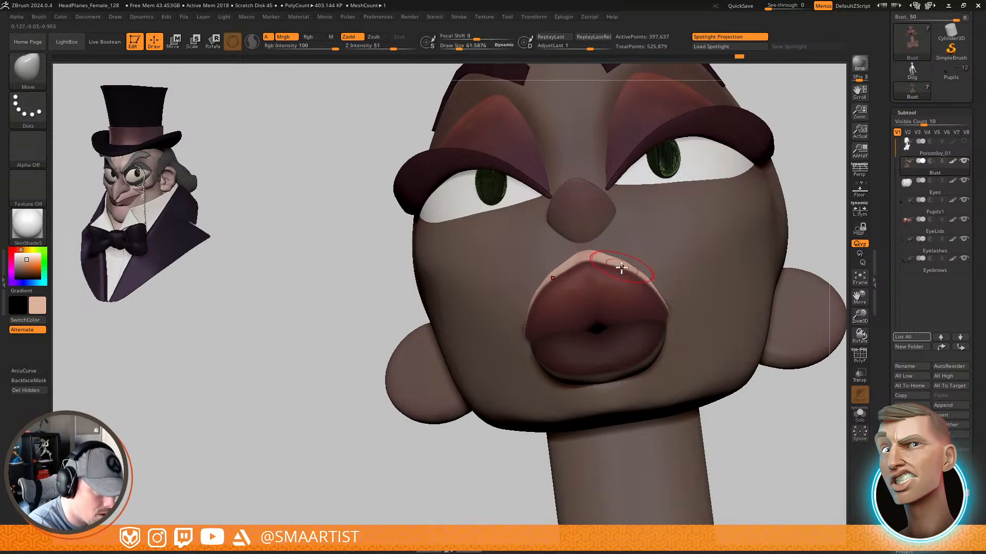
mouse_move(632, 273)
right_mouse_down()
mouse_move(658, 298)
mouse_move(657, 282)
mouse_move(649, 285)
right_mouse_up()
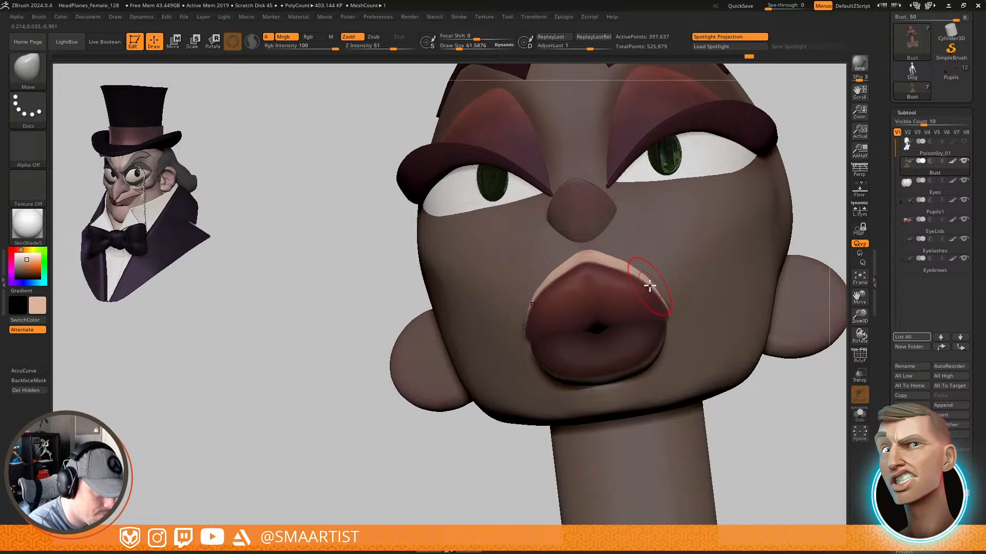
key("shift")
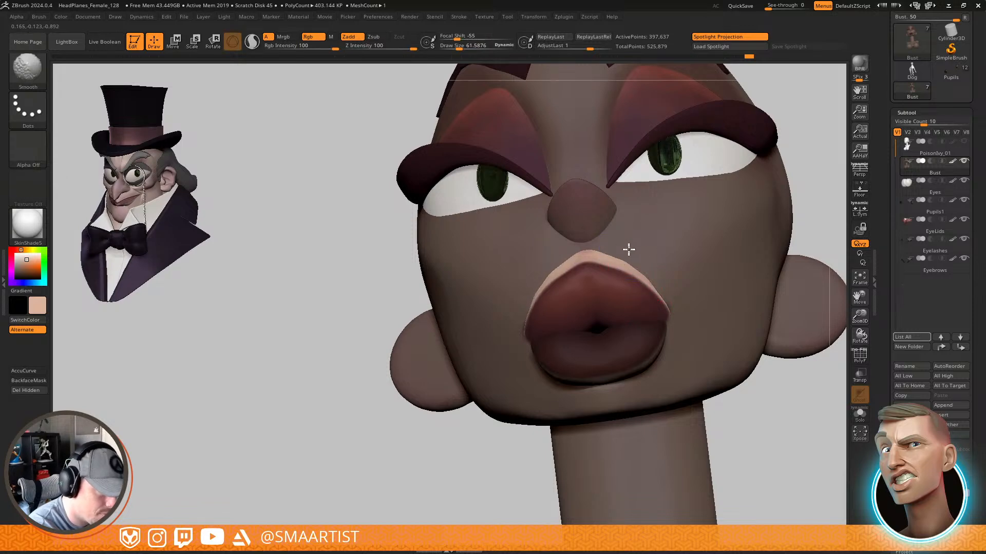
right_click_drag(644, 248, 713, 241)
left_click_drag(740, 239, 757, 307, "ctrl")
right_click_drag(757, 303, 767, 247, "ctrl")
mouse_move(727, 279)
left_mouse_down()
mouse_move(738, 250)
mouse_move(755, 280)
mouse_move(710, 321)
mouse_move(751, 311)
left_mouse_up()
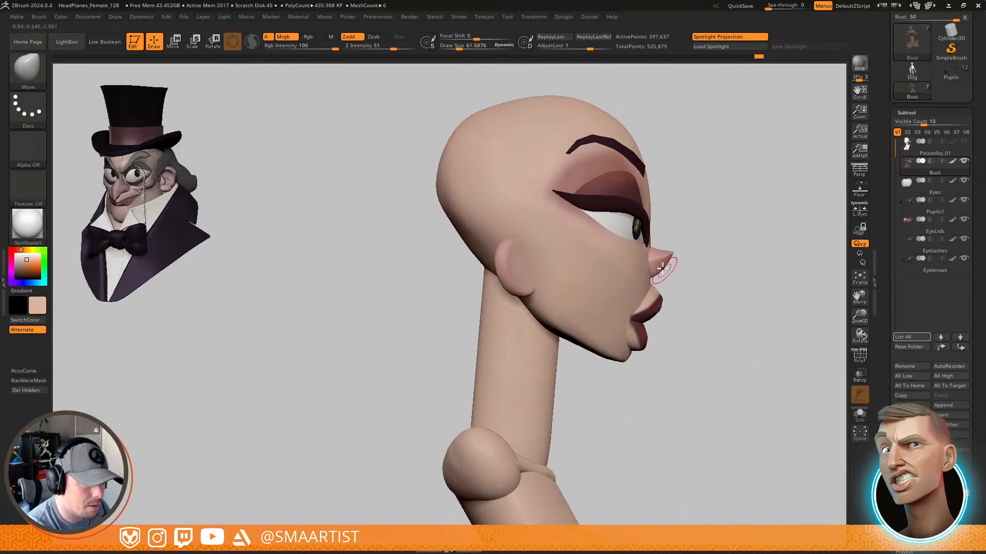
key("w")
left_click(811, 246, "alt")
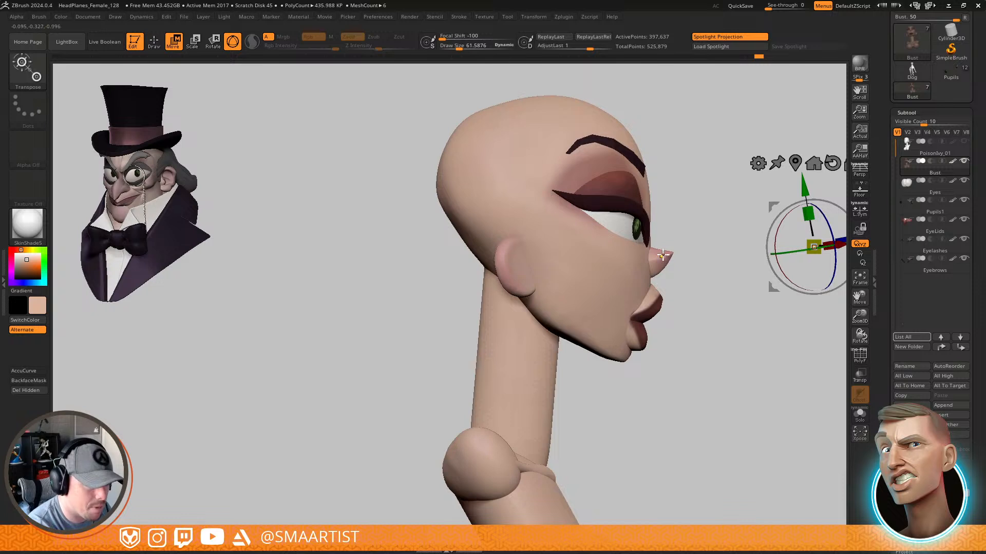
left_click(662, 257, "ctrl")
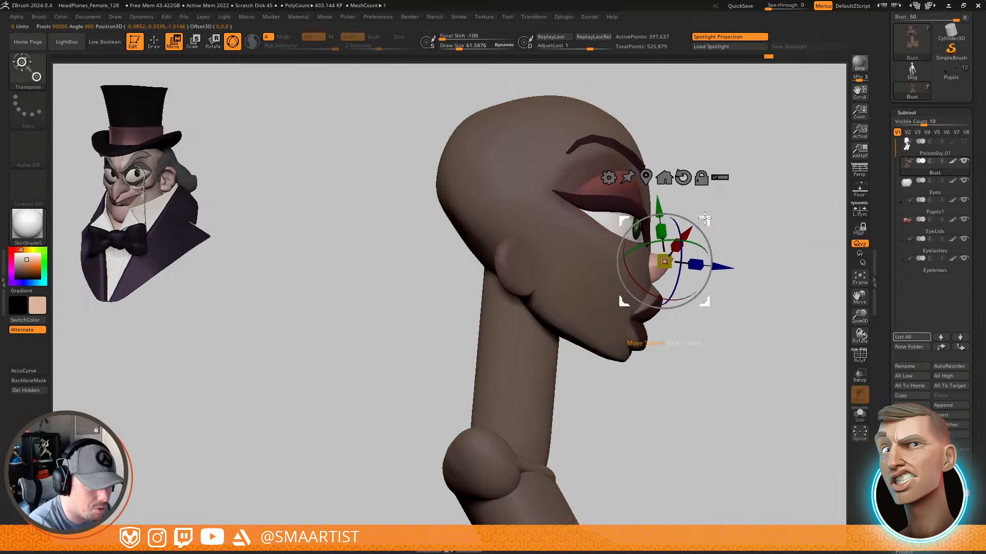
key("q")
right_click_drag(758, 261, 706, 266)
left_click_drag(768, 248, 779, 277, "ctrl")
mouse_move(776, 290)
right_mouse_down("ctrl")
mouse_move(763, 259)
mouse_move(688, 282)
mouse_move(717, 301)
mouse_move(653, 283)
right_mouse_up("ctrl")
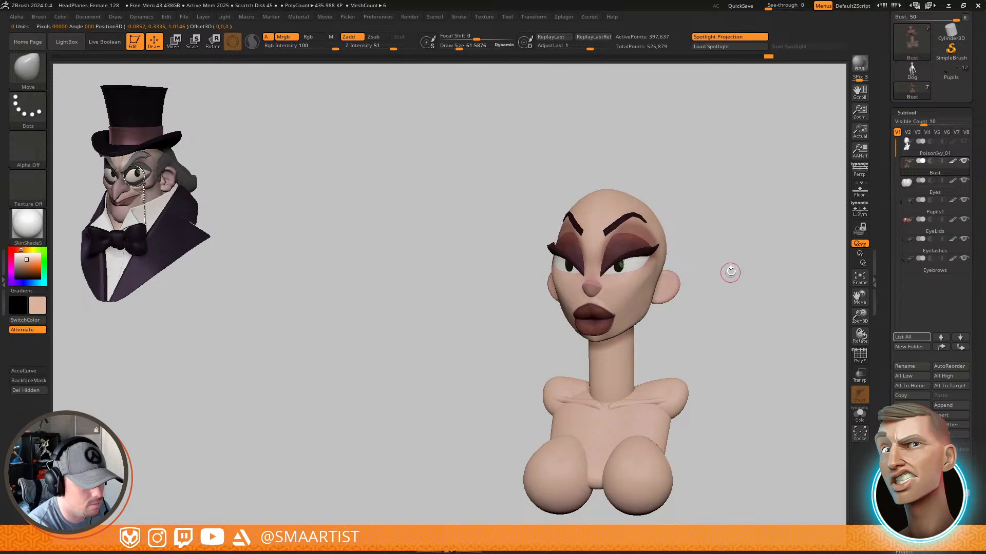
Sample the dark plum, enable ghost transparency, and paint the outer lower edge of the eye openings using Paint at draw size about 19
right_click_drag(731, 272, 684, 284, "alt")
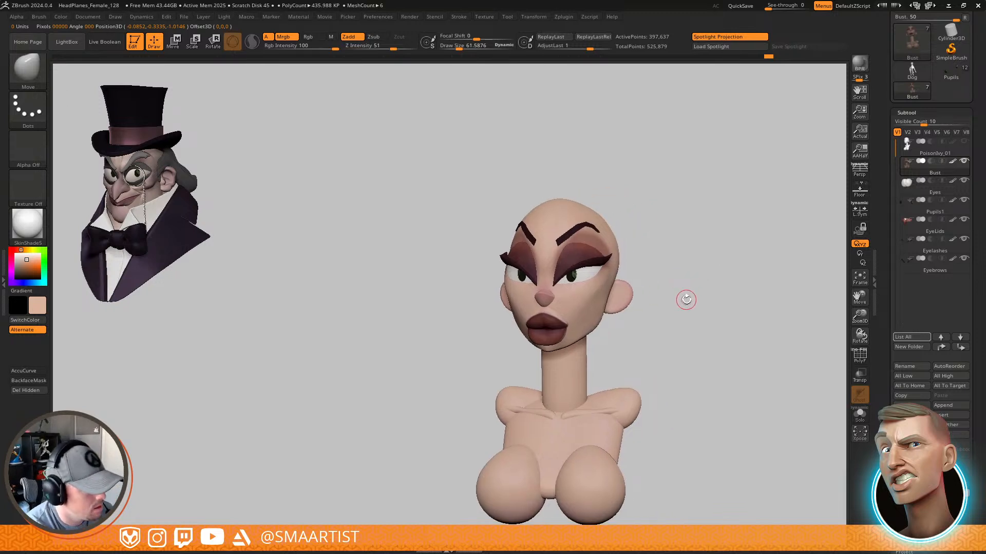
right_click_drag(590, 279, 625, 247, "ctrl")
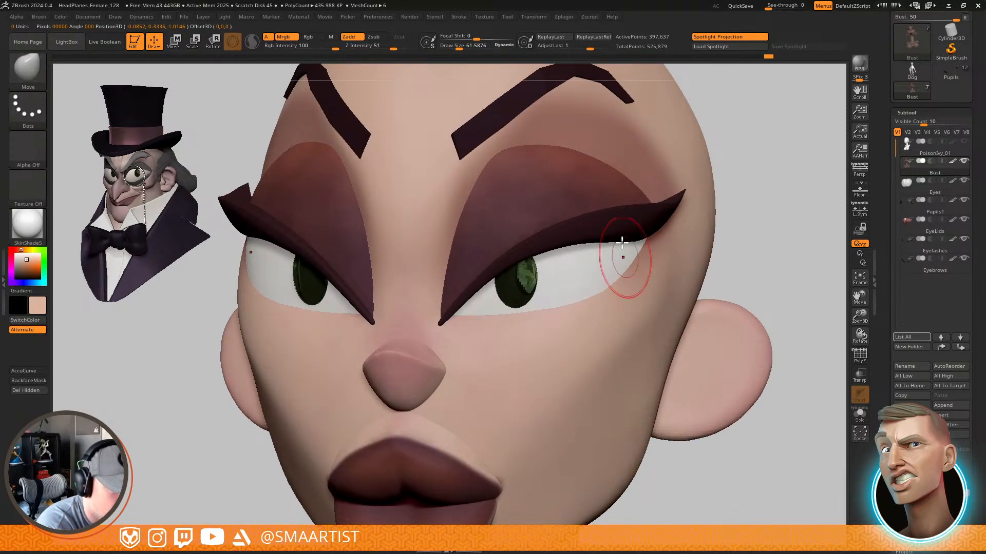
key("c")
key("shift+f")
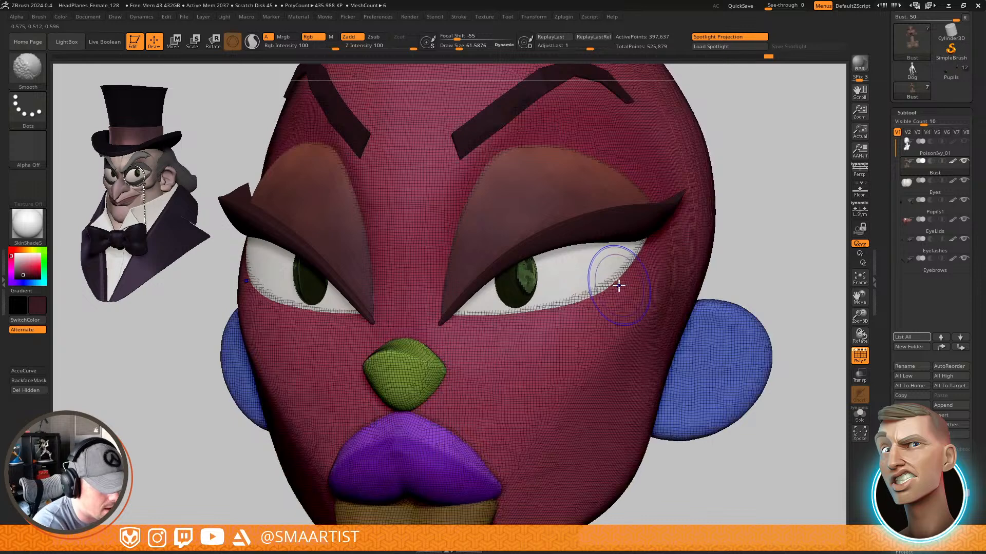
key("shift+f")
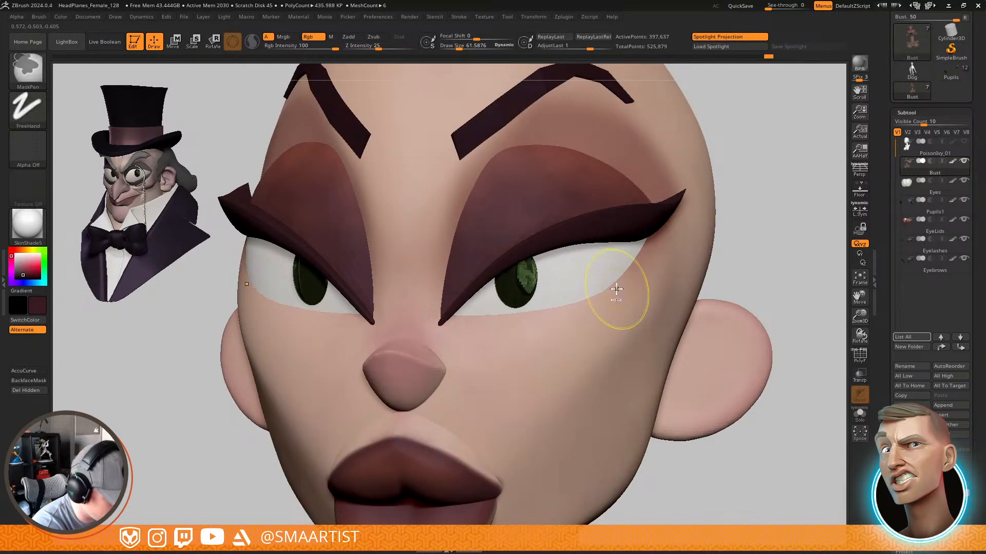
key("shift+t")
key("b")
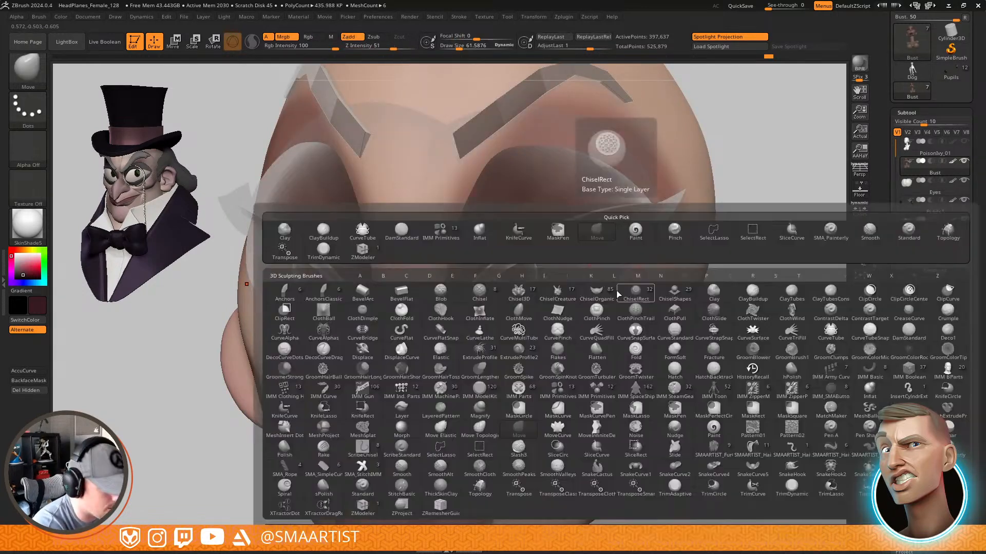
key("p")
key("a")
key("s")
left_click_drag(636, 246, 626, 245)
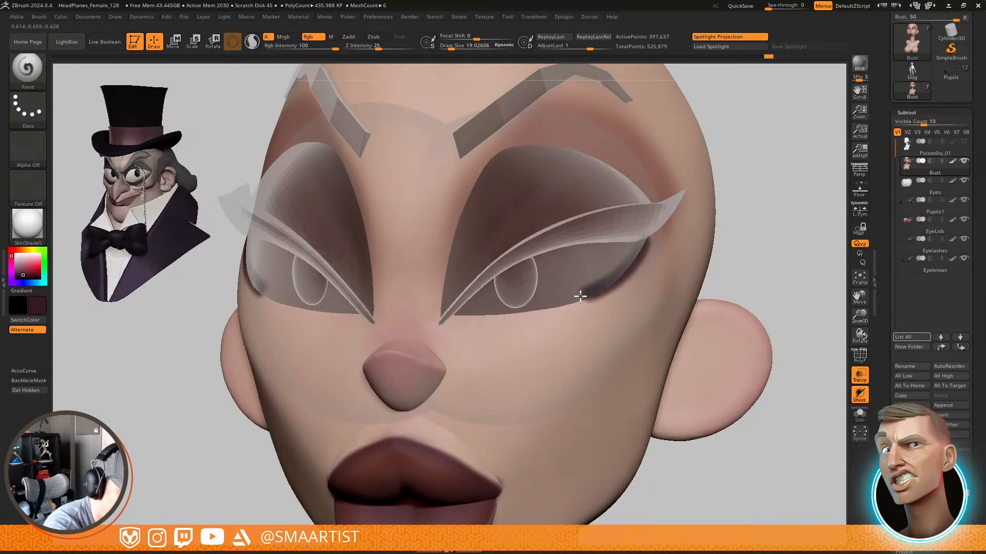
Check the eyeliner without transparency, then extend the dark plum along the lower edge of the eye openings toward the pupils in ghost view
right_click_drag(724, 379, 739, 233, "ctrl")
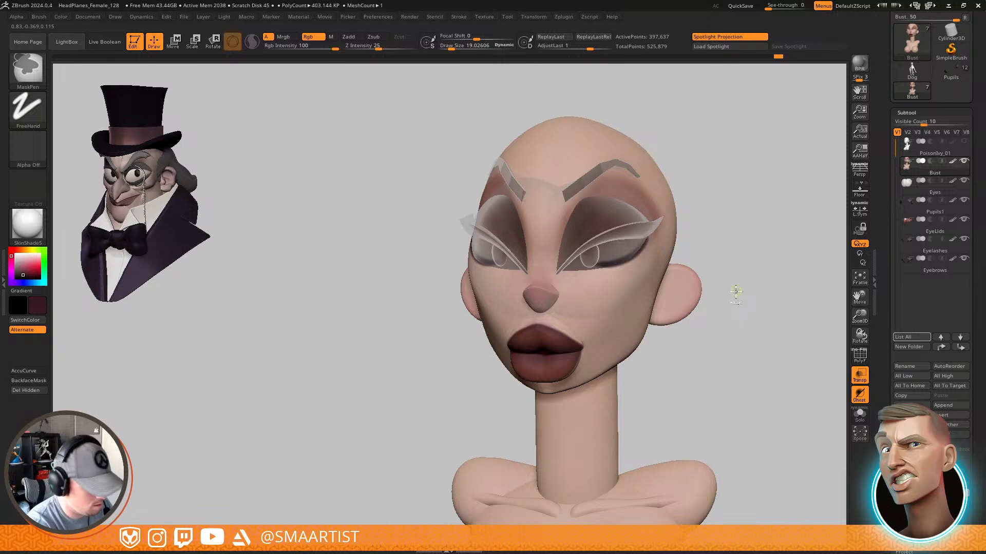
key("ctrl+t")
right_click_drag(737, 319, 735, 298, "ctrl")
mouse_move(639, 224)
right_mouse_down("ctrl")
mouse_move(636, 250)
mouse_move(677, 291)
mouse_move(698, 246)
mouse_move(691, 238)
right_mouse_up("ctrl")
key("ctrl+t")
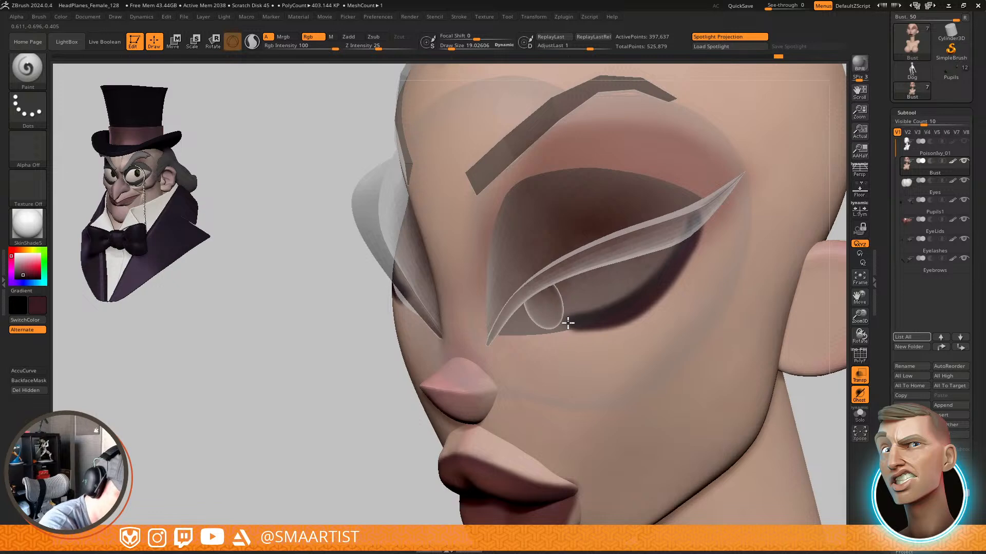
right_click_drag(643, 263, 672, 274)
key("ctrl")
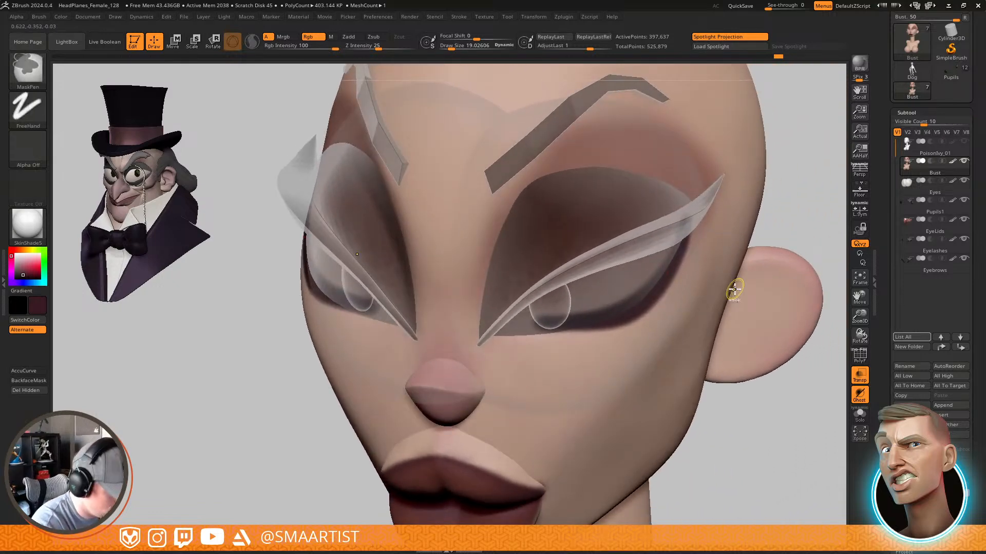
Turn off ghost transparency, sample the skin tone, and clean up the dark liner's edge beneath the eyes with the Paint brush
key("ctrl+t")
mouse_move(765, 305)
right_mouse_down("ctrl")
mouse_move(767, 267)
mouse_move(798, 268)
mouse_move(717, 291)
right_mouse_up("ctrl")
right_click_drag(718, 291, 639, 436)
key("c")
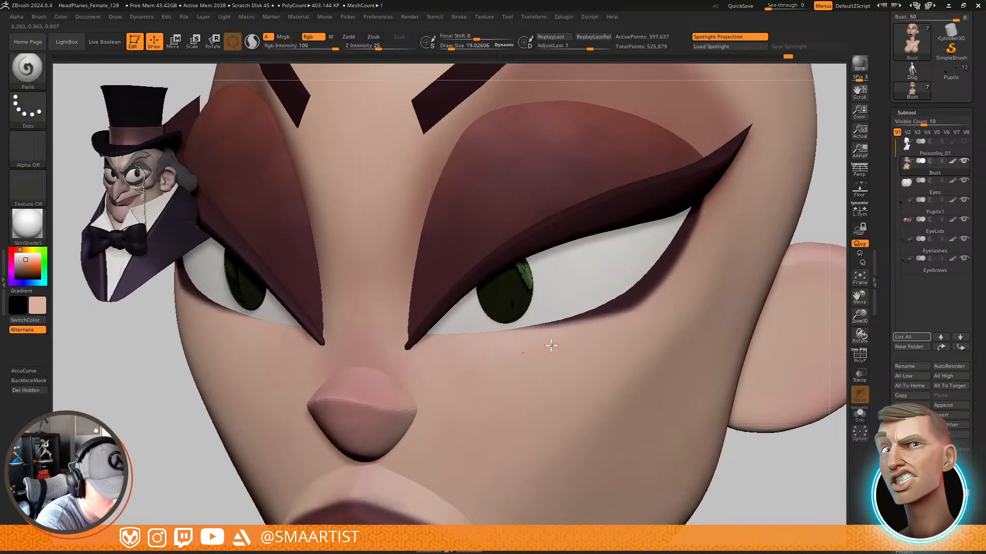
mouse_move(746, 349)
right_mouse_down("ctrl")
mouse_move(787, 251)
mouse_move(735, 304)
mouse_move(737, 277)
mouse_move(755, 296)
mouse_move(729, 292)
mouse_move(671, 428)
right_mouse_up("ctrl")
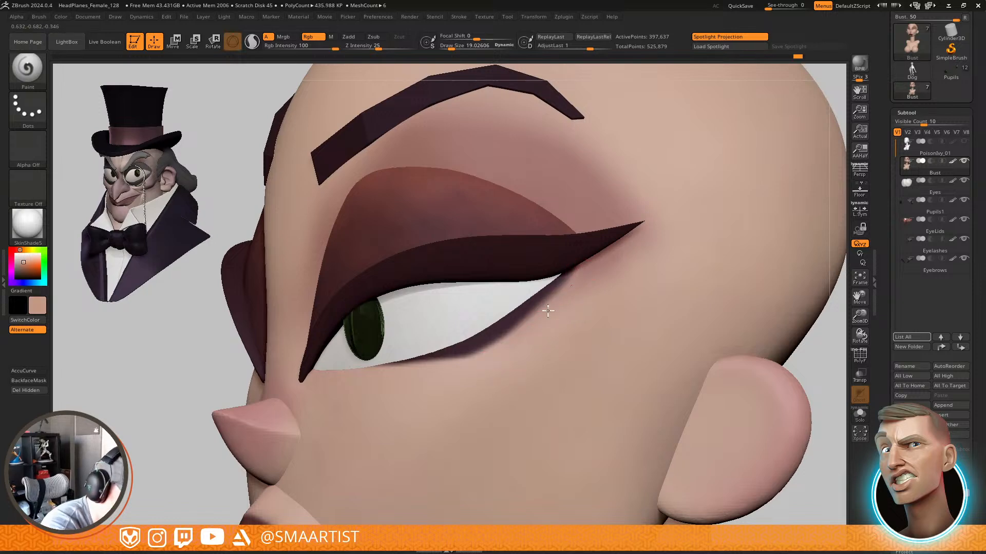
right_click_drag(641, 259, 594, 342, "ctrl")
right_click_drag(594, 342, 691, 316)
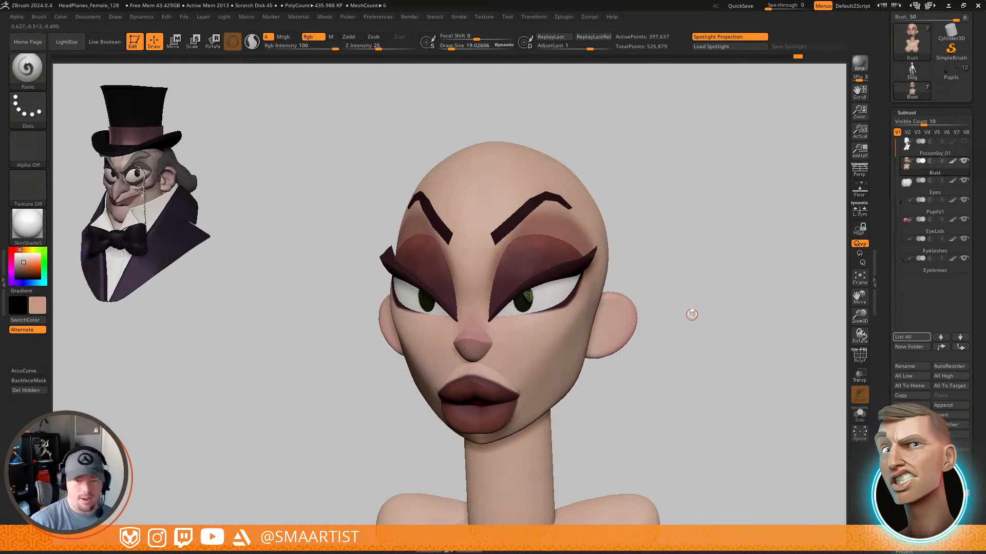
right_click_drag(694, 333, 673, 315)
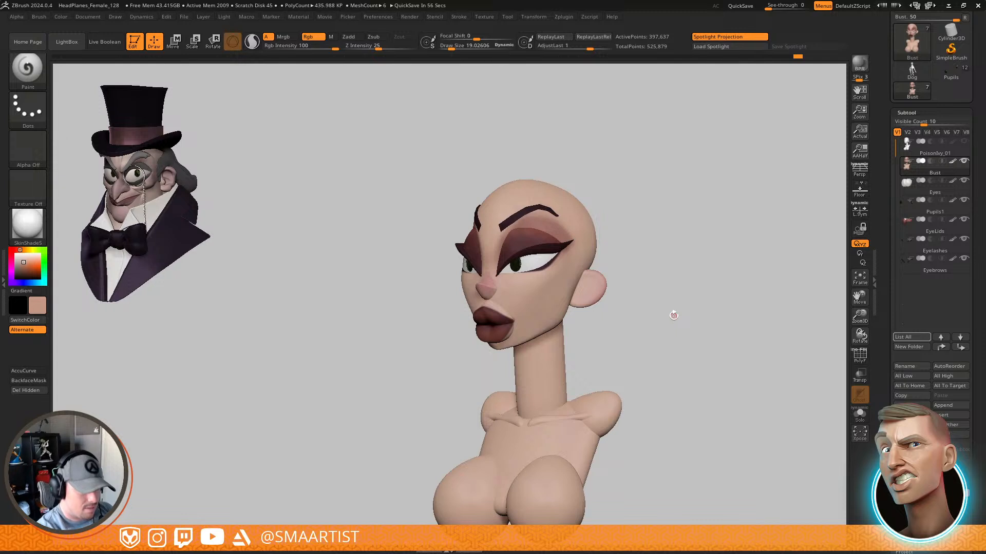
right_click_drag(694, 371, 693, 343)
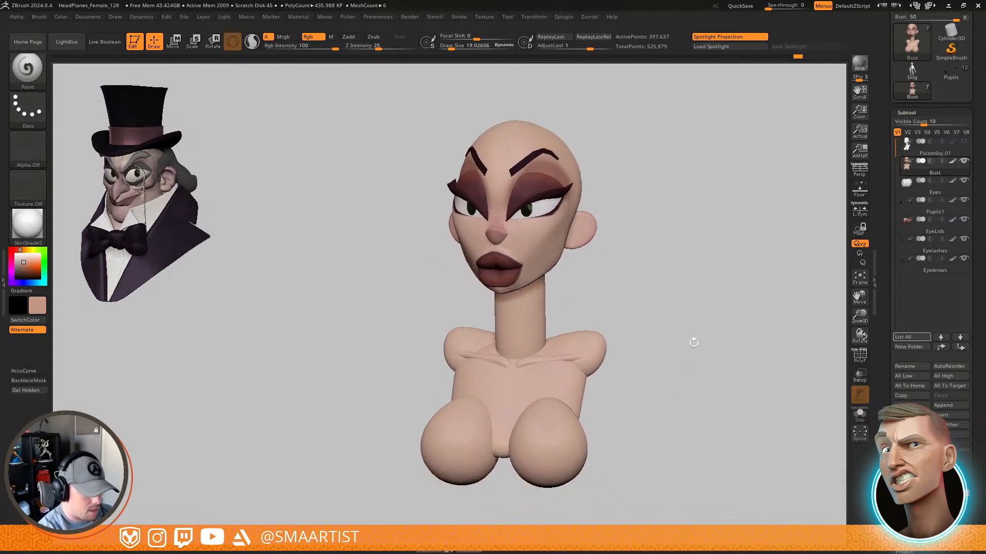
Sample the green from the pupil and paint it softly over the chest and the sides of the torso at draw size about 403
key("c")
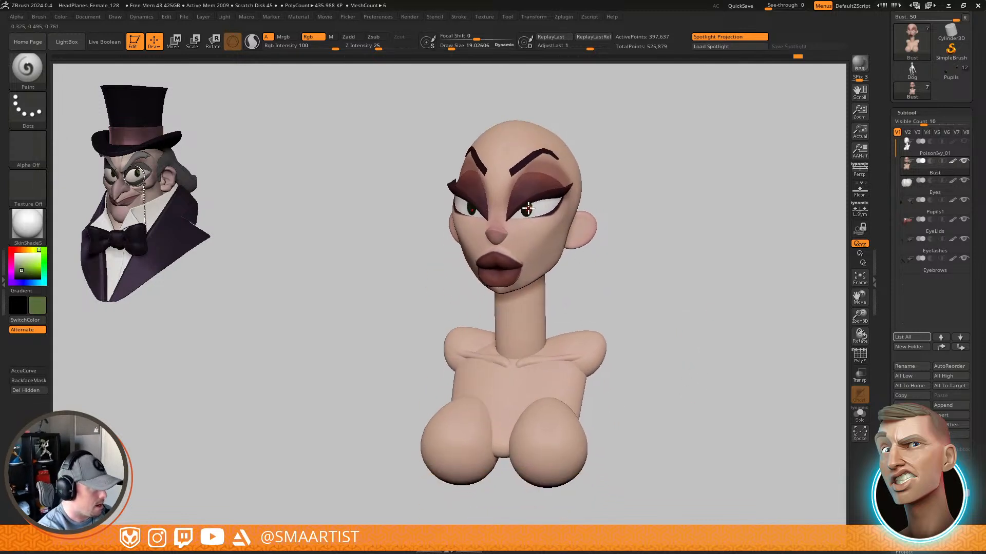
key("s")
mouse_move(547, 434)
left_mouse_down()
mouse_move(569, 446)
mouse_move(557, 421)
mouse_move(563, 391)
left_mouse_up()
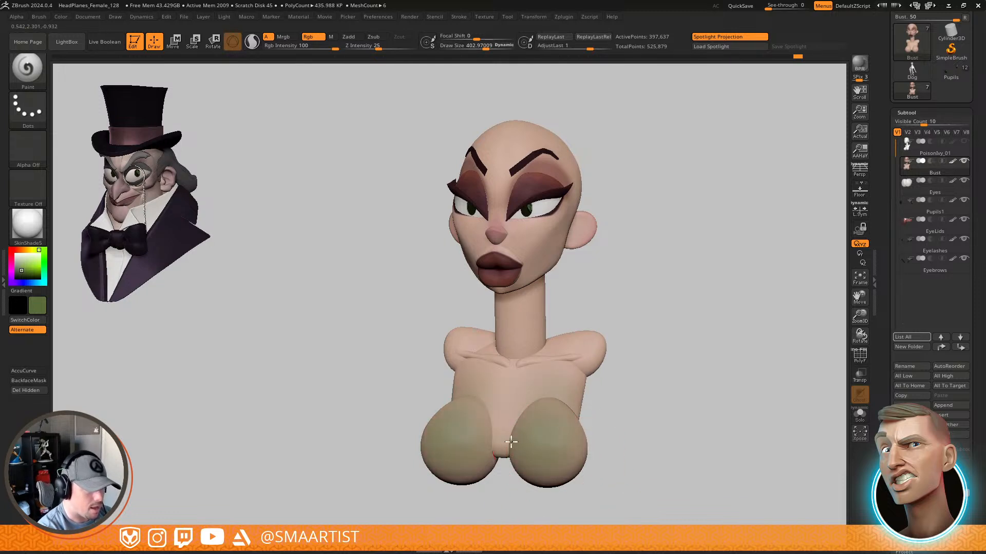
key("ctrl+z")
mouse_move(575, 445)
left_mouse_down()
mouse_move(564, 412)
mouse_move(556, 482)
mouse_move(568, 389)
mouse_move(608, 386)
left_mouse_up()
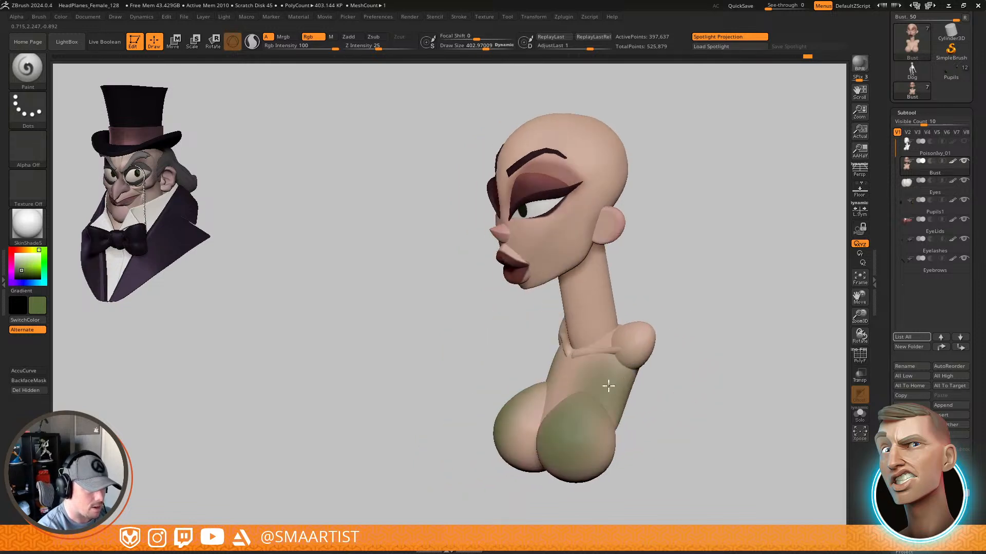
Paint the green over the upper back, shoulders and back of the neck at draw size about 243, then reduce the brush to about 135
right_click_drag(608, 386, 587, 385)
mouse_move(614, 308)
right_mouse_down("alt")
mouse_move(598, 399)
mouse_move(587, 399)
right_mouse_up("alt")
key("s")
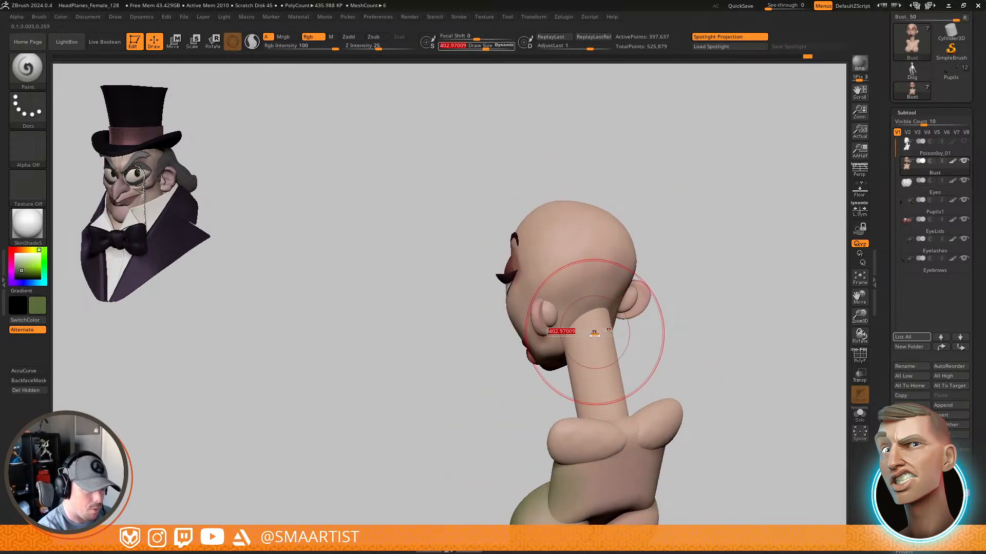
mouse_move(594, 333)
left_mouse_down()
mouse_move(577, 332)
mouse_move(618, 396)
mouse_move(573, 494)
mouse_move(631, 488)
mouse_move(575, 493)
left_mouse_up()
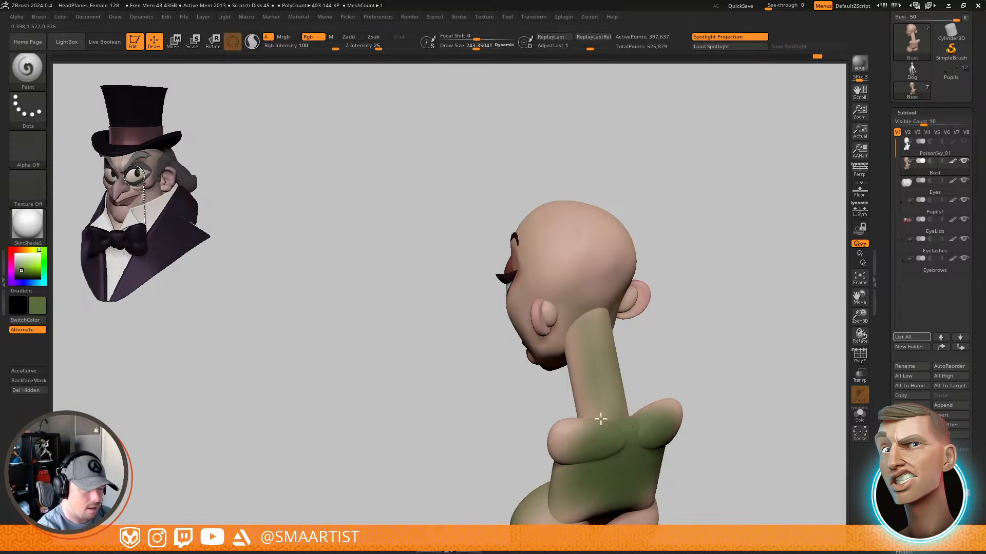
right_click_drag(602, 376, 587, 313)
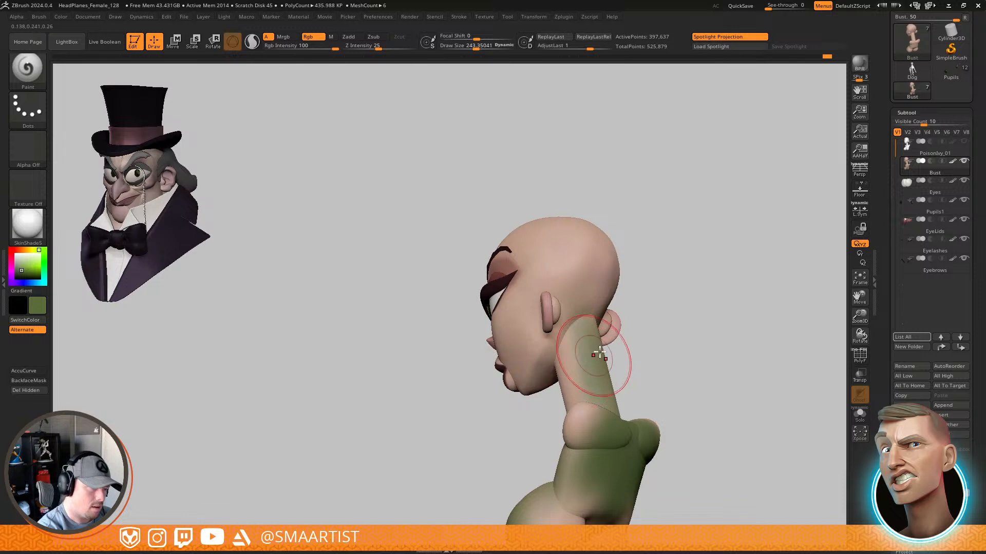
mouse_move(600, 352)
right_mouse_down()
mouse_move(578, 366)
mouse_move(576, 385)
mouse_move(563, 320)
mouse_move(567, 395)
mouse_move(562, 346)
right_mouse_up()
left_click_drag(556, 334, 545, 333)
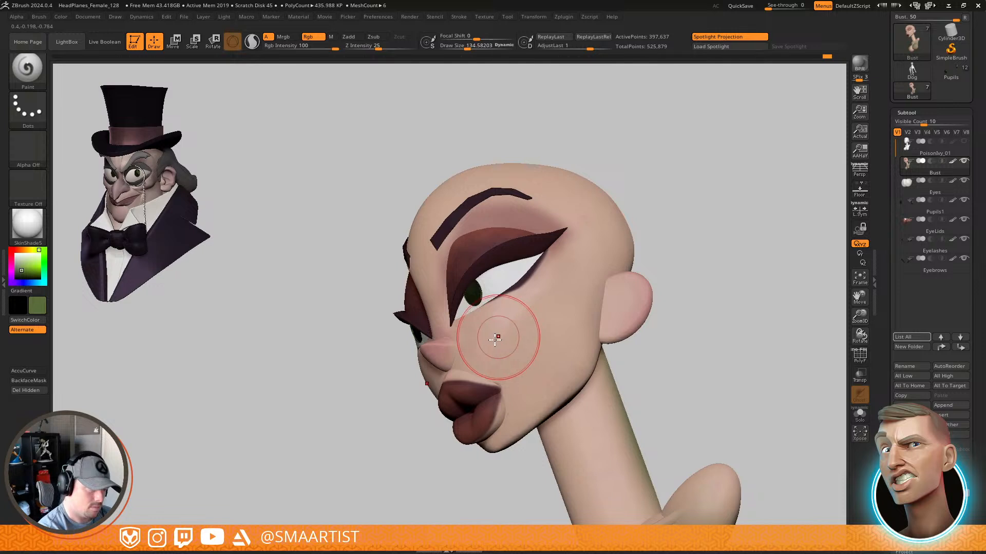
Check the green tint from several angles, then mask the whole bust except the nose
mouse_move(498, 356)
right_mouse_down()
mouse_move(644, 341)
mouse_move(683, 320)
mouse_move(651, 341)
right_mouse_up()
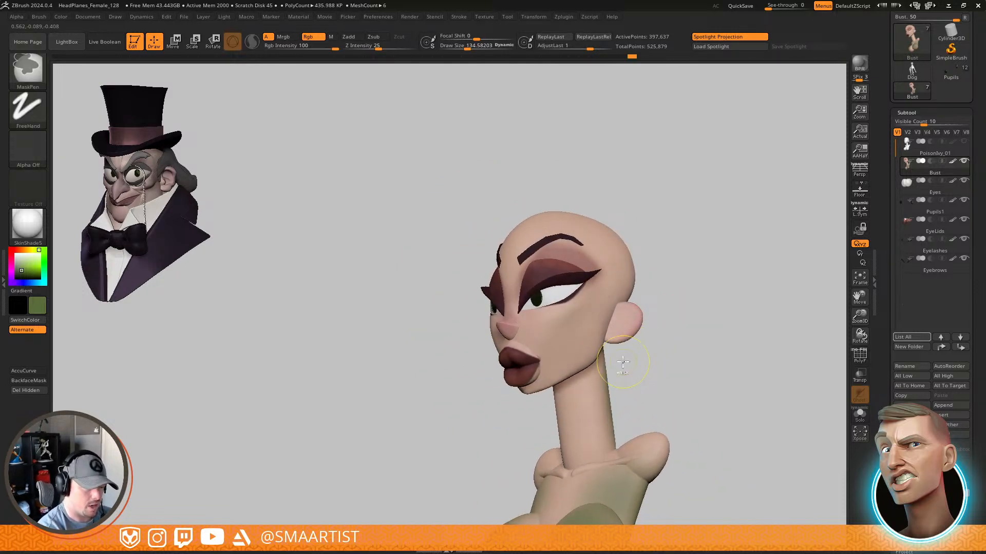
mouse_move(588, 363)
right_mouse_down("ctrl")
mouse_move(576, 354)
mouse_move(594, 373)
mouse_move(605, 350)
mouse_move(609, 364)
mouse_move(608, 353)
mouse_move(596, 354)
mouse_move(623, 352)
mouse_move(613, 348)
mouse_move(616, 366)
right_mouse_up("ctrl")
mouse_move(616, 366)
right_mouse_down("alt")
mouse_move(610, 315)
mouse_move(641, 374)
mouse_move(632, 363)
mouse_move(717, 330)
mouse_move(667, 358)
mouse_move(649, 335)
right_mouse_up("alt")
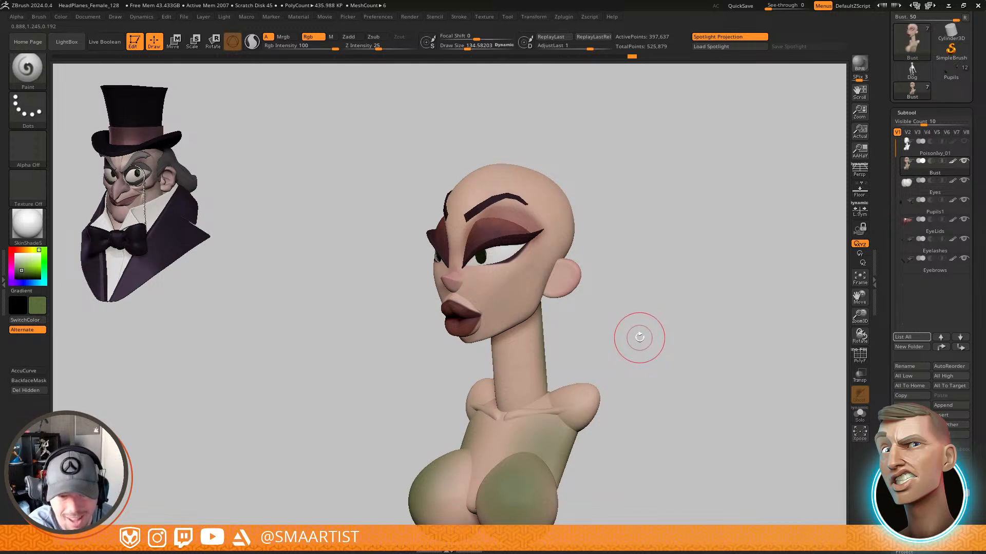
right_click_drag(653, 321, 672, 293)
right_click_drag(620, 310, 701, 342, "alt")
right_click_drag(552, 304, 572, 359, "ctrl")
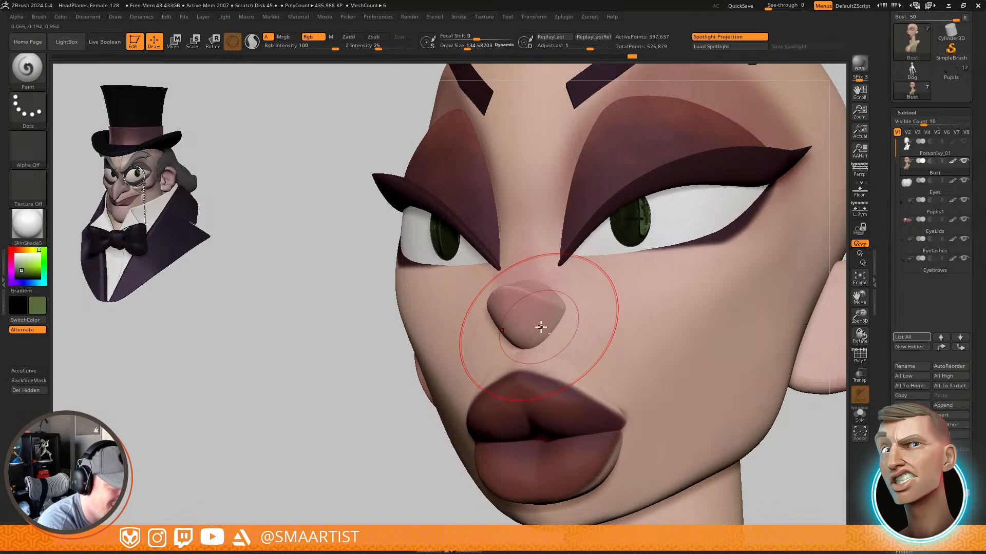
key("w")
left_click(554, 313, "ctrl")
key("q")
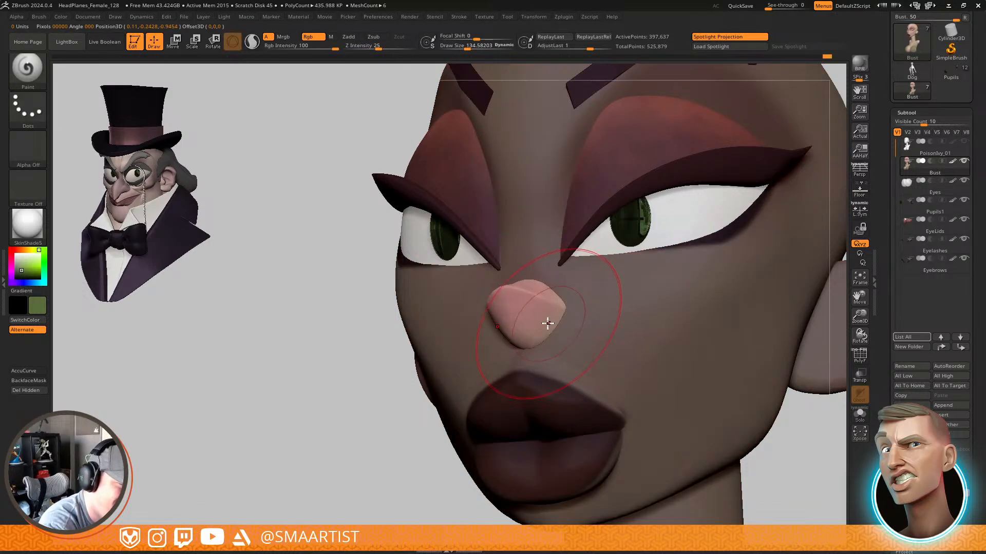
Carve nostrils into the underside of the nose with the DamStandard brush at draw size about 33
key("b")
key("d")
key("s")
key("s")
mouse_move(544, 326)
left_mouse_down()
mouse_move(529, 323)
mouse_move(541, 320)
left_mouse_up()
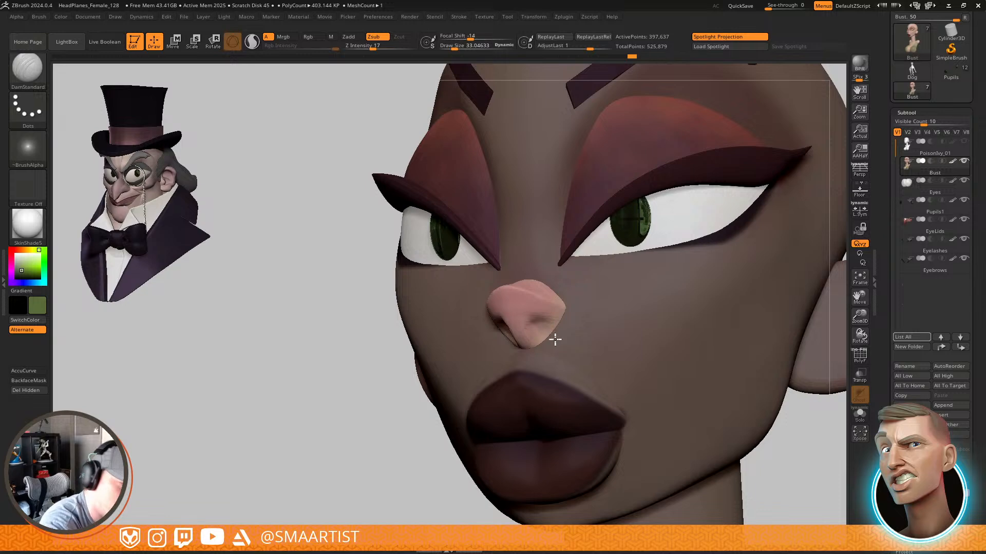
left_click_drag(555, 340, 552, 342)
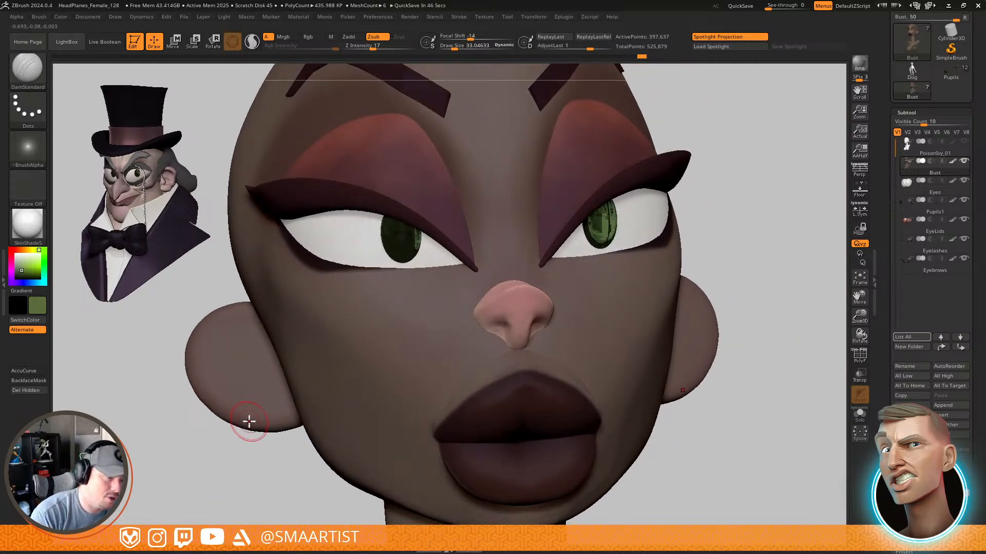
Isolate the nose and deepen the nostril creases with DamStandard at draw size about 19
mouse_move(537, 330)
right_mouse_down()
mouse_move(517, 334)
mouse_move(545, 332)
right_mouse_up()
mouse_move(545, 333)
right_mouse_down("ctrl")
mouse_move(554, 360)
mouse_move(532, 330)
right_mouse_up("ctrl")
left_click(536, 336, "ctrl+shift")
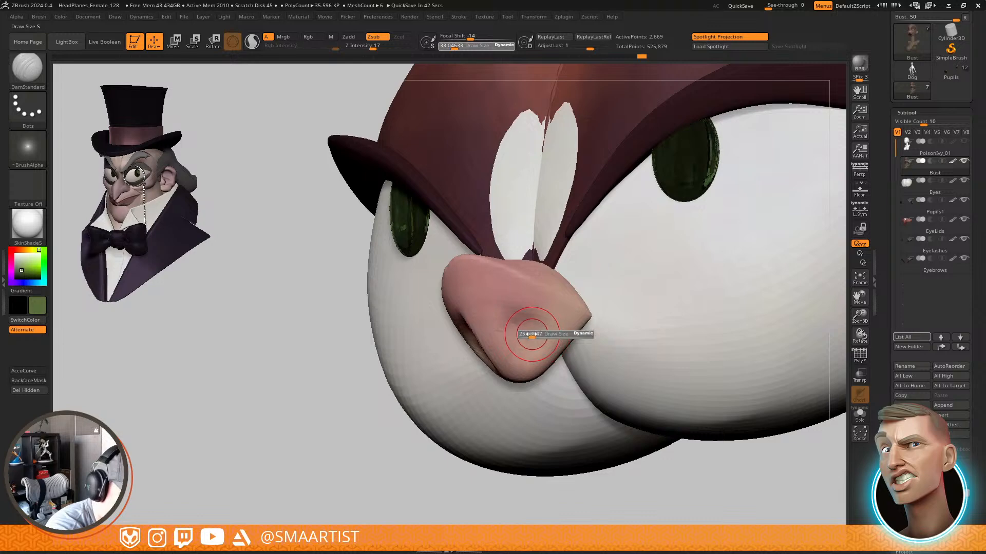
left_click_drag(533, 337, 515, 323)
left_click_drag(544, 354, 519, 327)
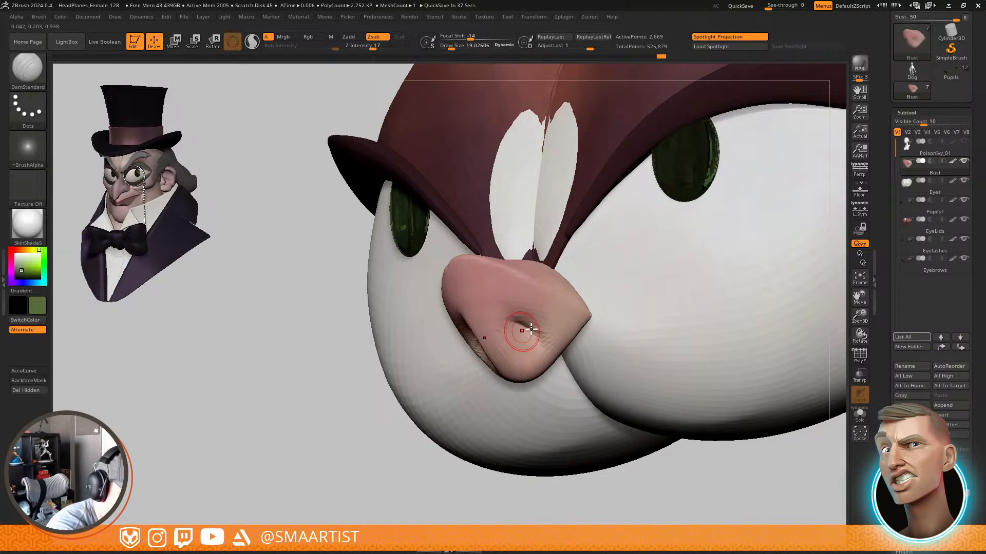
mouse_move(527, 330)
right_mouse_down()
mouse_move(529, 340)
mouse_move(519, 332)
right_mouse_up()
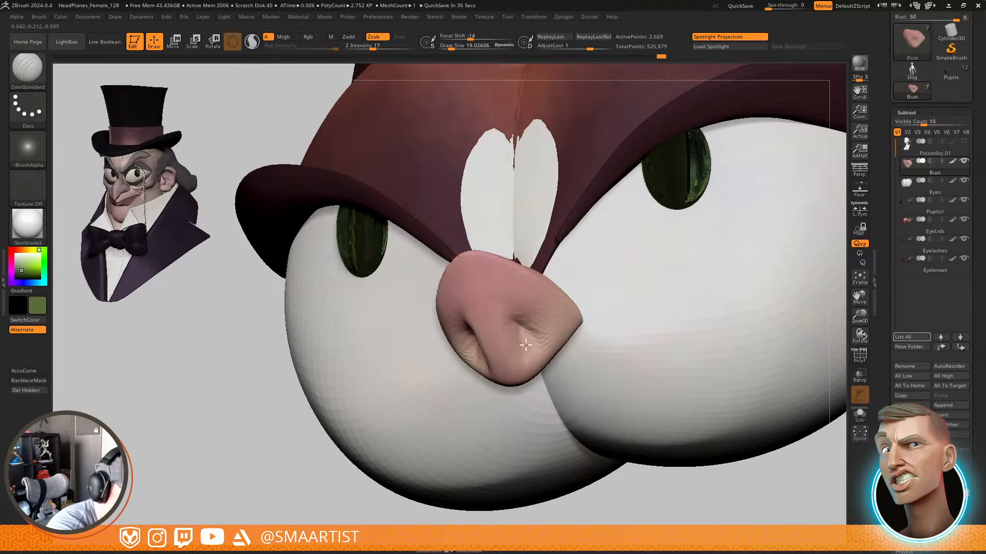
left_click_drag(545, 360, 509, 311)
left_click_drag(548, 339, 514, 317)
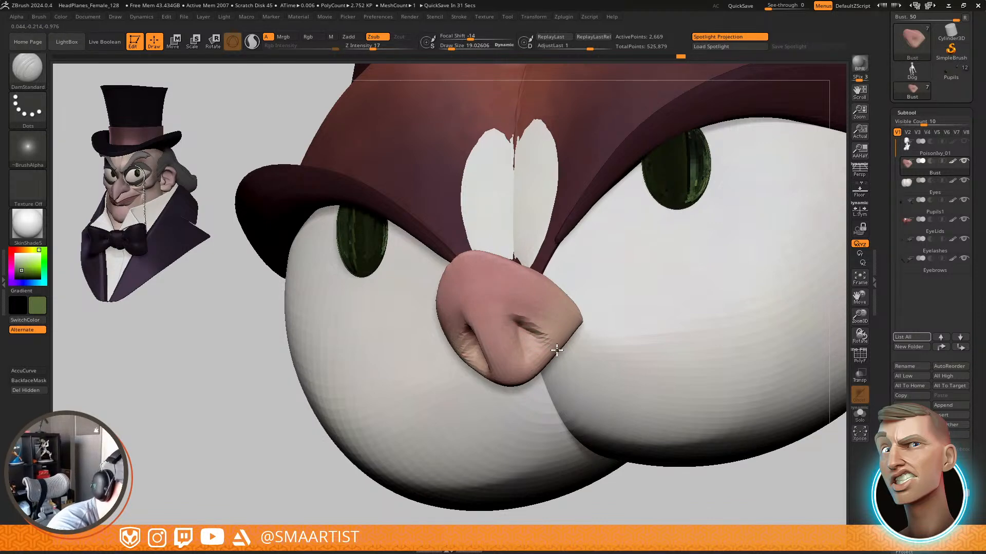
Show the whole bust again, adjust the nostril edges with the Move brush at draw size about 17, and smooth the nose
mouse_move(557, 349)
right_mouse_down("ctrl")
mouse_move(537, 268)
mouse_move(603, 385)
mouse_move(596, 324)
mouse_move(554, 293)
mouse_move(556, 423)
right_mouse_up("ctrl")
left_click(635, 406, "ctrl+shift")
mouse_move(508, 326)
right_mouse_down()
mouse_move(484, 304)
mouse_move(511, 345)
mouse_move(495, 326)
right_mouse_up()
key("b")
key("m")
key("v")
key("s")
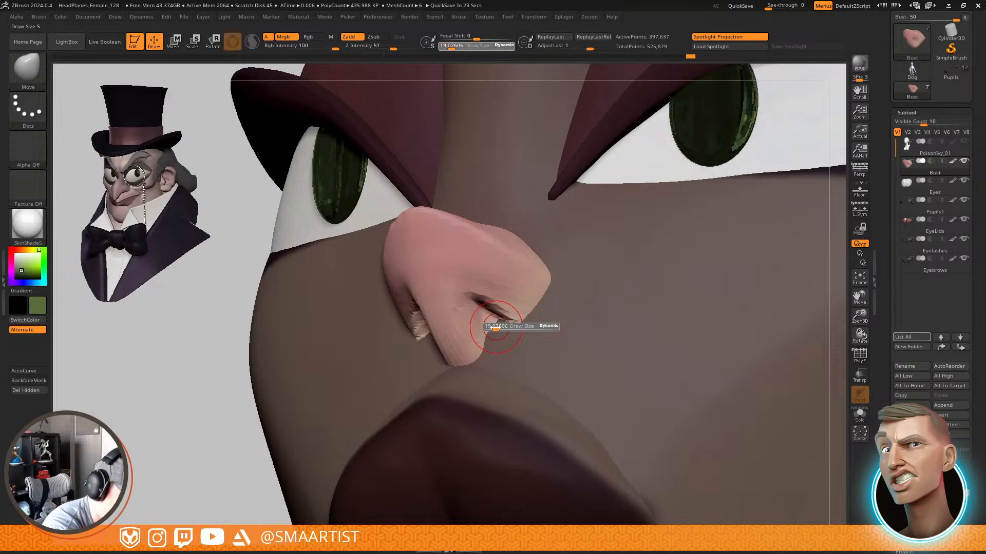
left_click(494, 326)
mouse_move(510, 333)
right_mouse_down()
mouse_move(520, 332)
mouse_move(485, 326)
mouse_move(493, 321)
mouse_move(537, 374)
mouse_move(515, 319)
mouse_move(526, 328)
mouse_move(517, 294)
right_mouse_up()
key("shift")
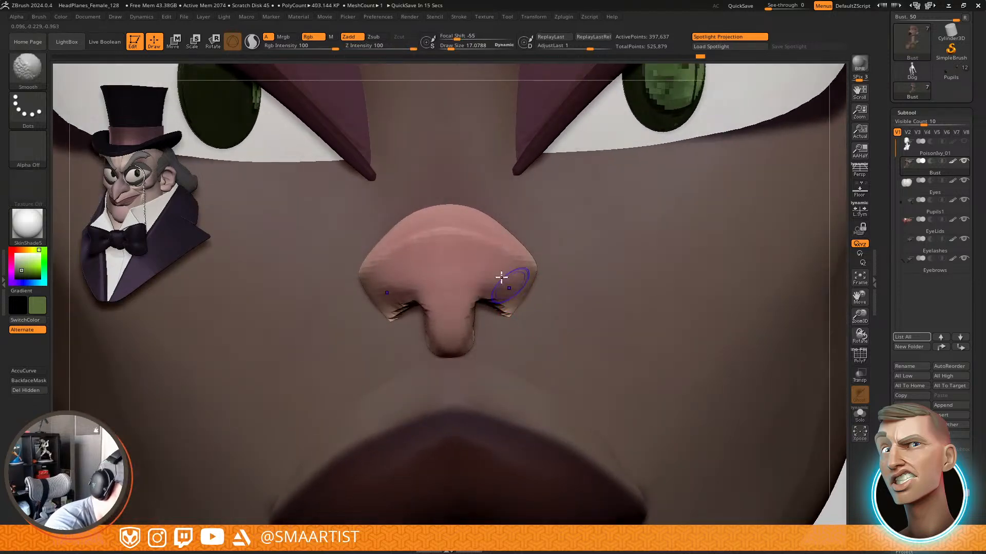
Narrow the nose's central column between the nostrils with the Move brush at draw size about 30, then refine it at about 12
mouse_move(508, 282)
right_mouse_down()
mouse_move(514, 266)
mouse_move(510, 305)
mouse_move(492, 341)
mouse_move(499, 325)
mouse_move(485, 334)
right_mouse_up()
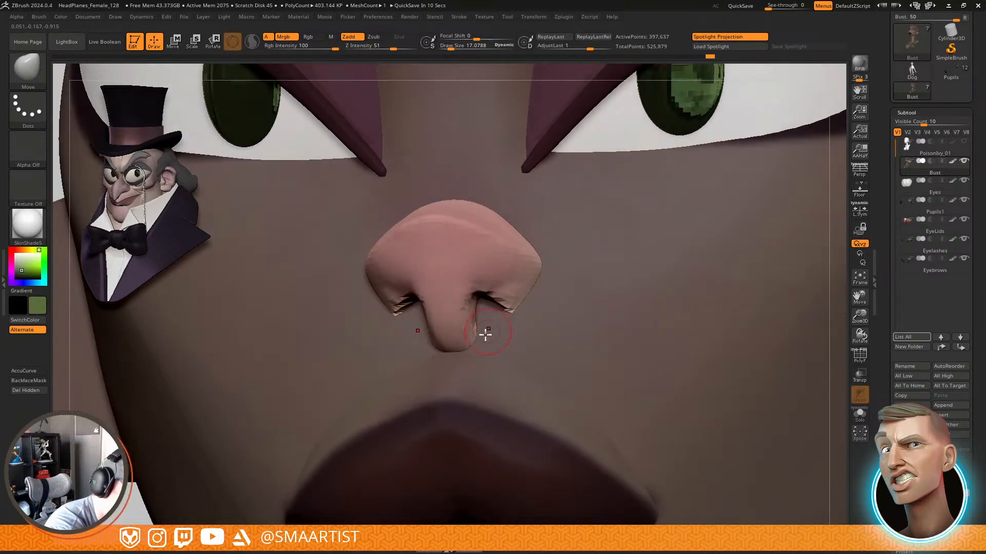
left_click_drag(477, 342, 479, 341)
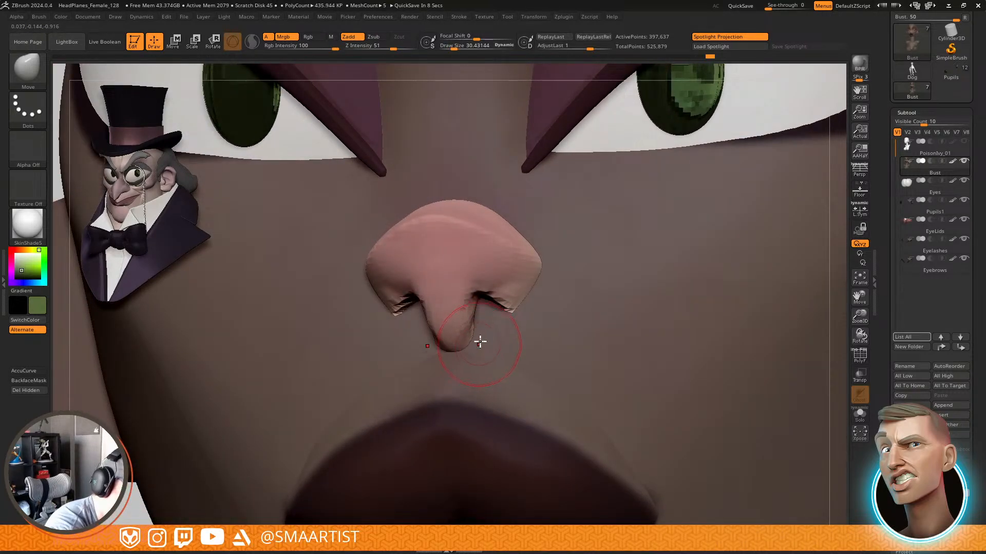
right_click_drag(480, 342, 484, 334)
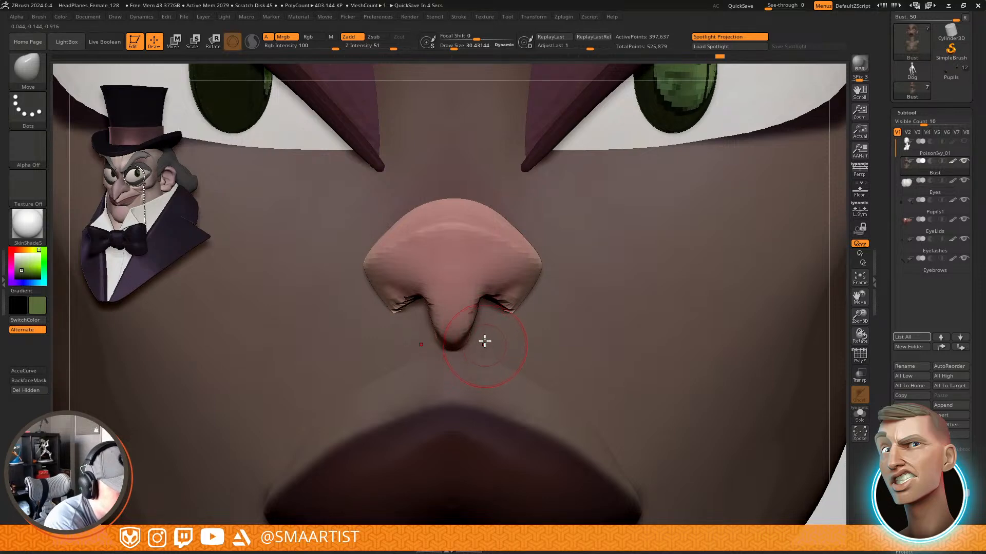
mouse_move(484, 341)
right_mouse_down()
mouse_move(478, 322)
mouse_move(488, 367)
right_mouse_up()
key("s")
left_click_drag(484, 332, 480, 333)
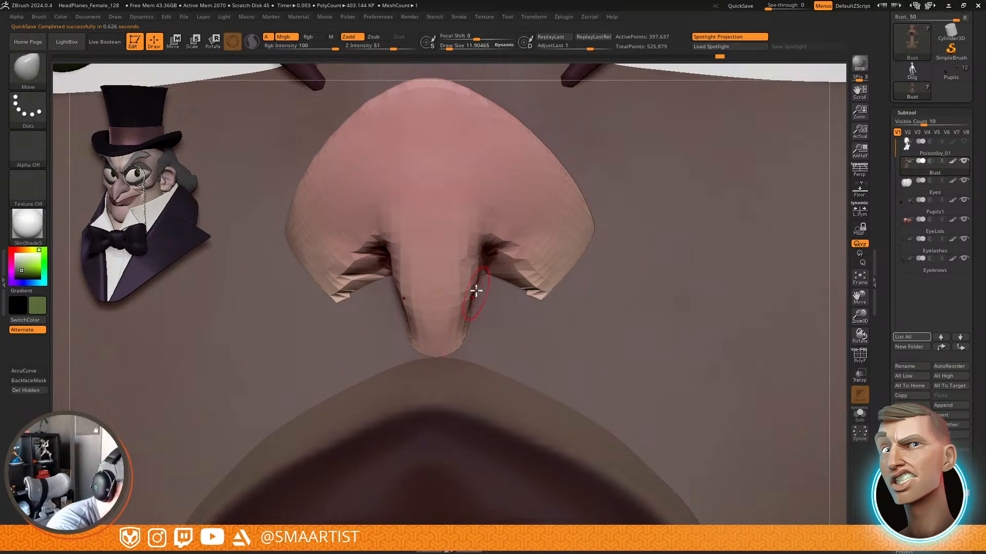
Isolate the nose and flatten the sides of the central column inside the nostrils with TrimDynamic at draw size about 23
left_click(469, 265, "ctrl+shift")
right_click_drag(469, 300, 467, 259)
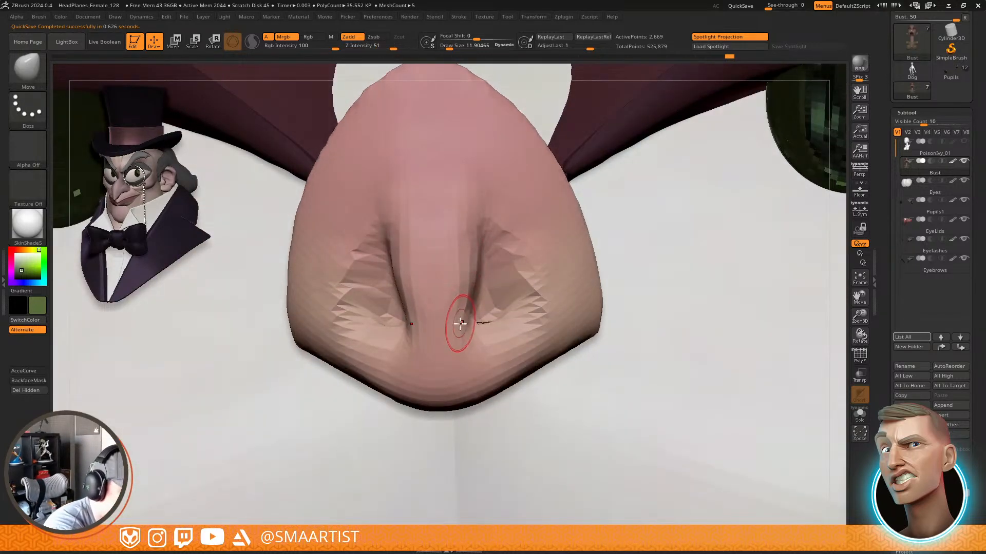
key("s")
left_click_drag(460, 324, 465, 324)
key("b")
key("t")
key("d")
right_click_drag(477, 308, 468, 293)
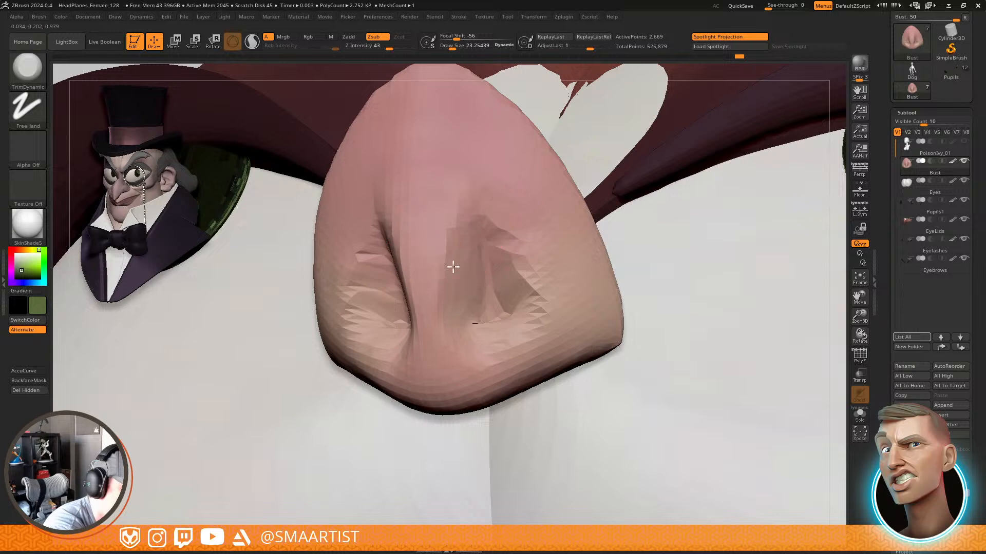
Show the full bust, smooth the nostril wings at draw size about 15, and clear the mask
right_click_drag(503, 322, 525, 163, "ctrl")
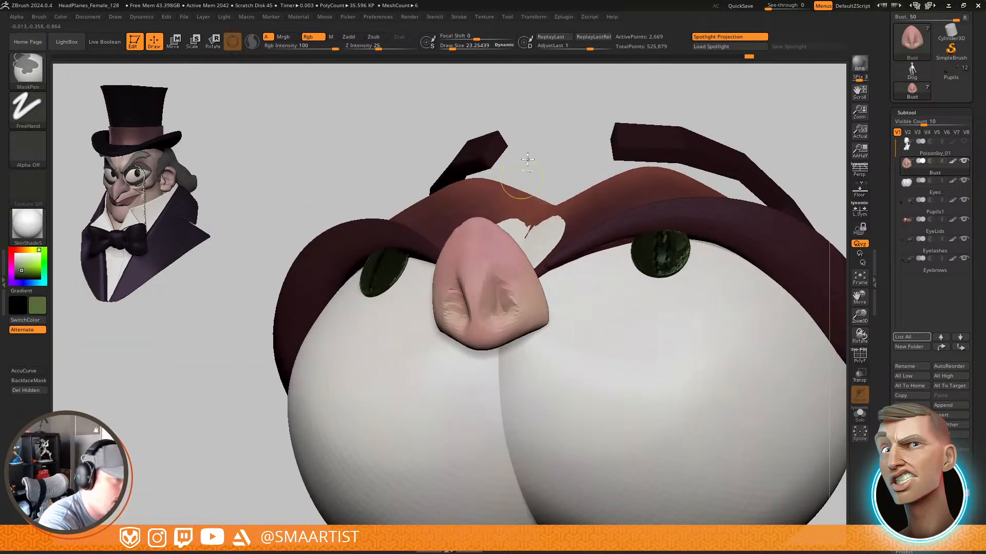
left_click(526, 162, "ctrl+shift")
mouse_move(521, 209)
right_mouse_down()
mouse_move(522, 349)
mouse_move(530, 323)
mouse_move(520, 321)
right_mouse_up()
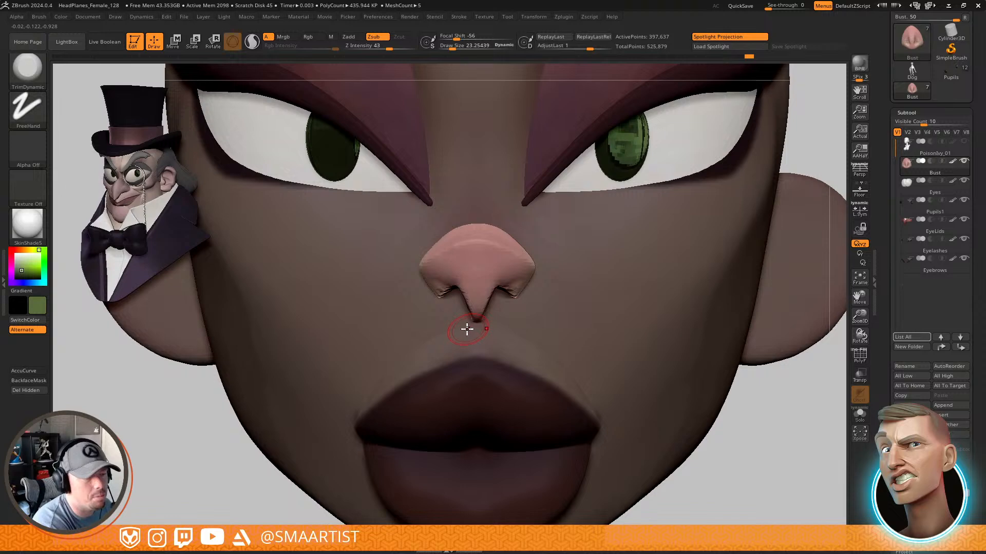
right_click_drag(525, 294, 523, 328)
right_click_drag(523, 329, 557, 345)
key("s")
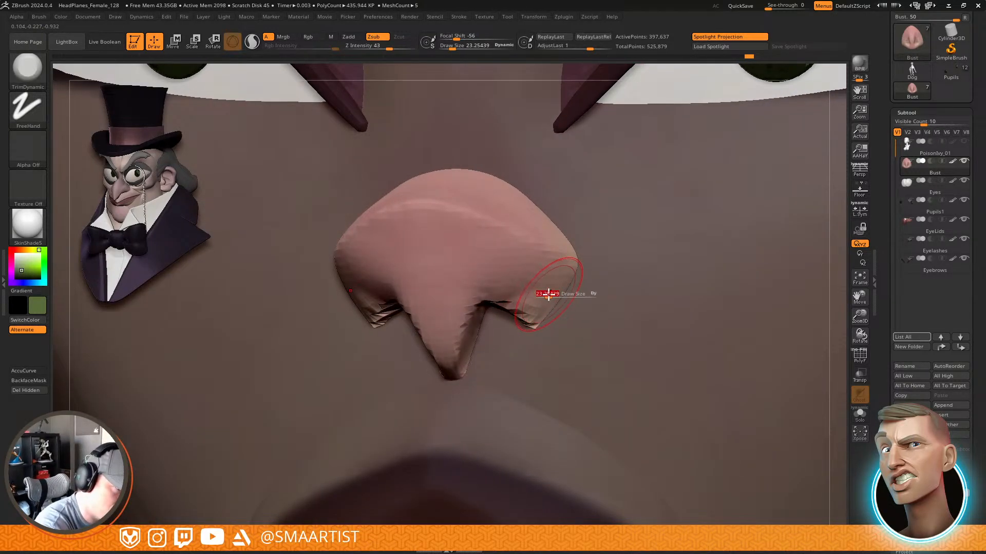
left_click_drag(548, 295, 485, 267)
left_click_drag(527, 310, 554, 308, "shift")
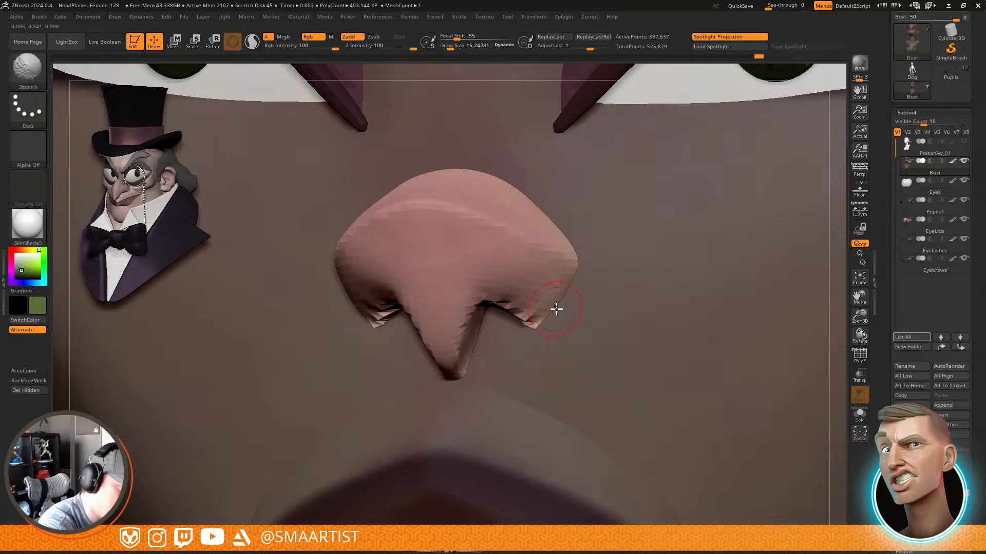
mouse_move(594, 318)
right_mouse_down("ctrl")
mouse_move(553, 264)
mouse_move(534, 190)
right_mouse_up("ctrl")
right_click_drag(697, 303, 591, 291, "alt")
left_click_drag(672, 404, 679, 429, "ctrl")
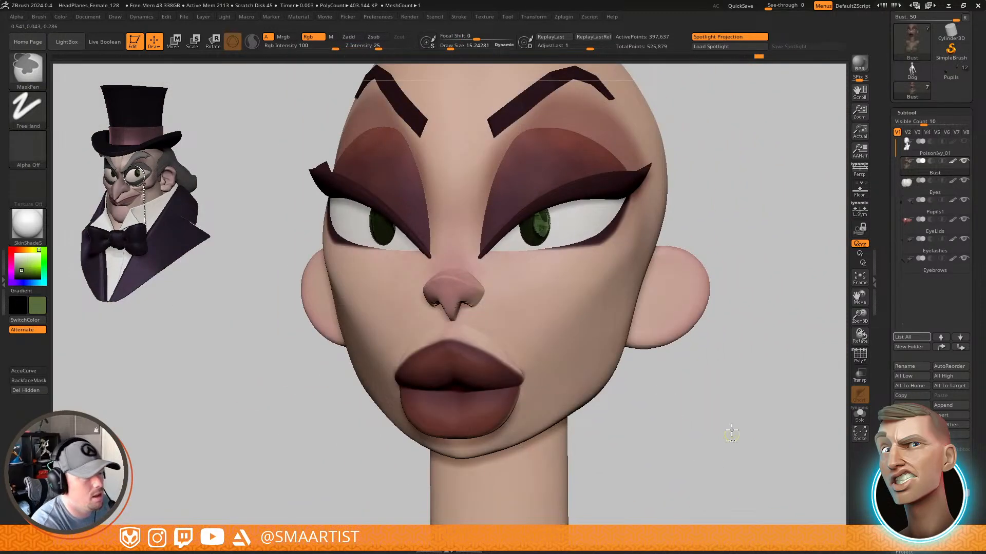
Flatten the edge of the nose tip in profile with TrimDynamic at draw size about 15, and switch to the Move brush
right_click_drag(732, 435, 654, 381, "ctrl")
mouse_move(654, 381)
right_mouse_down()
mouse_move(675, 385)
mouse_move(656, 364)
mouse_move(557, 436)
right_mouse_up()
key("shift")
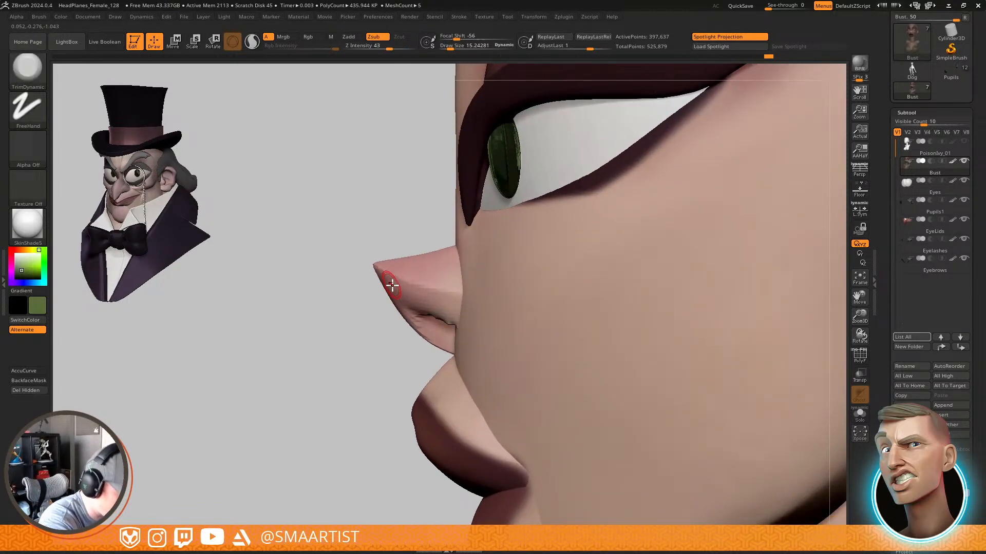
mouse_move(390, 282)
left_mouse_down()
mouse_move(400, 281)
mouse_move(382, 293)
left_mouse_up()
key("b")
key("m")
key("v")
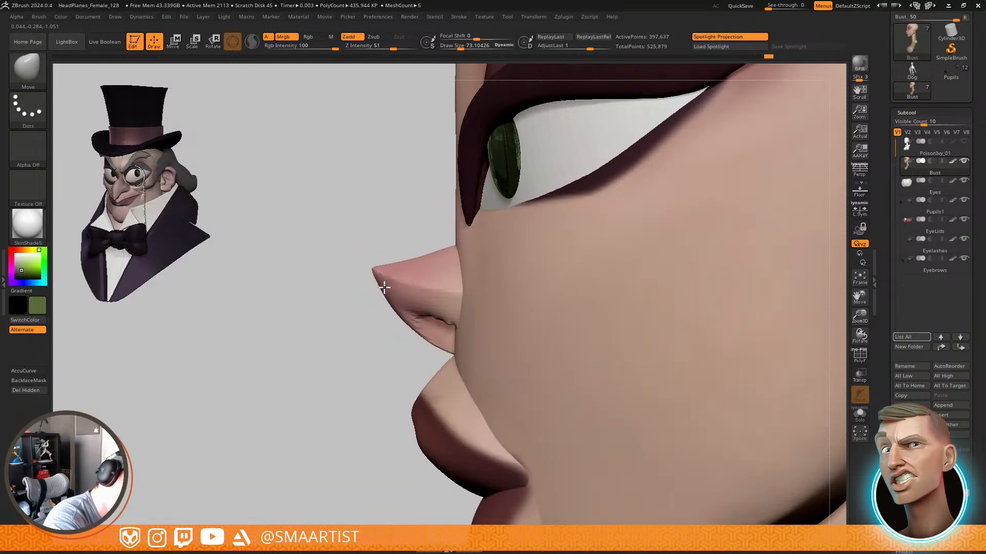
Mask strips from the inner brows down both sides of the nose bridge onto the cheeks at draw size about 73
mouse_move(438, 264)
right_mouse_down("ctrl")
mouse_move(420, 226)
mouse_move(453, 245)
mouse_move(477, 283)
right_mouse_up("ctrl")
mouse_move(477, 282)
right_mouse_down()
mouse_move(468, 259)
mouse_move(511, 335)
mouse_move(550, 319)
mouse_move(503, 381)
mouse_move(526, 337)
mouse_move(467, 345)
right_mouse_up()
key("shift+f")
key("shift+f")
key("ctrl")
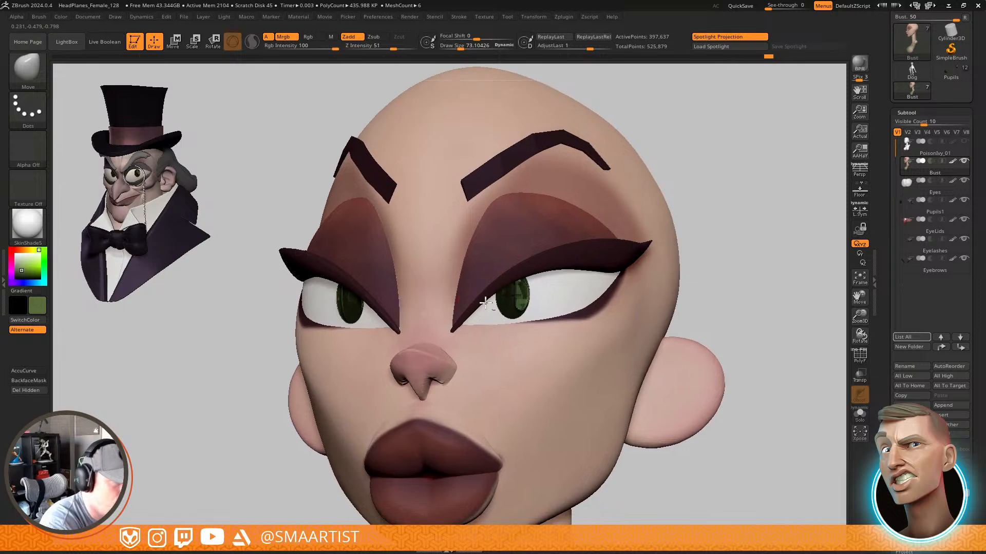
mouse_move(462, 355)
left_mouse_down("ctrl")
mouse_move(451, 323)
mouse_move(495, 212)
mouse_move(630, 182)
left_mouse_up("ctrl")
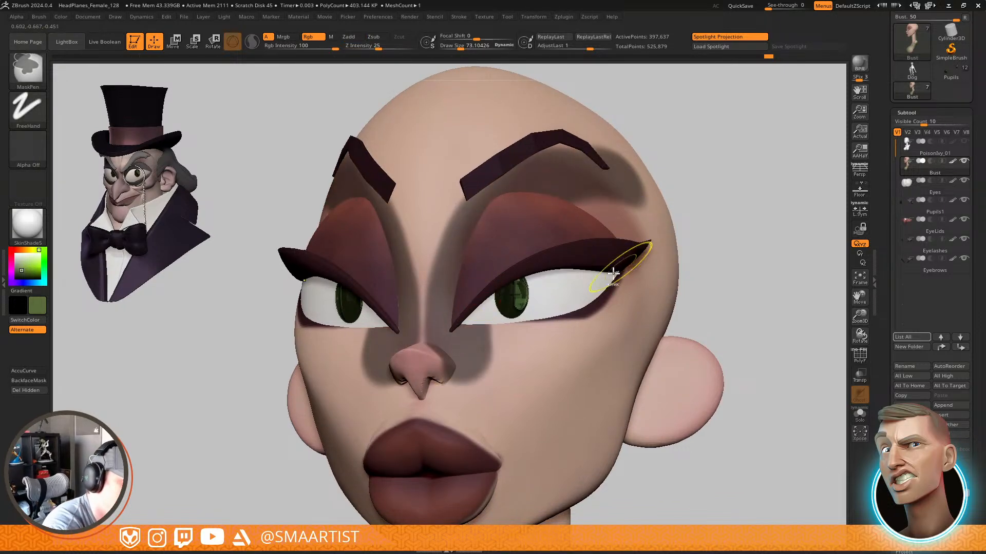
mouse_move(533, 191)
right_mouse_down()
mouse_move(550, 255)
mouse_move(524, 208)
right_mouse_up()
left_click_drag(534, 181, 521, 191, "ctrl")
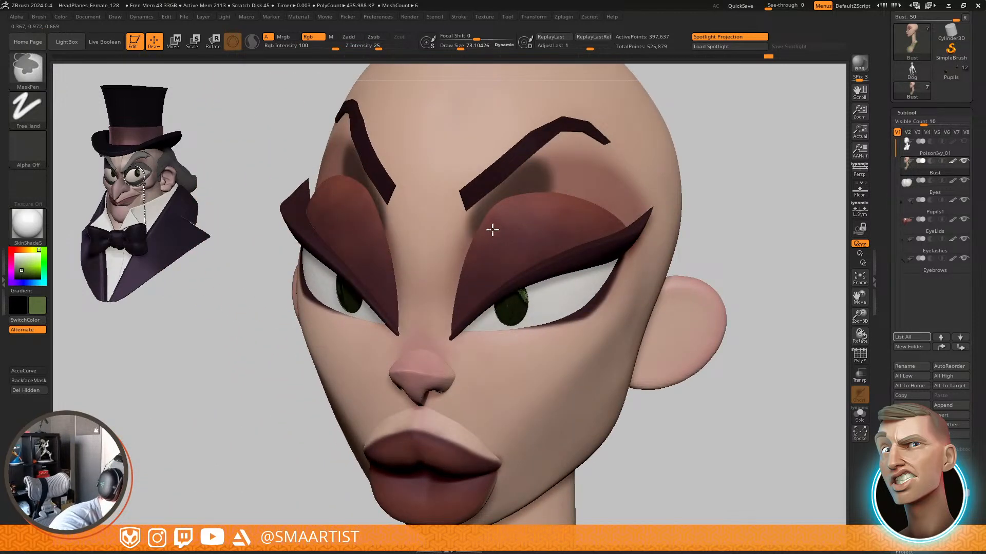
left_click_drag(471, 310, 467, 417, "ctrl")
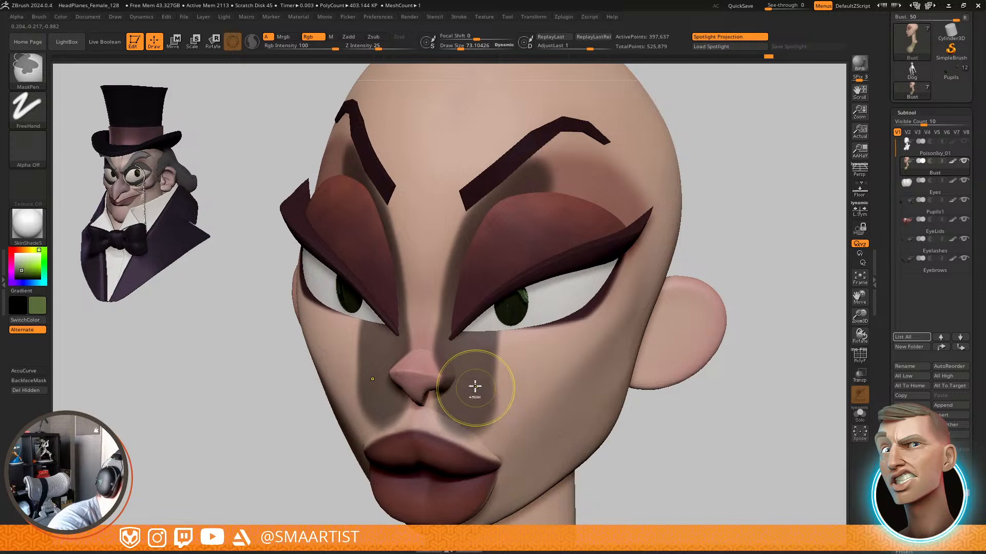
Isolate the head surface without the nose, lips and ears, and extend the mask over the cheeks, nose base and outer brow area
left_click(438, 377, "ctrl+shift")
left_click(523, 447, "ctrl")
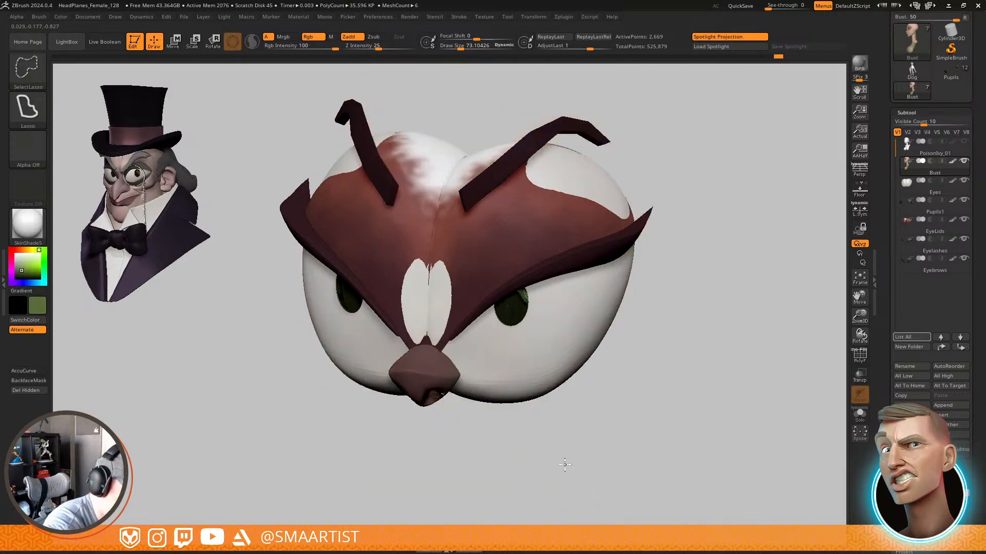
left_click(564, 464, "ctrl+shift")
left_click(483, 390, "ctrl")
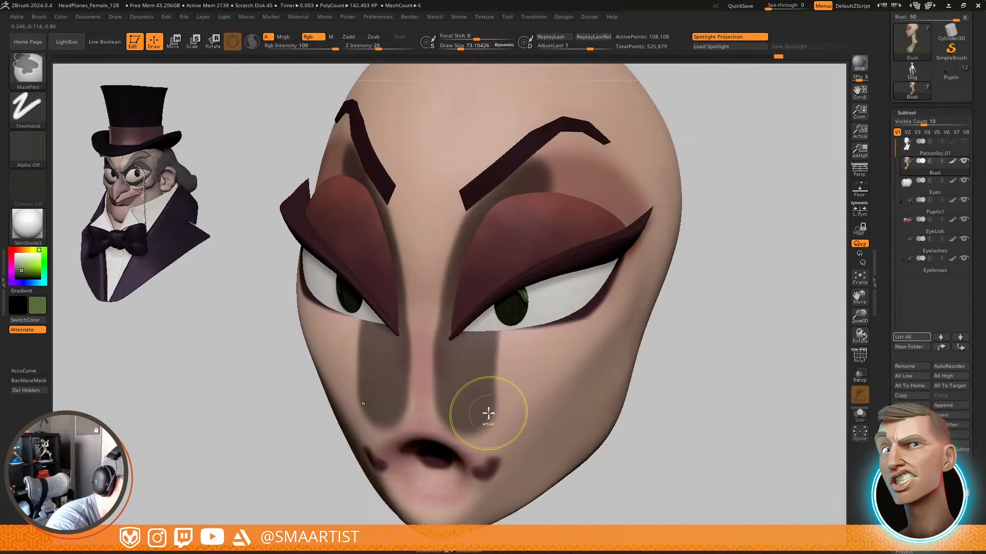
mouse_move(464, 389)
left_mouse_down("ctrl")
mouse_move(429, 389)
mouse_move(444, 383)
mouse_move(488, 411)
mouse_move(499, 347)
mouse_move(488, 411)
mouse_move(591, 167)
mouse_move(515, 241)
left_mouse_up("ctrl")
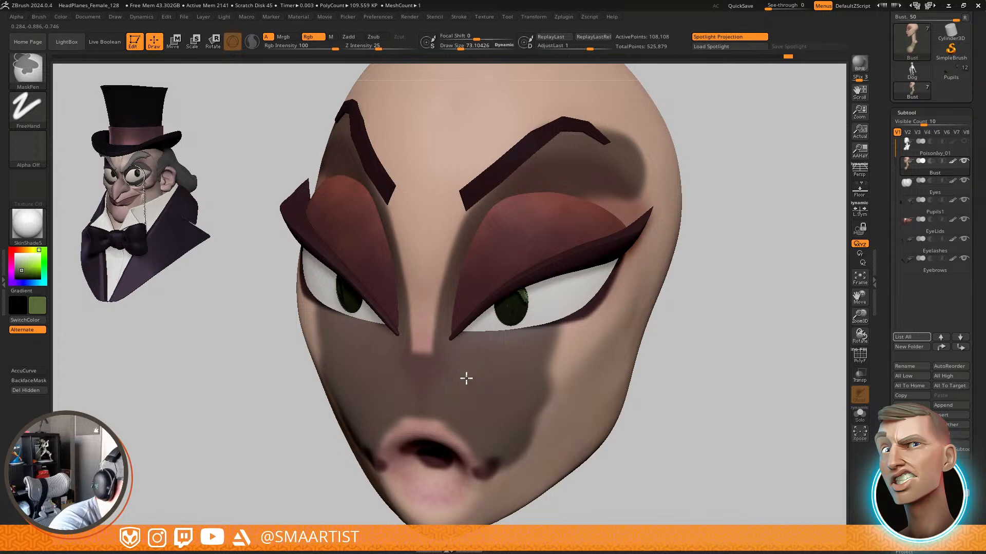
mouse_move(395, 434)
left_mouse_down("ctrl")
mouse_move(389, 447)
mouse_move(530, 446)
mouse_move(550, 488)
mouse_move(605, 166)
mouse_move(565, 396)
mouse_move(578, 411)
left_mouse_up("ctrl")
Solo the bust and mask the eye areas, jaw and sides of the skull, leaving only the forehead and nose bridge unmasked
key("alt+s")
left_click_drag(561, 239, 517, 248, "ctrl")
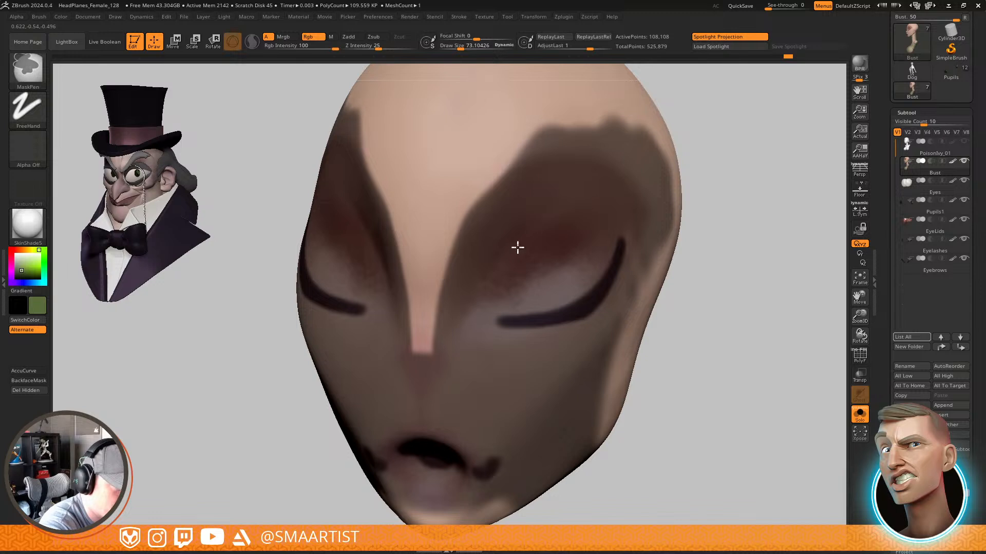
left_click_drag(588, 408, 652, 263, "ctrl")
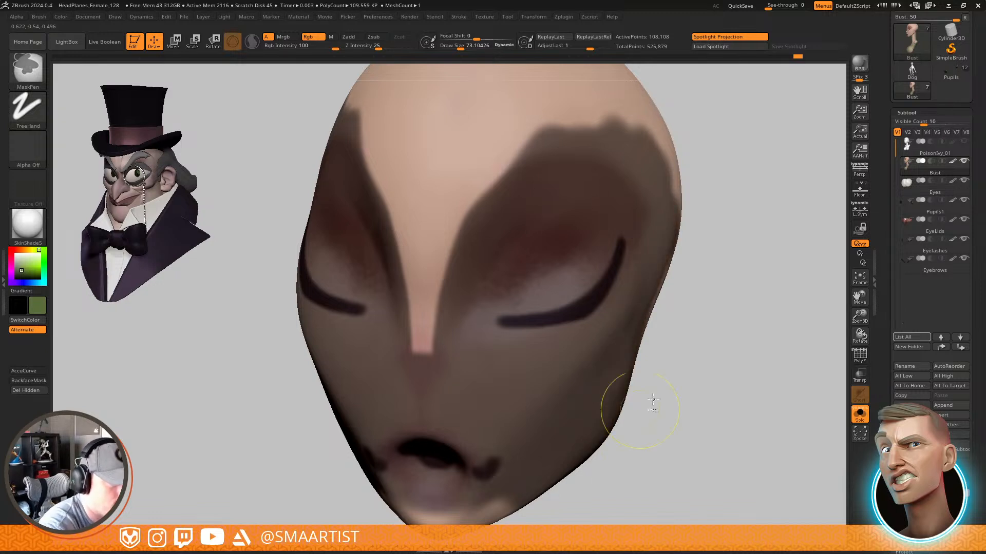
right_click_drag(653, 399, 653, 246, "ctrl")
left_click_drag(715, 152, 587, 424, "ctrl")
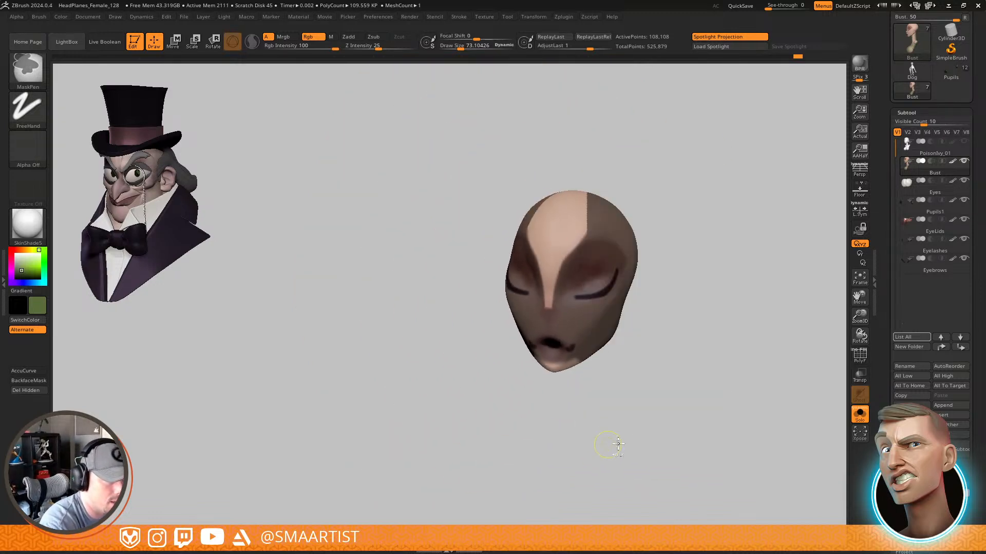
left_click_drag(641, 439, 442, 318, "ctrl")
right_click_drag(597, 266, 600, 411, "ctrl")
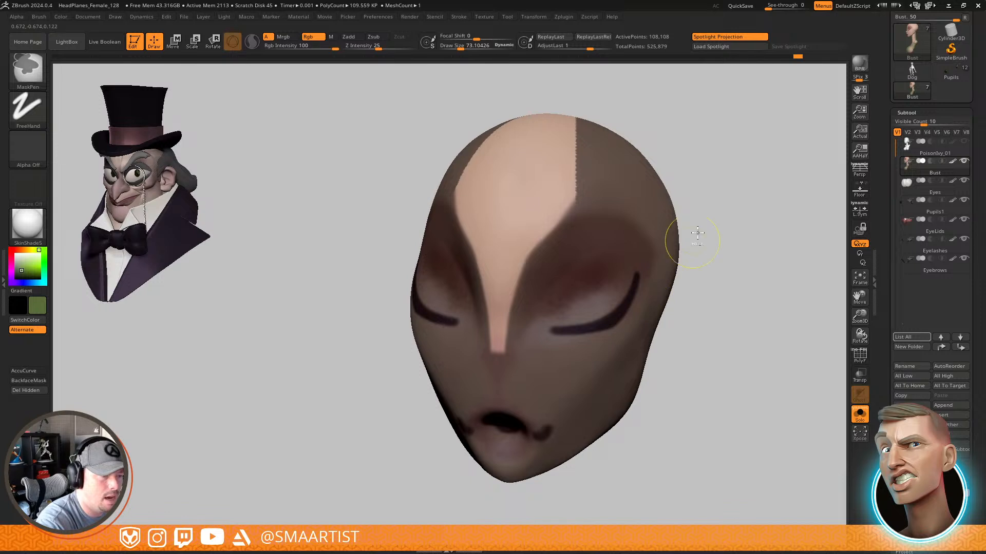
Bring back the hidden parts, mask the nose, lips and ears, and hide the neck
left_click(733, 303, "ctrl+shift")
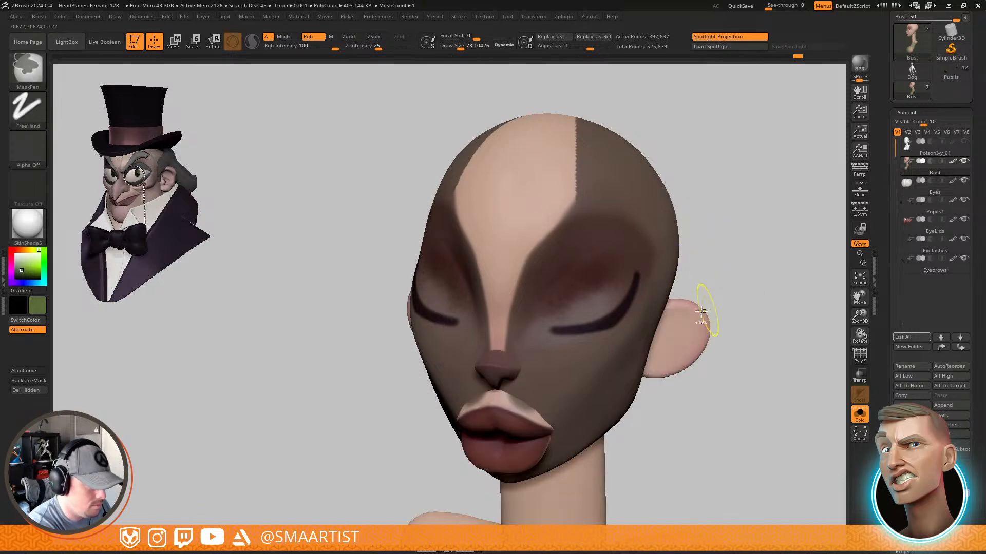
mouse_move(461, 397)
left_mouse_down("ctrl+shift")
mouse_move(519, 413)
mouse_move(555, 398)
left_mouse_up("ctrl+shift")
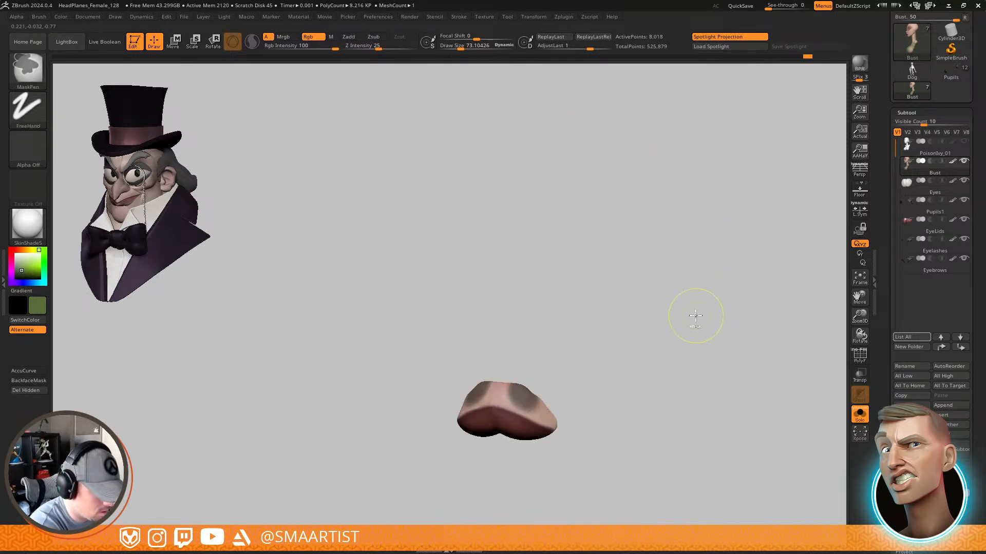
left_click(703, 314, "ctrl+shift")
left_click(522, 446, "ctrl+shift")
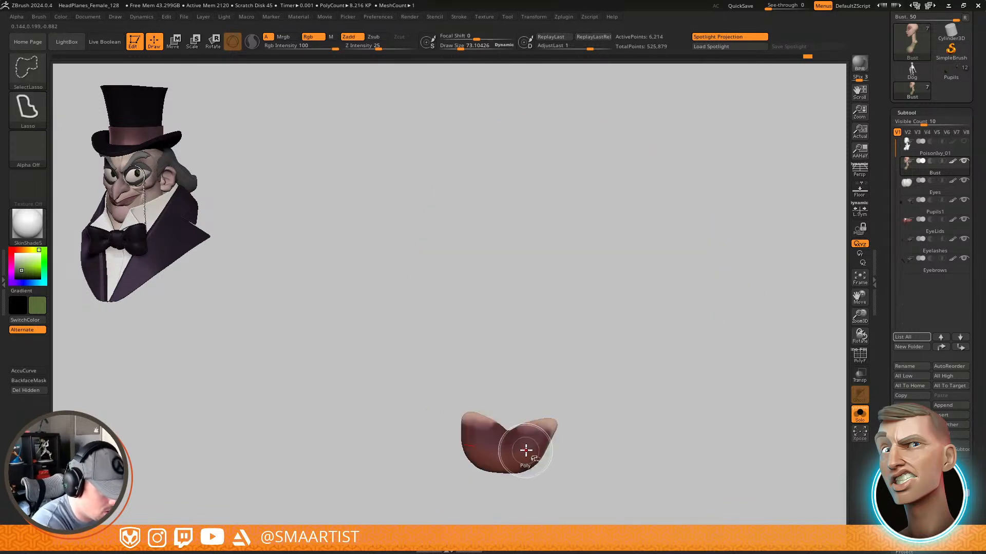
left_click(705, 316, "ctrl+shift")
right_click_drag(660, 330, 657, 295)
mouse_move(765, 197)
left_mouse_down("ctrl")
mouse_move(737, 260)
mouse_move(584, 472)
mouse_move(612, 483)
left_mouse_up("ctrl")
key("ctrl+shift")
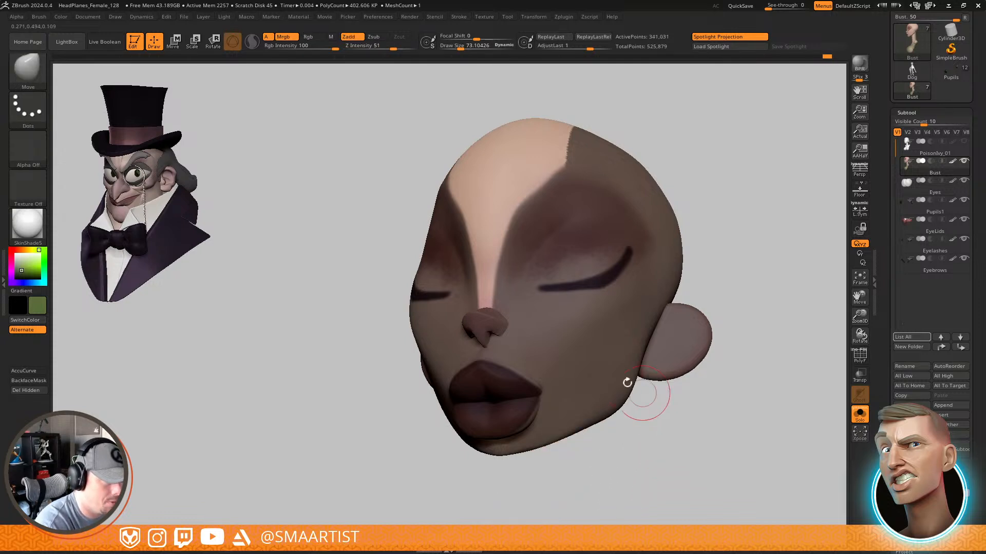
Pull the unmasked nose bridge forward in profile with the Move brush at draw size about 339
mouse_move(627, 391)
left_mouse_down()
mouse_move(513, 340)
mouse_move(556, 337)
left_mouse_up()
right_click_drag(555, 337, 579, 369, "ctrl")
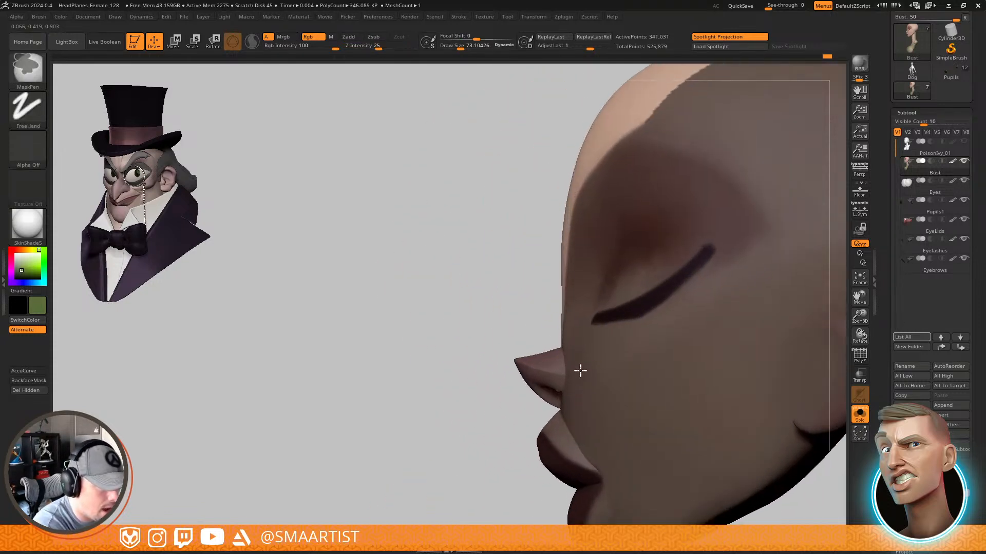
key("s")
left_click_drag(563, 326, 580, 321)
left_click_drag(573, 255, 567, 259)
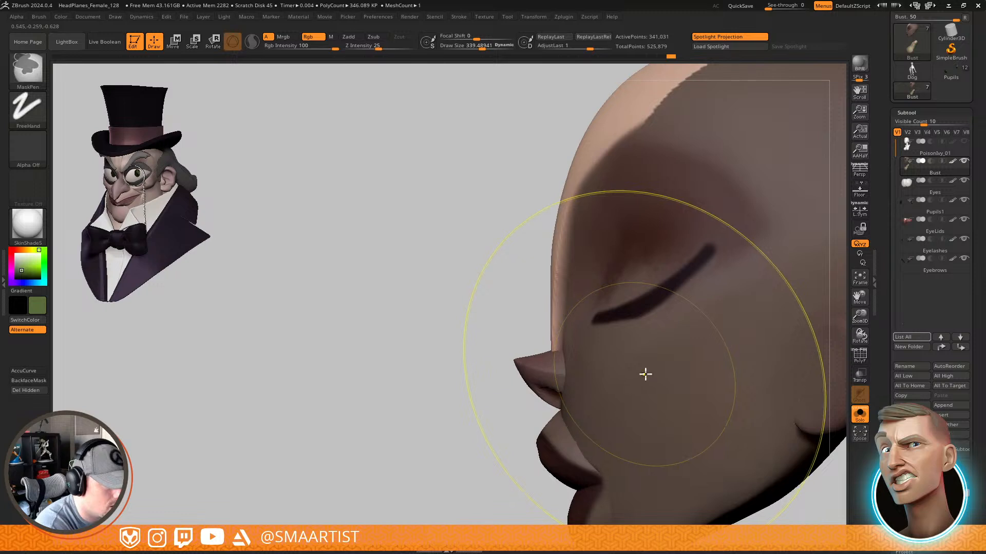
Clear the bust's mask to check the face from the front, and show the other subtools again
right_click_drag(645, 375, 595, 303, "ctrl")
left_click_drag(555, 276, 567, 290, "ctrl")
key("shift+f")
right_click_drag(667, 336, 717, 319)
key("shift+f")
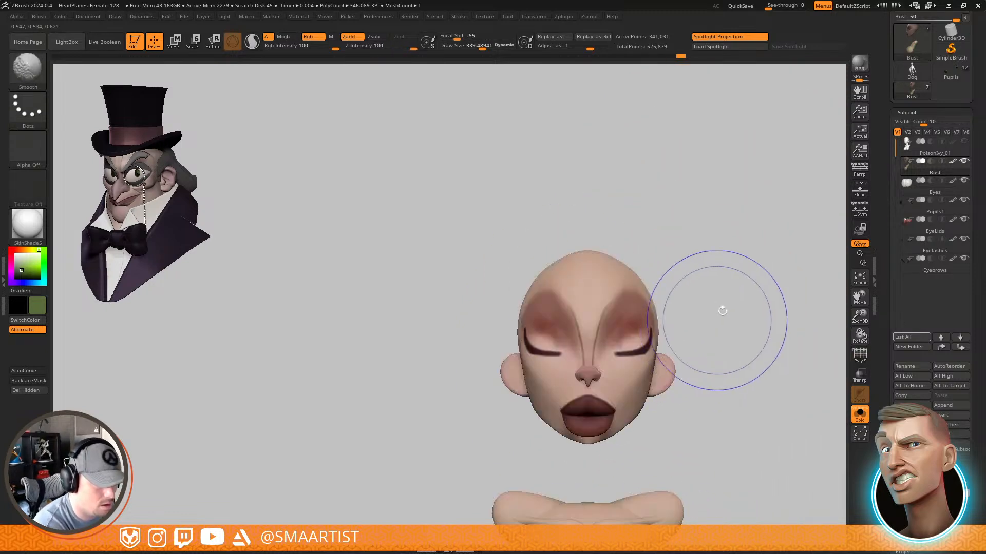
left_click_drag(721, 311, 759, 377, "ctrl")
key("alt+s")
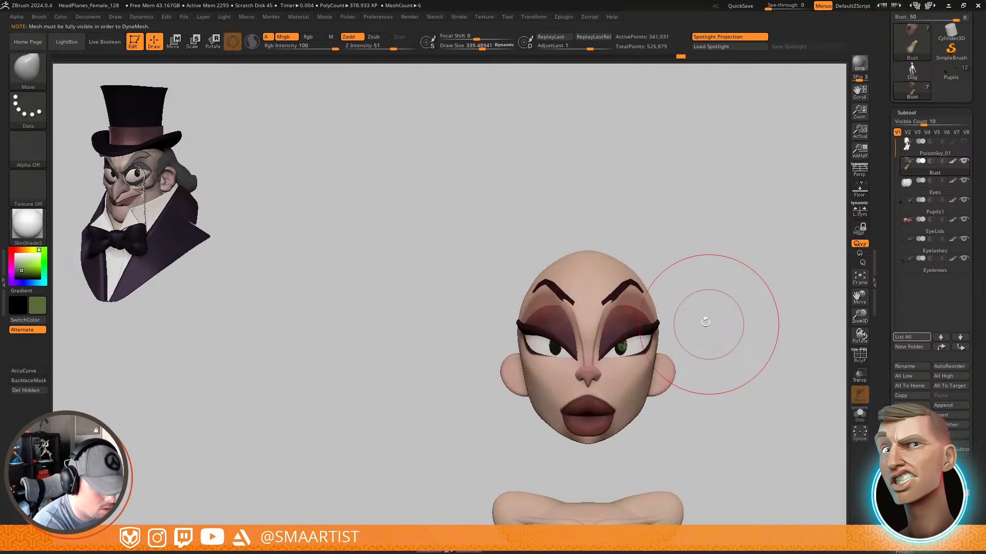
Invert the restored mask on the head surface only, with the nose, lips and ears hidden using SelectRect, and show the full bust
mouse_move(708, 325)
right_mouse_down()
mouse_move(706, 350)
mouse_move(666, 326)
mouse_move(693, 325)
mouse_move(672, 281)
right_mouse_up()
right_click_drag(616, 301, 594, 363, "ctrl")
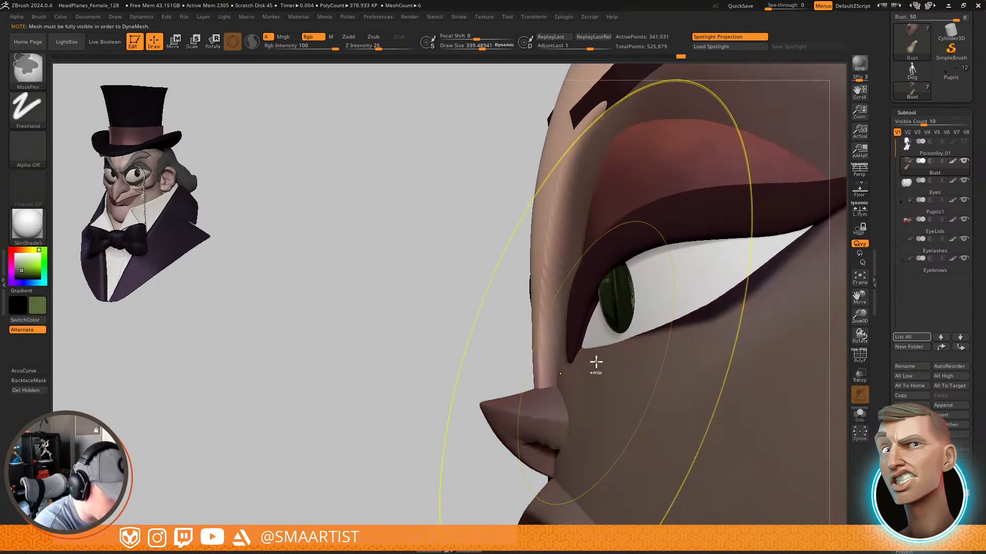
left_click(422, 365, "ctrl")
key("s")
left_click_drag(569, 362, 553, 364)
key("ctrl+i")
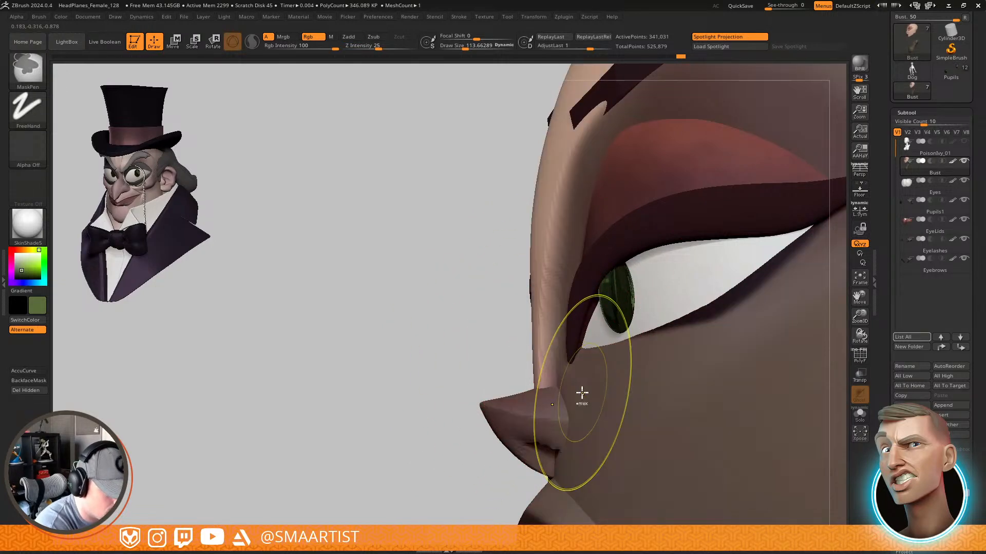
left_click(32, 65, "ctrl+shift")
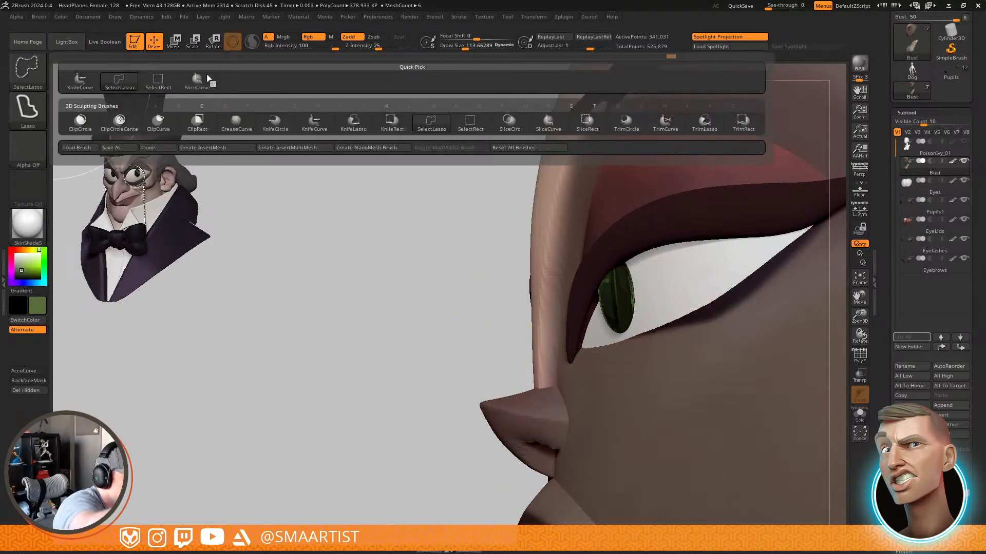
left_click(509, 383, "ctrl+shift")
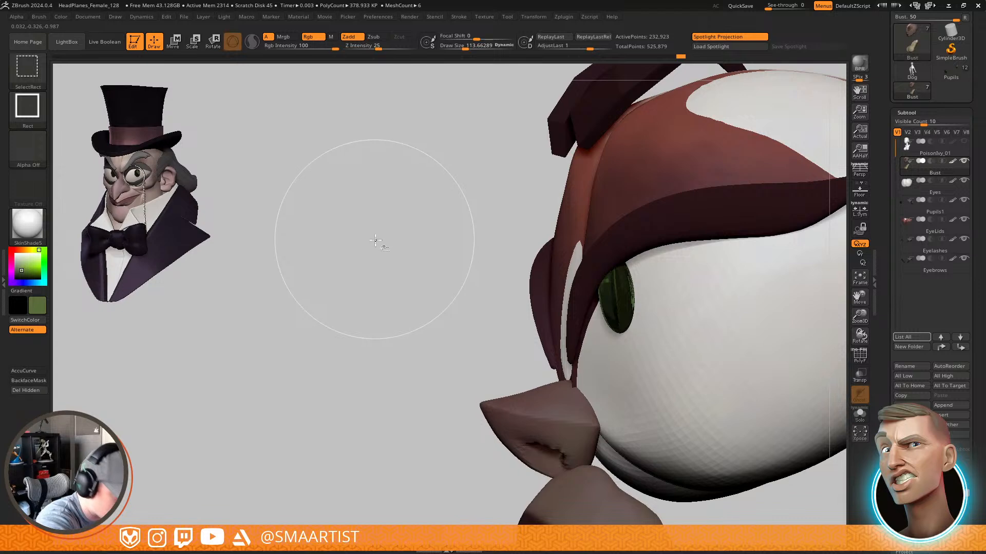
left_click_drag(362, 254, 386, 291, "ctrl+shift")
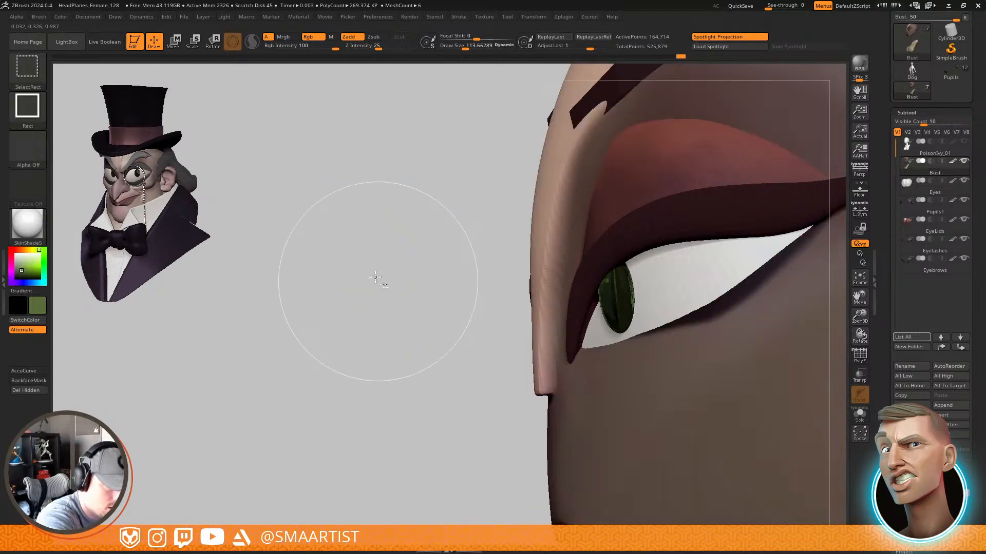
left_click(359, 264, "ctrl+shift")
Reshape the cheek beside the nose, below the eye's inner corner, with the Move brush at draw sizes about 114 and 129
key("b")
key("m")
key("v")
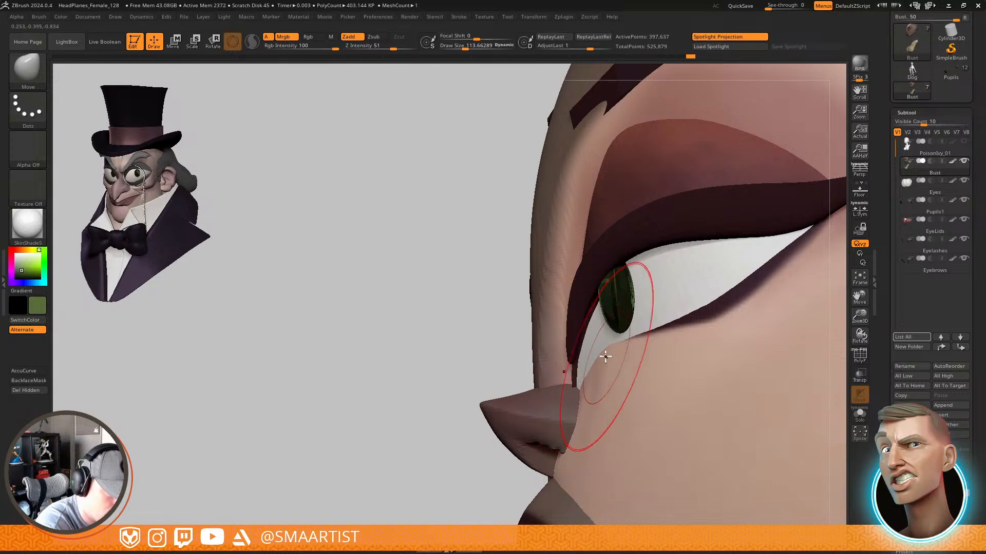
mouse_move(603, 361)
left_mouse_down()
mouse_move(636, 359)
mouse_move(592, 353)
mouse_move(599, 375)
left_mouse_up()
key("s")
mouse_move(609, 363)
right_mouse_down("ctrl")
mouse_move(589, 356)
mouse_move(682, 414)
mouse_move(698, 372)
mouse_move(664, 336)
mouse_move(665, 351)
mouse_move(557, 370)
right_mouse_up("ctrl")
key("ctrl")
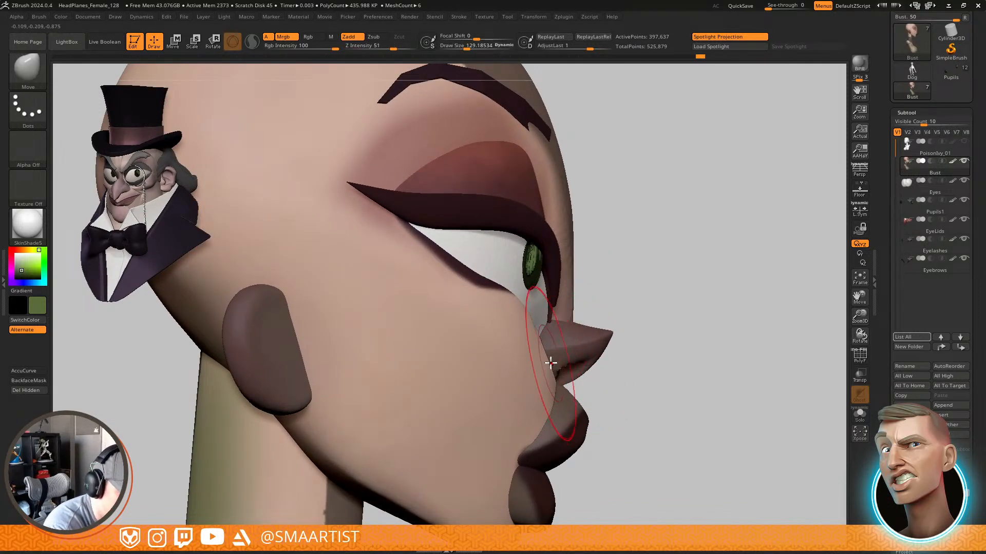
mouse_move(549, 377)
right_mouse_down("ctrl")
mouse_move(550, 343)
mouse_move(605, 321)
mouse_move(574, 328)
mouse_move(593, 336)
mouse_move(590, 326)
mouse_move(606, 391)
mouse_move(590, 395)
mouse_move(627, 330)
mouse_move(584, 360)
right_mouse_up("ctrl")
Select the Eyes subtool and adjust the eyeballs near the nose with the Move brush at draw sizes between about 73 and 175
left_click(616, 335, "alt")
left_click_drag(586, 359, 583, 359)
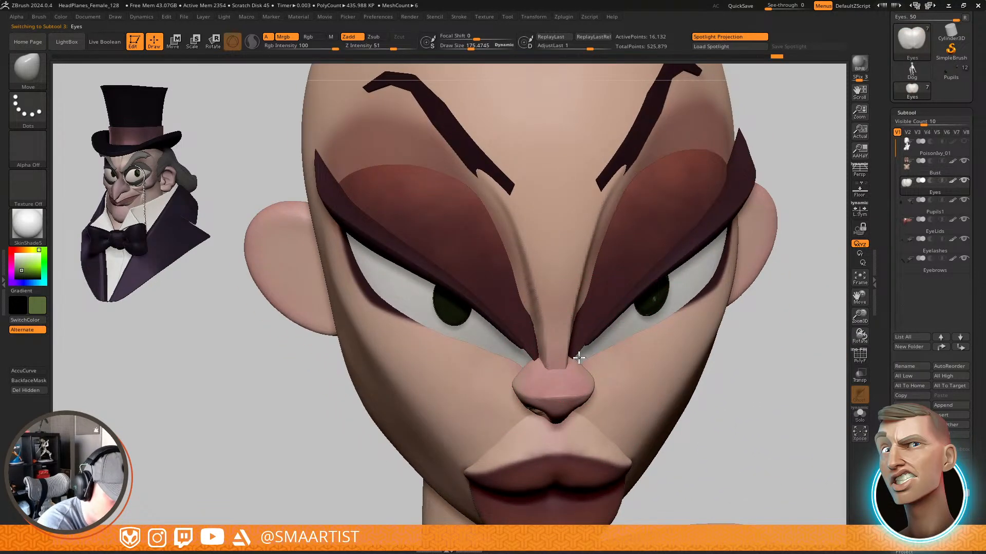
mouse_move(579, 358)
right_mouse_down()
mouse_move(585, 381)
mouse_move(569, 385)
mouse_move(578, 364)
mouse_move(634, 345)
mouse_move(641, 356)
mouse_move(624, 382)
mouse_move(612, 337)
mouse_move(621, 320)
right_mouse_up()
right_click_drag(688, 326, 569, 276, "ctrl")
right_click_drag(570, 275, 622, 409, "ctrl")
mouse_move(539, 354)
right_mouse_down()
mouse_move(585, 361)
mouse_move(530, 345)
right_mouse_up()
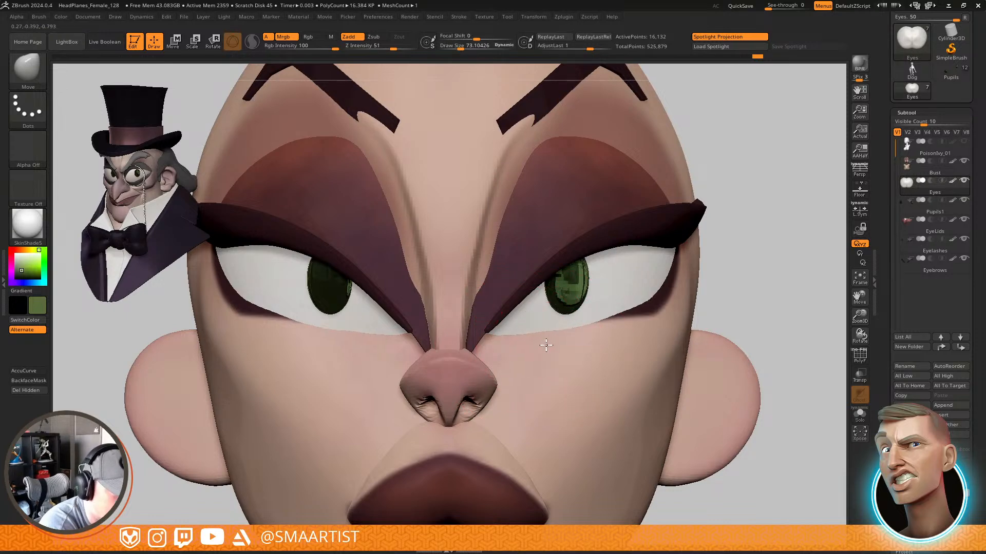
right_click_drag(545, 348, 534, 372)
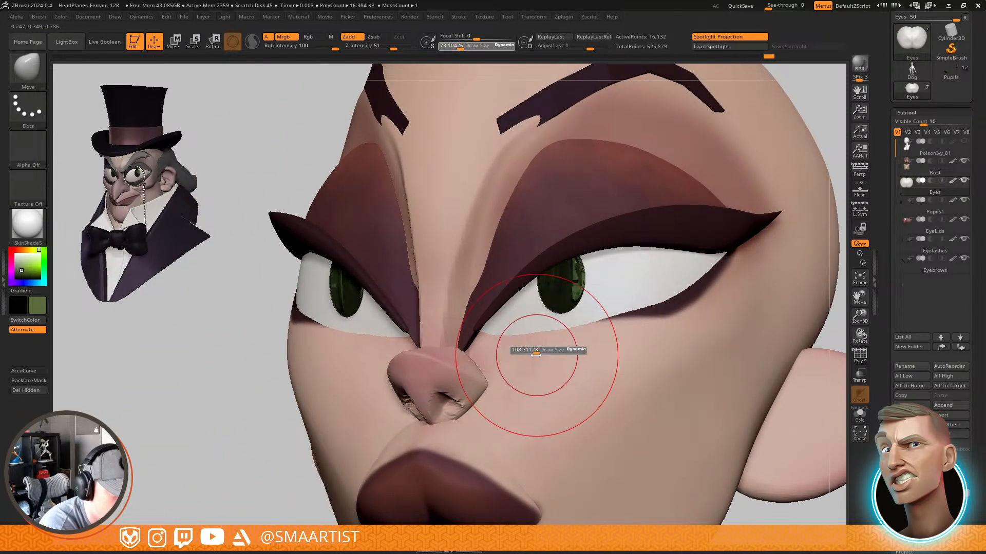
mouse_move(535, 355)
right_mouse_down()
mouse_move(507, 387)
mouse_move(545, 337)
mouse_move(542, 345)
right_mouse_up()
key("]")
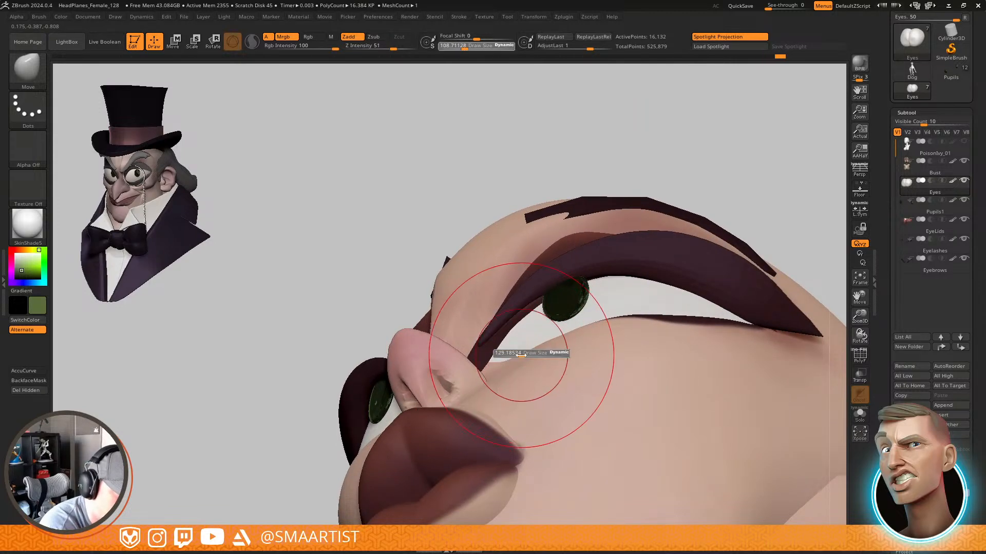
mouse_move(534, 352)
right_mouse_down()
mouse_move(553, 428)
mouse_move(534, 352)
mouse_move(521, 353)
right_mouse_up()
Select the Bust subtool and reshape the cheek at the eye's inner corner with the Move brush at draw sizes about 104 and 62
left_click(535, 359, "alt")
key("shift")
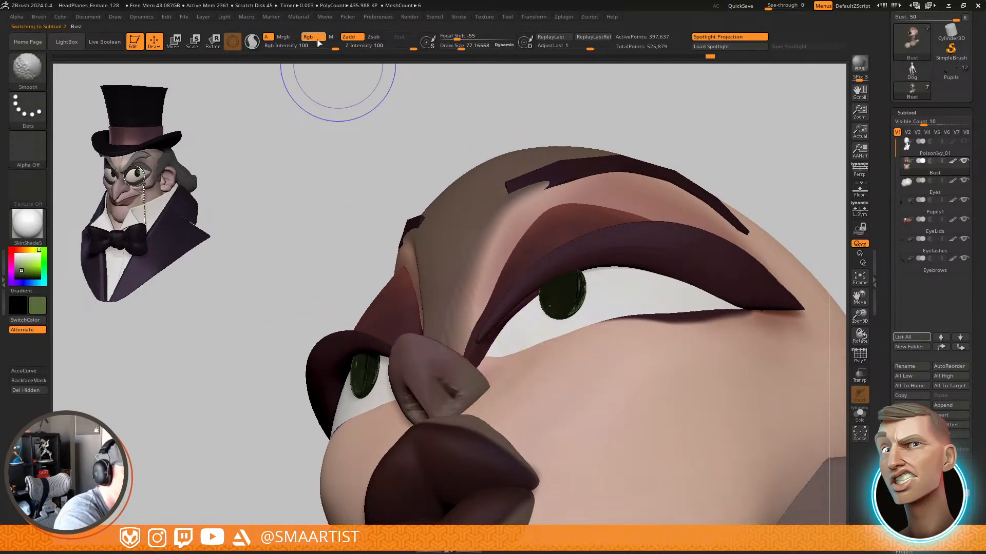
mouse_move(557, 290)
right_mouse_down("shift")
mouse_move(550, 370)
mouse_move(513, 345)
right_mouse_up("shift")
key("s")
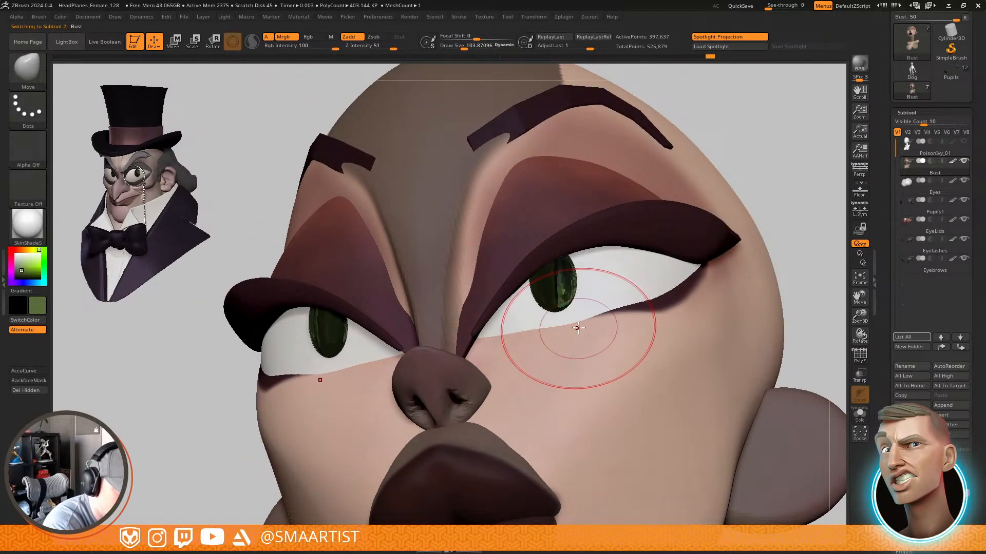
key("s")
right_click_drag(549, 347, 513, 354)
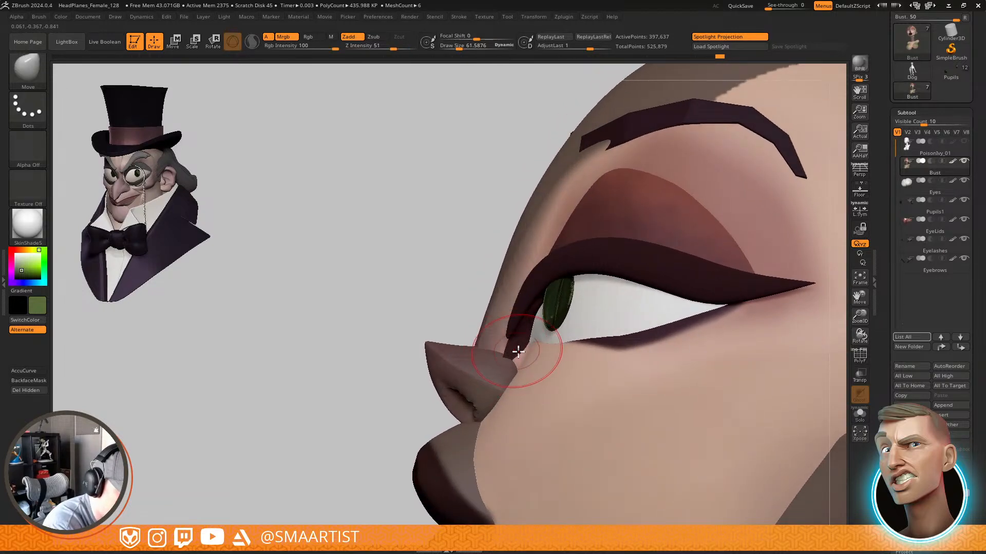
left_click_drag(516, 358, 517, 365)
mouse_move(522, 371)
right_mouse_down()
mouse_move(524, 396)
mouse_move(517, 353)
mouse_move(606, 365)
mouse_move(664, 336)
mouse_move(668, 310)
mouse_move(711, 268)
mouse_move(707, 277)
mouse_move(725, 292)
mouse_move(642, 310)
mouse_move(610, 449)
mouse_move(593, 303)
mouse_move(580, 334)
right_mouse_up()
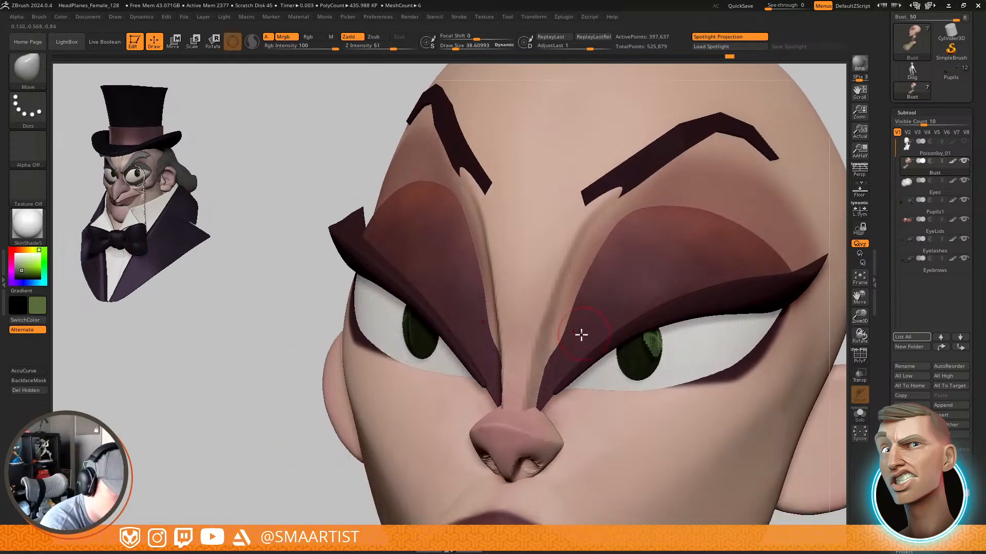
Remesh the bust with DynaMesh to rebuild its reshaped surface
key("shift")
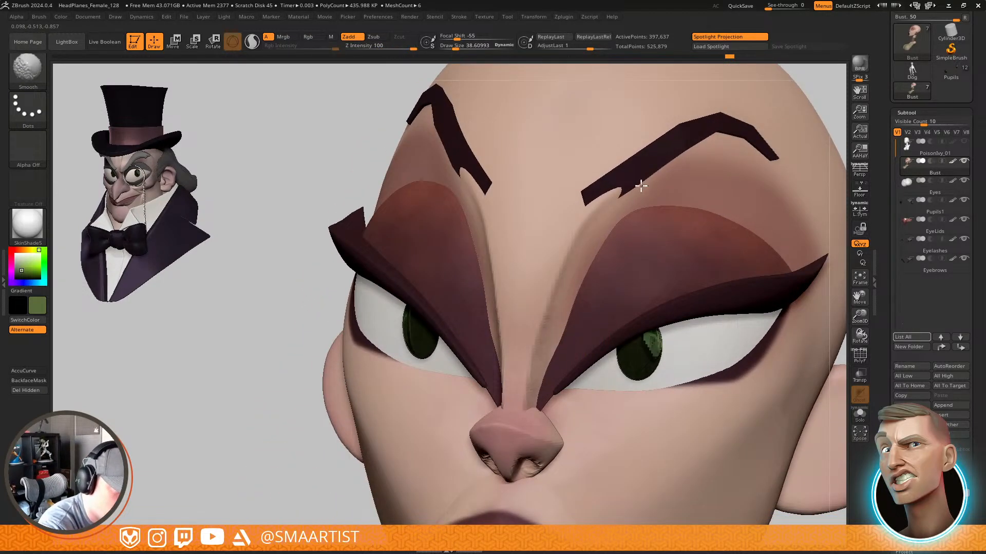
mouse_move(616, 297)
right_mouse_down("ctrl")
mouse_move(611, 284)
mouse_move(667, 304)
mouse_move(640, 358)
right_mouse_up("ctrl")
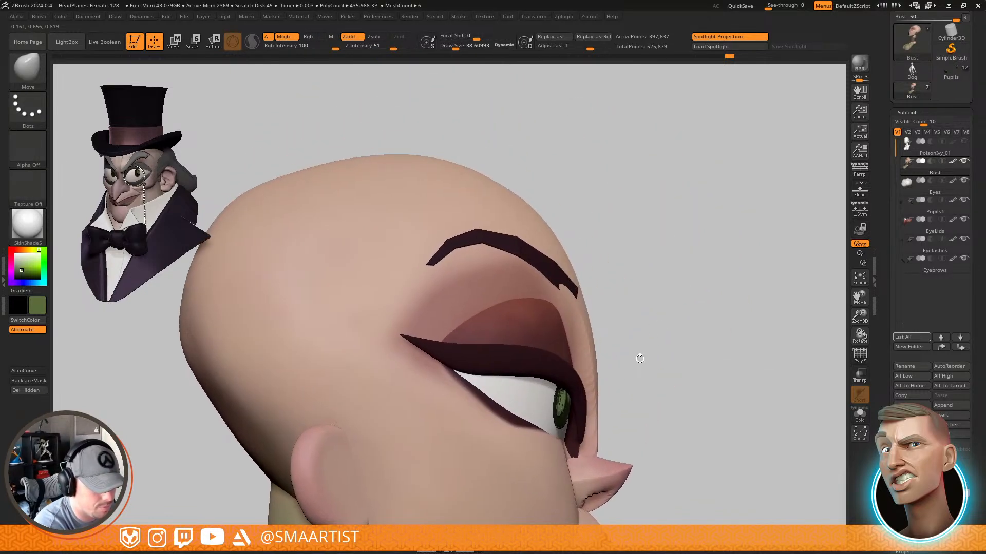
right_click_drag(654, 299, 652, 291)
left_click_drag(650, 271, 673, 334, "ctrl")
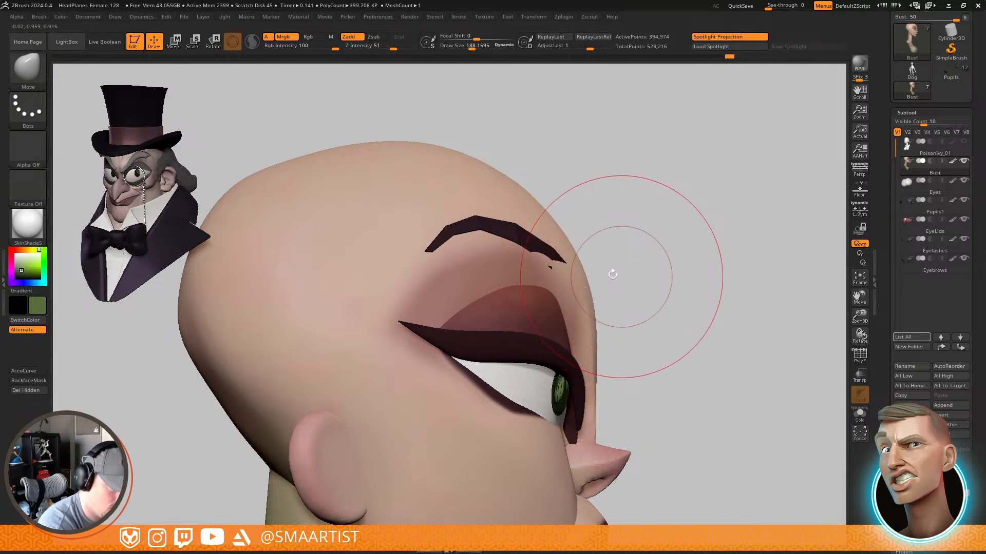
Select the Eyebrows subtool and pull the brows' inner ends and arches clear of the forehead with the Move brush at draw size about 188
left_click(550, 252, "alt")
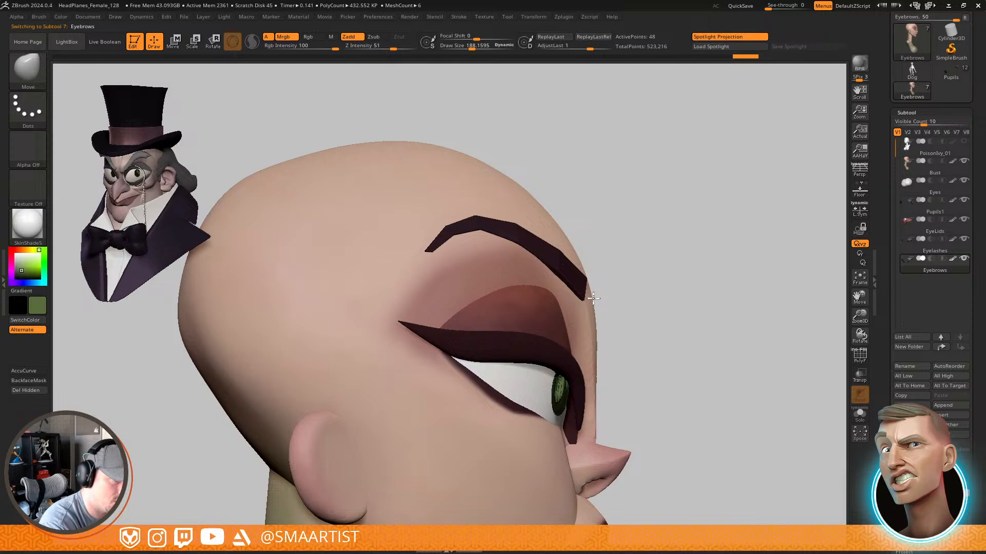
left_click_drag(593, 298, 598, 300)
right_click_drag(677, 314, 616, 329)
mouse_move(700, 344)
right_mouse_down("ctrl")
mouse_move(662, 323)
mouse_move(630, 327)
mouse_move(640, 335)
right_mouse_up("ctrl")
right_click_drag(595, 292, 609, 280, "ctrl")
mouse_move(595, 230)
left_mouse_down()
mouse_move(585, 240)
mouse_move(584, 228)
left_mouse_up()
mouse_move(611, 223)
right_mouse_down("ctrl")
mouse_move(642, 216)
mouse_move(629, 212)
right_mouse_up("ctrl")
mouse_move(699, 280)
right_mouse_down()
mouse_move(671, 290)
mouse_move(660, 326)
mouse_move(702, 255)
mouse_move(670, 332)
mouse_move(649, 348)
mouse_move(666, 332)
right_mouse_up()
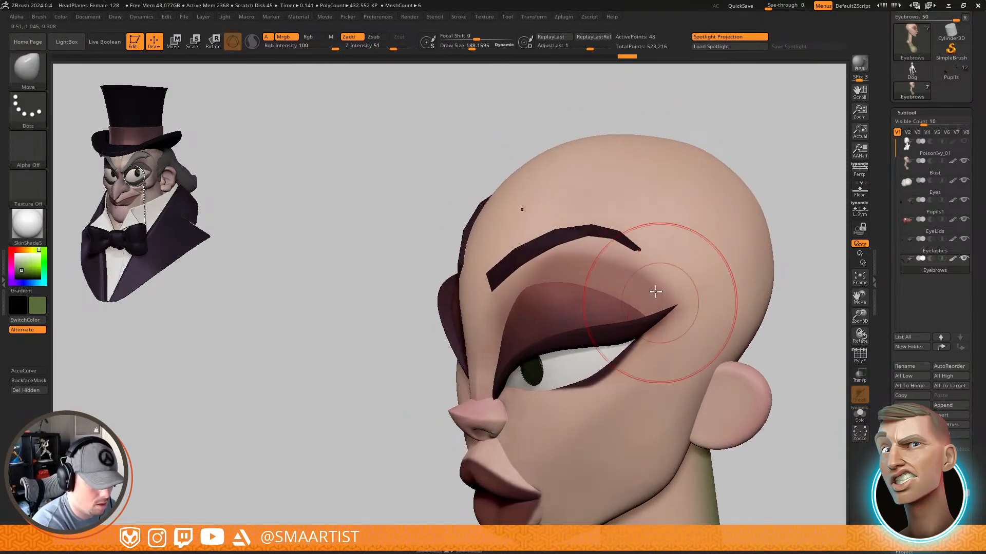
Reshape the eyebrows' outer tails with the Move brush, extending them down and outward at draw sizes about 95 and 54
key("s")
left_click_drag(649, 273, 637, 268)
left_click_drag(643, 264, 665, 283)
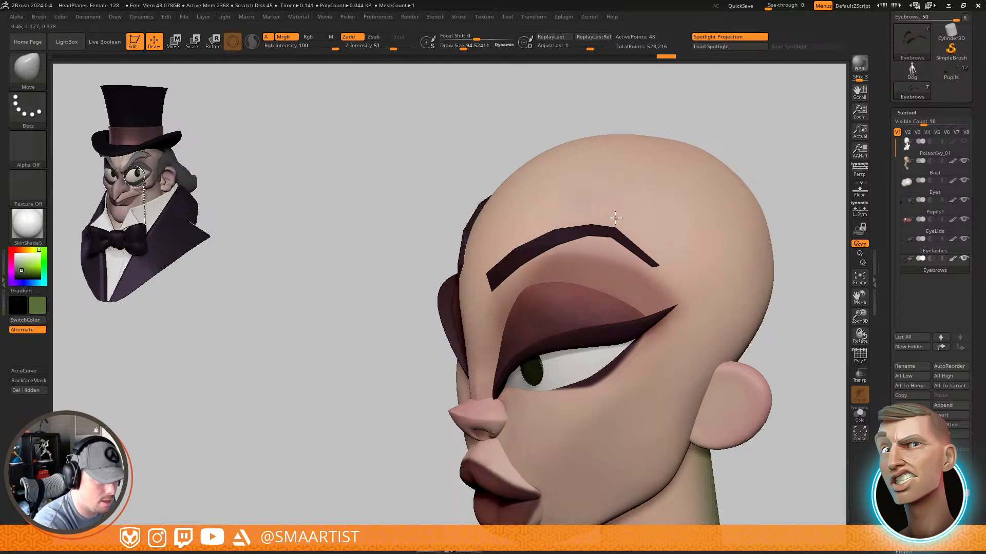
right_click_drag(593, 212, 558, 258)
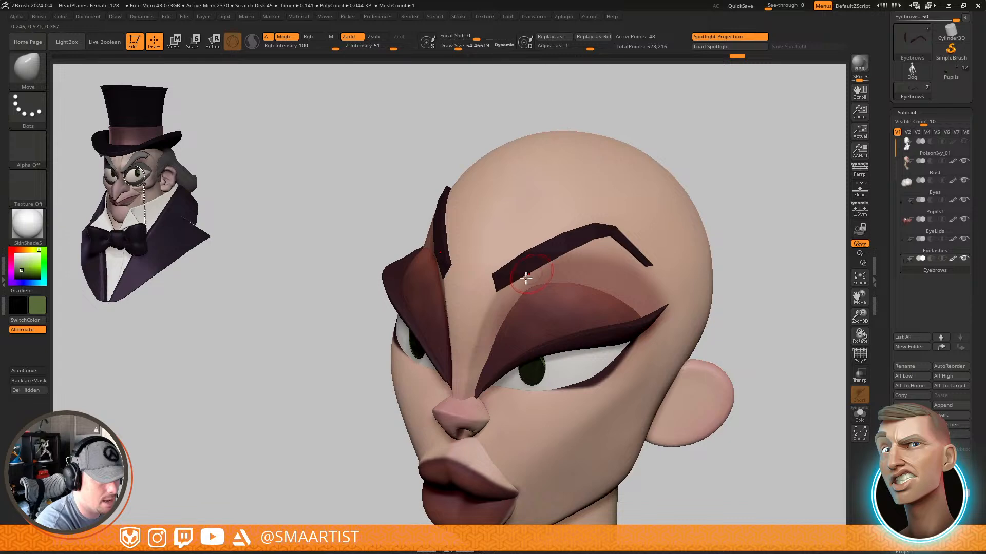
mouse_move(652, 303)
right_mouse_down("ctrl")
mouse_move(640, 268)
mouse_move(713, 285)
mouse_move(684, 266)
mouse_move(695, 264)
right_mouse_up("ctrl")
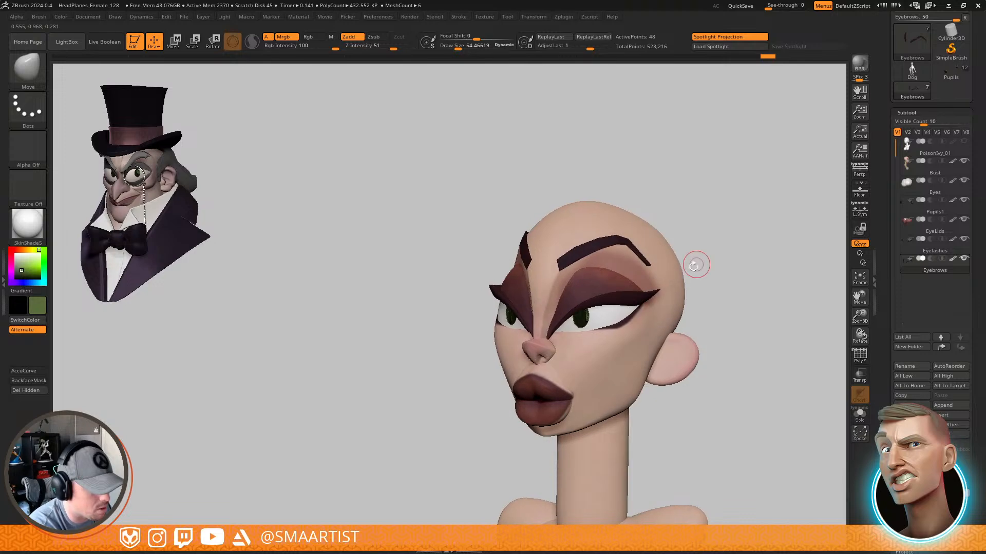
Select the EyeLids subtool and adjust the lids' inner tips beside the nose with the Move brush at draw size about 124
right_click_drag(547, 314, 583, 374, "ctrl")
left_click(581, 370, "alt")
mouse_move(578, 421)
right_mouse_down("alt")
mouse_move(570, 337)
mouse_move(533, 374)
right_mouse_up("alt")
key("s")
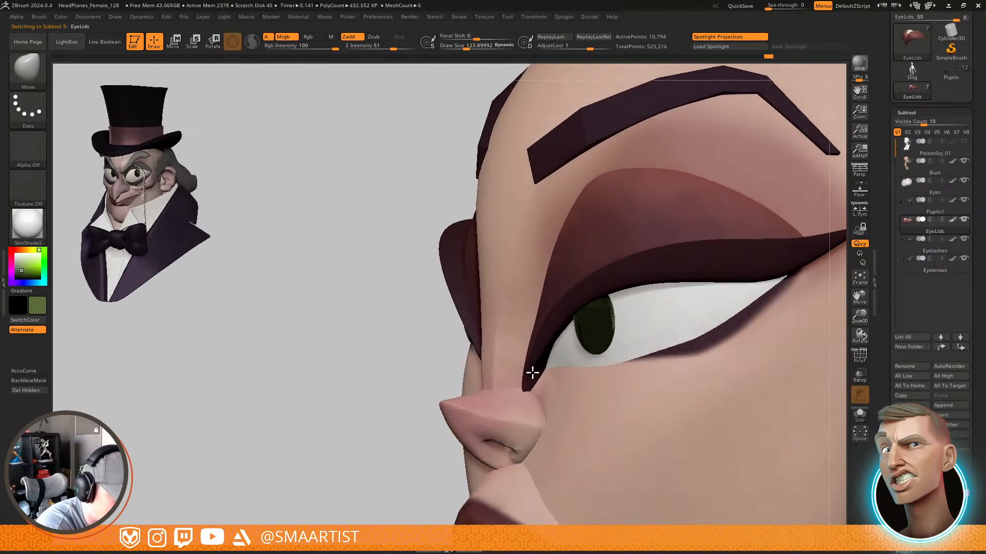
left_click_drag(533, 374, 532, 380)
right_click_drag(551, 375, 618, 392)
mouse_move(527, 394)
right_mouse_down()
mouse_move(506, 363)
mouse_move(524, 374)
mouse_move(522, 362)
mouse_move(544, 382)
mouse_move(548, 412)
right_mouse_up()
left_click(540, 351, "alt")
mouse_move(479, 397)
right_mouse_down()
mouse_move(515, 397)
mouse_move(521, 418)
mouse_move(521, 401)
mouse_move(566, 437)
mouse_move(549, 398)
mouse_move(504, 393)
mouse_move(516, 403)
mouse_move(510, 376)
right_mouse_up()
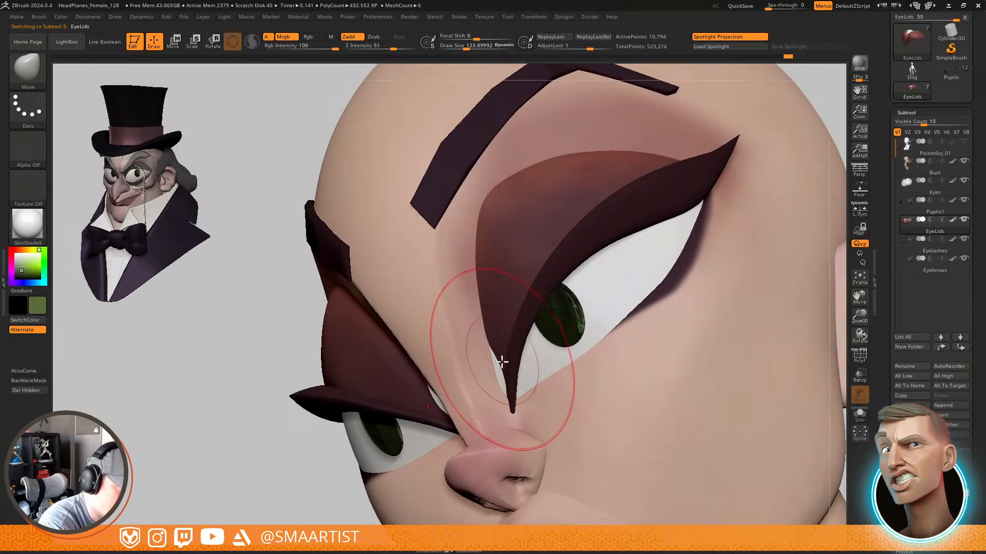
Select the Eyes subtool and fit the eyeballs to the inner eye corners with the Move brush at draw size about 86
left_click(530, 371, "alt")
mouse_move(529, 372)
right_mouse_down()
mouse_move(507, 376)
mouse_move(557, 397)
mouse_move(558, 386)
right_mouse_up()
key("ctrl")
mouse_move(559, 386)
right_mouse_down("alt")
mouse_move(565, 323)
mouse_move(591, 368)
mouse_move(592, 353)
mouse_move(571, 347)
mouse_move(620, 366)
mouse_move(719, 298)
mouse_move(632, 280)
right_mouse_up("alt")
mouse_move(631, 280)
right_mouse_down()
mouse_move(645, 304)
mouse_move(680, 302)
mouse_move(671, 288)
mouse_move(662, 303)
right_mouse_up()
right_click_drag(620, 255, 659, 467, "ctrl")
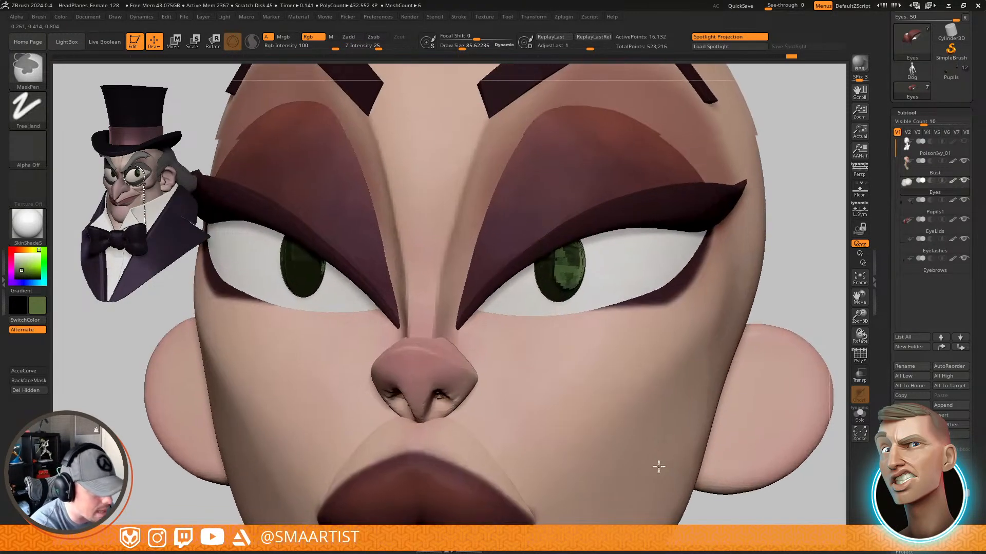
right_click_drag(582, 343, 632, 368, "alt")
right_click(576, 350)
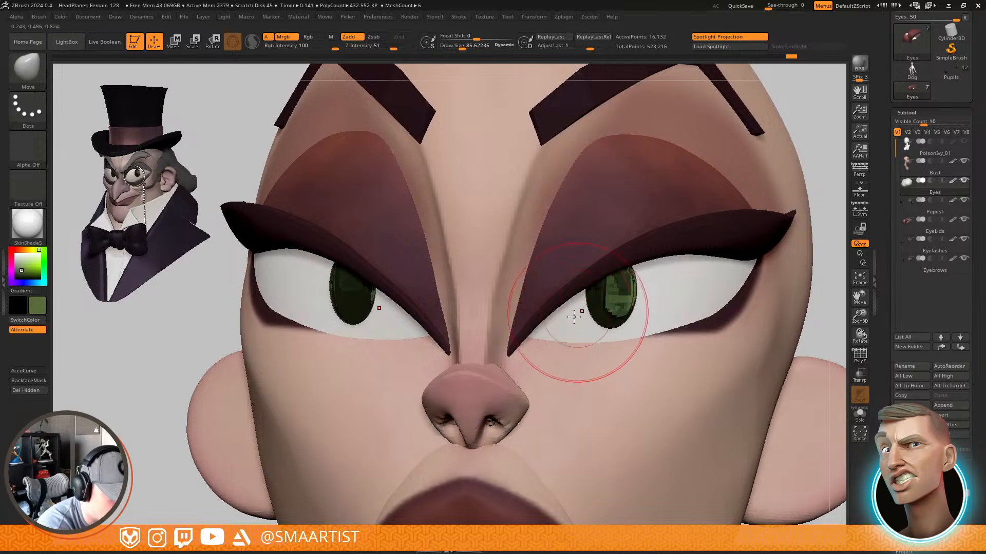
right_click_drag(566, 325, 536, 356)
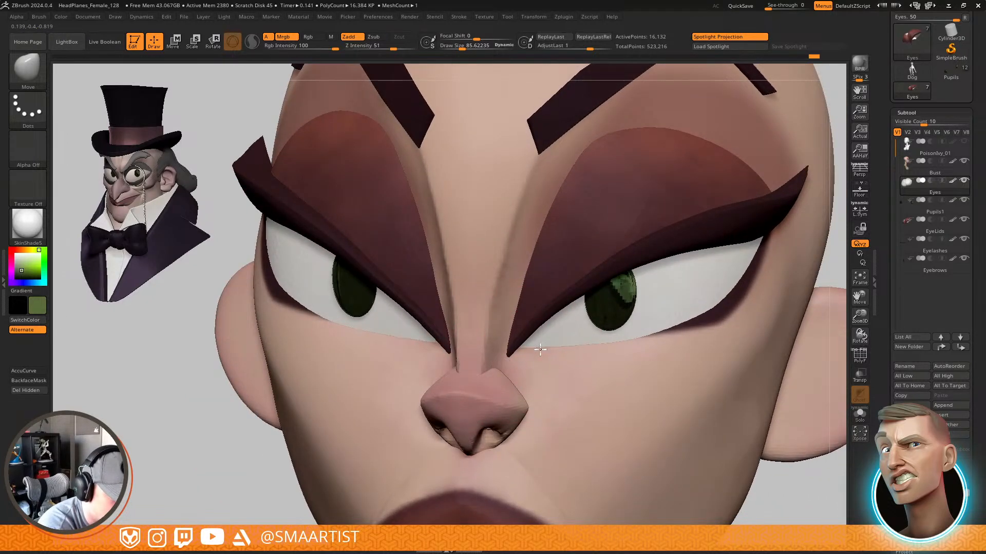
mouse_move(571, 340)
right_mouse_down()
mouse_move(565, 327)
mouse_move(582, 396)
mouse_move(545, 362)
right_mouse_up()
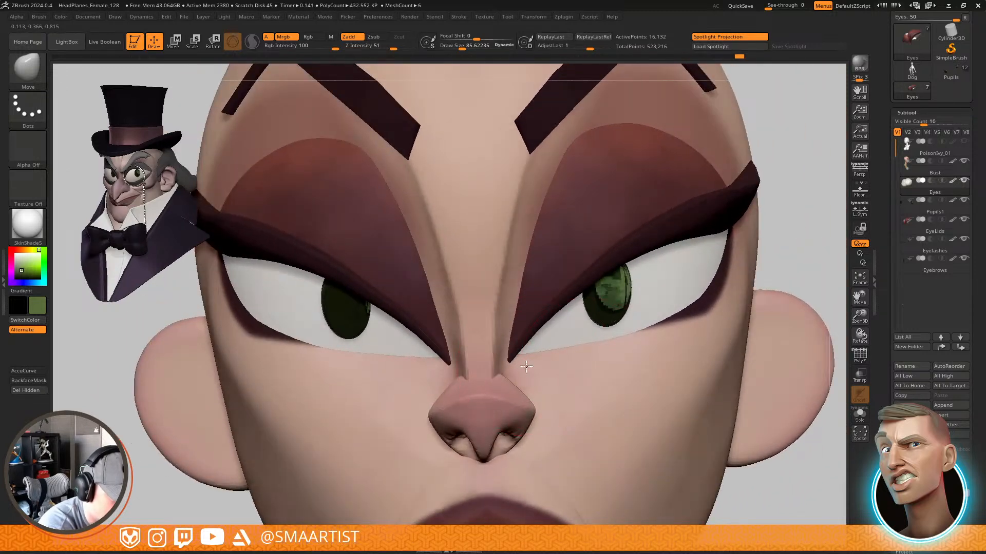
right_click_drag(590, 403, 729, 240, "ctrl")
right_click_drag(729, 240, 710, 274)
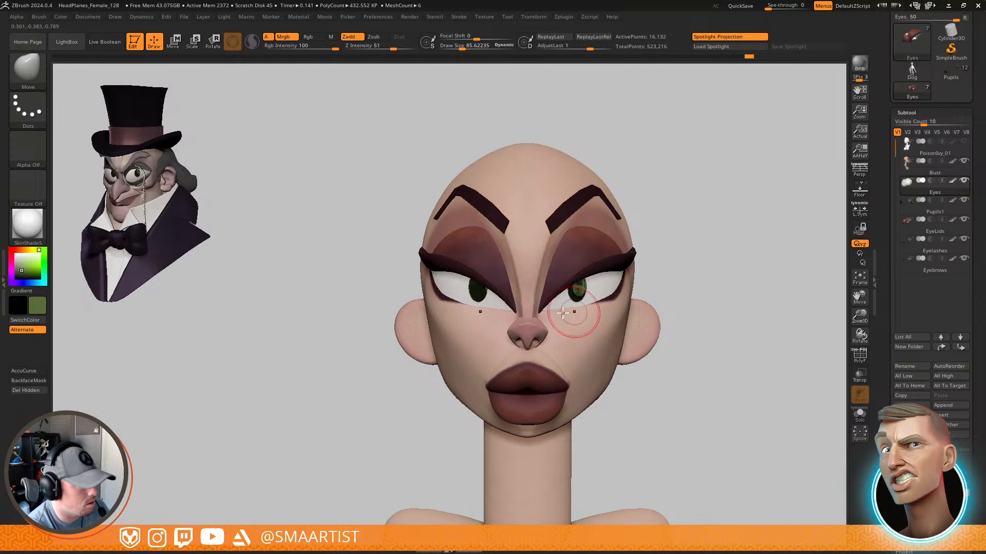
Select the Pupils1 subtool, check its polyframe and activate the move gizmo on the pupils
right_click_drag(582, 294, 611, 376, "ctrl")
left_click(574, 291, "alt")
key("shift+f")
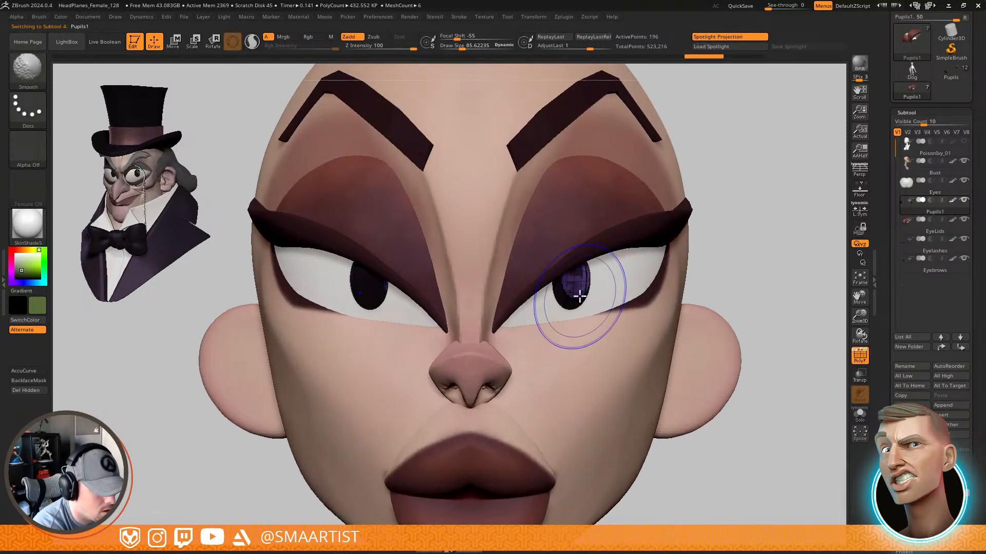
key("shift+f")
key("w")
left_click_drag(369, 280, 373, 263)
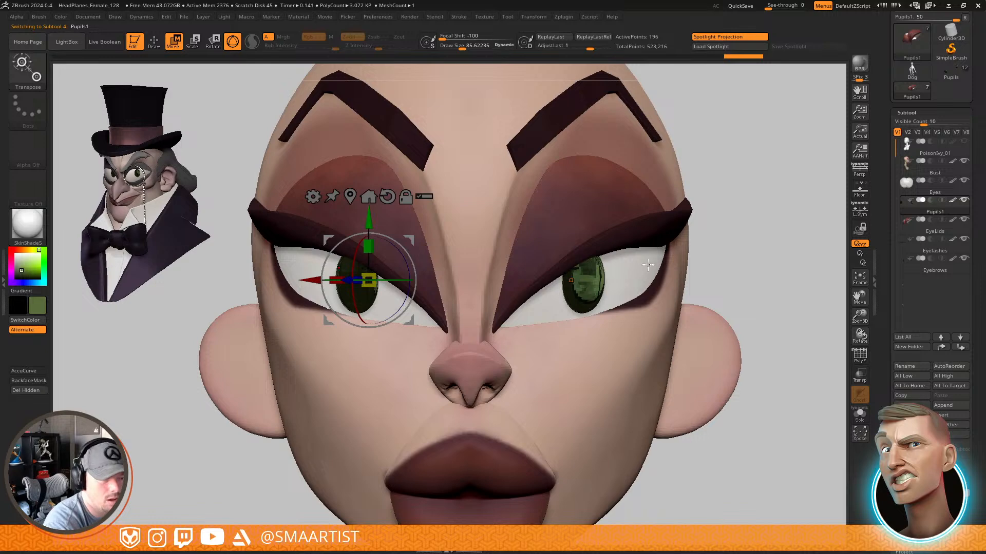
right_click_drag(648, 264, 652, 202)
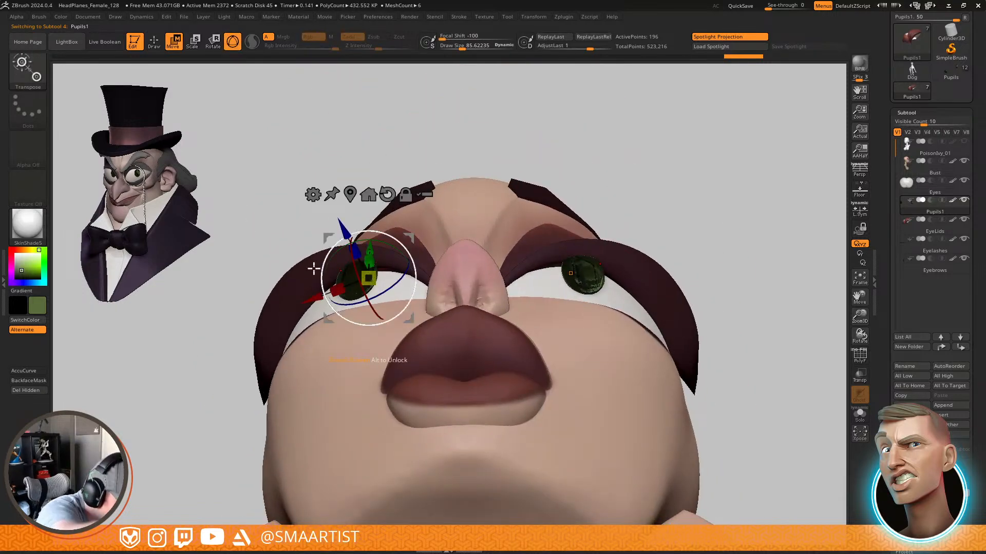
left_click_drag(312, 299, 305, 301)
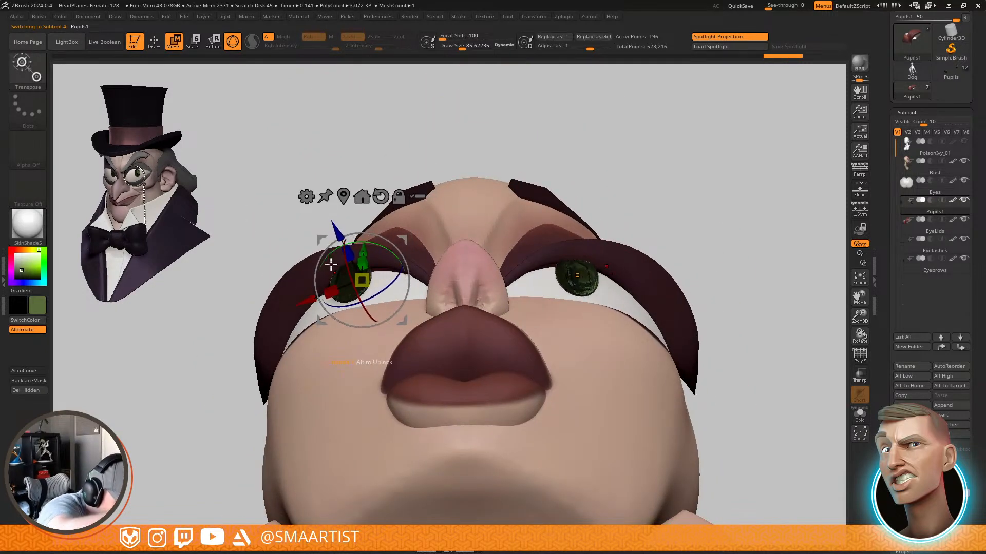
left_click_drag(331, 264, 337, 261)
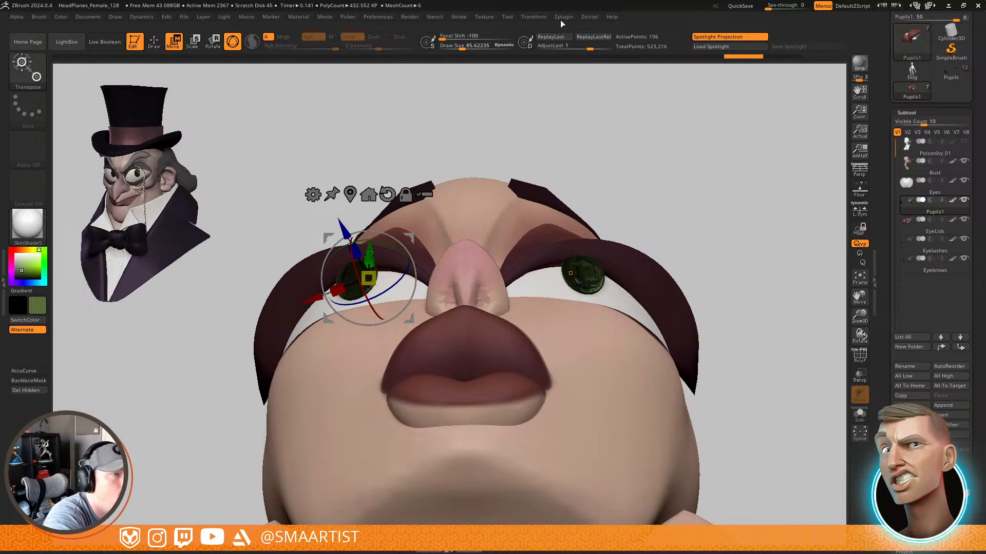
mouse_move(704, 242)
right_mouse_down()
mouse_move(715, 253)
mouse_move(704, 246)
right_mouse_up()
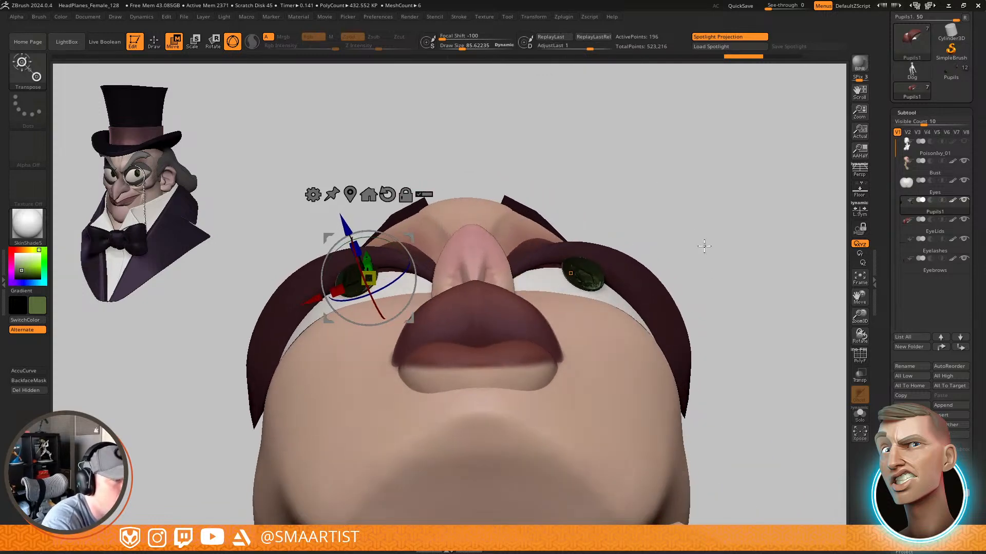
key("ctrl+z")
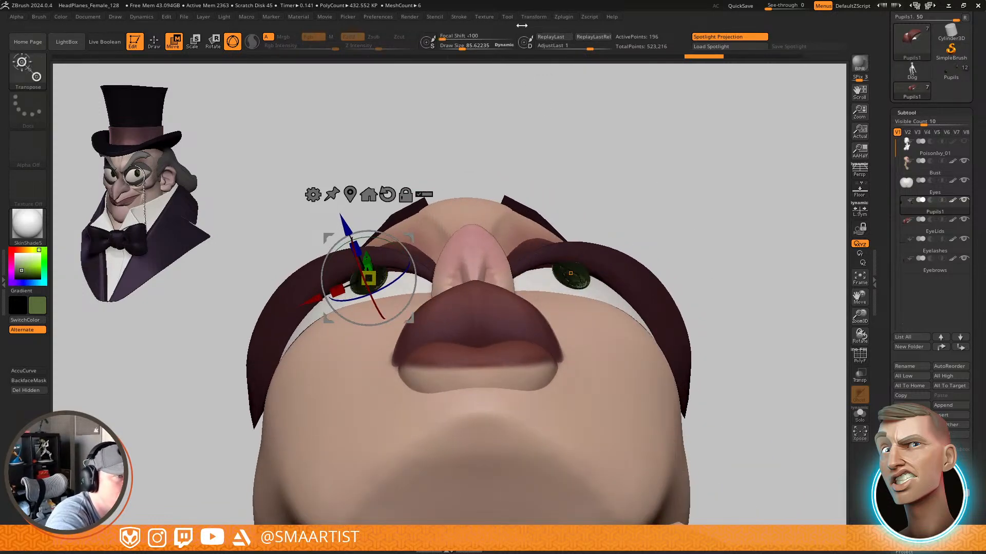
Enable the >M< symmetry option and reposition both pupils on the eyeballs with the gizmo, then return to Draw mode
left_click(533, 17)
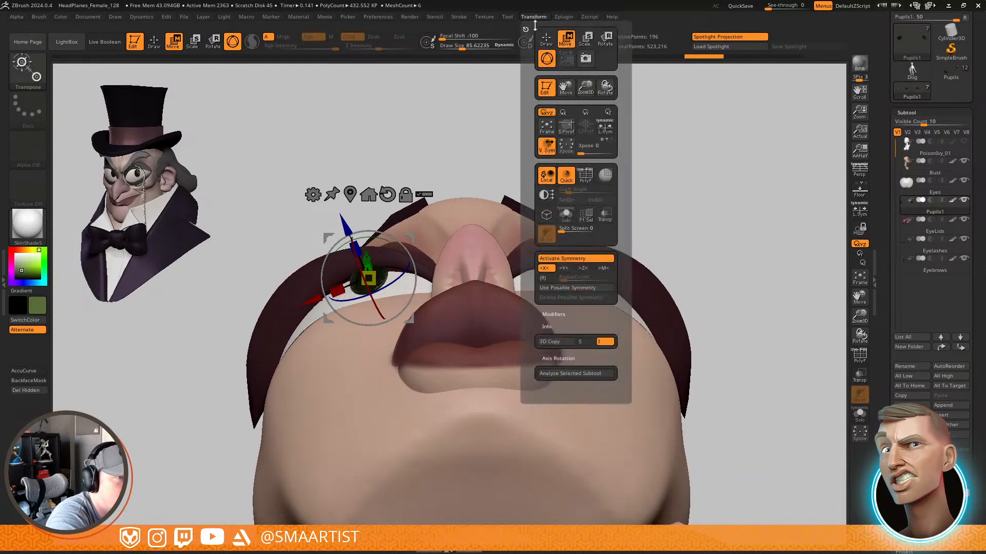
left_click(606, 270)
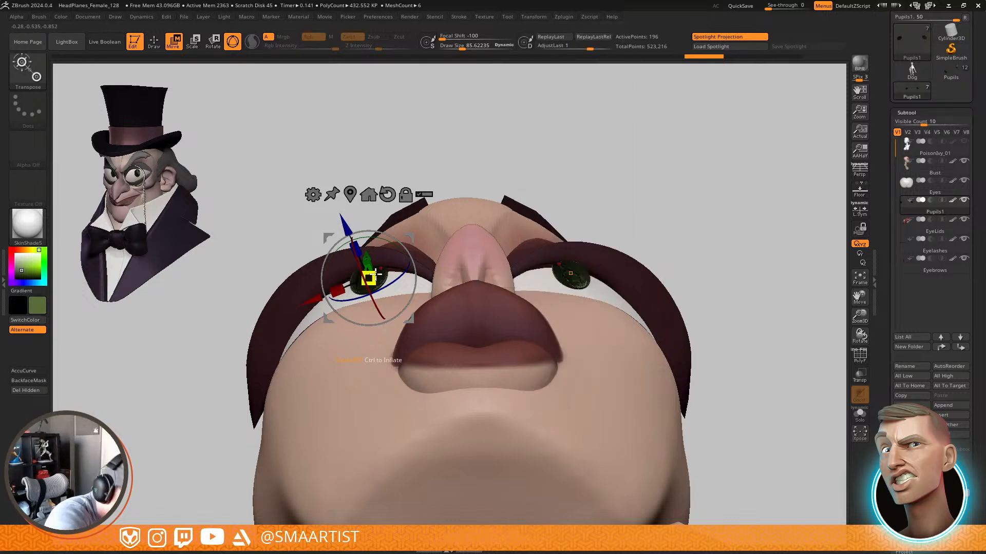
left_click_drag(377, 269, 380, 267)
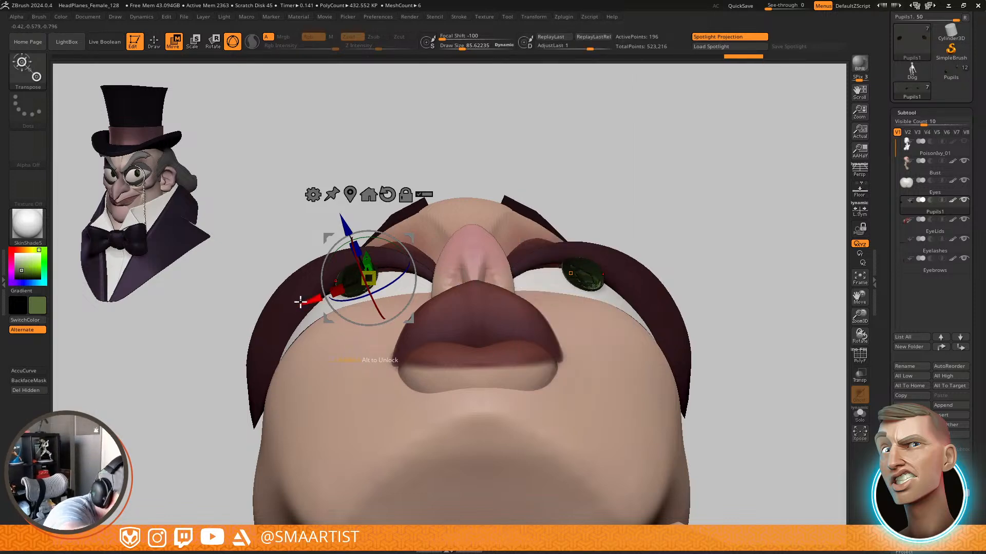
left_click_drag(302, 302, 314, 294)
left_click_drag(356, 224, 360, 230)
key("q")
right_click_drag(591, 169, 607, 291)
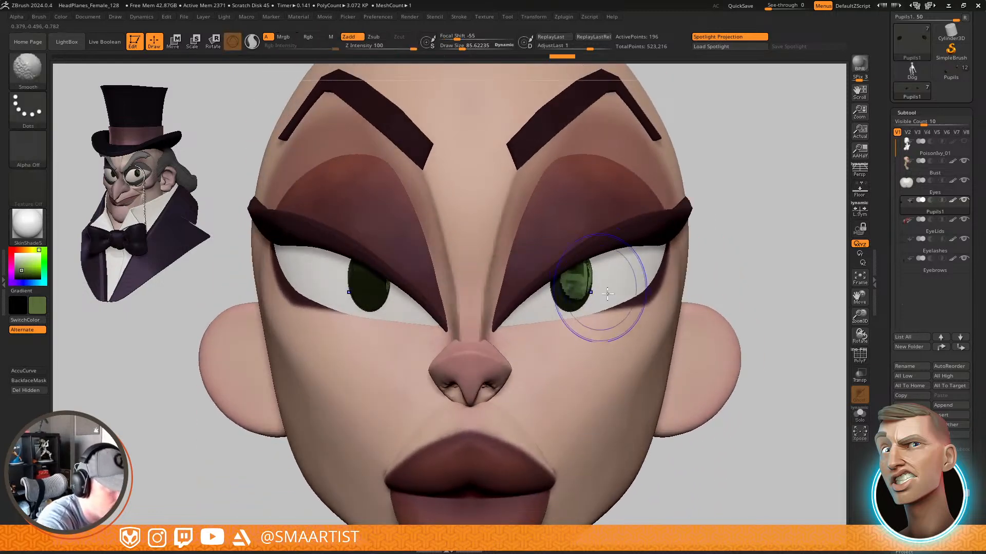
right_click_drag(680, 358, 711, 291, "ctrl")
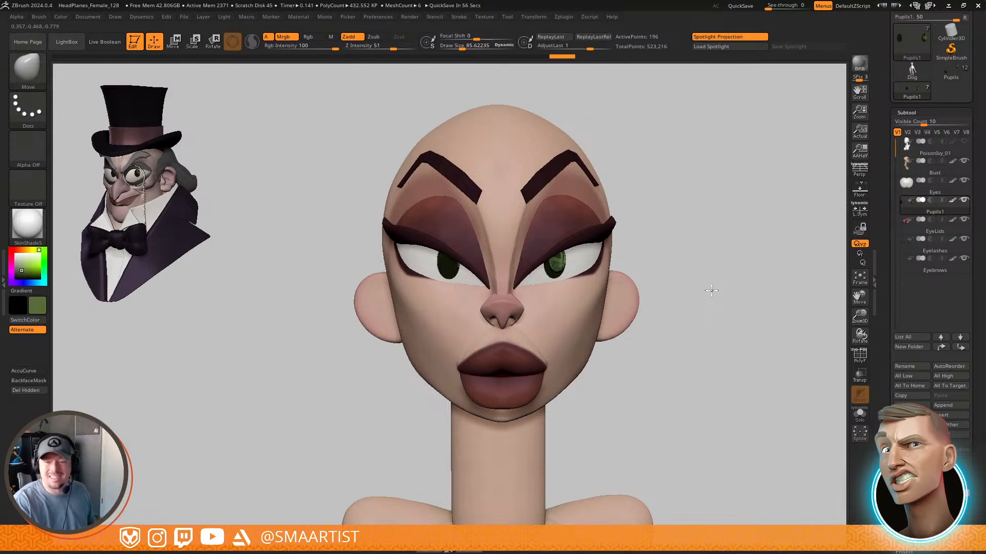
right_click_drag(711, 290, 717, 324)
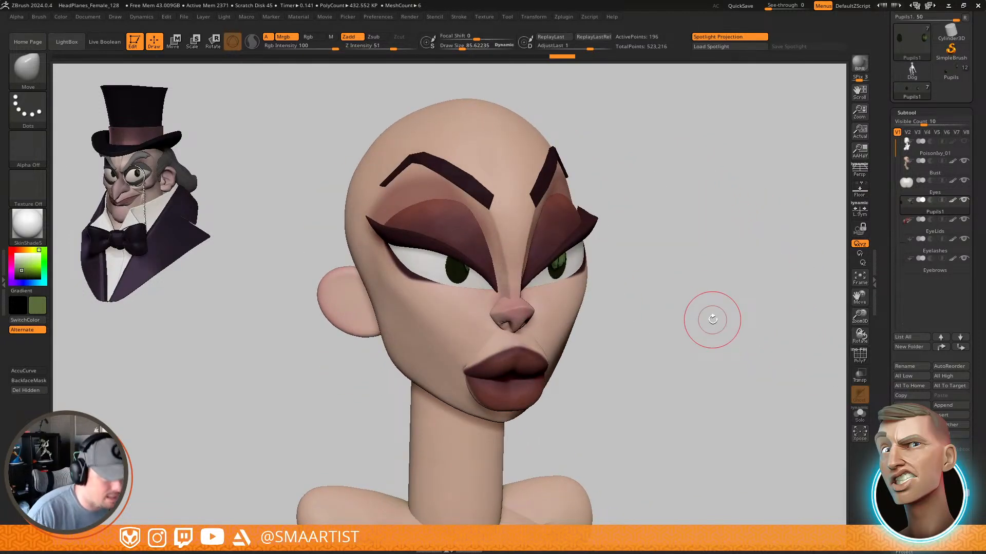
Select the Bust subtool and set the Move brush to draw size about 45 for adjusting the nostril area
right_click_drag(606, 342, 575, 337)
left_click(575, 340, "alt")
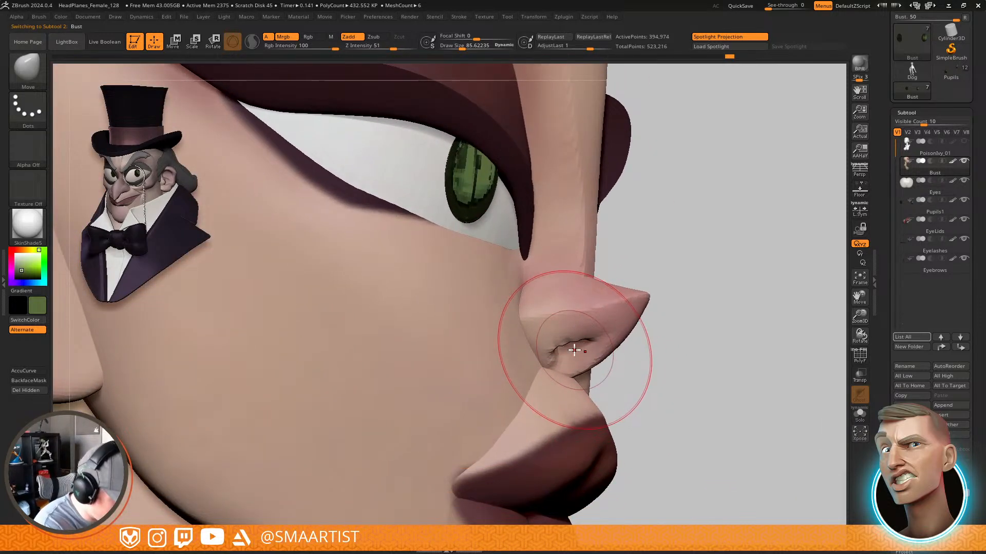
key("b")
key("m")
key("v")
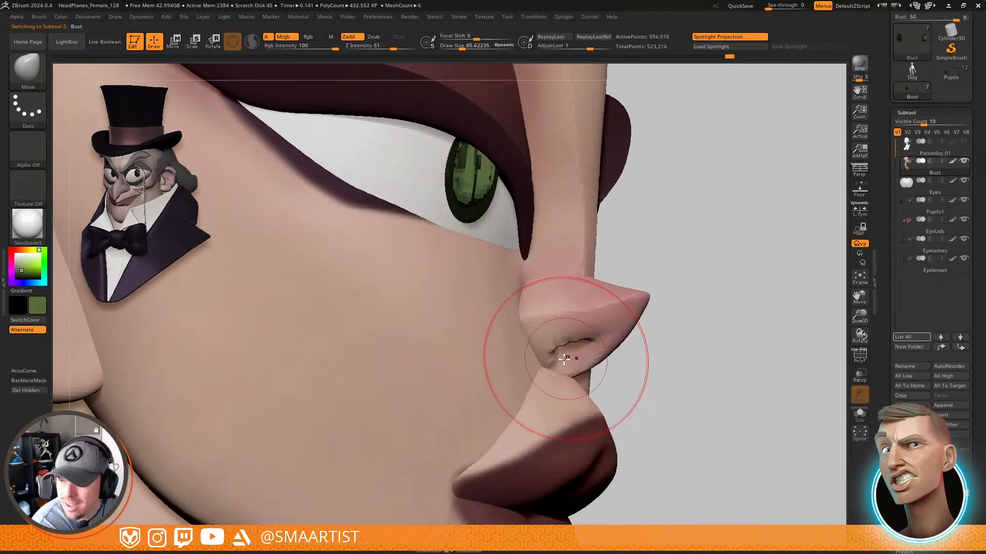
mouse_move(563, 360)
right_mouse_down()
mouse_move(572, 353)
mouse_move(559, 360)
right_mouse_up()
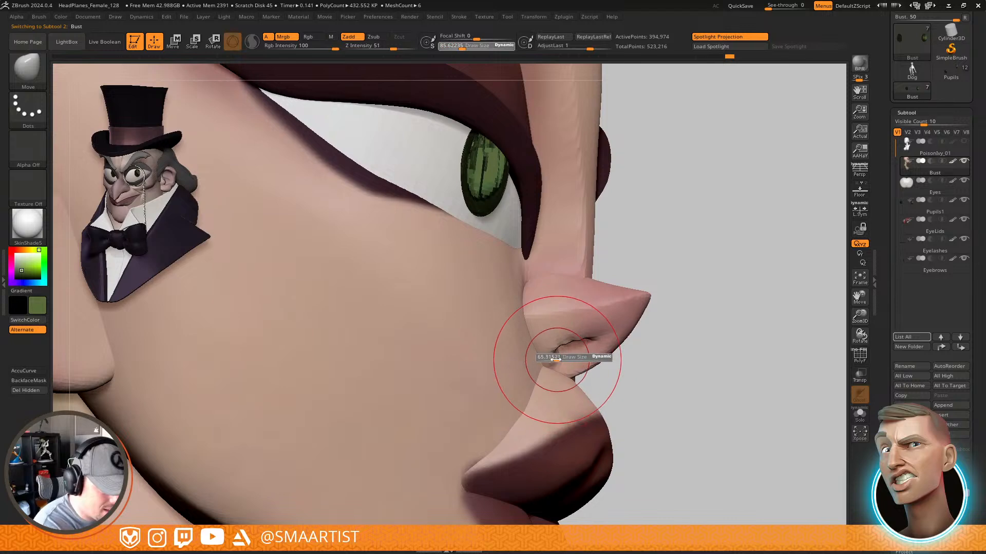
left_click_drag(555, 359, 553, 361)
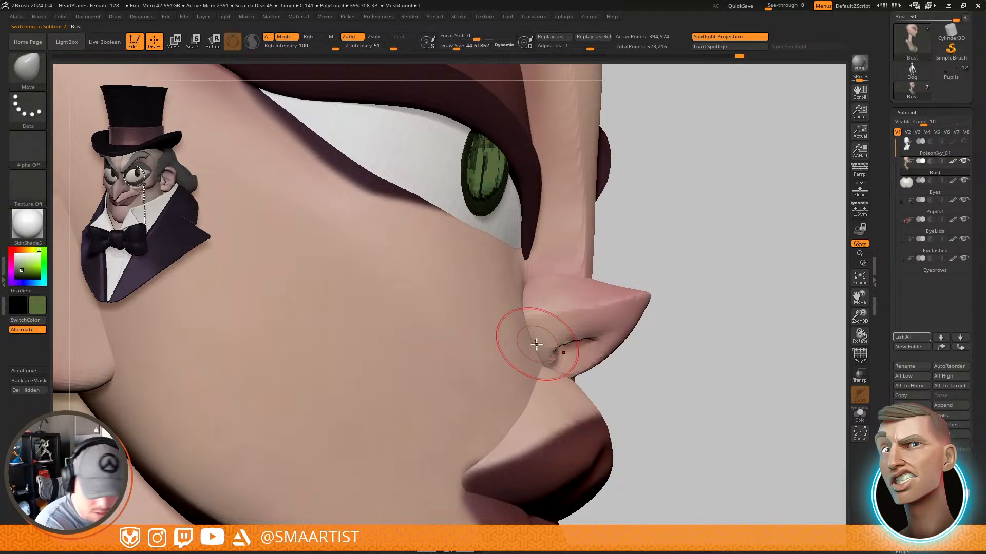
Mask everything on the bust except the nose, then return to Draw mode
key("w")
left_click(569, 321)
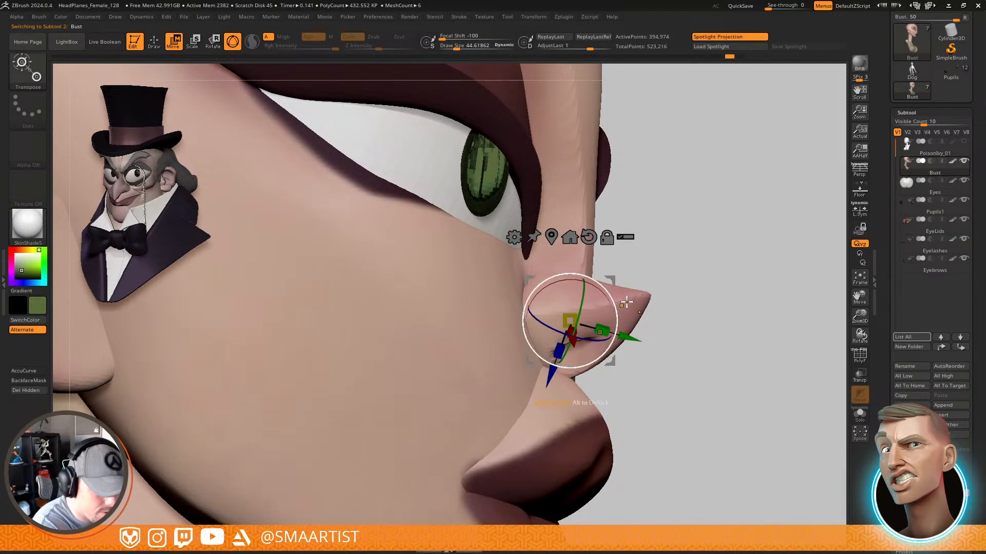
left_click(629, 301, "ctrl")
key("q")
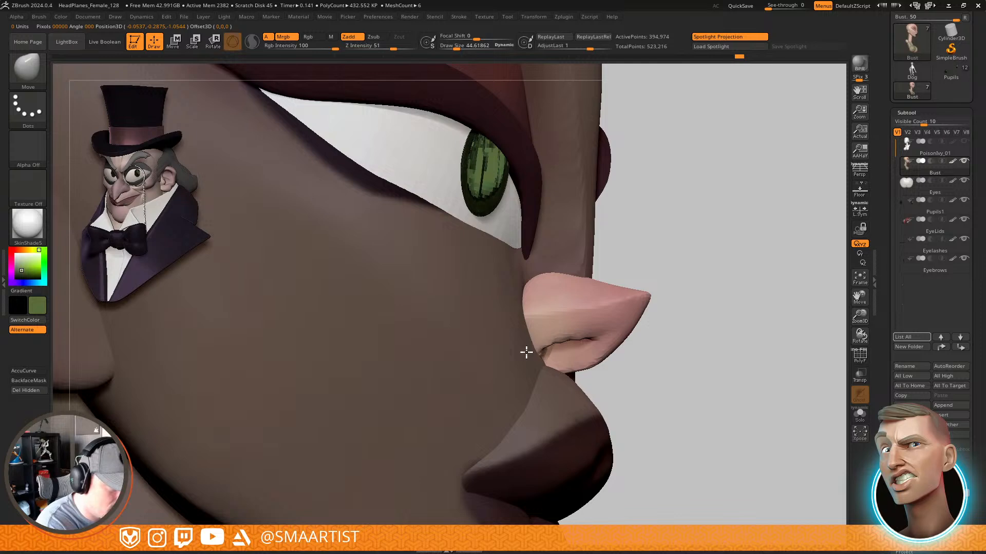
mouse_move(575, 368)
right_mouse_down()
mouse_move(574, 378)
mouse_move(550, 361)
mouse_move(594, 343)
mouse_move(592, 372)
mouse_move(609, 369)
mouse_move(594, 330)
mouse_move(619, 334)
mouse_move(633, 365)
mouse_move(607, 343)
mouse_move(594, 348)
mouse_move(606, 364)
right_mouse_up()
Mask everything on the bust except the face skin and adjust the skin beneath the nostril with the Move brush at draw size about 58
key("w")
left_click(666, 321, "ctrl")
key("q")
key("s")
left_click_drag(603, 356, 606, 354)
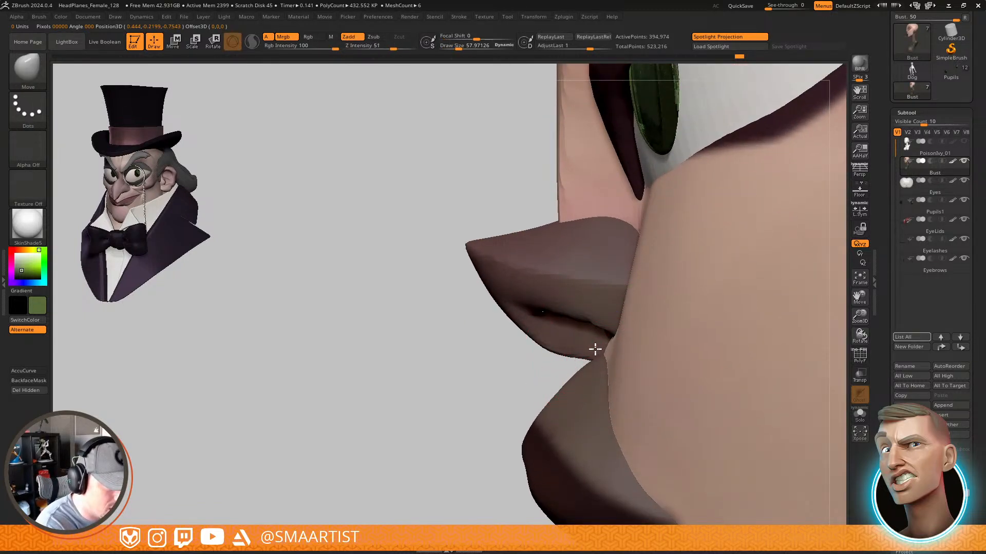
left_click_drag(606, 352, 590, 349)
Reshape the face skin between the nose and upper lip with the Move brush at draw size about 77
mouse_move(588, 357)
right_mouse_down()
mouse_move(625, 322)
mouse_move(623, 308)
right_mouse_up()
key("s")
left_click_drag(616, 312, 608, 313)
right_click_drag(608, 313, 609, 316)
left_click_drag(611, 317, 592, 328)
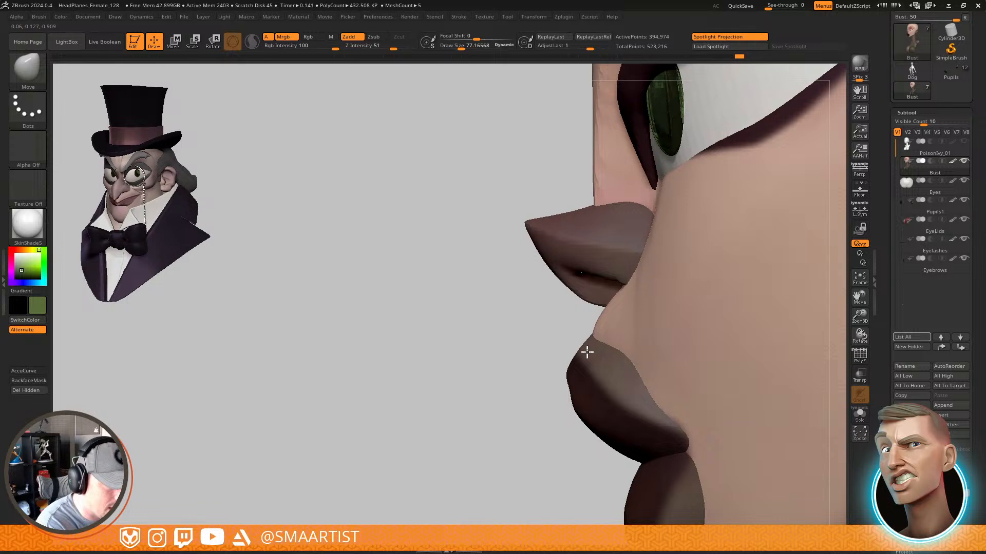
Refine the skin along the upper lip's edge with the Move brush at draw size about 65
mouse_move(581, 357)
right_mouse_down()
mouse_move(636, 352)
mouse_move(604, 375)
mouse_move(644, 352)
mouse_move(610, 346)
mouse_move(621, 309)
mouse_move(651, 329)
mouse_move(599, 371)
mouse_move(624, 363)
right_mouse_up()
key("shift")
left_click_drag(594, 355, 596, 358)
key("s")
left_click_drag(596, 359, 597, 366)
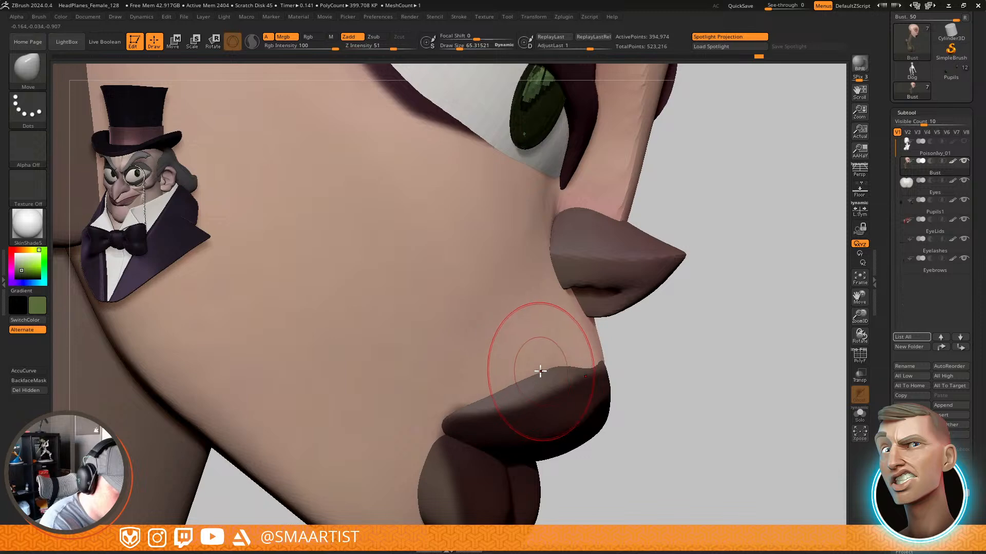
mouse_move(540, 371)
right_mouse_down()
mouse_move(559, 396)
mouse_move(557, 382)
right_mouse_up()
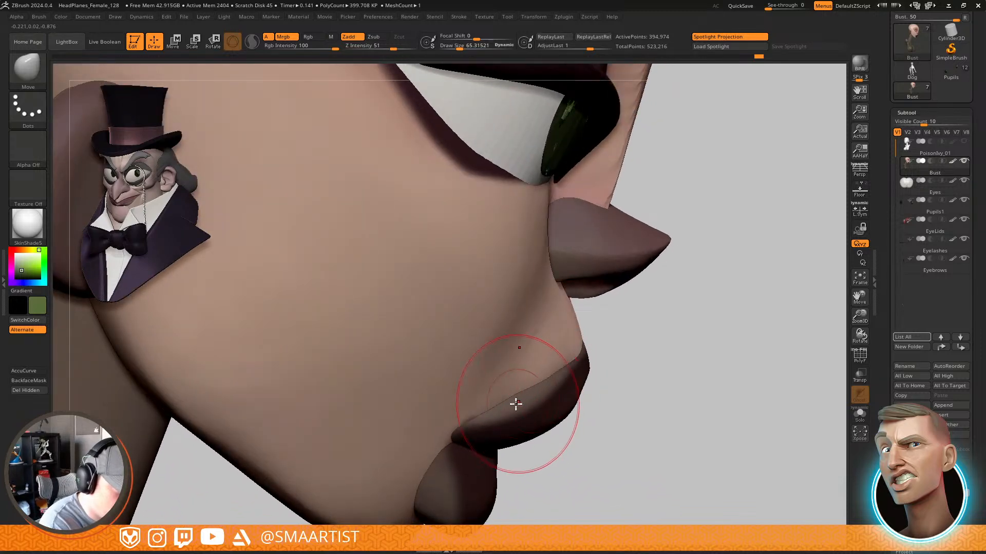
mouse_move(557, 375)
right_mouse_down()
mouse_move(570, 378)
mouse_move(548, 372)
right_mouse_up()
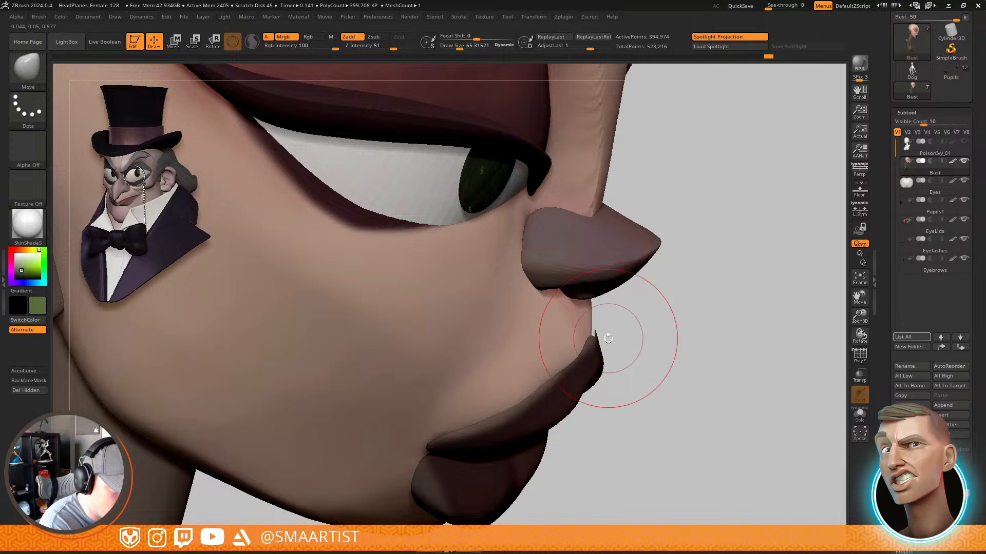
Fit the skin below the nose to the centre of the upper lip at draw size about 45
mouse_move(616, 330)
right_mouse_down()
mouse_move(587, 348)
mouse_move(585, 333)
right_mouse_up()
key("s")
left_click_drag(584, 335, 582, 335)
left_click_drag(583, 327, 587, 336)
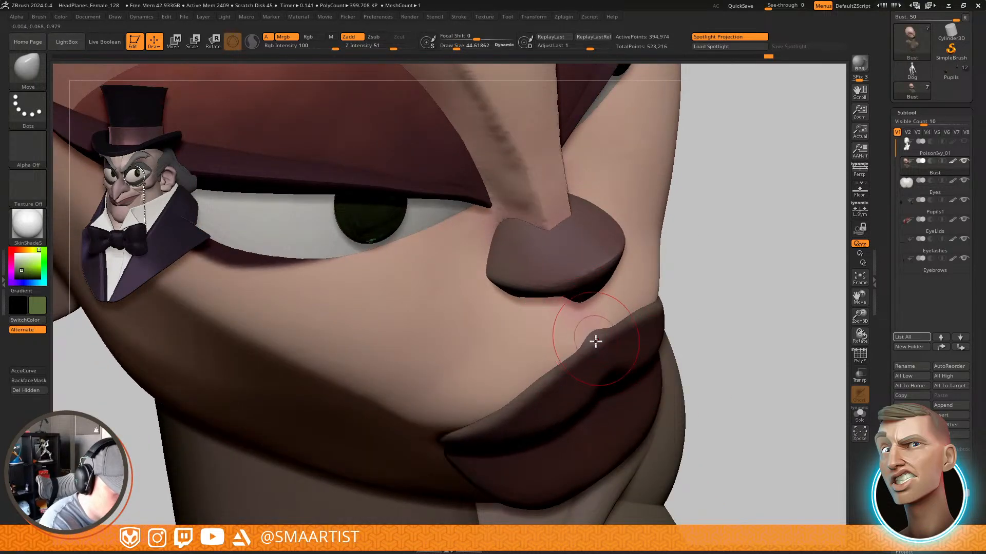
Isolate the face skin and cover the dark spots beside the mouth in skin tone with the Paint brush
right_click_drag(723, 298, 647, 312, "ctrl")
mouse_move(647, 312)
right_mouse_down("ctrl")
mouse_move(627, 358)
mouse_move(636, 321)
mouse_move(649, 325)
mouse_move(627, 331)
right_mouse_up("ctrl")
left_click(644, 318, "ctrl+shift")
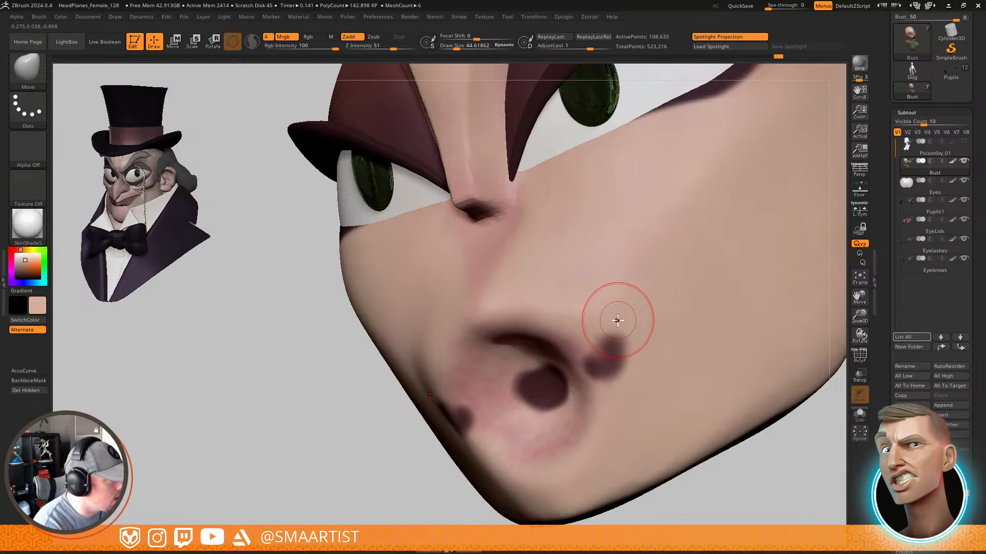
key("b")
key("p")
key("a")
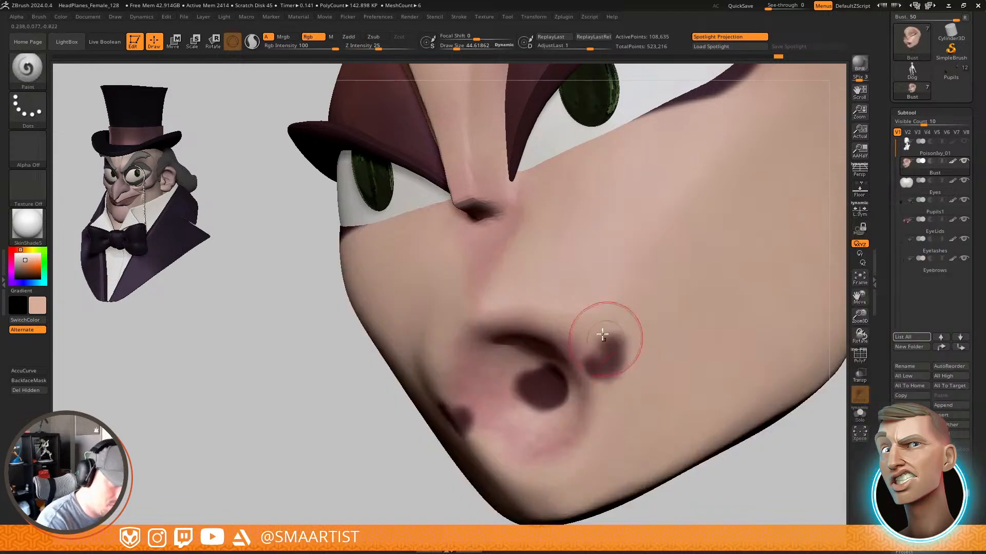
left_click_drag(602, 336, 616, 354)
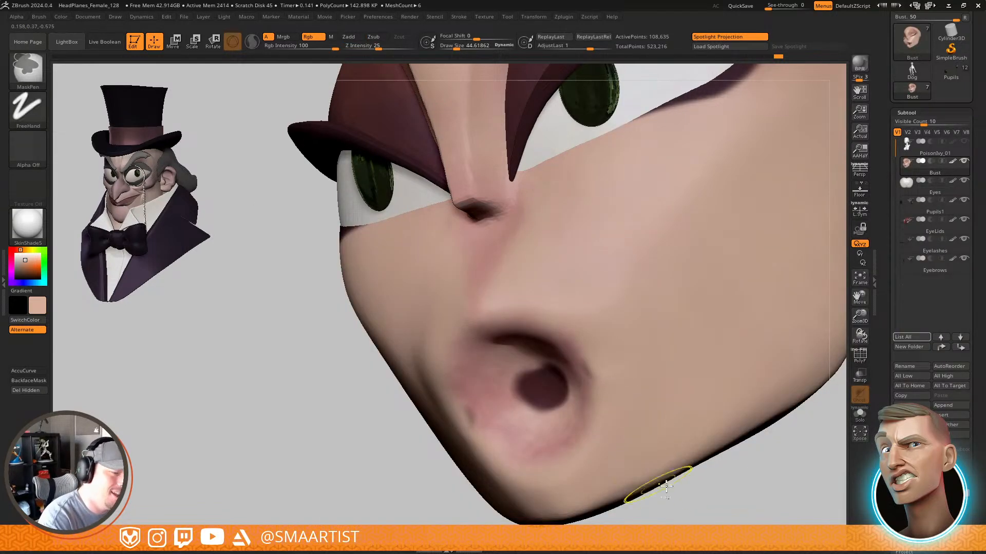
Unhide the rest of the bust and clear its mask
left_click(754, 482, "ctrl+shift")
right_click_drag(754, 483, 730, 340, "ctrl")
right_click_drag(730, 340, 675, 284, "alt")
right_click_drag(731, 295, 710, 290)
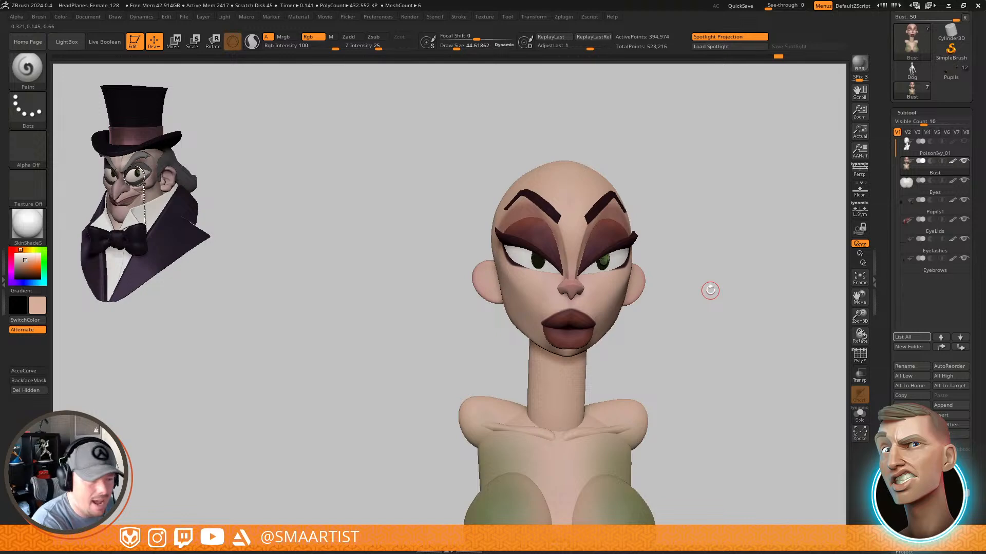
mouse_move(689, 291)
right_mouse_down()
mouse_move(700, 307)
mouse_move(685, 303)
mouse_move(626, 368)
mouse_move(588, 323)
right_mouse_up()
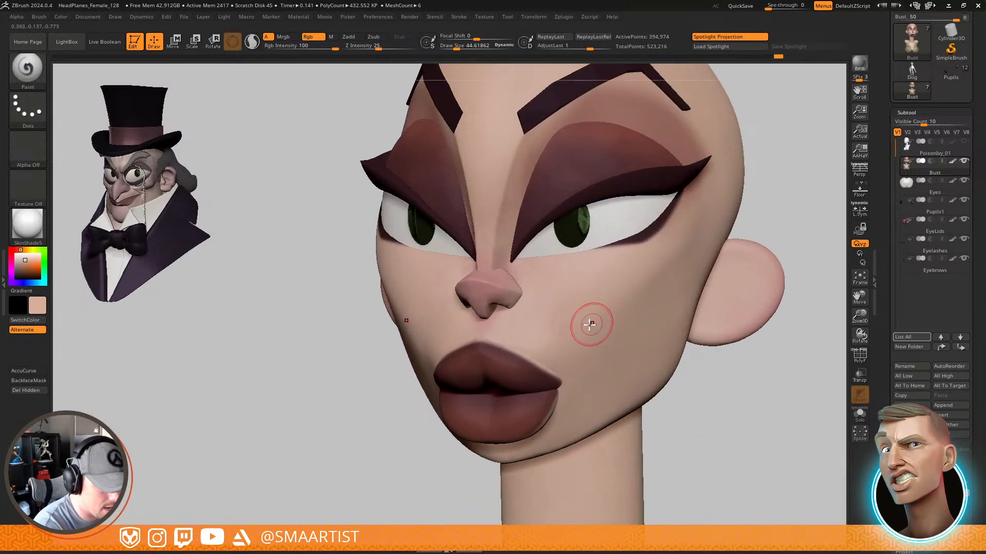
Carve the hollows beneath the cheekbones with the DamStandard brush at draw size about 62 and smooth their edges
key("b")
key("d")
key("s")
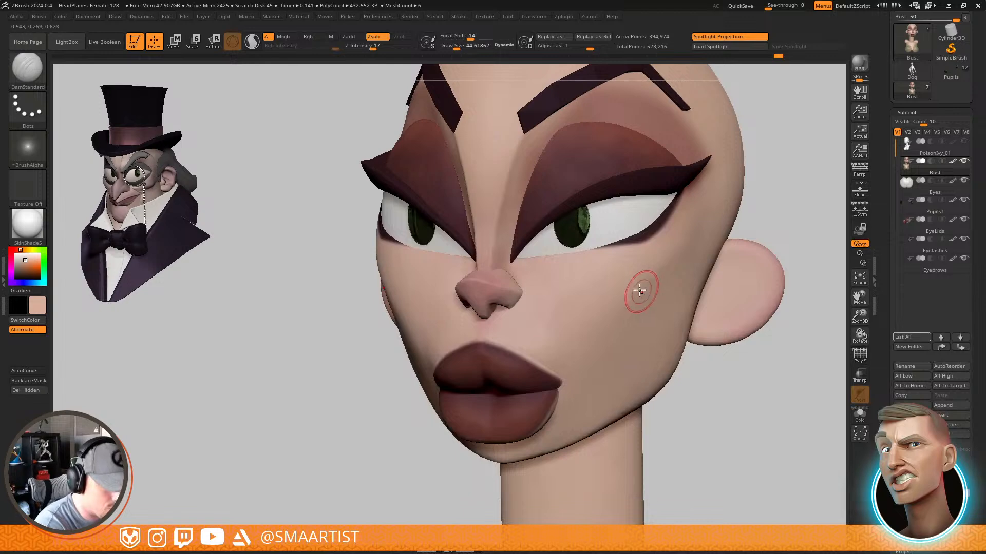
key("s")
left_click(611, 303)
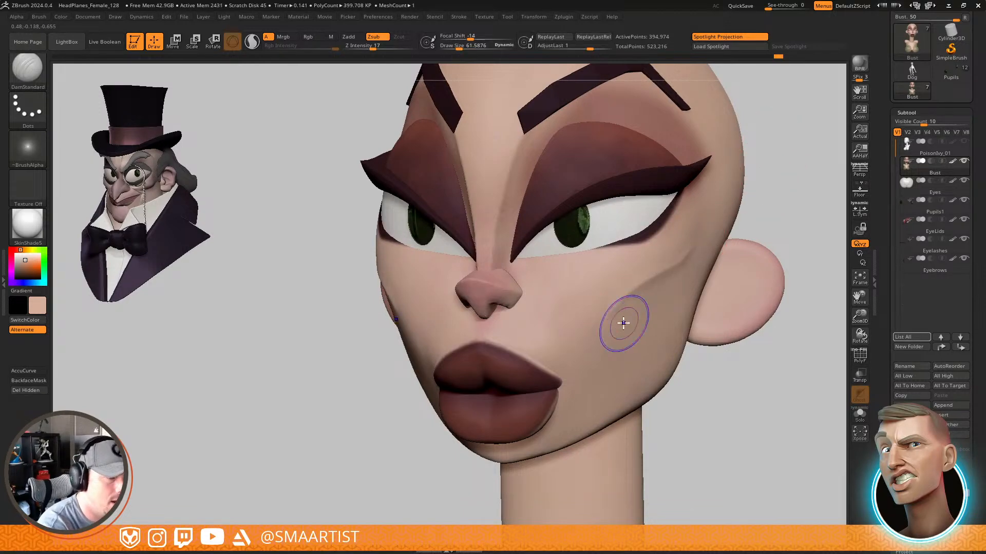
key("shift")
left_click_drag(596, 342, 695, 271, "shift")
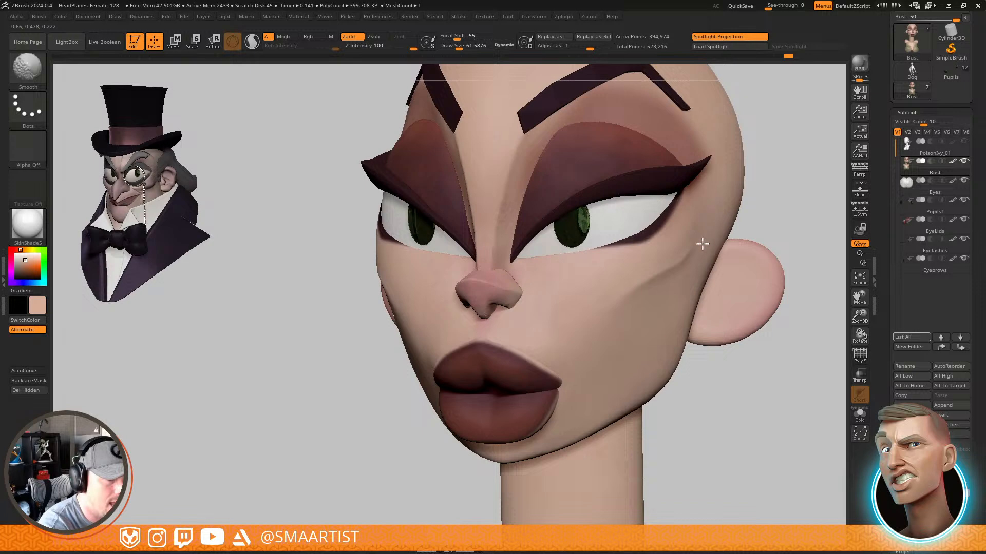
Set the DamStandard brush to Z Intensity 8 and draw size about 124, then extend and soften the cheek hollows
mouse_move(713, 289)
right_mouse_down("ctrl")
mouse_move(729, 306)
mouse_move(772, 298)
mouse_move(772, 306)
mouse_move(649, 334)
mouse_move(605, 359)
right_mouse_up("ctrl")
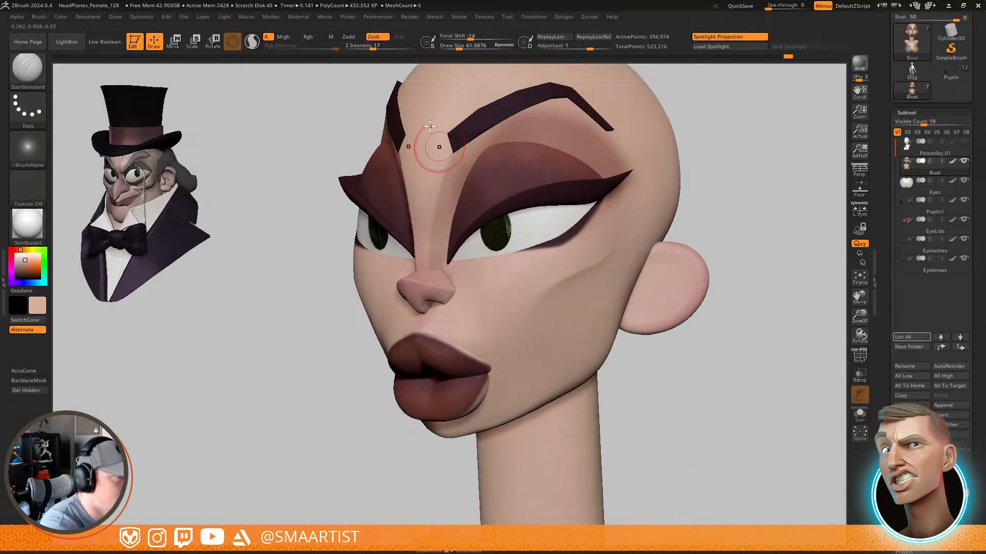
left_click_drag(362, 47, 361, 47)
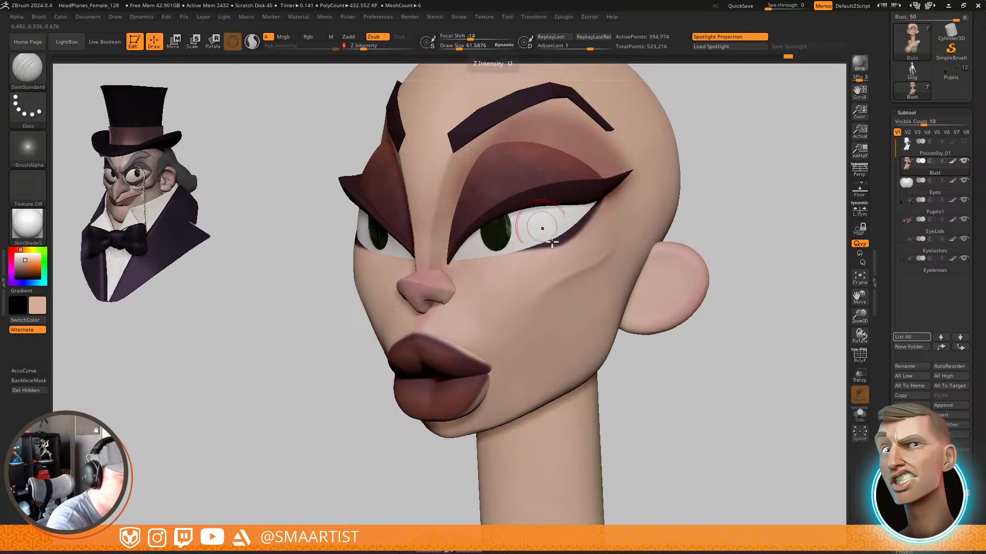
key("s")
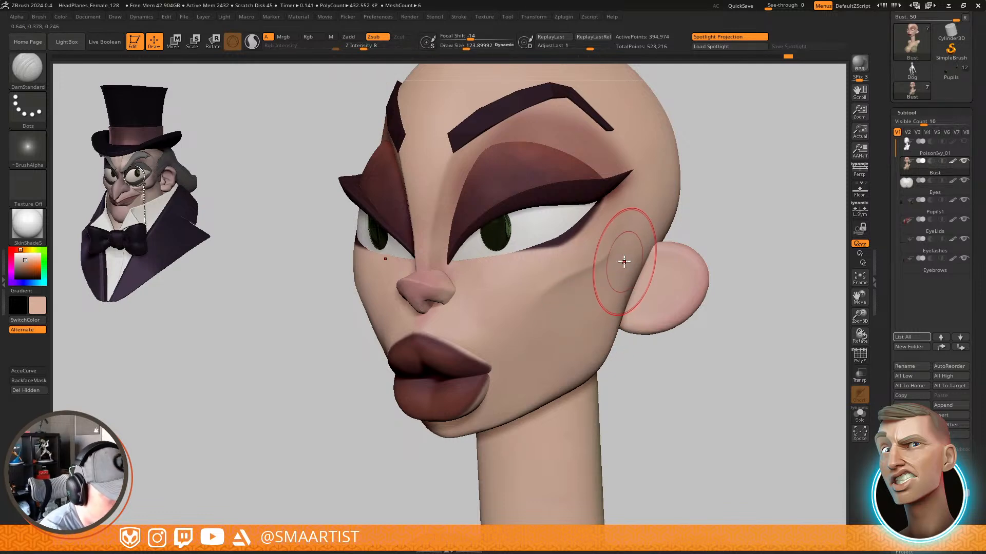
right_click_drag(625, 345, 663, 363)
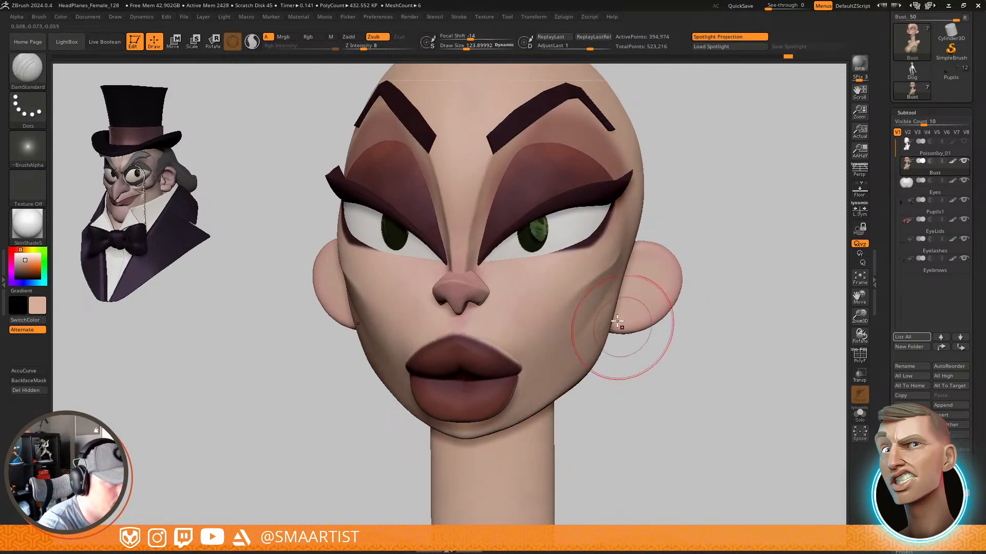
right_click_drag(624, 325, 577, 282)
left_click_drag(590, 253, 583, 255, "shift")
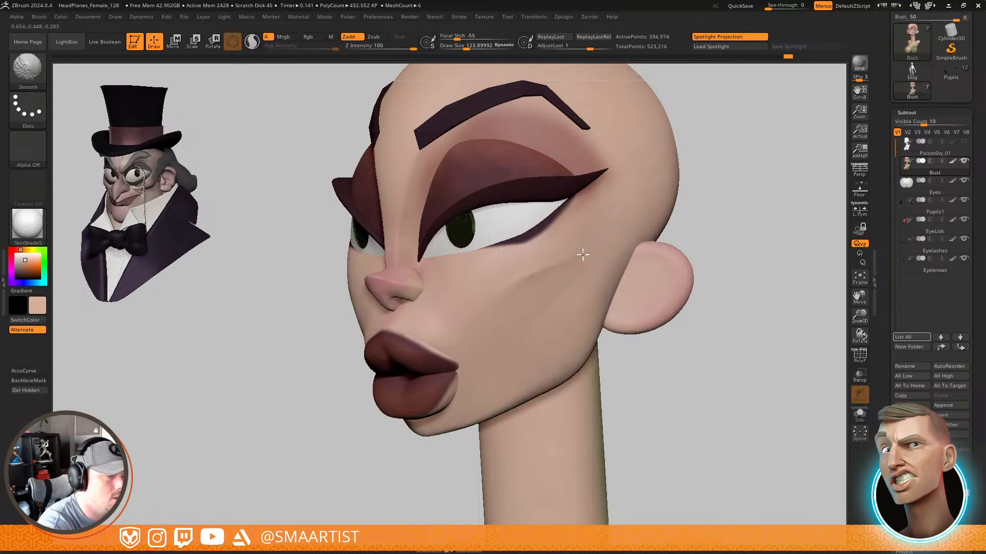
Try to reshape the lower cheeks and jaw corners with the Move brush at draw size about 146
right_click_drag(611, 272, 659, 322, "ctrl")
mouse_move(734, 338)
right_mouse_down("alt")
mouse_move(697, 291)
mouse_move(696, 305)
mouse_move(639, 311)
mouse_move(577, 348)
right_mouse_up("alt")
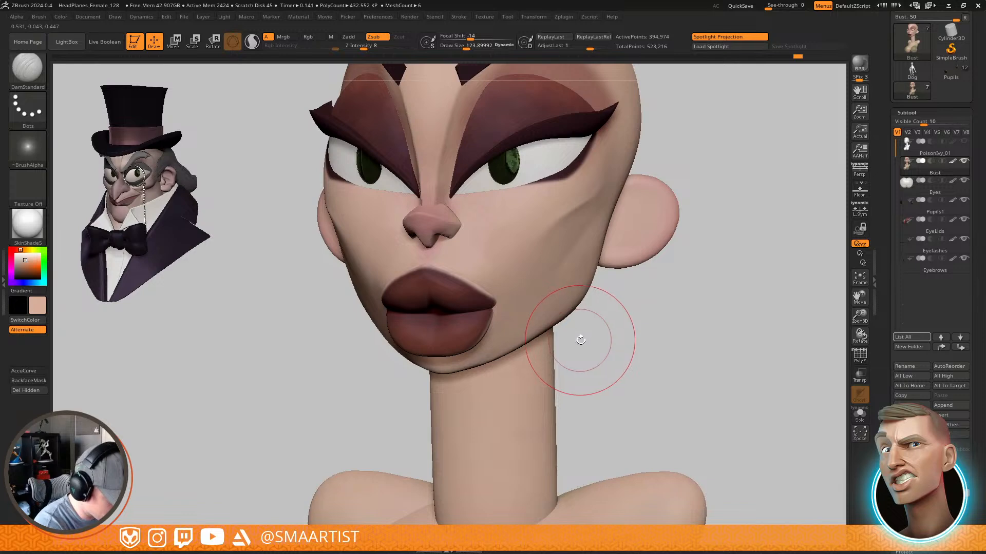
key("b")
key("m")
key("v")
right_click_drag(543, 286, 558, 316)
key("s")
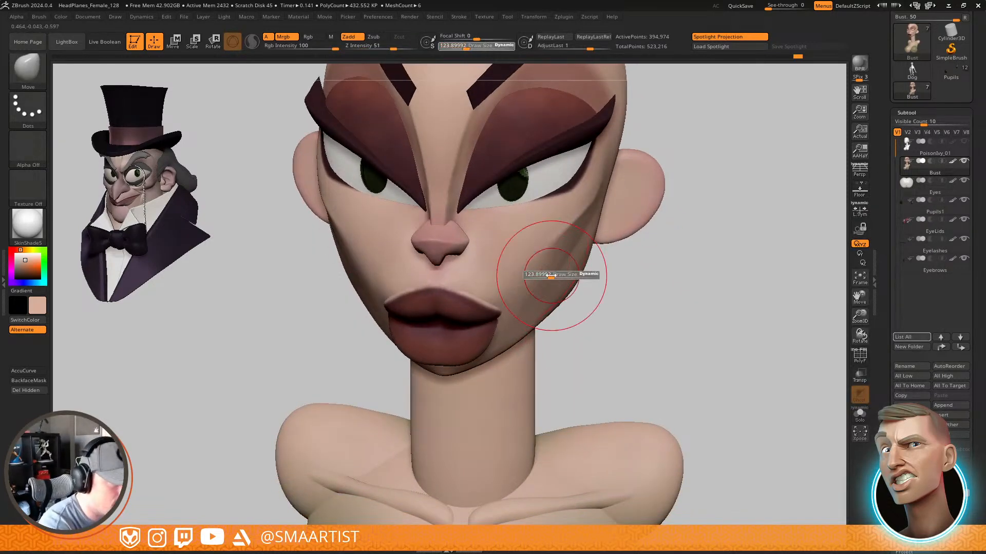
left_click_drag(551, 277, 553, 277)
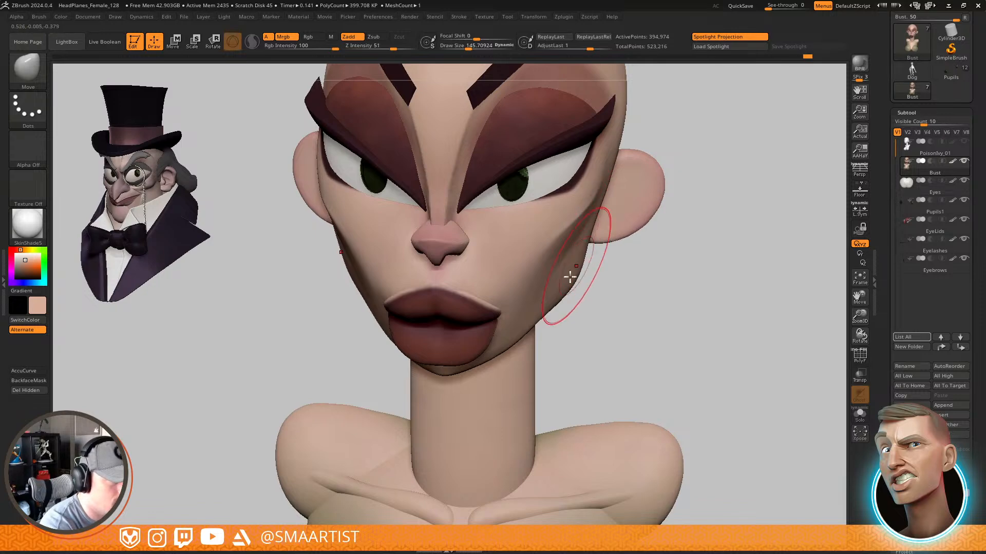
right_click_drag(550, 304, 631, 286, "ctrl")
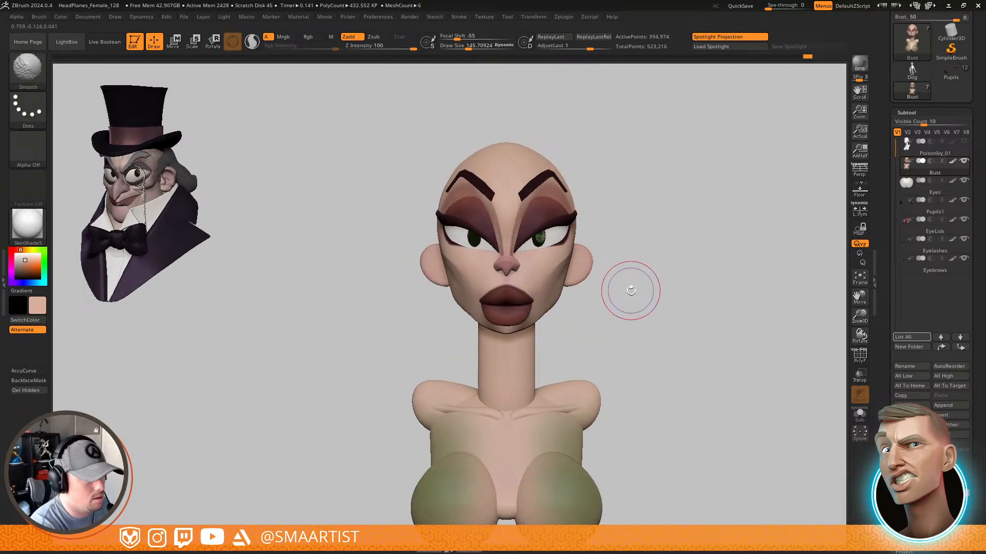
Check the face from the front and three-quarter views and undo the last cheek and jaw changes
right_click_drag(554, 312, 546, 374, "ctrl")
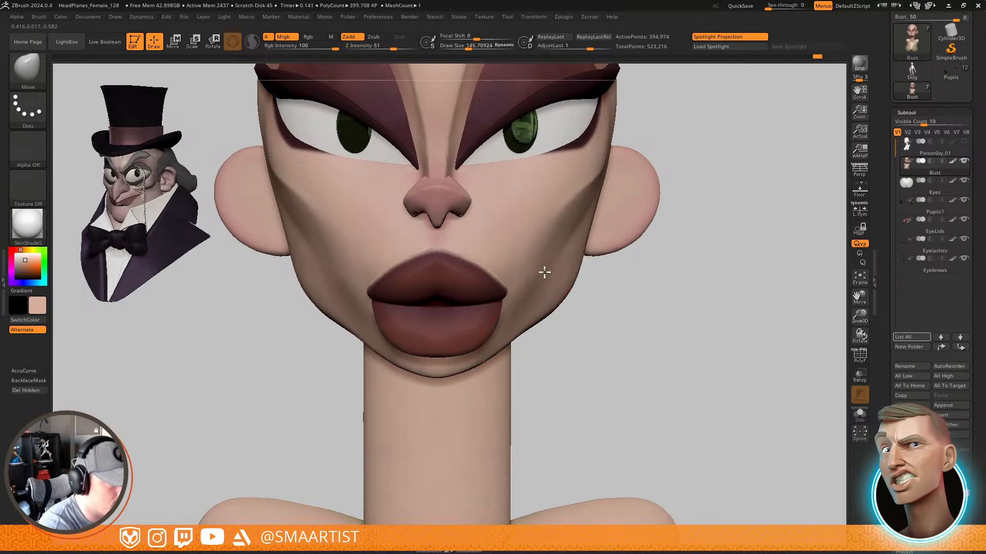
right_click_drag(544, 272, 549, 211, "ctrl")
right_click_drag(593, 288, 638, 340)
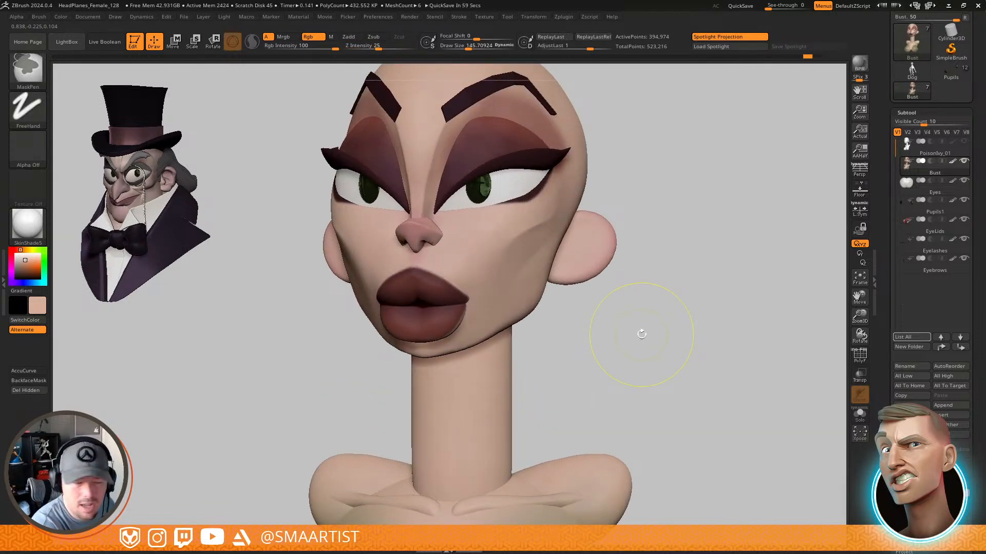
mouse_move(642, 334)
right_mouse_down()
mouse_move(656, 319)
mouse_move(649, 301)
mouse_move(689, 310)
mouse_move(690, 298)
right_mouse_up()
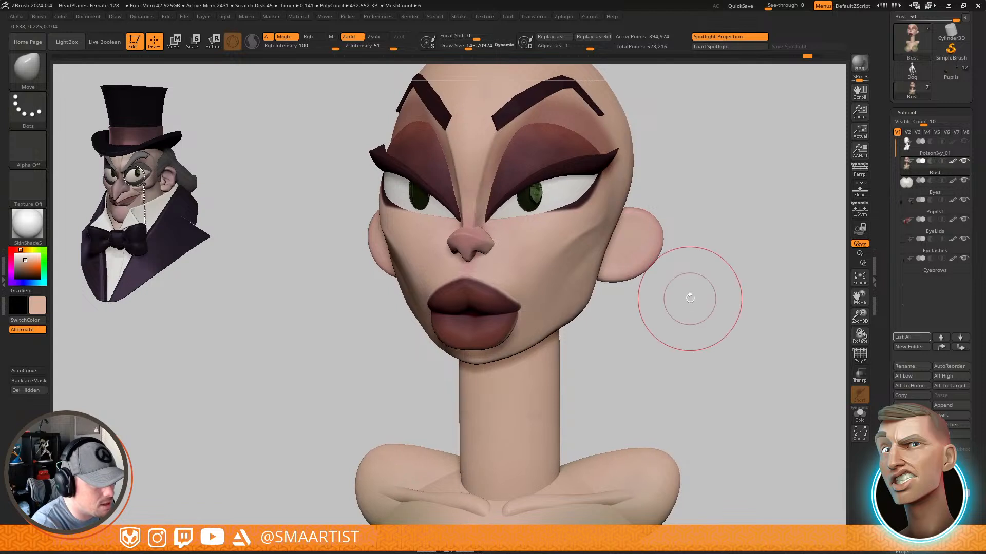
key("ctrl+z")
key("ctrl+z")
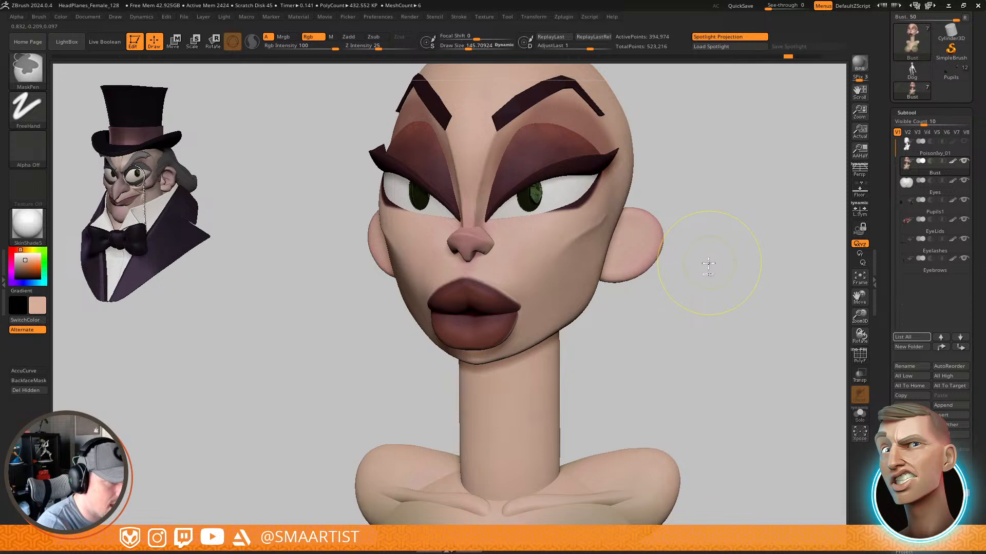
Smooth the cheek hollow beside the ear at draw size about 99
key("ctrl+shift")
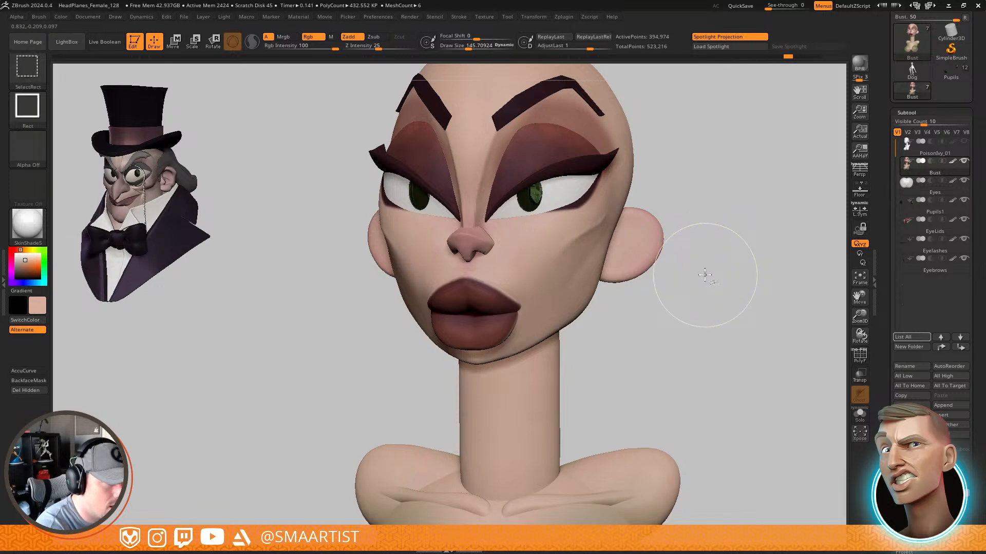
key("s")
key("shift")
mouse_move(593, 233)
left_mouse_down()
mouse_move(549, 271)
mouse_move(574, 247)
mouse_move(570, 266)
mouse_move(575, 259)
left_mouse_up()
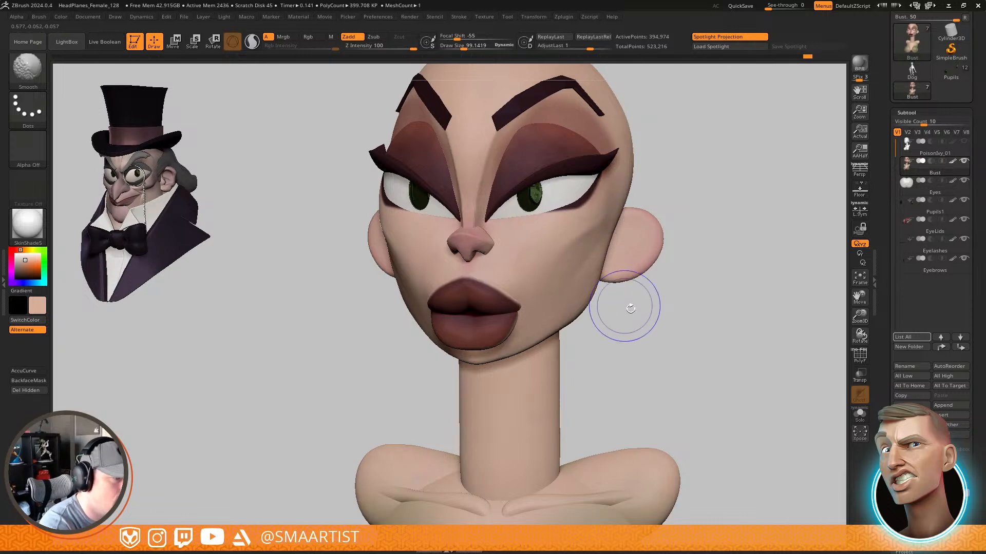
Smooth the cheek from beside the ear down toward the jaw at draw size about 99
key("f")
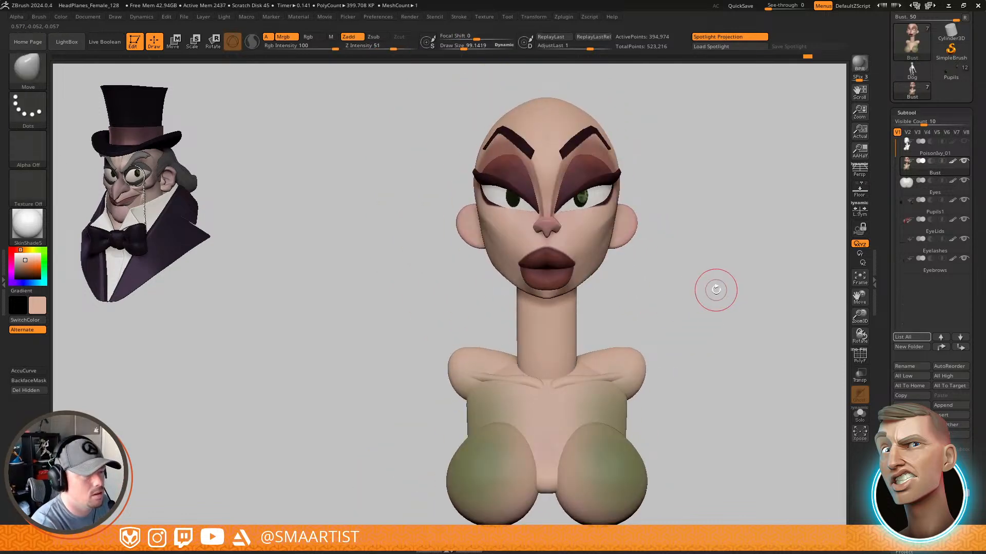
right_click_drag(716, 290, 624, 289)
right_click_drag(623, 289, 616, 328, "ctrl")
left_click_drag(606, 239, 570, 288, "shift")
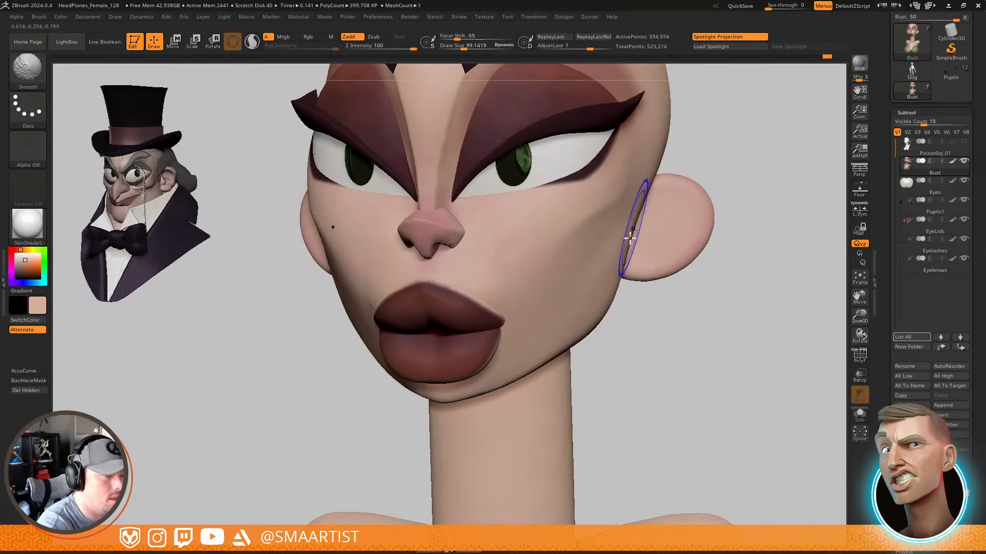
right_click_drag(632, 241, 637, 223, "ctrl")
mouse_move(721, 285)
right_mouse_down("alt")
mouse_move(682, 330)
mouse_move(677, 308)
right_mouse_up("alt")
right_click_drag(662, 311, 671, 315, "shift")
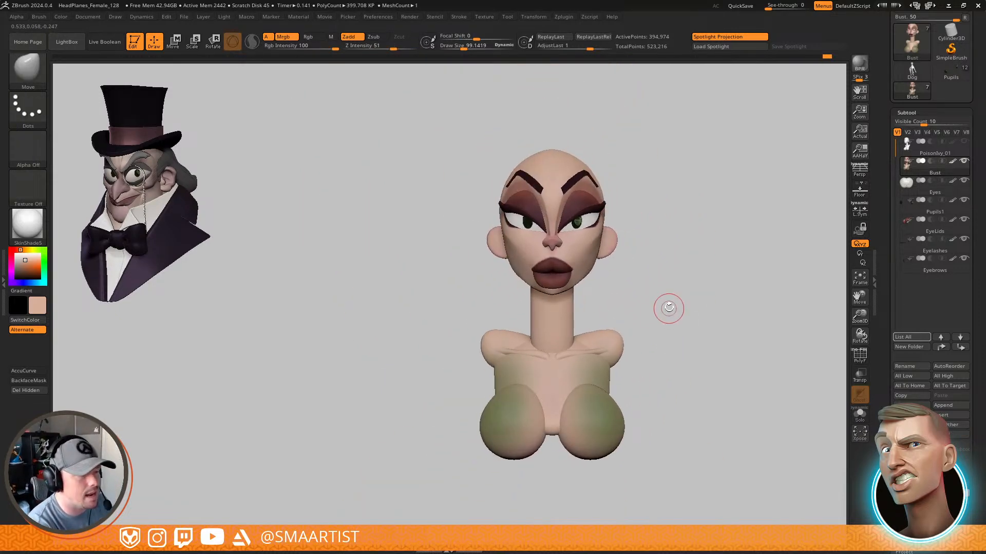
Refine the jaw contour beside the lips with the Move brush, enlarging the draw size from about 99
right_click_drag(592, 282, 585, 289, "ctrl")
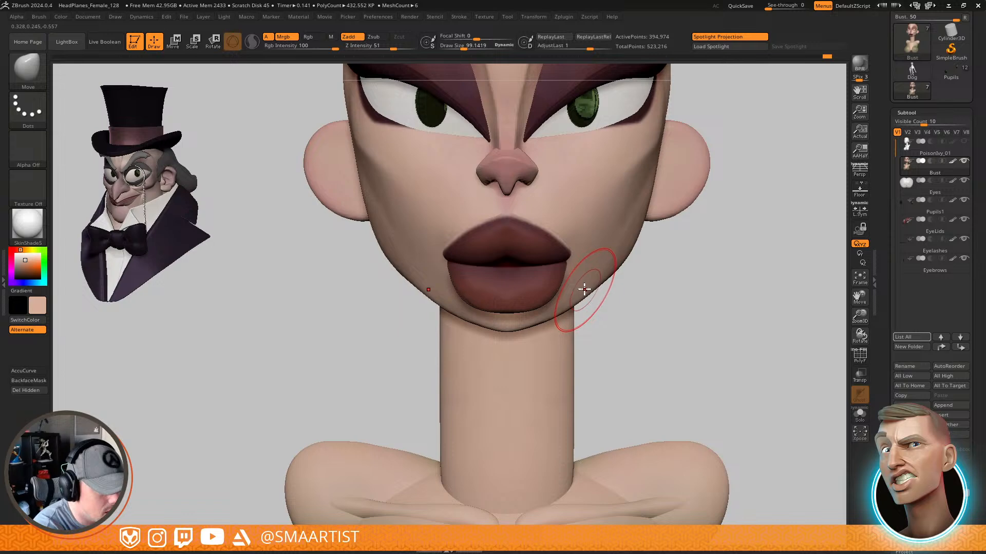
left_click_drag(587, 294, 597, 301)
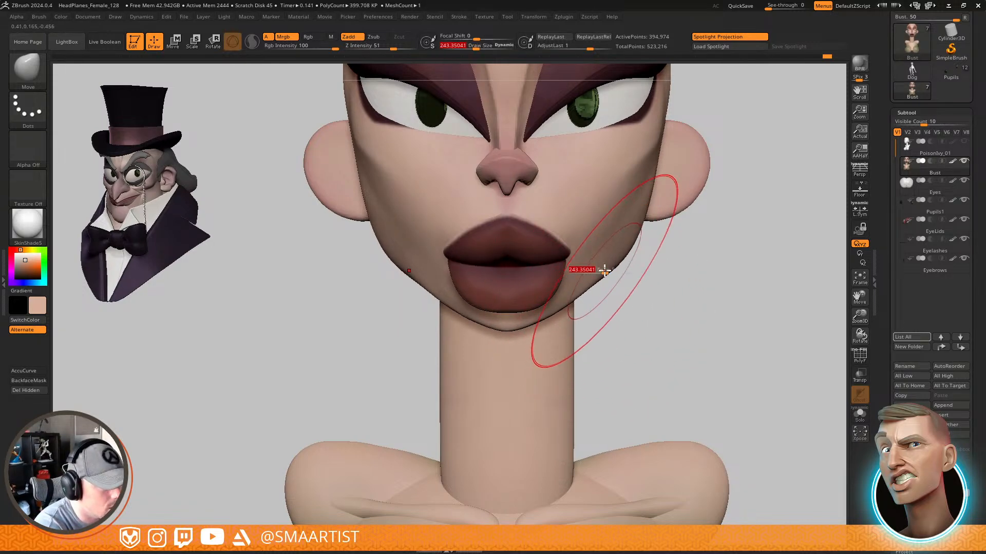
left_click_drag(605, 271, 618, 259)
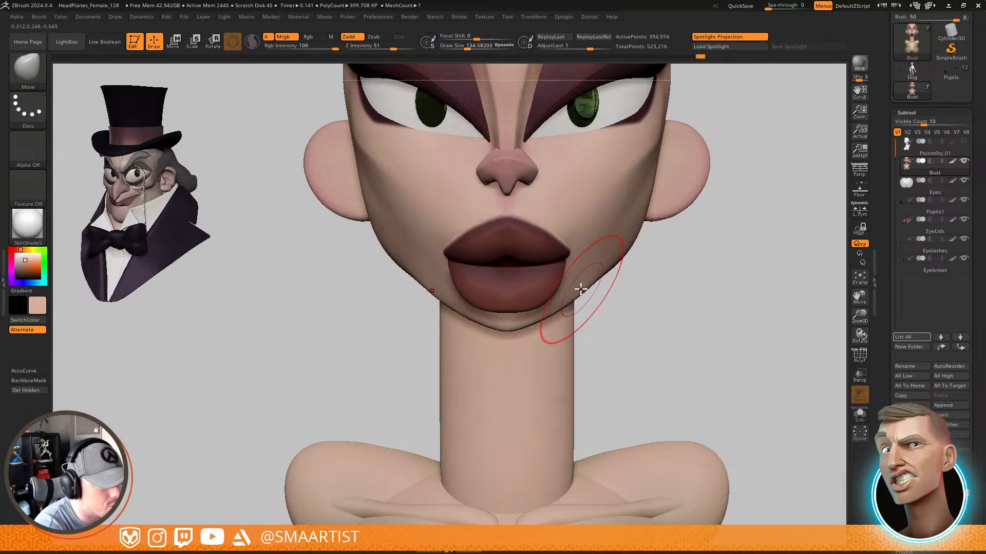
Mask everything except the face and adjust the jaw's underside and corner with the Move brush at draw sizes about 99 to 135
right_click_drag(632, 325, 648, 243, "ctrl")
right_click_drag(569, 222, 609, 226, "ctrl")
key("w")
left_click(622, 221, "ctrl")
key("q")
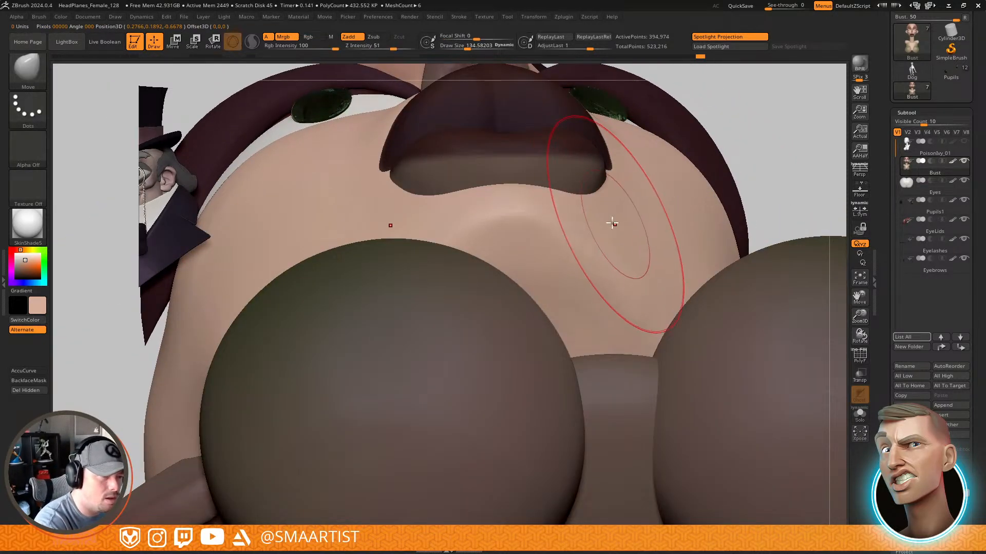
key("s")
left_click_drag(601, 215, 597, 215)
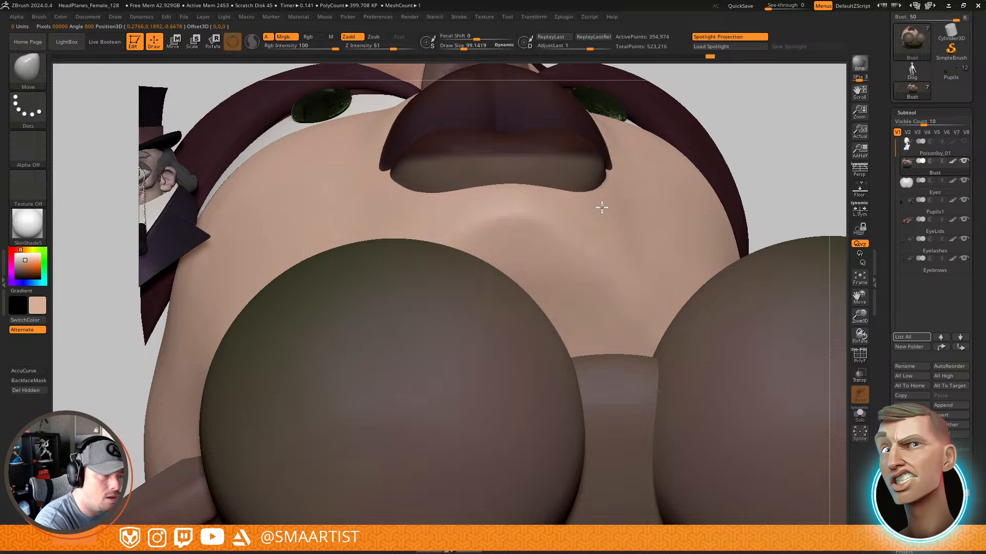
right_click_drag(586, 207, 688, 379)
mouse_move(755, 330)
right_mouse_down()
mouse_move(724, 344)
mouse_move(748, 322)
right_mouse_up()
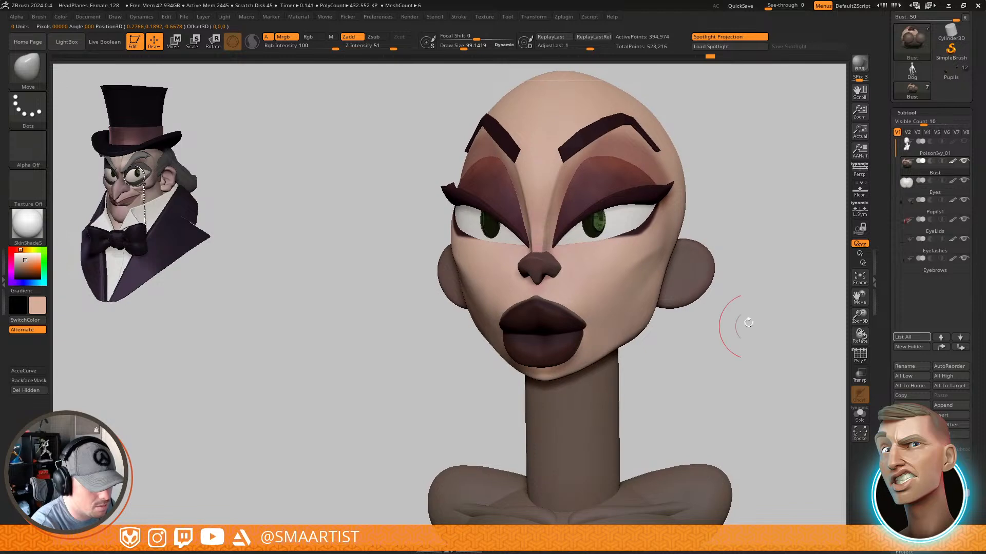
left_click_drag(657, 297, 655, 301)
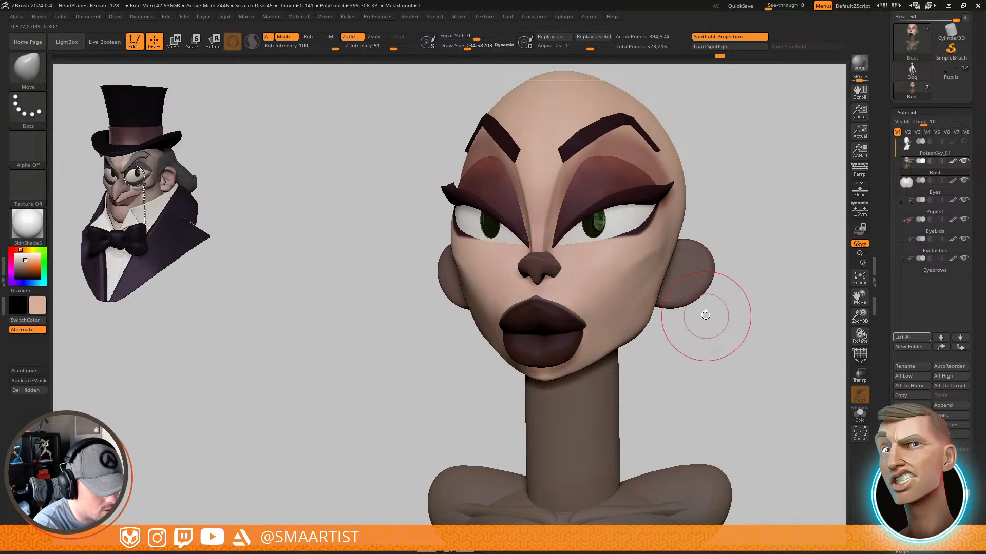
Mask everything except the ears and reshape the ears and lobes with the Move brush at draw sizes about 146 and 114
mouse_move(705, 315)
right_mouse_down()
mouse_move(700, 306)
mouse_move(726, 326)
mouse_move(669, 302)
right_mouse_up()
key("w")
left_click(687, 307, "ctrl")
key("q")
key("s")
left_click_drag(664, 306, 677, 307)
mouse_move(704, 301)
right_mouse_down()
mouse_move(732, 282)
mouse_move(746, 303)
mouse_move(733, 318)
mouse_move(688, 328)
mouse_move(680, 316)
right_mouse_up()
key("s")
left_click_drag(673, 311, 659, 311)
key("s")
left_click_drag(721, 268, 714, 269)
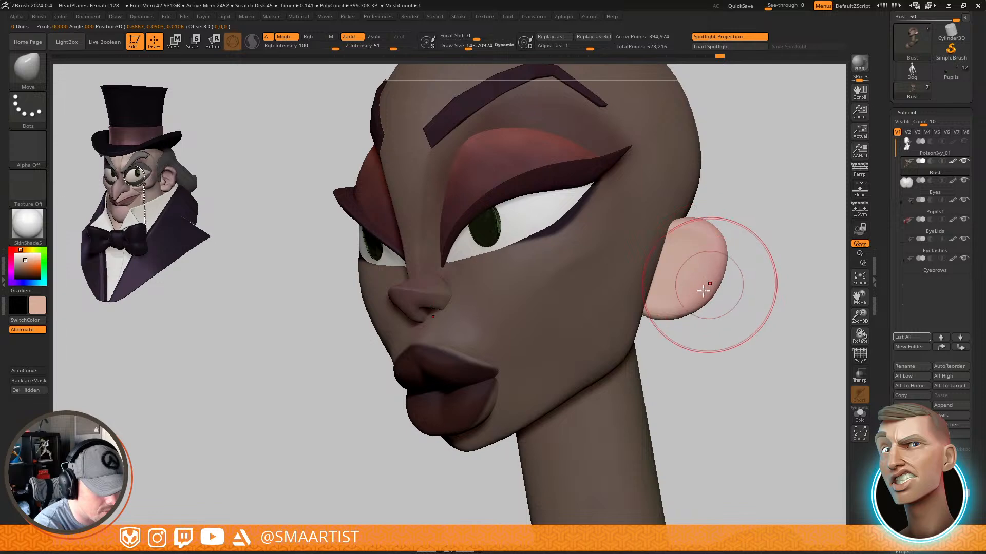
left_click_drag(678, 315, 675, 313)
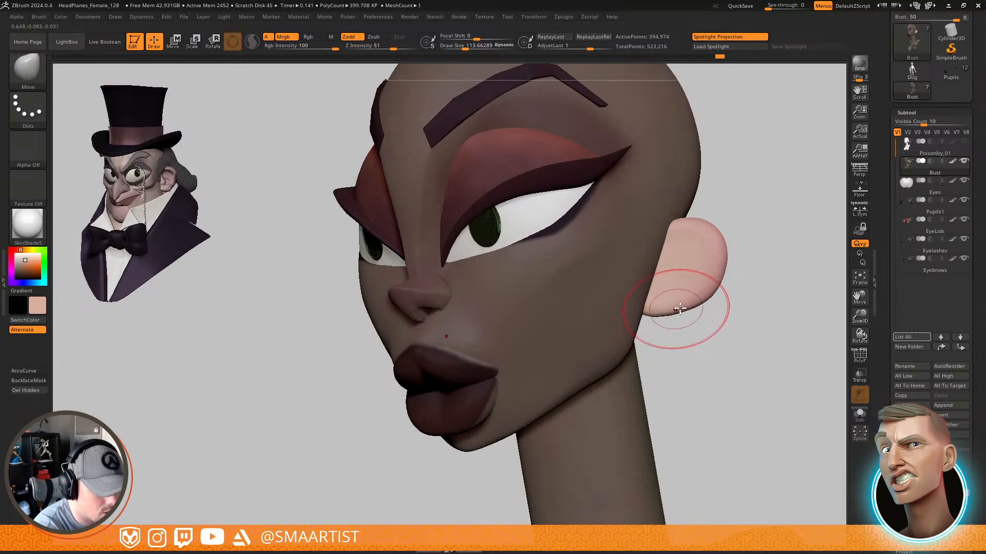
Clear the mask from the bust and save the project
right_click_drag(707, 274, 721, 310)
right_click_drag(721, 310, 734, 265, "ctrl")
left_click_drag(742, 261, 759, 334, "ctrl")
right_click_drag(756, 326, 724, 282, "ctrl")
key("ctrl+s")
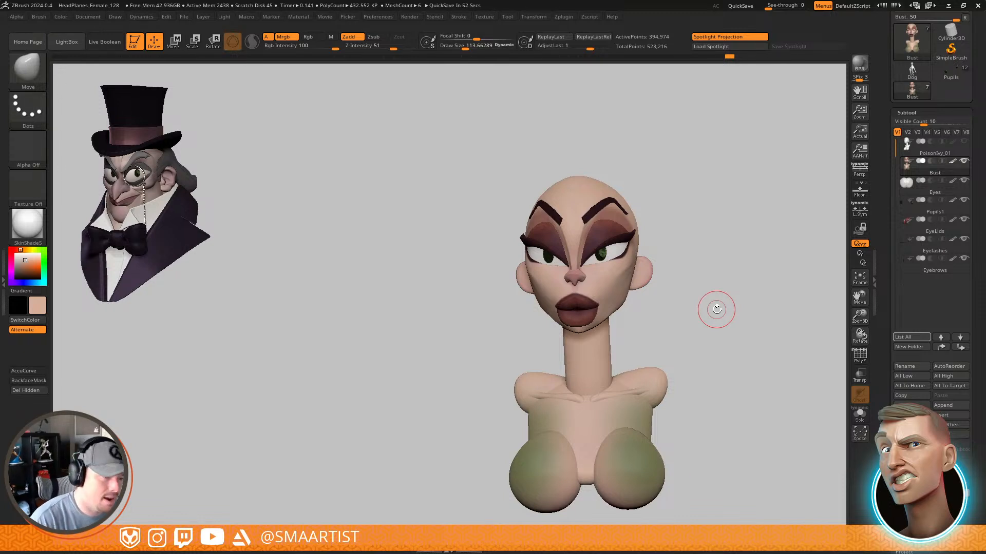
Select the Pupils1 subtool and fill it with the current skin material, applying material only without colour
mouse_move(724, 299)
left_mouse_down()
mouse_move(690, 329)
mouse_move(711, 326)
mouse_move(722, 297)
mouse_move(740, 294)
mouse_move(692, 316)
mouse_move(696, 378)
mouse_move(645, 315)
left_mouse_up()
left_click(560, 255, "alt")
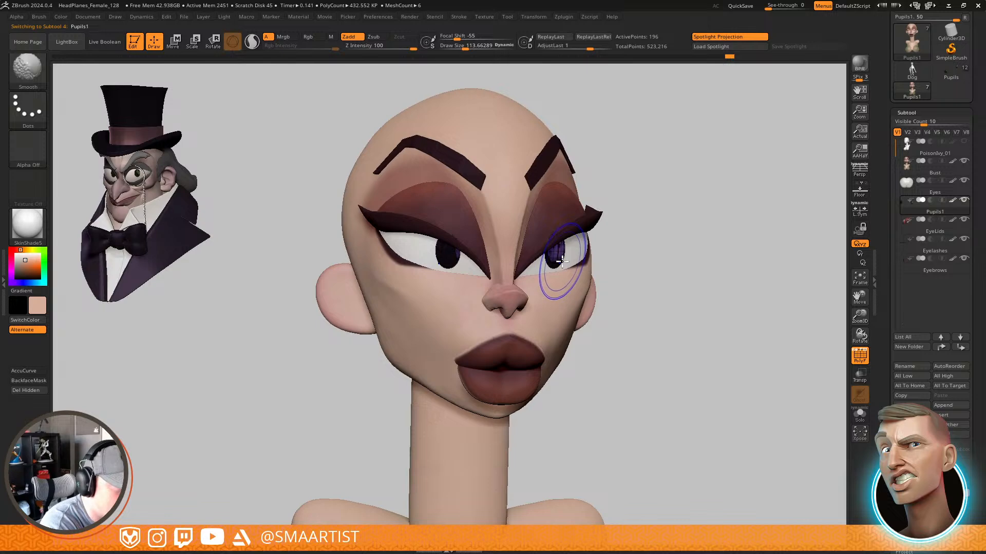
left_click(331, 37)
left_click(60, 16)
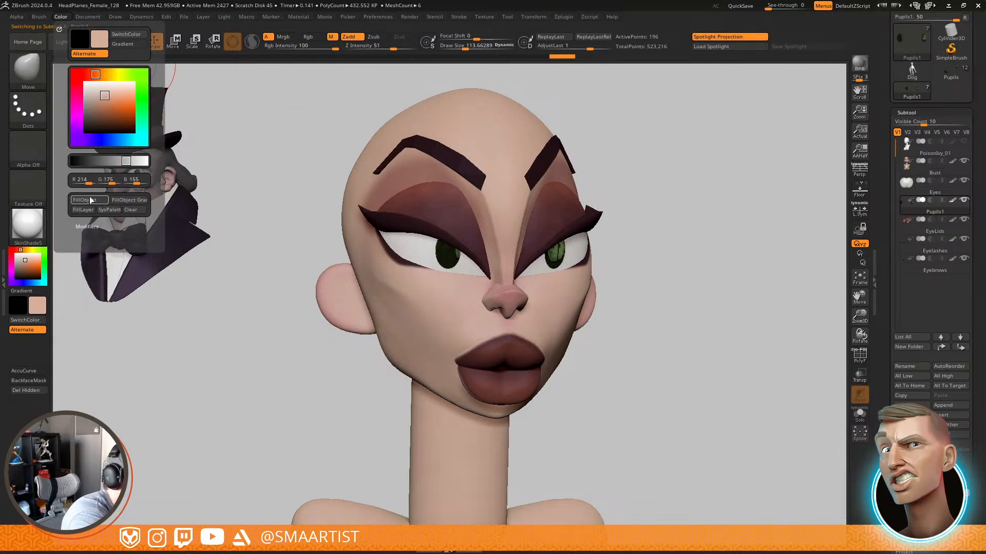
left_click_drag(686, 319, 677, 294, "shift")
left_click_drag(678, 294, 627, 330)
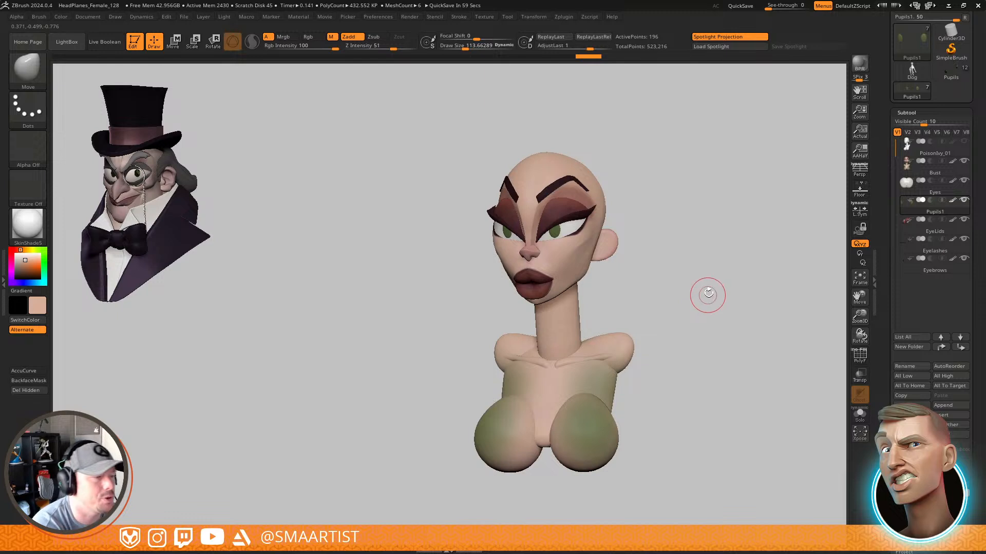
mouse_move(708, 296)
left_mouse_down()
mouse_move(715, 290)
mouse_move(699, 275)
mouse_move(693, 290)
left_mouse_up()
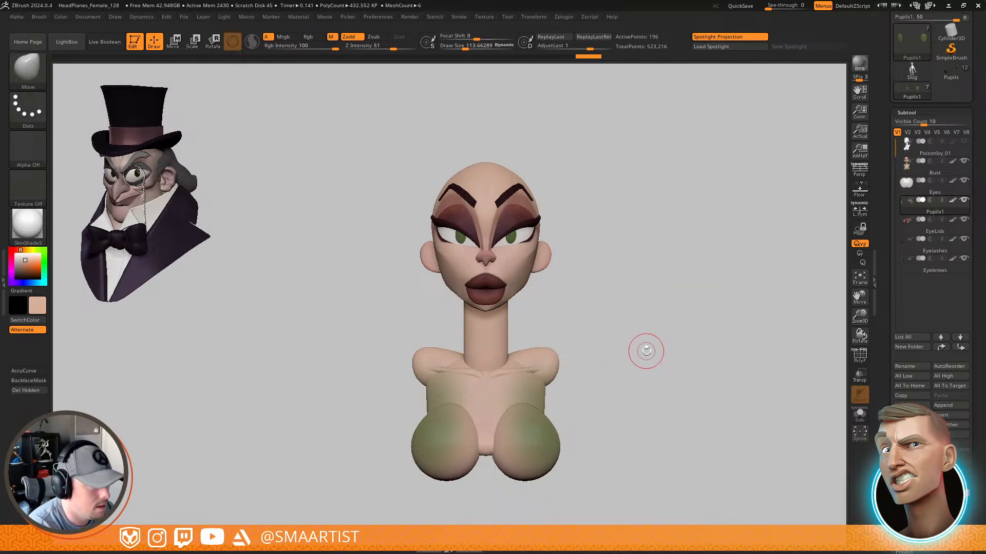
left_click_drag(649, 348, 637, 341)
Select the Bust subtool with the Move brush and mask everything except the neck
right_click_drag(590, 349, 513, 354, "ctrl")
left_click(511, 373, "alt")
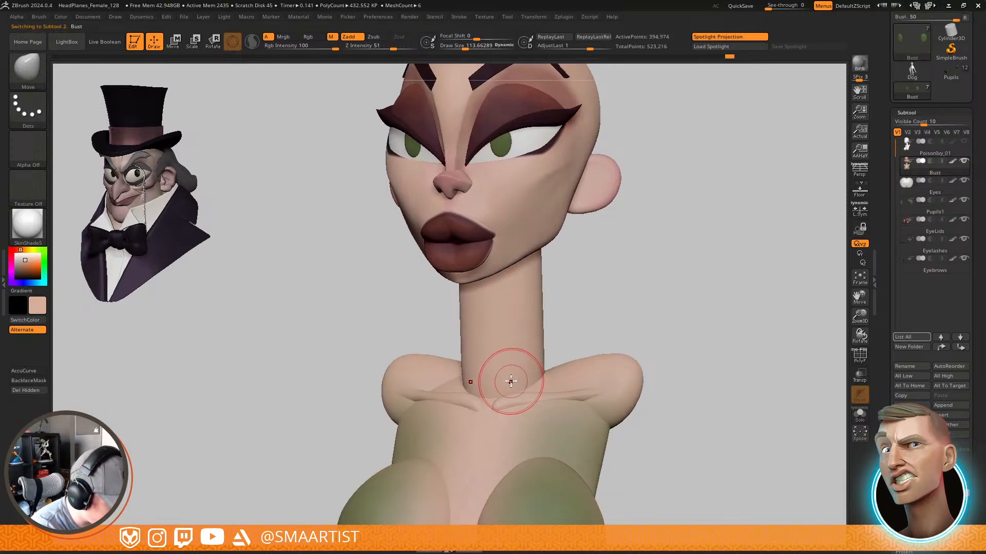
key("b")
key("m")
key("v")
right_click_drag(501, 384, 512, 381)
key("s")
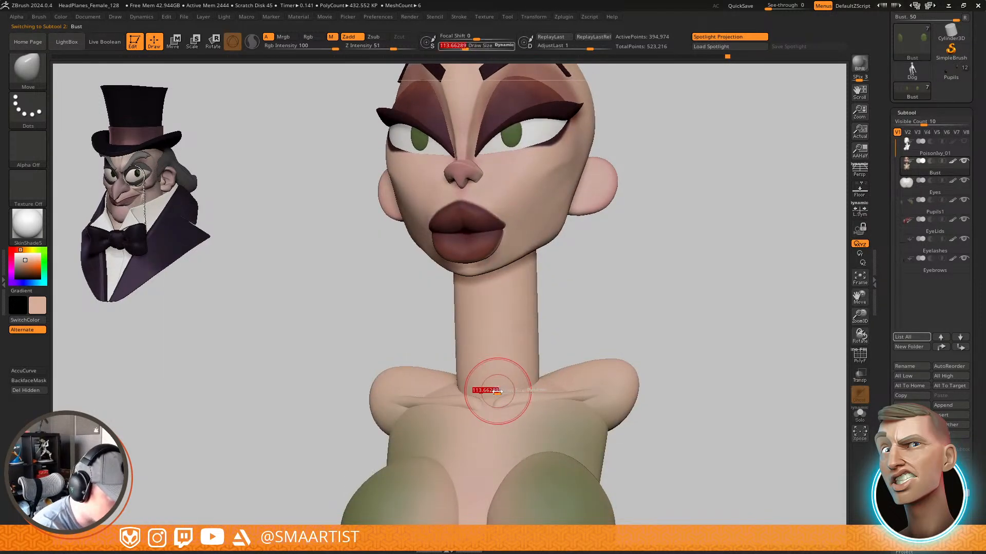
left_click_drag(498, 390, 493, 389)
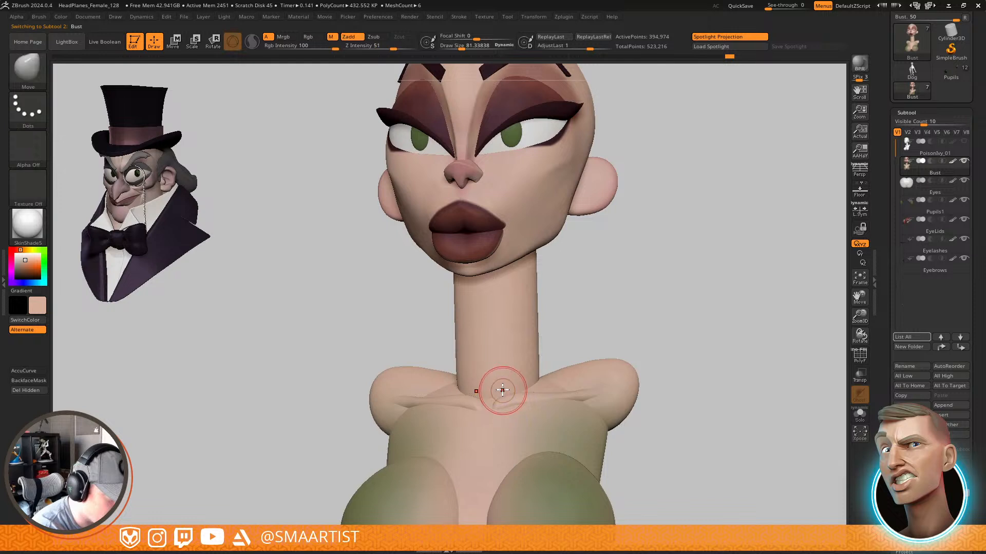
key("w")
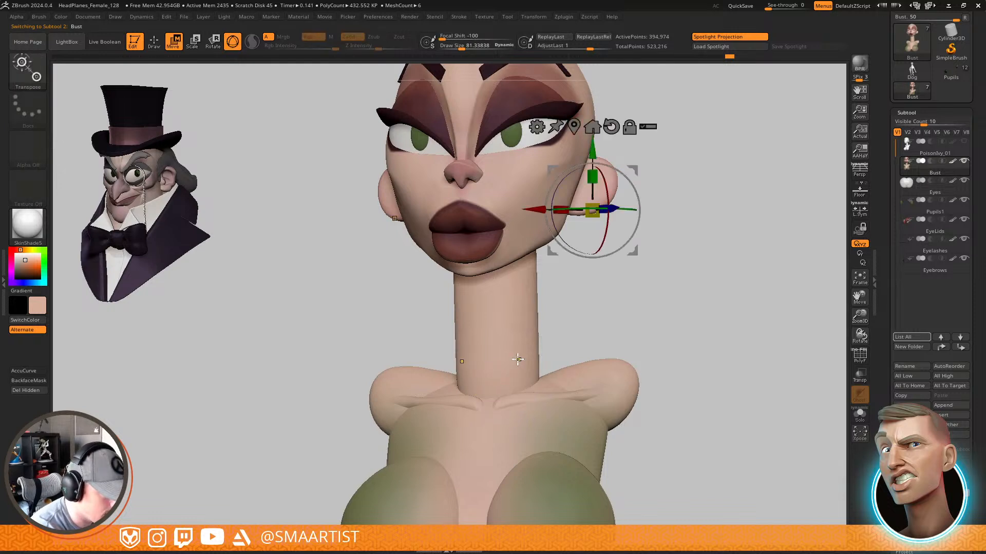
left_click(518, 359, "ctrl")
key("q")
Reshape the base of the neck where it meets the collarbones with the Move brush, at draw sizes from about 109 to 163
key("s")
left_click_drag(498, 393, 503, 394)
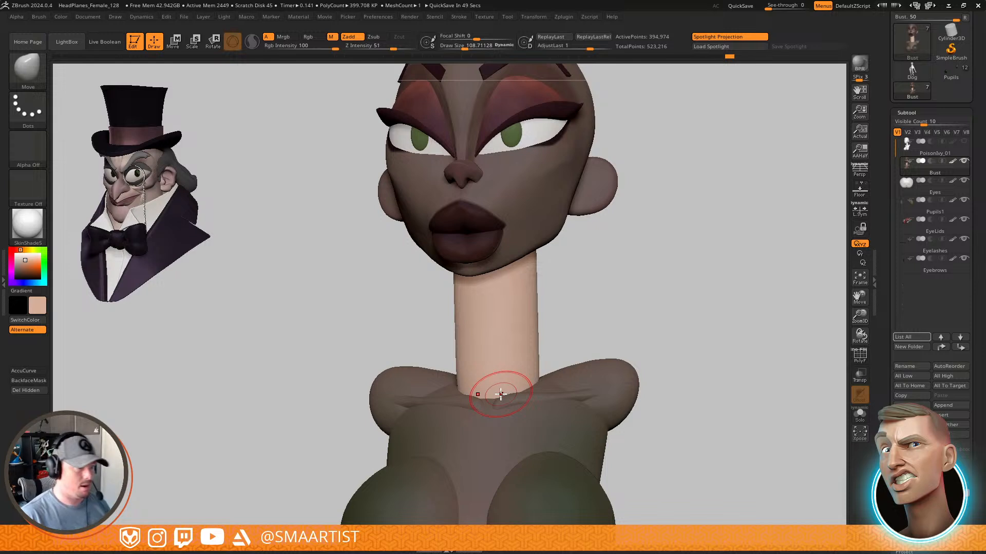
mouse_move(492, 393)
right_mouse_down()
mouse_move(501, 414)
mouse_move(511, 395)
right_mouse_up()
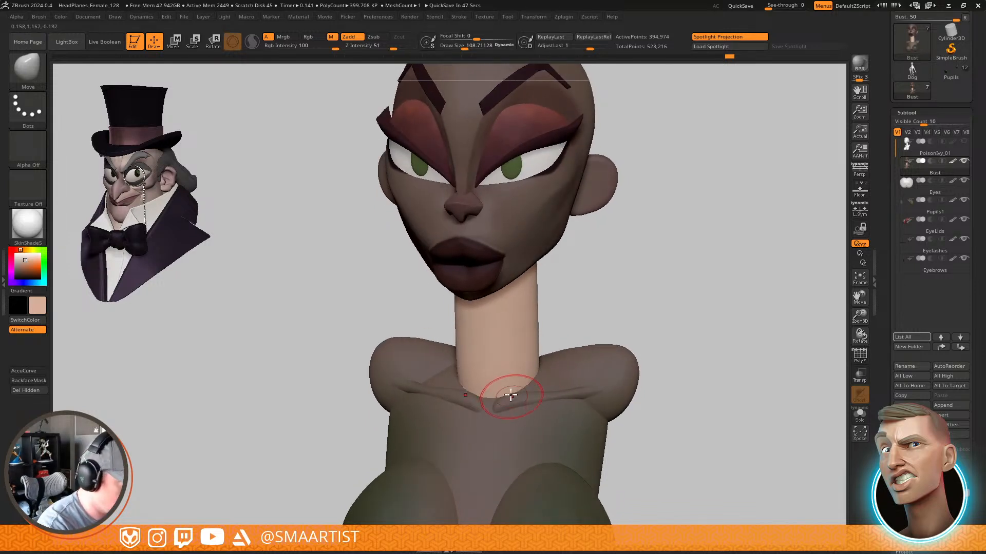
key("s")
left_click_drag(502, 391, 500, 402)
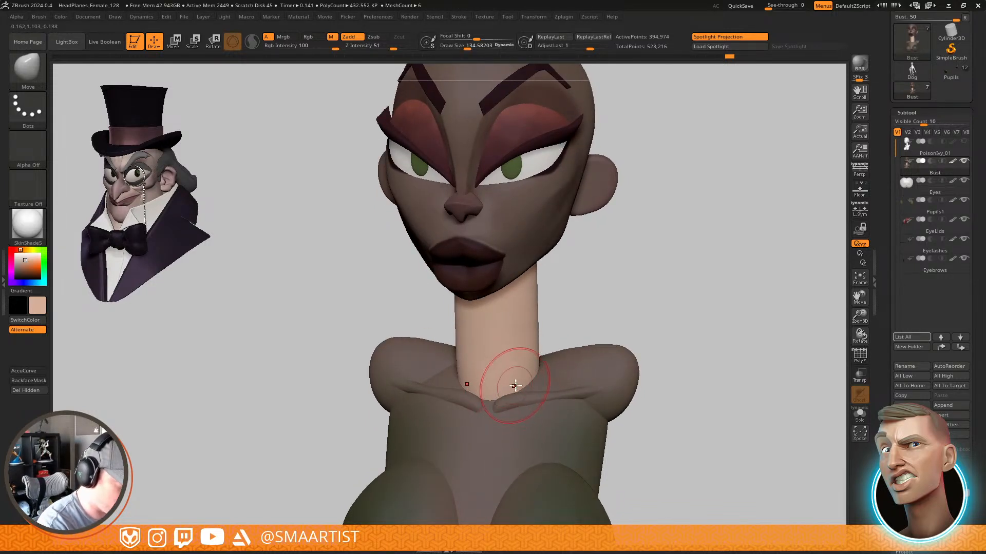
right_click_drag(515, 385, 512, 385)
key("s")
left_click_drag(513, 385, 522, 385)
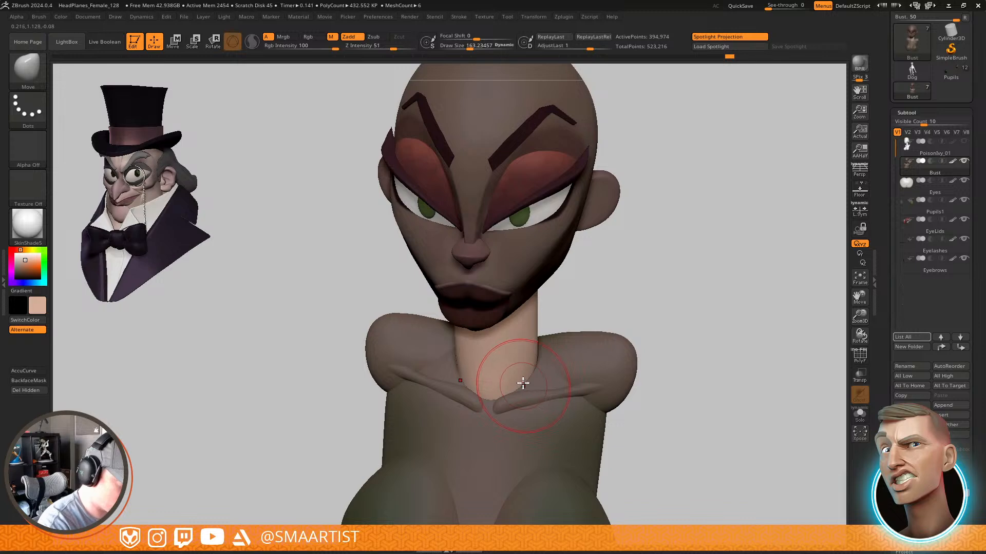
Isolate the neck polygroup and switch to the TrimDynamic brush
left_click(523, 377, "ctrl+shift")
right_click_drag(528, 383, 515, 354)
key("b")
key("t")
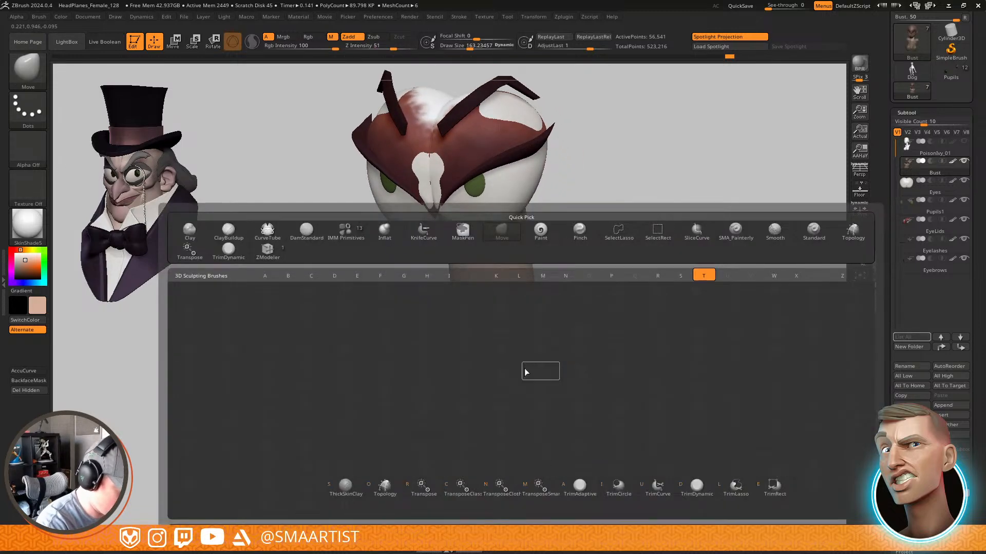
key("d")
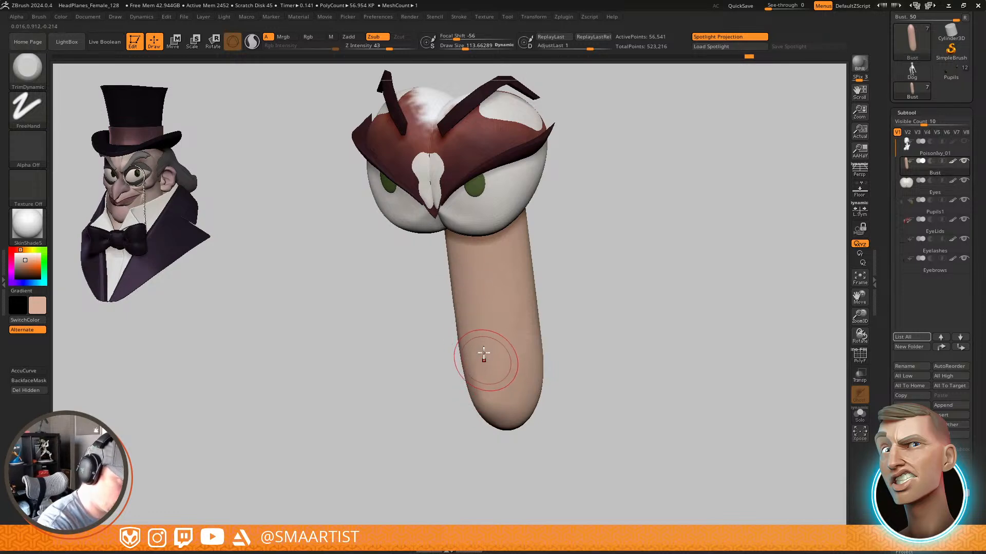
Build up the lower front of the neck with the ClayBuildup brush at draw size about 51 and smooth it
key("b")
key("c")
key("b")
right_click_drag(519, 389, 483, 407)
key("s")
left_click_drag(486, 403, 478, 404)
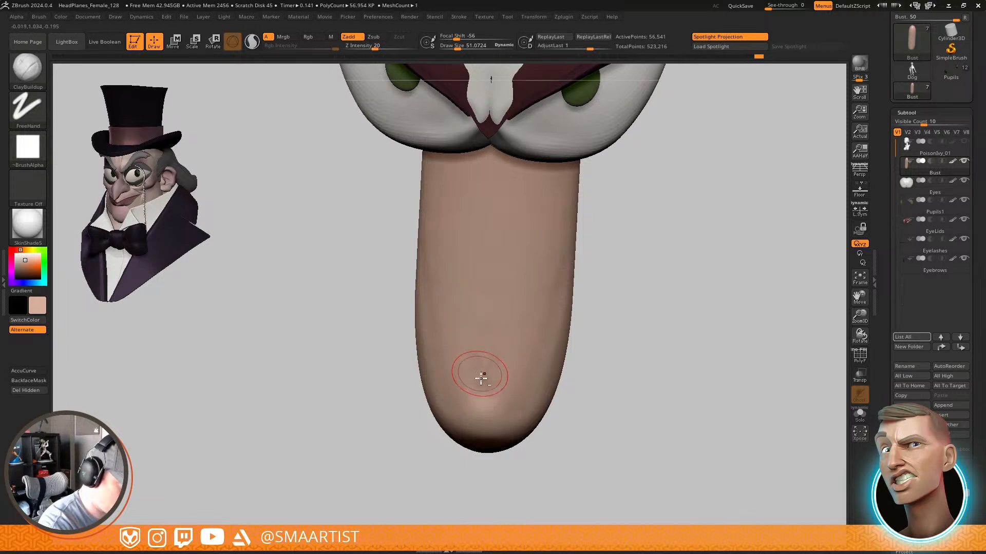
key("shift")
left_click_drag(488, 342, 486, 380, "shift")
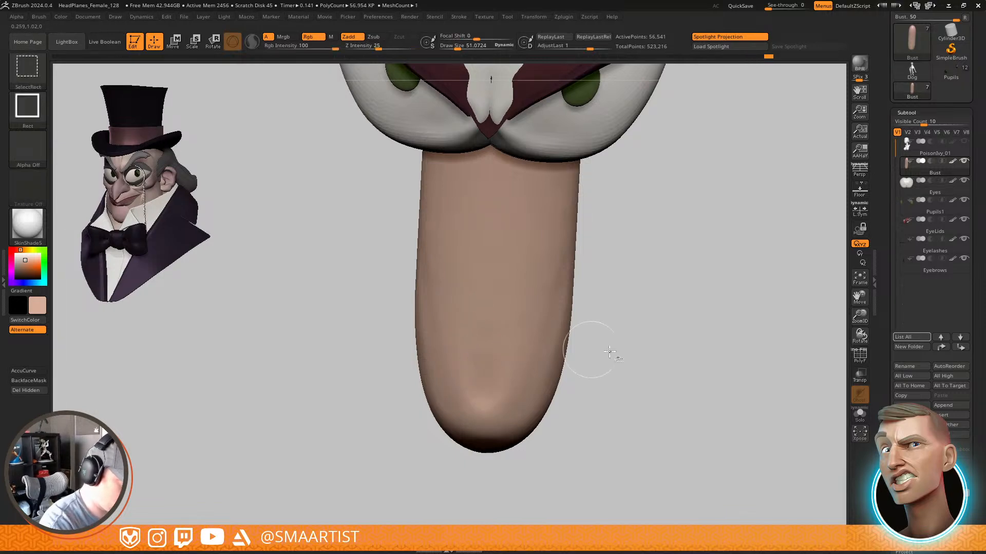
Unhide the whole bust, clear the mask and smooth the lower neck at draw size about 51
left_click(620, 358, "ctrl+shift")
right_click_drag(677, 399, 721, 313, "ctrl")
left_click_drag(724, 314, 773, 371, "ctrl")
right_click_drag(773, 371, 666, 282)
mouse_move(565, 279)
right_mouse_down("ctrl")
mouse_move(569, 330)
mouse_move(519, 292)
right_mouse_up("ctrl")
key("shift")
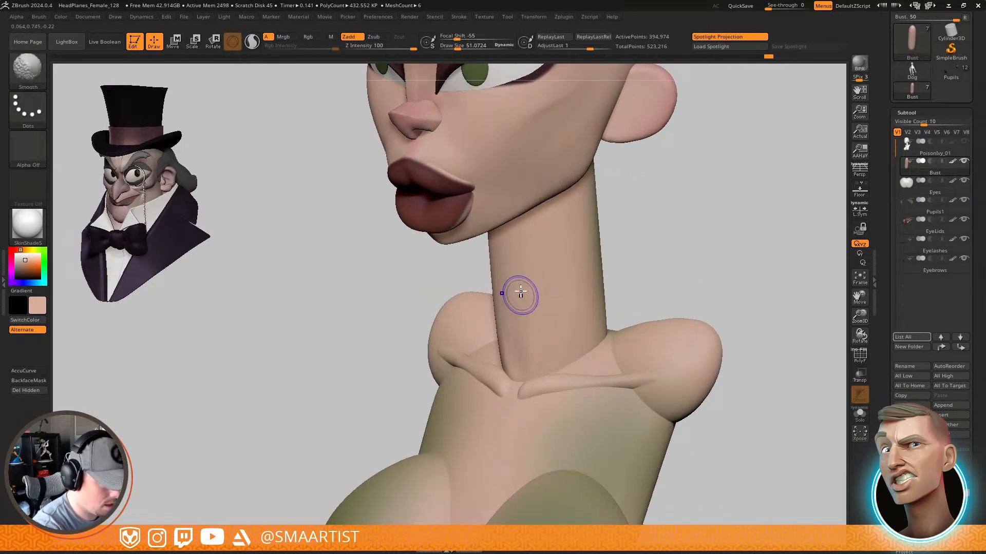
left_click_drag(544, 327, 547, 323, "shift")
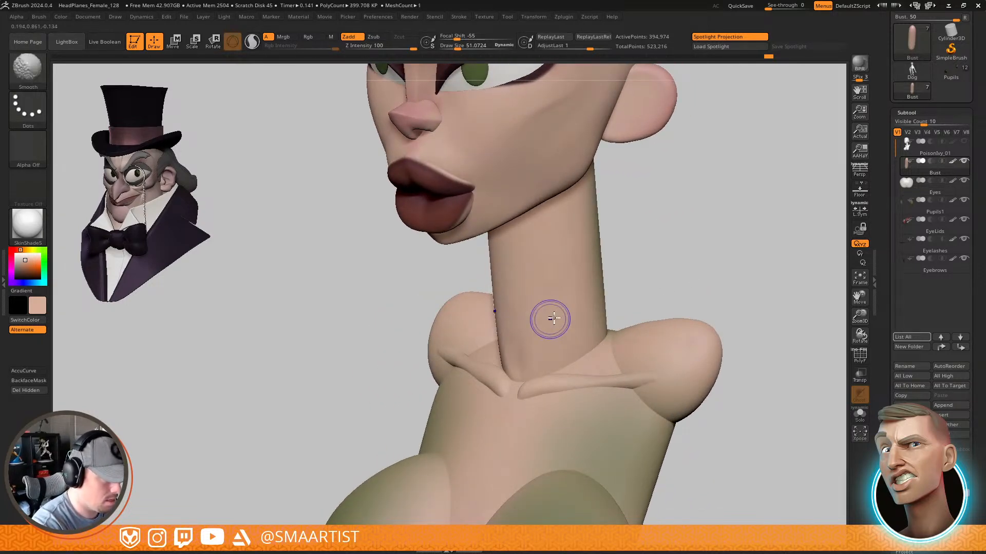
Adjust the inner ends of the collarbones with the Move Topological brush at draw size about 146 and smooth the neck above them
mouse_move(561, 328)
right_mouse_down()
mouse_move(571, 347)
mouse_move(569, 339)
right_mouse_up()
key("b")
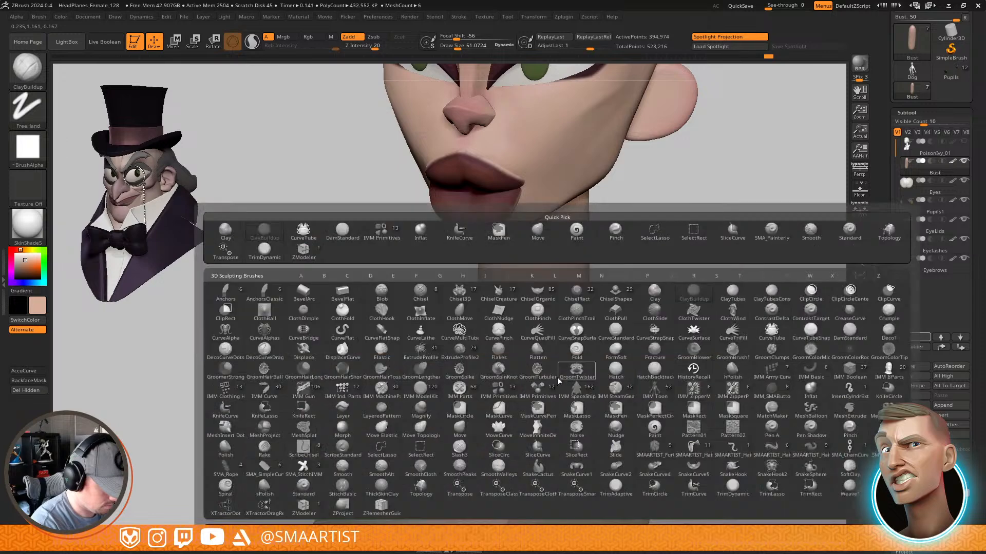
key("m")
key("v")
key("b")
key("m")
key("t")
right_click_drag(534, 382, 535, 346)
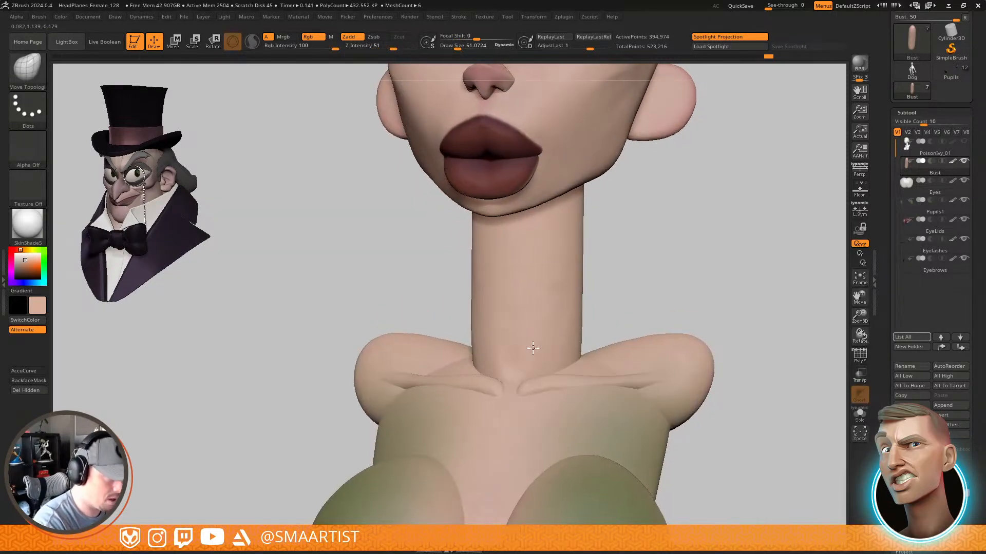
key("s")
mouse_move(512, 380)
left_mouse_down()
mouse_move(523, 380)
mouse_move(519, 391)
left_mouse_up()
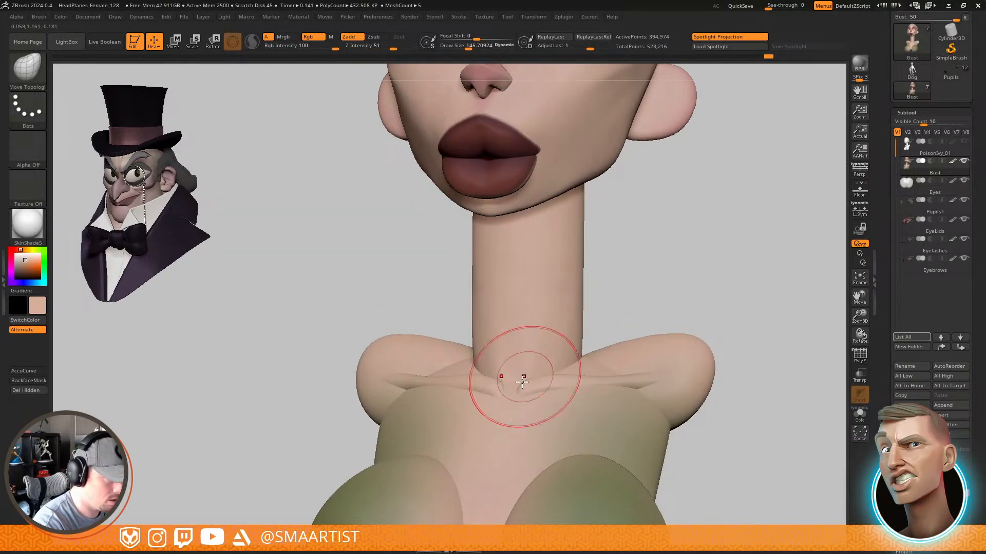
mouse_move(524, 380)
right_mouse_down()
mouse_move(508, 431)
mouse_move(499, 430)
right_mouse_up()
left_click_drag(524, 375, 520, 390)
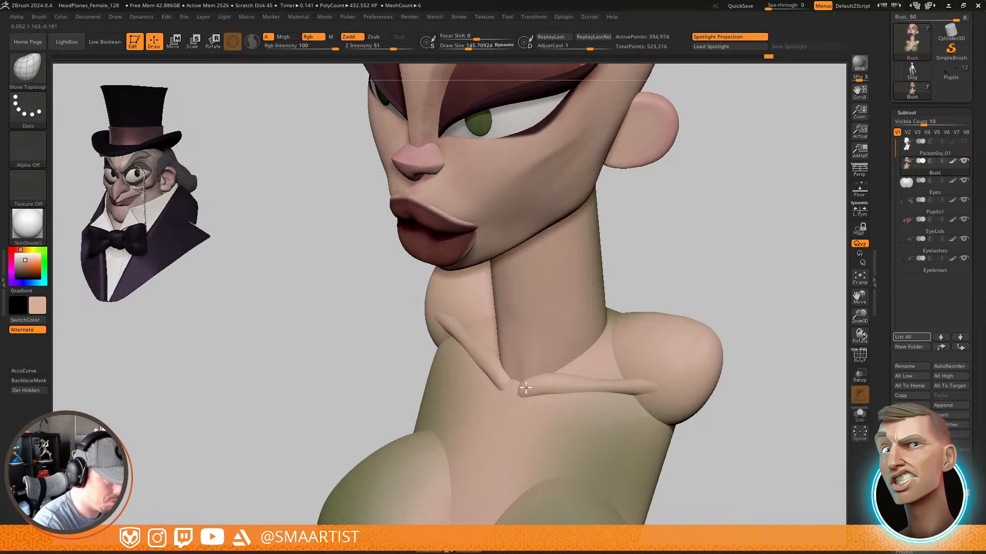
left_click_drag(538, 350, 522, 324)
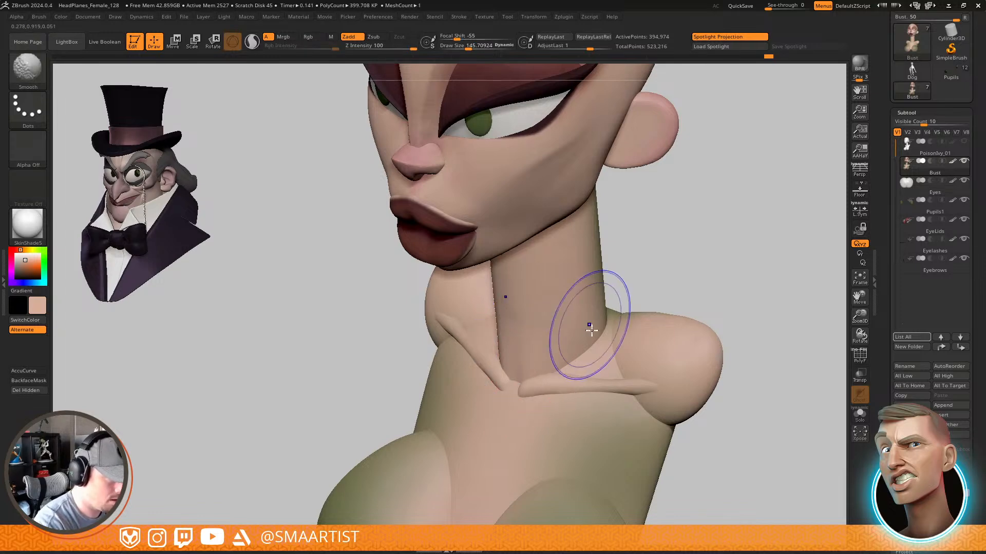
mouse_move(589, 325)
right_mouse_down()
mouse_move(622, 337)
mouse_move(625, 308)
right_mouse_up()
mouse_move(624, 308)
right_mouse_down()
mouse_move(643, 337)
mouse_move(688, 302)
mouse_move(710, 313)
right_mouse_up()
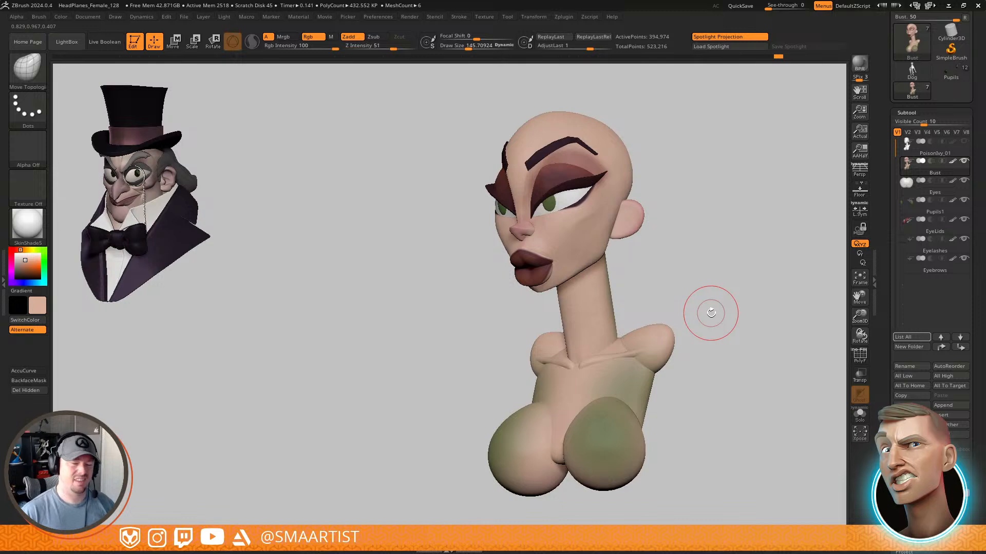
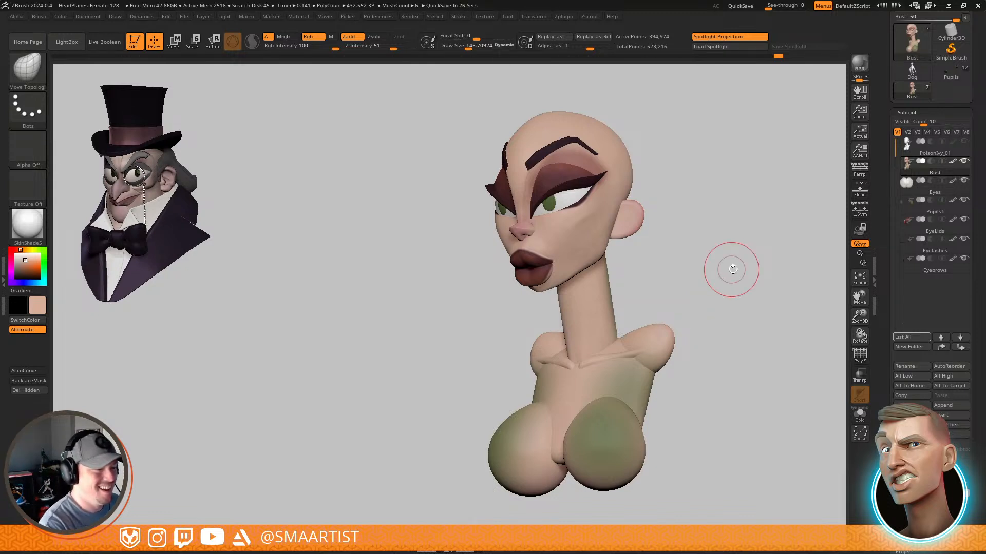
left_click_drag(726, 269, 701, 272)
right_click_drag(700, 272, 765, 345, "alt")
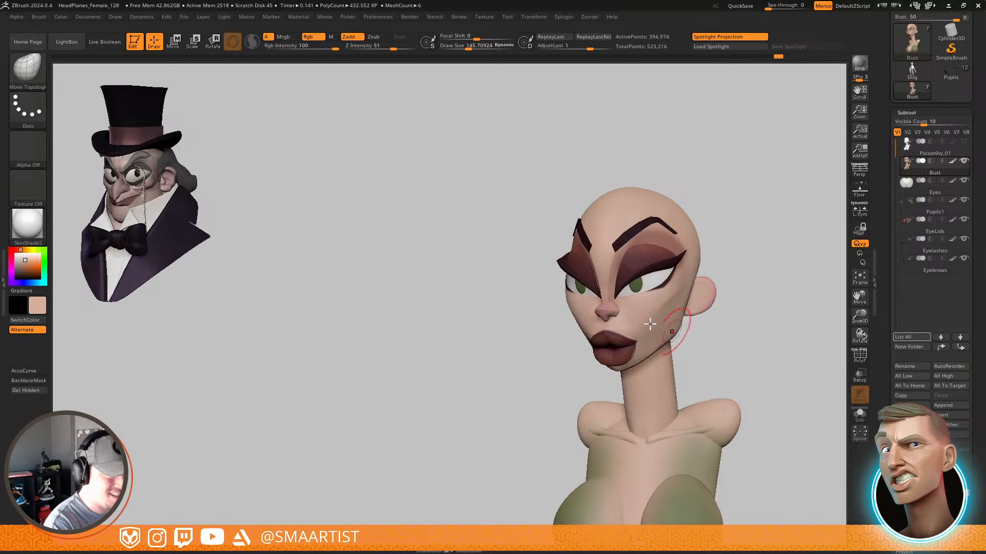
Mask everything except the nose and adjust the nose's upper edge with the Move Topological brush at a draw size of about 77
right_click_drag(651, 324, 716, 475, "ctrl")
mouse_move(618, 342)
right_mouse_down()
mouse_move(582, 359)
mouse_move(626, 322)
right_mouse_up()
key("w")
left_click(629, 342, "ctrl")
key("q")
key("s")
left_click_drag(626, 320, 619, 317)
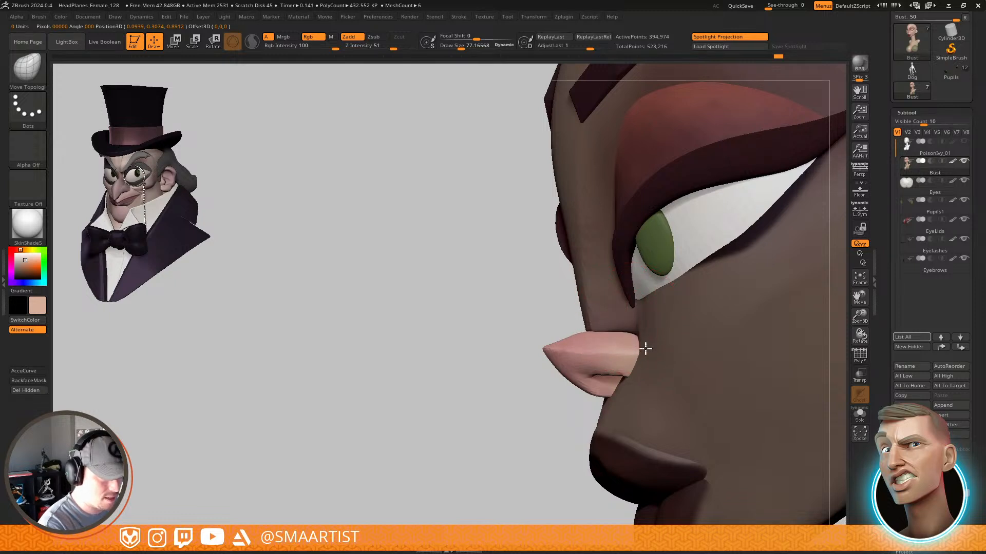
mouse_move(645, 351)
right_mouse_down()
mouse_move(642, 372)
mouse_move(638, 356)
right_mouse_up()
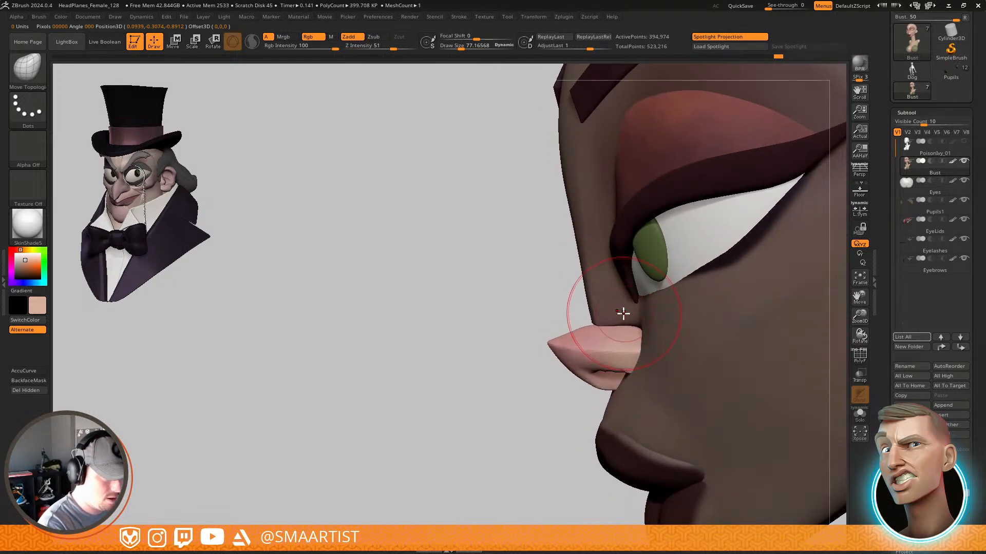
Mask the nose and lips instead, and pull the base of the nose bridge forward over the nose
left_click(541, 294, "ctrl")
key("w")
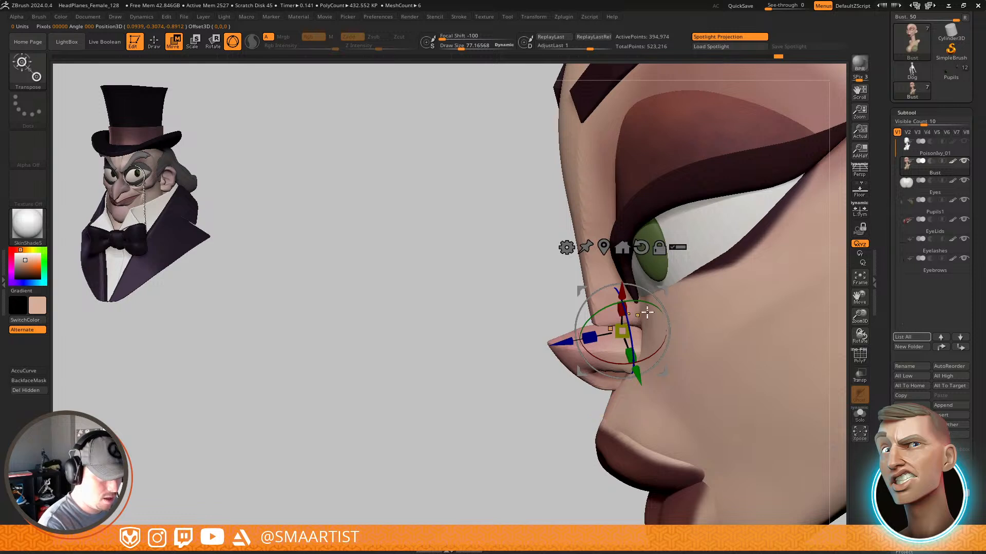
key("q")
right_click_drag(638, 323, 634, 329)
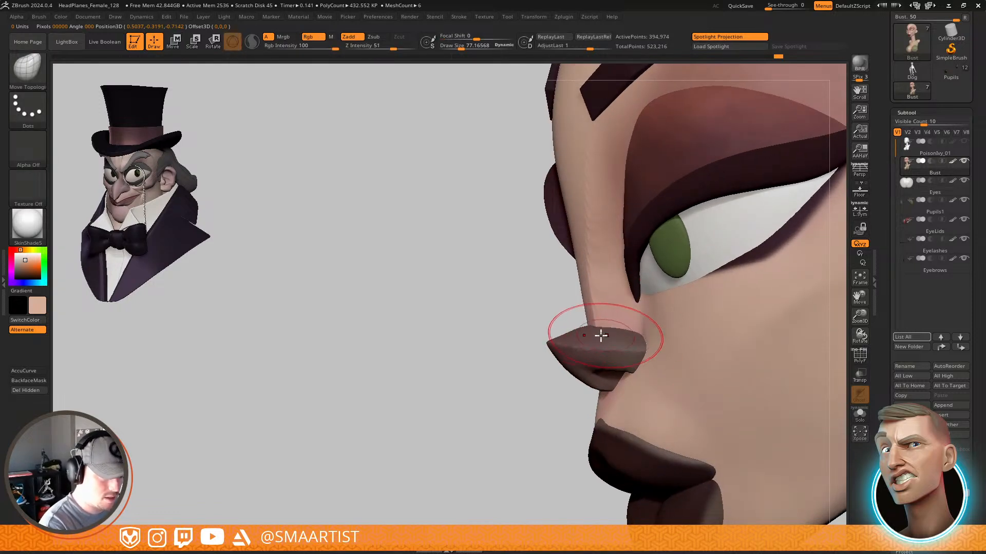
right_click_drag(594, 319, 588, 325)
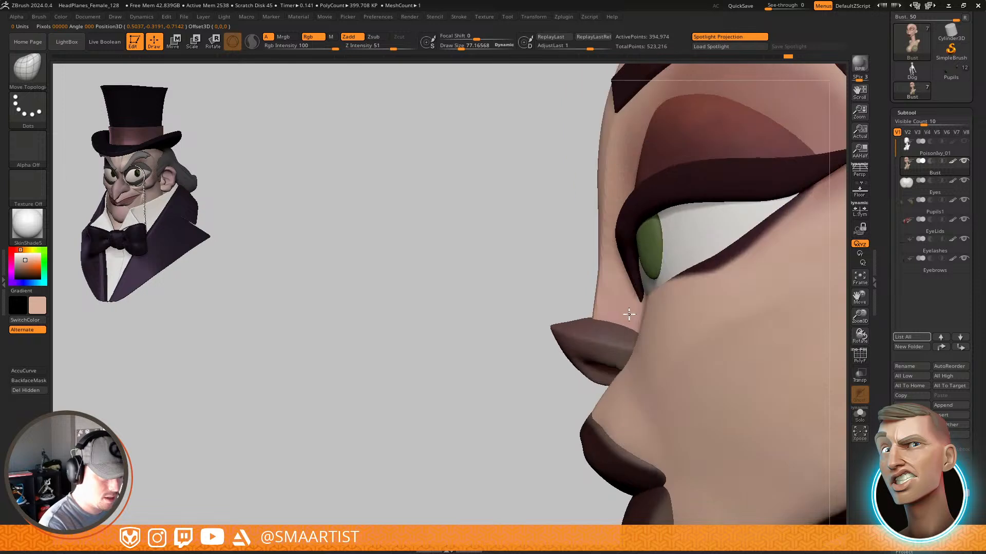
left_click_drag(595, 325, 579, 324)
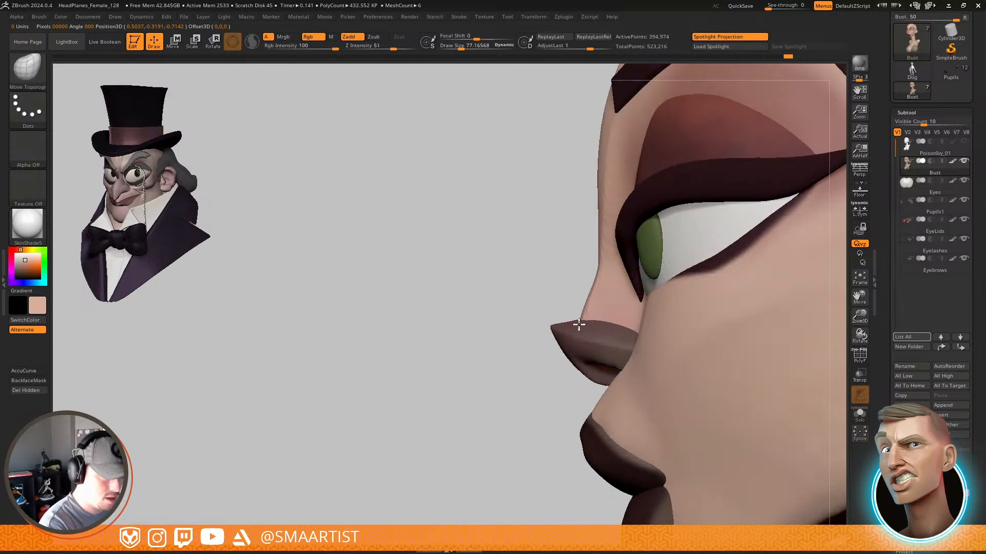
Reshape the curve of the lower nose bridge at a draw size of about 163, and reduce the draw size to about 90
key("s")
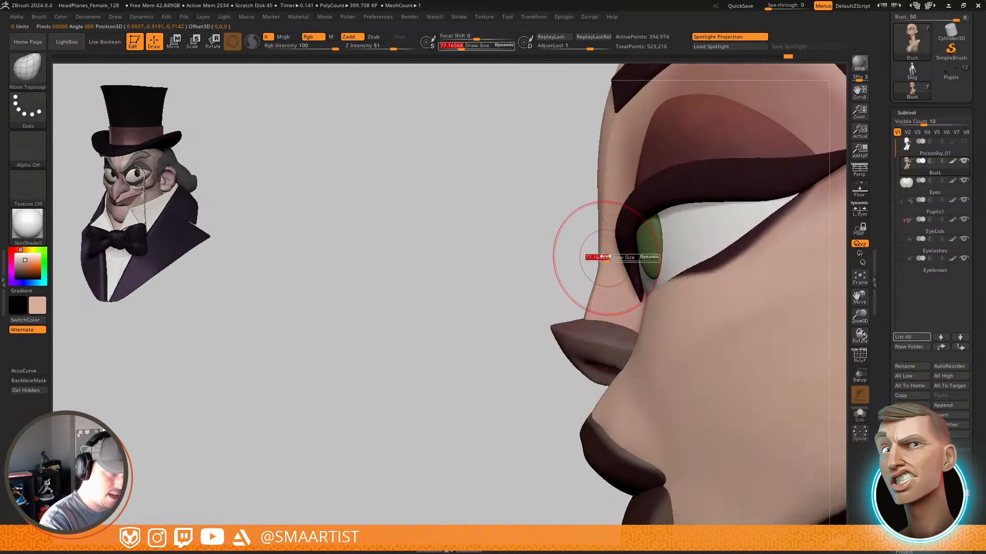
left_click_drag(590, 257, 620, 257)
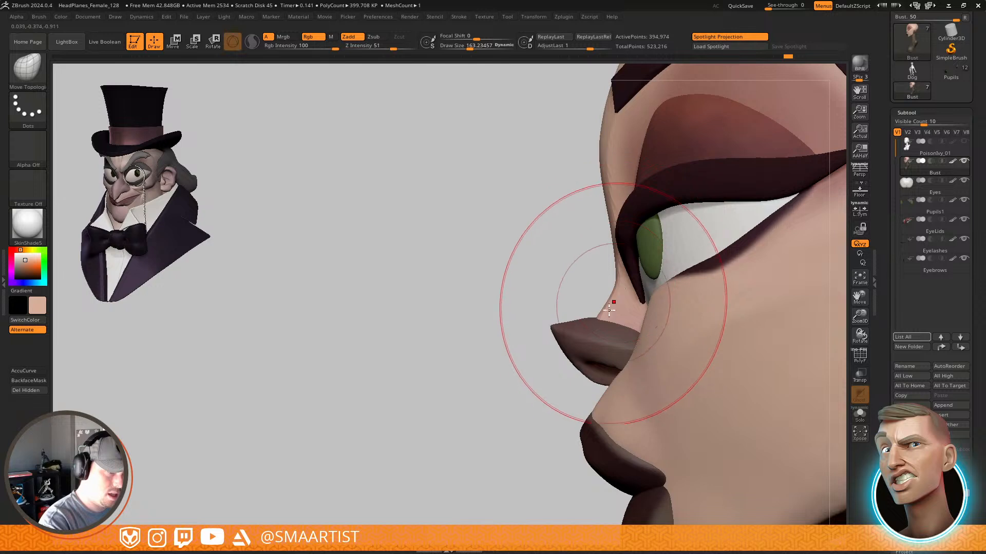
key("s")
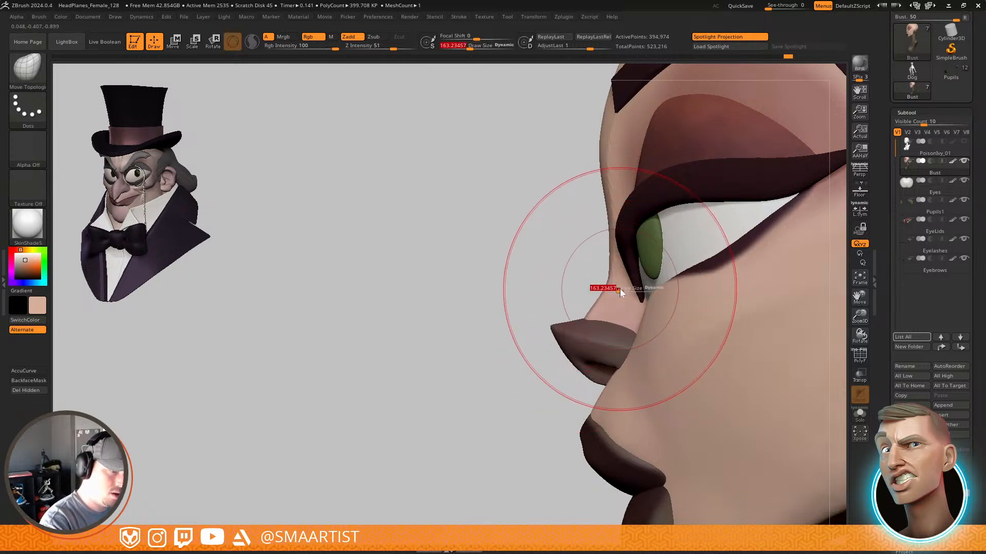
left_click_drag(620, 289, 591, 317)
Switch to the Eyes subtool and nudge the eyeball's inner corner beside the nose bridge
mouse_move(622, 308)
right_mouse_down()
mouse_move(646, 330)
mouse_move(701, 329)
mouse_move(680, 331)
mouse_move(634, 288)
mouse_move(590, 307)
mouse_move(601, 308)
right_mouse_up()
right_click_drag(600, 308, 608, 374, "ctrl")
left_click(591, 288, "alt")
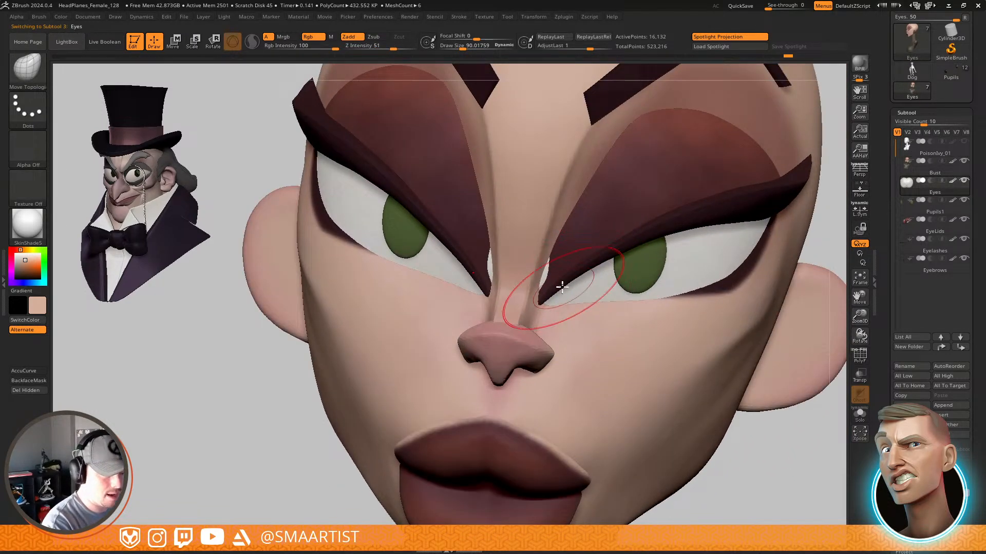
mouse_move(560, 284)
right_mouse_down()
mouse_move(538, 281)
mouse_move(554, 280)
right_mouse_up()
left_click_drag(547, 278, 551, 279)
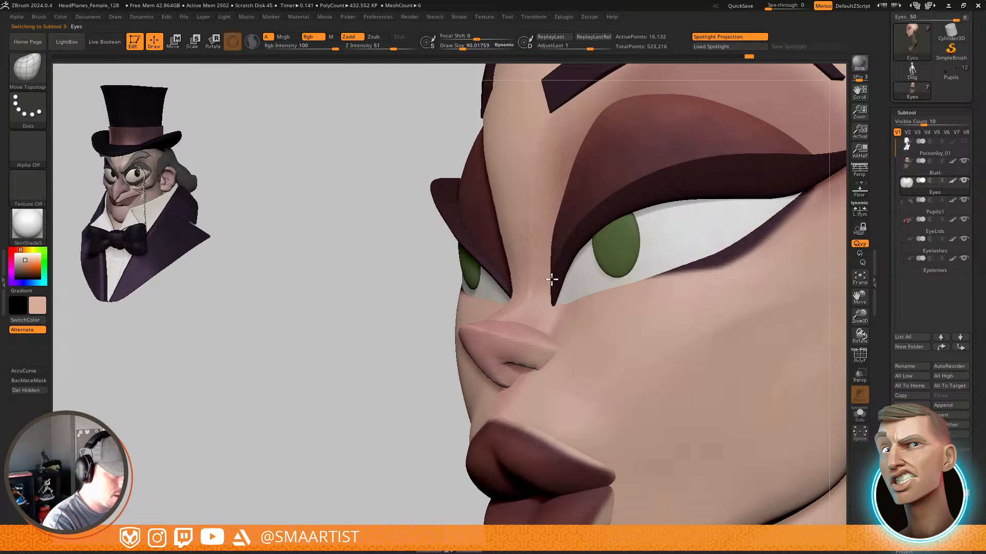
mouse_move(555, 279)
right_mouse_down()
mouse_move(555, 311)
mouse_move(567, 293)
mouse_move(580, 310)
mouse_move(557, 307)
right_mouse_up()
Return to the Bust subtool, set the draw size to about 65, and clear the mask from the nose and lips
left_click(570, 314, "alt")
key("s")
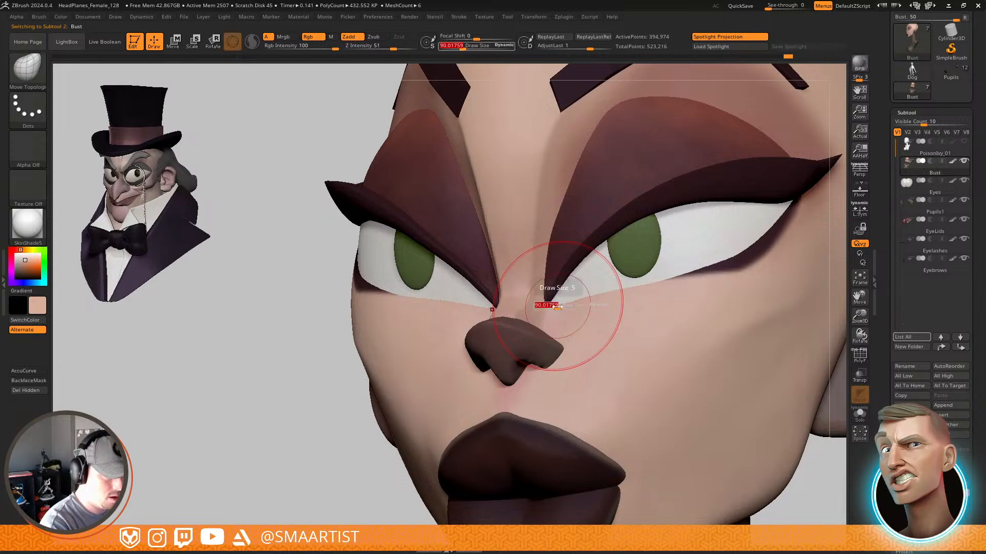
left_click_drag(557, 306, 555, 305)
right_click_drag(565, 312, 510, 258, "ctrl")
left_click_drag(737, 281, 752, 297, "ctrl")
mouse_move(739, 288)
right_mouse_down("ctrl")
mouse_move(705, 255)
mouse_move(748, 258)
mouse_move(725, 296)
right_mouse_up("ctrl")
right_click_drag(617, 329, 617, 398, "ctrl")
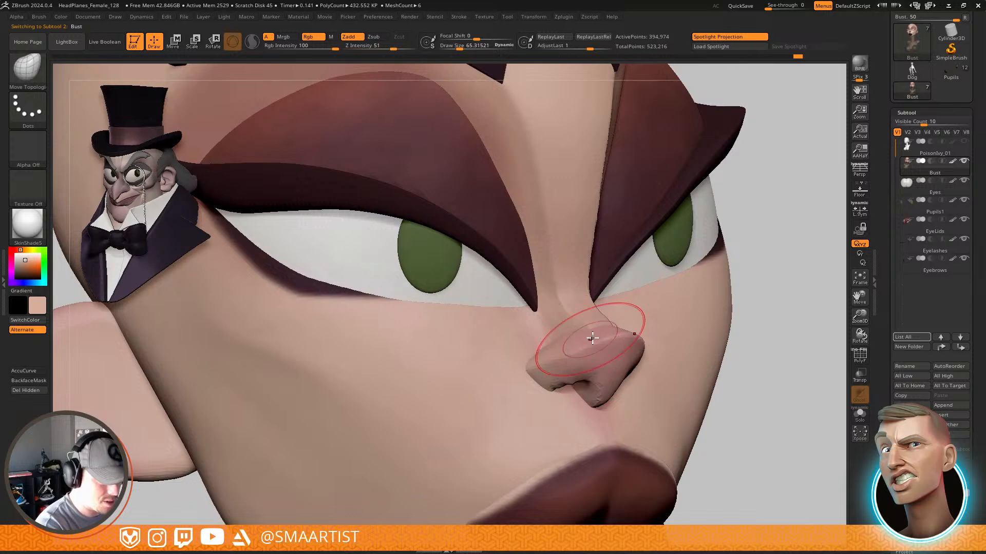
Isolate the ears and paint a mask over the inner ear at a draw size of about 25.5, showing the whole head again
mouse_move(590, 339)
right_mouse_down()
mouse_move(601, 344)
mouse_move(592, 337)
mouse_move(595, 371)
mouse_move(603, 325)
mouse_move(590, 325)
mouse_move(621, 285)
mouse_move(600, 323)
mouse_move(646, 300)
mouse_move(666, 306)
mouse_move(670, 297)
mouse_move(642, 297)
mouse_move(664, 285)
mouse_move(654, 288)
mouse_move(655, 322)
mouse_move(703, 337)
right_mouse_up()
key("ctrl")
right_click_drag(725, 325, 631, 333, "alt")
mouse_move(631, 334)
right_mouse_down("ctrl")
mouse_move(631, 317)
mouse_move(664, 303)
mouse_move(719, 308)
mouse_move(669, 371)
mouse_move(511, 351)
right_mouse_up("ctrl")
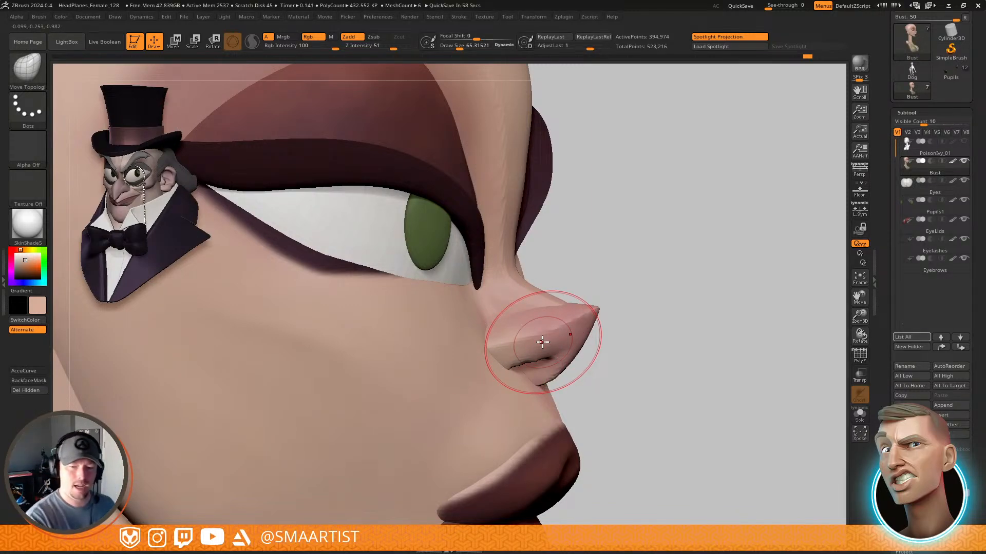
mouse_move(627, 372)
right_mouse_down()
mouse_move(602, 364)
mouse_move(618, 316)
mouse_move(648, 304)
mouse_move(658, 330)
mouse_move(646, 348)
mouse_move(728, 341)
mouse_move(596, 307)
mouse_move(649, 393)
right_mouse_up()
right_click_drag(626, 301, 616, 327, "alt")
left_click(611, 332, "ctrl+shift")
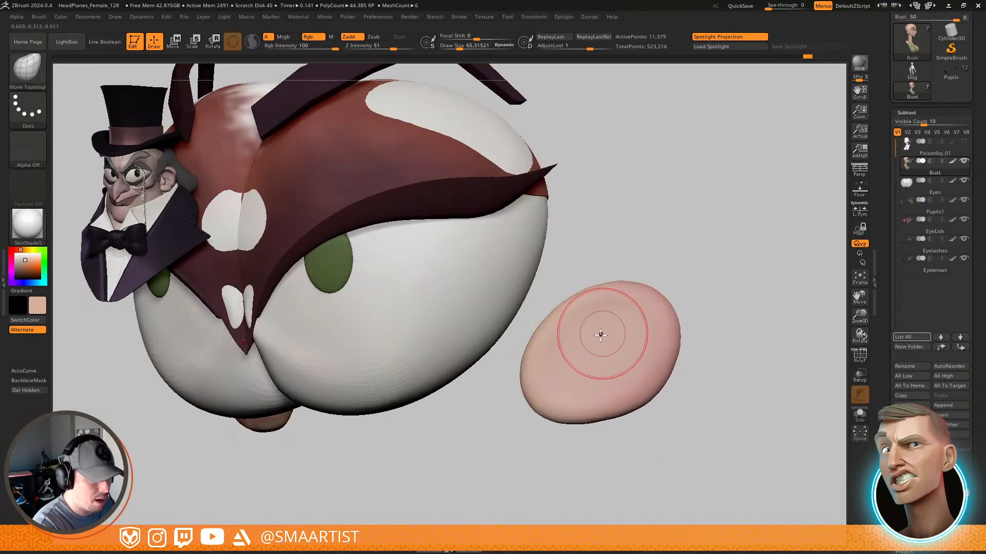
key("s")
mouse_move(603, 335)
left_mouse_down()
mouse_move(593, 329)
mouse_move(622, 312)
mouse_move(651, 329)
mouse_move(632, 340)
left_mouse_up()
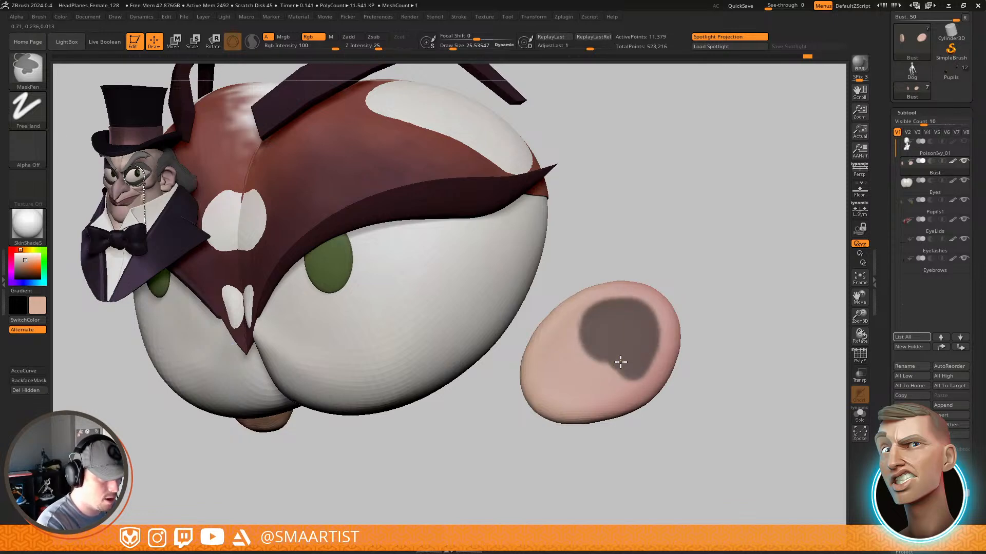
mouse_move(620, 362)
left_mouse_down("ctrl")
mouse_move(598, 386)
mouse_move(567, 392)
mouse_move(596, 374)
left_mouse_up("ctrl")
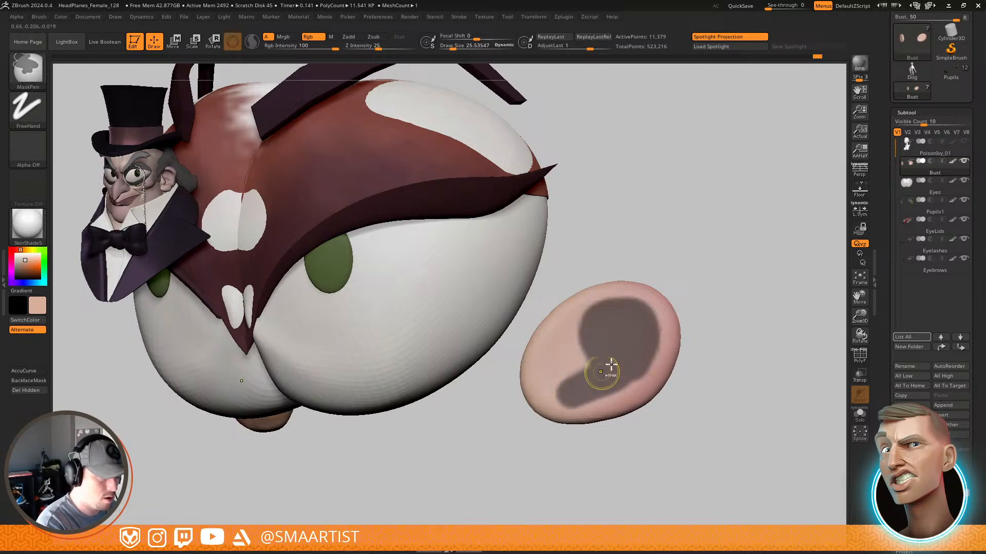
mouse_move(632, 360)
left_mouse_down("ctrl")
mouse_move(617, 381)
mouse_move(544, 405)
left_mouse_up("ctrl")
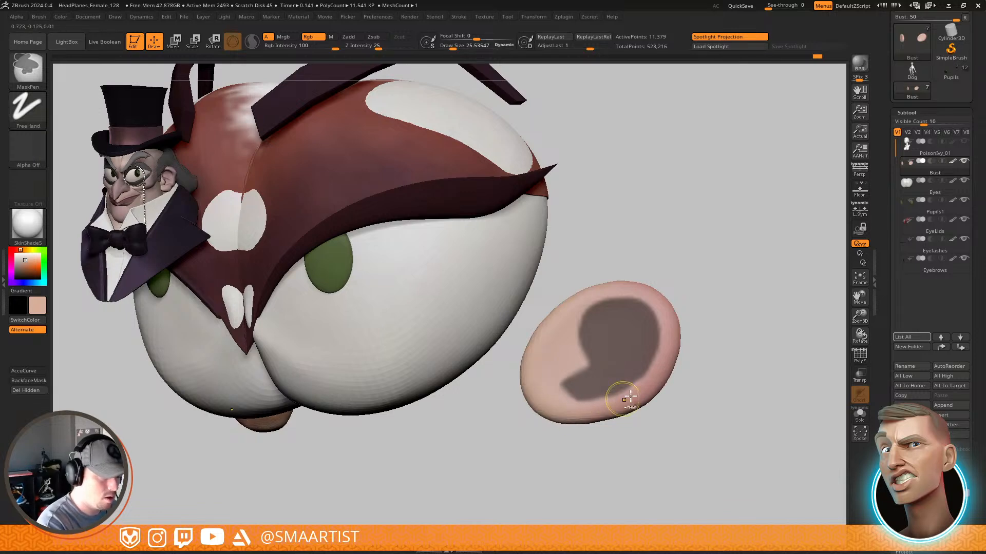
left_click(726, 328, "ctrl+shift")
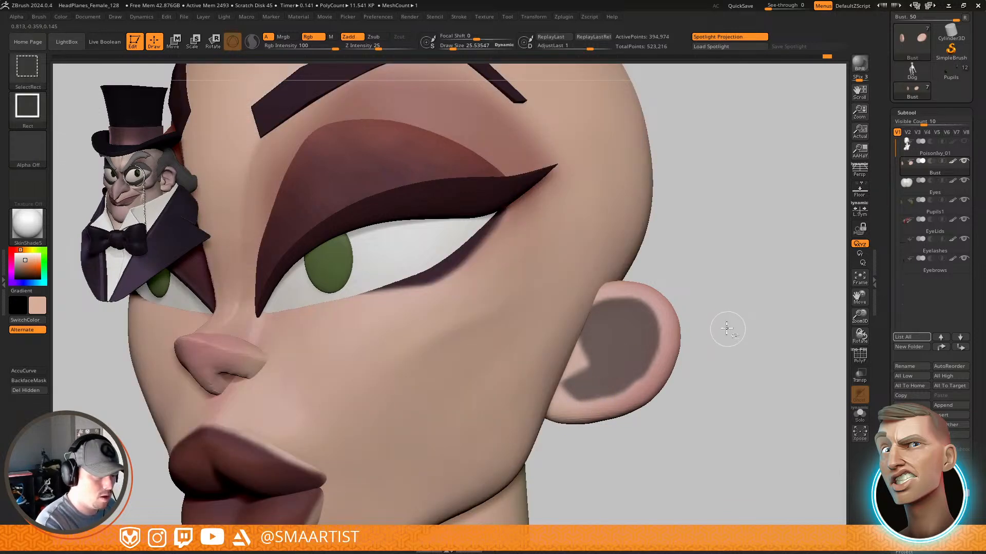
Refine the inner-ear mask with the ears isolated, invert it on the full head, and narrow the unmasked area
left_click(621, 339, "ctrl+shift")
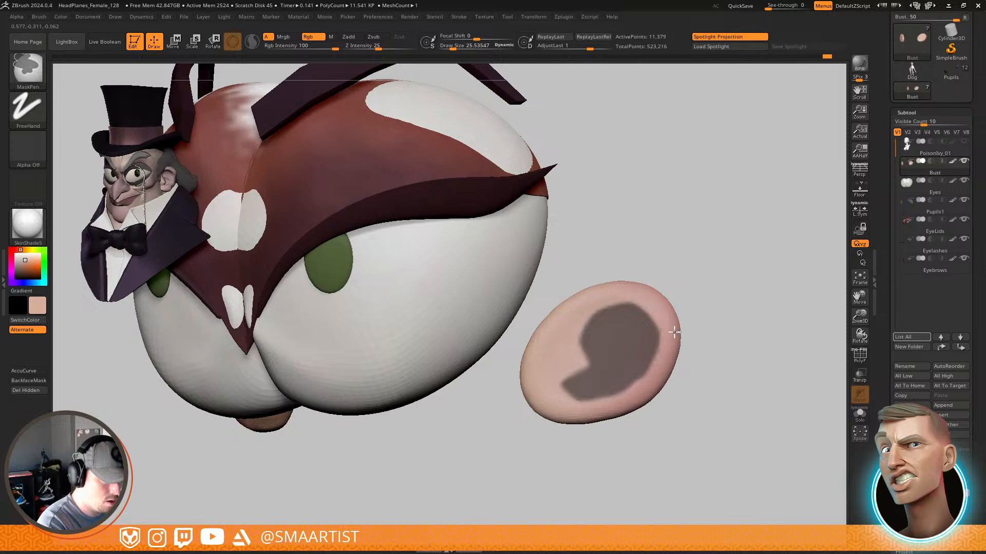
left_click(733, 301, "ctrl")
left_click(735, 307, "ctrl")
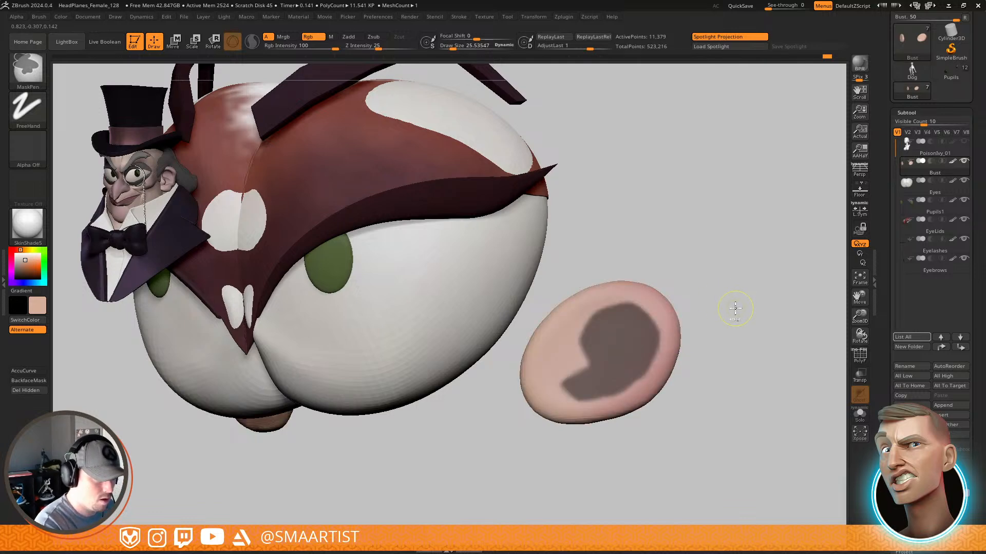
left_click(733, 297, "ctrl+shift")
left_click(696, 308, "ctrl")
mouse_move(618, 336)
right_mouse_down()
mouse_move(631, 336)
mouse_move(622, 327)
right_mouse_up()
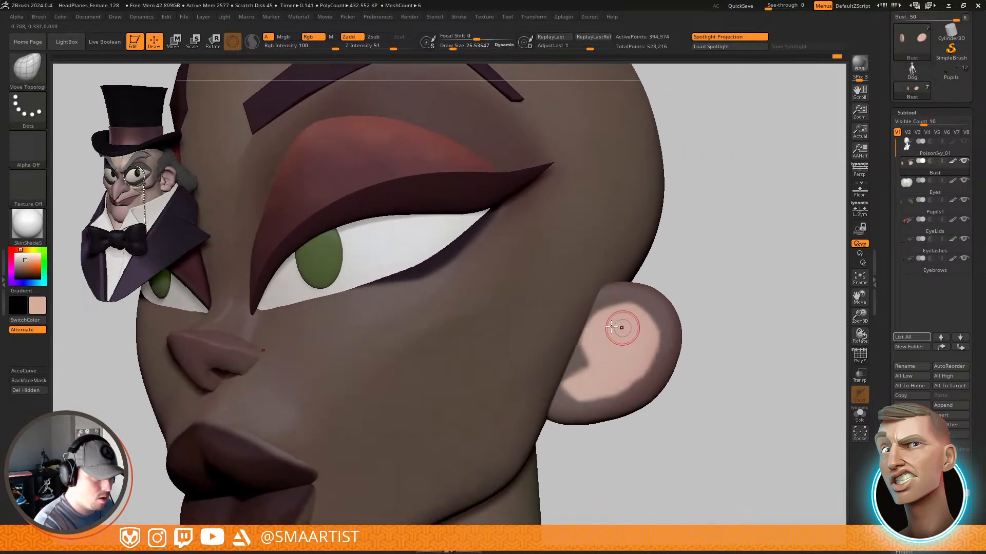
left_click(573, 341, "ctrl")
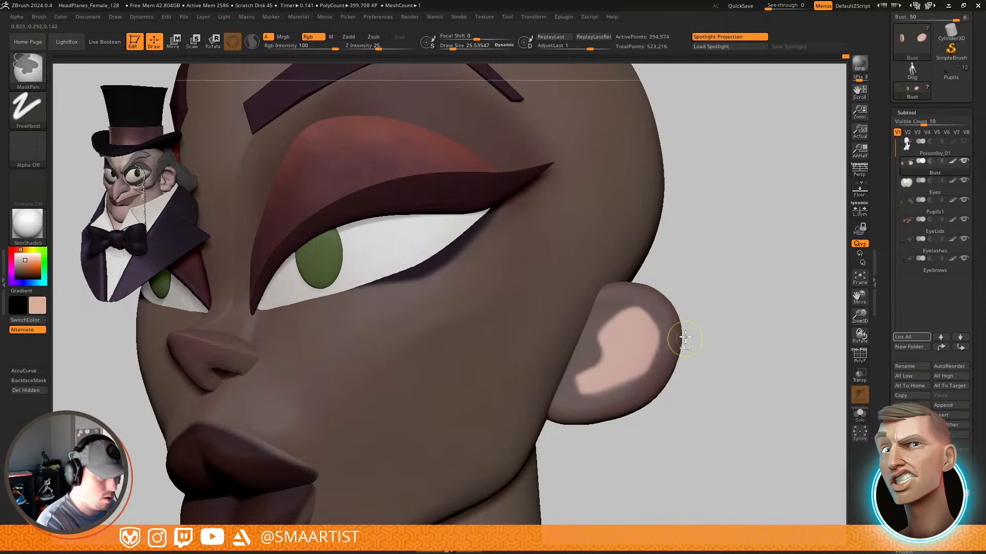
Push the unmasked inner-ear area into the ear with the Move brush at a draw size of about 81
right_click_drag(685, 337, 624, 346)
key("b")
key("comma")
key("m")
key("v")
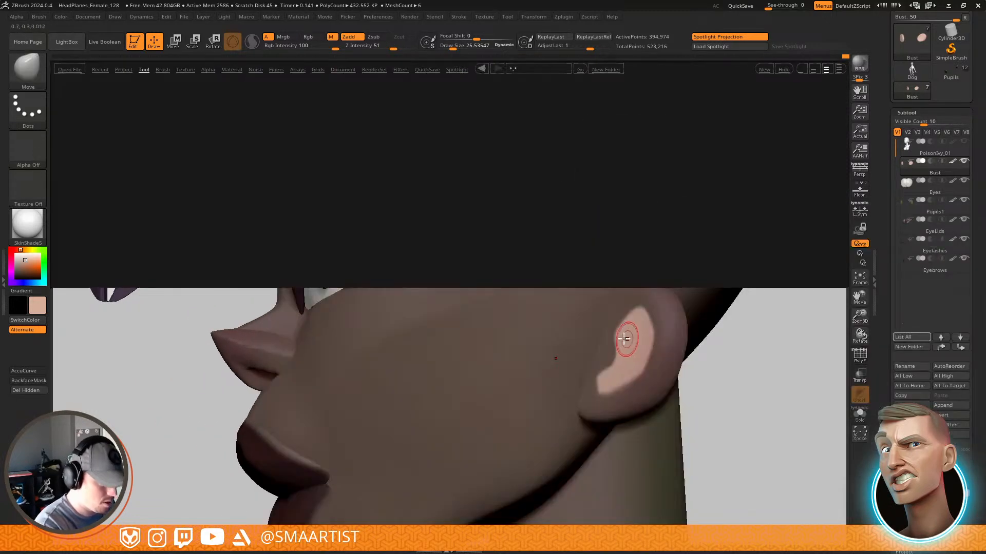
key("comma")
key("s")
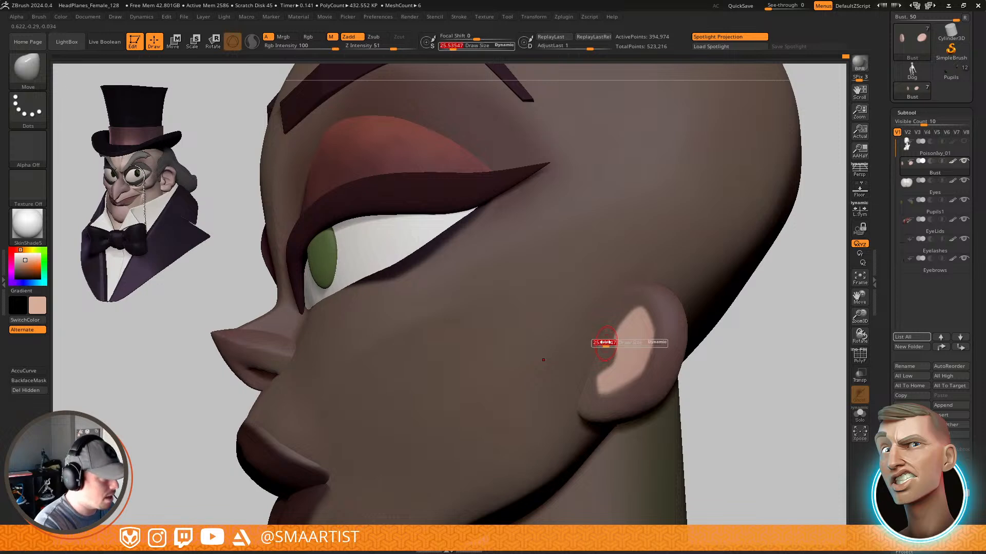
left_click_drag(605, 343, 611, 344)
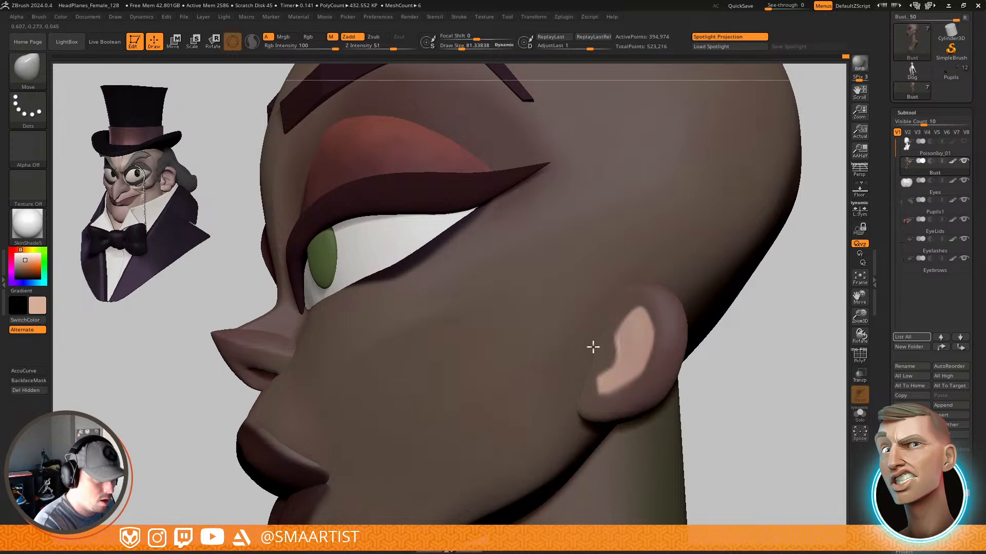
mouse_move(638, 288)
right_mouse_down()
mouse_move(660, 308)
mouse_move(656, 280)
right_mouse_up()
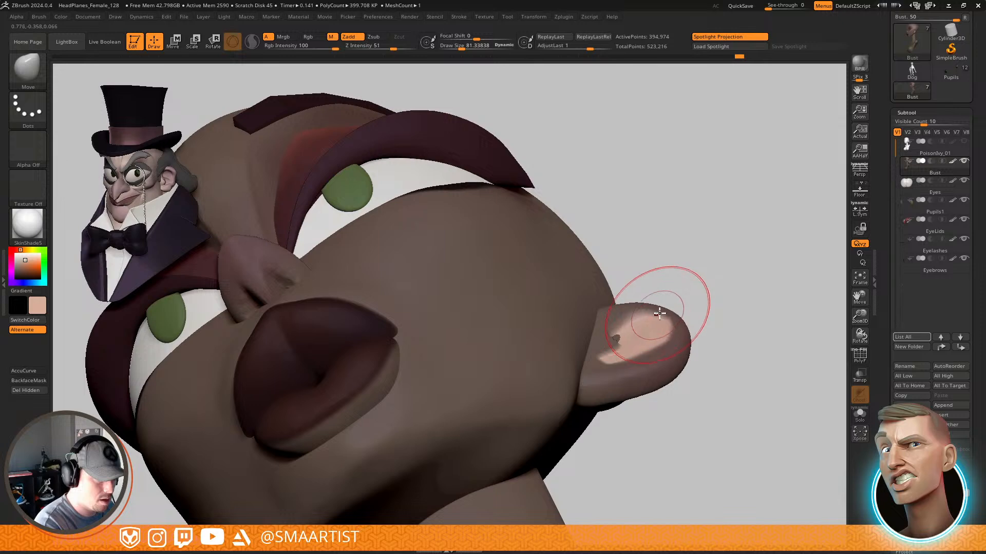
mouse_move(660, 291)
right_mouse_down()
mouse_move(632, 388)
mouse_move(612, 365)
mouse_move(632, 336)
mouse_move(616, 335)
right_mouse_up()
Isolate the ears, clear their mask, and rework their surface at a draw size of about 54 before showing the whole head
key("s")
left_click_drag(622, 310, 612, 309)
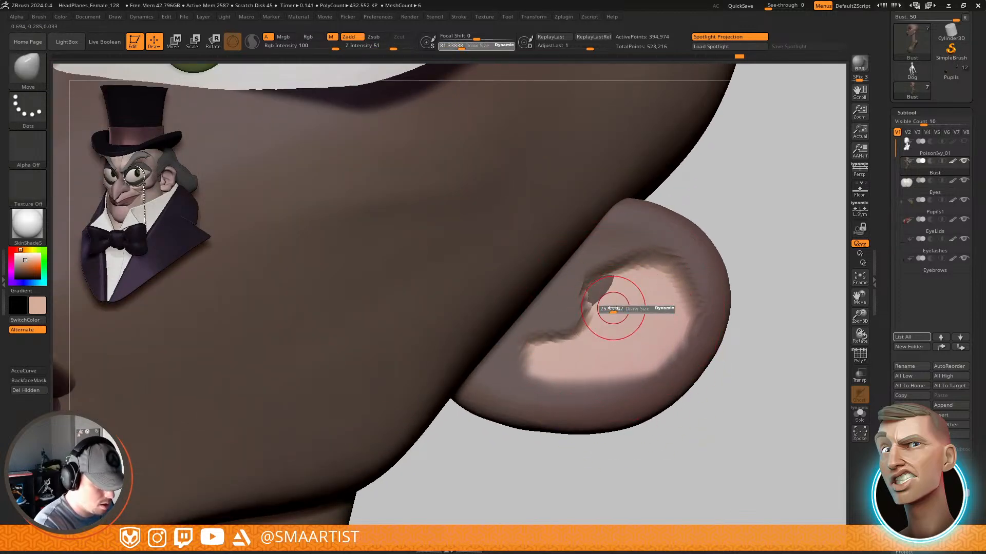
right_click_drag(641, 310, 586, 301)
left_click(610, 289, "ctrl+shift")
key("s")
left_click_drag(602, 296, 606, 297)
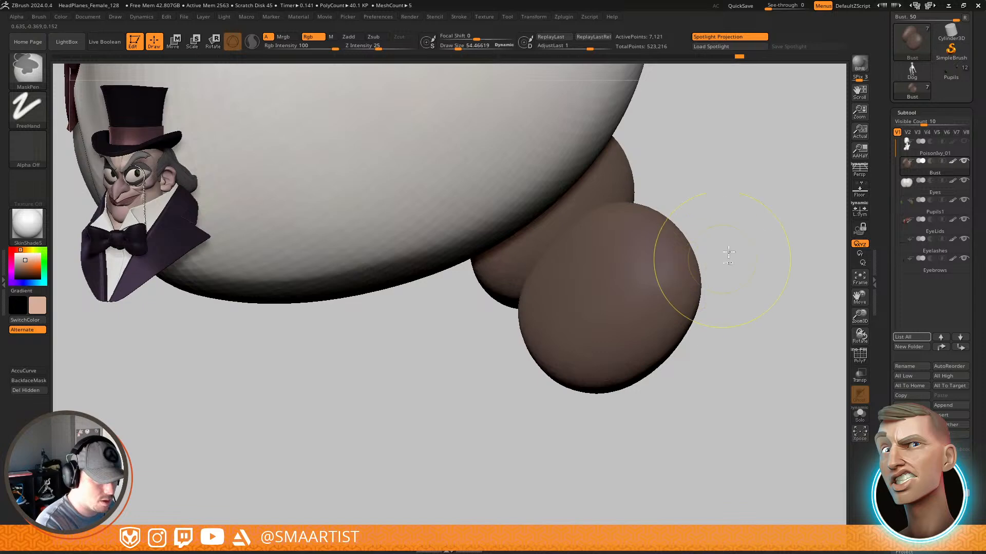
left_click_drag(726, 253, 735, 269, "ctrl")
mouse_move(610, 290)
left_mouse_down()
mouse_move(553, 304)
mouse_move(563, 302)
left_mouse_up()
left_click(726, 278, "ctrl+shift")
Sculpt the inner-ear folds around the ear opening with the ClayBuildup brush at a draw size of about 19
mouse_move(732, 303)
right_mouse_down("ctrl")
mouse_move(663, 308)
mouse_move(605, 328)
mouse_move(605, 358)
mouse_move(618, 328)
mouse_move(613, 350)
mouse_move(614, 342)
right_mouse_up("ctrl")
key("b")
key("c")
key("b")
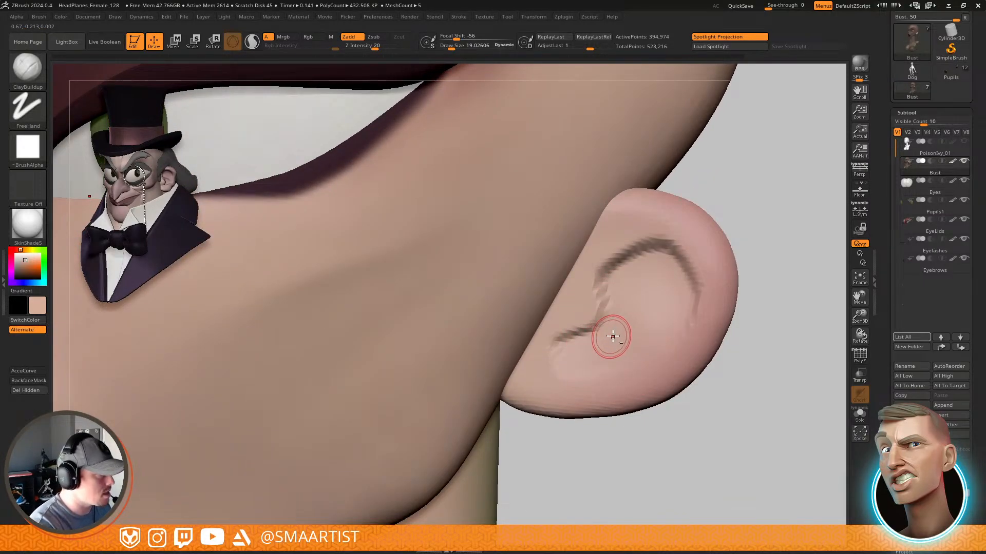
mouse_move(616, 315)
left_mouse_down()
mouse_move(613, 301)
mouse_move(572, 355)
left_mouse_up()
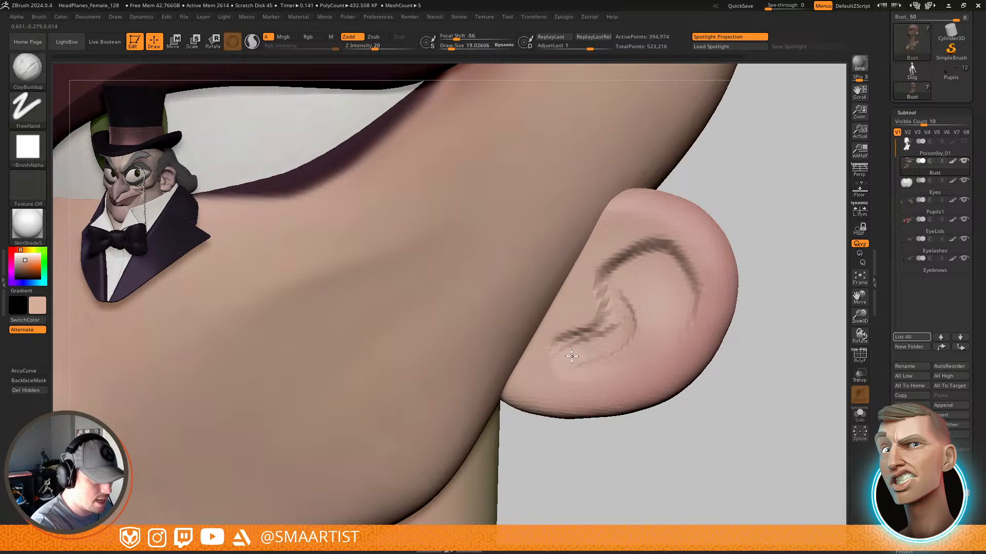
left_click_drag(613, 325, 567, 344)
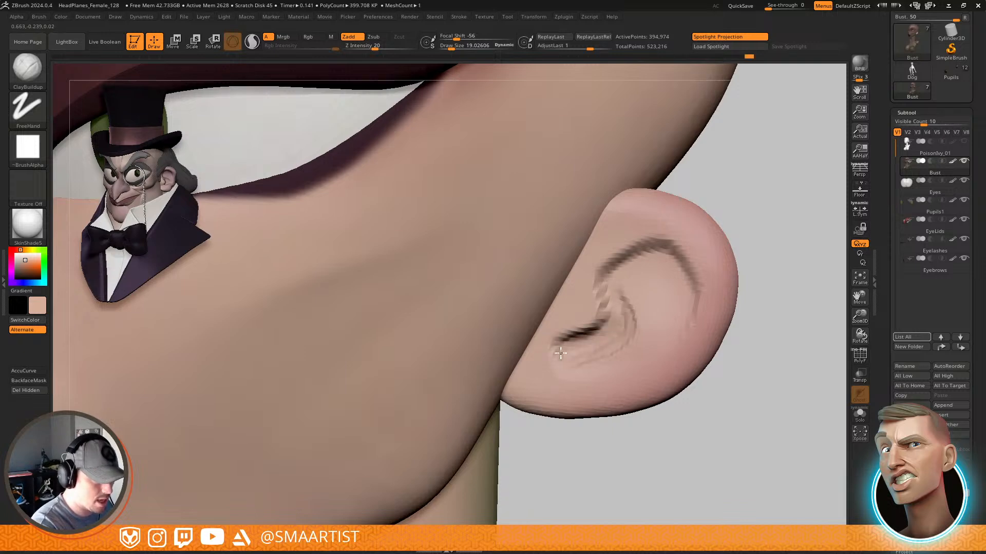
mouse_move(617, 302)
left_mouse_down()
mouse_move(618, 339)
mouse_move(569, 350)
mouse_move(623, 338)
left_mouse_up()
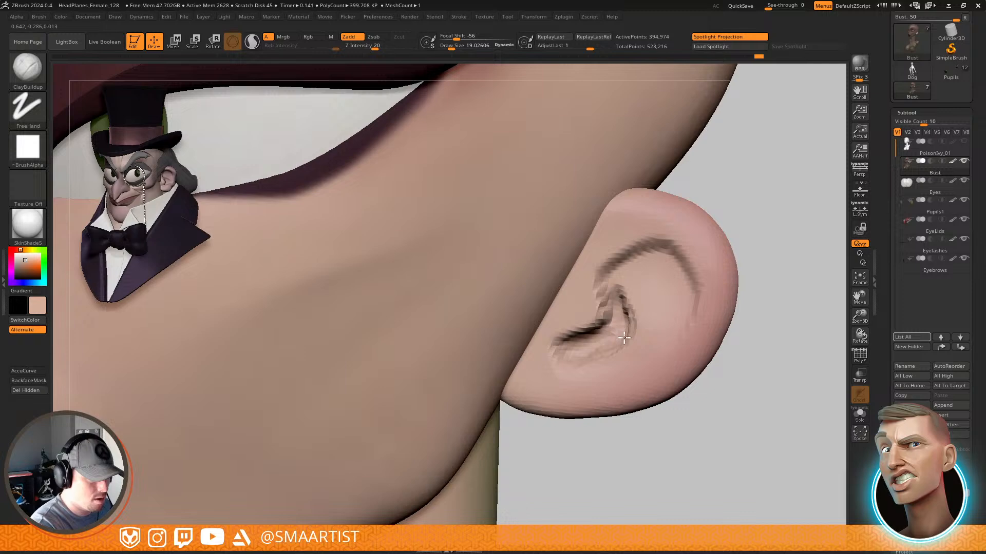
left_click_drag(743, 331, 706, 322, "alt")
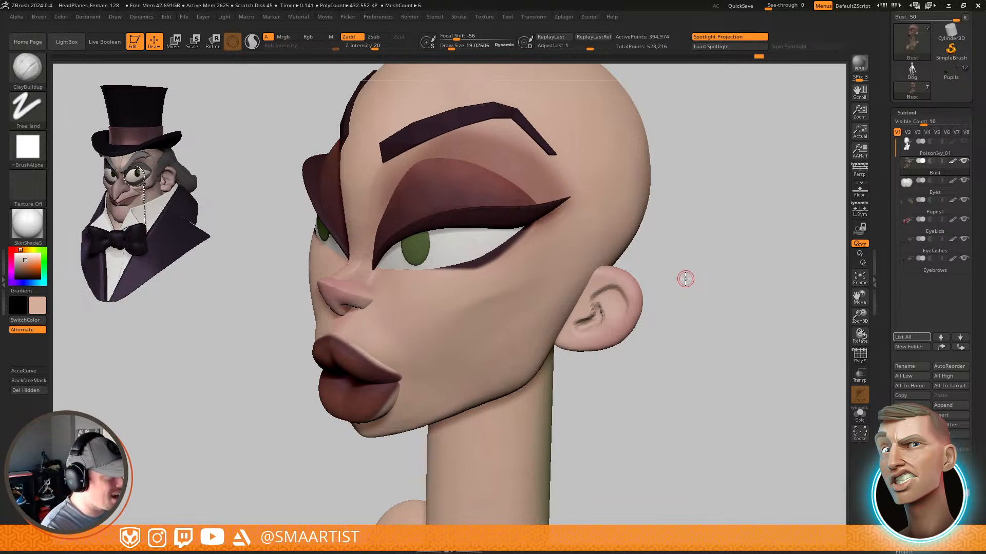
Isolate the ears, add ClayBuildup strokes along the front edge of the inner ear, and smooth them
left_click_drag(685, 278, 721, 284, "alt")
right_click_drag(721, 284, 638, 341)
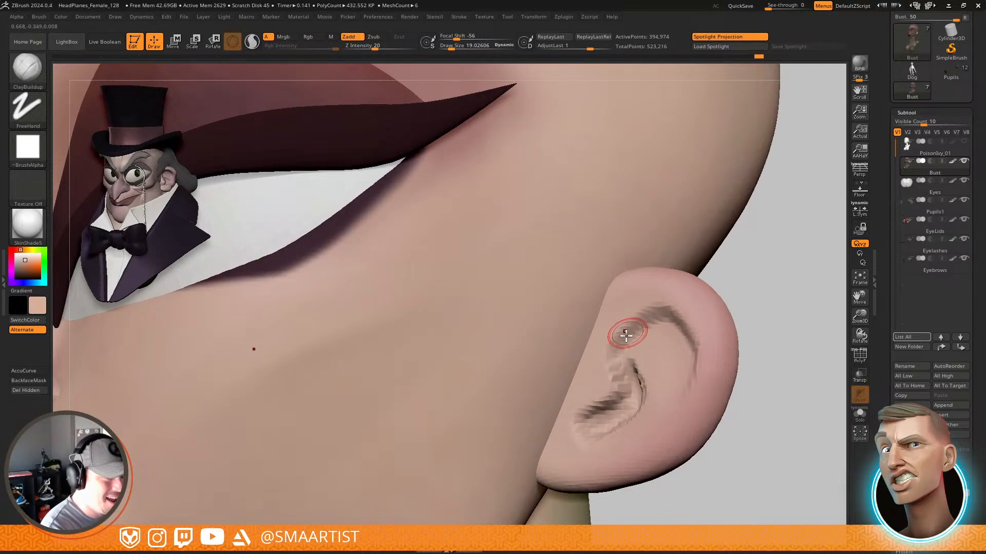
left_click(622, 329, "ctrl+shift")
right_click_drag(622, 325, 688, 205)
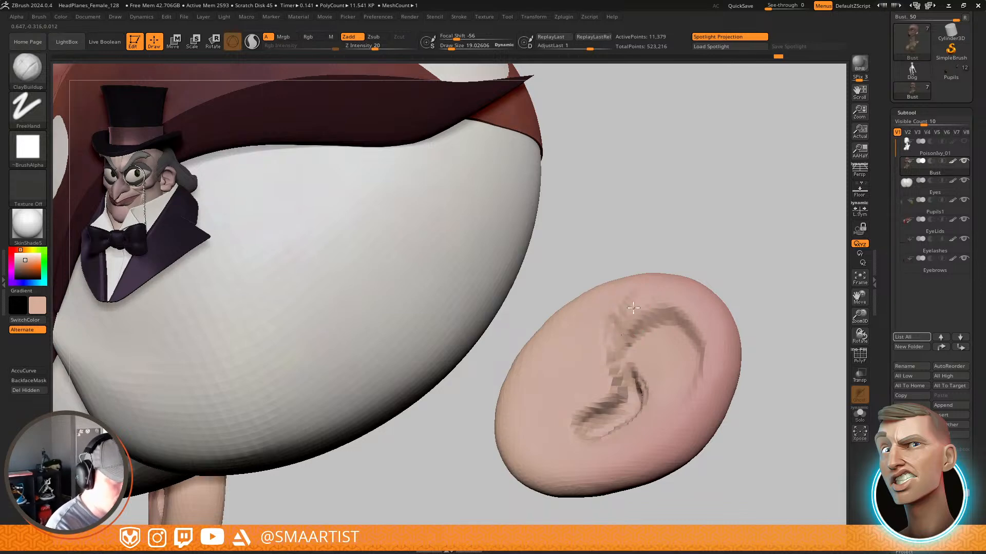
left_click_drag(607, 386, 584, 407)
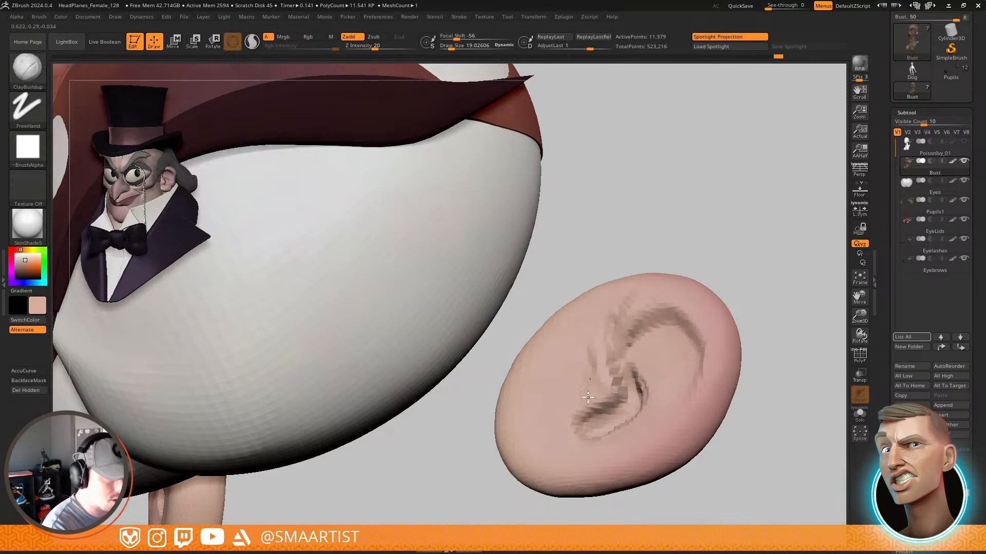
key("shift")
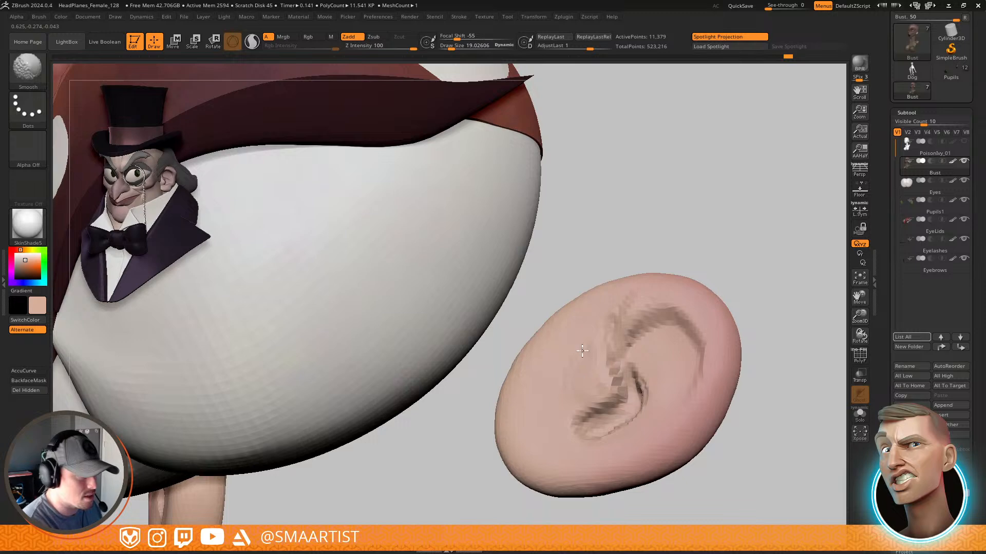
left_click_drag(617, 331, 631, 298, "shift")
Shape the lower inner ear below the opening with ClayBuildup at draw sizes of about 30 and 25.5, smoothing the strokes
mouse_move(660, 325)
right_mouse_down()
mouse_move(613, 346)
mouse_move(653, 331)
mouse_move(660, 358)
right_mouse_up()
key("s")
left_click_drag(645, 366, 675, 367)
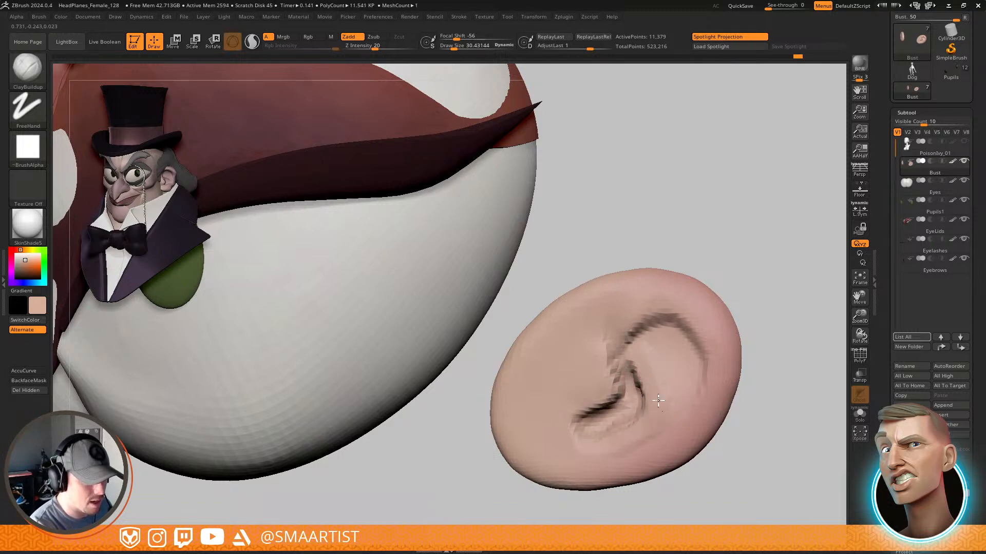
mouse_move(659, 400)
left_mouse_down()
mouse_move(645, 366)
mouse_move(667, 360)
mouse_move(670, 405)
left_mouse_up()
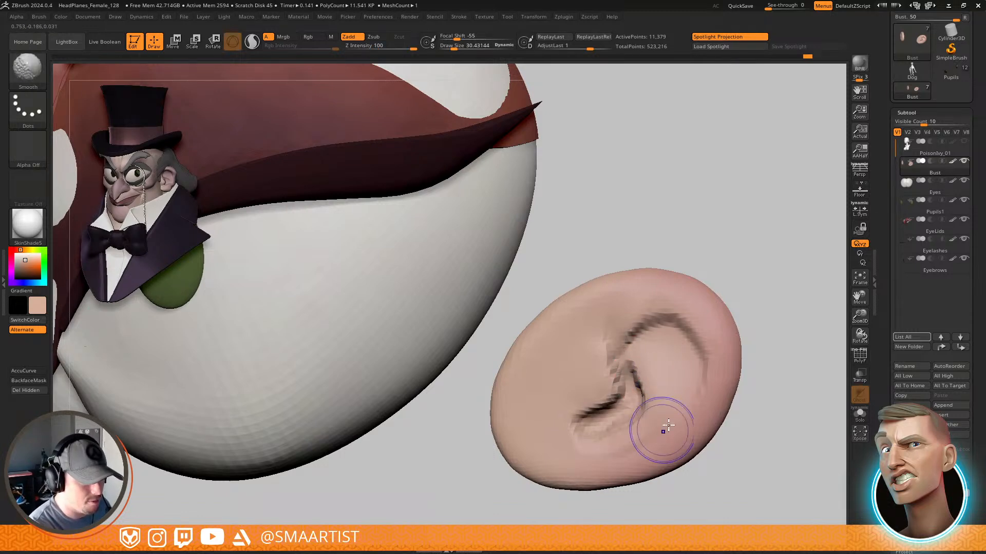
mouse_move(695, 392)
right_mouse_down()
mouse_move(680, 356)
mouse_move(657, 372)
right_mouse_up()
key("s")
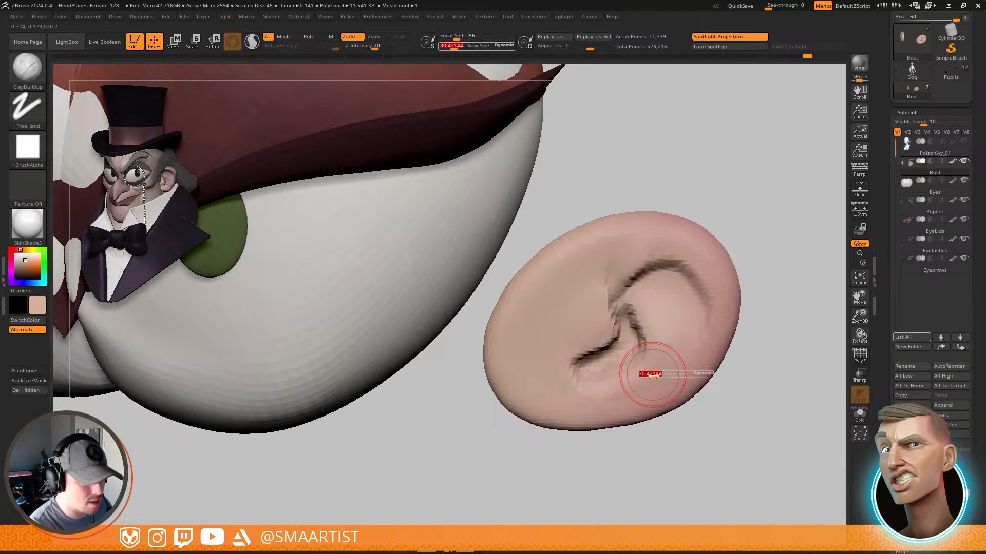
left_click_drag(651, 375, 645, 374)
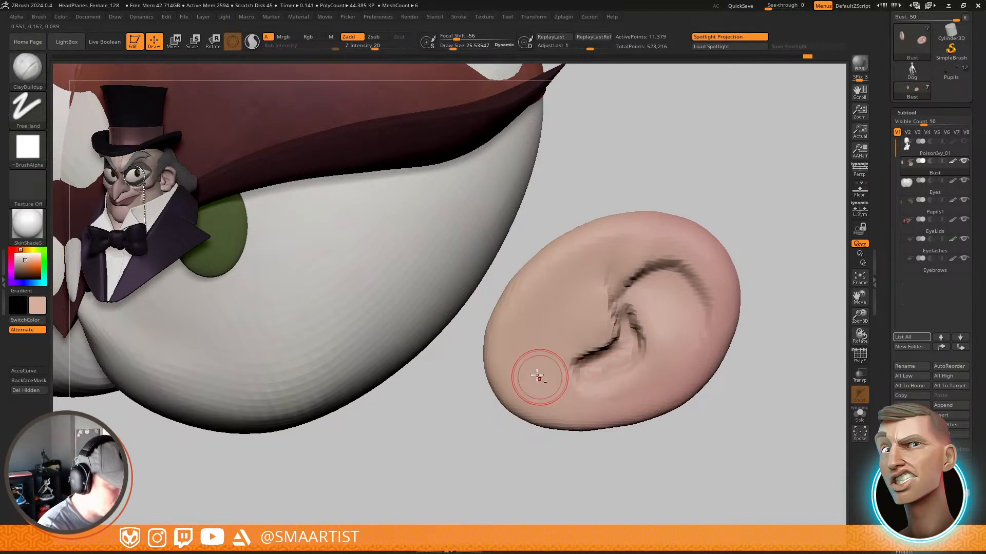
key("shift")
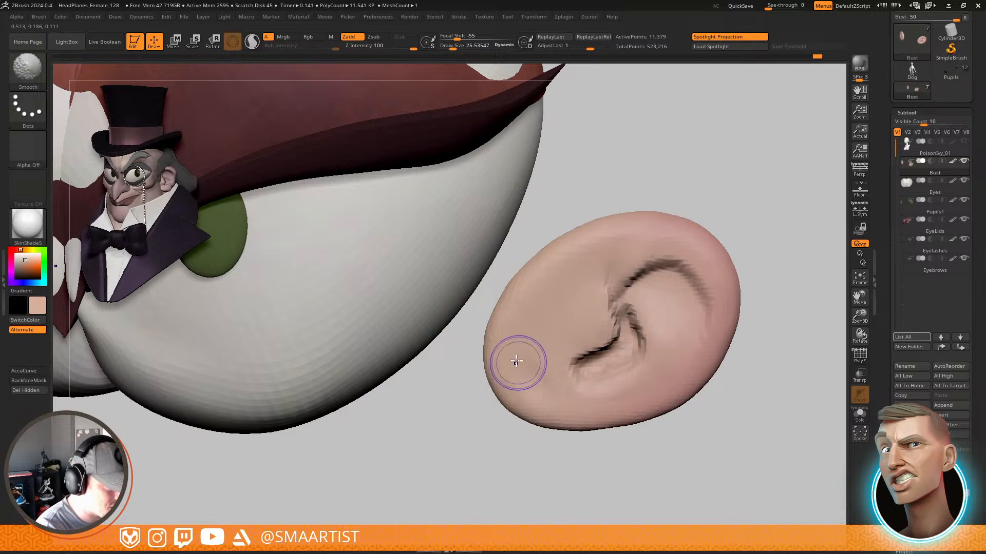
Carve into the back of the isolated ear near its attachment with ClayBuildup, raising the draw size to about 36
right_click_drag(635, 411, 639, 359, "ctrl")
right_click_drag(638, 359, 616, 324)
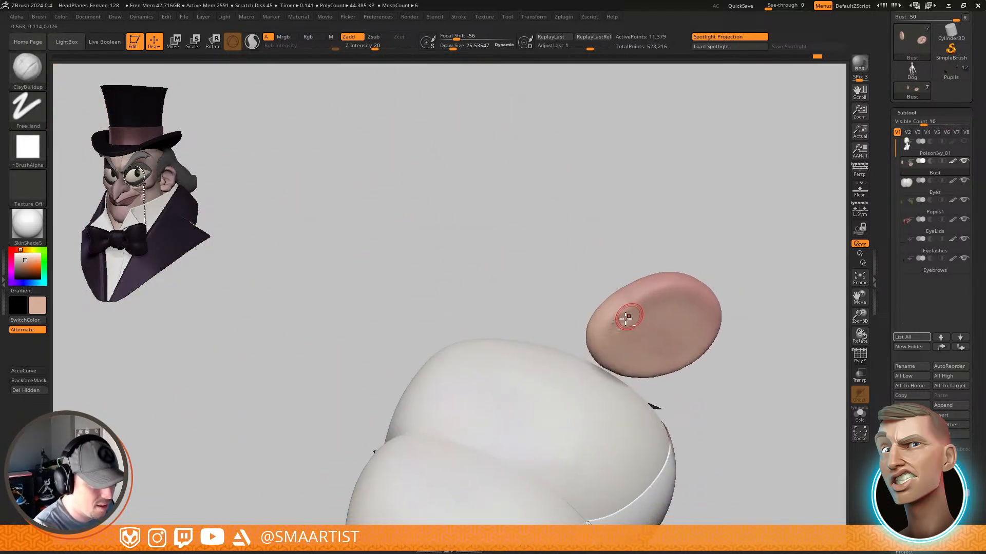
left_click_drag(615, 332, 620, 313, "alt")
right_click_drag(628, 299, 626, 324)
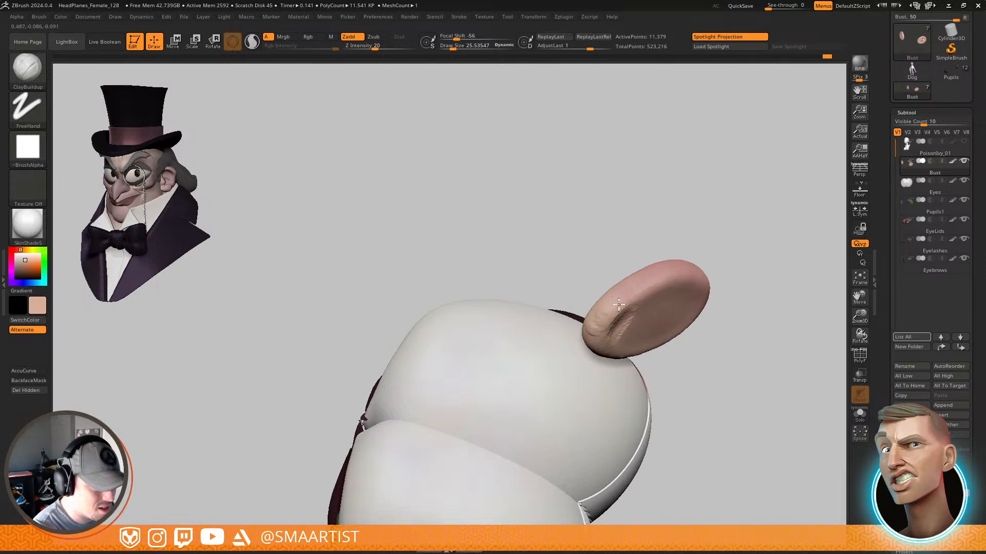
right_click_drag(662, 284, 623, 294)
key("s")
left_click_drag(623, 294, 607, 327)
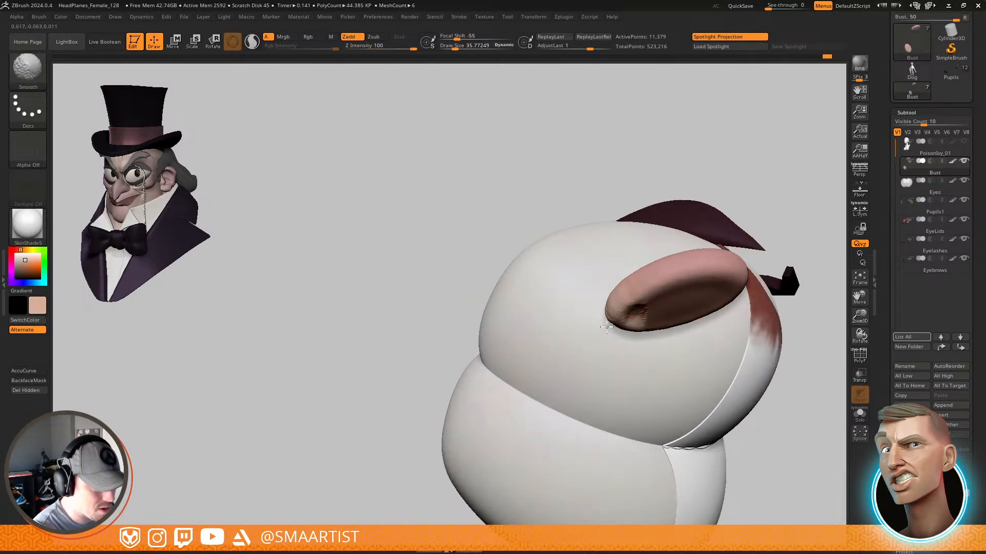
Smooth the back and rim of the isolated ear at a draw size of about 51 and show the whole bust
key("s")
left_click_drag(650, 281, 657, 280)
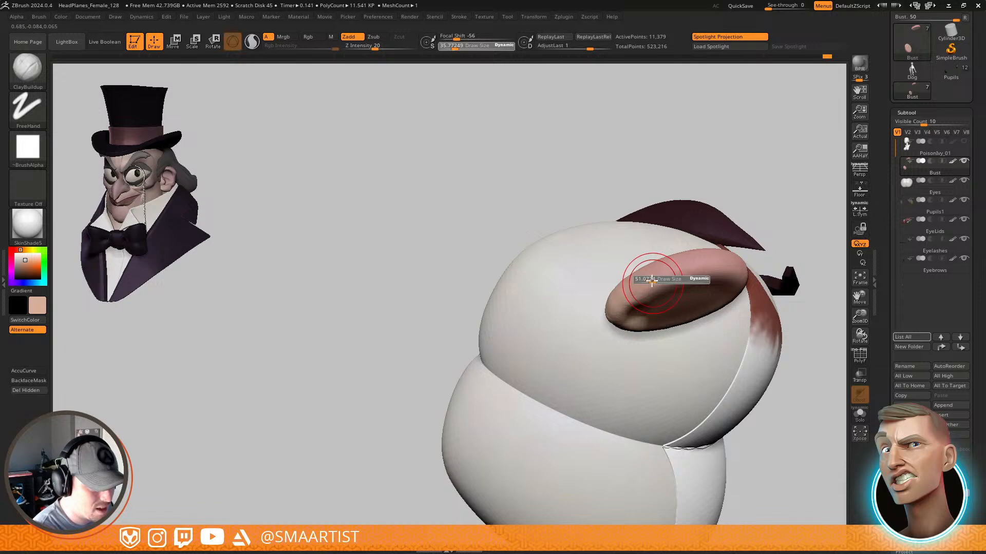
mouse_move(721, 265)
right_mouse_down()
mouse_move(711, 278)
mouse_move(745, 293)
right_mouse_up()
mouse_move(737, 265)
left_mouse_down("shift")
mouse_move(678, 266)
mouse_move(745, 260)
mouse_move(649, 263)
mouse_move(722, 269)
left_mouse_up("shift")
right_click_drag(722, 269, 728, 240)
left_click_drag(725, 271, 628, 284, "shift")
right_click_drag(699, 307, 759, 306)
left_click(760, 302, "ctrl+shift")
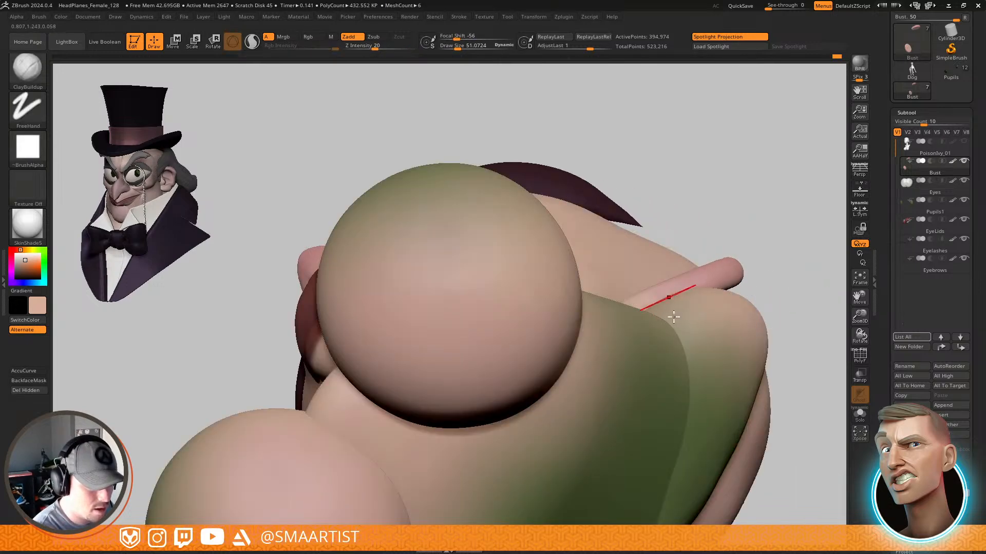
Turn on the polygroup wireframe, isolate the neck, smooth its surface at a draw size of about 169, and show the whole bust
right_click_drag(673, 321, 661, 402)
right_click_drag(656, 297, 662, 347)
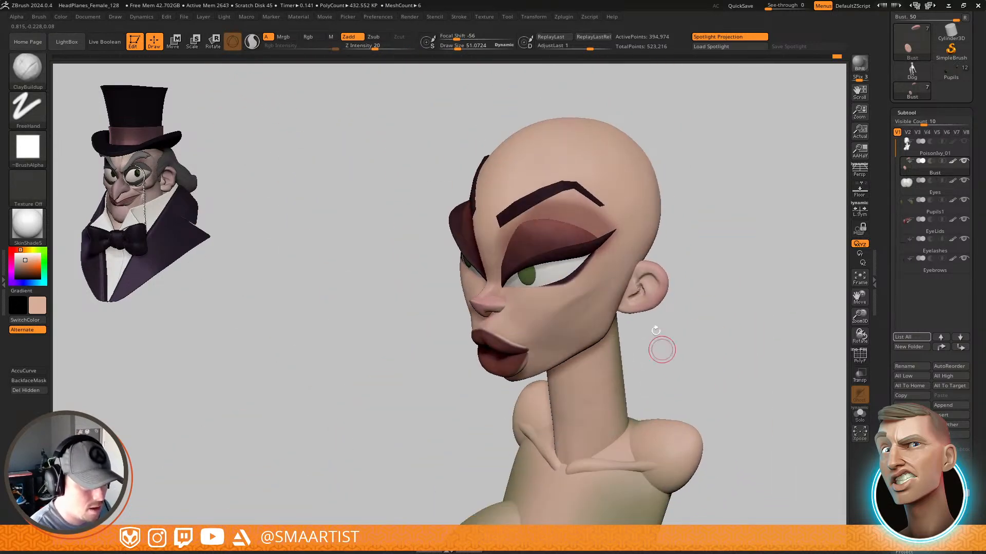
mouse_move(656, 229)
right_mouse_down("ctrl")
mouse_move(660, 317)
mouse_move(662, 280)
right_mouse_up("ctrl")
key("shift+f")
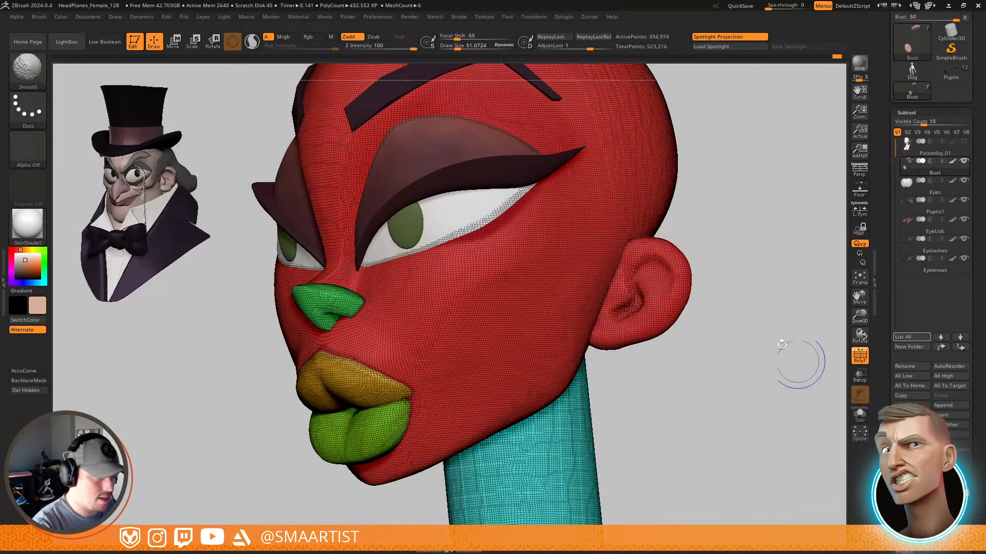
right_click_drag(628, 427, 668, 271, "alt")
left_click(605, 356, "alt")
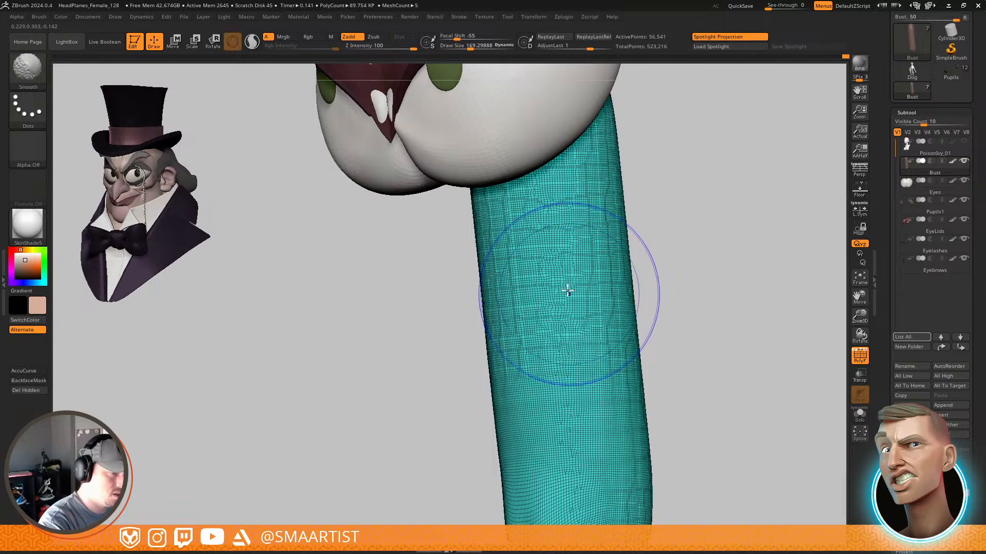
key("ctrl")
mouse_move(588, 335)
left_mouse_down("shift")
mouse_move(594, 235)
mouse_move(623, 233)
mouse_move(618, 392)
left_mouse_up("shift")
mouse_move(736, 328)
right_mouse_down()
mouse_move(693, 343)
mouse_move(716, 345)
mouse_move(677, 310)
right_mouse_up()
left_click_drag(677, 338, 675, 368, "shift")
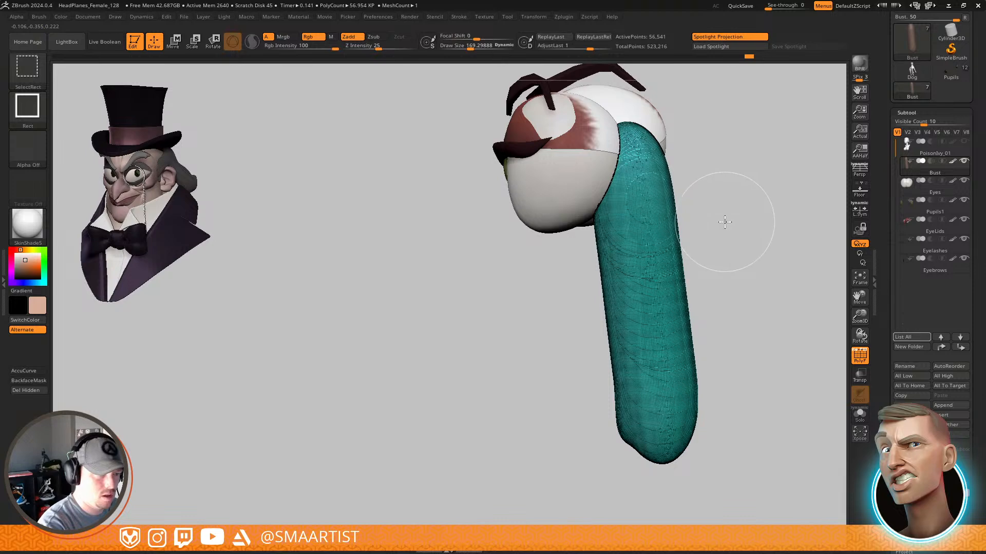
left_click(737, 208, "ctrl+shift")
Examine the head and ear with the polygroup wireframe on and off, ending with it off in an ear close-up
key("shift+f")
mouse_move(702, 296)
left_mouse_down()
mouse_move(733, 290)
mouse_move(652, 304)
left_mouse_up()
key("shift+f")
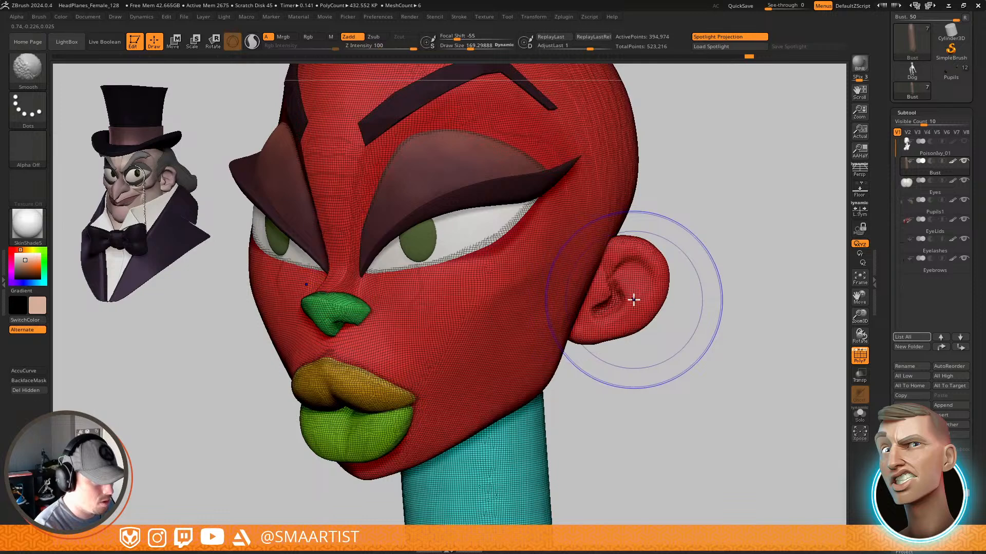
key("shift+f")
mouse_move(635, 319)
right_mouse_down("ctrl")
mouse_move(626, 301)
mouse_move(642, 329)
mouse_move(670, 311)
mouse_move(703, 310)
mouse_move(709, 298)
mouse_move(667, 286)
mouse_move(673, 324)
right_mouse_up("ctrl")
key("shift+f")
key("shift+f")
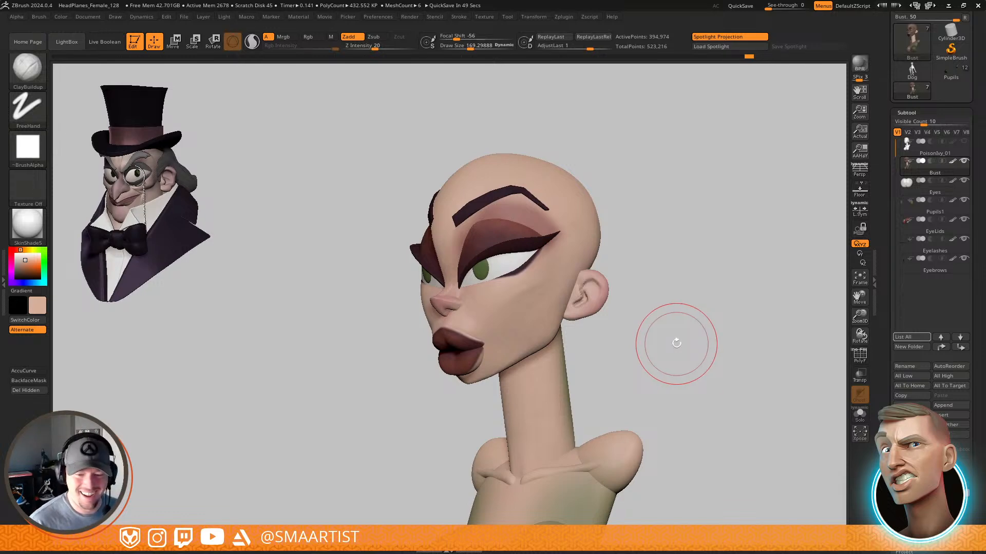
mouse_move(635, 305)
right_mouse_down()
mouse_move(623, 324)
mouse_move(585, 300)
mouse_move(641, 329)
mouse_move(650, 304)
mouse_move(642, 323)
right_mouse_up()
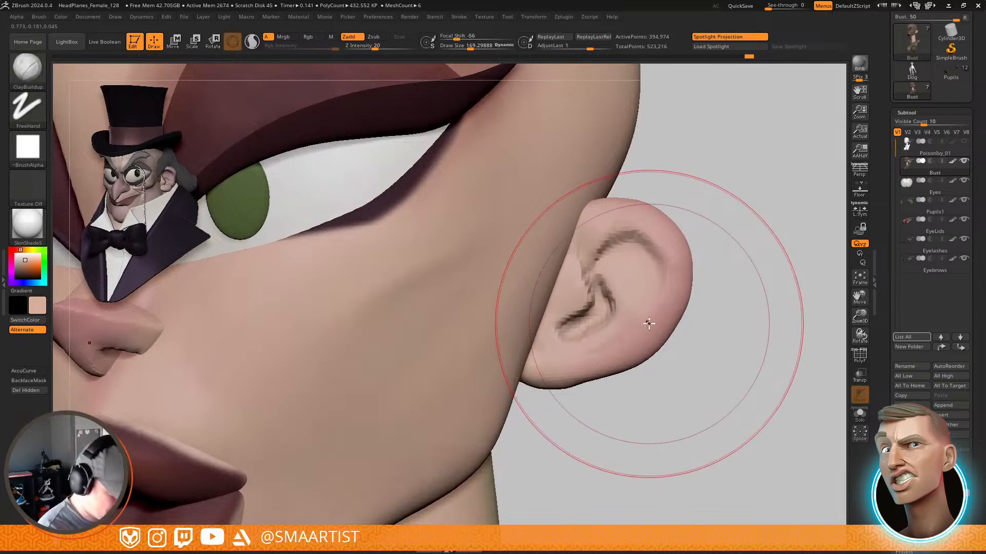
key("b")
key("d")
key("s")
key("s")
left_click_drag(641, 319, 626, 319)
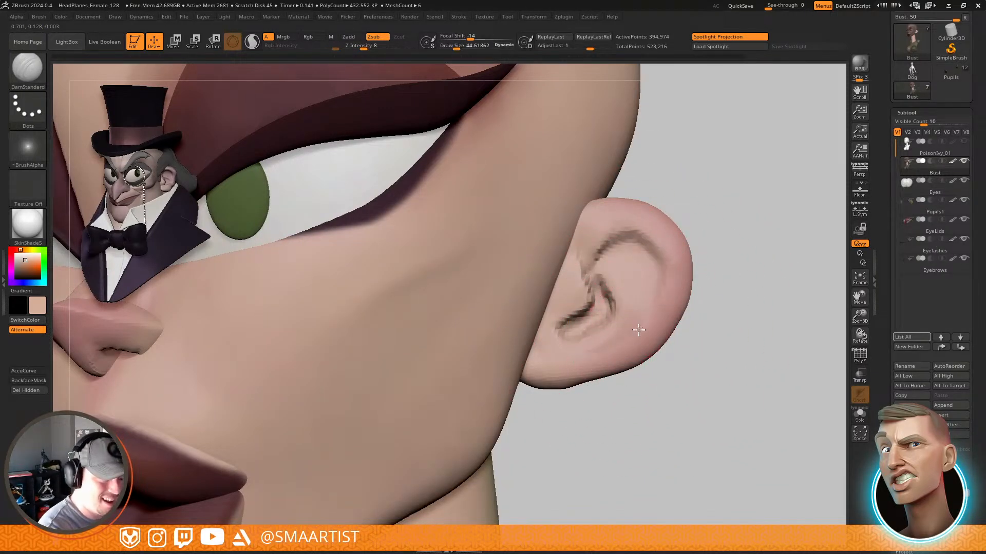
Build up the inner edge of the outer ear rim with ClayBuildup at a draw size of about 25.5 and smooth it
key("b")
key("c")
key("b")
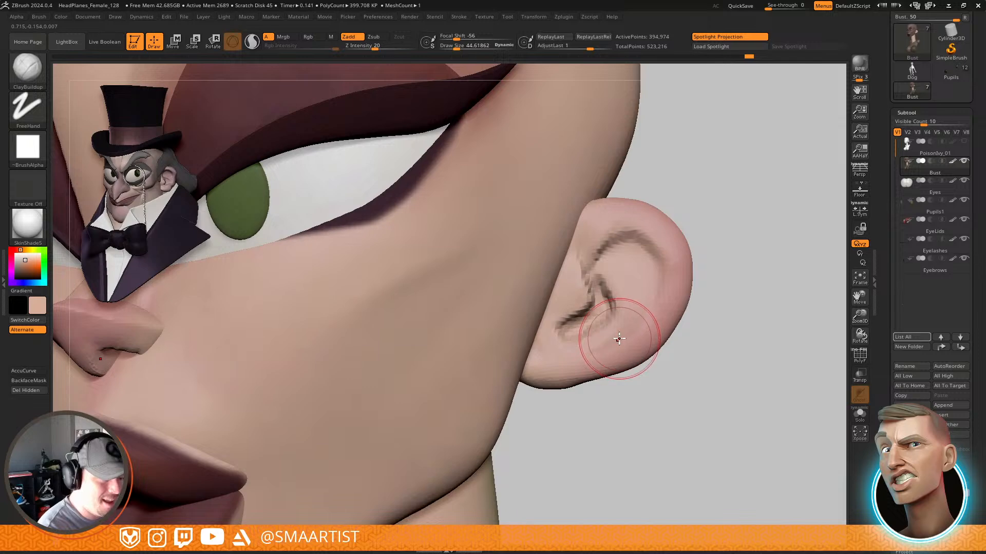
key("s")
left_click_drag(616, 339, 646, 268)
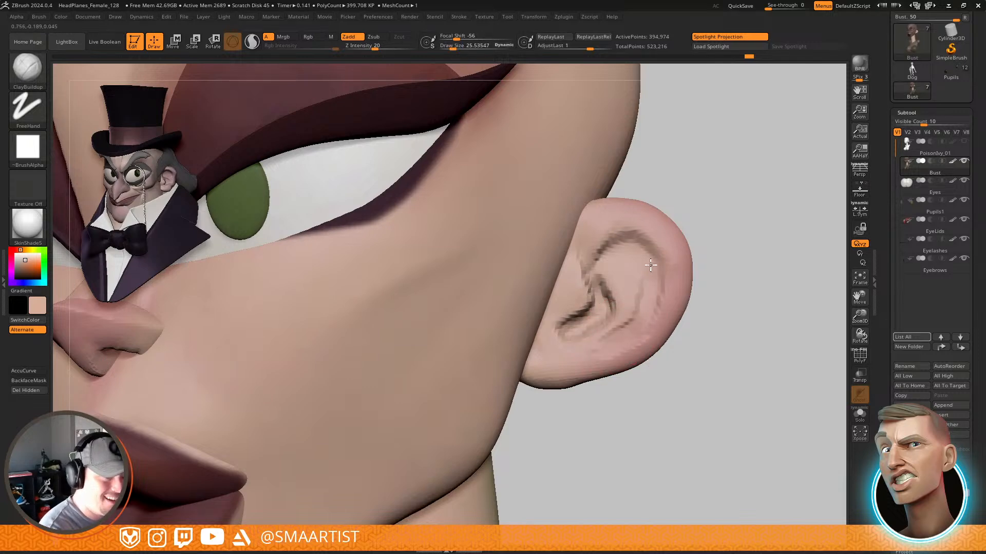
key("shift")
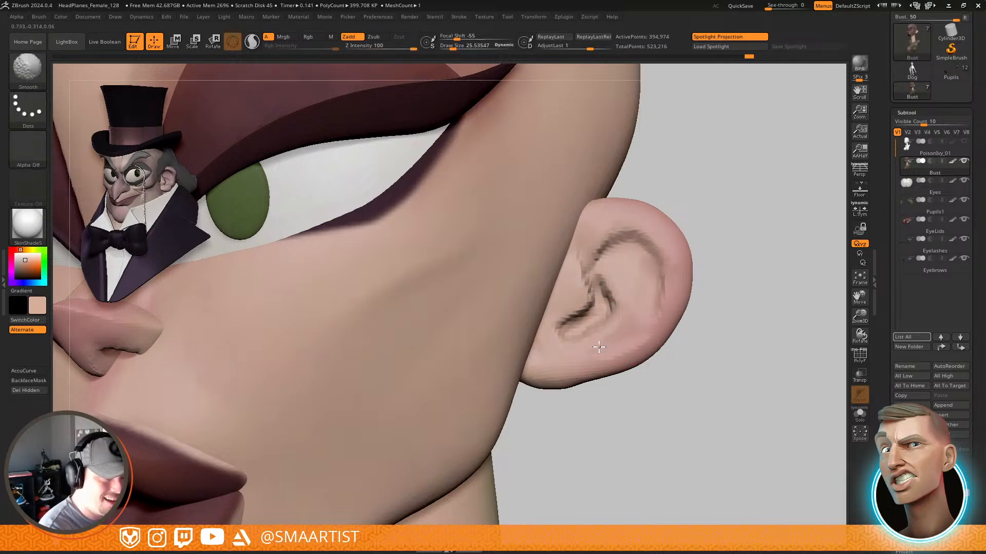
mouse_move(606, 282)
left_mouse_down()
mouse_move(623, 325)
mouse_move(672, 297)
left_mouse_up()
right_click_drag(611, 308, 618, 358)
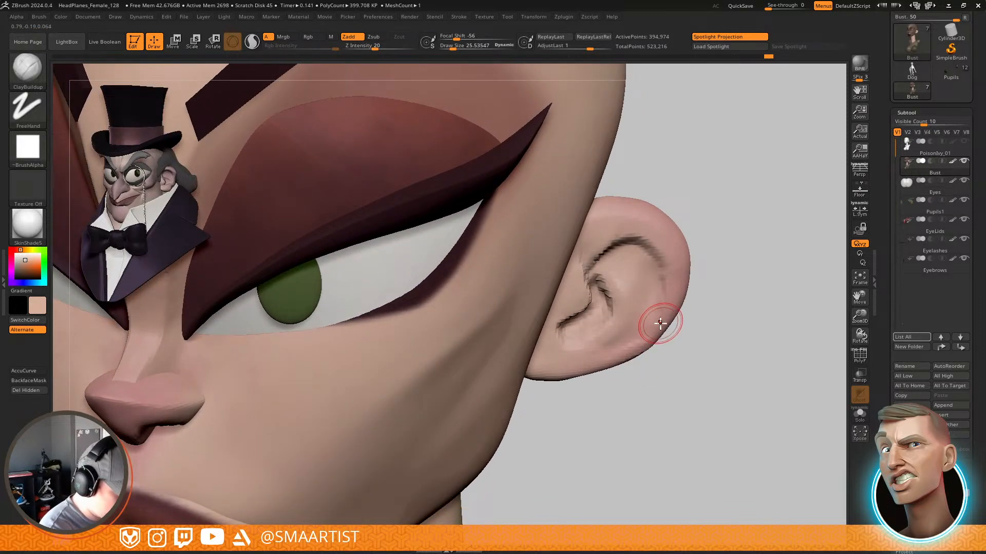
Carve a crease along the ear's inner rim with DamStandard at a draw size of about 21 and Z Intensity 23
key("b")
key("d")
key("s")
key("s")
left_click_drag(640, 325, 639, 325)
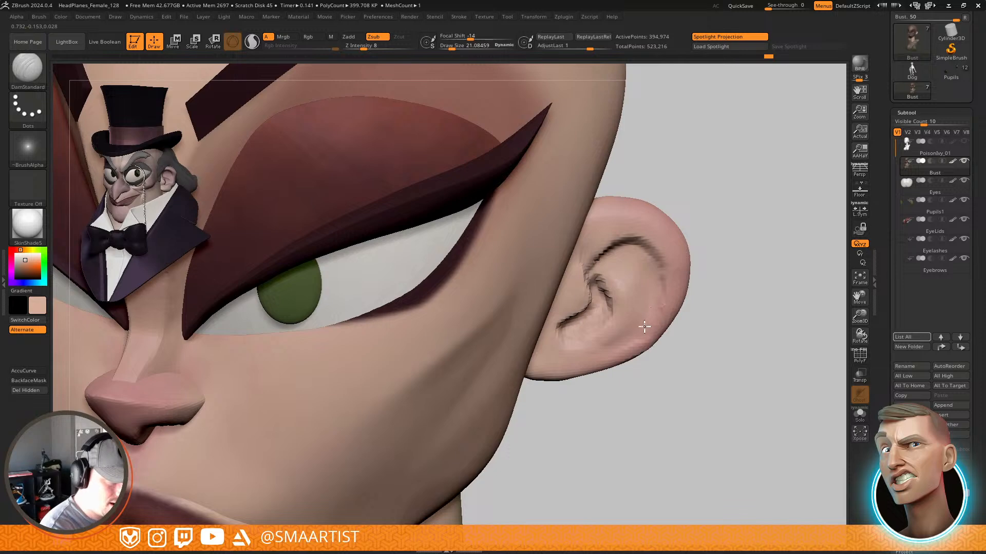
left_click_drag(373, 46, 379, 46)
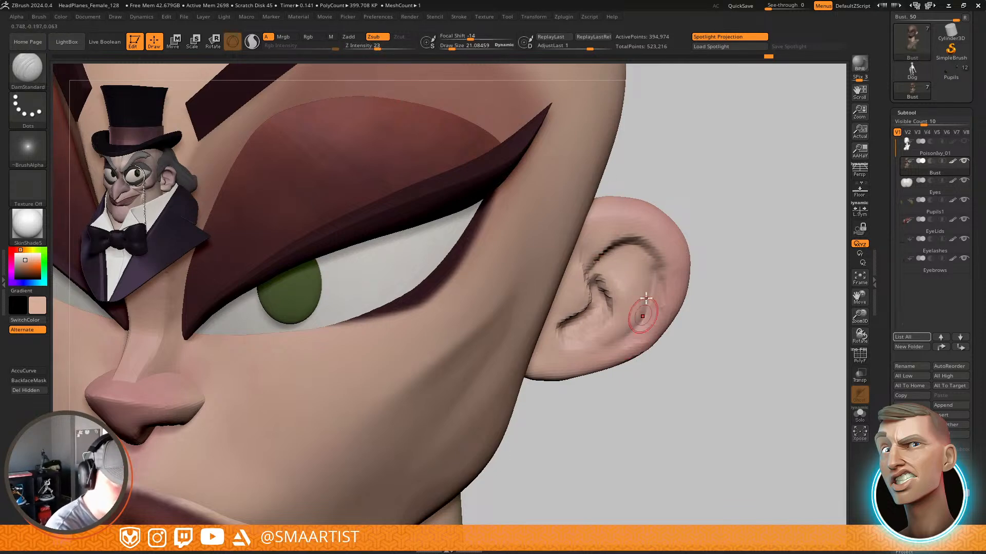
left_click_drag(645, 298, 642, 242)
right_click_drag(628, 256, 615, 250)
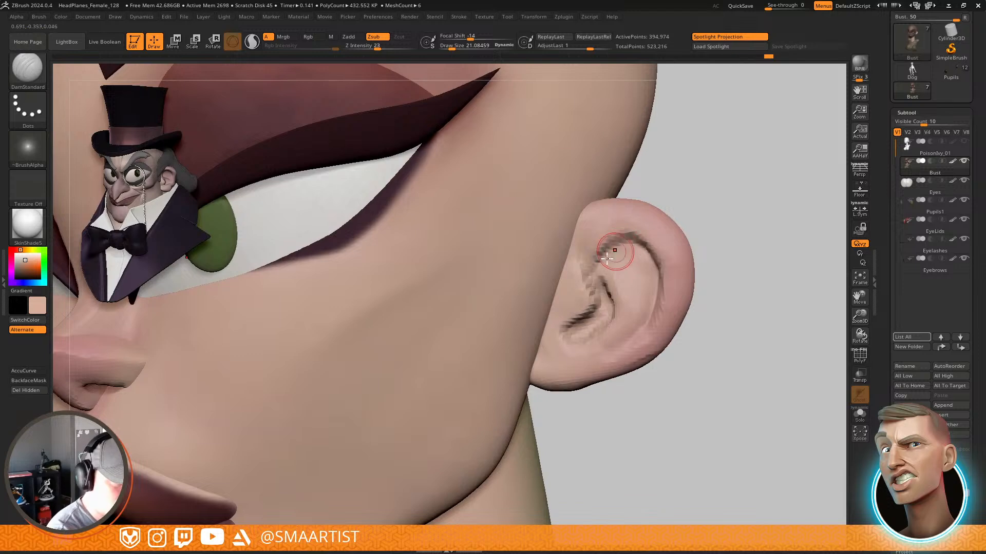
mouse_move(593, 272)
left_mouse_down()
mouse_move(636, 246)
mouse_move(589, 260)
left_mouse_up()
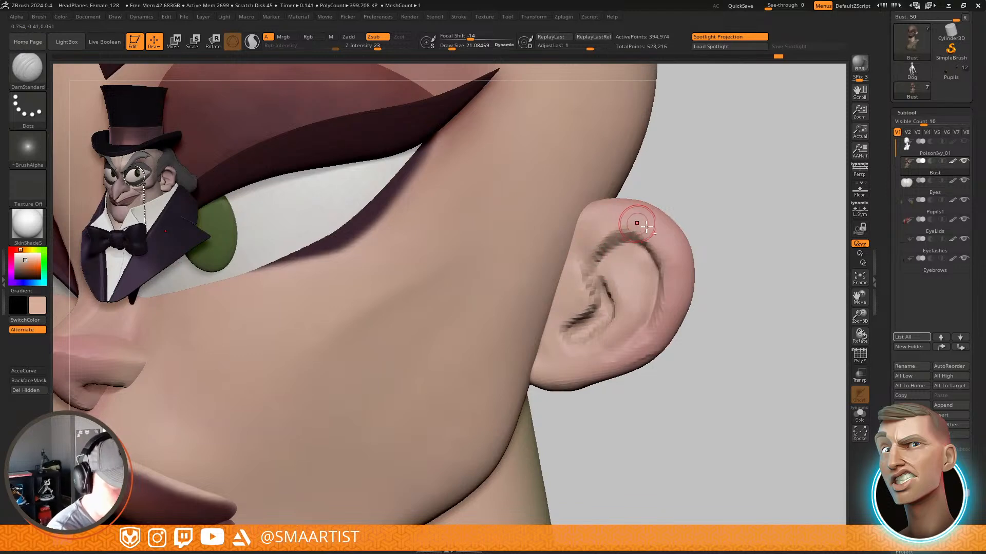
Adjust the lower edge of the earlobe with the Move brush at a draw size of about 45
mouse_move(647, 364)
right_mouse_down()
mouse_move(660, 319)
mouse_move(645, 310)
right_mouse_up()
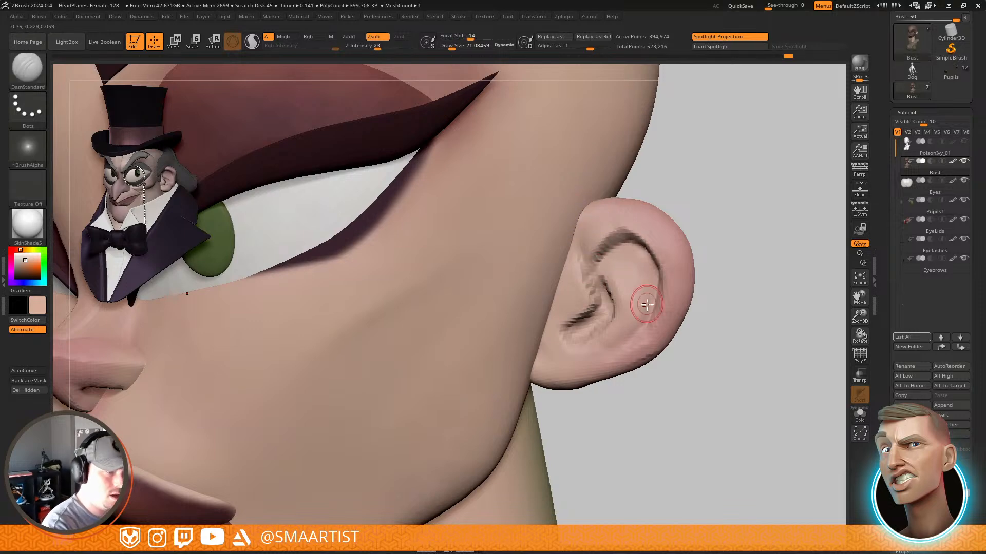
mouse_move(645, 304)
right_mouse_down()
mouse_move(661, 320)
mouse_move(621, 325)
mouse_move(576, 368)
mouse_move(590, 418)
mouse_move(590, 324)
right_mouse_up()
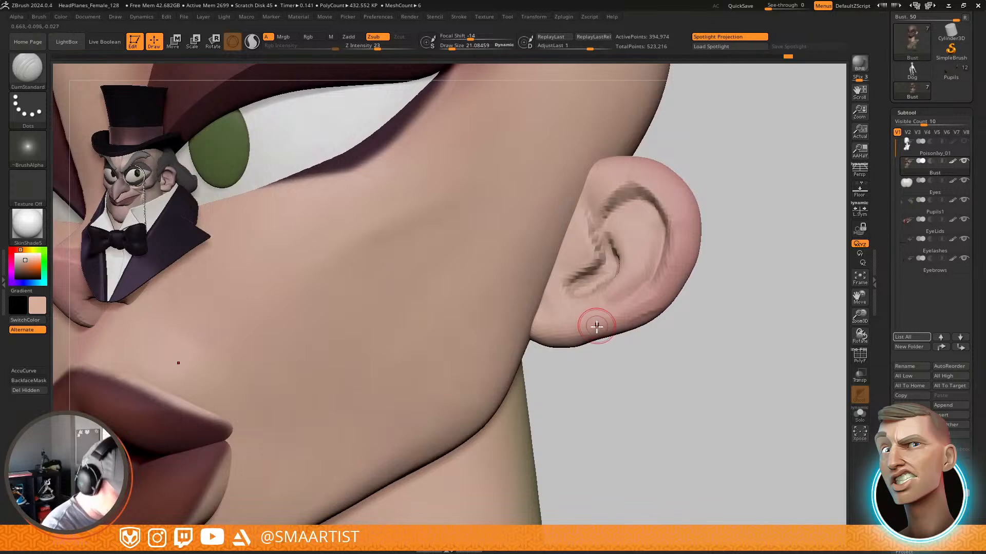
key("b")
key("m")
key("v")
key("s")
left_click_drag(559, 329, 563, 335)
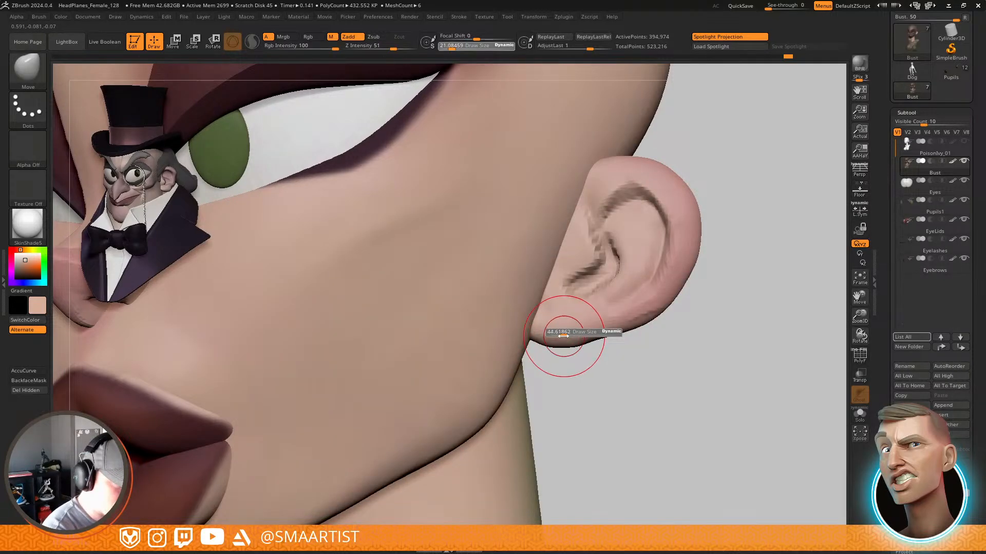
mouse_move(566, 337)
right_mouse_down()
mouse_move(585, 341)
mouse_move(576, 321)
mouse_move(577, 351)
right_mouse_up()
Flatten the underside of the earlobe with TrimDynamic at a draw size of about 33 and Z Intensity 43
key("b")
key("t")
key("d")
key("s")
left_click_drag(575, 347, 678, 291)
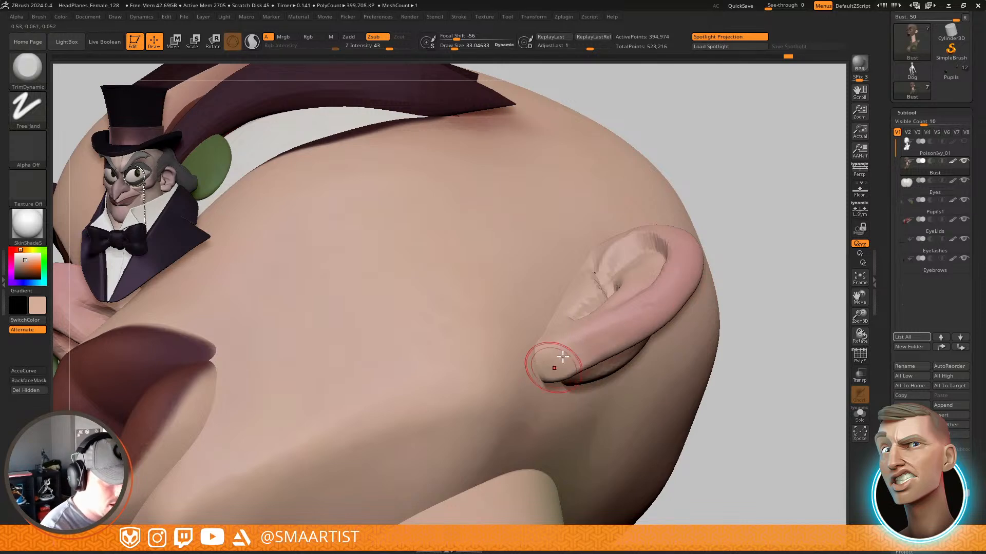
left_click_drag(554, 366, 600, 371)
mouse_move(598, 369)
right_mouse_down()
mouse_move(593, 286)
mouse_move(546, 377)
mouse_move(583, 370)
mouse_move(598, 417)
right_mouse_up()
right_click_drag(542, 346, 524, 347)
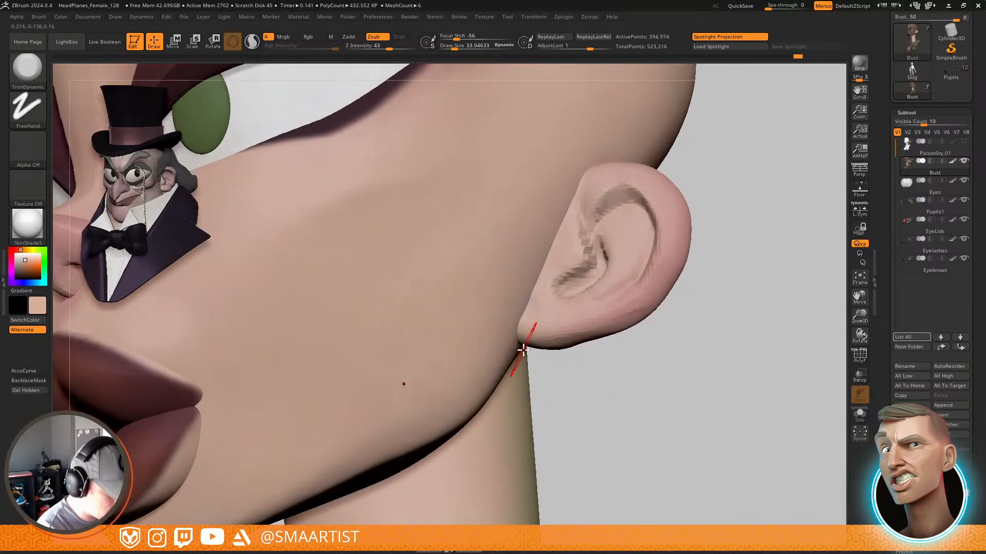
Mask everything except the ear and pull the front of the earlobe down toward the jaw with Move at a draw size of about 73
key("b")
key("m")
key("v")
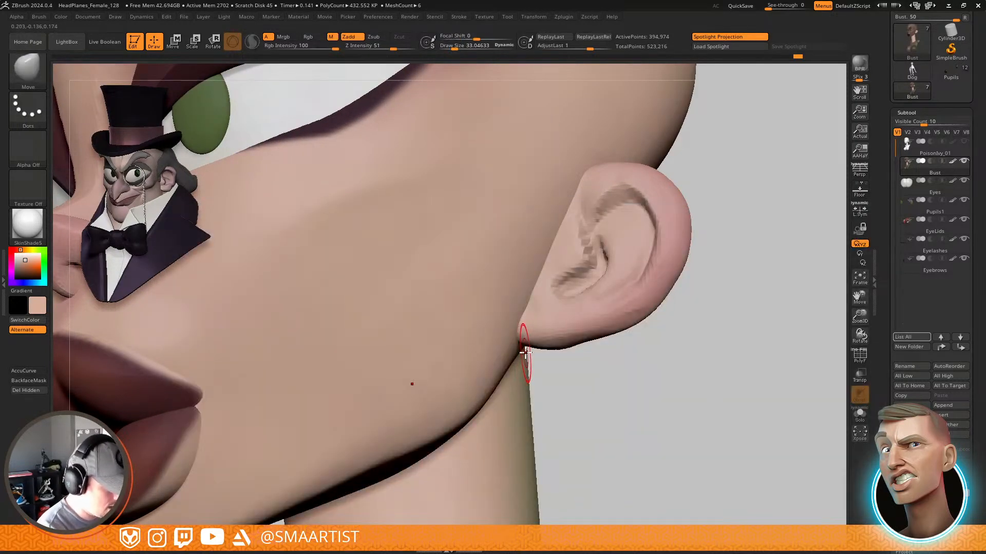
key("w")
left_click(572, 329, "ctrl")
key("q")
left_click_drag(522, 342, 527, 336)
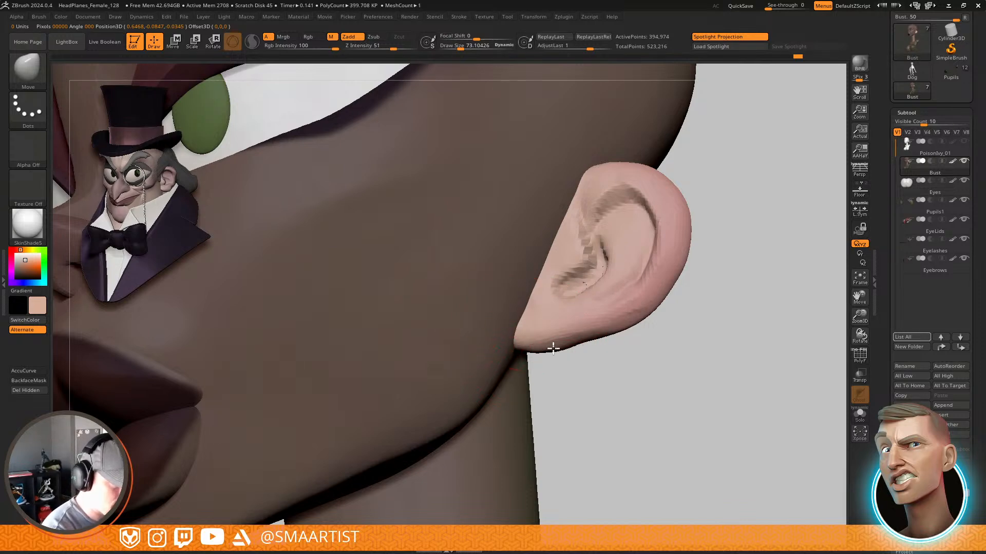
Reshape the lower contour of the earlobe with the Move brush at a draw size of about 58
key("s")
left_click_drag(552, 347, 549, 346)
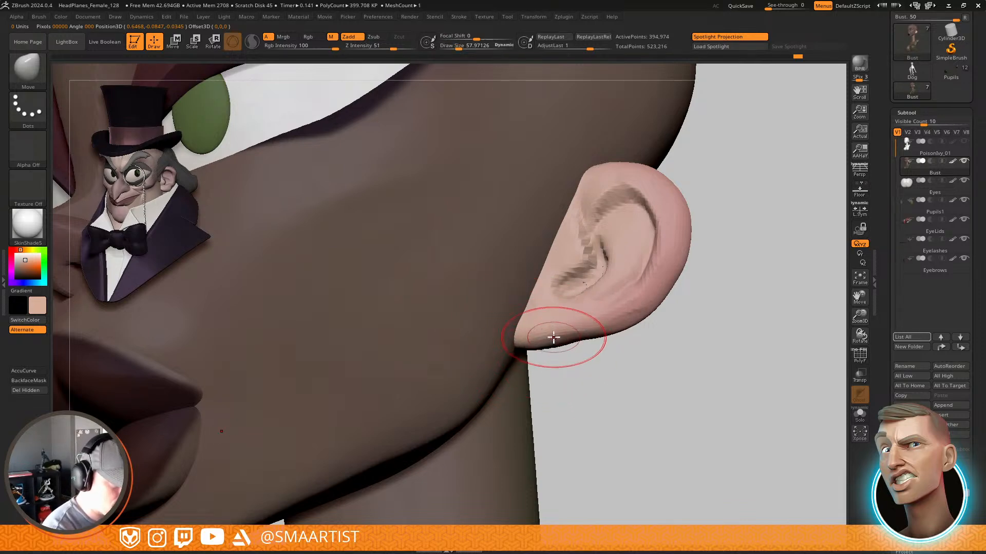
right_click_drag(554, 337, 557, 347)
left_click_drag(564, 341, 577, 337)
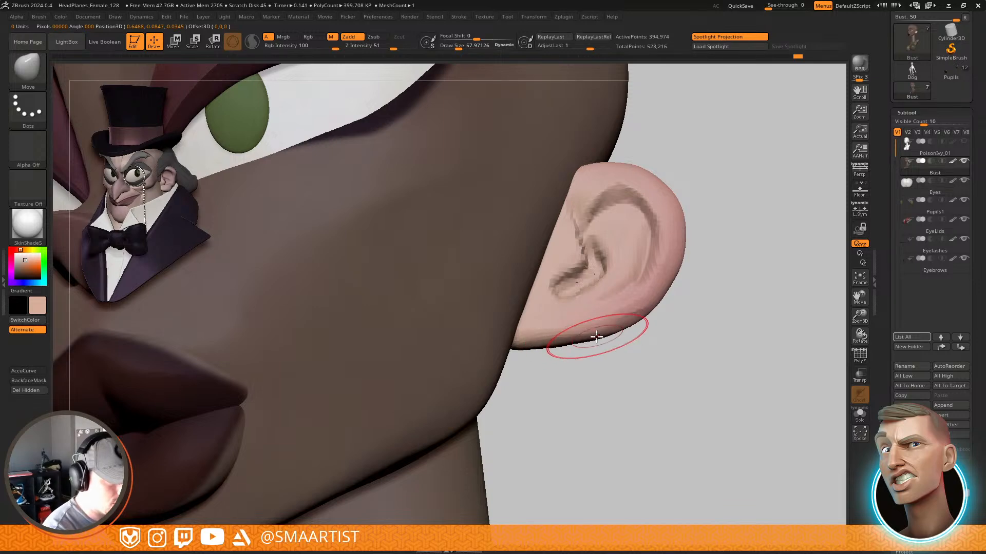
right_click_drag(590, 319, 646, 309)
Refine the ear's lower rim with Move at a draw size of about 28 and clear the mask
key("s")
left_click_drag(648, 310, 543, 346)
right_click_drag(695, 326, 664, 312, "ctrl")
left_click_drag(664, 312, 657, 319, "ctrl")
mouse_move(657, 319)
right_mouse_down("ctrl")
mouse_move(625, 335)
mouse_move(636, 348)
mouse_move(664, 343)
mouse_move(655, 340)
right_mouse_up("ctrl")
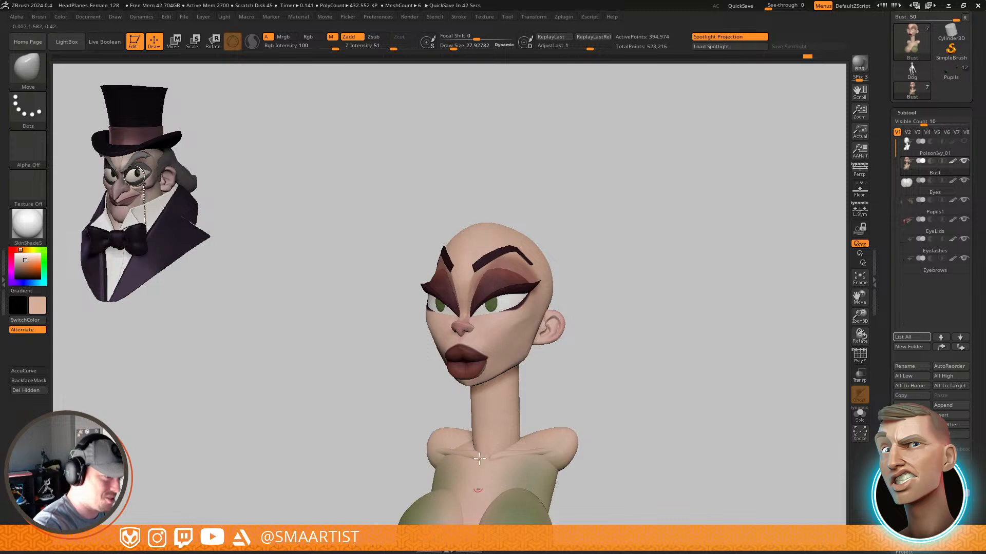
Mask everything except the neck and carve a diagonal neck-muscle line down toward the collarbones with DamStandard at a draw size of about 169
right_click_drag(651, 355, 685, 245, "alt")
right_click_drag(589, 312, 561, 379, "ctrl")
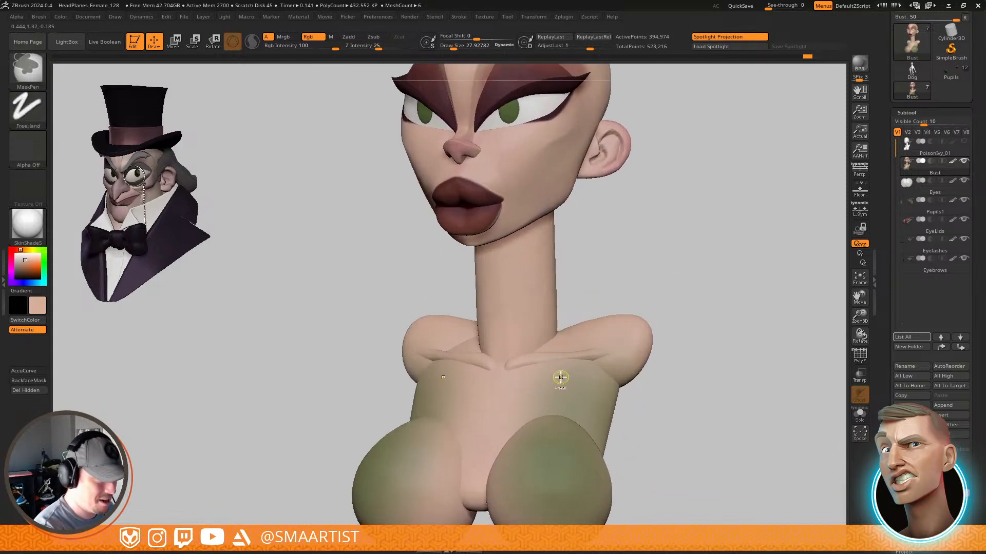
key("w")
left_click(535, 331, "ctrl")
key("q")
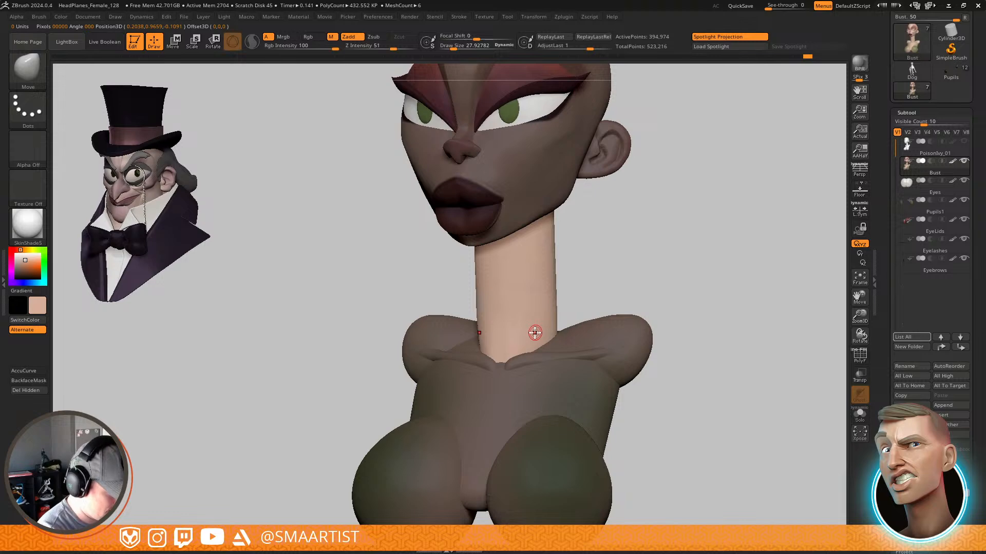
key("b")
key("d")
key("s")
key("s")
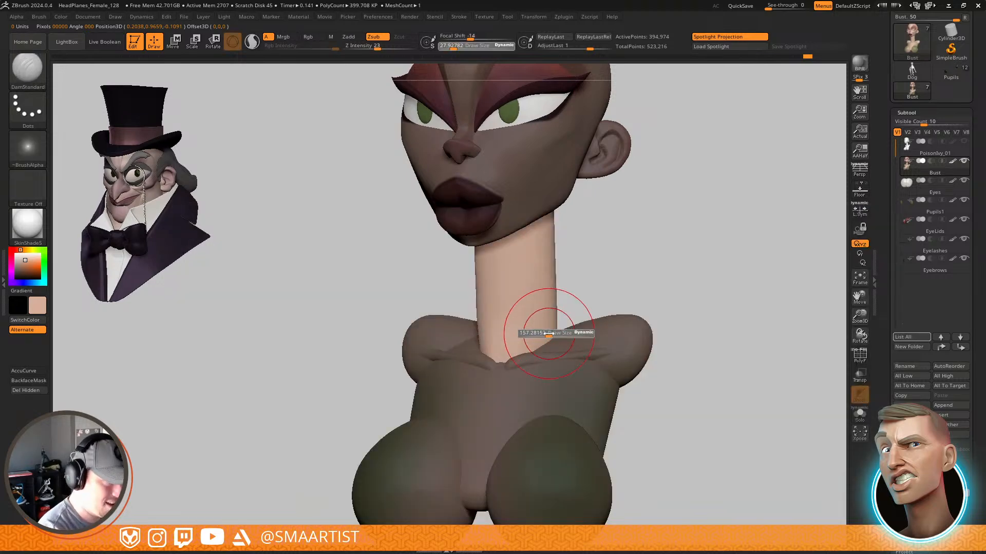
left_click_drag(549, 334, 553, 333)
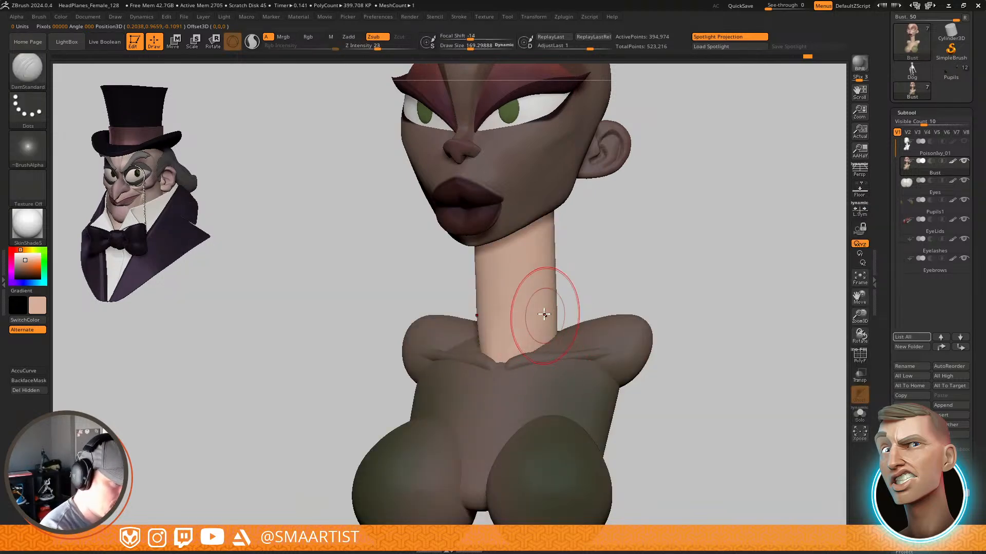
left_click_drag(545, 277, 501, 414)
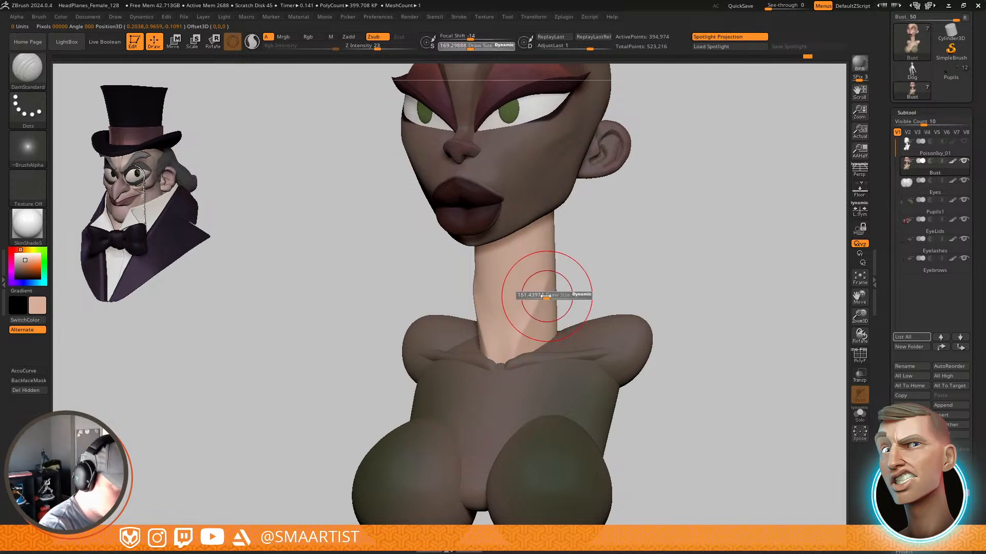
Soften the neck muscle with TrimDynamic and smoothing at a draw size of about 135, and clear the mask
key("b")
key("t")
key("d")
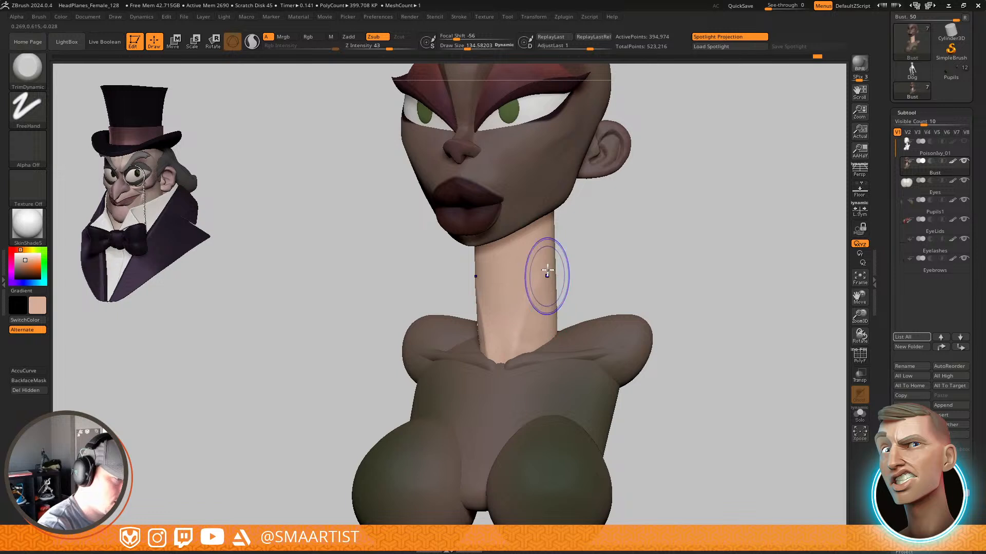
left_click_drag(548, 275, 535, 279, "shift")
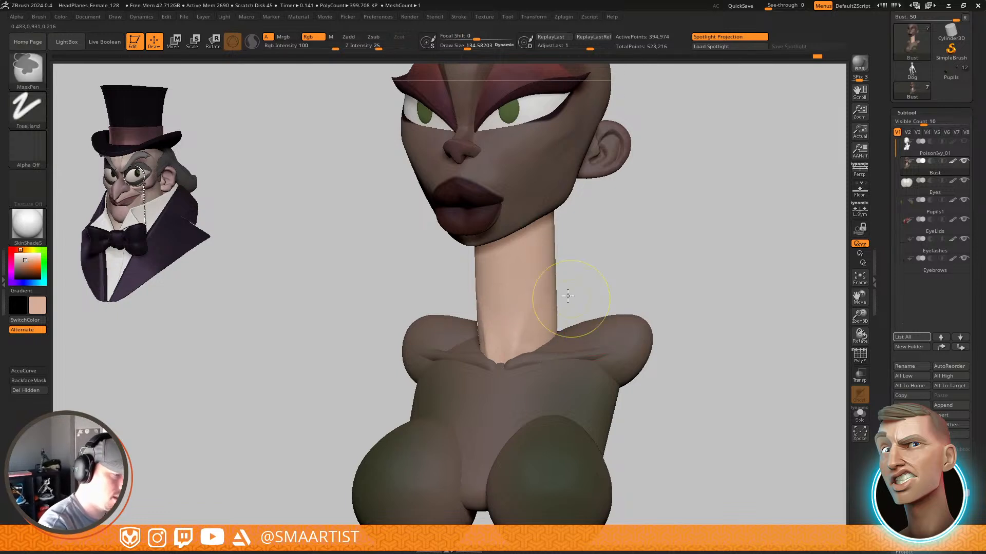
right_click_drag(567, 295, 544, 322, "ctrl")
mouse_move(544, 322)
right_mouse_down()
mouse_move(568, 314)
mouse_move(538, 299)
mouse_move(550, 328)
mouse_move(509, 283)
mouse_move(500, 288)
mouse_move(622, 275)
mouse_move(616, 297)
right_mouse_up()
right_click_drag(684, 340, 717, 379)
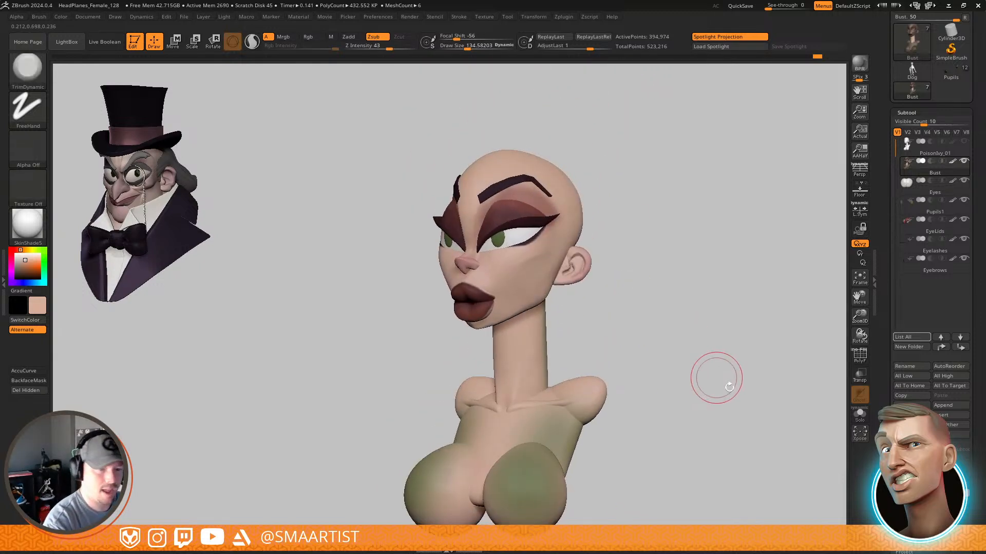
Append a Sphere3D subtool to the bust, select it and rename it Hair
left_click(958, 405)
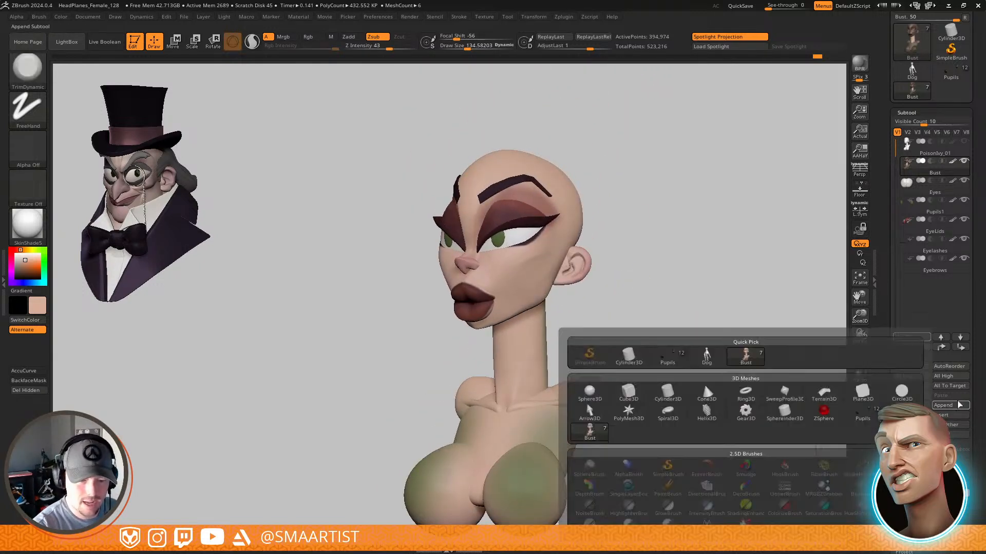
left_click(593, 395)
mouse_move(655, 329)
right_mouse_down("ctrl")
mouse_move(678, 276)
mouse_move(648, 310)
right_mouse_up("ctrl")
mouse_move(648, 310)
right_mouse_down()
mouse_move(682, 318)
mouse_move(655, 337)
right_mouse_up()
key("shift+f")
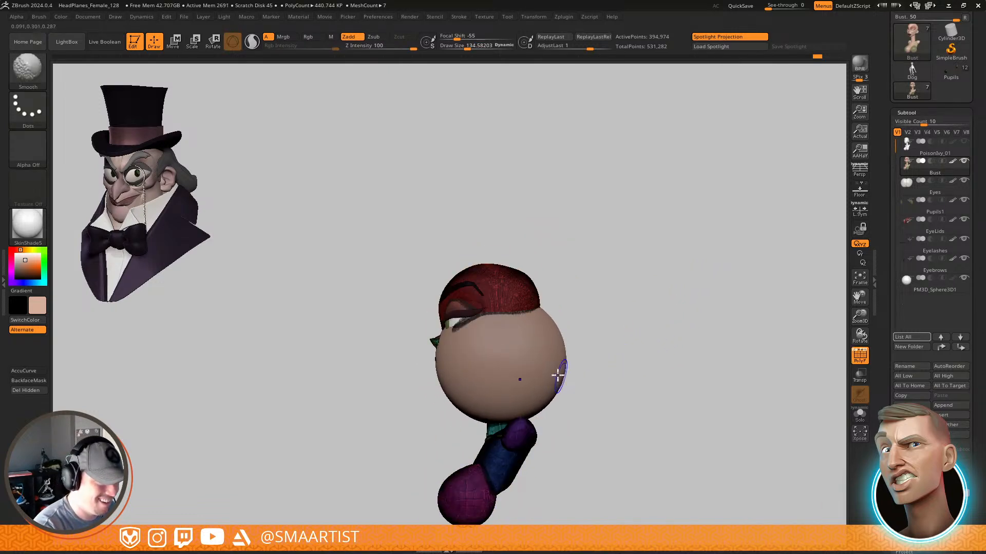
left_click(928, 290)
left_click(906, 364)
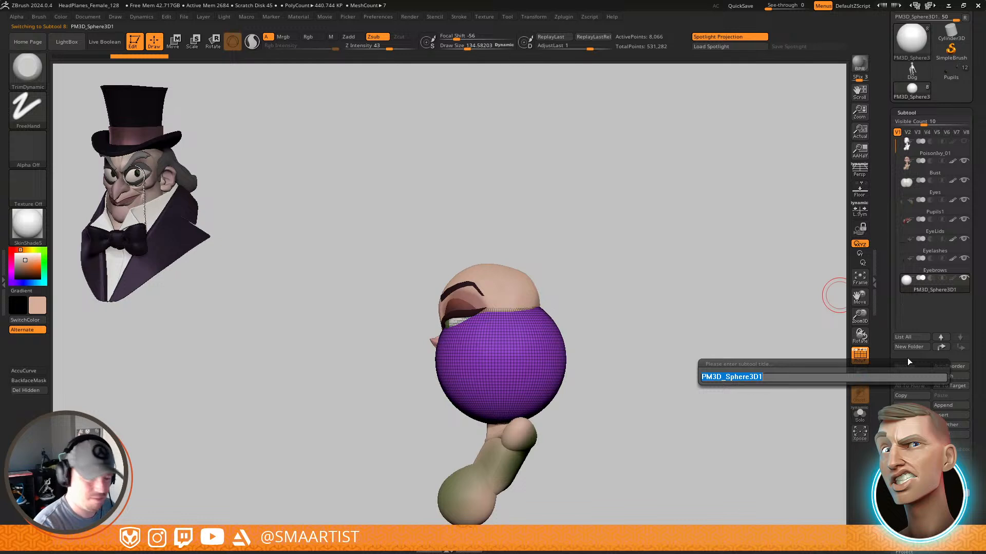
type("Hair")
key("Return")
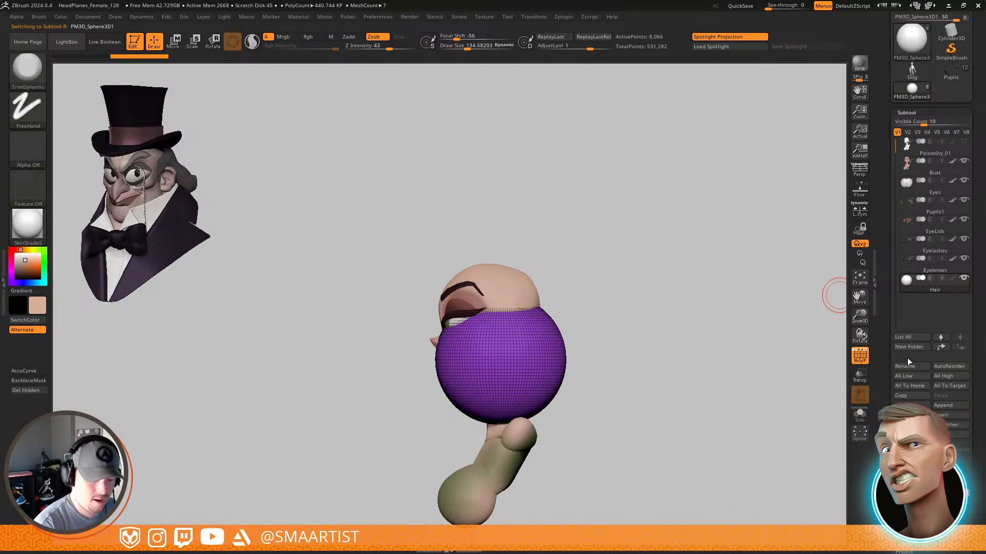
Move the Hair sphere up and back over the skull and enlarge it to form a rounded hair mass
key("w")
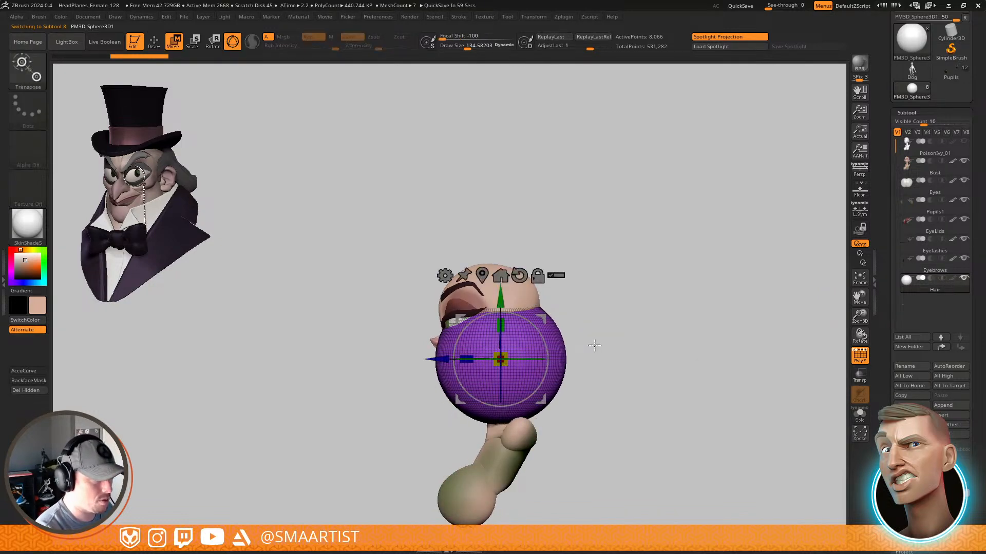
mouse_move(586, 344)
left_mouse_down()
mouse_move(591, 280)
mouse_move(573, 249)
mouse_move(660, 239)
mouse_move(729, 252)
mouse_move(669, 282)
mouse_move(656, 315)
mouse_move(614, 359)
left_mouse_up()
key("q")
key("shift+f")
key("shift+f")
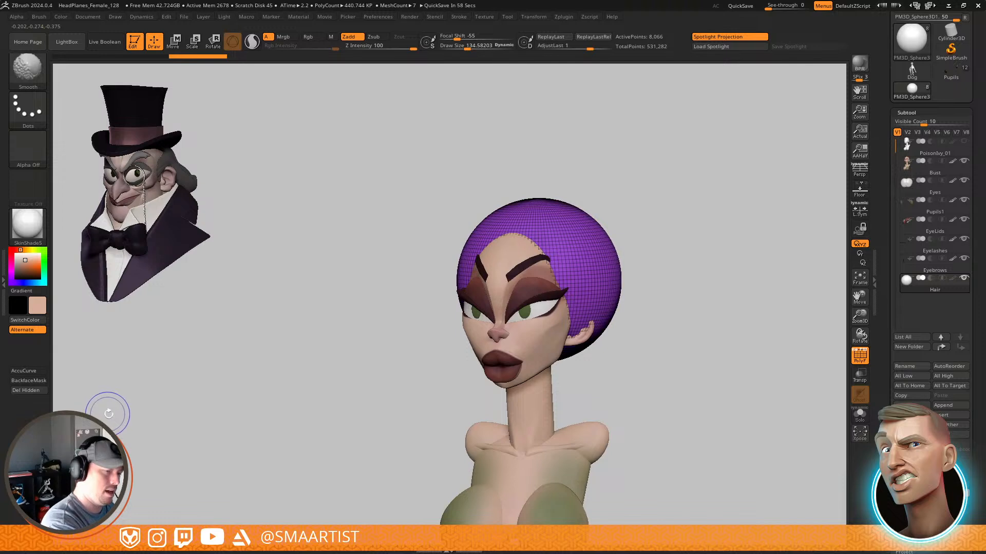
Choose a muted red-orange colour for the Hair sphere and turn off the polygroup wireframe
left_click(32, 264)
key("shift+f")
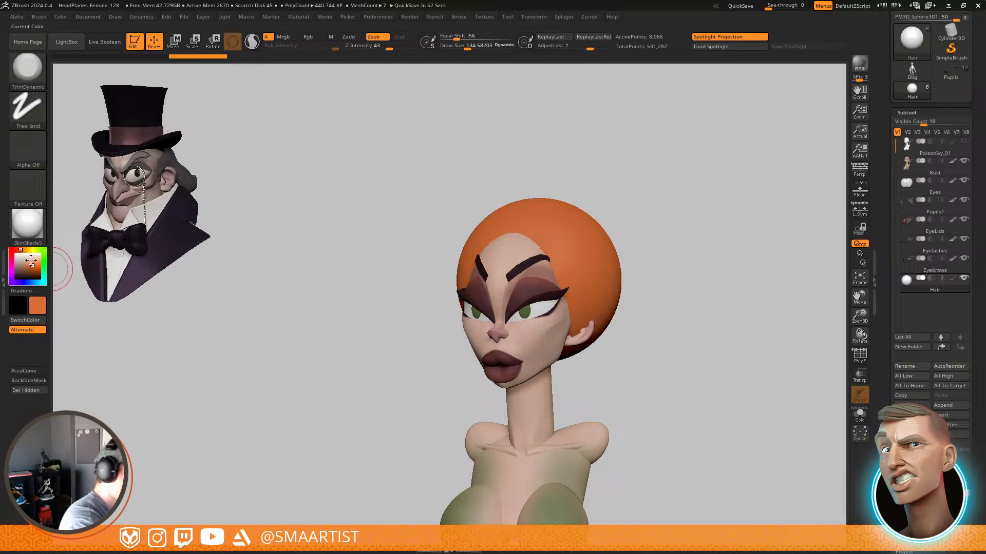
left_click(19, 250)
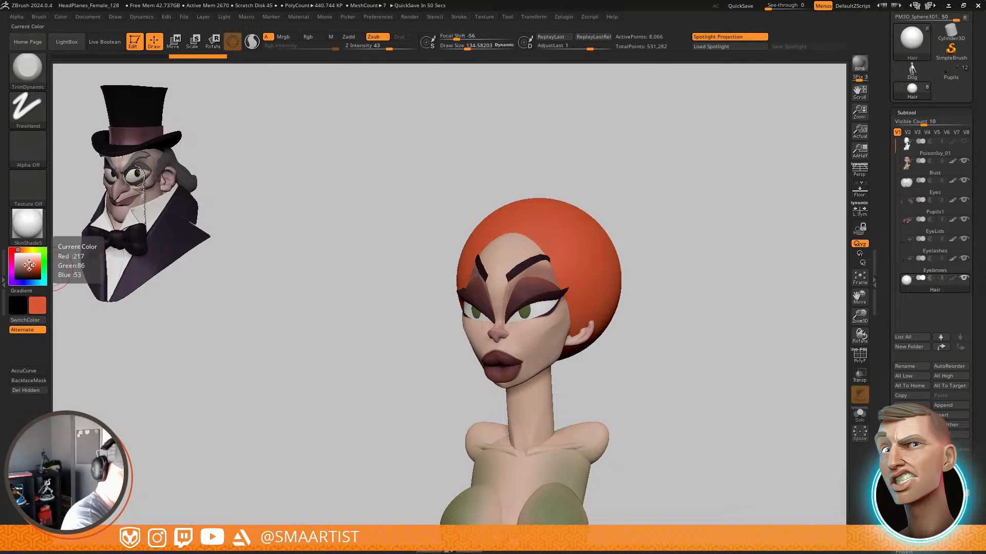
left_click(29, 264)
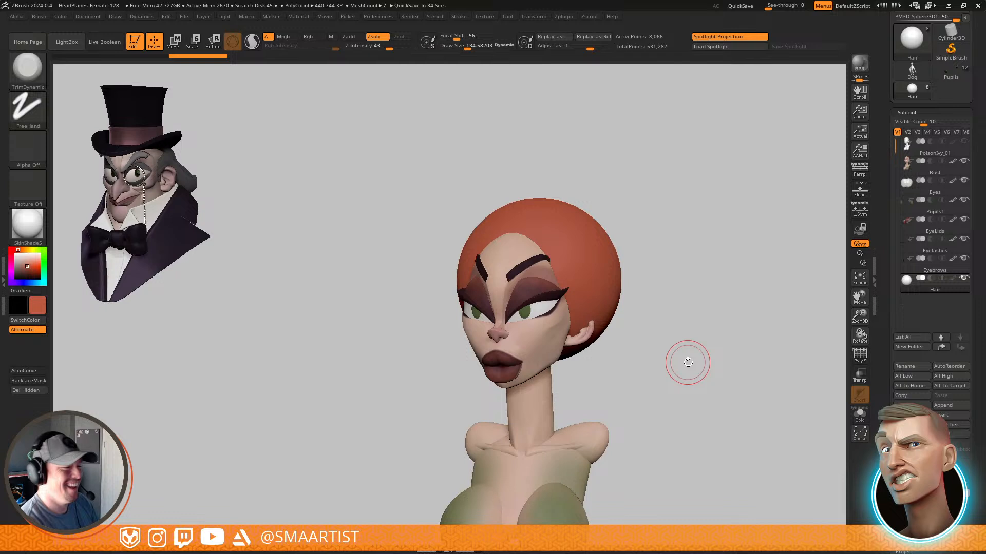
mouse_move(669, 322)
left_mouse_down()
mouse_move(691, 308)
mouse_move(663, 319)
mouse_move(641, 311)
mouse_move(661, 322)
left_mouse_up()
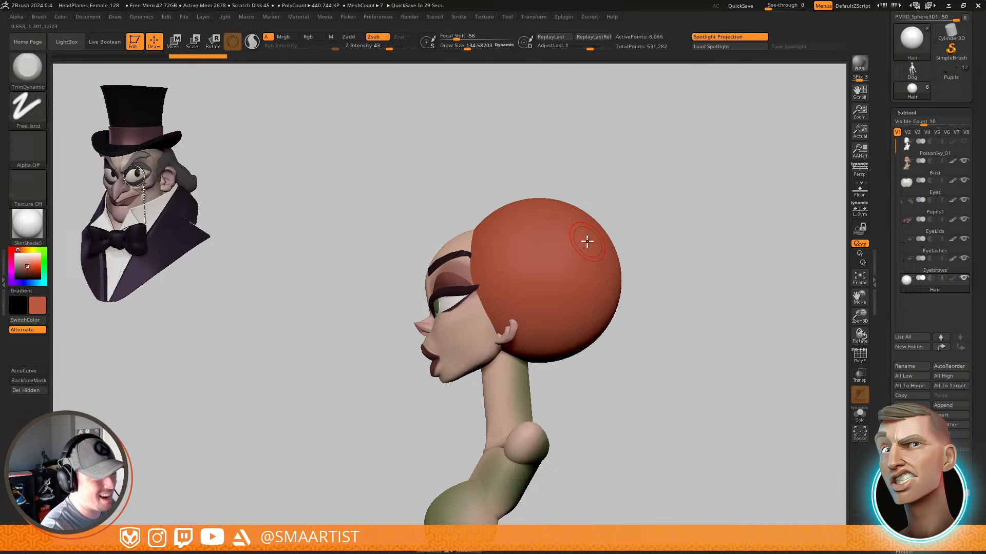
left_click_drag(646, 314, 679, 303)
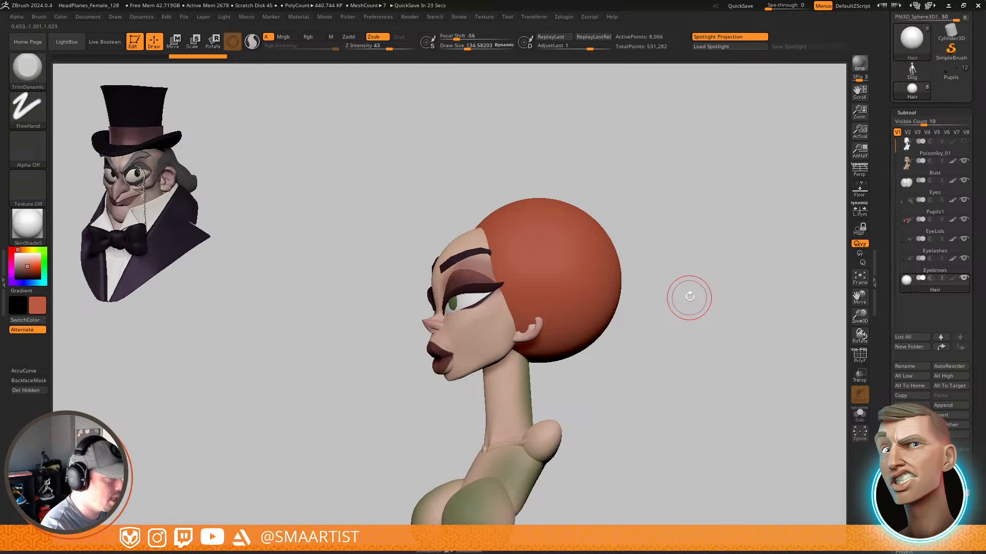
Enable Mrgb and fill the Hair sphere with the red-orange colour R 186, G 89, B 64
left_click(282, 36)
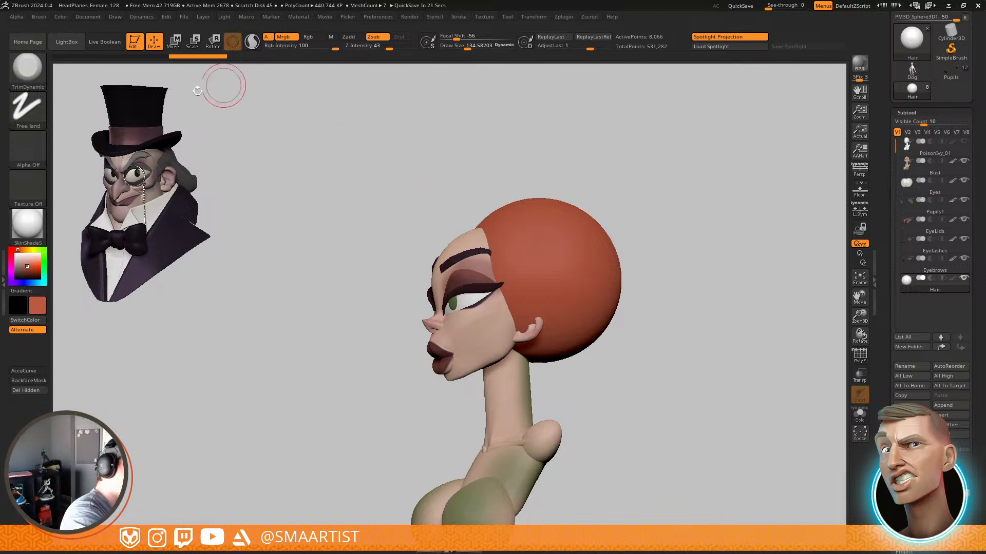
left_click(43, 17)
mouse_move(60, 18)
left_click(90, 200)
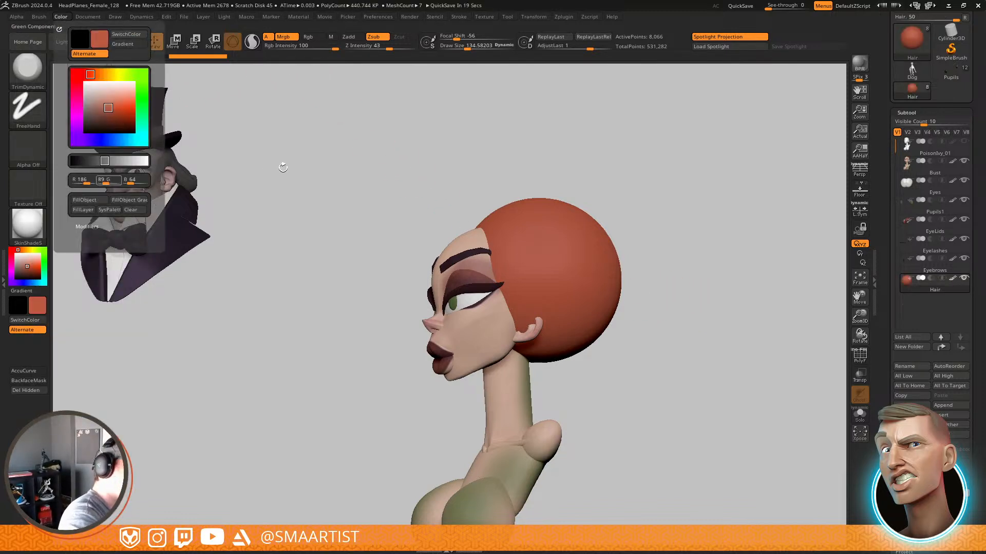
Select the Move brush at a draw size of about 724 and convert the Hair sphere to DynaMesh at resolution 128
mouse_move(684, 267)
left_mouse_down()
mouse_move(675, 307)
mouse_move(660, 302)
mouse_move(587, 319)
mouse_move(639, 349)
left_mouse_up()
key("b")
key("m")
key("v")
key("s")
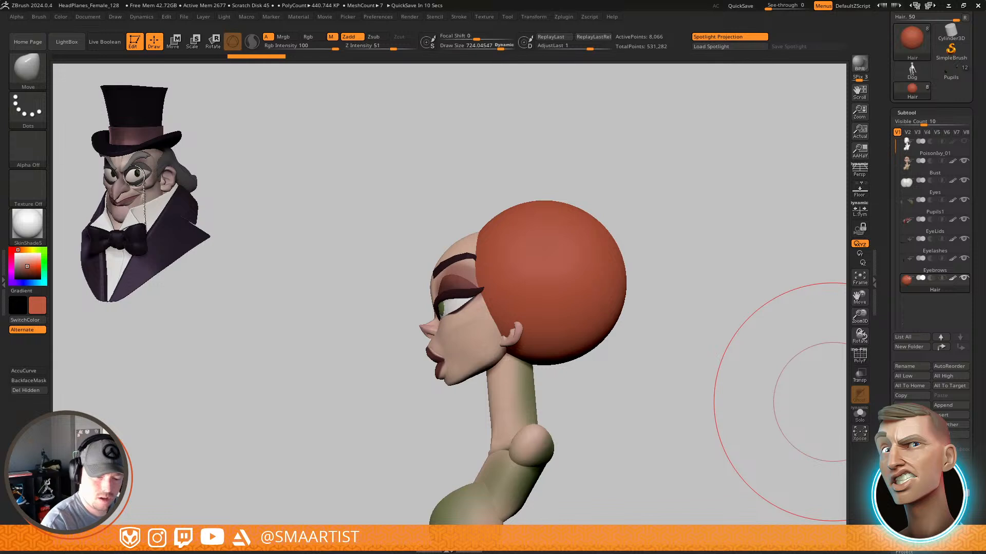
scroll(905, 221, "down", 10)
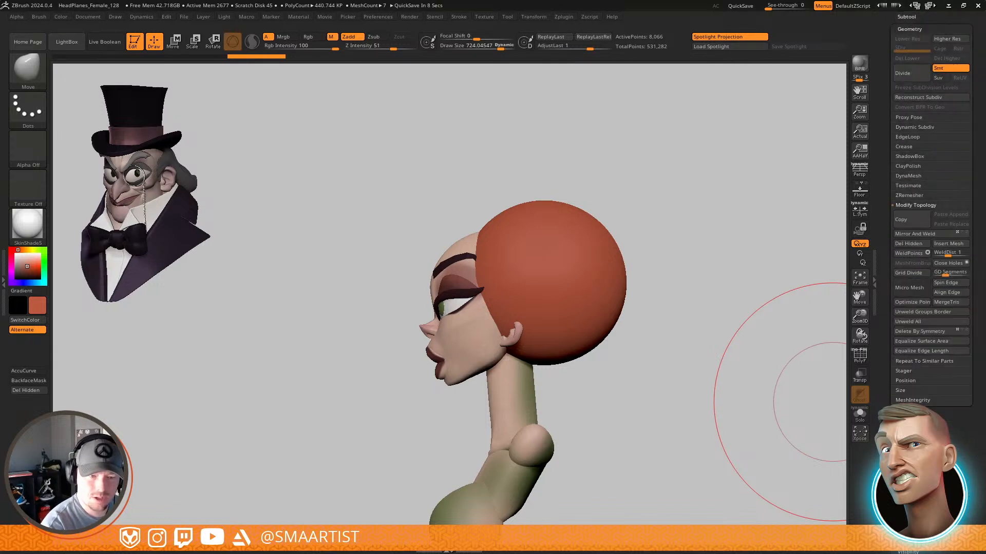
left_click(918, 176)
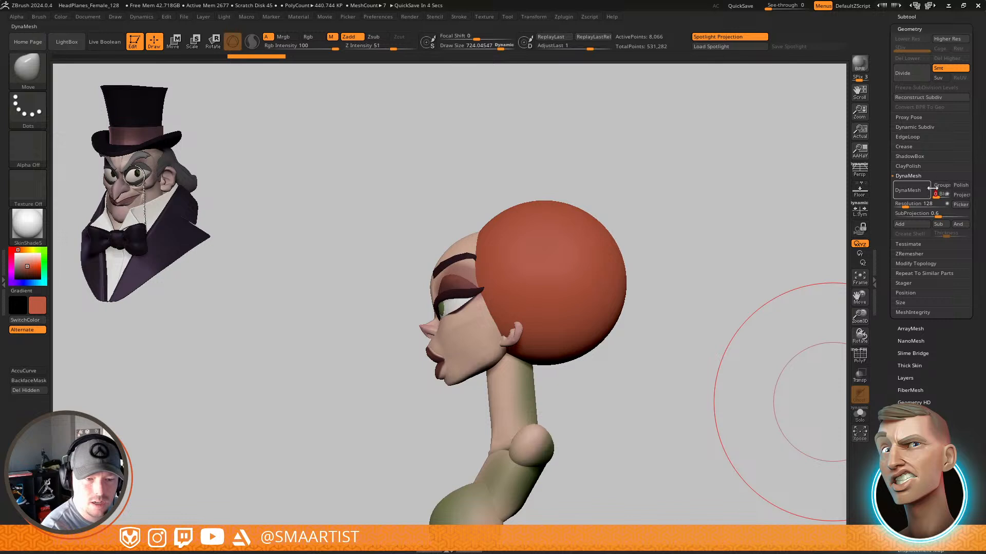
left_click(908, 190)
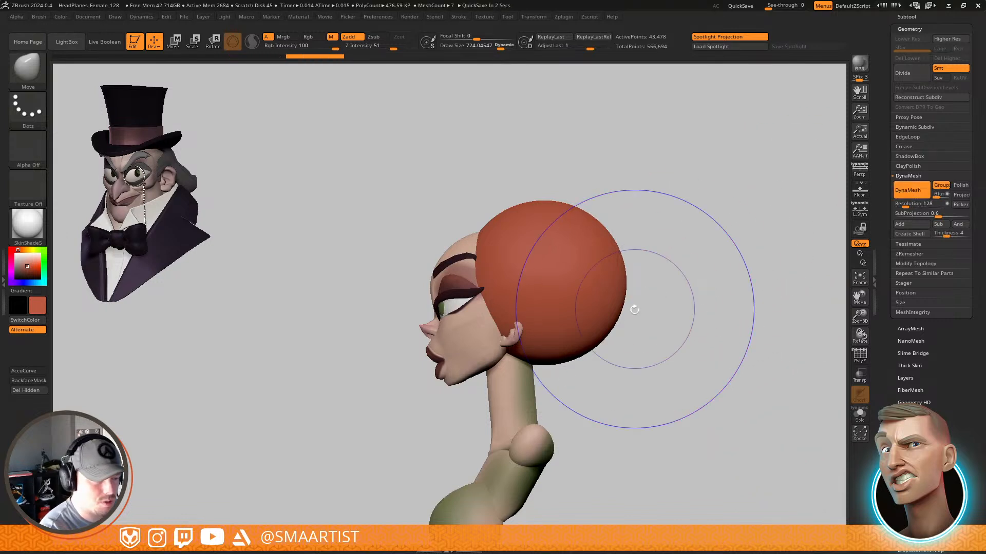
Turn on the polygroup wireframe and smooth the surface of the Hair sphere
key("shift+f")
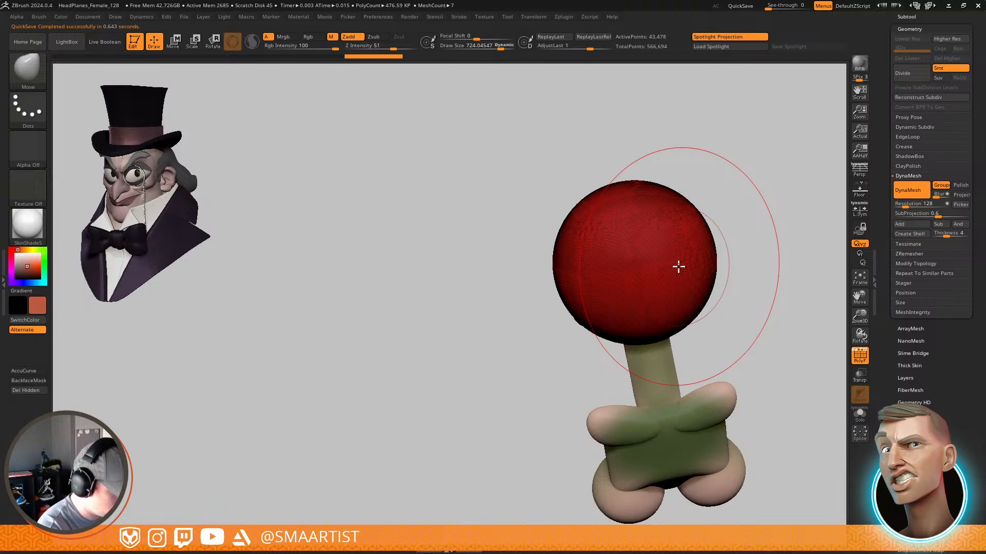
key("ctrl+z")
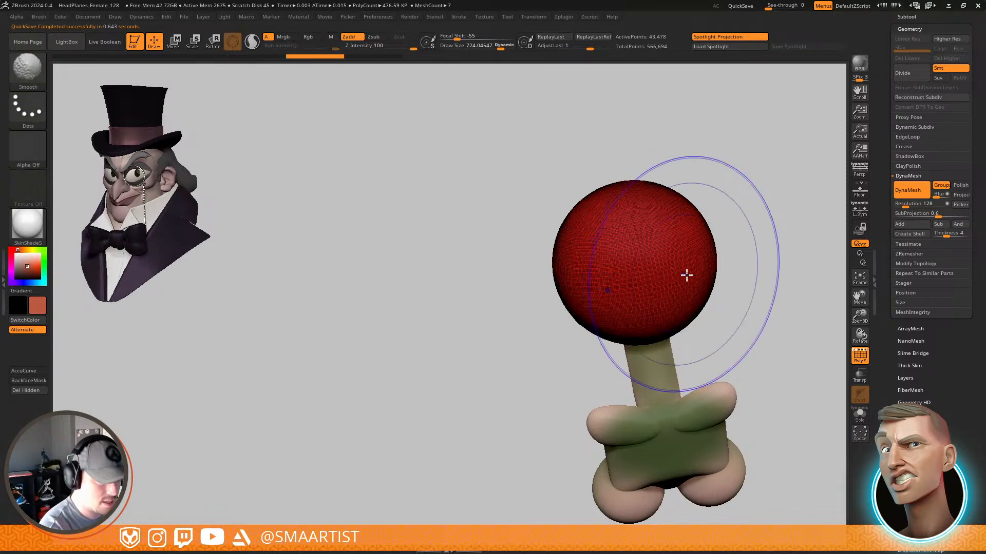
mouse_move(686, 275)
left_mouse_down("shift")
mouse_move(624, 287)
mouse_move(598, 328)
left_mouse_up("shift")
mouse_move(605, 248)
right_mouse_down()
mouse_move(689, 272)
mouse_move(679, 280)
right_mouse_up()
Select the Move brush and pull the back of the Hair sphere down behind the shoulders into a long hair mass
key("b")
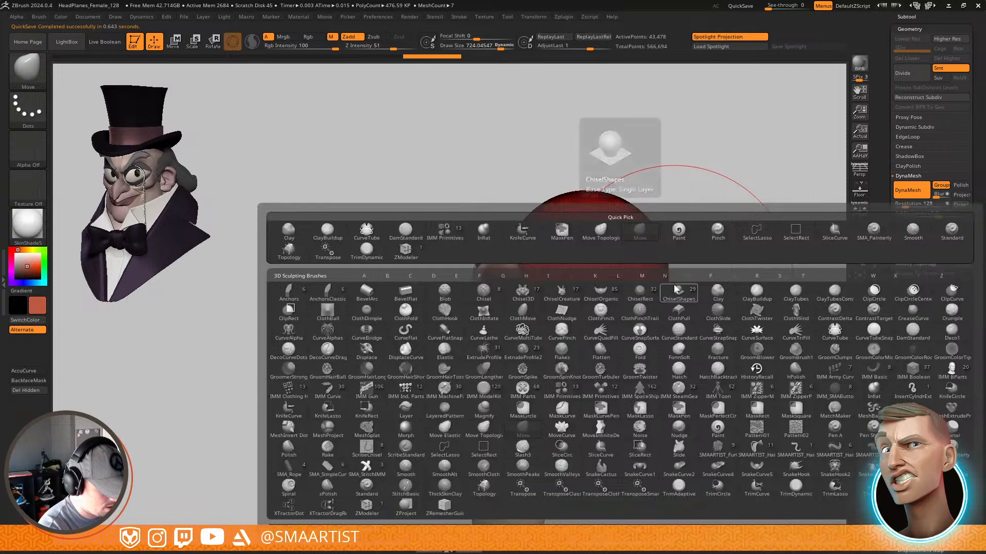
key("m")
key("v")
key("s")
mouse_move(593, 339)
left_mouse_down()
mouse_move(638, 406)
mouse_move(663, 475)
left_mouse_up()
mouse_move(655, 404)
right_mouse_down()
mouse_move(685, 409)
mouse_move(688, 386)
mouse_move(669, 361)
mouse_move(642, 375)
mouse_move(658, 262)
mouse_move(657, 275)
mouse_move(740, 272)
mouse_move(761, 349)
mouse_move(651, 390)
mouse_move(657, 356)
mouse_move(694, 337)
right_mouse_up()
Set the Move brush draw size to about 626 and reshape the lower back of the long hair mass
key("s")
left_click_drag(696, 339, 683, 338)
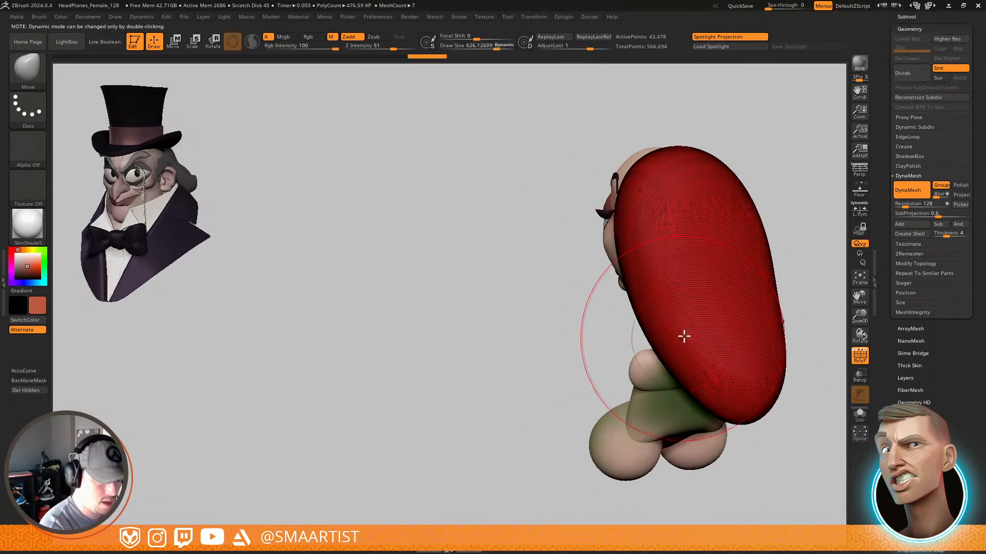
right_click_drag(684, 337, 649, 343)
left_click_drag(689, 345, 619, 413)
mouse_move(674, 374)
right_mouse_down()
mouse_move(693, 345)
mouse_move(693, 362)
right_mouse_up()
Reduce the Move brush draw size to about 524 and adjust the contour along the side of the hair
key("s")
left_click_drag(565, 341, 561, 339)
right_click_drag(563, 340, 547, 326)
left_click_drag(546, 324, 578, 329)
mouse_move(600, 308)
right_mouse_down()
mouse_move(627, 282)
mouse_move(644, 335)
mouse_move(635, 314)
right_mouse_up()
right_click_drag(635, 314, 648, 360, "alt")
Turn off the polygroup wireframe, check the hair silhouette around the face and save the file
key("shift+f")
mouse_move(704, 286)
right_mouse_down()
mouse_move(725, 295)
mouse_move(696, 300)
right_mouse_up()
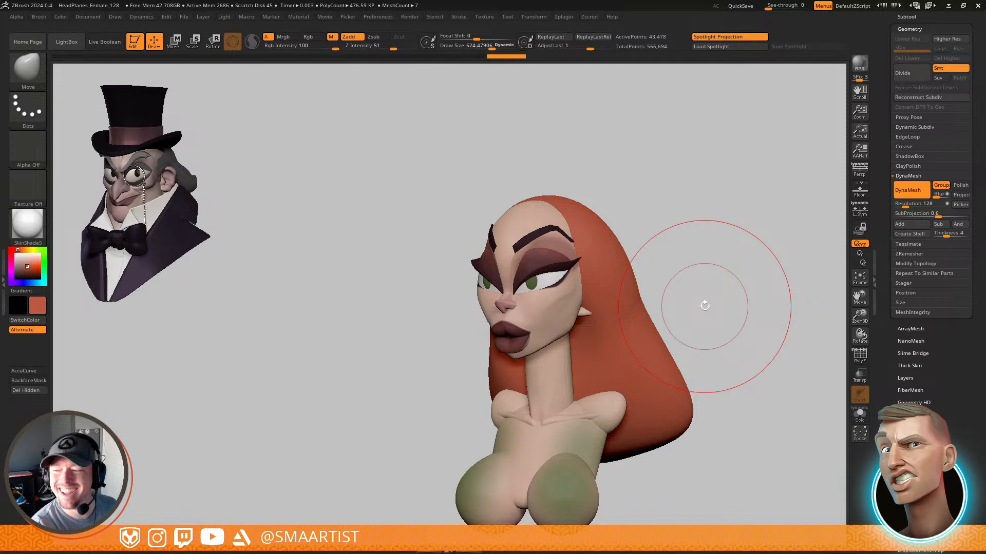
right_click_drag(704, 306, 745, 310)
right_click_drag(745, 310, 711, 313)
mouse_move(711, 313)
right_mouse_down("ctrl")
mouse_move(671, 334)
mouse_move(660, 374)
mouse_move(649, 375)
right_mouse_up("ctrl")
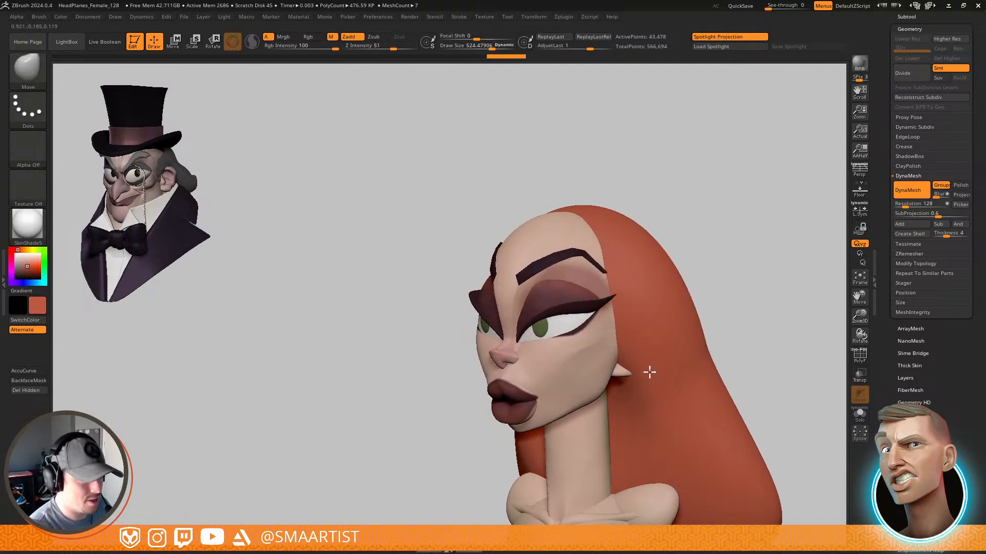
right_click_drag(648, 319, 642, 319)
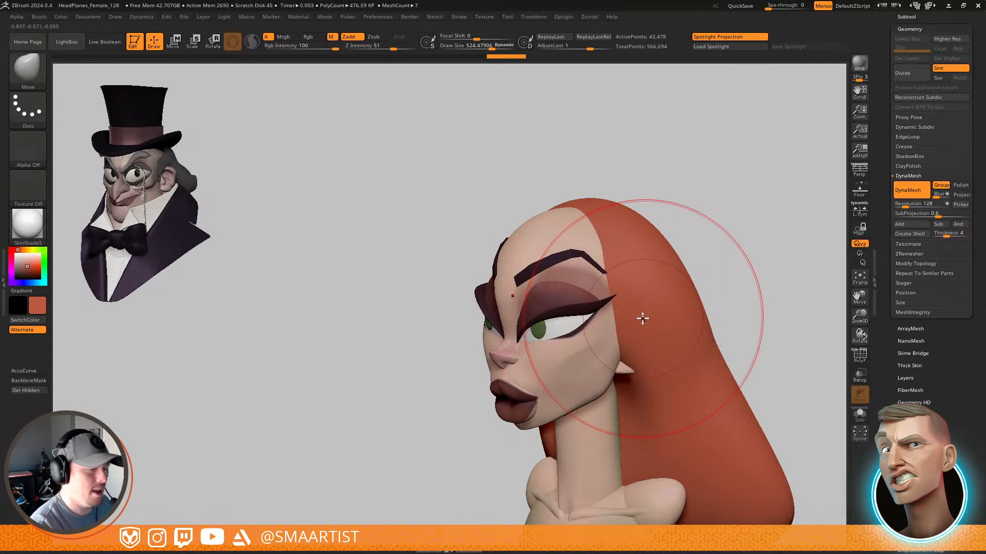
key("ctrl+s")
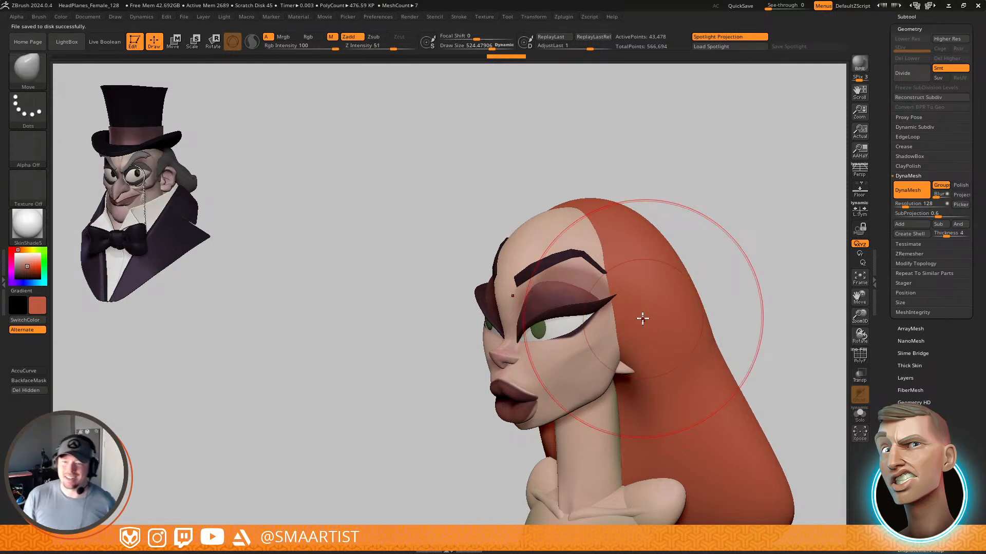
Push the side edge of the hair back behind the ear with the Move brush to expose the ear
mouse_move(643, 285)
right_mouse_down("ctrl")
mouse_move(657, 313)
mouse_move(640, 247)
right_mouse_up("ctrl")
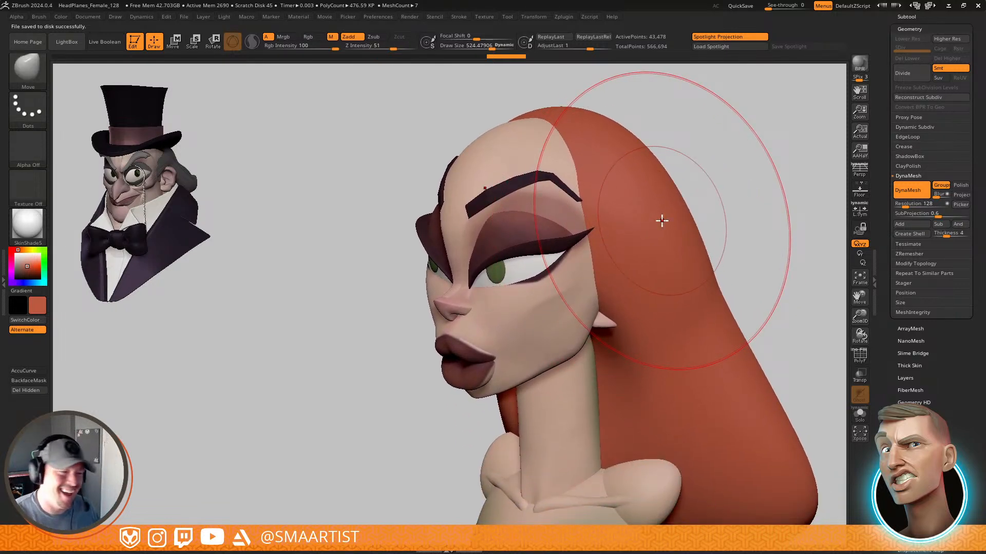
mouse_move(660, 220)
right_mouse_down()
mouse_move(689, 259)
mouse_move(688, 301)
mouse_move(656, 262)
mouse_move(627, 306)
mouse_move(583, 316)
mouse_move(560, 304)
right_mouse_up()
mouse_move(561, 302)
left_mouse_down()
mouse_move(581, 279)
mouse_move(604, 294)
left_mouse_up()
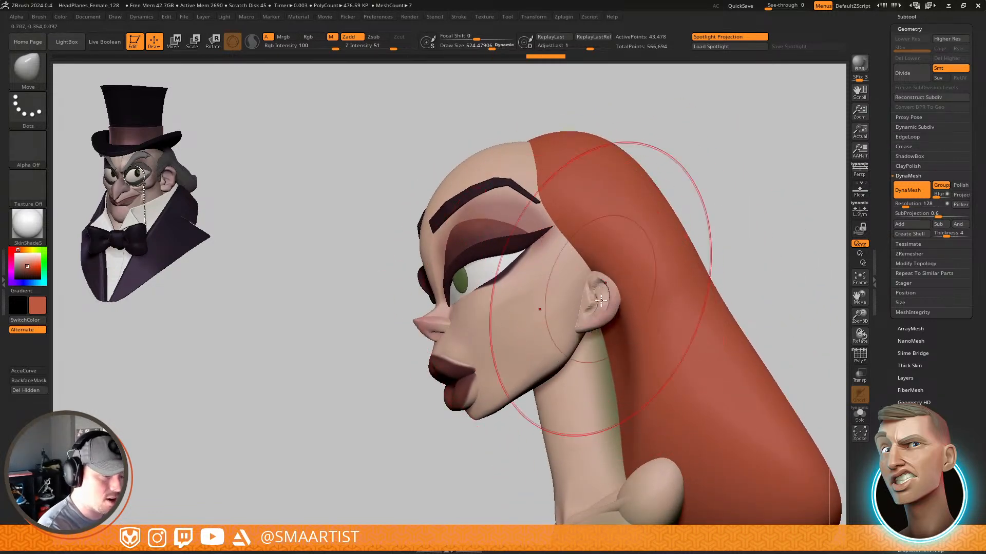
mouse_move(620, 353)
right_mouse_down("alt")
mouse_move(610, 291)
mouse_move(632, 282)
mouse_move(600, 298)
mouse_move(623, 290)
mouse_move(598, 286)
mouse_move(621, 259)
mouse_move(612, 273)
mouse_move(618, 330)
right_mouse_up("alt")
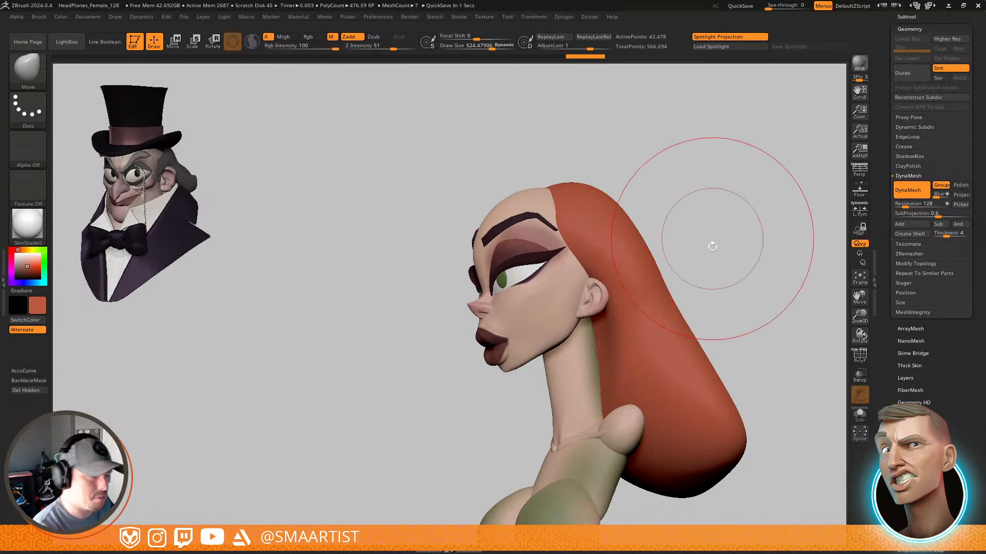
Pull the front of the hair forward over the forehead with the Move brush at draw sizes of about 422 and 322
mouse_move(710, 246)
left_mouse_down()
mouse_move(737, 274)
mouse_move(722, 348)
mouse_move(708, 315)
mouse_move(627, 222)
mouse_move(614, 317)
mouse_move(614, 287)
mouse_move(596, 286)
left_mouse_up()
key("s")
mouse_move(534, 278)
left_mouse_down()
mouse_move(623, 233)
mouse_move(616, 275)
mouse_move(697, 360)
mouse_move(693, 295)
mouse_move(671, 266)
mouse_move(647, 274)
left_mouse_up()
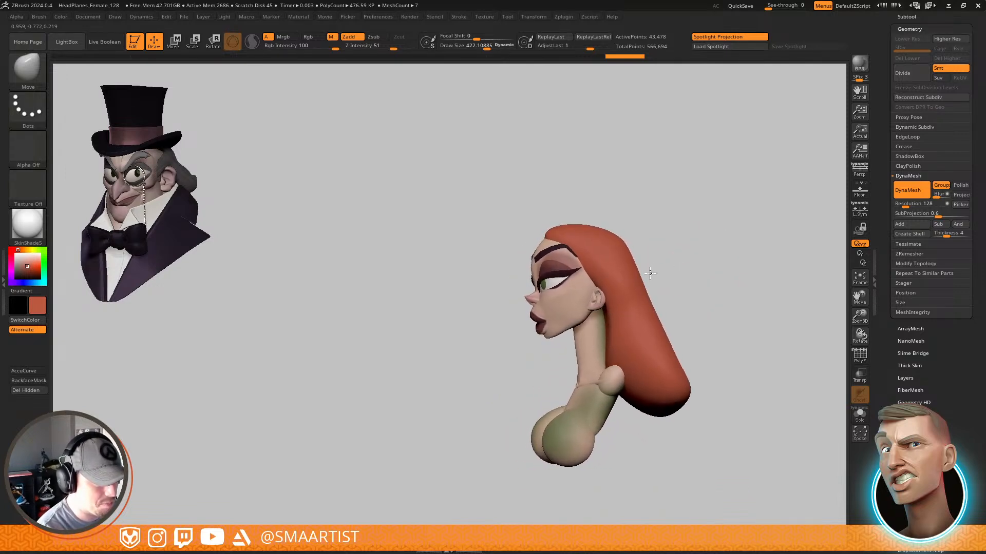
mouse_move(650, 273)
right_mouse_down("ctrl")
mouse_move(599, 284)
mouse_move(592, 308)
right_mouse_up("ctrl")
right_click_drag(593, 308, 580, 282)
key("s")
left_click_drag(563, 253, 549, 250)
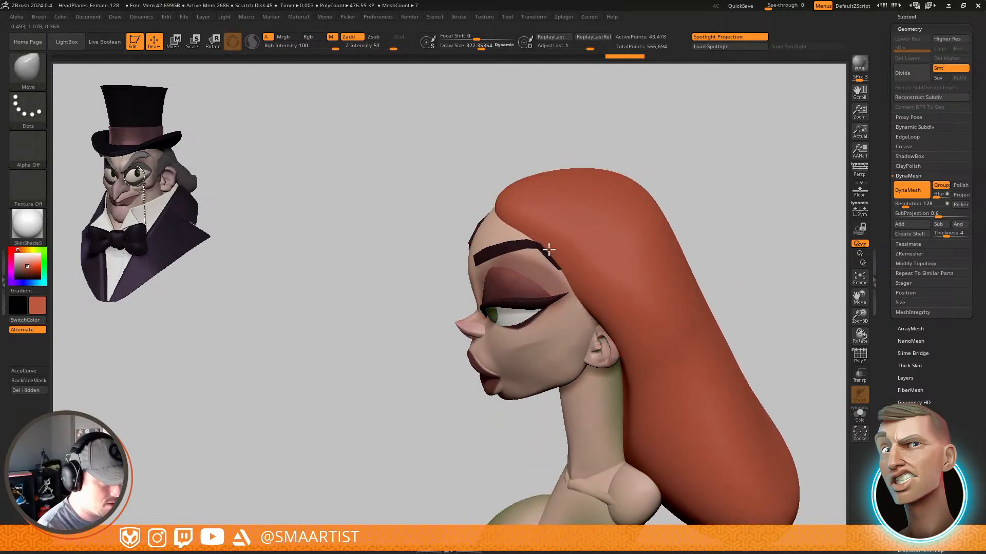
Fit the hairline around the temple and forehead with the Move brush at draw sizes of about 169 and 243
mouse_move(605, 287)
right_mouse_down("ctrl")
mouse_move(627, 229)
mouse_move(619, 363)
right_mouse_up("ctrl")
key("s")
left_click_drag(608, 363, 611, 363)
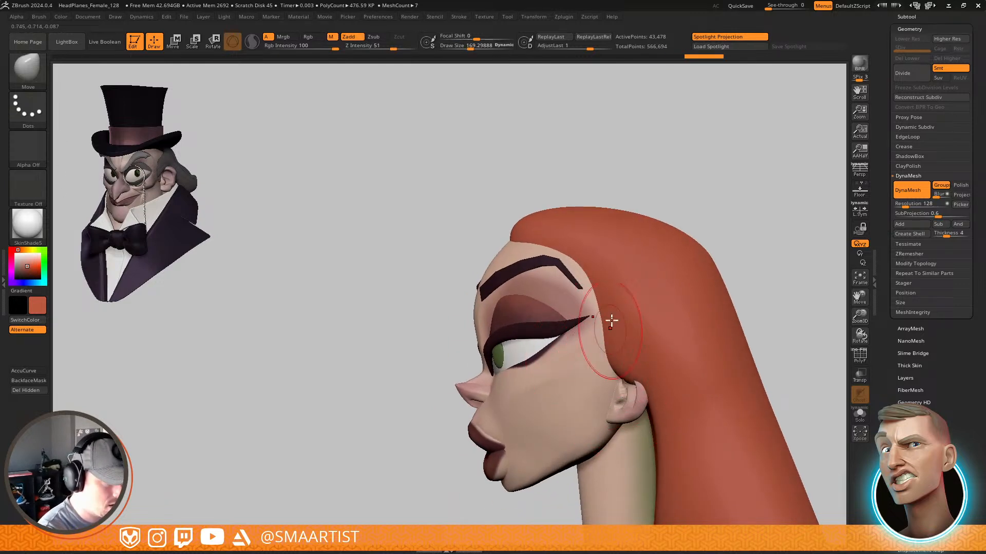
mouse_move(614, 364)
right_mouse_down()
mouse_move(636, 353)
mouse_move(624, 335)
mouse_move(632, 339)
mouse_move(640, 288)
mouse_move(708, 301)
mouse_move(712, 253)
mouse_move(698, 263)
mouse_move(698, 282)
mouse_move(655, 310)
mouse_move(695, 302)
mouse_move(660, 308)
mouse_move(565, 269)
mouse_move(541, 275)
mouse_move(530, 297)
right_mouse_up()
key("s")
left_click_drag(530, 282, 536, 279)
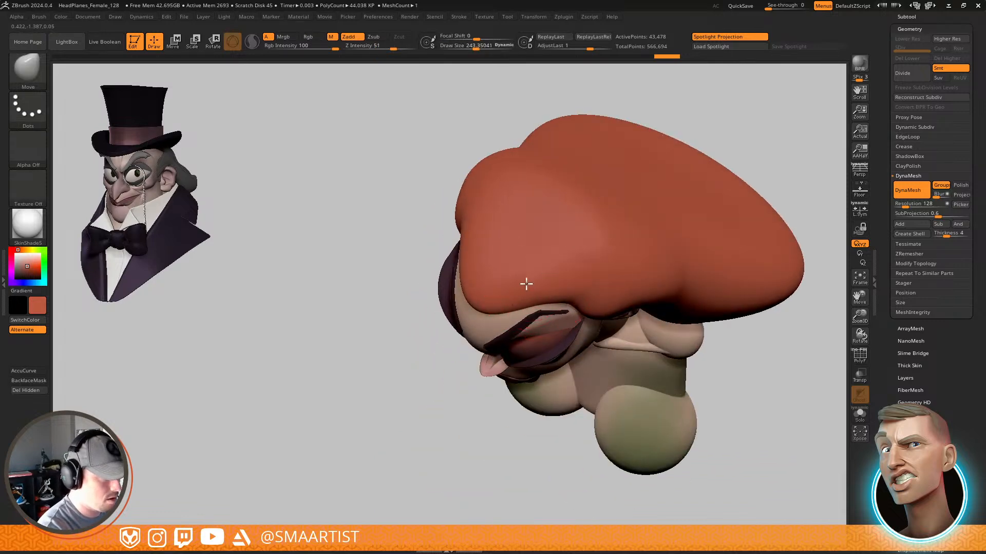
Carve a side part into the front hairline with the DamStandard brush at a draw size of about 135
key("ctrl")
key("b")
key("t")
key("d")
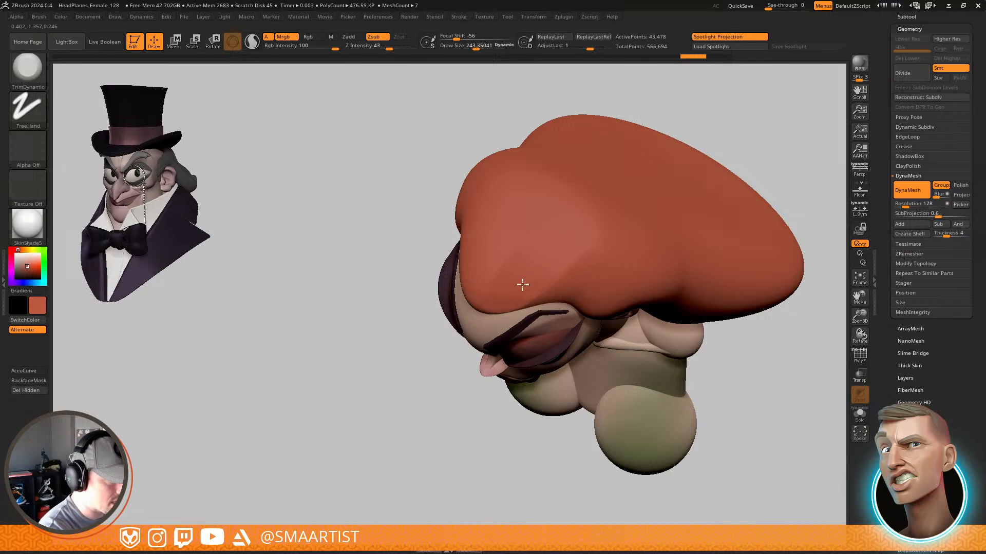
right_click_drag(525, 280, 572, 260)
key("b")
key("d")
key("s")
key("s")
left_click_drag(555, 263, 537, 288)
left_click_drag(558, 241, 534, 288)
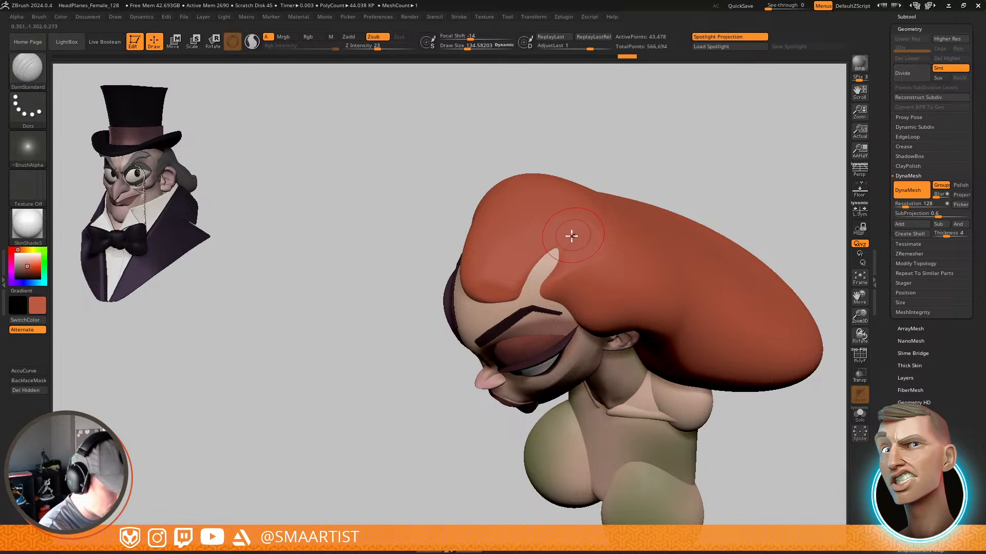
Build strands sweeping up and back from the forehead hairline and part with the ClayBuildup brush
key("b")
key("c")
key("b")
left_click_drag(546, 251, 526, 286)
mouse_move(505, 289)
right_mouse_down()
mouse_move(550, 273)
mouse_move(524, 280)
right_mouse_up()
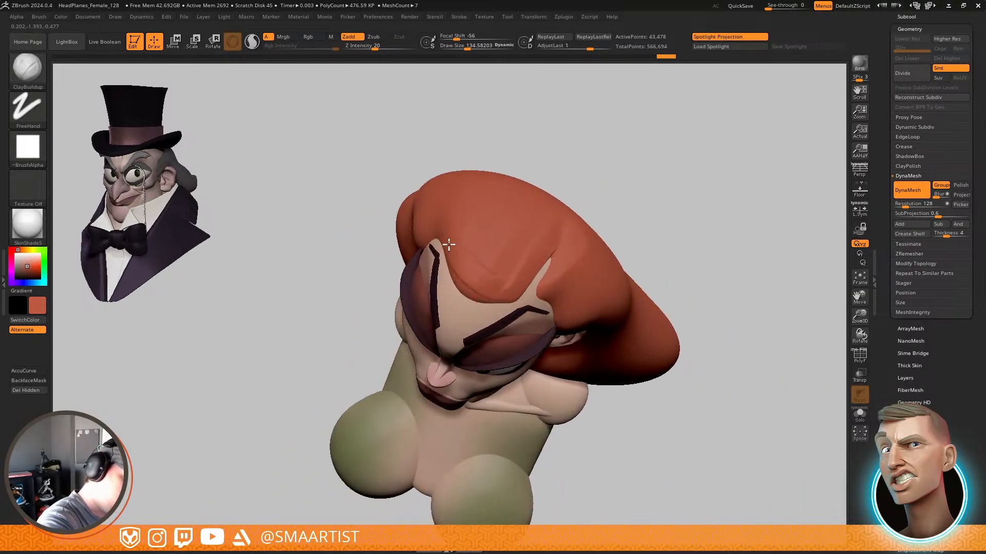
left_click_drag(510, 289, 528, 214)
right_click_drag(528, 214, 512, 262)
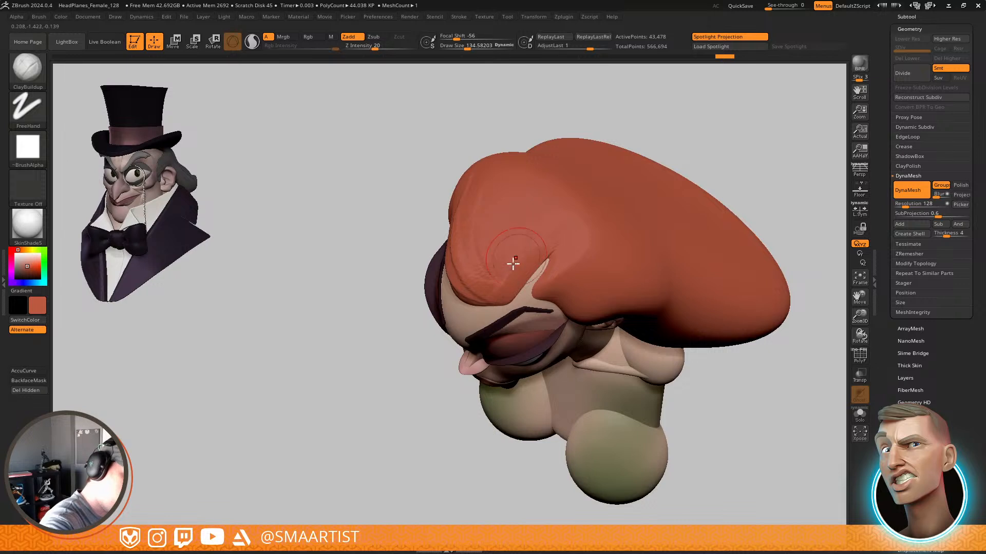
mouse_move(513, 262)
left_mouse_down()
mouse_move(513, 245)
mouse_move(550, 214)
left_mouse_up()
left_click_drag(552, 256, 559, 189)
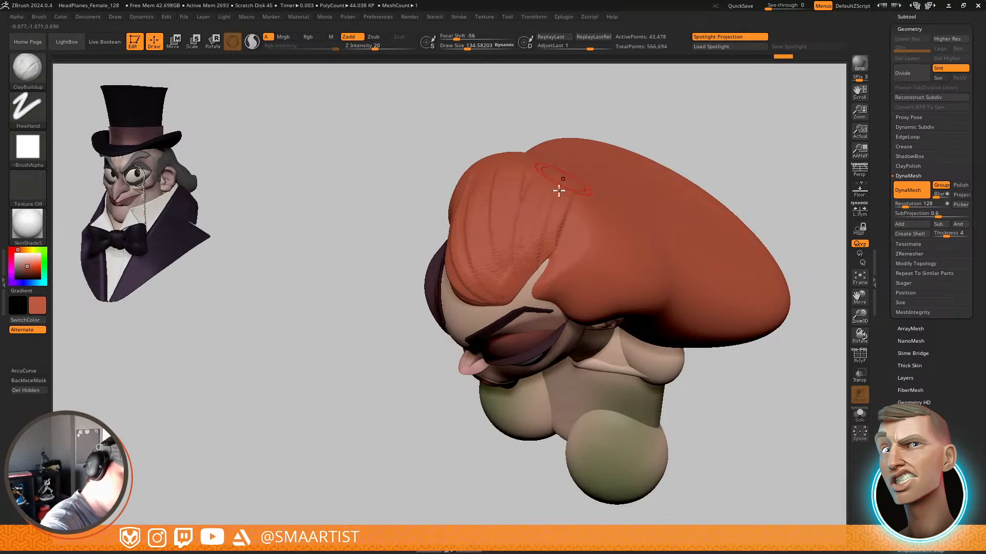
Smooth the front hair section and add ClayBuildup strands running from the part back past the nearby ear
mouse_move(532, 272)
left_mouse_down("shift")
mouse_move(515, 245)
mouse_move(529, 231)
left_mouse_up("shift")
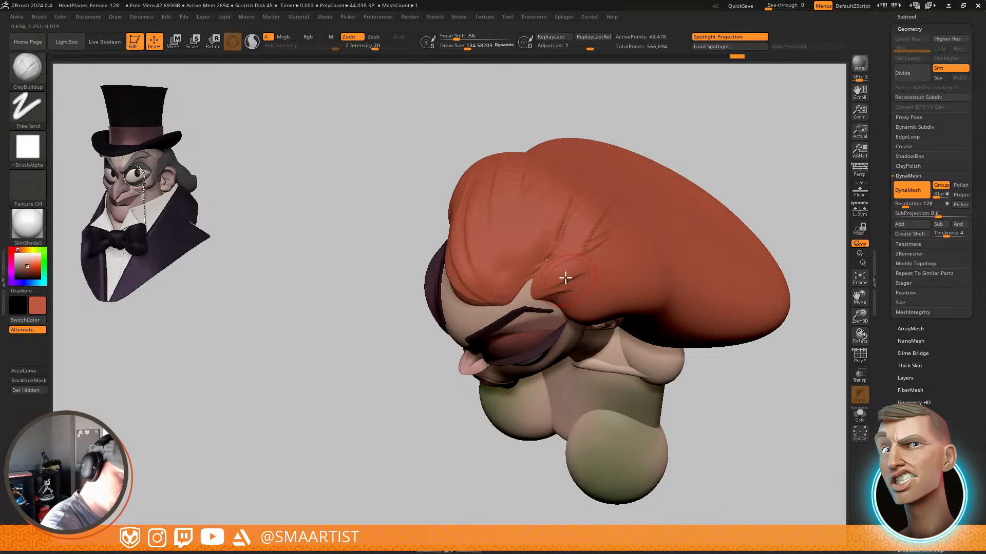
mouse_move(567, 217)
right_mouse_down()
mouse_move(568, 245)
mouse_move(571, 230)
right_mouse_up()
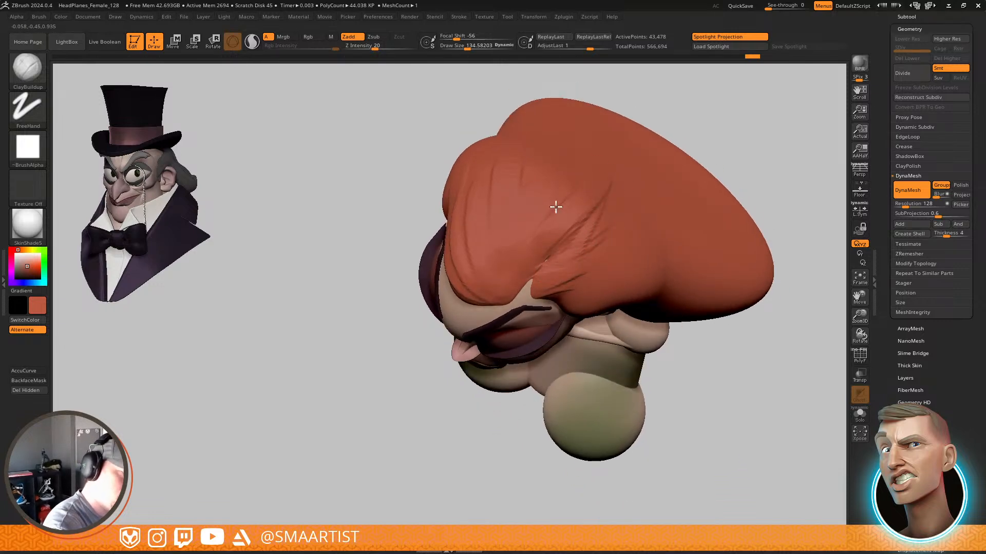
right_click_drag(537, 182, 541, 249)
mouse_move(507, 251)
left_mouse_down()
mouse_move(528, 307)
mouse_move(539, 295)
mouse_move(581, 343)
left_mouse_up()
left_click_drag(559, 278, 580, 328)
left_click_drag(555, 237, 596, 336)
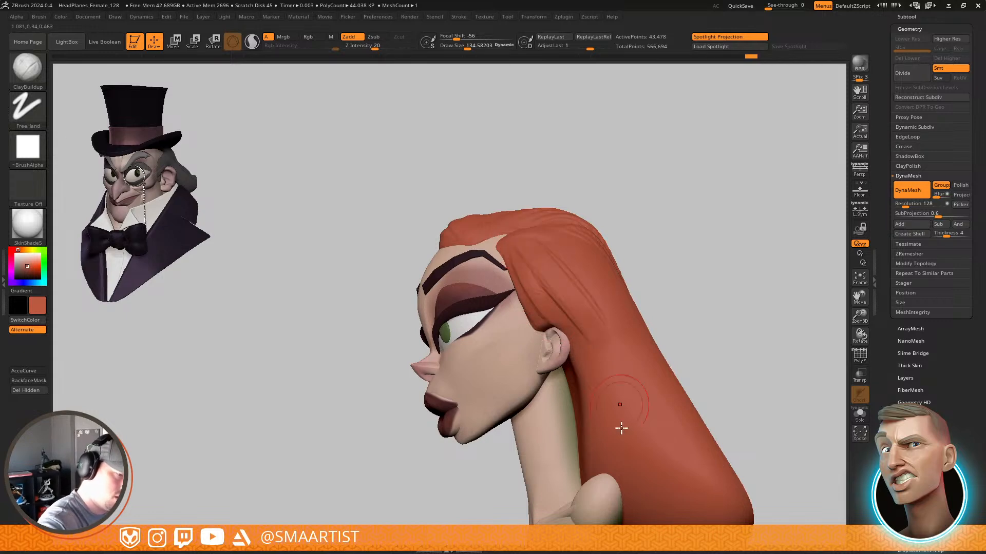
Add ClayBuildup strands sweeping over the opposite temple and ear, and smooth them into the hair mass
mouse_move(603, 333)
right_mouse_down()
mouse_move(618, 328)
mouse_move(632, 296)
mouse_move(642, 305)
mouse_move(616, 302)
mouse_move(570, 267)
mouse_move(556, 289)
mouse_move(498, 262)
right_mouse_up()
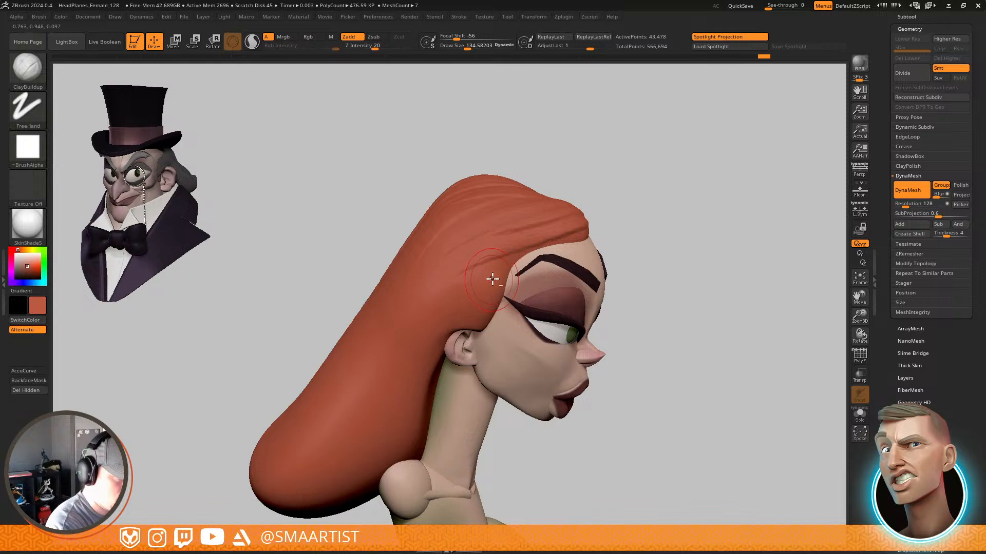
mouse_move(492, 279)
left_mouse_down()
mouse_move(462, 261)
mouse_move(390, 361)
left_mouse_up()
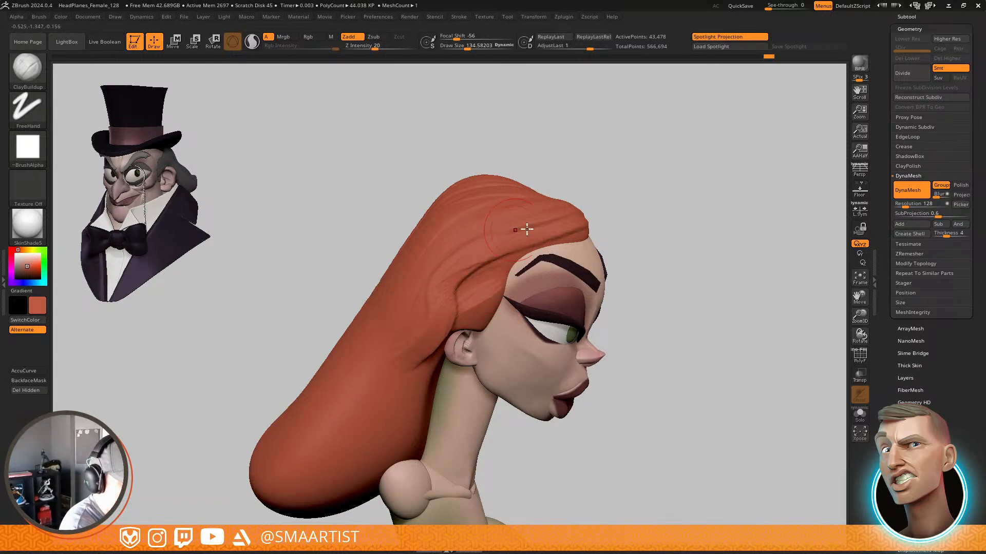
right_click_drag(449, 282, 485, 265)
left_click_drag(493, 261, 457, 282)
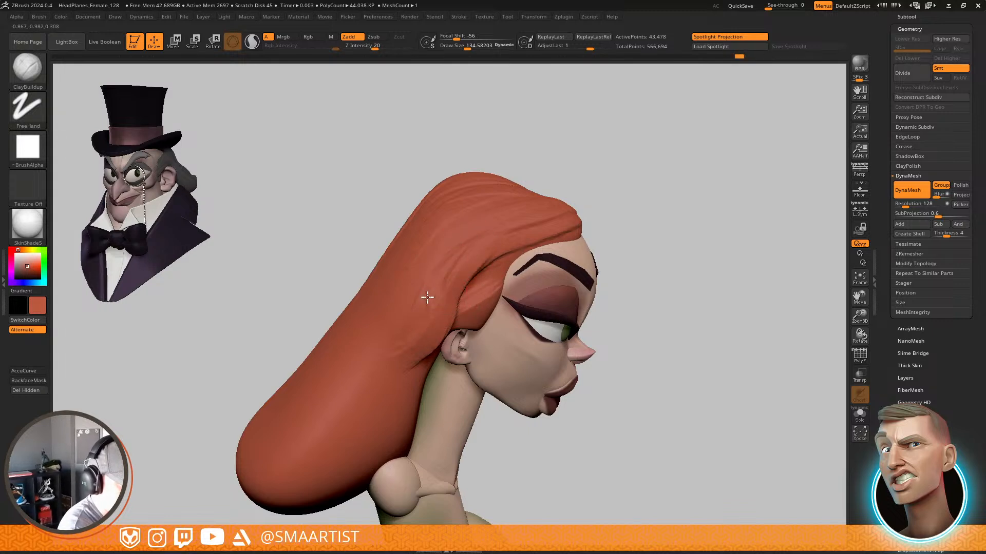
left_click_drag(462, 252, 445, 294, "shift")
mouse_move(524, 287)
right_mouse_down("ctrl")
mouse_move(545, 249)
mouse_move(555, 282)
mouse_move(598, 286)
mouse_move(578, 323)
mouse_move(614, 308)
mouse_move(661, 309)
right_mouse_up("ctrl")
right_click_drag(661, 308, 590, 263, "alt")
mouse_move(590, 263)
right_mouse_down("ctrl")
mouse_move(604, 312)
mouse_move(572, 244)
mouse_move(597, 265)
right_mouse_up("ctrl")
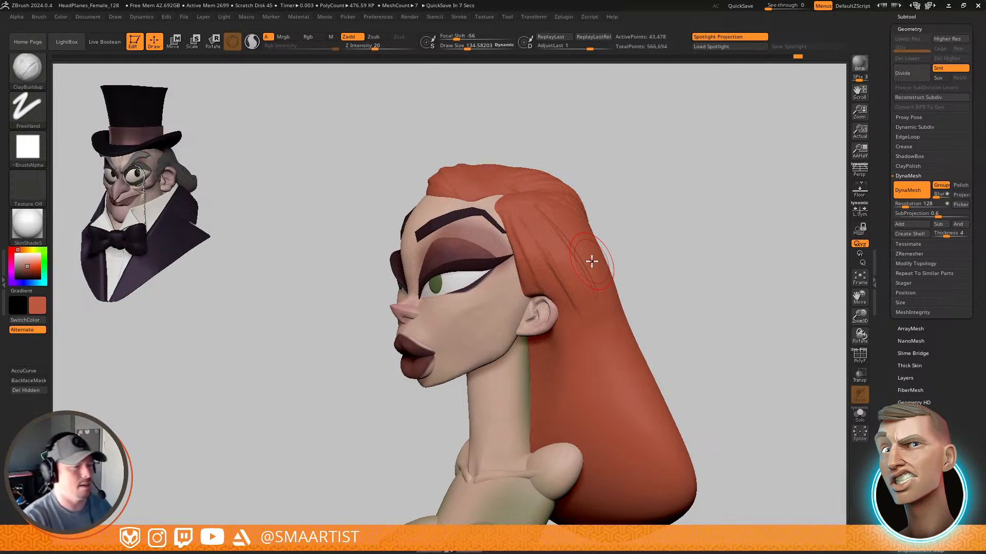
Insert a PolySphere over the centre of the forehead with the IMM Primitives brush
left_click_drag(668, 270, 691, 308)
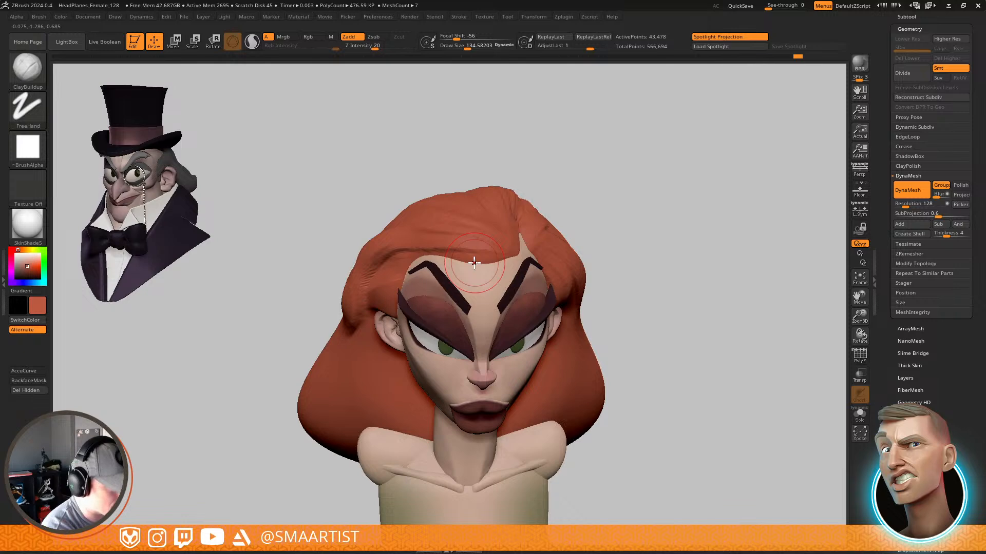
key("b")
left_click(299, 234)
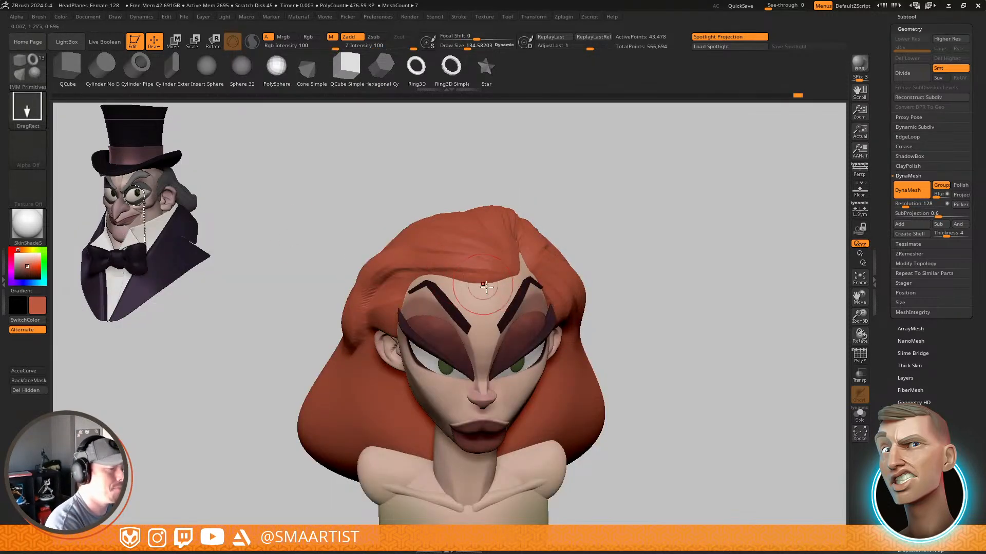
left_click_drag(476, 285, 535, 289)
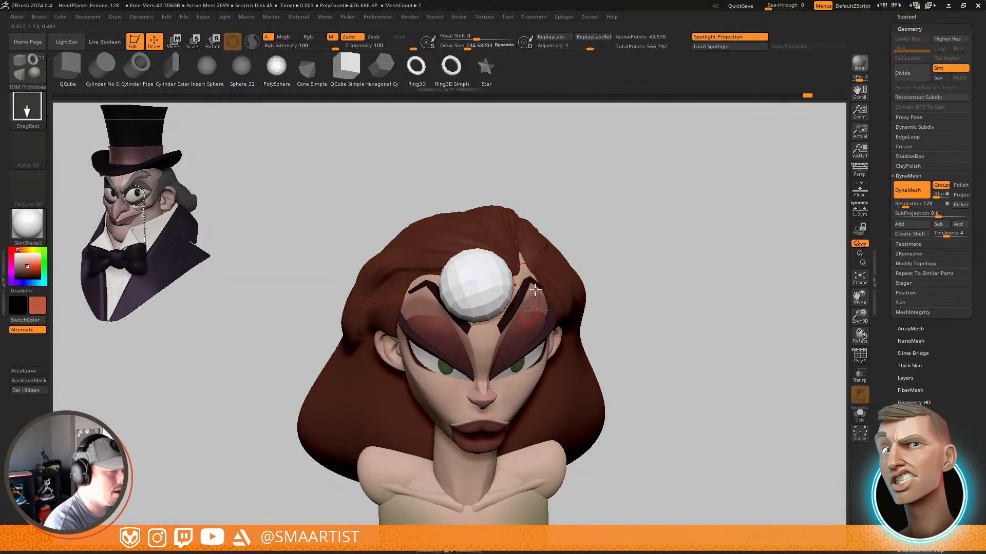
right_click_drag(541, 297, 531, 264)
Stretch the inserted sphere with the Move brush into a lock sweeping sideways across the top of the forehead
key("b")
key("m")
key("v")
mouse_move(472, 276)
right_mouse_down()
mouse_move(493, 271)
mouse_move(478, 267)
right_mouse_up()
key("s")
mouse_move(454, 266)
left_mouse_down()
mouse_move(464, 266)
mouse_move(416, 251)
mouse_move(359, 169)
left_mouse_up()
left_click_drag(417, 249, 436, 221)
mouse_move(451, 209)
right_mouse_down()
mouse_move(489, 254)
mouse_move(452, 233)
right_mouse_up()
mouse_move(429, 228)
left_mouse_down()
mouse_move(392, 216)
mouse_move(384, 272)
left_mouse_up()
Pull the lock's free end down past the cheek and shape its length with the Move brush at about 461
key("s")
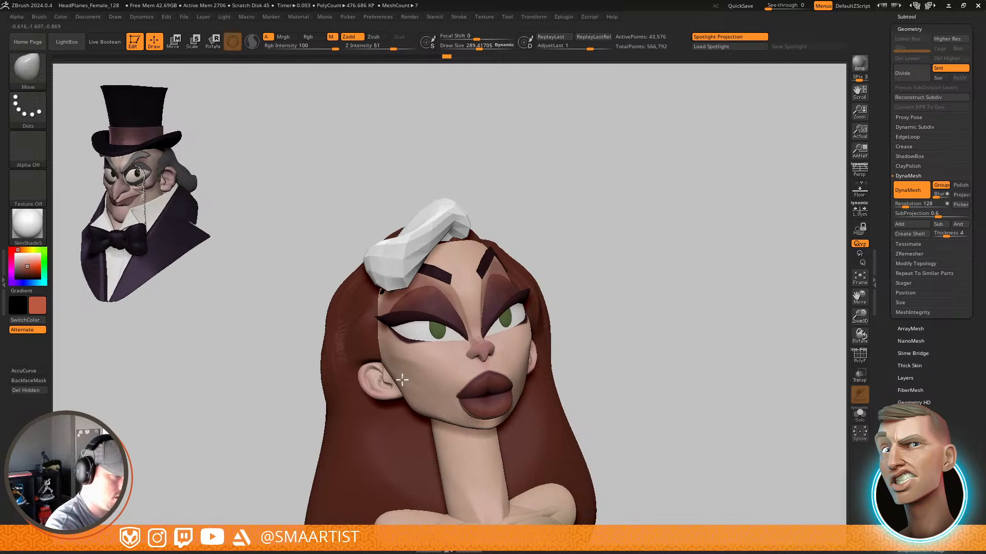
left_click_drag(402, 380, 401, 493)
mouse_move(402, 303)
right_mouse_down()
mouse_move(420, 359)
mouse_move(397, 329)
mouse_move(462, 323)
mouse_move(385, 341)
right_mouse_up()
key("s")
left_click_drag(336, 282, 362, 281)
mouse_move(400, 286)
right_mouse_down()
mouse_move(295, 303)
mouse_move(410, 299)
right_mouse_up()
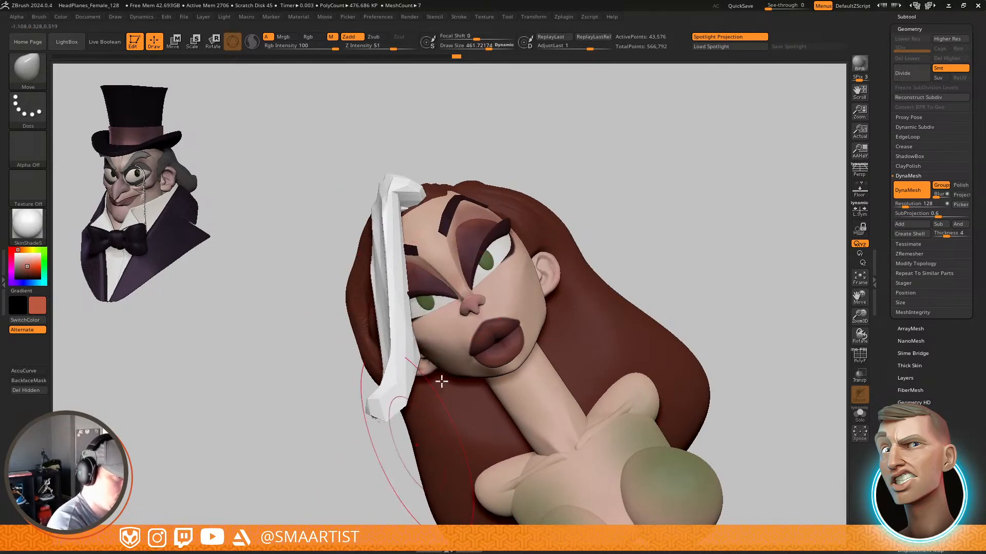
Bend the long lock around the side of the face and flick its tip outward with the Move brush
right_click_drag(442, 381, 478, 359, "shift")
right_click_drag(553, 294, 561, 211, "alt")
right_click_drag(475, 269, 503, 251)
left_click_drag(395, 291, 437, 332)
right_click_drag(437, 333, 413, 422)
left_click_drag(398, 398, 346, 388)
mouse_move(377, 328)
right_mouse_down()
mouse_move(468, 247)
mouse_move(432, 208)
mouse_move(355, 191)
right_mouse_up()
Reduce the Move brush draw size to about 258 and pull the lock's root across the forehead toward the side part
key("s")
left_click_drag(535, 286, 530, 285)
mouse_move(578, 259)
right_mouse_down()
mouse_move(590, 277)
mouse_move(584, 288)
right_mouse_up()
key("s")
left_click_drag(516, 307, 563, 324)
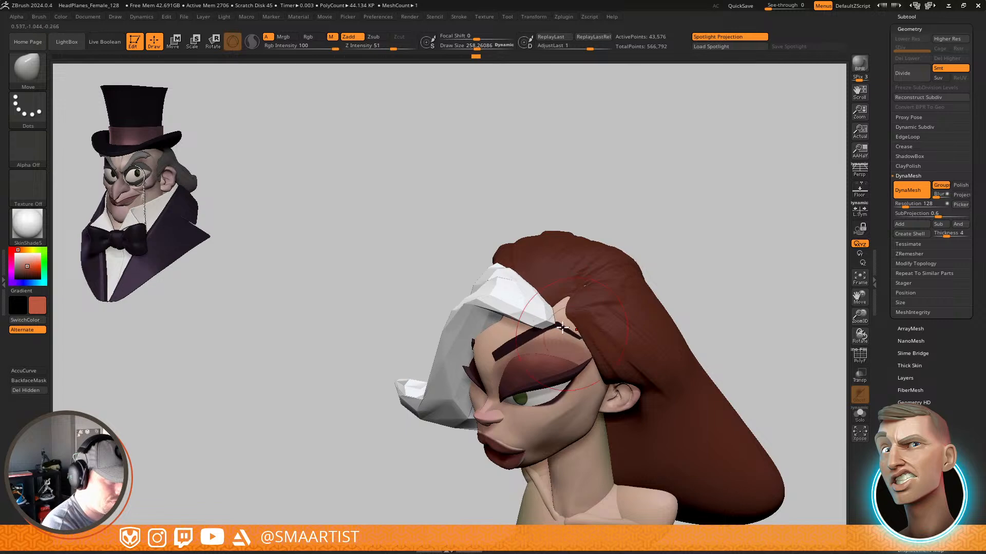
Turn on ghosted transparency to see the lock through the head
right_click_drag(470, 288, 577, 275)
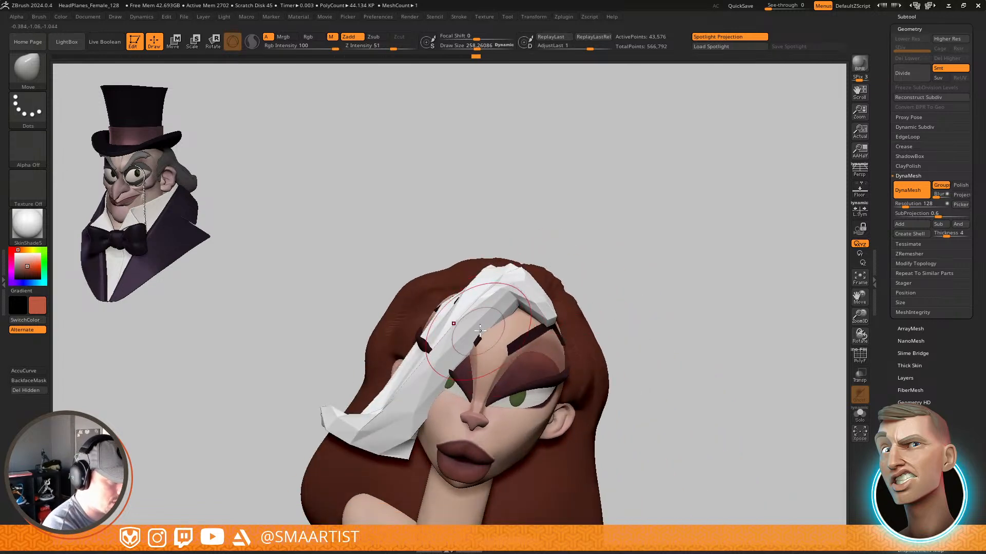
key("shift+t")
right_click_drag(503, 332, 475, 354)
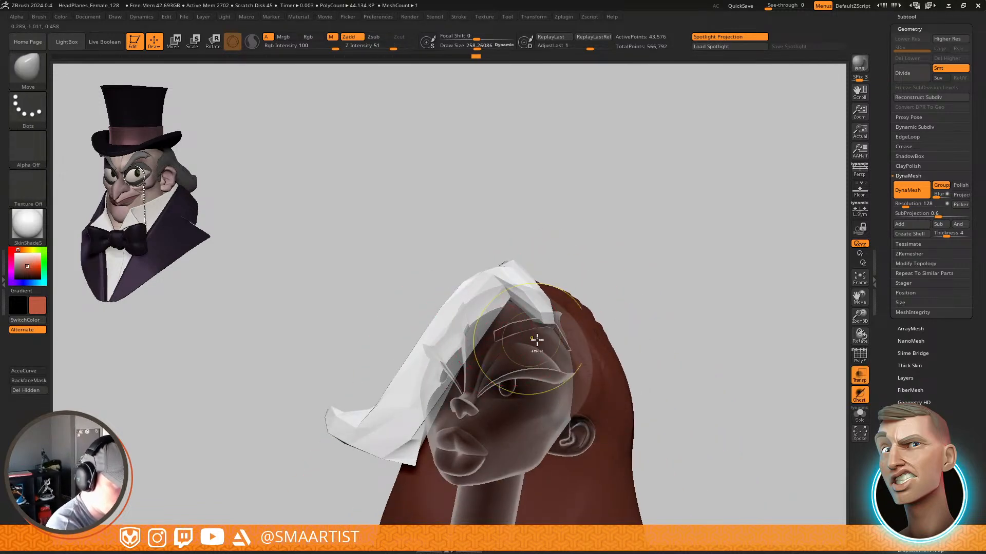
Set the Move brush draw size to about 357 and turn off ghosted transparency after checking the lock from several angles
right_click_drag(537, 339, 517, 300, "ctrl")
mouse_move(462, 328)
right_mouse_down()
mouse_move(510, 318)
mouse_move(529, 331)
right_mouse_up()
key("s")
left_click_drag(506, 327, 514, 327)
right_click_drag(492, 354, 420, 324)
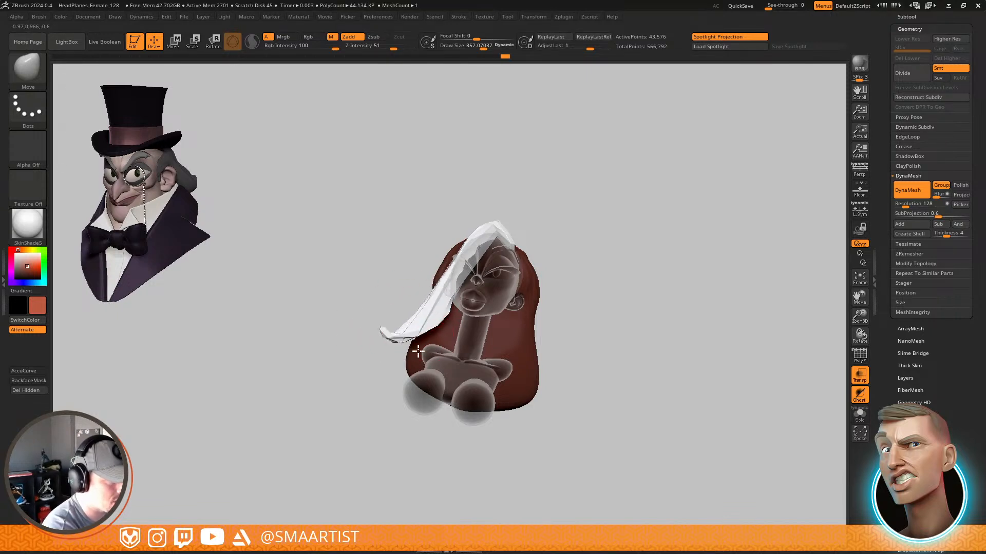
right_click_drag(473, 308, 486, 334)
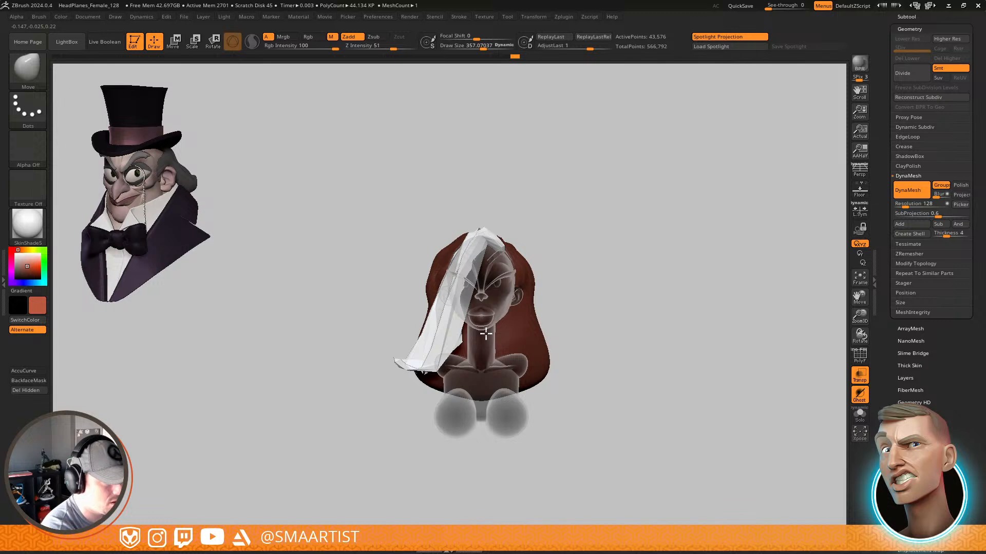
key("ctrl+t")
Remesh the front lock with DynaMesh at resolution 128, using the polyframe display to check its topology
mouse_move(411, 308)
right_mouse_down()
mouse_move(468, 297)
mouse_move(493, 315)
mouse_move(480, 308)
mouse_move(484, 284)
mouse_move(452, 281)
mouse_move(439, 343)
mouse_move(539, 283)
mouse_move(554, 262)
mouse_move(536, 245)
right_mouse_up()
key("shift+f")
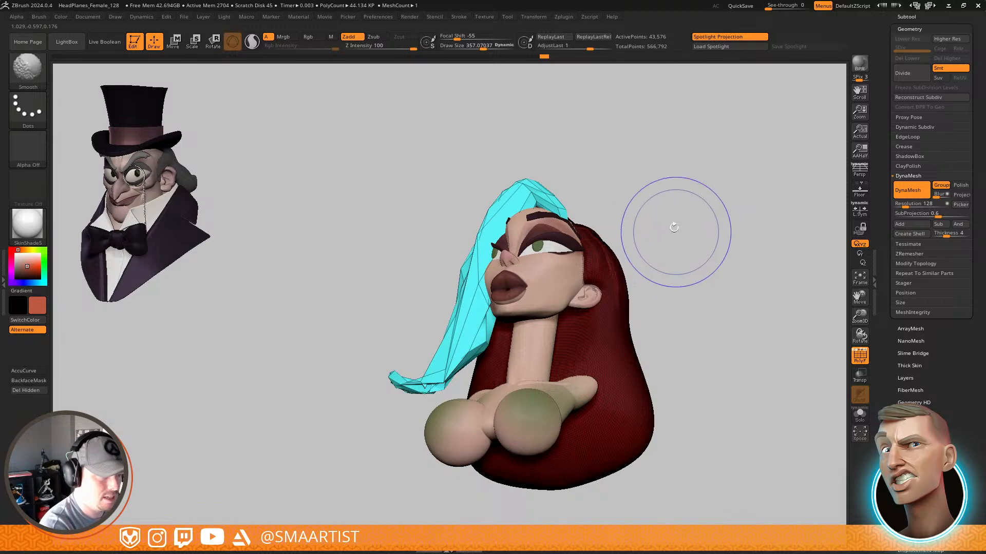
right_click_drag(664, 220, 682, 286)
left_click_drag(668, 219, 726, 333, "ctrl")
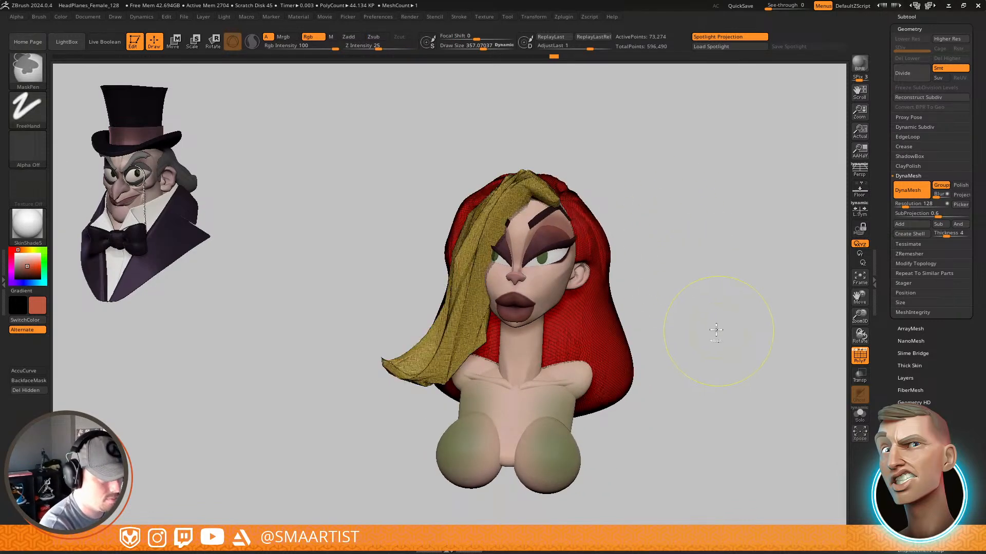
mouse_move(526, 286)
right_mouse_down()
mouse_move(477, 246)
mouse_move(487, 254)
mouse_move(468, 259)
right_mouse_up()
key("shift+f")
key("shift+f")
key("shift+f")
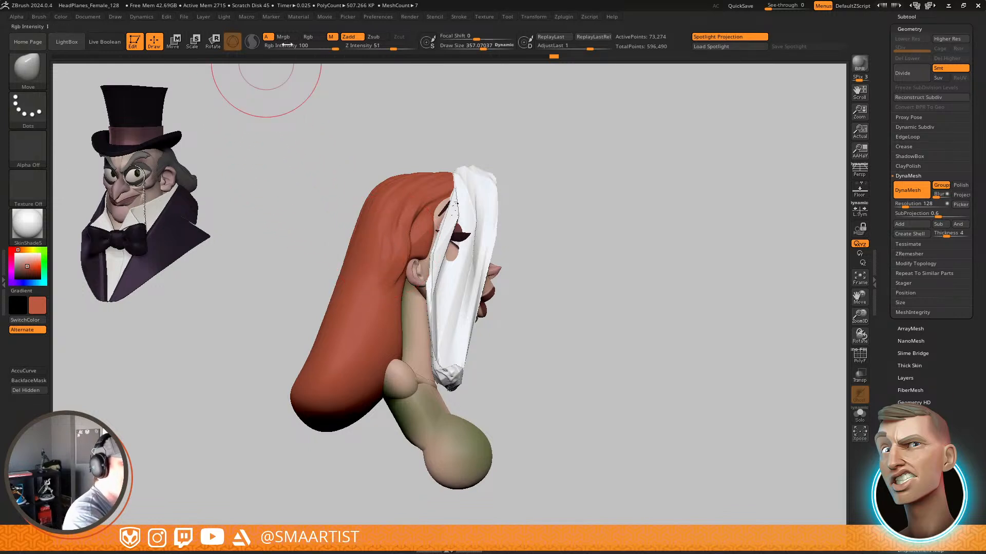
Enable Mrgb and fill the white front lock with the current red-orange color
left_click(283, 37)
left_click(44, 18)
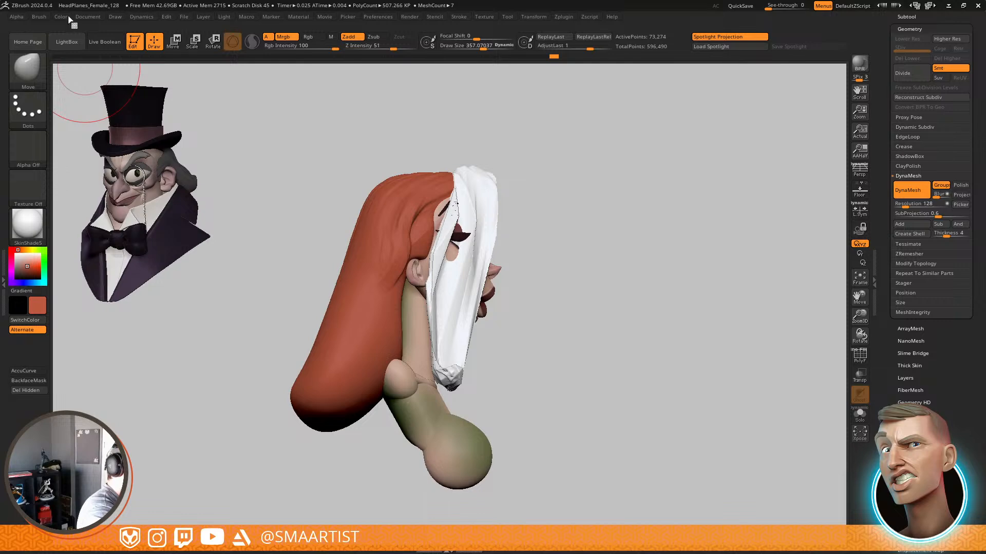
left_click(69, 18)
left_click(83, 201)
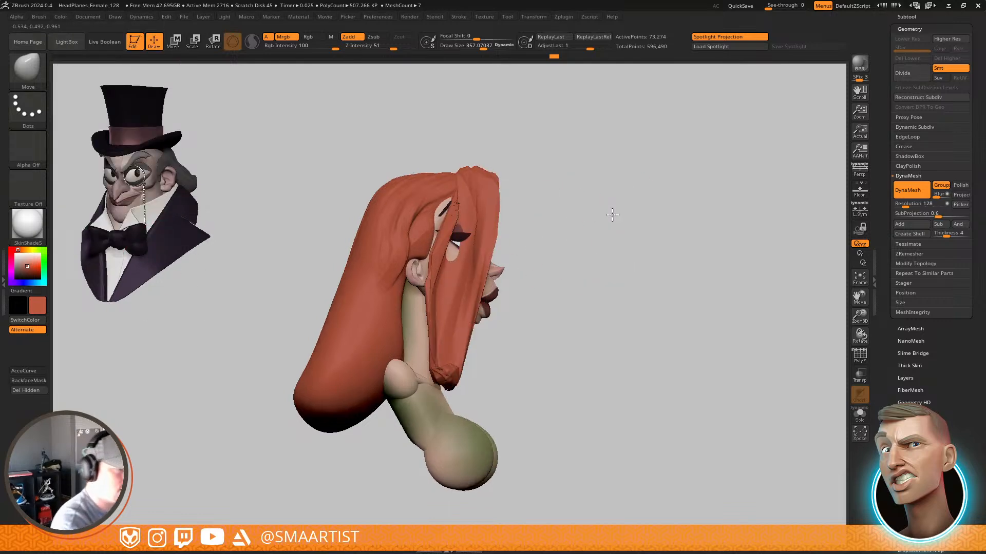
Turn on the polyframe display and smooth the lock's faceted surface along its whole length
left_click_drag(612, 214, 578, 212)
mouse_move(578, 212)
right_mouse_down()
mouse_move(561, 260)
mouse_move(488, 332)
mouse_move(500, 277)
mouse_move(494, 332)
right_mouse_up()
key("shift+f")
key("w")
left_click(484, 302, "ctrl")
key("q")
mouse_move(436, 282)
left_mouse_down("shift")
mouse_move(437, 293)
mouse_move(434, 275)
mouse_move(436, 287)
mouse_move(445, 282)
mouse_move(448, 343)
mouse_move(480, 437)
left_mouse_up("shift")
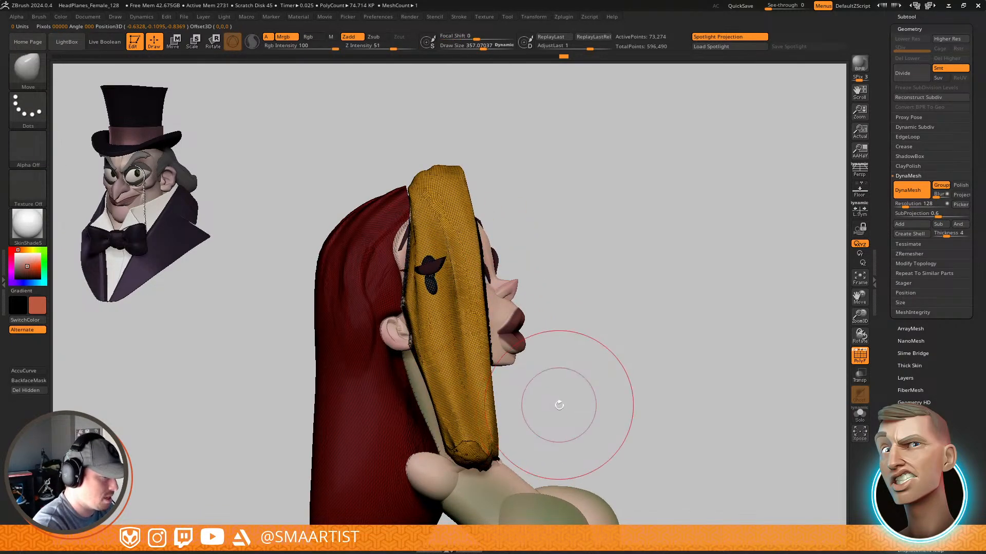
right_click_drag(559, 404, 514, 382)
mouse_move(467, 381)
left_mouse_down("shift")
mouse_move(423, 423)
mouse_move(457, 336)
mouse_move(451, 291)
mouse_move(495, 221)
mouse_move(506, 239)
left_mouse_up("shift")
right_click_drag(547, 264, 563, 323)
Place the gizmo pivot at the lock's root on the hairline and rotate the lock outward around it
key("w")
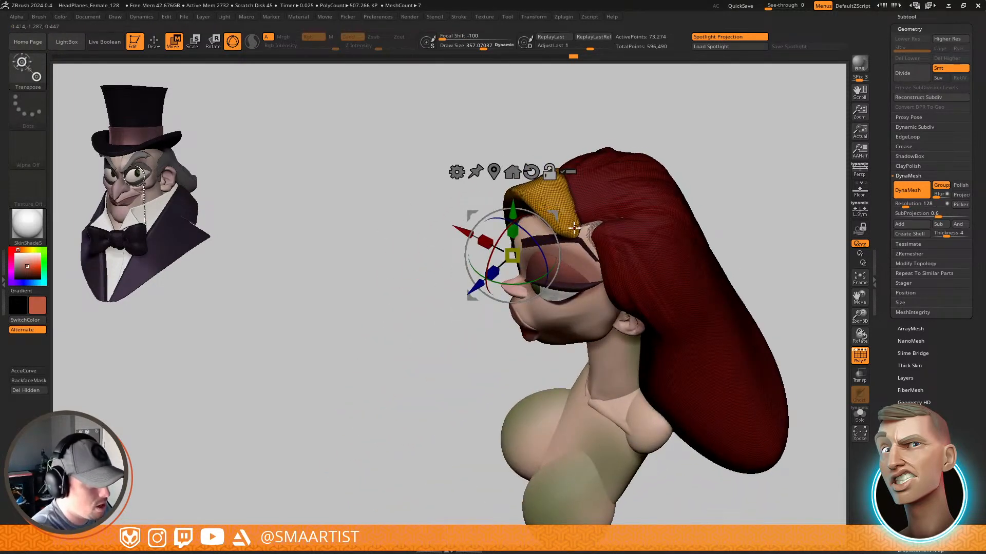
left_click(574, 229, "alt")
right_click_drag(595, 239, 588, 270)
right_click_drag(640, 233, 638, 288, "alt")
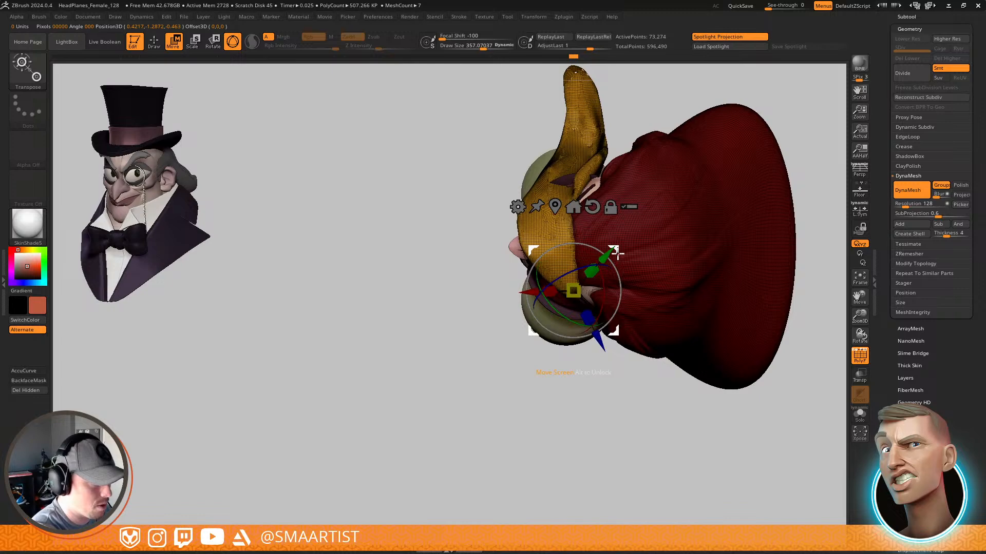
mouse_move(618, 255)
left_mouse_down()
mouse_move(614, 245)
mouse_move(608, 257)
left_mouse_up()
right_click_drag(630, 227, 601, 332, "alt")
Bend the lock's free end with a transpose line drawn along its length, working from above
key("y")
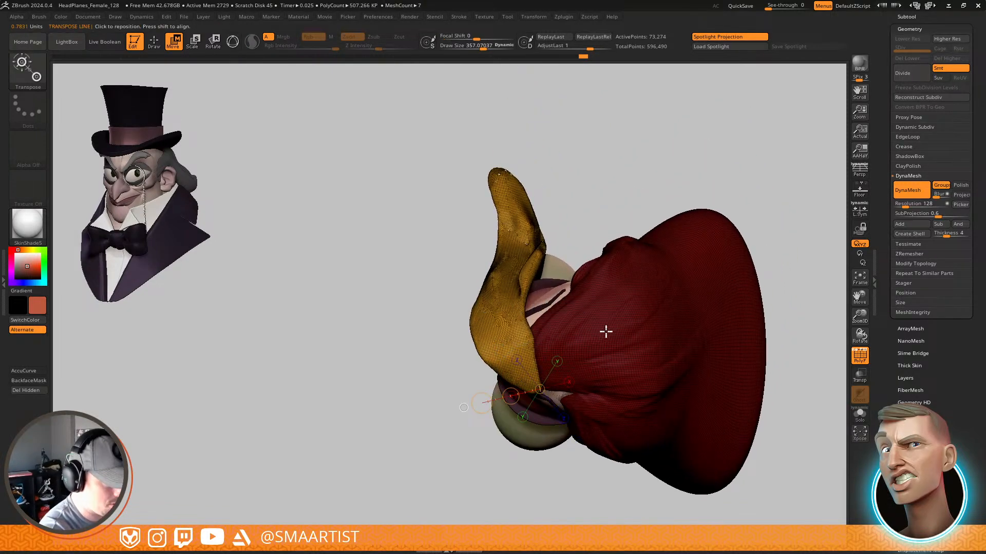
left_click_drag(557, 419, 469, 68)
left_click_drag(509, 236, 528, 269)
right_click_drag(566, 130, 536, 256, "alt")
left_click_drag(465, 472, 532, 214)
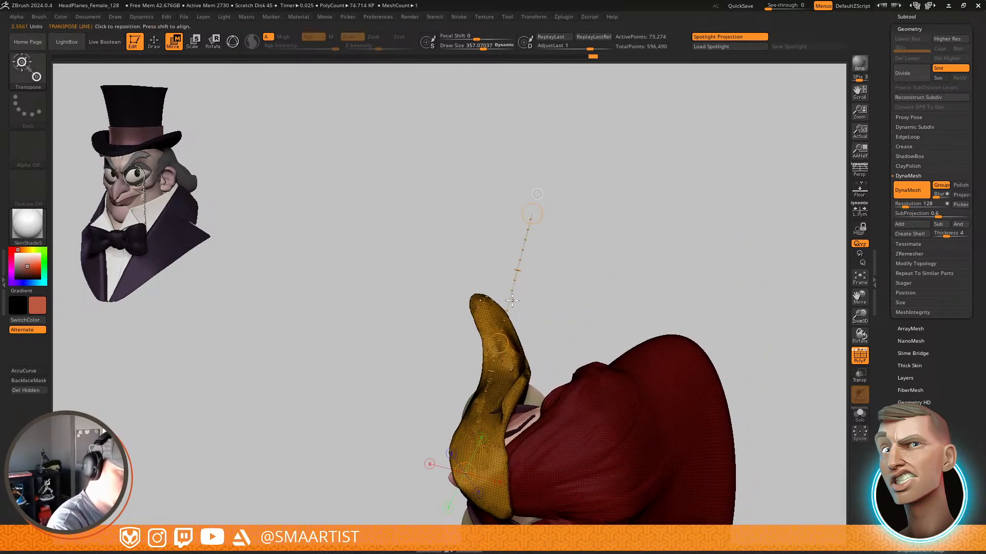
left_click_drag(498, 343, 523, 359)
Switch to the Move brush, set its draw size to about 503, and broaden the lock forward beside the cheek
mouse_move(528, 339)
right_mouse_down()
mouse_move(577, 217)
mouse_move(537, 326)
mouse_move(584, 336)
mouse_move(501, 282)
mouse_move(480, 284)
right_mouse_up()
key("b")
key("m")
key("v")
key("s")
mouse_move(467, 297)
left_mouse_down()
mouse_move(476, 295)
mouse_move(459, 282)
left_mouse_up()
mouse_move(491, 275)
right_mouse_down()
mouse_move(529, 322)
mouse_move(508, 288)
right_mouse_up()
mouse_move(508, 289)
right_mouse_down()
mouse_move(529, 290)
mouse_move(520, 274)
right_mouse_up()
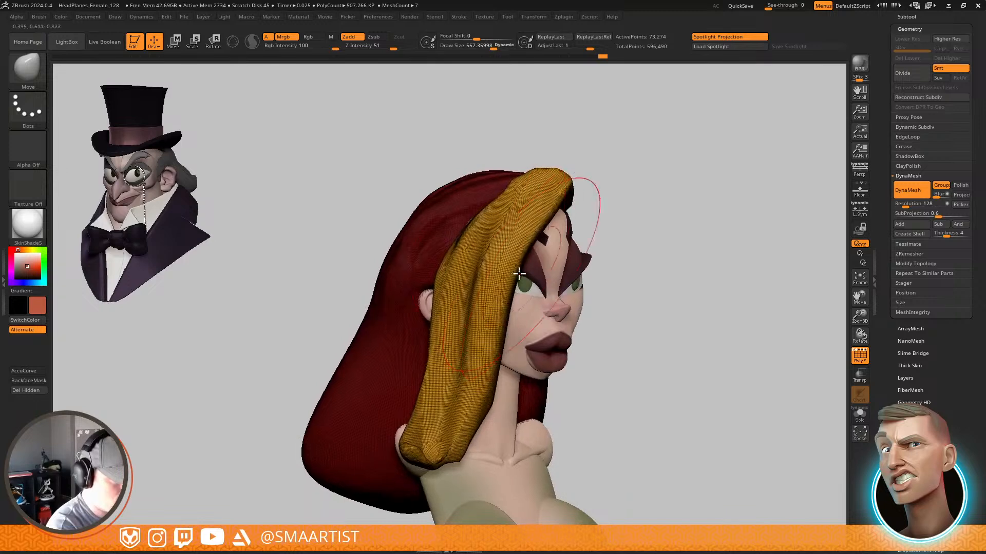
key("s")
left_click_drag(525, 264, 570, 300)
mouse_move(489, 359)
left_mouse_down()
mouse_move(519, 384)
mouse_move(521, 357)
left_mouse_up()
right_click_drag(495, 344, 534, 294)
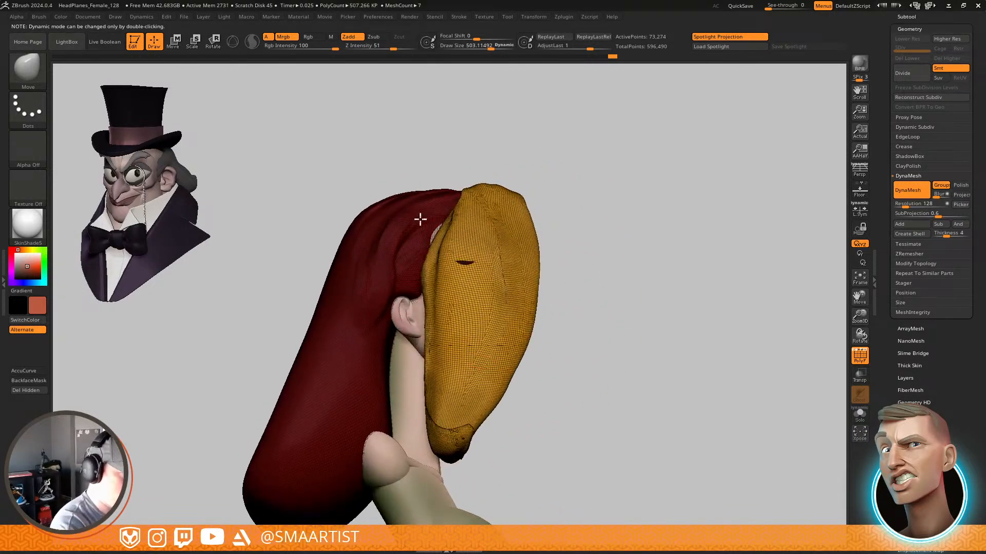
right_click_drag(460, 198, 434, 227)
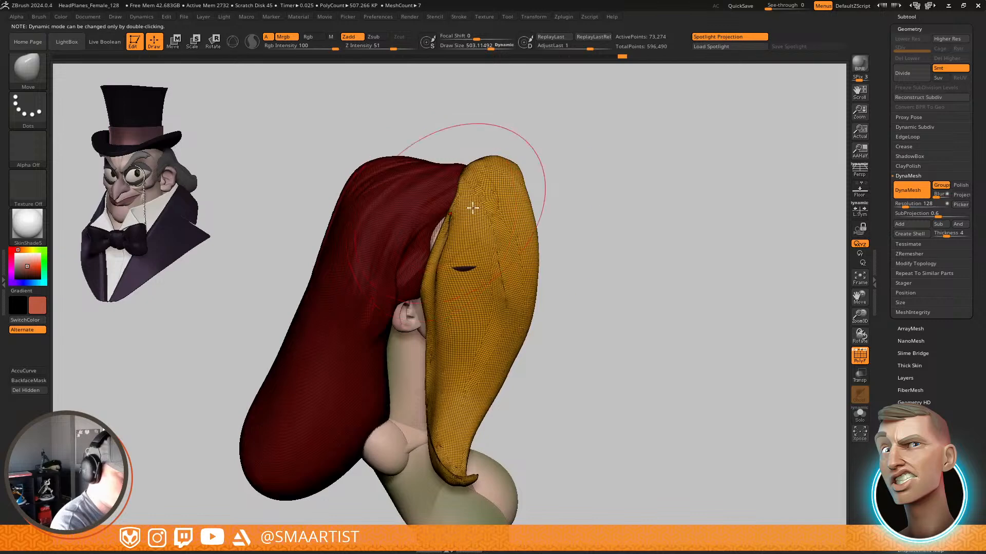
Select the main hair and pull its side edge forward over the ear and neck with the Move brush at about 394
left_click(439, 214, "alt")
key("s")
left_click_drag(442, 227, 451, 247)
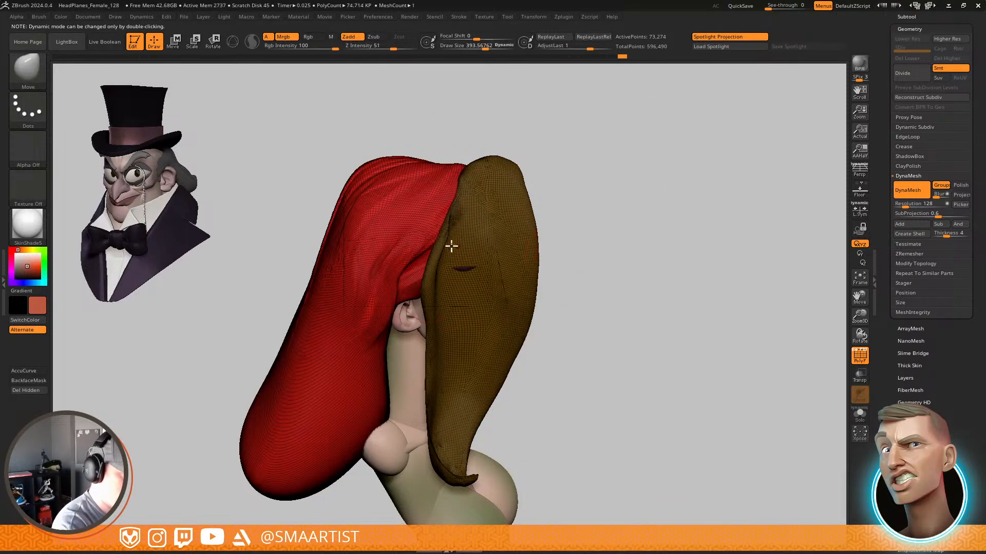
mouse_move(401, 256)
right_mouse_down()
mouse_move(444, 246)
mouse_move(396, 269)
right_mouse_up()
left_click_drag(396, 269, 422, 280)
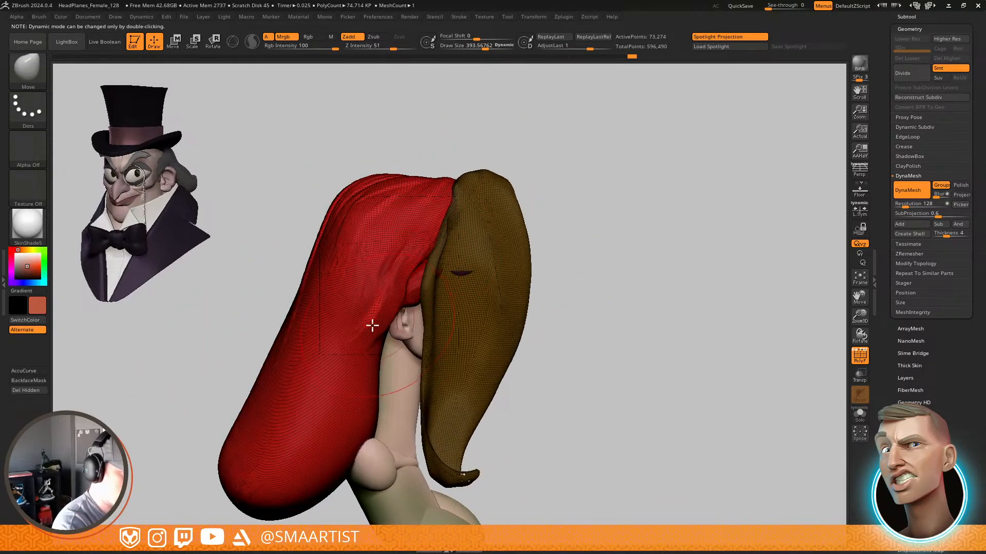
left_click_drag(372, 324, 415, 362)
mouse_move(360, 389)
left_mouse_down()
mouse_move(394, 398)
mouse_move(418, 389)
left_mouse_up()
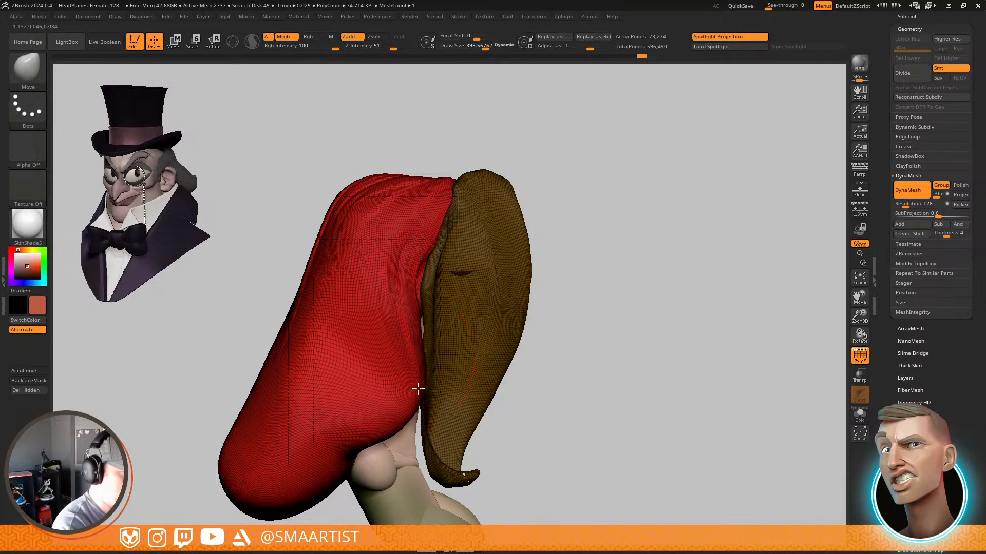
mouse_move(532, 332)
right_mouse_down("ctrl")
mouse_move(510, 277)
mouse_move(523, 266)
mouse_move(590, 266)
mouse_move(578, 260)
mouse_move(591, 295)
mouse_move(569, 276)
mouse_move(546, 275)
mouse_move(564, 303)
mouse_move(513, 359)
right_mouse_up("ctrl")
key("shift+f")
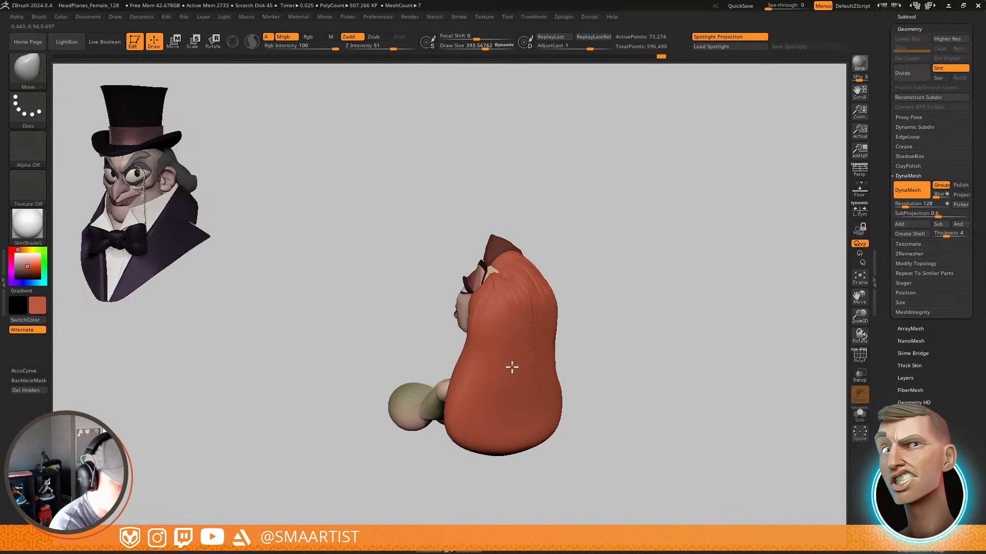
Switch to ClayBuildup and carve a hollow into the side of the main hair at neck level
key("b")
key("c")
key("b")
key("s")
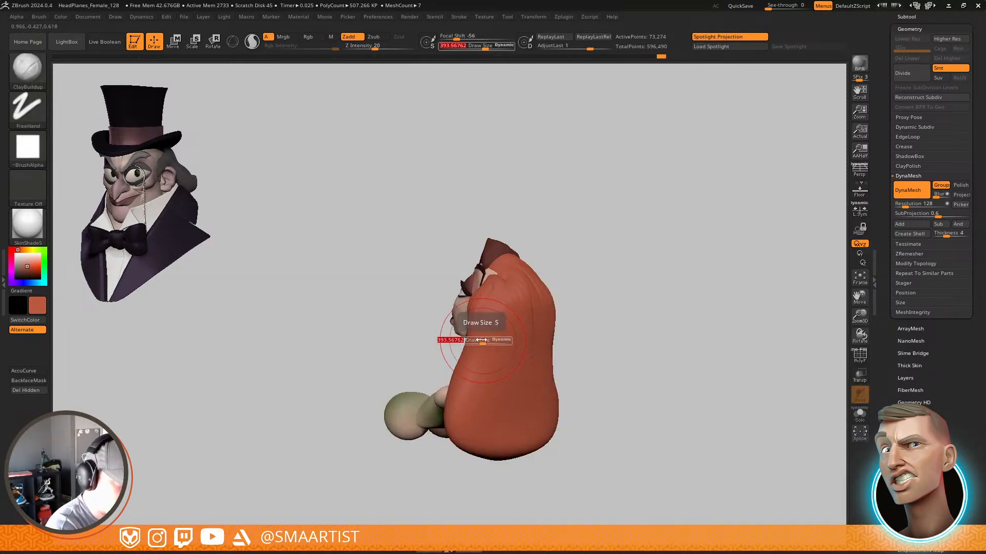
mouse_move(473, 352)
left_mouse_down("alt")
mouse_move(482, 299)
mouse_move(491, 323)
mouse_move(501, 290)
mouse_move(513, 338)
mouse_move(490, 372)
mouse_move(468, 363)
left_mouse_up("alt")
mouse_move(493, 366)
right_mouse_down()
mouse_move(531, 378)
mouse_move(466, 374)
mouse_move(493, 345)
right_mouse_up()
mouse_move(501, 386)
right_mouse_down()
mouse_move(502, 359)
mouse_move(488, 379)
right_mouse_up()
Switch to the Move brush at draw size about 898 and sweep the hair's lower mass around toward one side
key("b")
key("m")
key("v")
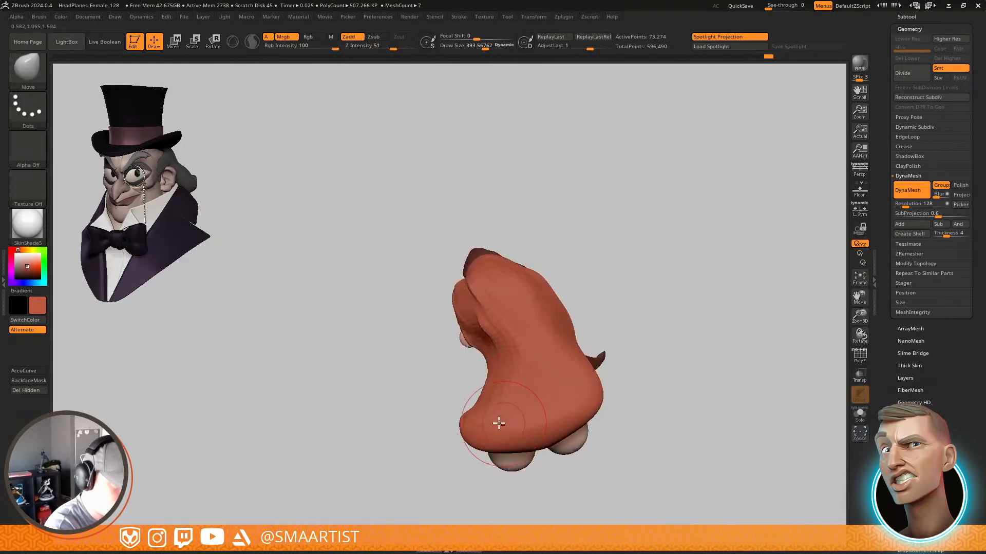
key("s")
left_click_drag(497, 423, 517, 434)
right_click_drag(531, 447, 598, 477)
left_click_drag(544, 452, 601, 464)
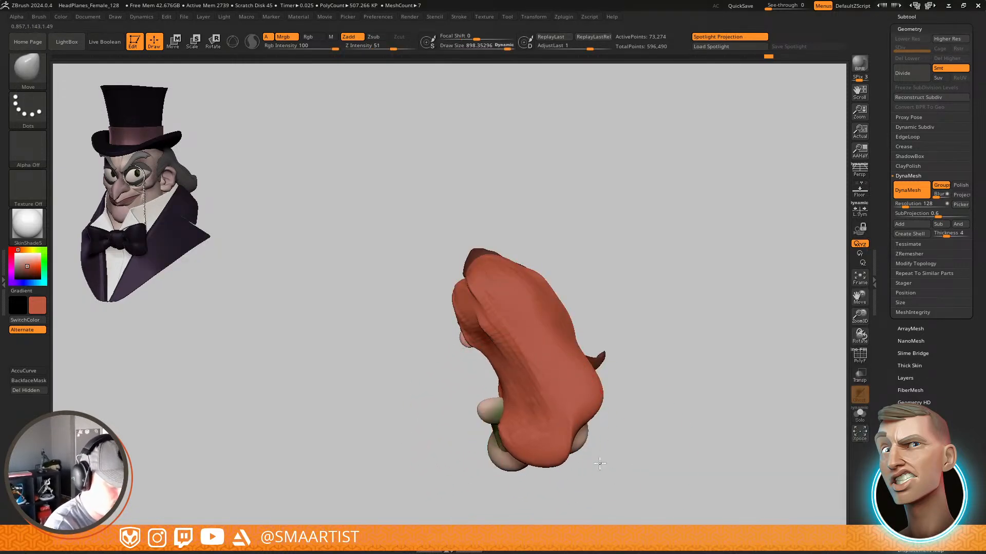
left_click_drag(582, 416, 636, 477)
Reduce the Move brush draw size to about 591 and pull the hair's lower side outward into a fuller curve
key("s")
left_click_drag(598, 384, 586, 384)
left_click_drag(607, 386, 642, 372)
mouse_move(646, 375)
right_mouse_down()
mouse_move(606, 332)
mouse_move(591, 341)
mouse_move(640, 377)
right_mouse_up()
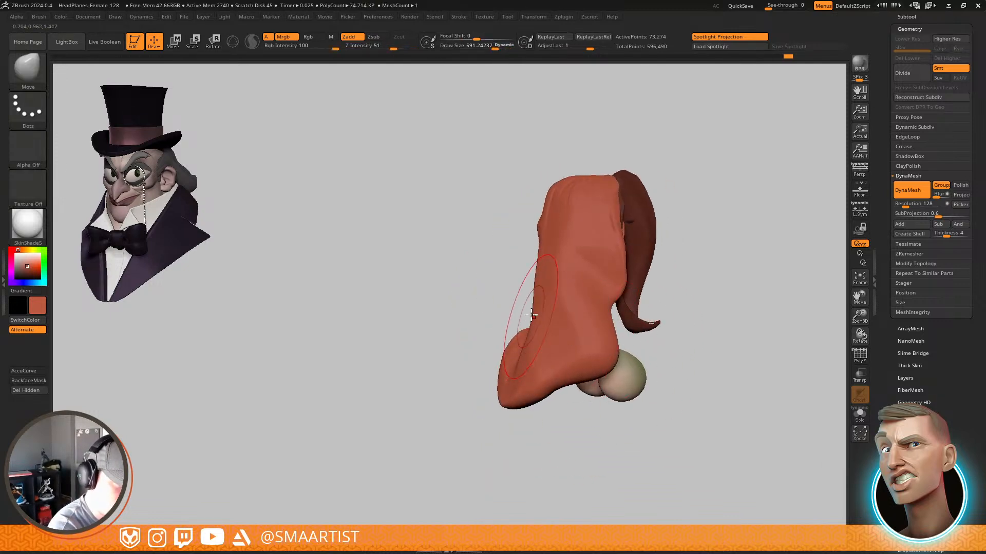
Set the draw size to about 384 and pull the main hair's front edge up against the lock
mouse_move(550, 308)
right_mouse_down()
mouse_move(630, 324)
mouse_move(605, 345)
mouse_move(638, 312)
mouse_move(557, 284)
mouse_move(606, 285)
right_mouse_up()
key("s")
left_click_drag(523, 267, 511, 266)
mouse_move(511, 265)
right_mouse_down()
mouse_move(544, 256)
mouse_move(642, 175)
right_mouse_up()
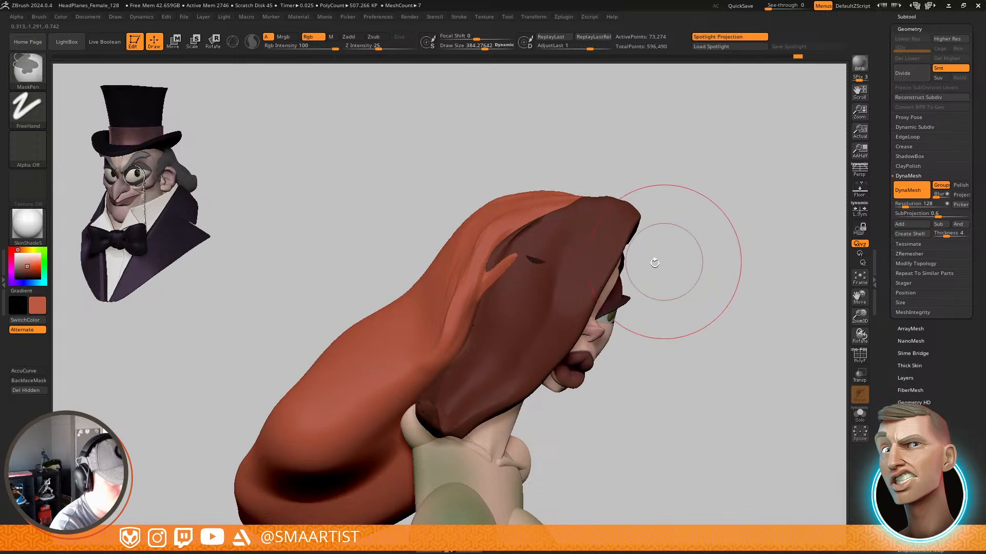
right_click_drag(682, 260, 537, 263)
Select the front lock and push its outer edge inward beside the cheek with the Move brush at about 281
key("s")
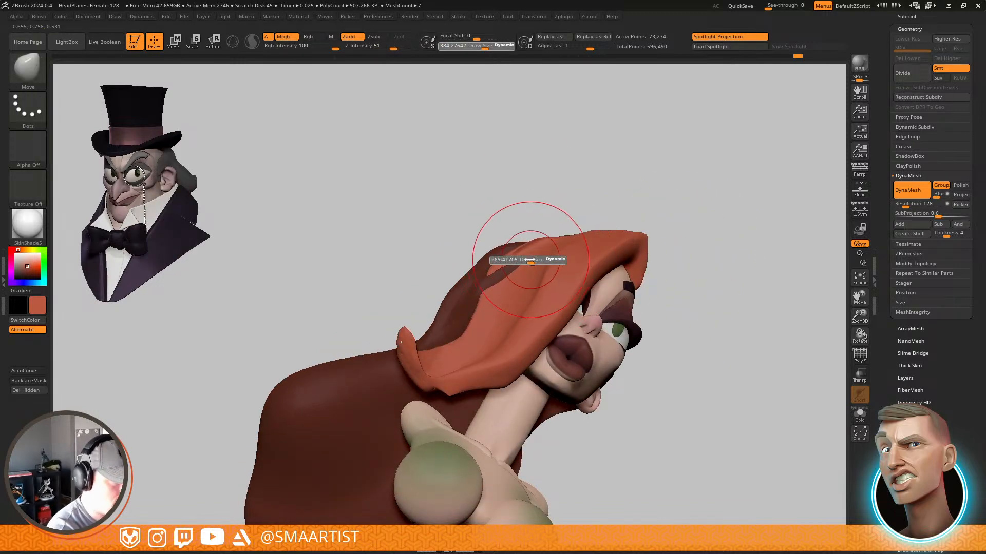
left_click_drag(536, 260, 528, 262)
mouse_move(535, 273)
right_mouse_down()
mouse_move(546, 345)
mouse_move(509, 309)
mouse_move(470, 339)
mouse_move(482, 332)
right_mouse_up()
left_click_drag(495, 319, 515, 317)
mouse_move(515, 317)
right_mouse_down()
mouse_move(521, 237)
mouse_move(657, 215)
right_mouse_up()
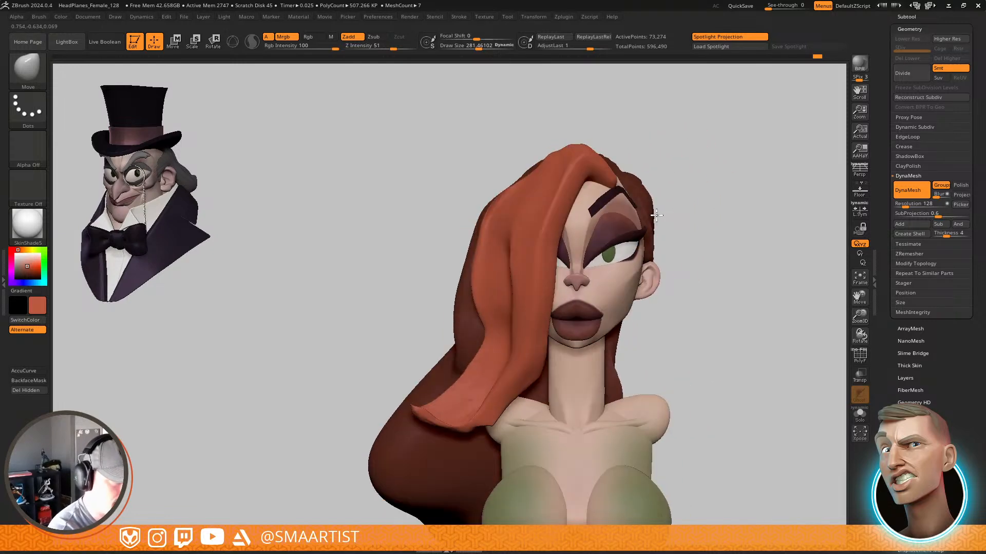
Reduce the draw size to about 208 and lift the lock's root at the side part above the forehead
mouse_move(583, 231)
right_mouse_down()
mouse_move(480, 353)
mouse_move(474, 328)
right_mouse_up()
key("s")
left_click_drag(474, 329, 467, 326)
right_click_drag(465, 323, 456, 306)
left_click_drag(457, 308, 468, 289)
mouse_move(472, 285)
right_mouse_down()
mouse_move(494, 242)
mouse_move(446, 345)
mouse_move(502, 255)
mouse_move(465, 258)
mouse_move(530, 323)
right_mouse_up()
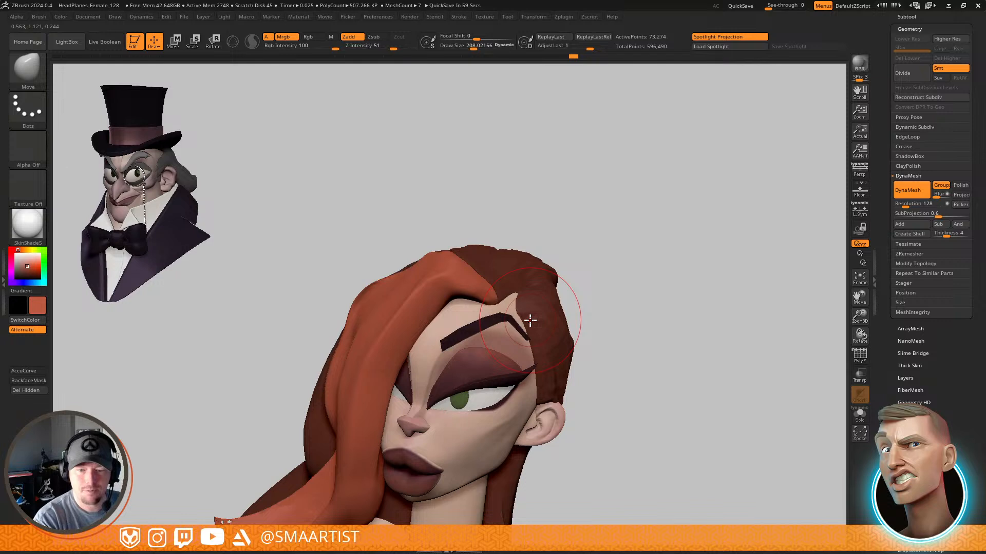
mouse_move(664, 325)
right_mouse_down()
mouse_move(691, 282)
mouse_move(682, 269)
mouse_move(691, 245)
mouse_move(688, 259)
right_mouse_up()
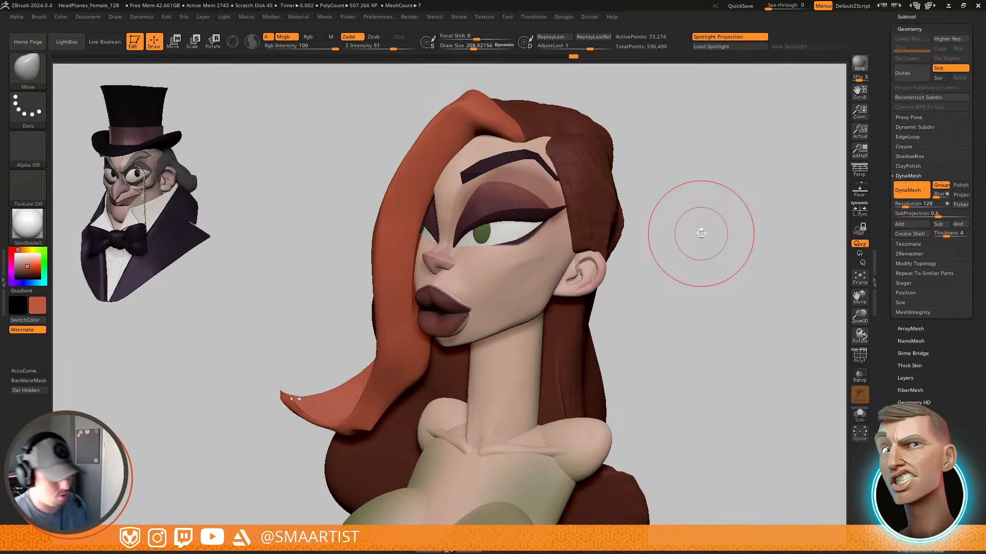
left_click_drag(654, 304, 681, 320)
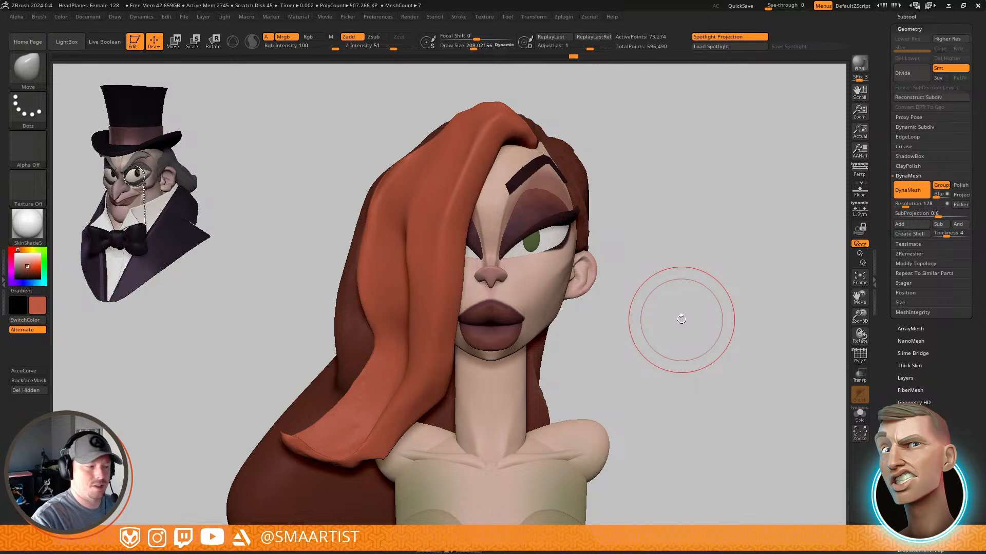
left_click_drag(662, 308, 712, 341)
key("ctrl+h")
left_click(666, 342, "ctrl")
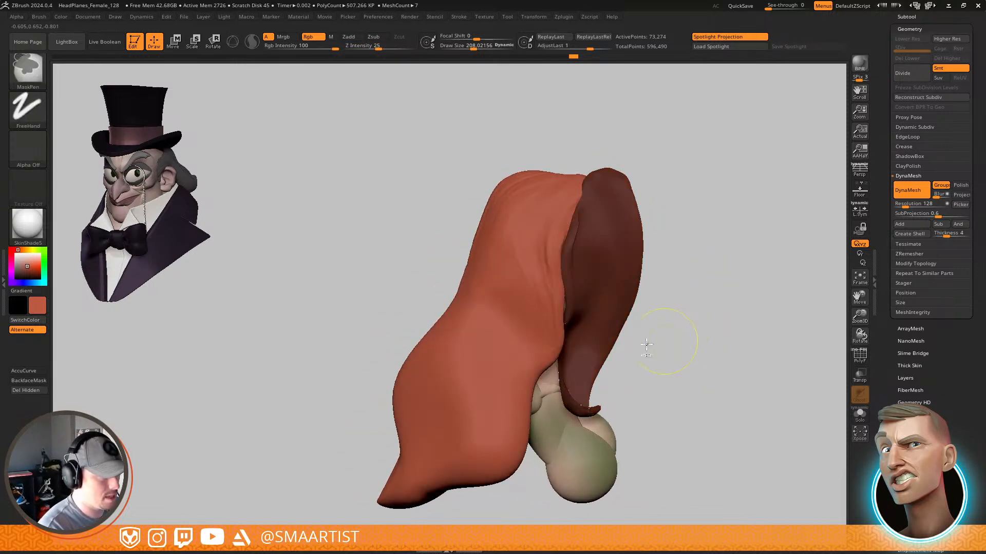
Set the Move brush draw size to about 650 and pull the main hair's side forward toward the shoulder
key("s")
left_click_drag(532, 370, 553, 383)
left_click_drag(537, 383, 567, 387)
Reduce the draw size to about 493 and push the hair's outer contour inward below the lock's tip
mouse_move(587, 459)
right_mouse_down()
mouse_move(556, 382)
mouse_move(513, 359)
mouse_move(530, 345)
mouse_move(484, 360)
mouse_move(534, 399)
mouse_move(506, 330)
mouse_move(504, 343)
right_mouse_up()
key("s")
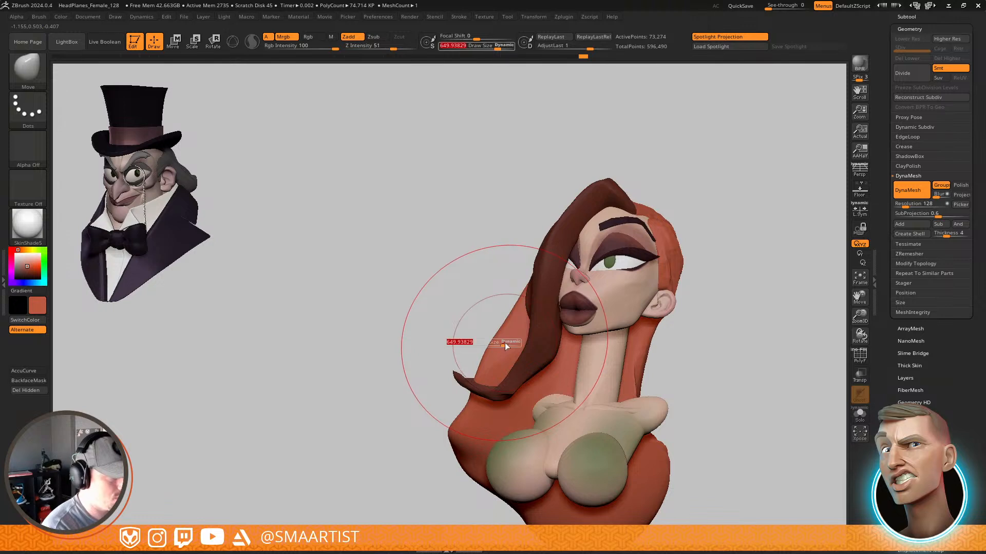
left_click_drag(504, 342, 497, 343)
left_click_drag(498, 384, 515, 387)
mouse_move(517, 388)
right_mouse_down()
mouse_move(576, 405)
mouse_move(554, 348)
mouse_move(563, 352)
mouse_move(529, 396)
mouse_move(533, 442)
right_mouse_up()
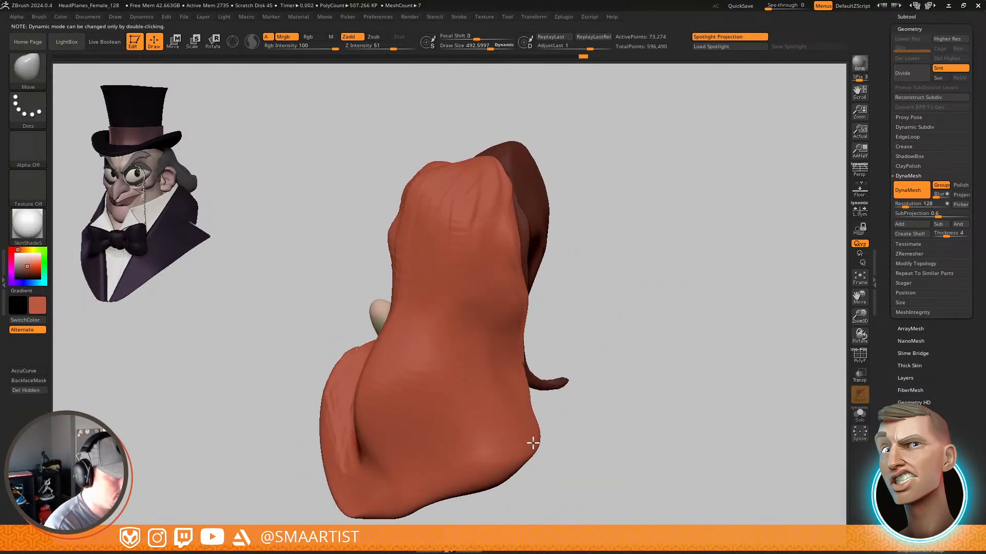
Build up flowing strand ridges on the back of the main hair with the ClayBuildup brush at a draw size of about 297
mouse_move(534, 359)
right_mouse_down()
mouse_move(530, 326)
mouse_move(557, 296)
mouse_move(517, 286)
mouse_move(506, 341)
mouse_move(497, 321)
mouse_move(542, 352)
mouse_move(528, 330)
mouse_move(502, 334)
right_mouse_up()
key("b")
key("c")
key("b")
key("s")
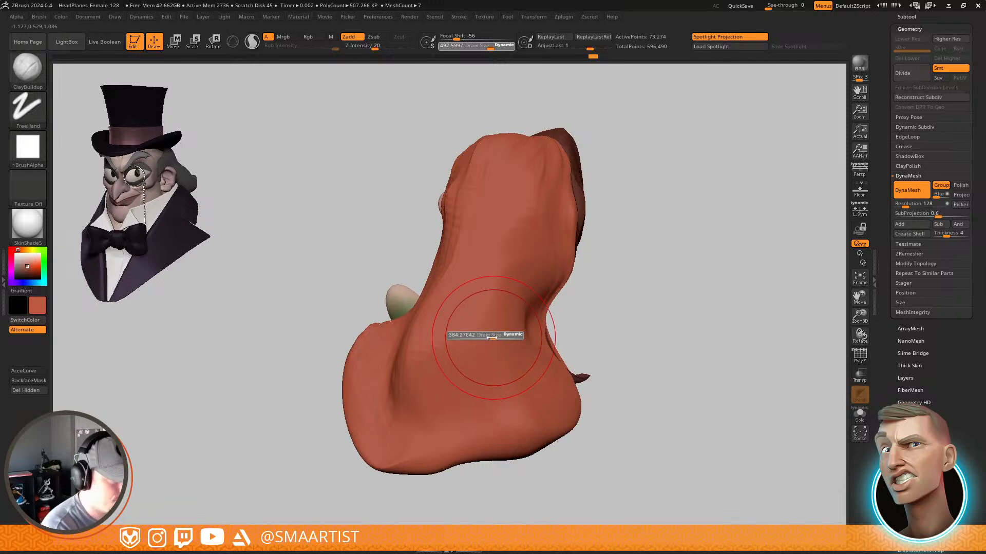
left_click_drag(490, 337, 489, 342)
key("ctrl")
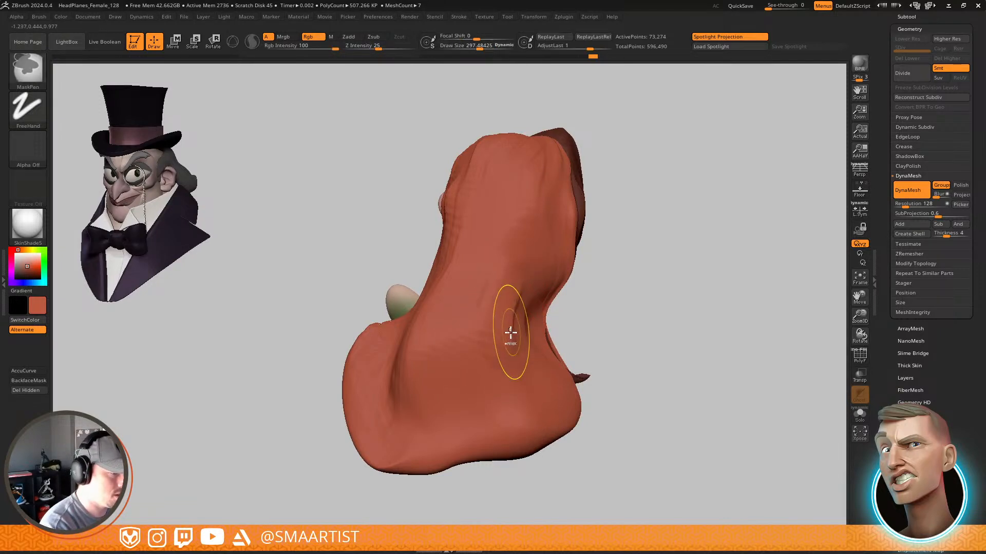
left_click_drag(507, 374, 504, 257)
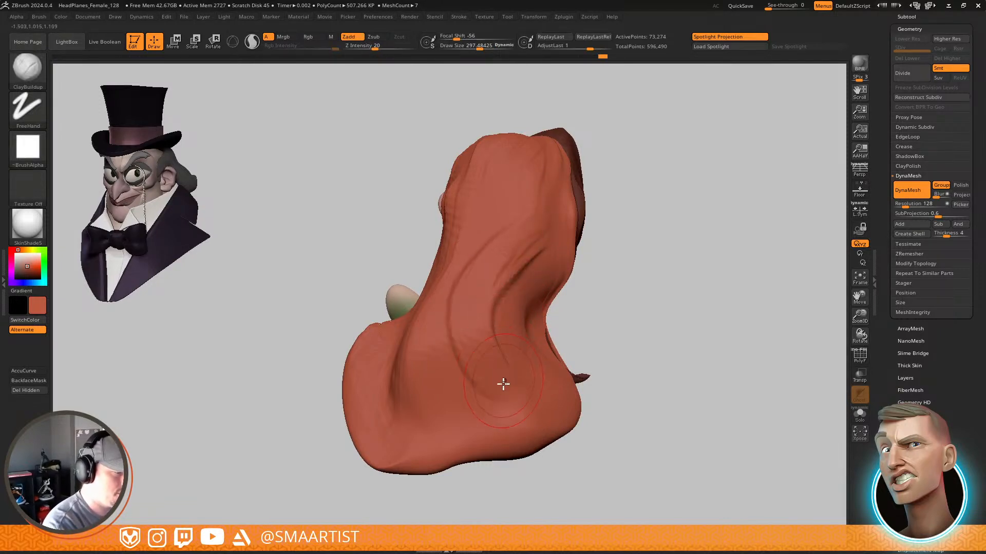
mouse_move(503, 384)
right_mouse_down()
mouse_move(472, 370)
mouse_move(441, 385)
right_mouse_up()
Remesh the hair with DynaMesh at resolution 128 and smooth the surface of the main mass
key("ctrl")
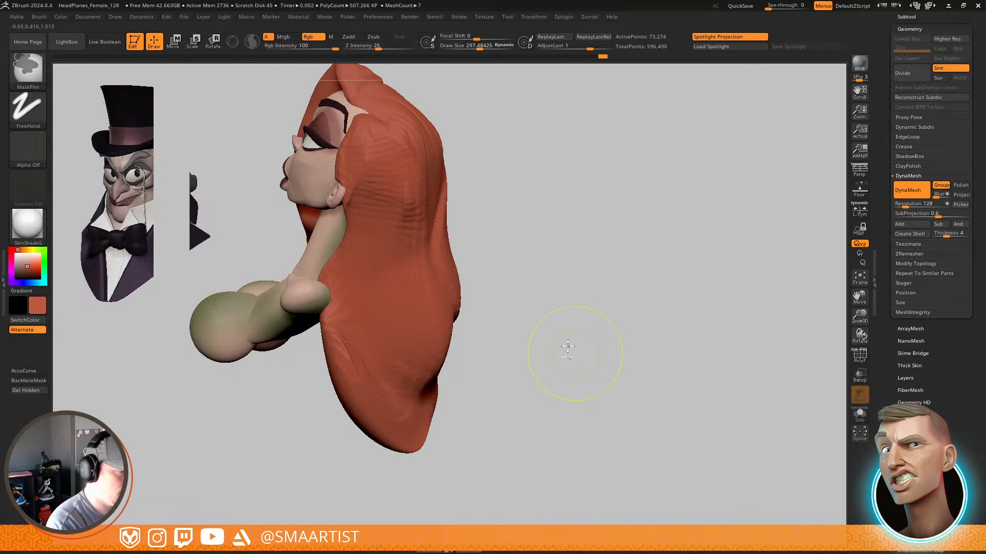
mouse_move(519, 287)
right_mouse_down("alt")
mouse_move(594, 344)
mouse_move(618, 290)
right_mouse_up("alt")
left_click_drag(657, 295, 653, 319)
left_click_drag(679, 361, 449, 197)
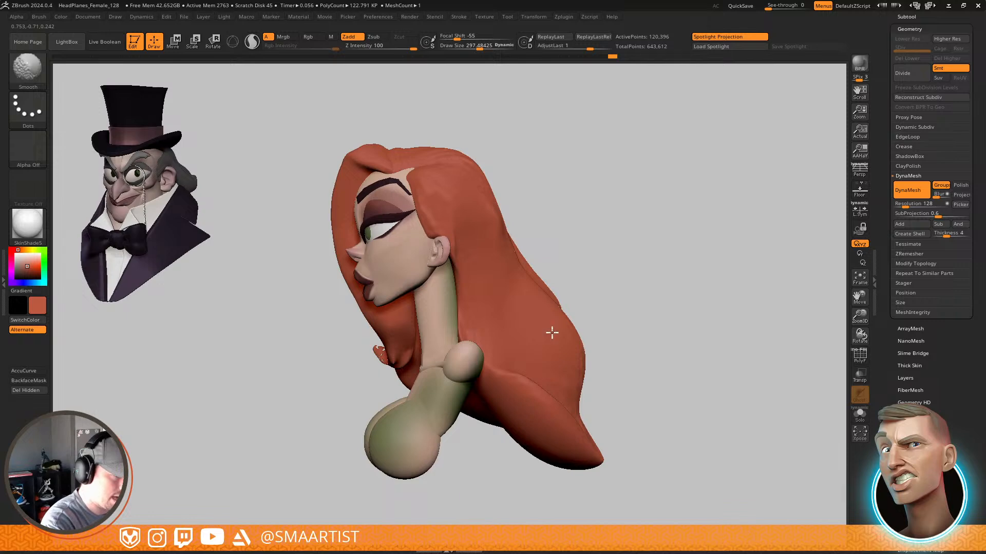
mouse_move(552, 333)
left_mouse_down()
mouse_move(468, 270)
mouse_move(457, 286)
mouse_move(484, 266)
left_mouse_up()
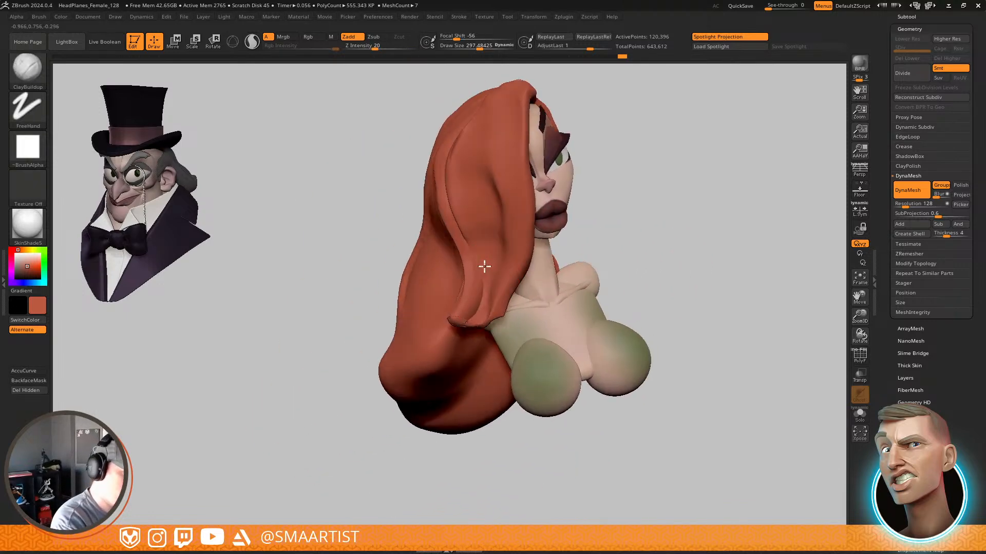
Isolate the front lock by hiding the rest of the hair
mouse_move(484, 266)
right_mouse_down()
mouse_move(462, 273)
mouse_move(515, 318)
mouse_move(504, 359)
right_mouse_up()
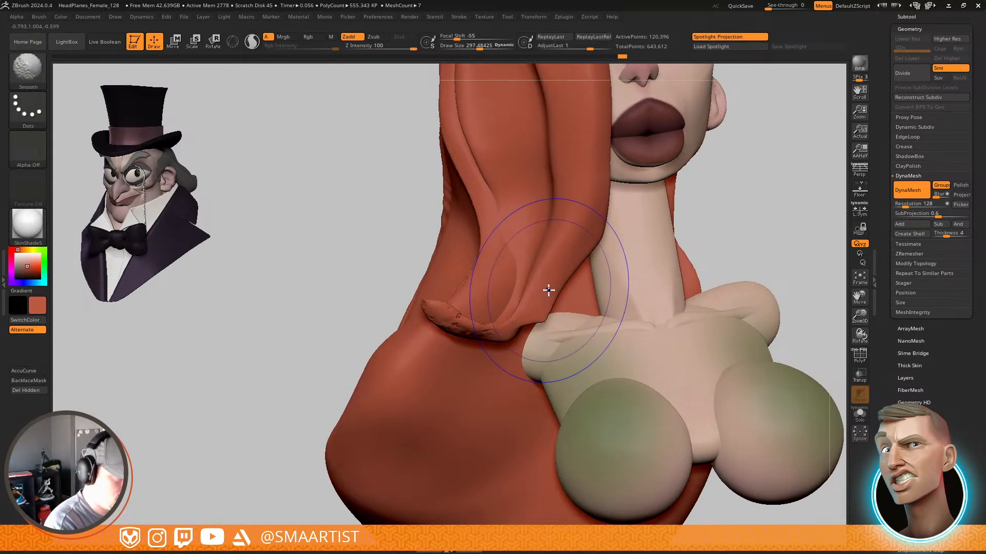
key("shift+f")
key("shift+f")
key("w")
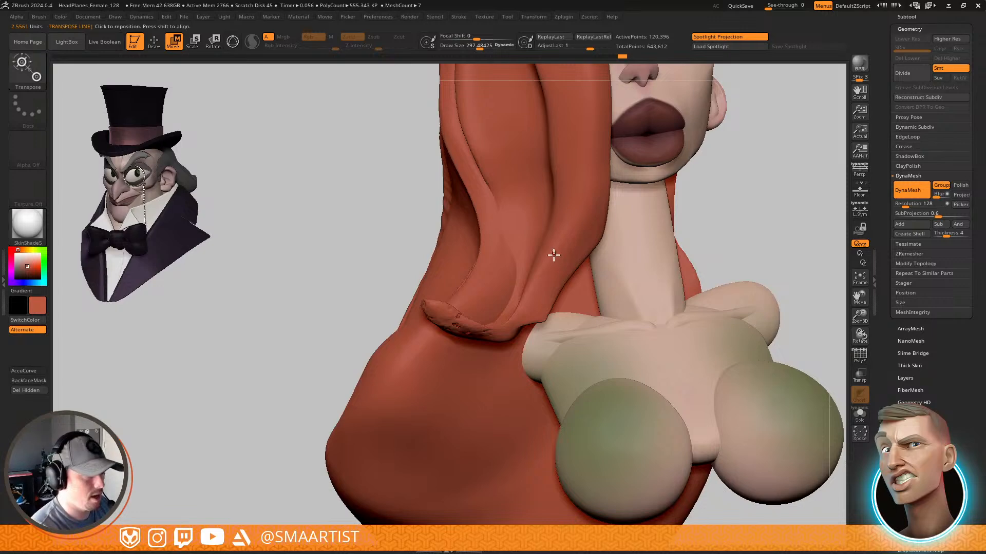
key("q")
left_click(557, 269, "ctrl+shift")
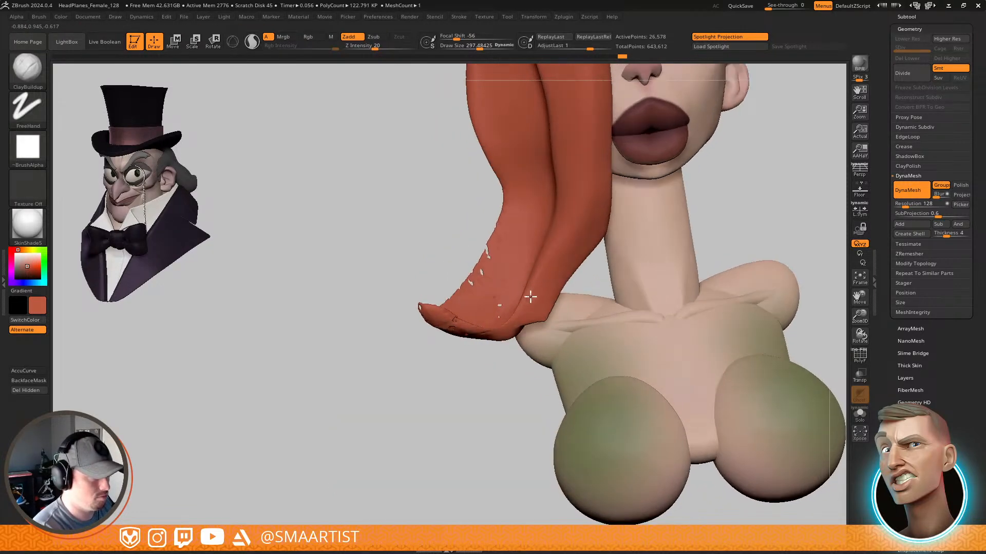
Thicken the thin lower end of the isolated lock with the Inflat brush at a draw size of about 297
key("b")
key("i")
key("n")
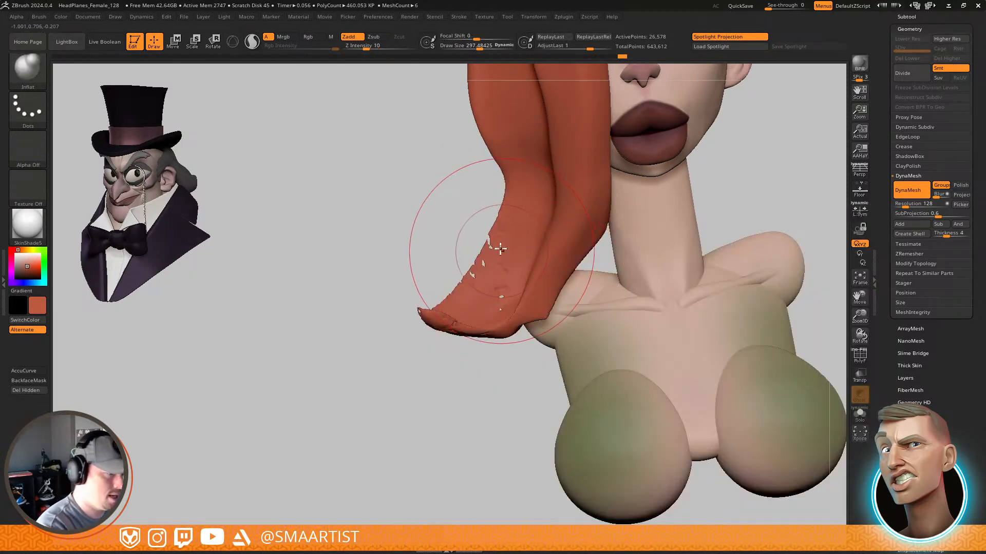
mouse_move(500, 248)
left_mouse_down()
mouse_move(495, 238)
mouse_move(459, 318)
left_mouse_up()
mouse_move(464, 302)
right_mouse_down()
mouse_move(532, 279)
mouse_move(563, 249)
right_mouse_up()
left_click_drag(535, 307, 484, 323)
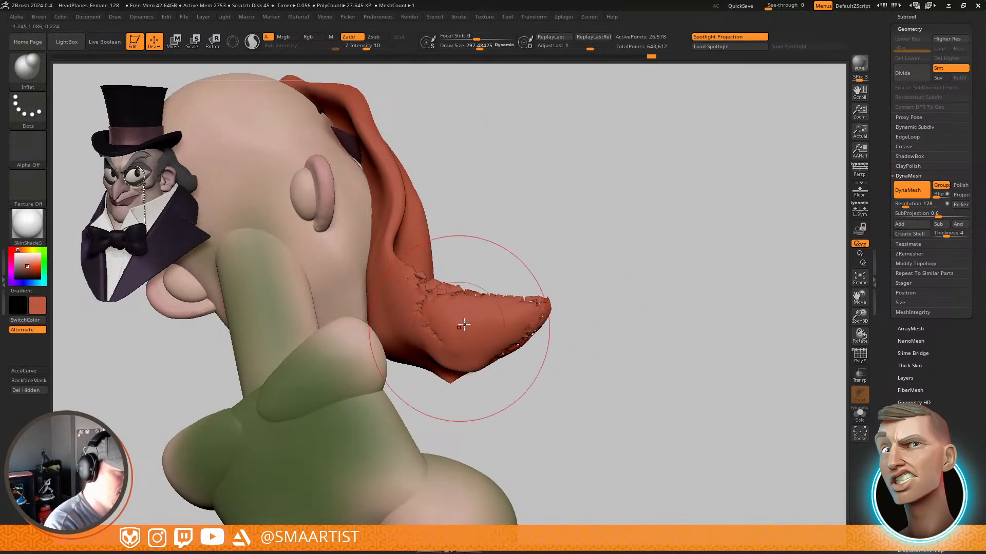
right_click_drag(571, 220, 455, 309)
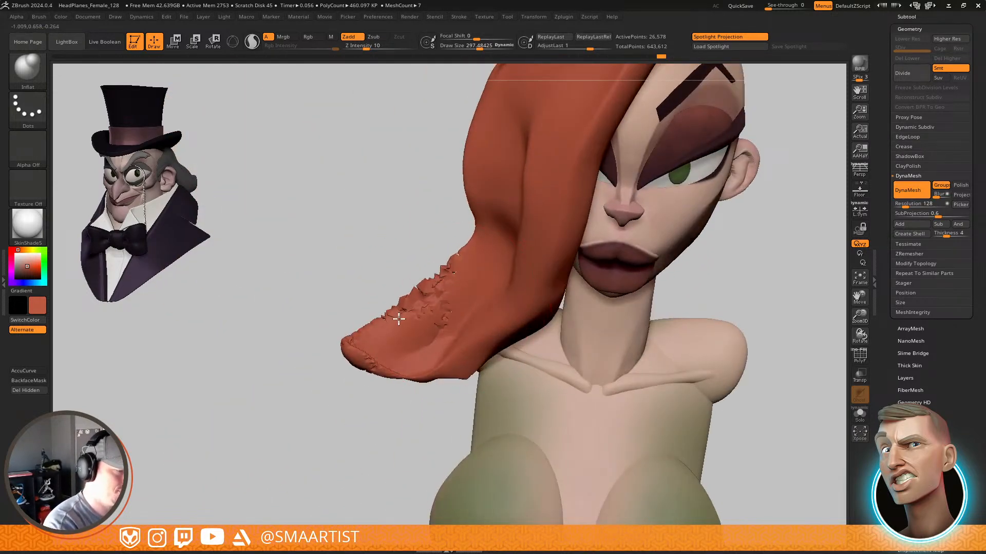
right_click_drag(599, 258, 555, 237, "alt")
Unhide all the hair to remesh it with DynaMesh at resolution 128, and isolate the front lock again
left_click(654, 198, "ctrl+shift")
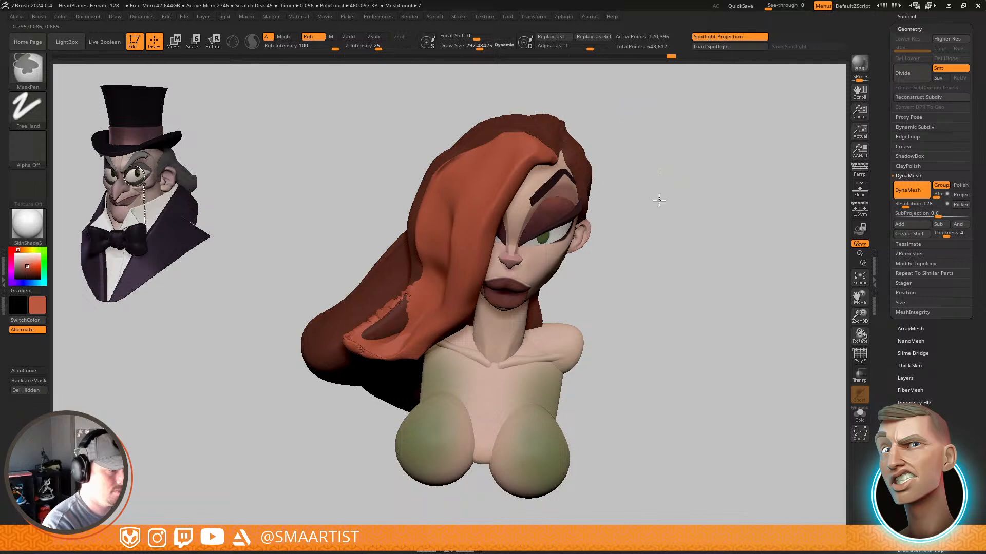
left_click_drag(660, 199, 676, 310, "ctrl")
mouse_move(360, 270)
right_mouse_down()
mouse_move(394, 288)
mouse_move(383, 367)
right_mouse_up()
left_click(409, 293, "ctrl+shift")
Inflate and smooth the lock's lower end at a draw size of about 201, and unhide the rest of the hair
key("s")
left_click_drag(391, 308, 364, 316)
right_click_drag(353, 317, 424, 392)
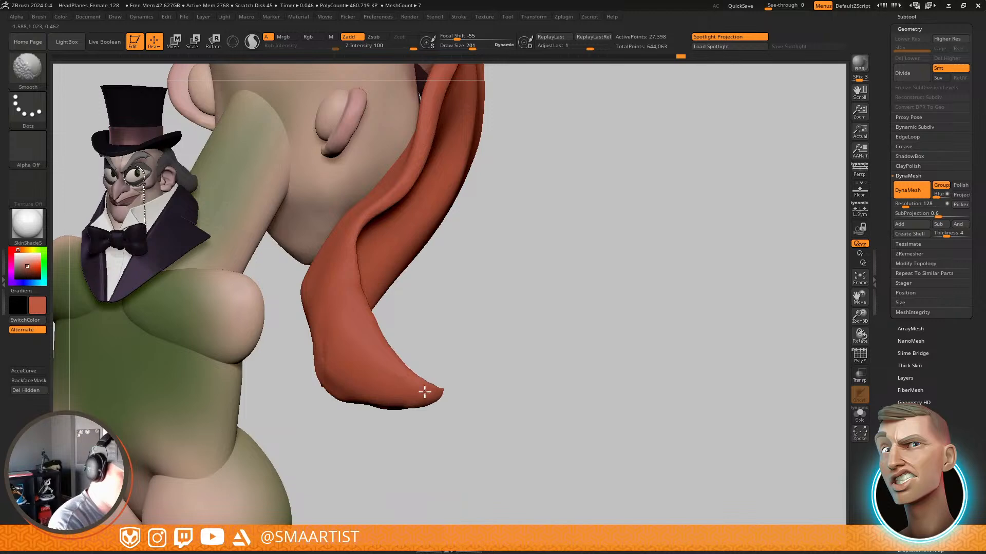
right_click_drag(318, 275, 438, 255)
left_click_drag(442, 218, 423, 229, "shift")
right_click_drag(539, 262, 550, 154, "ctrl")
mouse_move(770, 233)
right_mouse_down()
mouse_move(664, 258)
mouse_move(712, 290)
mouse_move(726, 293)
mouse_move(727, 275)
mouse_move(743, 309)
mouse_move(717, 282)
mouse_move(738, 293)
mouse_move(689, 334)
right_mouse_up()
left_click(713, 290, "ctrl+shift")
key("shift+f")
key("shift+f")
Using the Move brush with AccuCurve on, pull the lock's front edge forward at draw size about 546 and its root into a peak at about 339
right_click_drag(712, 300, 695, 285)
right_click_drag(565, 315, 578, 334, "ctrl")
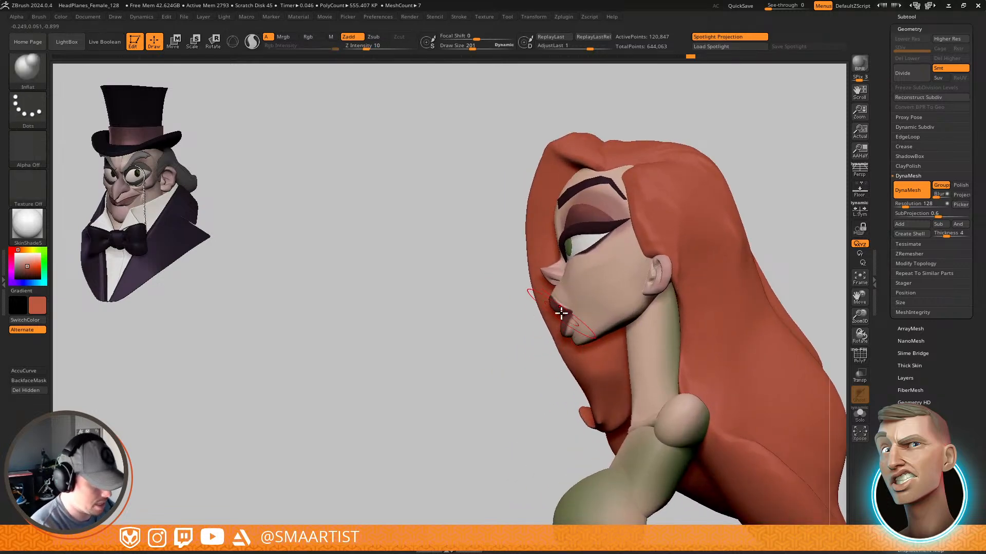
key("b")
key("m")
key("v")
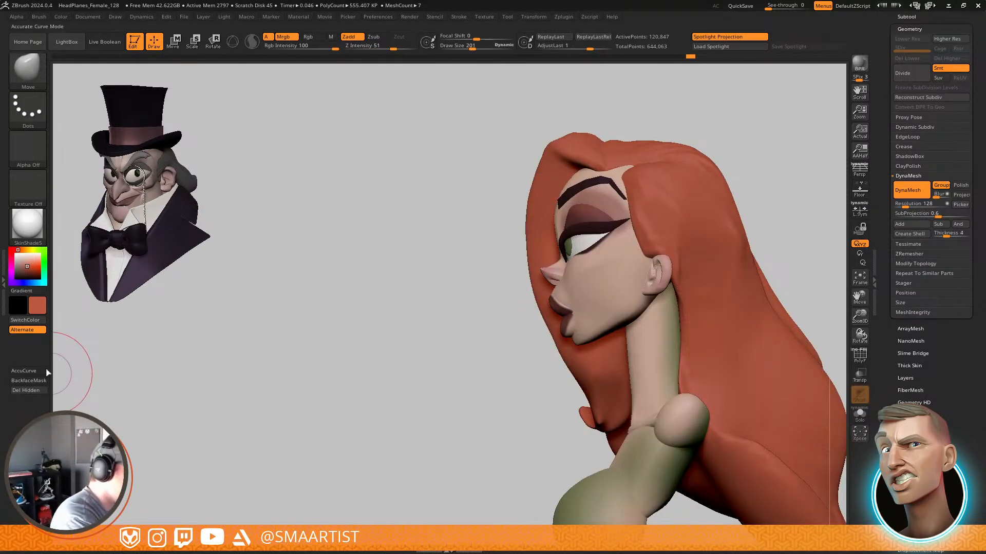
key("s")
mouse_move(527, 305)
left_mouse_down()
mouse_move(549, 309)
mouse_move(488, 323)
left_mouse_up()
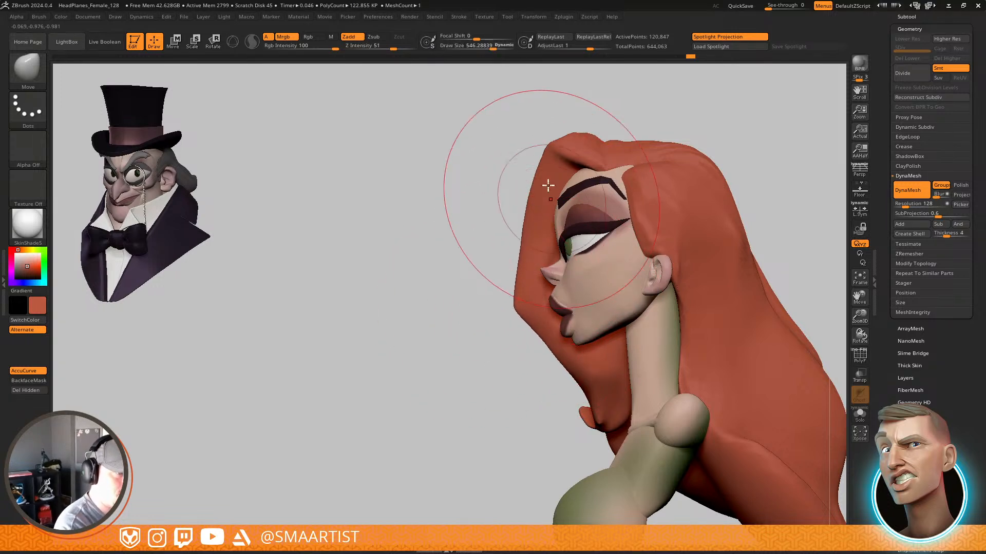
key("s")
left_click_drag(545, 144, 521, 139)
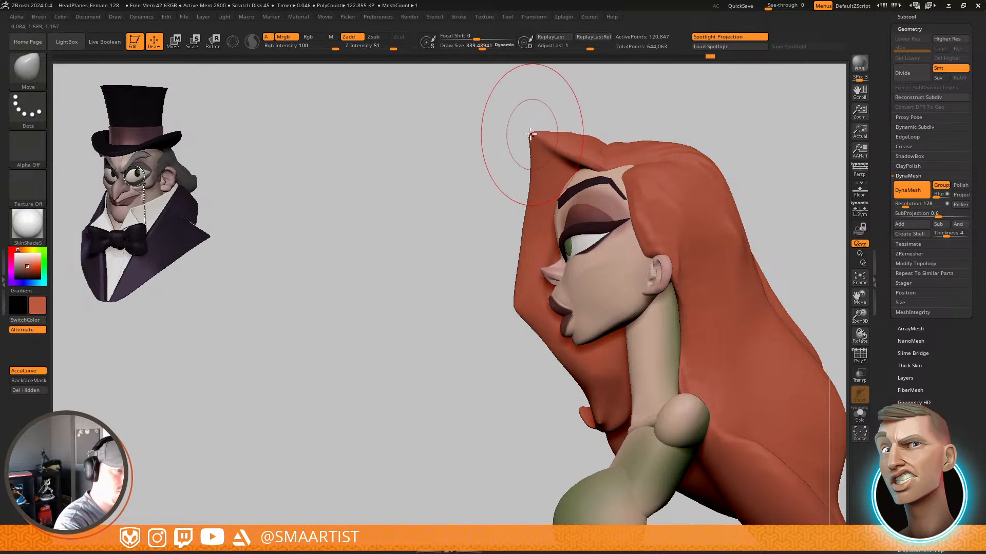
Sharpen the lock's outer bend and flick its tip upward into a point with the Move brush at about 452
mouse_move(763, 205)
left_mouse_down()
mouse_move(688, 240)
mouse_move(671, 226)
left_mouse_up()
left_click_drag(433, 317, 441, 317)
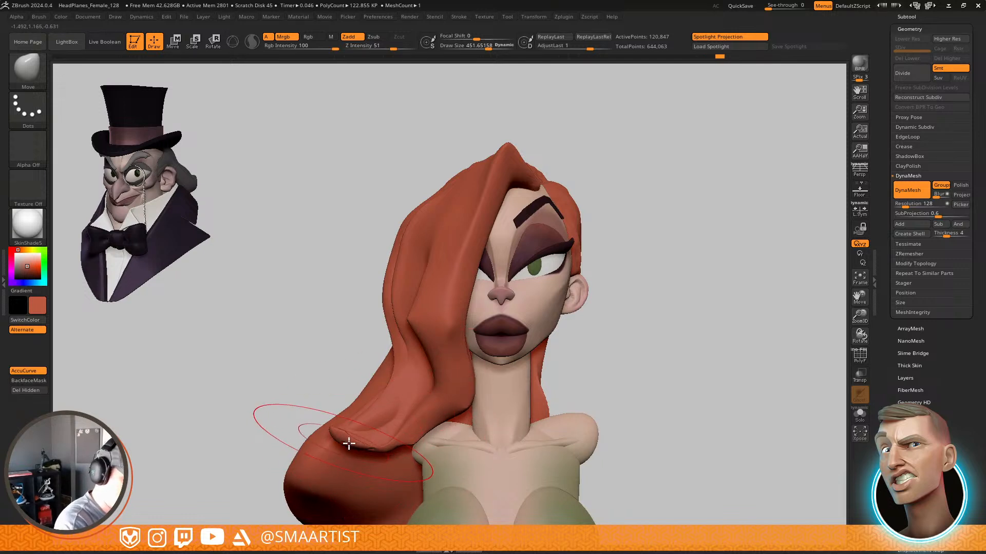
mouse_move(348, 443)
left_mouse_down()
mouse_move(331, 436)
mouse_move(329, 409)
mouse_move(314, 455)
left_mouse_up()
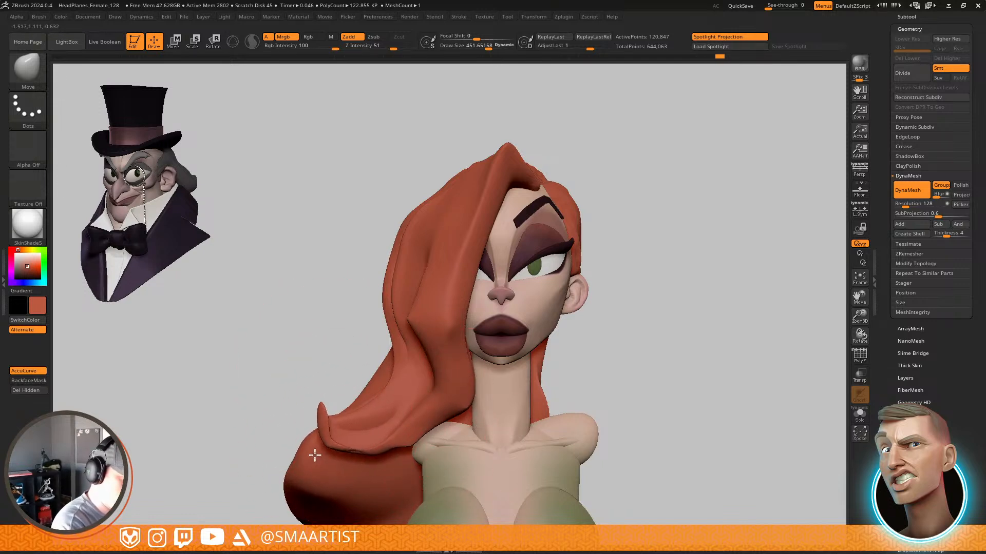
Pull the main hair's edge below the visible ear outward into a sharper corner with the AccuCurve Move brush
left_click_drag(631, 338, 627, 210, "alt")
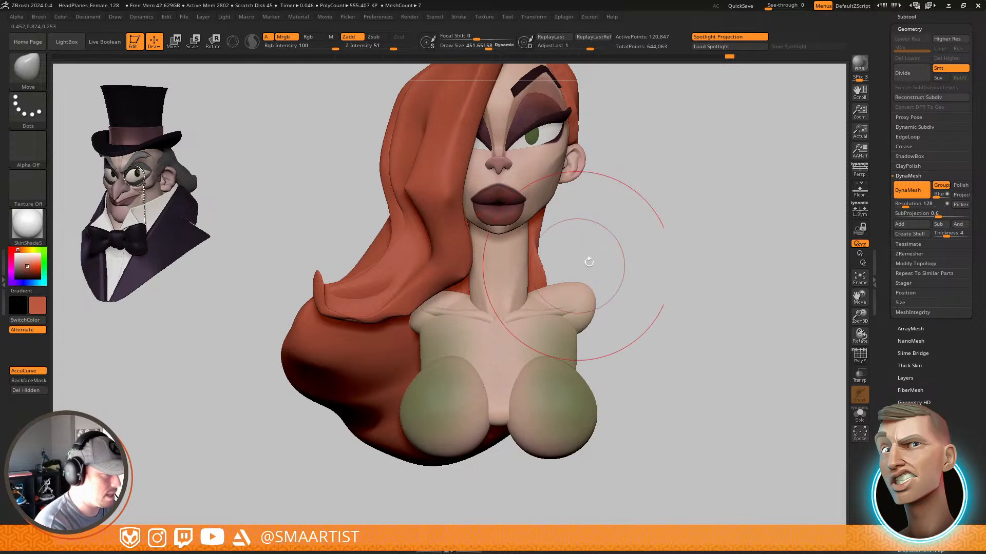
mouse_move(623, 244)
left_mouse_down("alt")
mouse_move(628, 316)
mouse_move(656, 353)
left_mouse_up("alt")
right_click_drag(478, 321, 483, 323)
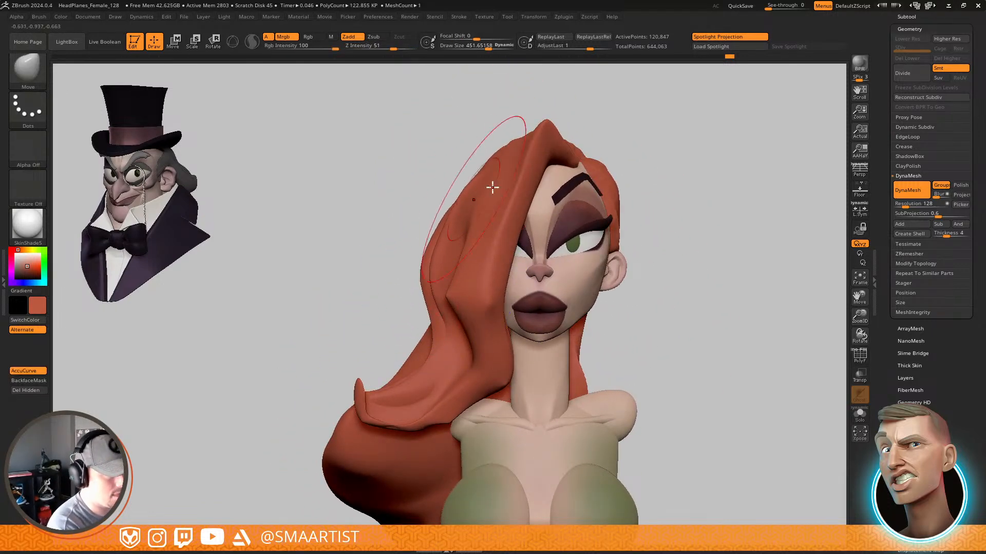
mouse_move(660, 254)
left_mouse_down()
mouse_move(739, 260)
mouse_move(640, 267)
mouse_move(691, 204)
left_mouse_up()
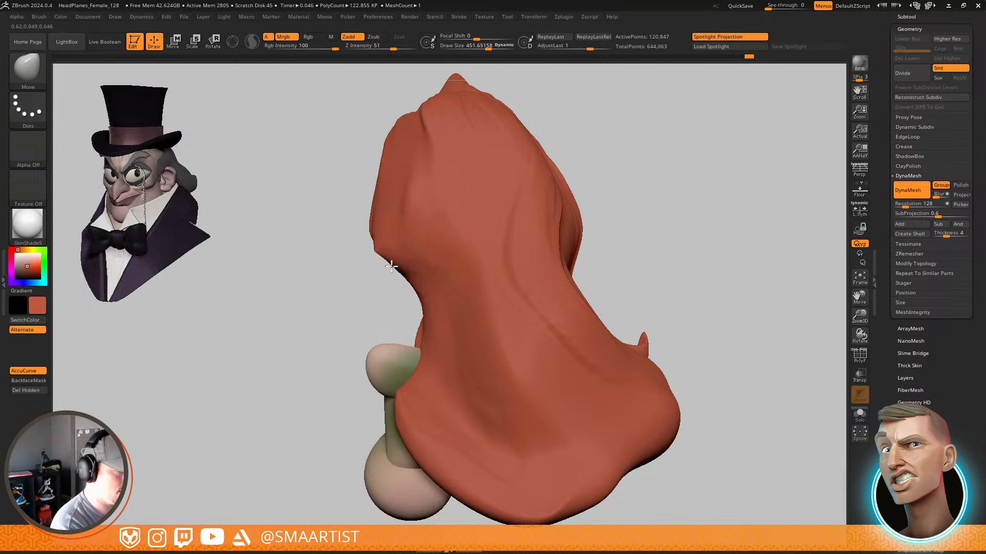
right_click_drag(391, 266, 524, 264)
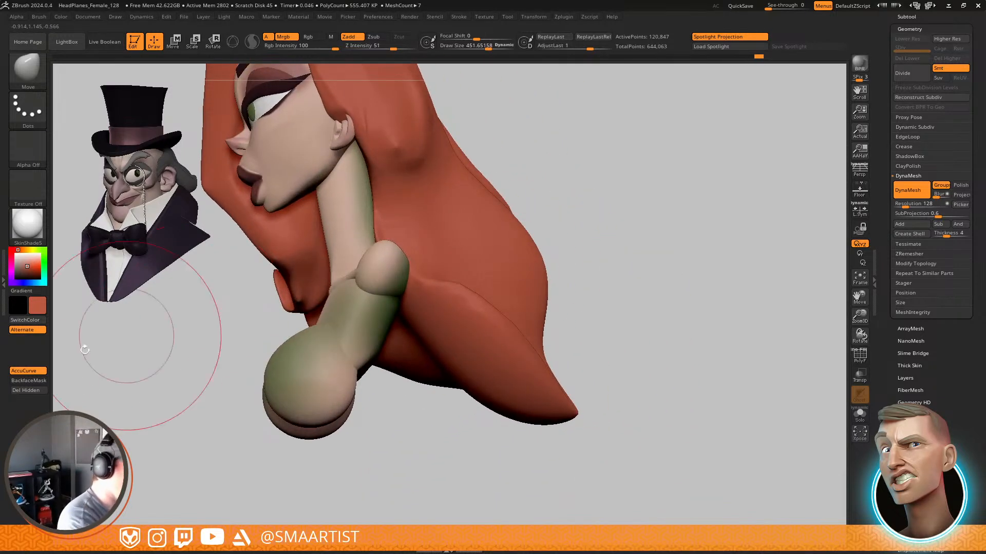
Turn off AccuCurve and reshape the hair below the ear at draw size about 289, with the other meshes temporarily transparent
left_click(36, 372)
mouse_move(380, 303)
right_mouse_down()
mouse_move(447, 301)
mouse_move(403, 297)
mouse_move(410, 292)
mouse_move(394, 260)
mouse_move(411, 245)
right_mouse_up()
key("ctrl+t")
key("s")
left_click_drag(390, 221, 381, 222)
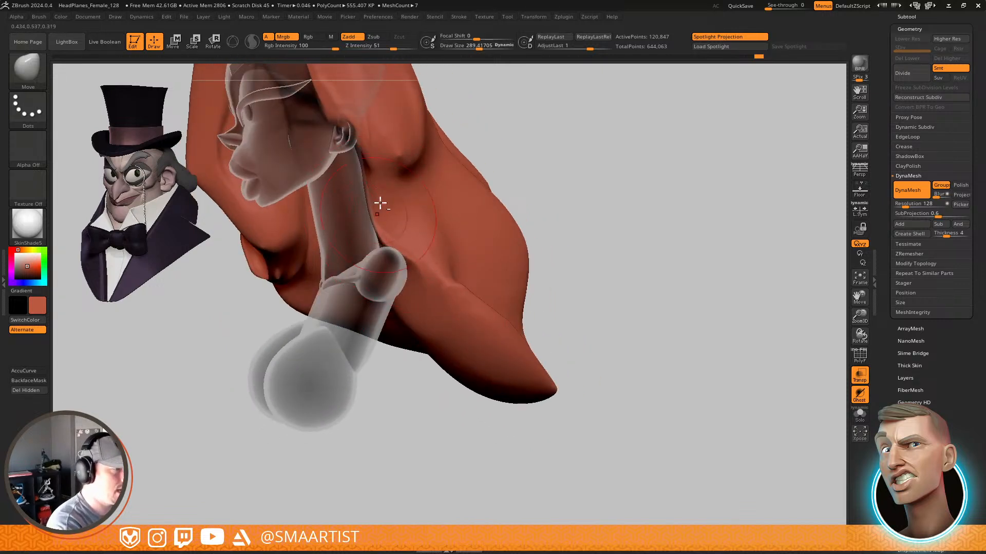
right_click_drag(380, 204, 402, 201, "alt")
key("ctrl+t")
mouse_move(511, 247)
right_mouse_down()
mouse_move(561, 237)
mouse_move(536, 241)
right_mouse_up()
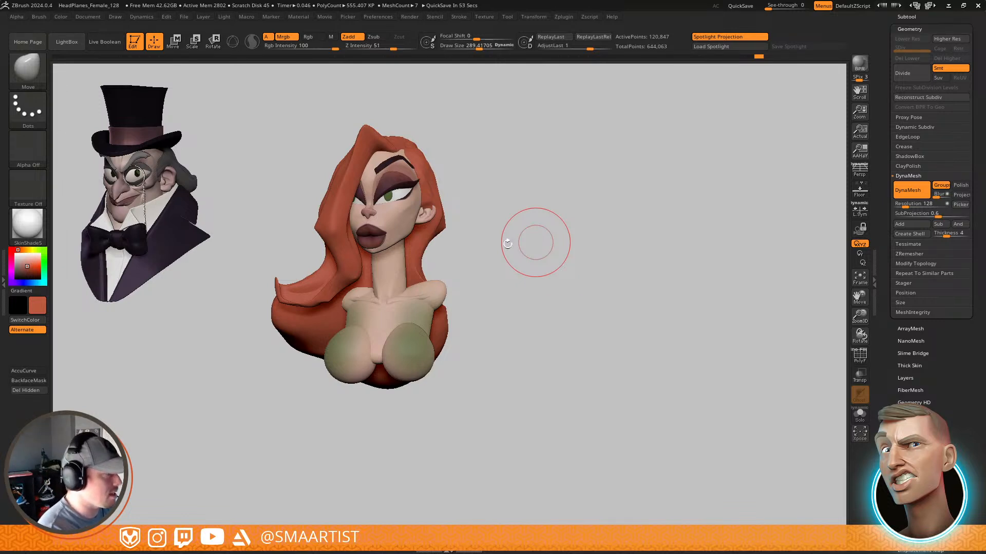
right_click_drag(508, 243, 570, 255)
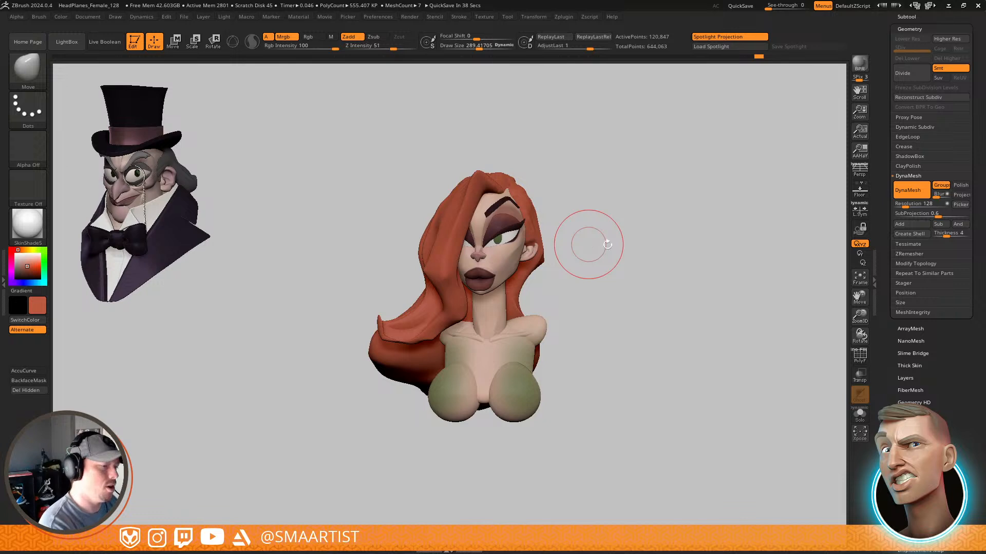
Select the head mesh in profile and place the transform gizmo on the nose tip
mouse_move(607, 245)
left_mouse_down()
mouse_move(610, 275)
mouse_move(594, 231)
left_mouse_up()
left_click_drag(638, 205, 626, 217)
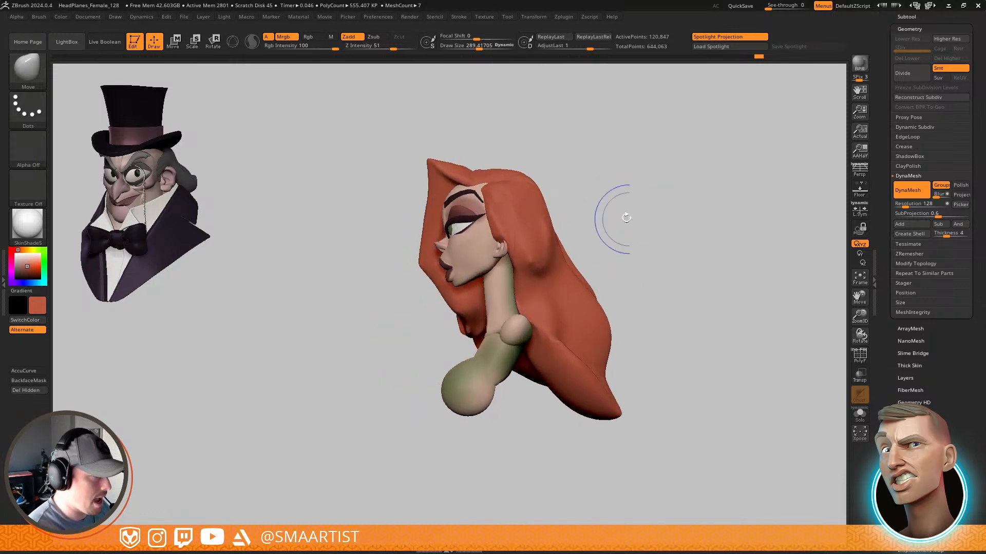
right_click_drag(619, 211, 750, 225, "alt")
right_click_drag(636, 228, 653, 330, "ctrl")
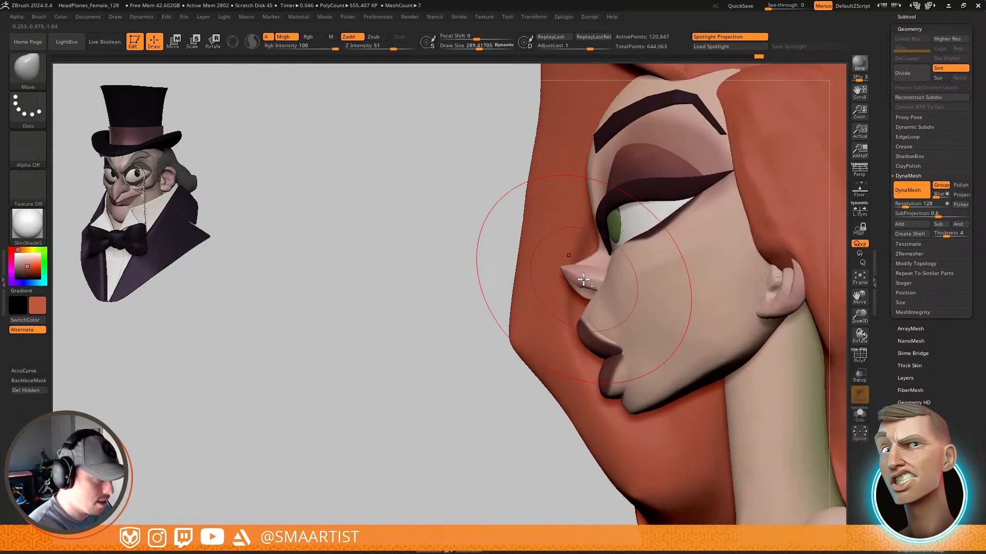
key("w")
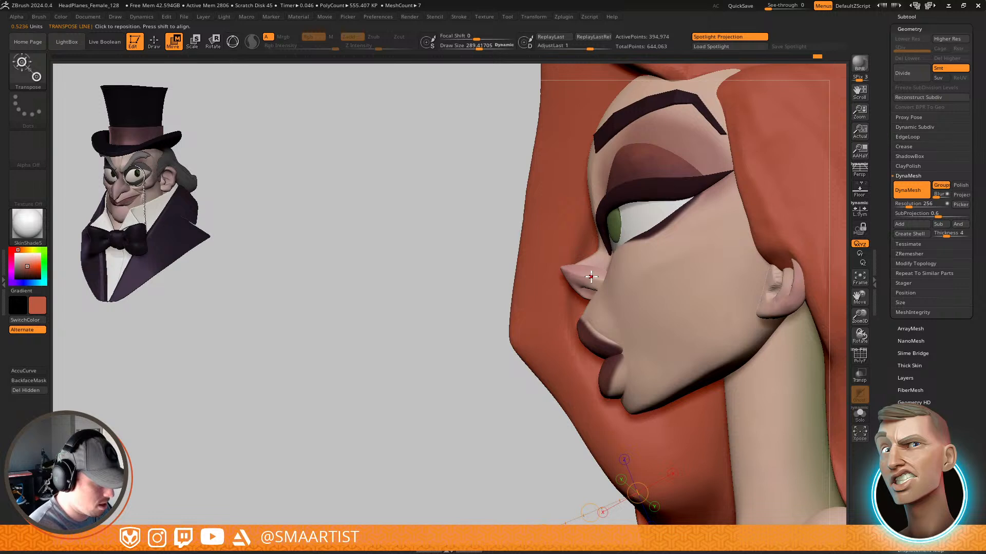
key("y")
left_click(588, 275, "alt")
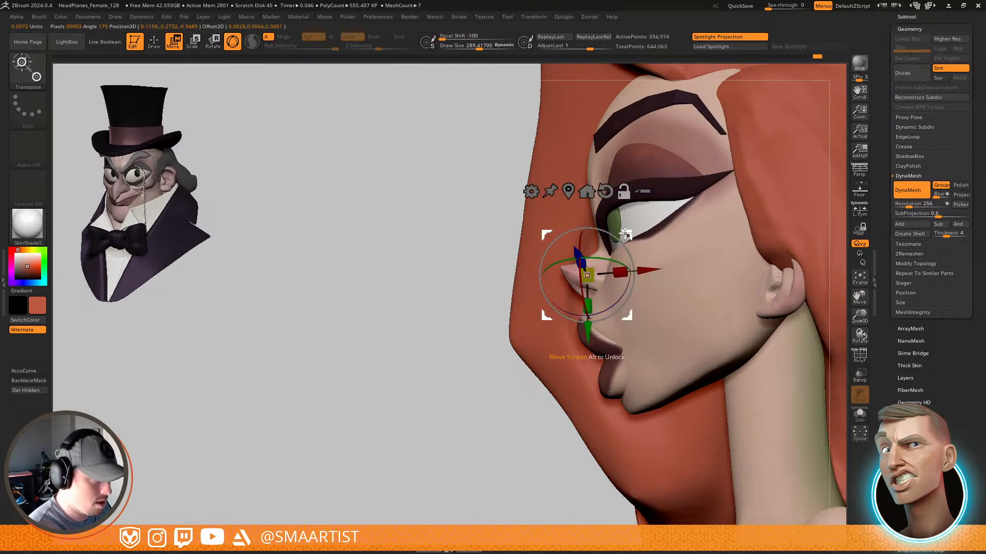
left_click_drag(628, 235, 724, 169, "alt")
Mask everything except the nose tip, reset the gizmo's orientation and nudge the nose tip slightly in profile
left_click(585, 277, "ctrl")
left_click(603, 193)
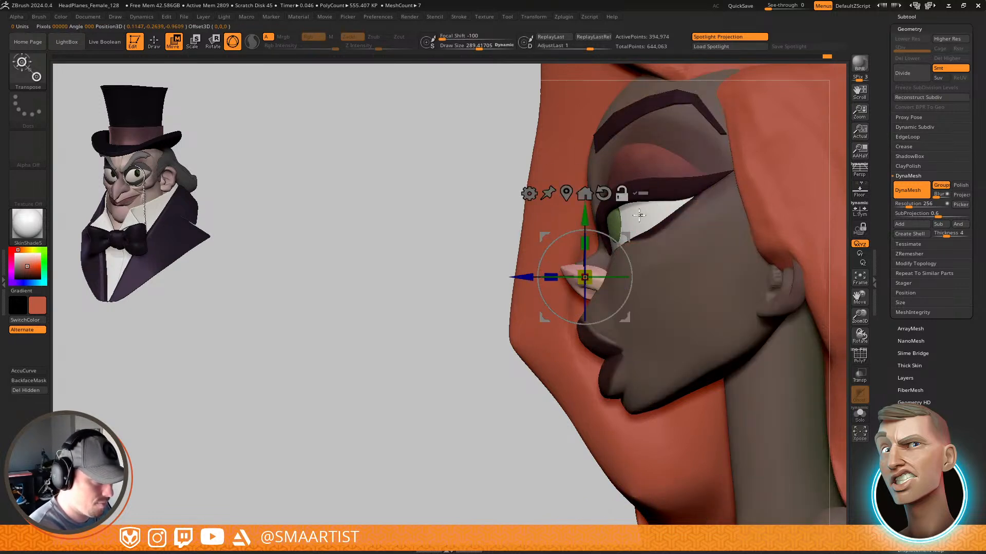
left_click(643, 236, "ctrl")
left_click_drag(628, 236, 622, 241)
key("q")
Clear the mask on the head mesh and mask the nose tip, lips and ear so only the face skin stays editable
mouse_move(624, 241)
right_mouse_down()
mouse_move(633, 253)
mouse_move(669, 251)
mouse_move(689, 223)
mouse_move(677, 236)
mouse_move(666, 232)
mouse_move(693, 203)
mouse_move(694, 359)
right_mouse_up()
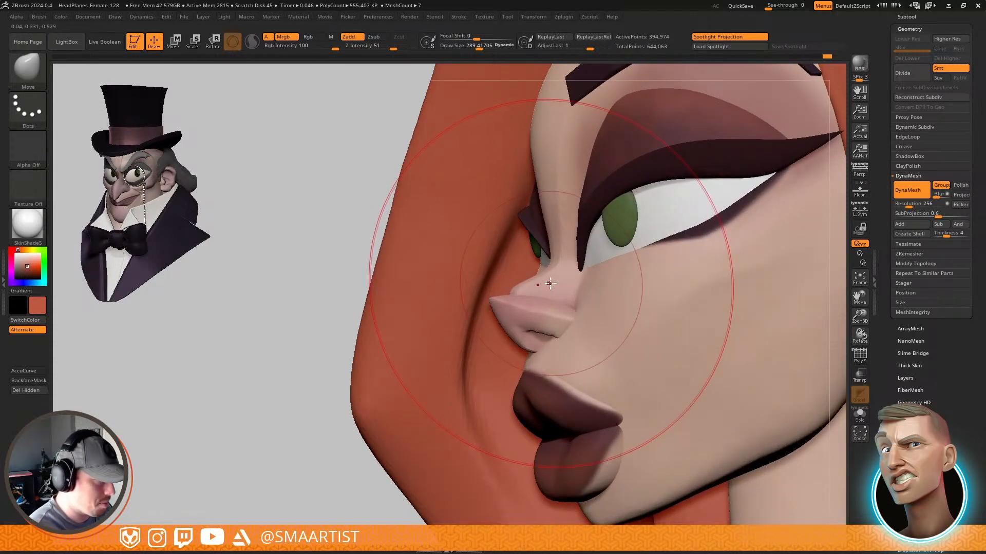
right_click_drag(547, 284, 499, 300)
left_click_drag(291, 281, 298, 325, "ctrl")
key("w")
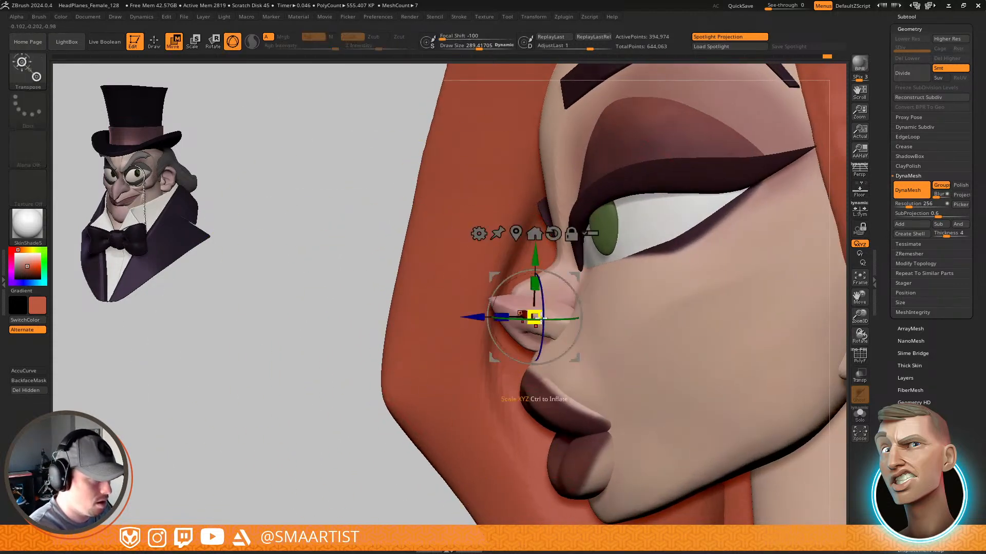
left_click(574, 284, "ctrl")
Reshape the nose bridge where it meets the tip with the Move brush at draw size about 99, and clear the mask
key("q")
right_click_drag(542, 301, 531, 298)
key("s")
left_click_drag(532, 296, 531, 293)
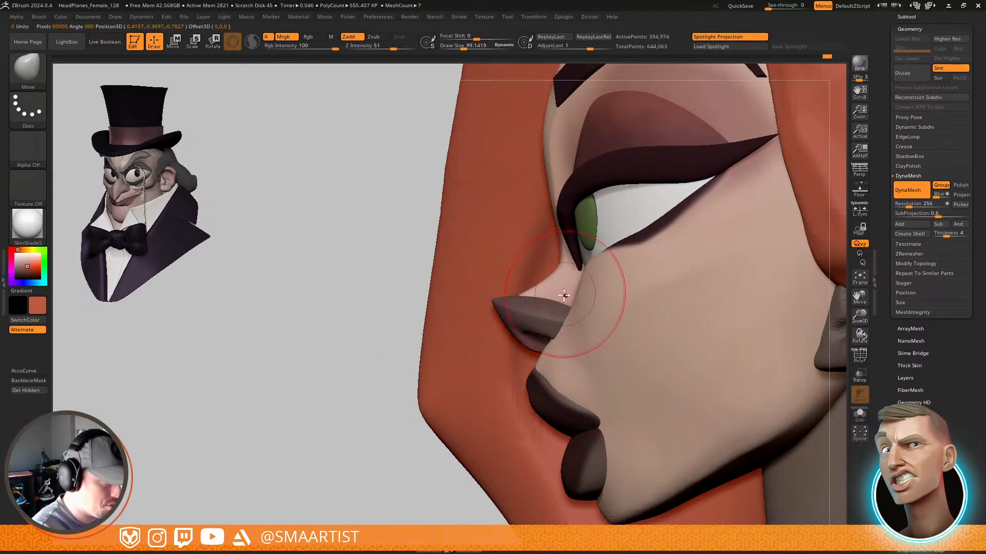
right_click_drag(589, 338, 484, 290, "ctrl")
left_click_drag(431, 336, 448, 352, "ctrl")
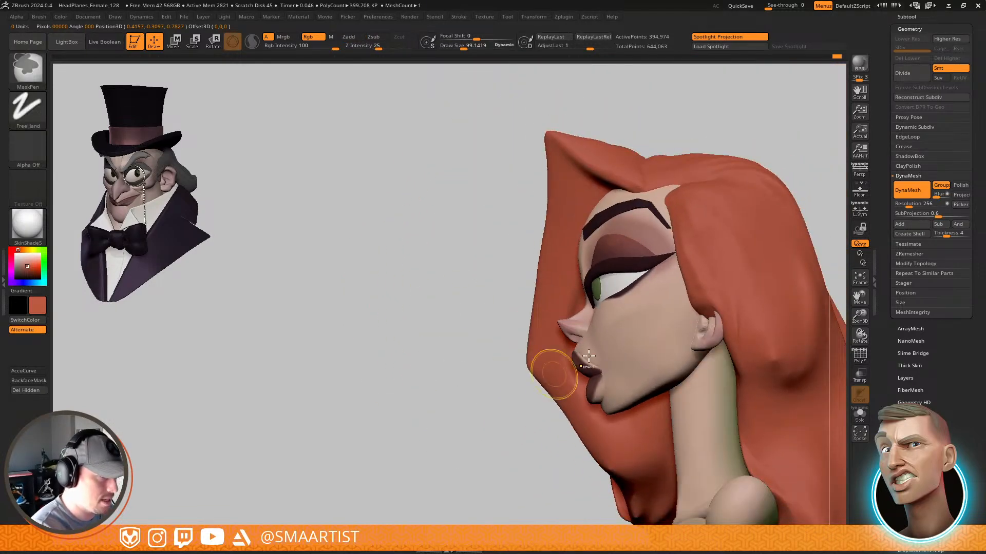
Select the hair mesh and set up the ClayBuildup brush at draw size about 119, declining Dynamic Subdiv
right_click_drag(611, 314, 610, 281, "ctrl")
right_click_drag(598, 326, 691, 325)
mouse_move(640, 223)
right_mouse_down()
mouse_move(660, 277)
mouse_move(642, 271)
right_mouse_up()
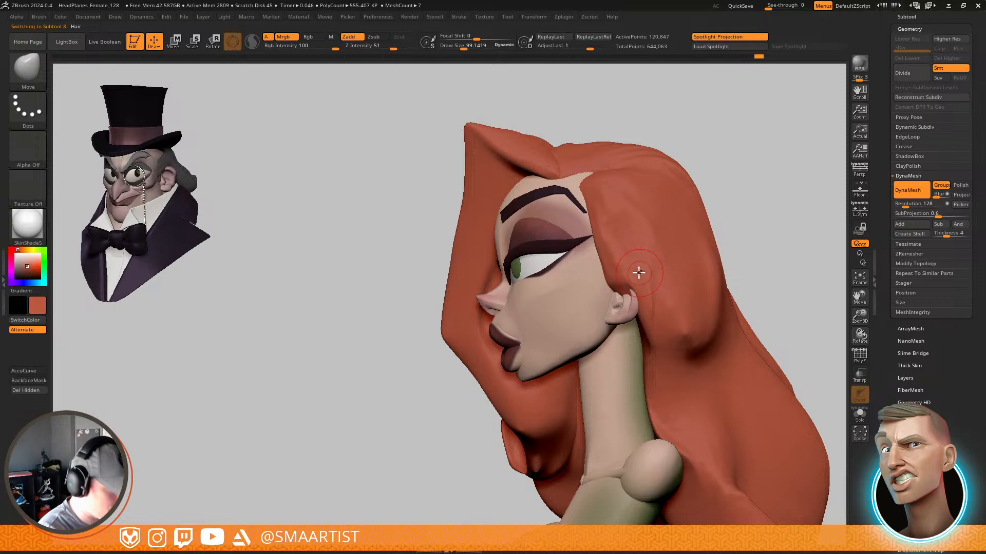
key("b")
key("c")
key("b")
key("d")
key("s")
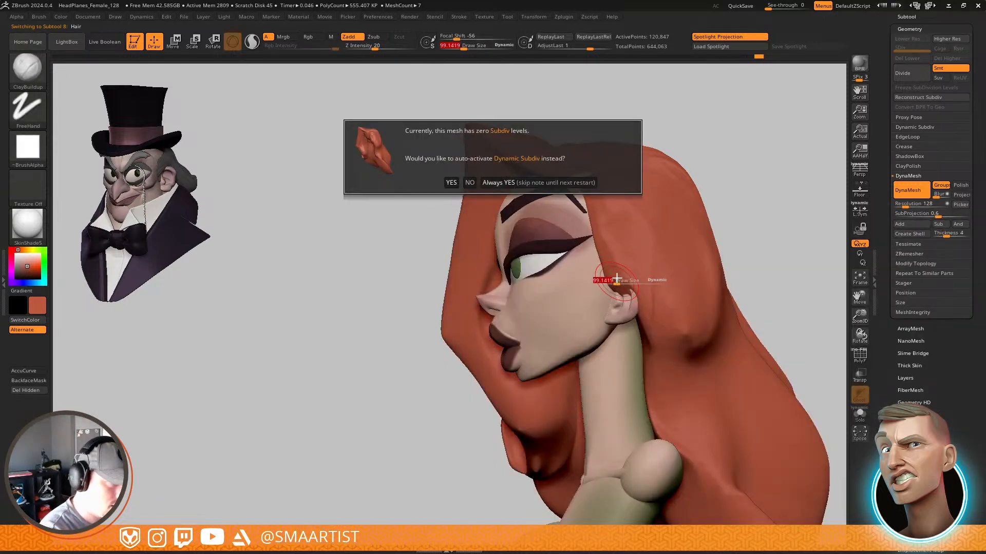
left_click(468, 182)
key("s")
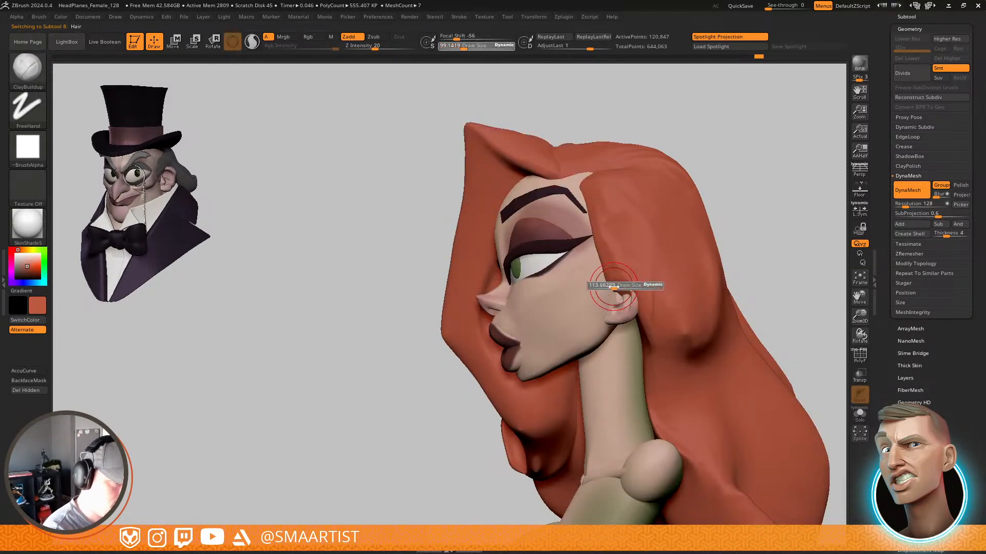
left_click_drag(613, 286, 615, 287)
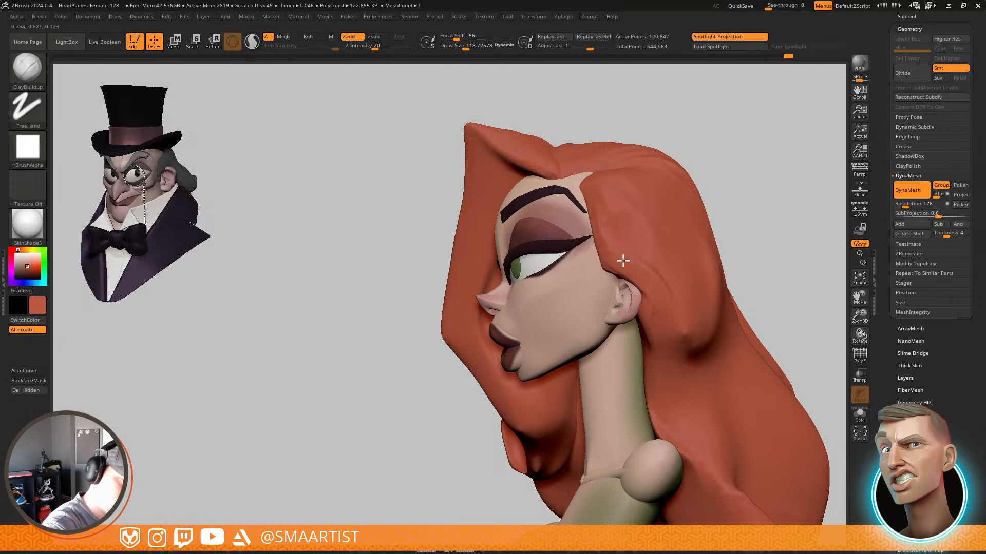
Build up flowing strands from behind the ear down the back of the hair with ClayBuildup, raising the draw size to about 163
right_click_drag(689, 289, 667, 293)
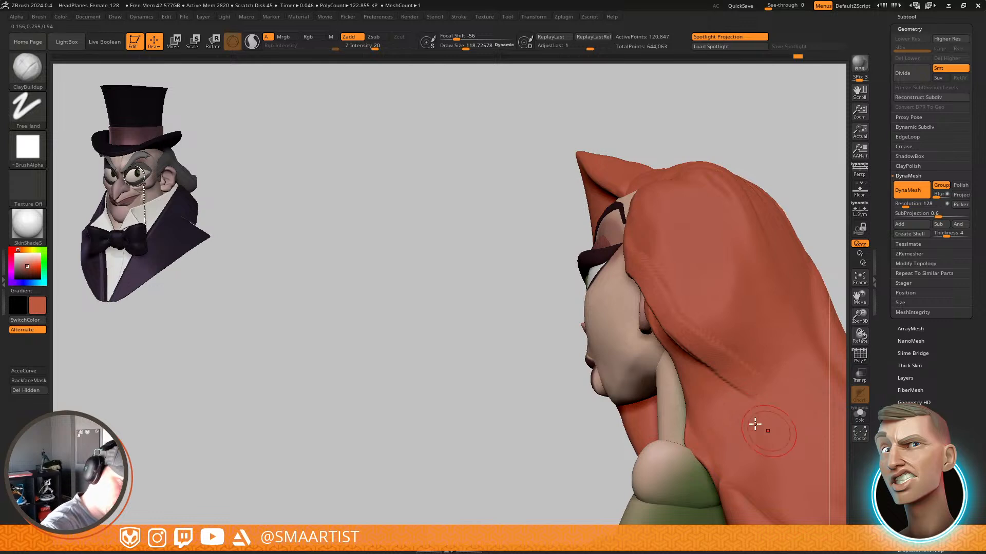
right_click_drag(756, 459, 657, 323, "alt")
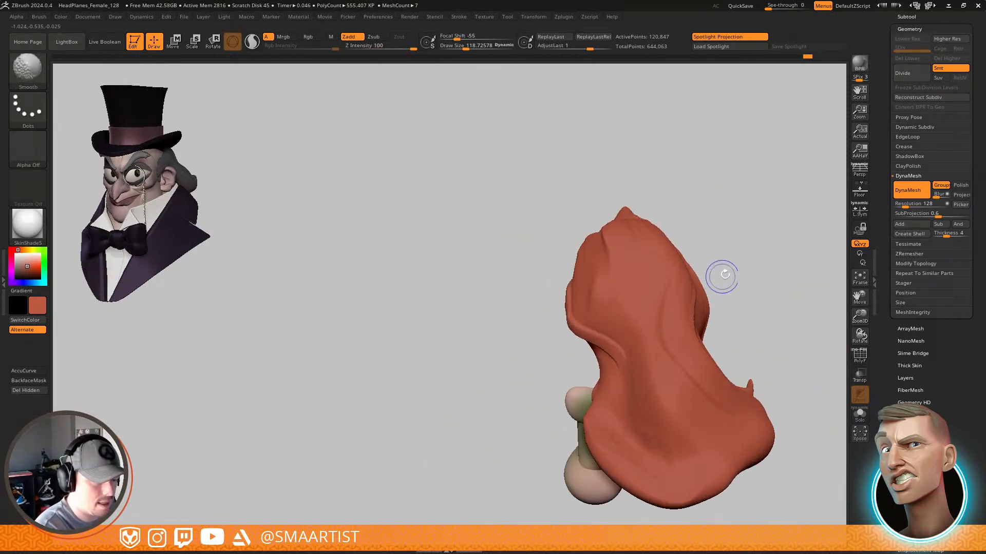
right_click_drag(695, 415, 638, 307)
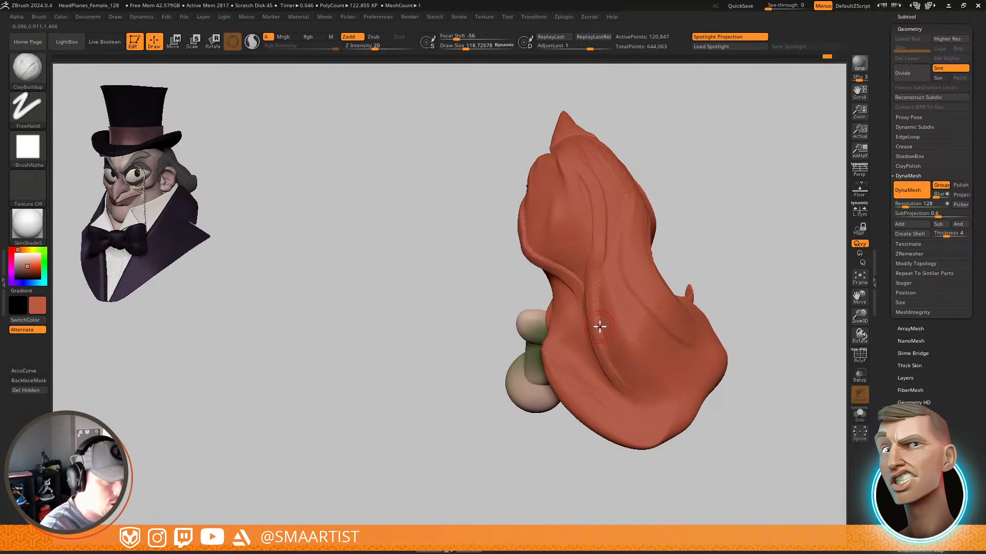
key("s")
left_click_drag(600, 327, 604, 325)
left_click_drag(610, 252, 596, 354)
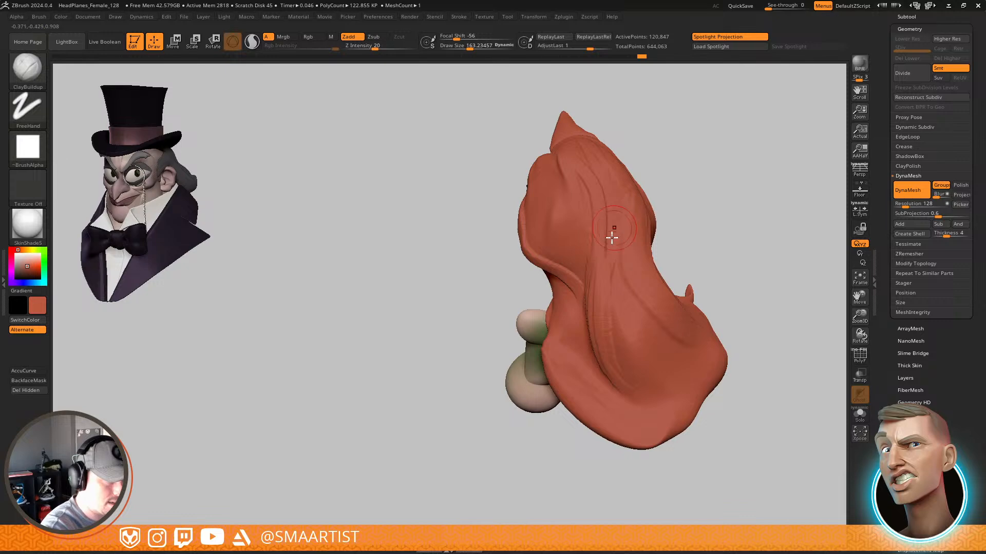
right_click_drag(631, 301, 622, 308)
Flatten the strands on the back of the hair with the TrimDynamic brush at draw size about 322
key("b")
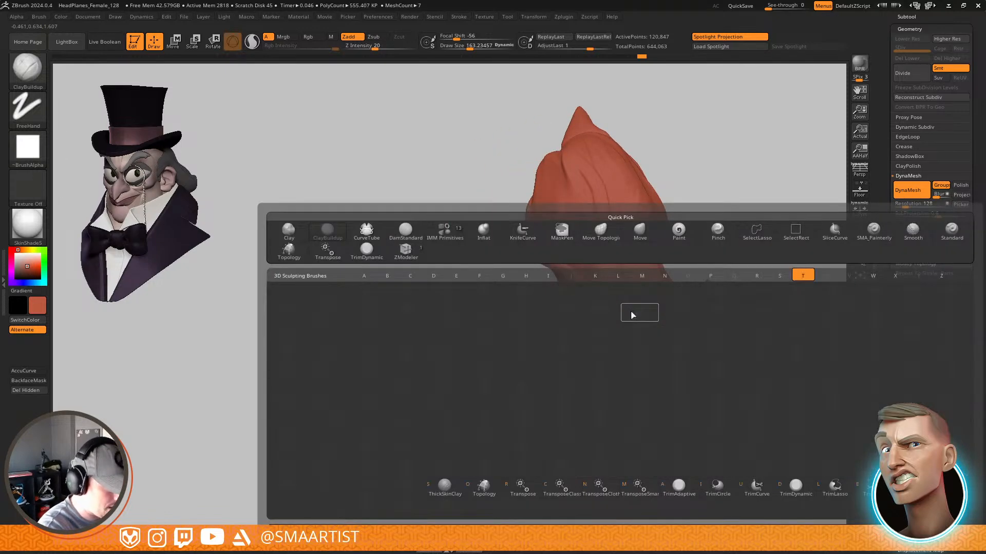
key("t")
key("d")
key("s")
left_click_drag(633, 322, 642, 322)
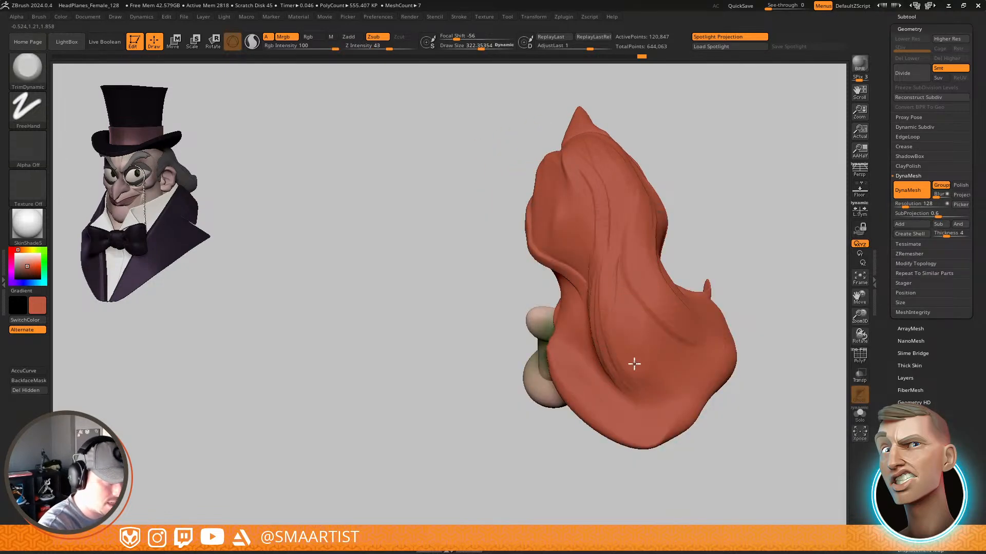
right_click_drag(658, 347, 630, 314)
right_click_drag(632, 216, 622, 243)
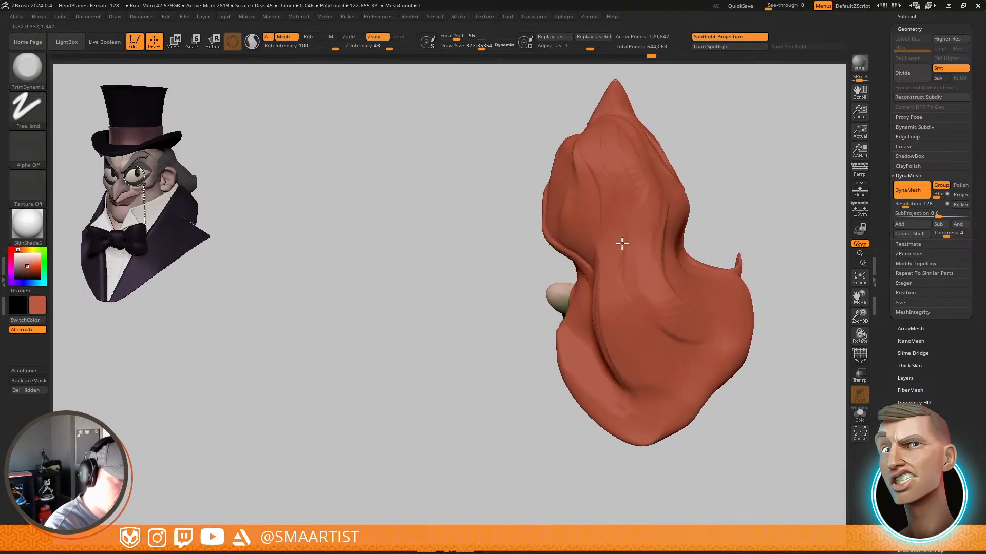
Plane down the lower back and far side of the hair with broad TrimDynamic strokes
right_click_drag(679, 349, 642, 330)
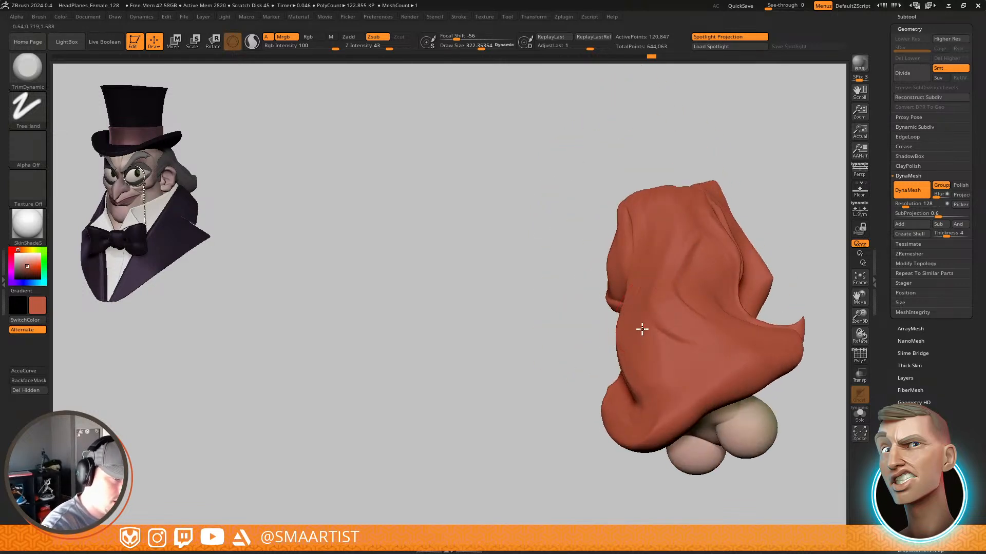
left_click_drag(642, 331, 734, 380)
right_click_drag(748, 328, 722, 362)
left_click_drag(713, 284, 718, 241)
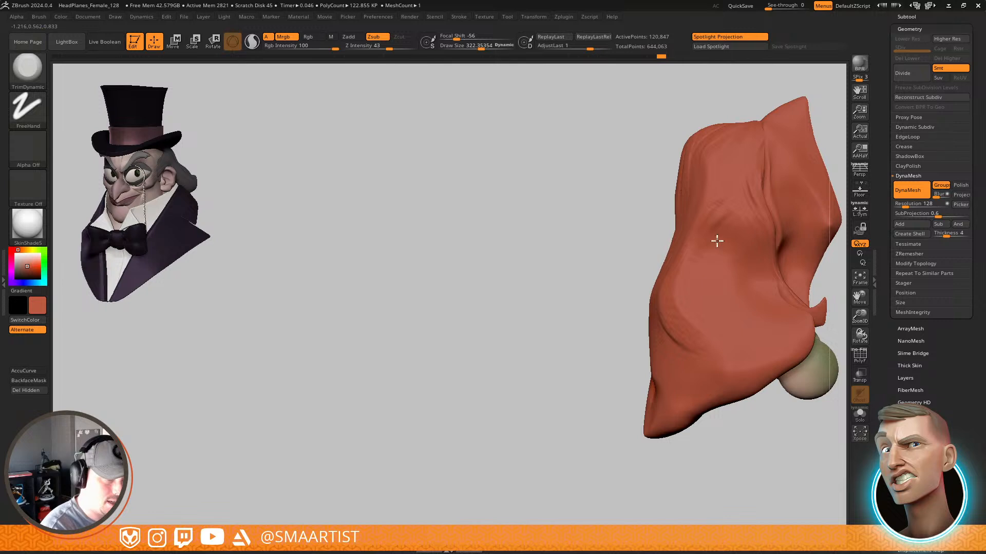
mouse_move(730, 231)
right_mouse_down()
mouse_move(688, 288)
mouse_move(717, 297)
mouse_move(680, 295)
mouse_move(679, 246)
right_mouse_up()
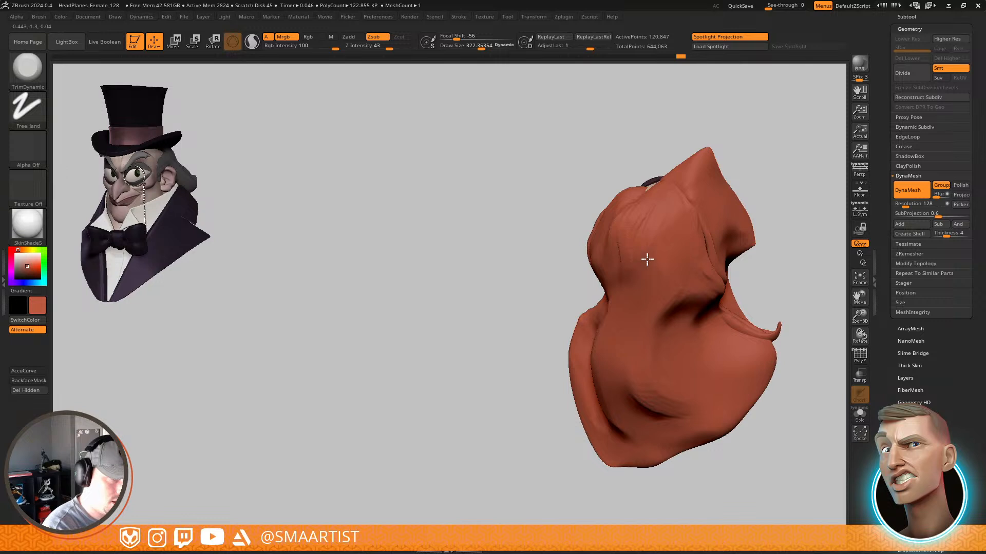
Trim the peak of the front hair lock with TrimDynamic at draw size about 182, with the rest of the hair temporarily hidden
mouse_move(650, 259)
right_mouse_down()
mouse_move(688, 260)
mouse_move(659, 211)
mouse_move(685, 201)
mouse_move(695, 226)
right_mouse_up()
key("s")
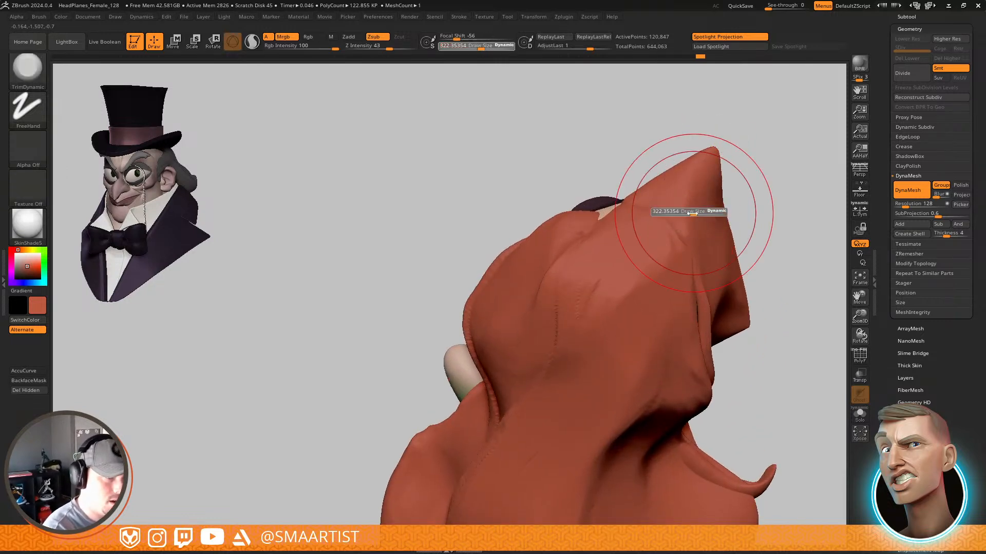
left_click_drag(695, 214, 684, 213)
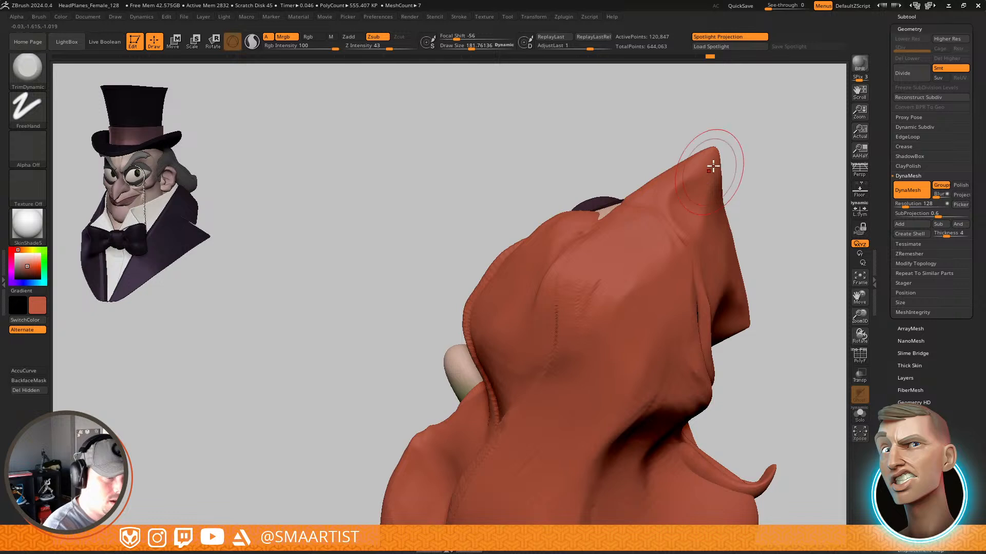
left_click(702, 202, "ctrl+shift")
right_click_drag(701, 202, 689, 203)
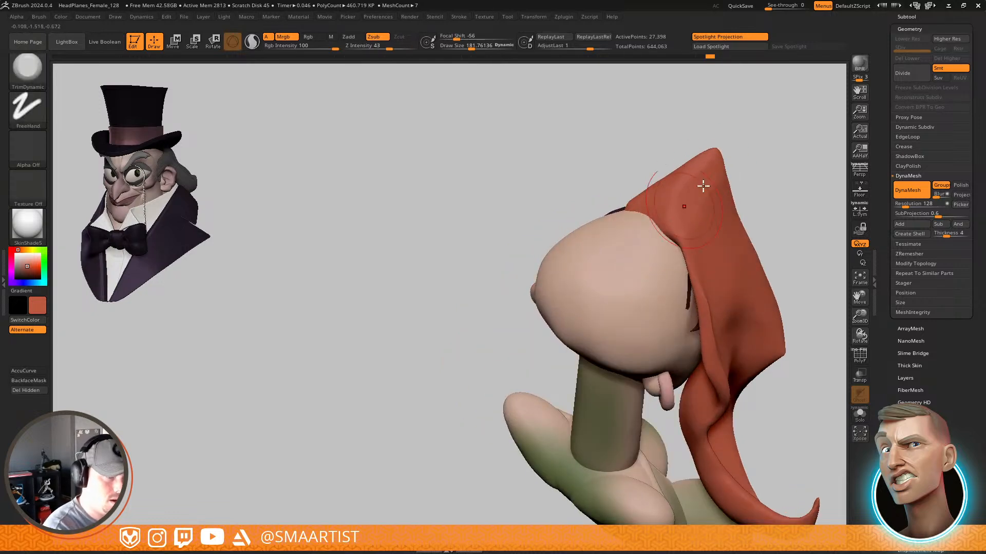
right_click_drag(696, 252, 700, 172)
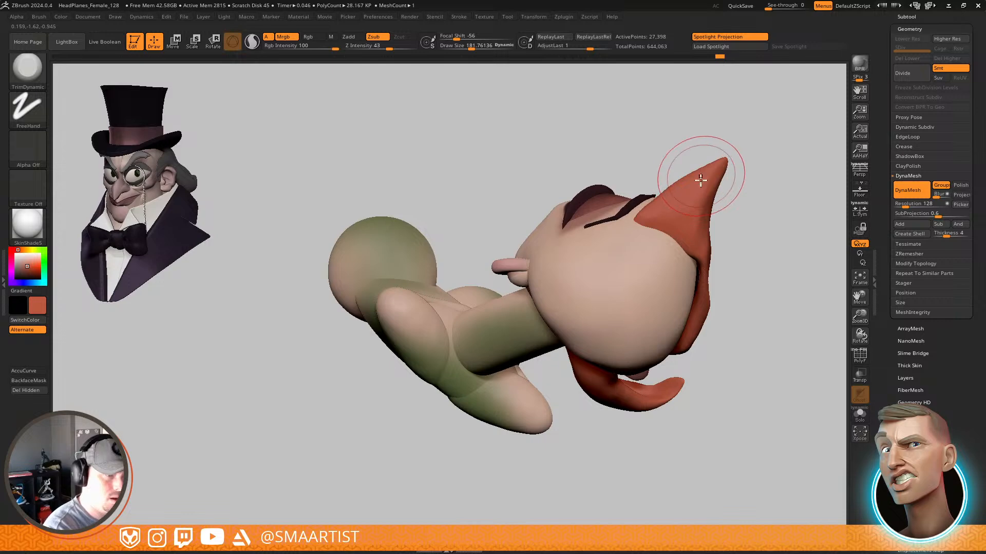
mouse_move(775, 173)
right_mouse_down()
mouse_move(755, 236)
mouse_move(709, 213)
mouse_move(676, 221)
mouse_move(737, 199)
mouse_move(701, 236)
mouse_move(693, 295)
mouse_move(576, 275)
right_mouse_up()
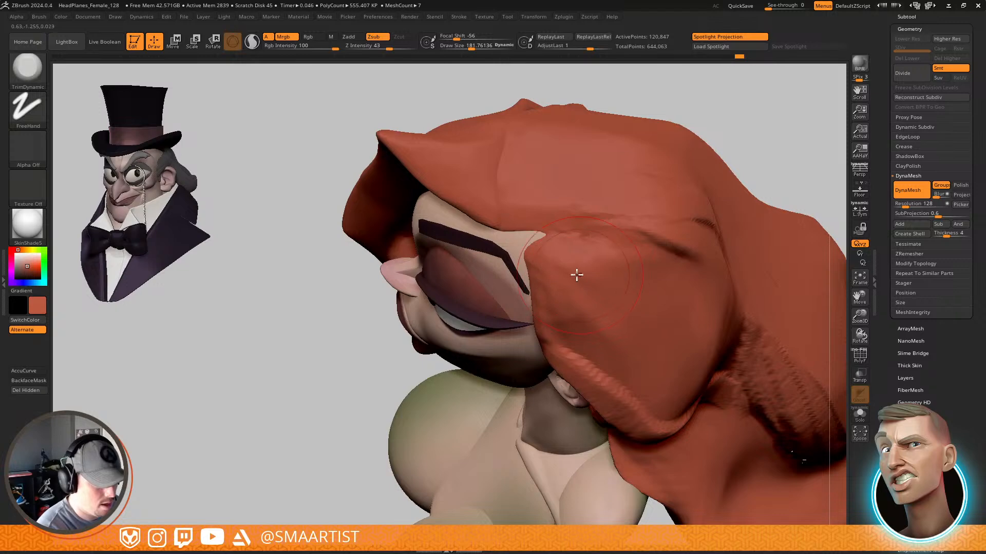
Undo the black paint stroke on the hair beside the temple and turn off the brush's Mrgb color painting
right_click_drag(620, 323, 618, 288)
left_click_drag(560, 335, 564, 345, "alt")
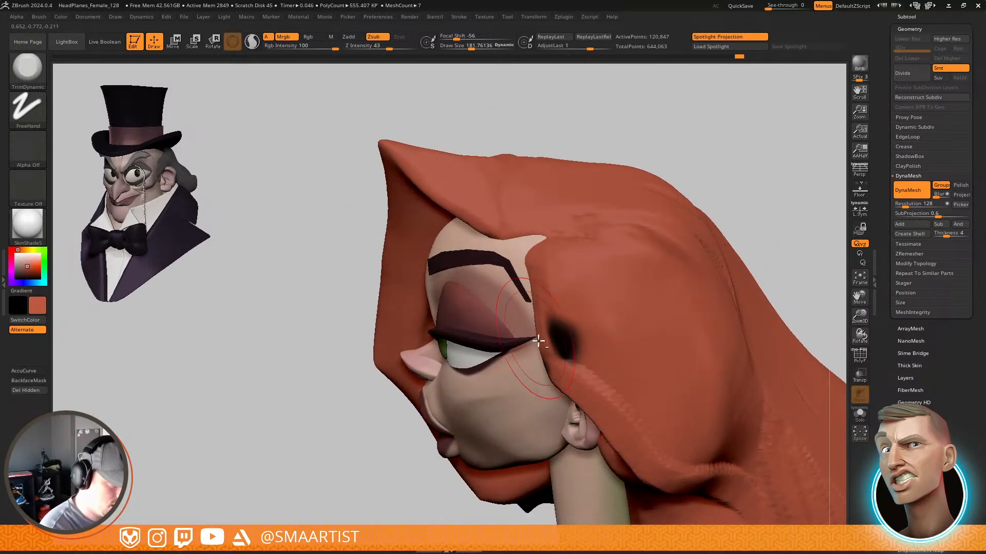
key("ctrl+z")
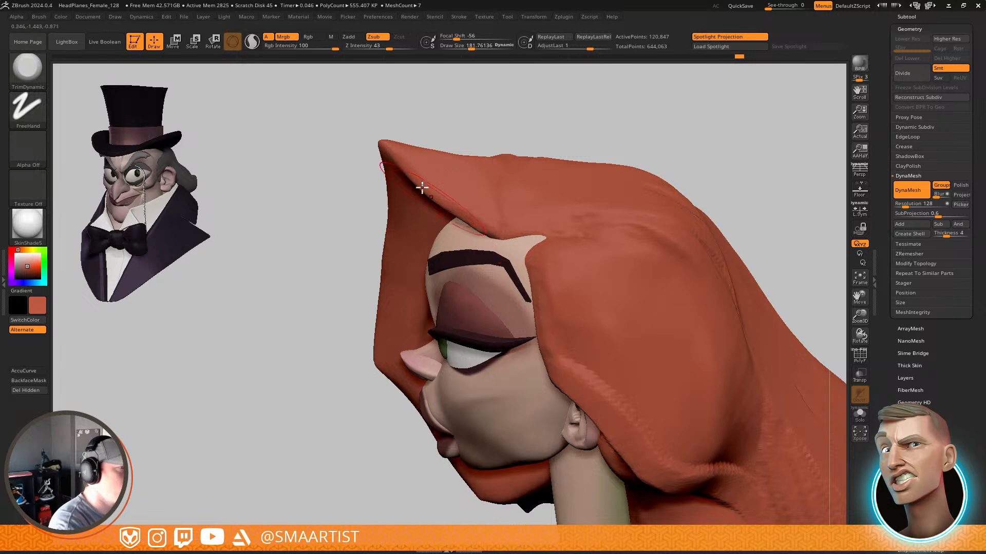
left_click(283, 37)
Flatten the hair beside the temple and above the ear with TrimDynamic, reducing the draw size to about 104
right_click_drag(506, 222, 662, 319)
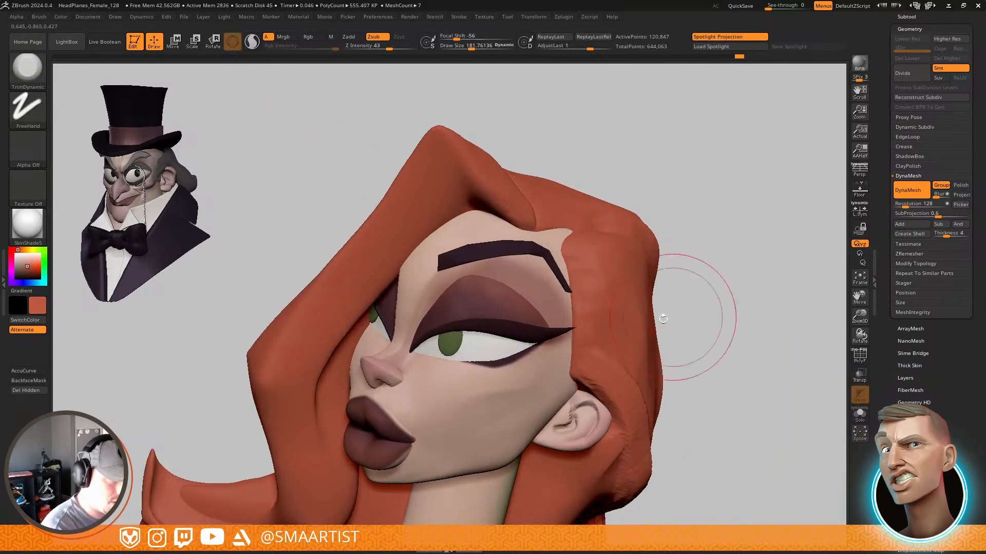
left_click_drag(581, 320, 653, 337)
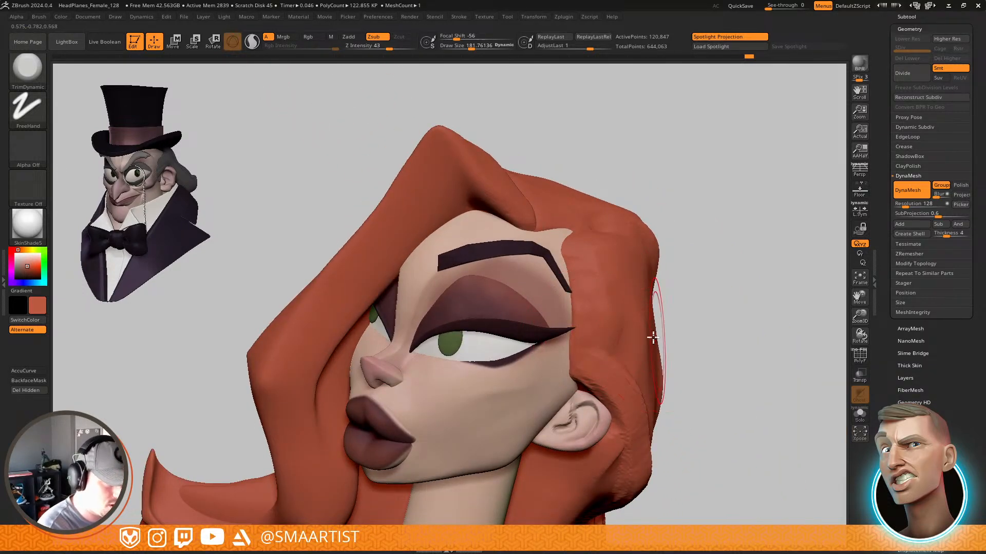
right_click_drag(654, 336, 565, 323)
key("s")
left_click_drag(566, 322, 559, 322)
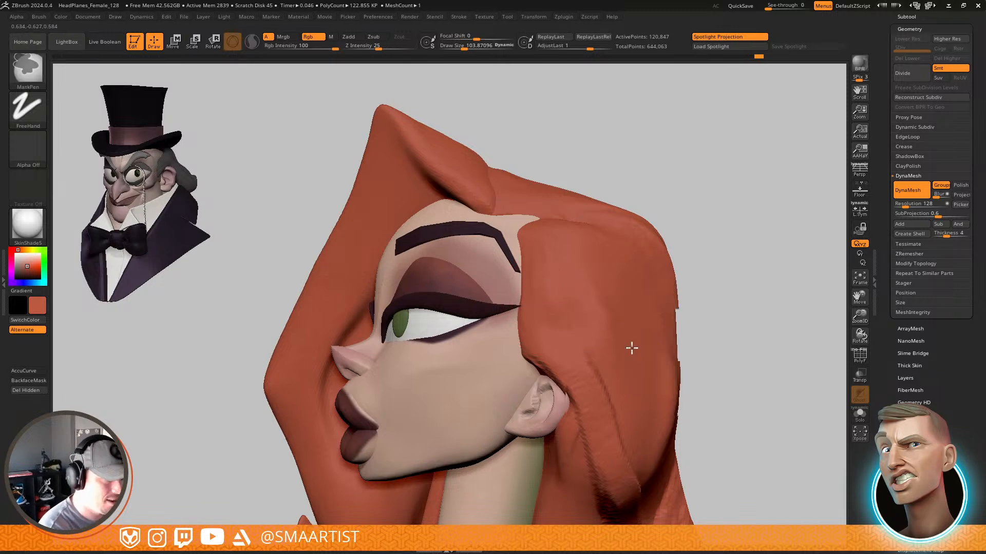
Build up the hair around the ear with ClayBuildup at draw size about 151, checking it with transparency and in solo view
mouse_move(631, 347)
right_mouse_down("ctrl")
mouse_move(616, 339)
mouse_move(632, 332)
mouse_move(601, 313)
right_mouse_up("ctrl")
mouse_move(601, 313)
right_mouse_down("ctrl")
mouse_move(564, 296)
mouse_move(550, 308)
right_mouse_up("ctrl")
left_click_drag(506, 280, 511, 280)
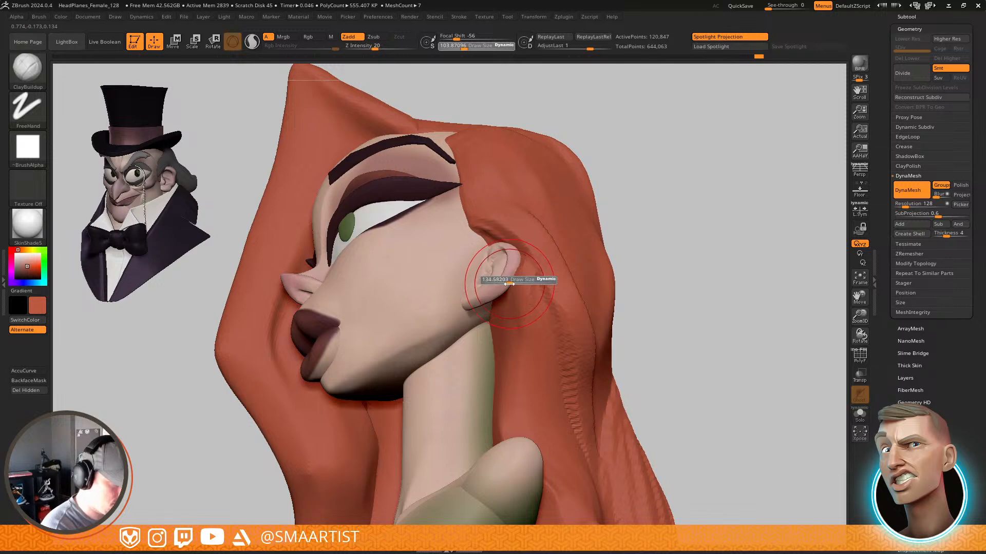
key("ctrl+t")
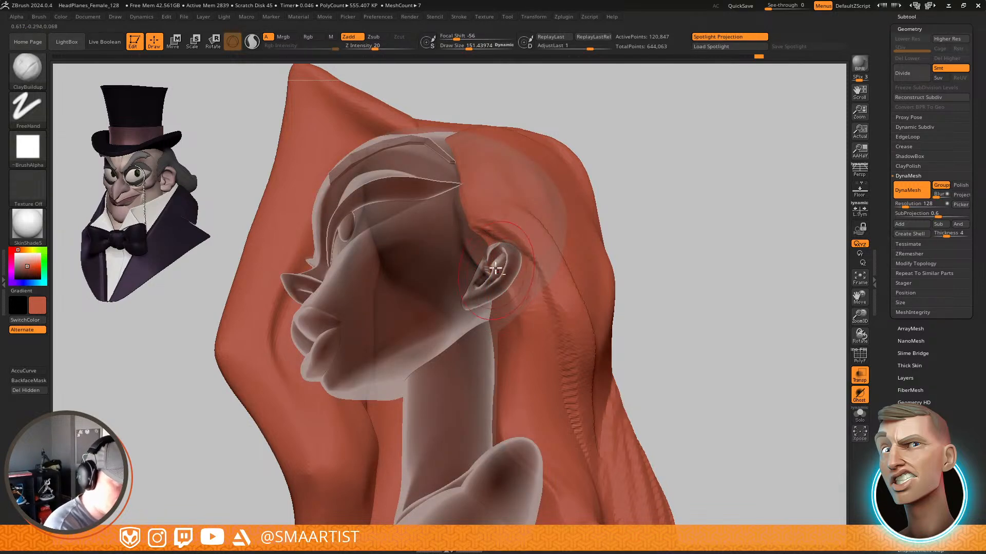
key("shift+t")
right_click_drag(609, 326, 562, 331, "ctrl")
mouse_move(562, 332)
right_mouse_down()
mouse_move(570, 365)
mouse_move(541, 296)
mouse_move(541, 346)
mouse_move(527, 315)
right_mouse_up()
key("ctrl+shift+s")
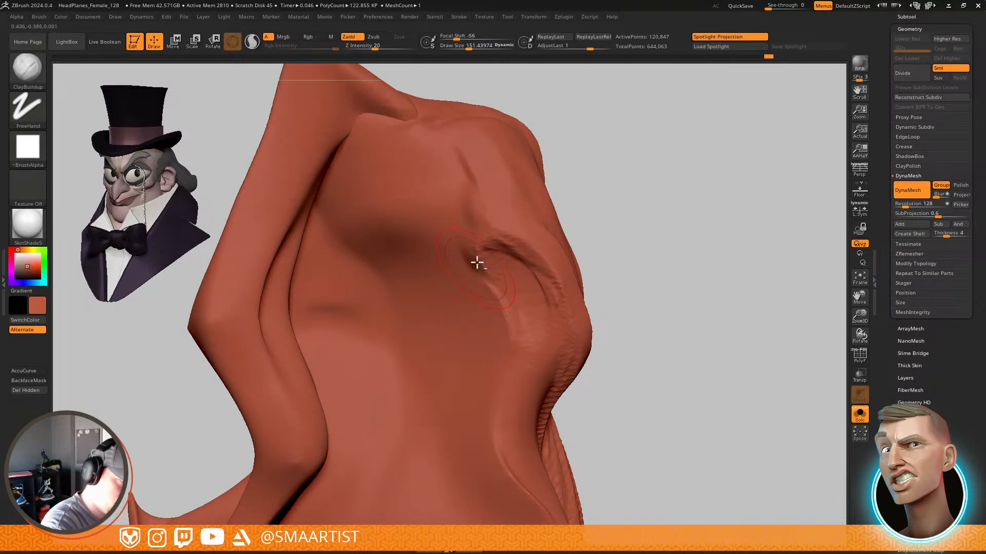
key("ctrl+shift+s")
right_click_drag(672, 306, 656, 289)
Reshape the hair edge above the ear to fit closely around it with the Move brush at draw sizes of about 86 and 62
right_click_drag(465, 269, 485, 318, "ctrl")
key("b")
key("m")
key("v")
right_click_drag(522, 280, 515, 268)
key("s")
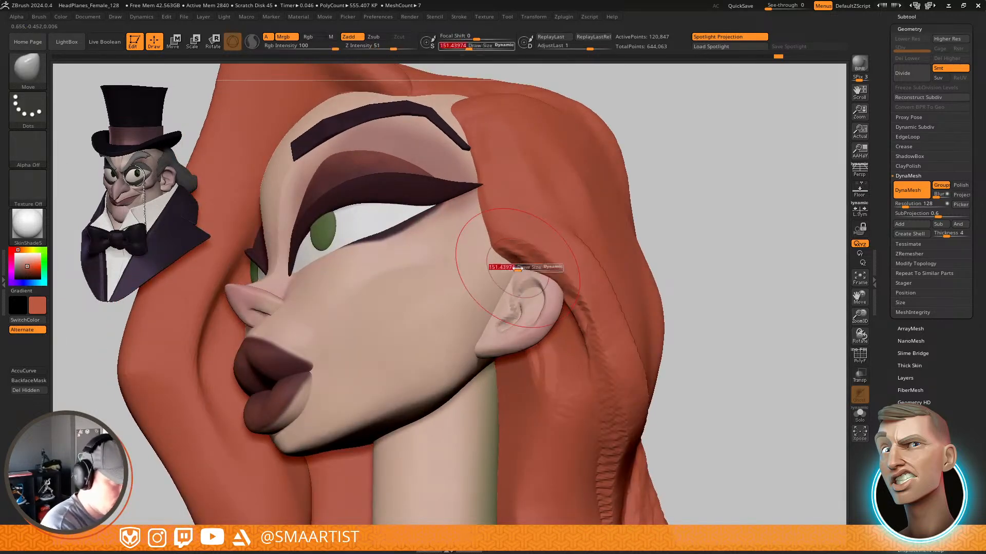
left_click_drag(515, 268, 508, 268)
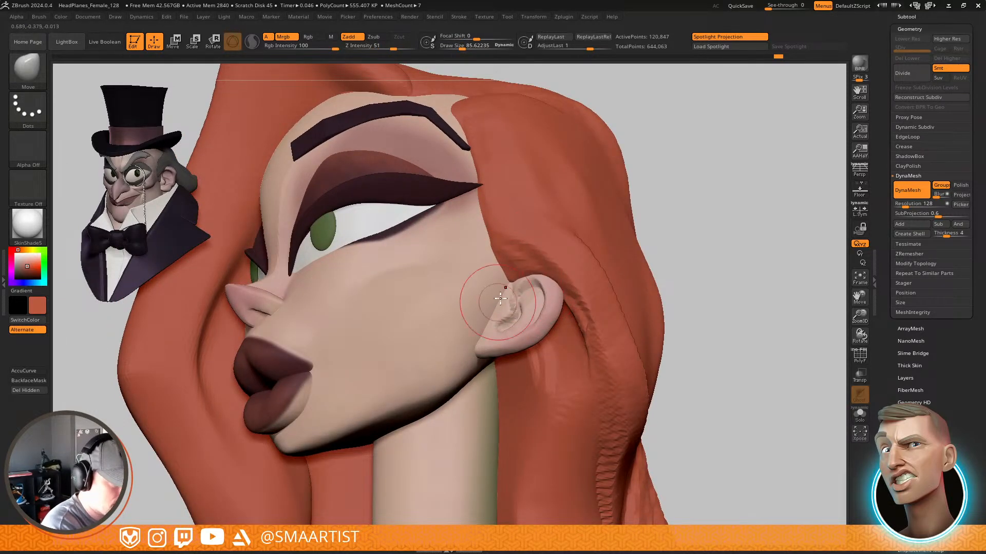
mouse_move(501, 298)
right_mouse_down()
mouse_move(505, 255)
mouse_move(524, 258)
right_mouse_up()
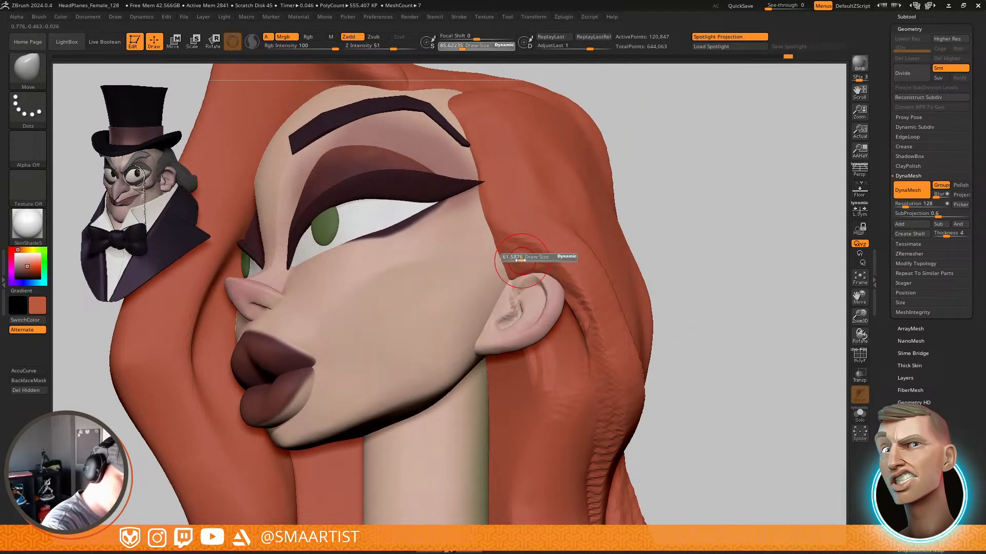
key("shift")
right_click_drag(635, 340, 531, 328, "alt")
right_click_drag(670, 349, 573, 277, "ctrl")
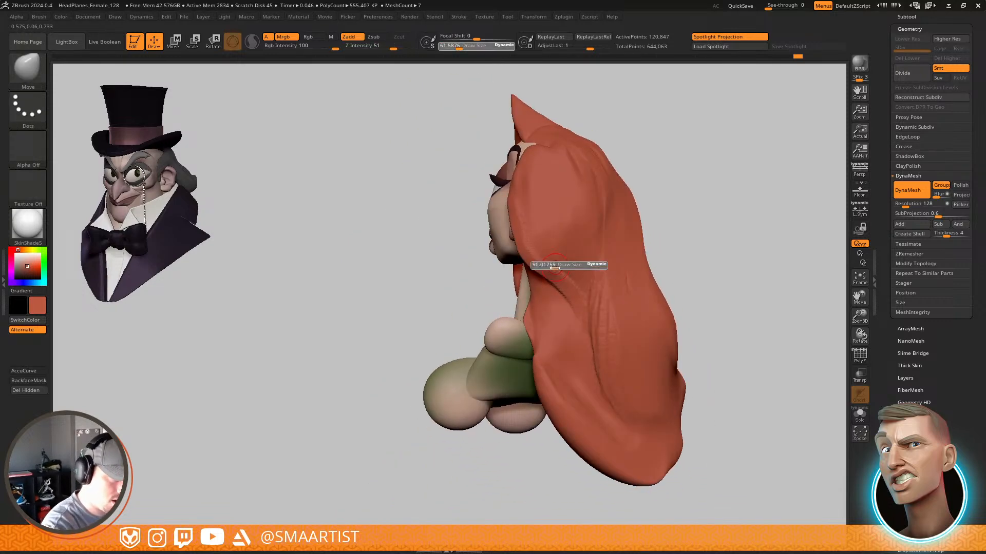
Smooth the sculpted strands on the side and back of the hair at draw size about 129
key("shift")
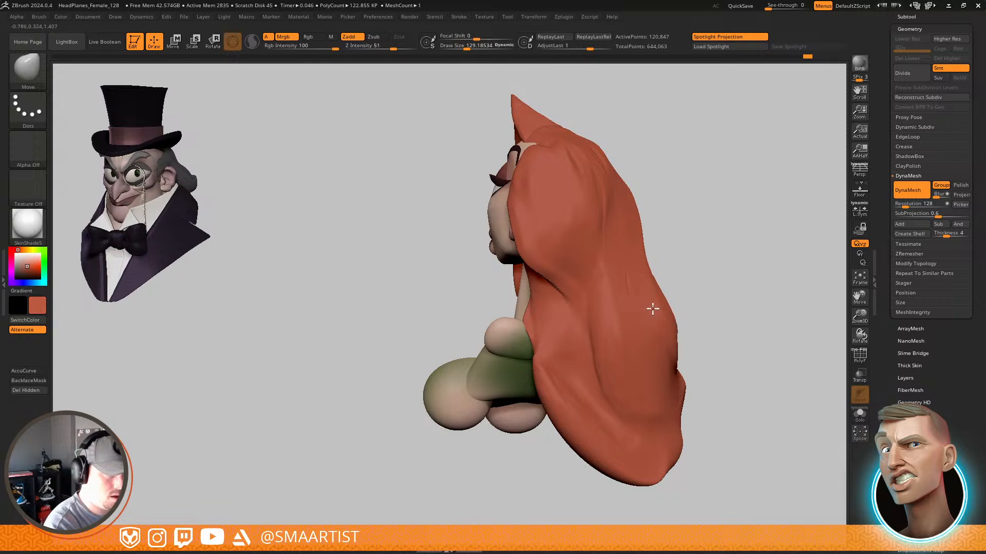
right_click_drag(651, 308, 625, 281)
mouse_move(617, 200)
right_mouse_down()
mouse_move(600, 193)
mouse_move(627, 236)
mouse_move(623, 308)
mouse_move(610, 267)
mouse_move(621, 257)
right_mouse_up()
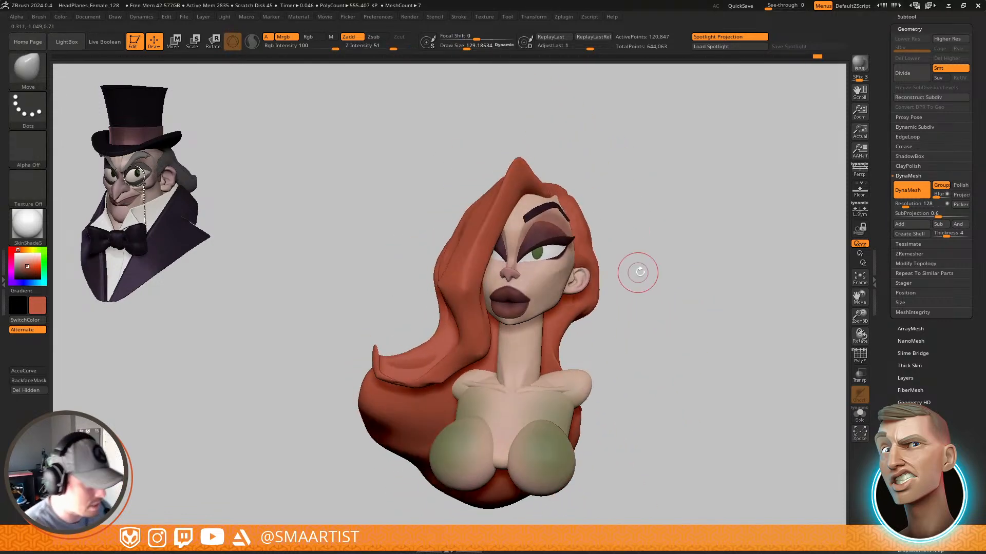
Thicken the curled lock's thin edge over its gap with the Inflat brush and re-DynaMesh the hair
right_click_drag(644, 294, 701, 225, "alt")
right_click_drag(451, 298, 454, 359, "ctrl")
right_click_drag(454, 359, 534, 287)
right_click_drag(746, 260, 695, 204)
right_click_drag(582, 257, 600, 303, "ctrl")
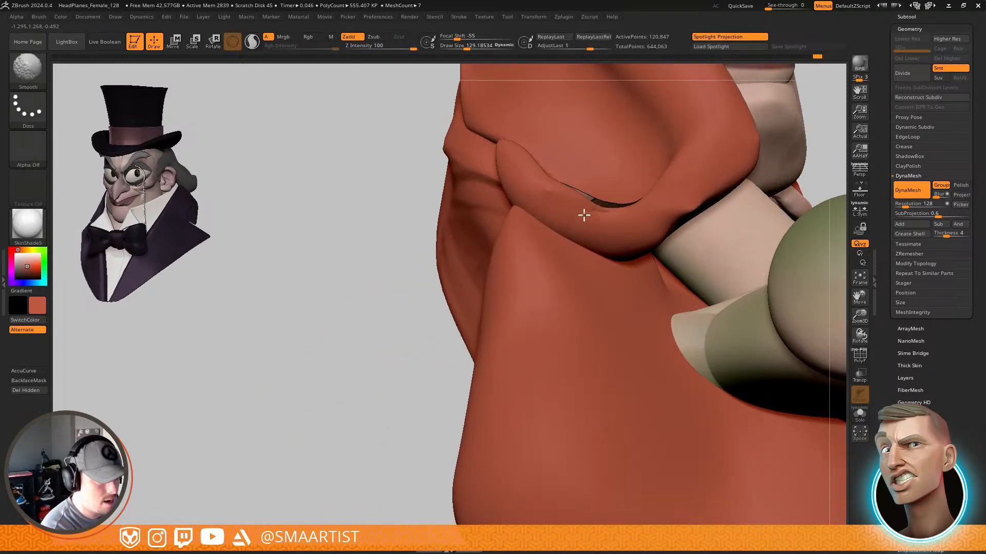
mouse_move(583, 214)
right_mouse_down()
mouse_move(607, 273)
mouse_move(627, 202)
mouse_move(630, 271)
mouse_move(623, 250)
right_mouse_up()
key("b")
key("i")
key("n")
left_click_drag(633, 187, 565, 231)
left_click_drag(373, 353, 482, 469, "ctrl")
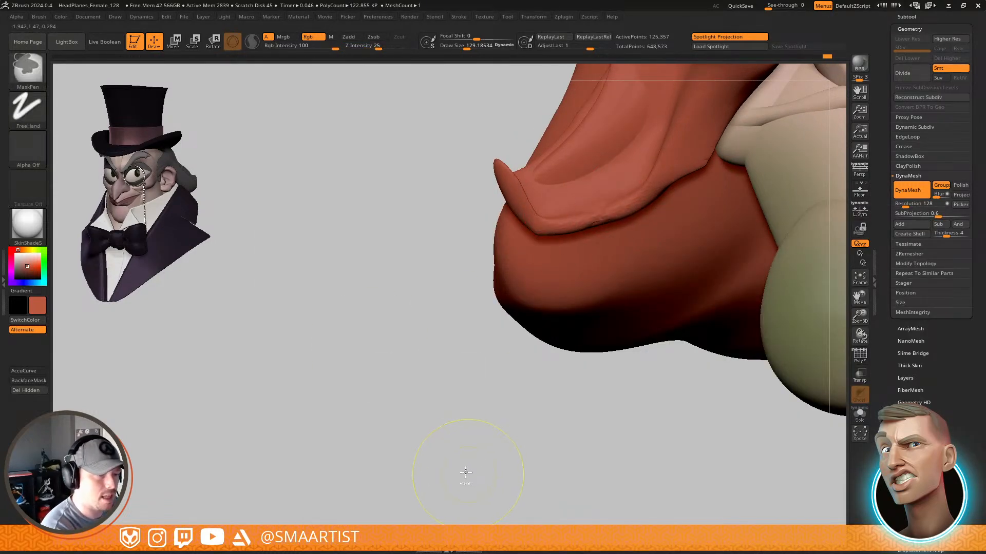
Smooth the lower edge of the curled lock above the shoulder
mouse_move(618, 201)
left_mouse_down("shift")
mouse_move(625, 185)
mouse_move(602, 215)
left_mouse_up("shift")
mouse_move(642, 256)
right_mouse_down("ctrl")
mouse_move(699, 194)
mouse_move(598, 245)
mouse_move(596, 267)
mouse_move(587, 228)
right_mouse_up("ctrl")
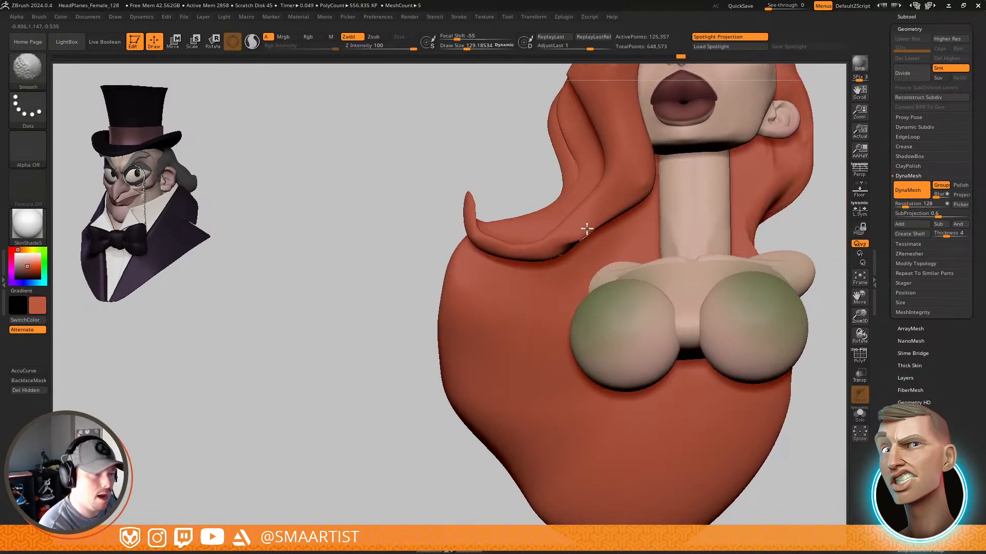
mouse_move(616, 196)
right_mouse_down("ctrl")
mouse_move(731, 159)
mouse_move(691, 213)
mouse_move(709, 215)
mouse_move(714, 197)
mouse_move(685, 225)
right_mouse_up("ctrl")
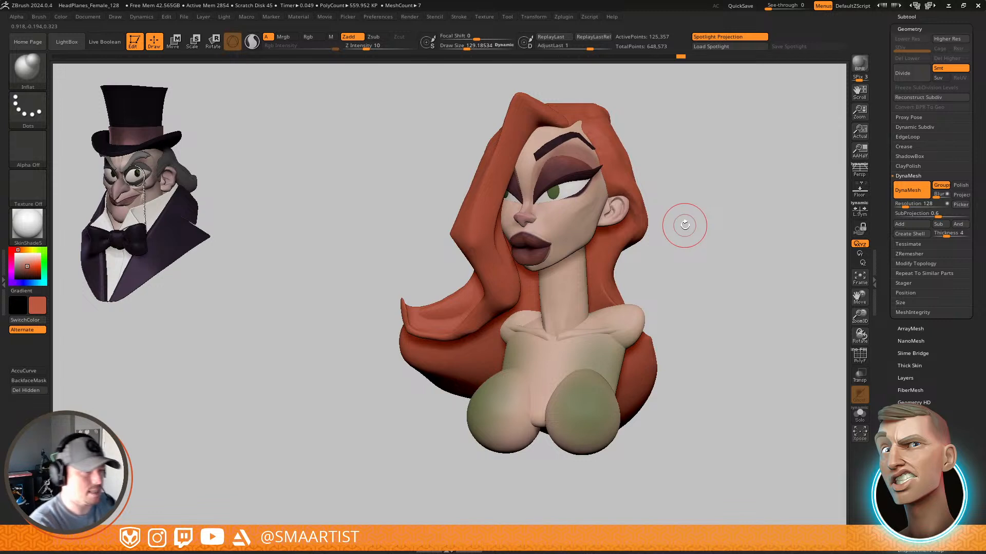
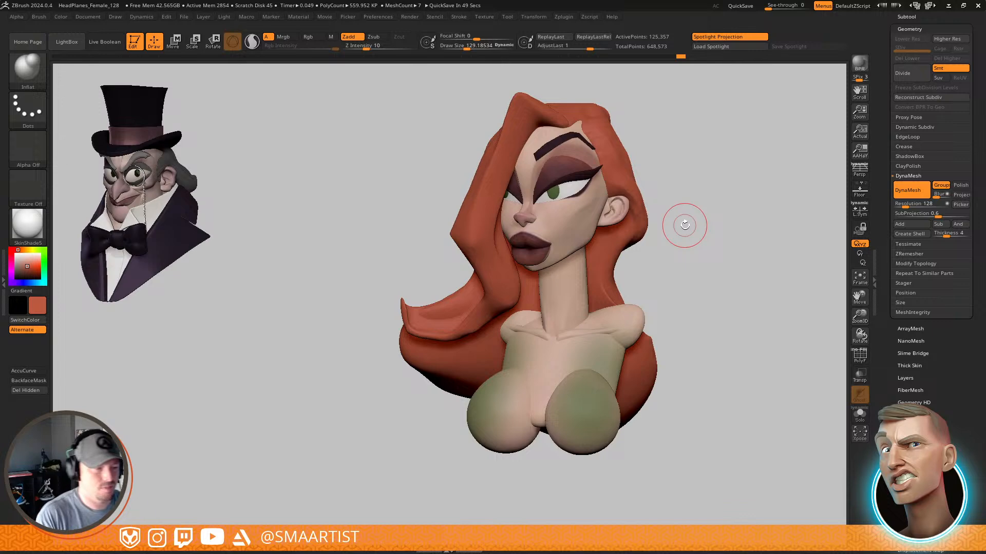
Switch to the other loaded tool with 12 subtools to inspect its model, and return to the Hair tool
scroll(974, 447, "up", 5)
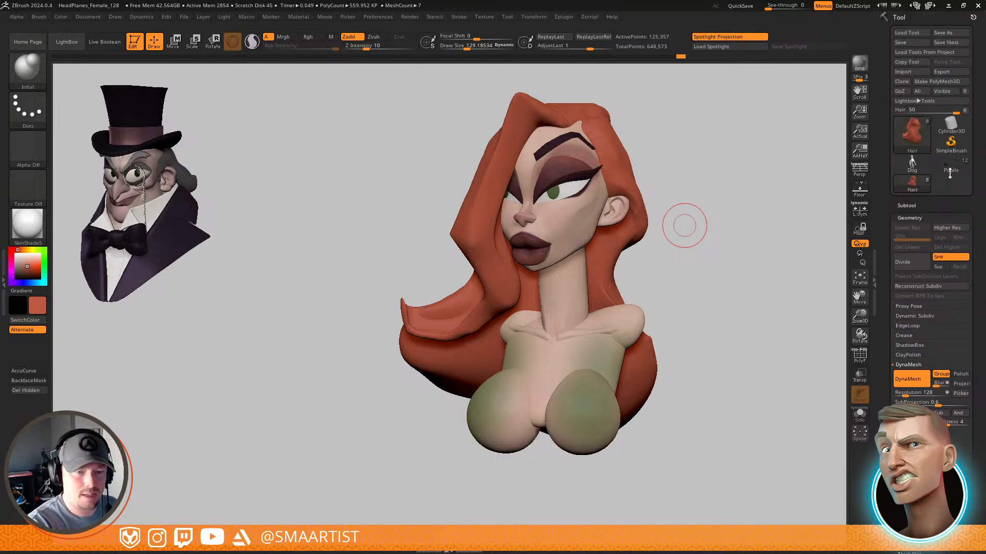
left_click(949, 168)
left_click_drag(757, 247, 716, 261)
right_click_drag(732, 259, 550, 264)
left_click(687, 292, "alt")
left_click(919, 183)
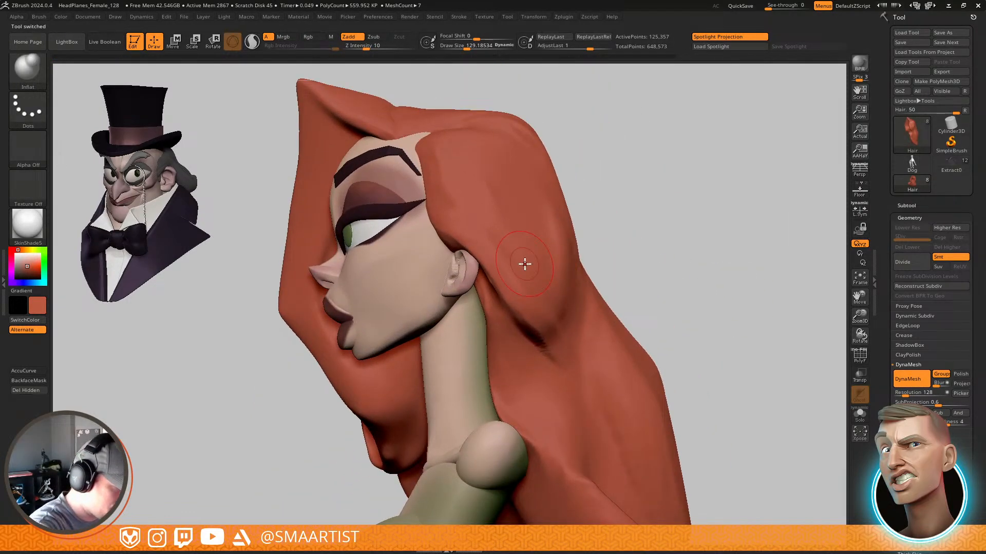
Build up the hair around and behind the ear with ClayBuildup at draw size about 81
key("b")
key("c")
key("b")
key("s")
left_click_drag(445, 212, 440, 212)
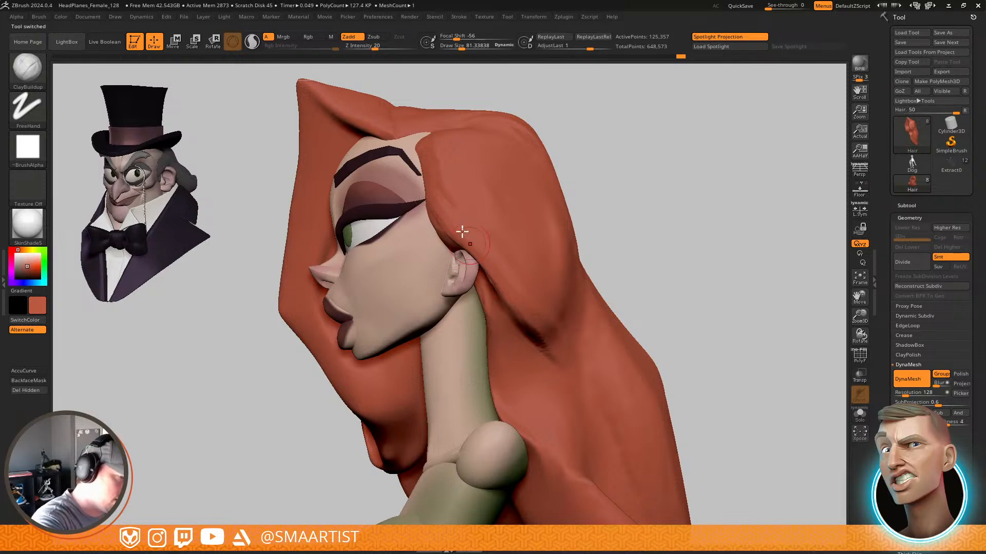
right_click_drag(534, 289, 533, 252)
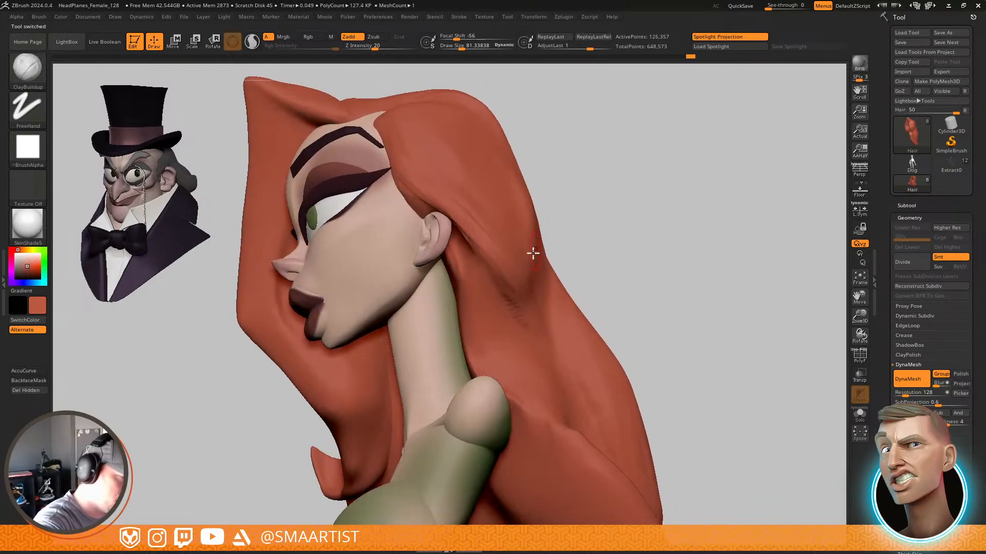
left_click_drag(459, 254, 502, 341)
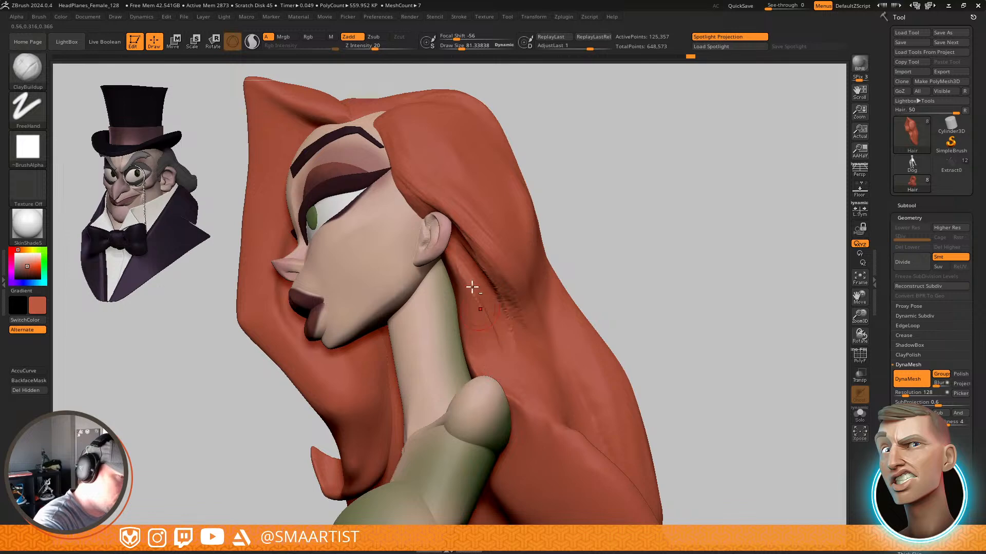
Build up the inner hair strands beside the neck with ClayBuildup at draw size about 129, isolating the hair in solo view
right_click_drag(502, 342, 529, 320)
key("s")
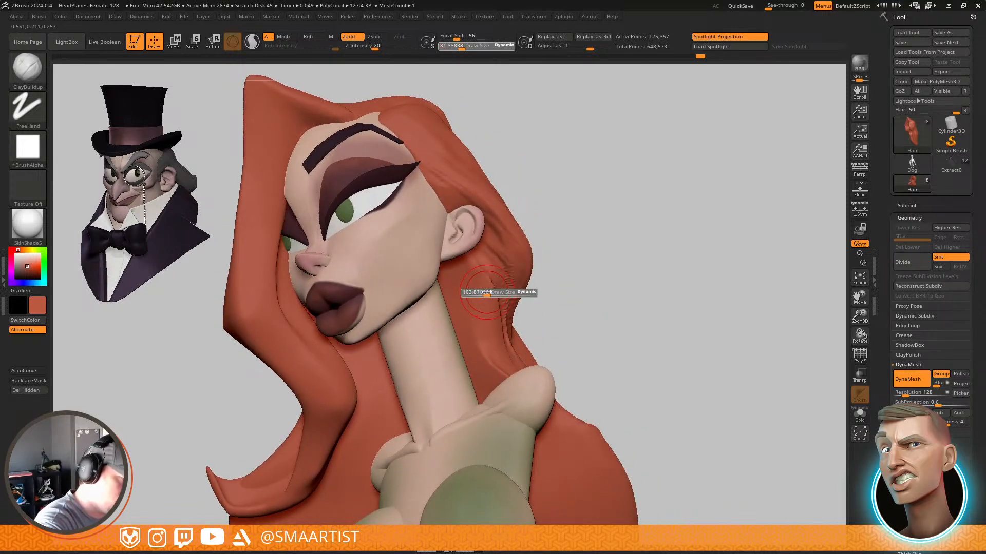
mouse_move(482, 293)
left_mouse_down()
mouse_move(484, 308)
mouse_move(529, 351)
left_mouse_up()
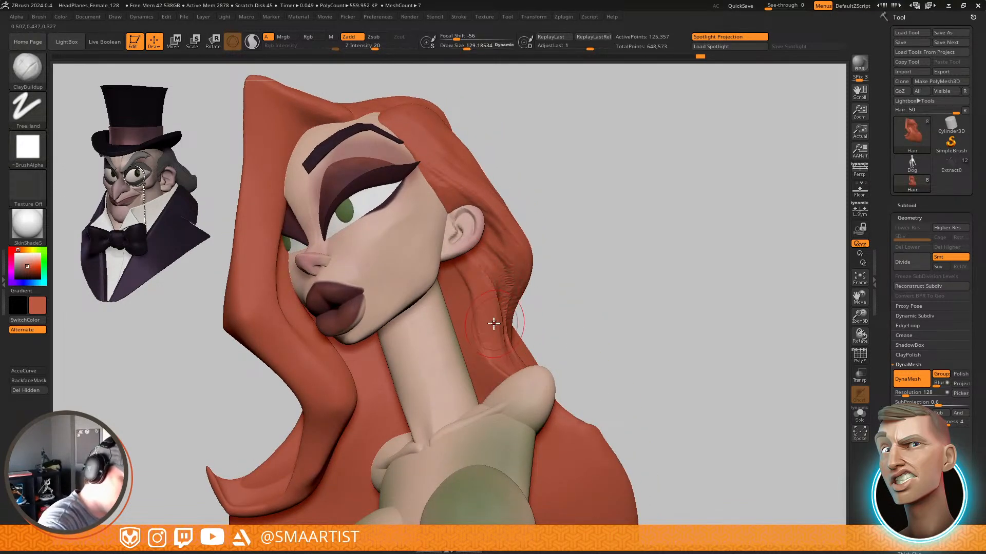
mouse_move(494, 323)
right_mouse_down()
mouse_move(502, 352)
mouse_move(484, 288)
mouse_move(468, 296)
right_mouse_up()
key("shift+s")
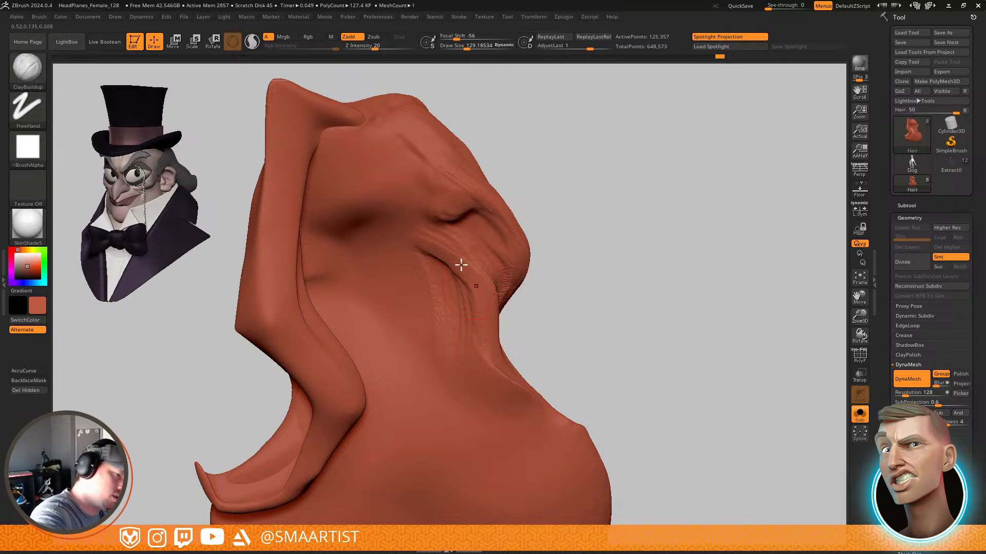
key("ctrl+shift")
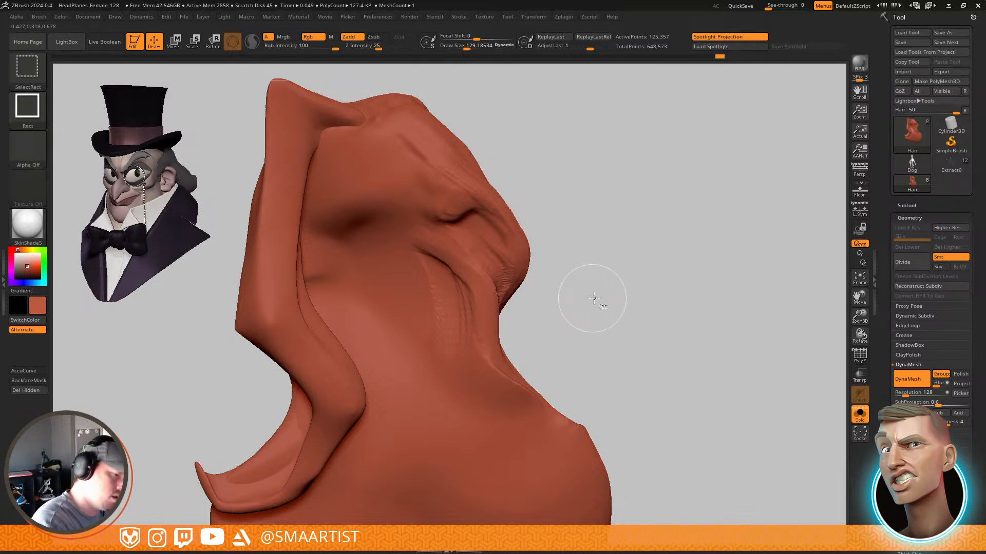
key("ctrl+shift+s")
Build up flowing strands in the lower hair behind the shoulder with ClayBuildup
mouse_move(636, 345)
left_mouse_down("alt")
mouse_move(614, 264)
mouse_move(585, 272)
left_mouse_up("alt")
mouse_move(585, 272)
right_mouse_down()
mouse_move(572, 323)
mouse_move(581, 293)
right_mouse_up()
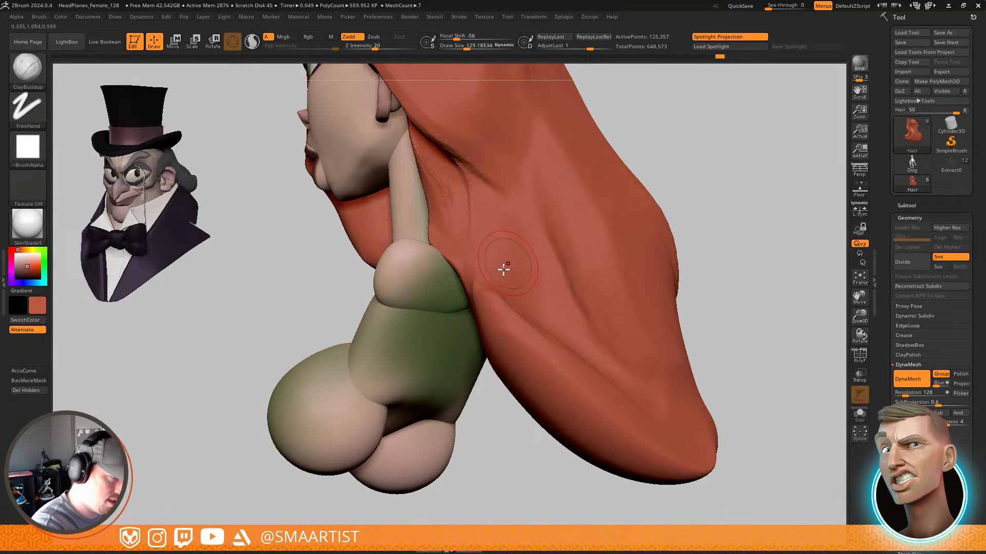
right_click_drag(504, 269, 478, 256)
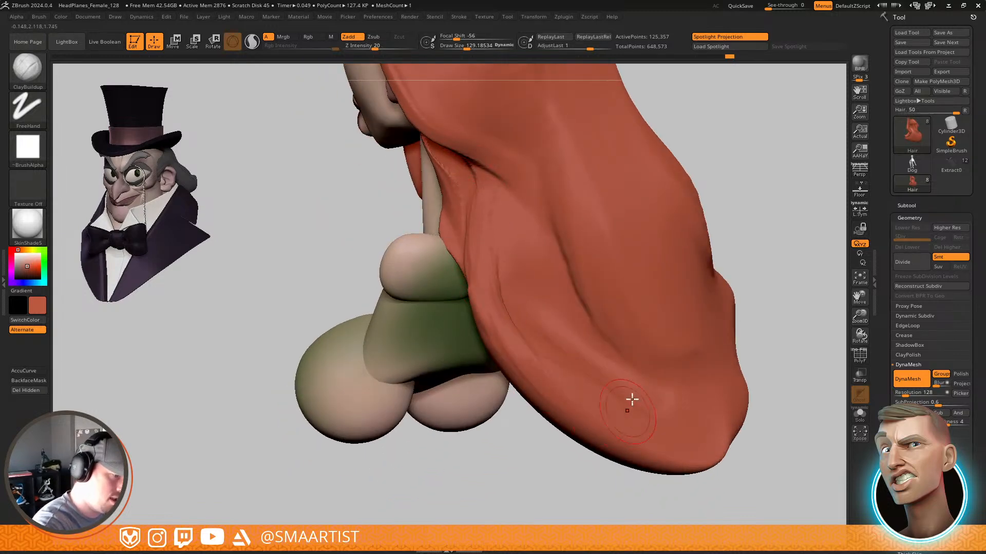
mouse_move(632, 399)
right_mouse_down()
mouse_move(532, 315)
mouse_move(502, 323)
right_mouse_up()
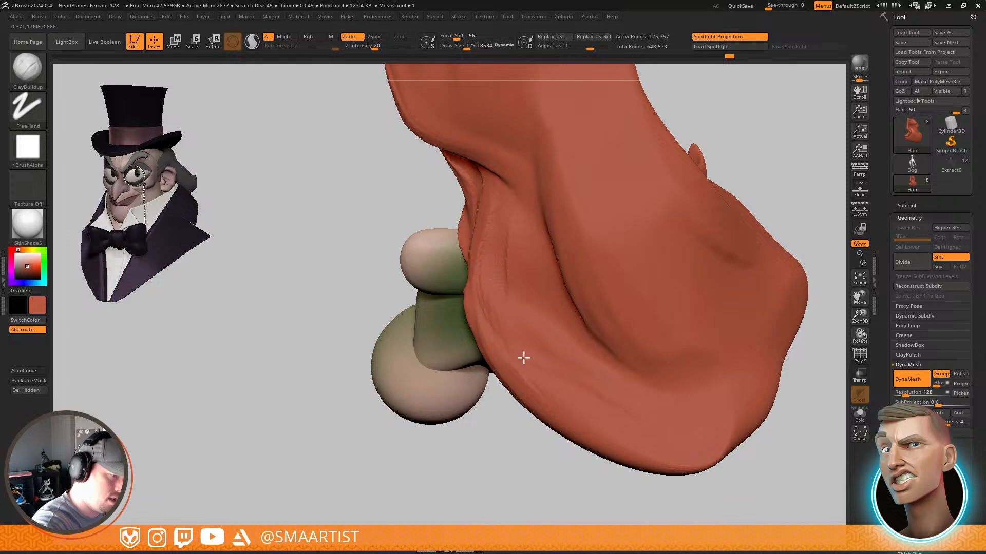
mouse_move(506, 214)
left_mouse_down()
mouse_move(557, 352)
mouse_move(541, 291)
mouse_move(574, 362)
left_mouse_up()
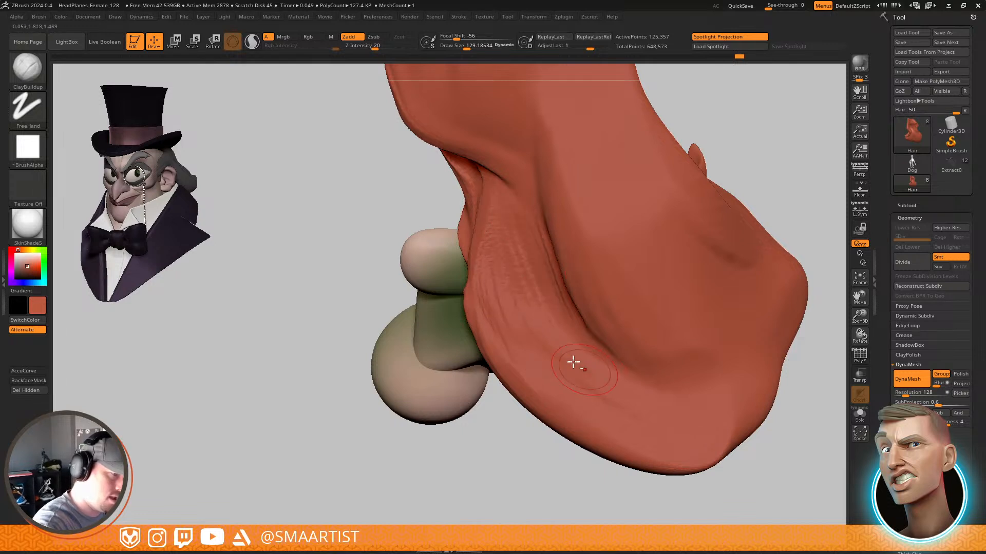
mouse_move(574, 363)
right_mouse_down()
mouse_move(553, 278)
mouse_move(487, 163)
right_mouse_up()
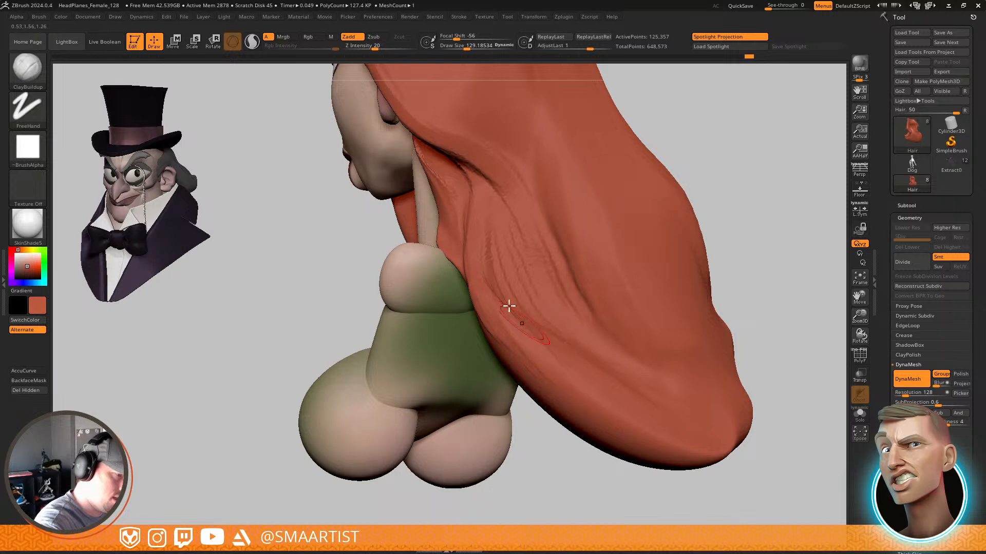
mouse_move(506, 308)
right_mouse_down()
mouse_move(517, 275)
mouse_move(521, 352)
mouse_move(484, 284)
mouse_move(635, 306)
mouse_move(620, 303)
right_mouse_up()
right_click_drag(620, 302, 660, 343, "alt")
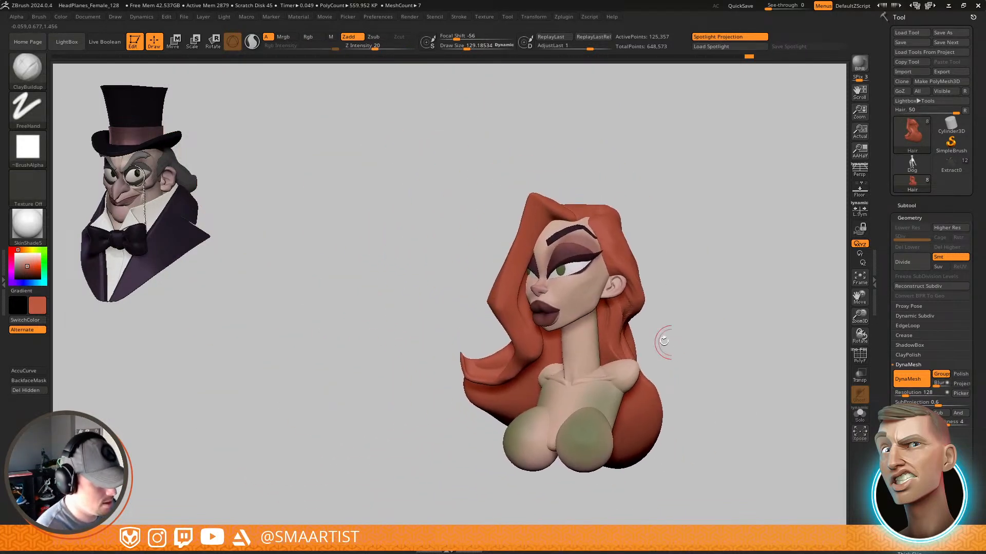
right_click_drag(565, 328, 565, 390, "ctrl")
mouse_move(565, 390)
right_mouse_down()
mouse_move(563, 326)
mouse_move(570, 382)
right_mouse_up()
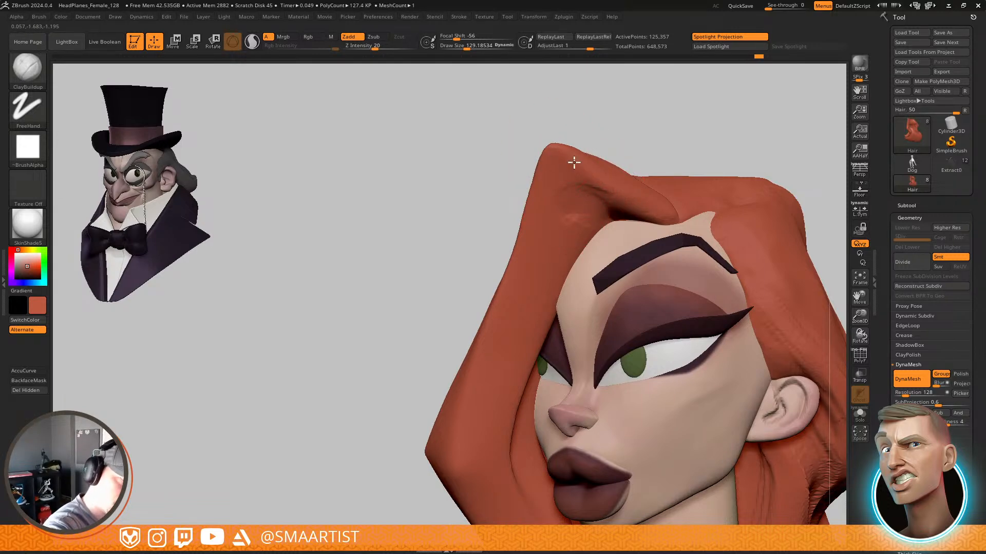
mouse_move(565, 154)
right_mouse_down()
mouse_move(605, 172)
mouse_move(557, 143)
right_mouse_up()
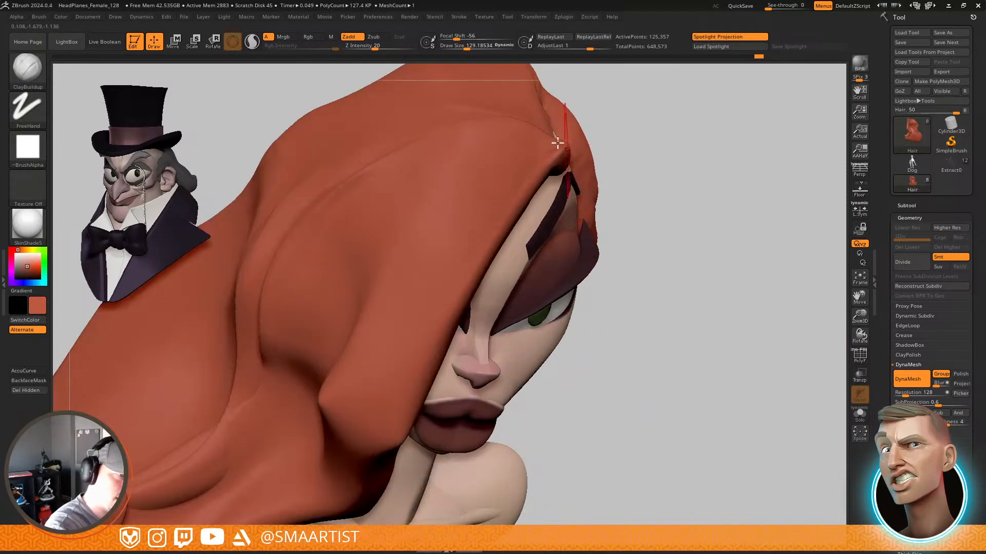
left_click_drag(541, 149, 374, 387)
key("ctrl+z")
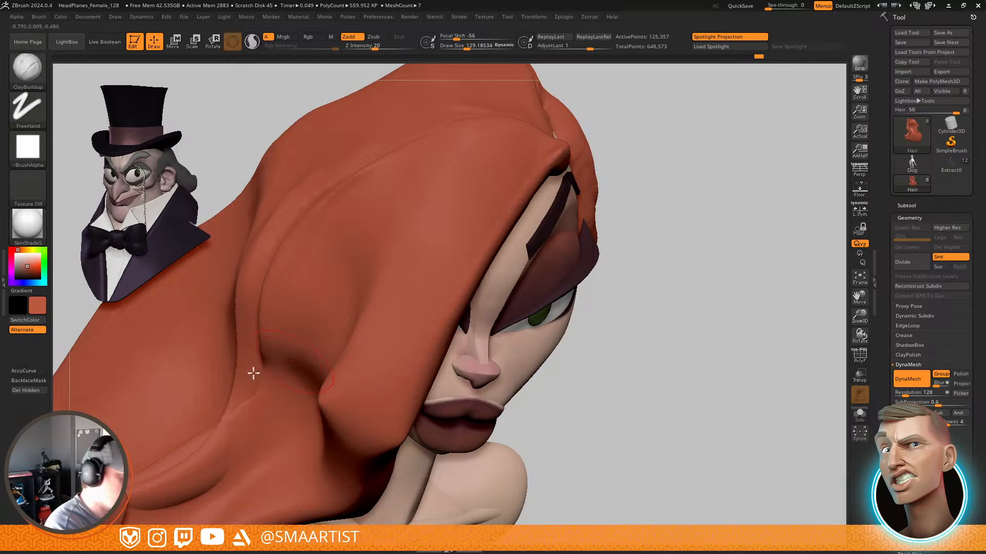
Turn on BackfaceMask and build up the inner side of the raised hair peak above the forehead
left_click(29, 380)
right_click_drag(422, 253, 611, 163)
right_click_drag(429, 403, 567, 253)
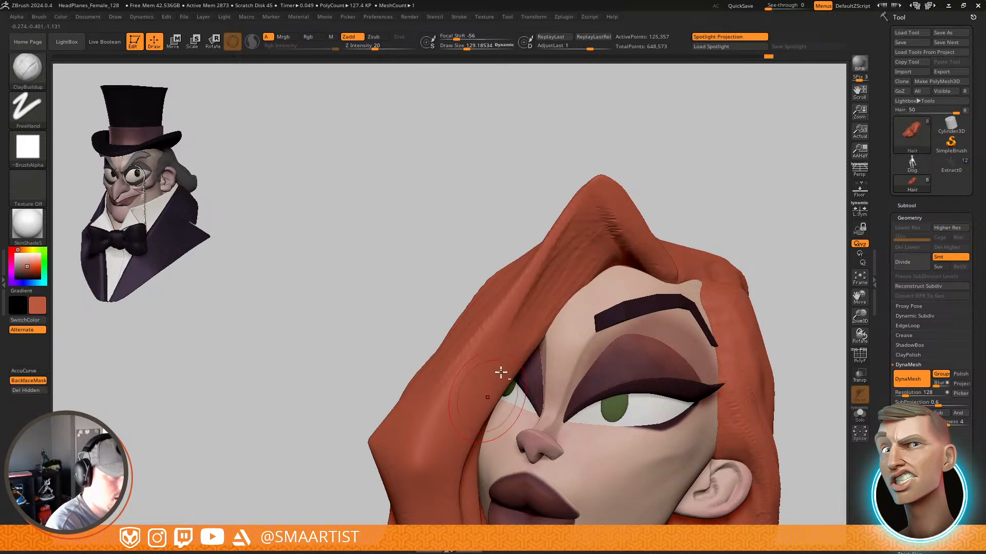
right_click_drag(638, 226, 628, 212)
Build up fine strands along the rim of the front hair peak with ClayBuildup at draw size about 36
key("s")
left_click_drag(606, 196, 595, 197)
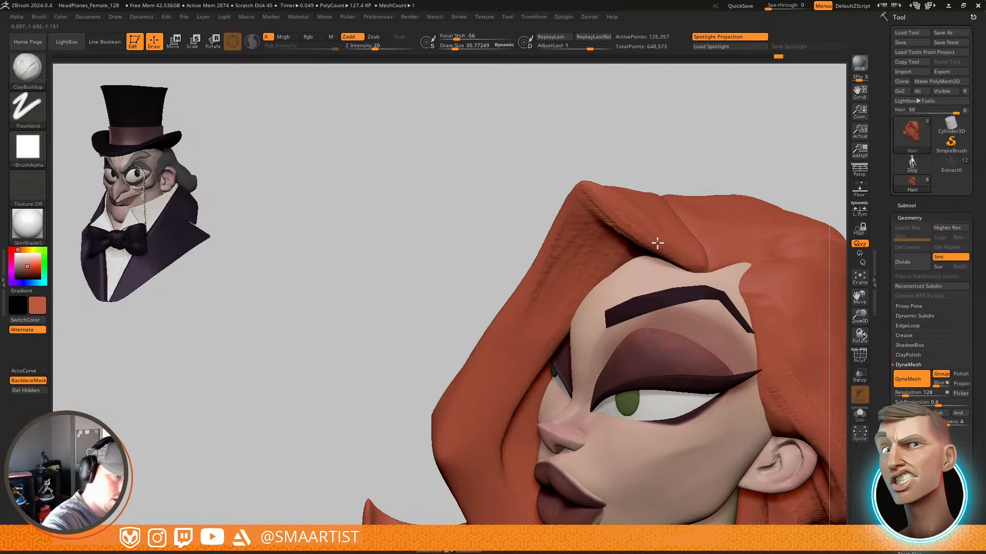
right_click_drag(580, 150, 591, 180)
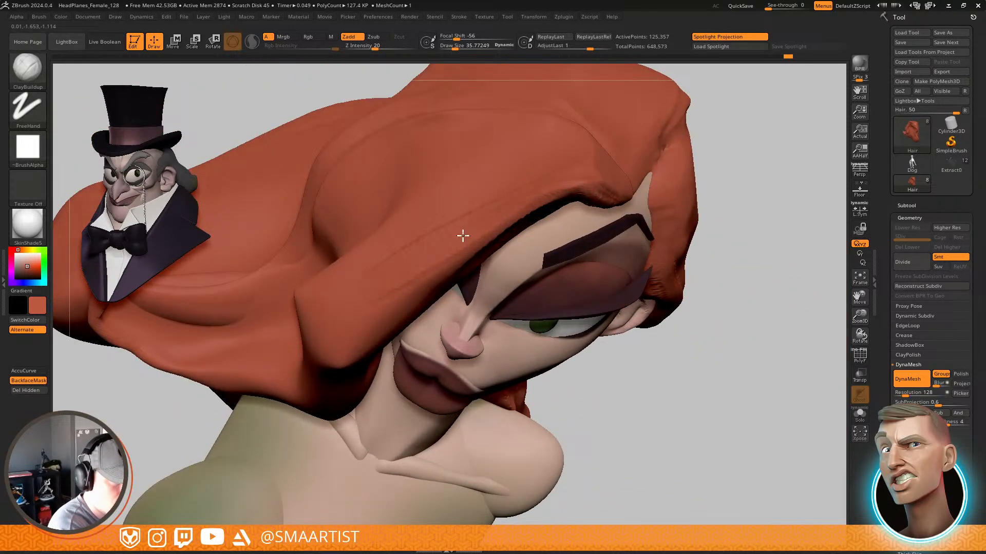
Build up strand ridges along the outer front edge of the hair beside the face at draw size about 65
mouse_move(490, 221)
right_mouse_down()
mouse_move(495, 299)
mouse_move(492, 225)
mouse_move(521, 222)
right_mouse_up()
key("s")
left_click_drag(521, 221, 537, 222)
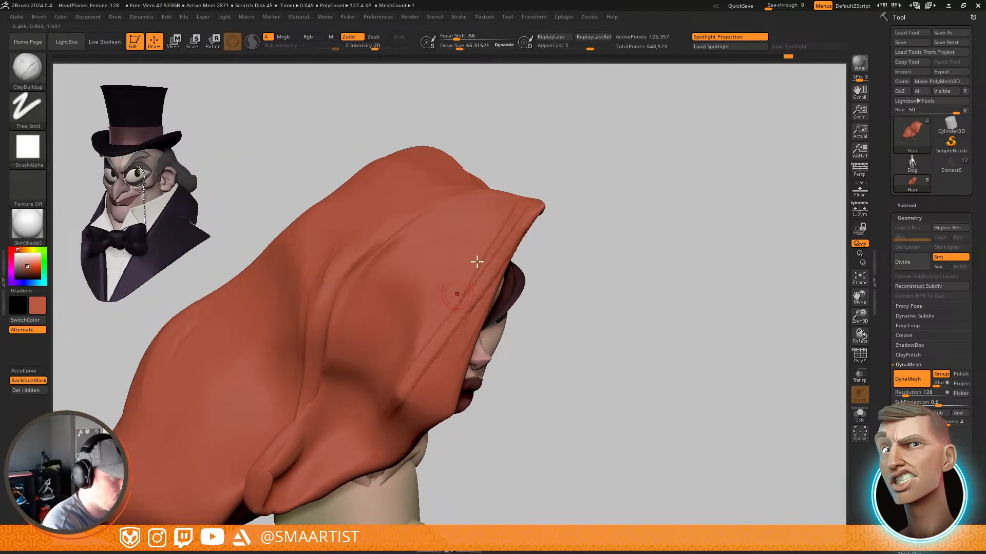
Smooth the new ridges along the front edge of the hair and around the peak
mouse_move(450, 365)
right_mouse_down()
mouse_move(484, 268)
mouse_move(455, 286)
mouse_move(418, 341)
mouse_move(454, 343)
mouse_move(461, 302)
right_mouse_up()
mouse_move(475, 252)
left_mouse_down("shift")
mouse_move(400, 359)
mouse_move(409, 317)
left_mouse_up("shift")
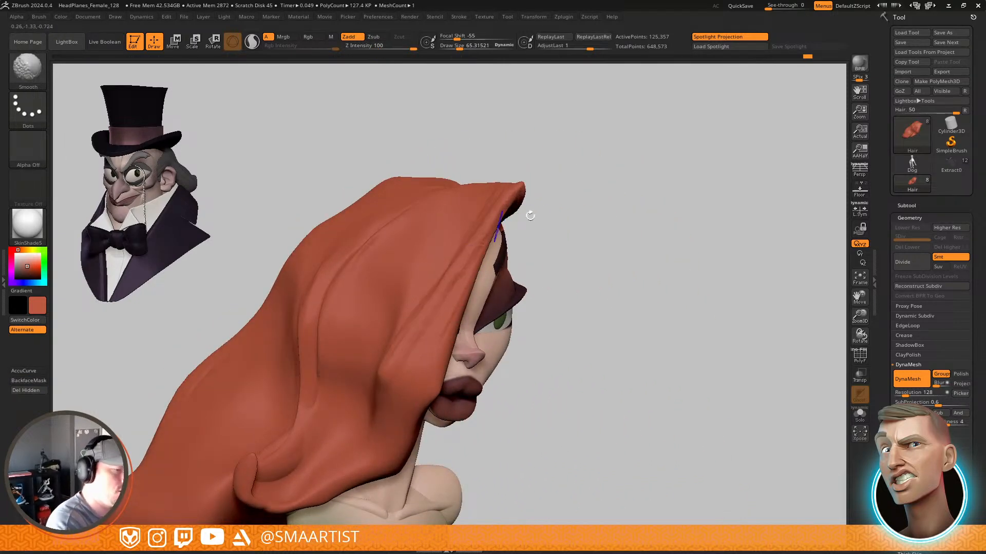
right_click_drag(528, 214, 498, 220)
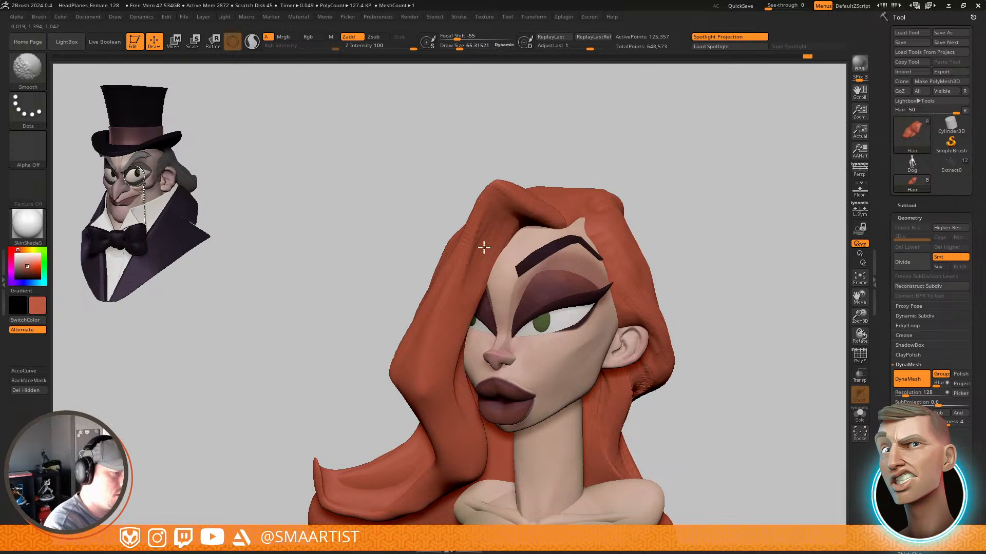
left_click_drag(484, 248, 497, 251, "shift")
Build up the inside of the front hair peak with ClayBuildup at draw size about 95
right_click_drag(497, 251, 488, 211)
key("s")
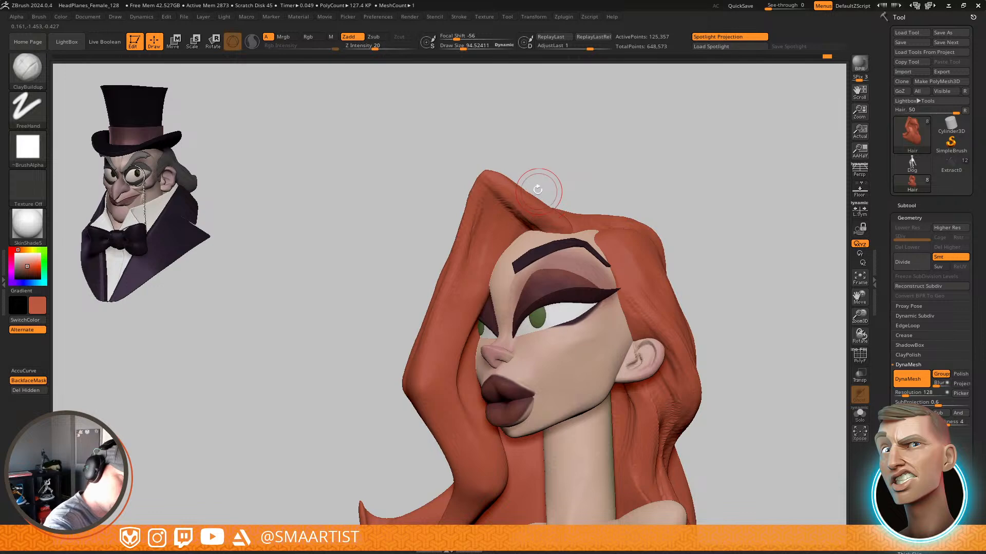
mouse_move(528, 193)
right_mouse_down()
mouse_move(544, 207)
mouse_move(534, 220)
mouse_move(525, 211)
mouse_move(588, 253)
mouse_move(593, 272)
right_mouse_up()
Build up and smooth the hair around the hairline notch above the forehead with ClayBuildup at draw size about 81
key("s")
left_click(532, 230)
key("s")
left_click(570, 236)
mouse_move(569, 226)
left_mouse_down("shift")
mouse_move(513, 220)
mouse_move(576, 269)
mouse_move(594, 259)
left_mouse_up("shift")
right_click_drag(593, 260, 571, 229)
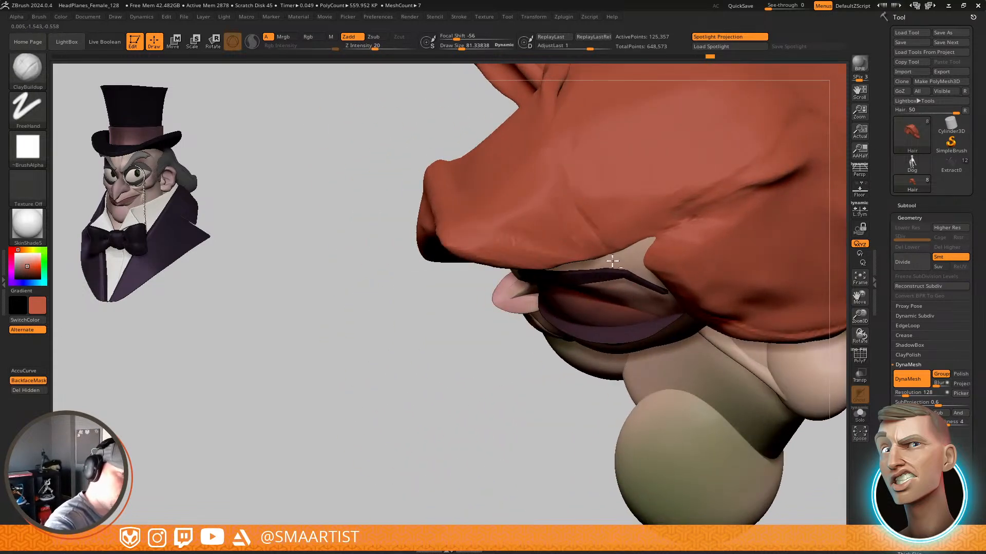
mouse_move(594, 195)
right_mouse_down()
mouse_move(586, 132)
mouse_move(532, 265)
mouse_move(550, 294)
right_mouse_up()
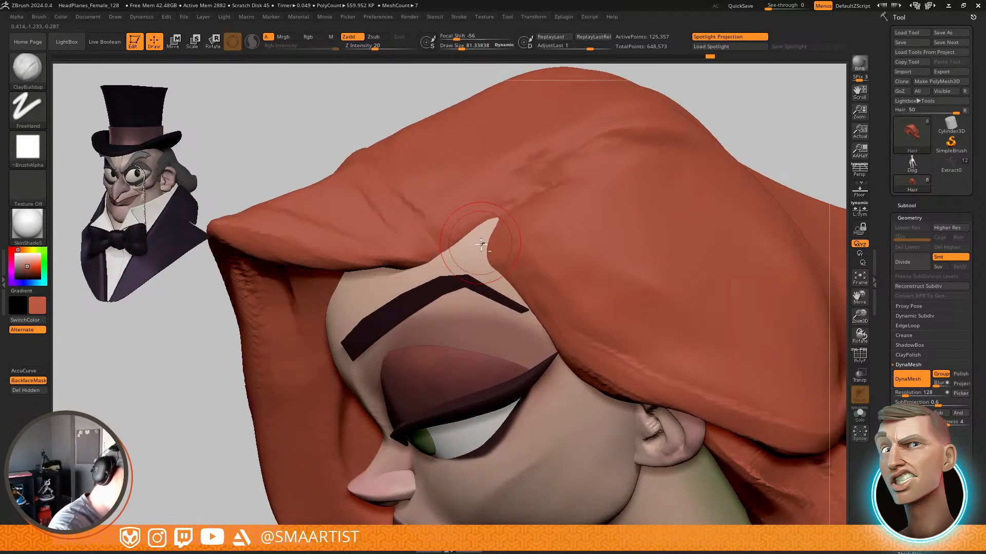
left_click_drag(481, 234, 525, 300)
right_click_drag(590, 387, 638, 287, "ctrl")
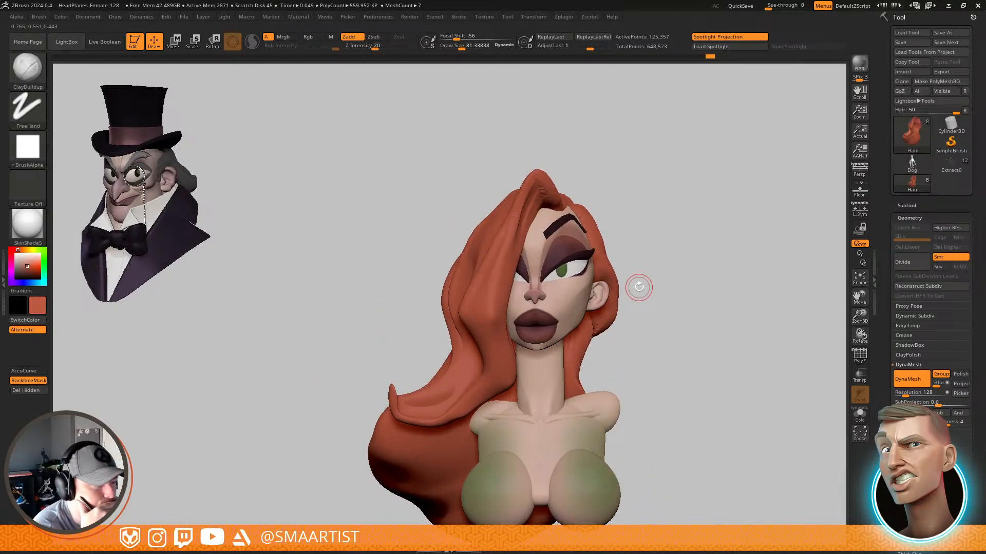
Select the eyelids and reshape their inner edges beside the nose bridge with the Move brush at draw size about 81
right_click_drag(639, 287, 629, 254)
left_click(589, 255, "alt")
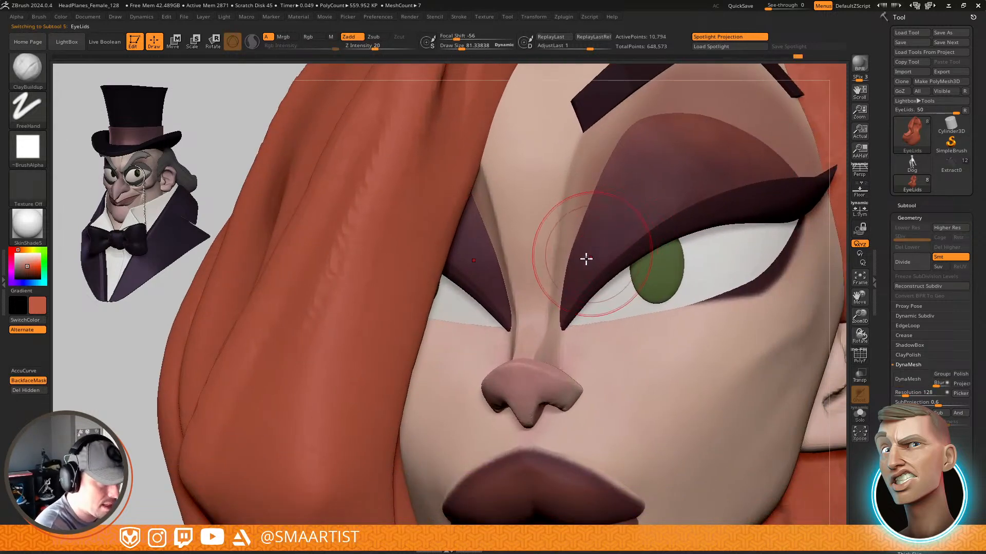
key("b")
key("m")
key("v")
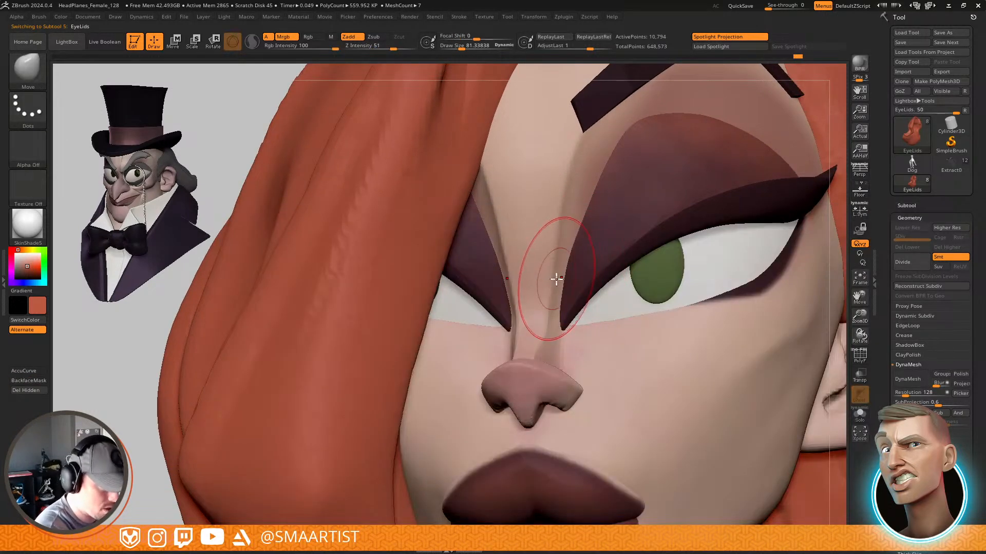
left_click_drag(558, 265, 568, 255)
left_click_drag(561, 291, 574, 254)
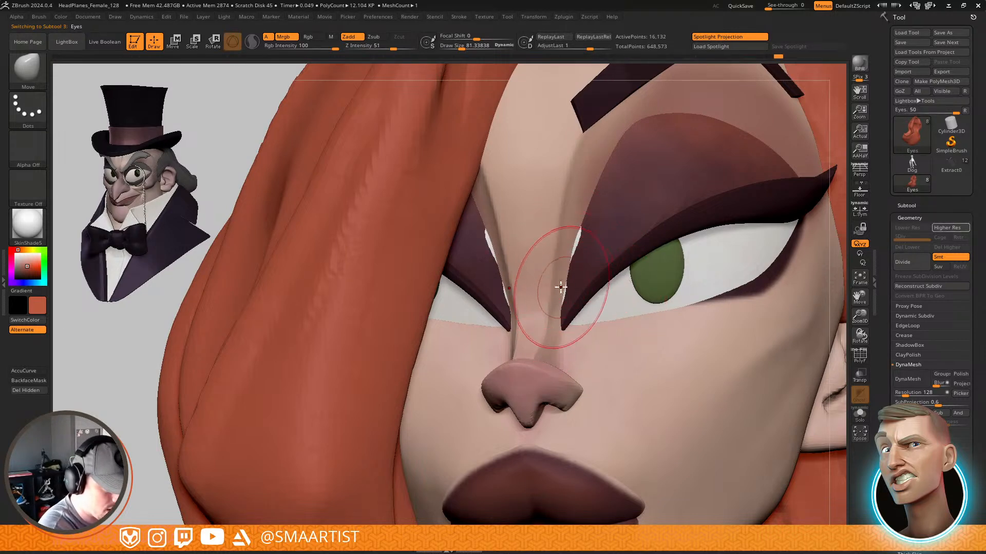
Adjust the eyes and the inner eyelid corners so they fit together, reducing the Move brush to draw size about 42
left_click(573, 242, "alt")
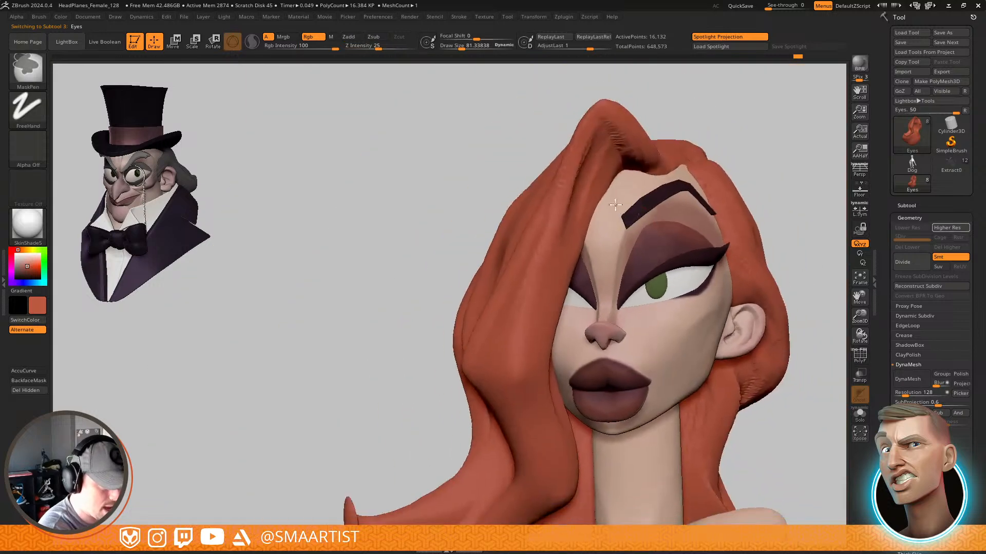
mouse_move(615, 205)
right_mouse_down()
mouse_move(676, 248)
mouse_move(662, 246)
right_mouse_up()
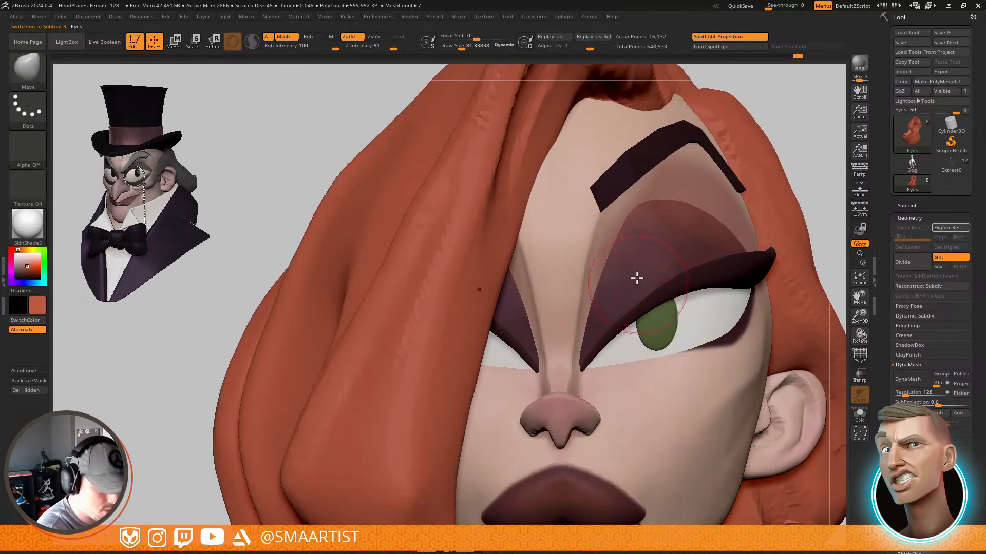
right_click_drag(637, 277, 640, 285)
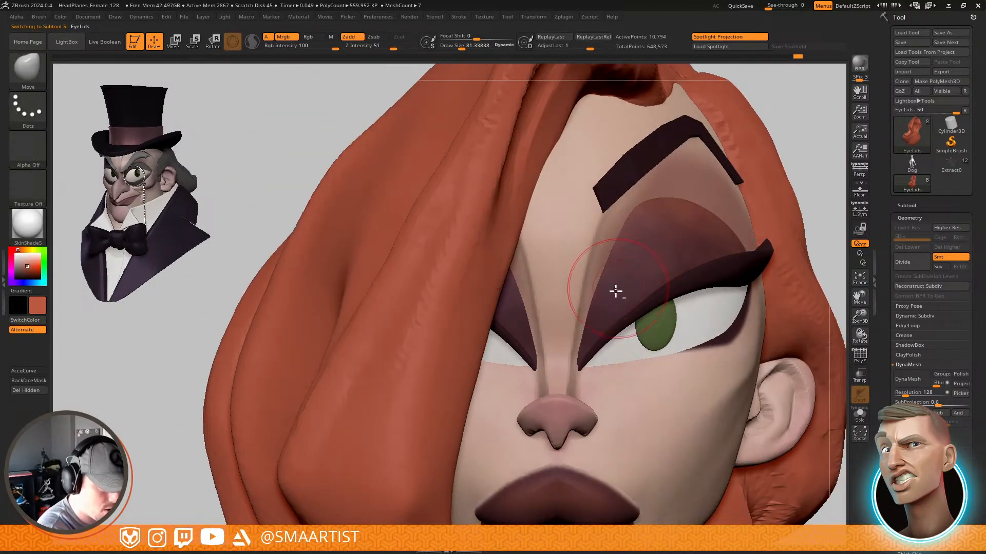
left_click(588, 299, "alt")
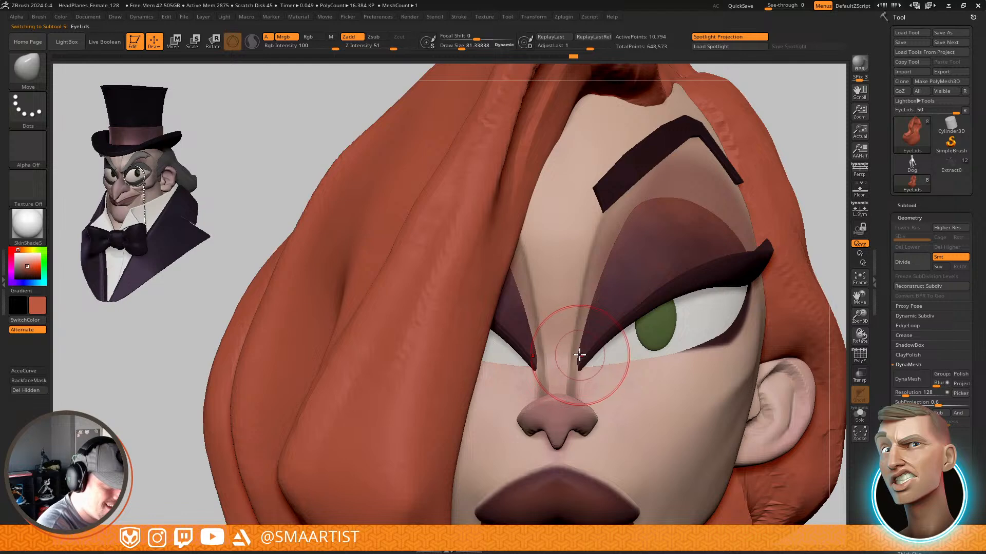
key("s")
left_click_drag(580, 355, 565, 355)
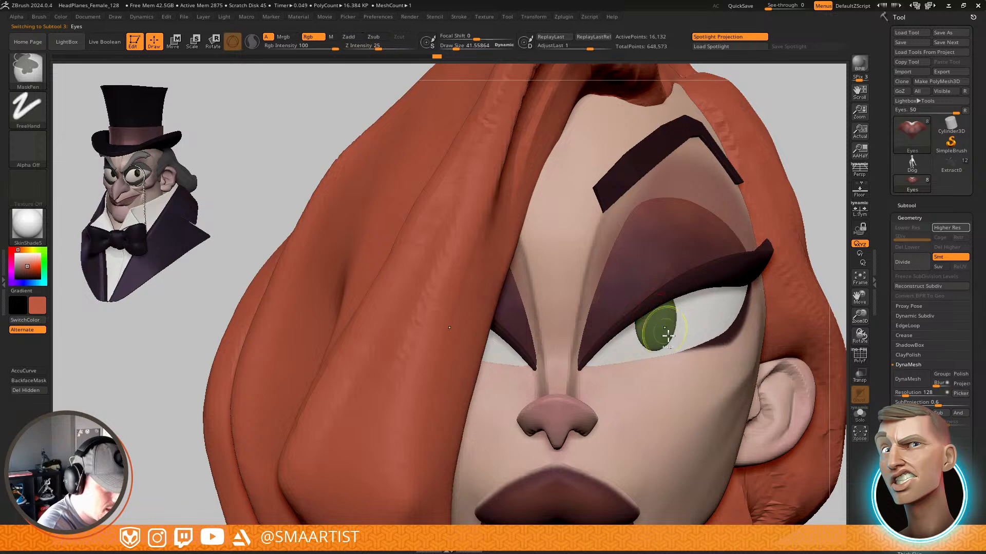
right_click_drag(667, 336, 617, 181, "ctrl")
right_click_drag(825, 194, 757, 189)
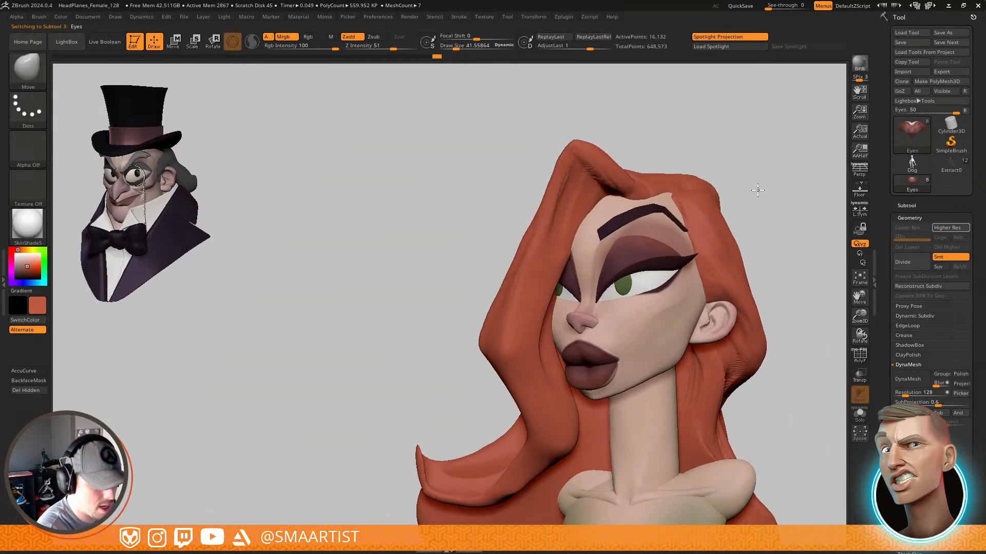
Refine the inner eyelid corner beside the nose with the Move brush at draw size about 65
right_click_drag(616, 278, 646, 434, "ctrl")
key("s")
left_click_drag(616, 266, 621, 265)
left_click(630, 293, "alt")
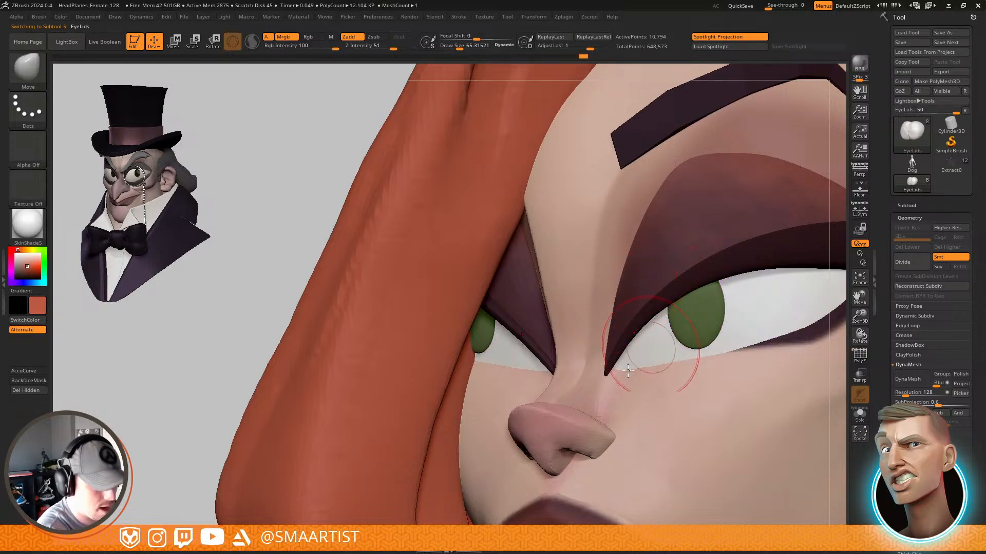
Select the hair and smooth its front edge at the temple
right_click_drag(688, 281, 715, 172, "ctrl")
right_click_drag(770, 234, 647, 217, "alt")
mouse_move(801, 221)
right_mouse_down()
mouse_move(756, 198)
mouse_move(741, 210)
mouse_move(775, 209)
mouse_move(758, 211)
right_mouse_up()
mouse_move(759, 270)
right_mouse_down("ctrl")
mouse_move(717, 238)
mouse_move(718, 326)
mouse_move(651, 248)
mouse_move(638, 248)
mouse_move(657, 388)
right_mouse_up("ctrl")
left_click(644, 290, "alt")
left_click_drag(538, 252, 535, 237, "shift")
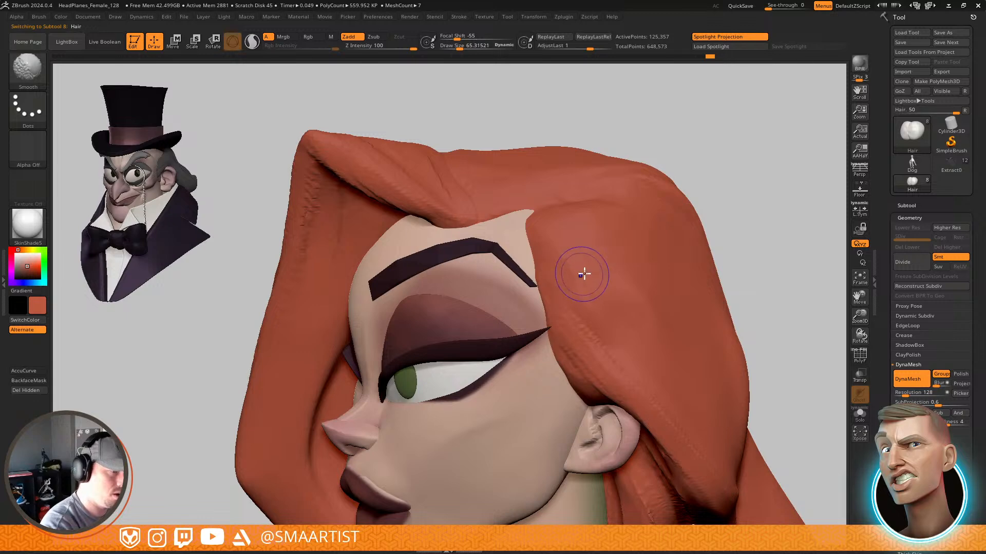
Build up strand ridges sweeping back from the temple over the ear with ClayBuildup at draw size about 104
right_click_drag(581, 275, 565, 262)
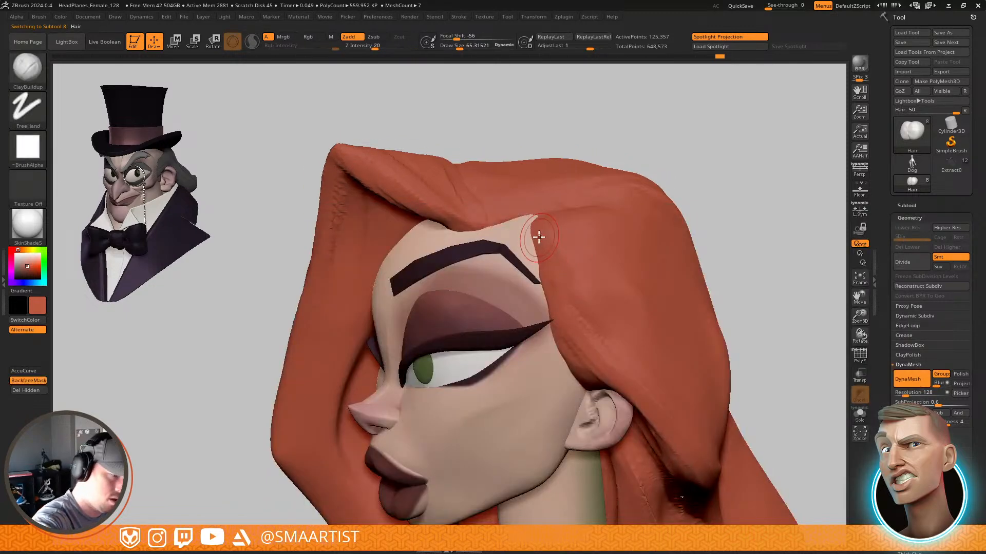
left_click_drag(542, 240, 544, 239)
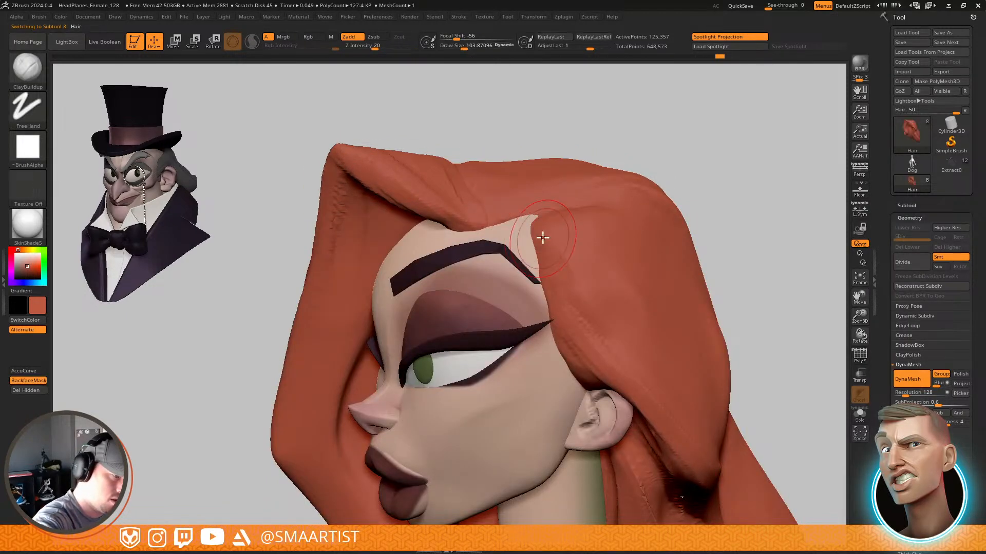
mouse_move(548, 256)
right_mouse_down()
mouse_move(618, 306)
mouse_move(555, 239)
right_mouse_up()
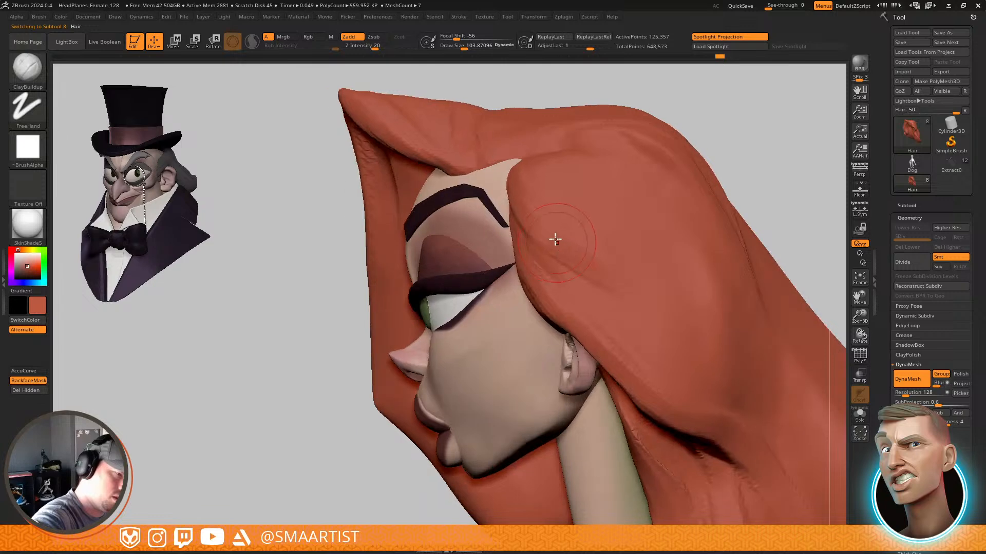
left_click_drag(519, 191, 684, 319)
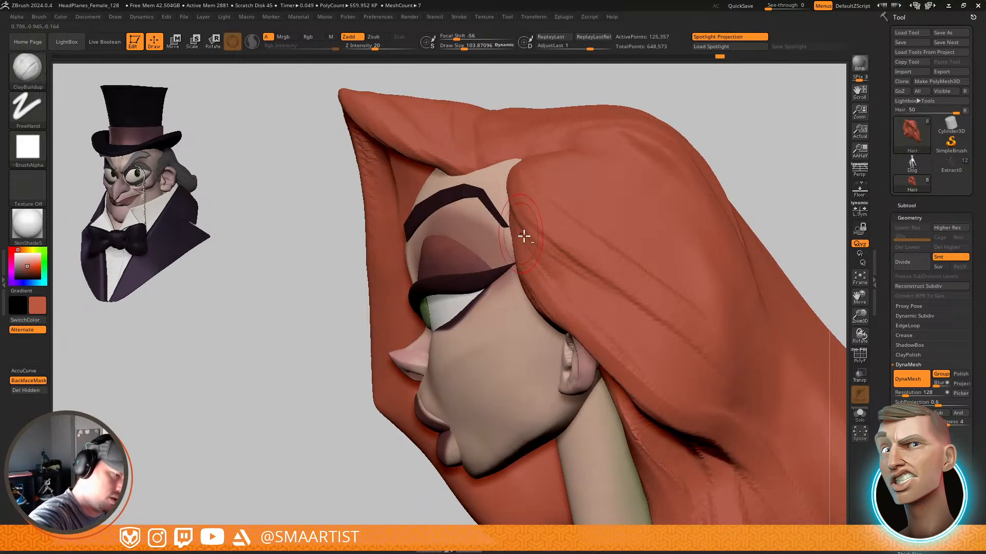
Carve grooves between the side strands above the ear with DamStandard and soften them
key("b")
key("d")
key("s")
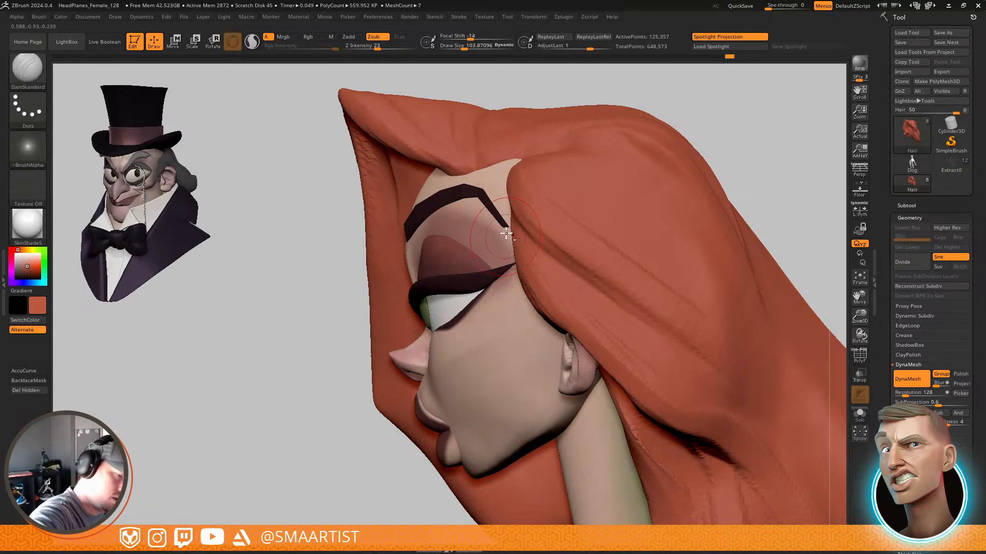
key("shift")
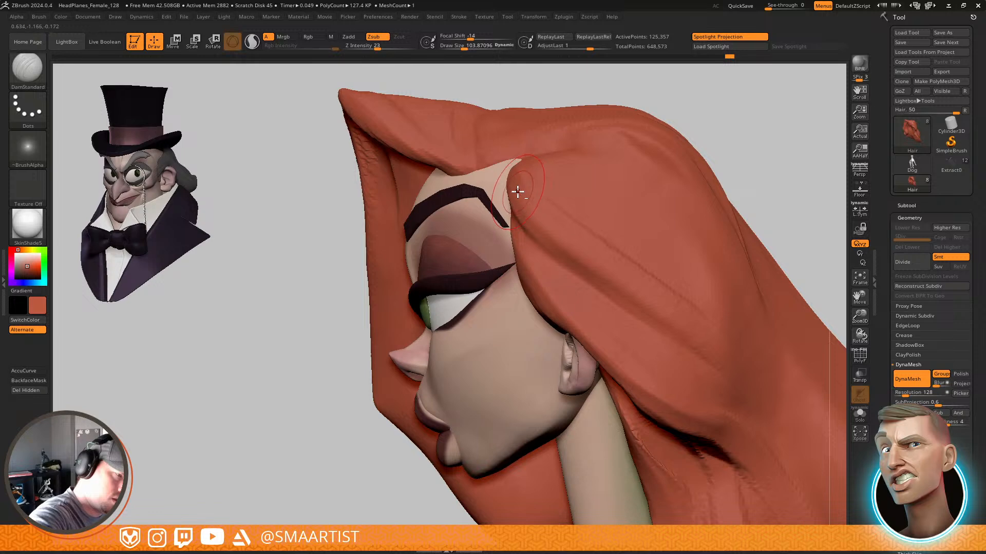
right_click_drag(517, 191, 546, 202)
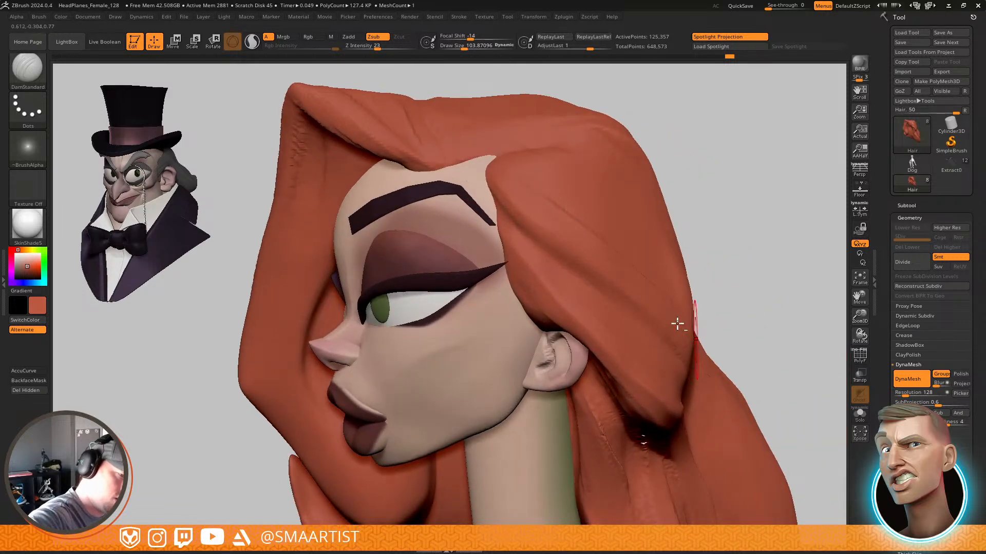
right_click_drag(677, 324, 595, 273)
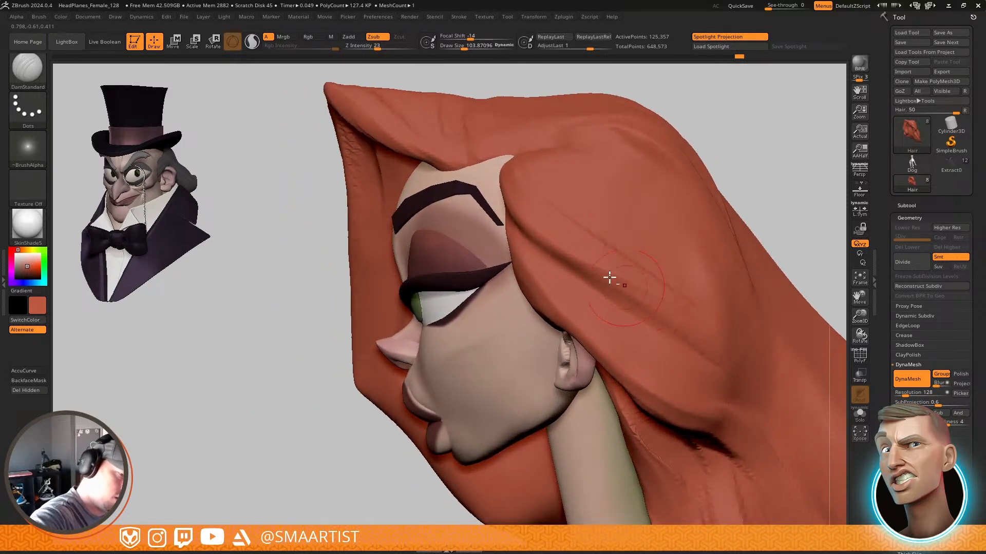
Smooth the rough strands of the back hair behind the ear and shoulder
right_click_drag(735, 371, 646, 266, "ctrl")
mouse_move(647, 266)
right_mouse_down()
mouse_move(675, 255)
mouse_move(638, 253)
mouse_move(654, 295)
mouse_move(567, 257)
right_mouse_up()
mouse_move(616, 302)
right_mouse_down()
mouse_move(609, 269)
mouse_move(606, 319)
right_mouse_up()
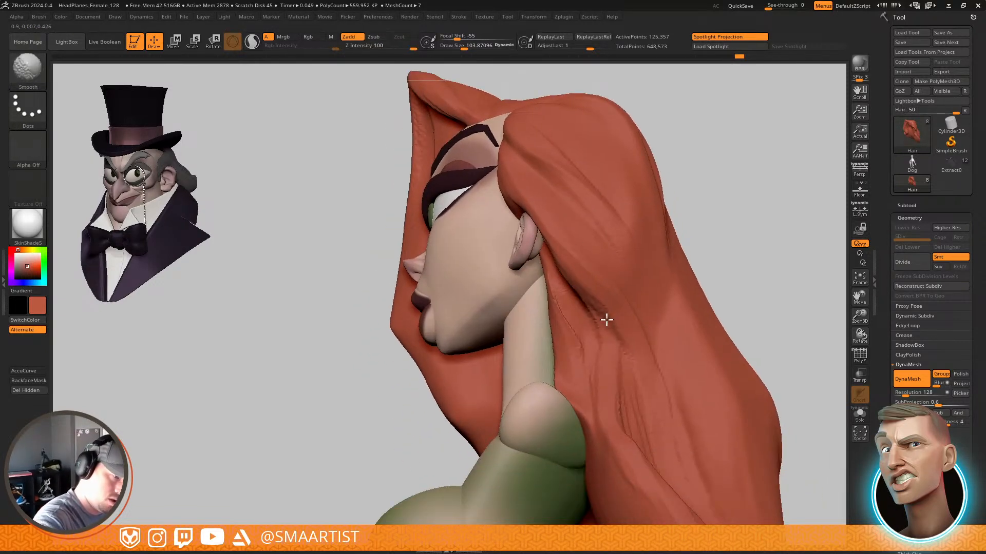
left_click_drag(701, 471, 682, 427, "shift")
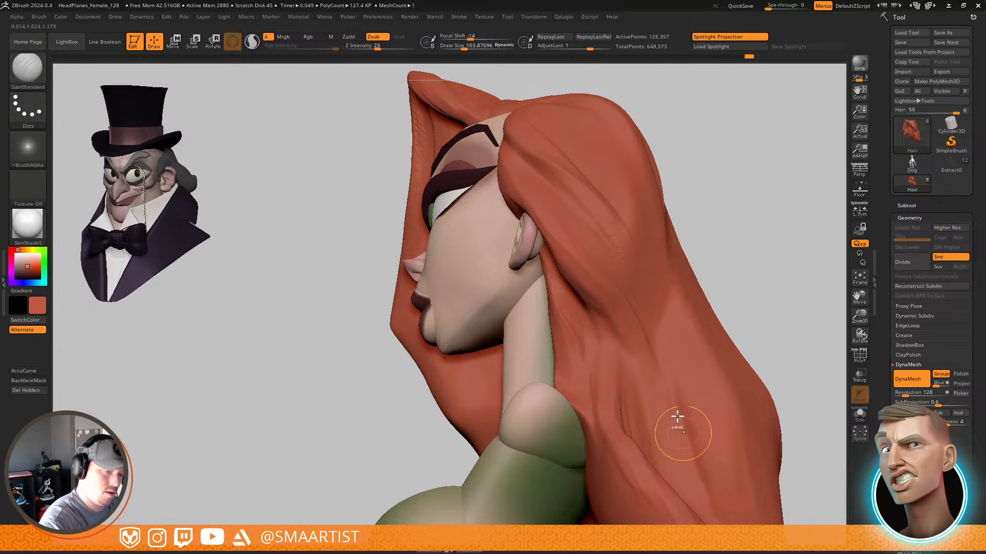
Smooth the inner surface of the front hair peak
right_click_drag(677, 418, 673, 334, "ctrl")
mouse_move(673, 334)
right_mouse_down()
mouse_move(693, 315)
mouse_move(726, 349)
mouse_move(704, 345)
mouse_move(688, 319)
mouse_move(740, 308)
mouse_move(669, 288)
right_mouse_up()
mouse_move(534, 232)
right_mouse_down("ctrl")
mouse_move(526, 294)
mouse_move(515, 227)
right_mouse_up("ctrl")
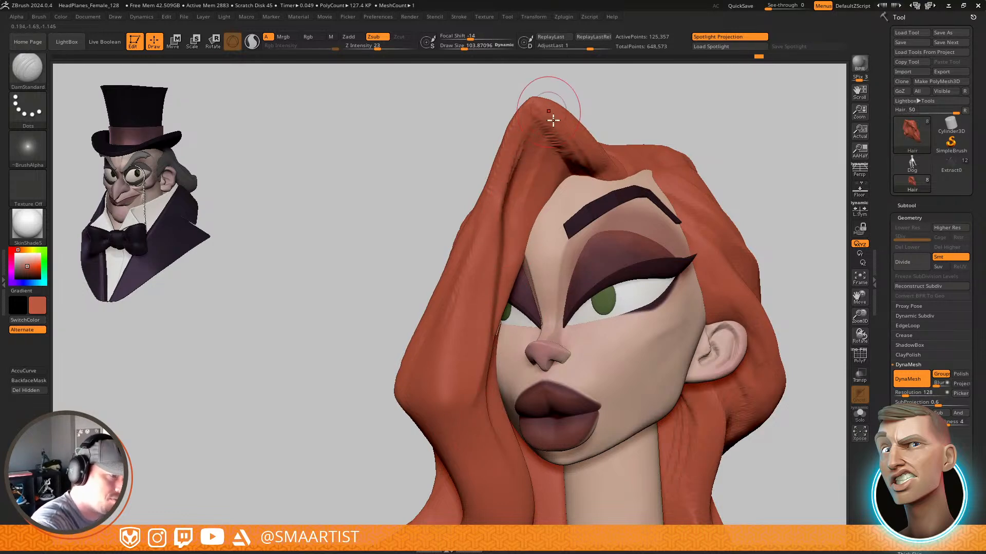
key("shift")
mouse_move(524, 176)
left_mouse_down("shift")
mouse_move(528, 123)
mouse_move(540, 130)
left_mouse_up("shift")
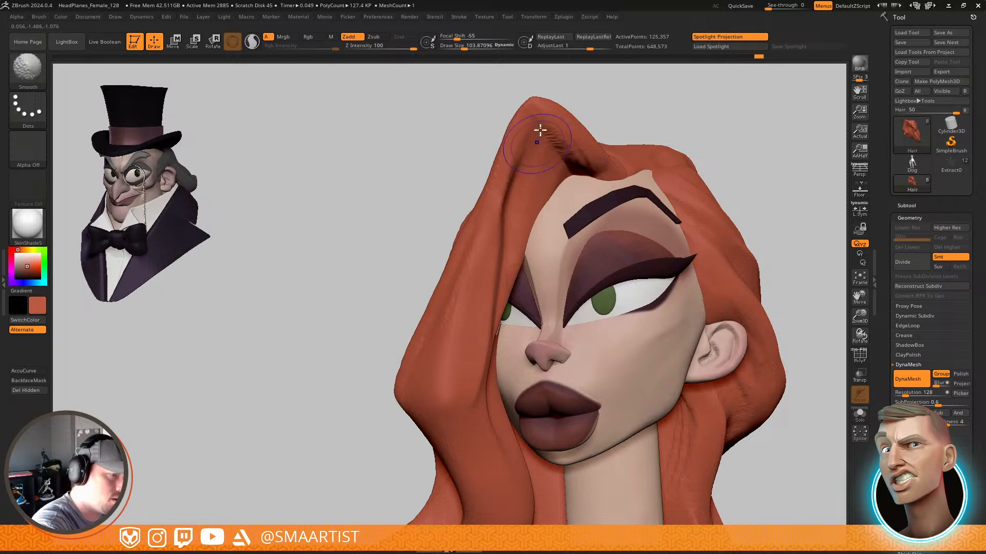
Carve a crease along the inside of the front peak down to the hairline with DamStandard and soften it
mouse_move(618, 215)
right_mouse_down("ctrl")
mouse_move(614, 176)
mouse_move(616, 198)
right_mouse_up("ctrl")
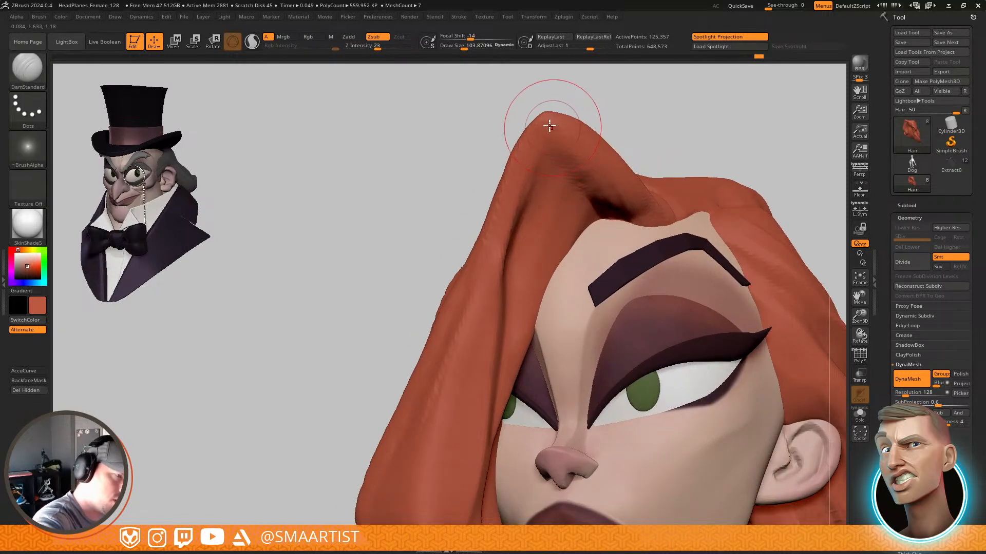
left_click_drag(555, 148, 610, 220)
key("shift")
left_click_drag(574, 147, 635, 231)
mouse_move(636, 226)
right_mouse_down()
mouse_move(636, 175)
mouse_move(626, 227)
right_mouse_up()
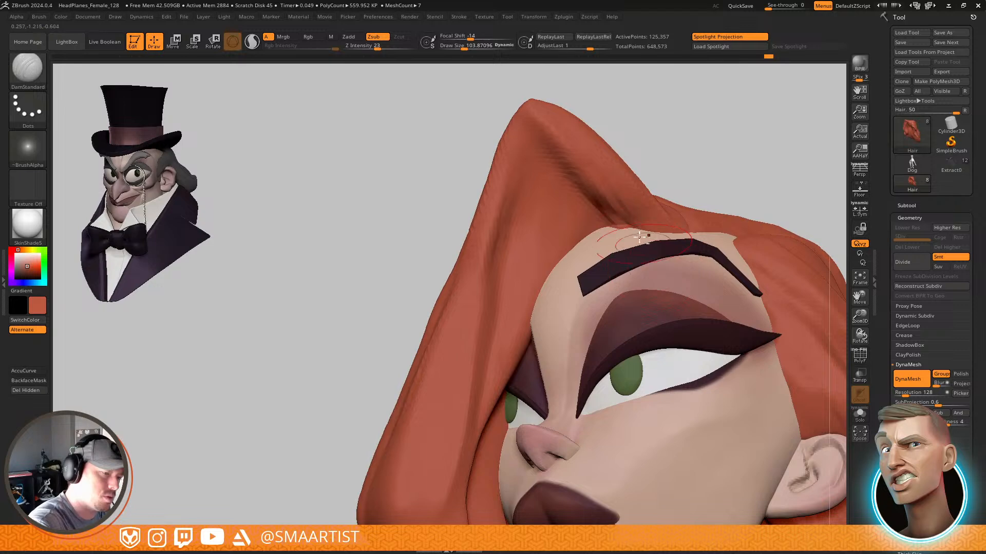
key("shift")
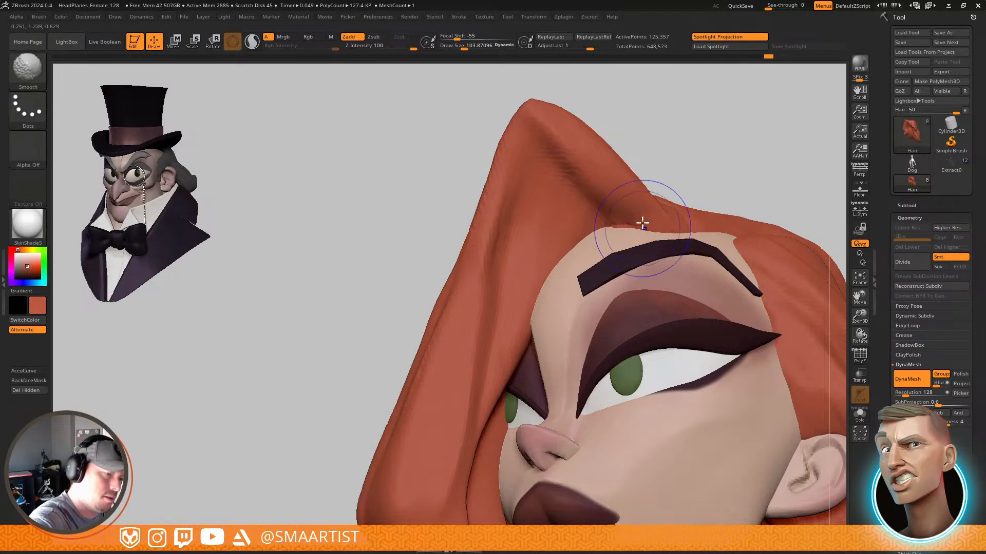
Make the other parts transparent and build up the hair under the peak with ClayBuildup at draw size about 62
key("b")
key("c")
key("b")
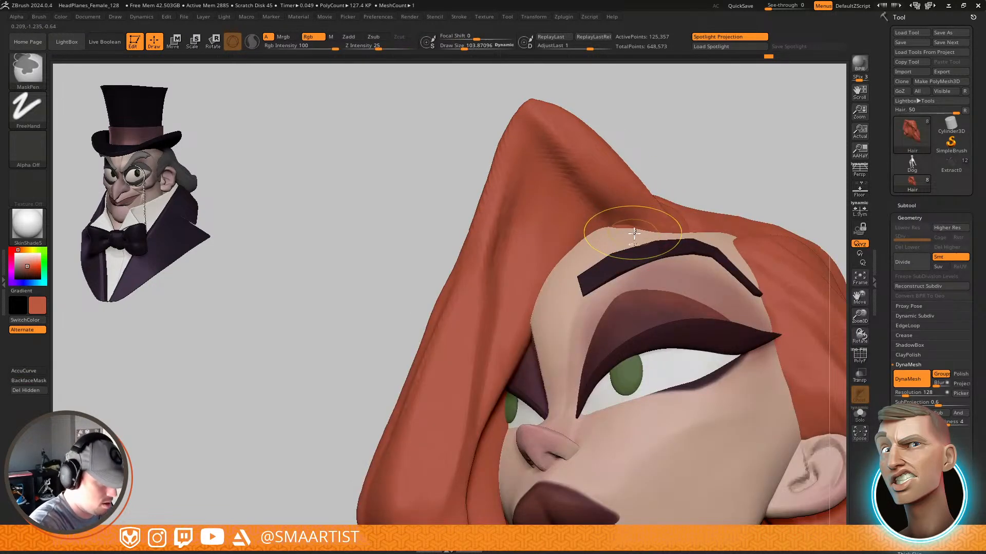
key("shift+t")
right_click_drag(633, 231, 633, 206)
key("s")
left_click_drag(629, 212, 618, 212)
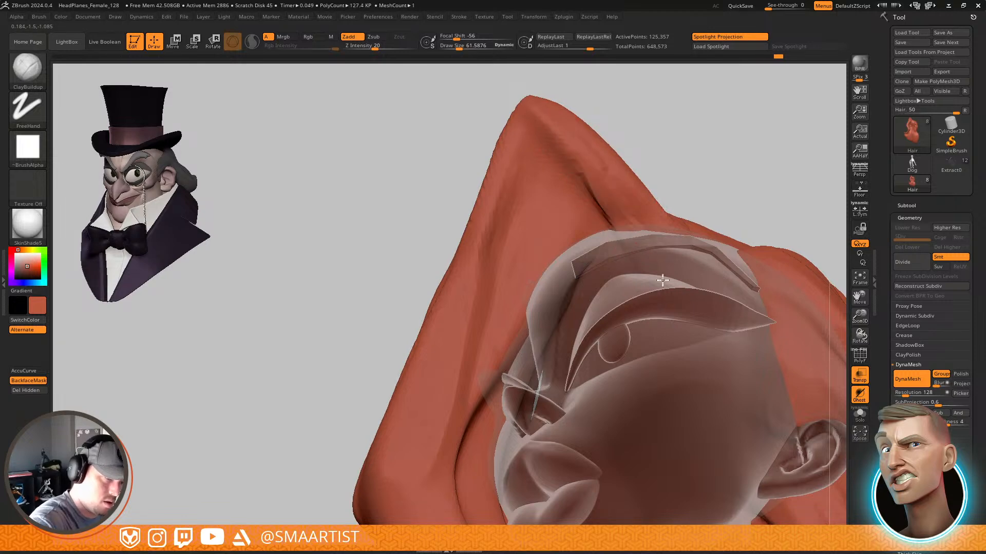
Pull the hair edge under the peak onto the forehead with the Move brush at draw size about 86
right_click_drag(667, 278, 603, 204)
key("b")
key("m")
key("v")
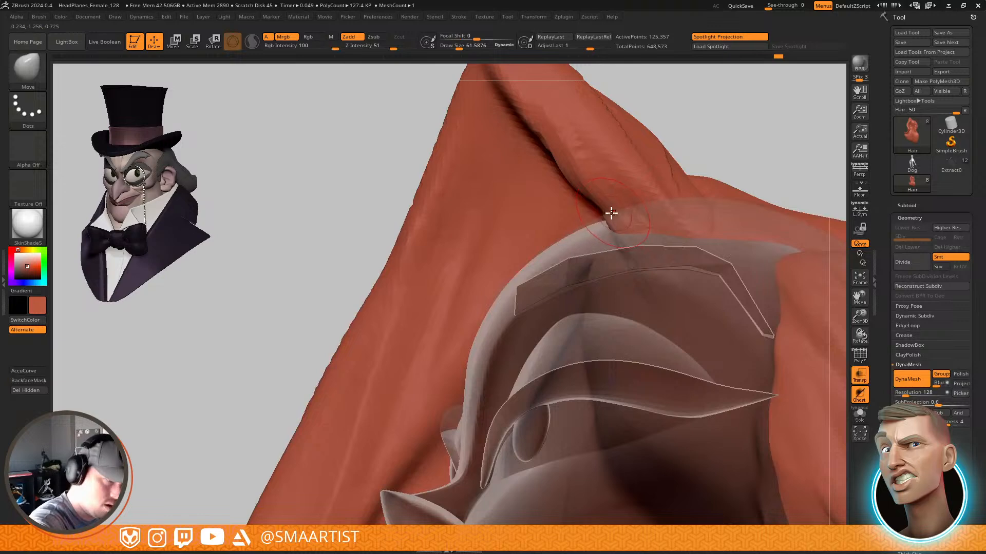
key("s")
left_click_drag(612, 213, 604, 220)
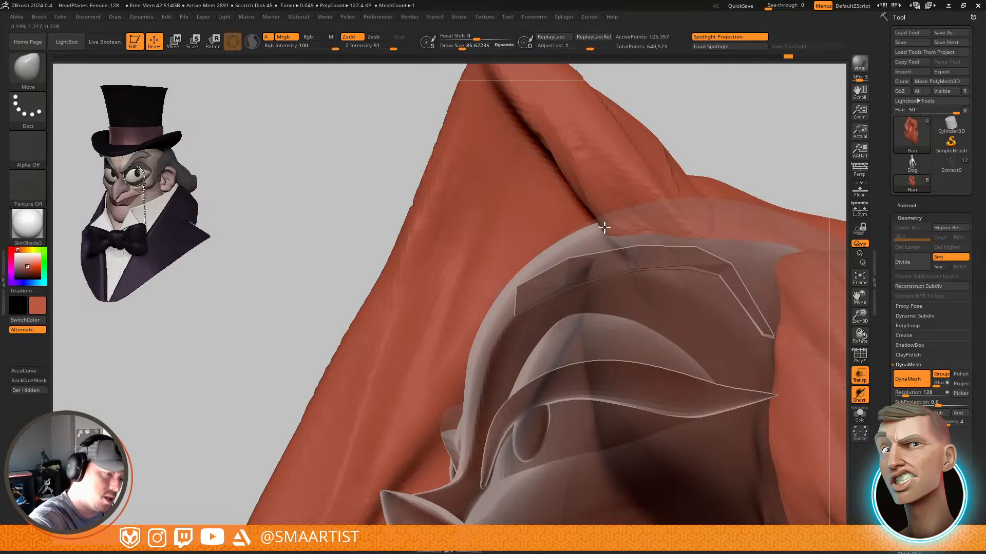
right_click_drag(650, 199, 682, 198, "ctrl")
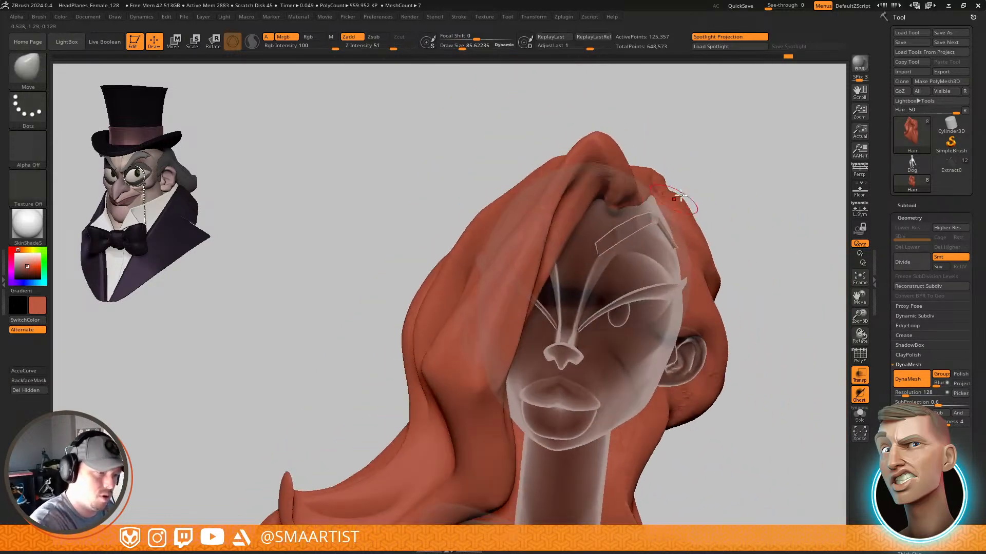
Turn off transparency and reshape the hairline notch above the forehead with the Move brush at draw size about 54
key("ctrl+t")
right_click_drag(728, 254, 627, 217)
key("s")
mouse_move(627, 218)
left_mouse_down()
mouse_move(616, 219)
mouse_move(638, 183)
left_mouse_up()
key("s")
right_click_drag(633, 218, 628, 265)
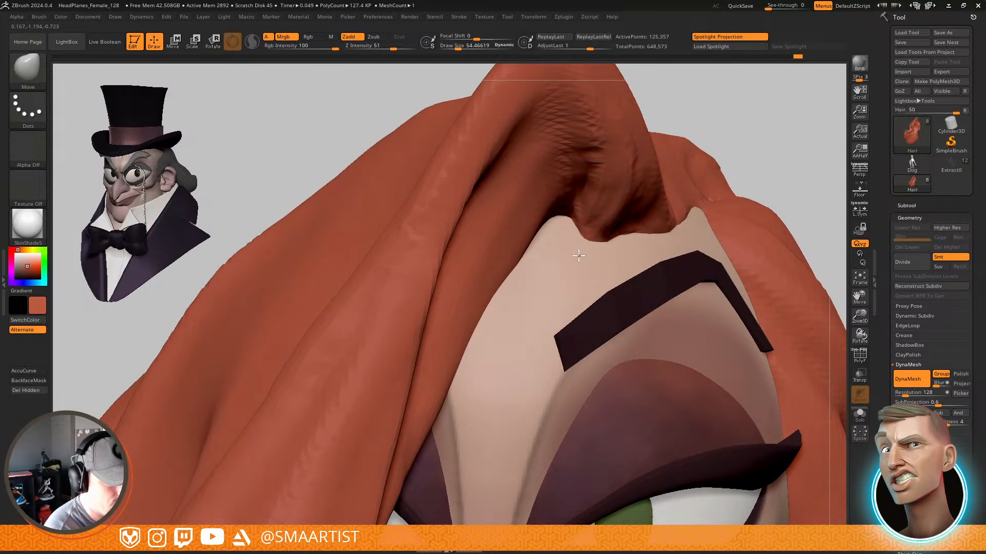
Check the hair's polygroups and mask everything except the long front lock that curls outward at its tip
right_click_drag(626, 298, 682, 248, "ctrl")
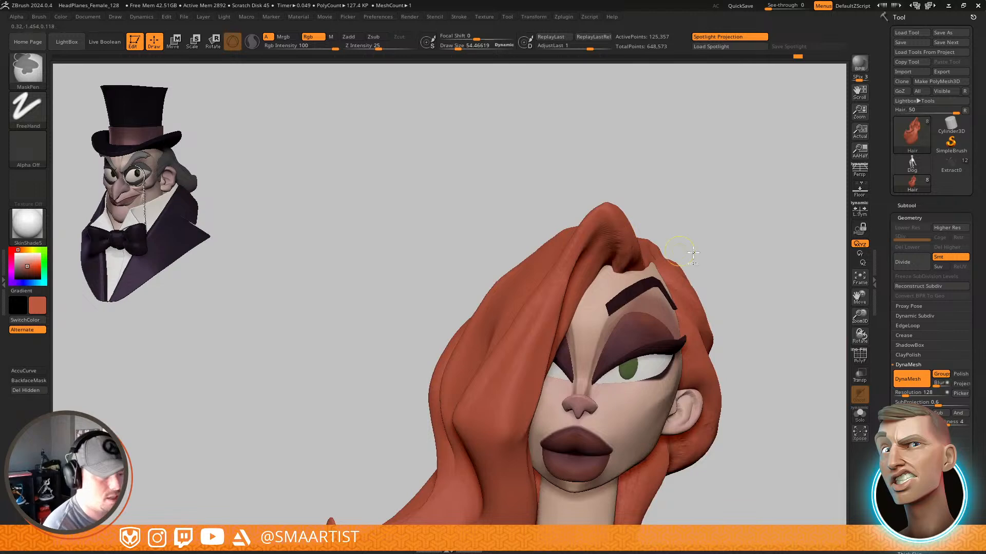
right_click_drag(755, 294, 728, 187, "alt")
right_click_drag(559, 277, 609, 284, "ctrl")
key("shift+f")
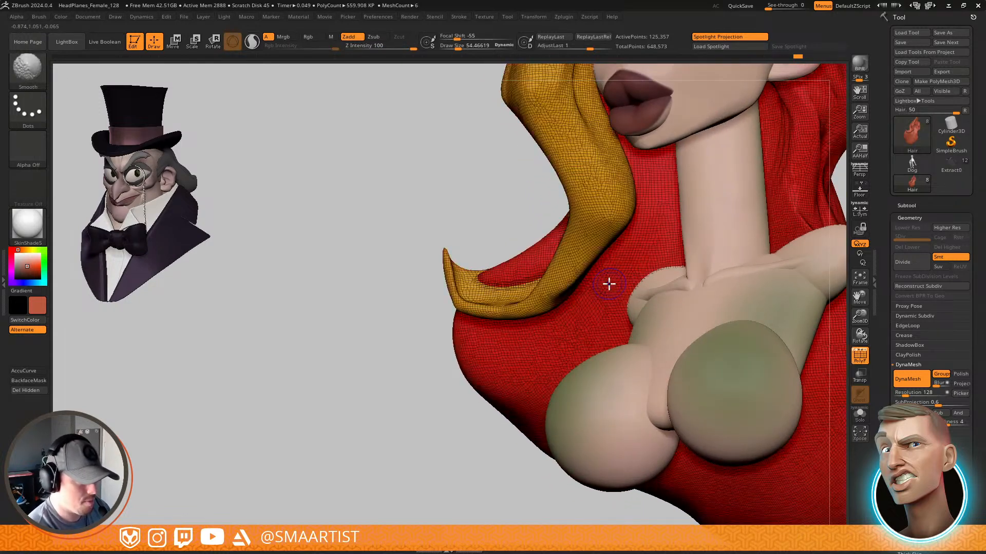
key("shift+f")
key("w")
left_click(623, 206, "ctrl")
key("q")
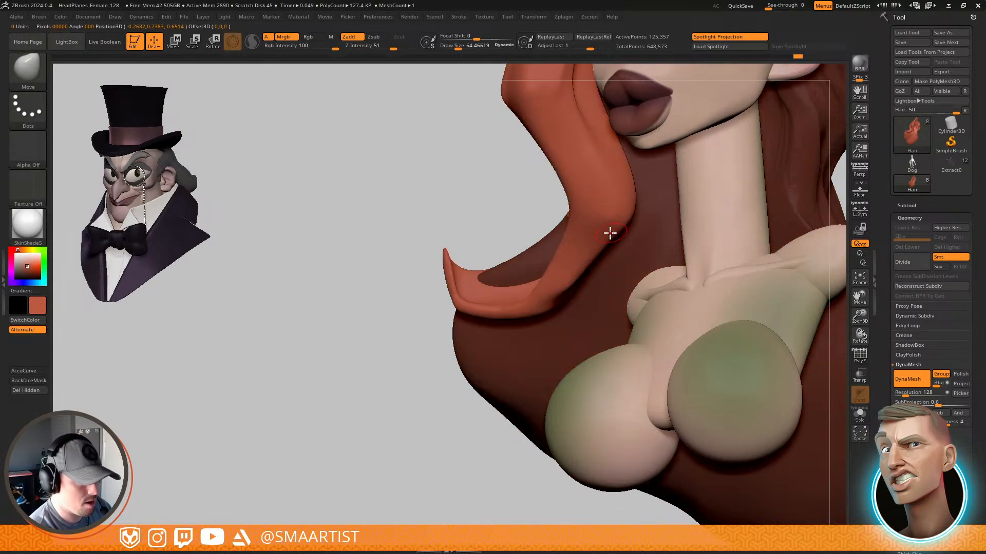
Pull the long front lock downward into a longer, smoother curve with the Move brush at draw sizes about 514 and 970
key("s")
mouse_move(627, 231)
left_mouse_down()
mouse_move(636, 241)
mouse_move(628, 246)
left_mouse_up()
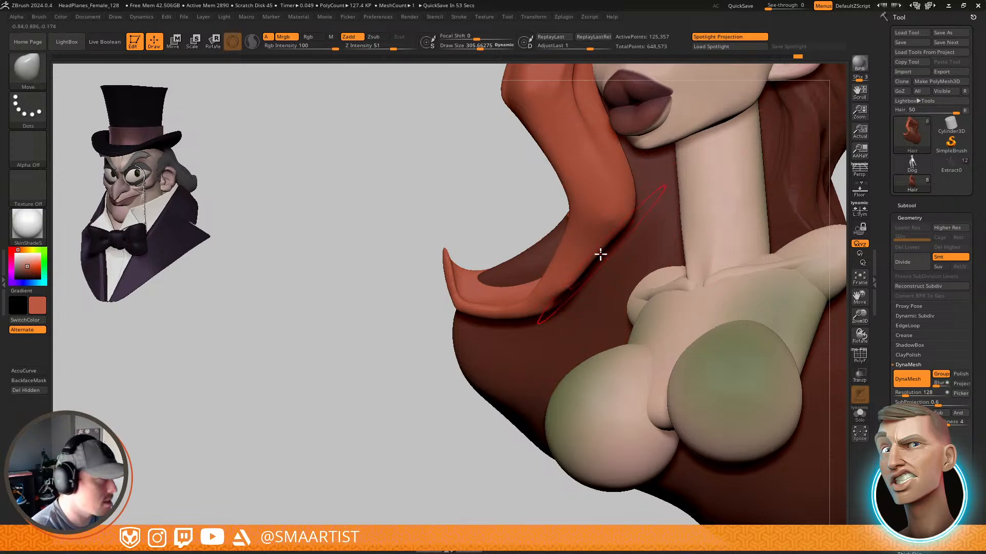
key("s")
left_click_drag(600, 261, 613, 262)
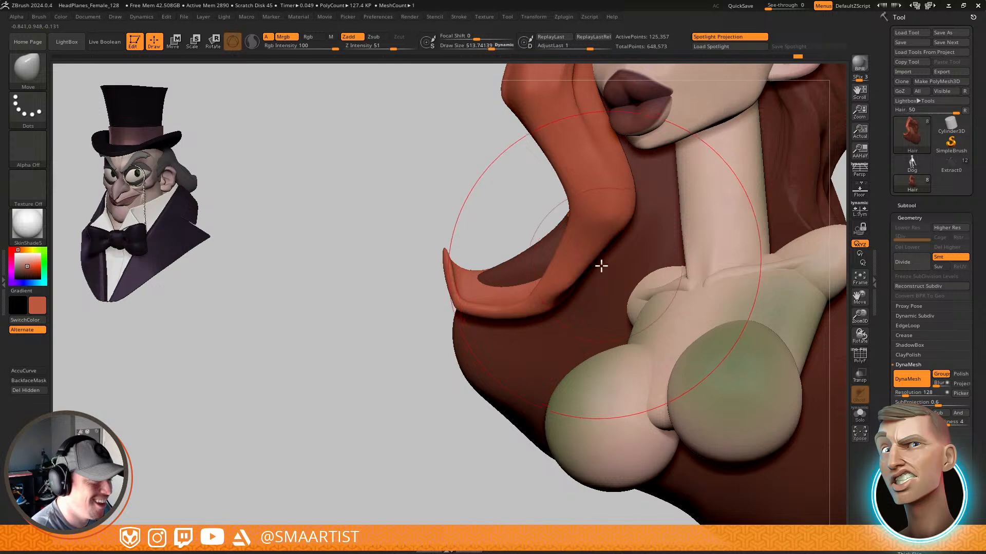
left_click_drag(558, 292, 561, 385)
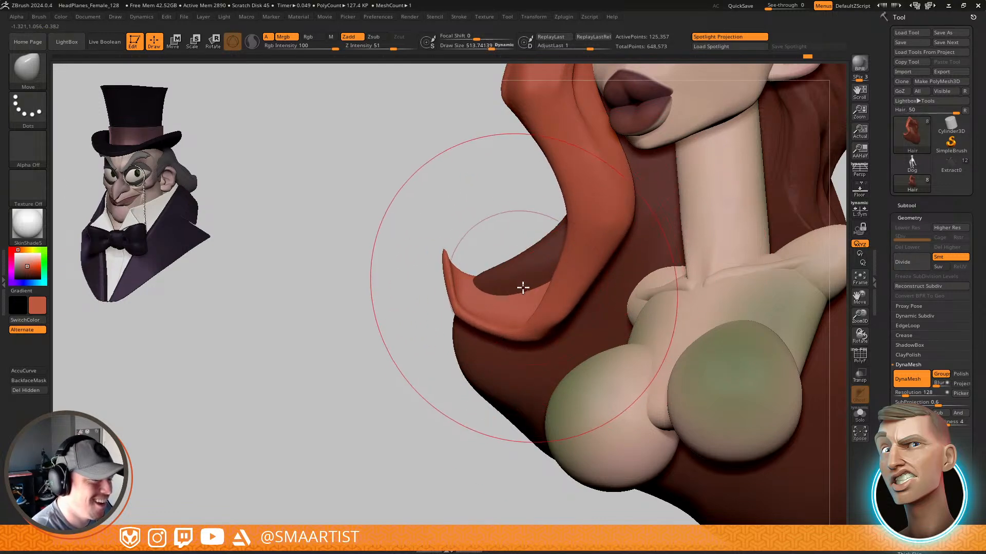
key("s")
mouse_move(522, 280)
left_mouse_down()
mouse_move(540, 281)
mouse_move(546, 392)
left_mouse_up()
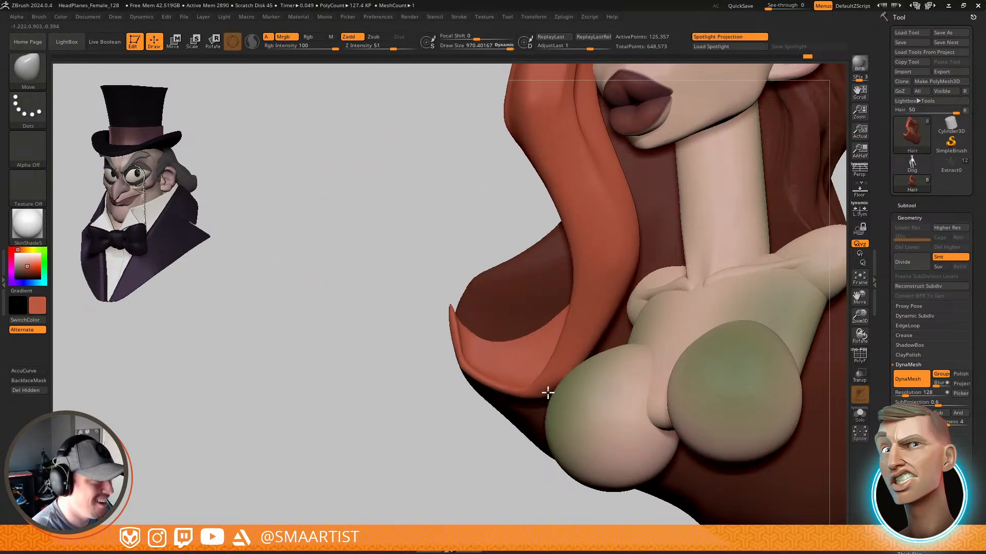
left_click_drag(616, 282, 631, 281)
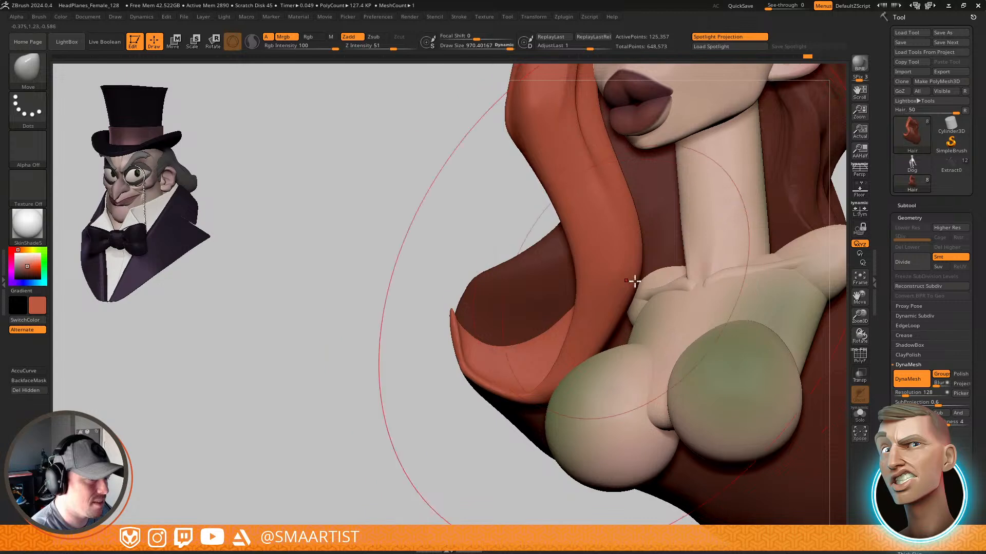
Invert the mask, tuck the hair mass behind the lock with the Move brush at draw size about 638, and clear the mask
mouse_move(633, 282)
right_mouse_down("ctrl")
mouse_move(662, 244)
mouse_move(637, 282)
right_mouse_up("ctrl")
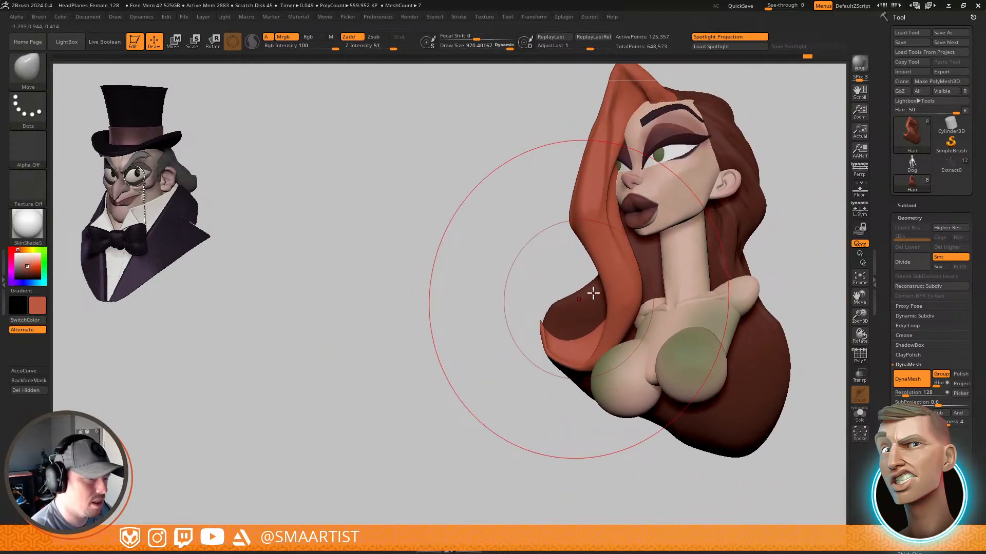
key("w")
left_click(556, 313, "ctrl")
key("q")
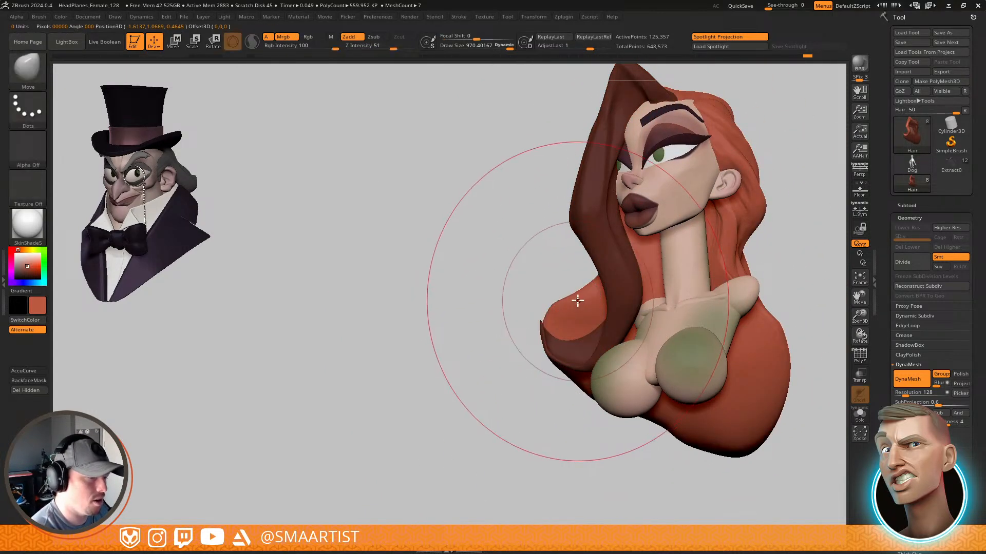
key("s")
left_click_drag(576, 302, 564, 301)
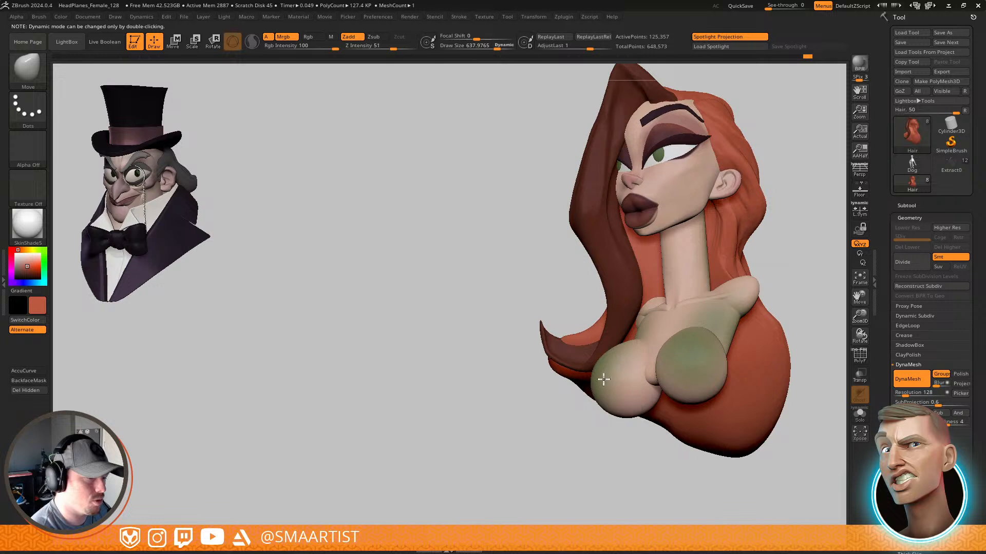
left_click_drag(826, 246, 722, 270)
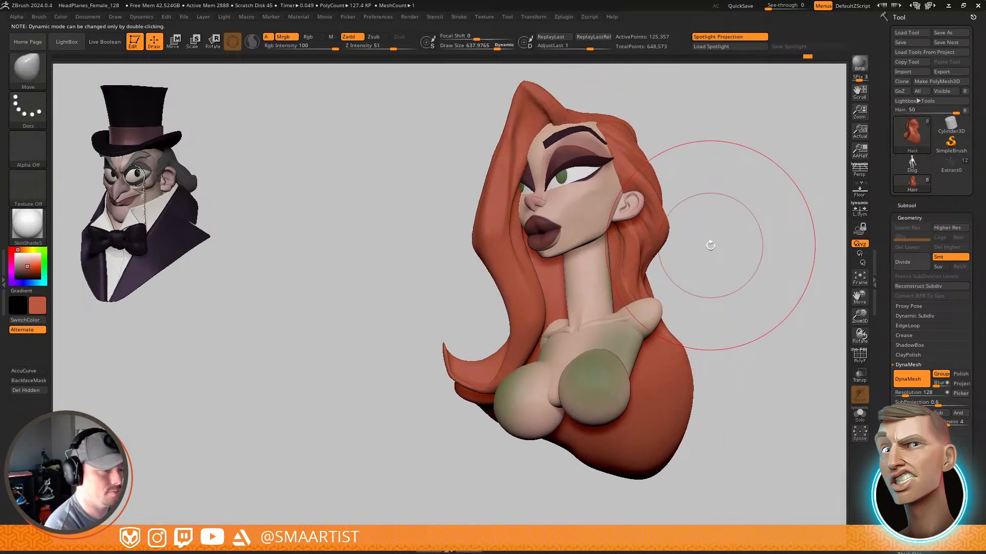
Select the bust subtool and zoom the canvas out to check the whole figure's silhouette
left_click(623, 347, "alt")
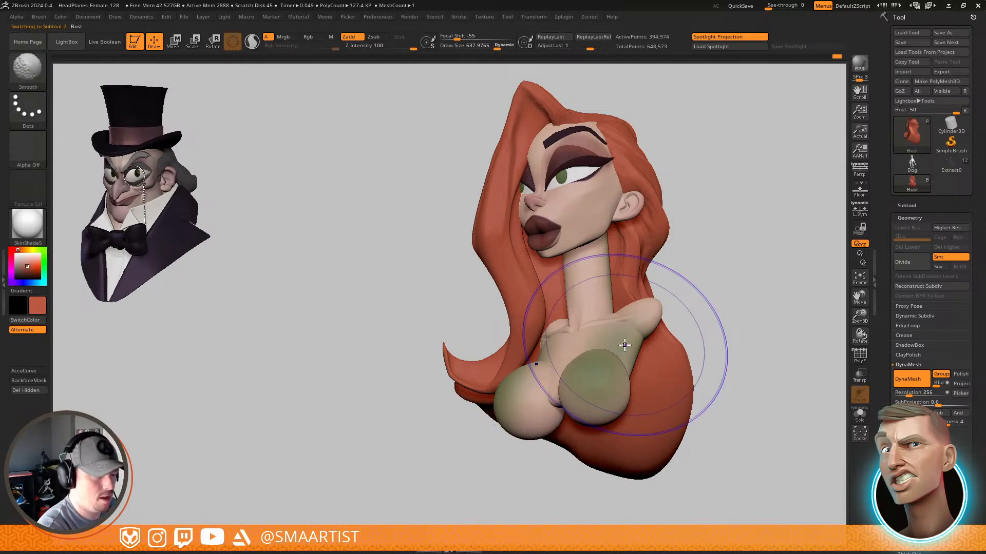
left_click_drag(672, 273, 611, 294)
left_click_drag(863, 111, 863, 95)
right_click_drag(572, 263, 563, 283, "ctrl")
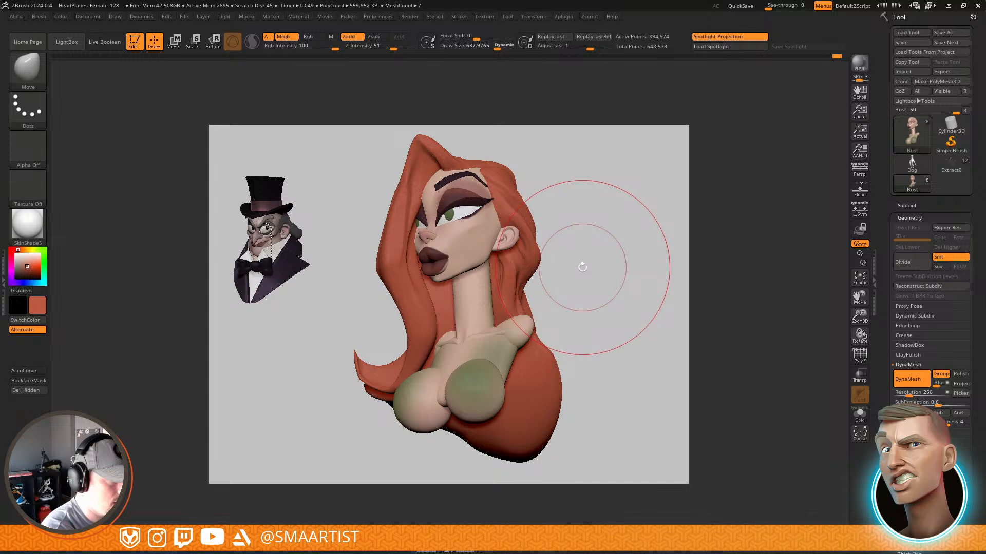
Try to tighten the hairline notch on the bust subtool with the Pinch brush at draw size about 124, and undo it
mouse_move(582, 265)
left_mouse_down()
mouse_move(583, 304)
mouse_move(596, 319)
mouse_move(586, 362)
left_mouse_up()
right_click_drag(532, 301, 534, 366, "ctrl")
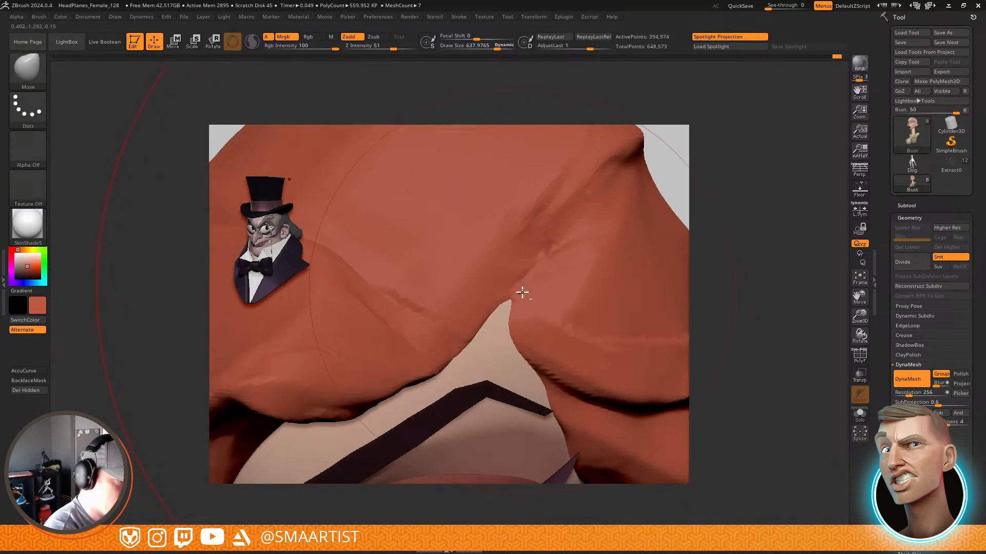
key("s")
left_click_drag(518, 297, 500, 293)
key("b")
key("p")
key("i")
key("s")
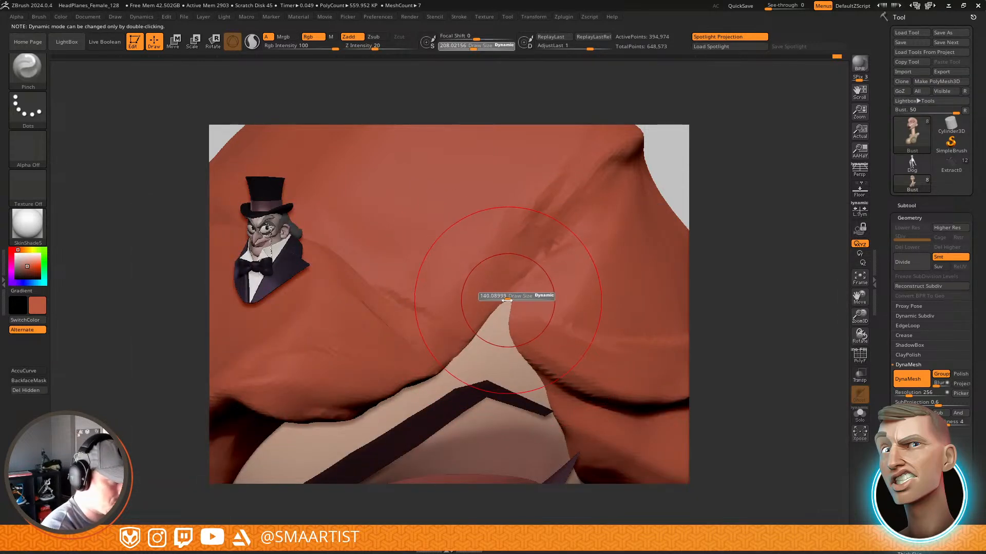
mouse_move(486, 343)
left_mouse_down()
mouse_move(550, 255)
mouse_move(519, 284)
mouse_move(584, 222)
left_mouse_up()
key("shift+f")
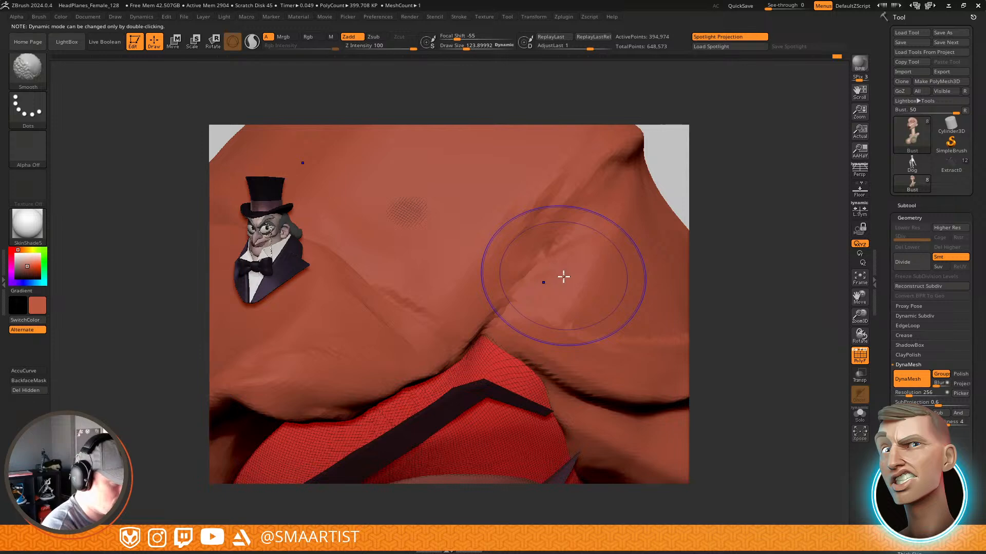
key("ctrl+z")
key("ctrl+z")
key("ctrl+z")
key("ctrl+z")
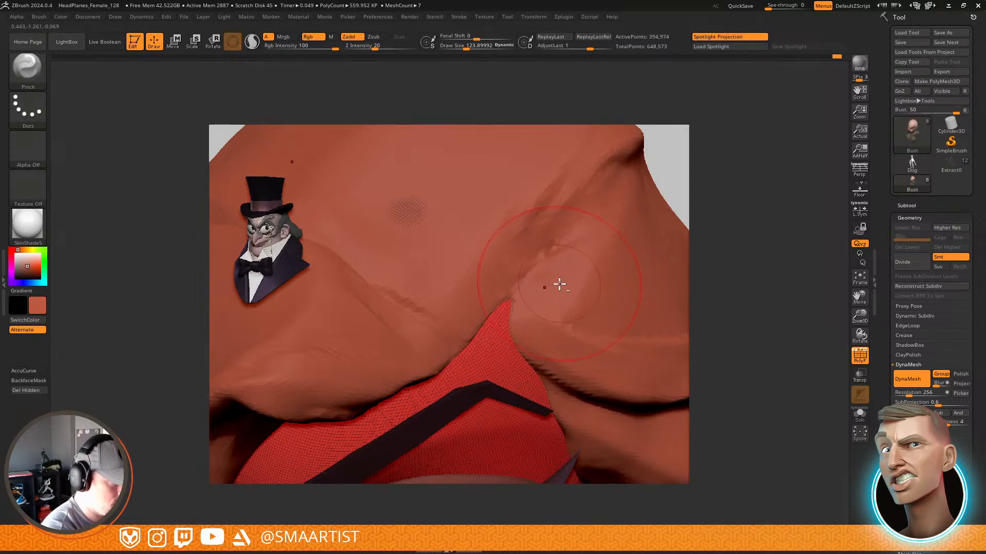
Select the hair subtool, pinch the crease above the hairline notch at draw size about 104, and hide the wireframe
left_click(553, 285, "alt")
key("s")
left_click_drag(511, 309, 595, 208)
left_click_drag(704, 119, 637, 191, "ctrl")
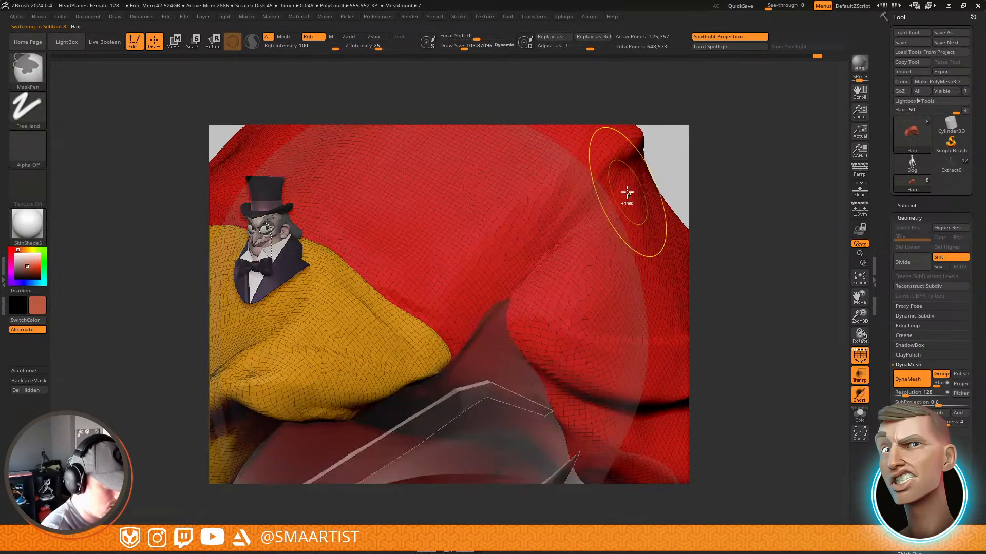
key("shift")
key("g")
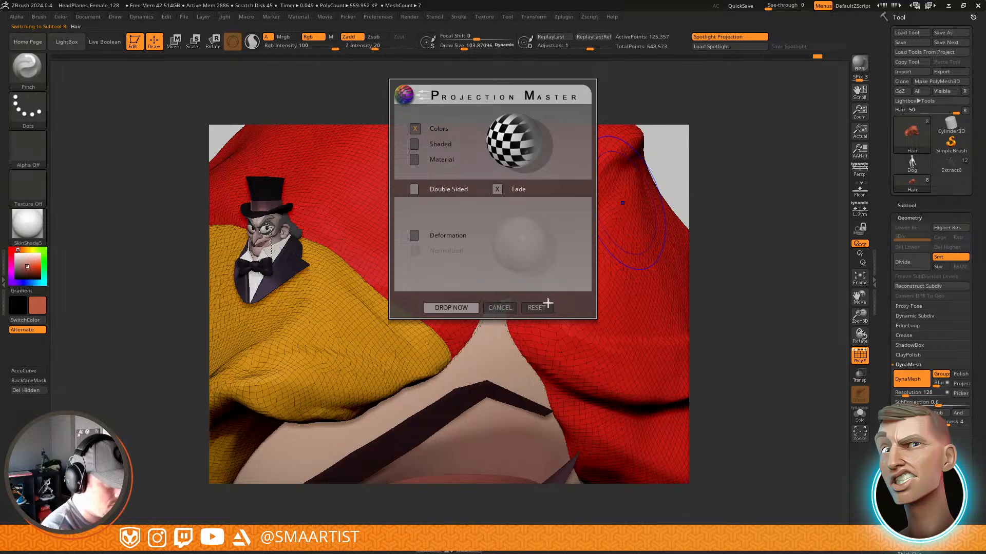
left_click(488, 308)
key("shift+f")
right_click_drag(674, 265, 634, 263, "ctrl")
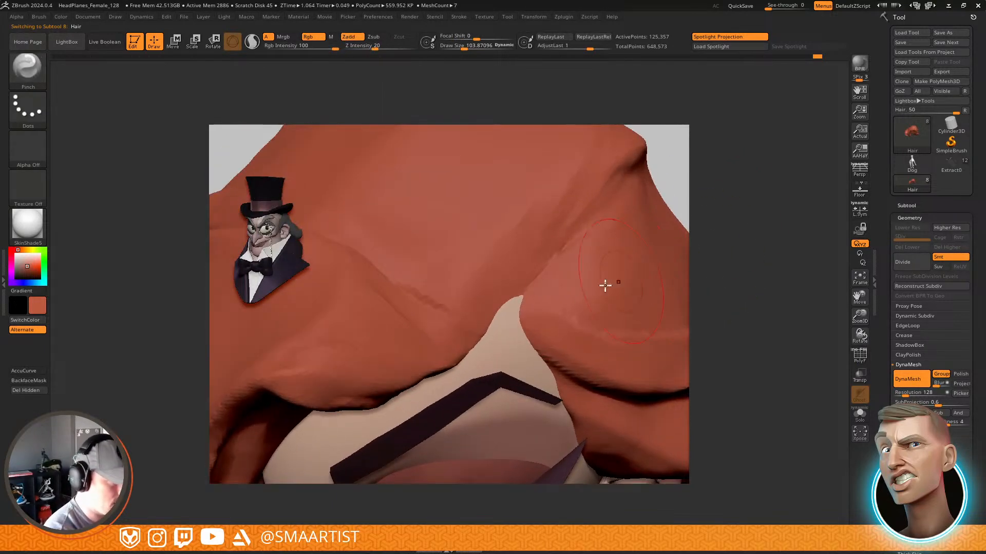
Choose the Move Topological brush and mask the band of hair beside the notch with MaskLasso
key("b")
key("m")
key("t")
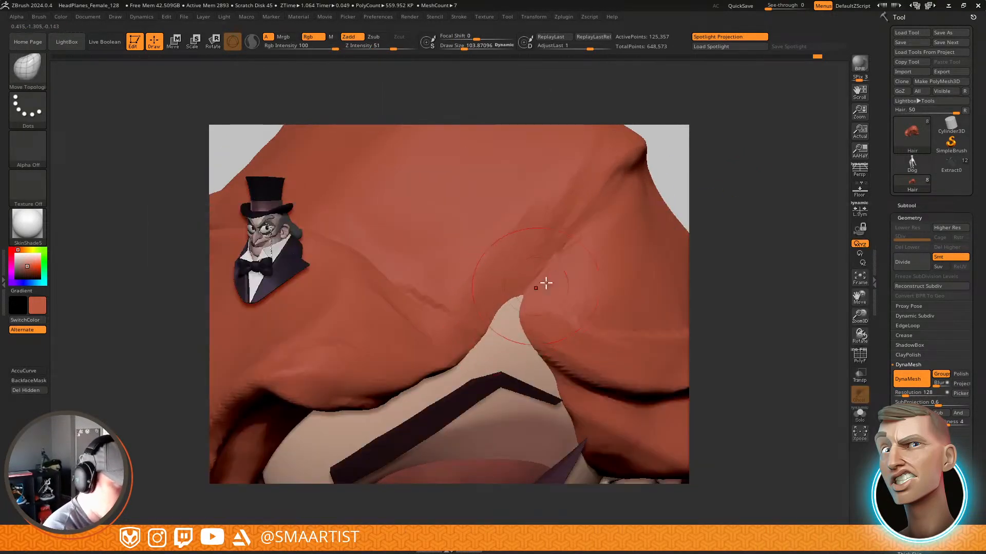
key("ctrl+b")
key("m")
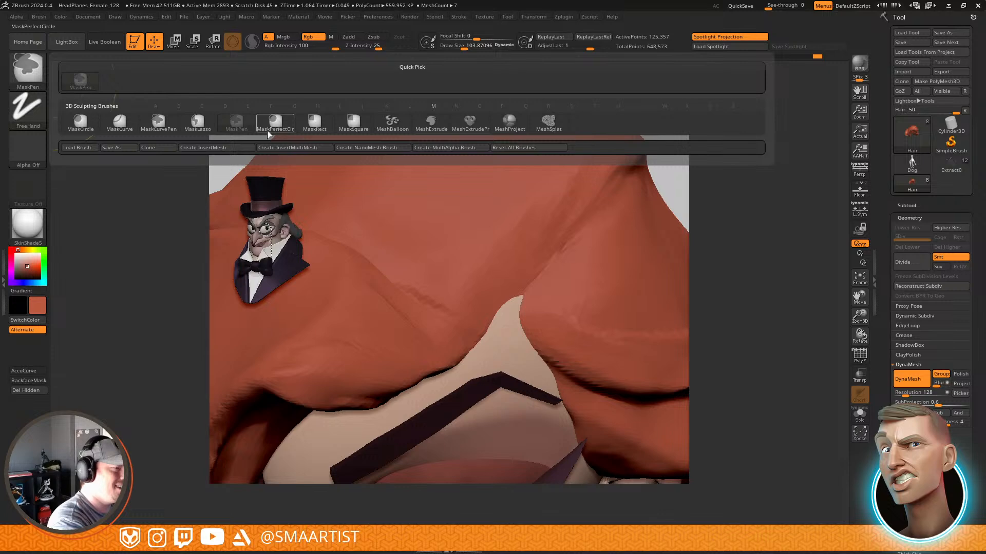
left_click(198, 123)
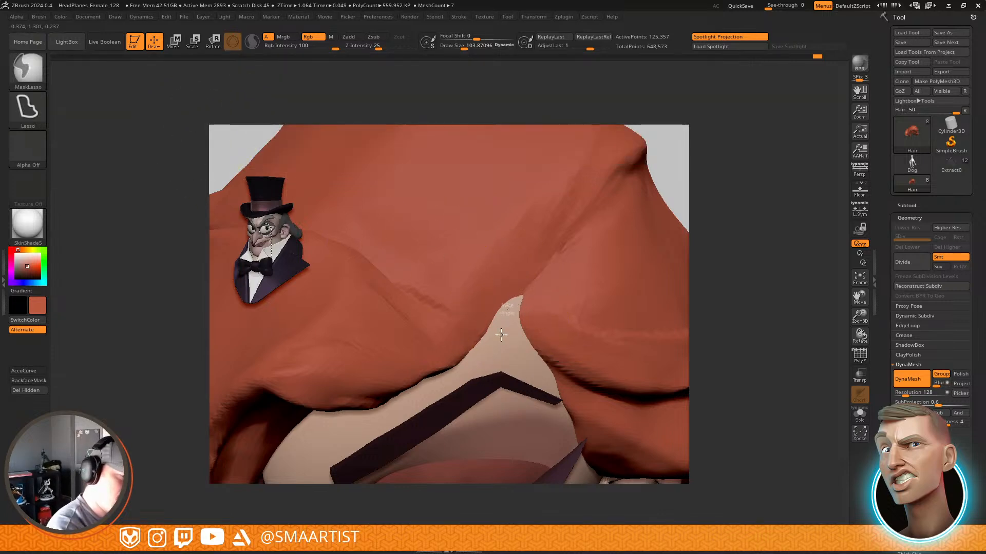
mouse_move(501, 335)
left_mouse_down("ctrl")
mouse_move(660, 216)
mouse_move(651, 148)
left_mouse_up("ctrl")
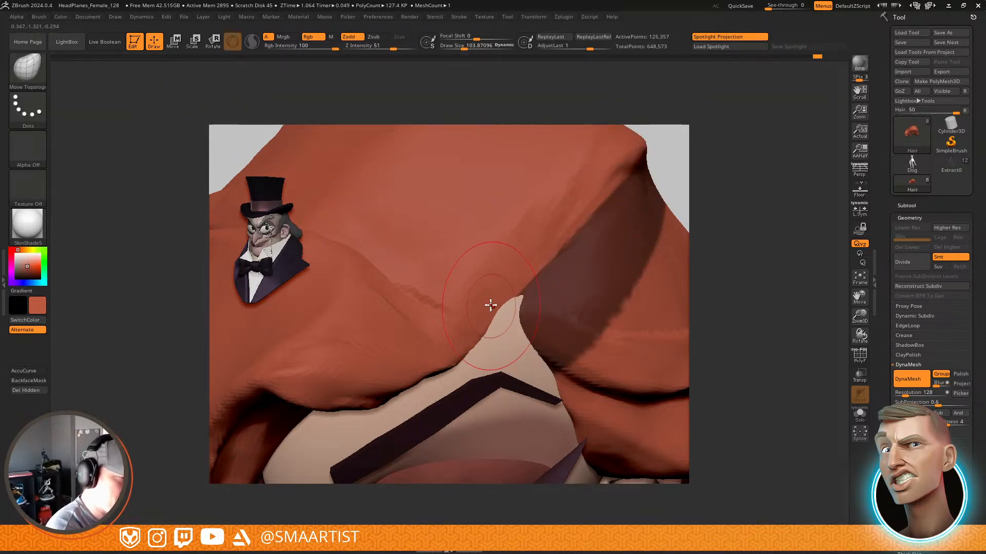
Pull the unmasked hair edge against the masked band with Move Topological at draw sizes about 169 and 109, narrowing the notch
key("s")
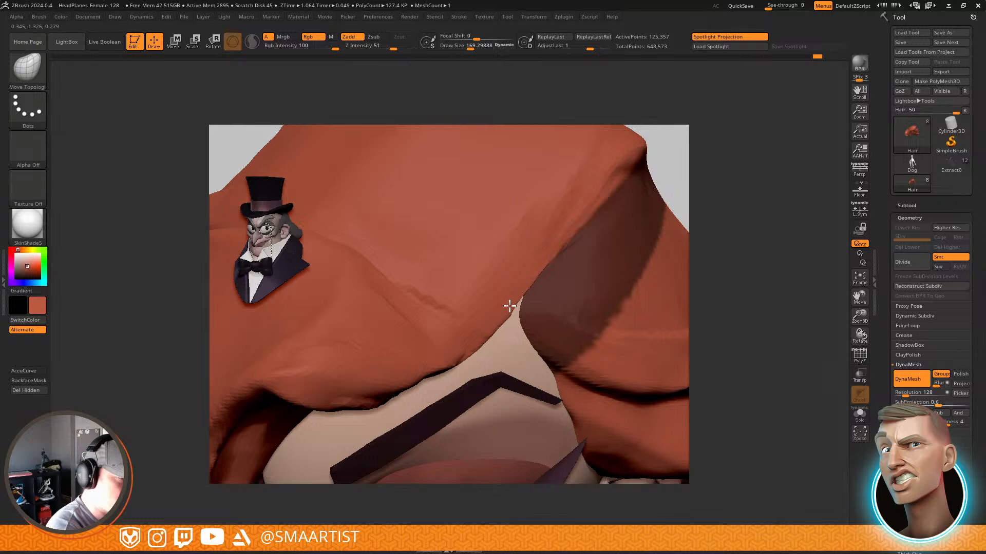
right_click_drag(517, 302, 517, 298)
key("s")
left_click_drag(519, 293, 512, 294)
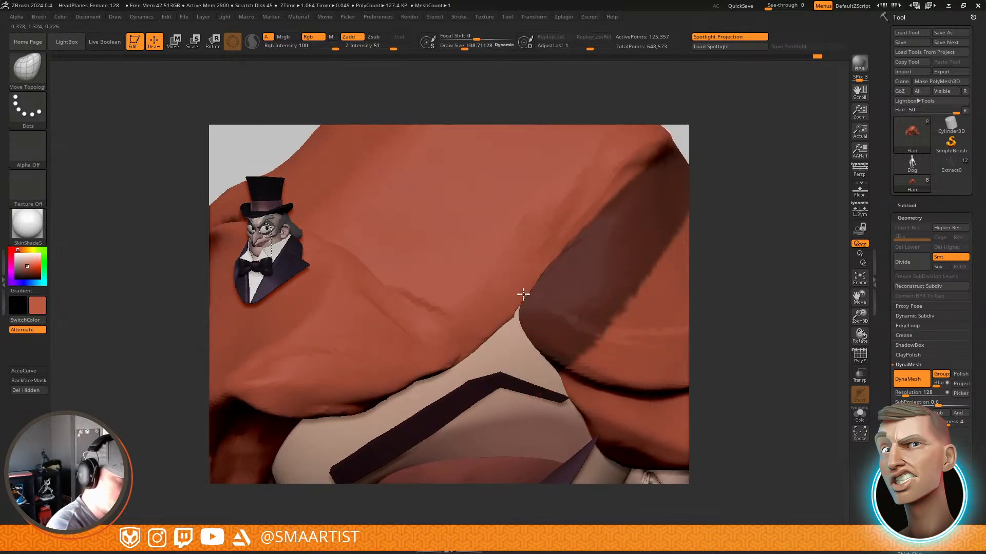
mouse_move(538, 303)
right_mouse_down()
mouse_move(519, 293)
mouse_move(548, 295)
right_mouse_up()
right_click_drag(581, 225, 524, 303)
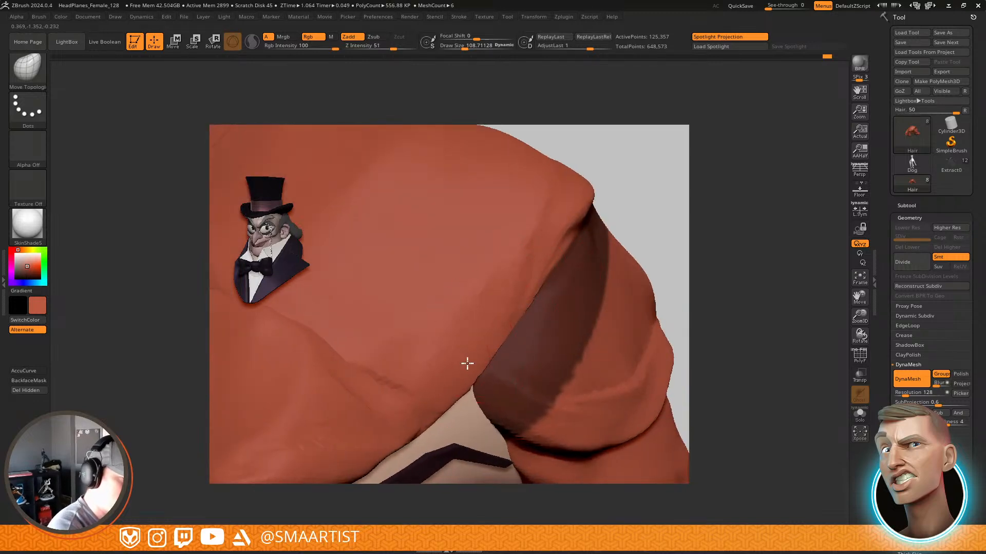
Build up the hair along the masked band's edge with ClayBuildup at draw size about 58
mouse_move(559, 239)
right_mouse_down()
mouse_move(532, 331)
mouse_move(519, 319)
mouse_move(578, 274)
mouse_move(634, 310)
mouse_move(623, 257)
mouse_move(556, 285)
mouse_move(594, 244)
mouse_move(565, 251)
mouse_move(589, 274)
right_mouse_up()
key("b")
key("c")
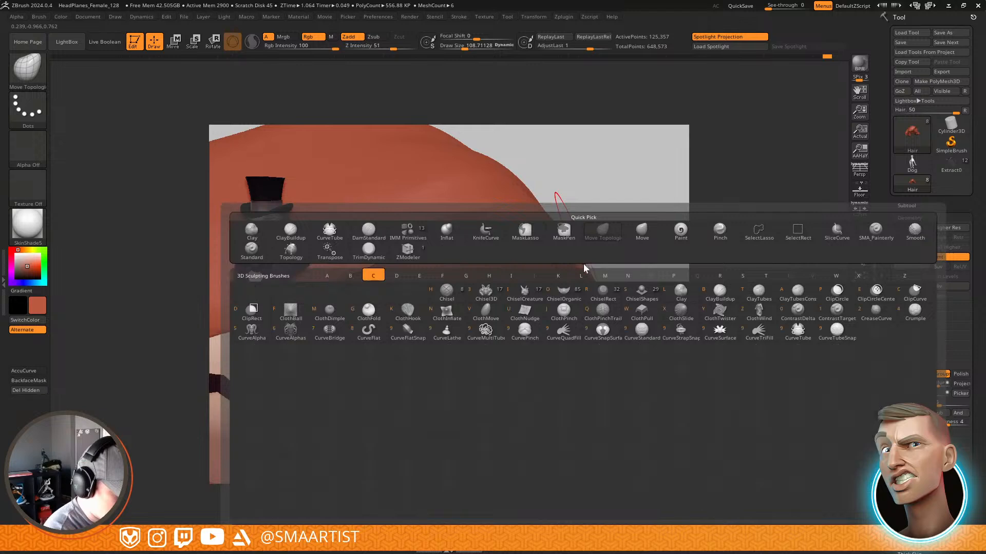
key("b")
key("s")
left_click_drag(380, 245, 373, 245)
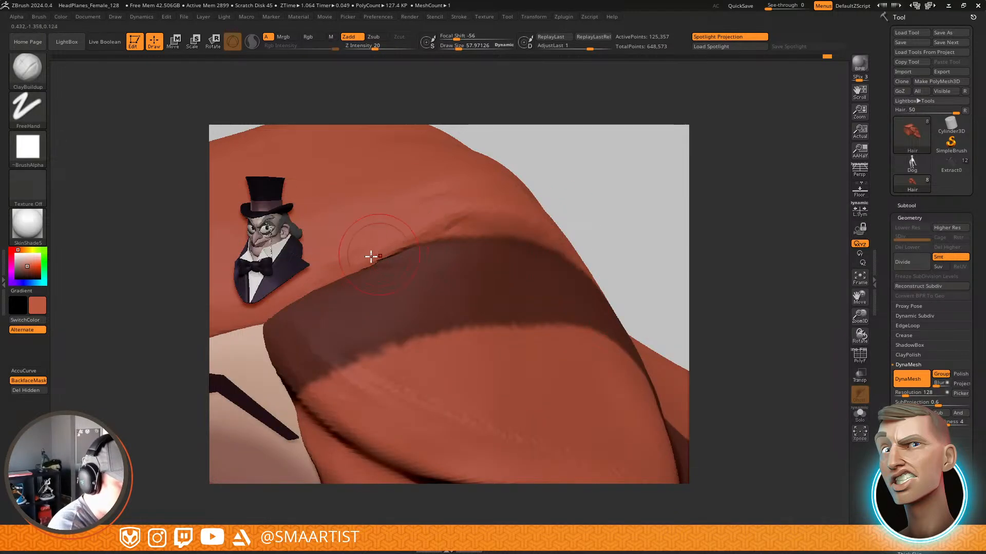
mouse_move(559, 199)
right_mouse_down()
mouse_move(479, 226)
mouse_move(401, 236)
right_mouse_up()
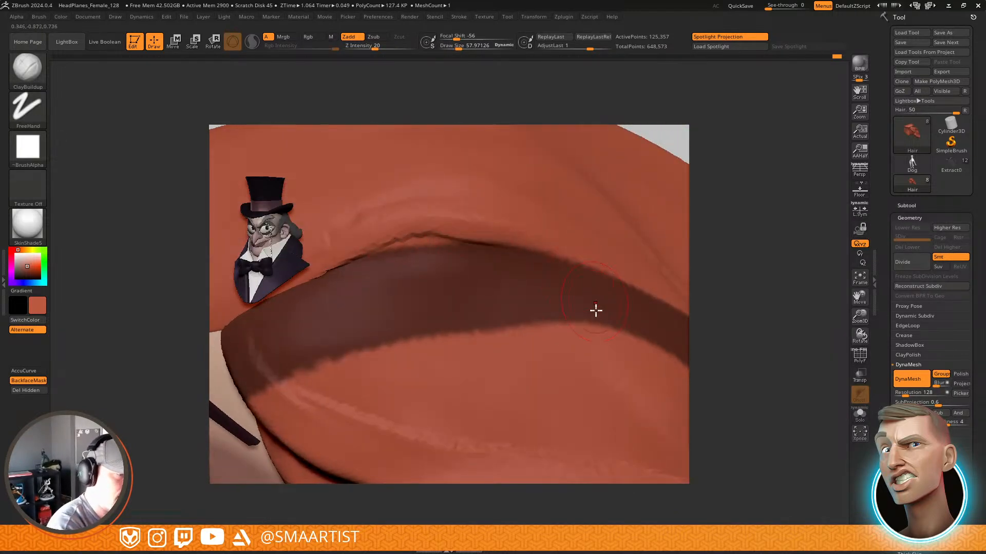
Sharpen the crease along the masked band's edge with DamStandard at draw size about 58 and clear the mask
key("b")
key("d")
key("s")
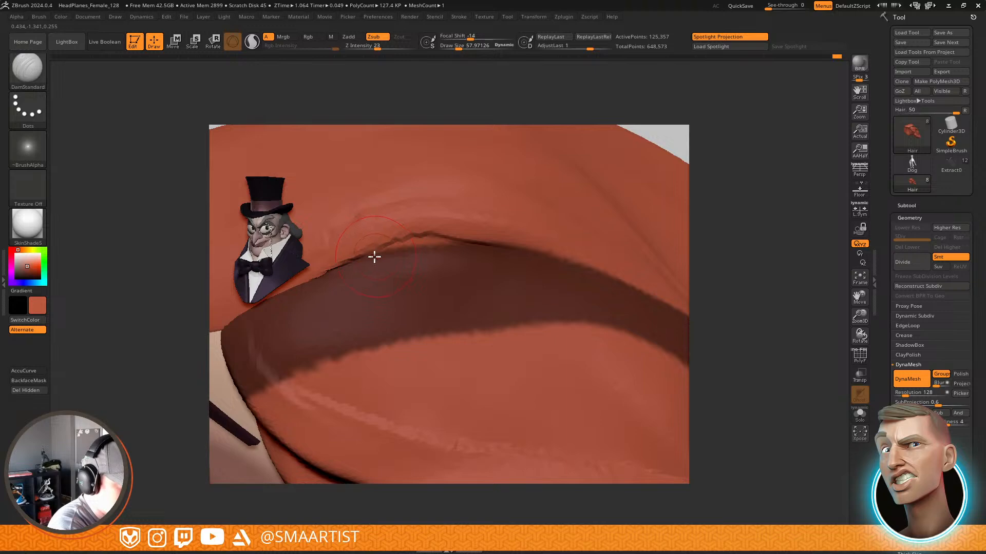
mouse_move(355, 305)
right_mouse_down("ctrl")
mouse_move(464, 253)
mouse_move(559, 161)
mouse_move(565, 189)
mouse_move(500, 283)
mouse_move(492, 324)
mouse_move(544, 297)
right_mouse_up("ctrl")
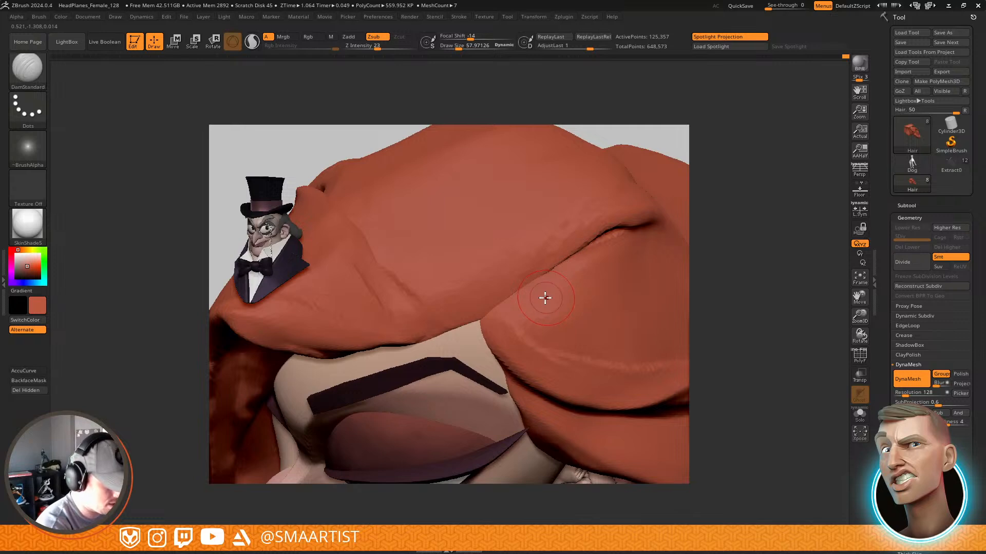
Restore the canvas to actual size and add ClayBuildup volume to the hair above the crease at draw size about 58
left_click(857, 136)
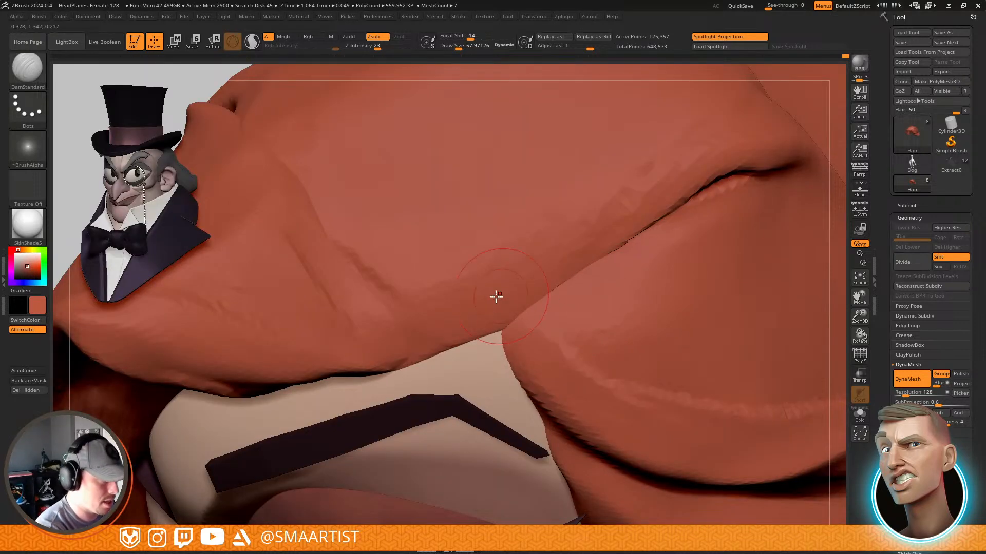
key("b")
key("c")
key("b")
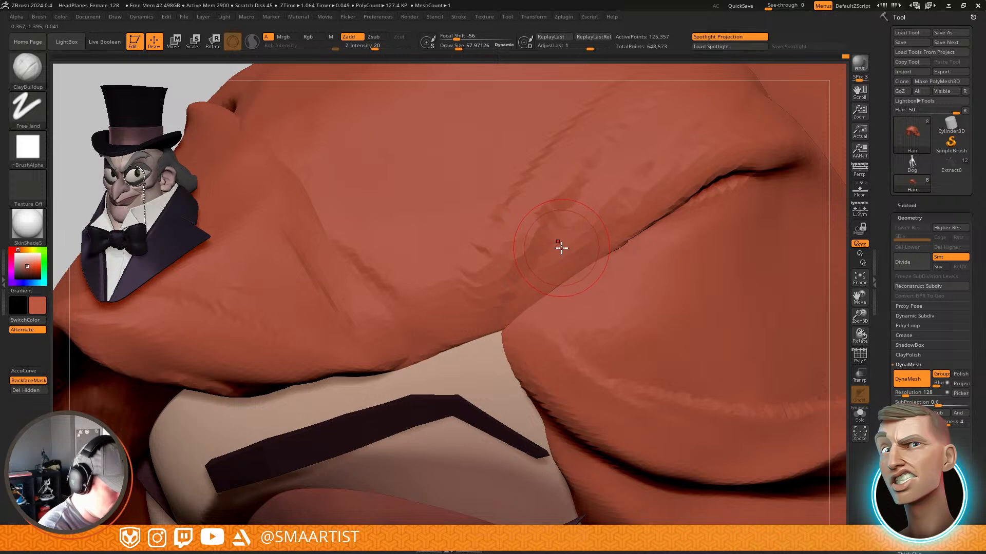
Show the hair's polygroup wireframe and re-DynaMesh the hair at resolution 256
key("f")
key("shift+f")
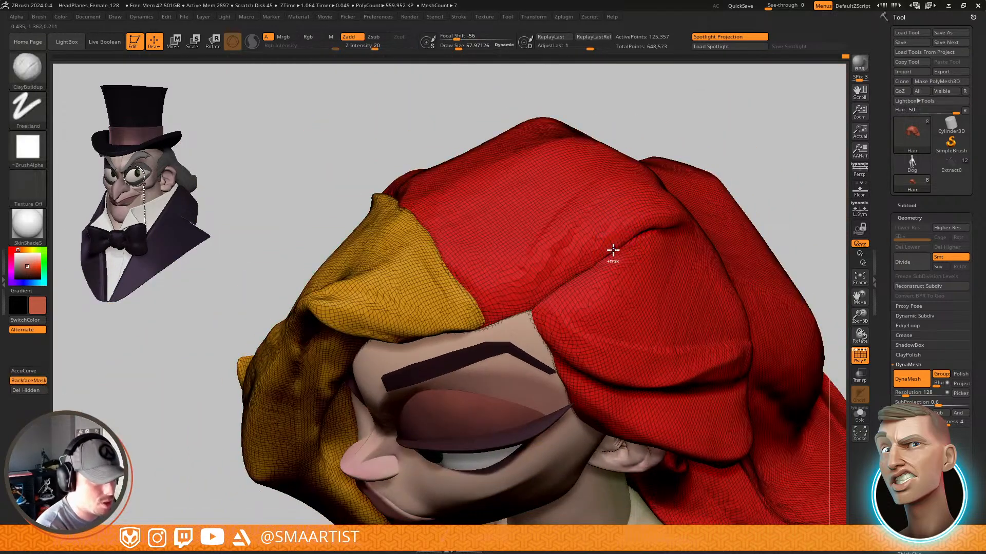
left_click(926, 391)
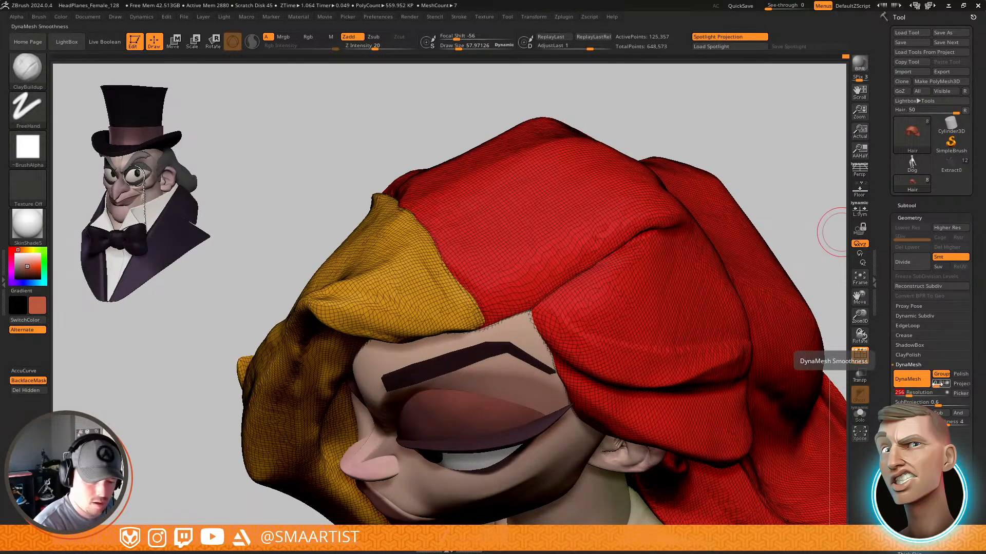
key("ctrl")
left_click_drag(774, 141, 818, 177, "ctrl")
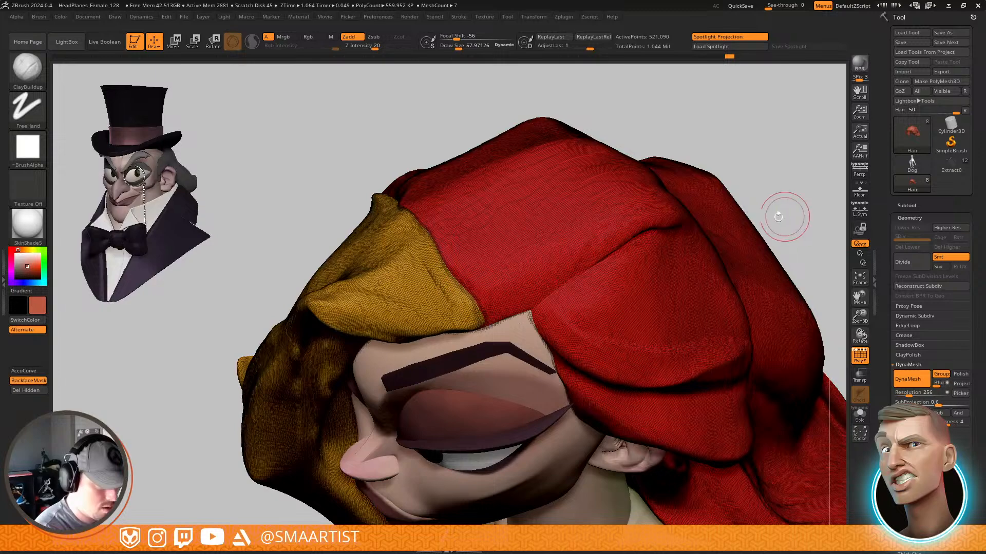
Sculpt a curved strand ridge into the hair above the forehead crease with ClayBuildup at draw size about 58 and smooth it
left_click_drag(741, 225, 722, 250)
key("shift")
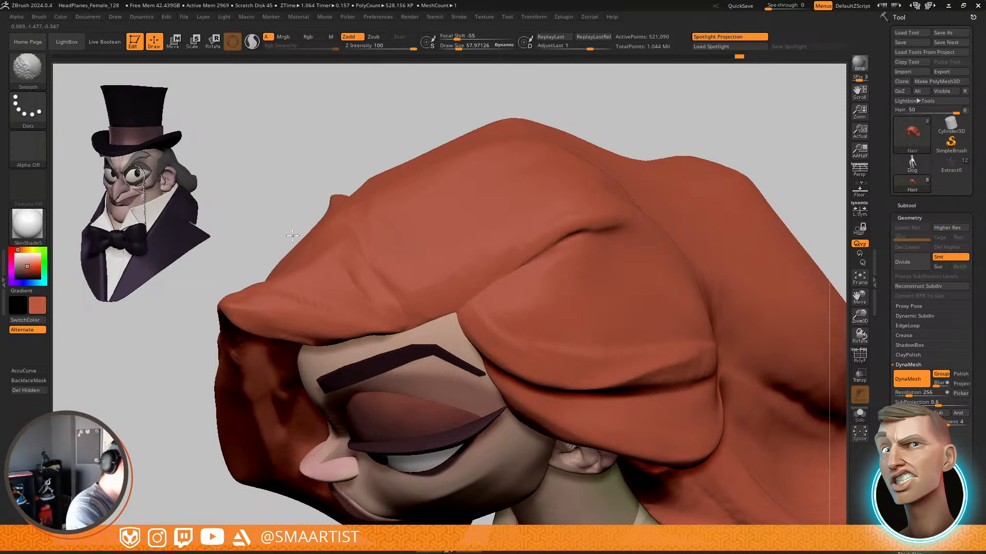
left_click_drag(466, 320, 512, 283, "shift")
mouse_move(534, 249)
right_mouse_down()
mouse_move(534, 233)
mouse_move(498, 311)
right_mouse_up()
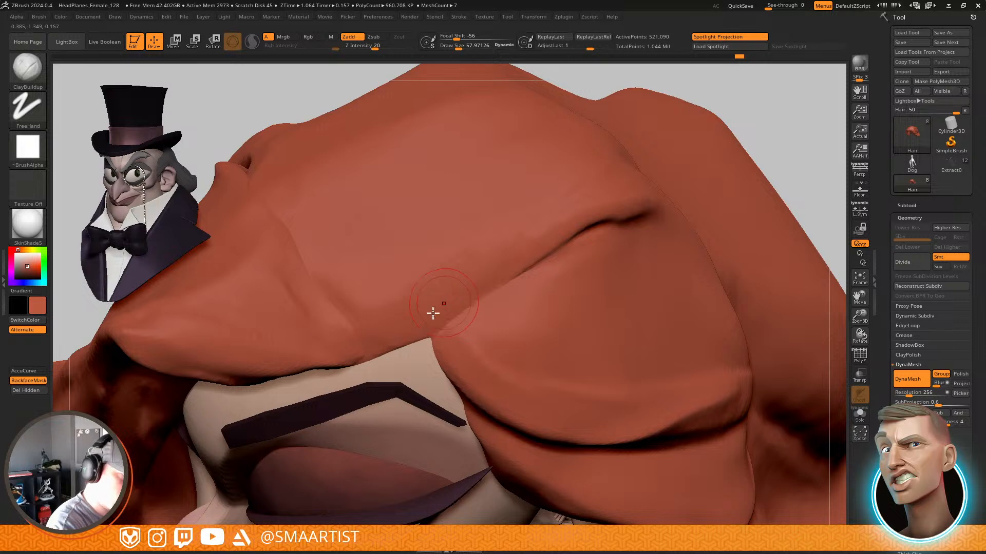
key("ctrl+z")
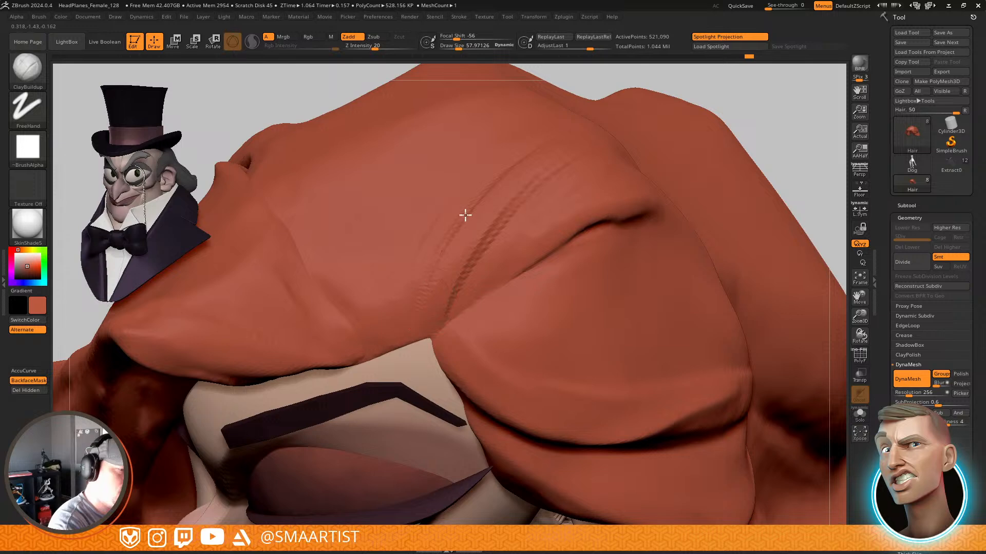
key("shift")
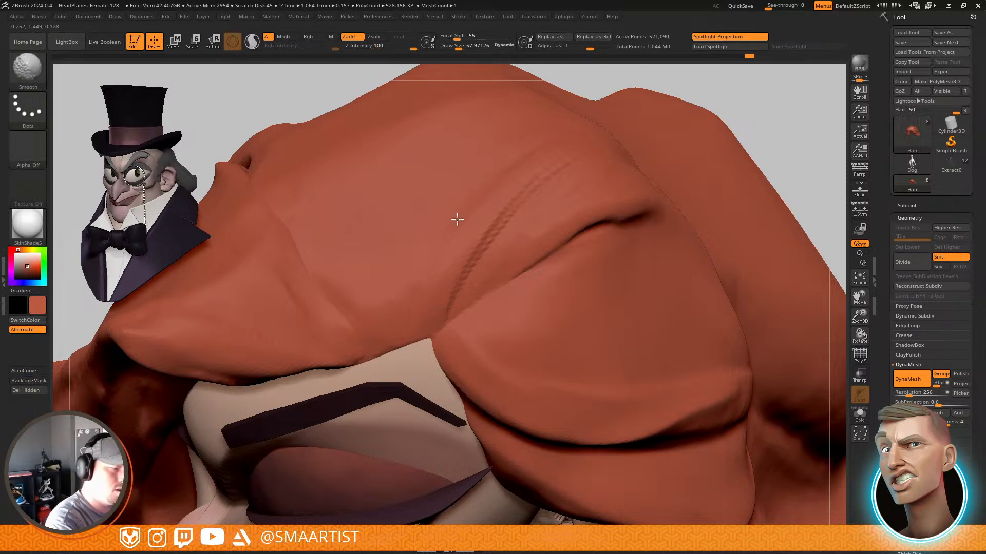
left_click_drag(516, 236, 533, 198, "shift")
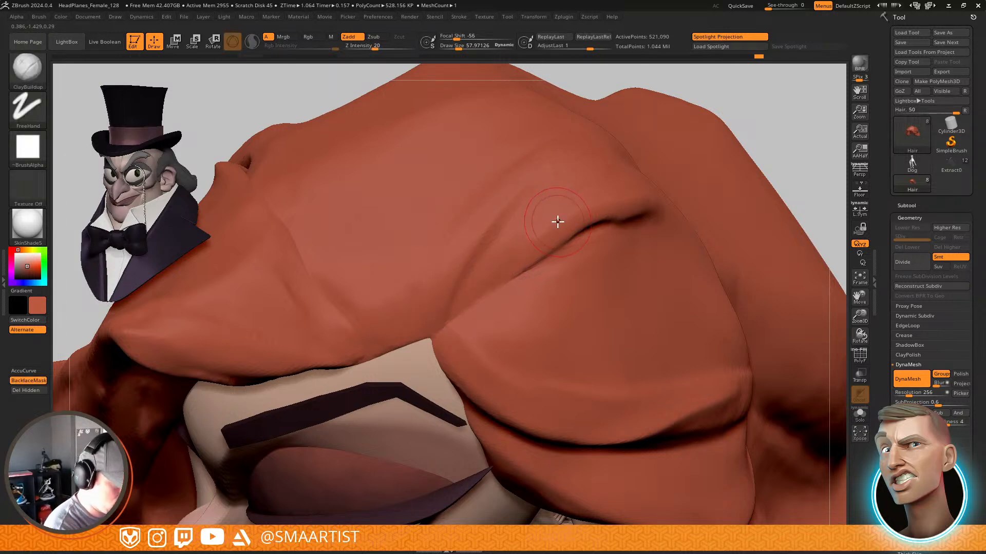
Sharpen the curved strand line above the forehead crease with DamStandard at draw size about 58
key("b")
key("d")
key("s")
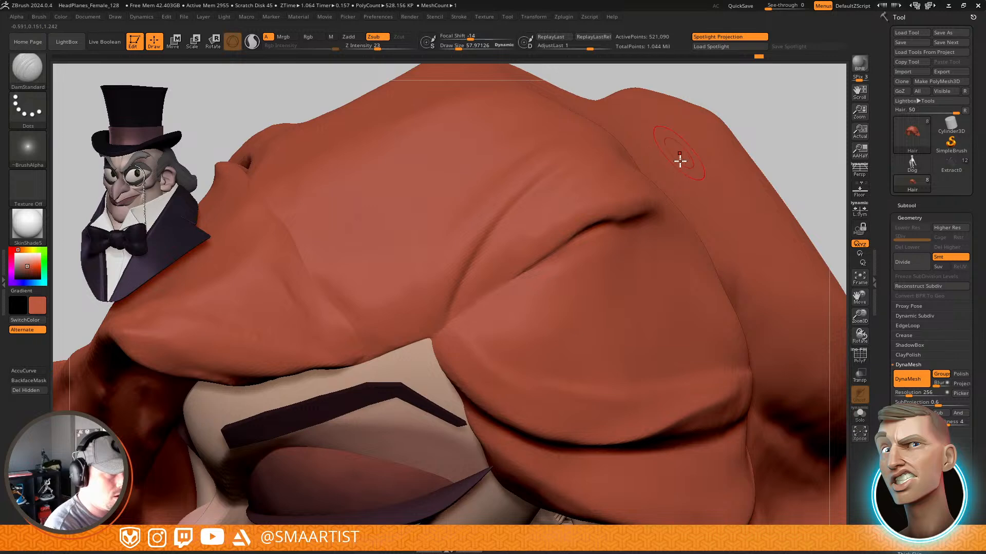
mouse_move(677, 159)
right_mouse_down()
mouse_move(555, 216)
mouse_move(446, 322)
right_mouse_up()
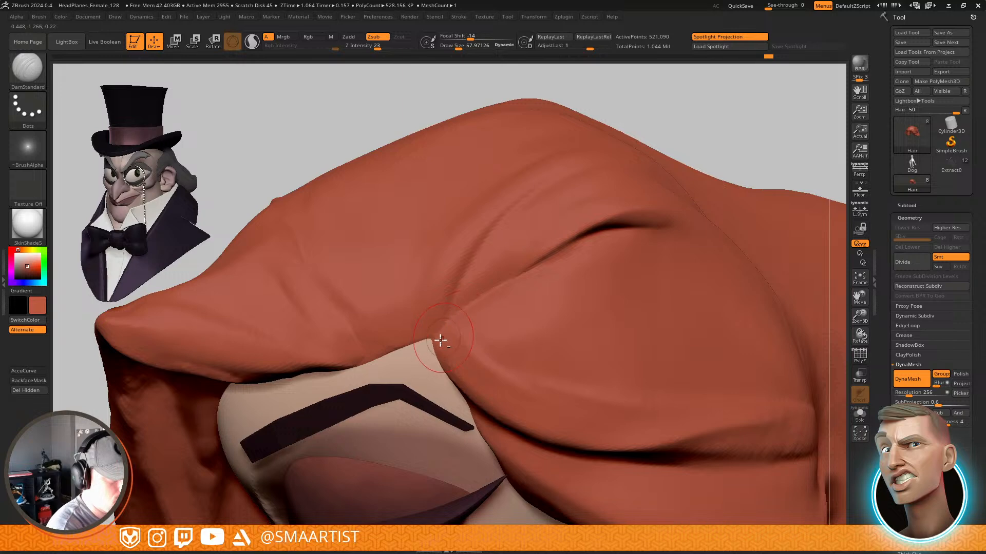
Flatten the bumpy hair planes beside the forehead and temple with the TrimDynamic brush
key("shift")
mouse_move(616, 277)
right_mouse_down("ctrl")
mouse_move(618, 238)
mouse_move(673, 238)
mouse_move(695, 265)
mouse_move(664, 220)
mouse_move(649, 220)
right_mouse_up("ctrl")
mouse_move(585, 210)
right_mouse_down("ctrl")
mouse_move(580, 244)
mouse_move(559, 262)
mouse_move(514, 232)
right_mouse_up("ctrl")
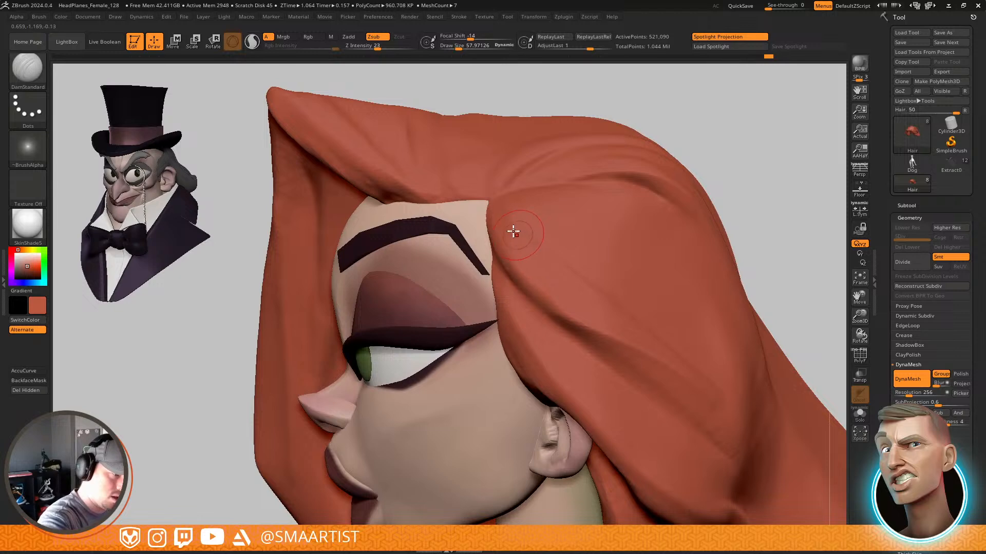
key("b")
key("t")
key("d")
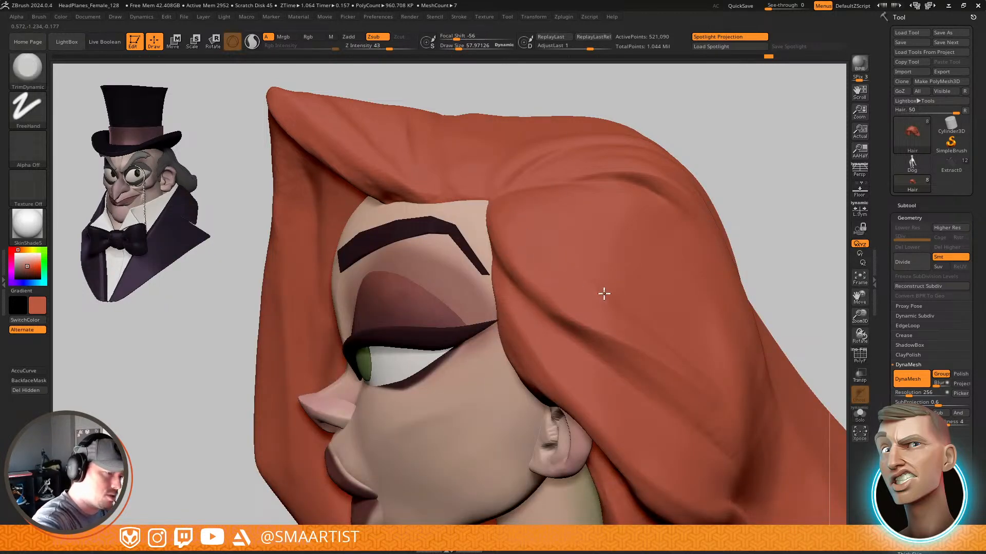
right_click_drag(554, 266, 613, 262)
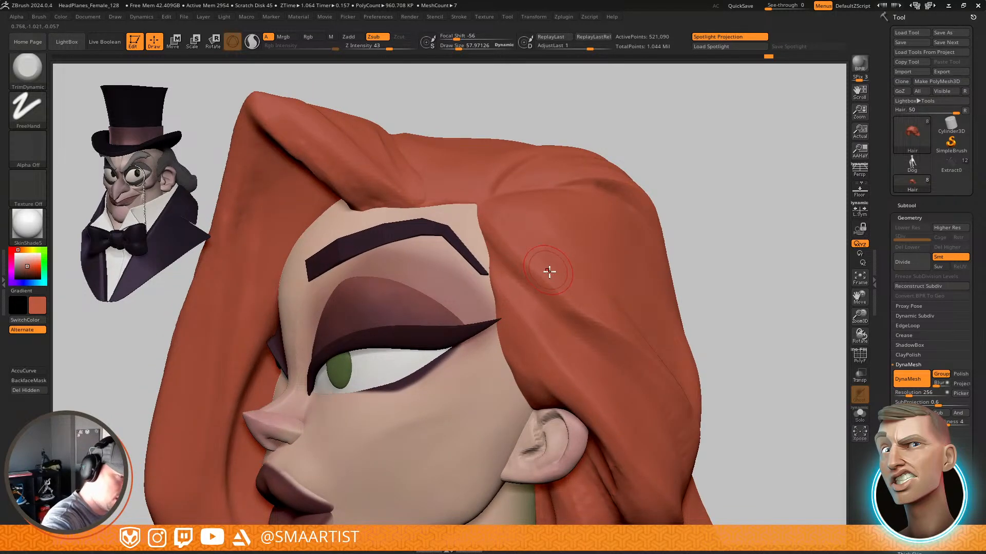
right_click_drag(539, 257, 535, 270)
Carve creases into the swept hair beside the brow using the DamStandard brush at a draw size of about 39
key("s")
mouse_move(510, 235)
left_mouse_down()
mouse_move(579, 282)
mouse_move(473, 232)
left_mouse_up()
key("b")
key("d")
key("s")
key("s")
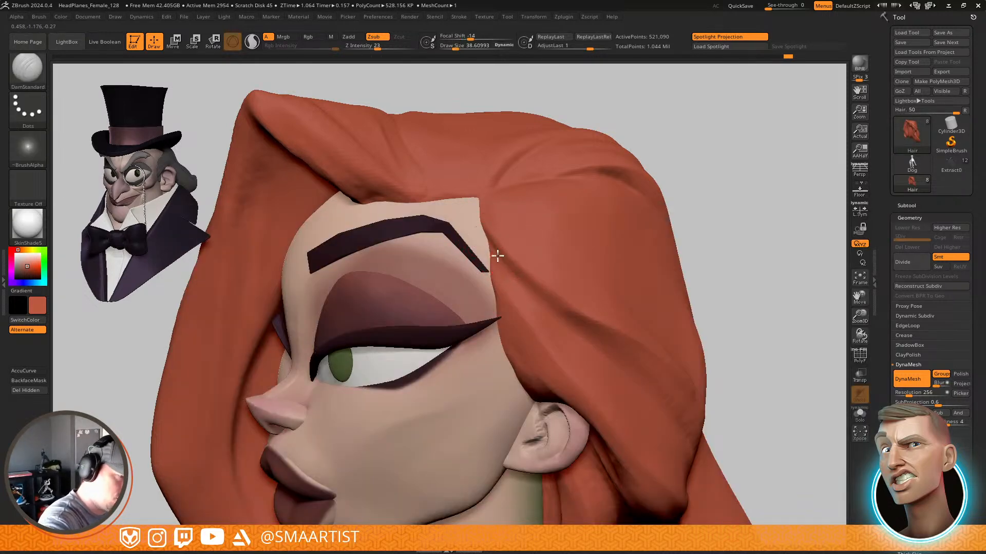
mouse_move(564, 323)
right_mouse_down()
mouse_move(535, 280)
mouse_move(554, 341)
mouse_move(494, 285)
right_mouse_up()
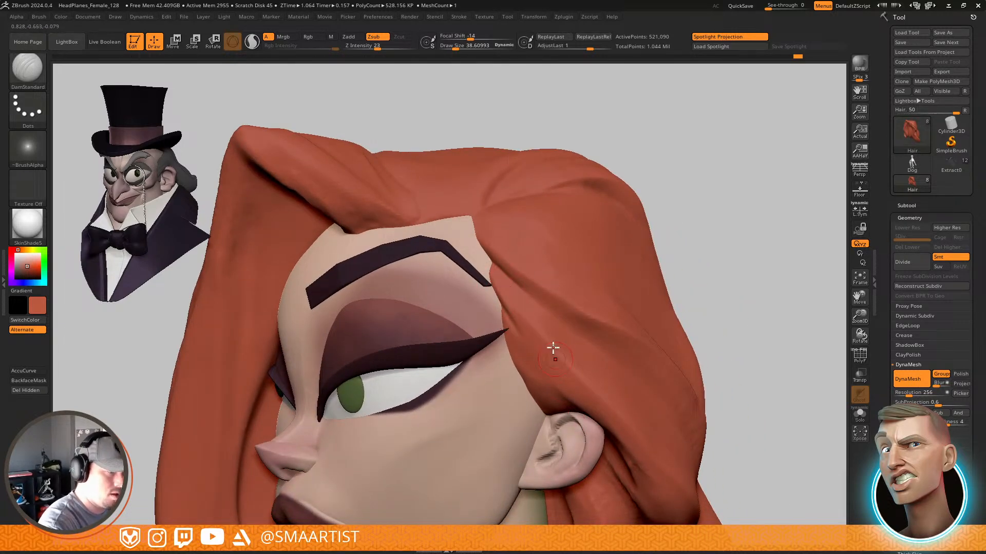
key("shift")
mouse_move(656, 385)
right_mouse_down("ctrl")
mouse_move(589, 239)
mouse_move(548, 298)
right_mouse_up("ctrl")
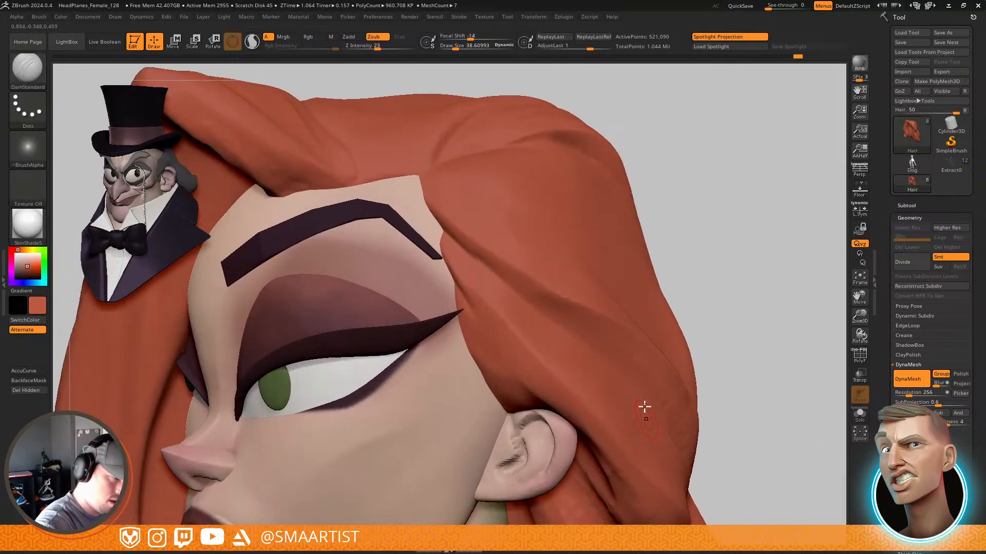
Deepen the hair folds running from the temple over the ear with DamStandard and smooth their edges
right_click_drag(644, 406, 535, 247)
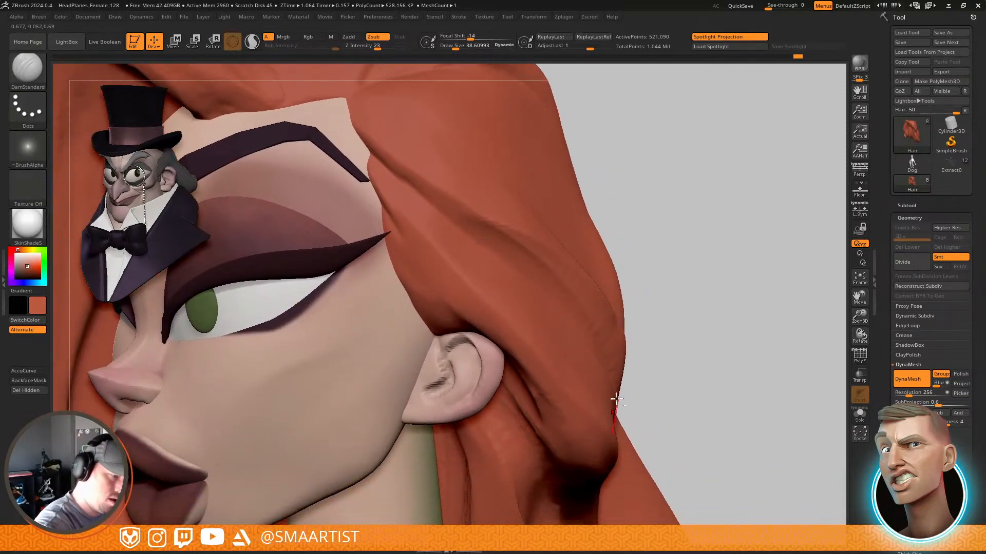
right_click_drag(608, 417, 561, 326)
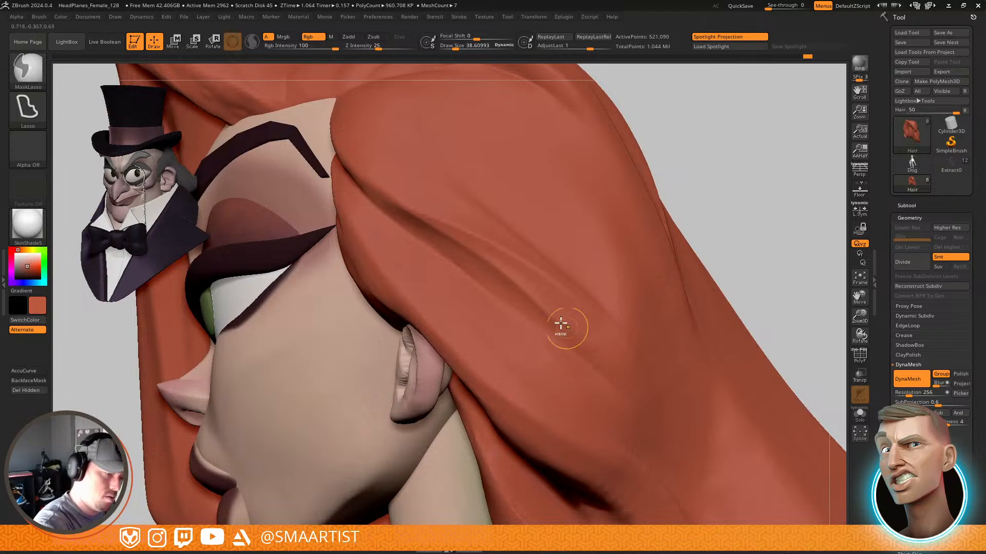
key("shift")
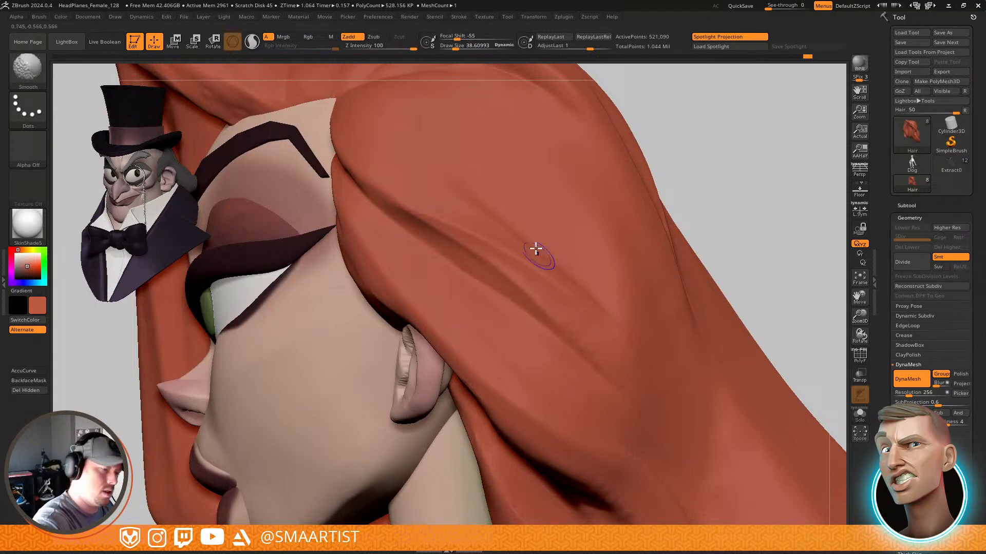
mouse_move(535, 249)
right_mouse_down()
mouse_move(594, 282)
mouse_move(555, 288)
mouse_move(576, 256)
mouse_move(573, 291)
right_mouse_up()
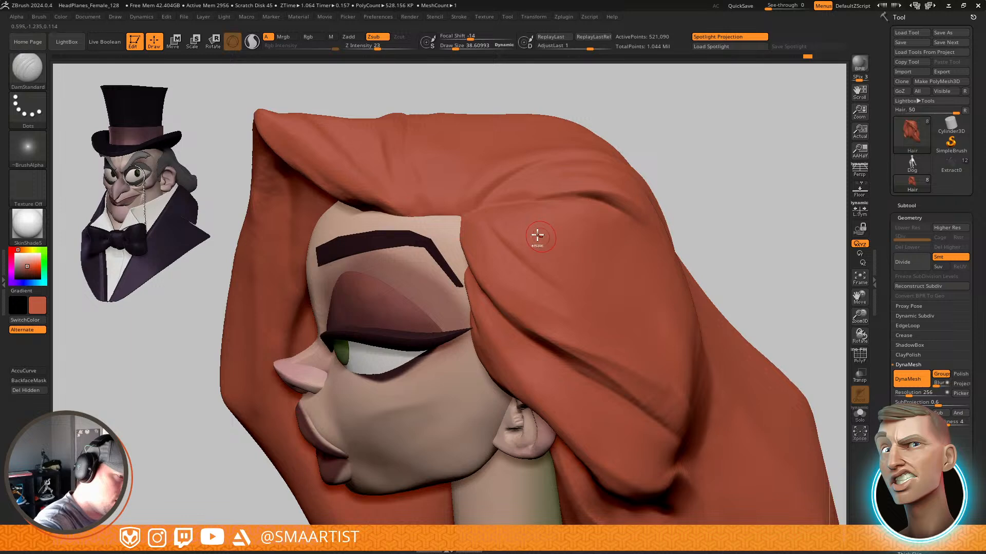
Carve long strand lines across the side hair volume with DamStandard and soften them, enlarging the draw size to about 129
right_click_drag(703, 461, 531, 285)
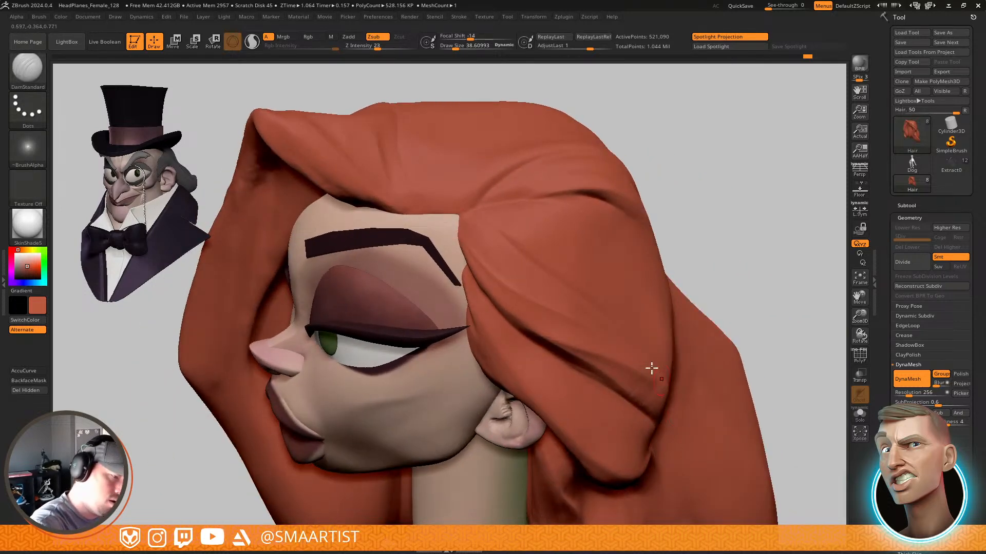
key("shift")
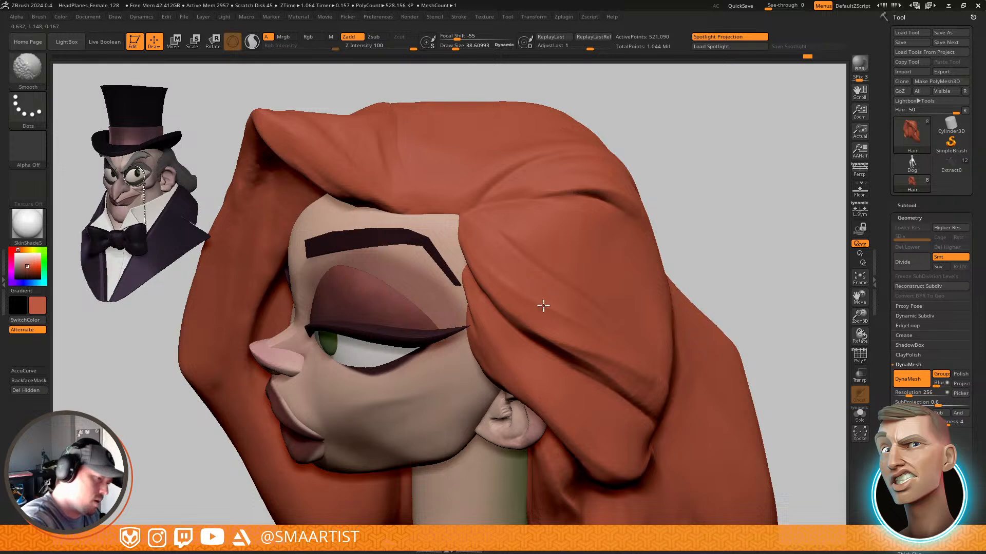
mouse_move(648, 352)
right_mouse_down()
mouse_move(594, 236)
mouse_move(653, 359)
right_mouse_up()
mouse_move(706, 405)
right_mouse_down()
mouse_move(605, 282)
mouse_move(616, 325)
right_mouse_up()
key("shift")
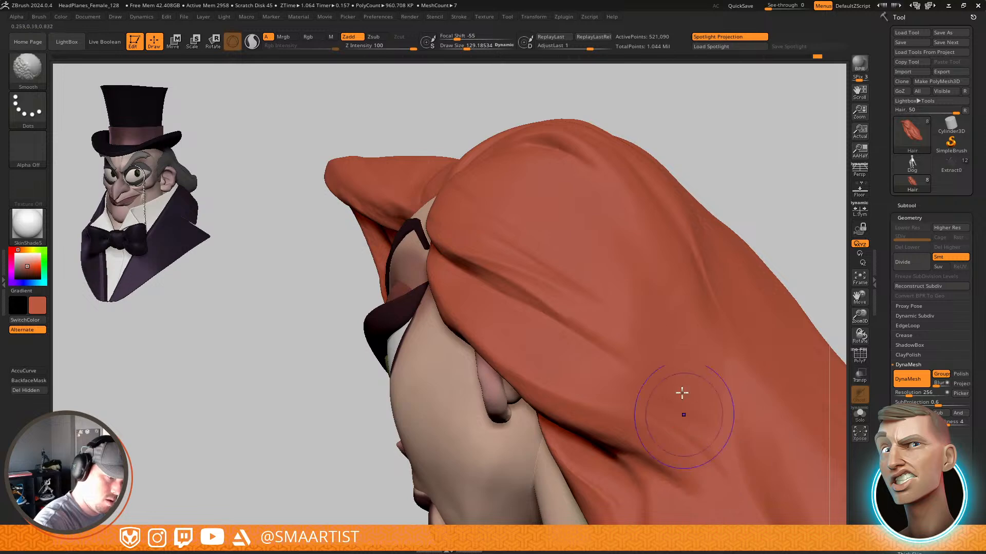
Carve flowing creases into the hair behind the ear, neck and shoulder with DamStandard, smoothing the rough spots
mouse_move(682, 393)
right_mouse_down()
mouse_move(616, 293)
mouse_move(636, 341)
mouse_move(538, 244)
right_mouse_up()
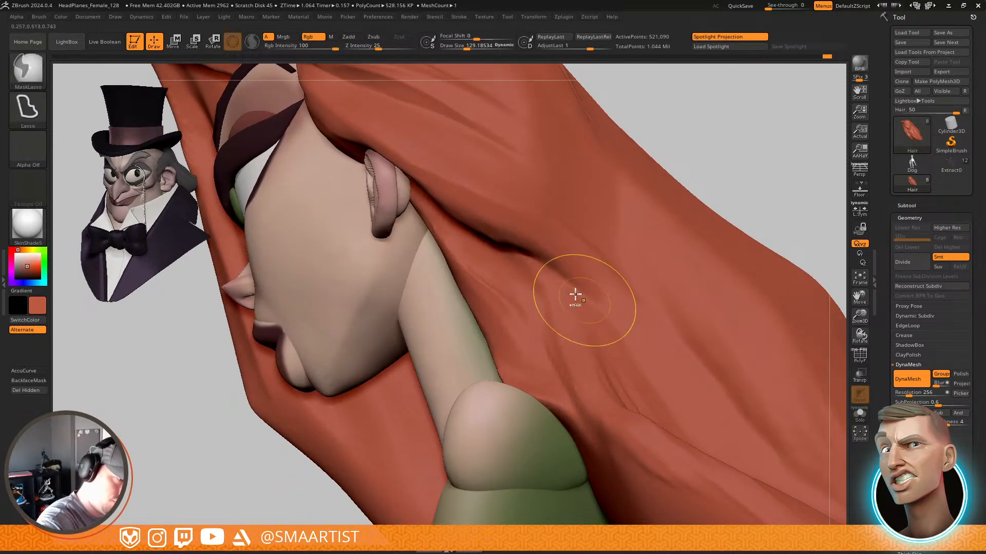
mouse_move(574, 293)
right_mouse_down()
mouse_move(568, 240)
mouse_move(562, 264)
right_mouse_up()
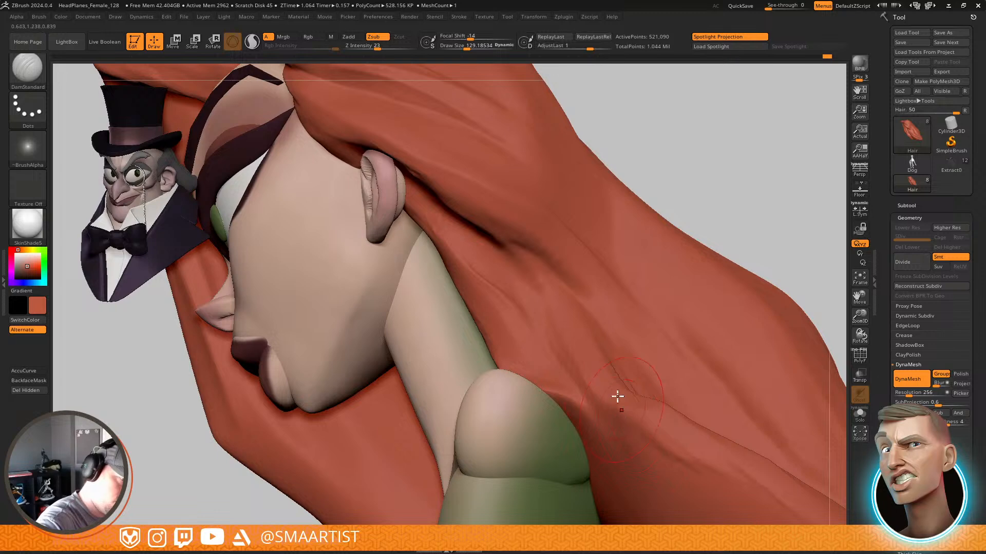
mouse_move(617, 396)
right_mouse_down()
mouse_move(610, 352)
mouse_move(545, 293)
right_mouse_up()
mouse_move(657, 466)
right_mouse_down()
mouse_move(525, 174)
mouse_move(506, 217)
mouse_move(477, 206)
right_mouse_up()
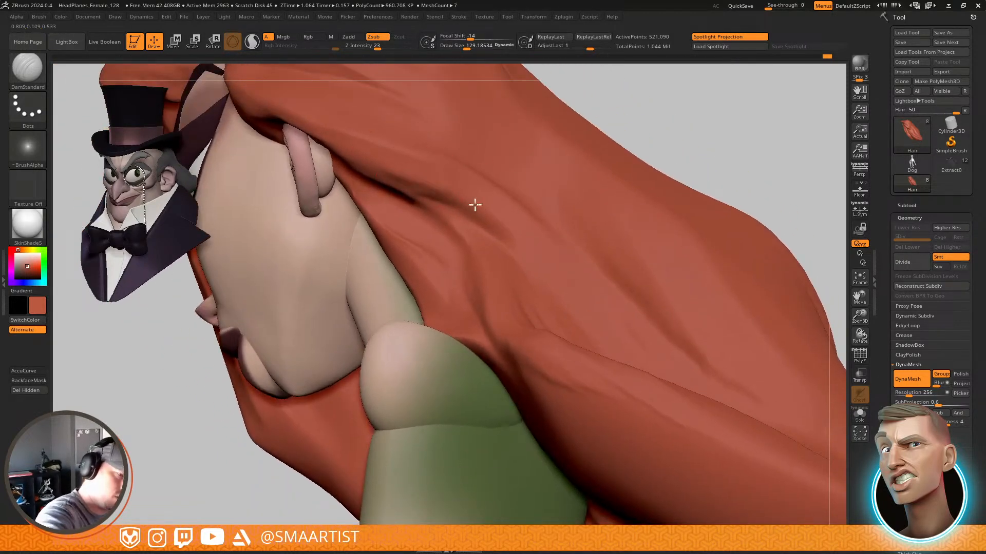
mouse_move(555, 270)
right_mouse_down()
mouse_move(568, 248)
mouse_move(497, 198)
mouse_move(483, 210)
right_mouse_up()
mouse_move(489, 249)
right_mouse_down()
mouse_move(486, 198)
mouse_move(458, 194)
mouse_move(475, 266)
mouse_move(447, 233)
right_mouse_up()
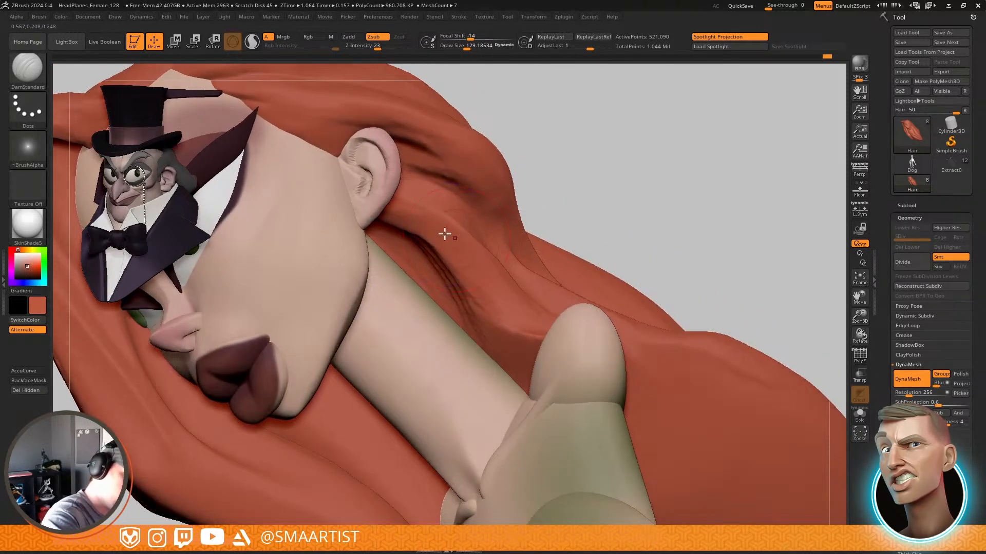
key("shift")
mouse_move(449, 290)
right_mouse_down()
mouse_move(495, 226)
mouse_move(578, 282)
mouse_move(645, 247)
mouse_move(625, 277)
mouse_move(557, 299)
mouse_move(548, 330)
mouse_move(541, 323)
mouse_move(557, 323)
mouse_move(514, 274)
mouse_move(500, 275)
right_mouse_up()
key("ctrl")
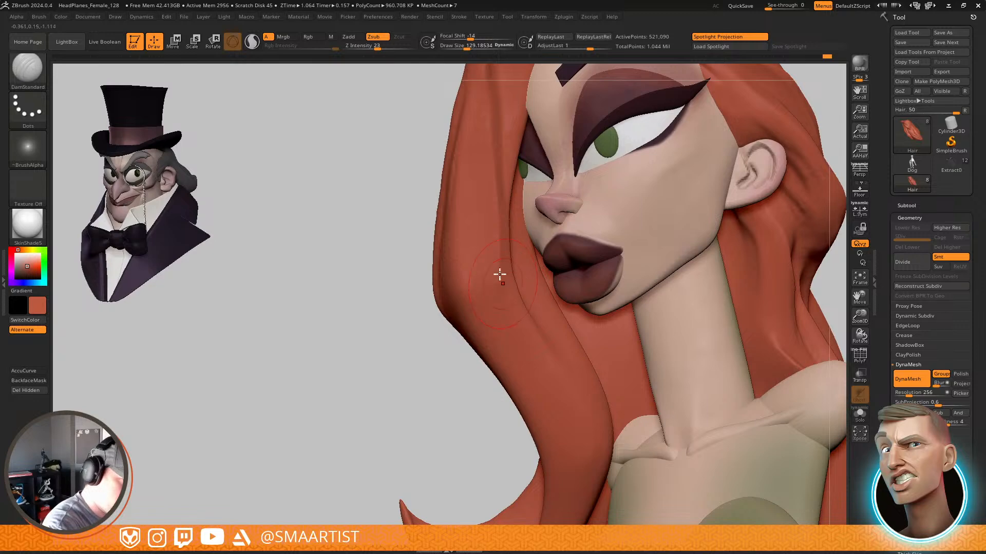
Undo the last stroke and carve a crease along the front hair lock down to its curled end
mouse_move(542, 464)
right_mouse_down()
mouse_move(554, 326)
mouse_move(508, 245)
mouse_move(548, 261)
mouse_move(566, 220)
right_mouse_up()
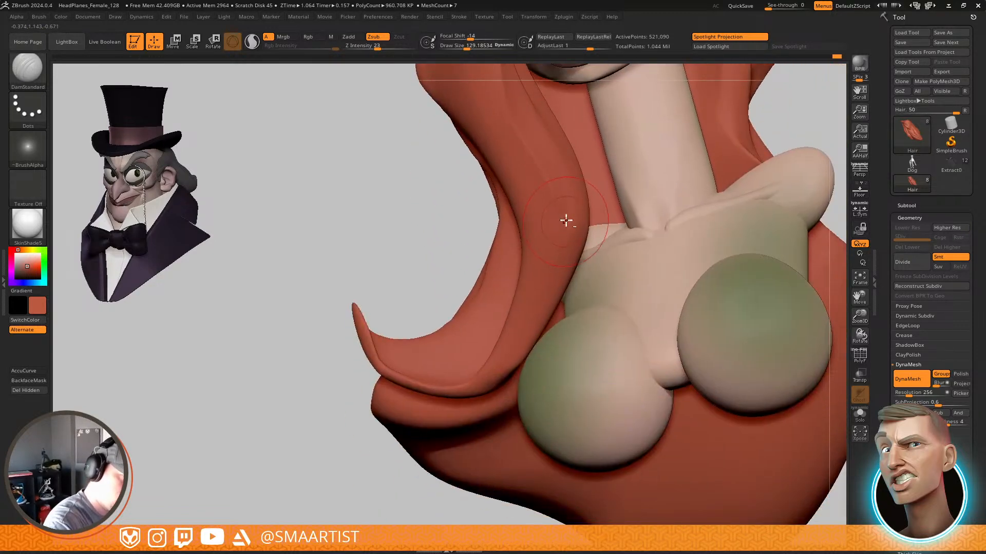
key("ctrl+z")
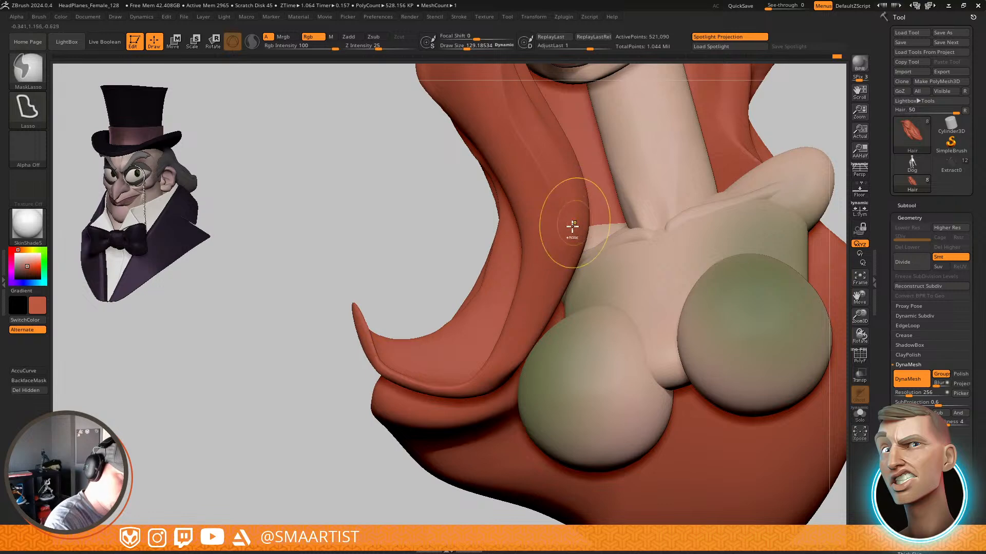
mouse_move(563, 180)
right_mouse_down("alt")
mouse_move(548, 240)
mouse_move(503, 150)
right_mouse_up("alt")
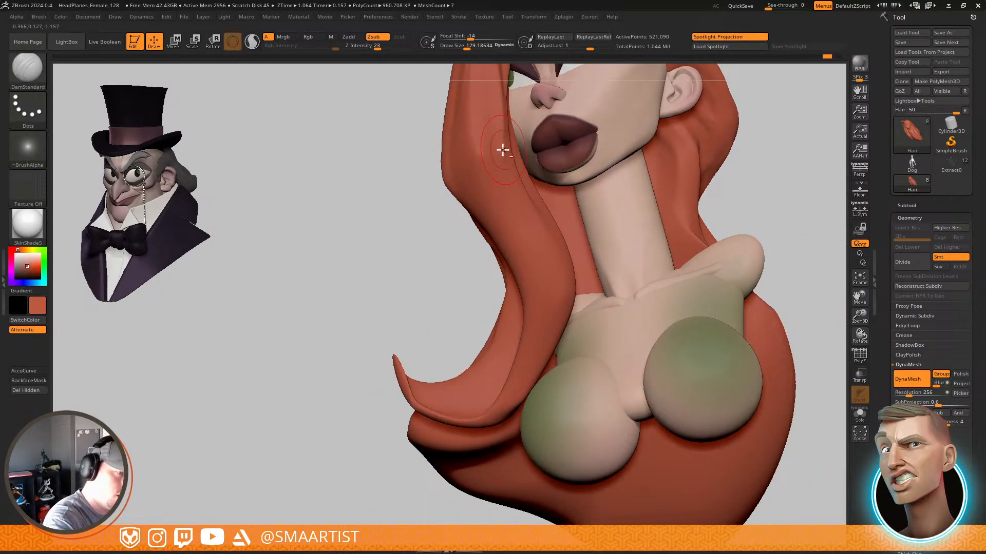
left_click_drag(554, 336, 470, 383)
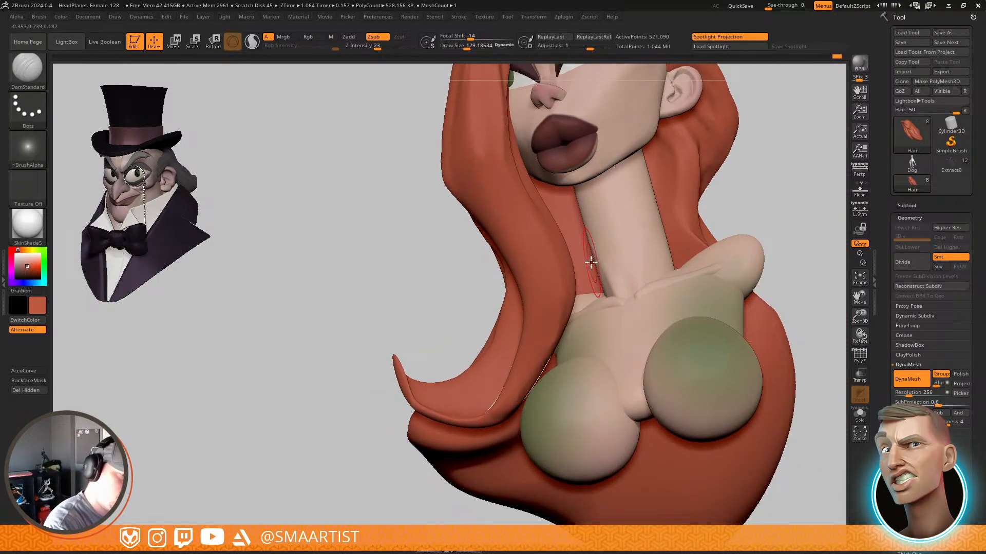
Isolate the hair and flatten the inner planes of the long front lock with the TrimDynamic brush
mouse_move(591, 263)
right_mouse_down()
mouse_move(551, 281)
mouse_move(560, 279)
mouse_move(526, 251)
right_mouse_up()
key("b")
key("m")
key("l")
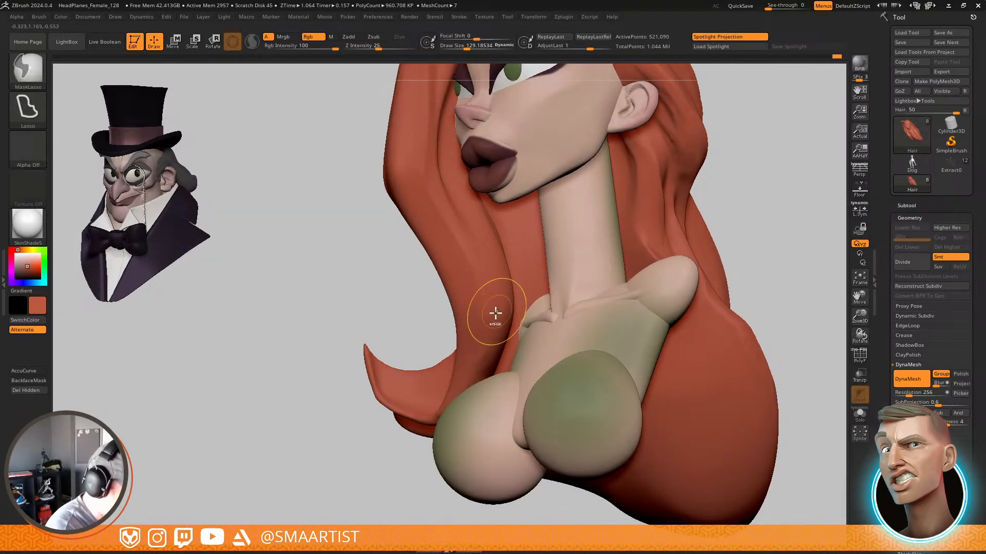
key("ctrl+s")
right_click_drag(513, 328, 461, 284)
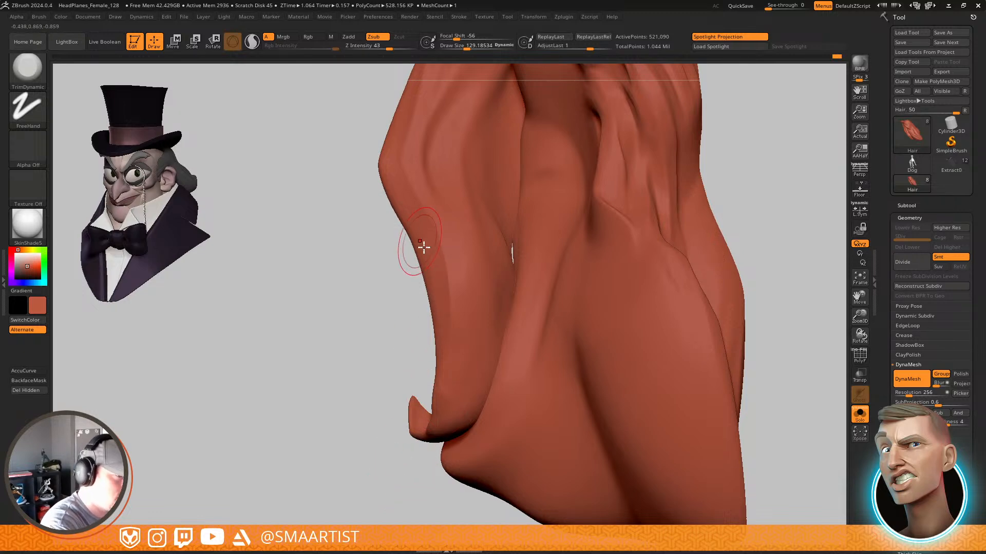
right_click_drag(486, 319, 459, 397)
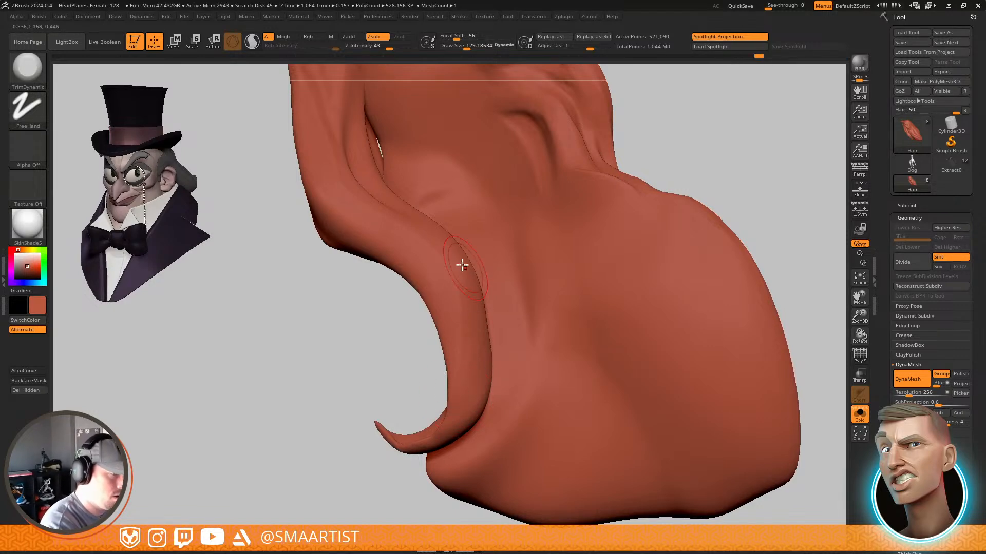
Refine the outer planes of the front lock from several angles with TrimDynamic and smooth the transitions
right_click_drag(465, 350, 437, 194)
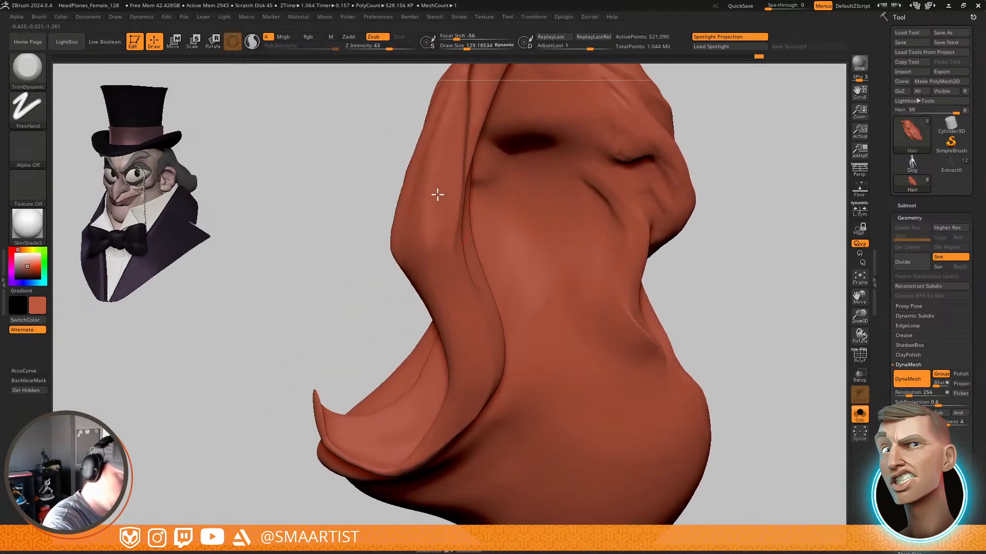
right_click_drag(453, 311, 467, 260)
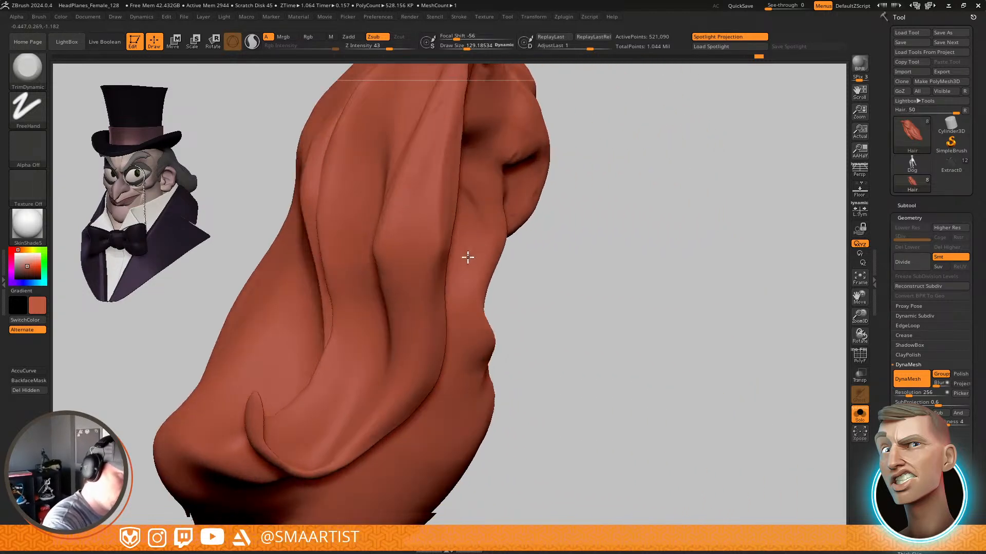
right_click_drag(425, 322, 402, 268)
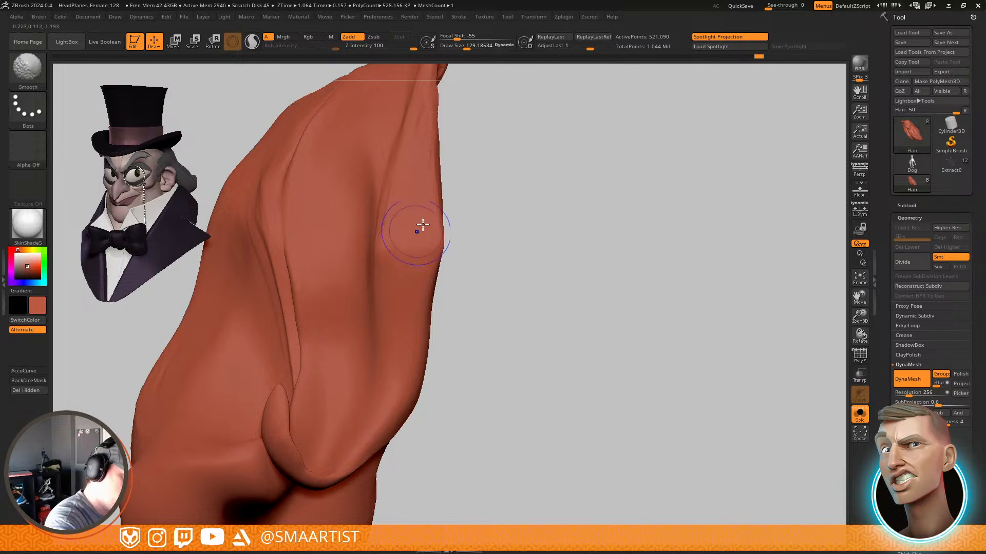
right_click_drag(417, 222, 411, 208)
right_click_drag(426, 455, 412, 262)
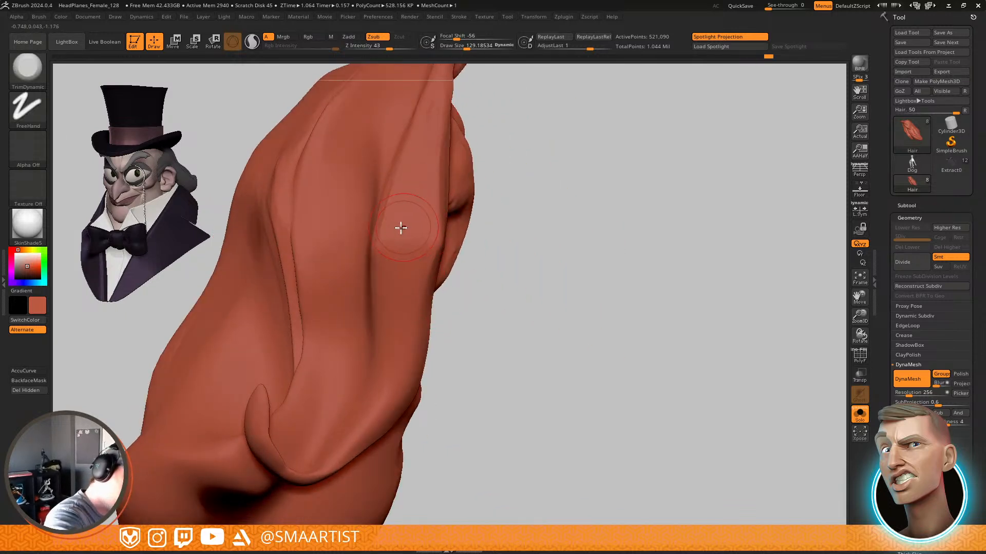
End the hair isolation to bring back the whole bust
right_click_drag(434, 97, 651, 233)
right_click_drag(757, 223, 675, 217)
key("ctrl+shift+s")
right_click_drag(719, 253, 680, 210, "ctrl")
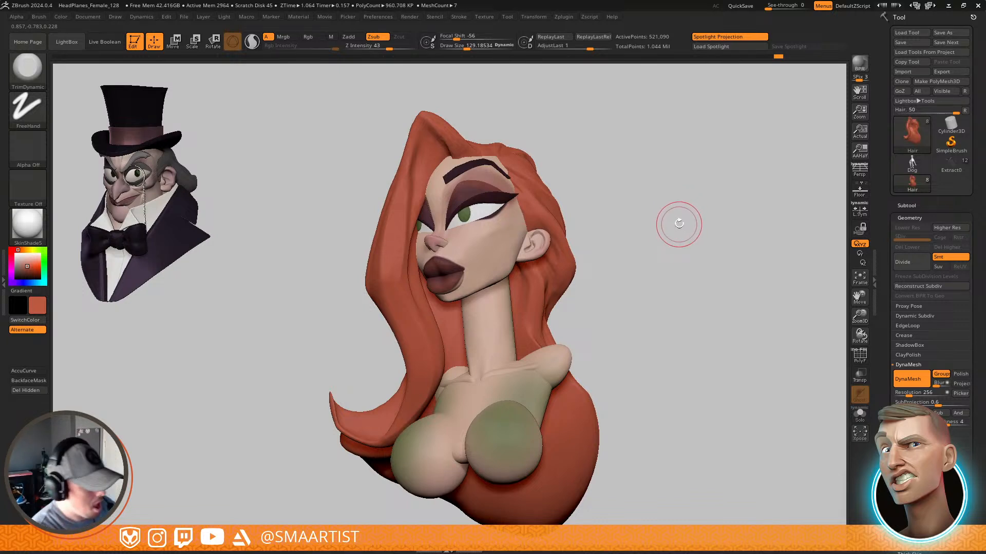
Reshape the hair volume behind the ear using the Move brush at a draw size of about 403
mouse_move(680, 251)
right_mouse_down()
mouse_move(658, 288)
mouse_move(668, 262)
right_mouse_up()
key("b")
key("m")
key("v")
right_click_drag(607, 280, 584, 280)
key("s")
left_click_drag(563, 289, 585, 289)
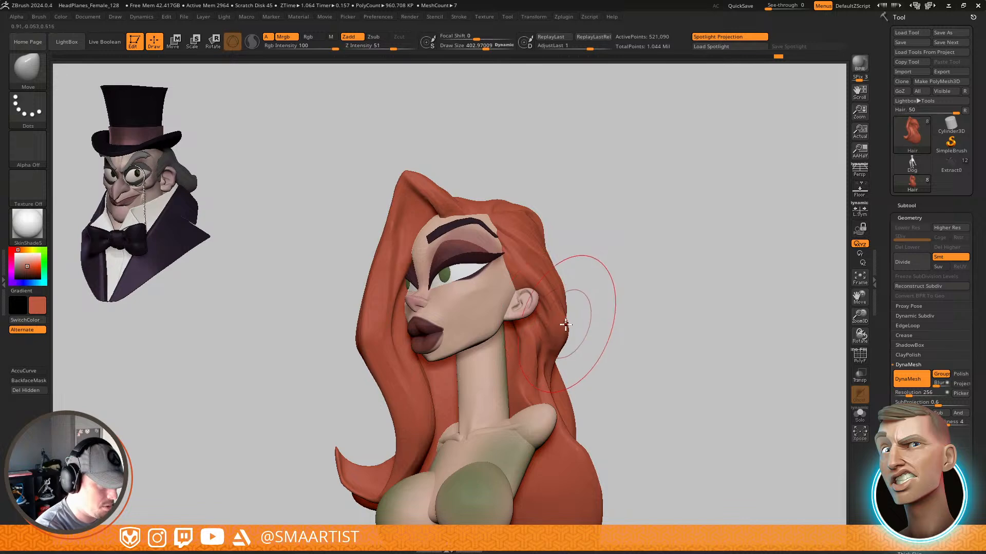
left_click_drag(561, 324, 582, 306)
right_click_drag(635, 288, 642, 336, "alt")
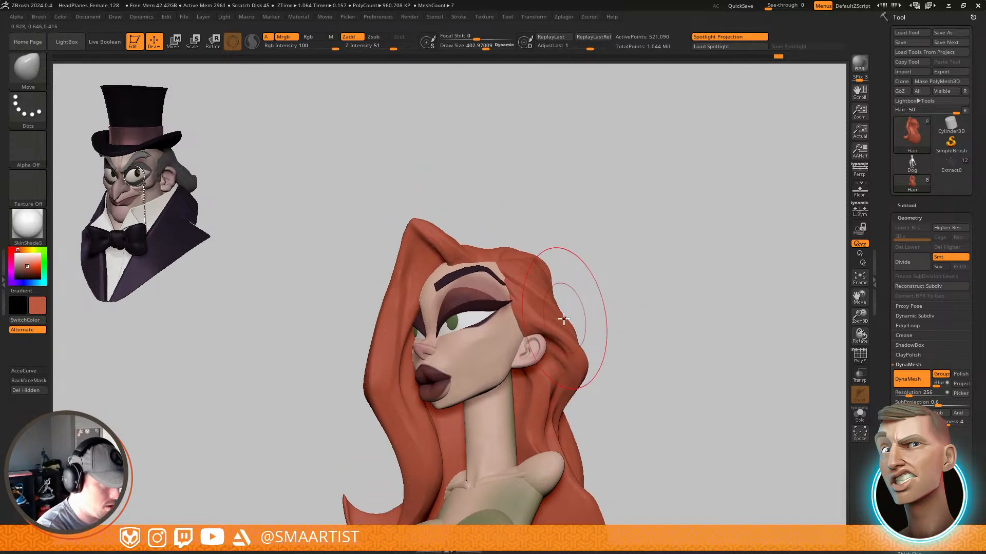
right_click_drag(582, 316, 670, 229, "alt")
Adjust the outline of the front hair with the Move brush, reducing its draw size to about 258
key("s")
left_click_drag(456, 298, 465, 299)
left_click_drag(454, 300, 437, 295)
left_click_drag(469, 224, 456, 221)
mouse_move(549, 272)
right_mouse_down()
mouse_move(591, 258)
mouse_move(569, 270)
right_mouse_up()
key("s")
left_click_drag(512, 221, 490, 220)
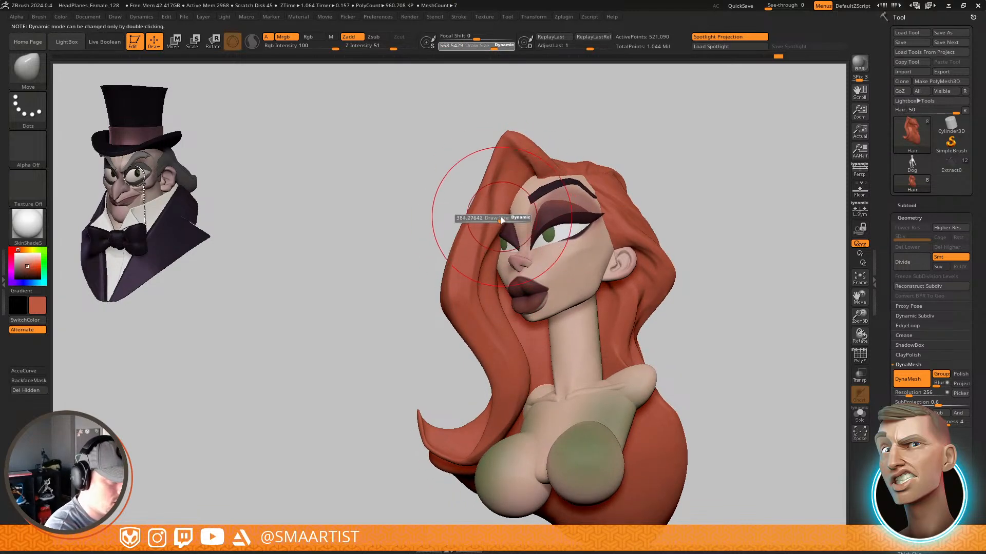
right_click_drag(507, 257, 524, 277)
Nudge the front hair lock near the chest with the Move Topological brush at a draw size of about 403
key("b")
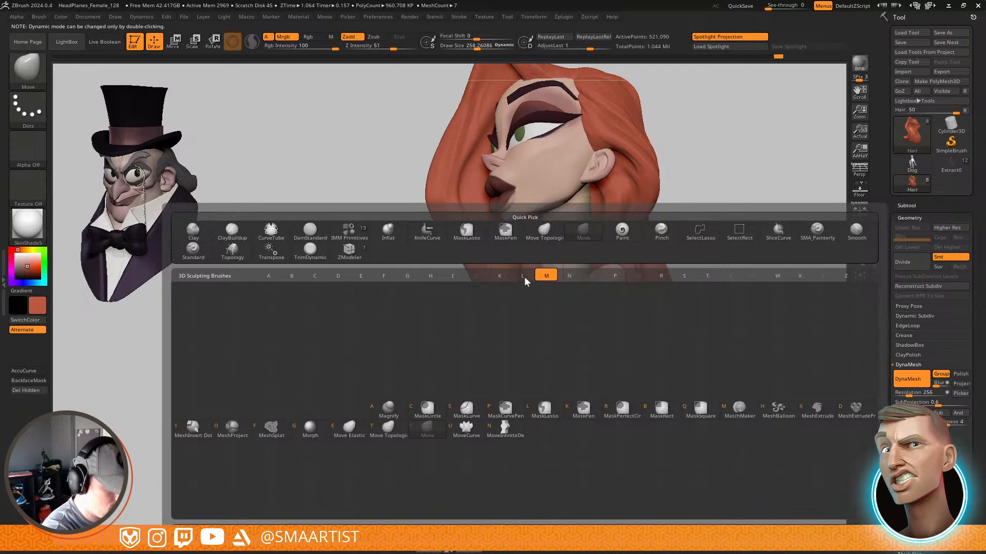
key("m")
key("t")
key("s")
left_click_drag(521, 263, 554, 255)
left_click_drag(526, 309, 535, 312)
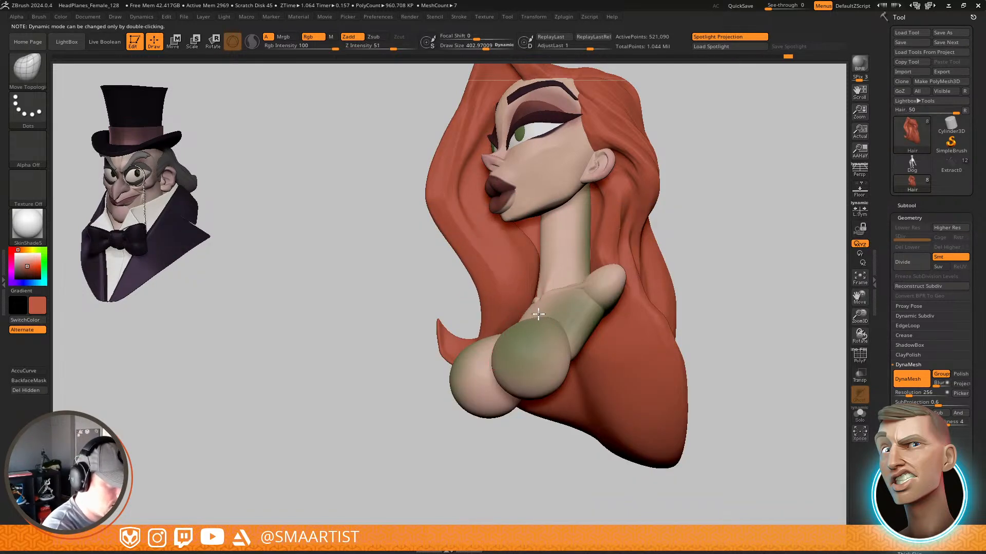
Ghost the head and nudge the hair beside the far cheek with the Move Topological brush at a draw size of about 229
mouse_move(534, 295)
right_mouse_down()
mouse_move(550, 300)
mouse_move(537, 294)
mouse_move(548, 274)
right_mouse_up()
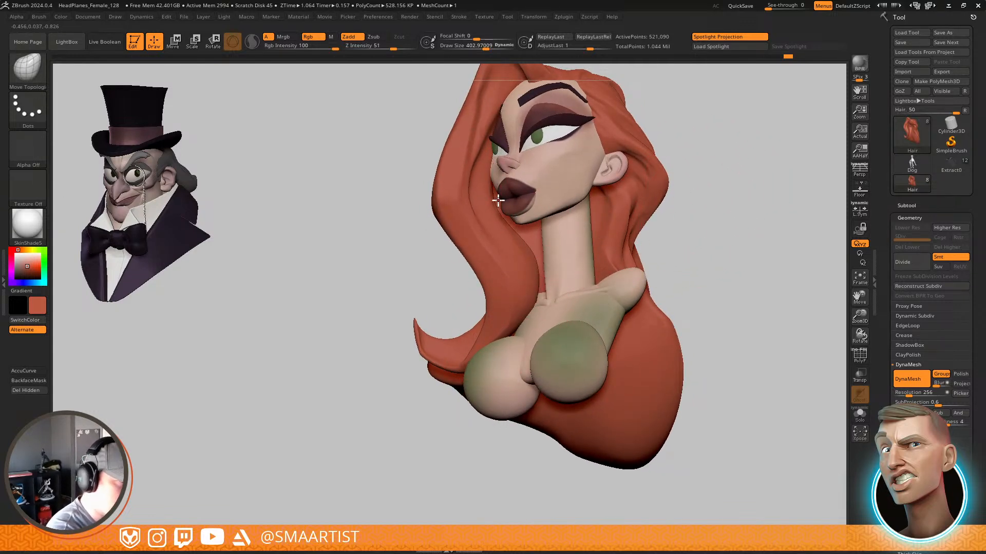
mouse_move(503, 218)
right_mouse_down()
mouse_move(486, 178)
mouse_move(469, 209)
right_mouse_up()
mouse_move(524, 244)
right_mouse_down()
mouse_move(447, 175)
mouse_move(466, 182)
mouse_move(475, 237)
mouse_move(447, 223)
right_mouse_up()
key("ctrl")
key("ctrl+t")
key("s")
left_click_drag(450, 219, 440, 218)
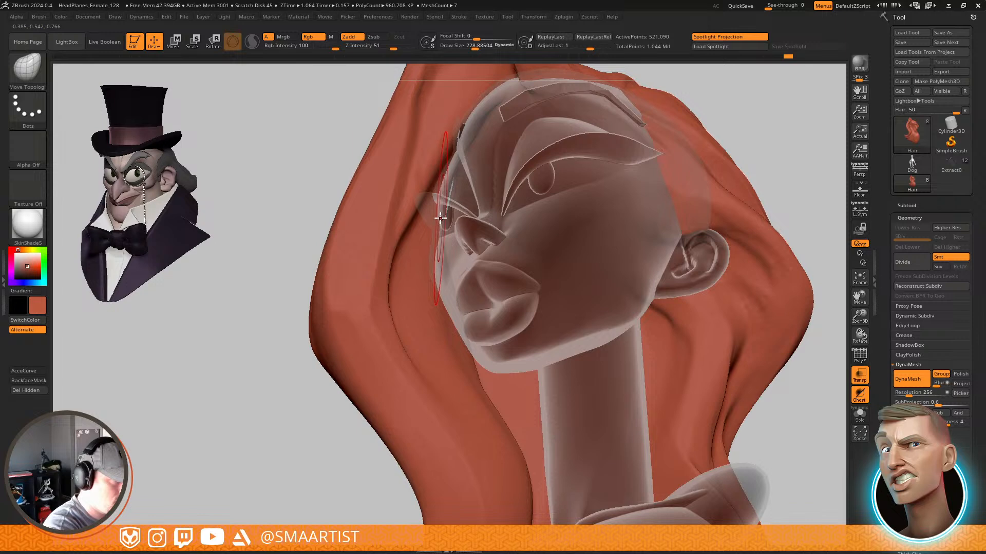
right_click_drag(419, 226, 534, 246)
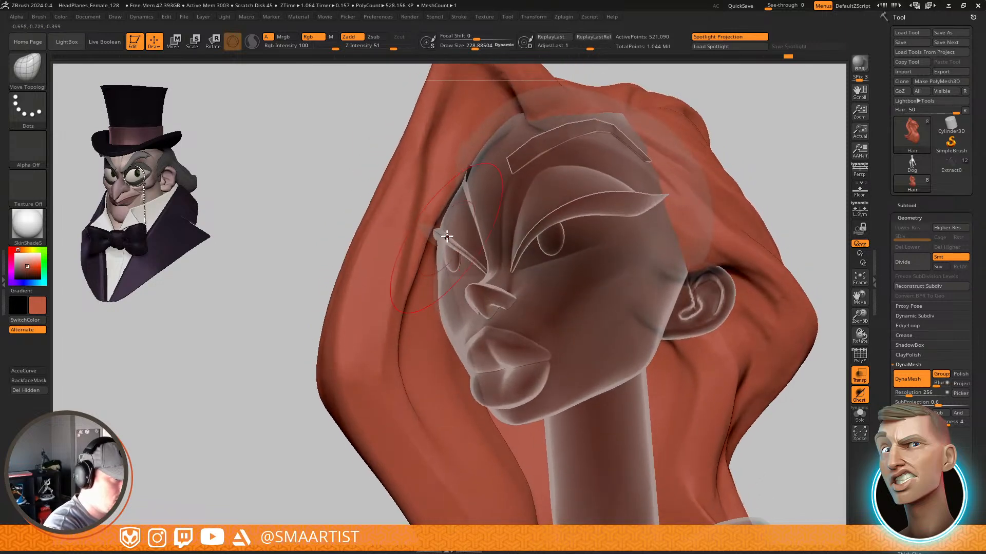
key("ctrl")
key("ctrl+t")
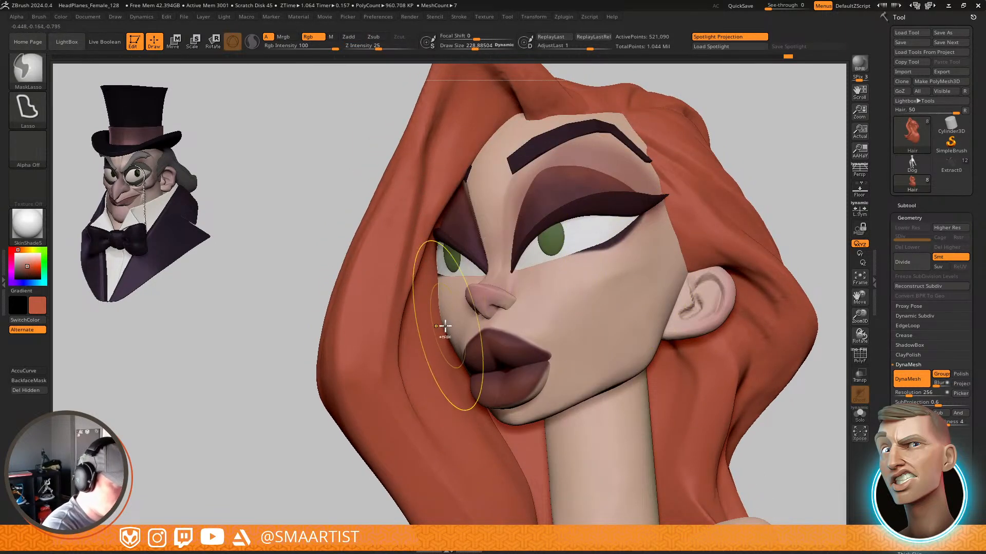
Refine the inner hair edge next to the far cheek with the head ghosted, and restore the opaque view
key("ctrl+t")
right_click_drag(451, 331, 447, 295)
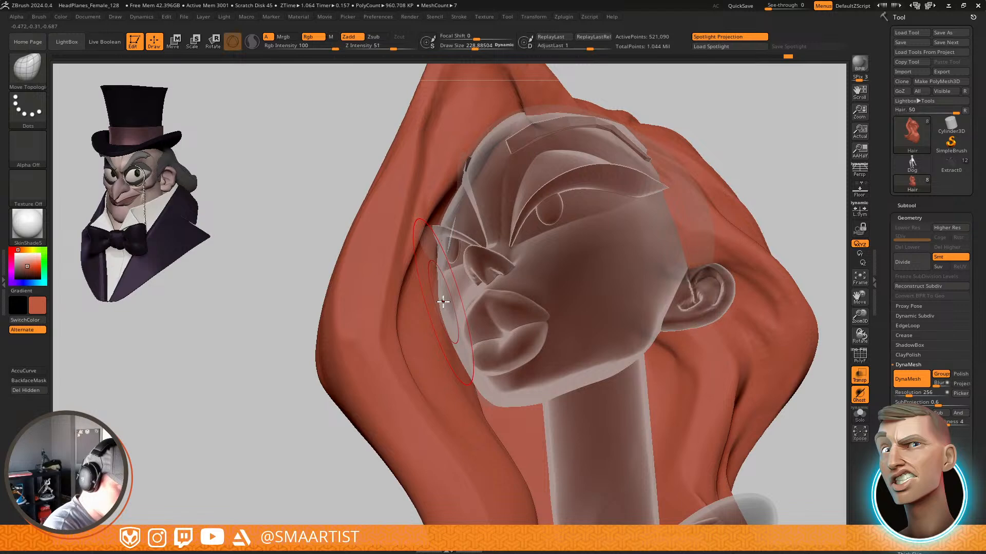
left_click_drag(446, 332, 443, 334)
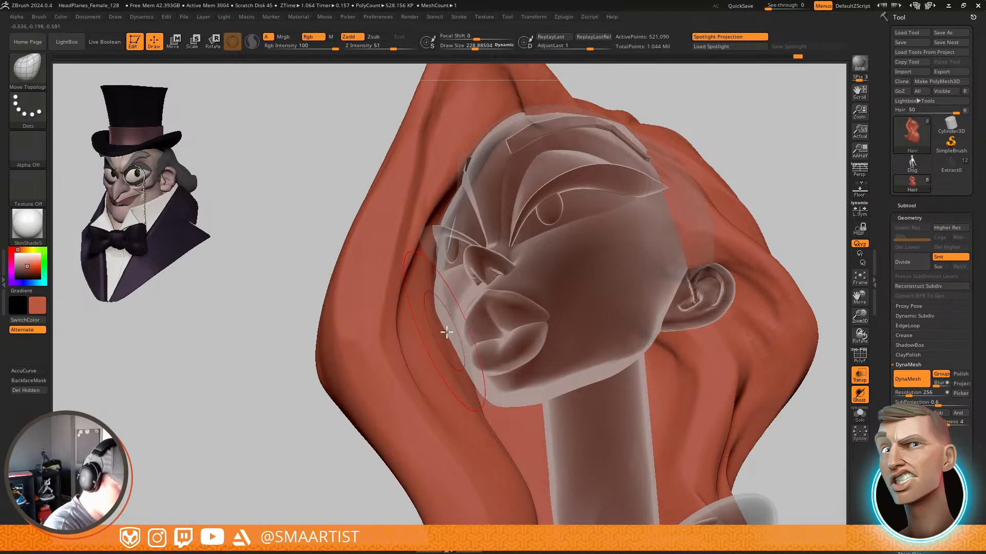
right_click_drag(445, 334, 450, 296, "ctrl")
key("ctrl+t")
Sharpen the crease along the raised front hair above the forehead with the DamStandard brush at a draw size of 77, smoothing around it
right_click_drag(653, 236, 598, 303, "ctrl")
mouse_move(598, 303)
right_mouse_down("alt")
mouse_move(603, 235)
mouse_move(587, 306)
mouse_move(578, 295)
mouse_move(576, 306)
mouse_move(587, 317)
mouse_move(602, 310)
mouse_move(561, 309)
mouse_move(565, 297)
mouse_move(636, 335)
mouse_move(546, 314)
right_mouse_up("alt")
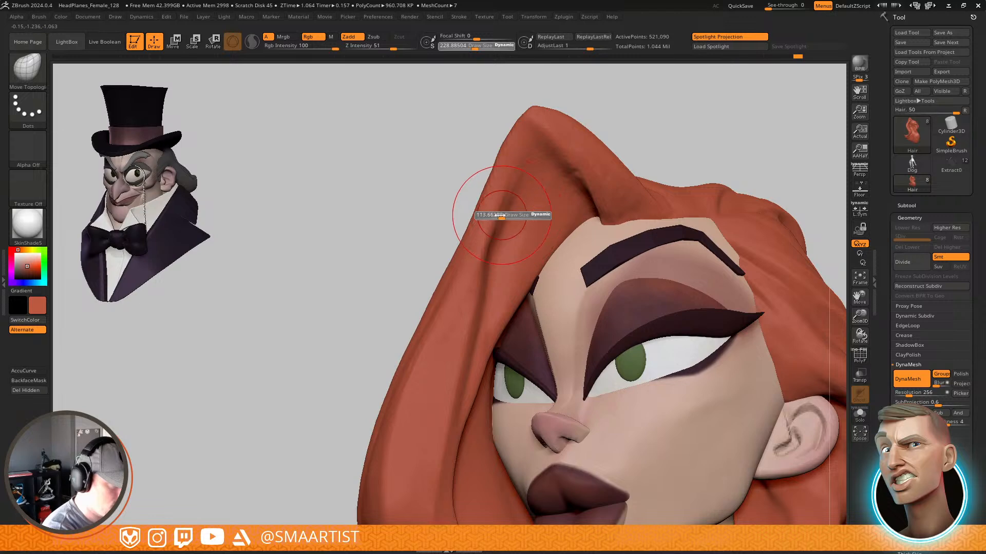
key("shift")
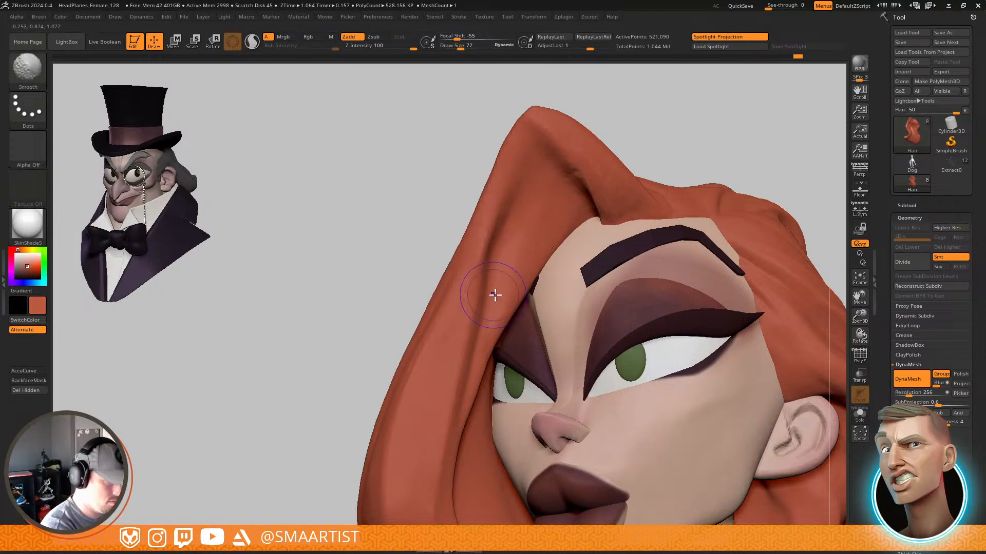
key("b")
key("d")
key("s")
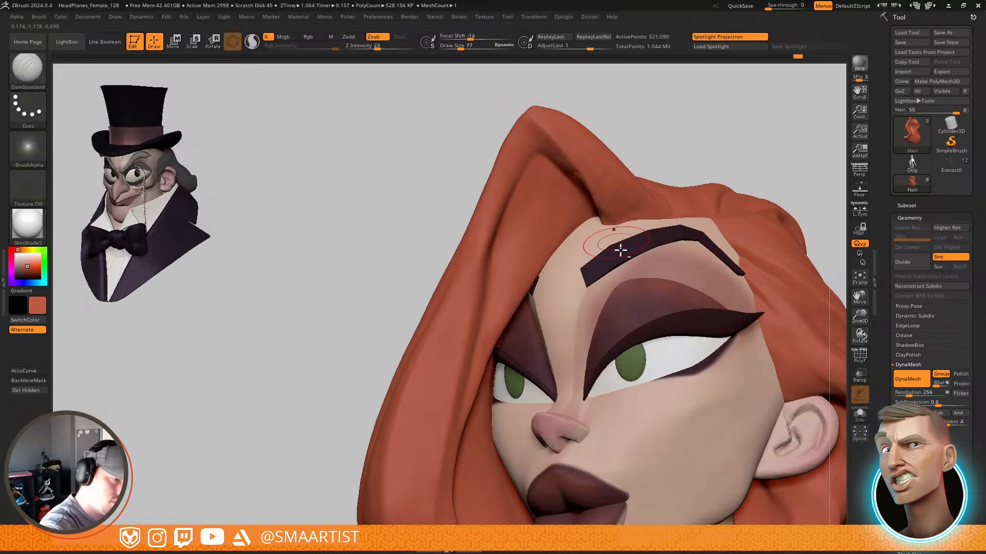
key("shift")
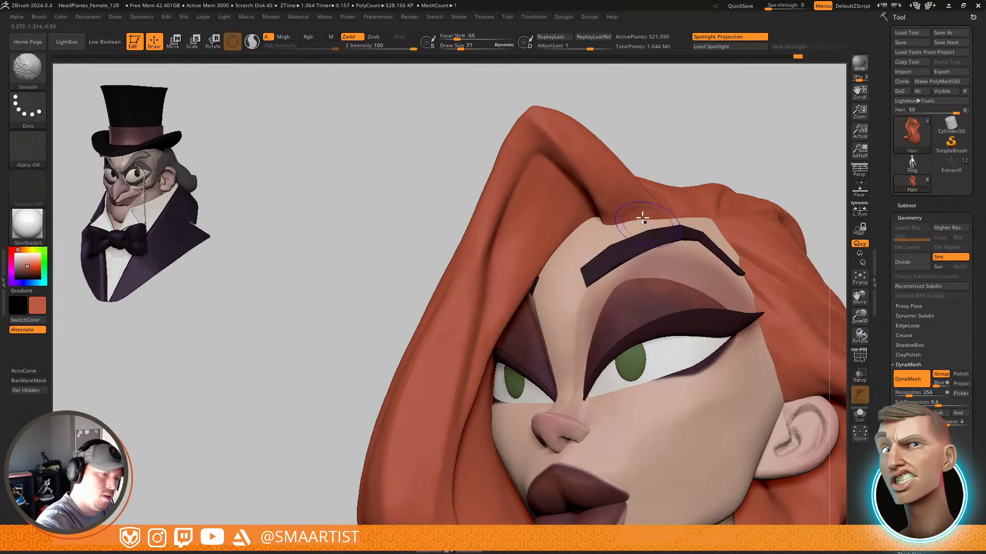
Undo the last crease stroke on the raised front hair and smooth the surface down toward the hairline
right_click_drag(642, 218, 566, 139)
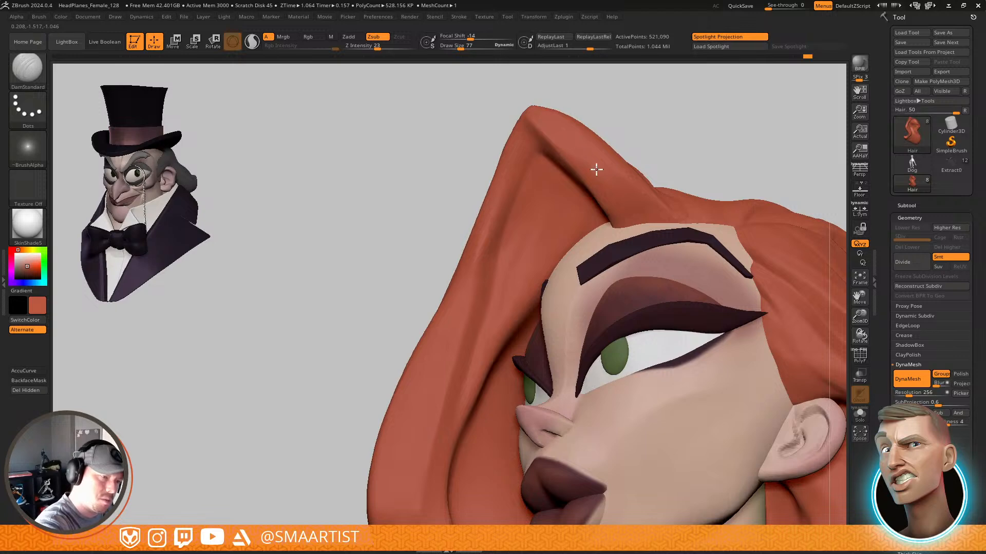
right_click_drag(661, 239, 580, 149)
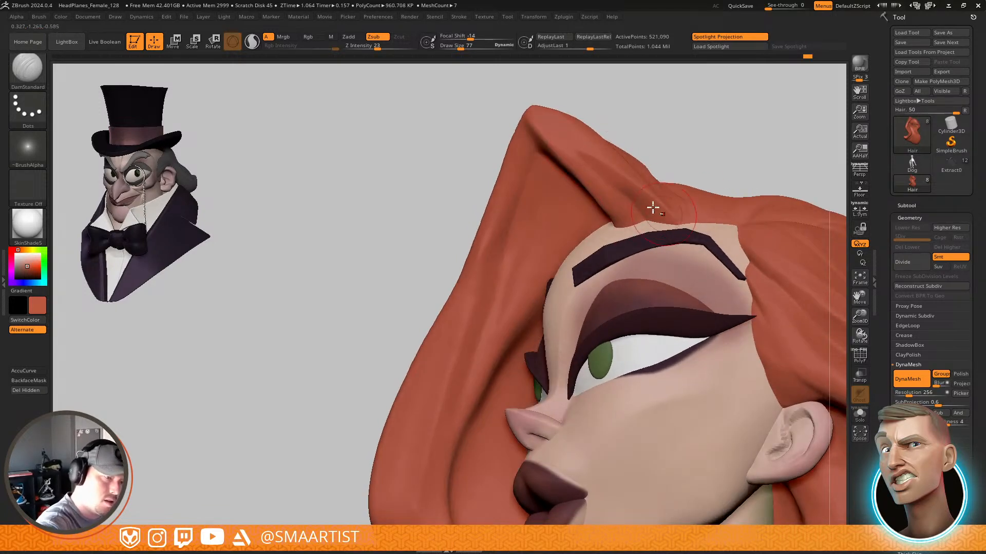
key("ctrl+z")
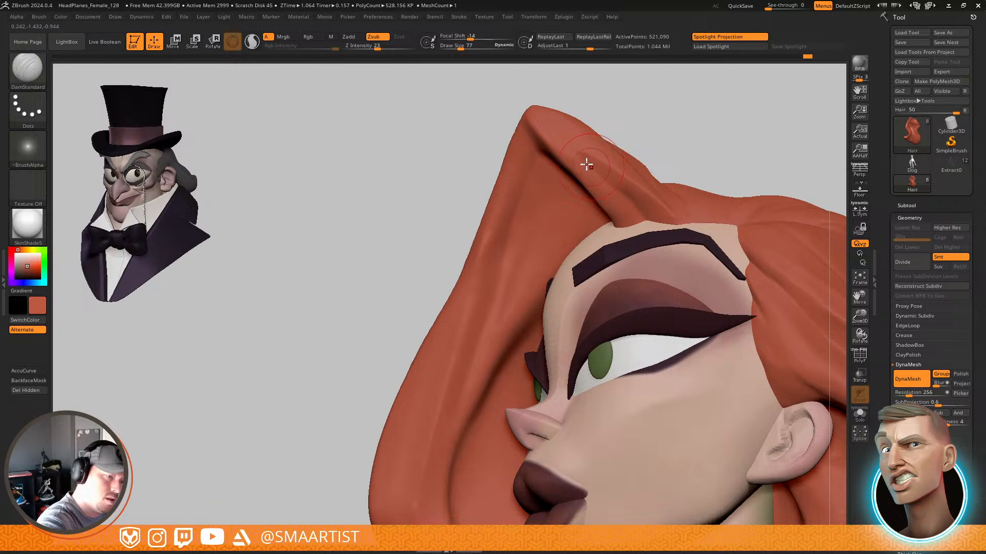
left_click_drag(585, 164, 650, 217, "shift")
Isolate the hair and carve a fine crease down the raised front section with DamStandard at a draw size of about 33
mouse_move(666, 260)
right_mouse_down()
mouse_move(729, 251)
mouse_move(662, 257)
mouse_move(686, 216)
mouse_move(695, 260)
mouse_move(650, 229)
mouse_move(685, 229)
mouse_move(633, 218)
mouse_move(627, 181)
mouse_move(609, 176)
right_mouse_up()
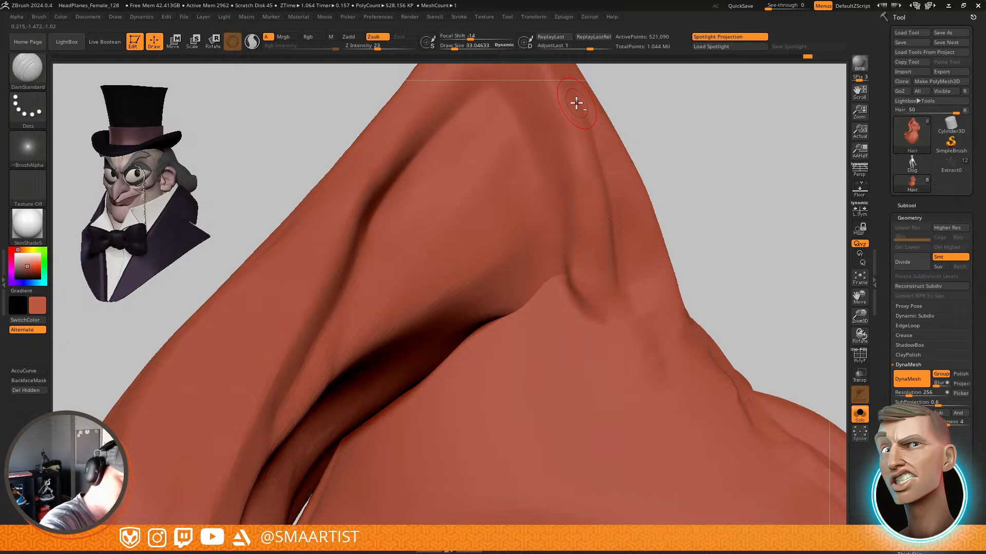
key("shift")
mouse_move(631, 242)
right_mouse_down()
mouse_move(601, 183)
mouse_move(612, 169)
mouse_move(600, 159)
mouse_move(626, 179)
mouse_move(617, 166)
right_mouse_up()
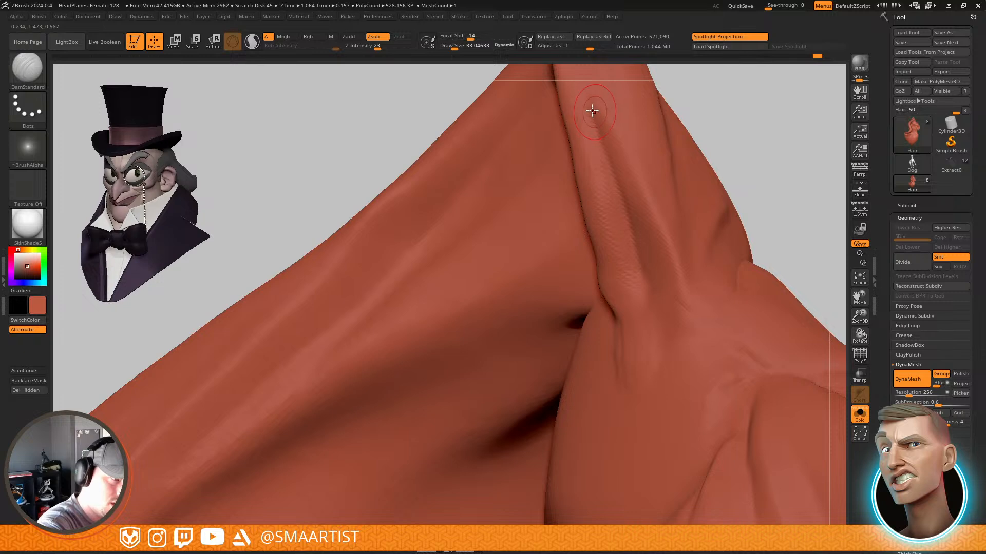
right_click_drag(632, 220, 658, 223)
Adjust the new crease on the raised front section with the Move brush and smooth along its length
key("b")
key("m")
key("v")
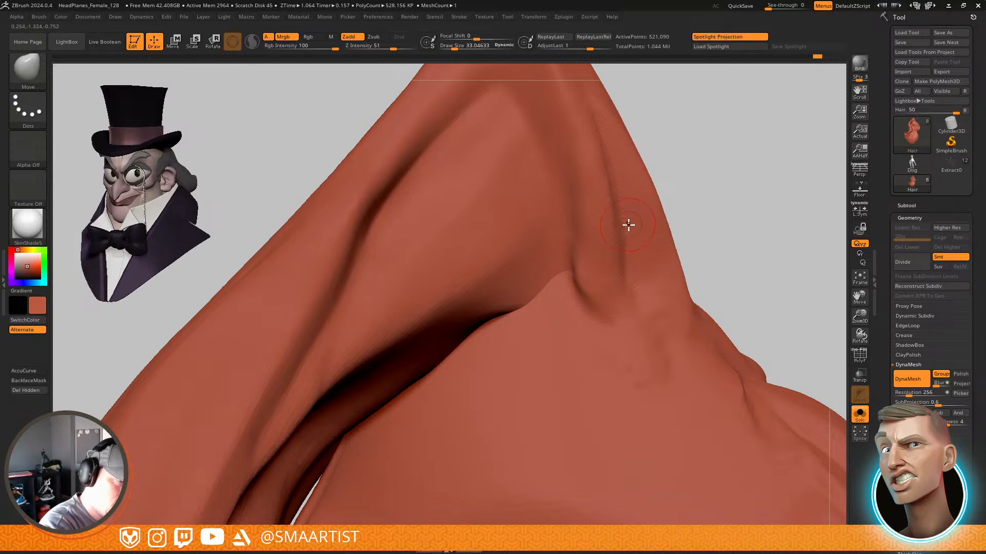
left_click_drag(610, 186, 619, 295, "shift")
Recut the crease on the raised front section down to the hairline with the DamStandard brush
mouse_move(685, 282)
right_mouse_down()
mouse_move(669, 256)
mouse_move(647, 253)
right_mouse_up()
key("b")
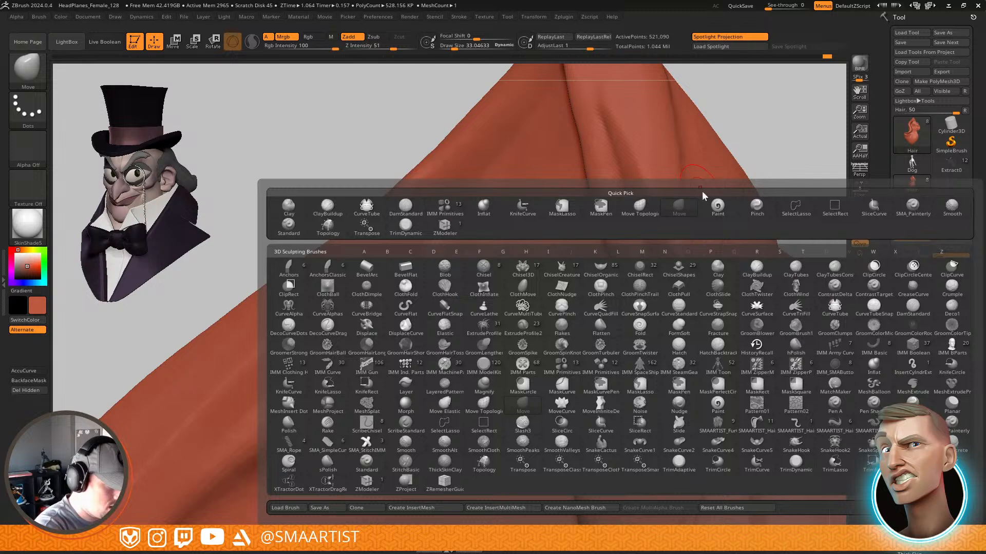
key("d")
key("s")
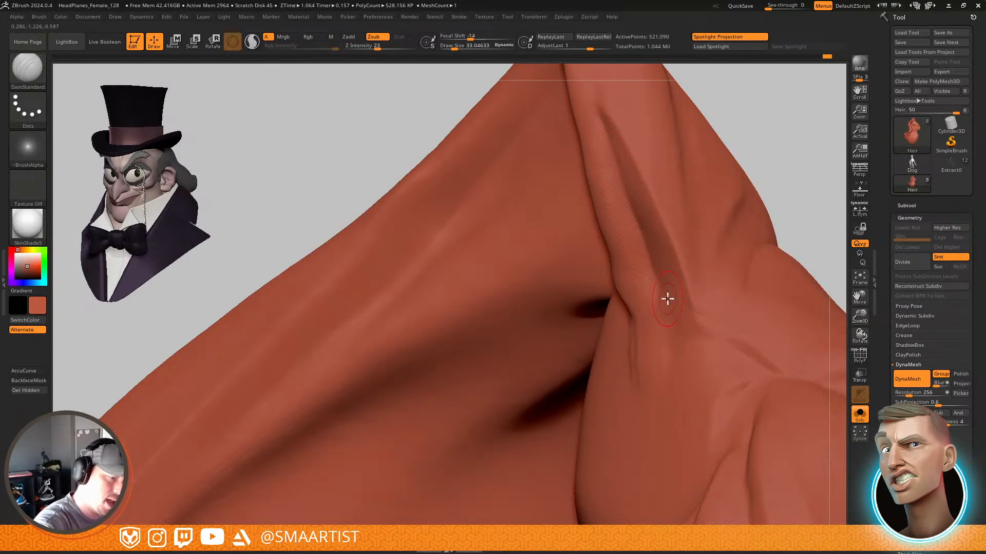
End the hair isolation and reshape the hairline edge above the eyebrow with the Move brush at a draw size of about 48
key("ctrl+shift+s")
mouse_move(673, 289)
right_mouse_down("ctrl")
mouse_move(675, 273)
mouse_move(710, 365)
right_mouse_up("ctrl")
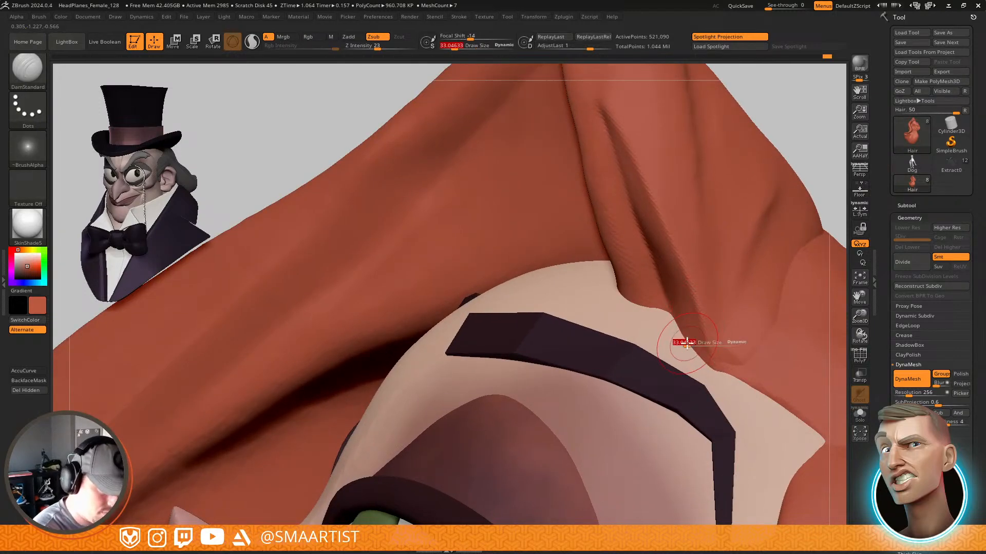
left_click_drag(686, 344, 689, 342)
key("b")
key("m")
key("v")
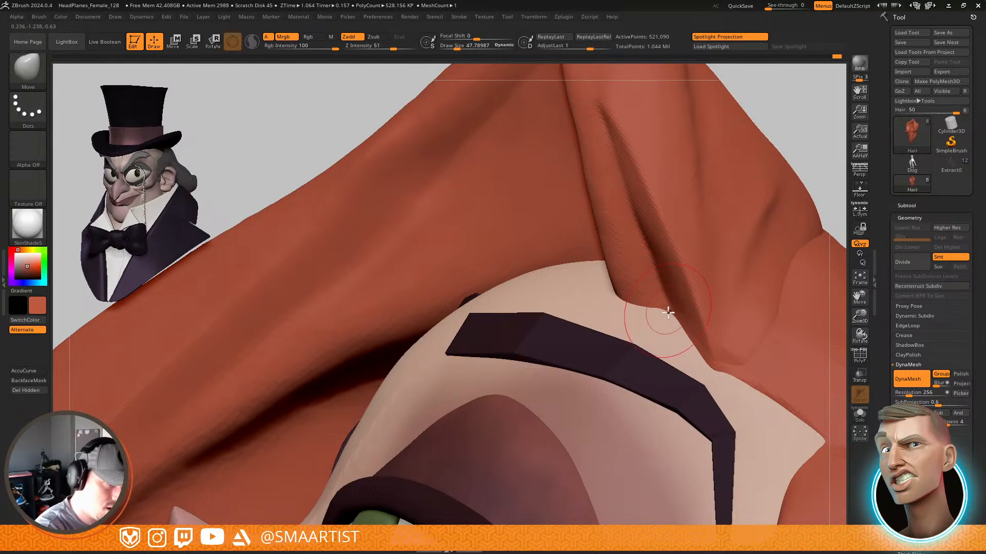
Deepen the front strand crease with DamStandard, extend it up toward the hair peak, and smooth the strand's inner edge
key("b")
key("d")
key("s")
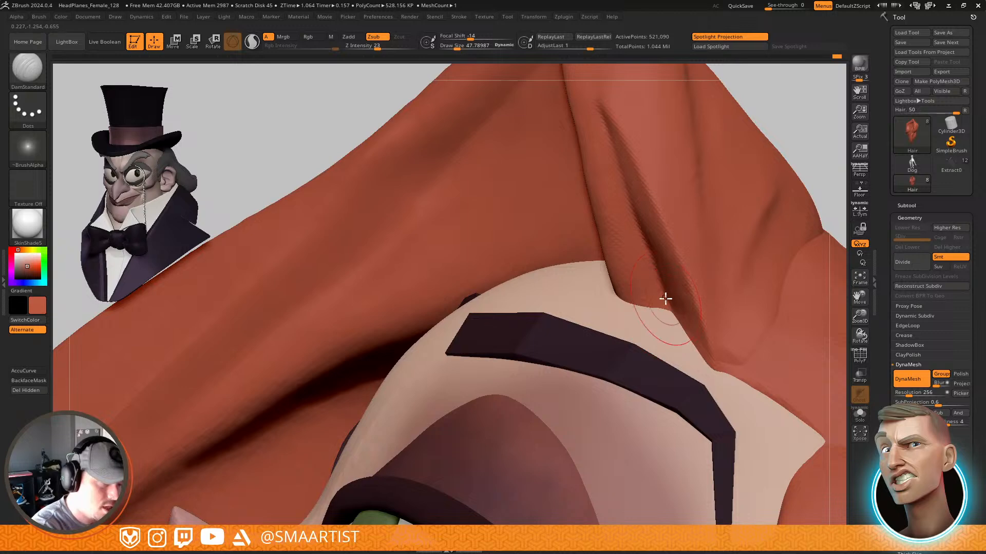
right_click_drag(745, 382, 662, 223, "ctrl")
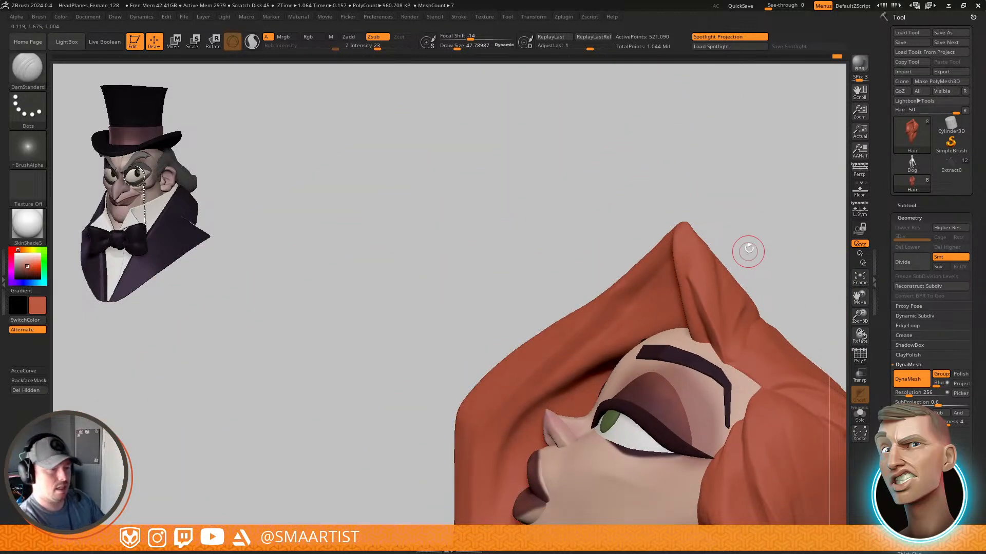
right_click_drag(748, 250, 745, 299)
right_click_drag(745, 298, 756, 372, "ctrl")
right_click_drag(640, 170, 647, 261, "alt")
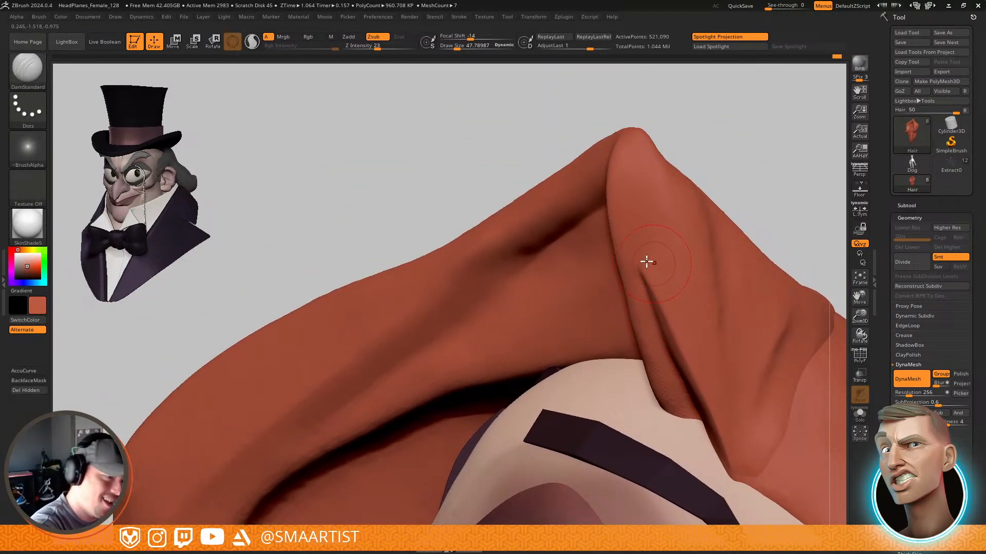
left_click_drag(643, 277, 617, 138)
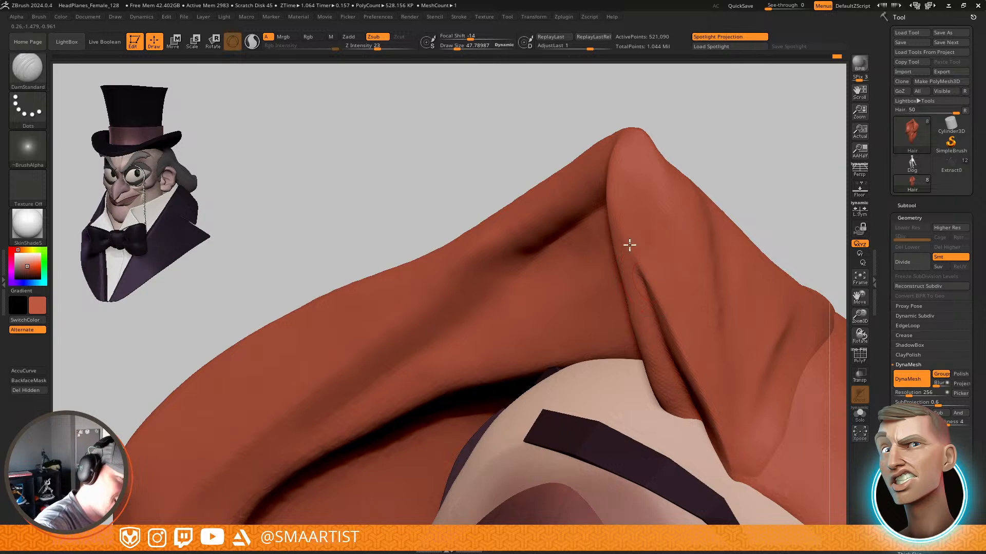
mouse_move(654, 310)
right_mouse_down()
mouse_move(655, 251)
mouse_move(620, 272)
right_mouse_up()
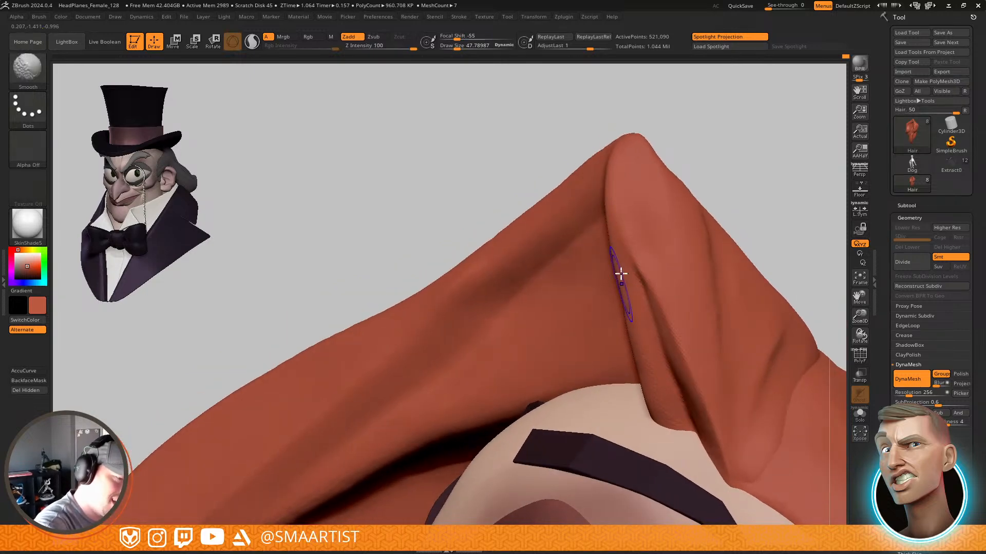
left_click_drag(620, 275, 621, 291, "shift")
Nudge the inner edge of the raised front strand with the Move brush
key("b")
key("m")
key("v")
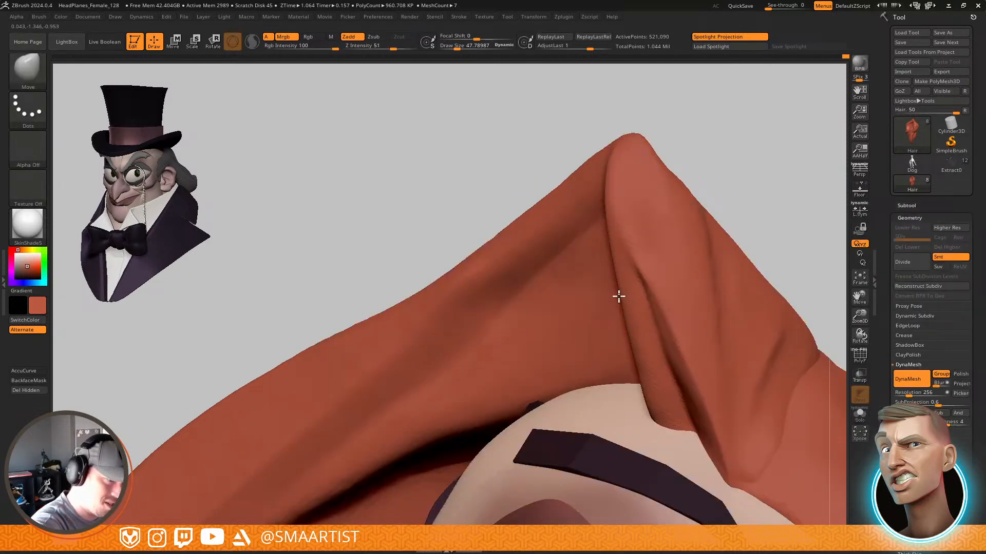
right_click_drag(618, 288, 692, 257)
Carve a long crease with DamStandard from the hair peak down the front lock and smooth the ridge beside it
key("b")
key("d")
key("s")
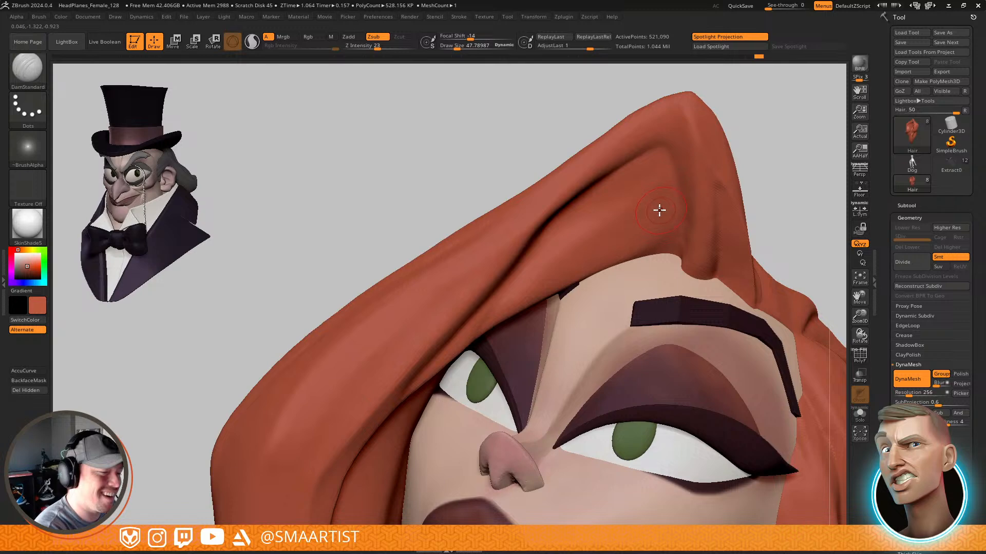
mouse_move(658, 209)
right_mouse_down()
mouse_move(625, 195)
mouse_move(657, 177)
right_mouse_up()
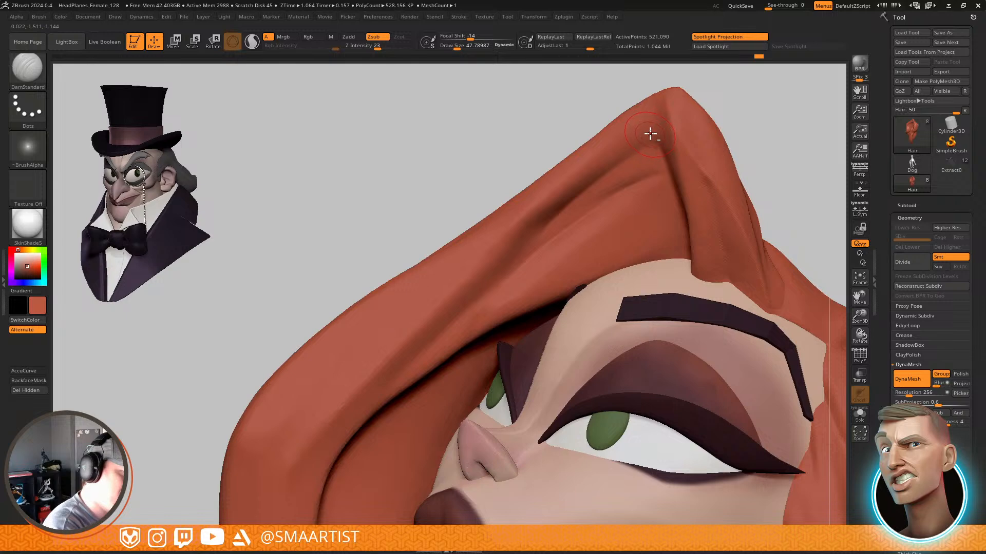
mouse_move(650, 134)
left_mouse_down()
mouse_move(621, 151)
mouse_move(367, 425)
left_mouse_up()
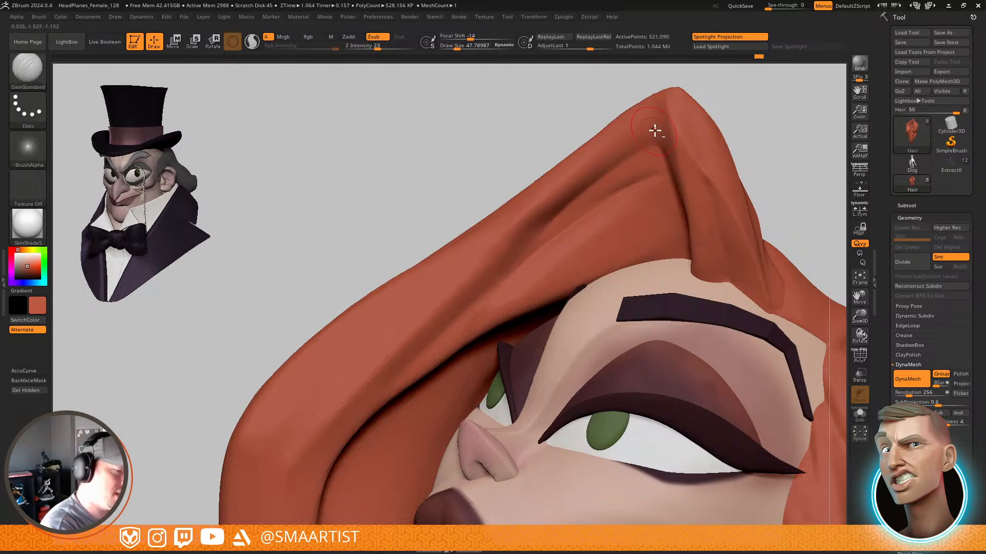
left_click_drag(655, 131, 320, 470)
left_click_drag(614, 132, 519, 215, "shift")
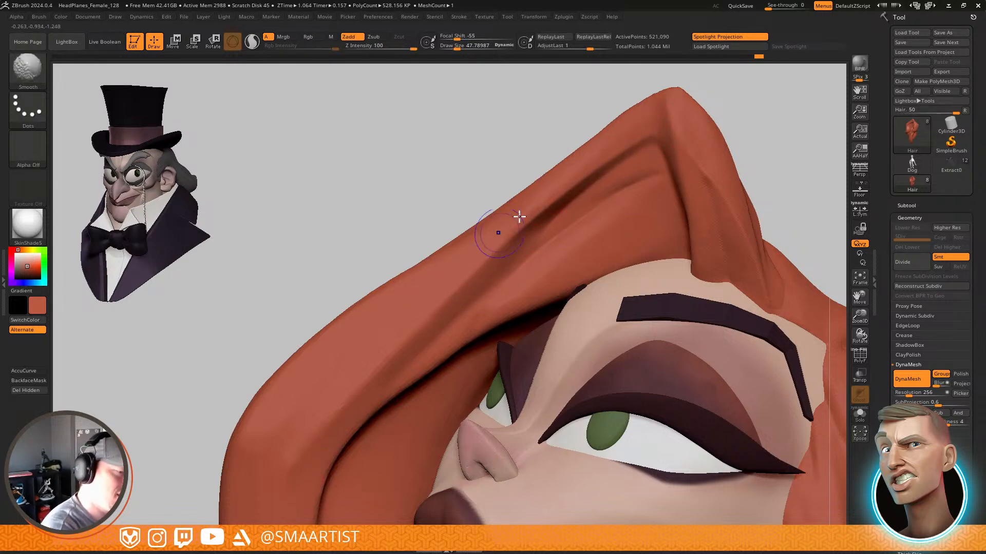
mouse_move(519, 216)
right_mouse_down()
mouse_move(583, 203)
mouse_move(537, 244)
right_mouse_up()
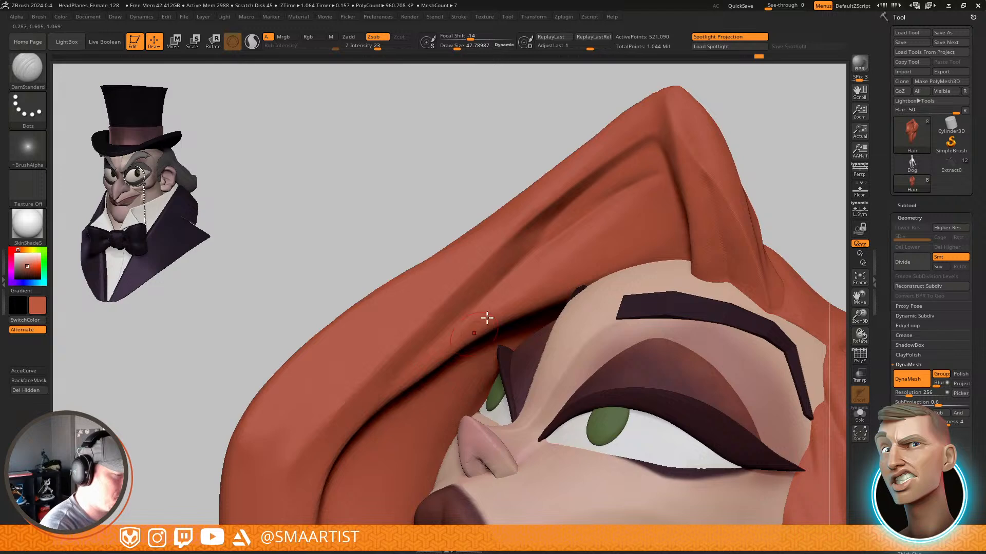
Isolate the hair and deepen the crease under the front lock's inner edge with the DamStandard brush
right_click_drag(372, 433, 722, 156)
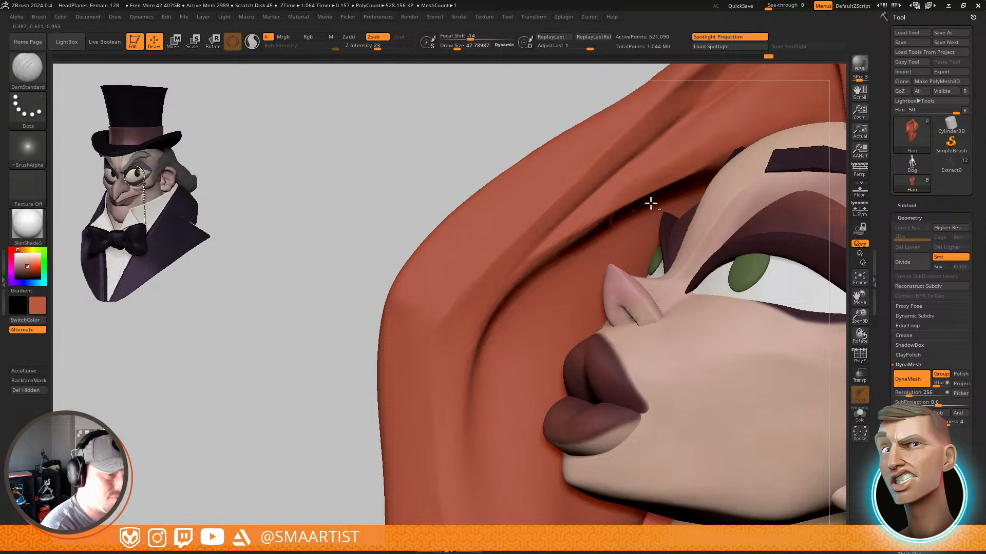
key("ctrl+shift+s")
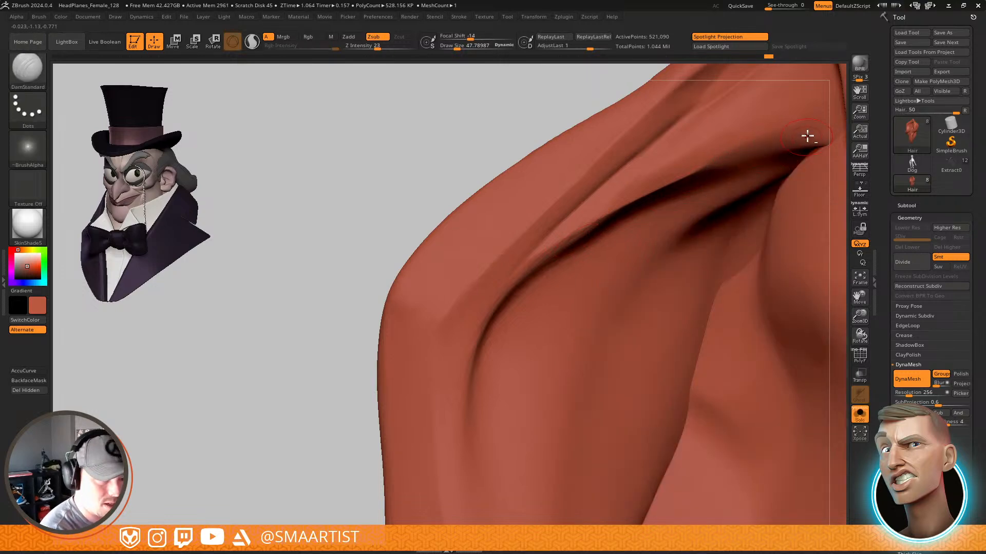
left_click_drag(813, 136, 536, 253)
key("shift")
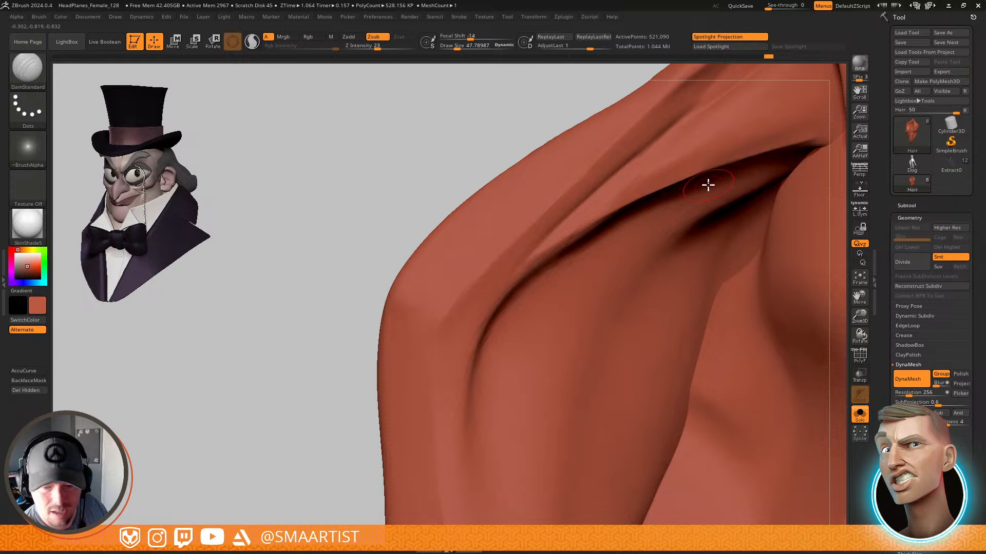
right_click_drag(695, 239, 649, 255, "ctrl")
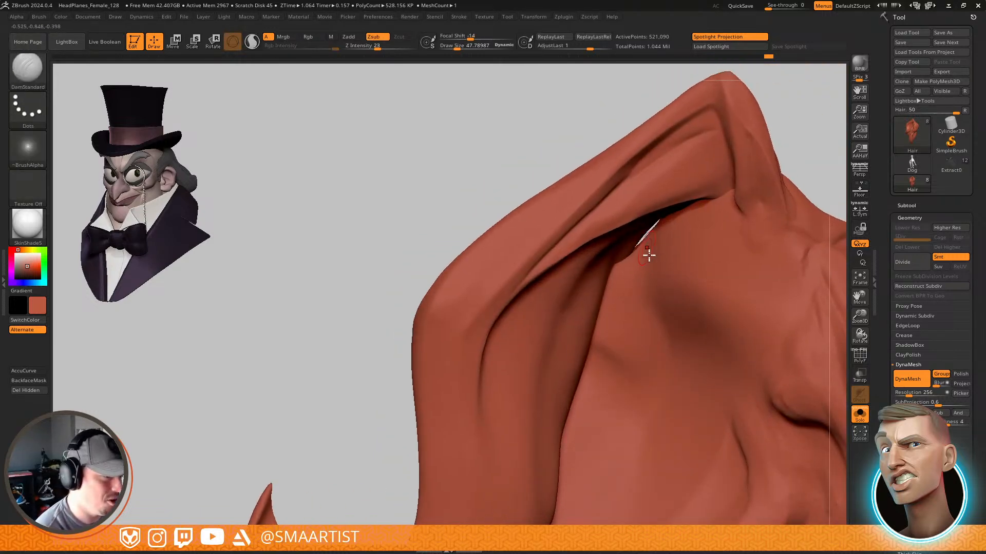
Smooth the strand edge beneath the raised front lock and bring the rest of the bust back into view
key("shift")
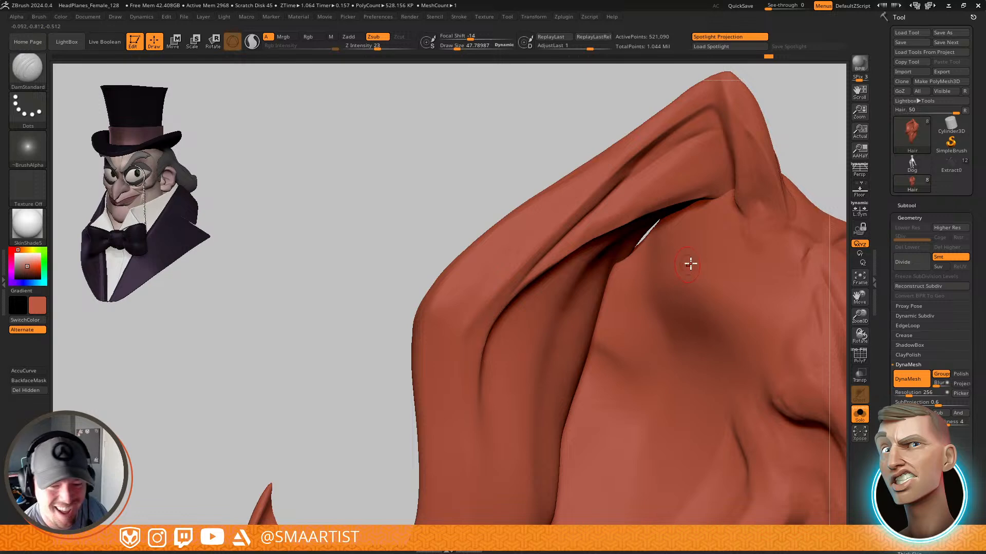
right_click_drag(690, 263, 585, 248, "ctrl")
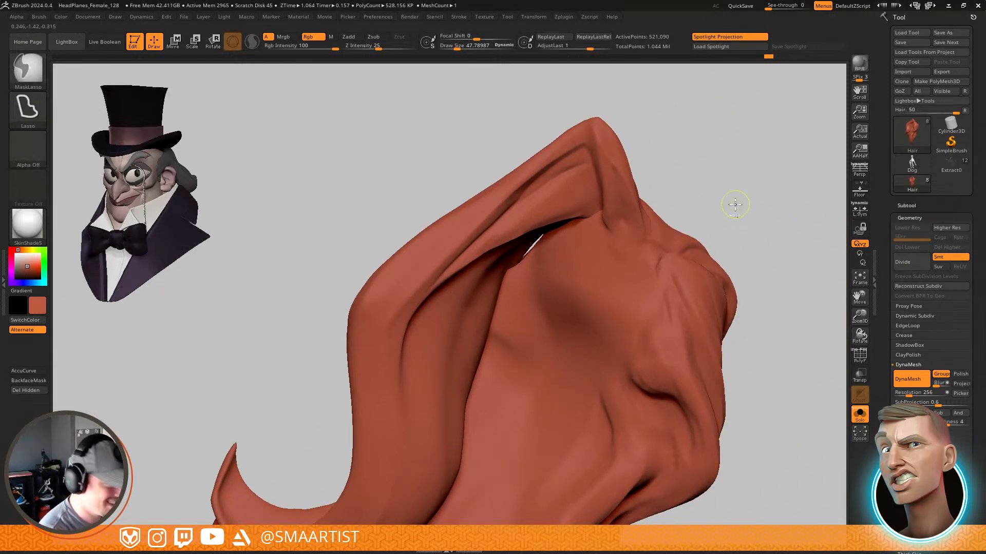
key("alt+s")
right_click_drag(741, 220, 656, 327)
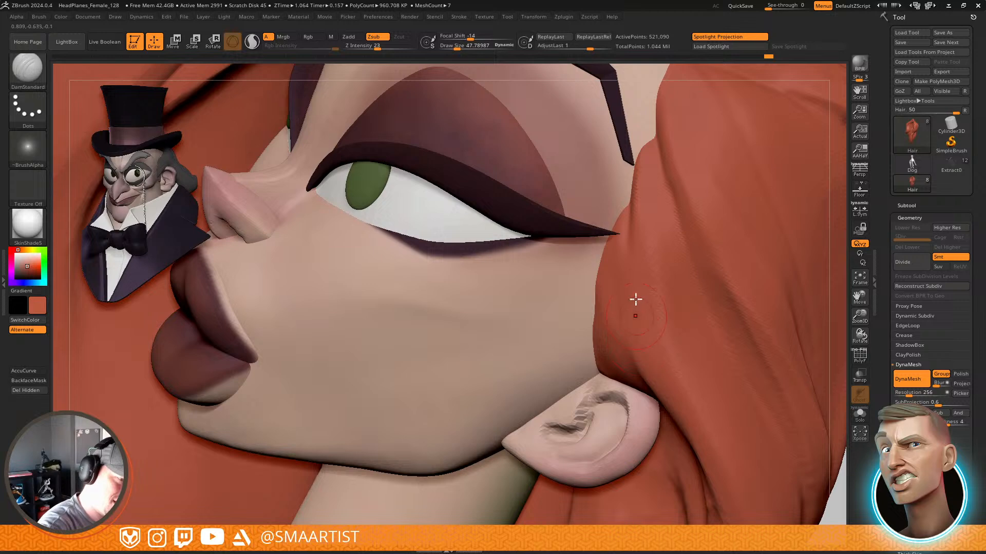
Examine the hairline and strands around the temple, ear and neck from several angles
mouse_move(640, 367)
right_mouse_down()
mouse_move(634, 282)
mouse_move(642, 304)
mouse_move(630, 367)
right_mouse_up()
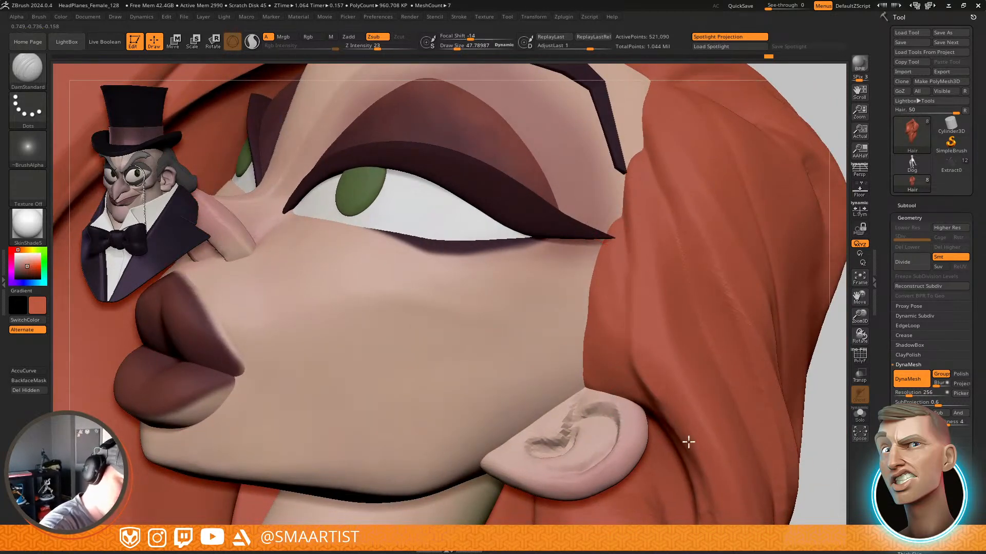
mouse_move(695, 429)
right_mouse_down("alt")
mouse_move(640, 242)
mouse_move(563, 206)
right_mouse_up("alt")
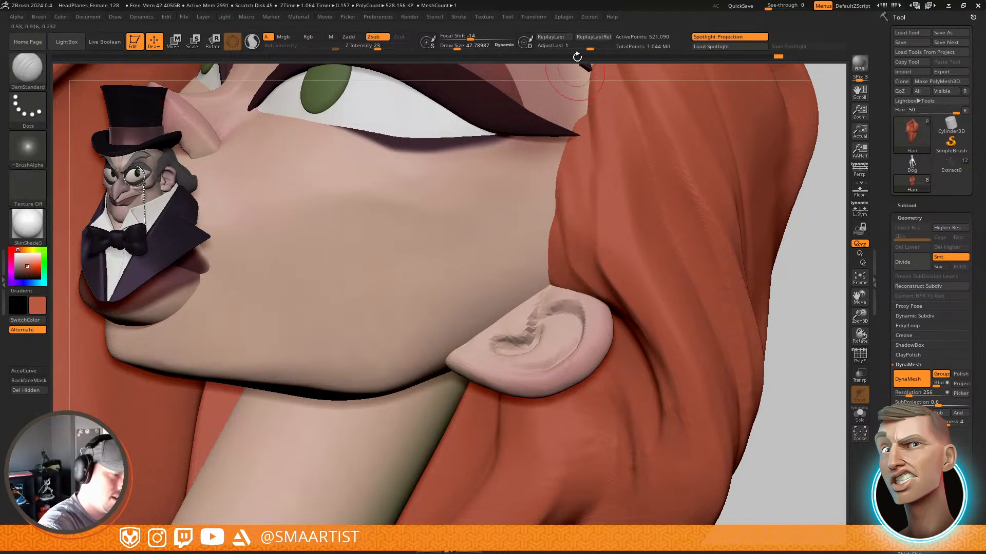
right_click_drag(624, 257, 669, 309, "ctrl")
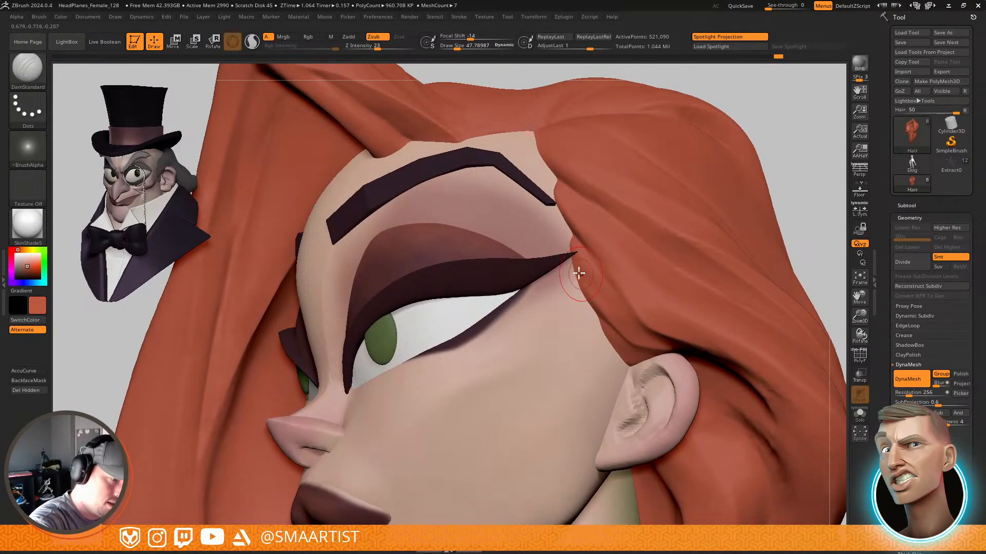
right_click_drag(713, 455, 646, 261, "ctrl")
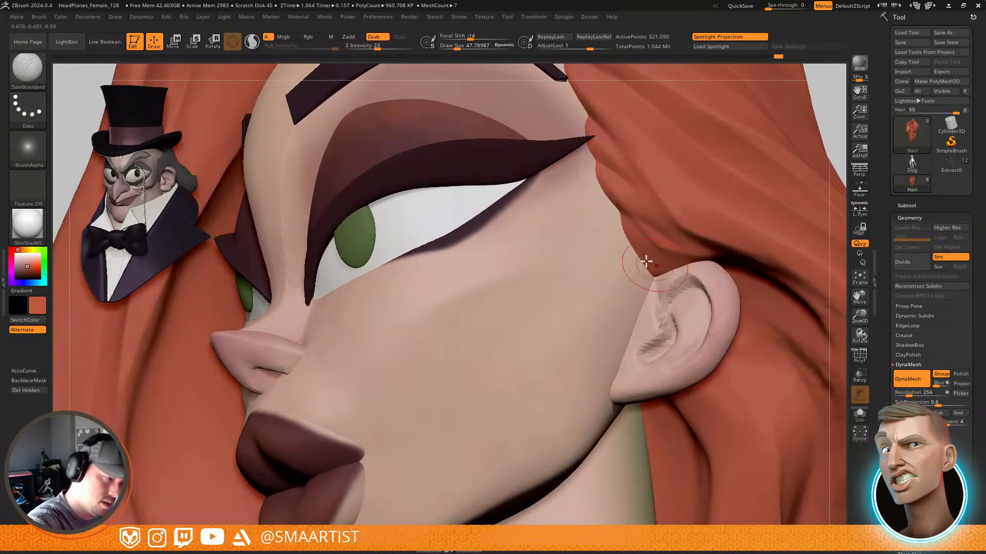
right_click_drag(753, 332, 750, 253, "ctrl")
mouse_move(629, 275)
right_mouse_down("ctrl")
mouse_move(607, 297)
mouse_move(622, 276)
right_mouse_up("ctrl")
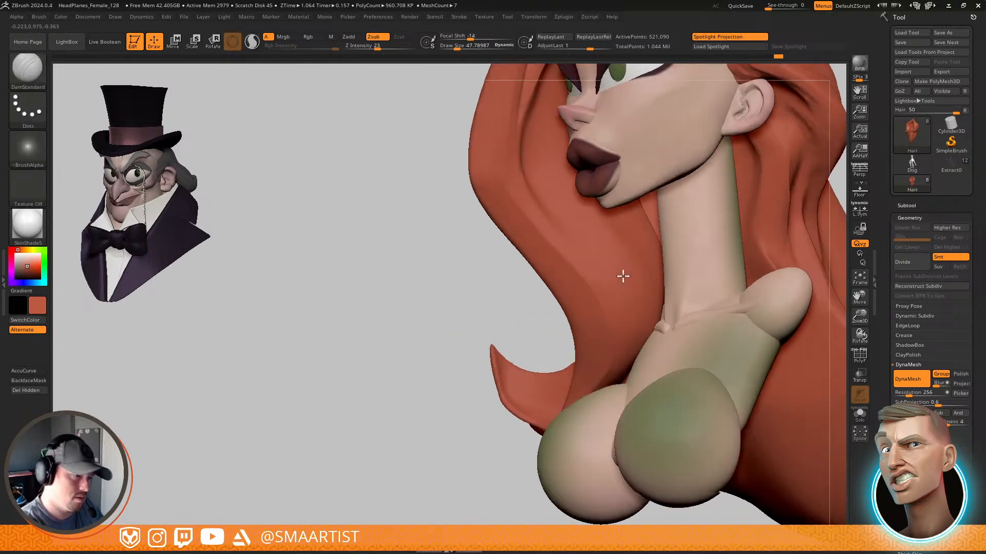
key("ctrl")
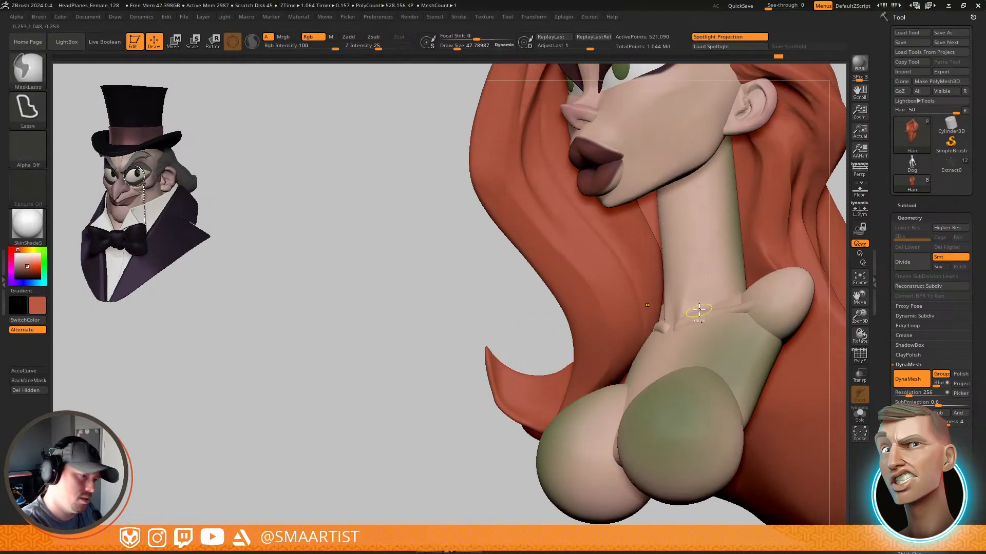
Isolate the hair, carve creases along the long front lock with DamStandard at a draw size of about 81, and show the whole bust
mouse_move(698, 312)
right_mouse_down("ctrl")
mouse_move(639, 271)
mouse_move(691, 273)
mouse_move(634, 263)
mouse_move(646, 252)
mouse_move(626, 282)
mouse_move(584, 207)
mouse_move(591, 236)
mouse_move(574, 209)
right_mouse_up("ctrl")
key("ctrl+s")
key("s")
left_click_drag(554, 222, 559, 223)
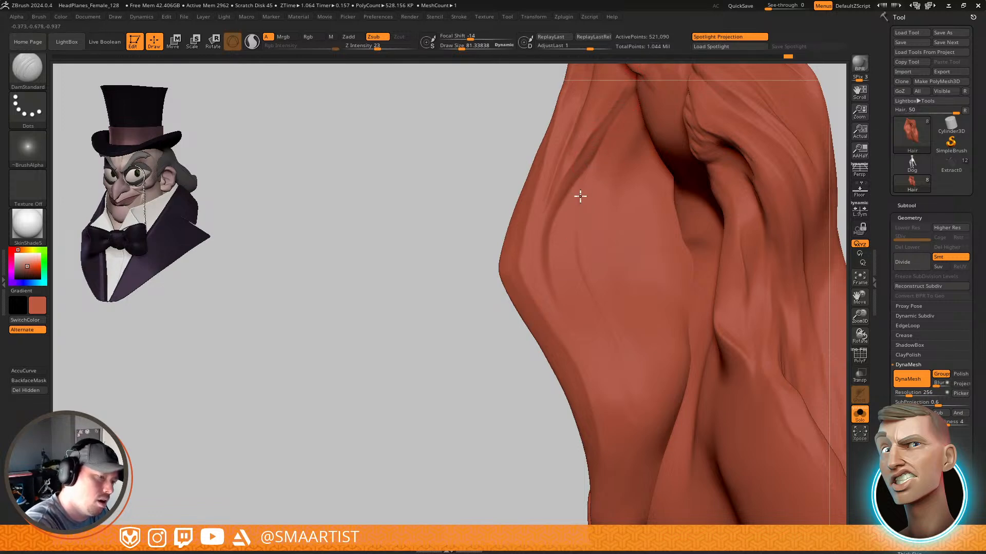
mouse_move(672, 448)
right_mouse_down()
mouse_move(678, 409)
mouse_move(664, 348)
mouse_move(648, 301)
mouse_move(634, 296)
mouse_move(671, 235)
right_mouse_up()
key("ctrl+s")
mouse_move(730, 292)
right_mouse_down()
mouse_move(733, 319)
mouse_move(721, 266)
mouse_move(701, 324)
mouse_move(728, 315)
mouse_move(717, 308)
mouse_move(709, 383)
mouse_move(636, 330)
mouse_move(632, 290)
right_mouse_up()
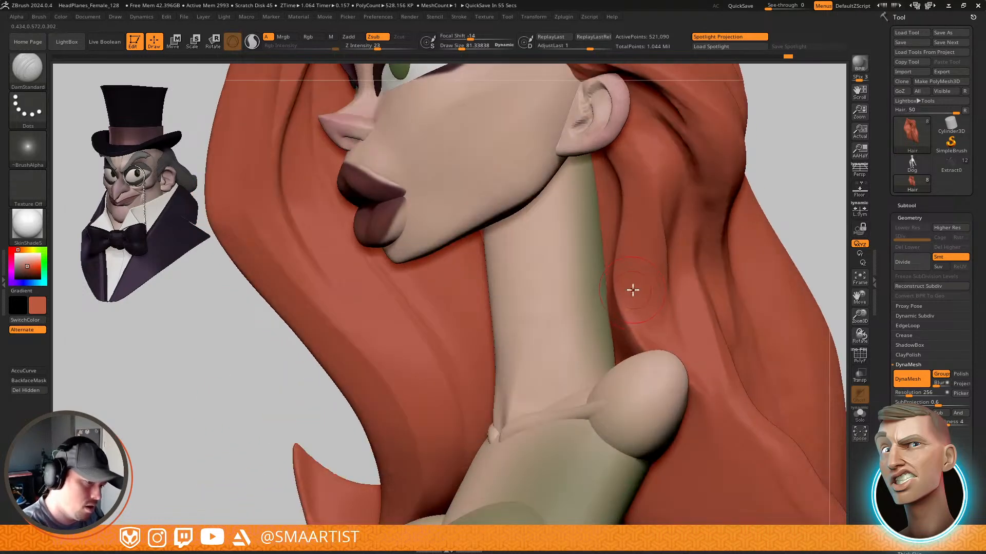
Reshape the hair strand beside the back of the neck using the Move brush at a draw size of about 95
mouse_move(678, 354)
right_mouse_down()
mouse_move(664, 315)
mouse_move(629, 313)
mouse_move(642, 292)
mouse_move(633, 292)
right_mouse_up()
key("b")
key("m")
key("v")
key("s")
mouse_move(632, 292)
left_mouse_down()
mouse_move(647, 292)
mouse_move(641, 279)
mouse_move(625, 283)
left_mouse_up()
key("s")
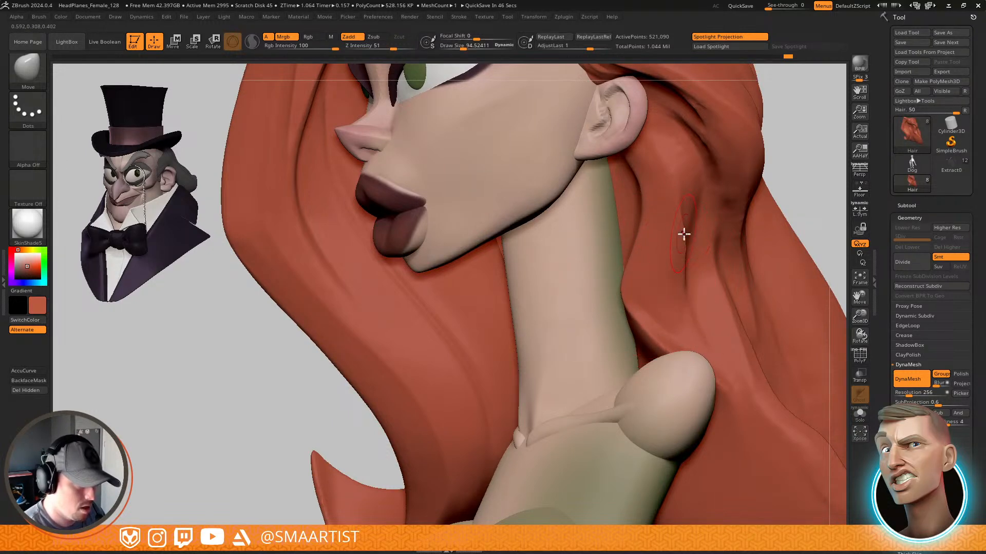
Enlarge the Move brush to about 163 and refine the wavy strands and outer hair contour below the ear
mouse_move(683, 300)
right_mouse_down()
mouse_move(685, 321)
mouse_move(682, 292)
right_mouse_up()
key("s")
left_click_drag(682, 294, 690, 296)
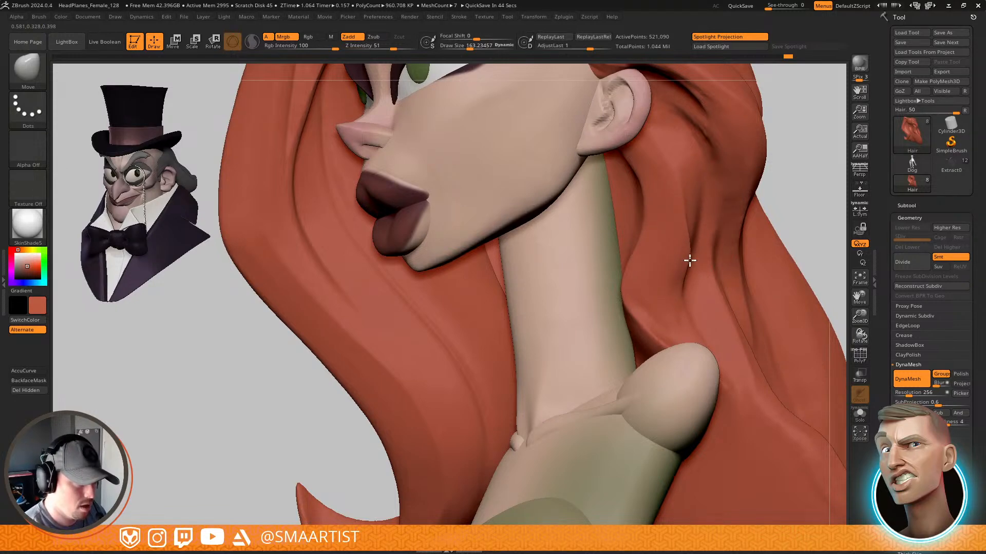
key("s")
left_click_drag(649, 195, 635, 199)
mouse_move(751, 215)
right_mouse_down("ctrl")
mouse_move(733, 248)
mouse_move(709, 251)
mouse_move(720, 250)
right_mouse_up("ctrl")
right_click_drag(761, 337, 699, 251, "alt")
key("s")
left_click_drag(659, 267, 665, 269)
Try to reshape the bottom edge of the hair with the Move brush at draw size 1000, and undo the stroke
mouse_move(660, 283)
right_mouse_down("ctrl")
mouse_move(678, 253)
mouse_move(713, 312)
right_mouse_up("ctrl")
key("s")
left_click_drag(710, 319, 726, 321)
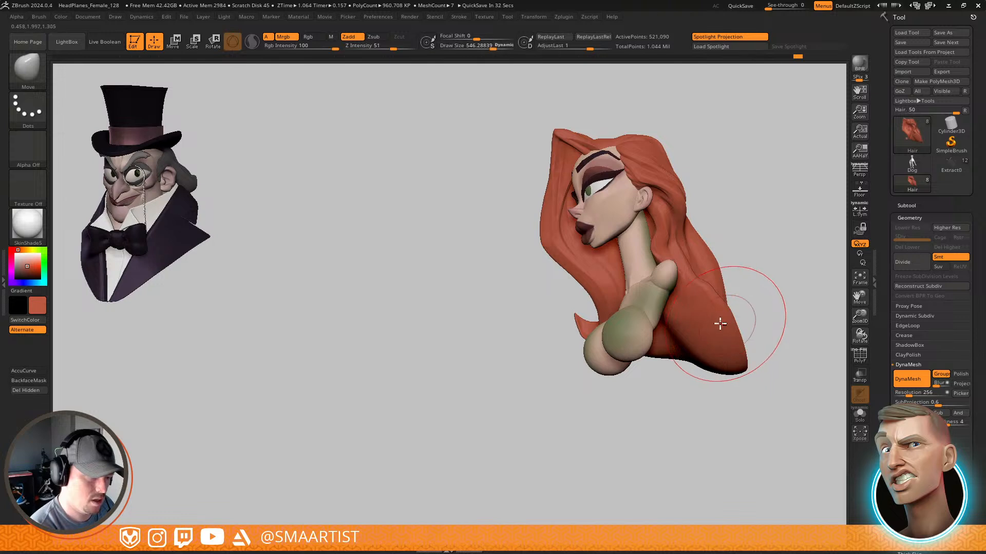
mouse_move(694, 349)
right_mouse_down()
mouse_move(689, 286)
mouse_move(671, 359)
mouse_move(701, 411)
mouse_move(706, 236)
mouse_move(682, 323)
mouse_move(719, 320)
mouse_move(739, 234)
mouse_move(781, 214)
mouse_move(726, 264)
right_mouse_up()
mouse_move(656, 291)
right_mouse_down()
mouse_move(669, 294)
mouse_move(675, 280)
right_mouse_up()
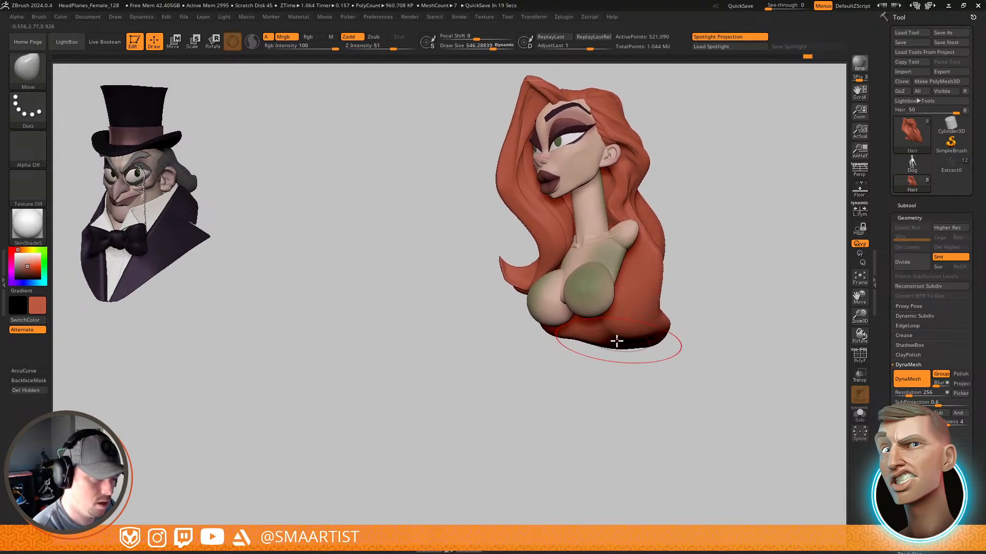
key("s")
left_click_drag(605, 342, 627, 345)
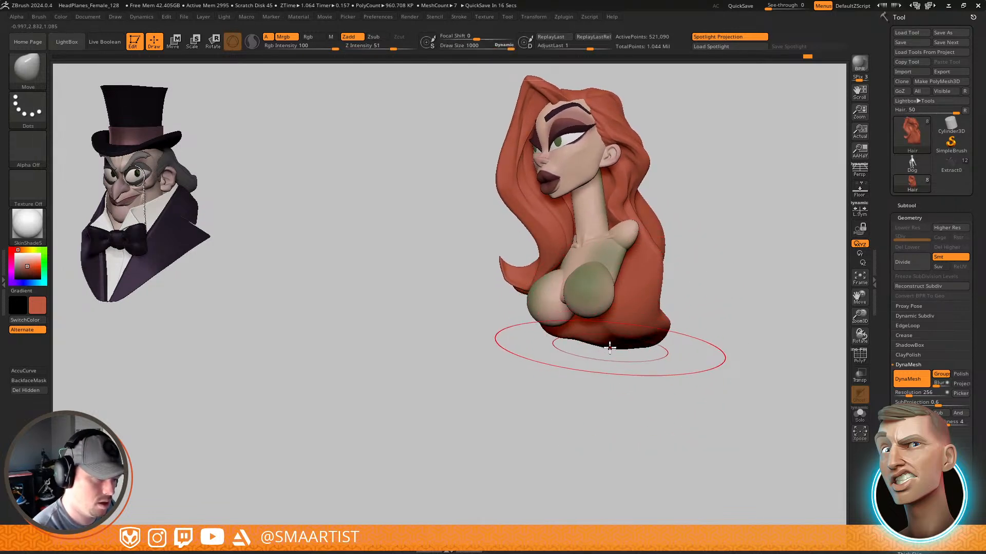
left_click_drag(569, 323, 583, 330)
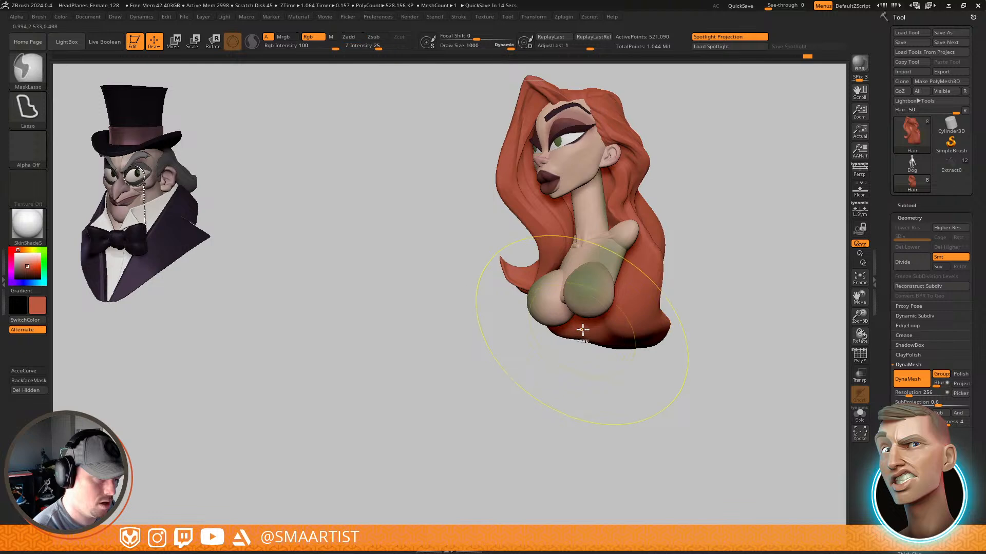
key("ctrl+z")
Select the Bust subtool and inspect its polygroups in isolation, then return to the full model
mouse_move(678, 297)
right_mouse_down()
mouse_move(622, 292)
mouse_move(640, 301)
mouse_move(745, 278)
mouse_move(738, 251)
mouse_move(726, 267)
mouse_move(748, 202)
mouse_move(660, 314)
right_mouse_up()
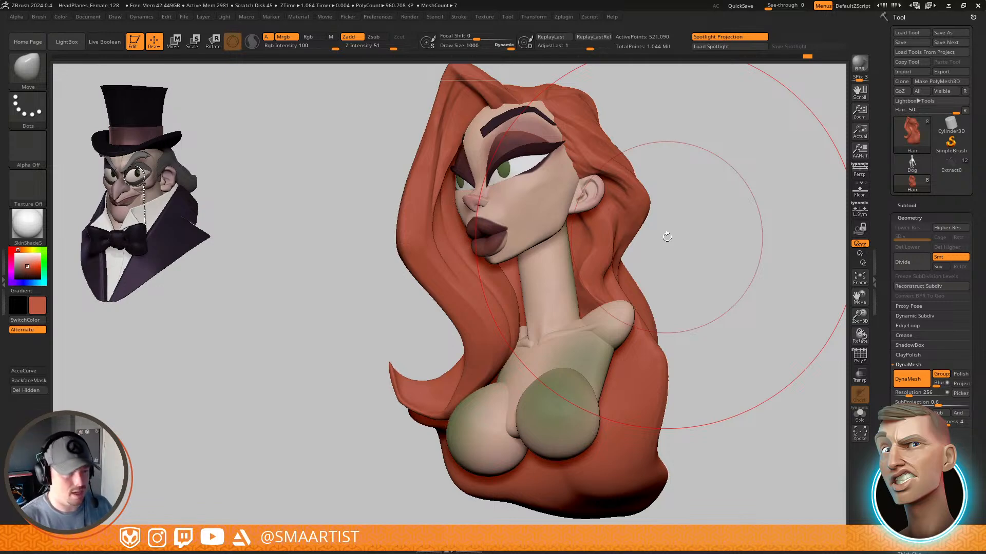
mouse_move(709, 268)
left_mouse_down()
mouse_move(718, 285)
mouse_move(716, 265)
mouse_move(708, 292)
left_mouse_up()
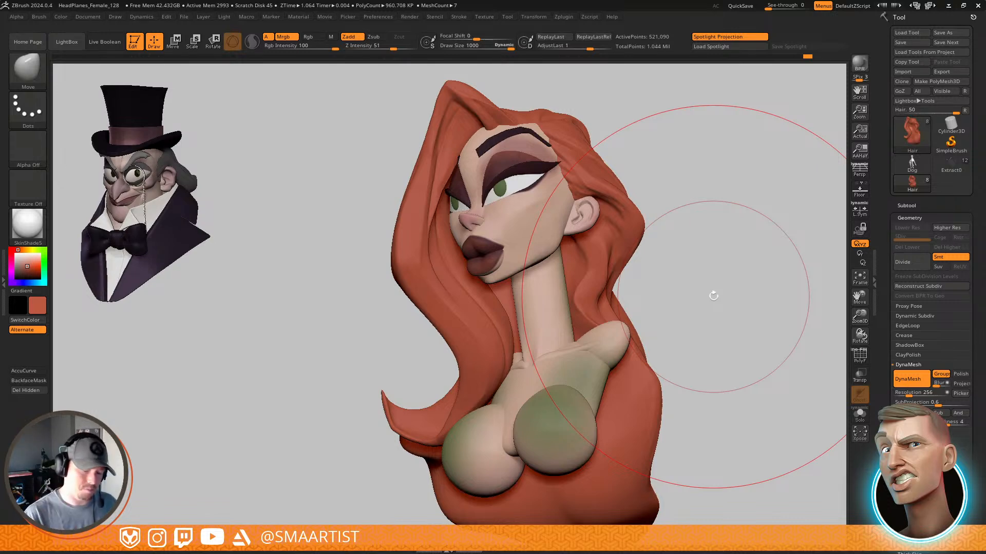
left_click(479, 217, "alt")
right_click_drag(479, 217, 541, 236, "ctrl")
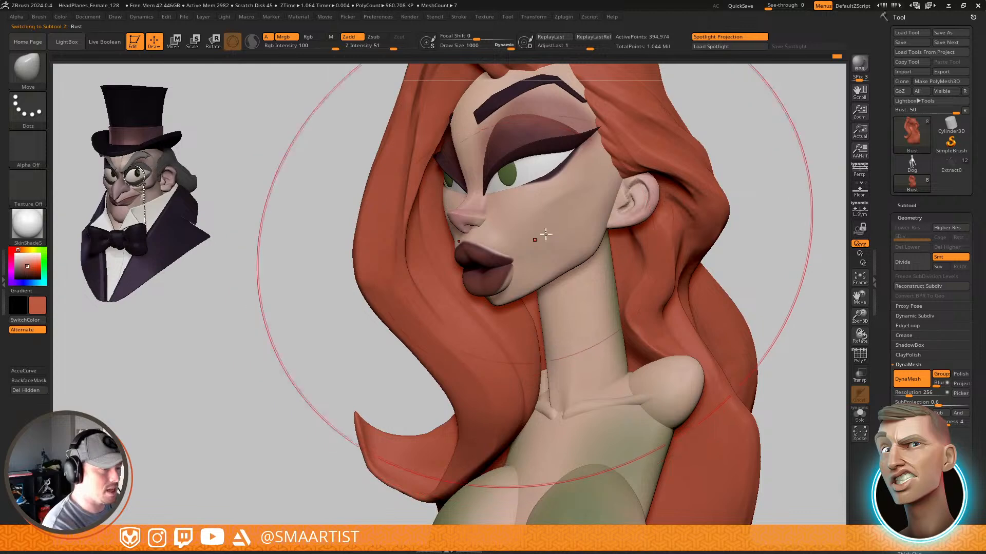
key("ctrl+shift+s")
key("shift+f")
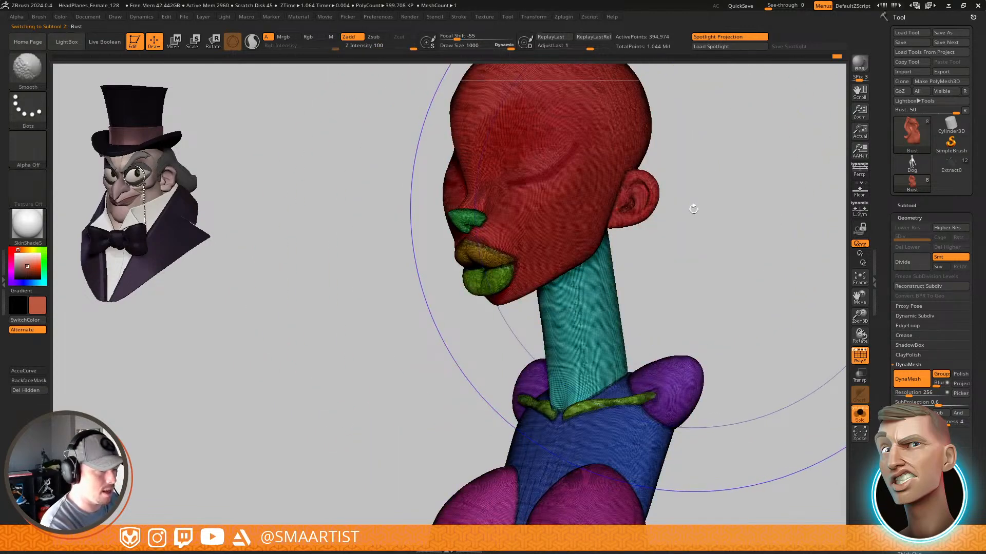
mouse_move(692, 207)
right_mouse_down("alt")
mouse_move(700, 208)
mouse_move(688, 247)
mouse_move(708, 236)
mouse_move(677, 238)
mouse_move(689, 211)
mouse_move(690, 220)
mouse_move(738, 189)
right_mouse_up("alt")
key("shift+f")
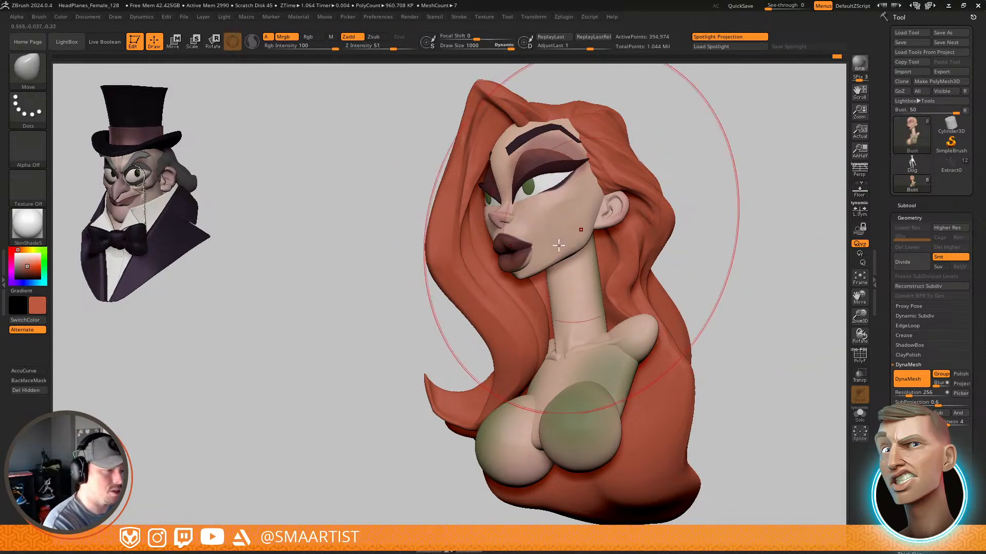
mouse_move(581, 232)
right_mouse_down()
mouse_move(621, 233)
mouse_move(586, 241)
mouse_move(601, 236)
right_mouse_up()
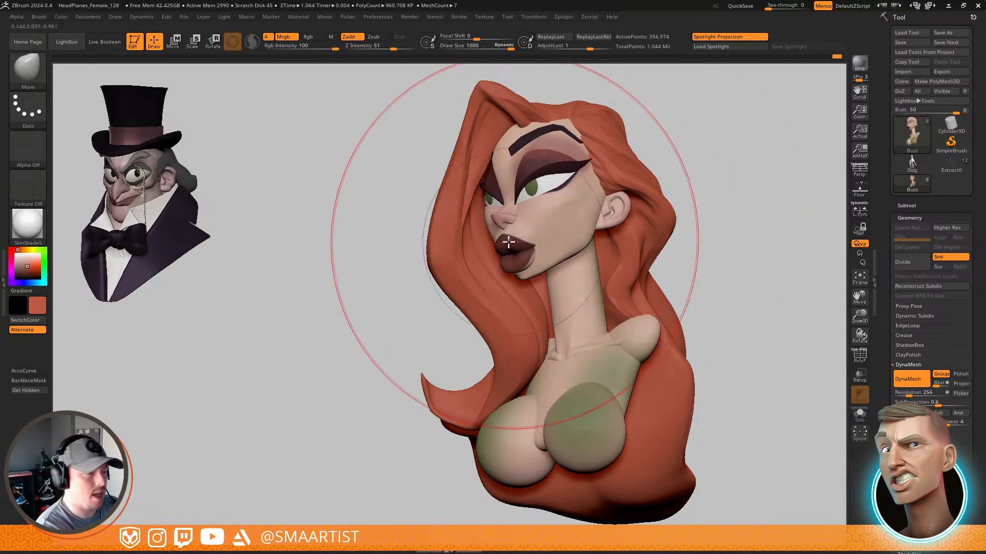
Recheck the head's polygroups and wireframe, both with the hair visible and with the bust isolated, then hide the wireframe
right_click_drag(496, 226, 618, 323, "ctrl")
key("shift+f")
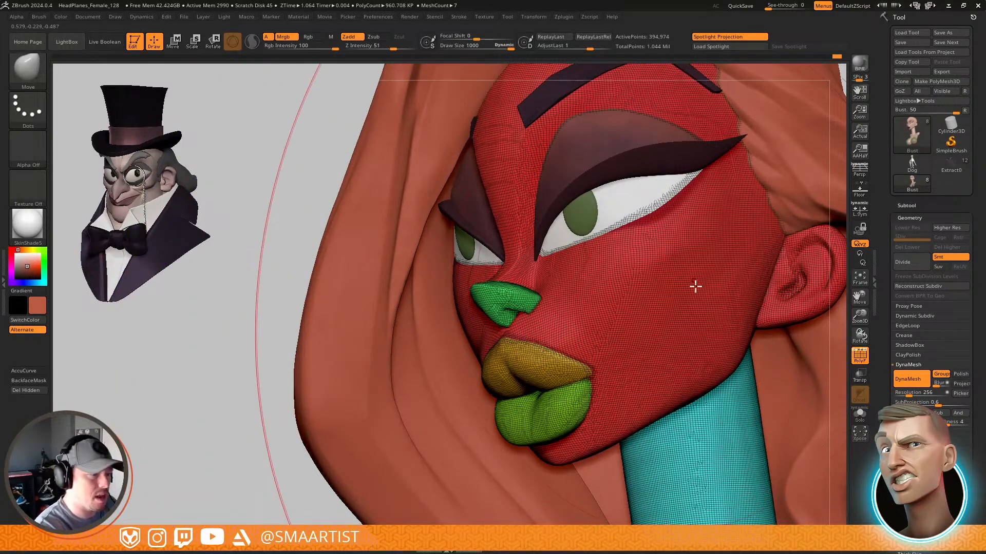
mouse_move(713, 308)
right_mouse_down("ctrl")
mouse_move(726, 268)
mouse_move(687, 249)
right_mouse_up("ctrl")
key("ctrl+shift+s")
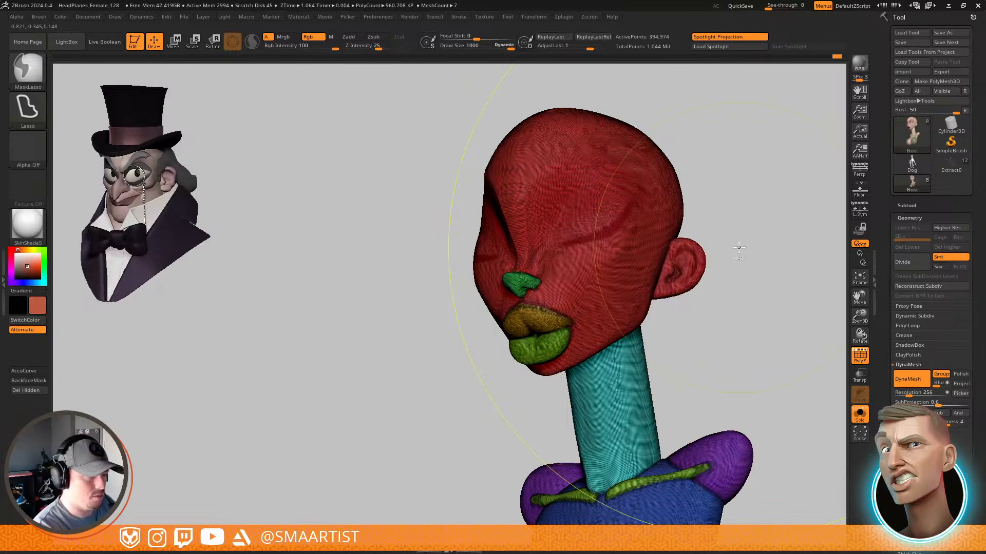
key("ctrl+shift+s")
key("ctrl+shift+t")
key("ctrl+shift+t")
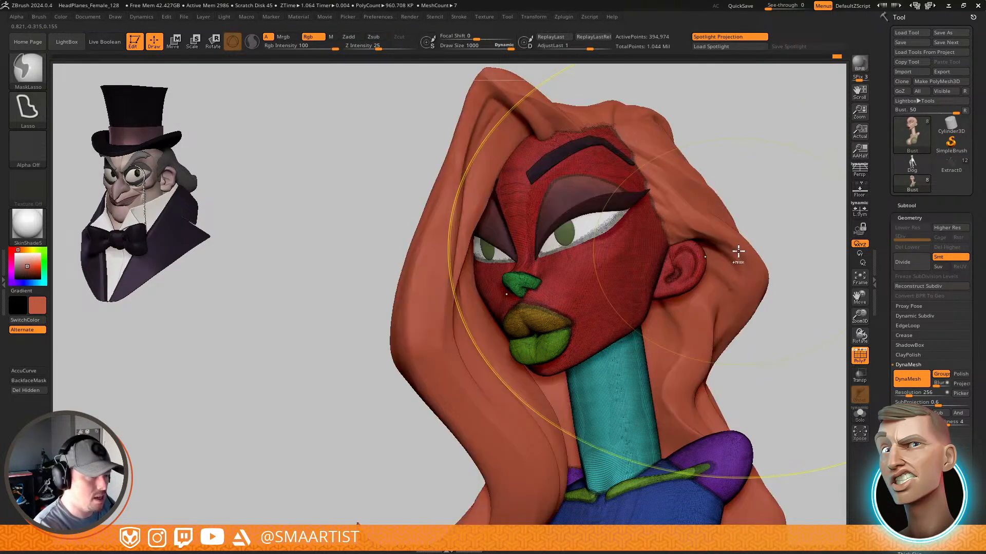
key("shift+f")
right_click_drag(744, 282, 739, 268, "ctrl")
mouse_move(739, 268)
right_mouse_down("alt")
mouse_move(692, 249)
mouse_move(718, 252)
mouse_move(739, 241)
mouse_move(693, 246)
right_mouse_up("alt")
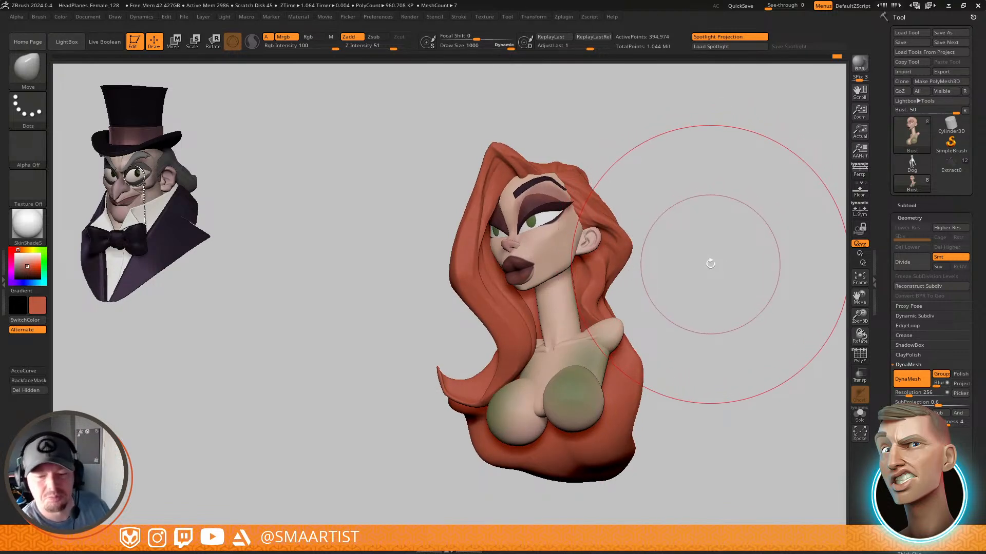
Reduce the Move brush's draw size to about 99 for working on the bust
right_click_drag(589, 372, 593, 414, "ctrl")
mouse_move(593, 414)
right_mouse_down("alt")
mouse_move(612, 367)
mouse_move(608, 416)
mouse_move(596, 407)
right_mouse_up("alt")
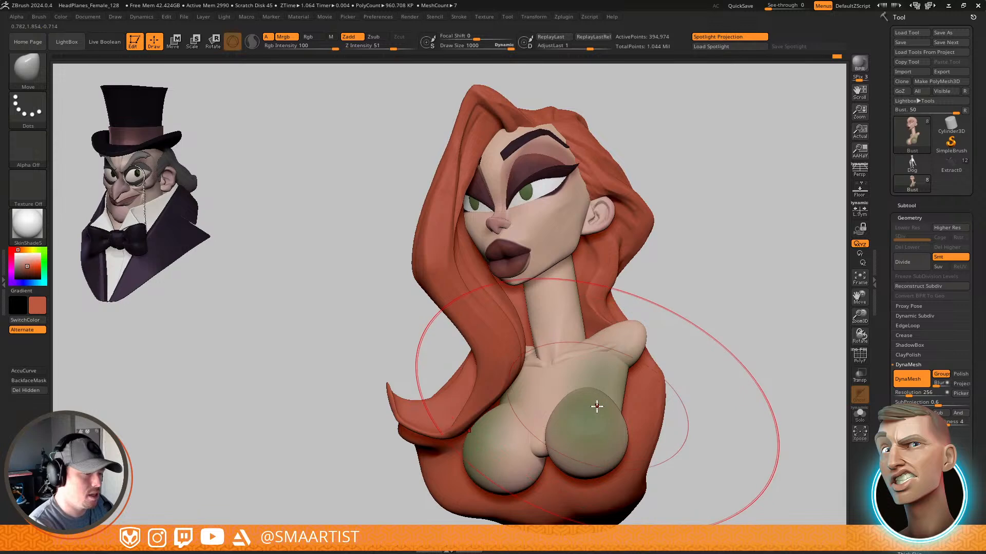
key("s")
left_click_drag(596, 408, 550, 424)
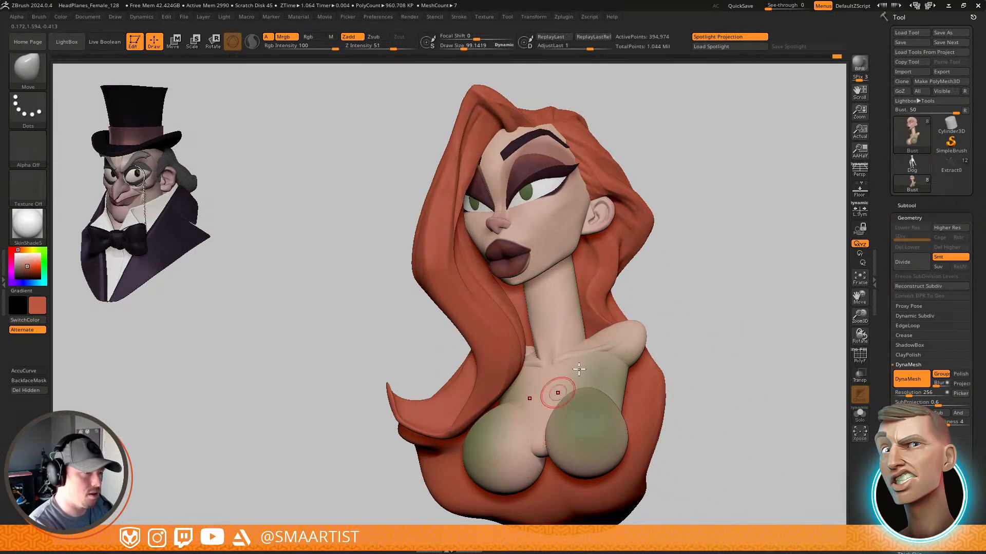
mouse_move(654, 330)
right_mouse_down()
mouse_move(618, 329)
mouse_move(634, 387)
mouse_move(558, 389)
mouse_move(568, 370)
mouse_move(580, 388)
mouse_move(549, 352)
mouse_move(572, 384)
right_mouse_up()
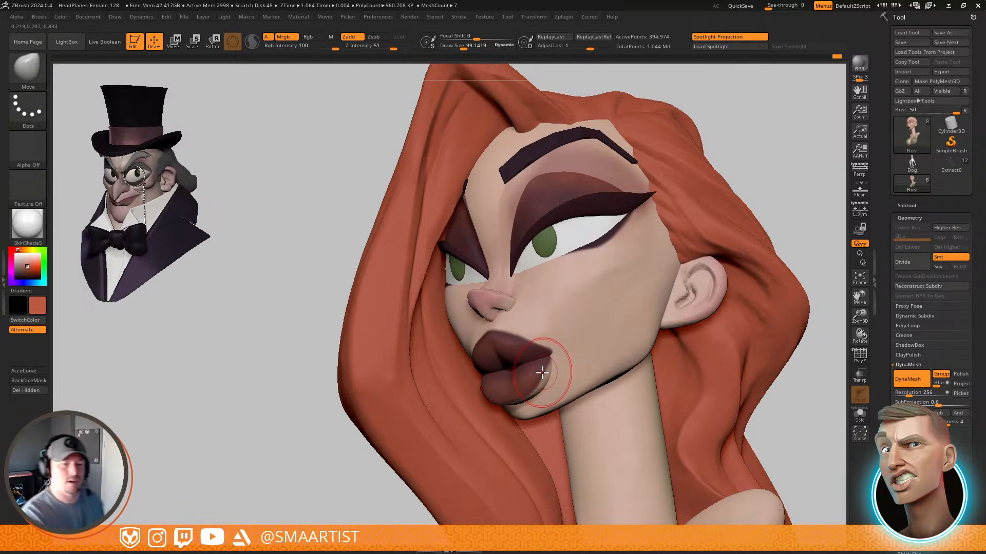
Insert a Cylinder3D as a new subtool below the Bust and sample a near-white colour from the reference character for it
left_click(907, 204)
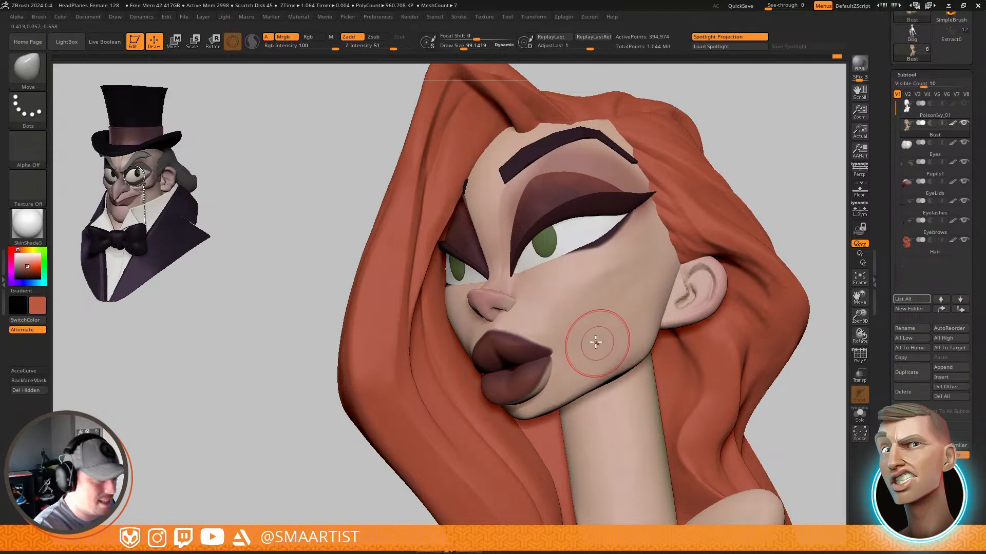
left_click(951, 378)
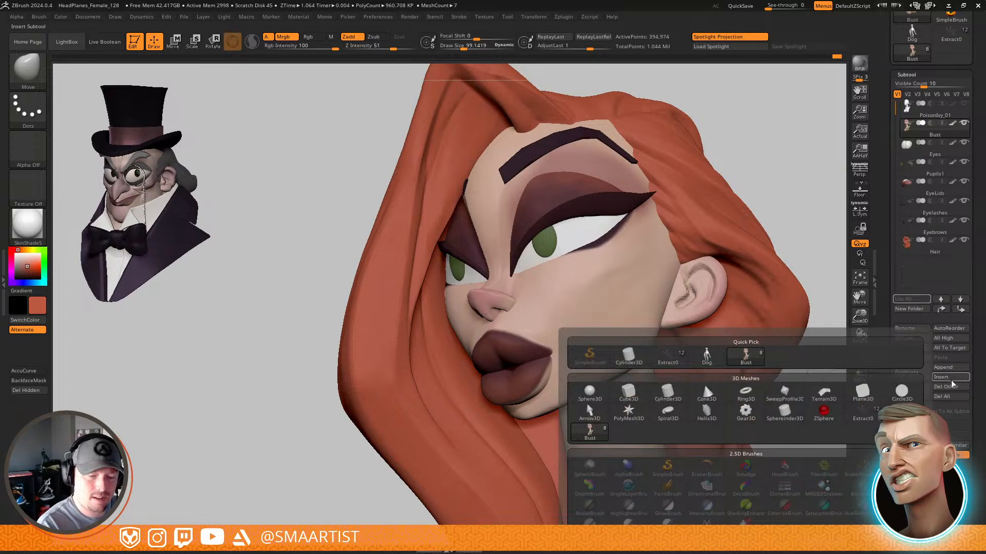
left_click(943, 378)
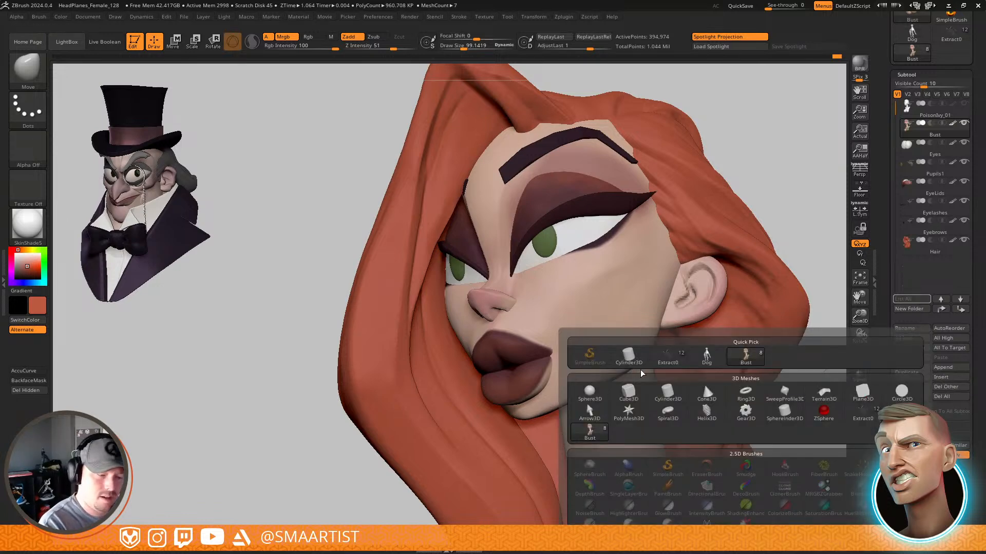
left_click(627, 360)
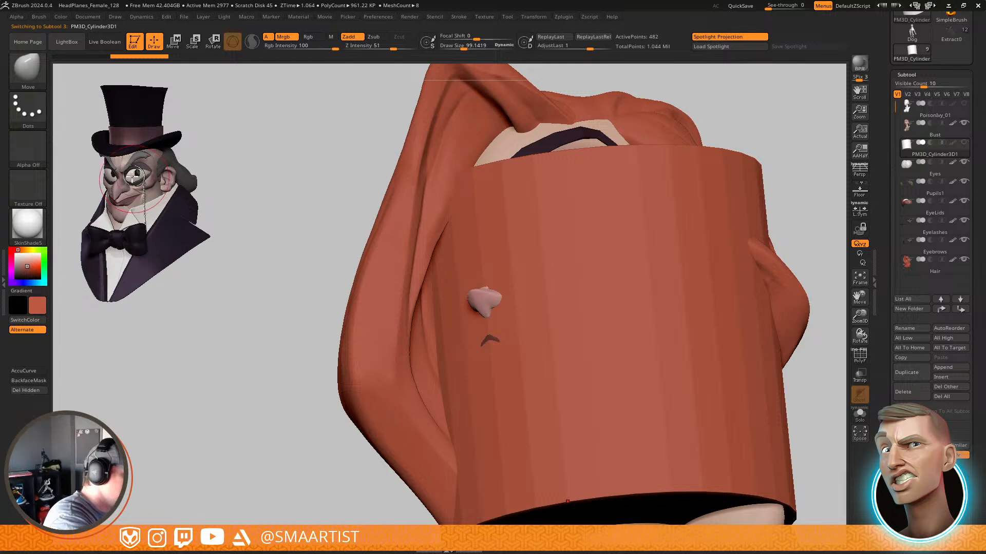
key("c")
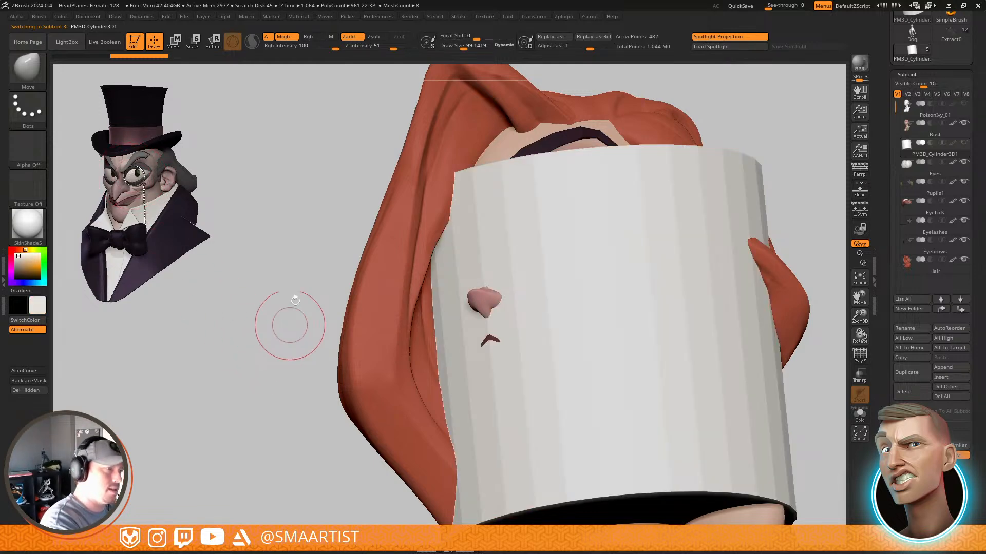
Fill the new cylinder with the sampled near-white colour and scale it down to a small, flat disc inside the head
left_click(61, 17)
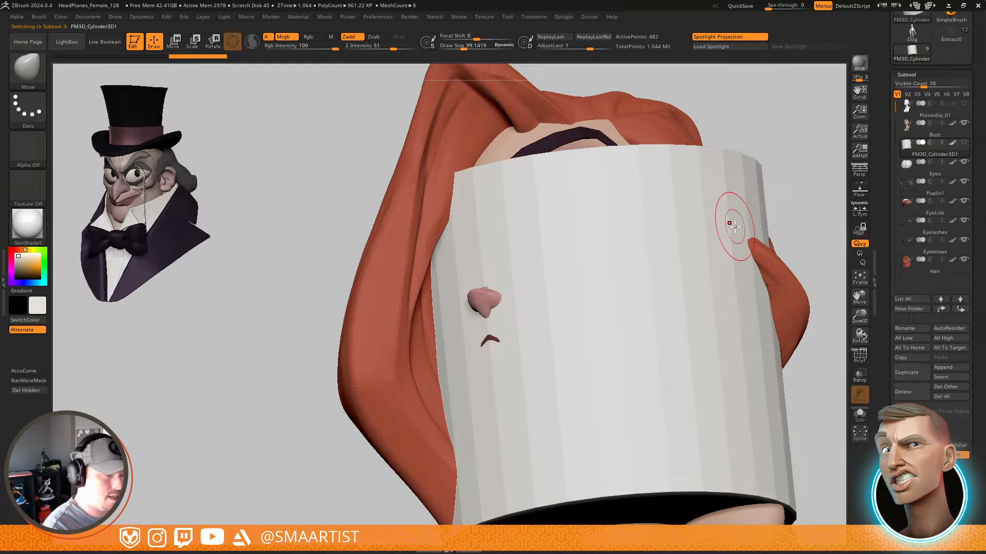
key("w")
left_click_drag(604, 324, 455, 446)
key("shift+t")
right_click_drag(760, 308, 681, 308, "shift")
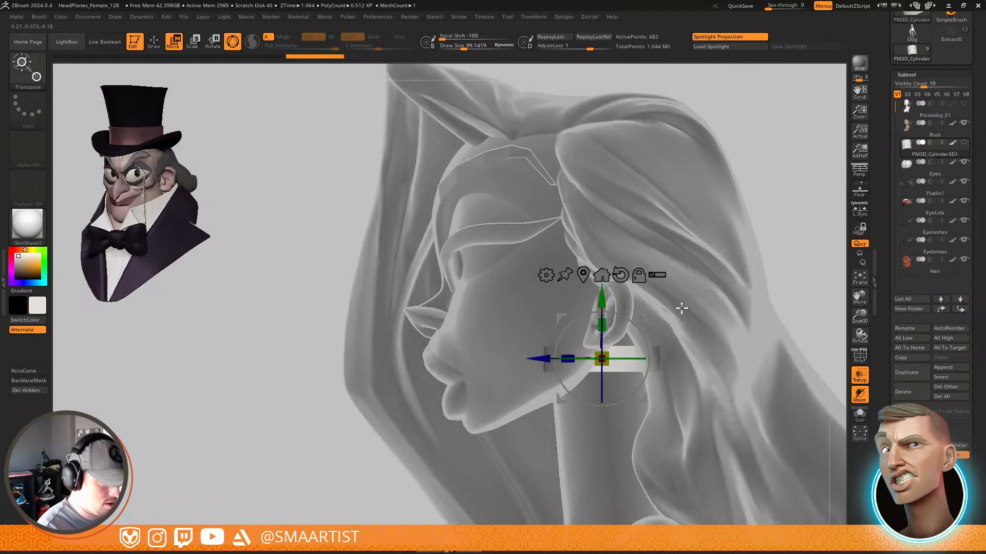
Move the small cylinder forward behind the lips, tilt it to follow the head, and shrink it slightly to fit the mouth
left_click_drag(645, 320, 552, 317)
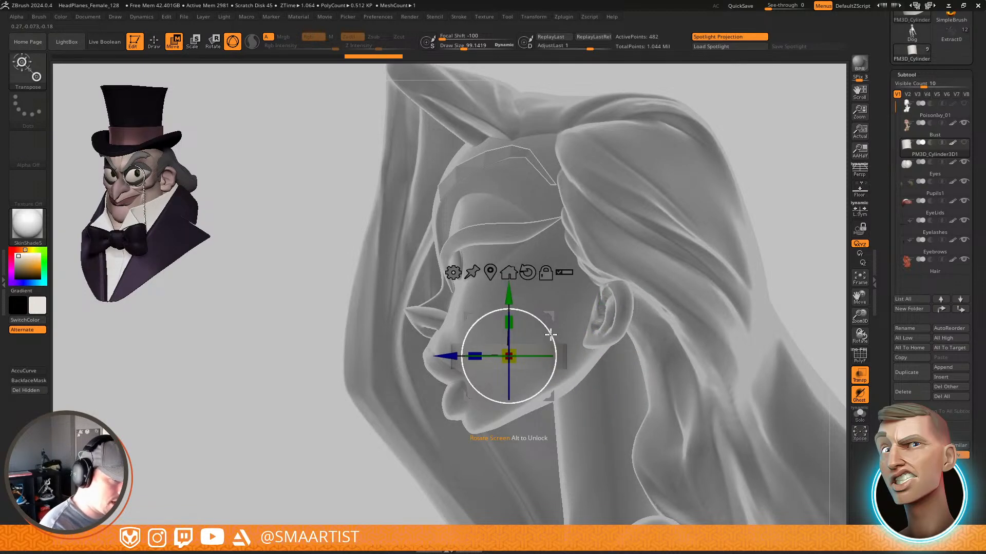
left_click_drag(509, 354, 506, 355)
left_click_drag(543, 327, 532, 305)
right_click_drag(544, 310, 591, 291)
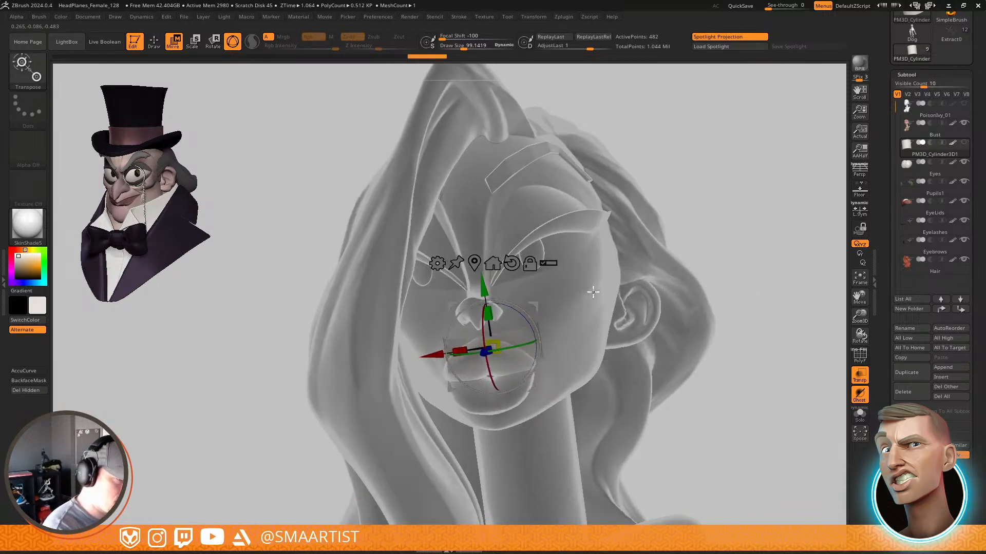
left_click_drag(483, 288, 485, 296)
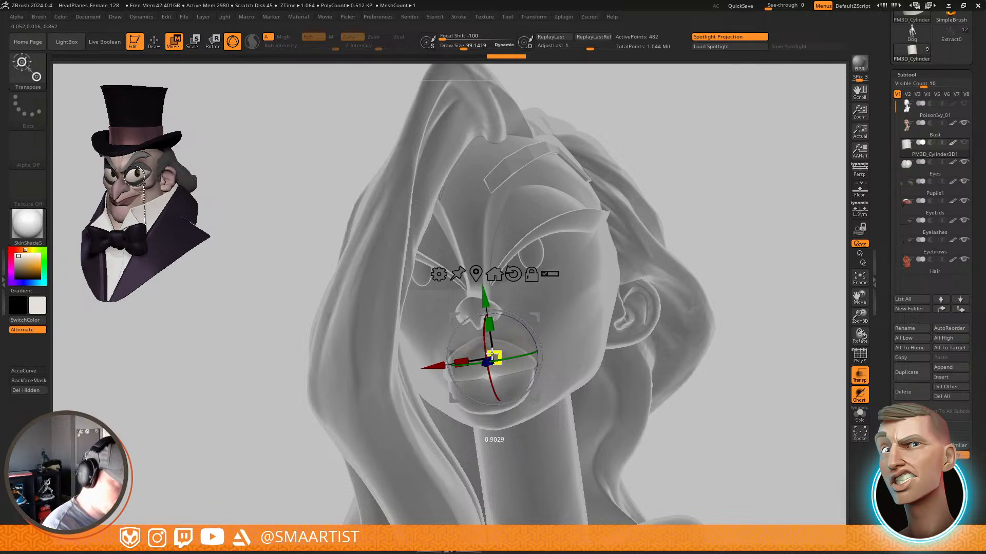
right_click_drag(568, 306, 548, 319)
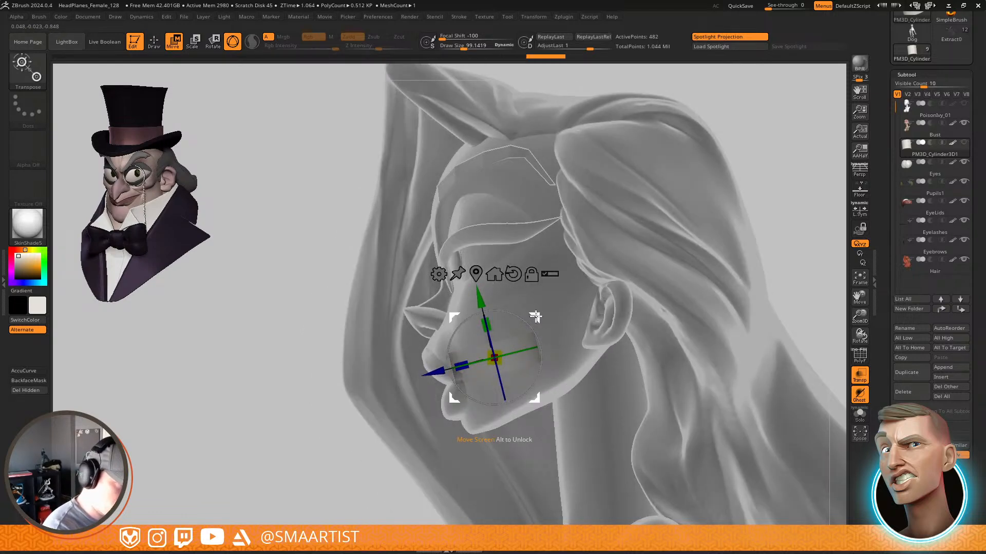
left_click_drag(526, 318, 527, 318)
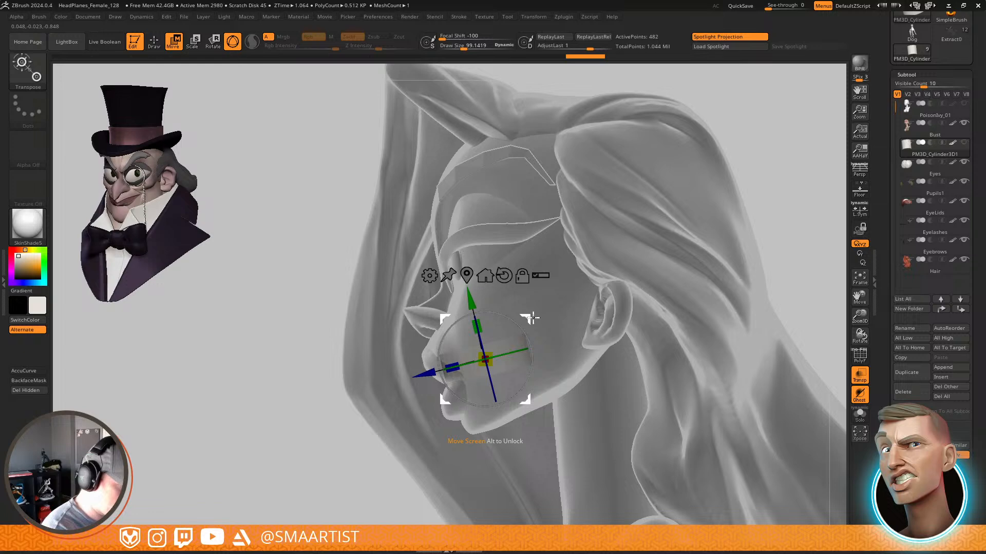
Turn off transparency and nudge the cylinder so it reads as teeth in the gap between the lips
key("shift+t")
right_click_drag(534, 329, 594, 310)
right_click_drag(595, 310, 557, 354, "ctrl")
left_click_drag(468, 331, 467, 332)
key("q")
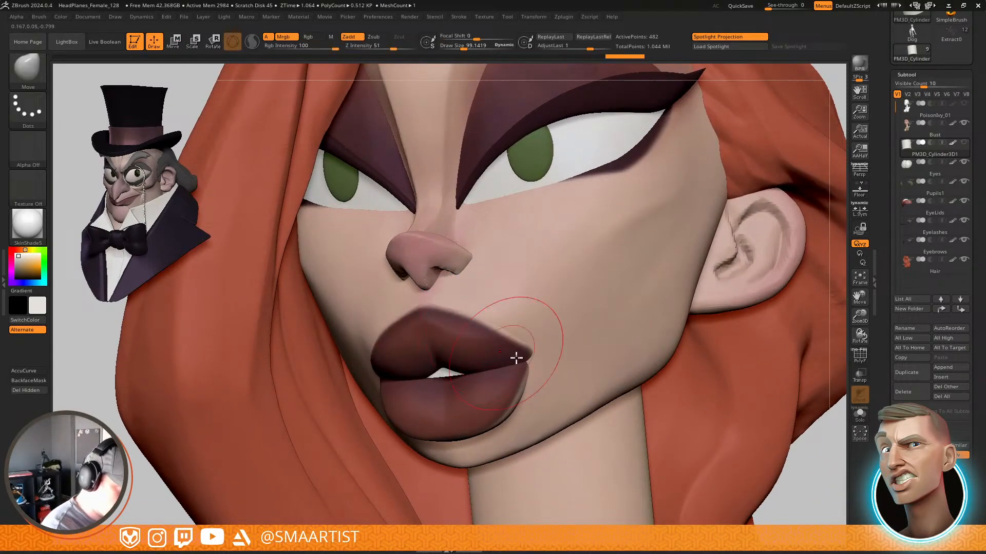
mouse_move(517, 356)
right_mouse_down("ctrl")
mouse_move(513, 345)
mouse_move(578, 301)
right_mouse_up("ctrl")
mouse_move(645, 261)
right_mouse_down()
mouse_move(623, 258)
mouse_move(633, 299)
mouse_move(691, 330)
mouse_move(691, 317)
mouse_move(756, 261)
mouse_move(729, 280)
mouse_move(739, 281)
right_mouse_up()
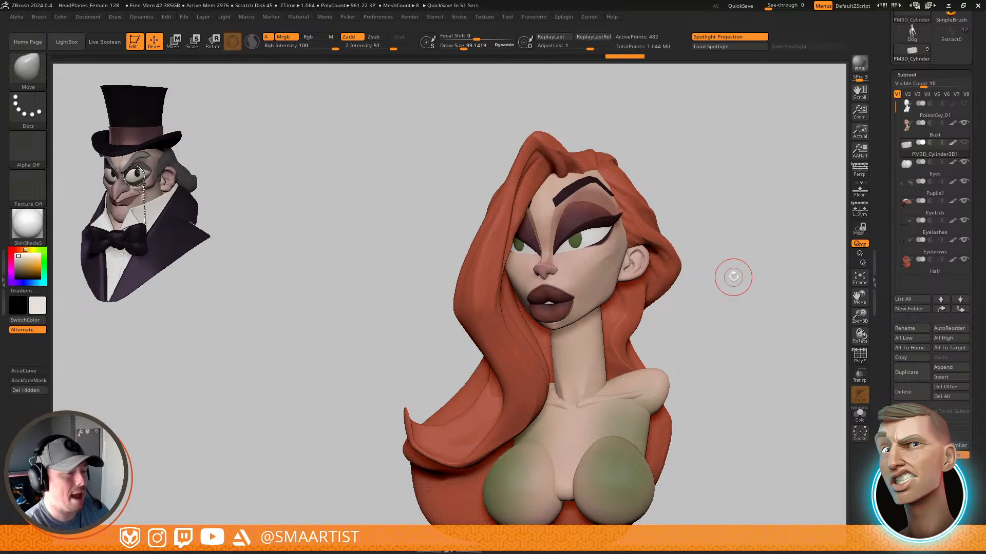
Show the polygroups and inspect those of the Hair, Eyes and Bust subtools in turn
left_click(602, 292, "alt")
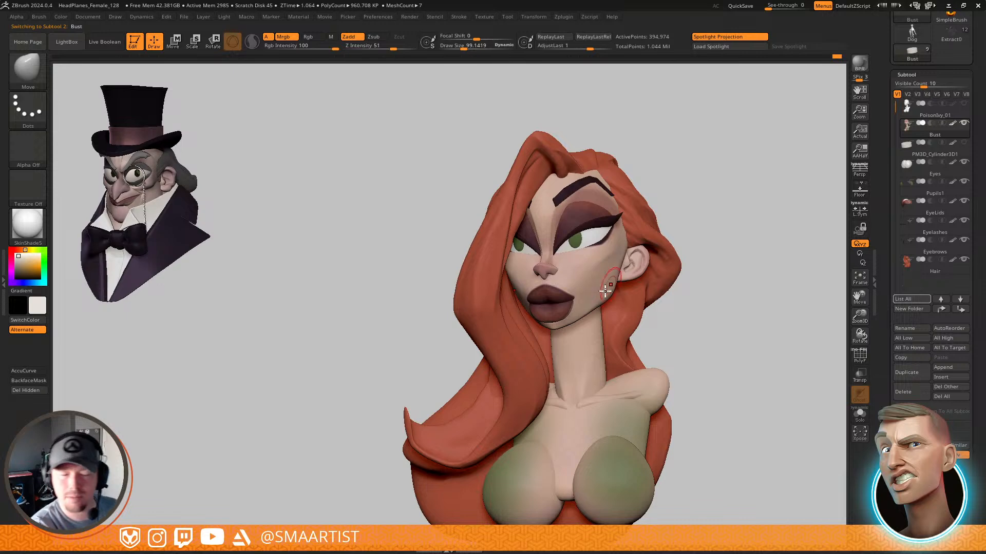
key("shift+f")
left_click(662, 251, "alt")
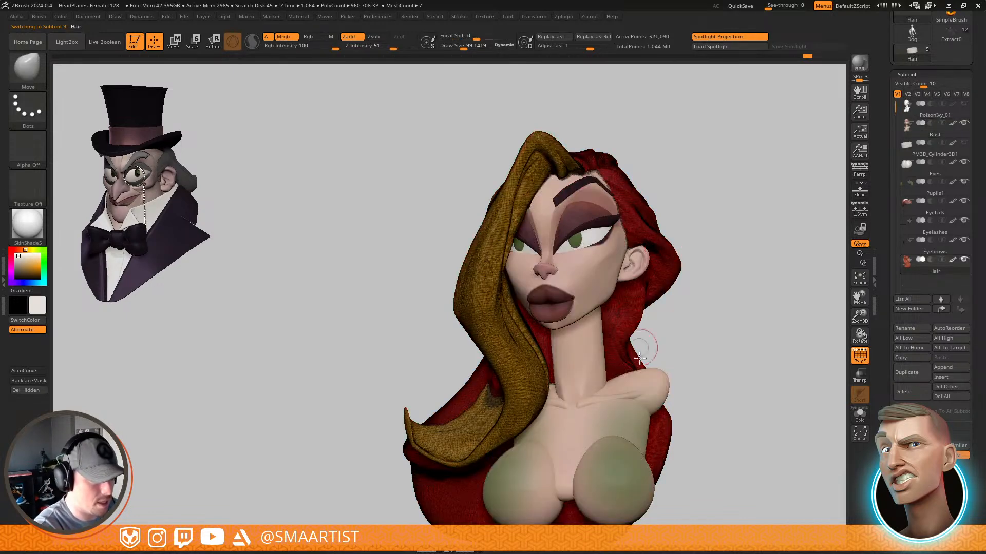
left_click(639, 393, "alt")
left_click(591, 234, "alt")
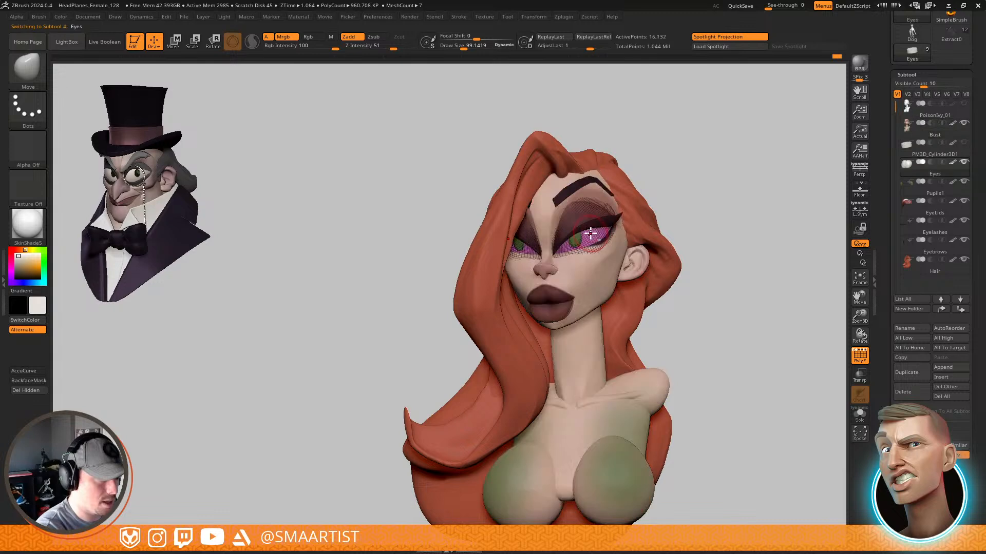
left_click(555, 298, "alt")
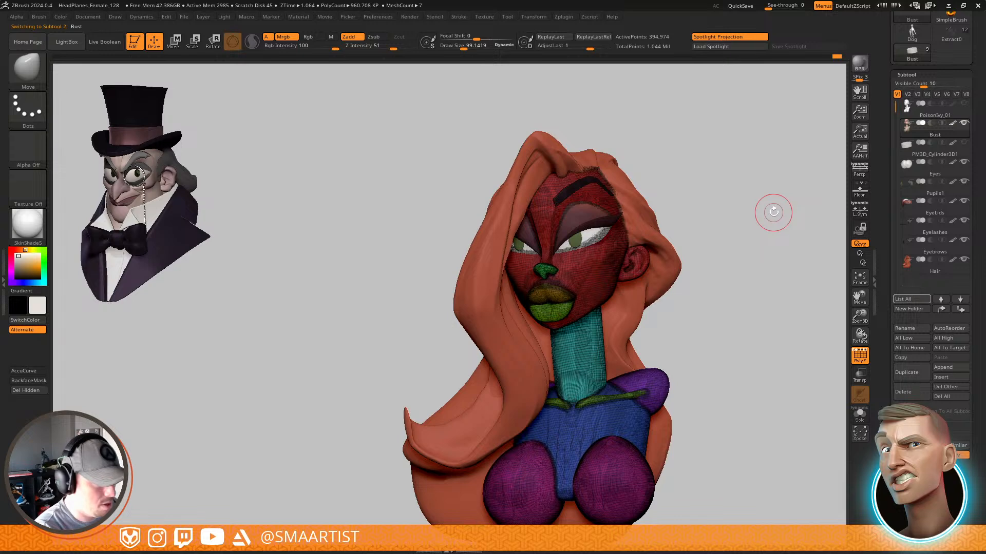
right_click_drag(775, 192, 776, 279, "ctrl")
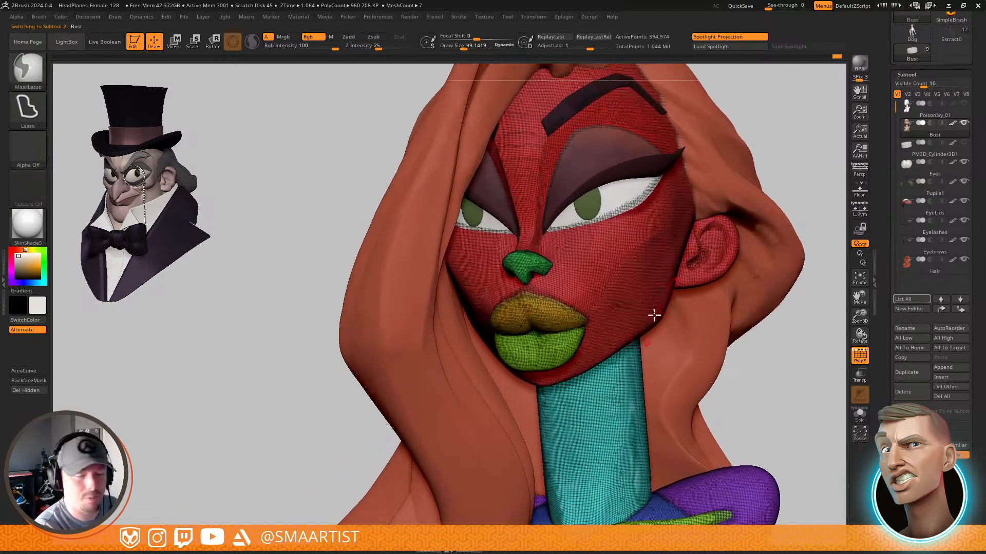
Try isolating the Bust's head, nose, ear, neck and lip polygroups one by one through masking with the gizmo, then clear the mask
key("w")
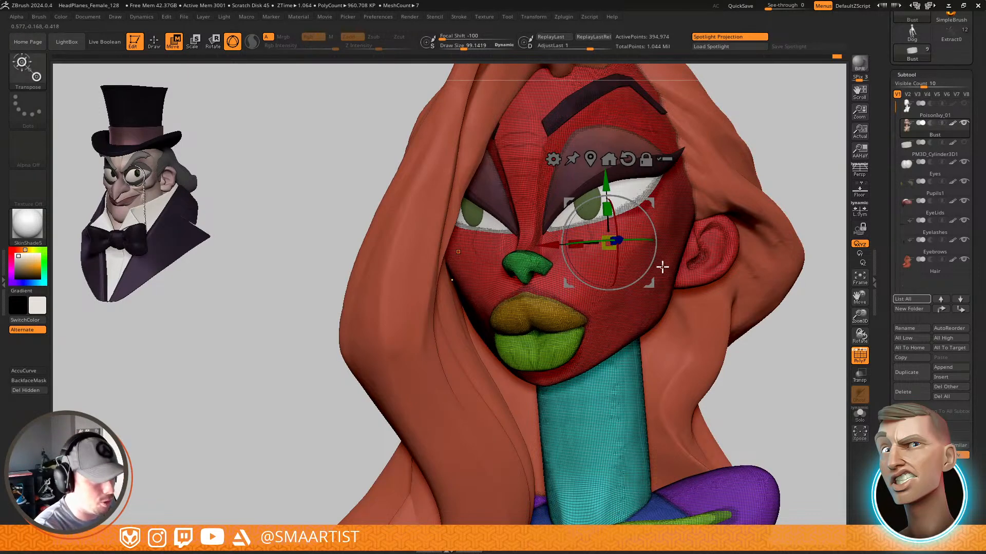
left_click(678, 215, "ctrl")
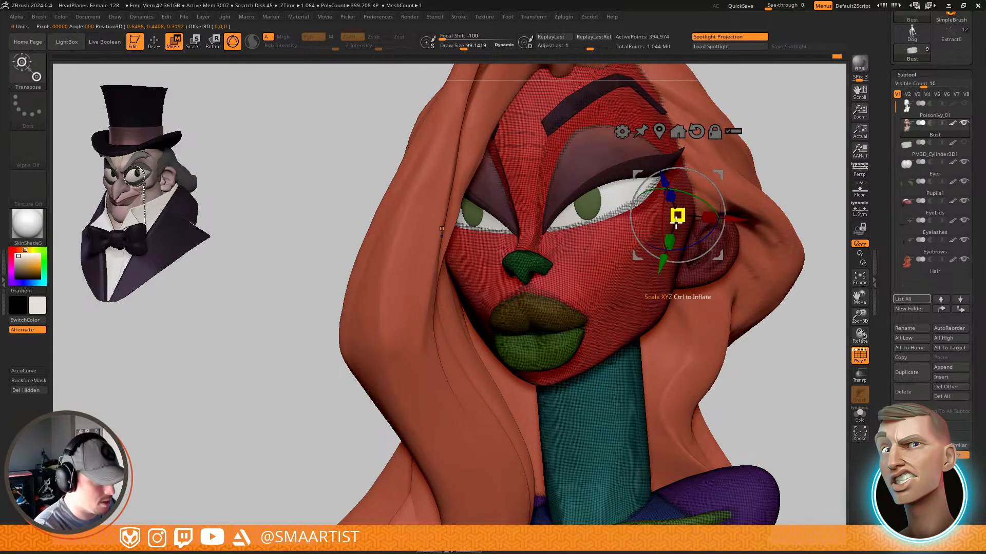
key("shift+f")
left_click(523, 259, "ctrl")
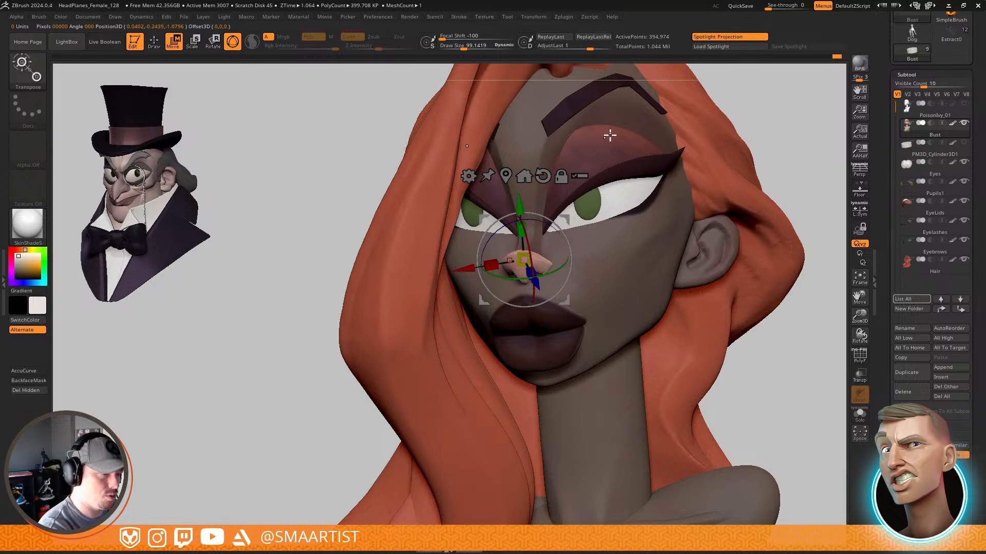
left_click(622, 107, "ctrl")
left_click(729, 251, "ctrl")
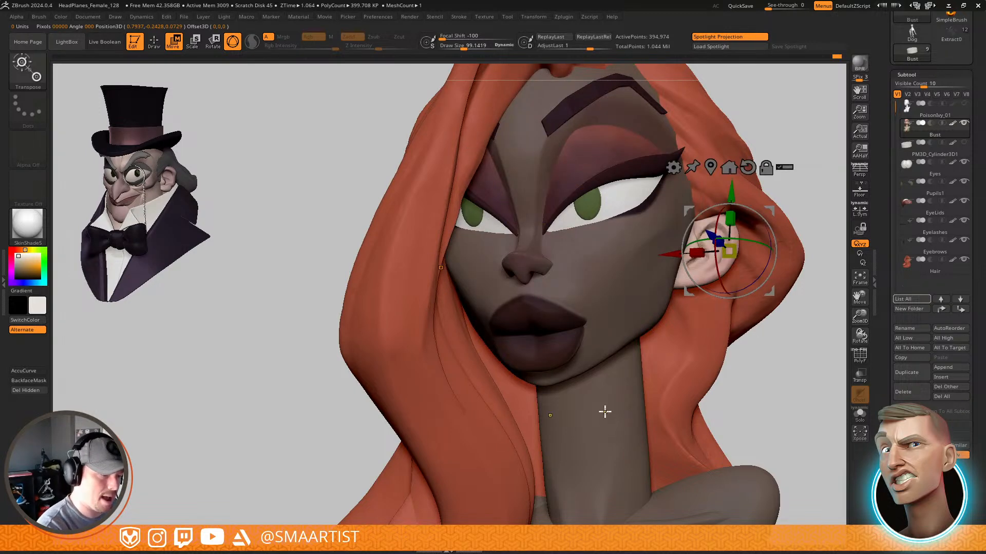
left_click(605, 412, "ctrl")
left_click(536, 354, "ctrl")
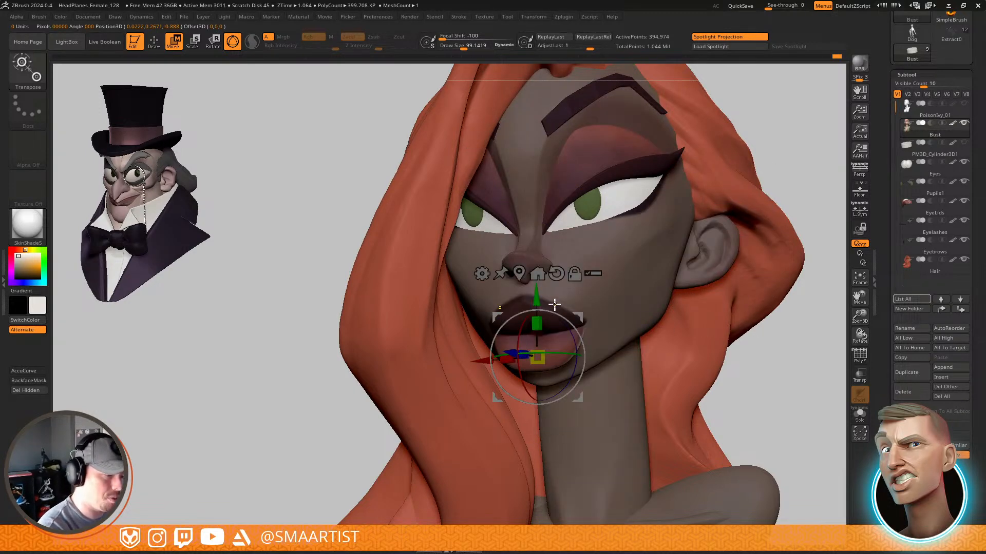
left_click(554, 306, "ctrl")
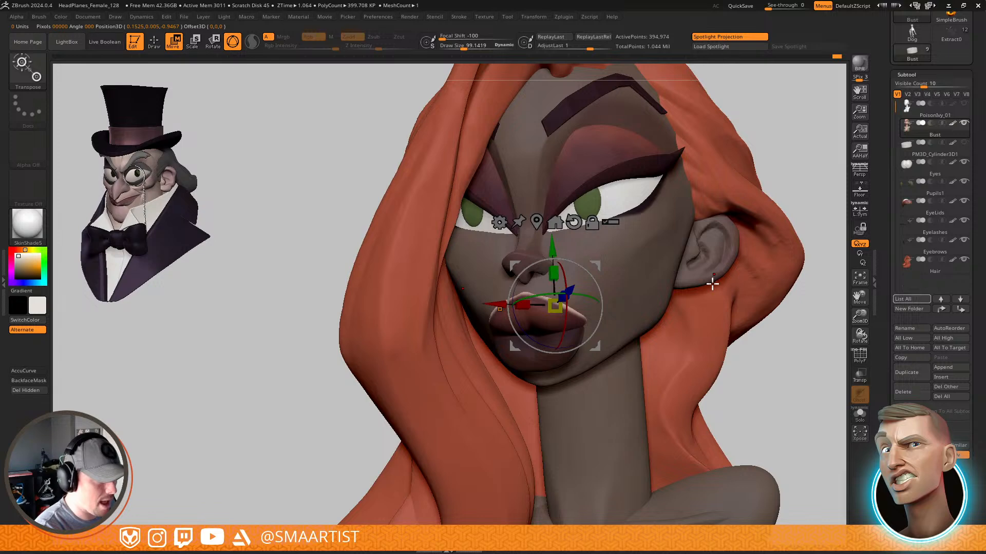
left_click_drag(755, 373, 791, 418, "ctrl")
key("q")
mouse_move(761, 372)
right_mouse_down("ctrl")
mouse_move(645, 304)
mouse_move(717, 266)
right_mouse_up("ctrl")
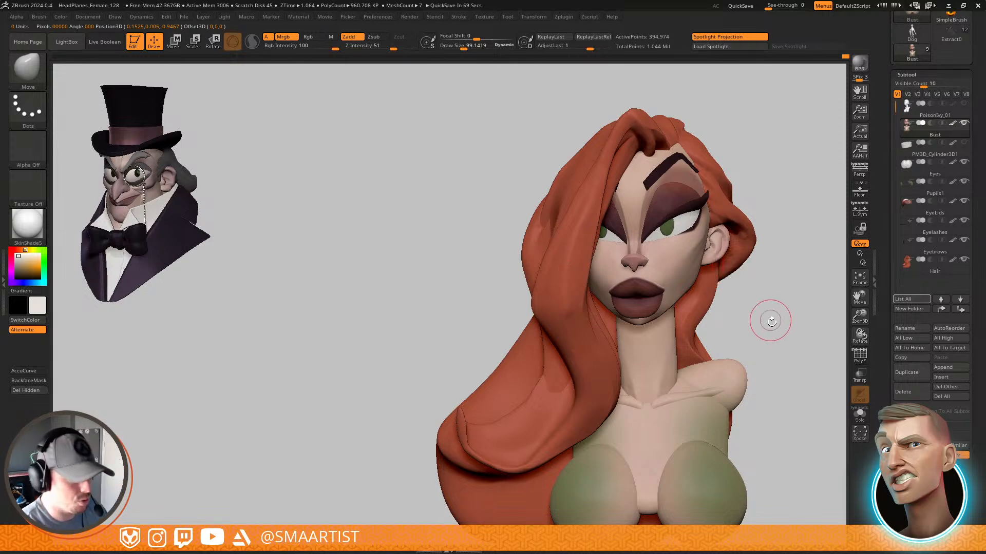
Select the Pupils1 subtool and check the bust in profile
right_click_drag(770, 321, 752, 313)
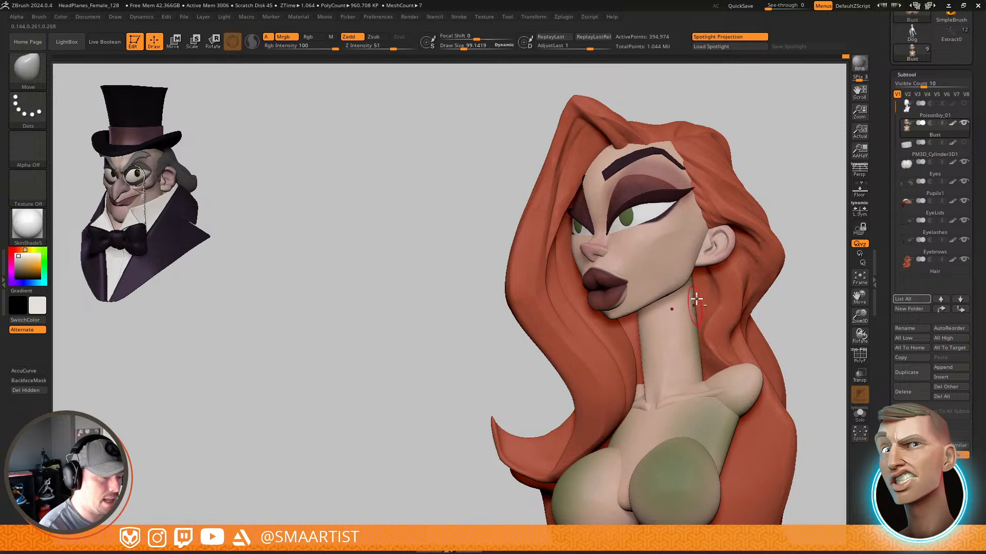
mouse_move(695, 293)
right_mouse_down()
mouse_move(672, 296)
mouse_move(676, 303)
right_mouse_up()
right_click_drag(638, 234, 625, 288, "ctrl")
left_click(625, 289, "alt")
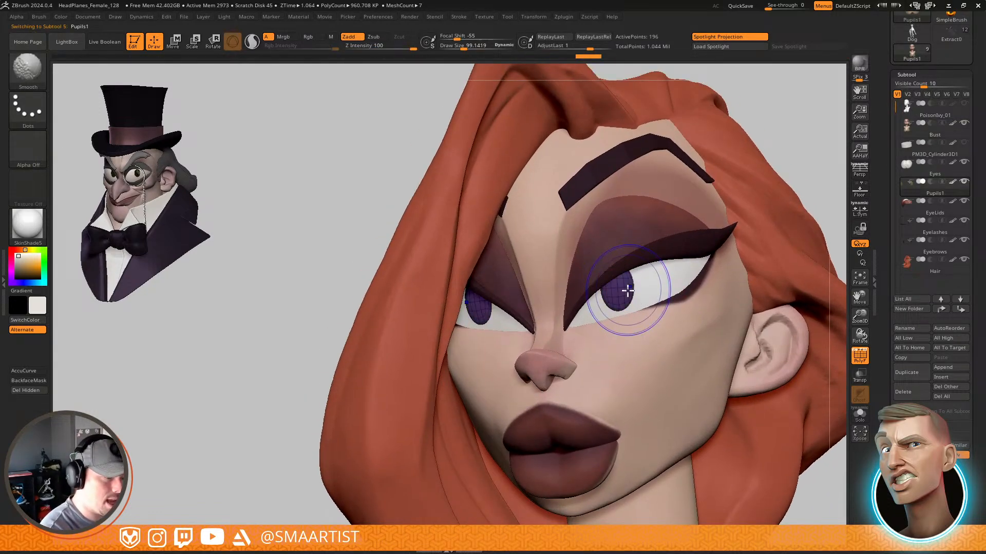
key("w")
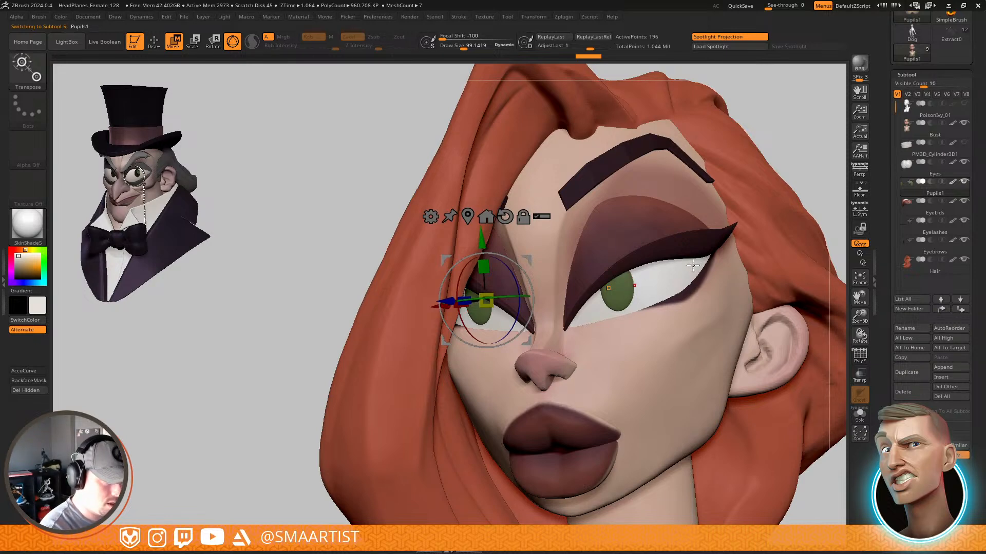
left_click(568, 17)
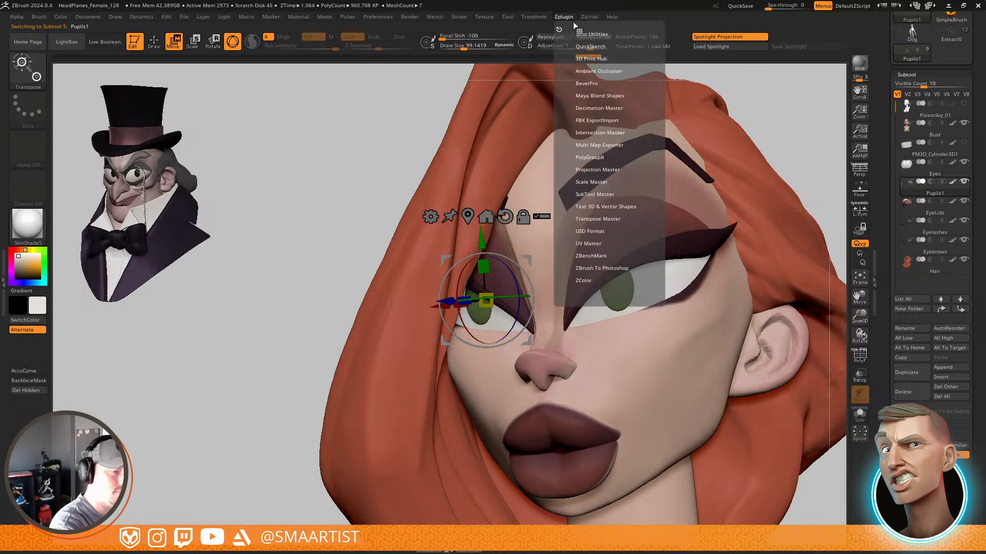
right_click_drag(730, 220, 711, 204)
key("q")
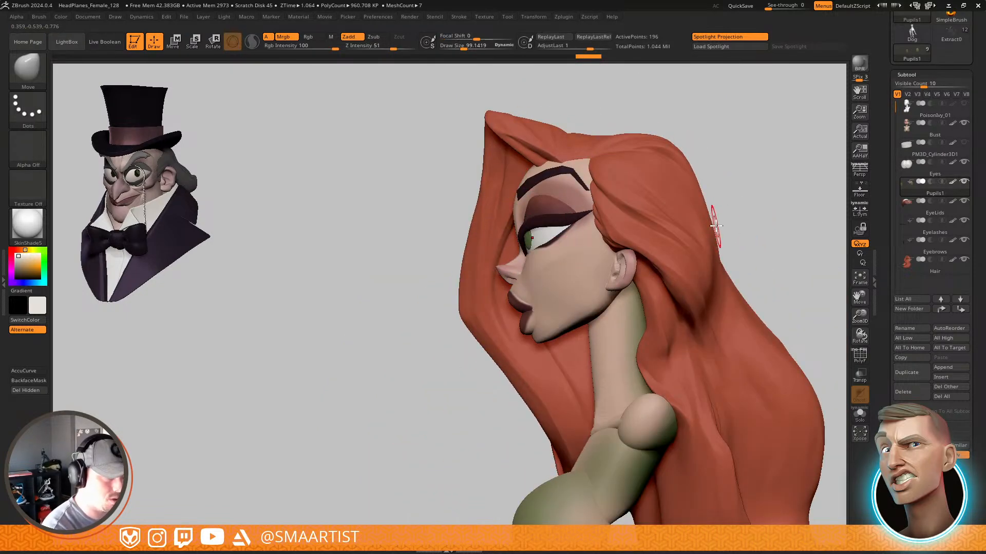
Save the project and combine the visible subtools into a single TPose mesh with Transpose Master
left_click(567, 18)
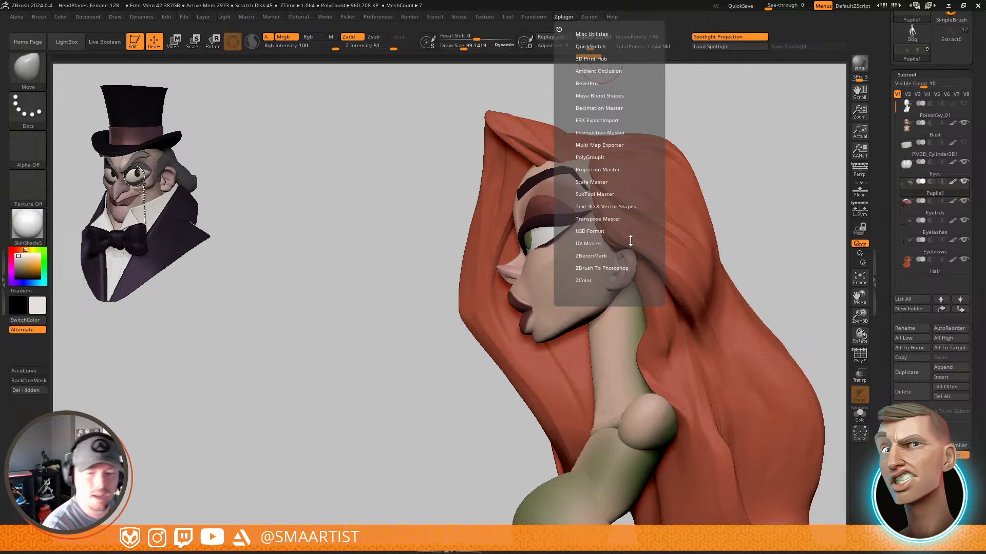
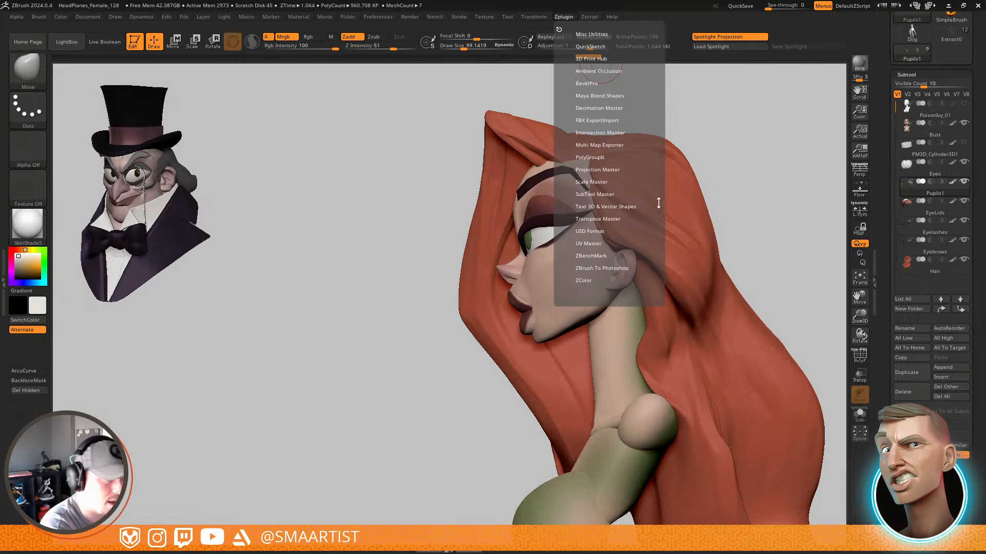
key("ctrl")
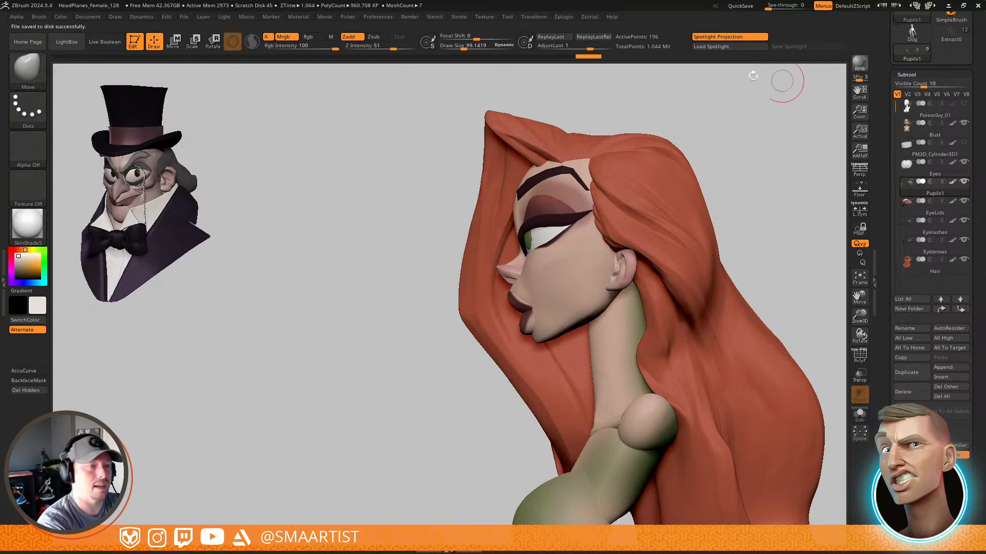
left_click(563, 16)
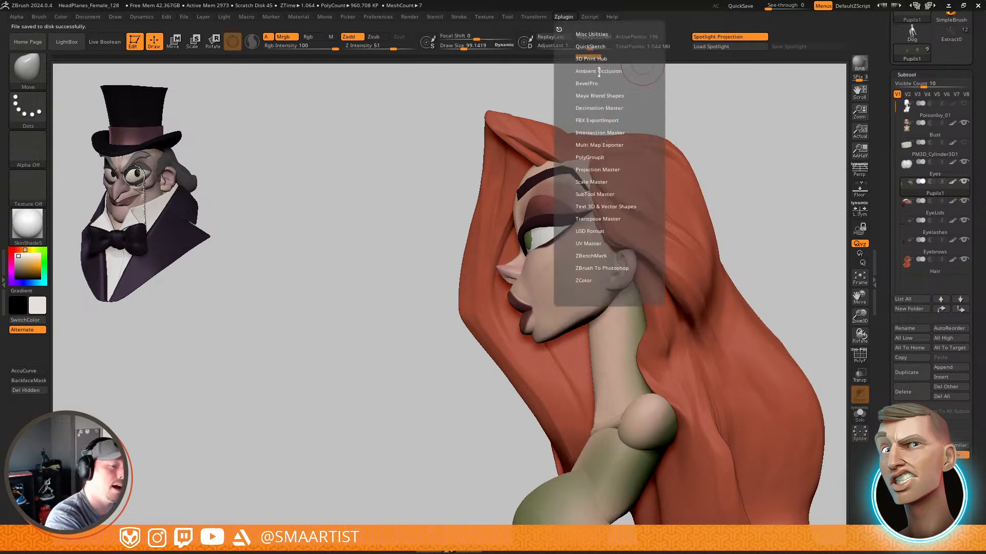
left_click(615, 219)
left_click(599, 235)
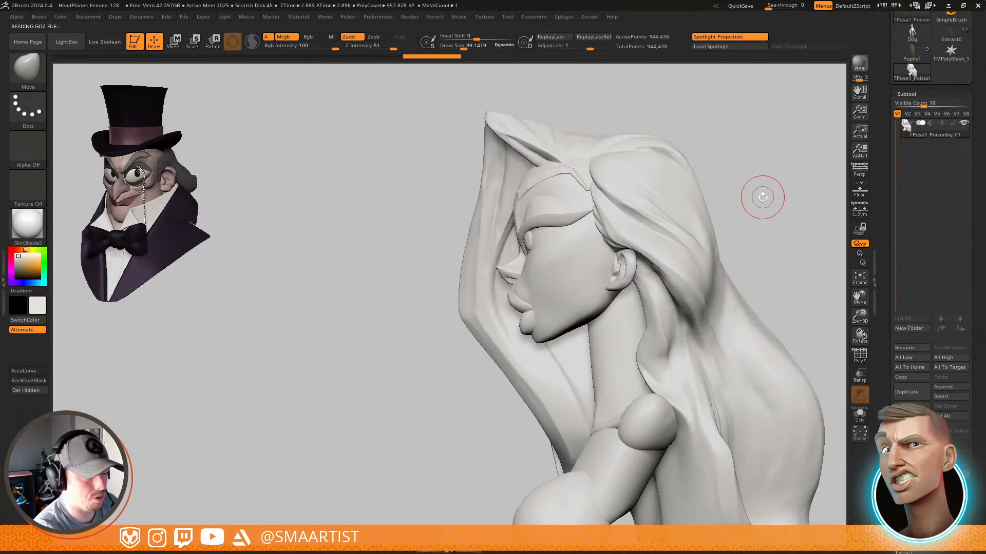
Display the combined mesh's polygroups, isolate the bust, mask its neck, shoulders and chest, and bring the hidden parts back
left_click_drag(762, 197, 759, 200)
right_click_drag(760, 222, 680, 211, "alt")
key("shift+f")
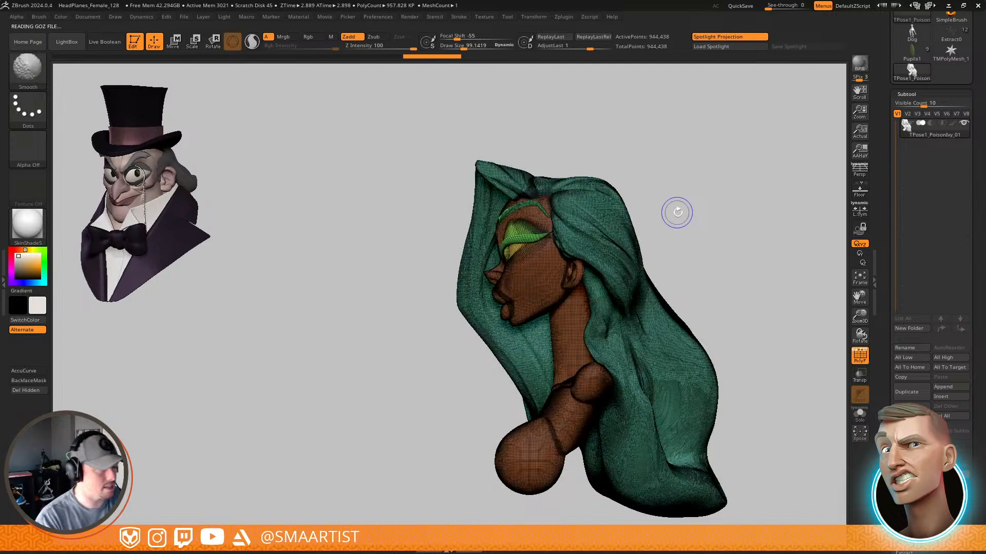
mouse_move(678, 213)
right_mouse_down("ctrl")
mouse_move(620, 304)
mouse_move(609, 281)
mouse_move(642, 208)
right_mouse_up("ctrl")
left_click(567, 281, "ctrl+shift")
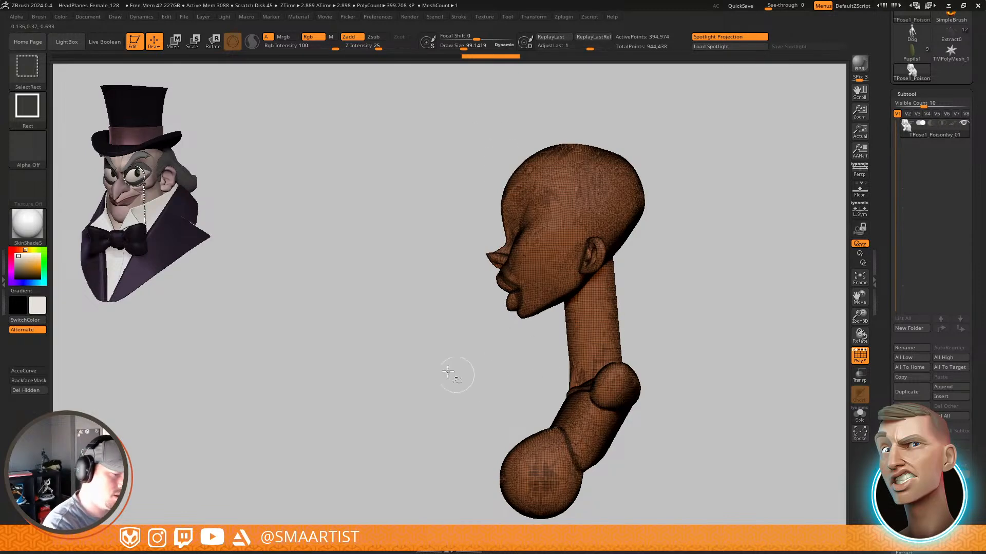
left_click_drag(418, 368, 734, 523, "ctrl+shift")
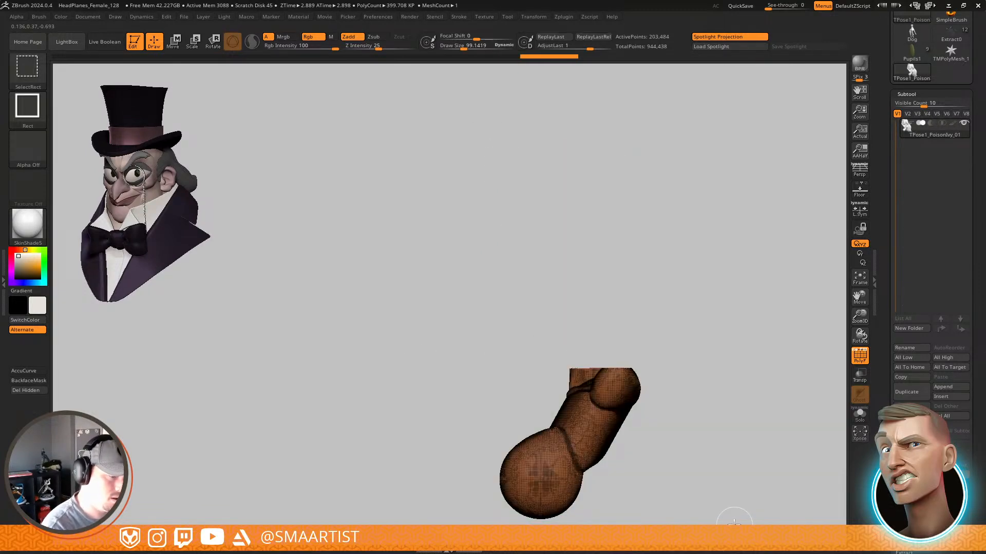
left_click(704, 280, "ctrl+shift")
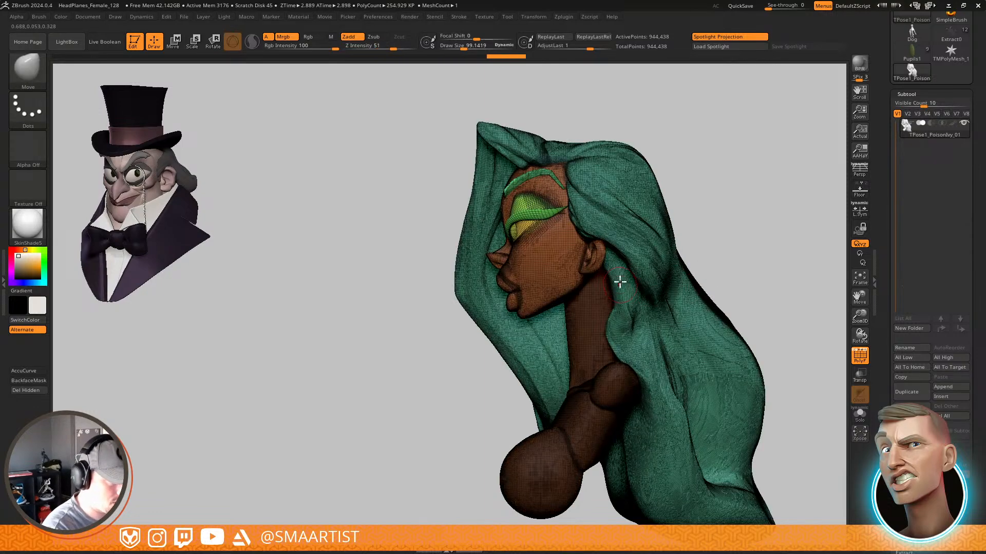
Rotate the unmasked head and hair backward about a pivot near the ear, tilting the chin upward
mouse_move(619, 282)
right_mouse_down()
mouse_move(625, 269)
mouse_move(633, 299)
right_mouse_up()
key("w")
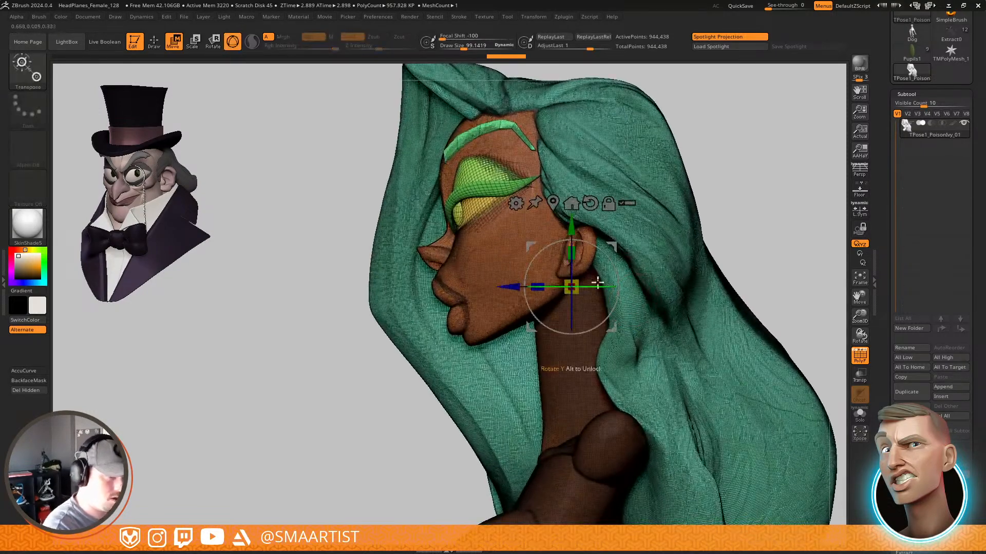
left_click_drag(614, 247, 609, 211, "alt")
key("q")
mouse_move(604, 220)
right_mouse_down()
mouse_move(670, 204)
mouse_move(616, 225)
mouse_move(687, 220)
mouse_move(662, 225)
right_mouse_up()
key("w")
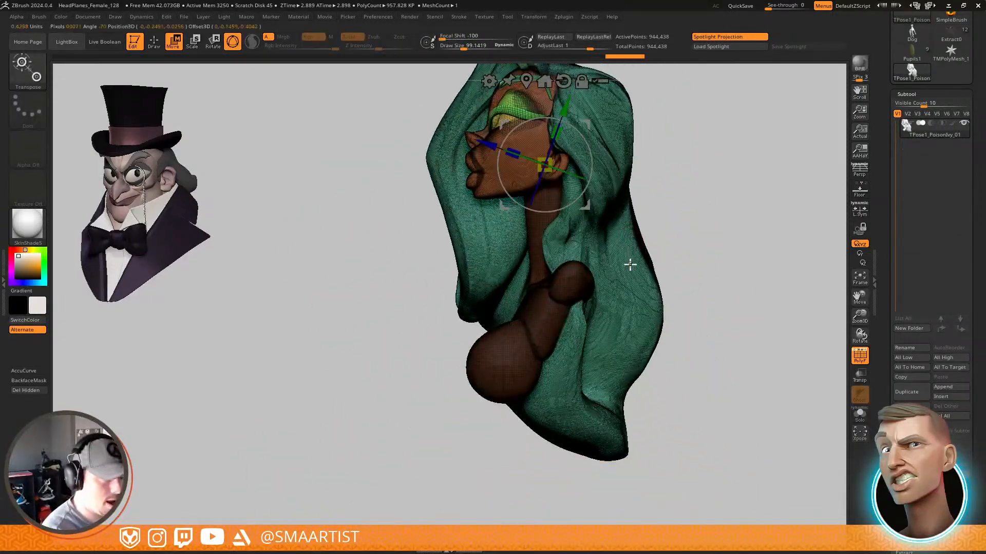
Mask everything except the hair and check the long locks from the side
left_click(630, 264, "alt")
key("y")
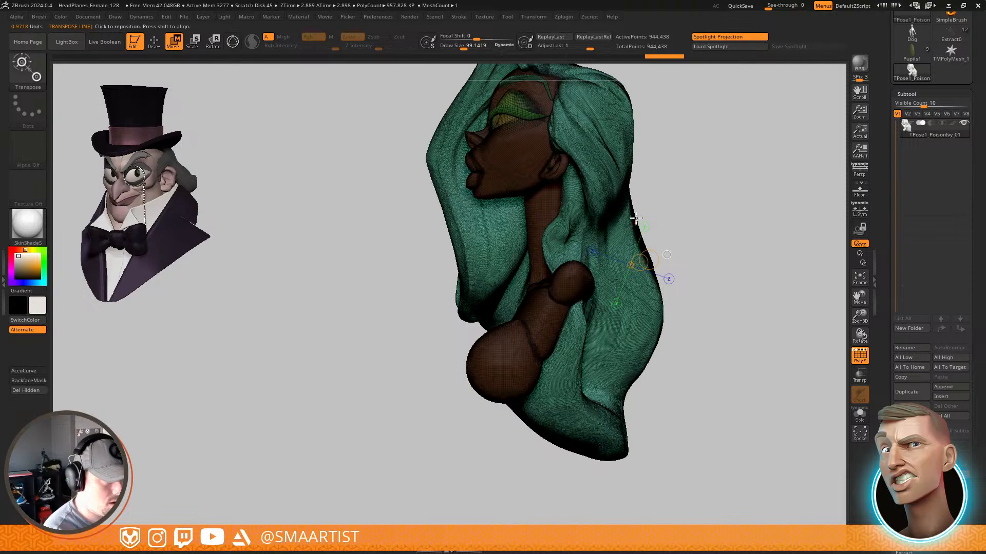
right_click_drag(627, 201, 620, 285, "alt")
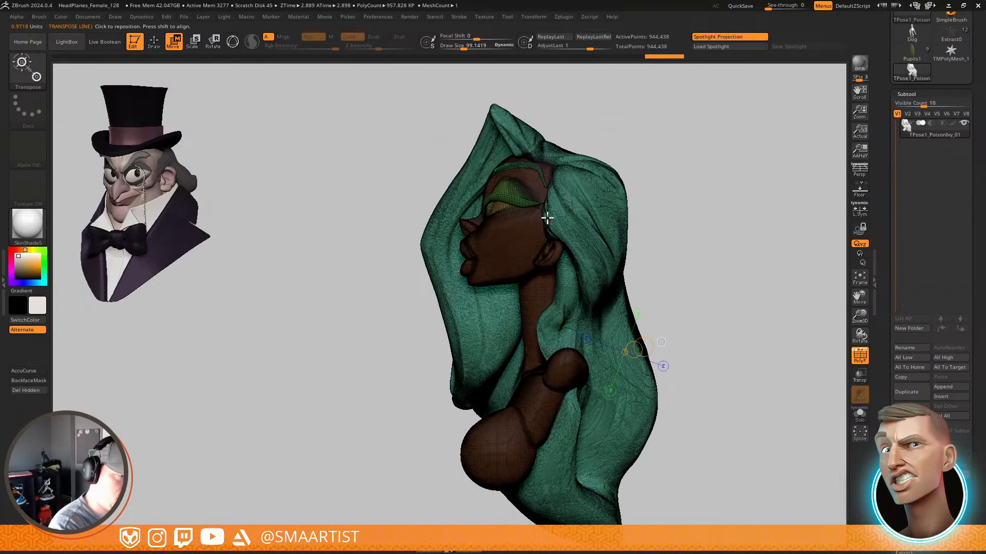
mouse_move(546, 208)
left_mouse_down()
mouse_move(522, 387)
mouse_move(455, 475)
mouse_move(442, 467)
mouse_move(492, 481)
mouse_move(505, 506)
left_mouse_up()
mouse_move(669, 333)
right_mouse_down("alt")
mouse_move(671, 312)
mouse_move(692, 319)
mouse_move(678, 318)
right_mouse_up("alt")
Reshape the hair behind the neck and shoulder using the Move brush at a draw size of about 493
key("b")
key("m")
key("v")
key("s")
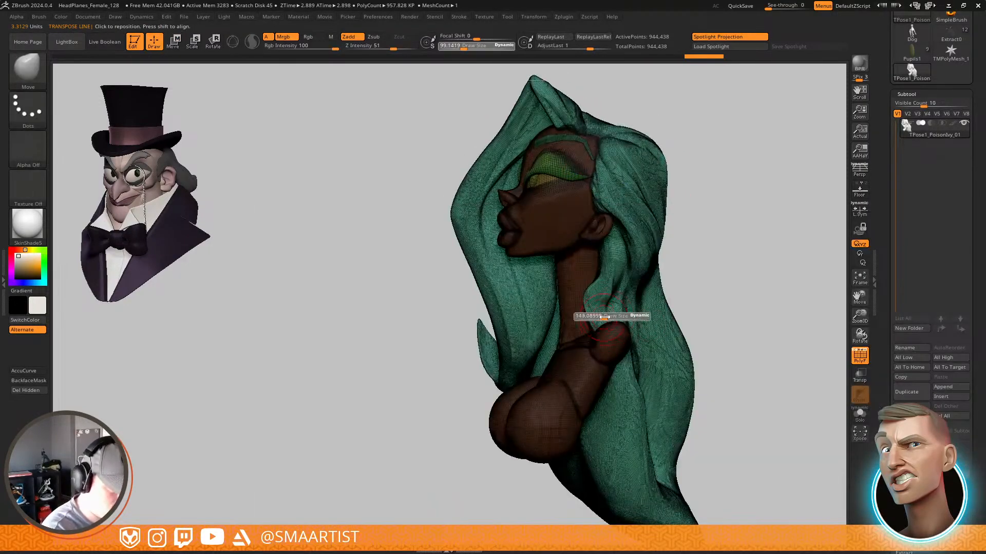
left_click_drag(622, 317, 640, 325)
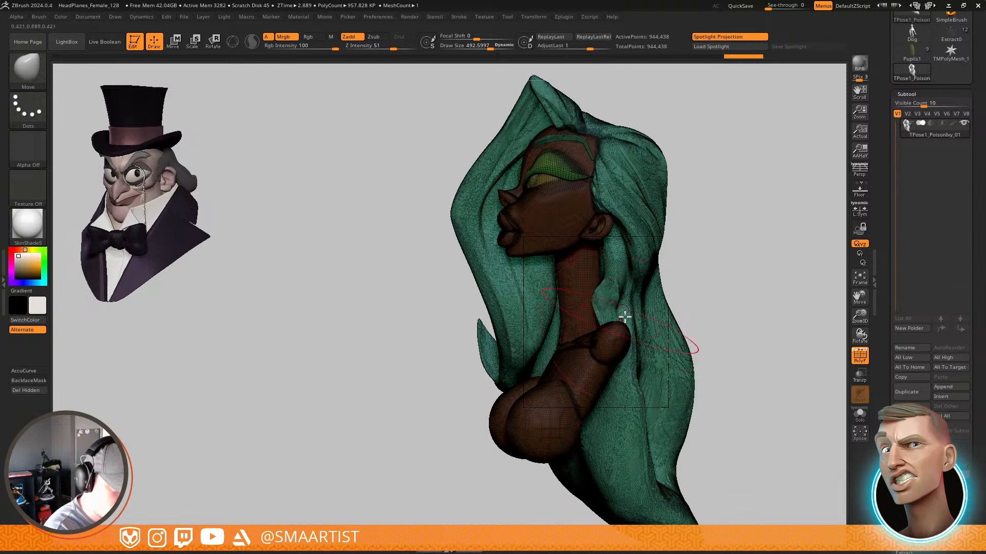
mouse_move(625, 321)
right_mouse_down()
mouse_move(668, 310)
mouse_move(640, 322)
right_mouse_up()
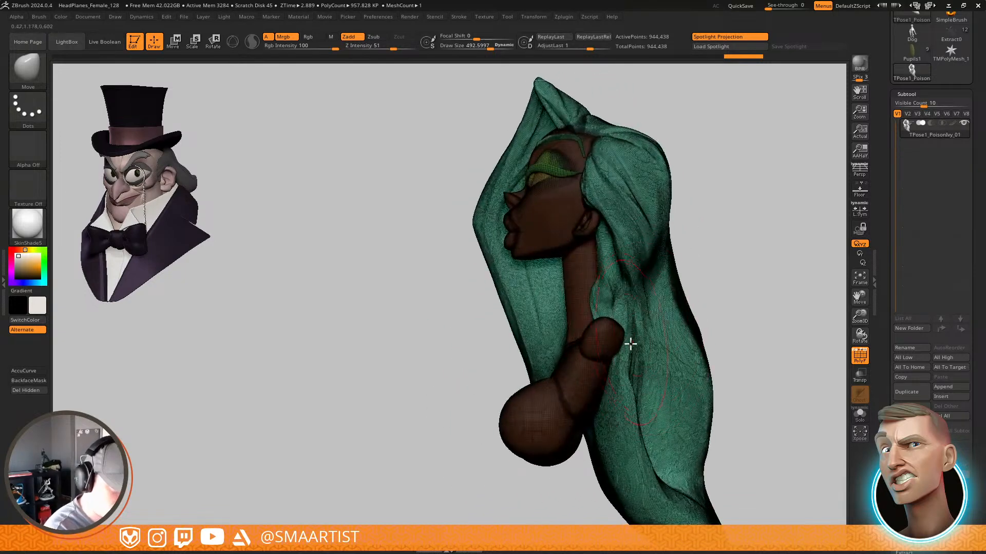
left_click_drag(630, 343, 670, 348)
mouse_move(655, 305)
left_mouse_down()
mouse_move(637, 308)
mouse_move(578, 276)
mouse_move(606, 309)
left_mouse_up()
Turn off the polygroup wireframe and adjust the hair around the shoulder and chest with smaller Move brush sizes
key("s")
mouse_move(611, 314)
right_mouse_down()
mouse_move(622, 325)
mouse_move(632, 314)
mouse_move(652, 319)
mouse_move(618, 299)
right_mouse_up()
key("shift+f")
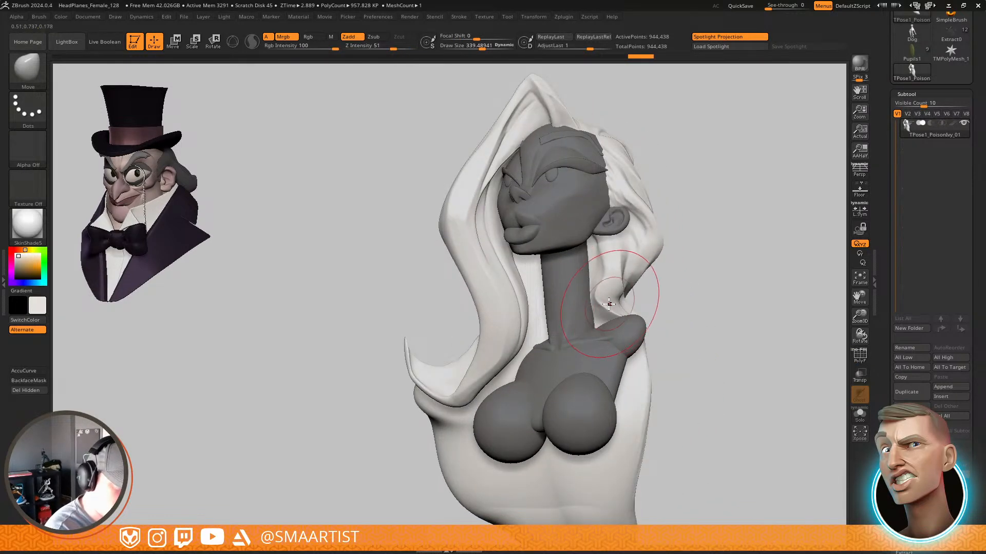
key("s")
left_click_drag(608, 307, 597, 327)
mouse_move(620, 315)
right_mouse_down()
mouse_move(618, 345)
mouse_move(614, 321)
mouse_move(672, 283)
right_mouse_up()
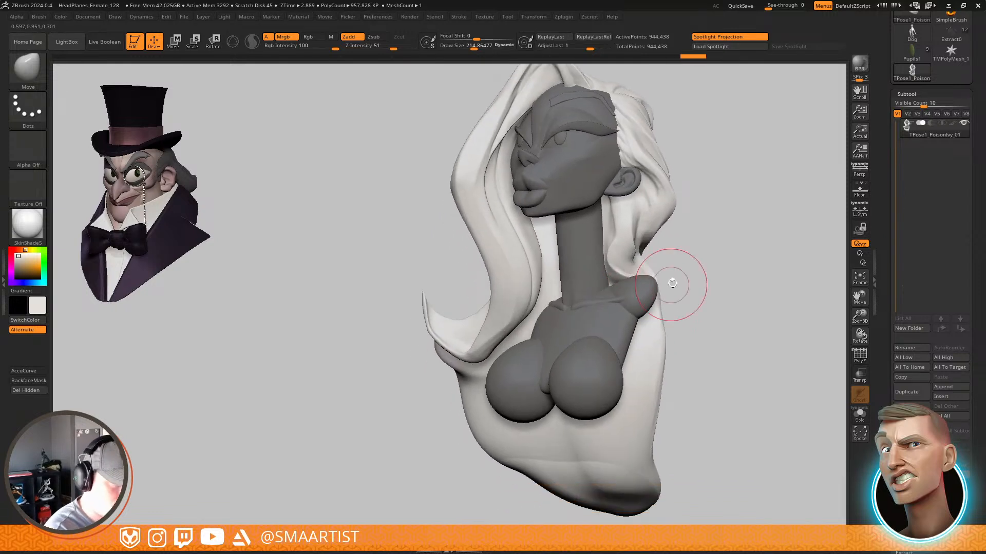
key("s")
mouse_move(534, 333)
left_mouse_down()
mouse_move(495, 325)
mouse_move(504, 328)
left_mouse_up()
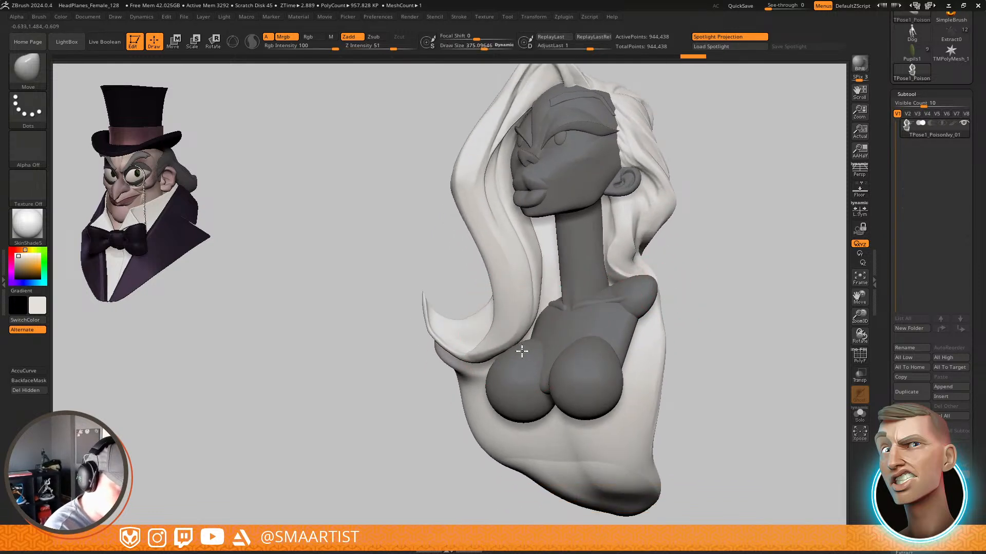
right_click_drag(637, 294, 610, 310, "alt")
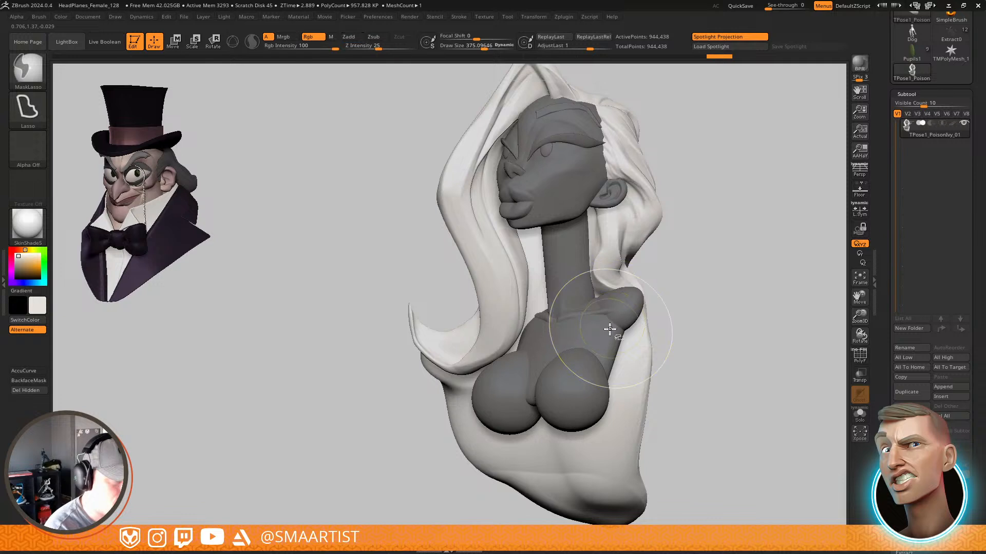
Clear the mask, isolate the bust and limit the visible geometry to its neck and torso
left_click_drag(715, 259, 732, 303, "ctrl")
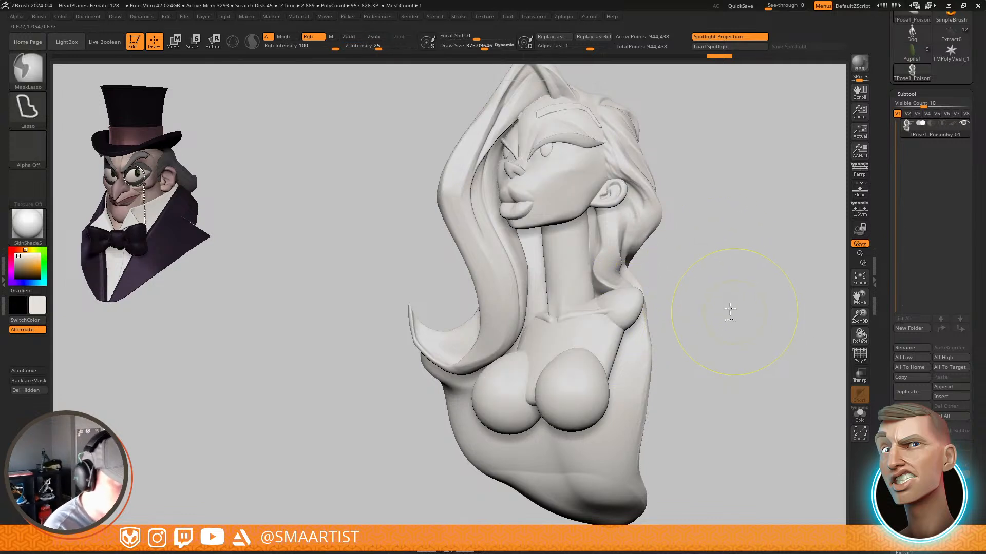
left_click(593, 338, "ctrl+shift")
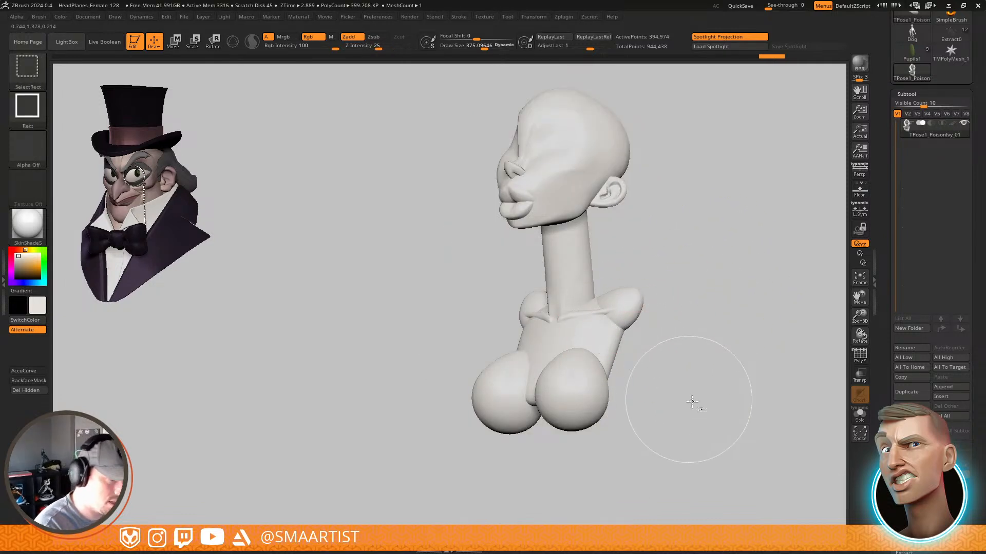
left_click_drag(694, 436, 410, 296, "ctrl+shift")
key("ctrl+z")
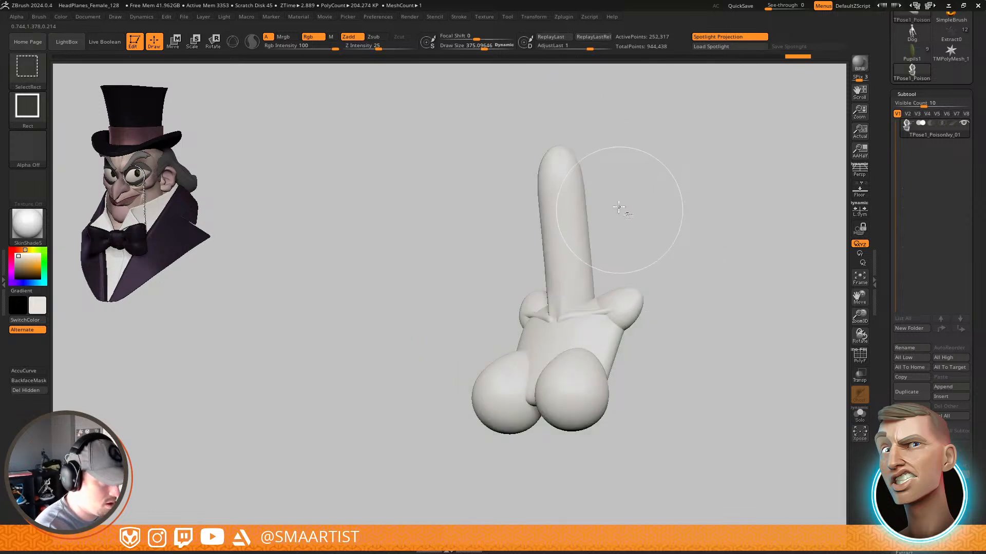
left_click_drag(609, 141, 687, 201, "ctrl+shift")
key("ctrl+z")
key("ctrl+z")
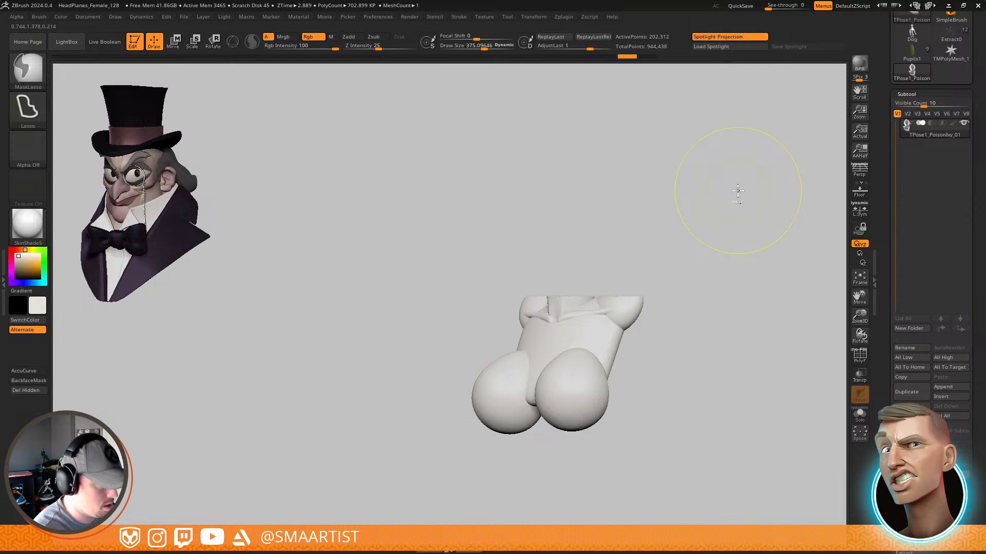
Mask the hair, head and neck, leaving only the torso with its breasts and shoulders unmasked, and show the whole mesh
key("ctrl+shift+z")
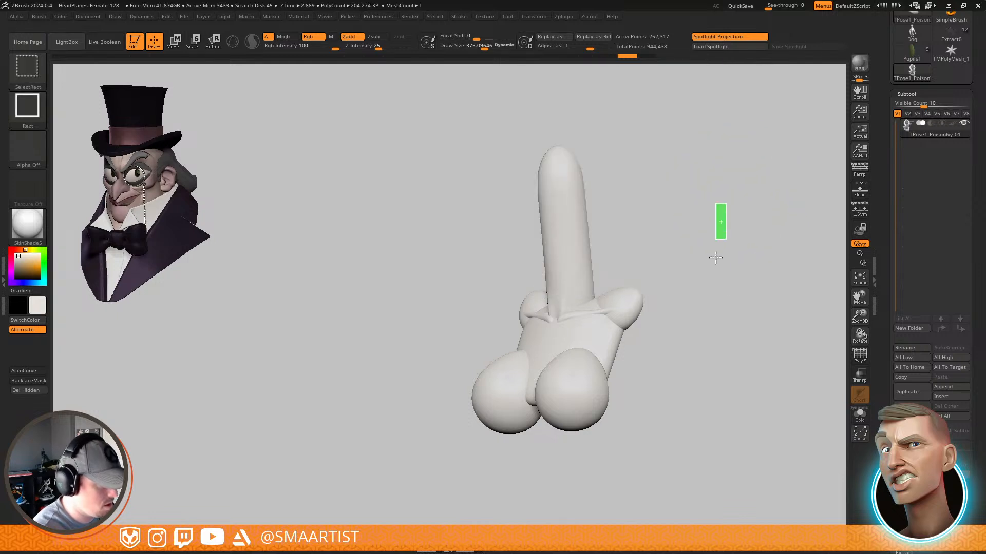
left_click_drag(715, 258, 726, 288, "ctrl+shift")
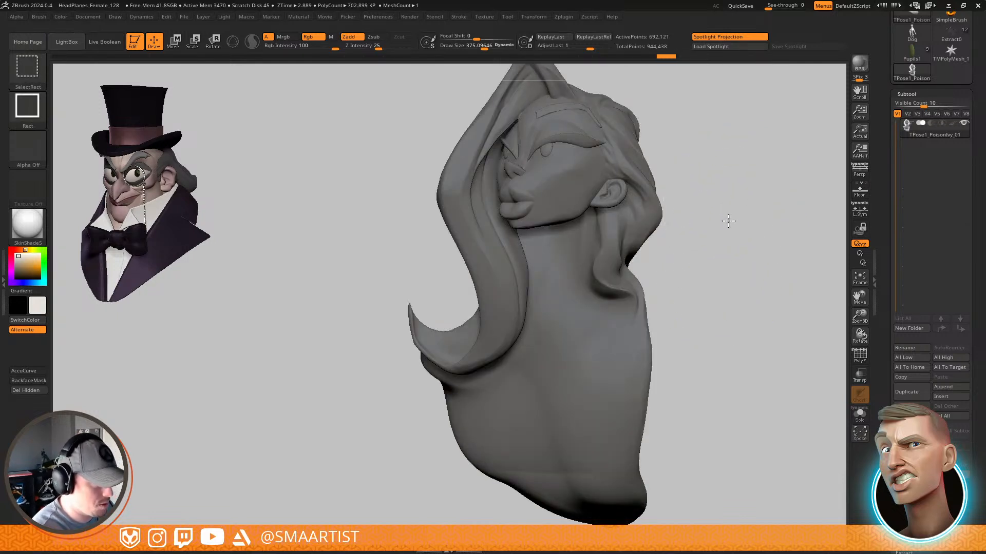
key("ctrl+z")
left_click_drag(711, 169, 465, 174, "ctrl+shift")
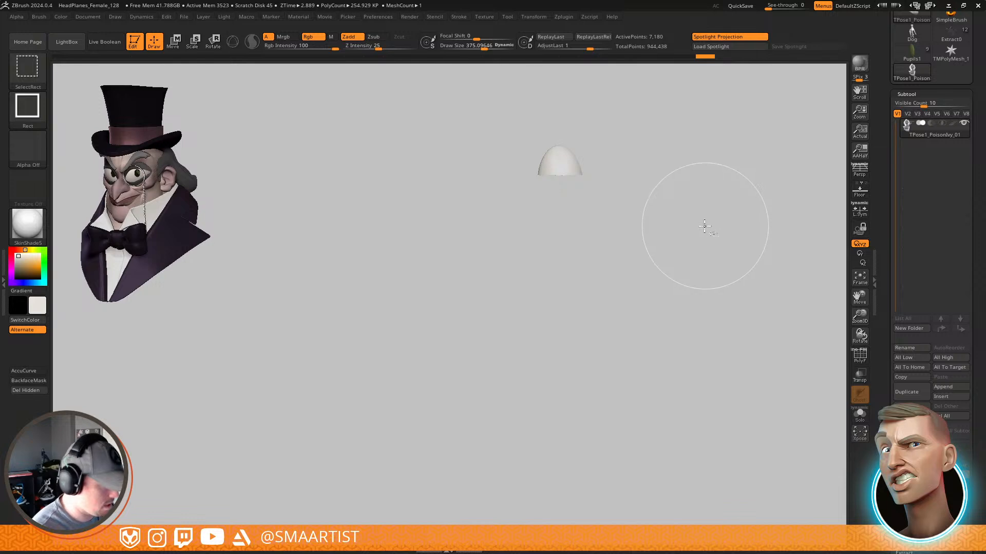
key("ctrl+z")
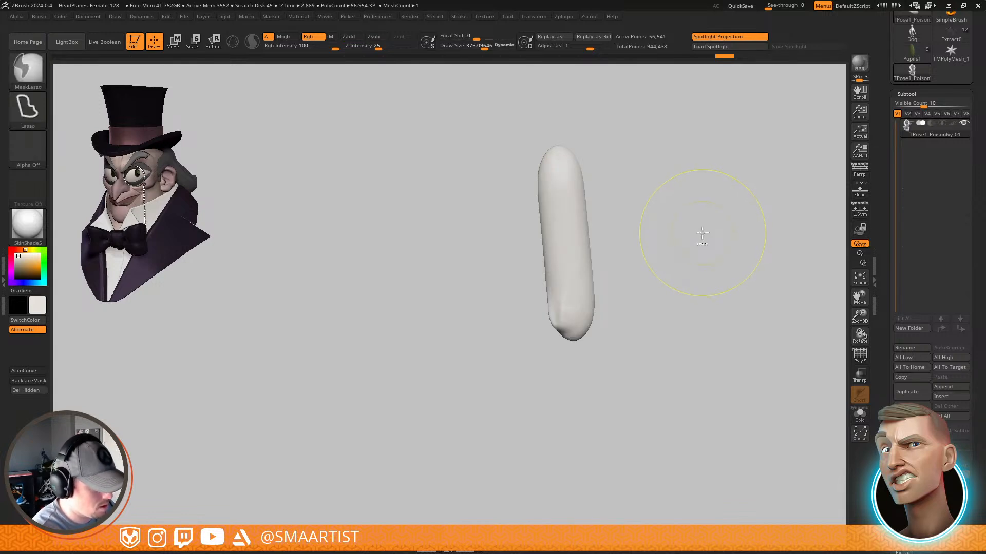
left_click(702, 233, "ctrl")
left_click(706, 245, "ctrl+shift")
mouse_move(705, 257)
left_mouse_down()
mouse_move(646, 297)
mouse_move(619, 300)
left_mouse_up()
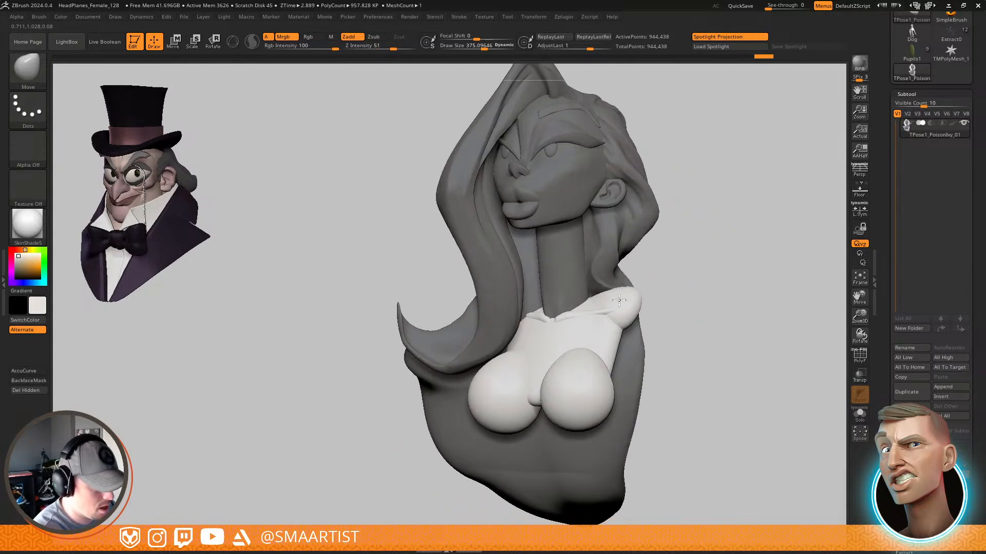
Place the transform gizmo at the collarbone and rotate the unmasked torso to tilt the chest and shoulders
right_click_drag(619, 300, 653, 299)
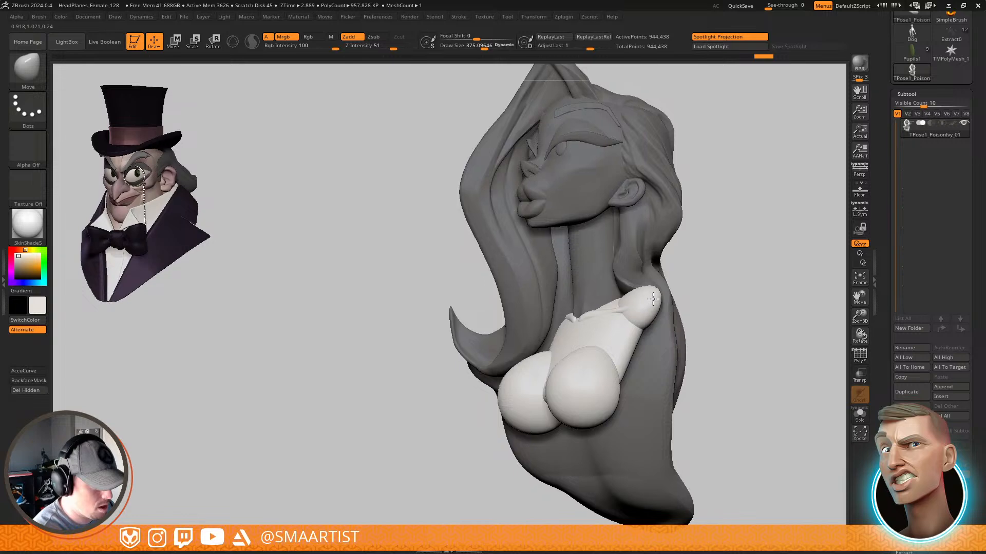
key("w")
key("y")
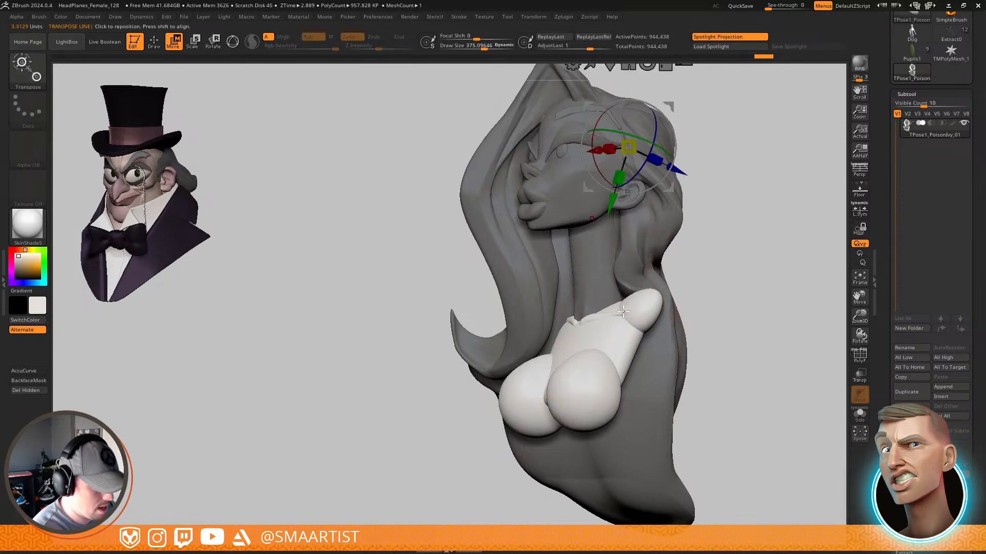
left_click(576, 328)
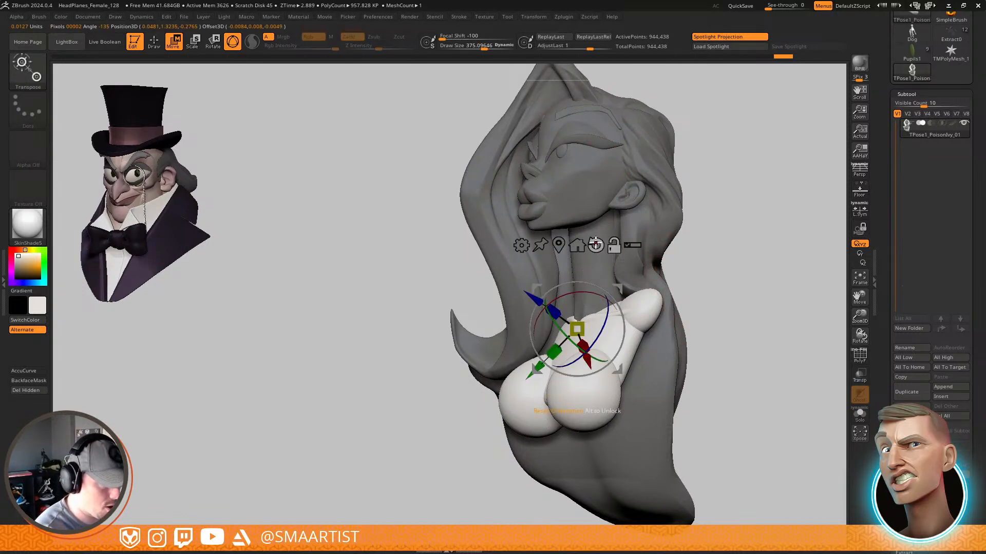
left_click_drag(661, 272, 645, 282)
left_click_drag(626, 324, 660, 305)
left_click_drag(592, 304, 583, 292)
mouse_move(651, 287)
left_mouse_down()
mouse_move(663, 292)
mouse_move(660, 310)
left_mouse_up()
Adjust the near shoulder where it meets the collarbone with the Move brush
key("b")
key("m")
key("v")
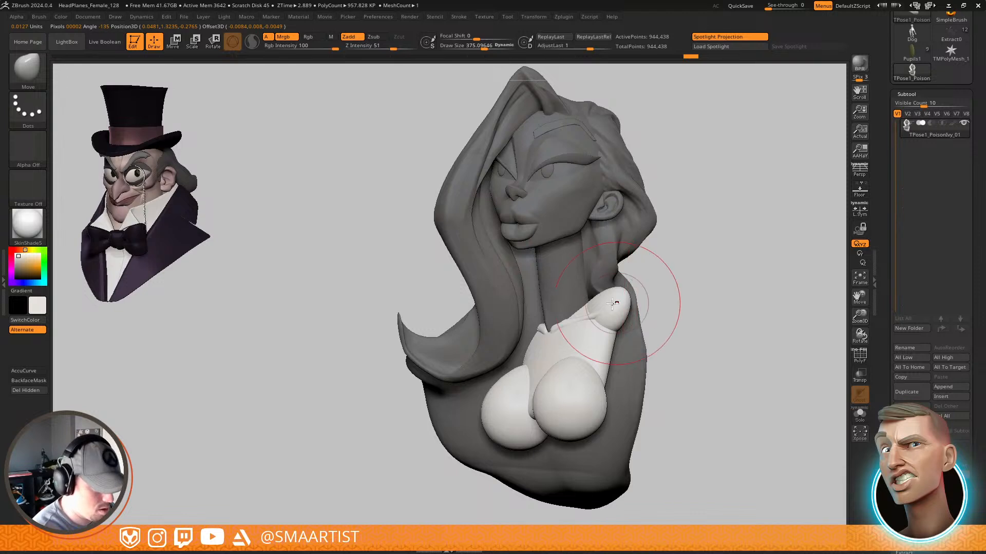
right_click_drag(630, 301, 595, 301)
left_click_drag(586, 308, 598, 304)
right_click_drag(595, 298, 625, 277)
Rotate the unmasked torso slightly further with the gizmo to turn the chest
key("w")
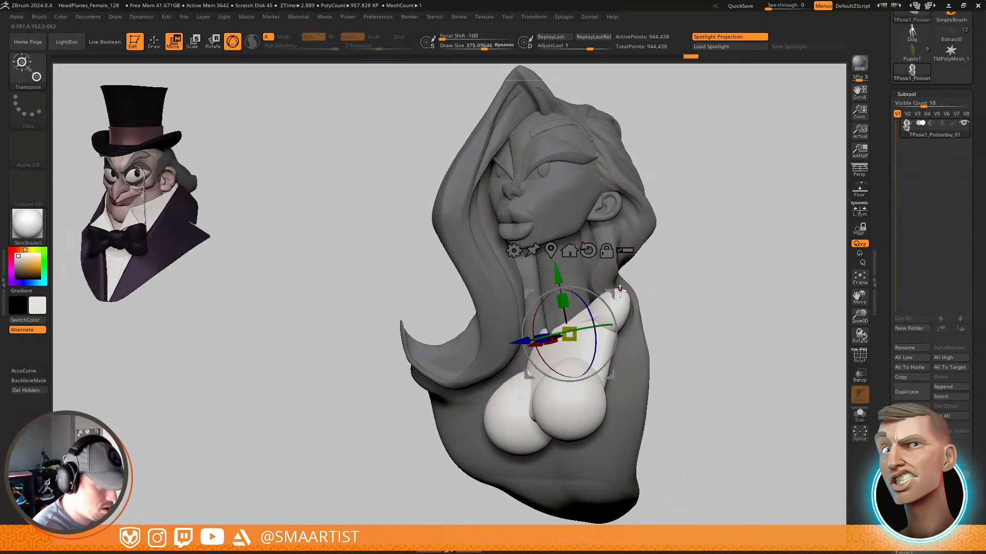
left_click_drag(595, 329, 579, 330)
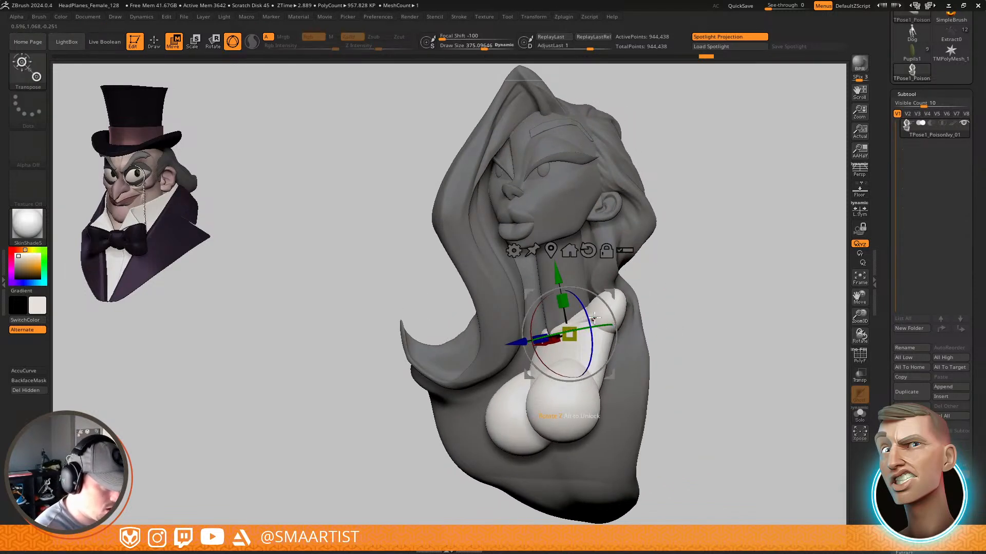
right_click_drag(594, 318, 614, 300)
Pull the near shoulder inward toward the neck using the Move brush at a draw size of about 482
key("q")
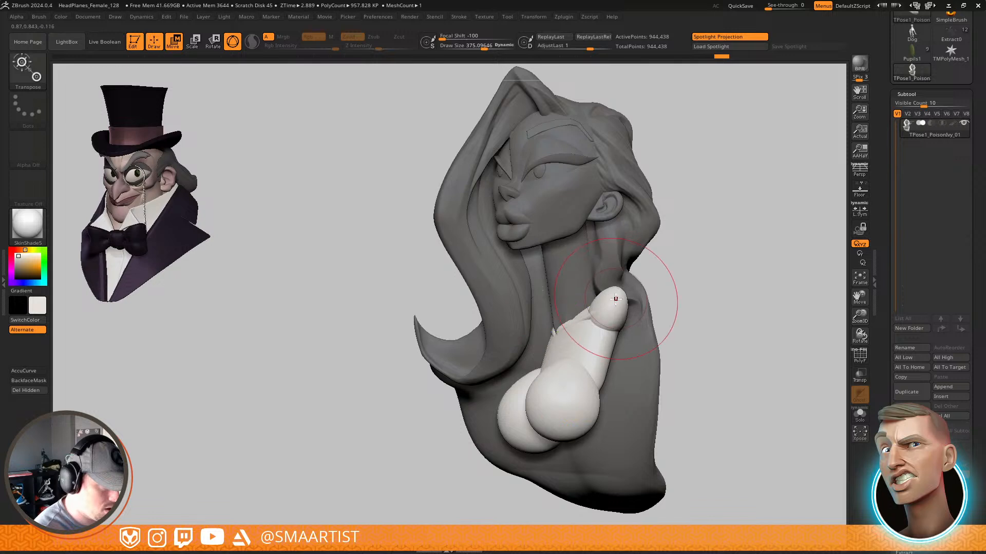
key("s")
left_click_drag(606, 293, 611, 293)
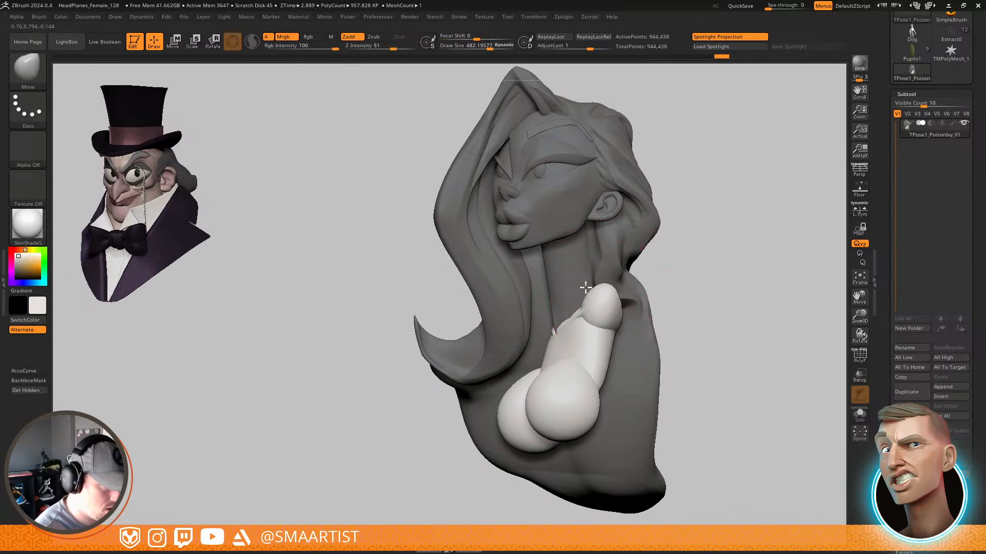
mouse_move(601, 283)
right_mouse_down()
mouse_move(593, 275)
mouse_move(607, 264)
mouse_move(662, 287)
right_mouse_up()
key("shift")
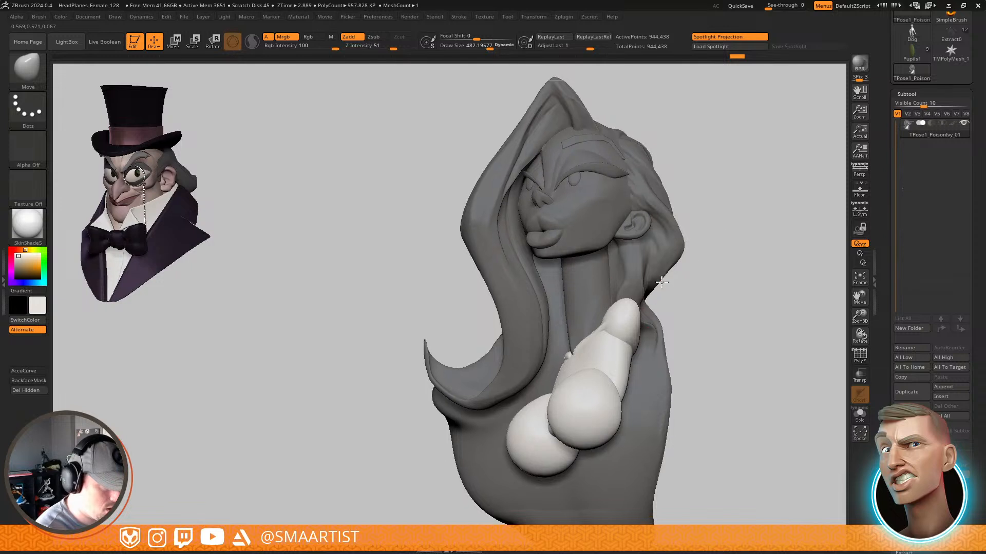
mouse_move(646, 327)
right_mouse_down()
mouse_move(649, 318)
mouse_move(632, 306)
mouse_move(660, 303)
mouse_move(671, 282)
mouse_move(672, 321)
right_mouse_up()
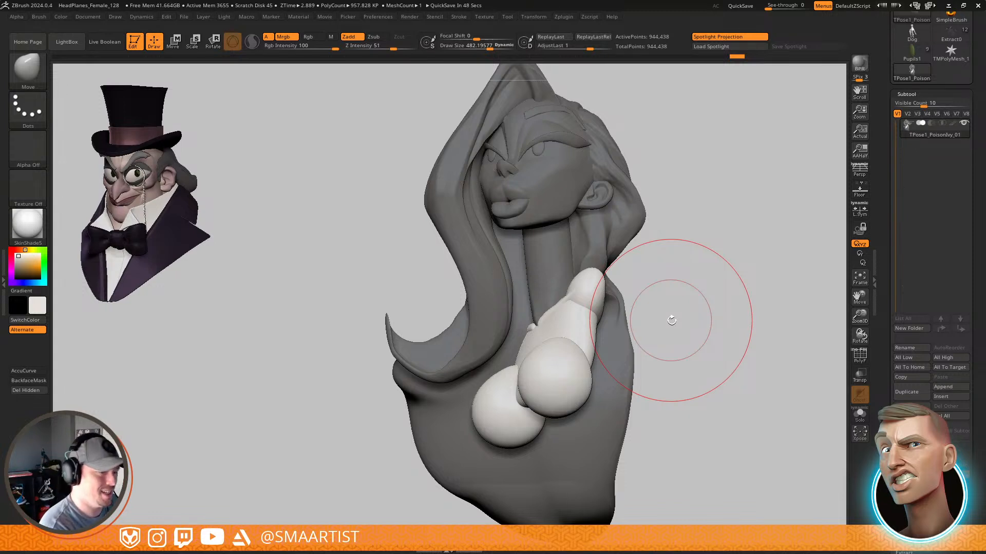
mouse_move(672, 321)
left_mouse_down()
mouse_move(688, 282)
mouse_move(724, 283)
mouse_move(706, 282)
mouse_move(700, 294)
mouse_move(710, 275)
mouse_move(716, 289)
mouse_move(672, 278)
left_mouse_up()
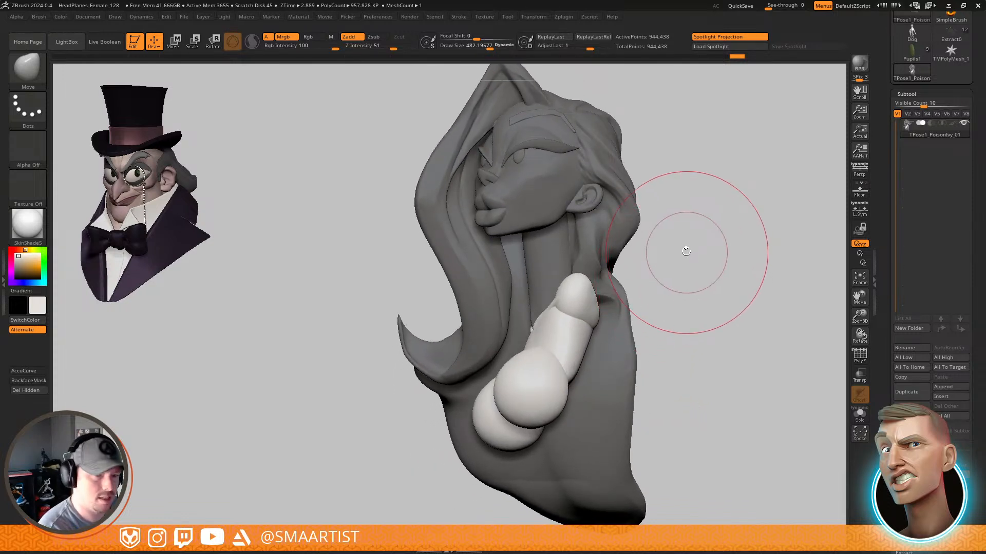
Clear the mask and mask everything except the bust's skin surface
key("ctrl")
left_click_drag(699, 240, 711, 259, "ctrl")
mouse_move(570, 324)
right_mouse_down()
mouse_move(596, 317)
mouse_move(544, 378)
right_mouse_up()
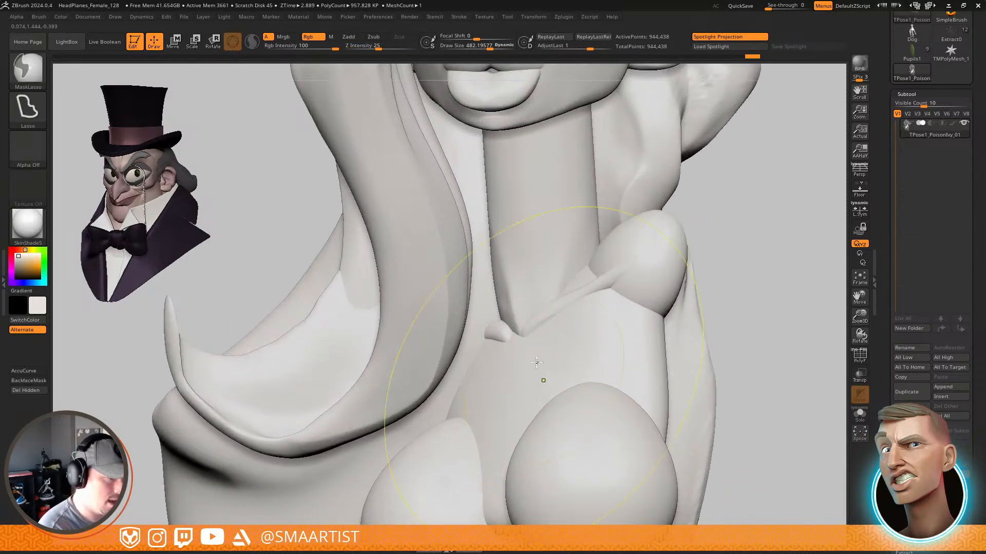
key("w")
left_click(565, 228, "ctrl")
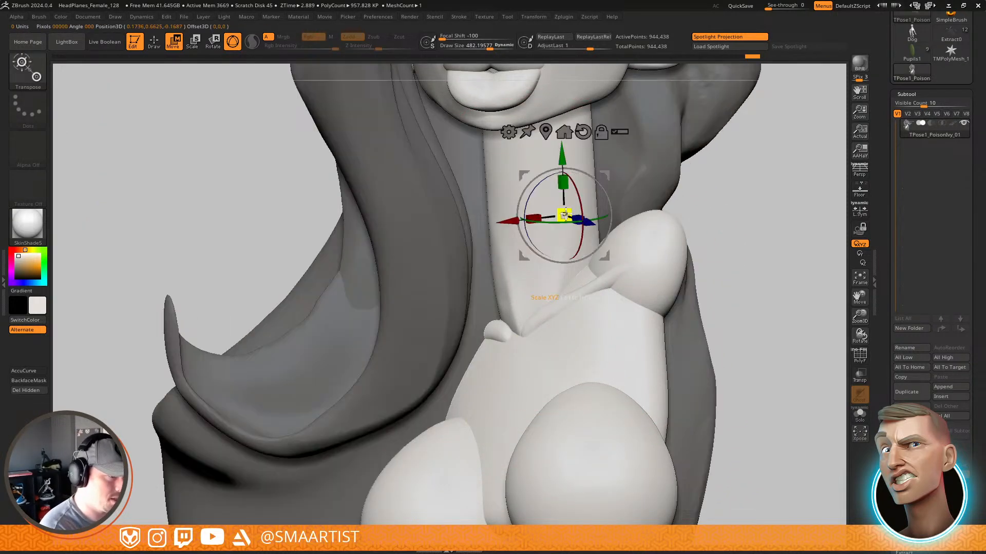
Isolate the neck, mask everything except the neck and bring the hidden parts back
key("q")
key("ctrl+shift")
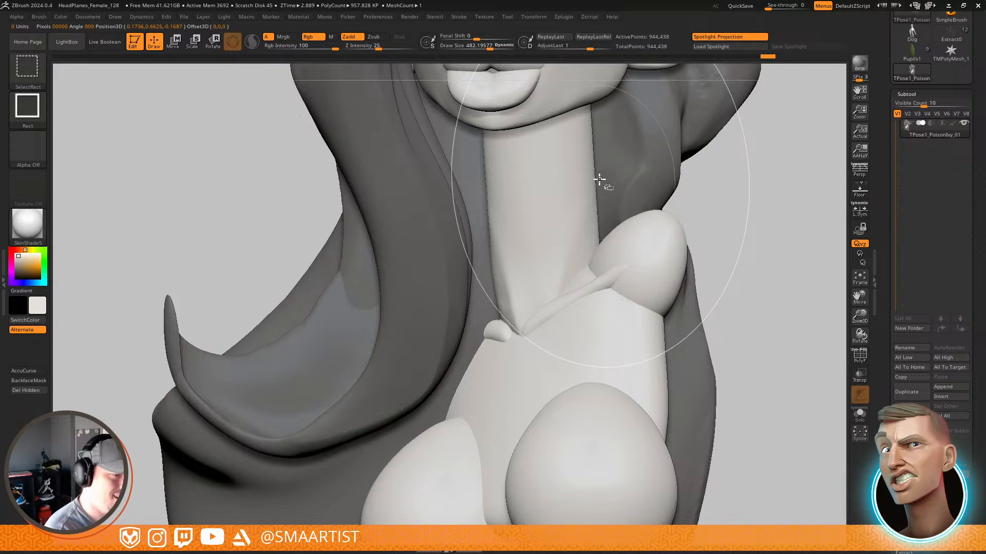
left_click(586, 195, "ctrl+shift")
key("ctrl+shift+a")
right_click_drag(716, 221, 707, 178, "ctrl")
left_click_drag(708, 179, 729, 254, "ctrl+shift")
key("ctrl+a")
left_click(726, 233, "ctrl+shift")
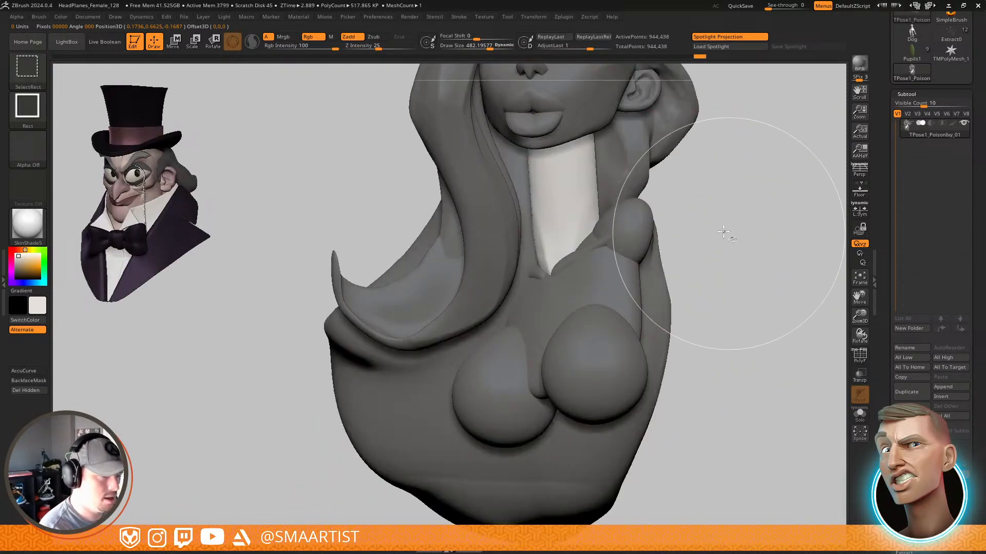
Reposition the unmasked neck with the Move gizmo so that it runs from under the chin into the torso
right_click_drag(612, 219, 618, 246, "alt")
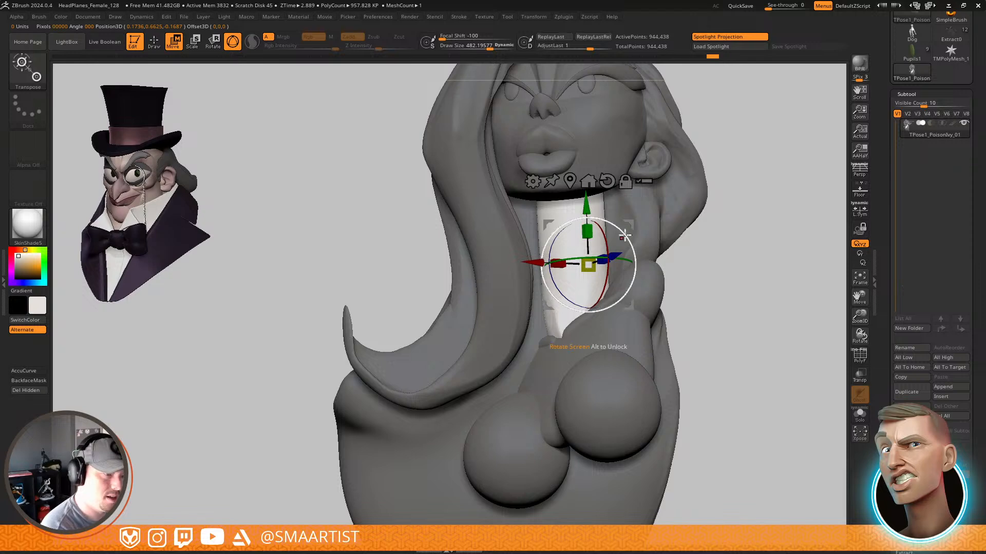
mouse_move(623, 236)
right_mouse_down()
mouse_move(617, 216)
mouse_move(610, 226)
right_mouse_up()
left_click(637, 183)
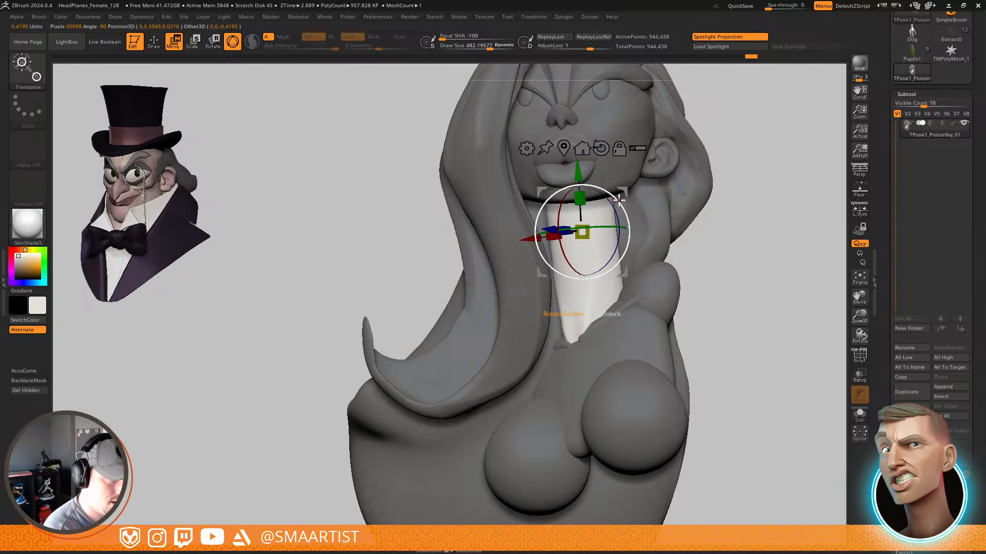
Shape the lower neck where it meets the chest with the Move brush at a draw size of about 188
mouse_move(627, 218)
right_mouse_down()
mouse_move(629, 245)
mouse_move(595, 311)
mouse_move(600, 288)
mouse_move(561, 330)
mouse_move(561, 311)
right_mouse_up()
key("b")
key("m")
key("t")
key("s")
left_click_drag(561, 311, 541, 311)
right_click_drag(565, 311, 544, 316)
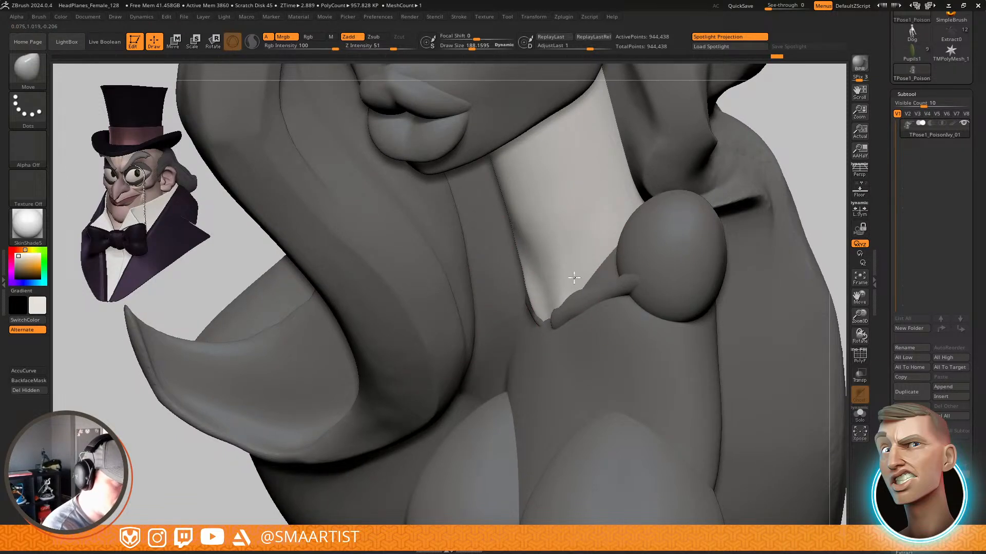
mouse_move(574, 277)
right_mouse_down()
mouse_move(527, 352)
mouse_move(511, 308)
right_mouse_up()
Refine the base of the neck with the Move brush at a draw size of about 157 and smooth its surface
key("s")
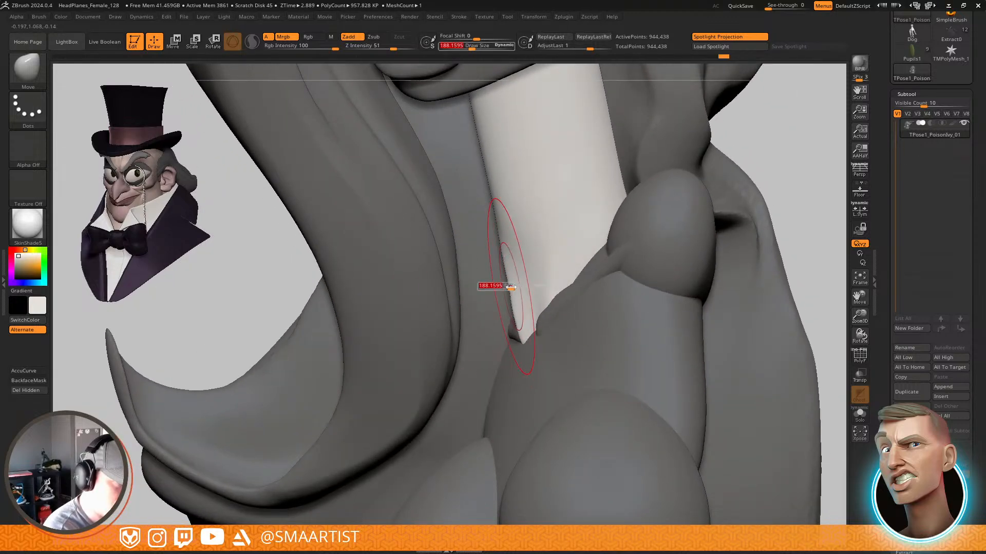
left_click_drag(511, 285, 508, 285)
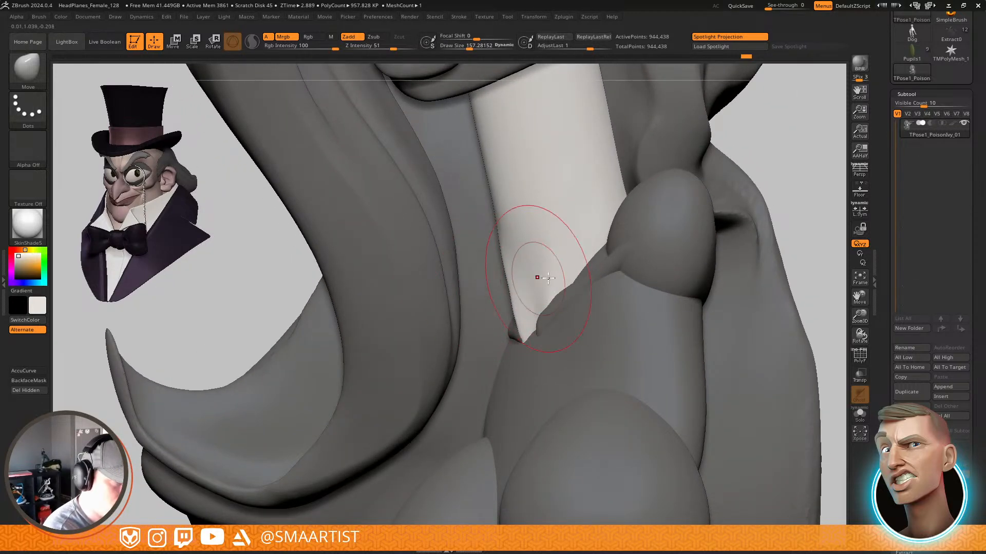
mouse_move(548, 277)
right_mouse_down("ctrl")
mouse_move(547, 257)
mouse_move(553, 294)
right_mouse_up("ctrl")
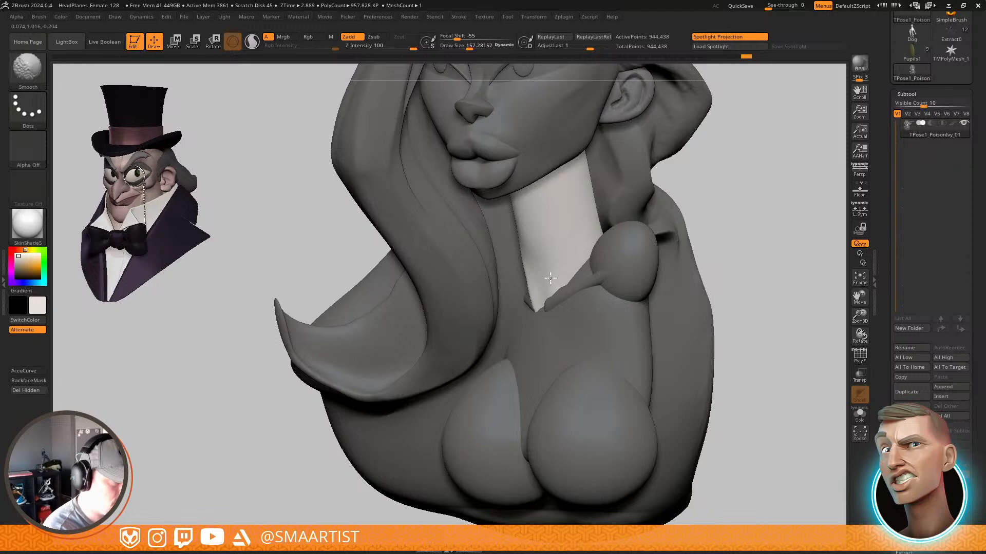
left_click_drag(550, 278, 539, 270, "shift")
mouse_move(548, 264)
right_mouse_down()
mouse_move(565, 266)
mouse_move(609, 222)
mouse_move(600, 234)
right_mouse_up()
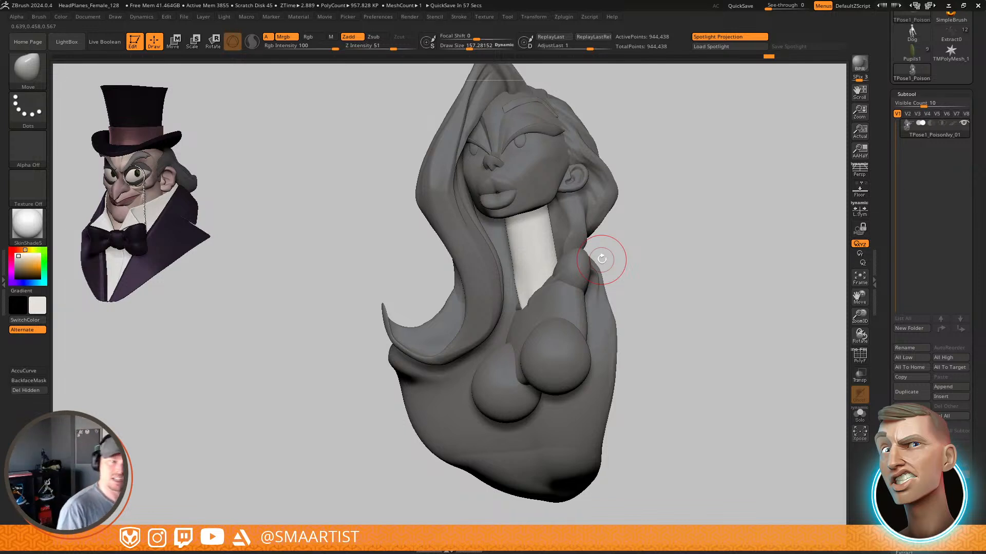
Clear the mask from the whole bust
mouse_move(601, 260)
left_mouse_down()
mouse_move(660, 213)
mouse_move(688, 260)
mouse_move(681, 216)
mouse_move(703, 250)
mouse_move(693, 237)
left_mouse_up()
left_click_drag(707, 232, 716, 288, "ctrl")
right_click_drag(708, 272, 689, 220)
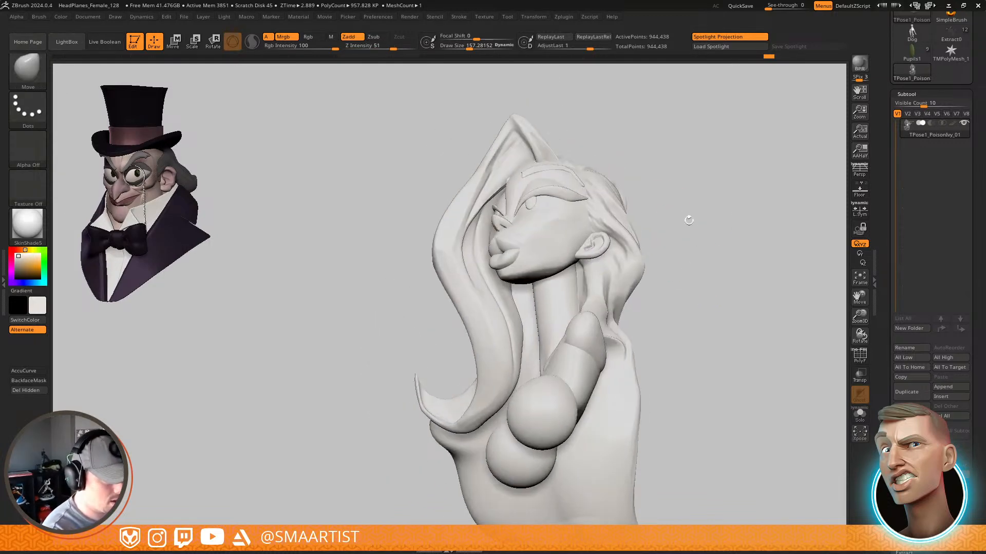
mouse_move(569, 287)
right_mouse_down("ctrl")
mouse_move(574, 332)
mouse_move(598, 220)
right_mouse_up("ctrl")
key("w")
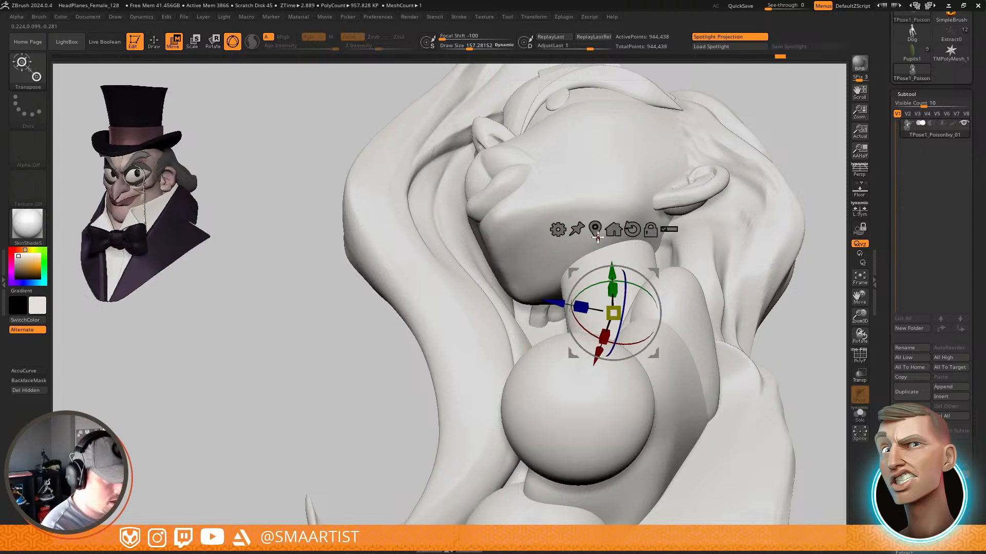
mouse_move(648, 198)
right_mouse_down()
mouse_move(640, 342)
mouse_move(662, 288)
right_mouse_up()
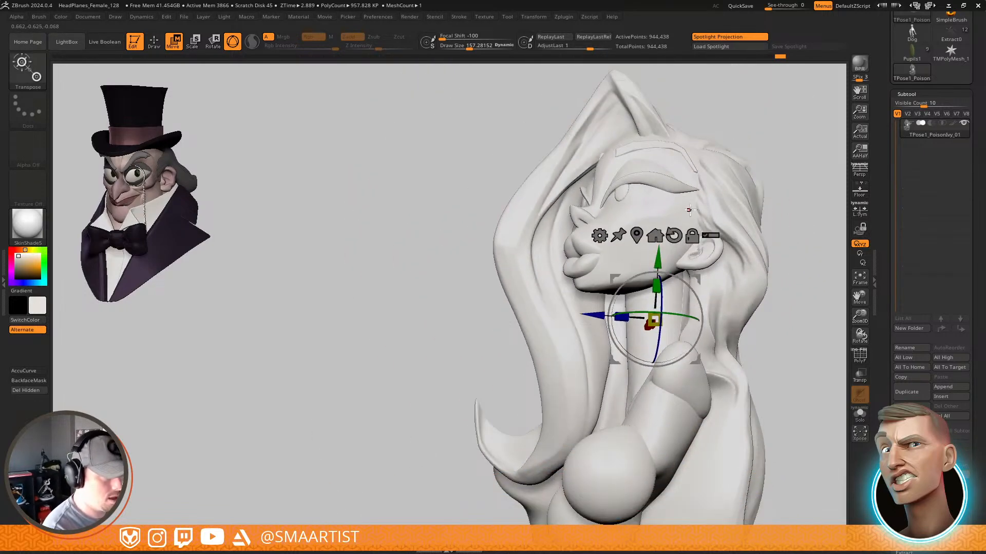
key("q")
Isolate the two pupils, mask them and bring the rest of the bust back
mouse_move(772, 225)
right_mouse_down("ctrl")
mouse_move(678, 216)
mouse_move(703, 237)
right_mouse_up("ctrl")
right_click_drag(590, 223, 582, 292, "ctrl")
left_click(578, 274, "ctrl+shift")
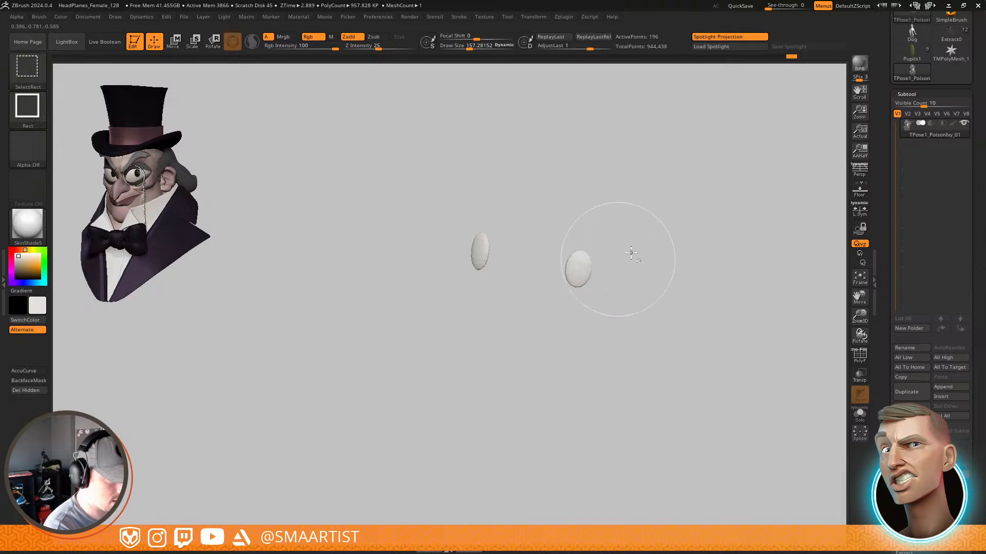
left_click(696, 214, "ctrl+shift")
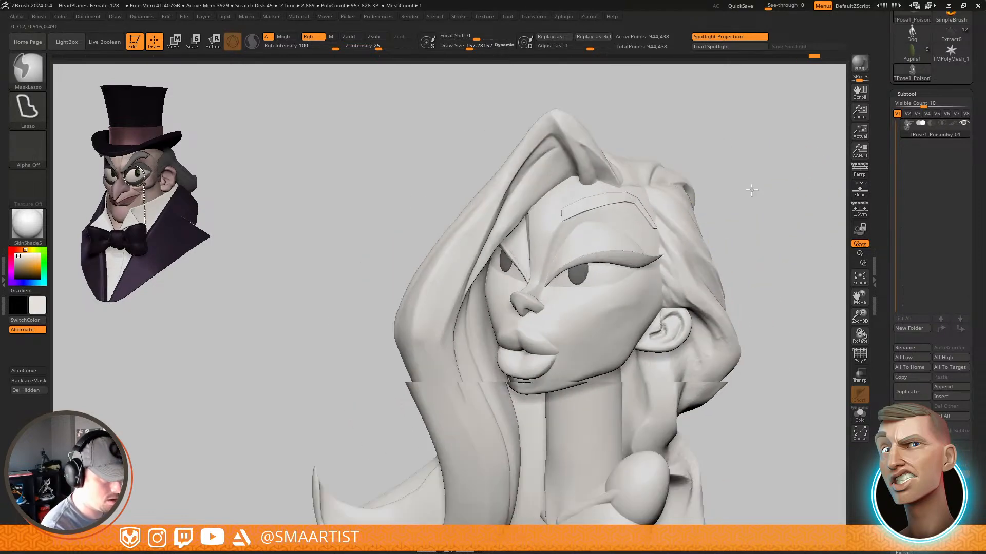
mouse_move(711, 226)
right_mouse_down("ctrl")
mouse_move(715, 207)
mouse_move(735, 225)
mouse_move(679, 218)
mouse_move(707, 226)
right_mouse_up("ctrl")
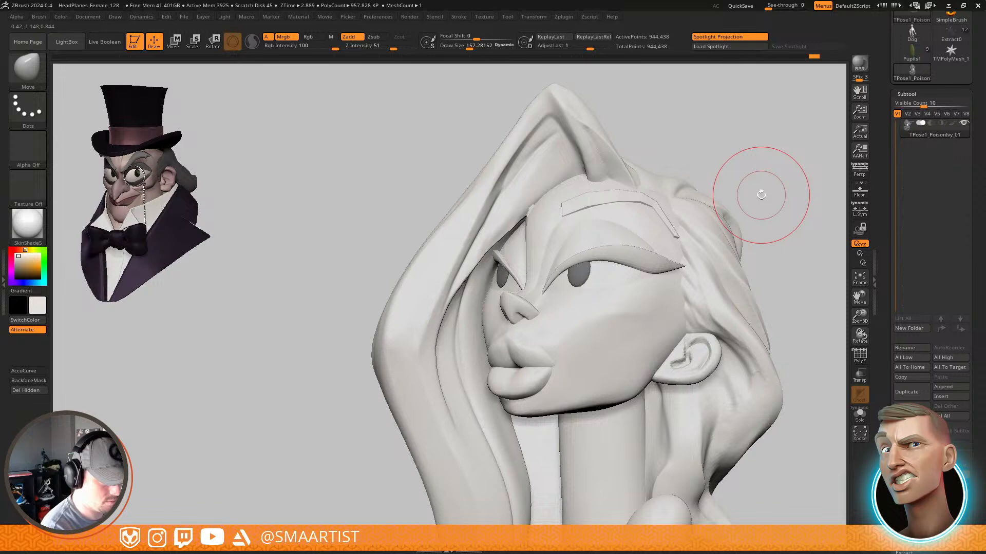
Reshape the lips in profile and front view with the Move brush at draw sizes of about 73 and 124
right_click_drag(761, 195, 711, 207)
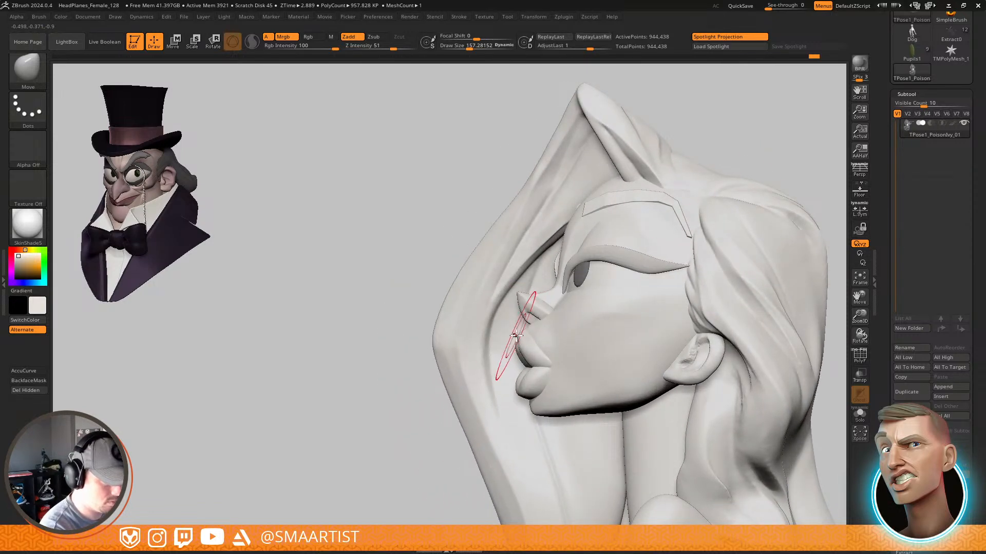
mouse_move(525, 339)
right_mouse_down()
mouse_move(524, 354)
mouse_move(521, 338)
right_mouse_up()
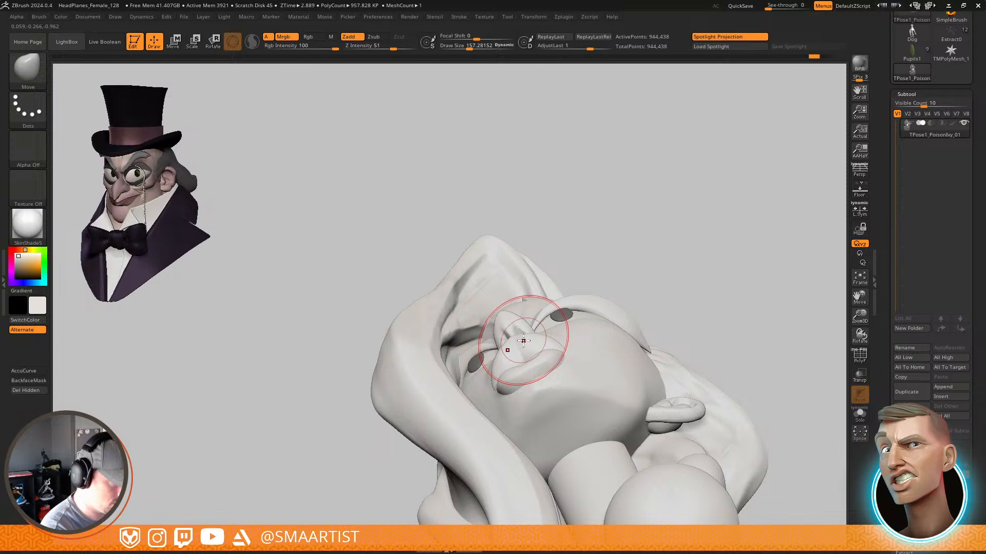
mouse_move(532, 323)
right_mouse_down()
mouse_move(514, 406)
mouse_move(536, 366)
mouse_move(531, 349)
mouse_move(534, 380)
mouse_move(530, 361)
right_mouse_up()
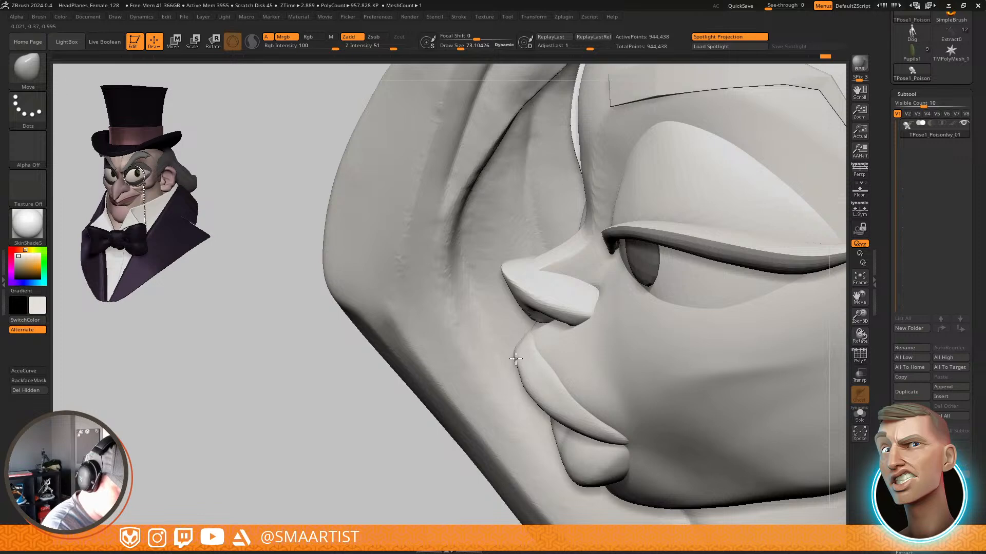
mouse_move(538, 394)
right_mouse_down()
mouse_move(574, 374)
mouse_move(553, 365)
mouse_move(597, 257)
mouse_move(544, 339)
mouse_move(575, 330)
right_mouse_up()
right_click_drag(691, 312, 605, 313, "alt")
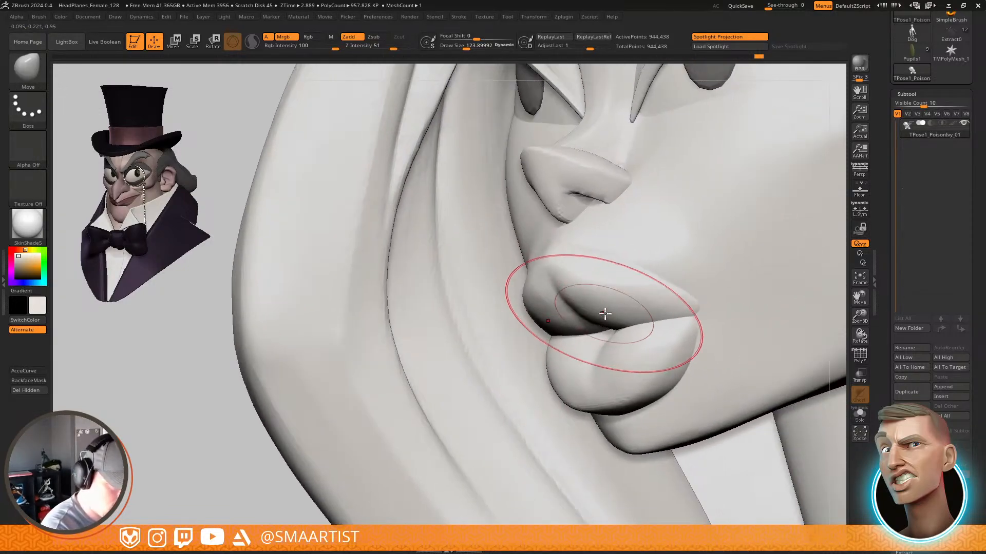
Adjust the lips with the Move Topological brush at a draw size of about 109
key("b")
key("m")
key("t")
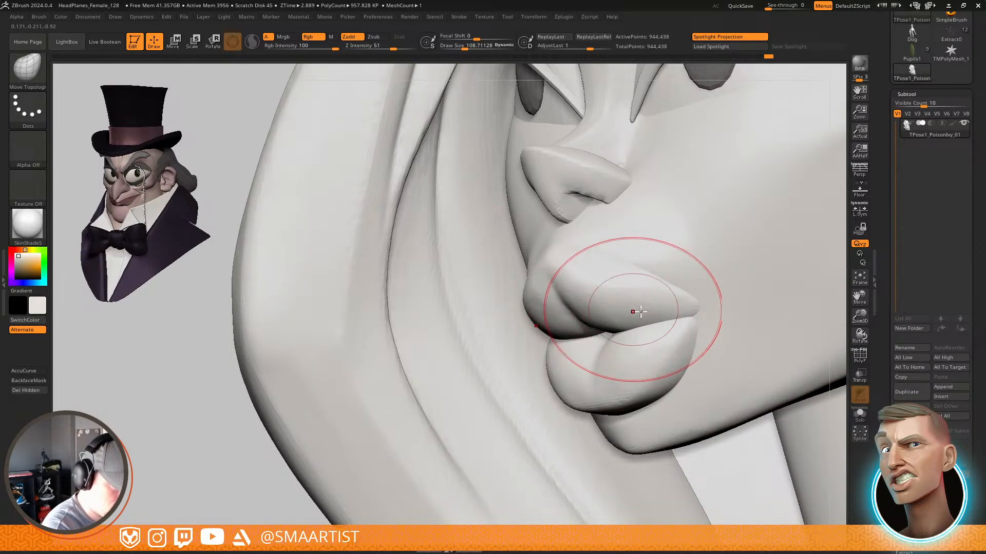
mouse_move(640, 312)
right_mouse_down()
mouse_move(585, 313)
mouse_move(660, 254)
mouse_move(587, 288)
mouse_move(586, 310)
mouse_move(583, 277)
right_mouse_up()
Invert the mask so only the pupils are editable and place the gizmo on the near pupil
left_click(757, 204, "ctrl")
right_click_drag(686, 237, 580, 264, "ctrl")
key("w")
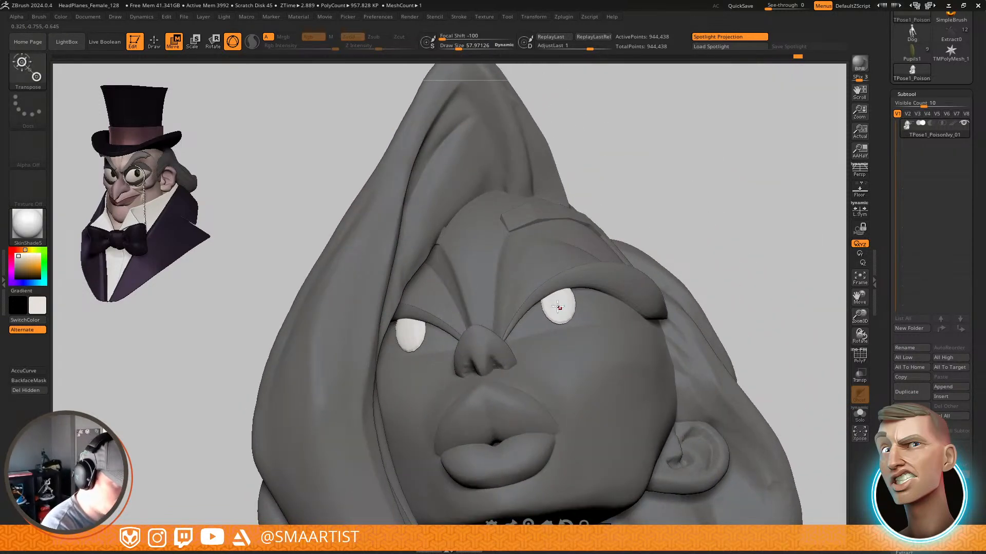
right_click_drag(559, 307, 579, 281)
left_click(559, 301)
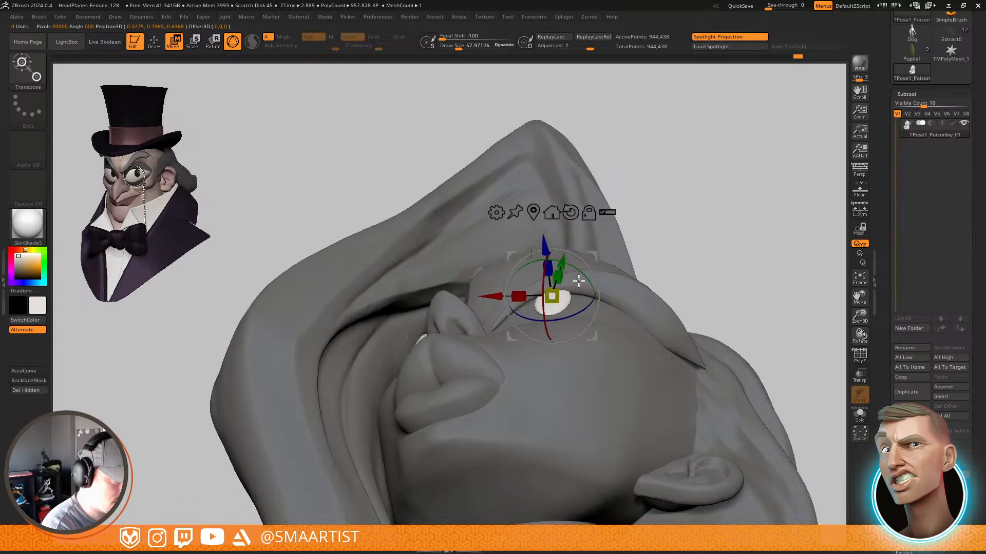
Shift and rotate the pupils with the gizmo so the near pupil follows the eye surface
left_click_drag(496, 296, 520, 296)
mouse_move(609, 263)
right_mouse_down()
mouse_move(624, 352)
mouse_move(609, 280)
right_mouse_up()
right_click_drag(679, 299, 611, 355)
left_click_drag(609, 360, 613, 359)
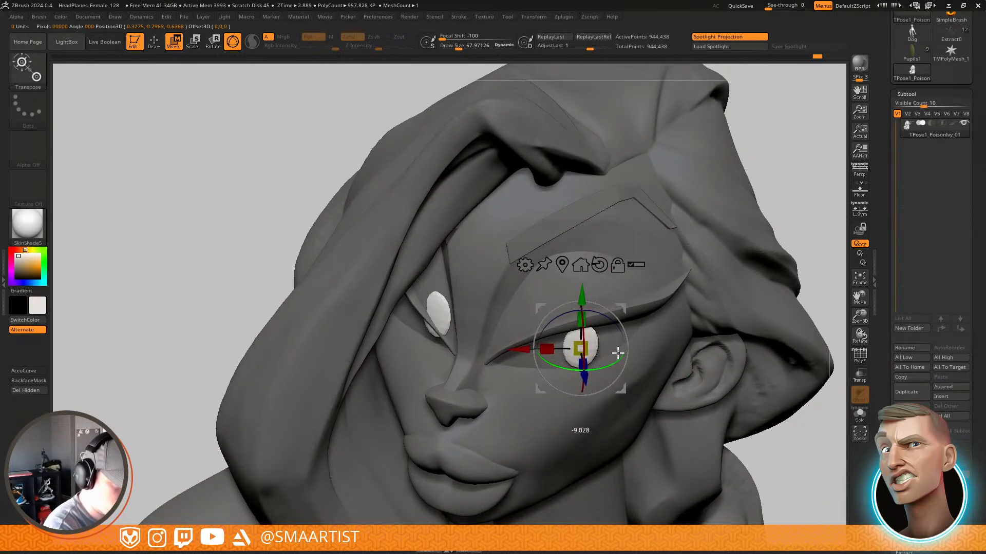
right_click_drag(620, 351, 628, 324)
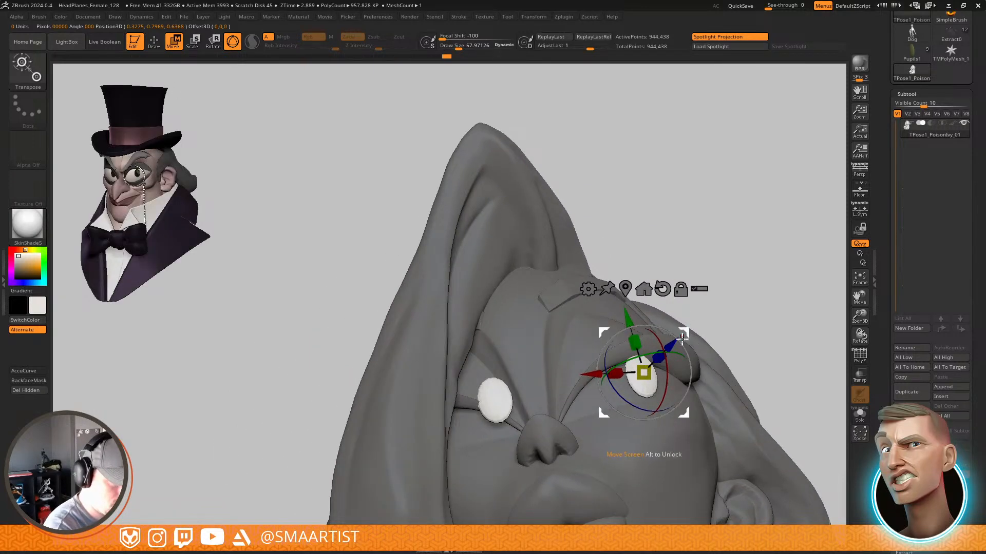
right_click_drag(688, 351, 548, 381)
left_click_drag(585, 349, 608, 380)
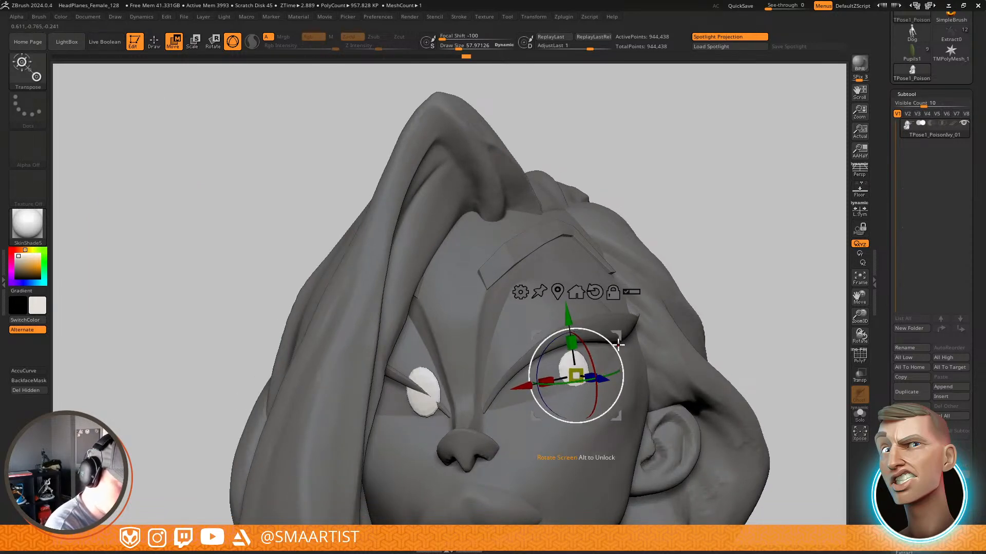
mouse_move(611, 355)
right_mouse_down()
mouse_move(594, 368)
mouse_move(594, 352)
mouse_move(574, 354)
mouse_move(623, 290)
mouse_move(636, 289)
mouse_move(618, 351)
right_mouse_up()
Nudge the near pupil into place on the eye with the Move brush at a draw size of about 140
key("q")
key("b")
key("m")
key("v")
key("s")
left_click_drag(614, 312, 613, 311)
right_click_drag(614, 312, 621, 341)
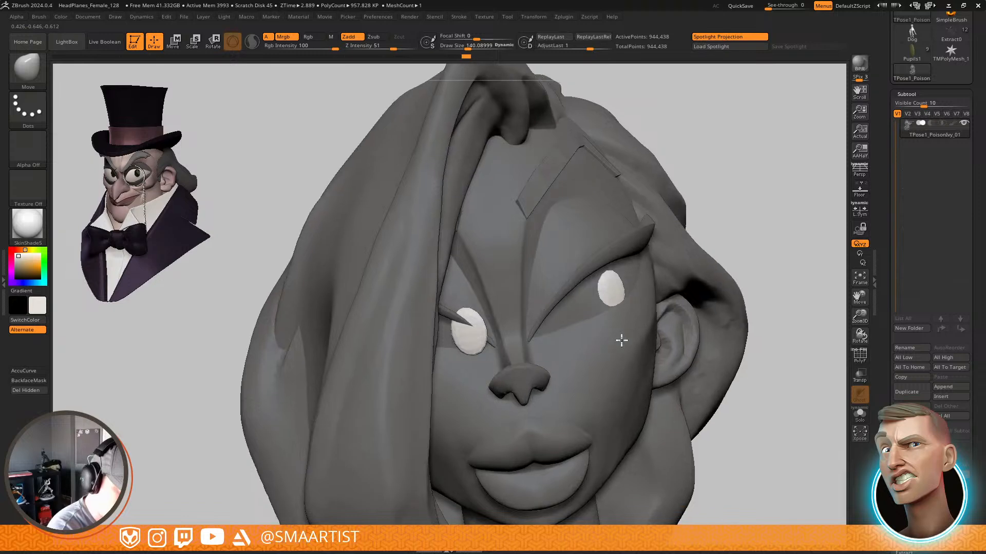
left_click_drag(621, 341, 611, 328)
right_click_drag(616, 321, 624, 324)
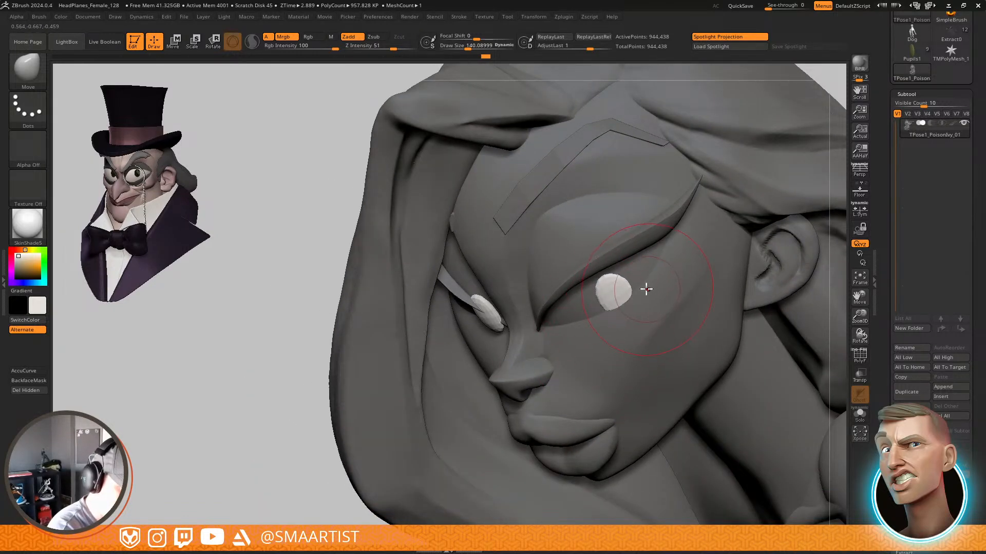
mouse_move(646, 289)
right_mouse_down()
mouse_move(611, 331)
mouse_move(621, 258)
mouse_move(618, 337)
mouse_move(596, 326)
mouse_move(624, 317)
mouse_move(653, 280)
right_mouse_up()
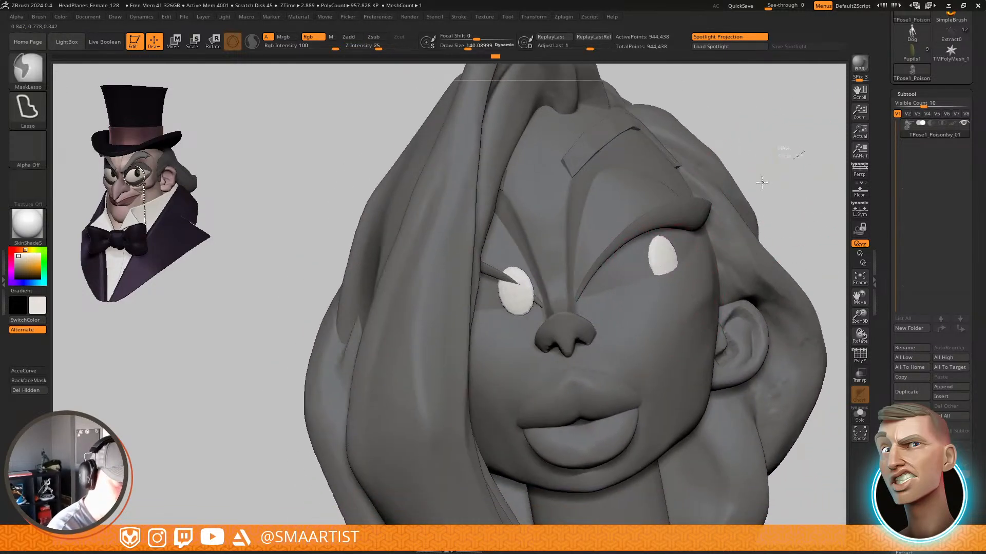
Mask the near pupil, centre the gizmo on the far pupil and rotate the far pupil
mouse_move(800, 155)
left_mouse_down("ctrl")
mouse_move(627, 359)
mouse_move(609, 315)
mouse_move(742, 115)
mouse_move(592, 233)
mouse_move(662, 165)
left_mouse_up("ctrl")
right_click_drag(539, 290, 532, 250)
key("w")
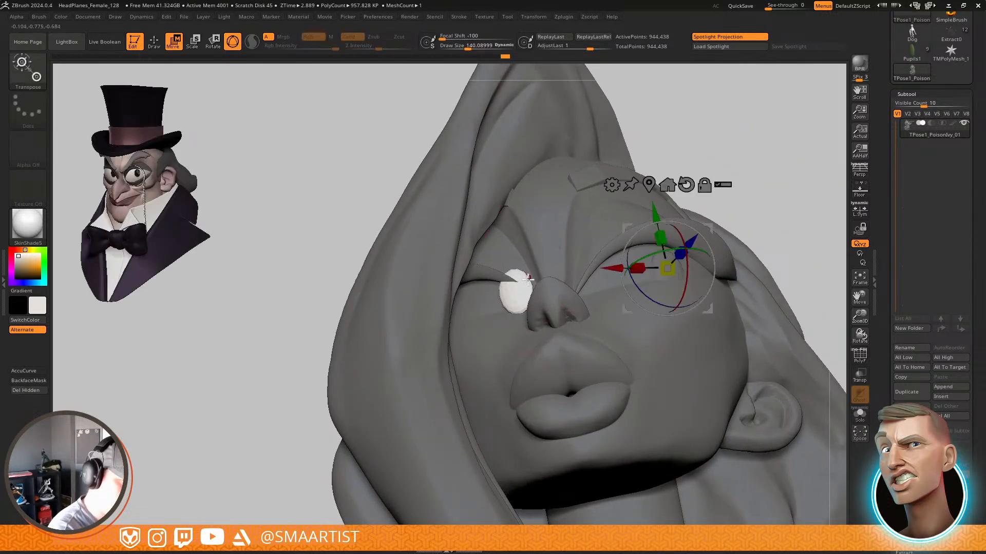
left_click(515, 289, "alt")
left_click_drag(515, 289, 534, 266)
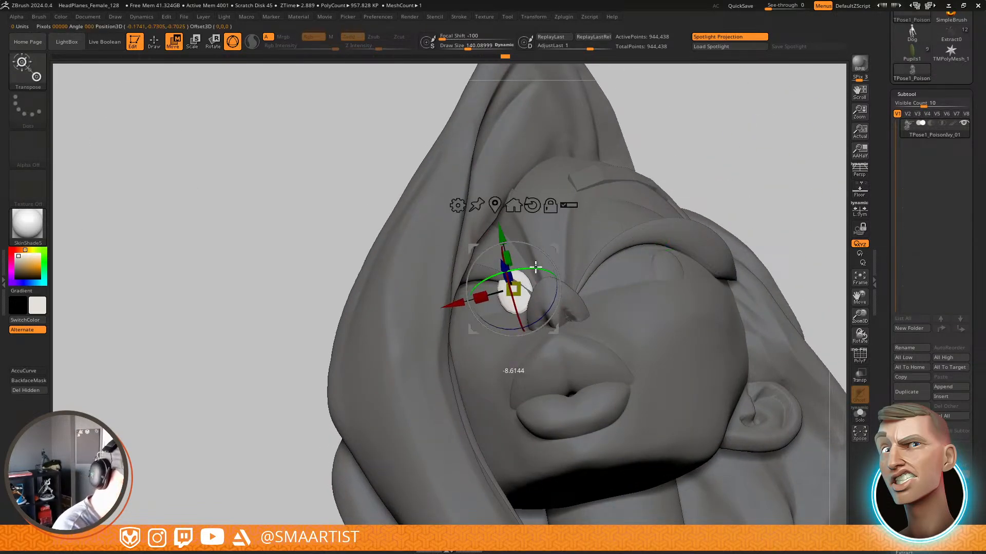
Rotate the far pupil further and push it back into the eye along the gizmo's Z axis
right_click_drag(541, 267, 540, 317)
right_click_drag(695, 231, 707, 214)
left_click_drag(574, 234, 580, 234)
right_click_drag(577, 241, 524, 289)
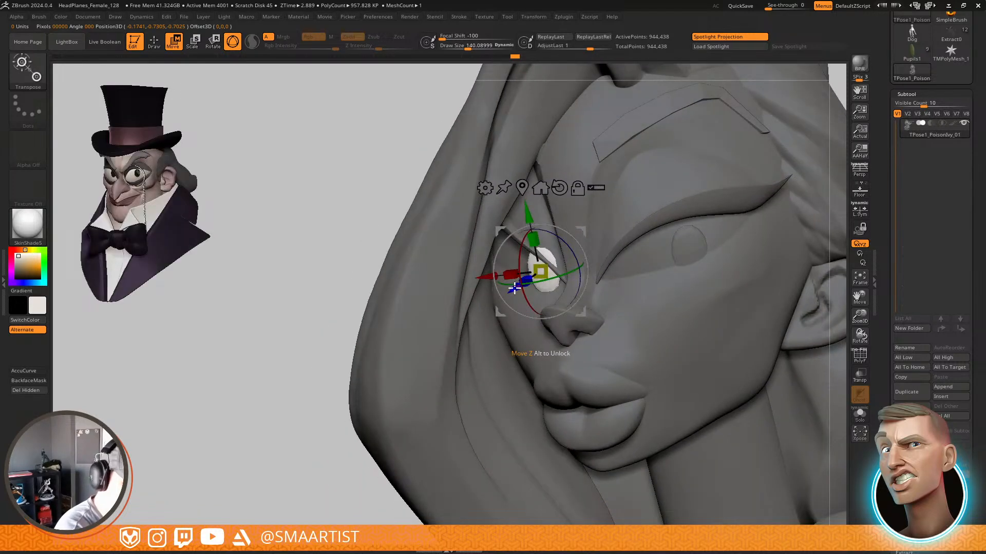
left_click_drag(513, 290, 513, 289)
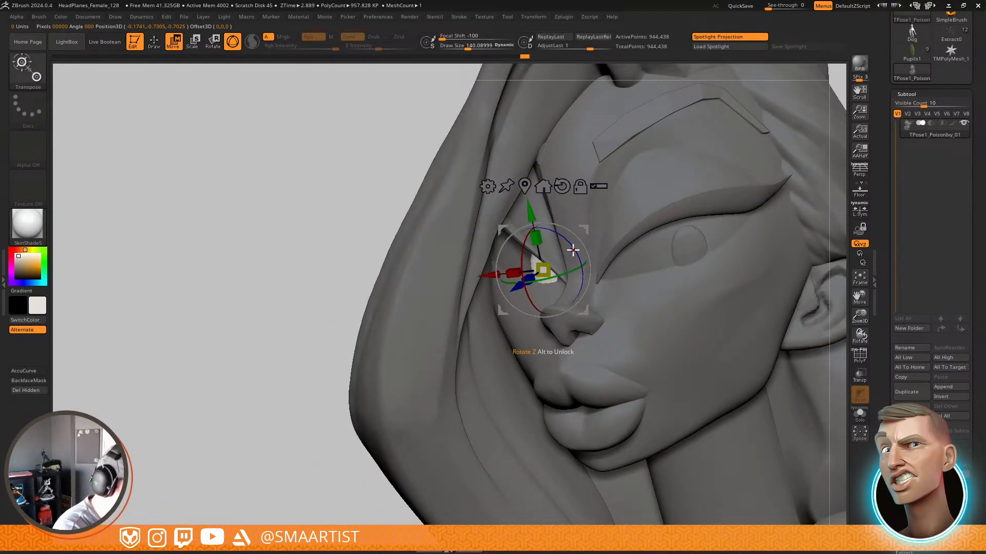
Fit the far pupil beneath the upper eyelid with the Move brush at a draw size of about 140
key("b")
key("m")
key("v")
mouse_move(551, 251)
right_mouse_down()
mouse_move(576, 234)
mouse_move(565, 349)
mouse_move(559, 307)
right_mouse_up()
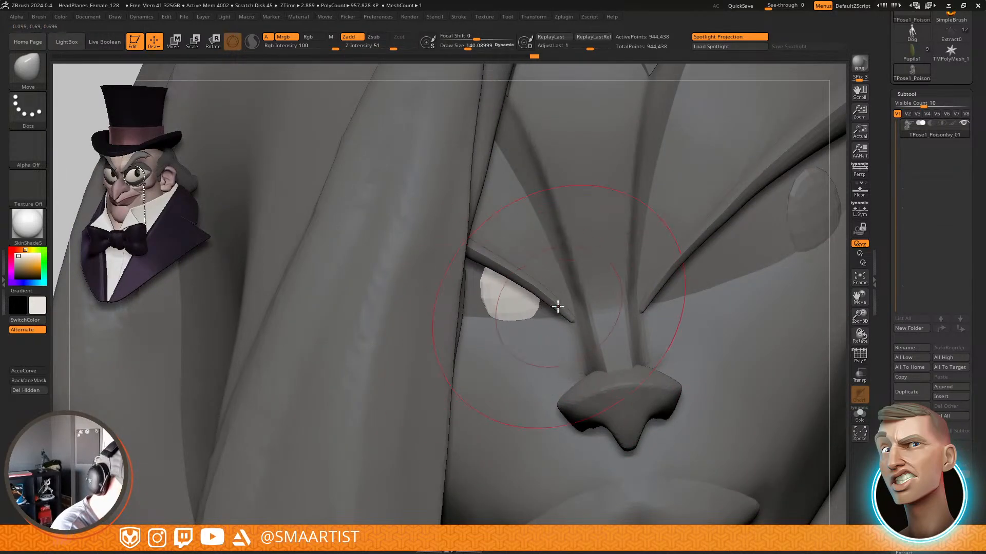
left_click_drag(558, 307, 563, 321)
mouse_move(543, 330)
right_mouse_down()
mouse_move(528, 268)
mouse_move(533, 300)
right_mouse_up()
mouse_move(624, 339)
right_mouse_down("ctrl")
mouse_move(710, 252)
mouse_move(692, 198)
right_mouse_up("ctrl")
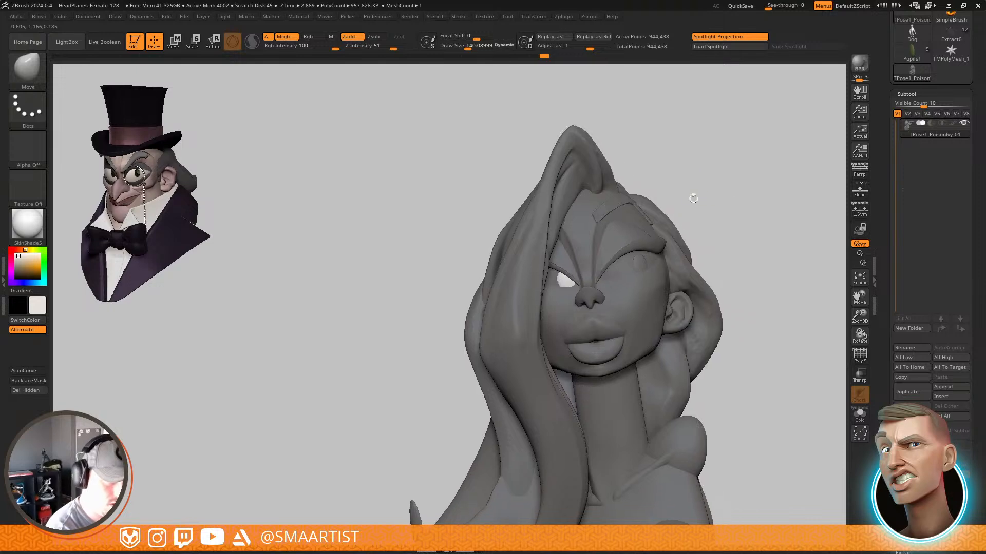
left_click_drag(693, 199, 775, 220, "ctrl")
mouse_move(774, 221)
right_mouse_down()
mouse_move(762, 234)
mouse_move(763, 216)
right_mouse_up()
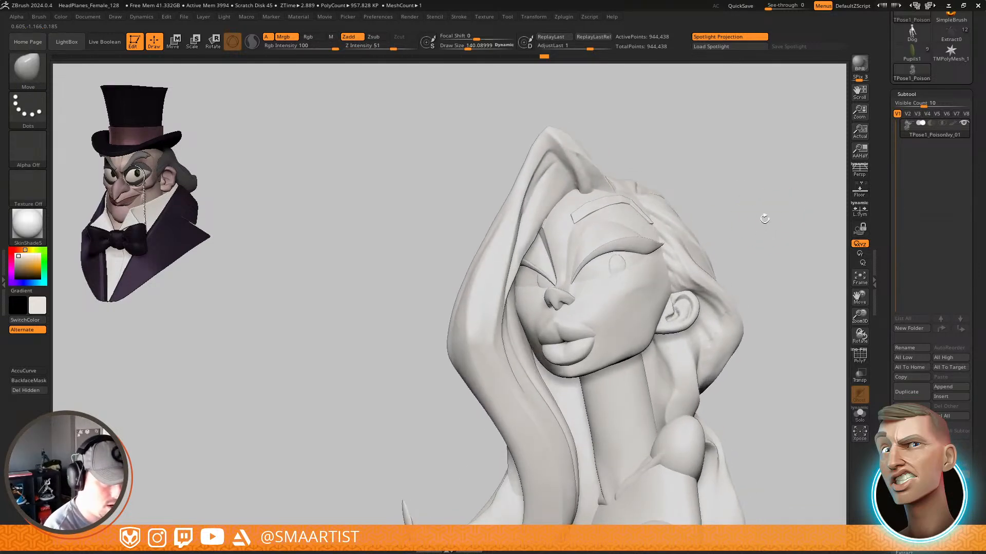
key("ctrl+z")
Adjust the far pupil's rotation slightly with the gizmo and clear the mask
right_click_drag(572, 266, 609, 312, "ctrl")
key("w")
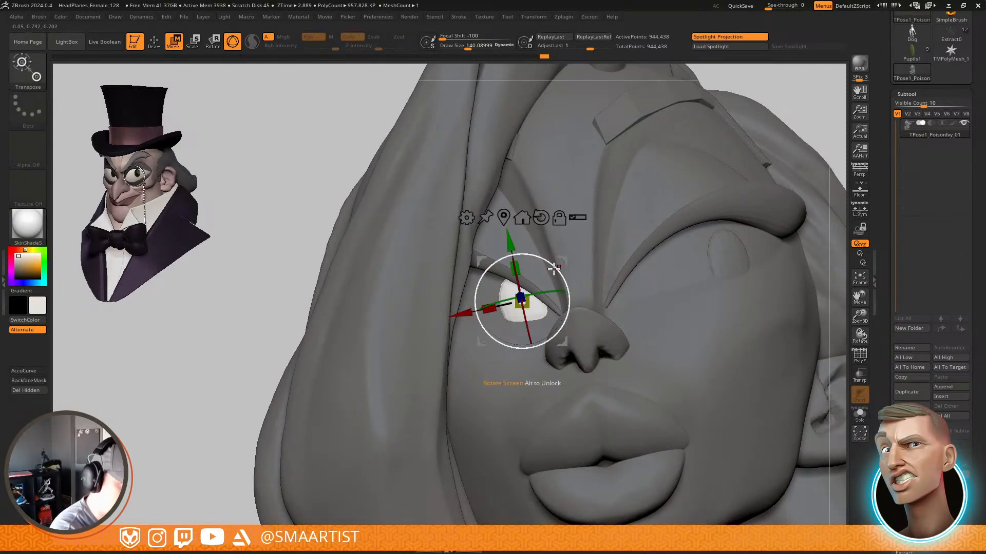
mouse_move(550, 262)
right_mouse_down()
mouse_move(565, 323)
mouse_move(548, 339)
right_mouse_up()
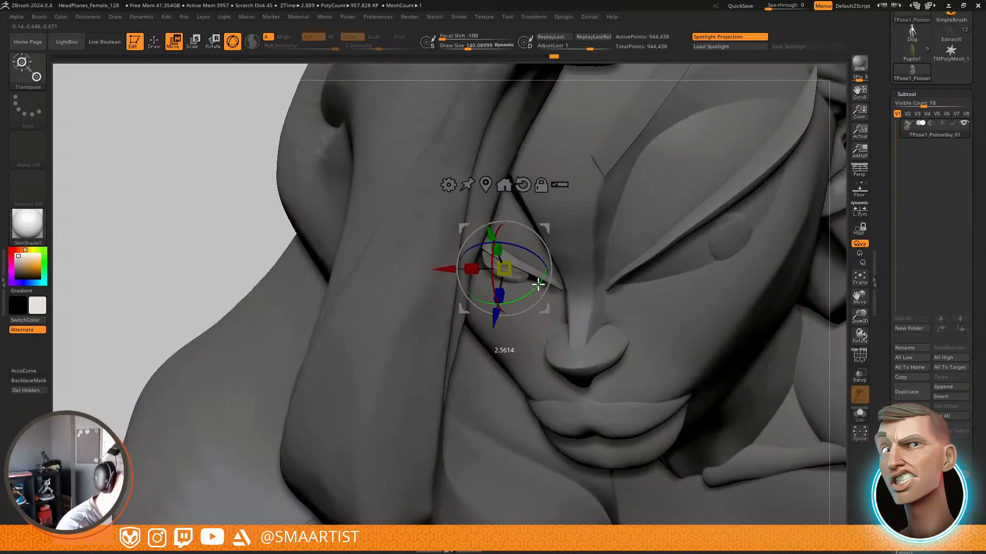
key("q")
mouse_move(538, 284)
right_mouse_down()
mouse_move(539, 258)
mouse_move(561, 282)
mouse_move(613, 215)
right_mouse_up()
left_click_drag(708, 218, 726, 242, "ctrl")
right_click_drag(723, 242, 701, 205, "ctrl")
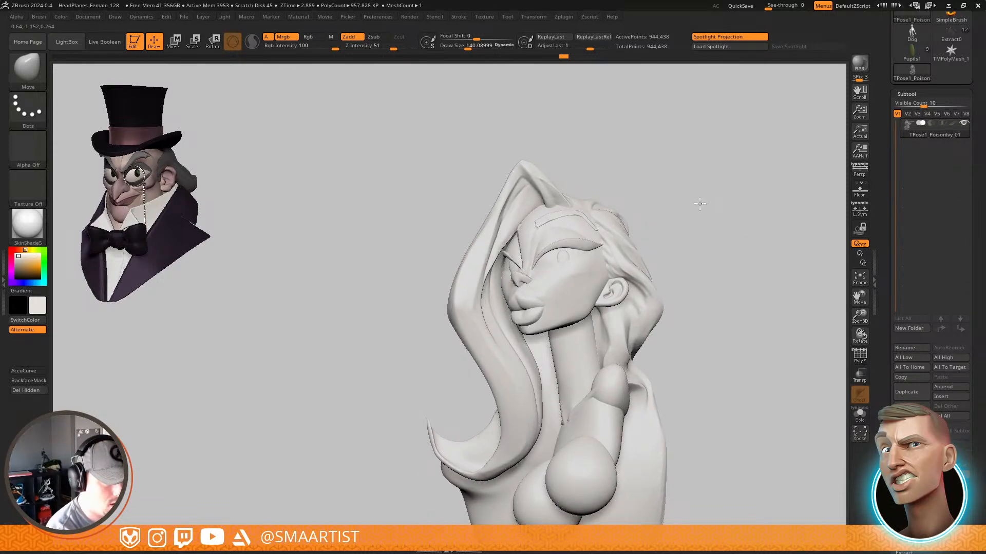
Restore the mask around the far pupil and reposition the pupil beneath the upper eyelid with the gizmo
right_click_drag(534, 265, 657, 352, "ctrl")
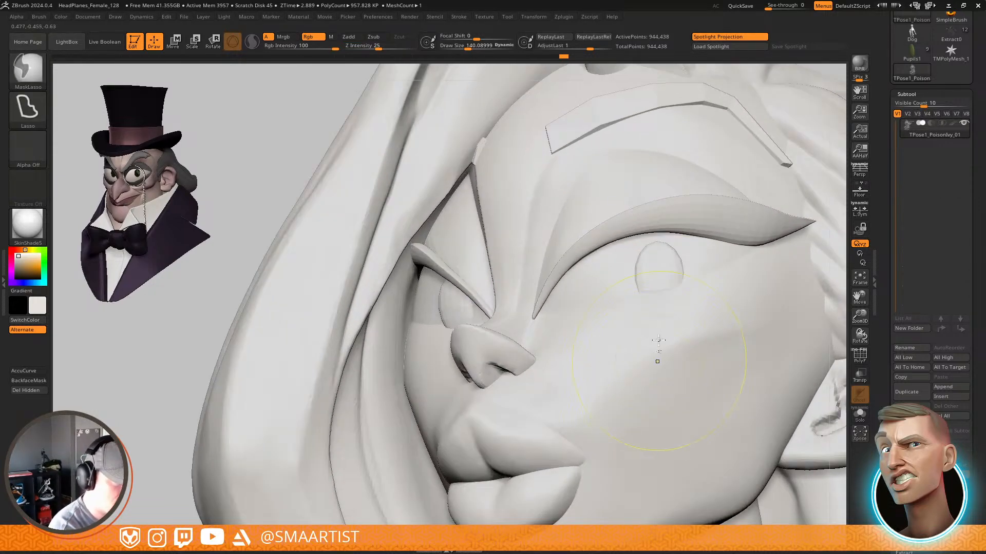
key("ctrl+z")
right_click_drag(590, 260, 539, 281)
key("w")
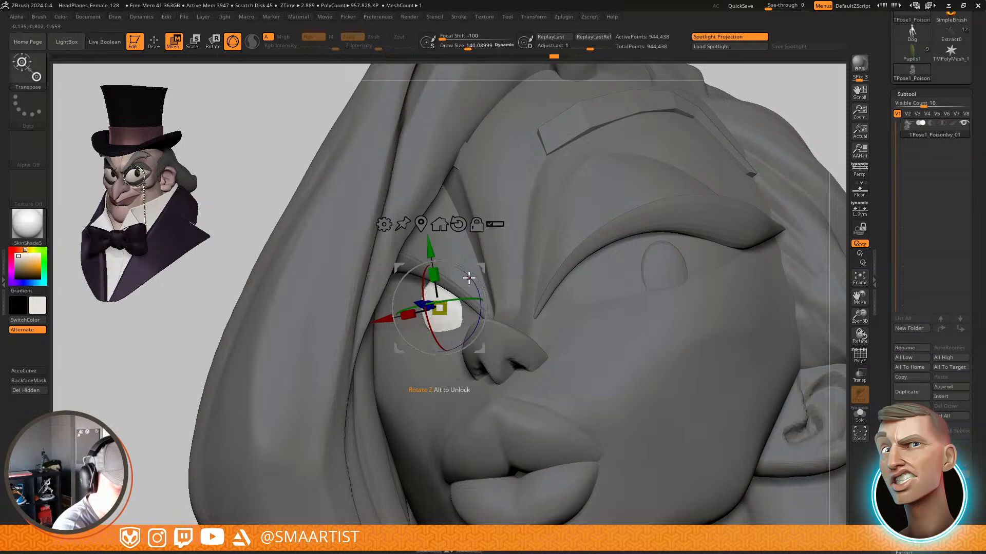
left_click_drag(479, 267, 477, 275)
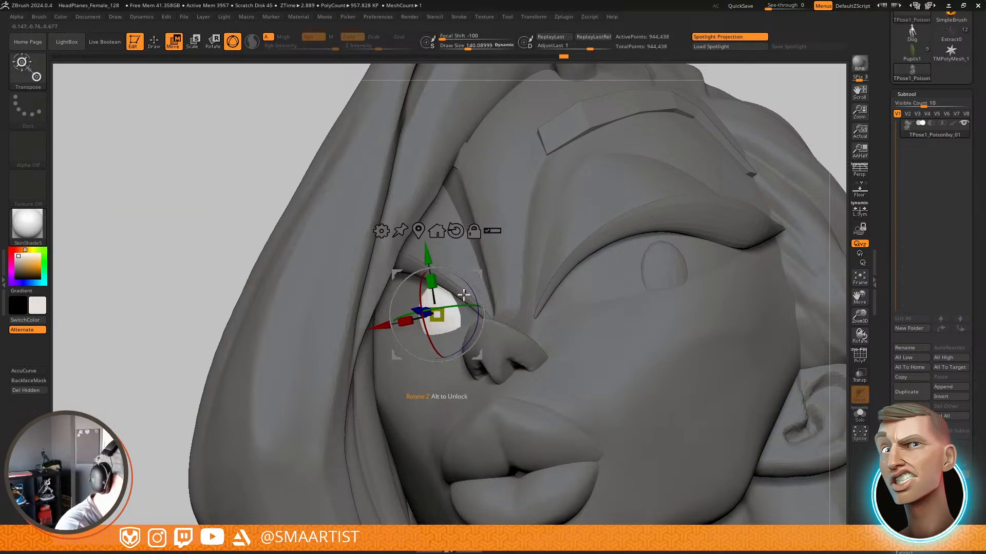
right_click_drag(464, 294, 466, 311)
left_click_drag(465, 308, 456, 311)
right_click_drag(462, 329, 469, 239)
left_click_drag(462, 292, 460, 291)
key("q")
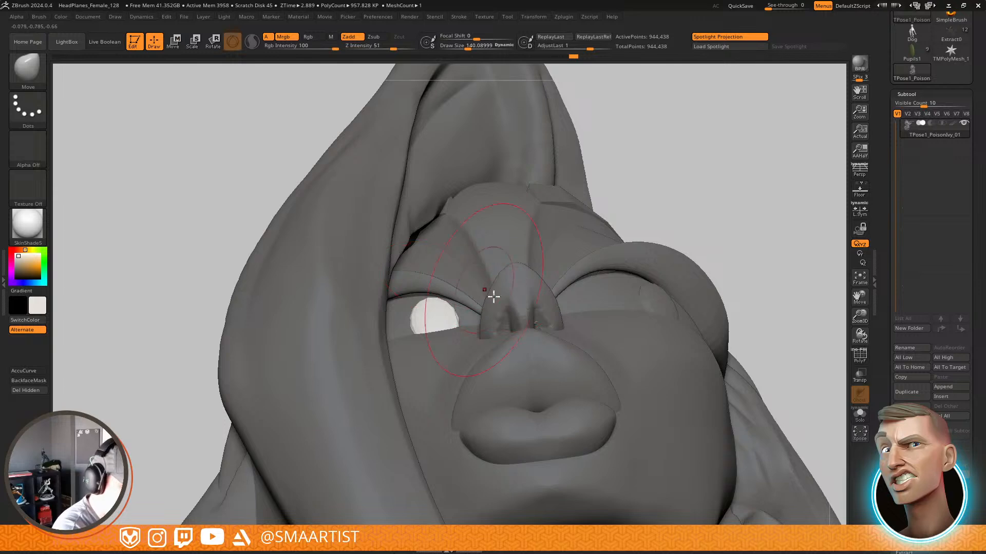
Clear the pupil mask and transfer the pose to the original subtools with Transpose Master
right_click_drag(493, 295, 662, 190, "ctrl")
left_click_drag(669, 178, 724, 272, "ctrl")
mouse_move(721, 246)
right_mouse_down()
mouse_move(717, 305)
mouse_move(764, 297)
mouse_move(721, 235)
right_mouse_up()
right_click_drag(729, 273, 677, 226, "alt")
mouse_move(677, 226)
right_mouse_down()
mouse_move(662, 235)
mouse_move(665, 217)
right_mouse_up()
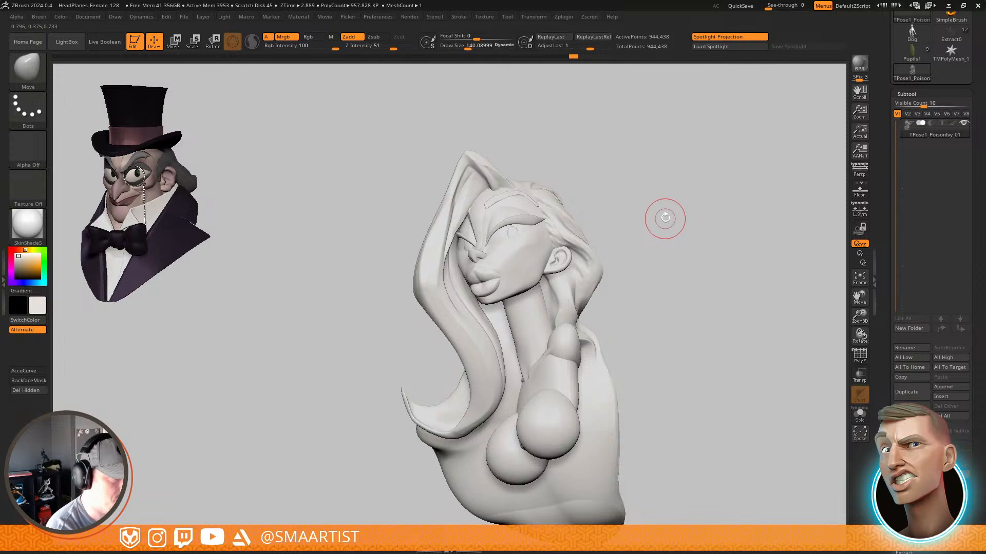
left_click(564, 17)
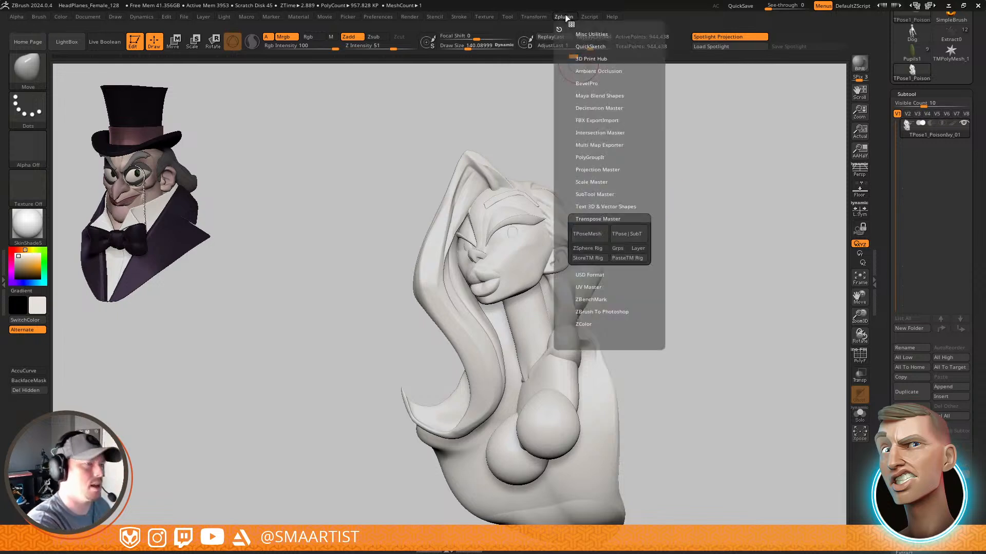
left_click(632, 235)
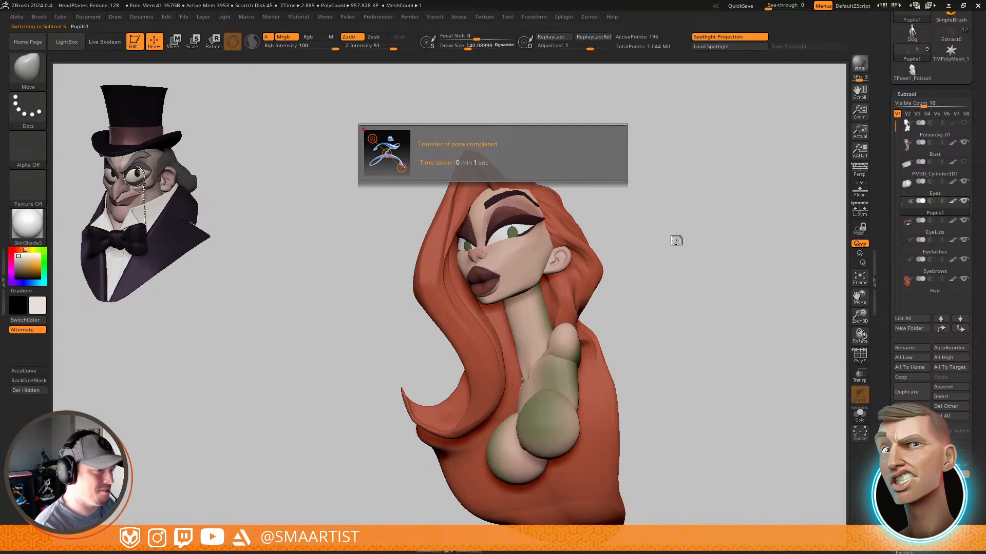
Save the project and switch back to the TPose1_PoisonIvy_01 mesh
mouse_move(696, 254)
left_mouse_down()
mouse_move(687, 263)
mouse_move(707, 259)
mouse_move(727, 216)
mouse_move(715, 214)
left_mouse_up()
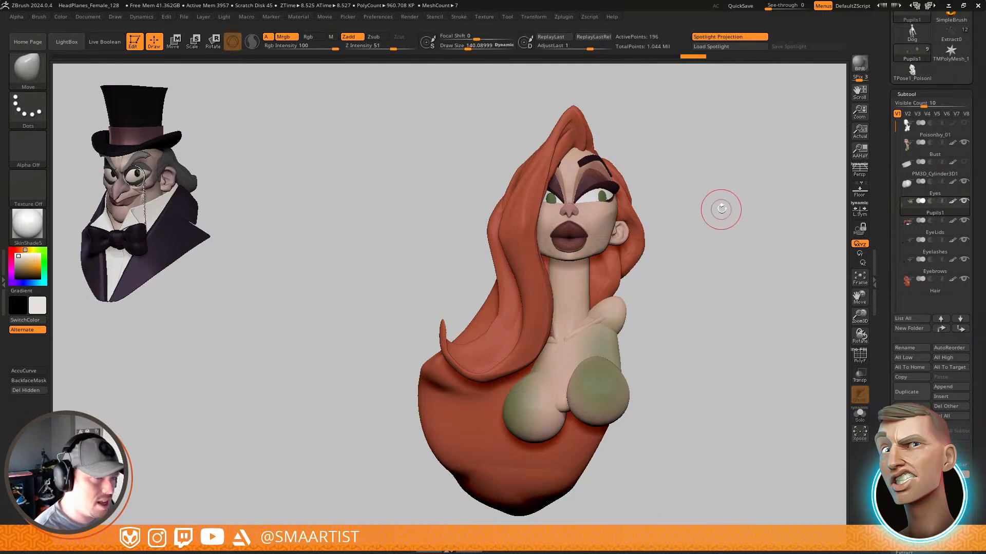
key("ctrl+s")
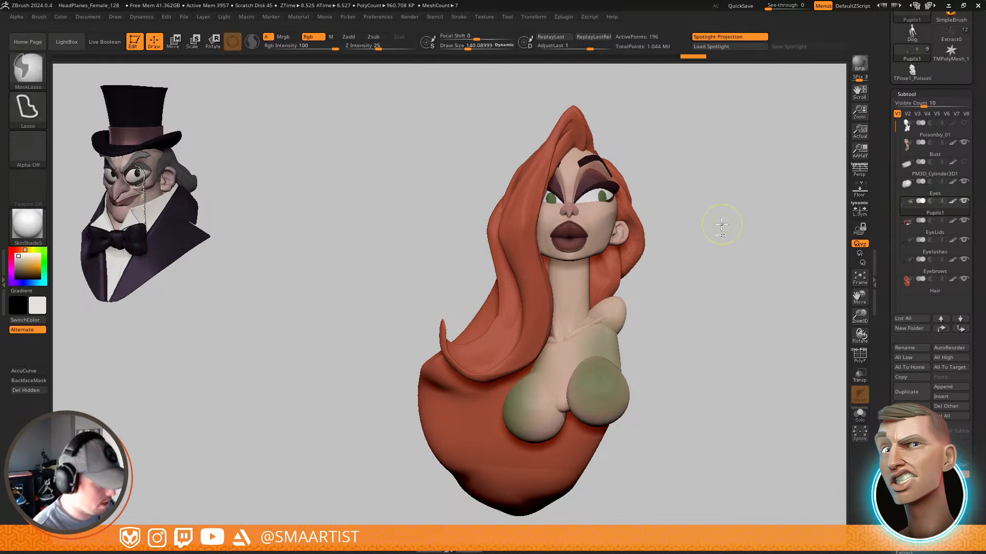
left_click(898, 81)
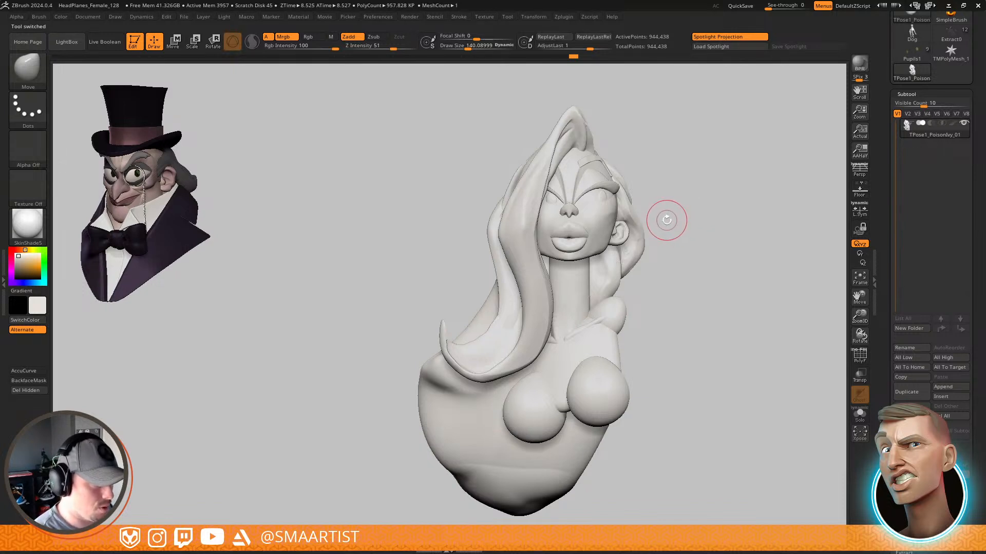
left_click_drag(666, 220, 723, 186)
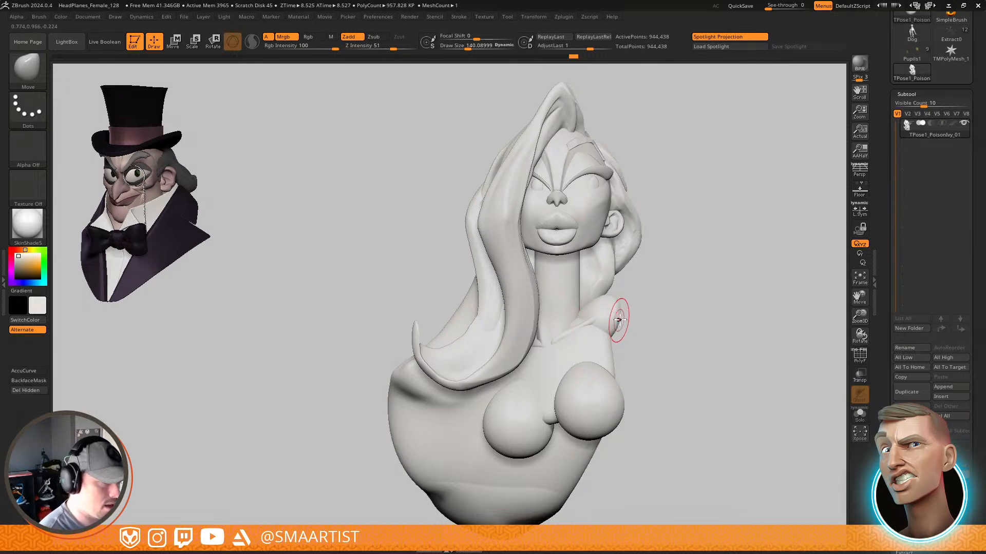
Isolate the neck and torso, mask them completely and show the whole figure again
key("ctrl+shift")
left_click_drag(510, 446, 512, 326, "ctrl+shift")
left_click(678, 307, "ctrl+shift")
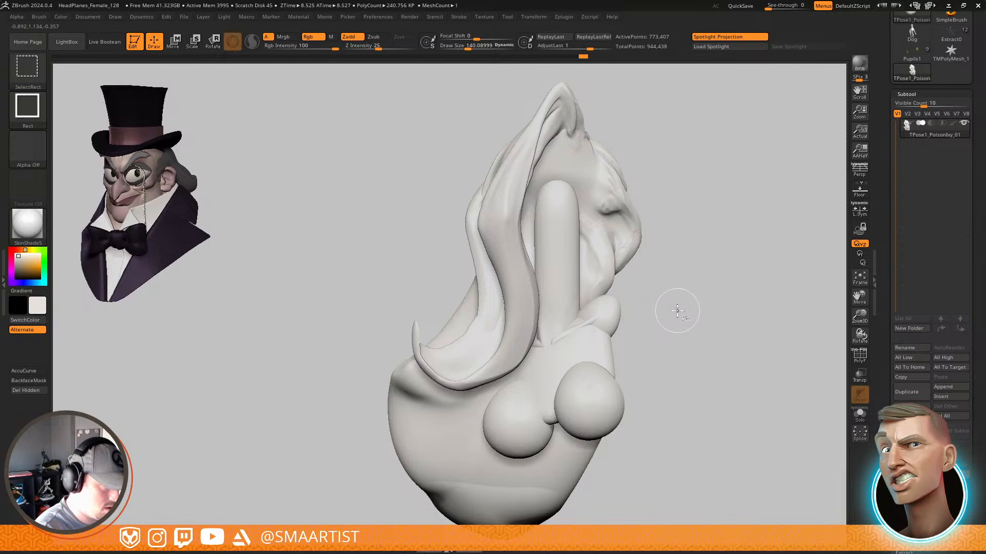
left_click(508, 261, "ctrl+shift")
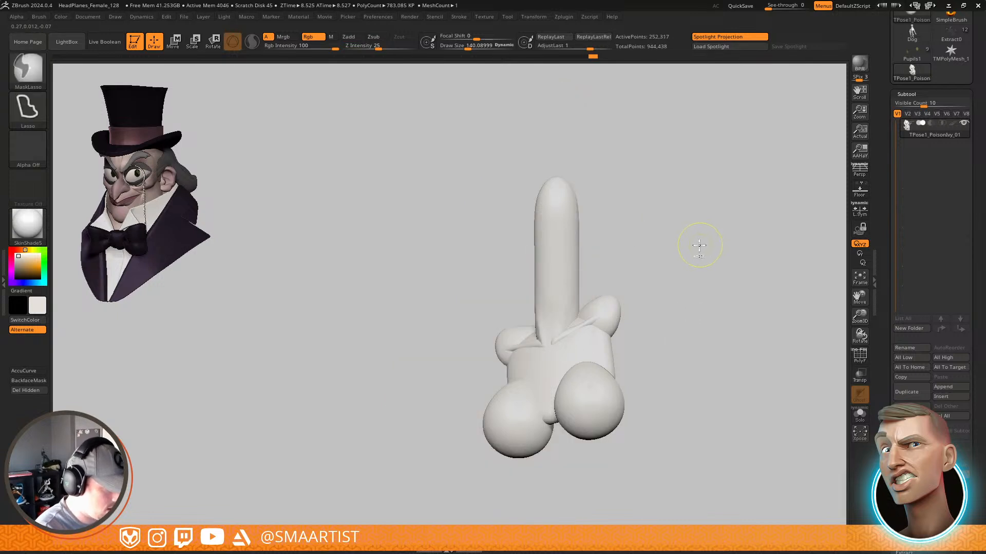
left_click(699, 252, "ctrl")
left_click(699, 260, "ctrl+shift")
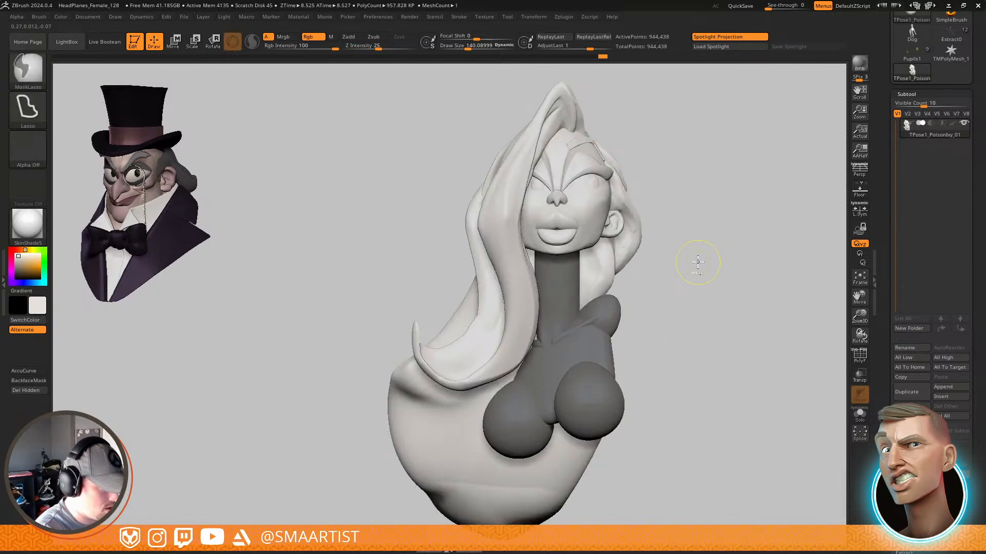
Centre the gizmo at the base of the neck, rotate the head and hair about the Y axis and shift them slightly sideways
key("w")
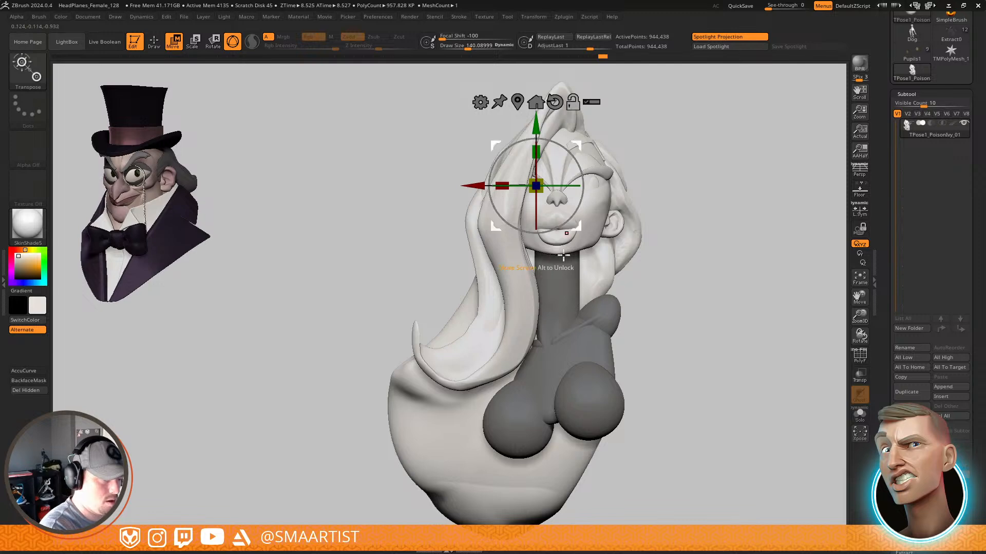
left_click(544, 321)
left_click(570, 238)
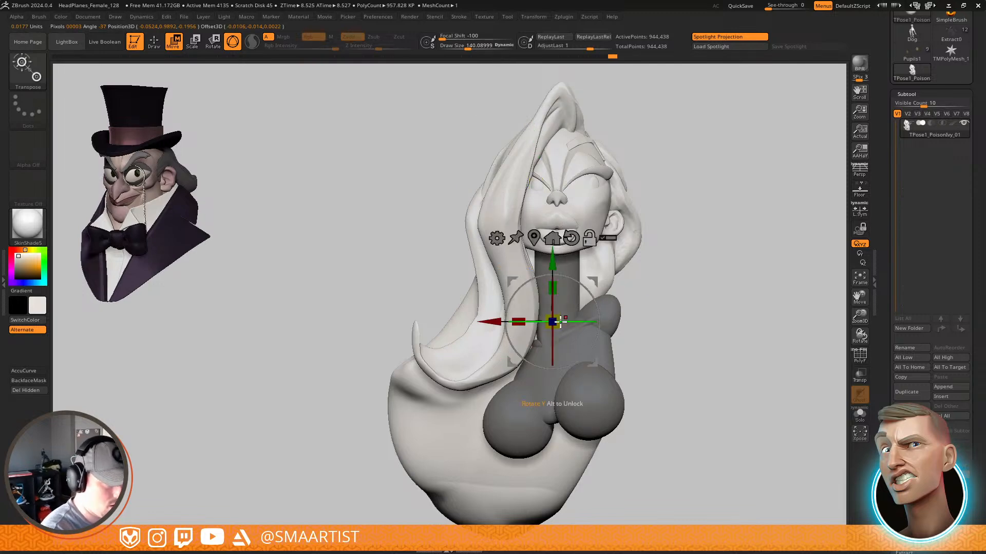
left_click_drag(681, 267, 637, 274)
left_click_drag(490, 325, 504, 329, "alt")
left_click_drag(702, 216, 756, 201, "shift")
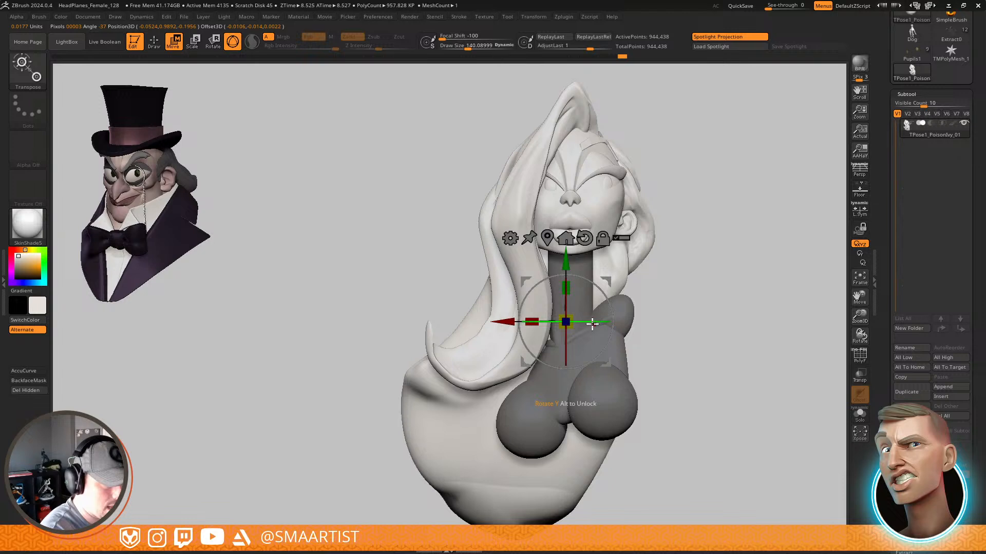
left_click_drag(593, 322, 557, 324)
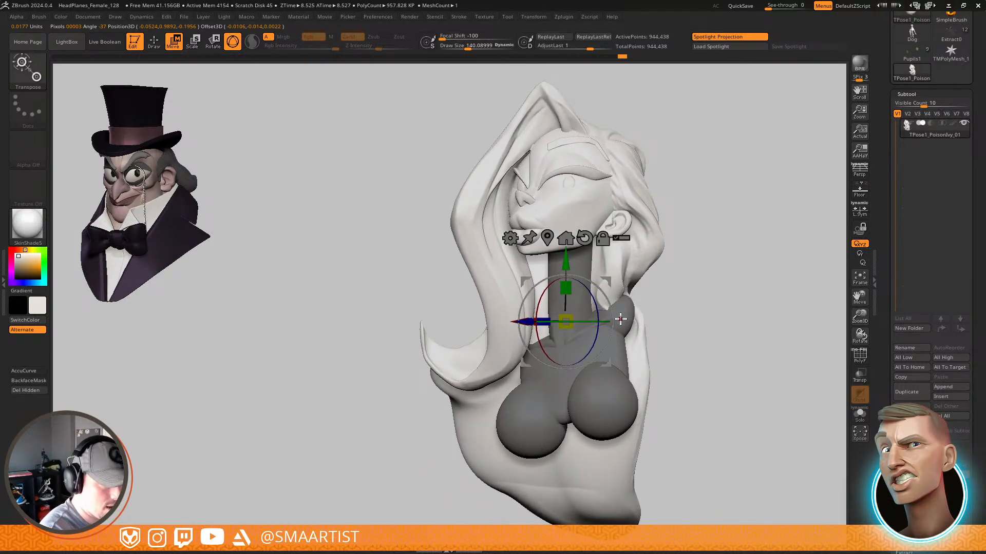
left_click_drag(608, 297, 612, 278)
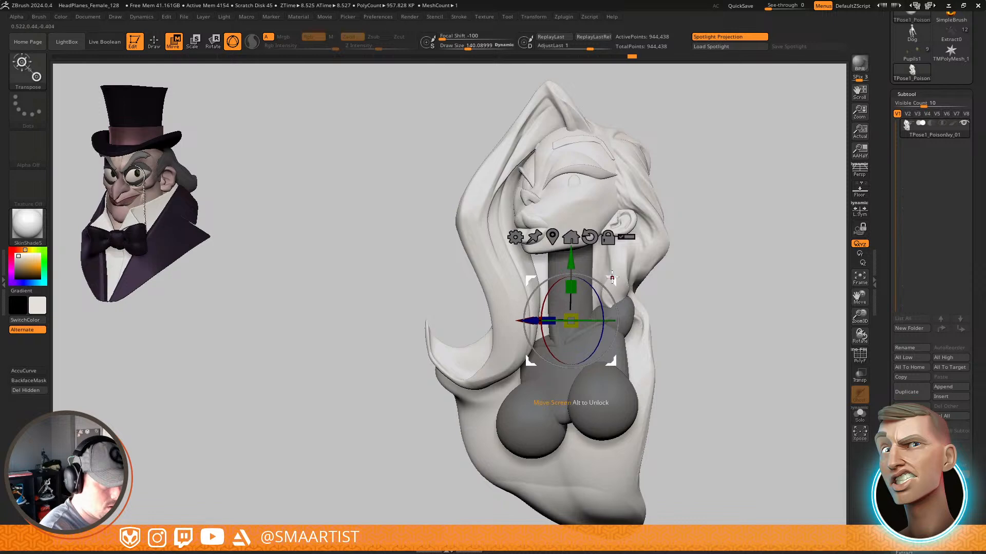
left_click_drag(704, 278, 696, 251)
key("q")
Reshape the hair around the masked shoulder with the Move brush at draw sizes of about 472 and 357
right_click_drag(700, 257, 679, 247, "ctrl")
mouse_move(636, 280)
right_mouse_down("ctrl")
mouse_move(589, 336)
mouse_move(576, 319)
right_mouse_up("ctrl")
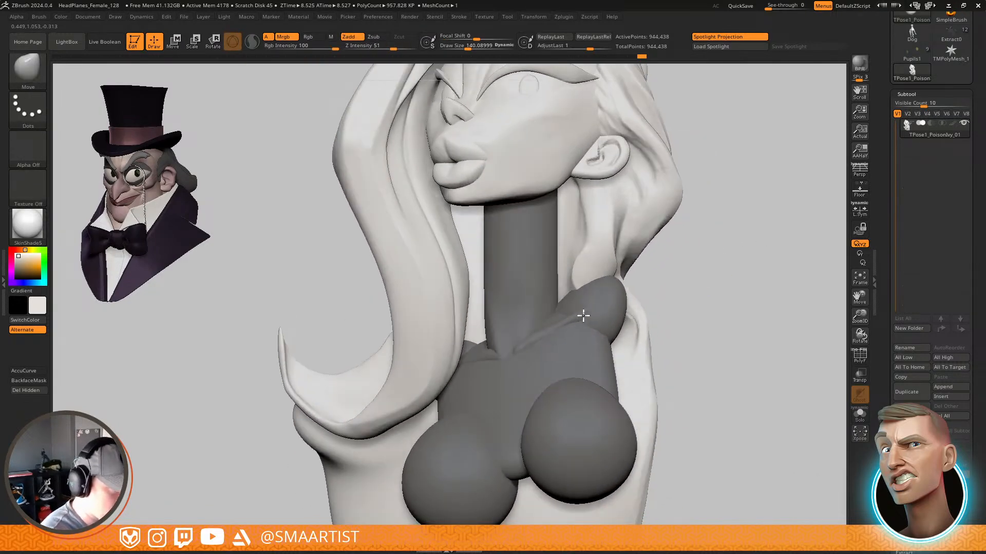
key("s")
left_click_drag(452, 359, 472, 359)
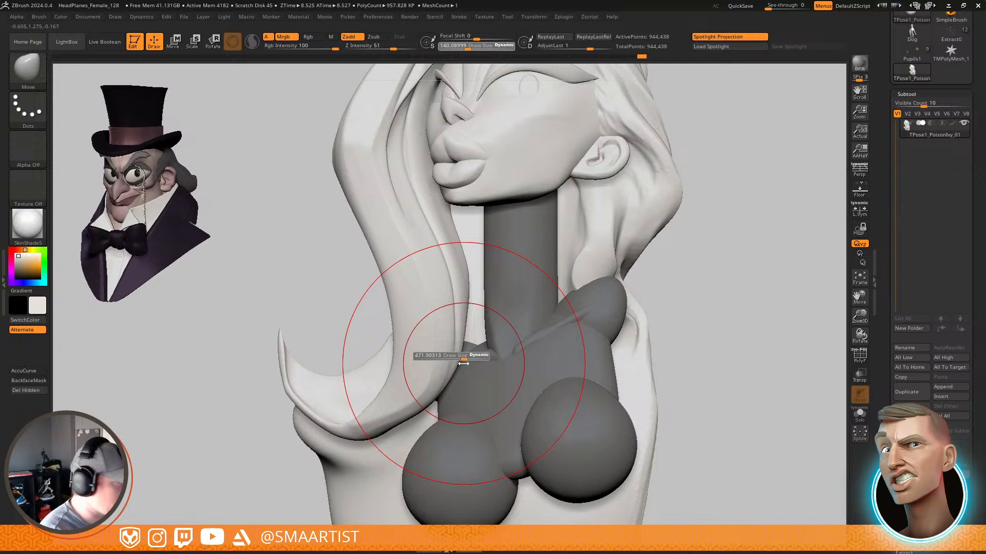
mouse_move(494, 380)
right_mouse_down()
mouse_move(426, 374)
mouse_move(440, 386)
right_mouse_up()
left_click_drag(440, 386, 456, 383)
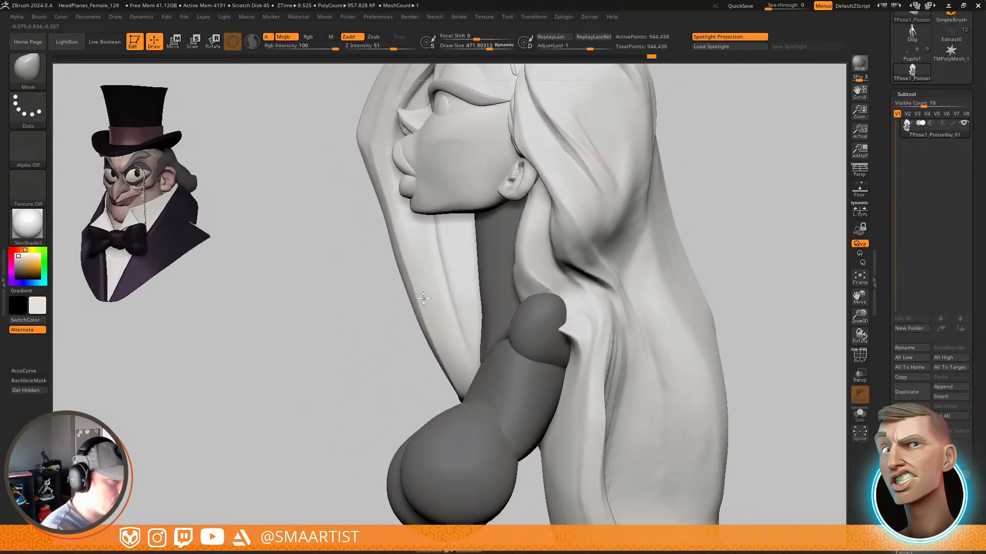
mouse_move(431, 308)
right_mouse_down("ctrl")
mouse_move(522, 286)
mouse_move(593, 325)
mouse_move(529, 273)
mouse_move(555, 304)
mouse_move(546, 268)
right_mouse_up("ctrl")
key("s")
mouse_move(545, 265)
left_mouse_down()
mouse_move(555, 258)
mouse_move(543, 236)
left_mouse_up()
Isolate the hair, refine the strand beside the shoulder with Move at a draw size of about 77 and Smooth, and show everything again
left_click(565, 233, "ctrl+shift")
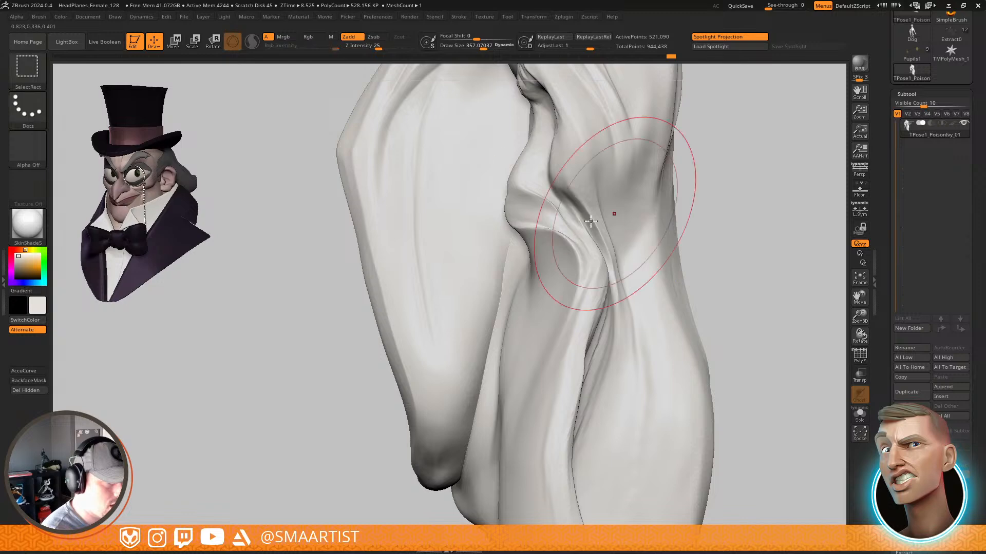
right_click_drag(612, 213, 561, 223)
key("s")
left_click_drag(561, 223, 551, 224)
right_click_drag(551, 223, 513, 208)
key("s")
left_click_drag(513, 207, 499, 207)
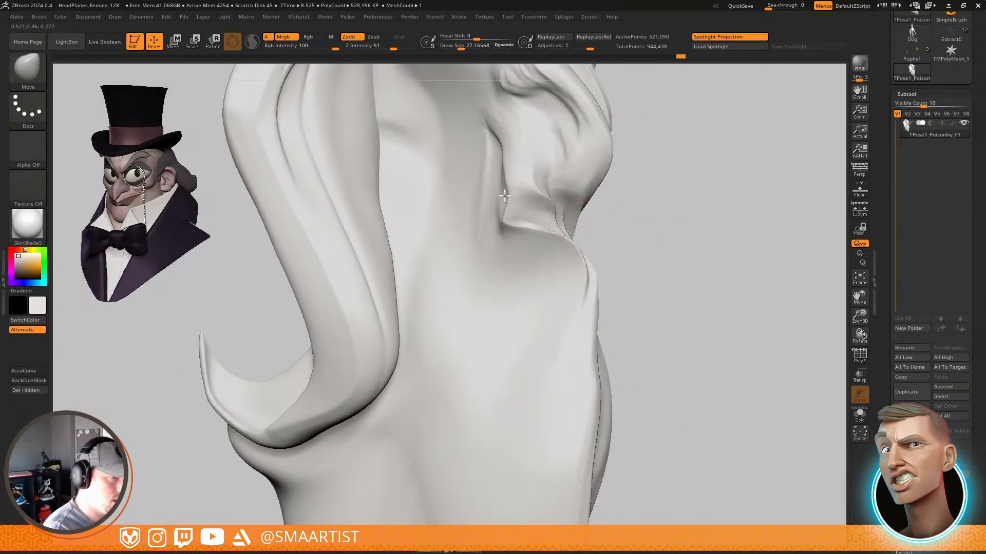
key("shift")
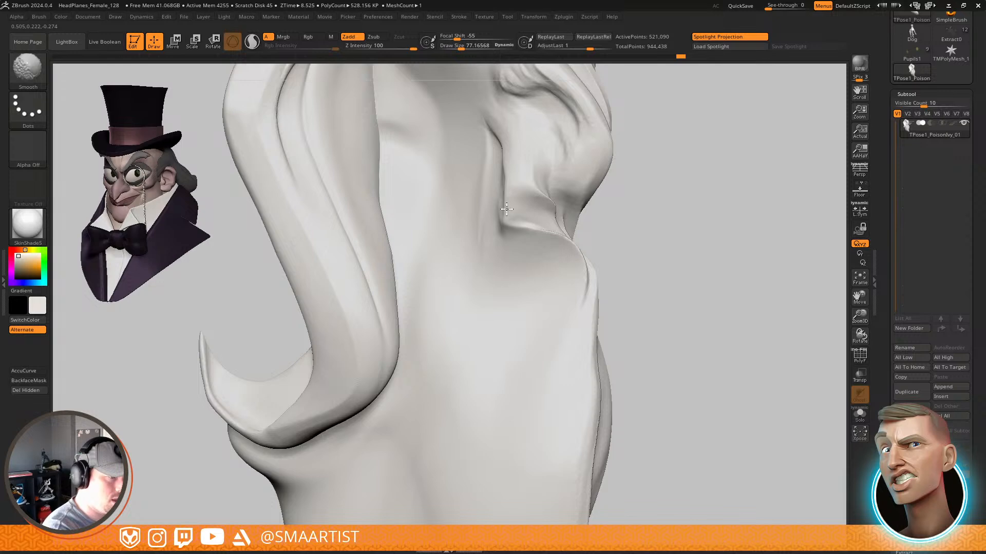
left_click(686, 275, "ctrl+shift")
Build up the hair between the neck and shoulder with ClayBuildup at a draw size of about 95 and smooth it
mouse_move(685, 275)
right_mouse_down("ctrl")
mouse_move(614, 235)
mouse_move(596, 277)
mouse_move(539, 255)
mouse_move(545, 301)
mouse_move(541, 261)
right_mouse_up("ctrl")
key("b")
key("c")
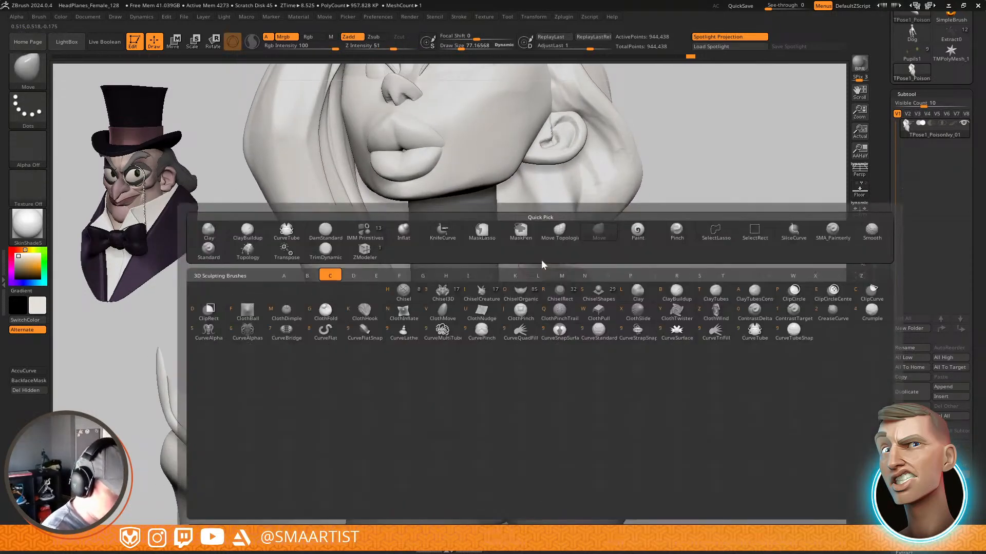
key("b")
key("s")
mouse_move(520, 208)
left_mouse_down()
mouse_move(526, 272)
mouse_move(522, 248)
mouse_move(543, 264)
left_mouse_up()
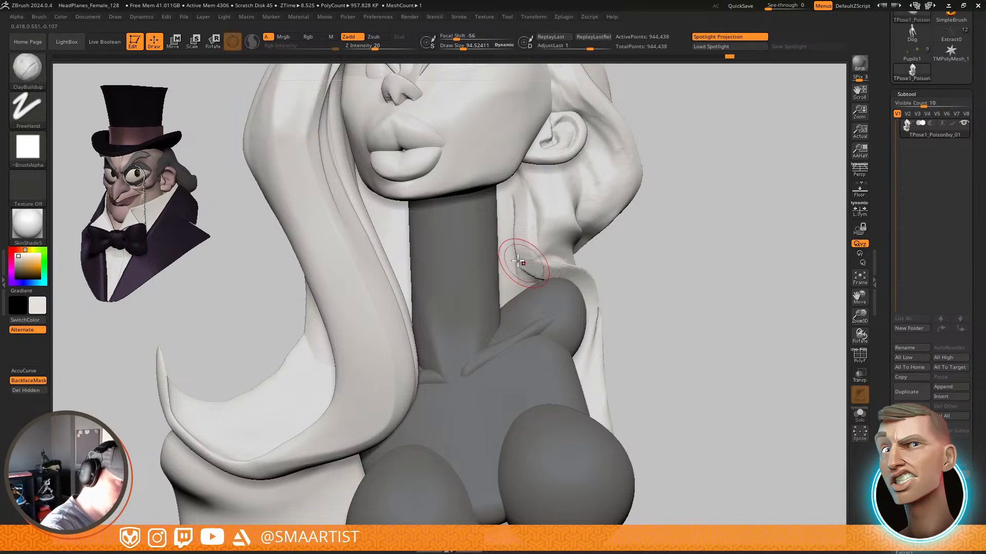
key("shift")
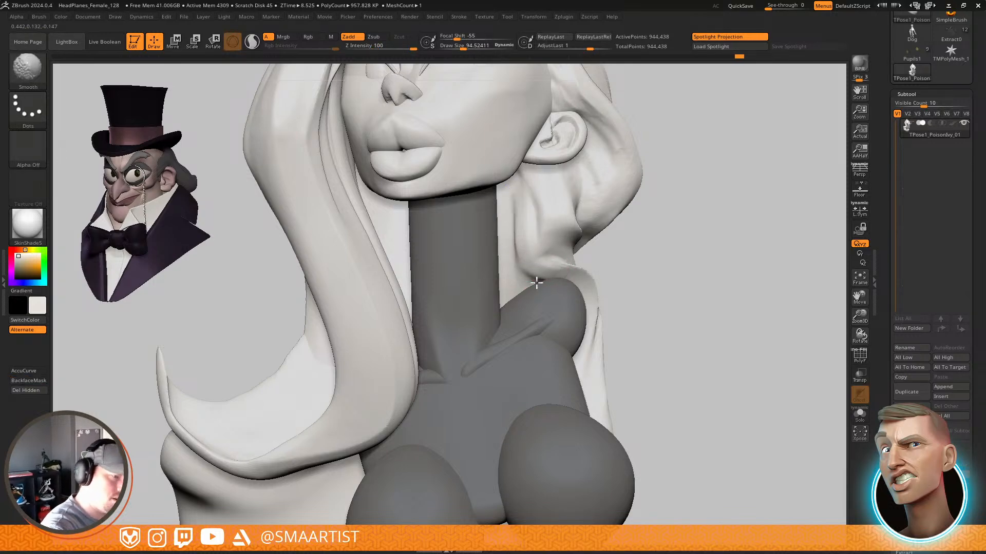
Clear the mask on the neck and torso and transfer the revised head and hair pose to the subtools with Transpose Master
right_click_drag(619, 285, 641, 275, "ctrl")
left_click_drag(643, 278, 688, 288, "ctrl")
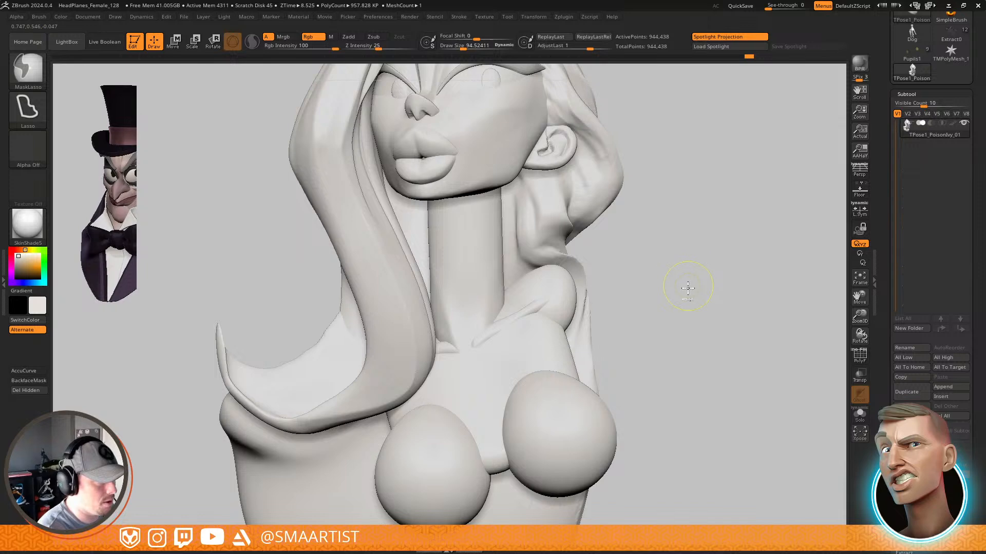
right_click_drag(688, 288, 677, 256, "ctrl")
mouse_move(677, 255)
right_mouse_down()
mouse_move(654, 260)
mouse_move(657, 286)
right_mouse_up()
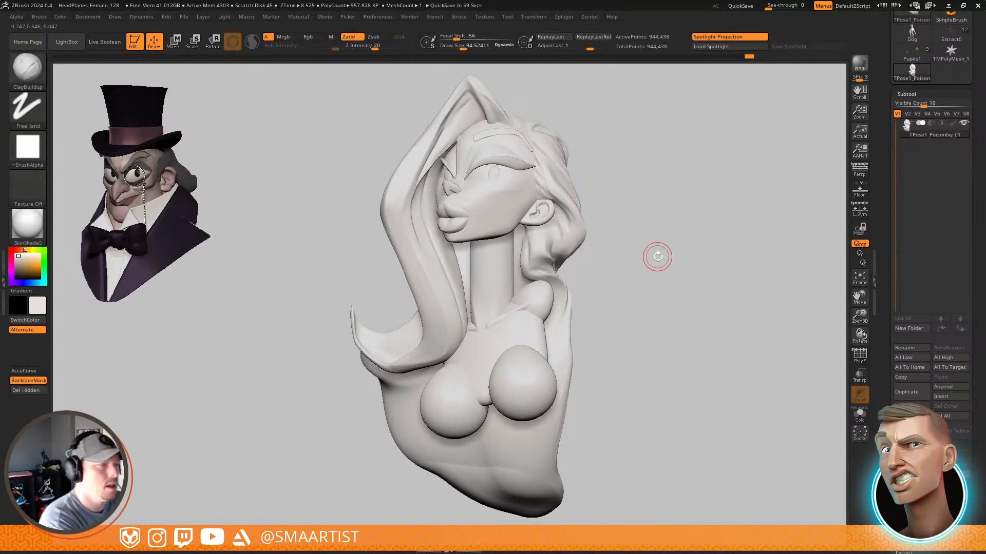
left_click(559, 14)
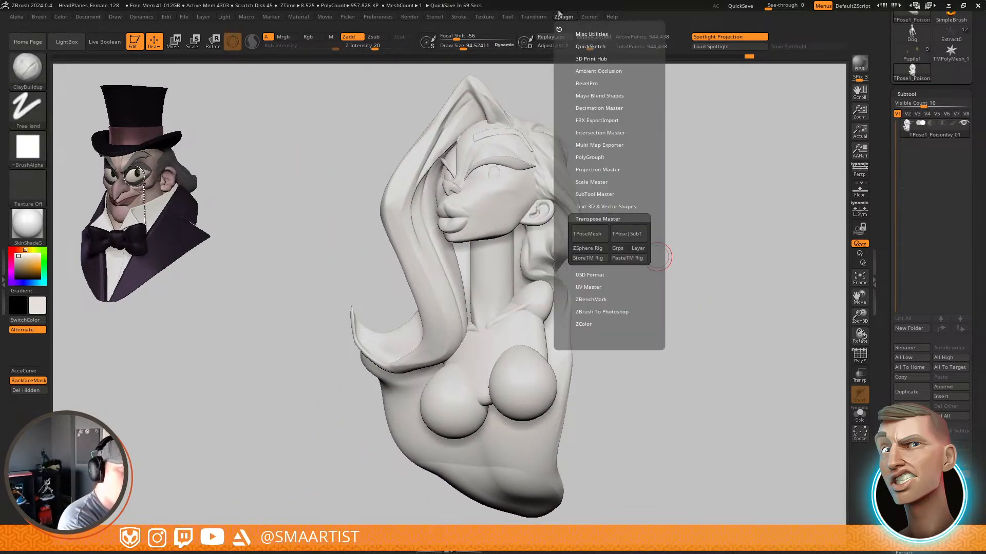
left_click(642, 232)
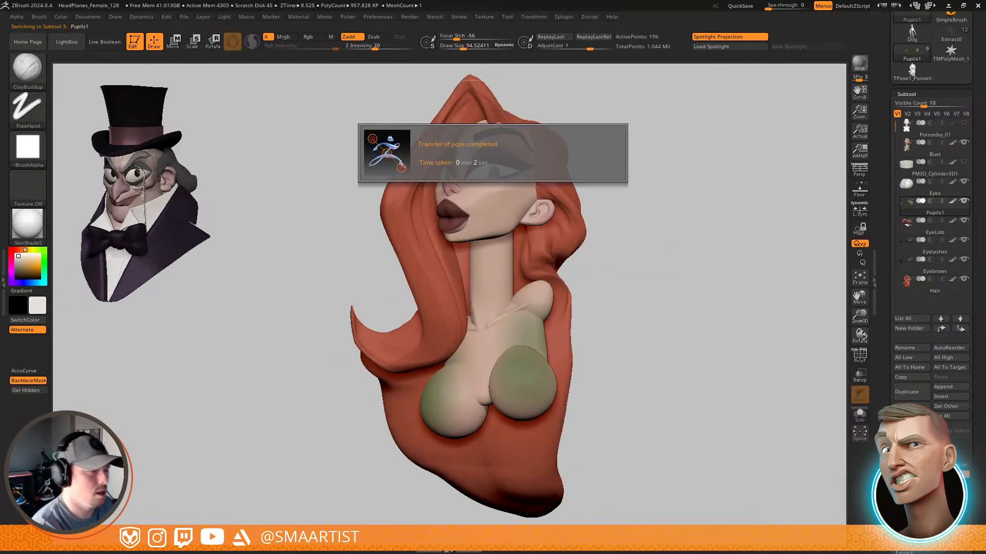
Select the hair subtool, refine the strand between the ear and shoulder, and remesh the hair with DynaMesh
right_click_drag(556, 262, 534, 287, "ctrl")
left_click(572, 308, "alt")
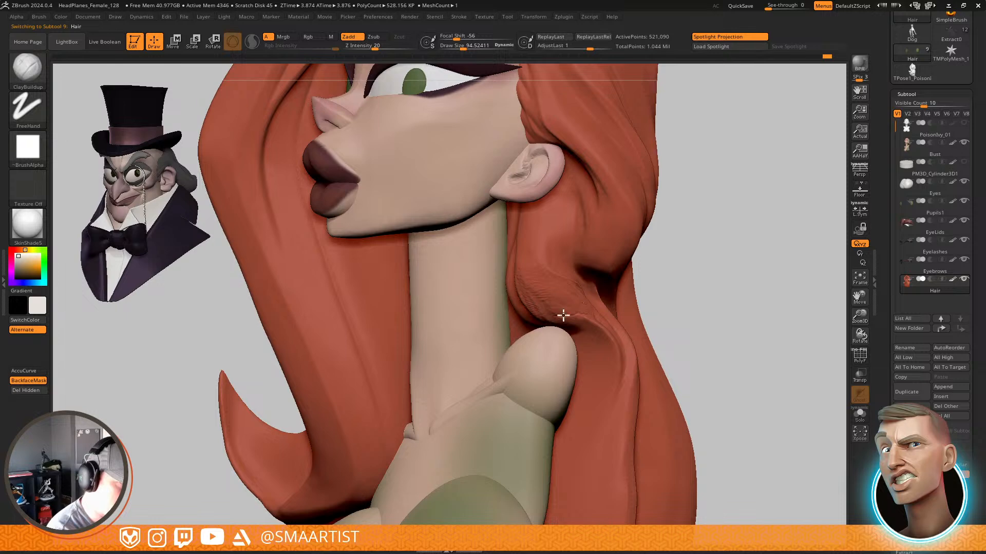
left_click_drag(563, 315, 594, 338)
mouse_move(570, 324)
right_mouse_down()
mouse_move(590, 288)
mouse_move(574, 319)
mouse_move(572, 293)
mouse_move(535, 299)
right_mouse_up()
key("s")
left_click_drag(536, 299, 577, 301)
key("ctrl+z")
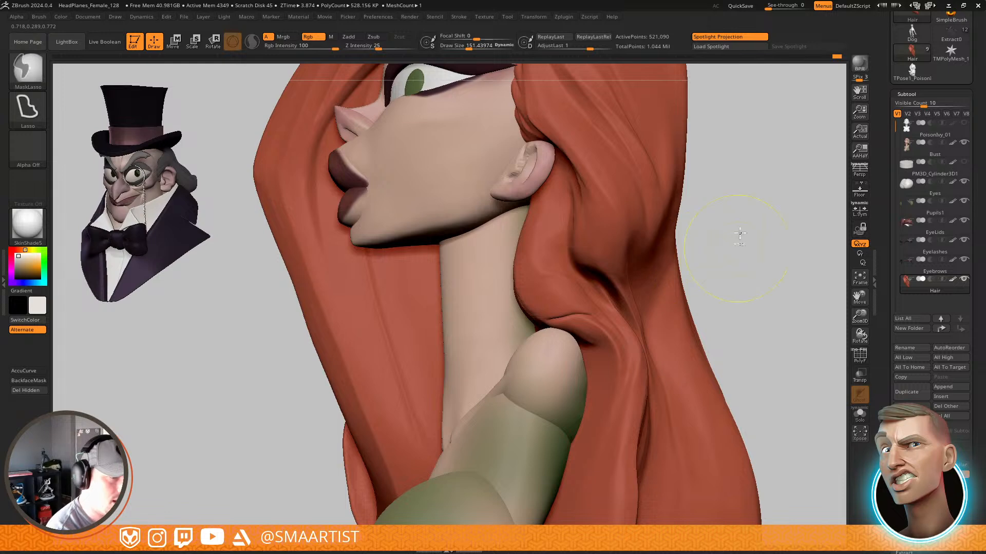
left_click_drag(760, 282, 755, 272, "ctrl")
Build up the hair below the ear with ClayBuildup at a draw size of about 99 and smooth it beside the neck
key("s")
left_click_drag(560, 295, 563, 310)
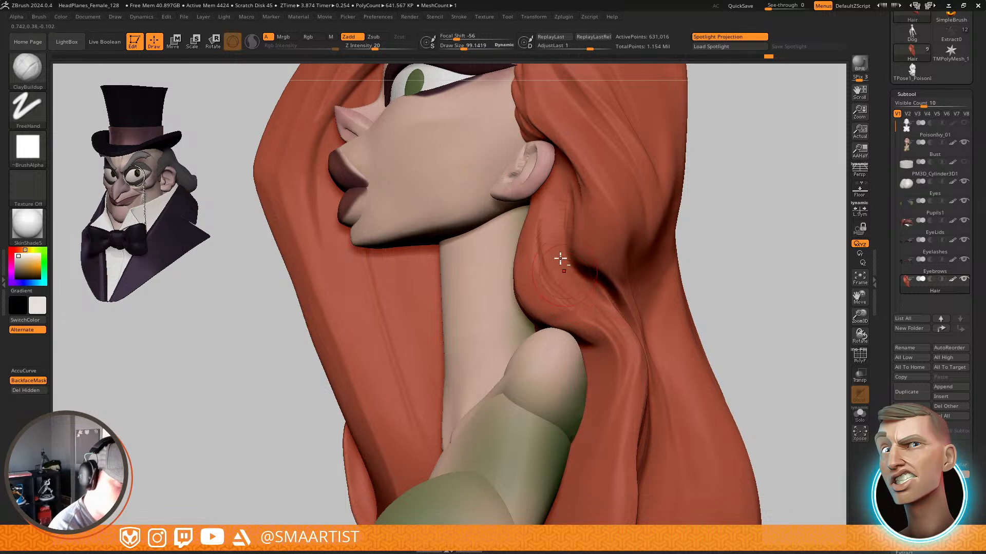
left_click_drag(726, 243, 574, 301)
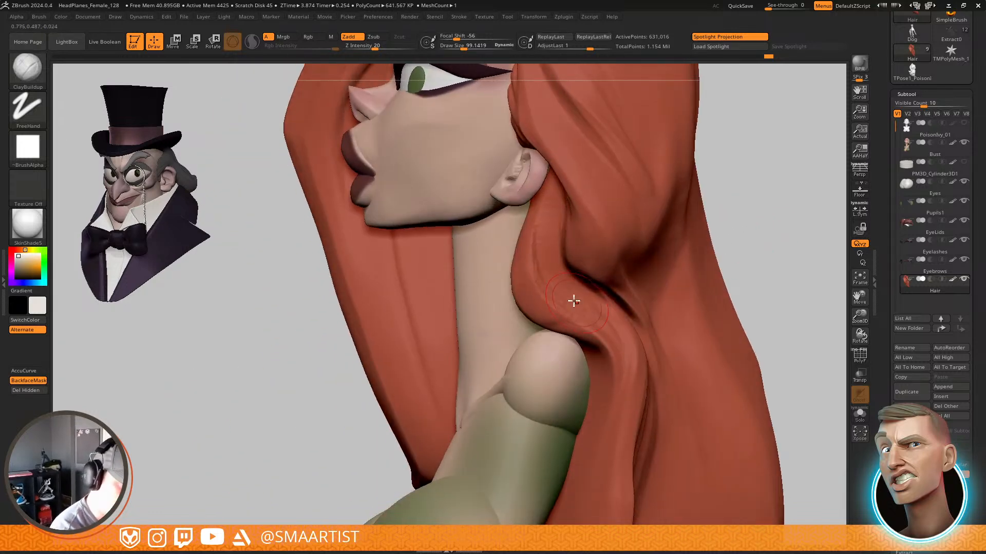
right_click_drag(597, 319, 622, 285)
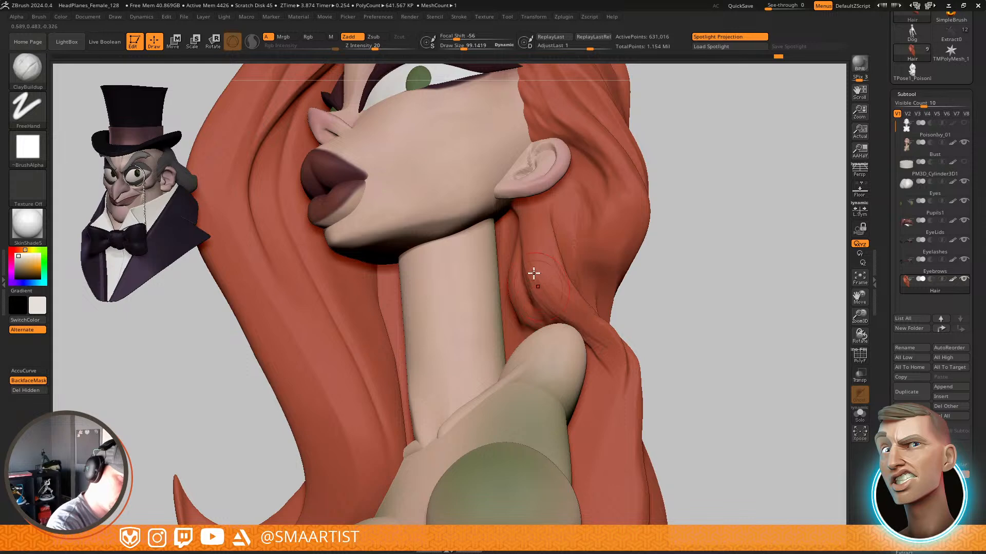
right_click_drag(533, 274, 532, 293)
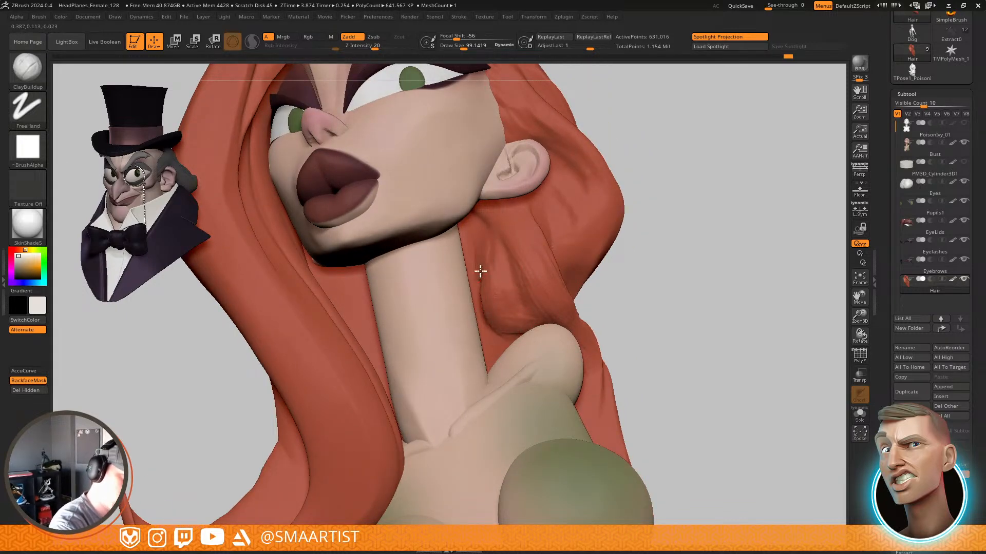
key("shift")
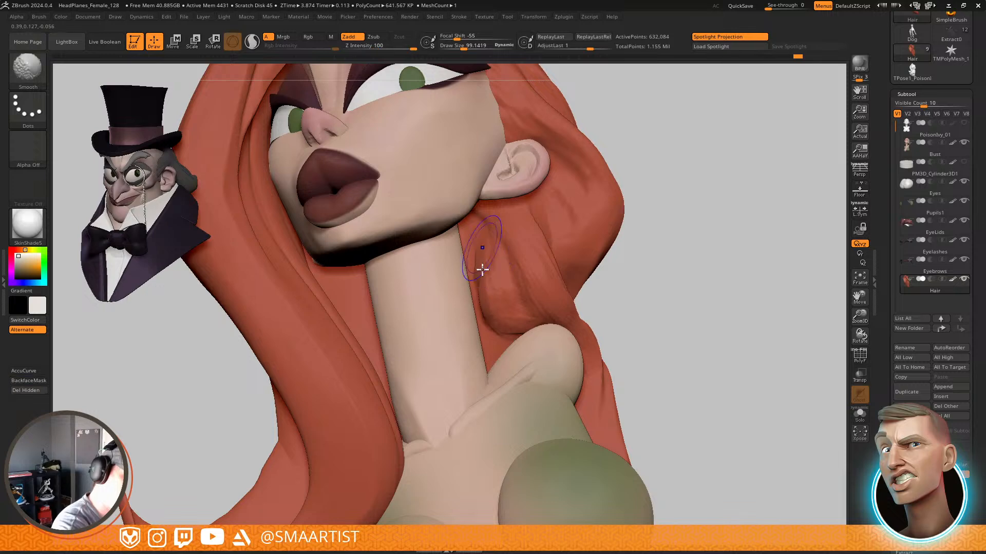
left_click_drag(497, 273, 488, 257, "shift")
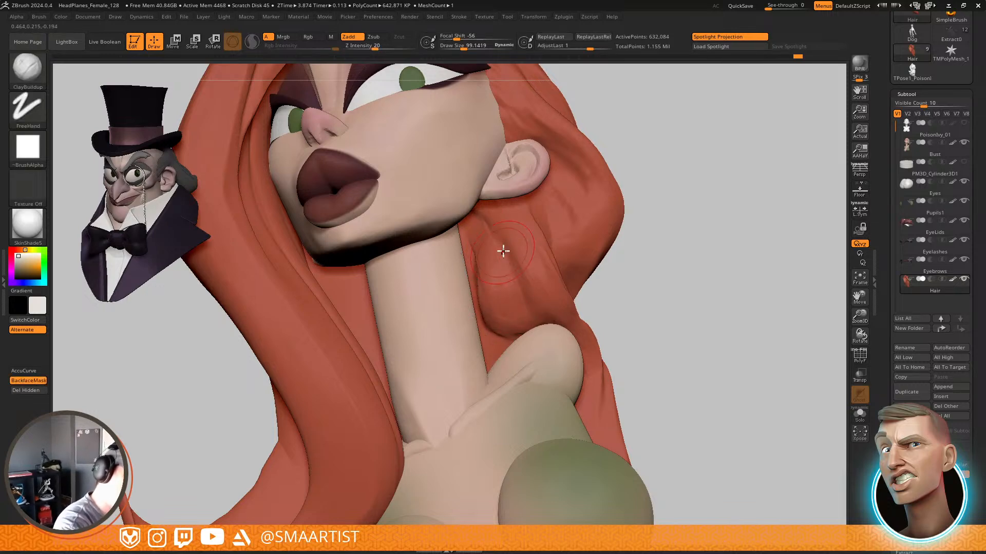
Isolate the hair and carve the crease along the inner edge of the strand behind the neck with DamStandard at a draw size of about 99
key("b")
key("d")
key("s")
key("ctrl+s")
right_click_drag(511, 268, 481, 277)
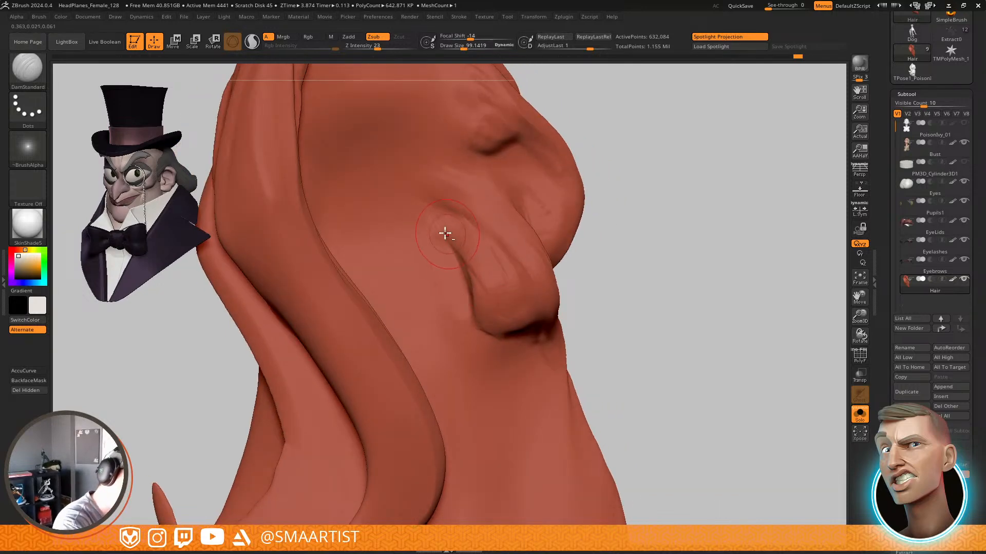
left_click_drag(445, 234, 491, 340)
mouse_move(442, 227)
left_mouse_down("shift")
mouse_move(480, 230)
mouse_move(473, 258)
left_mouse_up("shift")
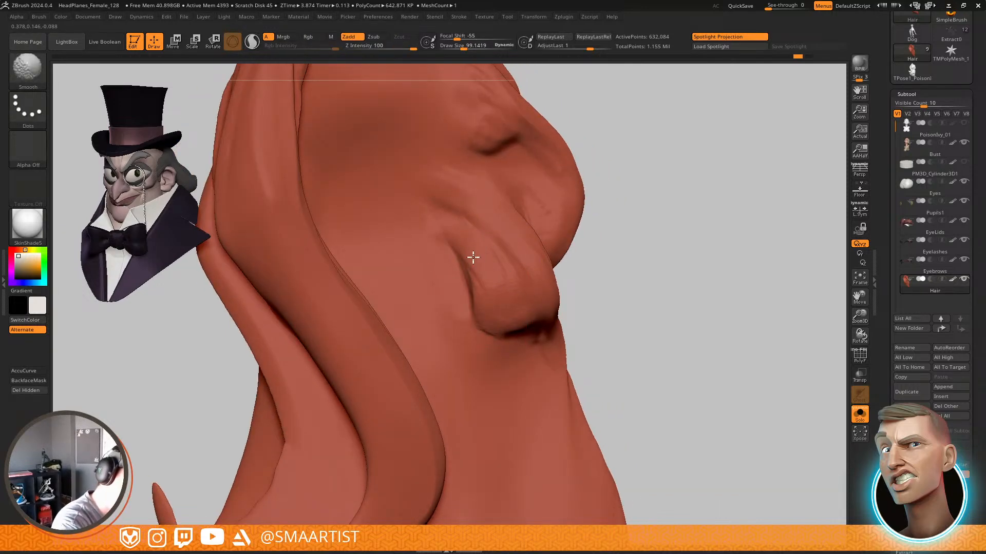
left_click_drag(443, 229, 477, 315)
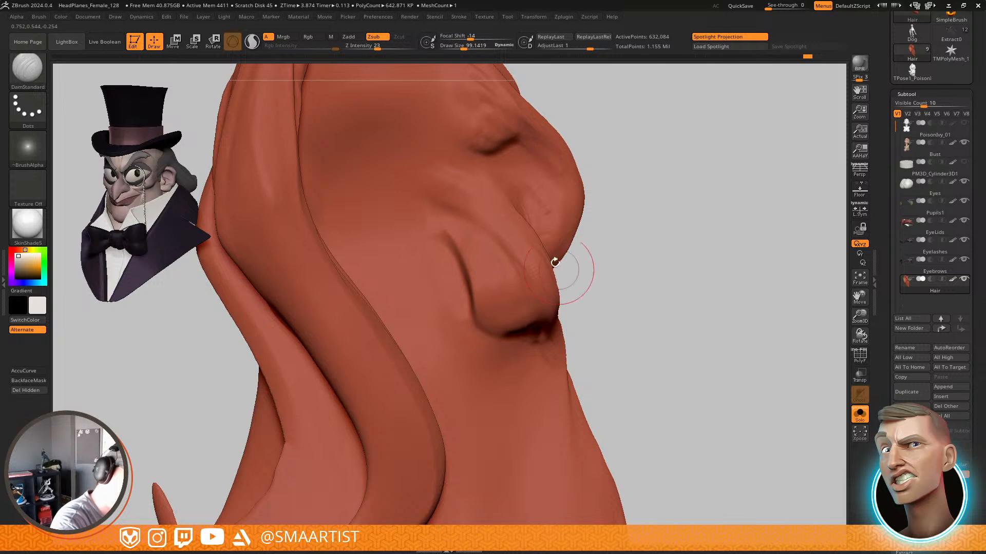
Carve a groove down the middle of the strand above the shoulder with DamStandard, smooth around it, and show all subtools again
mouse_move(511, 236)
right_mouse_down()
mouse_move(497, 238)
mouse_move(453, 203)
right_mouse_up()
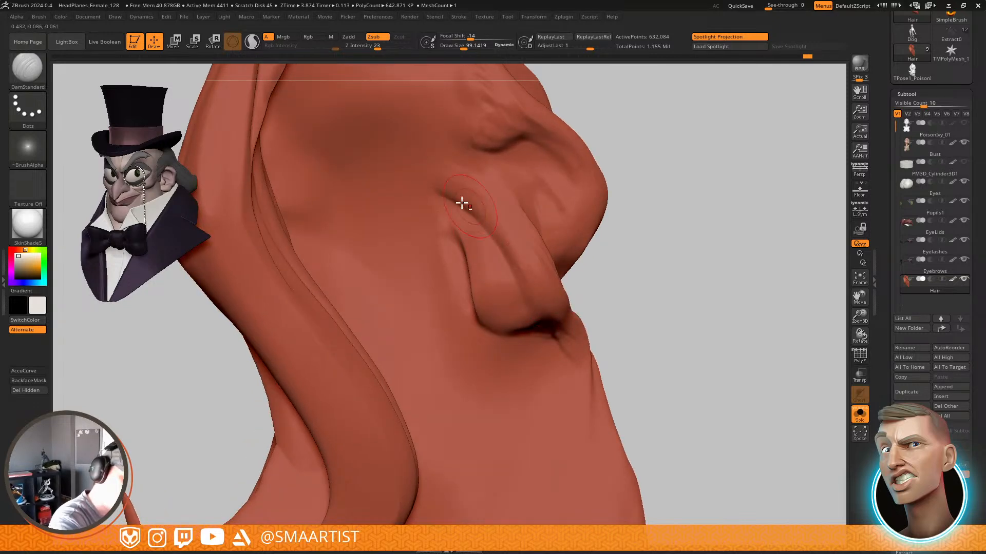
right_click_drag(513, 255, 559, 269)
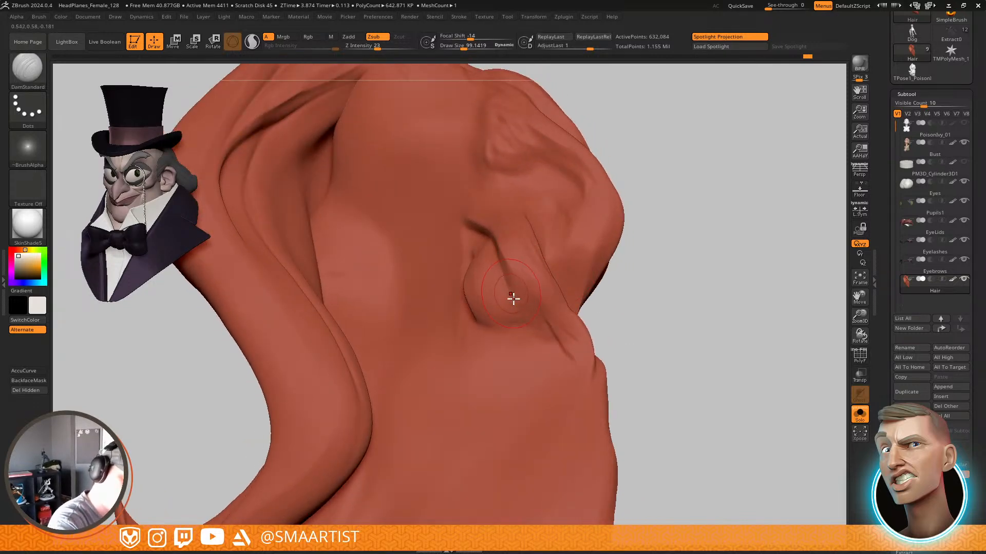
left_click_drag(507, 290, 563, 354)
key("ctrl+z")
mouse_move(492, 240)
left_mouse_down()
mouse_move(501, 282)
mouse_move(560, 347)
left_mouse_up()
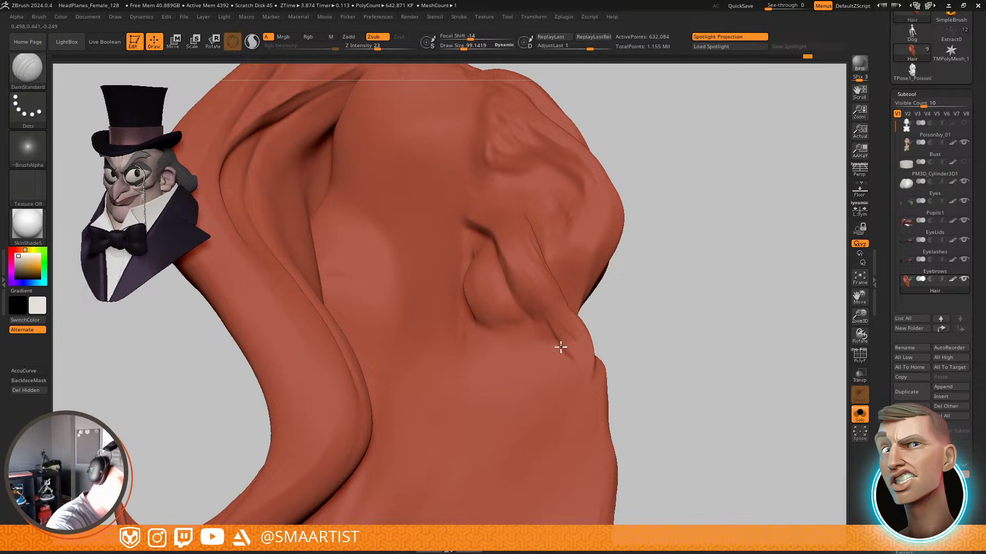
key("shift")
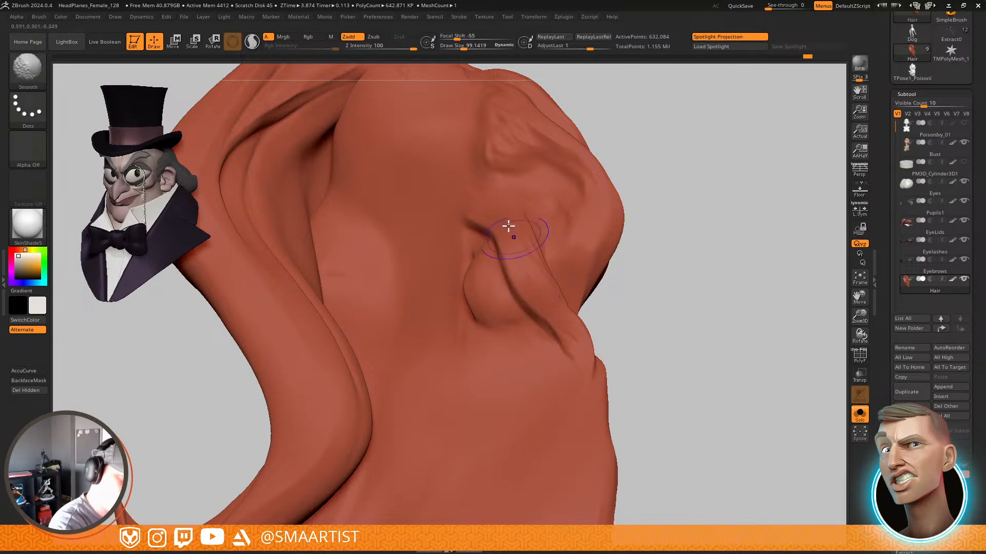
mouse_move(601, 397)
right_mouse_down()
mouse_move(681, 373)
mouse_move(673, 352)
right_mouse_up()
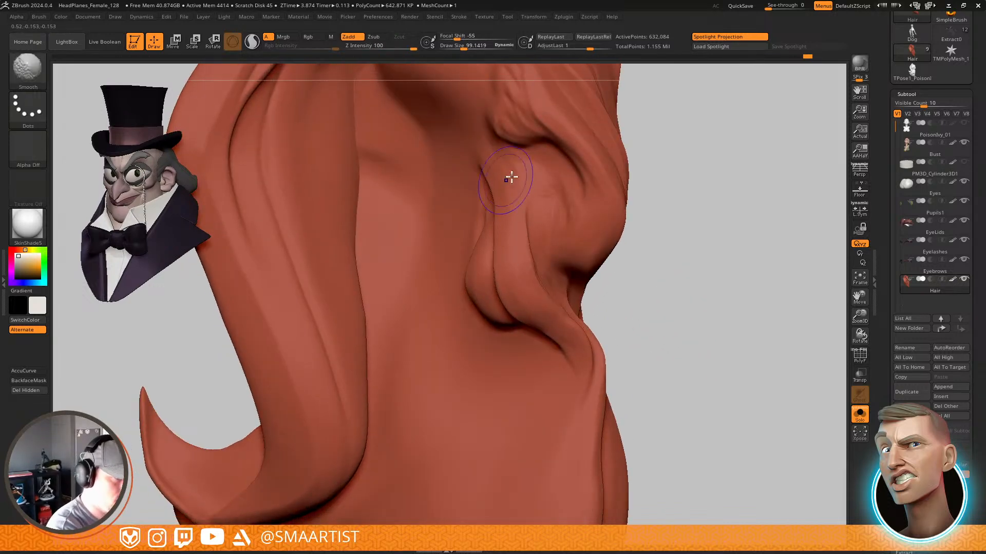
key("ctrl+shift+s")
right_click_drag(698, 308, 652, 296, "ctrl")
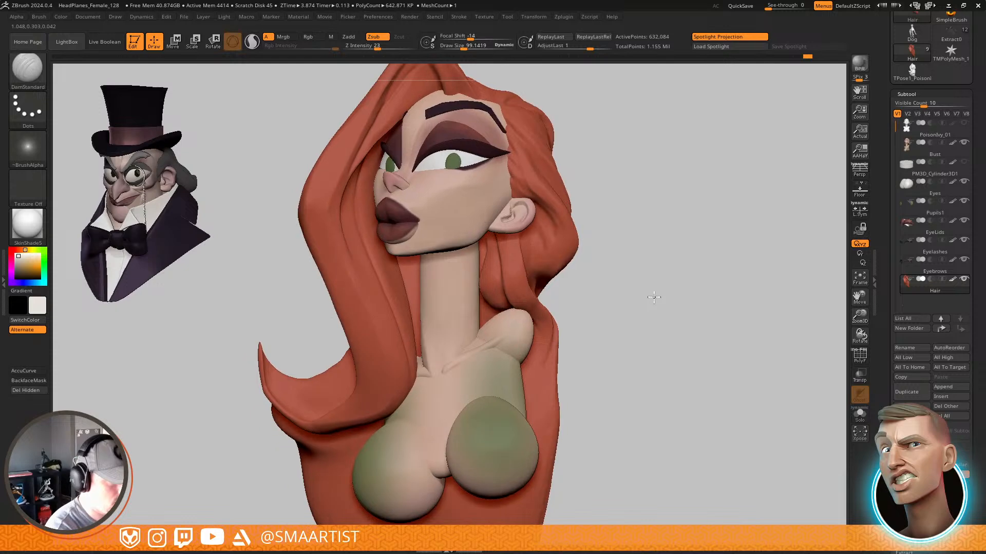
Reshape the hair strands between the neck, ear and shoulder with the Move brush at a draw size of about 175
mouse_move(509, 272)
right_mouse_down("alt")
mouse_move(572, 235)
mouse_move(587, 288)
right_mouse_up("alt")
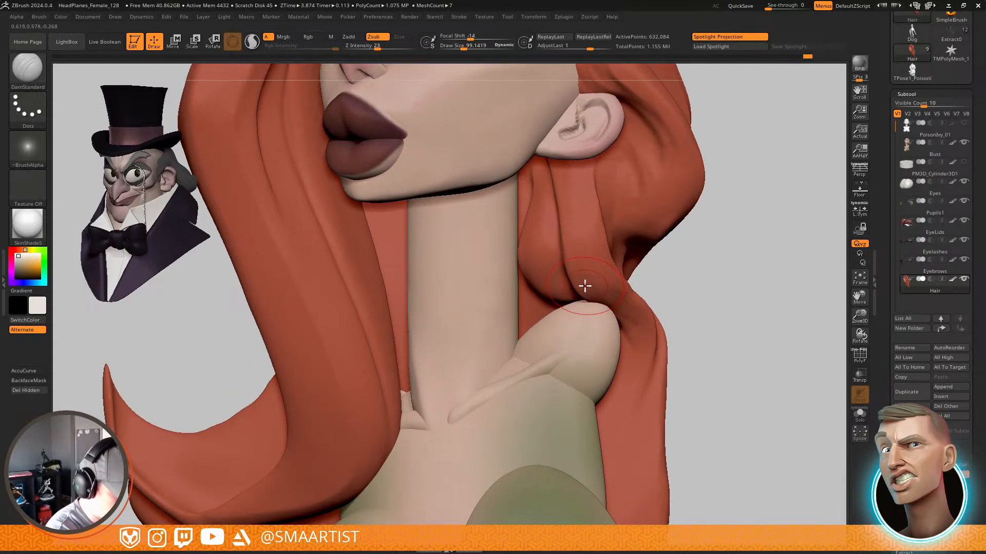
key("b")
key("m")
key("v")
key("s")
left_click_drag(537, 276, 562, 275)
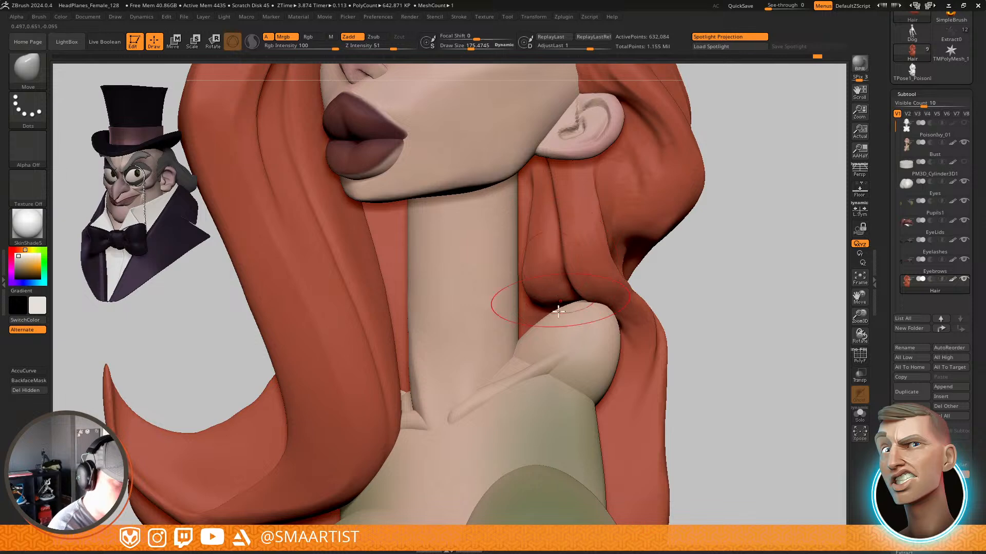
left_click_drag(617, 198, 636, 188)
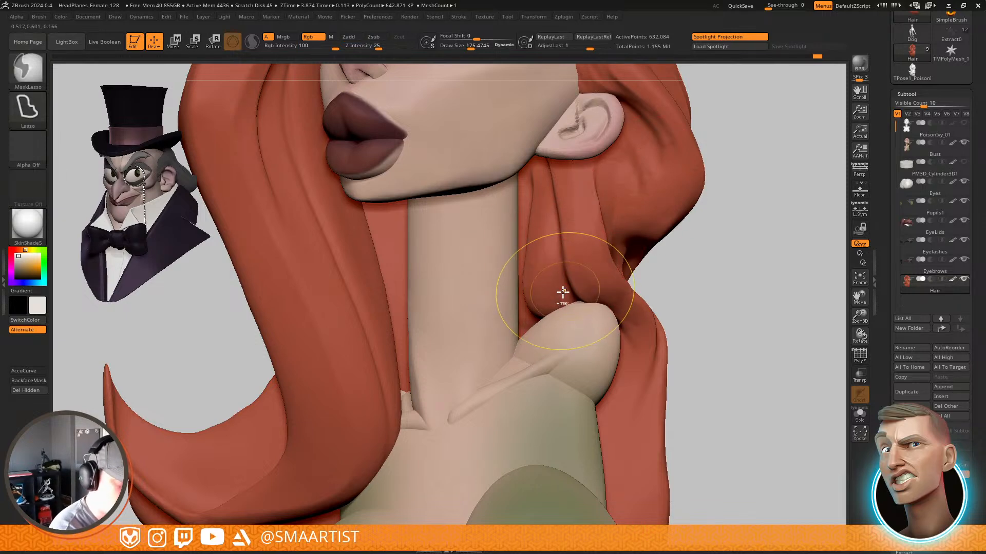
right_click_drag(561, 292, 561, 246)
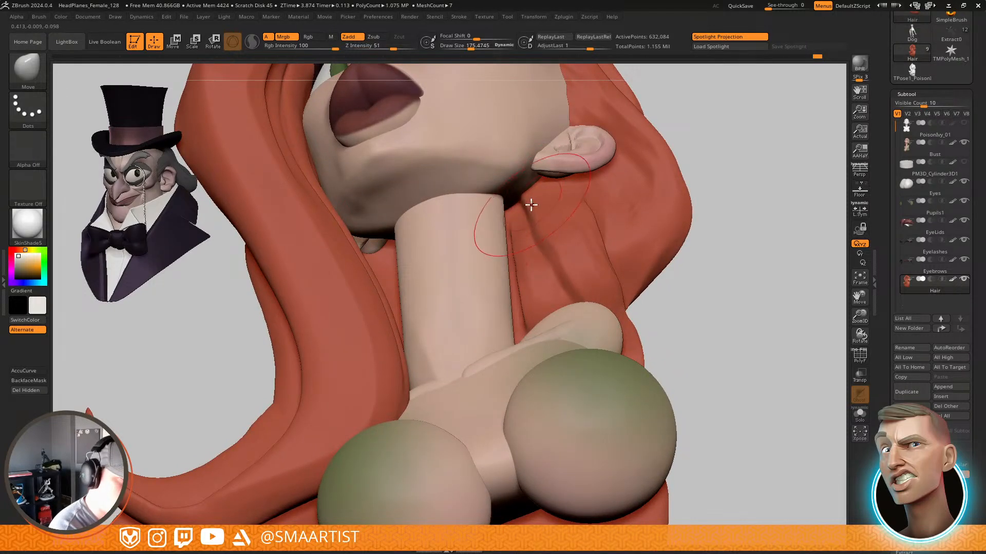
right_click_drag(527, 215, 525, 195)
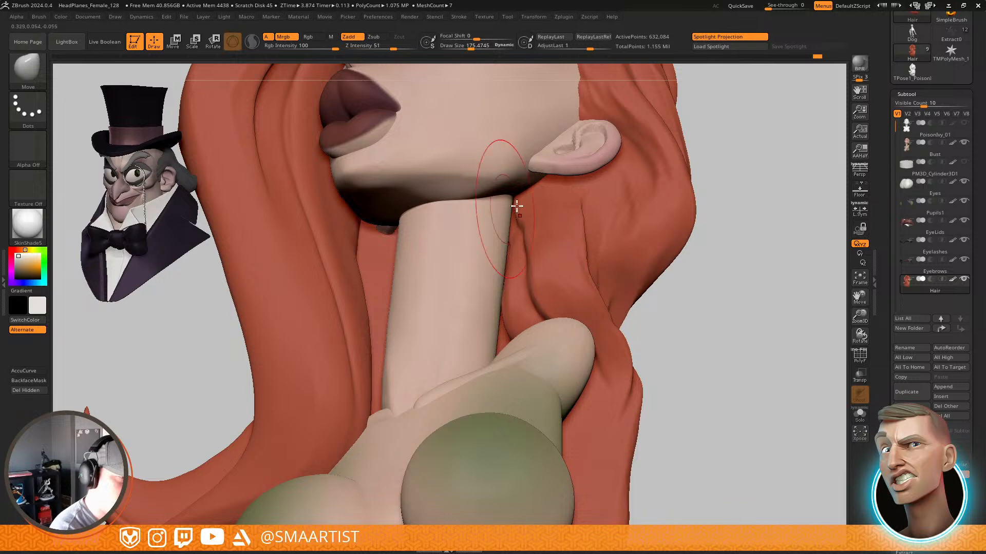
right_click_drag(529, 272, 550, 341)
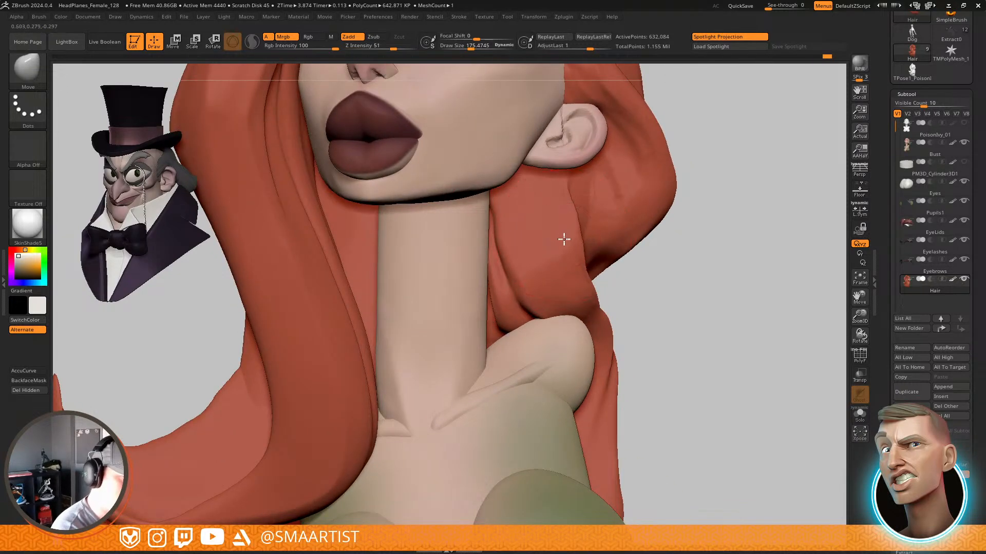
mouse_move(563, 239)
right_mouse_down()
mouse_move(543, 226)
mouse_move(560, 226)
right_mouse_up()
Adjust the edge of the hair beside the neck with the Move brush at a draw size of about 104
key("ctrl")
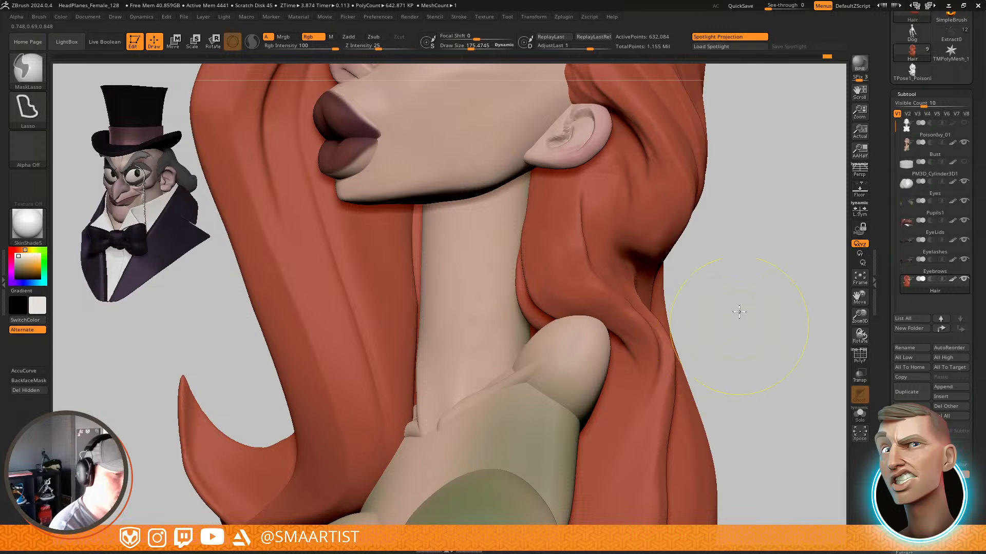
mouse_move(740, 312)
right_mouse_down("ctrl")
mouse_move(677, 242)
mouse_move(585, 354)
right_mouse_up("ctrl")
key("s")
left_click_drag(563, 246, 554, 248)
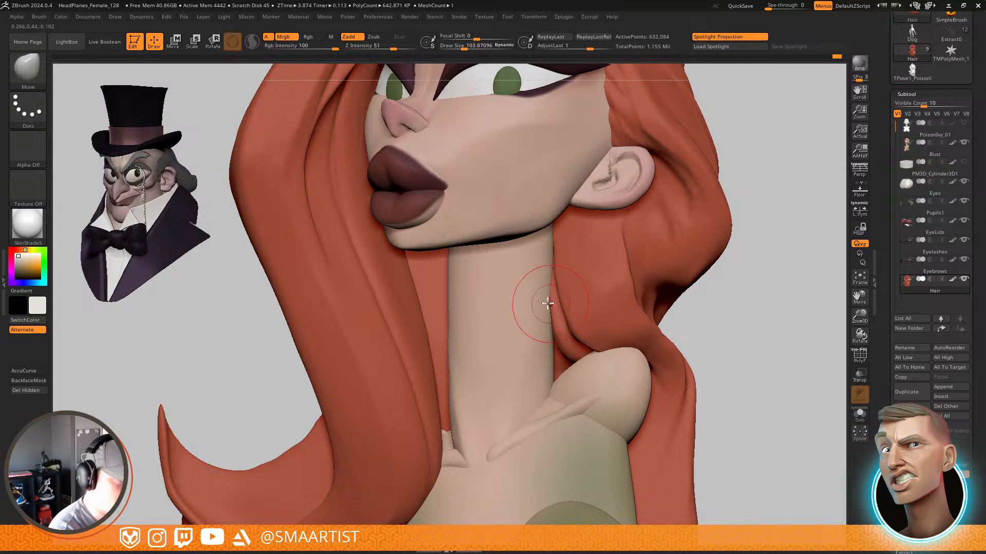
right_click_drag(572, 323, 565, 228, "ctrl")
mouse_move(683, 186)
right_mouse_down("ctrl")
mouse_move(689, 178)
mouse_move(684, 192)
right_mouse_up("ctrl")
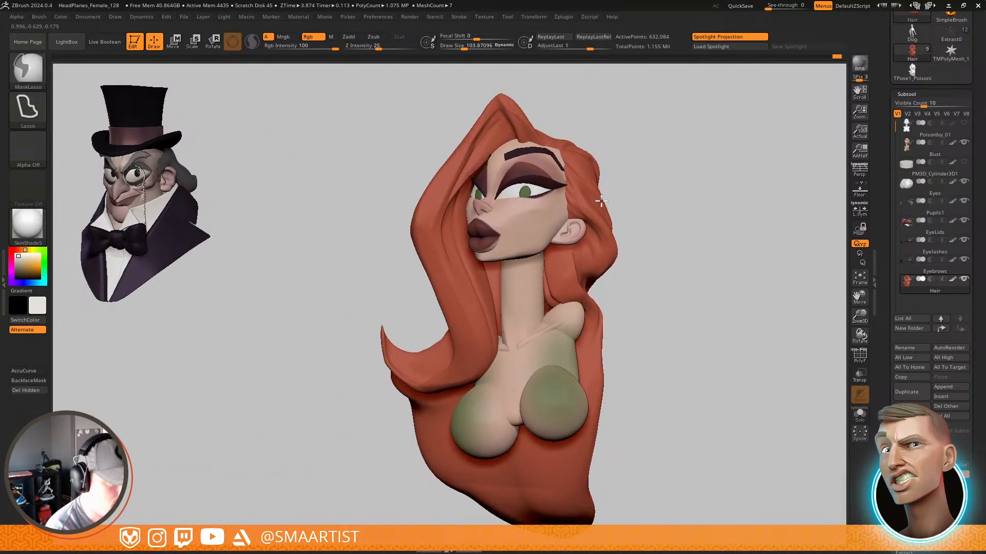
Refine the hair creases around the temple and ear with Smooth and DamStandard at a draw size of about 58
right_click_drag(597, 204, 612, 255, "ctrl")
key("shift")
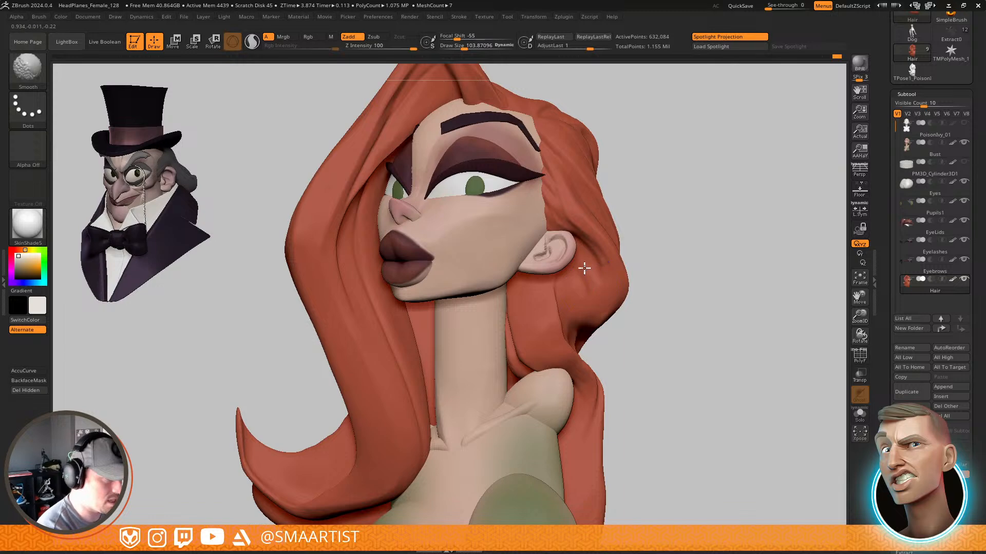
key("b")
key("d")
key("s")
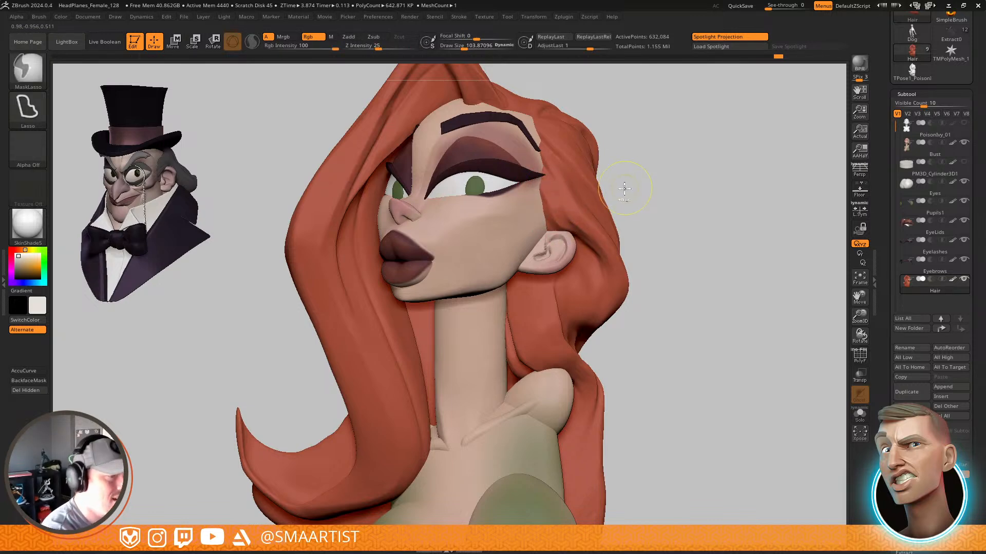
key("s")
left_click_drag(540, 202, 547, 200)
key("shift")
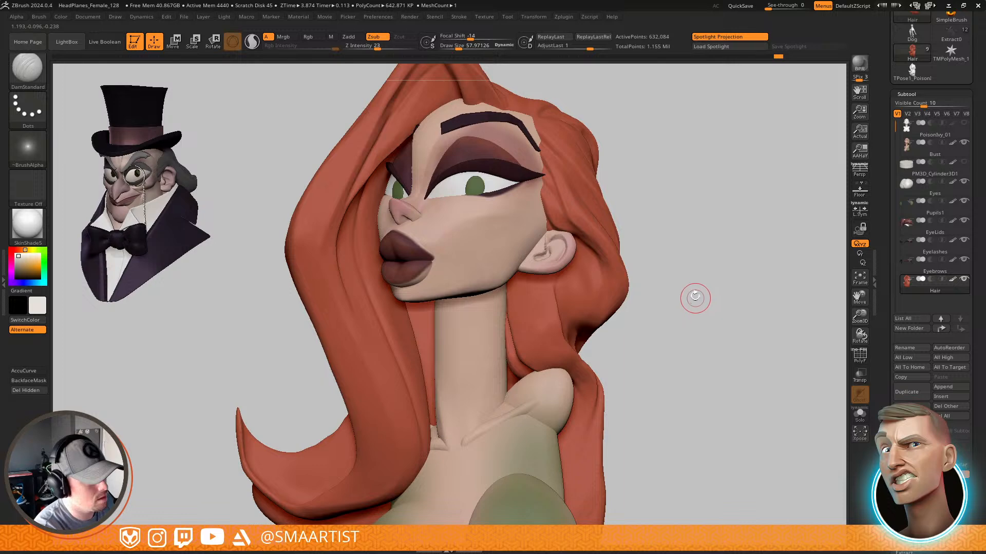
Select the bust subtool, turn on its polyframe, and hide the collarbone, shoulder, torso and breast polygroups, leaving the head and neck
right_click_drag(698, 334, 662, 320, "ctrl")
right_click_drag(662, 319, 690, 298, "alt")
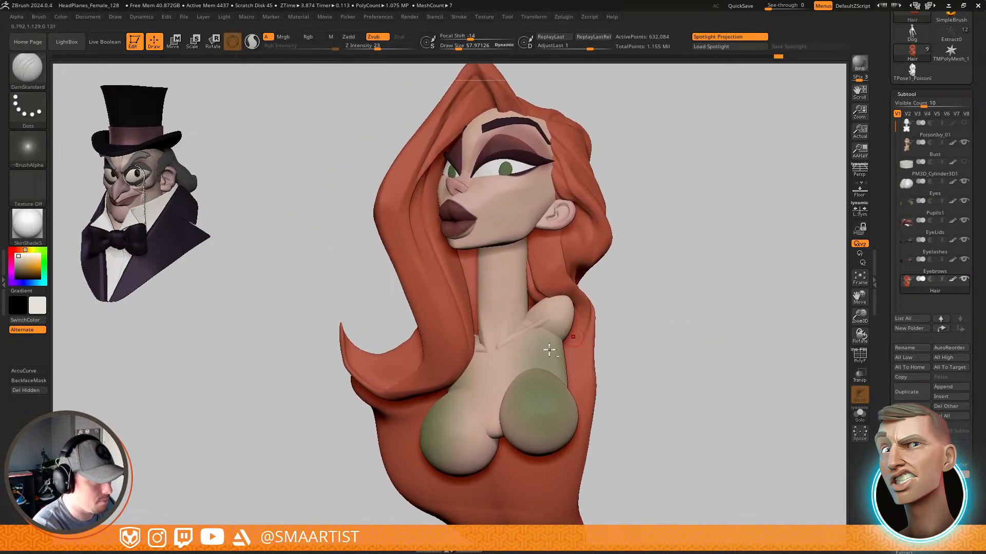
left_click(529, 359, "alt")
key("shift+f")
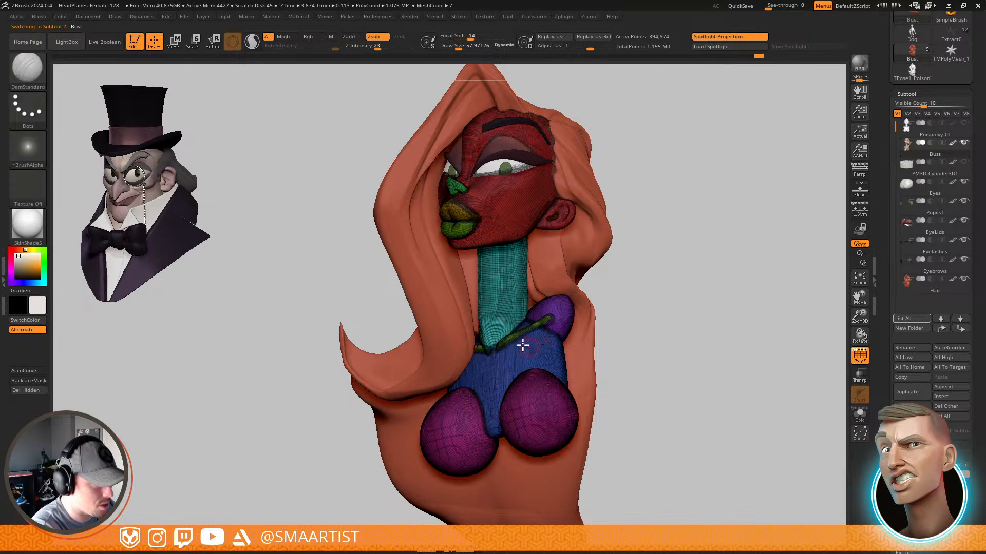
mouse_move(523, 346)
right_mouse_down("ctrl")
mouse_move(543, 392)
mouse_move(561, 356)
right_mouse_up("ctrl")
left_click(556, 340, "ctrl+shift")
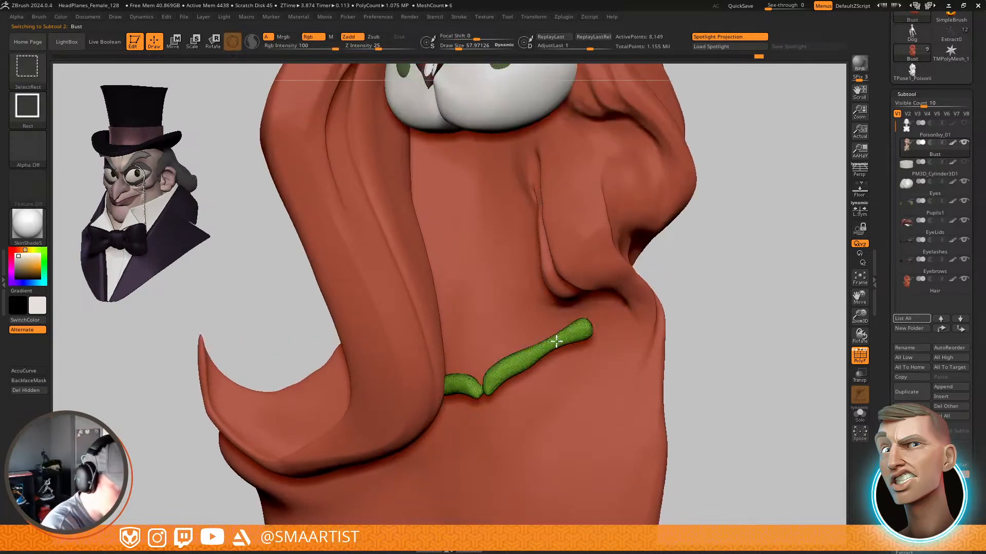
left_click(556, 341, "ctrl+shift")
left_click(567, 397, "ctrl+alt+shift")
left_click(625, 436, "ctrl+alt+shift")
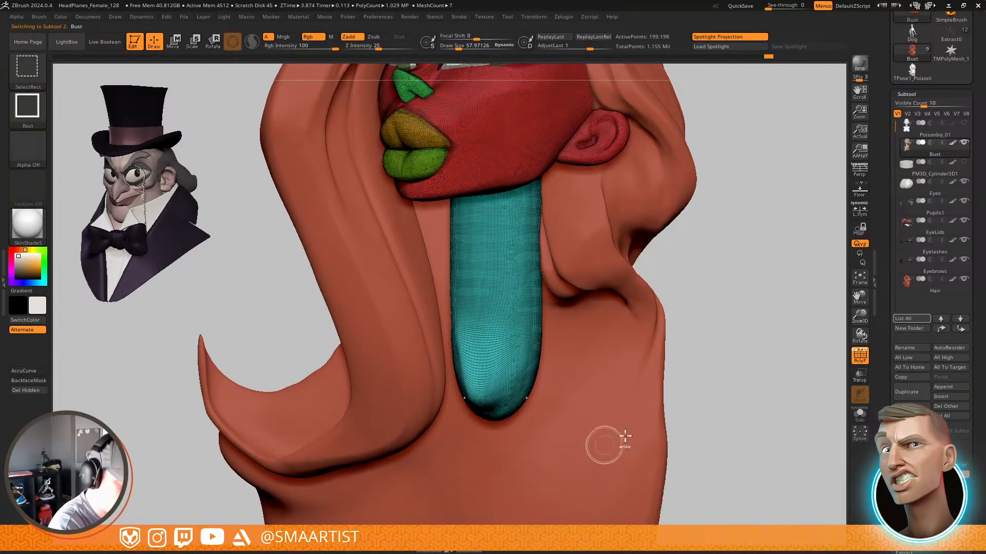
mouse_move(625, 436)
right_mouse_down("ctrl")
mouse_move(696, 340)
mouse_move(658, 263)
right_mouse_up("ctrl")
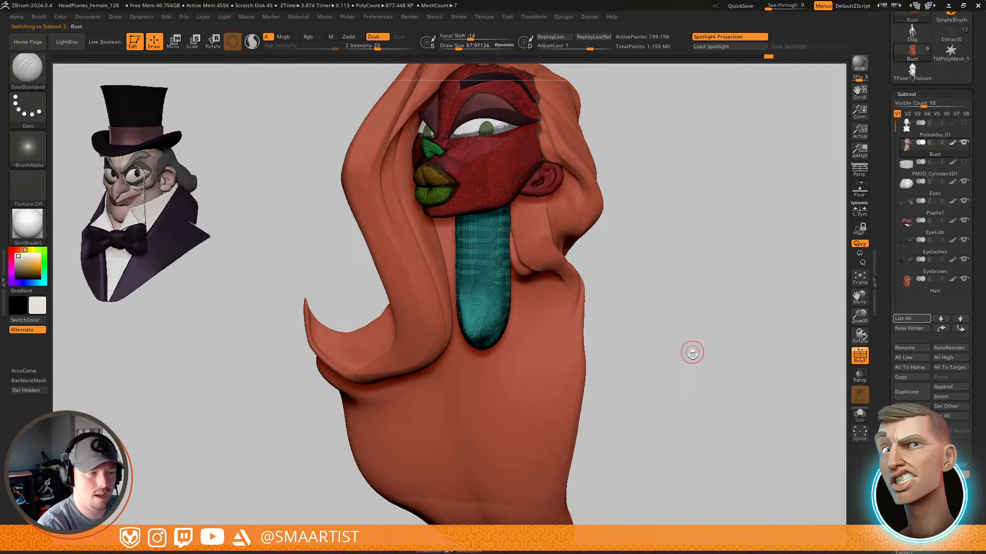
Rename the bust subtool to Head
left_click(910, 347)
type("Head")
key("Return")
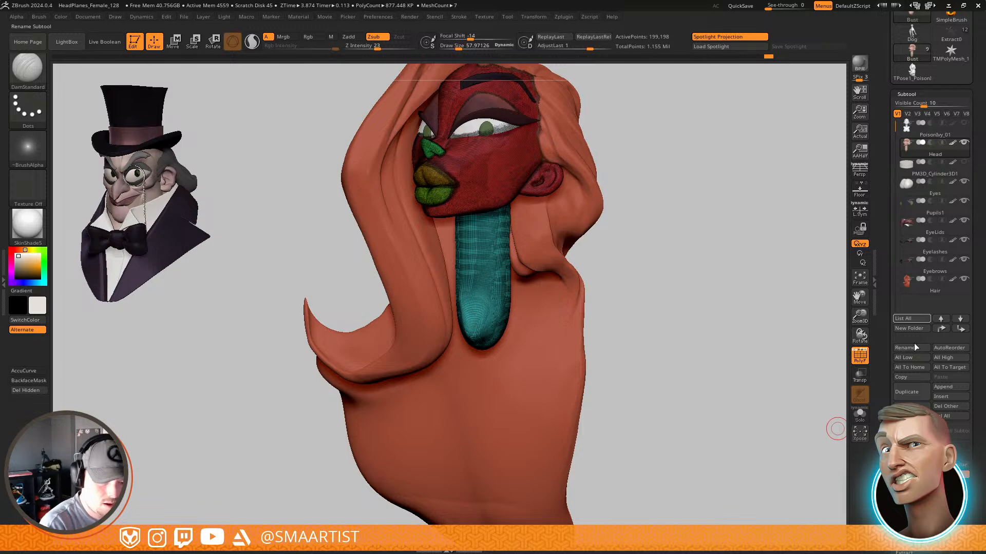
Split the hidden body geometry from the Head subtool into its own subtool and rename it Torso
left_click(905, 445)
left_click(911, 455)
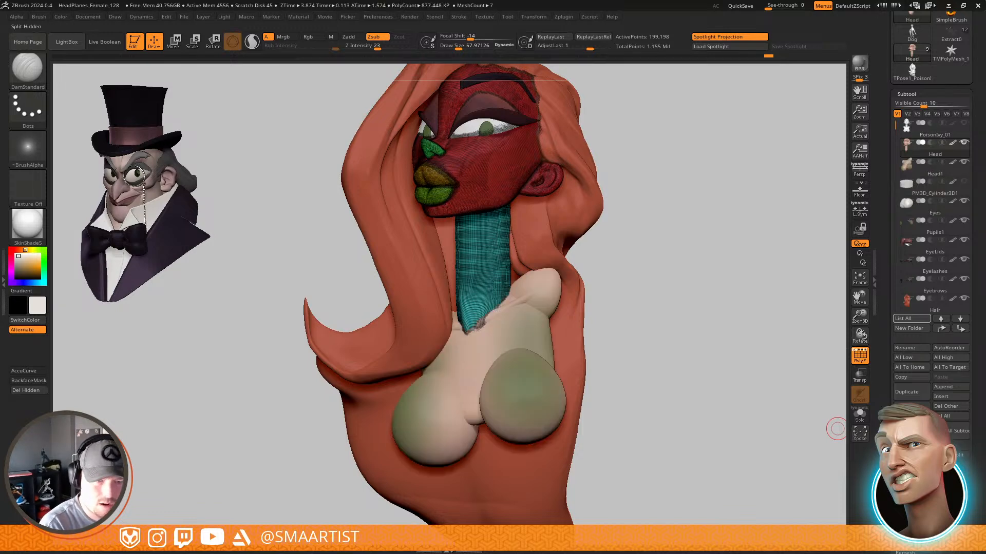
left_click(933, 172)
left_click(905, 347)
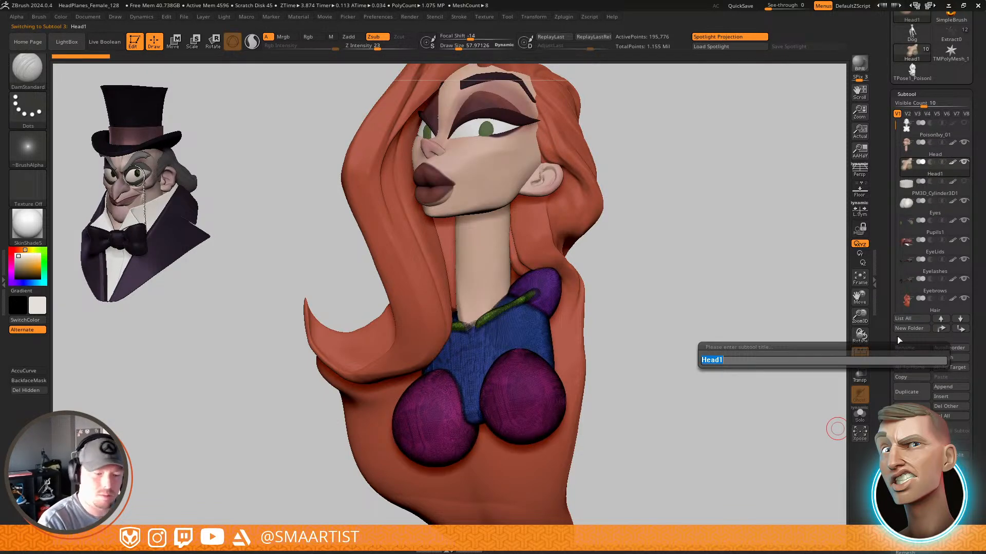
type("Torso")
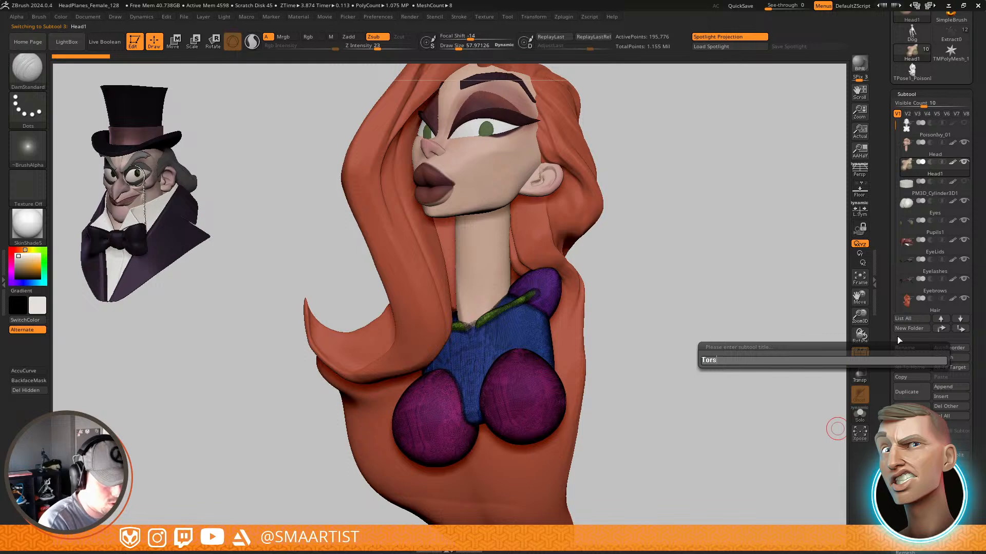
key("Return")
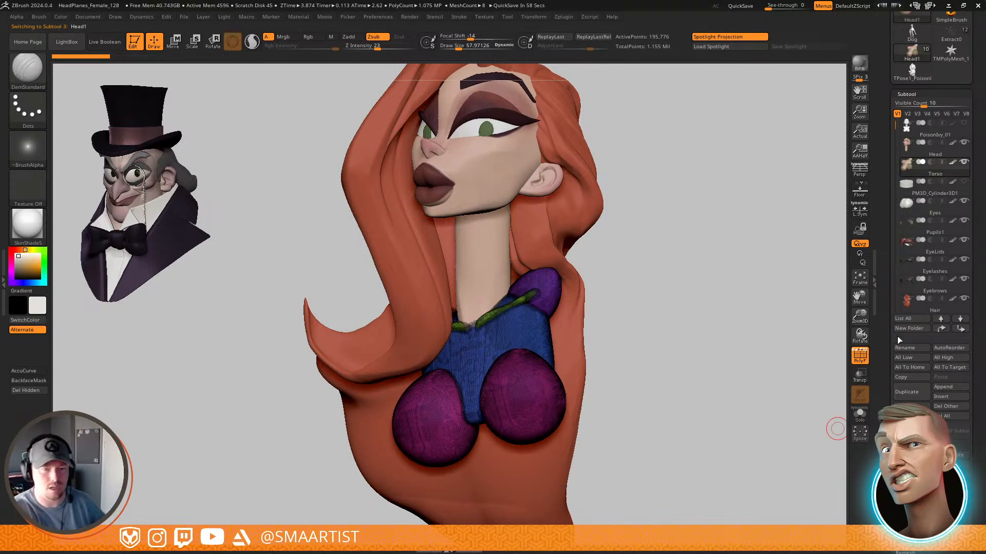
Select the PM3D_Cylinder3D1 subtool and move it from beside the jaw to the mouth, in line with the lips
key("Down")
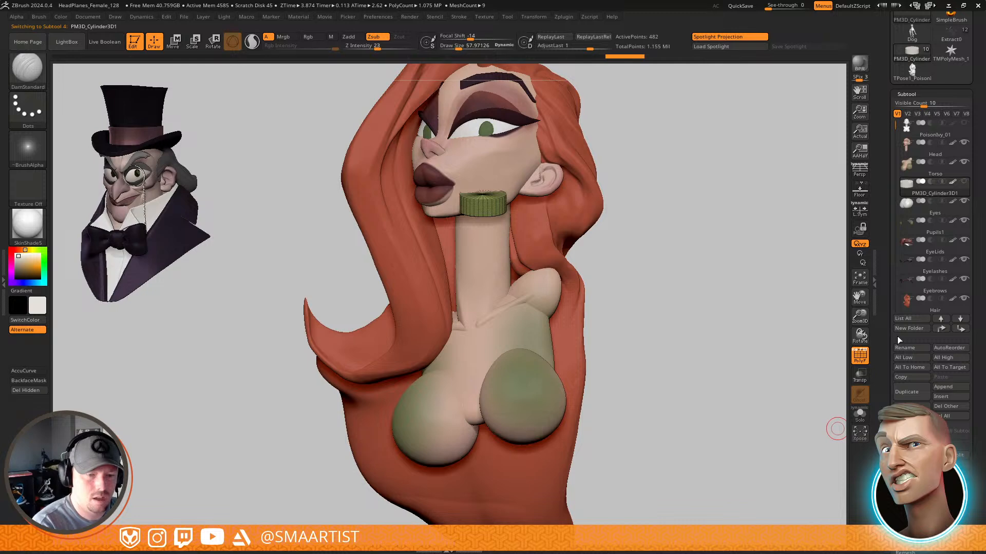
left_click_drag(686, 266, 679, 317, "alt")
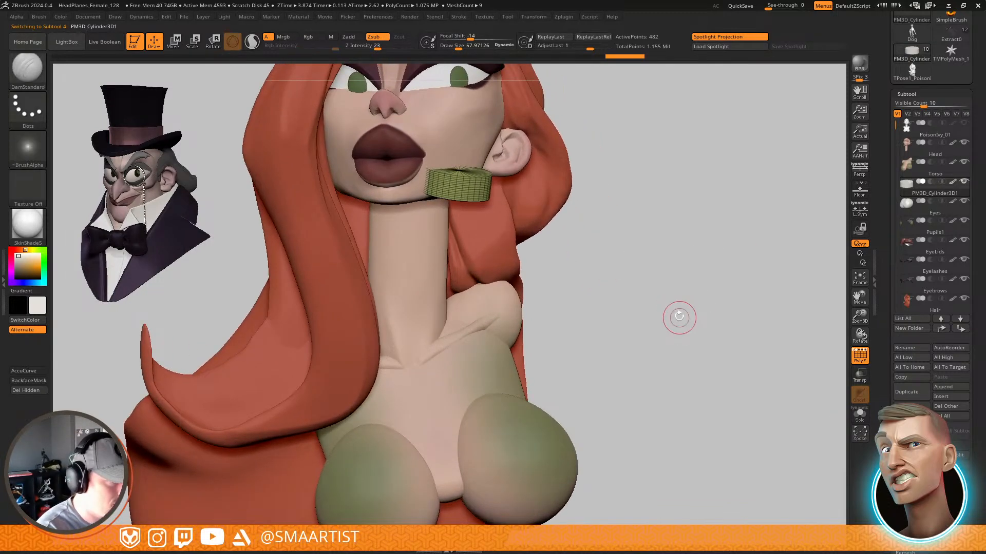
key("w")
left_click_drag(648, 273, 658, 408, "alt")
left_click_drag(548, 341, 553, 308)
left_click_drag(688, 336, 700, 305)
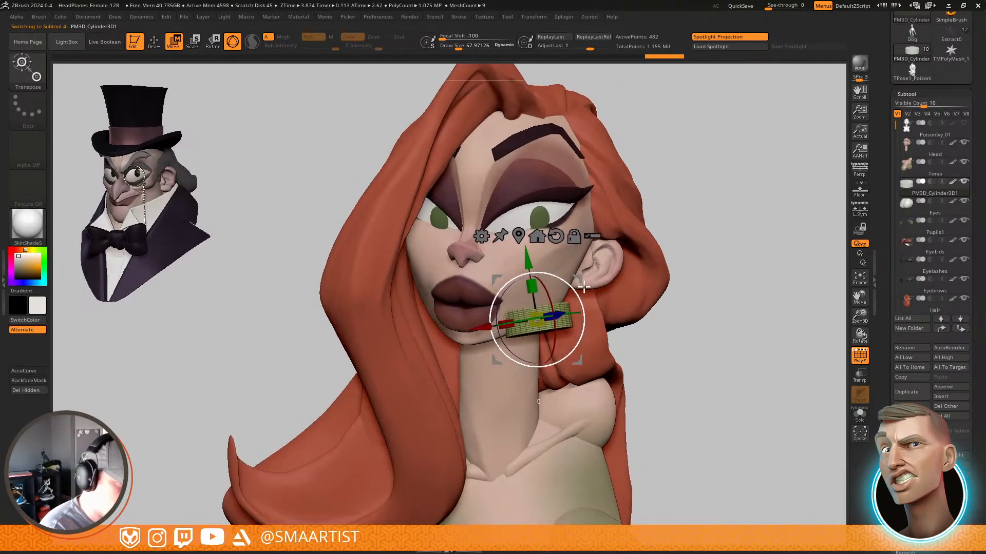
right_click_drag(583, 287, 570, 288)
left_click_drag(563, 282, 493, 266)
right_click_drag(494, 265, 465, 340)
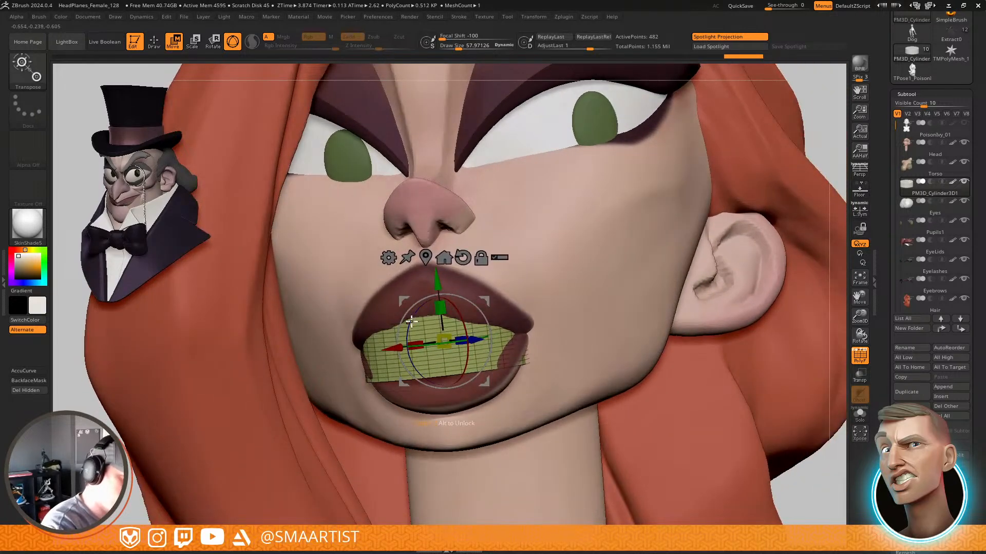
Adjust the cylinder's tilt, size and depth at the mouth so that it sits behind the lips
left_click_drag(411, 321, 412, 314)
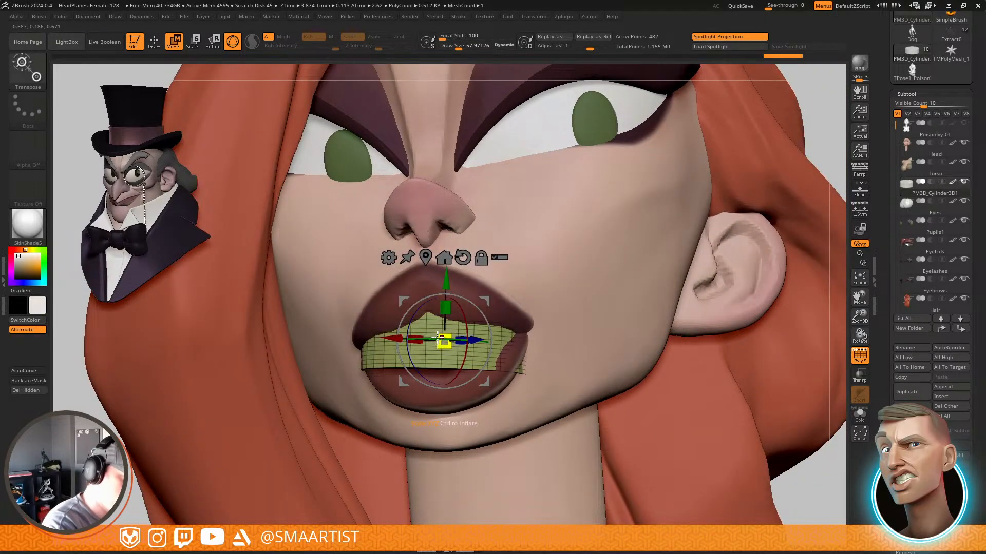
right_click_drag(393, 358, 458, 396)
left_click_drag(458, 397, 452, 399)
right_click_drag(491, 411, 447, 418)
left_click_drag(589, 269, 607, 250)
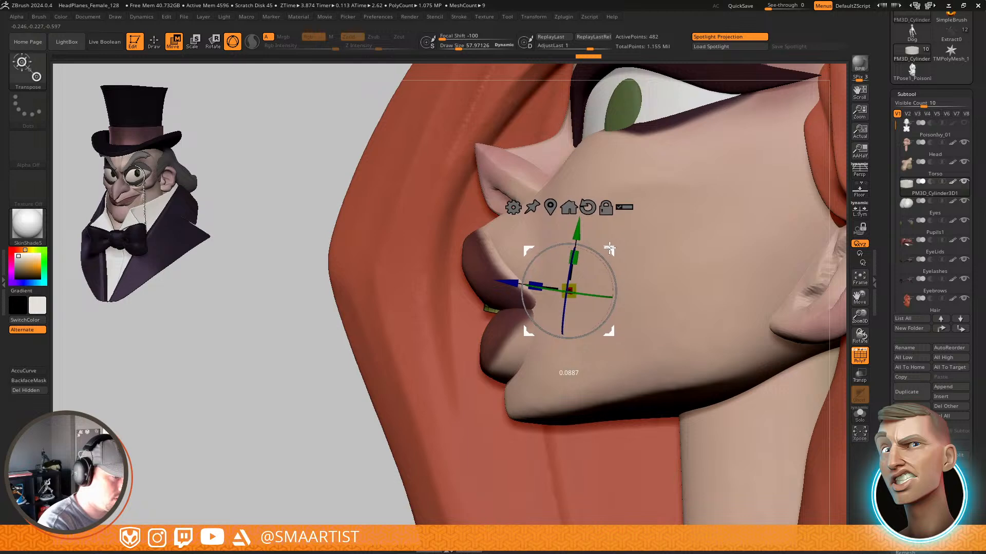
right_click_drag(608, 250, 529, 260)
left_click_drag(614, 273, 620, 280)
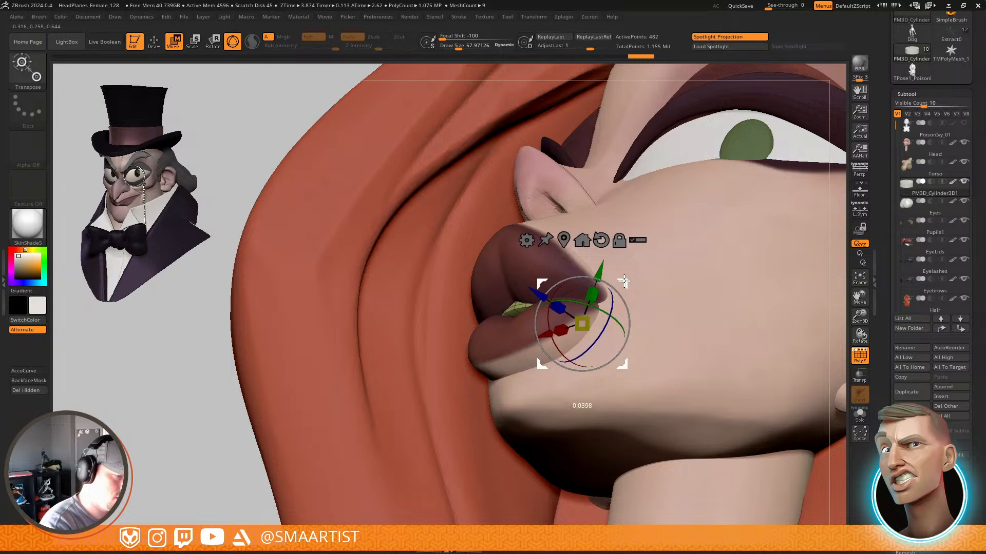
mouse_move(621, 280)
right_mouse_down()
mouse_move(640, 313)
mouse_move(626, 318)
right_mouse_up()
key("q")
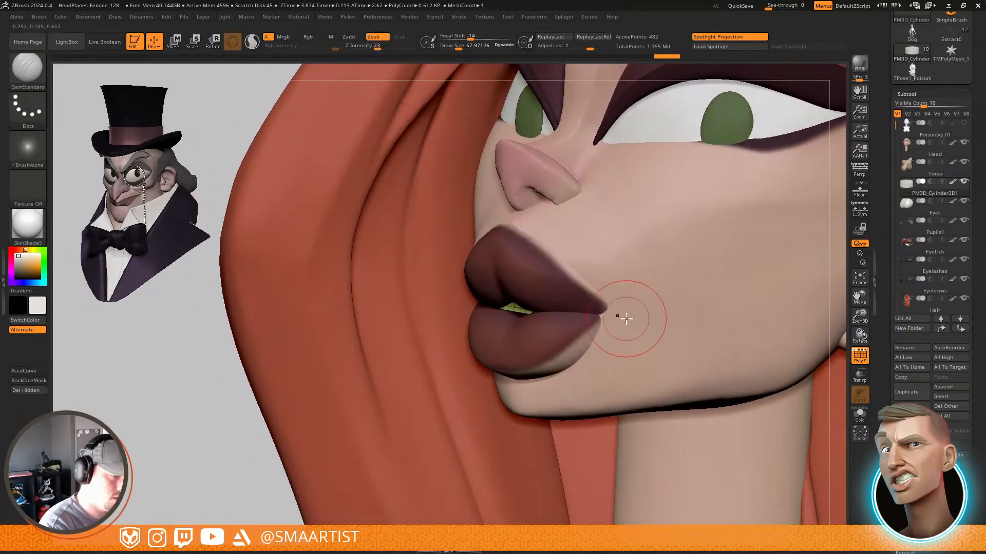
Turn off the polyframe, view the cylinder through the face with ghost transparency, and refine its position behind the lips
key("shift+f")
mouse_move(647, 359)
right_mouse_down("ctrl")
mouse_move(607, 325)
mouse_move(611, 314)
mouse_move(617, 369)
mouse_move(618, 321)
mouse_move(591, 352)
mouse_move(621, 391)
mouse_move(595, 394)
right_mouse_up("ctrl")
key("w")
key("q")
key("w")
right_click_drag(731, 291, 783, 252)
key("shift+t")
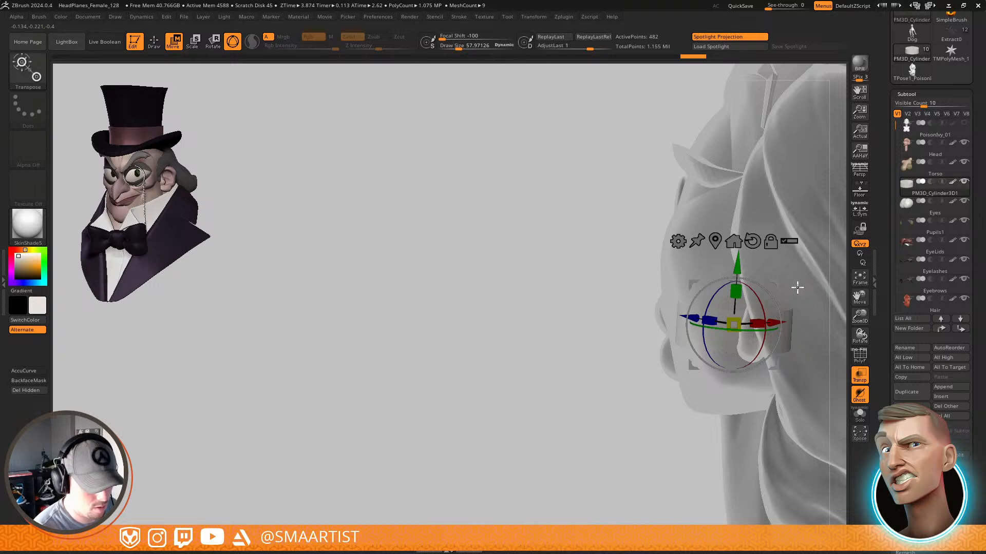
right_click_drag(797, 288, 755, 273)
left_click_drag(707, 283, 713, 256)
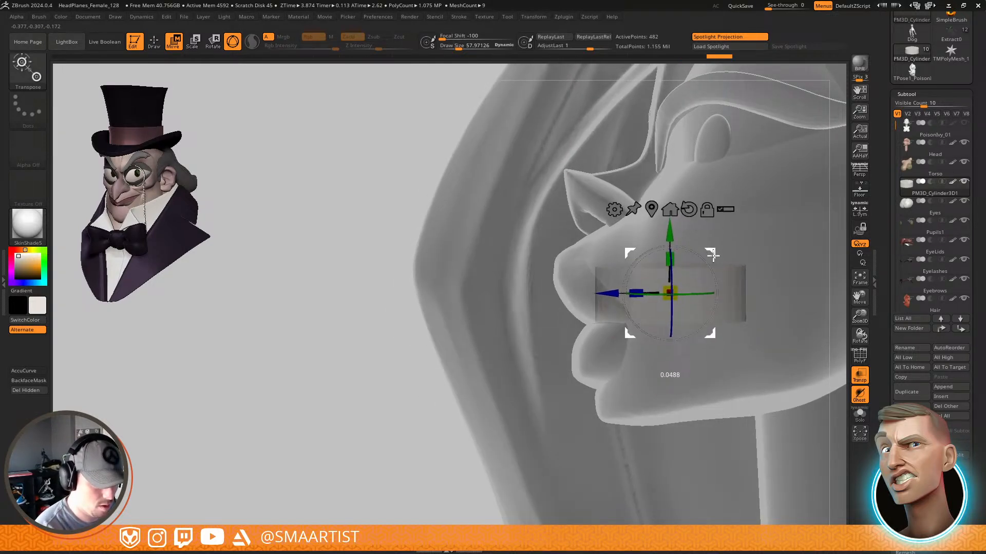
key("q")
Turn transparency off and nudge the cylinder vertically within the gap between the lips
mouse_move(666, 282)
right_mouse_down()
mouse_move(765, 282)
mouse_move(715, 279)
mouse_move(726, 259)
right_mouse_up()
key("ctrl+t")
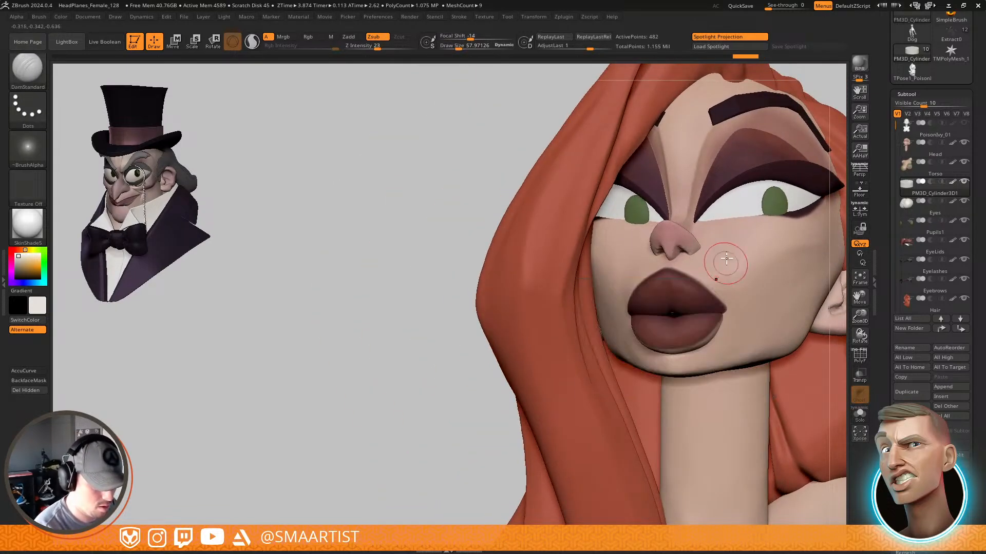
key("w")
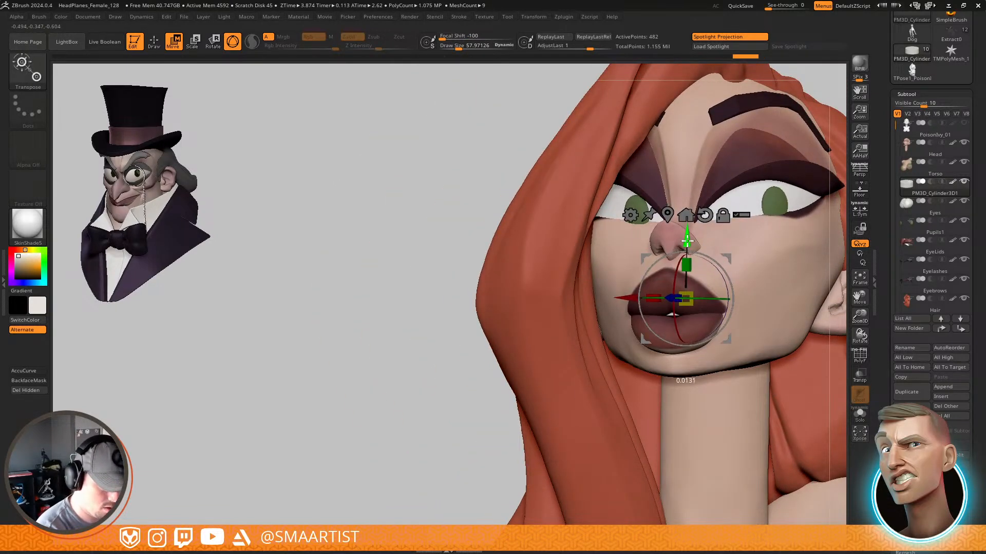
key("q")
Isolate the cylinder with polyframe and mask everything except its bottom edge loop using ZModeler's Mask action on EdgeLoop Partial
mouse_move(768, 342)
right_mouse_down("ctrl")
mouse_move(748, 308)
mouse_move(632, 330)
mouse_move(635, 273)
mouse_move(660, 409)
right_mouse_up("ctrl")
key("shift+s")
key("shift+f")
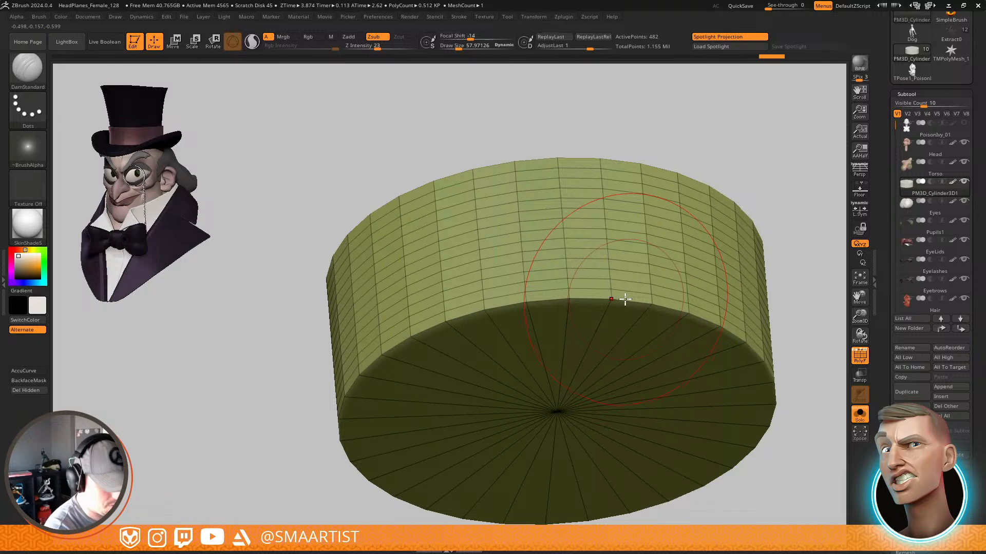
key("b")
key("z")
key("m")
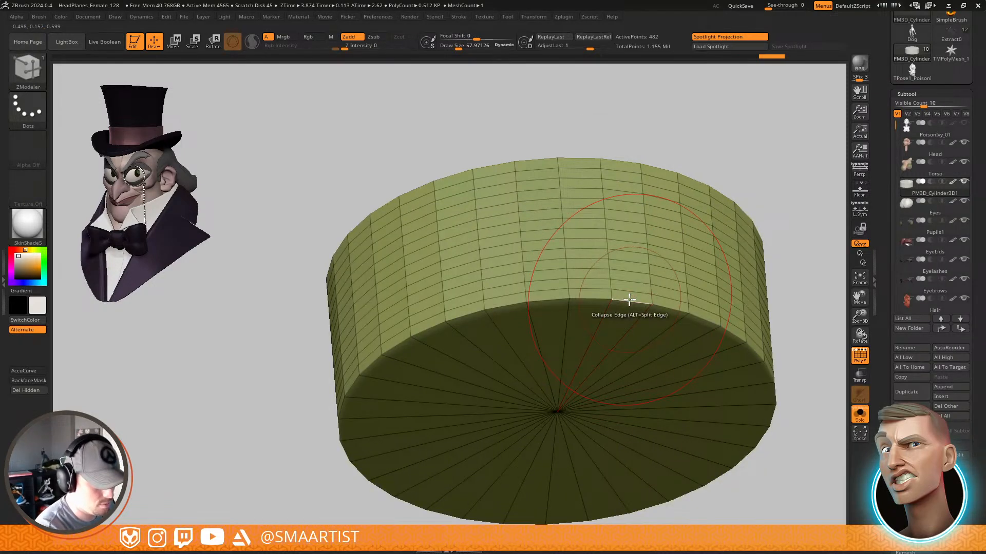
key("space")
left_click(608, 280)
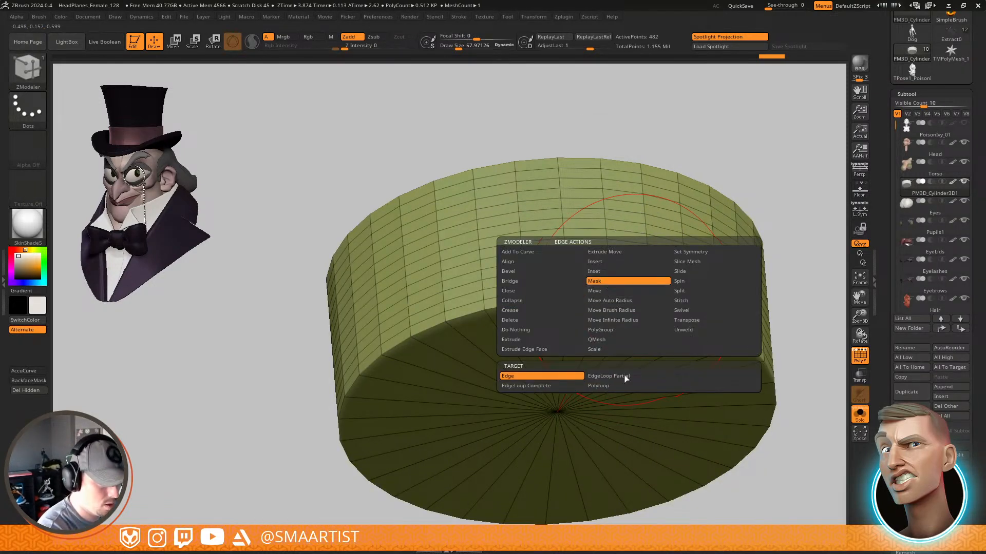
left_click(667, 375)
key("w")
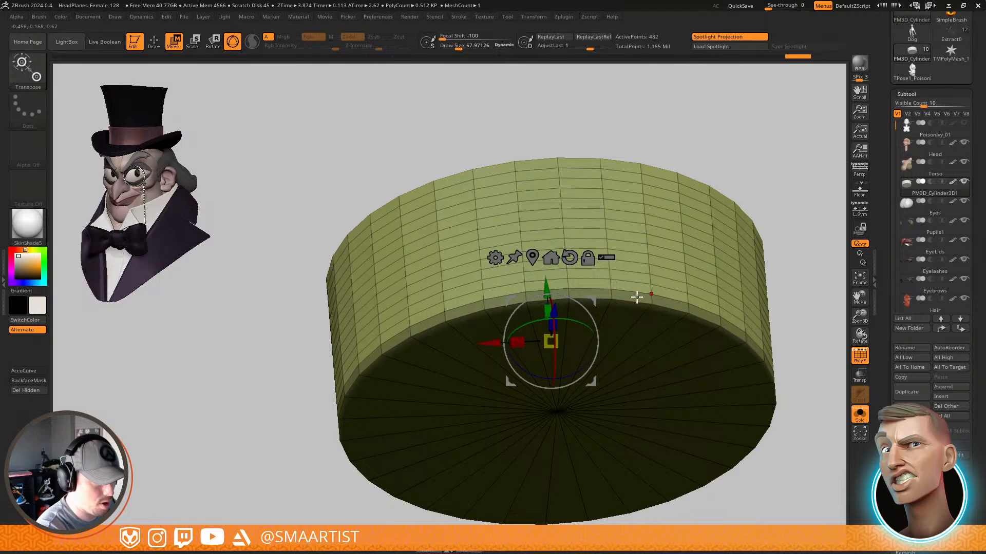
key("ctrl+i")
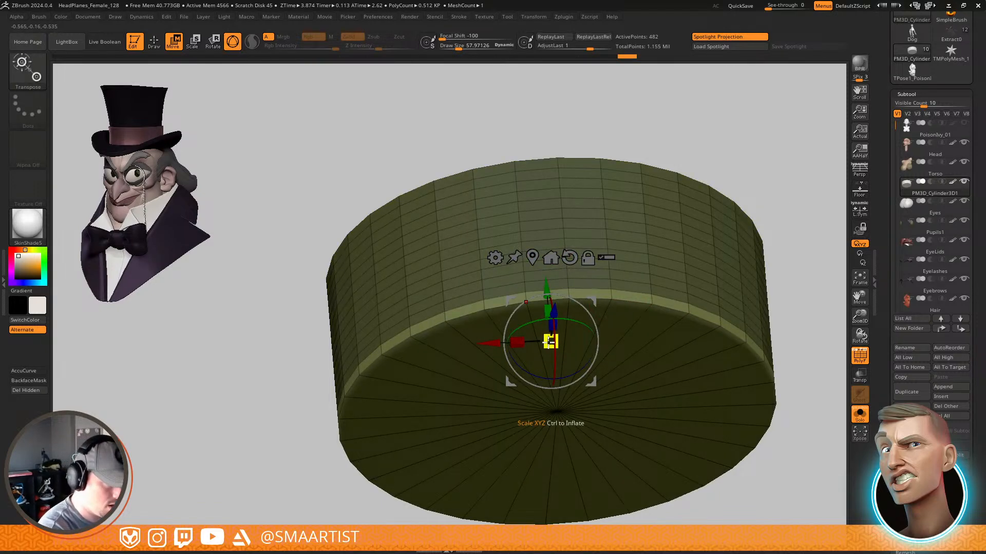
Center the gizmo on the unmasked bottom edge loop, scale the loop slightly inward, and clear the mask
left_click(566, 257)
left_click(534, 256)
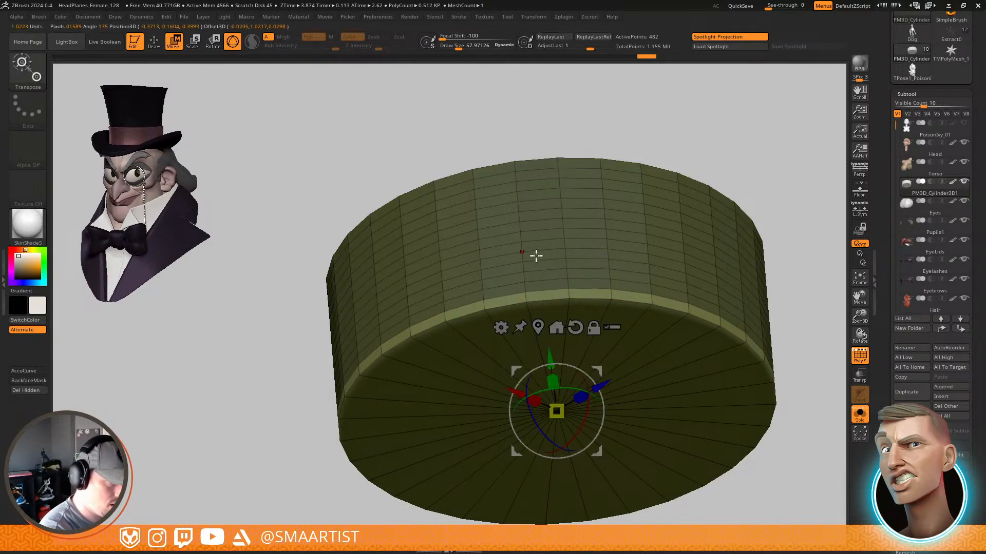
left_click_drag(558, 411, 553, 409)
key("q")
left_click_drag(786, 226, 801, 243, "ctrl")
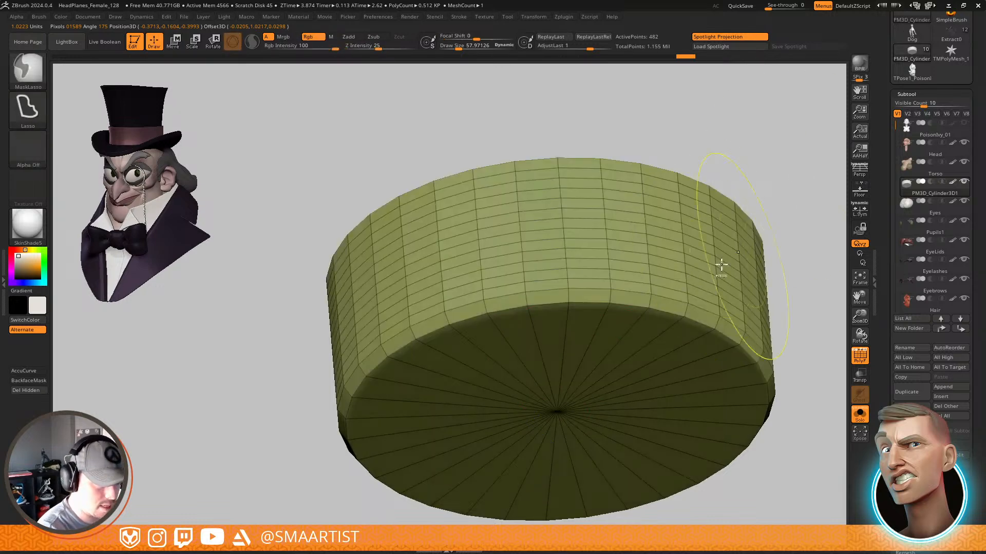
Mask all but the band along the cylinder's lower rim, adjust that band to round the rim, and clear the mask
left_click(632, 293, "ctrl")
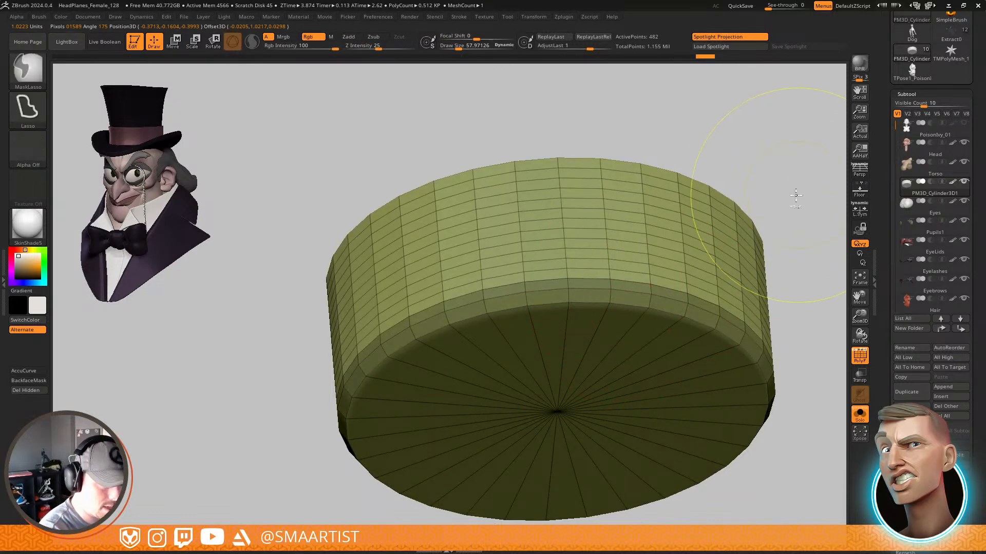
left_click(793, 202, "ctrl")
key("w")
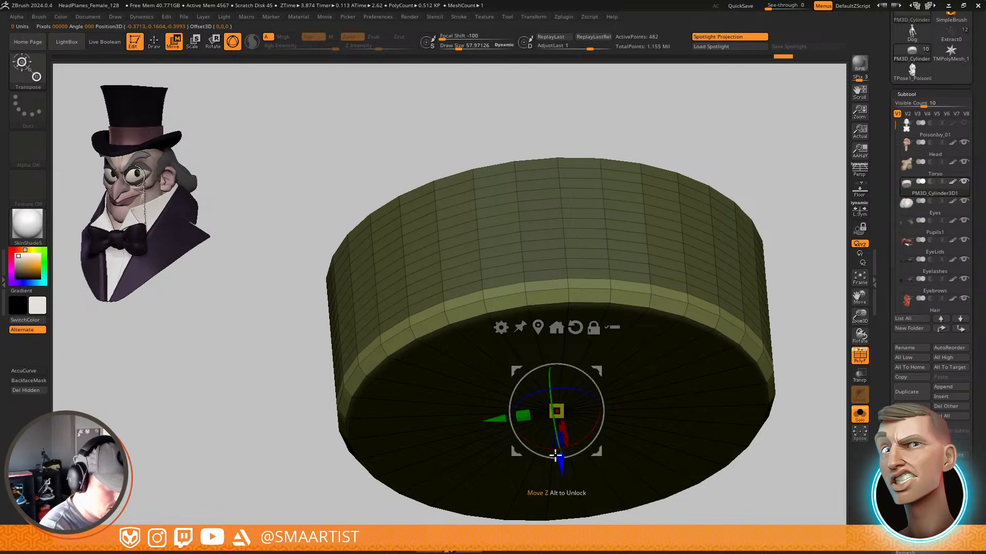
right_click_drag(628, 362, 601, 403)
mouse_move(553, 442)
left_mouse_down()
mouse_move(563, 375)
mouse_move(556, 408)
left_mouse_up()
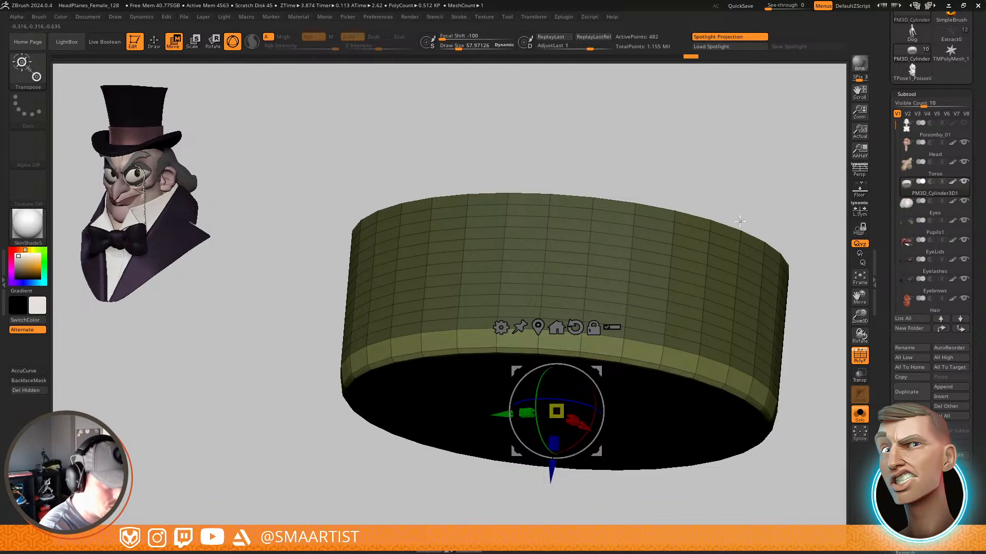
key("q")
left_click_drag(764, 187, 777, 219, "ctrl")
right_click_drag(775, 222, 765, 192, "ctrl")
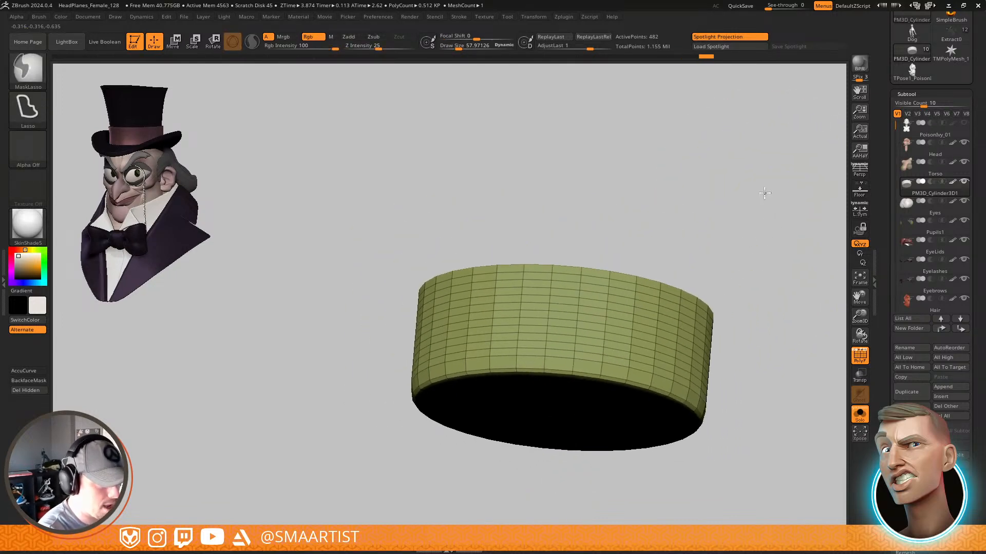
Slide the complete edge loop just above the cylinder's lower rim with ZModeler, then show the full bust without polyframe
mouse_move(643, 311)
right_mouse_down("alt")
mouse_move(630, 290)
mouse_move(590, 352)
right_mouse_up("alt")
key("space")
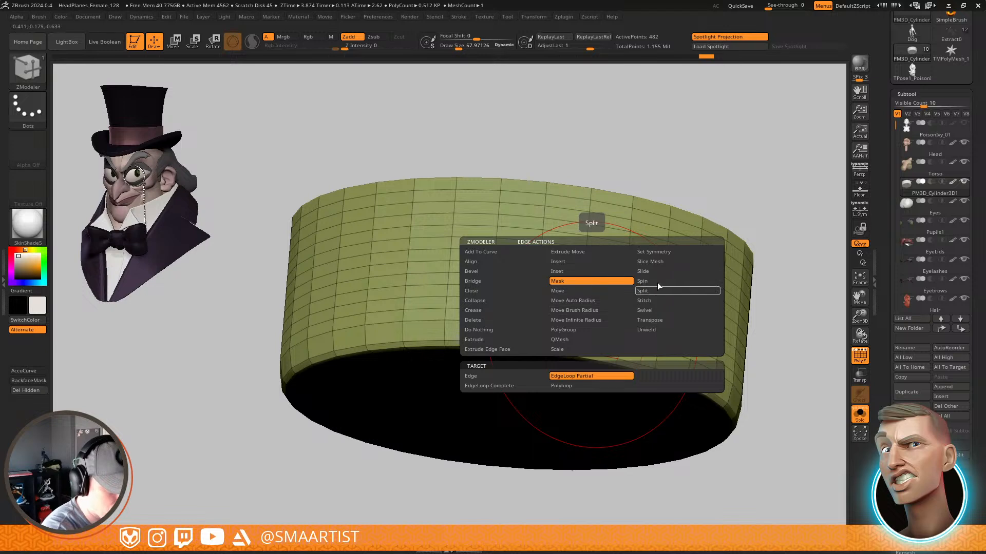
left_click(661, 273)
left_click(609, 375)
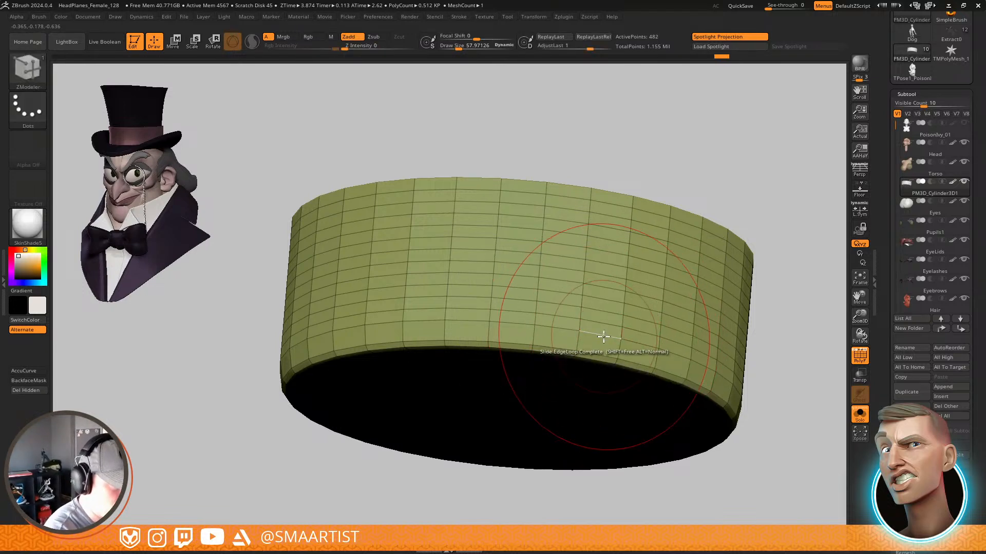
left_click_drag(603, 337, 603, 339)
right_click_drag(634, 361, 668, 282, "ctrl")
key("alt+shift+s")
key("shift+f")
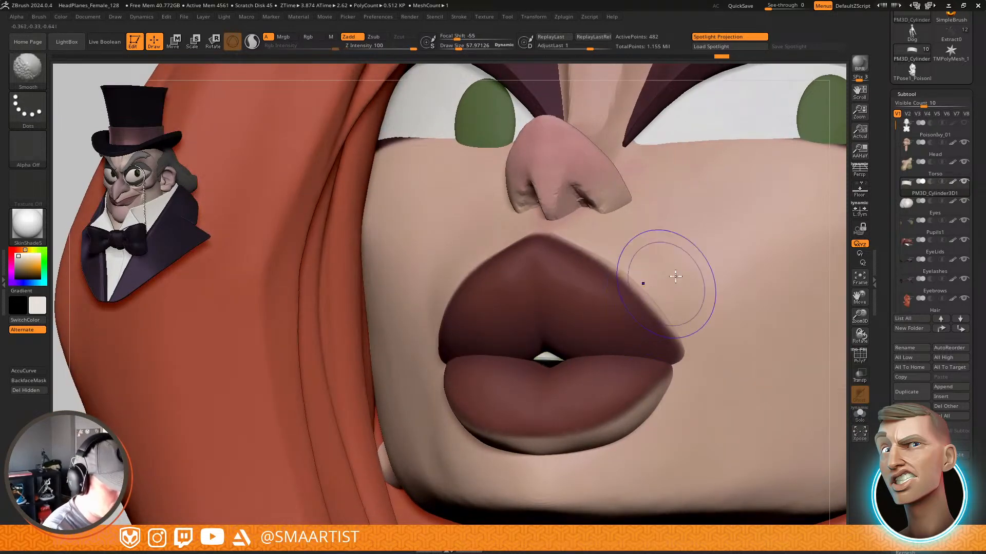
right_click_drag(644, 354, 655, 276, "ctrl")
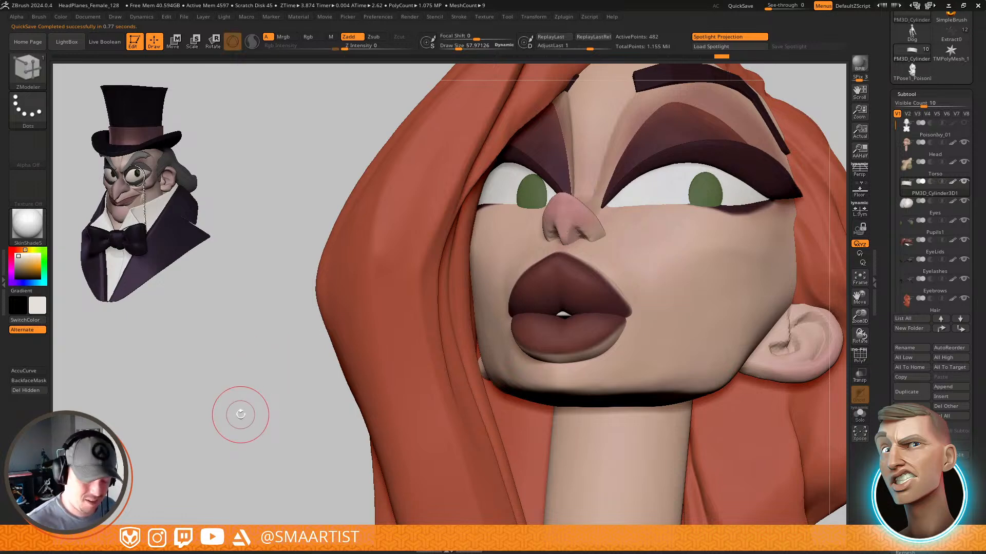
Make the Hair subtool active to work on the curled front lock
right_click_drag(318, 409, 300, 418)
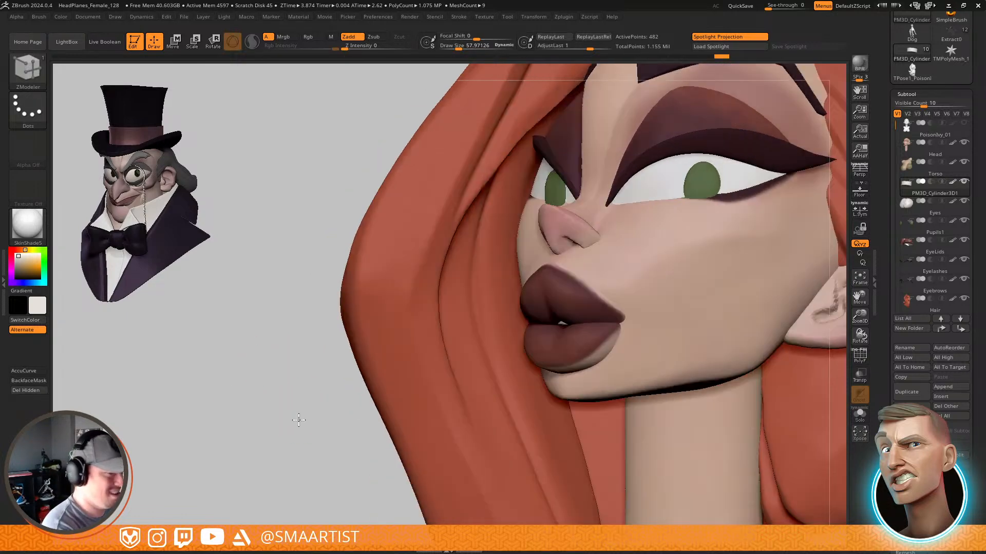
mouse_move(611, 344)
right_mouse_down("ctrl")
mouse_move(713, 267)
mouse_move(653, 243)
right_mouse_up("ctrl")
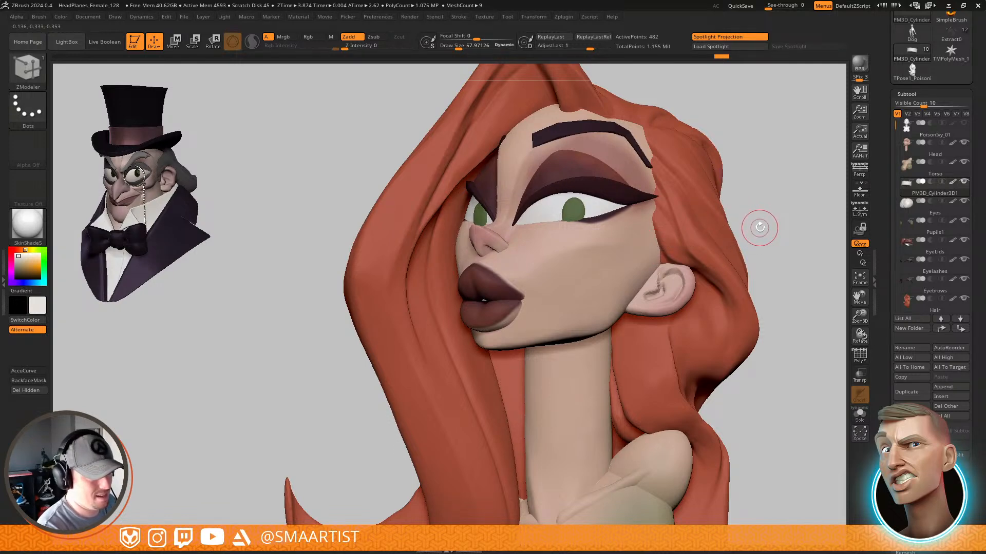
mouse_move(760, 232)
right_mouse_down("ctrl")
mouse_move(753, 192)
mouse_move(745, 209)
right_mouse_up("ctrl")
mouse_move(456, 381)
right_mouse_down("ctrl")
mouse_move(469, 402)
mouse_move(462, 441)
mouse_move(521, 335)
right_mouse_up("ctrl")
left_click(521, 335, "alt")
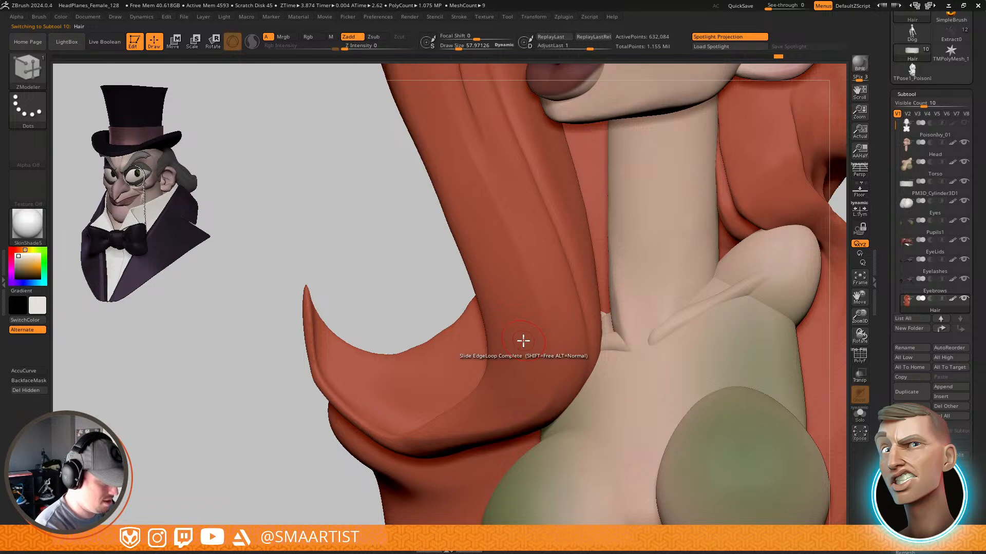
Adjust the curled tip of the front hair lock with the Move brush and smooth its outer edge
key("b")
key("c")
key("b")
mouse_move(435, 396)
right_mouse_down()
mouse_move(426, 431)
mouse_move(407, 438)
right_mouse_up()
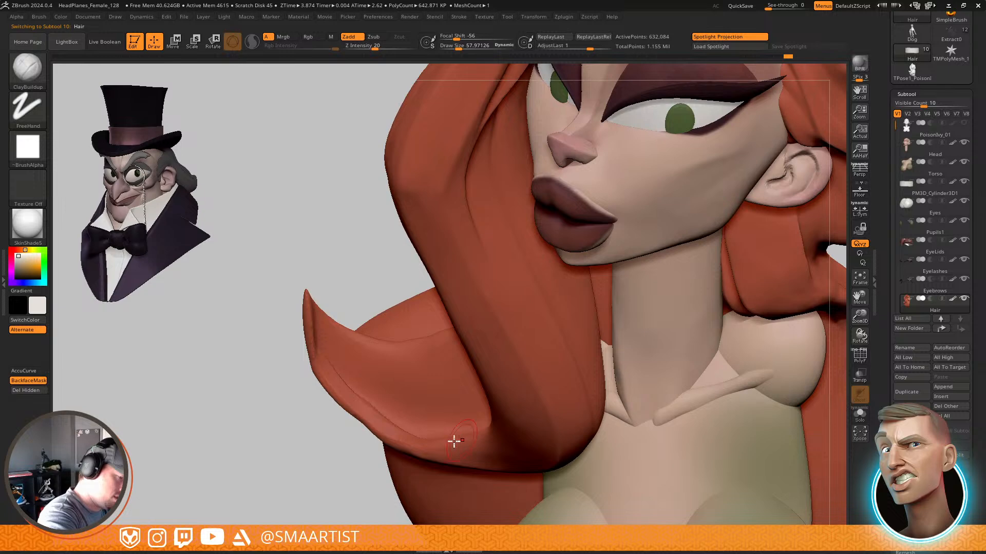
key("b")
key("m")
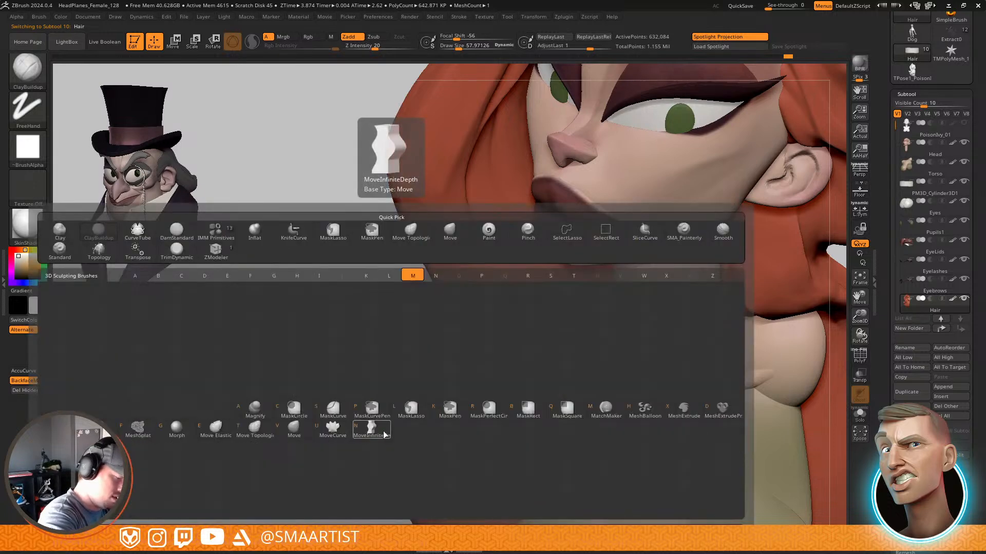
key("v")
mouse_move(385, 433)
right_mouse_down()
mouse_move(374, 414)
mouse_move(365, 422)
right_mouse_up()
key("s")
left_click_drag(367, 426, 370, 427)
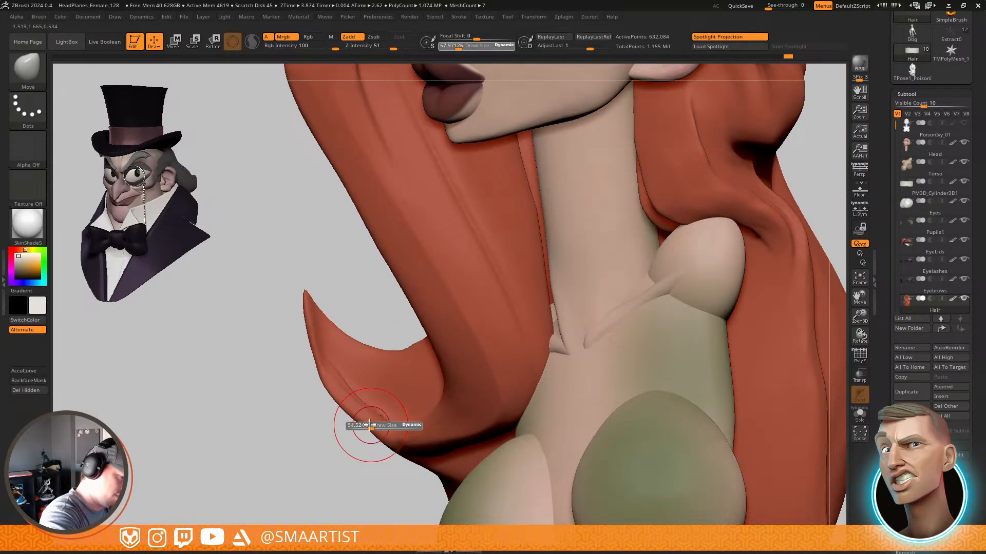
right_click_drag(352, 391, 359, 370)
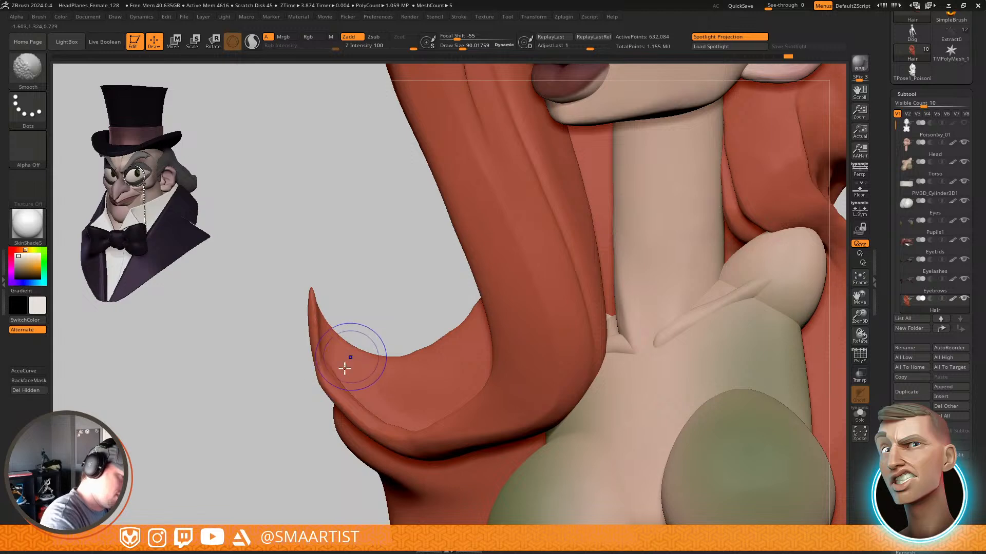
mouse_move(321, 378)
left_mouse_down("shift")
mouse_move(323, 346)
mouse_move(318, 353)
left_mouse_up("shift")
Build up long strand ridges along the inner face of the curled hair tip with ClayBuildup, then soften them with Smooth
key("s")
key("b")
key("c")
key("b")
mouse_move(321, 358)
right_mouse_down()
mouse_move(313, 345)
mouse_move(334, 380)
right_mouse_up()
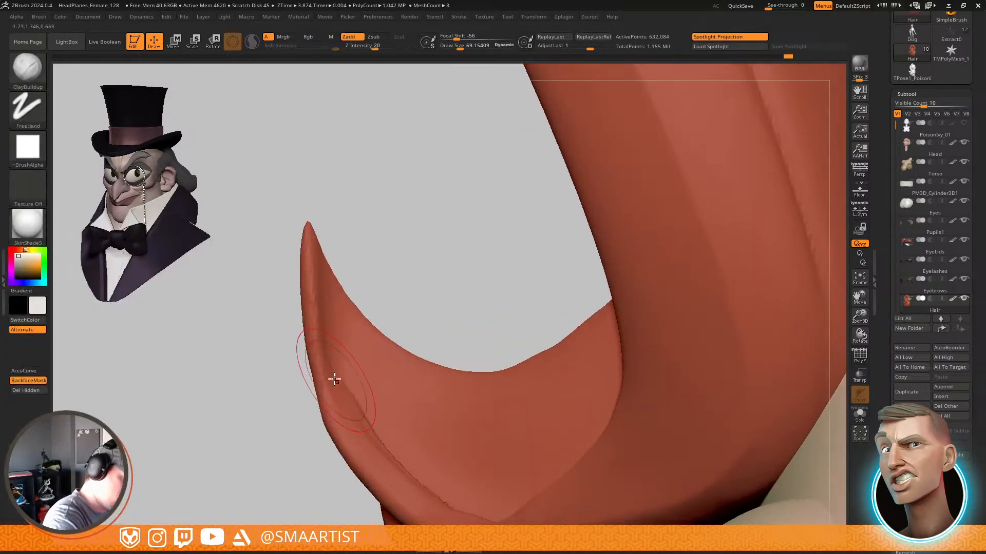
key("s")
left_click_drag(335, 380, 331, 380)
left_click_drag(317, 327, 381, 462)
left_click_drag(314, 298, 367, 435)
right_click_drag(337, 340, 332, 349)
mouse_move(318, 331)
left_mouse_down()
mouse_move(310, 369)
mouse_move(348, 421)
left_mouse_up()
right_click_drag(348, 419, 332, 298, "ctrl")
mouse_move(387, 342)
right_mouse_down("ctrl")
mouse_move(368, 322)
mouse_move(405, 352)
mouse_move(446, 347)
right_mouse_up("ctrl")
key("s")
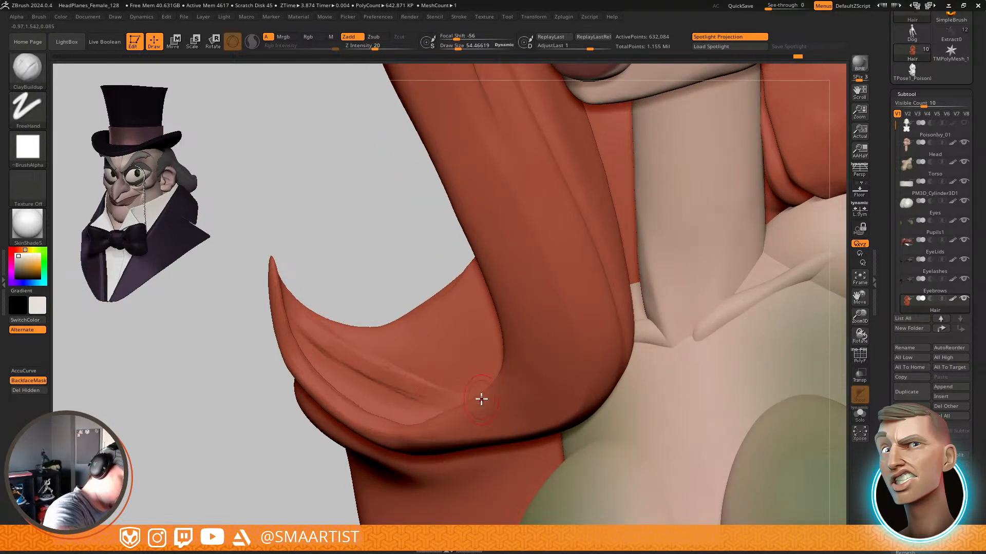
key("shift")
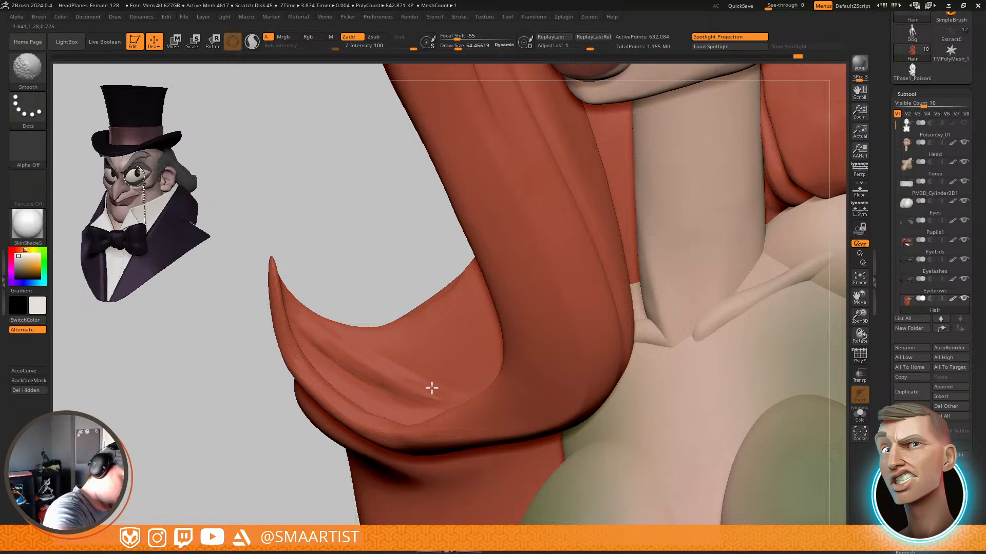
Flatten the new strand ridges inside the curl with TrimDynamic and smooth the planes together
key("b")
key("t")
key("d")
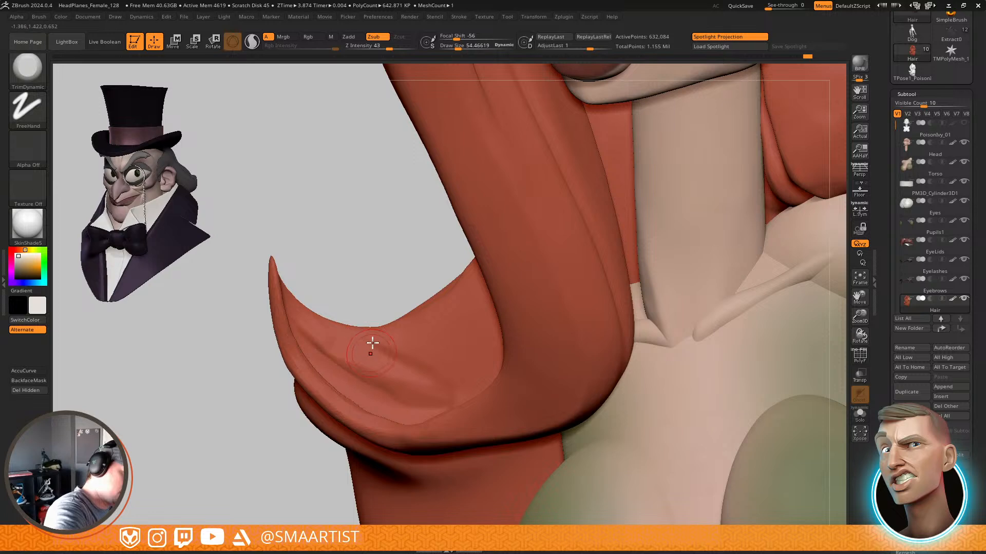
mouse_move(371, 344)
right_mouse_down()
mouse_move(384, 309)
mouse_move(388, 351)
right_mouse_up()
left_click_drag(389, 352, 438, 341)
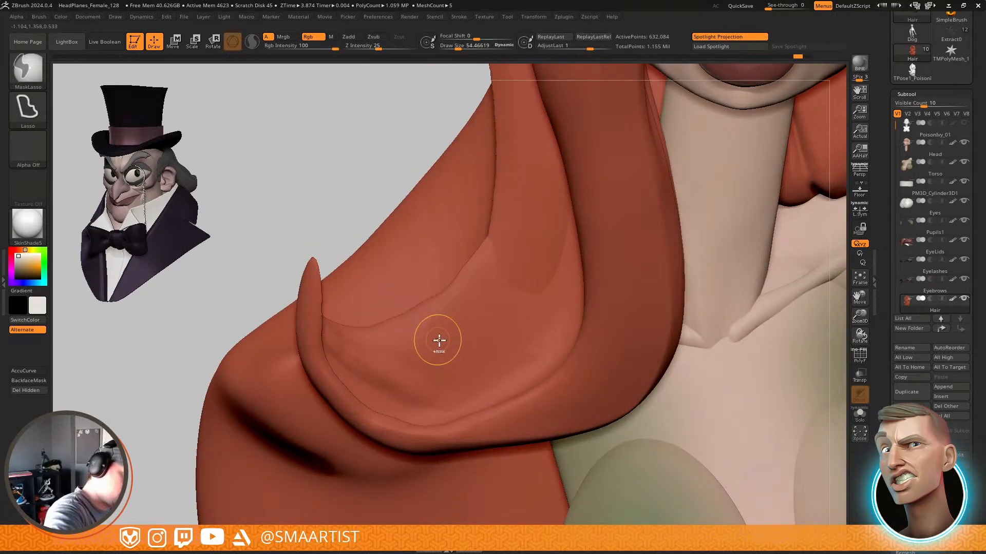
mouse_move(438, 341)
right_mouse_down()
mouse_move(413, 358)
mouse_move(387, 345)
mouse_move(387, 356)
right_mouse_up()
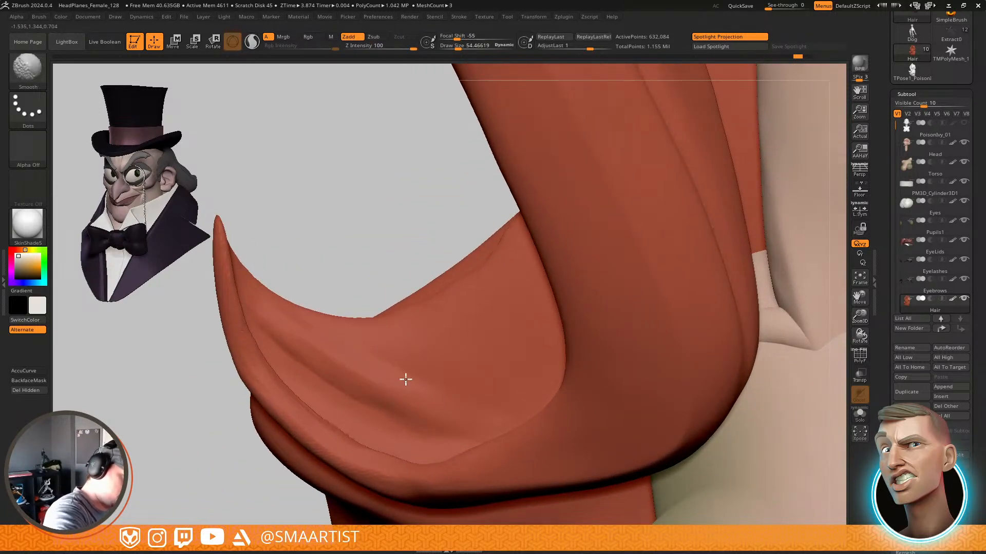
left_click_drag(406, 383, 378, 363, "shift")
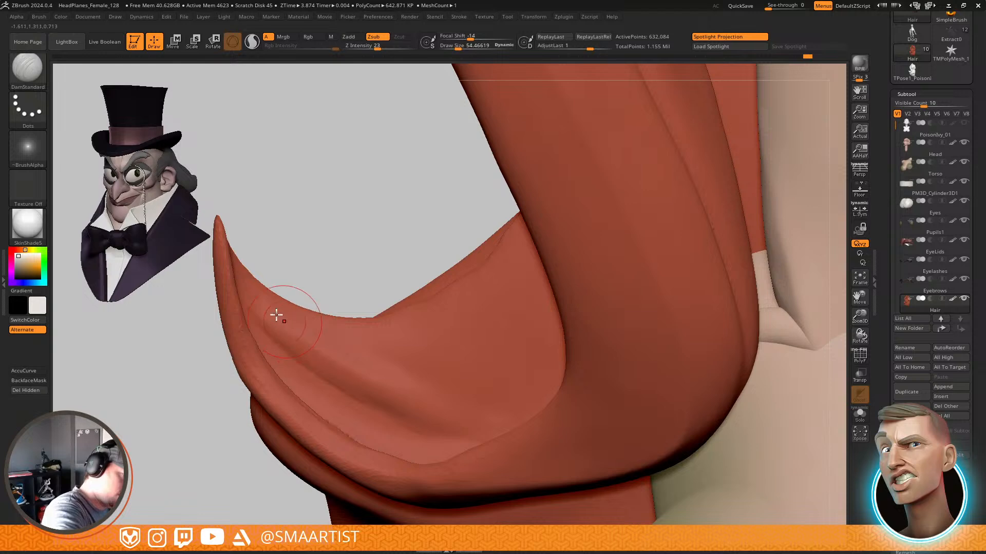
Carve a DamStandard groove between the strands inside the curl and smooth its end into the broad part of the lock
left_click_drag(310, 353, 454, 427)
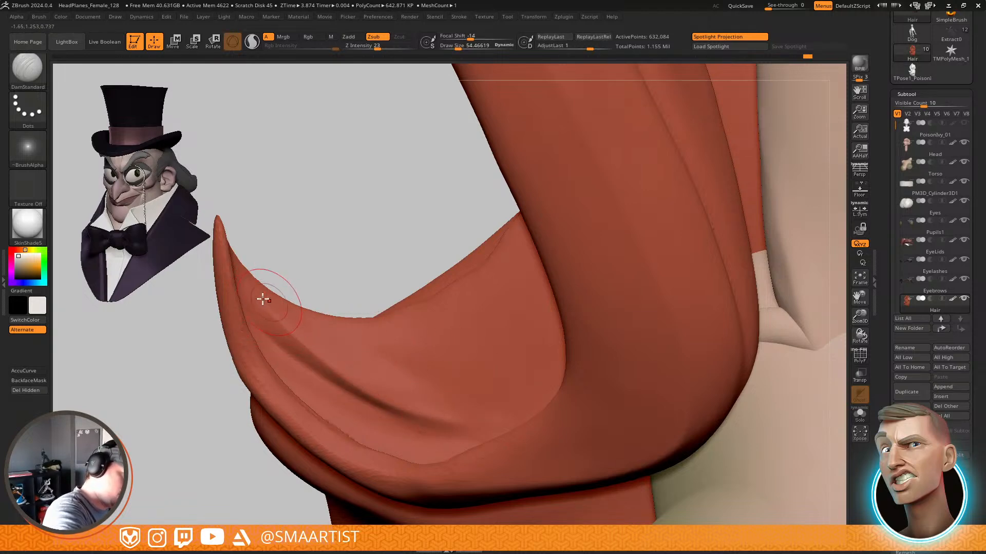
right_click_drag(270, 305, 325, 326)
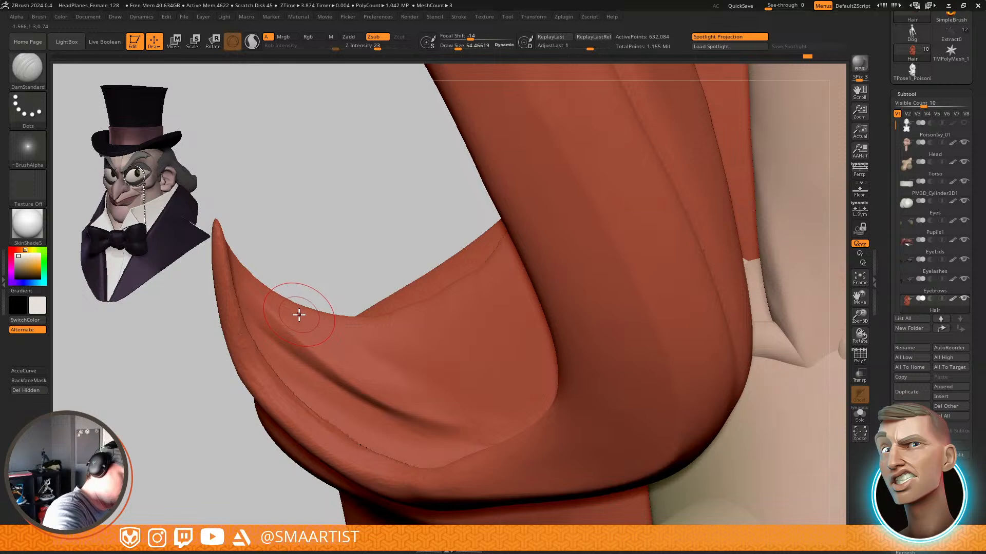
mouse_move(488, 334)
right_mouse_down()
mouse_move(449, 310)
mouse_move(470, 365)
mouse_move(521, 412)
mouse_move(516, 435)
right_mouse_up()
left_click_drag(435, 437, 605, 401)
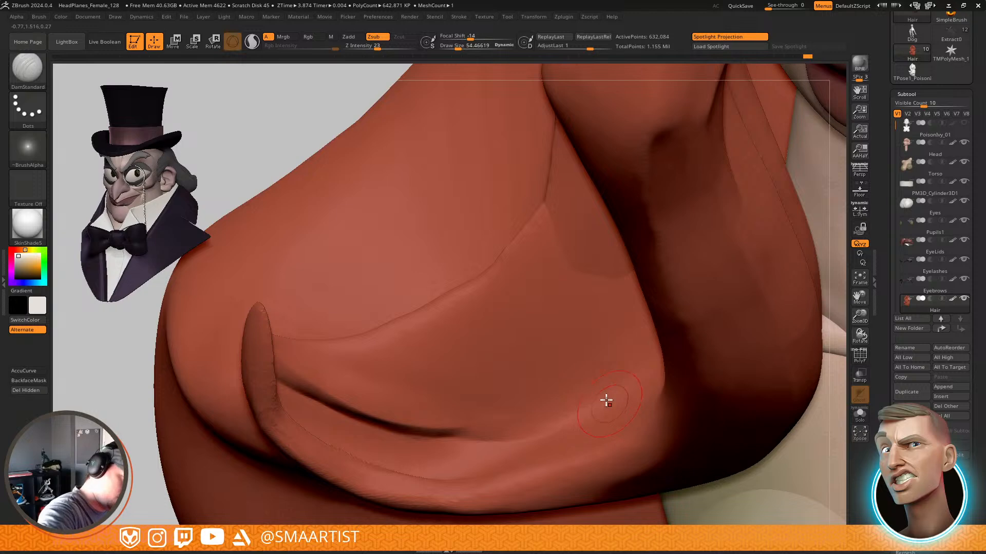
left_click_drag(464, 434, 585, 392, "shift")
Refine the hair folds behind and below the ear with the Move brush, varying the draw size between about 65 and 146
mouse_move(591, 380)
right_mouse_down()
mouse_move(632, 381)
mouse_move(642, 282)
mouse_move(658, 252)
mouse_move(719, 251)
right_mouse_up()
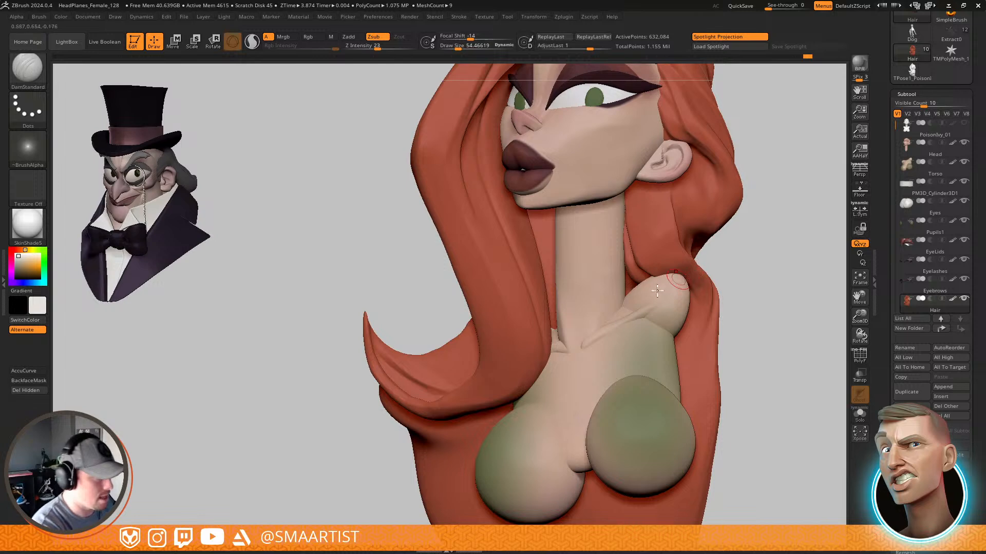
mouse_move(721, 250)
right_mouse_down()
mouse_move(692, 282)
mouse_move(693, 308)
mouse_move(700, 271)
mouse_move(689, 288)
mouse_move(639, 250)
mouse_move(662, 308)
right_mouse_up()
key("ctrl")
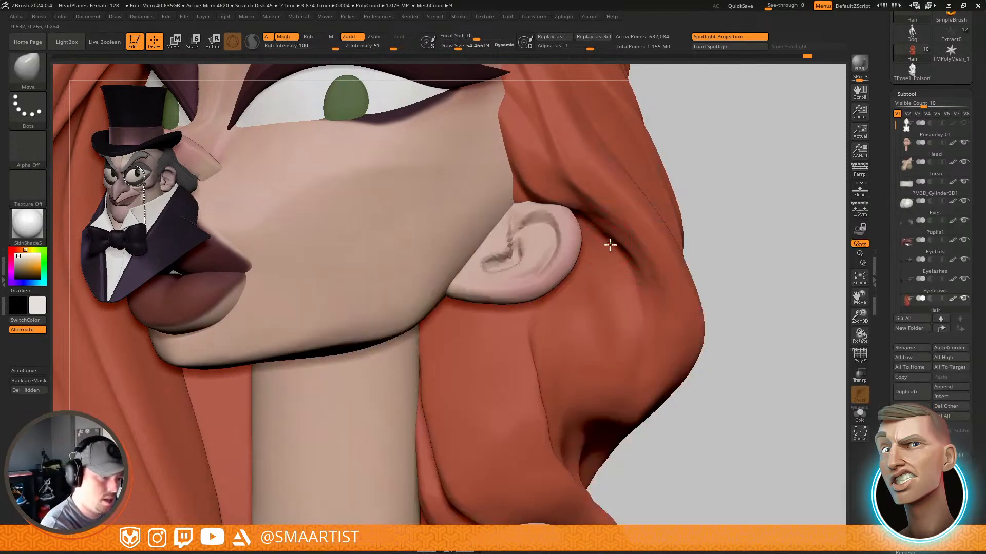
right_click_drag(609, 244, 609, 227)
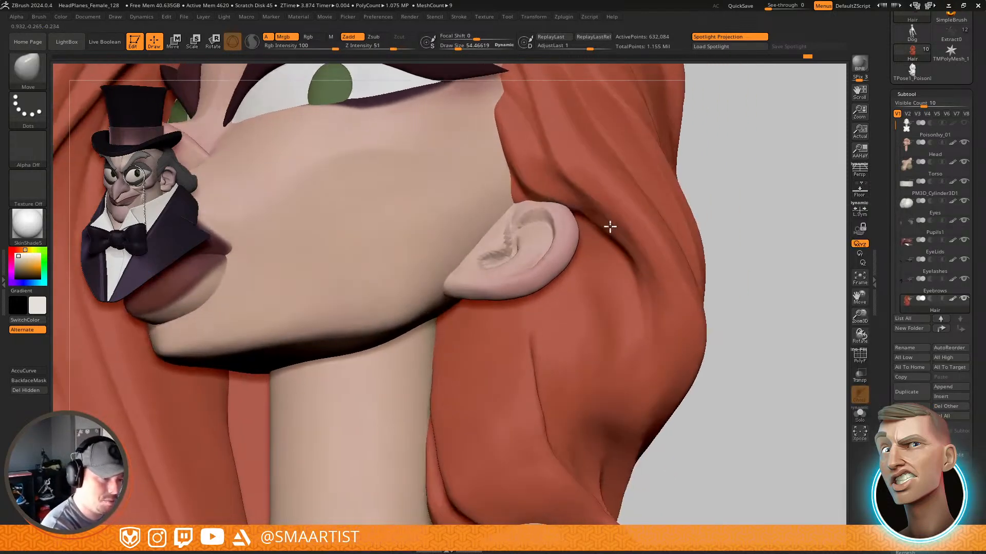
key("s")
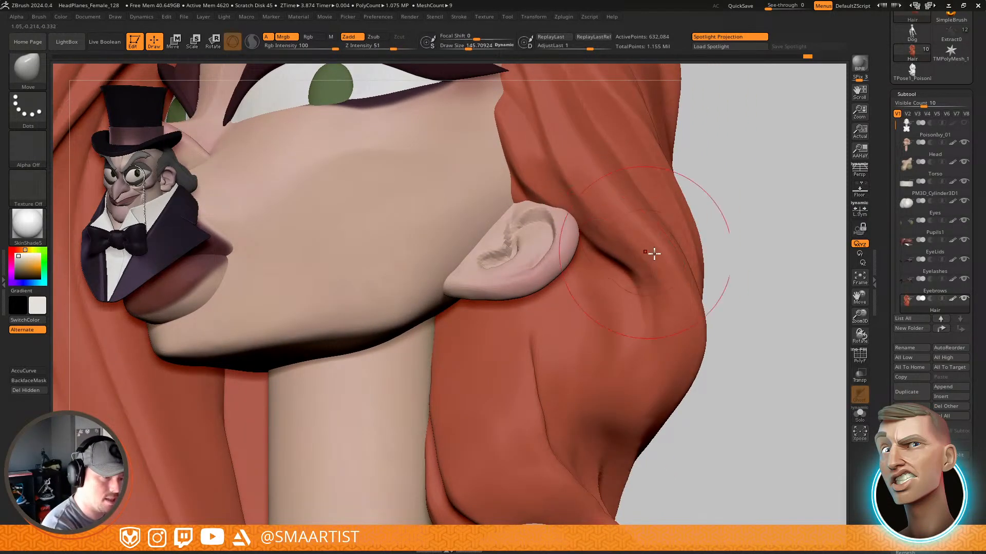
mouse_move(654, 253)
right_mouse_down()
mouse_move(648, 295)
mouse_move(616, 271)
mouse_move(594, 286)
mouse_move(601, 273)
mouse_move(590, 308)
mouse_move(603, 286)
right_mouse_up()
key("s")
left_click_drag(594, 286, 584, 288)
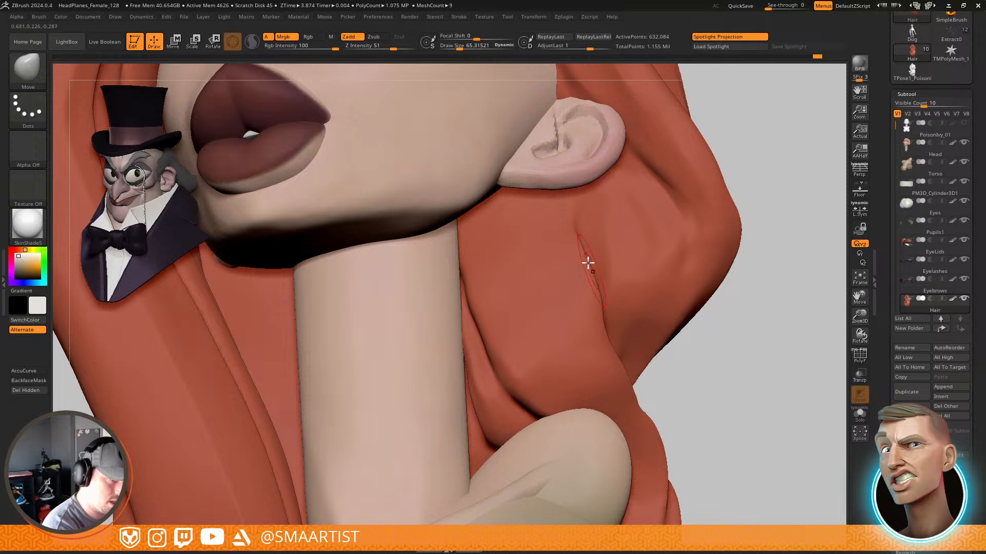
key("s")
left_click_drag(603, 336, 608, 335)
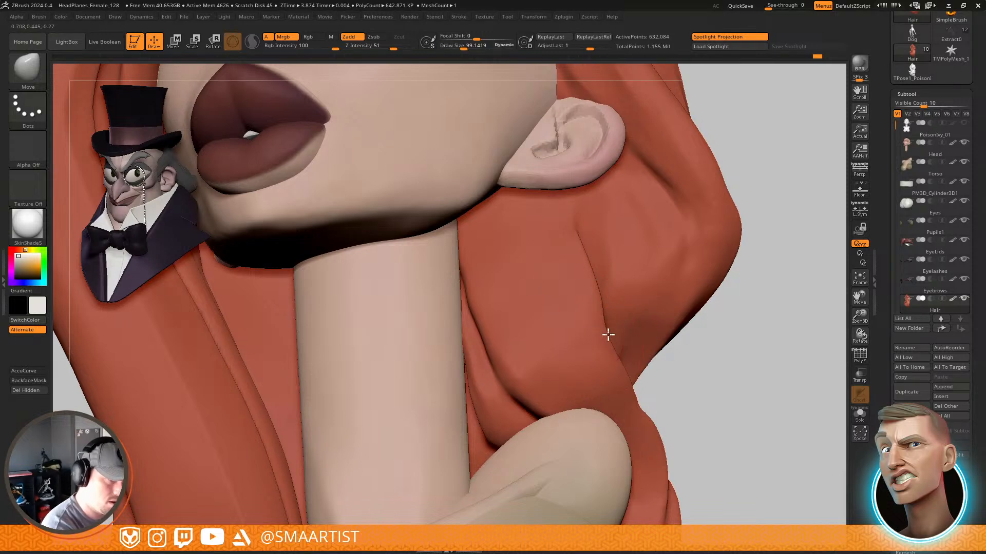
right_click_drag(612, 333, 589, 257)
right_click_drag(642, 231, 645, 353)
Flatten the ridges on the hair lock above the shoulder with TrimDynamic at draw size about 65, smoothing between strokes
key("b")
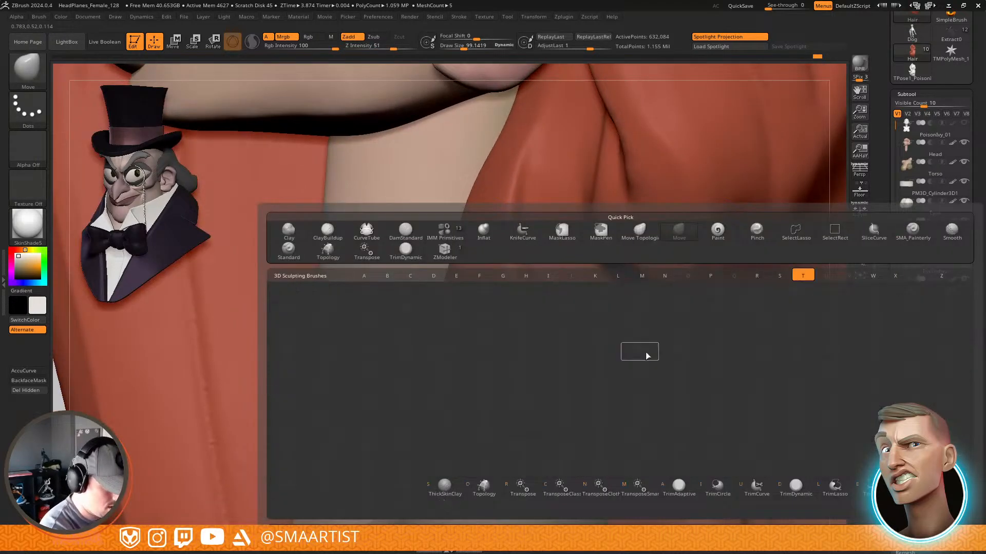
key("t")
key("d")
key("s")
left_click_drag(603, 357, 580, 348)
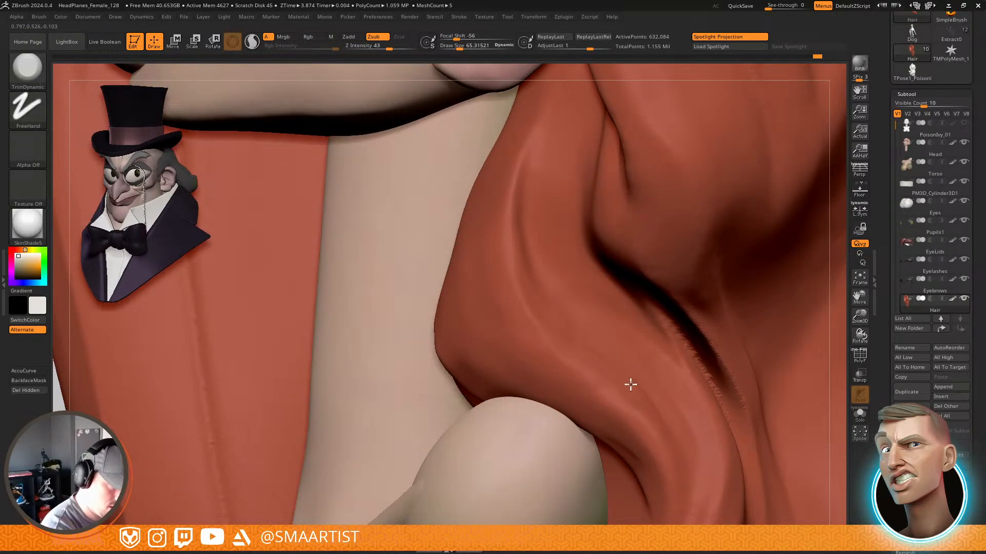
key("shift")
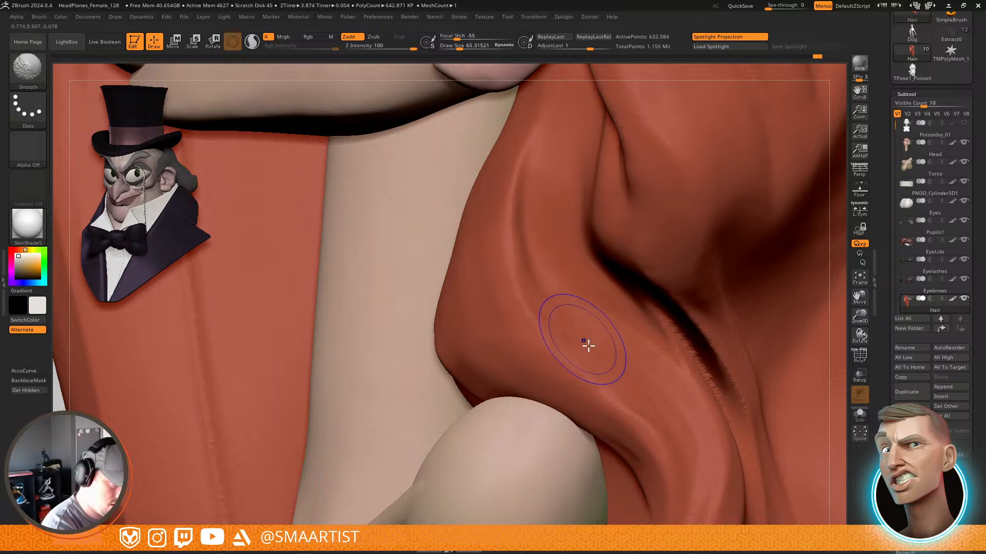
left_click_drag(594, 407, 635, 442)
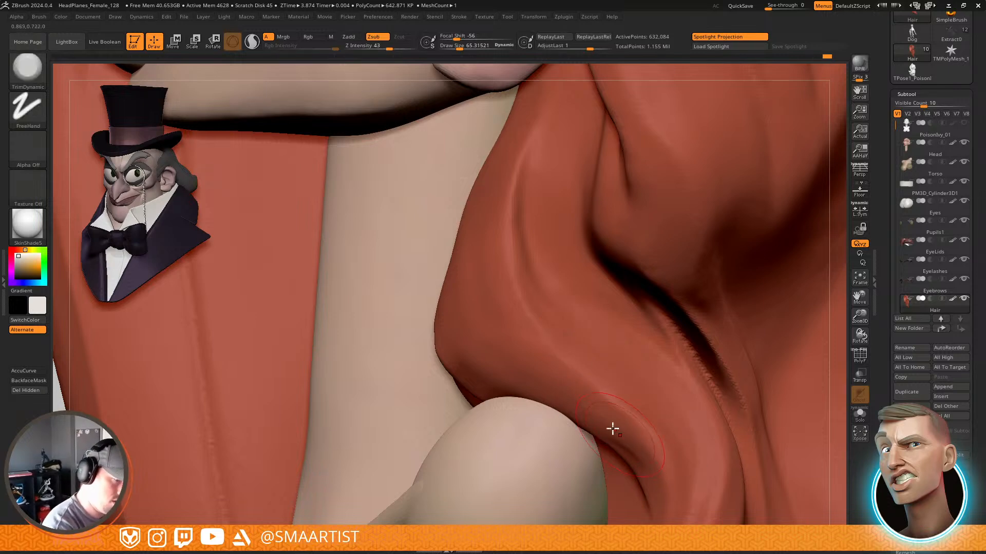
Reshape the bottom of the hair with the Move brush at draw size about 591, rounding its lower edge and pulling one corner outward and up
mouse_move(529, 367)
right_mouse_down("ctrl")
mouse_move(539, 293)
mouse_move(618, 289)
mouse_move(707, 254)
right_mouse_up("ctrl")
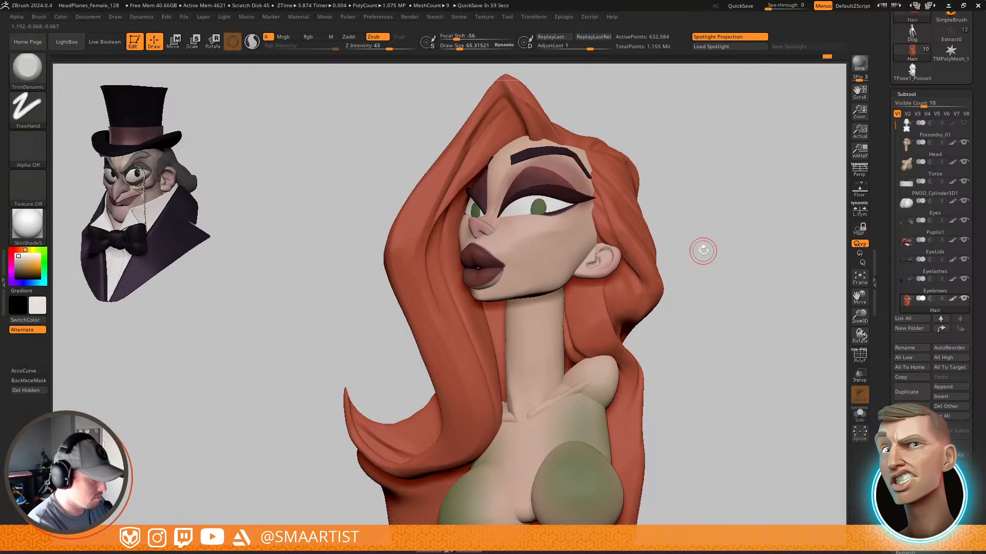
right_click_drag(484, 165, 487, 218, "ctrl")
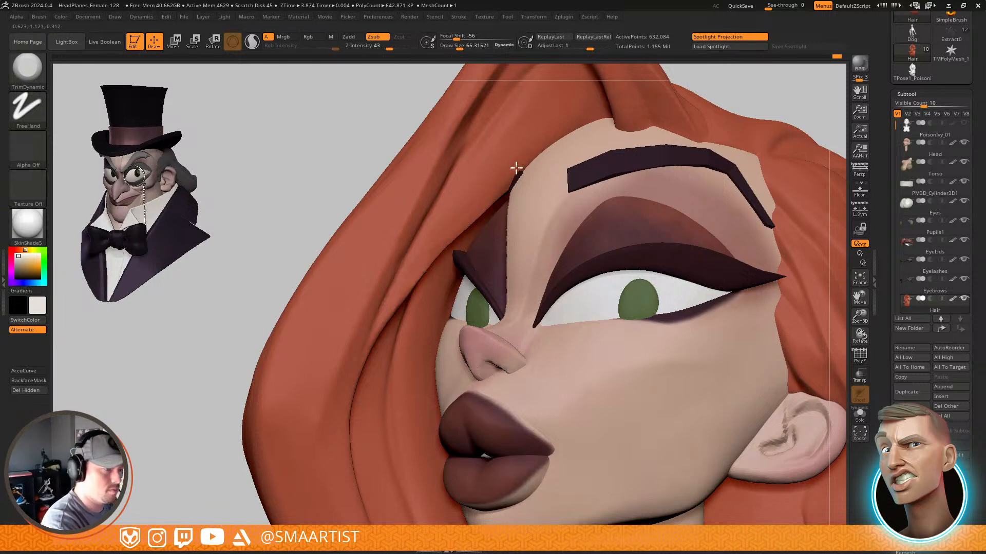
right_click_drag(628, 246, 726, 262, "ctrl")
right_click_drag(795, 310, 758, 256, "alt")
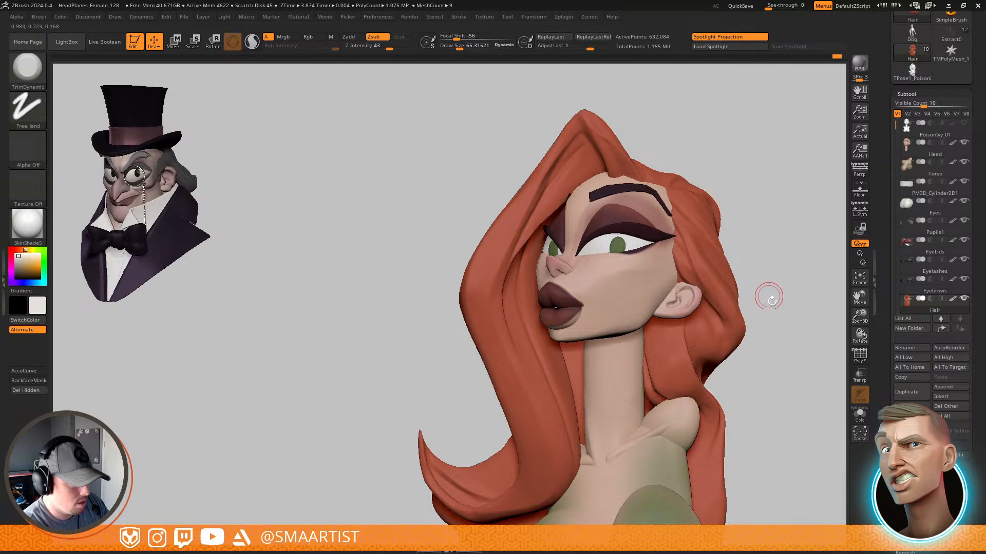
right_click_drag(780, 315, 709, 266, "alt")
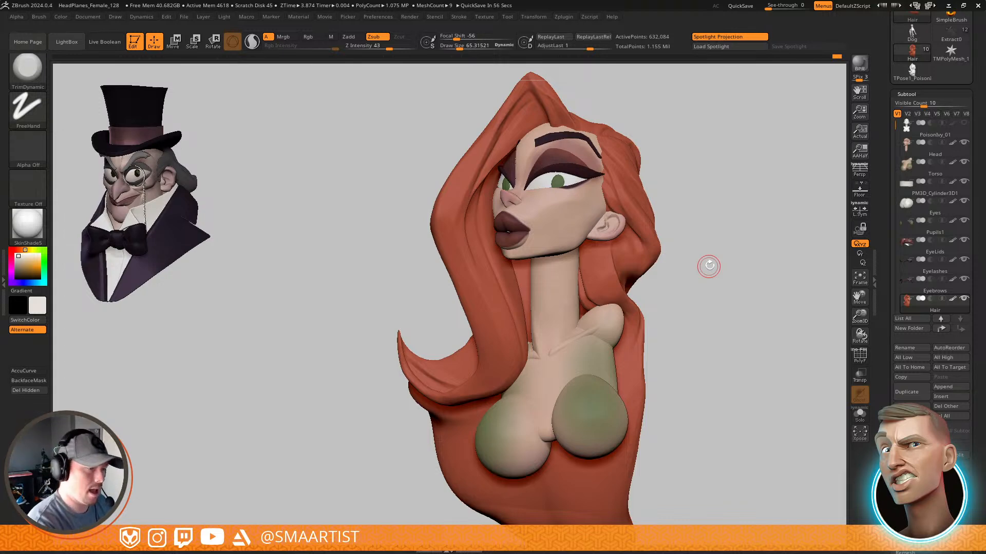
right_click_drag(681, 387, 677, 268, "alt")
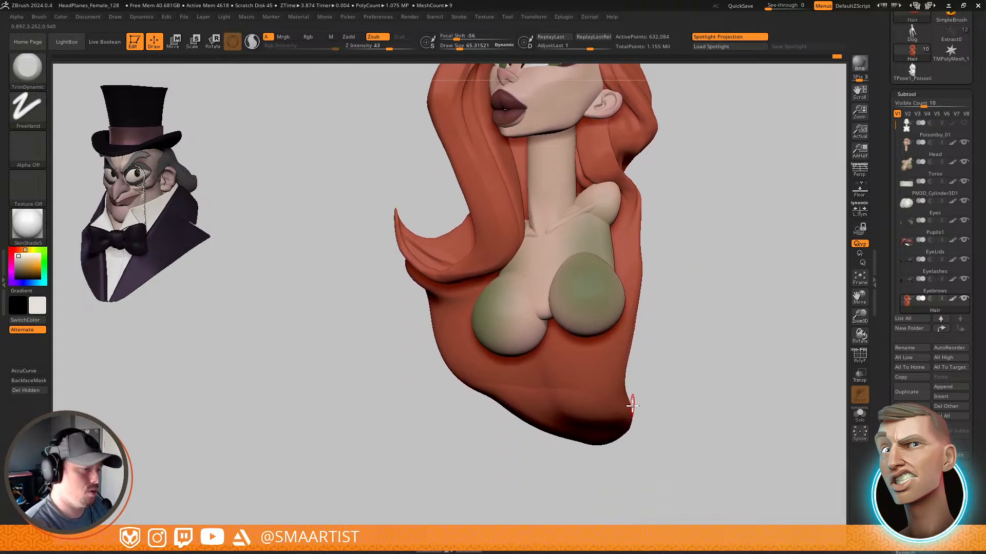
key("b")
key("m")
key("v")
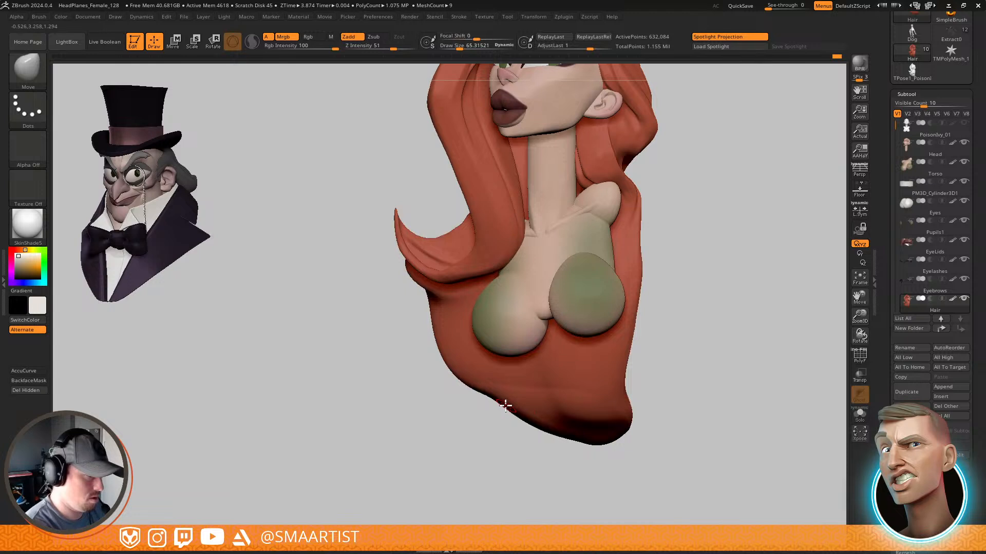
key("s")
mouse_move(528, 407)
left_mouse_down()
mouse_move(542, 408)
mouse_move(486, 433)
left_mouse_up()
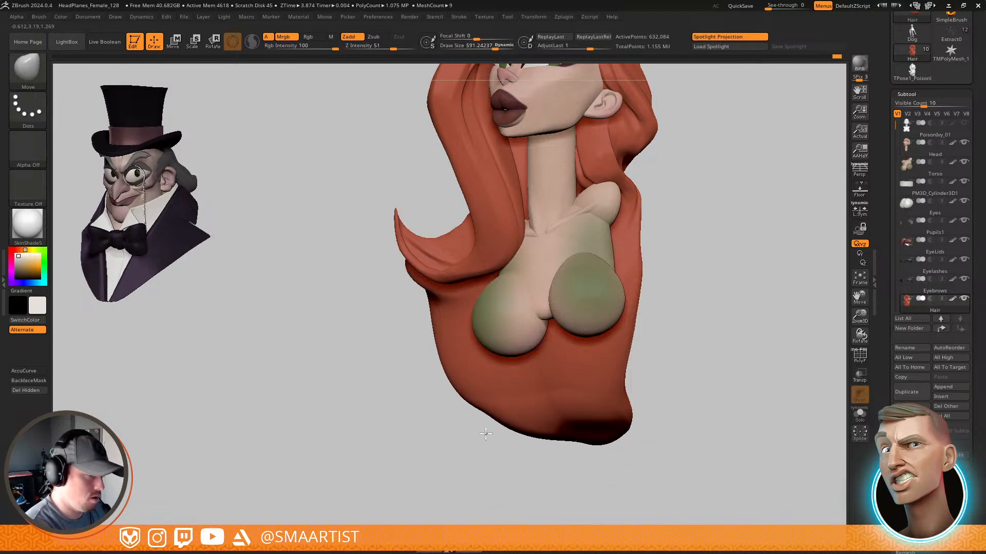
left_click_drag(637, 425, 652, 402)
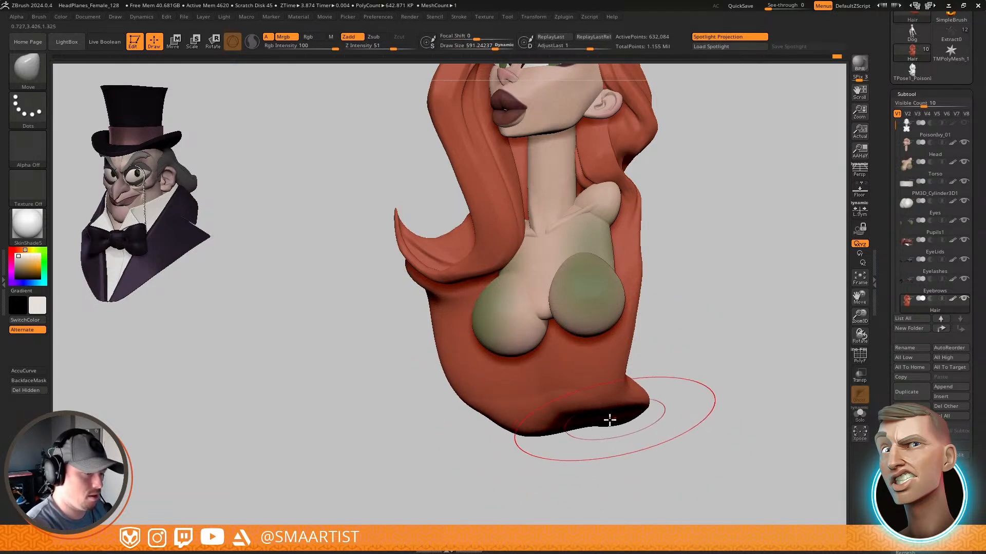
Pull the hair's bottom hem downward with the Move brush and shape its outer corner into an upturned tip
left_click_drag(599, 427, 595, 482)
mouse_move(651, 419)
left_mouse_down()
mouse_move(669, 402)
mouse_move(640, 402)
left_mouse_up()
key("s")
left_click_drag(638, 399, 631, 416)
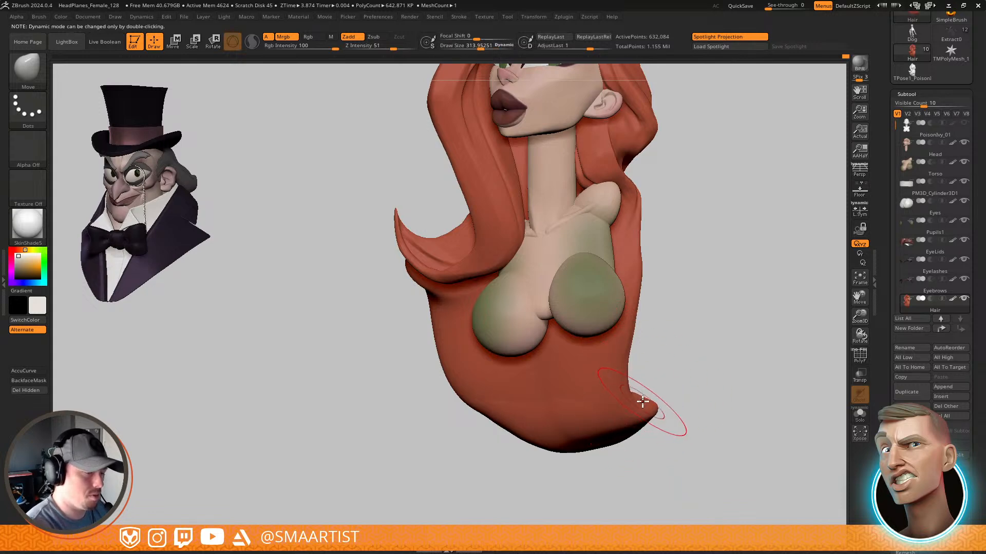
right_click_drag(642, 402, 645, 396)
left_click_drag(645, 398, 649, 430)
right_click_drag(654, 430, 698, 375)
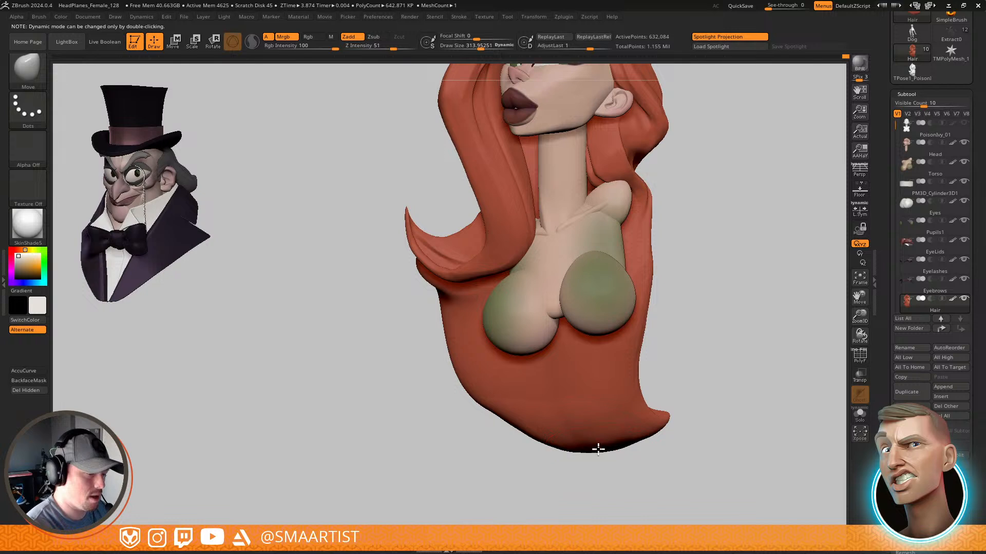
Widen the back hair's outer edge beside the visible shoulder using the Move brush at a draw size of about 314
key("s")
mouse_move(504, 426)
left_mouse_down()
mouse_move(513, 427)
mouse_move(498, 435)
left_mouse_up()
key("s")
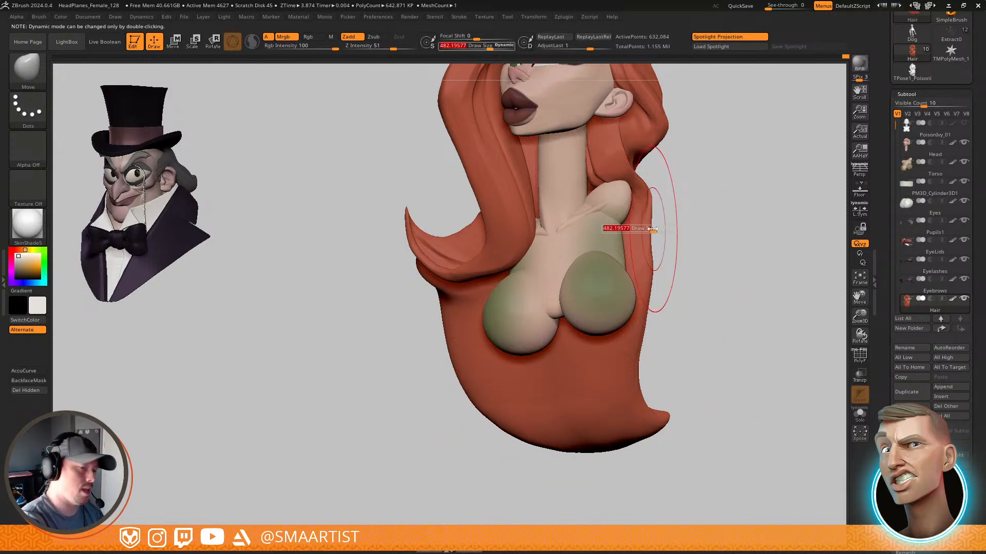
left_click_drag(660, 230, 642, 231)
mouse_move(651, 230)
left_mouse_down()
mouse_move(664, 231)
mouse_move(666, 209)
left_mouse_up()
left_click_drag(654, 287, 659, 285)
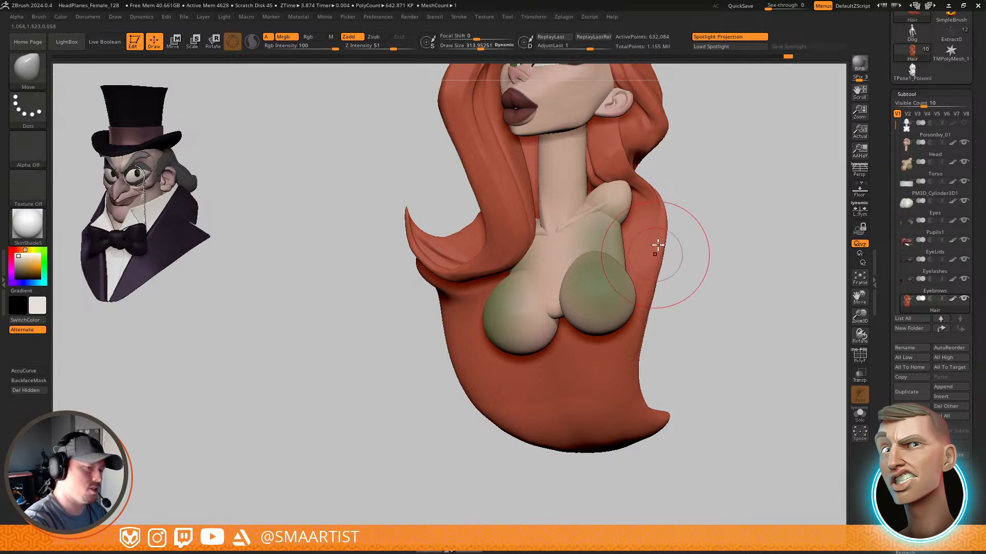
Mask the front hair lock, leaving the back hair free, and reshape the back hair's edge behind the lock's upturned curl
right_click_drag(679, 206, 670, 258, "alt")
mouse_move(670, 258)
right_mouse_down("ctrl")
mouse_move(668, 226)
mouse_move(694, 226)
right_mouse_up("ctrl")
mouse_move(473, 323)
right_mouse_down()
mouse_move(516, 309)
mouse_move(466, 311)
mouse_move(470, 356)
right_mouse_up()
key("w")
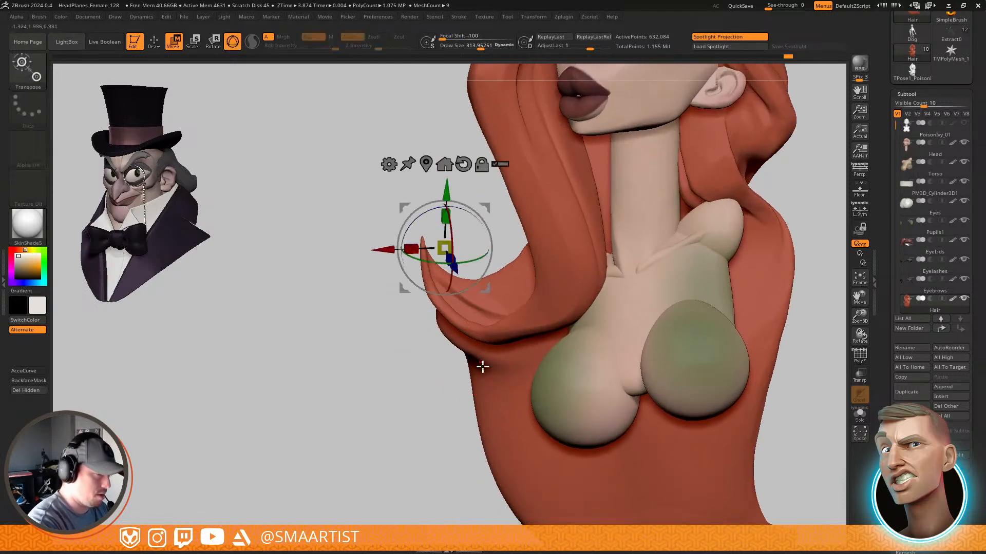
left_click(490, 377, "ctrl")
key("q")
key("s")
left_click_drag(444, 323, 448, 322)
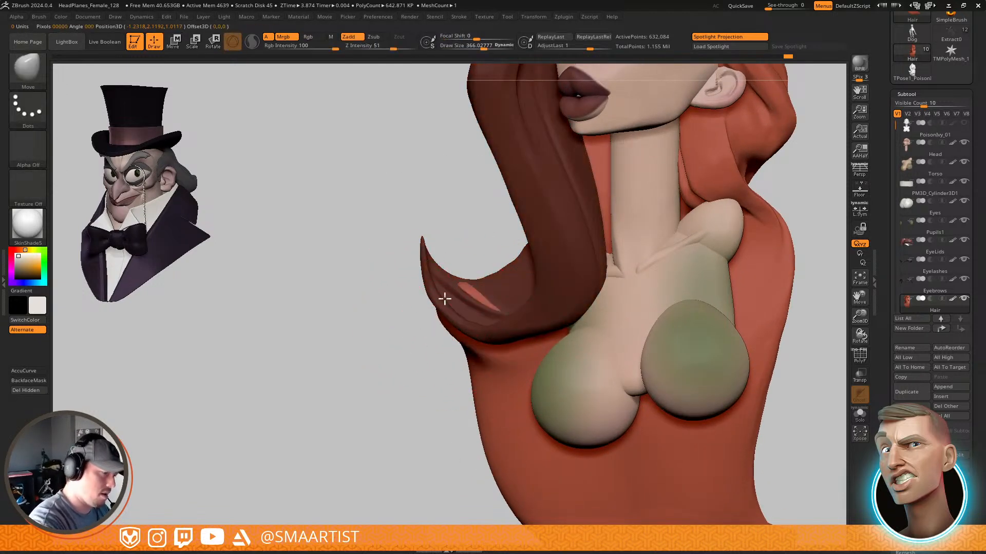
Push the back hair poking through the front curl behind it with a smaller Move brush, and clear the mask
key("s")
left_click_drag(470, 285, 468, 286)
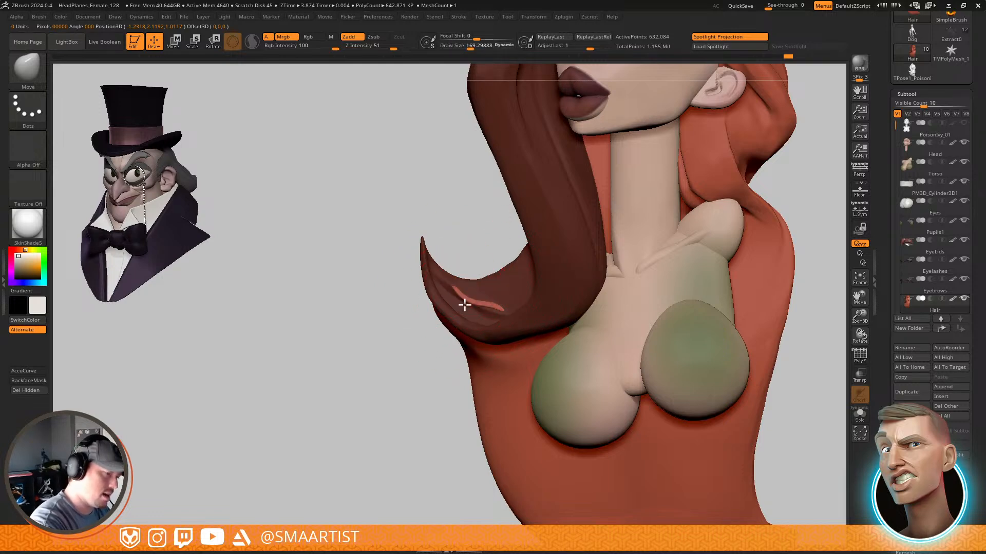
mouse_move(474, 294)
right_mouse_down()
mouse_move(504, 284)
mouse_move(504, 367)
mouse_move(475, 296)
mouse_move(462, 290)
mouse_move(438, 310)
right_mouse_up()
key("s")
left_click_drag(438, 309, 436, 311)
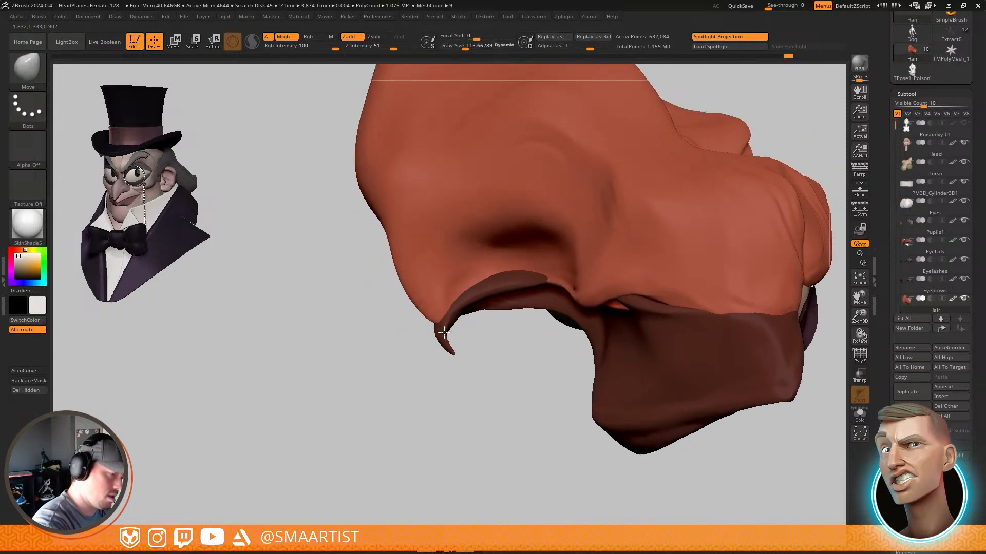
right_click_drag(421, 303, 434, 317)
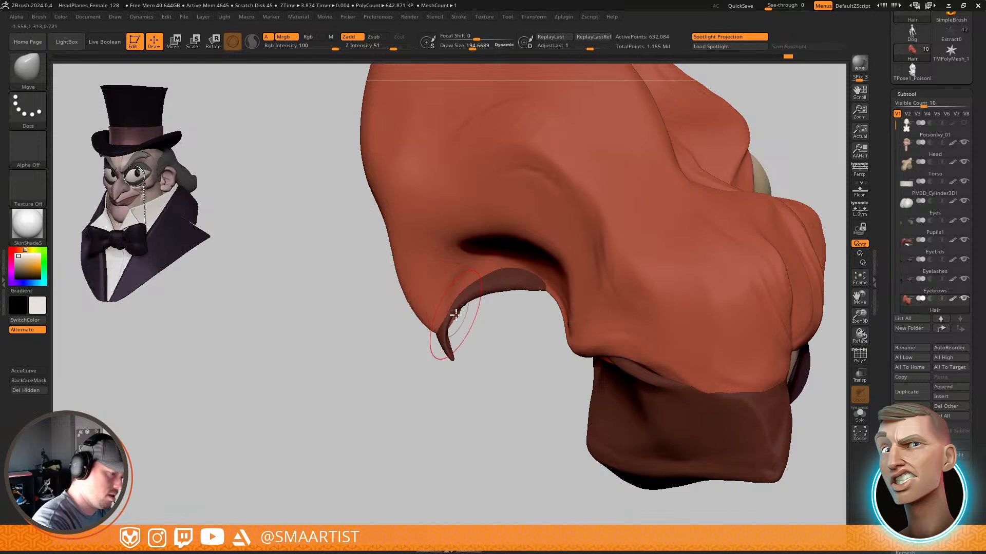
right_click_drag(455, 314, 450, 307)
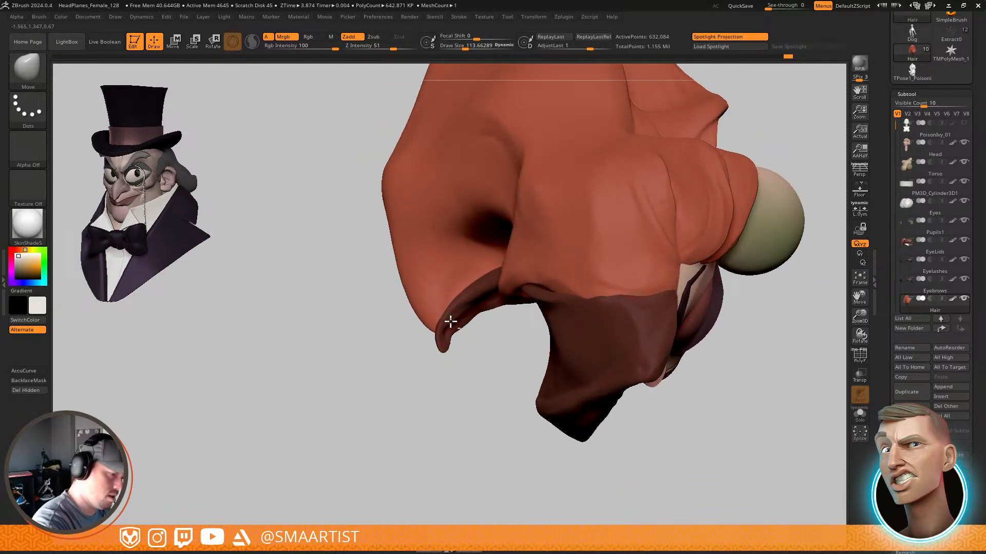
right_click_drag(450, 322, 493, 308)
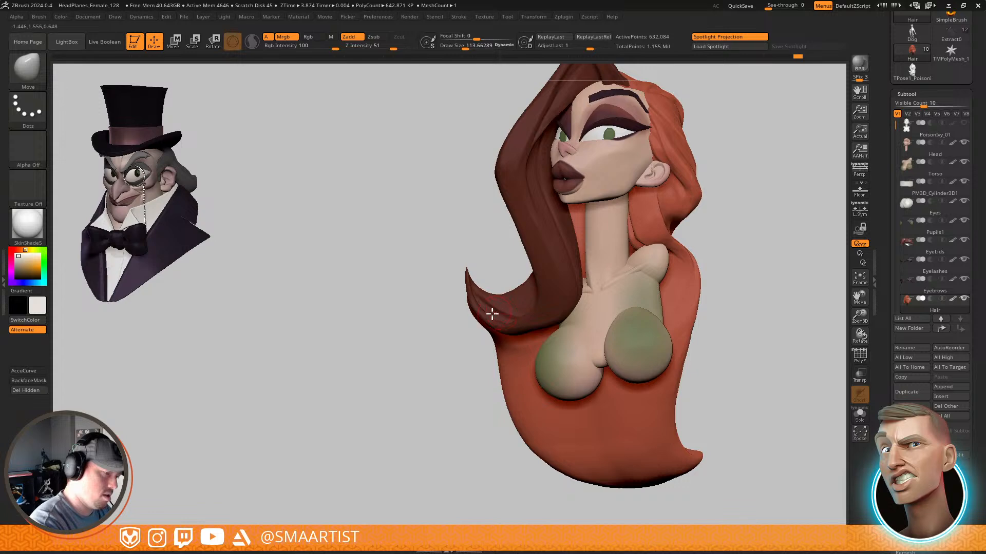
key("shift+f")
key("shift+f")
left_click_drag(762, 378, 767, 387, "ctrl")
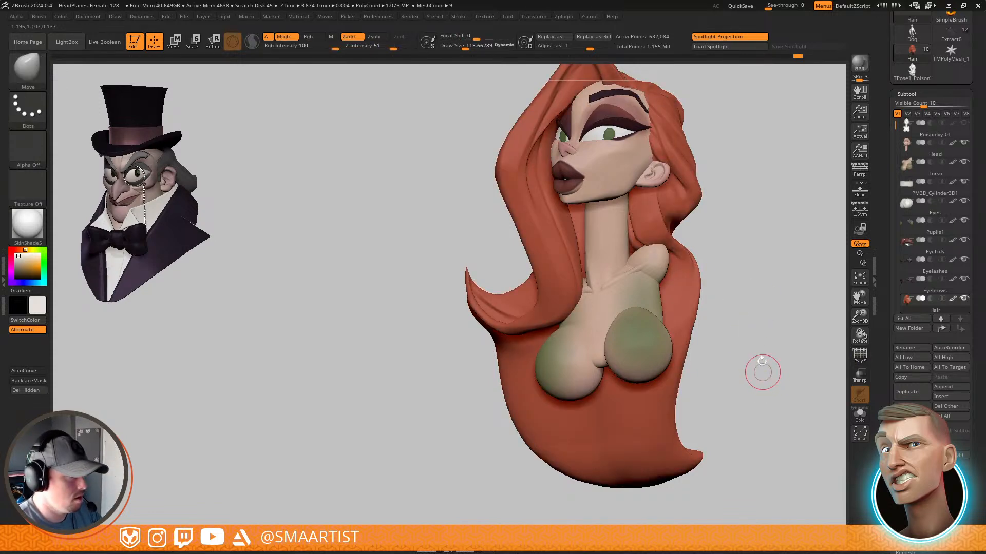
Refine the folds and lower edge of the front lock's upturned curl using small Move brush sizes of about 65 to 86
mouse_move(524, 323)
right_mouse_down("ctrl")
mouse_move(567, 385)
mouse_move(495, 336)
right_mouse_up("ctrl")
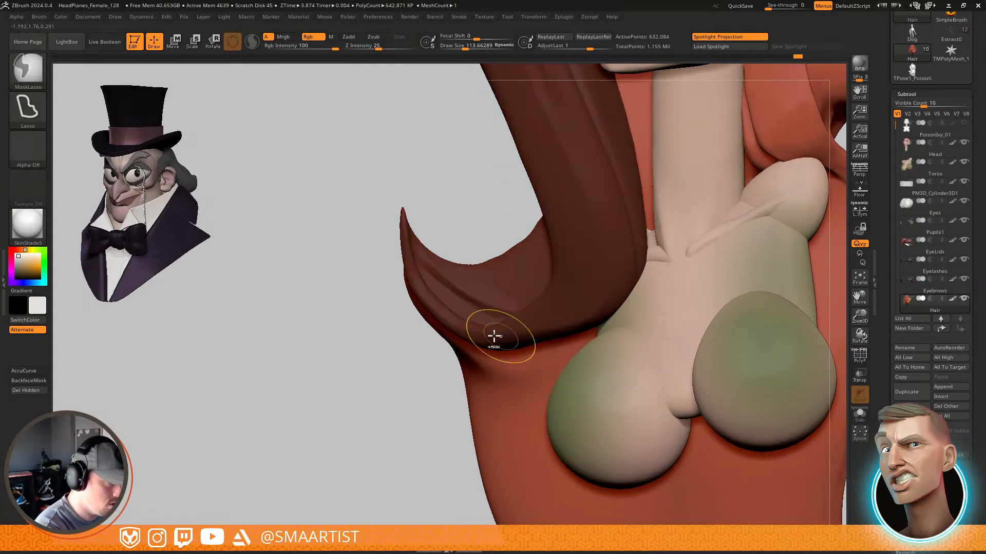
left_click_drag(452, 379, 462, 378, "ctrl")
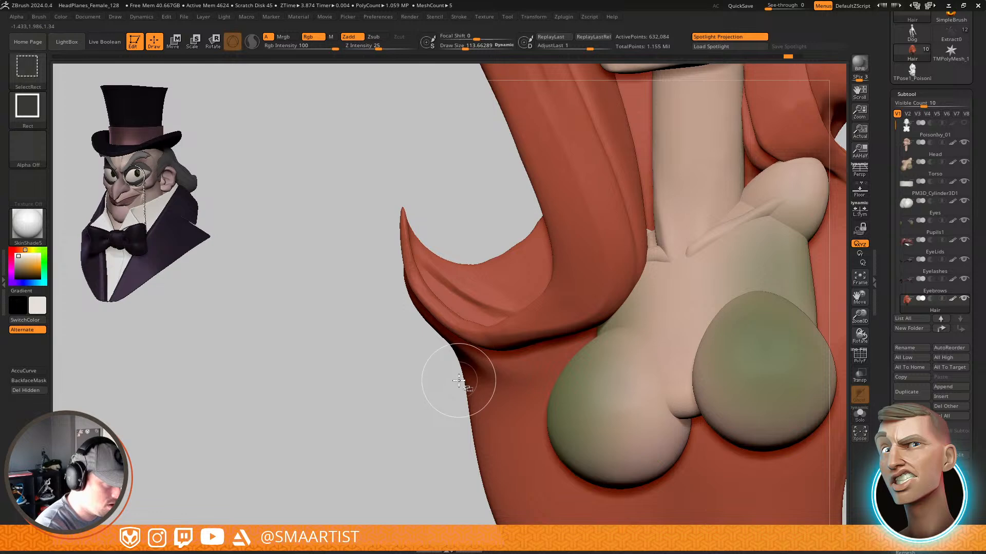
mouse_move(478, 336)
right_mouse_down("alt")
mouse_move(488, 410)
mouse_move(495, 401)
mouse_move(553, 409)
right_mouse_up("alt")
key("s")
left_click(481, 403)
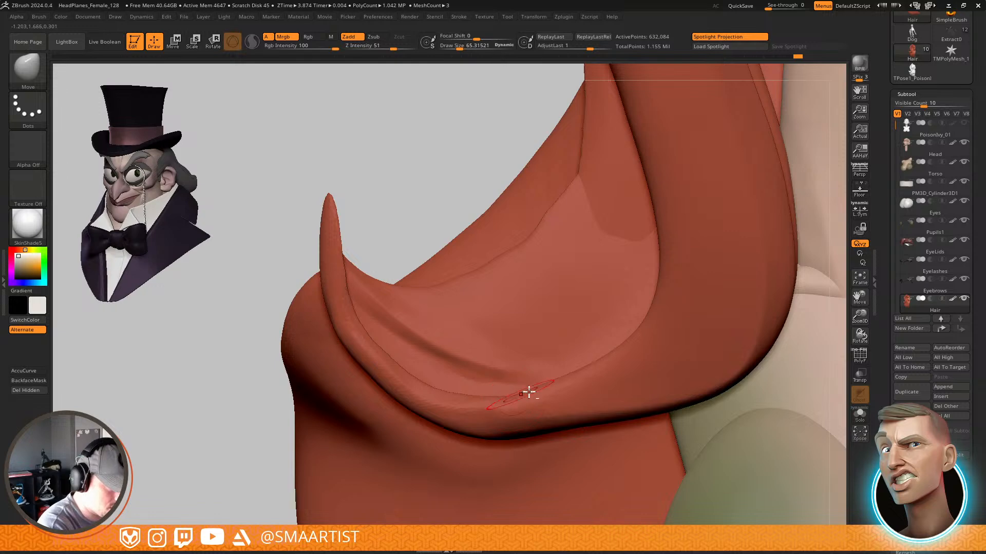
right_click_drag(625, 386, 575, 319, "ctrl")
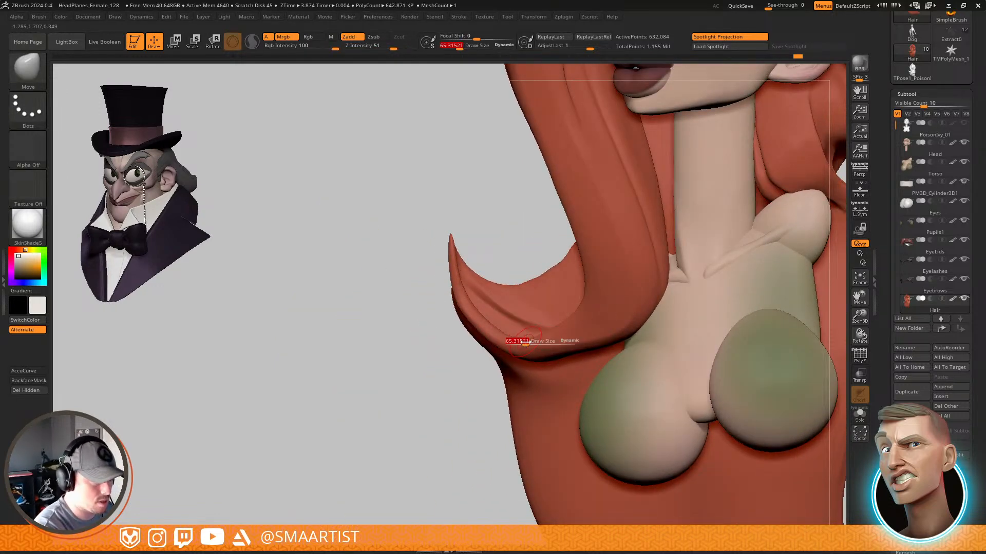
left_click(526, 343)
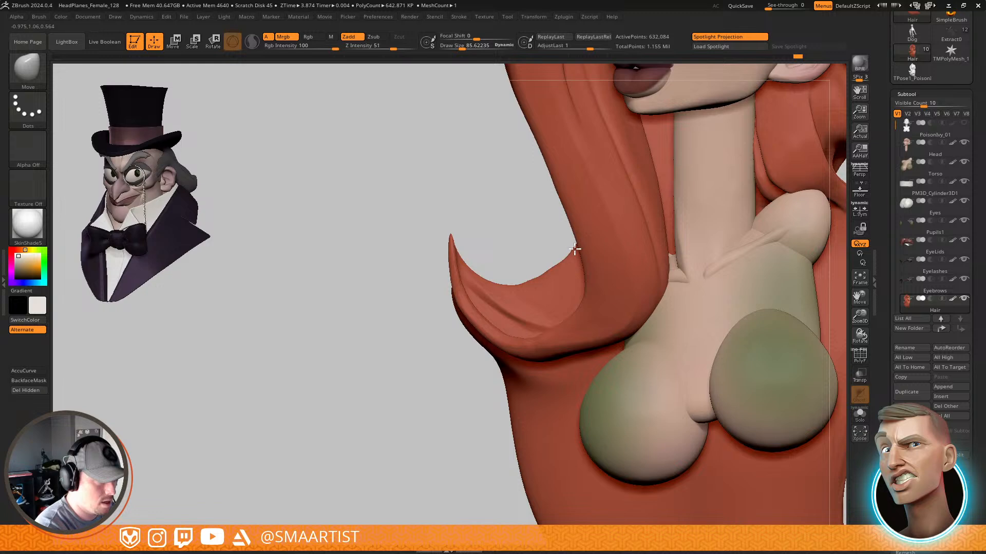
right_click_drag(581, 303, 616, 252, "ctrl")
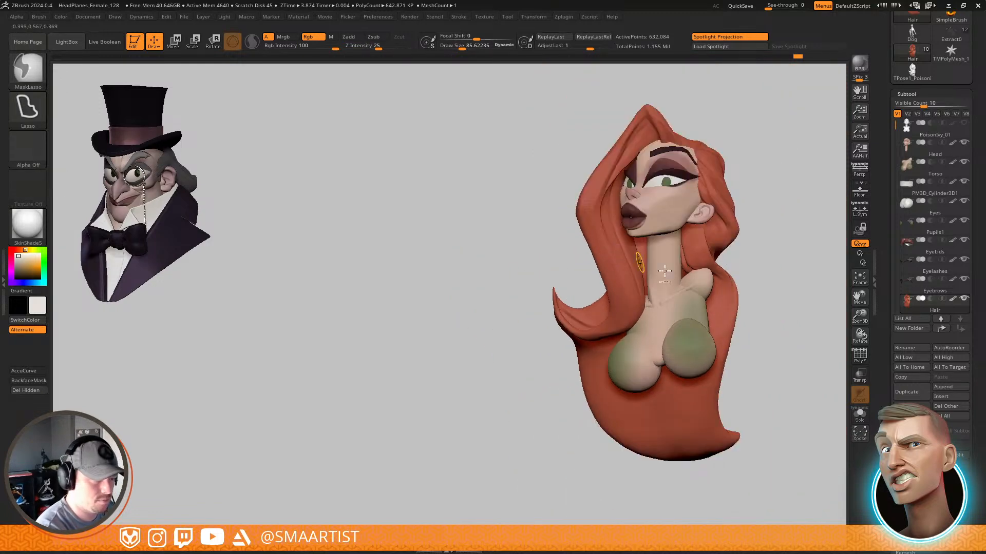
right_click_drag(750, 272, 717, 236, "alt")
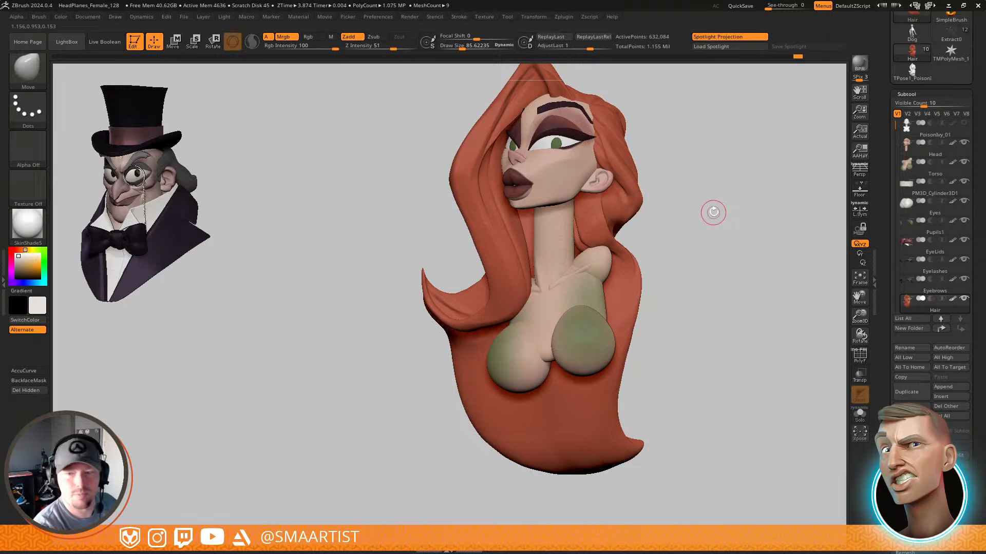
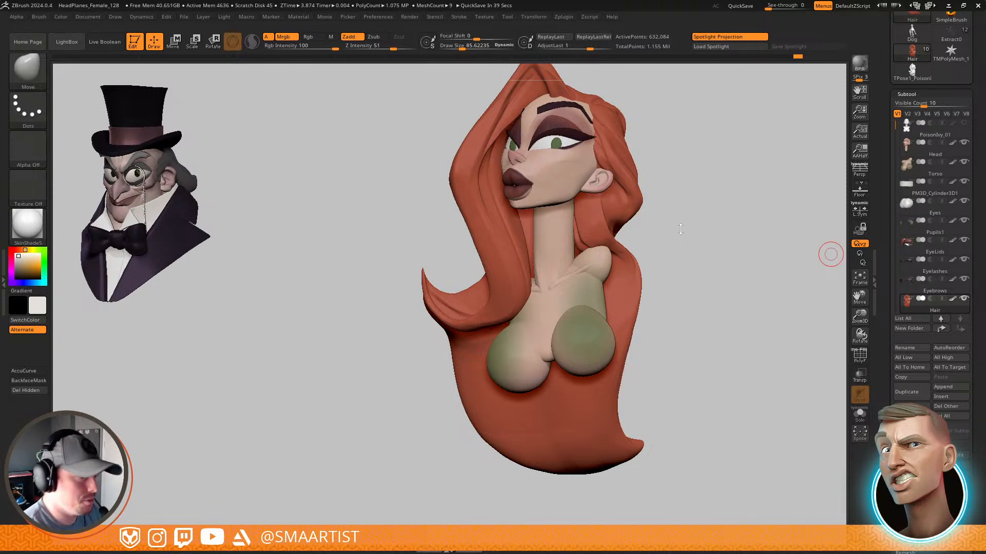
Switch to the Torso subtool, isolate its shoulder polygroup and show it in Solo mode
right_click_drag(722, 227, 708, 247)
right_click_drag(595, 250, 613, 347, "ctrl")
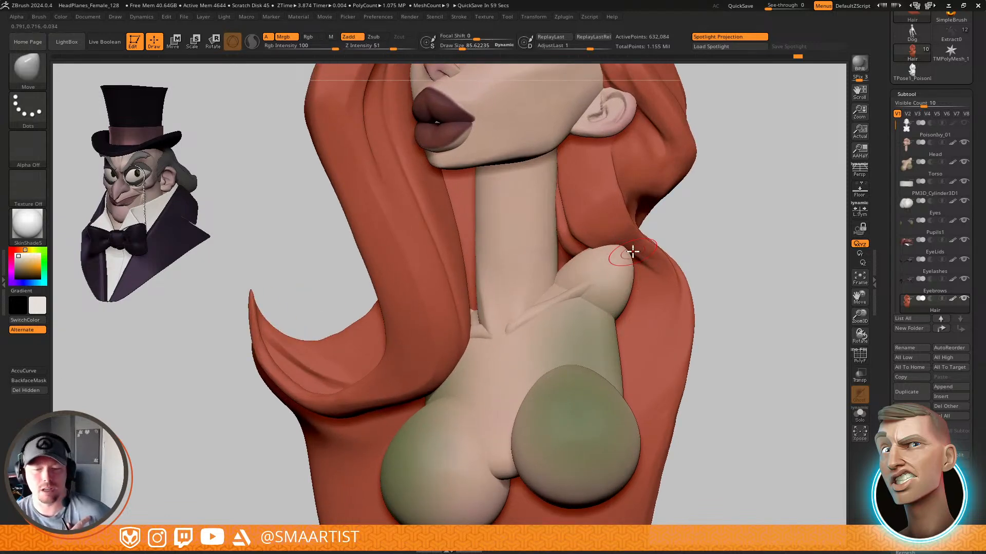
left_click(608, 277, "alt")
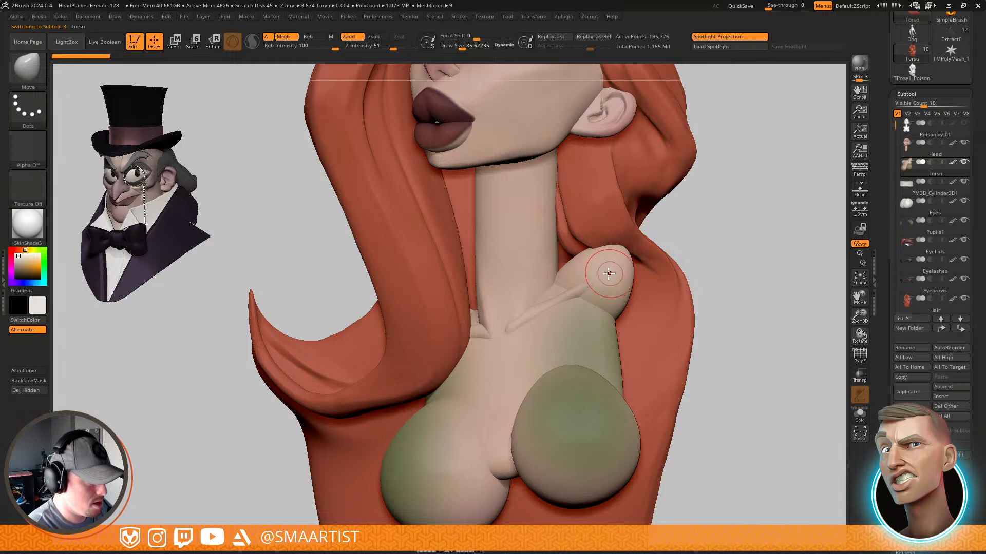
left_click(609, 273, "ctrl+shift")
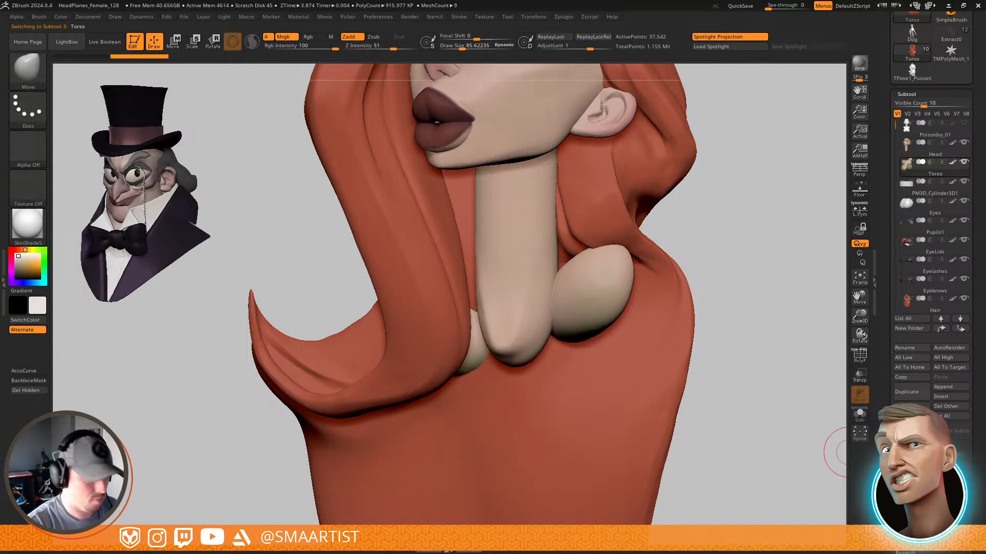
left_click(860, 414)
Separate the two shoulders into their own polygroups with Auto Groups and unhide the whole torso
left_click_drag(973, 407, 972, 115)
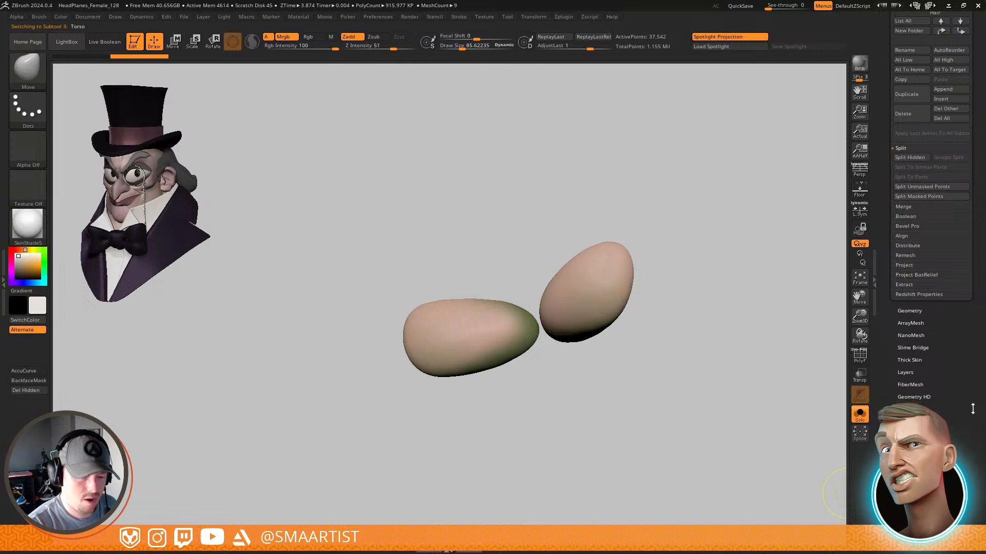
left_click(909, 310)
key("shift+f")
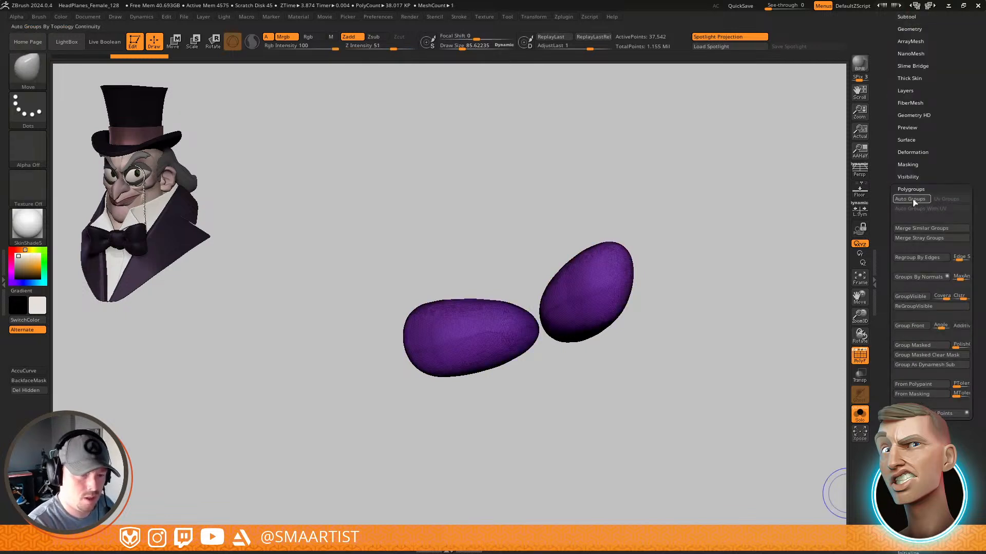
left_click(916, 200)
left_click(693, 290, "ctrl+shift")
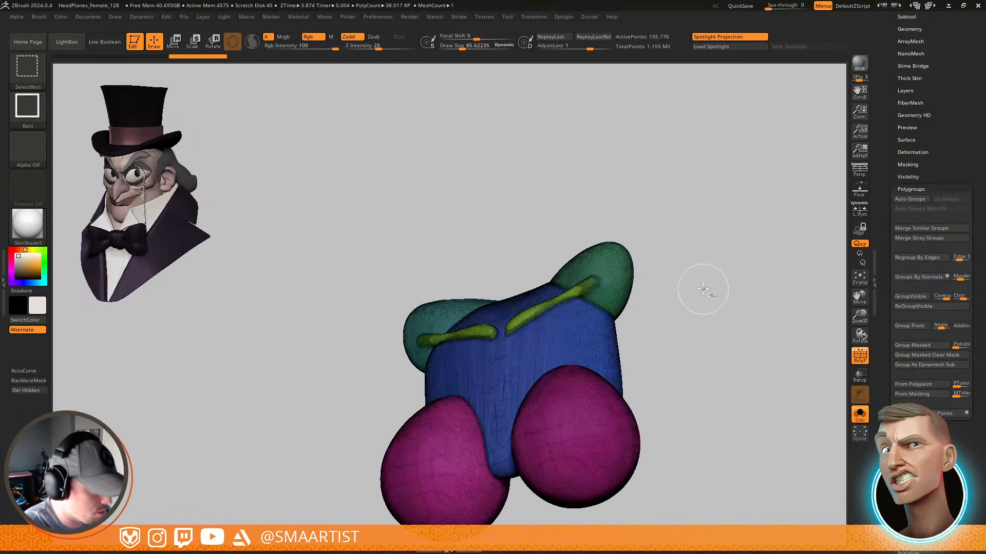
Isolate the collarbones, mask the one beside the raised shoulder, assign it its own polygroup and unhide the torso
left_click(568, 286, "ctrl+shift")
right_click_drag(508, 334, 530, 345, "ctrl")
right_click_drag(529, 344, 539, 331)
left_click_drag(709, 152, 529, 430, "ctrl")
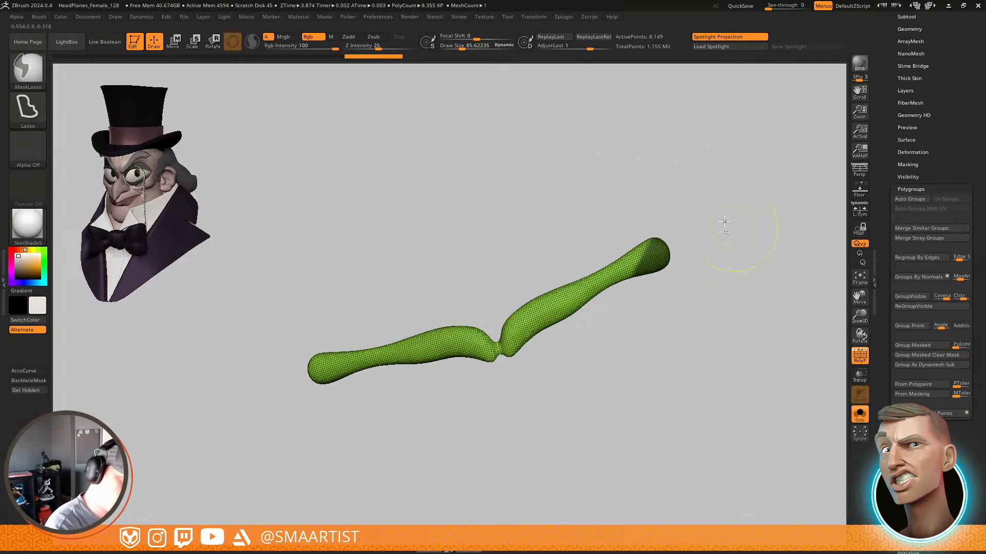
mouse_move(682, 171)
left_mouse_down("ctrl")
mouse_move(559, 194)
mouse_move(487, 321)
mouse_move(583, 440)
mouse_move(616, 434)
mouse_move(718, 453)
left_mouse_up("ctrl")
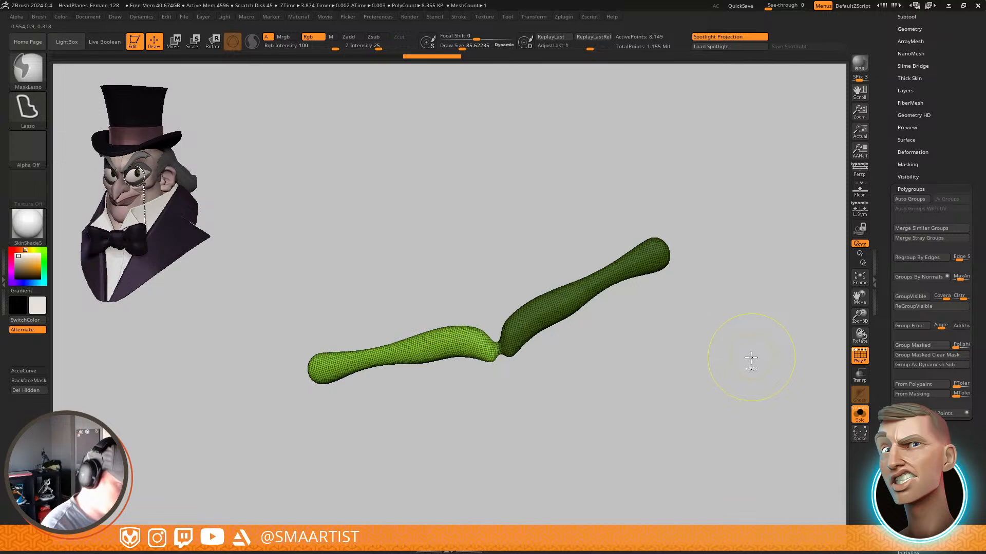
key("ctrl+w")
left_click(748, 340, "ctrl+shift")
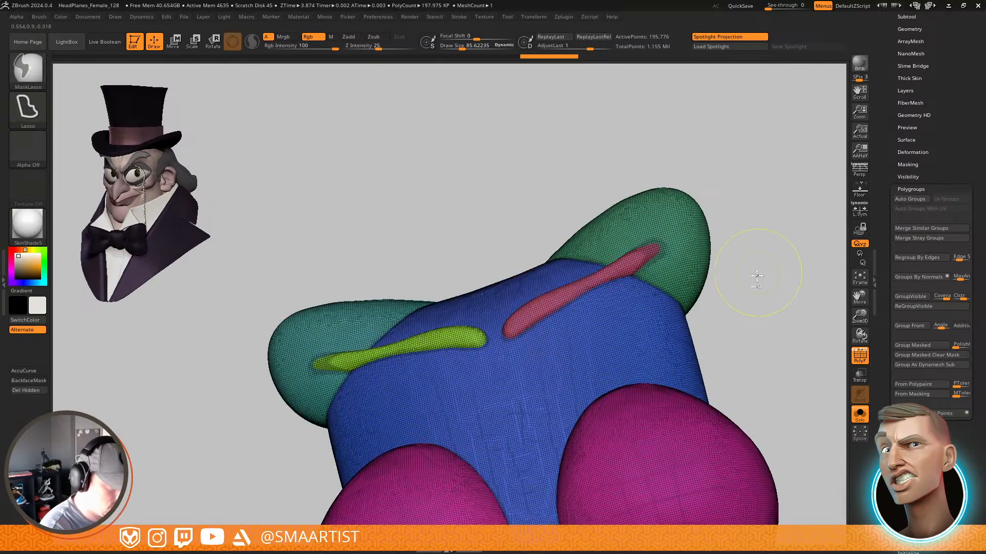
left_click_drag(744, 338, 747, 308)
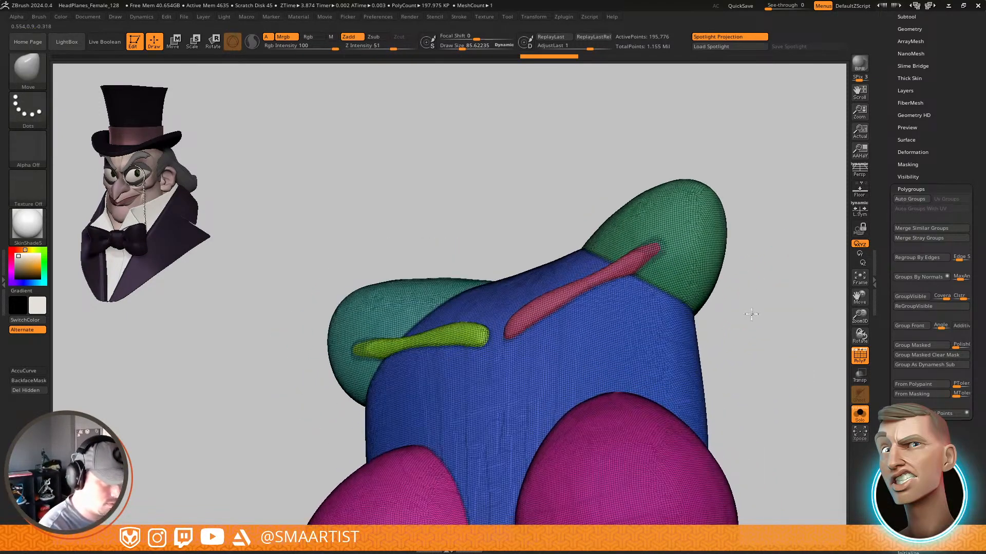
key("w")
key("q")
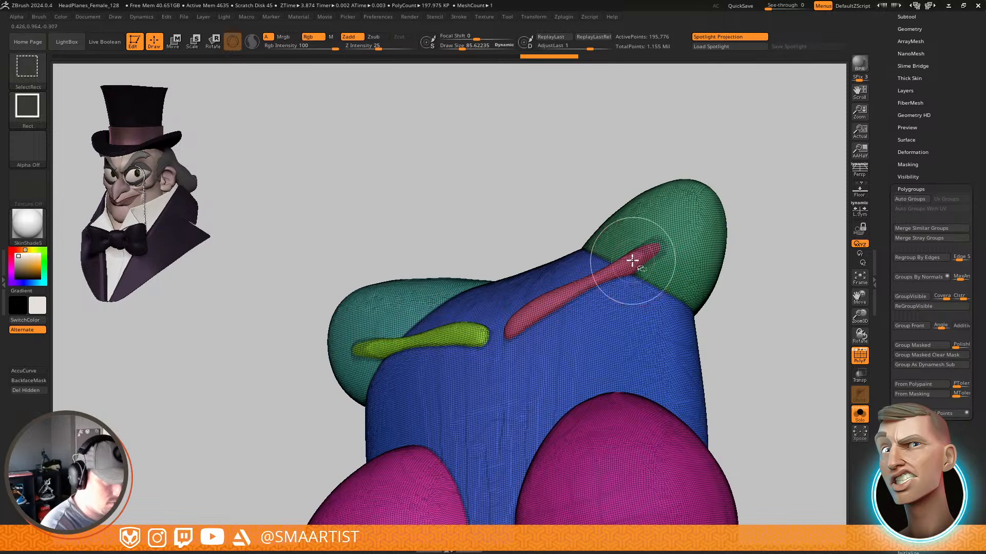
DynaMesh the torso at resolution 256 with Group enabled
left_click_drag(938, 159, 938, 235)
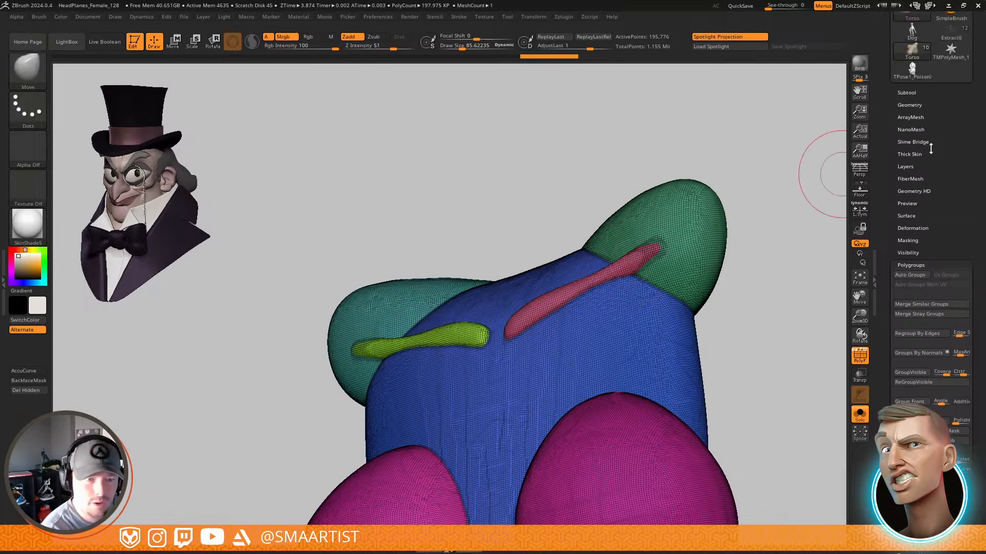
left_click(913, 105)
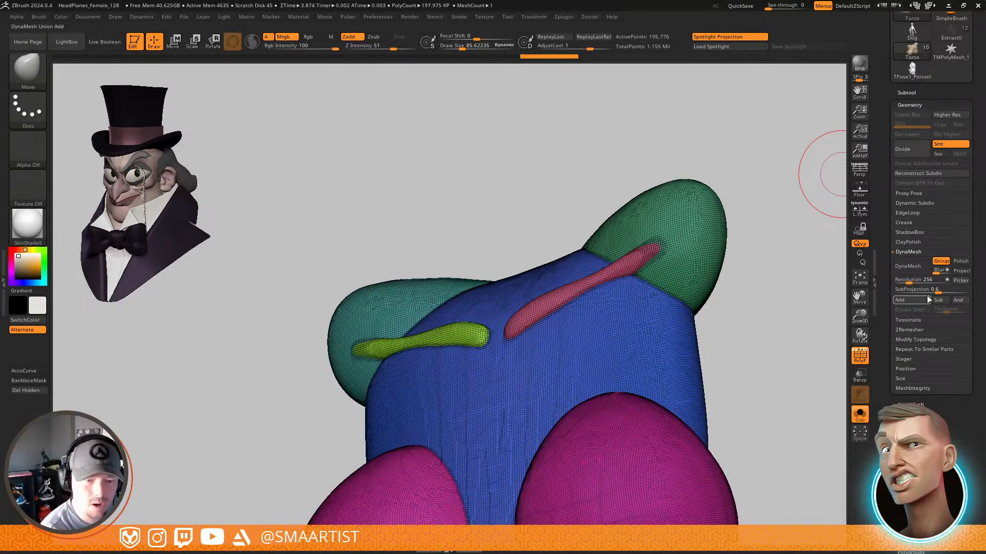
left_click(913, 267)
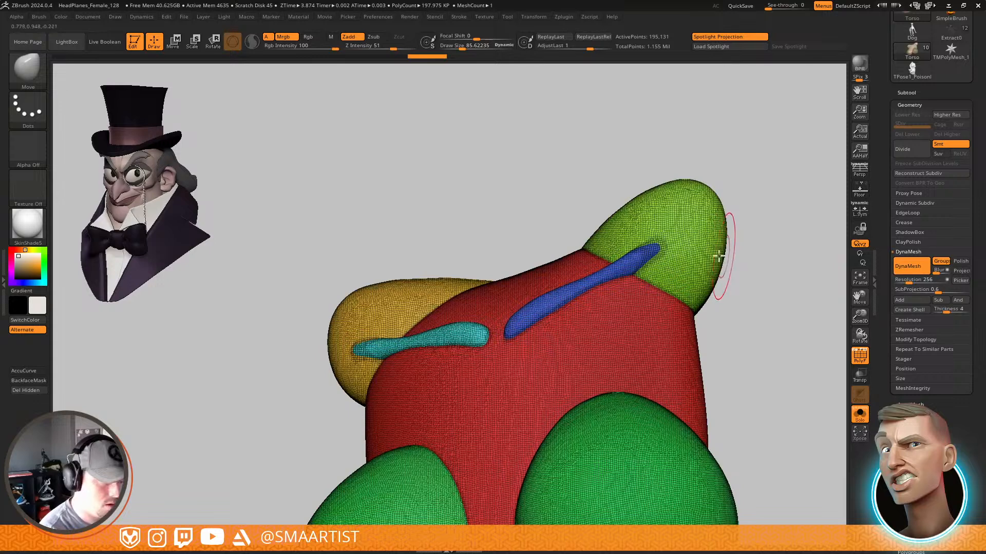
Isolate the collarbone beside the raised shoulder and set the Move brush's draw size to 26
left_click(646, 255, "ctrl+shift")
left_click(673, 244, "ctrl+shift")
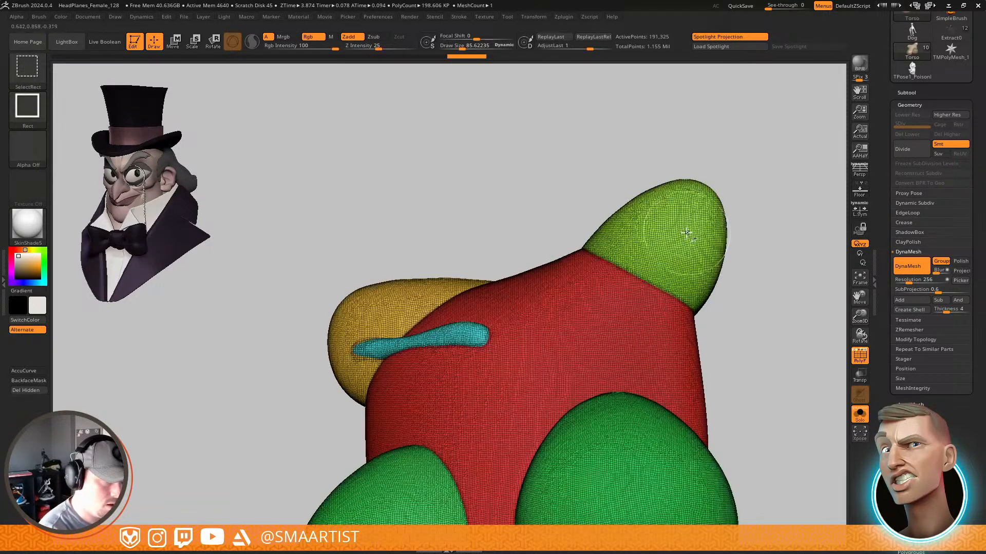
left_click(670, 238, "ctrl+shift")
right_click_drag(508, 351, 503, 346)
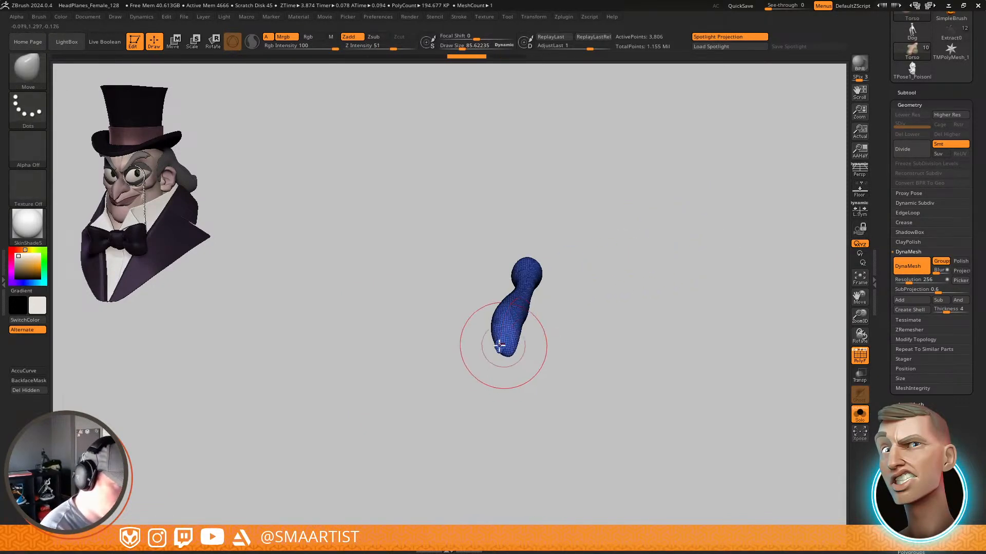
key("s")
left_click_drag(502, 345, 491, 352)
mouse_move(498, 348)
right_mouse_down()
mouse_move(616, 276)
mouse_move(726, 249)
right_mouse_up()
Mask the torso except the raised shoulder and its collarbone, unhide all parts and leave Solo mode
left_click(728, 250, "ctrl+shift")
left_click(645, 246, "ctrl+shift")
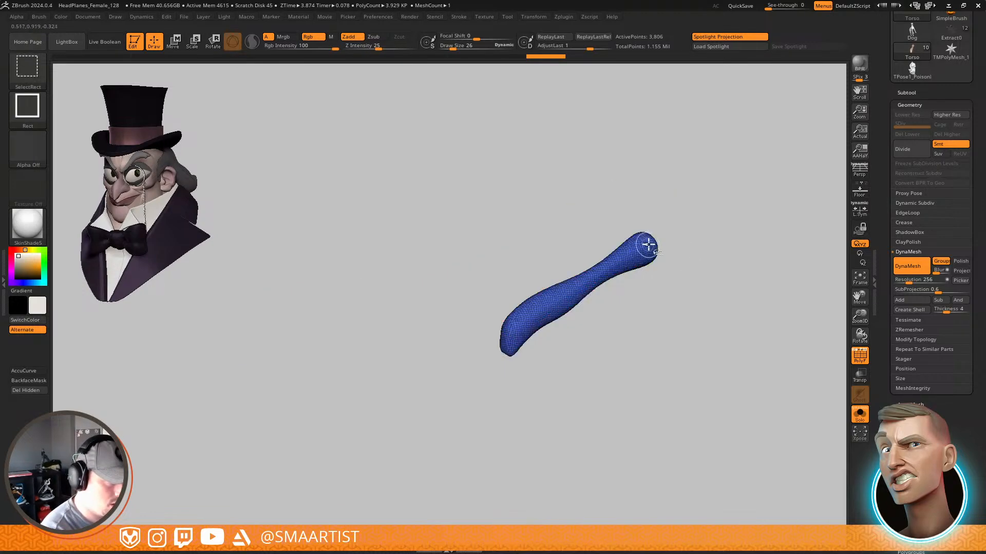
left_click(647, 246, "ctrl+shift")
left_click(677, 238, "ctrl+shift")
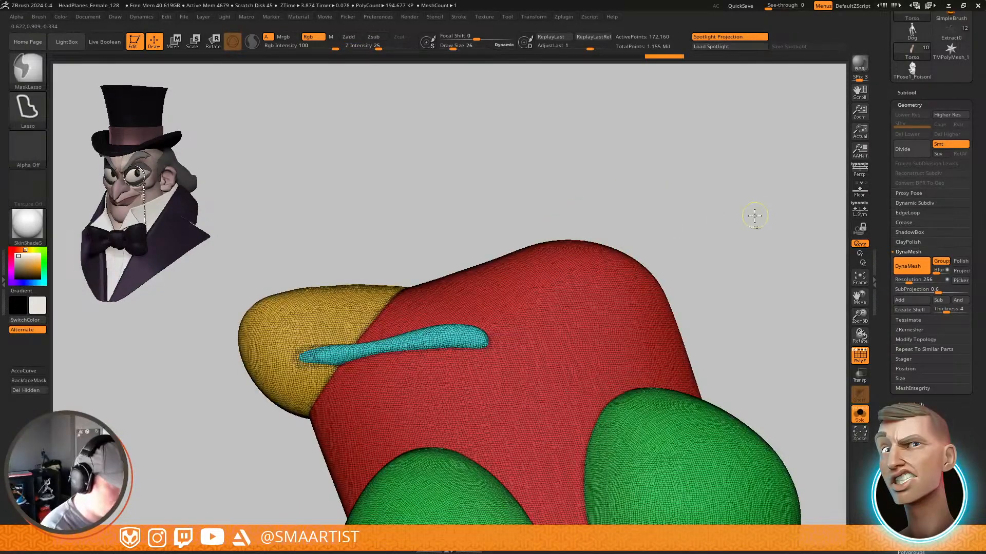
left_click(753, 208, "ctrl")
left_click(750, 211, "ctrl+shift")
mouse_move(749, 210)
right_mouse_down("ctrl")
mouse_move(740, 192)
mouse_move(750, 211)
right_mouse_up("ctrl")
key("alt+s")
Rotate the raised shoulder and collarbone upward about 20 degrees around the collarbone's inner end, and turn off the polygroup display
key("w")
left_click(569, 292, "alt")
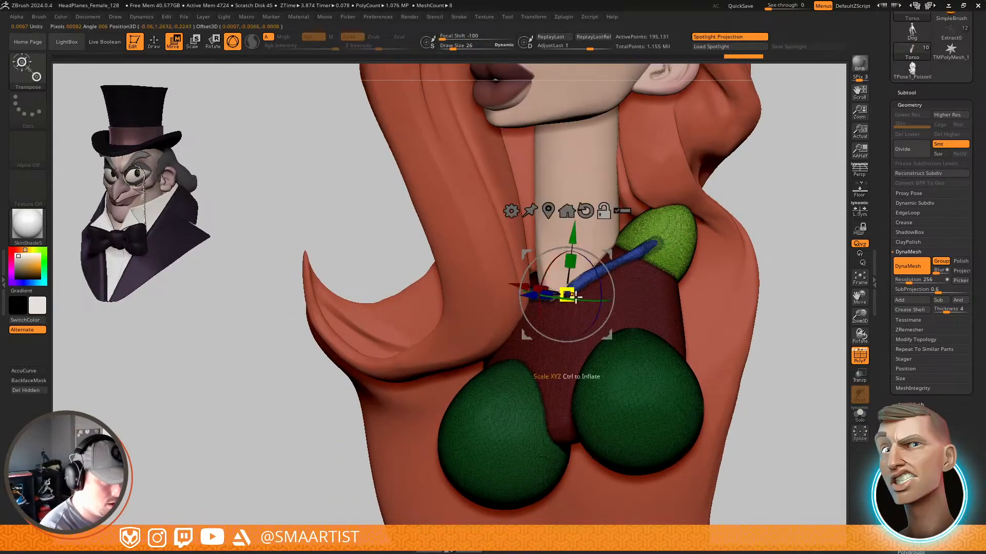
left_click(587, 210)
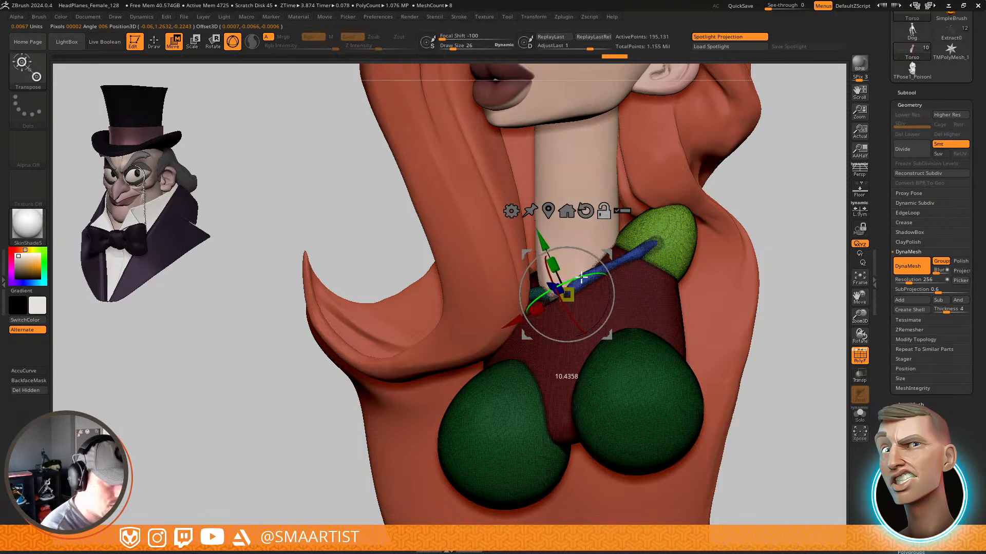
left_click_drag(581, 277, 574, 282)
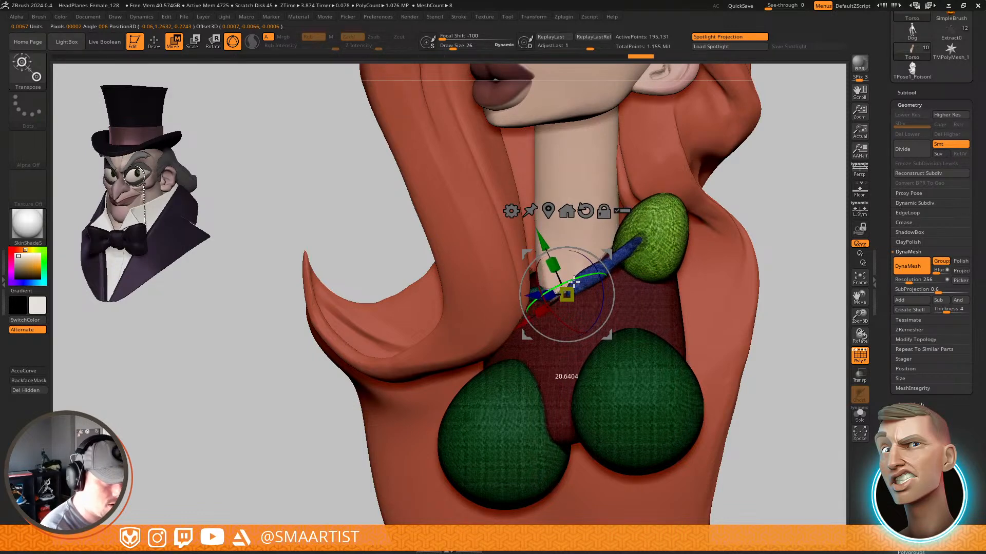
key("q")
key("f")
key("shift+f")
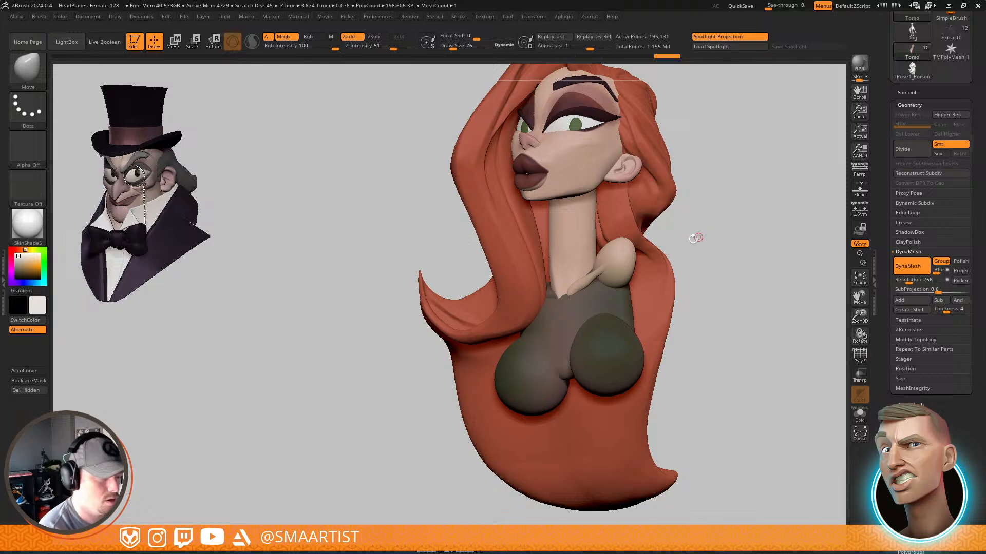
Fine-tune the rotation of the raised shoulder and collarbone with the gizmo, judging it from several angles
right_click_drag(665, 255, 696, 258, "alt")
right_click_drag(696, 258, 626, 285)
key("w")
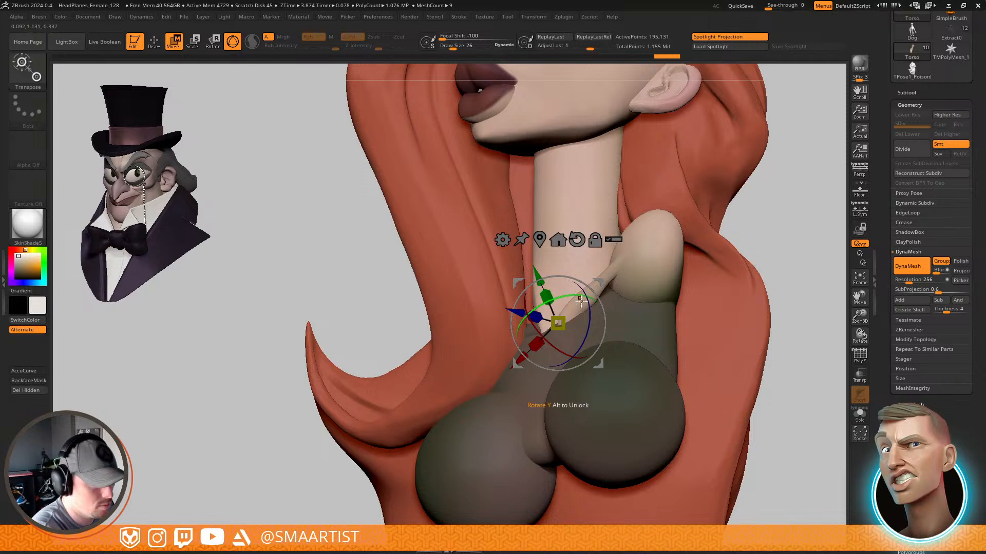
left_click_drag(581, 302, 558, 350)
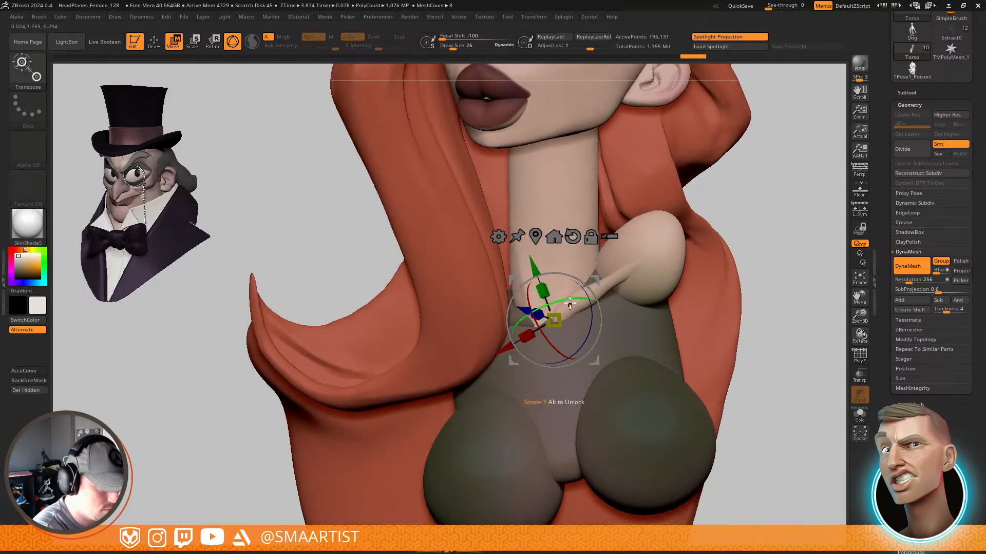
left_click_drag(569, 302, 581, 300)
Mask everything except the torso's main body and adjust the chest below the raised shoulder with the Move brush
key("q")
mouse_move(708, 245)
right_mouse_down()
mouse_move(664, 253)
mouse_move(636, 298)
mouse_move(589, 279)
right_mouse_up()
key("w")
left_click(626, 315, "ctrl")
key("q")
key("s")
left_click_drag(596, 283, 584, 281)
key("s")
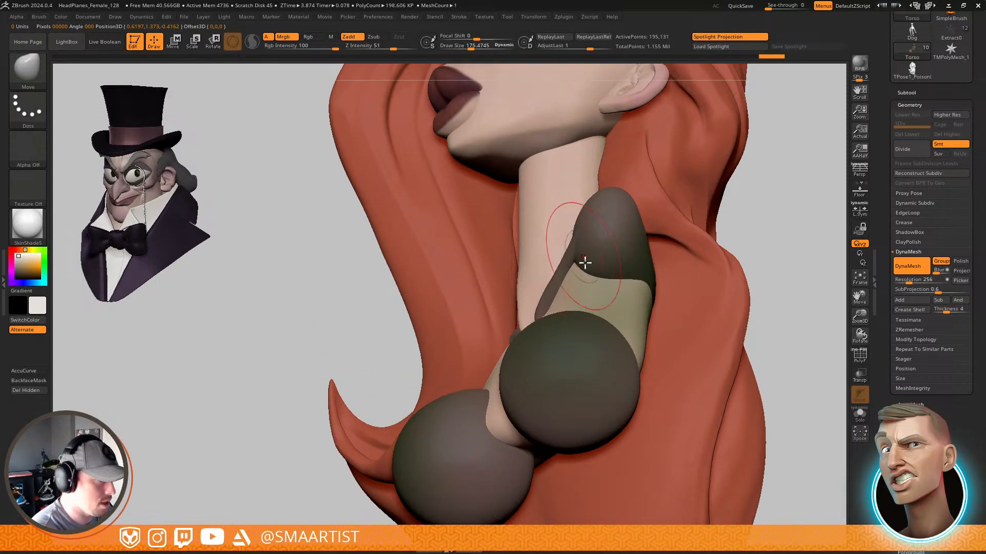
Carve the armpit crease between the raised shoulder and breast using DamStandard at a draw size of about 81, and clear the mask
mouse_move(584, 263)
right_mouse_down()
mouse_move(605, 314)
mouse_move(548, 322)
mouse_move(560, 262)
mouse_move(640, 291)
mouse_move(633, 286)
mouse_move(622, 314)
mouse_move(629, 310)
mouse_move(567, 305)
right_mouse_up()
key("b")
key("d")
key("s")
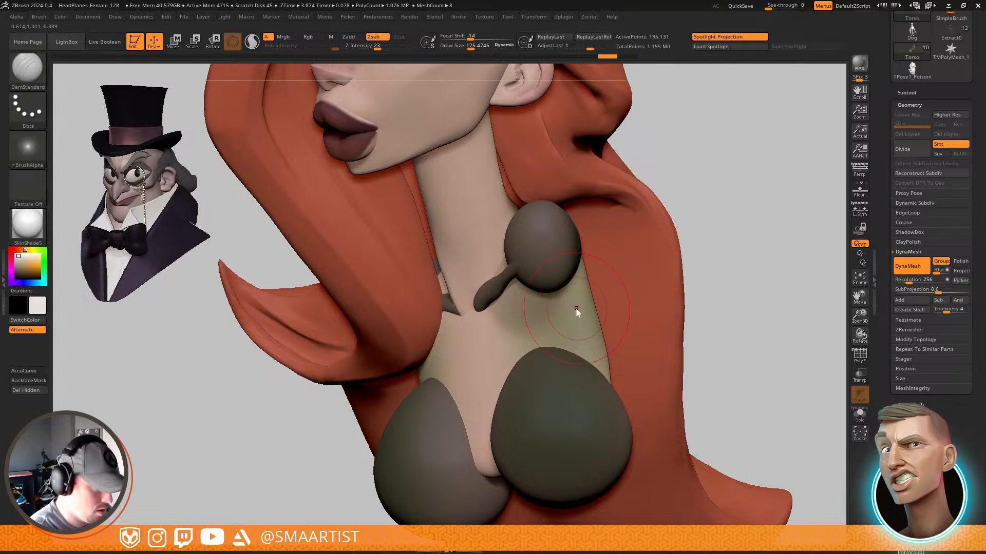
key("[")
key("[")
right_click_drag(582, 400, 566, 293)
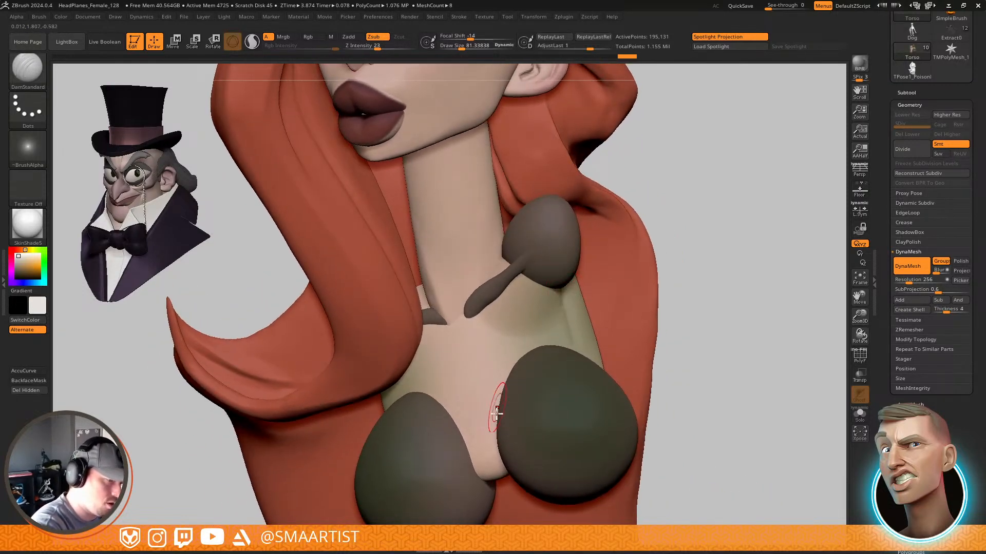
right_click_drag(539, 343, 568, 297)
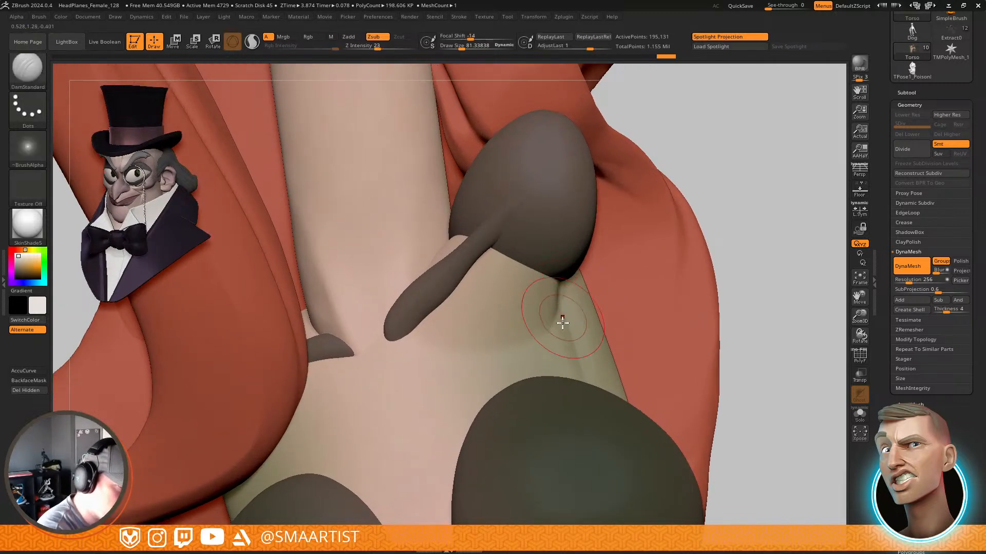
right_click_drag(609, 329, 582, 310)
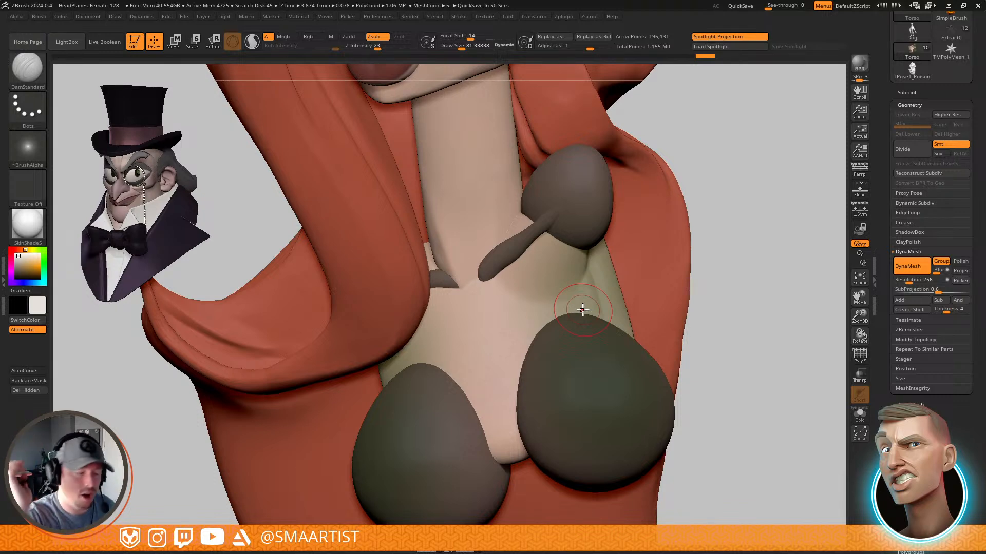
left_click_drag(746, 249, 716, 268)
left_click_drag(806, 176, 817, 210, "ctrl")
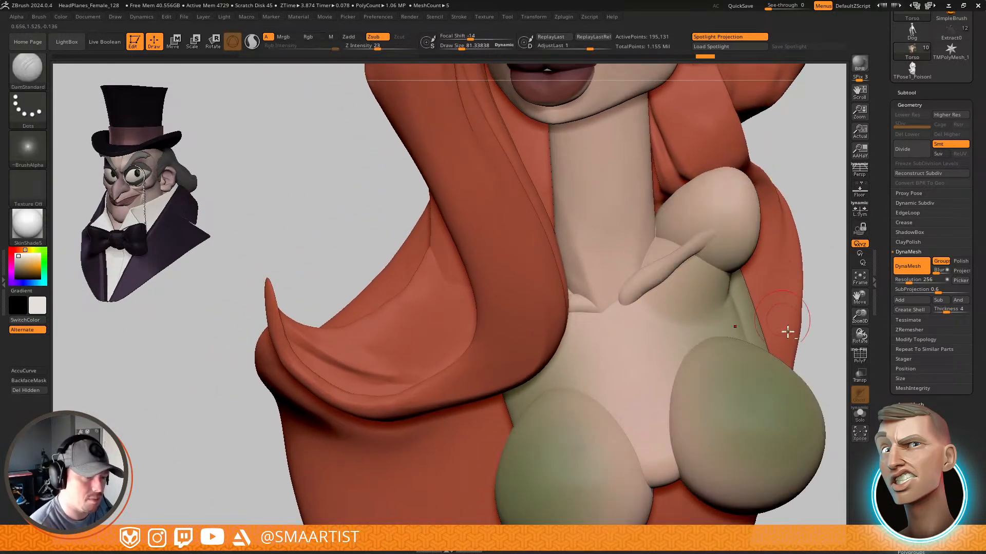
Mask everything except the raised shoulder and switch to the Move brush with a draw size of about 169
right_click_drag(788, 332, 667, 346, "ctrl")
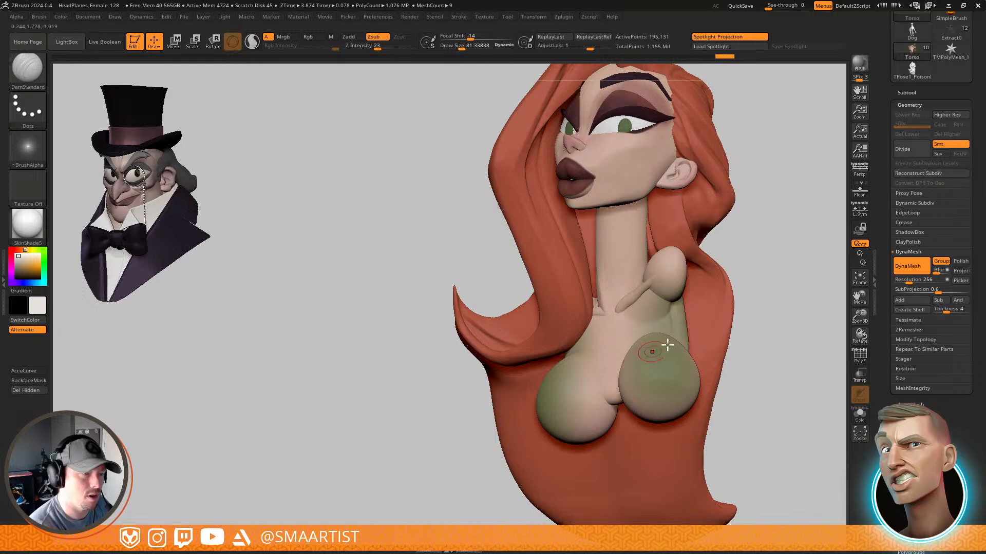
right_click_drag(682, 291, 635, 296)
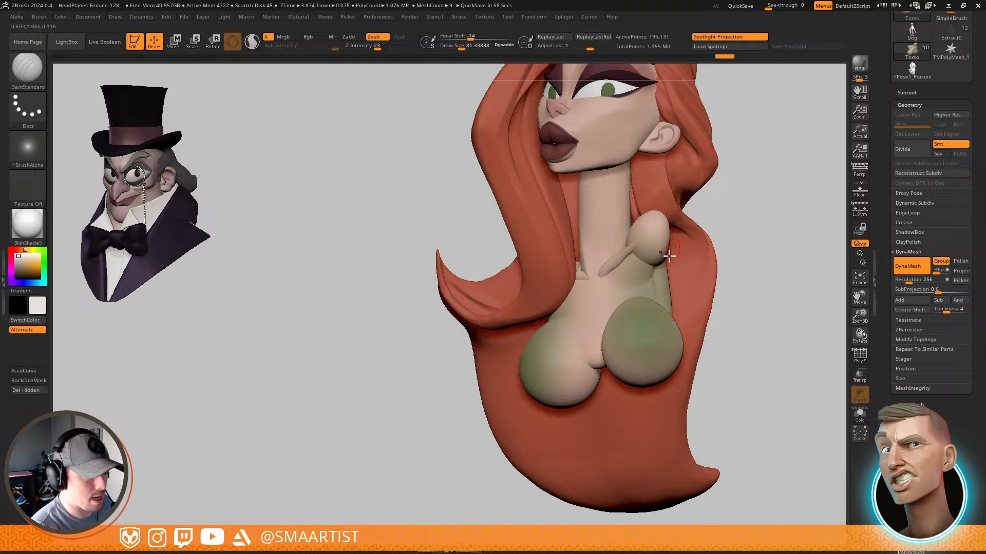
right_click_drag(668, 256, 664, 359, "alt")
mouse_move(637, 308)
right_mouse_down()
mouse_move(600, 301)
mouse_move(602, 281)
mouse_move(599, 293)
right_mouse_up()
key("w")
left_click(611, 250, "ctrl")
key("q")
key("s")
left_click_drag(599, 294, 610, 295)
right_click_drag(610, 294, 660, 286)
key("b")
key("m")
key("v")
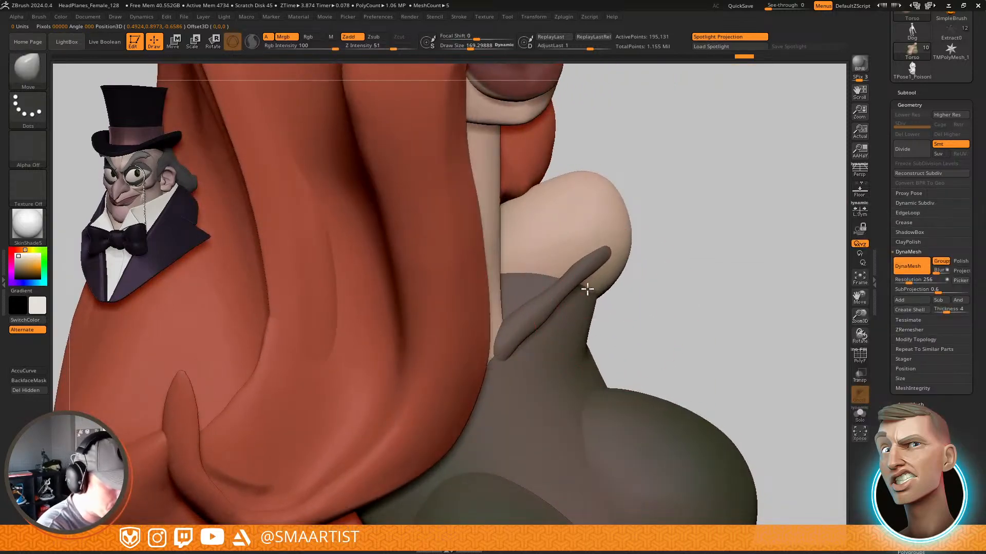
Reshape the front and underside of the raised shoulder around the collarbone using the Move brush at draw sizes of about 163 and 109
mouse_move(594, 284)
right_mouse_down()
mouse_move(644, 346)
mouse_move(581, 306)
mouse_move(590, 272)
right_mouse_up()
key("s")
left_click_drag(537, 240, 563, 268)
key("s")
right_click_drag(563, 269, 561, 273)
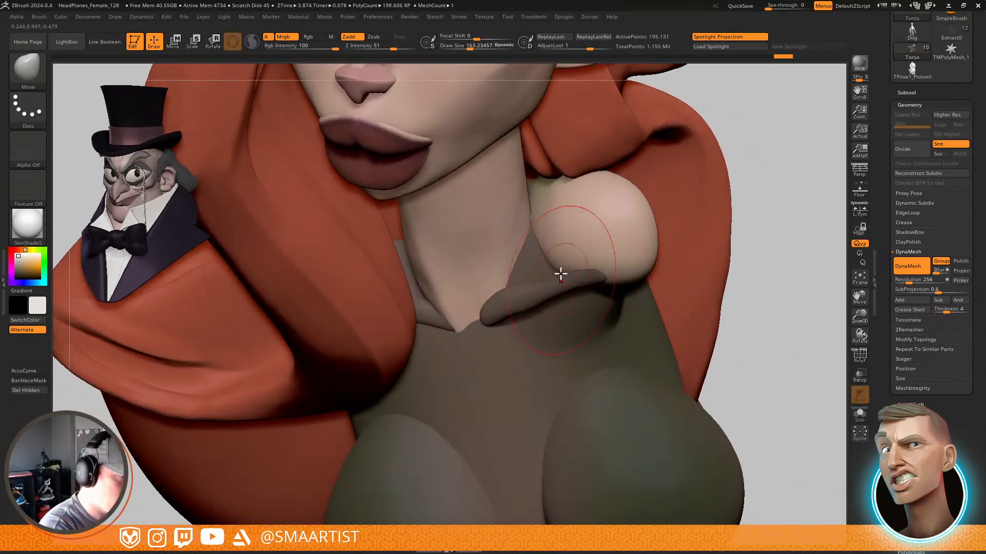
key("s")
left_click_drag(561, 272, 531, 294)
right_click_drag(567, 267, 585, 270)
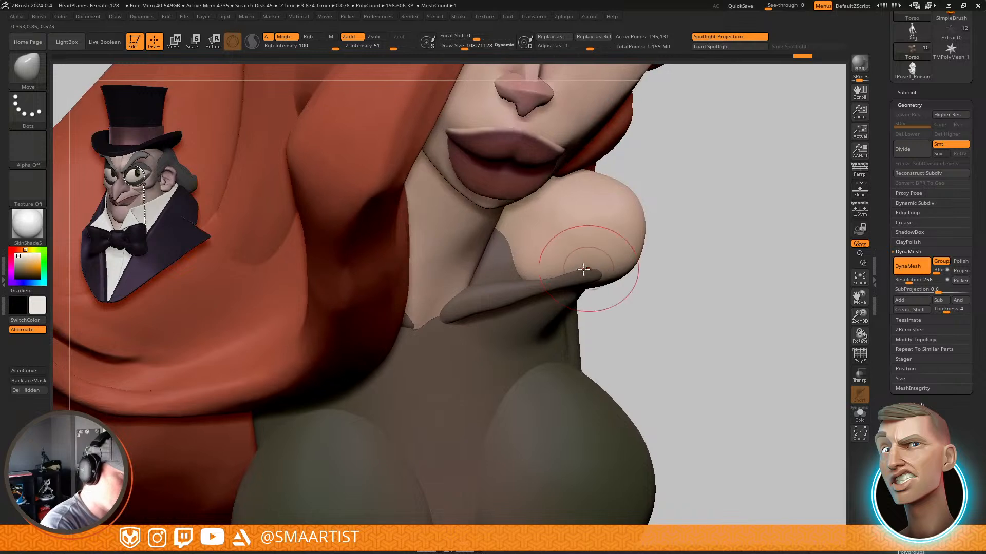
left_click_drag(584, 271, 571, 282)
mouse_move(571, 285)
right_mouse_down()
mouse_move(561, 287)
mouse_move(535, 232)
mouse_move(572, 158)
mouse_move(576, 197)
right_mouse_up()
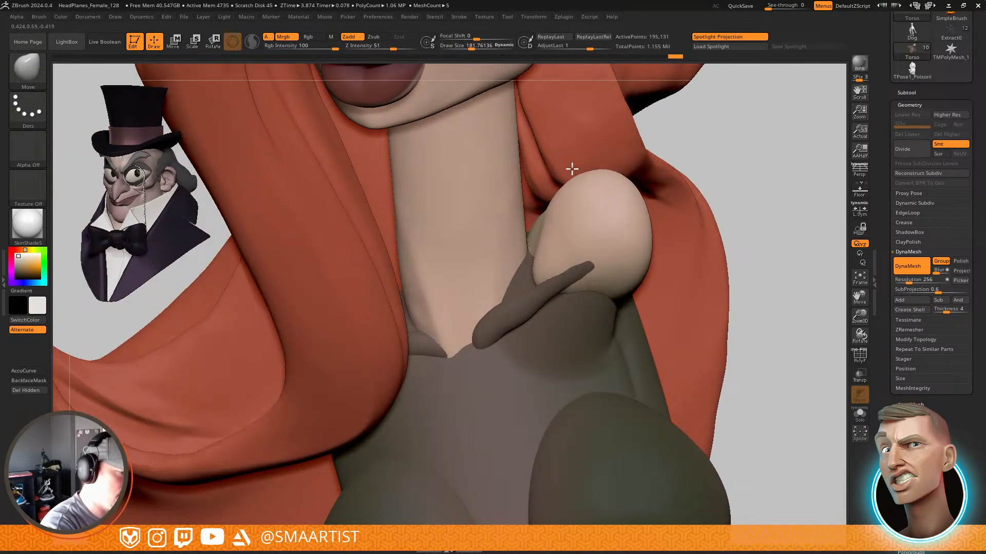
Round out the top and outer side of the raised shoulder using the Move brush at draw sizes of about 236 and 151
right_click_drag(595, 182, 594, 169)
key("s")
mouse_move(586, 181)
left_mouse_down()
mouse_move(575, 180)
mouse_move(638, 191)
left_mouse_up()
key("s")
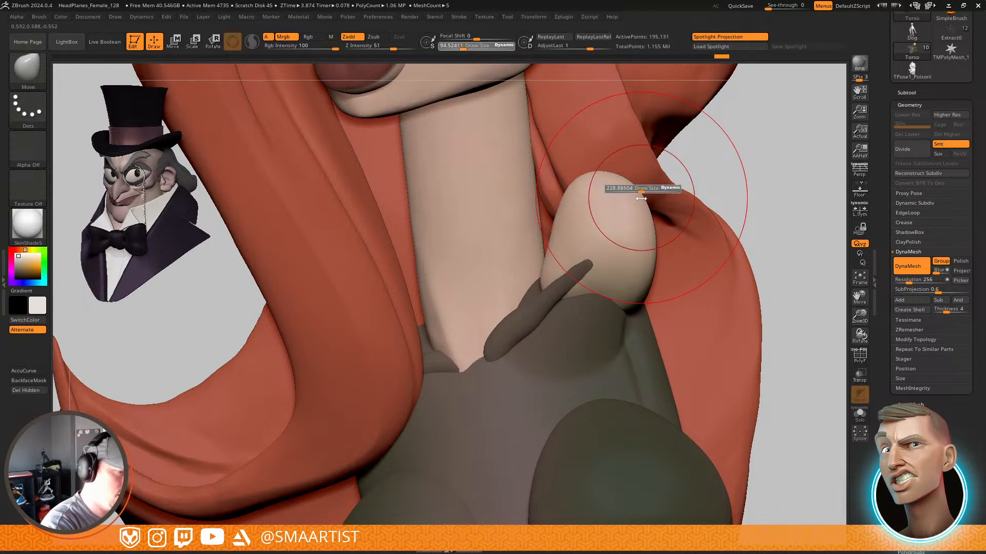
right_click_drag(664, 275, 580, 282)
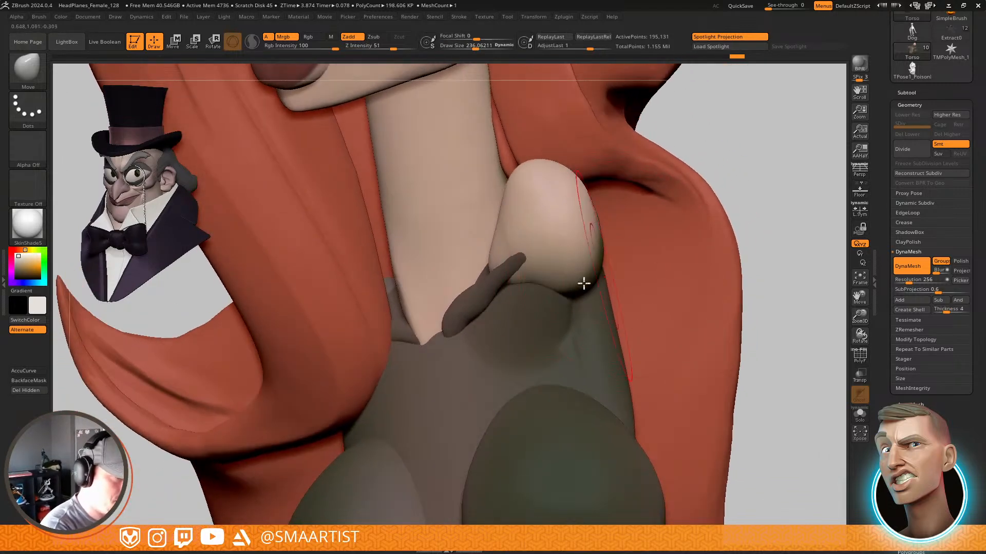
key("s")
left_click_drag(545, 288, 540, 288)
right_click_drag(532, 282, 572, 301)
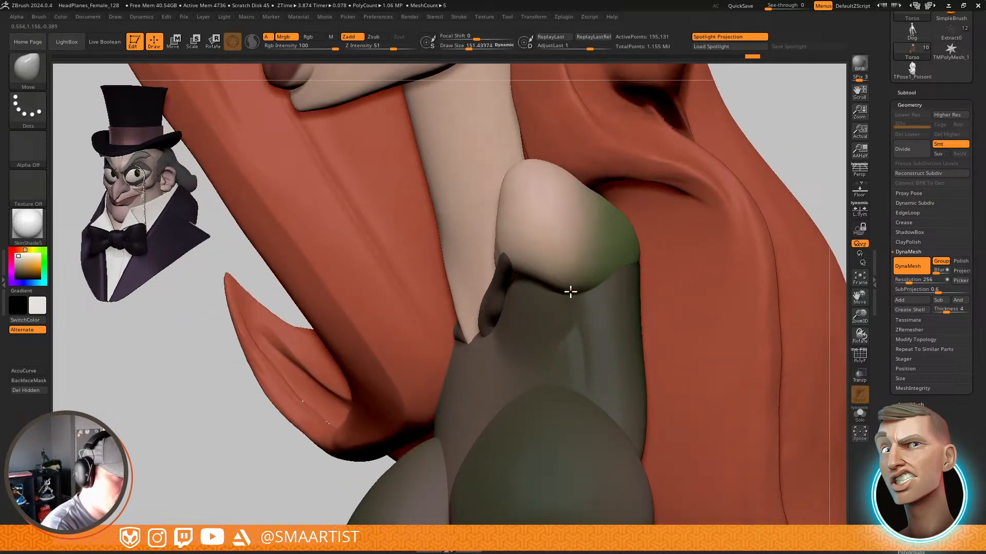
Mask all but the torso's main body, pull the chest surface toward the raised shoulder with the Move brush, and clear the mask
mouse_move(558, 260)
right_mouse_down()
mouse_move(594, 264)
mouse_move(556, 269)
mouse_move(552, 298)
mouse_move(544, 270)
right_mouse_up()
key("w")
left_click(550, 319, "ctrl")
key("q")
key("s")
left_click_drag(546, 270, 548, 271)
mouse_move(546, 259)
right_mouse_down()
mouse_move(566, 314)
mouse_move(545, 262)
mouse_move(534, 308)
mouse_move(576, 309)
mouse_move(611, 215)
right_mouse_up()
left_click_drag(708, 183, 717, 221, "ctrl")
mouse_move(715, 229)
right_mouse_down("ctrl")
mouse_move(706, 205)
mouse_move(652, 293)
mouse_move(744, 246)
mouse_move(732, 257)
right_mouse_up("ctrl")
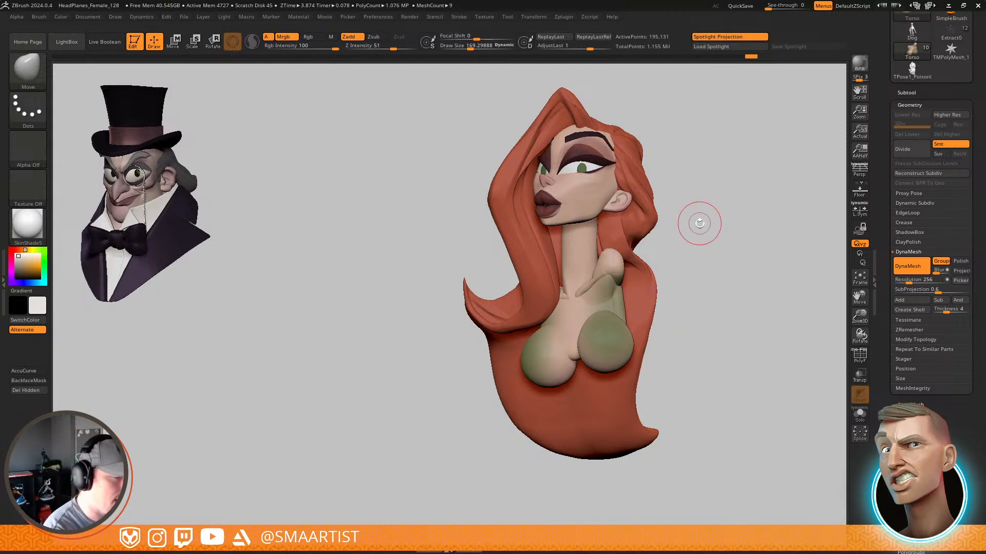
Push the outer edge of the breast beside the long hair curl outward using the Move brush at a draw size of about 281
right_click_drag(596, 318, 598, 270, "alt")
mouse_move(597, 270)
right_mouse_down("ctrl")
mouse_move(557, 319)
mouse_move(533, 313)
right_mouse_up("ctrl")
key("s")
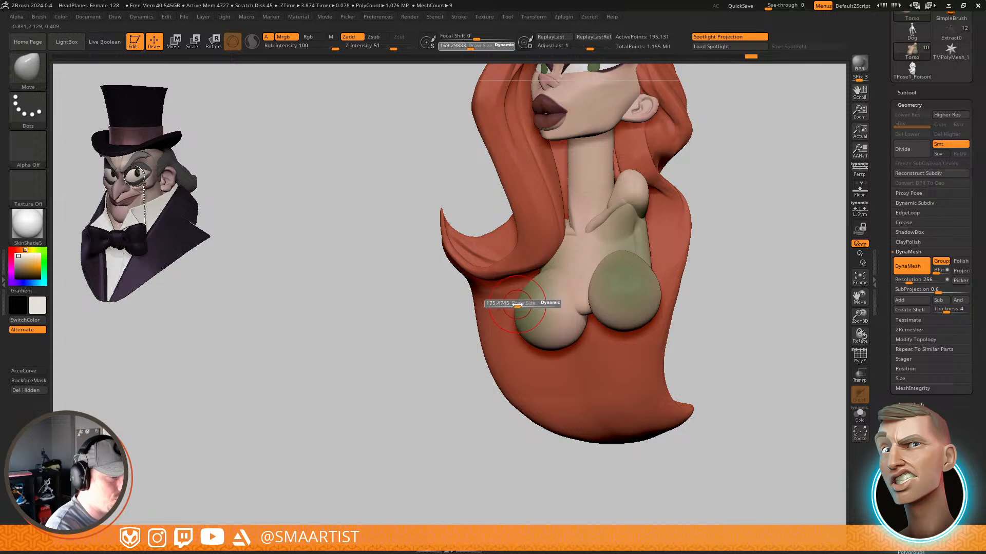
left_click_drag(523, 307, 524, 307)
left_click_drag(515, 303, 513, 303)
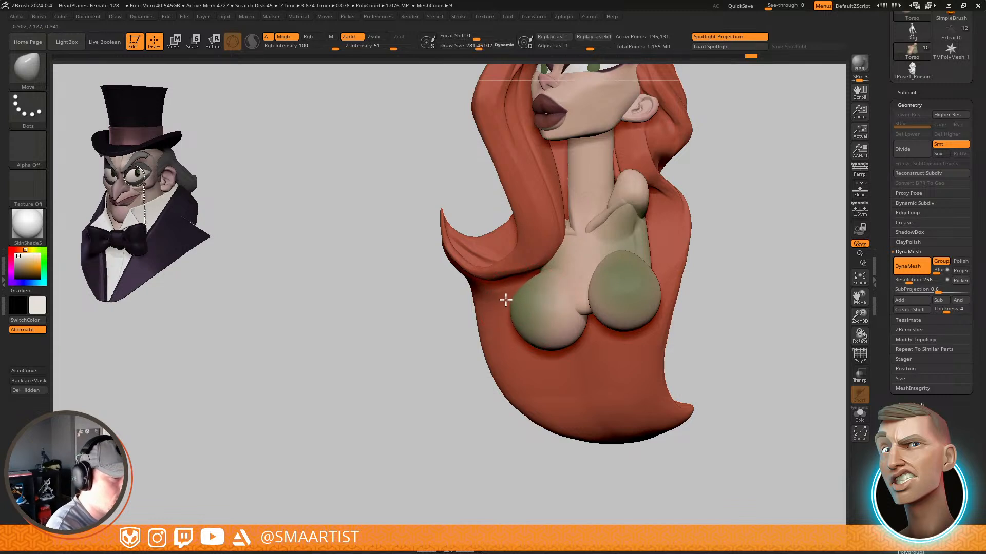
Mask all but the torso's main body, reshape its lower end between and beneath the breasts with the Move brush, and clear the mask
mouse_move(606, 277)
right_mouse_down()
mouse_move(669, 269)
mouse_move(627, 263)
mouse_move(646, 282)
mouse_move(623, 272)
mouse_move(621, 221)
mouse_move(596, 251)
right_mouse_up()
key("w")
left_click(558, 288, "ctrl")
key("q")
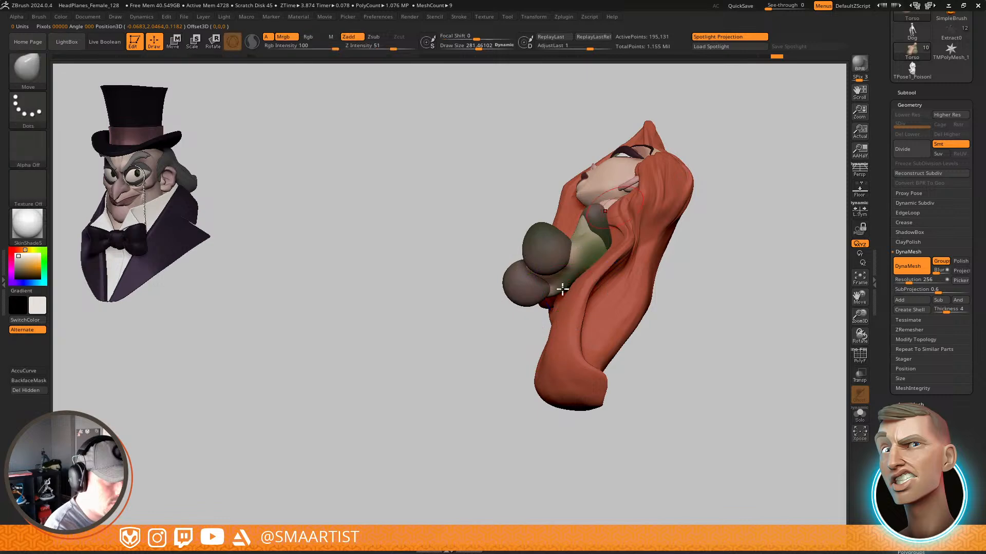
mouse_move(558, 288)
right_mouse_down("ctrl")
mouse_move(569, 295)
mouse_move(550, 288)
mouse_move(577, 251)
mouse_move(554, 297)
mouse_move(579, 362)
mouse_move(642, 282)
right_mouse_up("ctrl")
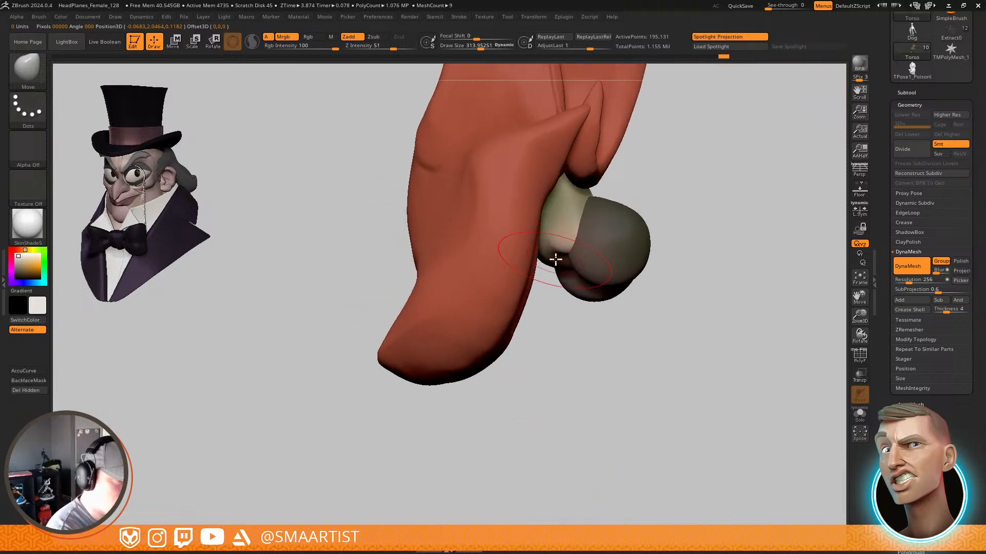
mouse_move(558, 273)
right_mouse_down()
mouse_move(684, 238)
mouse_move(618, 233)
mouse_move(597, 242)
mouse_move(624, 260)
mouse_move(627, 222)
mouse_move(590, 240)
mouse_move(614, 236)
mouse_move(625, 209)
mouse_move(601, 241)
mouse_move(612, 261)
mouse_move(571, 259)
mouse_move(574, 273)
right_mouse_up()
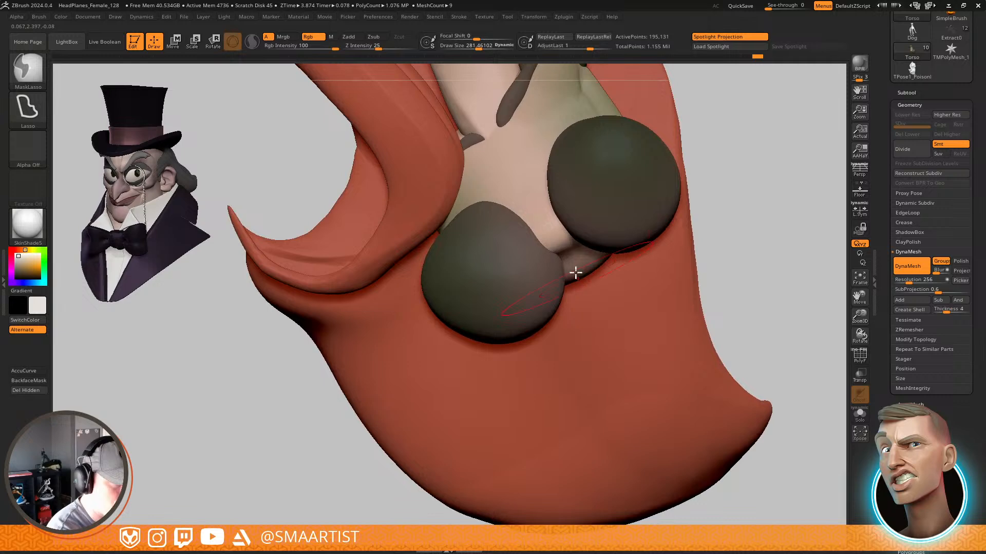
key("s")
left_click_drag(573, 261, 567, 261)
left_click_drag(570, 256, 566, 263)
mouse_move(572, 274)
right_mouse_down("ctrl")
mouse_move(572, 288)
mouse_move(582, 233)
right_mouse_up("ctrl")
left_click_drag(730, 201, 722, 211, "ctrl")
mouse_move(693, 246)
right_mouse_down("ctrl")
mouse_move(683, 205)
mouse_move(690, 194)
mouse_move(686, 262)
right_mouse_up("ctrl")
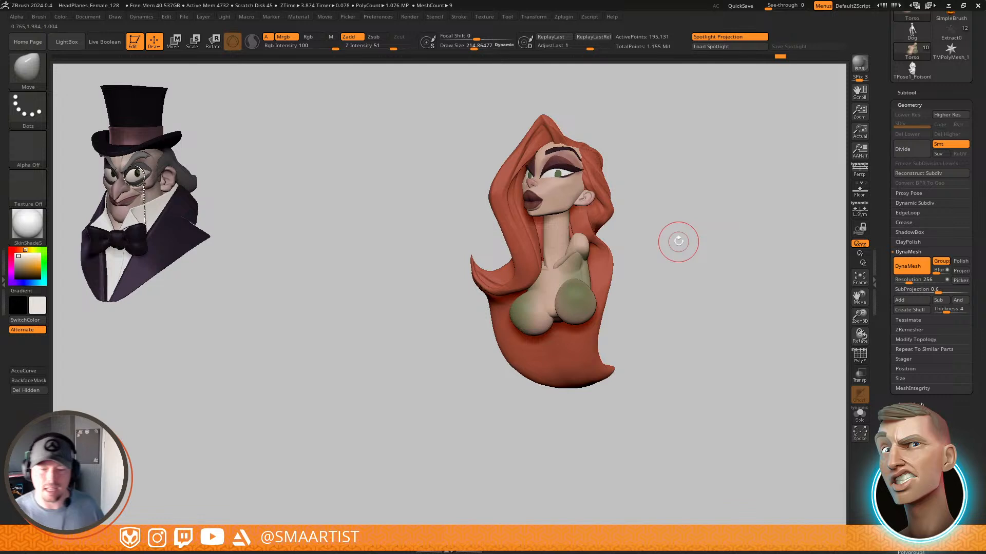
mouse_move(668, 221)
right_mouse_down("ctrl")
mouse_move(698, 240)
mouse_move(664, 336)
right_mouse_up("ctrl")
key("ctrl")
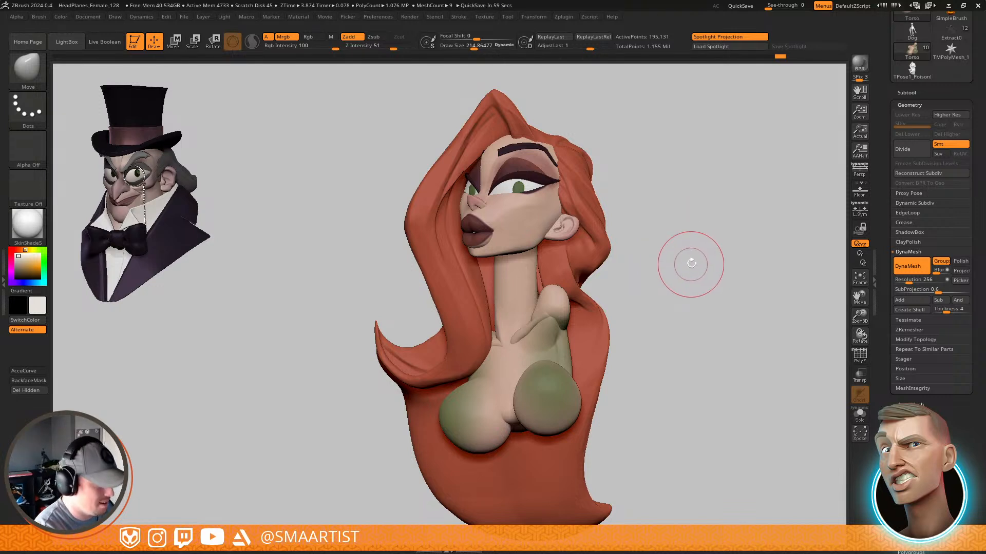
mouse_move(693, 260)
left_mouse_down()
mouse_move(708, 263)
mouse_move(673, 256)
left_mouse_up()
key("shift")
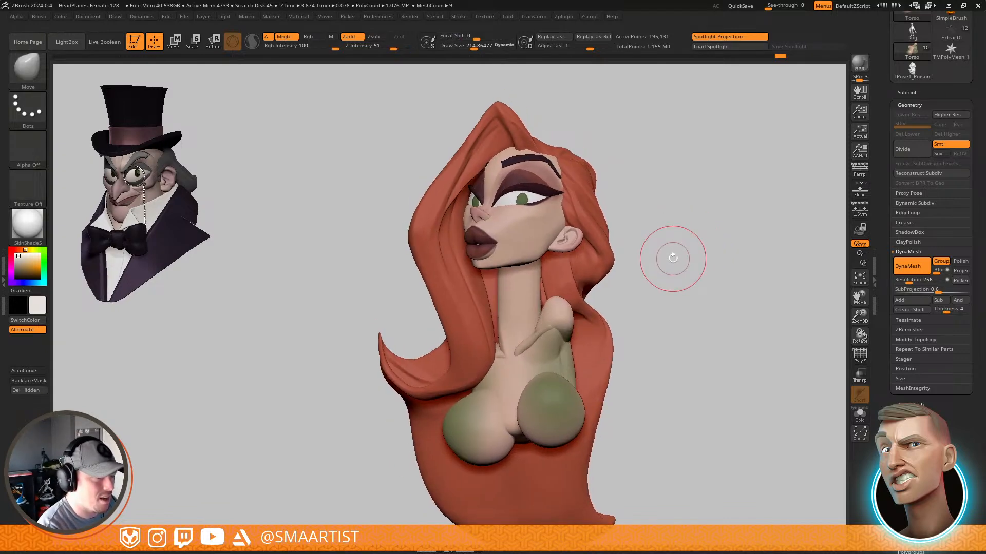
right_click_drag(557, 239, 619, 424, "ctrl")
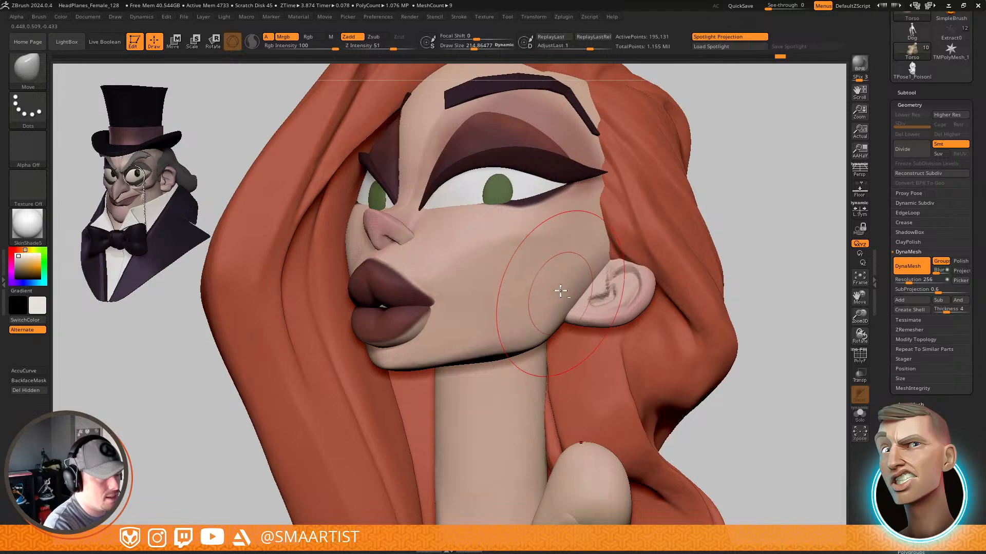
Carve a crease across the head's rear cheek toward the ear with the DamStandard brush at a draw size of about 140
left_click(574, 285, "alt")
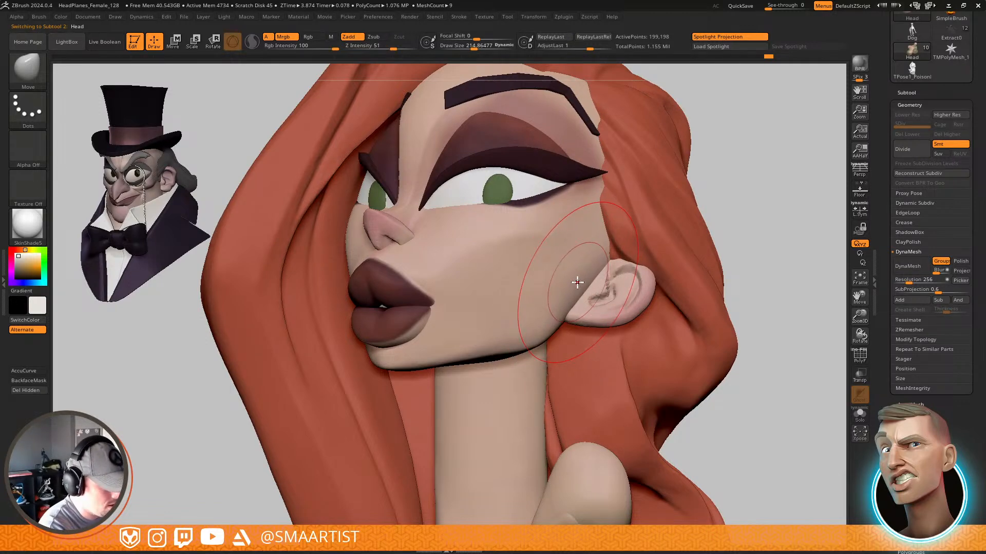
key("b")
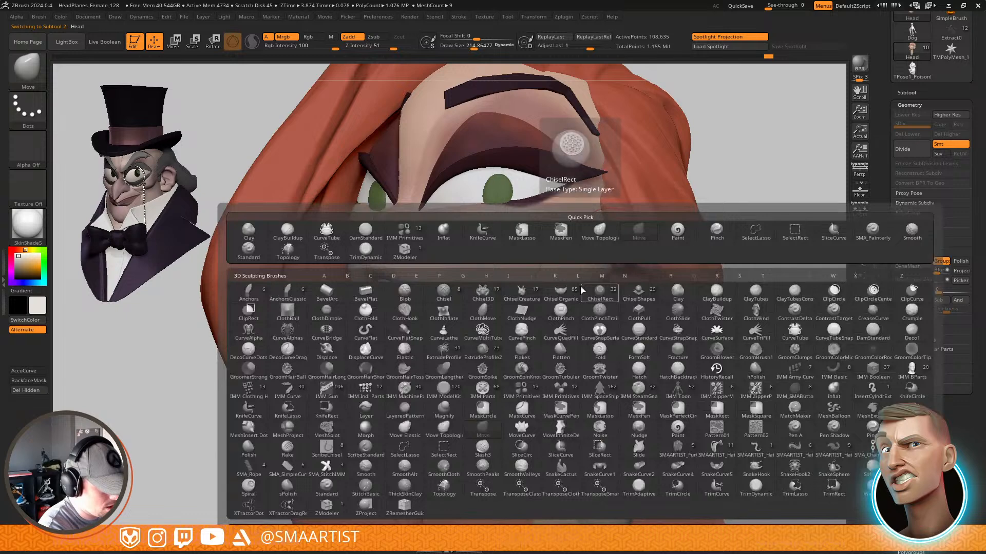
key("d")
key("s")
key("s")
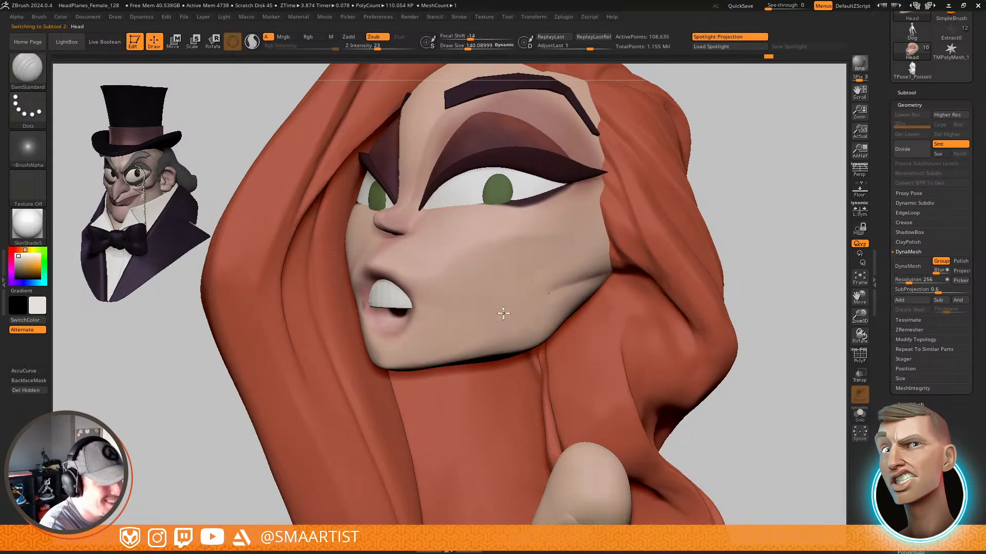
key("ctrl+shift+z")
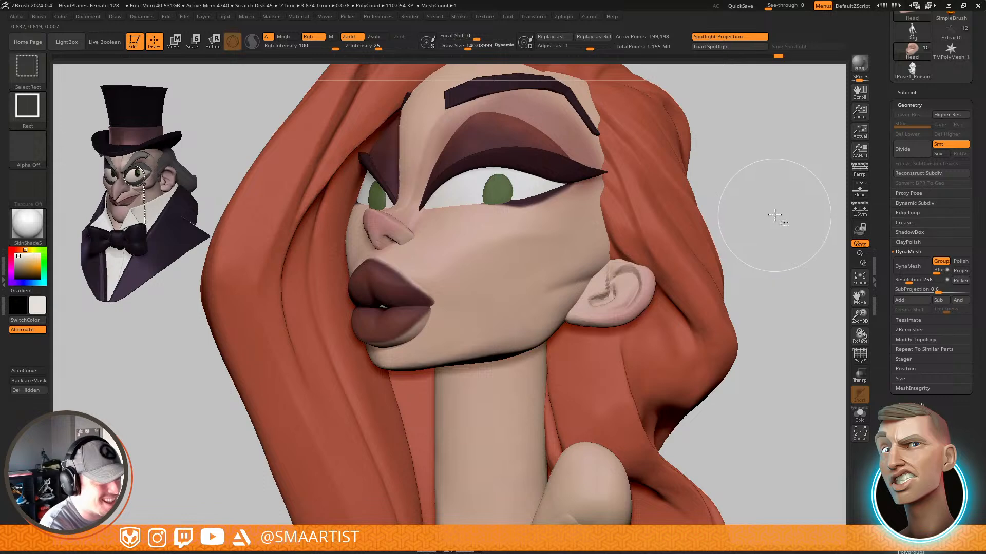
right_click_drag(772, 218, 717, 203, "ctrl")
mouse_move(615, 251)
right_mouse_down("ctrl")
mouse_move(609, 265)
mouse_move(621, 339)
right_mouse_up("ctrl")
key("ctrl+z")
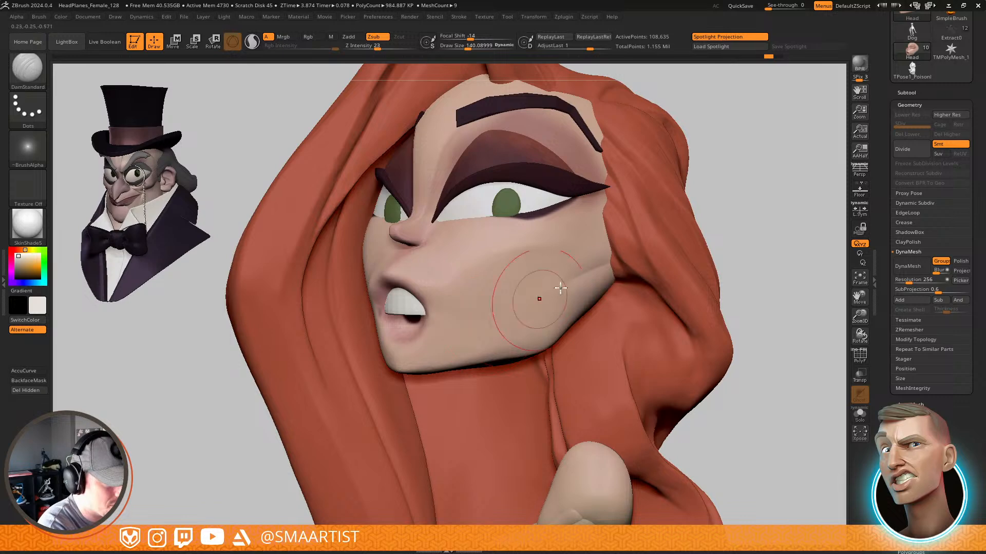
key("ctrl+shift+z")
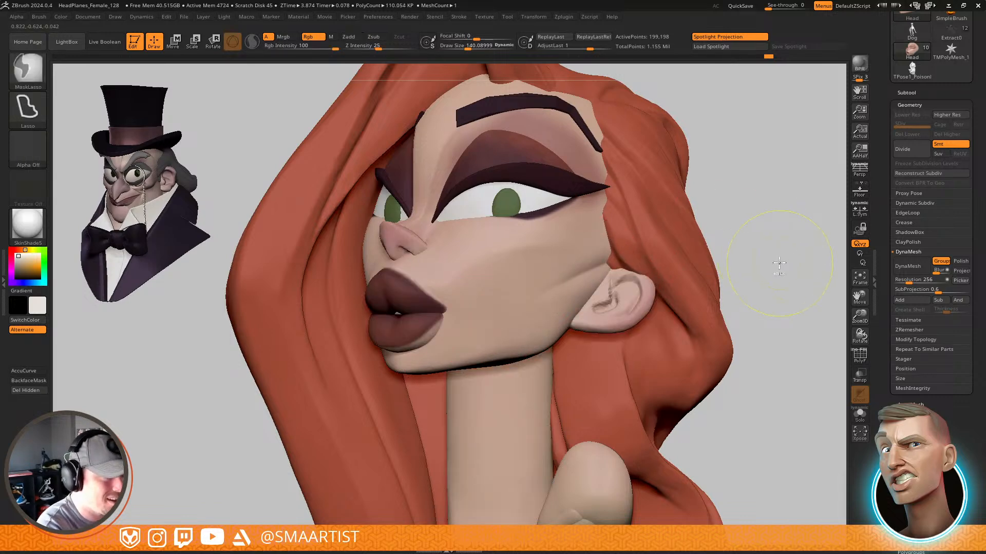
right_click_drag(779, 264, 702, 224, "ctrl")
mouse_move(629, 279)
right_mouse_down()
mouse_move(574, 296)
mouse_move(619, 344)
right_mouse_up()
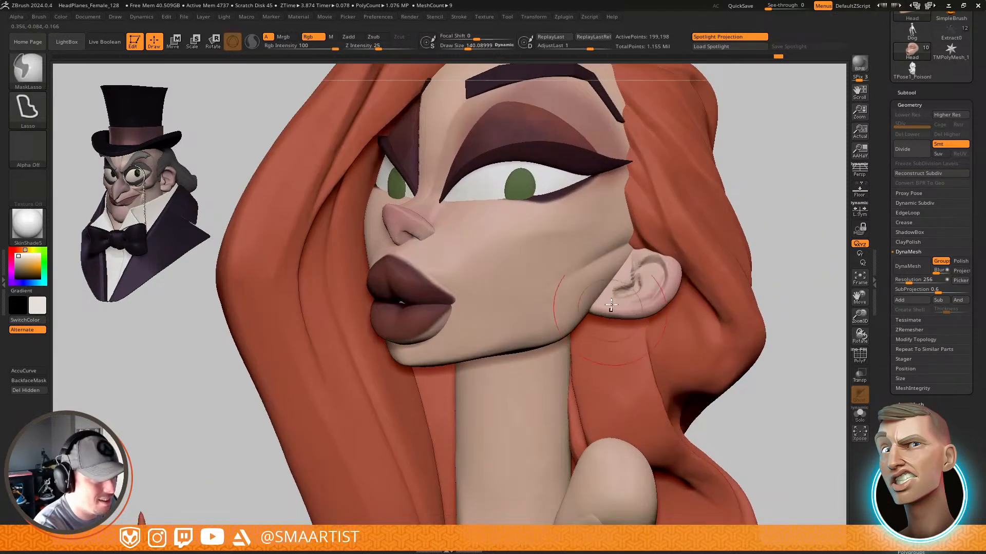
Mask all but the face and adjust the rear of the cheek beside the ear with the Move brush at a draw size of about 222
right_click_drag(619, 308, 616, 247)
key("w")
left_click(608, 255, "ctrl")
key("q")
key("s")
key("b")
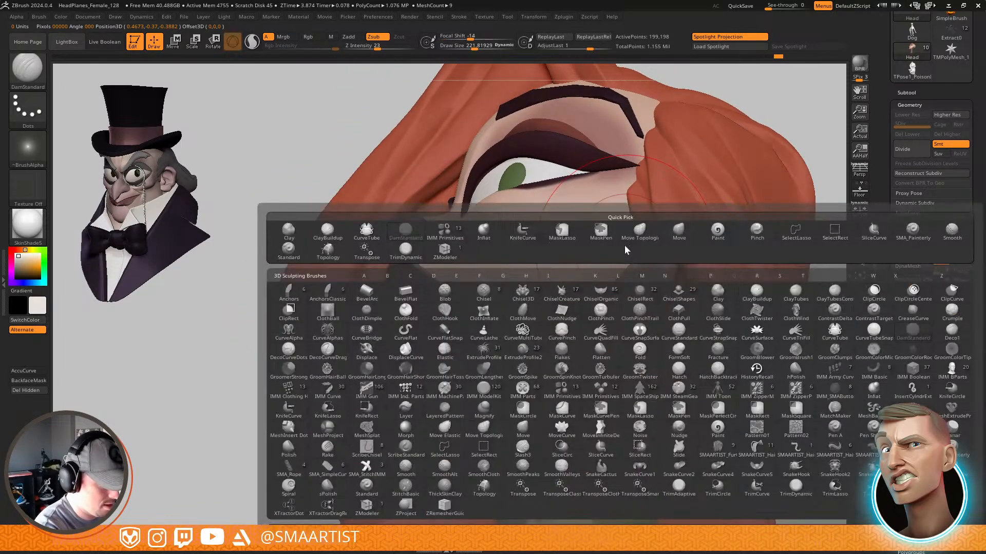
key("m")
key("v")
left_click_drag(618, 259, 645, 248)
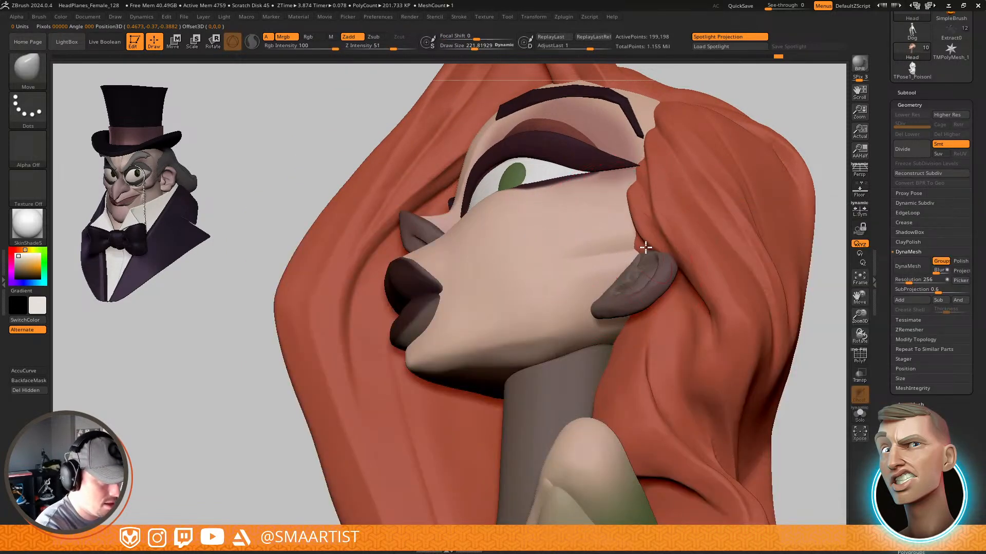
mouse_move(621, 257)
right_mouse_down()
mouse_move(643, 267)
mouse_move(622, 252)
right_mouse_up()
Mask everything on the head except the ears, checking the hidden parts around the ear
key("w")
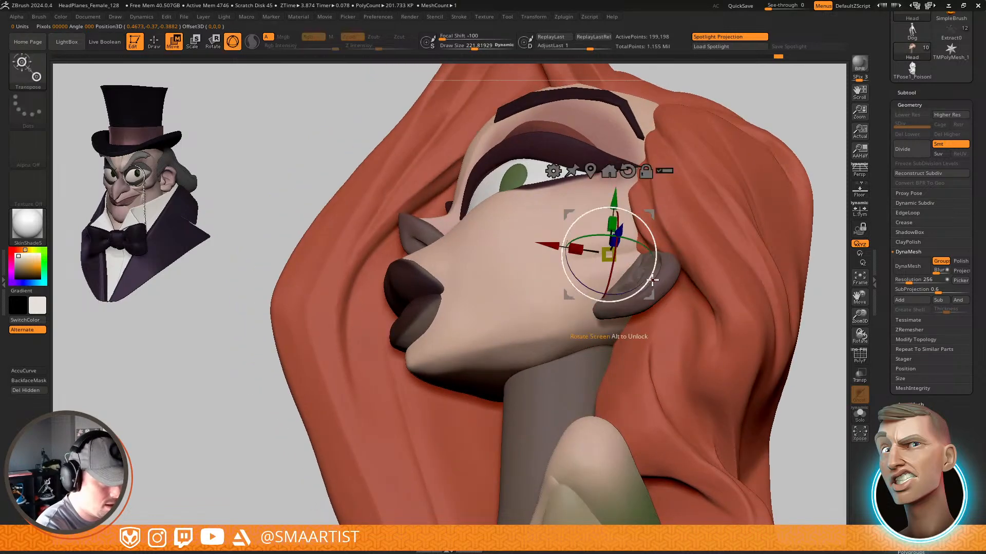
left_click(671, 274, "alt")
key("q")
mouse_move(675, 291)
right_mouse_down()
mouse_move(688, 233)
mouse_move(678, 231)
right_mouse_up()
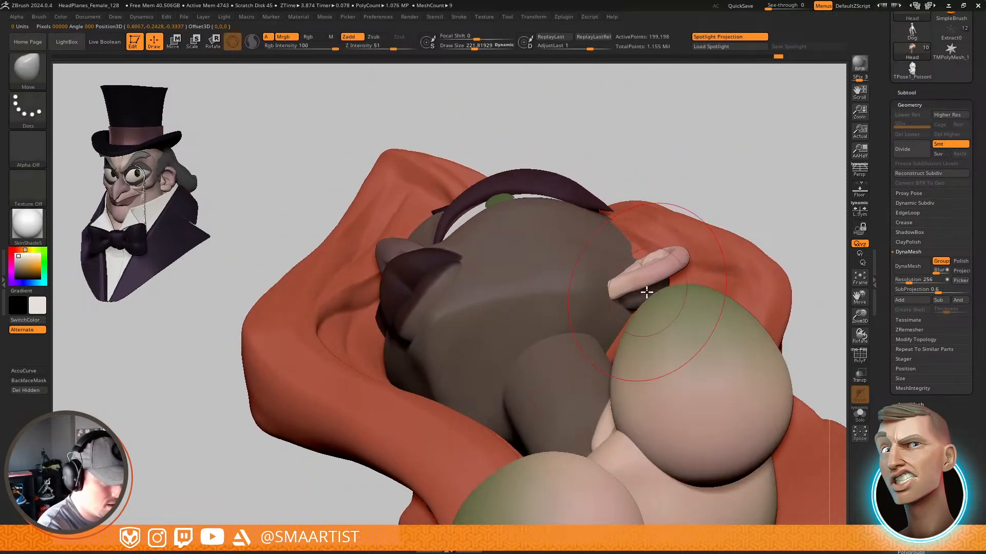
left_click(639, 295, "ctrl+shift")
left_click(737, 188, "ctrl")
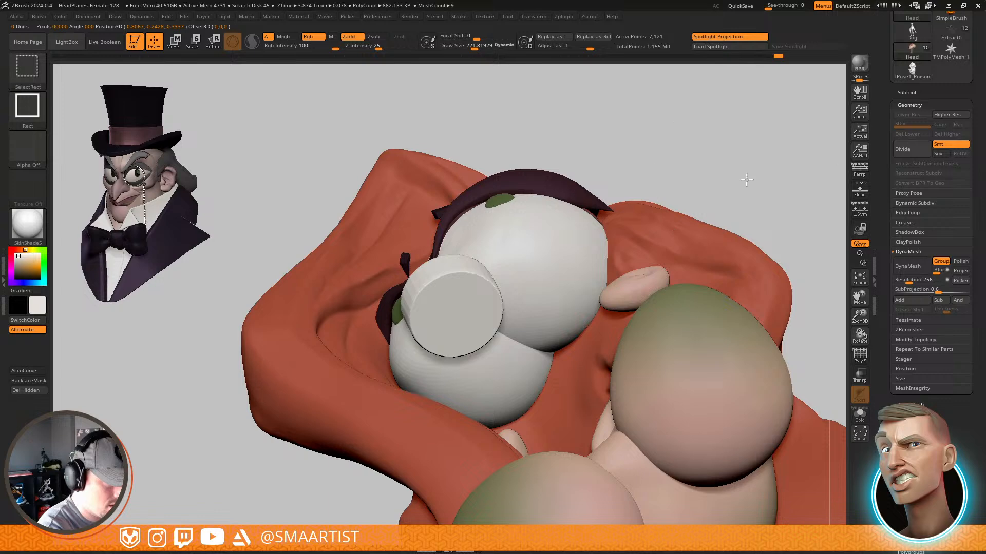
left_click(744, 178, "ctrl+shift")
Shift the ears slightly along the Z axis with the transform gizmo and clear the mask
mouse_move(675, 248)
right_mouse_down()
mouse_move(660, 282)
mouse_move(664, 252)
mouse_move(678, 238)
mouse_move(690, 242)
mouse_move(480, 302)
right_mouse_up()
key("w")
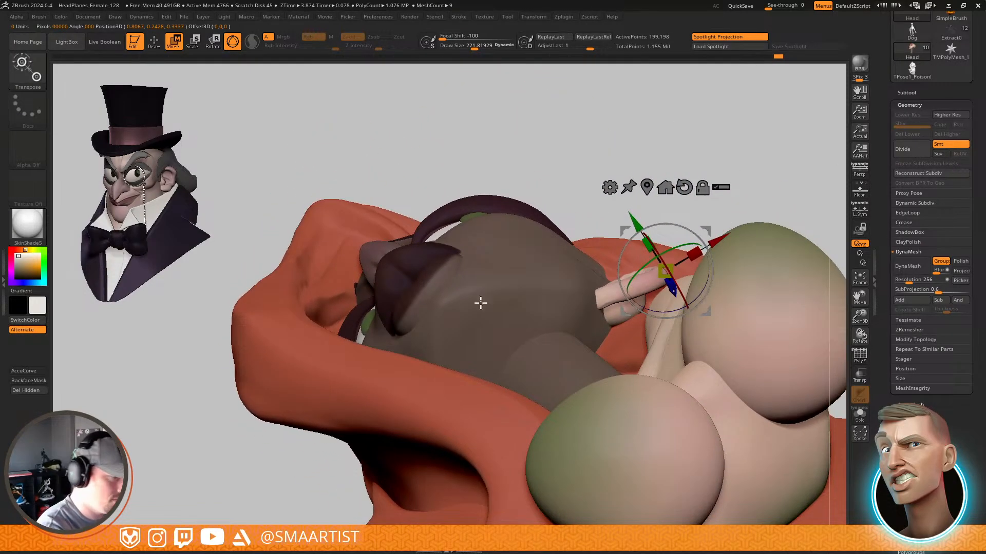
left_click(436, 300)
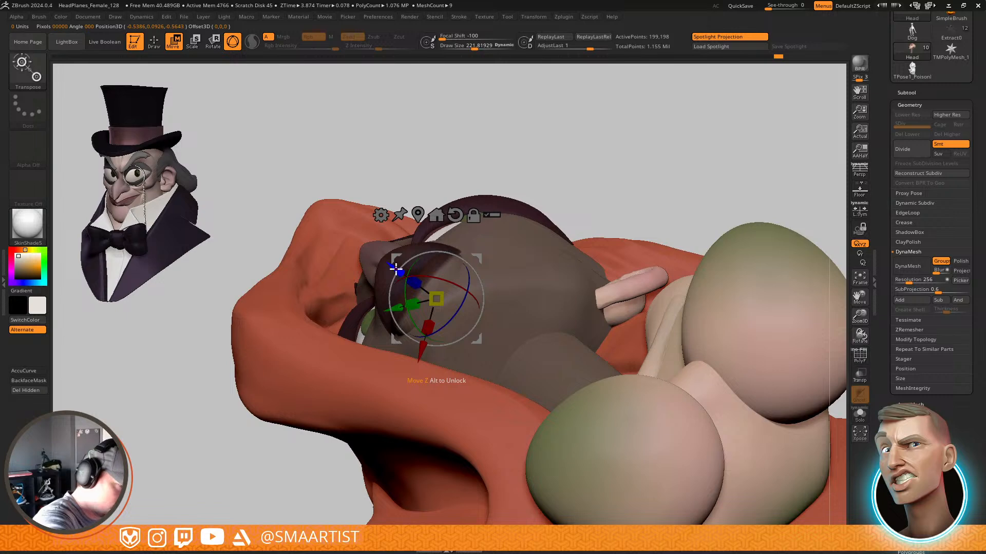
left_click_drag(394, 267, 390, 264)
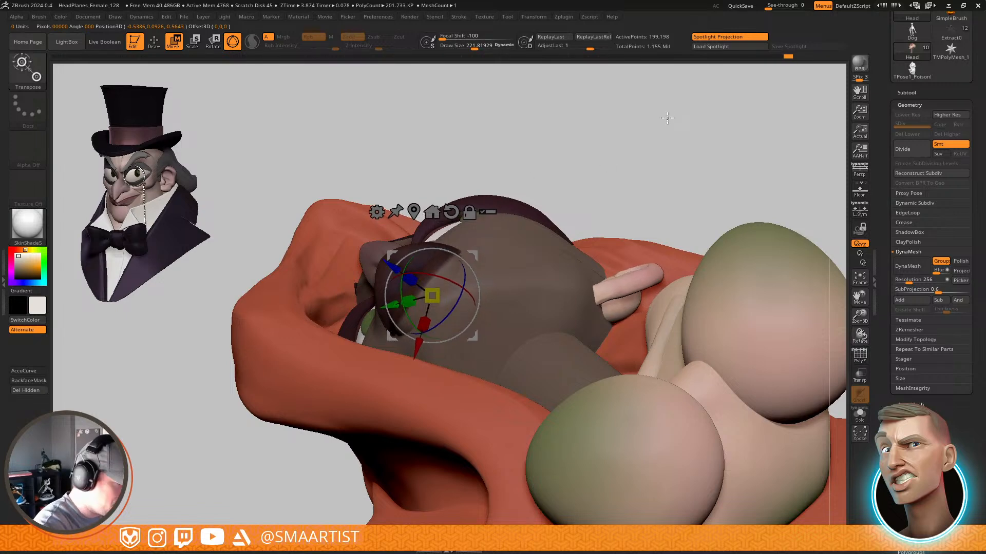
mouse_move(670, 134)
right_mouse_down()
mouse_move(667, 241)
mouse_move(678, 172)
mouse_move(716, 155)
right_mouse_up()
key("q")
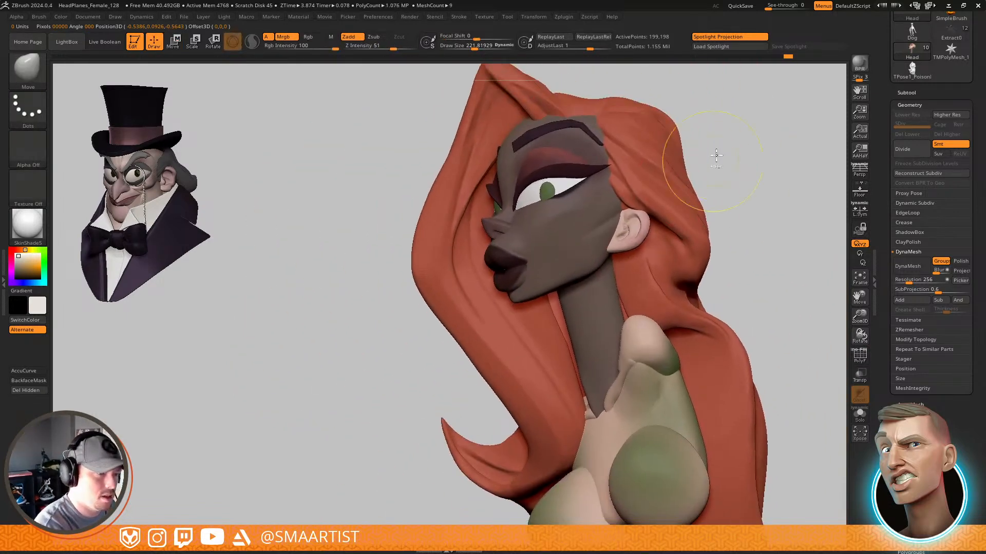
left_click_drag(716, 155, 754, 221, "ctrl")
Isolate the face, choose the TrimDynamic brush and lasso-mask the cheek area above the crease
right_click_drag(754, 221, 693, 193, "ctrl")
right_click_drag(693, 192, 686, 237)
mouse_move(686, 237)
right_mouse_down("ctrl")
mouse_move(634, 286)
mouse_move(638, 269)
mouse_move(638, 297)
mouse_move(618, 230)
right_mouse_up("ctrl")
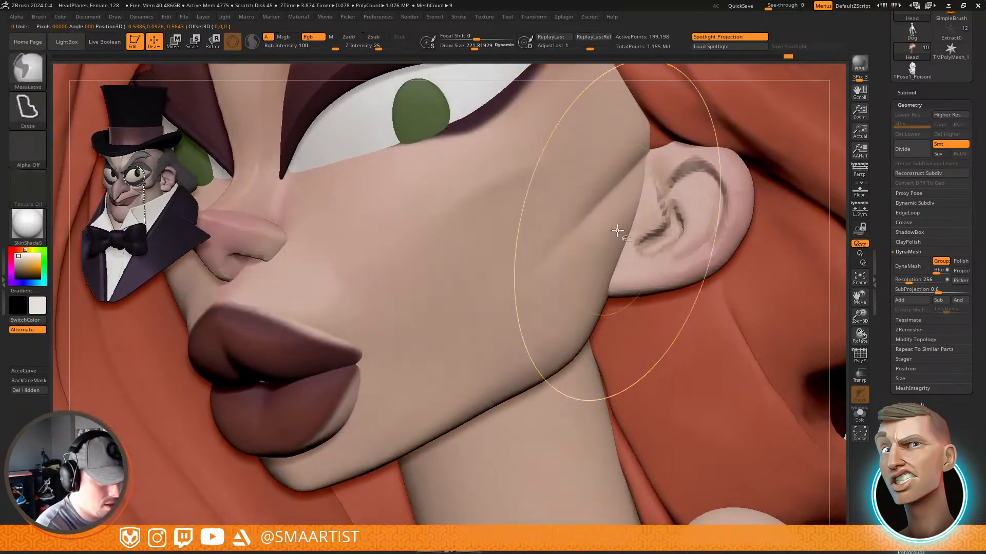
left_click(618, 229, "ctrl+shift")
left_click_drag(623, 225, 604, 235)
key("b")
key("t")
key("d")
key("s")
right_click_drag(630, 239, 609, 244)
key("s")
left_click_drag(654, 180, 651, 181)
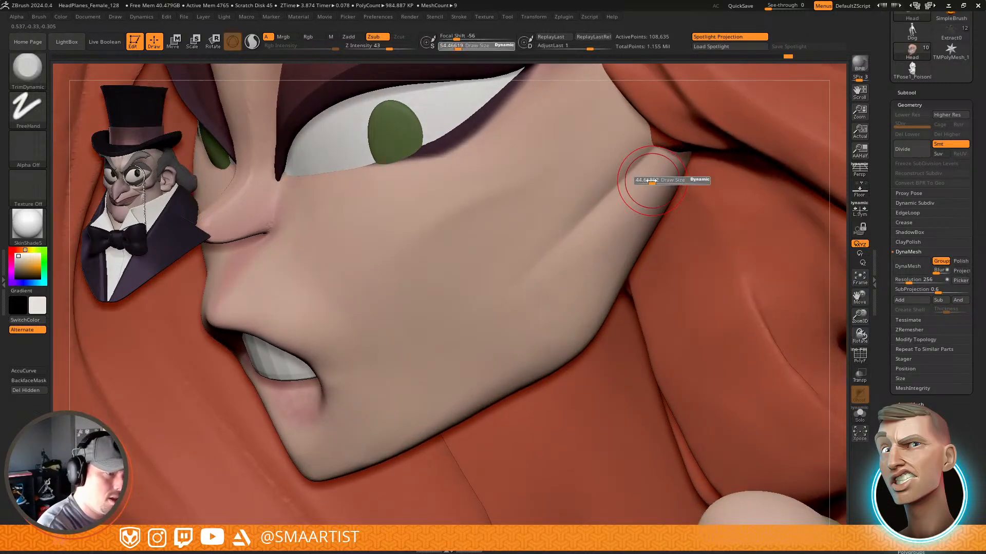
key("ctrl")
mouse_move(656, 147)
left_mouse_down("ctrl")
mouse_move(576, 91)
mouse_move(462, 325)
mouse_move(467, 333)
left_mouse_up("ctrl")
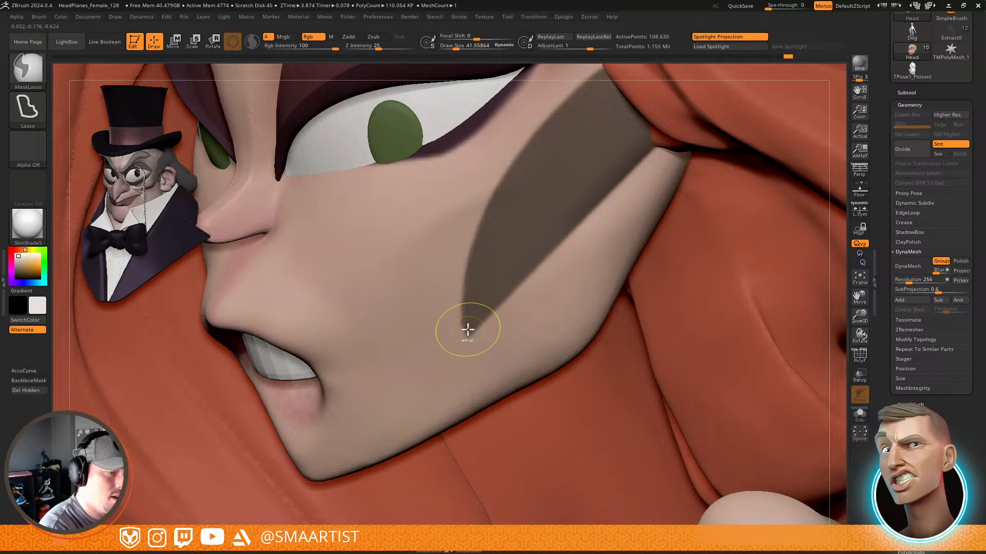
Flatten and smooth the jaw below the crease using TrimDynamic at a draw size of about 48, unhide the head and clear the mask
key("s")
left_click_drag(639, 186, 650, 163)
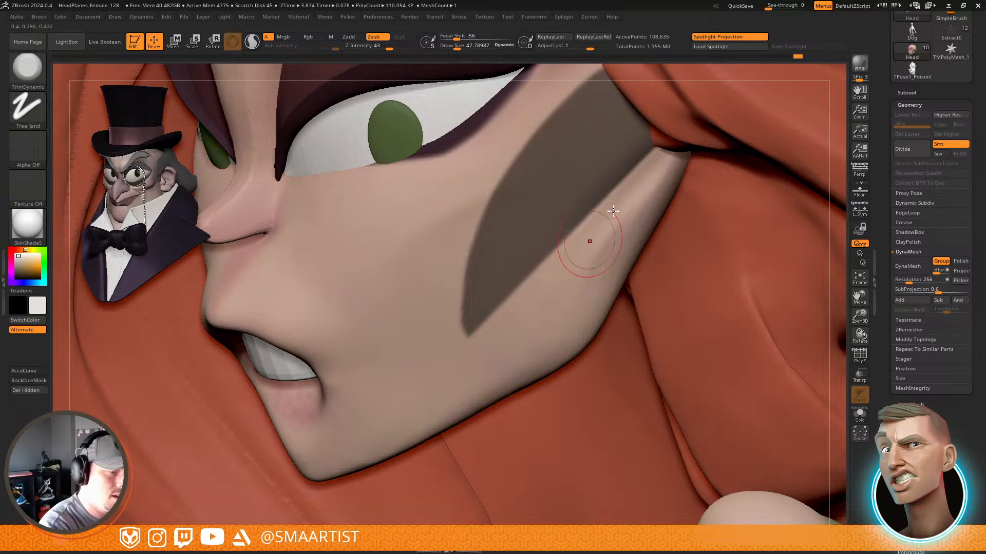
key("shift")
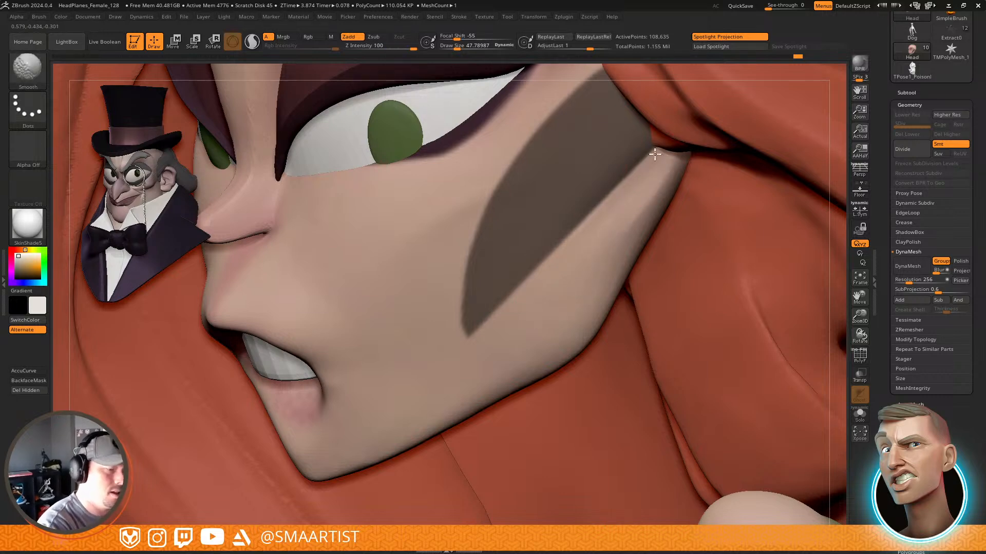
right_click_drag(558, 310, 633, 86, "ctrl")
left_click(756, 171, "ctrl+shift")
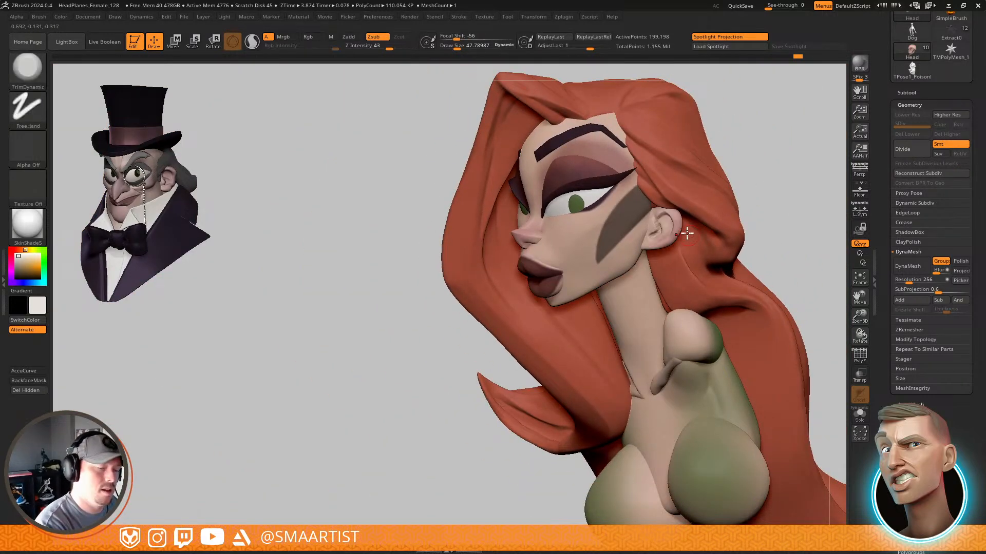
right_click_drag(686, 231, 700, 194)
key("ctrl")
left_click_drag(765, 195, 760, 208, "ctrl")
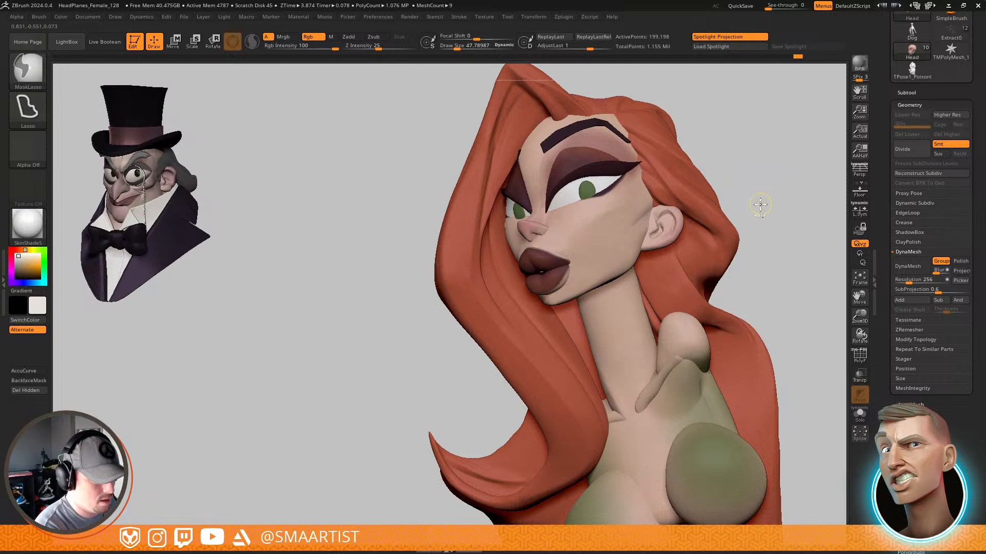
Smooth the cheek crease, the area beside the ear and the rear jaw at a draw size of about 73
right_click_drag(757, 217, 753, 199, "ctrl")
right_click_drag(649, 242, 607, 268)
key("shift")
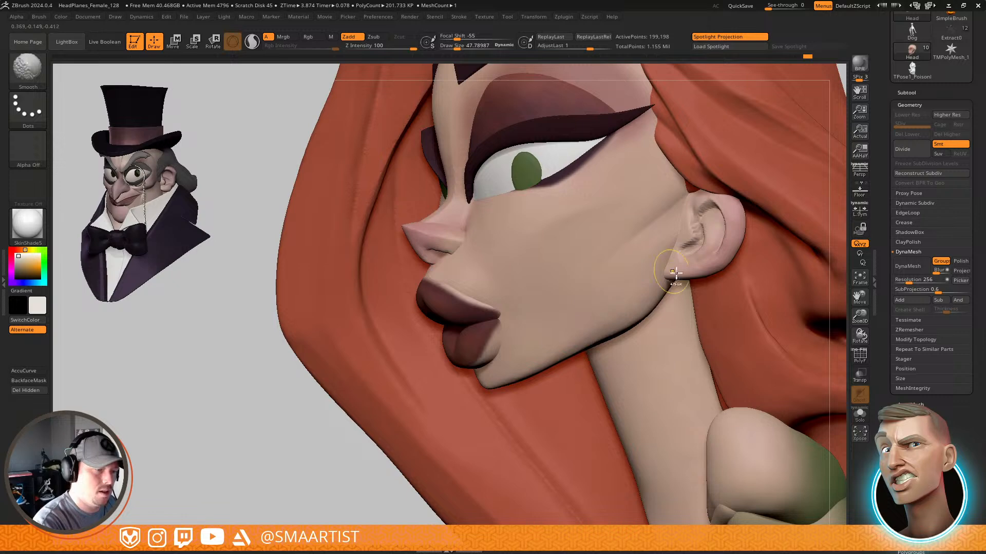
mouse_move(675, 273)
right_mouse_down("ctrl")
mouse_move(671, 249)
mouse_move(686, 247)
mouse_move(657, 288)
right_mouse_up("ctrl")
key("s")
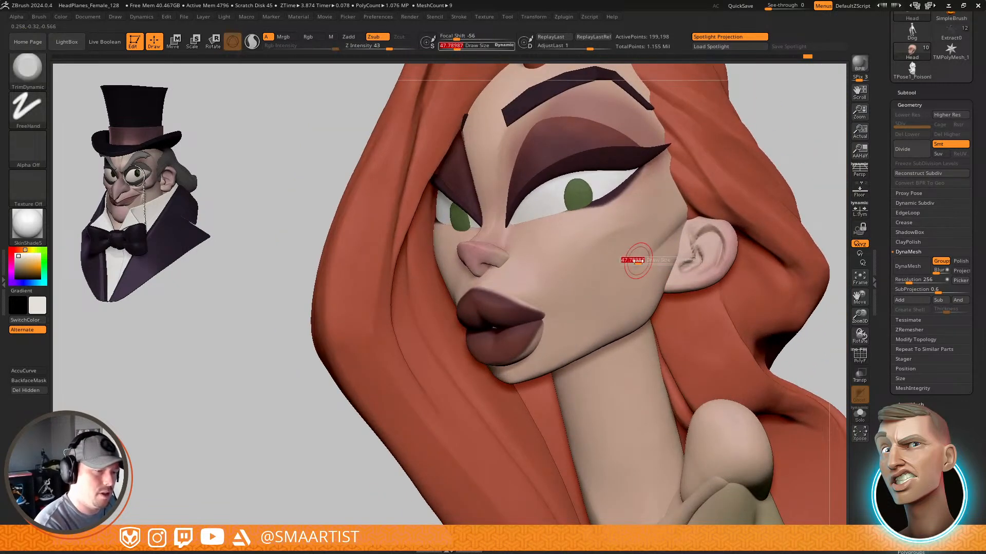
left_click_drag(639, 261, 641, 261)
right_click_drag(653, 264, 640, 270)
mouse_move(640, 271)
left_mouse_down("shift")
mouse_move(632, 277)
mouse_move(663, 249)
left_mouse_up("shift")
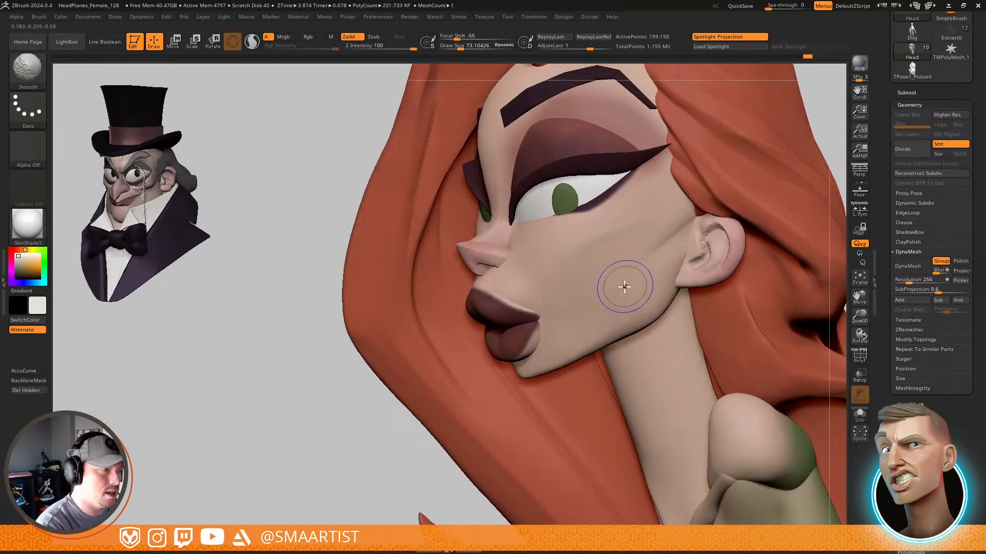
mouse_move(624, 287)
left_mouse_down("shift")
mouse_move(607, 321)
mouse_move(591, 301)
left_mouse_up("shift")
right_click_drag(695, 256, 700, 235)
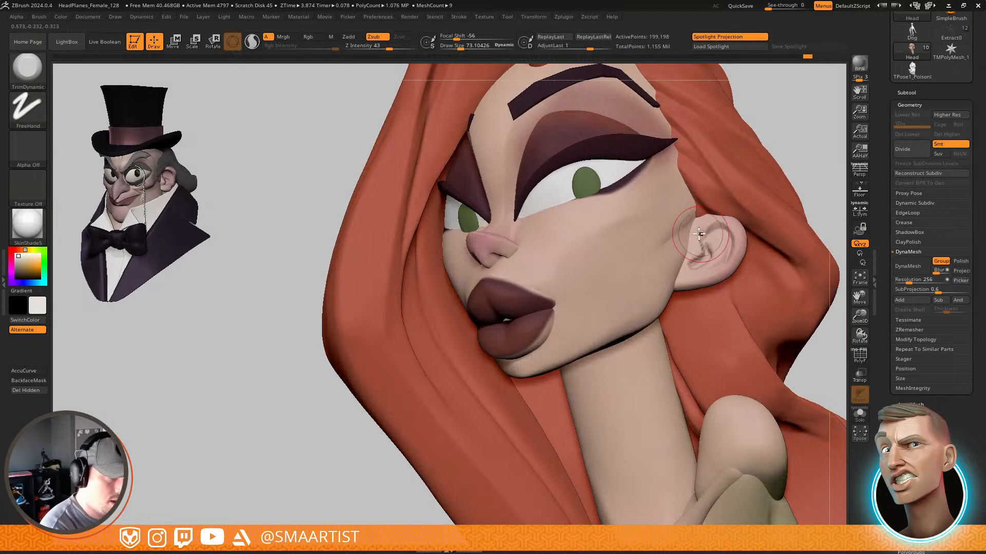
left_click_drag(697, 229, 695, 217, "shift")
left_click_drag(657, 287, 649, 311, "shift")
mouse_move(741, 291)
right_mouse_down("ctrl")
mouse_move(715, 226)
mouse_move(724, 242)
mouse_move(665, 285)
right_mouse_up("ctrl")
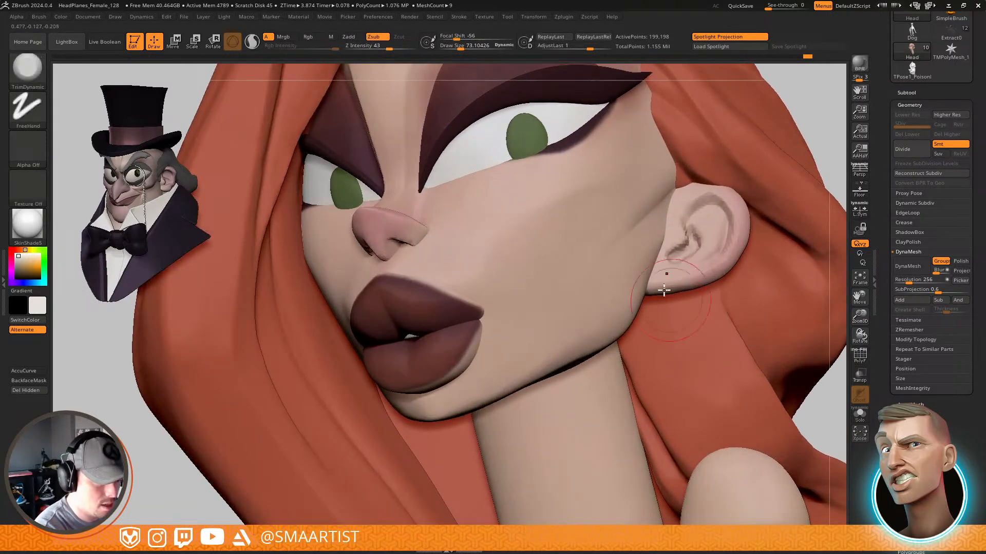
Reshape the cheek and jaw beside the ear with the Move Topological brush at a draw size of about 140 and smooth the transition
right_click_drag(657, 251, 650, 223)
key("b")
key("m")
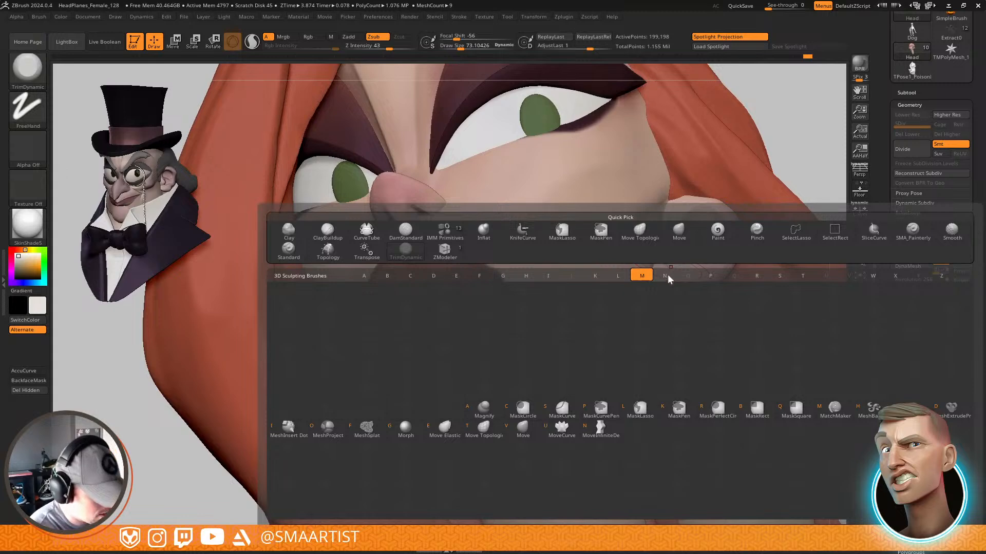
key("t")
right_click_drag(667, 274, 648, 267)
key("s")
left_click_drag(648, 268, 655, 269)
mouse_move(657, 271)
right_mouse_down()
mouse_move(695, 308)
mouse_move(667, 251)
right_mouse_up()
mouse_move(652, 254)
right_mouse_down()
mouse_move(663, 260)
mouse_move(653, 266)
mouse_move(640, 253)
mouse_move(660, 223)
right_mouse_up()
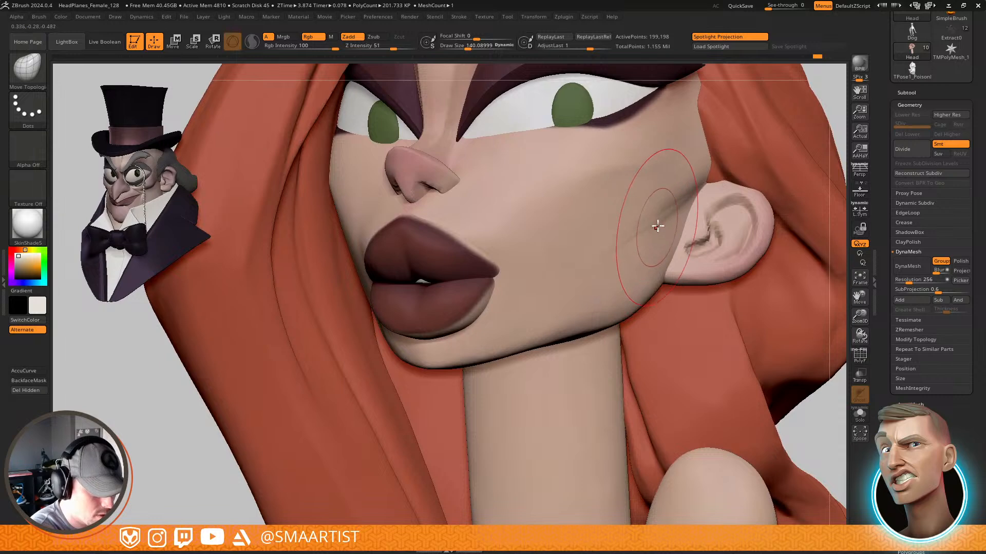
key("shift")
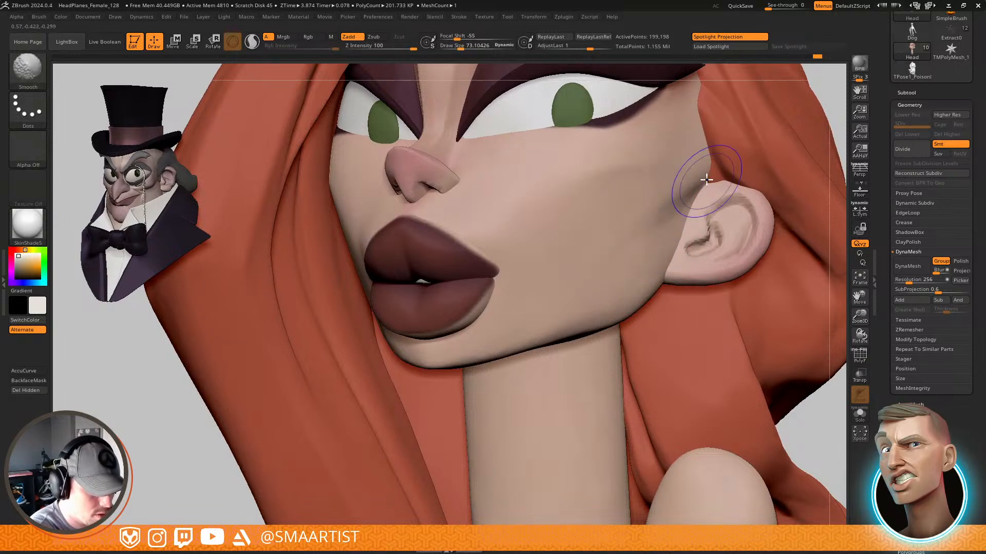
mouse_move(708, 160)
right_mouse_down()
mouse_move(630, 271)
mouse_move(759, 220)
mouse_move(632, 290)
mouse_move(678, 302)
mouse_move(637, 329)
mouse_move(650, 319)
right_mouse_up()
Smooth the rear jaw corner and refine its contour below the ear with Move Topological at a draw size of about 163
key("shift")
right_click(636, 334)
right_click(653, 319)
key("s")
left_click_drag(621, 339, 636, 340)
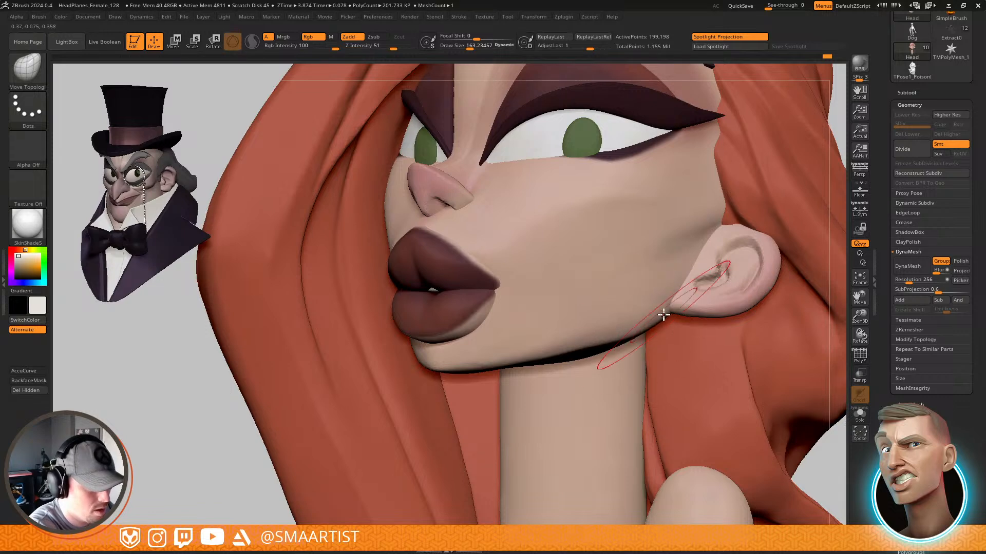
right_click_drag(647, 315, 702, 204, "ctrl")
right_click_drag(781, 233, 760, 221, "alt")
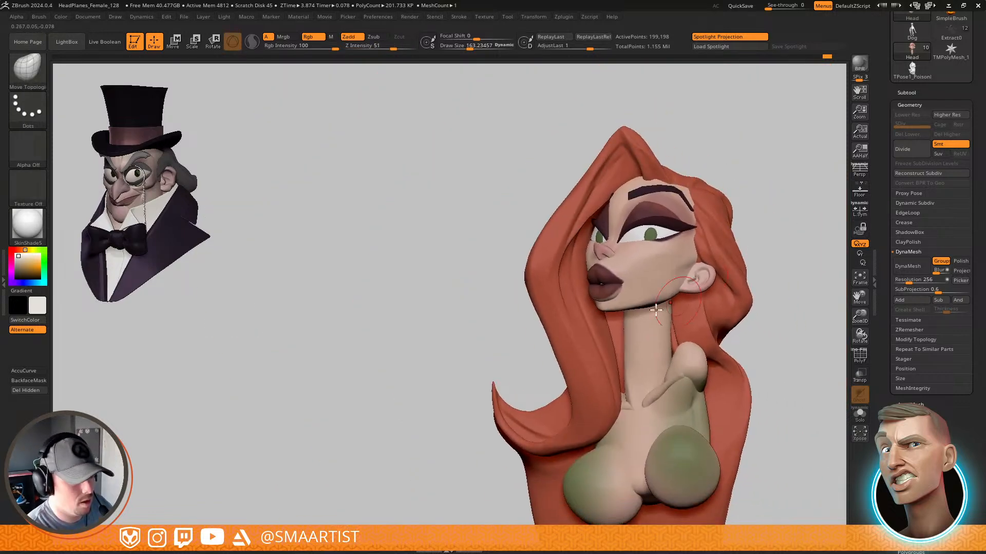
right_click_drag(656, 309, 741, 269, "ctrl")
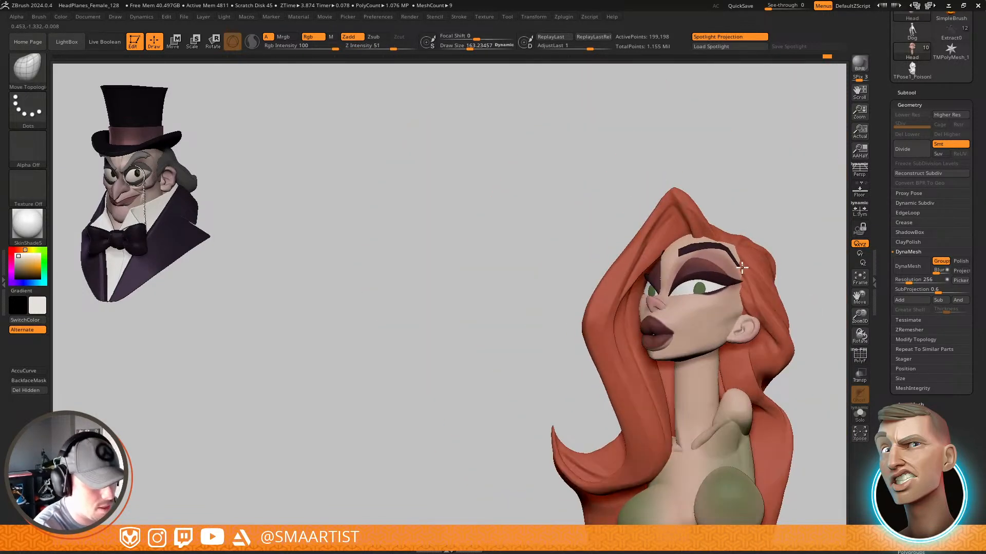
right_click_drag(812, 295, 744, 263, "alt")
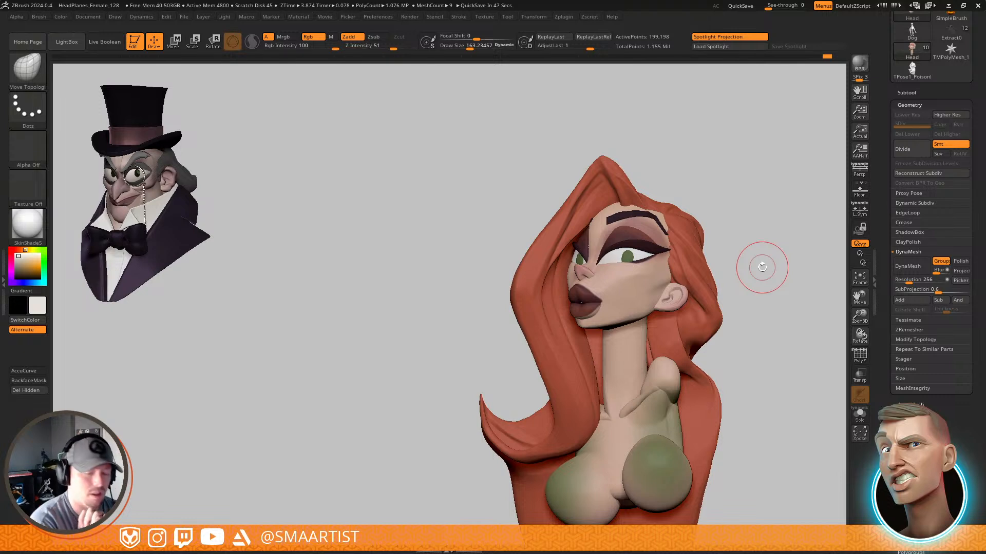
Switch to the torso subtool, nudge the outer collarbone with Move Topological at a draw size of about 163, and remesh it with DynaMesh at resolution 256
left_click(651, 418, "alt")
left_click_drag(730, 387, 704, 241, "alt")
key("shift+f")
key("shift+f")
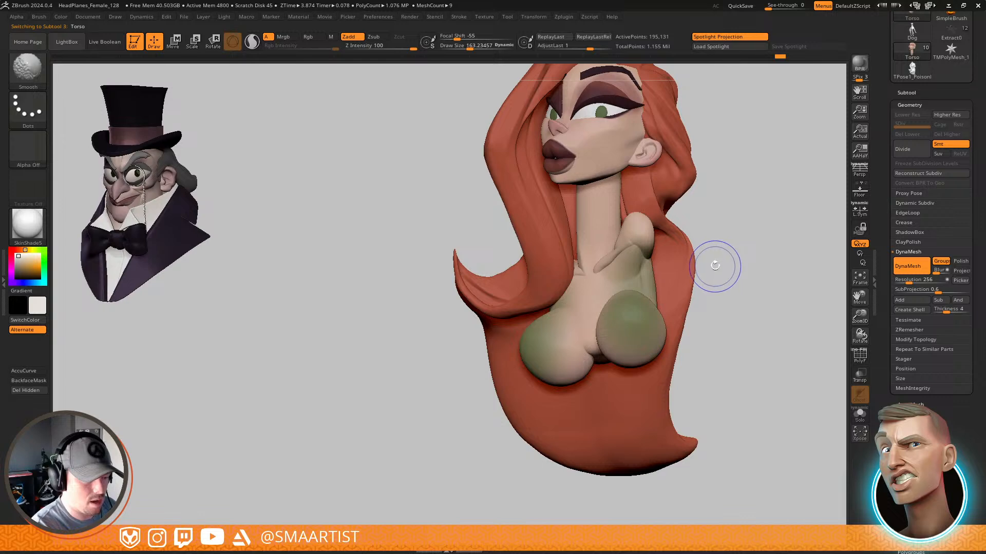
mouse_move(752, 236)
right_mouse_down("ctrl")
mouse_move(780, 271)
mouse_move(722, 266)
mouse_move(618, 204)
mouse_move(598, 229)
mouse_move(618, 320)
mouse_move(631, 319)
right_mouse_up("ctrl")
left_click_drag(588, 264, 589, 262)
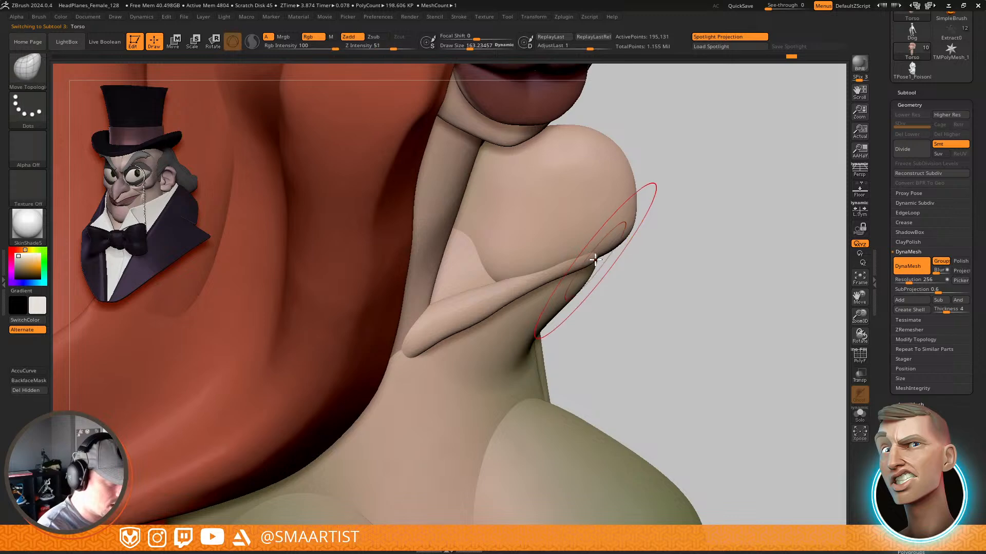
right_click_drag(596, 258, 585, 264)
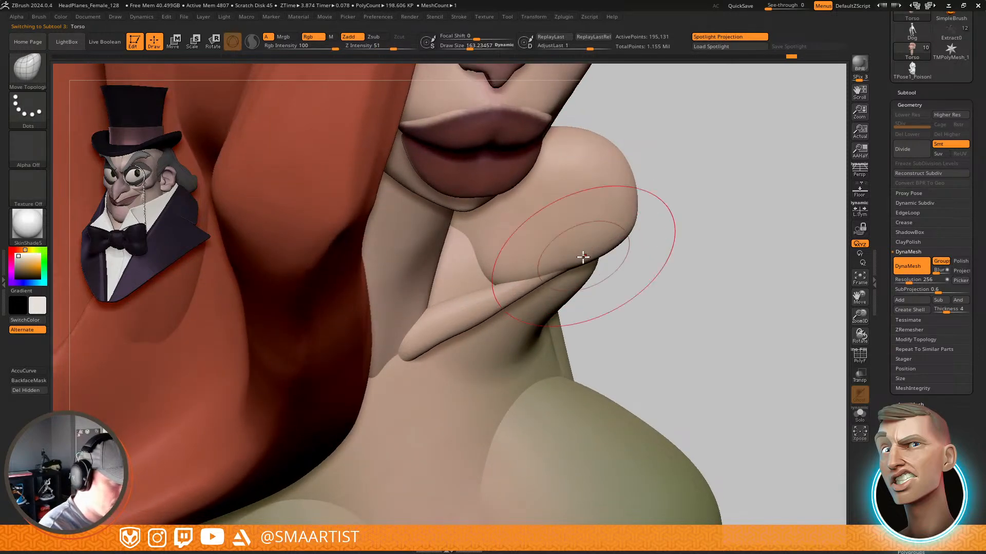
mouse_move(522, 288)
right_mouse_down()
mouse_move(559, 257)
mouse_move(586, 273)
mouse_move(579, 267)
right_mouse_up()
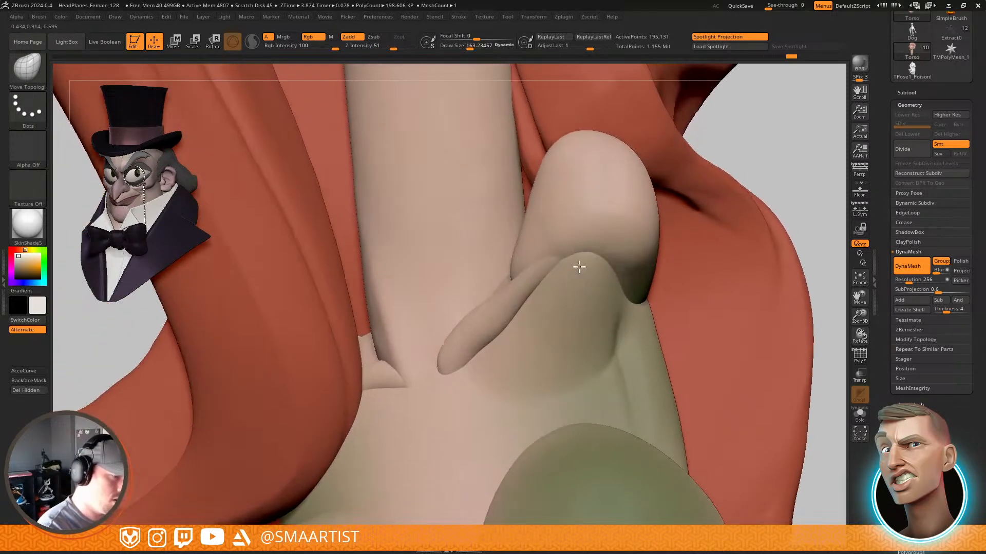
mouse_move(523, 308)
right_mouse_down()
mouse_move(552, 333)
mouse_move(724, 246)
right_mouse_up()
key("ctrl")
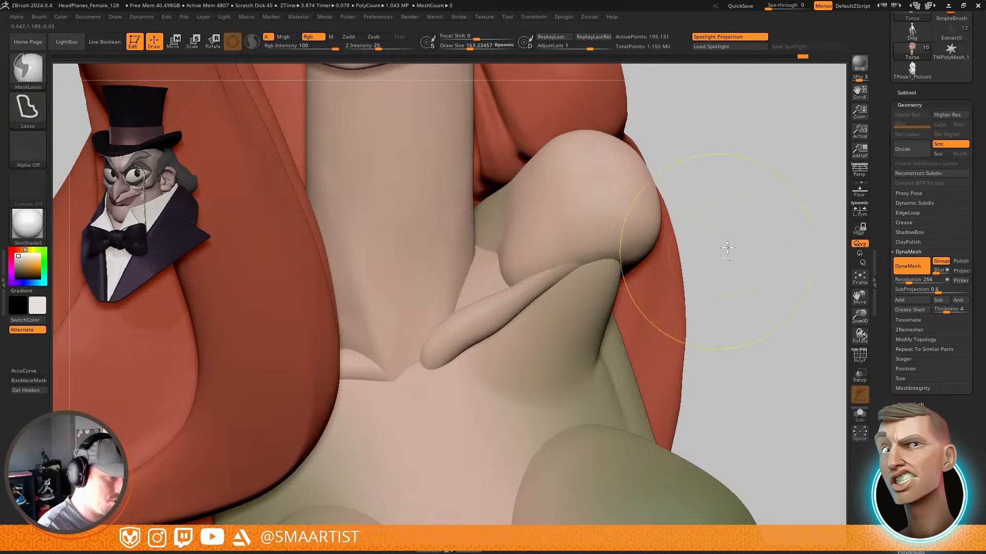
left_click_drag(742, 190, 788, 306, "ctrl")
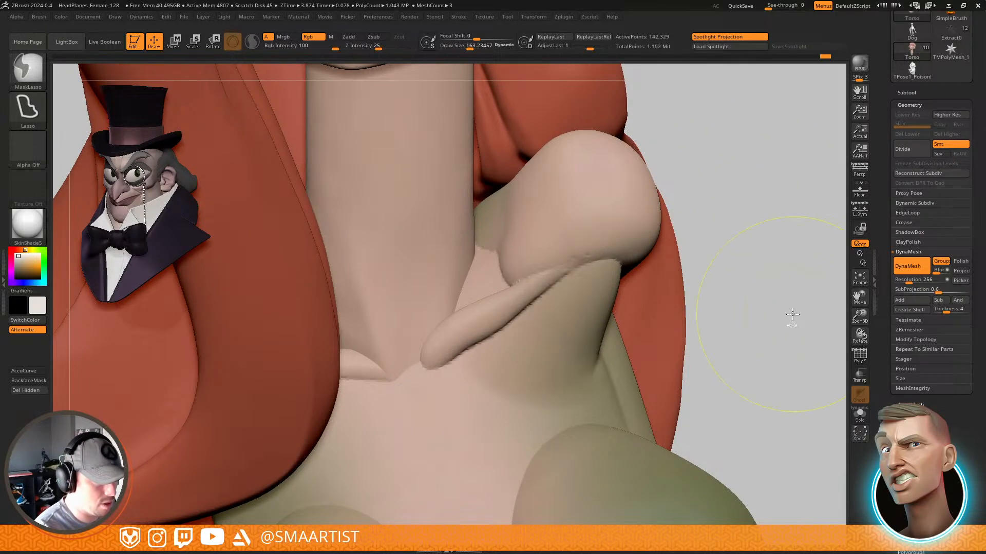
Smooth the seams where the collarbone, shoulder and breasts join the chest at a draw size of about 163
mouse_move(603, 282)
left_mouse_down("shift")
mouse_move(519, 324)
mouse_move(537, 269)
left_mouse_up("shift")
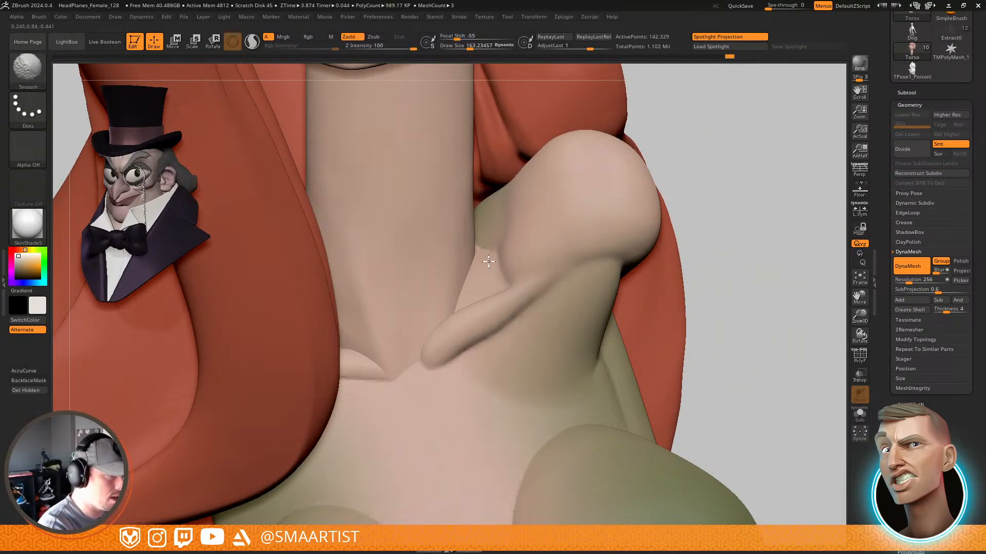
left_click_drag(523, 231, 499, 258, "shift")
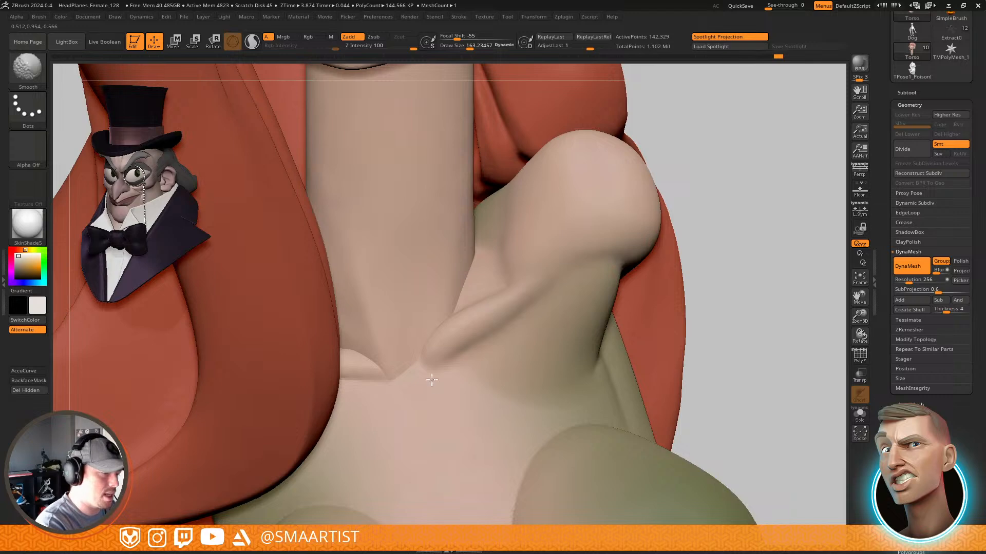
mouse_move(544, 336)
right_mouse_down("alt")
mouse_move(660, 237)
mouse_move(590, 249)
right_mouse_up("alt")
mouse_move(503, 259)
left_mouse_down("shift")
mouse_move(469, 294)
mouse_move(500, 226)
left_mouse_up("shift")
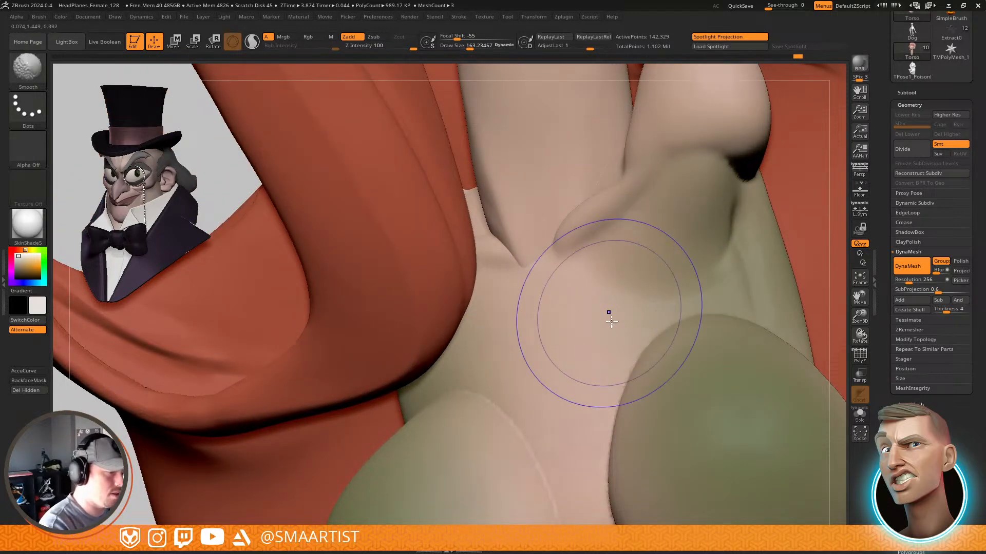
right_click_drag(611, 321, 580, 218, "alt")
mouse_move(505, 302)
left_mouse_down("shift")
mouse_move(497, 284)
mouse_move(546, 342)
left_mouse_up("shift")
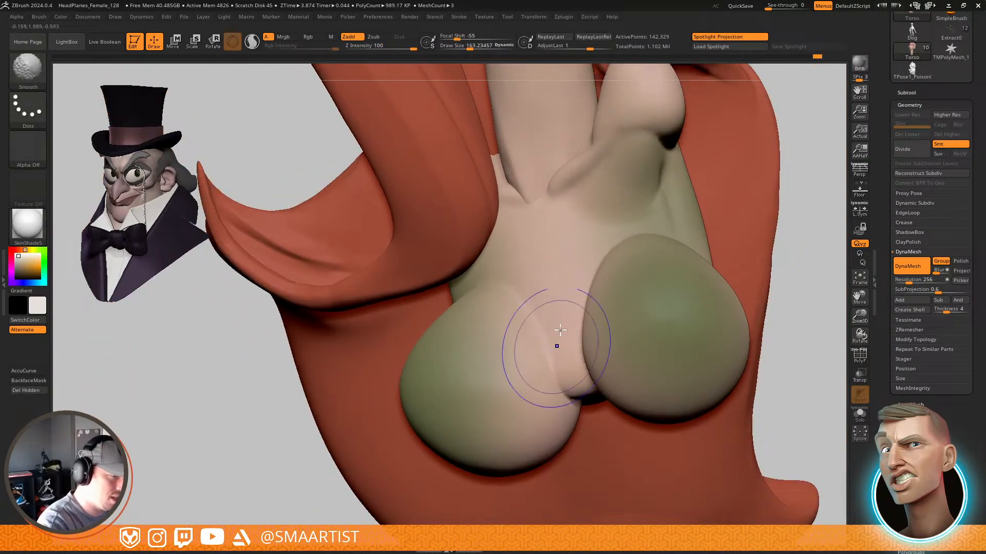
right_click_drag(560, 330, 598, 286)
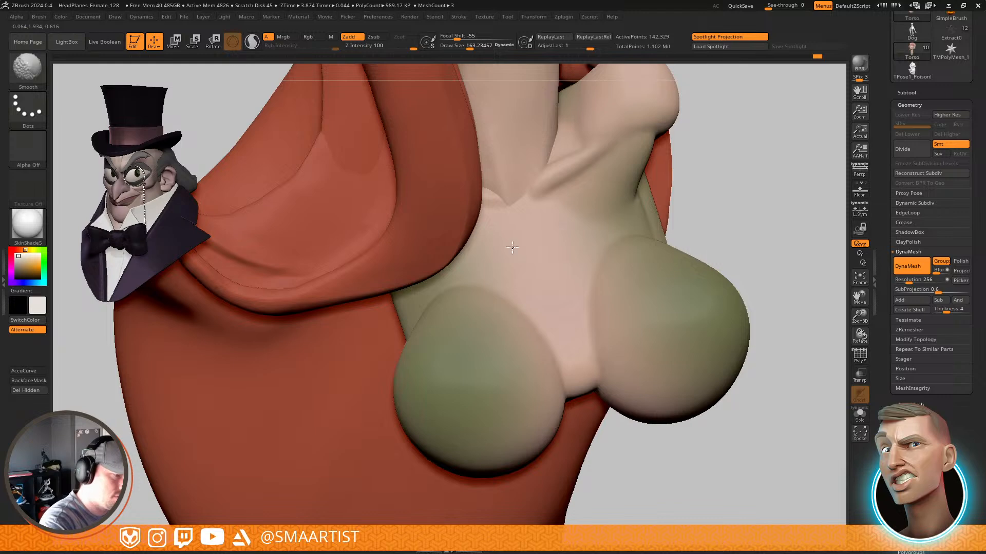
right_click_drag(466, 263, 502, 269)
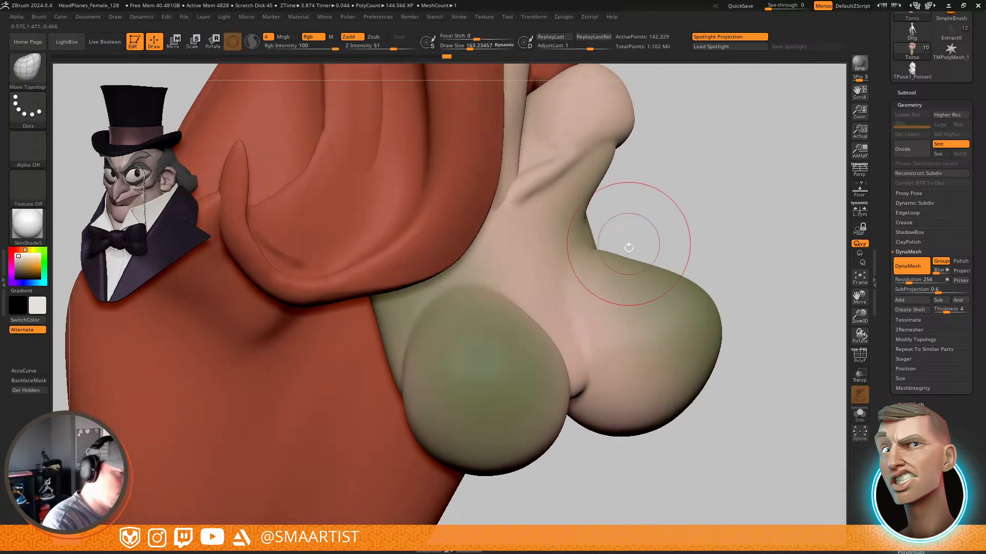
right_click_drag(628, 247, 587, 253)
right_click_drag(653, 278, 623, 159)
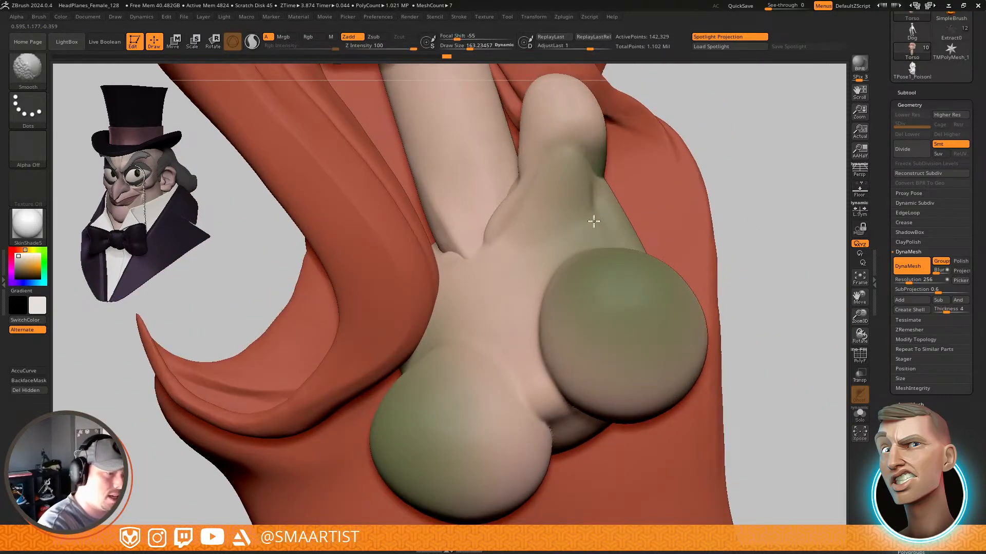
Carve the armpit crease beside the shoulder with DamStandard at a draw size of about 77 and smooth the underside of the collarbone
key("b")
key("d")
key("s")
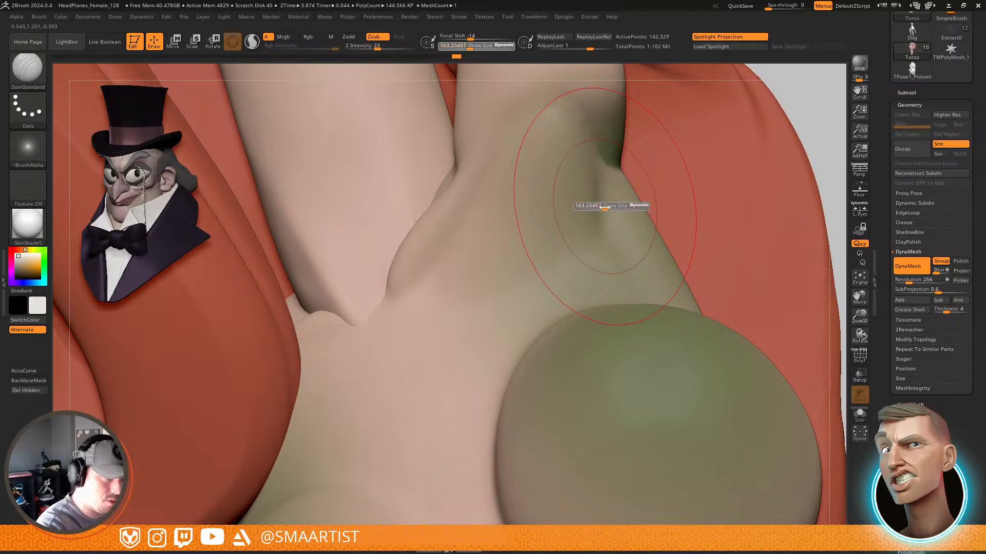
left_click_drag(600, 158, 597, 266)
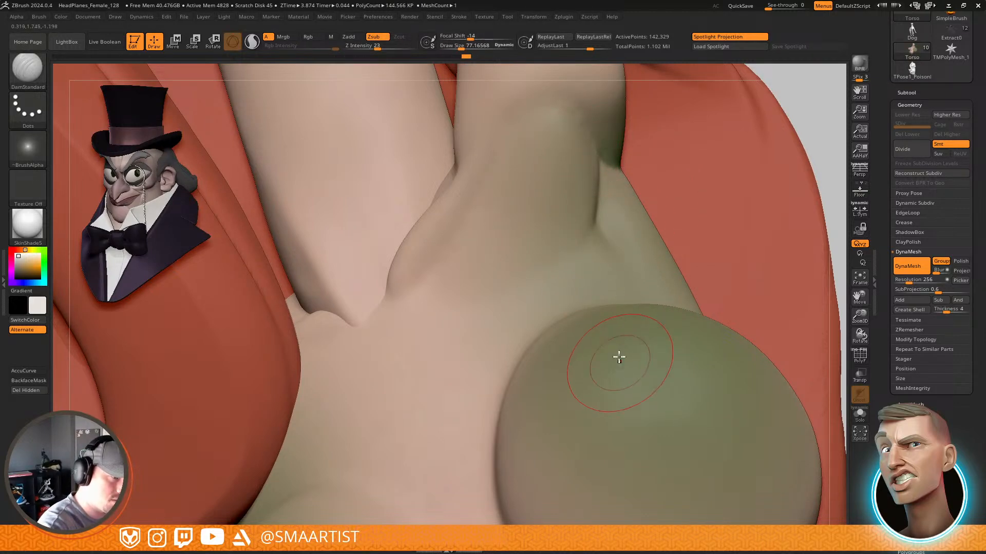
right_click_drag(625, 255, 603, 227)
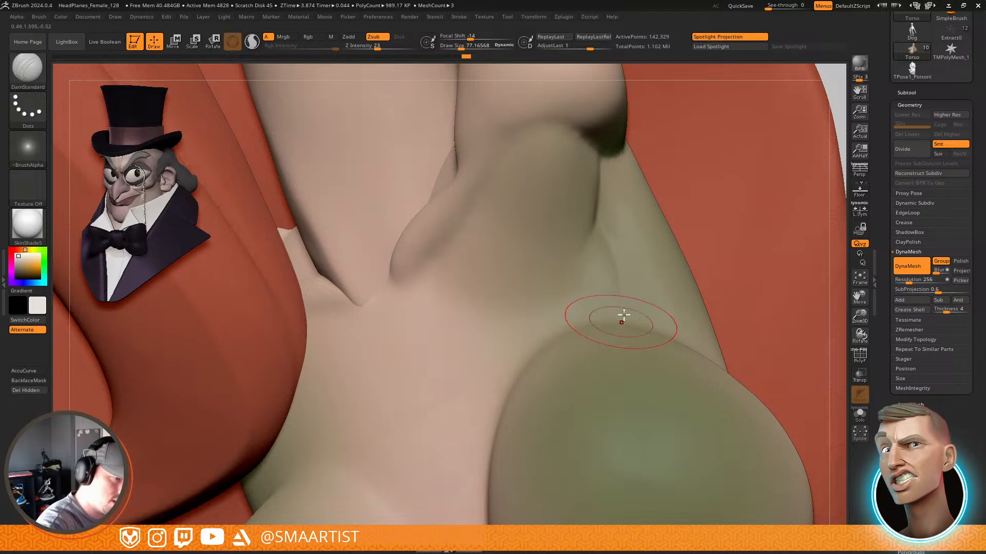
right_click_drag(623, 315, 655, 290)
mouse_move(614, 229)
right_mouse_down()
mouse_move(619, 261)
mouse_move(565, 123)
mouse_move(577, 261)
right_mouse_up()
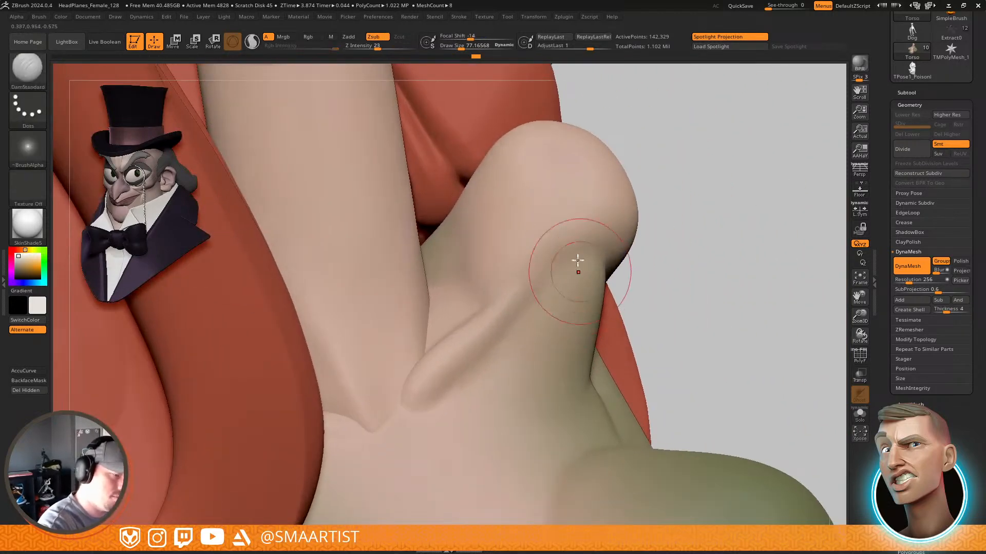
key("shift")
left_click_drag(506, 358, 459, 396, "shift")
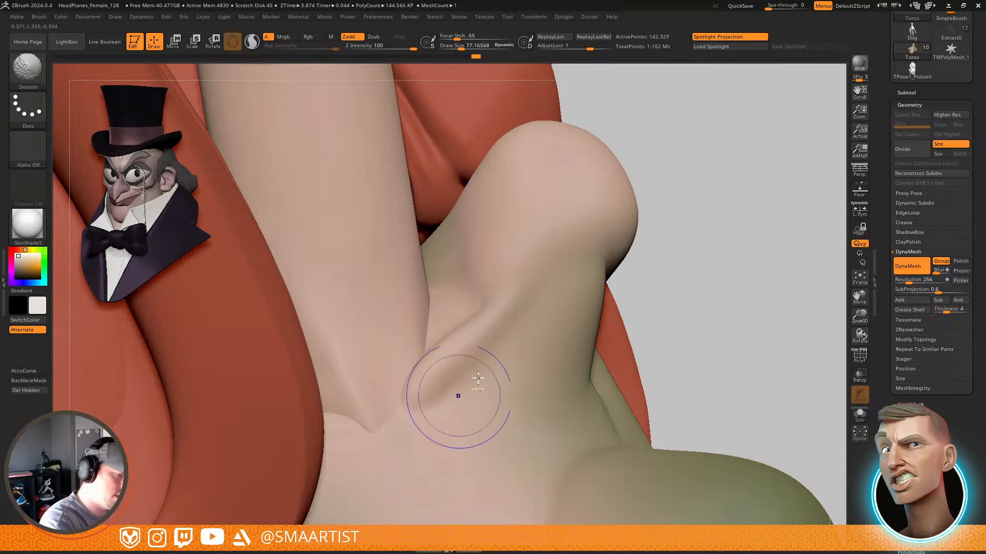
Define the inner end and upper edge of the collarbone using DamStandard at a draw size of about 54, smoothing the transitions
mouse_move(458, 397)
right_mouse_down("ctrl")
mouse_move(545, 306)
mouse_move(552, 248)
mouse_move(530, 261)
mouse_move(513, 309)
mouse_move(546, 240)
mouse_move(526, 279)
mouse_move(526, 333)
mouse_move(521, 308)
right_mouse_up("ctrl")
key("s")
mouse_move(522, 303)
left_mouse_down()
mouse_move(495, 327)
mouse_move(503, 333)
left_mouse_up()
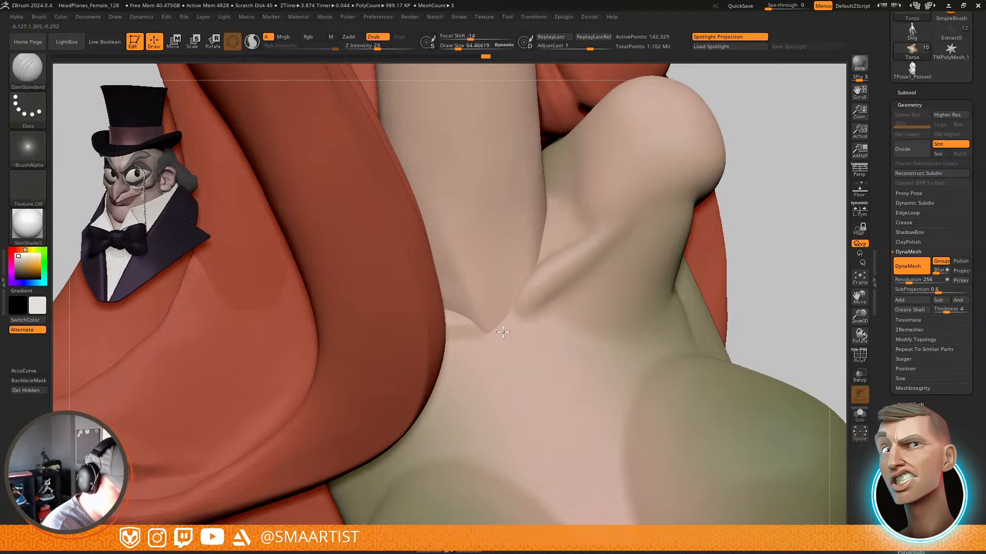
left_click_drag(530, 283, 558, 259)
right_click_drag(533, 297, 536, 342)
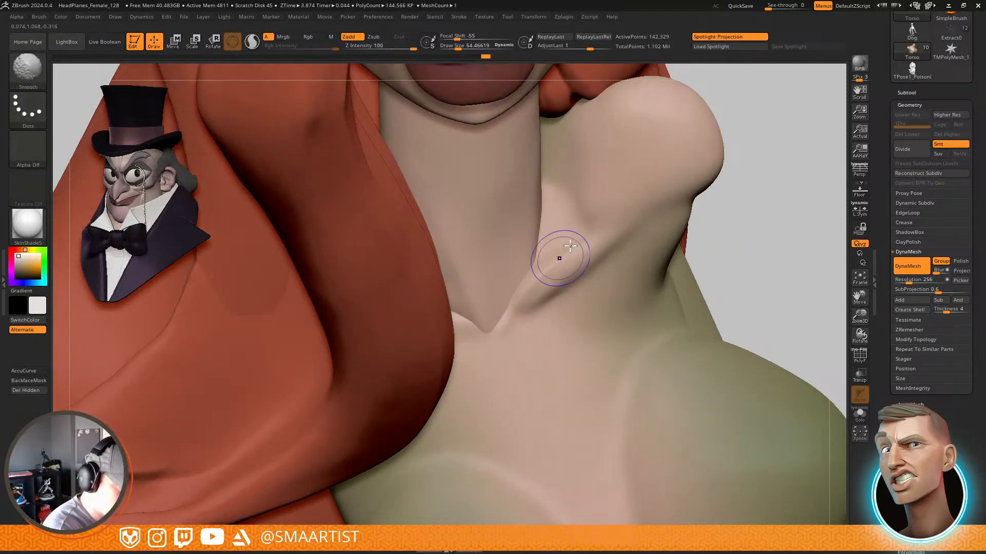
left_click_drag(559, 257, 524, 315, "shift")
mouse_move(564, 278)
left_mouse_down("shift")
mouse_move(534, 307)
mouse_move(610, 258)
mouse_move(568, 276)
mouse_move(528, 268)
left_mouse_up("shift")
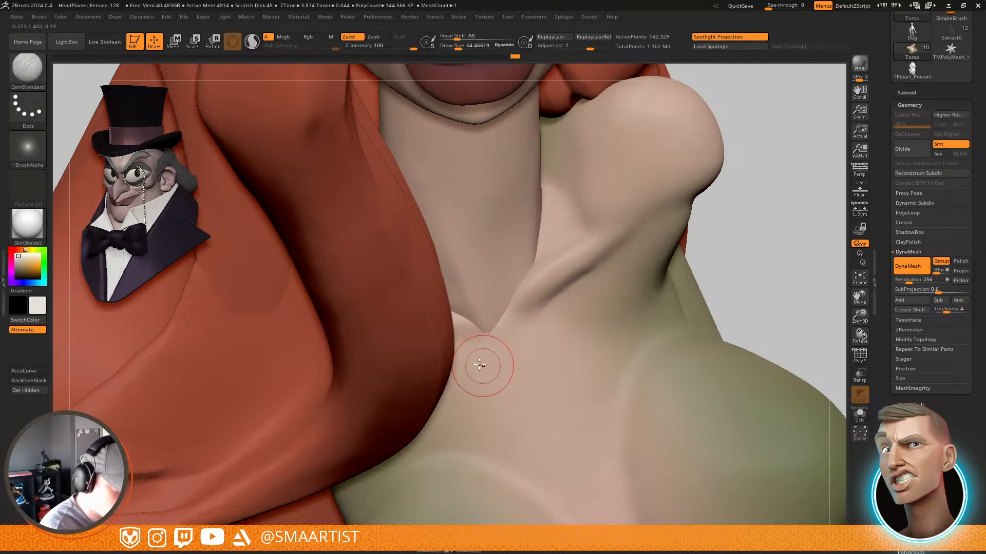
Isolate the torso and carve the line beneath the opposite collarbone with DamStandard, from the throat out to the shoulder
right_click_drag(480, 359, 469, 337)
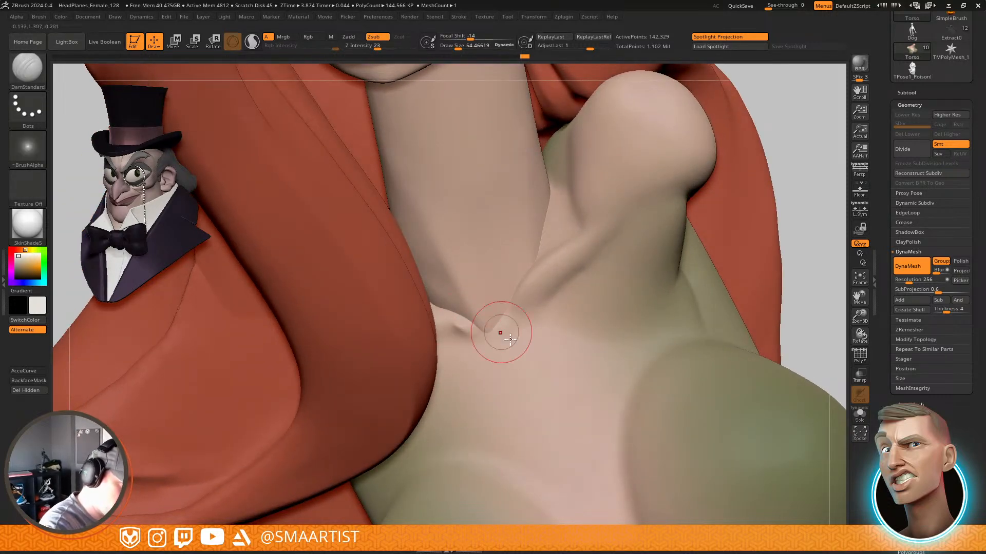
key("ctrl")
mouse_move(477, 333)
right_mouse_down("ctrl")
mouse_move(469, 346)
mouse_move(479, 341)
right_mouse_up("ctrl")
key("alt+s")
mouse_move(464, 330)
left_mouse_down()
mouse_move(407, 327)
mouse_move(318, 348)
left_mouse_up()
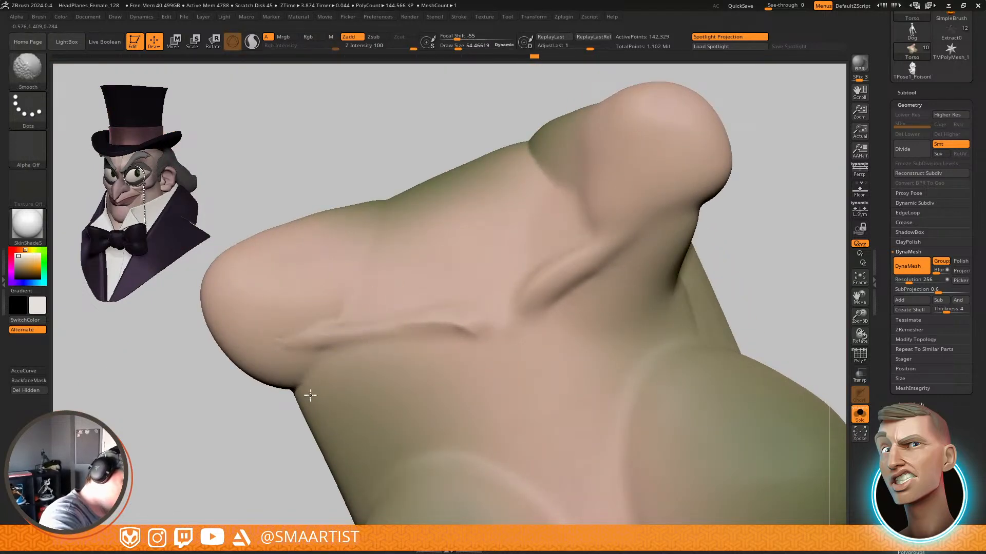
mouse_move(540, 328)
right_mouse_down()
mouse_move(548, 281)
mouse_move(536, 305)
right_mouse_up()
Carve the throat notch between the inner collarbone ends with DamStandard and show the full bust again
left_click_drag(524, 290, 516, 319)
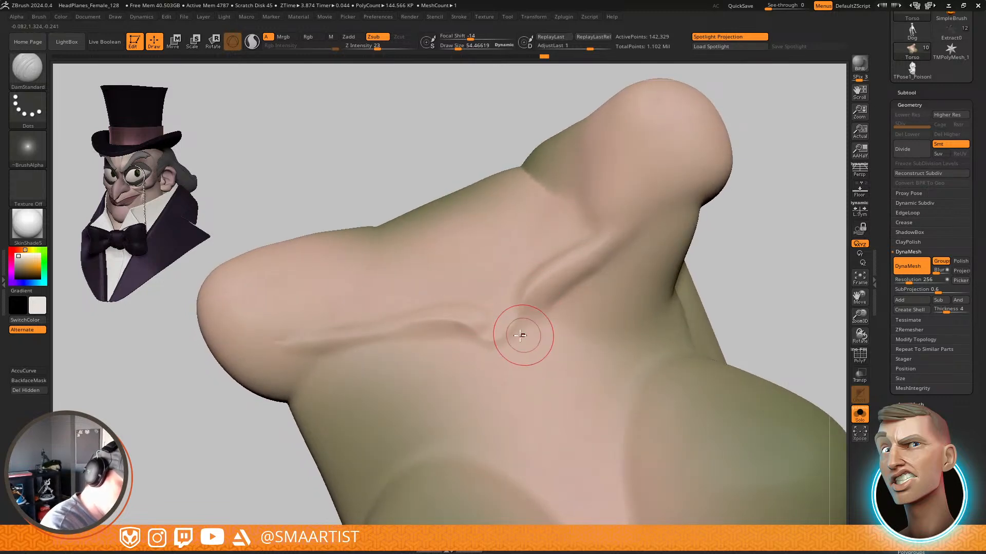
right_click_drag(522, 332, 516, 352)
left_click_drag(506, 338, 537, 288)
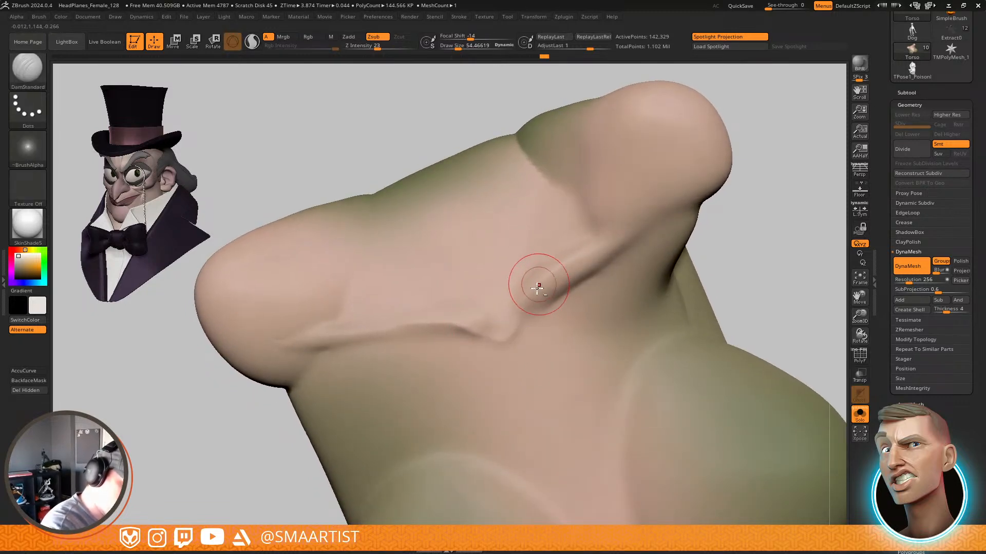
mouse_move(501, 330)
left_mouse_down()
mouse_move(511, 290)
mouse_move(495, 280)
mouse_move(491, 293)
mouse_move(500, 278)
left_mouse_up()
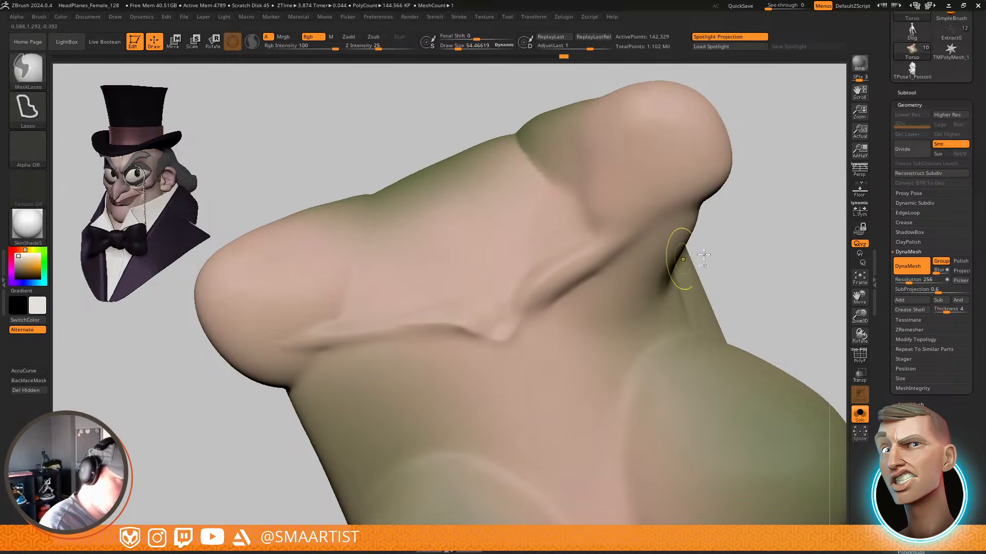
key("ctrl+shift+s")
right_click_drag(733, 271, 618, 353, "ctrl")
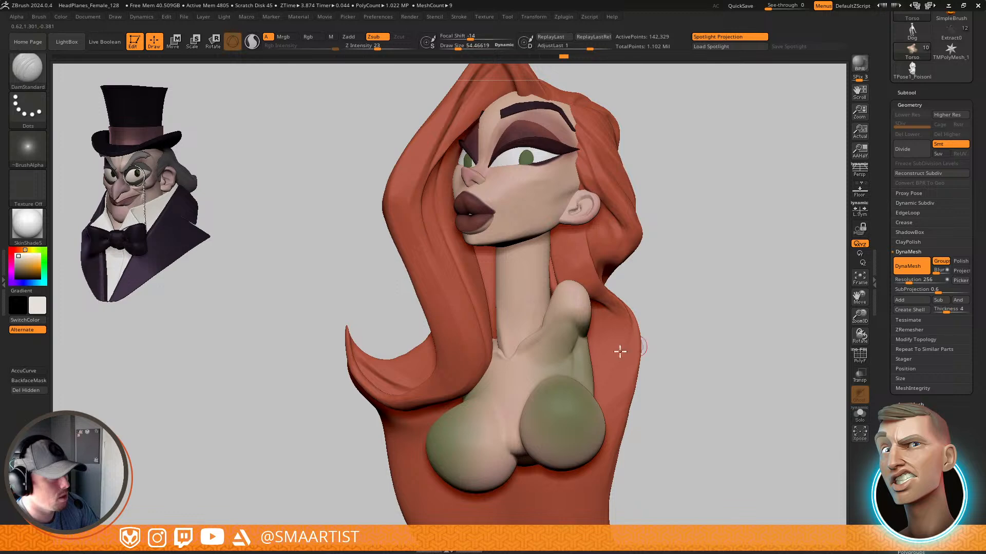
Switch to the head subtool and refine the base of the neck at the throat notch with DamStandard and smoothing
right_click_drag(503, 337, 529, 353, "ctrl")
left_click(514, 336, "alt")
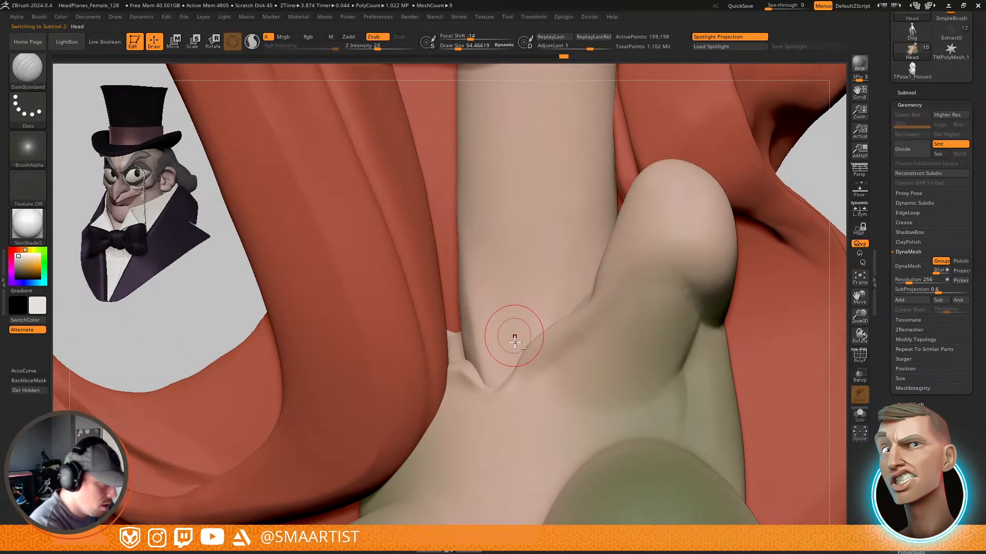
left_click_drag(497, 373, 501, 368)
left_click_drag(491, 303, 506, 336, "shift")
right_click_drag(545, 338, 567, 205, "ctrl")
mouse_move(732, 288)
right_mouse_down("ctrl")
mouse_move(711, 218)
mouse_move(711, 249)
mouse_move(688, 282)
mouse_move(692, 271)
mouse_move(680, 274)
right_mouse_up("ctrl")
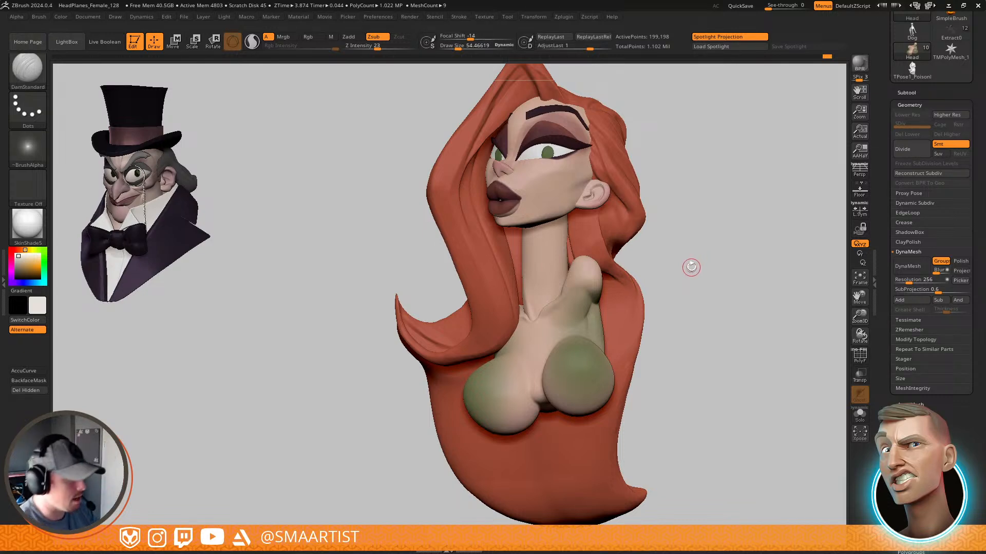
right_click_drag(627, 308, 656, 246, "ctrl")
Rename the PM3D_Cylinder3D1 subtool to Teeth
left_click(916, 92)
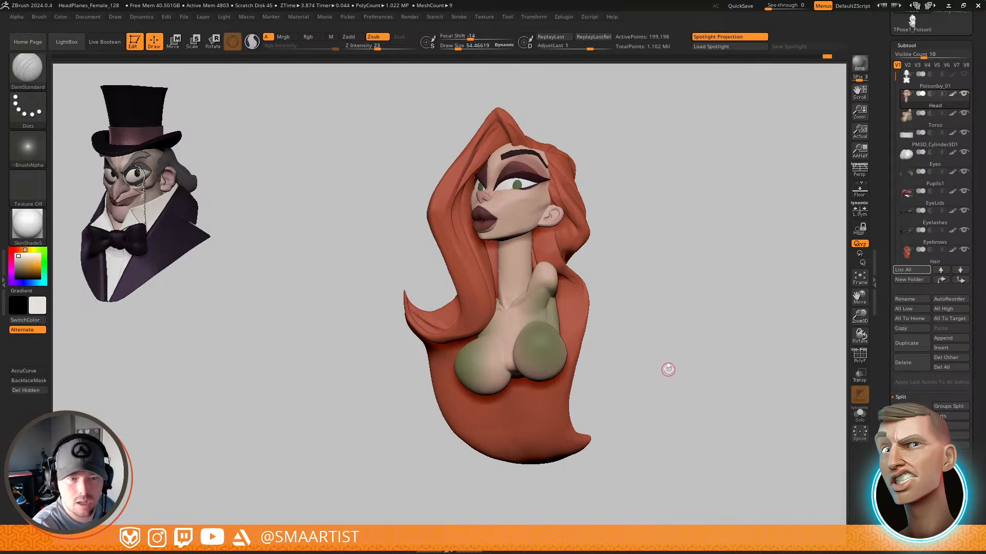
left_click(915, 138)
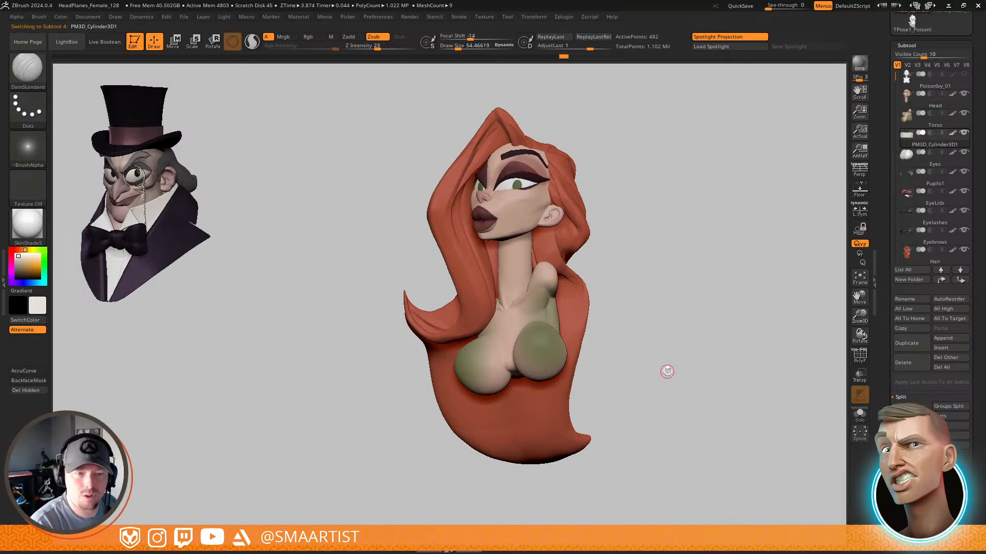
left_click(916, 299)
type("Tee")
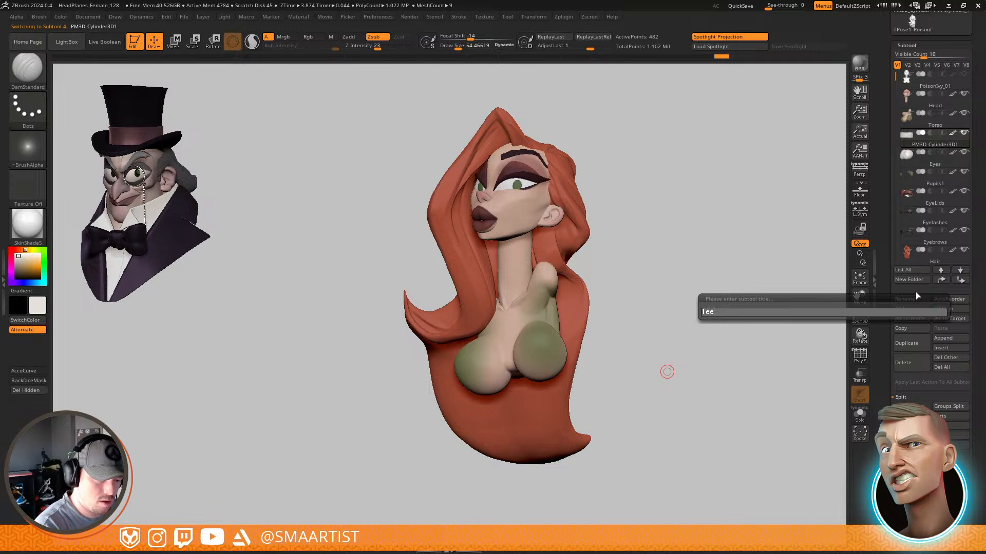
type("th")
key("Return")
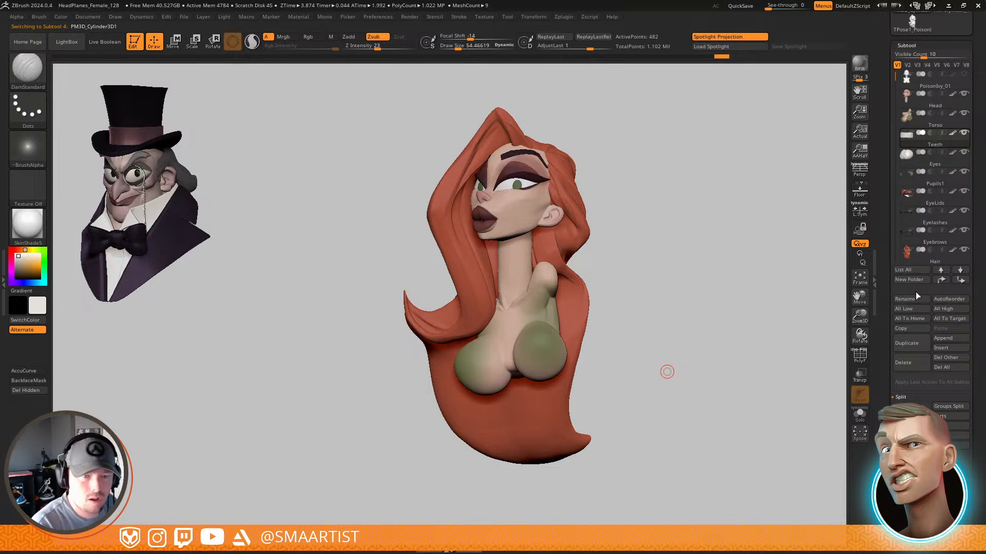
Select the Hair subtool and append a sphere as a new subtool
key("Down")
key("Down")
key("Down")
key("Down")
key("Down")
key("Down")
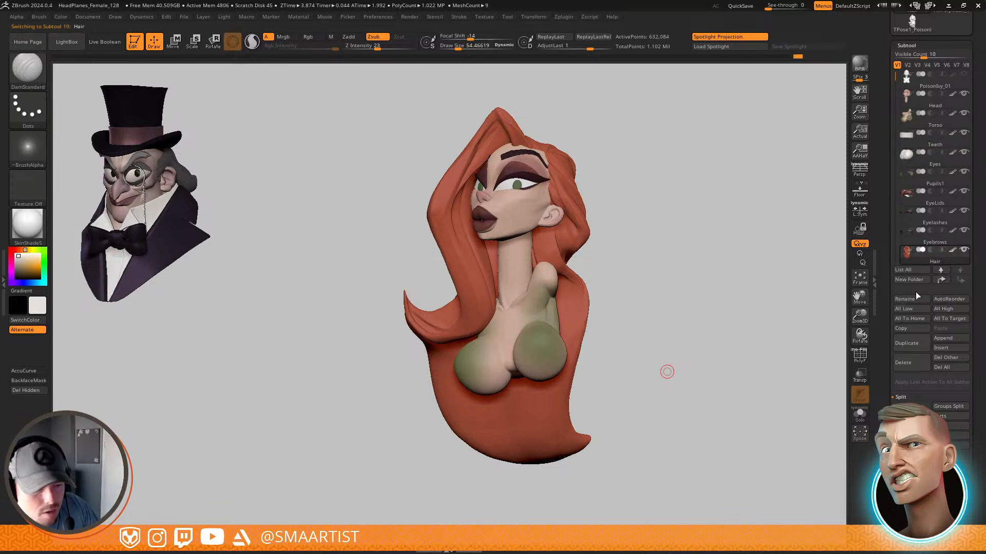
left_click(951, 337)
left_click(612, 415)
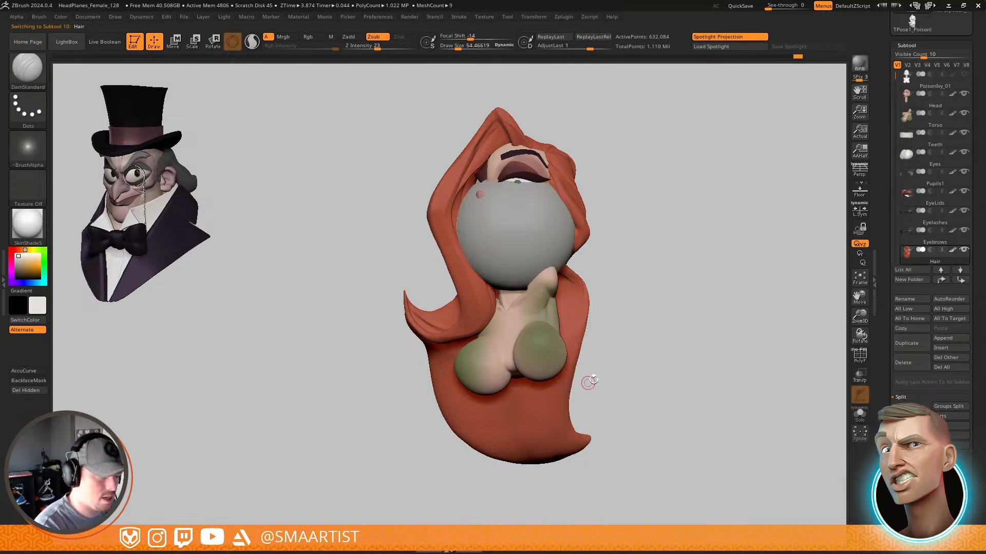
Select the appended sphere, move it down below the chest as the lower torso mass, and switch to the Move brush
left_click_drag(622, 247, 651, 238)
key("Down")
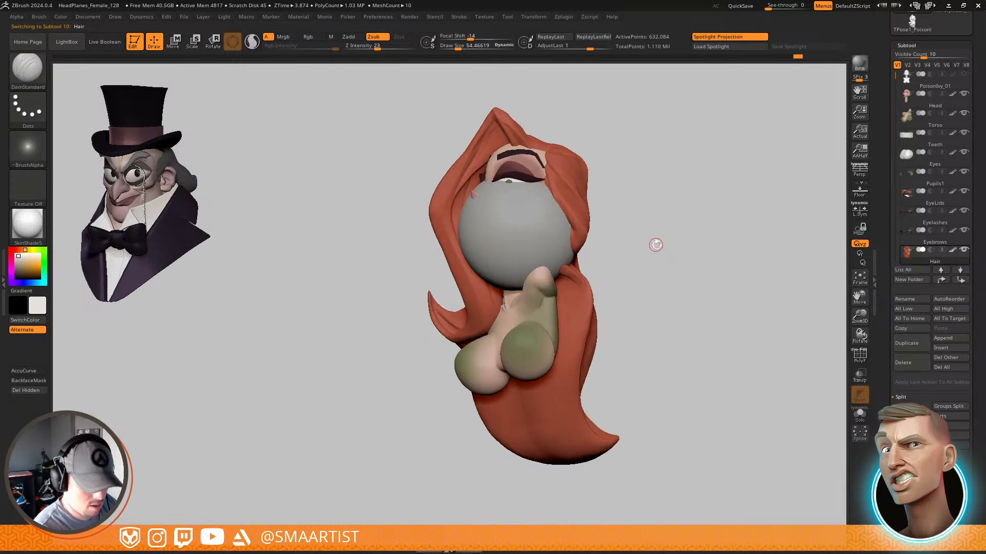
key("w")
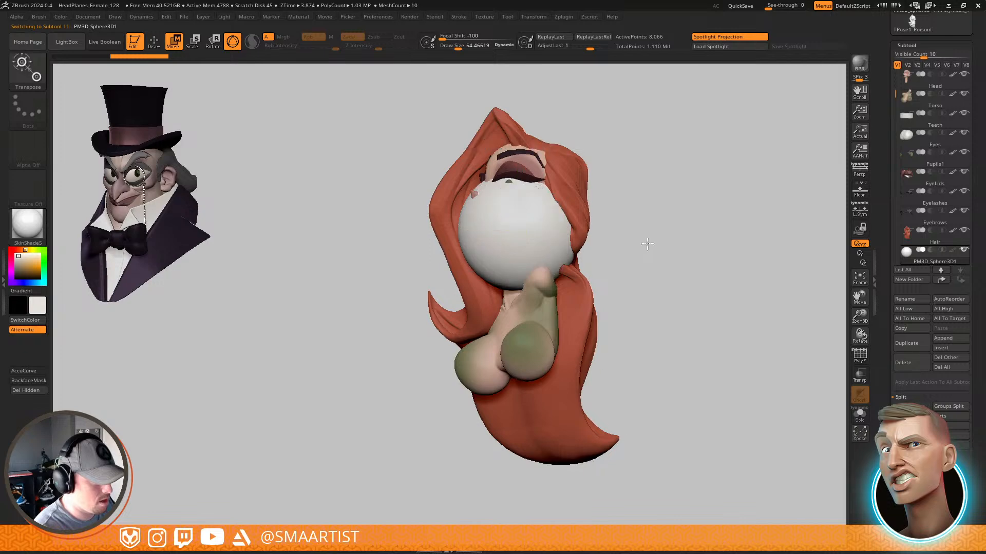
left_click_drag(646, 244, 639, 245)
left_click_drag(521, 183, 522, 347)
key("b")
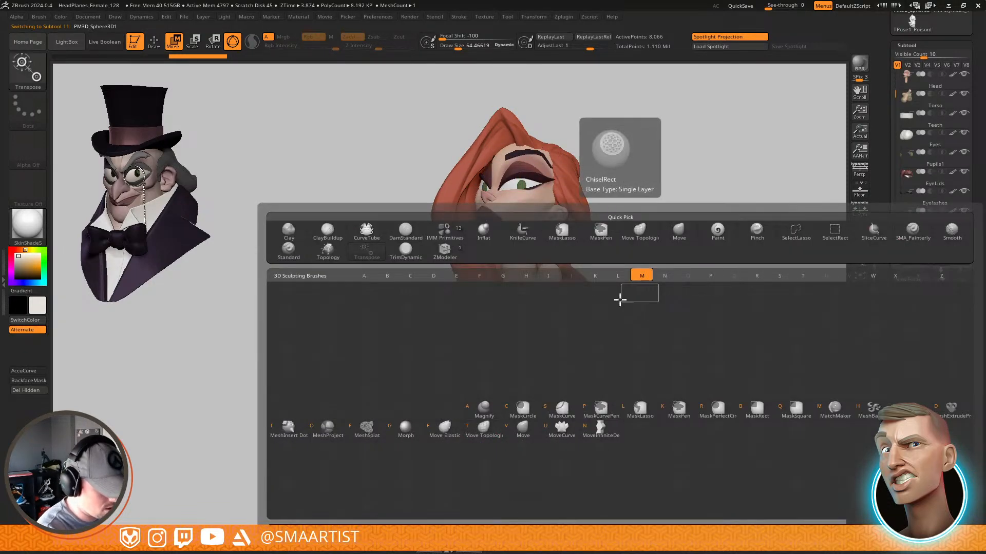
key("m")
key("v")
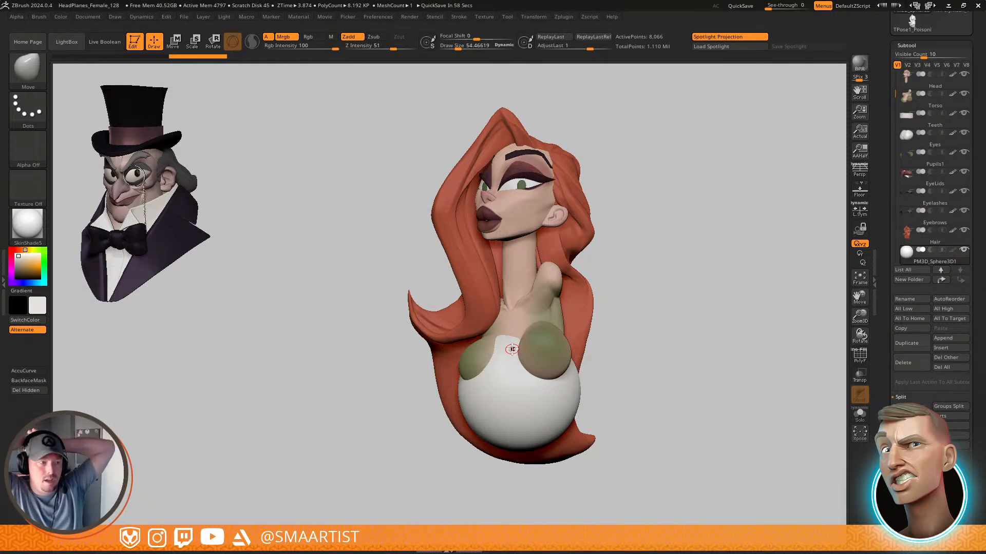
key("ctrl")
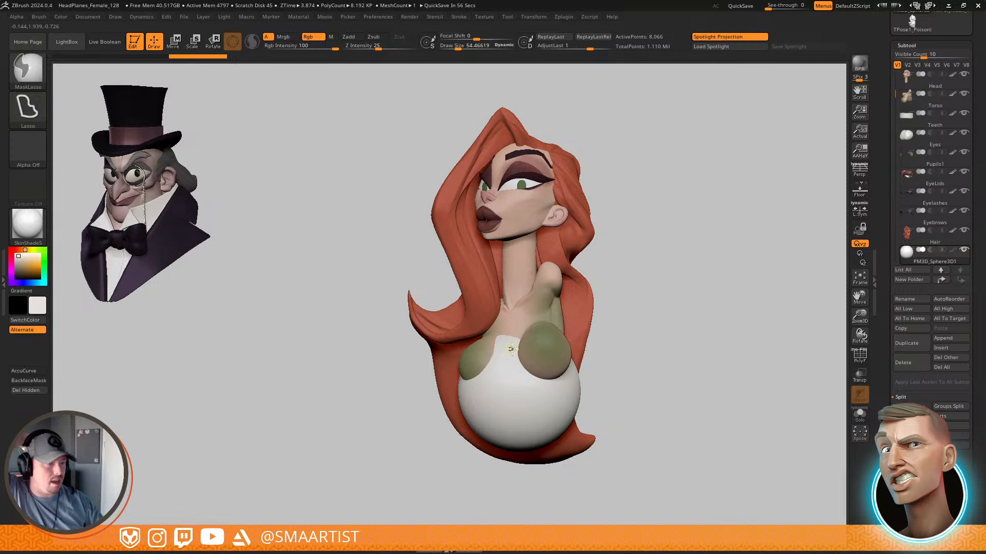
key("ctrl+s")
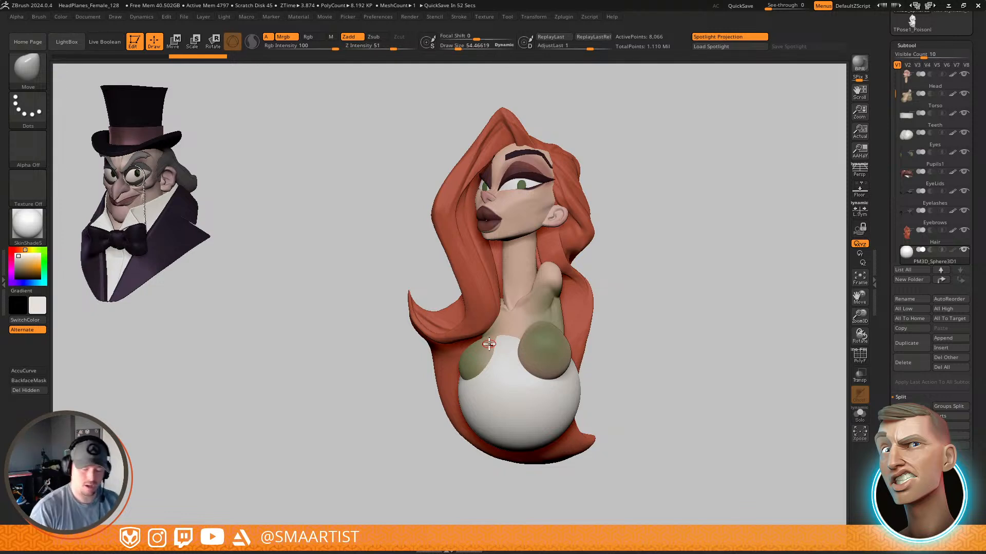
Duplicate the head subtool and isolate the neck polygroup in the copy
left_click(555, 289, "alt")
right_click_drag(555, 287, 586, 350, "ctrl")
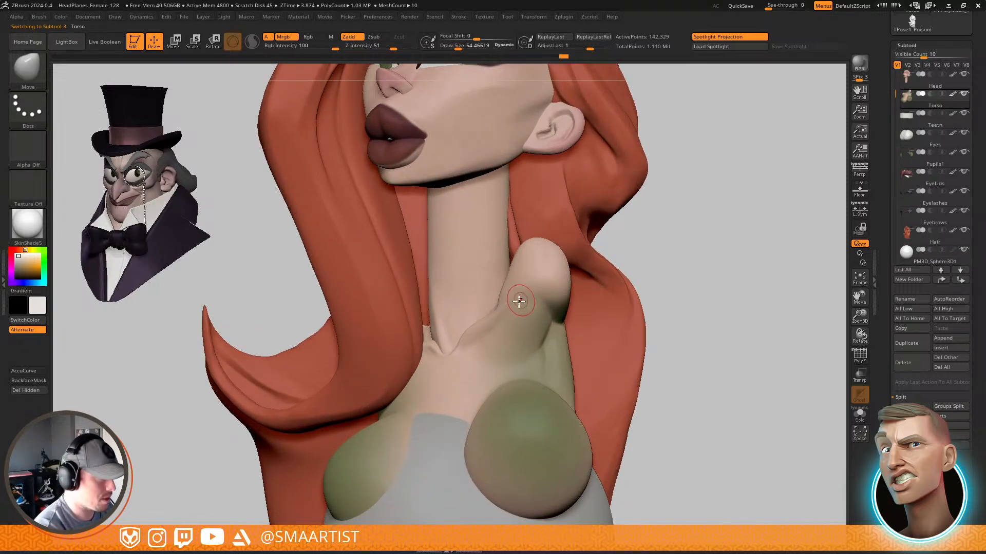
left_click(479, 260, "alt")
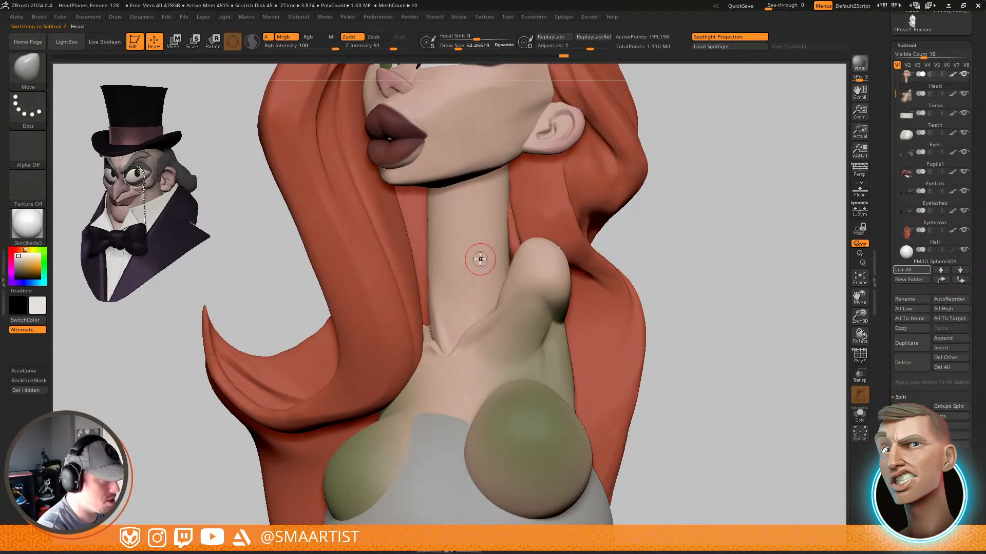
key("shift+f")
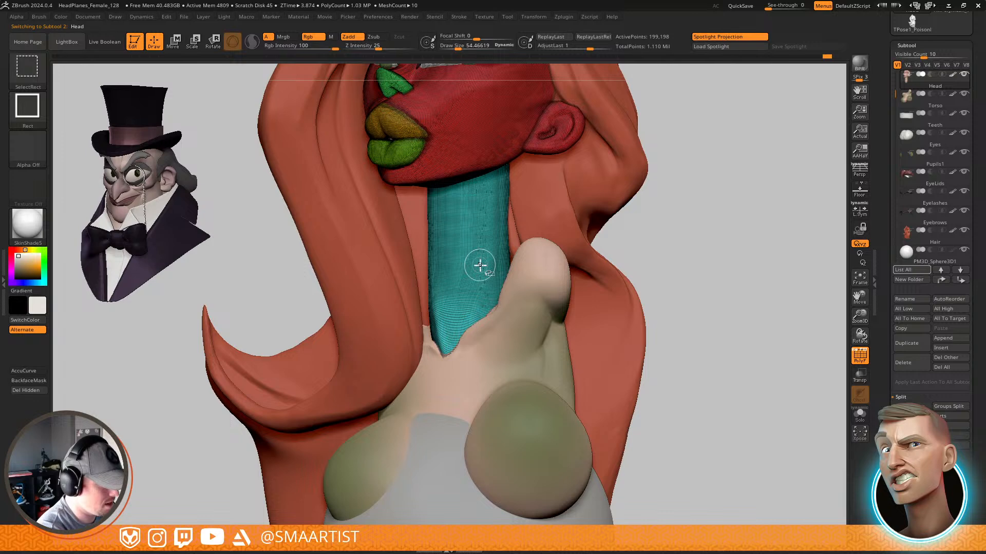
key("ctrl+shift+d")
left_click(481, 266, "ctrl+shift")
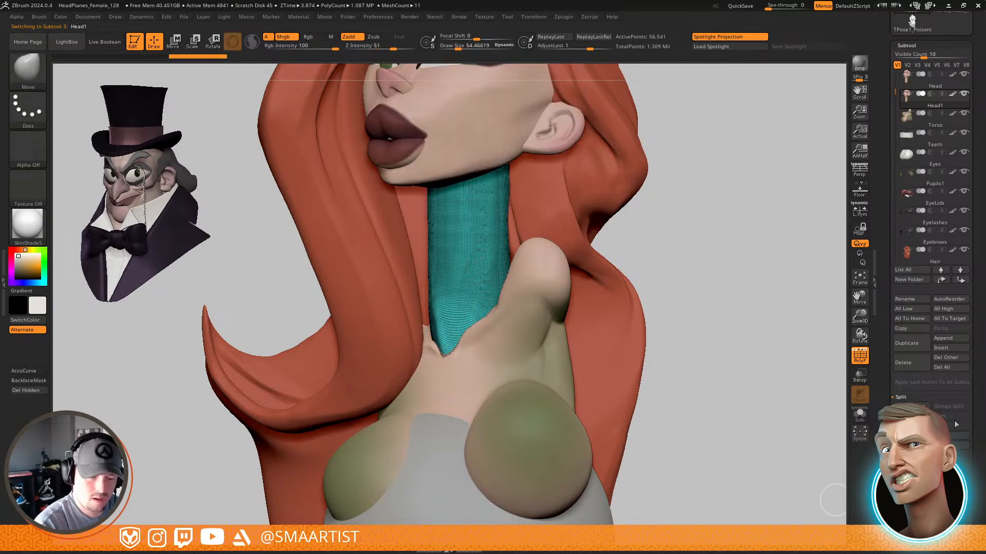
Delete the hidden geometry so the duplicate keeps only the neck cylinder
scroll(926, 268, "down", 10)
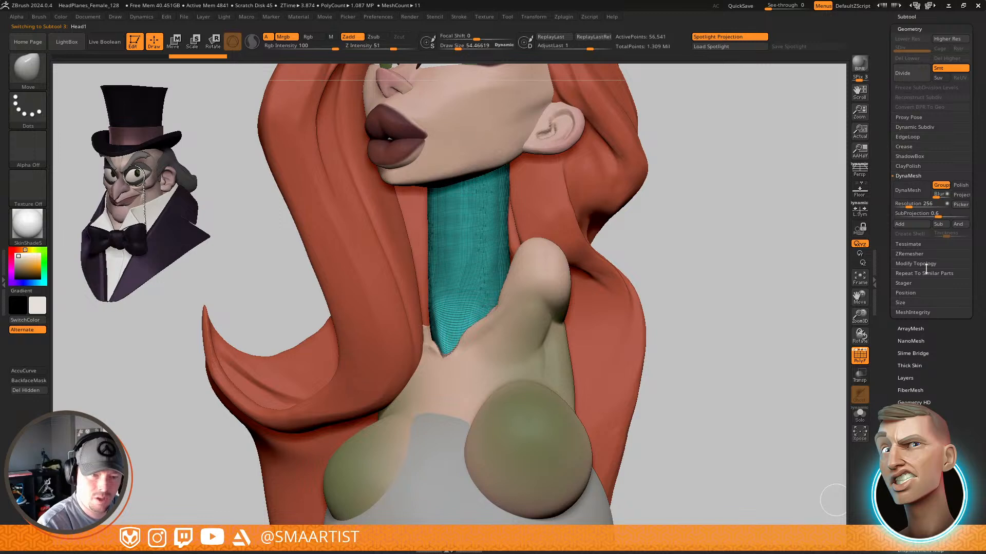
left_click(924, 264)
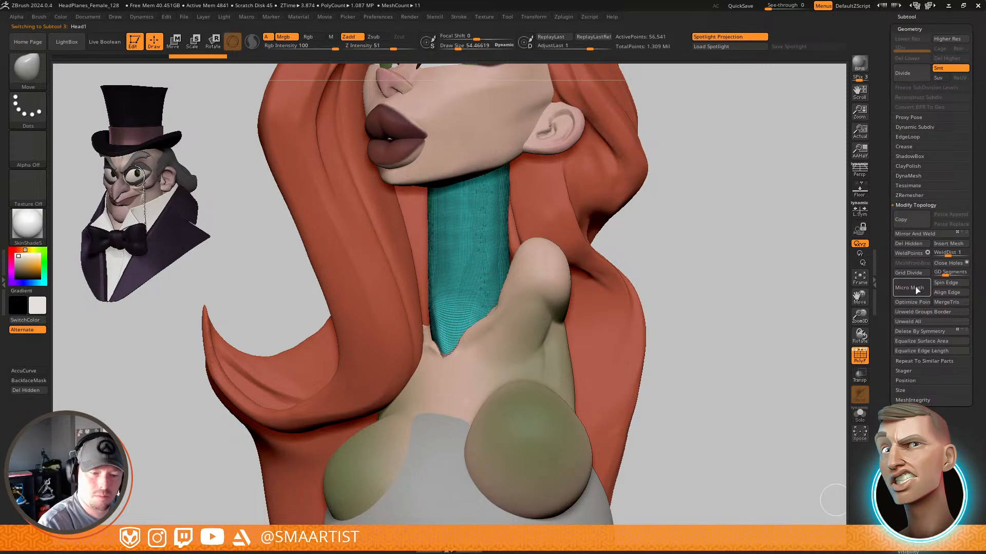
left_click(909, 243)
Move the neck copy out beside the torso and orient it as an upper arm hanging below the shoulder
key("w")
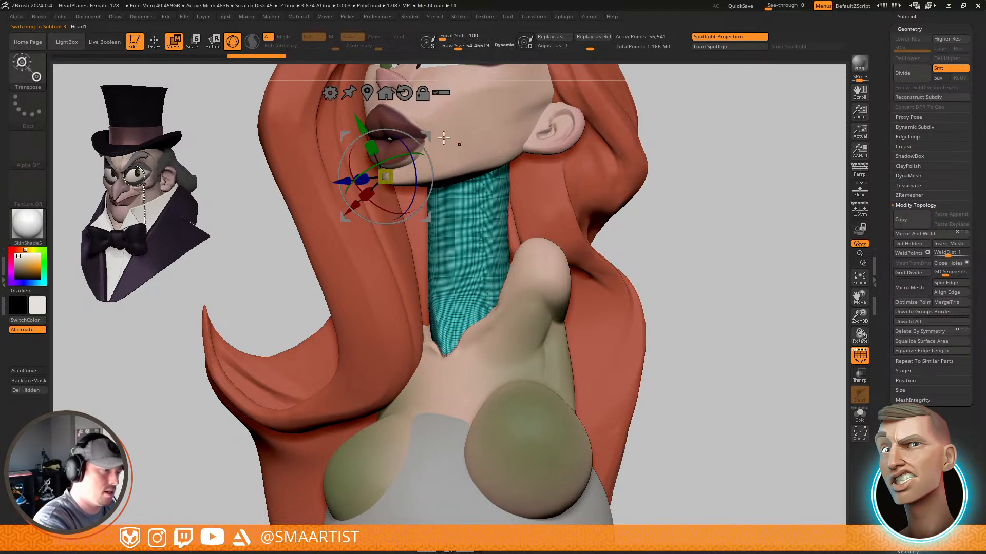
left_click_drag(427, 137, 606, 331)
left_click_drag(705, 279, 656, 198)
left_click(637, 176)
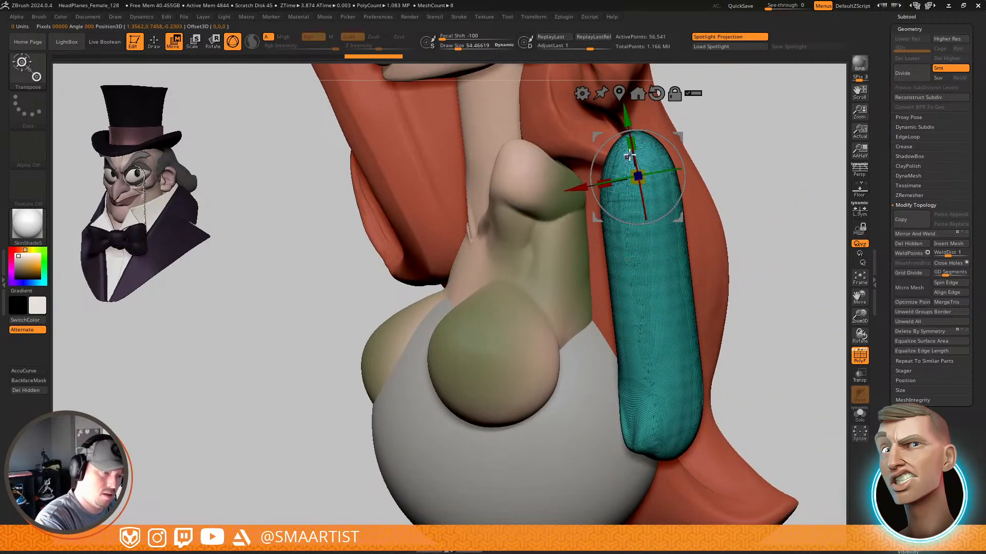
left_click_drag(629, 154, 627, 177)
mouse_move(680, 267)
right_mouse_down()
mouse_move(708, 298)
mouse_move(711, 282)
mouse_move(715, 341)
mouse_move(645, 231)
mouse_move(738, 322)
mouse_move(706, 257)
mouse_move(710, 238)
mouse_move(704, 283)
mouse_move(698, 267)
mouse_move(700, 359)
mouse_move(682, 360)
mouse_move(687, 318)
mouse_move(723, 288)
mouse_move(706, 319)
right_mouse_up()
key("q")
key("w")
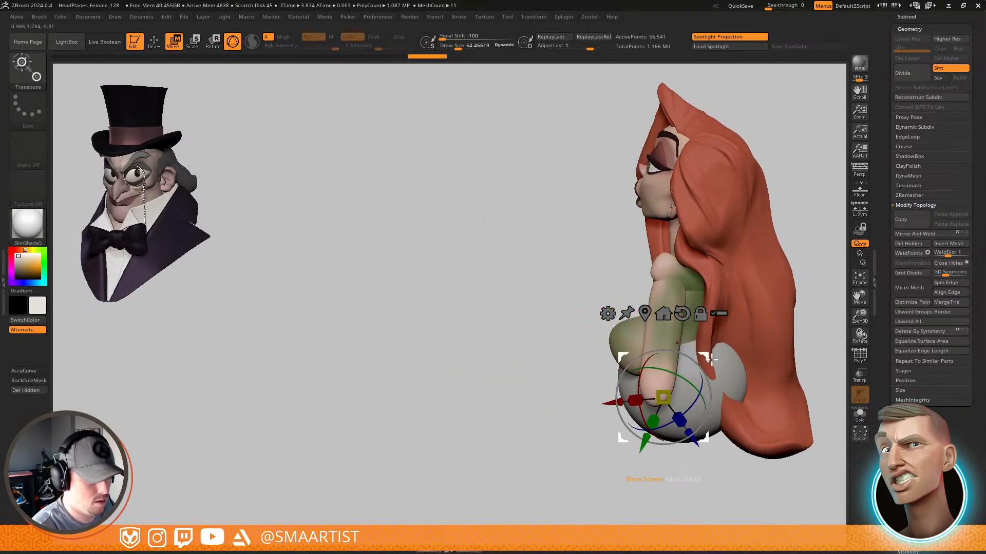
Reposition and rotate the upper arm from several angles so it slants outward from the shoulder
right_click_drag(719, 362, 693, 329)
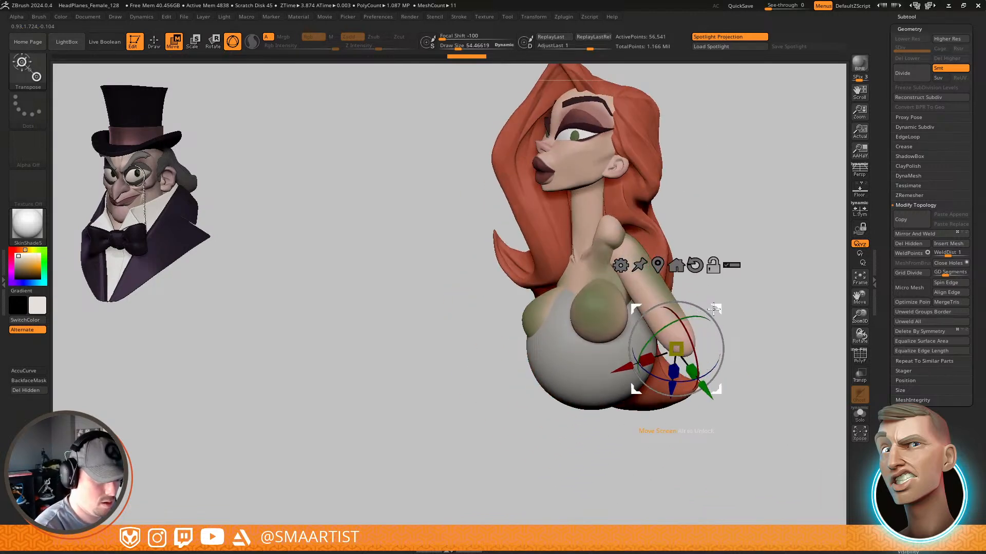
left_click(684, 326)
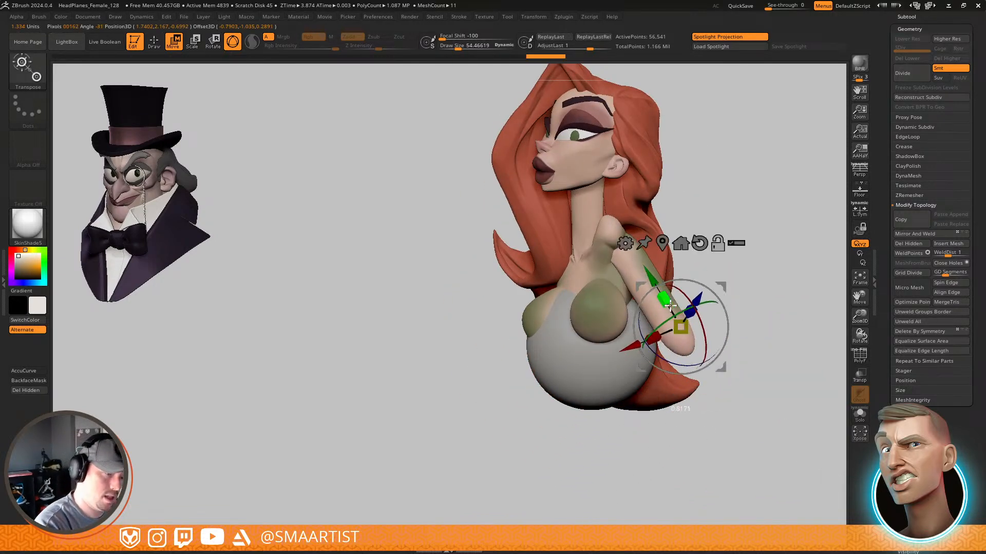
right_click_drag(668, 304, 712, 277)
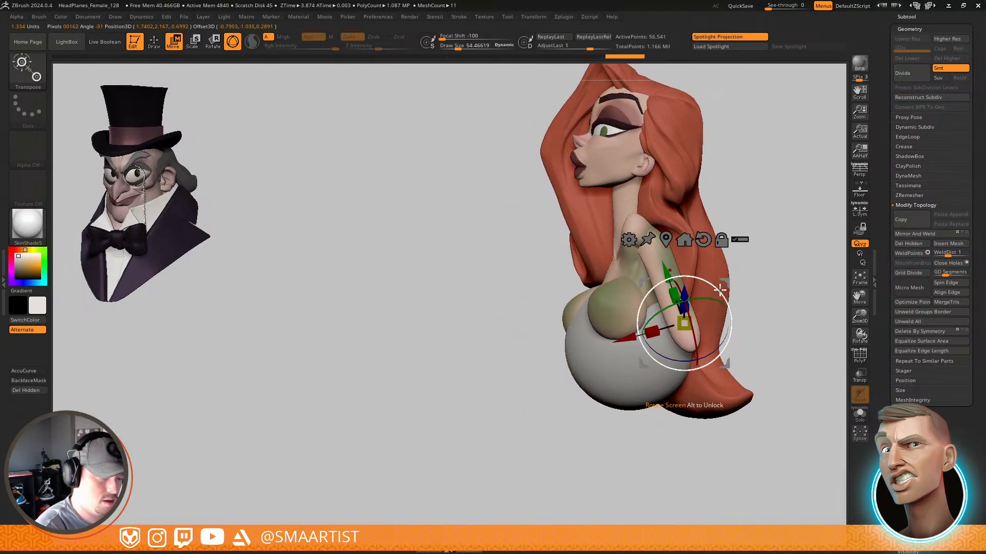
left_click_drag(720, 290, 718, 285)
left_click_drag(712, 350, 712, 351)
mouse_move(712, 351)
right_mouse_down()
mouse_move(748, 345)
mouse_move(731, 282)
mouse_move(752, 325)
mouse_move(741, 306)
mouse_move(754, 317)
right_mouse_up()
key("q")
key("w")
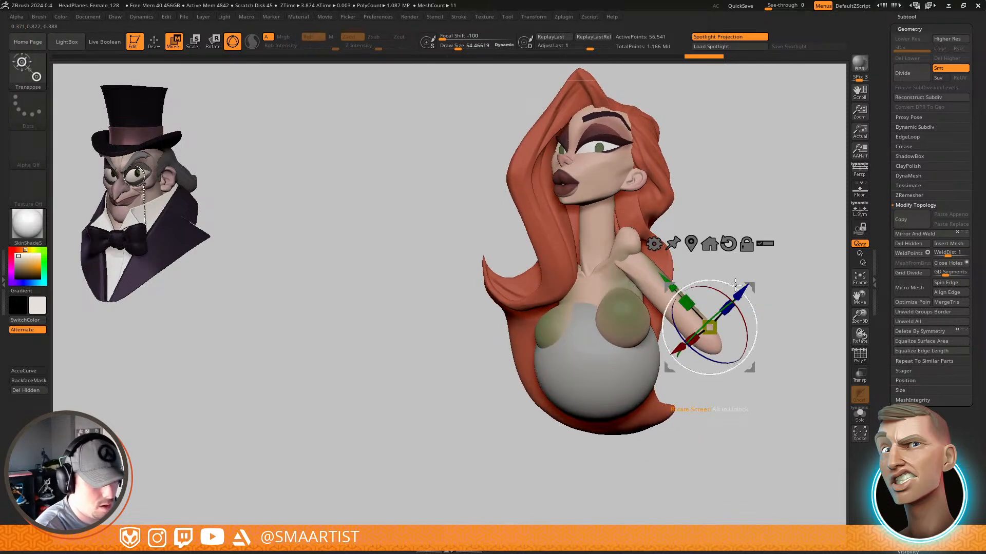
left_click_drag(735, 283, 715, 303)
key("q")
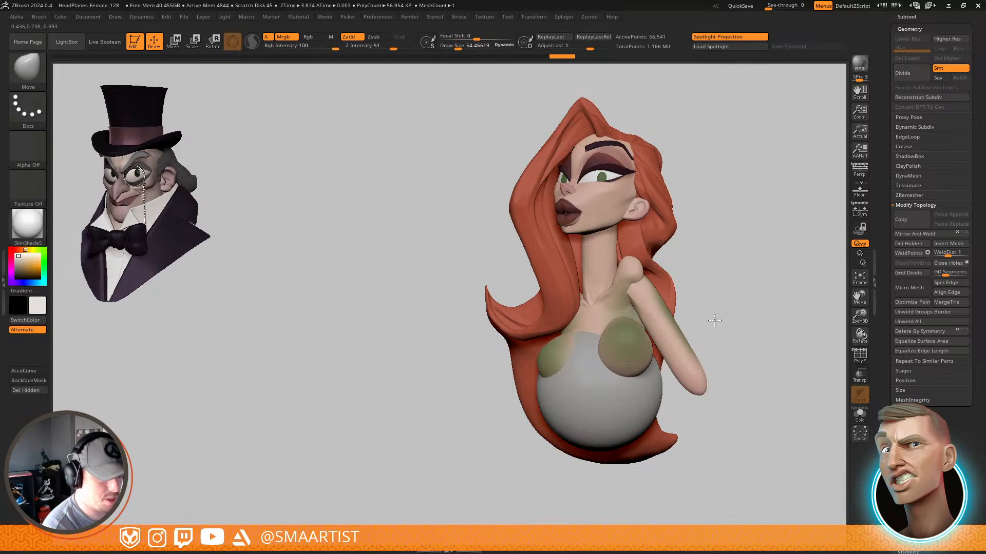
Adjust the upper arm's placement under the shoulder from the side with the transform gizmo
right_click_drag(714, 320, 679, 339)
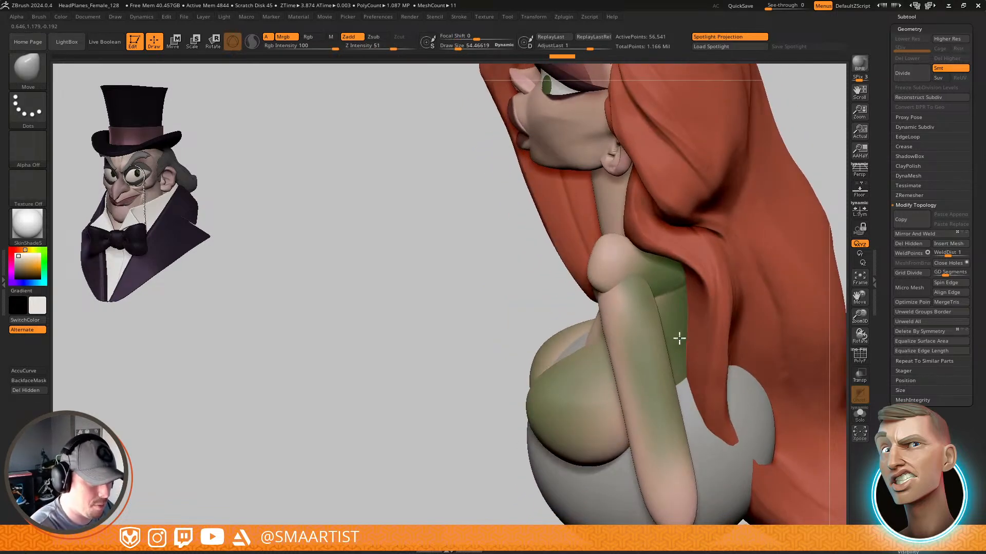
key("w")
left_click_drag(710, 446, 717, 446)
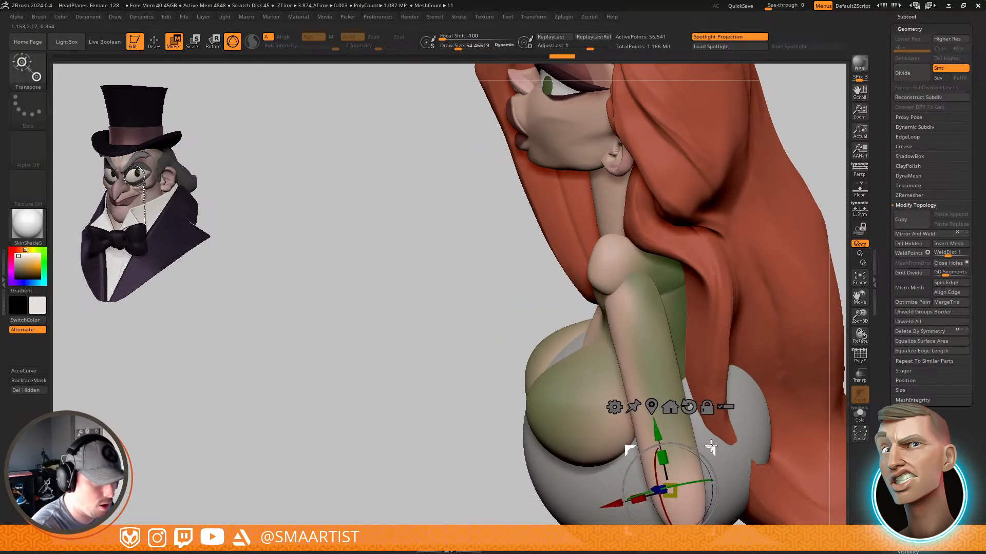
key("q")
mouse_move(657, 342)
right_mouse_down()
mouse_move(613, 285)
mouse_move(617, 268)
mouse_move(609, 276)
right_mouse_up()
Build up the shoulder on the torso subtool with ClayBuildup where it meets the upper arm
key("shift")
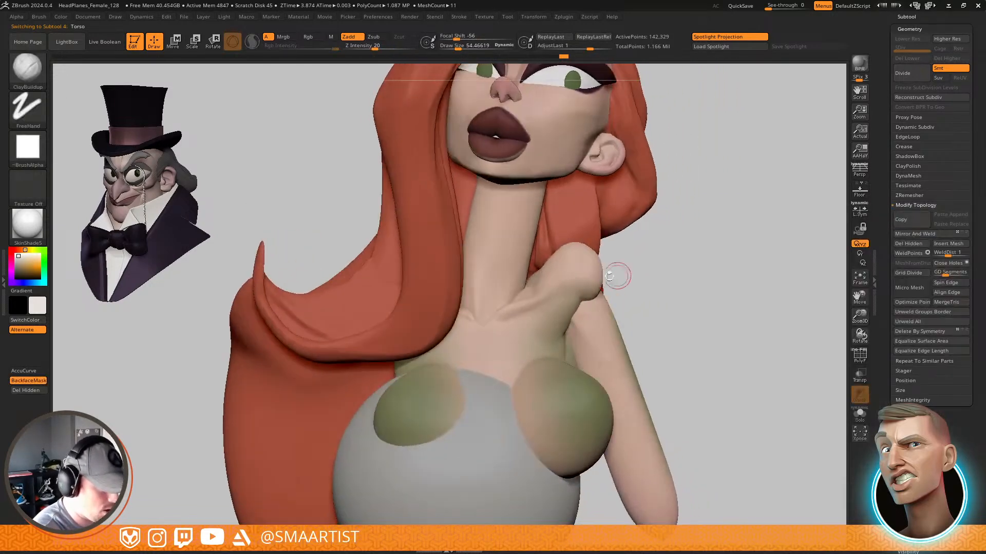
left_click_drag(569, 298, 572, 299)
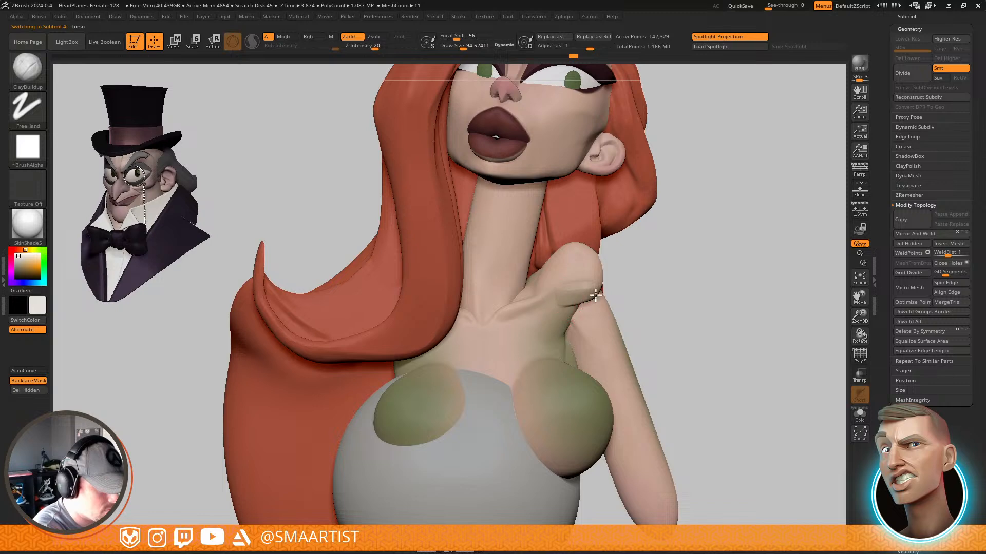
right_click_drag(626, 281, 610, 304)
Pull the torso's shoulder mass down over the top of the upper arm with the Move brush
key("b")
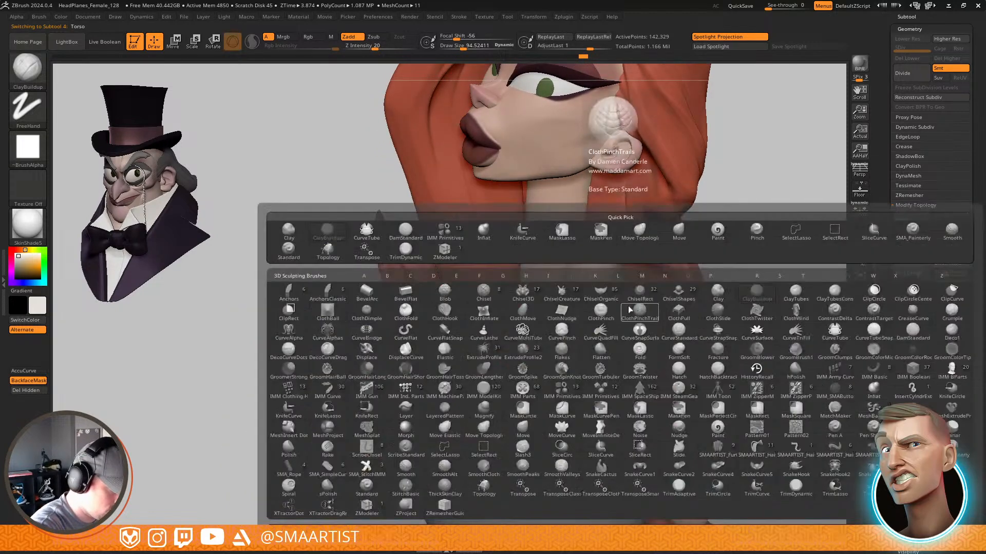
key("m")
key("v")
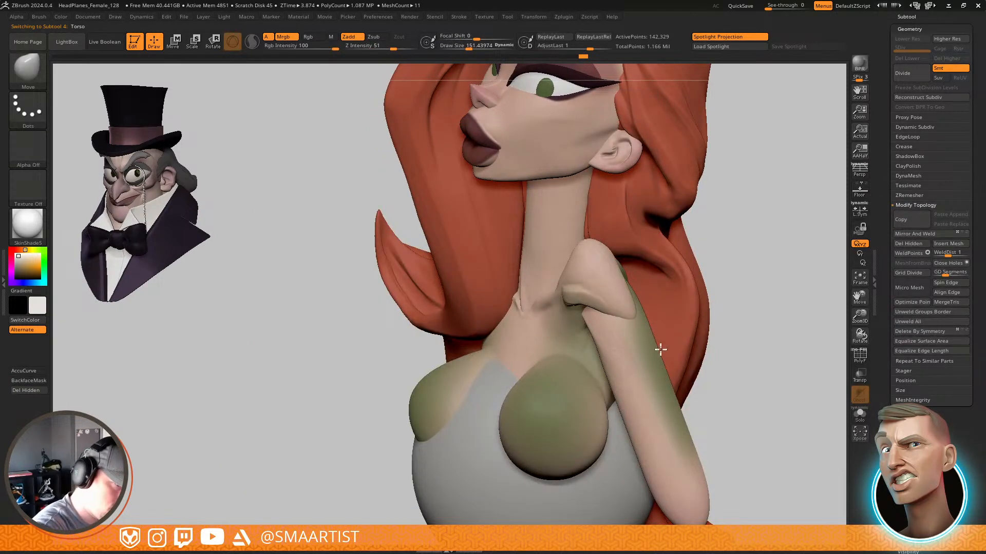
mouse_move(660, 349)
right_mouse_down()
mouse_move(638, 330)
mouse_move(646, 293)
mouse_move(657, 306)
mouse_move(642, 337)
mouse_move(648, 289)
mouse_move(634, 308)
right_mouse_up()
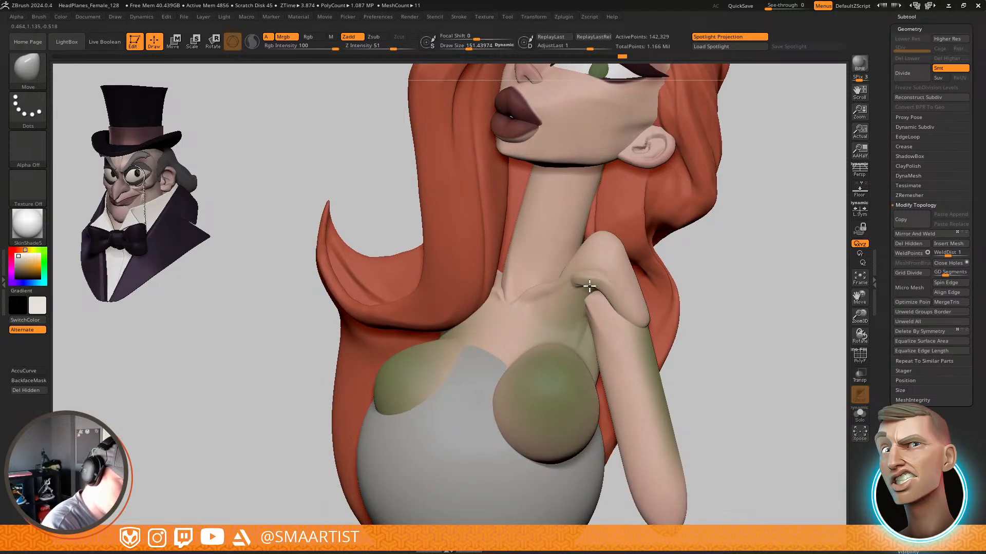
left_click_drag(589, 286, 595, 334)
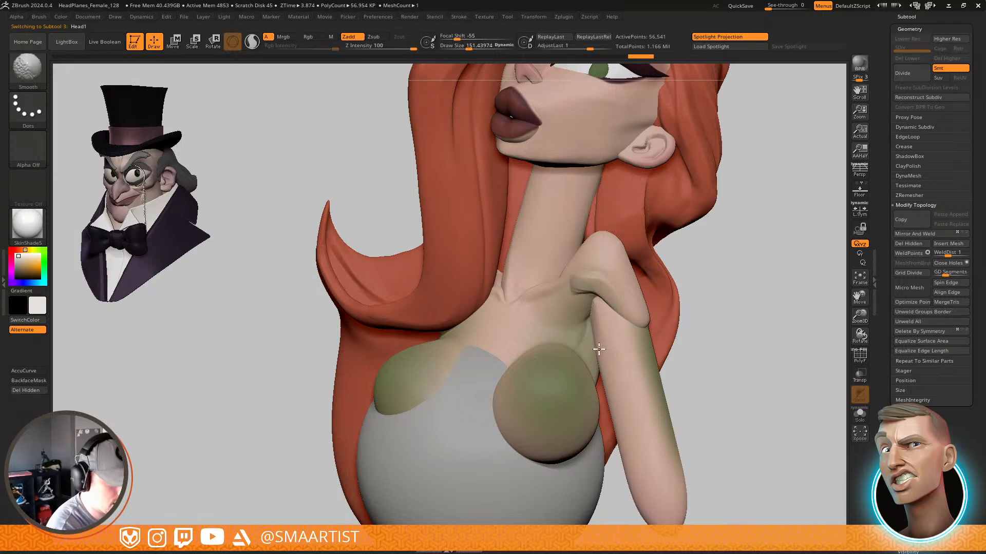
Adjust the joint between shoulder and upper arm with larger Move strokes, then smooth the shoulder's front on the torso
key("s")
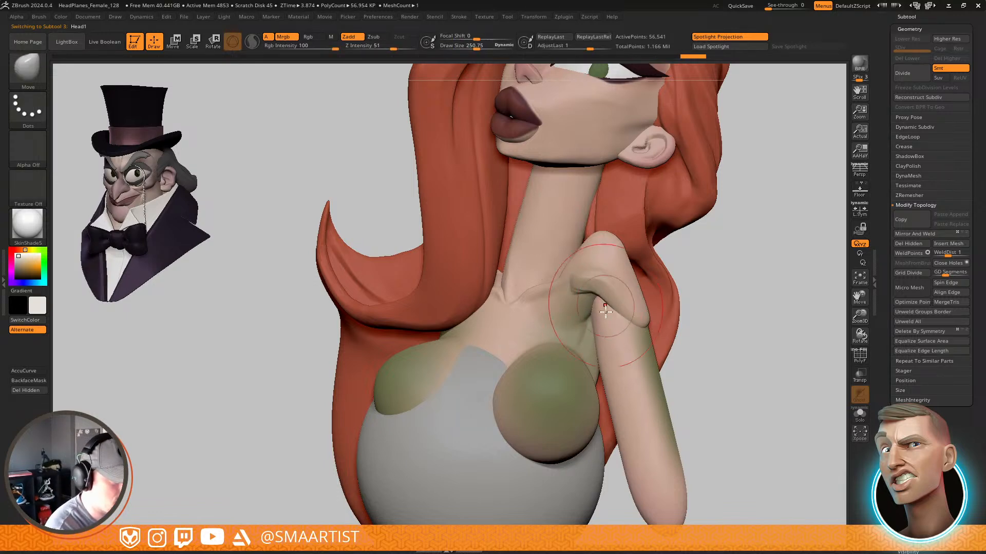
mouse_move(606, 312)
right_mouse_down()
mouse_move(607, 292)
mouse_move(608, 303)
right_mouse_up()
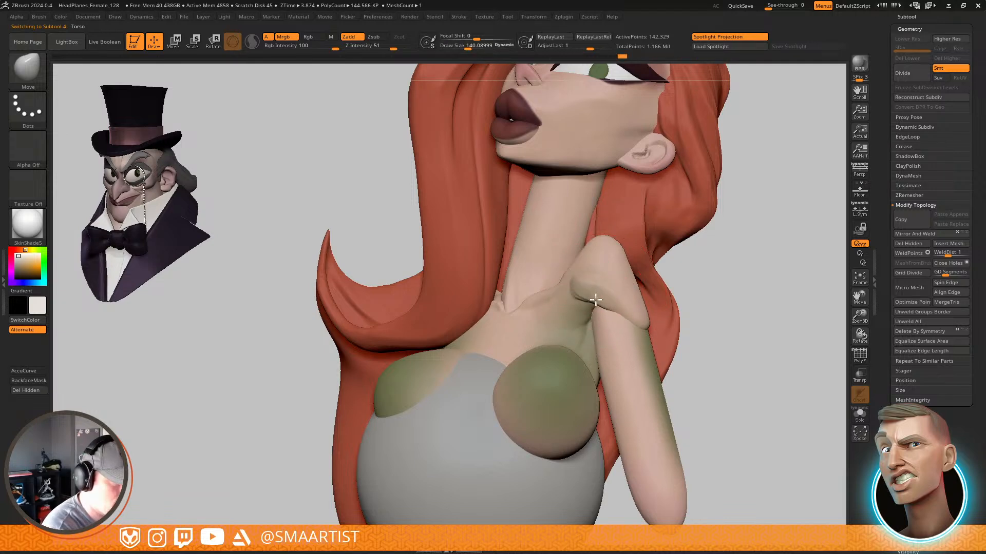
mouse_move(595, 300)
right_mouse_down()
mouse_move(609, 306)
mouse_move(593, 282)
right_mouse_up()
key("shift")
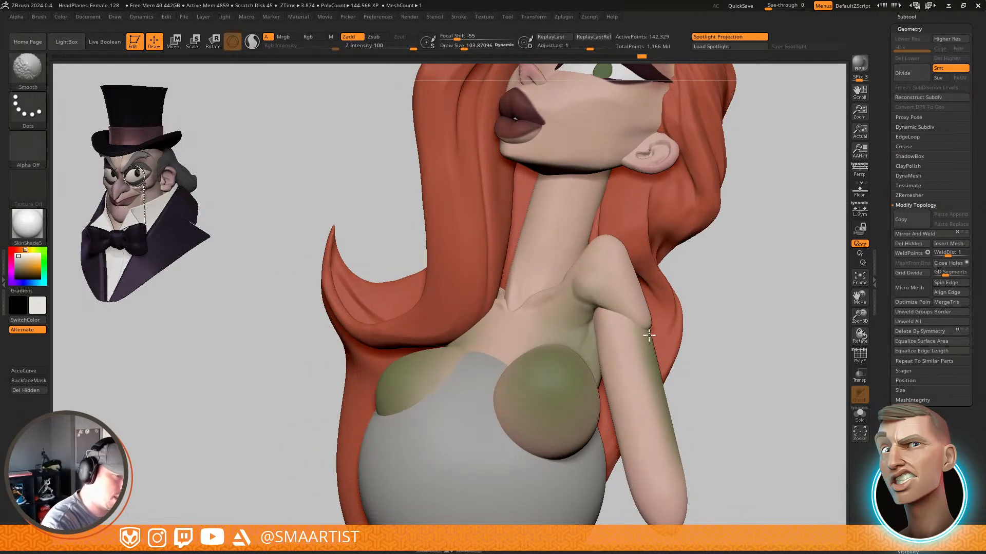
Refine the shoulder's outer contour over the arm with the Move brush at varied draw sizes
mouse_move(649, 335)
right_mouse_down()
mouse_move(599, 319)
mouse_move(609, 350)
mouse_move(651, 335)
mouse_move(621, 335)
right_mouse_up()
key("s")
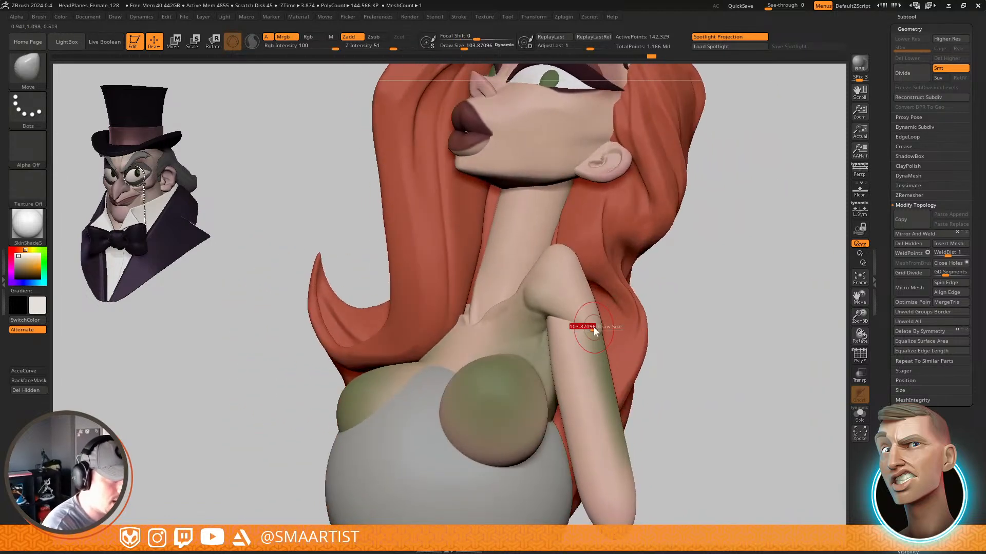
left_click_drag(594, 331, 598, 334)
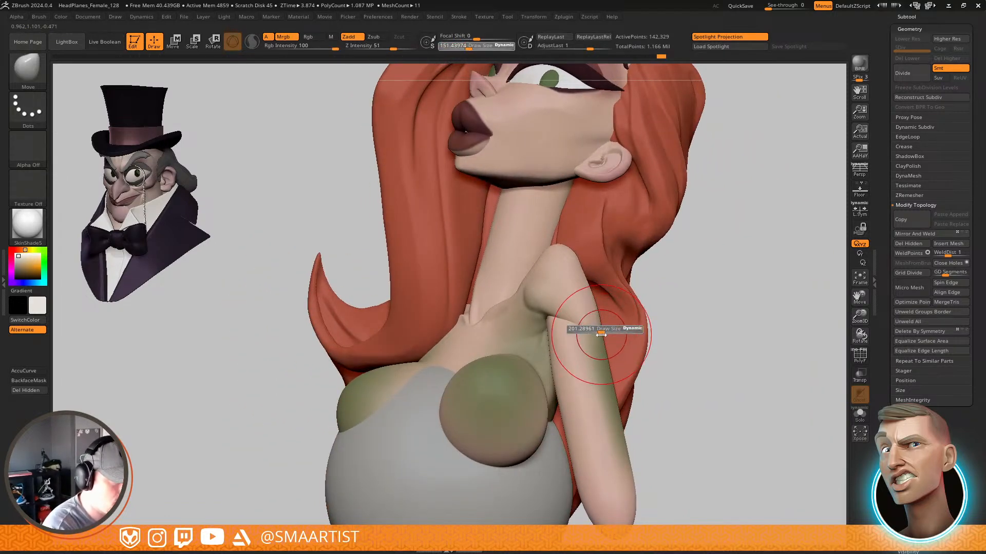
mouse_move(593, 332)
right_mouse_down()
mouse_move(622, 348)
mouse_move(595, 348)
right_mouse_up()
key("s")
left_click_drag(596, 348, 593, 347)
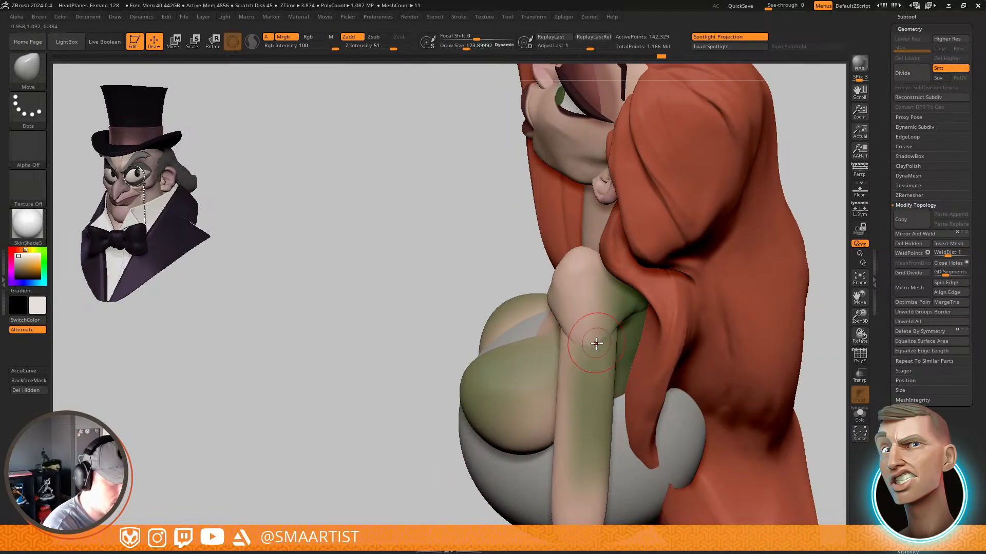
mouse_move(599, 347)
right_mouse_down()
mouse_move(645, 301)
mouse_move(607, 316)
mouse_move(618, 378)
mouse_move(590, 332)
mouse_move(589, 345)
mouse_move(612, 346)
mouse_move(651, 279)
mouse_move(686, 293)
mouse_move(682, 282)
right_mouse_up()
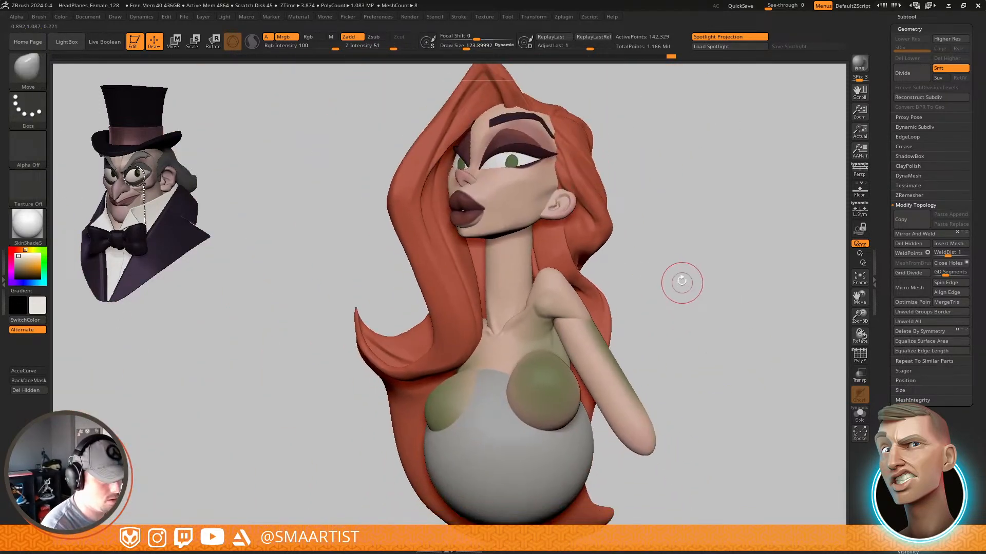
Refine the top and outer contour of the torso's shoulder beside the neck with the Move brush
right_click_drag(546, 282, 534, 289, "ctrl")
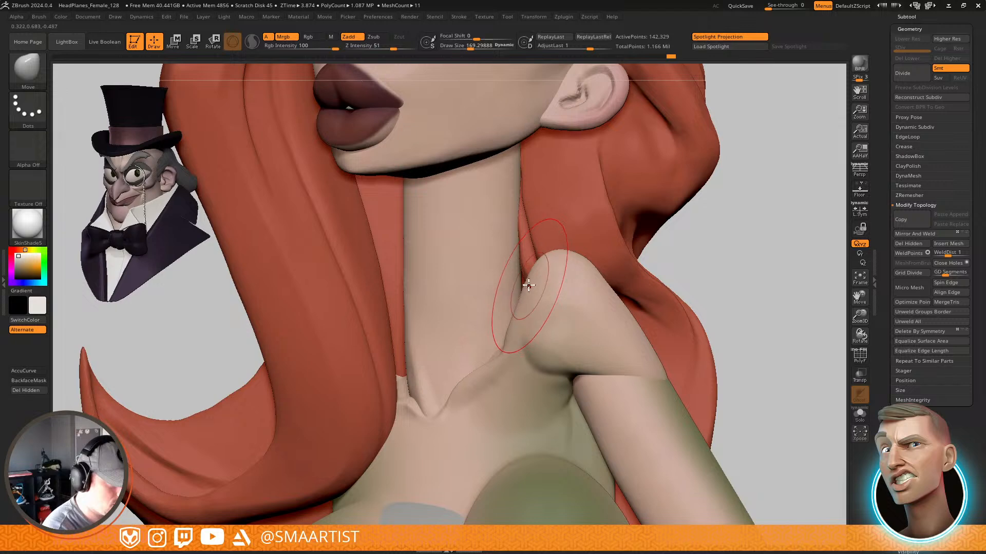
left_click_drag(517, 283, 527, 248)
left_click_drag(593, 263, 647, 332)
mouse_move(693, 343)
right_mouse_down("ctrl")
mouse_move(693, 321)
mouse_move(668, 286)
right_mouse_up("ctrl")
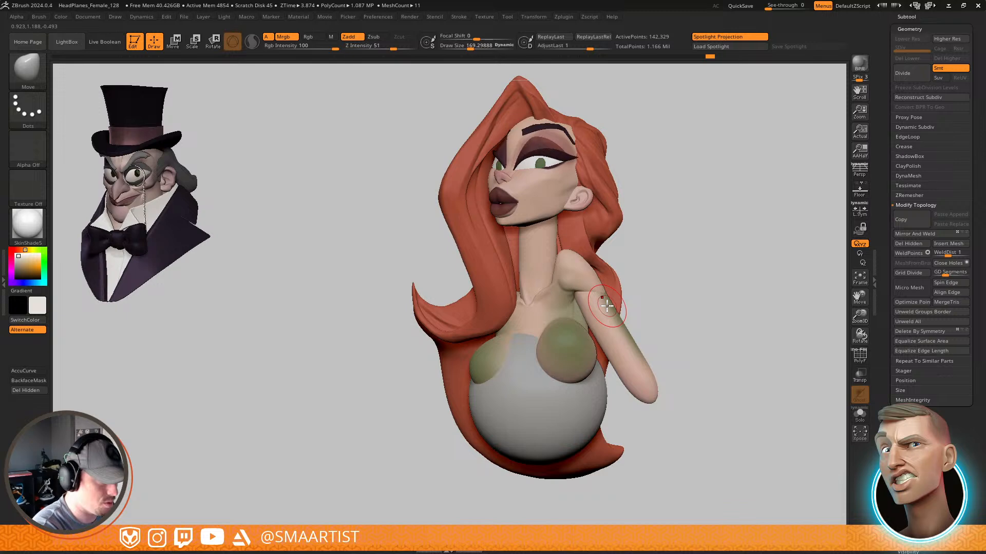
Sample the skin tone and paint it over the green areas of the shoulder, torso and upper arm with the Paint brush
right_click_drag(606, 307, 626, 395, "ctrl")
key("c")
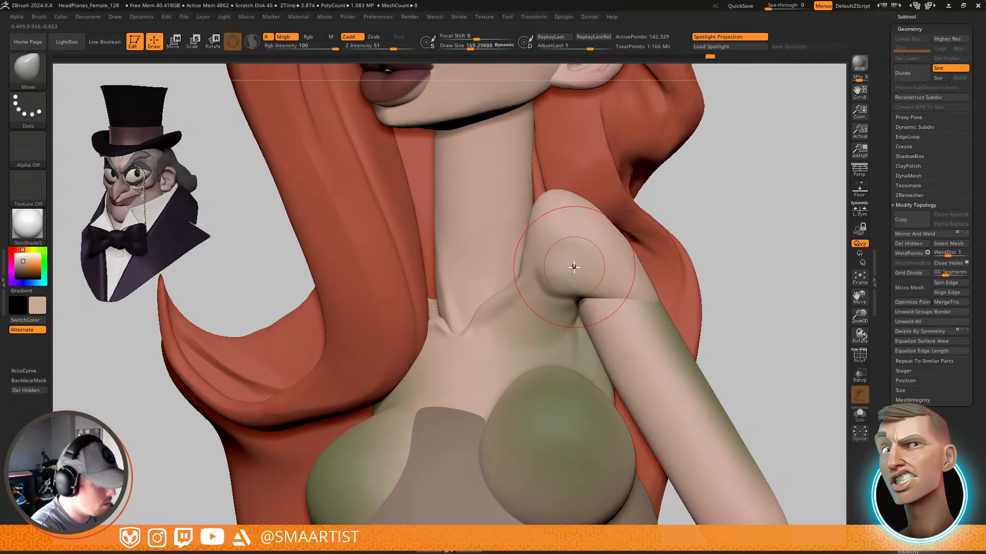
key("b")
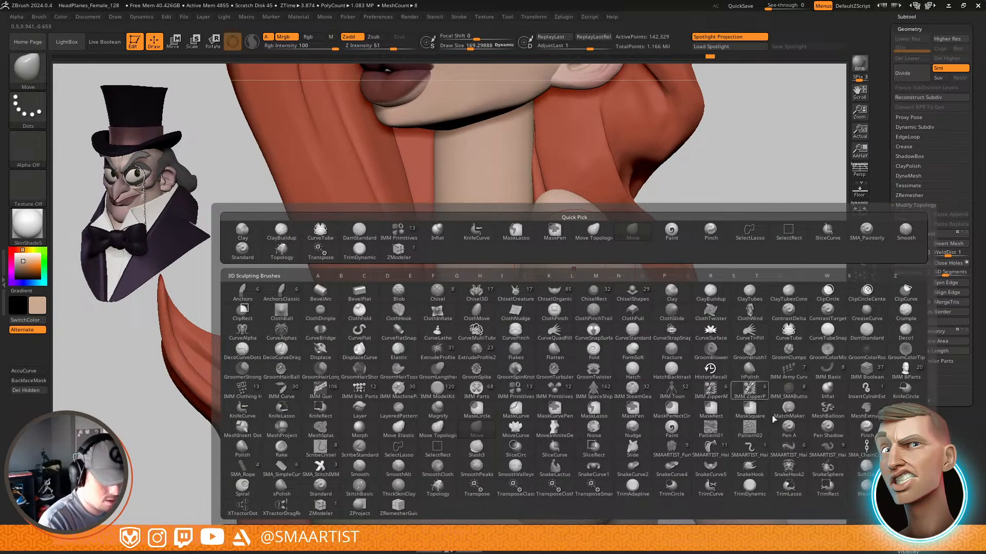
left_click(673, 437)
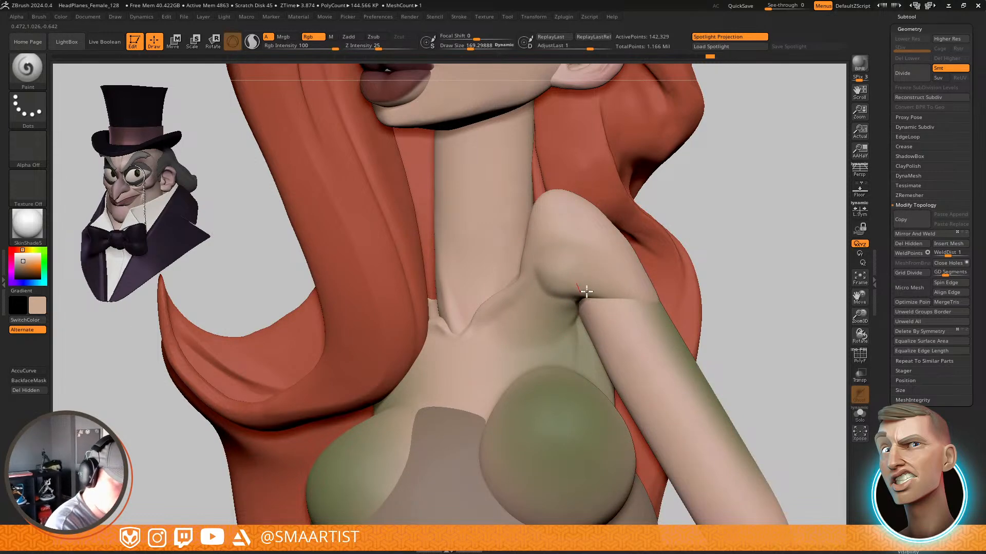
mouse_move(720, 311)
left_mouse_down()
mouse_move(671, 279)
mouse_move(646, 302)
left_mouse_up()
left_click(614, 316, "alt")
mouse_move(608, 275)
left_mouse_down()
mouse_move(653, 352)
mouse_move(693, 461)
mouse_move(710, 448)
left_mouse_up()
right_click_drag(674, 374, 654, 370)
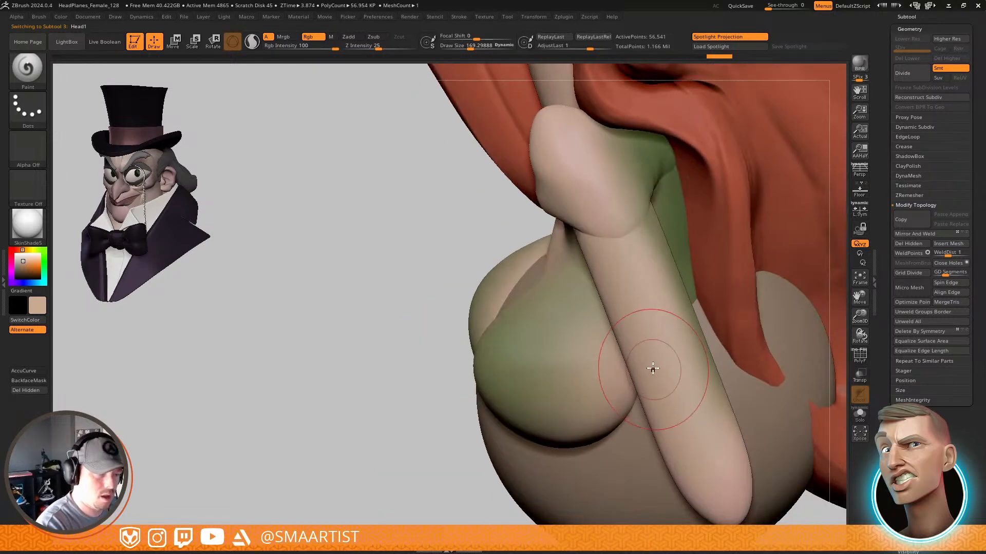
left_click_drag(654, 370, 638, 278)
mouse_move(645, 285)
right_mouse_down()
mouse_move(686, 295)
mouse_move(673, 249)
mouse_move(684, 231)
mouse_move(618, 369)
right_mouse_up()
Flatten the front of the torso's shoulder with TrimDynamic and smooth the surface where it meets the arm
left_click(602, 280, "alt")
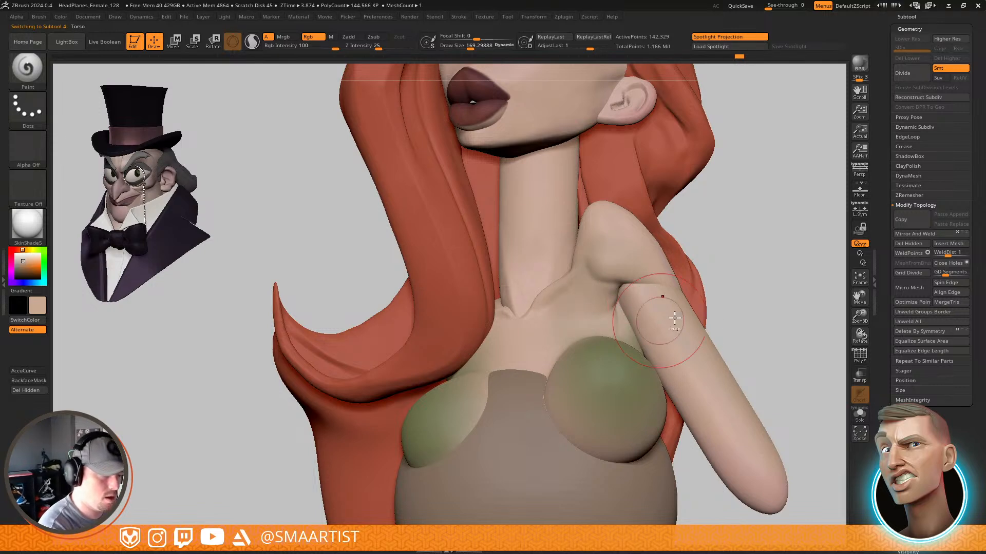
mouse_move(675, 324)
right_mouse_down("ctrl")
mouse_move(706, 260)
mouse_move(749, 267)
right_mouse_up("ctrl")
mouse_move(748, 267)
right_mouse_down()
mouse_move(724, 273)
mouse_move(688, 336)
mouse_move(667, 282)
right_mouse_up()
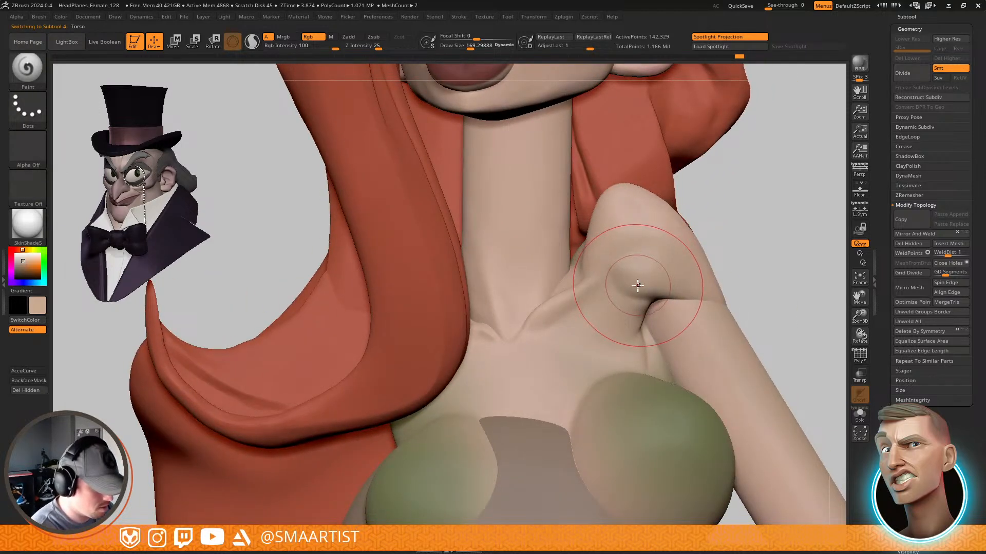
key("b")
key("t")
key("d")
key("s")
left_click_drag(638, 282, 619, 271)
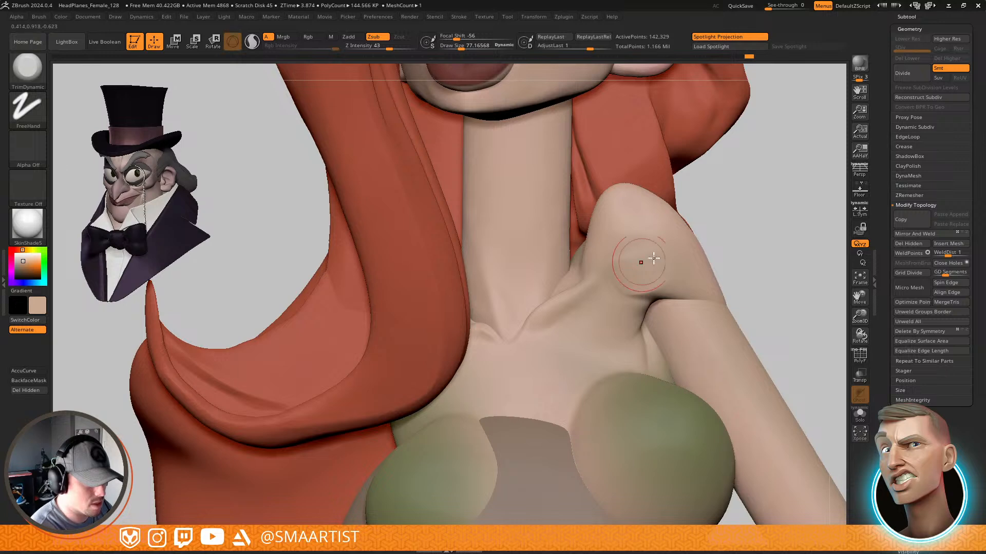
key("shift")
right_click_drag(711, 277, 789, 242, "ctrl")
mouse_move(789, 242)
right_mouse_down()
mouse_move(763, 244)
mouse_move(660, 322)
mouse_move(632, 272)
right_mouse_up()
key("shift")
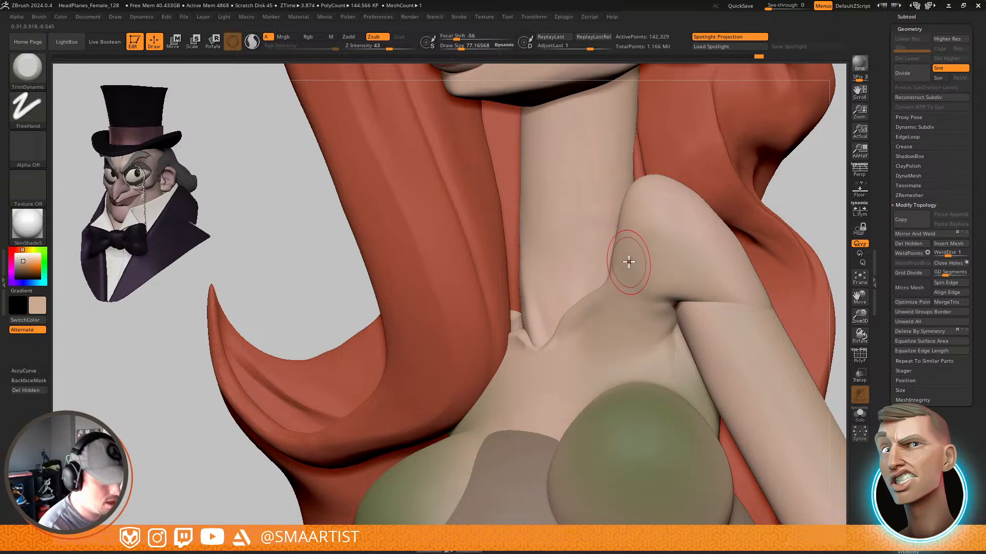
Straighten the torso's edge from the throat notch up to the shoulder with the Move brush at varied draw sizes
key("b")
key("m")
key("v")
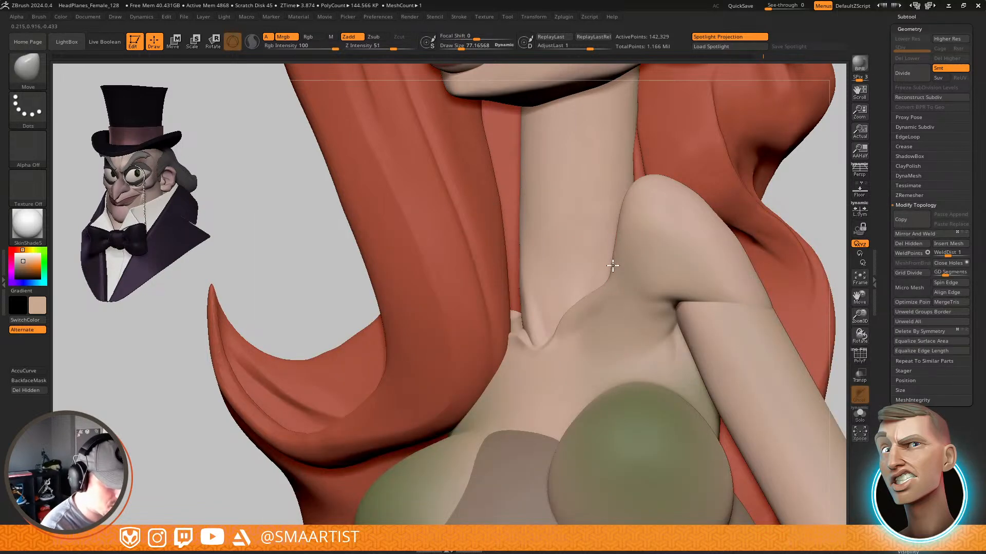
key("s")
left_click_drag(612, 265, 620, 257)
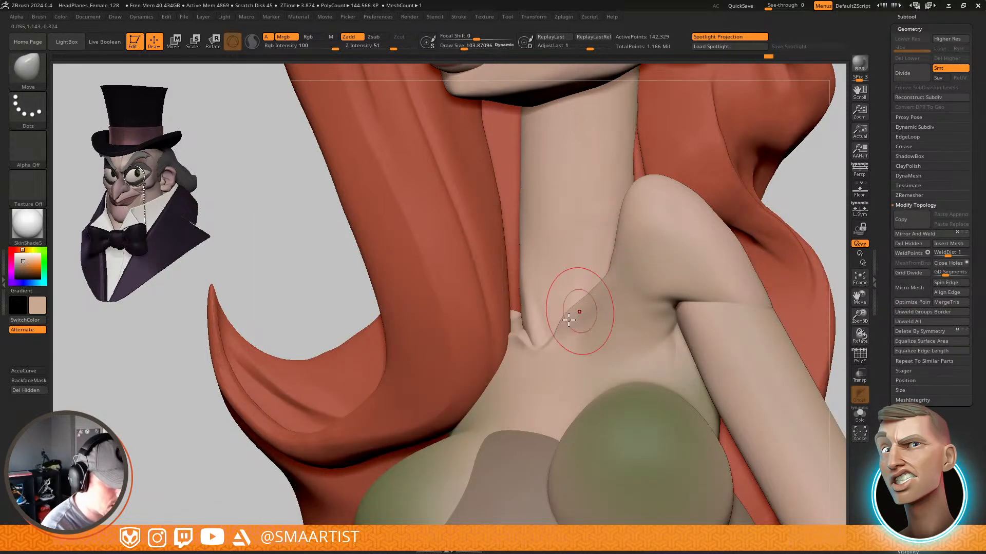
left_click_drag(569, 320, 546, 340)
key("s")
left_click_drag(547, 341, 544, 344)
key("s")
left_click_drag(582, 303, 585, 302)
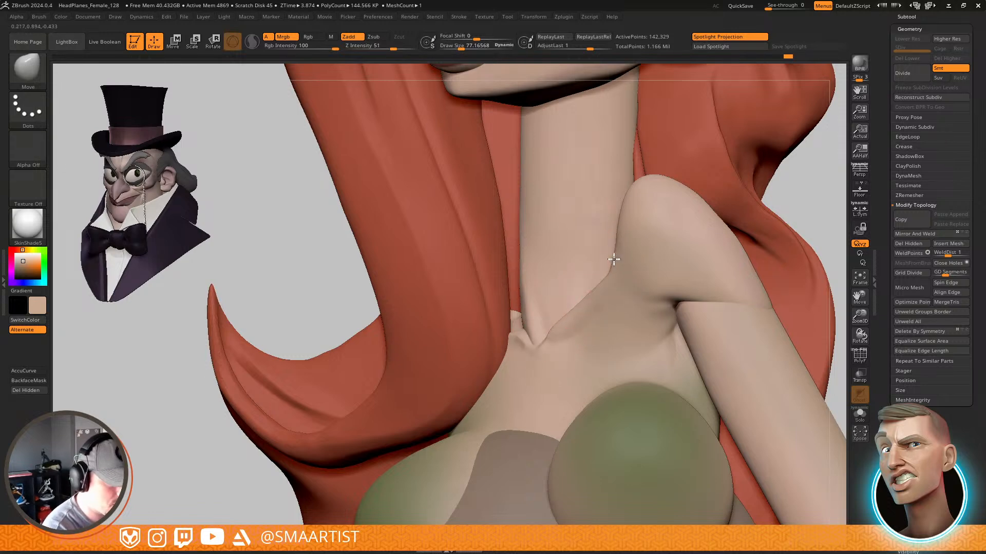
right_click_drag(686, 288, 683, 246, "ctrl")
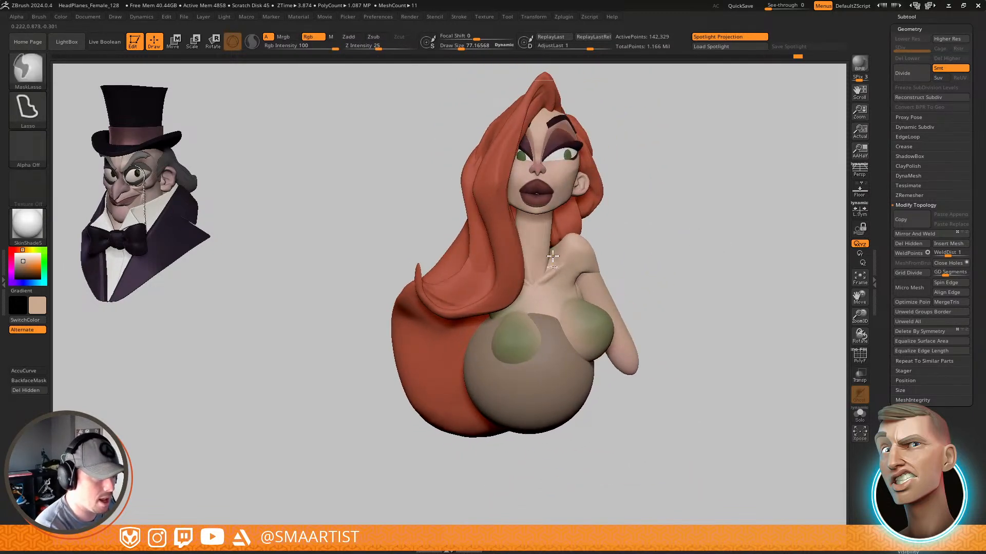
Adjust the collarbone area on the torso, ghosting the surrounding subtools to check the shape
right_click_drag(552, 251, 689, 369, "ctrl")
mouse_move(590, 290)
right_mouse_down()
mouse_move(568, 296)
mouse_move(574, 308)
mouse_move(541, 276)
right_mouse_up()
left_click_drag(539, 276, 540, 276)
key("ctrl+t")
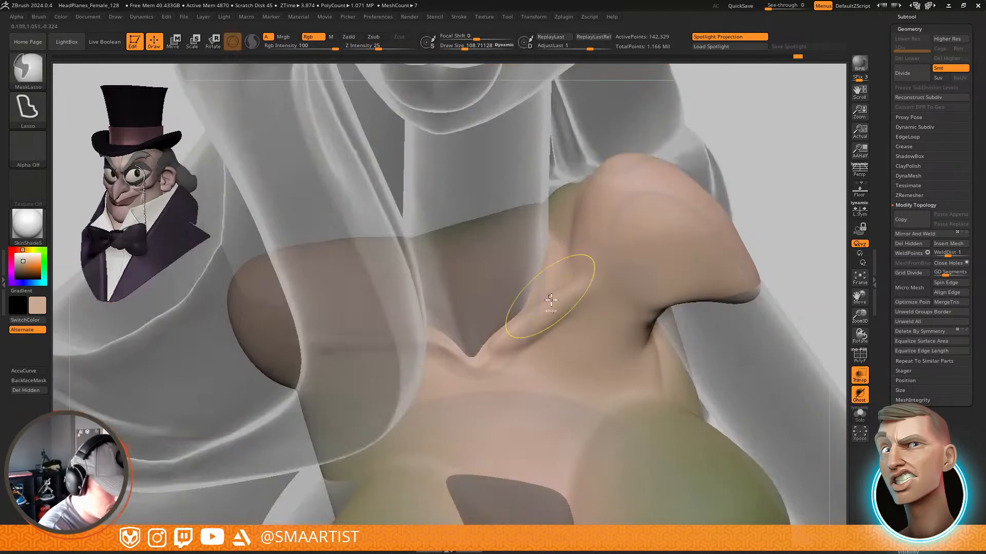
mouse_move(547, 303)
right_mouse_down()
mouse_move(539, 287)
mouse_move(589, 294)
right_mouse_up()
key("ctrl+t")
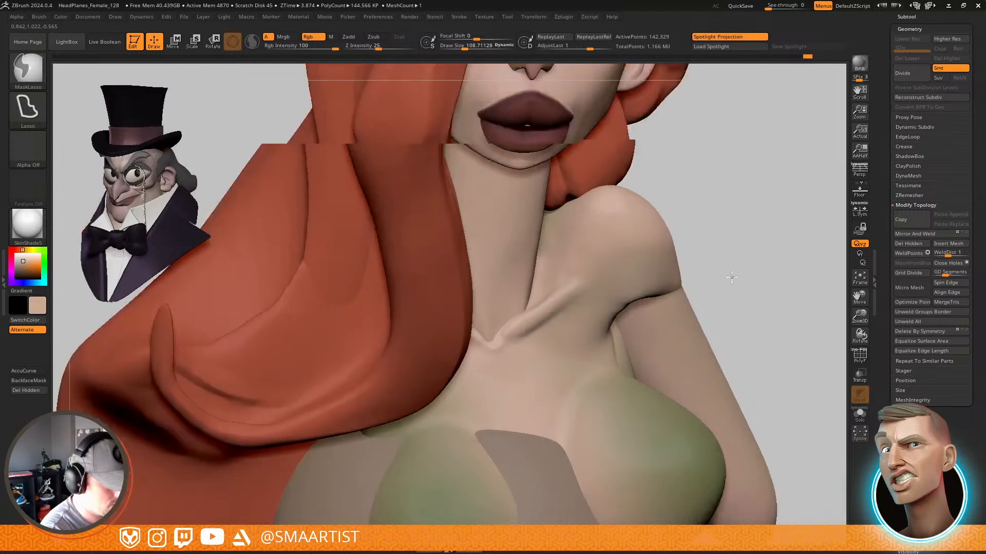
Reshape the slope between neck and shoulder on the ghost-isolated torso with the Move brush, then restore the full model display
mouse_move(732, 277)
right_mouse_down("ctrl")
mouse_move(694, 251)
mouse_move(649, 302)
mouse_move(592, 326)
mouse_move(596, 261)
mouse_move(572, 241)
right_mouse_up("ctrl")
key("ctrl+t")
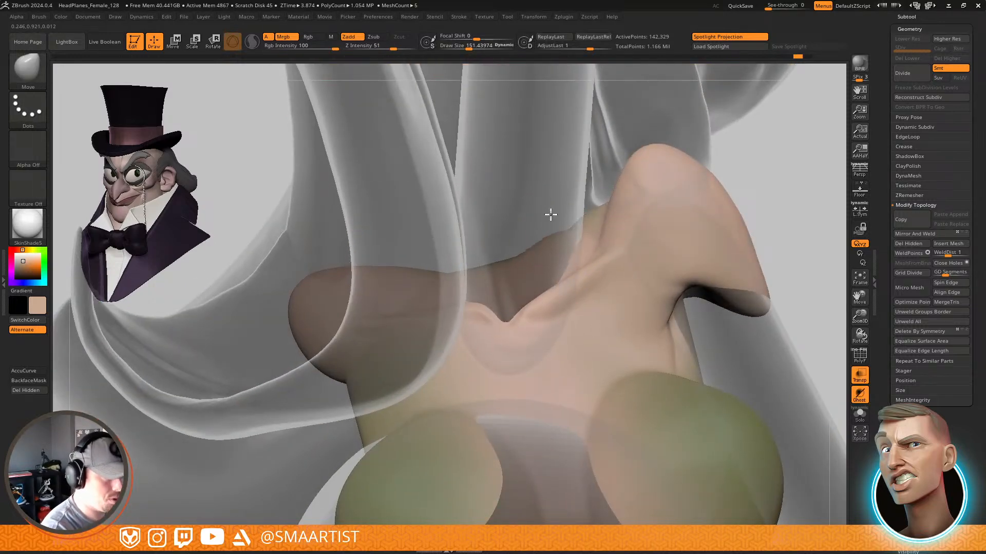
right_click_drag(602, 181, 605, 157, "ctrl")
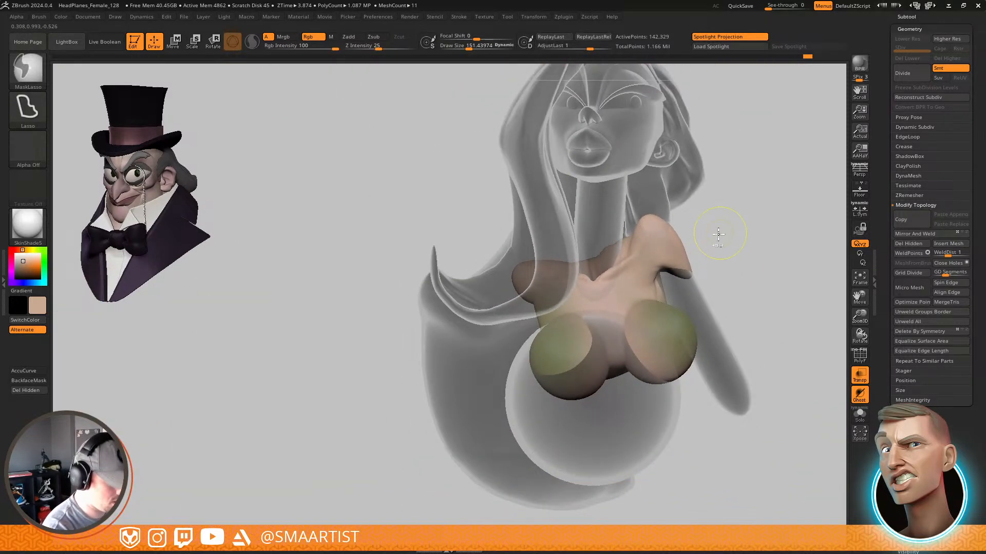
key("ctrl+t")
right_click_drag(724, 253, 727, 240, "ctrl")
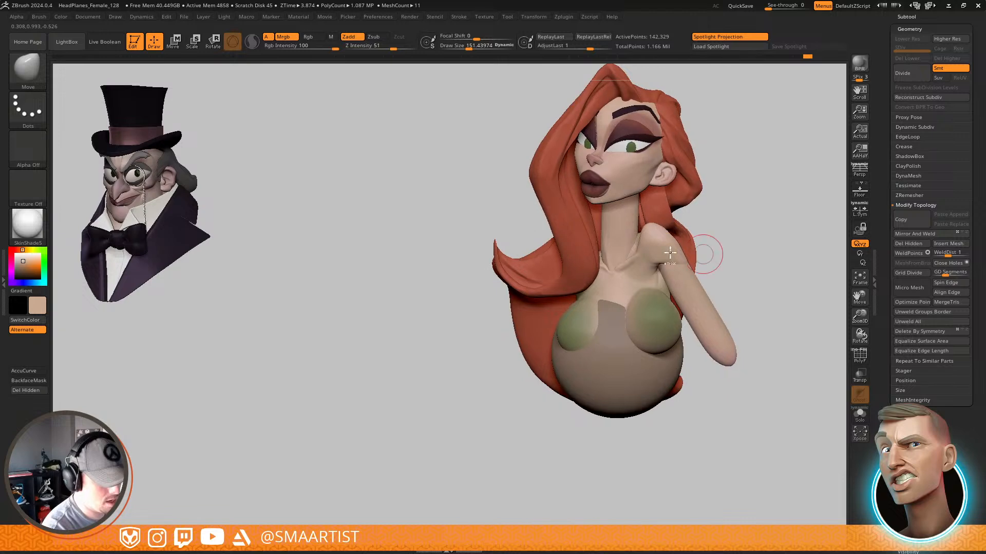
right_click_drag(653, 249, 695, 239, "ctrl")
key("s")
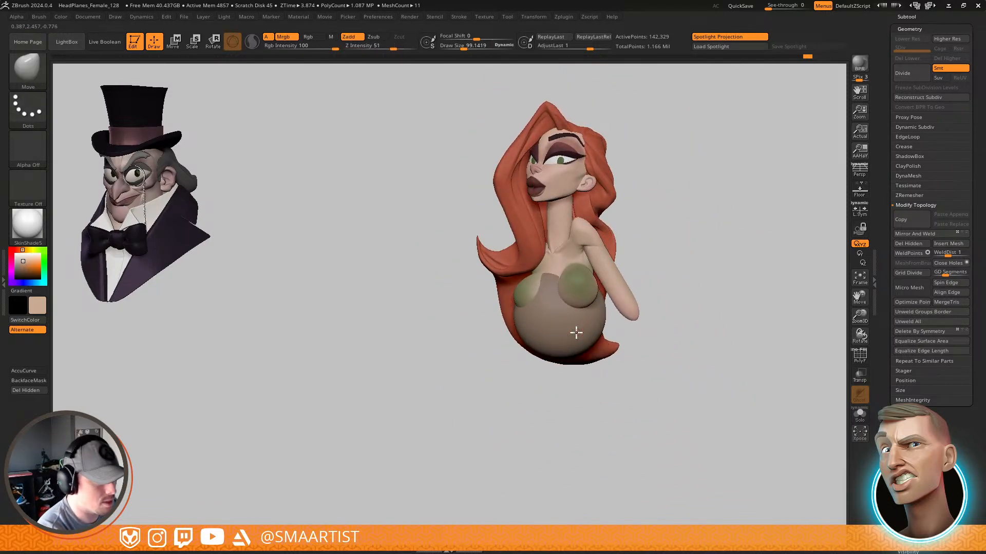
Select the lower torso sphere and recolor it dark green
left_click(576, 333, "alt")
right_click_drag(576, 334, 605, 301, "ctrl")
right_click_drag(595, 234, 605, 321)
key("c")
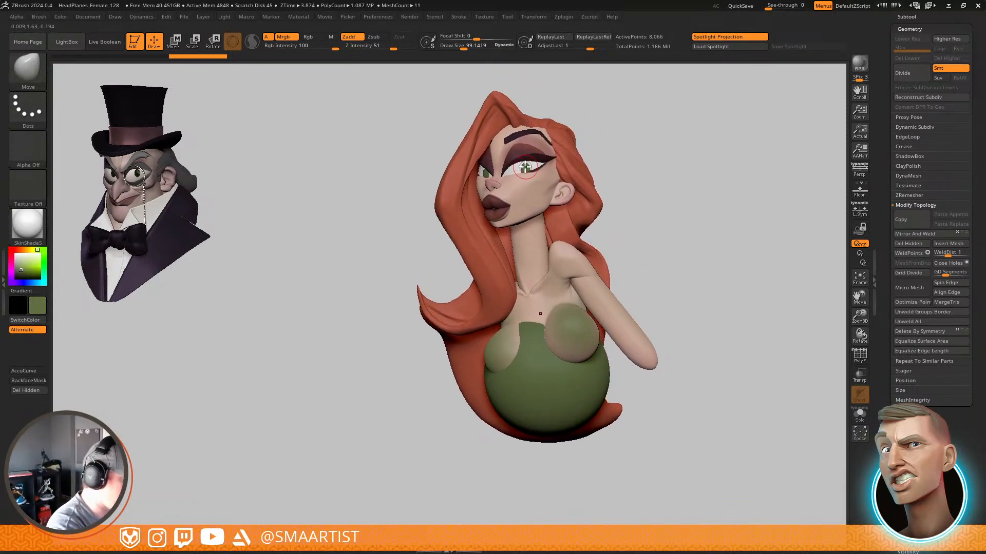
mouse_move(576, 219)
right_mouse_down()
mouse_move(625, 354)
mouse_move(667, 313)
mouse_move(660, 298)
mouse_move(647, 312)
mouse_move(658, 292)
mouse_move(696, 265)
mouse_move(721, 281)
mouse_move(704, 320)
mouse_move(654, 332)
right_mouse_up()
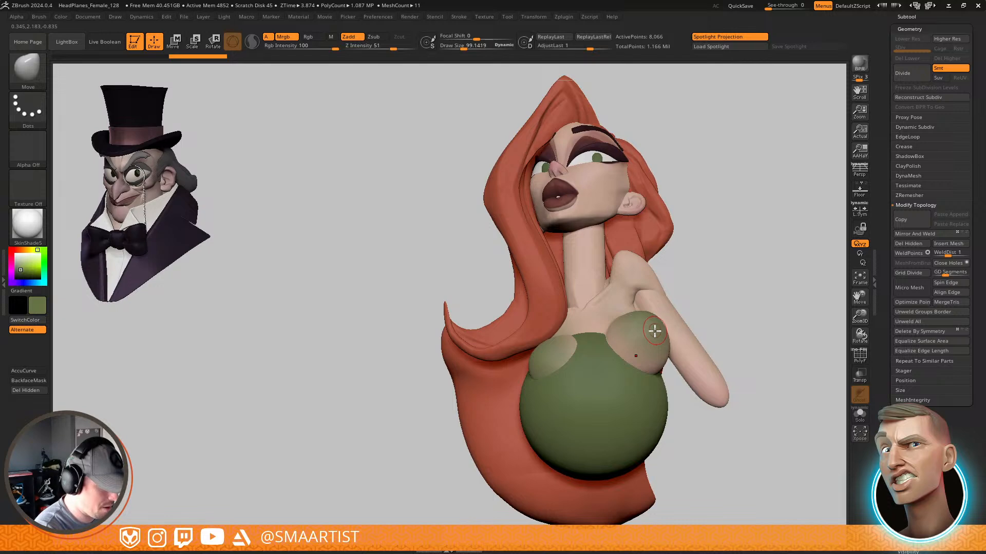
Scale down and reposition the green lower torso sphere beneath the breasts with the transform gizmo
key("b")
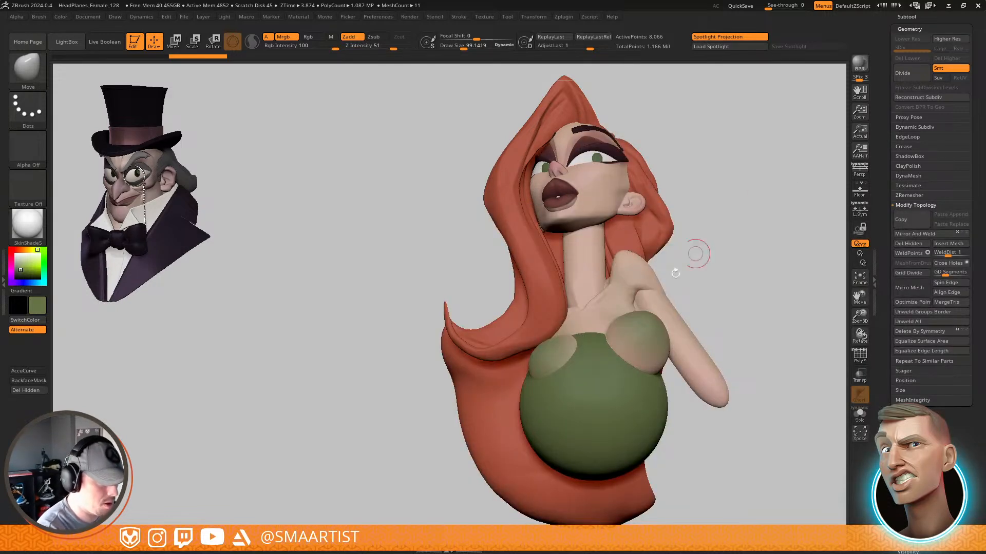
key("b")
key("m")
key("v")
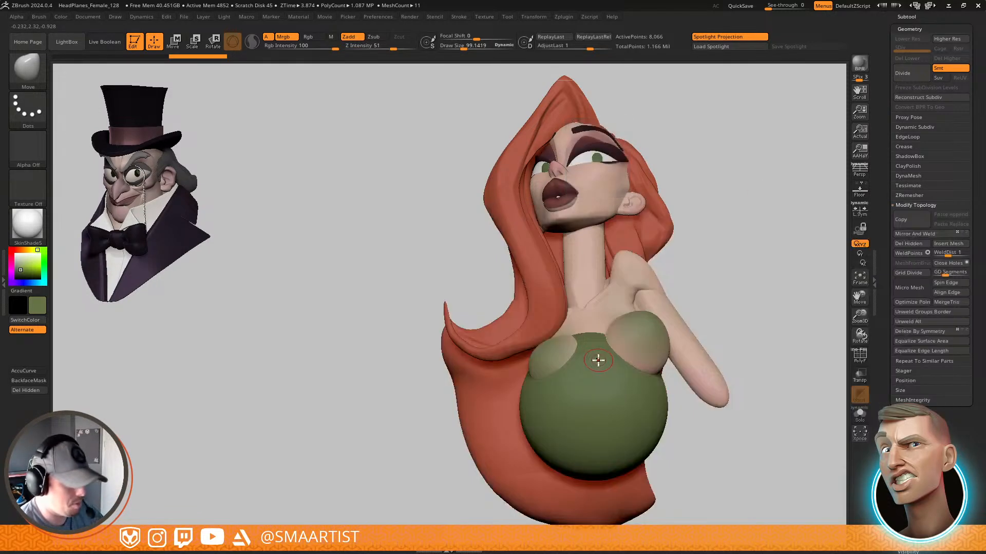
mouse_move(599, 361)
right_mouse_down()
mouse_move(596, 345)
mouse_move(616, 365)
mouse_move(582, 382)
right_mouse_up()
key("w")
left_click_drag(586, 380, 587, 398)
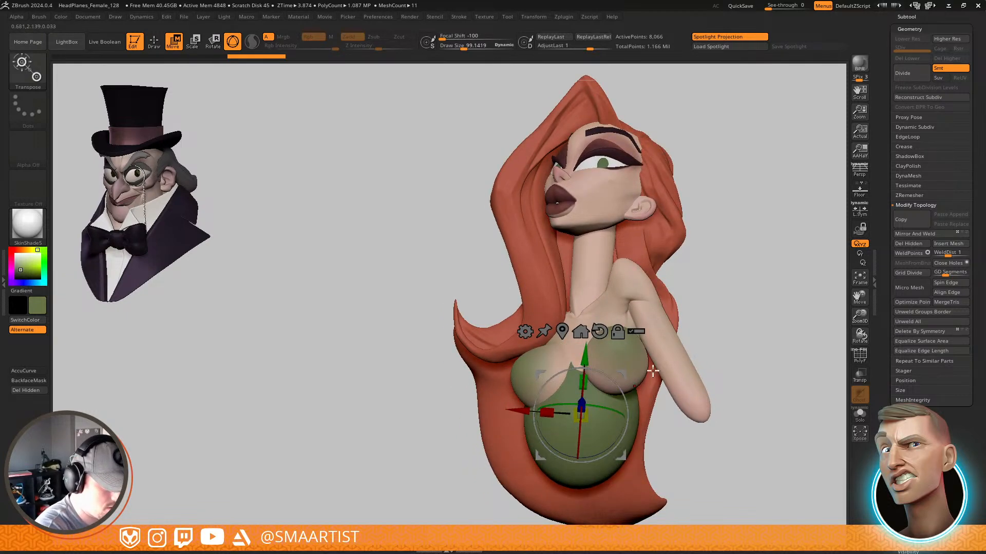
right_click_drag(653, 370, 655, 278)
Shape the green sphere into a bodice tapering toward the waist with the Move brush at a draw size of about 699
key("b")
key("m")
key("v")
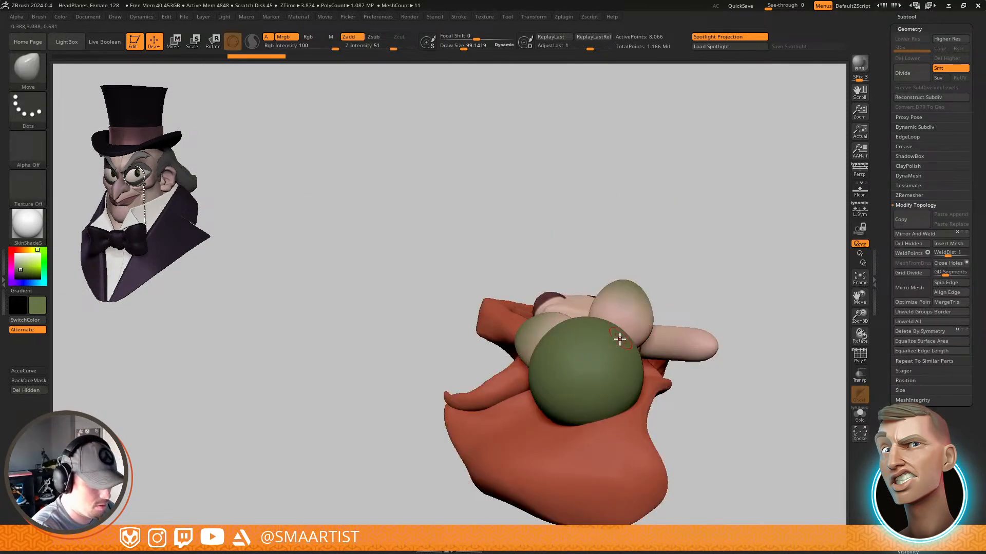
key("s")
mouse_move(620, 339)
left_mouse_down()
mouse_move(657, 324)
mouse_move(639, 337)
left_mouse_up()
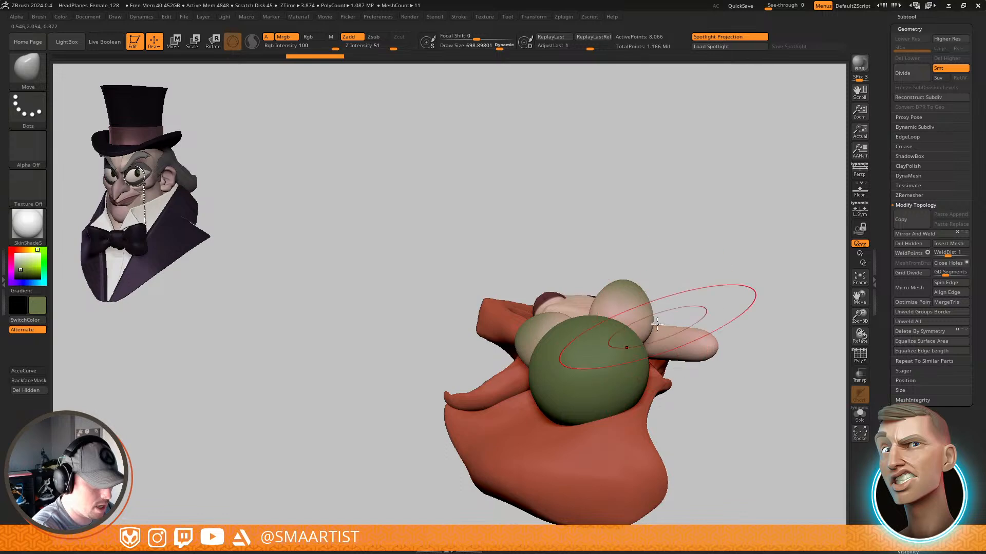
right_click_drag(657, 324, 671, 343)
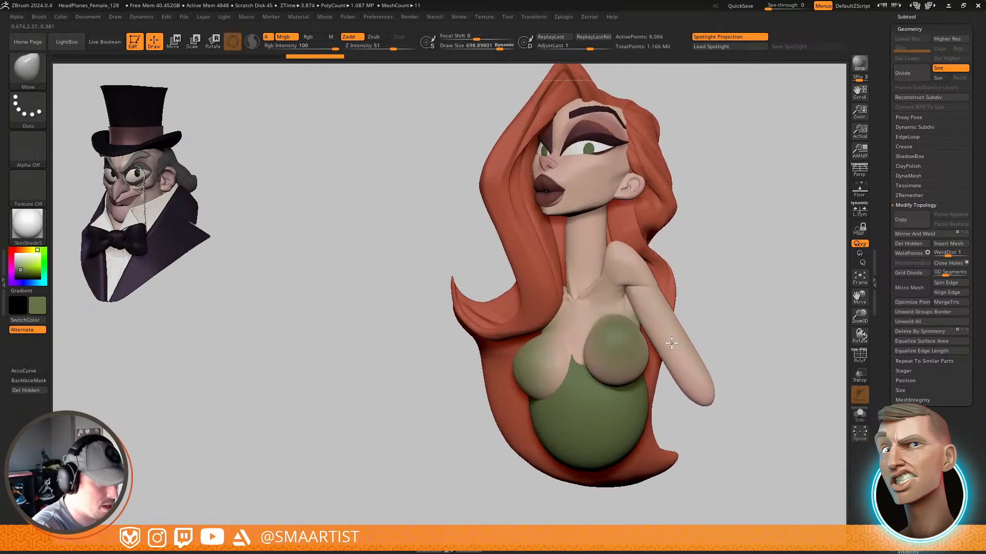
right_click_drag(642, 374, 673, 392)
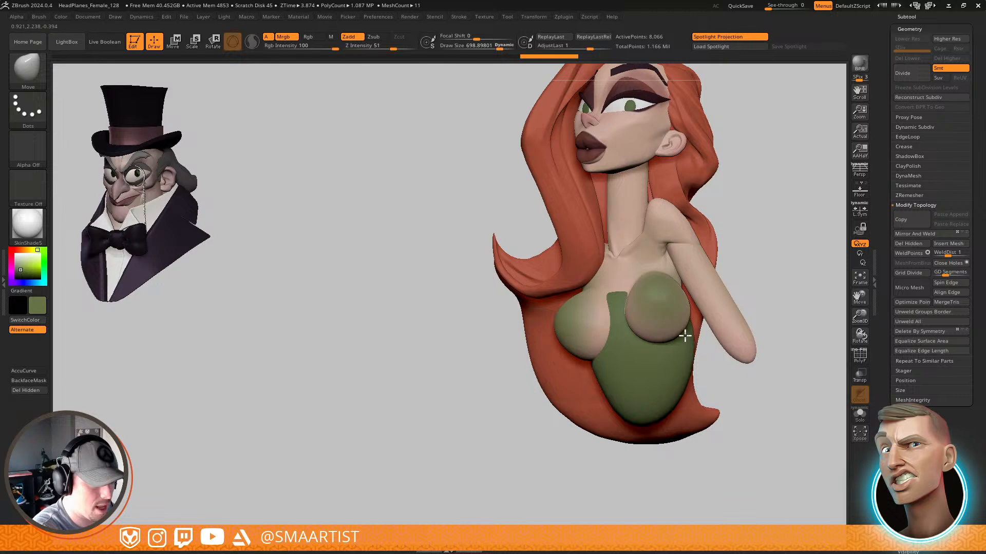
mouse_move(684, 330)
right_mouse_down()
mouse_move(680, 372)
mouse_move(703, 347)
mouse_move(647, 376)
mouse_move(704, 435)
mouse_move(654, 326)
mouse_move(658, 359)
right_mouse_up()
Pull the bodice's upper edge up over both breasts with smaller Move strokes to form a strapless neckline
key("s")
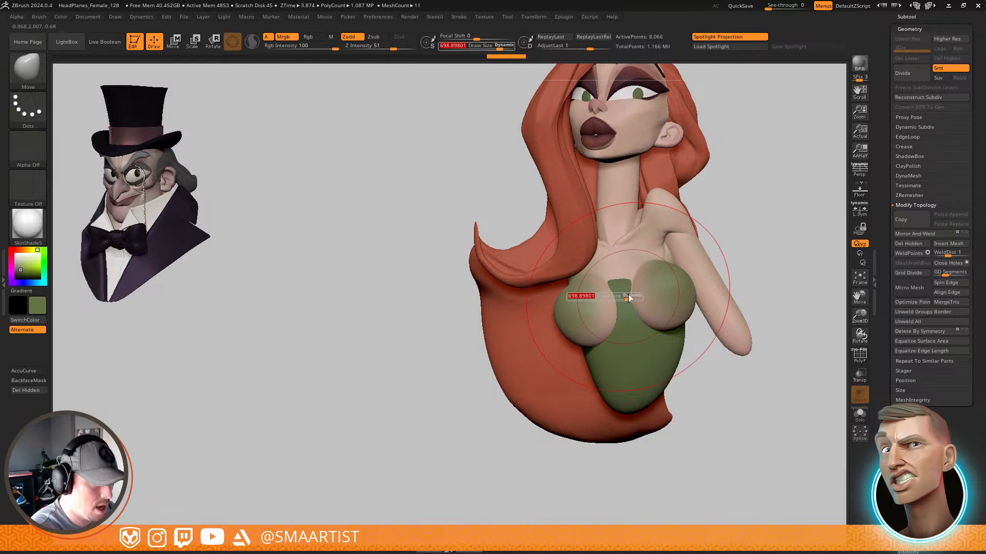
mouse_move(630, 295)
left_mouse_down()
mouse_move(618, 295)
mouse_move(620, 324)
left_mouse_up()
mouse_move(618, 312)
right_mouse_down()
mouse_move(608, 325)
mouse_move(638, 320)
right_mouse_up()
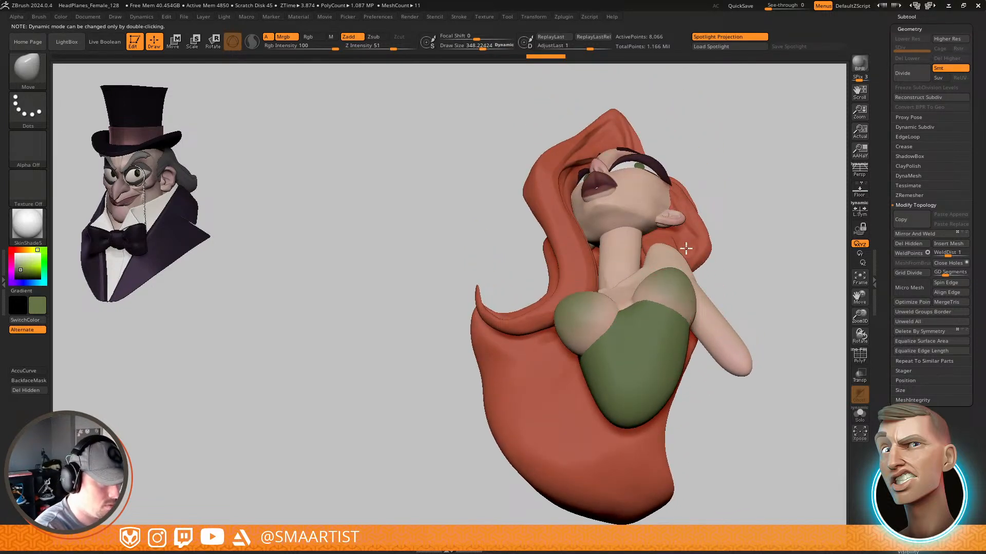
left_click_drag(686, 249, 695, 243)
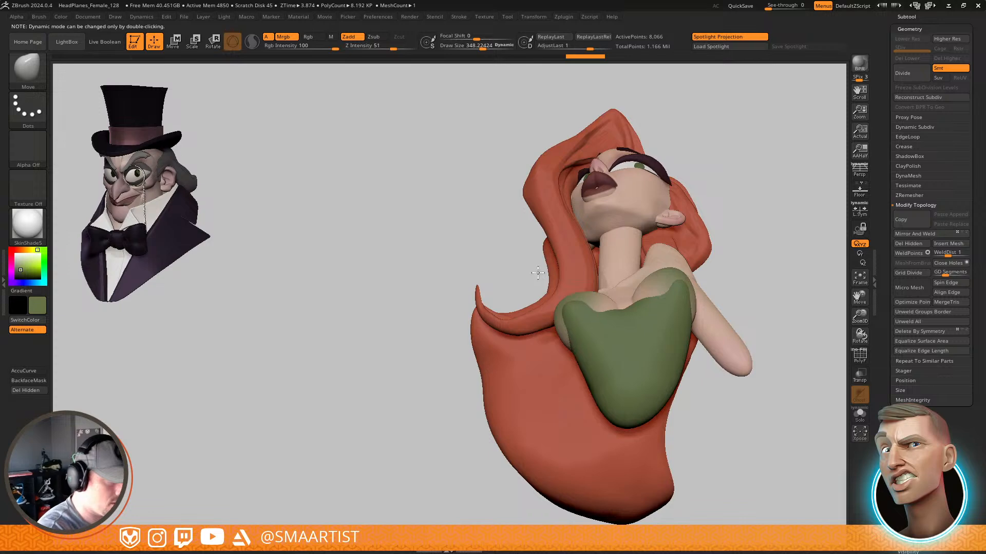
mouse_move(592, 341)
right_mouse_down()
mouse_move(623, 374)
mouse_move(601, 363)
mouse_move(603, 337)
mouse_move(570, 370)
mouse_move(594, 338)
mouse_move(589, 319)
mouse_move(627, 282)
mouse_move(598, 286)
mouse_move(658, 262)
mouse_move(634, 281)
mouse_move(664, 301)
mouse_move(666, 286)
mouse_move(739, 239)
right_mouse_up()
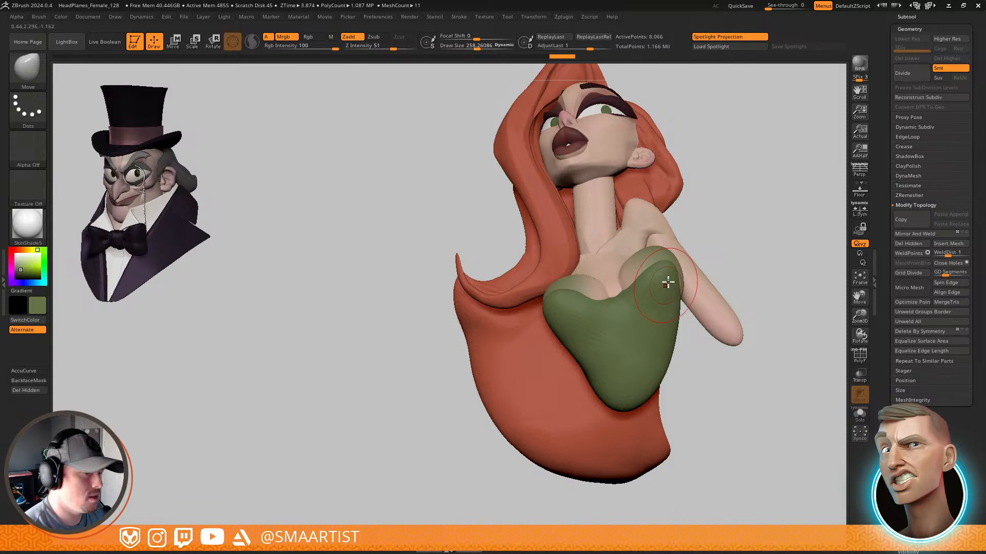
mouse_move(667, 283)
right_mouse_down()
mouse_move(689, 303)
mouse_move(708, 255)
mouse_move(700, 308)
mouse_move(700, 220)
mouse_move(591, 246)
mouse_move(543, 271)
mouse_move(587, 297)
mouse_move(563, 330)
right_mouse_up()
mouse_move(688, 305)
right_mouse_down()
mouse_move(677, 297)
mouse_move(649, 323)
right_mouse_up()
Flatten the underside of the green bodice with TrimDynamic at a draw size of about 375
key("b")
key("t")
key("d")
right_click_drag(609, 370, 605, 358)
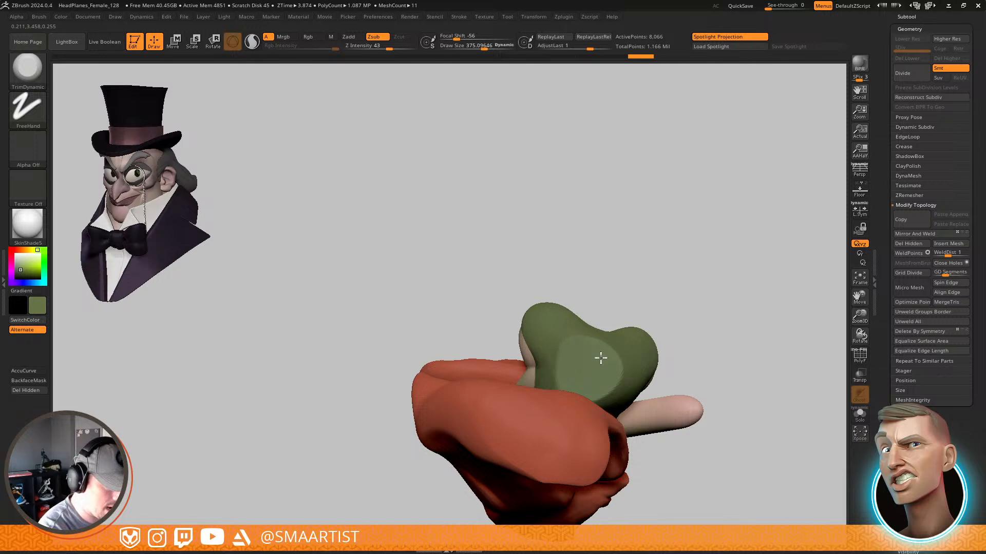
mouse_move(676, 264)
right_mouse_down()
mouse_move(733, 379)
mouse_move(675, 332)
mouse_move(711, 406)
right_mouse_up()
mouse_move(711, 405)
right_mouse_down("ctrl")
mouse_move(693, 310)
mouse_move(705, 272)
right_mouse_up("ctrl")
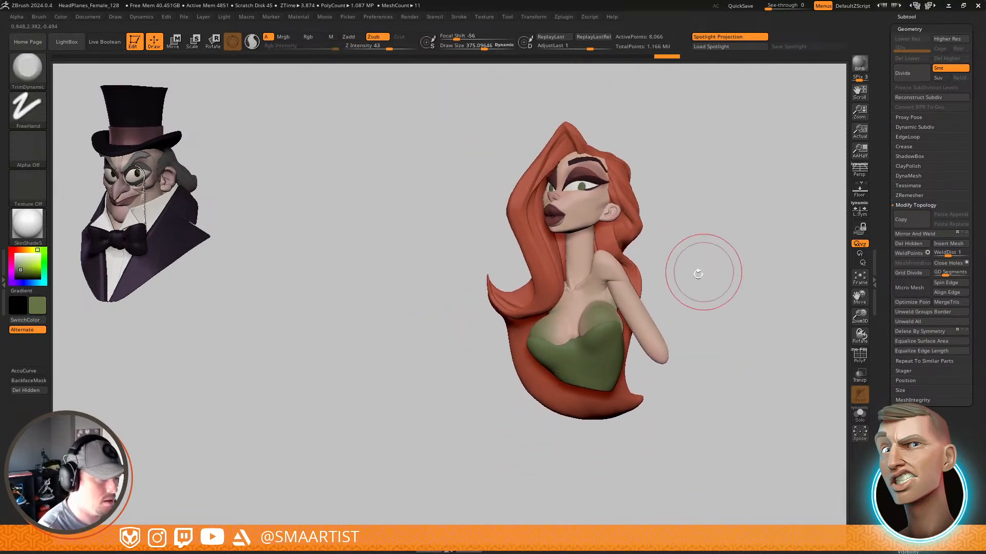
Pull the bodice's lower edge downward with the Move brush at a draw size of about 422
mouse_move(598, 344)
right_mouse_down("ctrl")
mouse_move(594, 385)
mouse_move(590, 363)
mouse_move(564, 395)
right_mouse_up("ctrl")
key("ctrl+t")
key("b")
key("m")
key("v")
key("s")
left_click_drag(564, 397, 584, 380)
right_click_drag(584, 380, 623, 361)
mouse_move(624, 361)
right_mouse_down("ctrl")
mouse_move(620, 325)
mouse_move(680, 305)
right_mouse_up("ctrl")
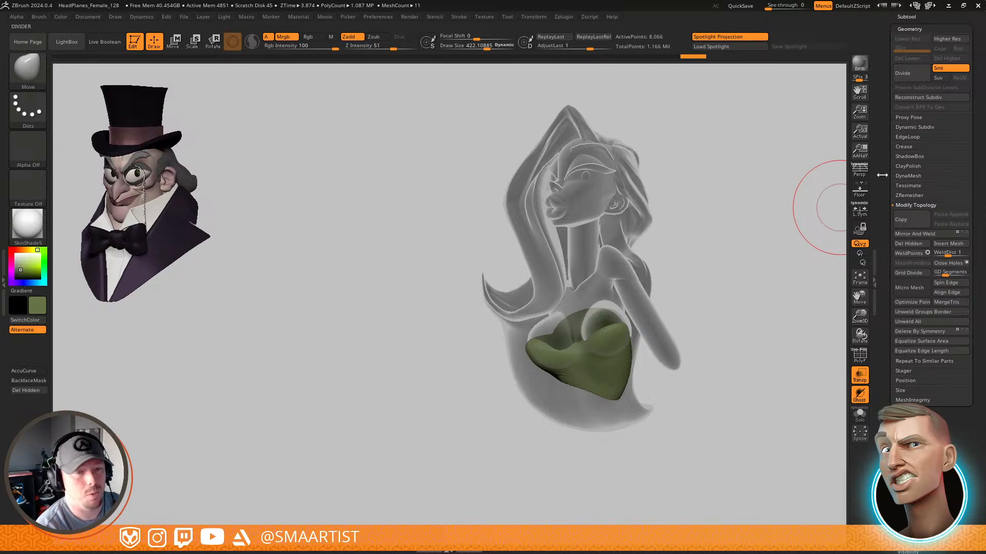
Hide the green bodice sphere and make the Torso subtool active, with a draw size of about 243
left_click(908, 16)
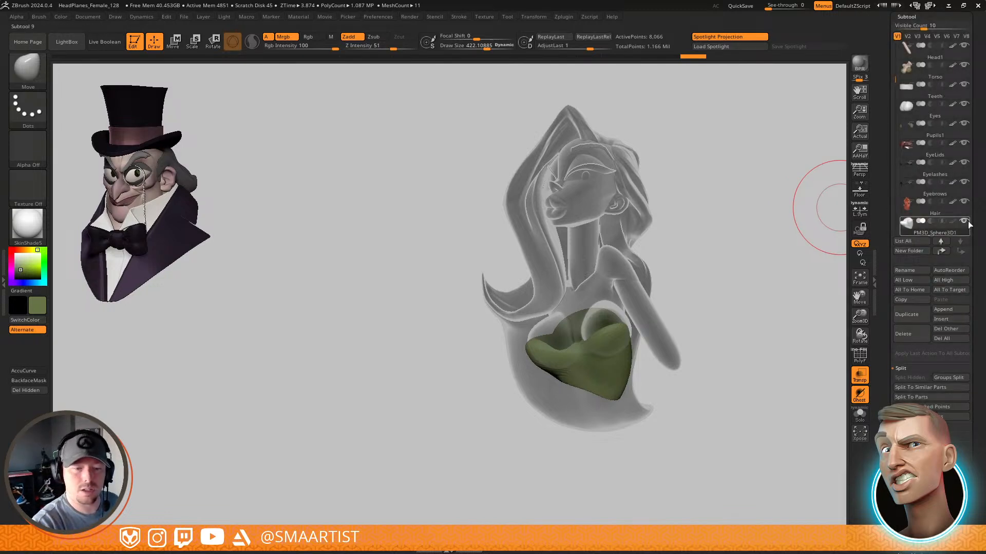
left_click(923, 65)
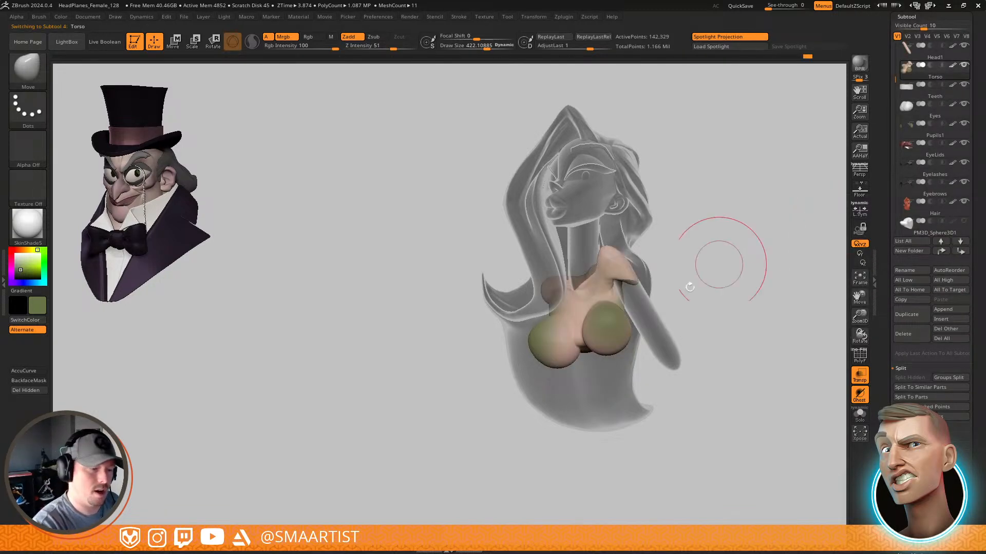
mouse_move(690, 287)
right_mouse_down()
mouse_move(636, 296)
mouse_move(680, 303)
right_mouse_up()
right_click_drag(598, 334, 614, 328, "ctrl")
key("s")
left_click_drag(613, 330, 603, 331)
mouse_move(603, 331)
right_mouse_down()
mouse_move(616, 327)
mouse_move(617, 347)
right_mouse_up()
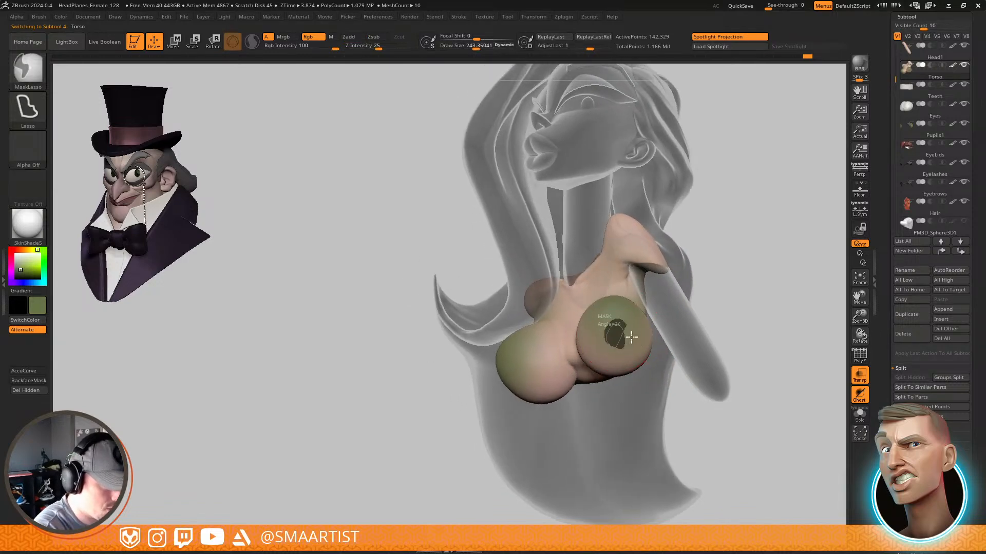
Replace the stray lasso mask with MaskPen strokes covering the lower part of both breasts and the area joining them
key("ctrl+z")
left_click(28, 78, "ctrl")
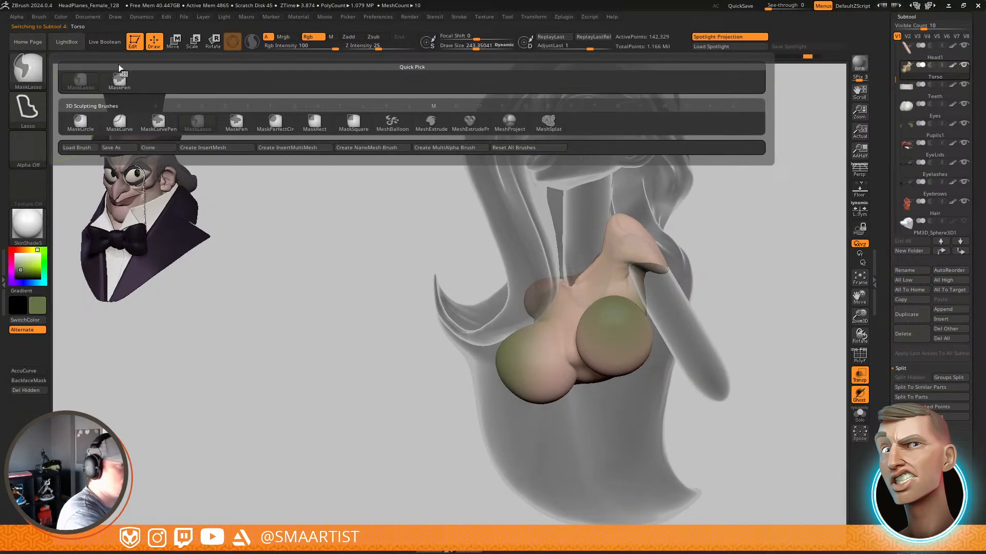
left_click(118, 82)
mouse_move(615, 349)
left_mouse_down("ctrl")
mouse_move(608, 340)
mouse_move(619, 344)
left_mouse_up("ctrl")
mouse_move(513, 376)
right_mouse_down()
mouse_move(557, 349)
mouse_move(547, 357)
right_mouse_up()
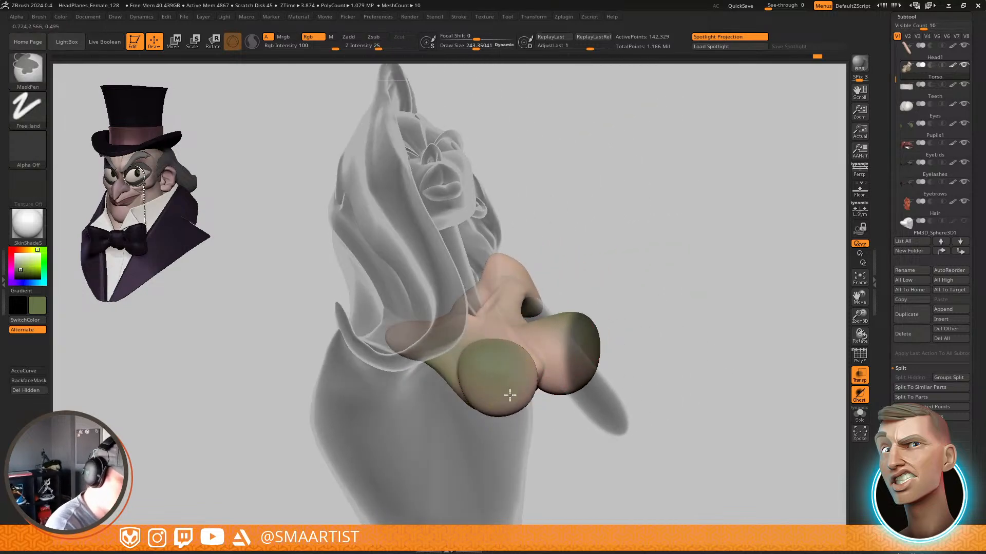
left_click_drag(508, 396, 494, 392, "ctrl")
mouse_move(625, 330)
right_mouse_down()
mouse_move(599, 356)
mouse_move(614, 319)
mouse_move(626, 347)
mouse_move(617, 286)
right_mouse_up()
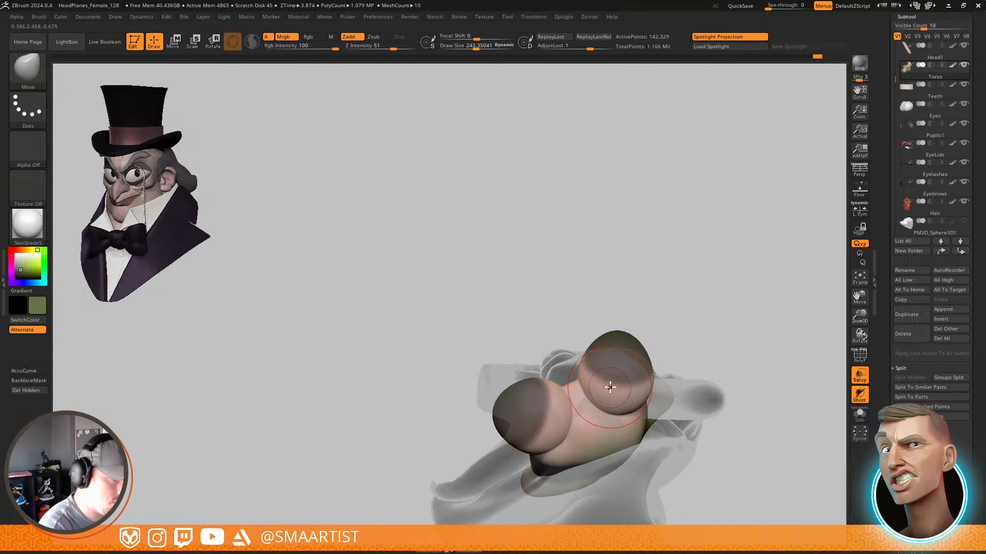
left_click_drag(610, 387, 573, 434, "ctrl")
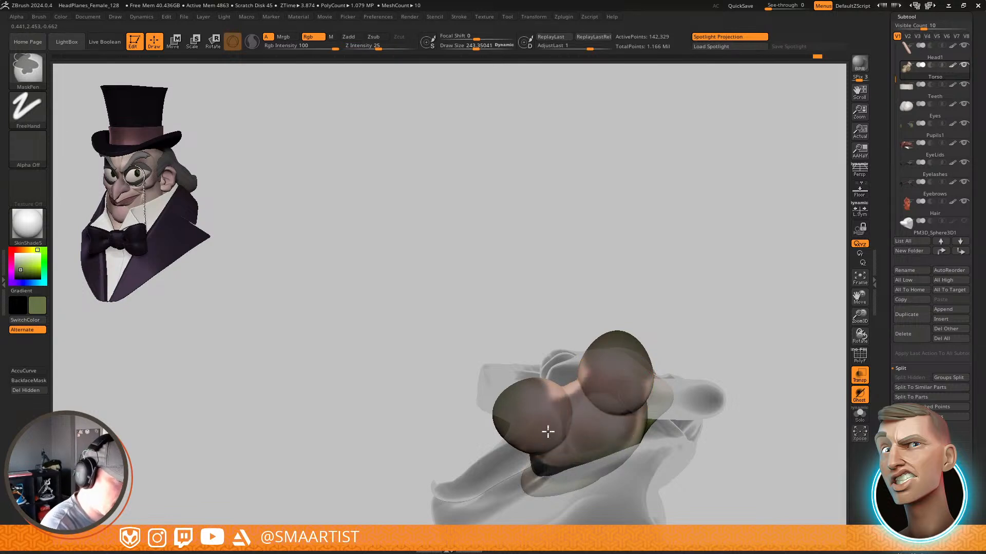
mouse_move(628, 362)
right_mouse_down()
mouse_move(632, 440)
mouse_move(593, 411)
mouse_move(586, 373)
mouse_move(616, 377)
mouse_move(588, 370)
mouse_move(698, 339)
mouse_move(662, 248)
mouse_move(715, 237)
mouse_move(734, 208)
mouse_move(699, 334)
mouse_move(716, 329)
mouse_move(727, 363)
mouse_move(731, 278)
right_mouse_up()
Extract the masked breast area as a separate green bra subtool and move it to the end of the subtool list
key("ctrl+t")
right_click_drag(730, 277, 678, 345, "alt")
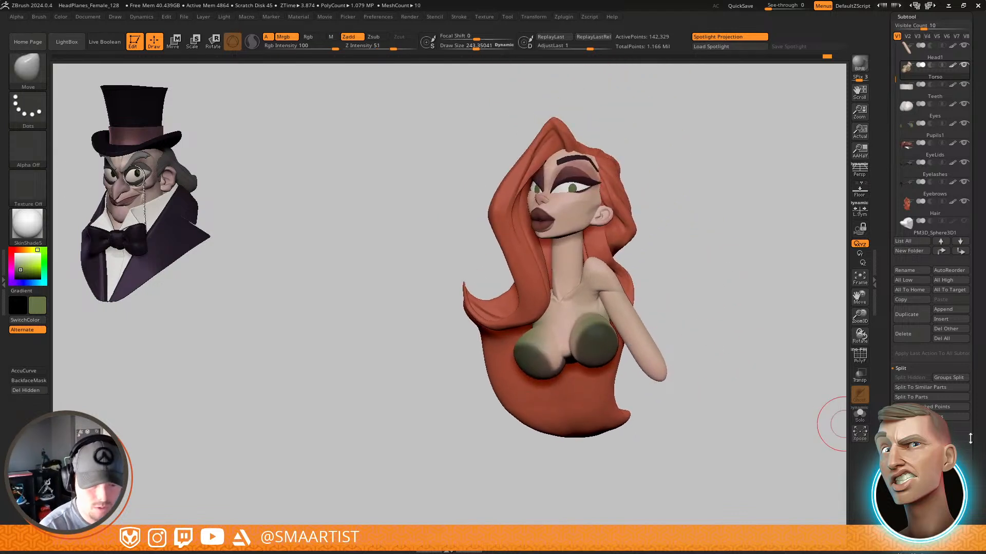
left_click(901, 369)
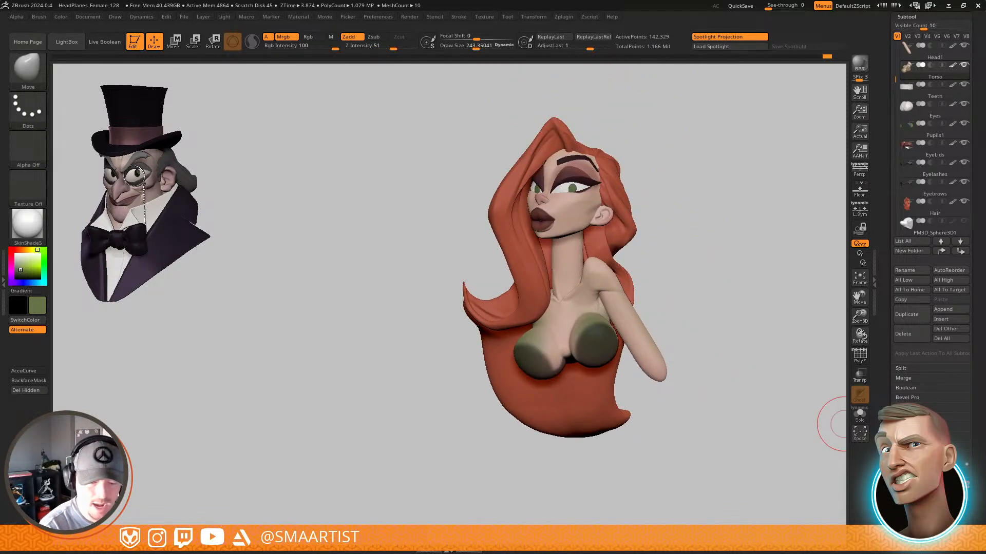
left_click(860, 256)
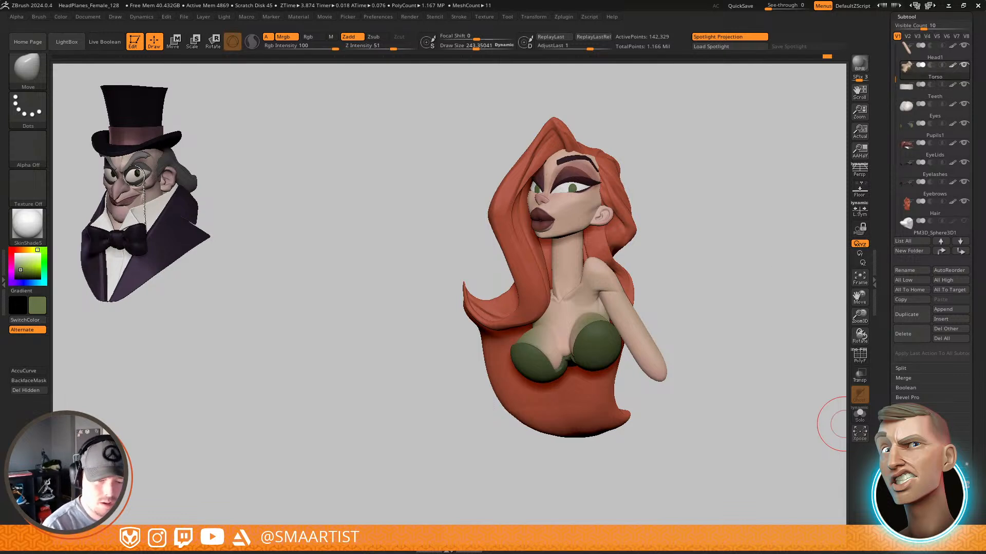
left_click(860, 255)
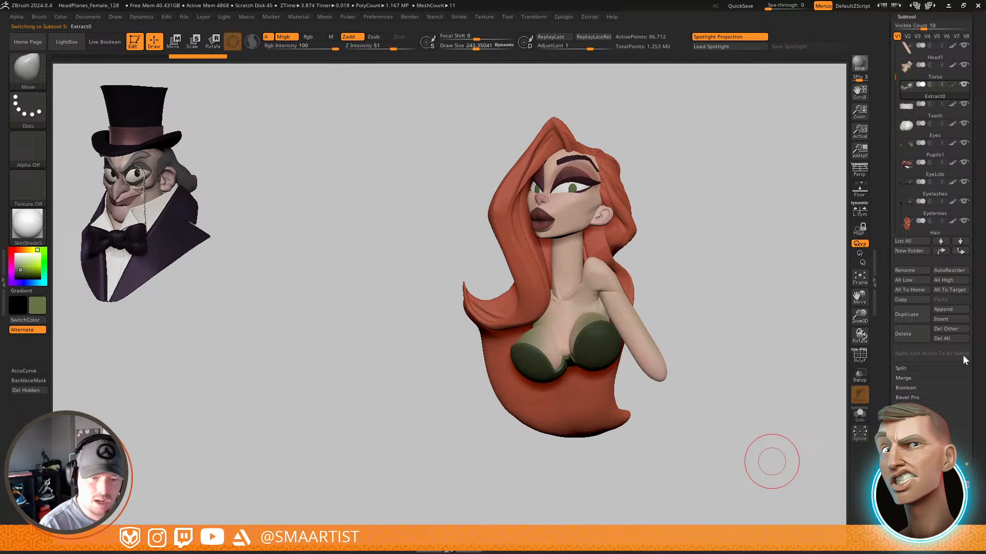
left_click(960, 251)
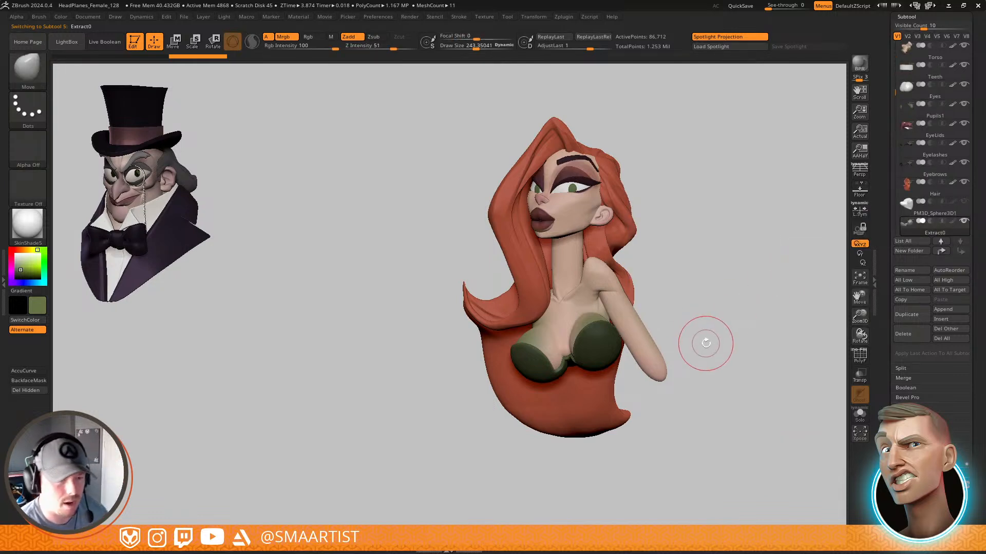
Clear the mask on the extracted green bra and check its fit from the front and side
mouse_move(698, 338)
left_mouse_down()
mouse_move(730, 334)
mouse_move(690, 335)
left_mouse_up()
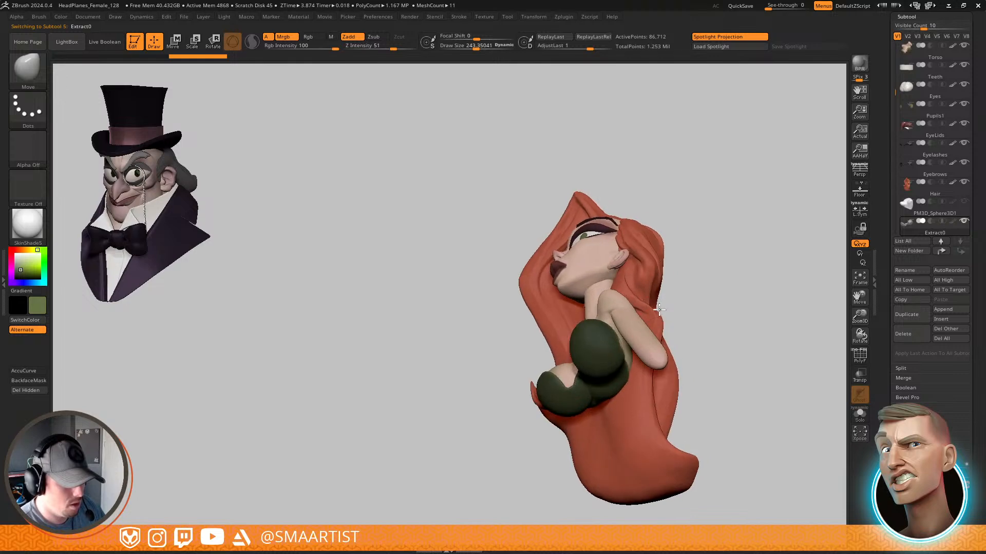
key("shift+f")
mouse_move(634, 396)
right_mouse_down()
mouse_move(638, 352)
mouse_move(653, 435)
mouse_move(702, 372)
right_mouse_up()
key("shift+f")
mouse_move(759, 409)
right_mouse_down("ctrl")
mouse_move(720, 328)
mouse_move(696, 364)
mouse_move(710, 356)
right_mouse_up("ctrl")
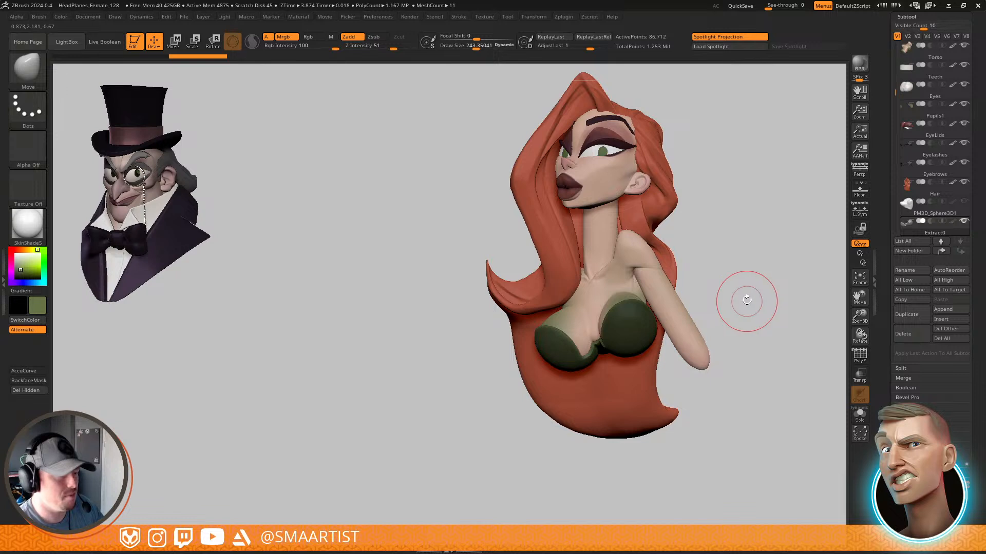
mouse_move(747, 300)
right_mouse_down()
mouse_move(775, 359)
mouse_move(715, 330)
mouse_move(763, 321)
mouse_move(710, 330)
mouse_move(733, 338)
right_mouse_up()
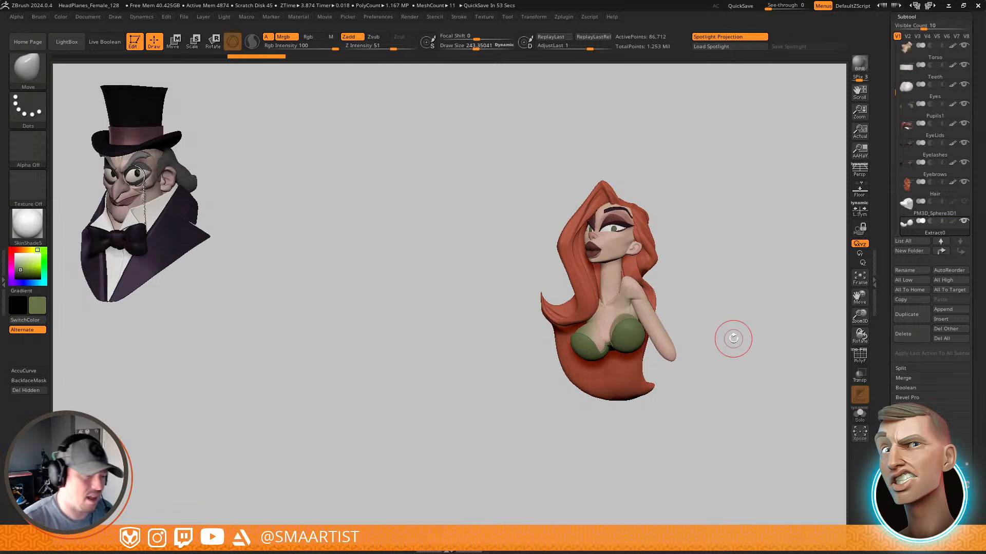
right_click_drag(625, 324, 642, 348)
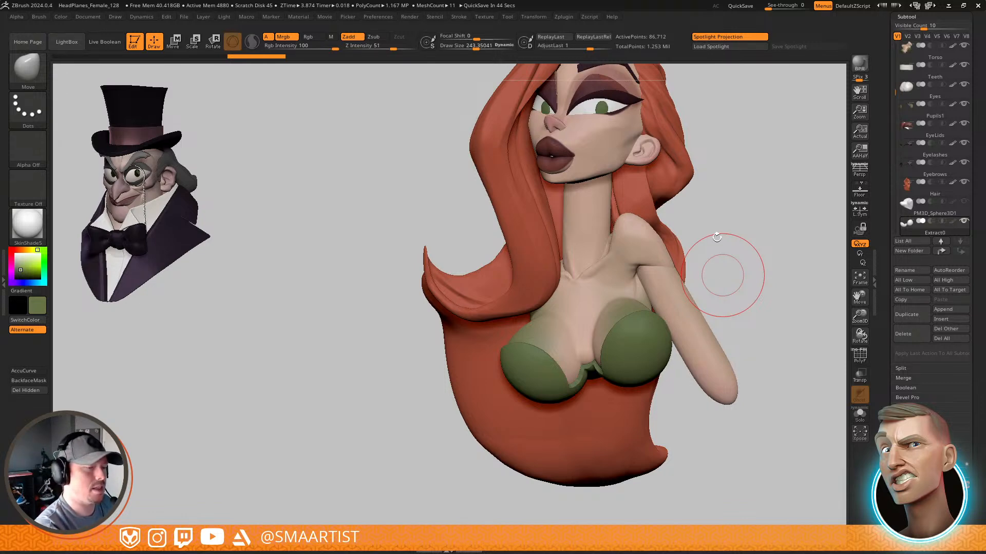
left_click_drag(717, 237, 695, 246)
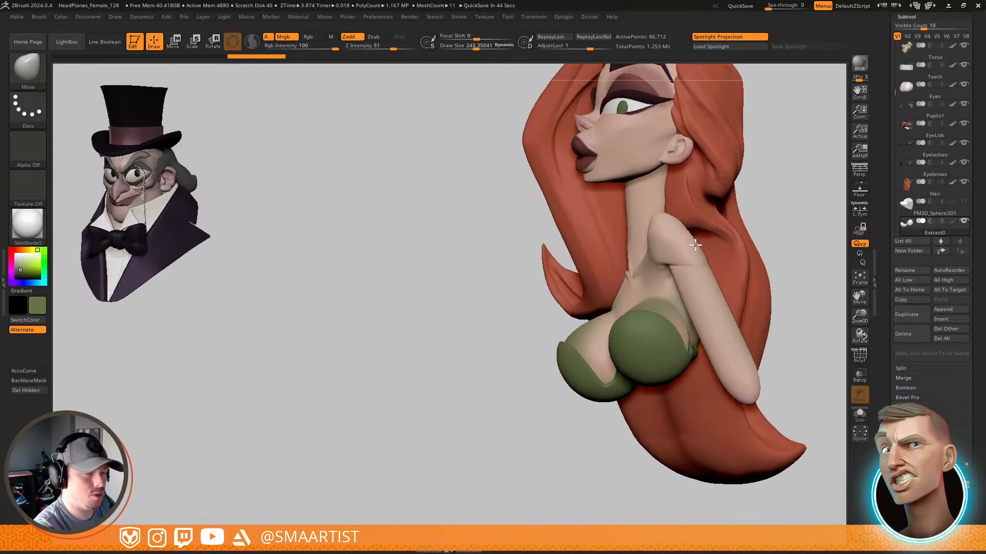
Make the torso active and reshape the shoulder with the Move brush at a draw size of about 403
left_click(680, 269, "alt")
right_click_drag(681, 269, 703, 250)
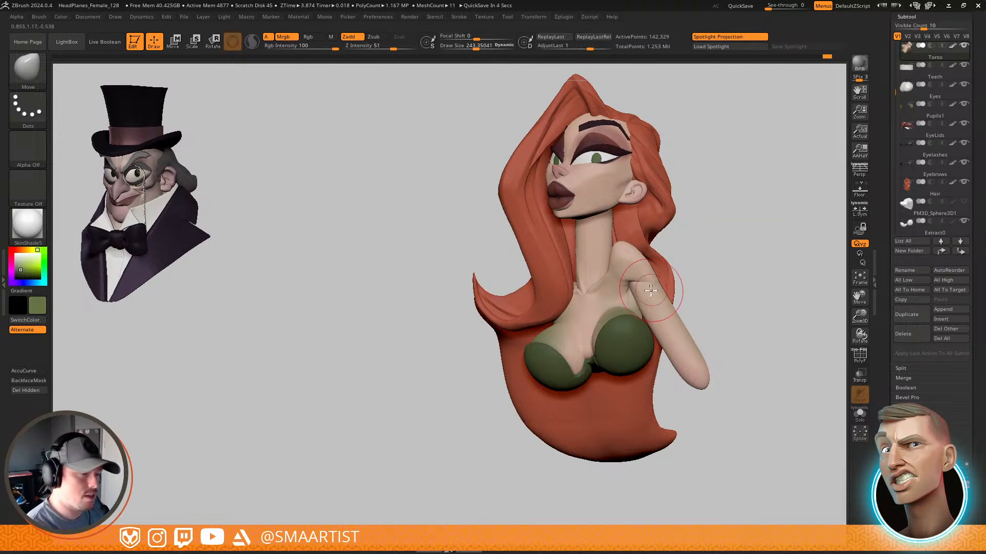
right_click_drag(647, 288, 663, 360)
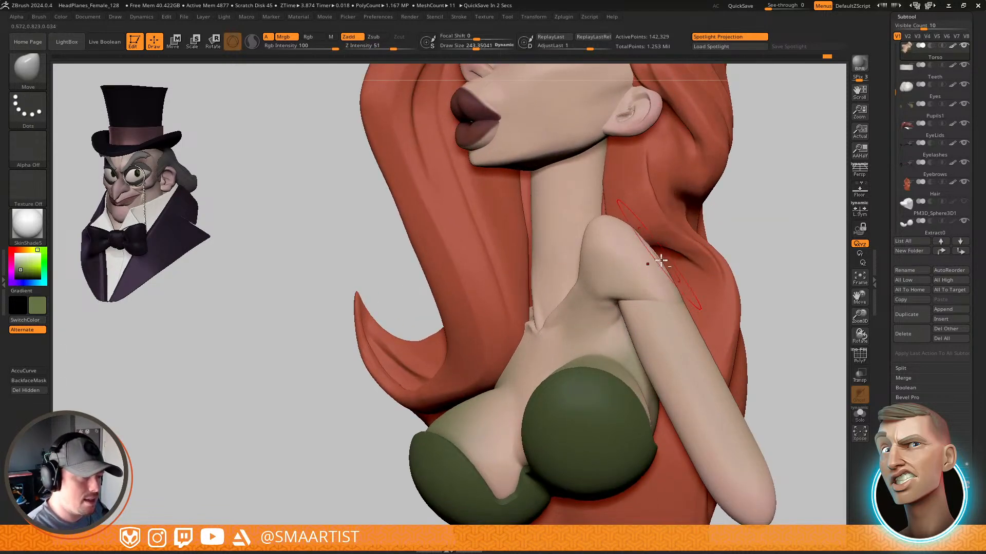
right_click_drag(658, 260, 654, 315, "alt")
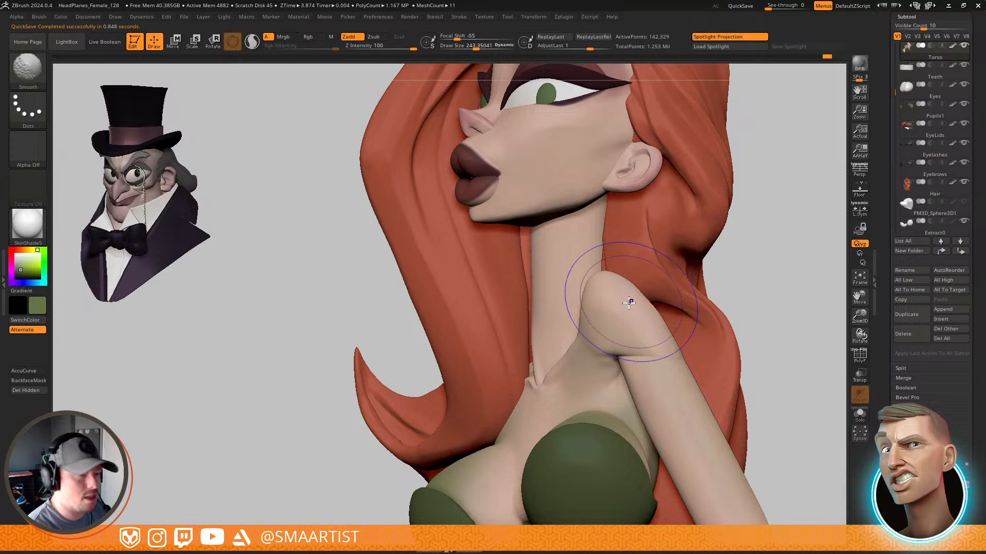
key("shift+f")
key("s")
left_click_drag(638, 288, 662, 273)
right_click_drag(728, 309, 733, 247, "ctrl")
key("shift+f")
right_click_drag(717, 331, 716, 294, "ctrl")
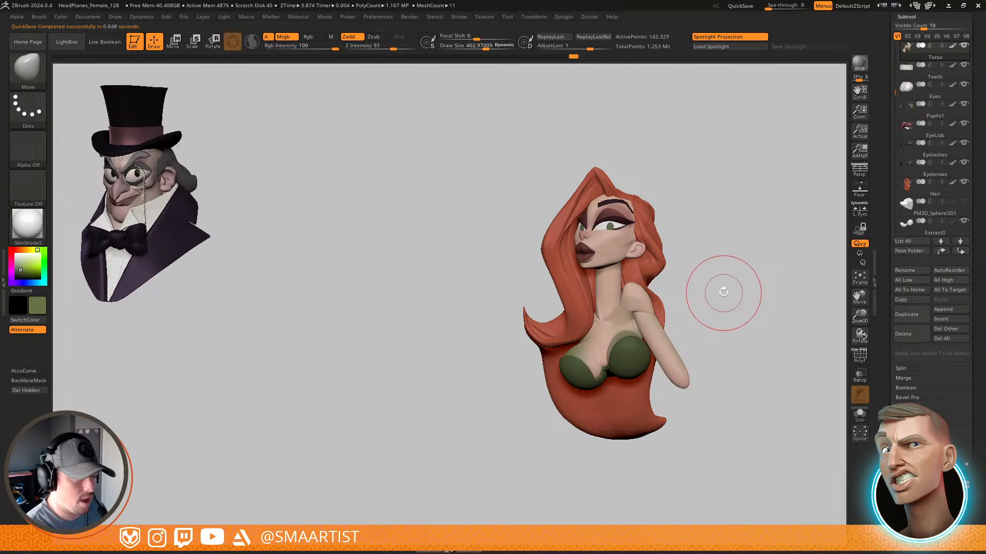
Refine the shoulder's contour where it meets the neck and arm, using a Move draw size of about 195
right_click_drag(618, 314, 621, 301, "ctrl")
key("s")
left_click_drag(620, 300, 614, 299)
right_click_drag(759, 295, 764, 264, "ctrl")
mouse_move(762, 283)
right_mouse_down("ctrl")
mouse_move(757, 258)
mouse_move(725, 264)
mouse_move(727, 240)
right_mouse_up("ctrl")
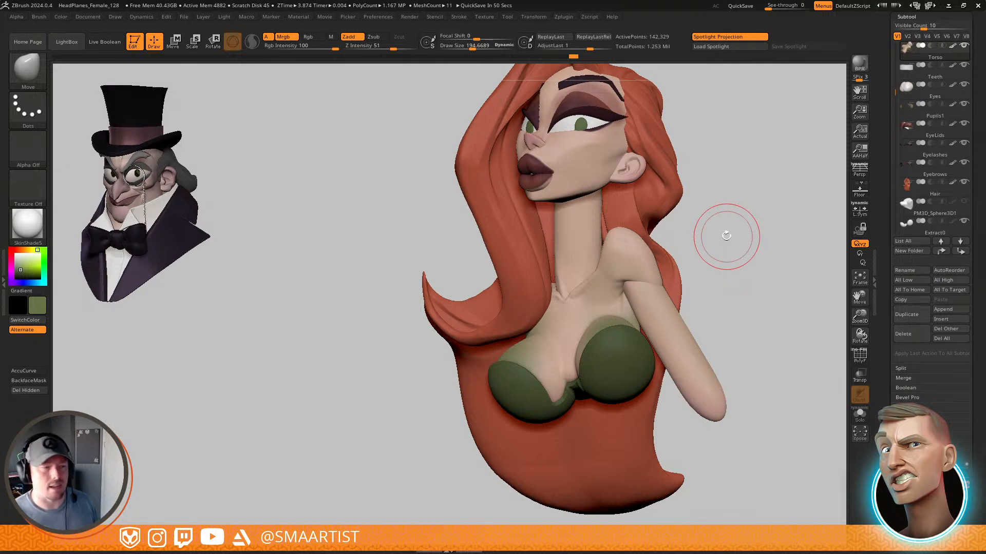
left_click_drag(767, 253, 766, 256)
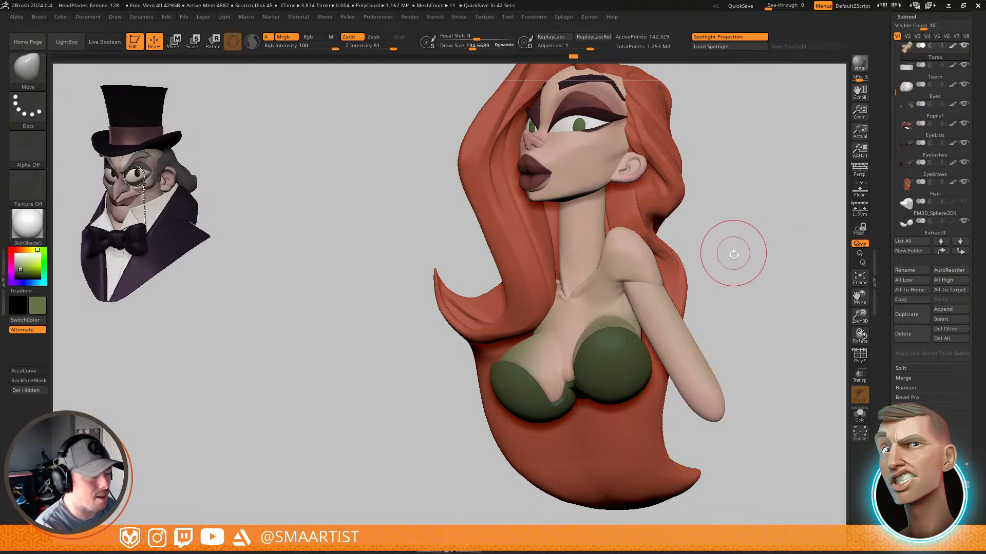
mouse_move(733, 253)
left_mouse_down("alt")
mouse_move(724, 226)
mouse_move(734, 219)
mouse_move(733, 235)
mouse_move(719, 194)
mouse_move(716, 229)
left_mouse_up("alt")
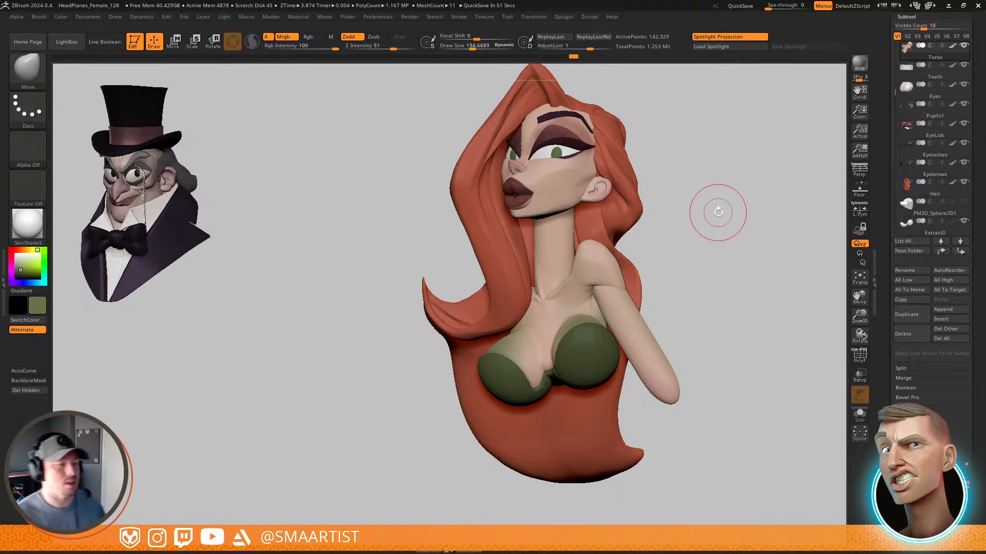
Carve a soft line down the chest below the collarbones with DamStandard at a draw size of about 195
mouse_move(726, 238)
left_mouse_down()
mouse_move(744, 282)
mouse_move(711, 296)
mouse_move(714, 307)
mouse_move(703, 292)
left_mouse_up()
mouse_move(560, 345)
right_mouse_down()
mouse_move(550, 318)
mouse_move(592, 361)
right_mouse_up()
key("b")
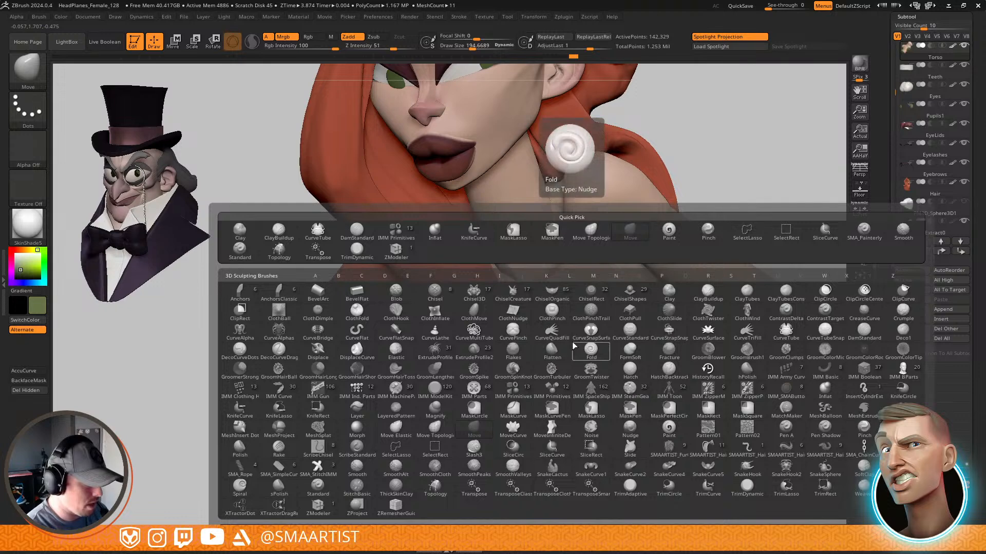
key("d")
key("s")
left_click_drag(529, 294, 597, 408)
mouse_move(652, 476)
right_mouse_down("ctrl")
mouse_move(612, 354)
mouse_move(583, 332)
mouse_move(607, 344)
mouse_move(629, 385)
mouse_move(622, 429)
mouse_move(590, 374)
right_mouse_up("ctrl")
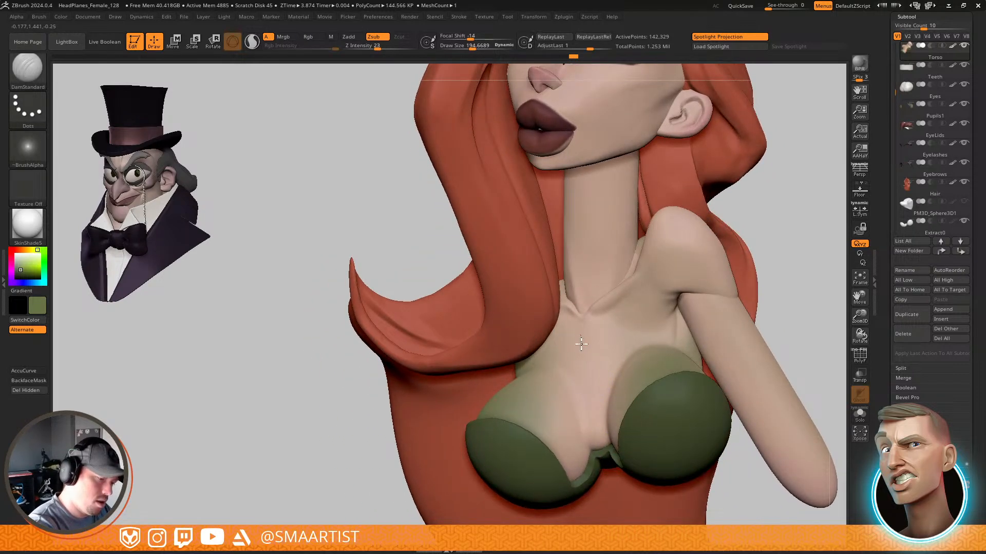
mouse_move(607, 465)
right_mouse_down()
mouse_move(616, 385)
mouse_move(608, 403)
mouse_move(594, 359)
right_mouse_up()
Define the sternum lines with DamStandard at a draw size of 114 and smooth them below the collarbone notch
key("s")
left_click_drag(577, 348, 583, 446)
key("b")
key("d")
key("s")
mouse_move(625, 345)
right_mouse_down("ctrl")
mouse_move(642, 325)
mouse_move(637, 309)
mouse_move(672, 307)
mouse_move(695, 445)
right_mouse_up("ctrl")
mouse_move(606, 322)
left_mouse_down("shift")
mouse_move(590, 325)
mouse_move(596, 342)
left_mouse_up("shift")
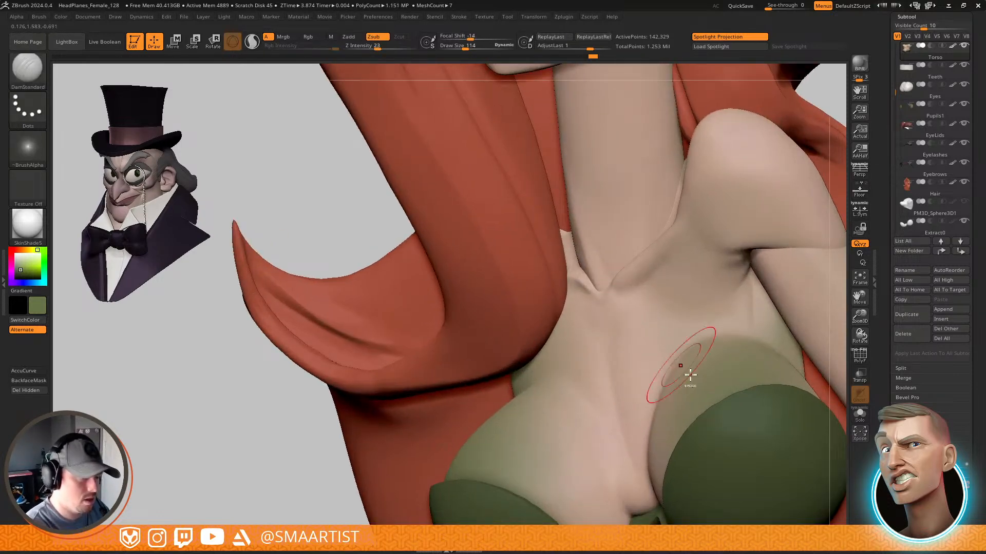
Deepen the creases running from the upper chest into the cleavage with DamStandard and soften the transitions
mouse_move(690, 375)
right_mouse_down("ctrl")
mouse_move(722, 335)
mouse_move(692, 285)
mouse_move(712, 288)
mouse_move(704, 323)
mouse_move(692, 326)
mouse_move(704, 279)
mouse_move(728, 269)
mouse_move(676, 303)
right_mouse_up("ctrl")
right_click_drag(663, 362, 663, 419, "ctrl")
mouse_move(663, 418)
right_mouse_down()
mouse_move(690, 393)
mouse_move(661, 397)
mouse_move(664, 365)
right_mouse_up()
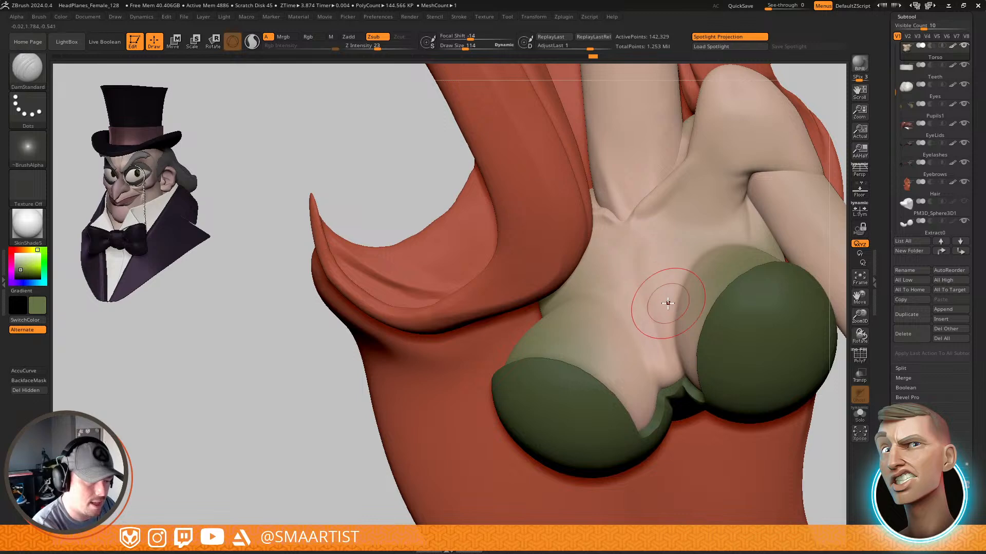
key("ctrl")
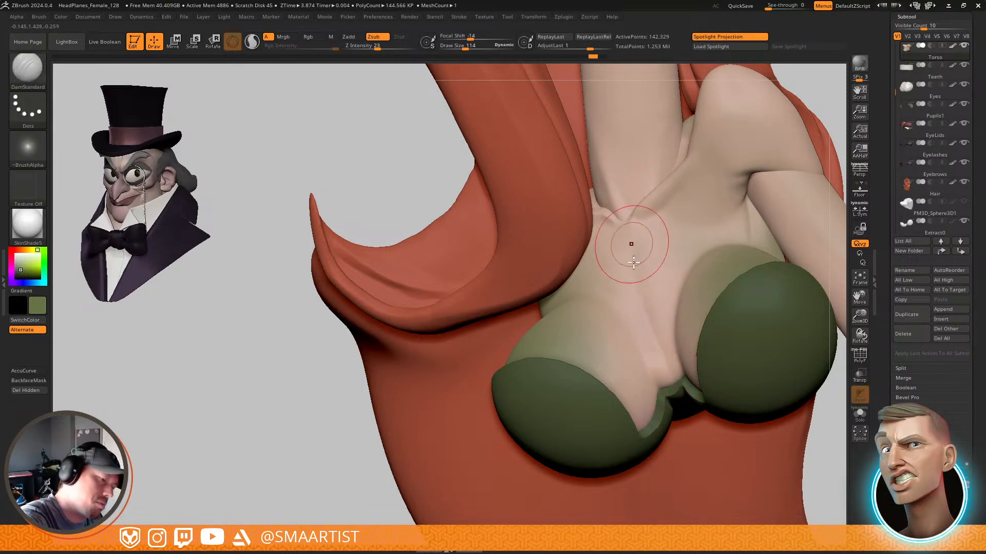
right_click_drag(637, 277, 648, 245, "ctrl")
mouse_move(667, 277)
right_mouse_down()
mouse_move(721, 334)
mouse_move(648, 338)
mouse_move(658, 405)
mouse_move(635, 377)
right_mouse_up()
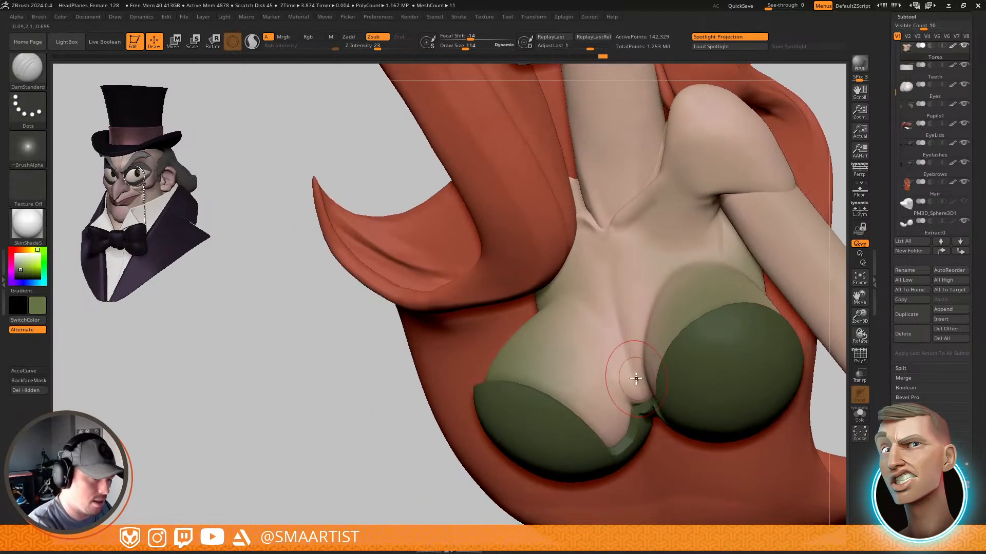
key("ctrl")
mouse_move(704, 367)
right_mouse_down("ctrl")
mouse_move(770, 315)
mouse_move(720, 275)
mouse_move(684, 303)
mouse_move(702, 291)
mouse_move(678, 412)
mouse_move(667, 403)
mouse_move(708, 377)
right_mouse_up("ctrl")
key("shift")
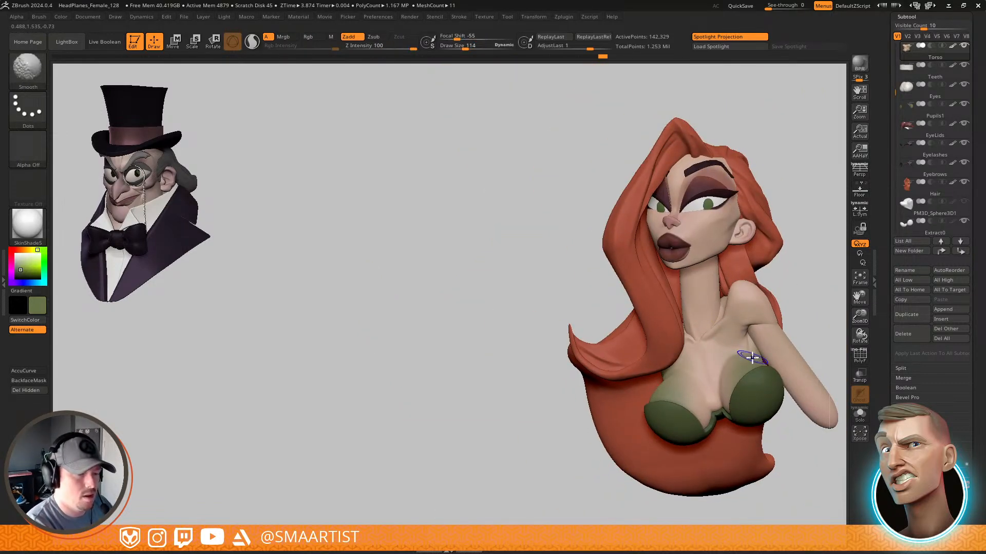
mouse_move(765, 356)
right_mouse_down("ctrl")
mouse_move(808, 286)
mouse_move(759, 266)
right_mouse_up("ctrl")
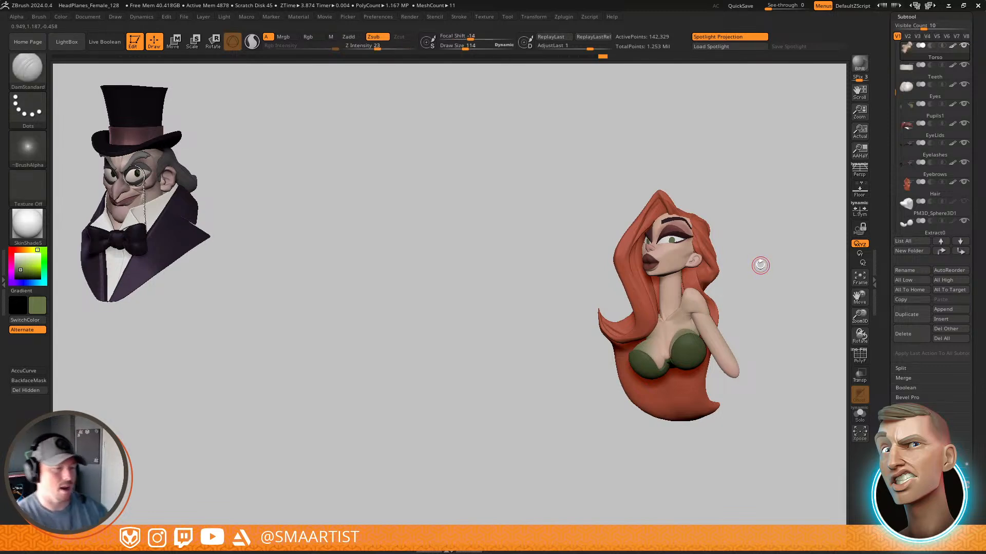
Slice off the rounded lower end of the arm with a KnifeCurve cut
mouse_move(750, 277)
right_mouse_down("ctrl")
mouse_move(784, 308)
mouse_move(684, 286)
right_mouse_up("ctrl")
left_click(680, 380, "alt")
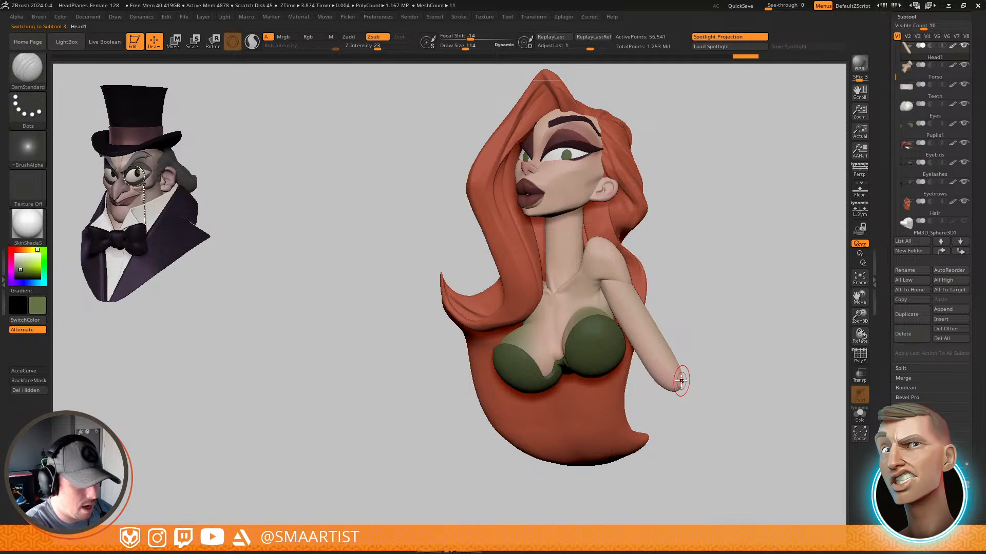
mouse_move(748, 330)
right_mouse_down()
mouse_move(727, 320)
mouse_move(741, 322)
right_mouse_up()
left_click(29, 72, "ctrl+shift")
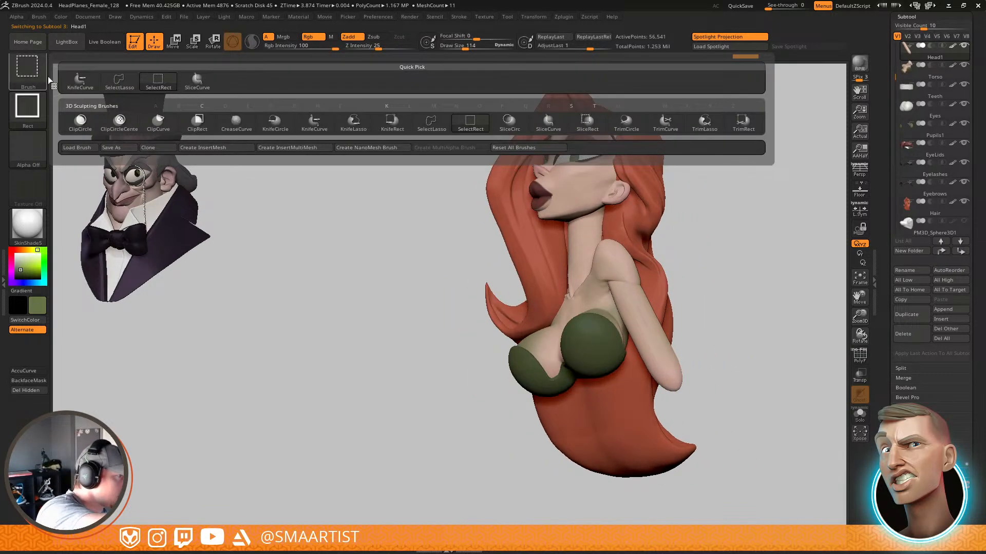
left_click(80, 81)
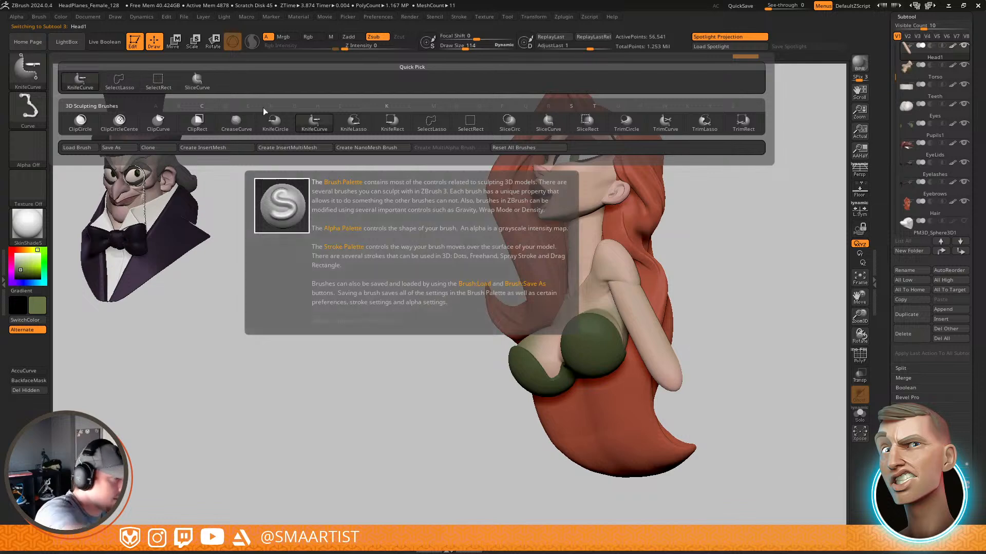
left_click_drag(702, 228, 598, 474, "ctrl+shift")
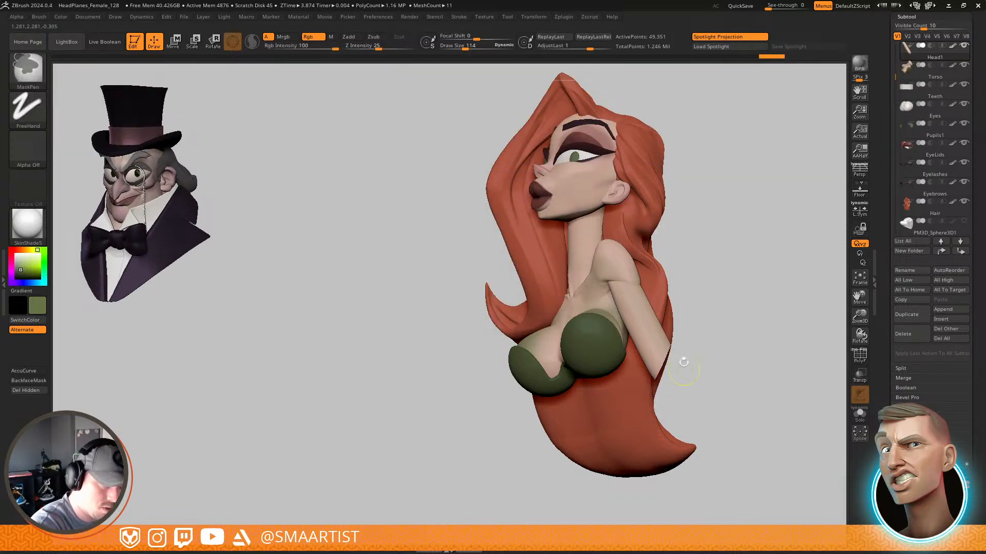
Shorten the arm further with a second angled KnifeCurve cut above the first one
mouse_move(683, 362)
left_mouse_down()
mouse_move(697, 366)
mouse_move(688, 372)
left_mouse_up()
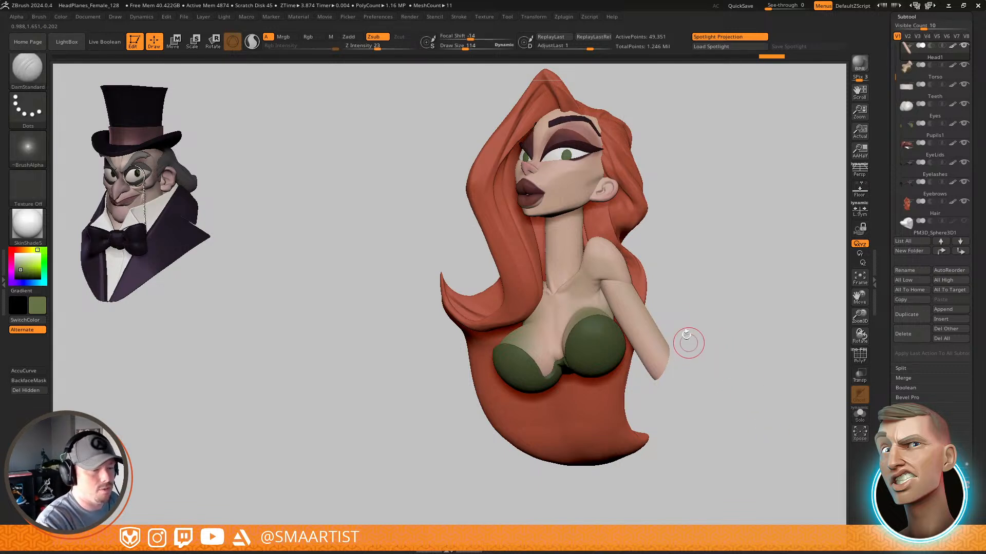
mouse_move(647, 218)
left_mouse_down("ctrl+shift")
mouse_move(641, 359)
mouse_move(625, 400)
mouse_move(616, 396)
mouse_move(629, 408)
left_mouse_up("ctrl+shift")
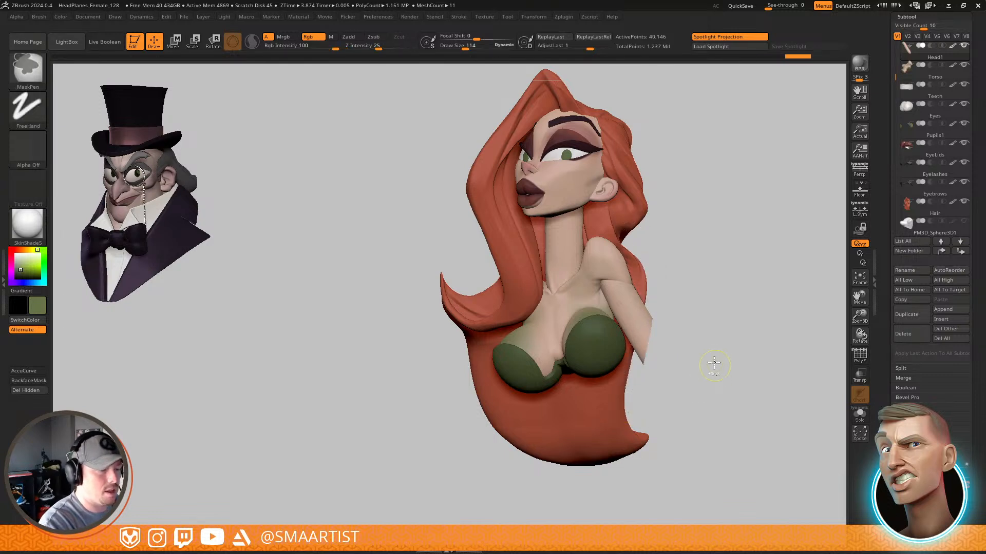
mouse_move(737, 275)
left_mouse_down()
mouse_move(708, 279)
mouse_move(729, 282)
left_mouse_up()
key("shift+f")
key("shift+f")
Paint the arm's flat cut face with the sampled skin tone using the SMA_Painterly brush
right_click_drag(659, 333, 684, 418, "ctrl")
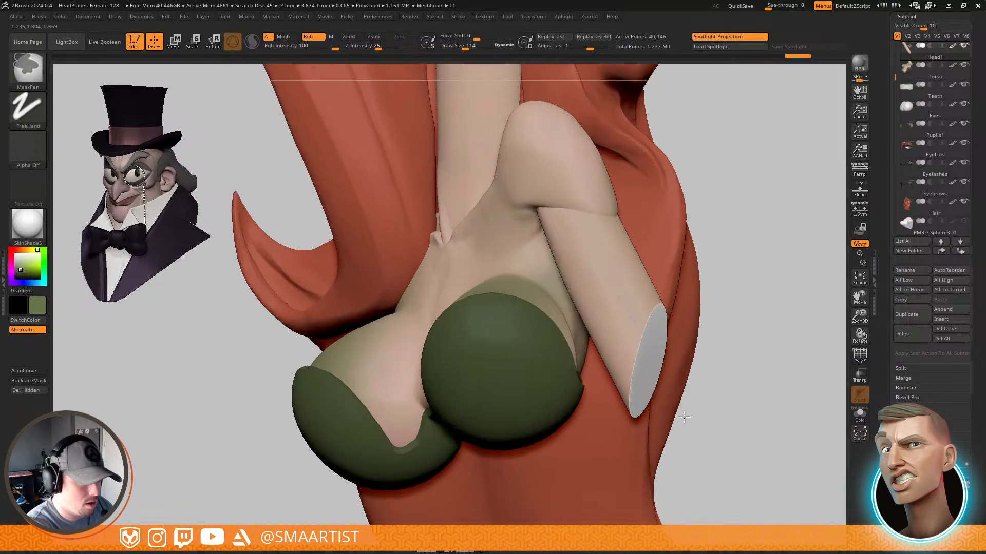
key("b")
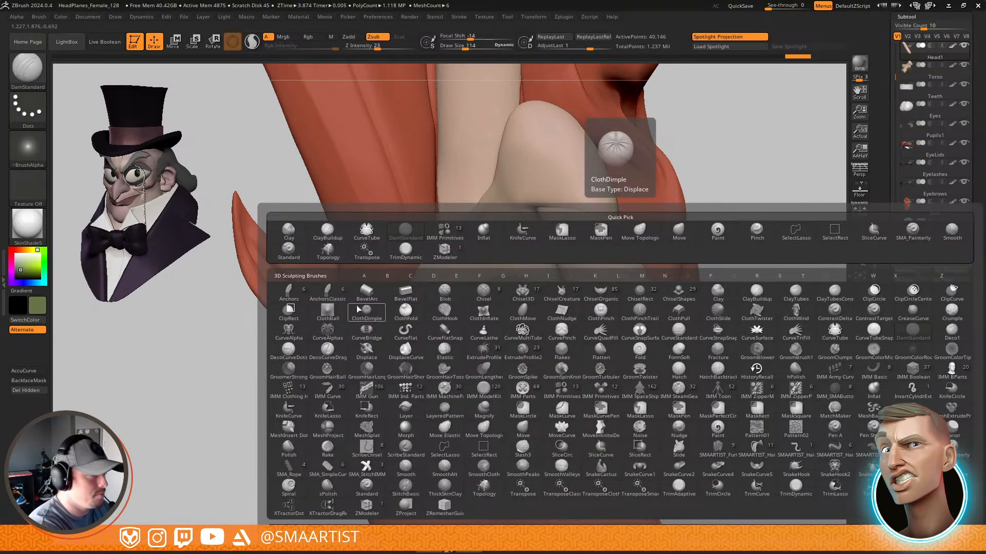
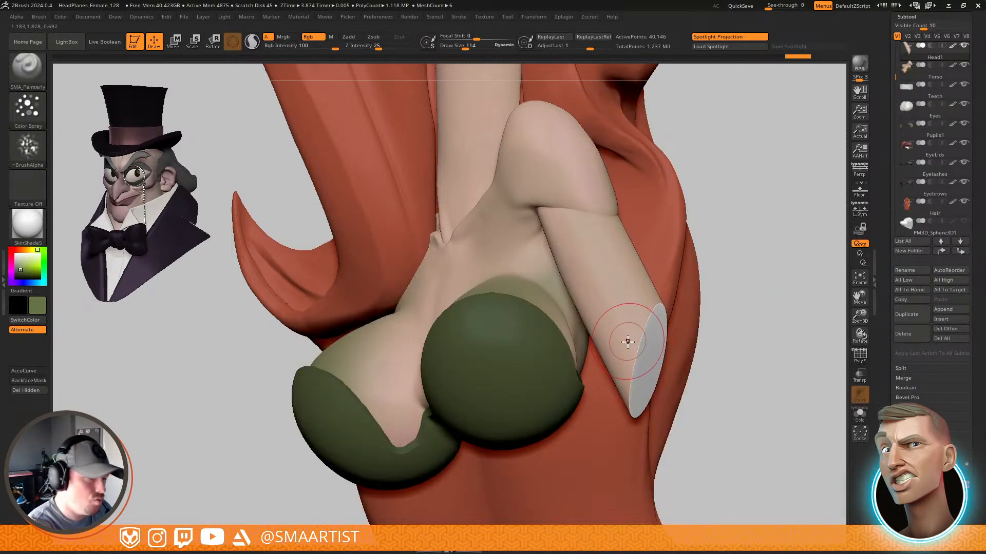
key("c")
mouse_move(641, 334)
left_mouse_down()
mouse_move(653, 313)
mouse_move(646, 378)
left_mouse_up()
mouse_move(646, 378)
right_mouse_down()
mouse_move(630, 359)
mouse_move(611, 285)
right_mouse_up()
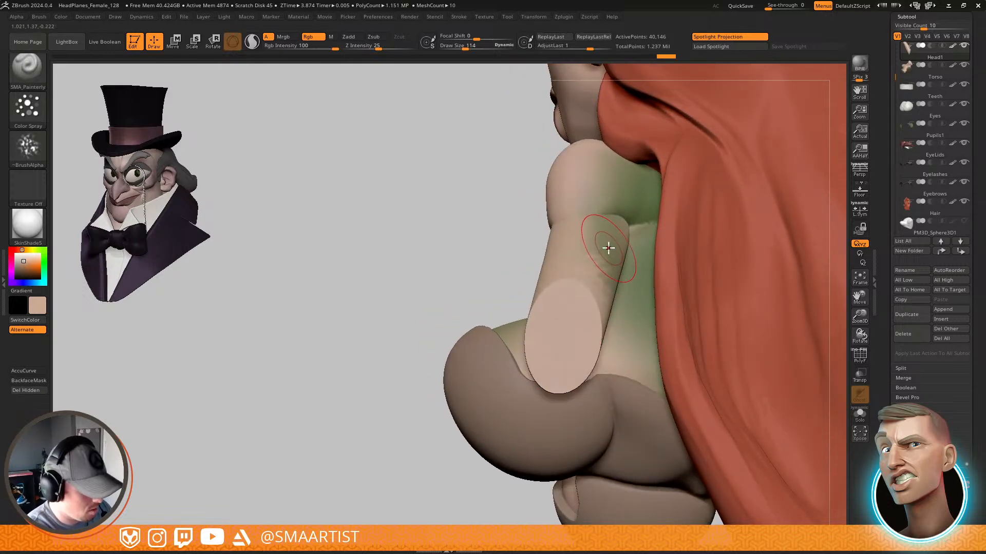
Sample the green shading and paint it softly along the back of the arm towards the cut end
key("c")
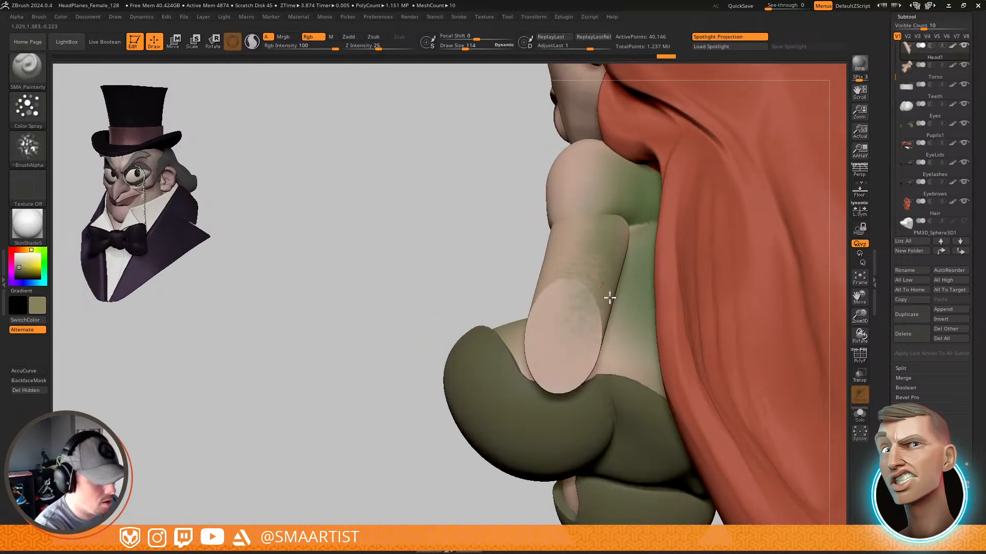
right_click_drag(591, 276, 590, 299)
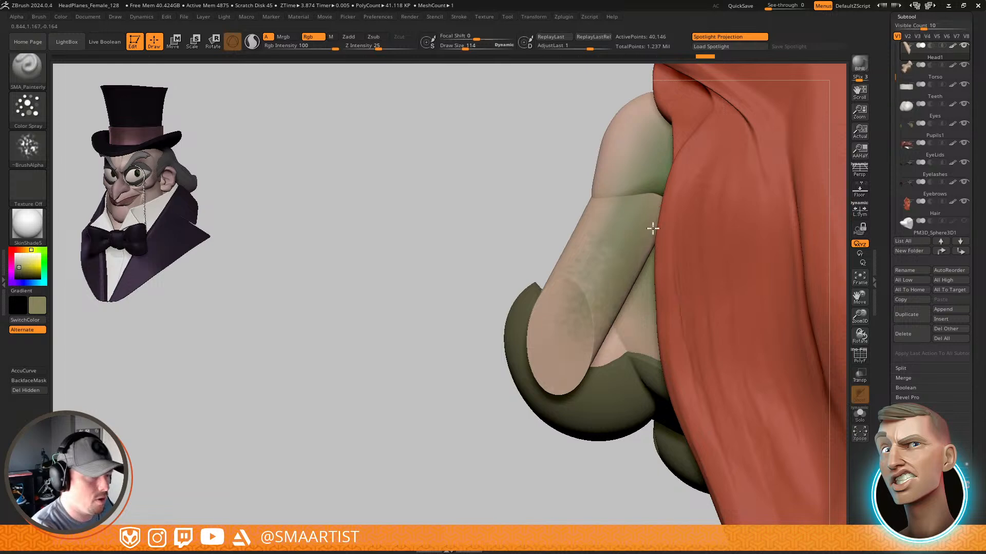
mouse_move(652, 228)
right_mouse_down()
mouse_move(655, 214)
mouse_move(645, 212)
right_mouse_up()
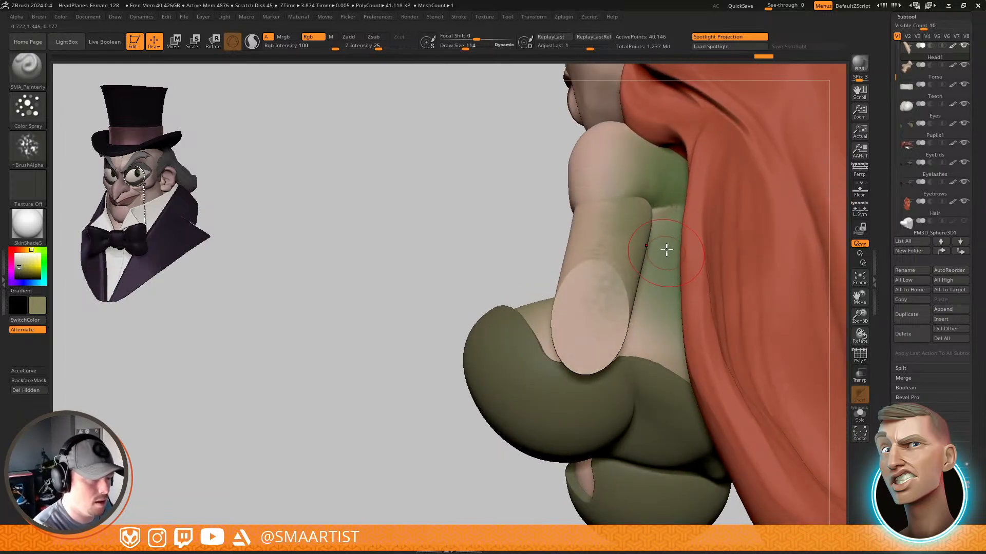
right_click_drag(666, 250, 665, 272)
Paint the front of the bra cups and centre bridge dark green with SMA_Painterly at a draw size of about 182
left_click(506, 353, "alt")
key("f")
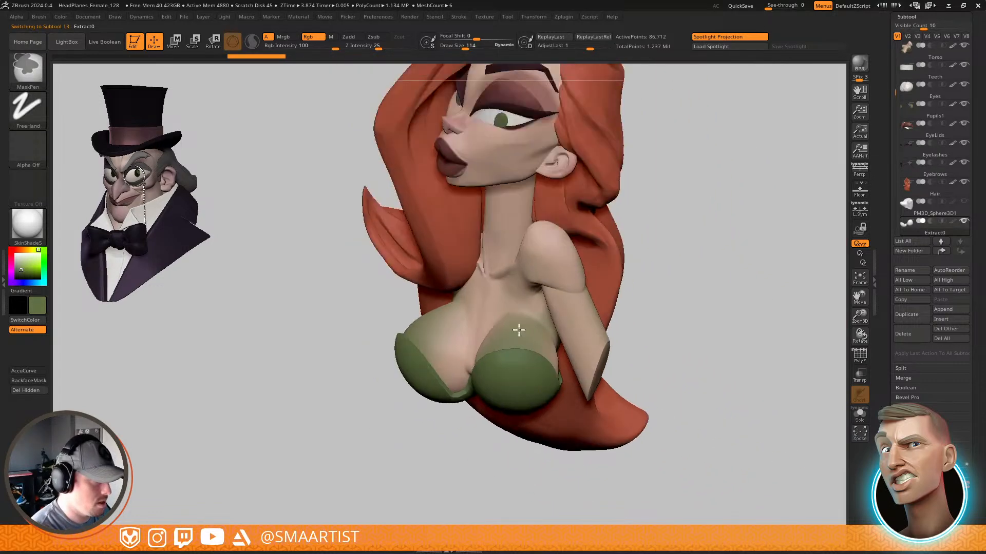
right_click_drag(519, 330, 525, 310)
right_click_drag(638, 287, 623, 336)
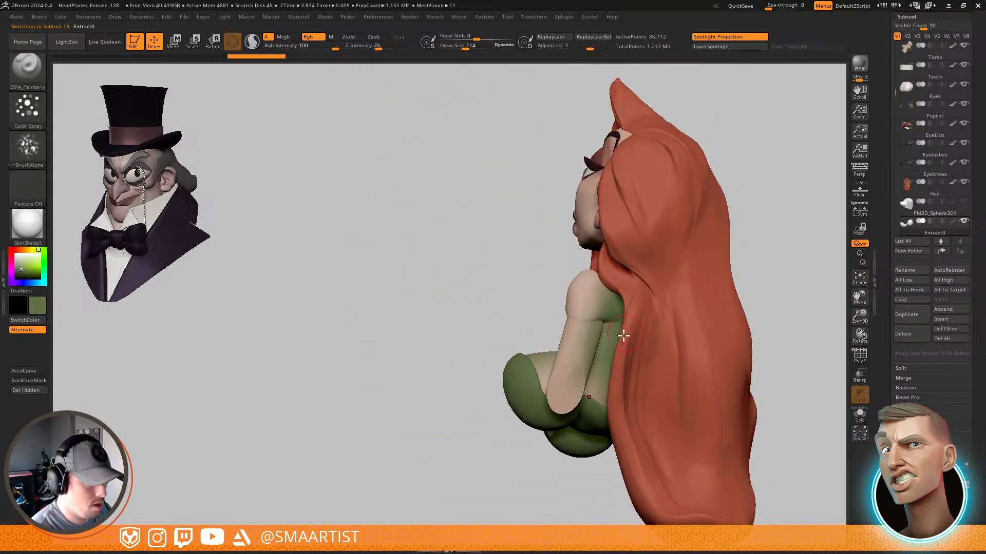
left_click(613, 334, "alt")
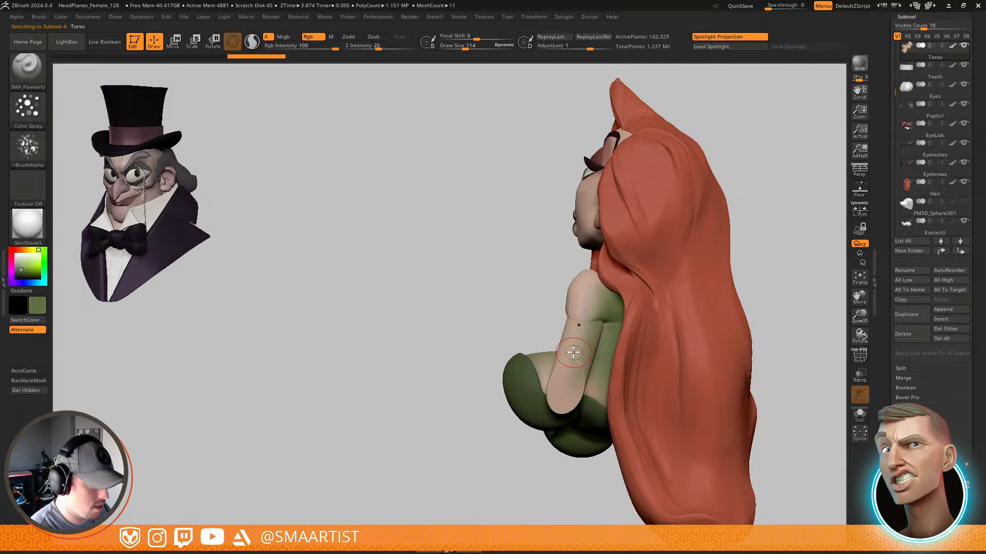
key("c")
right_click_drag(533, 388, 484, 378)
left_click(509, 389, "alt")
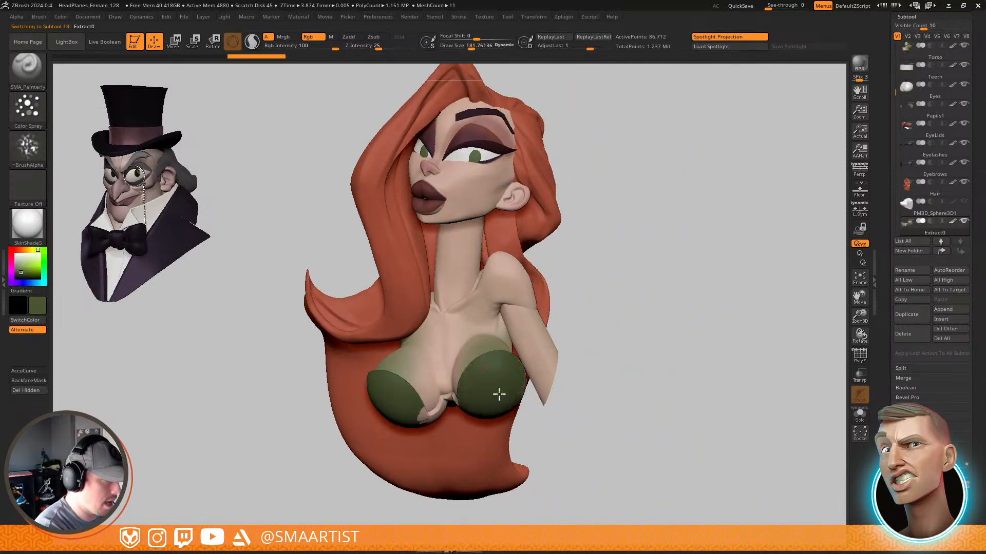
mouse_move(499, 395)
left_mouse_down()
mouse_move(411, 439)
mouse_move(373, 379)
left_mouse_up()
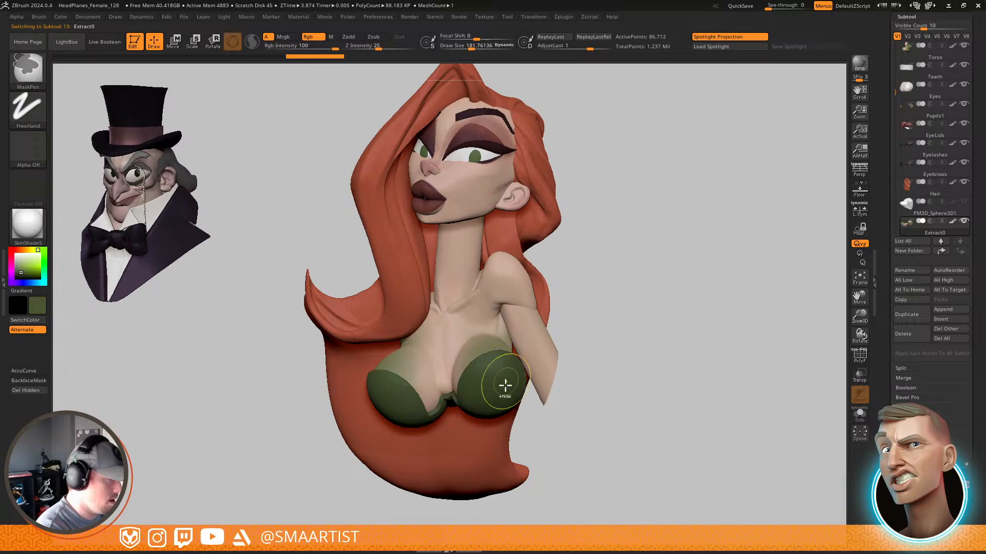
Isolate the bra, cover its remaining surfaces in dark green, and bring the rest of the bust back
key("shift+s")
mouse_move(504, 388)
right_mouse_down()
mouse_move(513, 449)
mouse_move(501, 458)
right_mouse_up()
mouse_move(455, 354)
left_mouse_down()
mouse_move(515, 342)
mouse_move(364, 357)
left_mouse_up()
right_click_drag(430, 286, 502, 296)
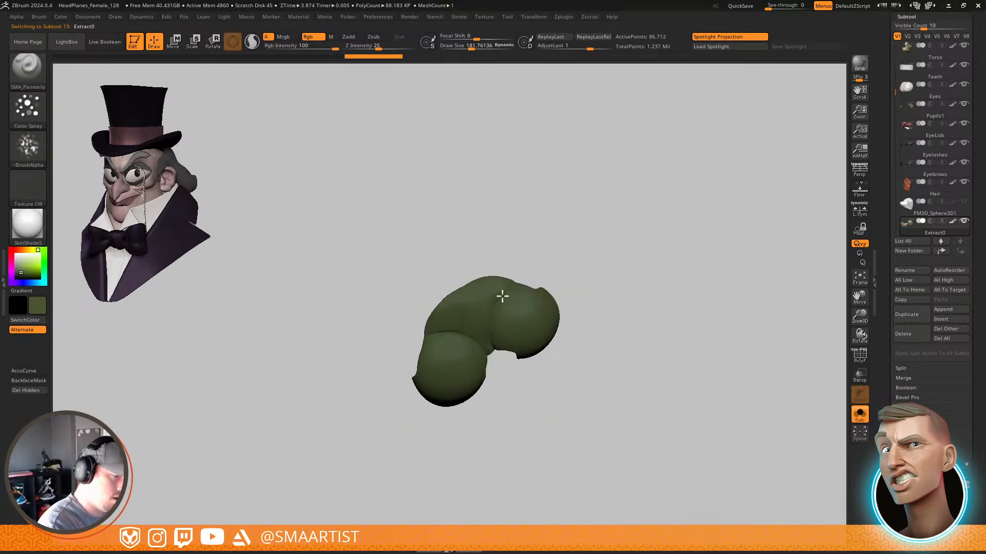
mouse_move(487, 252)
right_mouse_down()
mouse_move(525, 277)
mouse_move(591, 246)
right_mouse_up()
right_click_drag(592, 246, 599, 222)
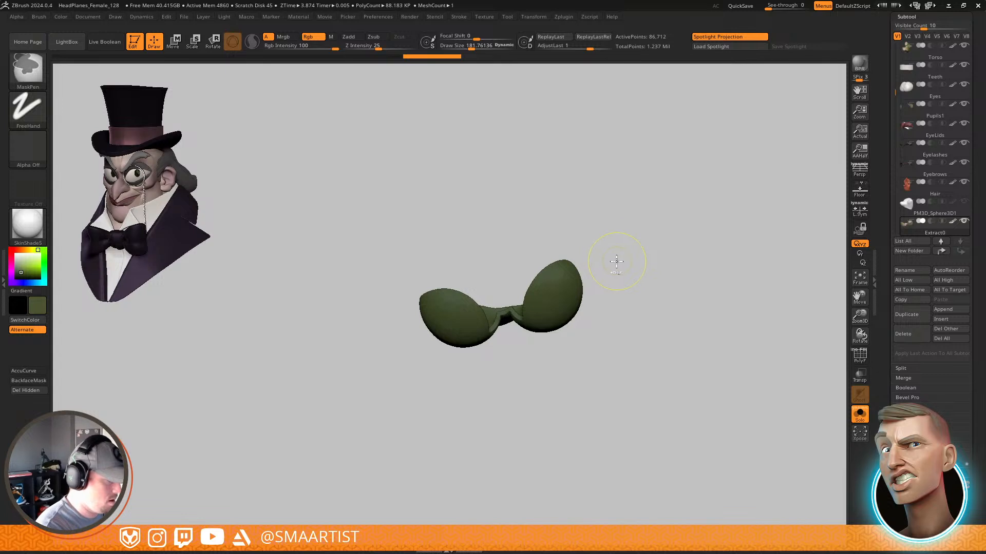
key("ctrl+s")
mouse_move(613, 312)
right_mouse_down()
mouse_move(632, 268)
mouse_move(642, 313)
right_mouse_up()
mouse_move(642, 313)
right_mouse_down()
mouse_move(660, 309)
mouse_move(653, 295)
mouse_move(671, 297)
right_mouse_up()
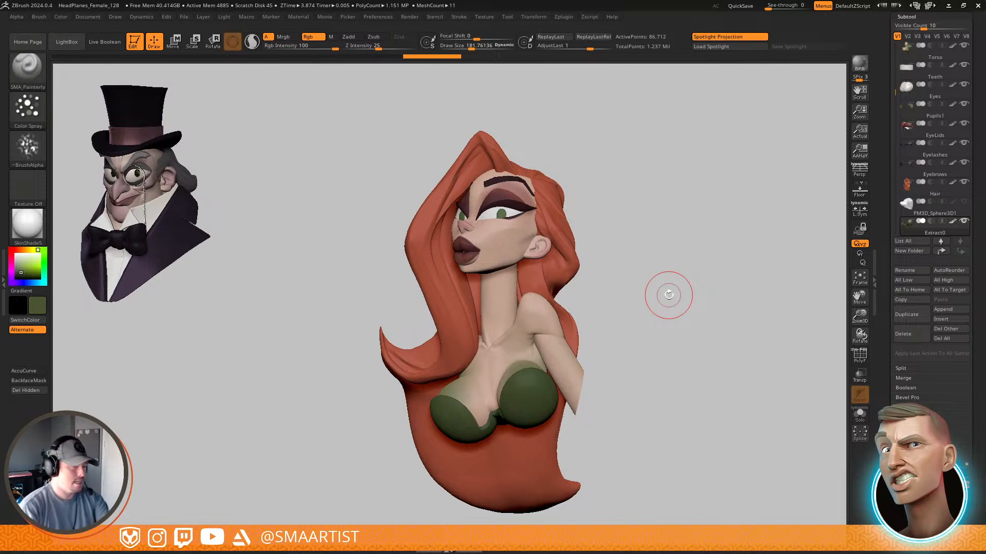
Smooth the bra's centre bridge and cup rims, isolating the piece to reach its inner side
right_click_drag(570, 377, 530, 459, "ctrl")
mouse_move(499, 433)
left_mouse_down("shift")
mouse_move(467, 454)
mouse_move(454, 424)
mouse_move(535, 387)
mouse_move(536, 354)
left_mouse_up("shift")
mouse_move(654, 354)
right_mouse_down()
mouse_move(579, 397)
mouse_move(584, 352)
right_mouse_up()
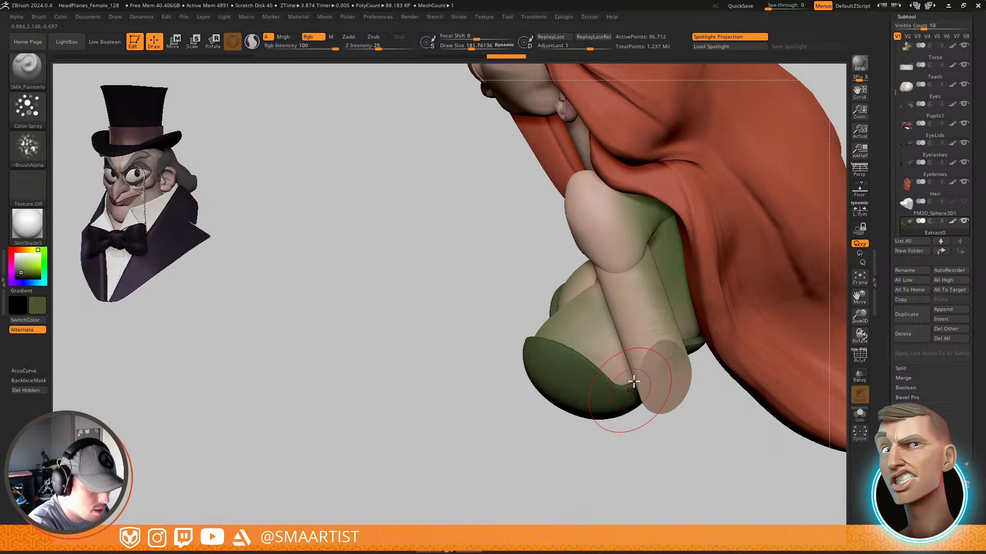
mouse_move(624, 419)
right_mouse_down()
mouse_move(688, 390)
mouse_move(686, 460)
right_mouse_up()
key("ctrl+shift+s")
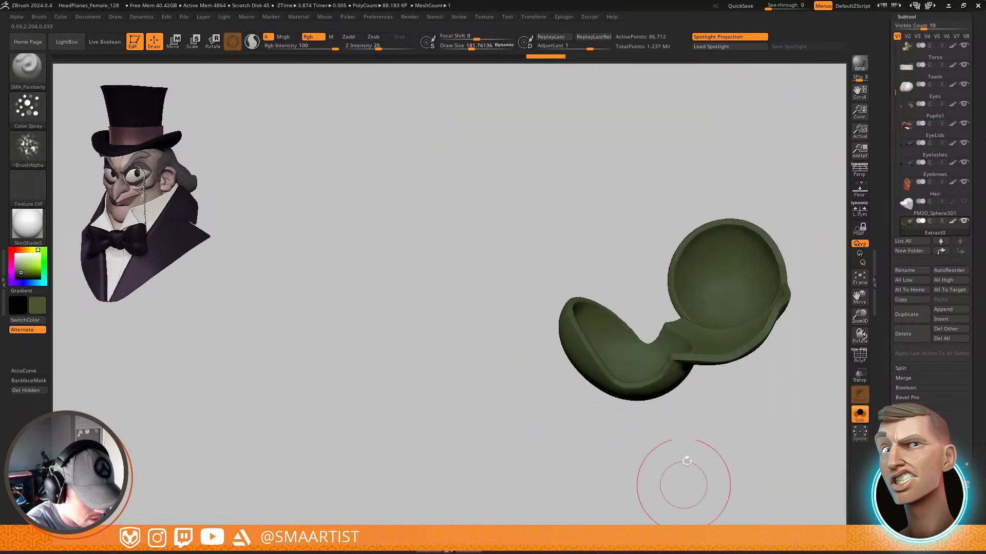
left_click_drag(680, 356, 742, 338, "shift")
mouse_move(677, 328)
left_mouse_down("shift")
mouse_move(706, 321)
mouse_move(643, 381)
left_mouse_up("shift")
mouse_move(582, 336)
right_mouse_down()
mouse_move(664, 310)
mouse_move(724, 308)
mouse_move(758, 339)
mouse_move(702, 321)
mouse_move(724, 304)
right_mouse_up()
key("ctrl")
key("ctrl+shift+s")
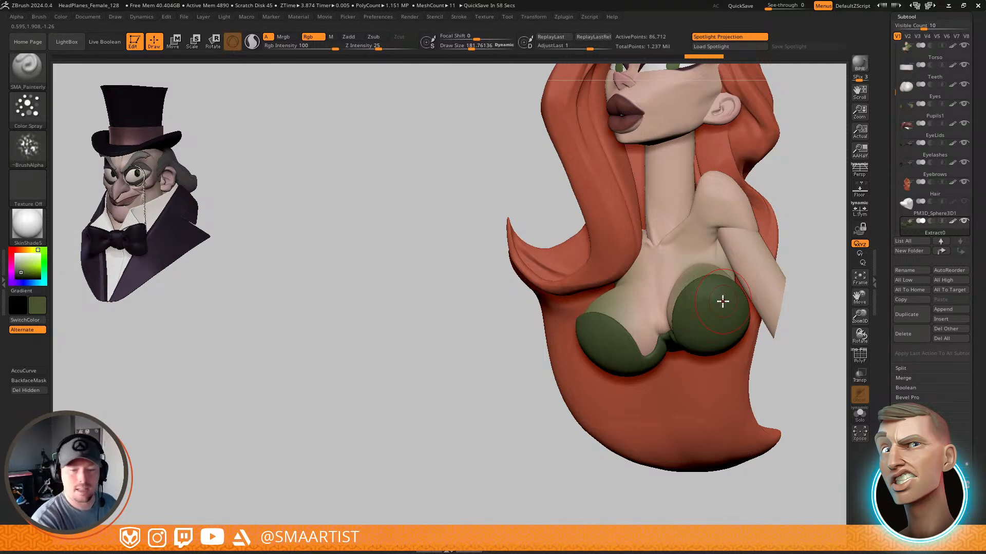
Pull a small leaf point out of the inner edge of the cup beside the arm, using Move at about 73
mouse_move(722, 301)
right_mouse_down()
mouse_move(728, 286)
mouse_move(682, 286)
mouse_move(652, 350)
right_mouse_up()
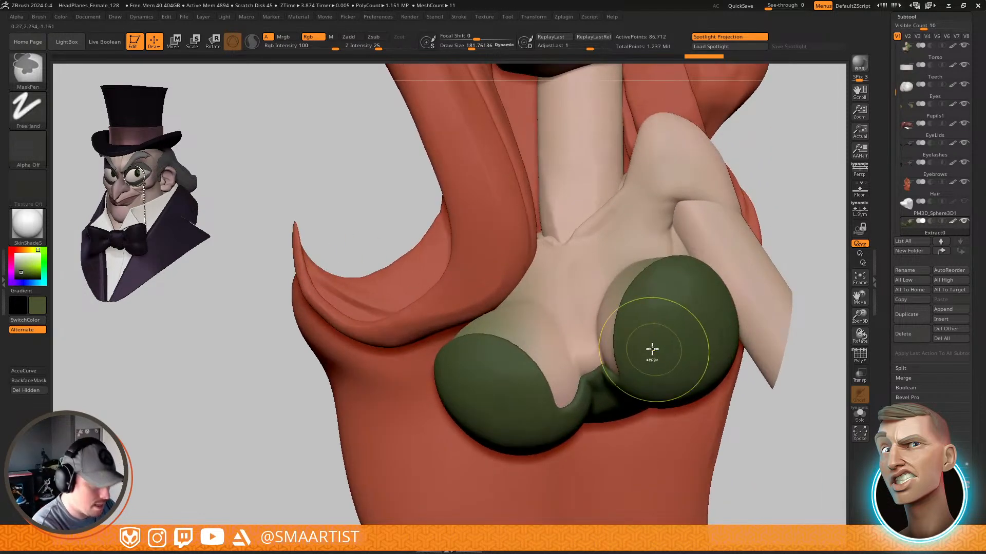
key("b")
key("m")
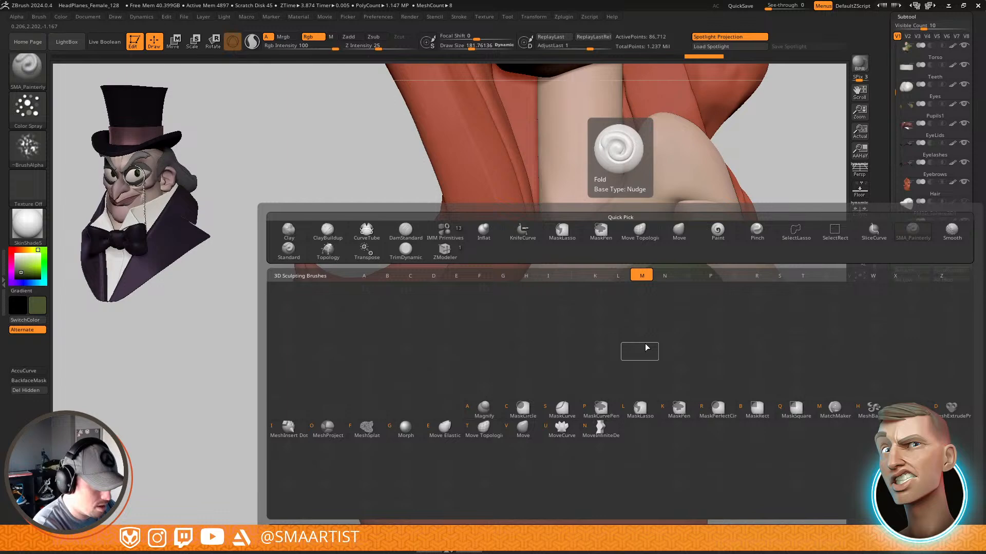
key("v")
key("s")
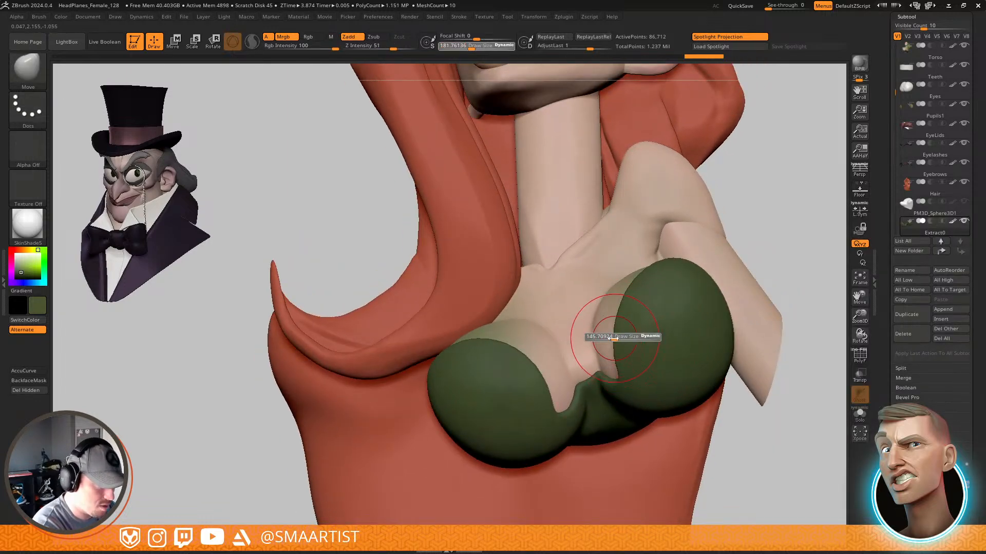
left_click_drag(613, 338, 600, 341)
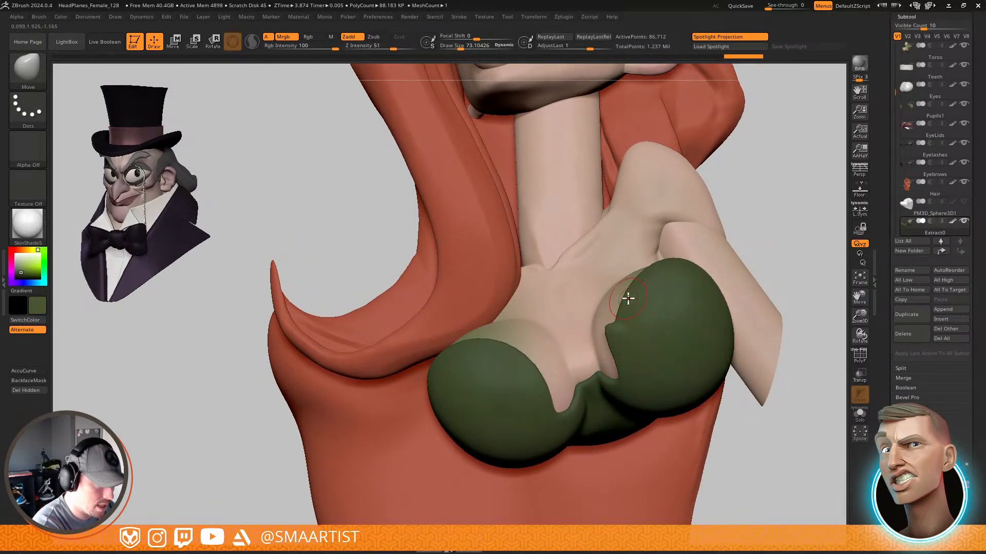
Pull leaf-like points from the upper edge of the cup beneath the hair curl, using Move at about 104
mouse_move(627, 294)
right_mouse_down()
mouse_move(632, 348)
mouse_move(642, 306)
mouse_move(569, 400)
right_mouse_up()
mouse_move(560, 359)
right_mouse_down()
mouse_move(594, 409)
mouse_move(572, 409)
mouse_move(599, 417)
mouse_move(576, 405)
mouse_move(568, 330)
mouse_move(561, 349)
mouse_move(537, 352)
mouse_move(469, 308)
right_mouse_up()
key("s")
left_click_drag(468, 311, 461, 284)
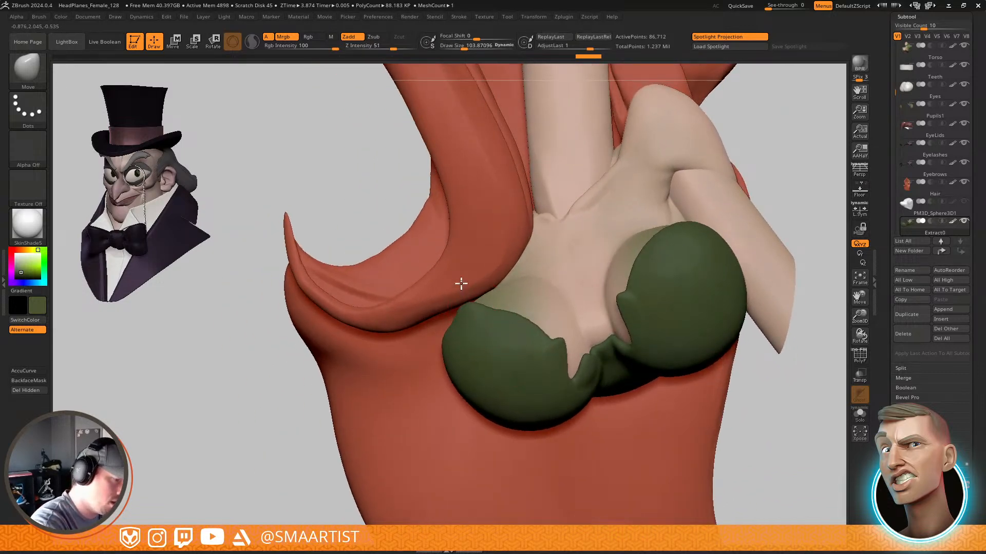
mouse_move(481, 213)
right_mouse_down()
mouse_move(493, 307)
mouse_move(482, 288)
mouse_move(481, 319)
mouse_move(512, 313)
mouse_move(504, 313)
right_mouse_up()
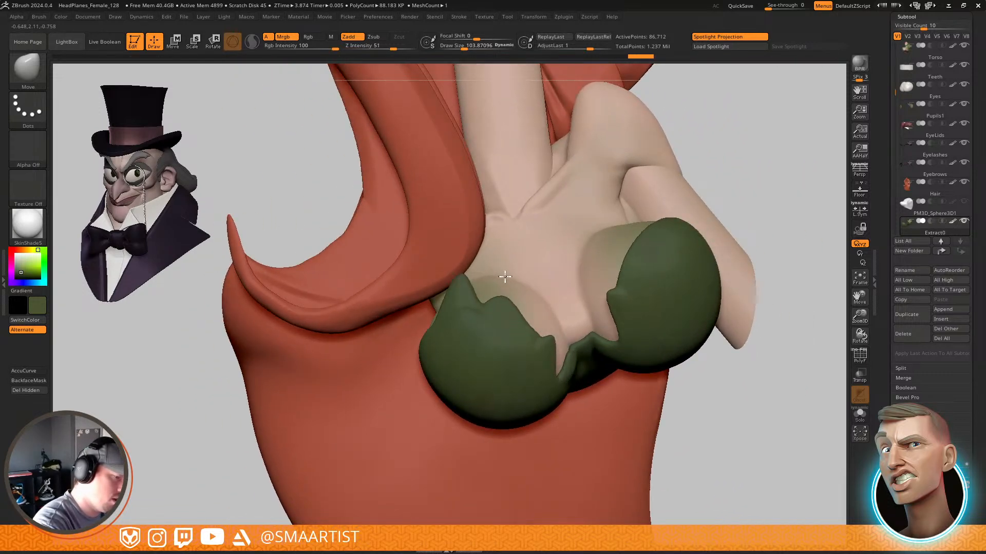
Refine the leaf points along the upper edge of the cup beneath the hair curl, using Move at about 81 and 42
mouse_move(505, 276)
right_mouse_down()
mouse_move(525, 330)
mouse_move(510, 318)
right_mouse_up()
key("s")
left_click_drag(499, 296, 484, 279)
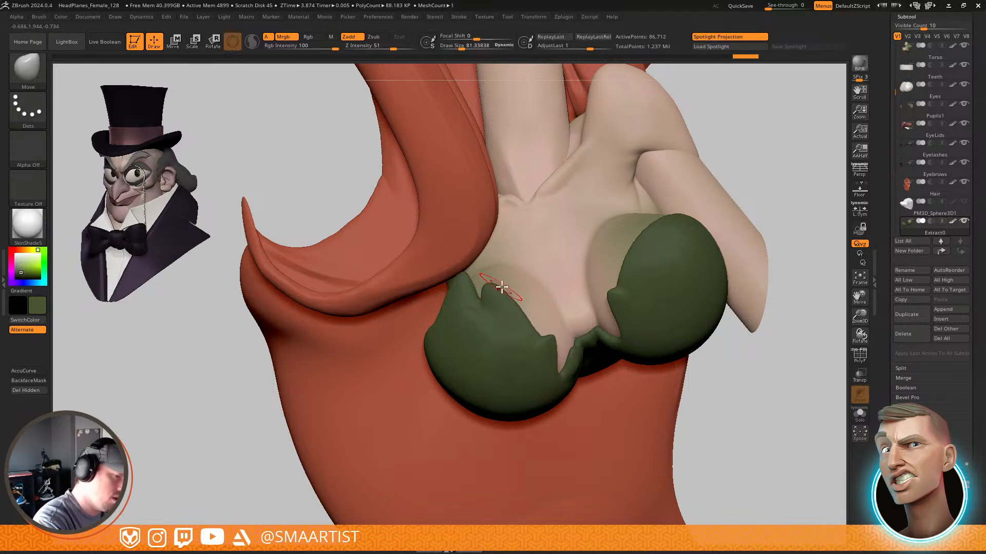
right_click_drag(501, 288, 485, 288)
key("s")
left_click_drag(496, 288, 491, 288)
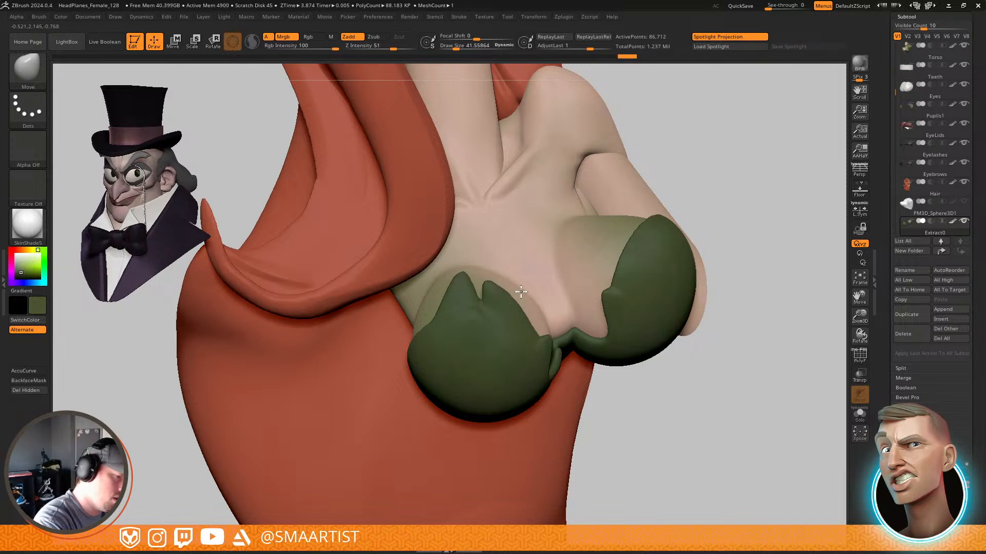
left_click_drag(523, 295, 525, 292)
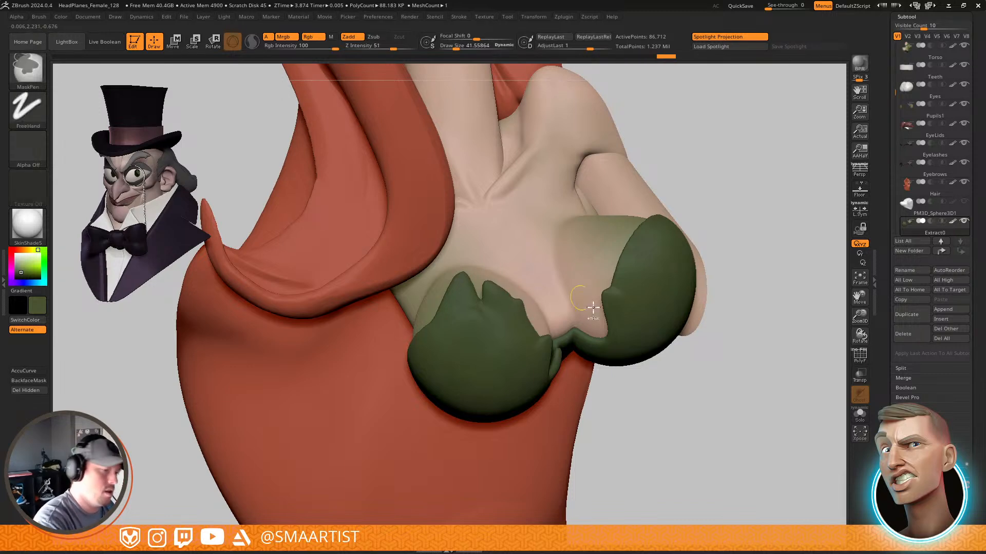
Pull another leaf point from the outer edge of the cup on the hair curl's side, using Move at about 77
mouse_move(592, 310)
right_mouse_down("ctrl")
mouse_move(687, 282)
mouse_move(710, 254)
mouse_move(722, 275)
mouse_move(715, 270)
right_mouse_up("ctrl")
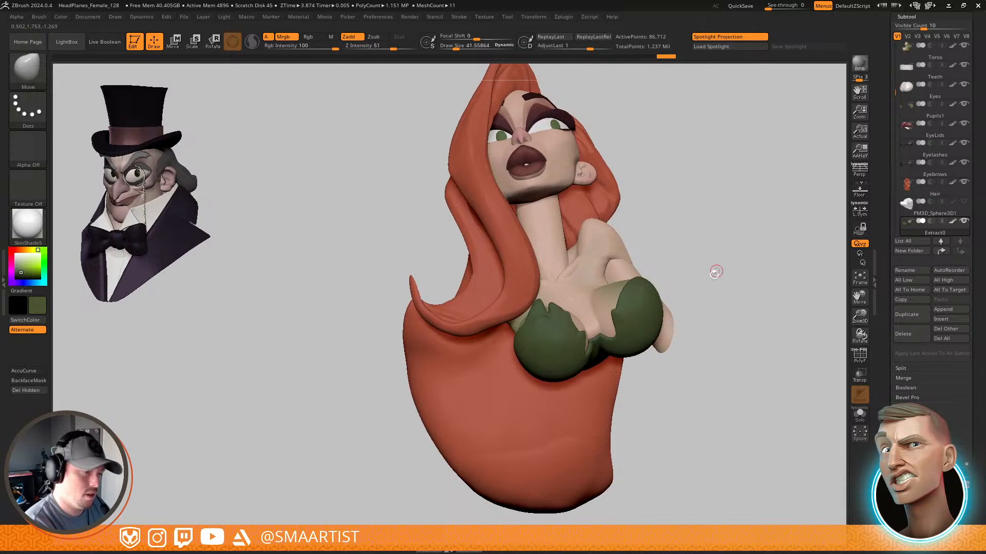
right_click_drag(700, 303, 709, 310)
mouse_move(559, 332)
right_mouse_down("alt")
mouse_move(632, 278)
mouse_move(618, 269)
right_mouse_up("alt")
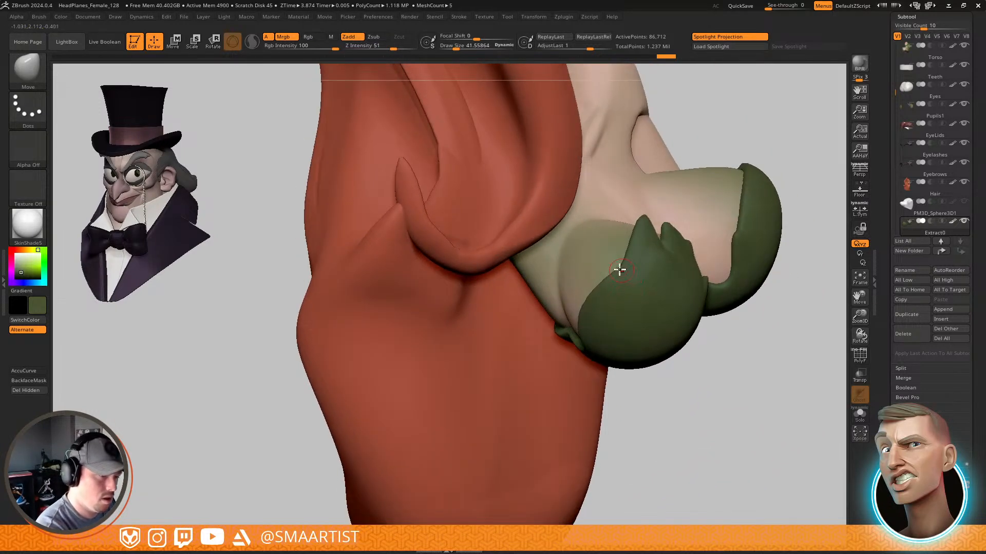
key("s")
left_click_drag(615, 268, 619, 268)
right_click_drag(619, 272, 617, 275)
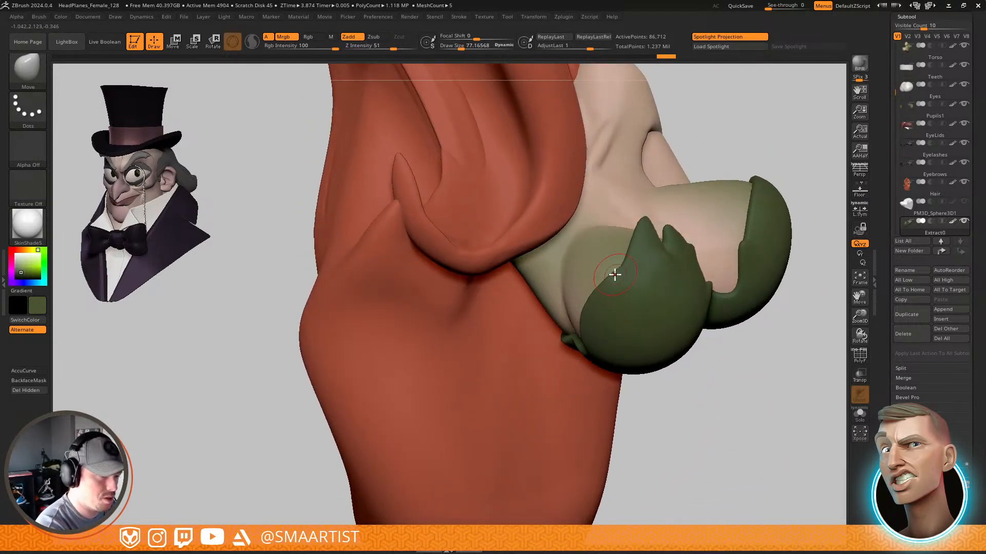
left_click_drag(616, 275, 615, 233)
mouse_move(627, 286)
right_mouse_down()
mouse_move(605, 287)
mouse_move(625, 290)
mouse_move(651, 315)
mouse_move(605, 280)
mouse_move(636, 289)
mouse_move(667, 254)
mouse_move(689, 286)
mouse_move(681, 252)
mouse_move(655, 257)
mouse_move(672, 252)
right_mouse_up()
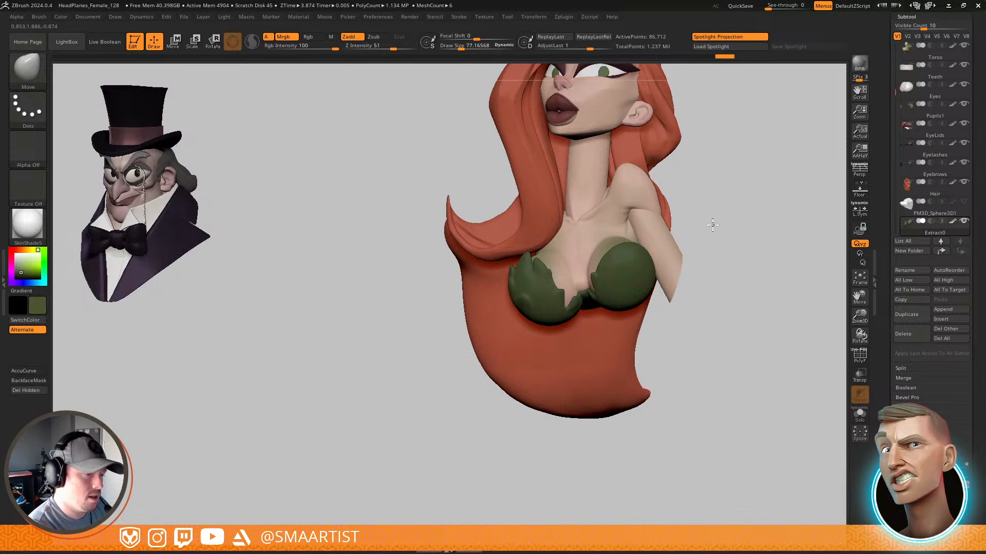
Reframe the whole bust and save the project file
right_click_drag(712, 225, 626, 275, "alt")
key("ctrl+shift")
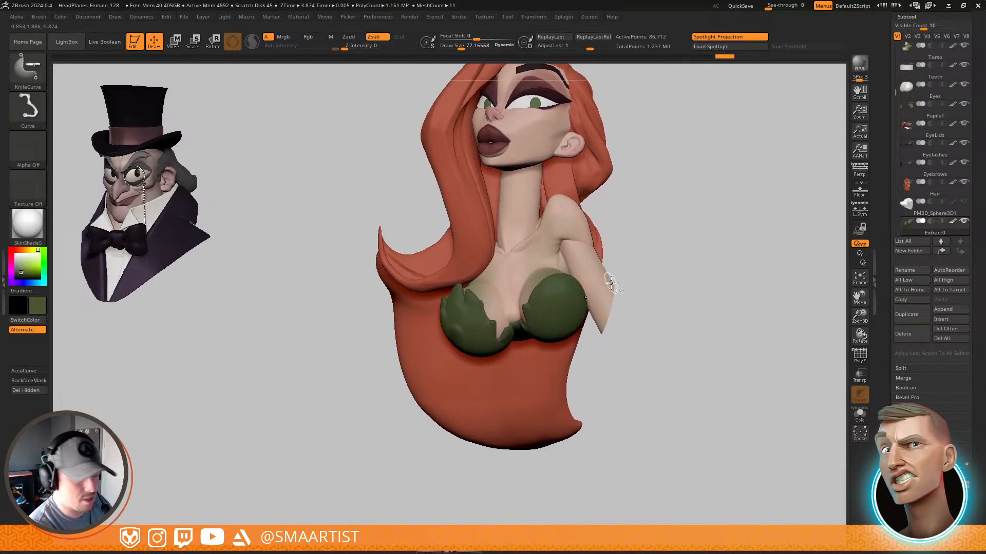
mouse_move(660, 237)
right_mouse_down()
mouse_move(689, 272)
mouse_move(656, 288)
mouse_move(671, 289)
right_mouse_up()
key("ctrl")
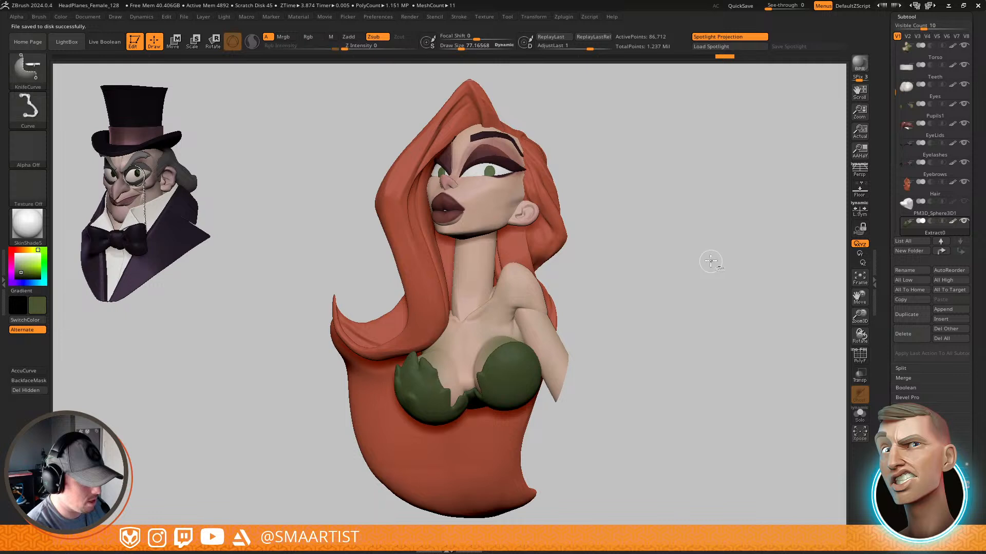
Duplicate the bra as a hidden backup and undo the leaf-point edits on the original
key("ctrl+shift+d")
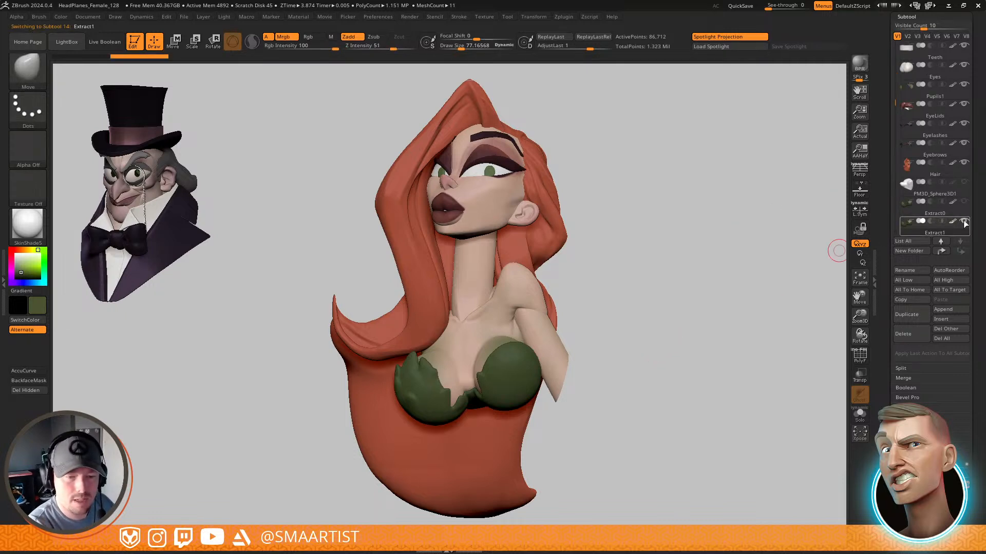
left_click(964, 222)
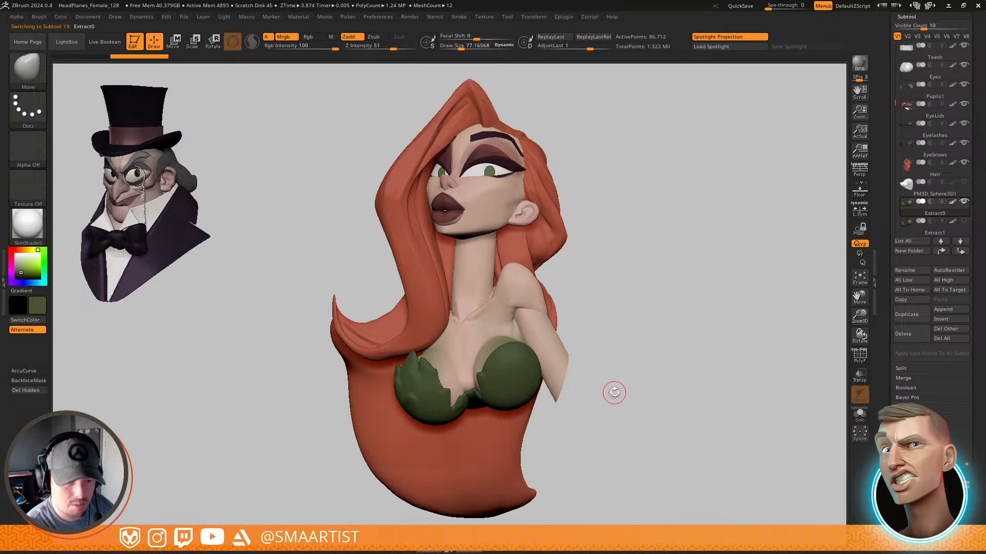
key("ctrl+z")
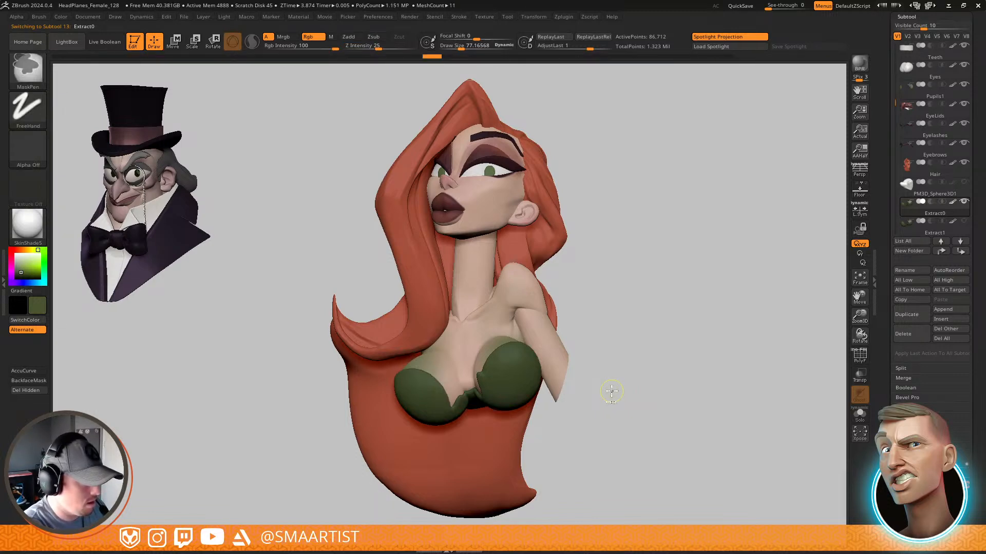
Load the Noise38 surface noise preset onto the bra
left_click_drag(611, 392, 634, 434)
scroll(964, 446, "down", 4)
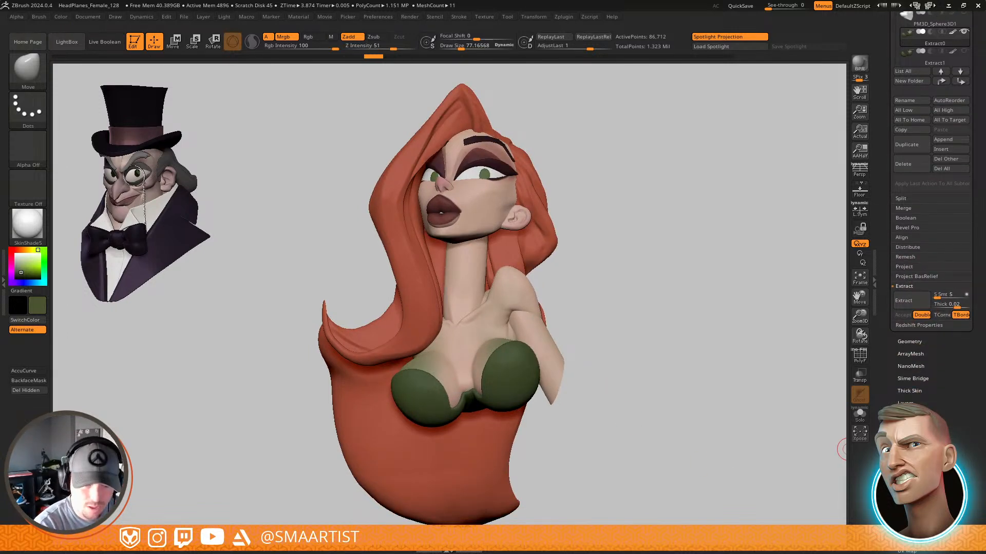
left_click(912, 465)
left_click(918, 152)
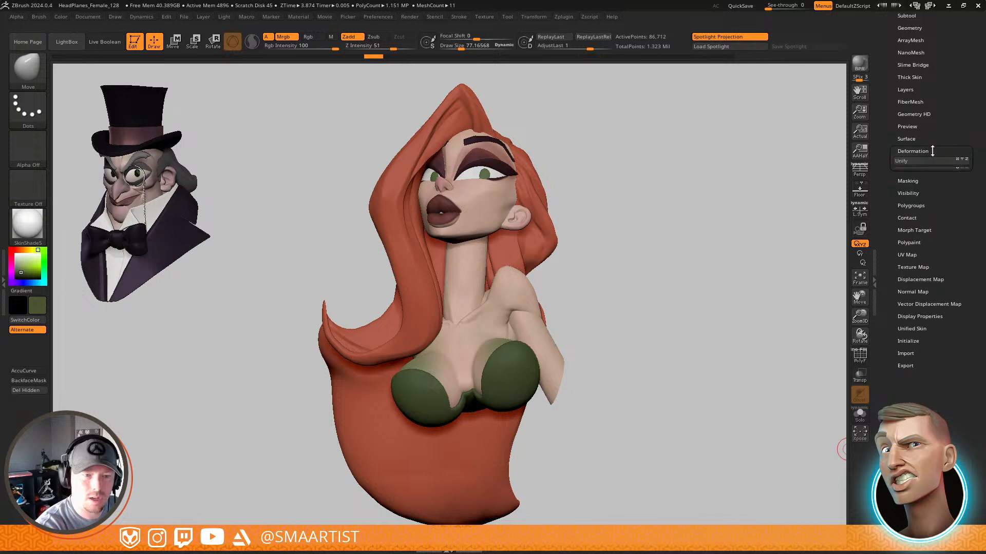
left_click(911, 138)
left_click(912, 148)
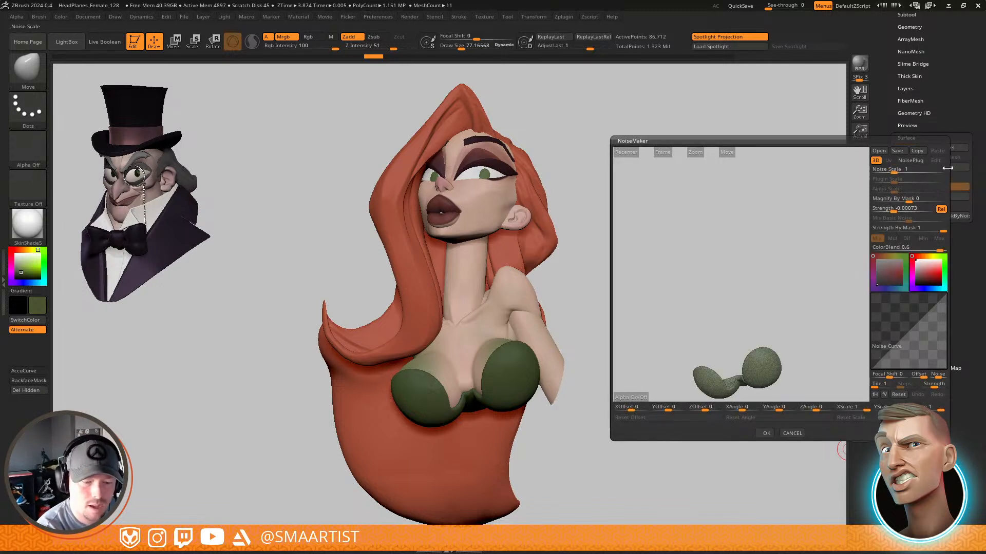
left_click(792, 433)
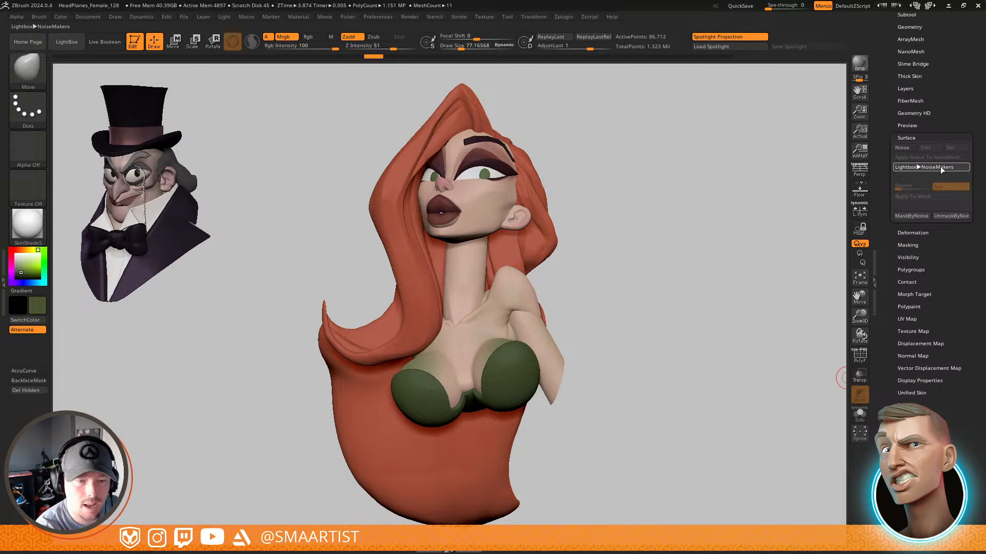
left_click(941, 166)
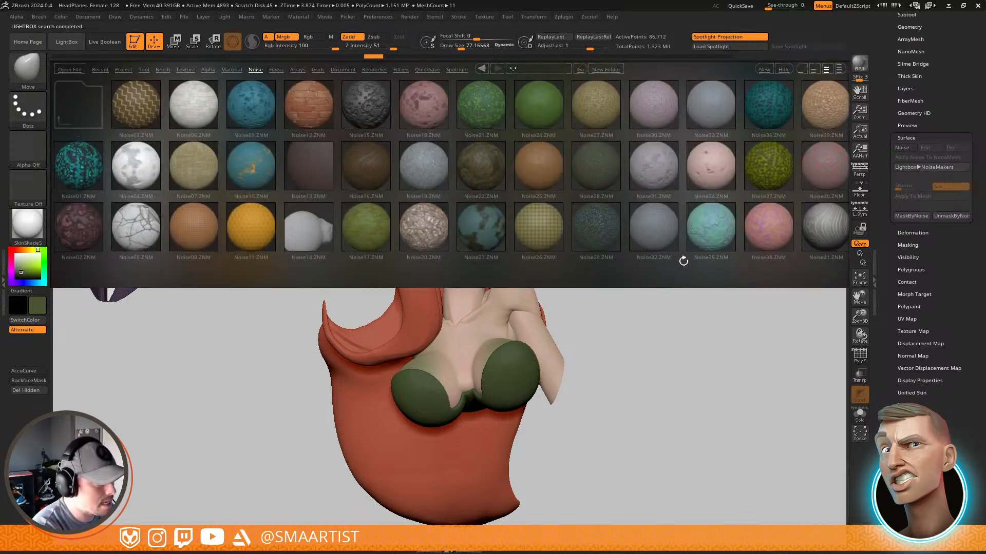
scroll(688, 262, "down", 1)
left_click(712, 228)
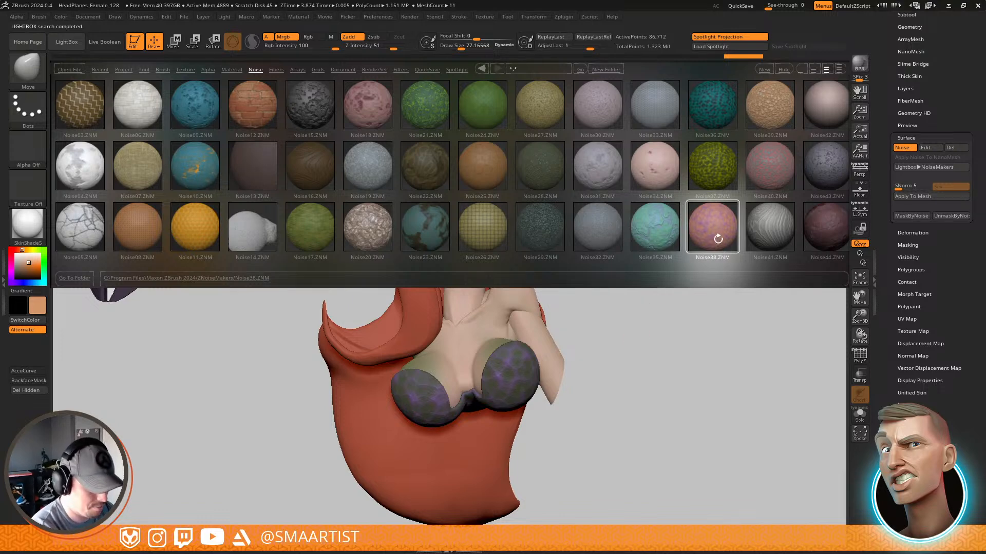
key("comma")
Edit the bra's surface noise, setting Strength to -0.13466 and ColorBlend to 0
right_click_drag(504, 376, 747, 252, "ctrl")
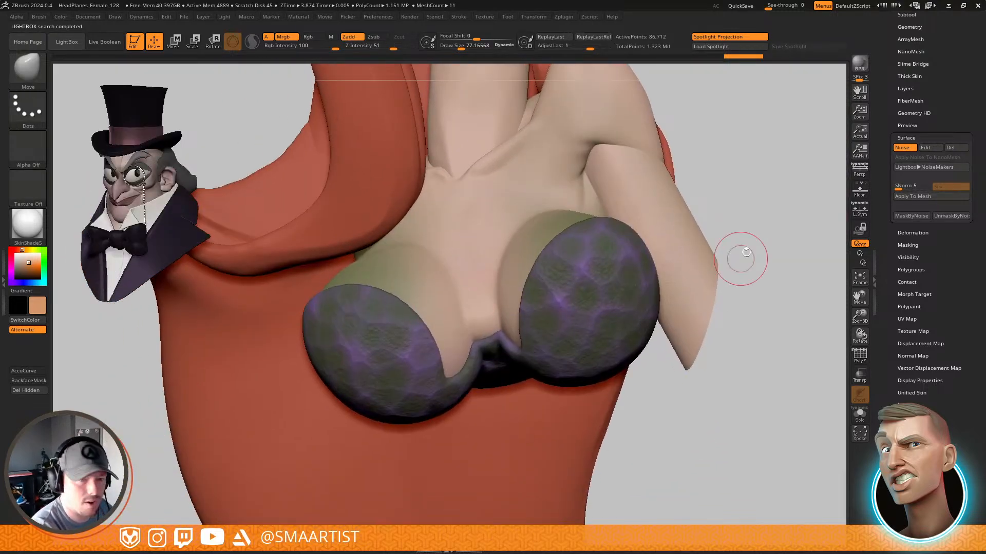
left_click(930, 148)
right_click_drag(799, 289, 808, 193)
right_click_drag(809, 193, 806, 214, "ctrl")
right_click_drag(806, 215, 775, 273, "alt")
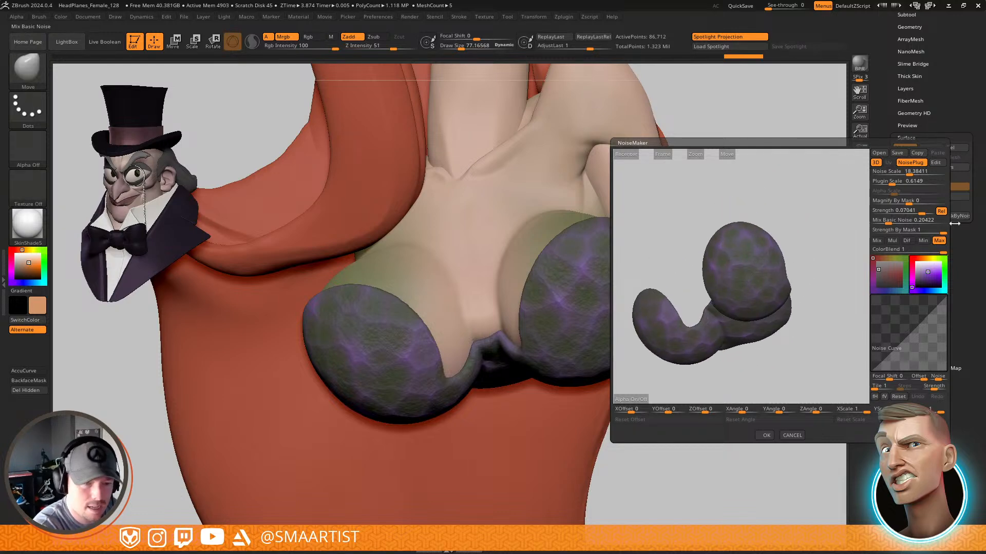
left_click_drag(922, 212, 912, 213)
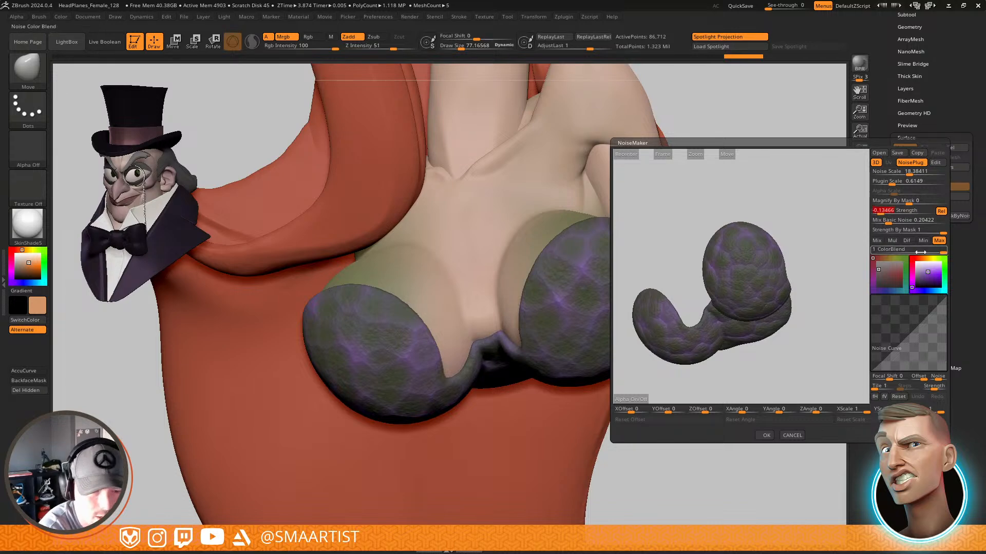
left_click_drag(921, 250, 910, 250)
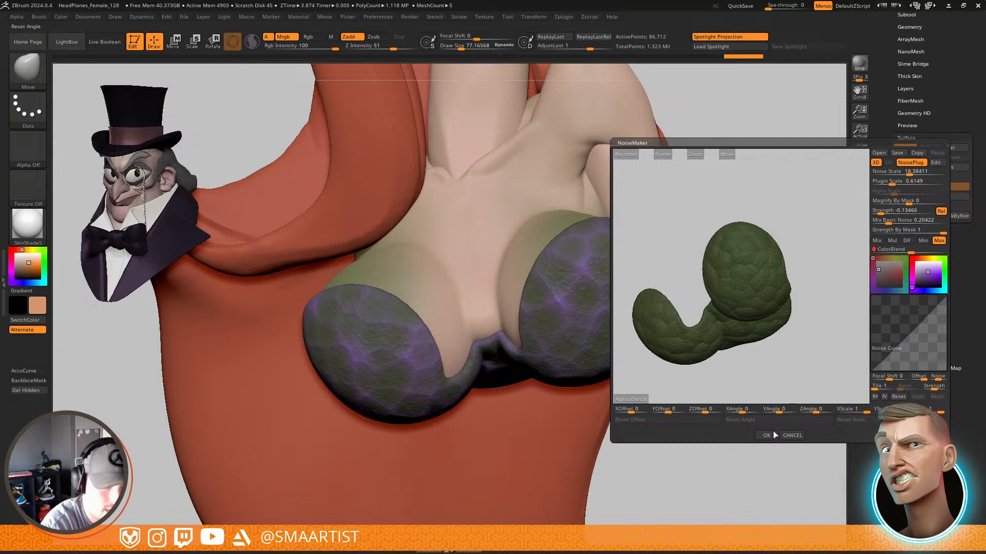
left_click(766, 435)
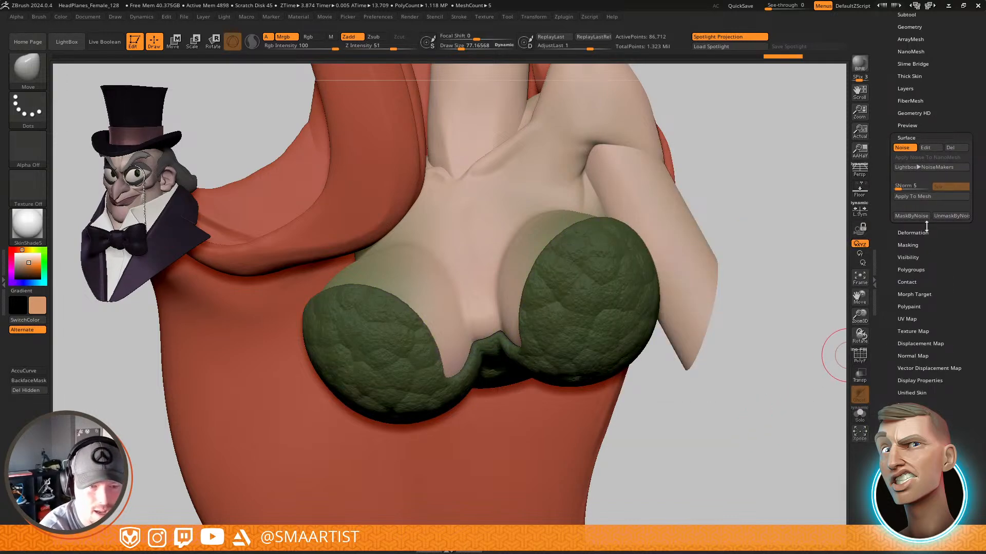
Apply the noise to the bra's mesh and mask the bra by that noise, inverting the mask
left_click(918, 197)
left_click(902, 148)
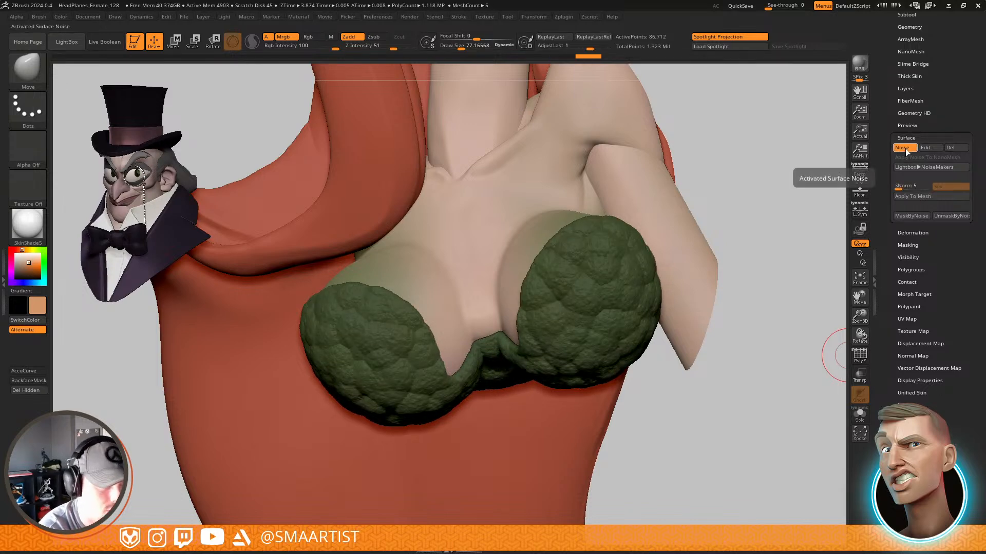
left_click(913, 216)
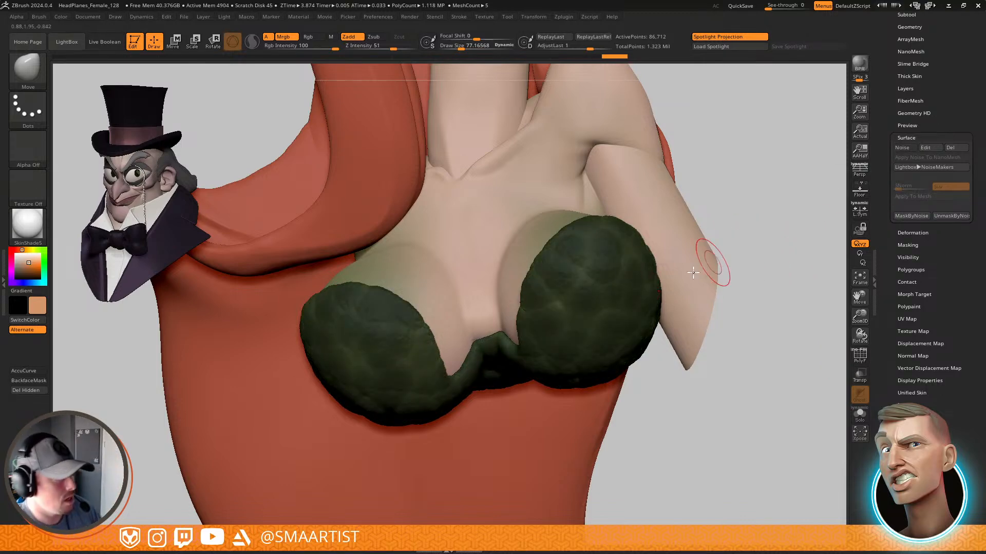
left_click(767, 197, "ctrl")
Pull a tall leaf point up from the top of the cup beside the arm, using Move at about 129
right_click_drag(575, 246, 604, 219)
key("b")
key("m")
key("v")
key("s")
left_click_drag(592, 221, 590, 220)
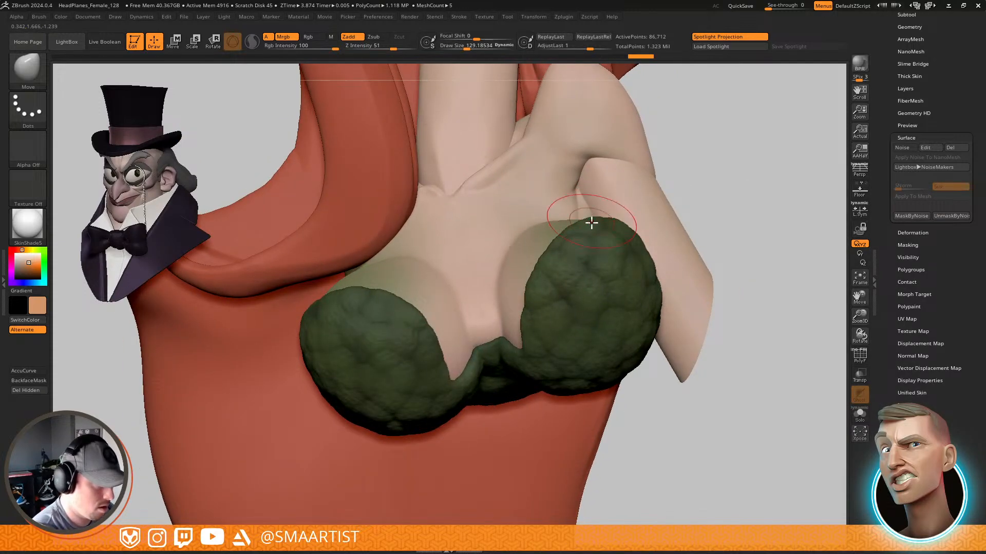
right_click_drag(585, 165, 626, 255)
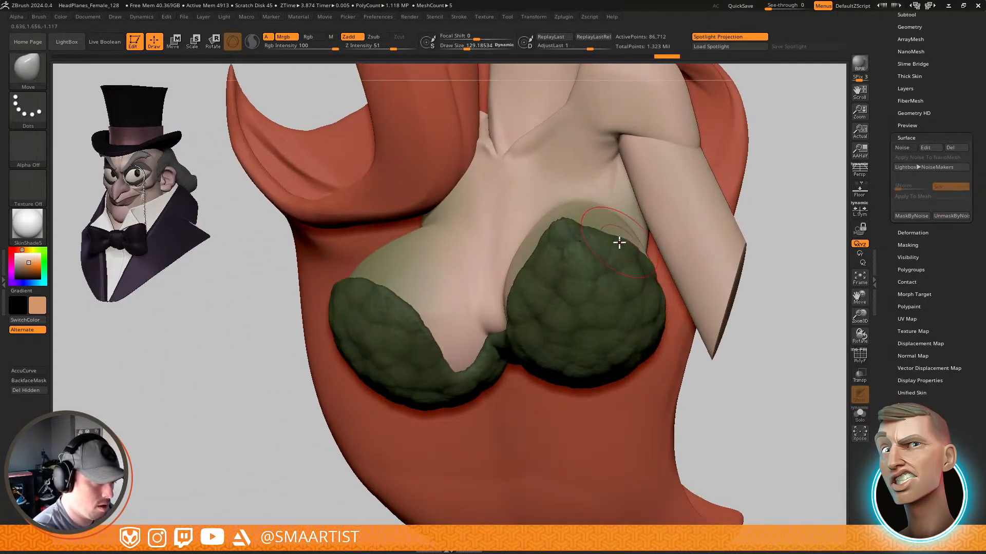
mouse_move(627, 216)
right_mouse_down()
mouse_move(616, 225)
mouse_move(610, 212)
right_mouse_up()
mouse_move(571, 222)
left_mouse_down()
mouse_move(547, 214)
mouse_move(548, 185)
left_mouse_up()
Pull a smaller leaf point from the inner edge of the cup beside the arm, using Move at about 81
key("s")
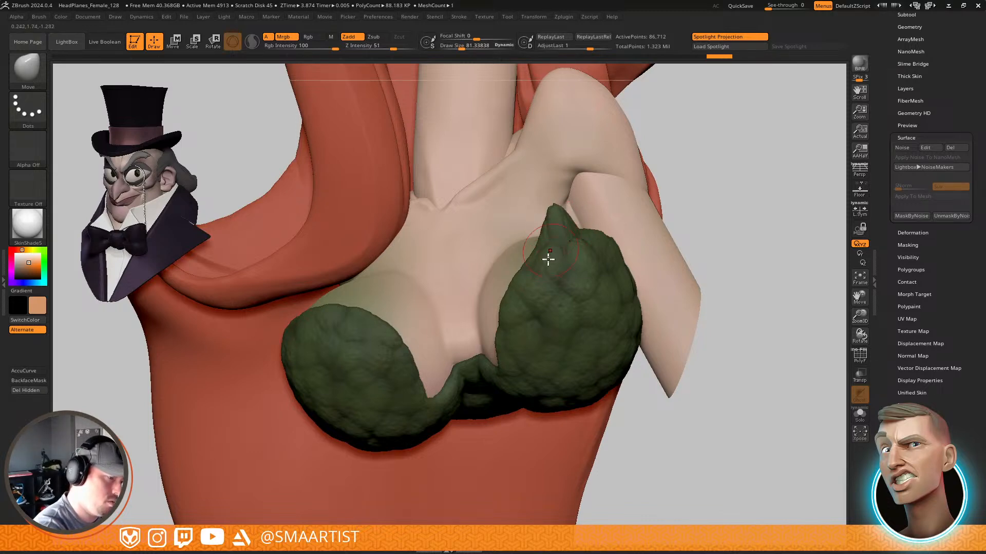
mouse_move(533, 240)
right_mouse_down()
mouse_move(546, 251)
mouse_move(518, 258)
right_mouse_up()
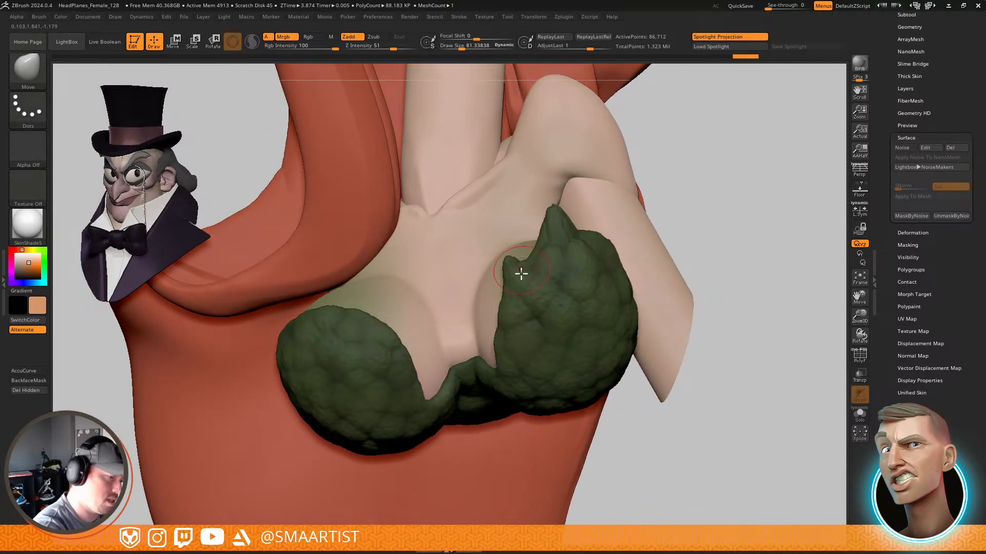
key("s")
mouse_move(521, 274)
left_mouse_down()
mouse_move(530, 274)
mouse_move(511, 263)
left_mouse_up()
Shape more leaf points along the outer and inner edges of the cup beside the arm, using Move at about 104
mouse_move(575, 290)
right_mouse_down()
mouse_move(625, 296)
mouse_move(616, 292)
mouse_move(627, 295)
mouse_move(642, 259)
mouse_move(635, 273)
right_mouse_up()
key("s")
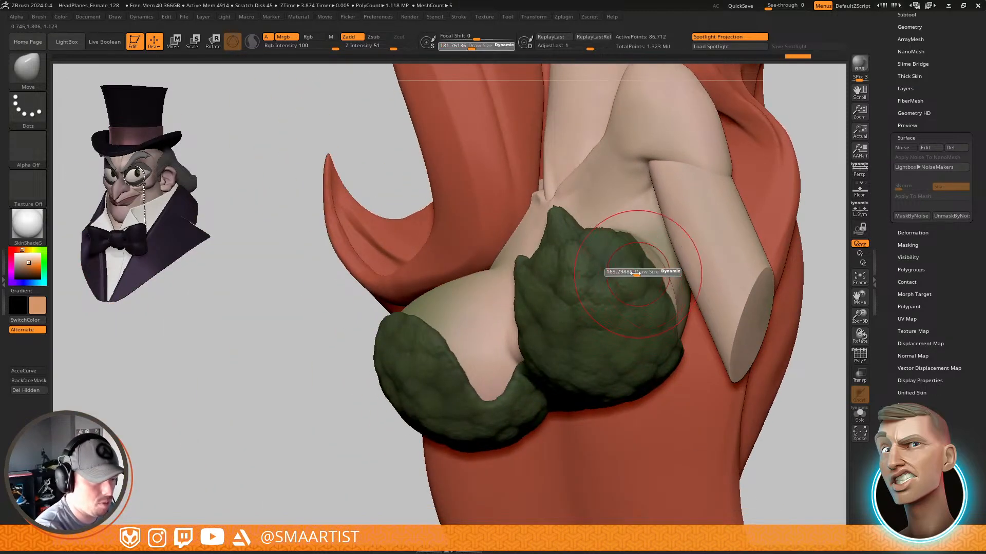
left_click_drag(635, 274, 636, 279)
mouse_move(662, 268)
right_mouse_down()
mouse_move(649, 279)
mouse_move(661, 239)
right_mouse_up()
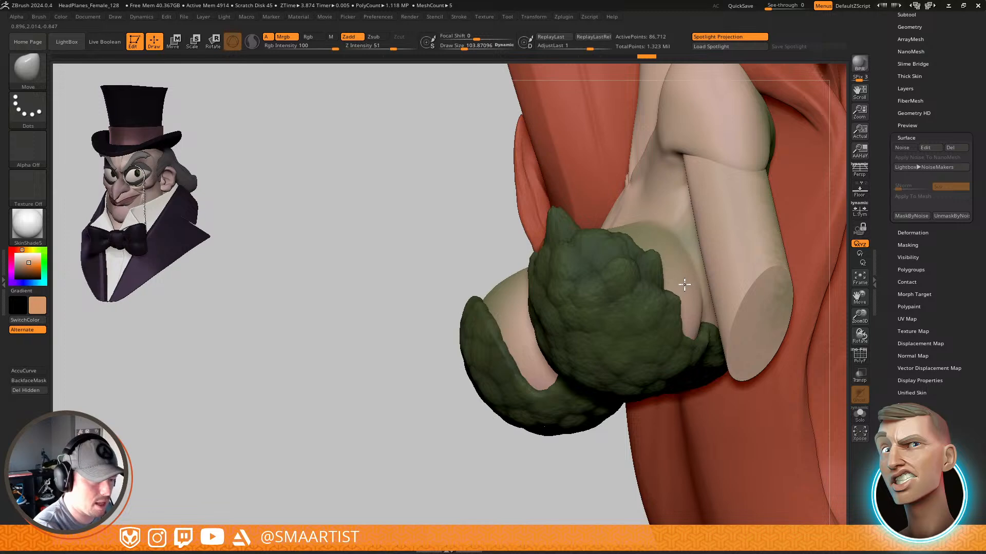
mouse_move(684, 284)
right_mouse_down()
mouse_move(676, 259)
mouse_move(704, 267)
mouse_move(667, 281)
mouse_move(627, 257)
mouse_move(631, 246)
right_mouse_up()
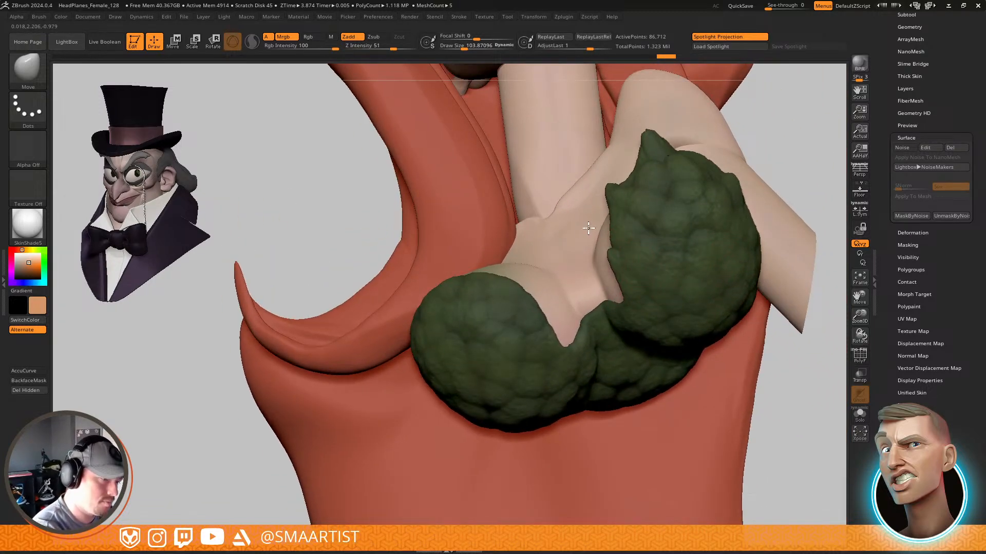
mouse_move(635, 291)
right_mouse_down()
mouse_move(646, 292)
mouse_move(656, 319)
mouse_move(662, 293)
mouse_move(708, 274)
mouse_move(705, 233)
right_mouse_up()
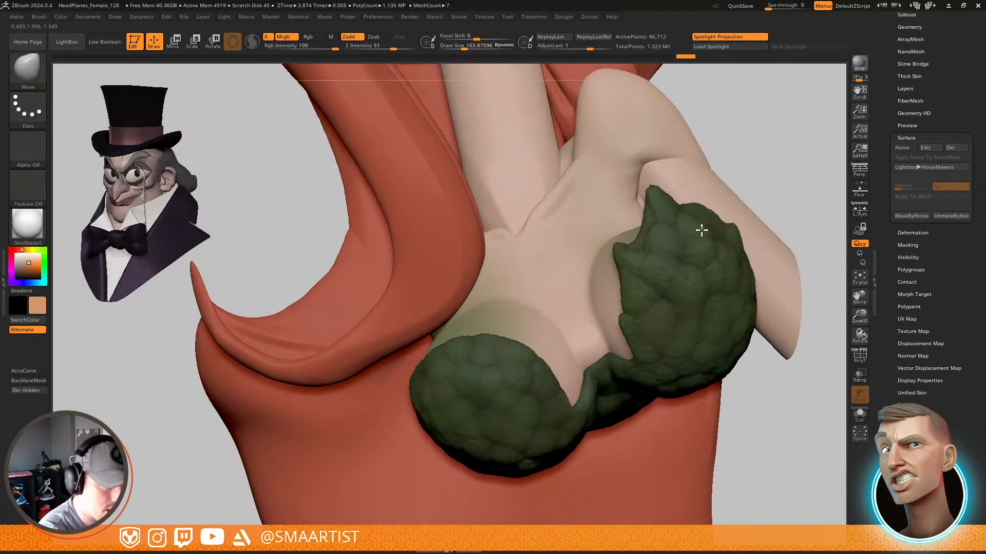
mouse_move(695, 283)
right_mouse_down()
mouse_move(703, 266)
mouse_move(681, 235)
right_mouse_up()
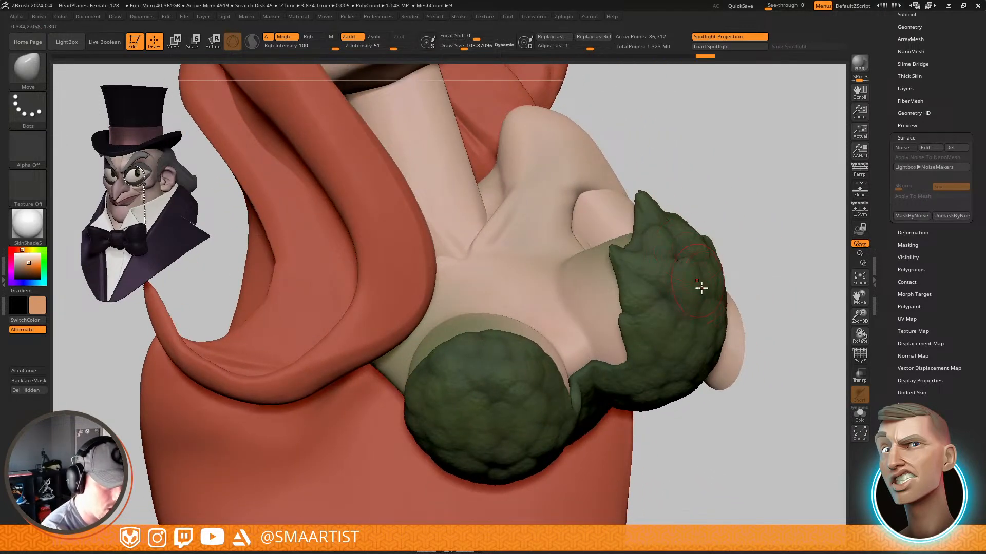
mouse_move(700, 288)
right_mouse_down()
mouse_move(695, 237)
mouse_move(650, 217)
mouse_move(678, 200)
mouse_move(647, 229)
mouse_move(680, 223)
mouse_move(703, 192)
mouse_move(700, 220)
mouse_move(776, 198)
mouse_move(726, 247)
mouse_move(722, 288)
mouse_move(702, 295)
mouse_move(698, 277)
right_mouse_up()
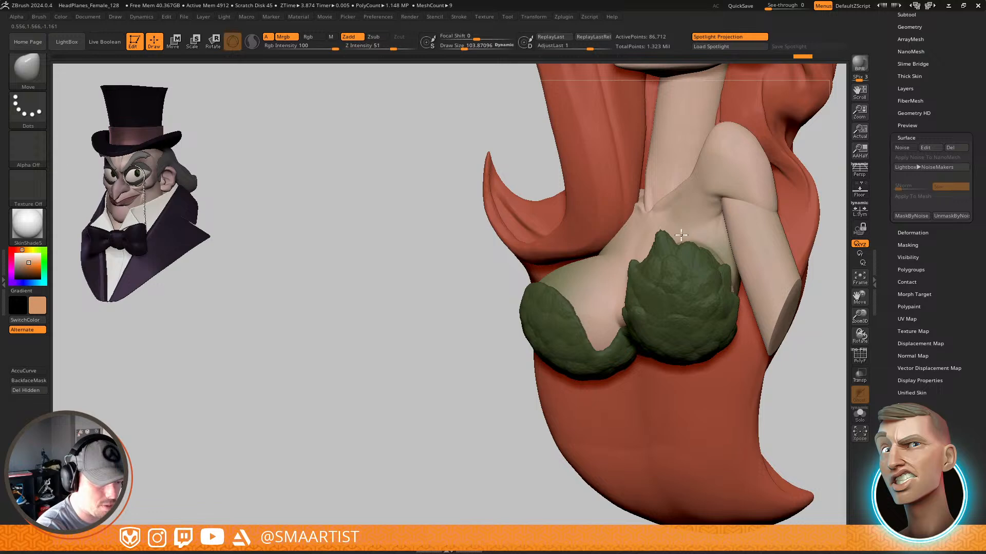
Refine the leaf points along the top of the cup beside the arm, using Move at about 42 and 62
mouse_move(691, 235)
right_mouse_down()
mouse_move(670, 263)
mouse_move(701, 221)
mouse_move(710, 288)
mouse_move(672, 302)
right_mouse_up()
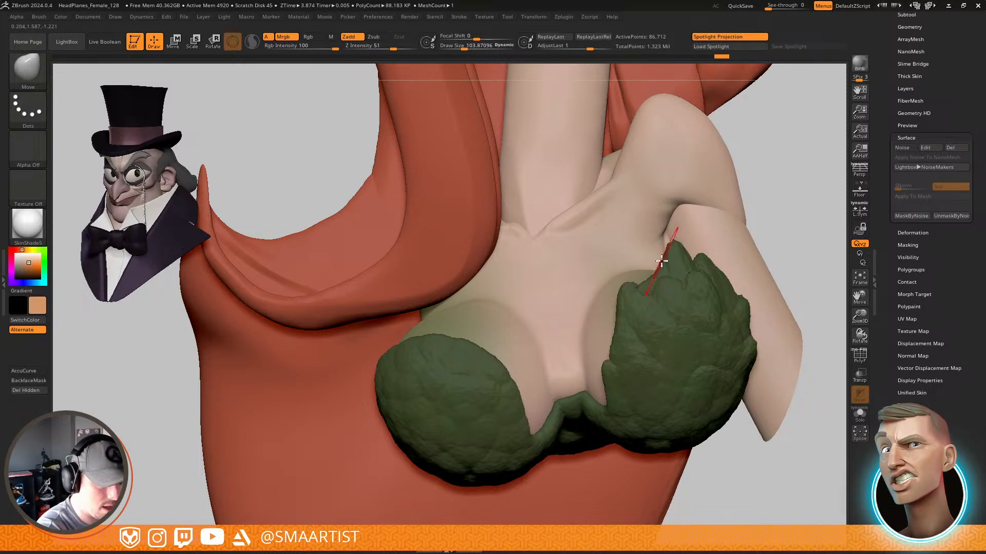
mouse_move(695, 266)
right_mouse_down("ctrl")
mouse_move(676, 229)
mouse_move(677, 270)
mouse_move(667, 230)
mouse_move(645, 251)
mouse_move(643, 240)
right_mouse_up("ctrl")
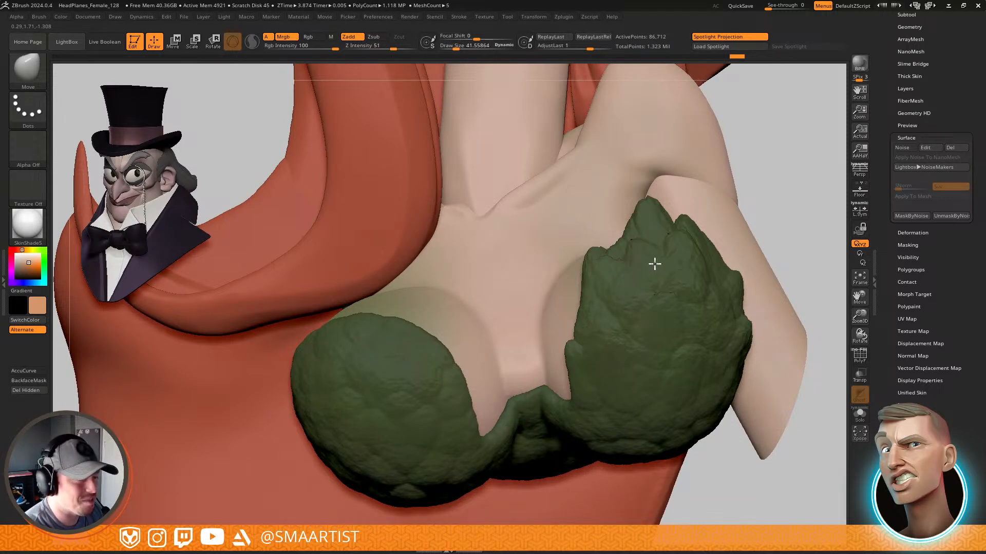
right_click_drag(676, 204, 718, 235)
key("space")
left_click_drag(719, 236, 758, 185)
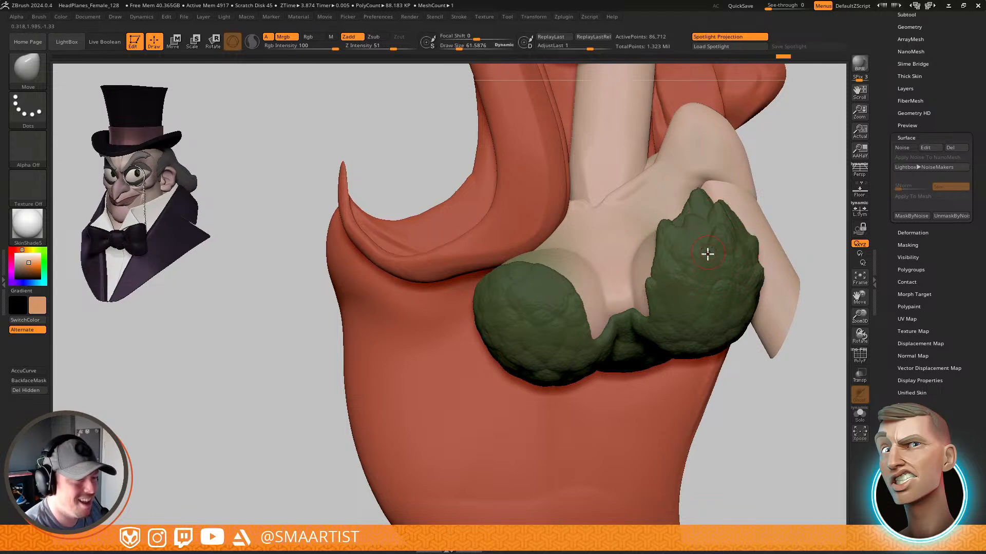
mouse_move(708, 256)
right_mouse_down()
mouse_move(715, 220)
mouse_move(686, 252)
right_mouse_up()
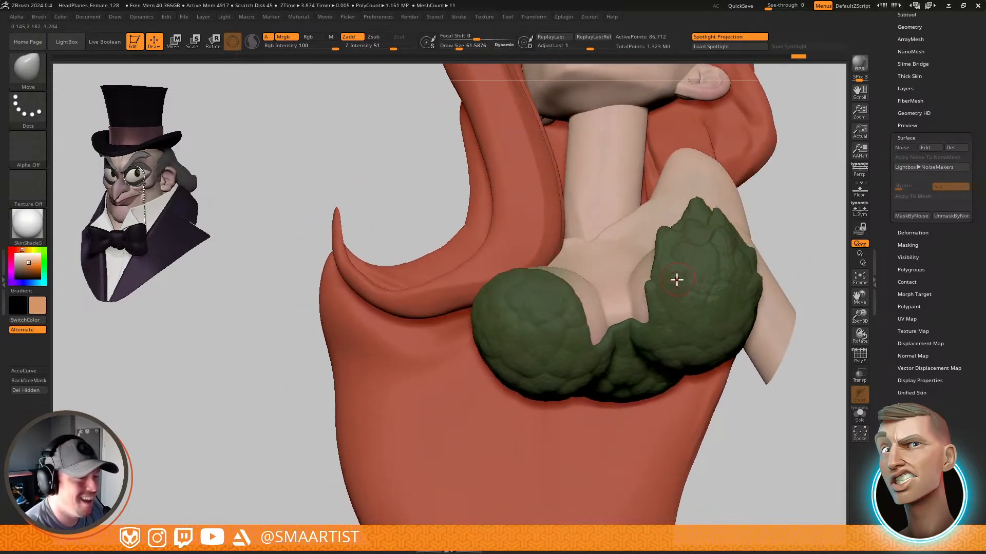
Pull the inner edge of the opposite cup into a leaf shape, using Move at about 151
mouse_move(661, 291)
right_mouse_down()
mouse_move(671, 237)
mouse_move(608, 274)
mouse_move(642, 244)
mouse_move(684, 232)
mouse_move(687, 271)
mouse_move(737, 262)
mouse_move(739, 283)
mouse_move(732, 253)
right_mouse_up()
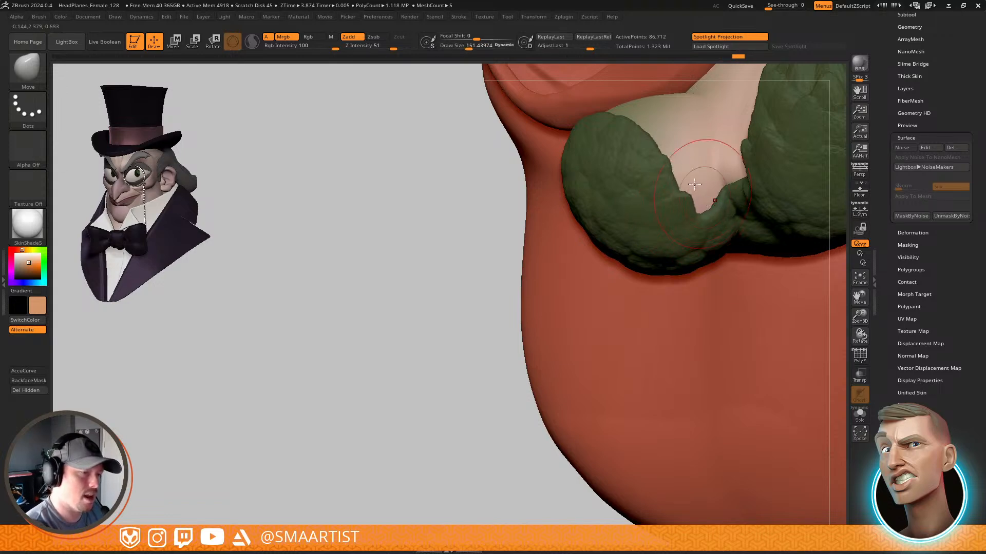
mouse_move(666, 146)
right_mouse_down()
mouse_move(669, 154)
mouse_move(638, 149)
right_mouse_up()
key("s")
left_click_drag(590, 129, 582, 97)
right_click_drag(606, 135, 719, 200, "alt")
Pull leaf points from the top and outer edge of the opposite cup, using Move at about 86
mouse_move(562, 209)
right_mouse_down()
mouse_move(584, 194)
mouse_move(553, 218)
right_mouse_up()
key("s")
left_click_drag(552, 221, 545, 221)
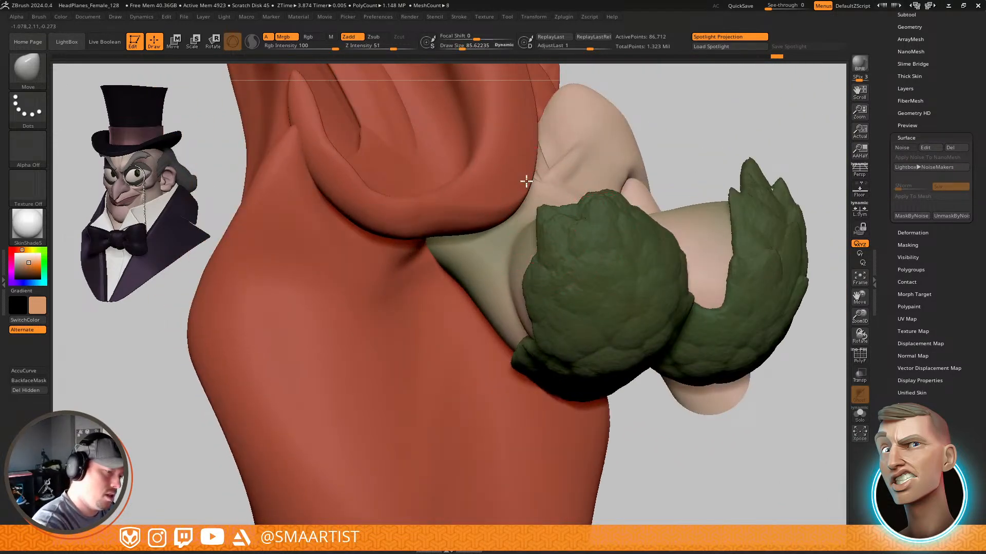
mouse_move(545, 214)
right_mouse_down()
mouse_move(579, 232)
mouse_move(599, 194)
right_mouse_up()
mouse_move(572, 143)
right_mouse_down()
mouse_move(631, 168)
mouse_move(667, 121)
right_mouse_up()
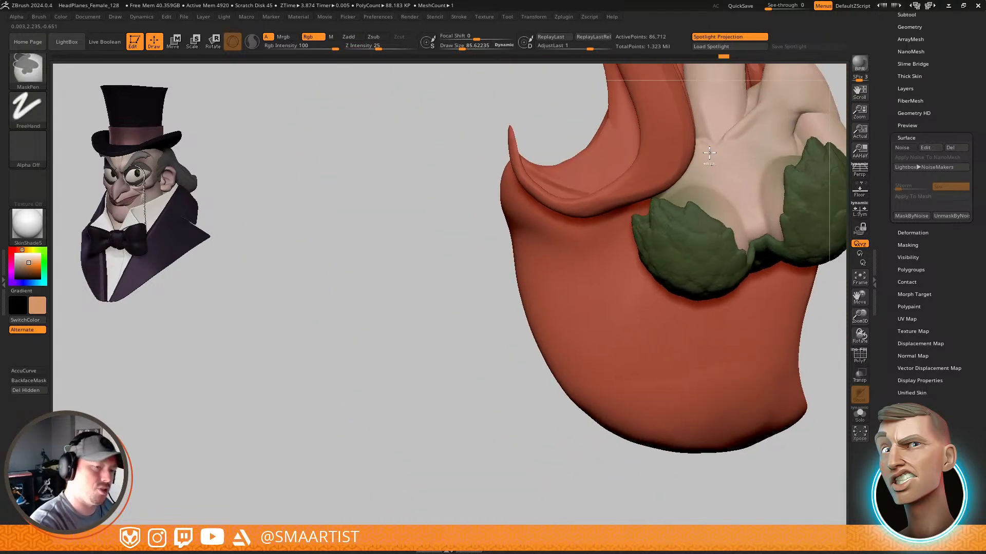
mouse_move(801, 216)
right_mouse_down("alt")
mouse_move(715, 261)
mouse_move(701, 281)
mouse_move(669, 286)
right_mouse_up("alt")
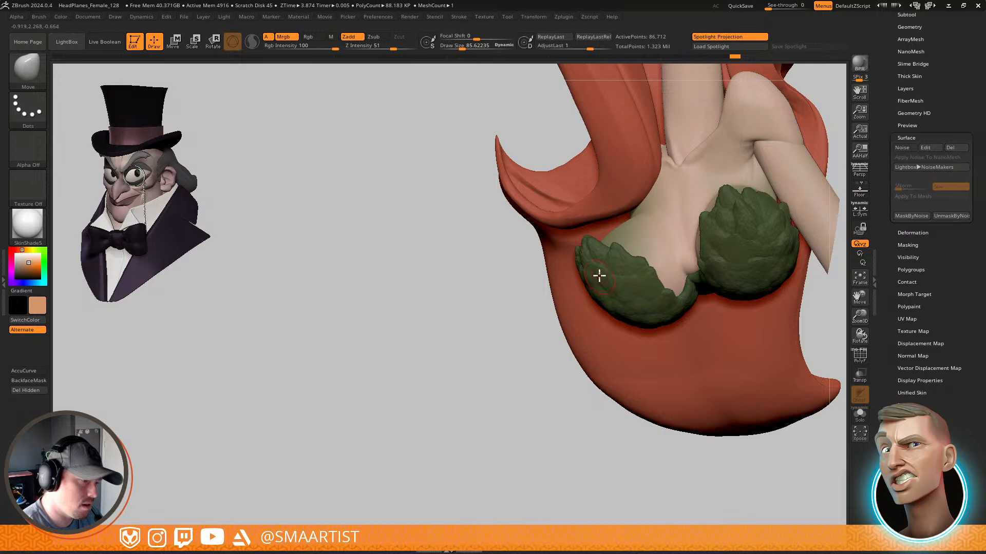
Stretch the outer top of the cup near the hair curl into taller leaf points, using Move at about 124
key("s")
left_click_drag(598, 275, 603, 275)
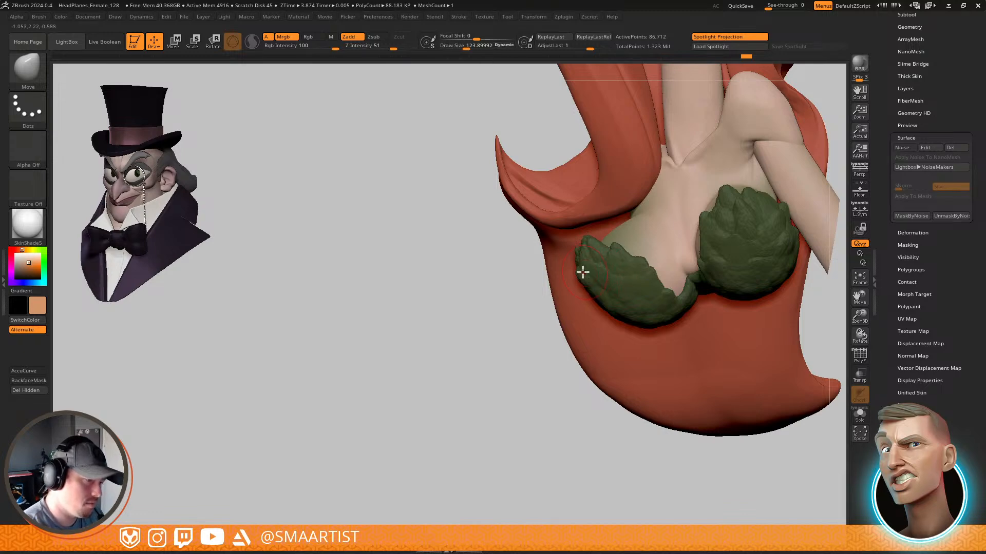
right_click_drag(592, 284, 635, 258)
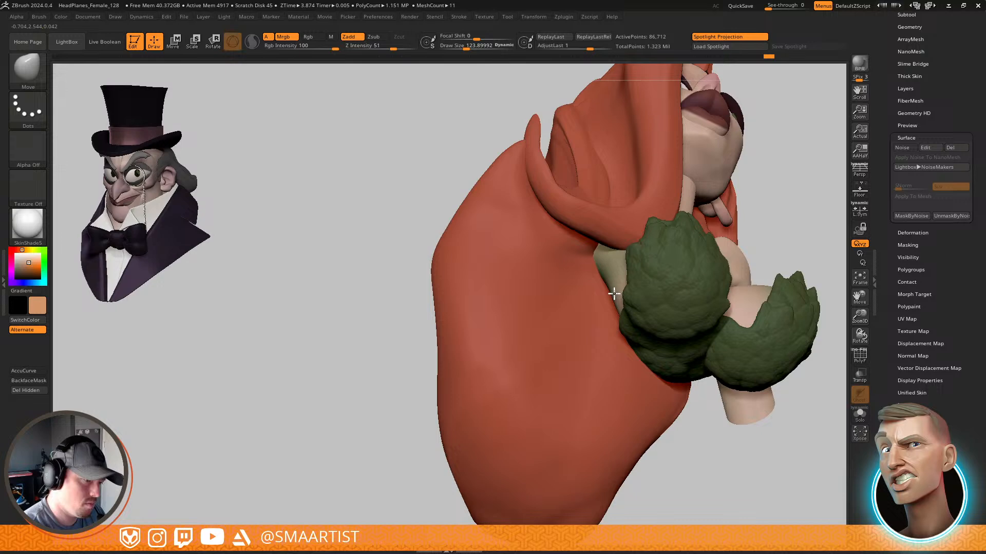
mouse_move(614, 294)
right_mouse_down()
mouse_move(657, 324)
mouse_move(688, 316)
mouse_move(713, 293)
mouse_move(663, 295)
mouse_move(647, 319)
mouse_move(670, 336)
mouse_move(710, 310)
mouse_move(694, 311)
right_mouse_up()
mouse_move(535, 359)
right_mouse_down("ctrl")
mouse_move(590, 359)
mouse_move(585, 348)
right_mouse_up("ctrl")
Sharpen the small leaf tips on top of the cup near the hair curl, using Move at about 58
key("s")
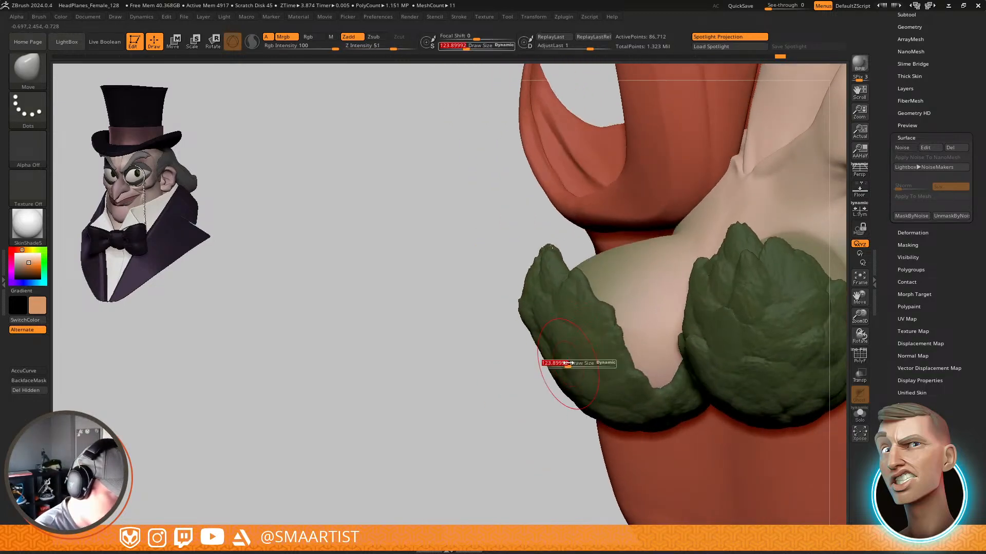
left_click_drag(570, 363, 553, 363)
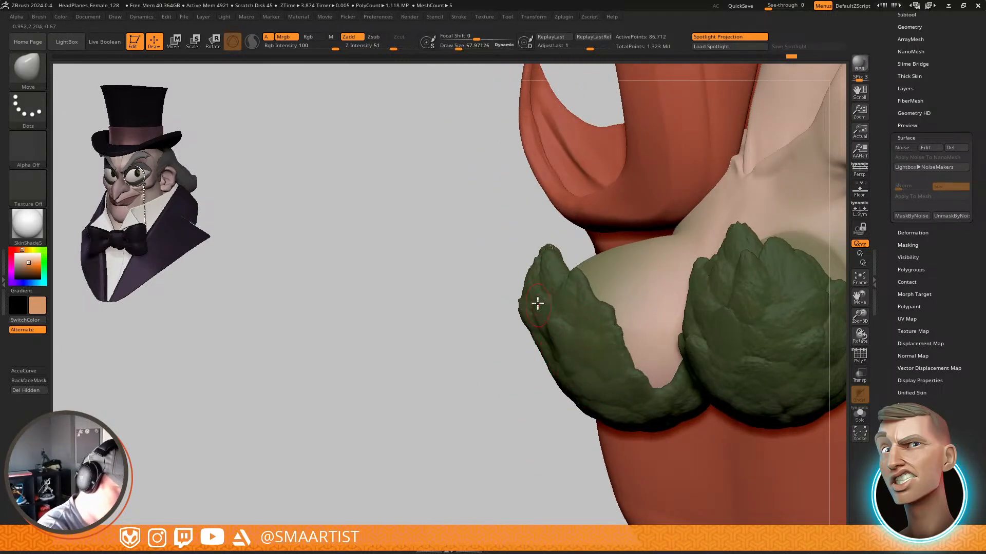
right_click_drag(522, 280, 601, 338)
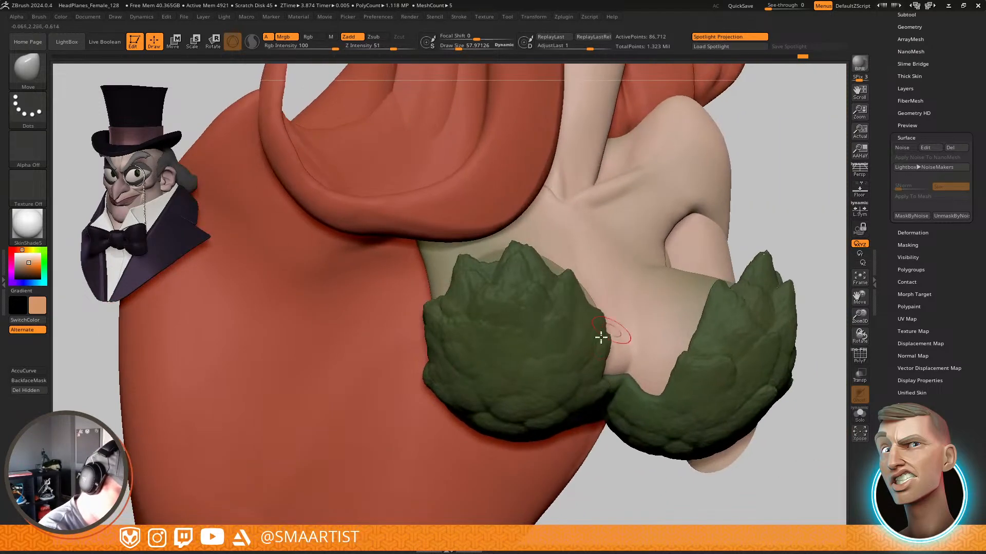
Shape the leaf points along the inner edge of the cup near the hair curl, using Move at about 86
key("s")
left_click_drag(583, 344, 587, 345)
right_click_drag(615, 317, 532, 364)
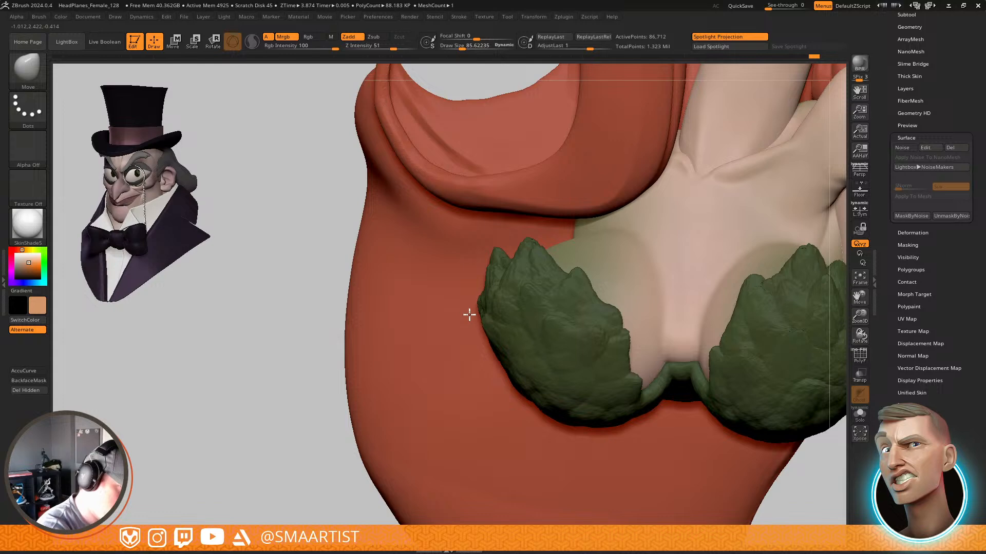
right_click_drag(460, 316, 524, 267)
mouse_move(660, 310)
right_mouse_down()
mouse_move(649, 334)
mouse_move(653, 308)
right_mouse_up()
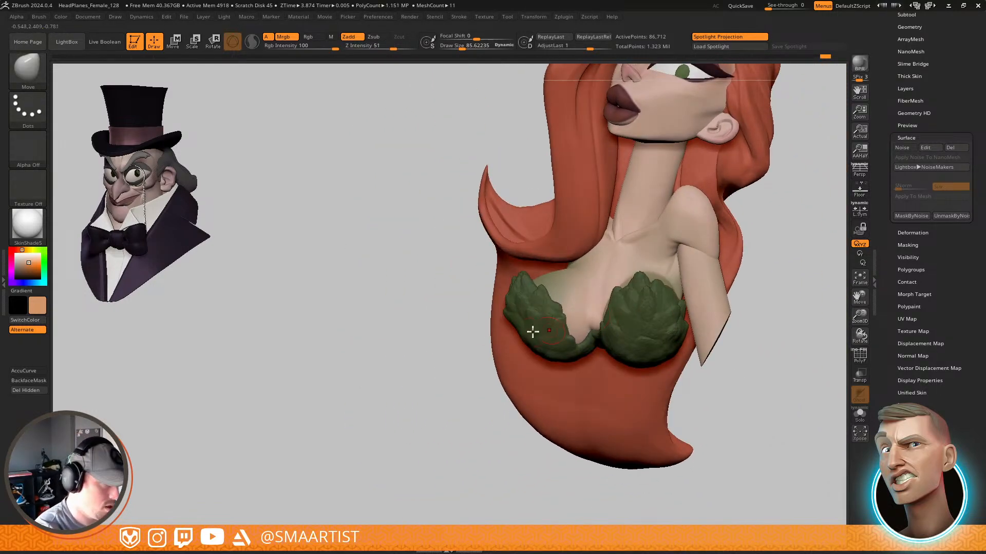
Adjust the overall leafy outline of the bra cups, using Move at about 182
key("s")
left_click_drag(522, 332, 532, 336)
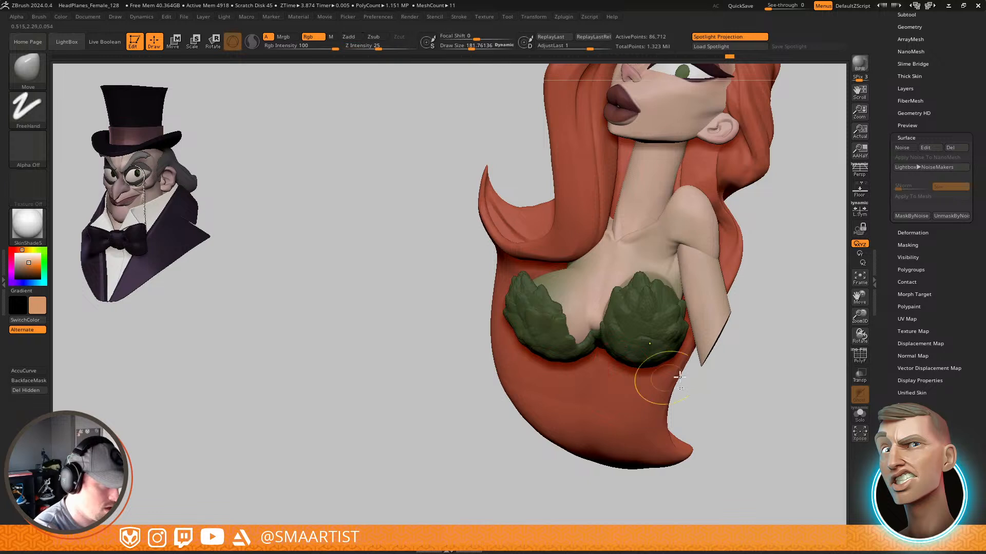
right_click_drag(645, 378, 698, 287, "ctrl")
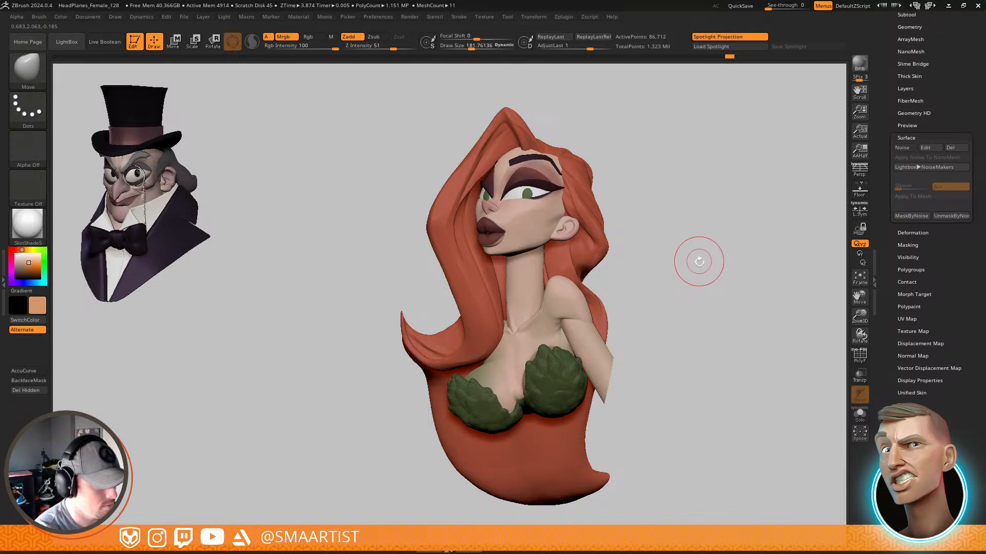
right_click_drag(708, 253, 709, 263)
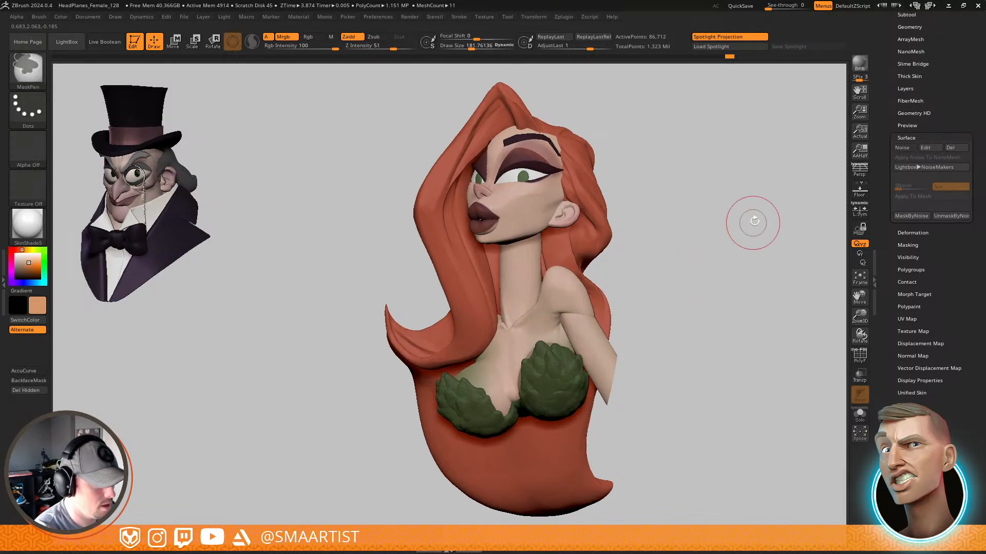
right_click_drag(752, 222, 726, 226)
key("ctrl")
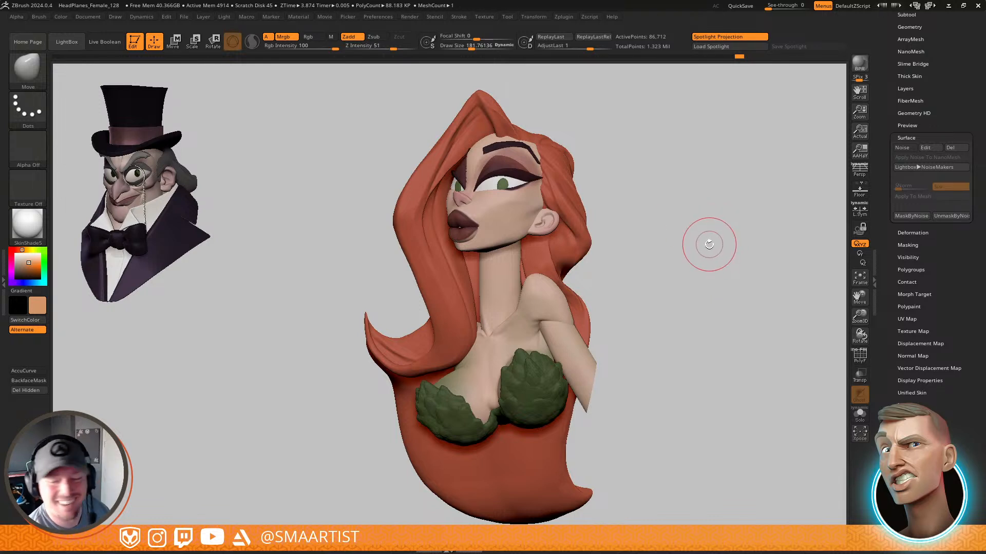
Select the Hair subtool and adjust the curled lock above the cup, using Move Topological at about 432
right_click_drag(710, 249, 721, 223, "ctrl")
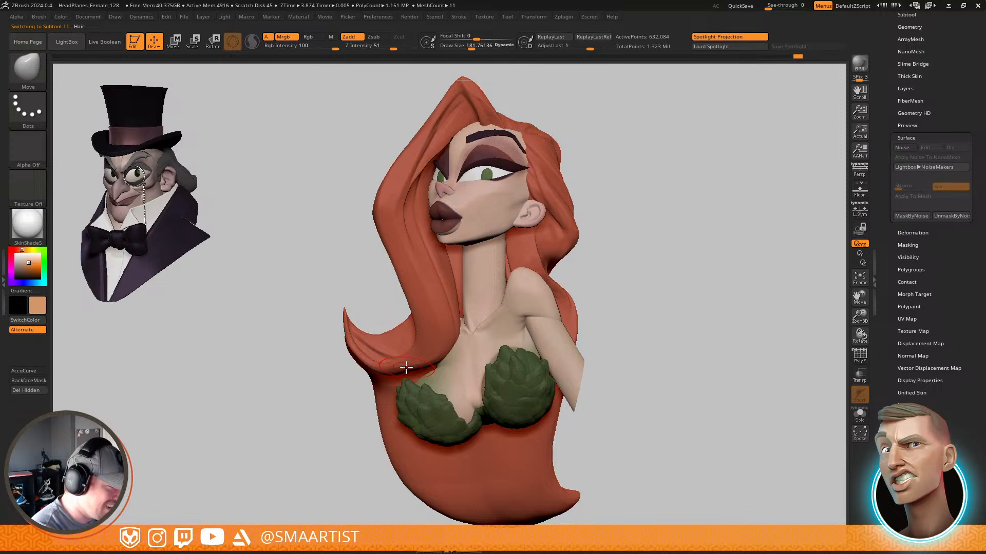
key("b")
key("m")
key("t")
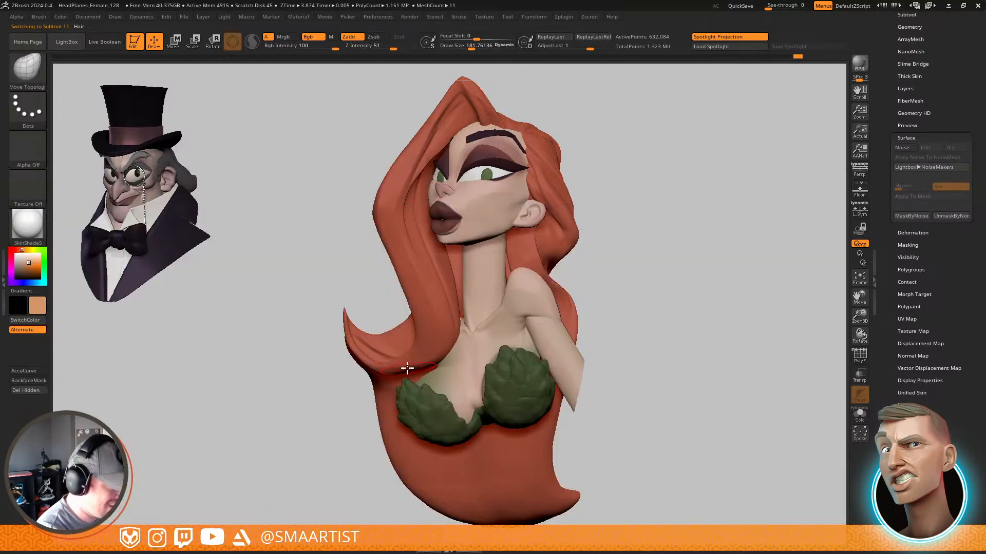
left_click_drag(405, 369, 421, 369)
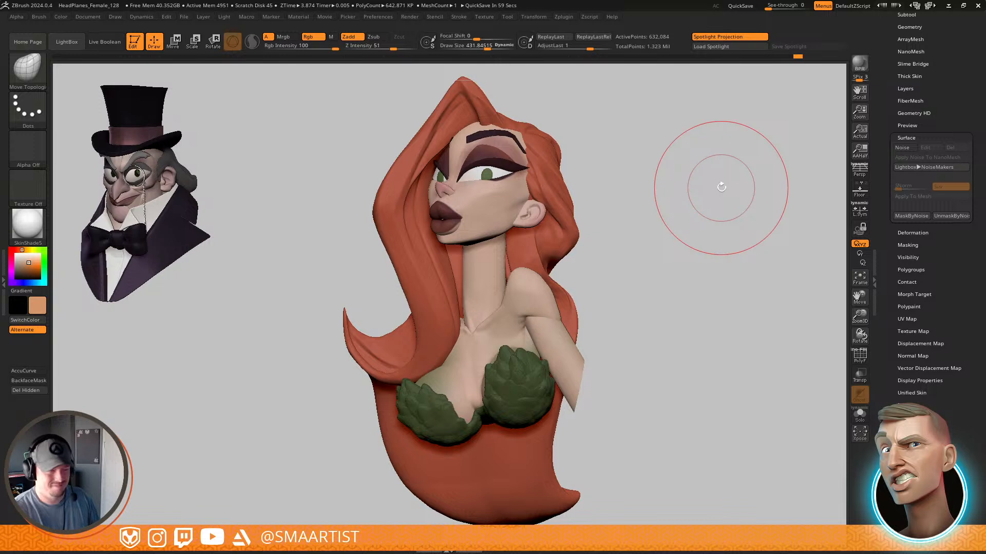
Reposition the Poison Ivy bust, clear the old Penguin snapshot from the canvas and leave a snapshot of the bust
mouse_move(662, 280)
right_mouse_down("ctrl")
mouse_move(734, 211)
mouse_move(682, 259)
mouse_move(704, 254)
mouse_move(783, 275)
mouse_move(765, 260)
mouse_move(751, 265)
right_mouse_up("ctrl")
mouse_move(751, 266)
right_mouse_down("alt")
mouse_move(767, 240)
mouse_move(767, 218)
mouse_move(766, 235)
right_mouse_up("alt")
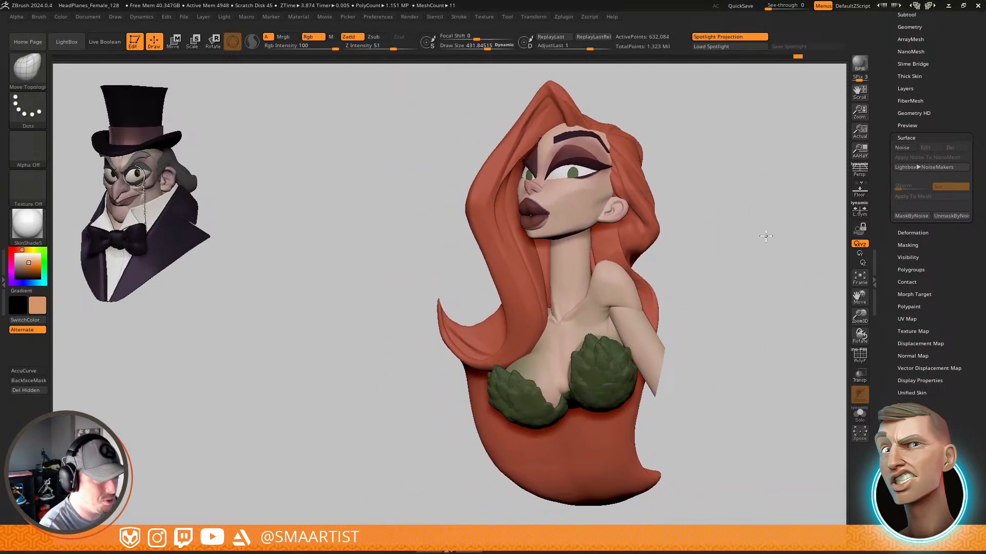
key("ctrl")
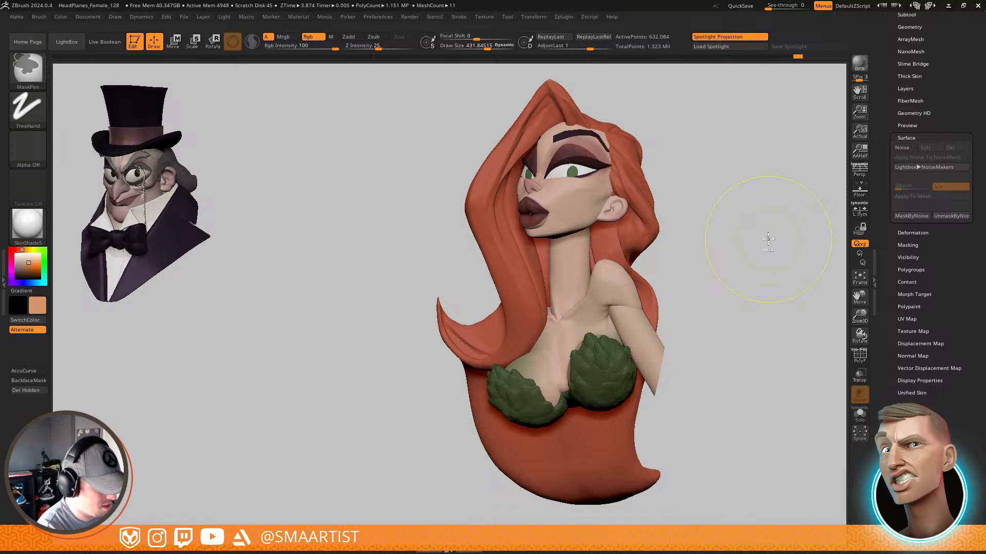
key("ctrl+n")
key("shift")
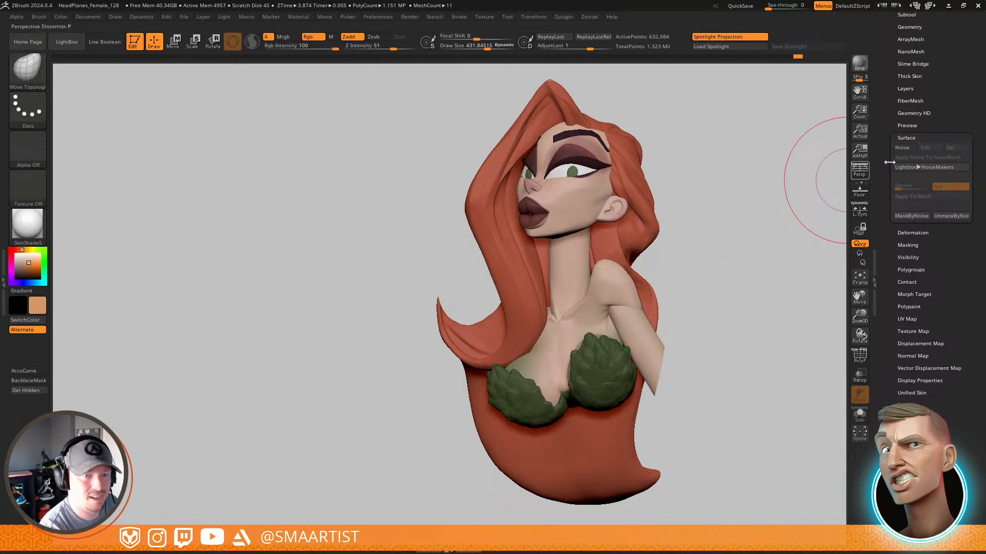
Switch to the Penguin's Extract0 tool and place the Penguin bust beside the Poison Ivy snapshot
scroll(943, 203, "up", 5)
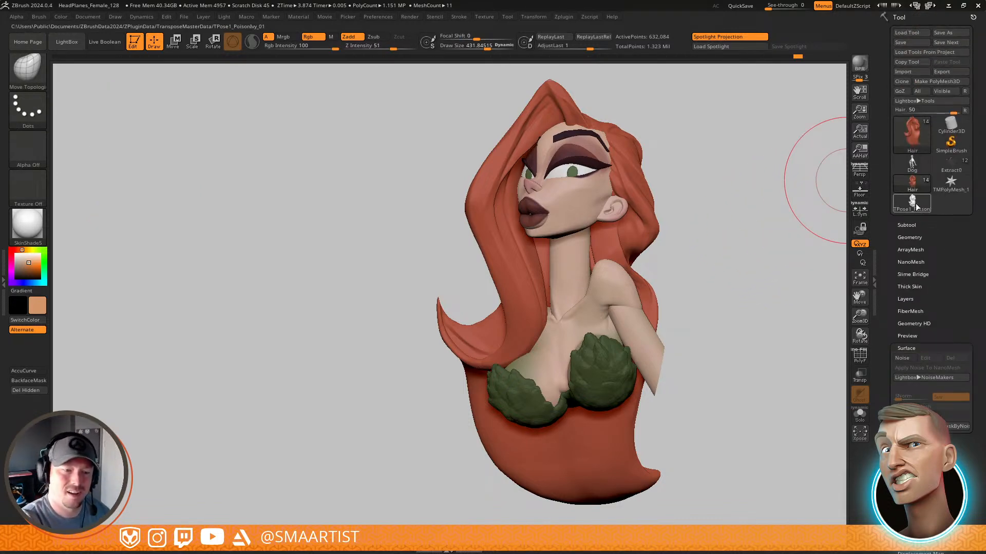
left_click(949, 167)
left_click_drag(734, 244, 476, 276, "alt")
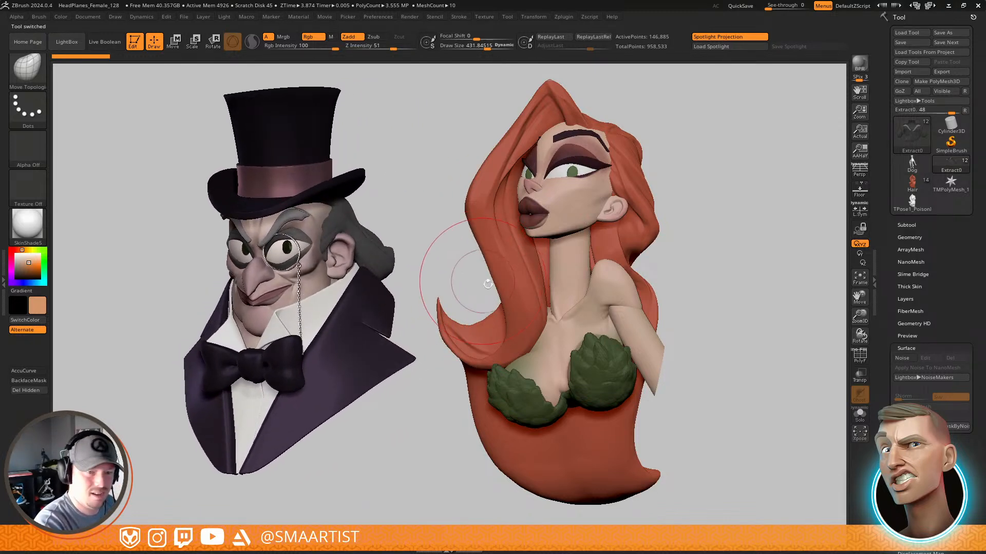
Fill the Penguin's Pupils subtool with the current material only and reframe his bust larger
left_click(908, 224)
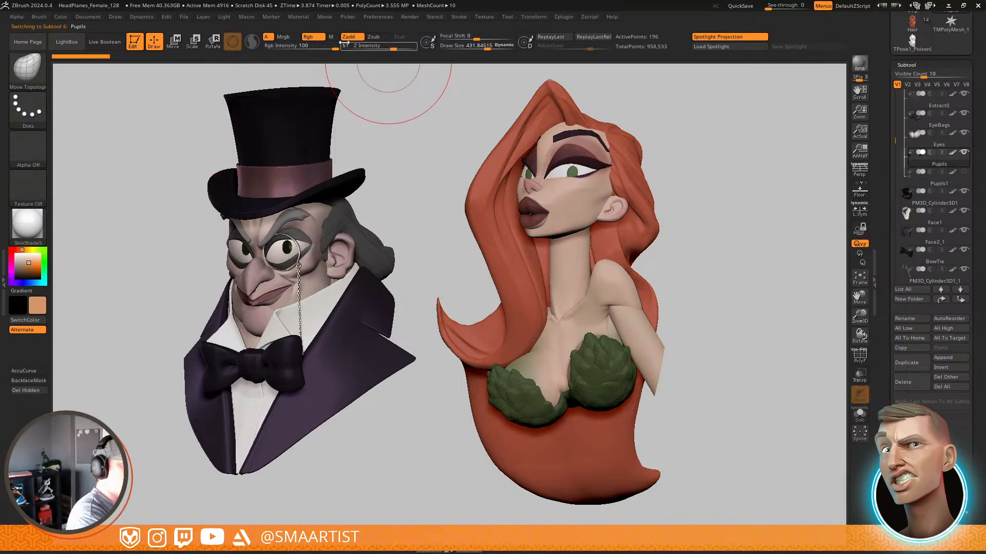
left_click(64, 18)
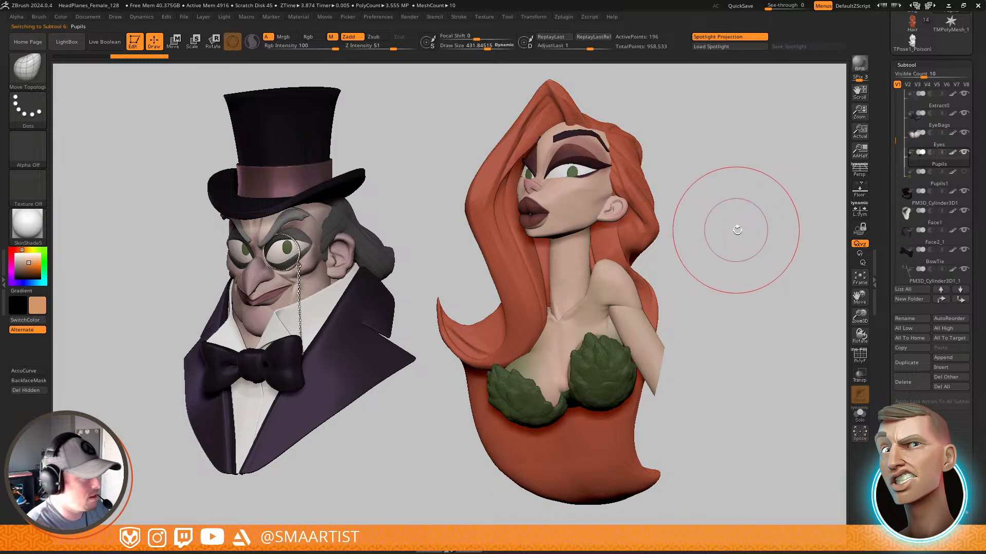
mouse_move(740, 234)
left_mouse_down()
mouse_move(730, 244)
mouse_move(744, 226)
left_mouse_up()
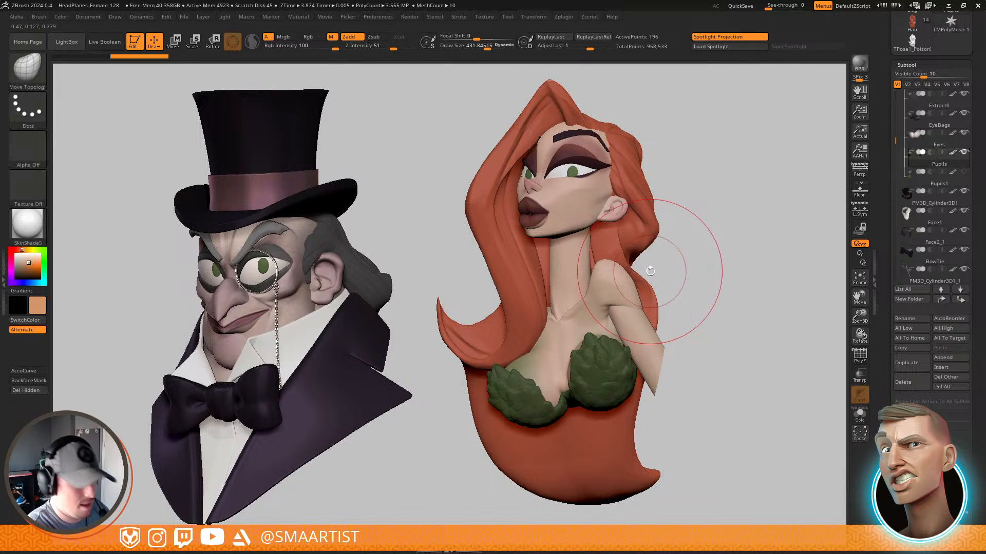
Clear the Poison Ivy snapshot, keep the Penguin as a snapshot, and bring the editable Poison Ivy bust back beside him
key("ctrl+n")
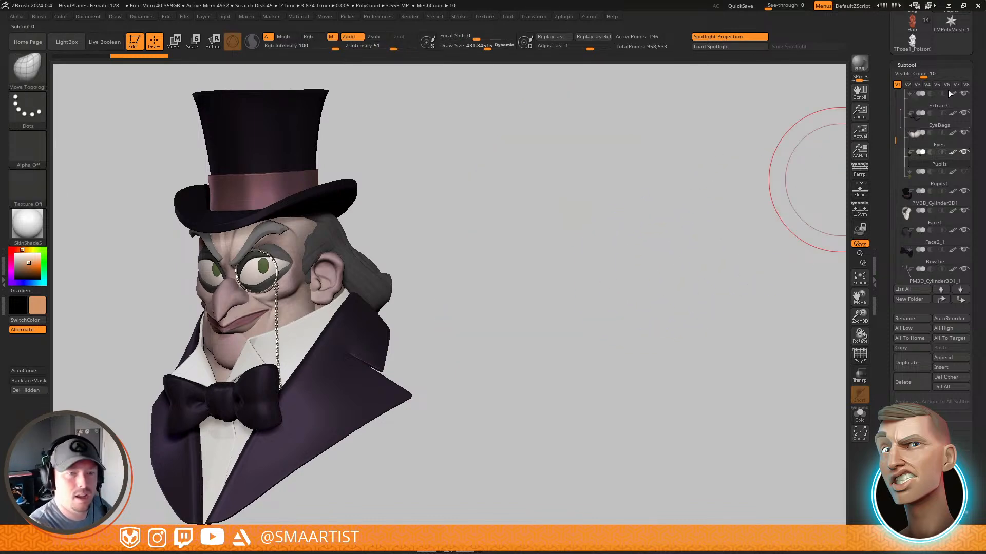
scroll(950, 93, "up", 3)
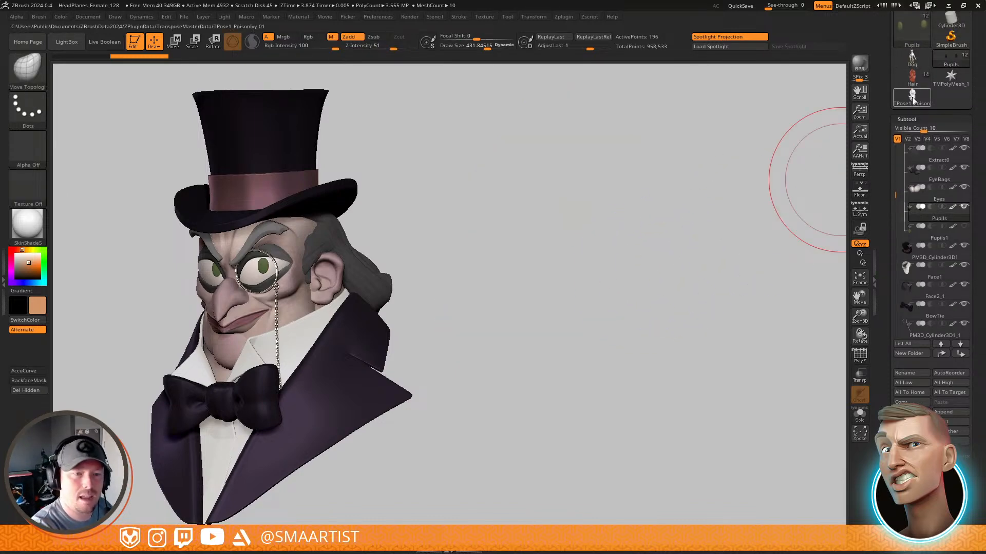
left_click(911, 79)
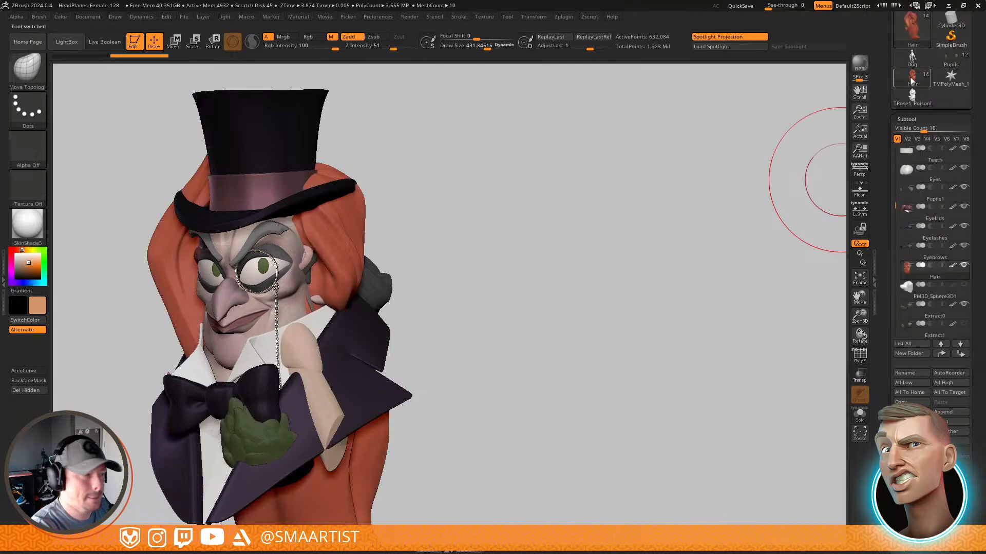
left_click_drag(493, 323, 729, 263)
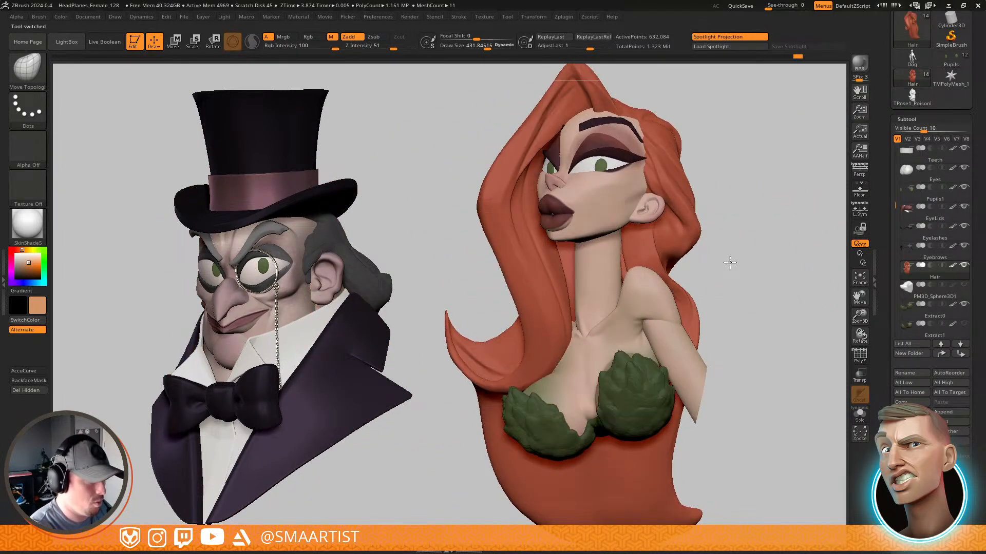
right_click_drag(762, 239, 759, 241, "ctrl")
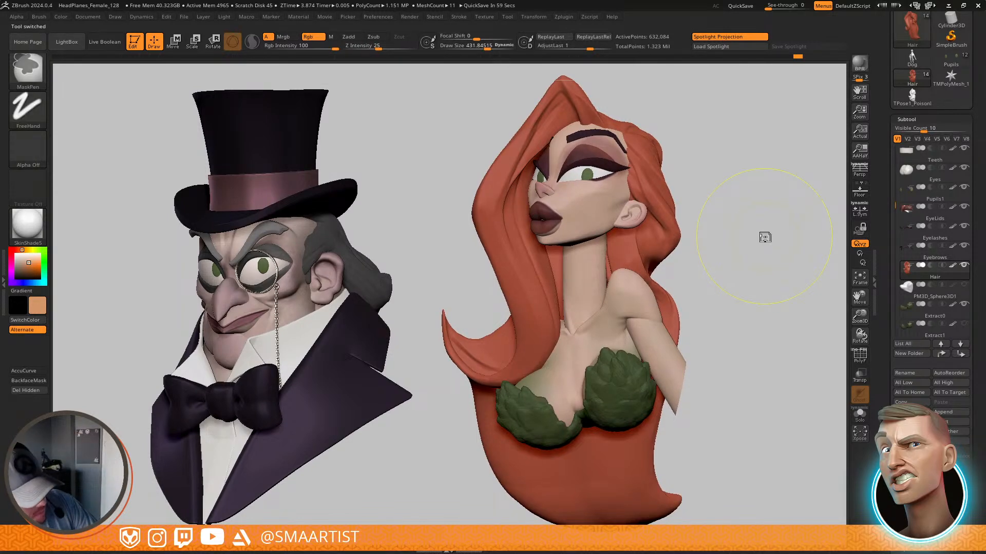
Save the project and set the brush's draw size to about 146
key("ctrl+s")
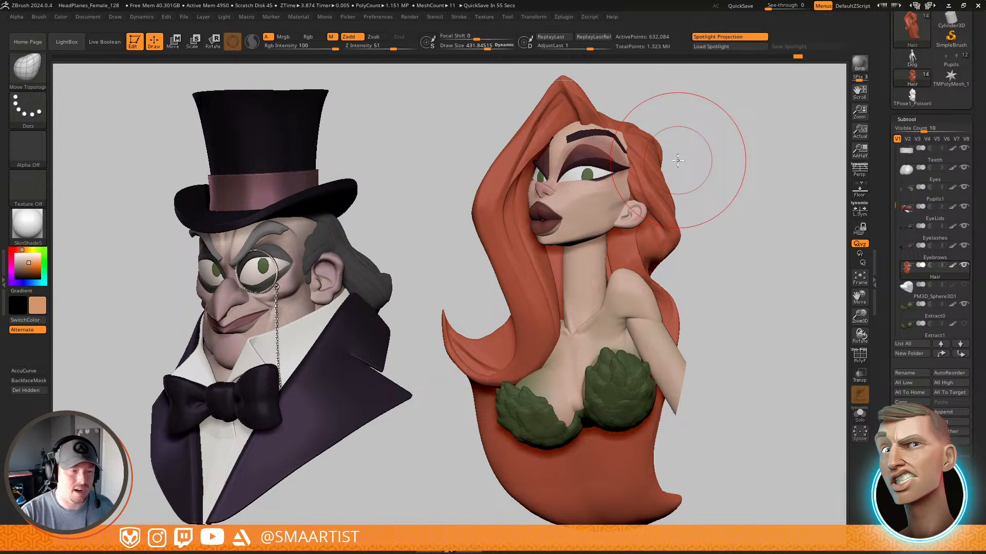
key("s")
left_click_drag(768, 318, 757, 317)
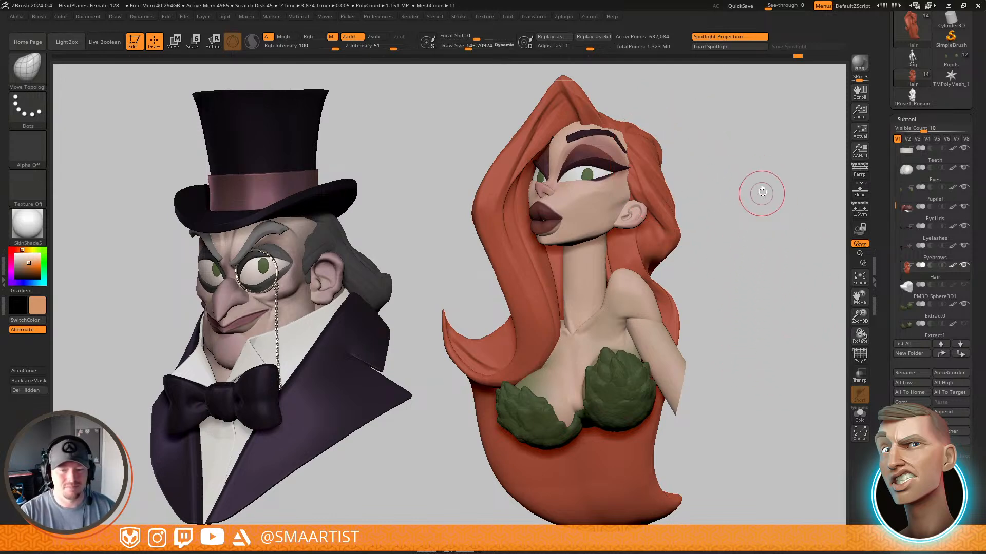